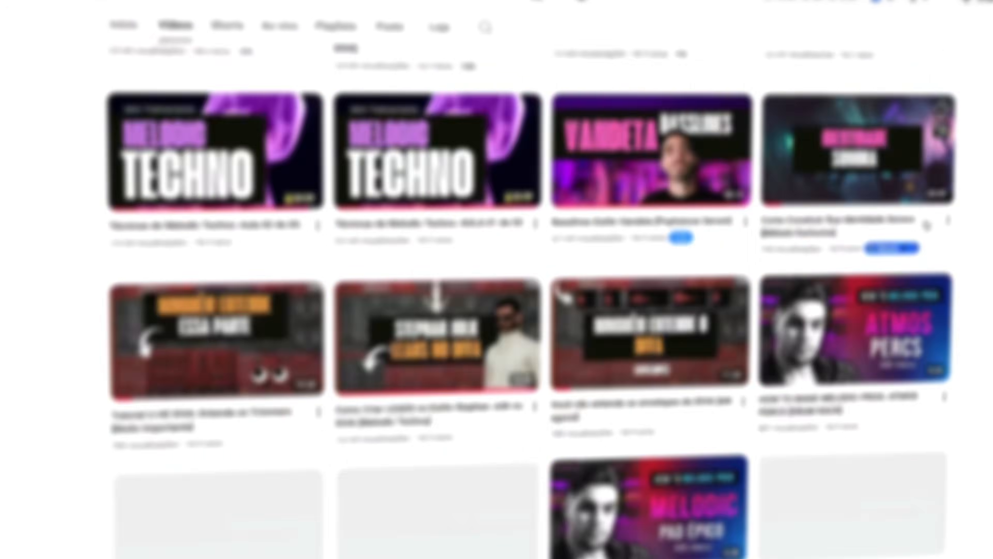
{"action": "scroll", "coordinate": [880, 225], "scroll_direction": "down", "scroll_amount": 15}
{"action": "scroll", "coordinate": [880, 225], "scroll_direction": "down", "scroll_amount": 15}
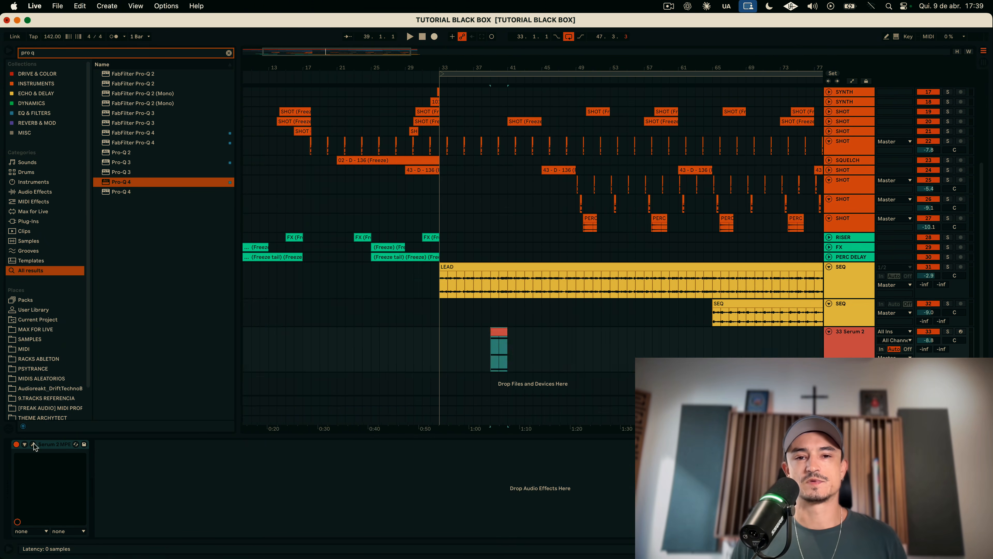
{"action": "left_click", "coordinate": [33, 444]}
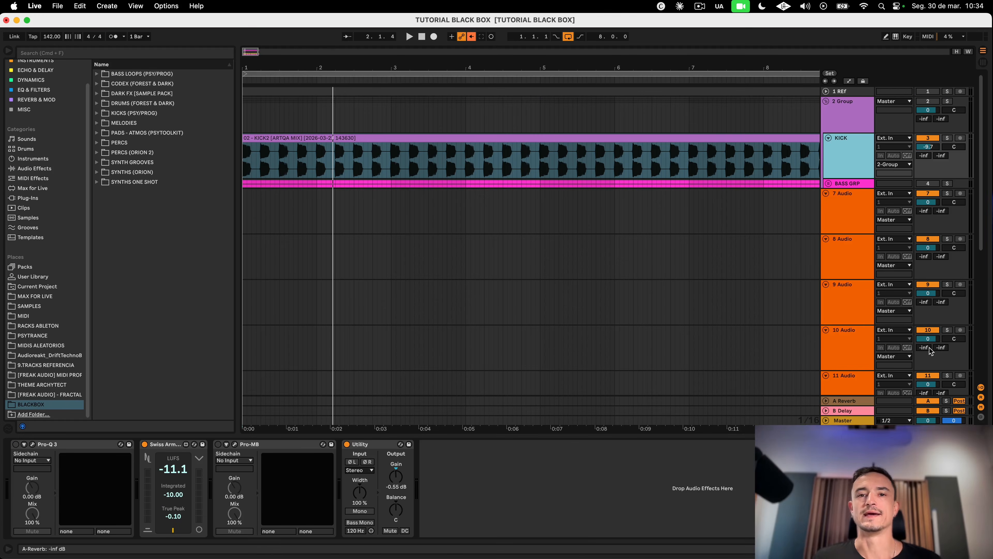
Step: Show the samples in the KICKS (PSY/PROG) folder of the BLACKBOX library and select the kick clip on the KICK track
{"action": "scroll", "coordinate": [843, 172], "scroll_direction": "down", "scroll_amount": 1}
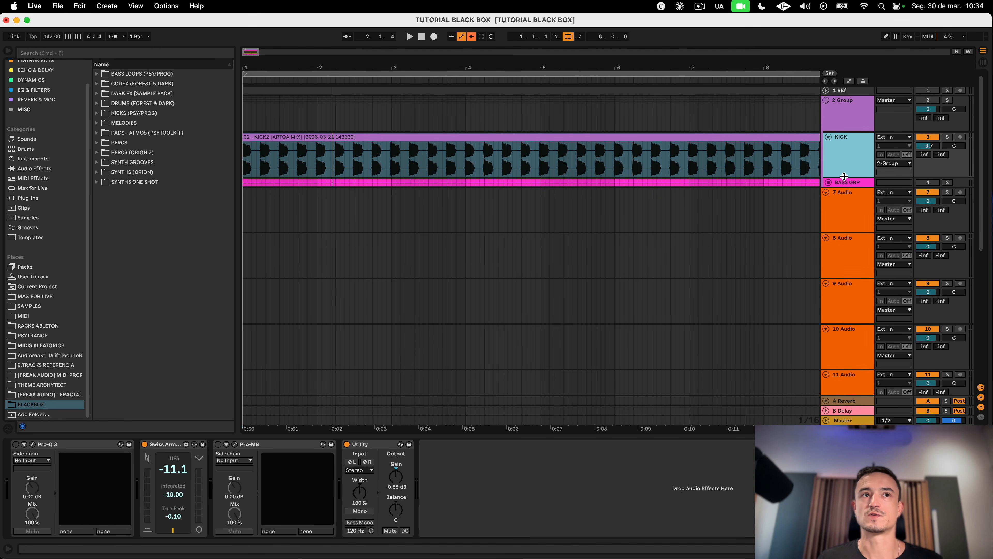
{"action": "left_click", "coordinate": [843, 176]}
{"action": "scroll", "coordinate": [287, 162], "scroll_direction": "down", "scroll_amount": 1}
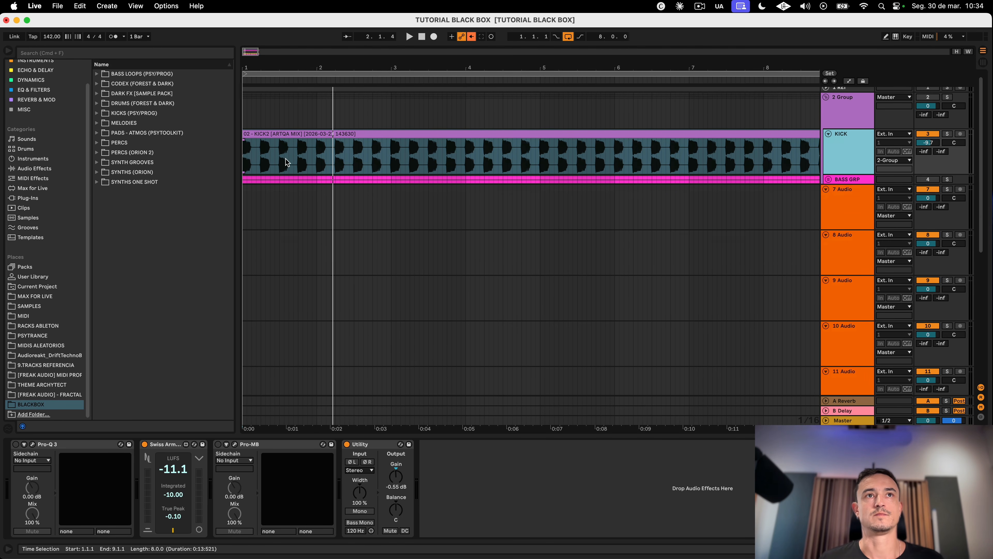
{"action": "scroll", "coordinate": [287, 162], "scroll_direction": "down", "scroll_amount": 2}
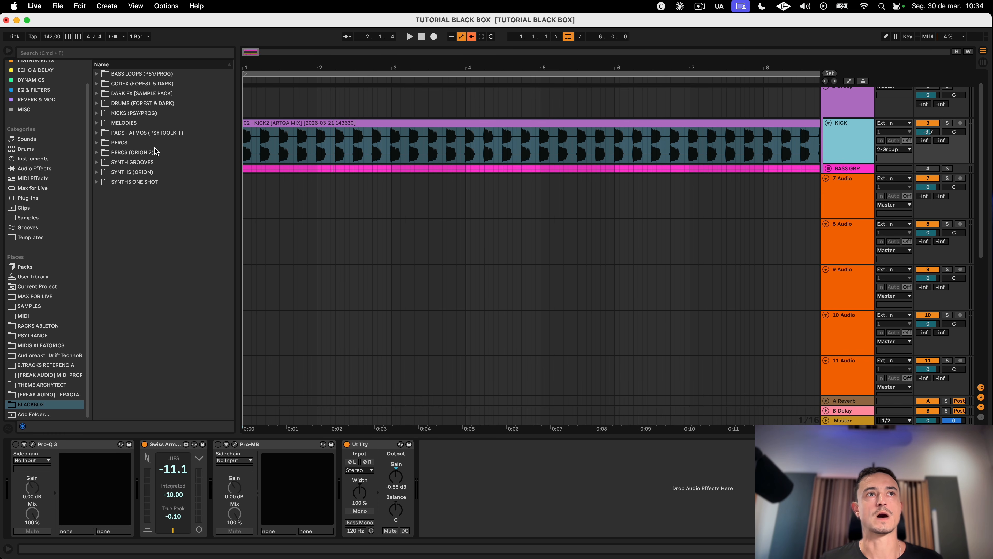
{"action": "left_click", "coordinate": [101, 113]}
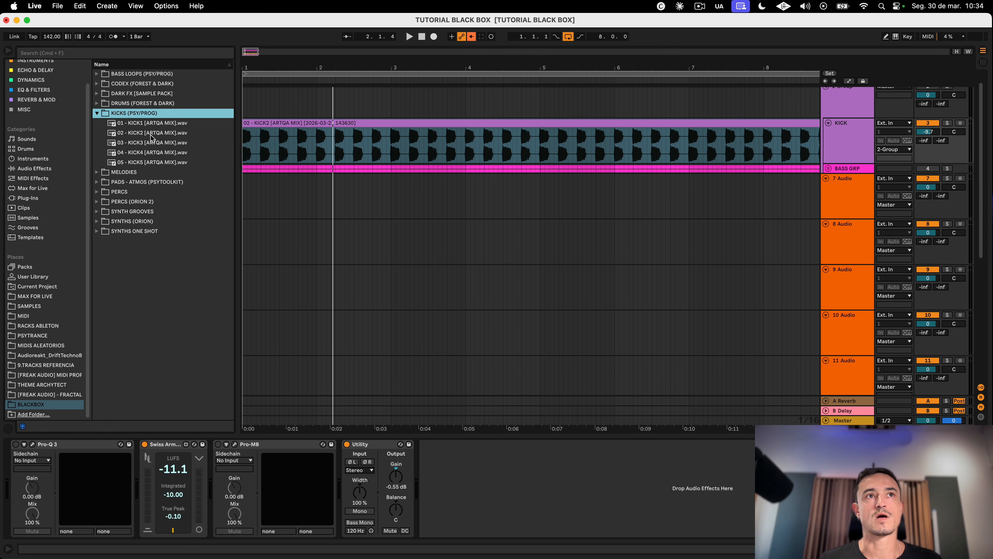
{"action": "left_click", "coordinate": [290, 122]}
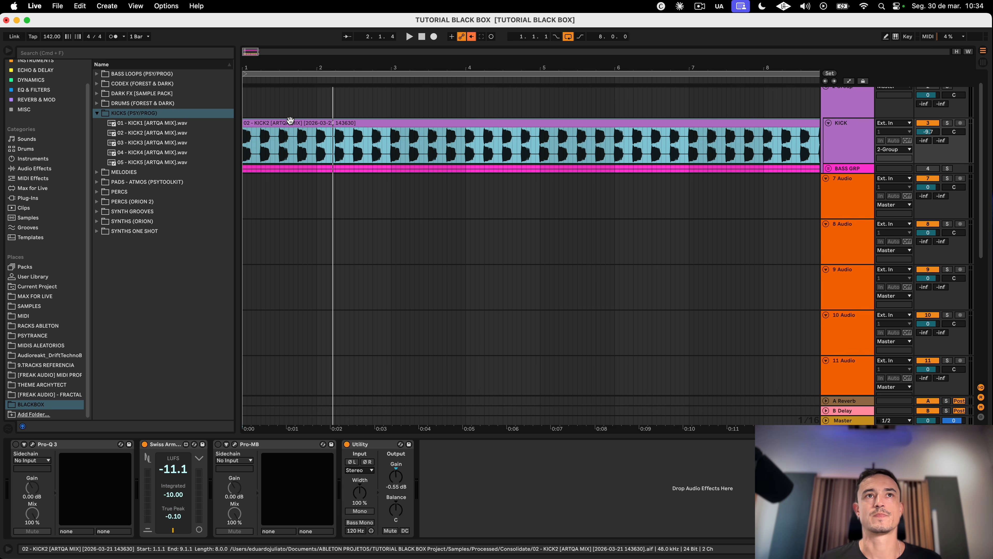
{"action": "key", "text": "z"}
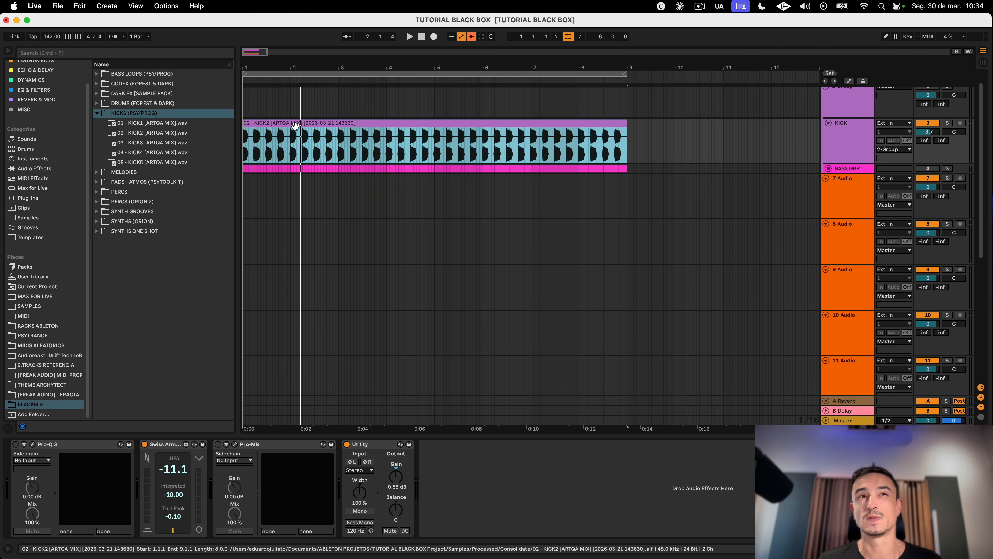
Step: Make the KICK track slightly taller and play back the kick clip
{"action": "left_click", "coordinate": [841, 160]}
{"action": "left_click_drag", "start_coordinate": [838, 165], "coordinate": [839, 184]}
{"action": "key", "text": "plus"}
{"action": "left_click", "coordinate": [557, 171]}
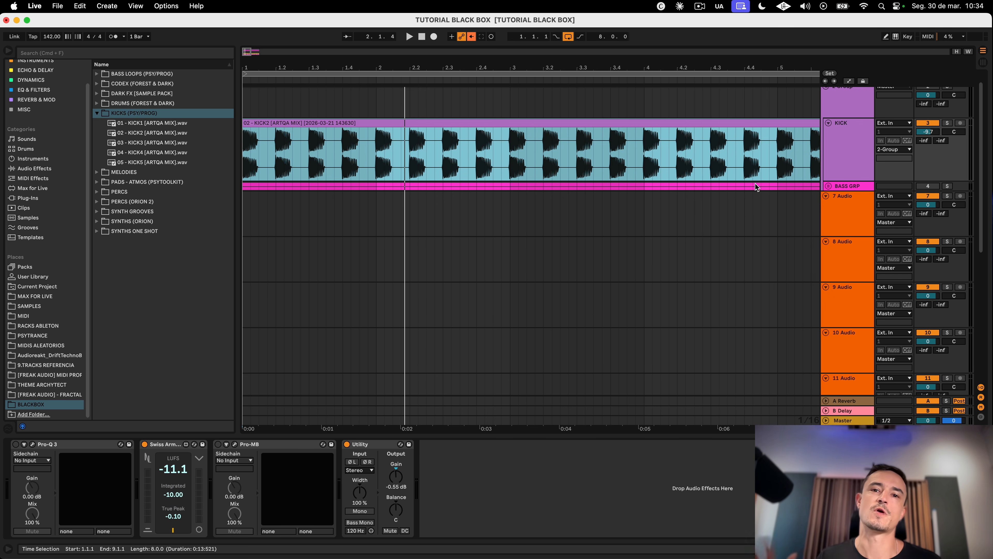
{"action": "left_click", "coordinate": [856, 148]}
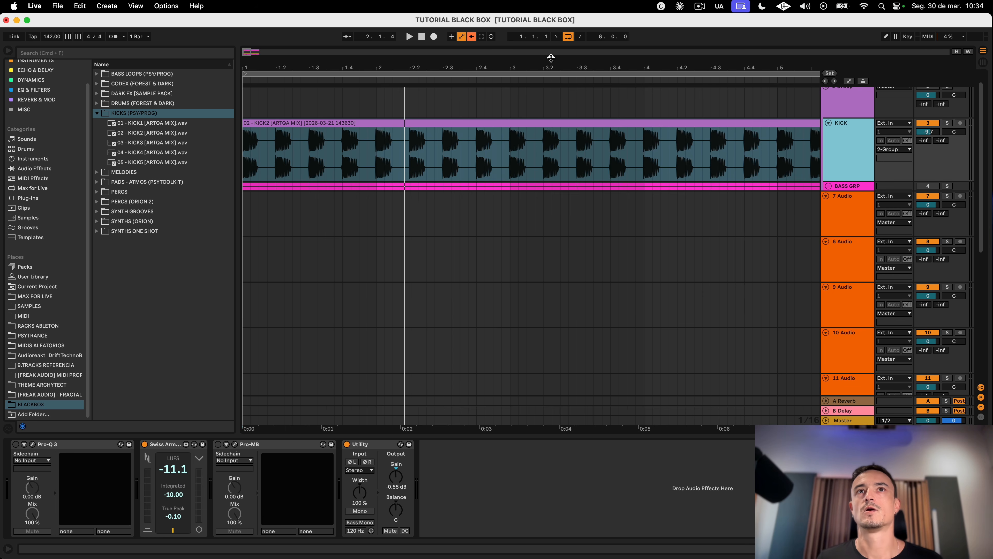
{"action": "key", "text": "minus"}
{"action": "left_click", "coordinate": [296, 122]}
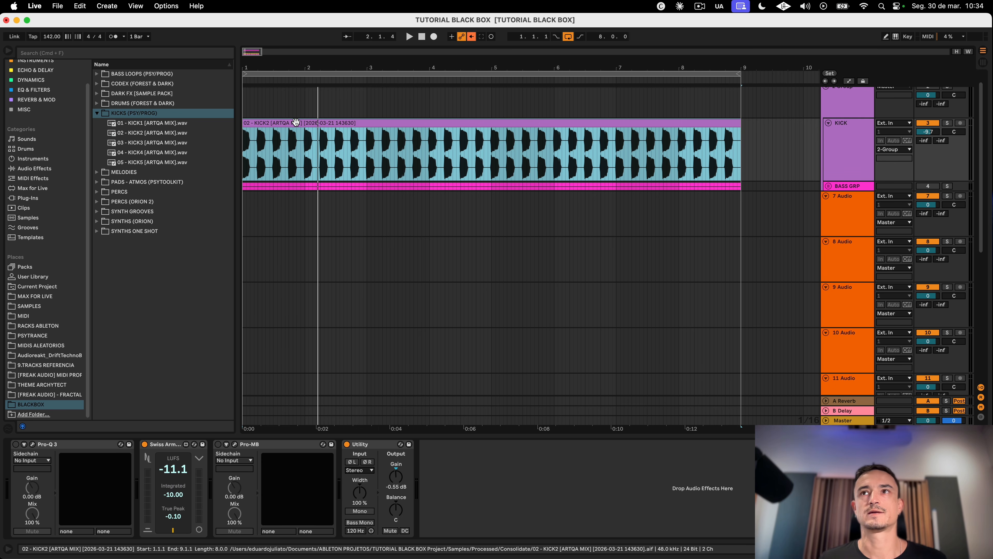
{"action": "key", "text": "space"}
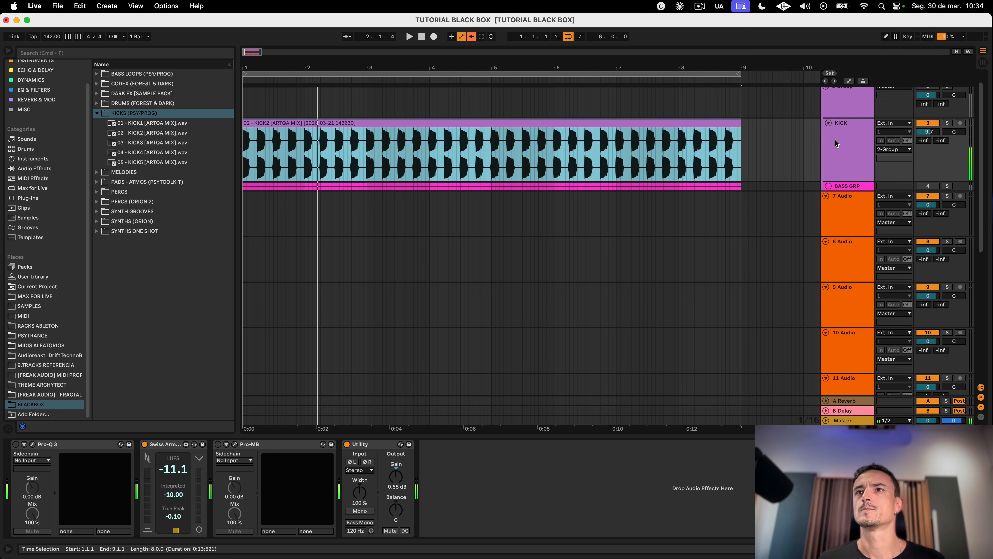
Step: Expand the BASS GRP group, mute the second BASS track and select the first BASS track's clip
{"action": "left_click", "coordinate": [828, 185]}
{"action": "left_click", "coordinate": [843, 218]}
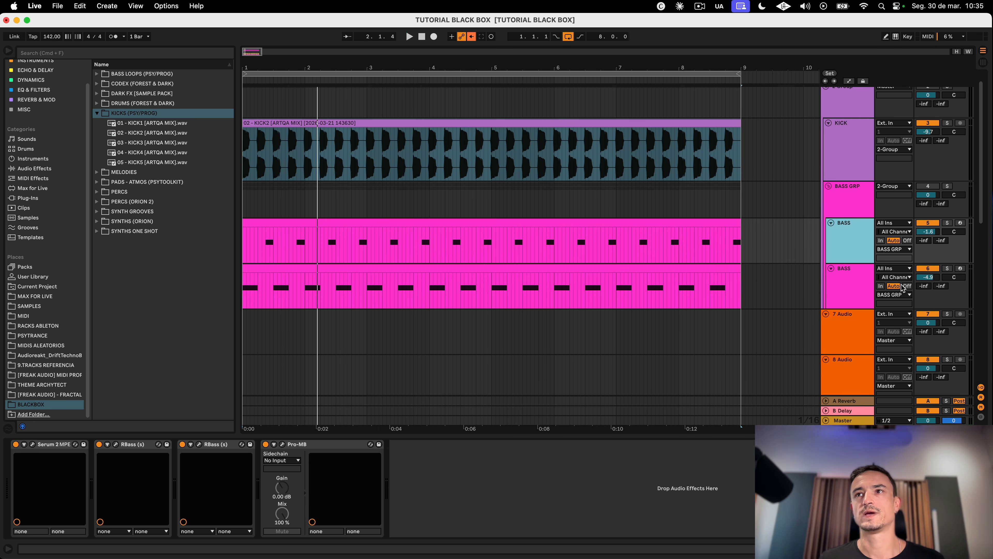
{"action": "left_click", "coordinate": [927, 269]}
{"action": "left_click", "coordinate": [849, 239]}
{"action": "left_click", "coordinate": [245, 227]}
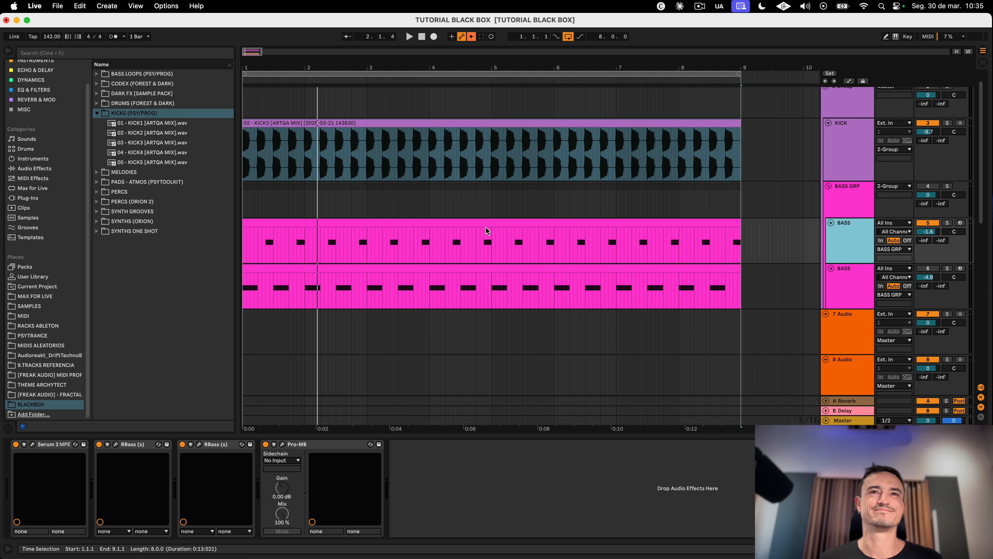
{"action": "left_click", "coordinate": [288, 222]}
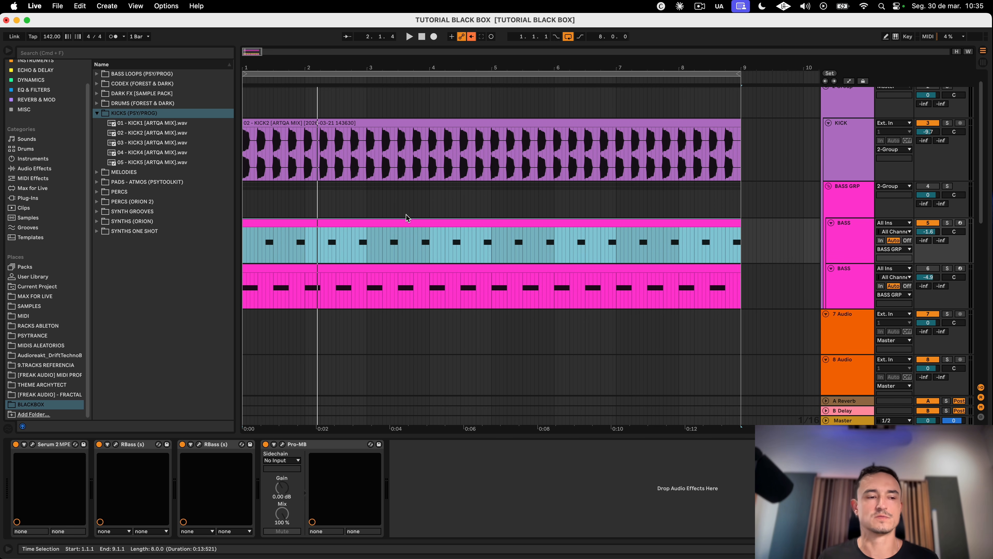
Step: Open Serum 2 on the first BASS track, view the [FREAK AUDIO] - BLACKBOX preset list and close the synth
{"action": "left_click", "coordinate": [33, 444]}
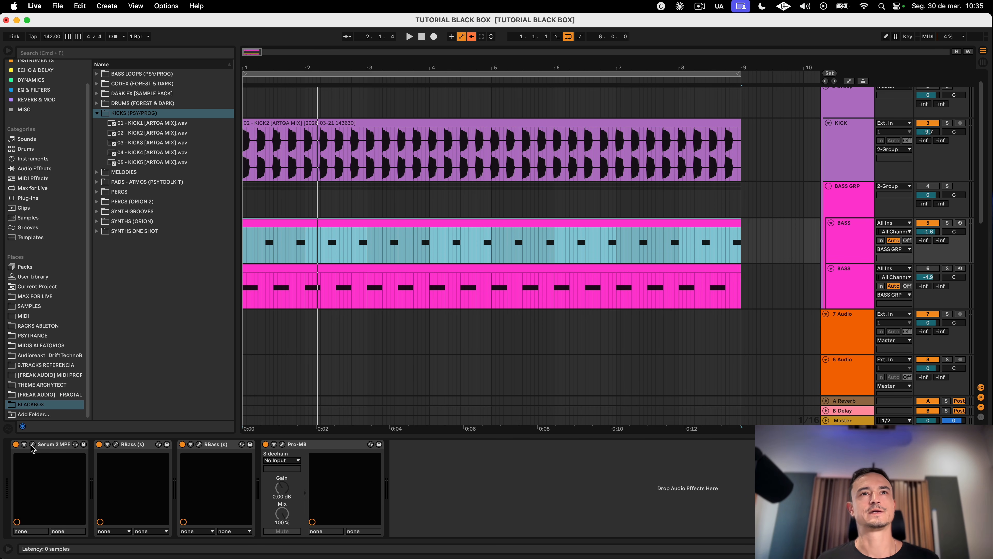
{"action": "left_click", "coordinate": [555, 129]}
{"action": "mouse_move", "coordinate": [734, 294]}
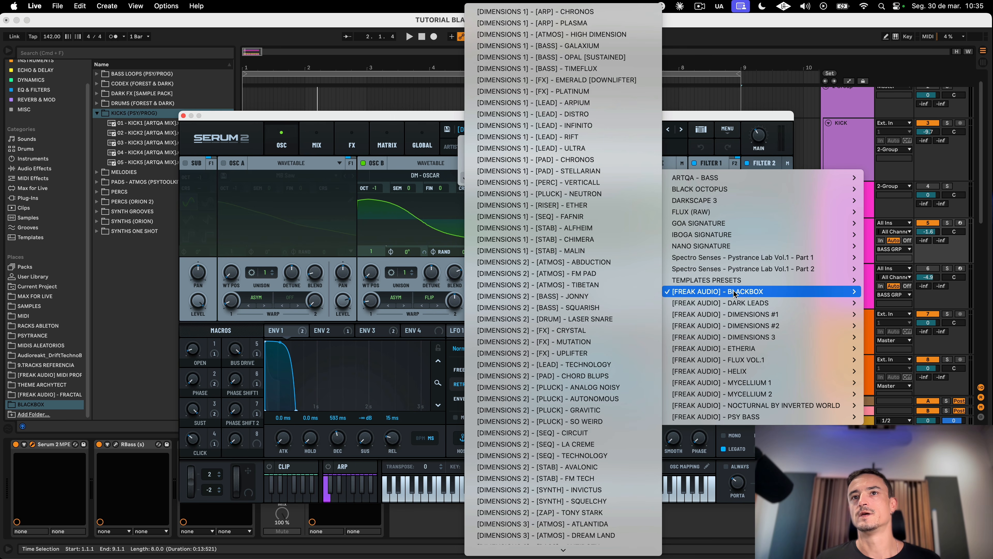
{"action": "left_click", "coordinate": [344, 97]}
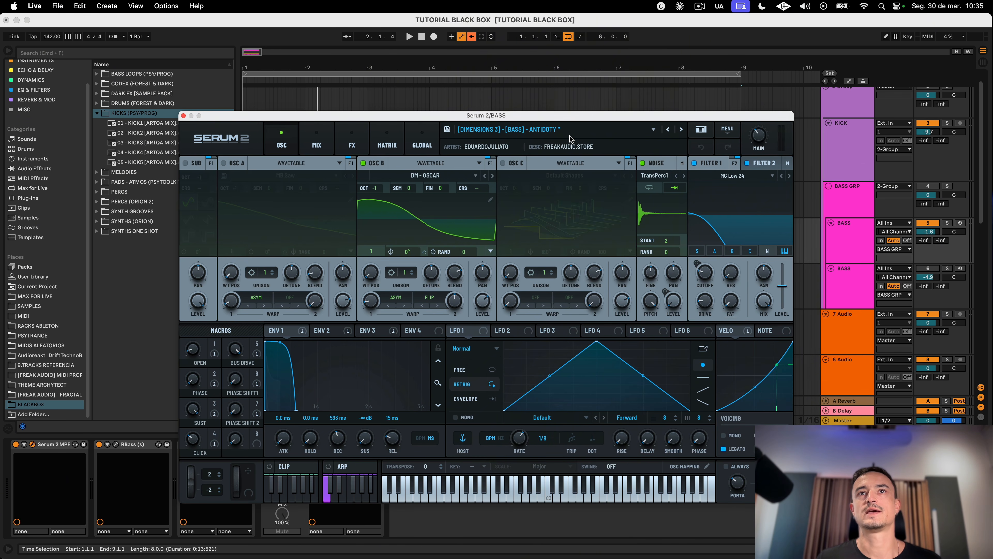
{"action": "left_click", "coordinate": [184, 115]}
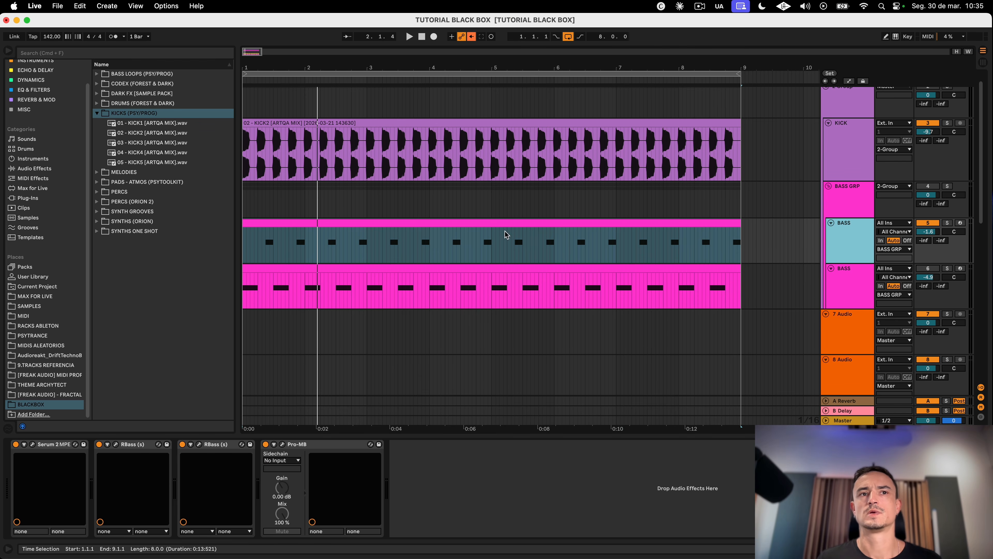
Step: Open both RBass effects on the first BASS track to examine their frequency and intensity settings, and close them
{"action": "left_click", "coordinate": [116, 444]}
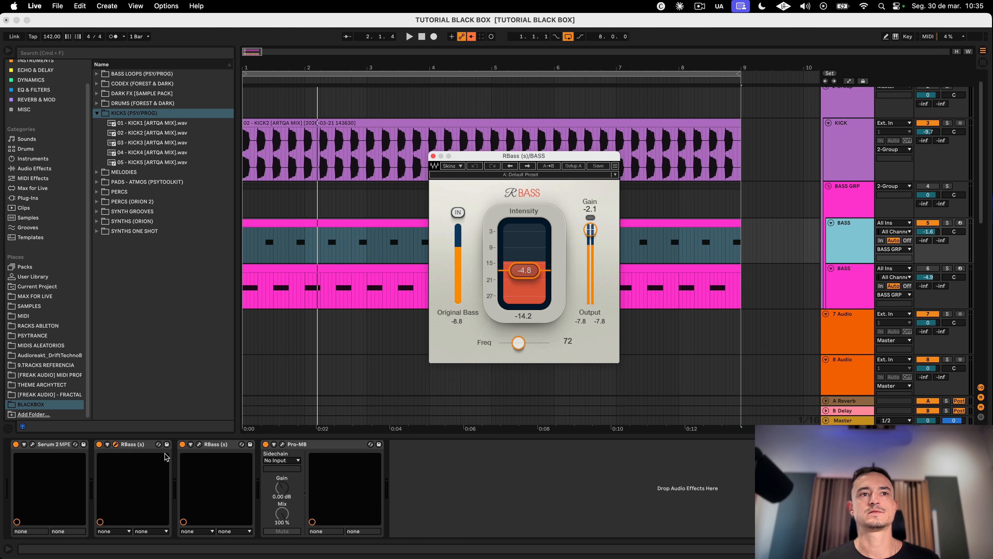
{"action": "left_click", "coordinate": [199, 444]}
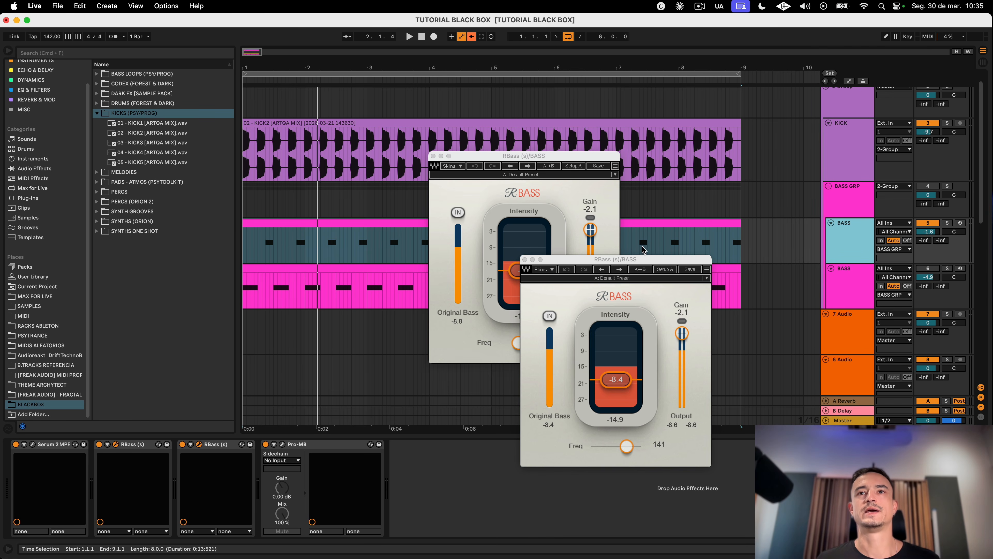
{"action": "left_click_drag", "start_coordinate": [643, 259], "coordinate": [531, 168]}
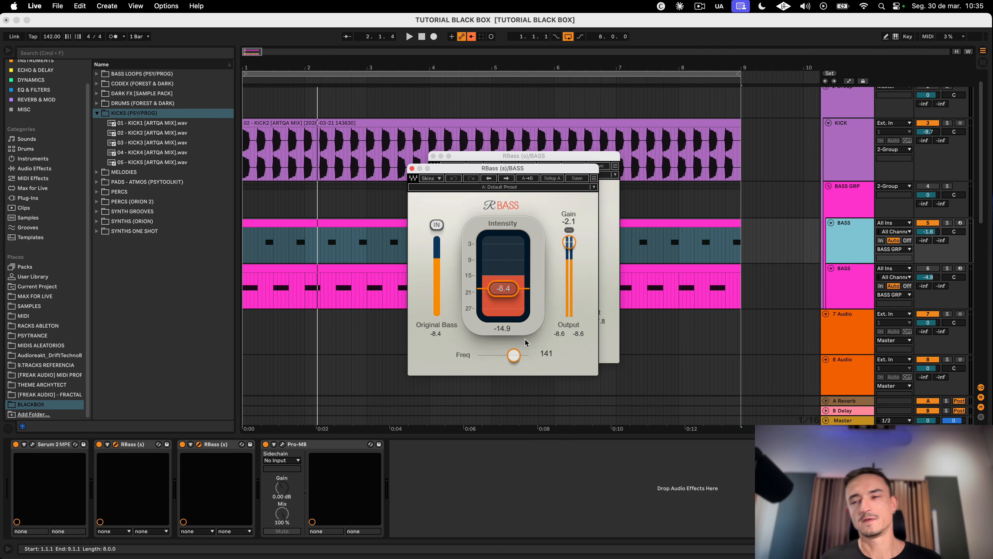
{"action": "key", "text": "super+w"}
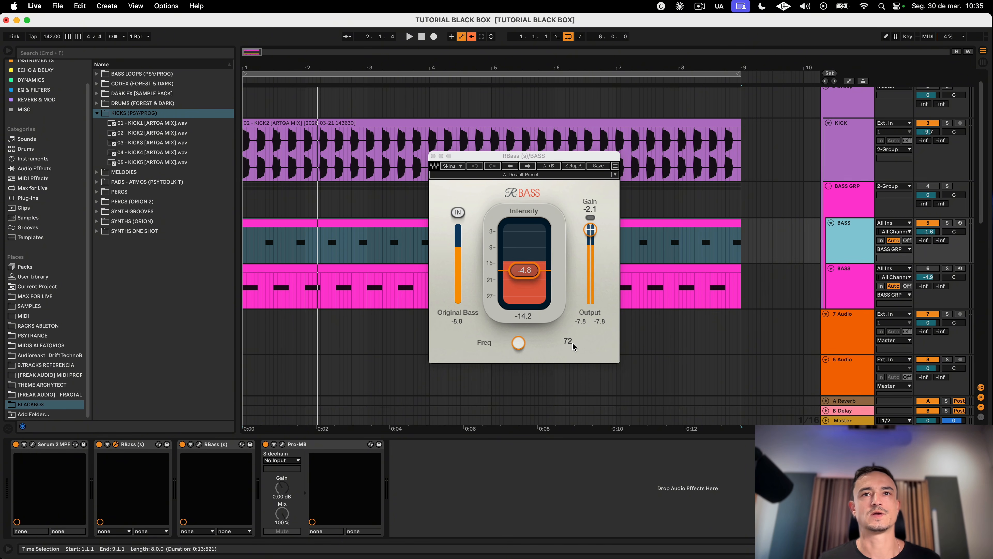
{"action": "key", "text": "super+w"}
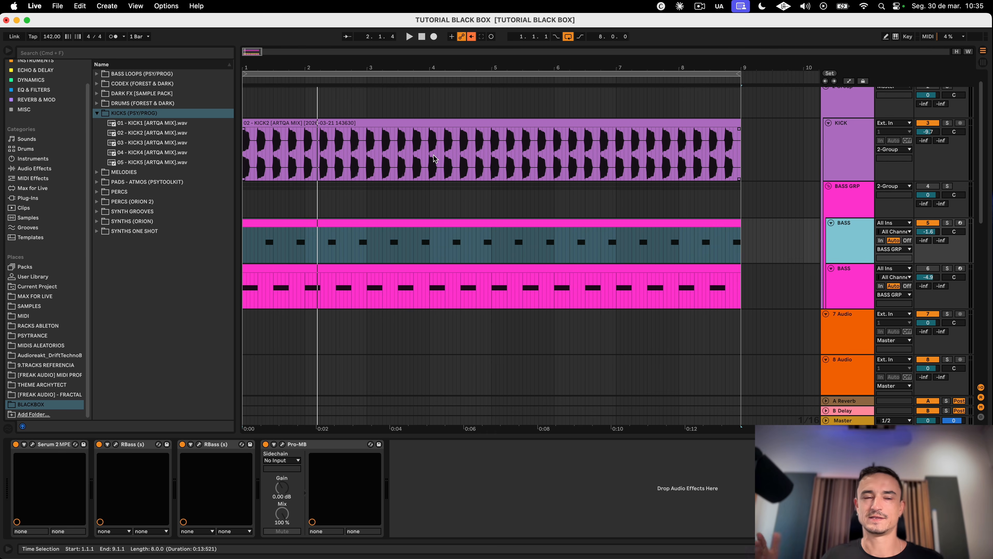
Step: Open Pro-MB on the first BASS track and play the loop to examine its multiband processing
{"action": "left_click", "coordinate": [280, 421]}
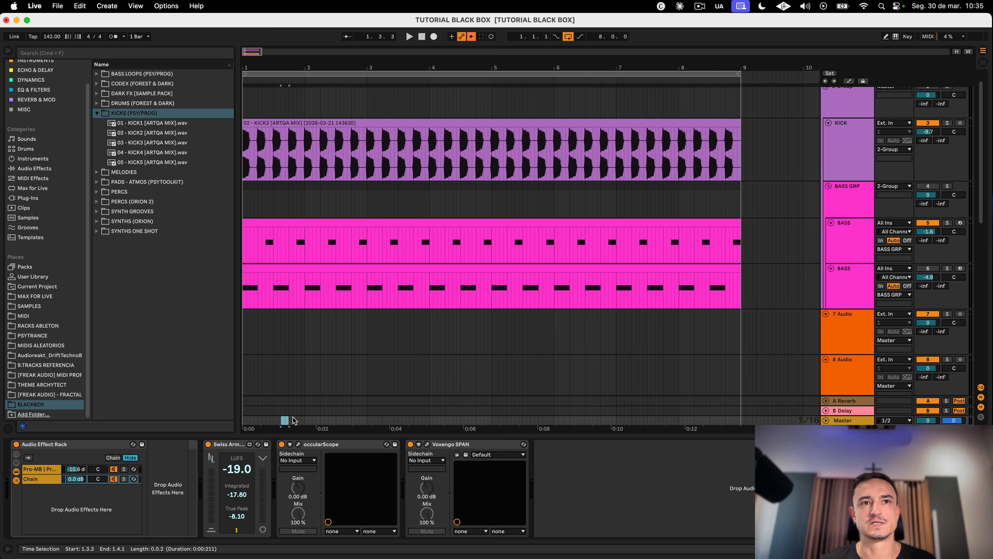
{"action": "left_click", "coordinate": [282, 445]}
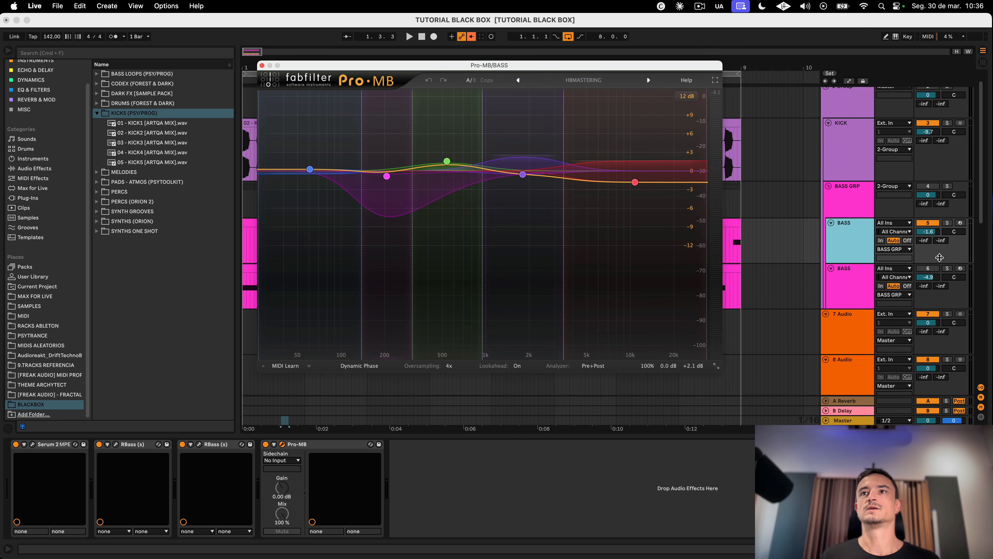
{"action": "left_click", "coordinate": [856, 244]}
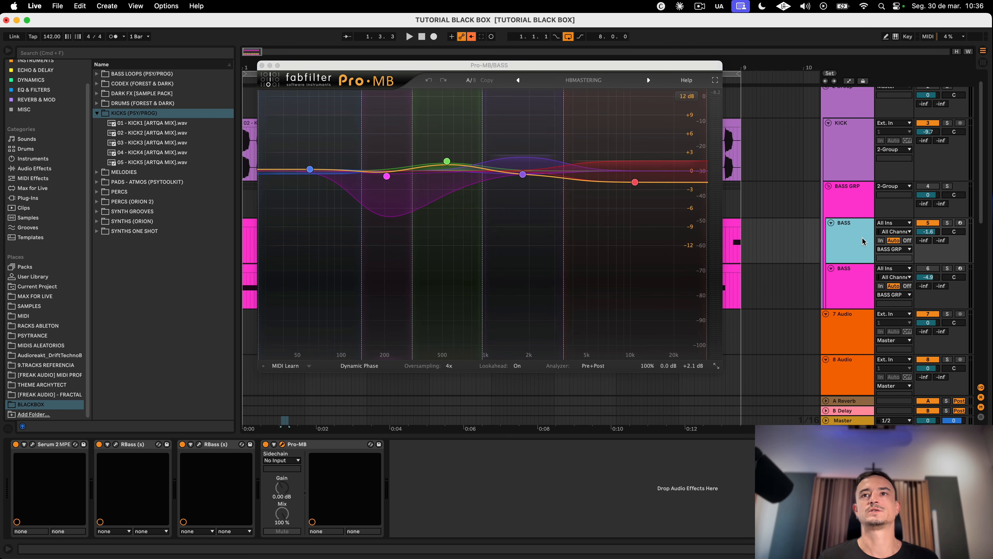
{"action": "key", "text": "space"}
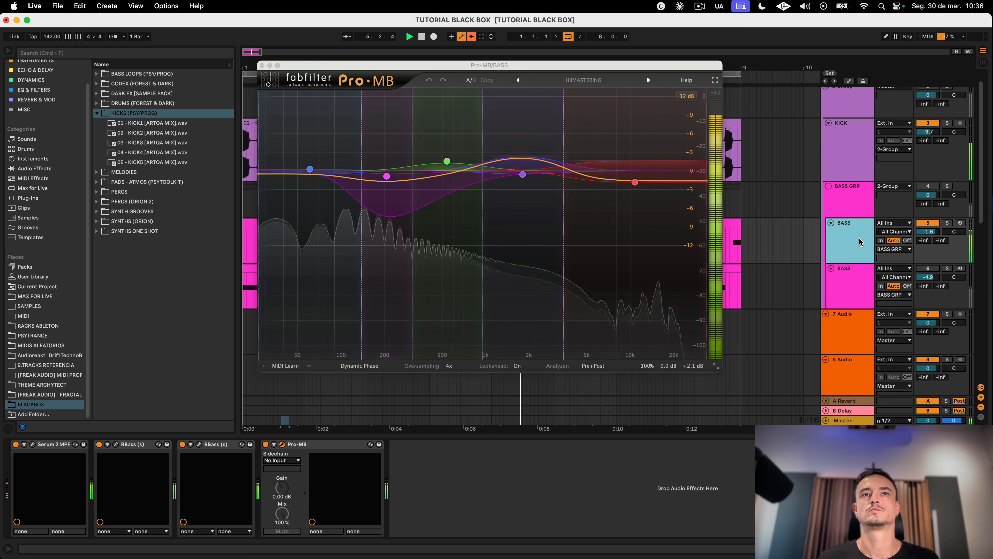
Step: Unmute the second BASS track and view the MIDI notes in its clip
{"action": "left_click", "coordinate": [880, 273]}
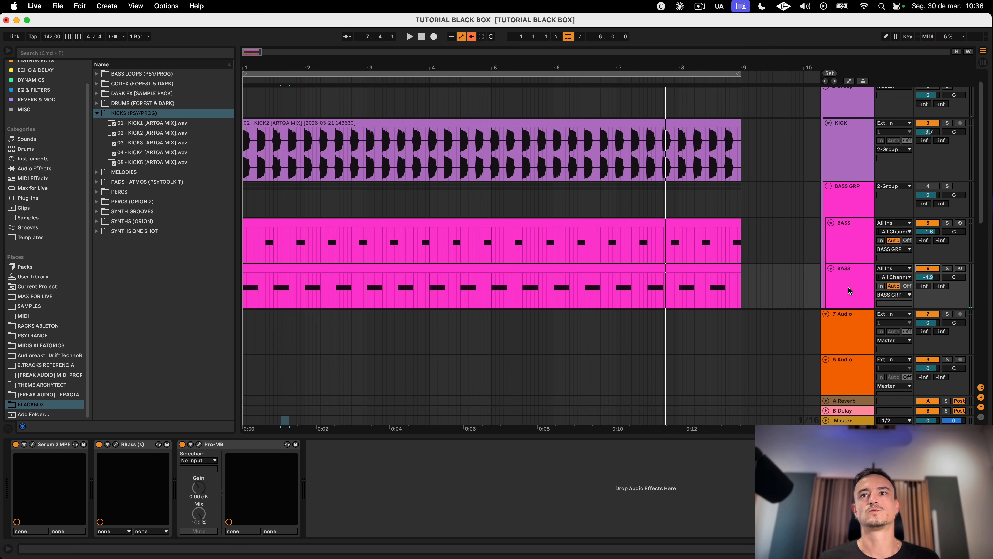
{"action": "double_click", "coordinate": [423, 289]}
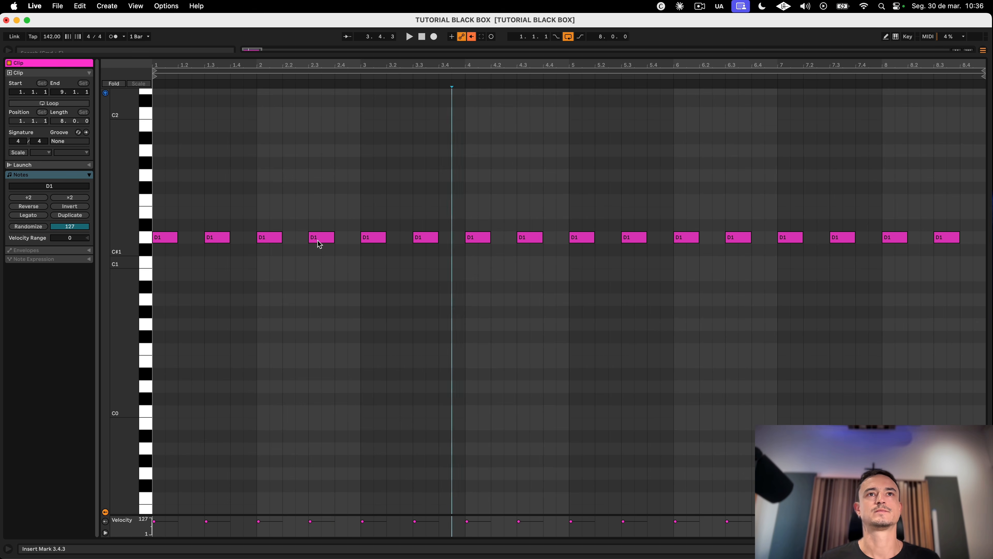
{"action": "key", "text": "shift+Tab"}
Step: Open RBass and Pro-MB on the second BASS track to examine their settings, and close them
{"action": "left_click", "coordinate": [116, 448]}
{"action": "left_click_drag", "start_coordinate": [130, 499], "coordinate": [572, 147]}
{"action": "left_click", "coordinate": [199, 444]}
{"action": "left_click_drag", "start_coordinate": [276, 257], "coordinate": [599, 105]}
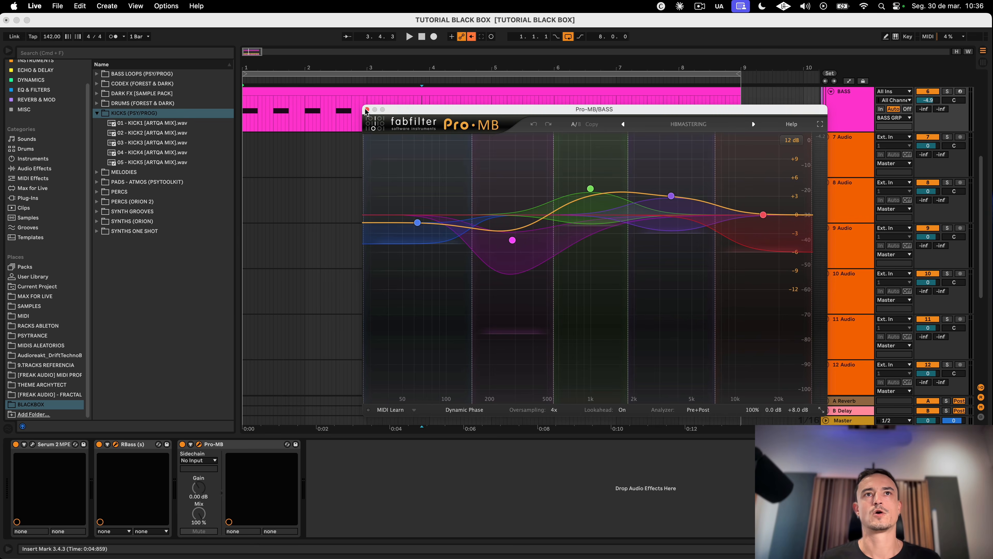
{"action": "left_click", "coordinate": [370, 102]}
{"action": "left_click", "coordinate": [445, 142]}
Step: Open Pro-Q 4 on the BASS GRP group and play the loop to examine its sidechained EQ against the kick
{"action": "scroll", "coordinate": [489, 235], "scroll_direction": "up", "scroll_amount": 5}
{"action": "left_click", "coordinate": [851, 307]}
{"action": "left_click", "coordinate": [858, 265], "text": "shift"}
{"action": "scroll", "coordinate": [821, 238], "scroll_direction": "down", "scroll_amount": 1}
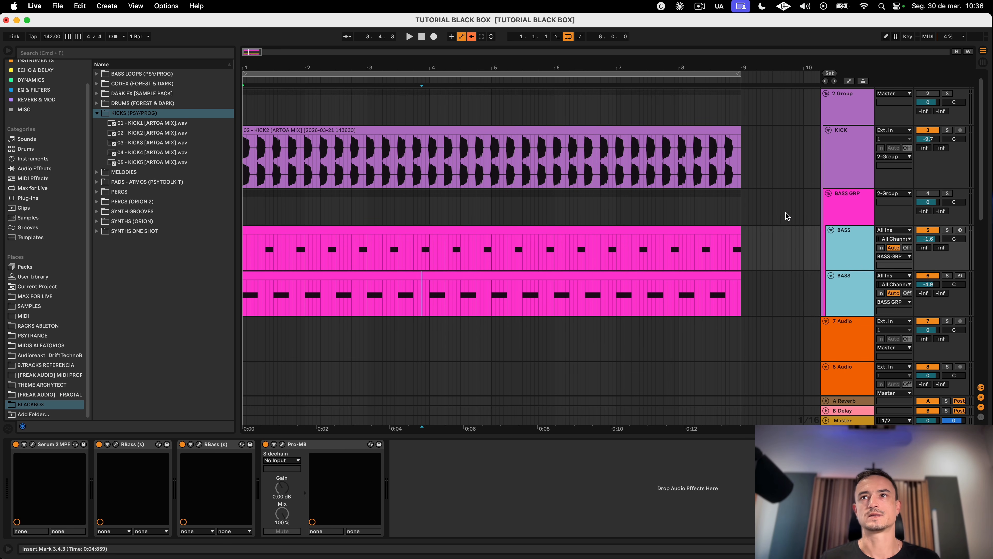
{"action": "left_click", "coordinate": [862, 195]}
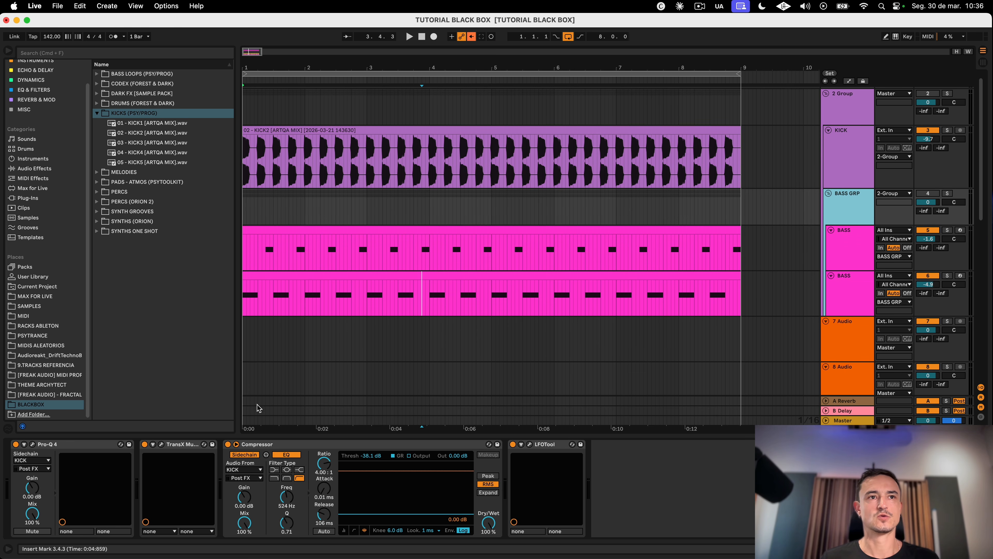
{"action": "left_click", "coordinate": [33, 444]}
{"action": "left_click_drag", "start_coordinate": [657, 220], "coordinate": [469, 94]}
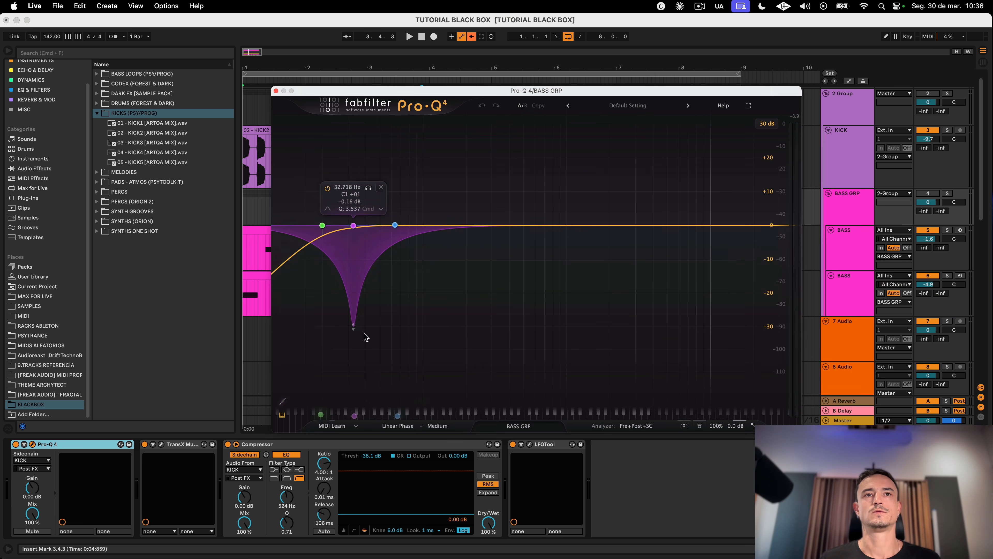
{"action": "key", "text": "space"}
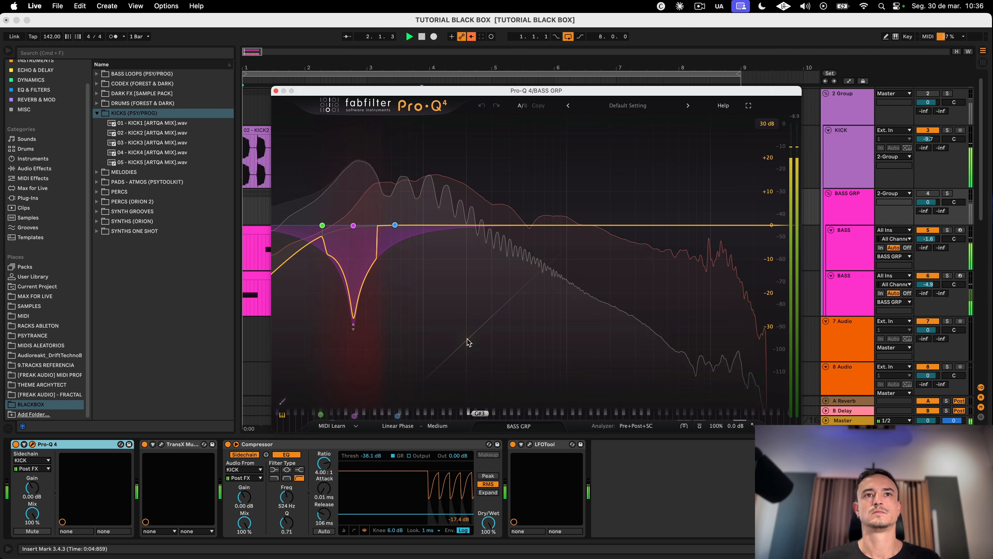
Step: Close Pro-Q 4 and play the loop from the start to examine the KICK-sidechained Compressor on the BASS GRP group
{"action": "key", "text": "space"}
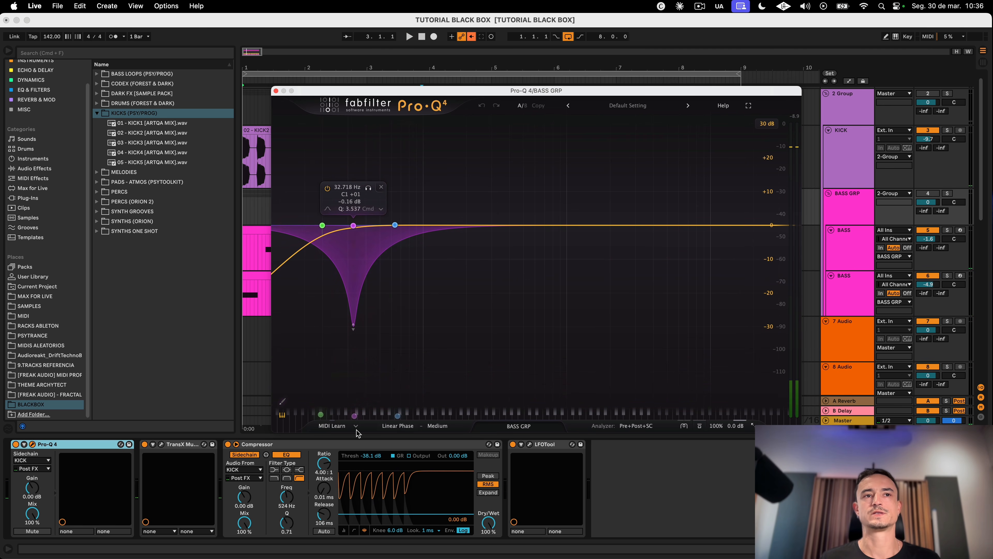
{"action": "key", "text": "super+w"}
{"action": "left_click_drag", "start_coordinate": [636, 330], "coordinate": [322, 98]}
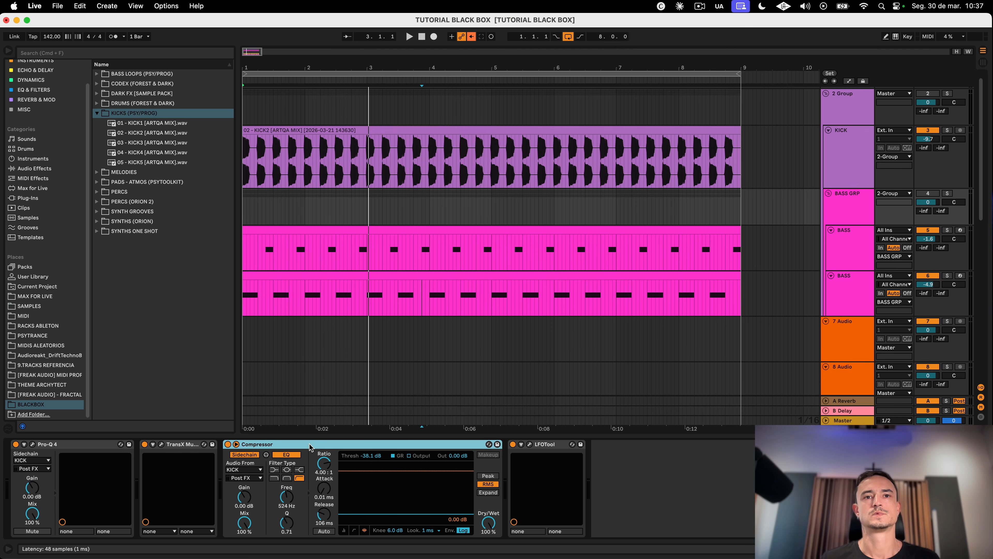
{"action": "left_click", "coordinate": [234, 99]}
{"action": "key", "text": "space"}
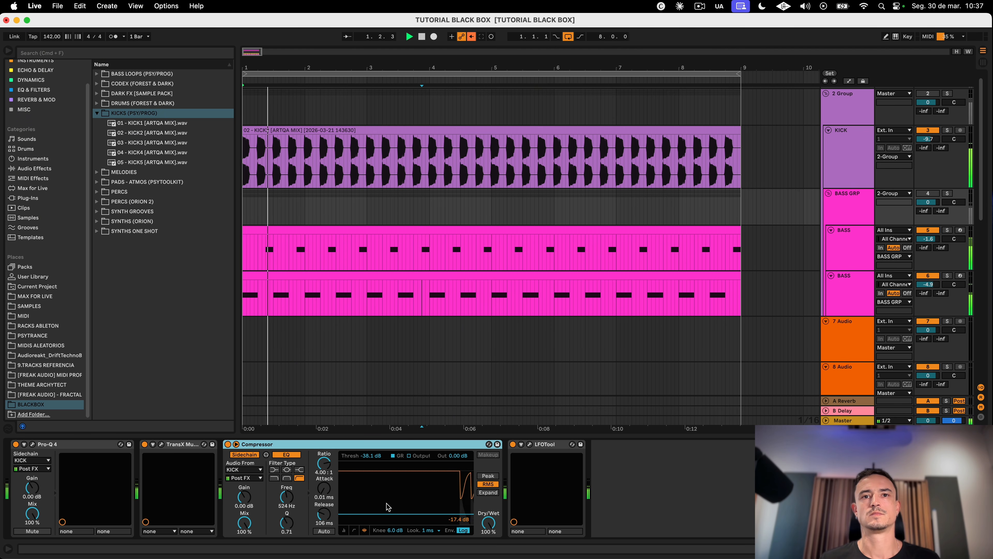
Step: Open LFOTool on the BASS GRP group to examine its volume-shaping curve, and hide it and stop playback
{"action": "left_click", "coordinate": [529, 444]}
{"action": "left_click_drag", "start_coordinate": [442, 139], "coordinate": [402, 107]}
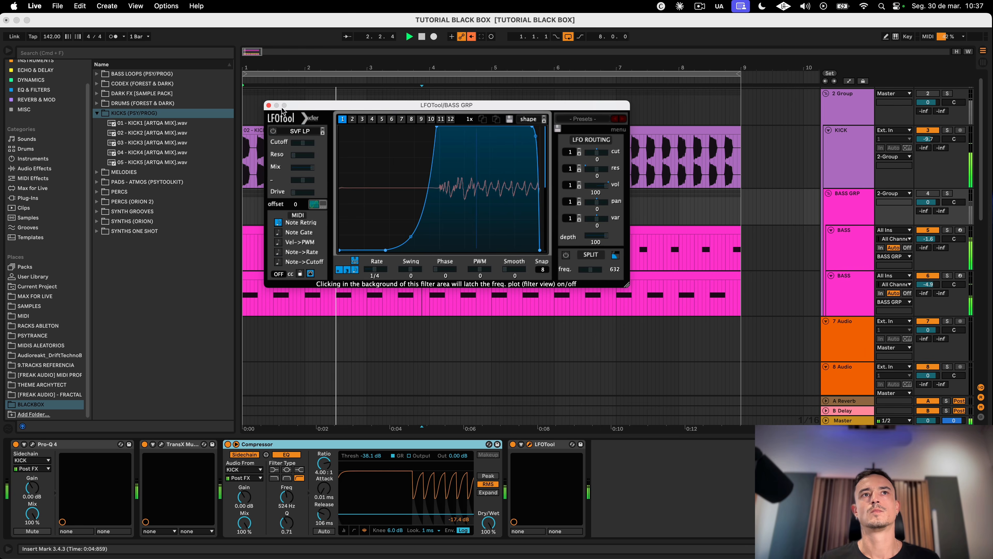
{"action": "key", "text": "super+alt+p"}
{"action": "scroll", "coordinate": [836, 254], "scroll_direction": "down", "scroll_amount": 3}
{"action": "left_click", "coordinate": [836, 253]}
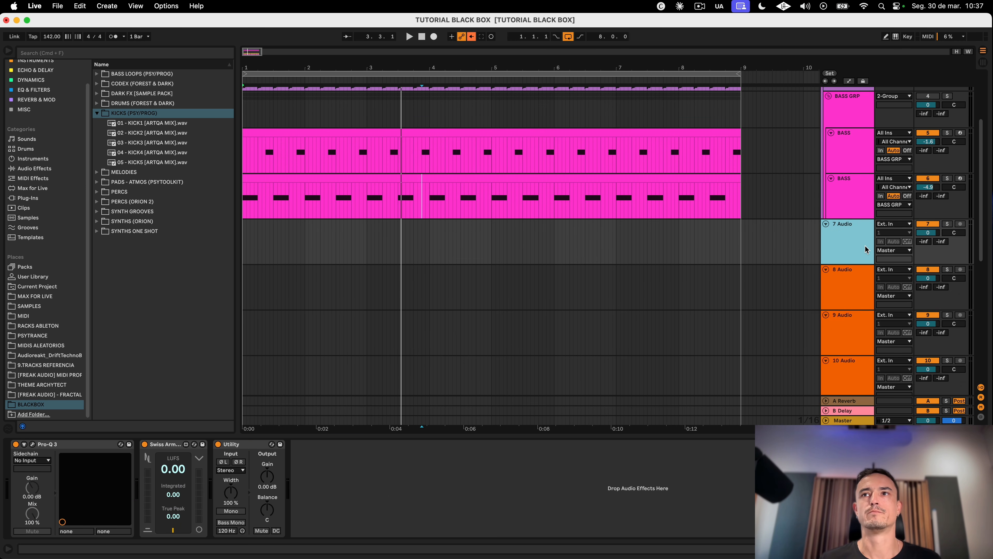
{"action": "scroll", "coordinate": [840, 240], "scroll_direction": "down", "scroll_amount": 2}
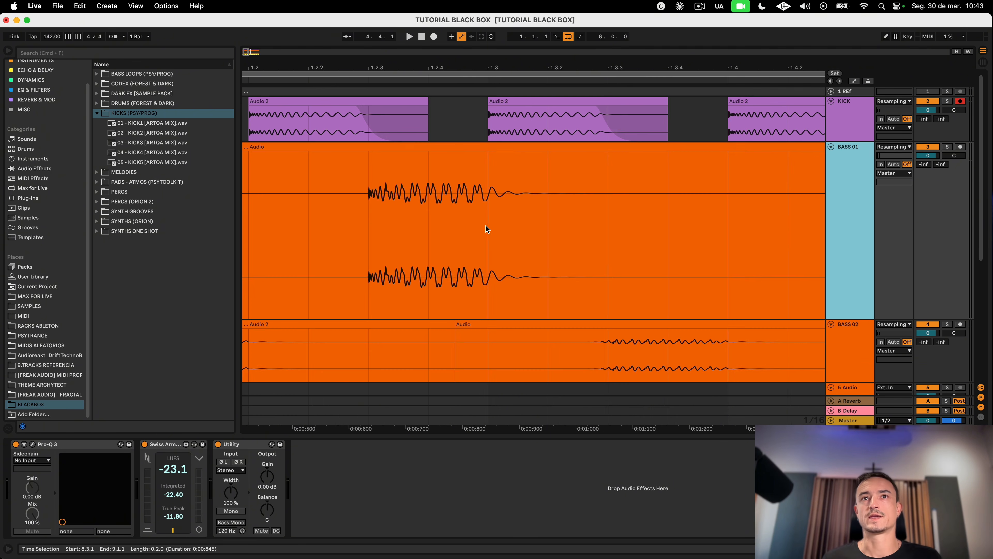
Step: Delete the bass tail overlapping the kick on the BASS 01 track, from 1.3.1 to 1.3.4
{"action": "left_click_drag", "start_coordinate": [487, 229], "coordinate": [665, 237]}
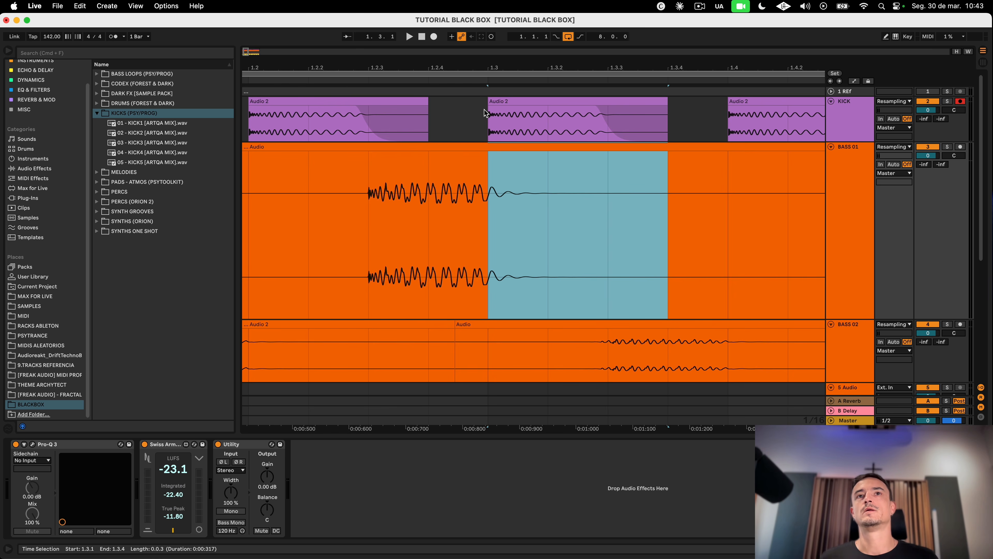
{"action": "scroll", "coordinate": [485, 114], "scroll_direction": "up", "scroll_amount": 5}
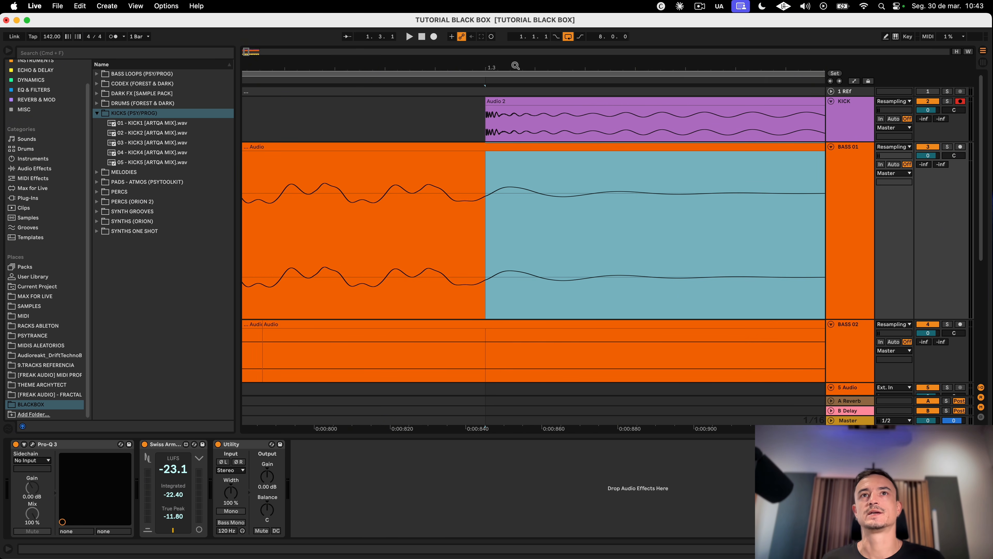
{"action": "scroll", "coordinate": [501, 119], "scroll_direction": "down", "scroll_amount": 6}
{"action": "scroll", "coordinate": [502, 119], "scroll_direction": "up", "scroll_amount": 4}
{"action": "scroll", "coordinate": [502, 119], "scroll_direction": "down", "scroll_amount": 2}
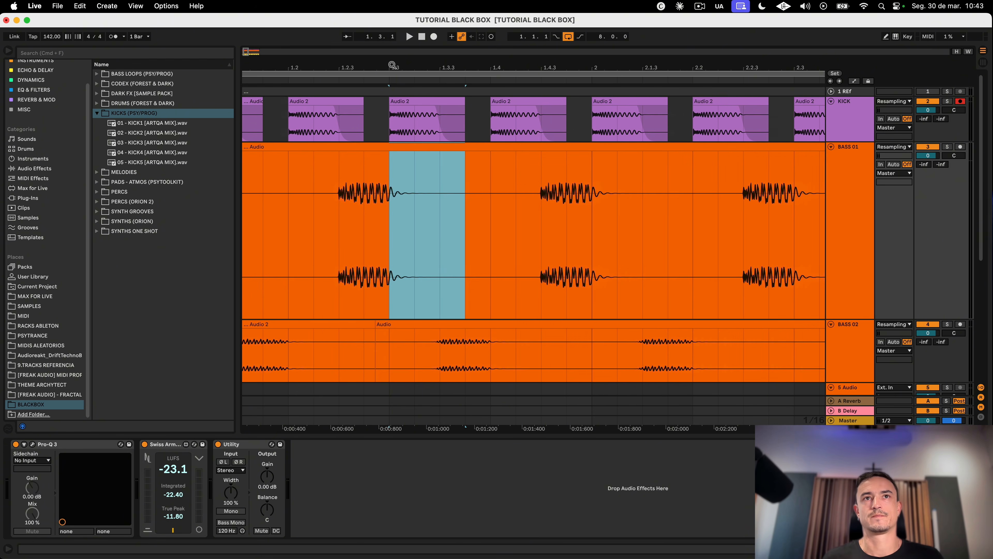
{"action": "key", "text": "Delete"}
Step: Add a short fade-out to the end of the BASS 01 clip where it meets the kick at 1.3
{"action": "scroll", "coordinate": [442, 169], "scroll_direction": "down", "scroll_amount": 1}
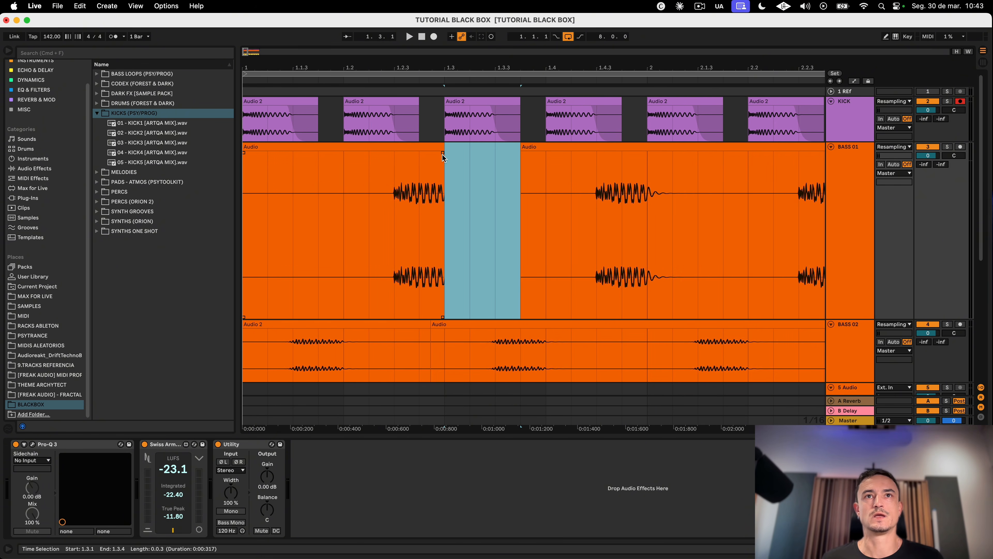
{"action": "left_click", "coordinate": [443, 157]}
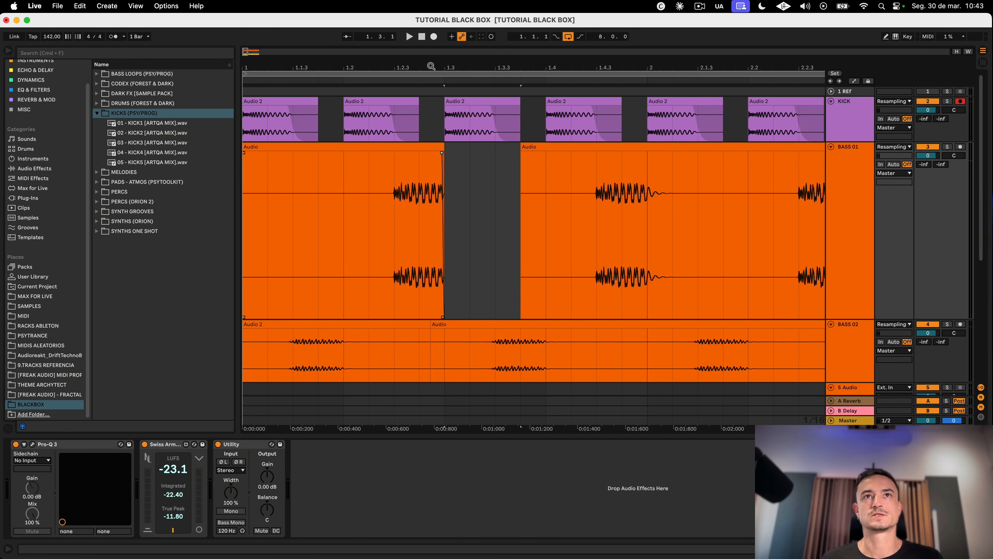
{"action": "left_click_drag", "start_coordinate": [431, 66], "coordinate": [440, 149]}
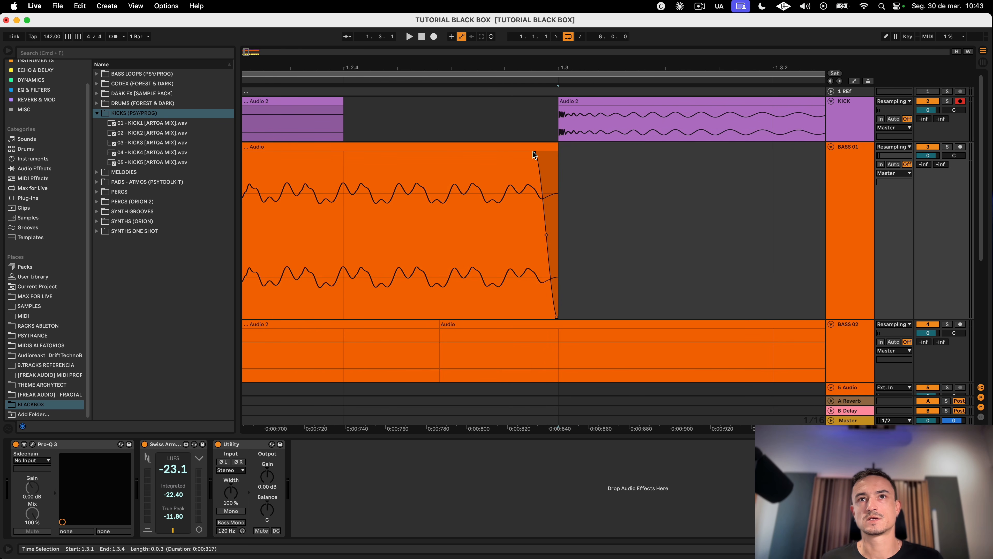
{"action": "key", "text": "minus"}
{"action": "key", "text": "minus"}
{"action": "key", "text": "minus"}
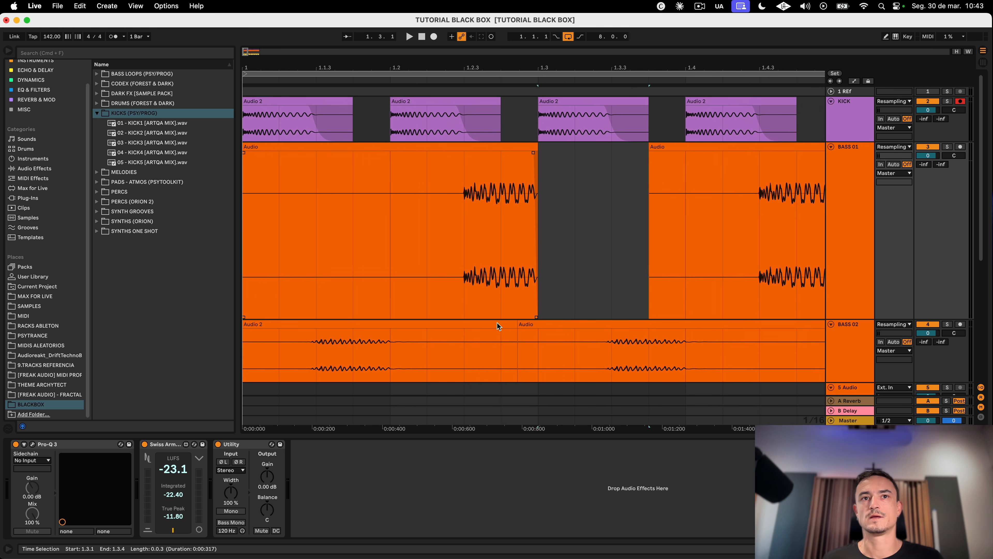
Step: Delete the BASS 02 audio from 1.2.1 to 1.3.1, and loop the opening KICK and BASS 01 clips for playback
{"action": "left_click_drag", "start_coordinate": [389, 358], "coordinate": [533, 355]}
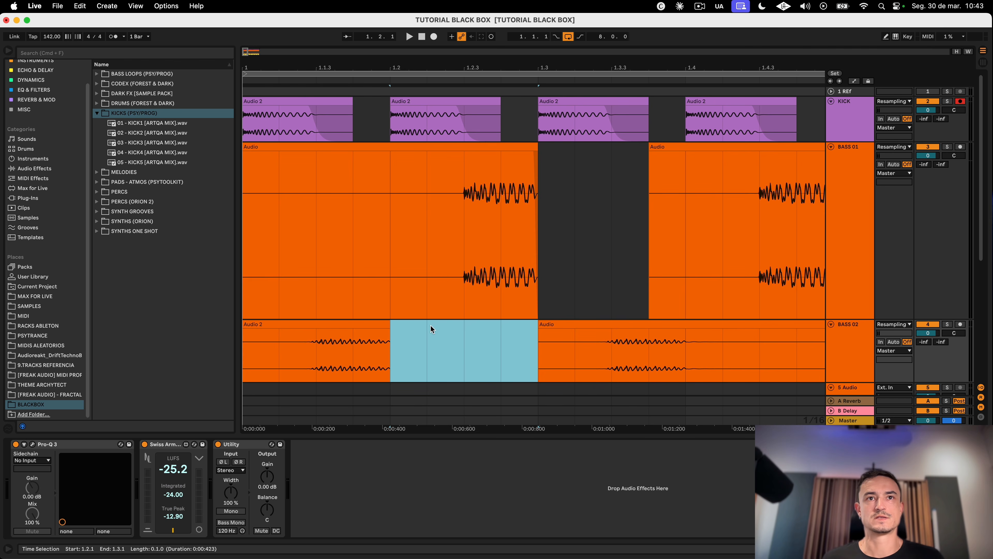
{"action": "key", "text": "Delete"}
{"action": "left_click", "coordinate": [318, 145]}
{"action": "left_click", "coordinate": [278, 102], "text": "shift"}
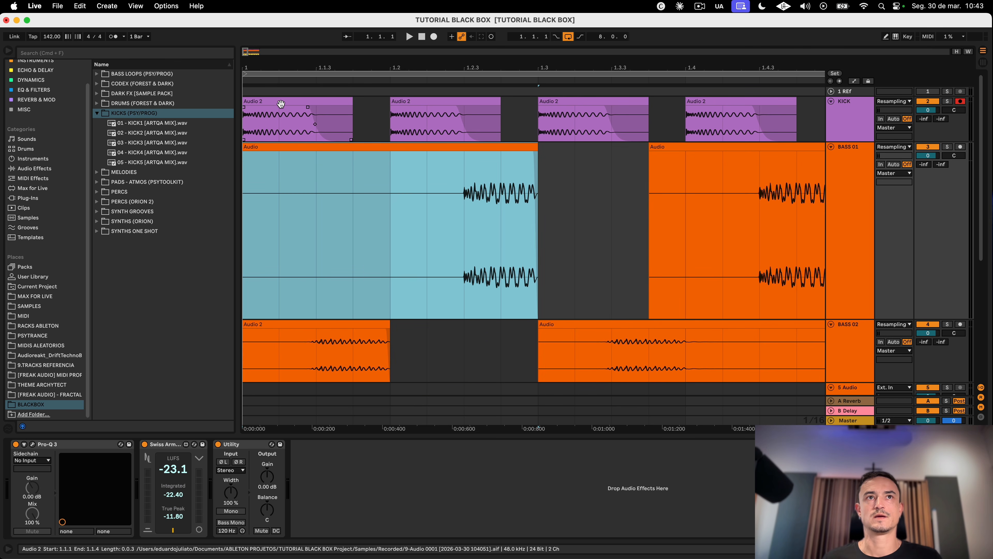
{"action": "key", "text": "super+l"}
{"action": "key", "text": "space"}
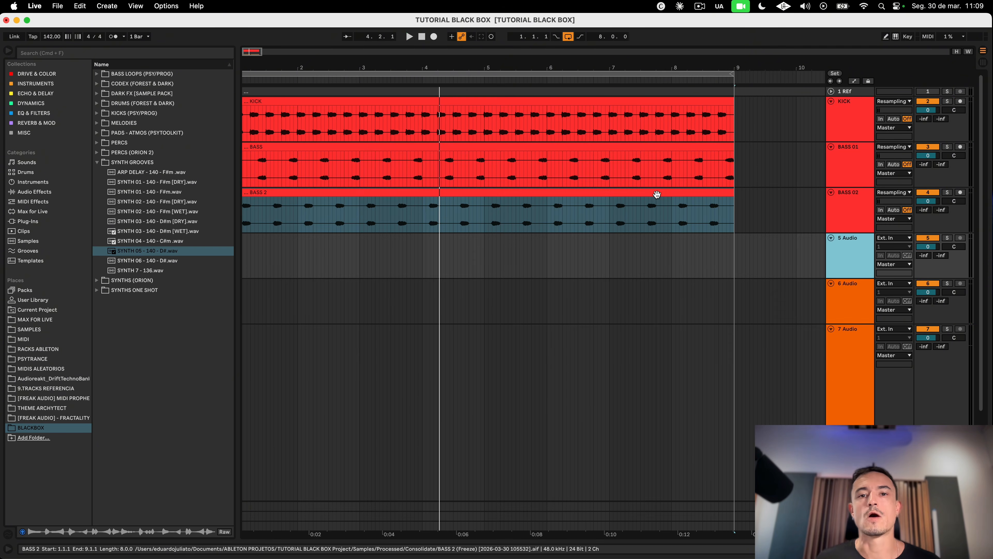
Step: Examine how the hits of the consolidated KICK, BASS and BASS 2 clips alternate across the eight-bar loop
{"action": "left_click", "coordinate": [657, 195]}
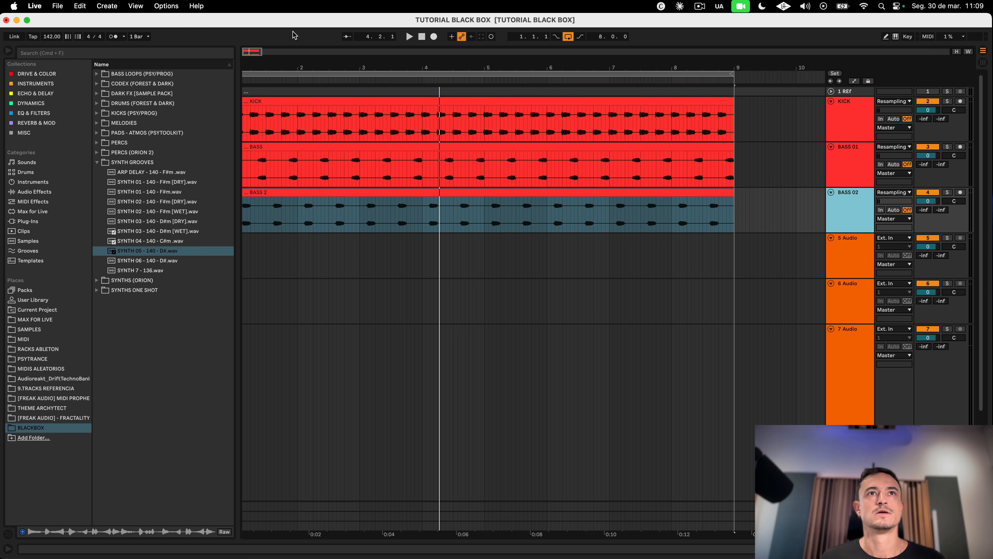
{"action": "left_click_drag", "start_coordinate": [296, 63], "coordinate": [296, 94]}
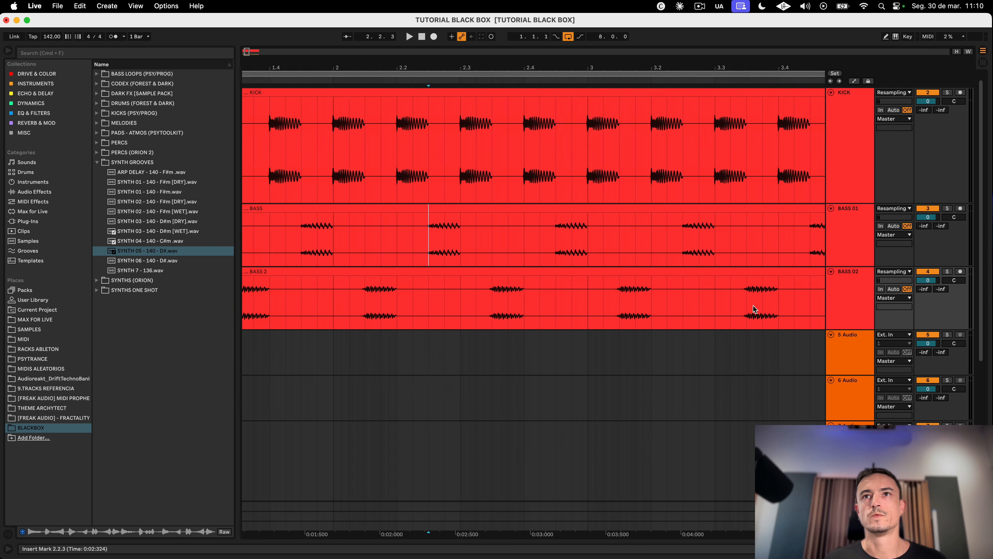
{"action": "scroll", "coordinate": [745, 302], "scroll_direction": "right", "scroll_amount": 3}
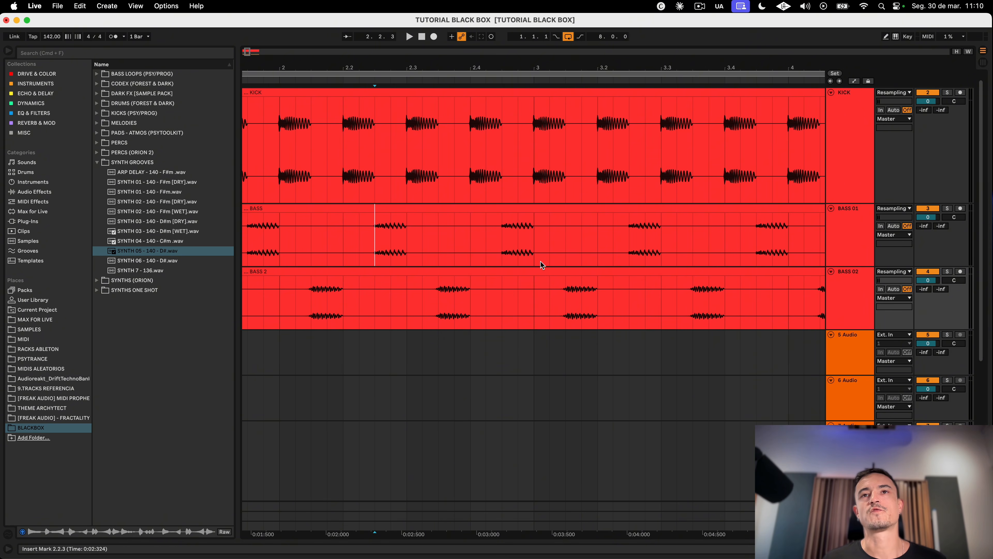
{"action": "key", "text": "minus"}
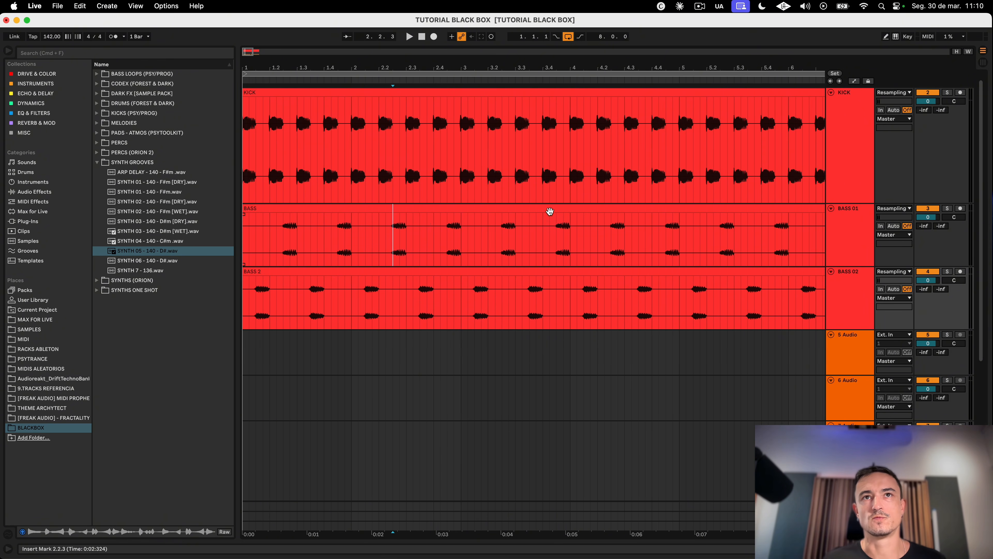
{"action": "left_click_drag", "start_coordinate": [555, 66], "coordinate": [400, 66]}
{"action": "left_click", "coordinate": [465, 207]}
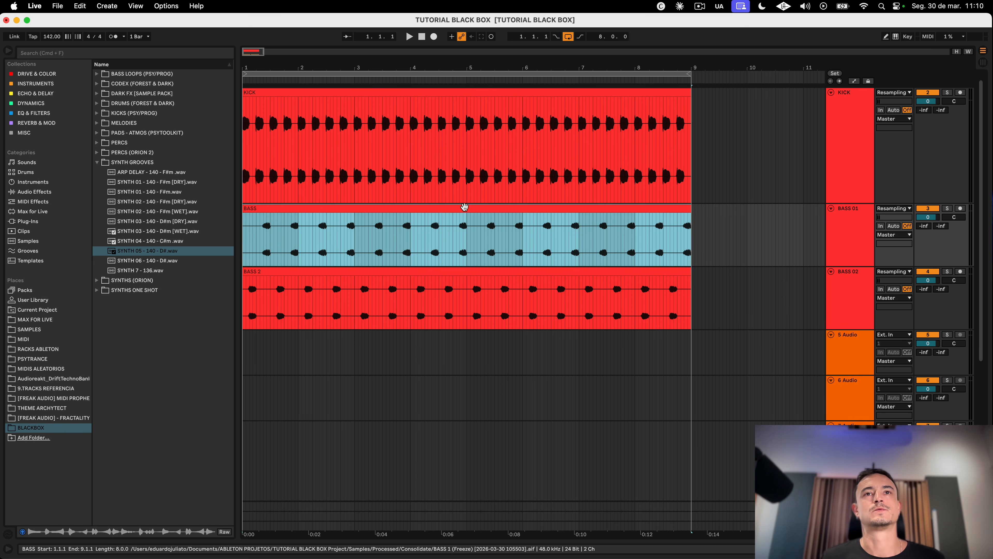
{"action": "left_click_drag", "start_coordinate": [467, 216], "coordinate": [488, 297]}
Step: Play the loop in Session View to check the KICK, BASS 01 and BASS 02 levels, and return to the arrangement
{"action": "key", "text": "Tab"}
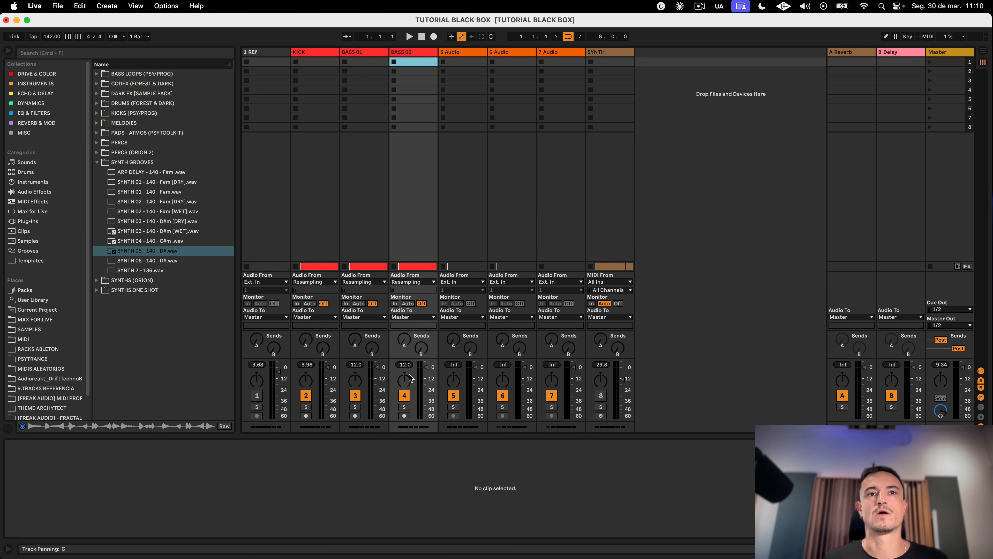
{"action": "key", "text": "space"}
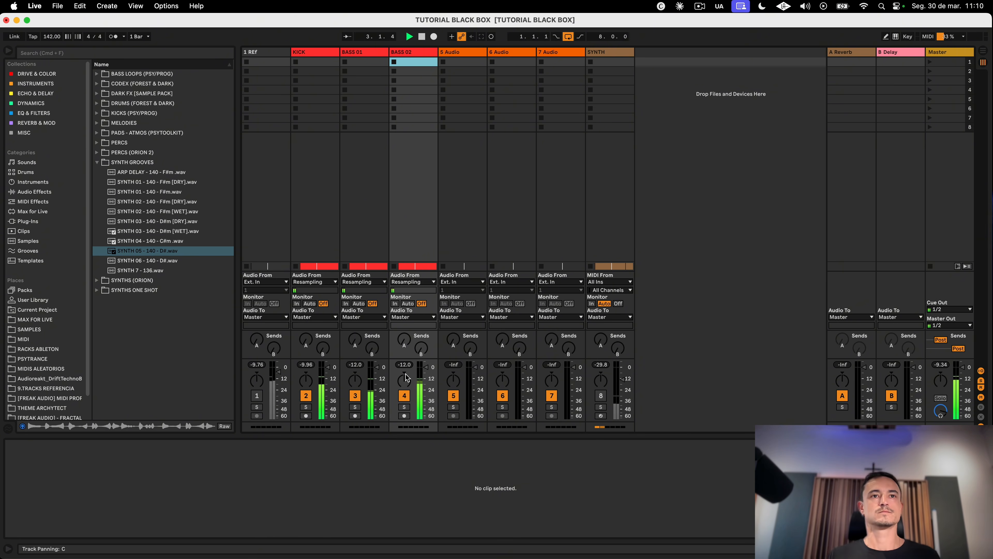
{"action": "key", "text": "Tab"}
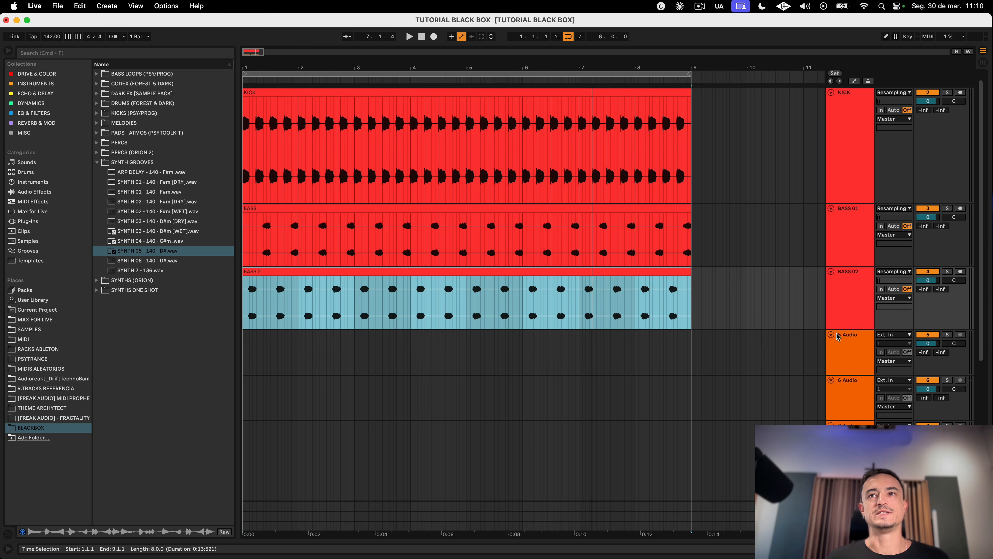
Step: Audition SYNTH 7, SYNTH 05, SYNTH 06 and SYNTH 04 from the SYNTH GROOVES folder for the 5 Audio track
{"action": "left_click", "coordinate": [856, 345]}
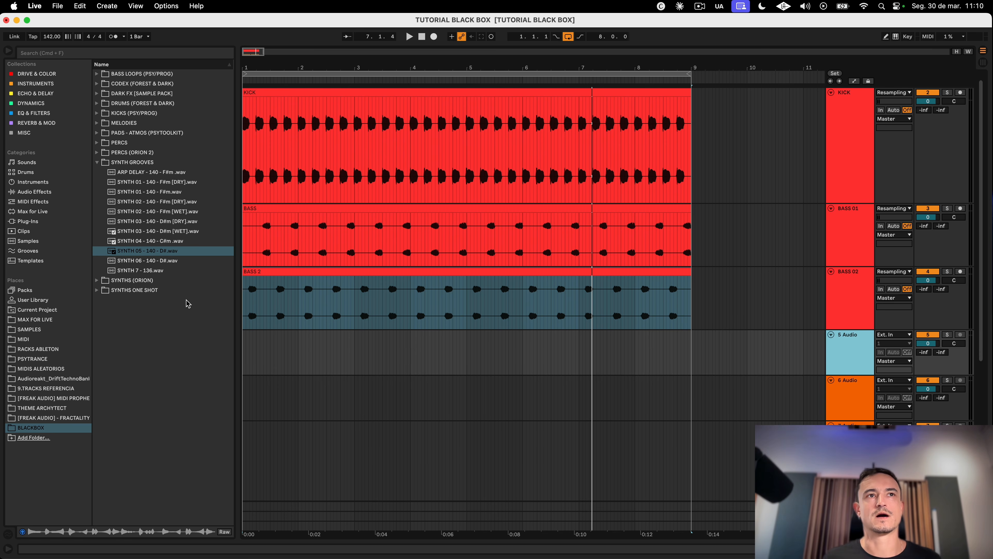
{"action": "left_click", "coordinate": [154, 270]}
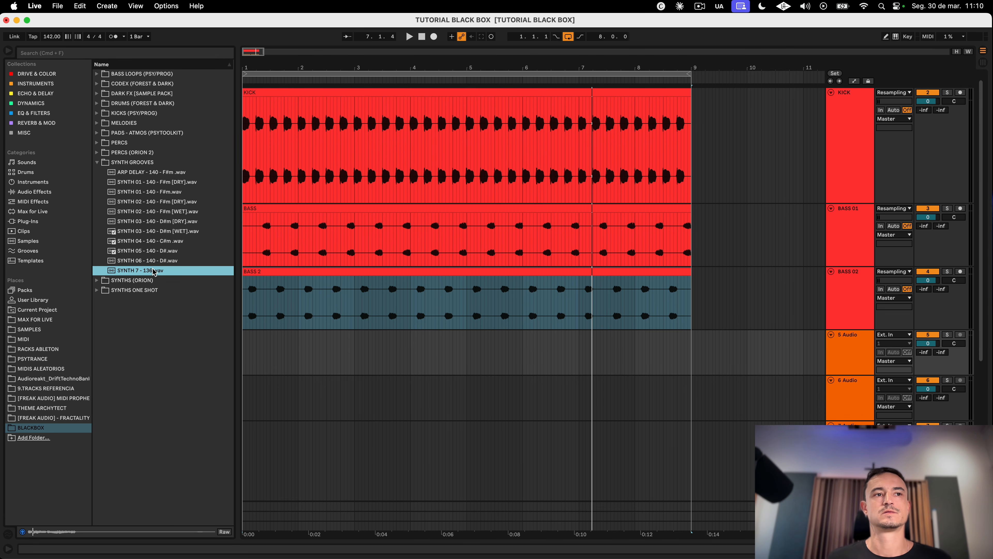
{"action": "left_click", "coordinate": [151, 251]}
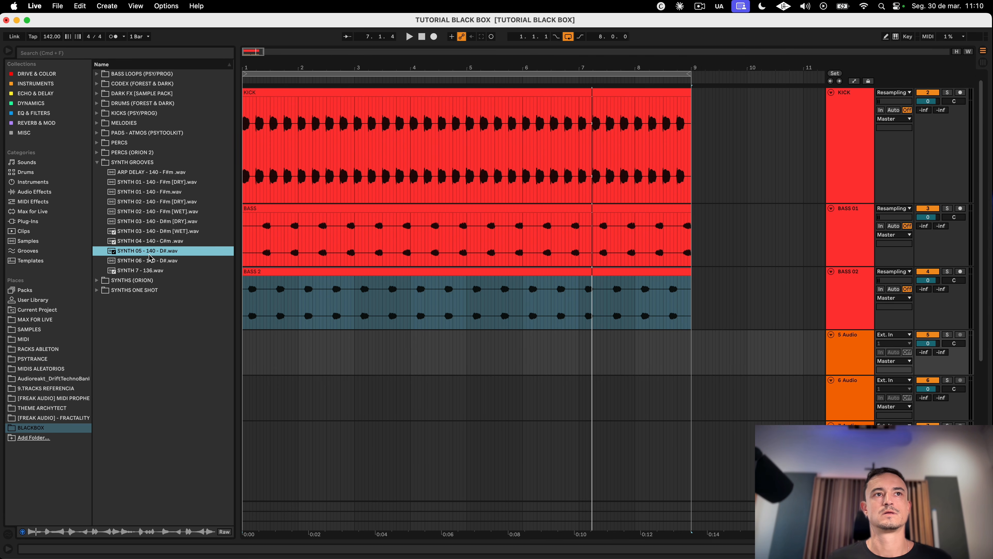
{"action": "left_click", "coordinate": [152, 261]}
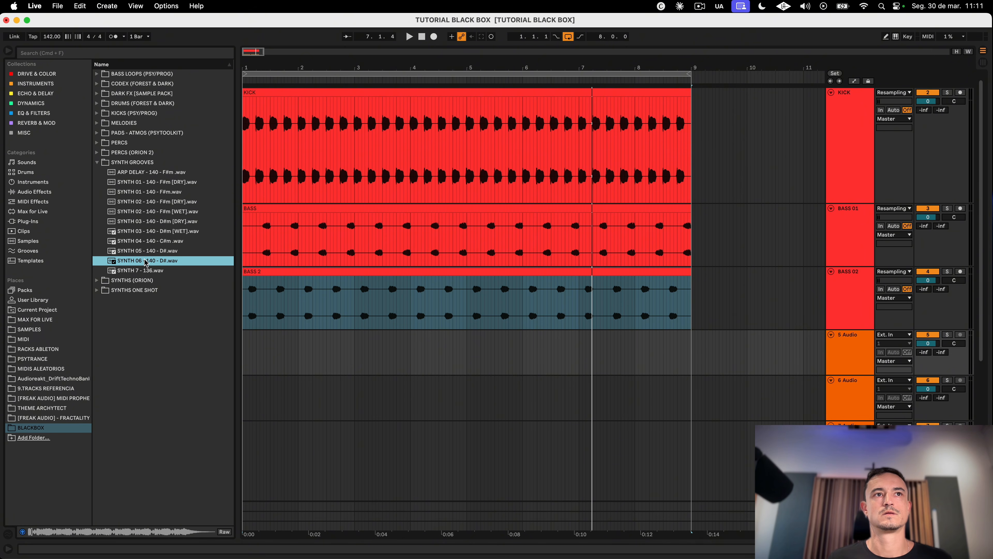
{"action": "left_click", "coordinate": [146, 252]}
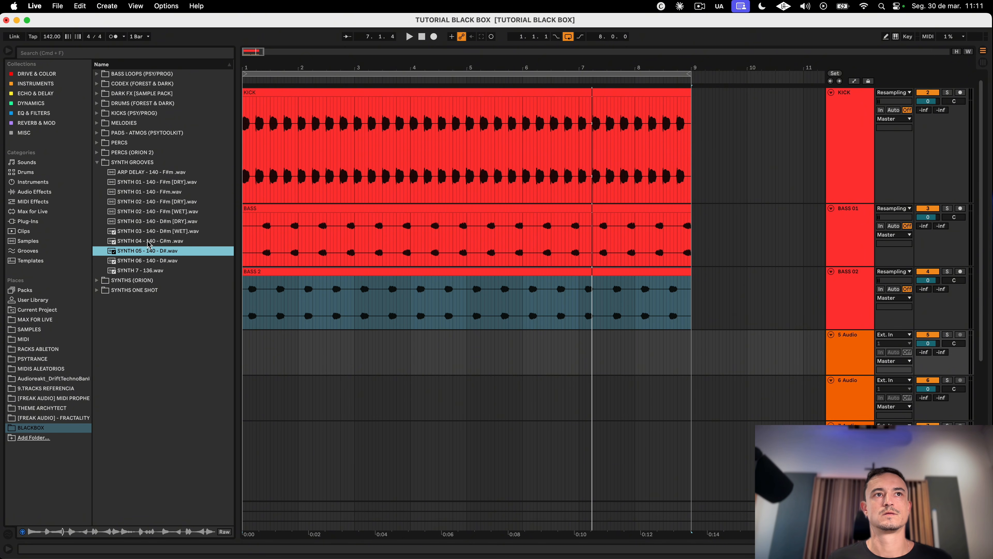
{"action": "left_click", "coordinate": [149, 241]}
{"action": "left_click", "coordinate": [146, 253]}
Step: Place SYNTH 05 - 140 - D#.wav at bar 1 of the 5 Audio track, warped in Complex Pro and transposed -1 semitone
{"action": "left_click_drag", "start_coordinate": [143, 254], "coordinate": [304, 334]}
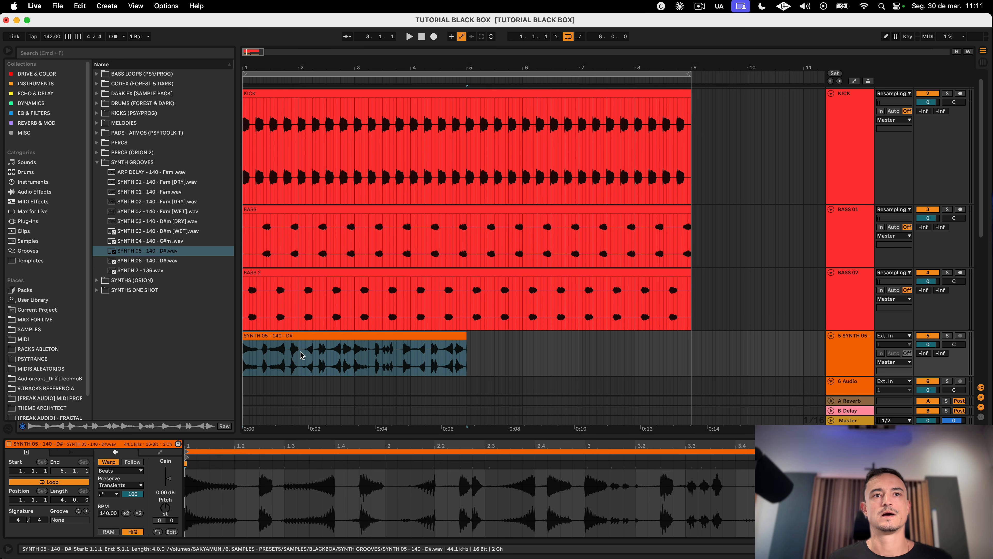
{"action": "left_click_drag", "start_coordinate": [339, 434], "coordinate": [339, 256]}
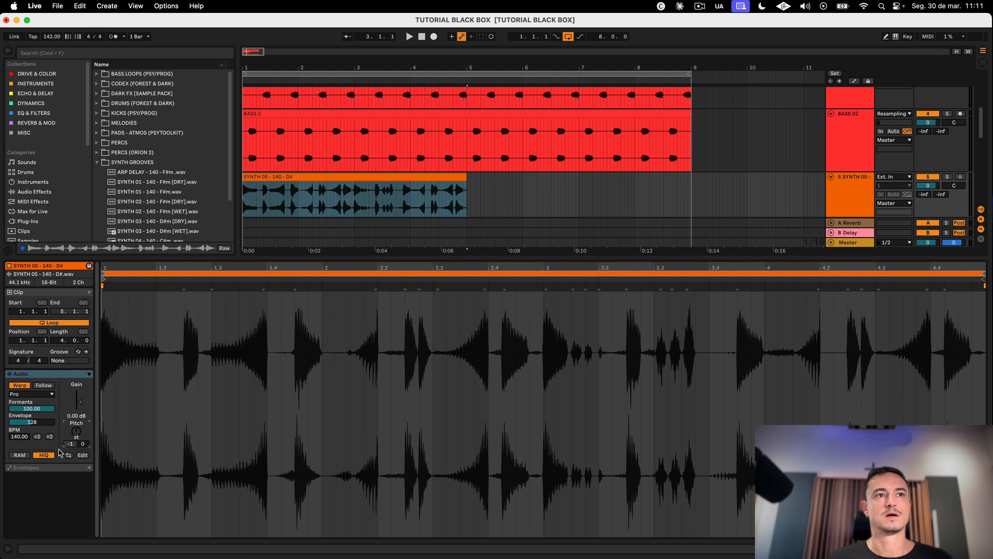
{"action": "left_click_drag", "start_coordinate": [314, 256], "coordinate": [325, 524]}
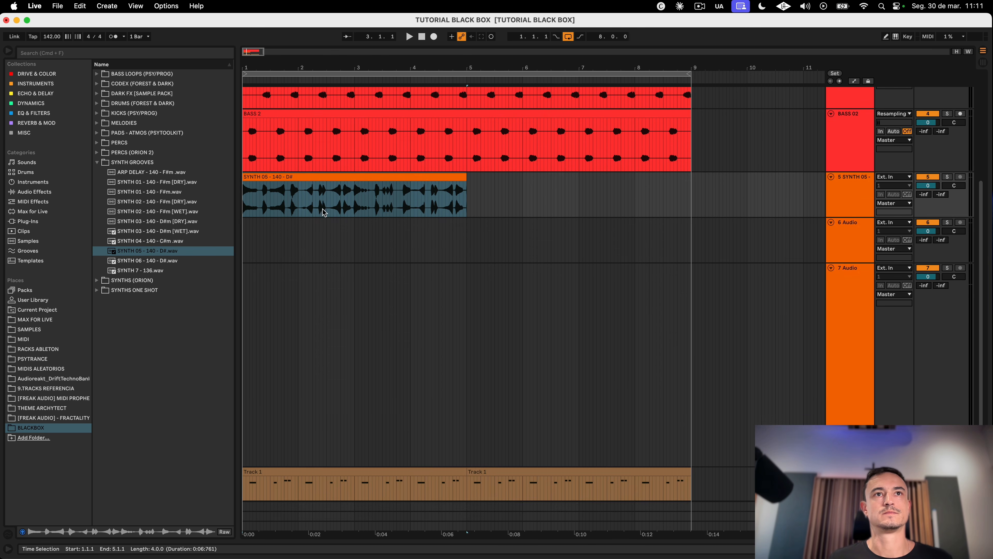
Step: Solo the SYNTH 05 track and play its clip from bar 1 to hear it alone
{"action": "left_click", "coordinate": [289, 178]}
{"action": "scroll", "coordinate": [332, 283], "scroll_direction": "up", "scroll_amount": 5}
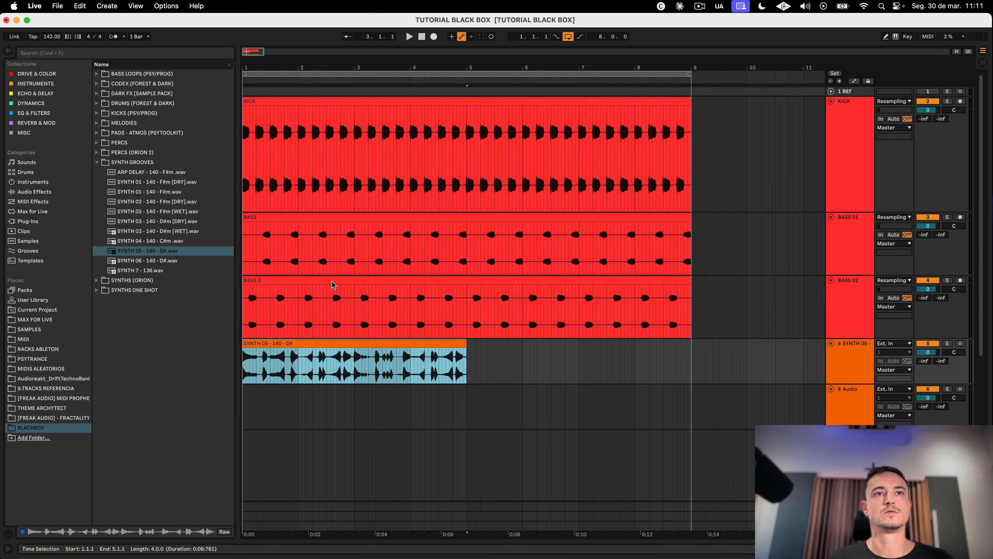
{"action": "left_click", "coordinate": [947, 343]}
{"action": "left_click", "coordinate": [412, 343]}
{"action": "key", "text": "space"}
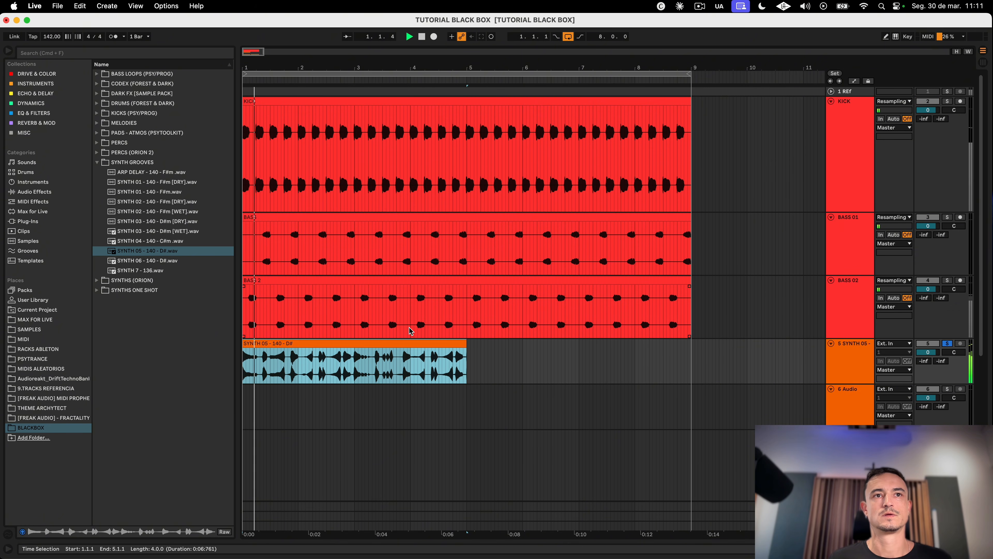
{"action": "scroll", "coordinate": [325, 362], "scroll_direction": "down", "scroll_amount": 3}
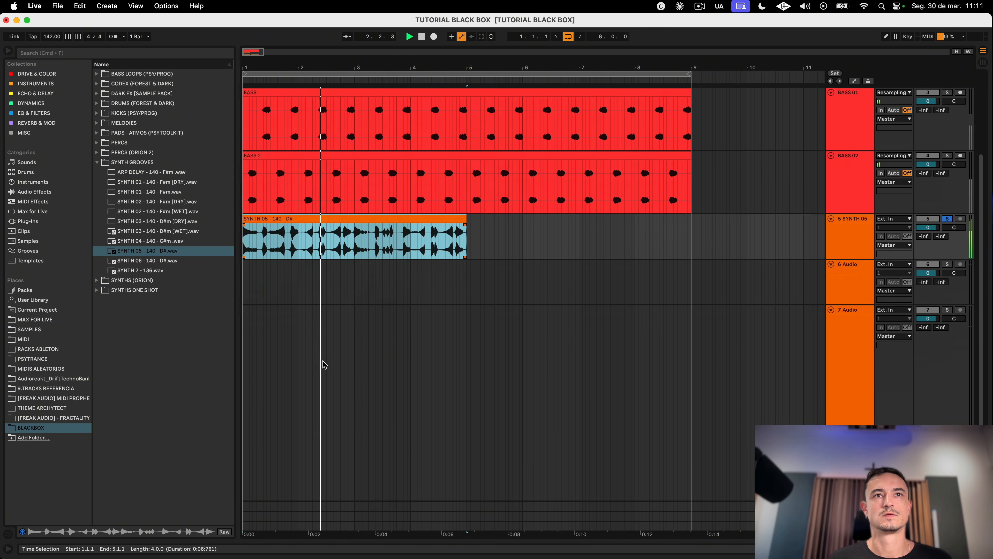
Step: Crop the SYNTH 05 clip to its one-beat swell between 2.3 and 2.4
{"action": "scroll", "coordinate": [344, 131], "scroll_direction": "up", "scroll_amount": 5}
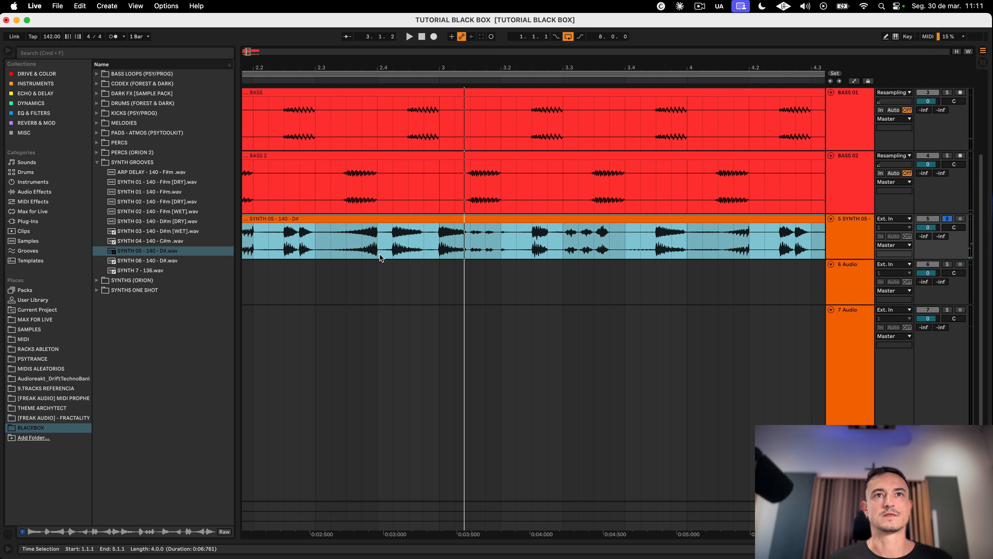
{"action": "left_click_drag", "start_coordinate": [378, 246], "coordinate": [316, 247]}
{"action": "key", "text": "super+shift+j"}
{"action": "left_click_drag", "start_coordinate": [167, 480], "coordinate": [168, 482]}
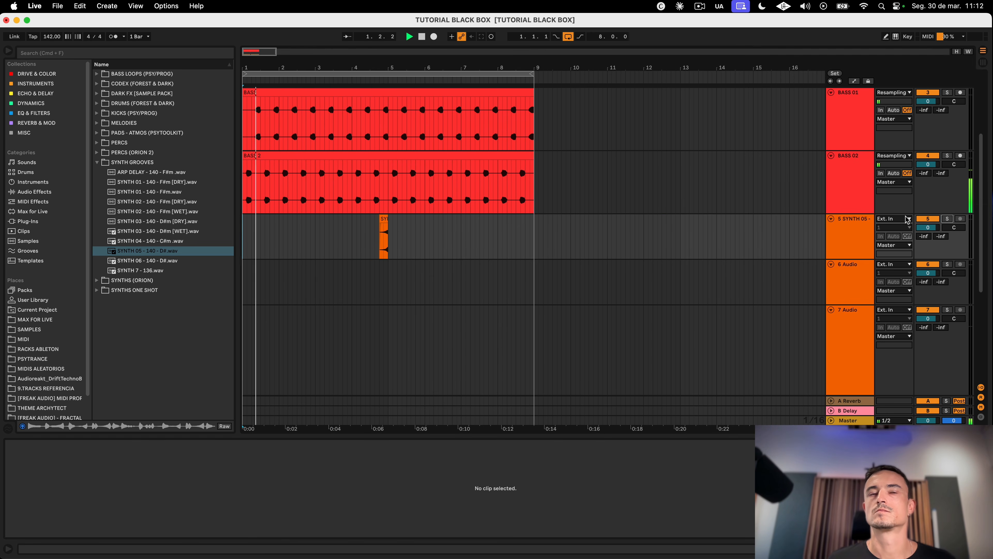
Step: Play the loop with the cropped swell and rename its track BASS REVERS, coloured red
{"action": "left_click", "coordinate": [851, 258]}
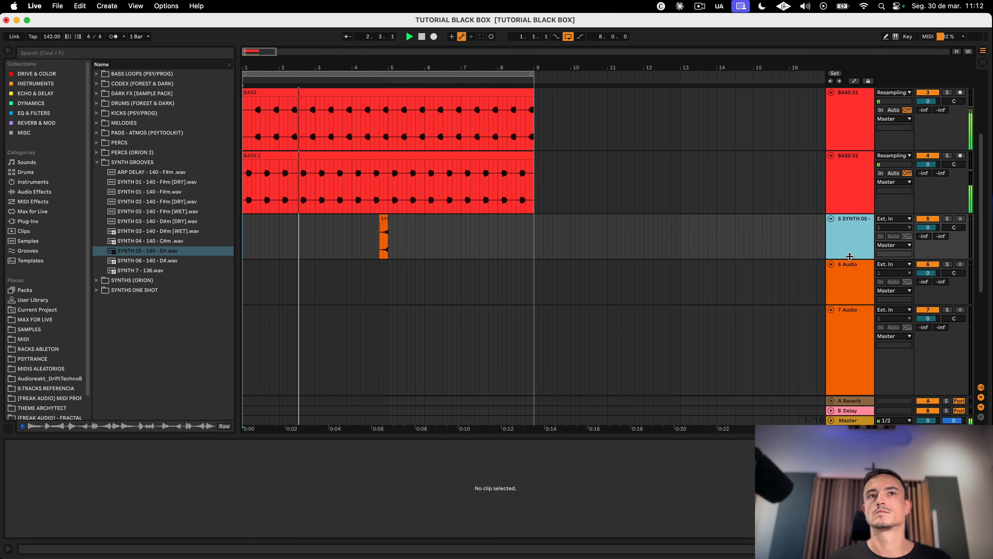
{"action": "mouse_move", "coordinate": [851, 258]}
{"action": "left_mouse_down"}
{"action": "mouse_move", "coordinate": [851, 240]}
{"action": "mouse_move", "coordinate": [856, 260]}
{"action": "left_mouse_up"}
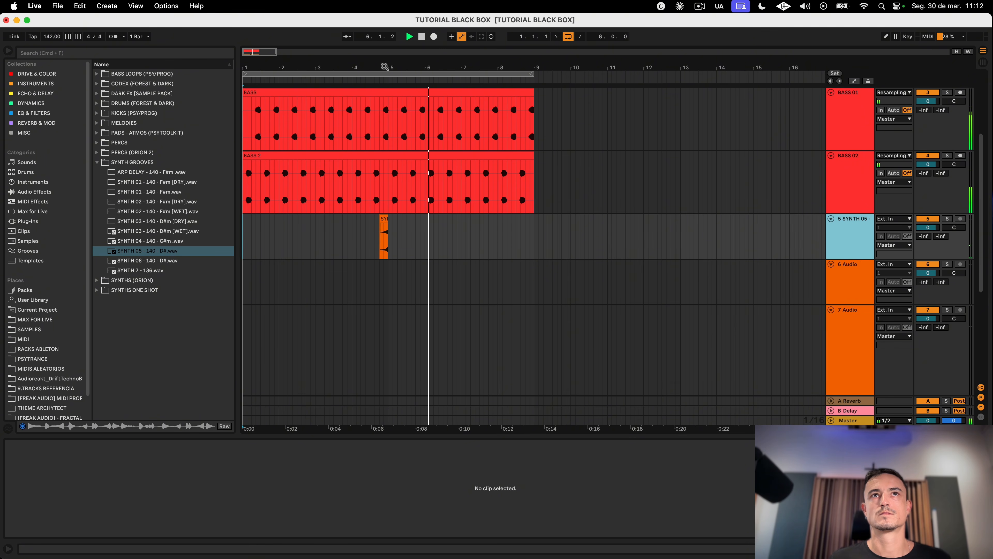
{"action": "key", "text": "space"}
{"action": "key", "text": "super+z"}
{"action": "key", "text": "super+z"}
{"action": "key", "text": "super+z"}
Step: Copy the BASS REVERS clip to 8.4.1 at the end of the loop and play it
{"action": "left_click", "coordinate": [391, 234]}
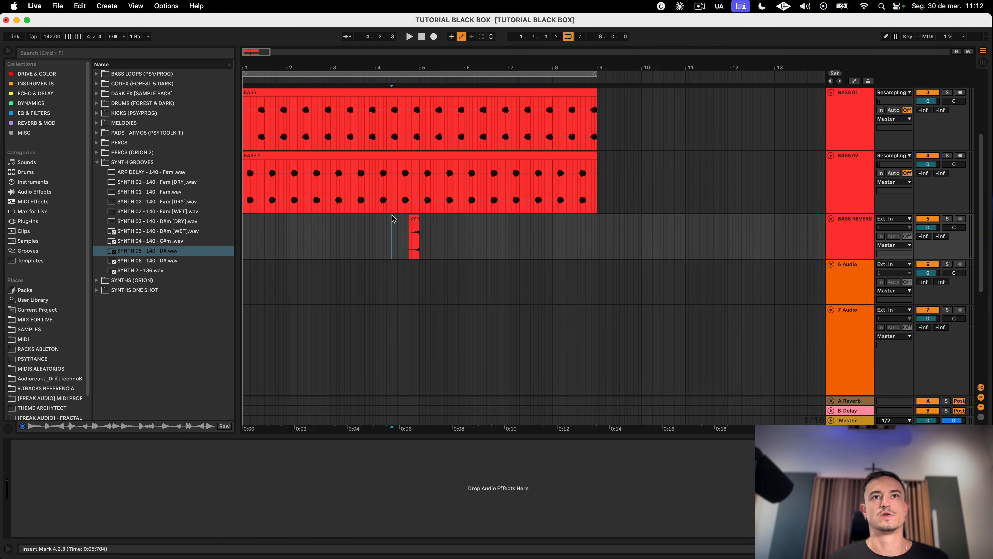
{"action": "left_click_drag", "start_coordinate": [413, 218], "coordinate": [592, 218]}
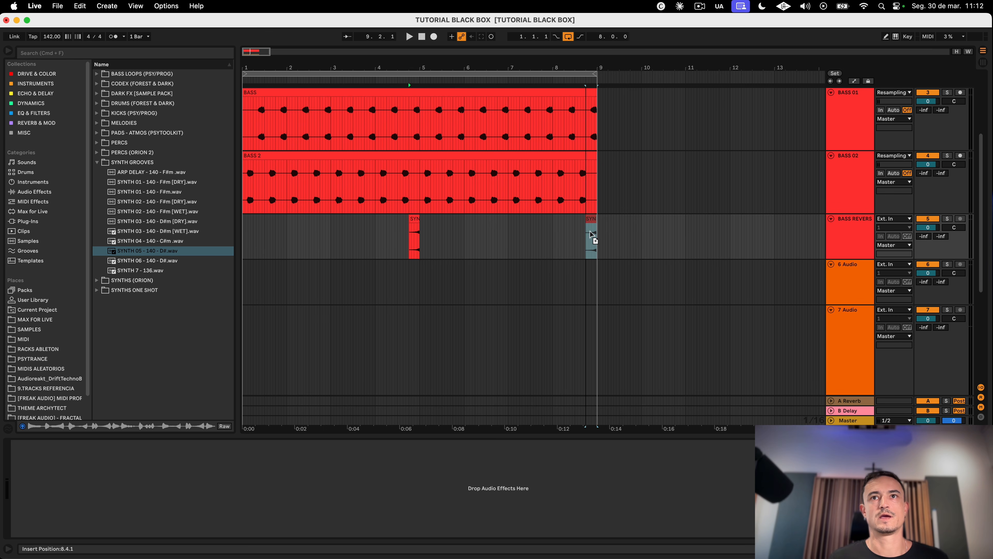
{"action": "key", "text": "space"}
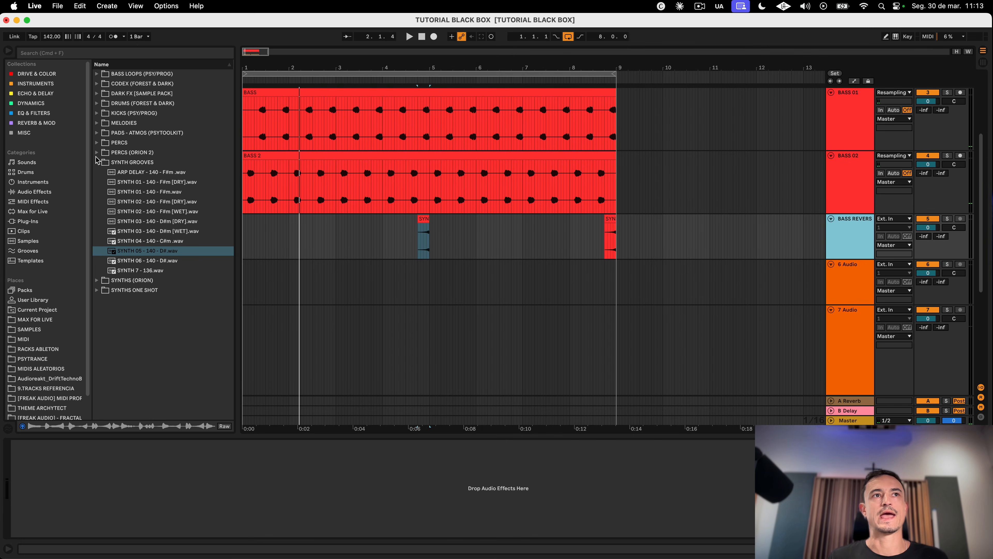
Step: Close the SYNTH GROOVES folder, load Serum 2 on track 6 and browse its user presets to [FREAK AUDIO] - BLACKBOX
{"action": "left_click", "coordinate": [96, 162]}
{"action": "left_click", "coordinate": [121, 55]}
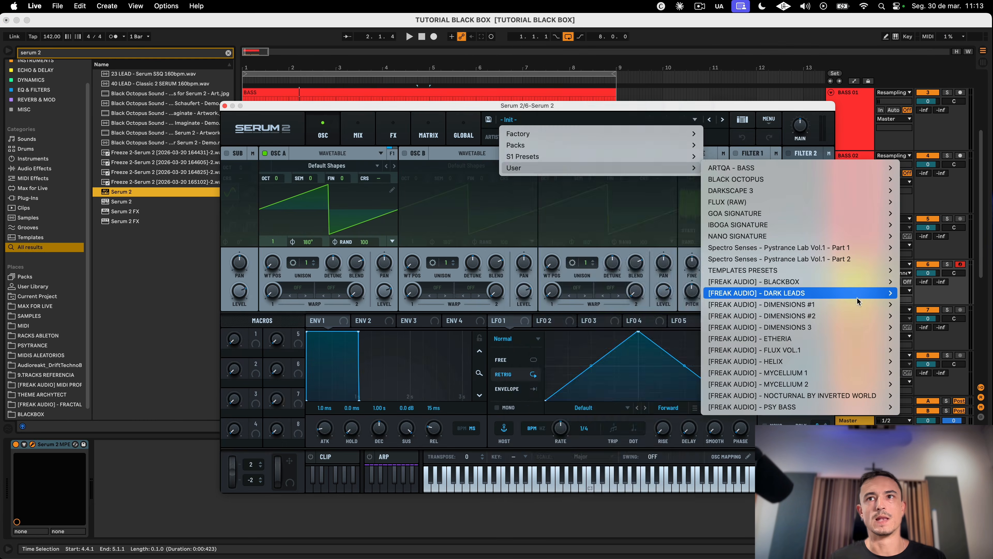
{"action": "mouse_move", "coordinate": [832, 283]}
Step: Search the BLACKBOX presets for "chord" and audition [DIMENSIONS 2] - [PAD] - CHORD BLUPS
{"action": "left_click", "coordinate": [629, 306]}
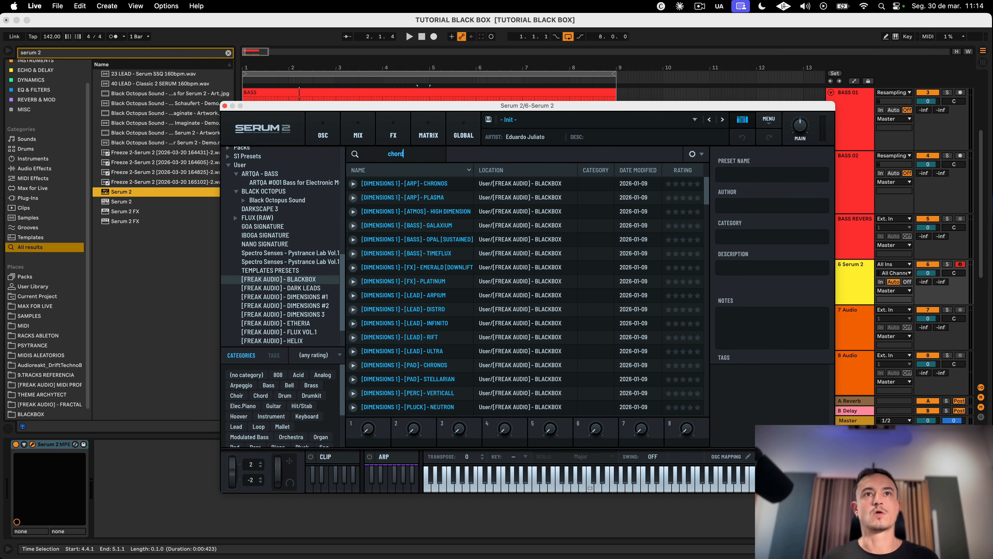
{"action": "key", "text": "Return"}
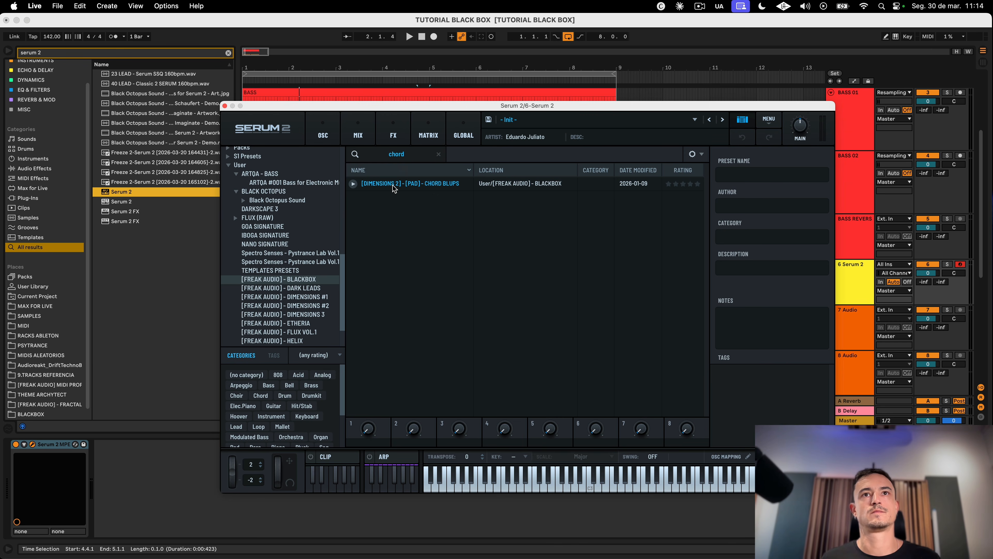
{"action": "left_click", "coordinate": [353, 186]}
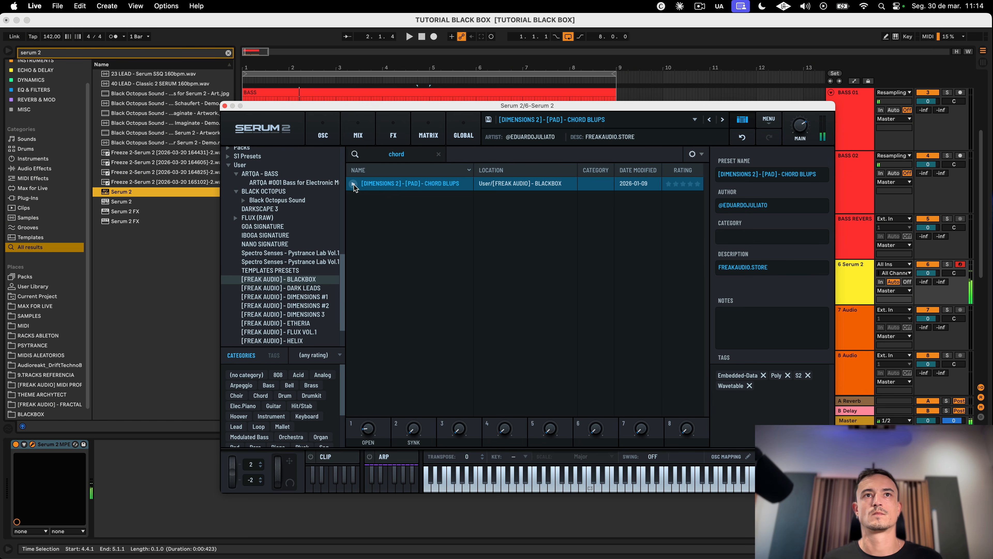
{"action": "left_click", "coordinate": [356, 185]}
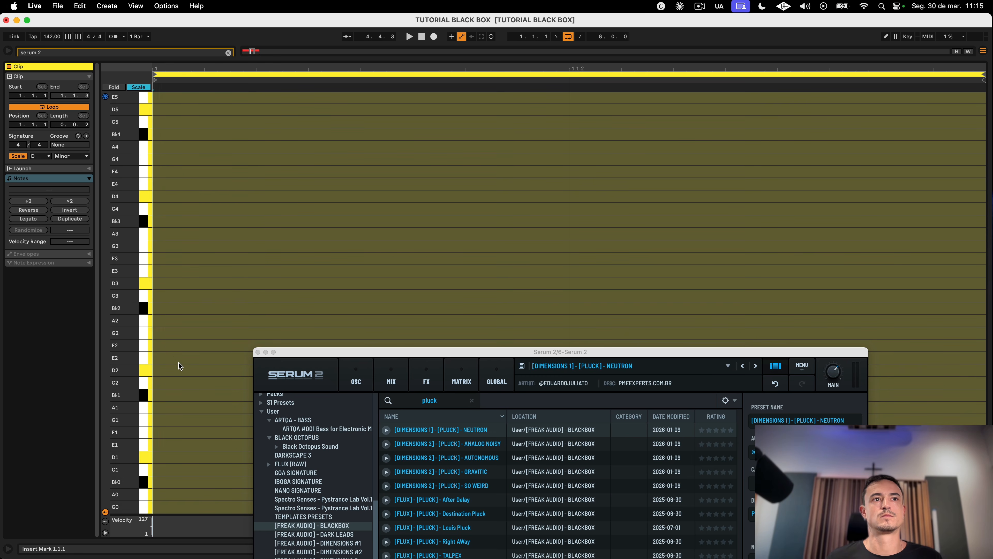
Step: Draw a D minor chord with the notes D2, F2 and A2 at 1.1.1 of the Serum 2 MIDI clip
{"action": "double_click", "coordinate": [166, 370]}
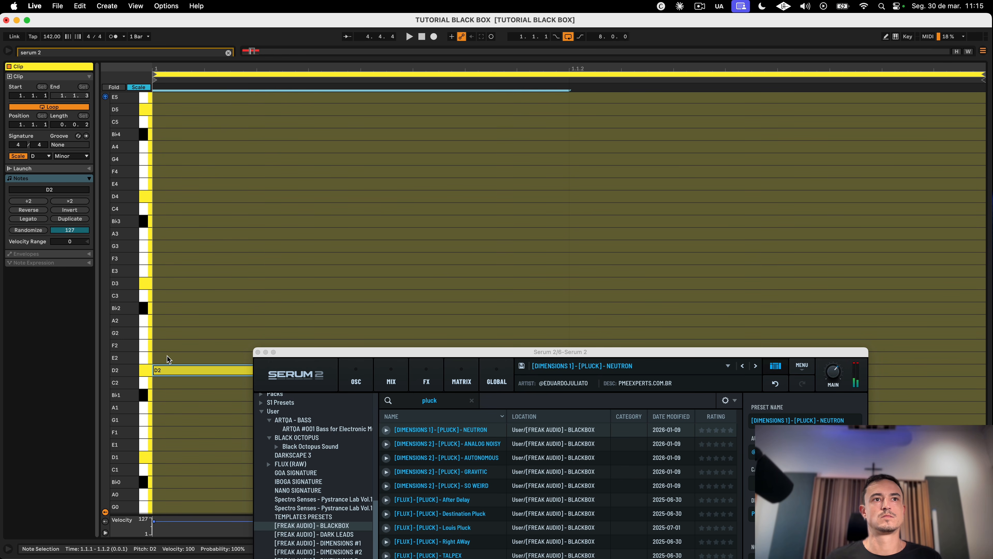
{"action": "double_click", "coordinate": [166, 346]}
{"action": "double_click", "coordinate": [164, 321]}
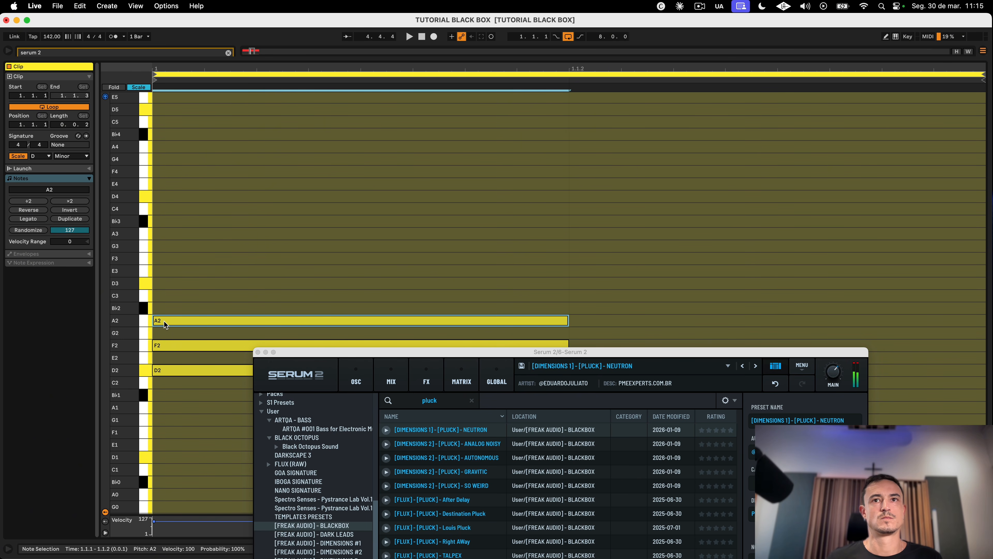
Step: Play the chord and switch Serum 2 to the [DIMENSIONS 2] - [PLUCK] - ANALOG NOISY preset
{"action": "key", "text": "space"}
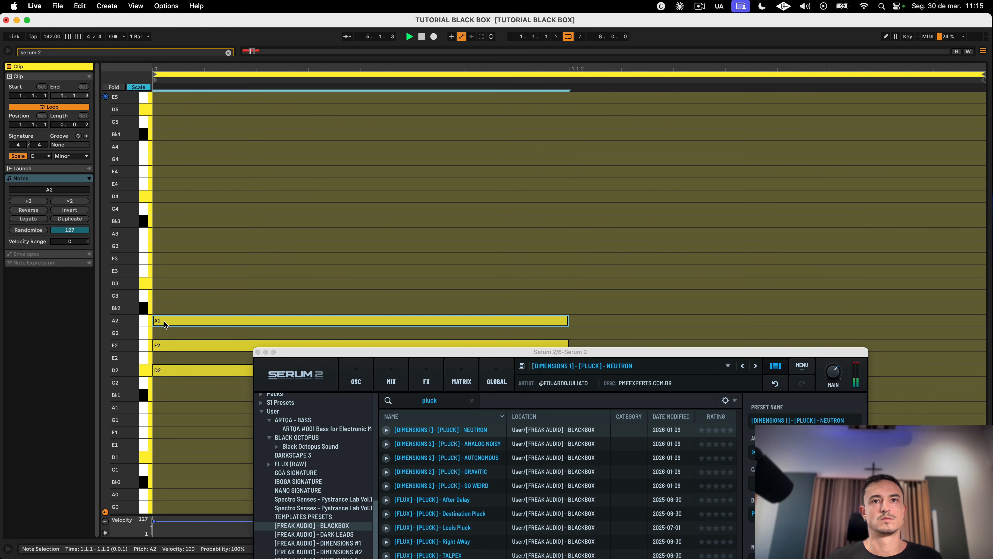
{"action": "left_click", "coordinate": [423, 444]}
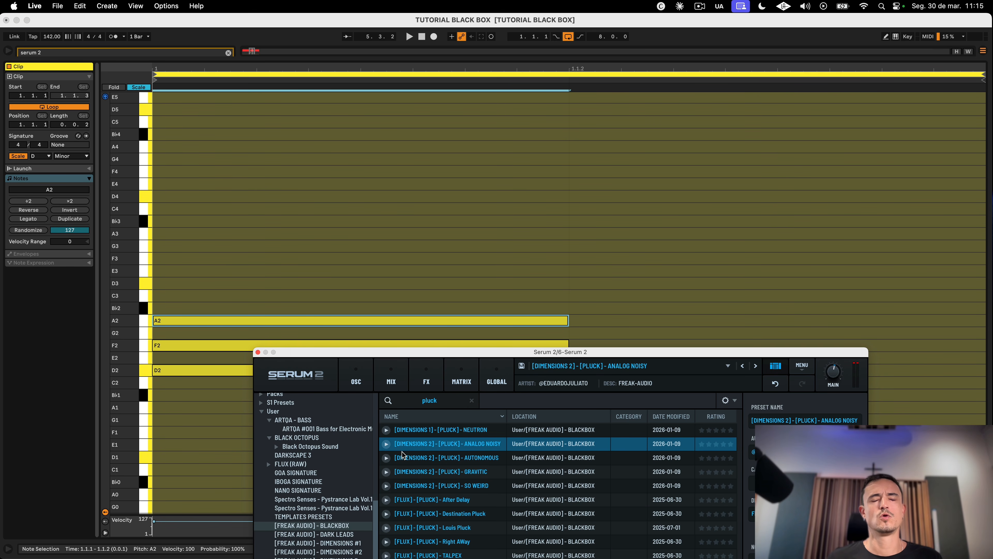
{"action": "key", "text": "space"}
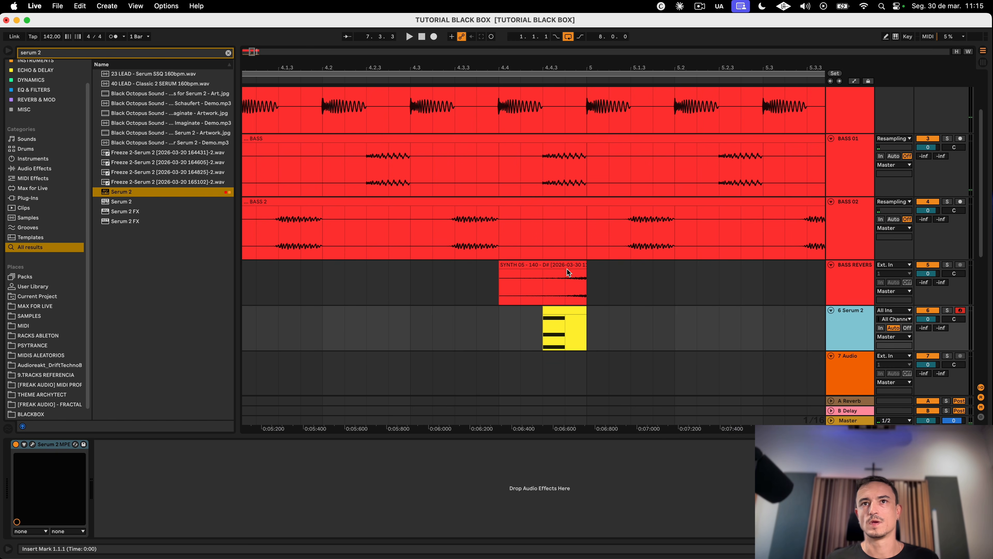
Step: Shift the BASS REVERS clips half a beat earlier, the first spanning 4.4.1 to 4.4.3 and the second 8.3.3 to 8.4.3
{"action": "left_click_drag", "start_coordinate": [568, 270], "coordinate": [526, 267]}
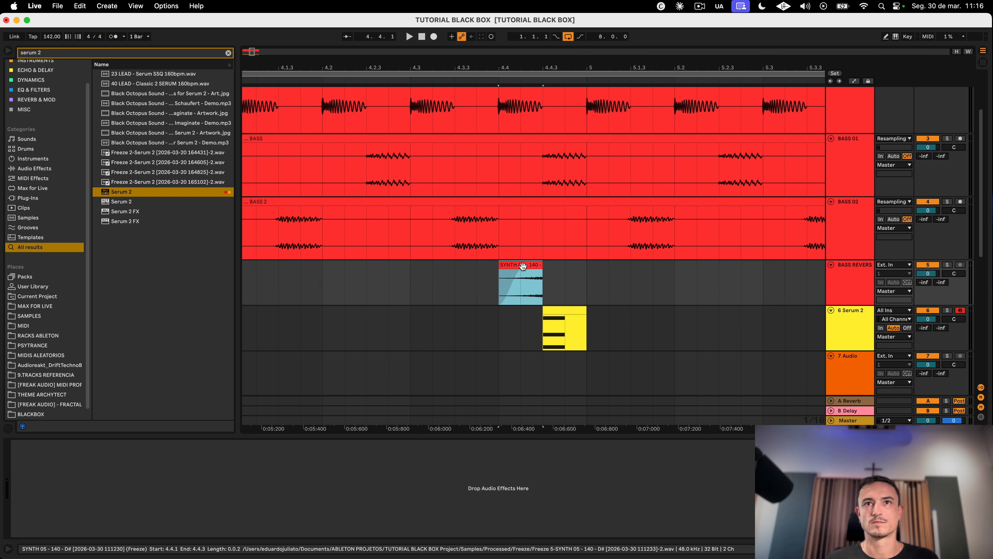
{"action": "key", "text": "space"}
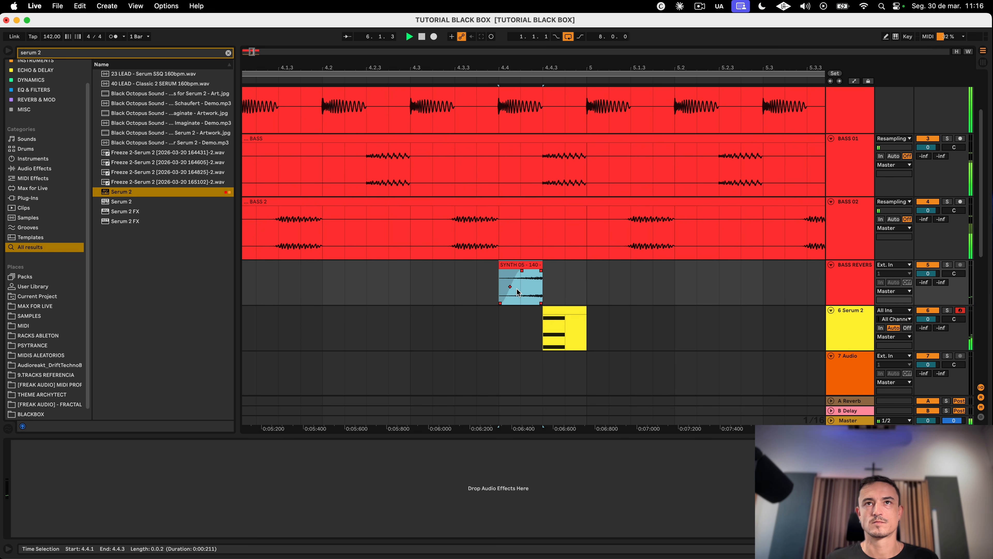
{"action": "scroll", "coordinate": [633, 67], "scroll_direction": "down", "scroll_amount": 5}
{"action": "scroll", "coordinate": [653, 266], "scroll_direction": "right", "scroll_amount": 10}
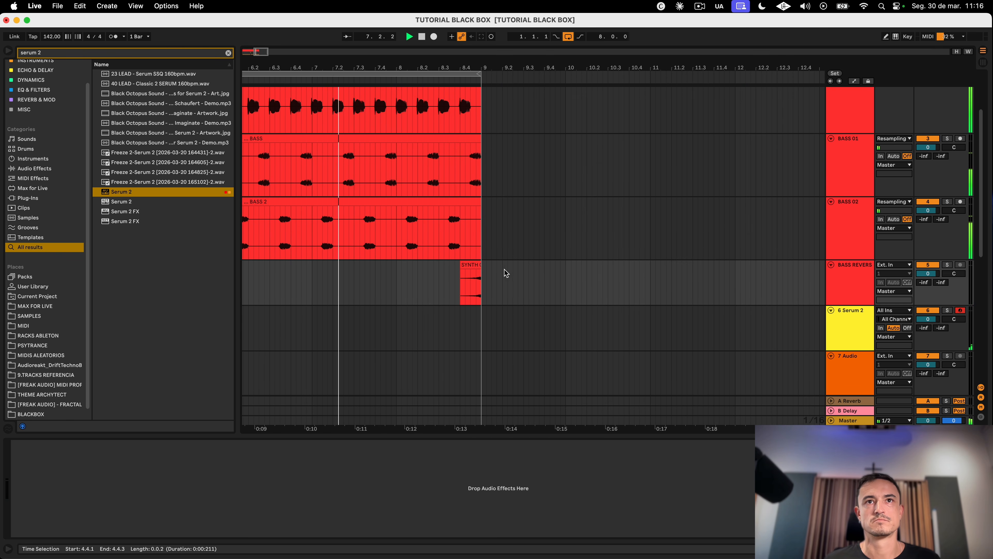
{"action": "left_click_drag", "start_coordinate": [474, 266], "coordinate": [462, 267]}
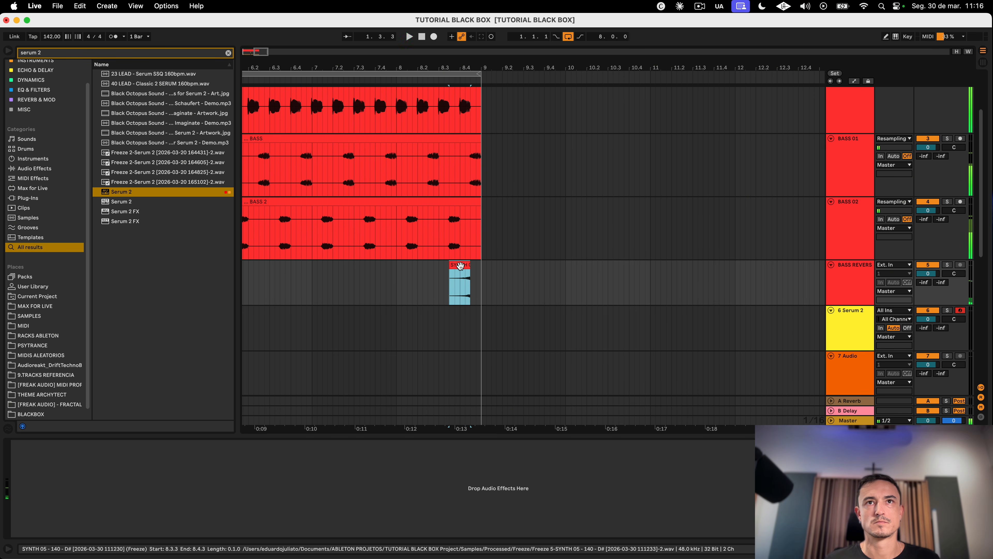
Step: Play the loop while examining the ANALOG NOISY patch's oscillator and filter settings in Serum 2
{"action": "left_click", "coordinate": [790, 319]}
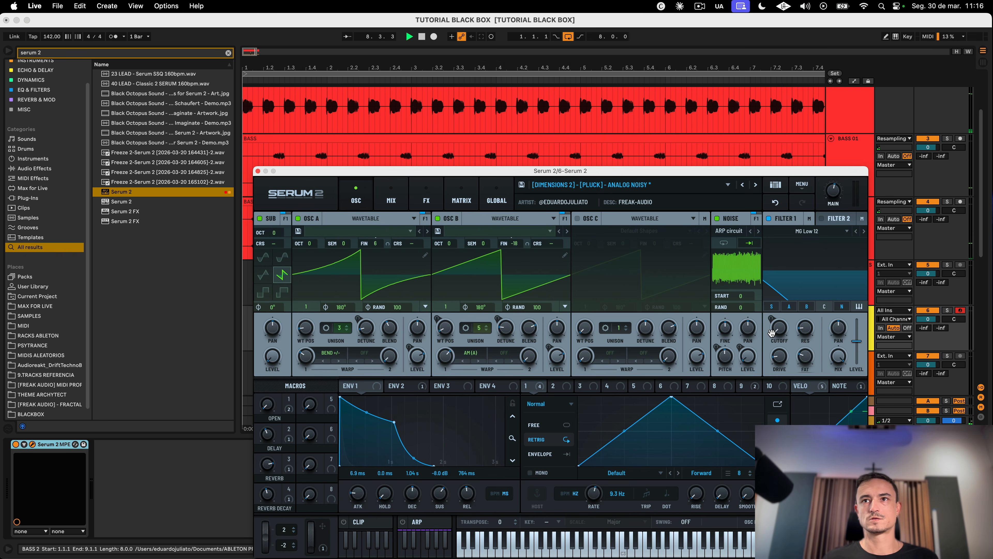
{"action": "mouse_move", "coordinate": [771, 333]}
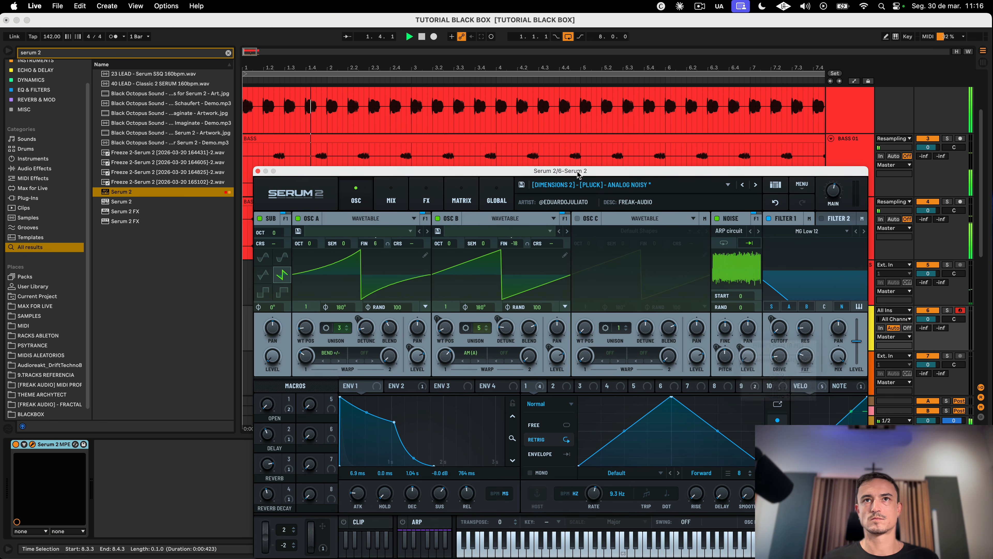
{"action": "left_click_drag", "start_coordinate": [559, 170], "coordinate": [531, 115]}
{"action": "left_click", "coordinate": [574, 309]}
{"action": "key", "text": "space"}
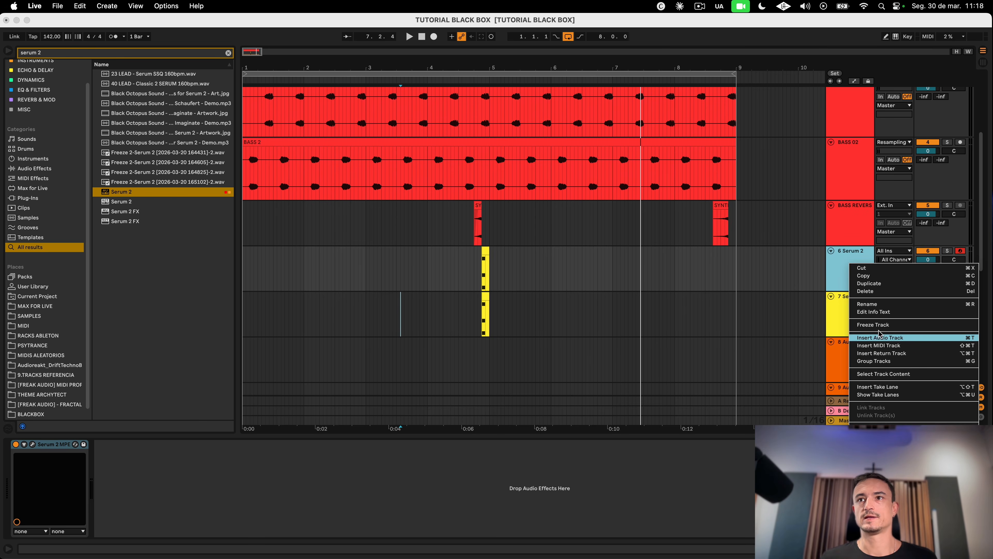
Step: Freeze the 6 Serum 2 track and flatten it to audio
{"action": "left_click", "coordinate": [900, 335]}
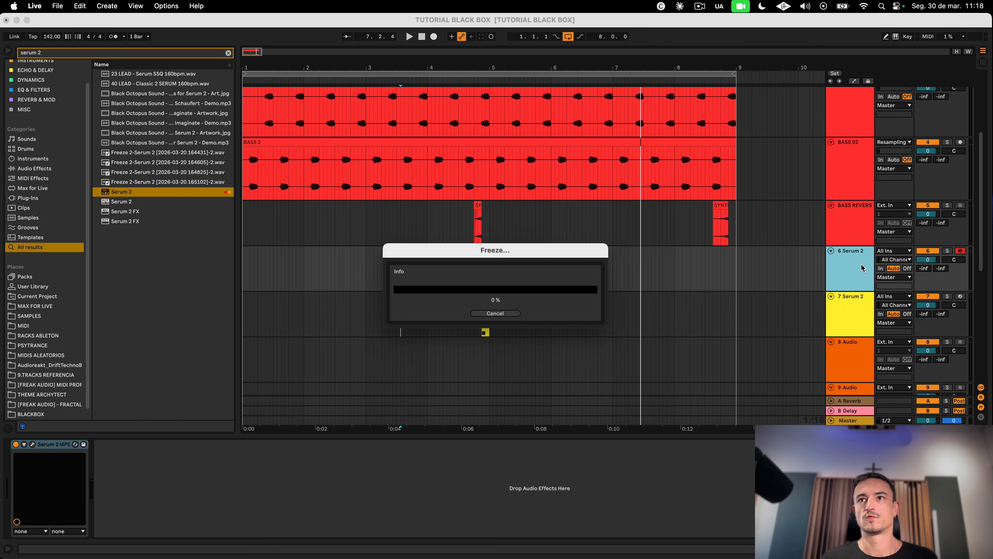
{"action": "right_click", "coordinate": [861, 268]}
{"action": "left_click", "coordinate": [895, 344]}
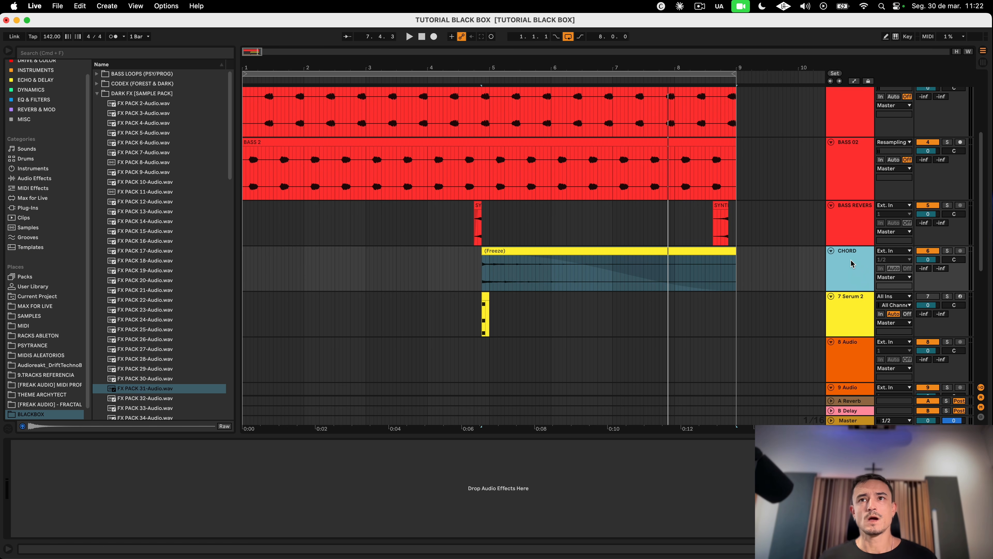
Step: Insert an audio track below CHORD, audition FX PACK 31-Audio.wav and place it on that track at 4.4.3
{"action": "left_click", "coordinate": [499, 263]}
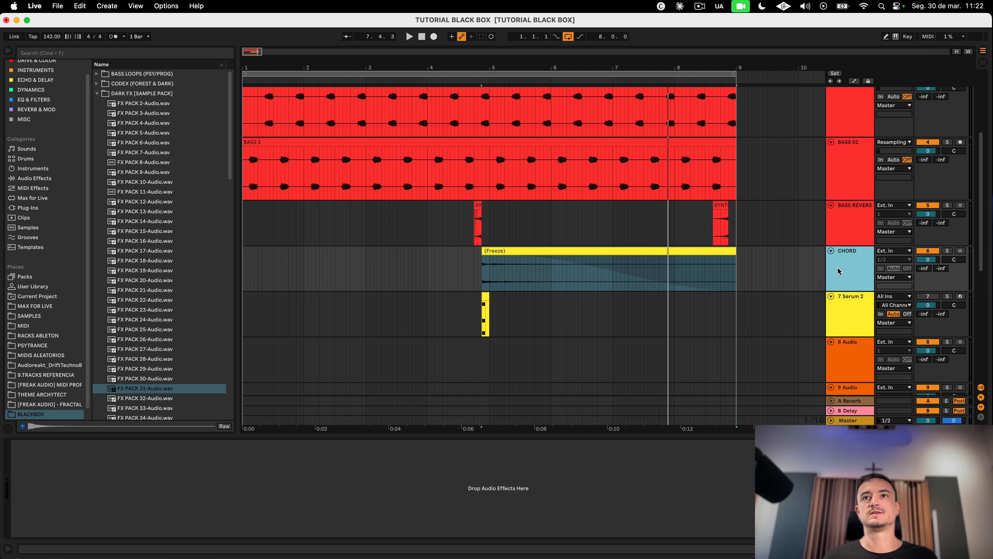
{"action": "key", "text": "super+t"}
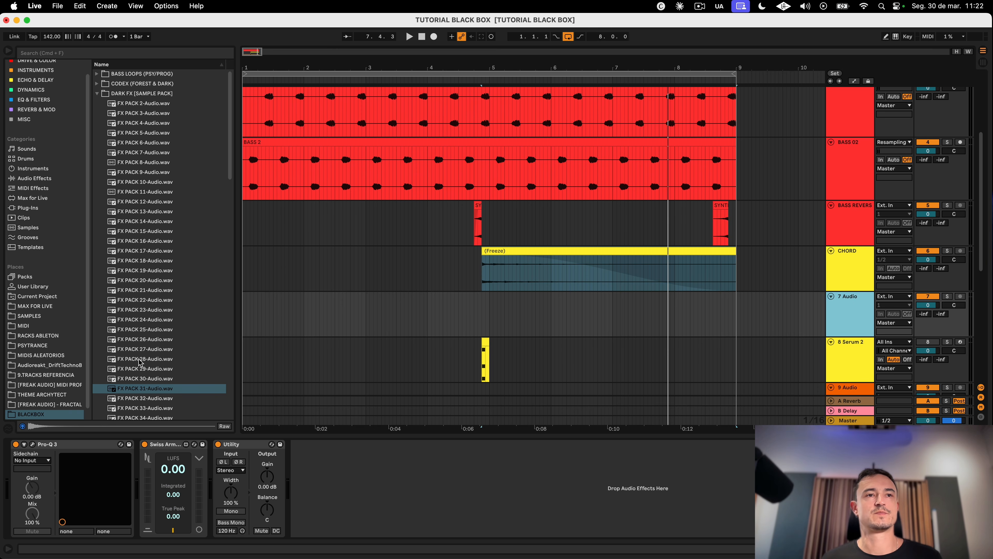
{"action": "left_click", "coordinate": [150, 390]}
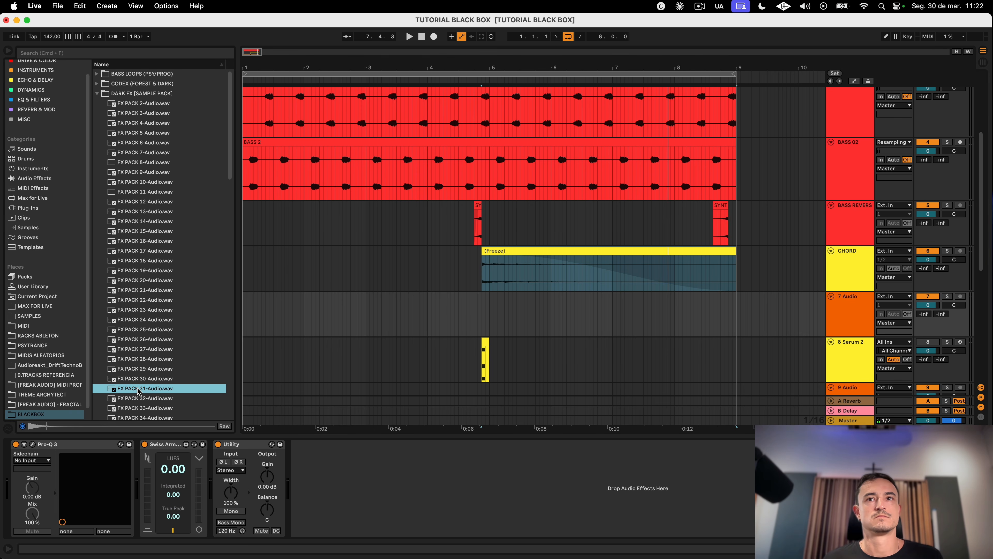
{"action": "left_click_drag", "start_coordinate": [139, 391], "coordinate": [596, 301]}
Step: Trim the FX PACK 31-Audio clip to end at 9.1.1 and reverse it
{"action": "scroll", "coordinate": [656, 292], "scroll_direction": "right", "scroll_amount": 5}
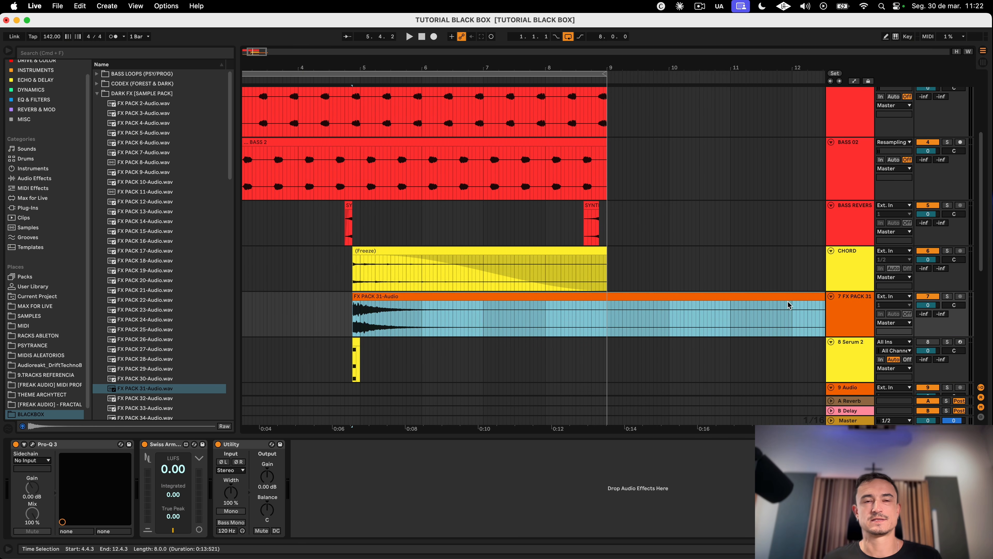
{"action": "scroll", "coordinate": [664, 321], "scroll_direction": "right", "scroll_amount": 5}
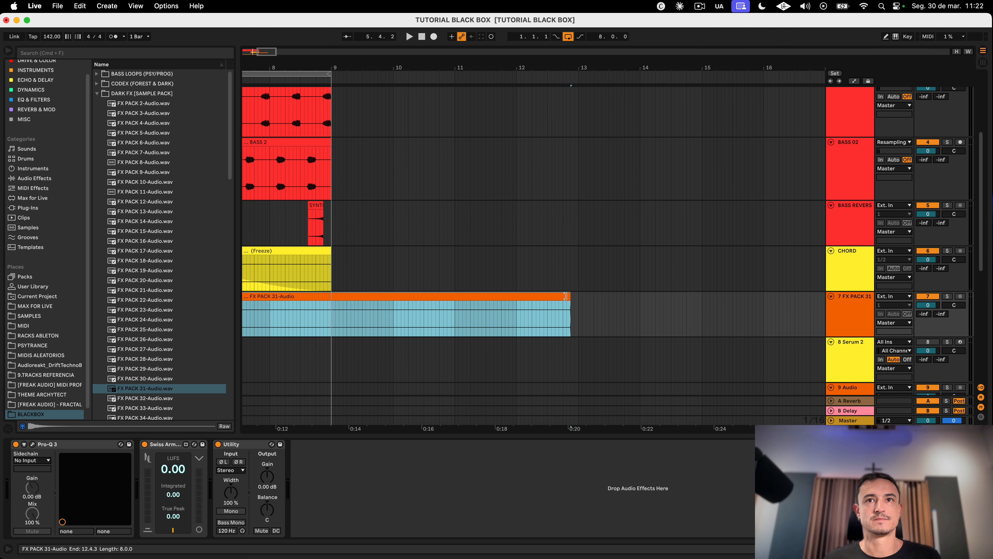
{"action": "left_click_drag", "start_coordinate": [565, 296], "coordinate": [334, 288]}
{"action": "scroll", "coordinate": [328, 289], "scroll_direction": "left", "scroll_amount": 5}
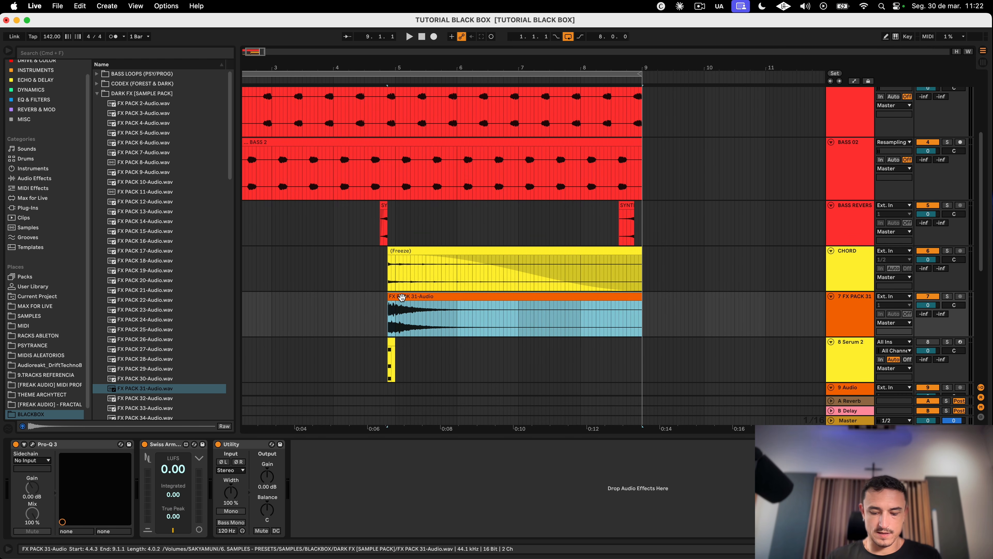
{"action": "key", "text": "r"}
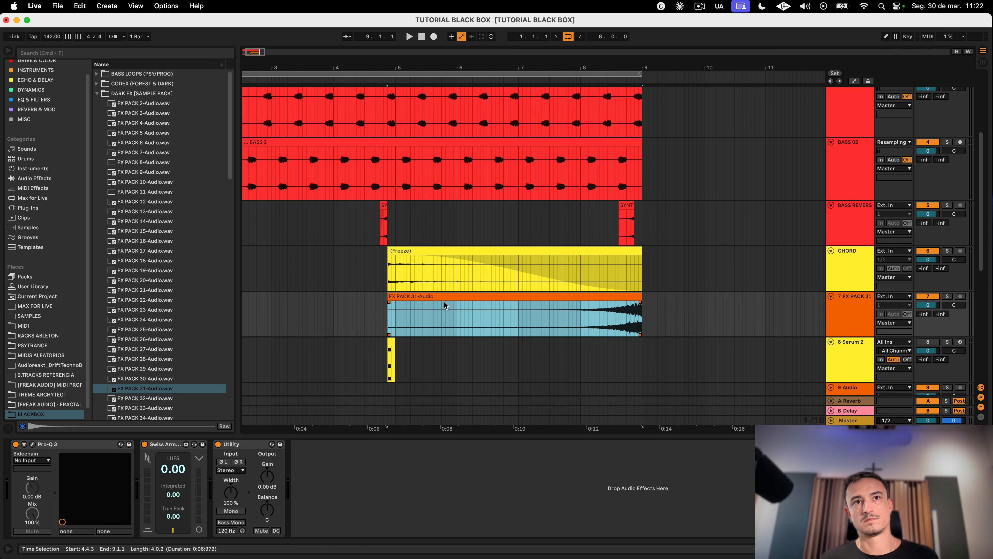
Step: Trim the reversed FX PACK 31-Audio clip to start at 7.1.1 and lower its clip gain
{"action": "left_click_drag", "start_coordinate": [400, 298], "coordinate": [519, 299]}
{"action": "double_click", "coordinate": [523, 307]}
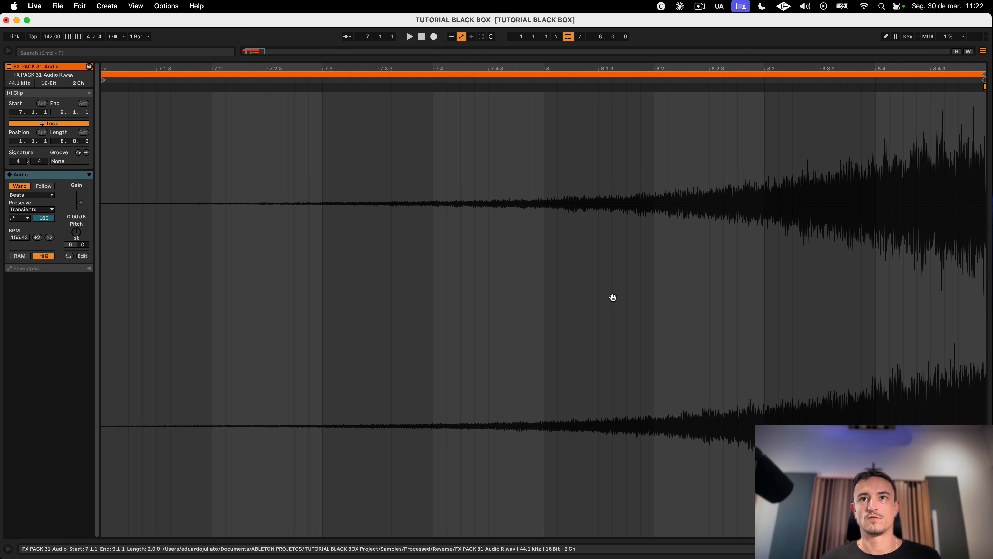
{"action": "left_click_drag", "start_coordinate": [79, 207], "coordinate": [80, 238]}
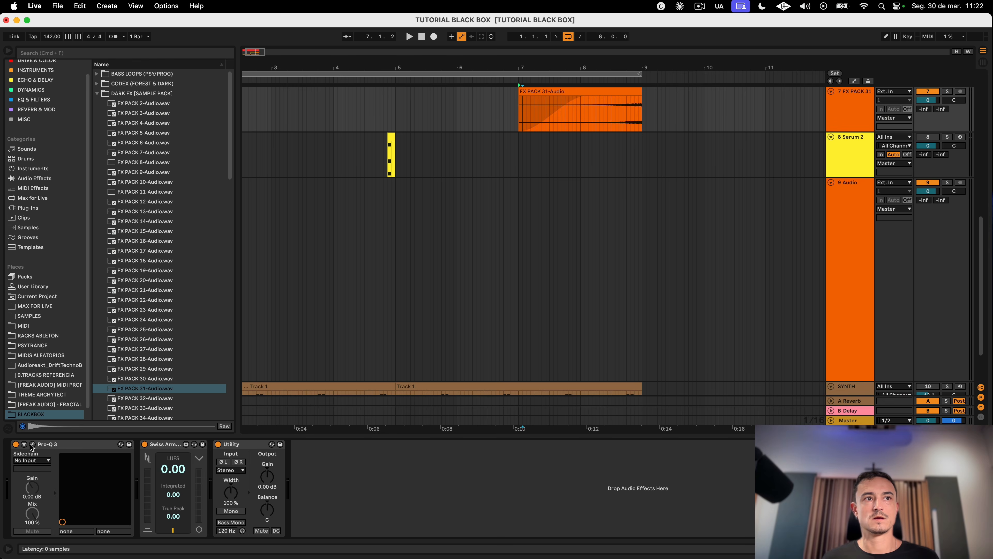
Step: Add a 12 dB/oct low cut at about 445 Hz in Pro-Q 3 on the FX PACK 31 track during playback
{"action": "left_click", "coordinate": [33, 444]}
{"action": "double_click", "coordinate": [569, 271]}
{"action": "key", "text": "space"}
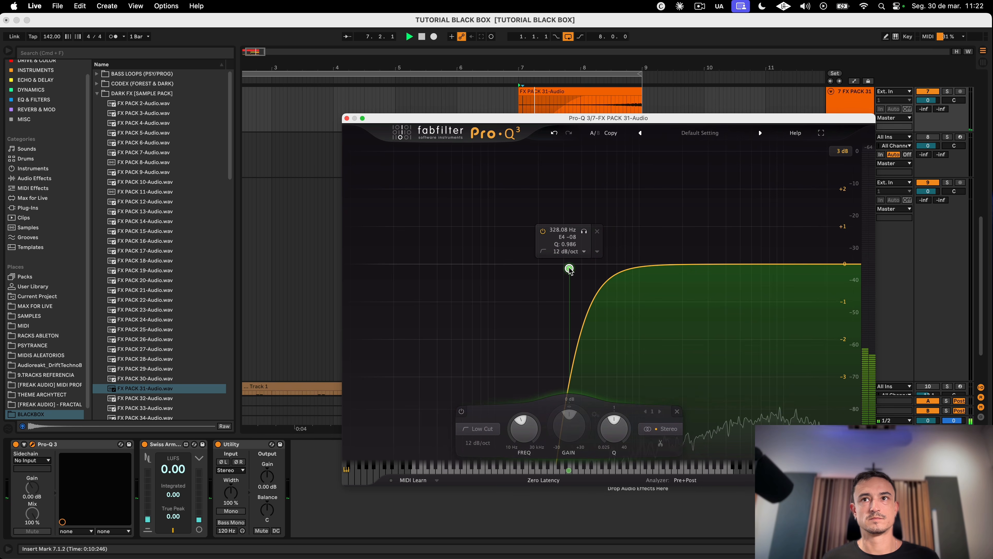
{"action": "left_click_drag", "start_coordinate": [570, 271], "coordinate": [589, 269]}
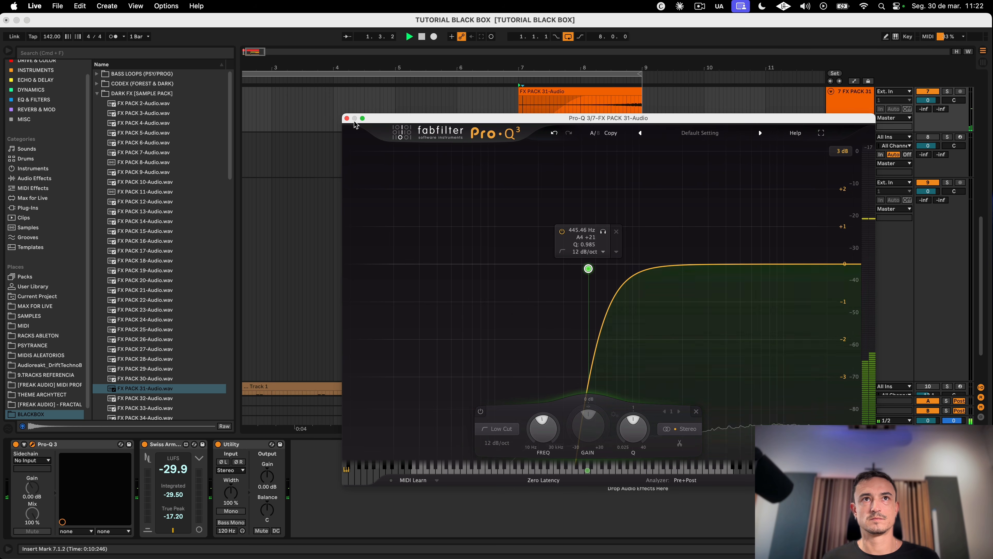
{"action": "left_click", "coordinate": [347, 119]}
Step: Shorten the reversed FX PACK 31-Audio clip to length 1.2.0, move it to end at 9.1.1 and play it back
{"action": "key", "text": "z"}
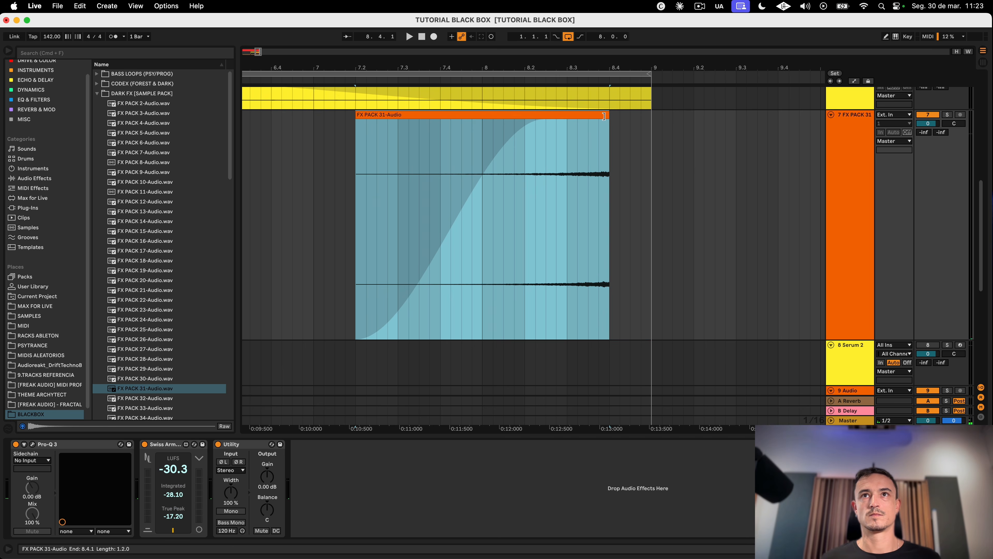
{"action": "left_click", "coordinate": [621, 124]}
{"action": "mouse_move", "coordinate": [620, 121]}
{"action": "left_mouse_down"}
{"action": "mouse_move", "coordinate": [640, 126]}
{"action": "mouse_move", "coordinate": [640, 118]}
{"action": "left_mouse_up"}
{"action": "key", "text": "space"}
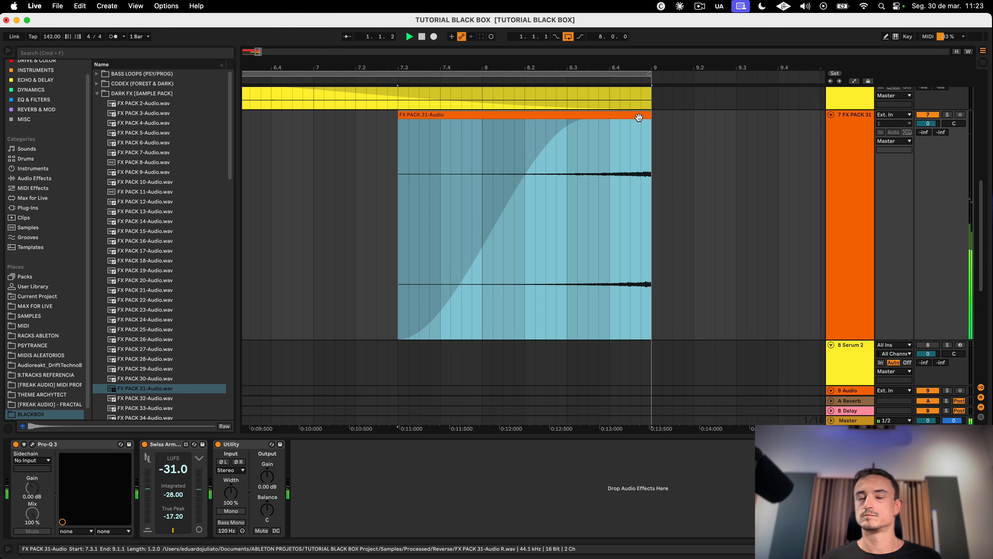
Step: Extend the FX PACK 31-Audio clip's fade-in to the end of the clip, adjust its curve and play the result
{"action": "left_click", "coordinate": [630, 122]}
{"action": "left_click_drag", "start_coordinate": [588, 122], "coordinate": [658, 126]}
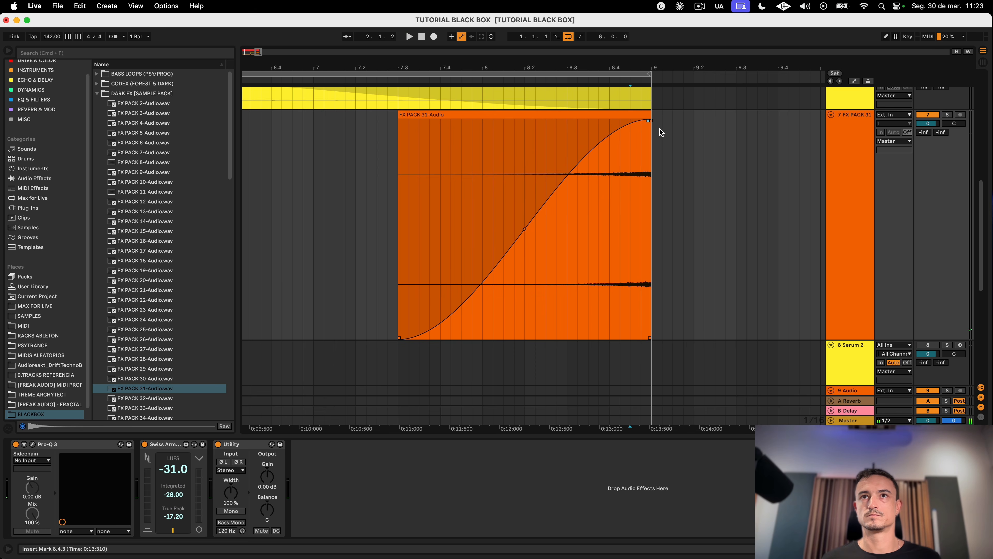
{"action": "left_click_drag", "start_coordinate": [524, 231], "coordinate": [532, 222]}
{"action": "key", "text": "space"}
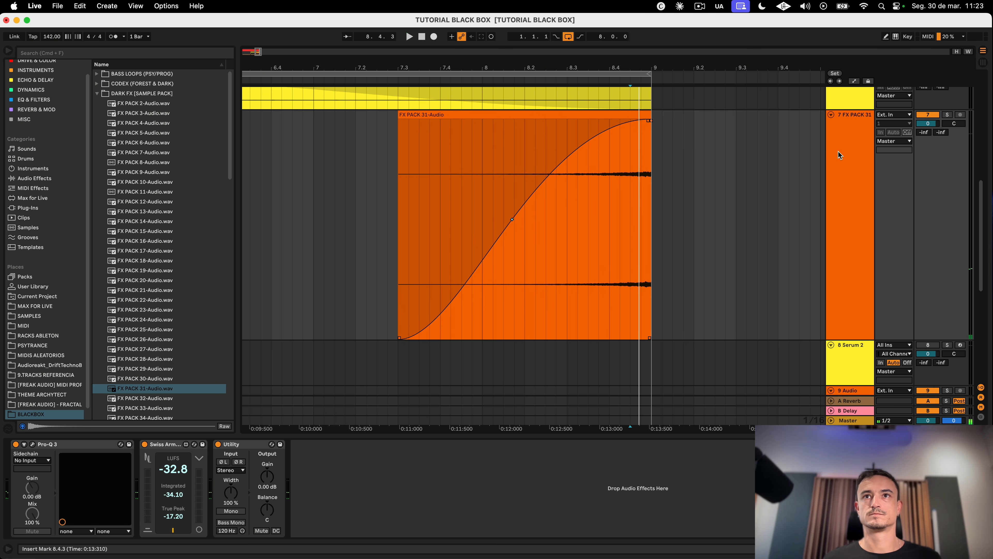
{"action": "left_click", "coordinate": [492, 114]}
{"action": "key", "text": "space"}
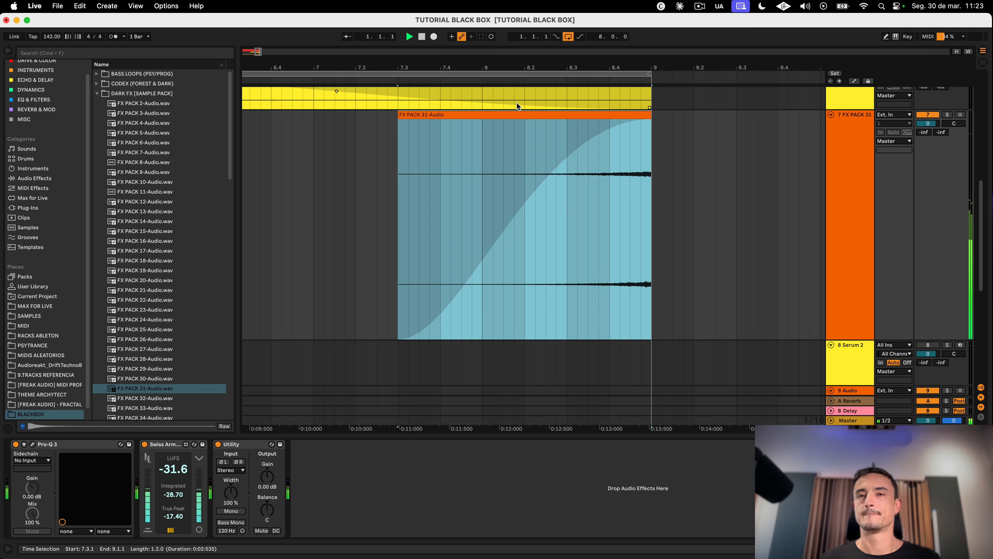
Step: Automate the Pro-Q 3 low-cut frequency to rise from 108.49 Hz at 8.1.1 to 10275 Hz at 9.1.1, and flatten the track to audio
{"action": "left_click", "coordinate": [32, 444]}
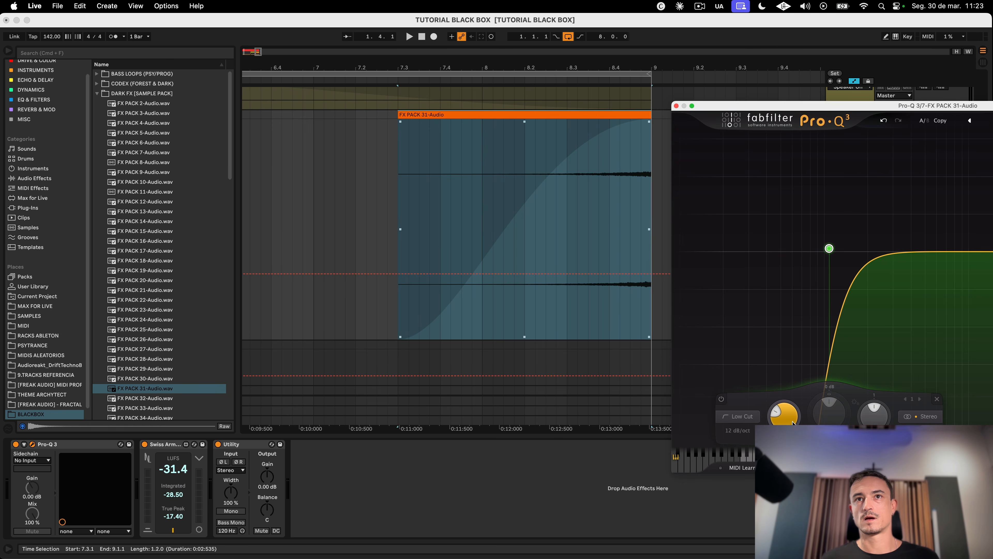
{"action": "key", "text": "a"}
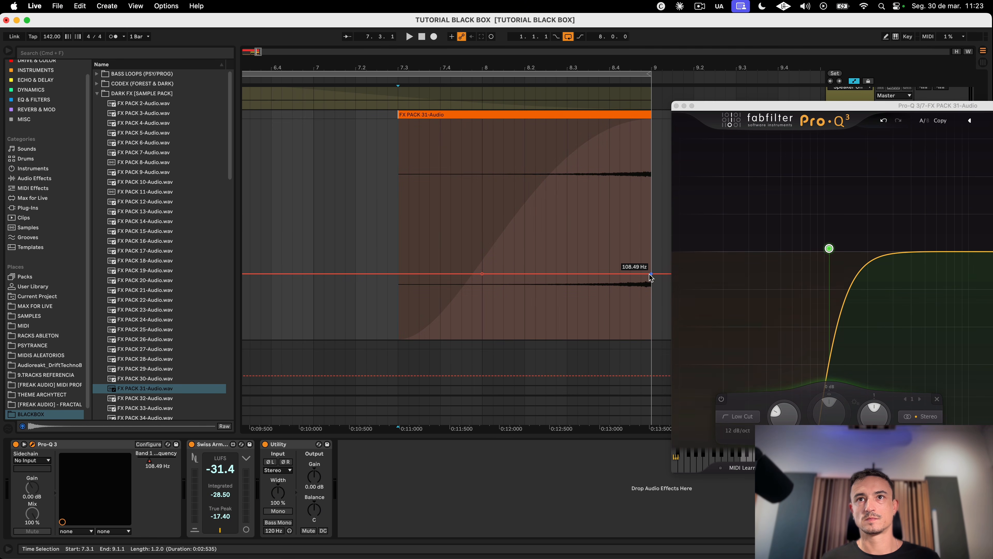
{"action": "left_click_drag", "start_coordinate": [649, 274], "coordinate": [650, 159]}
{"action": "key", "text": "space"}
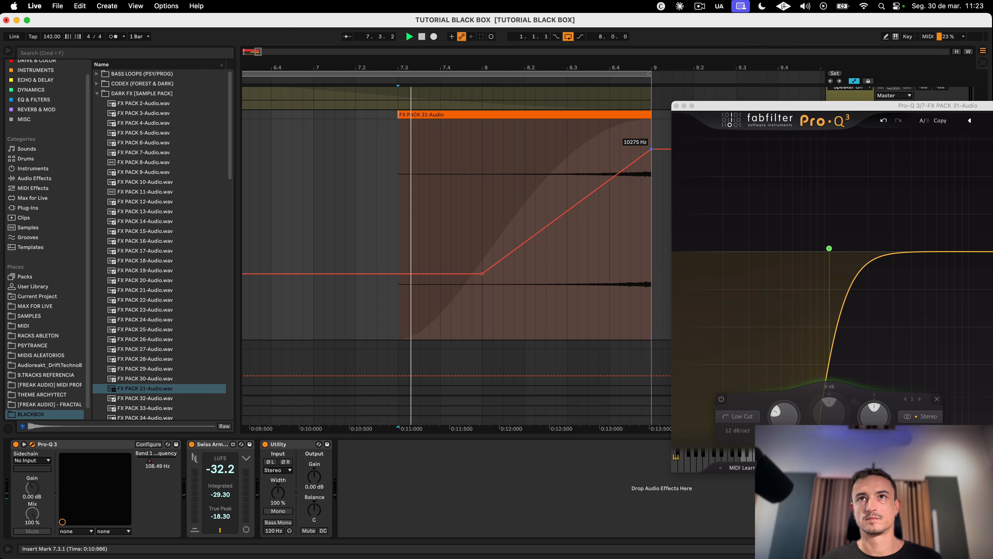
{"action": "left_click", "coordinate": [659, 119]}
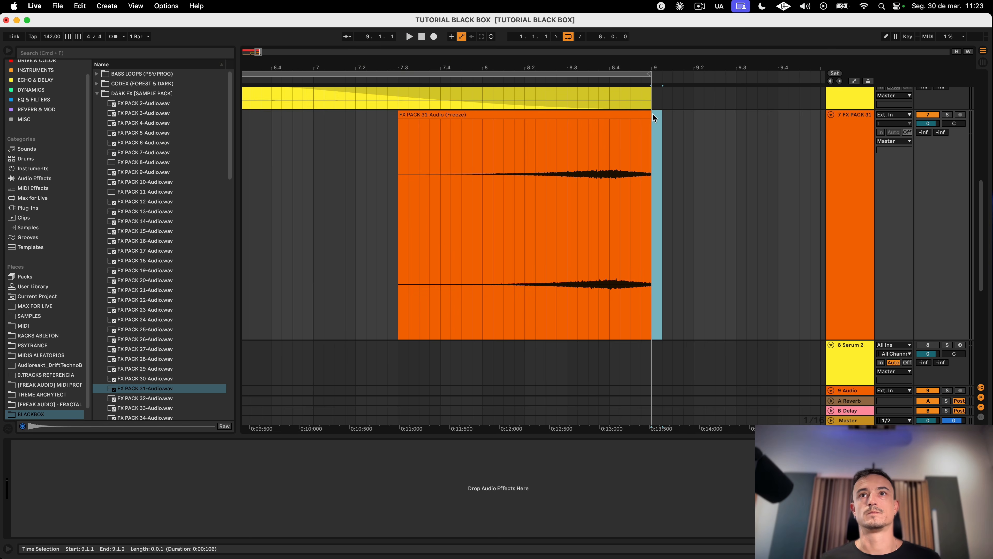
Step: Trim the flattened FX PACK 31 clip to end at 8.4.1 with a short fade-in, and move it to end at 9.1.1
{"action": "left_click_drag", "start_coordinate": [652, 114], "coordinate": [609, 114]}
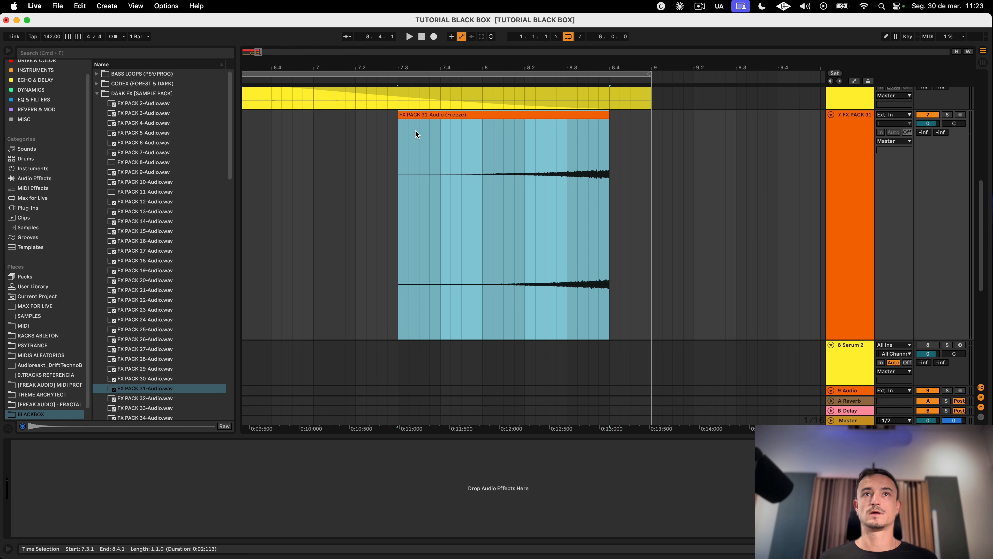
{"action": "left_click_drag", "start_coordinate": [399, 120], "coordinate": [456, 121]}
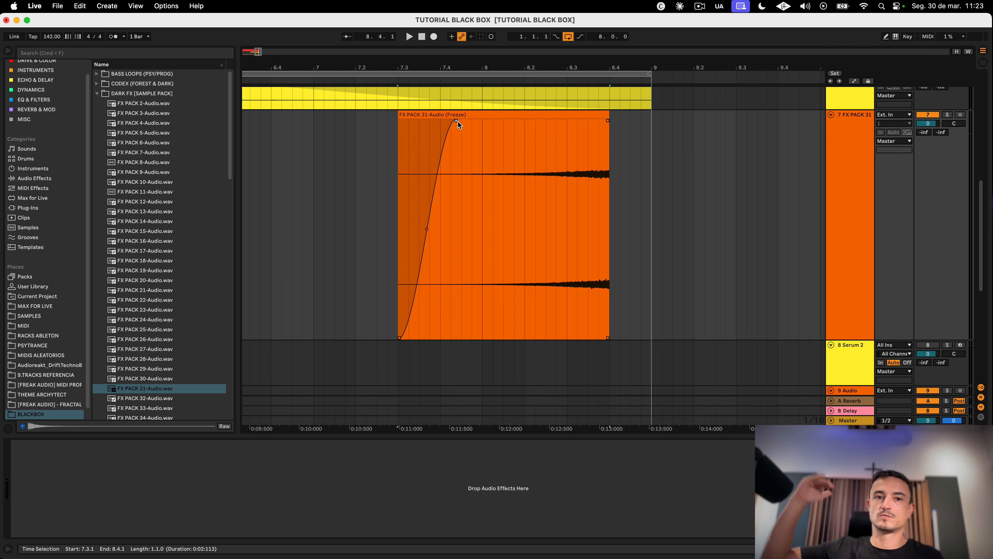
{"action": "left_click_drag", "start_coordinate": [534, 115], "coordinate": [574, 115]}
{"action": "key", "text": "space"}
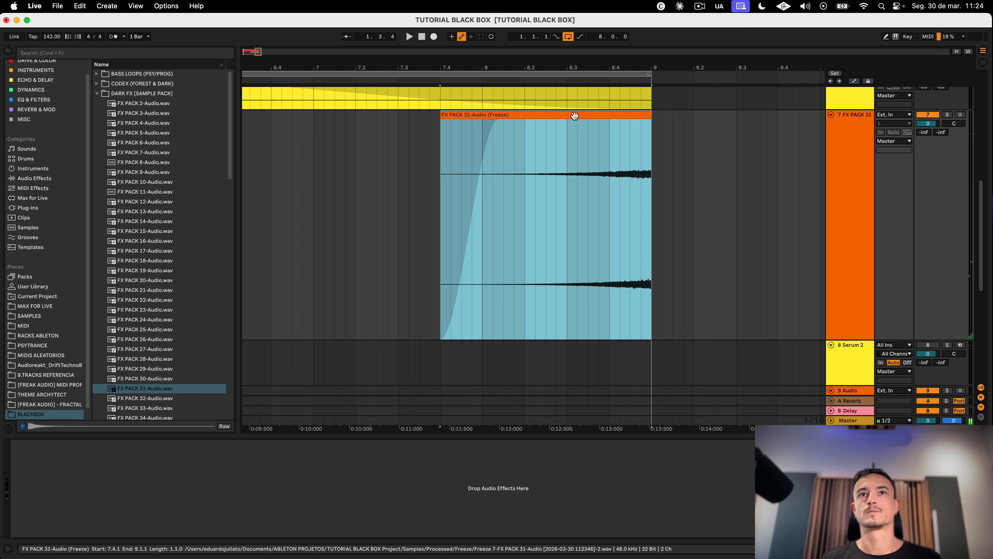
Step: Move and trim the flattened FX clip to span 6.1.1 to 7.1.1, and consolidate and reverse it
{"action": "left_click_drag", "start_coordinate": [256, 52], "coordinate": [256, 39]}
{"action": "left_click_drag", "start_coordinate": [567, 117], "coordinate": [489, 115]}
{"action": "left_click_drag", "start_coordinate": [427, 114], "coordinate": [440, 114]}
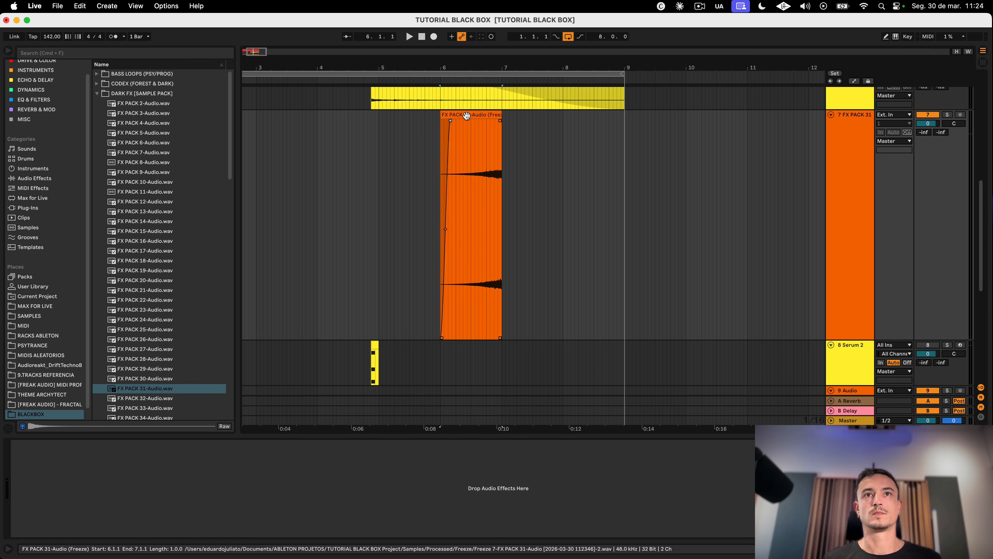
{"action": "left_click", "coordinate": [469, 115]}
{"action": "key", "text": "super+j"}
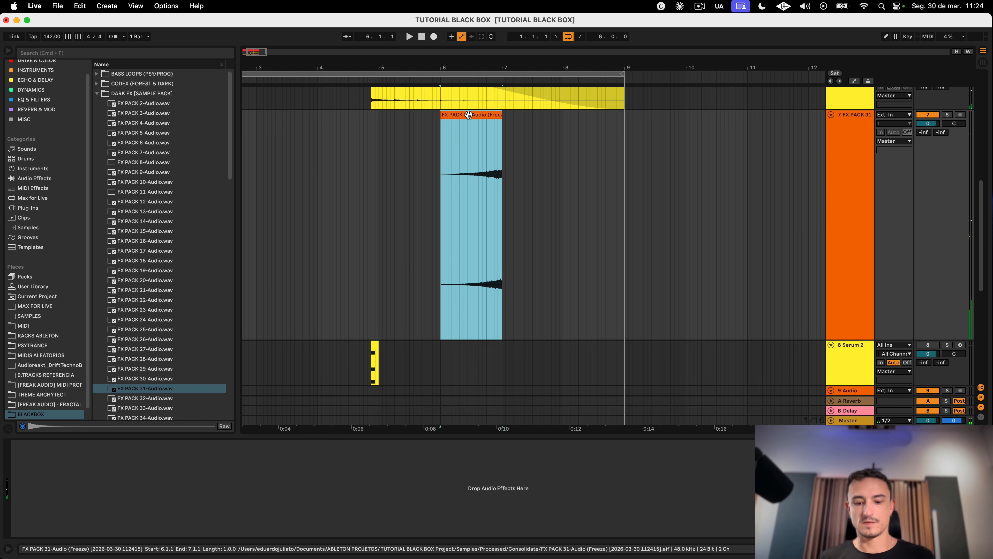
{"action": "key", "text": "r"}
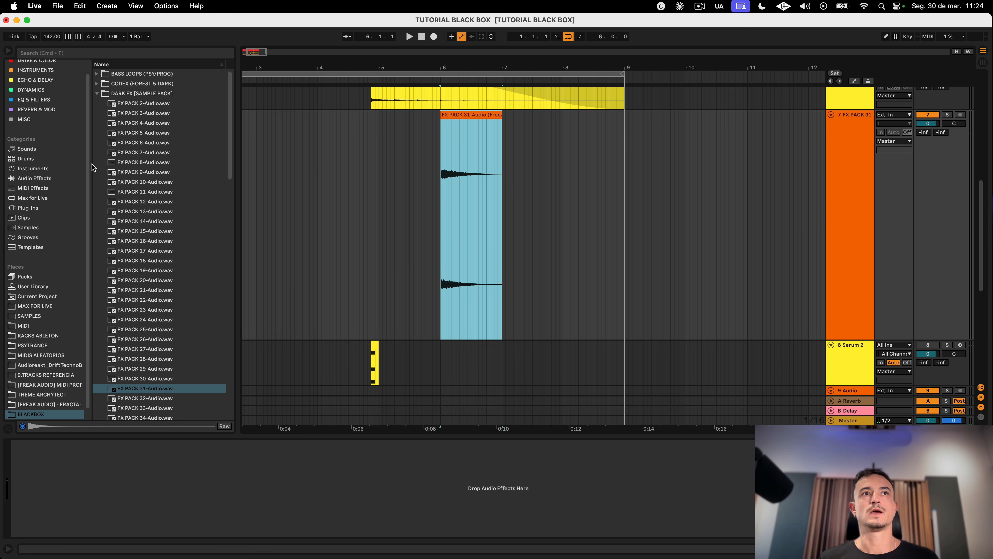
Step: Add ValhallaPlate to the FX PACK 31 track with 39.3 % mix, 10.4 s decay and 142.8 % size, and freeze and flatten the track
{"action": "left_click", "coordinate": [42, 129]}
{"action": "scroll", "coordinate": [46, 158], "scroll_direction": "up", "scroll_amount": 1}
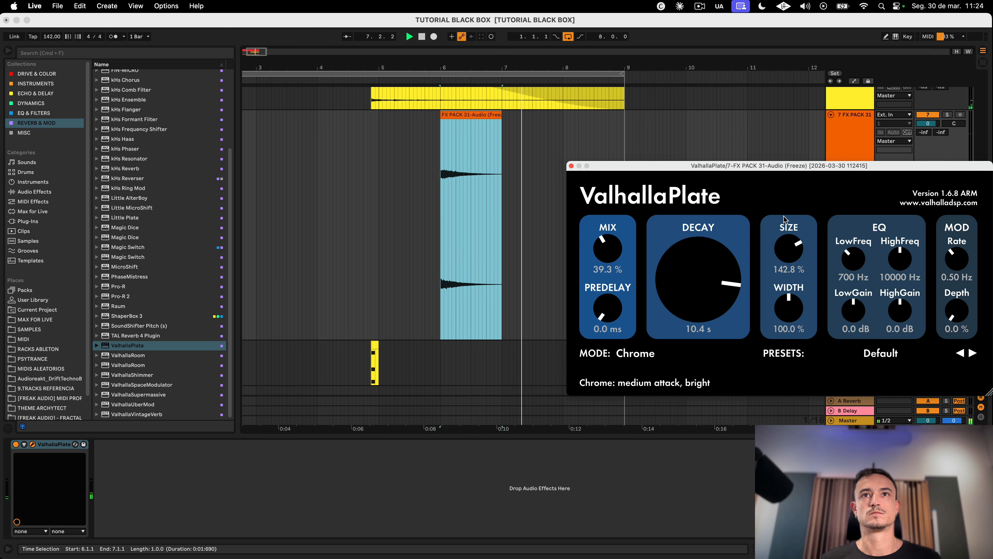
{"action": "left_click", "coordinate": [571, 168]}
{"action": "left_click", "coordinate": [841, 200]}
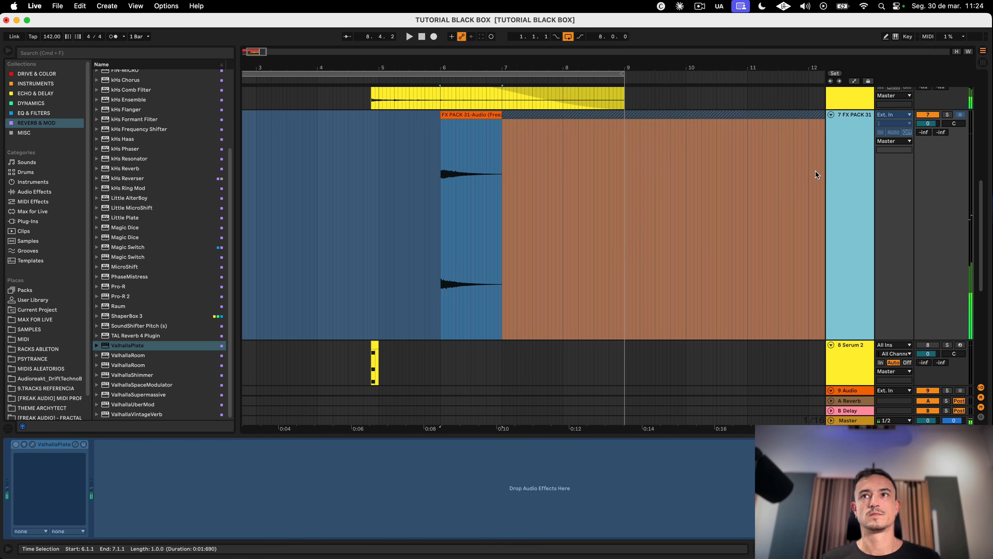
{"action": "right_click", "coordinate": [838, 166]}
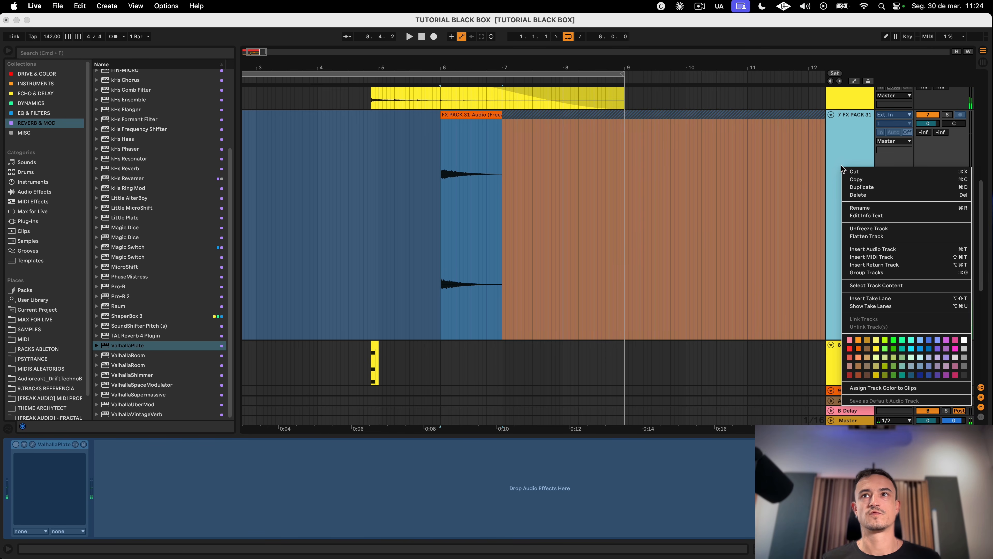
{"action": "left_click", "coordinate": [864, 230]}
Step: Reverse the flattened clip from 6.1.1 to 8.1.1, place it at 7.1.1 with a fade-in, and name its track RISER
{"action": "left_click_drag", "start_coordinate": [444, 195], "coordinate": [561, 195]}
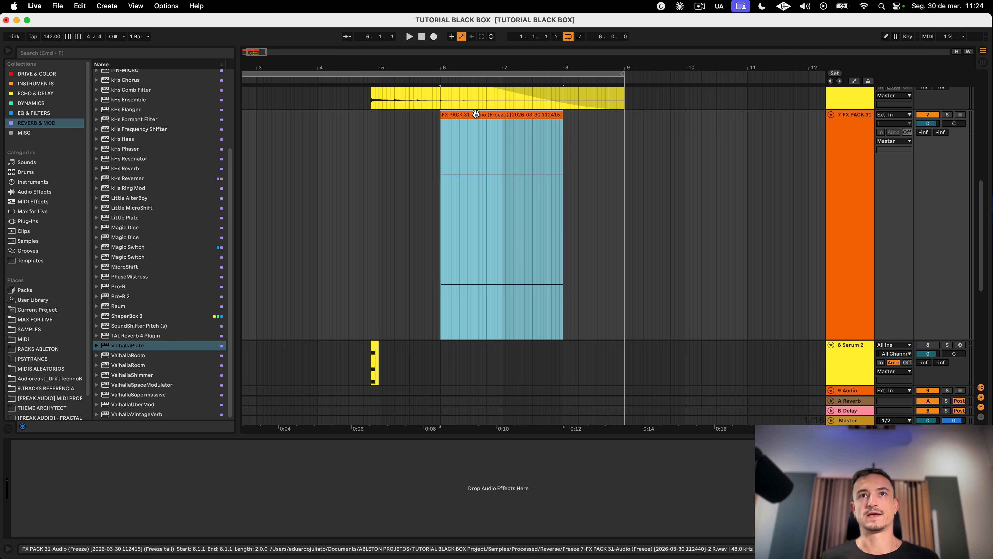
{"action": "left_click", "coordinate": [324, 133]}
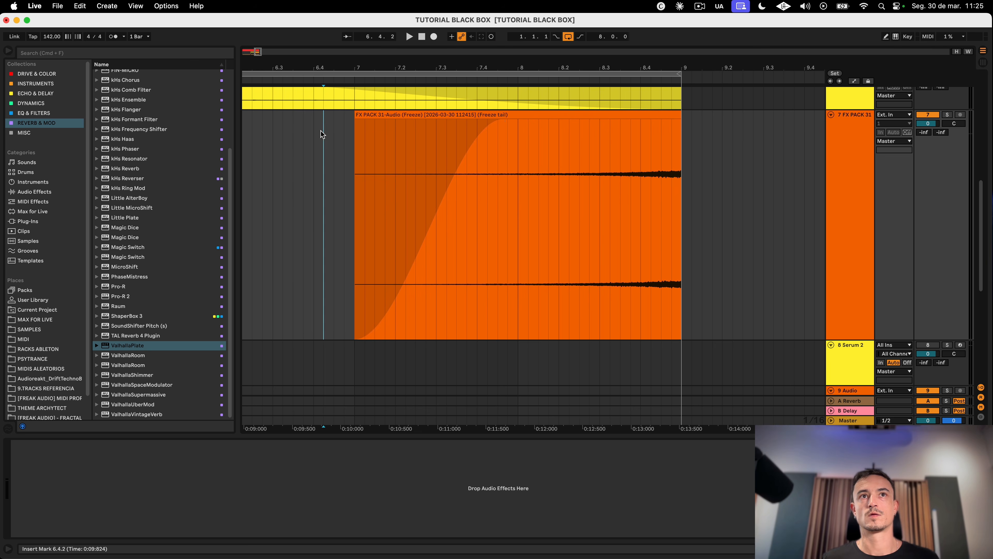
{"action": "left_click", "coordinate": [836, 170]}
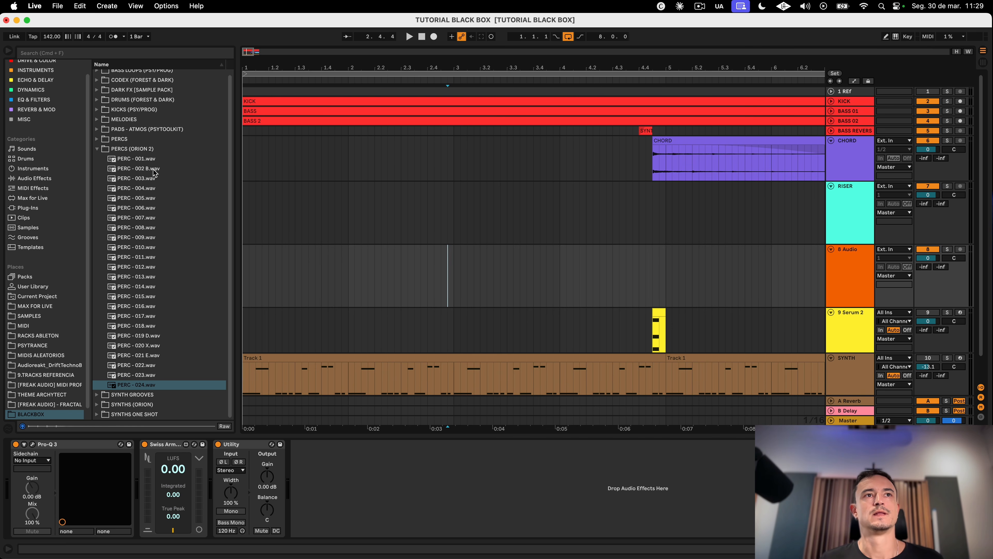
Step: Audition samples in the PERCS (ORION 2) folder and place PERC - 005.wav at 1.3.4 on the empty audio track below RISER
{"action": "scroll", "coordinate": [146, 162], "scroll_direction": "up", "scroll_amount": 1}
{"action": "left_click", "coordinate": [147, 162]}
{"action": "left_click", "coordinate": [144, 183]}
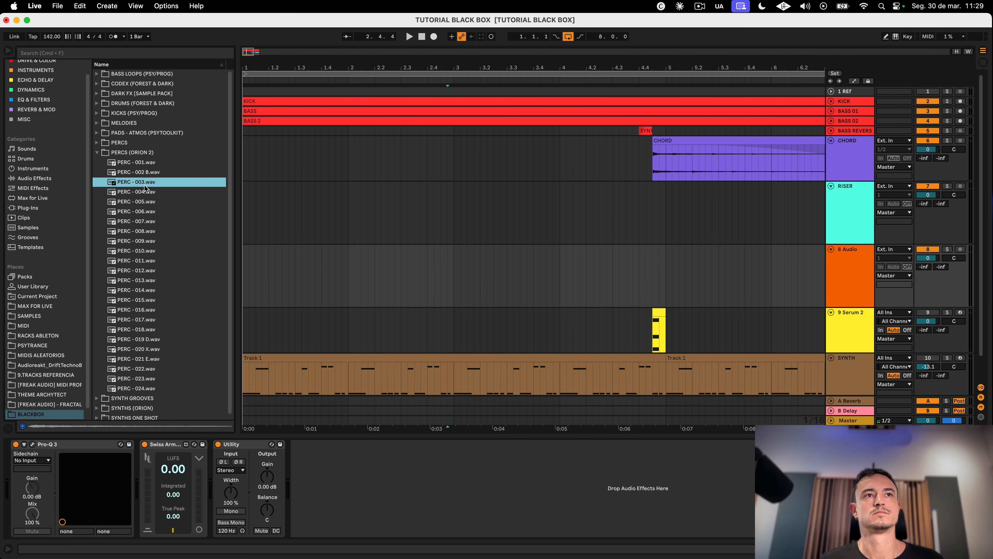
{"action": "left_click", "coordinate": [143, 201]}
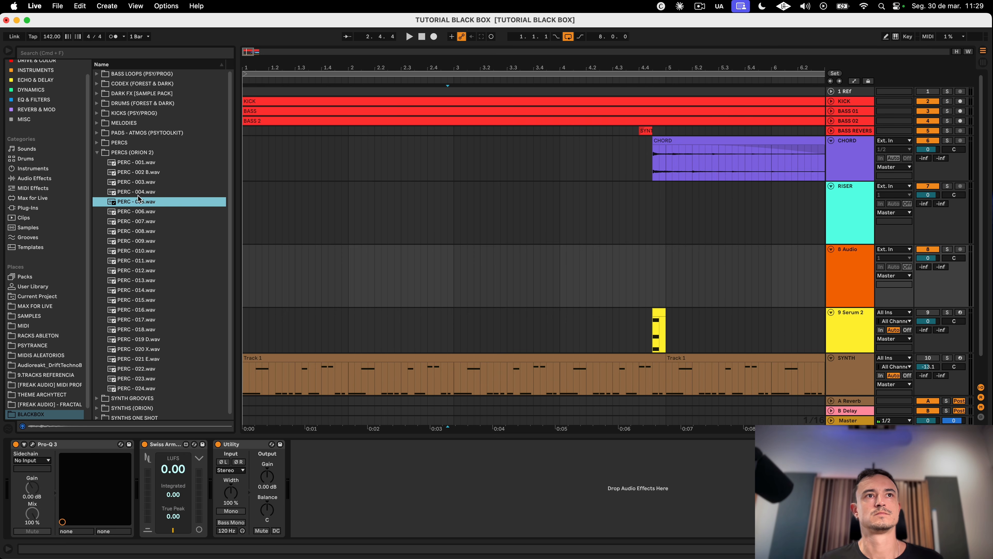
{"action": "left_click_drag", "start_coordinate": [140, 202], "coordinate": [315, 294]}
Step: Audition PERC - 006 to PERC - 009 and place 007 early in bar 2, 008 at 2.3.2 and 009 in bar 3 of the percussion track
{"action": "left_click", "coordinate": [131, 214]}
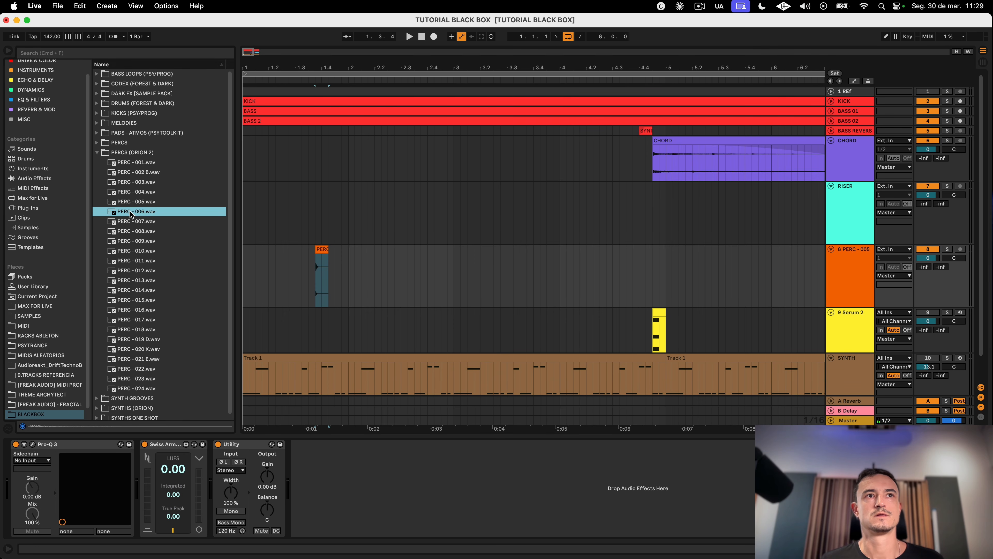
{"action": "left_click", "coordinate": [130, 222]}
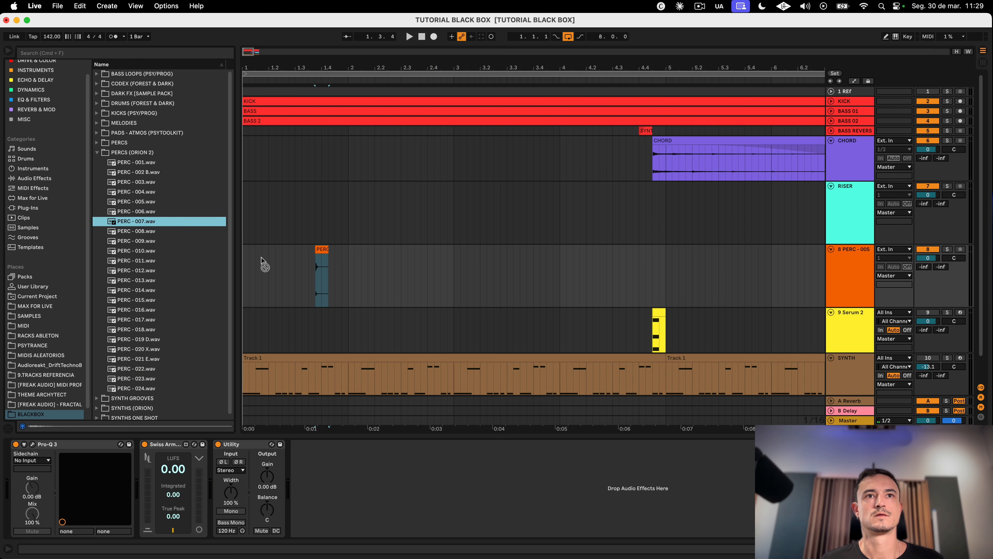
{"action": "left_click_drag", "start_coordinate": [261, 258], "coordinate": [366, 286]}
{"action": "left_click", "coordinate": [148, 231]}
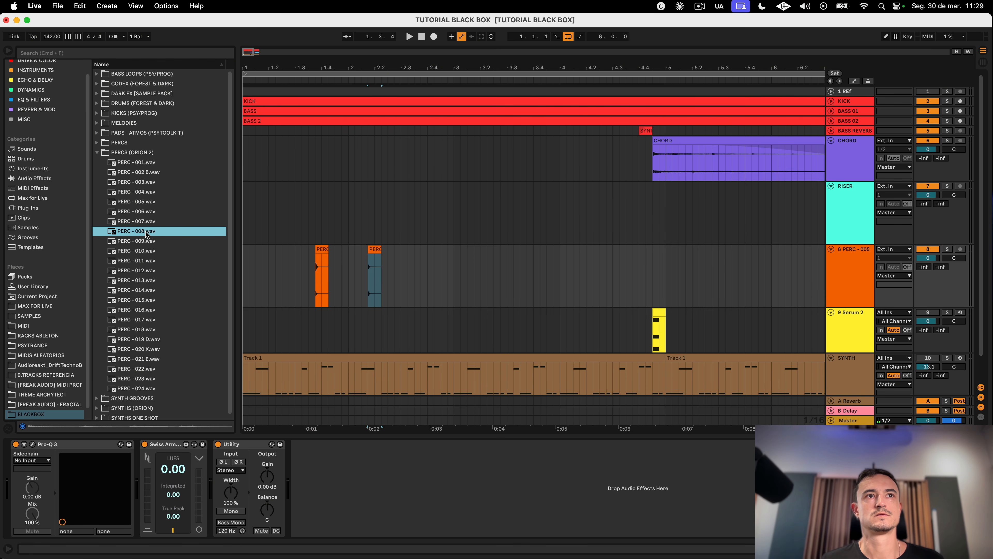
{"action": "left_click_drag", "start_coordinate": [141, 236], "coordinate": [419, 276]}
{"action": "left_click", "coordinate": [152, 241]}
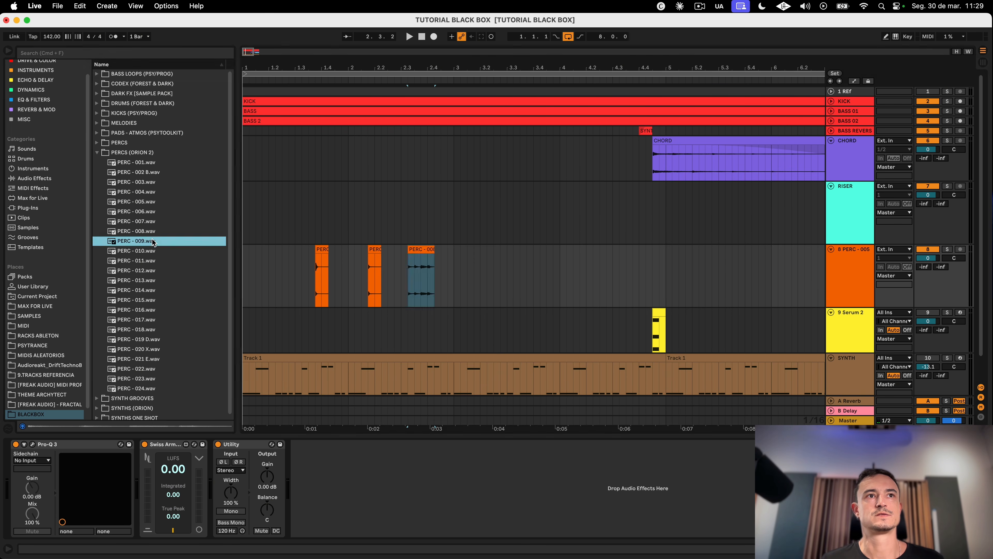
{"action": "left_click_drag", "start_coordinate": [187, 244], "coordinate": [482, 294]}
Step: Audition PERC - 010 to PERC - 014 and place PERC - 013.wav in bar 5 of the percussion track
{"action": "left_click", "coordinate": [160, 253]}
{"action": "left_click", "coordinate": [143, 262]}
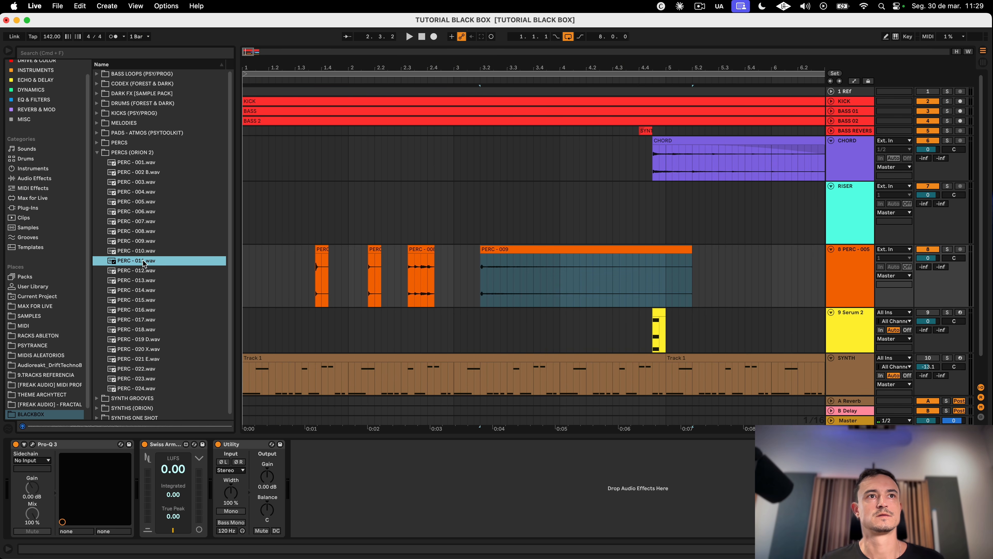
{"action": "left_click", "coordinate": [142, 271]}
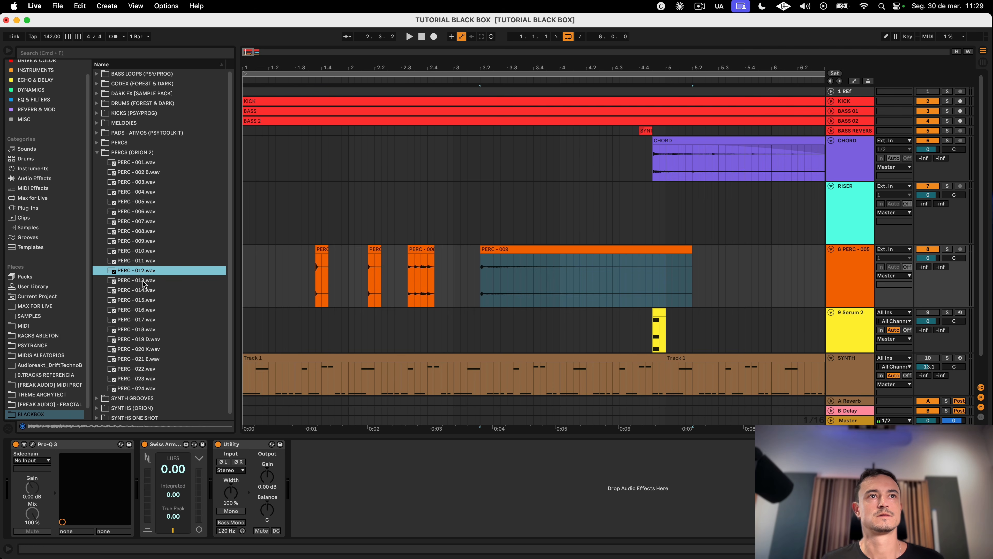
{"action": "left_click", "coordinate": [143, 281]}
{"action": "left_click", "coordinate": [141, 290]}
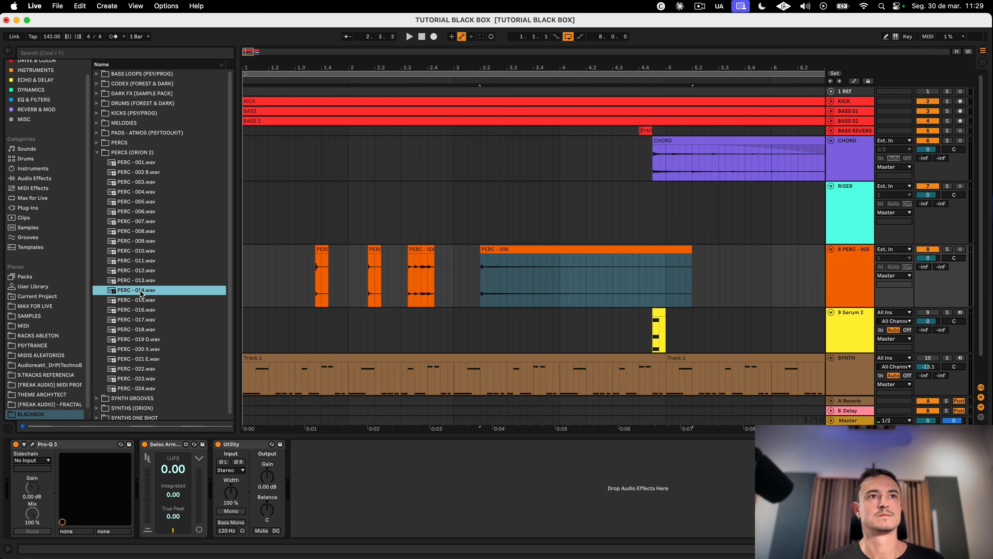
{"action": "left_click", "coordinate": [140, 281]}
{"action": "left_click_drag", "start_coordinate": [125, 283], "coordinate": [728, 274]}
Step: Audition PERC - 016 to PERC - 020 X and place PERC - 024.wav at the end of bar 5 on the percussion track
{"action": "left_click", "coordinate": [151, 311]}
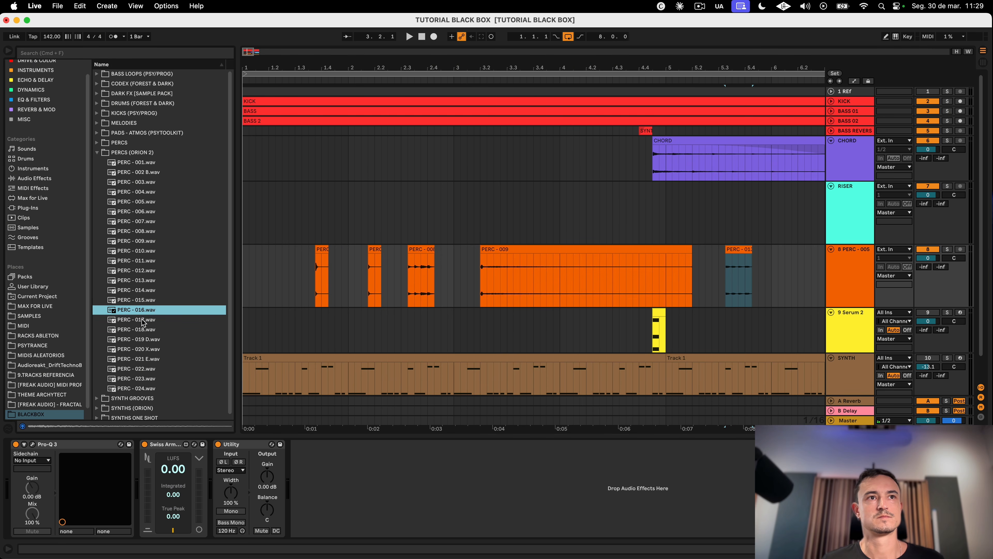
{"action": "left_click", "coordinate": [142, 319]}
{"action": "left_click", "coordinate": [144, 330]}
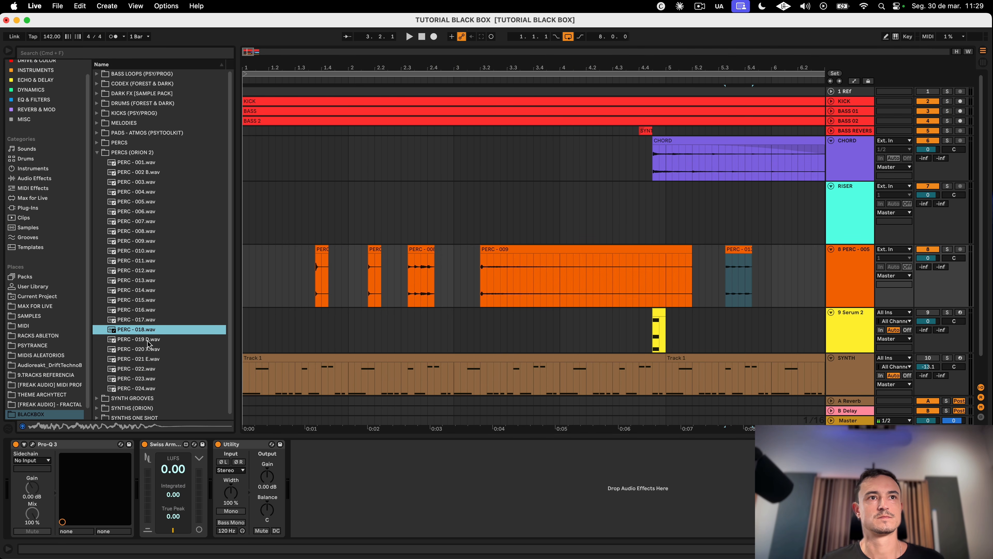
{"action": "left_click", "coordinate": [148, 340]}
{"action": "left_click", "coordinate": [144, 349]}
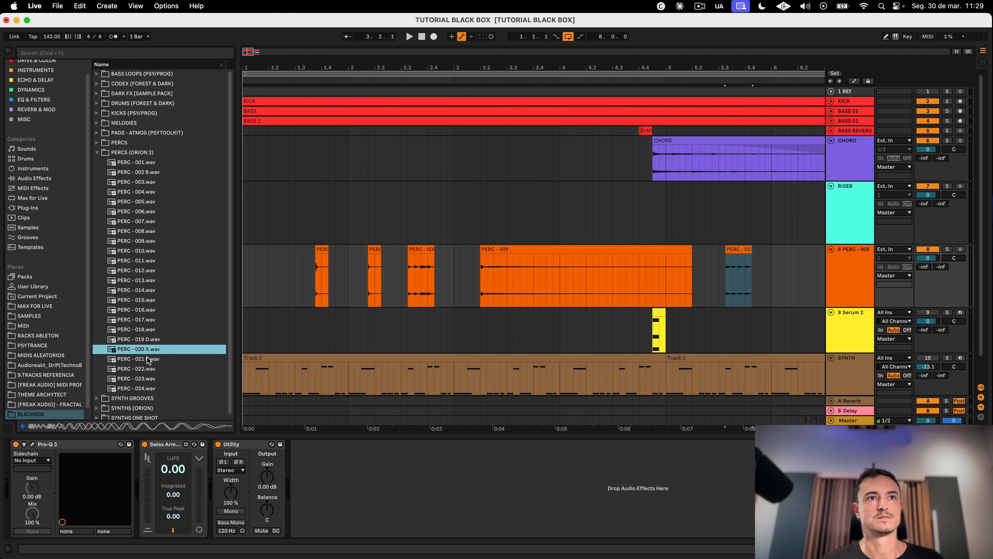
{"action": "left_click_drag", "start_coordinate": [137, 388], "coordinate": [767, 267]}
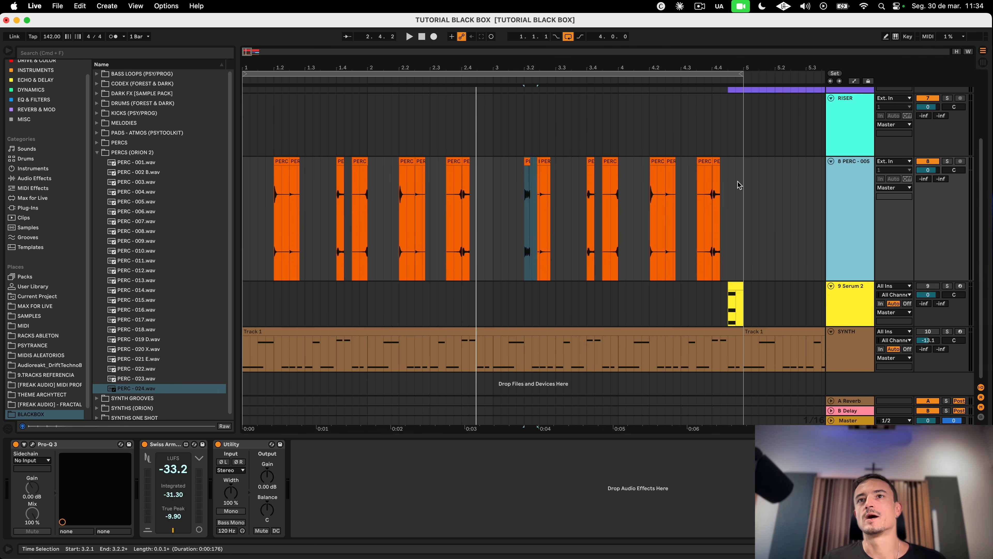
Step: Listen to the percussion pattern and consolidate its clips from 1.1.1 to 5.1.1 into a single four-bar clip
{"action": "left_click_drag", "start_coordinate": [738, 185], "coordinate": [254, 194]}
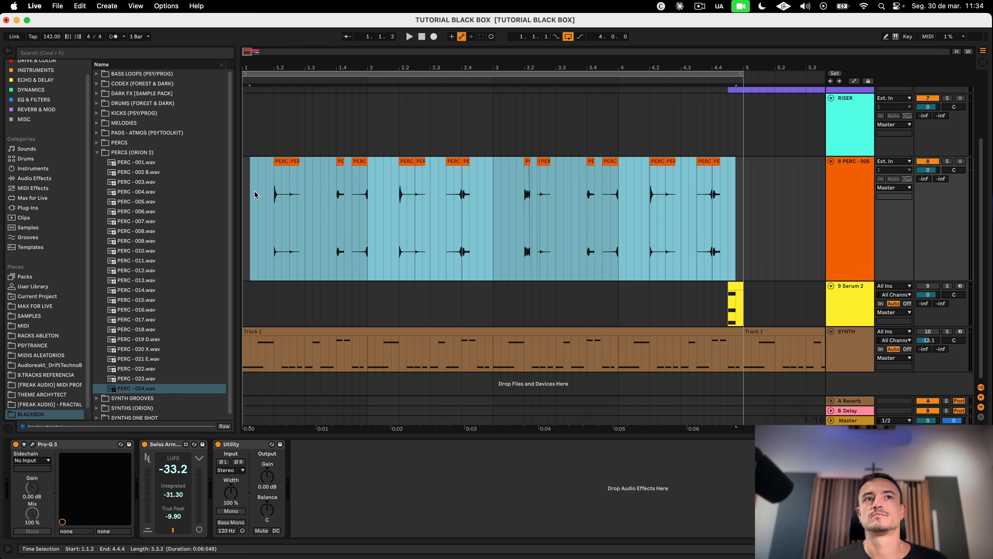
{"action": "left_click", "coordinate": [247, 194]}
{"action": "key", "text": "space"}
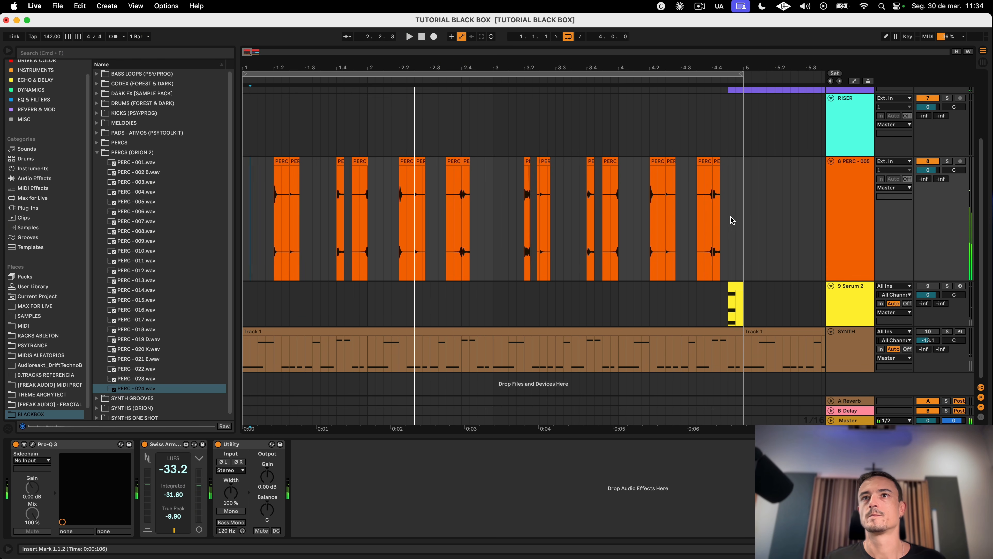
{"action": "left_click", "coordinate": [744, 213]}
{"action": "key", "text": "space"}
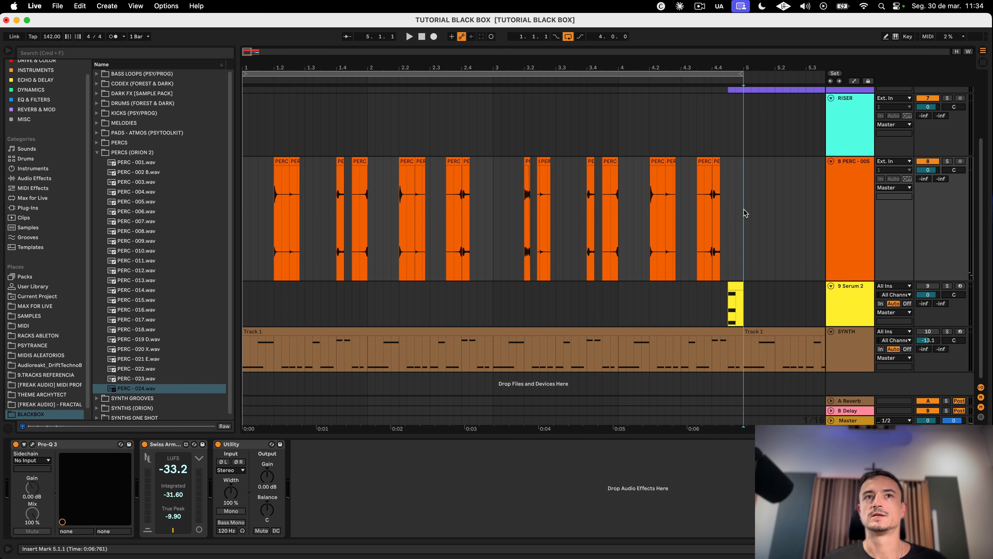
{"action": "left_click_drag", "start_coordinate": [744, 212], "coordinate": [232, 207]}
{"action": "key", "text": "super+j"}
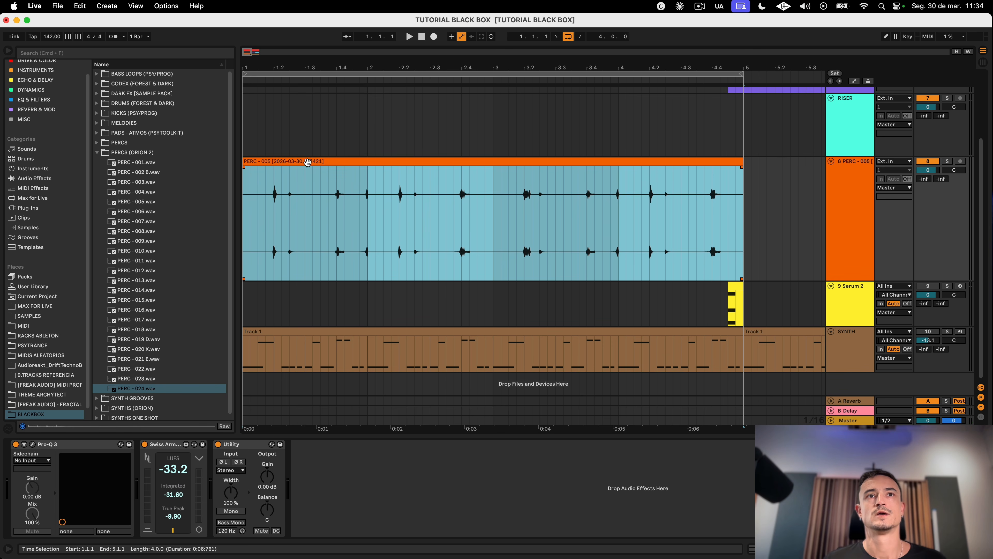
Step: Search all browser results for "free clip" and load FreeClip onto the percussion track
{"action": "left_click", "coordinate": [120, 52]}
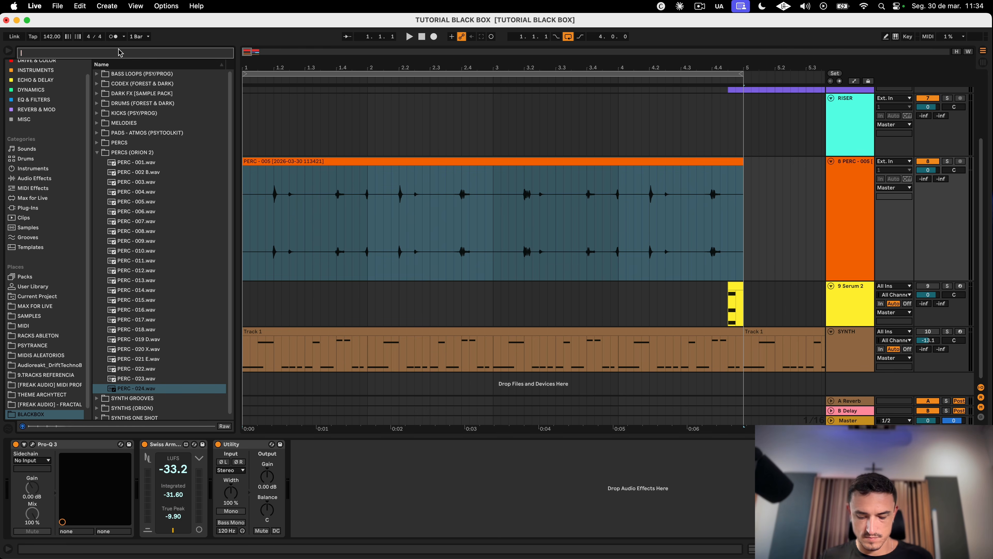
{"action": "type", "text": "free clip"}
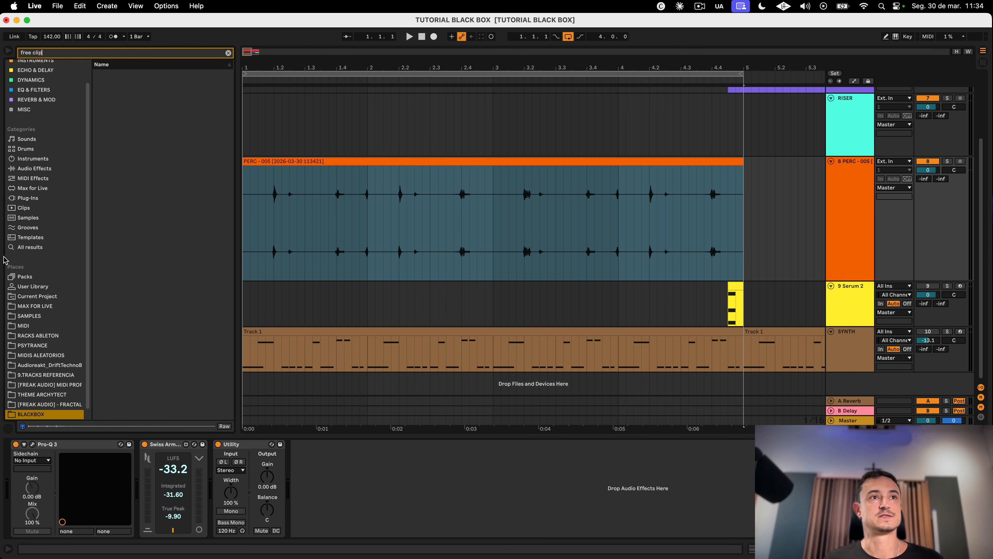
{"action": "left_click", "coordinate": [30, 247]}
{"action": "double_click", "coordinate": [121, 74]}
{"action": "left_click_drag", "start_coordinate": [213, 218], "coordinate": [511, 127]}
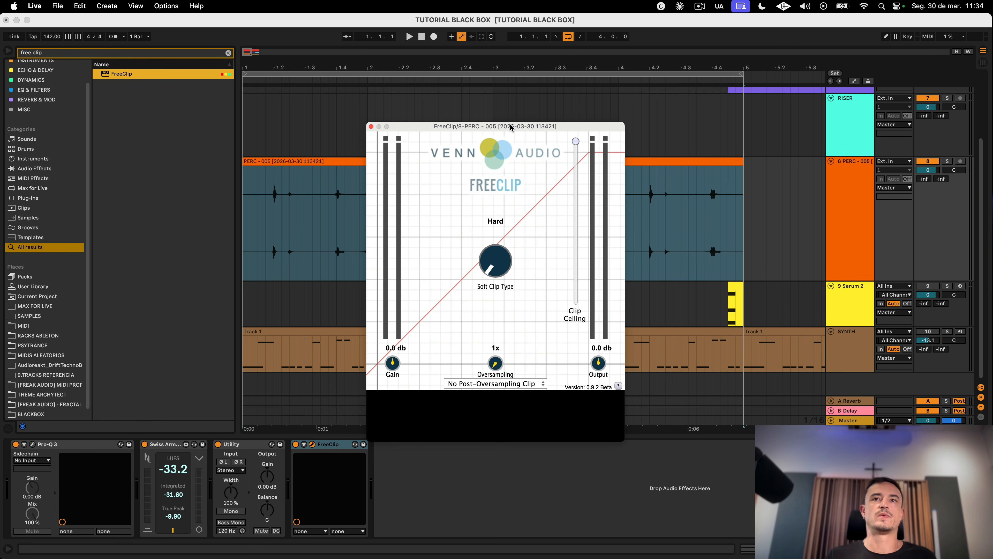
Step: Set FreeClip's soft clip type to Algebraic, lower its clip ceiling during playback, and freeze and flatten the percussion track
{"action": "key", "text": "space"}
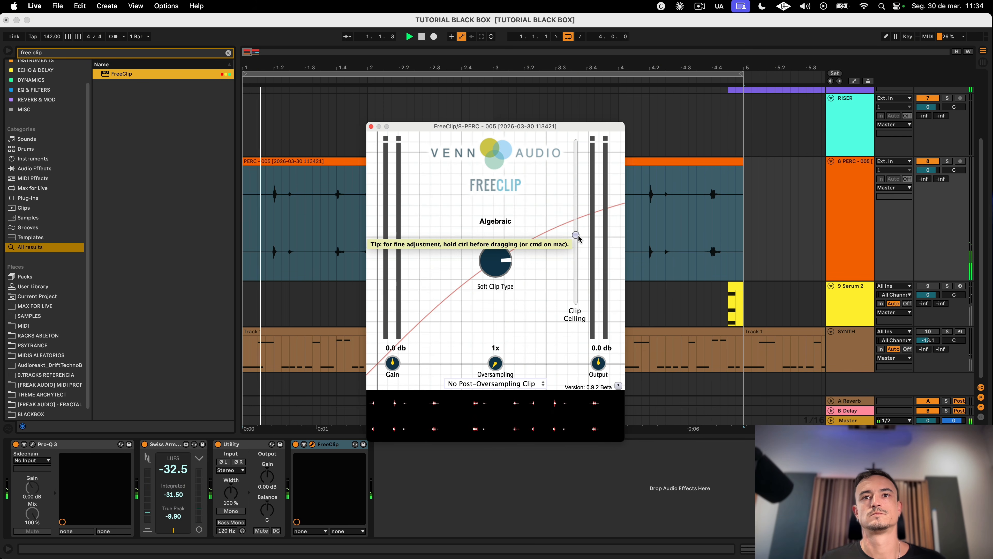
{"action": "left_click_drag", "start_coordinate": [578, 234], "coordinate": [576, 301]}
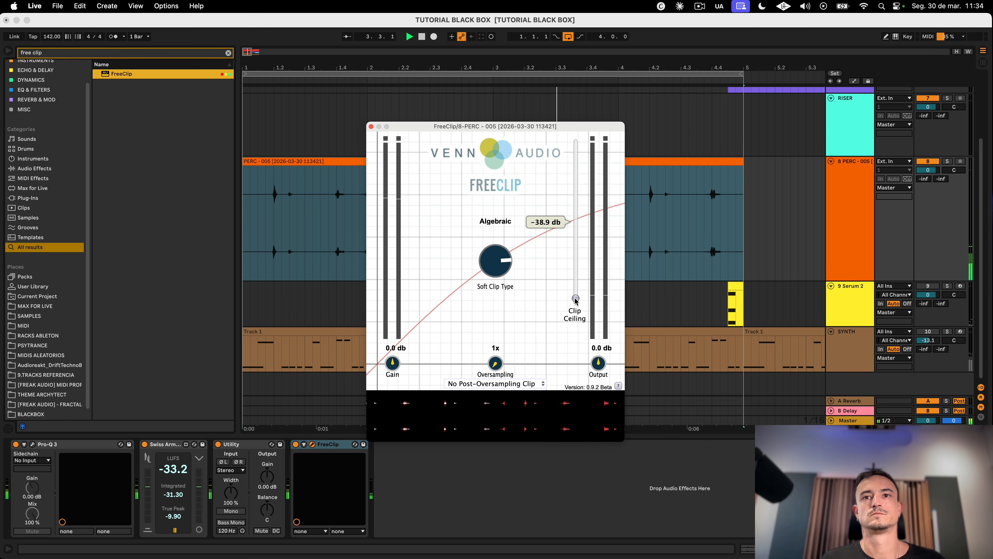
{"action": "left_click_drag", "start_coordinate": [576, 269], "coordinate": [577, 248]}
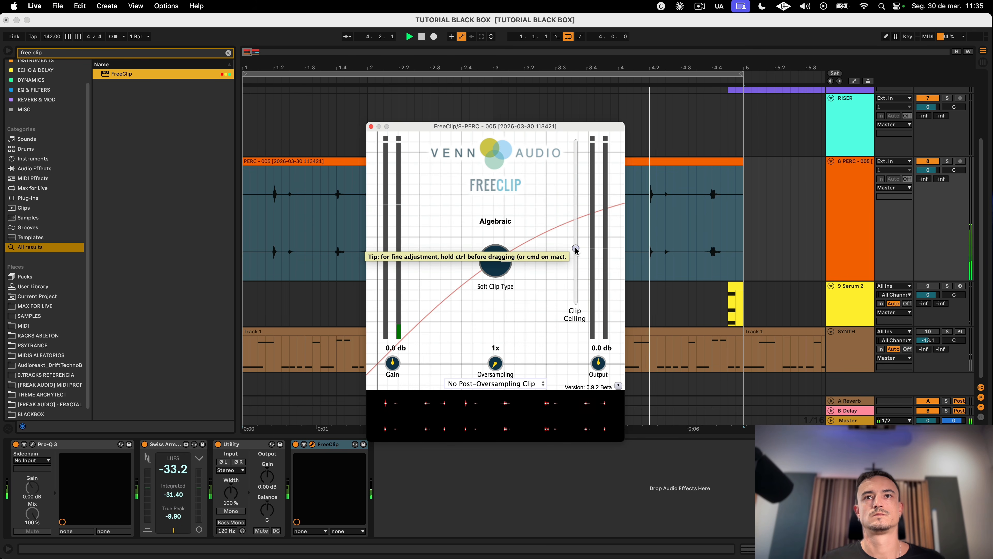
{"action": "left_click_drag", "start_coordinate": [576, 250], "coordinate": [576, 240]}
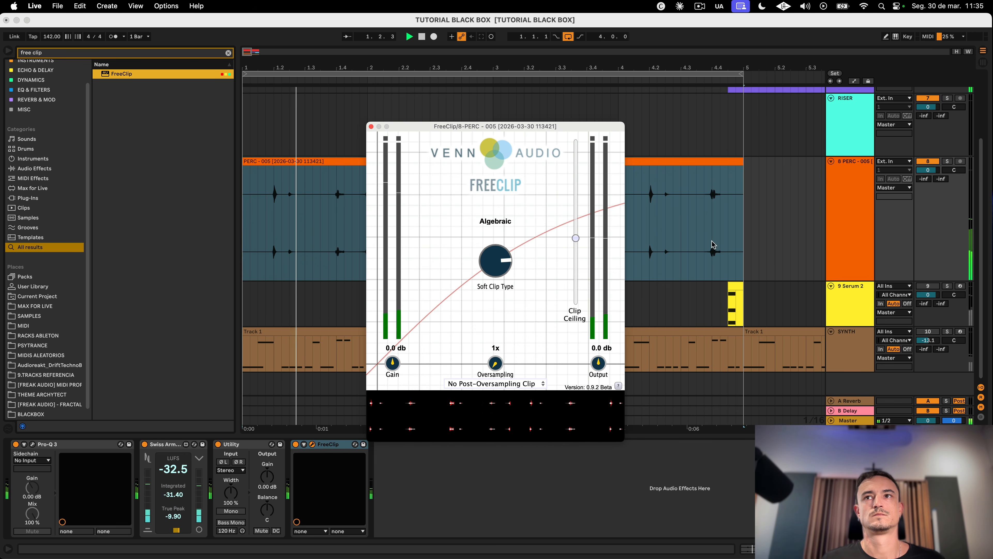
{"action": "left_click", "coordinate": [830, 222]}
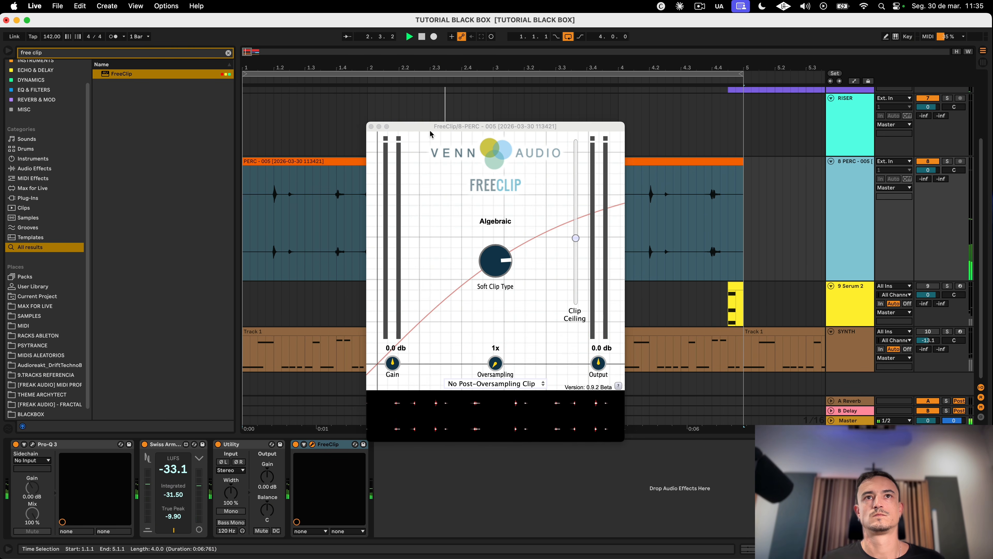
{"action": "left_click", "coordinate": [371, 127]}
Step: Add Pro-Q 4 to the percussion track and create an 18 dB/oct low cut at about 272 Hz
{"action": "double_click", "coordinate": [155, 182]}
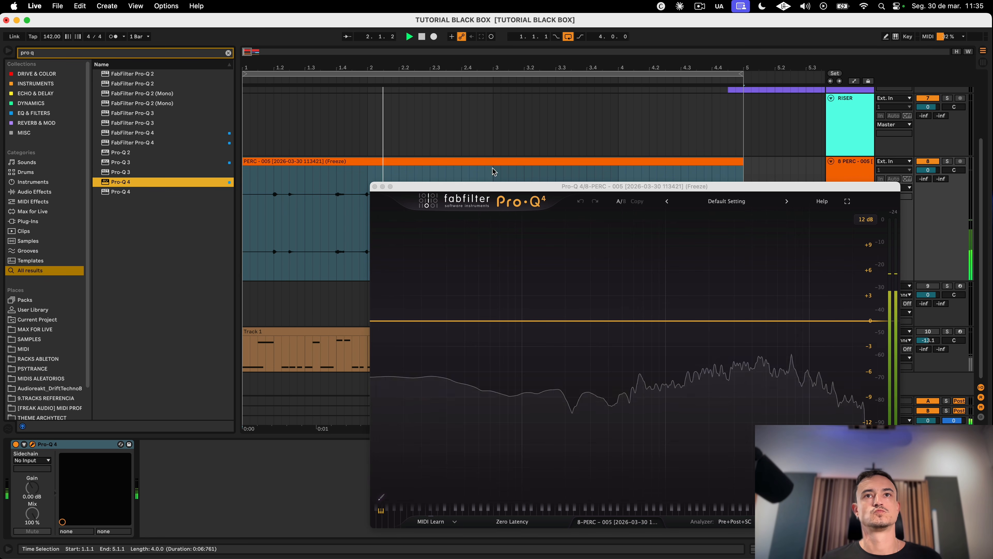
{"action": "left_click_drag", "start_coordinate": [488, 188], "coordinate": [403, 96]}
{"action": "double_click", "coordinate": [292, 229]}
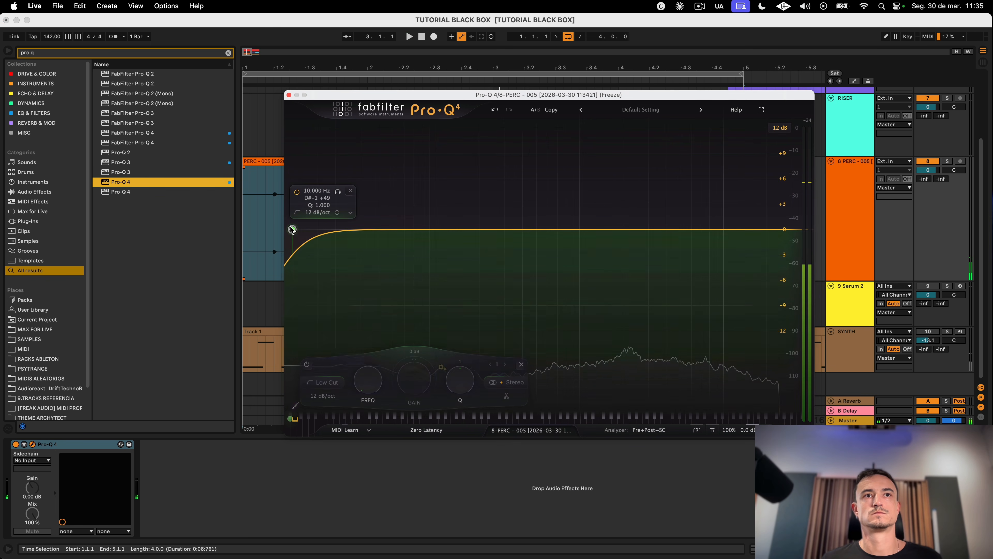
{"action": "key", "text": "space"}
{"action": "left_click_drag", "start_coordinate": [293, 231], "coordinate": [500, 233]}
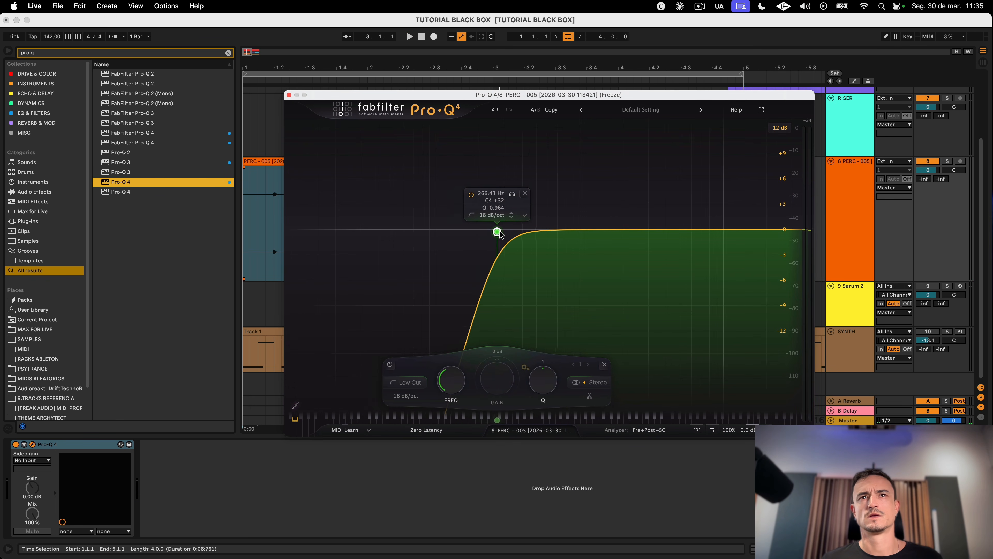
Step: Add a high cut band in Pro-Q 4 and lower its frequency while the loop plays
{"action": "double_click", "coordinate": [781, 229]}
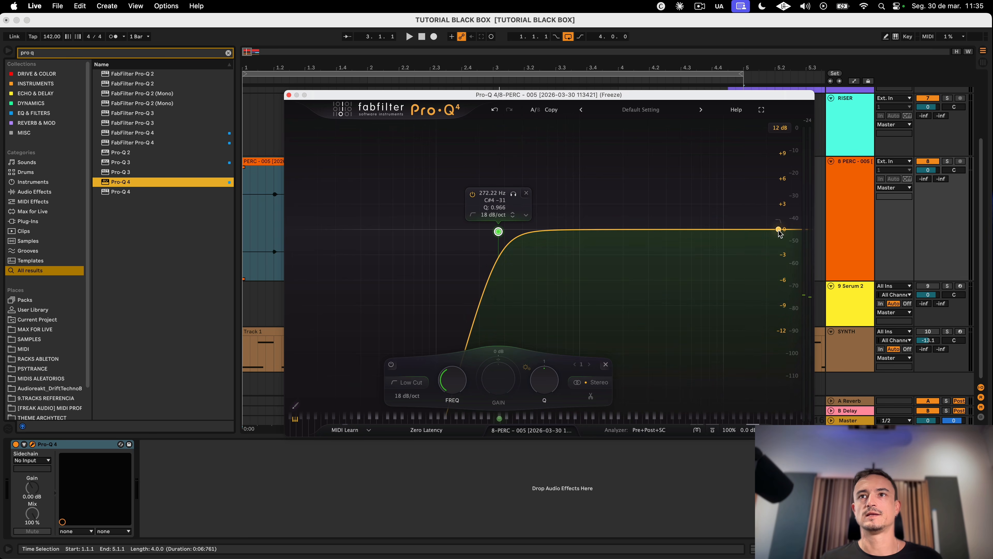
{"action": "key", "text": "space"}
{"action": "left_click_drag", "start_coordinate": [780, 229], "coordinate": [724, 225]}
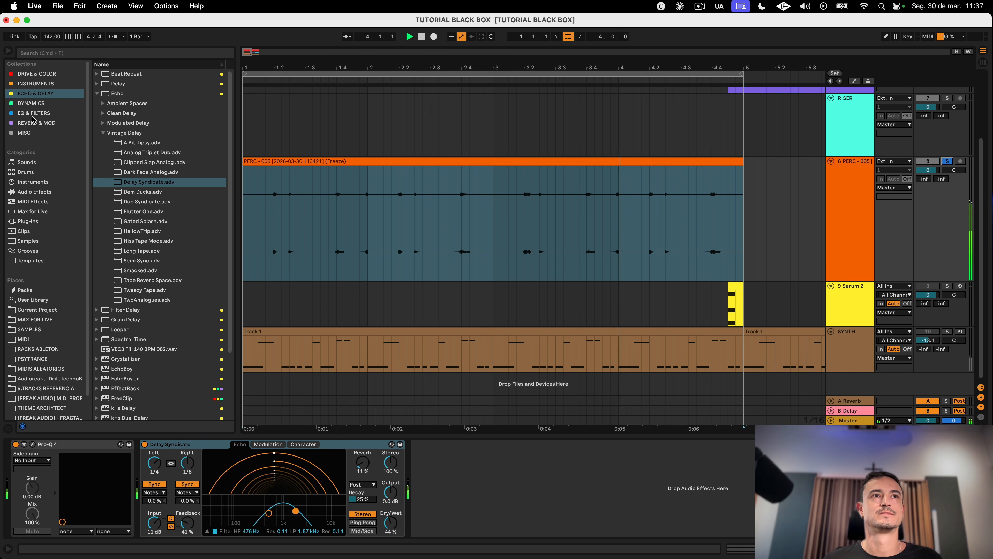
Step: Add the Drums Room reverb preset after Delay Syndicate on the percussion track and listen to it soloed
{"action": "left_click", "coordinate": [32, 124]}
{"action": "double_click", "coordinate": [145, 241]}
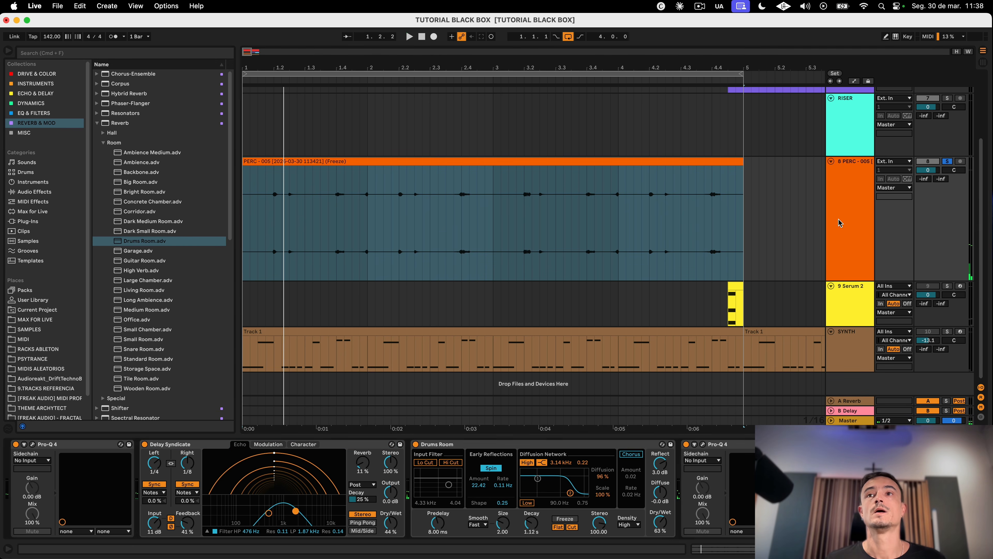
{"action": "left_click", "coordinate": [950, 163]}
{"action": "key", "text": "space"}
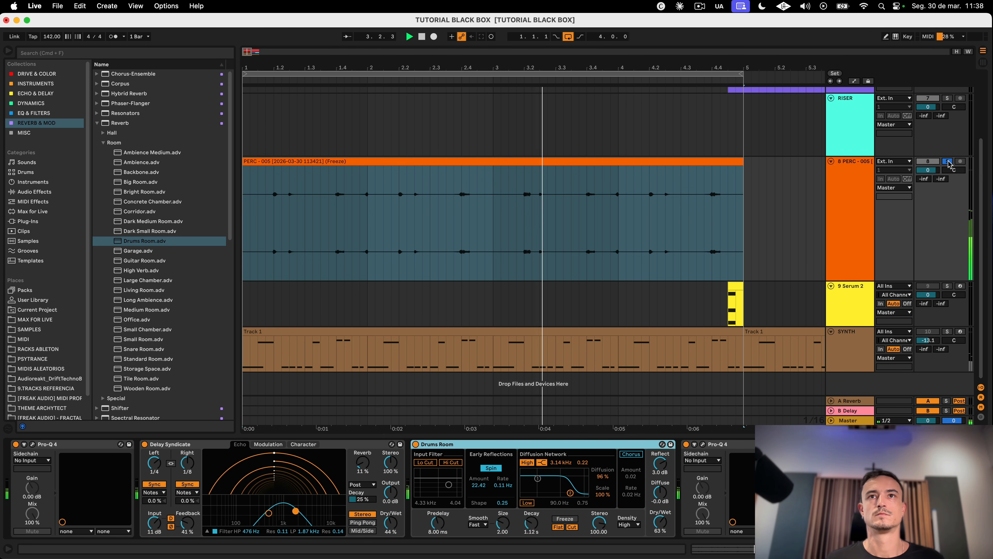
Step: Take the percussion track out of solo and set the Delay Syndicate echo's Dry/Wet to 46%
{"action": "left_click", "coordinate": [949, 163]}
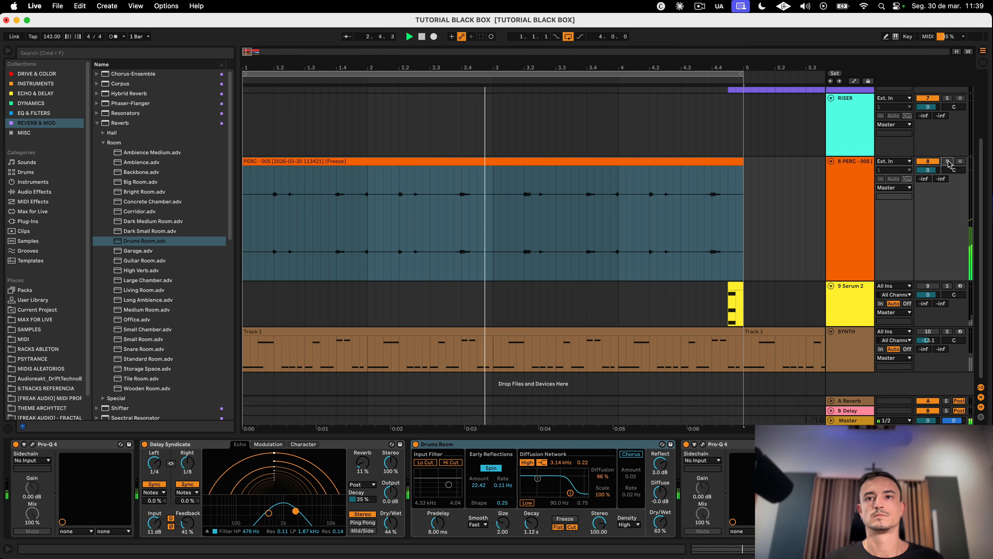
{"action": "left_click", "coordinate": [384, 520]}
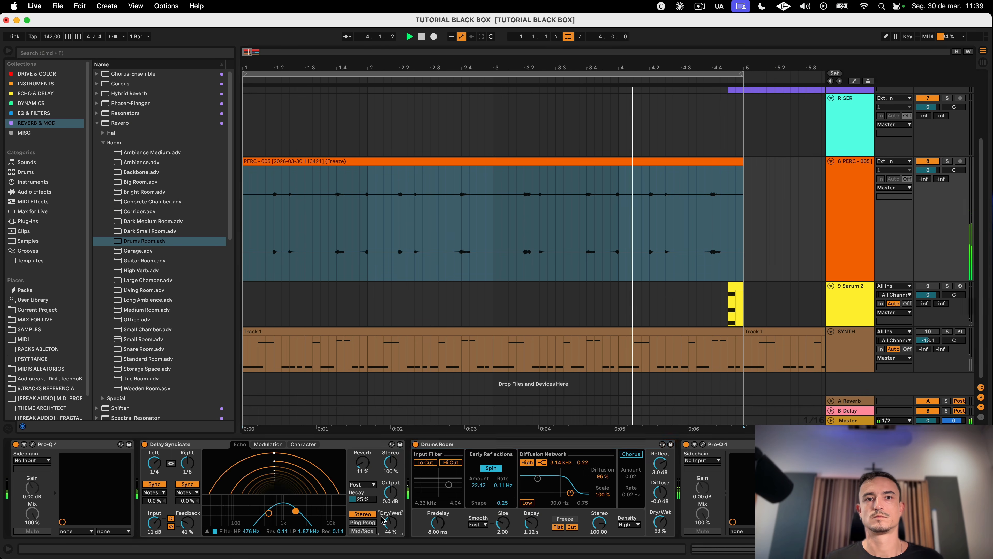
{"action": "left_click_drag", "start_coordinate": [384, 519], "coordinate": [383, 556]}
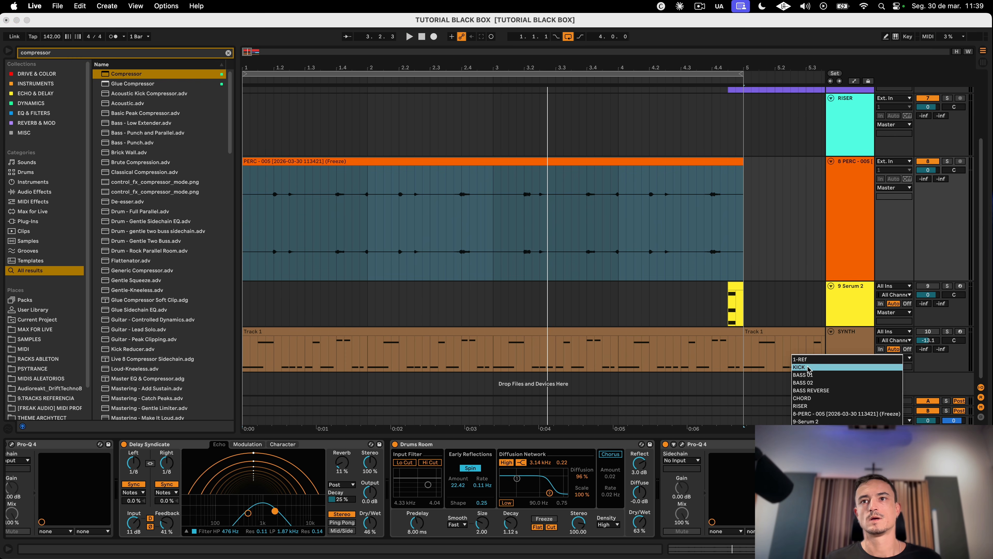
Step: Set the percussion Compressor's sidechain source to KICK and its lookahead to 1 ms
{"action": "left_click", "coordinate": [807, 372]}
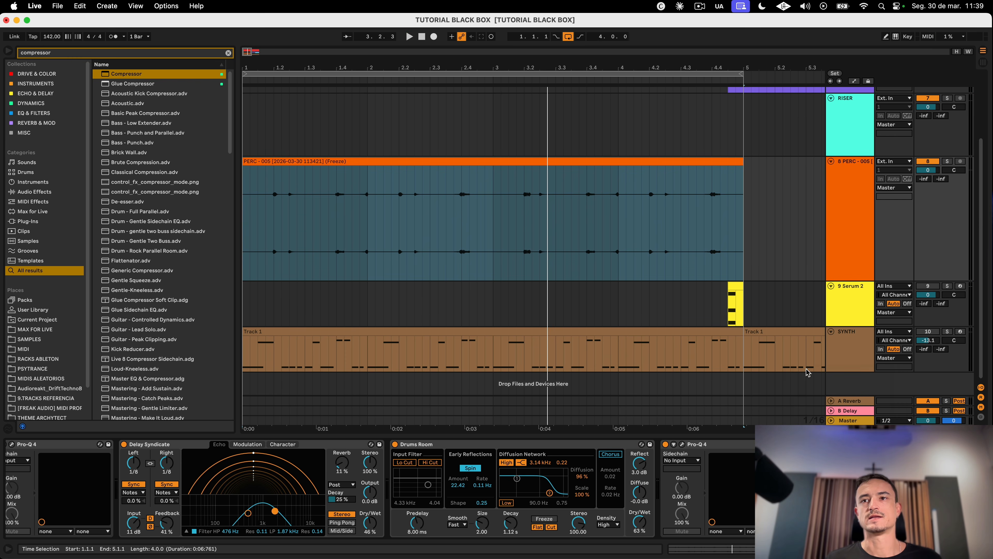
{"action": "key", "text": "Return"}
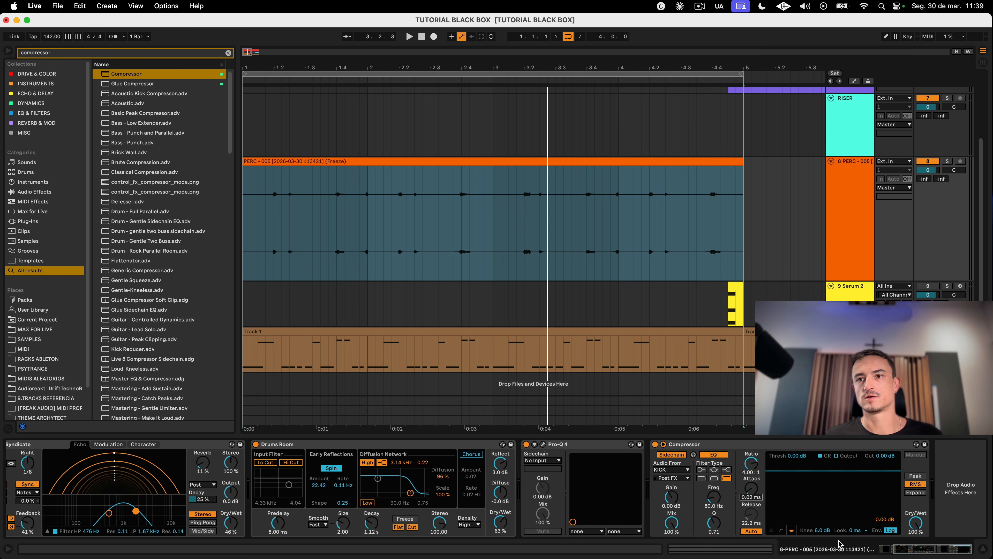
{"action": "left_click", "coordinate": [854, 530]}
{"action": "left_click", "coordinate": [856, 515]}
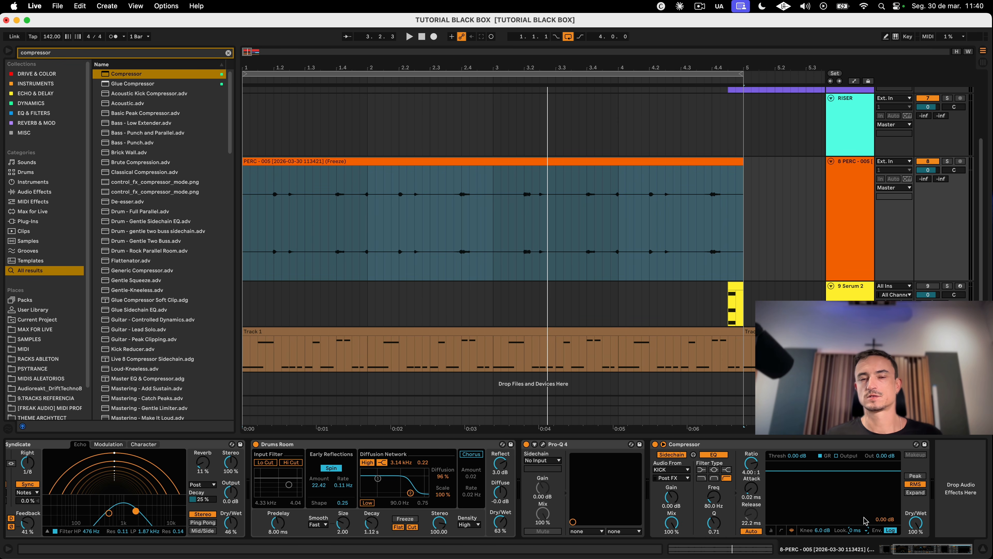
Step: With the loop playing, set the Compressor's sidechain EQ frequency to 858 Hz and its threshold to -41.5 dB
{"action": "left_click", "coordinate": [813, 445]}
{"action": "key", "text": "space"}
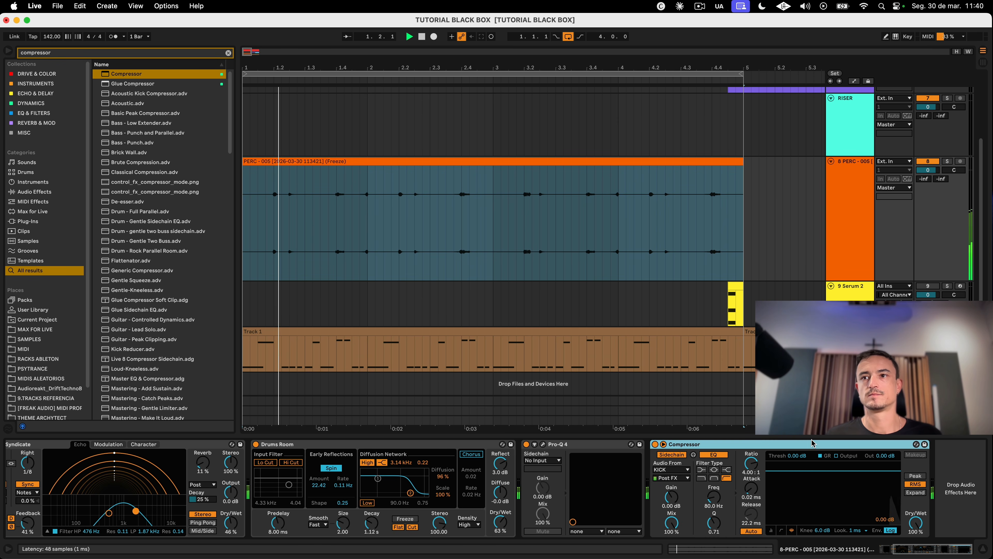
{"action": "left_click_drag", "start_coordinate": [808, 471], "coordinate": [808, 511]}
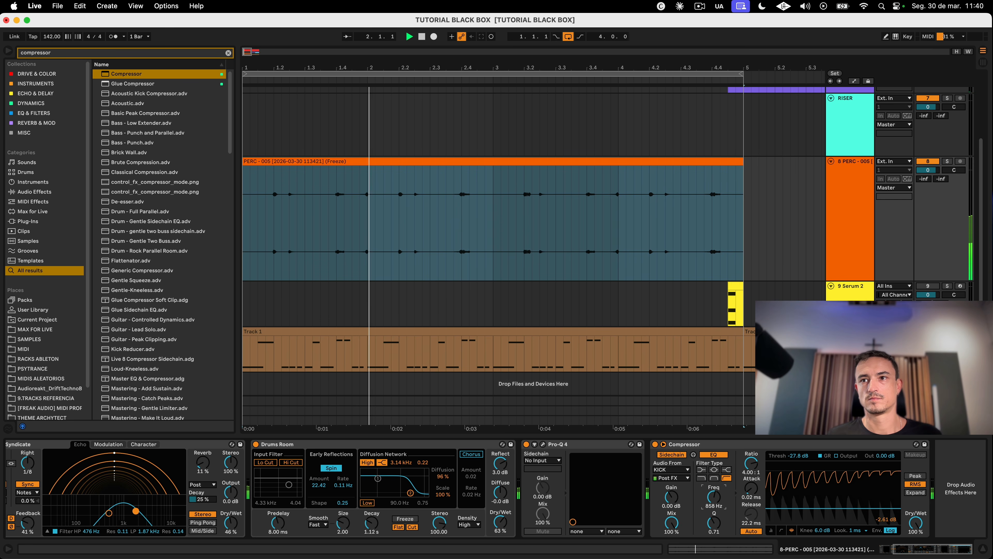
{"action": "left_click_drag", "start_coordinate": [808, 509], "coordinate": [807, 515]}
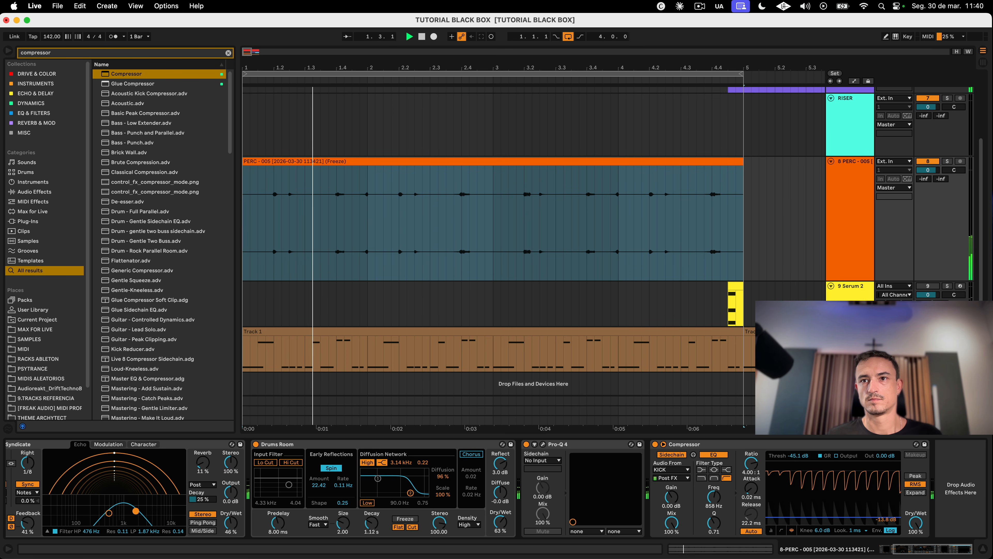
{"action": "left_click_drag", "start_coordinate": [808, 516], "coordinate": [807, 514]}
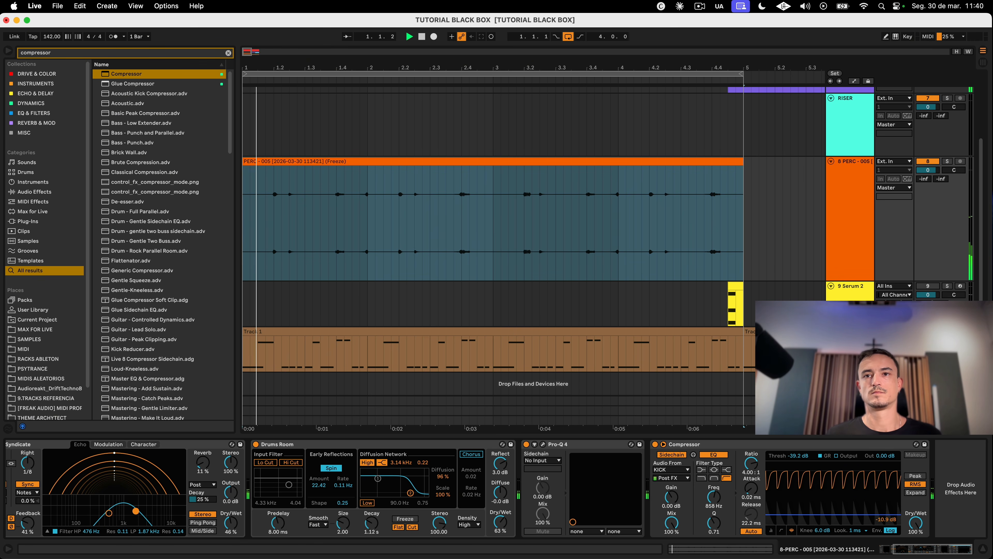
{"action": "left_click_drag", "start_coordinate": [807, 515], "coordinate": [807, 519]}
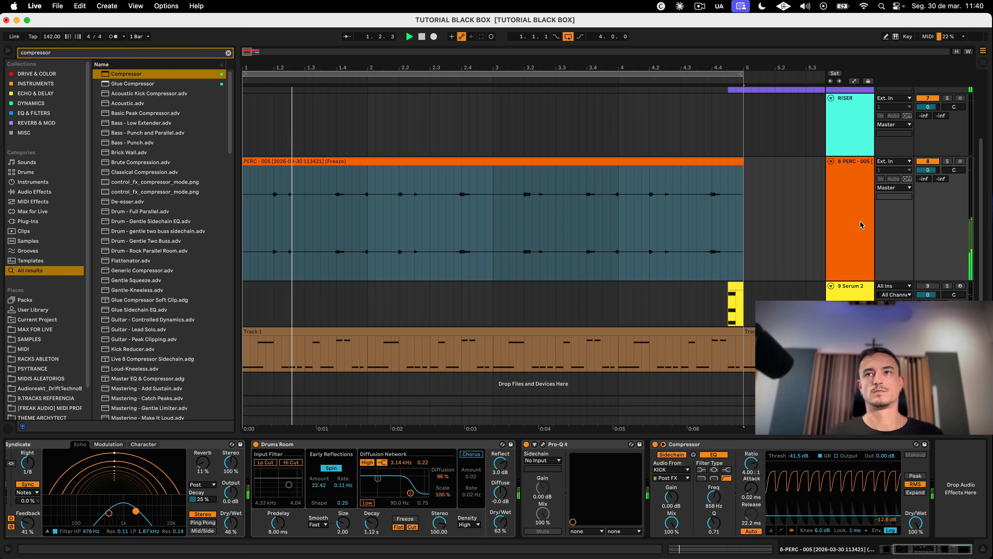
{"action": "left_click", "coordinate": [869, 204]}
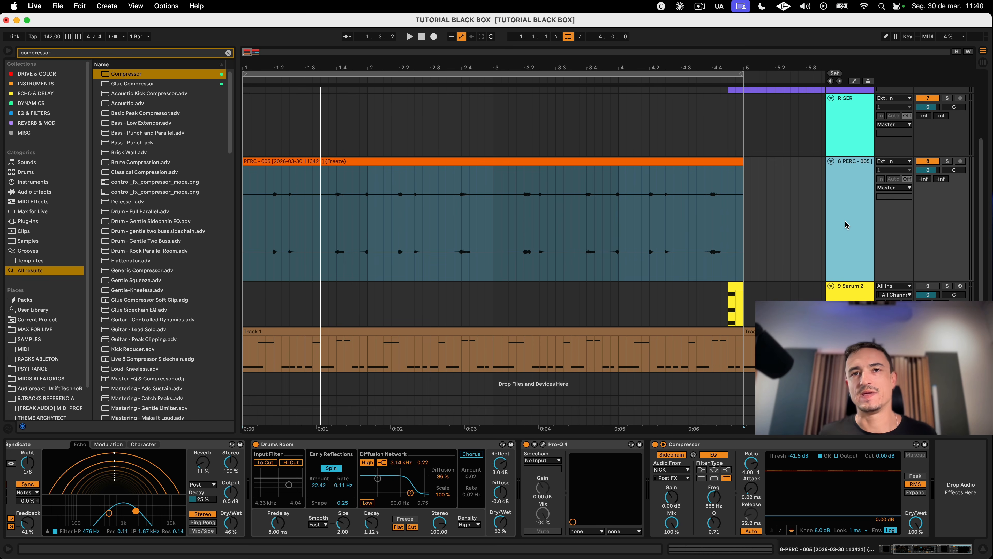
Step: Freeze the percussion track with its effects chain and flatten it to audio
{"action": "right_click", "coordinate": [854, 212]}
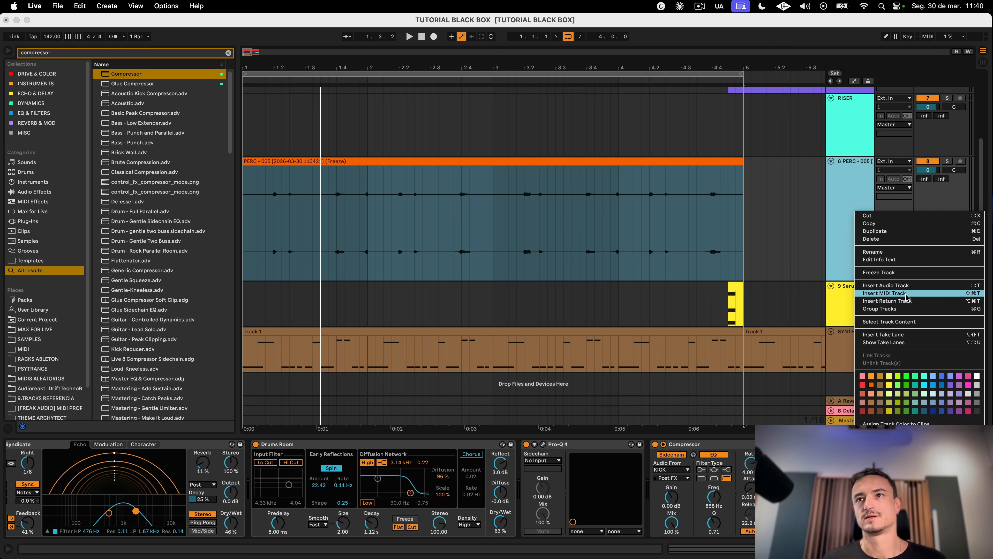
{"action": "left_click", "coordinate": [773, 420]}
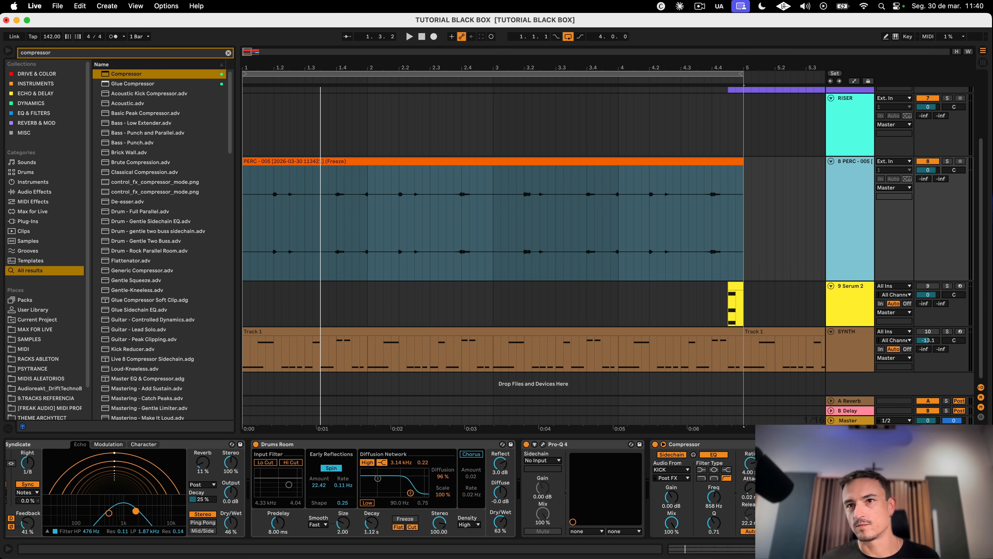
{"action": "left_click", "coordinate": [704, 444]}
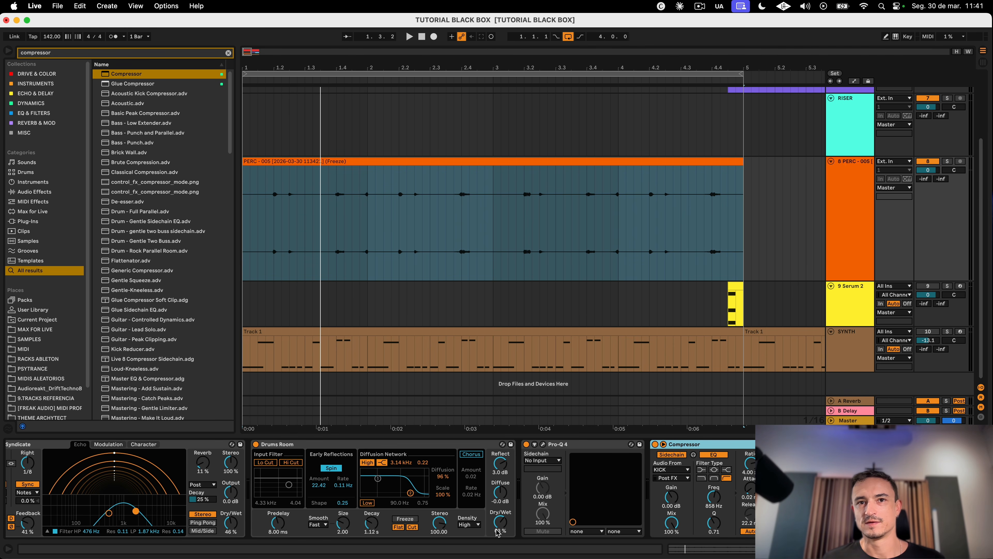
{"action": "scroll", "coordinate": [497, 533], "scroll_direction": "left", "scroll_amount": 3}
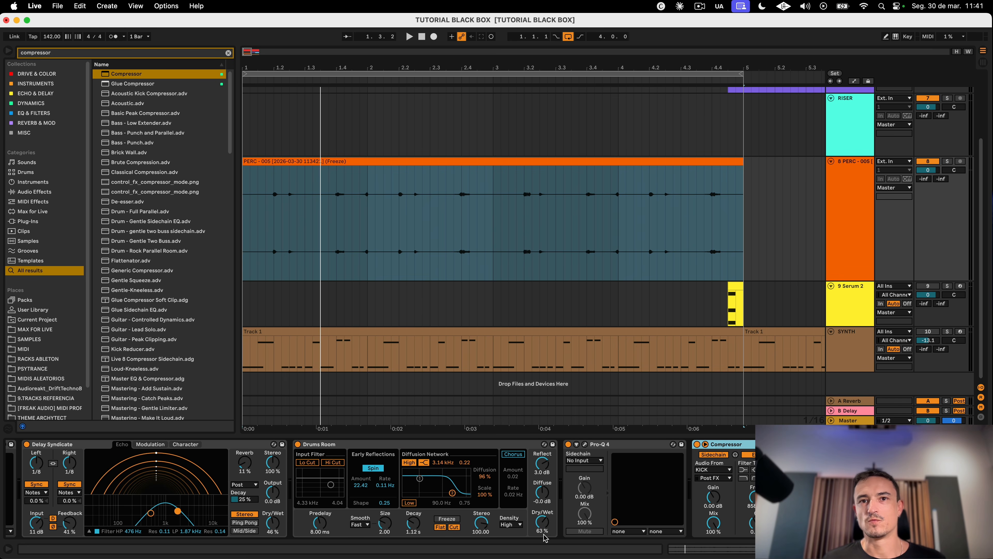
{"action": "scroll", "coordinate": [546, 538], "scroll_direction": "left", "scroll_amount": 8}
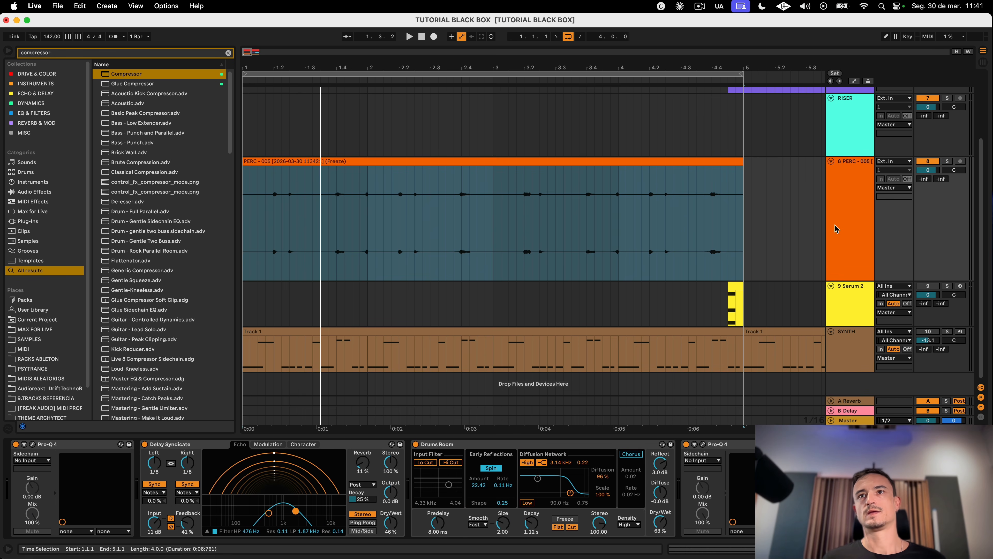
{"action": "right_click", "coordinate": [850, 208]}
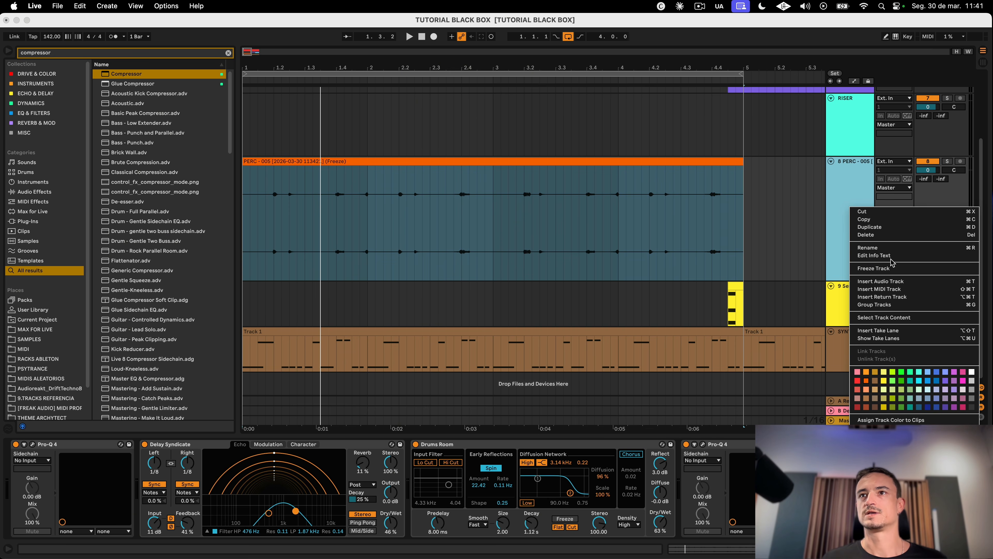
{"action": "left_click", "coordinate": [890, 269]}
{"action": "right_click", "coordinate": [855, 196]}
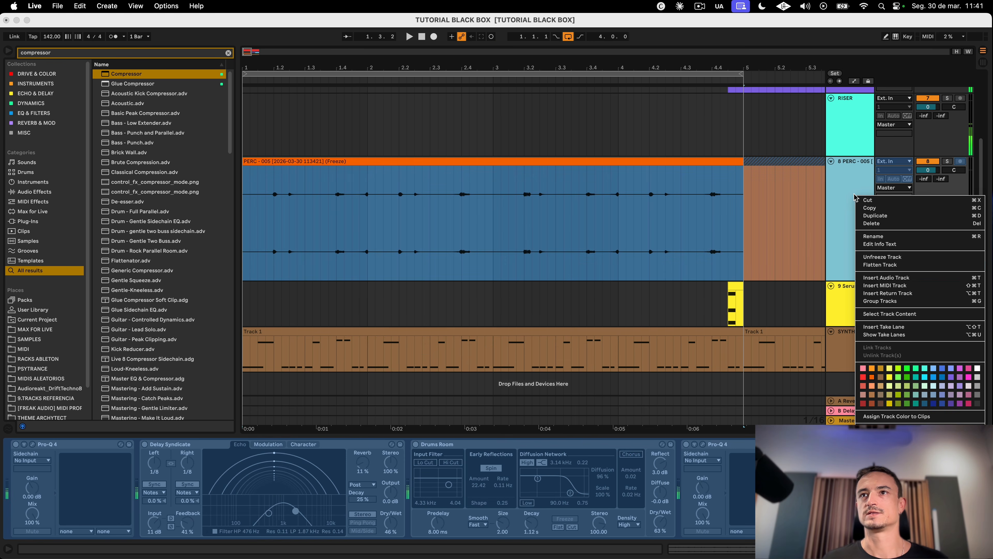
{"action": "left_click", "coordinate": [895, 266]}
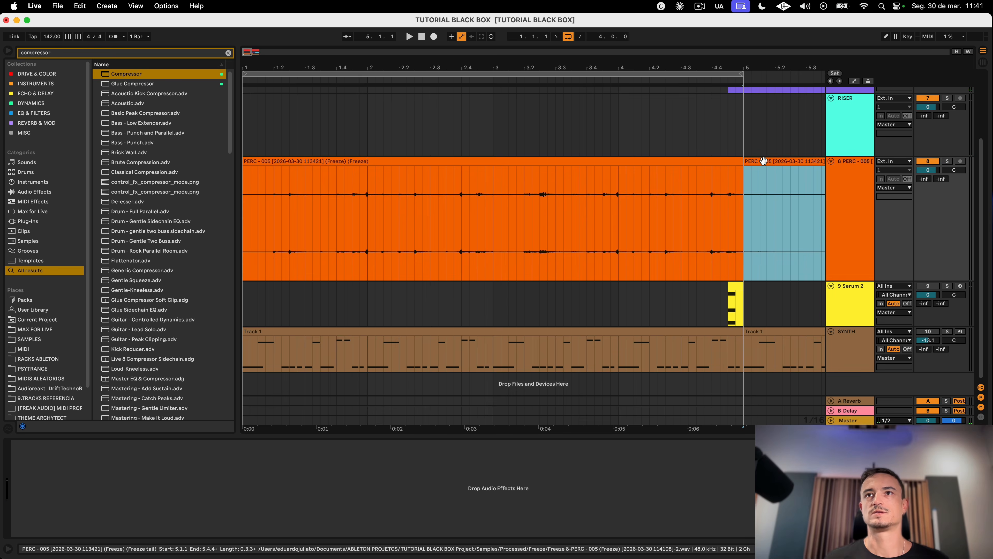
Step: Rename the flattened percussion track AMB LOOP and play the eight-bar arrangement
{"action": "left_click", "coordinate": [694, 168]}
{"action": "left_click", "coordinate": [882, 188]}
{"action": "left_click", "coordinate": [871, 191]}
{"action": "left_click", "coordinate": [866, 189]}
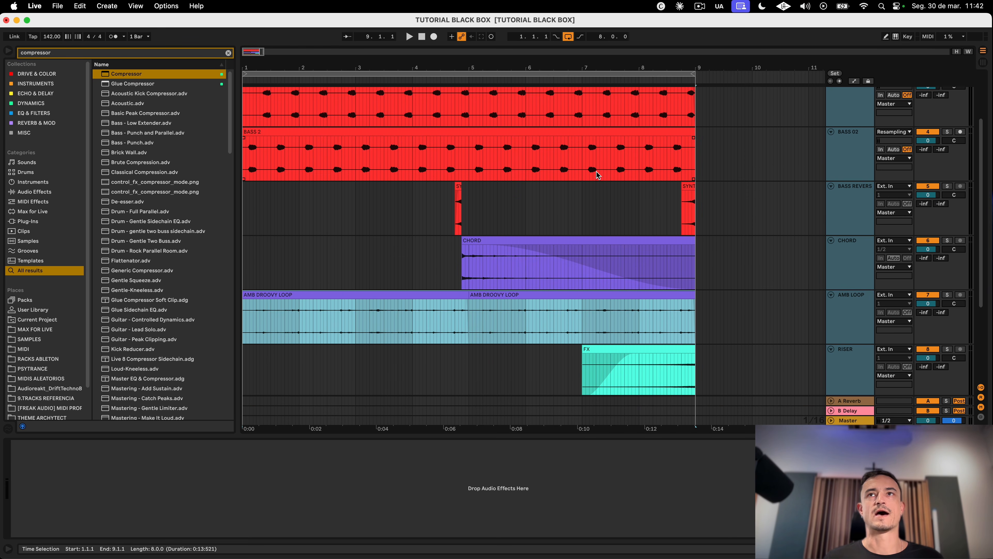
{"action": "key", "text": "space"}
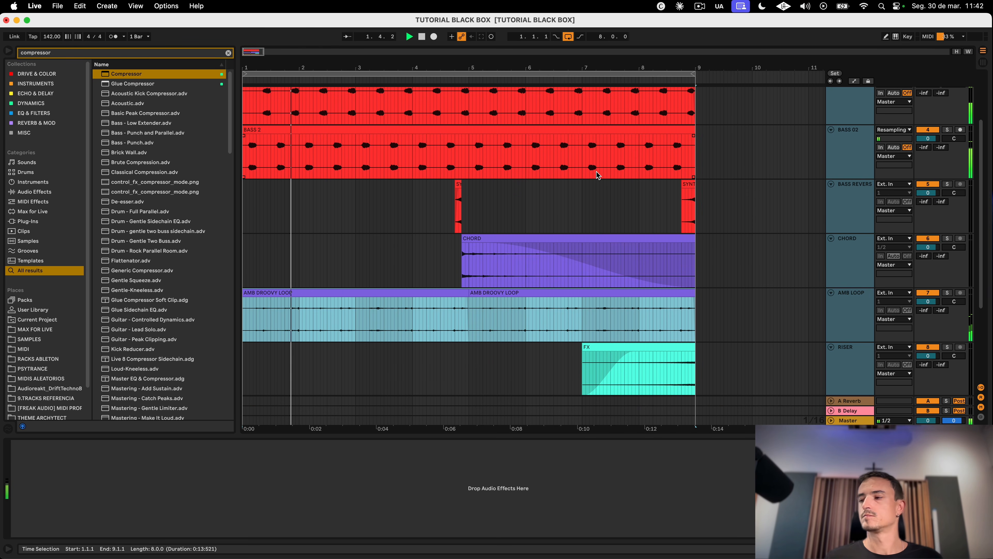
Step: Try the AMB LOOP track's volume at -3.1 dB during playback, and reset it to 0 dB
{"action": "left_click", "coordinate": [850, 305]}
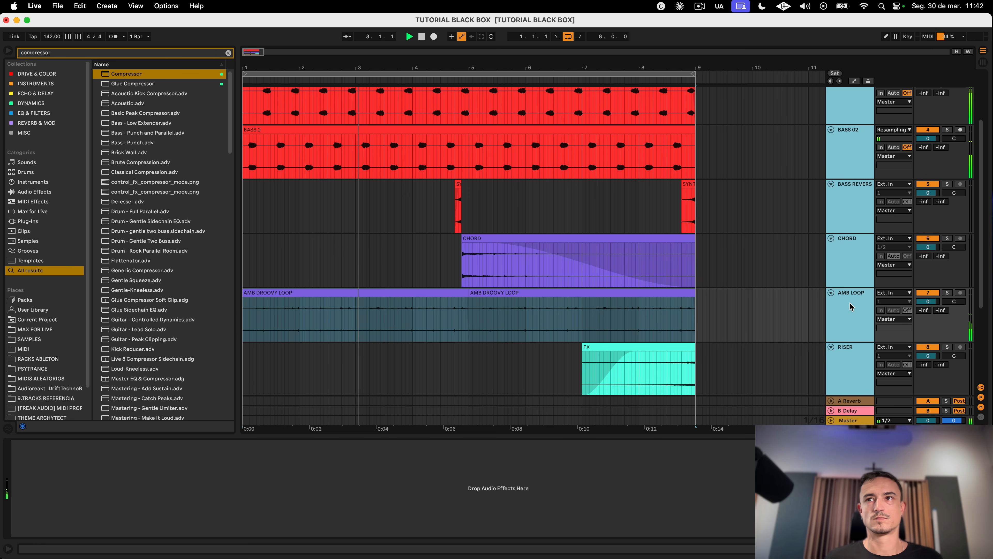
{"action": "left_click_drag", "start_coordinate": [927, 301], "coordinate": [928, 313]}
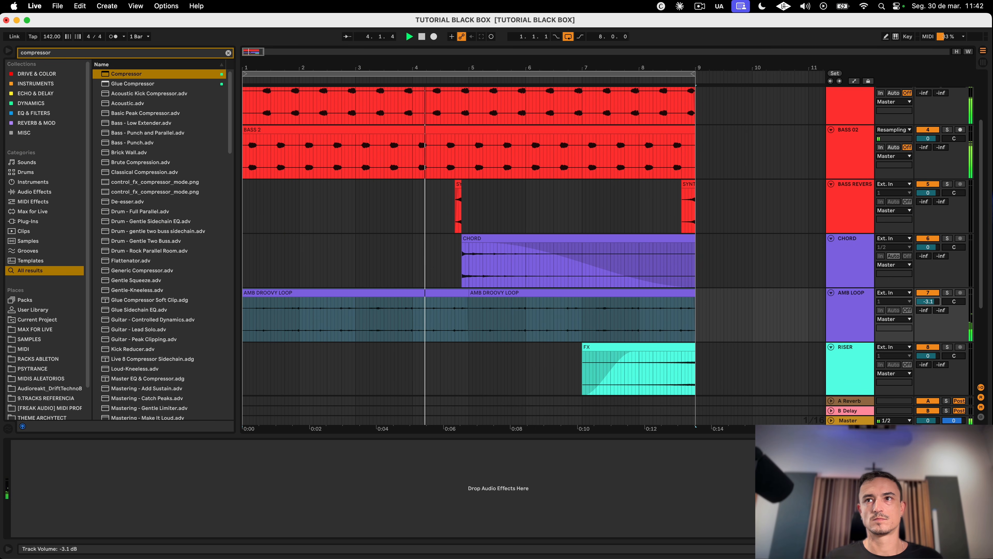
{"action": "key", "text": "Delete"}
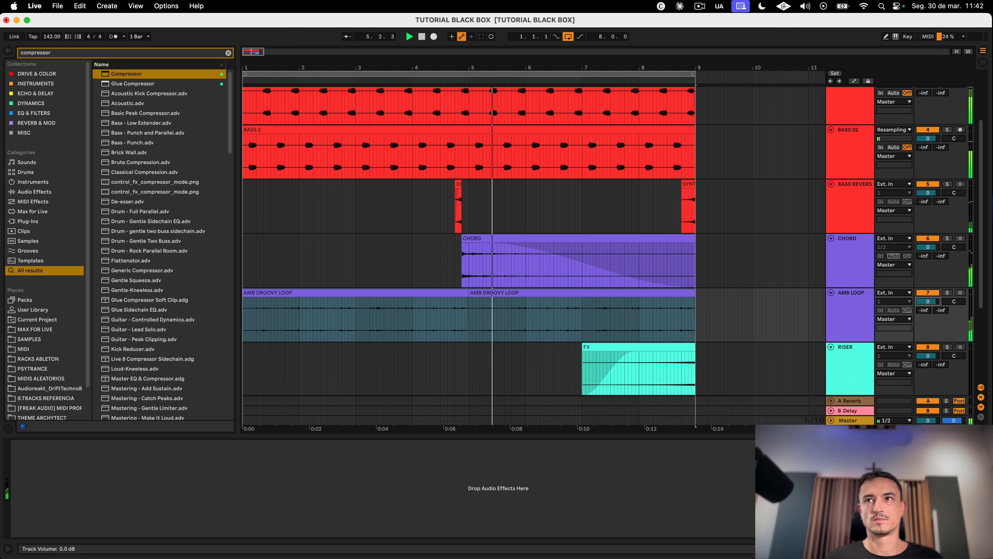
{"action": "left_click", "coordinate": [854, 312]}
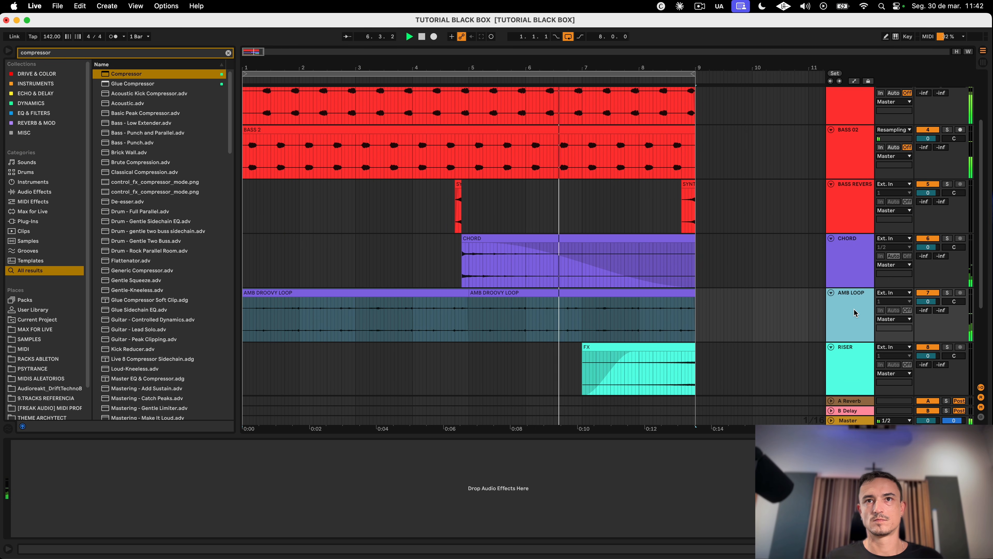
{"action": "left_click", "coordinate": [660, 292]}
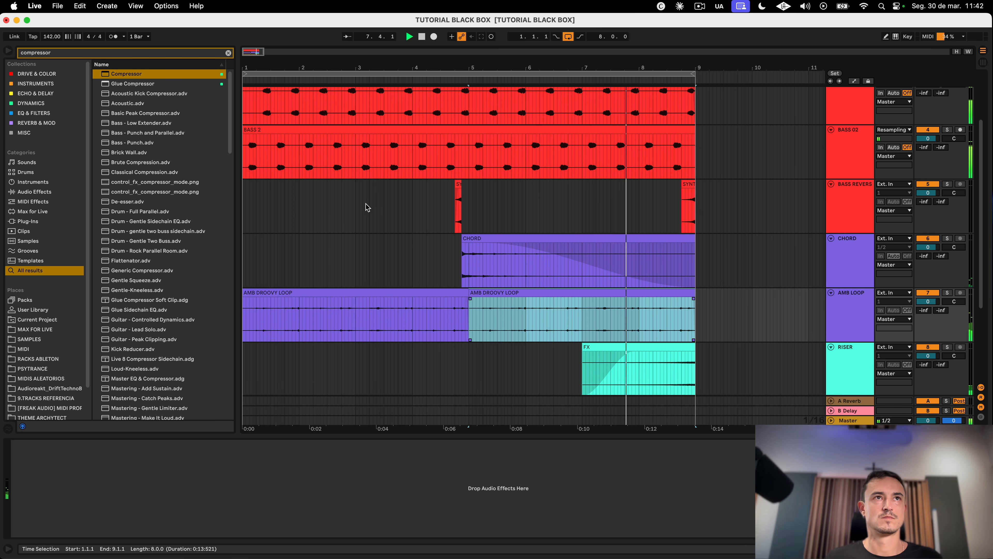
{"action": "left_click", "coordinate": [67, 52]}
{"action": "type", "text": "p"}
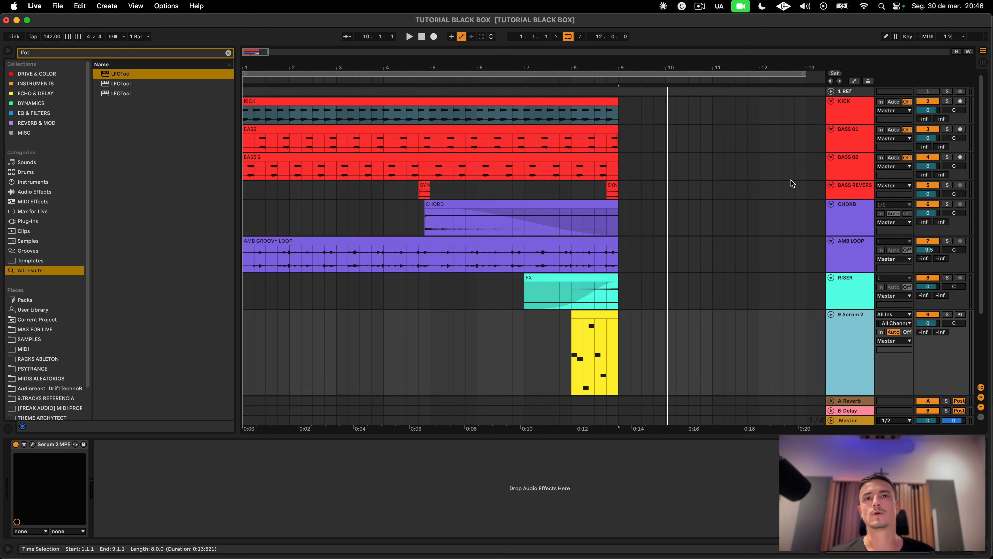
Step: Solo the Serum 2 track and listen to its one-bar MIDI clip at bar 8
{"action": "scroll", "coordinate": [791, 180], "scroll_direction": "down", "scroll_amount": 2}
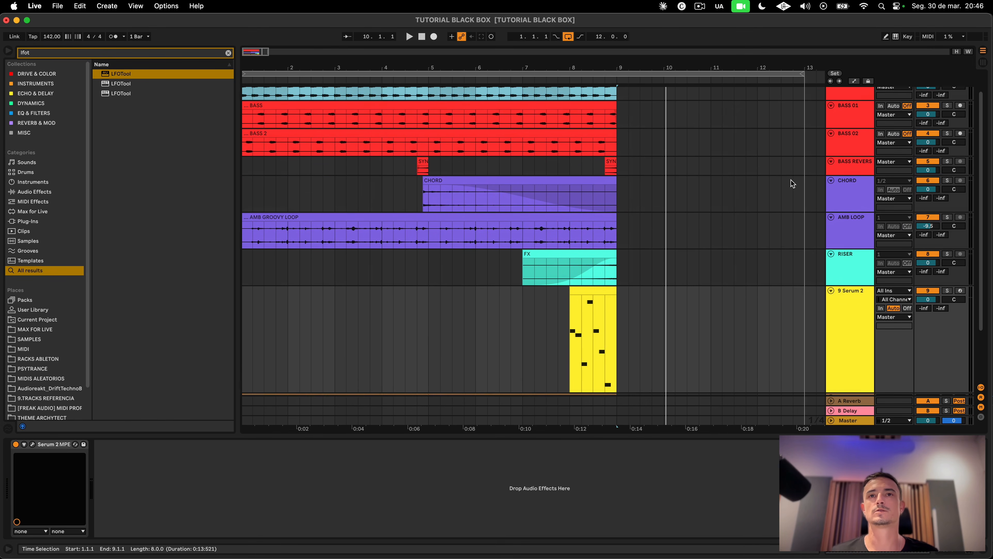
{"action": "scroll", "coordinate": [790, 180], "scroll_direction": "down", "scroll_amount": 1}
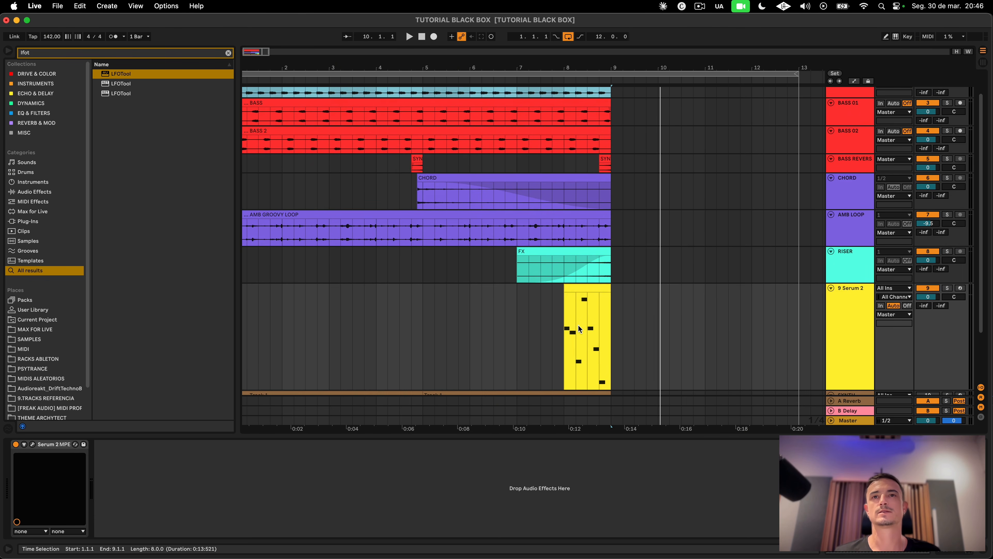
{"action": "left_click", "coordinate": [608, 321]}
{"action": "left_click", "coordinate": [947, 288]}
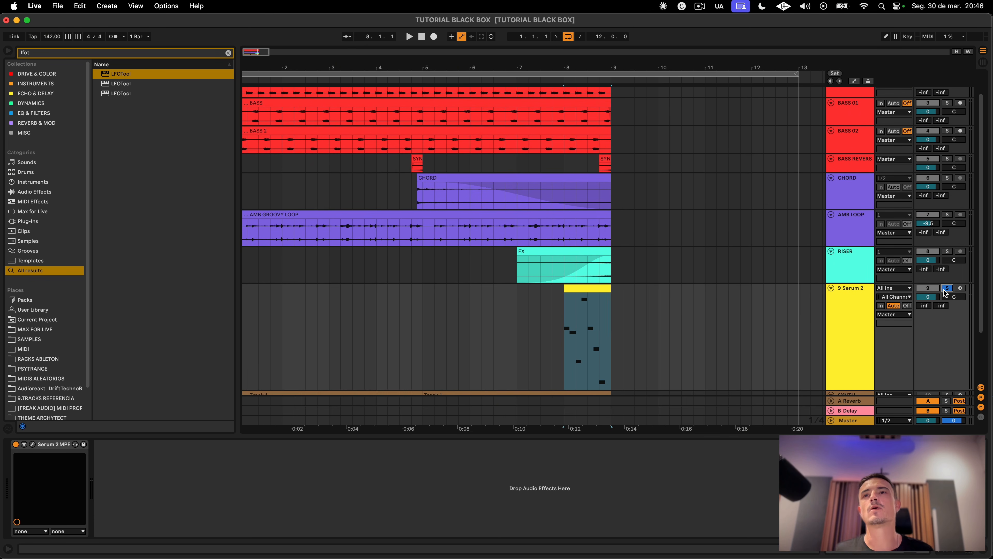
{"action": "left_click", "coordinate": [602, 291]}
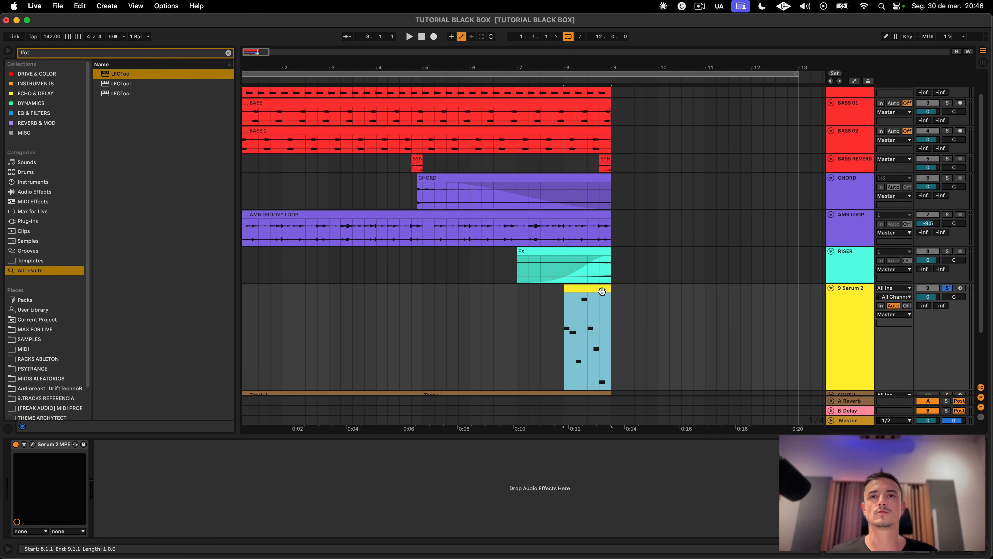
{"action": "left_click", "coordinate": [854, 329]}
{"action": "key", "text": "space"}
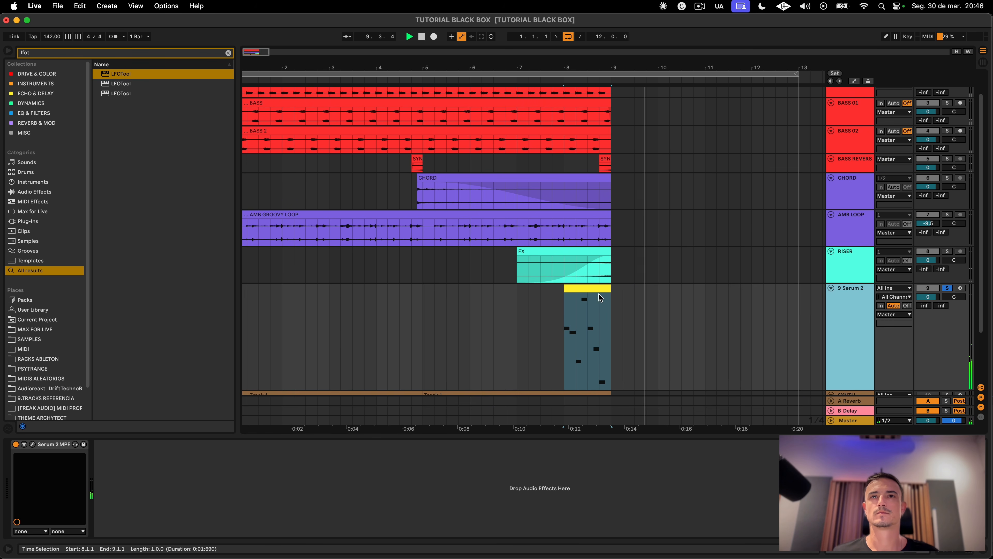
{"action": "key", "text": "space"}
{"action": "left_click", "coordinate": [592, 287]}
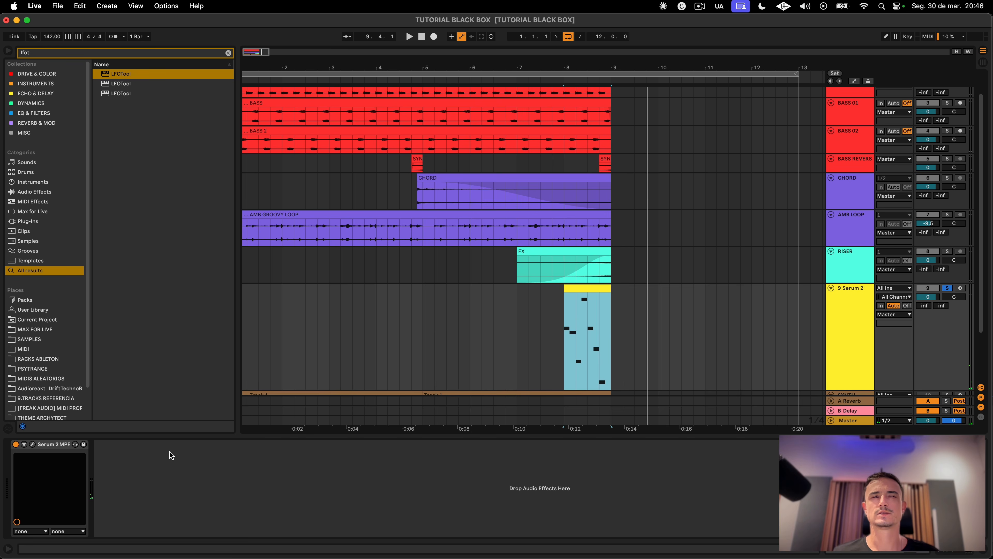
Step: Open the Serum 2 STELLARIAN pad and turn down its 4TH DIMENSION macro during playback
{"action": "left_click", "coordinate": [33, 445]}
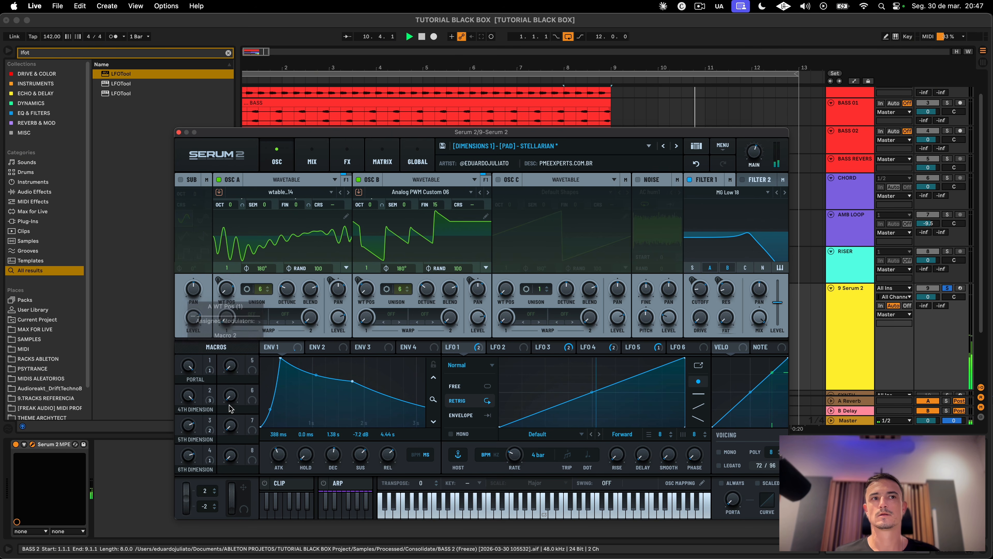
{"action": "left_click_drag", "start_coordinate": [188, 396], "coordinate": [168, 492]}
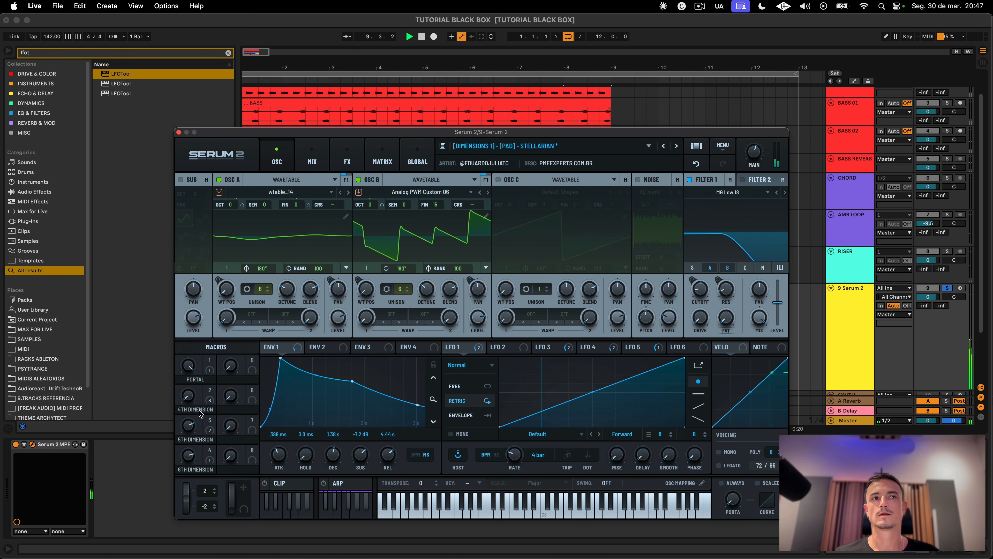
{"action": "key", "text": "super+alt+p"}
Step: Duplicate the Serum 2 track, and freeze and flatten the original to audio
{"action": "left_click", "coordinate": [593, 287]}
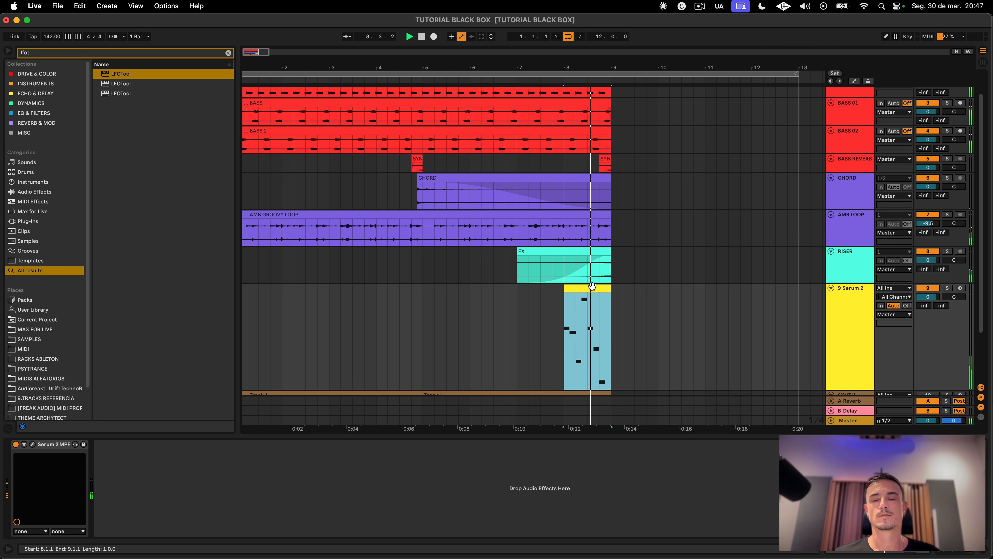
{"action": "key", "text": "super+d"}
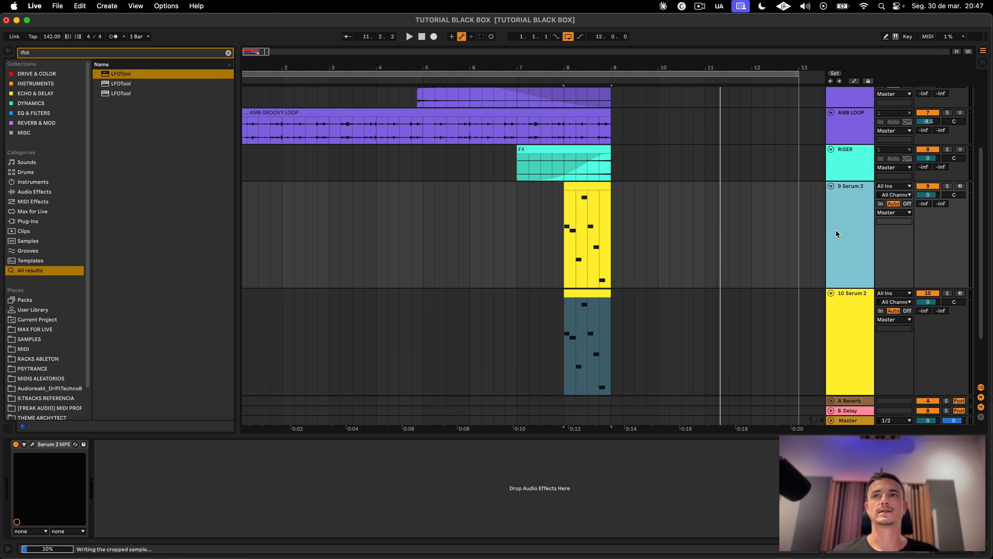
{"action": "right_click", "coordinate": [841, 231]}
{"action": "left_click", "coordinate": [881, 300]}
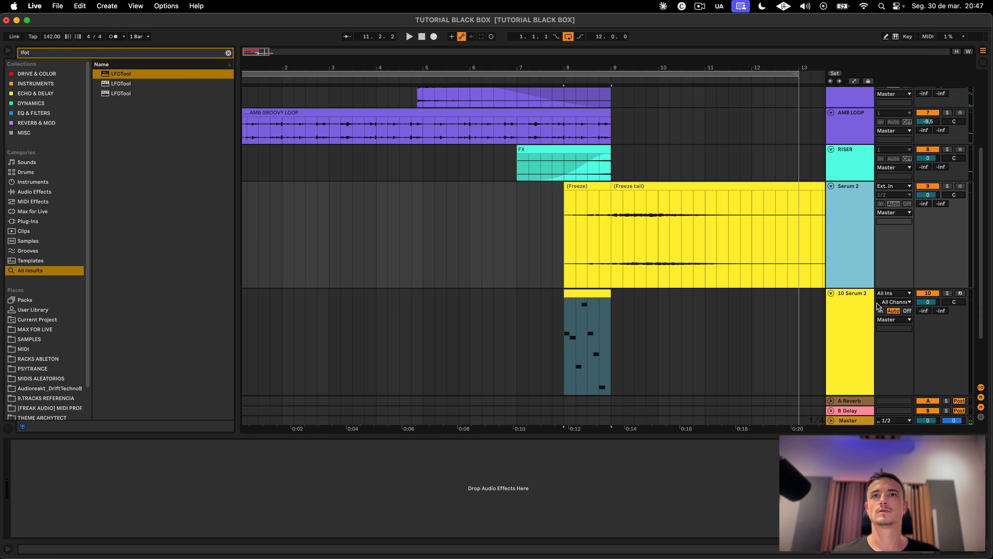
Step: Shift the flattened pad's freeze tail to bar 8 with a short fade-in, and move the duplicate's MIDI clip to about bar 12
{"action": "scroll", "coordinate": [642, 217], "scroll_direction": "right", "scroll_amount": 5}
{"action": "scroll", "coordinate": [641, 218], "scroll_direction": "left", "scroll_amount": 2}
{"action": "scroll", "coordinate": [640, 221], "scroll_direction": "left", "scroll_amount": 4}
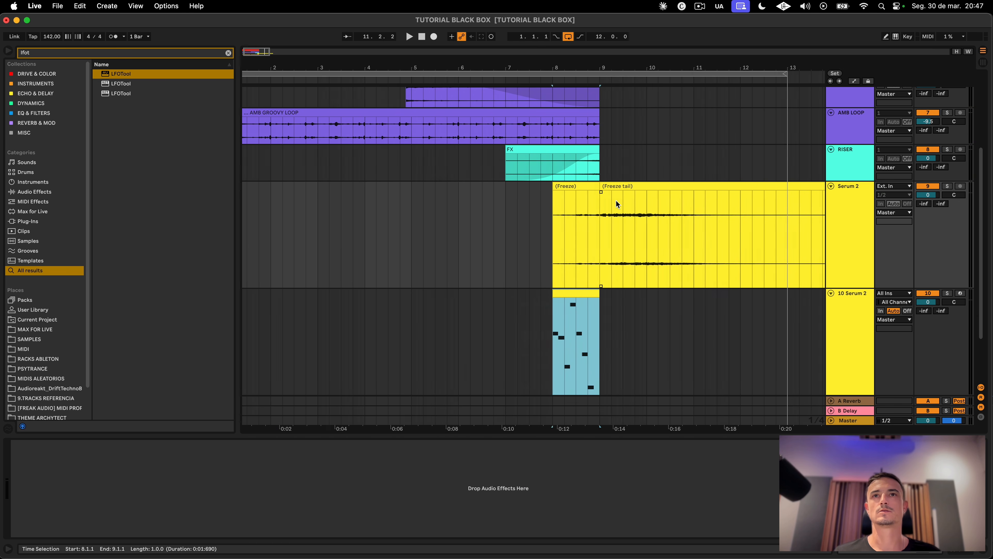
{"action": "left_click_drag", "start_coordinate": [595, 187], "coordinate": [581, 195]}
{"action": "key", "text": "space"}
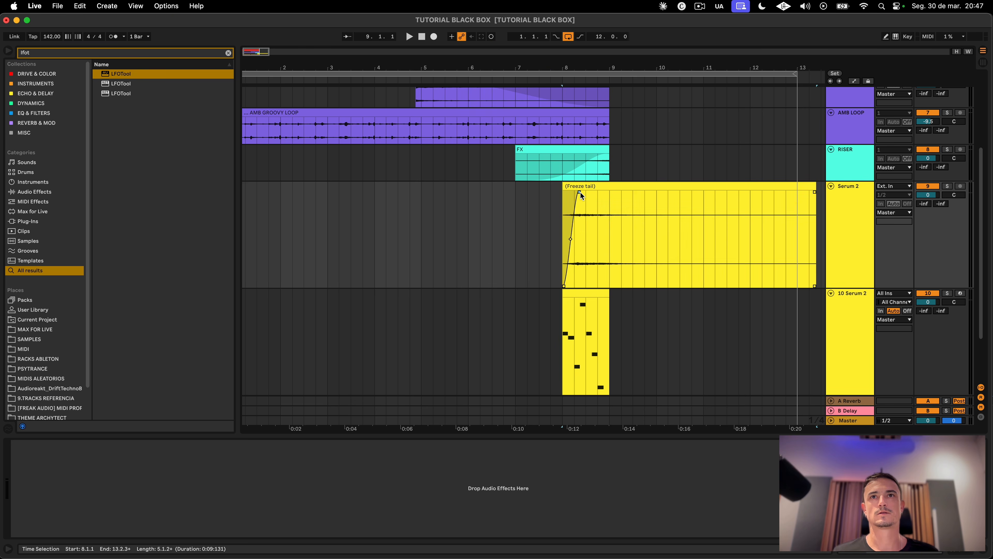
{"action": "scroll", "coordinate": [581, 195], "scroll_direction": "right", "scroll_amount": 2}
{"action": "left_click_drag", "start_coordinate": [524, 293], "coordinate": [717, 297]}
Step: Duplicate the eight-bar clips from KICK through AMB LOOP, and loop bars 5 to 17
{"action": "scroll", "coordinate": [453, 266], "scroll_direction": "up", "scroll_amount": 4}
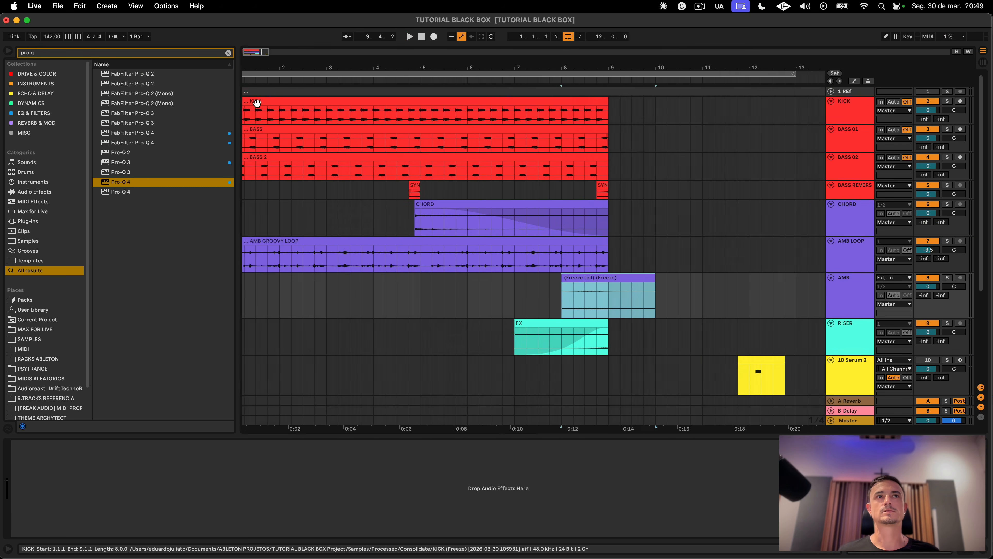
{"action": "scroll", "coordinate": [257, 102], "scroll_direction": "left", "scroll_amount": 2}
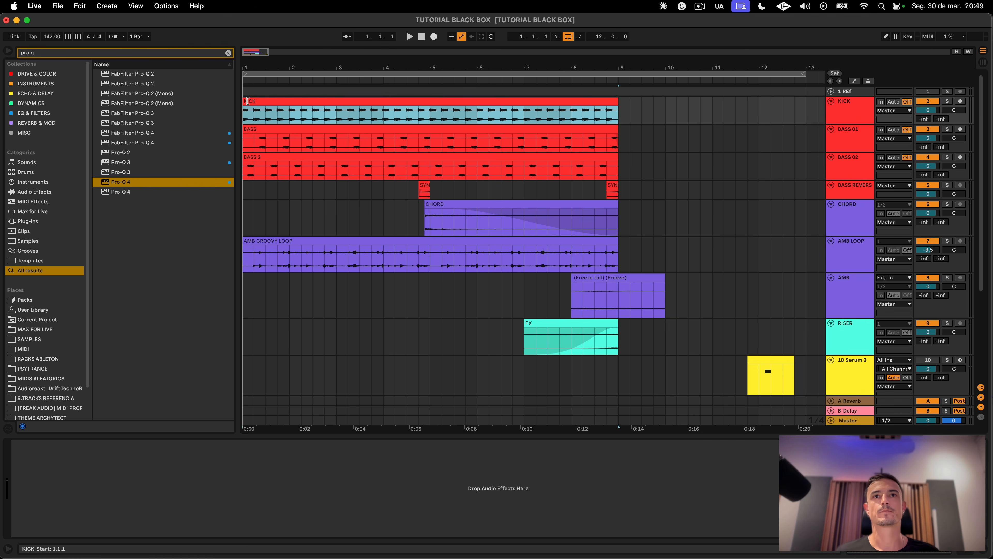
{"action": "left_click", "coordinate": [257, 103]}
{"action": "left_click", "coordinate": [607, 242], "text": "shift"}
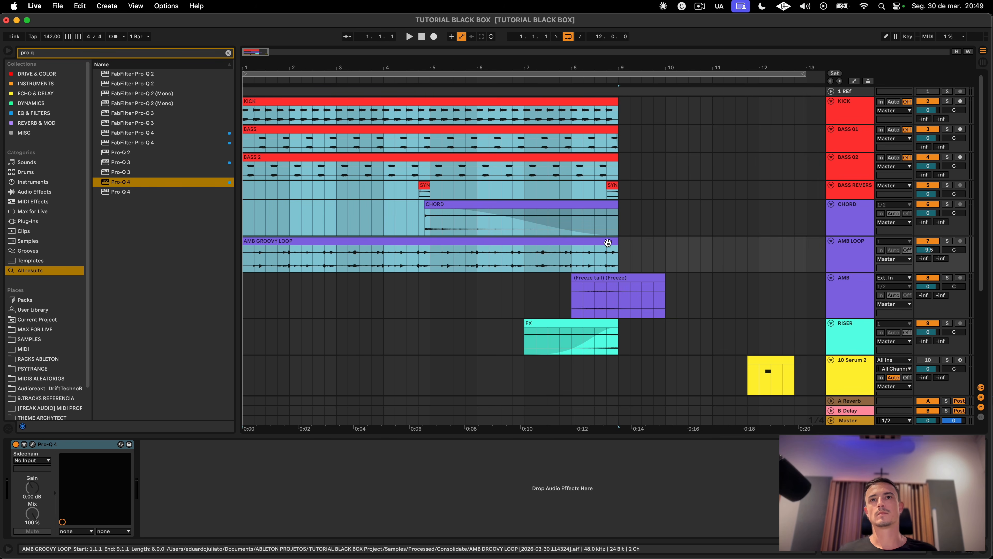
{"action": "key", "text": "ctrl+d"}
{"action": "left_click_drag", "start_coordinate": [433, 80], "coordinate": [512, 74]}
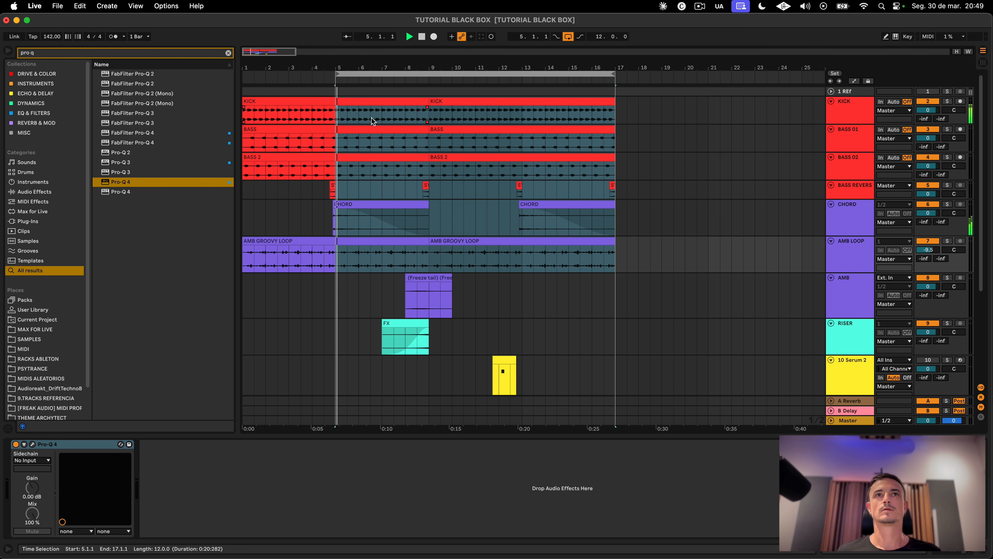
Step: Extend the loop to bars 1 to 17 and move the Serum 2 MIDI clip to bar 9
{"action": "scroll", "coordinate": [469, 176], "scroll_direction": "down", "scroll_amount": 5}
{"action": "double_click", "coordinate": [568, 227]}
{"action": "key", "text": "super+alt+e"}
{"action": "left_click_drag", "start_coordinate": [914, 434], "coordinate": [328, 155]}
{"action": "key", "text": "Delete"}
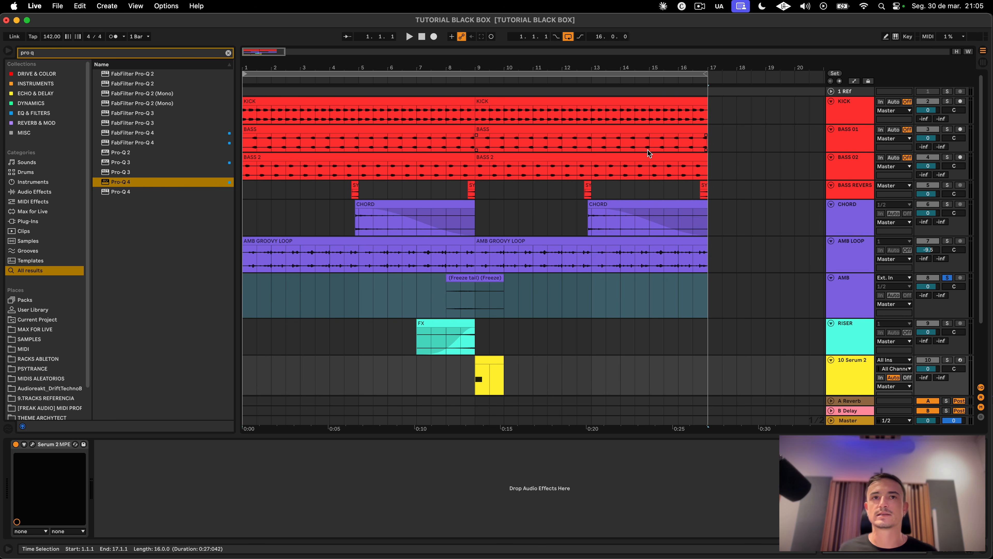
Step: Solo the RISER track to check its FX clip, and clear the solo again
{"action": "left_click", "coordinate": [498, 364]}
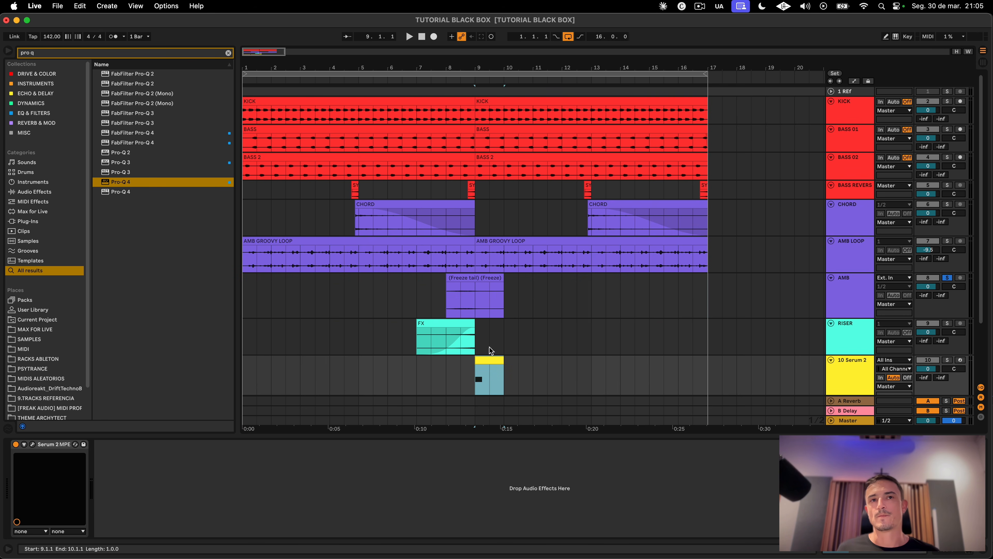
{"action": "left_click", "coordinate": [473, 332]}
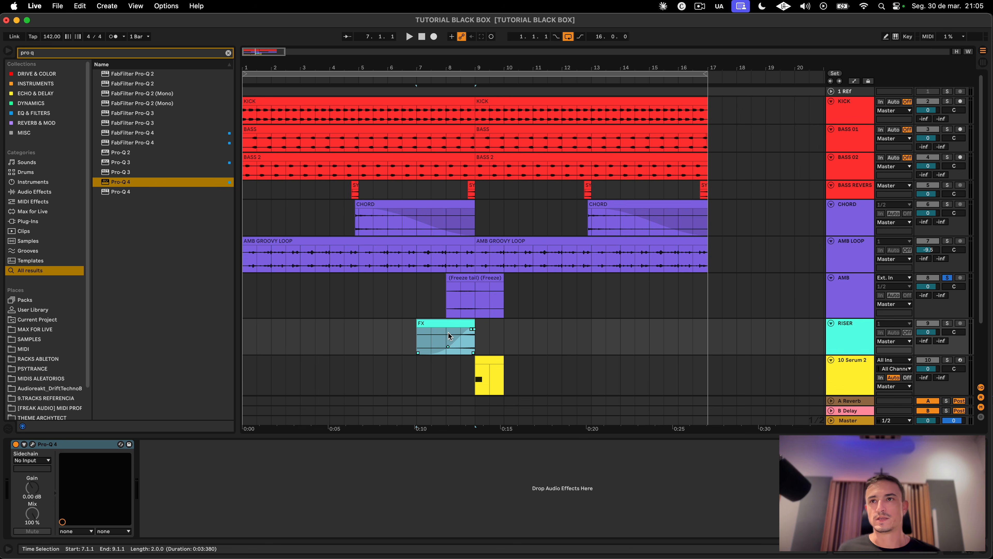
{"action": "left_click", "coordinate": [947, 323]}
{"action": "left_click", "coordinate": [461, 323]}
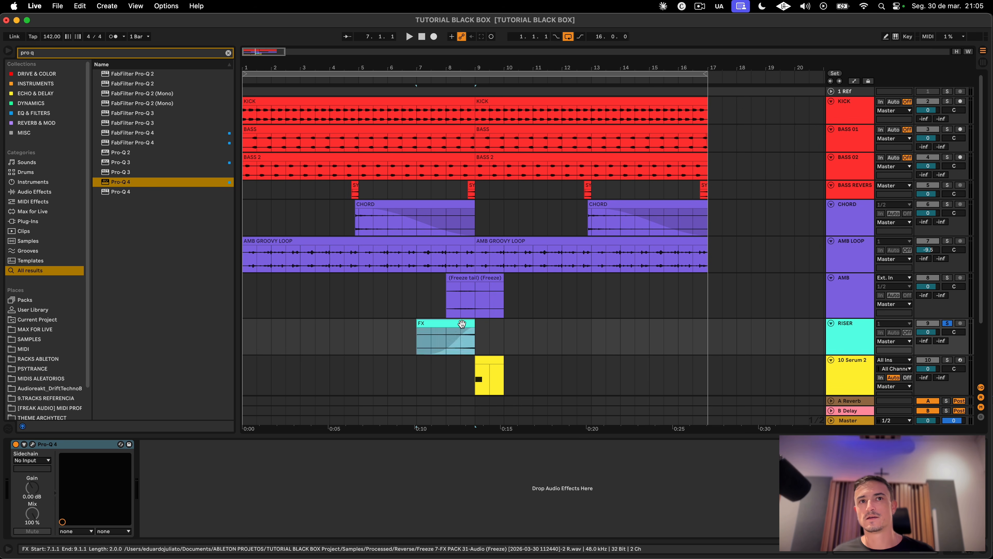
{"action": "key", "text": "super+z"}
{"action": "key", "text": "super+z"}
{"action": "key", "text": "super+z"}
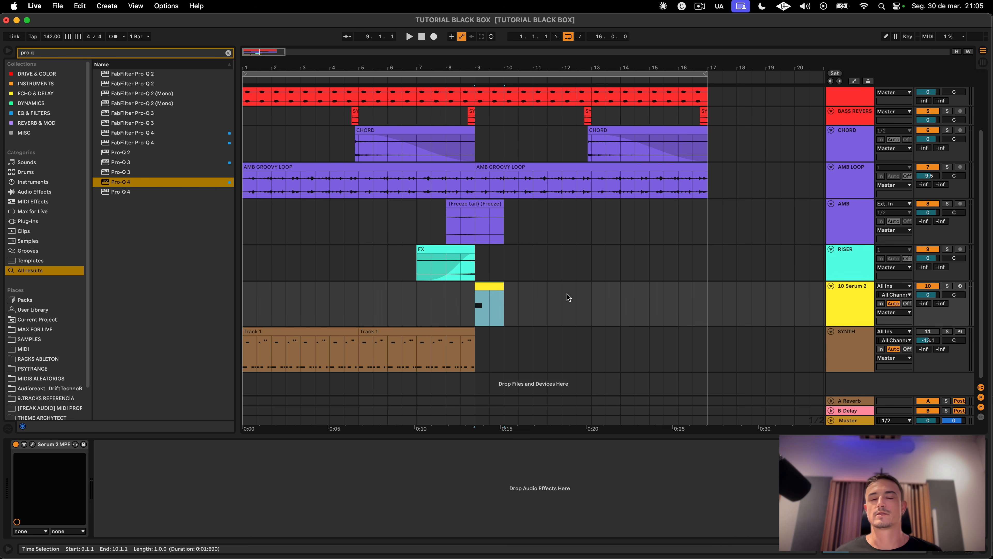
Step: Open the Serum 2 MIDI clip at bar 9 to check its D3 note, and return to the arrangement
{"action": "scroll", "coordinate": [660, 247], "scroll_direction": "up", "scroll_amount": 5}
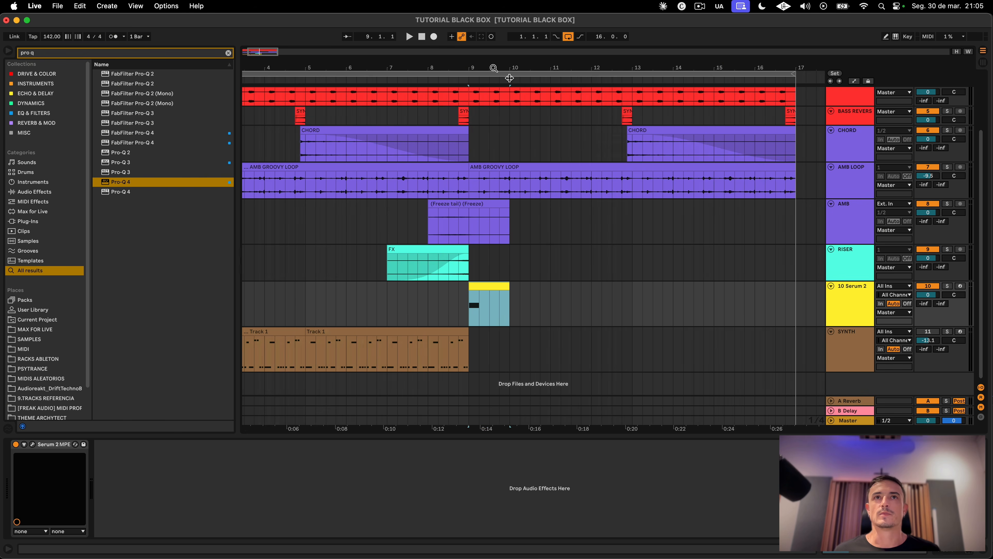
{"action": "scroll", "coordinate": [660, 246], "scroll_direction": "right", "scroll_amount": 1}
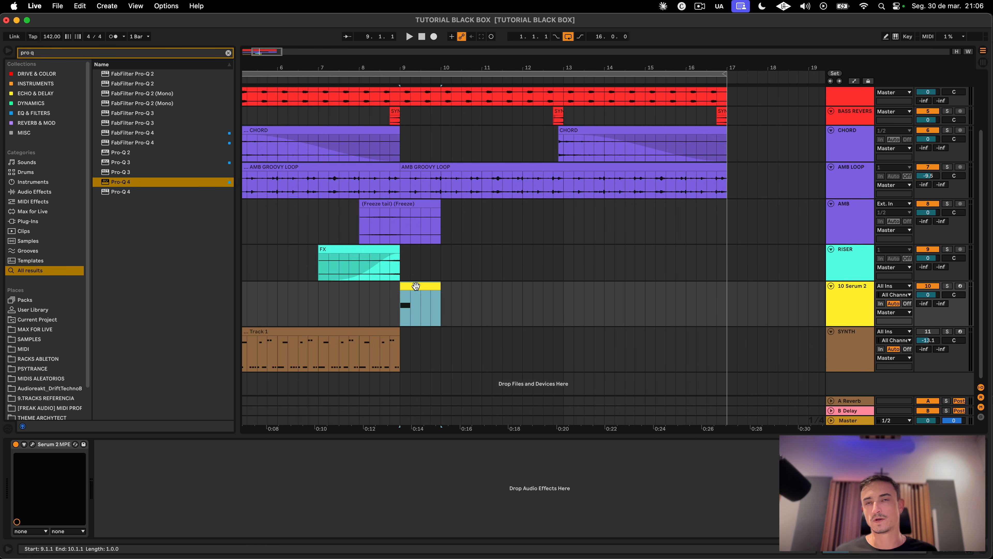
{"action": "left_click", "coordinate": [868, 306]}
{"action": "scroll", "coordinate": [440, 289], "scroll_direction": "up", "scroll_amount": 4}
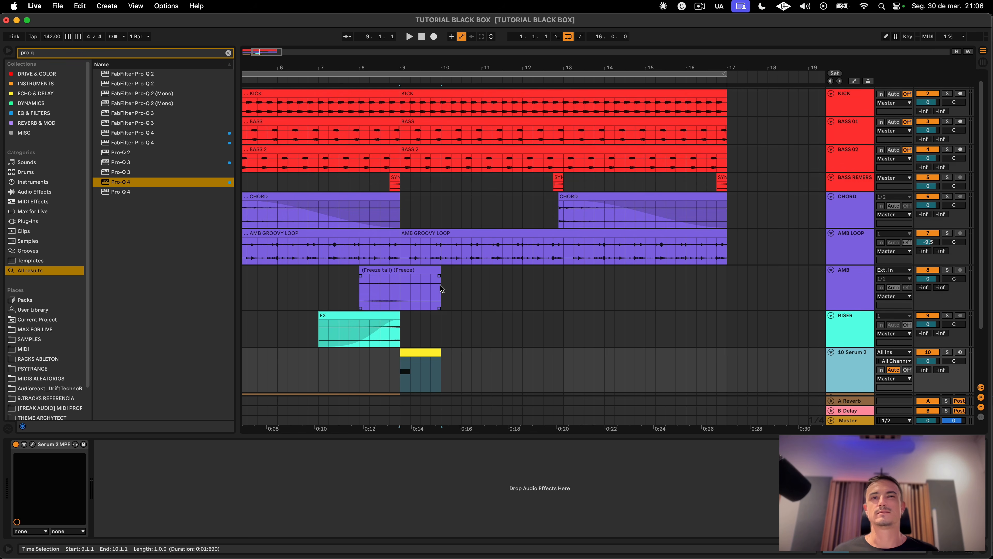
{"action": "scroll", "coordinate": [834, 379], "scroll_direction": "down", "scroll_amount": 2}
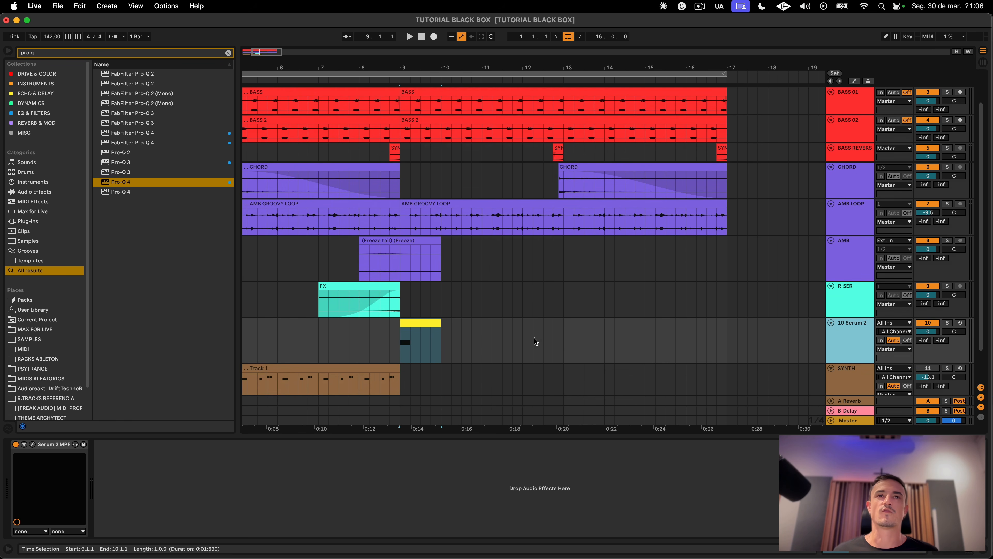
{"action": "double_click", "coordinate": [416, 322]}
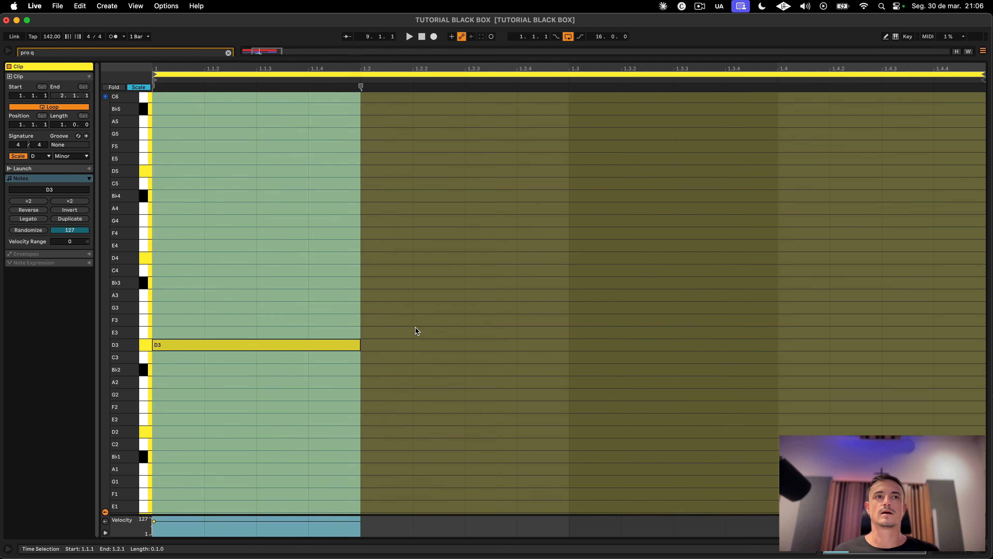
{"action": "key", "text": "shift+Tab"}
Step: Load the BLACKBOX preset [MYCELLIUM] - GRAN Caribe Granular in Serum 2, audition it soloed, and close the plug-in window
{"action": "left_click", "coordinate": [33, 444]}
{"action": "left_click", "coordinate": [562, 187]}
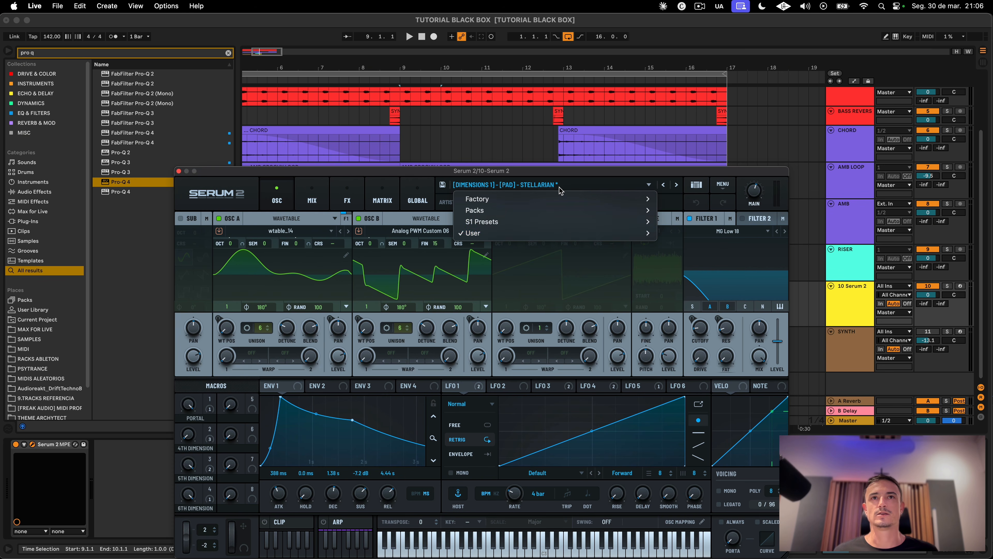
{"action": "mouse_move", "coordinate": [551, 232]}
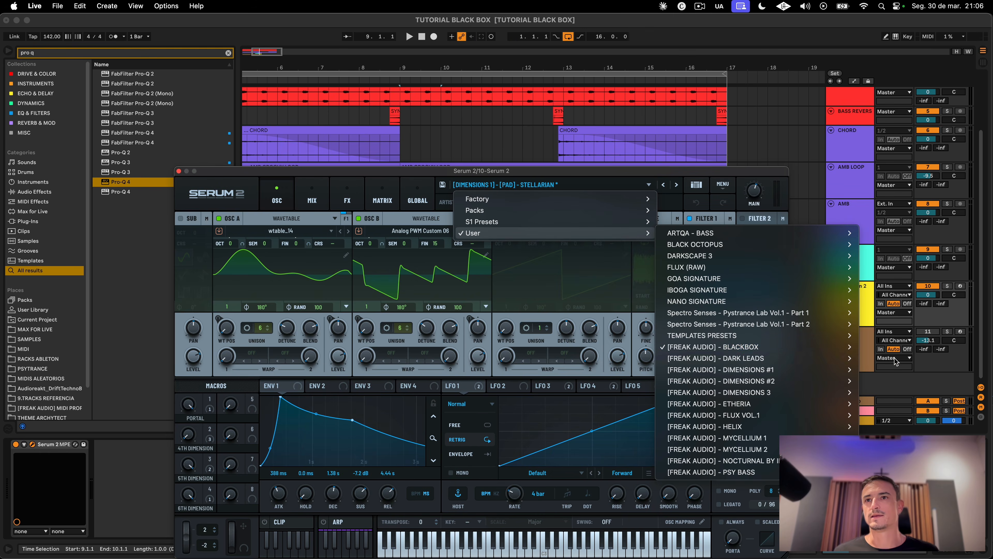
{"action": "mouse_move", "coordinate": [745, 347]}
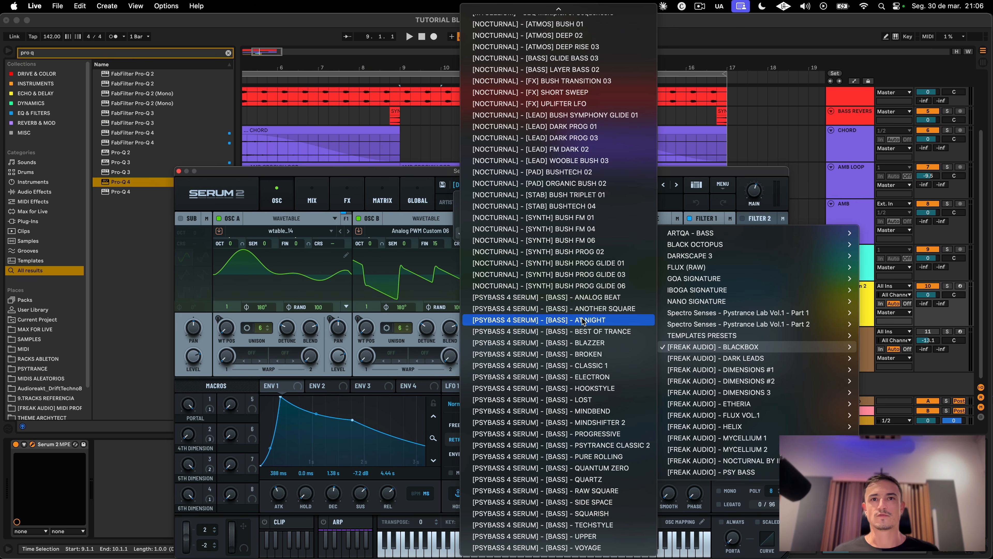
{"action": "scroll", "coordinate": [583, 320], "scroll_direction": "up", "scroll_amount": 10}
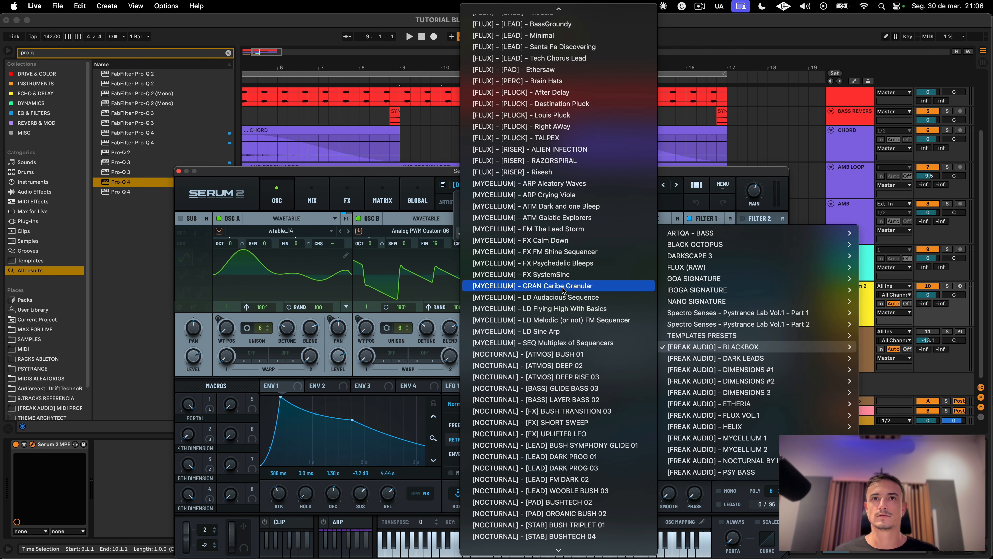
{"action": "left_click", "coordinate": [563, 287]}
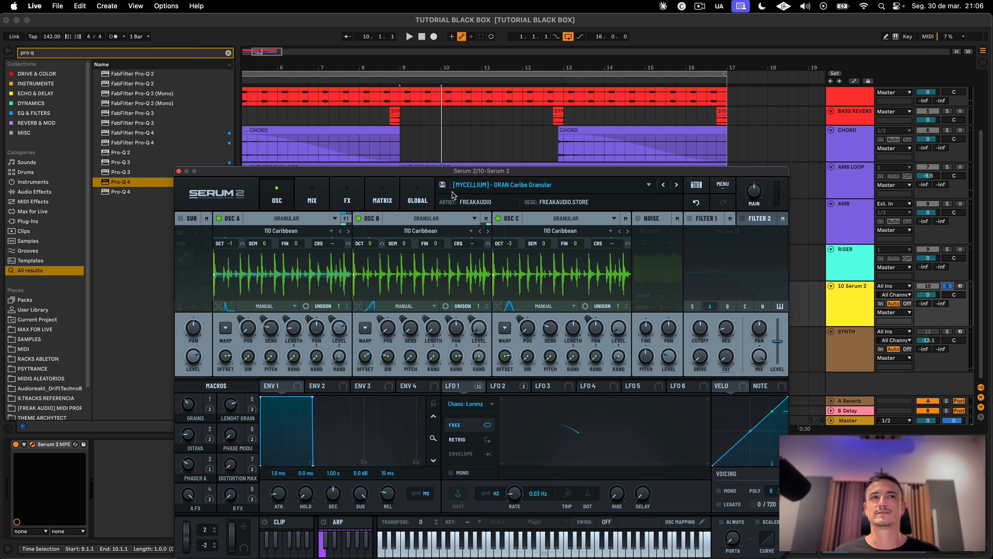
{"action": "left_click", "coordinate": [179, 171]}
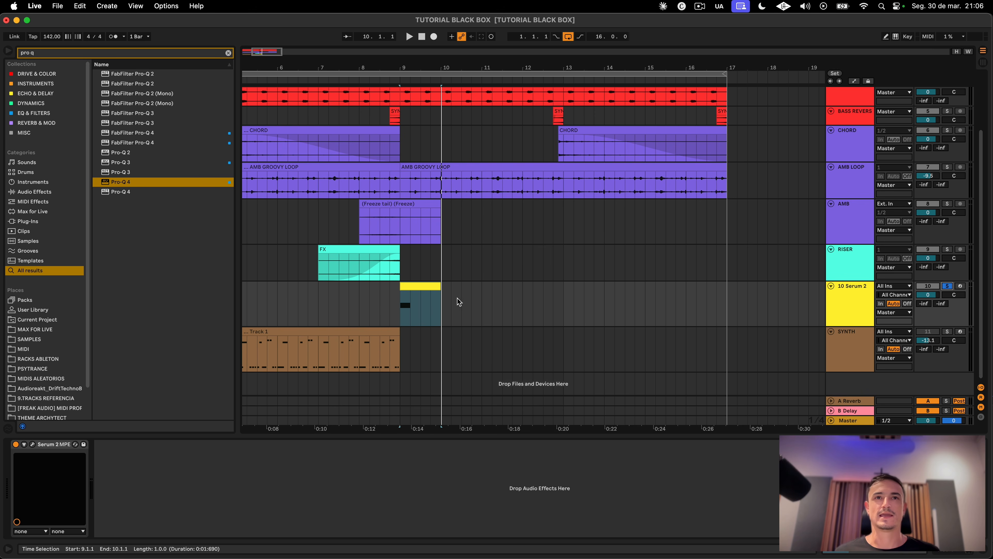
Step: Duplicate the Serum 2 track with the granular sound, and freeze and flatten the original to audio
{"action": "left_click", "coordinate": [430, 307]}
{"action": "scroll", "coordinate": [421, 103], "scroll_direction": "left", "scroll_amount": 2}
{"action": "scroll", "coordinate": [466, 235], "scroll_direction": "up", "scroll_amount": 5}
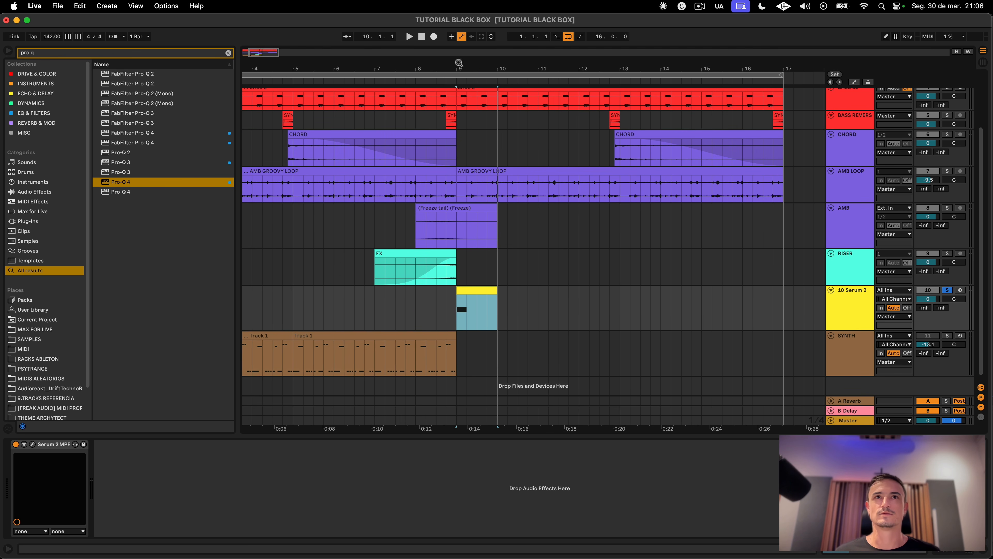
{"action": "left_click", "coordinate": [843, 313]}
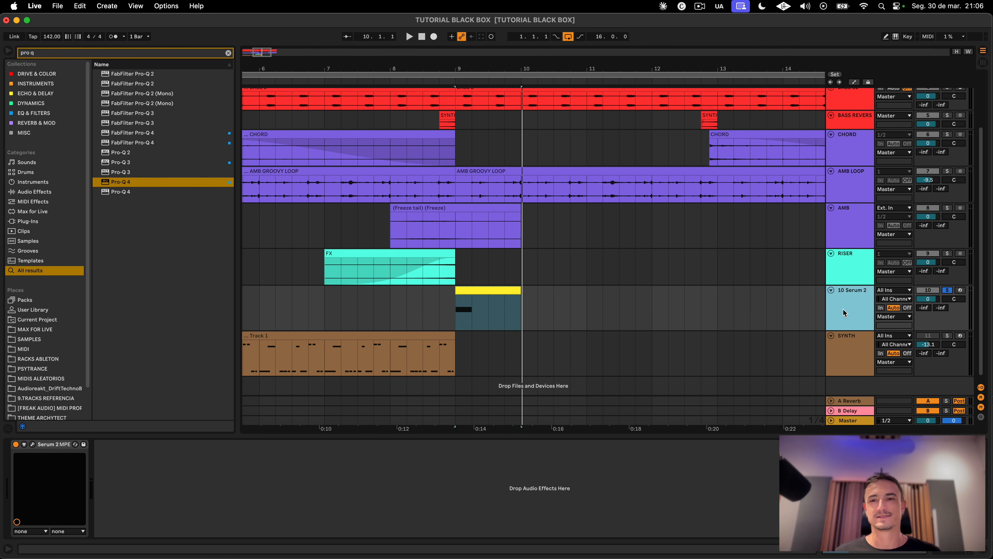
{"action": "key", "text": "super+d"}
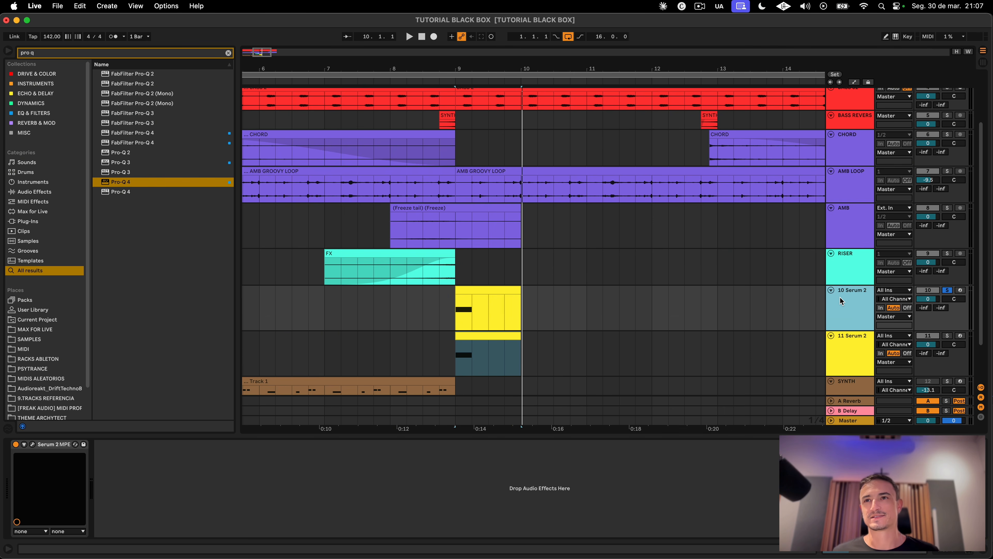
{"action": "right_click", "coordinate": [869, 300]}
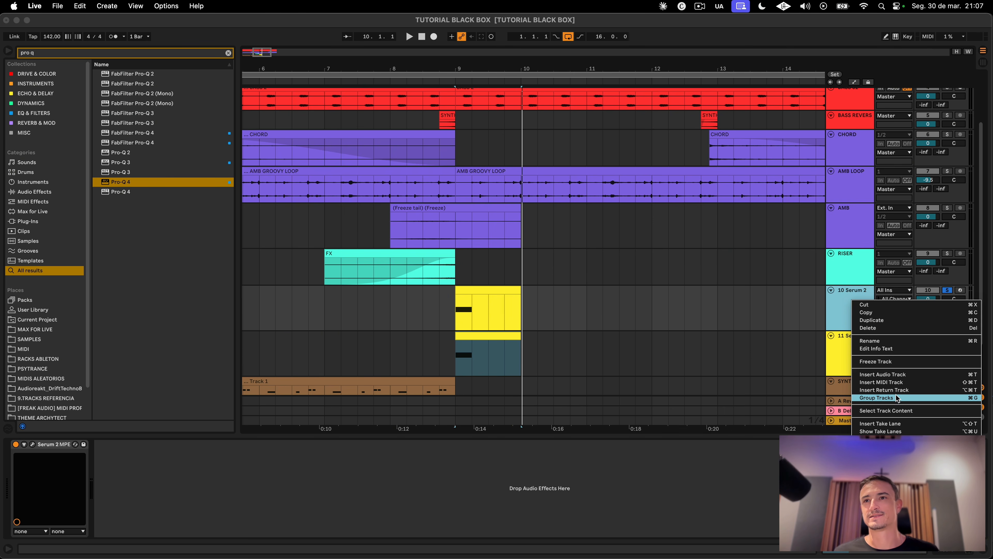
{"action": "left_click", "coordinate": [876, 361]}
{"action": "right_click", "coordinate": [851, 313]}
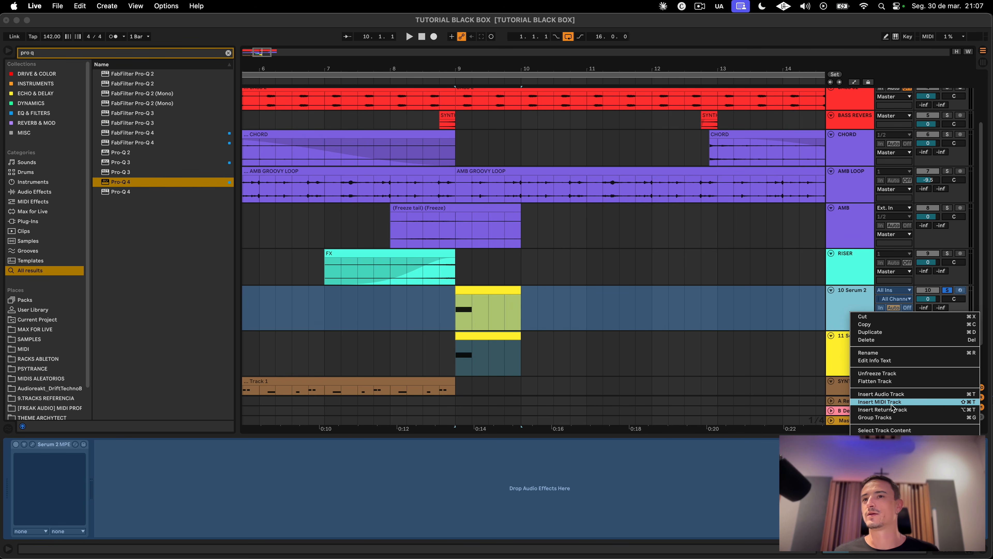
{"action": "left_click", "coordinate": [875, 381]}
Step: Play the flattened Serum 2 audio around bar 9 and clear its solo to hear it in the full mix
{"action": "key", "text": "space"}
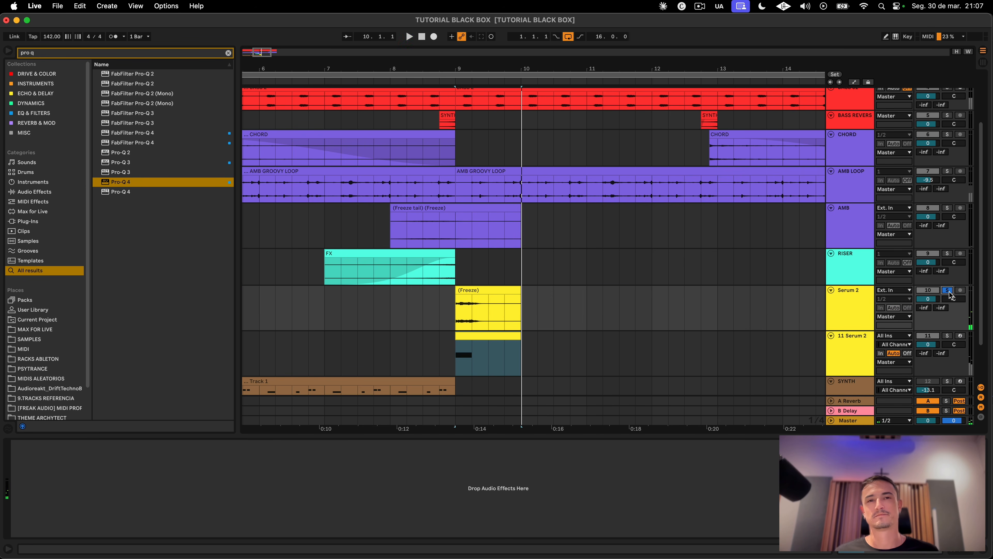
{"action": "left_click", "coordinate": [867, 301]}
{"action": "left_click", "coordinate": [947, 290]}
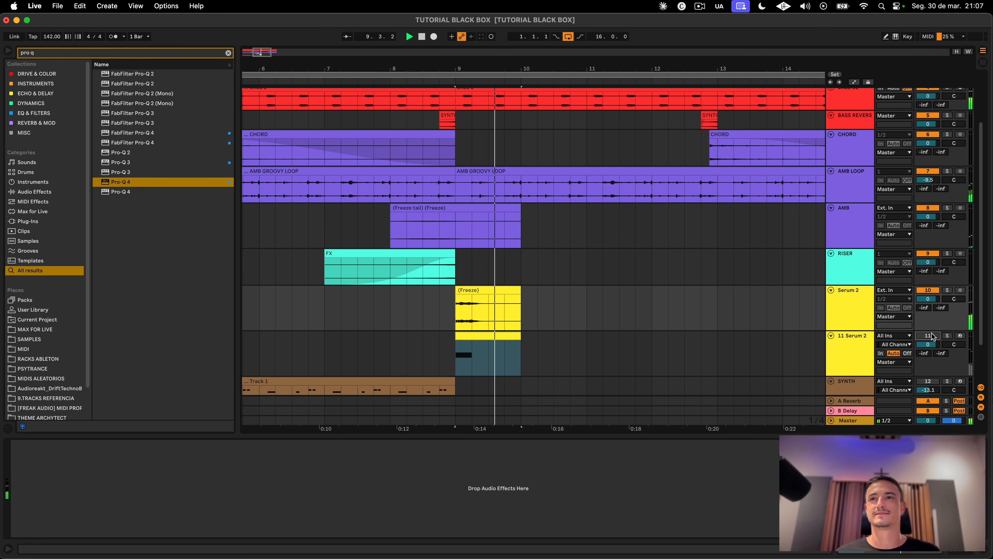
Step: Freeze and flatten a second copy of the Serum 2 track, and play the result soloed
{"action": "right_click", "coordinate": [856, 325]}
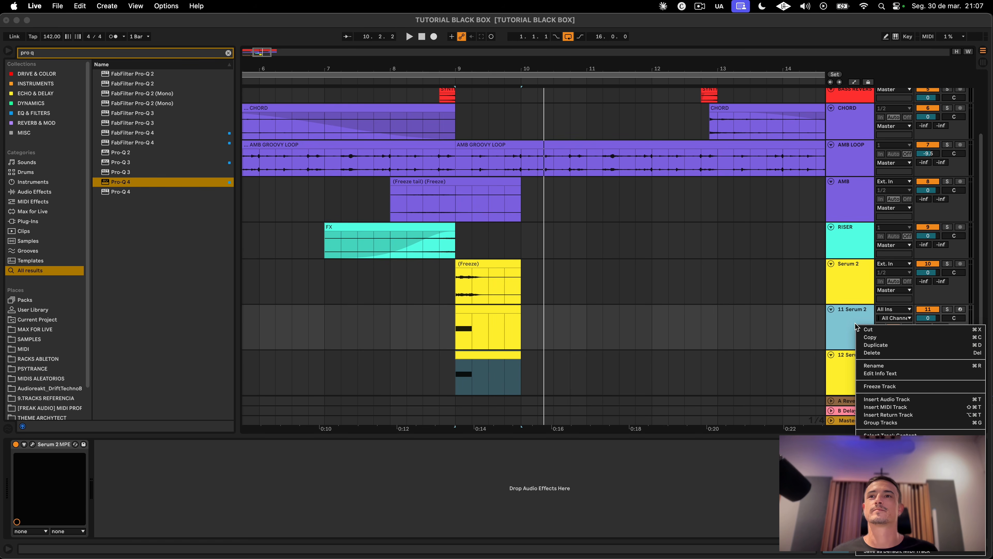
{"action": "left_click", "coordinate": [891, 383]}
{"action": "right_click", "coordinate": [857, 331]}
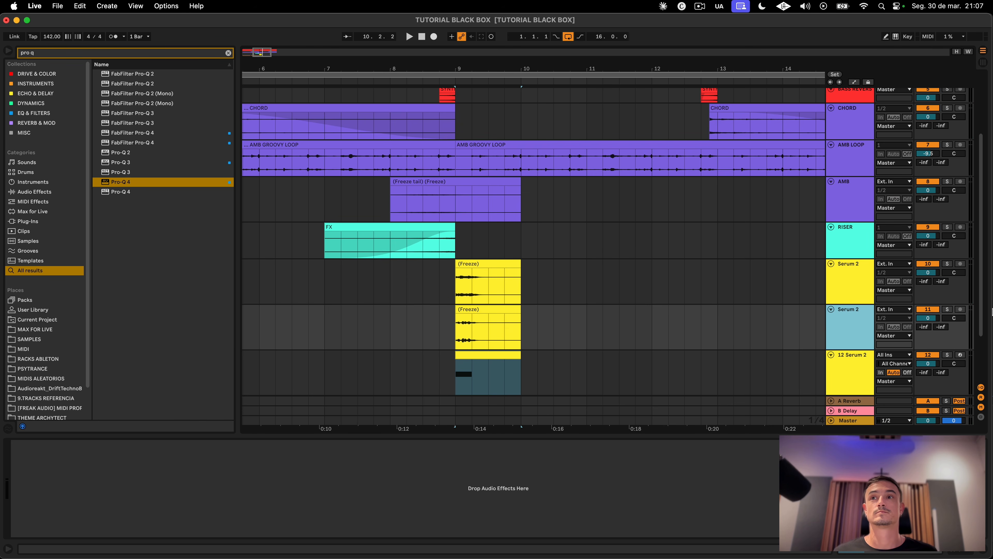
{"action": "left_click", "coordinate": [947, 310]}
{"action": "key", "text": "space"}
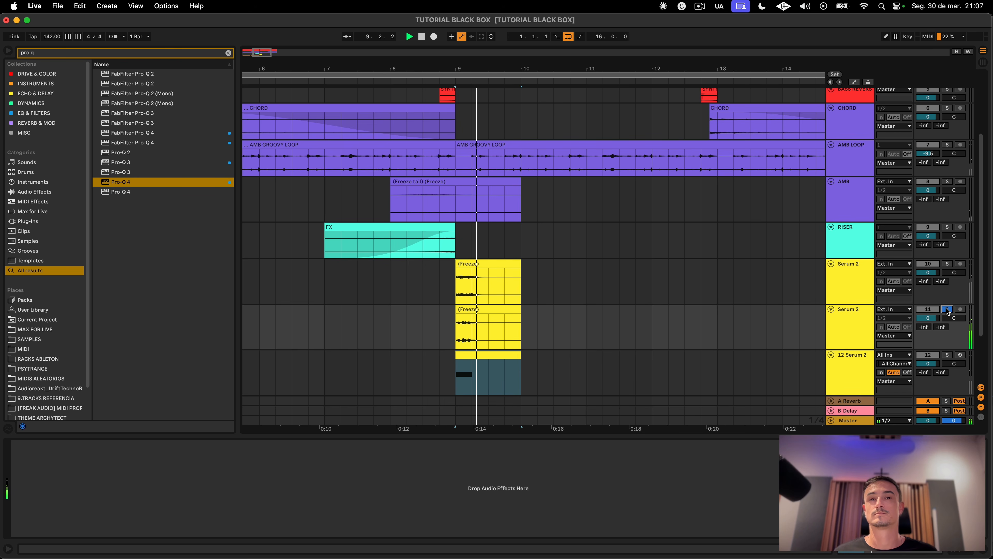
{"action": "key", "text": "space"}
Step: Add Echo to the first flattened Serum 2 track and play it back around bar 9
{"action": "left_click", "coordinate": [948, 264]}
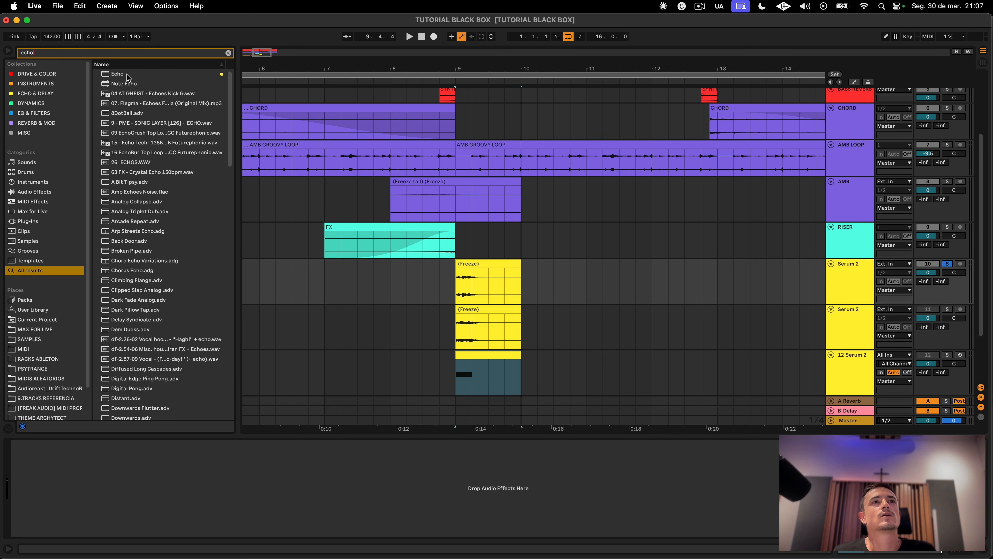
{"action": "left_click", "coordinate": [407, 287]}
{"action": "key", "text": "space"}
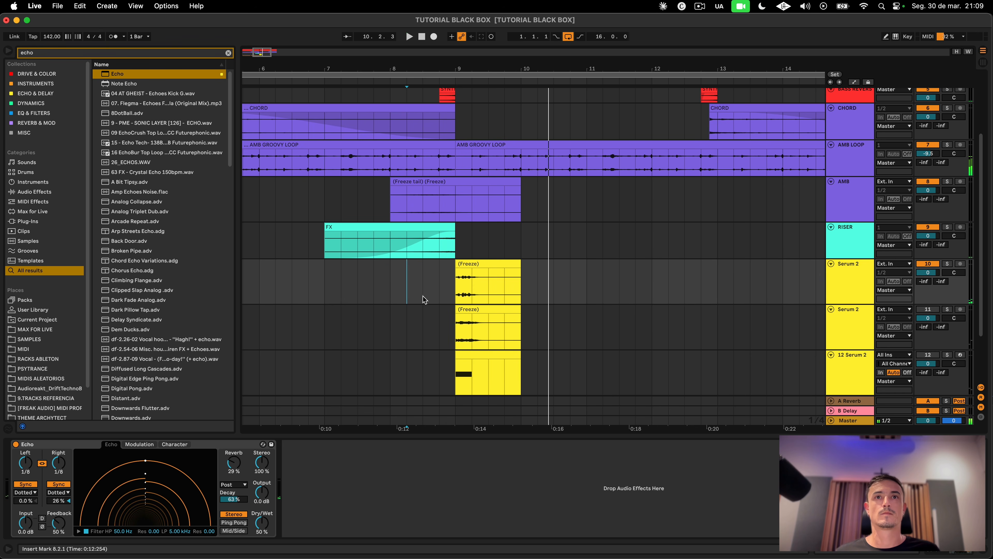
Step: Set Echo's feedback to 85% and reverb to 36%, and flatten the Serum 2 track into a clip fading out by bar 13
{"action": "left_click", "coordinate": [479, 270]}
{"action": "right_click", "coordinate": [853, 313]}
{"action": "left_click", "coordinate": [877, 370]}
{"action": "right_click", "coordinate": [843, 278]}
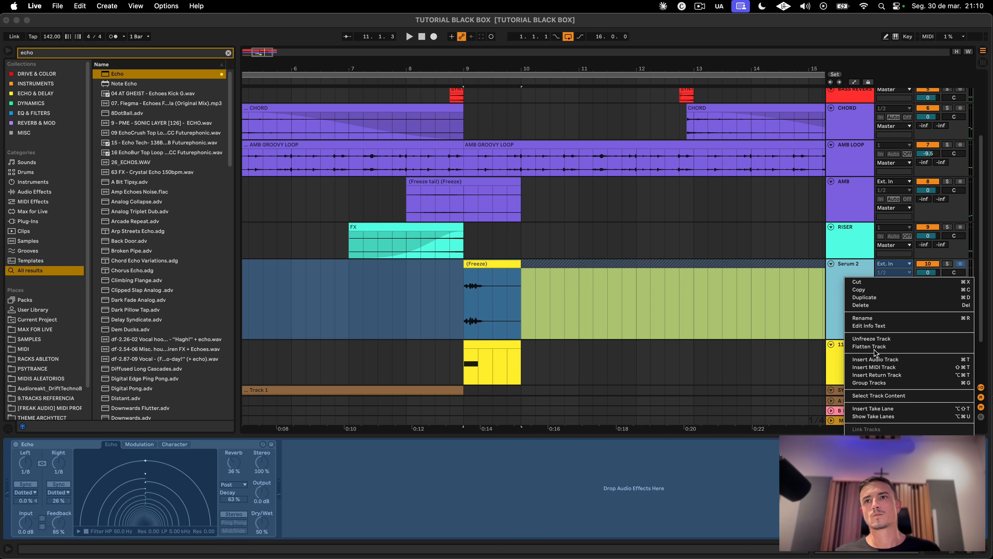
{"action": "left_click", "coordinate": [871, 347]}
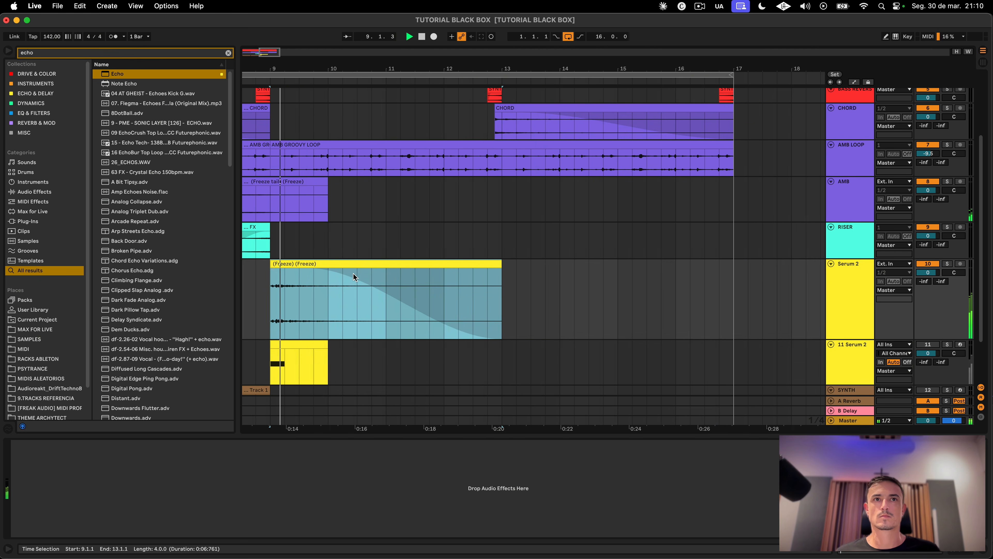
Step: Load the [FLUX] - [PERC] - Brain Hats preset in the remaining Serum 2 MIDI track, keeping the plug-in window over the arrangement
{"action": "scroll", "coordinate": [367, 275], "scroll_direction": "left", "scroll_amount": 5}
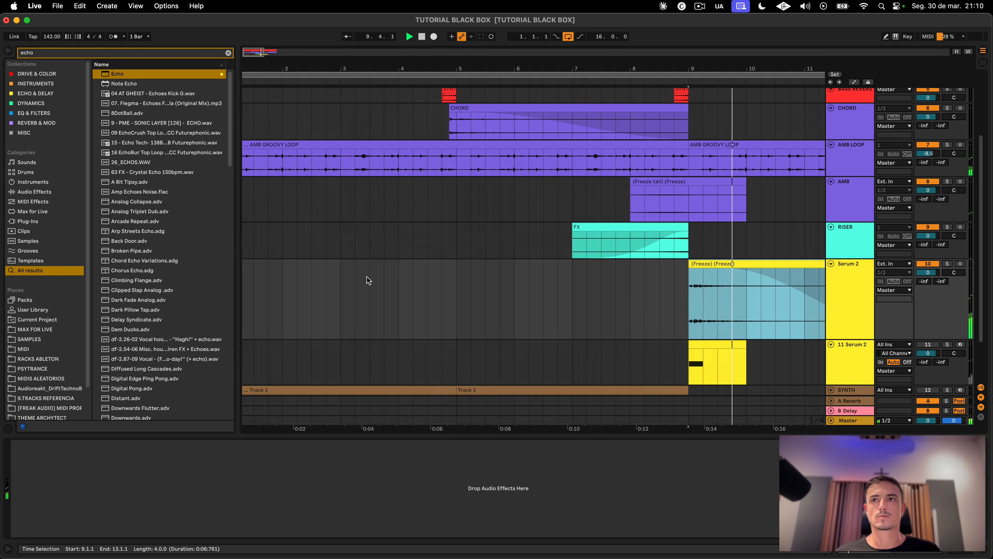
{"action": "left_click", "coordinate": [857, 368]}
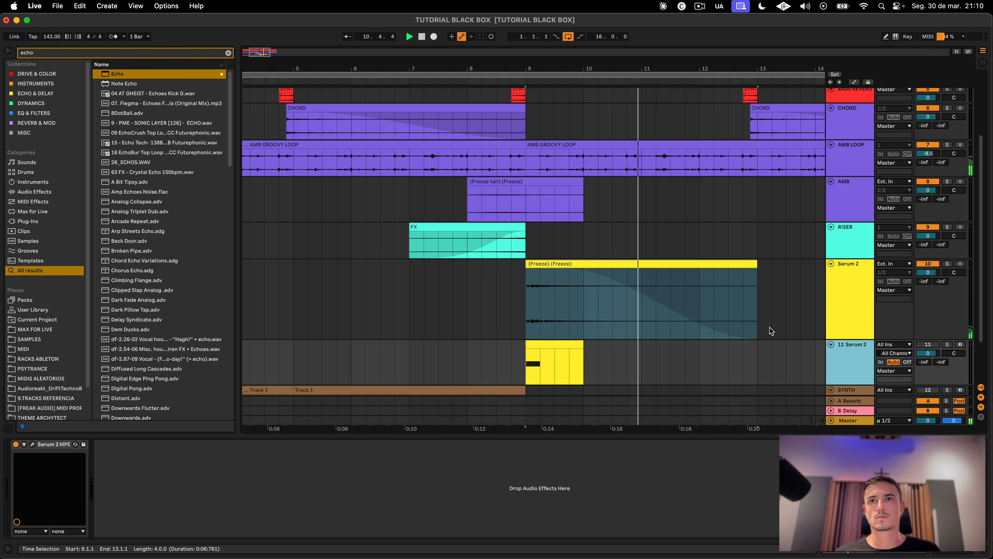
{"action": "scroll", "coordinate": [772, 330], "scroll_direction": "up", "scroll_amount": 3}
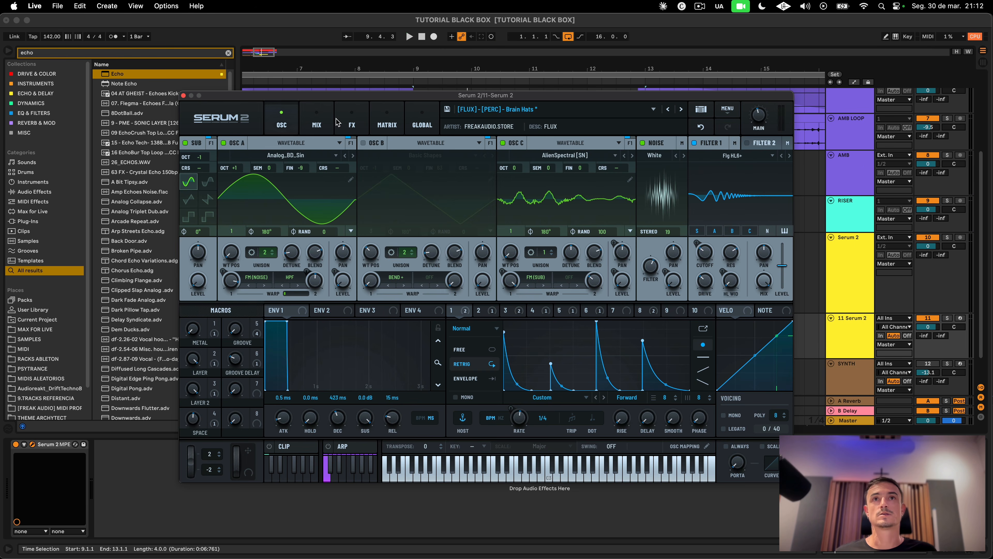
{"action": "left_click_drag", "start_coordinate": [290, 95], "coordinate": [438, 376]}
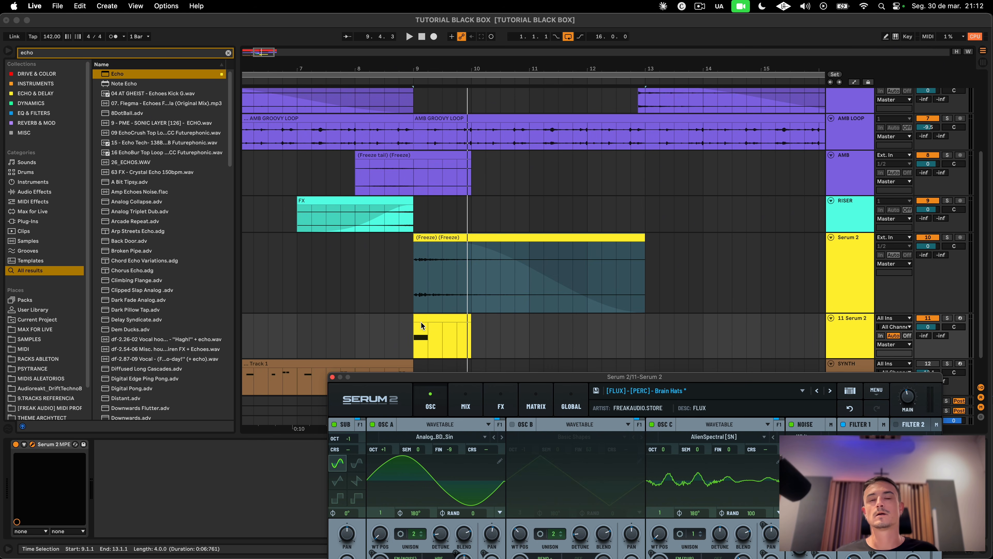
{"action": "left_click_drag", "start_coordinate": [675, 377], "coordinate": [518, 118]}
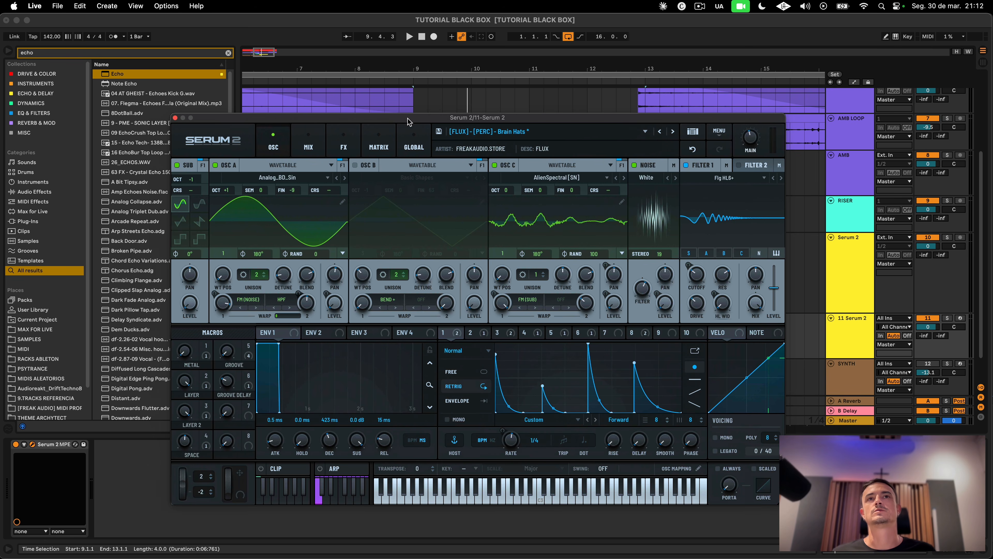
Step: Reload the [FLUX] - [PERC] - Brain Hats preset from the user BLACKBOX folder in Serum 2 and play it
{"action": "left_click", "coordinate": [512, 131]}
{"action": "mouse_move", "coordinate": [509, 183]}
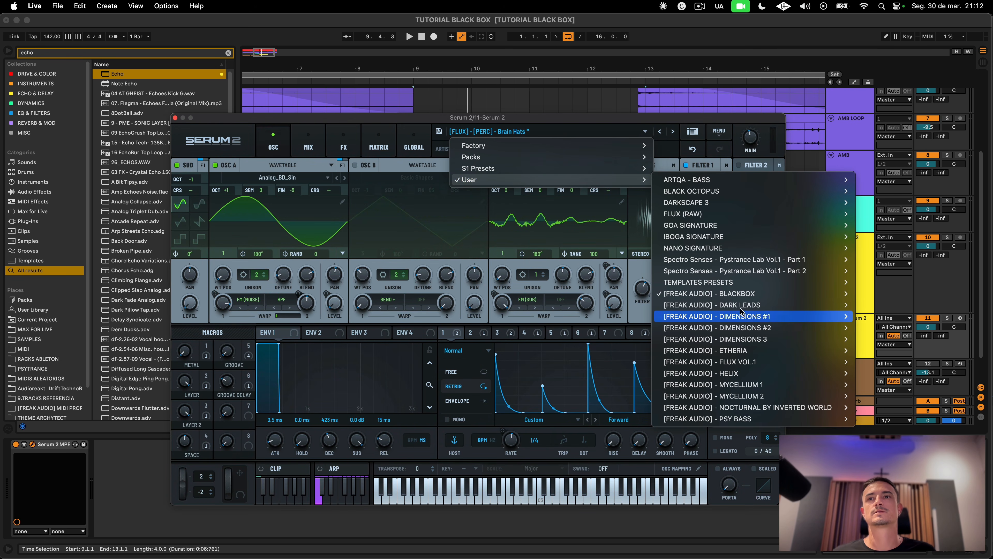
{"action": "mouse_move", "coordinate": [709, 293]}
{"action": "scroll", "coordinate": [591, 547], "scroll_direction": "down", "scroll_amount": 10}
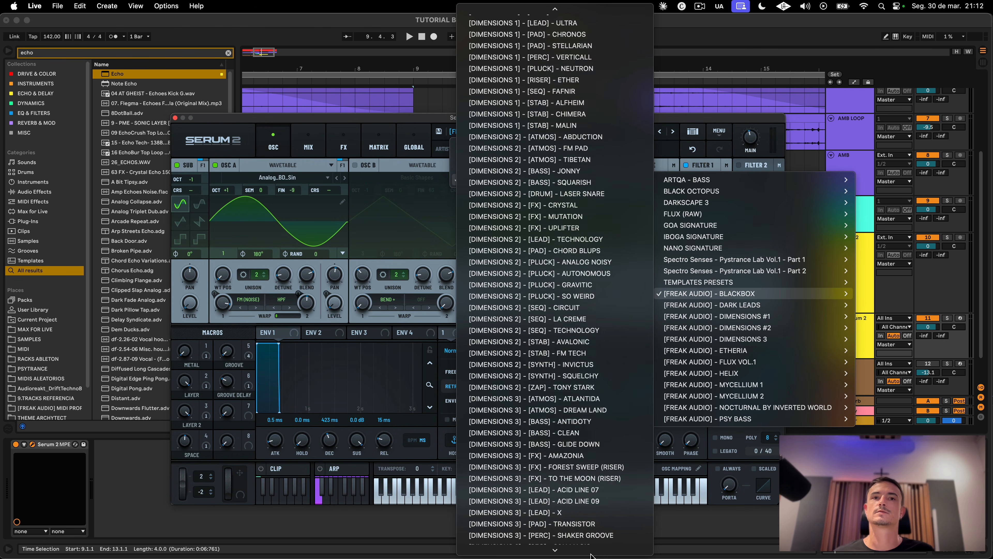
{"action": "scroll", "coordinate": [610, 509], "scroll_direction": "down", "scroll_amount": 5}
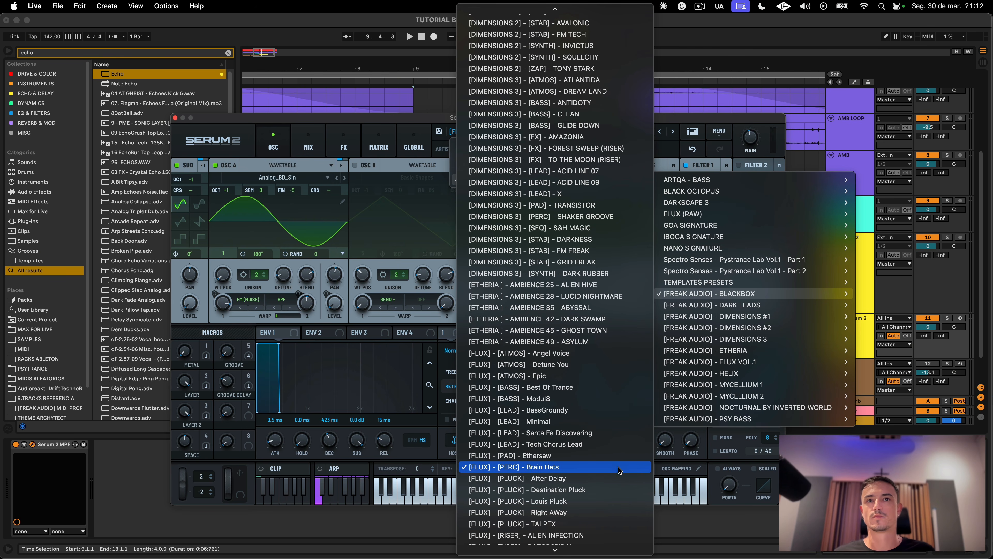
{"action": "left_click", "coordinate": [503, 465]}
{"action": "key", "text": "space"}
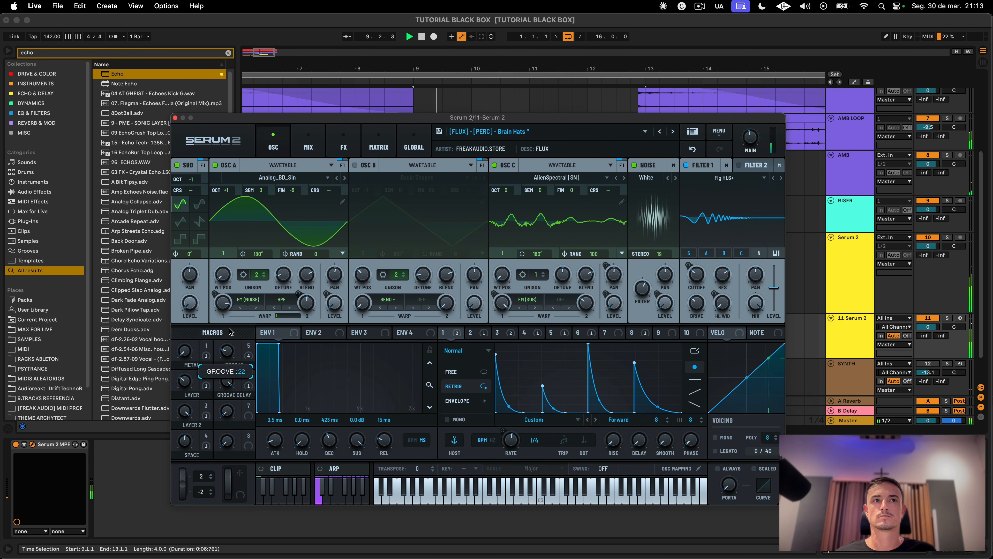
Step: Open the effects rack of the Brain Hats preset and nudge the Delay's filter curve while the loop plays
{"action": "left_click", "coordinate": [344, 142]}
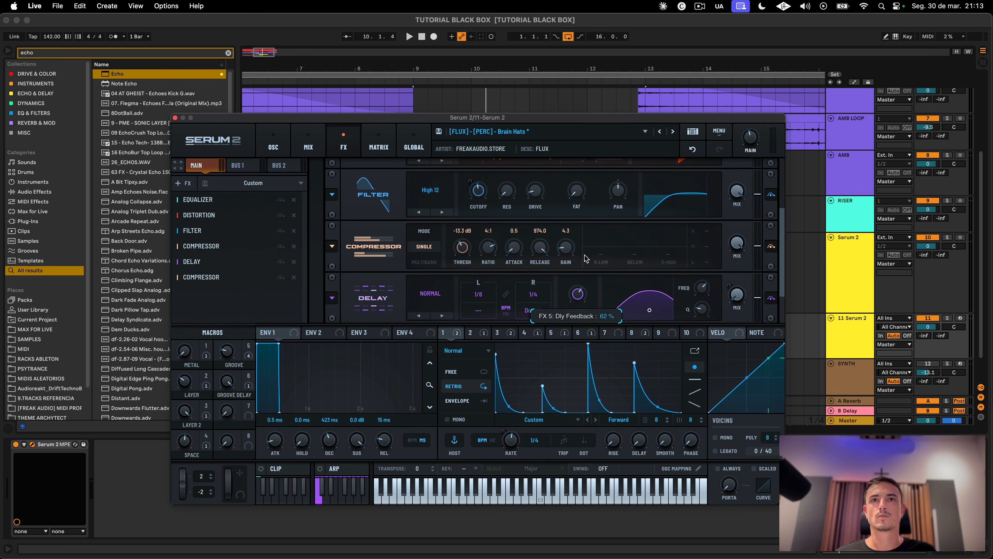
{"action": "key", "text": "space"}
{"action": "mouse_move", "coordinate": [650, 310]}
{"action": "left_mouse_down"}
{"action": "mouse_move", "coordinate": [648, 319]}
{"action": "mouse_move", "coordinate": [650, 311]}
{"action": "left_mouse_up"}
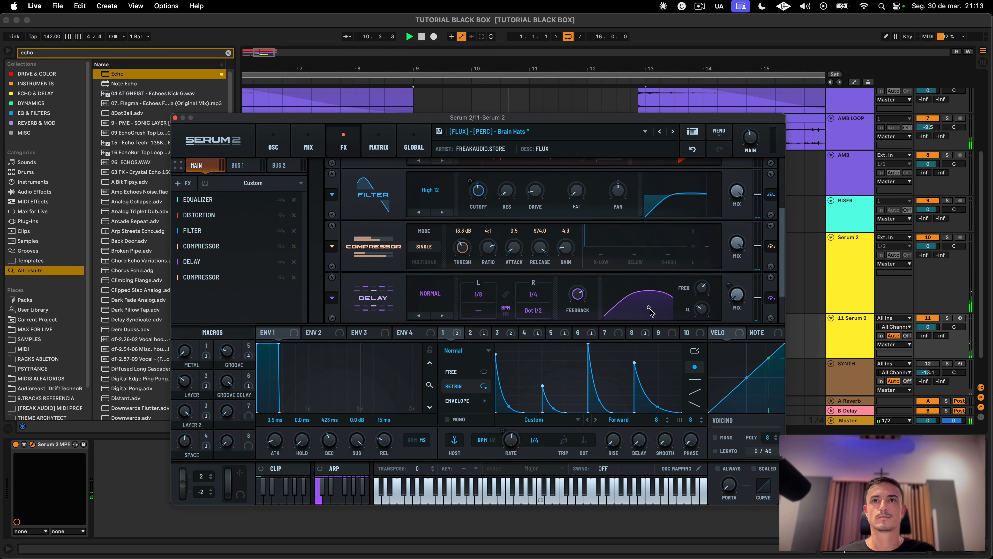
{"action": "left_click_drag", "start_coordinate": [649, 308], "coordinate": [647, 311]}
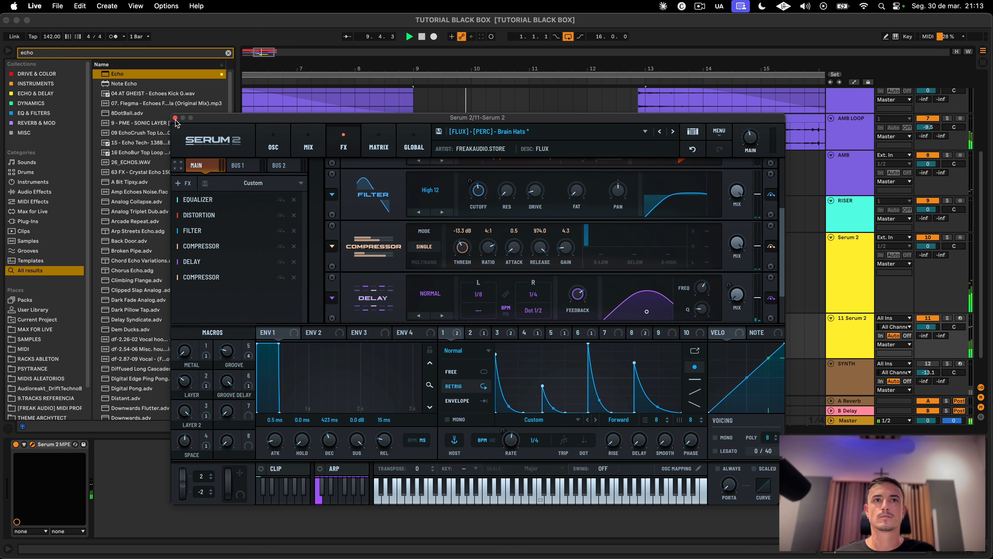
Step: Duplicate the Delay in the Serum 2 effects rack, load the user preset TRANCE 2 on the copy, and play the result
{"action": "mouse_move", "coordinate": [175, 123]}
{"action": "left_mouse_down"}
{"action": "mouse_move", "coordinate": [184, 139]}
{"action": "mouse_move", "coordinate": [188, 98]}
{"action": "left_mouse_up"}
{"action": "key", "text": "space"}
{"action": "left_click_drag", "start_coordinate": [205, 239], "coordinate": [217, 272]}
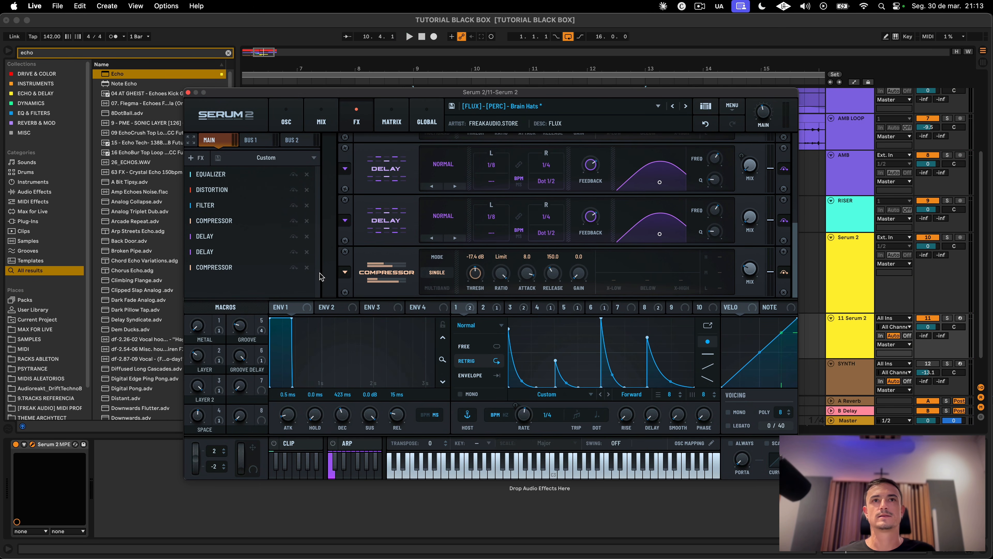
{"action": "left_click", "coordinate": [348, 221]}
{"action": "mouse_move", "coordinate": [391, 231]}
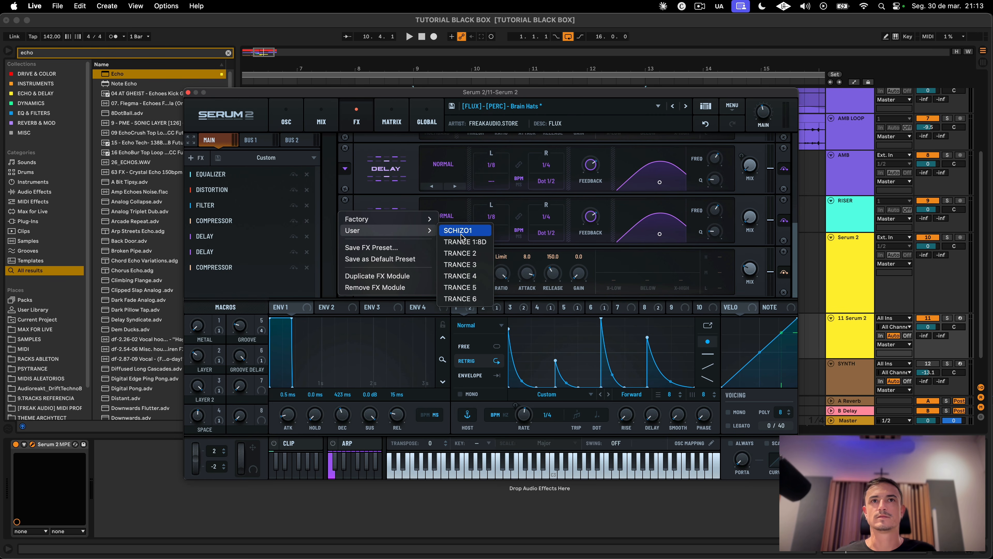
{"action": "left_click", "coordinate": [467, 252]}
{"action": "key", "text": "space"}
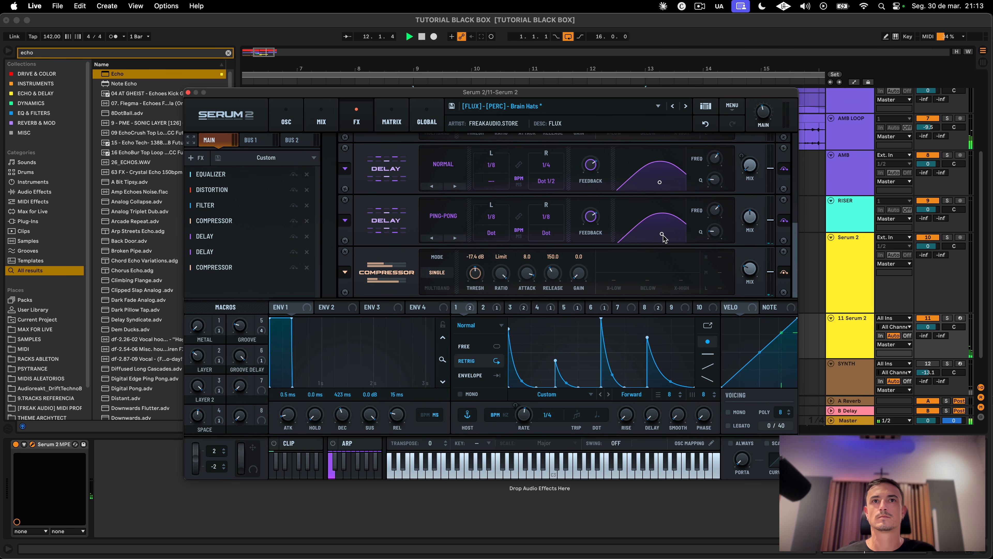
Step: Listen to the percussive Serum 2 clip at bar 9 in the mix, and reopen its effects rack
{"action": "left_click", "coordinate": [188, 92]}
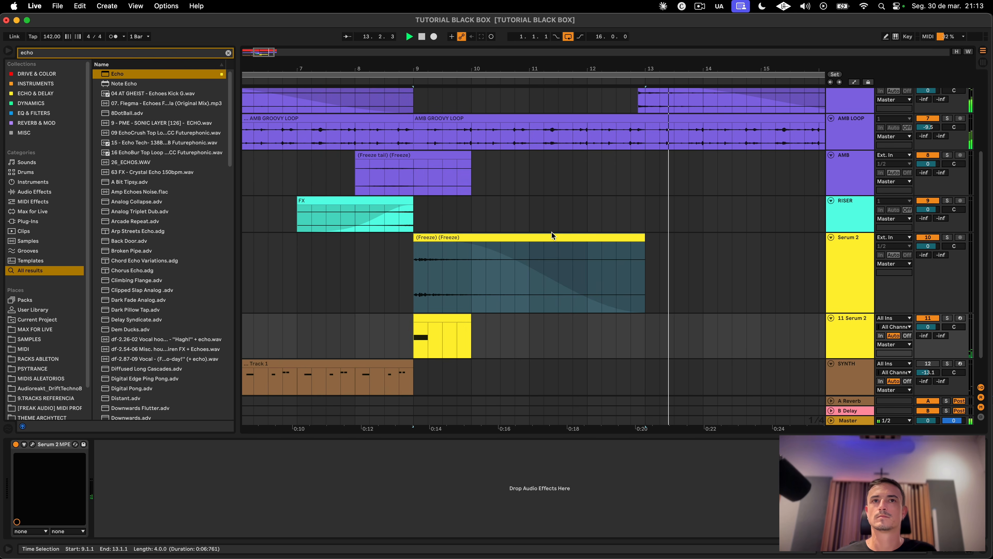
{"action": "left_click", "coordinate": [834, 329]}
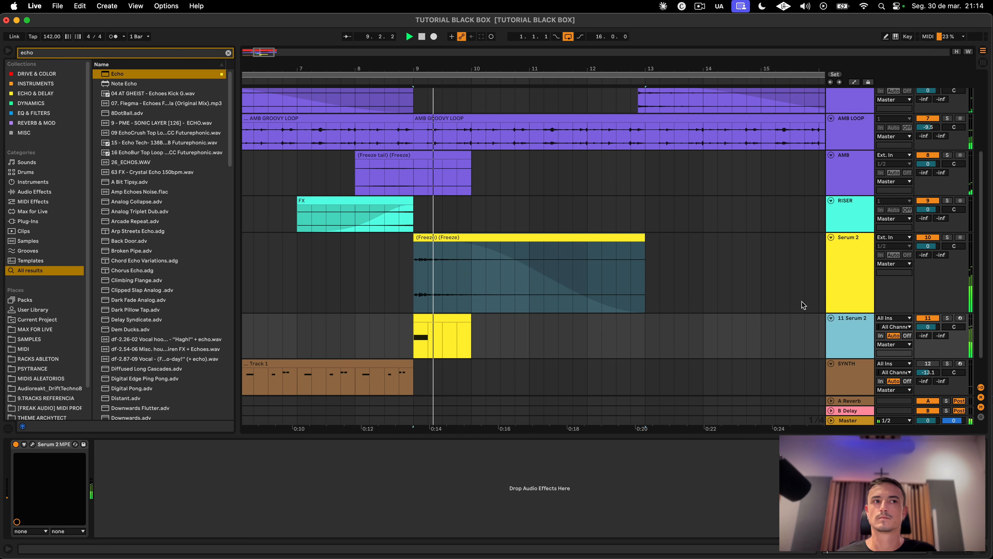
{"action": "left_click", "coordinate": [32, 446]}
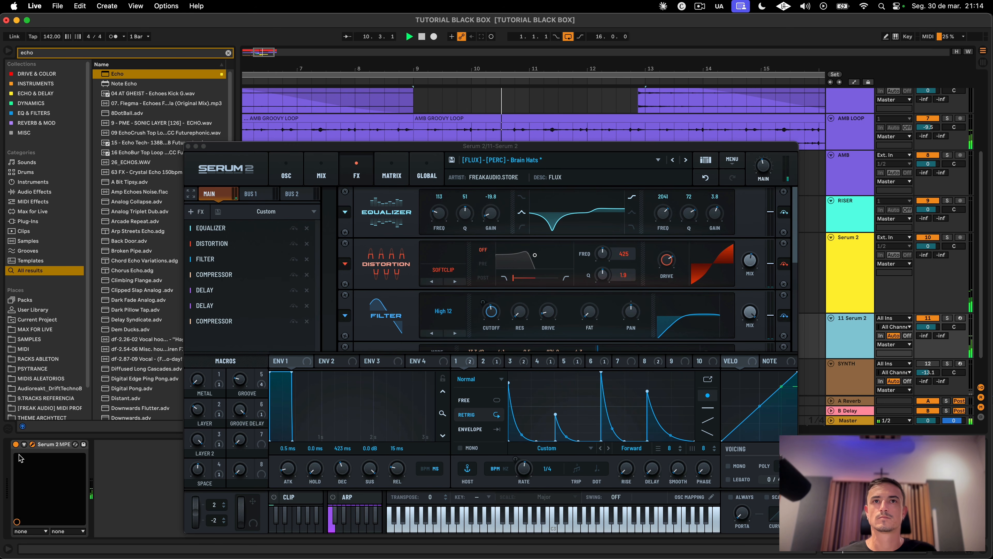
{"action": "scroll", "coordinate": [606, 285], "scroll_direction": "down", "scroll_amount": 5}
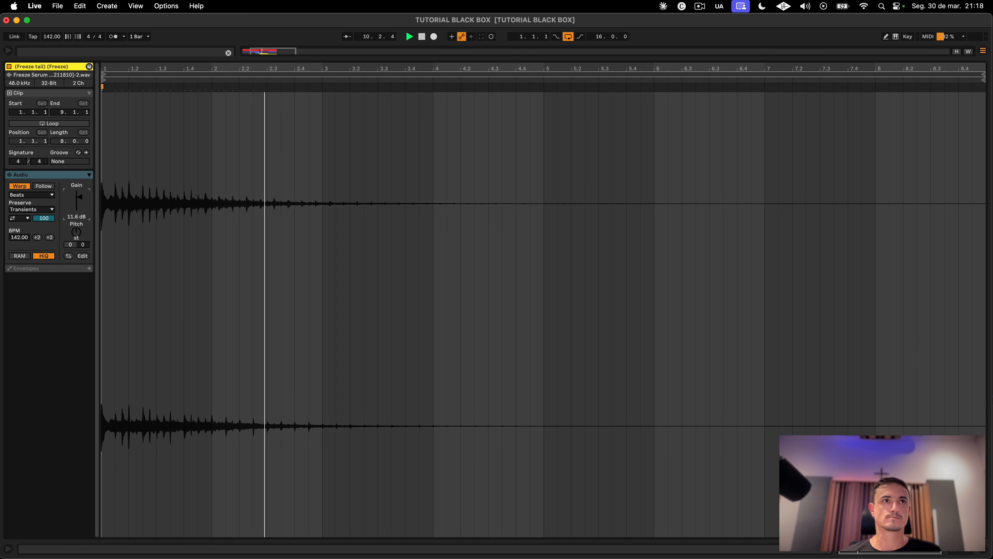
Step: Set the flattened Serum 2 percussion clip's gain to 11.3 dB, transpose it down 12 semitones, and return to the arrangement
{"action": "left_click_drag", "start_coordinate": [80, 200], "coordinate": [76, 251]}
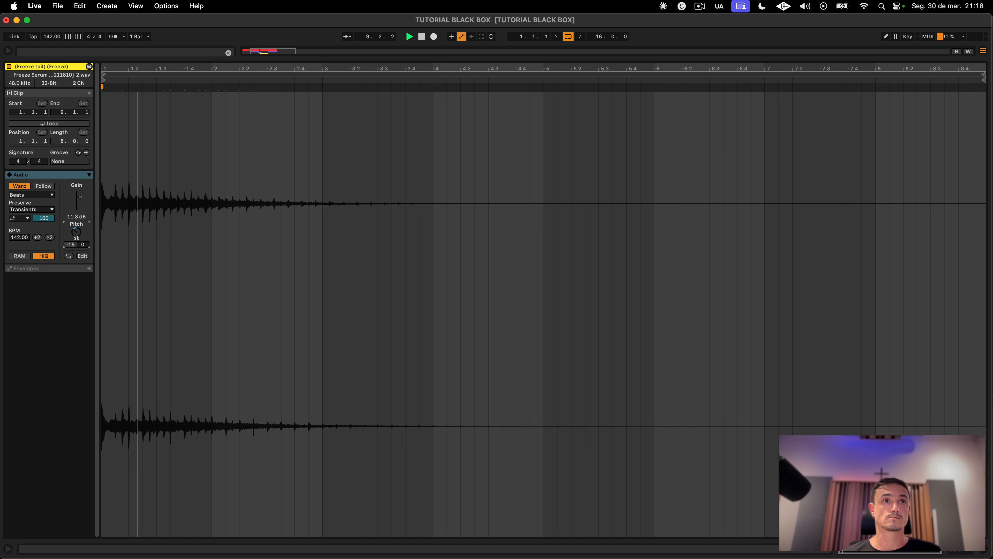
{"action": "key", "text": "Up"}
{"action": "key", "text": "Up"}
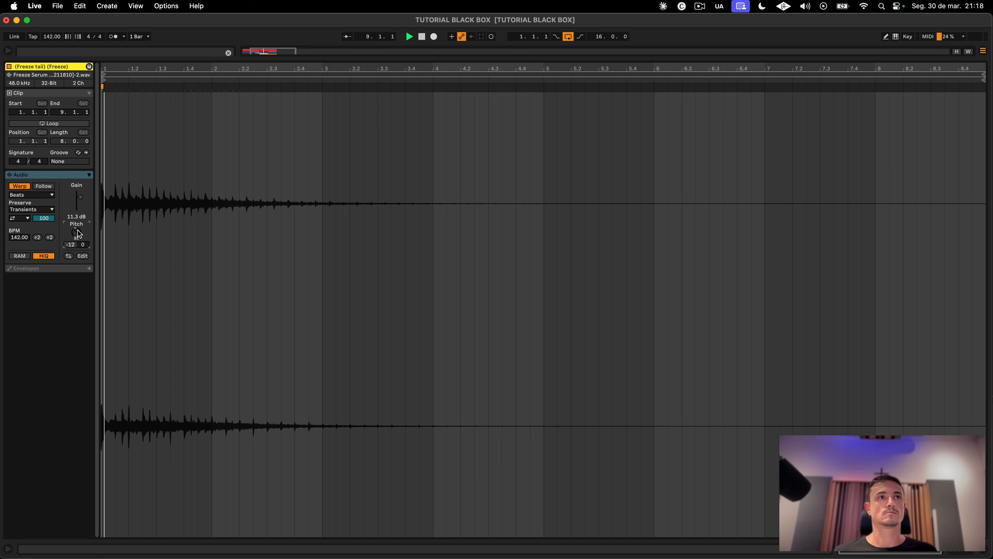
{"action": "key", "text": "shift+Tab"}
{"action": "key", "text": "space"}
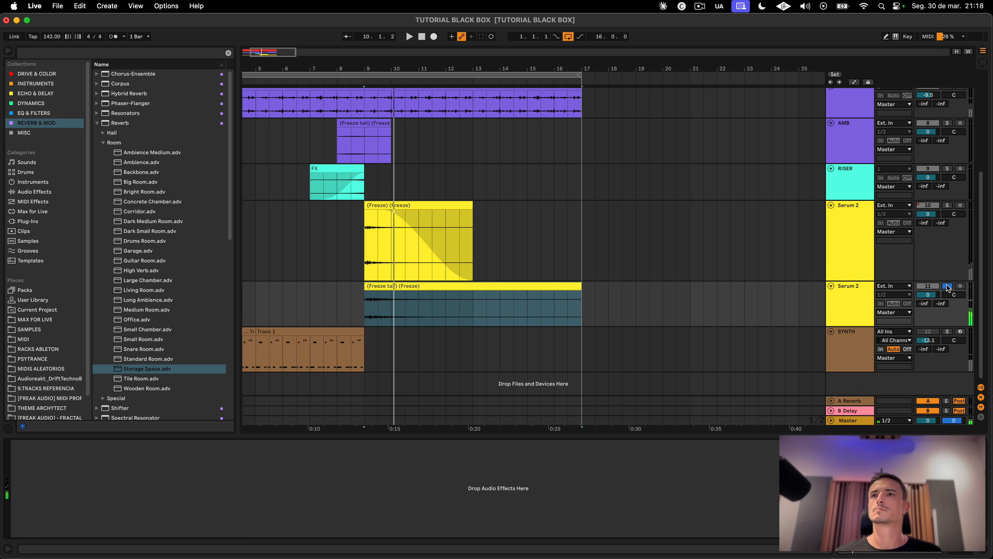
Step: Play the transposed Serum 2 clip unsoloed in the full mix, and place the insert mark at bar 7
{"action": "left_click", "coordinate": [484, 288]}
{"action": "key", "text": "space"}
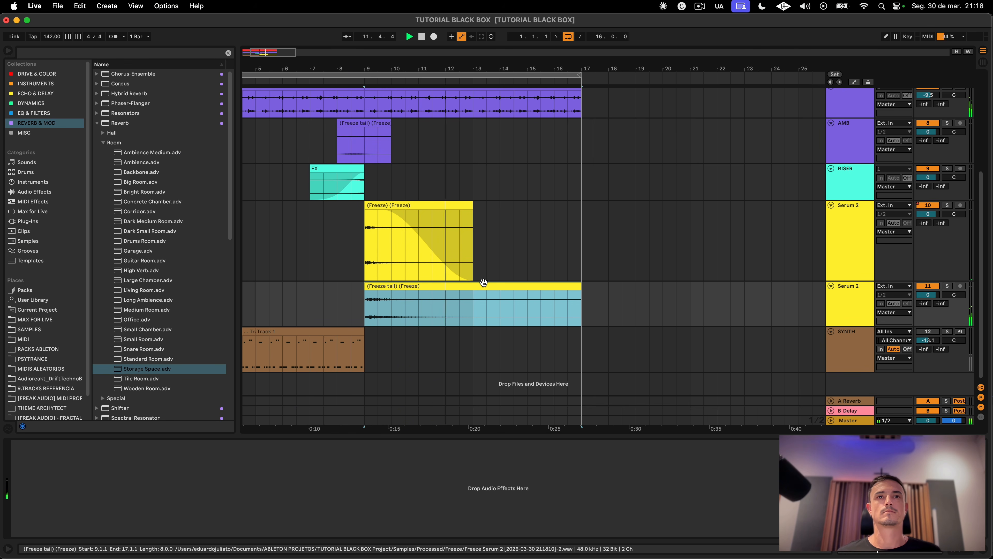
{"action": "left_click", "coordinate": [306, 285]}
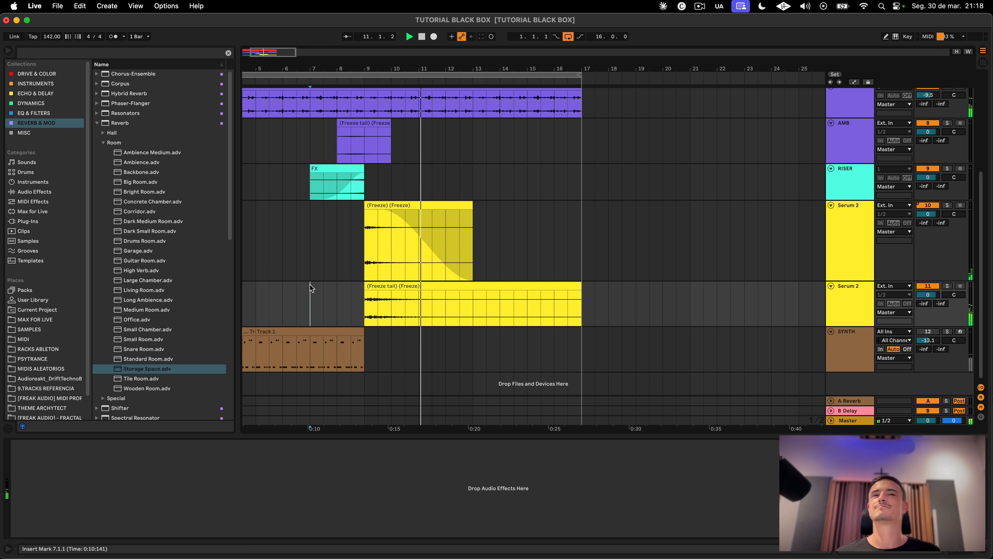
{"action": "left_click", "coordinate": [528, 293]}
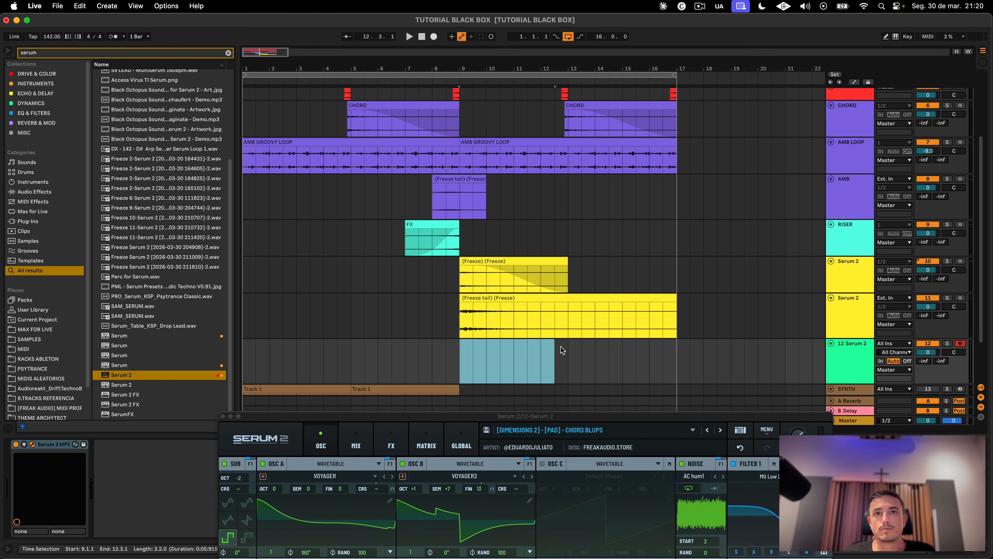
Step: Create a four-bar MIDI clip at bar 9 on the new Serum 2 track, fill it with one D3 note, and play it
{"action": "left_click_drag", "start_coordinate": [562, 349], "coordinate": [526, 351]}
{"action": "double_click", "coordinate": [525, 351]}
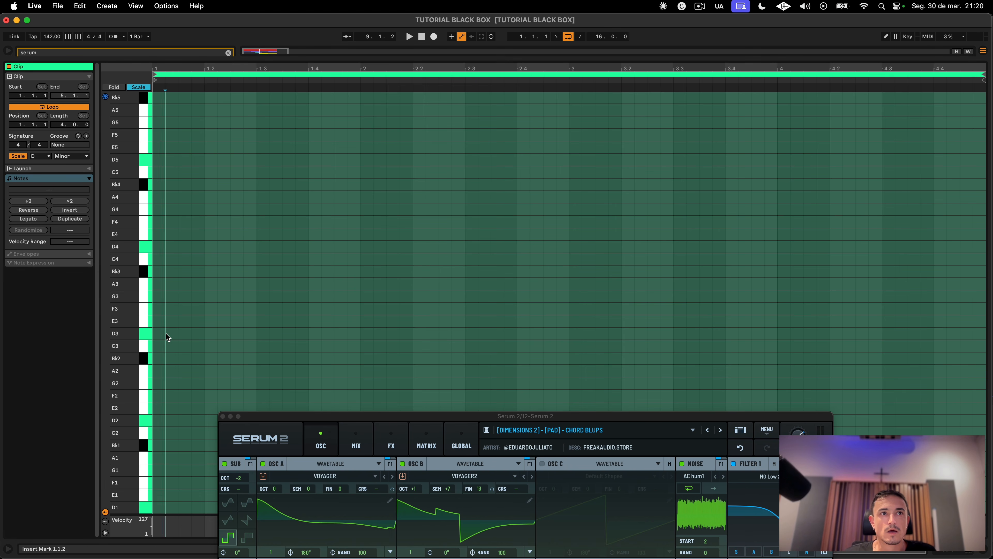
{"action": "double_click", "coordinate": [170, 333]}
{"action": "left_click_drag", "start_coordinate": [161, 337], "coordinate": [983, 390]}
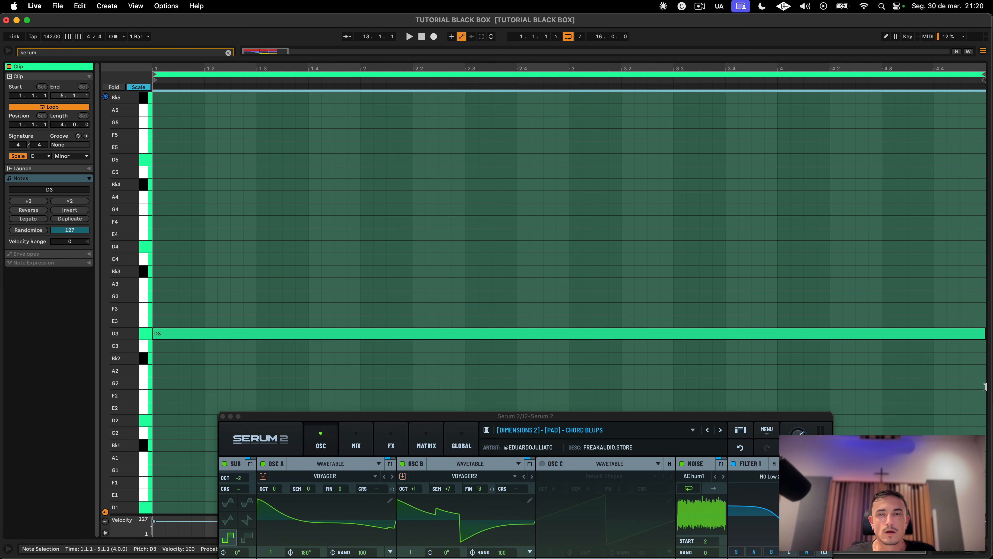
{"action": "key", "text": "space"}
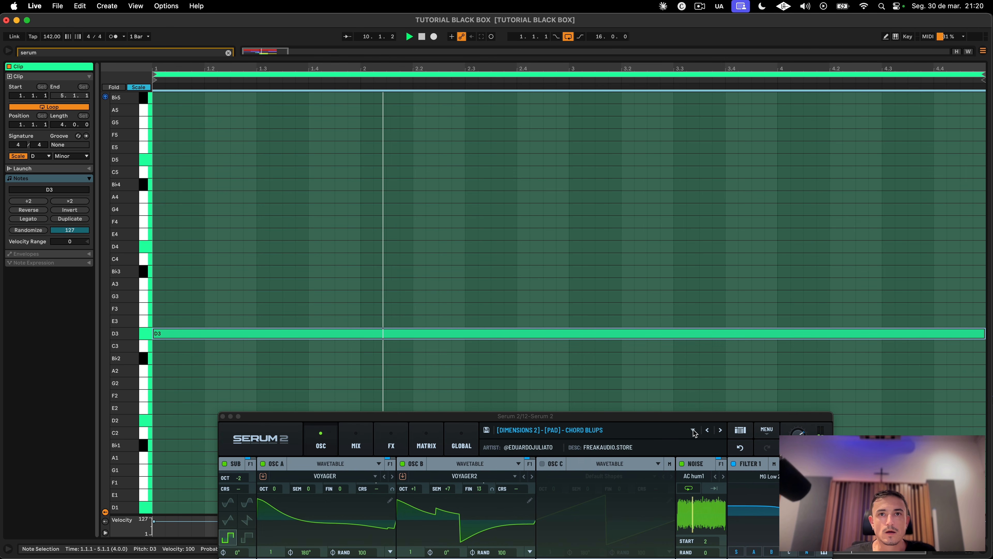
Step: Shorten the D3 note to two bars during playback, moving the plug-in window clear of the note grid
{"action": "left_click_drag", "start_coordinate": [679, 417], "coordinate": [777, 430]}
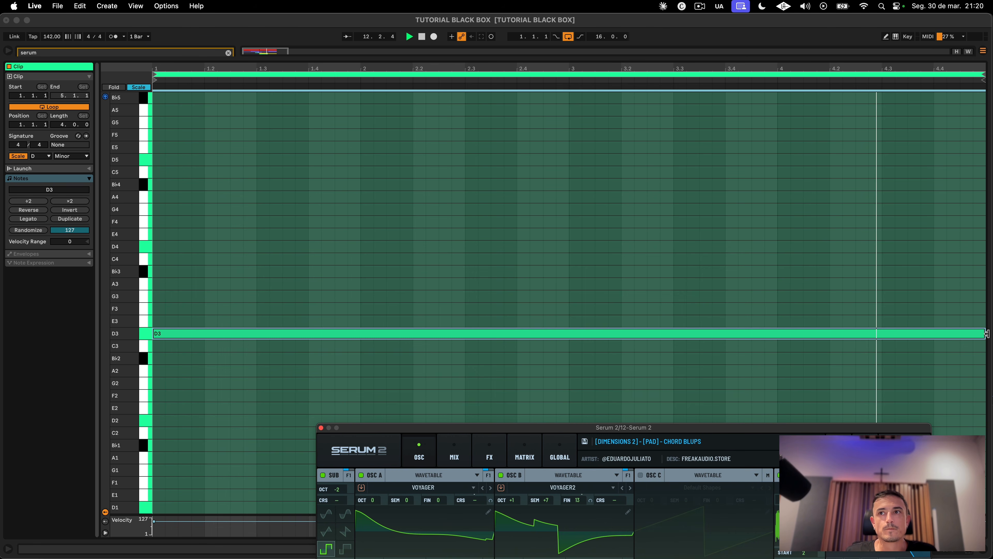
{"action": "left_click_drag", "start_coordinate": [987, 337], "coordinate": [572, 345]}
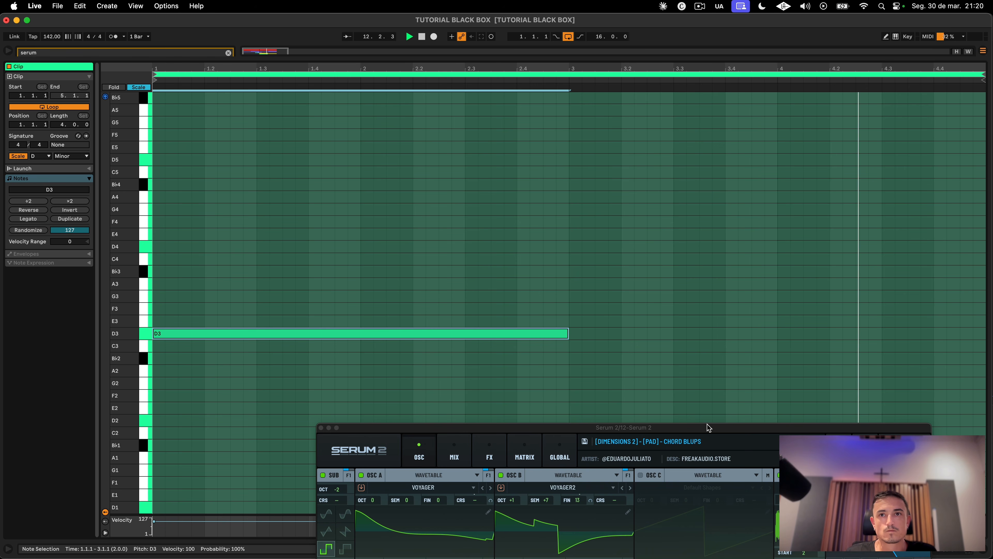
Step: Audition pad presets such as [DIMENSIONS 2] - [ATMOS] - FM PAD from the BLACKBOX folder, and load [DIMENSIONS 3] - [PAD] - TRANSISTOR
{"action": "left_click_drag", "start_coordinate": [714, 430], "coordinate": [656, 179]}
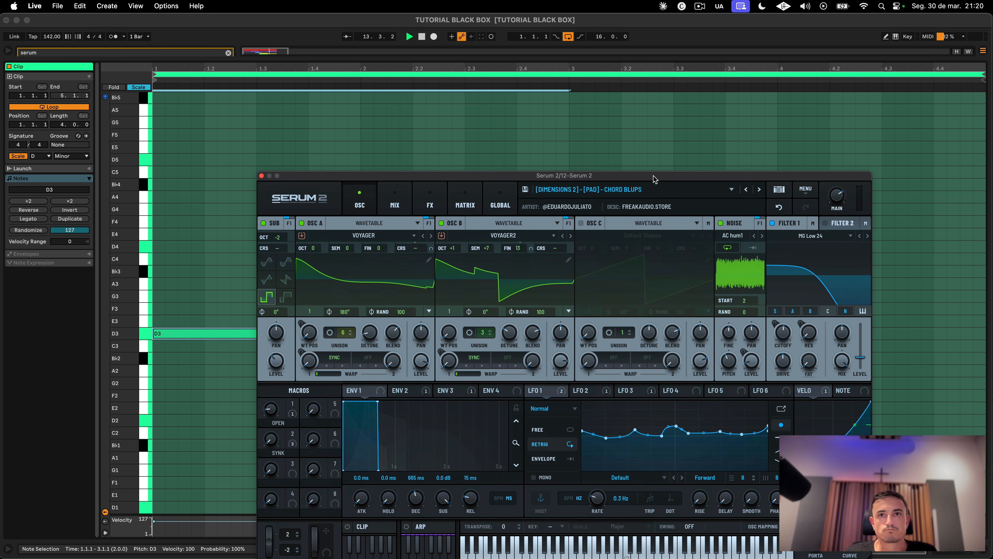
{"action": "left_click", "coordinate": [760, 191]}
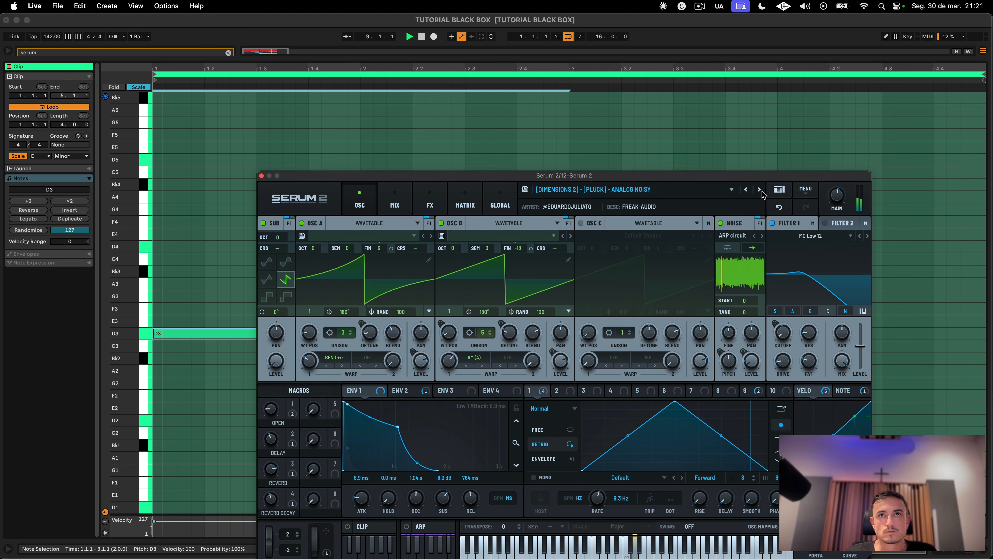
{"action": "left_click", "coordinate": [609, 184]}
{"action": "left_click", "coordinate": [454, 282]}
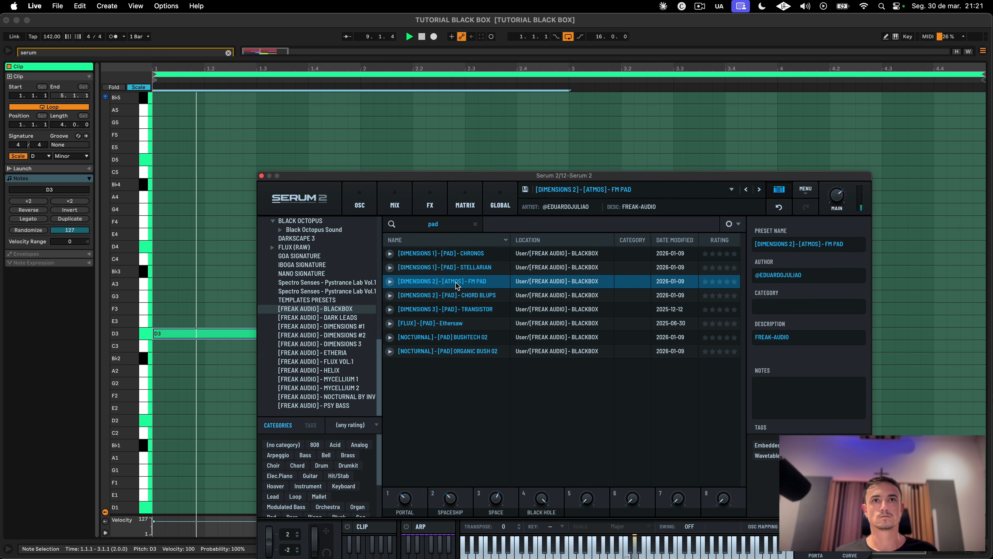
{"action": "left_click", "coordinate": [452, 309]}
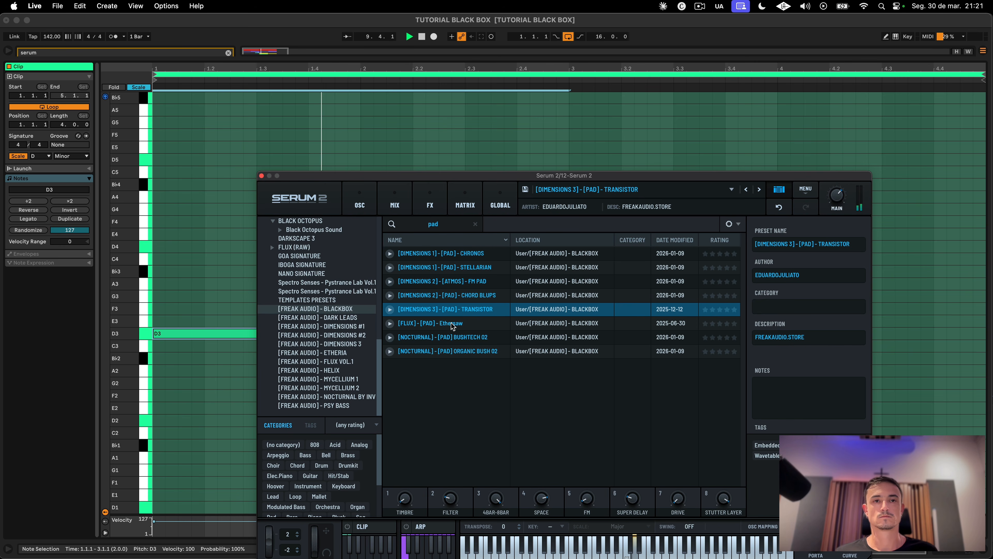
{"action": "left_click", "coordinate": [361, 205]}
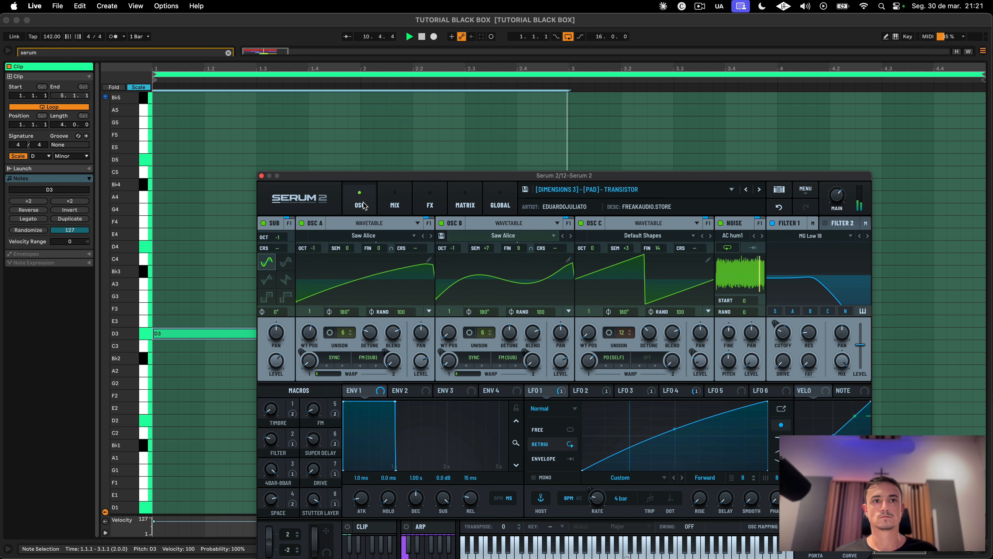
Step: Extend the D3 note to the full four bars, and play the pad clip from bar 9 in the arrangement
{"action": "key", "text": "super+alt+p"}
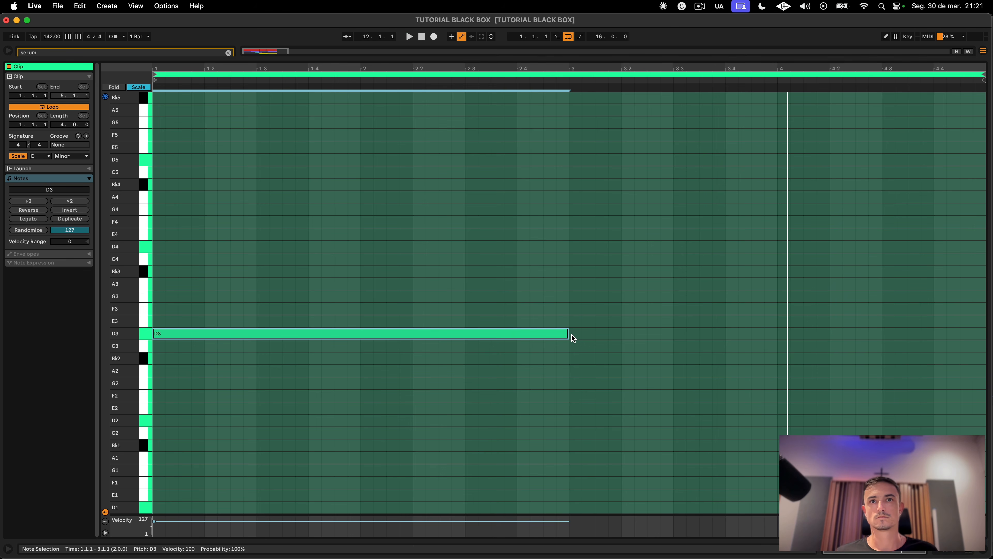
{"action": "left_click_drag", "start_coordinate": [571, 335], "coordinate": [968, 340]}
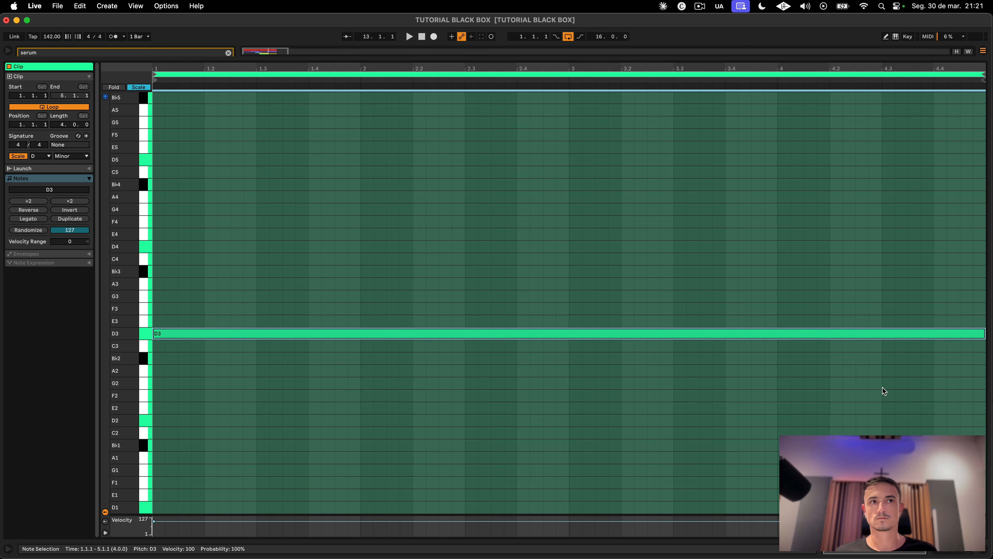
{"action": "key", "text": "super+alt+e"}
{"action": "left_click", "coordinate": [525, 284]}
{"action": "key", "text": "space"}
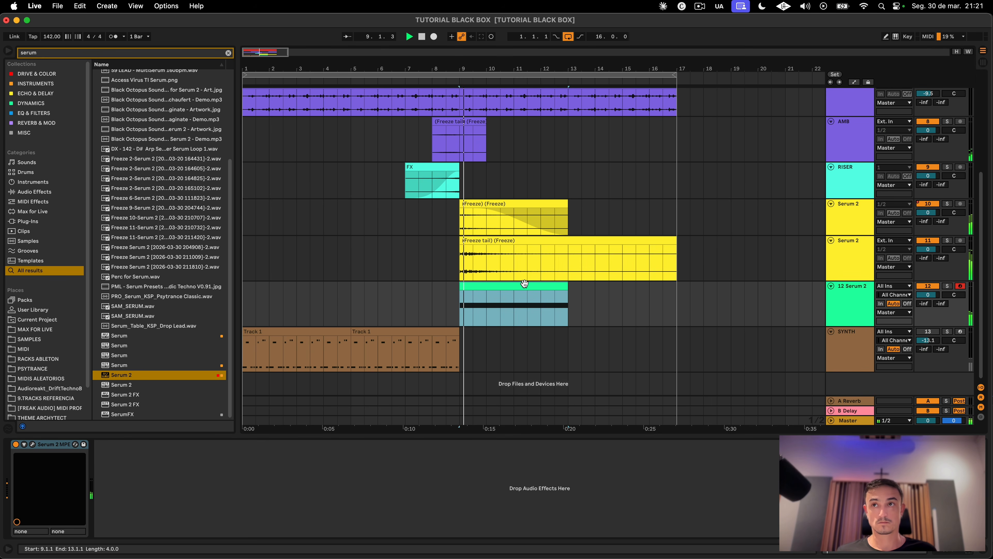
Step: Reopen the TRANSISTOR pad in Serum 2 and try bending its pitch down during playback
{"action": "left_click", "coordinate": [32, 444]}
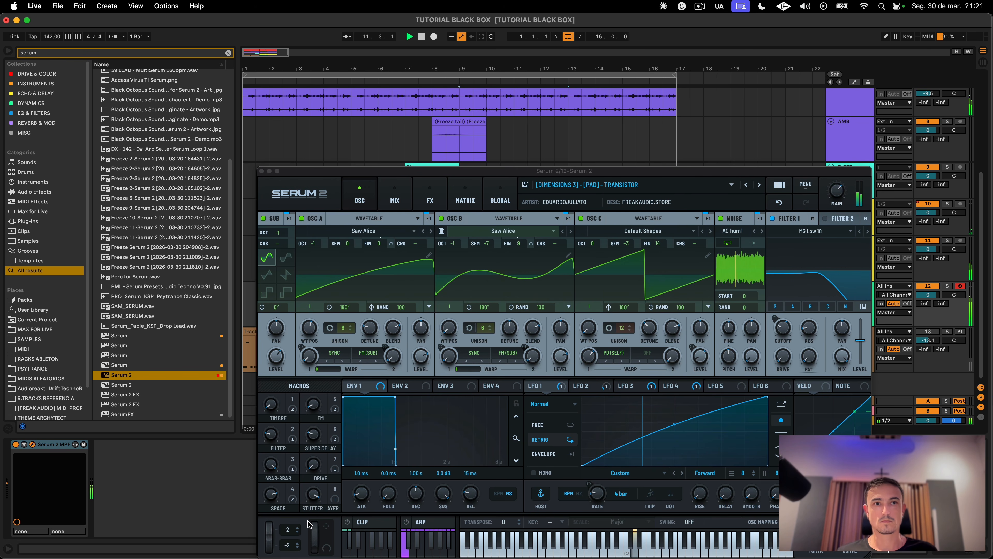
{"action": "left_click_drag", "start_coordinate": [267, 533], "coordinate": [267, 555]}
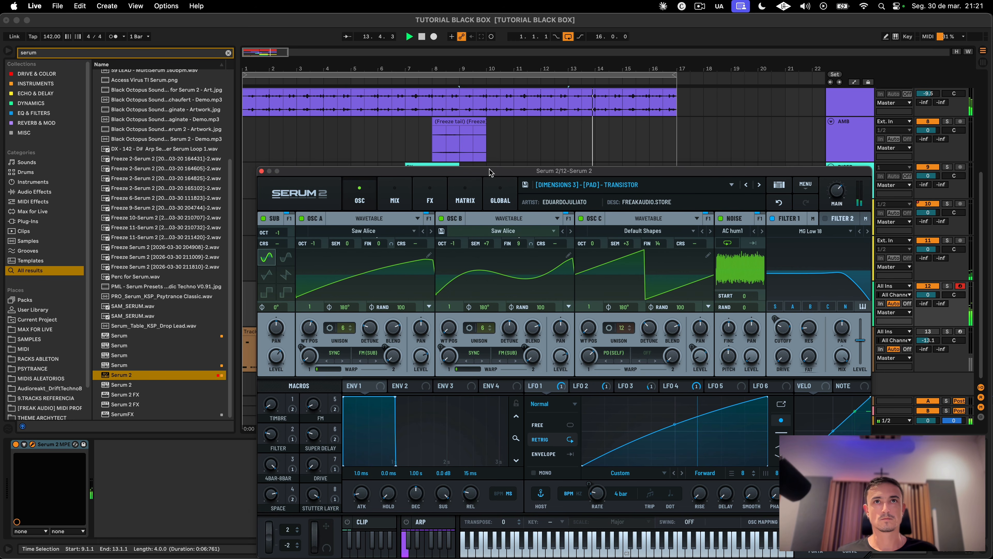
Step: Automate the TRANSISTOR pad's Pitch Bend with a curved dip between bars 11 and 13, reaching about -0.94 near bar 12, and play it
{"action": "left_click_drag", "start_coordinate": [488, 171], "coordinate": [438, 92]}
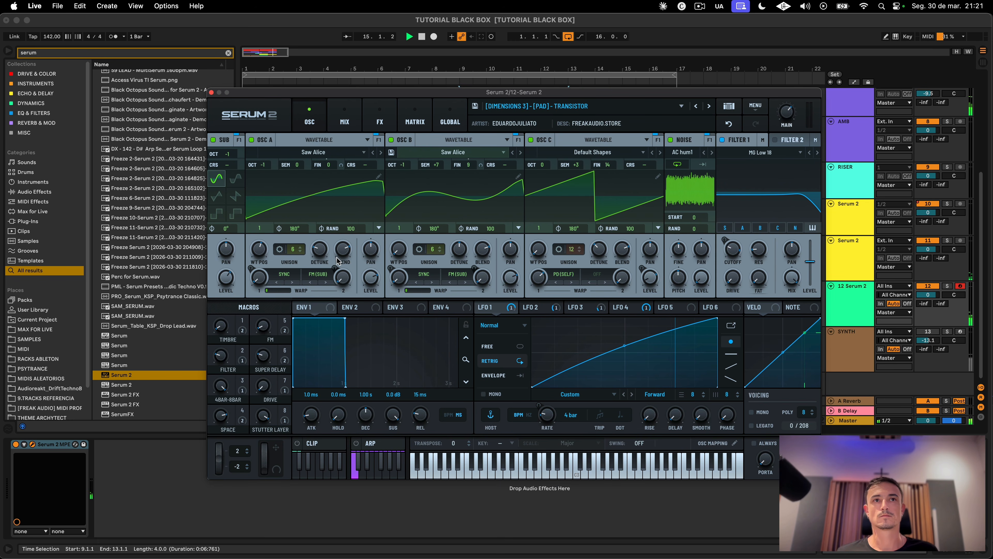
{"action": "left_click_drag", "start_coordinate": [216, 361], "coordinate": [242, 436]}
{"action": "key", "text": "a"}
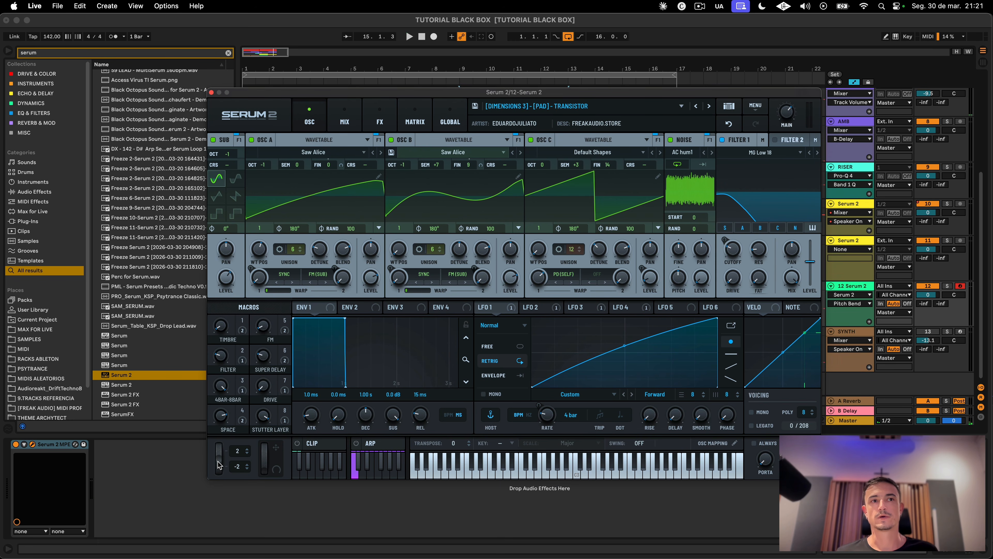
{"action": "left_click", "coordinate": [211, 92]}
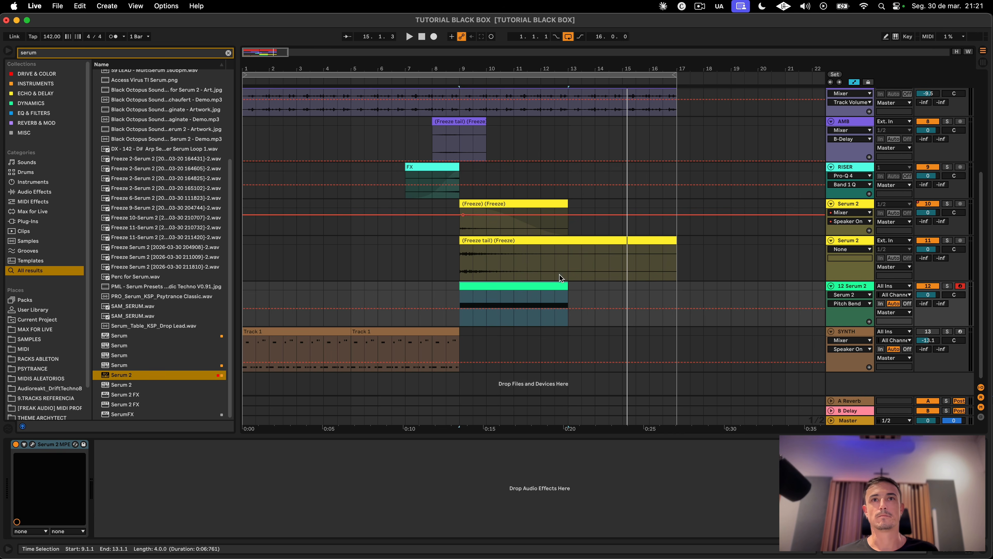
{"action": "left_click", "coordinate": [515, 313]}
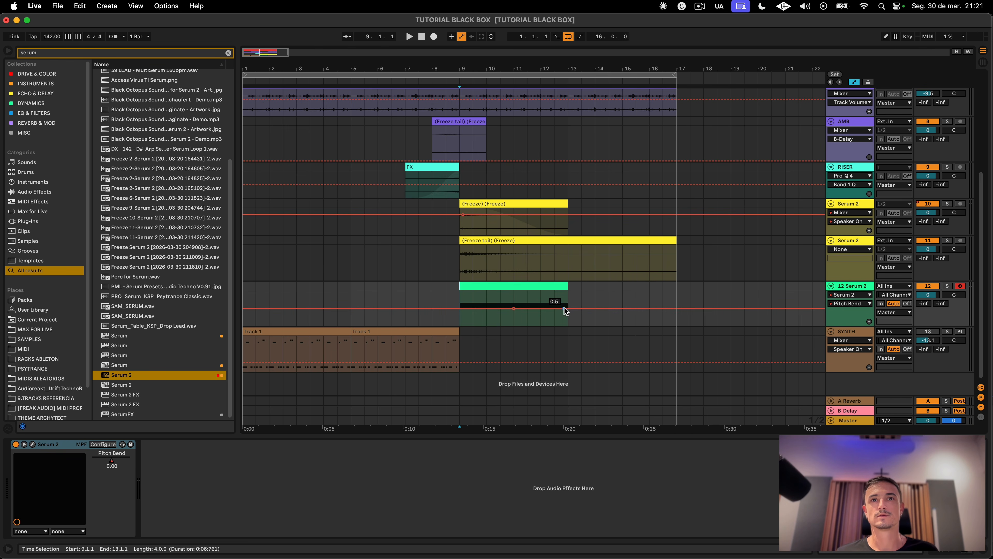
{"action": "left_click_drag", "start_coordinate": [564, 308], "coordinate": [540, 316]}
{"action": "key", "text": "space"}
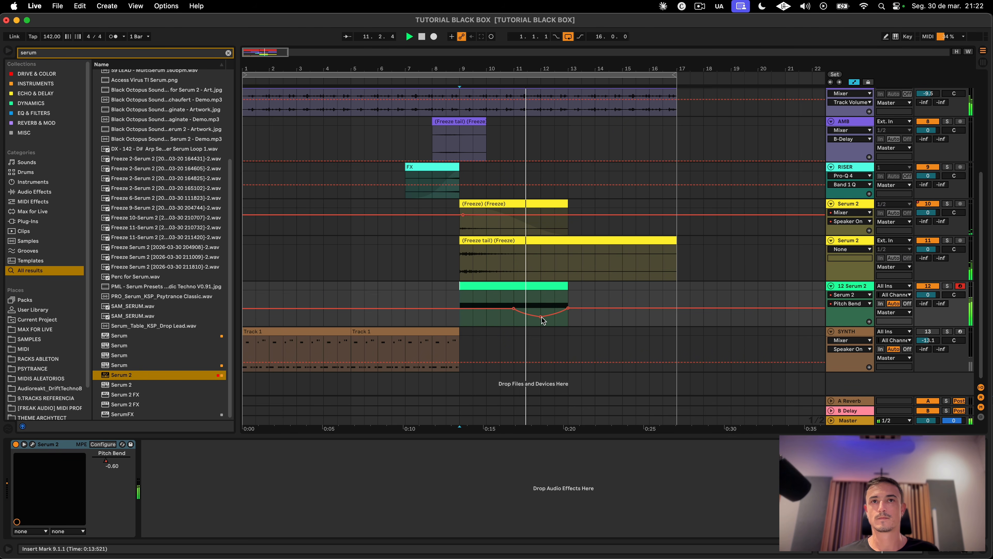
Step: Automate the pad's TIMBRE macro from bar 9, rising to about 51 near bar 12 and falling to 14 at bar 13, during playback
{"action": "left_click", "coordinate": [533, 287]}
{"action": "key", "text": "a"}
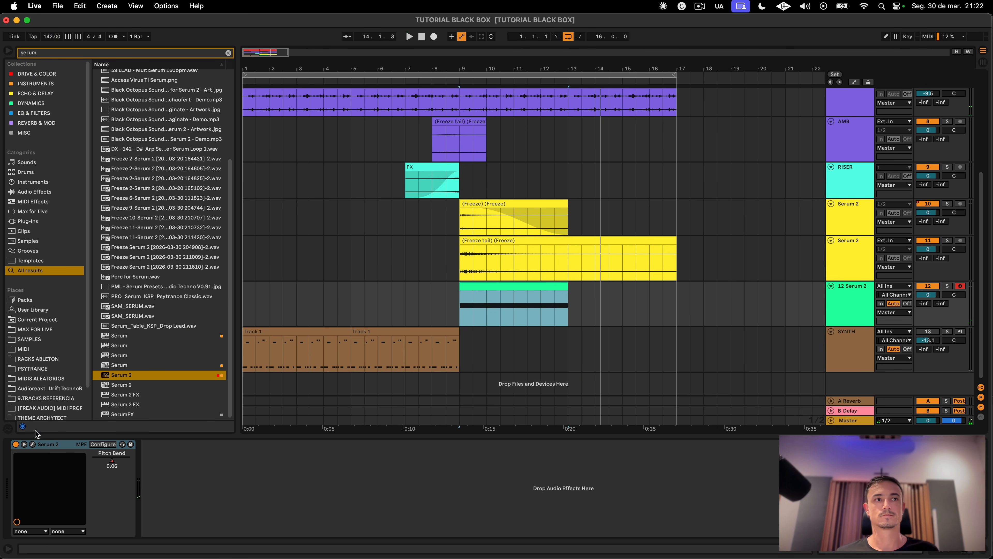
{"action": "left_click", "coordinate": [33, 444]}
{"action": "key", "text": "a"}
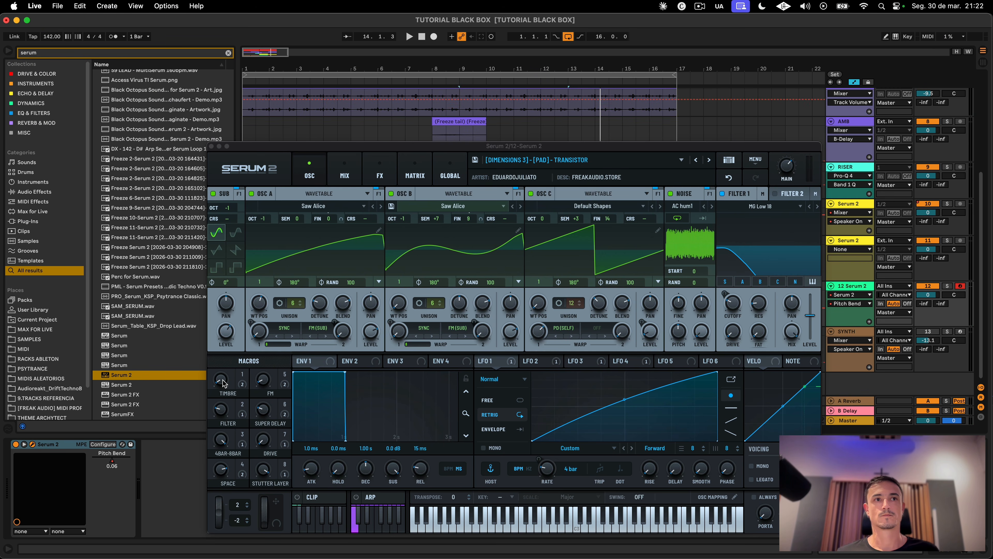
{"action": "left_click_drag", "start_coordinate": [472, 152], "coordinate": [558, 355]}
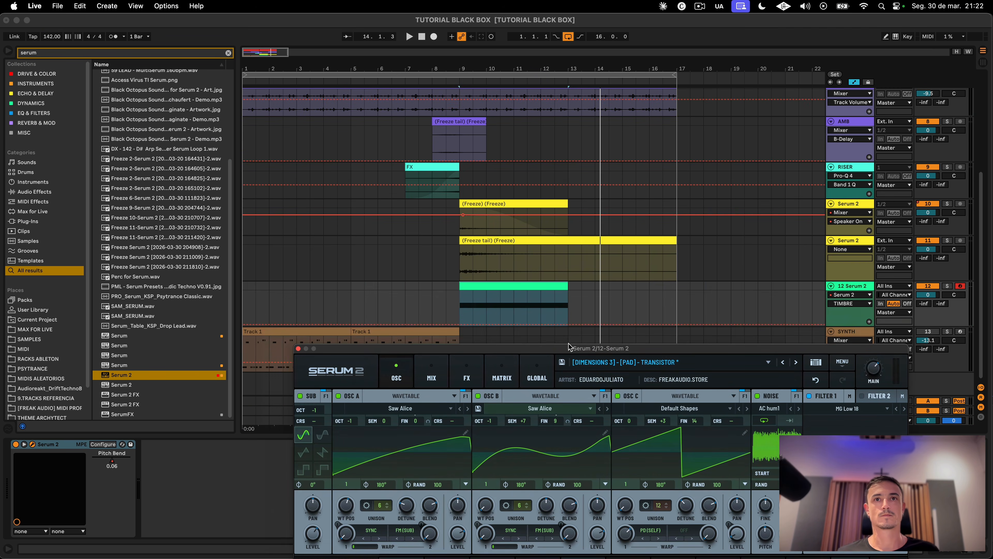
{"action": "left_click", "coordinate": [458, 322]}
{"action": "key", "text": "space"}
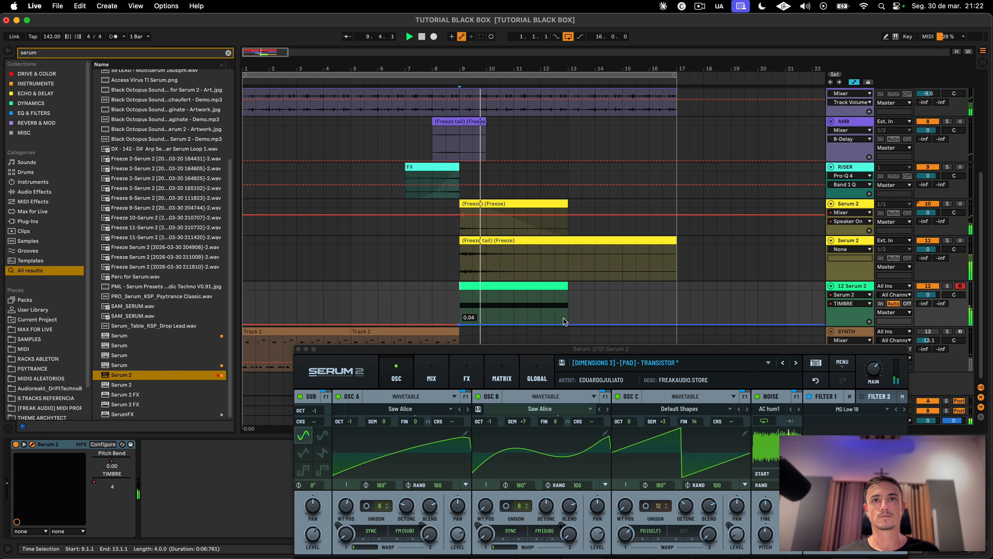
{"action": "left_click_drag", "start_coordinate": [568, 323], "coordinate": [537, 189]}
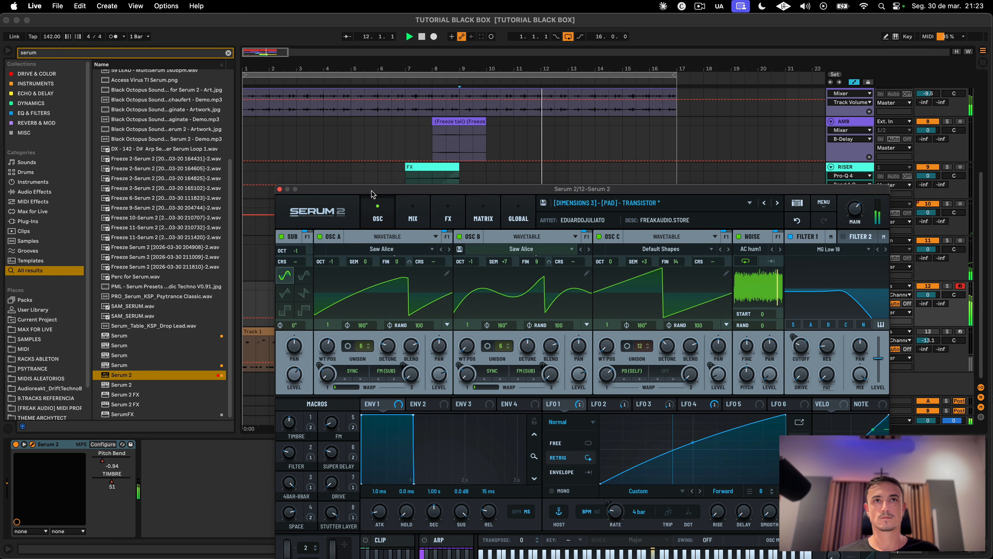
Step: Automate the pad's FILTER macro from 23 at bar 9 to 47 at bar 11, with a dip near bar 12 and 53 at bar 13
{"action": "left_click_drag", "start_coordinate": [583, 189], "coordinate": [680, 409]}
{"action": "left_click", "coordinate": [461, 318]}
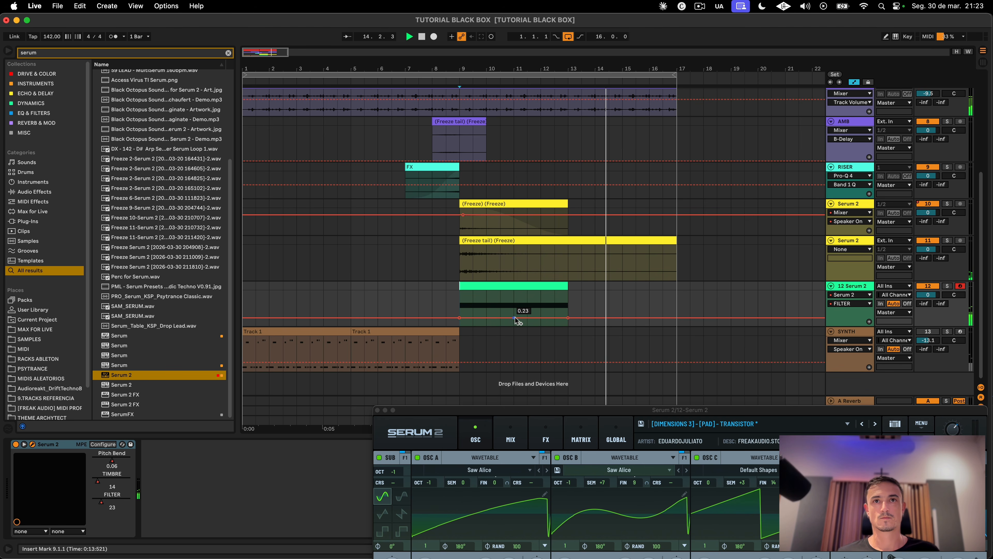
{"action": "left_click_drag", "start_coordinate": [515, 318], "coordinate": [513, 306]}
{"action": "left_click", "coordinate": [472, 283]}
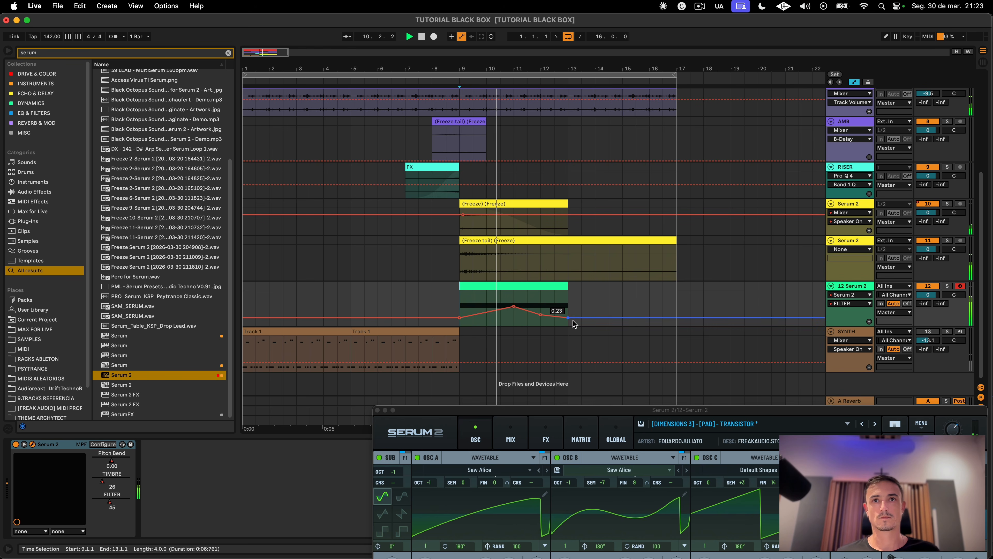
{"action": "left_click_drag", "start_coordinate": [565, 317], "coordinate": [559, 312]}
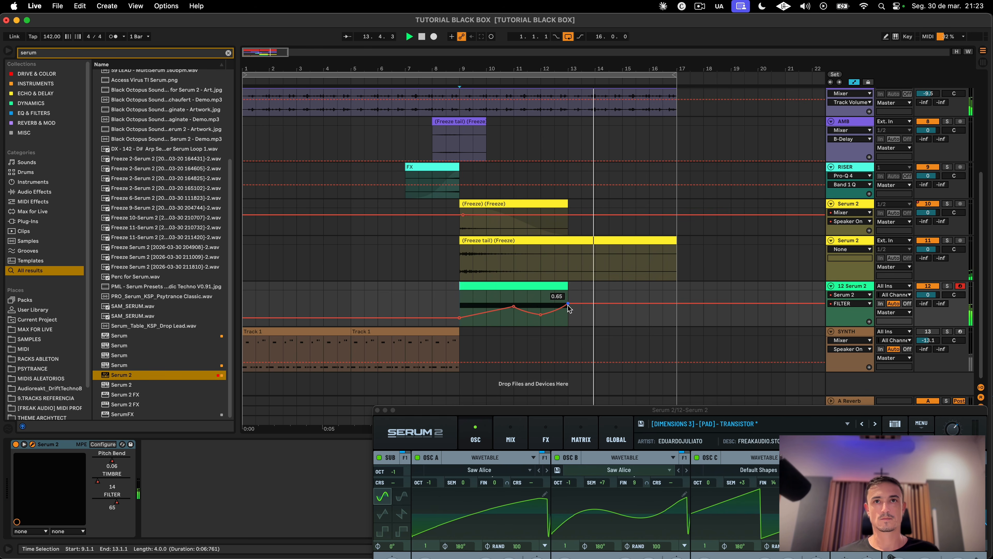
{"action": "left_click_drag", "start_coordinate": [567, 304], "coordinate": [568, 308]}
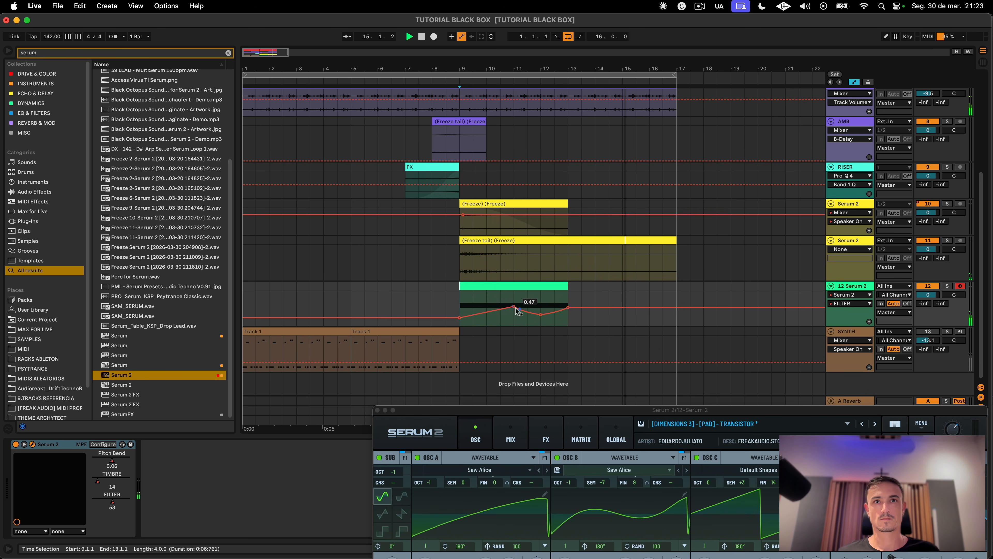
Step: Bend the FILTER automation between bars 9 and 11 into a smooth rising curve and play it from bar 9
{"action": "left_click", "coordinate": [492, 316]}
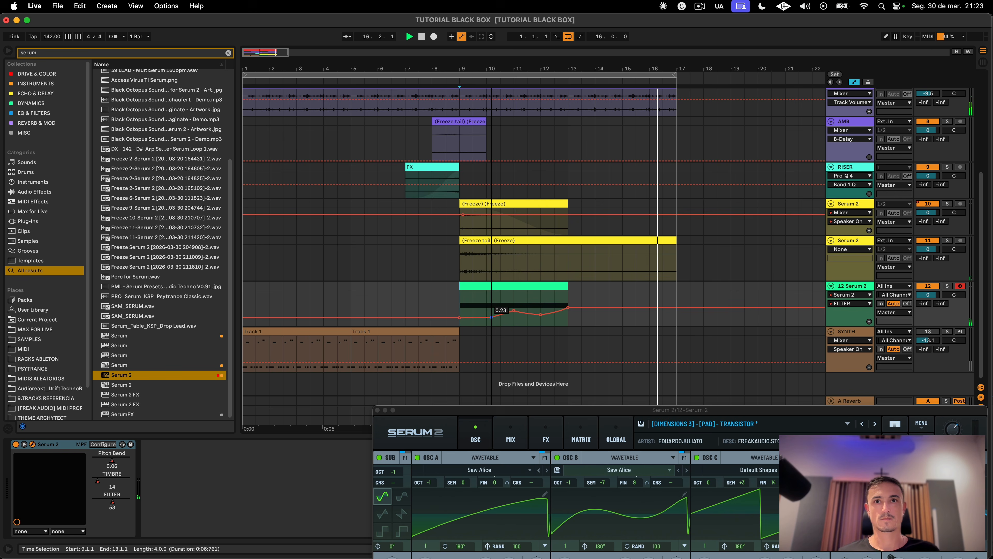
{"action": "left_click_drag", "start_coordinate": [491, 316], "coordinate": [492, 317]}
{"action": "left_click", "coordinate": [491, 319]}
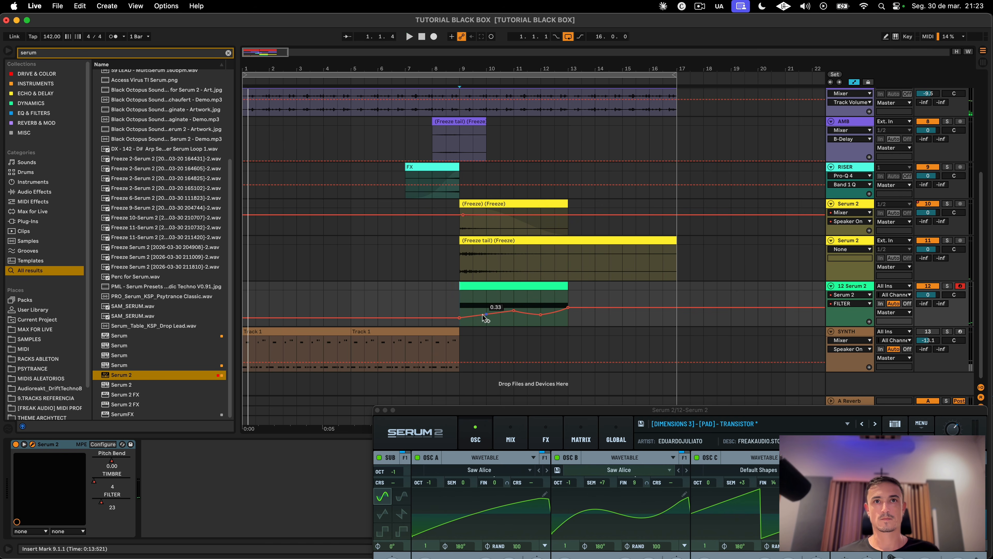
{"action": "key", "text": "space"}
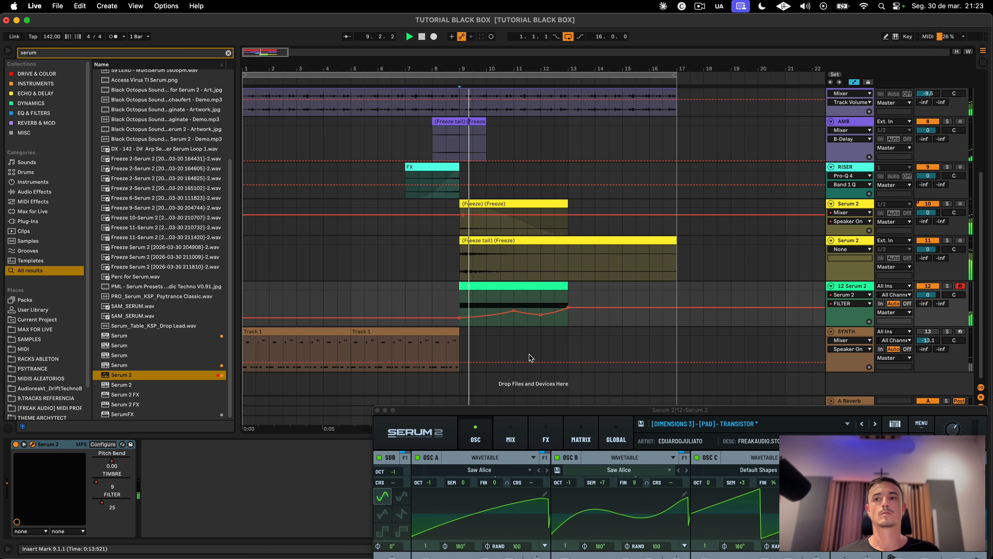
Step: Try the pad's SUPER DELAY and STUTTER LAYER macros during playback, and close the Serum 2 window
{"action": "left_click_drag", "start_coordinate": [629, 410], "coordinate": [515, 148]}
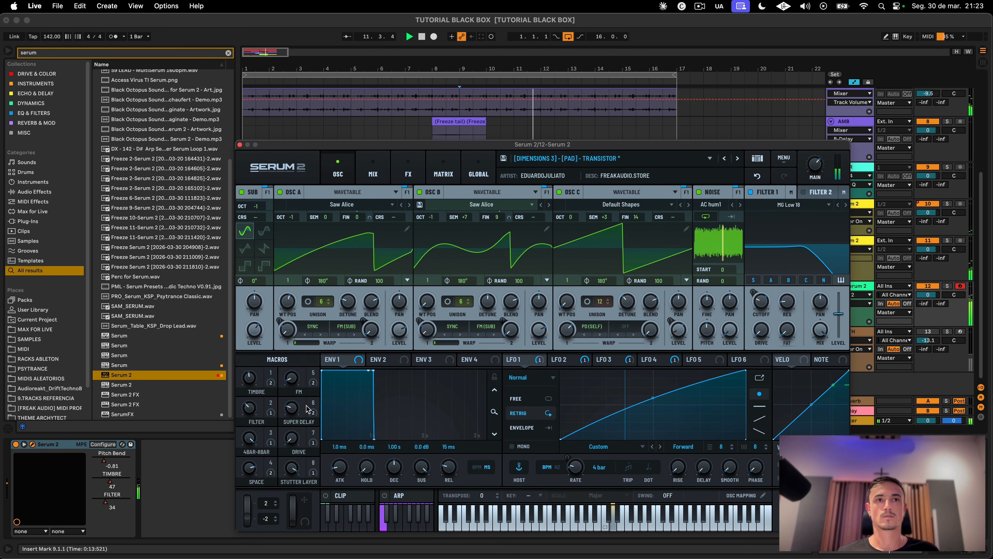
{"action": "left_click_drag", "start_coordinate": [294, 413], "coordinate": [303, 351]}
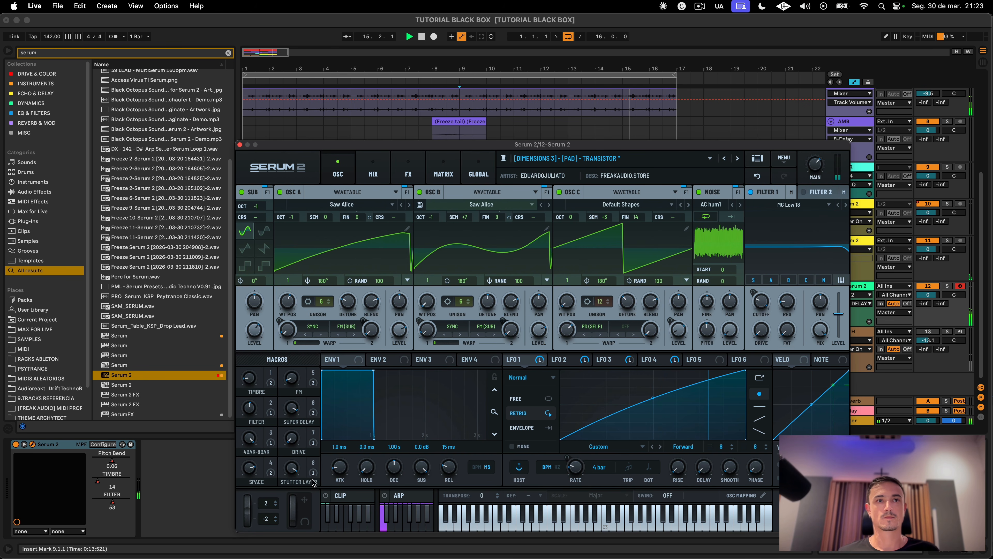
{"action": "left_click", "coordinate": [294, 468]}
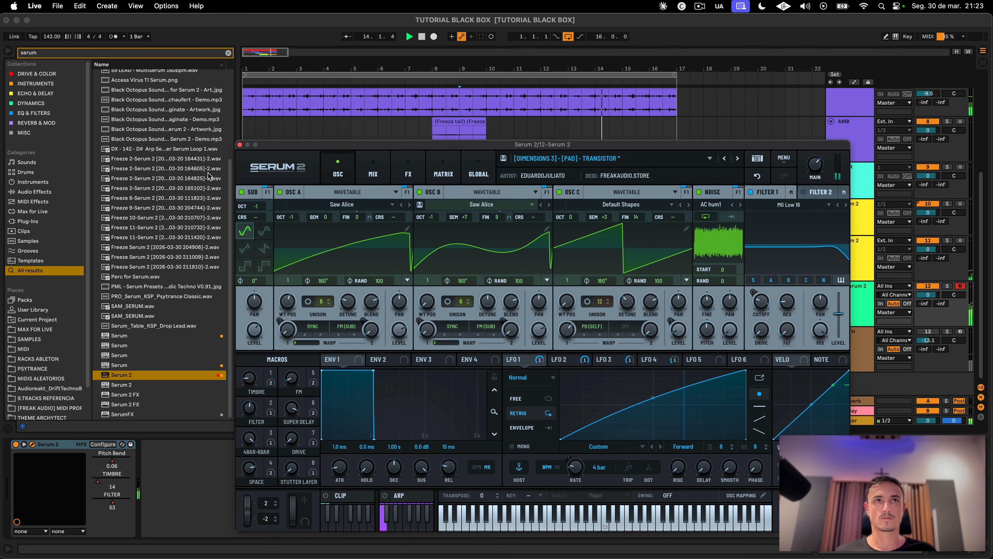
{"action": "left_click", "coordinate": [239, 145]}
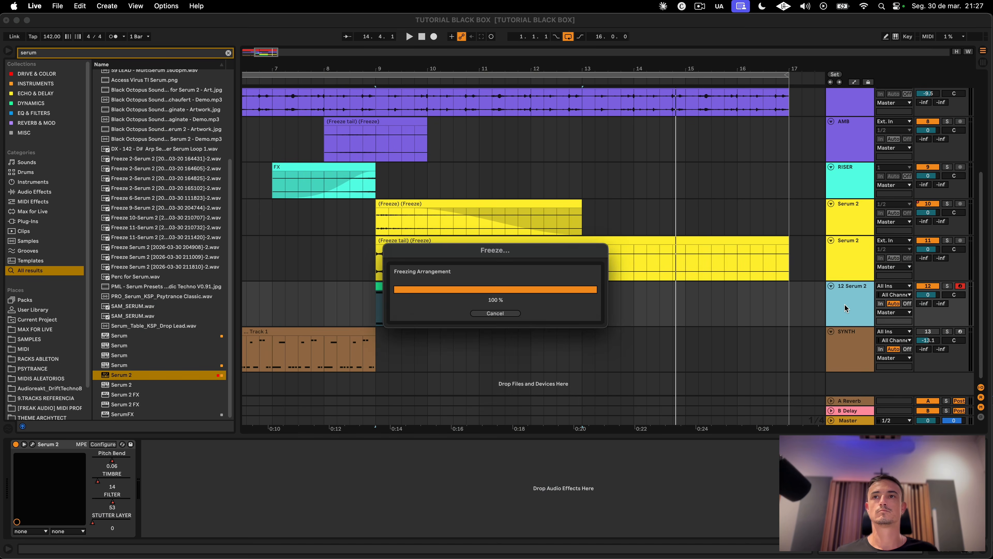
Step: Flatten the frozen pad track to audio and extend its freeze clip to bar 17, selecting the leftover freeze tail
{"action": "right_click", "coordinate": [846, 305]}
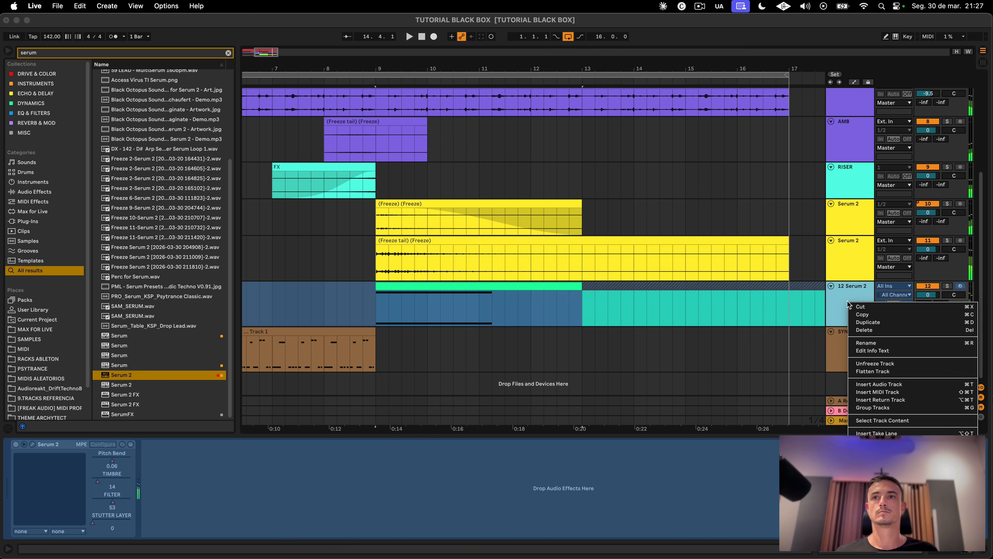
{"action": "left_click", "coordinate": [863, 371]}
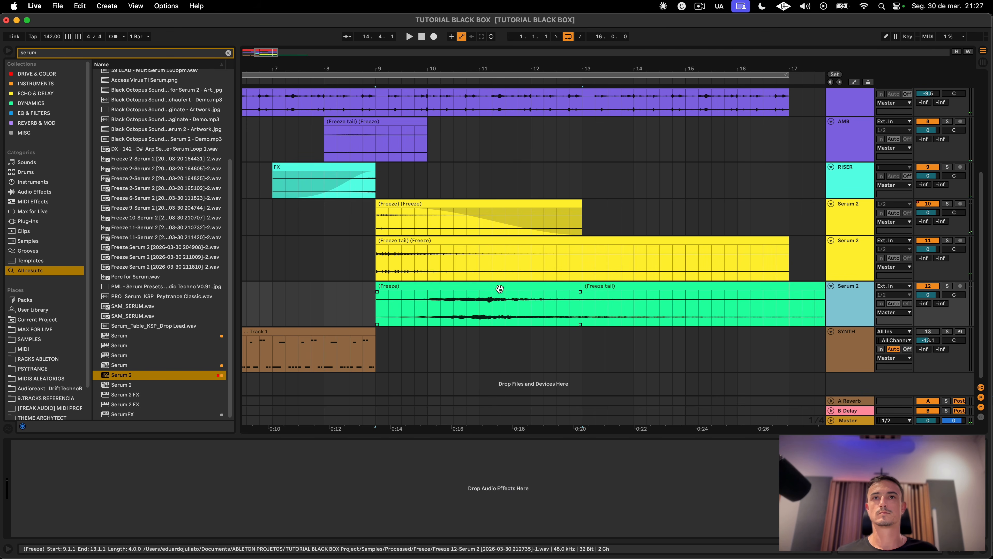
{"action": "left_click_drag", "start_coordinate": [581, 285], "coordinate": [753, 285]}
{"action": "left_click", "coordinate": [807, 285]}
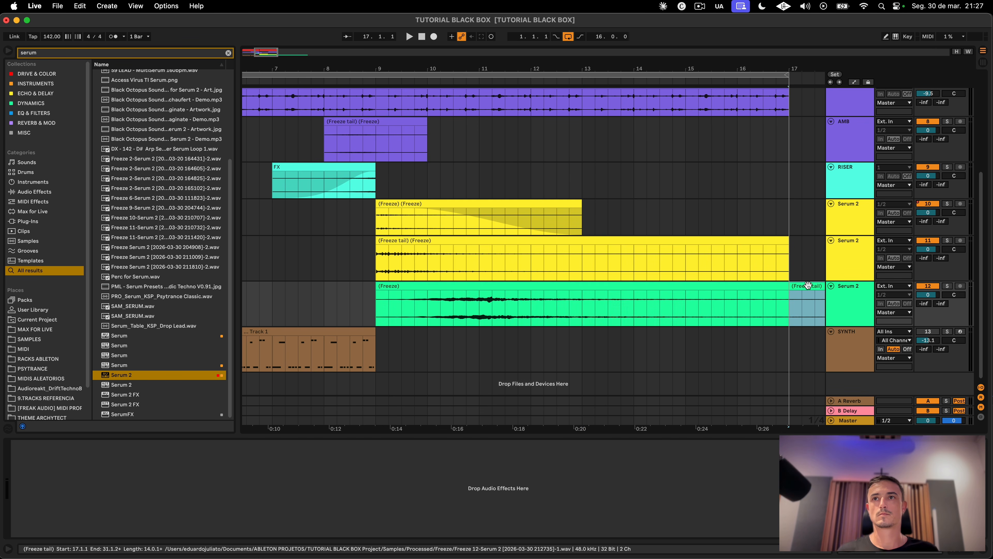
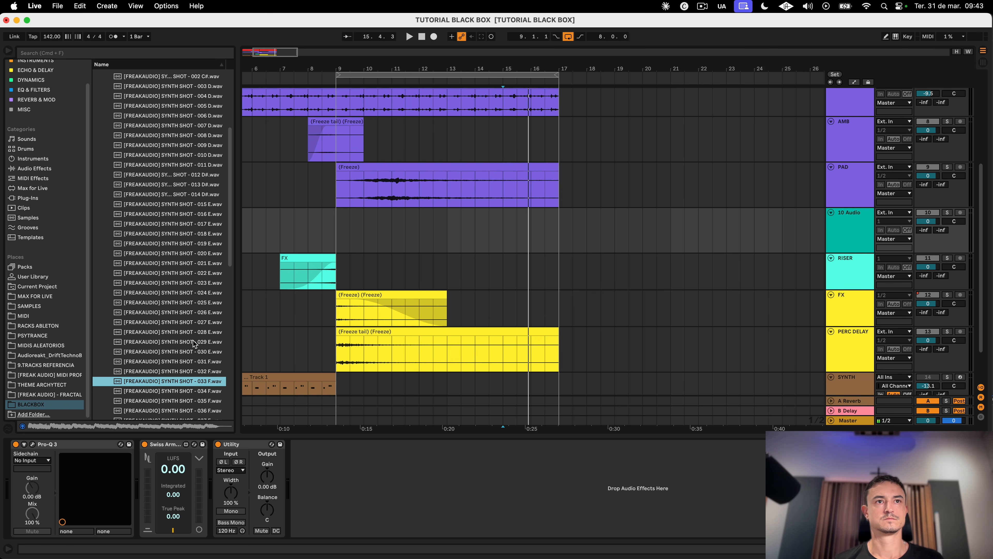
Step: Place [FREAKAUDIO] SYNTH SHOT - 034 F on the empty audio track at bar 15, and set its warp mode to Complex Pro
{"action": "key", "text": "Down"}
{"action": "key", "text": "Down"}
{"action": "key", "text": "Up"}
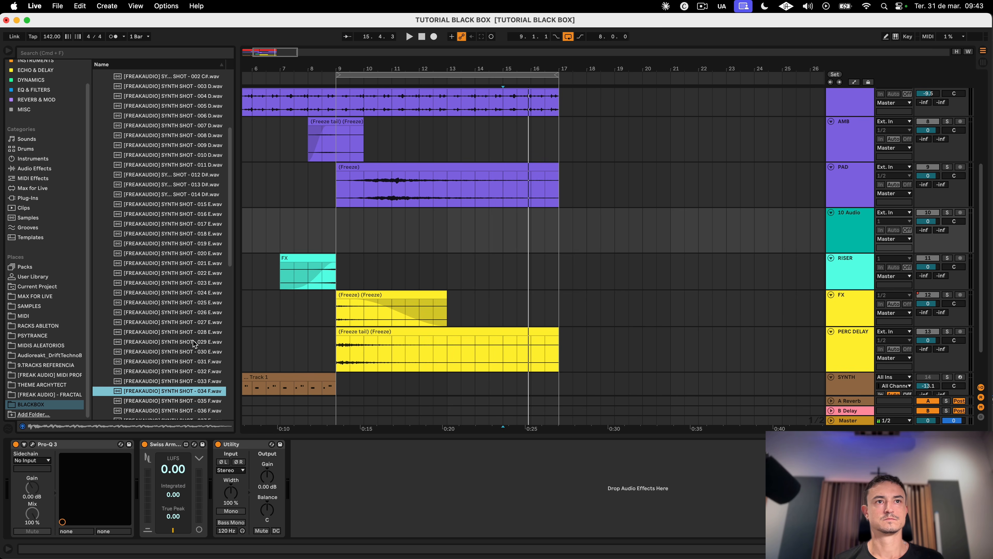
{"action": "left_click_drag", "start_coordinate": [178, 396], "coordinate": [467, 232]}
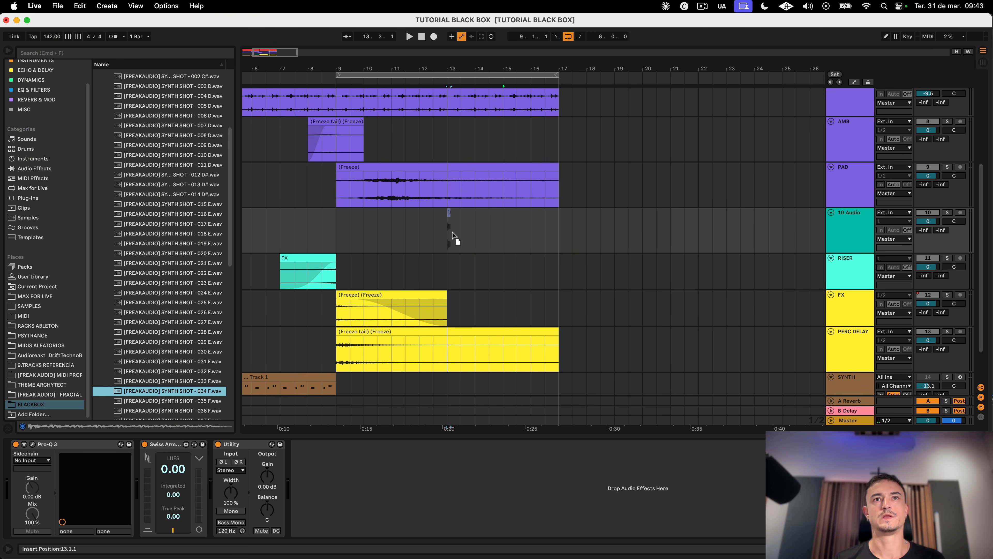
{"action": "left_click_drag", "start_coordinate": [500, 230], "coordinate": [500, 230]}
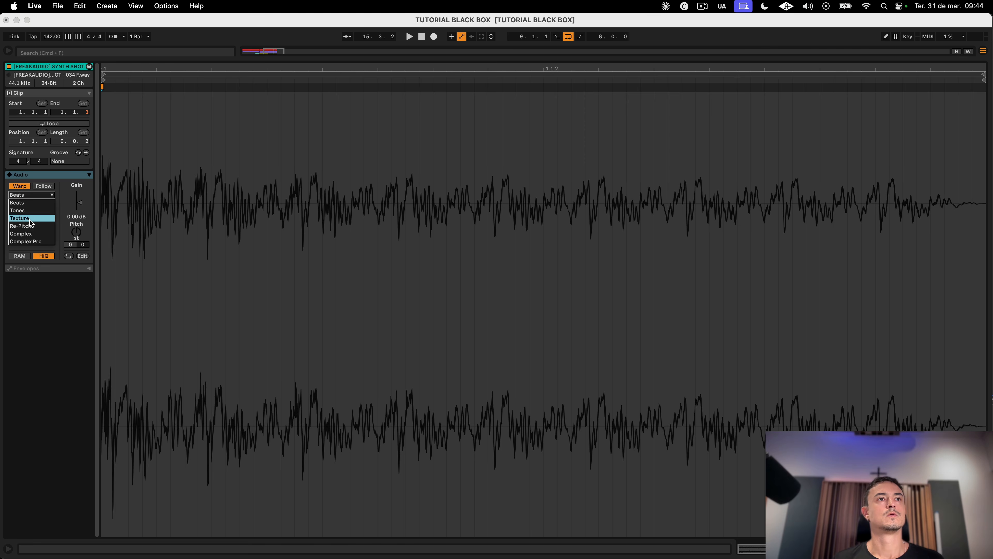
{"action": "left_click", "coordinate": [31, 241]}
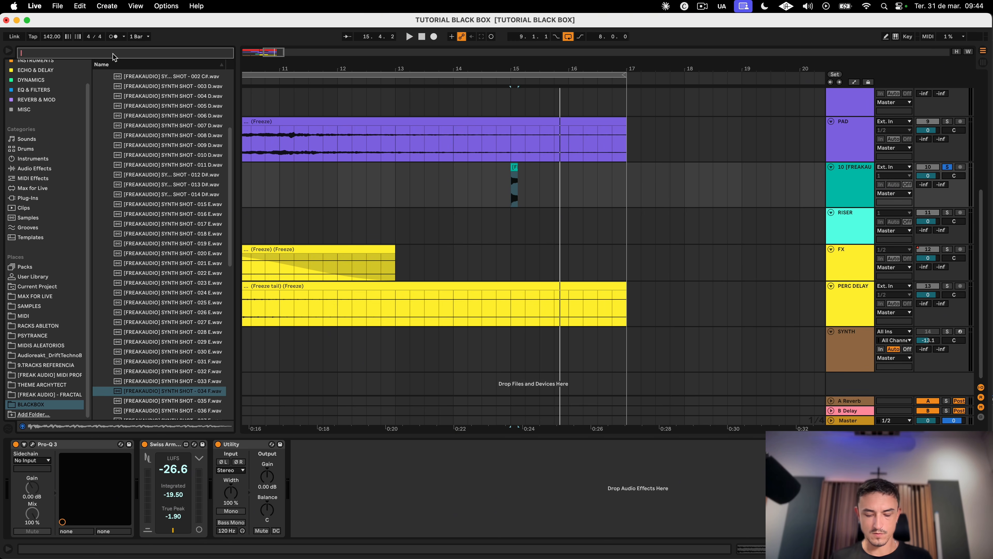
Step: Add a low cut and a 12 dB/oct high cut at about 3.8 kHz in Pro-Q 3, and load the Dark Hall reverb on the synth shot track
{"action": "left_click", "coordinate": [32, 444]}
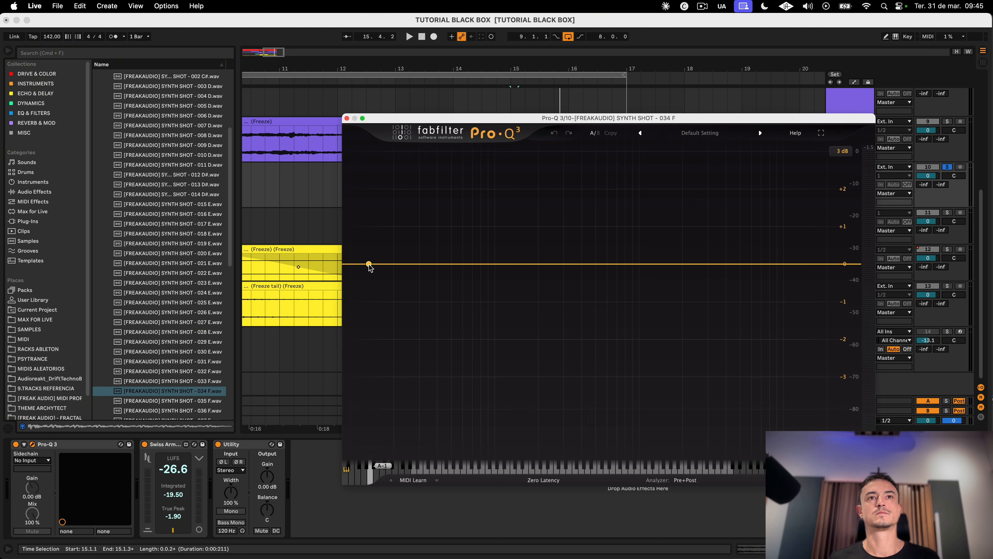
{"action": "left_click_drag", "start_coordinate": [368, 266], "coordinate": [446, 266]}
{"action": "left_click", "coordinate": [846, 265]}
{"action": "left_click_drag", "start_coordinate": [846, 265], "coordinate": [721, 265]}
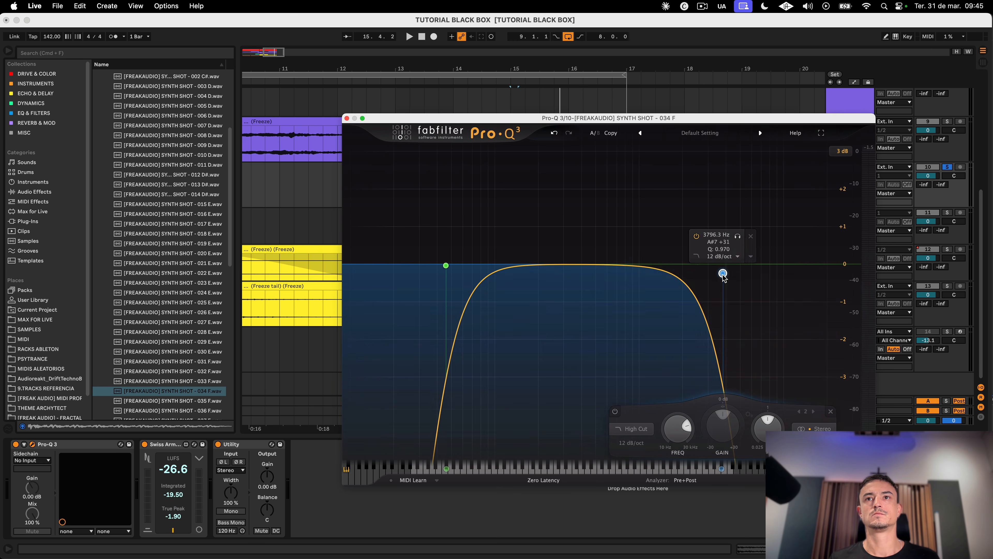
{"action": "key", "text": "space"}
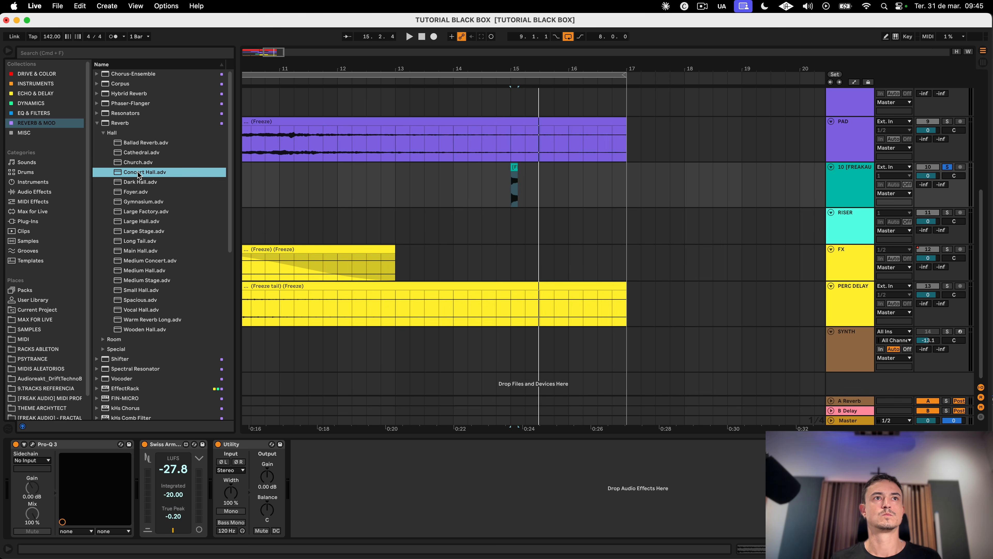
{"action": "double_click", "coordinate": [140, 184]}
{"action": "key", "text": "space"}
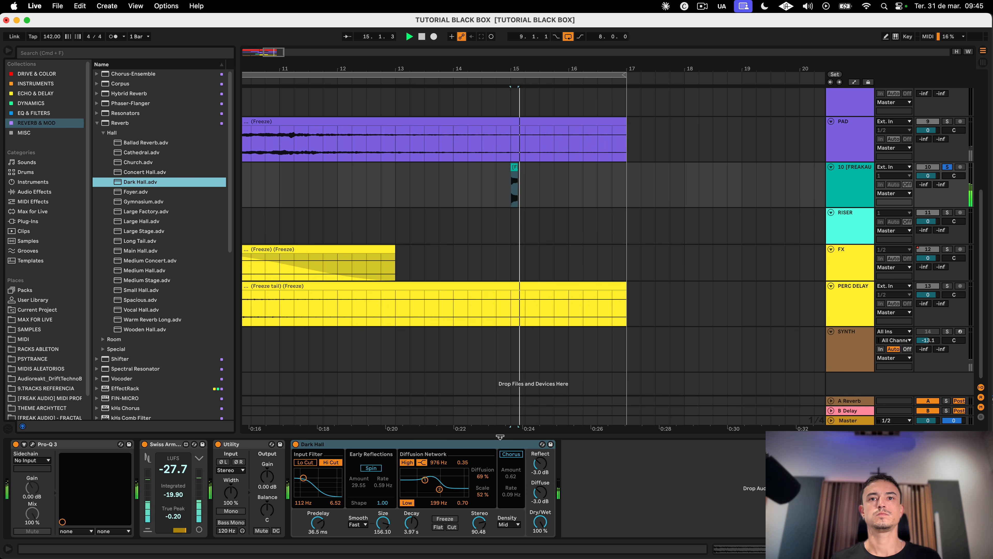
Step: Flatten the synth shot track with its reverb tail to audio, and turn it into a reversed clip from 15.1.1 to 15.4.1
{"action": "right_click", "coordinate": [862, 257]}
{"action": "key", "text": "Escape"}
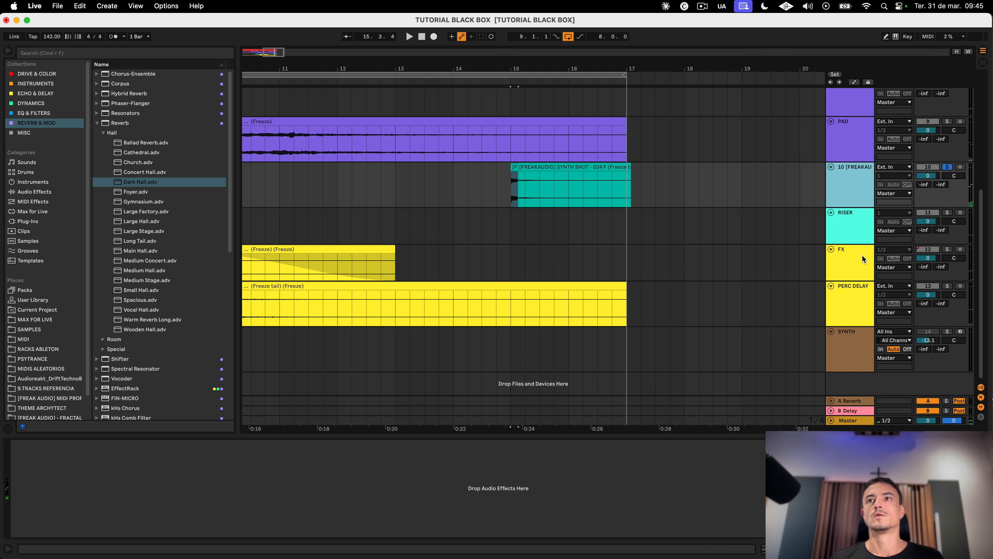
{"action": "left_click", "coordinate": [534, 166]}
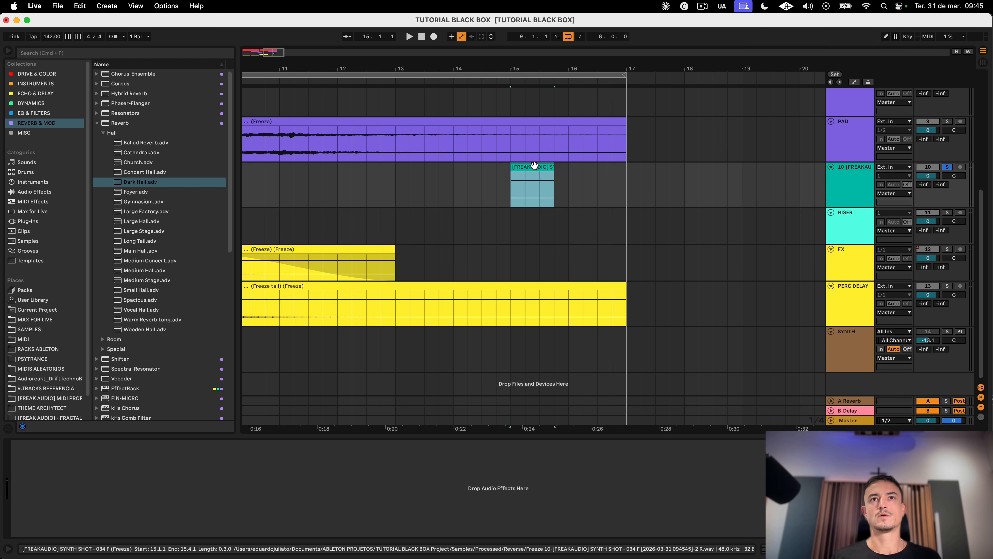
Step: Move the reversed synth shot clip to end at bar 15, trim its loud end slightly, and play back the lead-in
{"action": "left_click_drag", "start_coordinate": [535, 169], "coordinate": [498, 172]}
{"action": "left_click", "coordinate": [492, 167]}
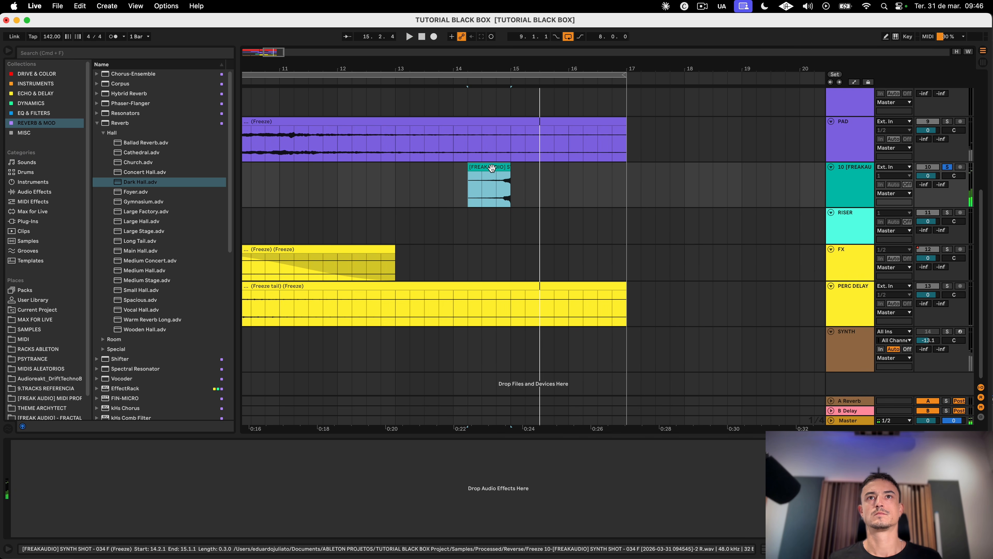
{"action": "scroll", "coordinate": [492, 167], "scroll_direction": "up", "scroll_amount": 10}
{"action": "left_click_drag", "start_coordinate": [474, 170], "coordinate": [489, 171]}
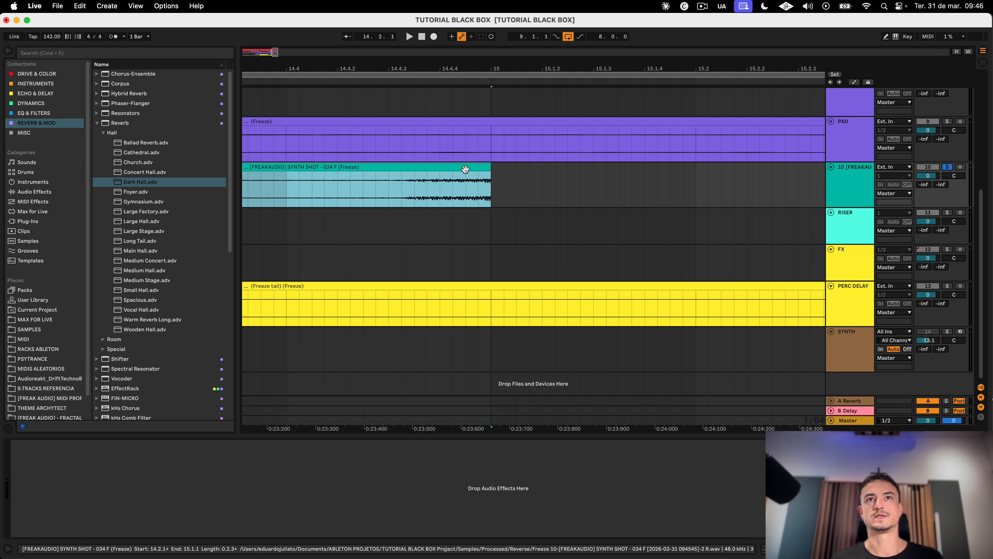
{"action": "left_click", "coordinate": [389, 178]}
{"action": "key", "text": "space"}
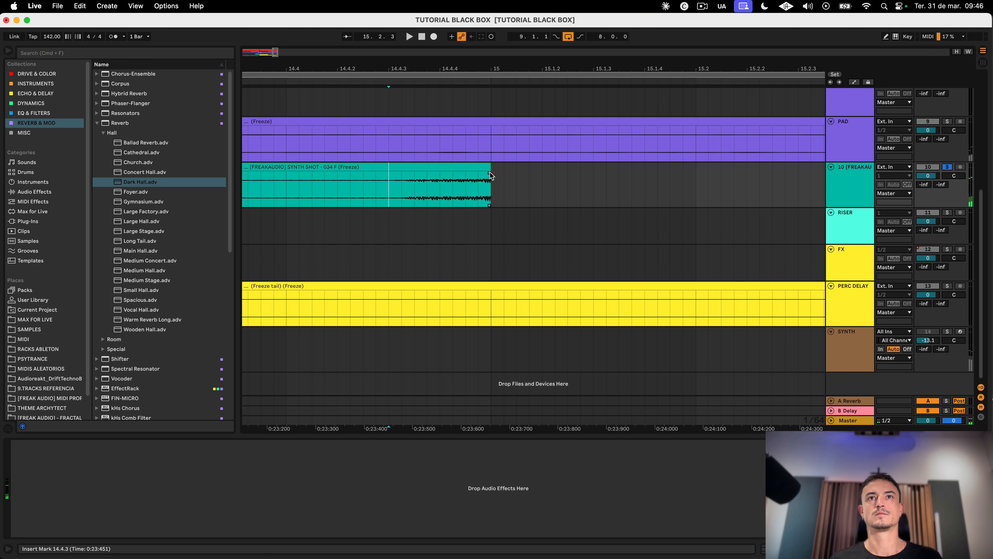
{"action": "key", "text": "space"}
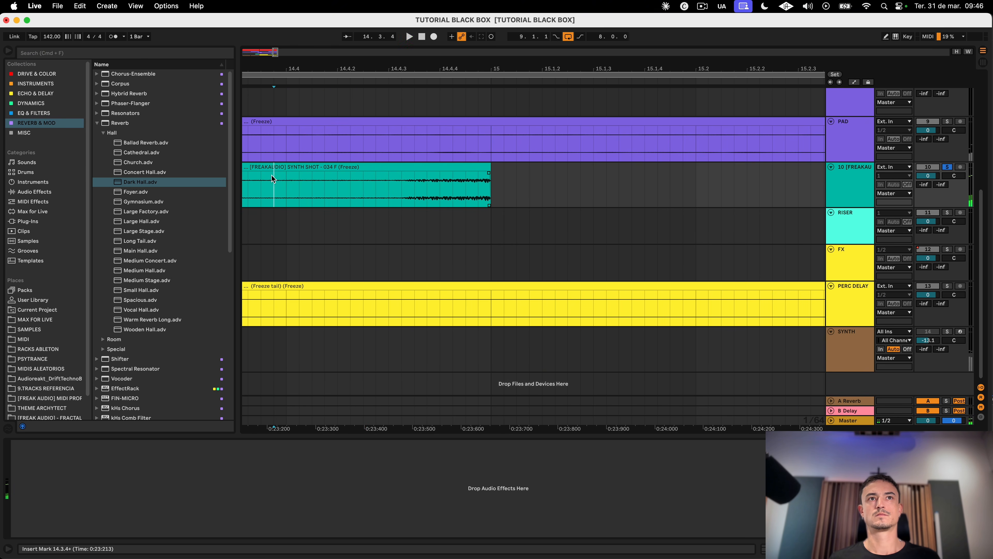
{"action": "left_click", "coordinate": [274, 178]}
{"action": "key", "text": "space"}
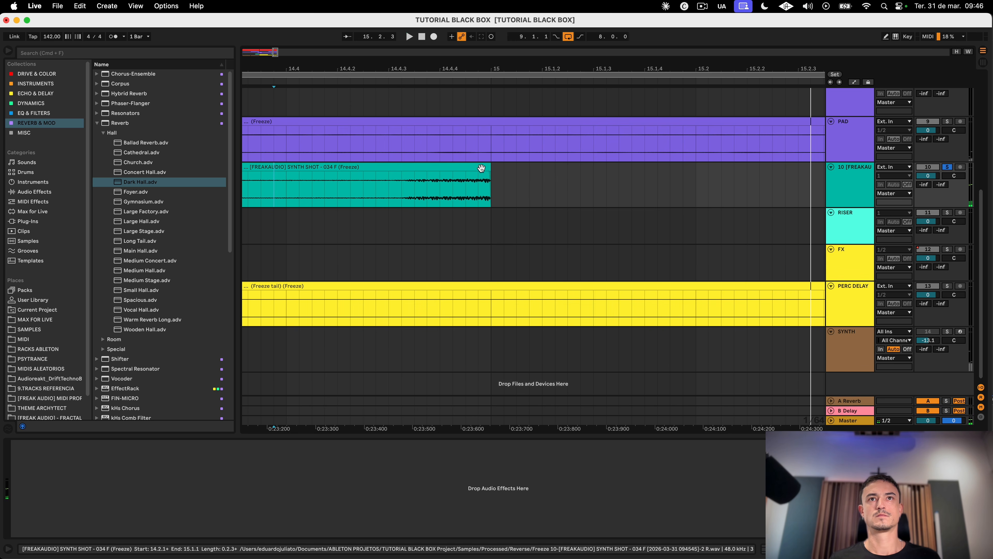
Step: Try trimming more off the reversed clip's end in small amounts, shifting it to end at bar 15 and auditioning each cut
{"action": "left_click_drag", "start_coordinate": [485, 167], "coordinate": [463, 168]}
{"action": "key", "text": "super+z"}
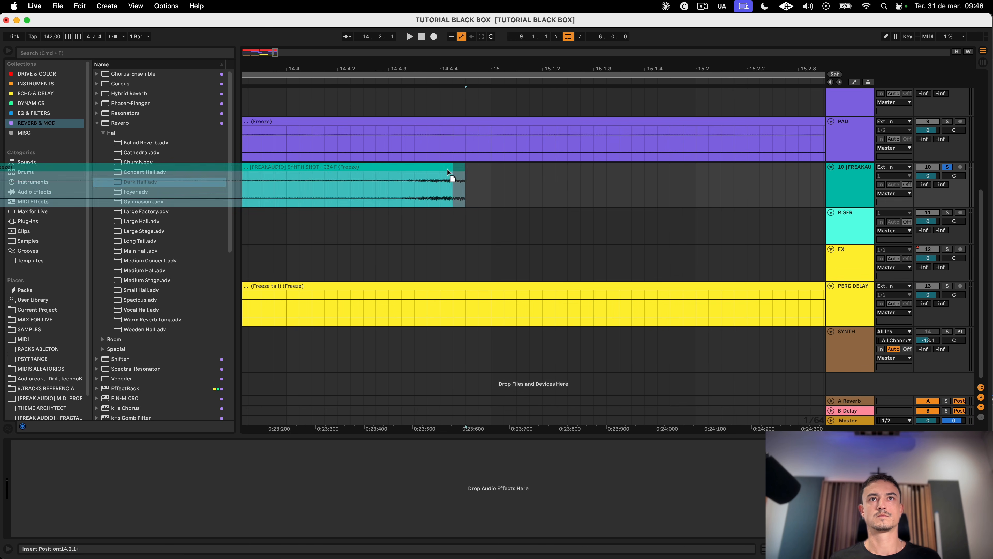
{"action": "left_click", "coordinate": [318, 184]}
{"action": "key", "text": "space"}
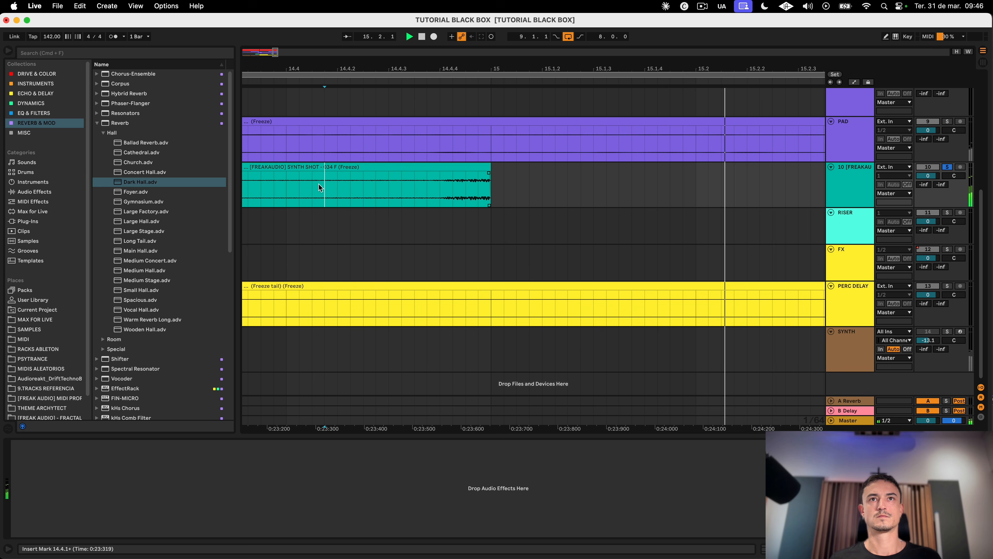
{"action": "key", "text": "space"}
{"action": "left_click_drag", "start_coordinate": [489, 166], "coordinate": [478, 166]}
{"action": "left_click", "coordinate": [454, 168]}
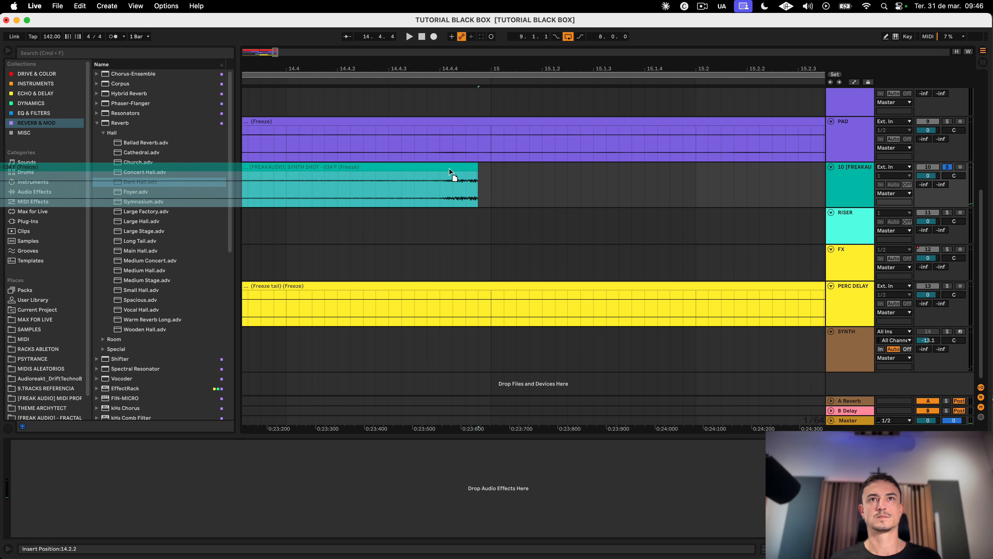
{"action": "key", "text": "super+z"}
{"action": "key", "text": "space"}
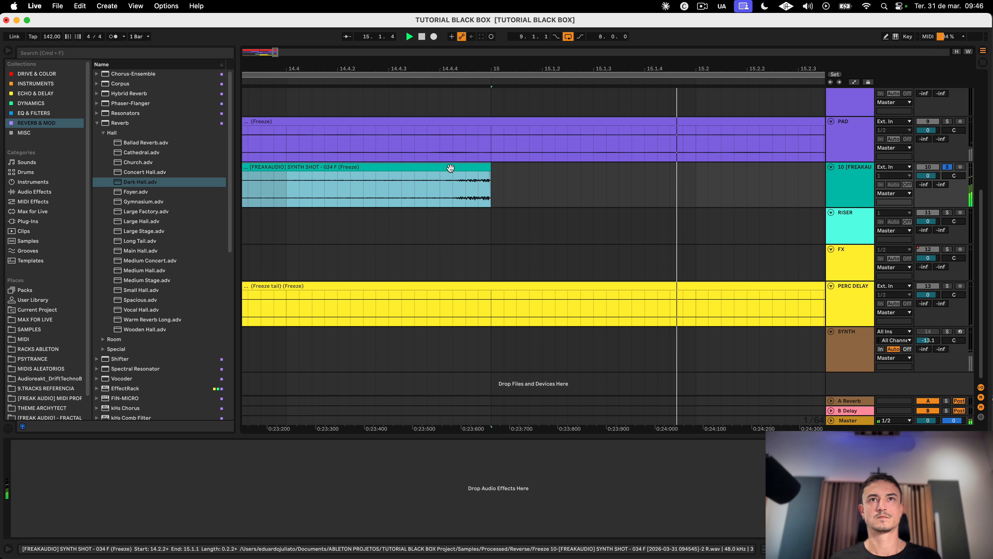
{"action": "mouse_move", "coordinate": [471, 171]}
{"action": "left_mouse_down"}
{"action": "mouse_move", "coordinate": [432, 166]}
{"action": "mouse_move", "coordinate": [467, 168]}
{"action": "left_mouse_up"}
{"action": "left_click", "coordinate": [324, 193]}
{"action": "key", "text": "space"}
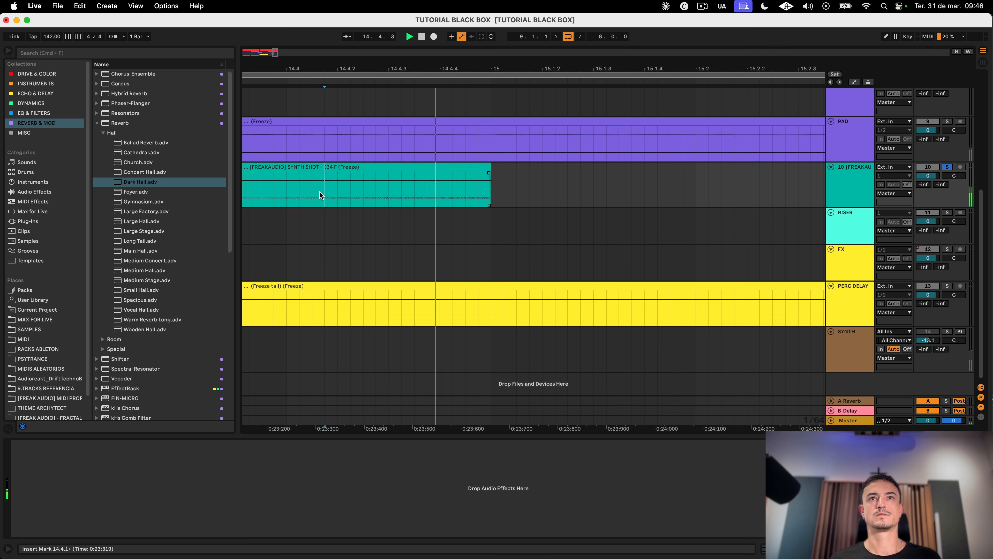
Step: Raise the reversed clip's gain to 16.7 dB and load the Large Stage reverb on its track at 48% dry/wet
{"action": "double_click", "coordinate": [405, 168]}
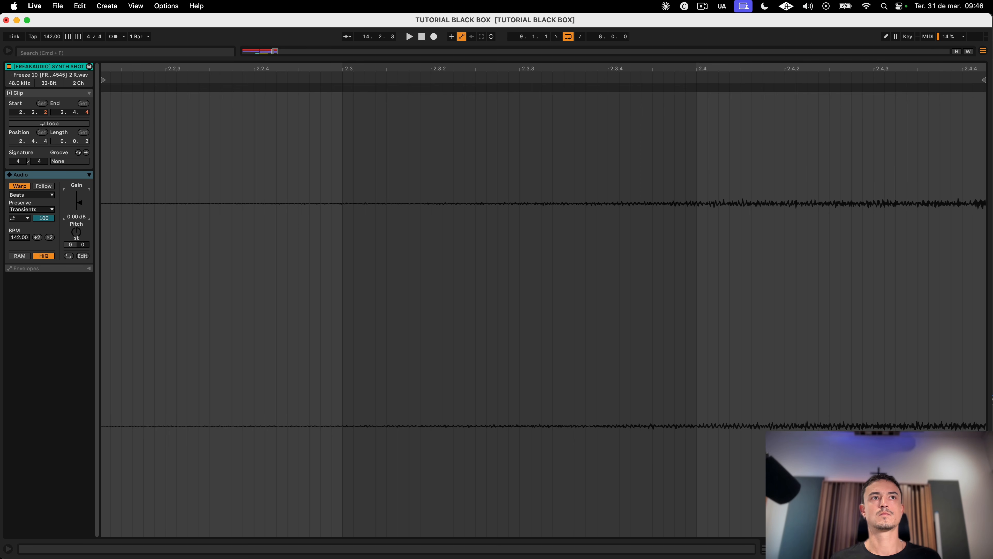
{"action": "left_click_drag", "start_coordinate": [77, 202], "coordinate": [82, 199]}
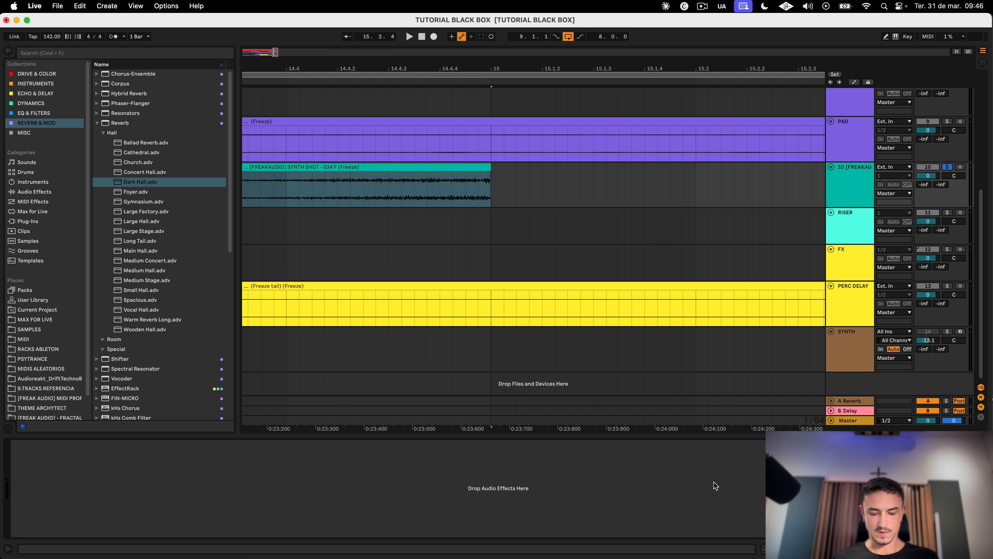
{"action": "key", "text": "Return"}
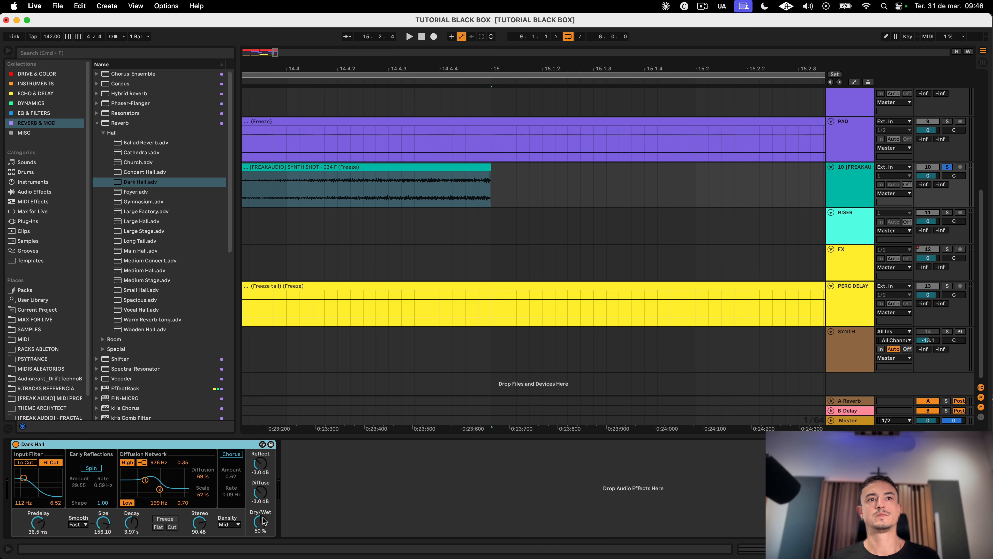
{"action": "left_click", "coordinate": [132, 221]}
{"action": "key", "text": "Return"}
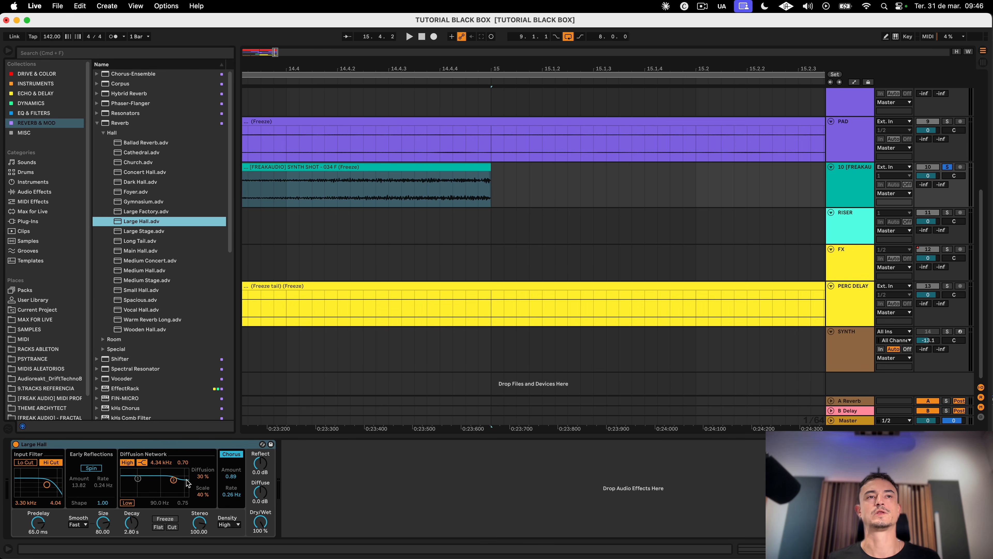
{"action": "left_click_drag", "start_coordinate": [260, 521], "coordinate": [260, 523]}
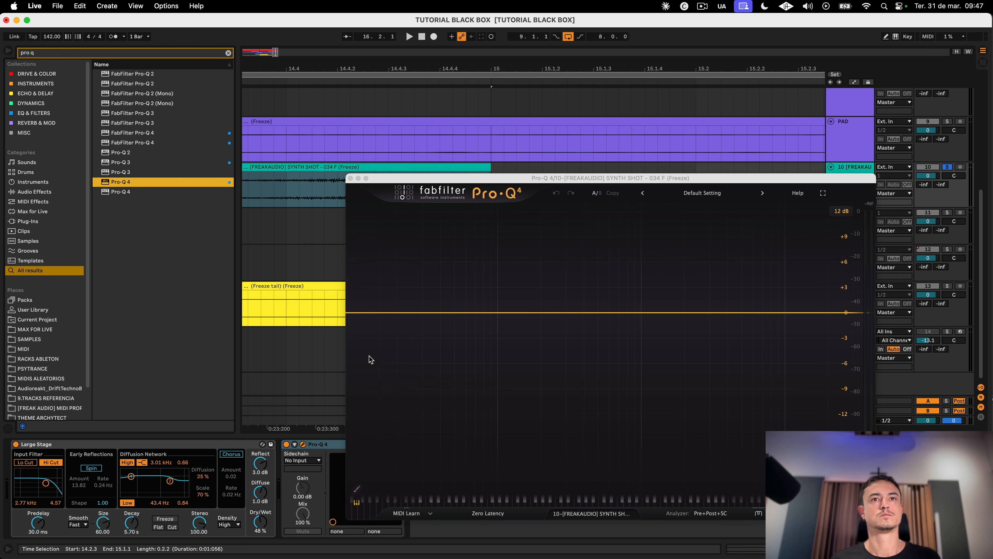
Step: In Pro-Q 4 on the synth shot track, add a 12 dB/oct low cut at about 135 Hz and a bell cut just above it
{"action": "left_click_drag", "start_coordinate": [370, 313], "coordinate": [516, 321]}
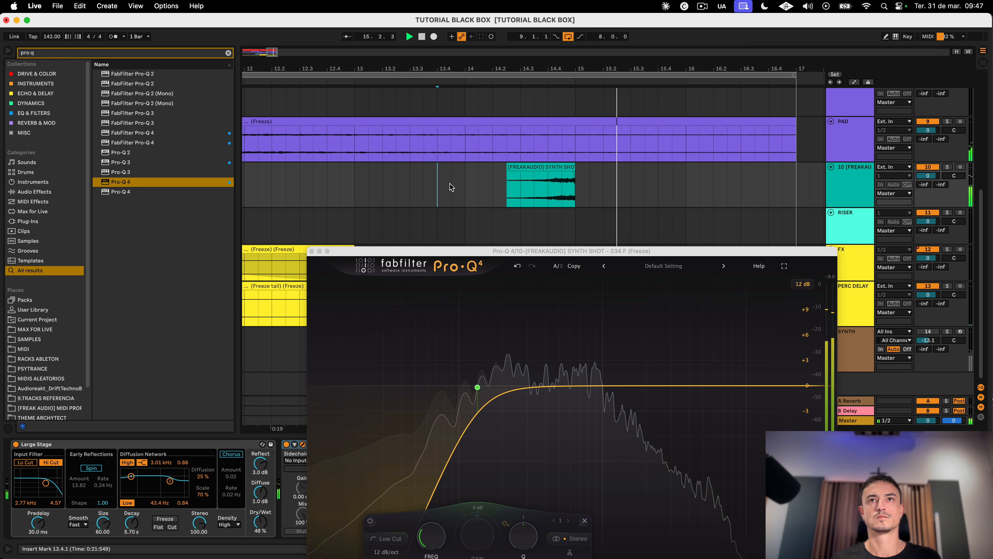
{"action": "key", "text": "space"}
{"action": "left_click", "coordinate": [508, 421]}
{"action": "left_click_drag", "start_coordinate": [507, 421], "coordinate": [509, 432]}
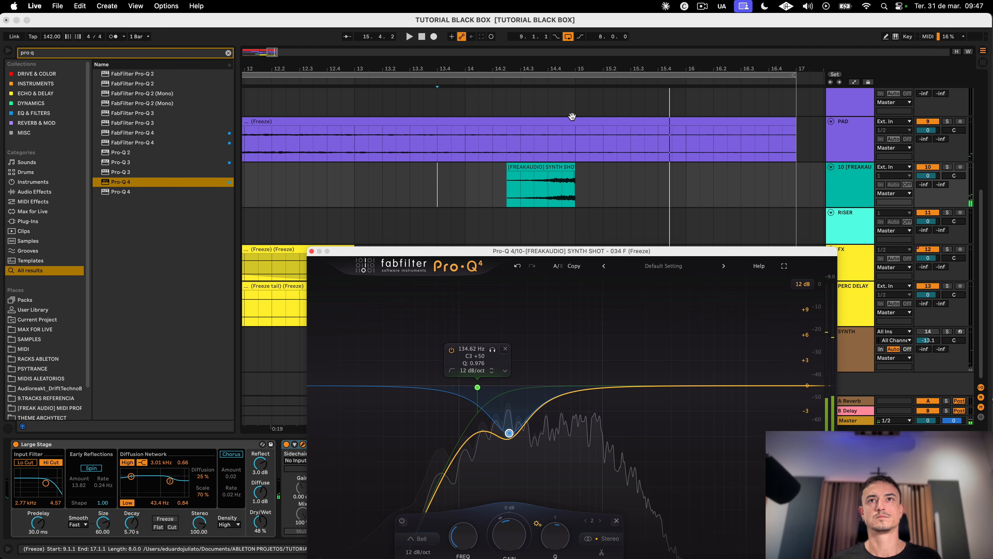
Step: Extend the reversed clip to three beats, place it from 14.2.1 to 15.1.1, and lower its gain to 10.3 dB
{"action": "left_click", "coordinate": [567, 168]}
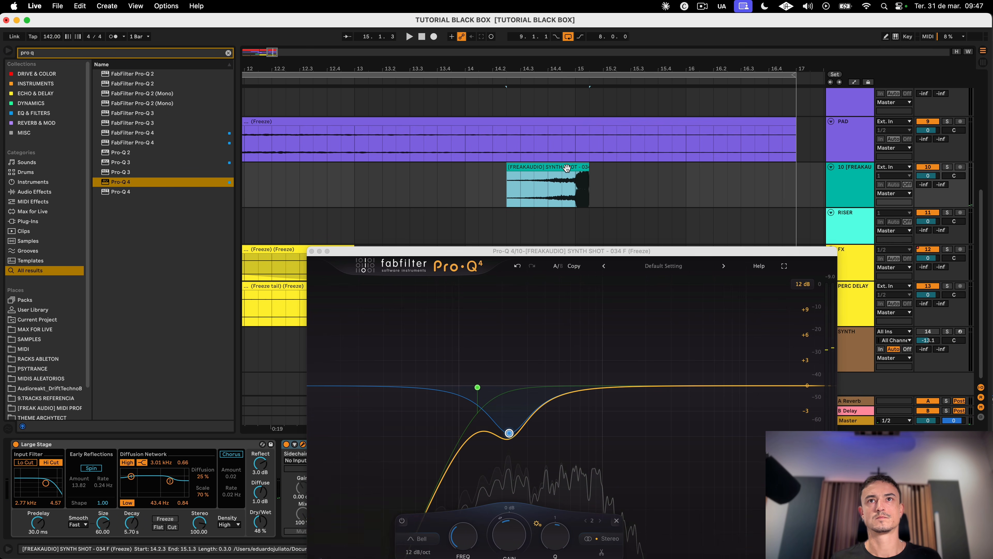
{"action": "left_click_drag", "start_coordinate": [567, 168], "coordinate": [556, 169]}
{"action": "key", "text": "space"}
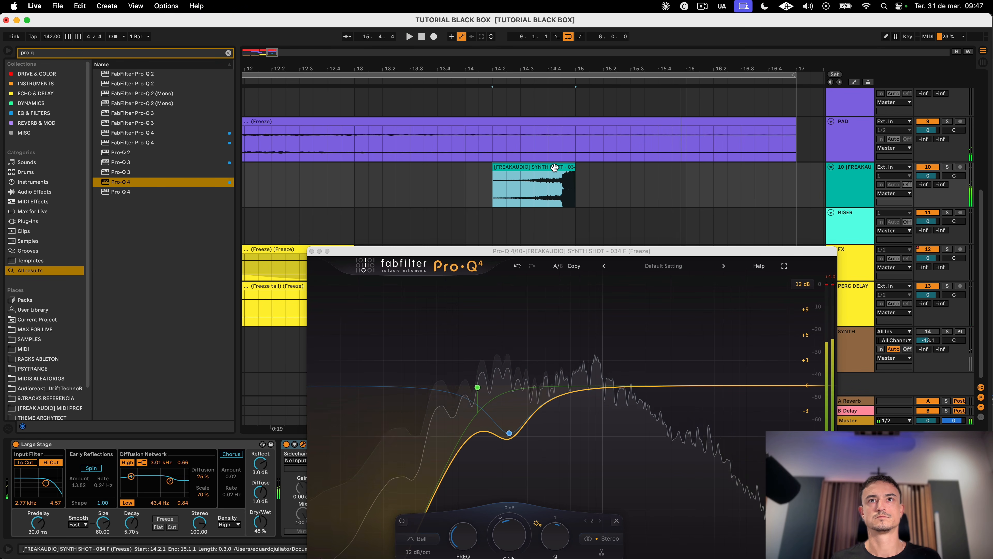
{"action": "double_click", "coordinate": [554, 167]}
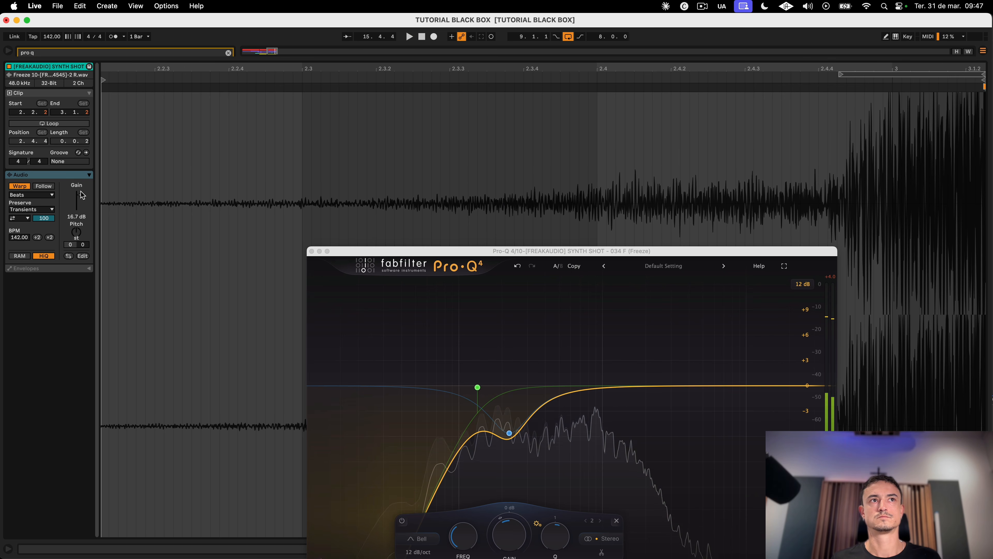
{"action": "left_click_drag", "start_coordinate": [82, 195], "coordinate": [82, 198]}
{"action": "key", "text": "space"}
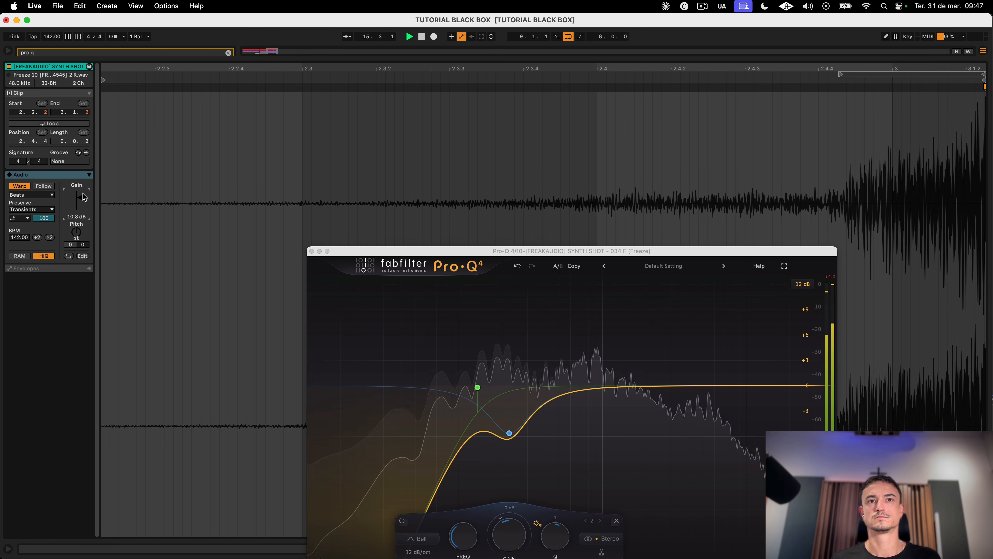
{"action": "key", "text": "space"}
Step: Split the reversed clip just after 14.4.3, lower the gain of its loud end segment, and play back the result
{"action": "left_click", "coordinate": [626, 127]}
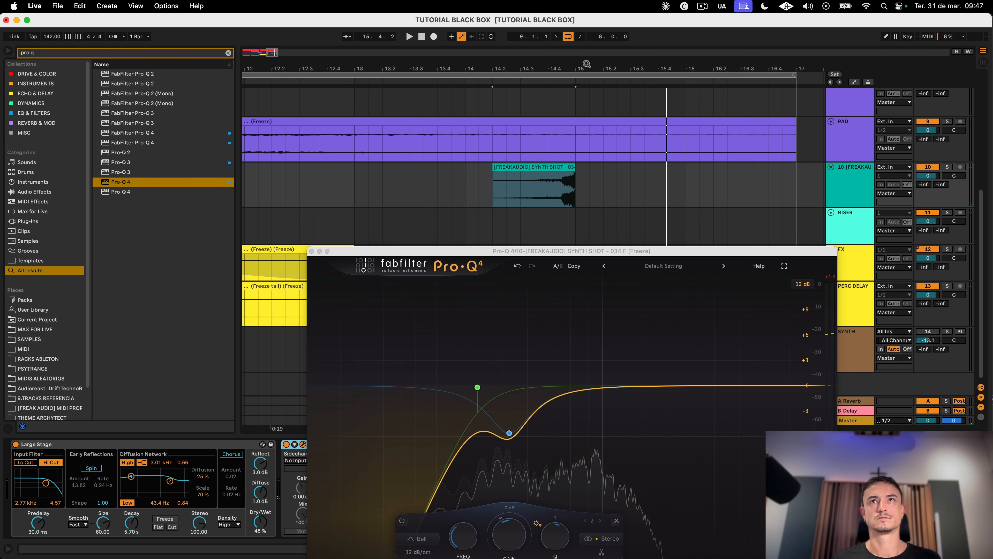
{"action": "left_click_drag", "start_coordinate": [587, 64], "coordinate": [582, 102]}
{"action": "left_click", "coordinate": [461, 202]}
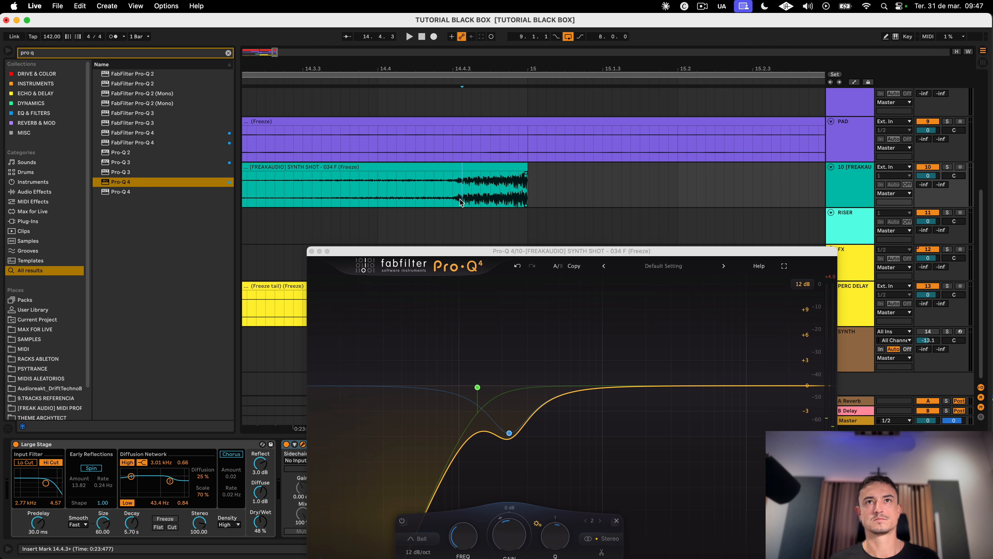
{"action": "left_click", "coordinate": [491, 169]}
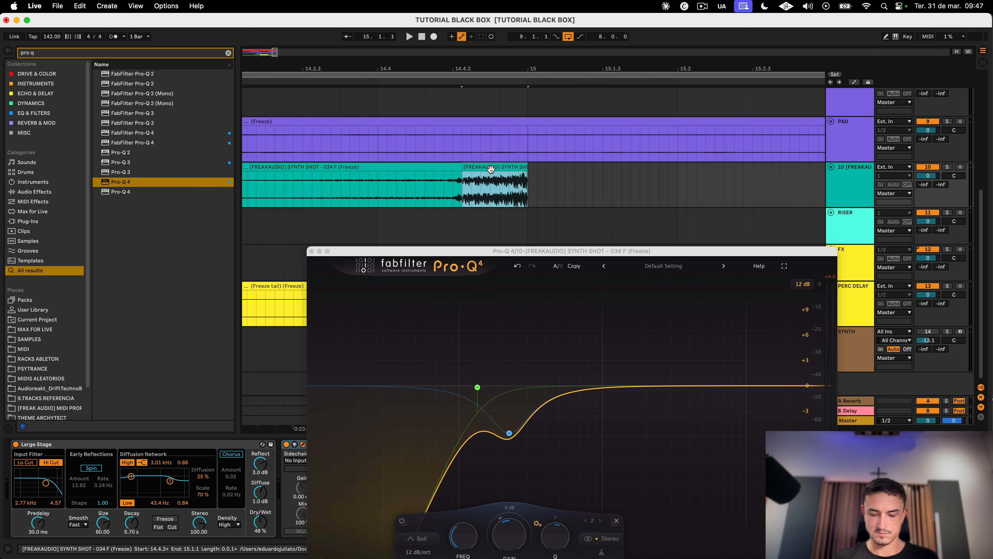
{"action": "double_click", "coordinate": [490, 169]}
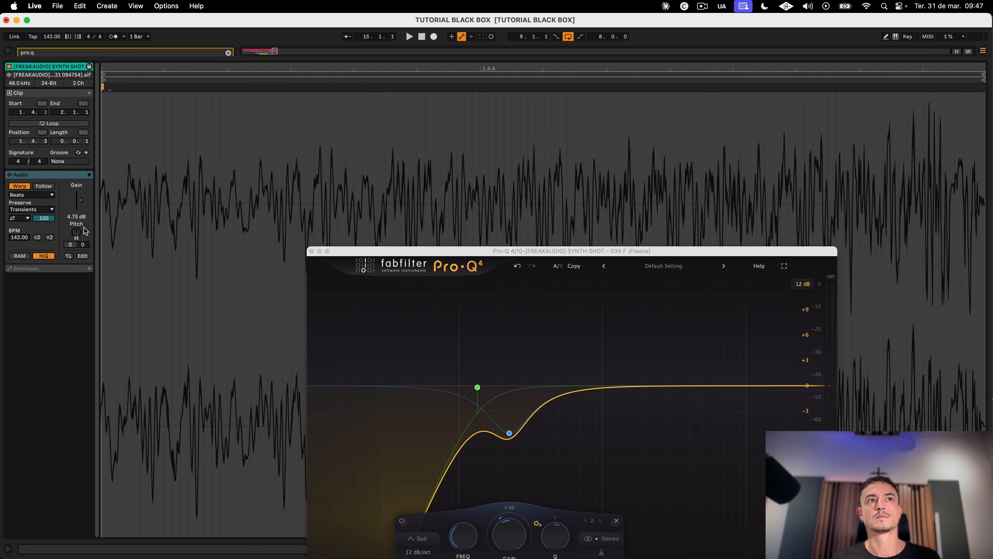
{"action": "left_click_drag", "start_coordinate": [82, 203], "coordinate": [83, 214]}
{"action": "key", "text": "space"}
{"action": "key", "text": "super+alt+e"}
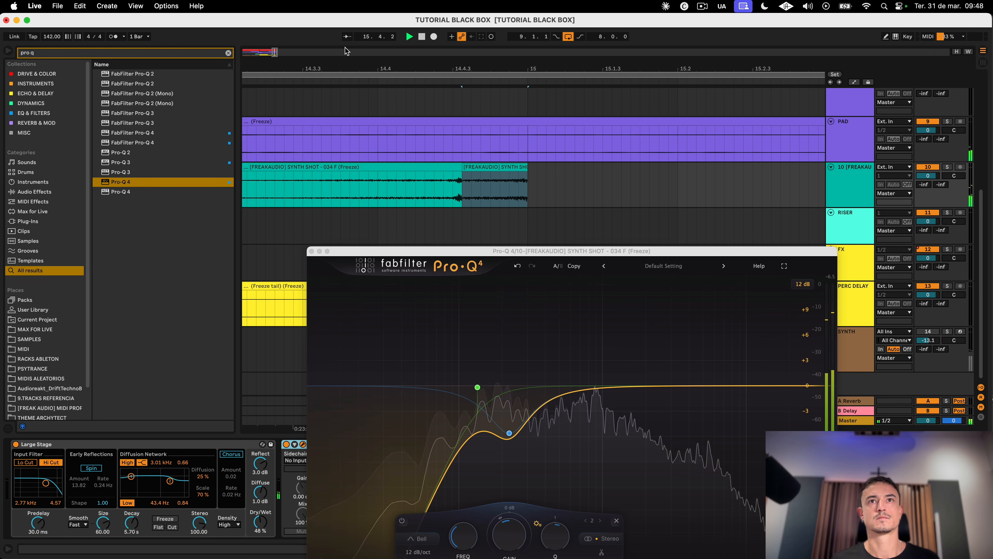
{"action": "left_click", "coordinate": [340, 188]}
{"action": "key", "text": "space"}
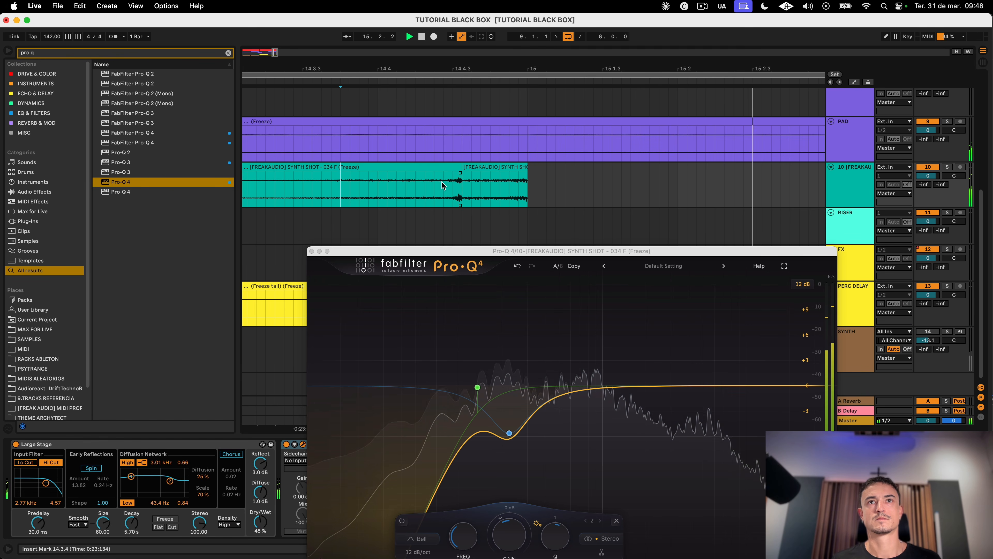
{"action": "left_click", "coordinate": [282, 184]}
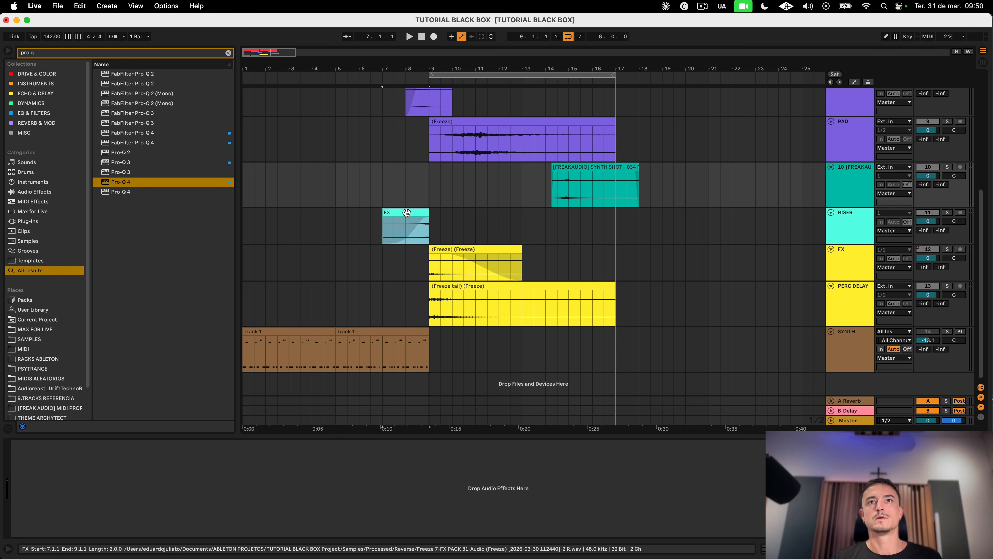
Step: Copy the FX riser clip to bar 15, and add 05 - D - 136.wav at bar 15 on the new audio track, auditioning it soloed
{"action": "left_click_drag", "start_coordinate": [616, 221], "coordinate": [594, 218]}
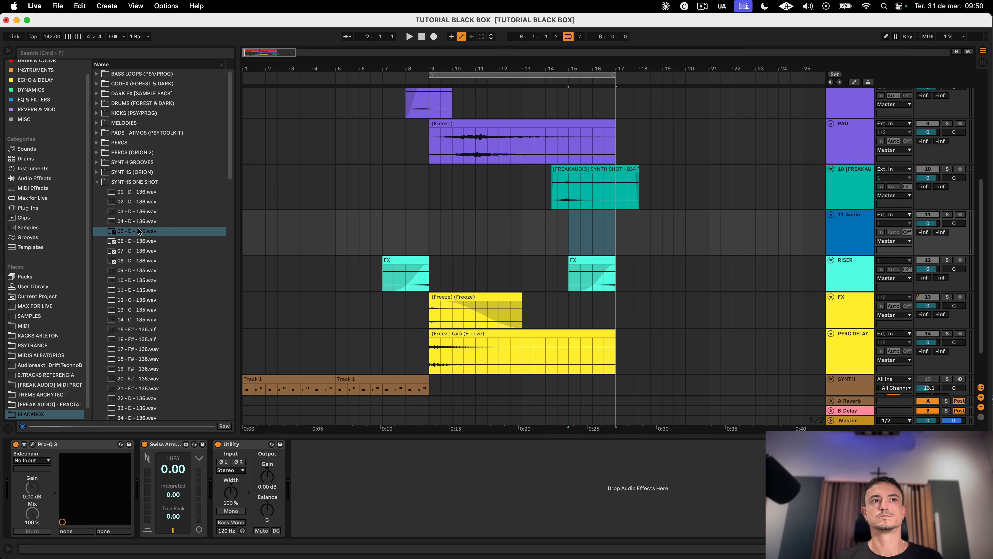
{"action": "left_click_drag", "start_coordinate": [139, 231], "coordinate": [580, 217]}
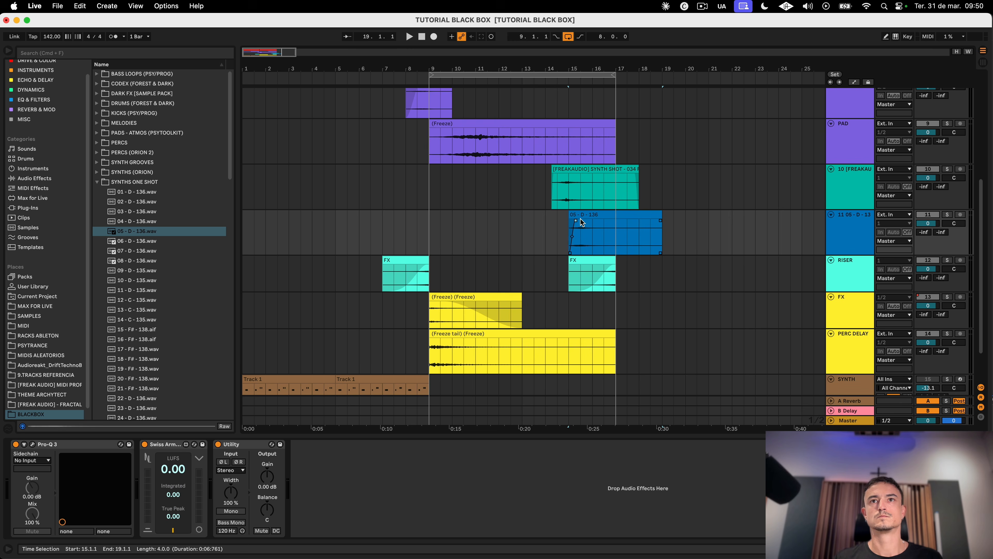
{"action": "key", "text": "space"}
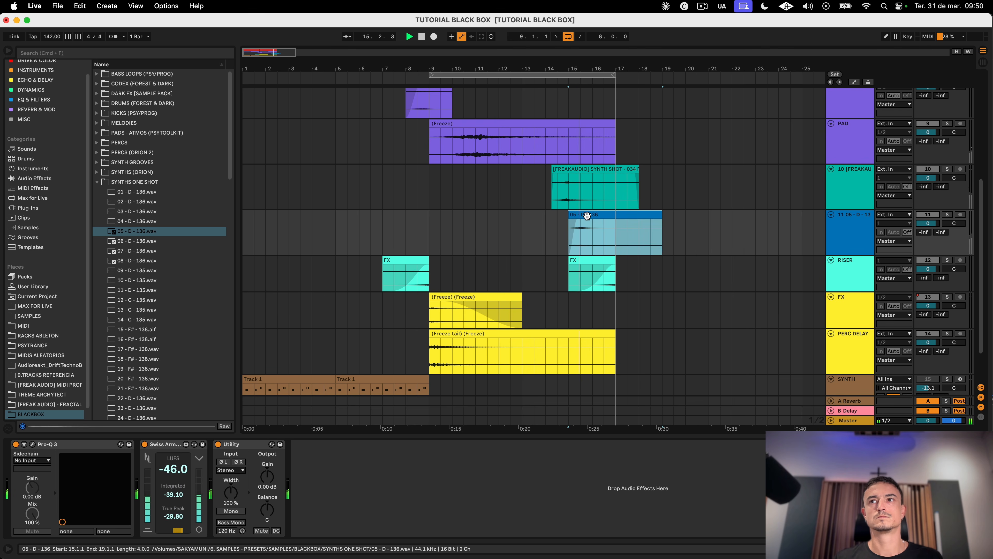
{"action": "left_click", "coordinate": [947, 215]}
{"action": "left_click", "coordinate": [947, 215]}
{"action": "key", "text": "space"}
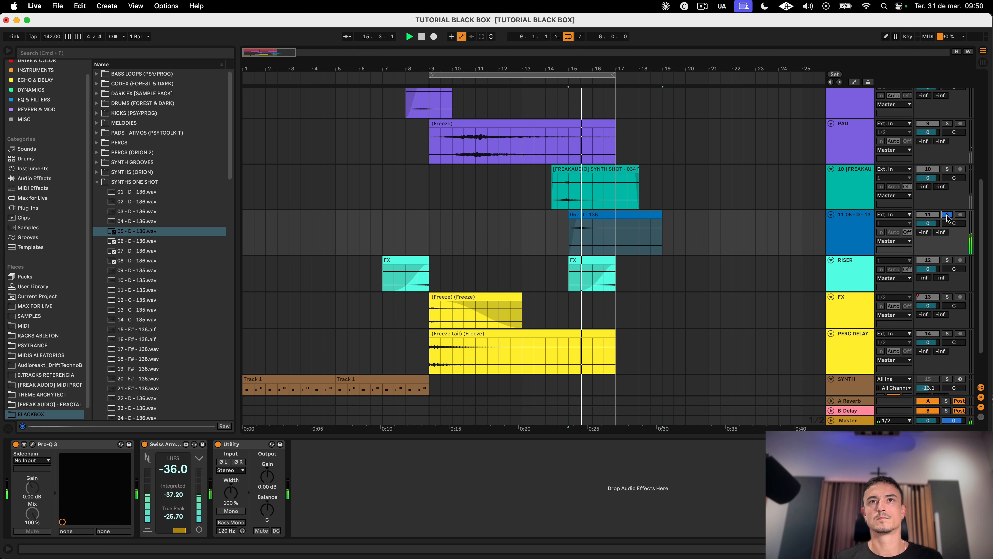
Step: Move the 05 - D - 136 clip to start at 15.3.1 and play it against the reversed synth shot
{"action": "left_click", "coordinate": [646, 216]}
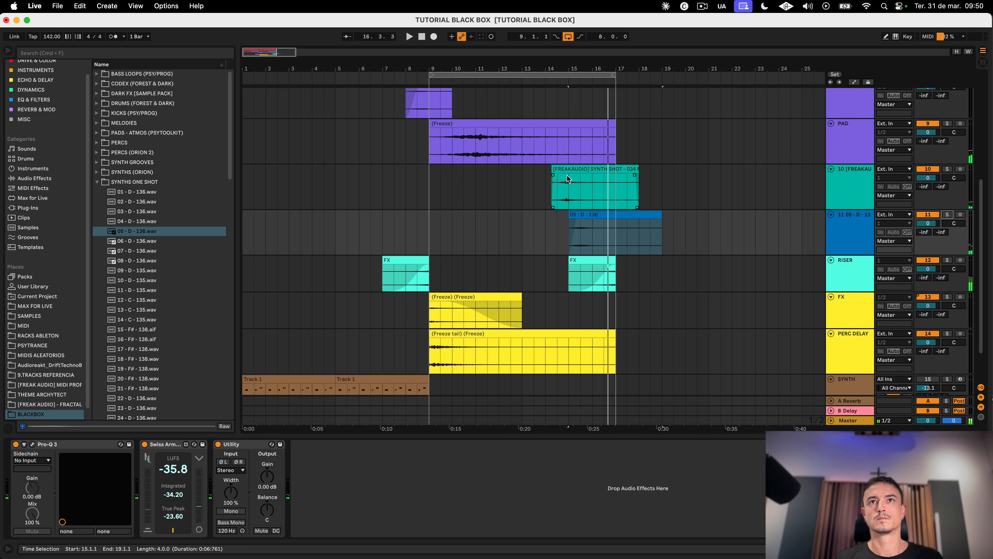
{"action": "left_click", "coordinate": [565, 169]}
{"action": "key", "text": "space"}
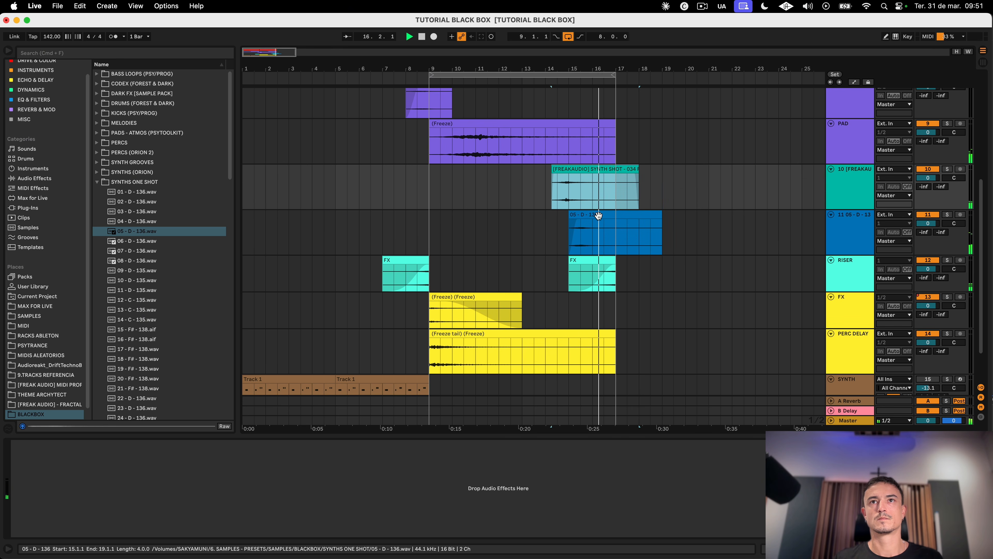
{"action": "left_click_drag", "start_coordinate": [598, 215], "coordinate": [611, 216]}
{"action": "left_click", "coordinate": [559, 229]}
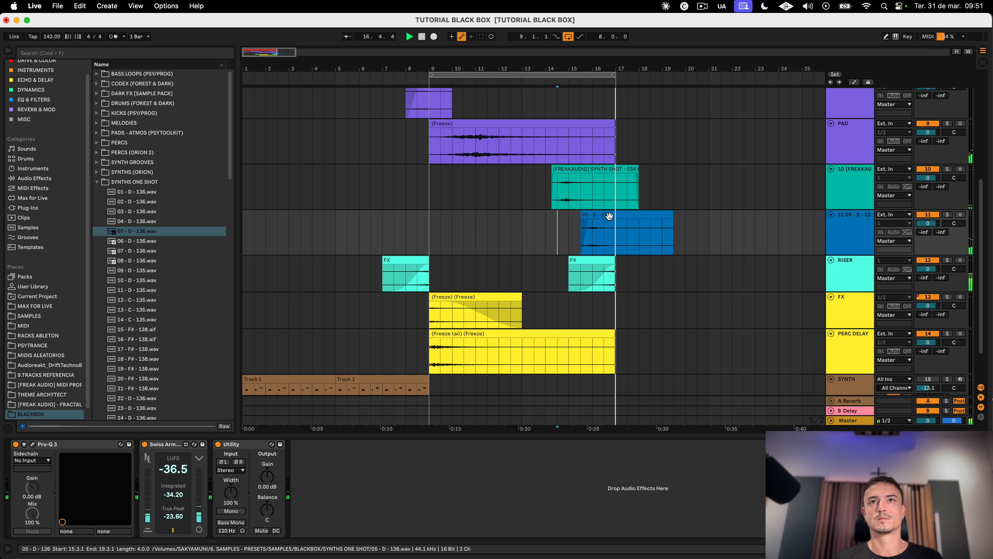
Step: Try the 05 - D - 136 clip at 13.1.1, move it to start at 14.1.1, and play back the result
{"action": "key", "text": "space"}
{"action": "left_click_drag", "start_coordinate": [609, 216], "coordinate": [556, 214]}
{"action": "key", "text": "space"}
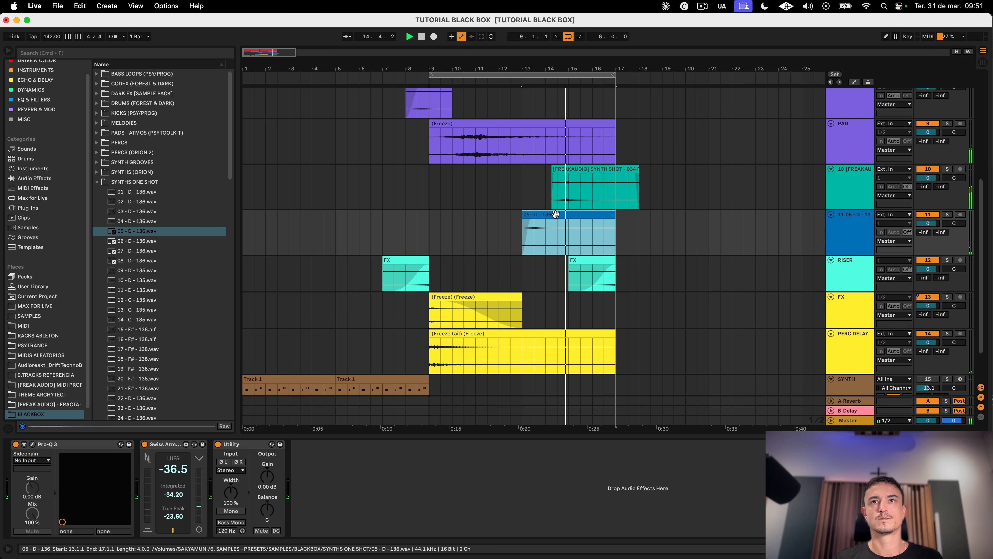
{"action": "key", "text": "space"}
{"action": "left_click_drag", "start_coordinate": [556, 215], "coordinate": [582, 221]}
{"action": "key", "text": "space"}
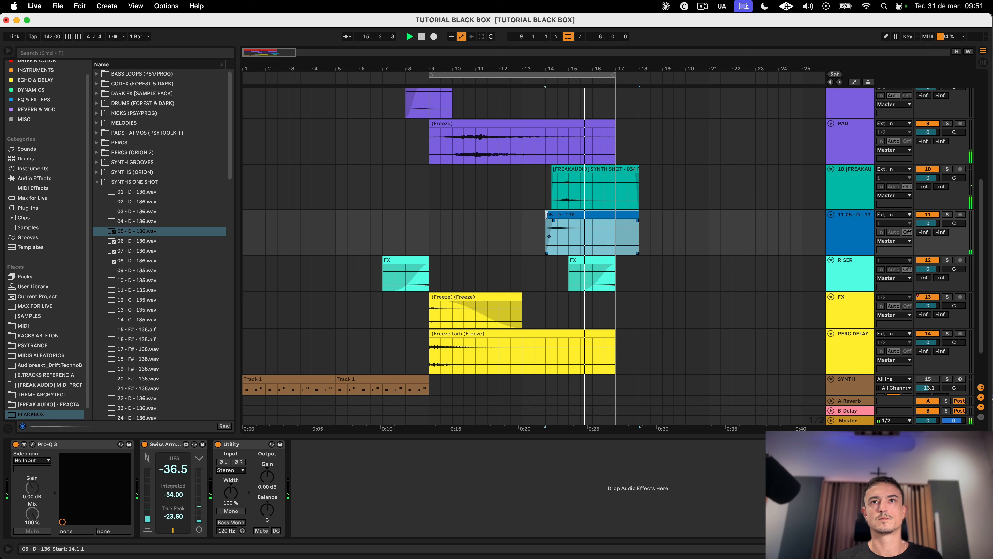
{"action": "key", "text": "space"}
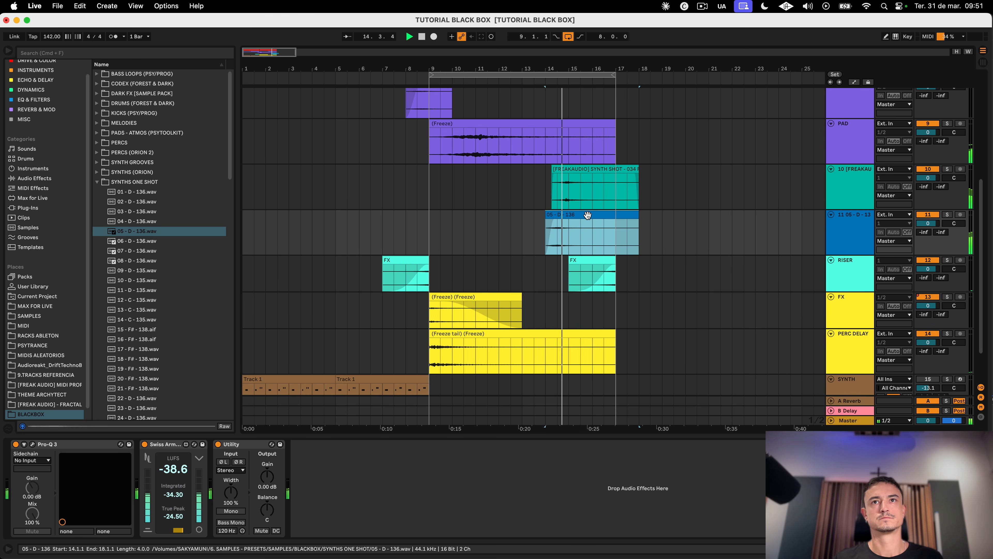
Step: Raise the 05 - D - 136 clip's gain to 5.63 dB and return to the arrangement
{"action": "double_click", "coordinate": [587, 215]}
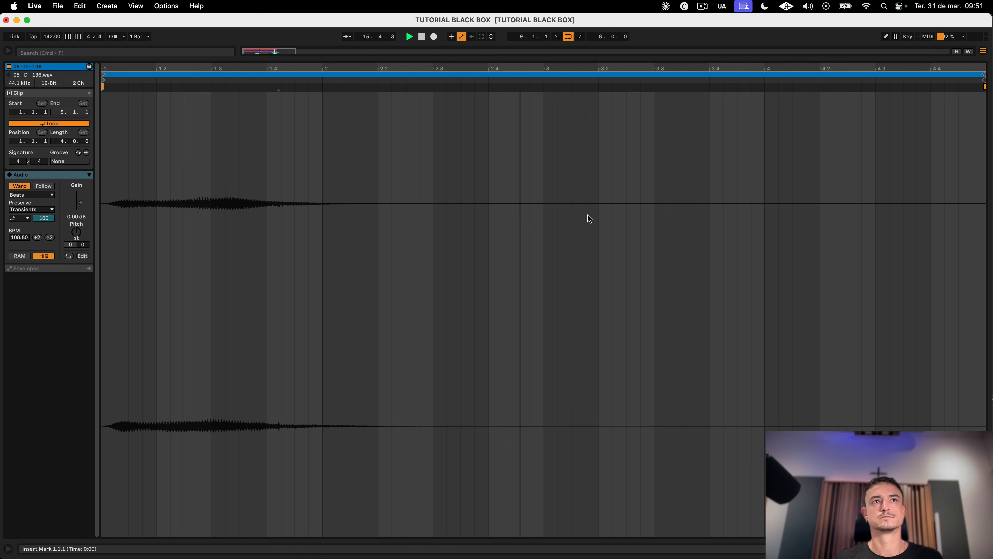
{"action": "left_click_drag", "start_coordinate": [80, 206], "coordinate": [82, 204]}
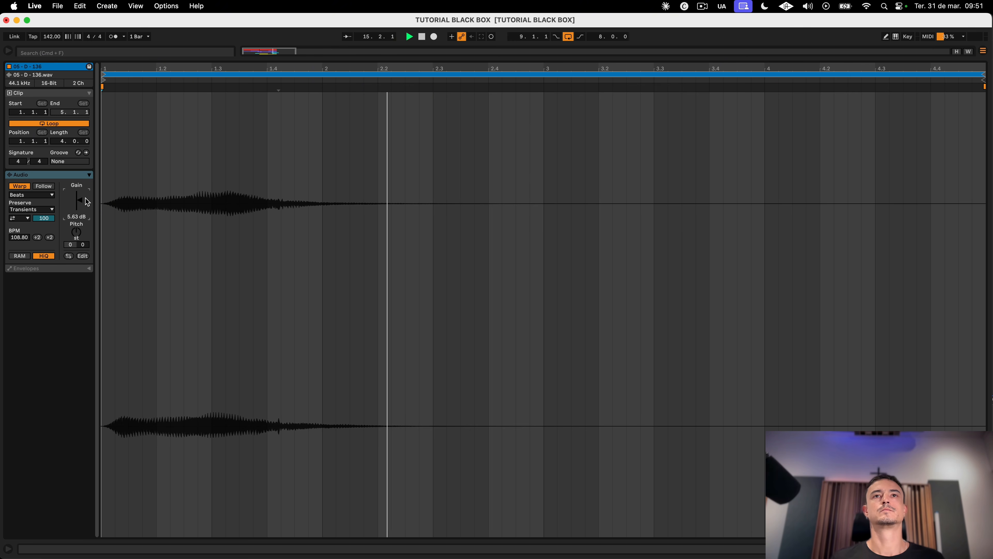
{"action": "key", "text": "Tab"}
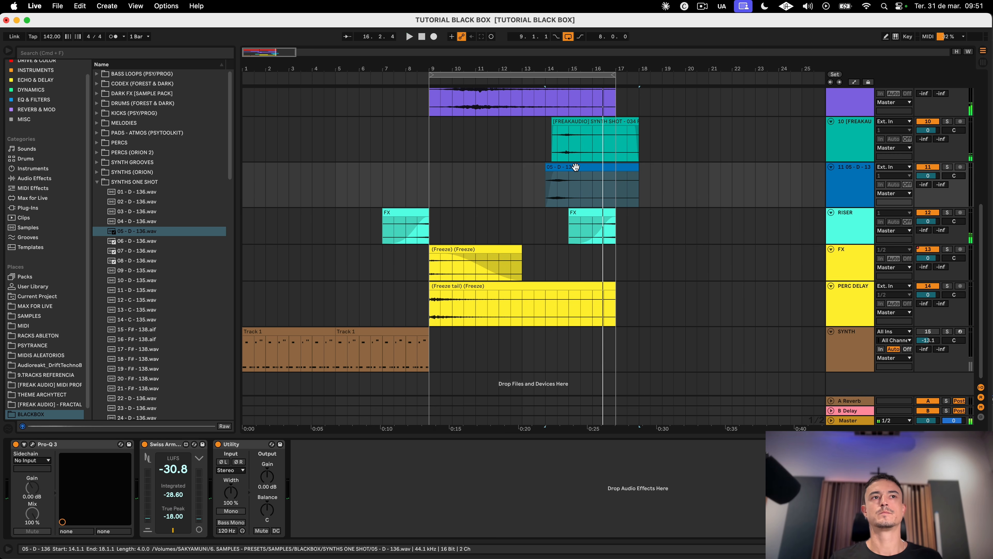
Step: Insert another audio track below it and add 30 - D - 136.wav at bar 15, playing it in the loop
{"action": "left_click", "coordinate": [572, 172]}
{"action": "key", "text": "cmd+t"}
{"action": "left_click_drag", "start_coordinate": [134, 306], "coordinate": [595, 214]}
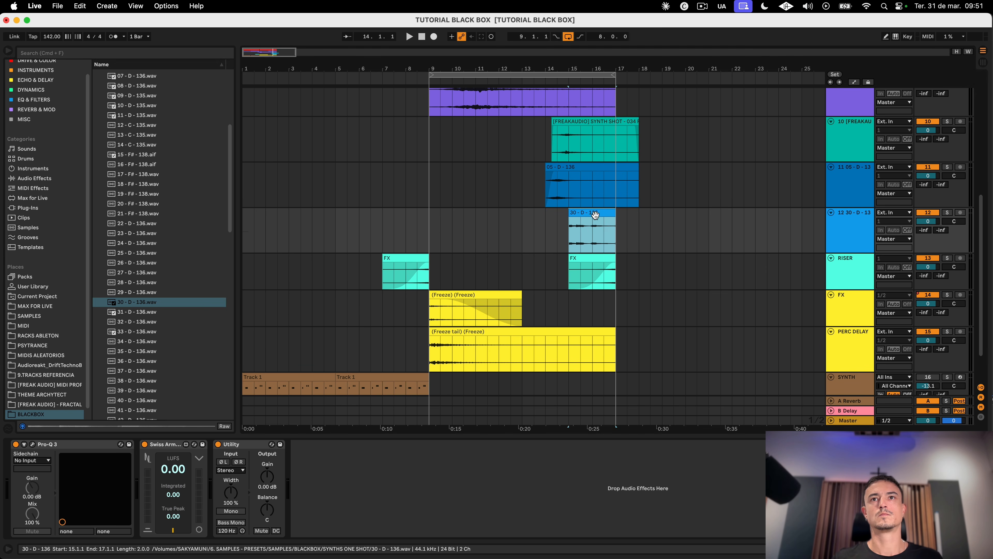
{"action": "key", "text": "space"}
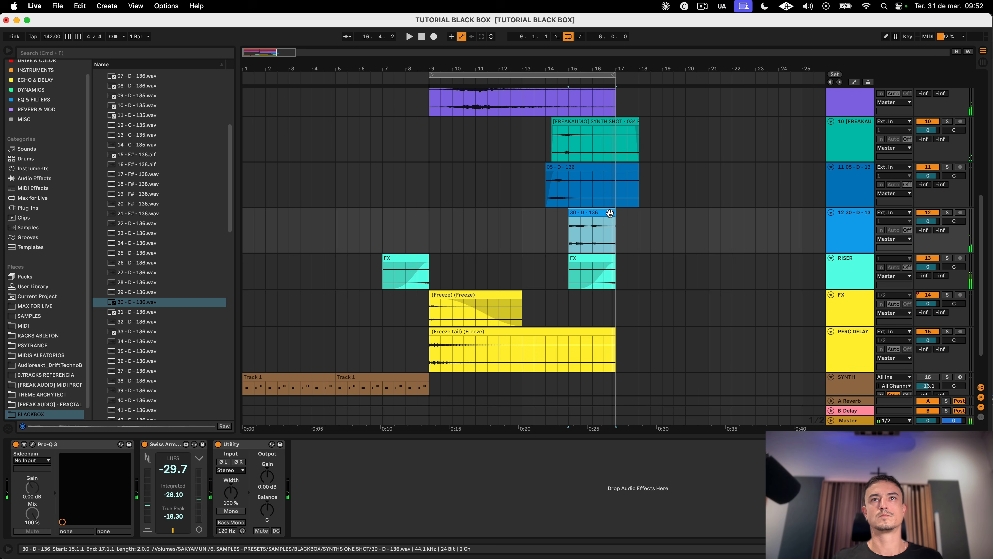
Step: Switch warping off and on again for the 30 - D - 136 clip and adjust its clip tempo
{"action": "double_click", "coordinate": [601, 220]}
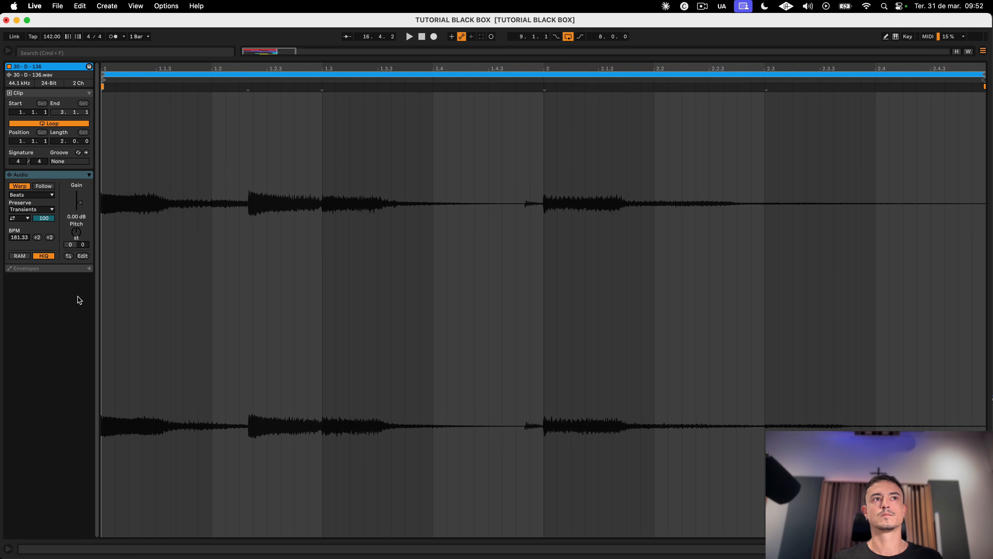
{"action": "left_click", "coordinate": [20, 187]}
{"action": "left_click", "coordinate": [20, 186]}
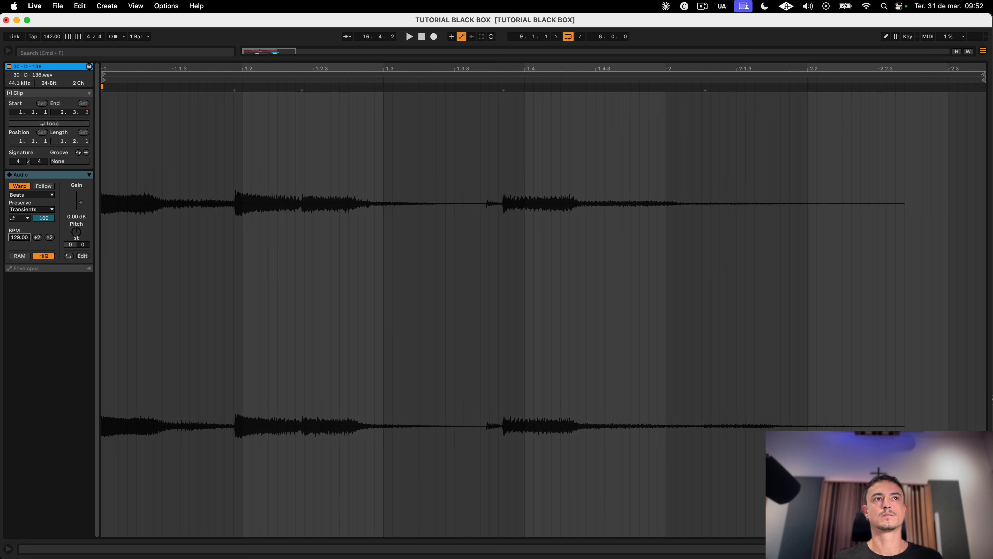
{"action": "left_click_drag", "start_coordinate": [19, 238], "coordinate": [19, 233]}
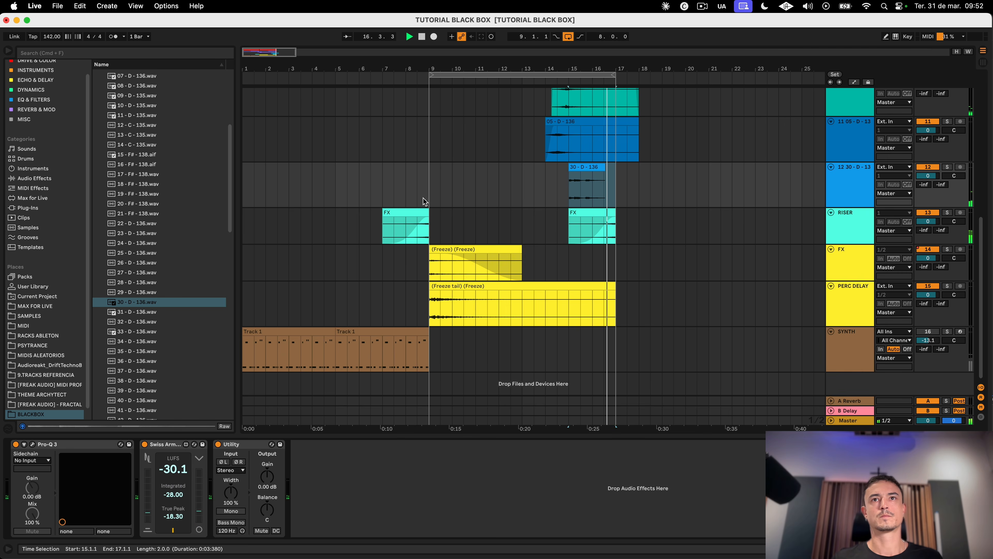
Step: Move the 30 - D - 136 clip to 16.1.1 and trim it to three beats, ending at 16.4.1, checking it in playback
{"action": "left_click_drag", "start_coordinate": [584, 70], "coordinate": [584, 113]}
{"action": "left_click_drag", "start_coordinate": [672, 169], "coordinate": [634, 171]}
{"action": "left_click", "coordinate": [495, 179]}
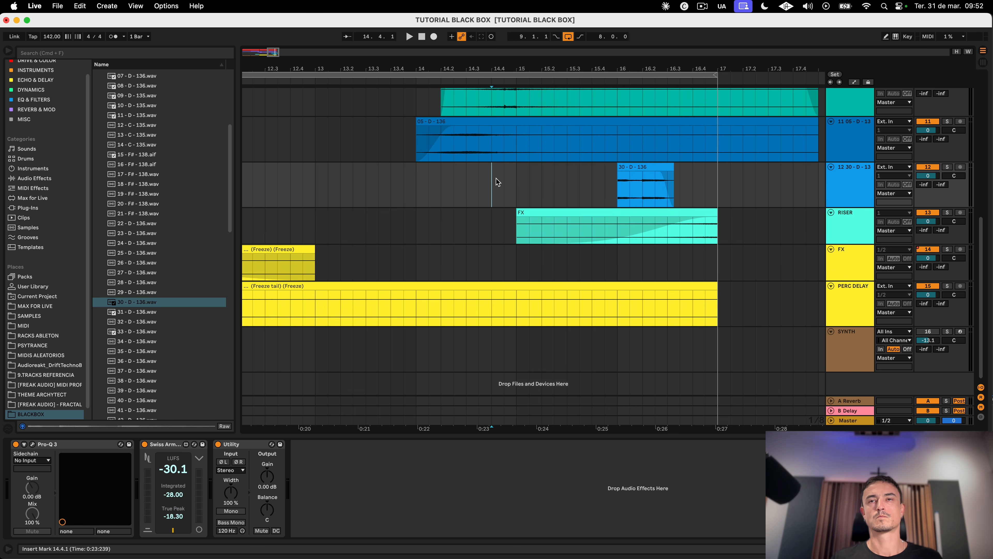
{"action": "key", "text": "space"}
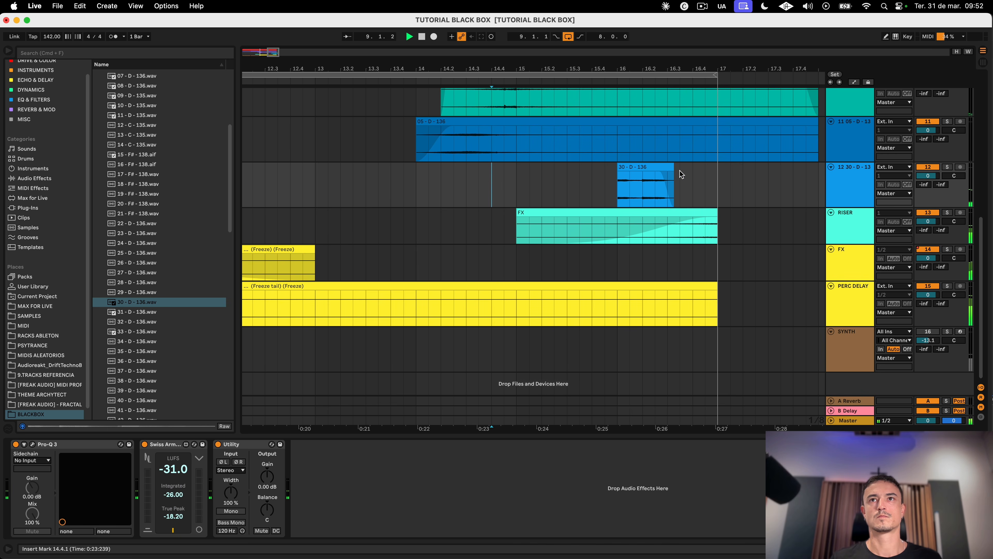
{"action": "left_click_drag", "start_coordinate": [670, 168], "coordinate": [664, 169]}
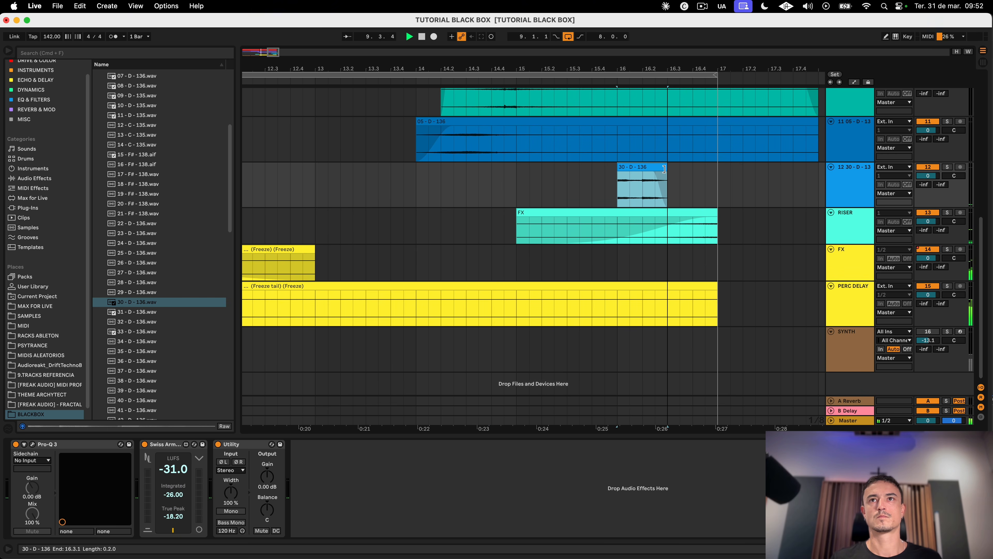
{"action": "left_click", "coordinate": [567, 179]}
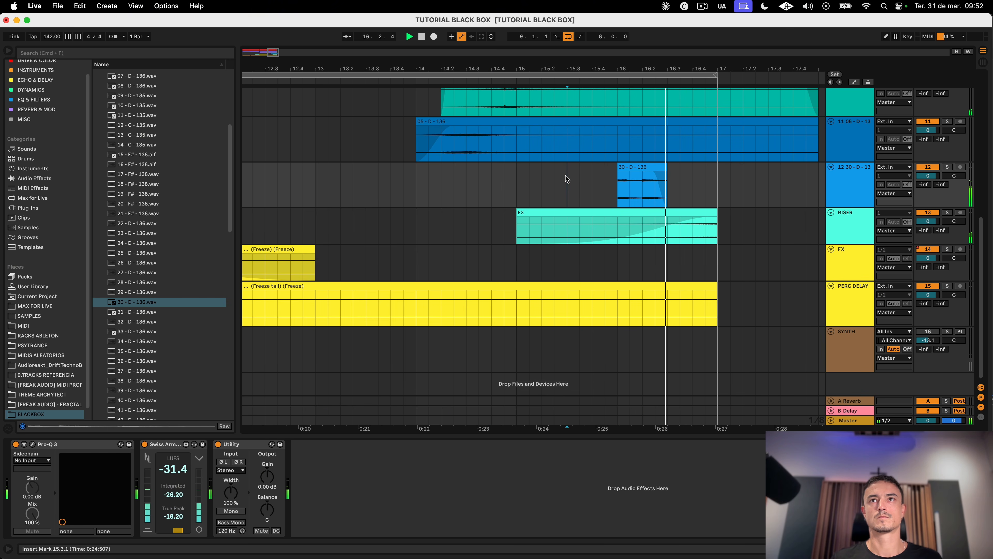
{"action": "left_click_drag", "start_coordinate": [666, 168], "coordinate": [689, 168]}
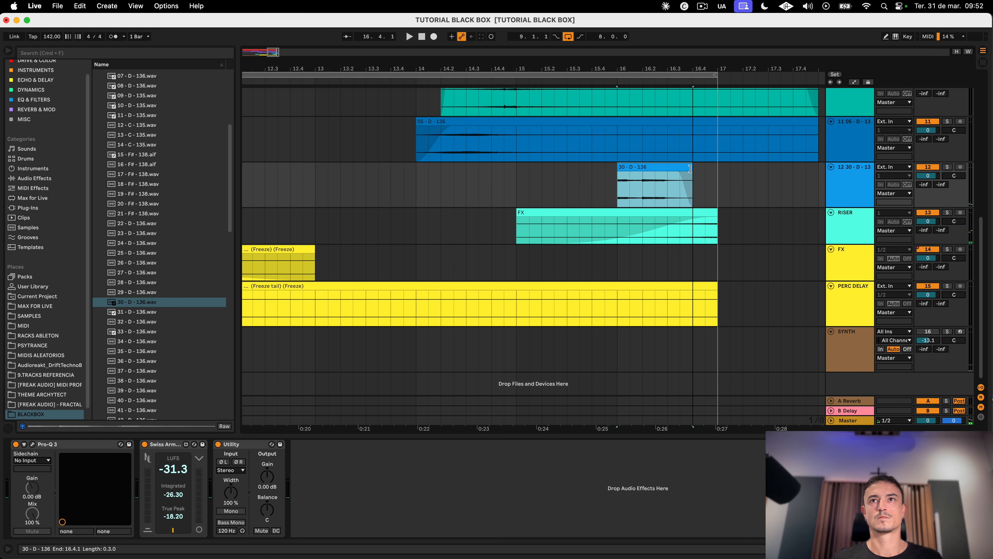
{"action": "key", "text": "space"}
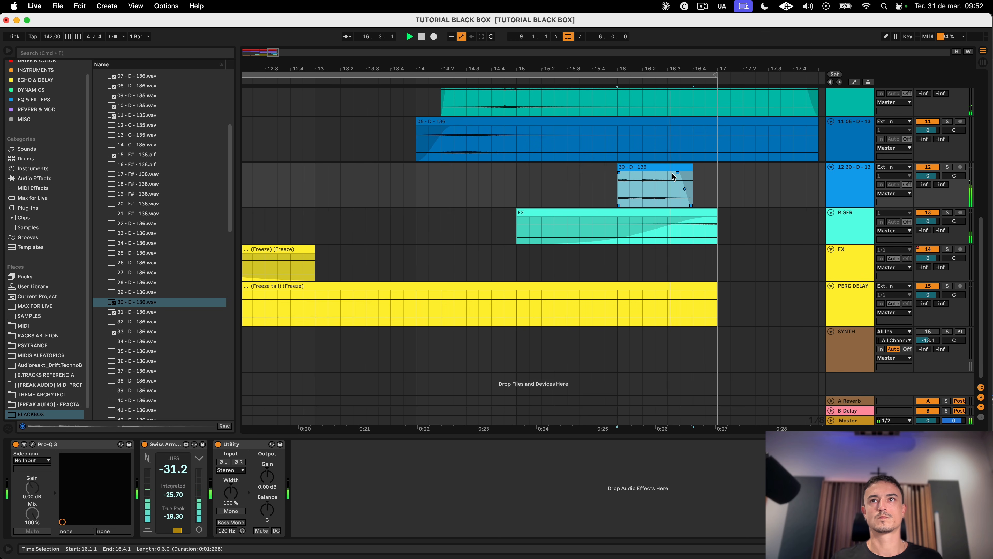
Step: Shorten the 30 - D - 136 clip's fade-out slightly and lower its track volume to -3.6 dB
{"action": "left_click_drag", "start_coordinate": [678, 172], "coordinate": [680, 172]}
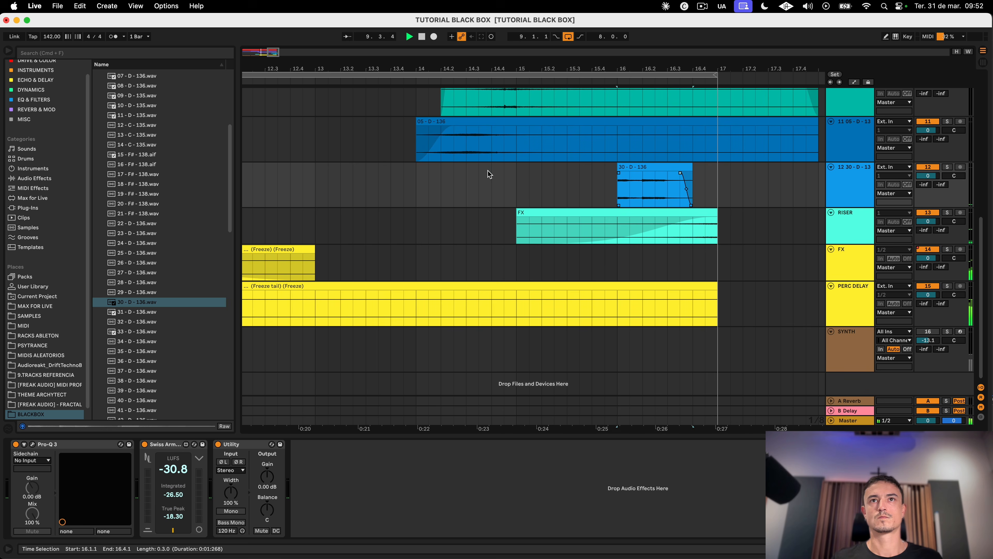
{"action": "left_click_drag", "start_coordinate": [927, 175], "coordinate": [927, 185]}
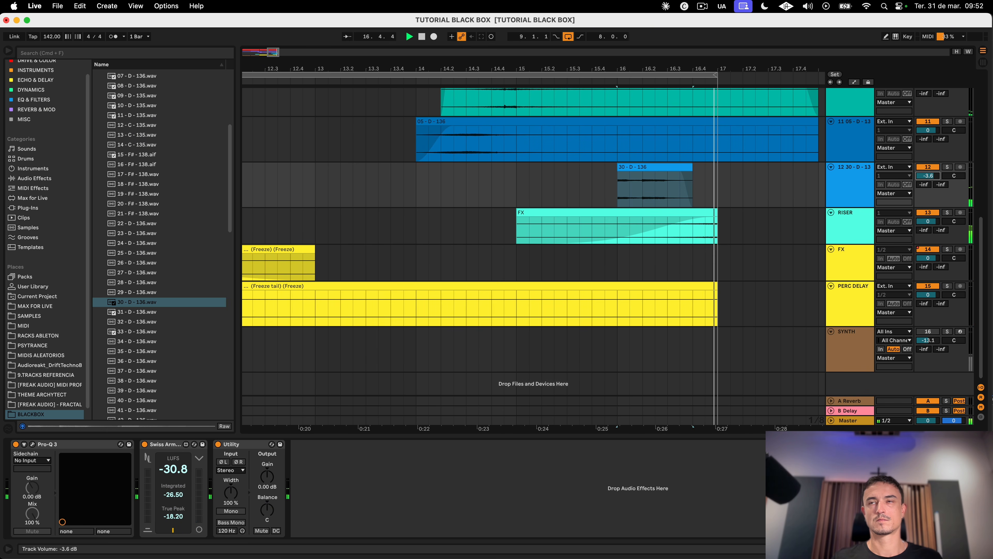
{"action": "left_click", "coordinate": [643, 171]}
{"action": "key", "text": "space"}
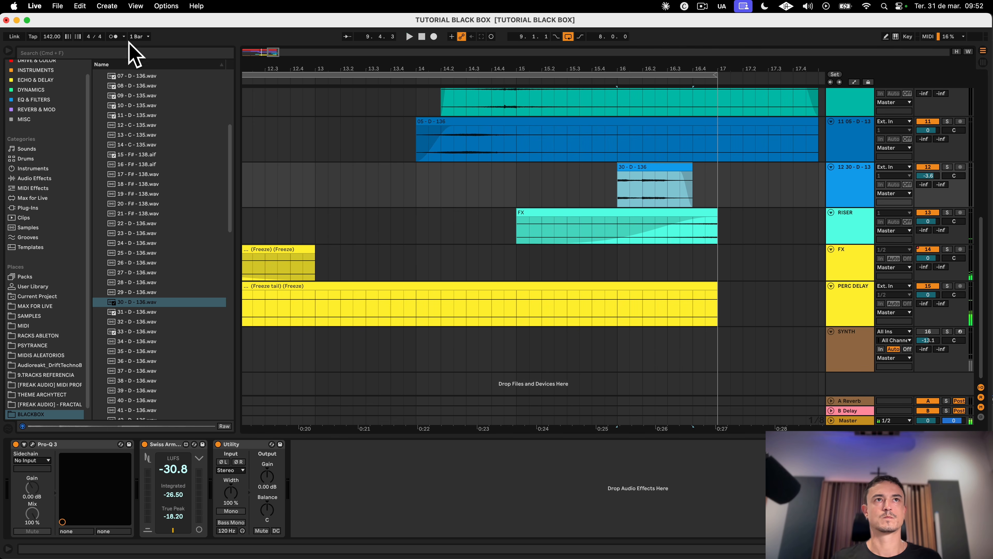
Step: Choose the TRIPPIVOX 1.0 rack from the FREAK AUDIO - QUANTUM FX folder for the 30 - D - 136 clip's track
{"action": "left_click", "coordinate": [651, 184]}
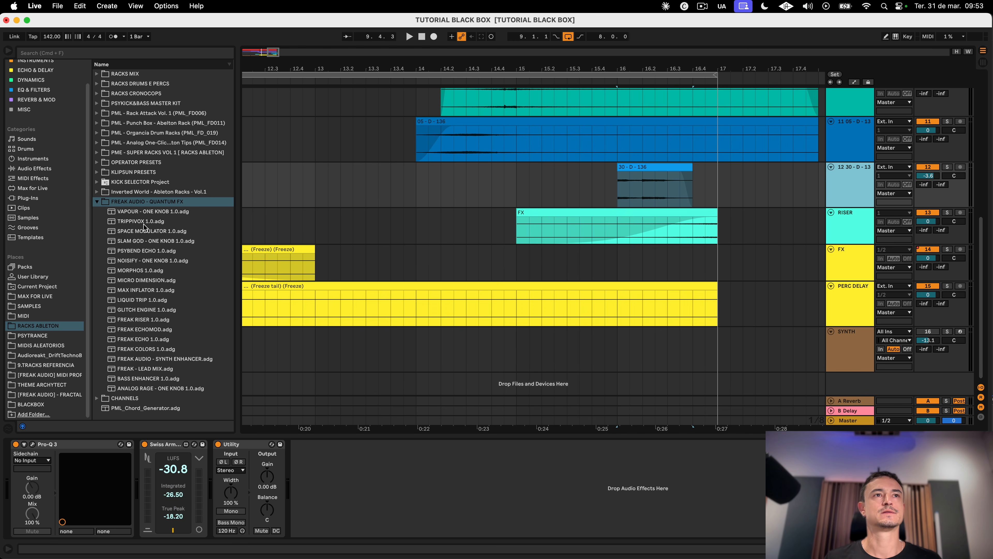
{"action": "left_click", "coordinate": [128, 222]}
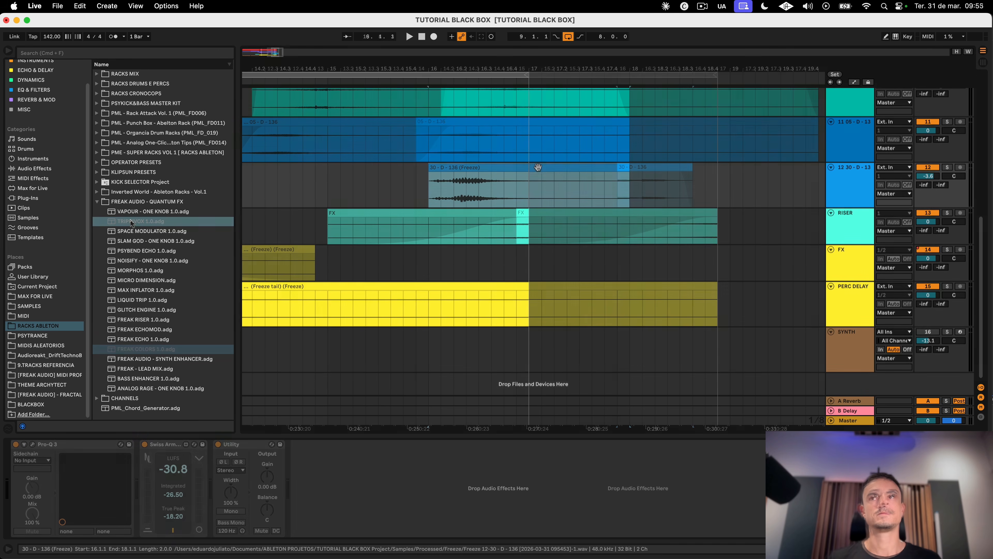
Step: Open the frozen 30 - D - 136 clip and set its gain to -4.50 dB while listening
{"action": "left_click", "coordinate": [514, 163]}
{"action": "double_click", "coordinate": [491, 168]}
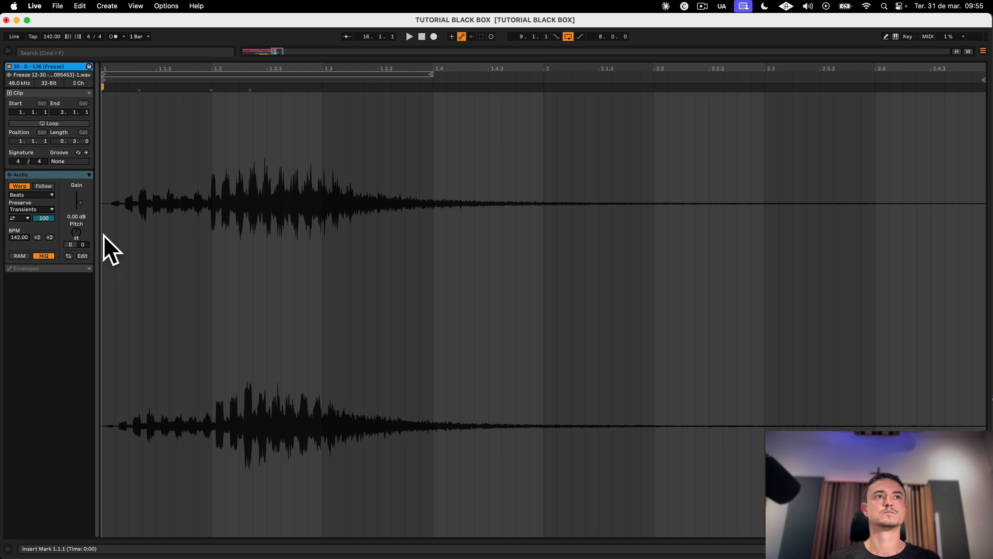
{"action": "left_click_drag", "start_coordinate": [84, 208], "coordinate": [83, 235]}
{"action": "key", "text": "space"}
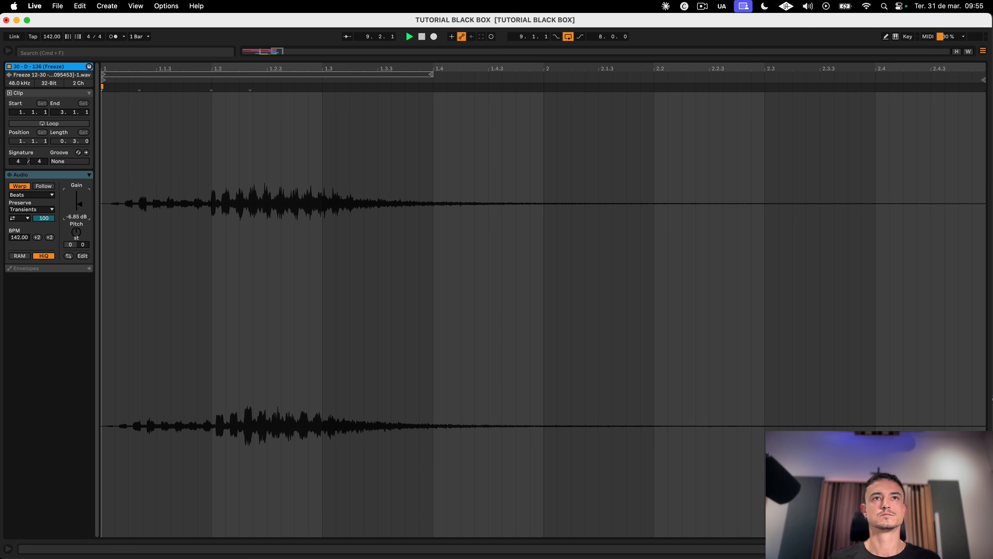
{"action": "left_click_drag", "start_coordinate": [76, 204], "coordinate": [77, 196]}
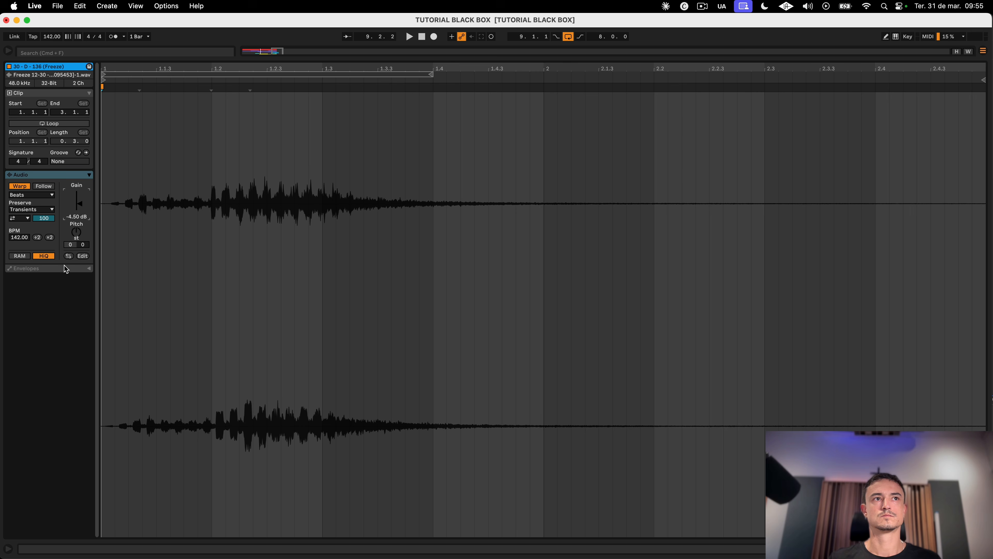
Step: Show the frozen clip's envelopes, set its warp mode to Pro, and play it back
{"action": "left_click", "coordinate": [83, 268]}
{"action": "left_click", "coordinate": [31, 195]}
{"action": "left_click", "coordinate": [26, 241]}
{"action": "key", "text": "space"}
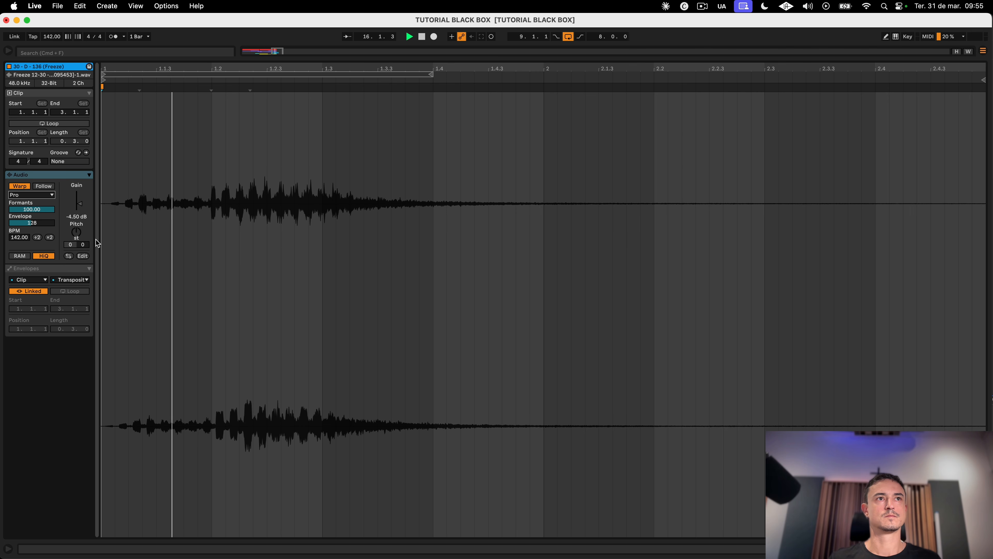
Step: Shape the clip's Transposition envelope to fall gradually from 0 to -47 st, ending just after bar 2 of the clip
{"action": "left_click", "coordinate": [74, 283]}
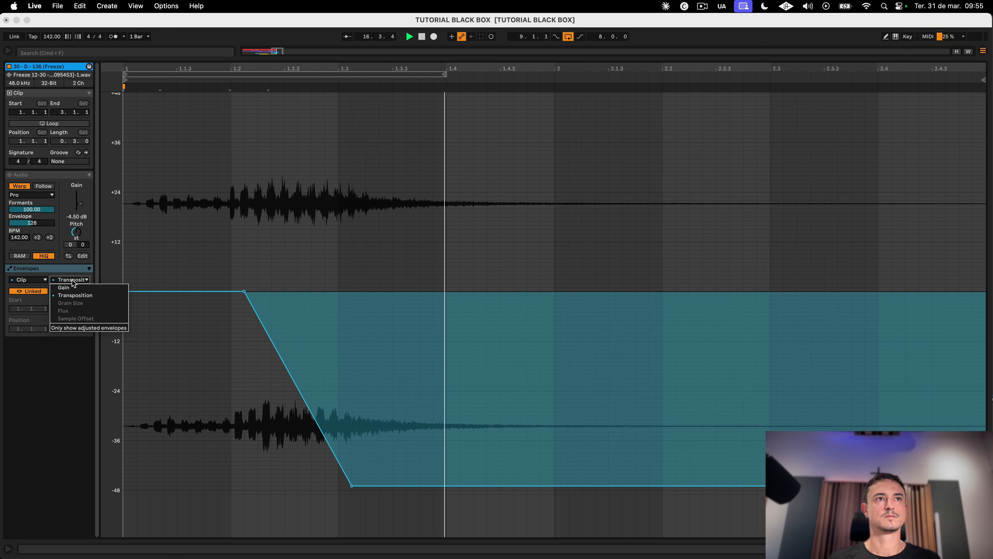
{"action": "left_click", "coordinate": [78, 296]}
{"action": "left_click_drag", "start_coordinate": [352, 485], "coordinate": [568, 485]}
{"action": "key", "text": "space"}
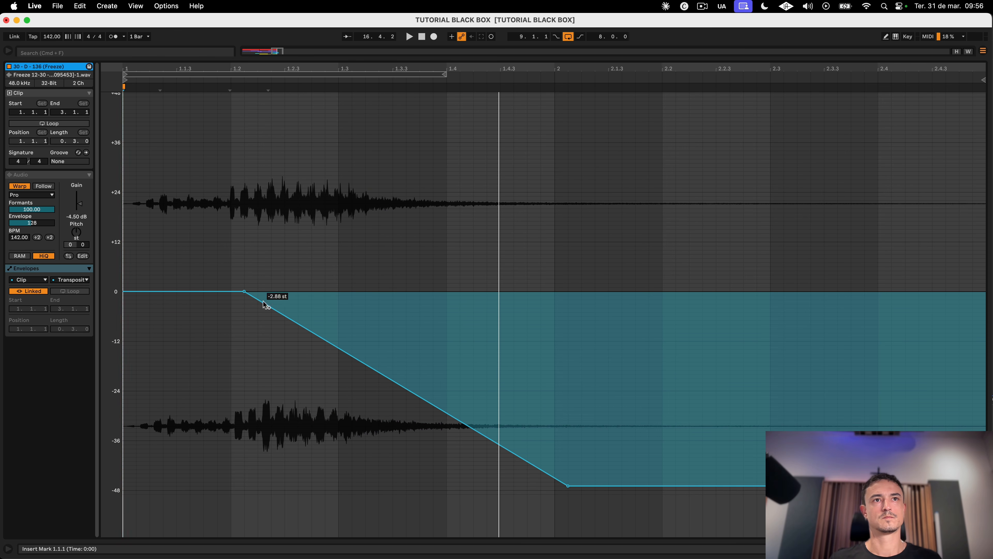
Step: Reshape the Transposition envelope to start falling at beat 1.3 and reach about -13 st at bar 2, and return to the arrangement
{"action": "left_click_drag", "start_coordinate": [244, 292], "coordinate": [337, 291]}
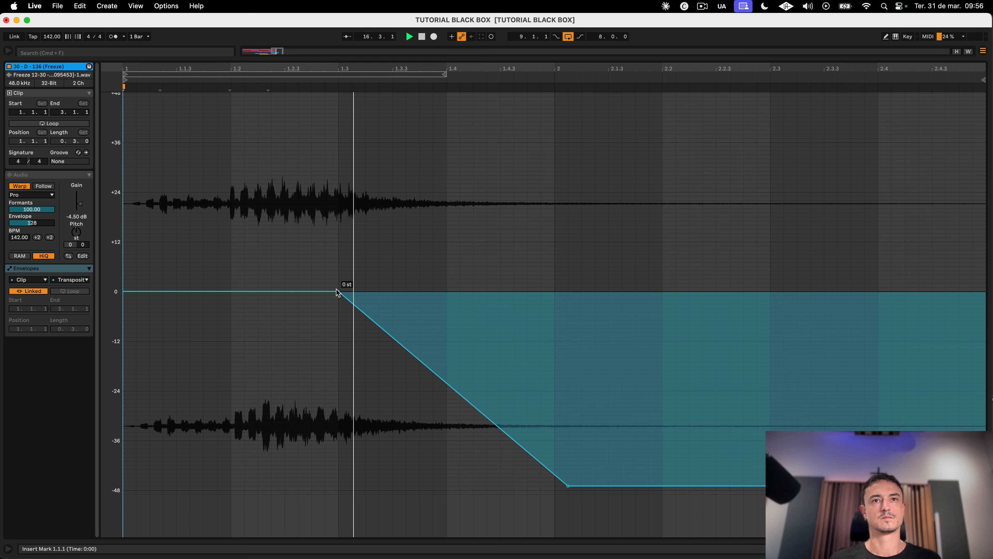
{"action": "left_click_drag", "start_coordinate": [569, 489], "coordinate": [487, 485]}
{"action": "key", "text": "space"}
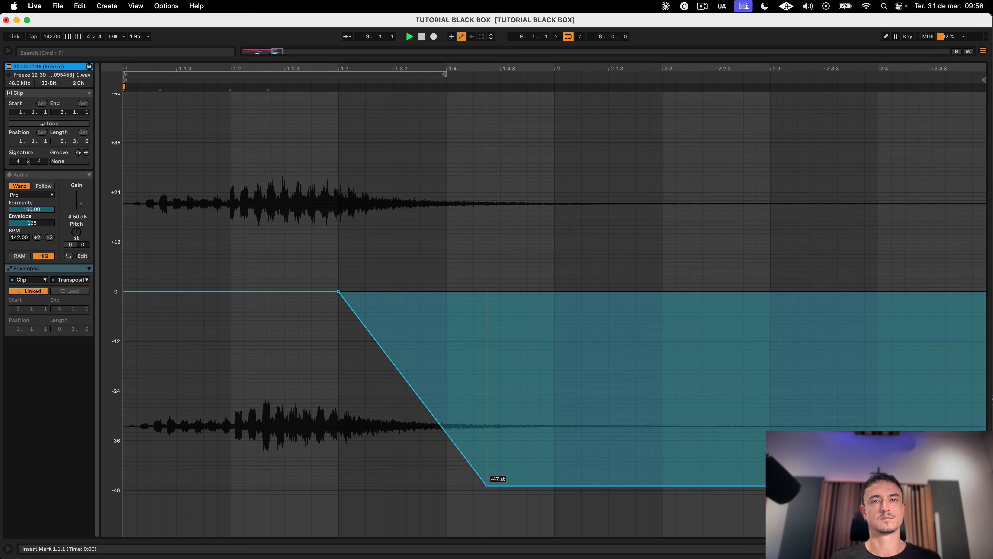
{"action": "key", "text": "super+z"}
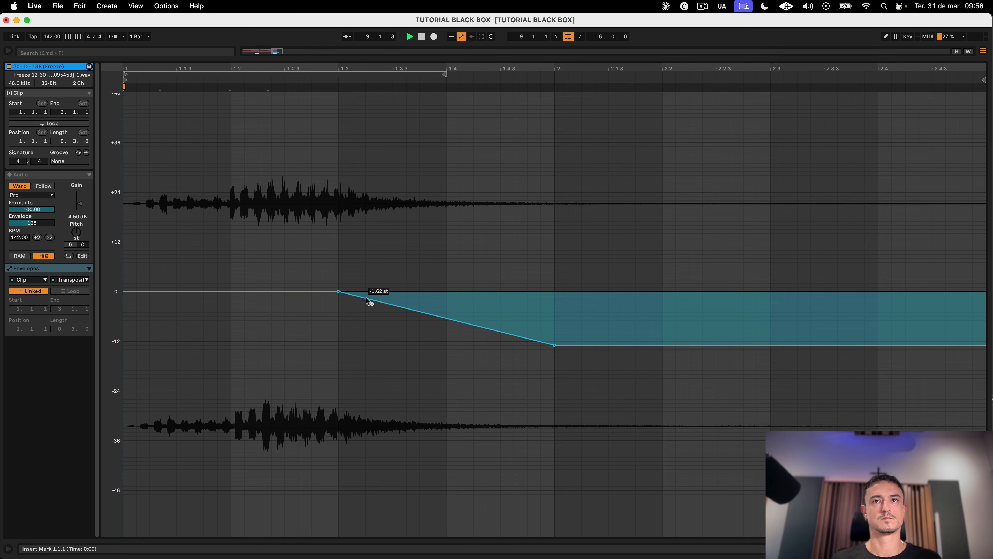
{"action": "key", "text": "super+alt+e"}
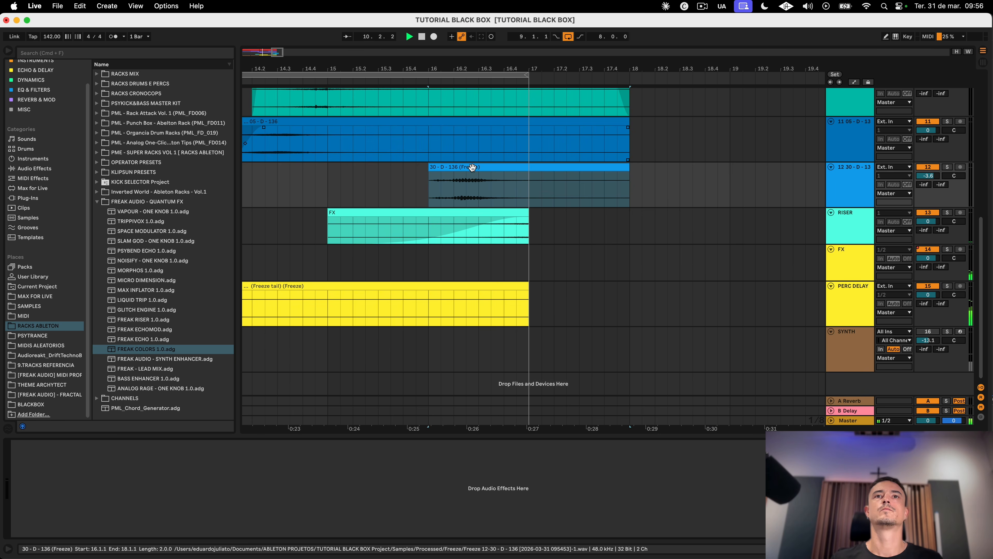
Step: Recolour the three SHOT tracks and their clips orange
{"action": "left_click", "coordinate": [460, 166]}
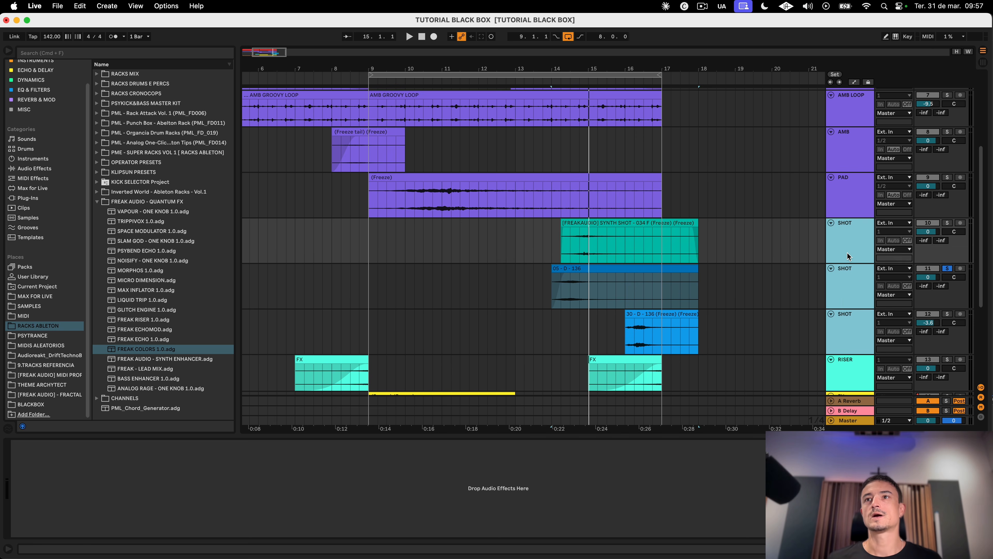
{"action": "right_click", "coordinate": [847, 256]}
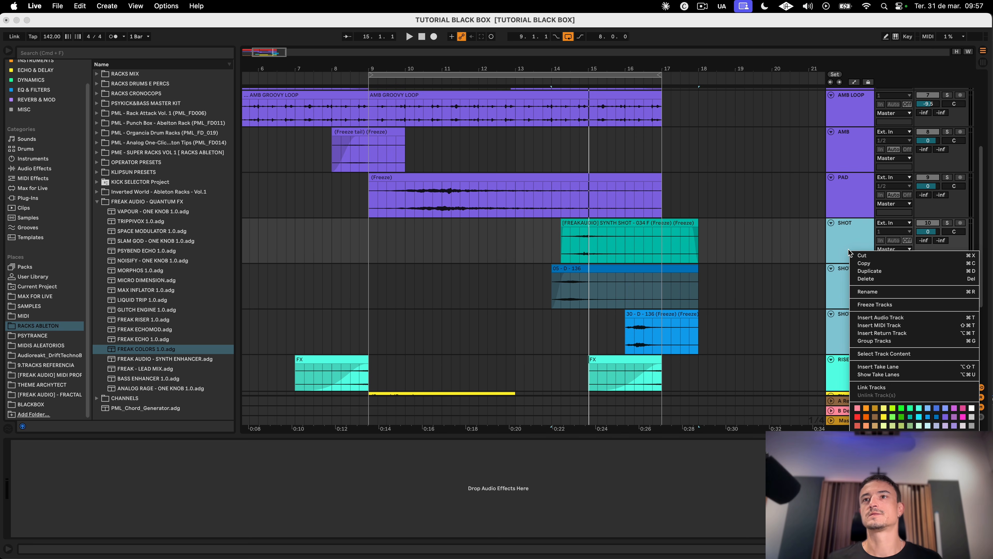
{"action": "left_click", "coordinate": [870, 388]}
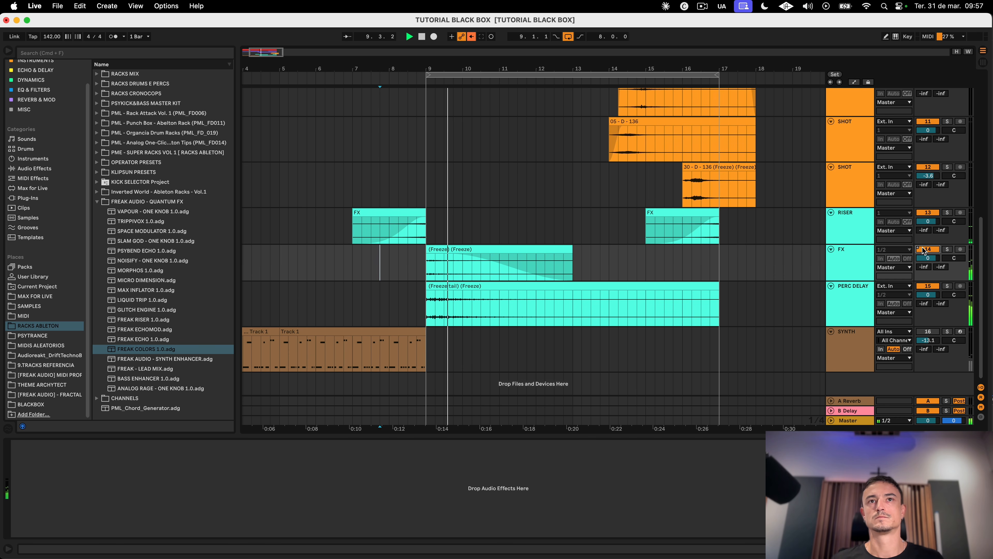
Step: Re-enable the automation of the FX track's activator
{"action": "right_click", "coordinate": [931, 249]}
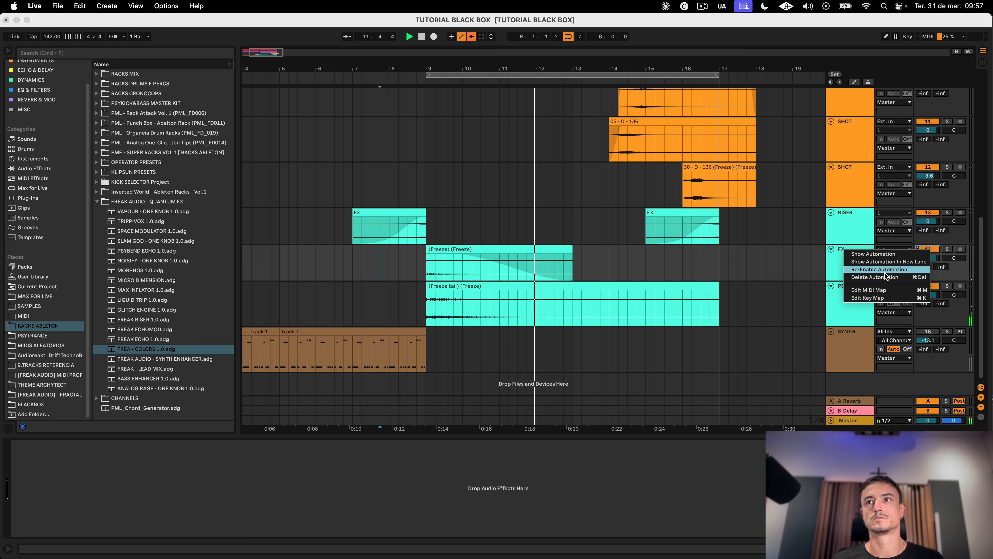
{"action": "left_click", "coordinate": [876, 270]}
{"action": "left_click", "coordinate": [863, 258]}
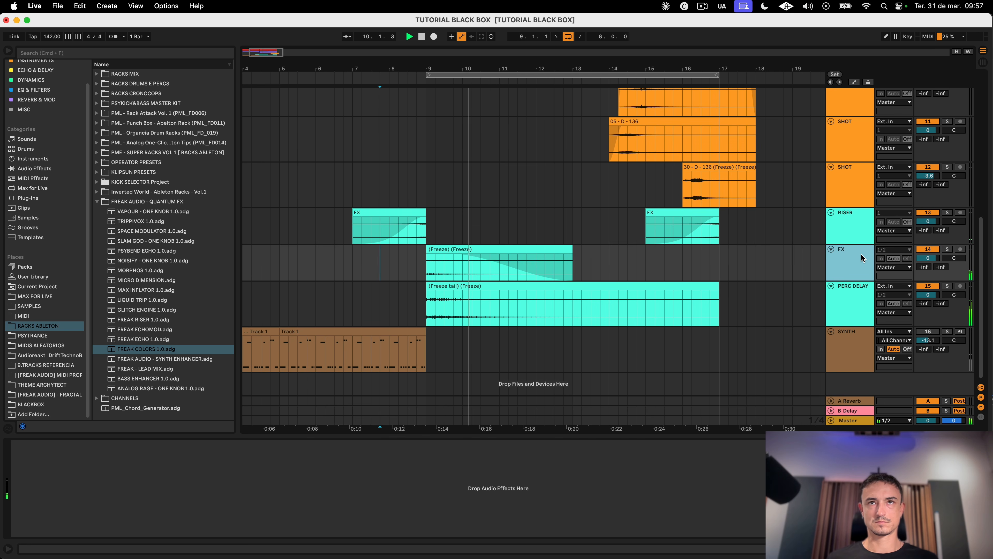
Step: Set the arrangement loop to start at 1.1.1 with a length of 16 bars
{"action": "key", "text": "minus"}
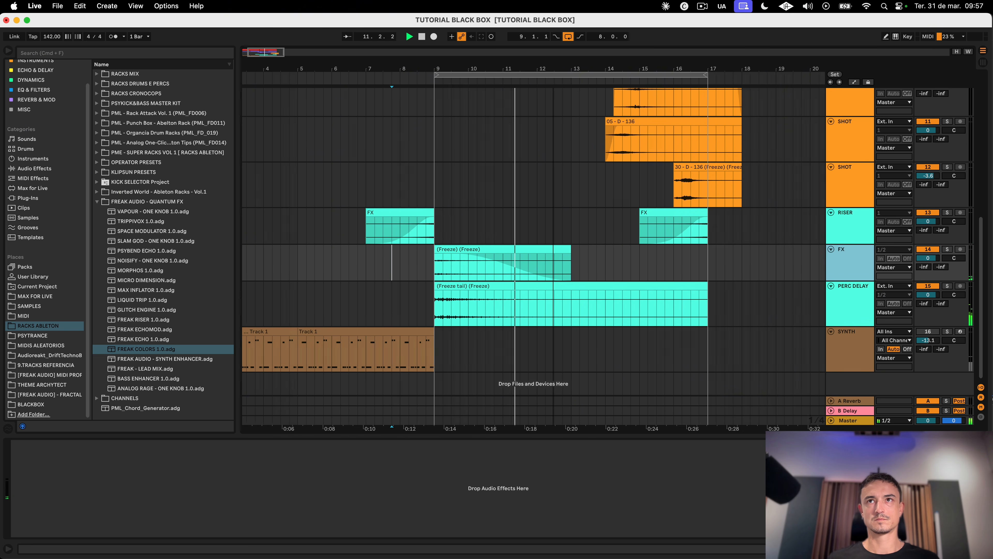
{"action": "scroll", "coordinate": [689, 153], "scroll_direction": "up", "scroll_amount": 5}
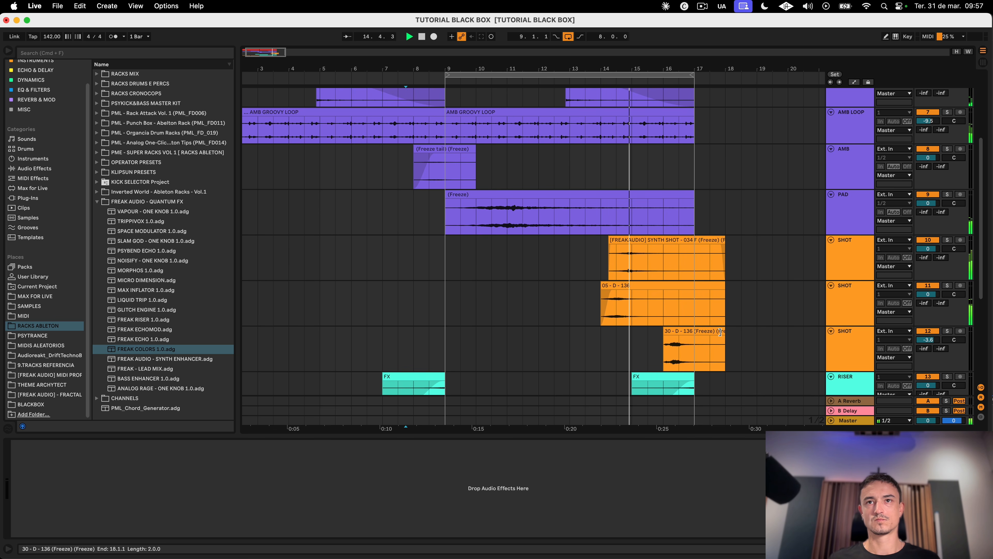
{"action": "scroll", "coordinate": [641, 293], "scroll_direction": "down", "scroll_amount": 5}
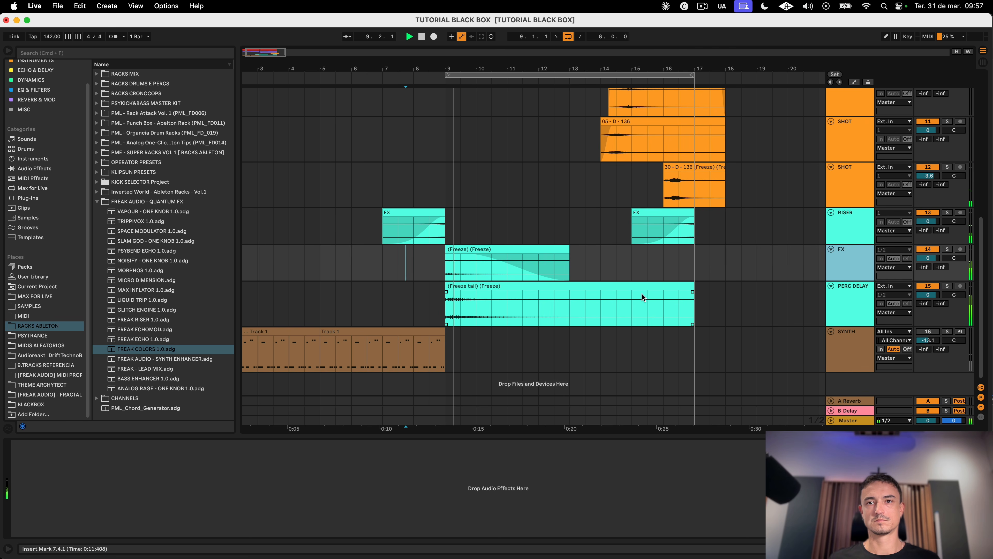
{"action": "scroll", "coordinate": [645, 291], "scroll_direction": "up", "scroll_amount": 10}
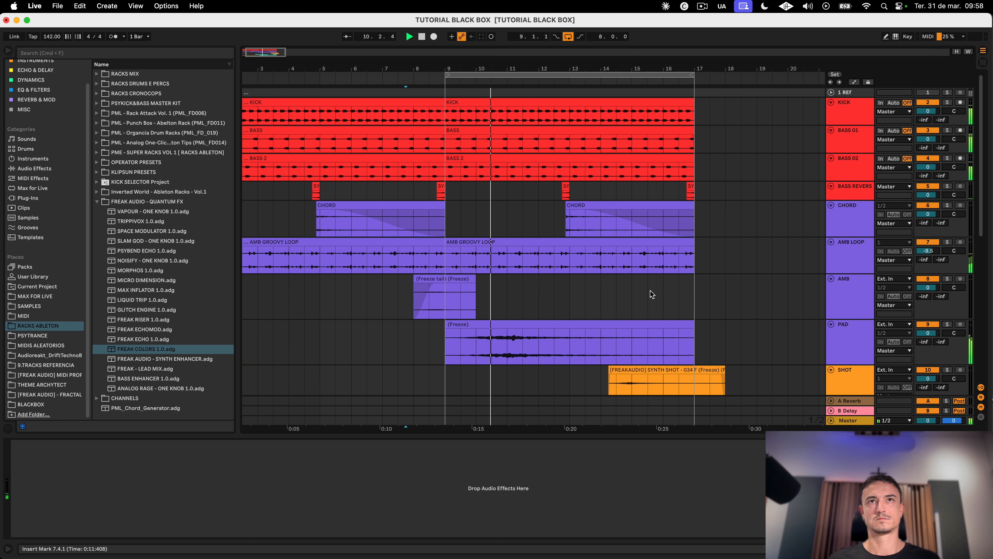
{"action": "scroll", "coordinate": [651, 290], "scroll_direction": "left", "scroll_amount": 3}
{"action": "left_click_drag", "start_coordinate": [495, 75], "coordinate": [113, 73]}
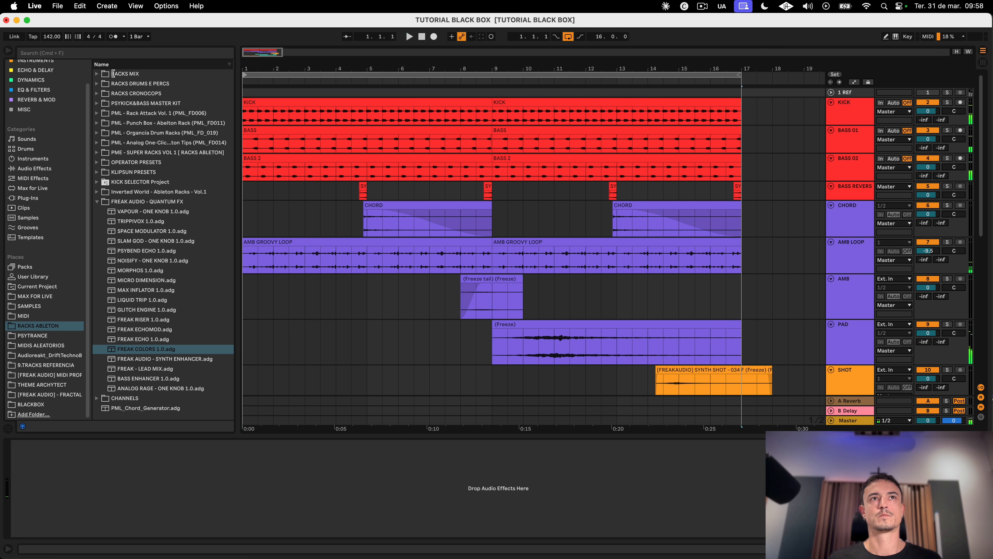
{"action": "left_click_drag", "start_coordinate": [488, 63], "coordinate": [443, 63]}
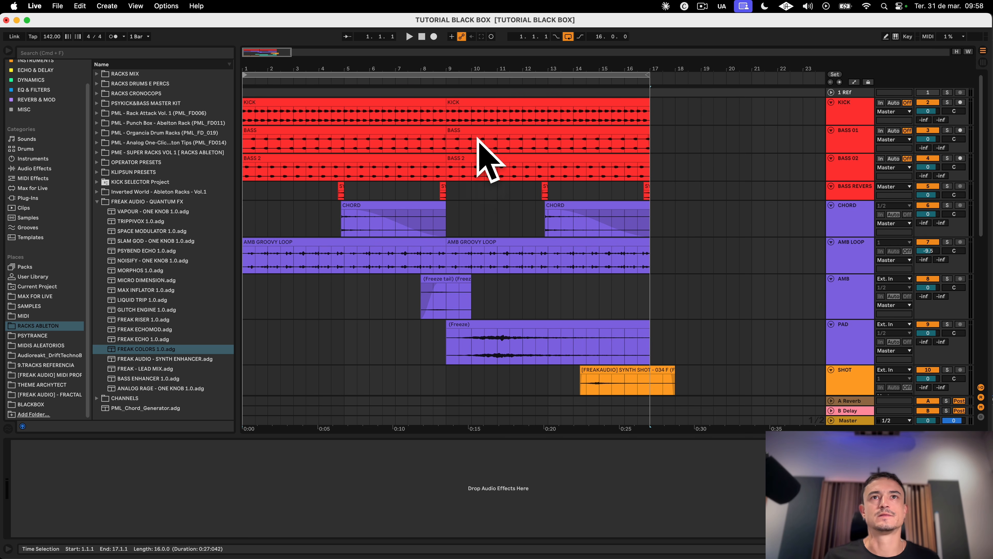
Step: Duplicate the first 16 bars of all tracks from KICK to PERC DELAY so the copy starts at bar 17
{"action": "scroll", "coordinate": [473, 207], "scroll_direction": "down", "scroll_amount": 15}
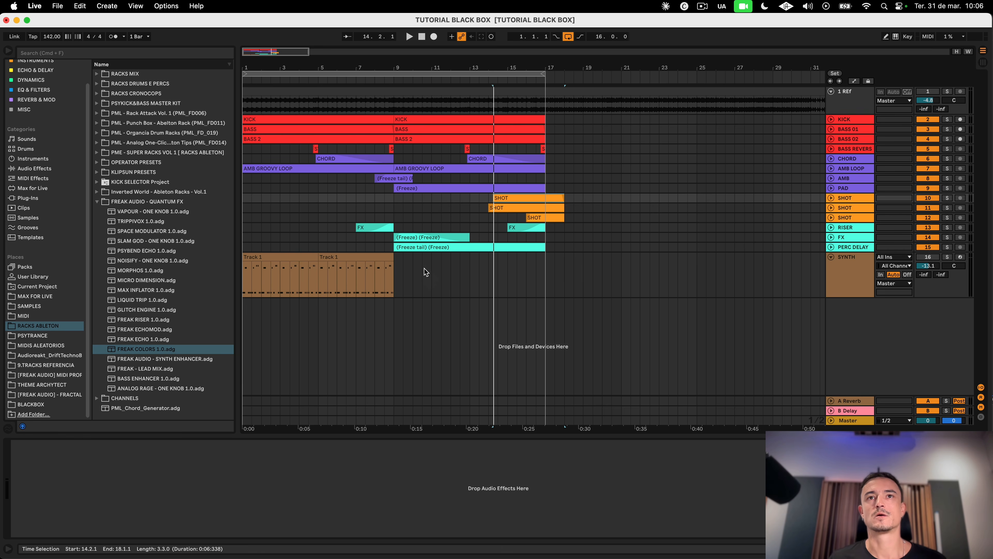
{"action": "left_click_drag", "start_coordinate": [546, 250], "coordinate": [248, 120]}
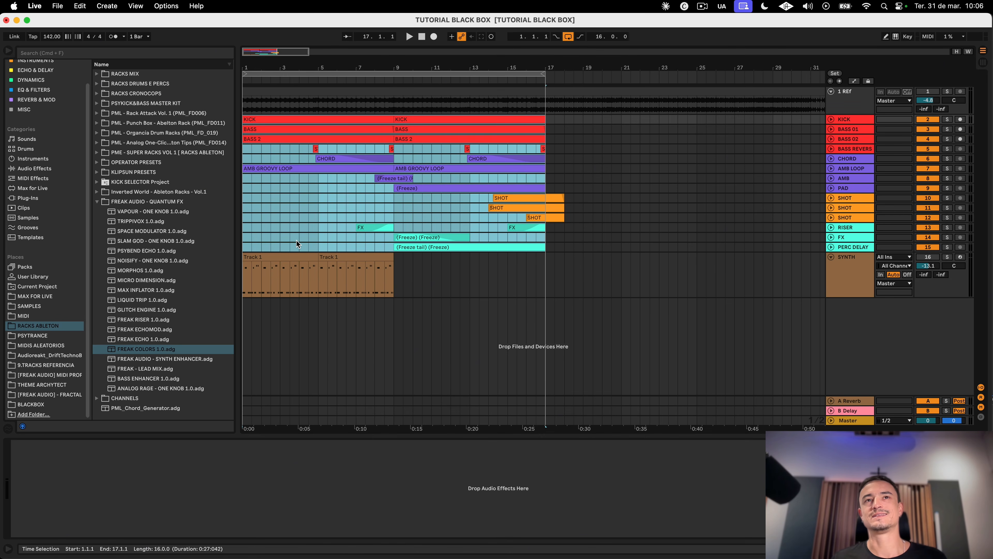
{"action": "key", "text": "super+d"}
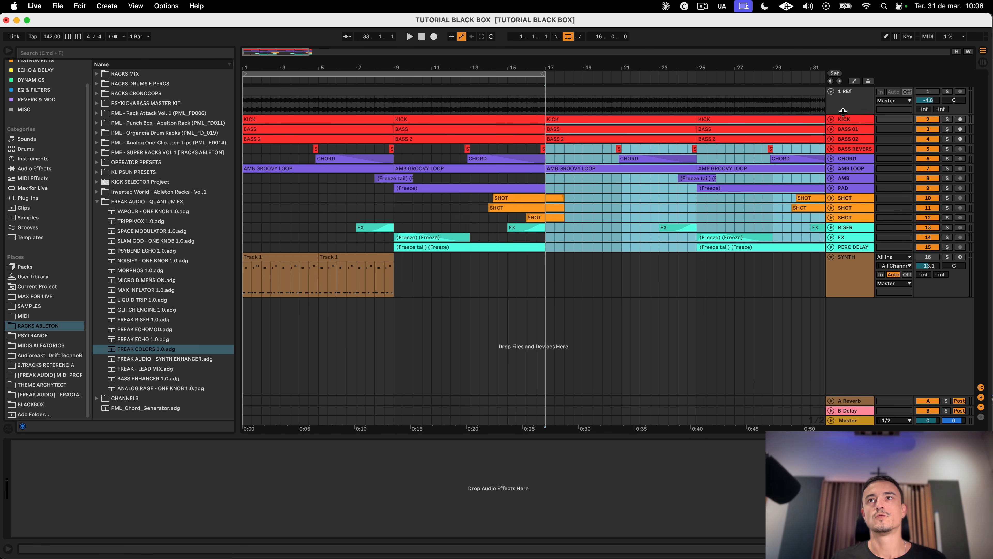
Step: Collapse the REF track and move the 16-bar loop to start at bar 17
{"action": "left_click_drag", "start_coordinate": [842, 112], "coordinate": [841, 85]}
{"action": "left_click_drag", "start_coordinate": [427, 71], "coordinate": [739, 86]}
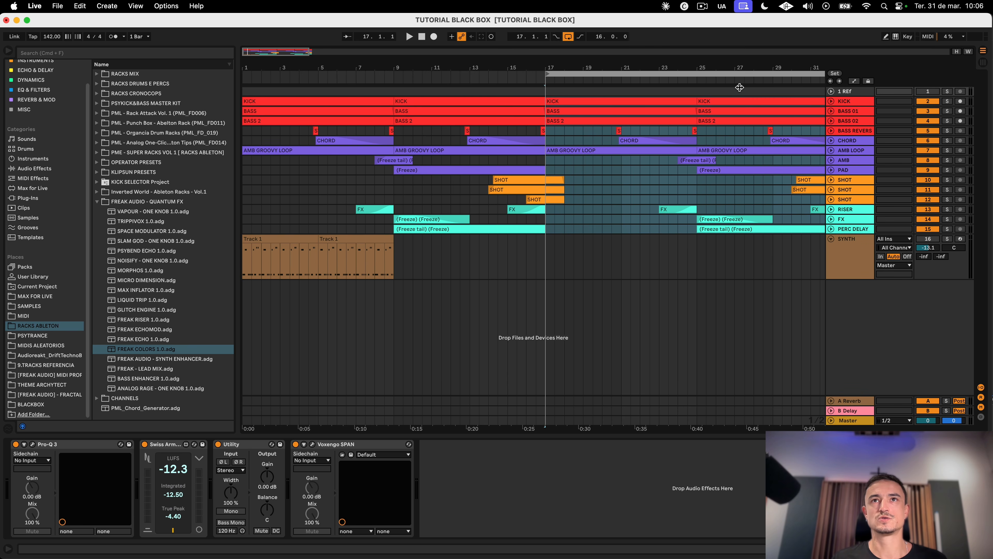
{"action": "scroll", "coordinate": [699, 140], "scroll_direction": "right", "scroll_amount": 5}
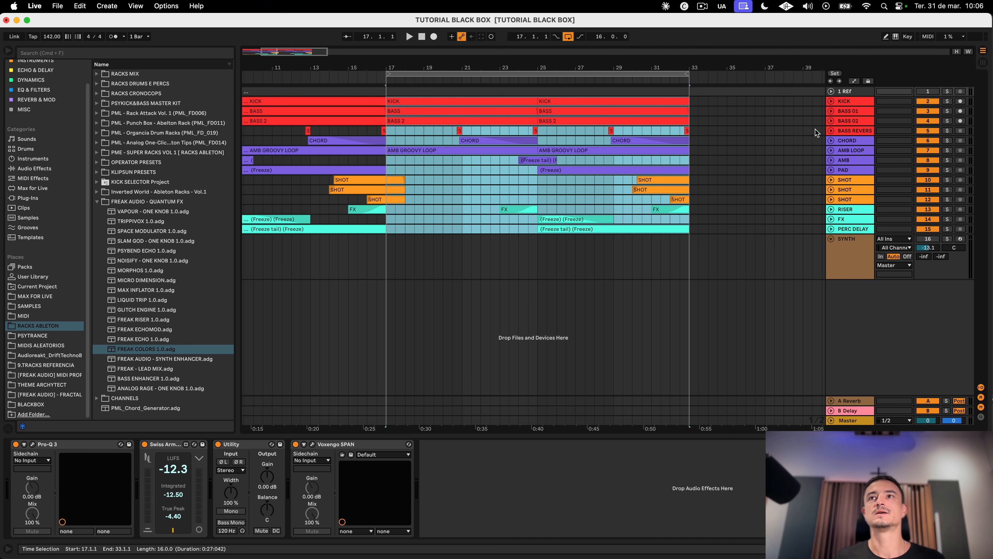
{"action": "left_click", "coordinate": [849, 179]}
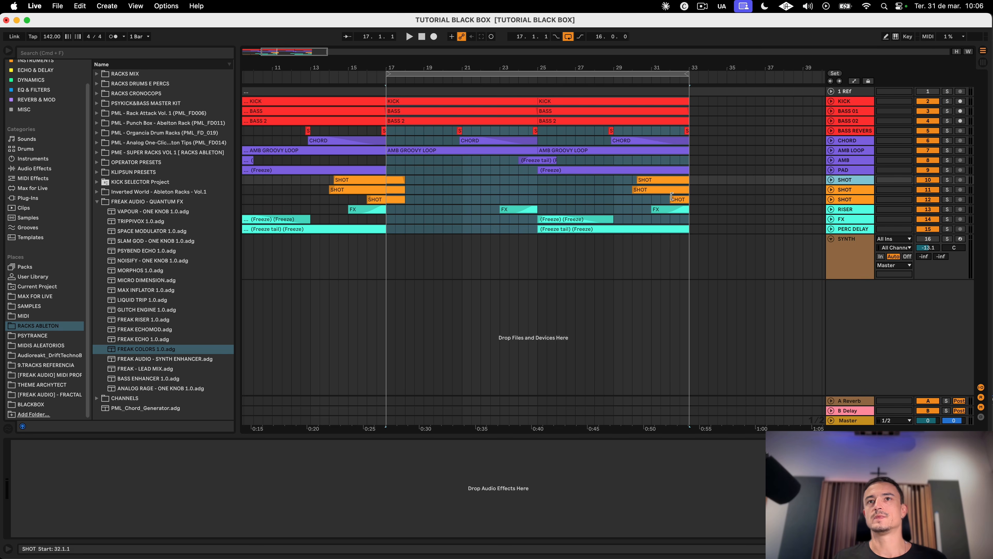
{"action": "left_click", "coordinate": [672, 196]}
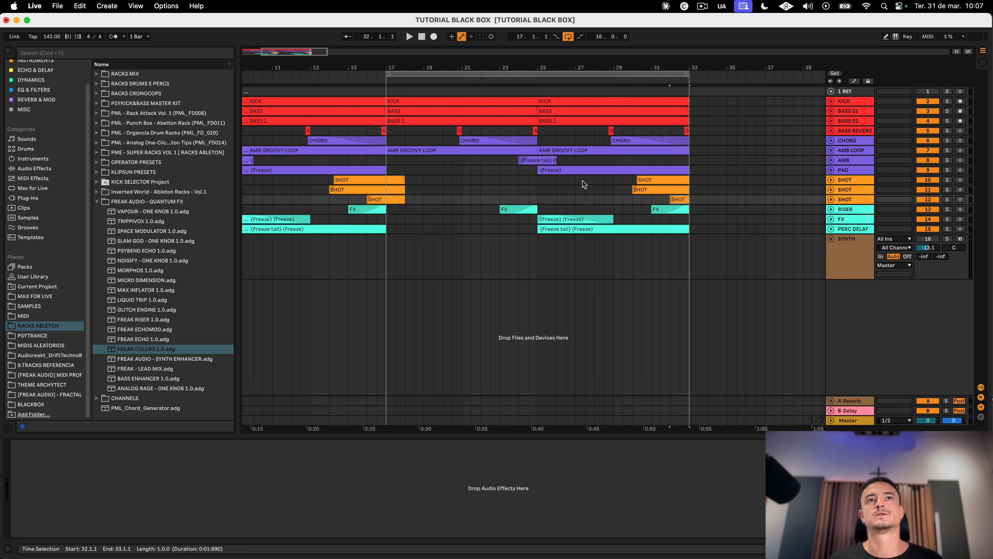
{"action": "left_click", "coordinate": [851, 180]}
Step: Insert an audio track between BASS REVERS and CHORD, and place the insert marker on it at 17.1.1
{"action": "left_click", "coordinate": [853, 142]}
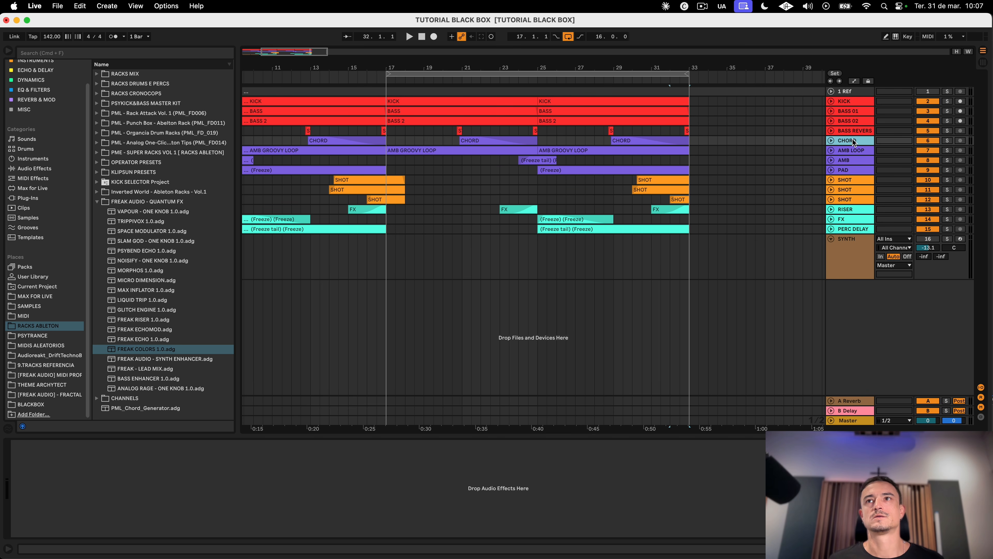
{"action": "right_click", "coordinate": [850, 142]}
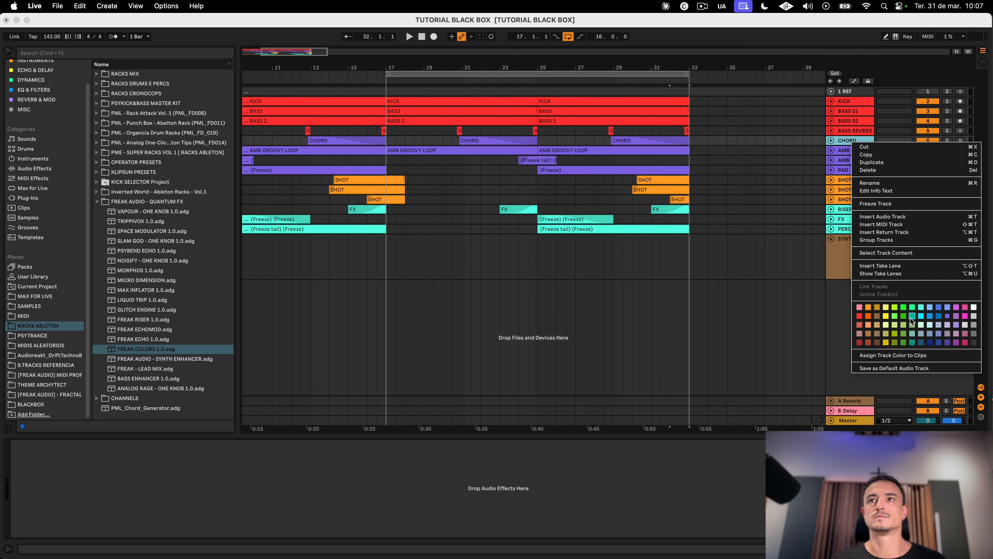
{"action": "left_click", "coordinate": [882, 216]}
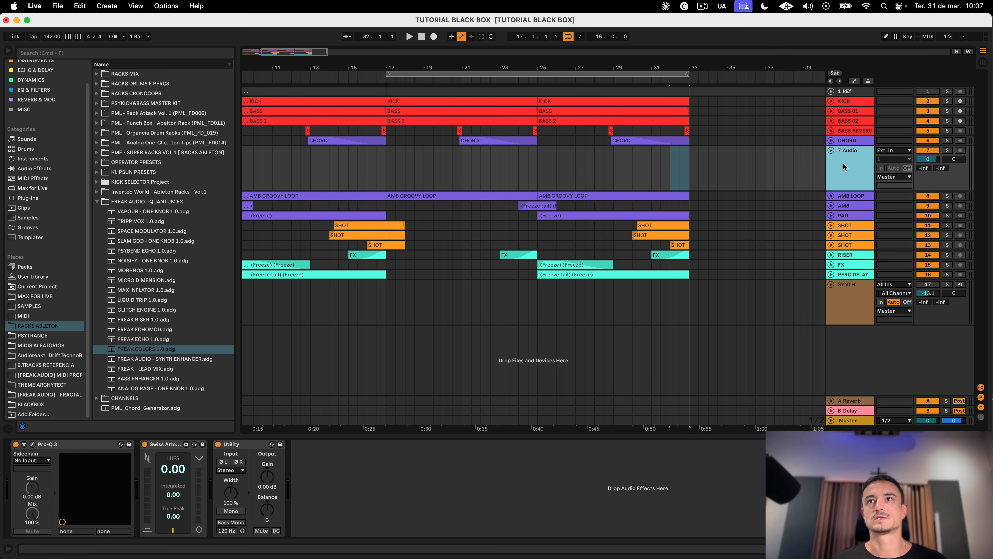
{"action": "left_click_drag", "start_coordinate": [843, 163], "coordinate": [846, 137]}
{"action": "left_click", "coordinate": [380, 163]}
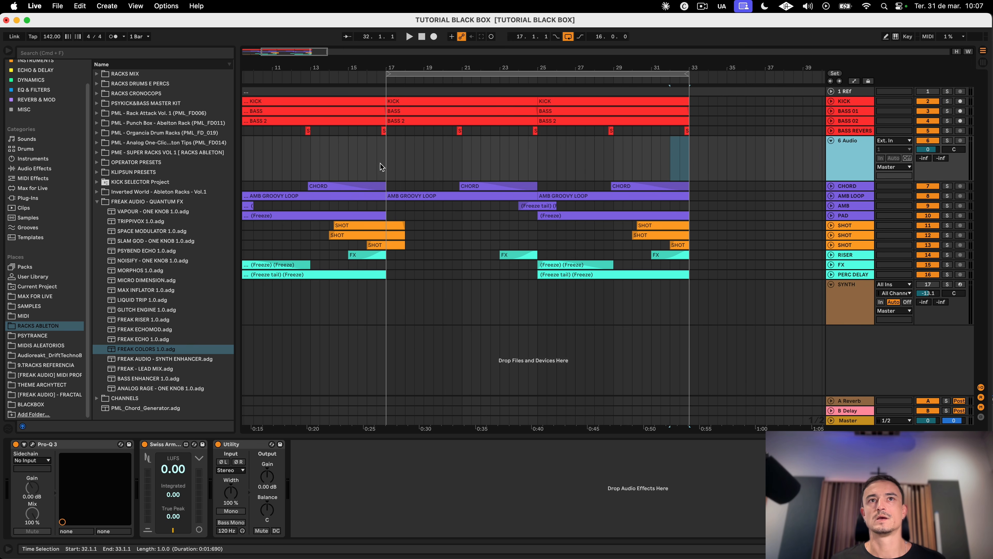
Step: Colour the new audio track blue and rename it HAT
{"action": "right_click", "coordinate": [845, 156]}
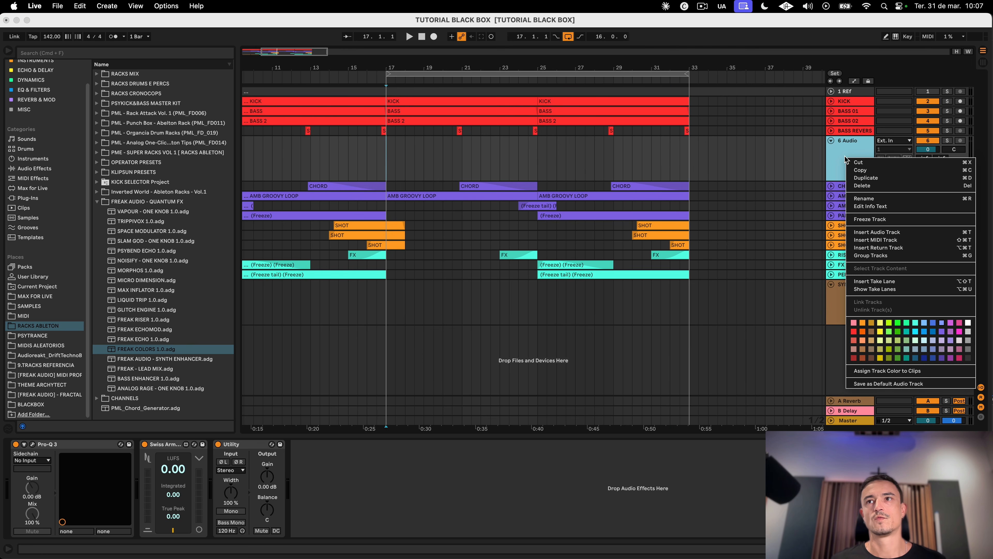
{"action": "left_click", "coordinate": [925, 332]}
{"action": "left_click", "coordinate": [863, 180]}
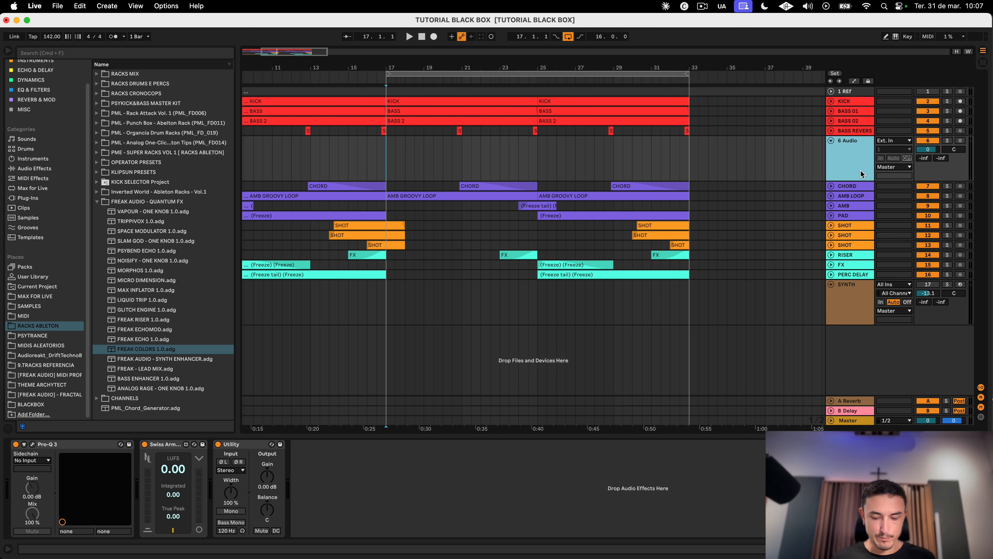
{"action": "key", "text": "super+r"}
{"action": "type", "text": "H"}
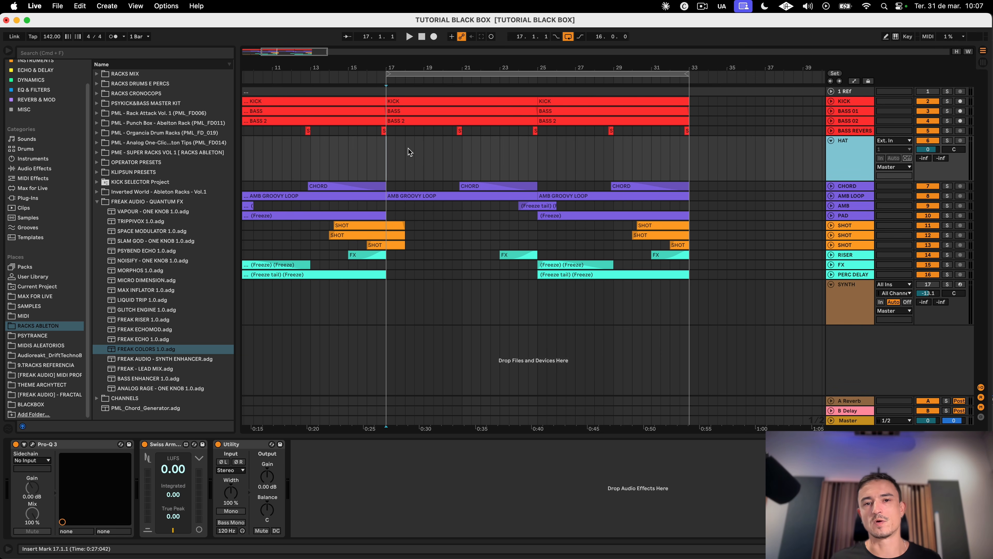
Step: Browse the BLACKBOX samples in the PERCS (ORION 2) folder and the SHOTS subfolder of PERCS
{"action": "left_click", "coordinate": [97, 202]}
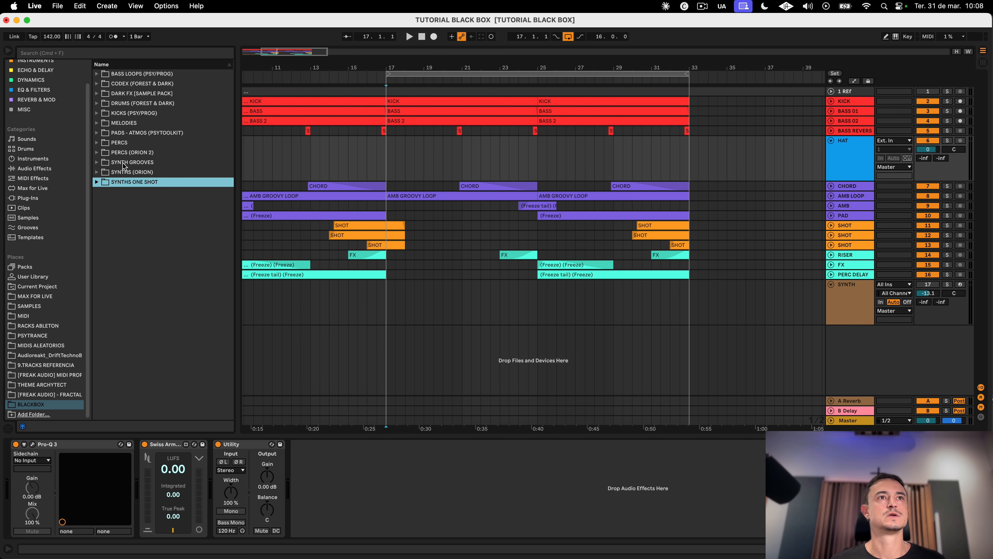
{"action": "left_click", "coordinate": [96, 152]}
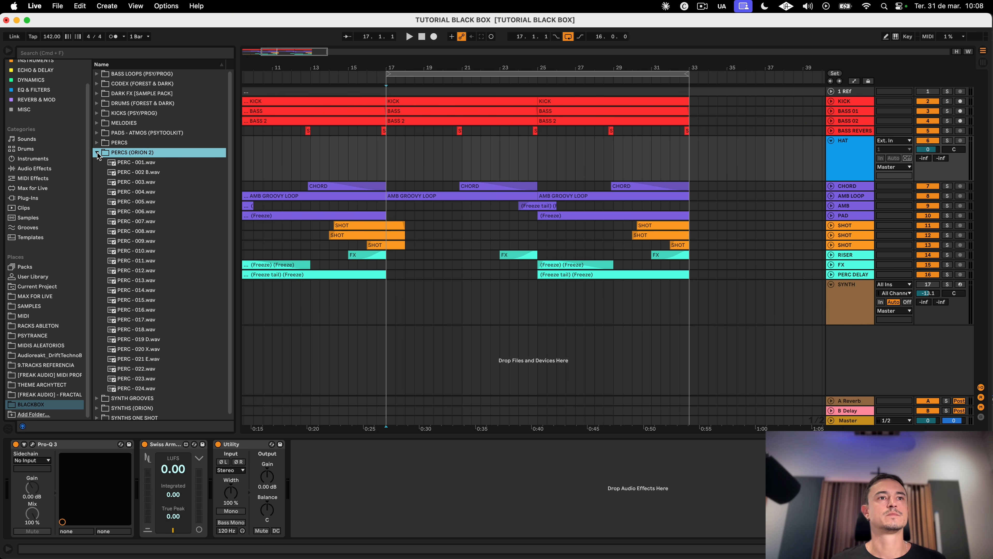
{"action": "left_click", "coordinate": [98, 154]}
{"action": "left_click", "coordinate": [98, 143]}
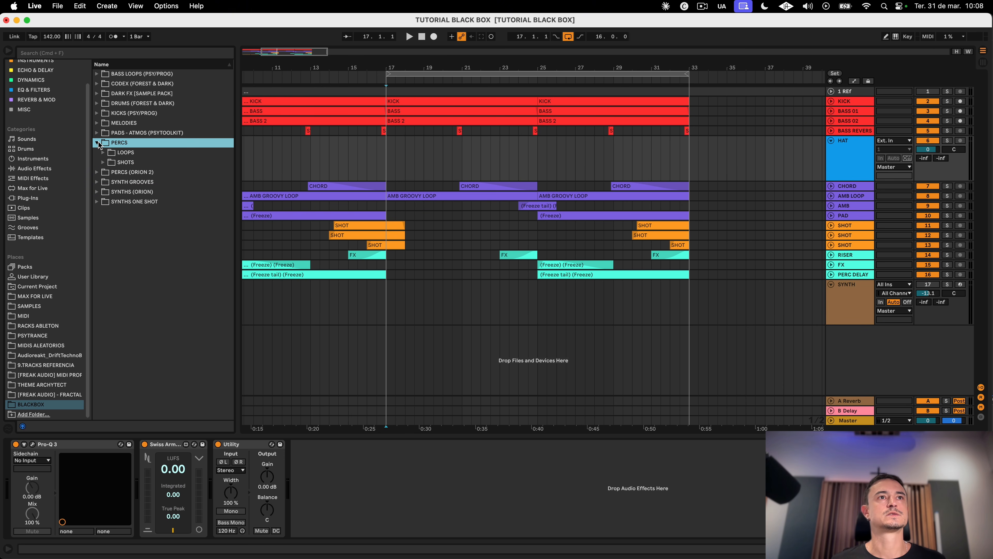
{"action": "left_click", "coordinate": [103, 163]}
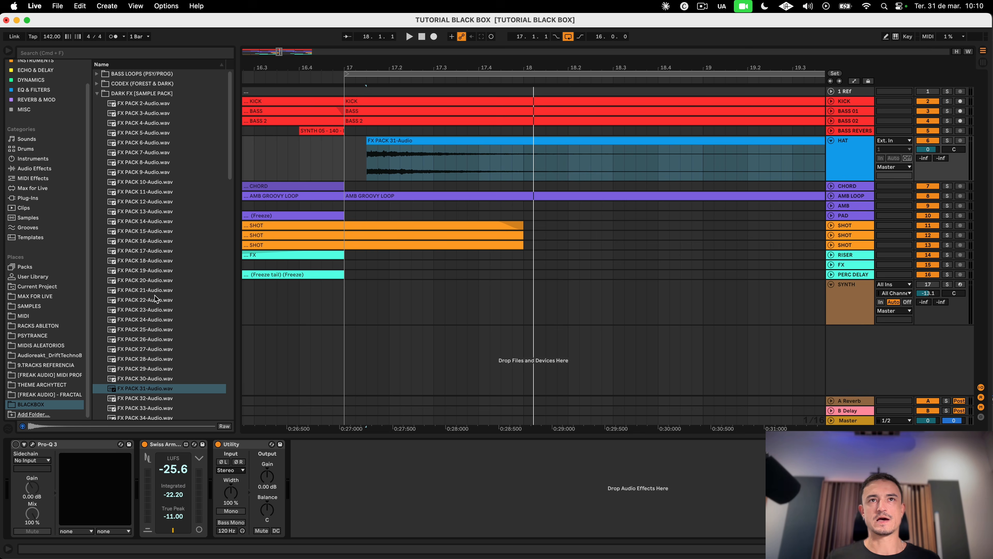
Step: Look through the samples of the DARK FX [SAMPLE PACK] folder in the BLACKBOX library
{"action": "left_click", "coordinate": [96, 94]}
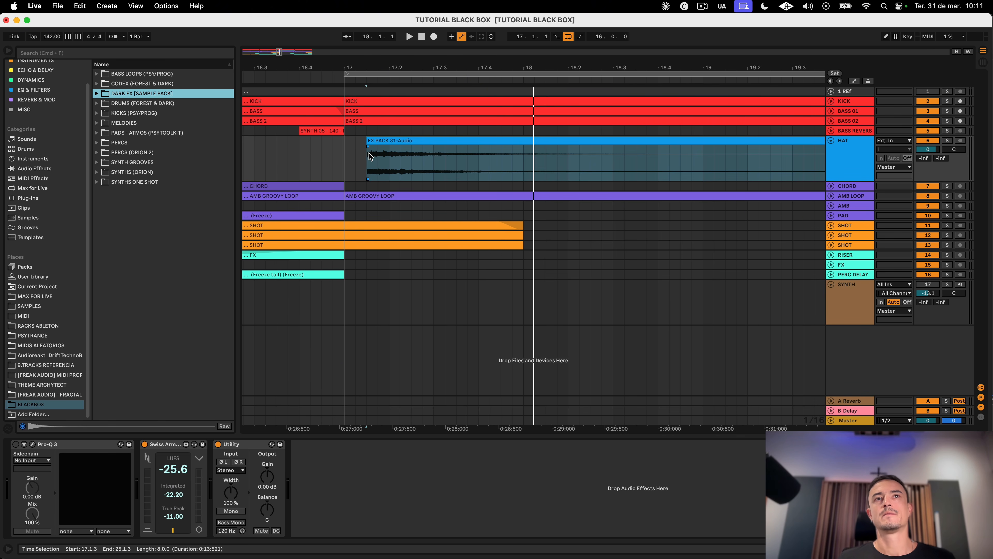
{"action": "left_click", "coordinate": [348, 164]}
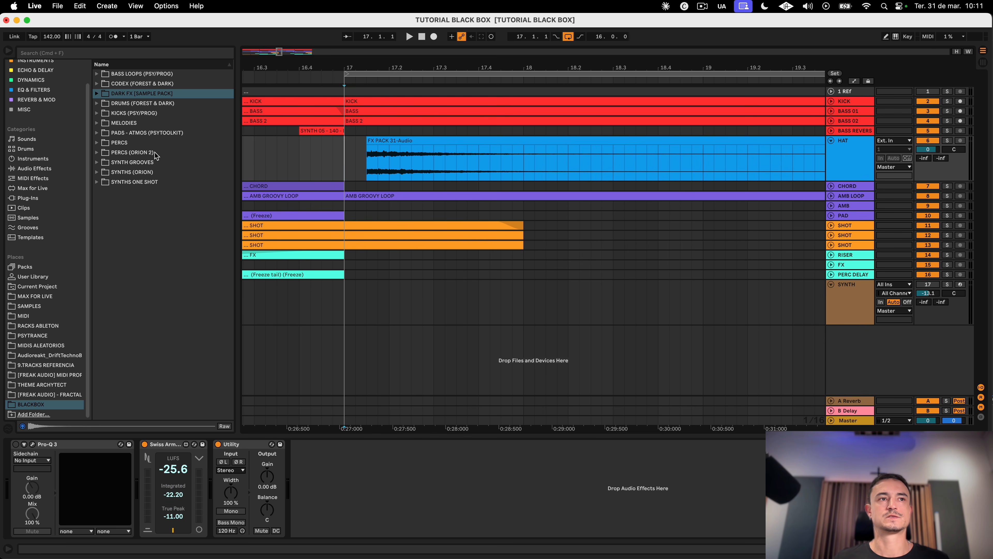
{"action": "left_click", "coordinate": [45, 405]}
{"action": "left_click", "coordinate": [97, 94]}
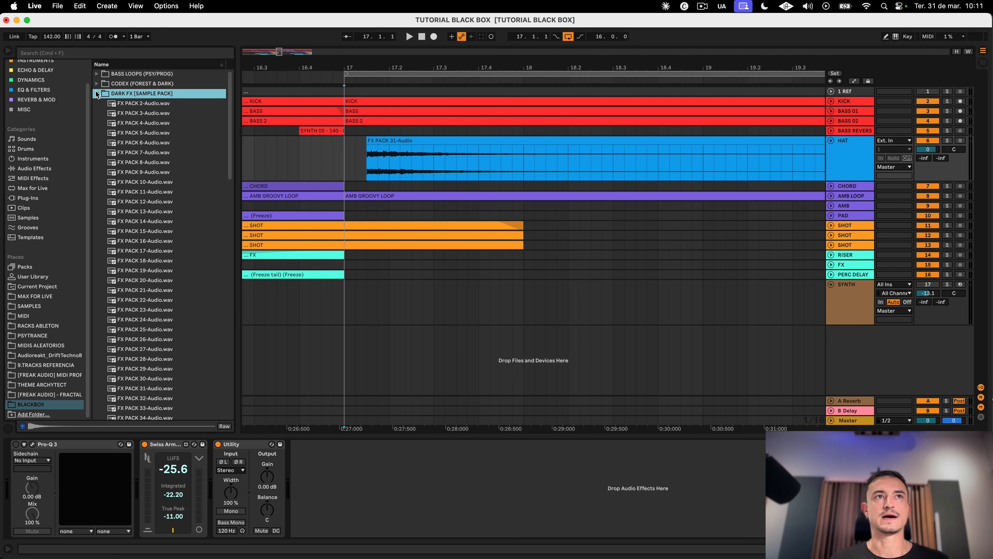
{"action": "scroll", "coordinate": [168, 219], "scroll_direction": "down", "scroll_amount": 15}
{"action": "scroll", "coordinate": [167, 217], "scroll_direction": "down", "scroll_amount": 10}
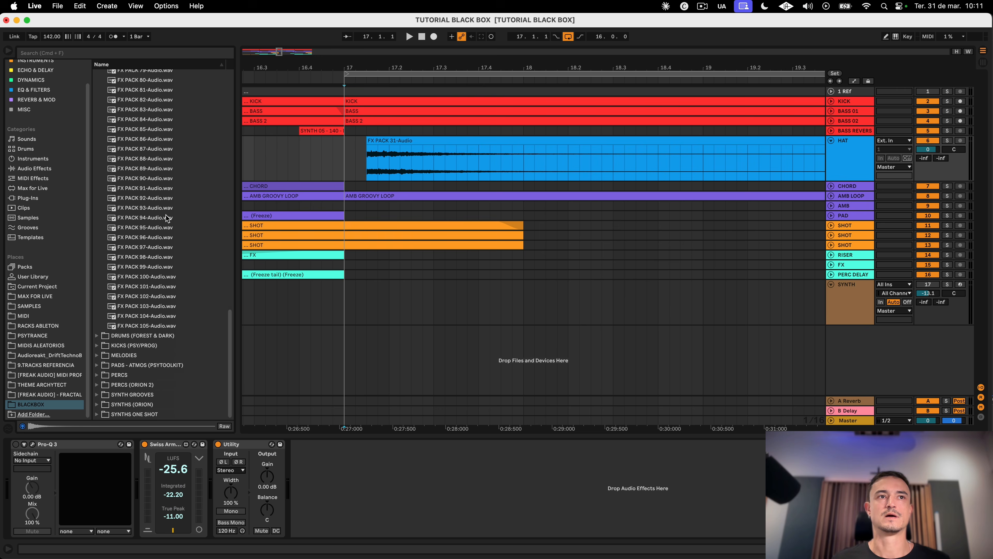
Step: Solo the HAT track and play its FX PACK 31-Audio clip from 17.1.3
{"action": "left_click", "coordinate": [420, 139]}
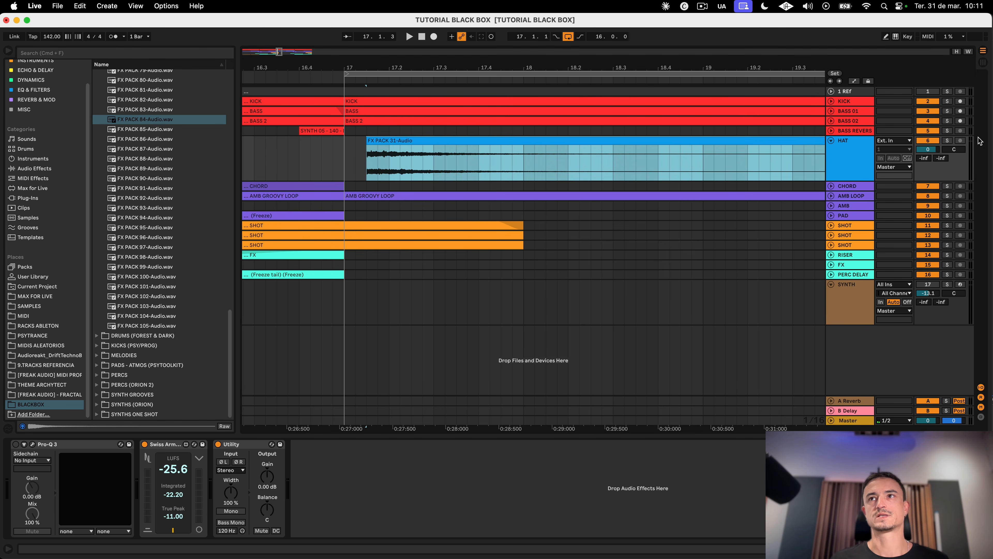
{"action": "left_click", "coordinate": [948, 141]}
{"action": "key", "text": "space"}
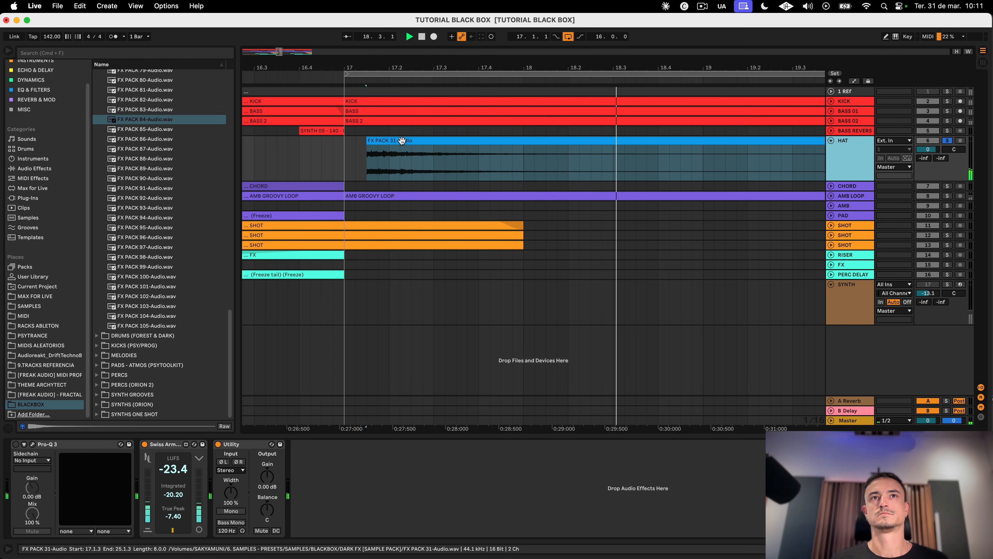
Step: Split the FX PACK 31-Audio clip on HAT at 17.2.1, delete everything after it and add a fade-out to the remaining hit
{"action": "key", "text": "space"}
{"action": "left_click", "coordinate": [389, 172]}
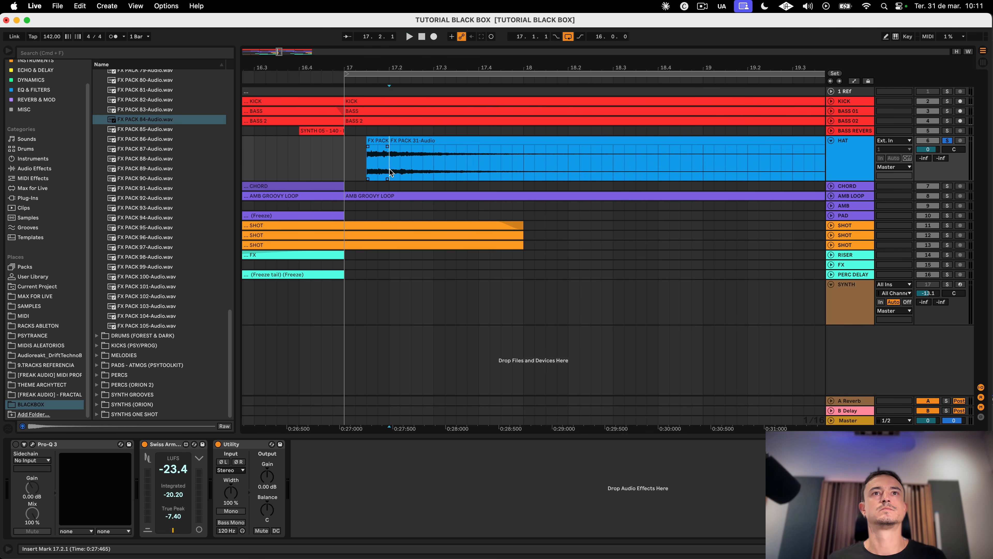
{"action": "left_click", "coordinate": [407, 146], "text": "shift"}
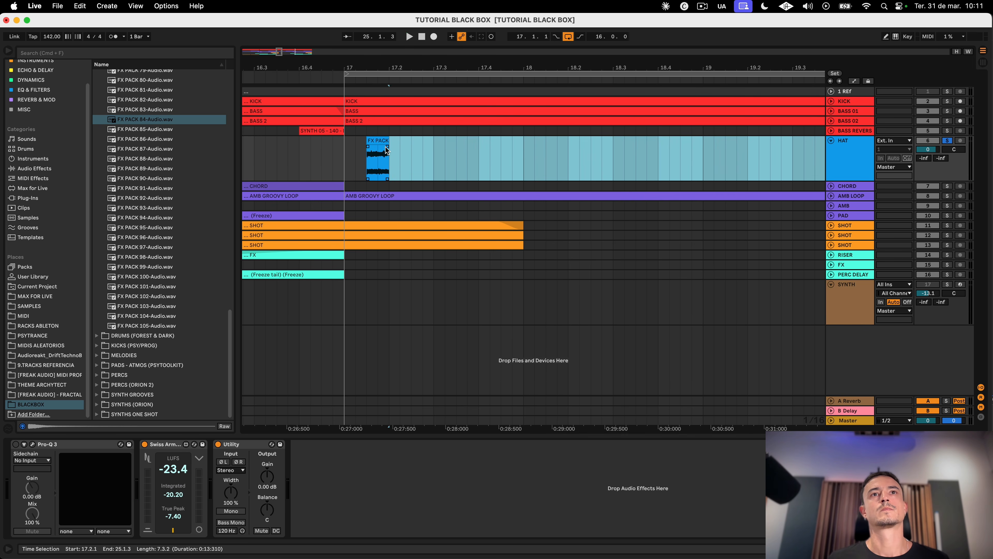
{"action": "left_click", "coordinate": [375, 149]}
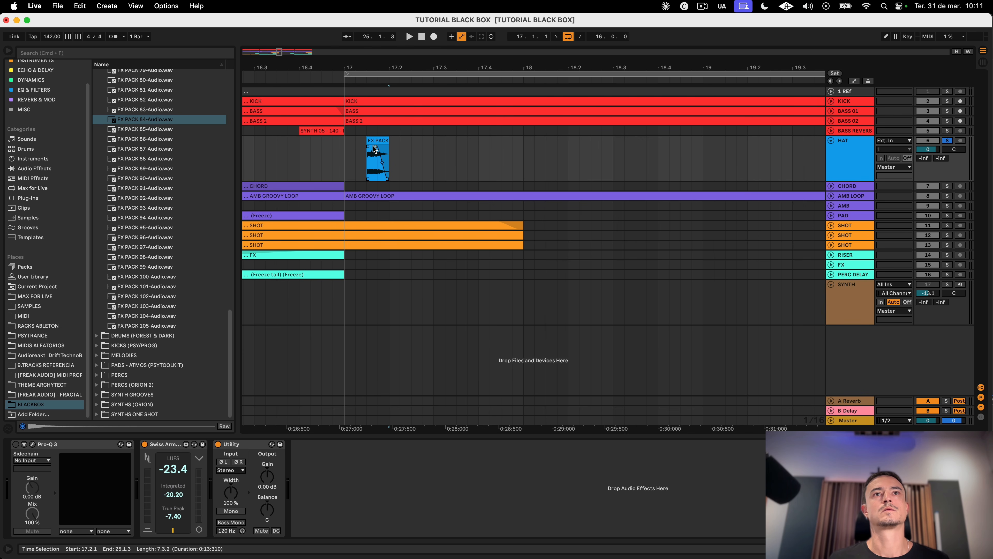
Step: Play the shortened HAT clip repeatedly from 17.1.1 to check its fade-out
{"action": "key", "text": "space"}
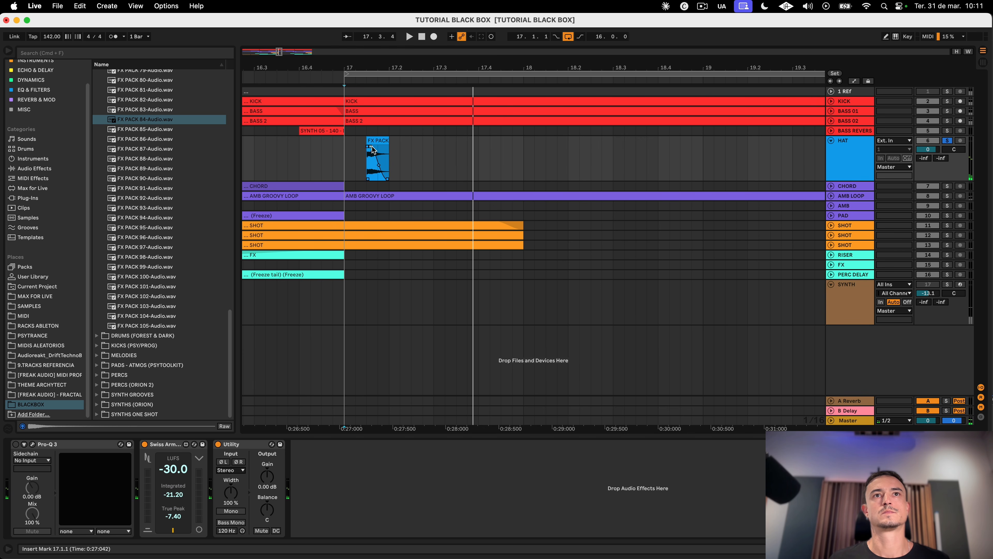
{"action": "key", "text": "space"}
{"action": "key", "text": "space"}
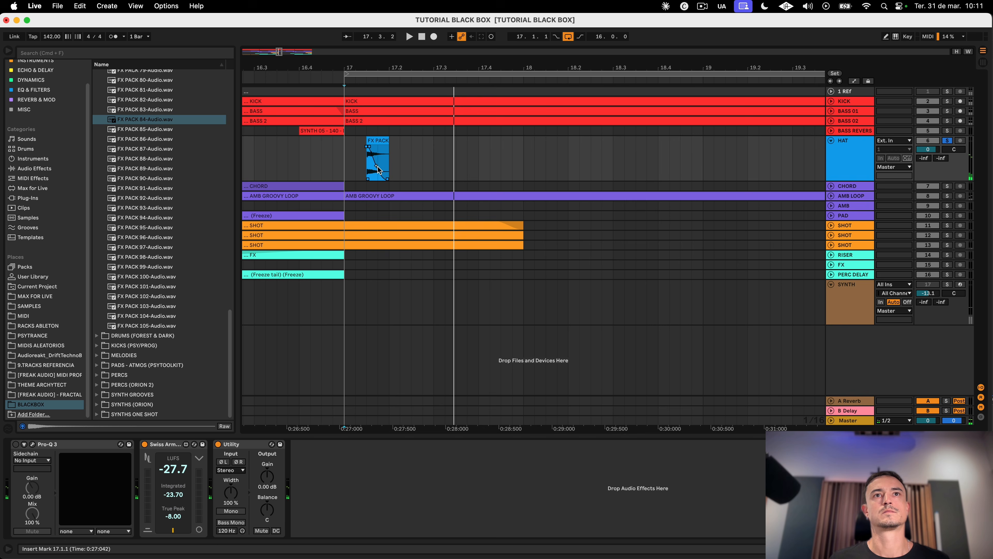
{"action": "key", "text": "space"}
{"action": "key", "text": "space"}
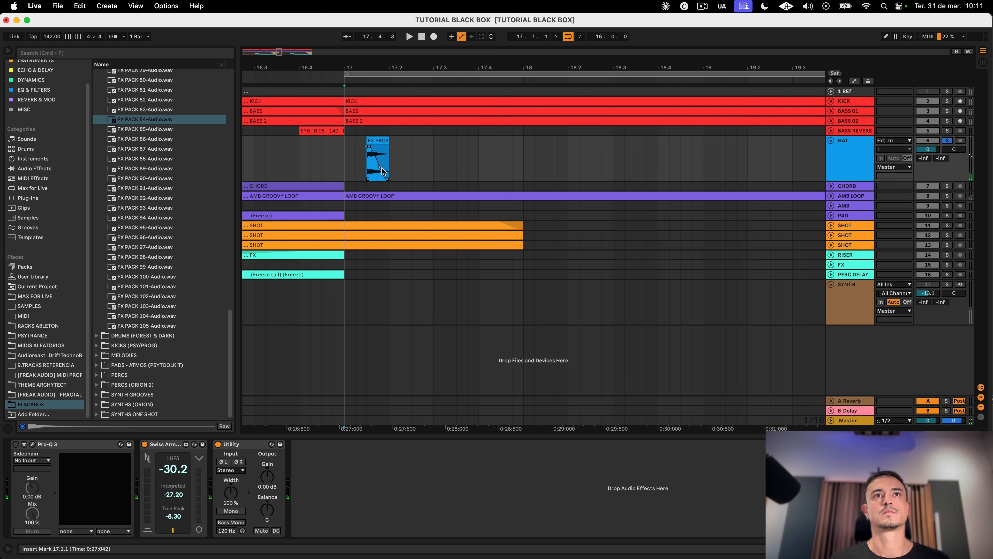
{"action": "key", "text": "space"}
{"action": "key", "text": "space"}
{"action": "left_click_drag", "start_coordinate": [367, 68], "coordinate": [368, 93]}
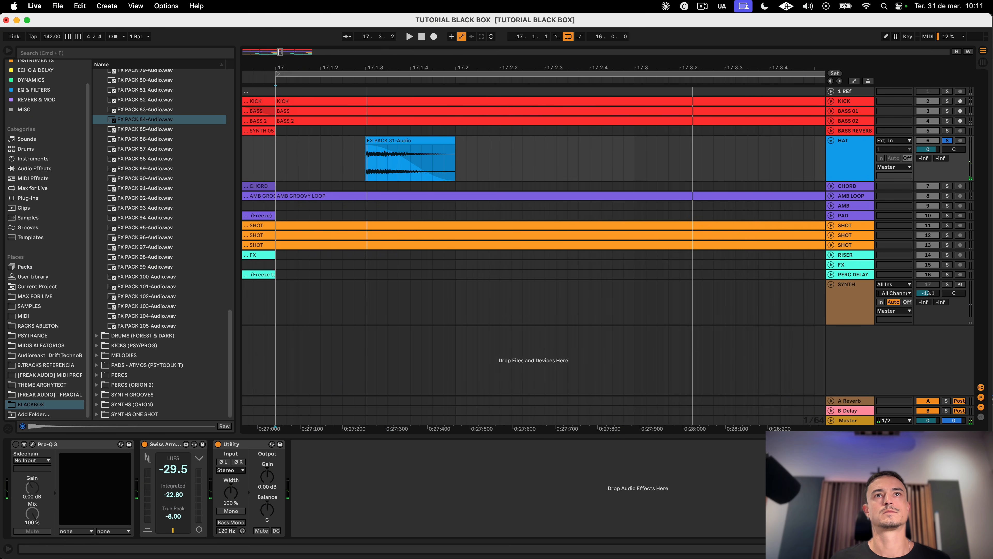
{"action": "key", "text": "space"}
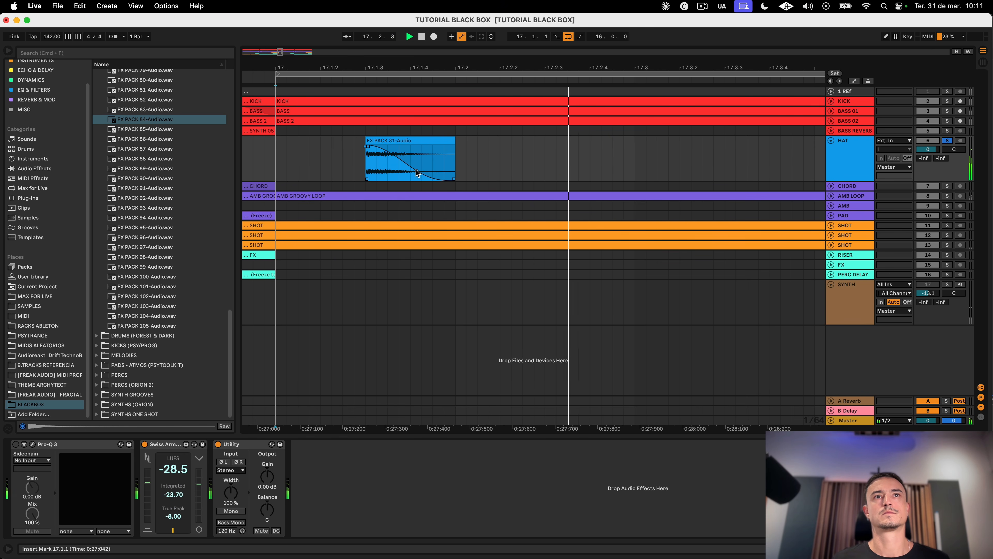
Step: Turn on Pro-Q 3 on the HAT track and move its low cut to about 691 Hz
{"action": "key", "text": "space"}
{"action": "key", "text": "super+alt+p"}
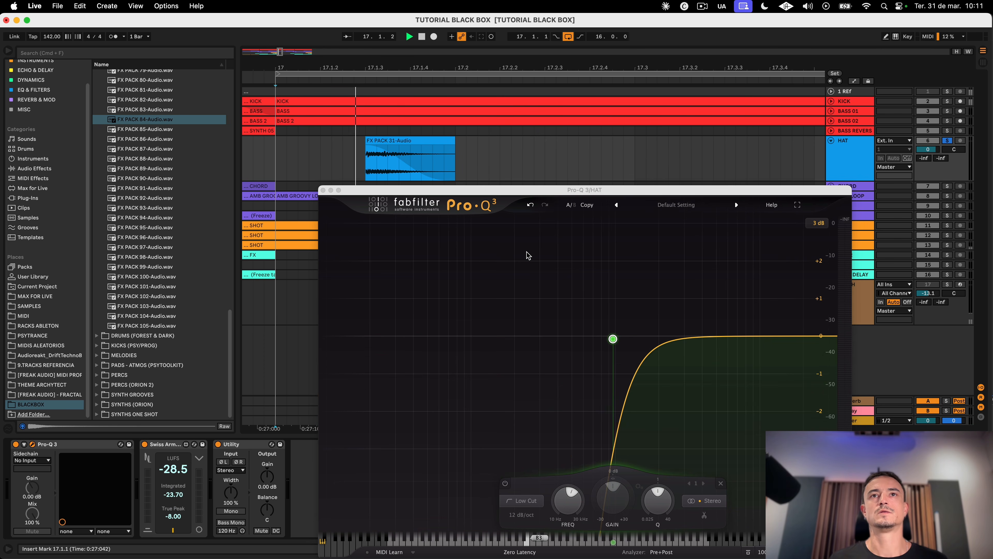
{"action": "mouse_move", "coordinate": [613, 340]}
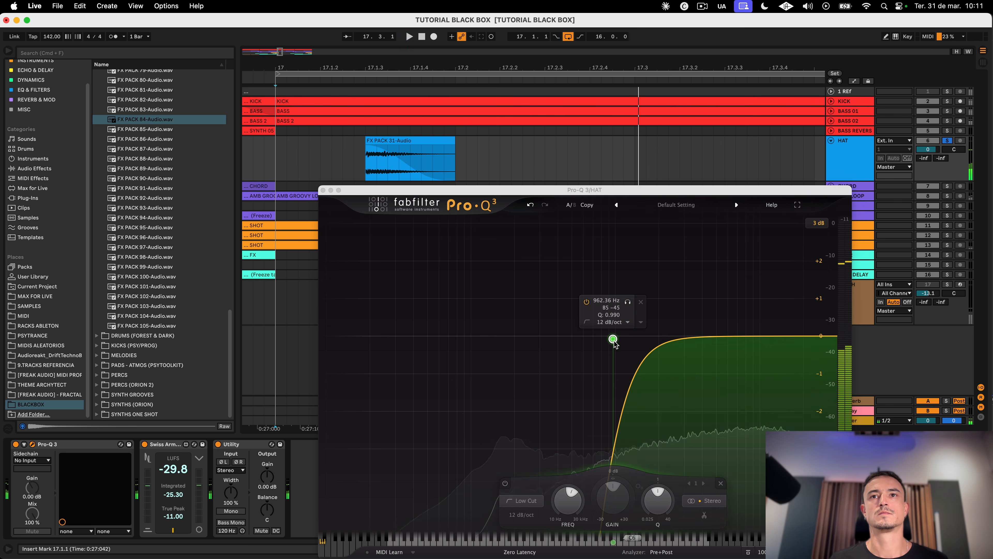
{"action": "key", "text": "space"}
{"action": "left_click_drag", "start_coordinate": [614, 342], "coordinate": [593, 339]}
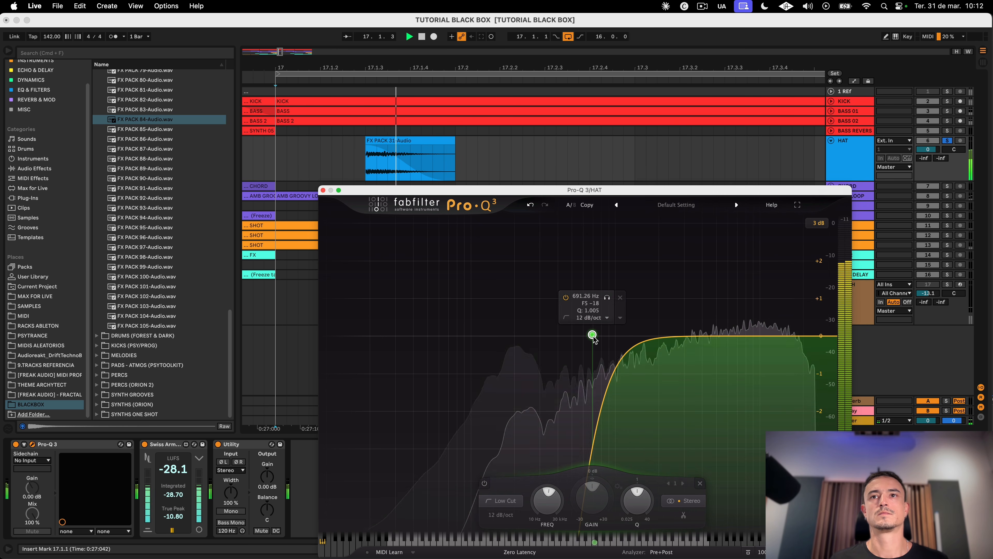
{"action": "key", "text": "super+alt+p"}
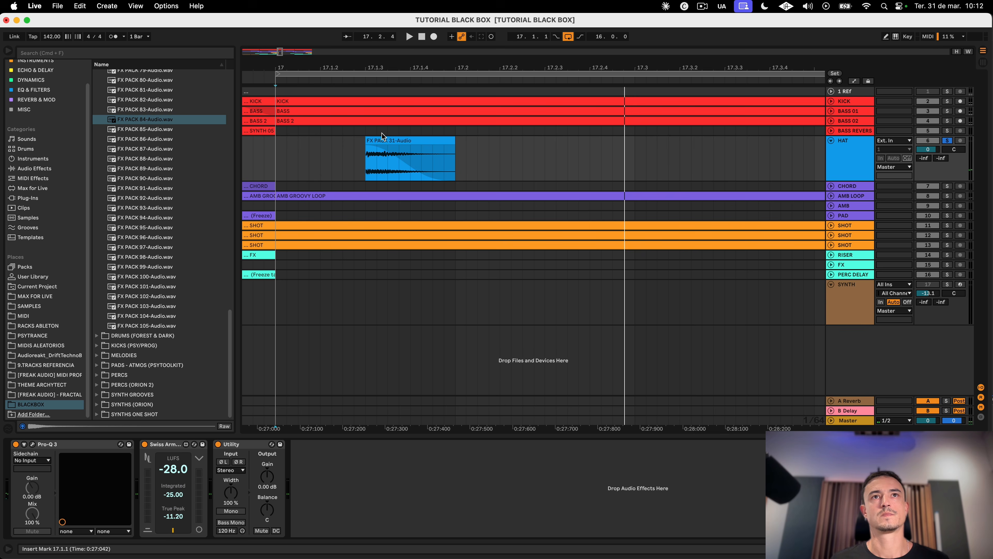
Step: Find LFOTool in the browser and add it to the end of the HAT track's effect chain
{"action": "left_click", "coordinate": [382, 137]}
{"action": "left_click", "coordinate": [72, 52]}
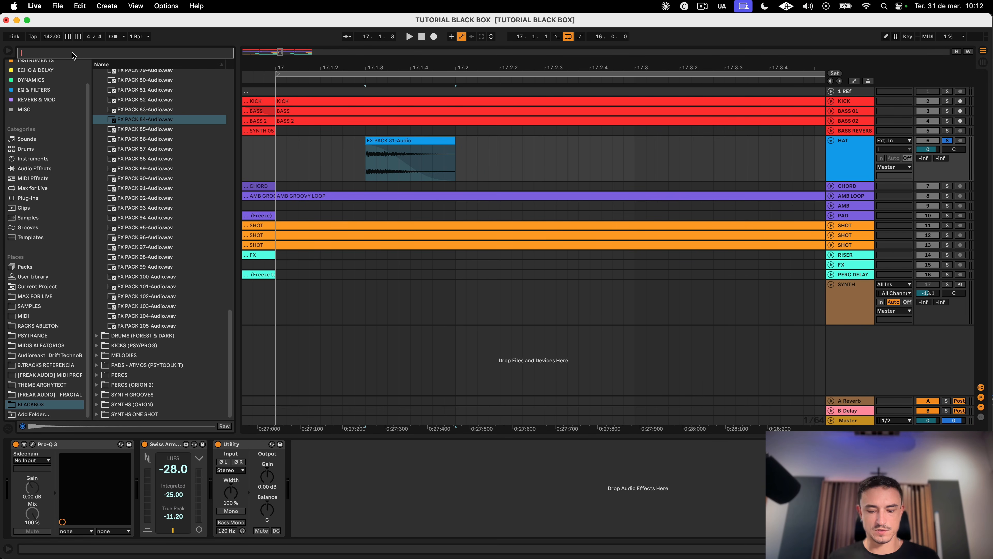
{"action": "type", "text": "lfo to"}
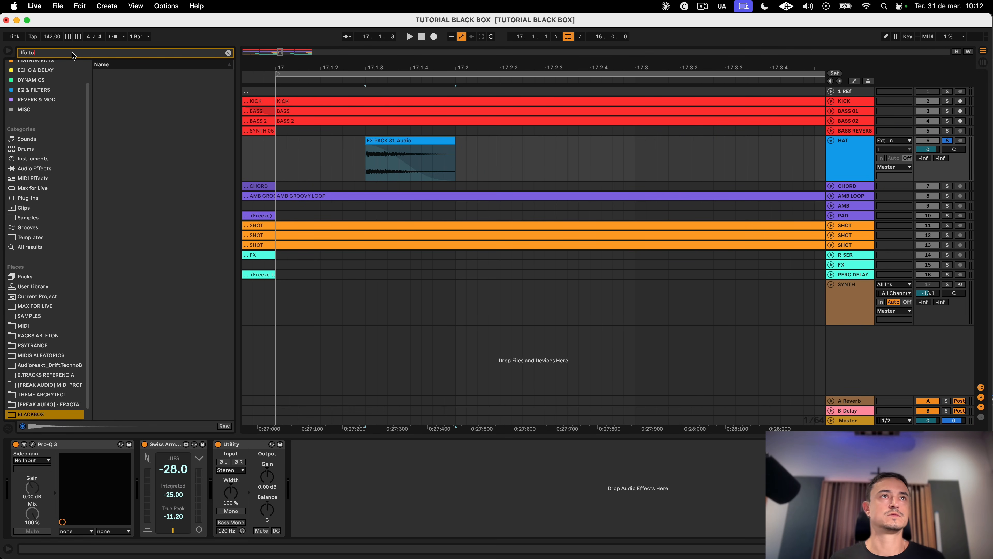
{"action": "key", "text": "Down"}
{"action": "key", "text": "Return"}
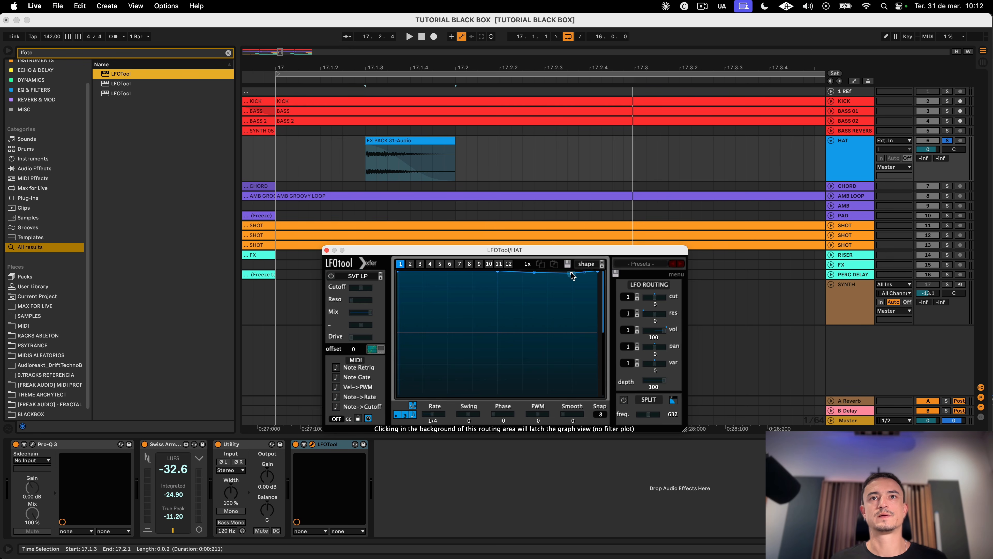
Step: Shape LFOTool's volume curve to stay silent until mid-cycle, rise sharply to full level and decay in a steep curve to zero
{"action": "left_click_drag", "start_coordinate": [571, 276], "coordinate": [599, 414]}
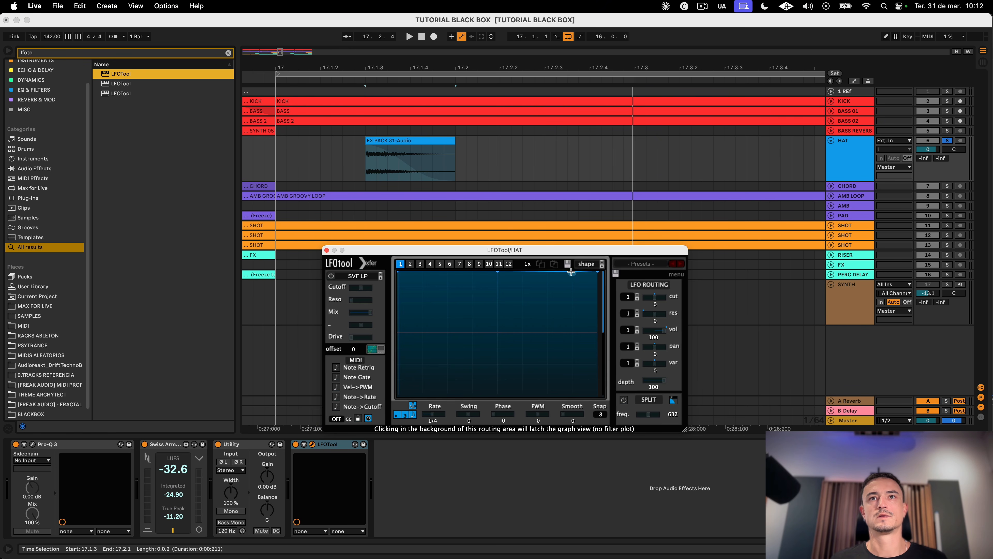
{"action": "left_click_drag", "start_coordinate": [571, 271], "coordinate": [598, 391]}
{"action": "key", "text": "space"}
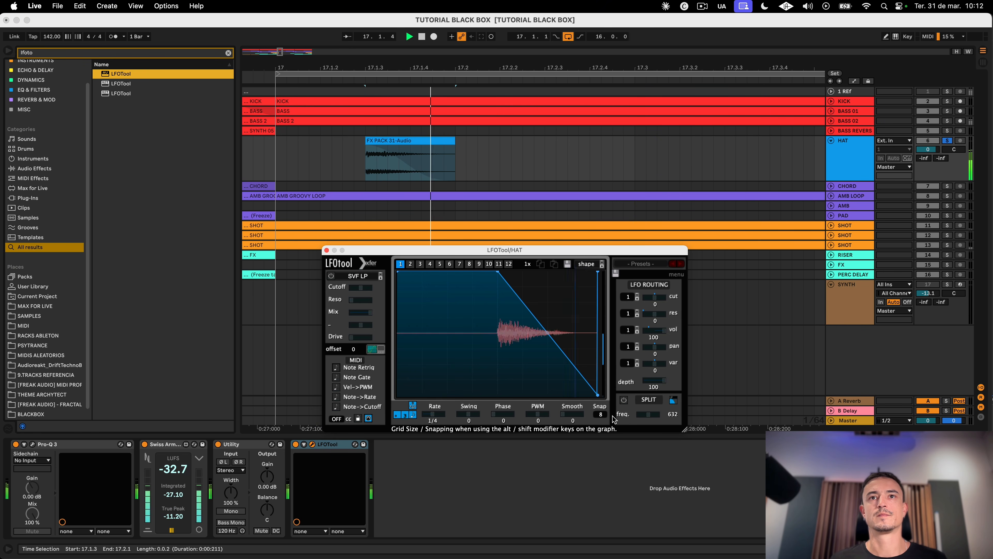
{"action": "left_click_drag", "start_coordinate": [548, 332], "coordinate": [549, 344]}
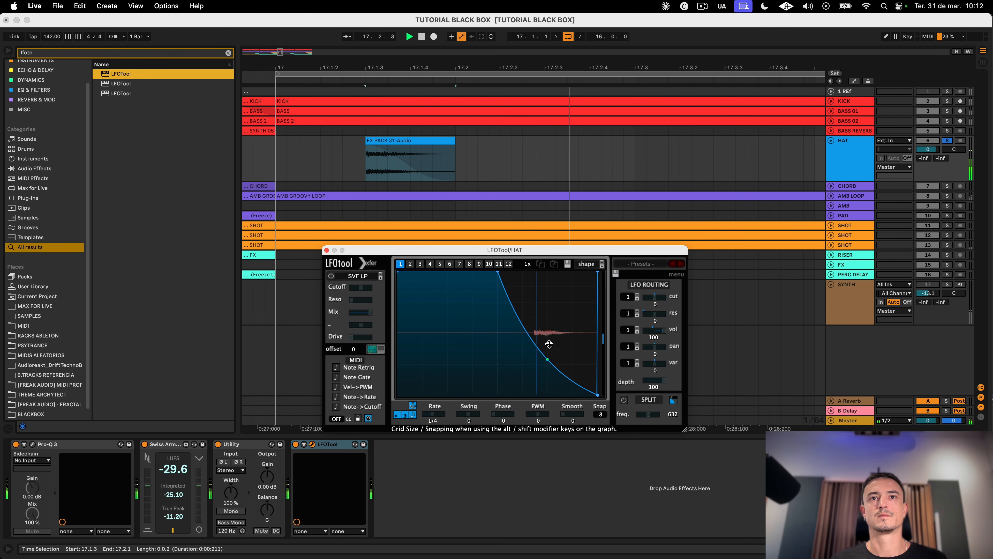
{"action": "key", "text": "space"}
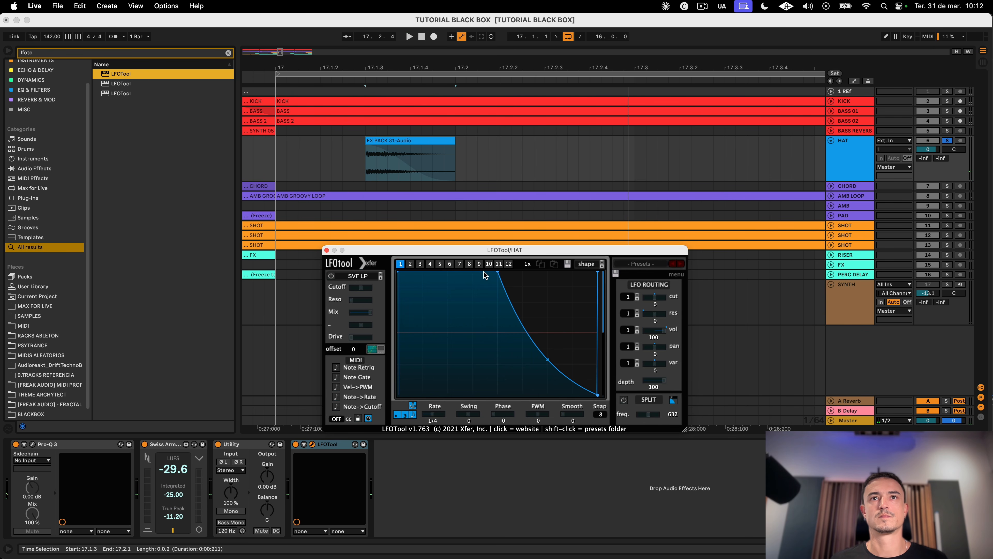
{"action": "left_click_drag", "start_coordinate": [489, 275], "coordinate": [503, 270]}
{"action": "key", "text": "space"}
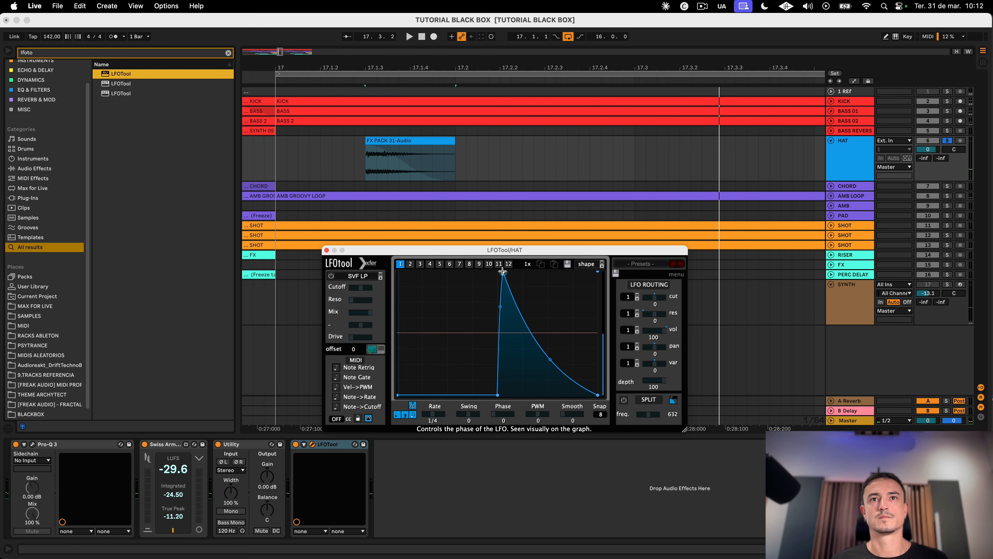
{"action": "left_click_drag", "start_coordinate": [551, 358], "coordinate": [547, 380]}
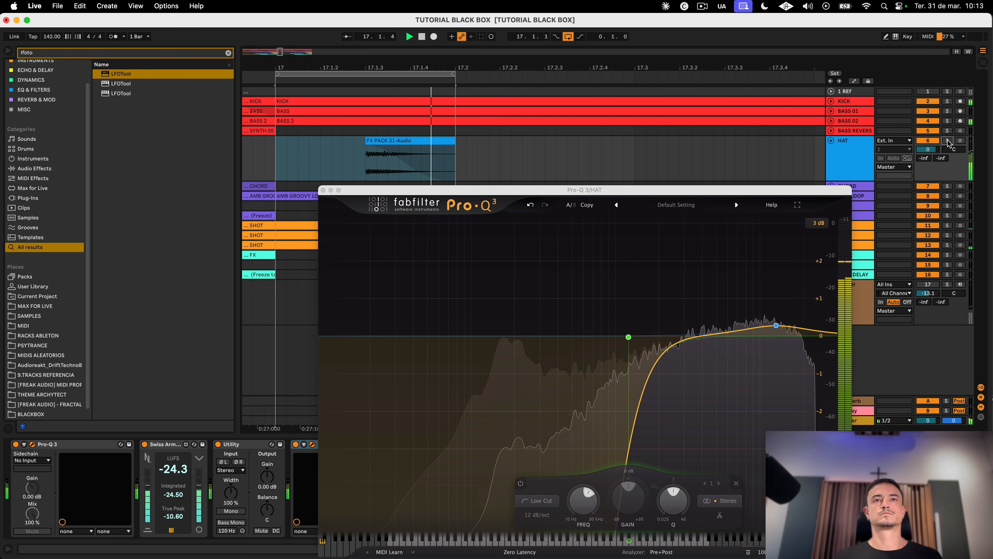
Step: Adjust the gain of Pro-Q 3's high bell near 12.8 kHz on HAT and switch Utility to mono
{"action": "mouse_move", "coordinate": [776, 325]}
{"action": "left_mouse_down"}
{"action": "mouse_move", "coordinate": [773, 350]}
{"action": "mouse_move", "coordinate": [774, 337]}
{"action": "left_mouse_up"}
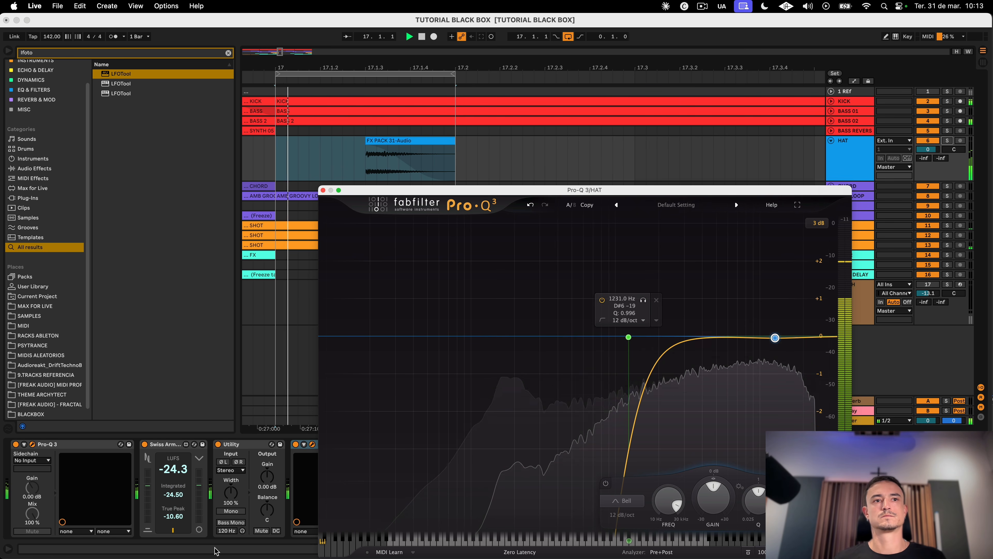
{"action": "left_click", "coordinate": [231, 511]}
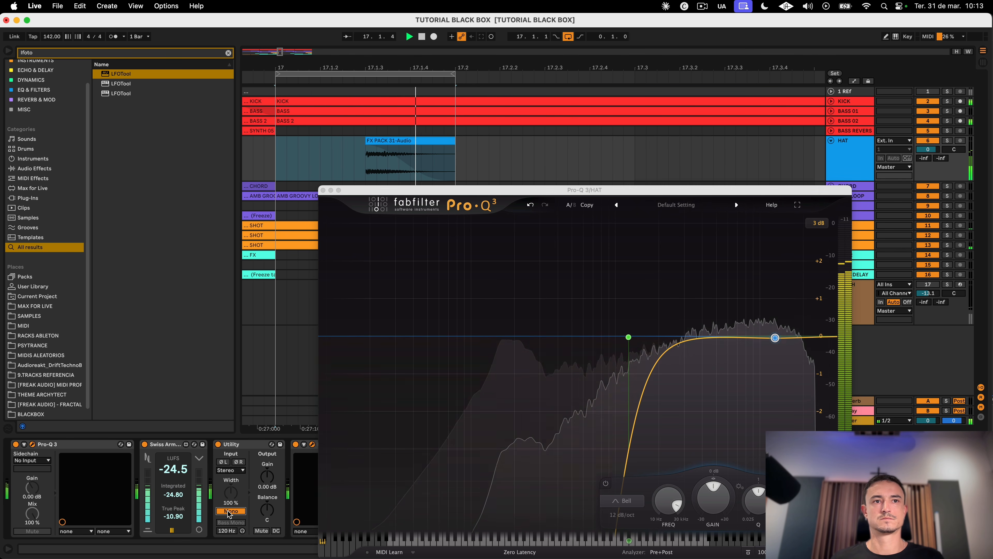
{"action": "mouse_move", "coordinate": [765, 322]}
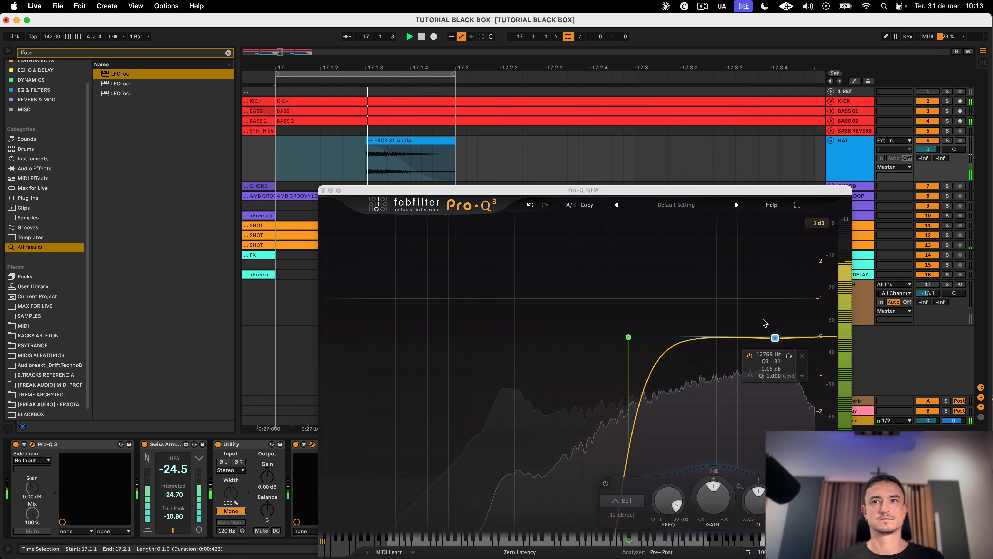
{"action": "mouse_move", "coordinate": [775, 337]}
{"action": "left_mouse_down"}
{"action": "mouse_move", "coordinate": [776, 285]}
{"action": "mouse_move", "coordinate": [777, 329]}
{"action": "left_mouse_up"}
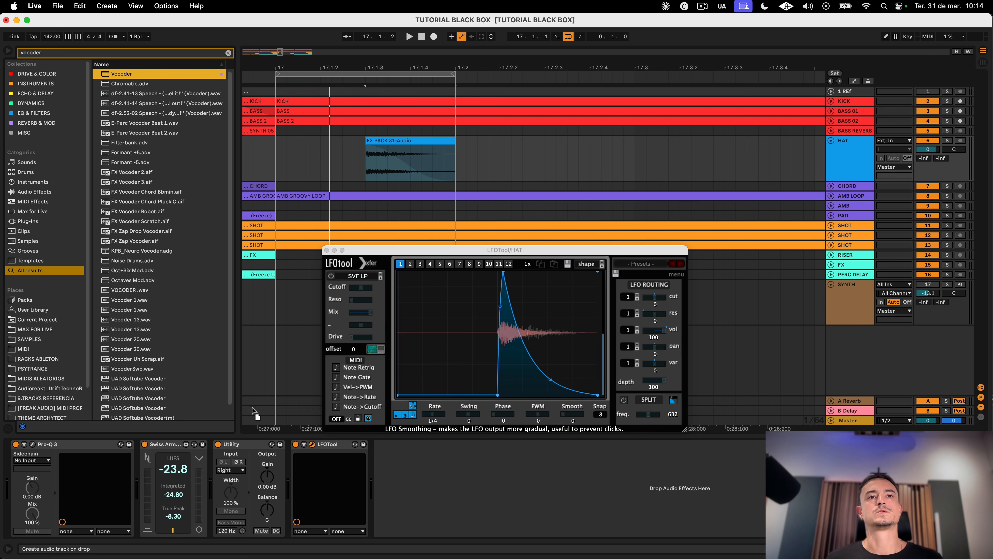
Step: Insert a Vocoder between Utility and LFOTool on HAT, keeping the Noise carrier and 100 % Dry/Wet
{"action": "left_click_drag", "start_coordinate": [253, 411], "coordinate": [294, 457]}
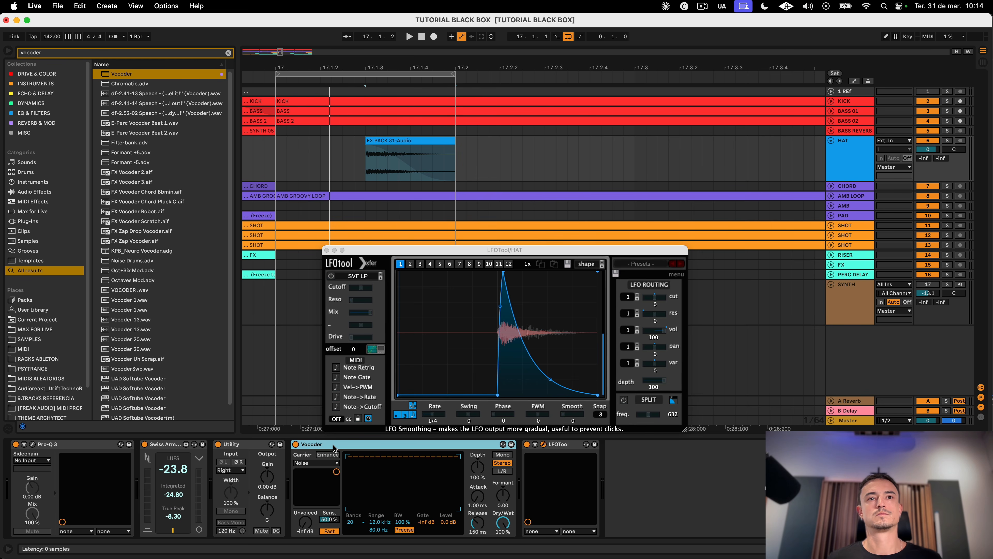
{"action": "key", "text": "space"}
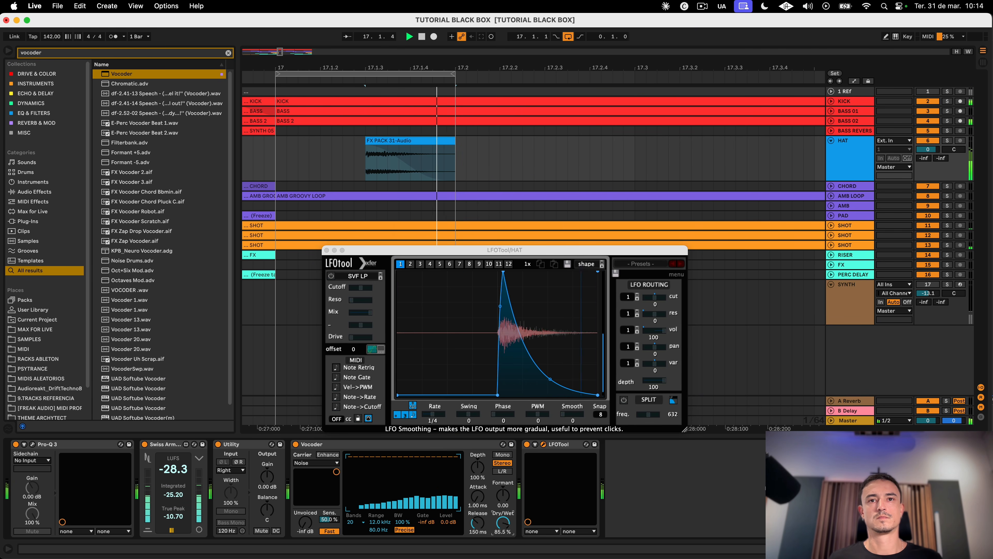
{"action": "left_click_drag", "start_coordinate": [502, 523], "coordinate": [503, 545]}
{"action": "left_click", "coordinate": [316, 462]}
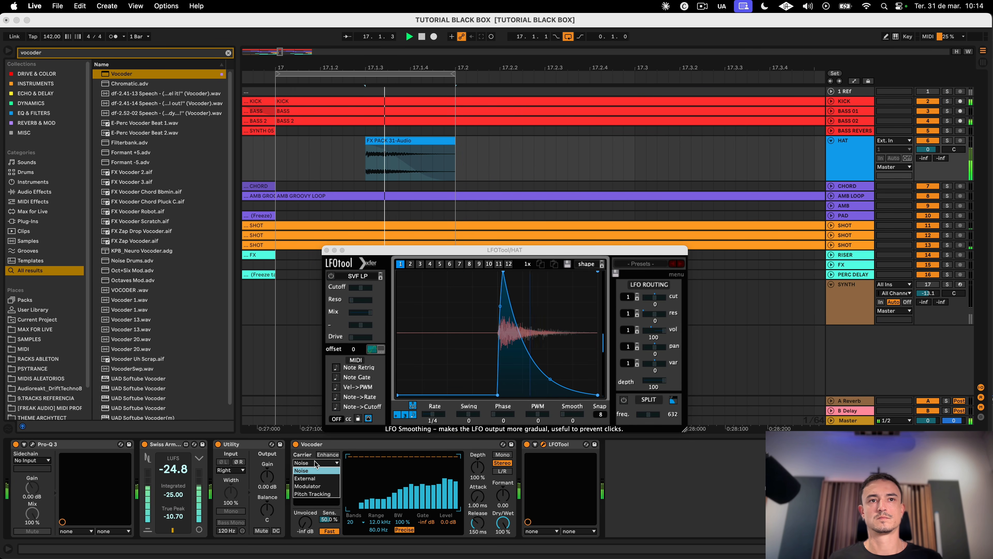
{"action": "left_click", "coordinate": [312, 470]}
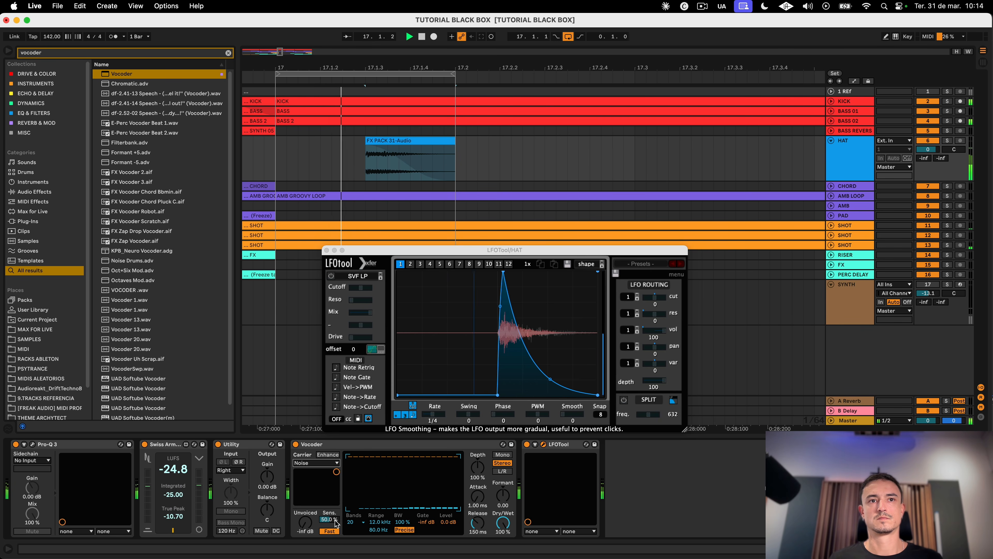
Step: Set the Vocoder to 4 bands with a 35.6 ms release, and try other positions on the Noise carrier's XY pad
{"action": "left_click", "coordinate": [355, 521]}
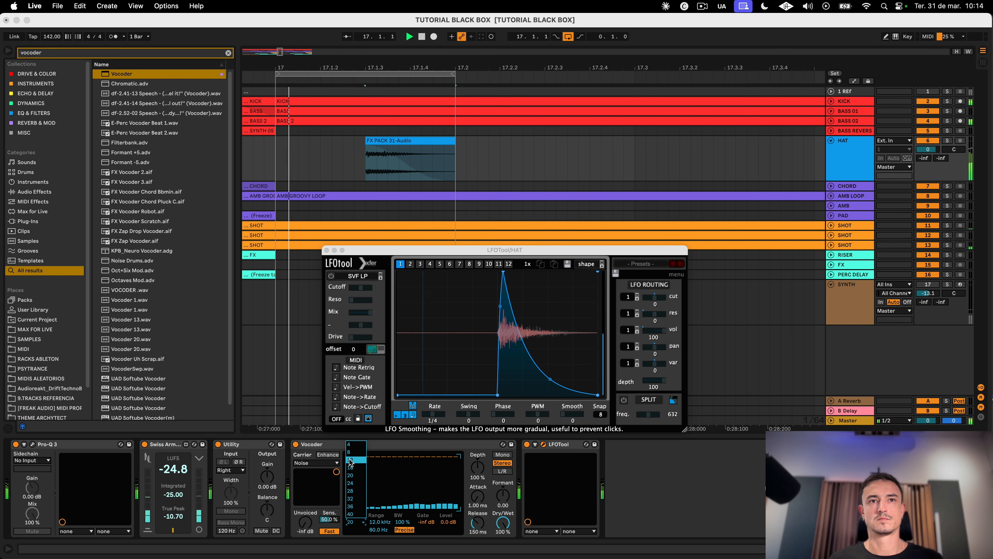
{"action": "left_click", "coordinate": [349, 446]}
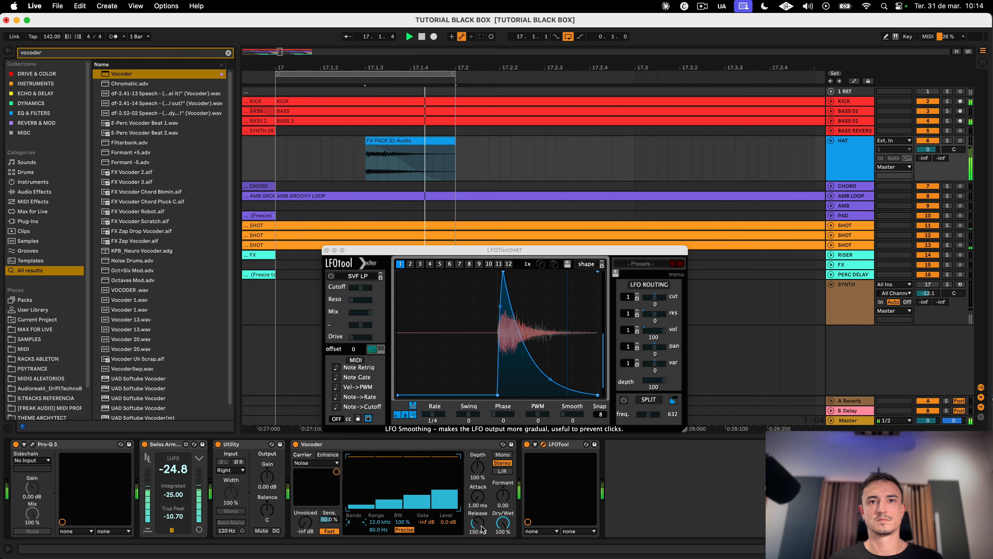
{"action": "left_click_drag", "start_coordinate": [477, 522], "coordinate": [477, 535]}
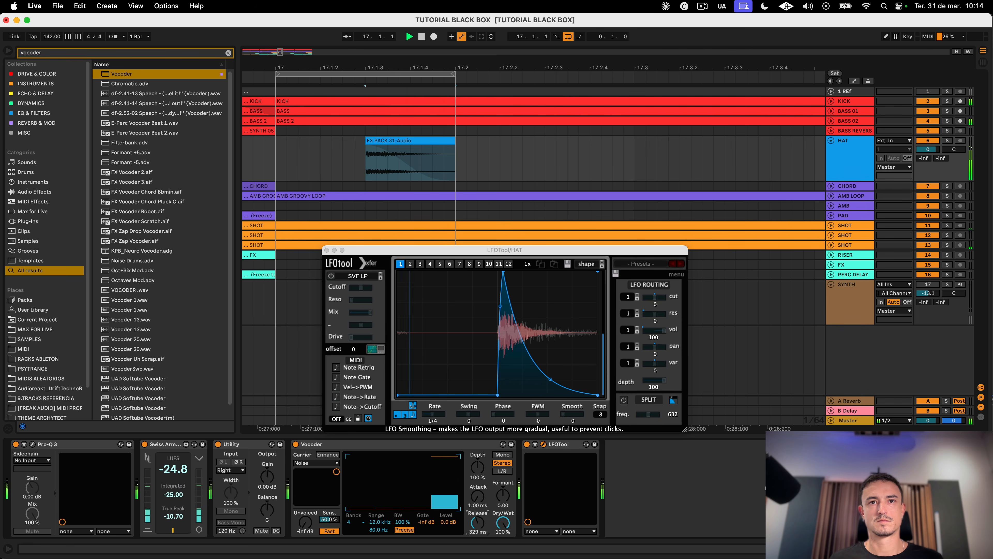
{"action": "left_click_drag", "start_coordinate": [477, 522], "coordinate": [480, 550]}
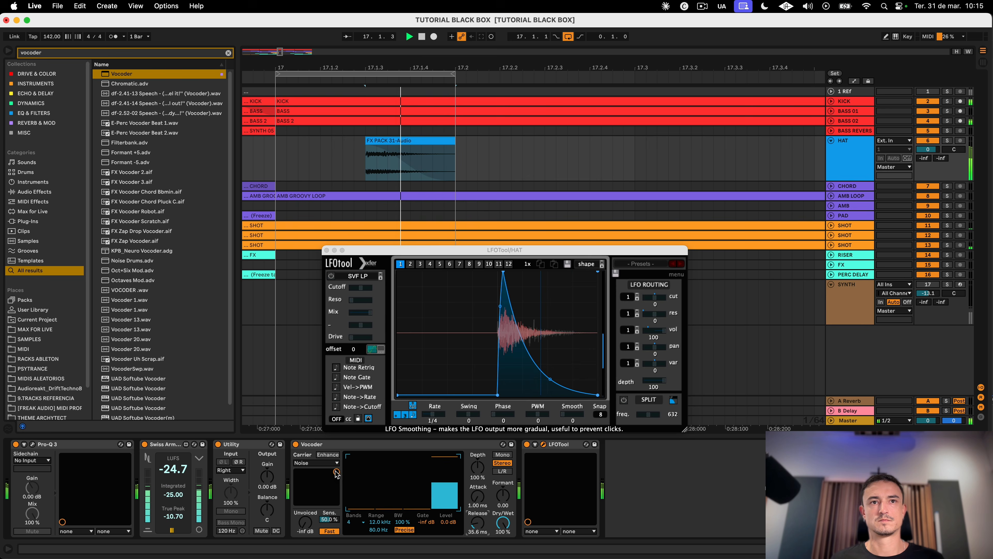
{"action": "left_click_drag", "start_coordinate": [337, 472], "coordinate": [314, 491]}
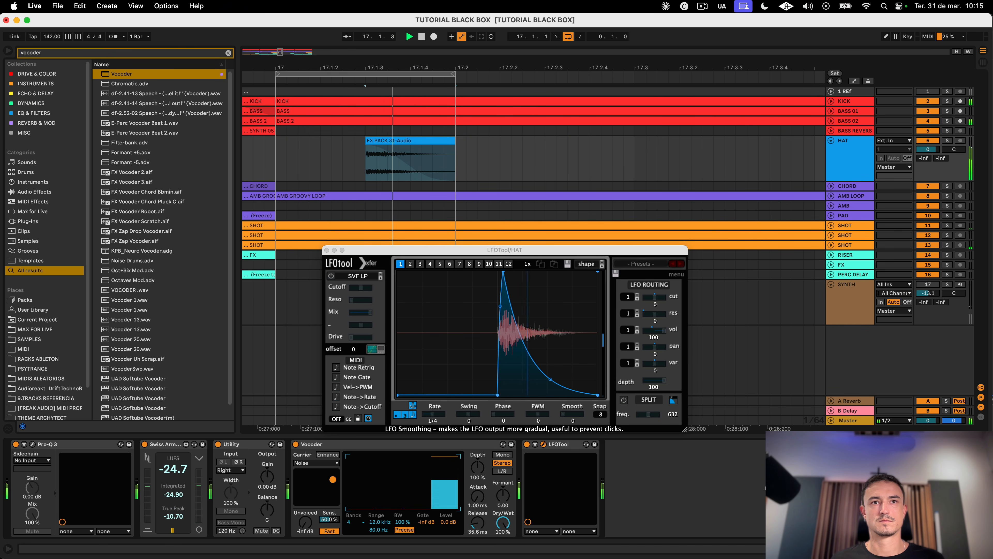
{"action": "mouse_move", "coordinate": [324, 484]}
{"action": "left_mouse_down"}
{"action": "mouse_move", "coordinate": [328, 498]}
{"action": "mouse_move", "coordinate": [336, 471]}
{"action": "left_mouse_up"}
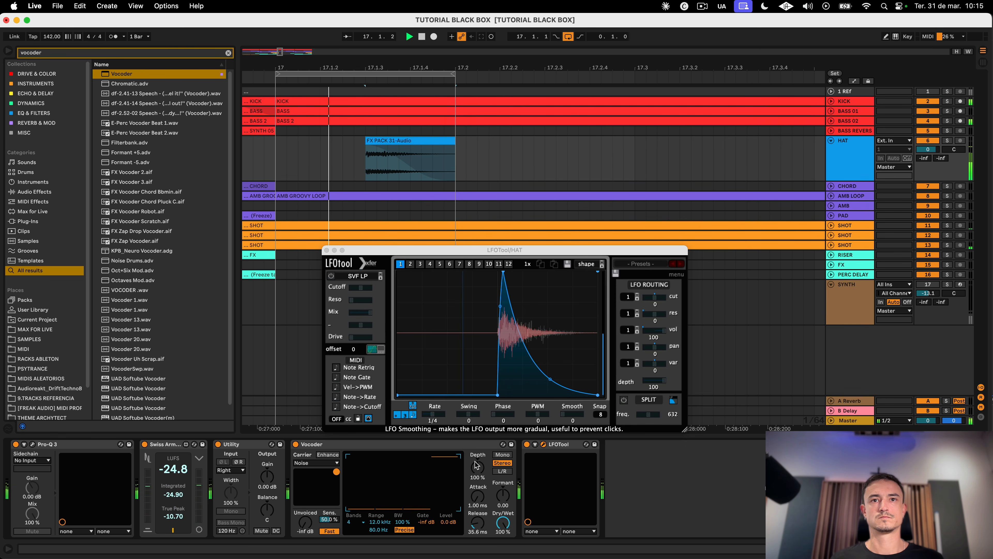
Step: Set the Vocoder's Depth to 78 % and its Formant to 6.00 on the HAT track
{"action": "left_click_drag", "start_coordinate": [477, 466], "coordinate": [478, 493]}
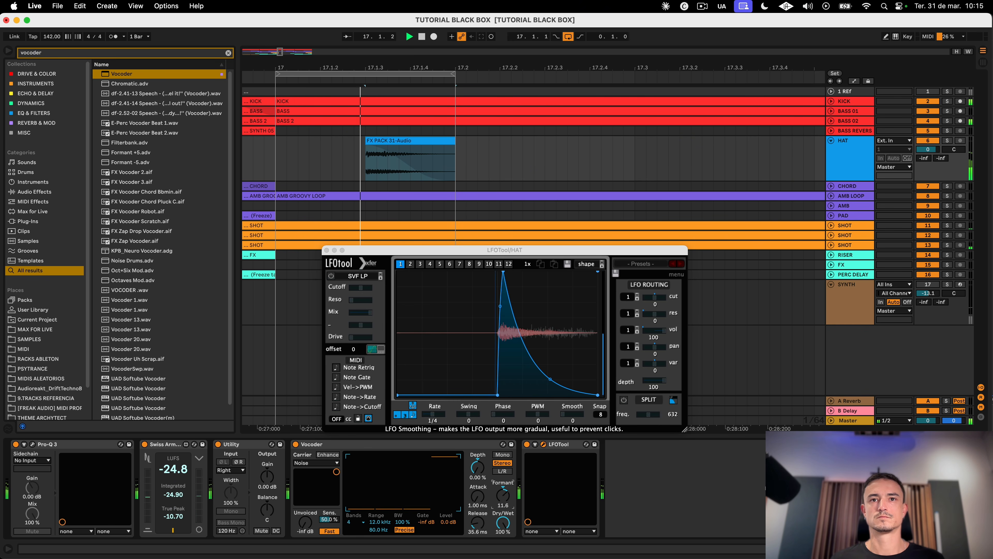
{"action": "left_click_drag", "start_coordinate": [503, 495], "coordinate": [477, 450]}
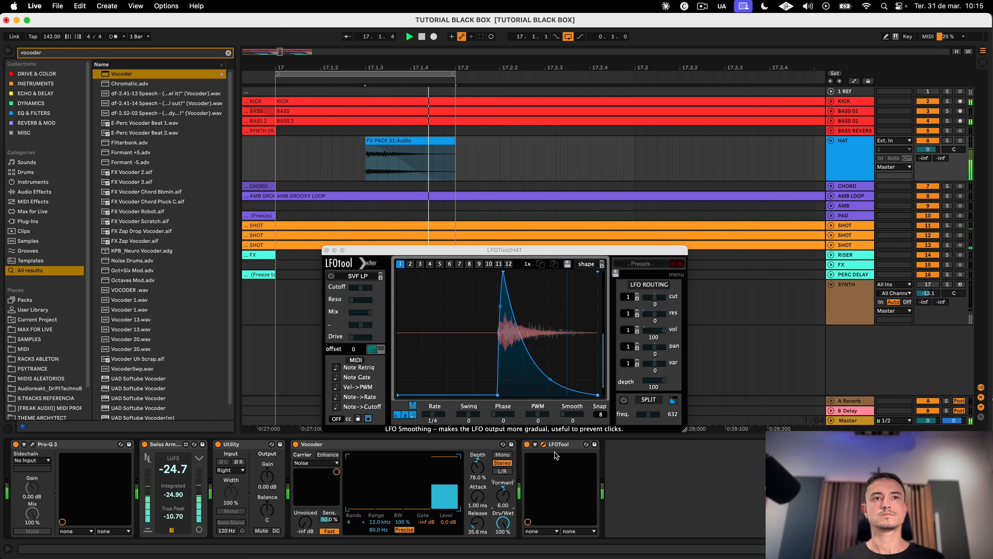
Step: Move Pro-Q 3 between the Vocoder and LFOTool, and bring its two bell bands back to about 0 dB
{"action": "left_click_drag", "start_coordinate": [82, 445], "coordinate": [523, 463]}
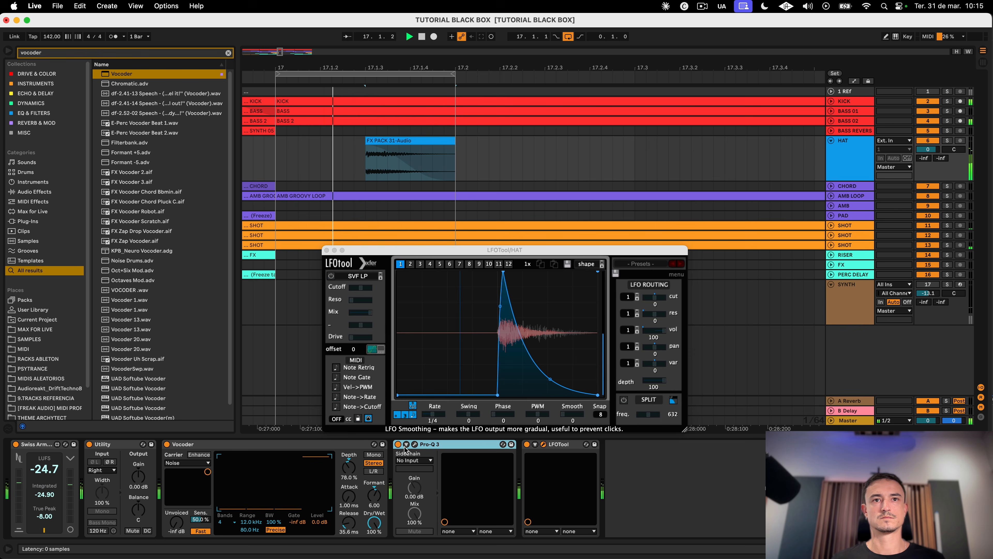
{"action": "left_click", "coordinate": [416, 446]}
{"action": "mouse_move", "coordinate": [734, 309]}
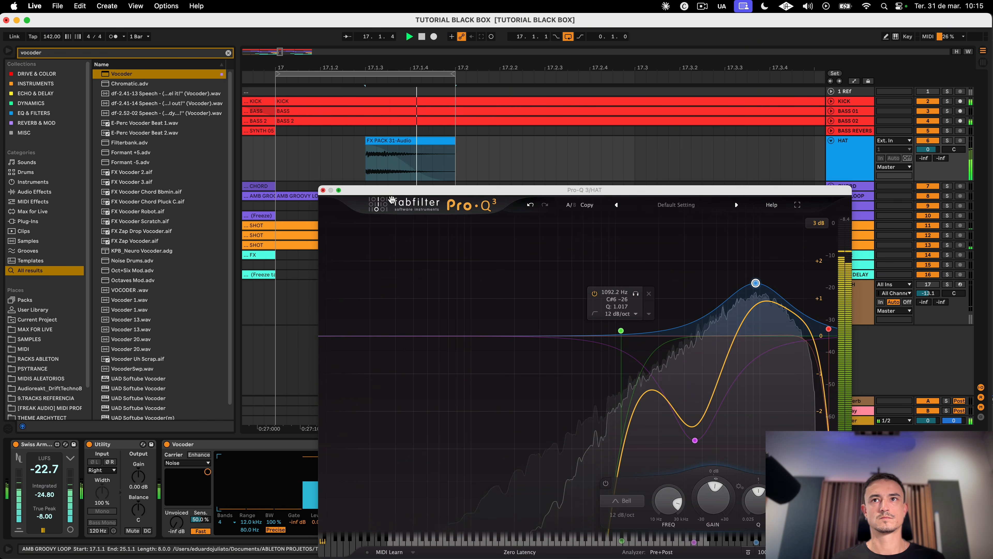
{"action": "left_click_drag", "start_coordinate": [755, 284], "coordinate": [760, 326]}
{"action": "left_click_drag", "start_coordinate": [695, 441], "coordinate": [689, 336]}
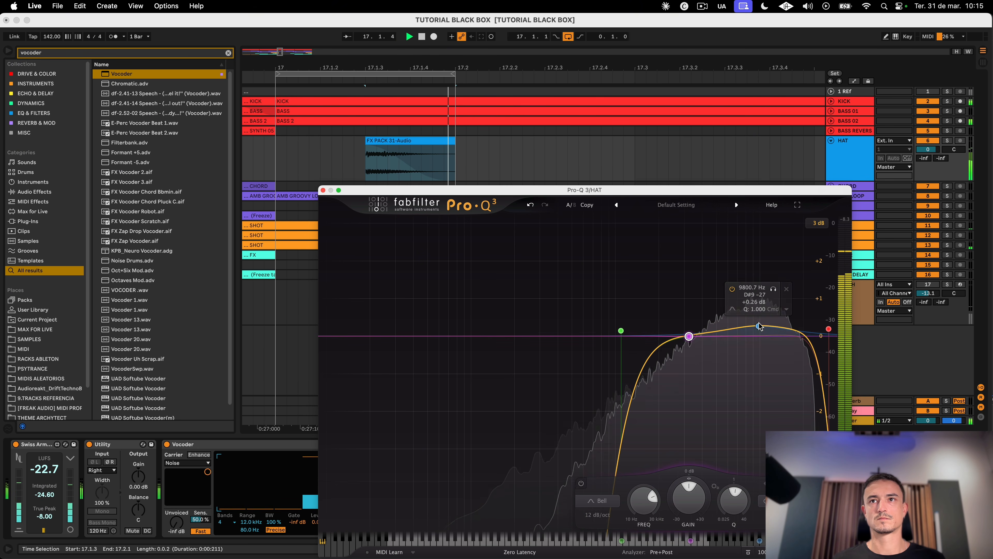
{"action": "left_click_drag", "start_coordinate": [758, 326], "coordinate": [758, 337]}
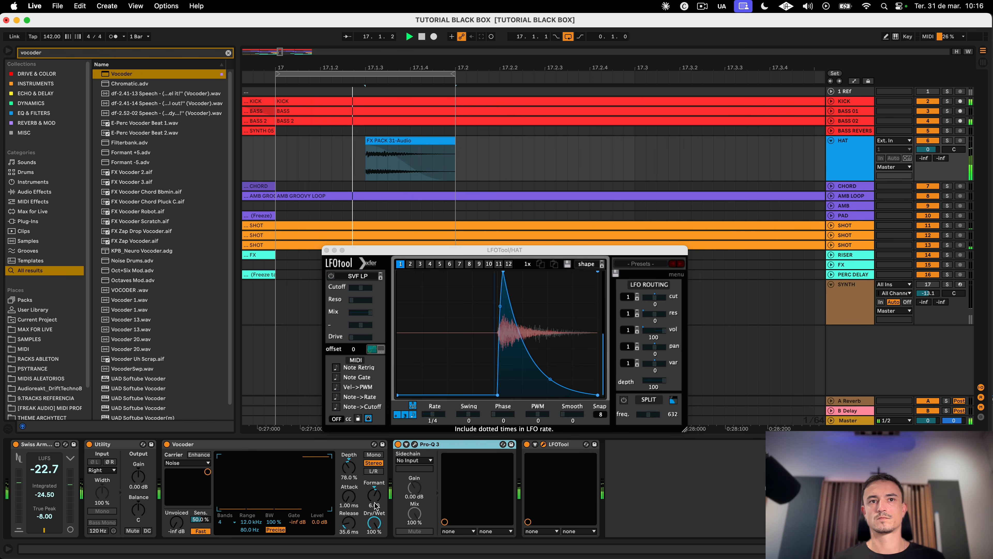
Step: Set the Vocoder to Formant 12.8, 13.2 ms attack and 10.7 ms release, and reshape LFOTool's decay with a low plateau before its final drop
{"action": "left_click_drag", "start_coordinate": [374, 503], "coordinate": [349, 494]}
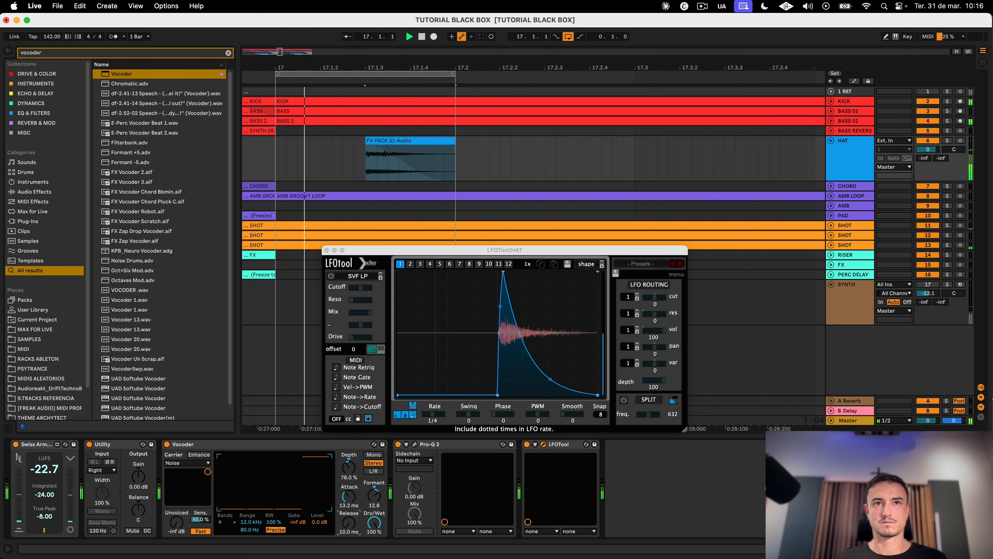
{"action": "left_click_drag", "start_coordinate": [550, 379], "coordinate": [550, 374]}
{"action": "left_click_drag", "start_coordinate": [526, 342], "coordinate": [534, 384]}
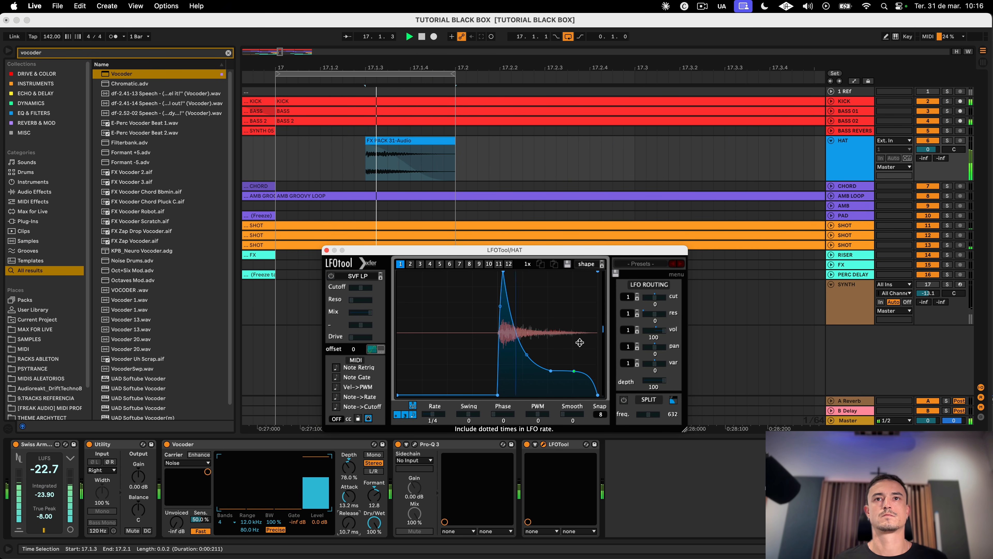
{"action": "left_click_drag", "start_coordinate": [551, 371], "coordinate": [561, 370]}
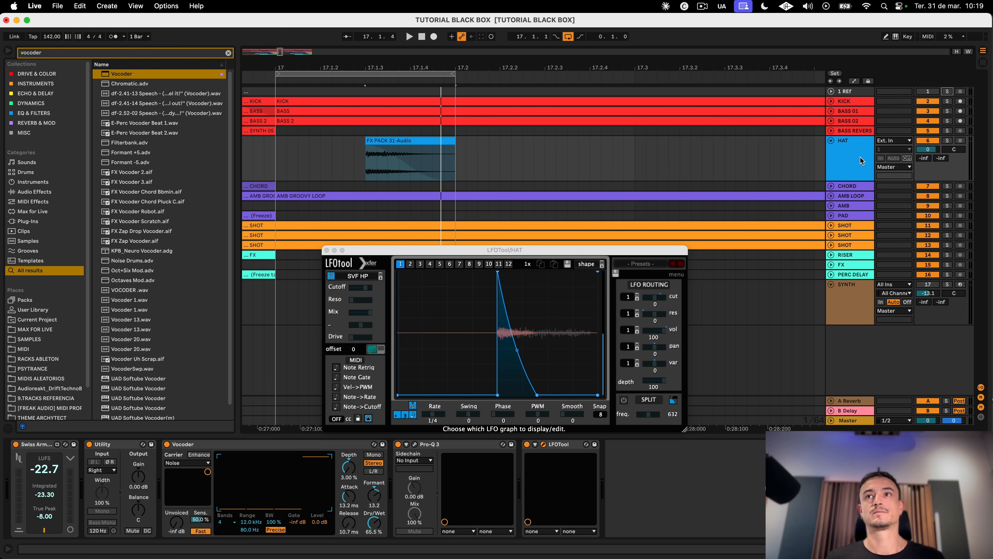
Step: Select the HAT track and repeat its one-beat pattern from bar 17 on every beat until just past bar 21
{"action": "left_click", "coordinate": [838, 152]}
{"action": "right_click", "coordinate": [838, 152]}
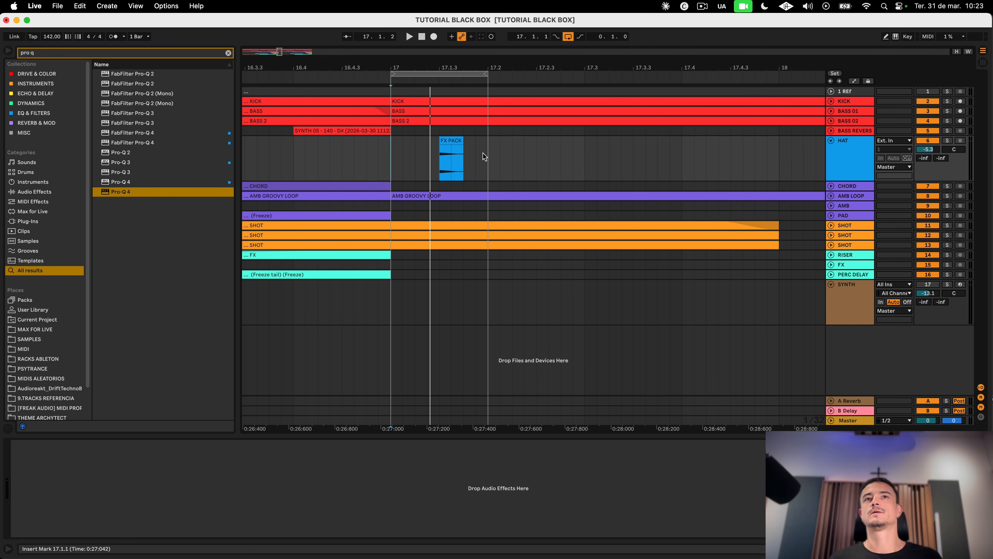
{"action": "left_click_drag", "start_coordinate": [485, 156], "coordinate": [439, 155]}
{"action": "key", "text": "super+d"}
{"action": "key", "text": "super+d"}
{"action": "key", "text": "super+d"}
{"action": "key", "text": "super+d"}
{"action": "key", "text": "super+d"}
{"action": "key", "text": "super+d"}
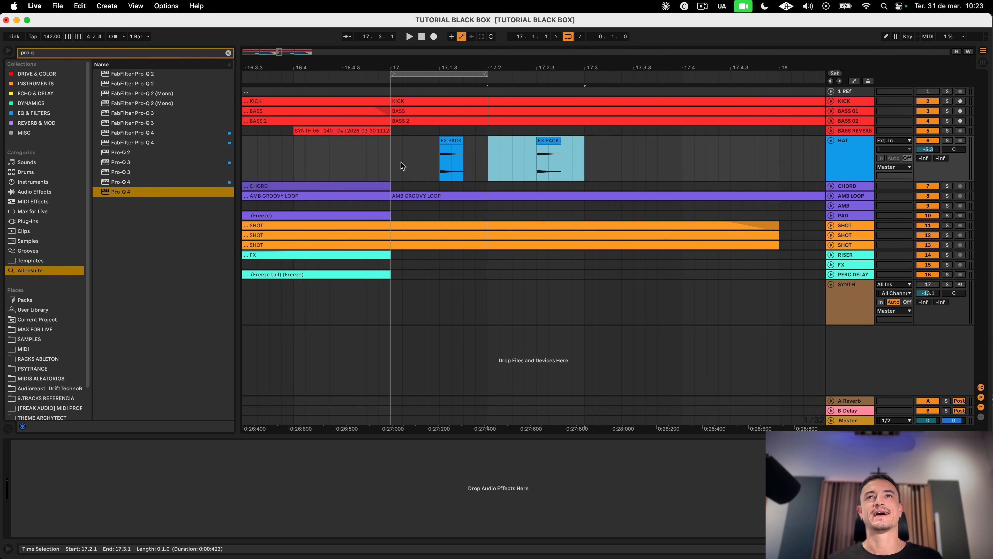
{"action": "key", "text": "minus"}
{"action": "key", "text": "super+d"}
{"action": "key", "text": "super+d"}
{"action": "key", "text": "super+d"}
{"action": "key", "text": "super+d"}
{"action": "key", "text": "super+d"}
{"action": "key", "text": "super+d"}
{"action": "key", "text": "super+d"}
{"action": "key", "text": "super+d"}
{"action": "key", "text": "super+d"}
{"action": "key", "text": "super+d"}
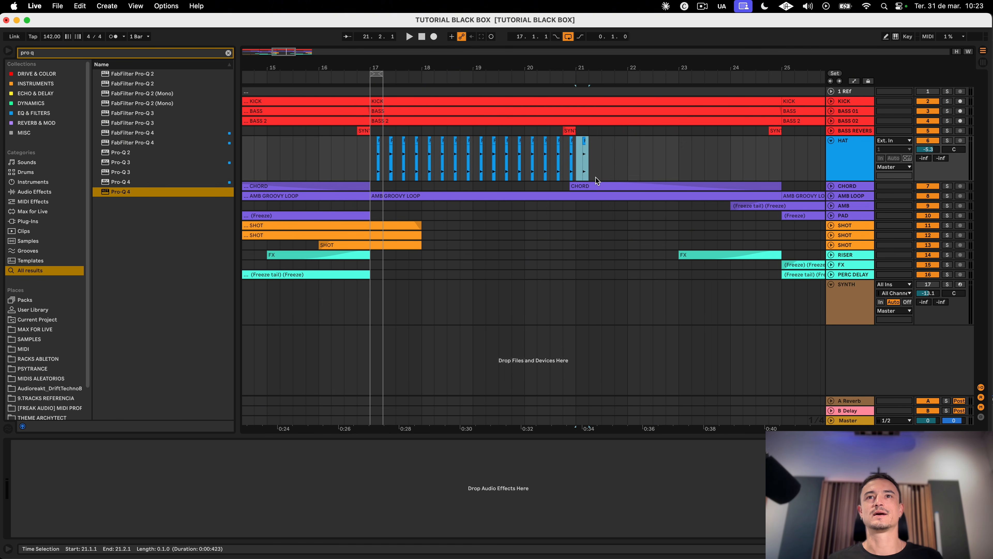
Step: Duplicate the four bars of hats from bar 17 three times, filling HAT up to bar 33, and start playback
{"action": "left_click_drag", "start_coordinate": [577, 158], "coordinate": [371, 158]}
{"action": "key", "text": "super+d"}
{"action": "key", "text": "super+d"}
{"action": "key", "text": "super+d"}
{"action": "key", "text": "space"}
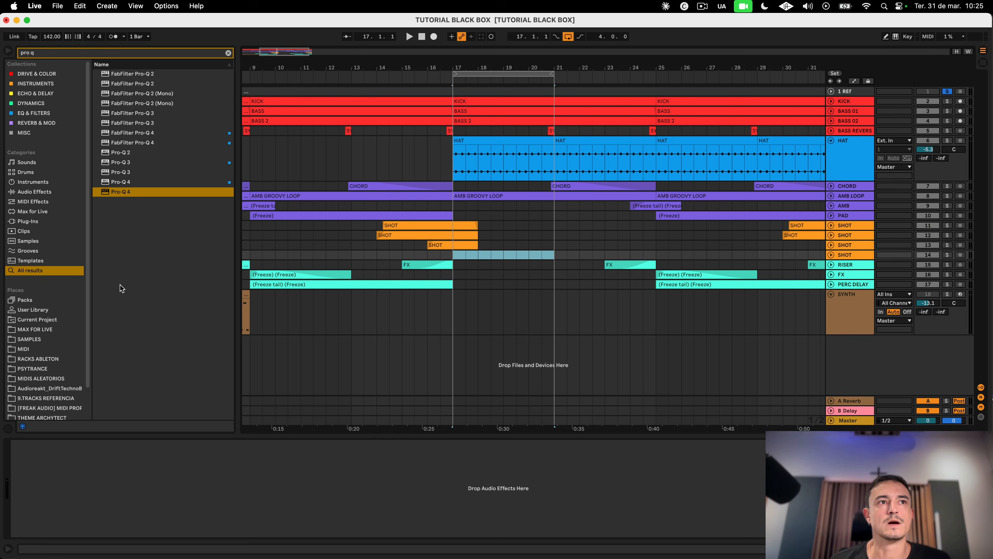
Step: Open the BLACKBOX sample folder in the browser and clear the "pro q" search
{"action": "scroll", "coordinate": [48, 311], "scroll_direction": "down", "scroll_amount": 2}
{"action": "left_click", "coordinate": [35, 405]}
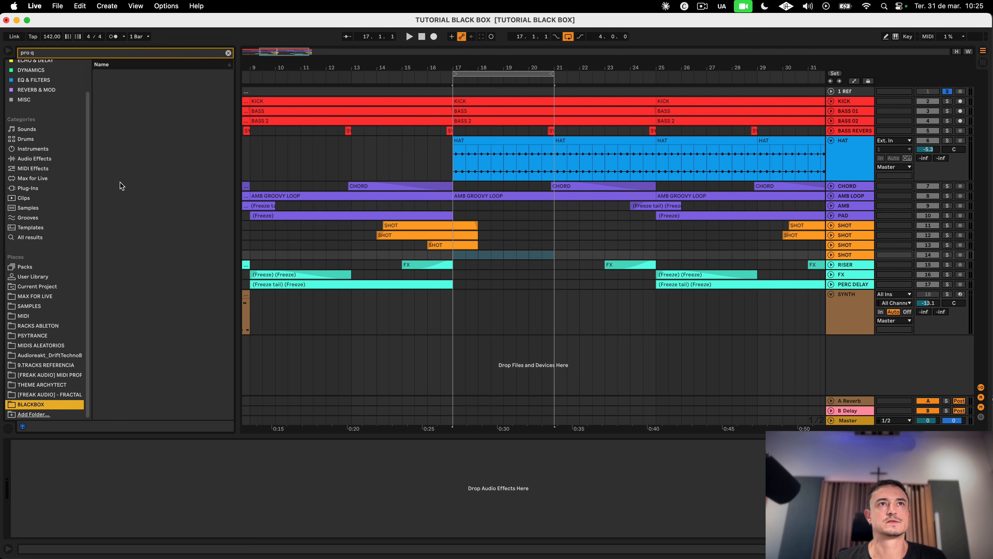
{"action": "left_click", "coordinate": [228, 53]}
Step: Audition the synth shots 001 C and 004 D to 008 D in the SHOTS folder of SYNTHS (ORION)
{"action": "left_click", "coordinate": [147, 212]}
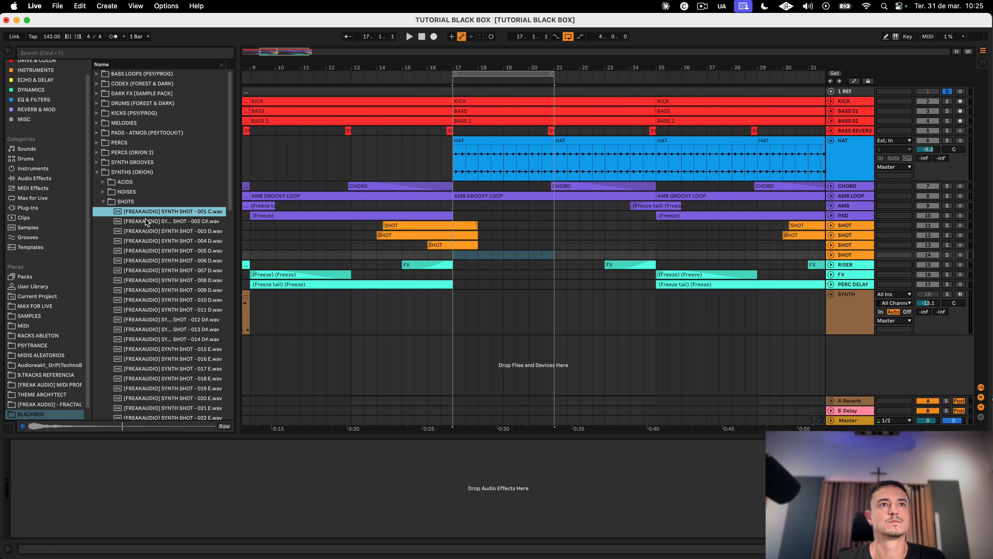
{"action": "left_click", "coordinate": [157, 240]}
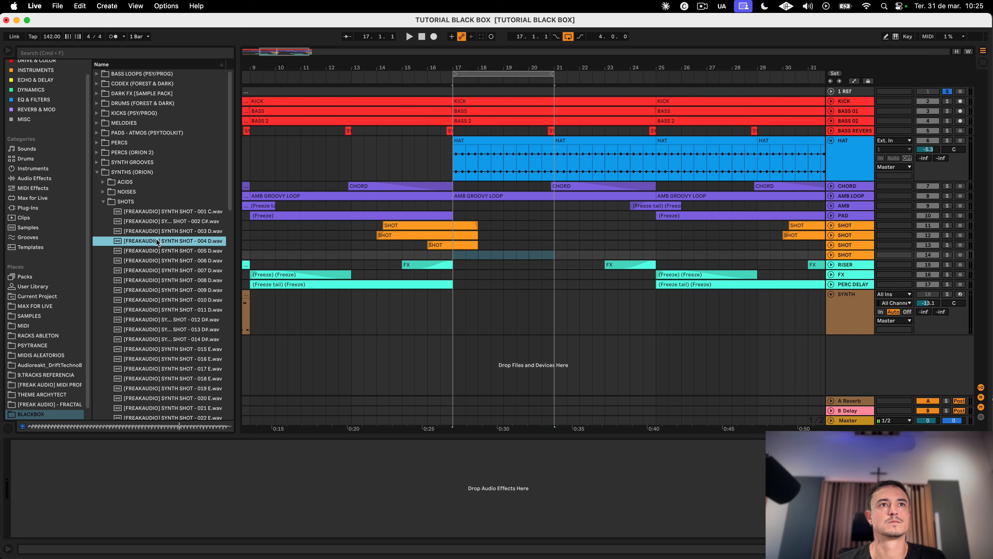
{"action": "key", "text": "Down"}
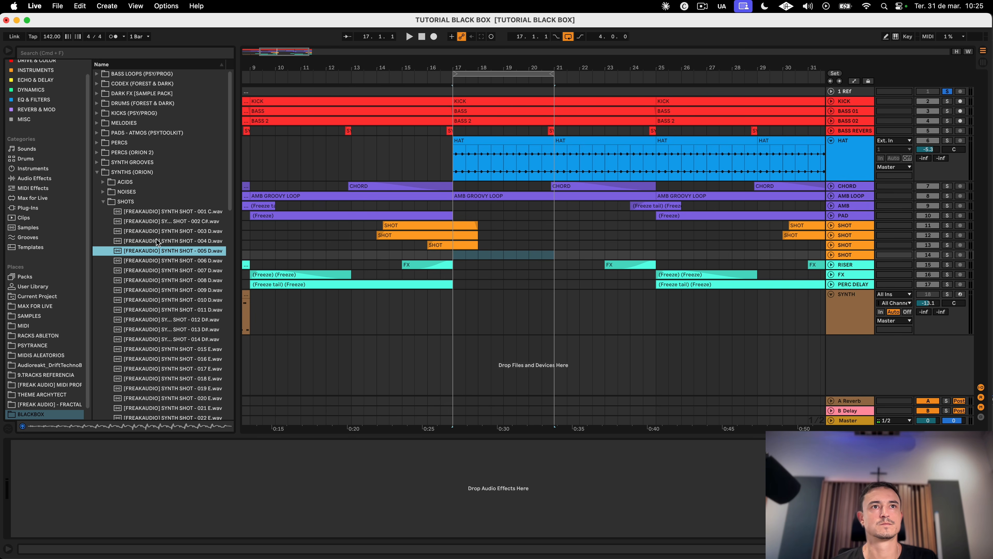
{"action": "left_click", "coordinate": [153, 262]}
{"action": "left_click", "coordinate": [156, 272]}
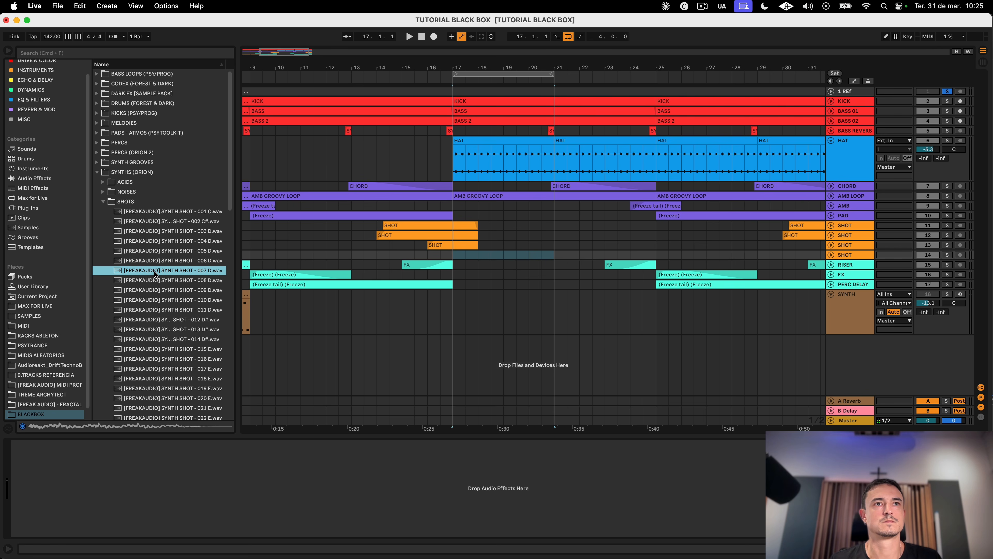
{"action": "left_click", "coordinate": [158, 284]}
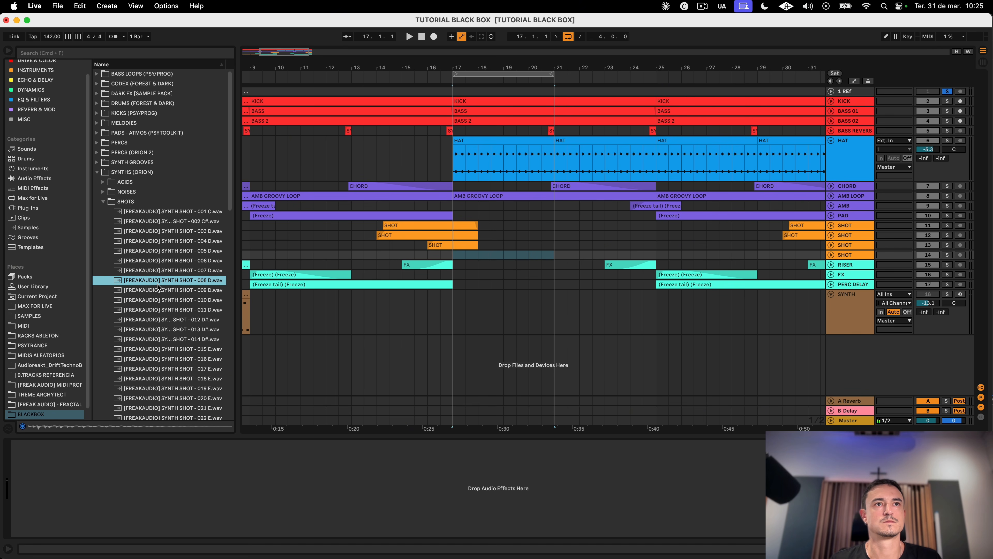
Step: Place SYNTH SHOT - 008 D.wav just before bar 18 on the empty SHOT track and play it with the arrangement
{"action": "left_click_drag", "start_coordinate": [224, 274], "coordinate": [508, 256]}
{"action": "key", "text": "plus"}
{"action": "key", "text": "plus"}
{"action": "key", "text": "plus"}
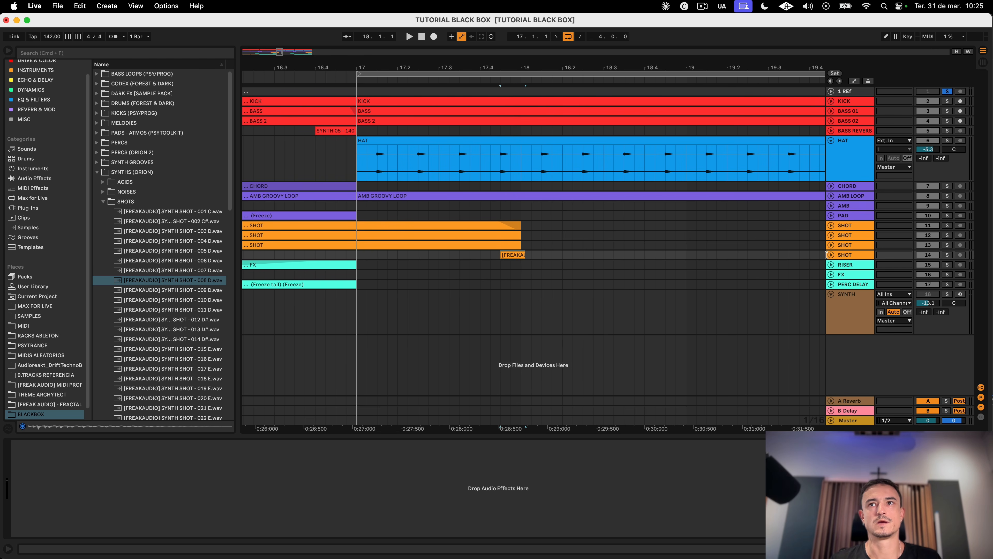
{"action": "key", "text": "space"}
{"action": "left_click", "coordinate": [864, 268]}
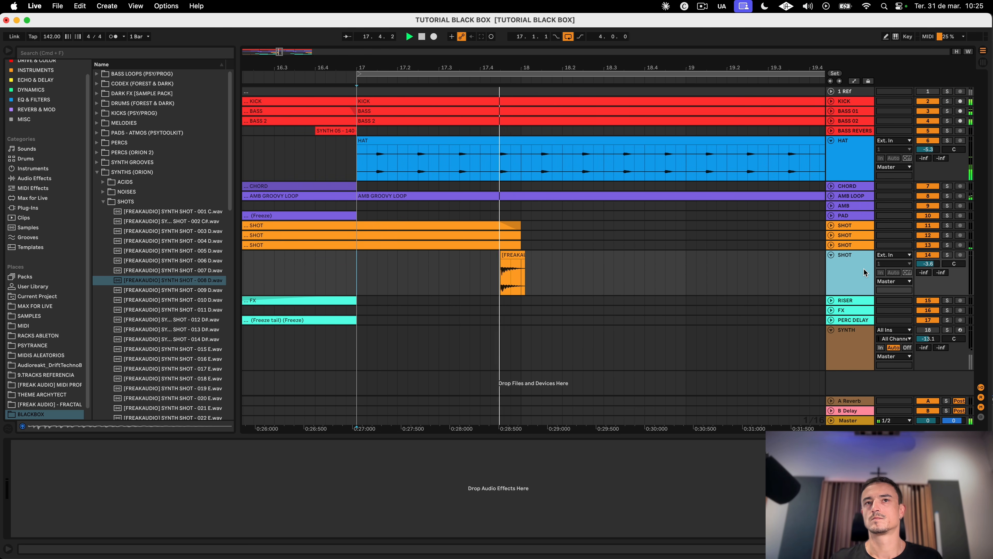
{"action": "key", "text": "space"}
Step: Duplicate the two-bar SHOT pattern from bar 17 onward, and set the track's volume to -8.4 dB while playing from bar 16
{"action": "key", "text": "super+d"}
{"action": "key", "text": "super+d"}
{"action": "key", "text": "super+d"}
{"action": "key", "text": "super+d"}
{"action": "key", "text": "super+d"}
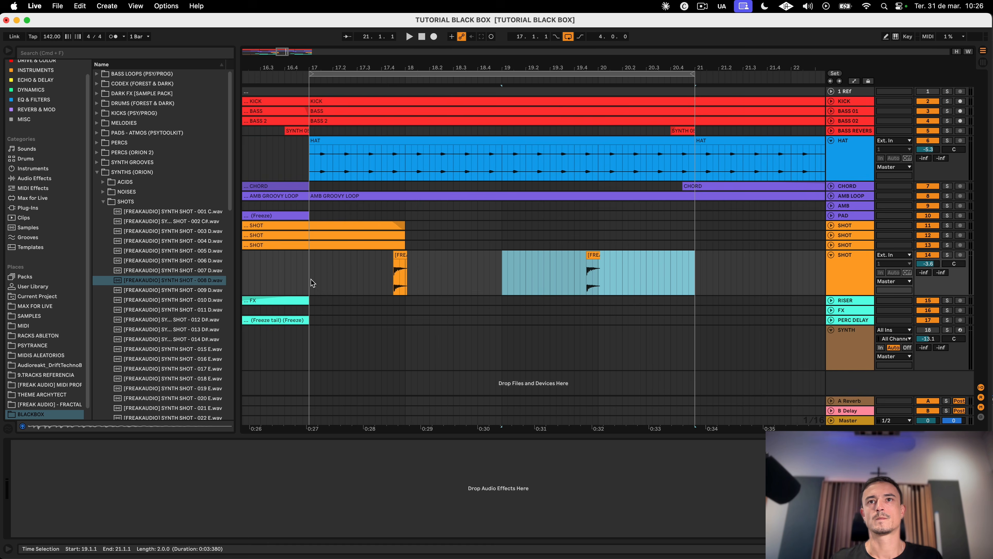
{"action": "scroll", "coordinate": [310, 278], "scroll_direction": "left", "scroll_amount": 10}
{"action": "left_click", "coordinate": [280, 274]}
{"action": "key", "text": "space"}
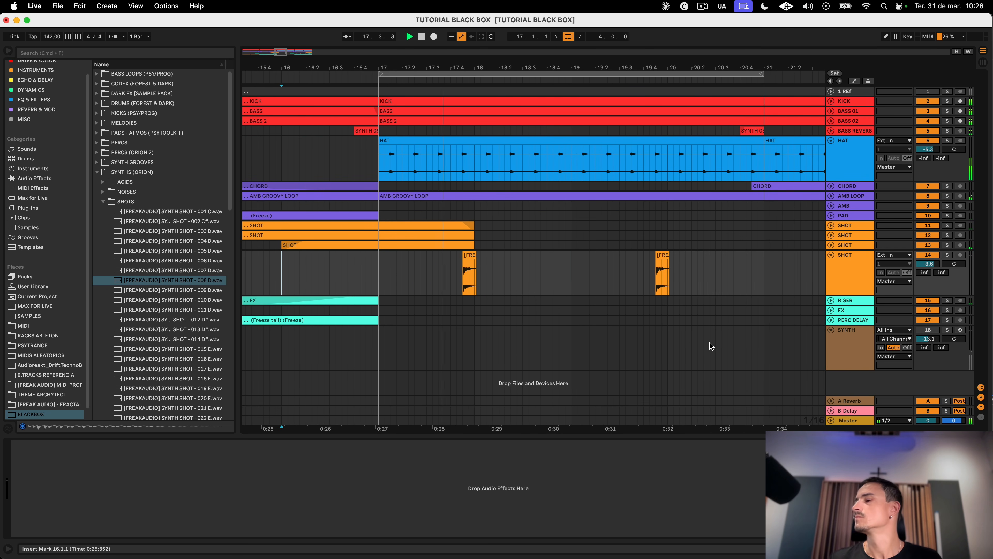
{"action": "left_click_drag", "start_coordinate": [928, 264], "coordinate": [928, 282]}
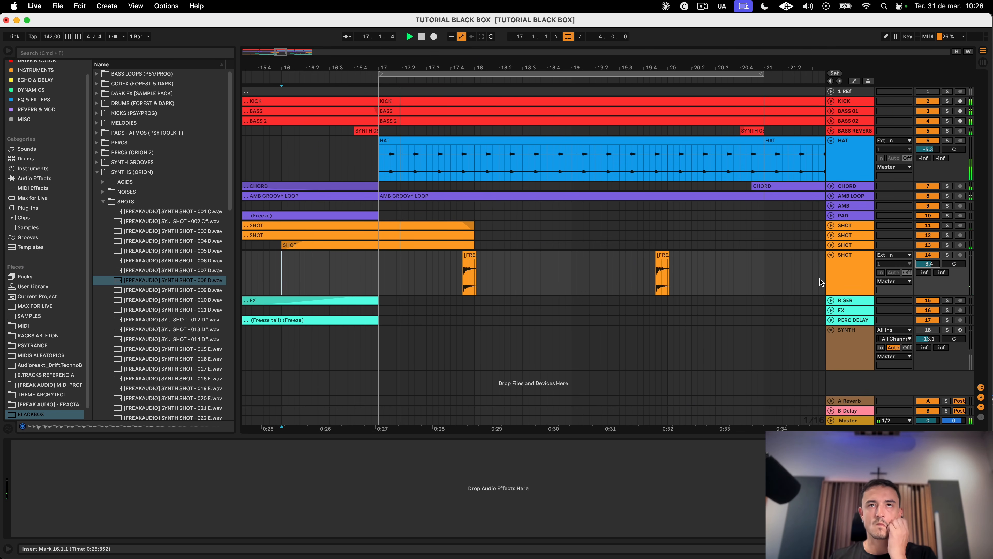
Step: Extend the arrangement loop to 16 bars, from bar 17 to bar 33
{"action": "key", "text": "minus"}
{"action": "key", "text": "minus"}
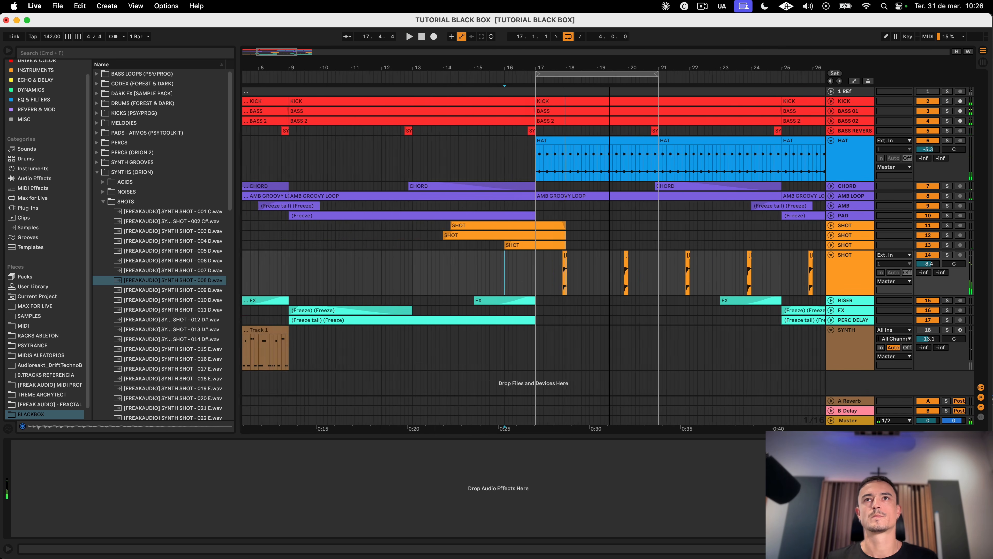
{"action": "scroll", "coordinate": [667, 99], "scroll_direction": "right", "scroll_amount": 5}
{"action": "left_click_drag", "start_coordinate": [469, 74], "coordinate": [810, 73]}
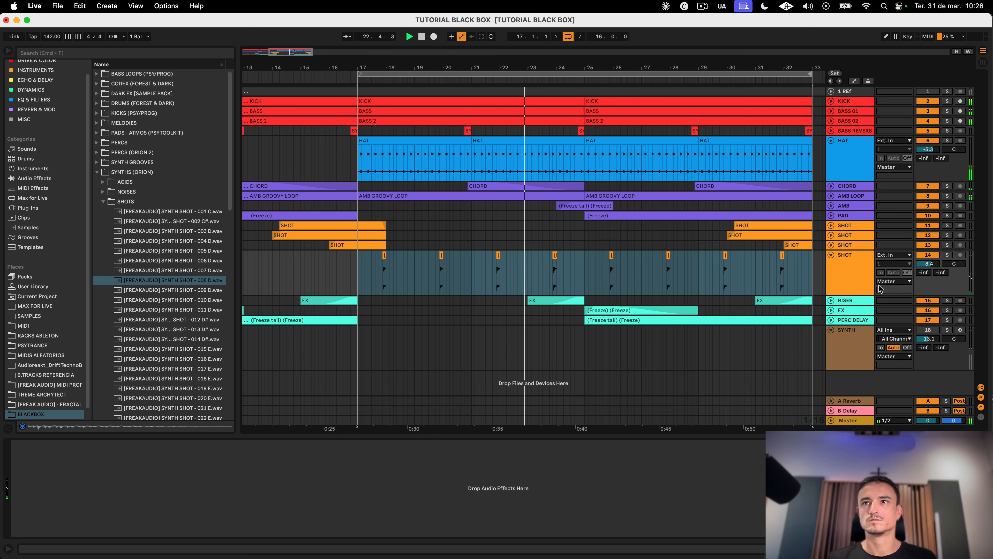
Step: Set the new SHOT track's volume to -9.2 dB and reduce the track's height
{"action": "left_click_drag", "start_coordinate": [927, 264], "coordinate": [928, 270]}
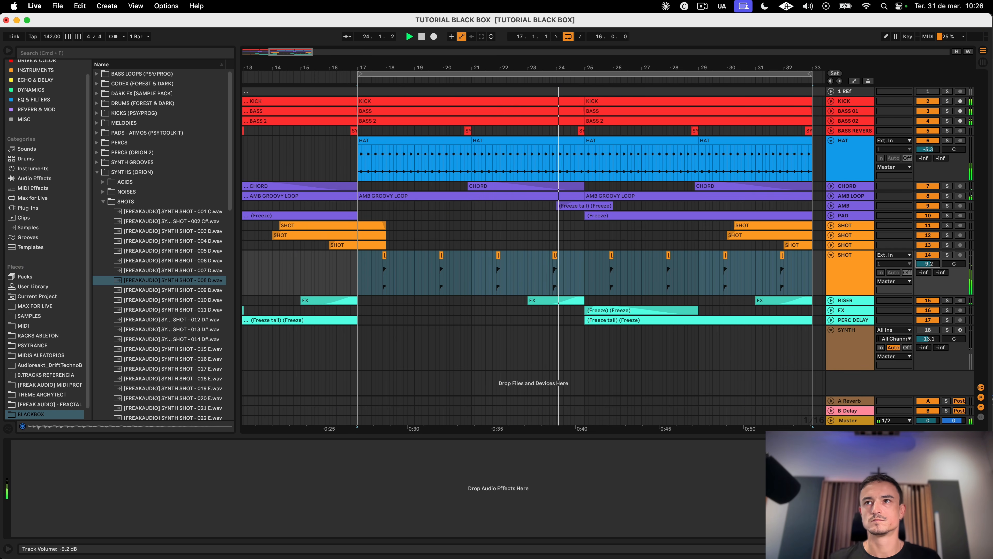
{"action": "left_click", "coordinate": [859, 273]}
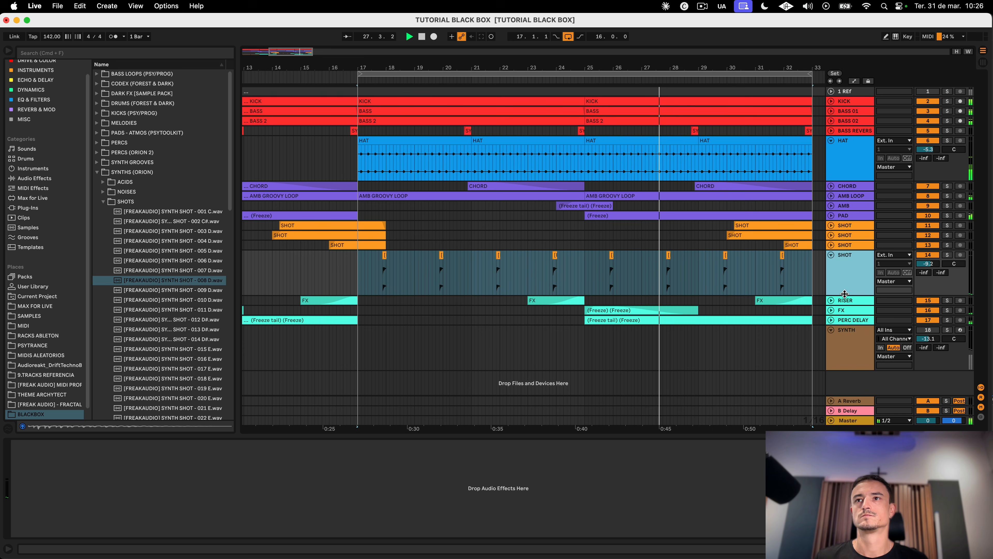
{"action": "left_click_drag", "start_coordinate": [852, 294], "coordinate": [843, 274]}
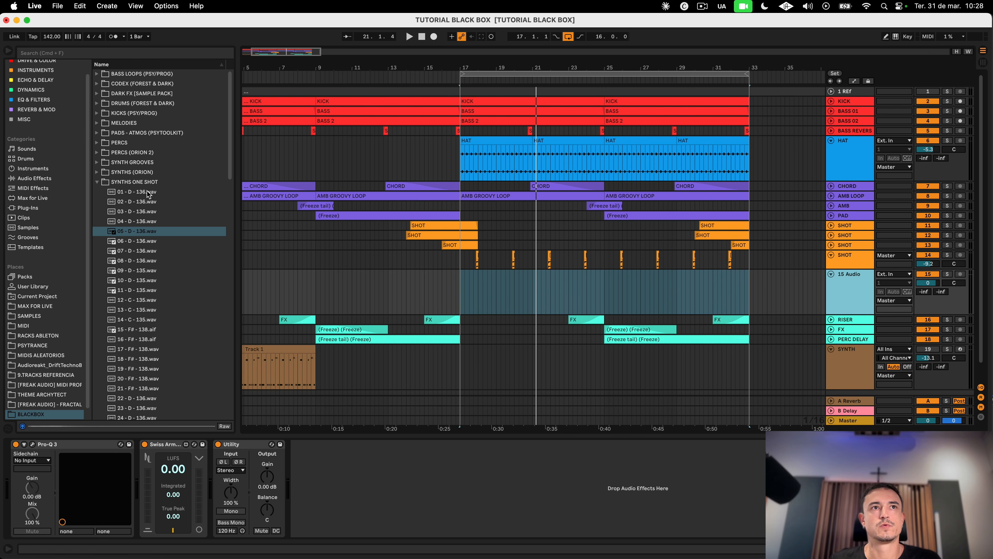
Step: Audition the first two samples in SYNTHS ONE SHOT and place 02 - D - 136.wav at bar 21 on the new audio track
{"action": "left_click", "coordinate": [148, 193]}
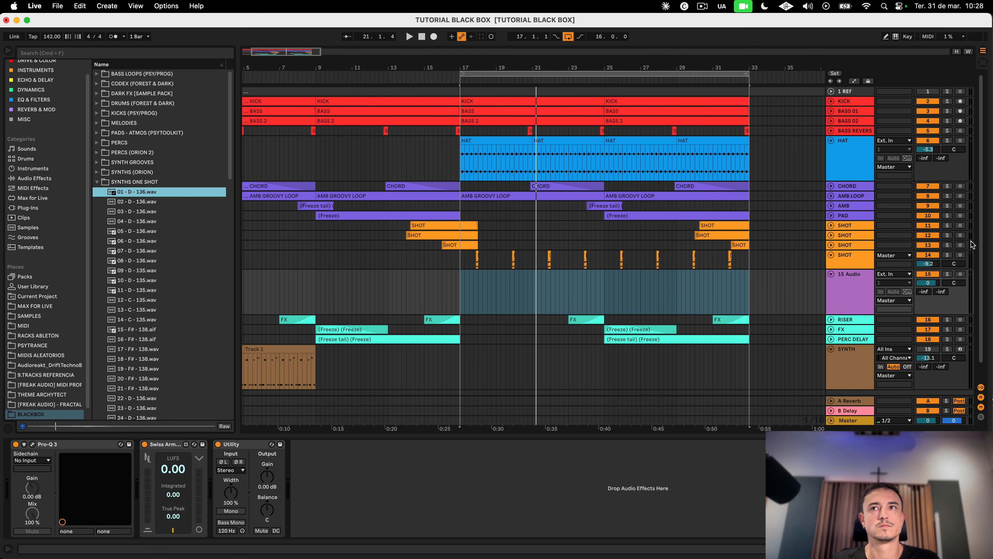
{"action": "left_click", "coordinate": [153, 202]}
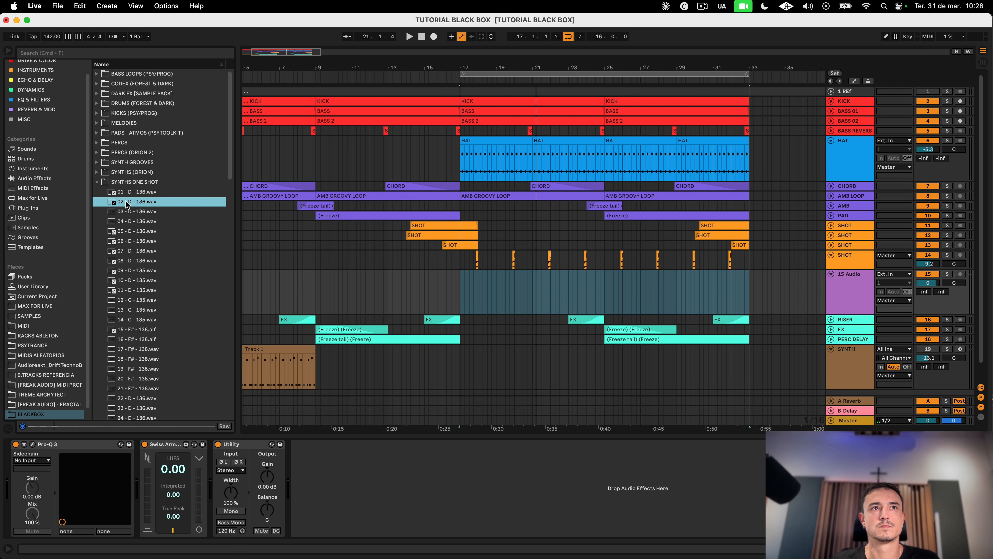
{"action": "left_click_drag", "start_coordinate": [133, 204], "coordinate": [553, 271]}
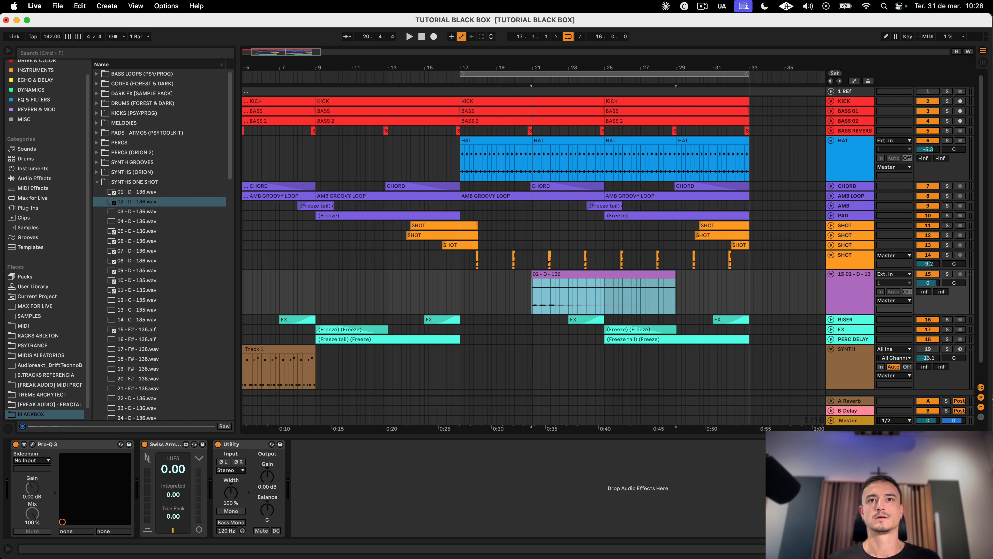
Step: Open the 02 - D - 136 clip, raise its gain to 15.2 dB, and return to the arrangement
{"action": "key", "text": "plus"}
{"action": "key", "text": "plus"}
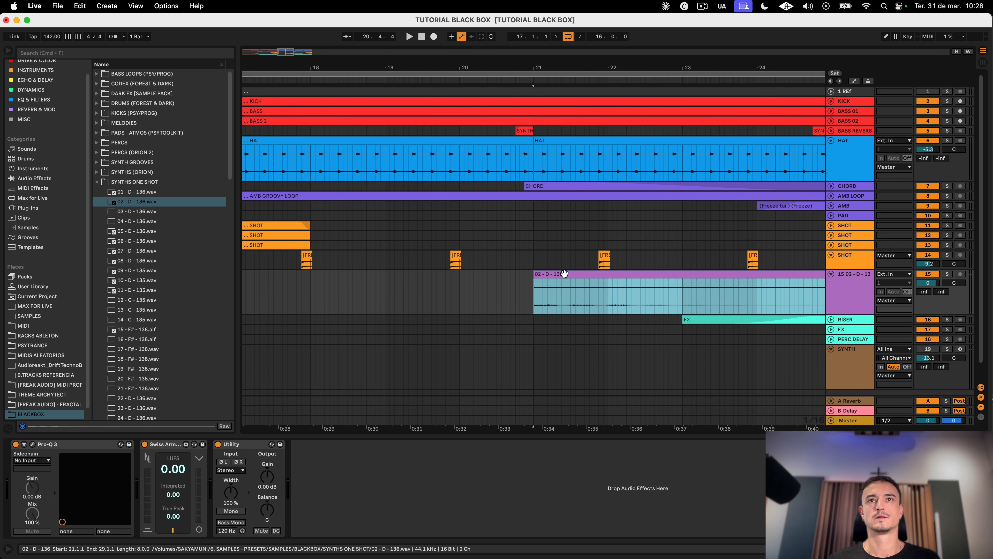
{"action": "double_click", "coordinate": [563, 274]}
{"action": "left_click_drag", "start_coordinate": [81, 209], "coordinate": [81, 188]}
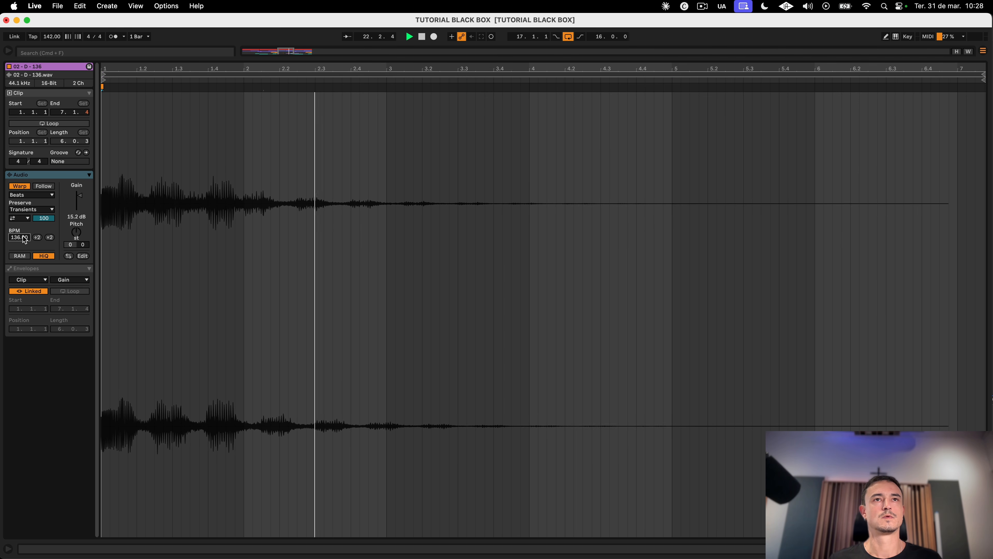
{"action": "key", "text": "shift+Tab"}
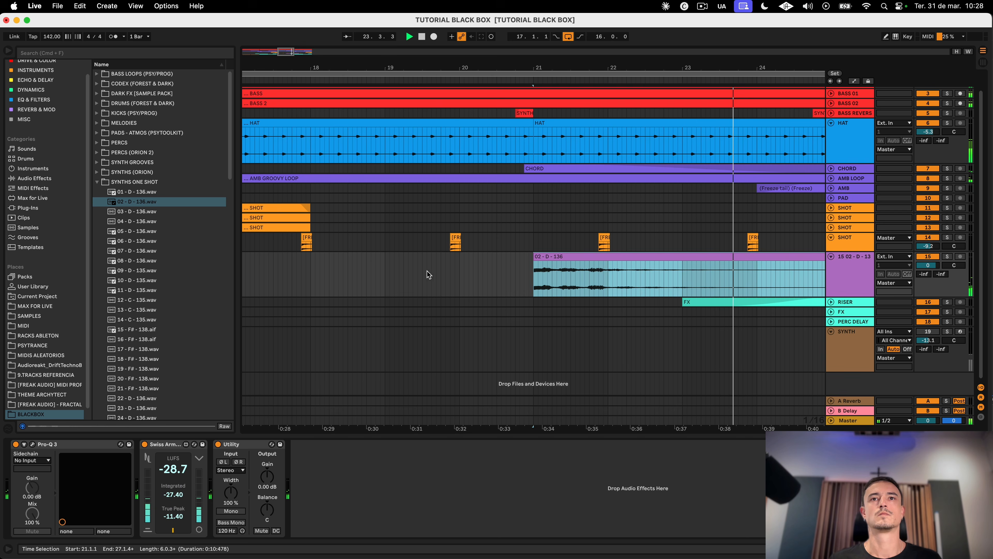
Step: Add an empty audio track below the 02 - D - 136 track, lower that track's volume to -1.7 dB, and play from bar 17
{"action": "left_click", "coordinate": [427, 274]}
{"action": "scroll", "coordinate": [489, 101], "scroll_direction": "down", "scroll_amount": 5}
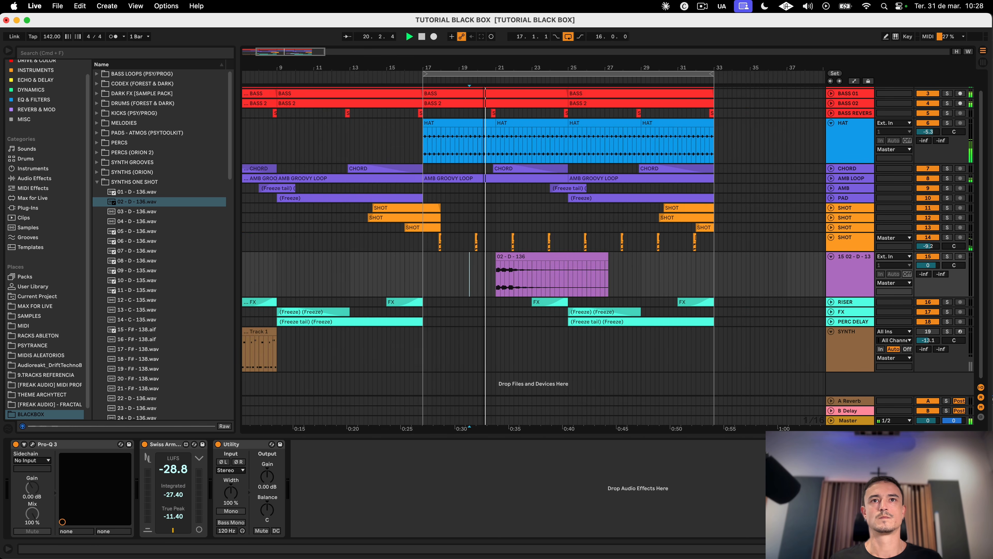
{"action": "left_click", "coordinate": [845, 267]}
{"action": "key", "text": "super+t"}
{"action": "key", "text": "space"}
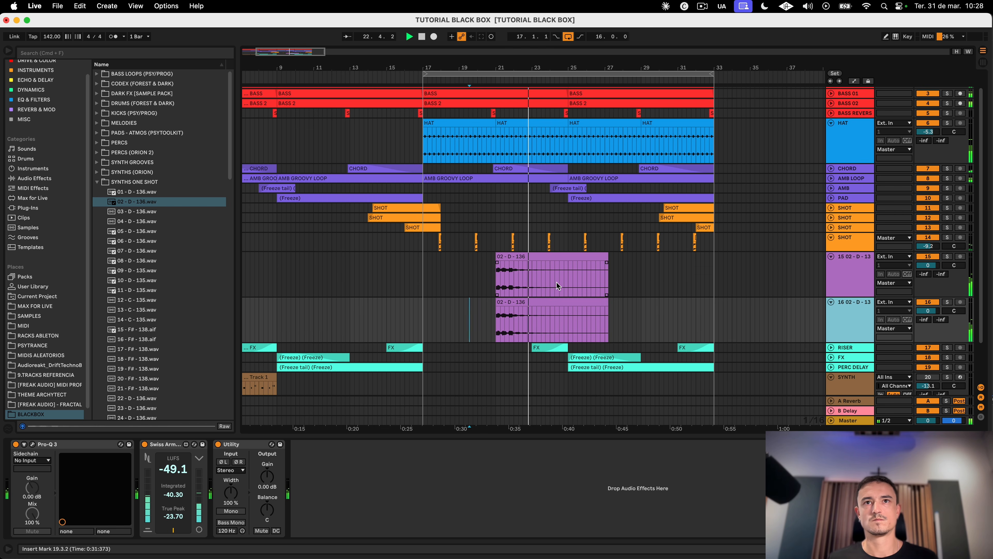
{"action": "left_click_drag", "start_coordinate": [530, 274], "coordinate": [601, 261]}
{"action": "key", "text": "super+z"}
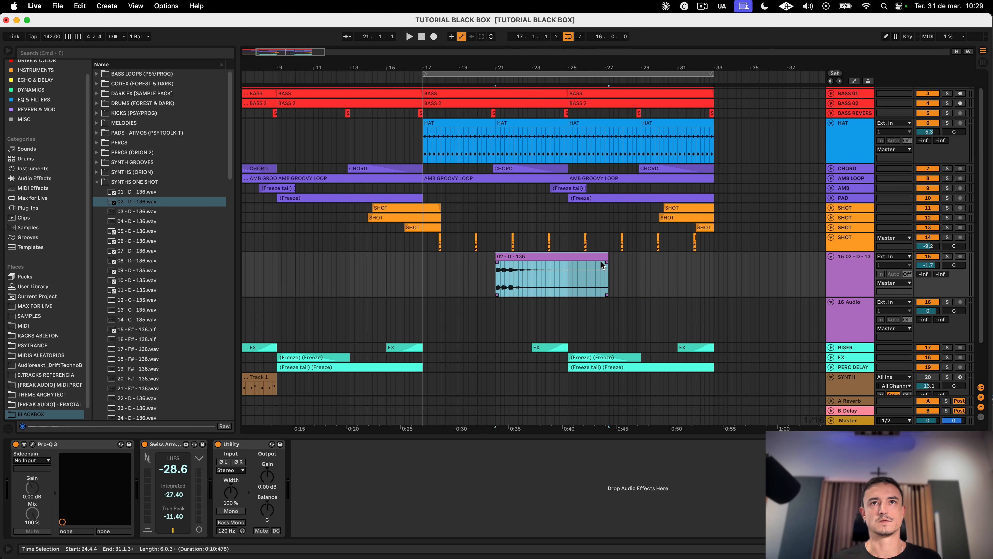
{"action": "left_click", "coordinate": [422, 274]}
{"action": "key", "text": "space"}
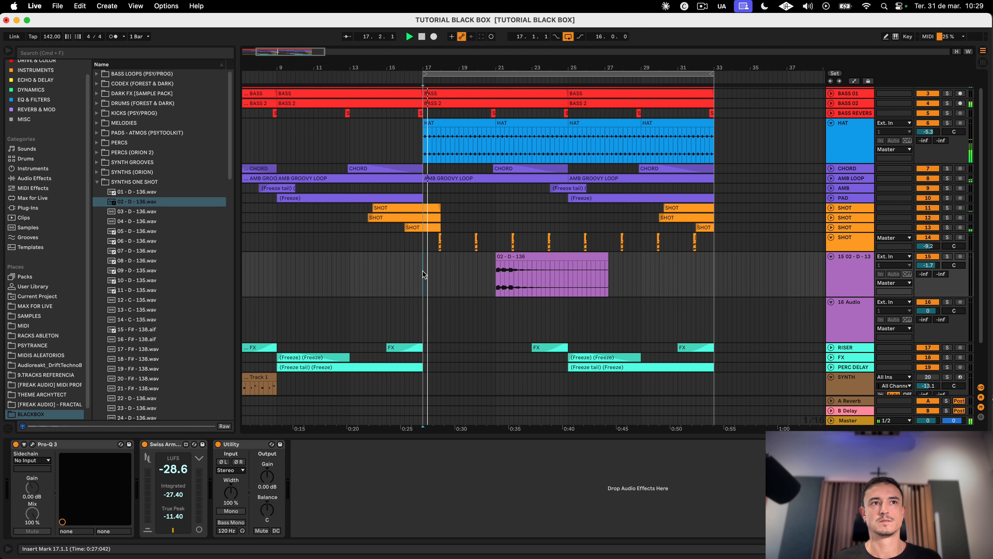
Step: Audition 05, 06 and 11 in SYNTHS ONE SHOT and place 11 - D - 135.wav near bar 19 on the empty audio track
{"action": "left_click", "coordinate": [149, 234]}
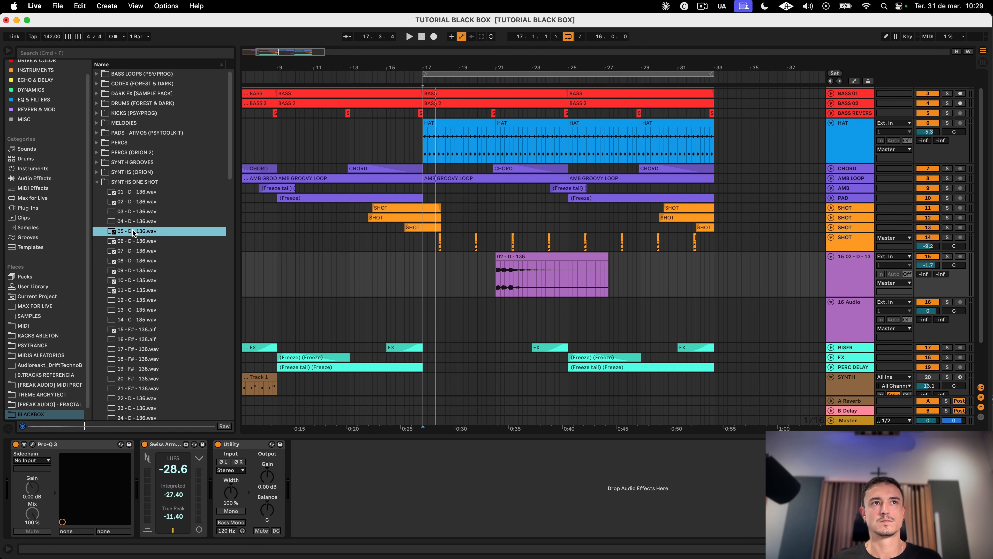
{"action": "left_click", "coordinate": [135, 242]}
{"action": "left_click", "coordinate": [179, 290]}
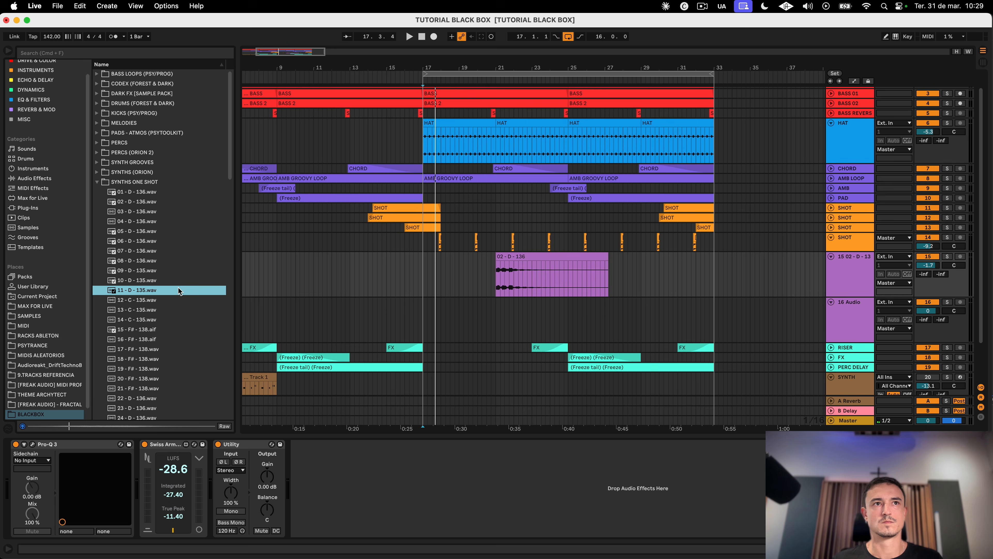
{"action": "left_click_drag", "start_coordinate": [153, 292], "coordinate": [458, 319]}
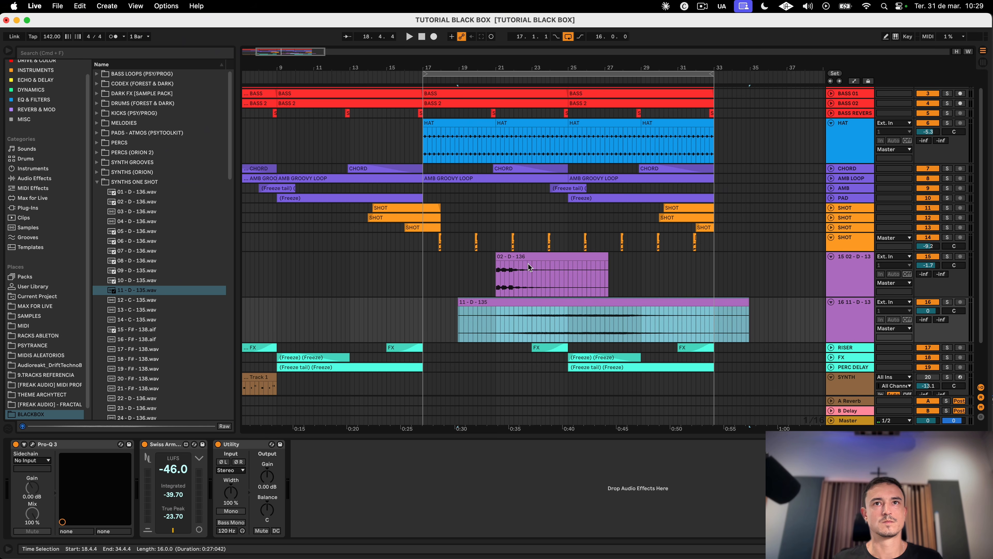
Step: Re-warp the 11 - D - 135 clip at 135 BPM without looping and start it at bar 17
{"action": "left_click", "coordinate": [526, 257]}
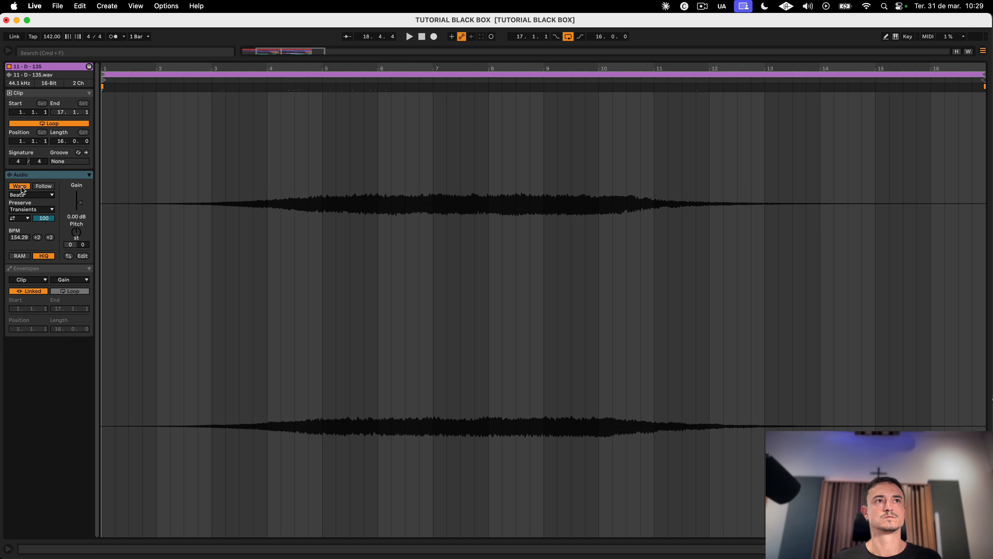
{"action": "left_click", "coordinate": [20, 185]}
{"action": "left_click", "coordinate": [20, 186]}
{"action": "mouse_move", "coordinate": [19, 238]}
{"action": "left_mouse_down"}
{"action": "mouse_move", "coordinate": [18, 247]}
{"action": "mouse_move", "coordinate": [19, 233]}
{"action": "left_mouse_up"}
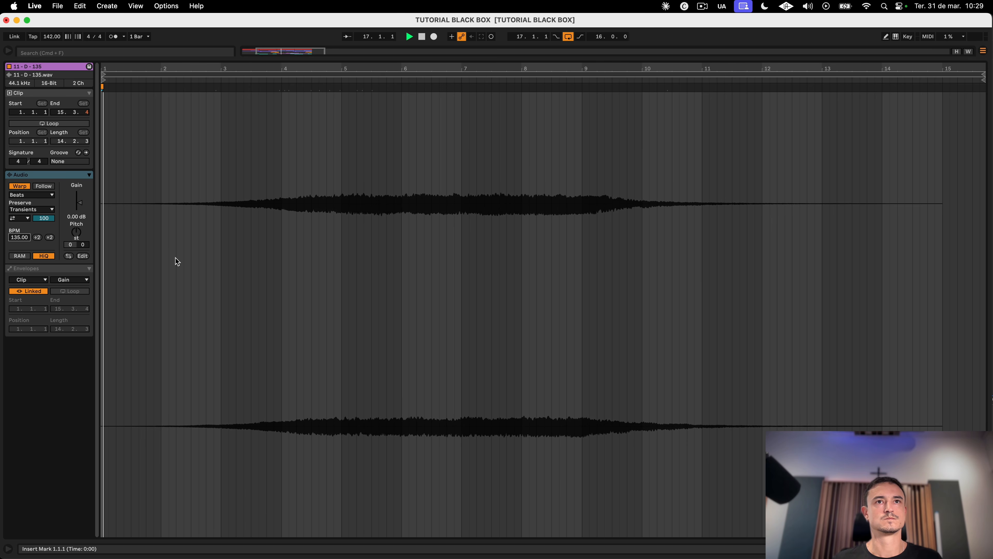
{"action": "key", "text": "super+alt+e"}
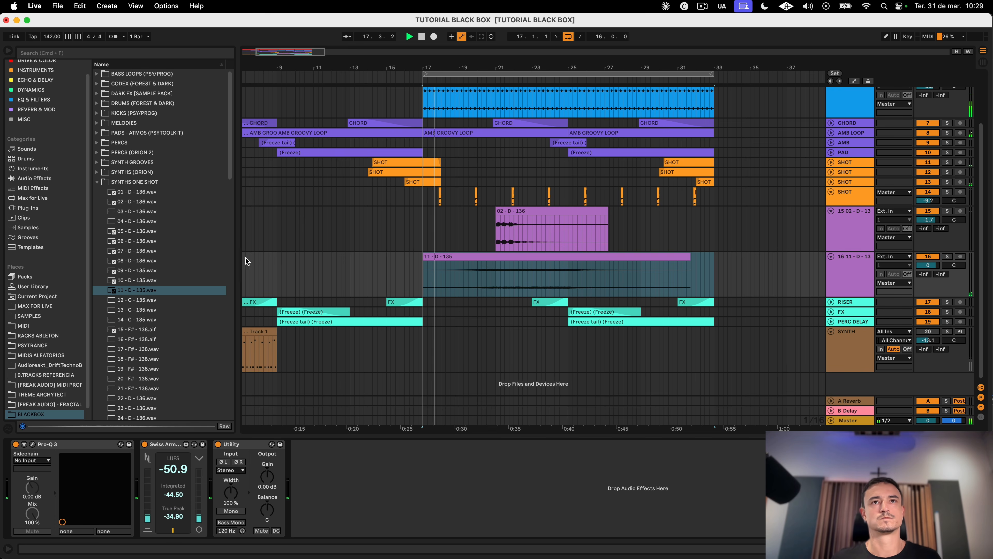
Step: Lower the 11 - D - 135 clip's gain to -5.2 dB and set its warp mode to Complex Pro
{"action": "left_click", "coordinate": [577, 257]}
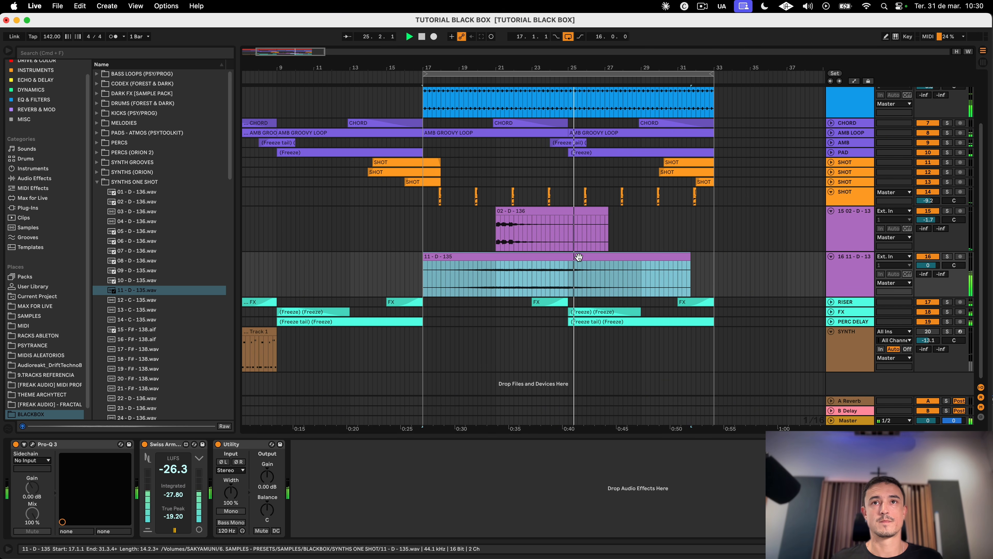
{"action": "double_click", "coordinate": [579, 257]}
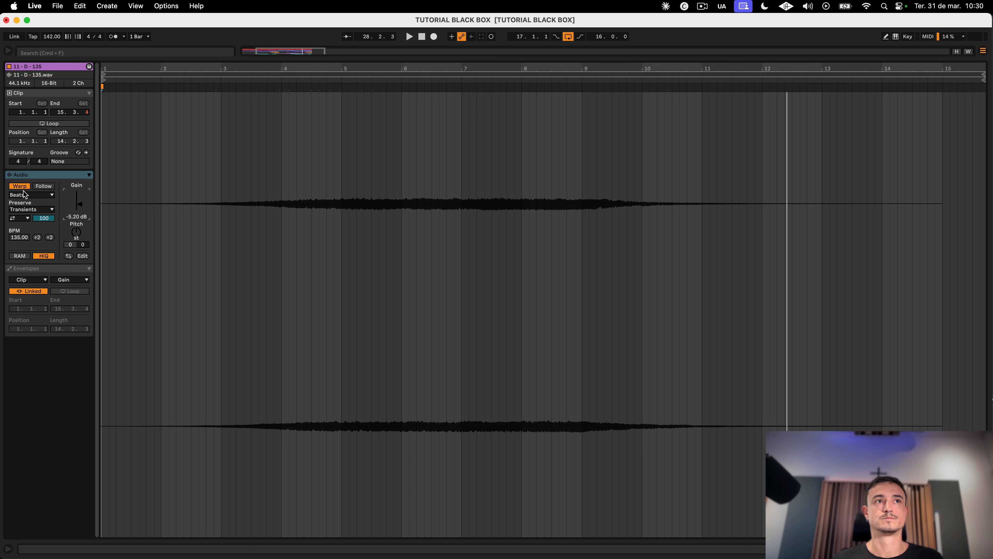
{"action": "left_click", "coordinate": [37, 241]}
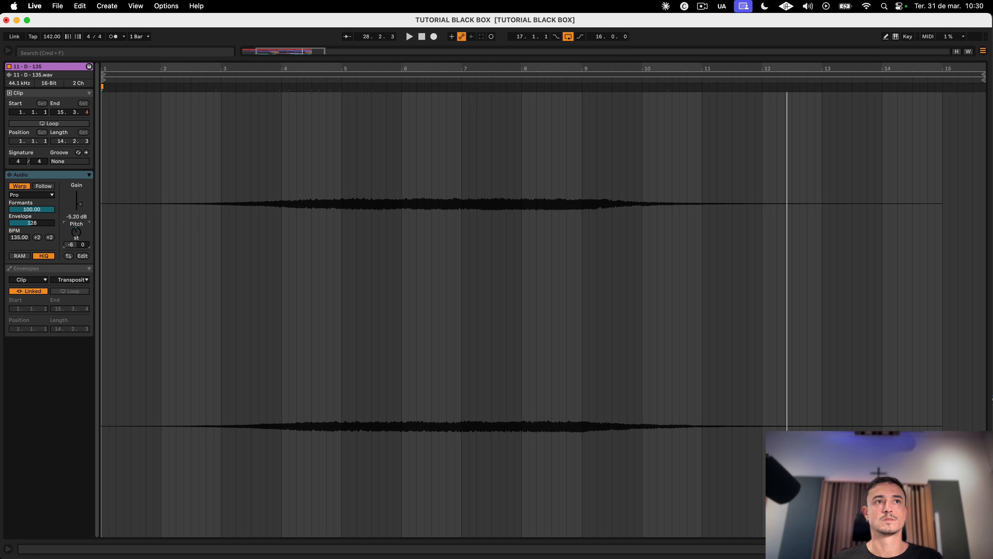
Step: Try the clip at transpositions such as -12, +30 and +48 semitones during playback, and reset its pitch to 0
{"action": "key", "text": "space"}
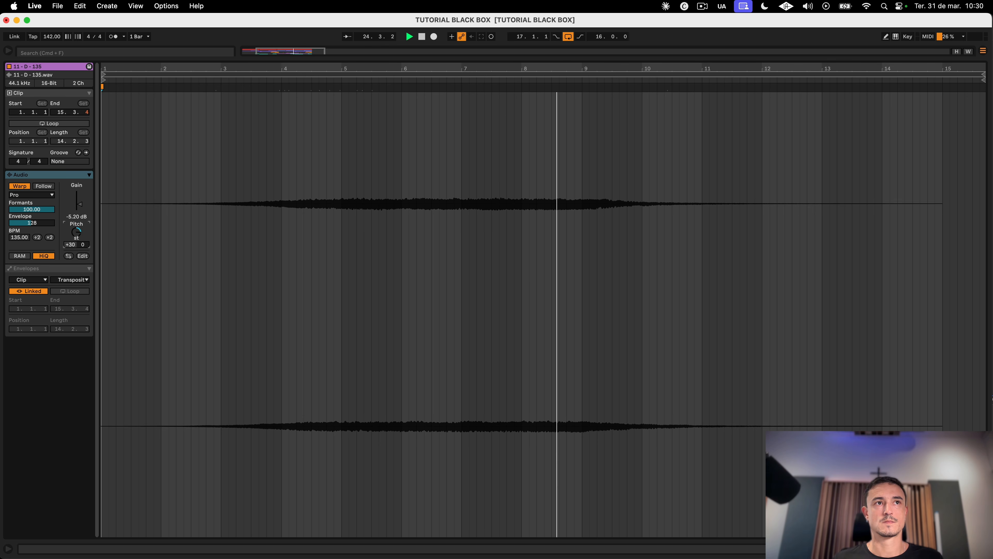
{"action": "key", "text": "Delete"}
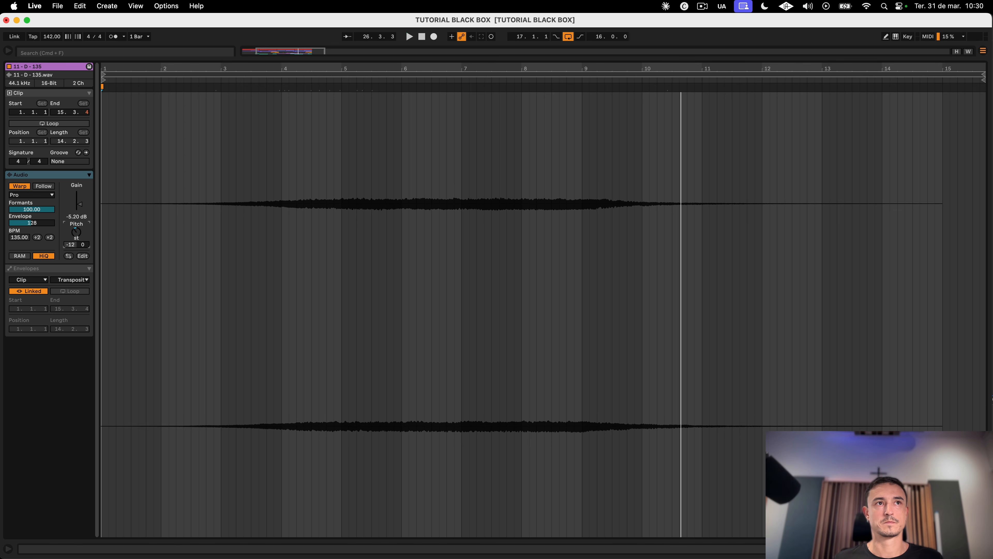
{"action": "key", "text": "space"}
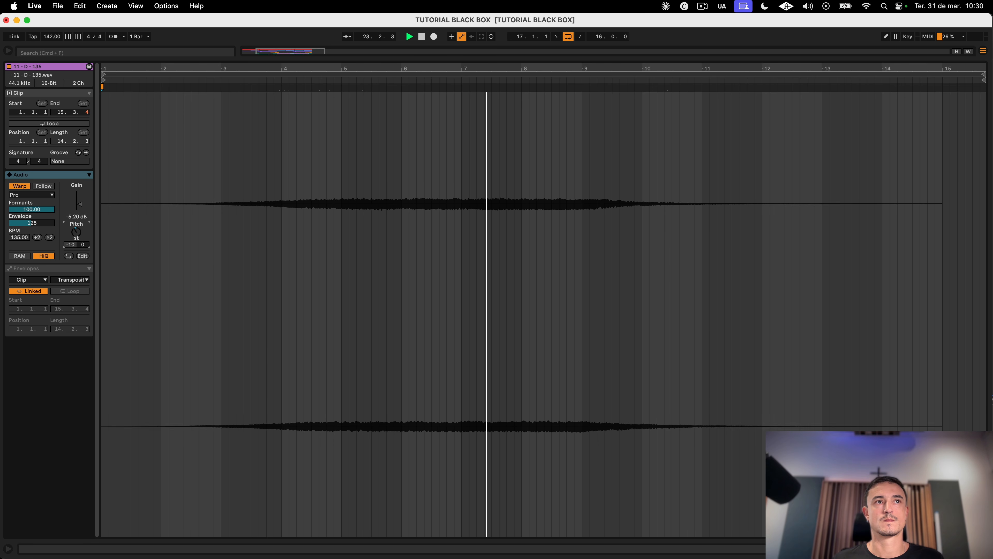
{"action": "left_click_drag", "start_coordinate": [76, 232], "coordinate": [76, 203]}
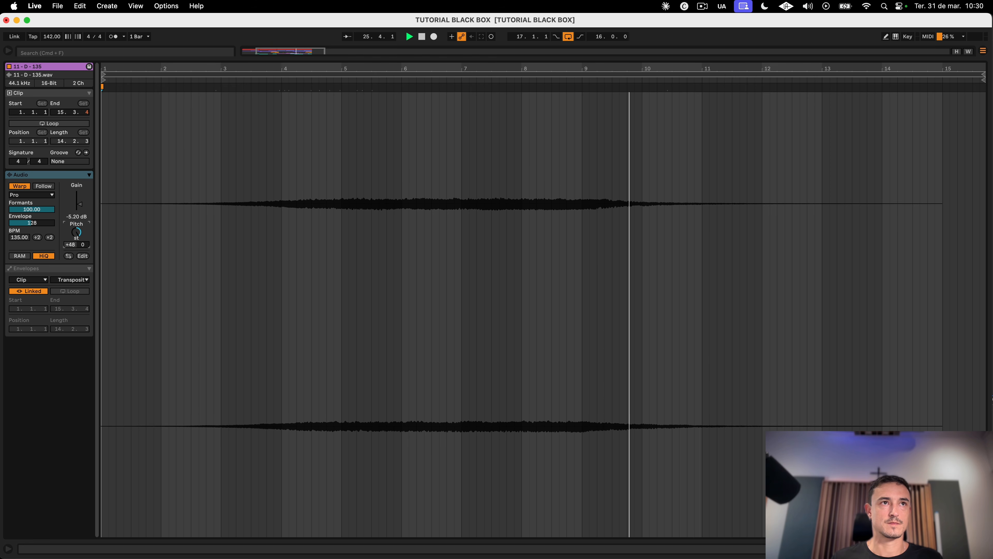
{"action": "left_click_drag", "start_coordinate": [75, 231], "coordinate": [76, 204]}
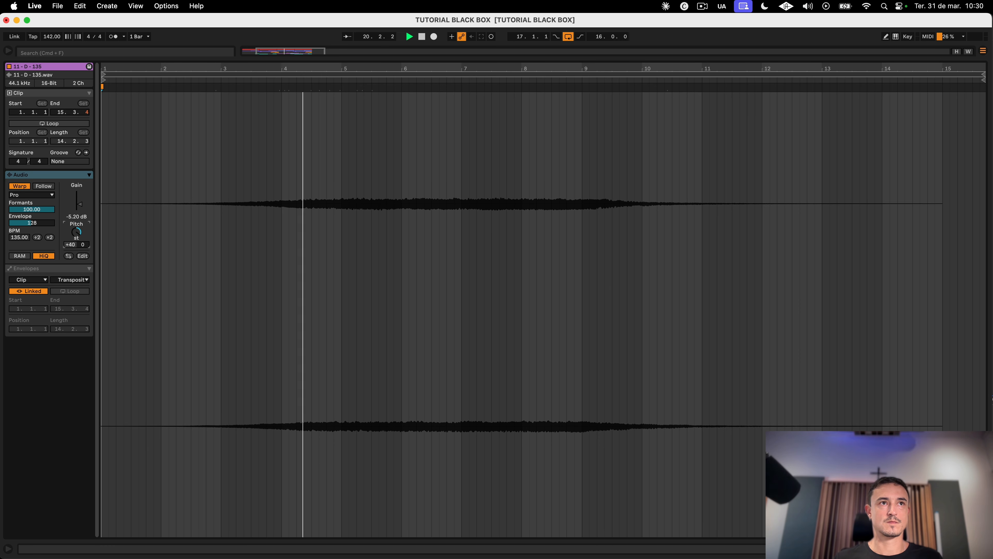
{"action": "left_click_drag", "start_coordinate": [76, 232], "coordinate": [76, 239]}
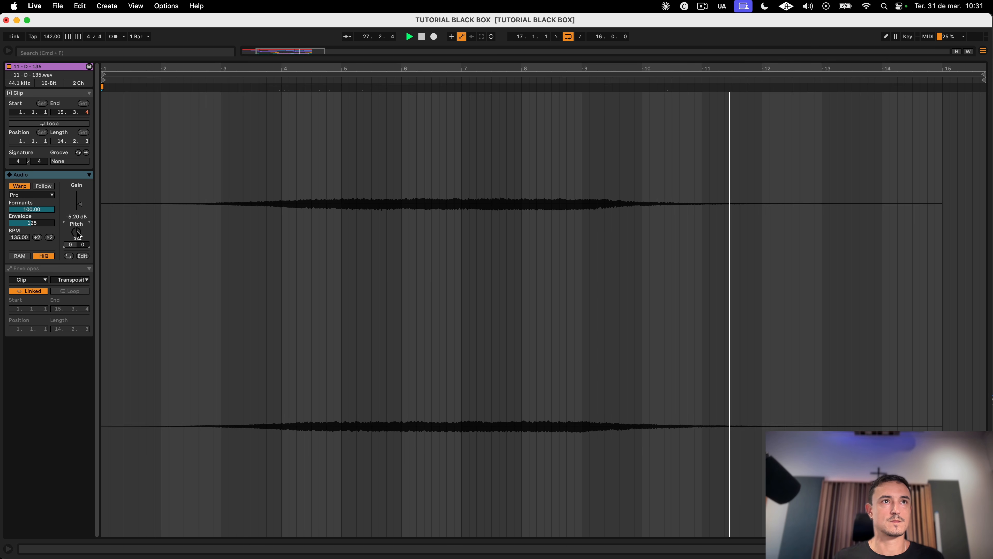
Step: Draw a transposition envelope in the 11 - D - 135 clip that falls from 0 st at bar 7 to -48 st at bar 9
{"action": "left_click", "coordinate": [74, 282]}
{"action": "left_click", "coordinate": [74, 295]}
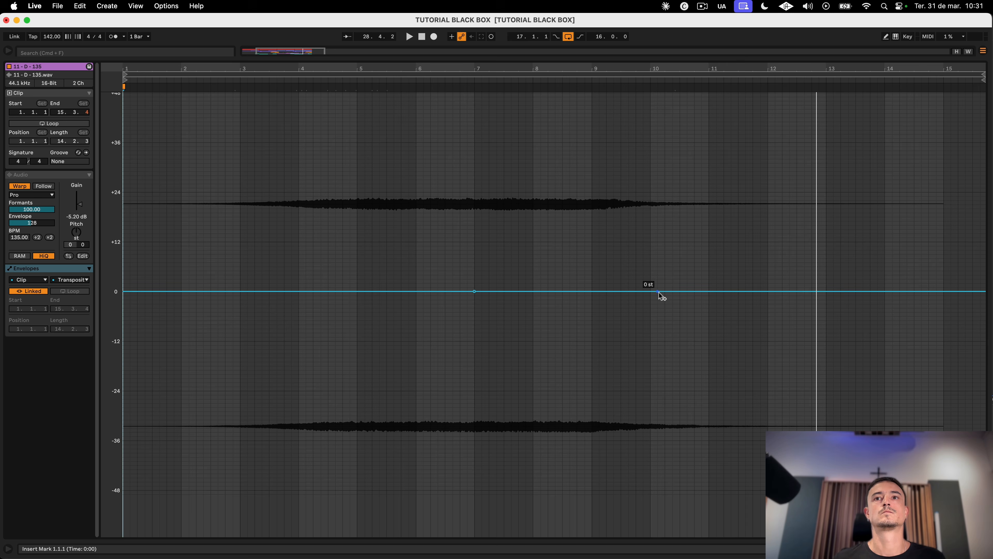
{"action": "mouse_move", "coordinate": [653, 291]}
{"action": "left_mouse_down"}
{"action": "mouse_move", "coordinate": [645, 461]}
{"action": "mouse_move", "coordinate": [657, 490]}
{"action": "left_mouse_up"}
{"action": "key", "text": "space"}
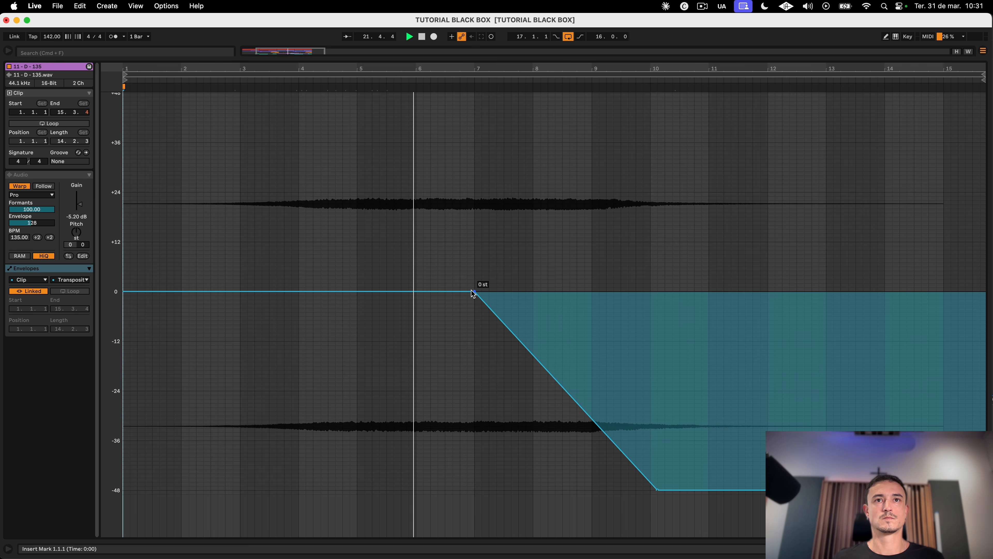
{"action": "left_click_drag", "start_coordinate": [474, 292], "coordinate": [475, 292]}
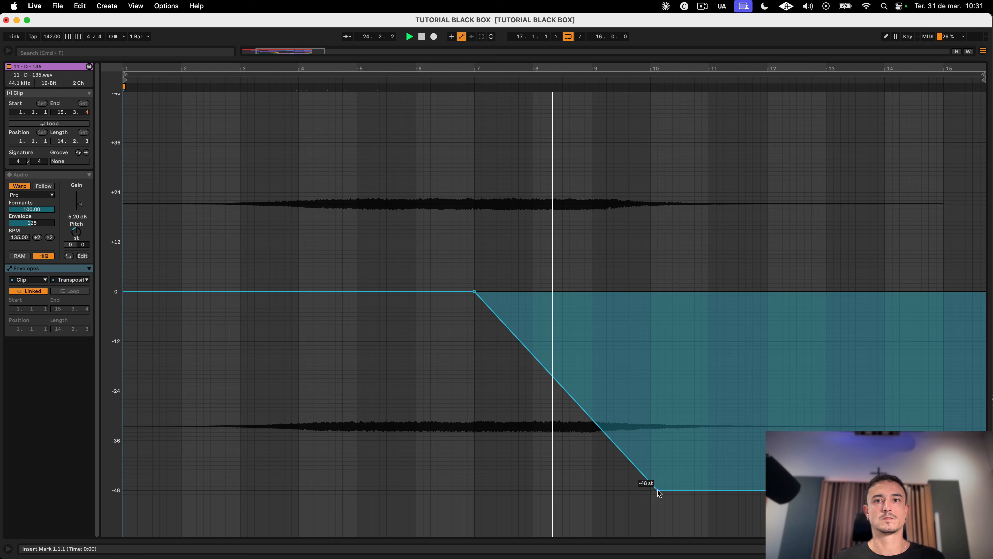
{"action": "left_click_drag", "start_coordinate": [657, 489], "coordinate": [592, 490]}
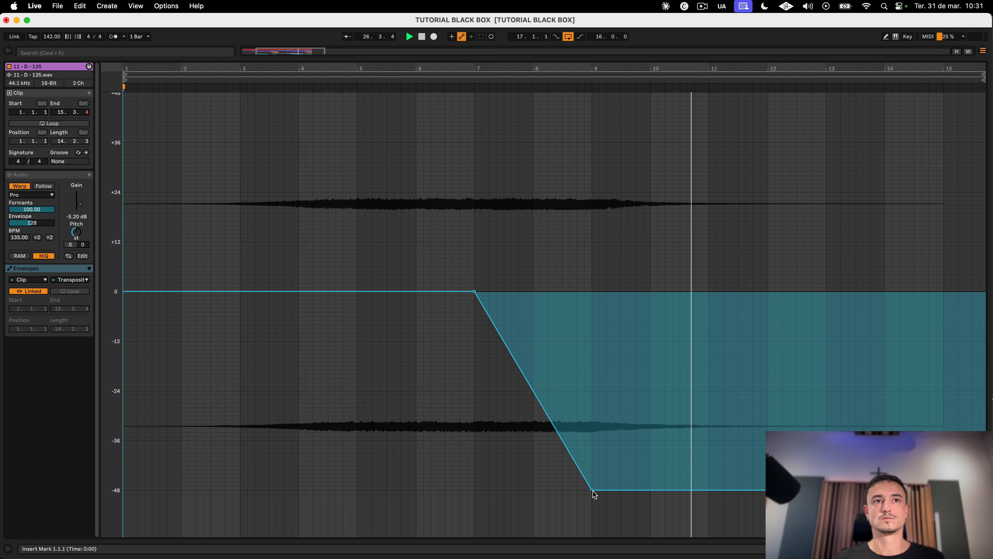
Step: Add a gentle pitch bend before the envelope's steep drop, starting from 0 st at bar 5 and reaching about -1 st at bar 8
{"action": "left_click", "coordinate": [459, 291]}
{"action": "left_click", "coordinate": [416, 291]}
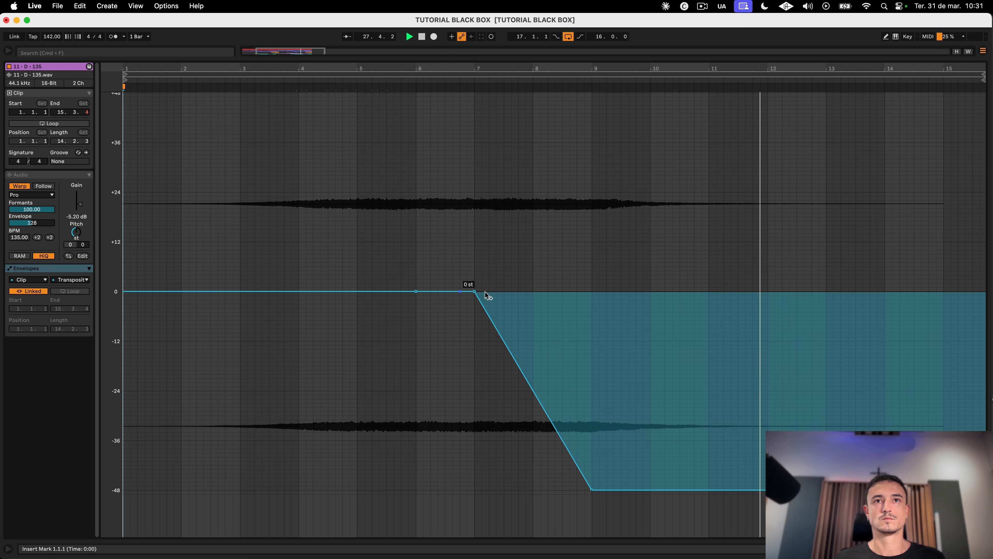
{"action": "left_click_drag", "start_coordinate": [474, 292], "coordinate": [475, 297]}
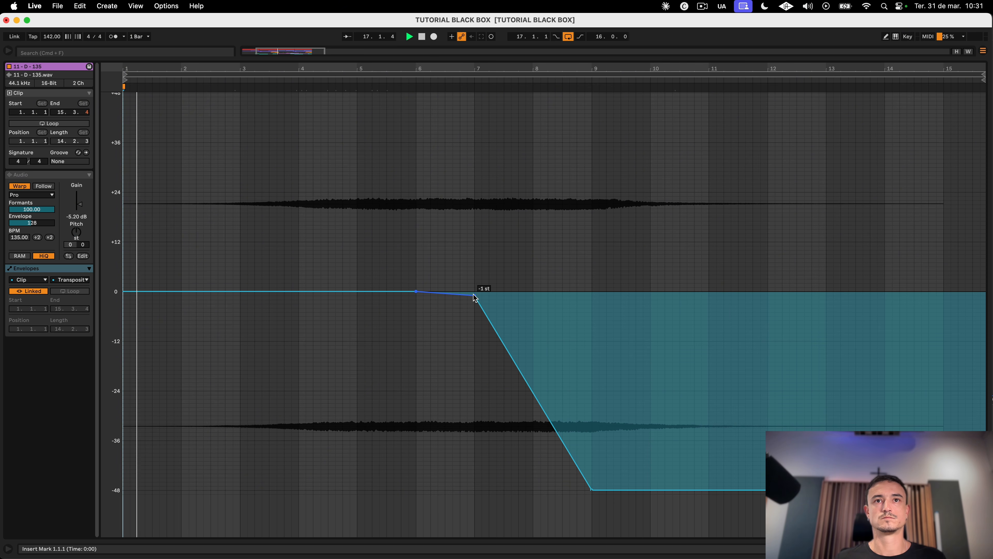
{"action": "left_click_drag", "start_coordinate": [416, 291], "coordinate": [357, 291]}
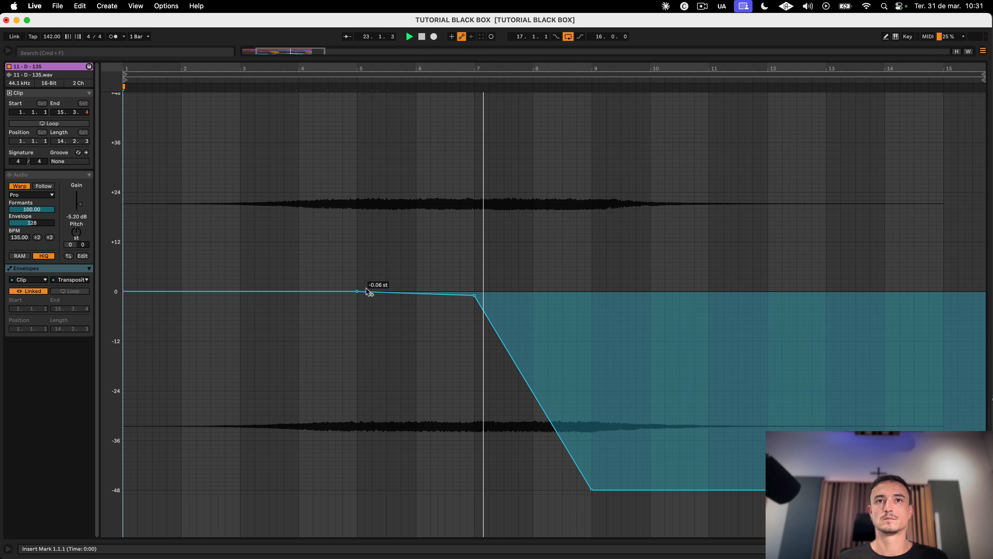
{"action": "left_click_drag", "start_coordinate": [476, 296], "coordinate": [533, 295]}
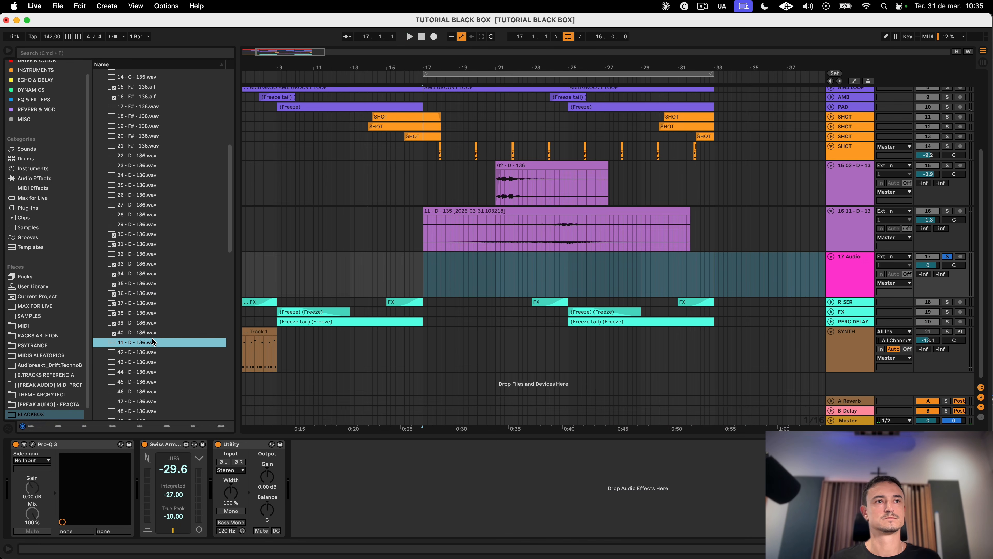
Step: Place 41 - D - 136.wav at bar 17 on the pink audio track and set that track's volume to -4.2 dB
{"action": "left_click", "coordinate": [140, 352]}
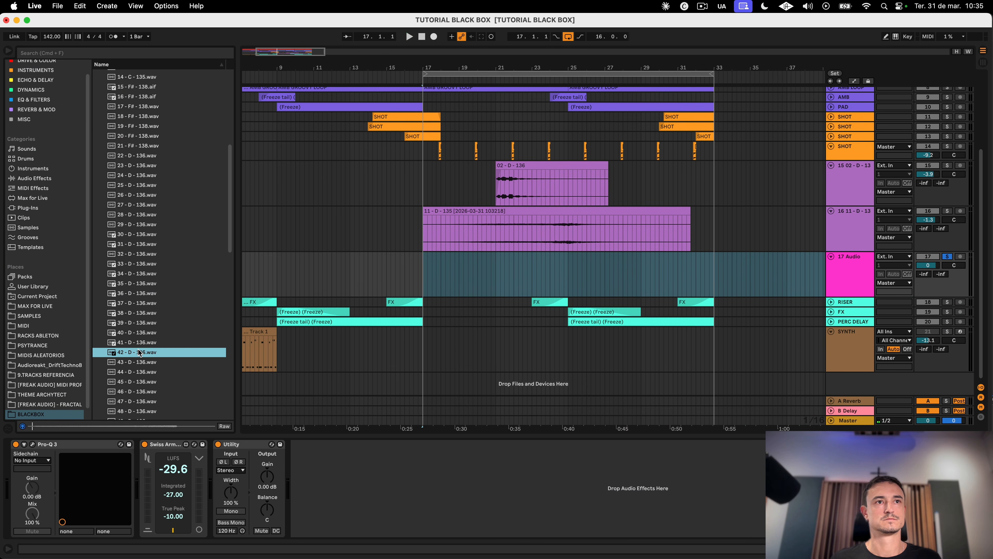
{"action": "left_click_drag", "start_coordinate": [132, 344], "coordinate": [493, 275]}
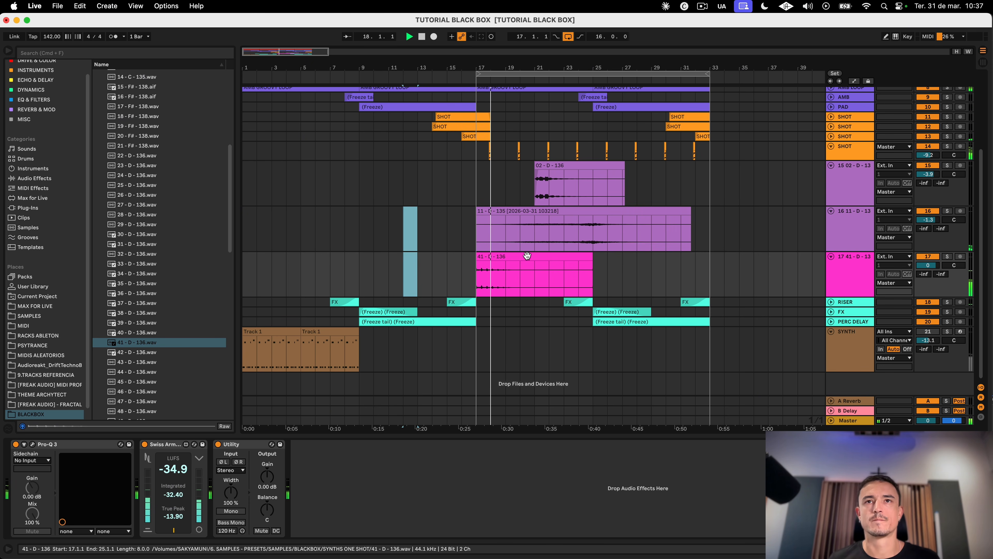
{"action": "left_click", "coordinate": [859, 274]}
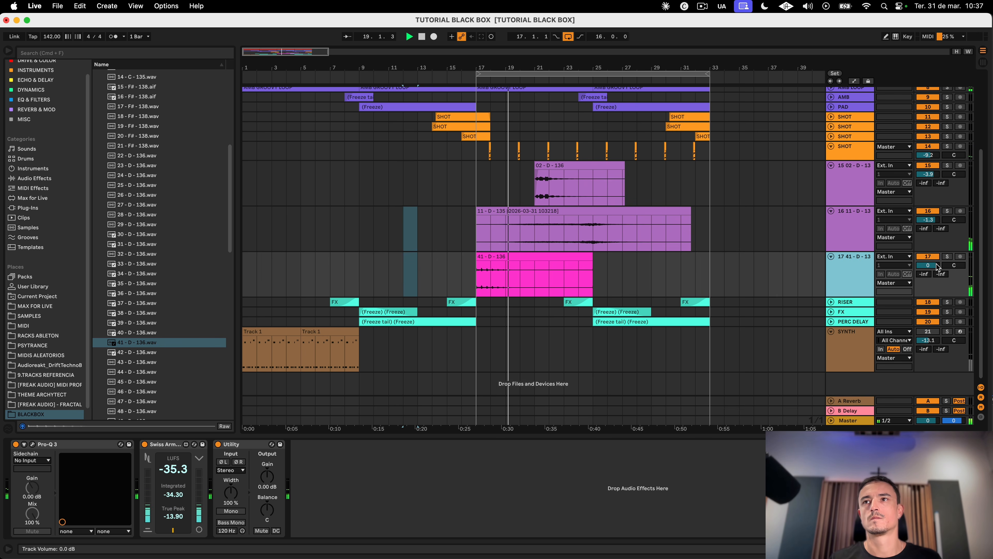
{"action": "left_click_drag", "start_coordinate": [936, 264], "coordinate": [937, 276]}
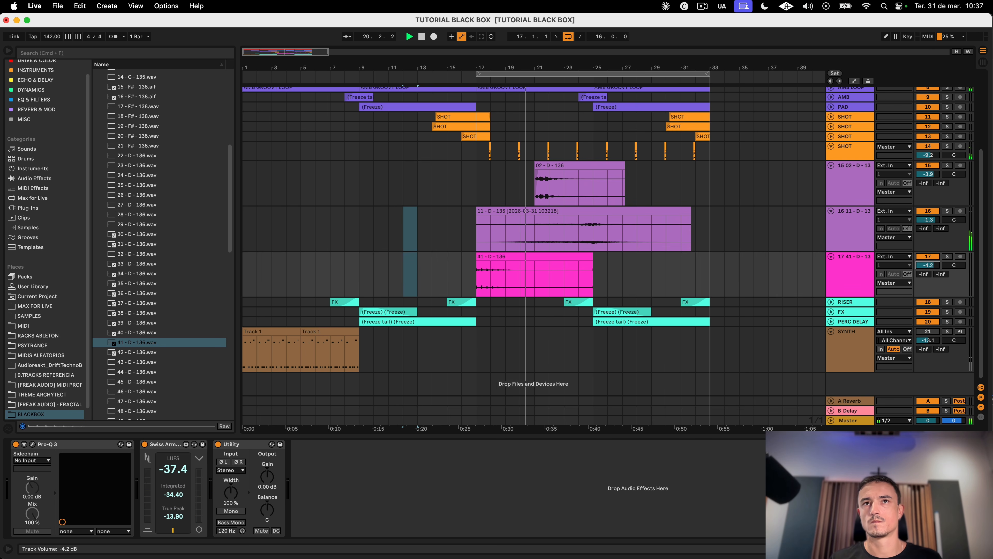
Step: Fade out the 41 - D - 136 clip from about bar 21 to its end at bar 25
{"action": "left_click", "coordinate": [588, 262]}
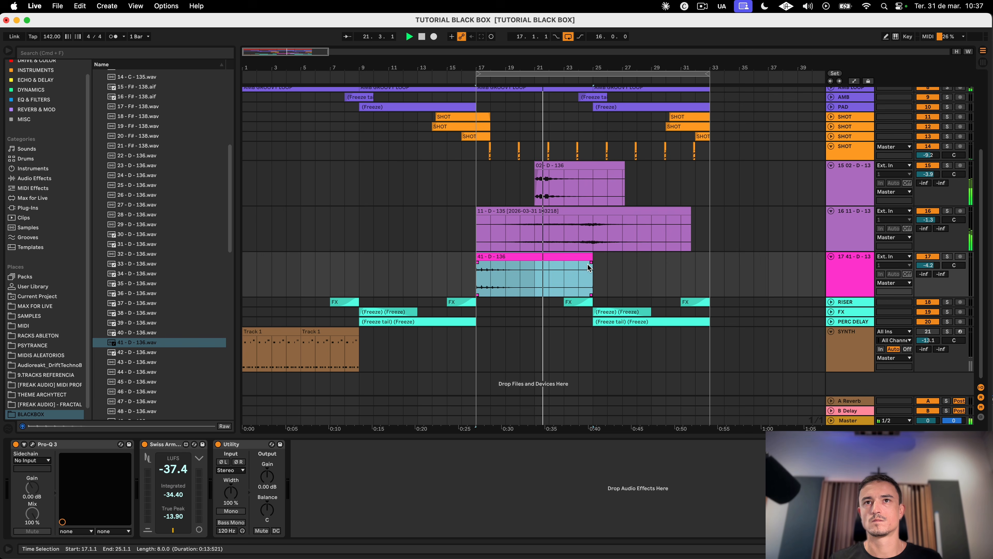
{"action": "left_click_drag", "start_coordinate": [581, 265], "coordinate": [525, 270]}
{"action": "left_click", "coordinate": [494, 258]}
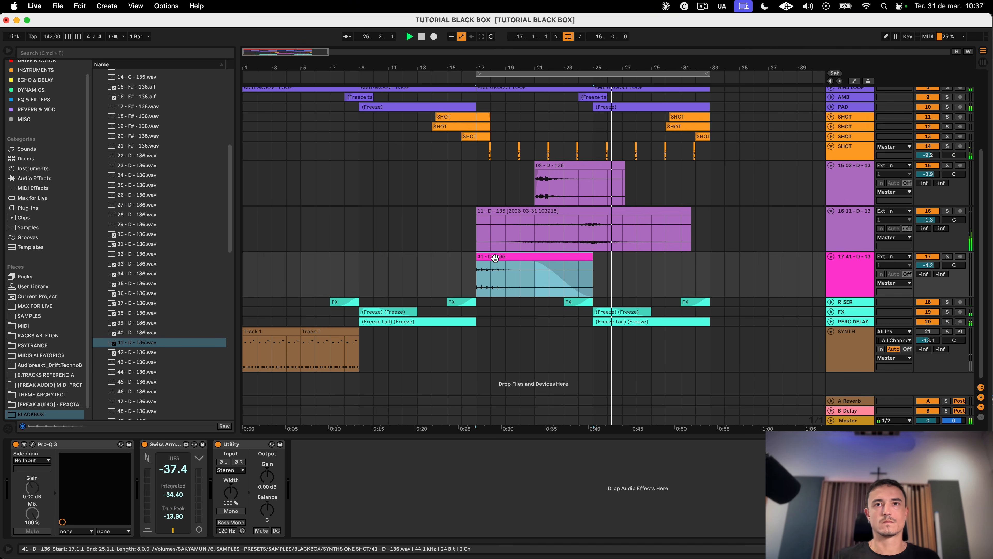
Step: Insert an audio track below the 41 - D - 136 track and place 43 - D - 136.wav on it at bar 29
{"action": "key", "text": "space"}
{"action": "scroll", "coordinate": [163, 362], "scroll_direction": "up", "scroll_amount": 2}
{"action": "left_click", "coordinate": [146, 385]}
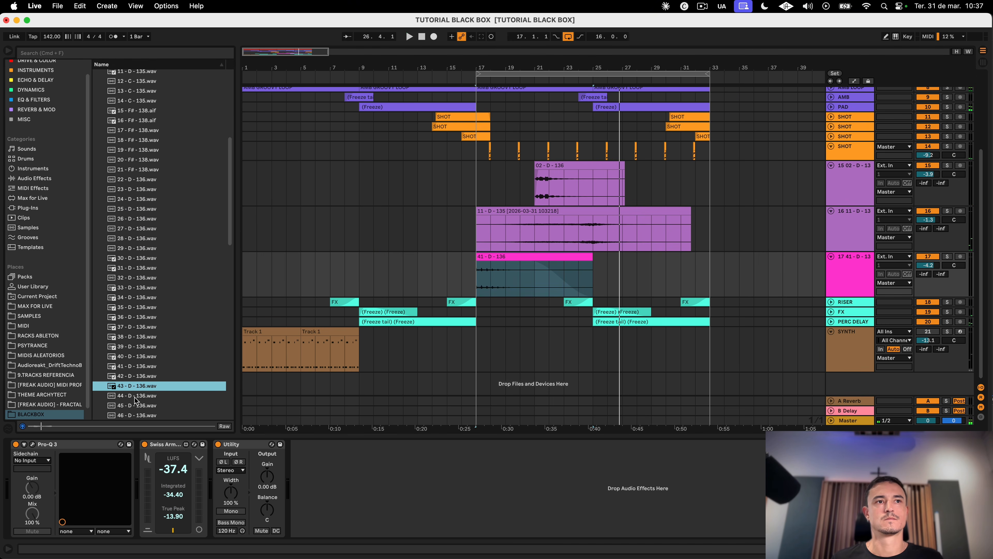
{"action": "scroll", "coordinate": [143, 331], "scroll_direction": "down", "scroll_amount": 5}
{"action": "left_click", "coordinate": [841, 272]}
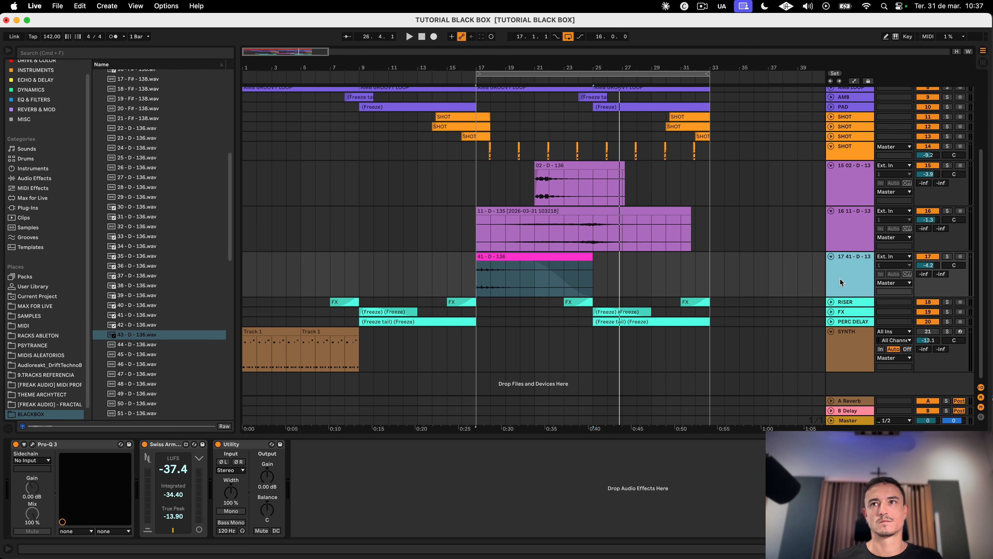
{"action": "right_click", "coordinate": [841, 271]}
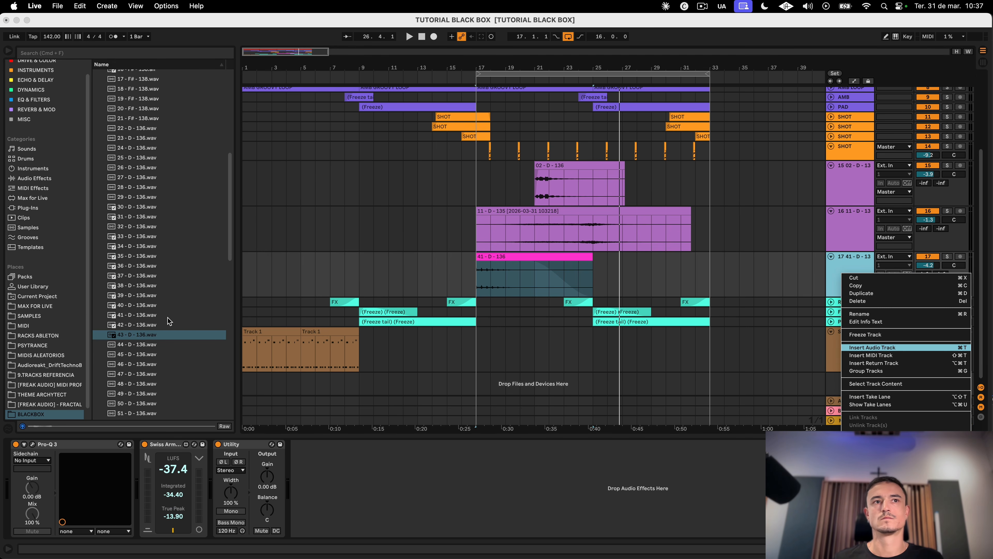
{"action": "left_click", "coordinate": [128, 337]}
{"action": "left_click_drag", "start_coordinate": [128, 336], "coordinate": [653, 317]}
{"action": "left_click", "coordinate": [641, 273]}
Step: Shorten the 43 - D - 136 clip to one bar so it ends at bar 30
{"action": "key", "text": "space"}
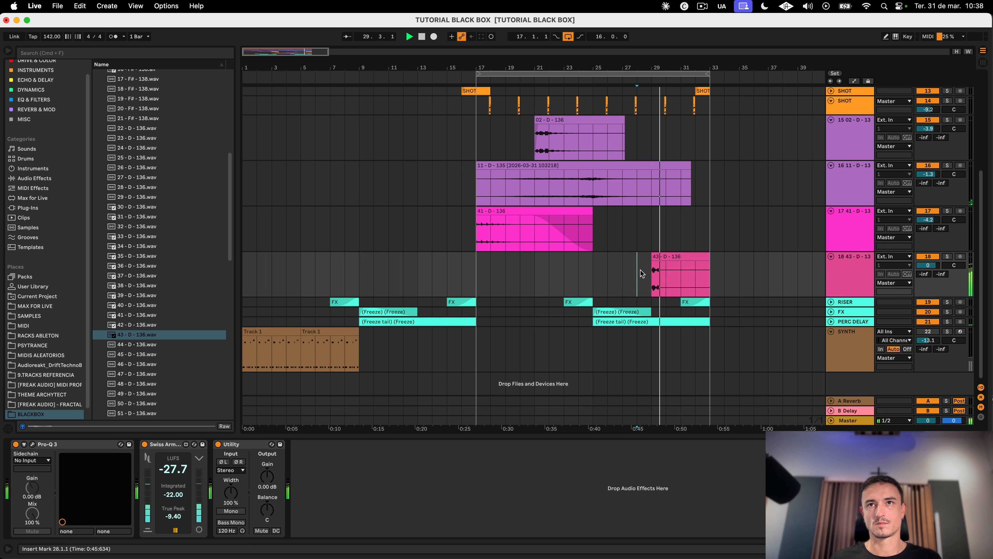
{"action": "left_click", "coordinate": [702, 257]}
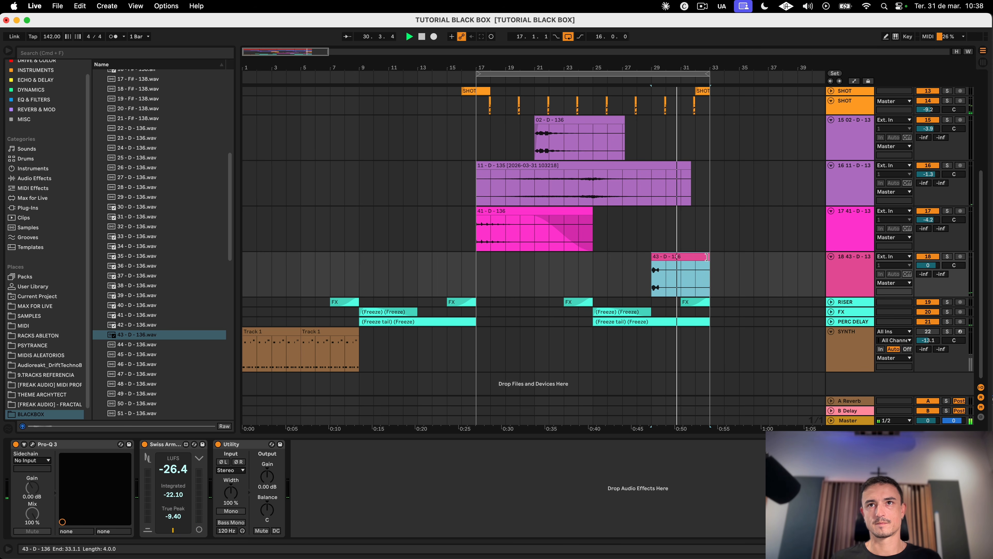
{"action": "left_click_drag", "start_coordinate": [706, 256], "coordinate": [666, 257]}
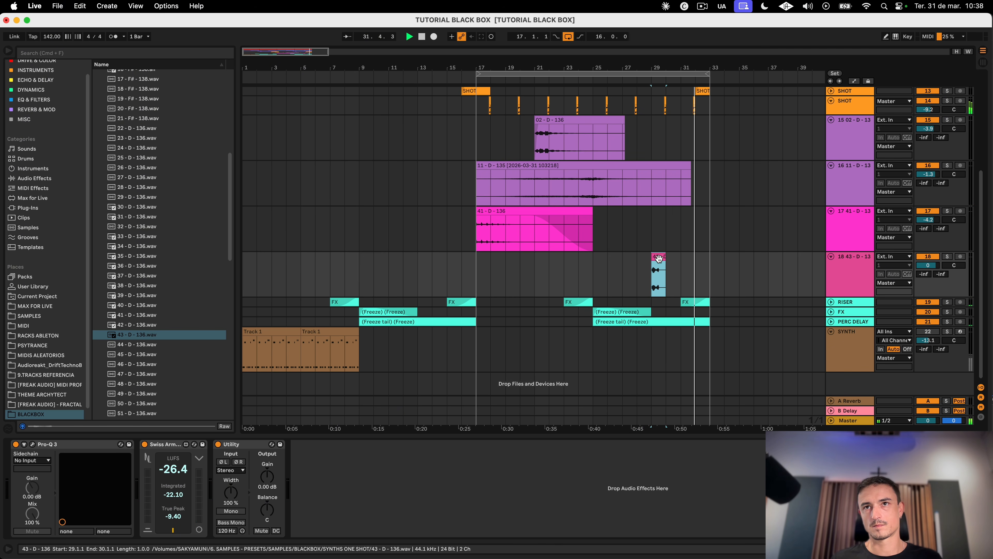
{"action": "scroll", "coordinate": [665, 289], "scroll_direction": "up", "scroll_amount": 3}
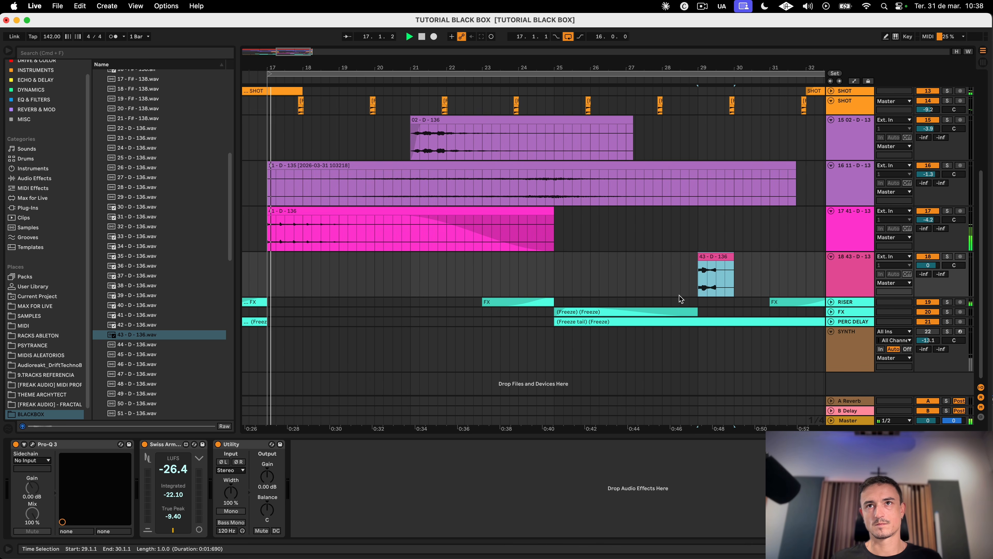
Step: Play the section around the 43 - D - 136 clip and set its track volume to -3.2 dB
{"action": "left_click", "coordinate": [680, 281]}
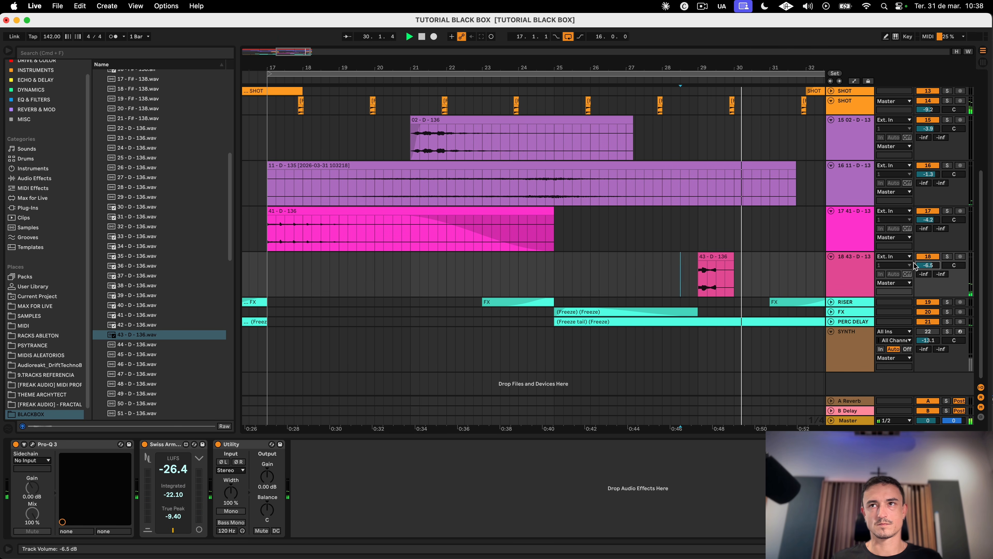
{"action": "left_click", "coordinate": [851, 274]}
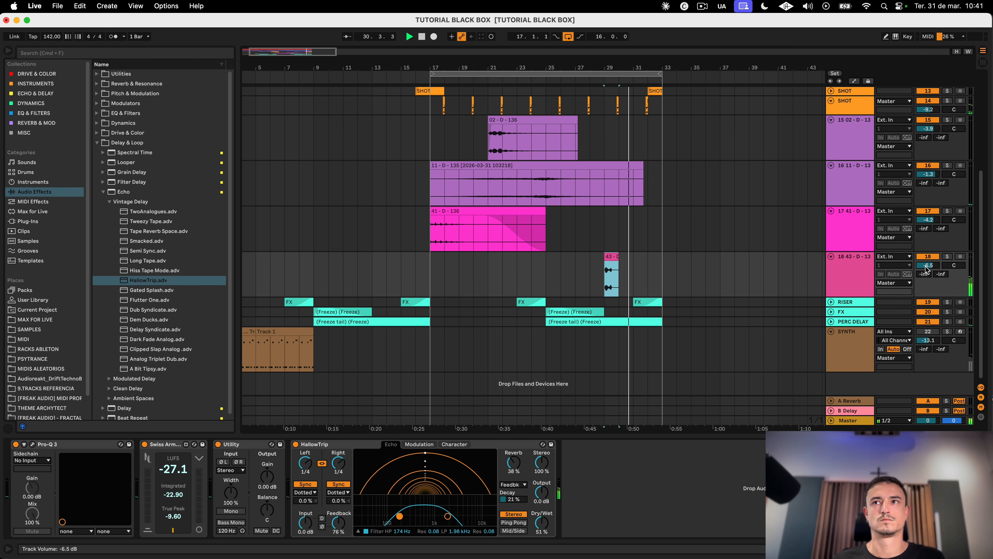
{"action": "left_click_drag", "start_coordinate": [928, 265], "coordinate": [927, 257]}
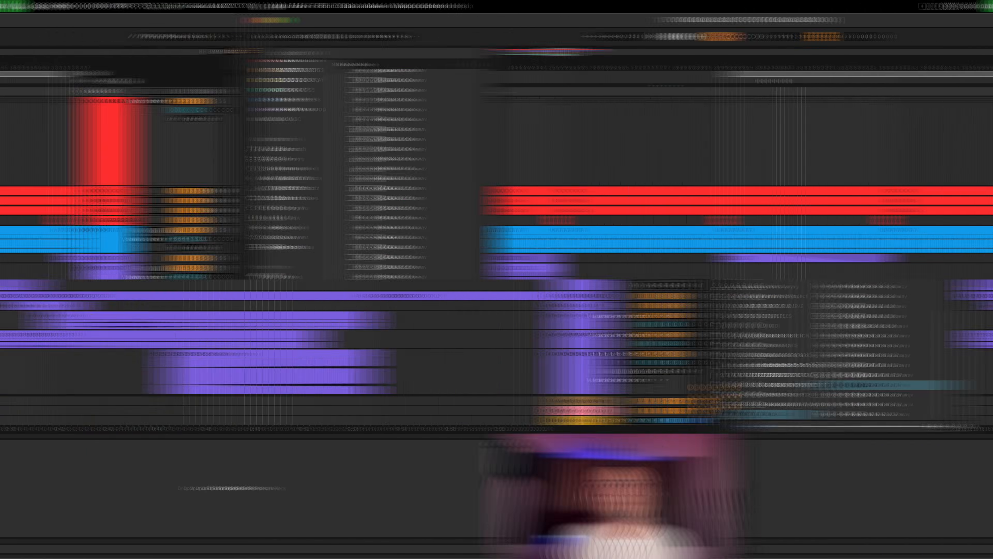
Step: Move the 8-bar loop region so it spans bars 25 to 33
{"action": "scroll", "coordinate": [547, 256], "scroll_direction": "down", "scroll_amount": 5}
{"action": "scroll", "coordinate": [547, 256], "scroll_direction": "up", "scroll_amount": 1}
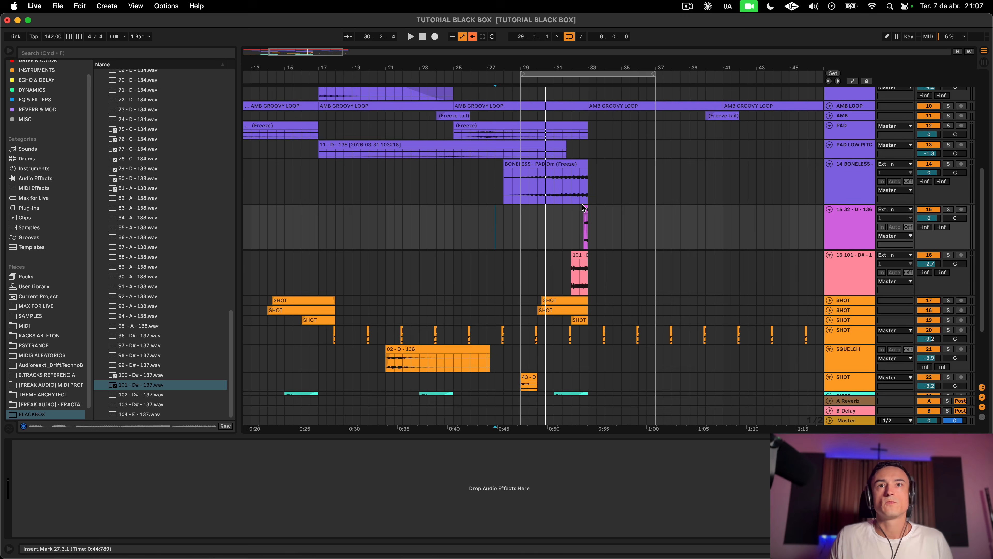
{"action": "scroll", "coordinate": [591, 157], "scroll_direction": "up", "scroll_amount": 6}
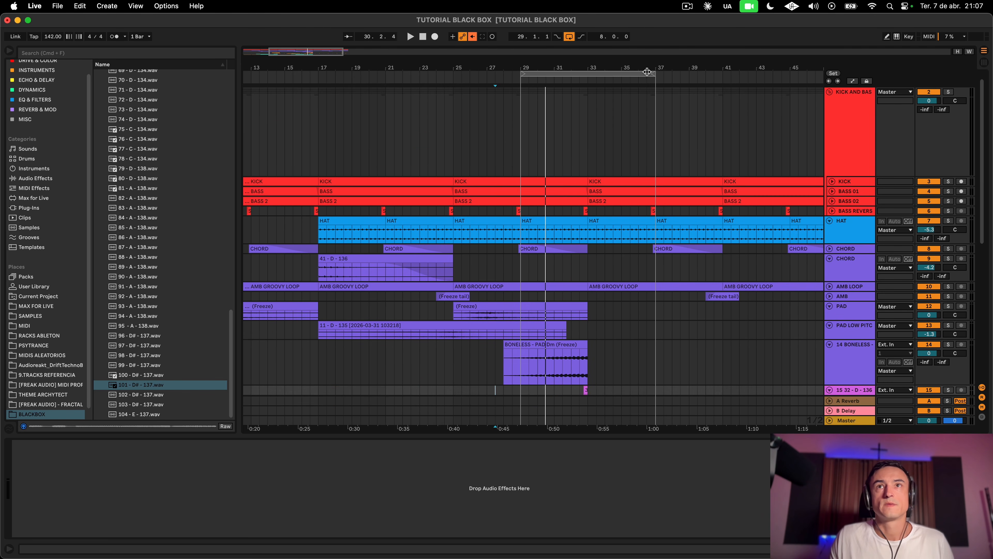
{"action": "left_click_drag", "start_coordinate": [647, 72], "coordinate": [579, 72]}
{"action": "scroll", "coordinate": [571, 137], "scroll_direction": "right", "scroll_amount": 1}
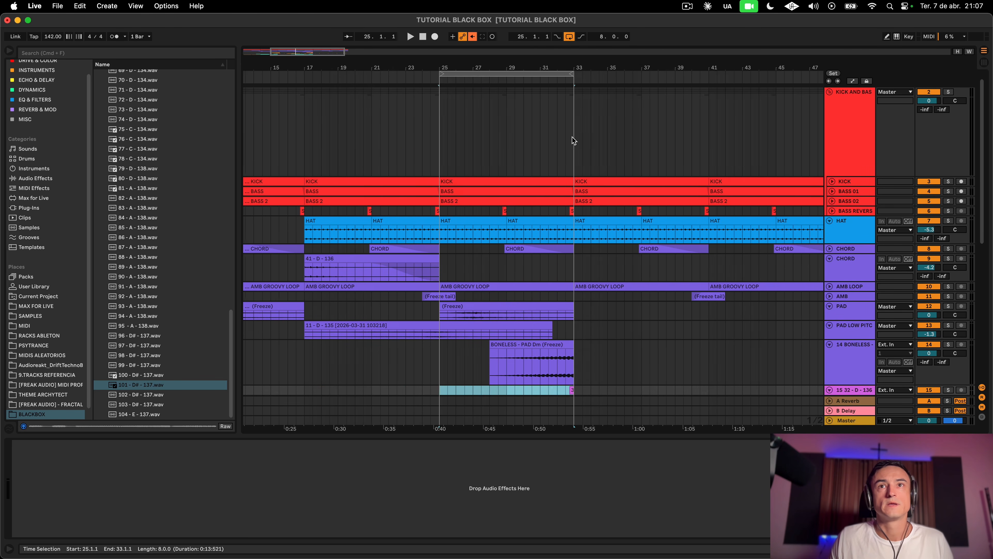
Step: Reduce the height of the 32 - D - 136 and 101 - D# - 137 tracks together
{"action": "scroll", "coordinate": [572, 138], "scroll_direction": "right", "scroll_amount": 10}
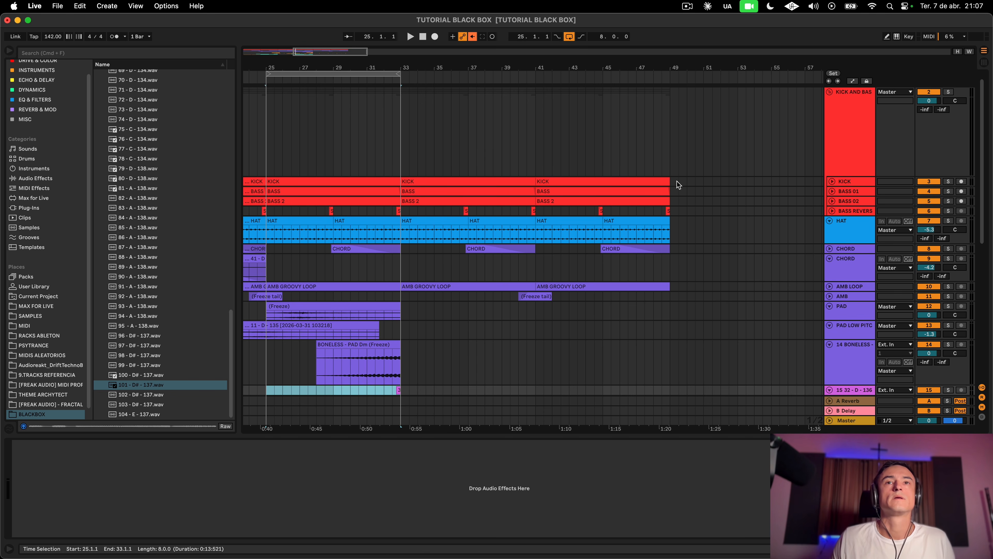
{"action": "scroll", "coordinate": [405, 263], "scroll_direction": "down", "scroll_amount": 4}
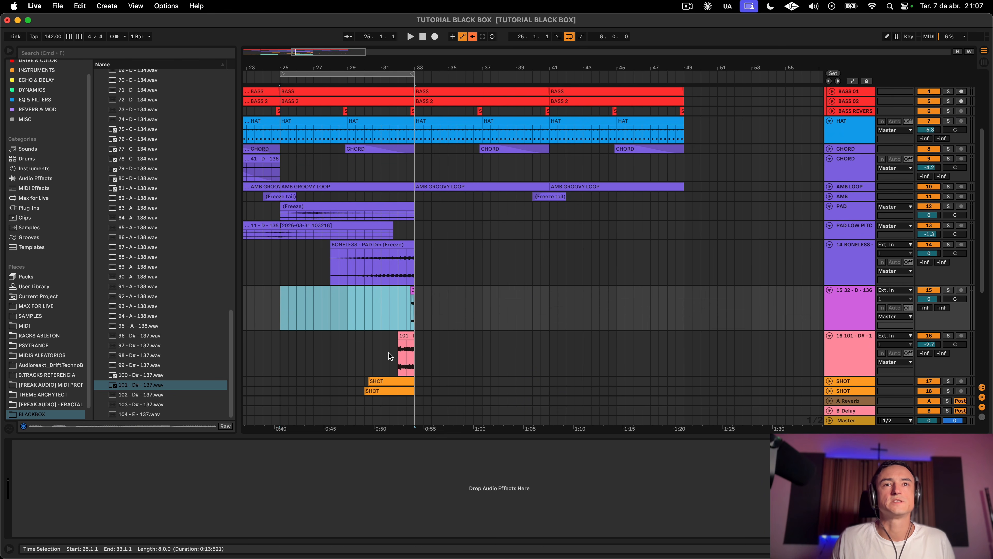
{"action": "scroll", "coordinate": [389, 352], "scroll_direction": "down", "scroll_amount": 5}
{"action": "scroll", "coordinate": [376, 65], "scroll_direction": "left", "scroll_amount": 2}
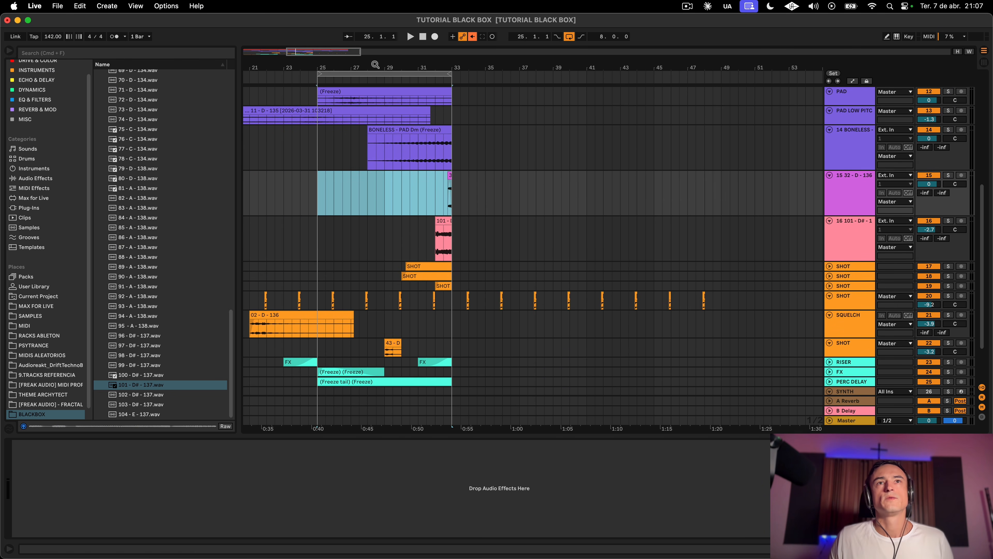
{"action": "left_click_drag", "start_coordinate": [375, 64], "coordinate": [375, 90]}
{"action": "left_click", "coordinate": [860, 222]}
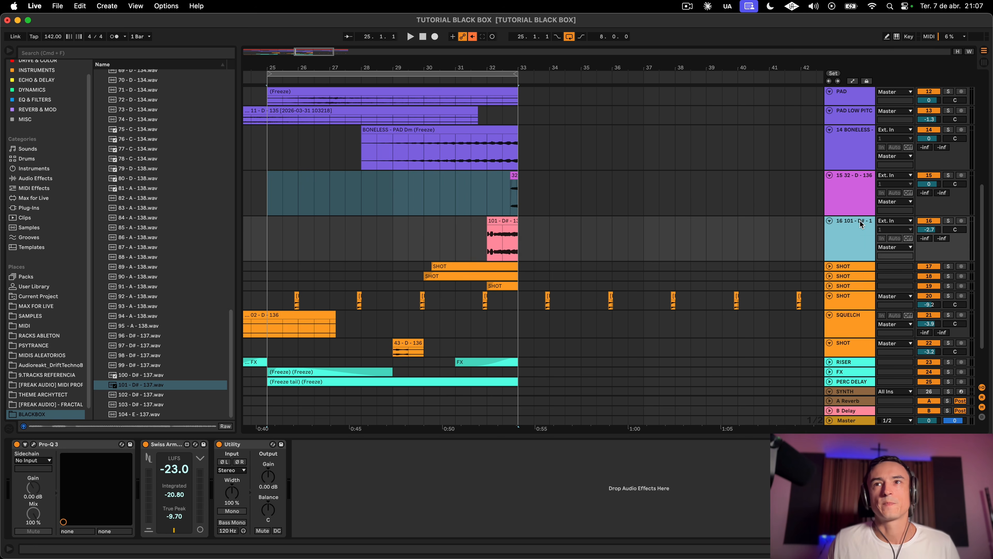
{"action": "left_click", "coordinate": [855, 195], "text": "shift"}
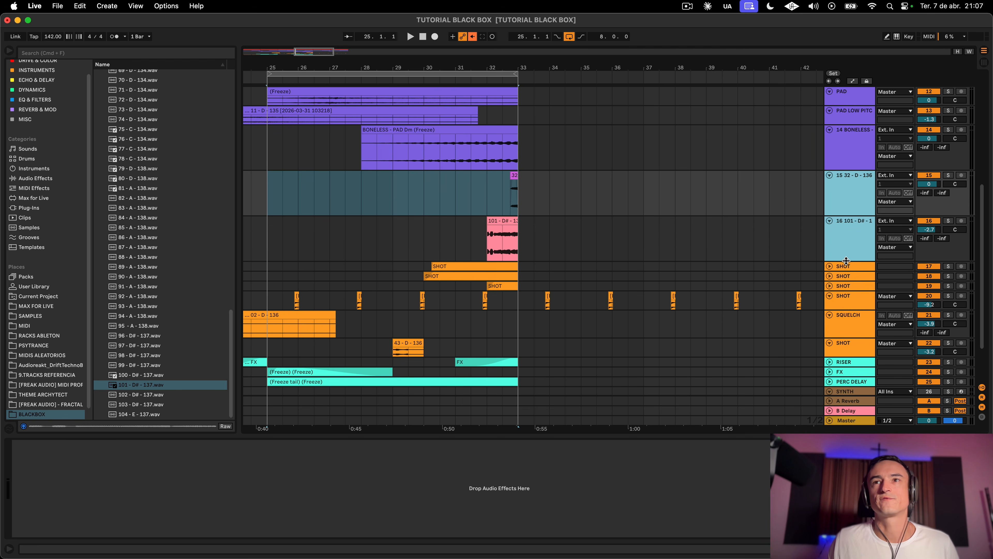
{"action": "scroll", "coordinate": [501, 214], "scroll_direction": "down", "scroll_amount": 3}
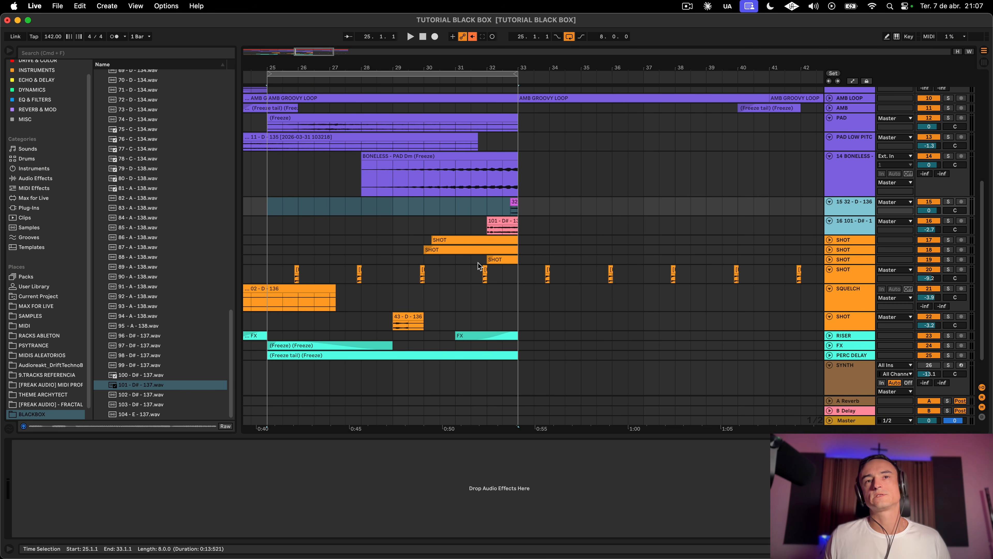
Step: Play the arrangement from bar 23.3 and review how the layered tracks enter the section from bar 25
{"action": "scroll", "coordinate": [478, 263], "scroll_direction": "up", "scroll_amount": 5}
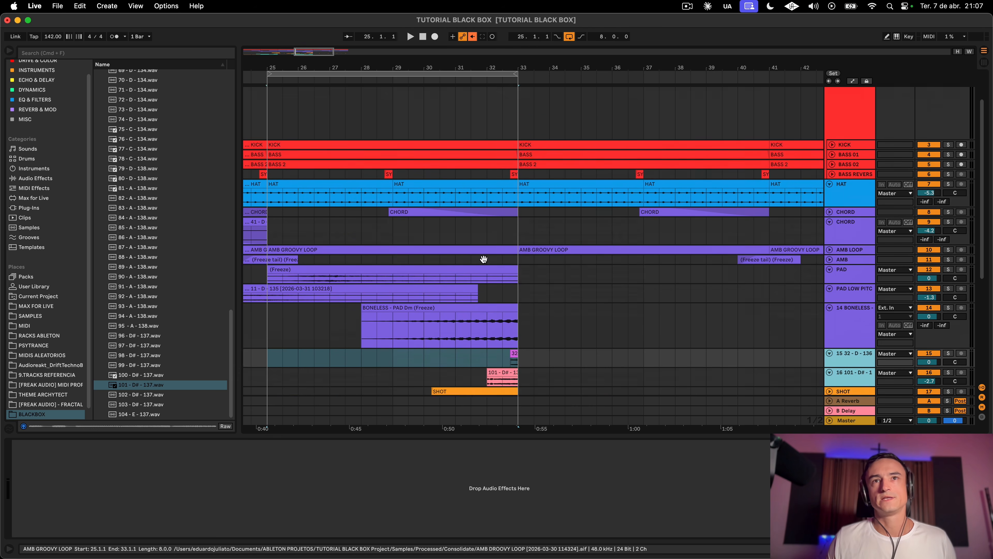
{"action": "scroll", "coordinate": [484, 260], "scroll_direction": "down", "scroll_amount": 4}
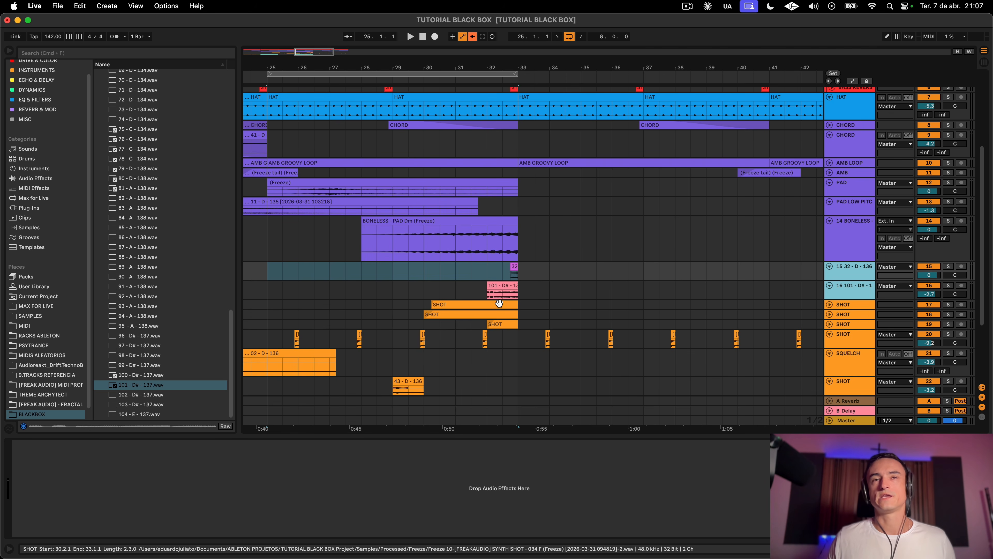
{"action": "scroll", "coordinate": [508, 290], "scroll_direction": "up", "scroll_amount": 4}
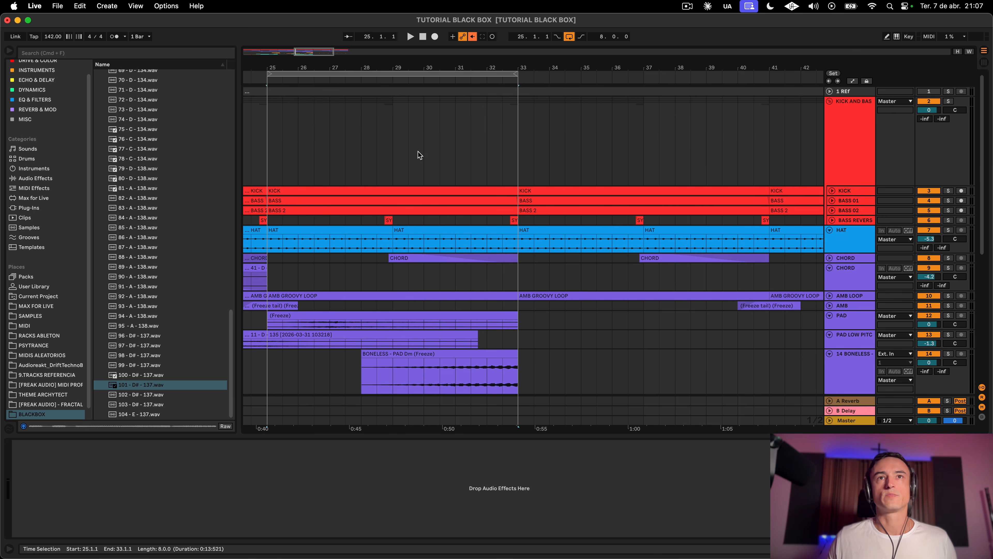
{"action": "scroll", "coordinate": [430, 235], "scroll_direction": "left", "scroll_amount": 3}
{"action": "scroll", "coordinate": [587, 274], "scroll_direction": "down", "scroll_amount": 2}
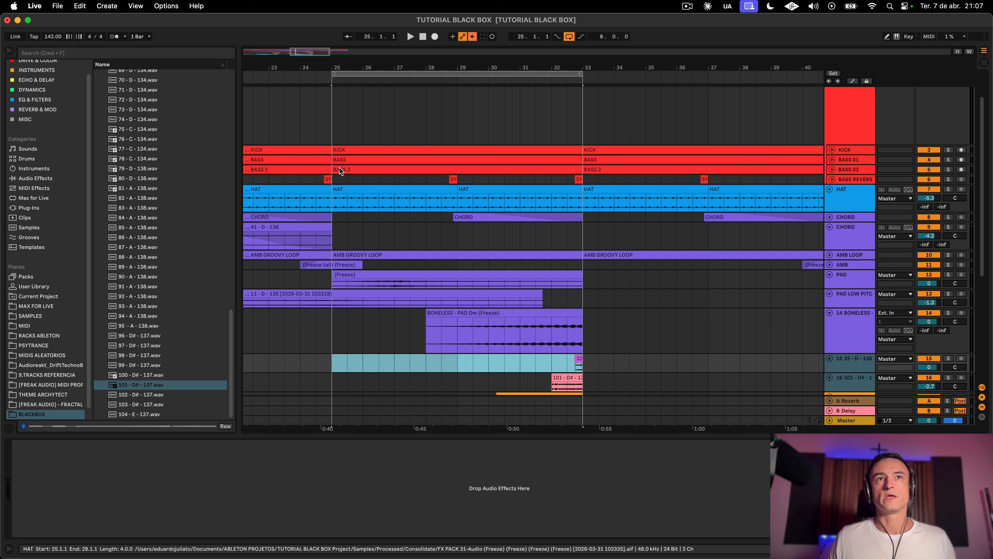
{"action": "left_click", "coordinate": [332, 130]}
{"action": "left_click", "coordinate": [284, 131]}
{"action": "key", "text": "space"}
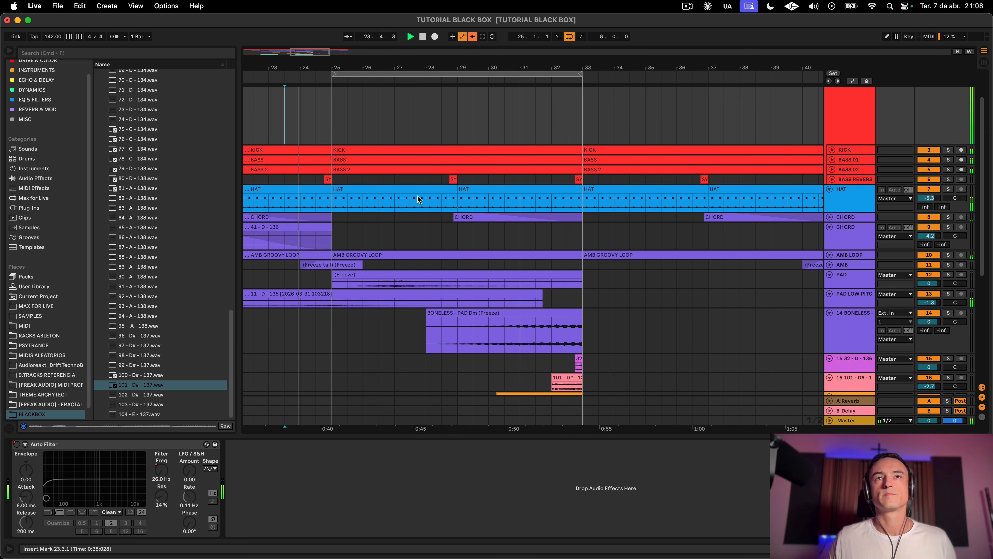
{"action": "scroll", "coordinate": [417, 199], "scroll_direction": "down", "scroll_amount": 5}
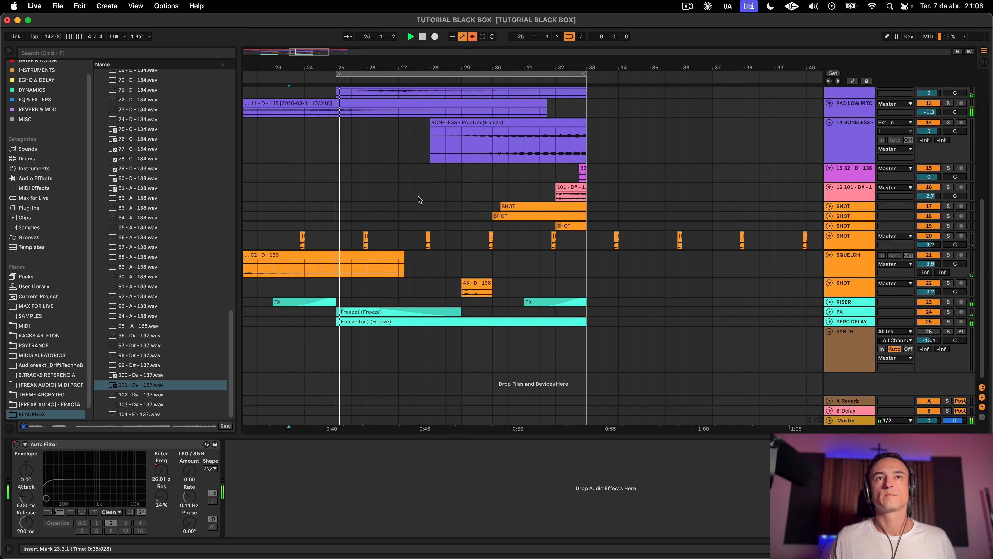
{"action": "scroll", "coordinate": [418, 196], "scroll_direction": "up", "scroll_amount": 5}
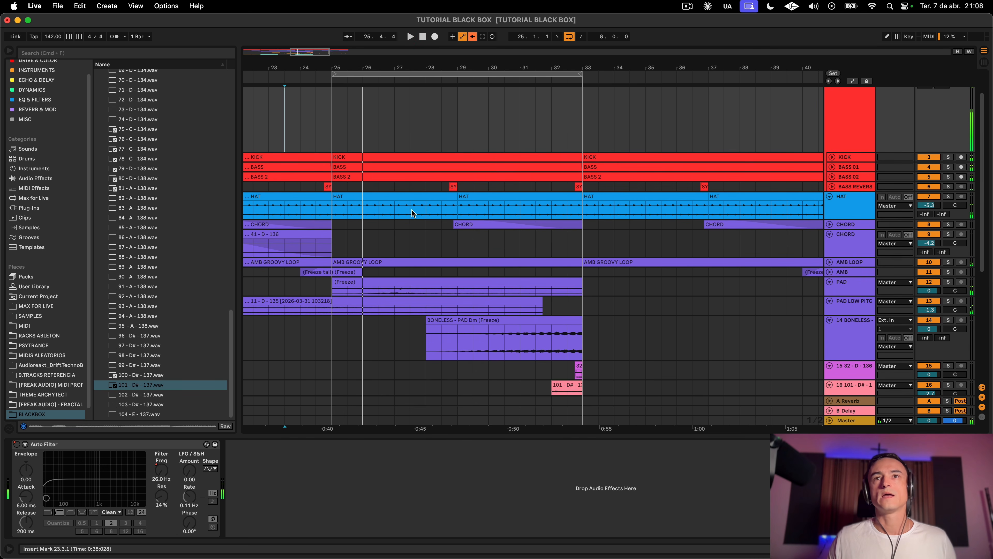
Step: Examine the kick and bass section up to bar 33 and the empty space on the chord and shot tracks from bar 33 to 49
{"action": "left_click_drag", "start_coordinate": [347, 142], "coordinate": [581, 126]}
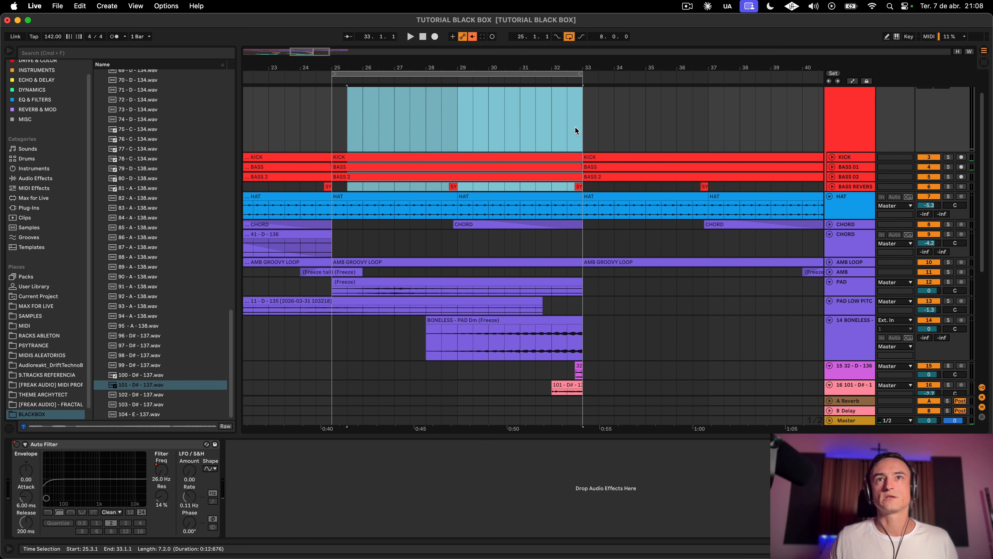
{"action": "scroll", "coordinate": [600, 198], "scroll_direction": "down", "scroll_amount": 2}
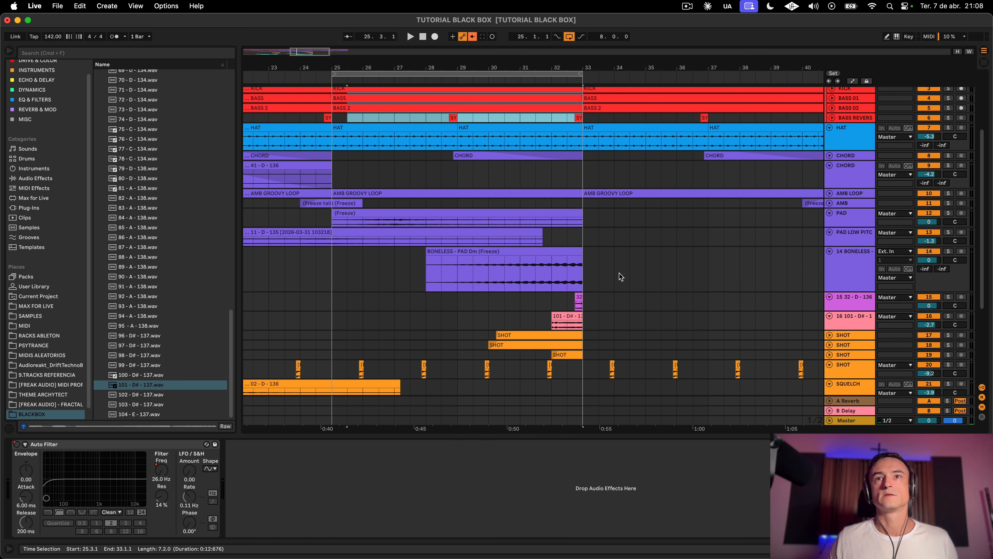
{"action": "scroll", "coordinate": [619, 273], "scroll_direction": "right", "scroll_amount": 10}
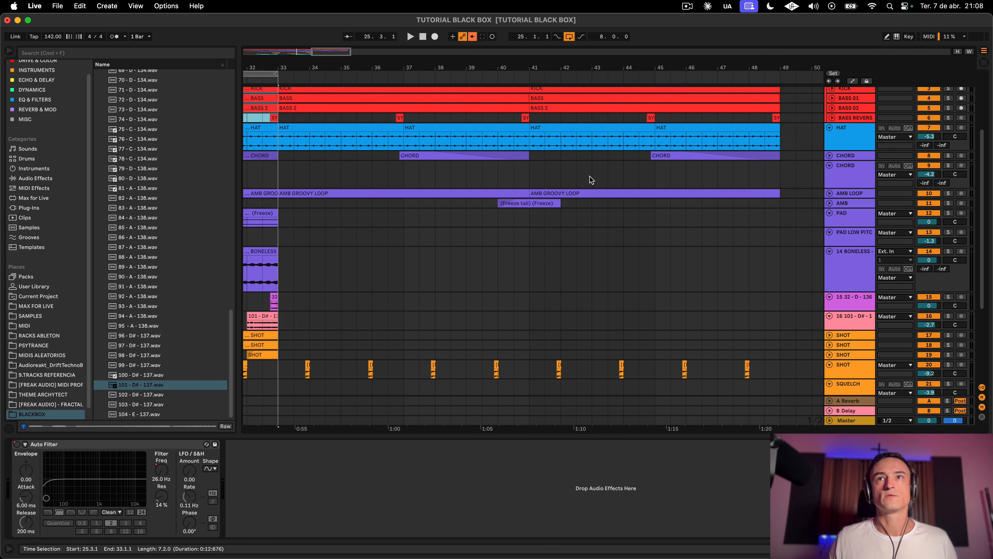
{"action": "left_click_drag", "start_coordinate": [779, 177], "coordinate": [280, 171]}
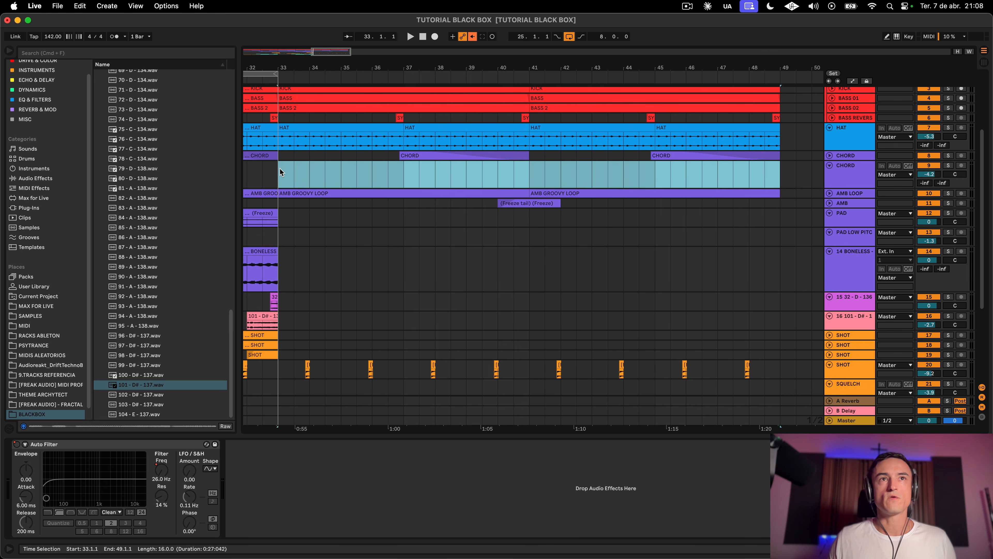
{"action": "scroll", "coordinate": [668, 298], "scroll_direction": "up", "scroll_amount": 3}
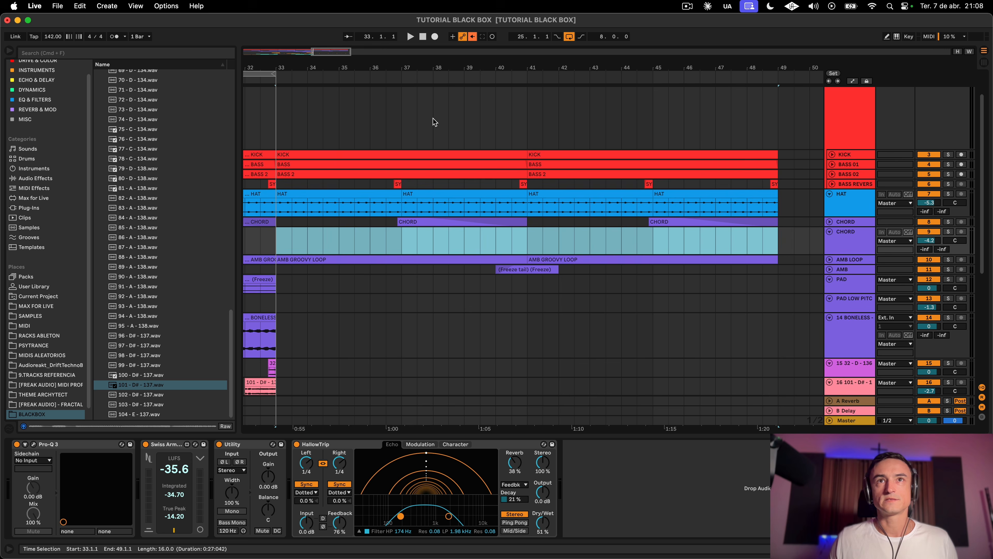
{"action": "scroll", "coordinate": [737, 299], "scroll_direction": "down", "scroll_amount": 9}
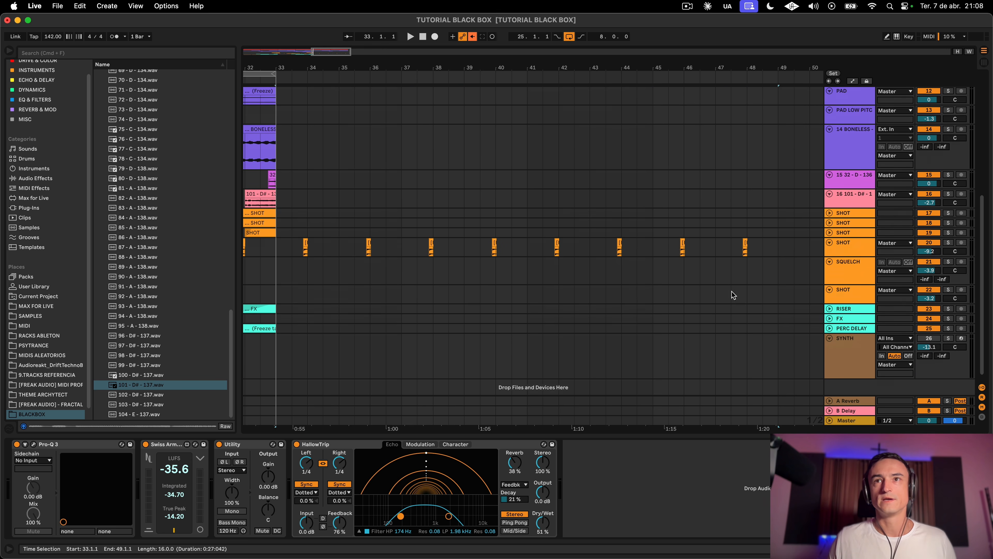
{"action": "left_click_drag", "start_coordinate": [760, 266], "coordinate": [275, 247]}
Step: Play the arrangement from bar 33 and review which tracks still run beyond that point
{"action": "left_click", "coordinate": [281, 245]}
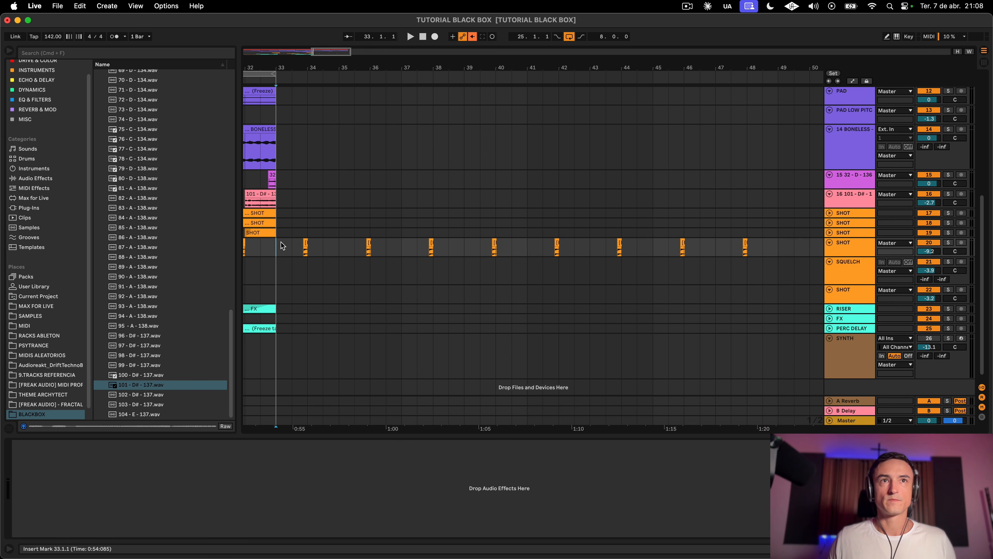
{"action": "key", "text": "space"}
{"action": "scroll", "coordinate": [390, 267], "scroll_direction": "left", "scroll_amount": 5}
{"action": "scroll", "coordinate": [390, 268], "scroll_direction": "up", "scroll_amount": 1}
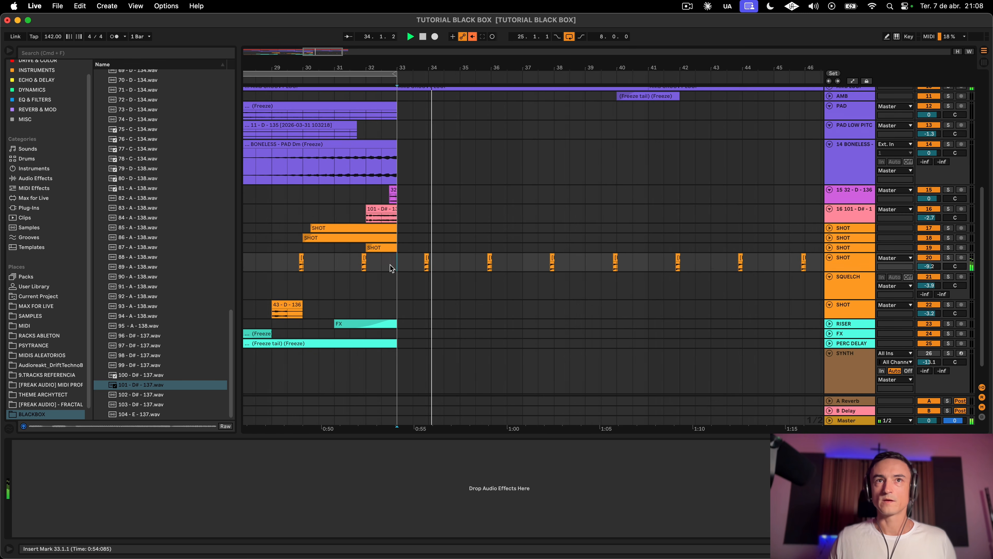
{"action": "scroll", "coordinate": [390, 268], "scroll_direction": "up", "scroll_amount": 3}
{"action": "scroll", "coordinate": [390, 268], "scroll_direction": "right", "scroll_amount": 1}
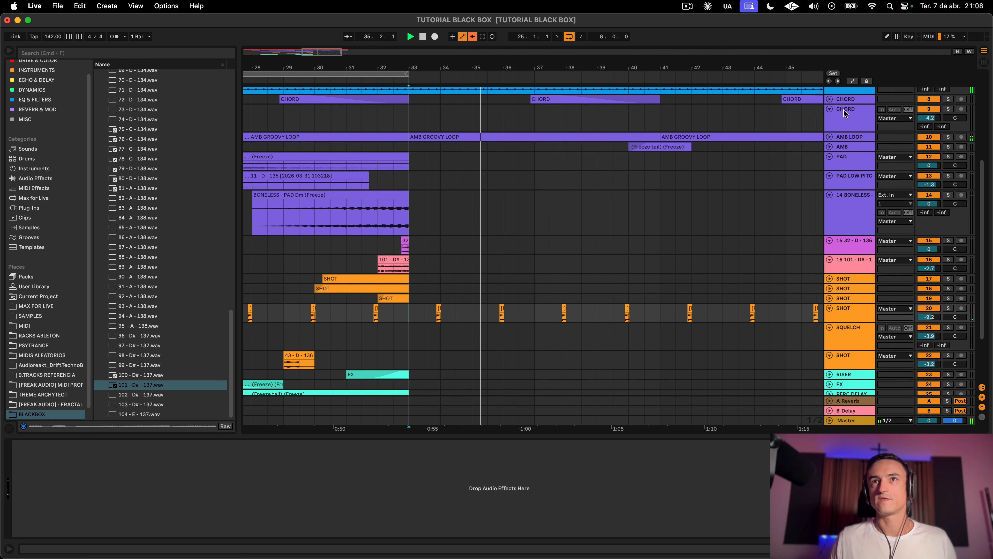
Step: Stop playback and reduce the height of the 14 BONELESS pad track
{"action": "scroll", "coordinate": [790, 188], "scroll_direction": "left", "scroll_amount": 4}
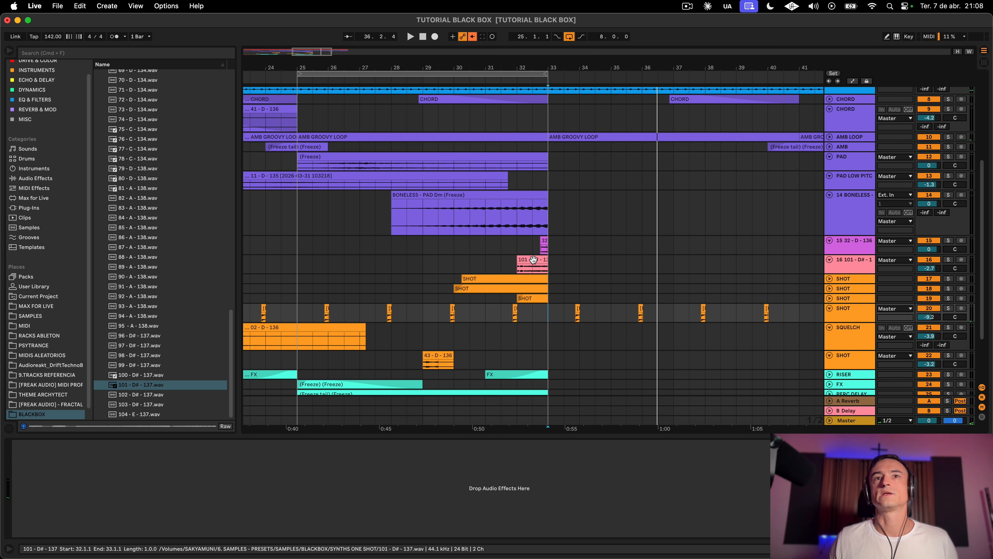
{"action": "left_click", "coordinate": [533, 259]}
{"action": "key", "text": "space"}
{"action": "left_click", "coordinate": [852, 244]}
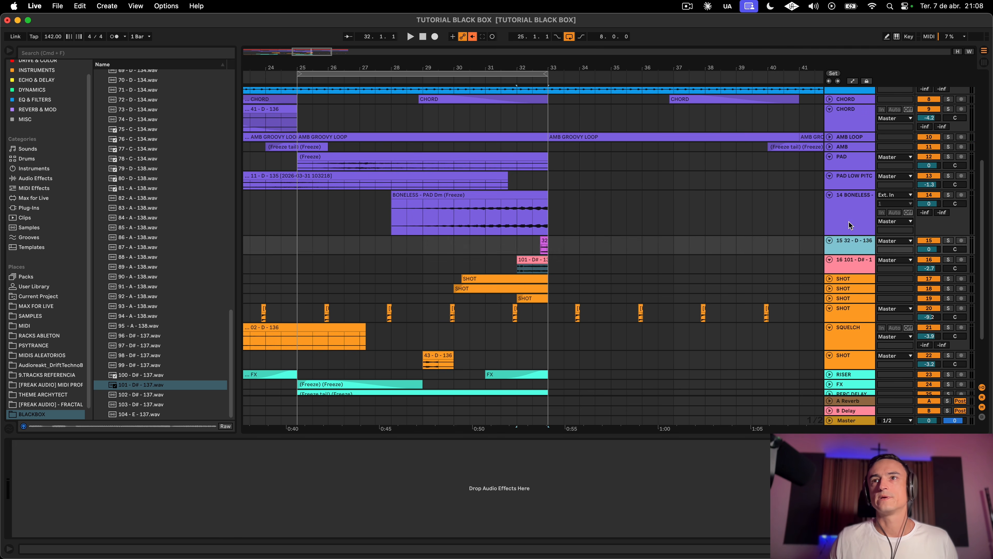
{"action": "left_click", "coordinate": [849, 225]}
{"action": "left_click_drag", "start_coordinate": [849, 235], "coordinate": [851, 218]}
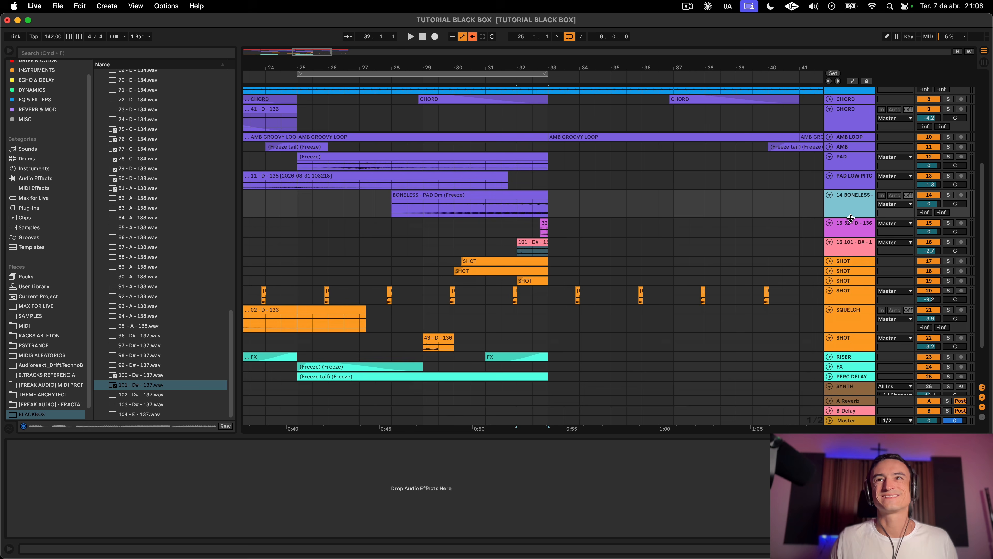
Step: Solo the 14 BONELESS track and play its frozen pad clip from bar 28
{"action": "scroll", "coordinate": [193, 295], "scroll_direction": "up", "scroll_amount": 15}
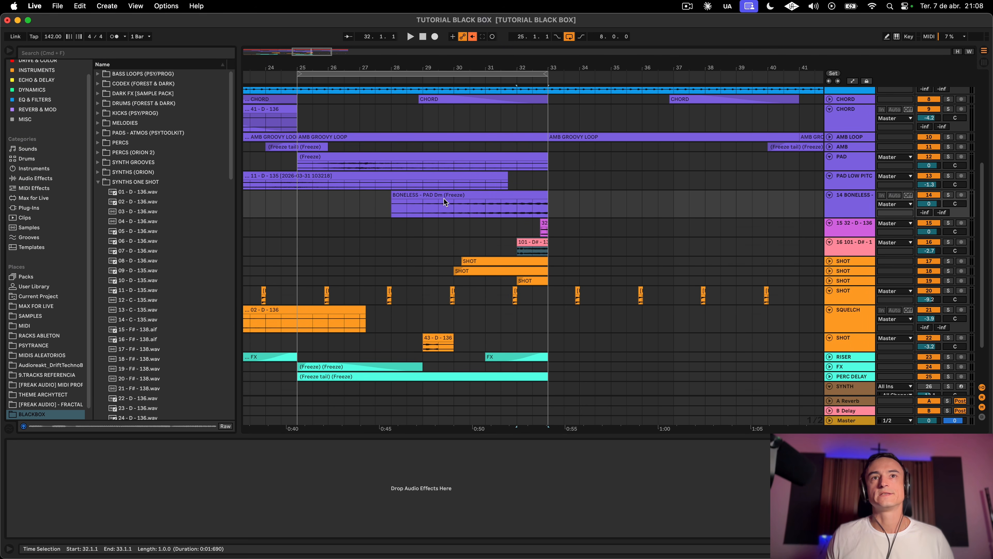
{"action": "left_click", "coordinate": [412, 196]}
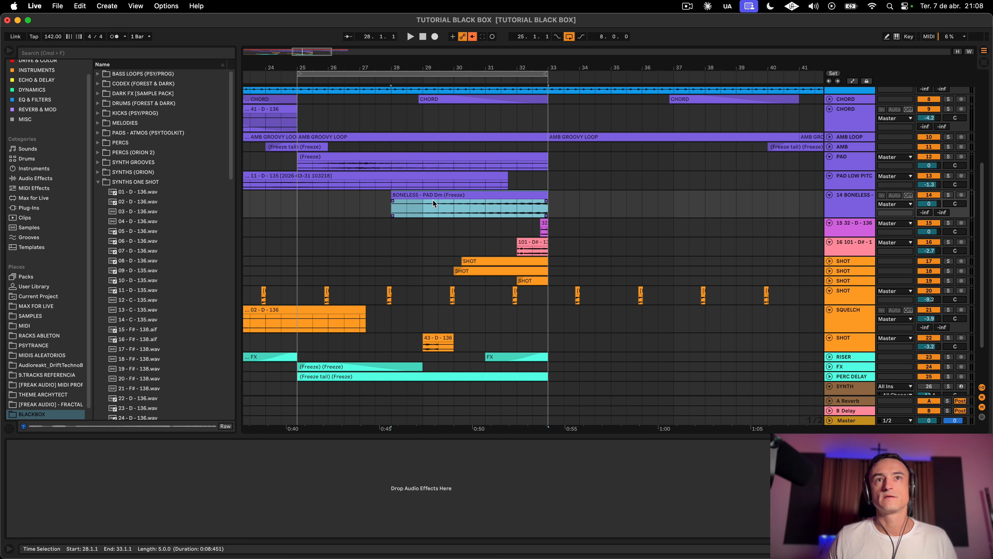
{"action": "left_click", "coordinate": [948, 194]}
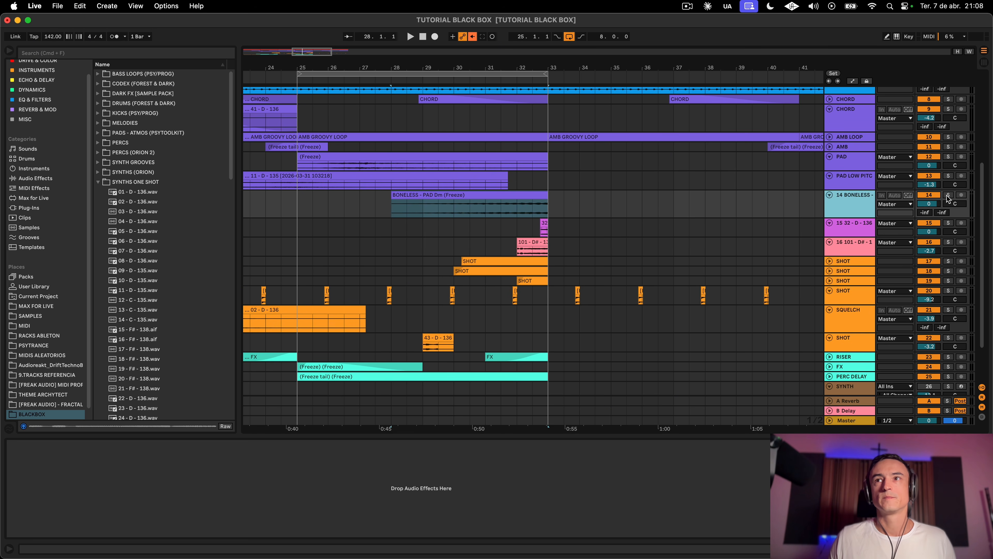
{"action": "left_click", "coordinate": [462, 197]}
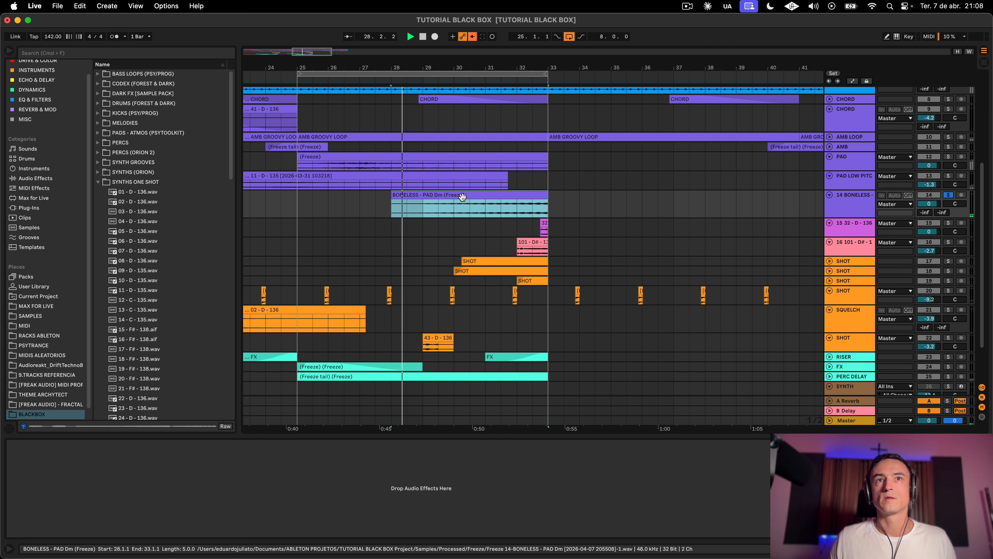
Step: Extend the arrangement loop to 12 bars, from bar 25 to bar 37
{"action": "left_click", "coordinate": [557, 74]}
{"action": "left_click_drag", "start_coordinate": [557, 75], "coordinate": [674, 74]}
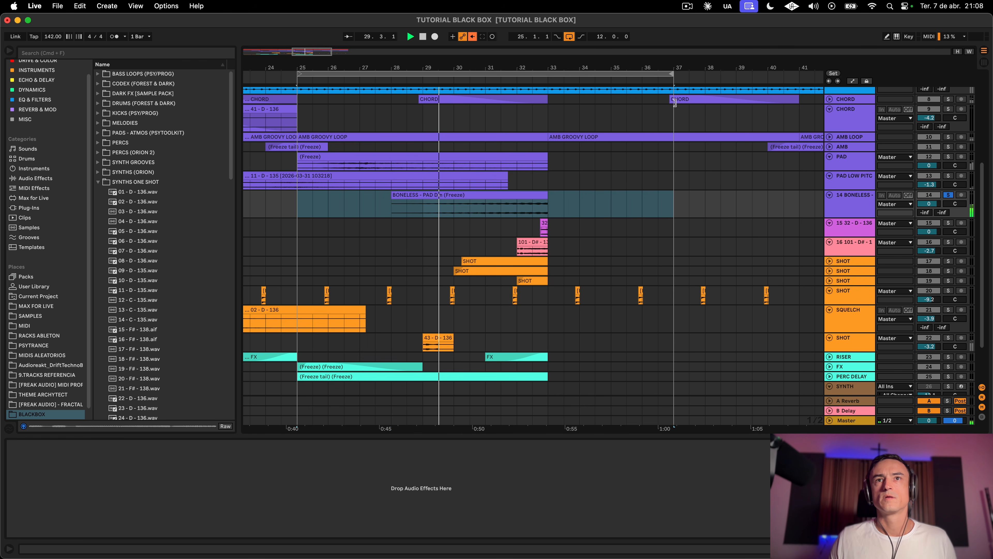
{"action": "left_click", "coordinate": [524, 196]}
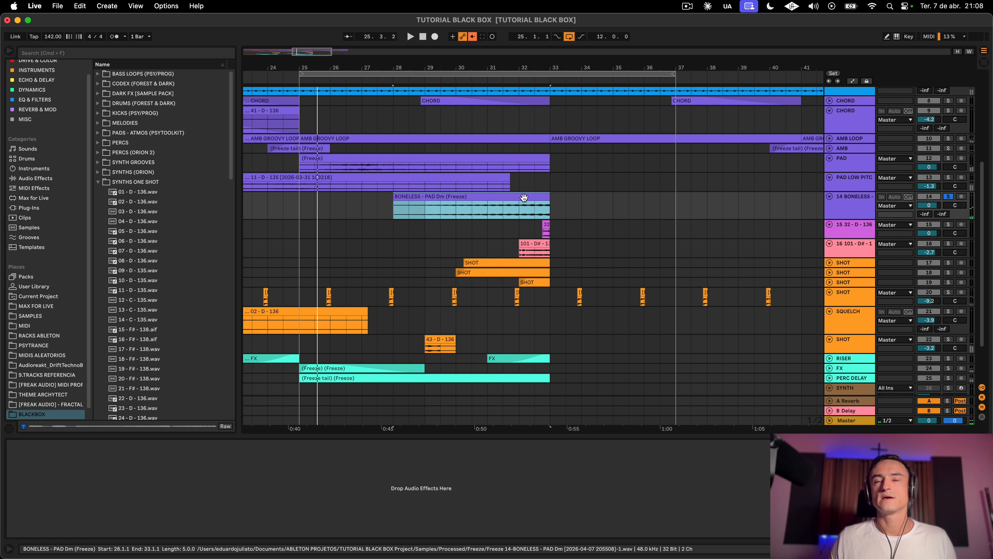
Step: Play the soloed BONELESS pad clip from bar 30 and listen to its final bars
{"action": "left_click", "coordinate": [507, 208]}
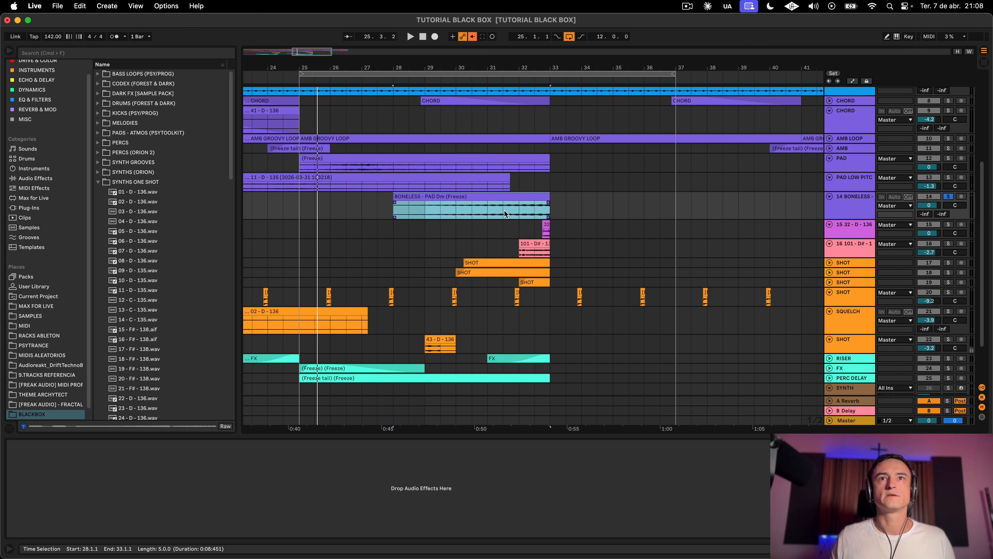
{"action": "left_click", "coordinate": [451, 208]}
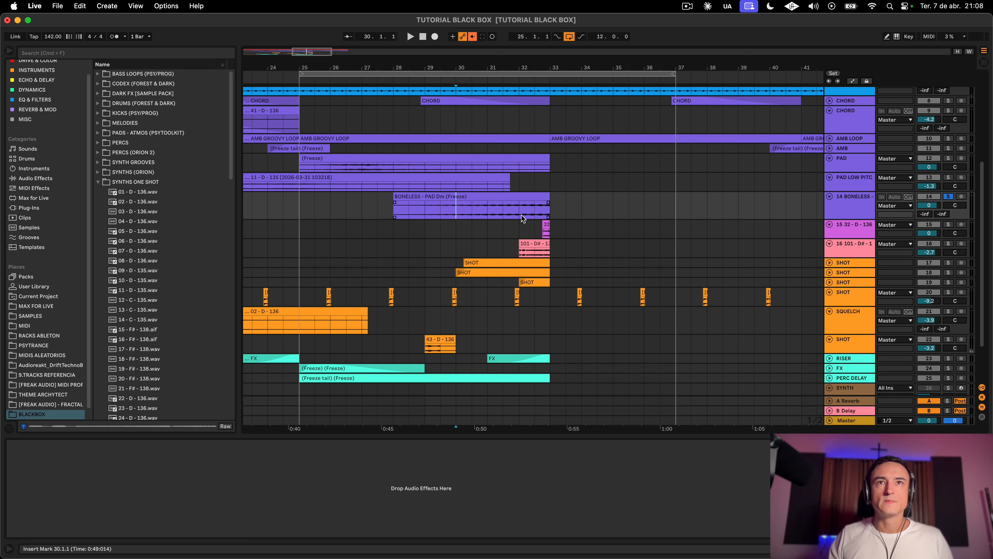
{"action": "key", "text": "space"}
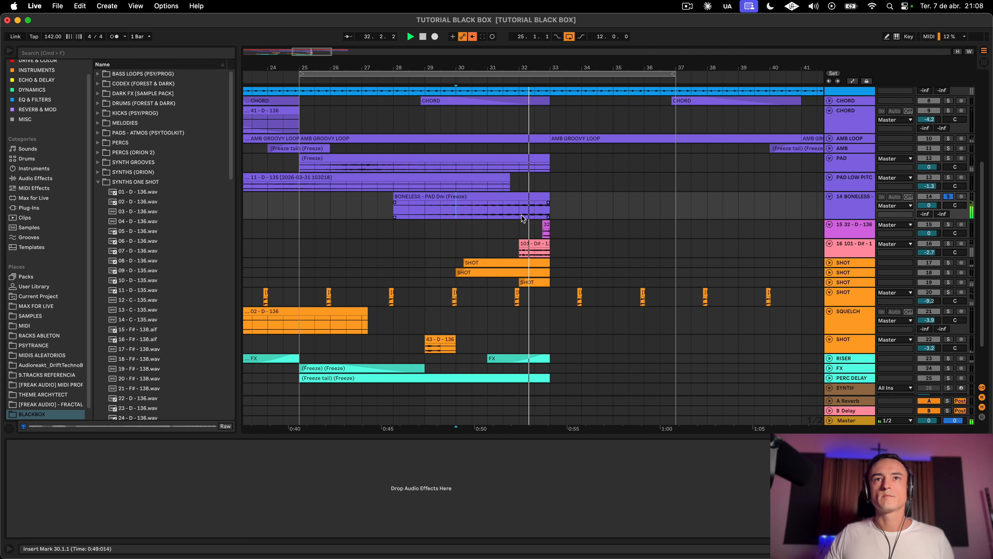
Step: Solo the 15 32 - D - 136 track, increase its height and play its clip from bar 32.4
{"action": "left_click", "coordinate": [546, 230]}
{"action": "key", "text": "z"}
{"action": "key", "text": "space"}
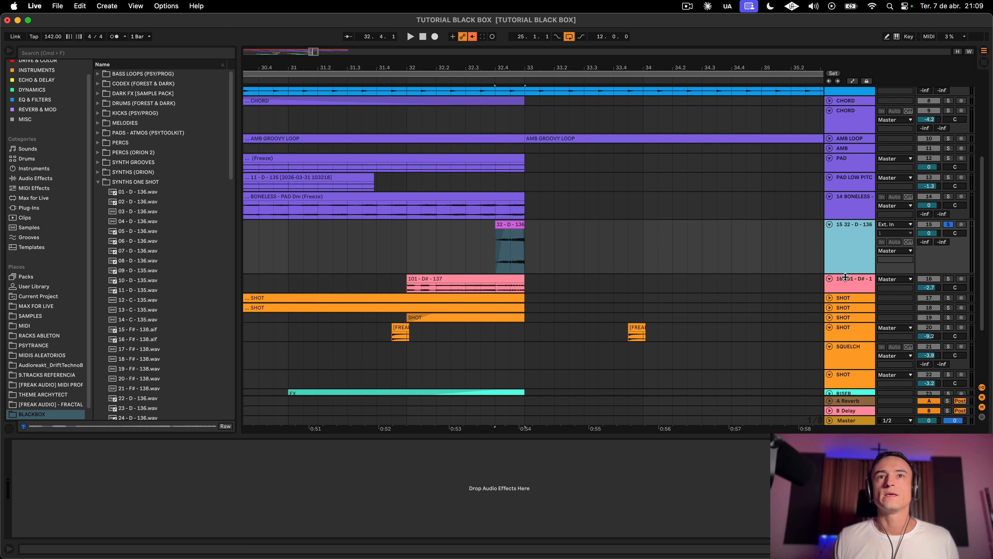
{"action": "left_click_drag", "start_coordinate": [846, 277], "coordinate": [846, 286]}
{"action": "left_click", "coordinate": [605, 250]}
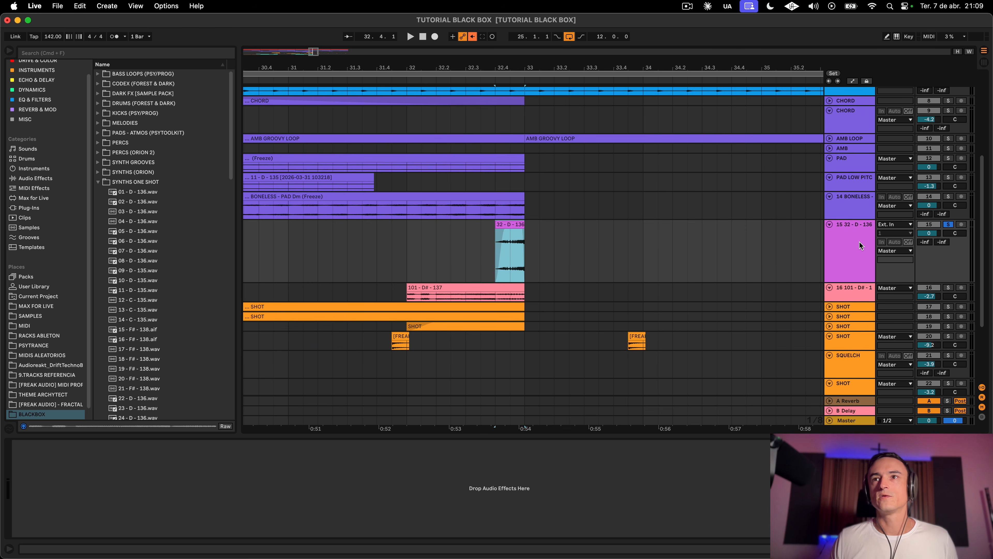
{"action": "left_click", "coordinate": [508, 243]}
{"action": "key", "text": "space"}
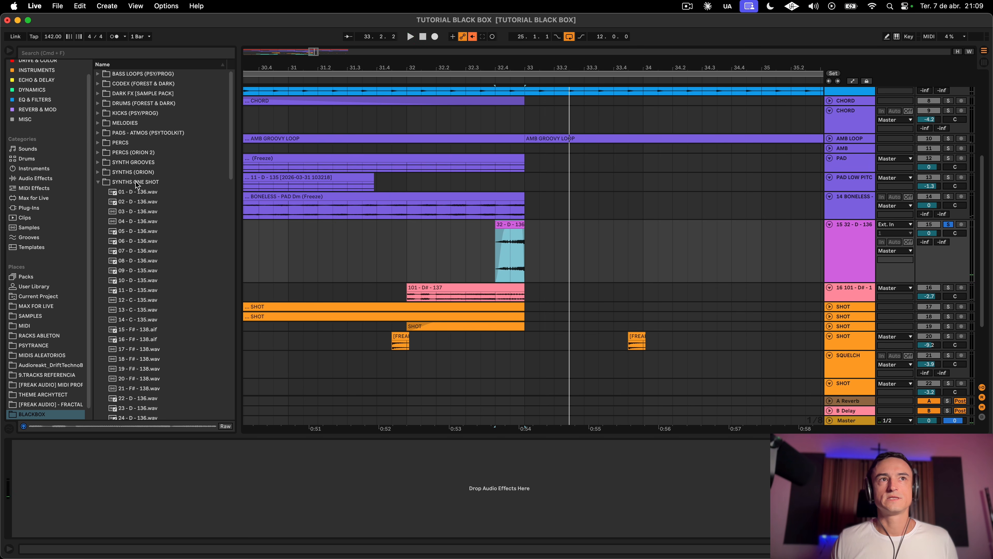
Step: Preview the original 32 - D - 136.wav sample in the SYNTHS ONE SHOT folder
{"action": "left_click", "coordinate": [138, 222]}
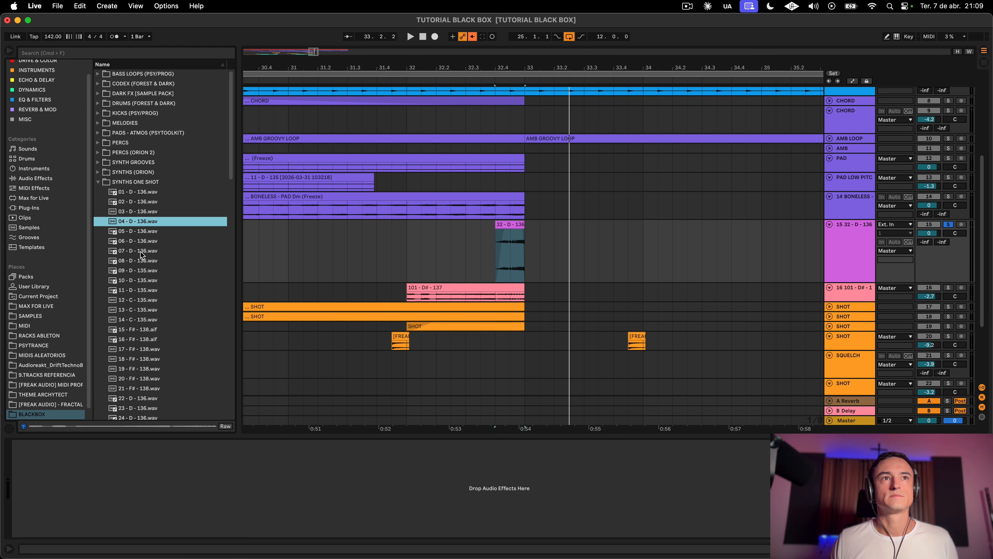
{"action": "scroll", "coordinate": [181, 235], "scroll_direction": "down", "scroll_amount": 8}
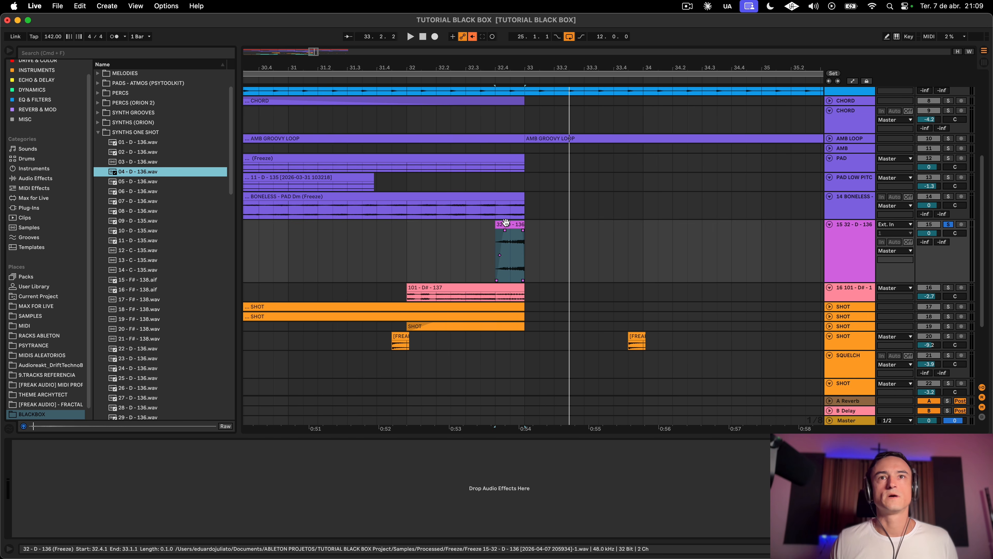
{"action": "scroll", "coordinate": [176, 289], "scroll_direction": "down", "scroll_amount": 1}
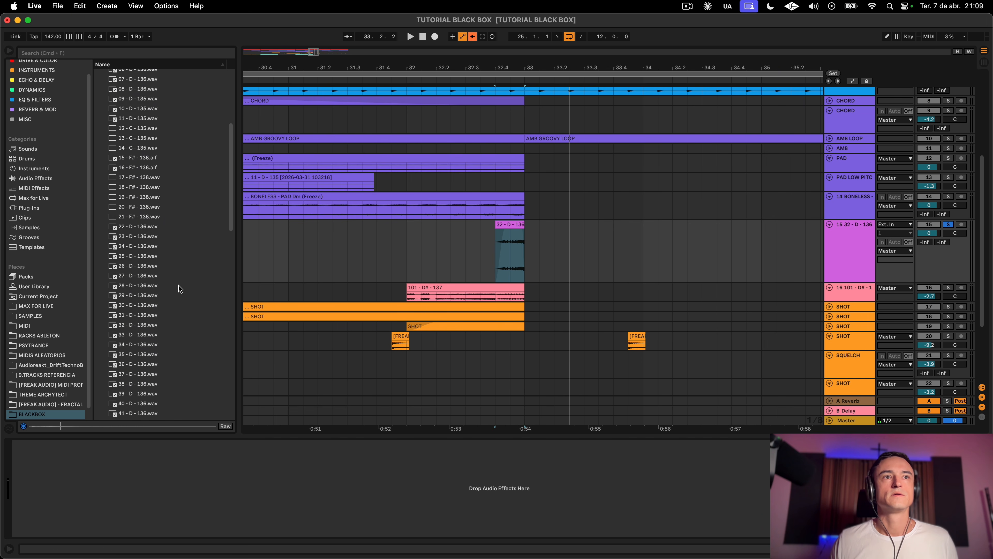
{"action": "left_click", "coordinate": [156, 325]}
{"action": "scroll", "coordinate": [149, 329], "scroll_direction": "up", "scroll_amount": 1}
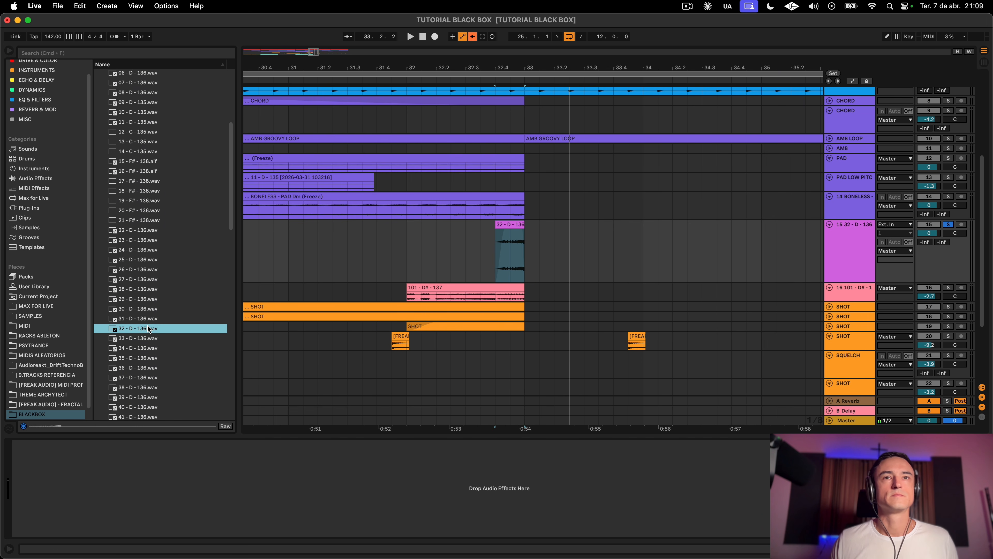
Step: Play the frozen 32 - D - 136 clip from bar 32.4 to compare it with the original sample
{"action": "left_click", "coordinate": [510, 223]}
{"action": "key", "text": "space"}
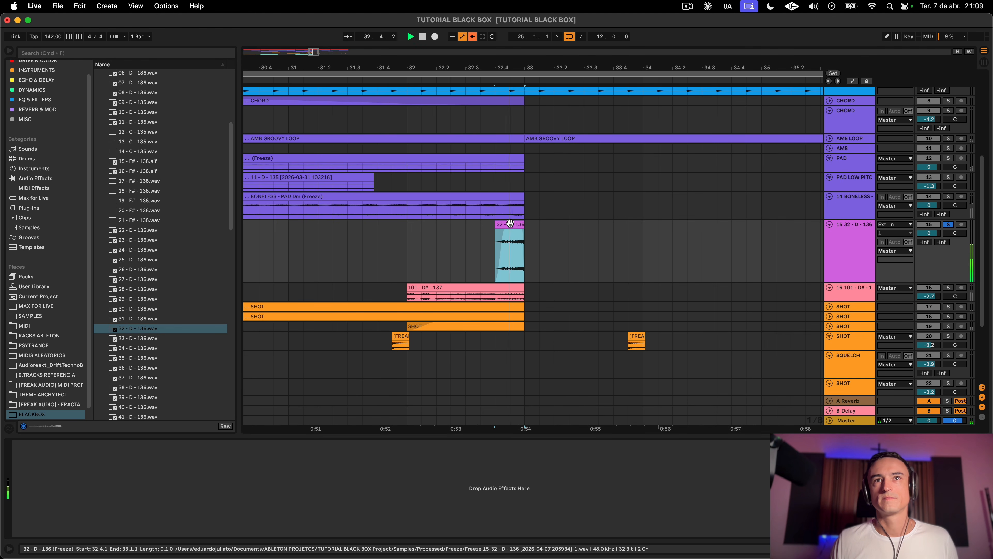
{"action": "key", "text": "space"}
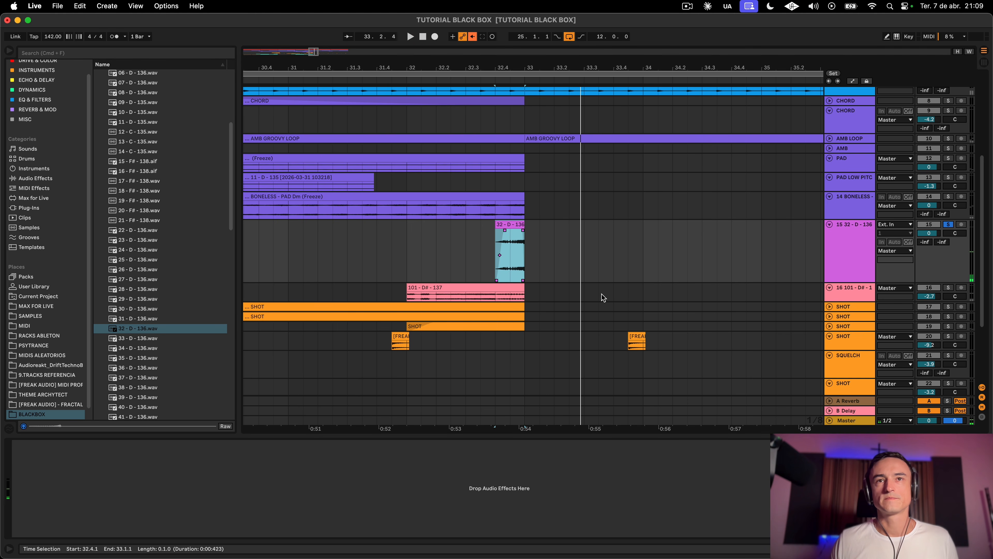
Step: Select the 101 - D# - 137 clip and preview its original one-shot sample in the browser
{"action": "left_click", "coordinate": [451, 287]}
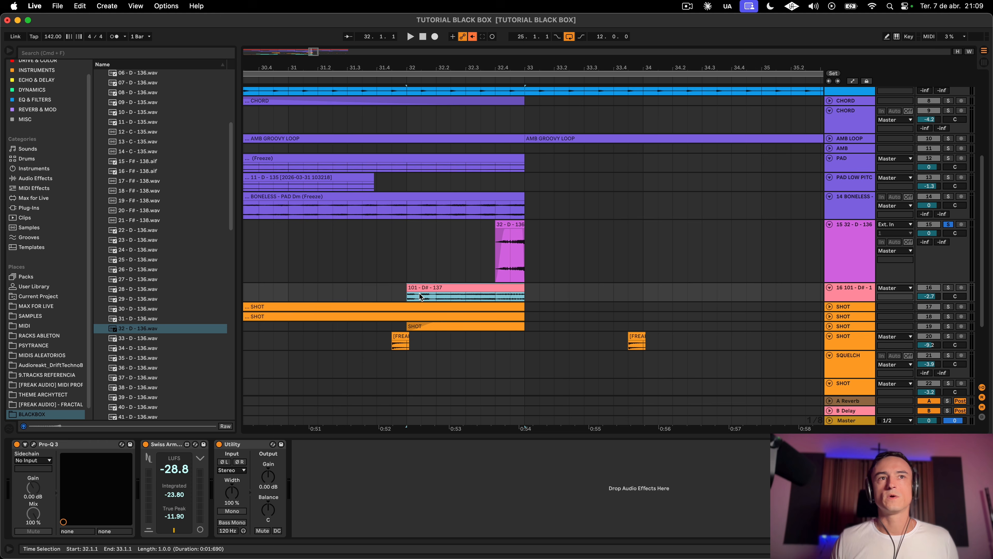
{"action": "scroll", "coordinate": [181, 290], "scroll_direction": "down", "scroll_amount": 20}
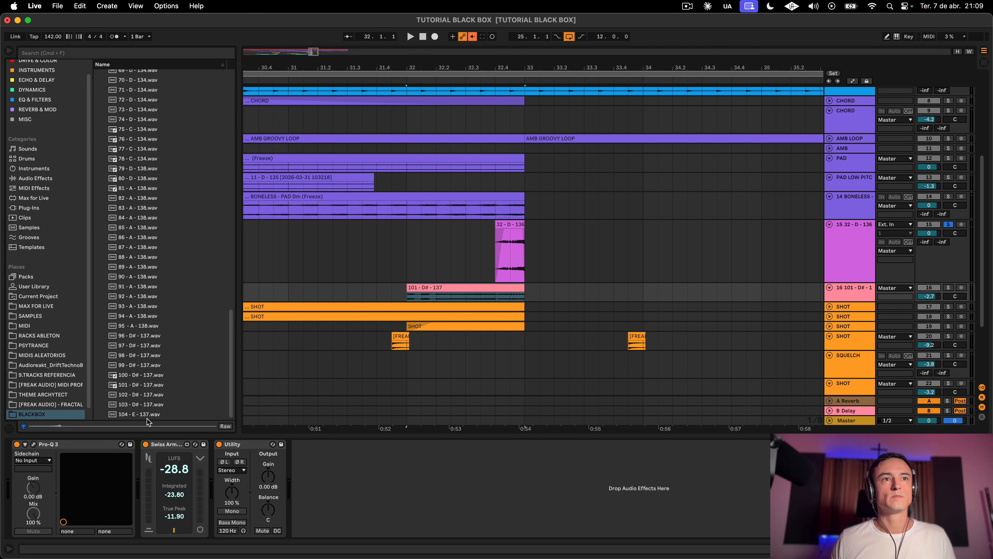
{"action": "left_click", "coordinate": [159, 392]}
{"action": "left_click", "coordinate": [148, 388]}
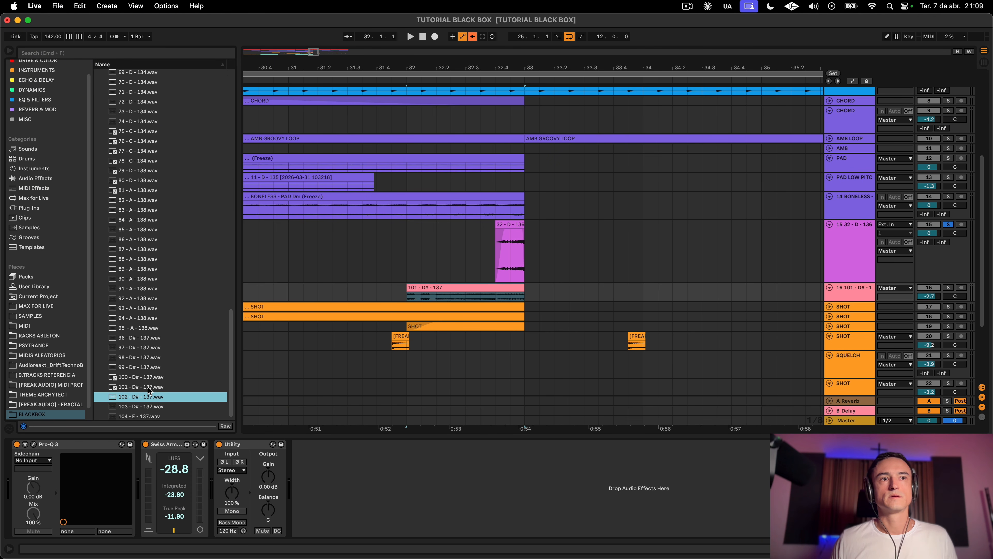
Step: Solo the 16 101 - D# - 137 track and play its clip from bar 32
{"action": "left_click", "coordinate": [455, 287]}
{"action": "key", "text": "space"}
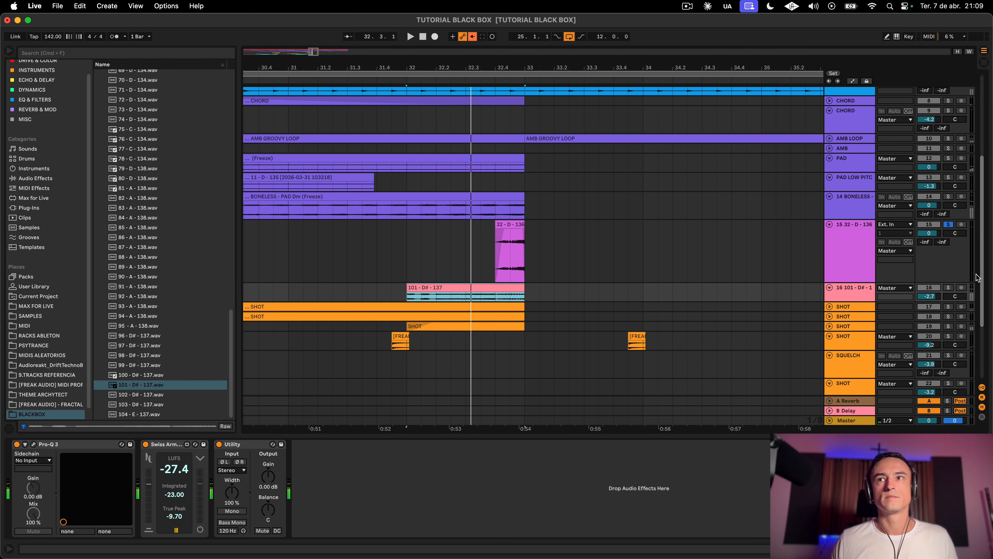
{"action": "left_click", "coordinate": [948, 288]}
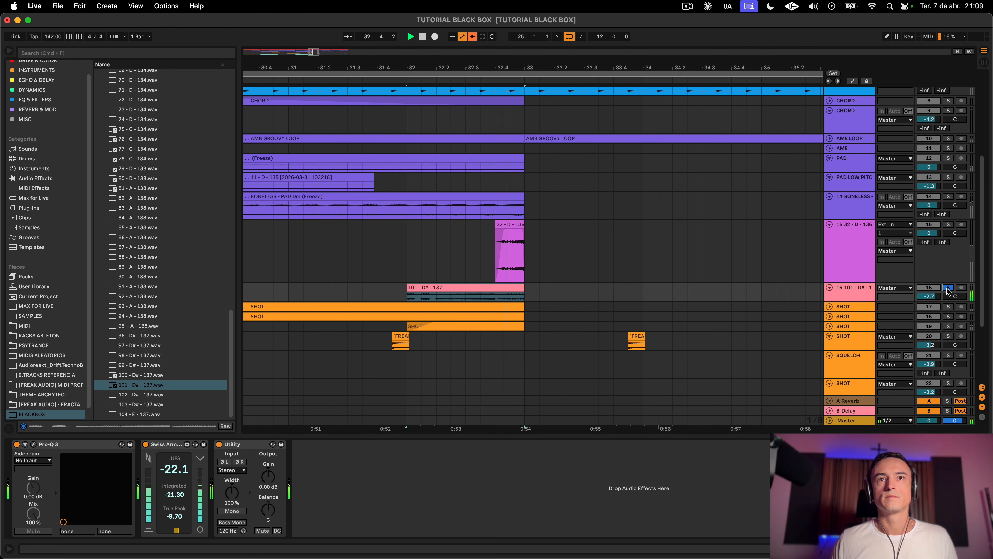
{"action": "left_click", "coordinate": [948, 287]}
{"action": "key", "text": "space"}
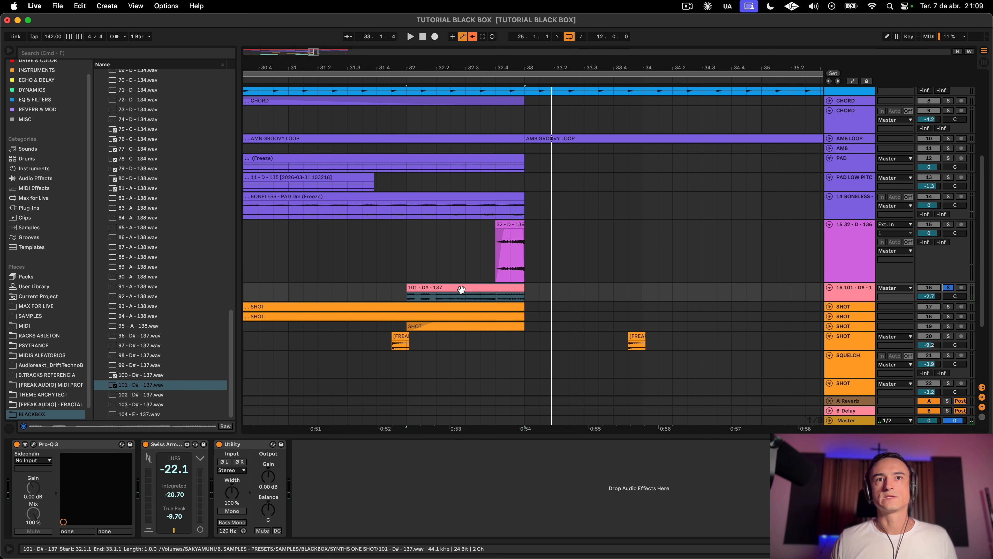
Step: Select the KICK AND BAS group and show its Auto Filter Frequency automation across bars 26 to 35
{"action": "left_click", "coordinate": [318, 291]}
{"action": "key", "text": "space"}
{"action": "scroll", "coordinate": [709, 263], "scroll_direction": "up", "scroll_amount": 8}
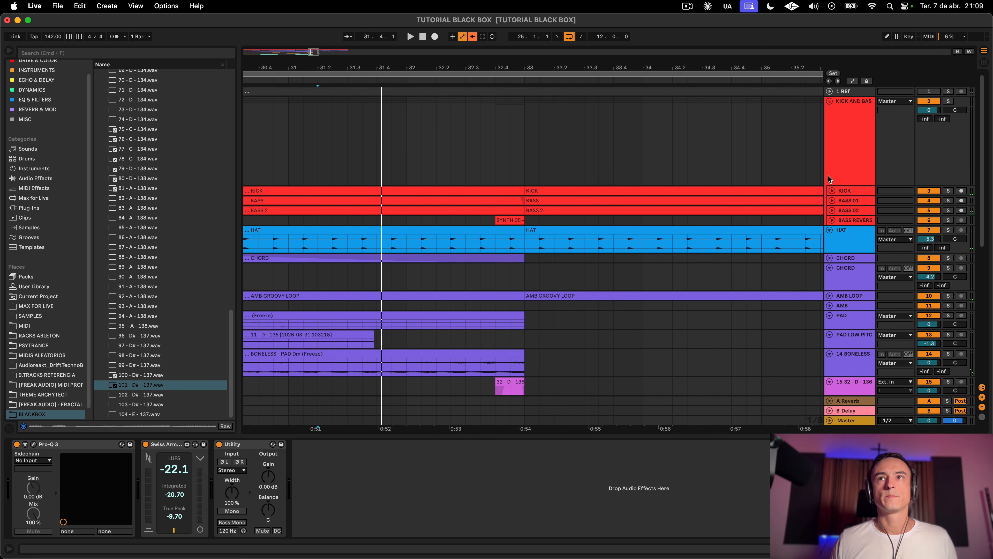
{"action": "left_click", "coordinate": [850, 153]}
{"action": "scroll", "coordinate": [860, 176], "scroll_direction": "down", "scroll_amount": 1}
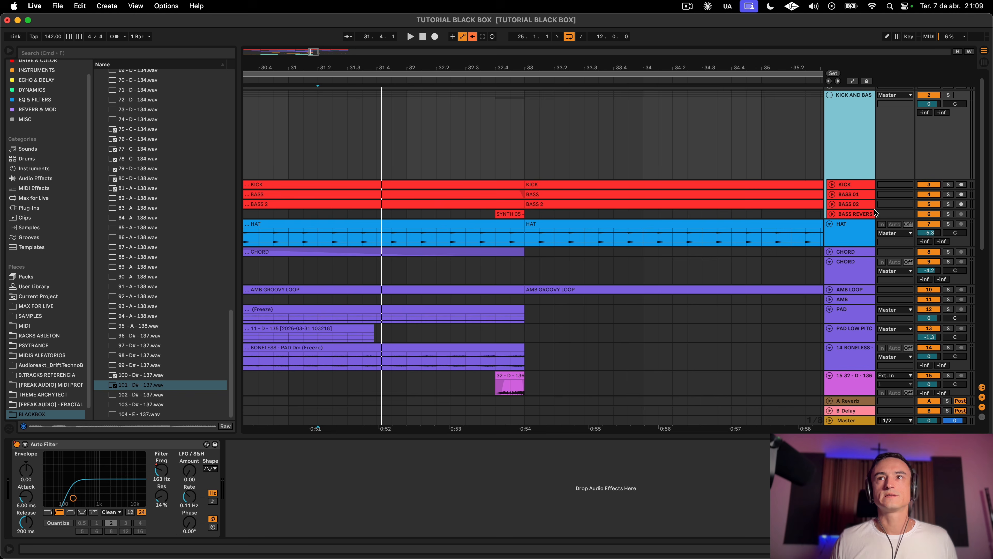
{"action": "scroll", "coordinate": [683, 166], "scroll_direction": "left", "scroll_amount": 2}
{"action": "key", "text": "a"}
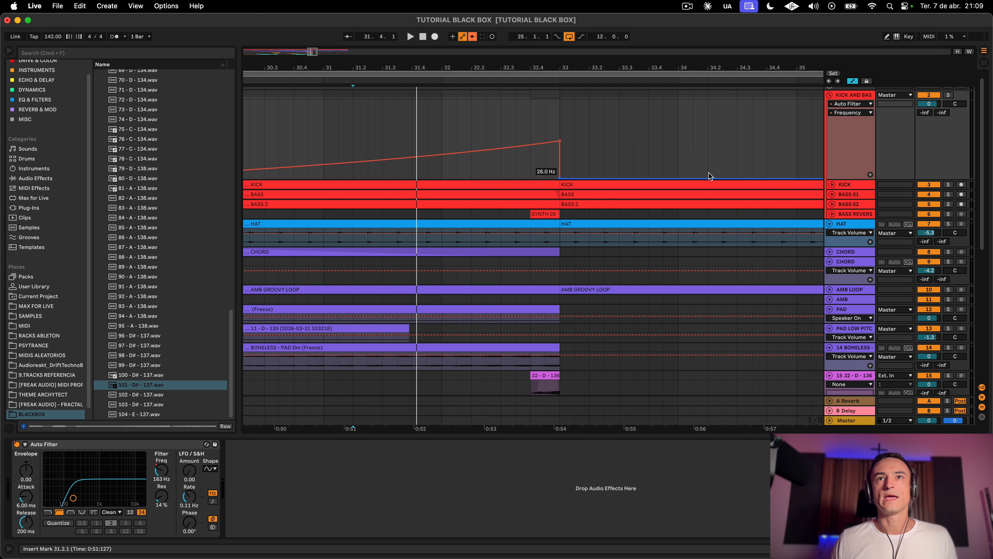
{"action": "scroll", "coordinate": [680, 154], "scroll_direction": "left", "scroll_amount": 10}
{"action": "left_click_drag", "start_coordinate": [590, 67], "coordinate": [590, 58]}
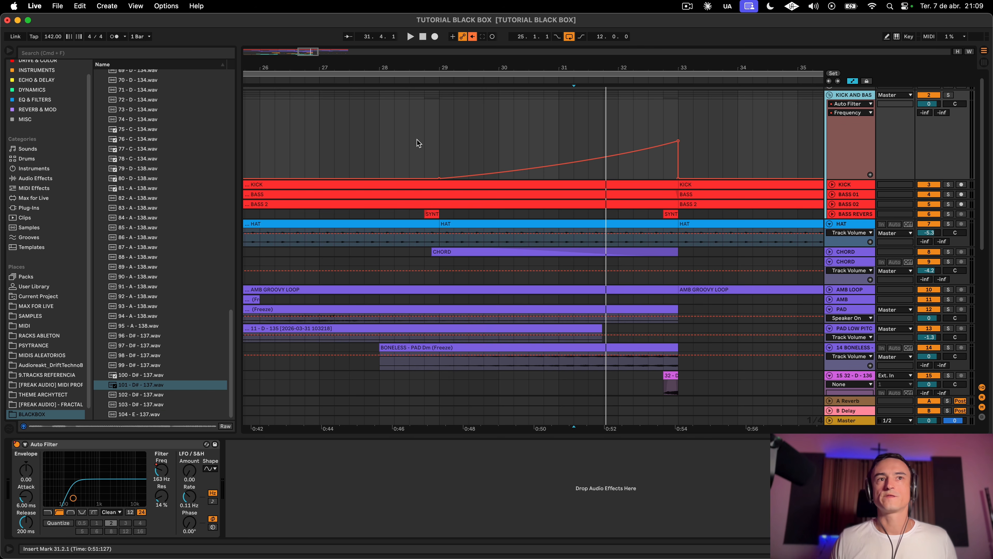
Step: Solo the KICK AND BAS group and play its Auto Filter frequency sweep from bar 29
{"action": "left_click", "coordinate": [425, 144]}
{"action": "left_click", "coordinate": [155, 446]}
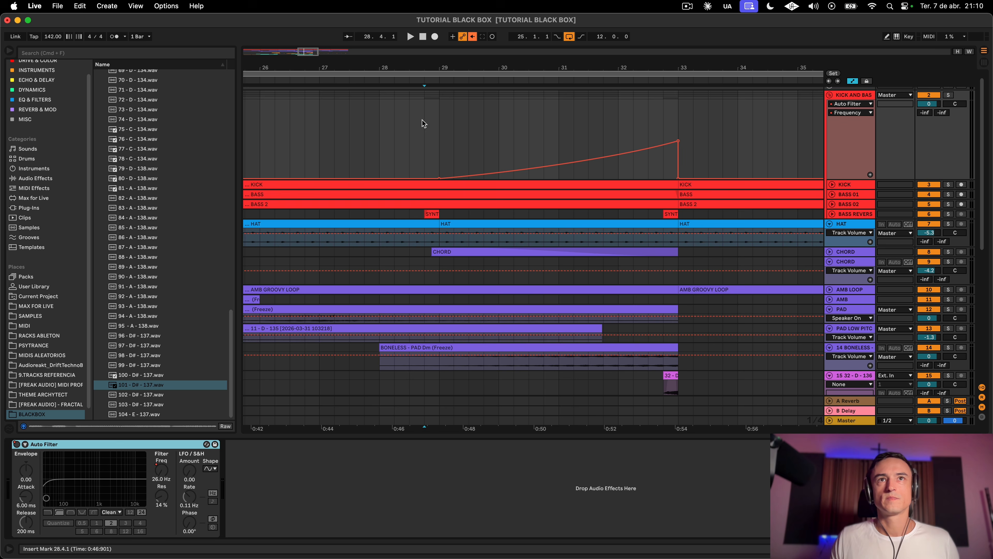
{"action": "left_click", "coordinate": [439, 137]}
{"action": "key", "text": "space"}
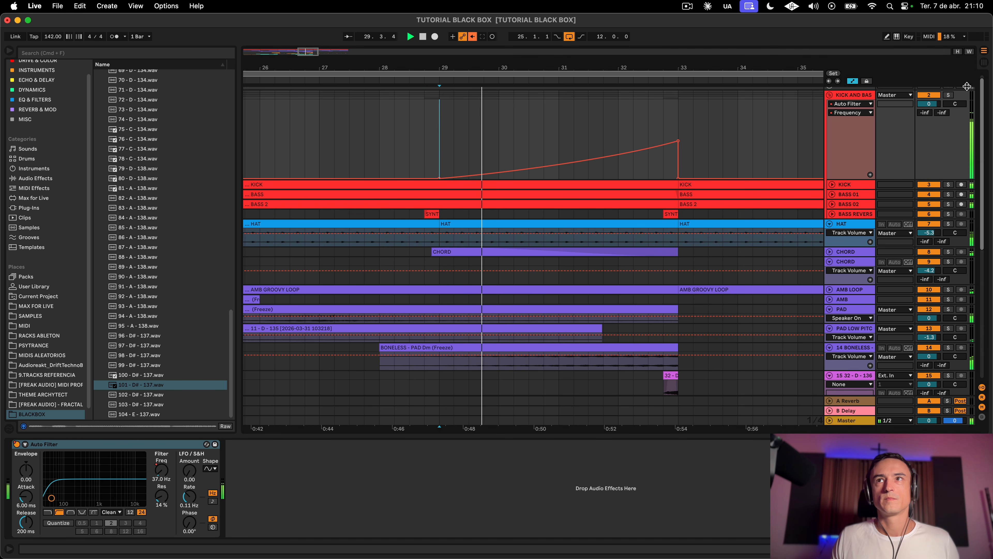
{"action": "left_click", "coordinate": [948, 95]}
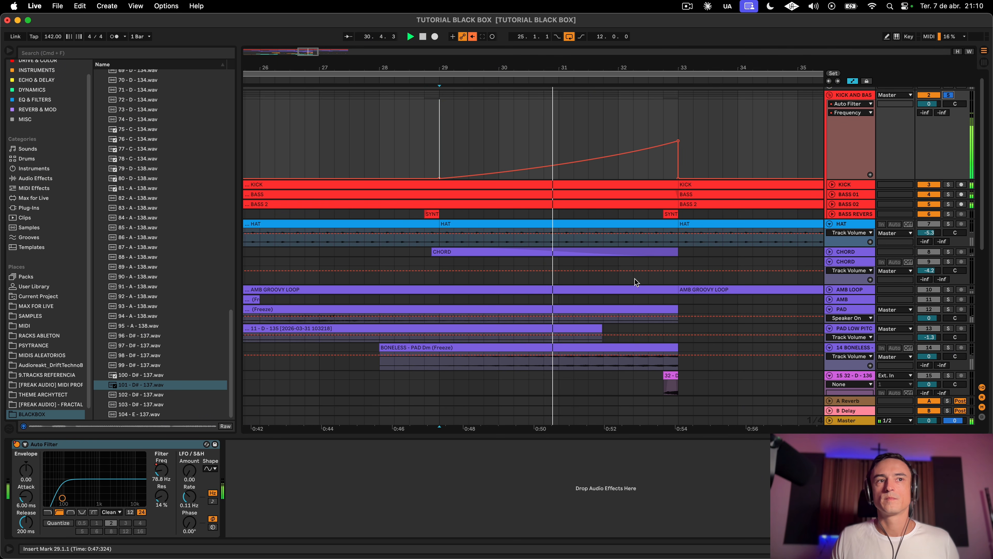
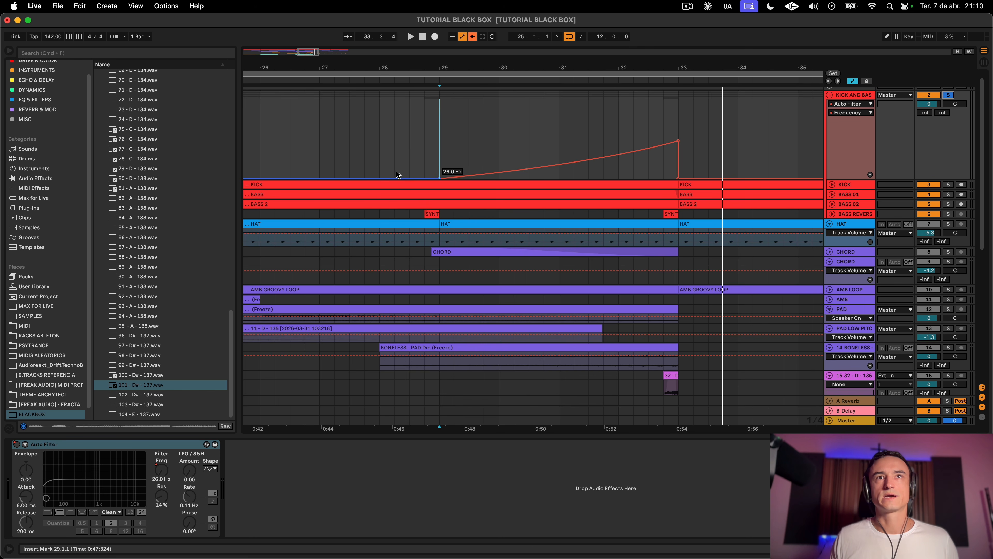
Step: Show the Auto Filter's Device On automation on the KICK AND BAS group and place the insertion point at bar 25
{"action": "left_click", "coordinate": [167, 445]}
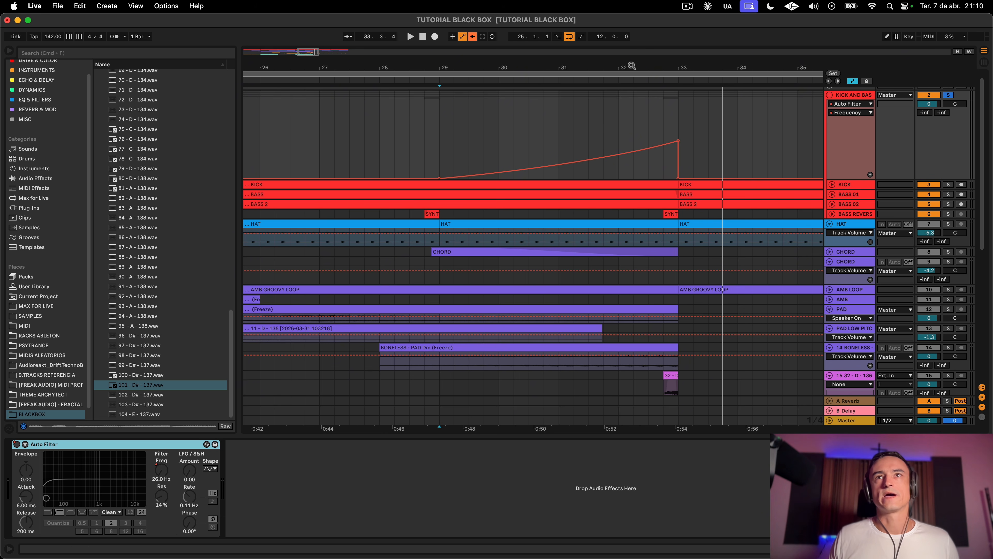
{"action": "left_click_drag", "start_coordinate": [632, 65], "coordinate": [472, 39]}
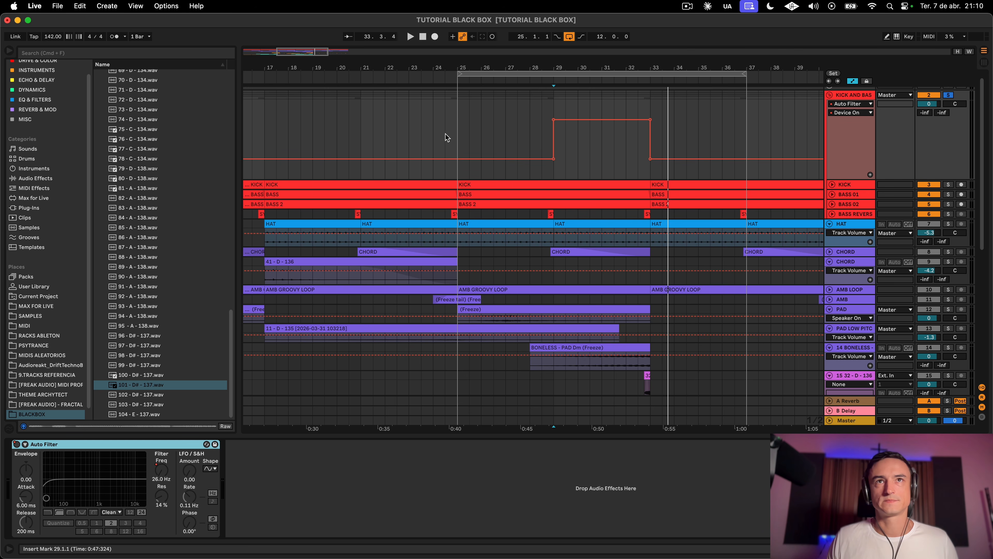
{"action": "left_click", "coordinate": [459, 133]}
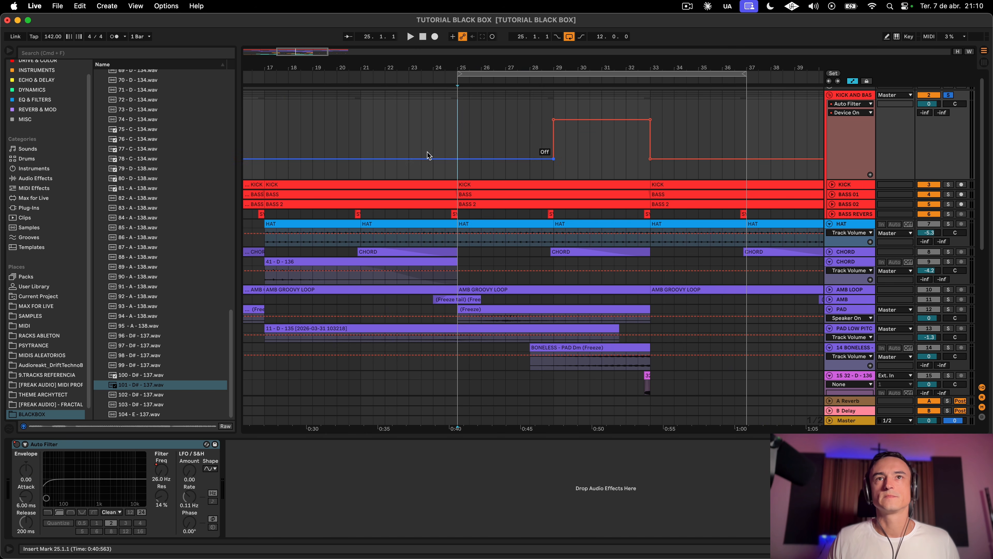
Step: Unsolo the KICK AND BAS group and play the full mix from bar 25 past the transition into bar 33
{"action": "scroll", "coordinate": [802, 208], "scroll_direction": "down", "scroll_amount": 10}
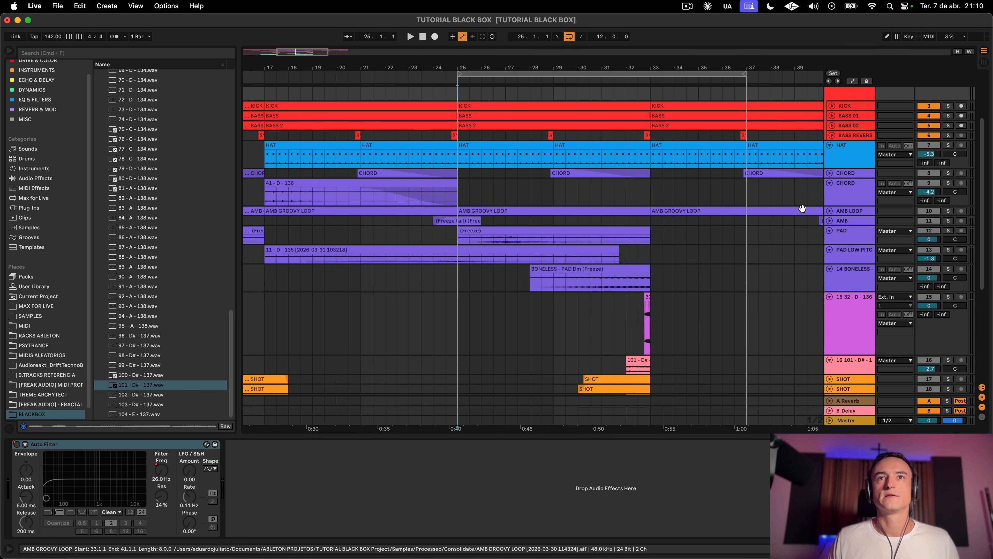
{"action": "scroll", "coordinate": [802, 209], "scroll_direction": "down", "scroll_amount": 5}
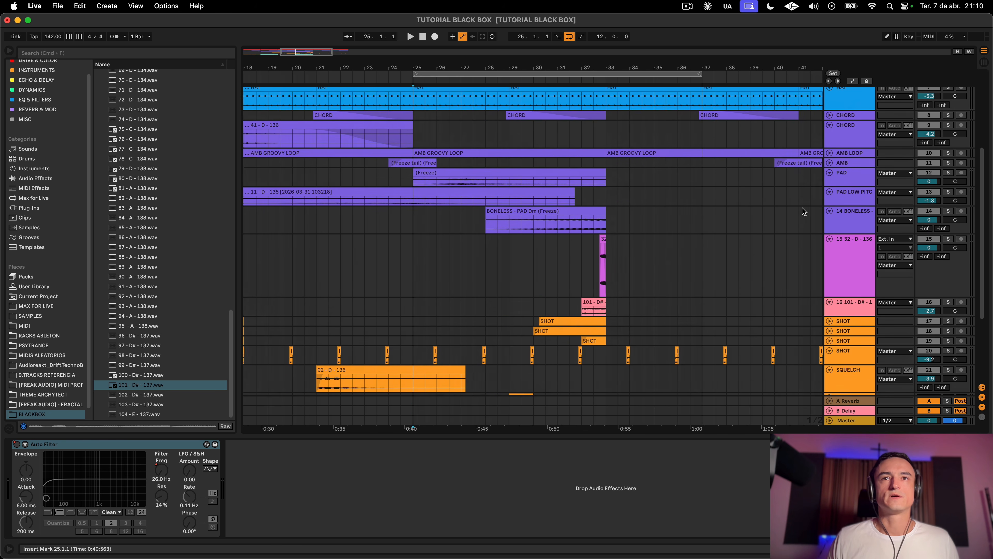
{"action": "key", "text": "space"}
{"action": "scroll", "coordinate": [801, 208], "scroll_direction": "up", "scroll_amount": 15}
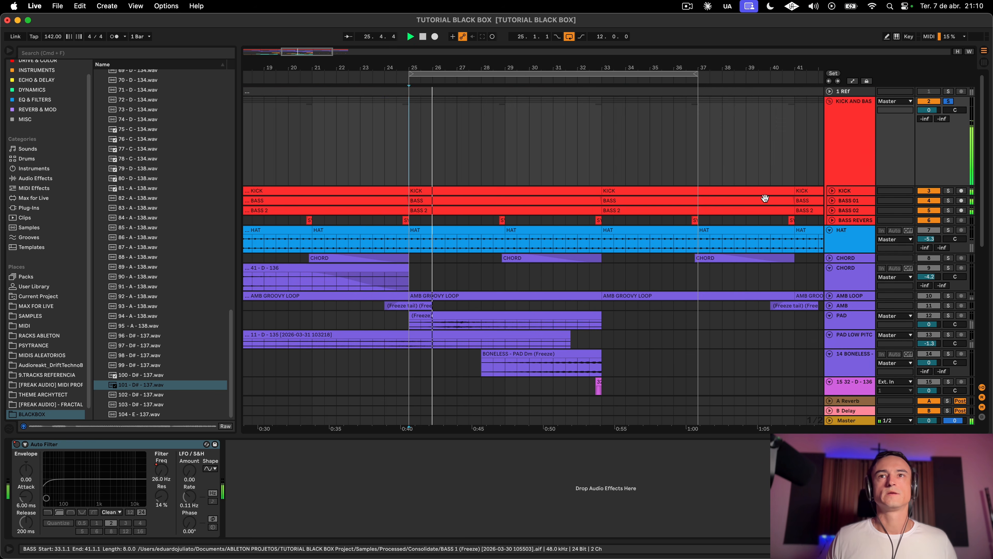
{"action": "left_click", "coordinate": [949, 100]}
{"action": "key", "text": "space"}
{"action": "scroll", "coordinate": [780, 277], "scroll_direction": "down", "scroll_amount": 10}
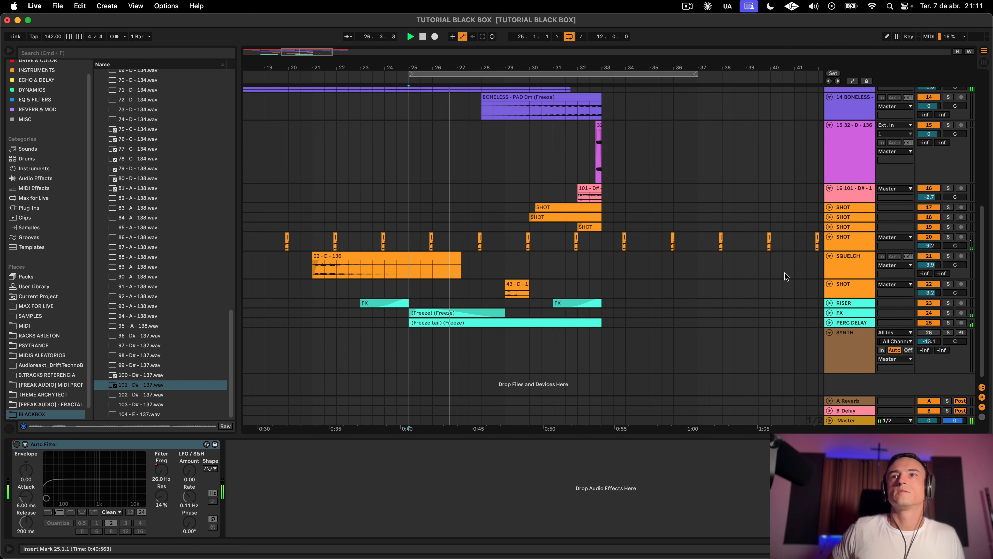
{"action": "scroll", "coordinate": [651, 270], "scroll_direction": "up", "scroll_amount": 10}
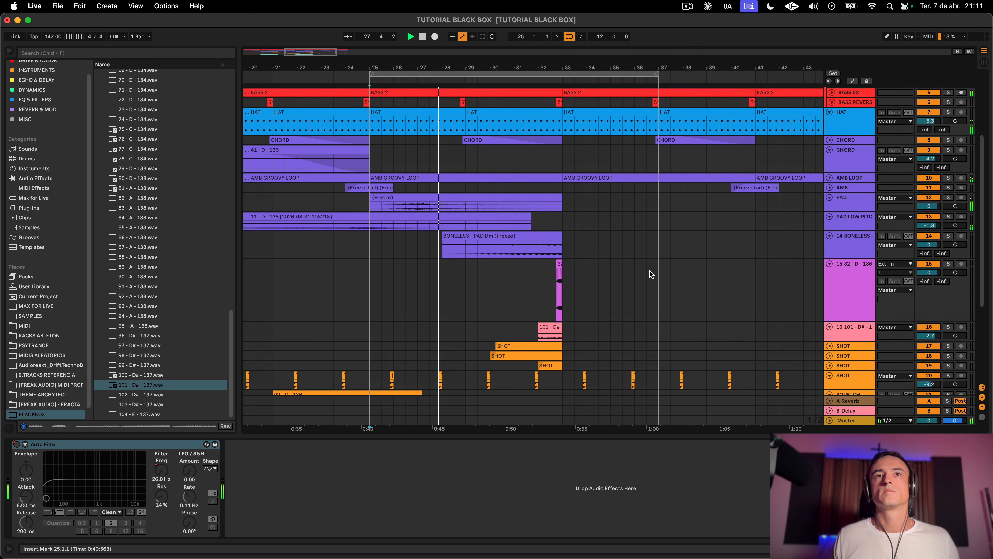
{"action": "scroll", "coordinate": [548, 254], "scroll_direction": "down", "scroll_amount": 1}
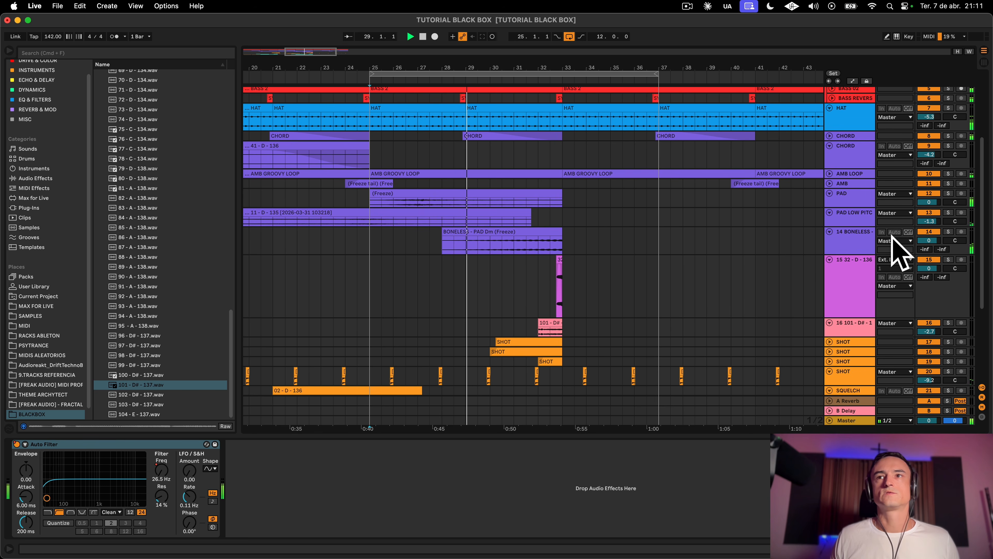
{"action": "scroll", "coordinate": [675, 311], "scroll_direction": "down", "scroll_amount": 1}
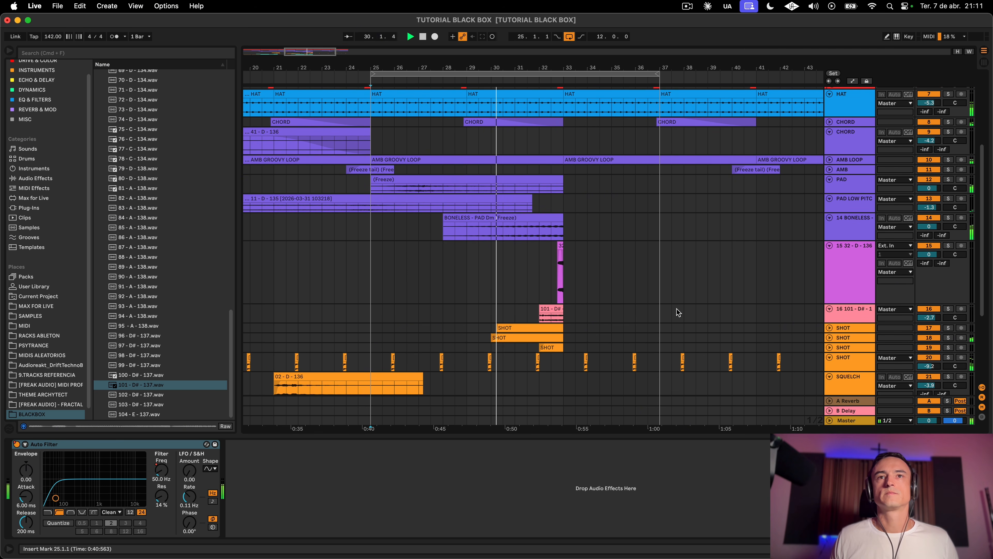
{"action": "scroll", "coordinate": [638, 272], "scroll_direction": "down", "scroll_amount": 1}
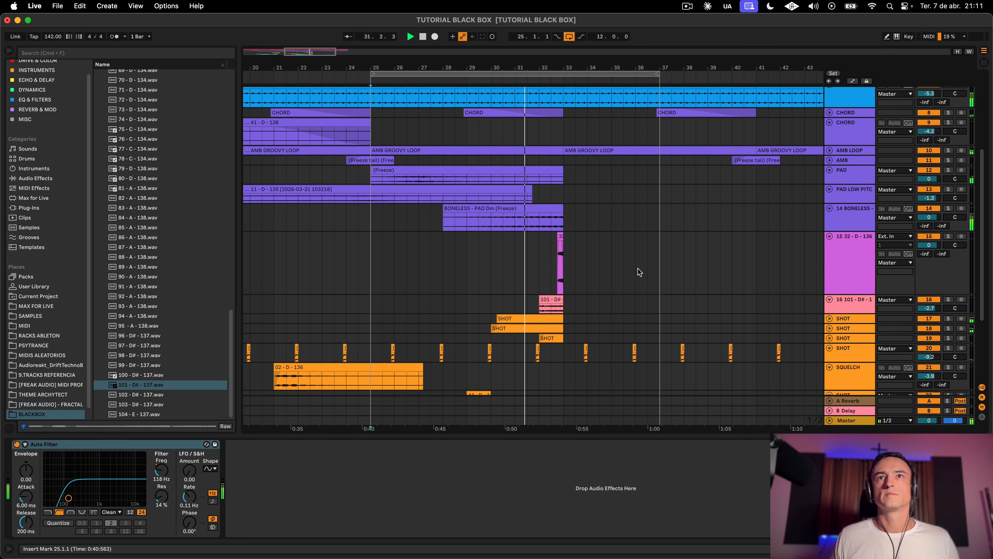
{"action": "scroll", "coordinate": [639, 272], "scroll_direction": "down", "scroll_amount": 5}
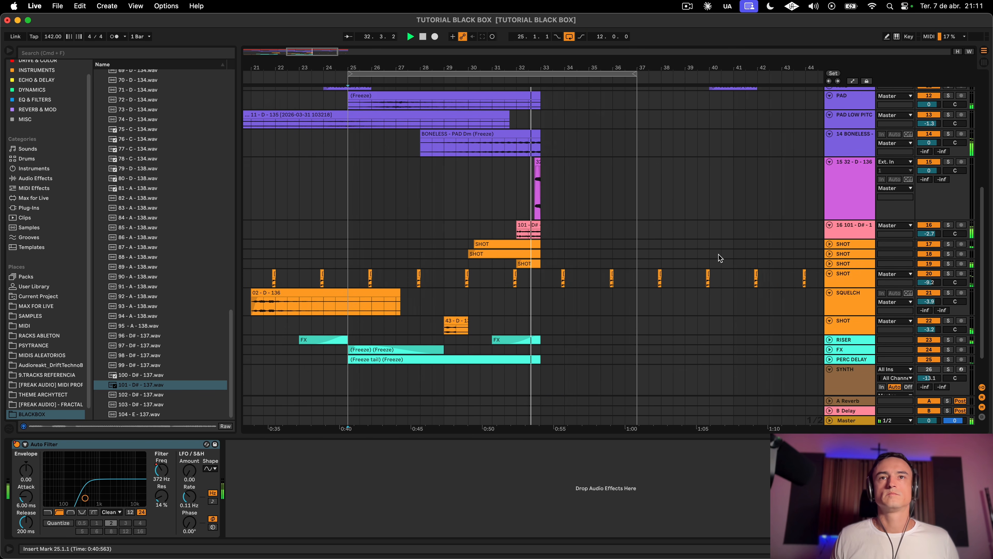
{"action": "scroll", "coordinate": [719, 254], "scroll_direction": "up", "scroll_amount": 1}
{"action": "scroll", "coordinate": [716, 255], "scroll_direction": "right", "scroll_amount": 2}
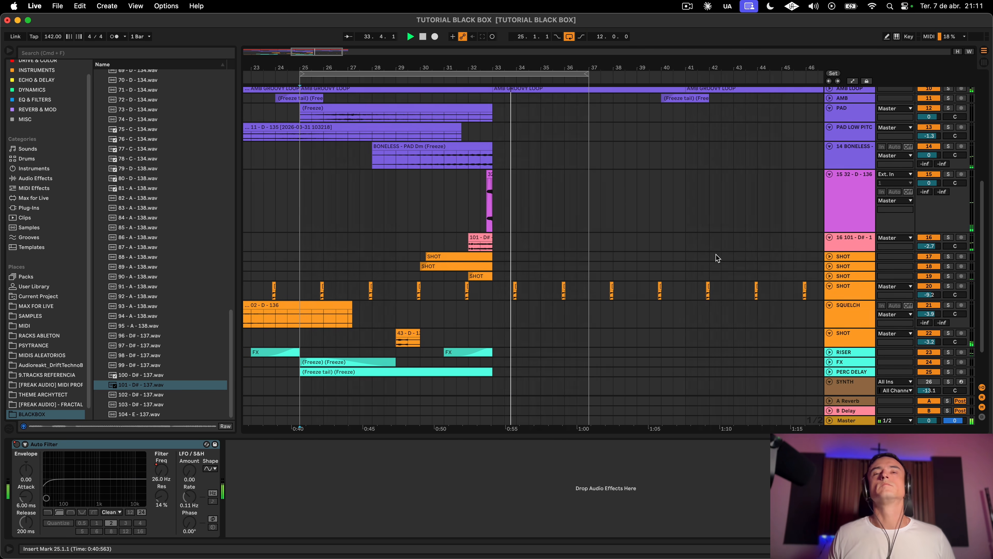
{"action": "scroll", "coordinate": [717, 254], "scroll_direction": "up", "scroll_amount": 2}
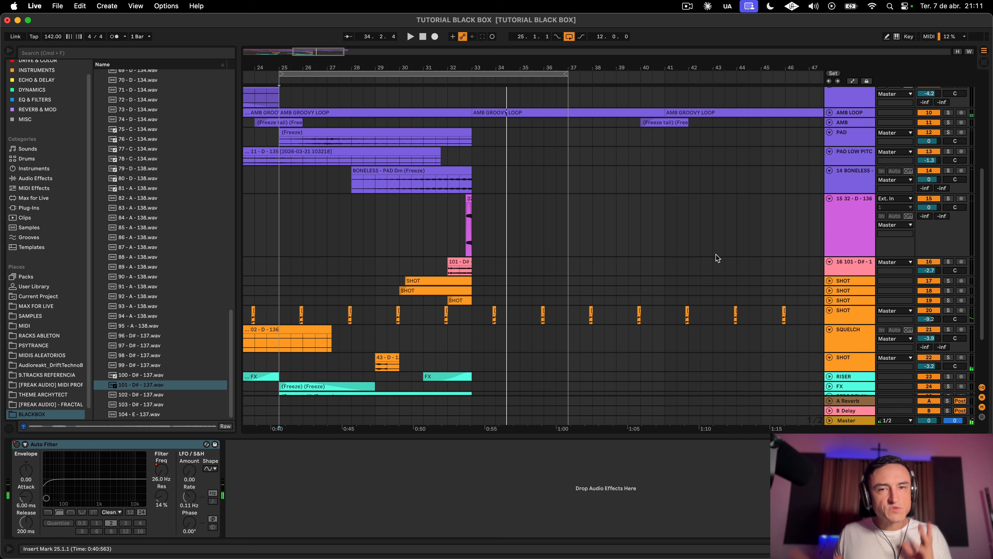
Step: Extend the end of the arrangement loop to bar 41
{"action": "scroll", "coordinate": [490, 71], "scroll_direction": "up", "scroll_amount": 2}
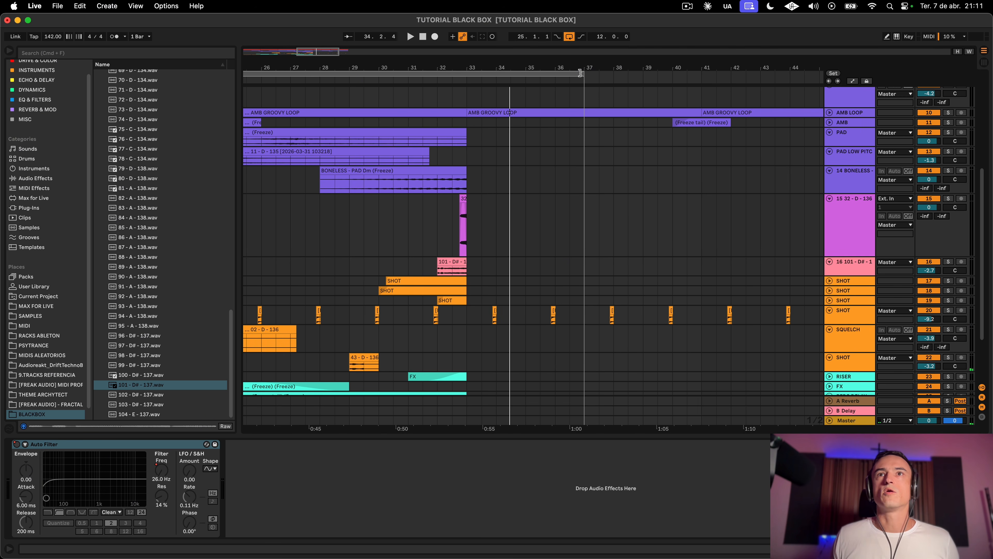
{"action": "left_click_drag", "start_coordinate": [580, 72], "coordinate": [702, 76]}
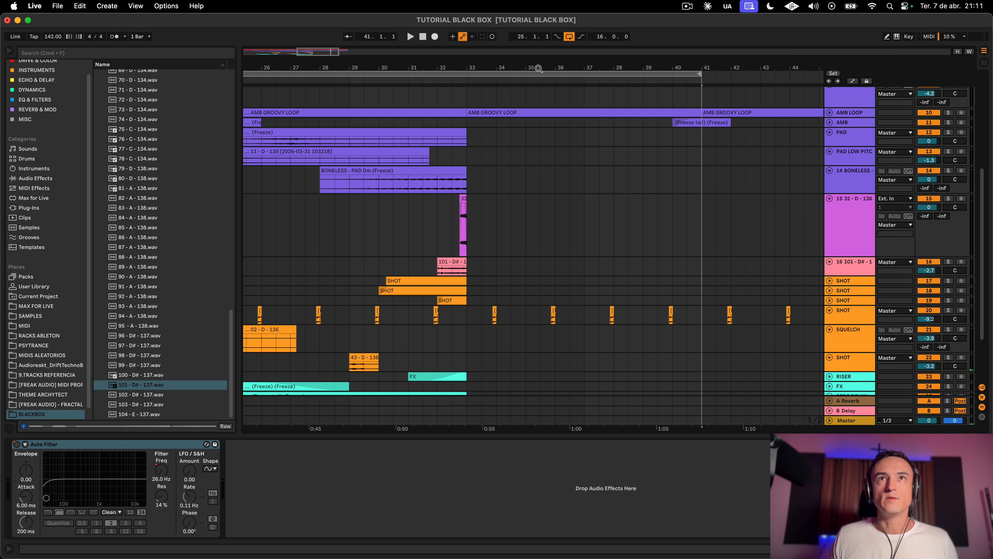
{"action": "left_click_drag", "start_coordinate": [538, 69], "coordinate": [591, 128]}
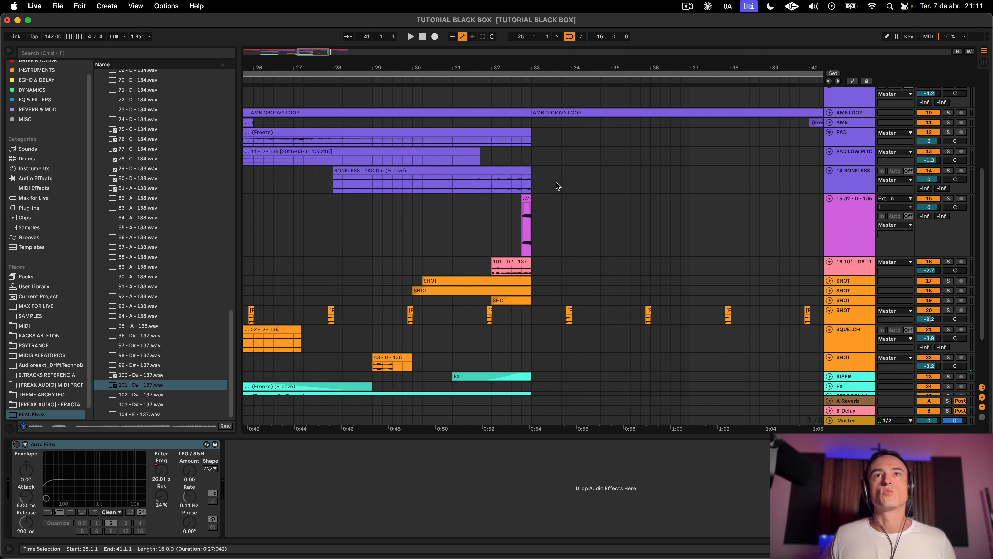
{"action": "scroll", "coordinate": [556, 182], "scroll_direction": "down", "scroll_amount": 3}
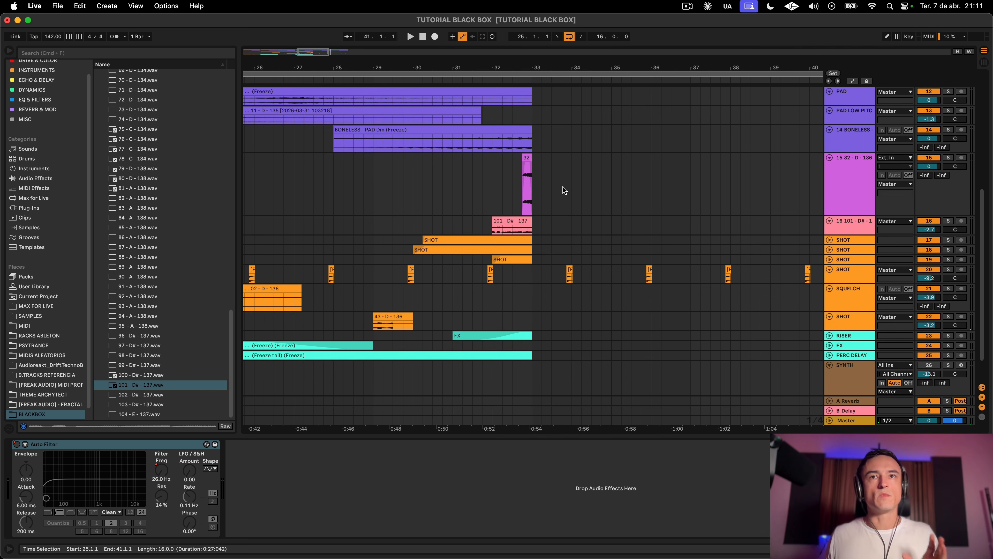
{"action": "scroll", "coordinate": [548, 274], "scroll_direction": "right", "scroll_amount": 3}
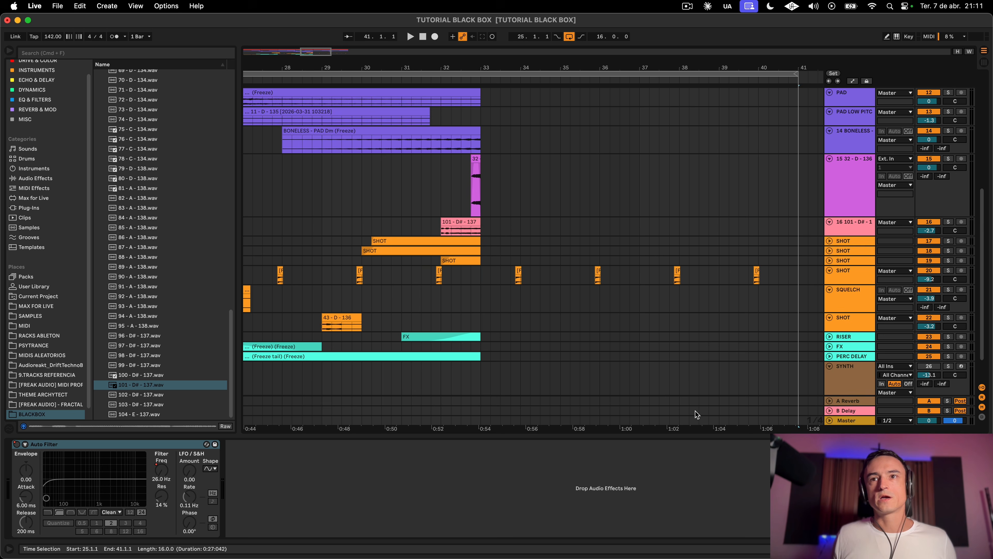
Step: Select the SYNTH track to show its device chain and place the insertion point at bar 33
{"action": "left_click", "coordinate": [665, 386]}
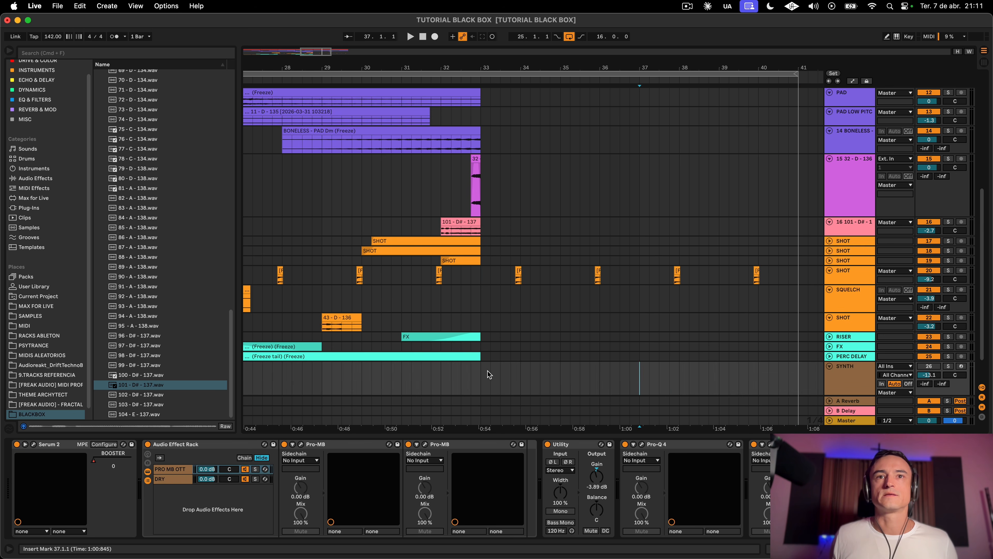
{"action": "scroll", "coordinate": [485, 377], "scroll_direction": "up", "scroll_amount": 5}
{"action": "scroll", "coordinate": [484, 377], "scroll_direction": "down", "scroll_amount": 6}
{"action": "scroll", "coordinate": [498, 373], "scroll_direction": "left", "scroll_amount": 1}
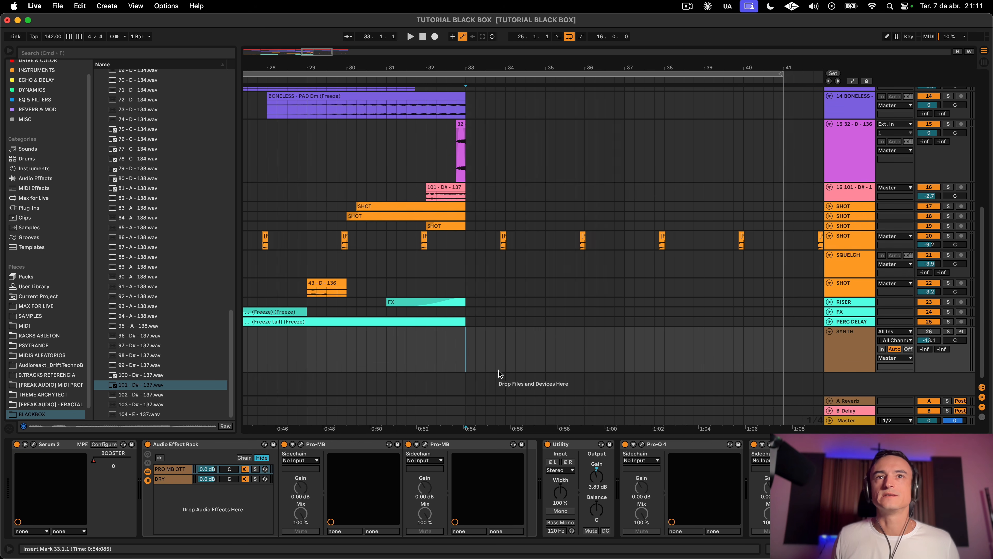
{"action": "scroll", "coordinate": [499, 373], "scroll_direction": "up", "scroll_amount": 1}
{"action": "key", "text": "x"}
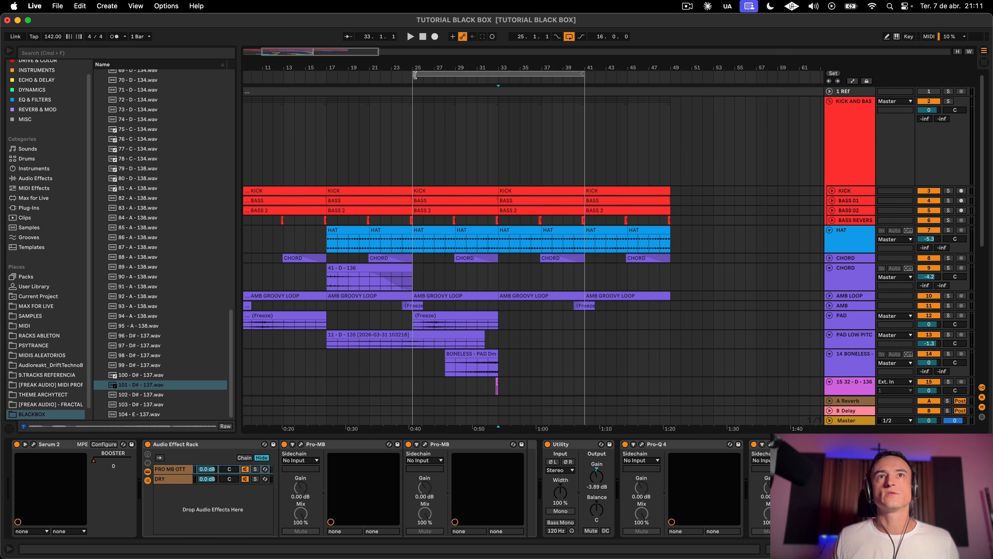
Step: Widen the arrangement loop to span bars 1 to 49
{"action": "left_click_drag", "start_coordinate": [415, 74], "coordinate": [183, 75]}
{"action": "left_click_drag", "start_coordinate": [268, 74], "coordinate": [213, 77]}
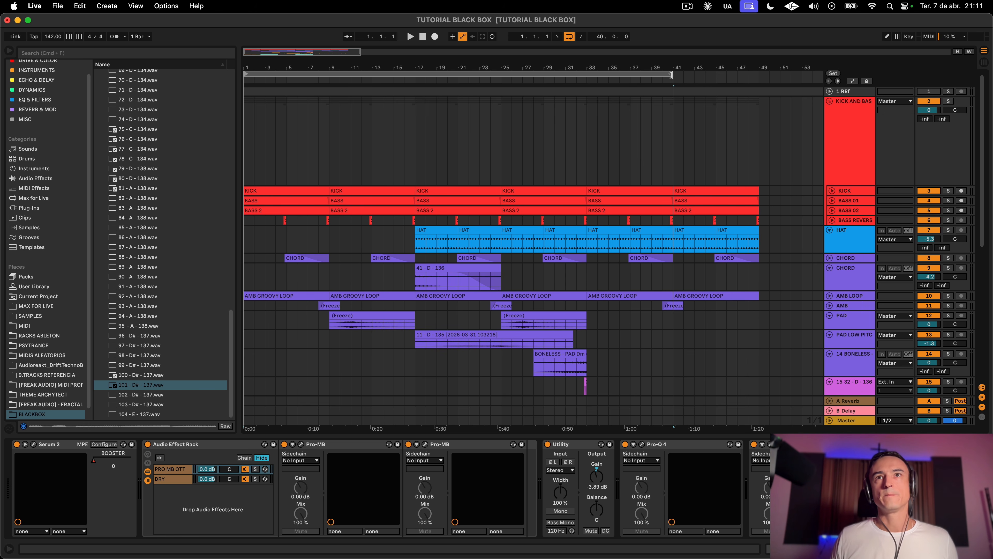
{"action": "left_click_drag", "start_coordinate": [671, 74], "coordinate": [759, 75]}
Step: Play the full arrangement from bar 1 and select the SYNTH track during playback
{"action": "scroll", "coordinate": [740, 189], "scroll_direction": "down", "scroll_amount": 5}
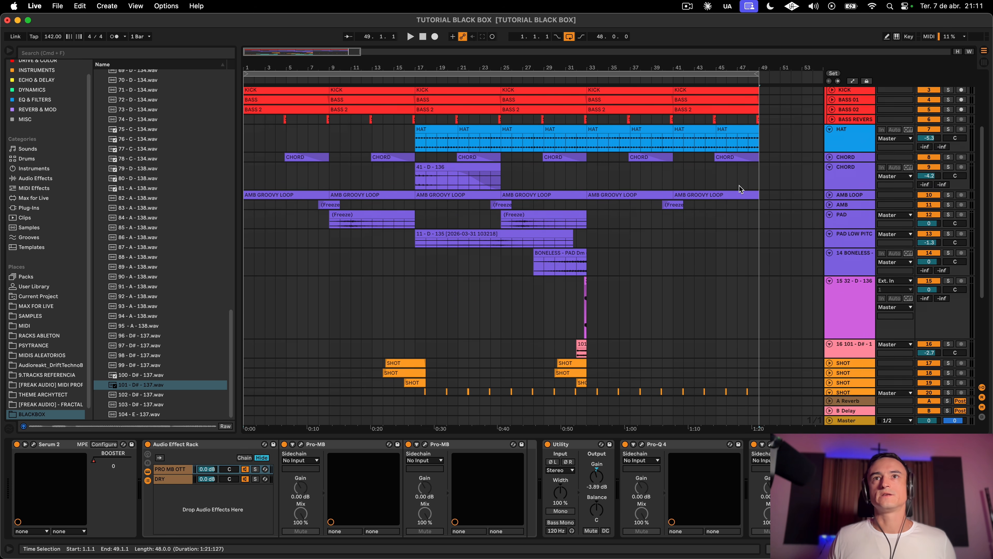
{"action": "key", "text": "space"}
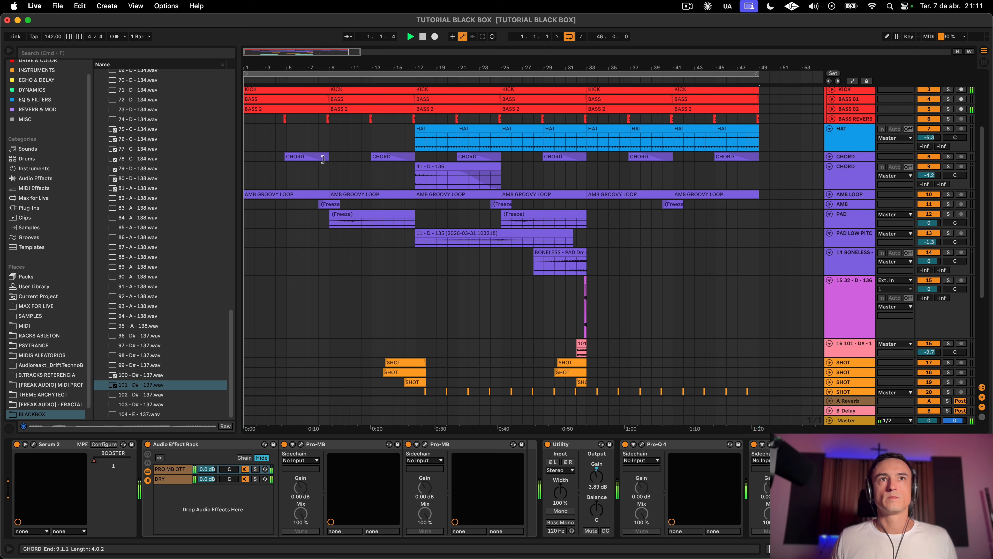
{"action": "scroll", "coordinate": [333, 246], "scroll_direction": "down", "scroll_amount": 5}
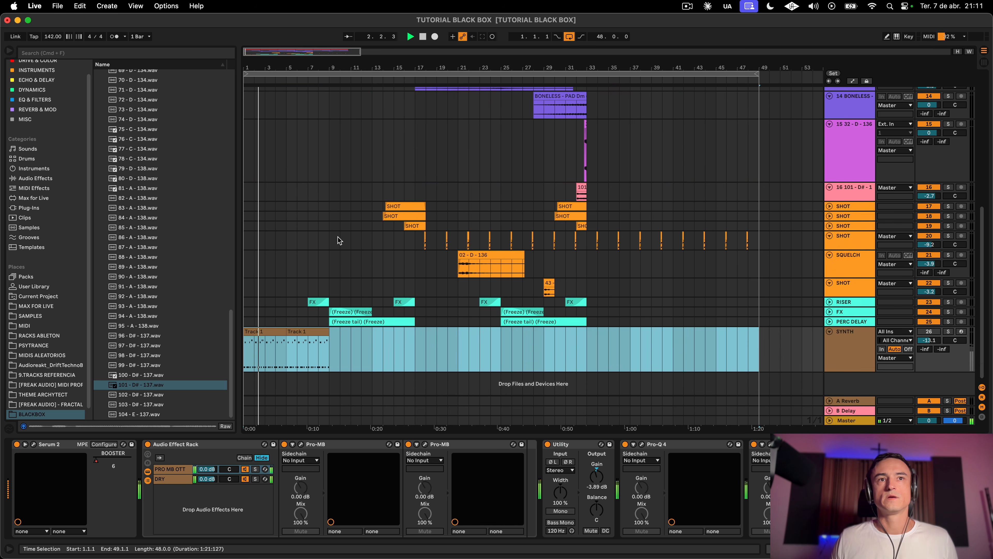
{"action": "left_click", "coordinate": [864, 346]}
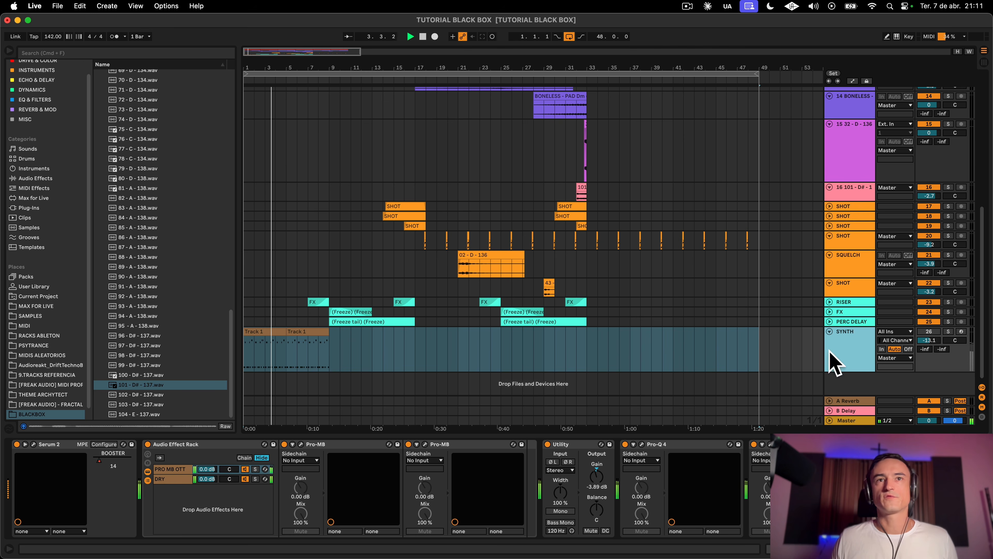
{"action": "scroll", "coordinate": [365, 313], "scroll_direction": "up", "scroll_amount": 6}
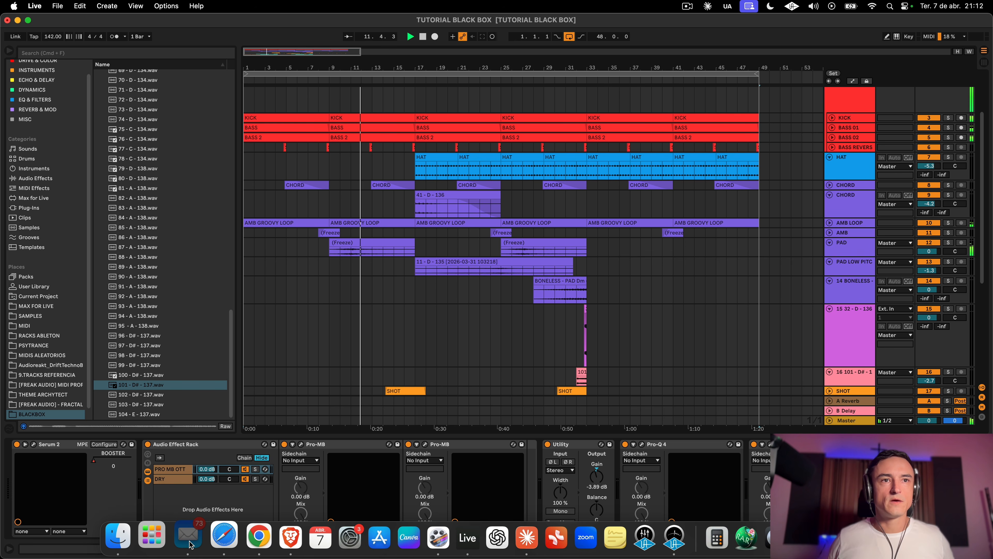
{"action": "right_click", "coordinate": [190, 544]}
{"action": "left_click", "coordinate": [199, 492]}
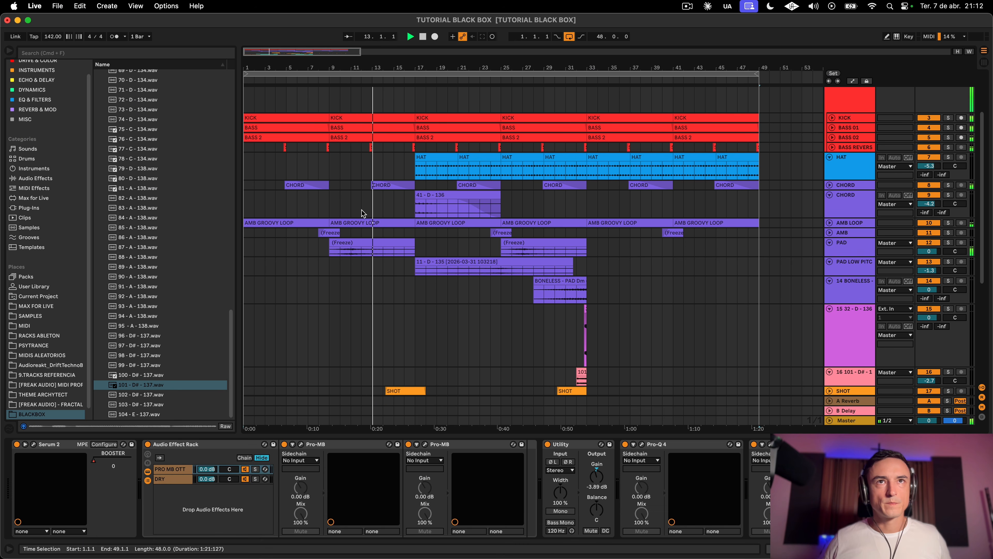
Step: Examine the clips and tracks across the arrangement during playback from bar 13 to bar 37
{"action": "left_click", "coordinate": [399, 117]}
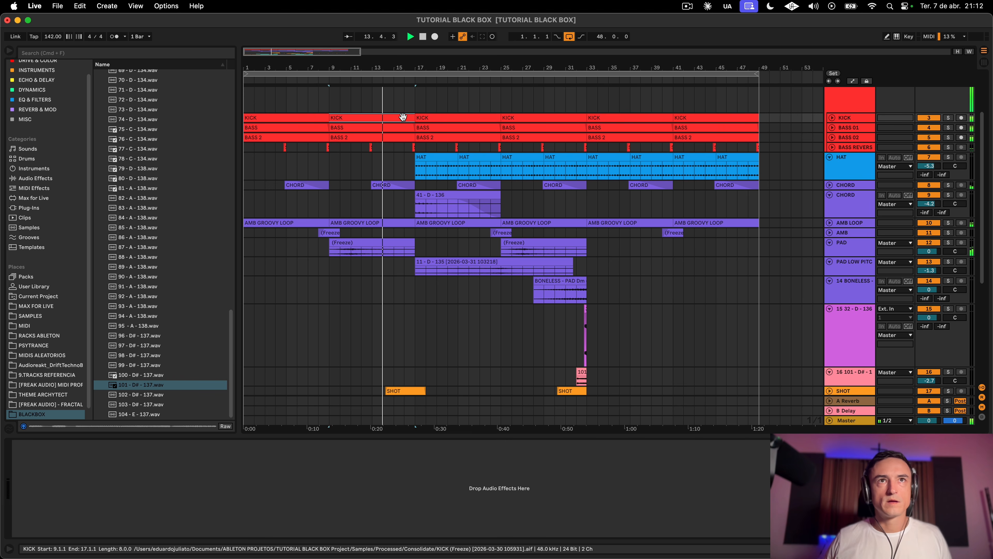
{"action": "left_click", "coordinate": [450, 116]}
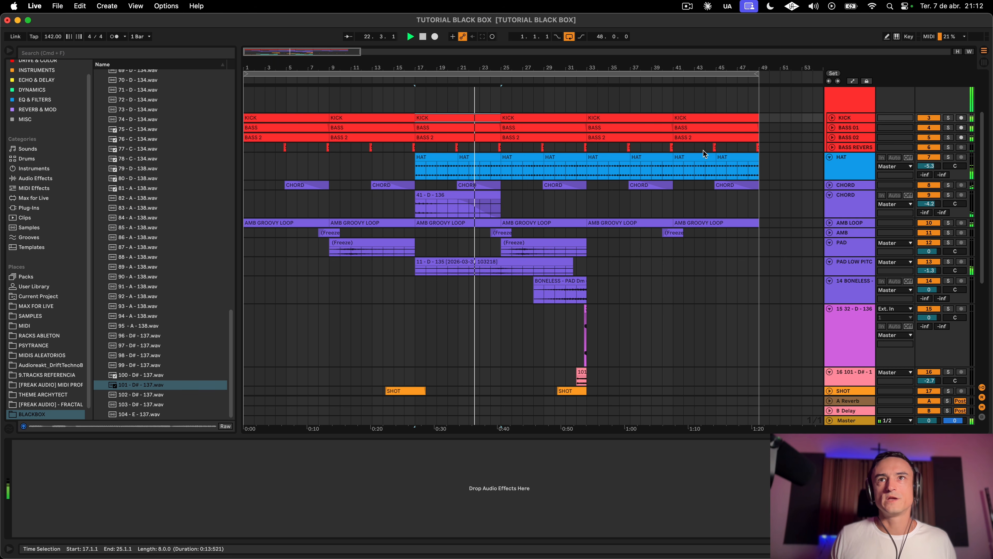
{"action": "scroll", "coordinate": [623, 301], "scroll_direction": "down", "scroll_amount": 2}
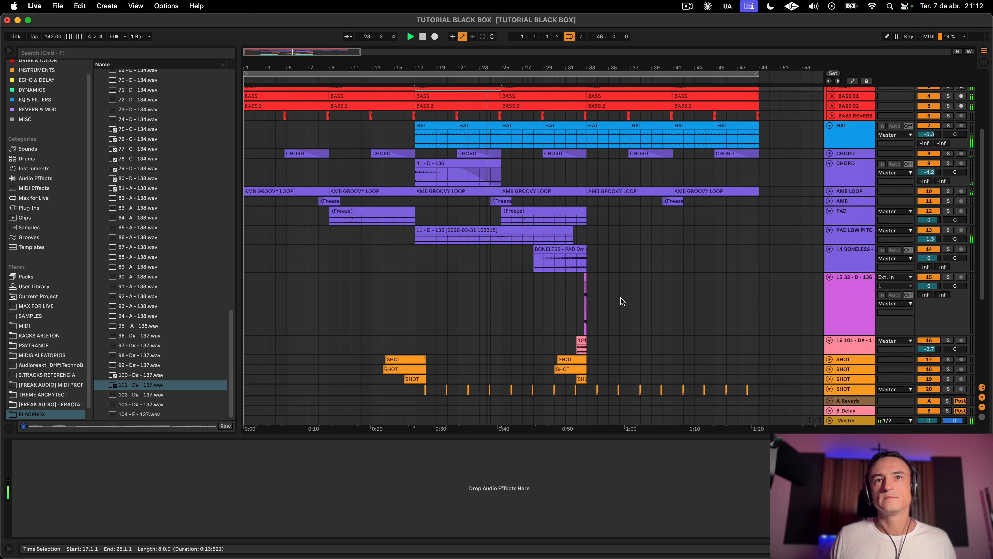
{"action": "scroll", "coordinate": [623, 301], "scroll_direction": "down", "scroll_amount": 8}
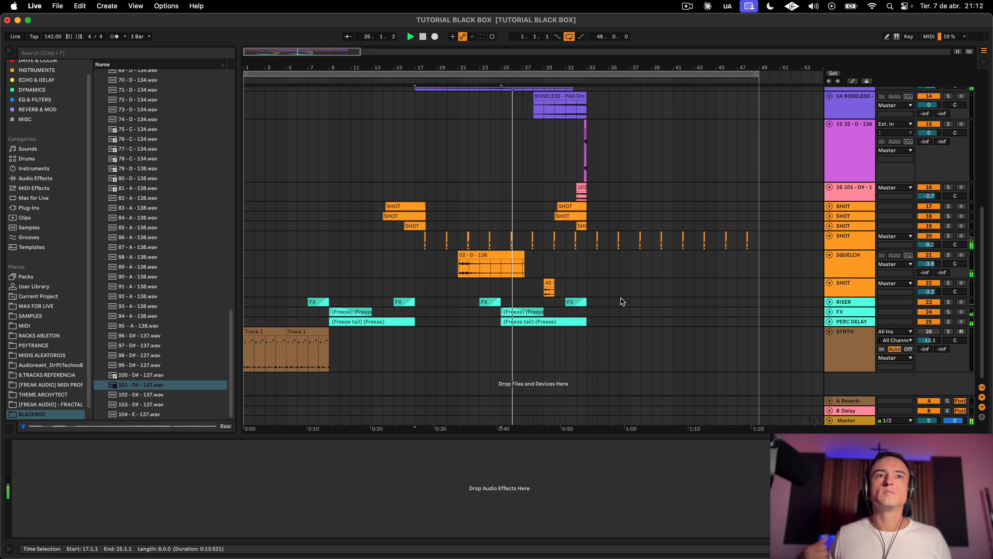
{"action": "scroll", "coordinate": [621, 298], "scroll_direction": "right", "scroll_amount": 1}
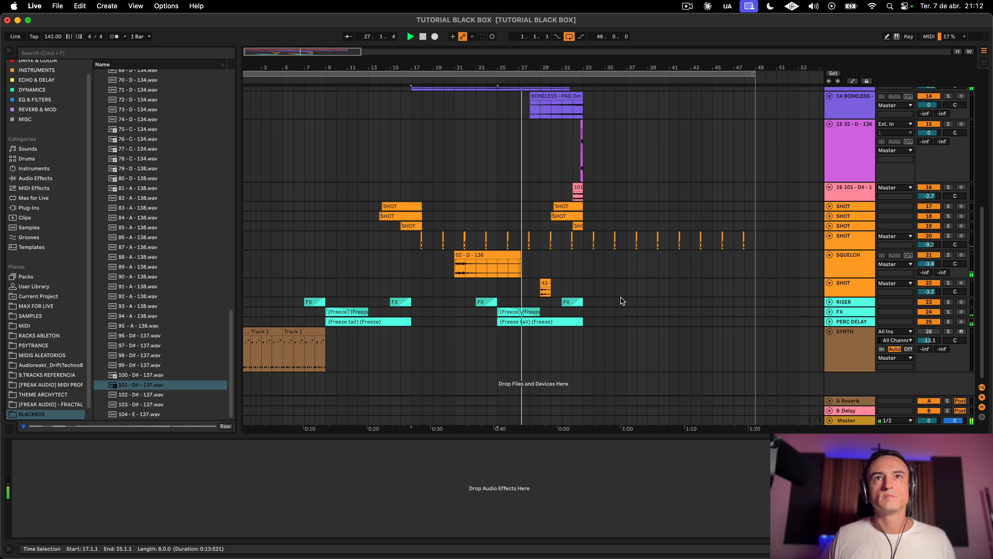
{"action": "scroll", "coordinate": [620, 297], "scroll_direction": "up", "scroll_amount": 10}
{"action": "scroll", "coordinate": [621, 298], "scroll_direction": "right", "scroll_amount": 3}
{"action": "scroll", "coordinate": [478, 253], "scroll_direction": "down", "scroll_amount": 3}
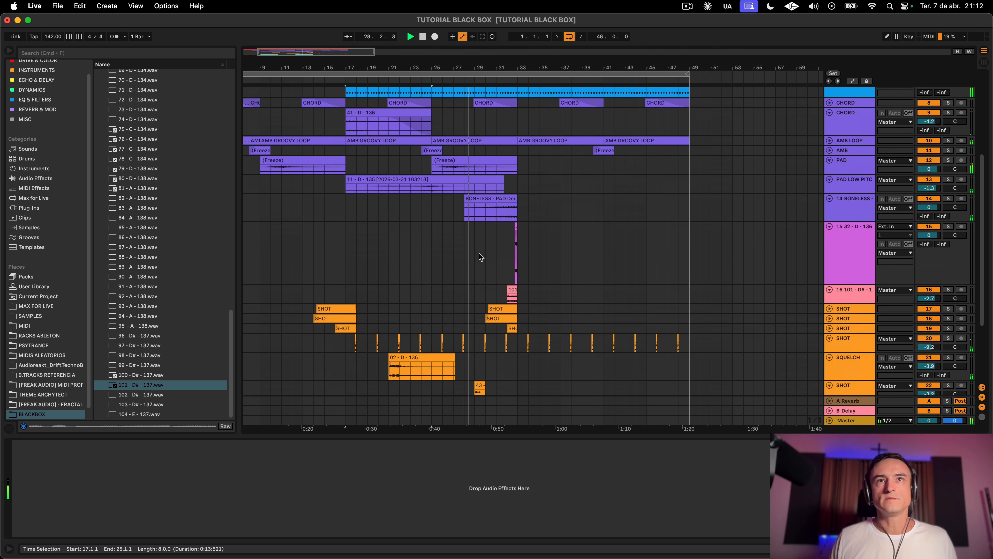
{"action": "scroll", "coordinate": [478, 253], "scroll_direction": "down", "scroll_amount": 5}
{"action": "scroll", "coordinate": [412, 231], "scroll_direction": "right", "scroll_amount": 5}
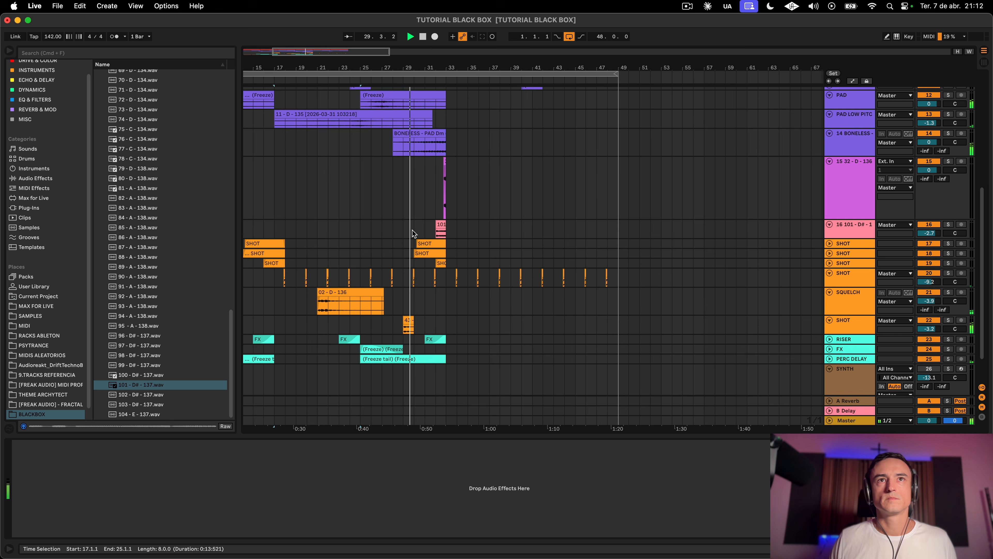
{"action": "scroll", "coordinate": [425, 230], "scroll_direction": "up", "scroll_amount": 12}
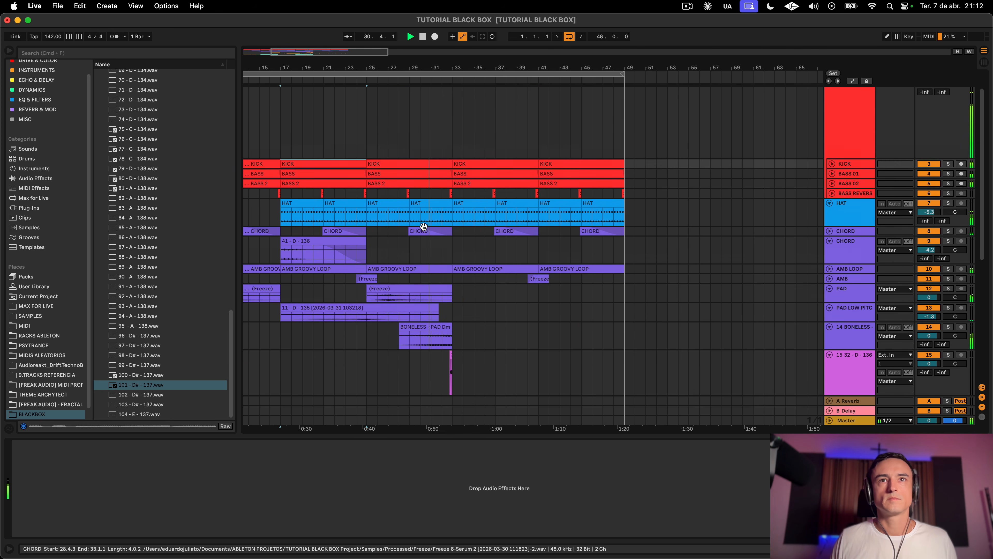
{"action": "scroll", "coordinate": [579, 287], "scroll_direction": "down", "scroll_amount": 14}
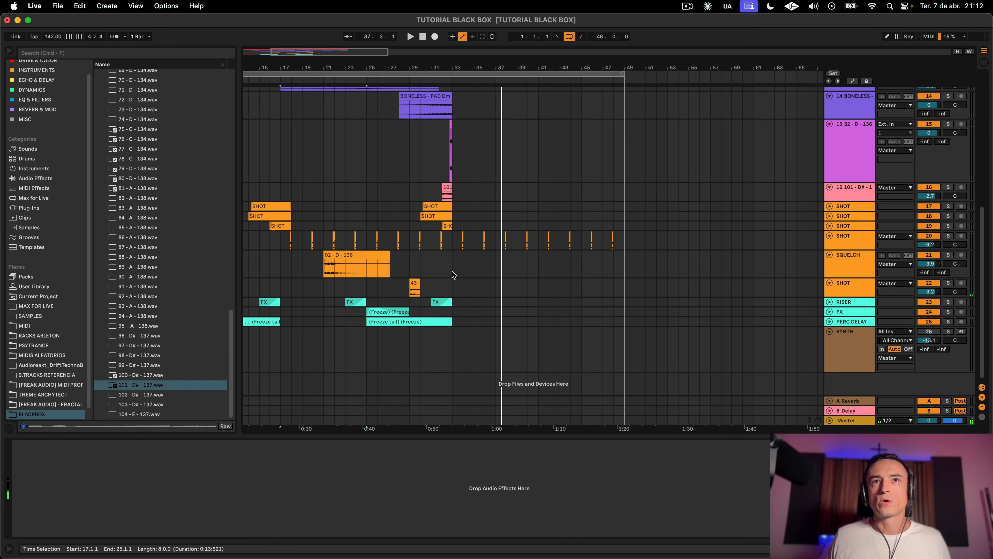
Step: Select the empty bars 33 to 49 on the SQUELCH track and place the insertion point at bar 33 on the SYNTH track
{"action": "left_click_drag", "start_coordinate": [453, 272], "coordinate": [621, 265]}
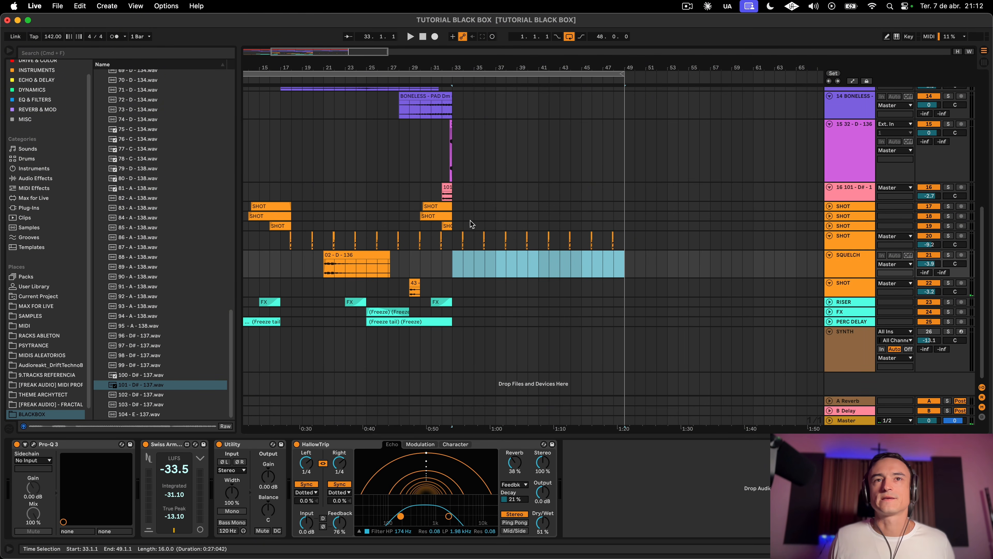
{"action": "left_click", "coordinate": [457, 356]}
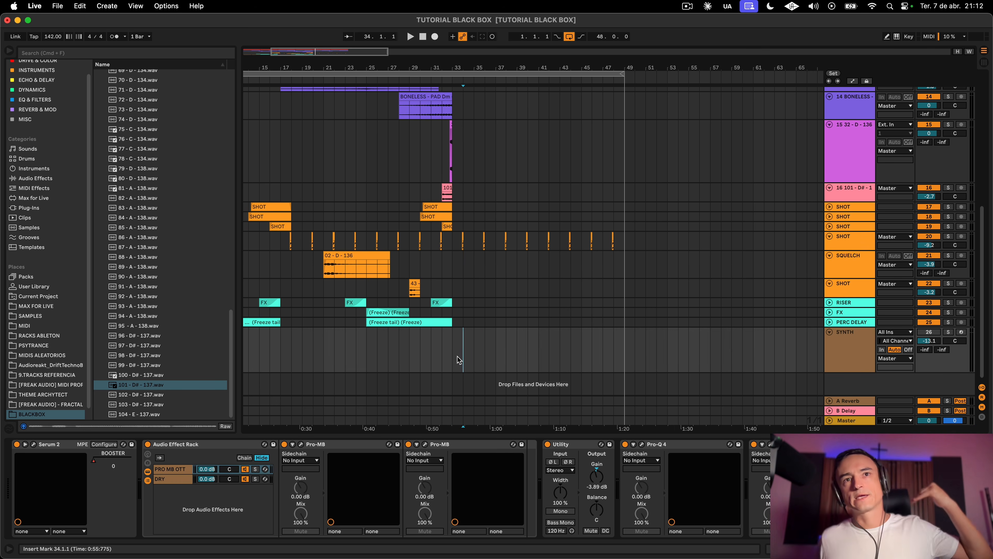
{"action": "scroll", "coordinate": [458, 358], "scroll_direction": "up", "scroll_amount": 1}
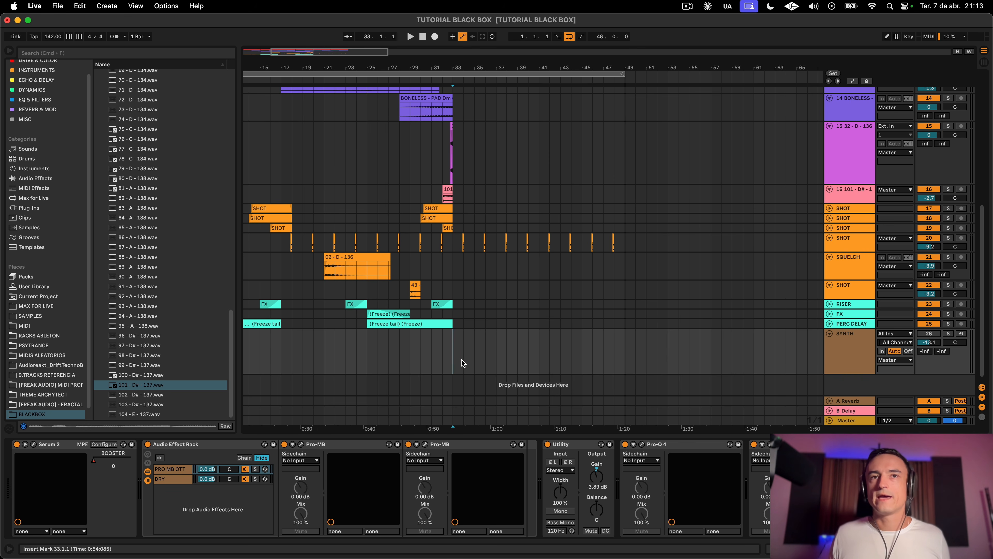
Step: Reduce the height of the KICK AND BASS group track
{"action": "scroll", "coordinate": [462, 360], "scroll_direction": "up", "scroll_amount": 10}
{"action": "scroll", "coordinate": [451, 126], "scroll_direction": "left", "scroll_amount": 7}
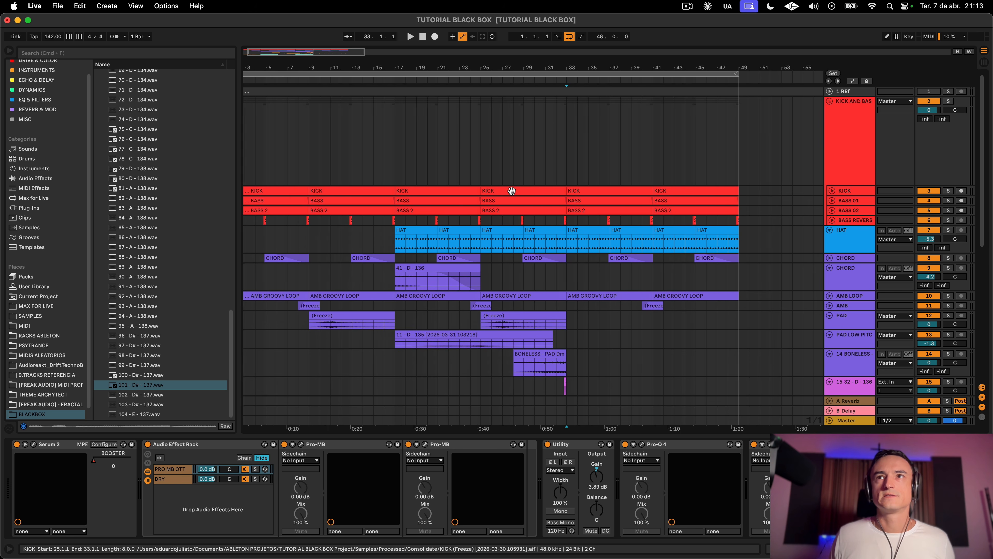
{"action": "left_click_drag", "start_coordinate": [850, 184], "coordinate": [854, 108]}
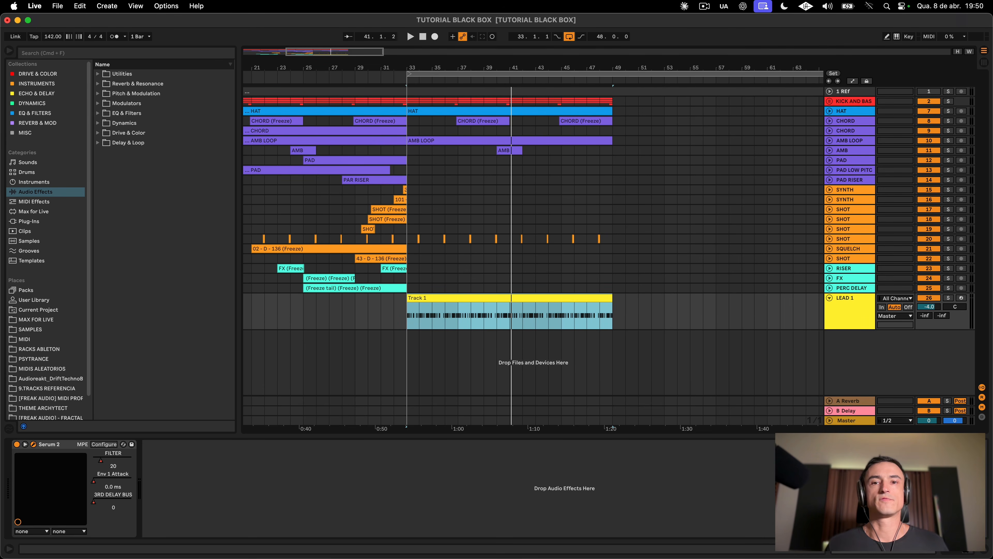
Step: Show the LEAD 1 track's Serum 2 plug-in and browse the user presets in the [FREAK AUDIO] - BLACKBOX folder without loading one
{"action": "key", "text": "super+alt+p"}
{"action": "left_click", "coordinate": [512, 128]}
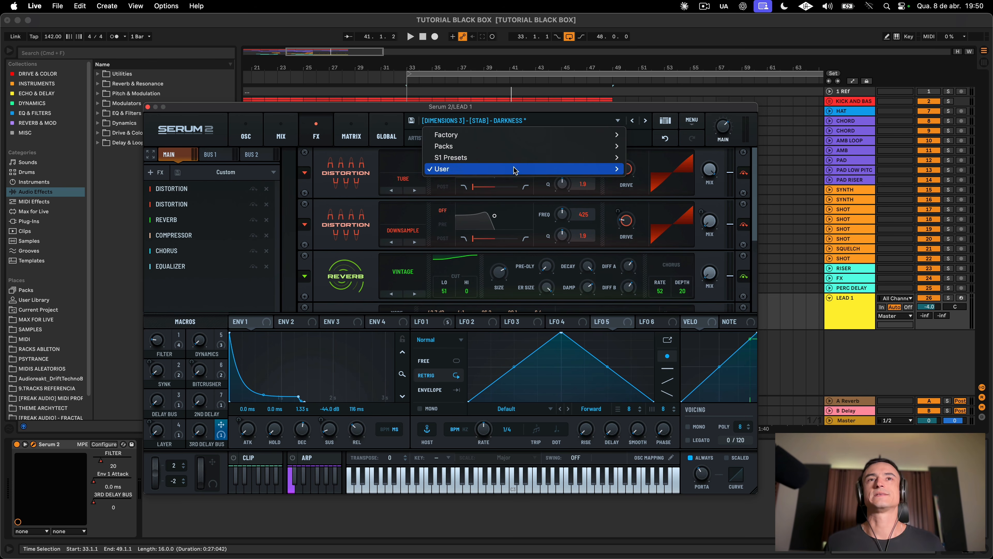
{"action": "mouse_move", "coordinate": [515, 168]}
{"action": "mouse_move", "coordinate": [690, 293]}
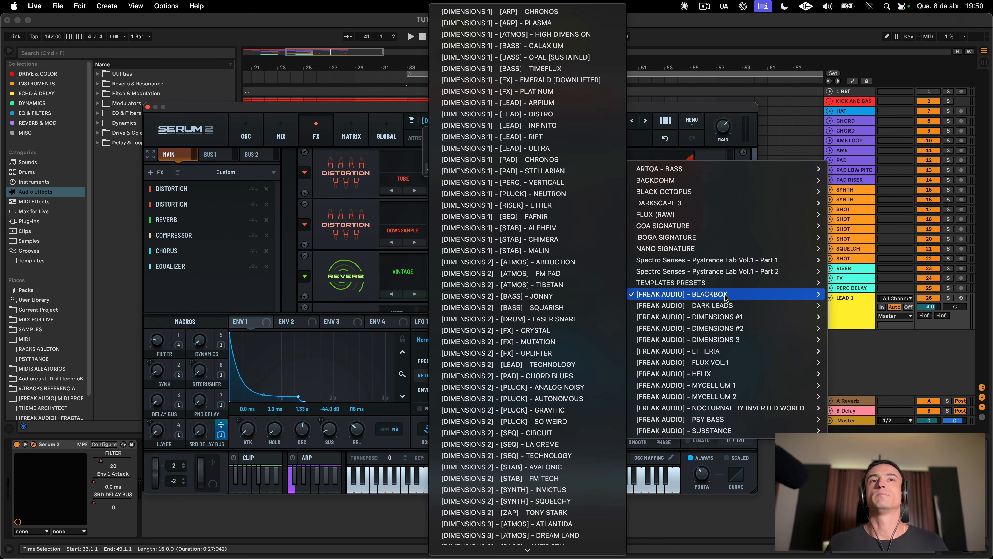
{"action": "scroll", "coordinate": [509, 273], "scroll_direction": "down", "scroll_amount": 5}
{"action": "left_click", "coordinate": [430, 119]}
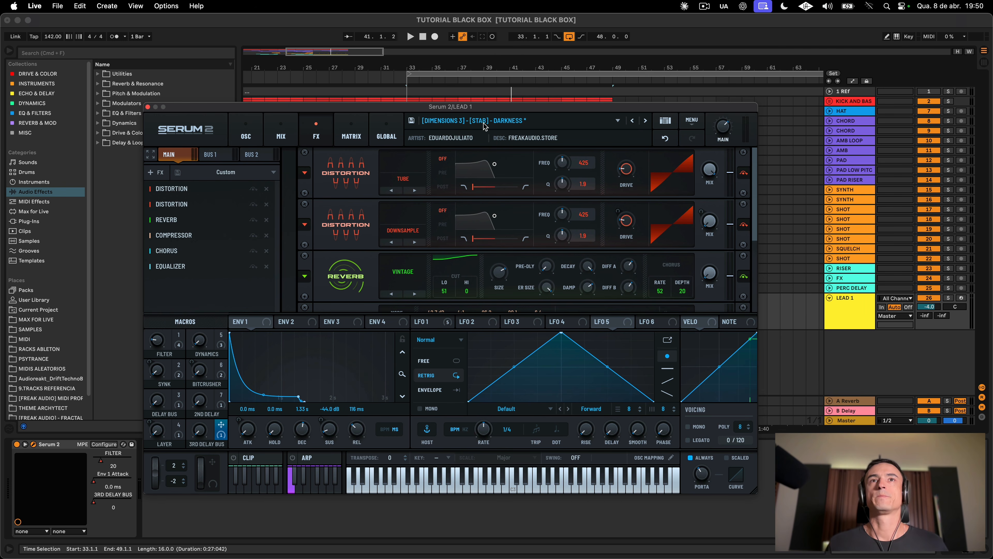
Step: Review the DARKNESS preset's oscillator, mixer, modulation matrix and effects pages, including the reverb, compressor and chorus settings
{"action": "left_click", "coordinate": [259, 137]}
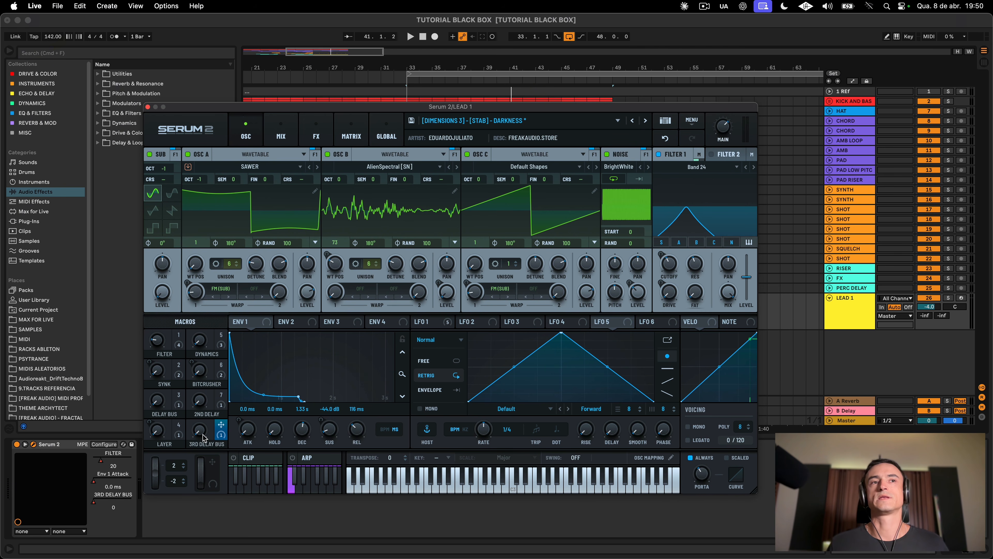
{"action": "left_click", "coordinate": [281, 131]}
{"action": "left_click", "coordinate": [316, 131]}
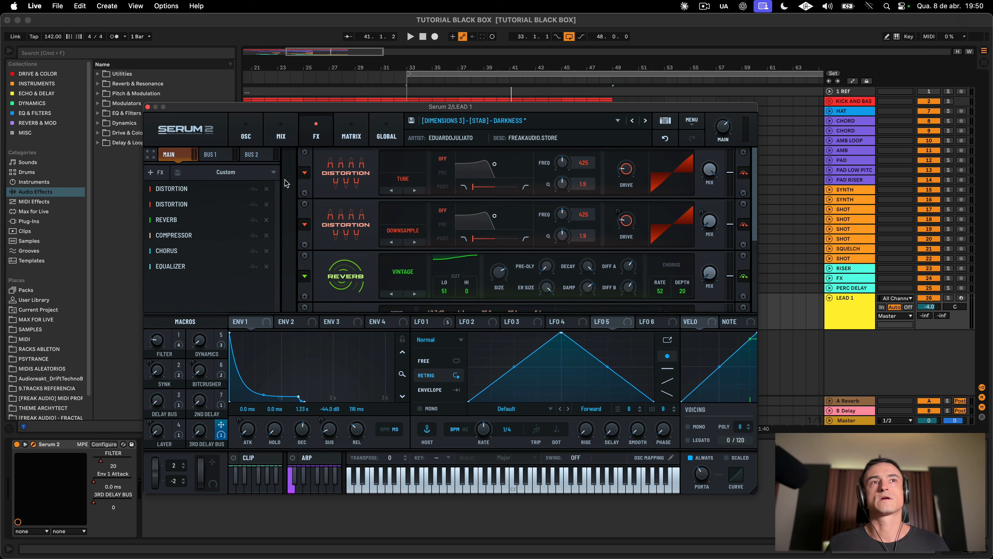
{"action": "left_click", "coordinate": [349, 132]}
{"action": "left_click", "coordinate": [316, 132]}
{"action": "scroll", "coordinate": [710, 250], "scroll_direction": "down", "scroll_amount": 3}
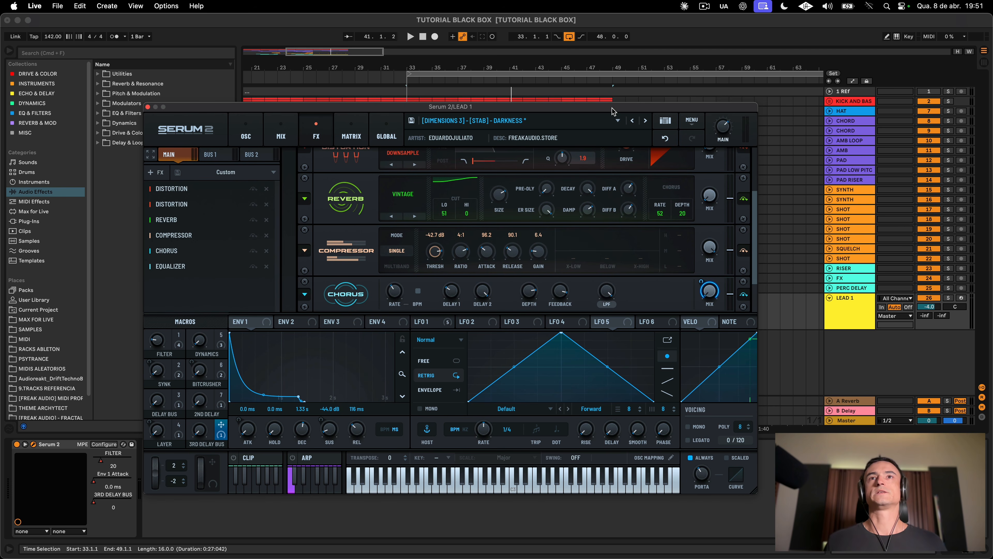
Step: Move the synth window clear of the arrangement, solo the LEAD 1 track and play its clip from bar 33
{"action": "left_click_drag", "start_coordinate": [612, 108], "coordinate": [627, 440]}
{"action": "left_click", "coordinate": [948, 297]}
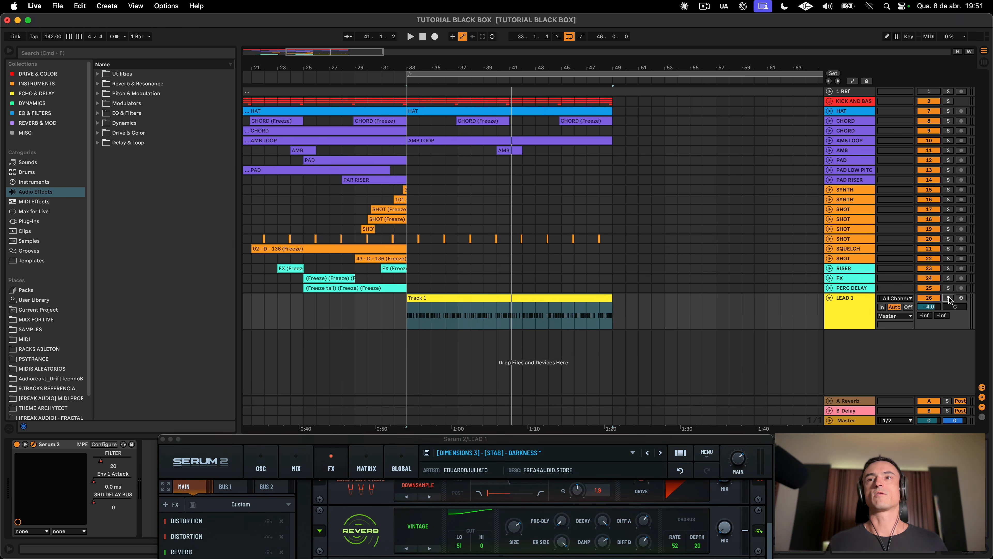
{"action": "left_click", "coordinate": [461, 300]}
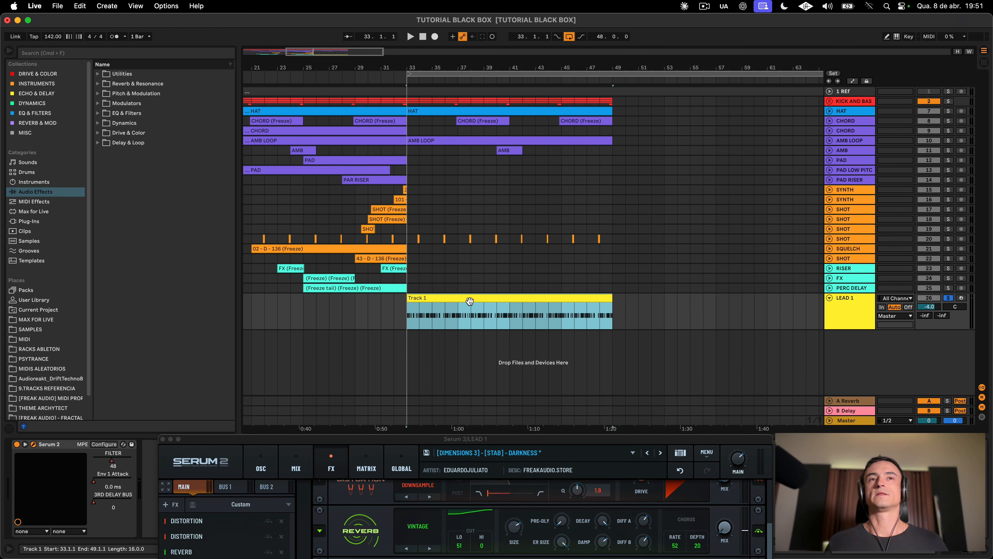
{"action": "key", "text": "space"}
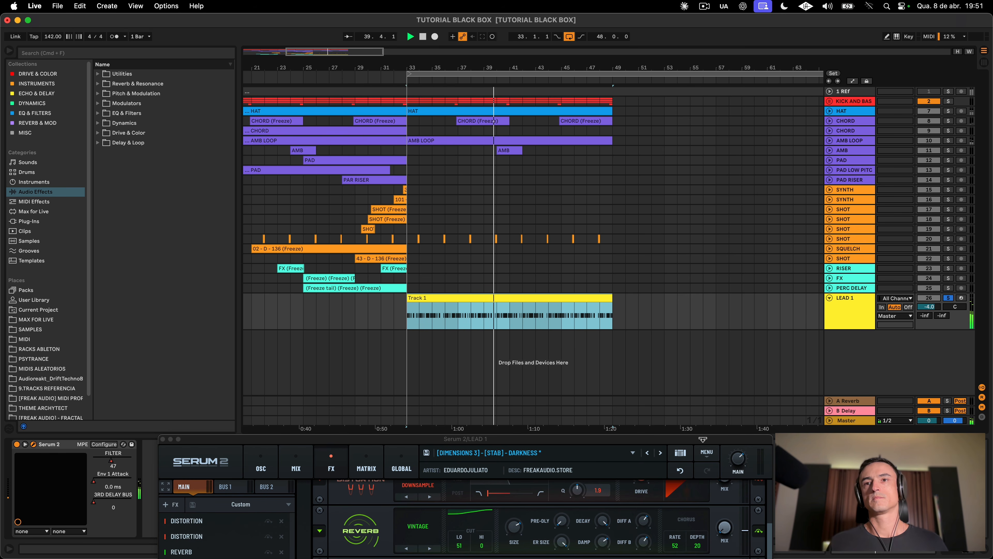
Step: Inspect the lead patch's reverb, compressor and distortion effects during solo playback, and stop the transport
{"action": "left_click", "coordinate": [737, 468]}
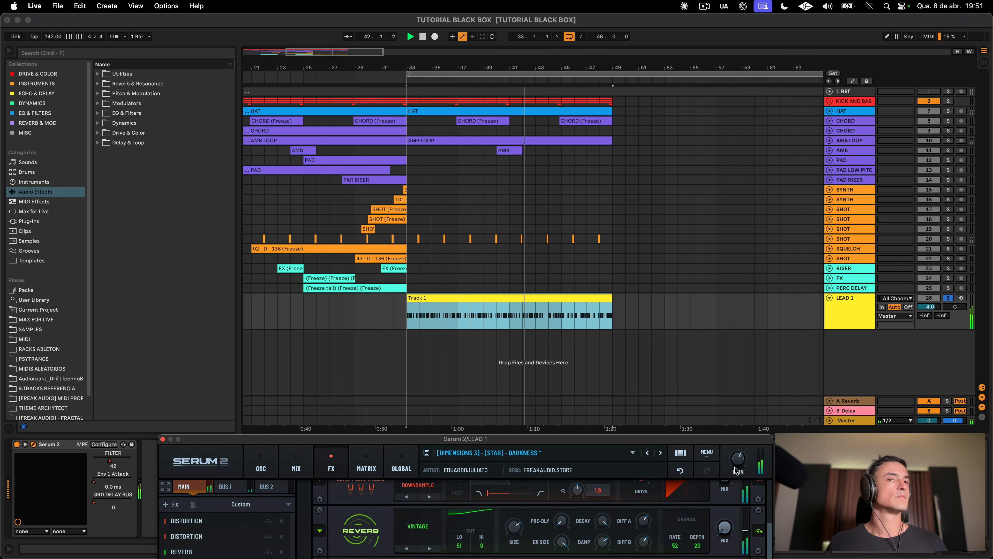
{"action": "left_click_drag", "start_coordinate": [704, 441], "coordinate": [704, 161]}
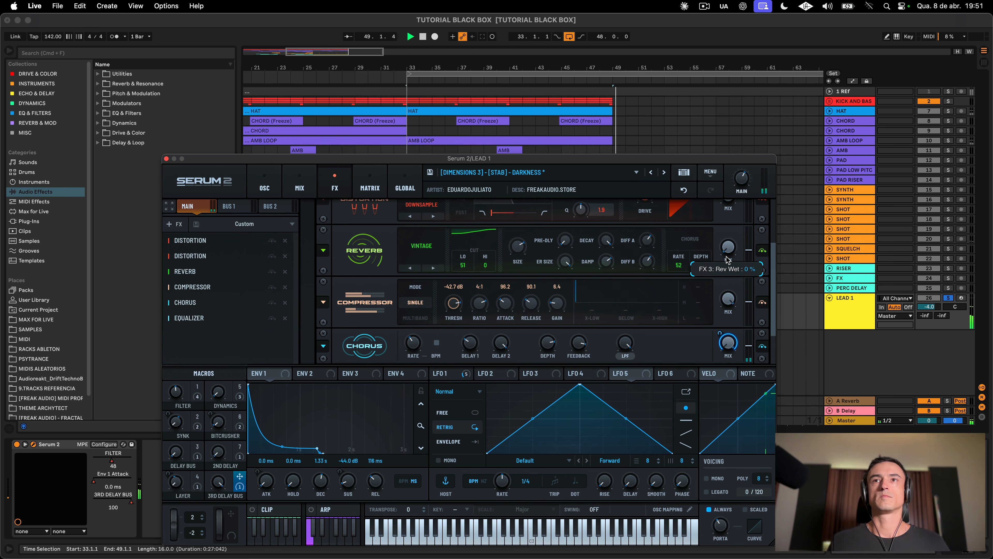
{"action": "key", "text": "space"}
{"action": "left_click_drag", "start_coordinate": [634, 157], "coordinate": [706, 388]}
{"action": "left_click", "coordinate": [857, 319]}
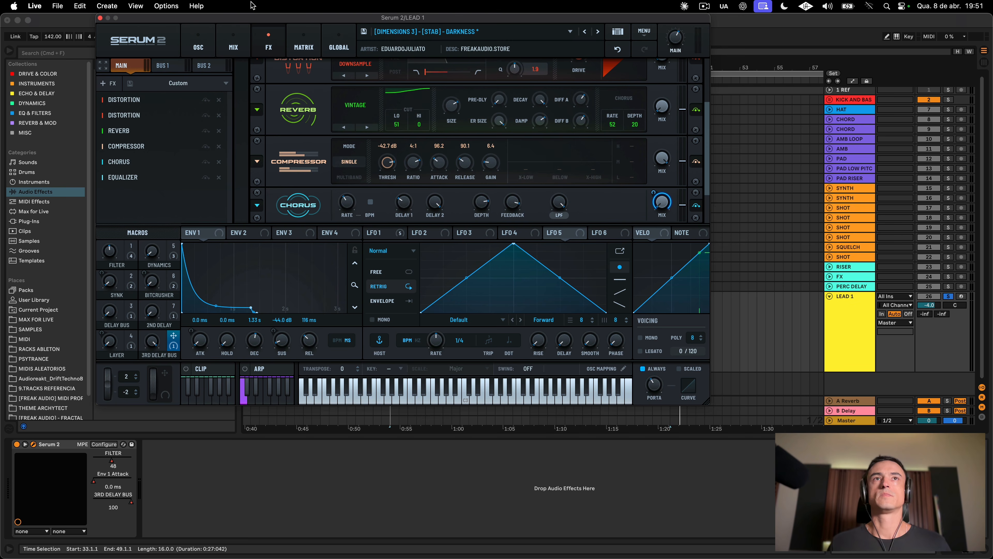
{"action": "left_click_drag", "start_coordinate": [282, 21], "coordinate": [454, 87]}
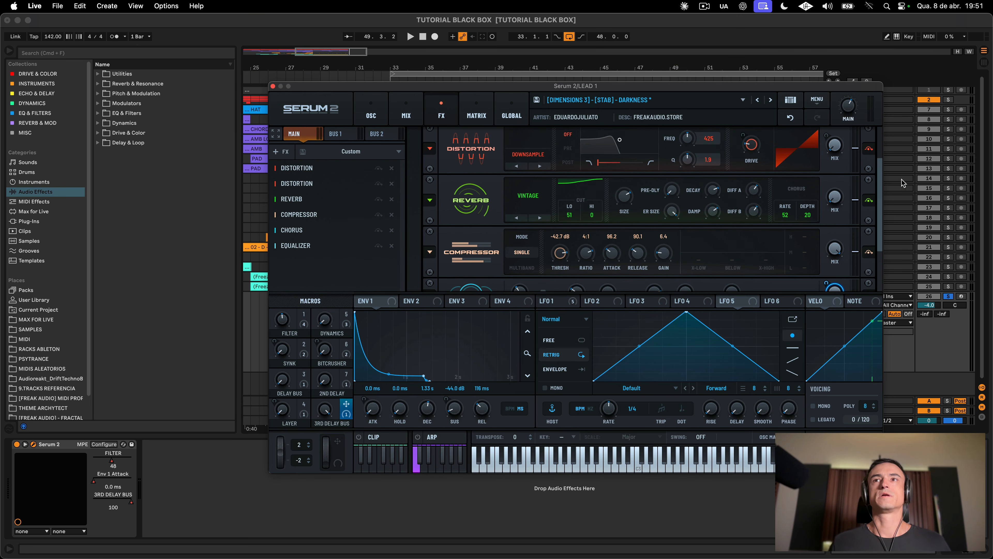
{"action": "scroll", "coordinate": [883, 184], "scroll_direction": "up", "scroll_amount": 2}
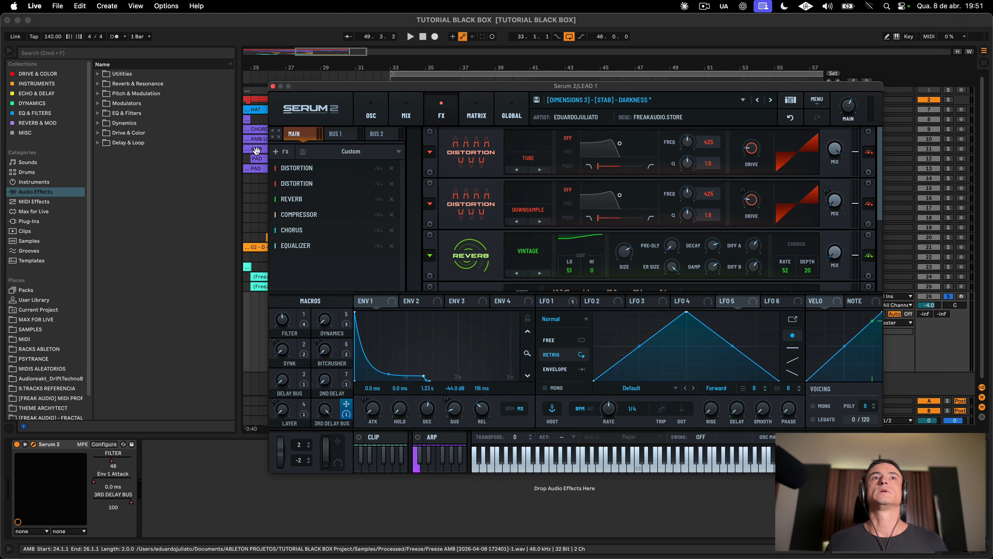
Step: Close the Serum 2 window and rename the LEAD 1 track's MIDI clip as LEAD
{"action": "left_click_drag", "start_coordinate": [273, 89], "coordinate": [361, 379]}
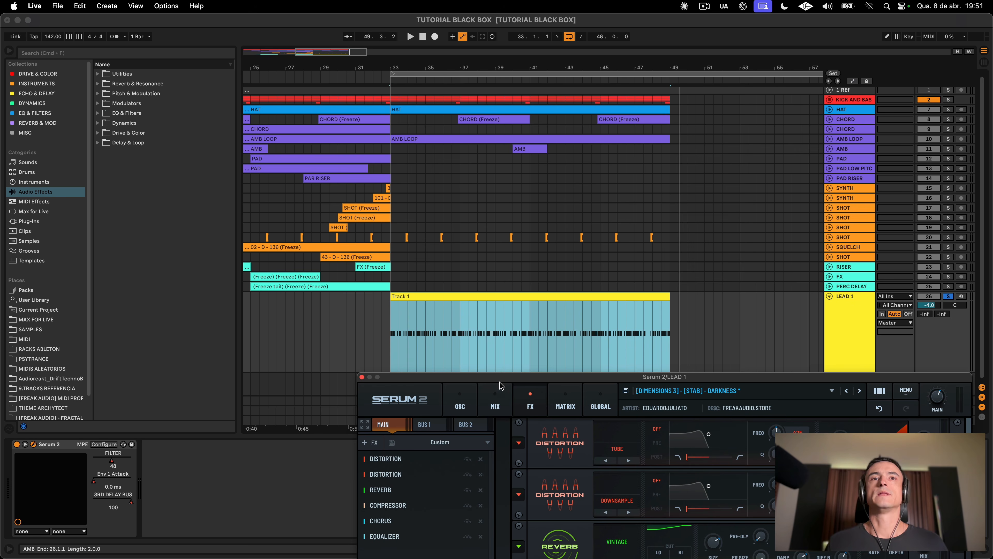
{"action": "left_click", "coordinate": [362, 377]}
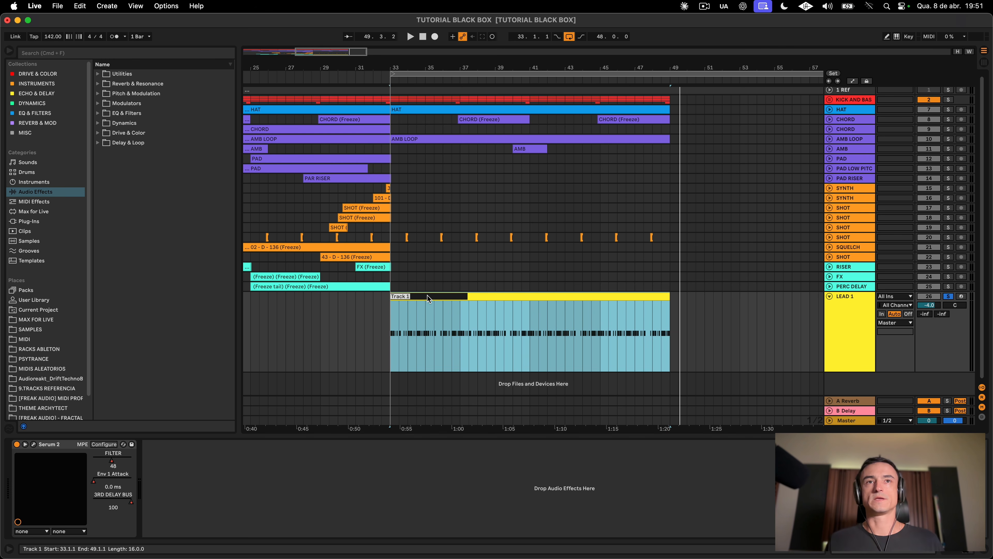
{"action": "type", "text": "LEAD"}
{"action": "key", "text": "Return"}
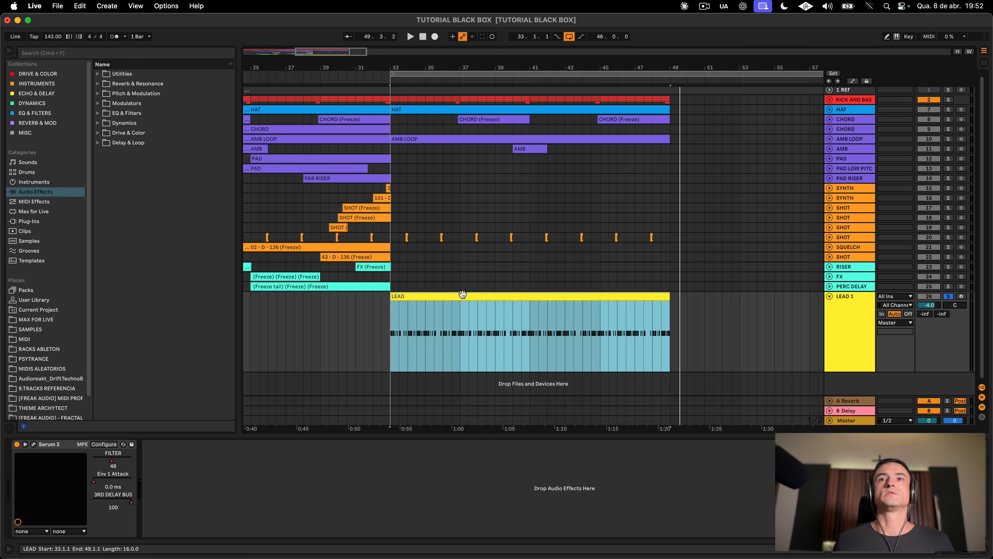
Step: Select the LEAD 1 track and reduce its height in the arrangement
{"action": "scroll", "coordinate": [452, 292], "scroll_direction": "right", "scroll_amount": 5}
{"action": "left_click", "coordinate": [856, 316]}
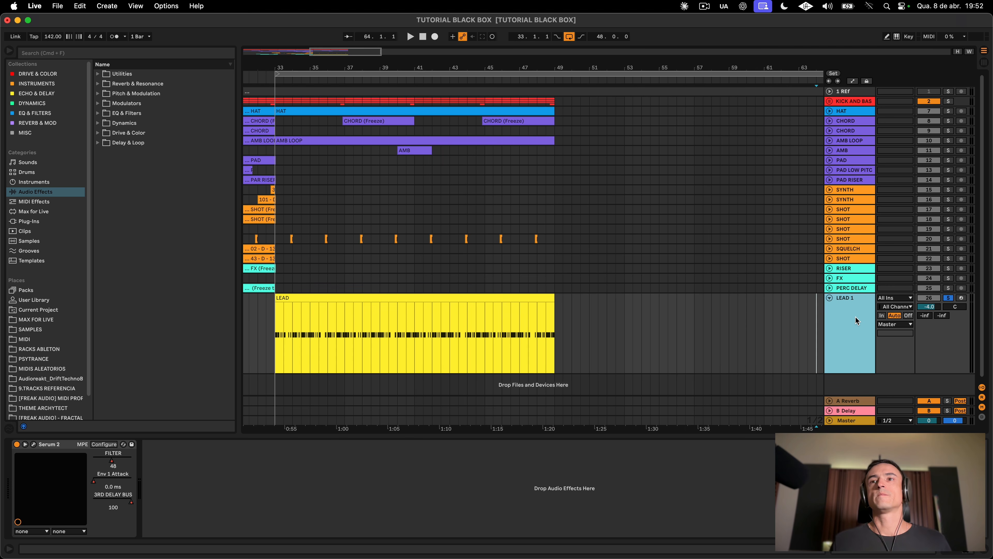
{"action": "left_click_drag", "start_coordinate": [847, 371], "coordinate": [847, 329]}
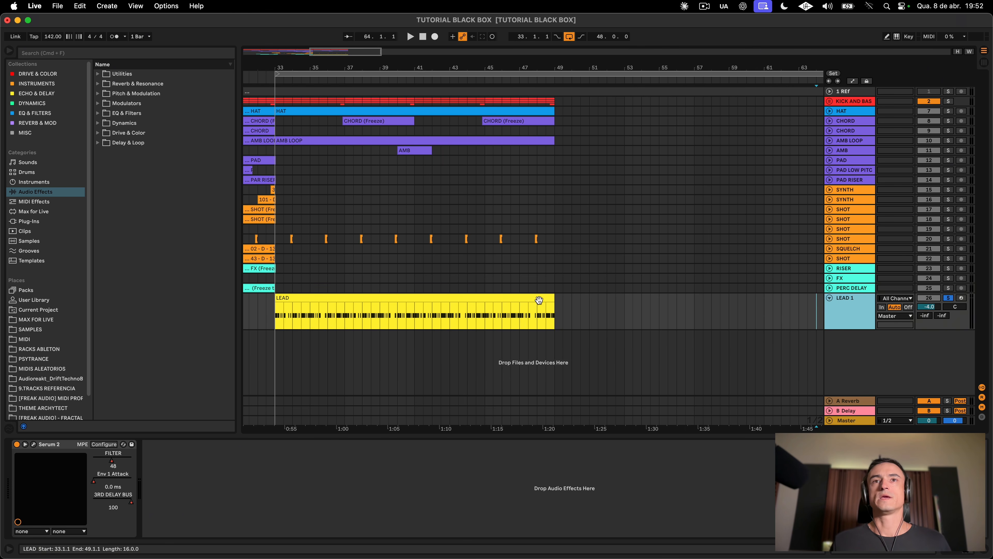
Step: Select bars 33 to 49 across all tracks and duplicate that section twice to extend the arrangement to bar 81
{"action": "left_click", "coordinate": [544, 296]}
{"action": "scroll", "coordinate": [544, 296], "scroll_direction": "right", "scroll_amount": 2}
{"action": "scroll", "coordinate": [426, 155], "scroll_direction": "left", "scroll_amount": 3}
{"action": "key", "text": "minus"}
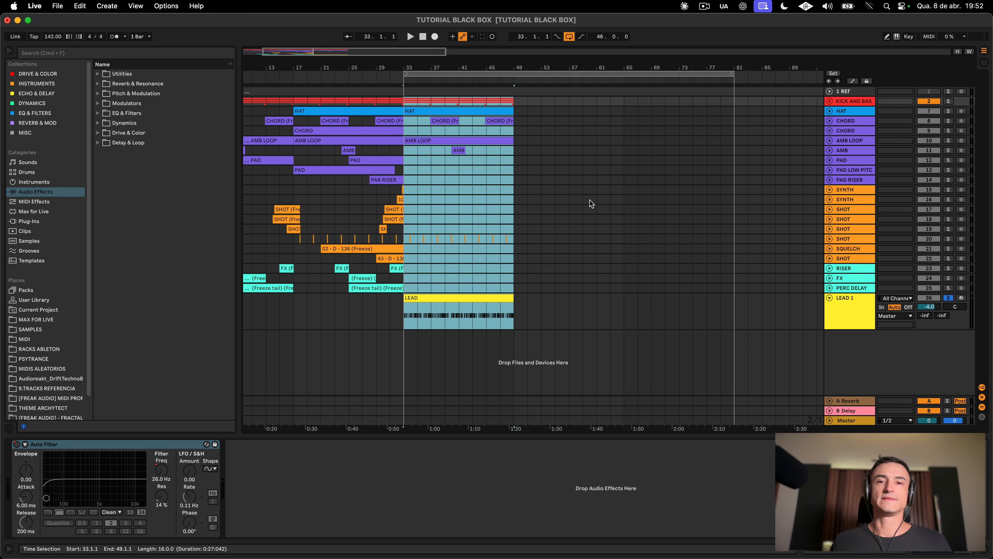
{"action": "key", "text": "super+d"}
{"action": "key", "text": "super+d"}
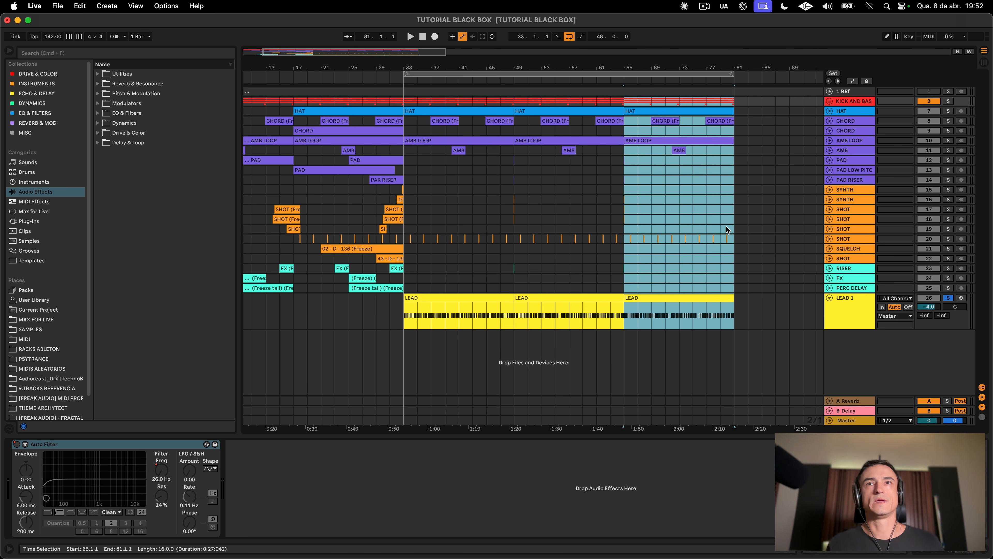
Step: Delete the leftover clip slivers at bars 49 and 65 on the riser, pad, synth and shot tracks
{"action": "left_click_drag", "start_coordinate": [555, 288], "coordinate": [492, 267]}
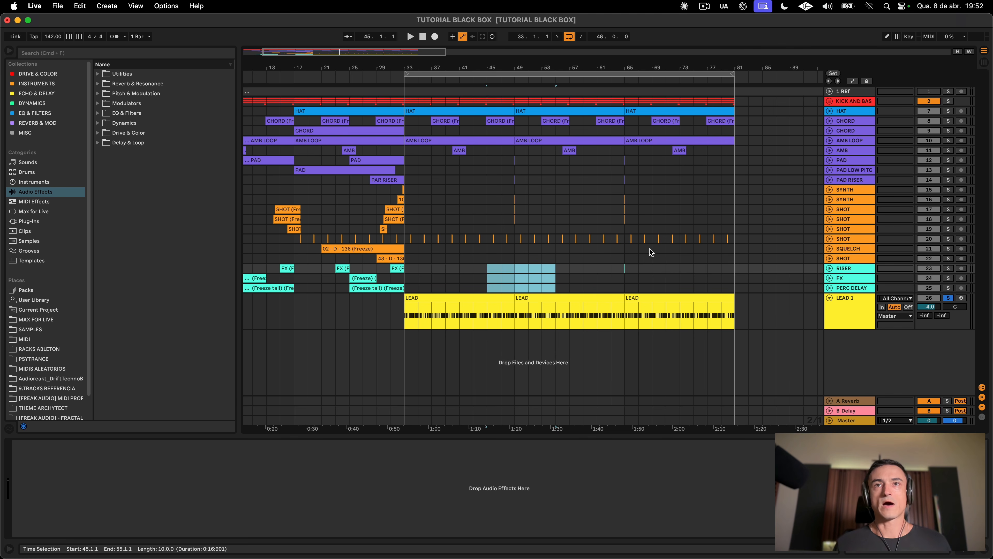
{"action": "left_click_drag", "start_coordinate": [625, 279], "coordinate": [610, 271]}
{"action": "left_click_drag", "start_coordinate": [679, 230], "coordinate": [447, 165]}
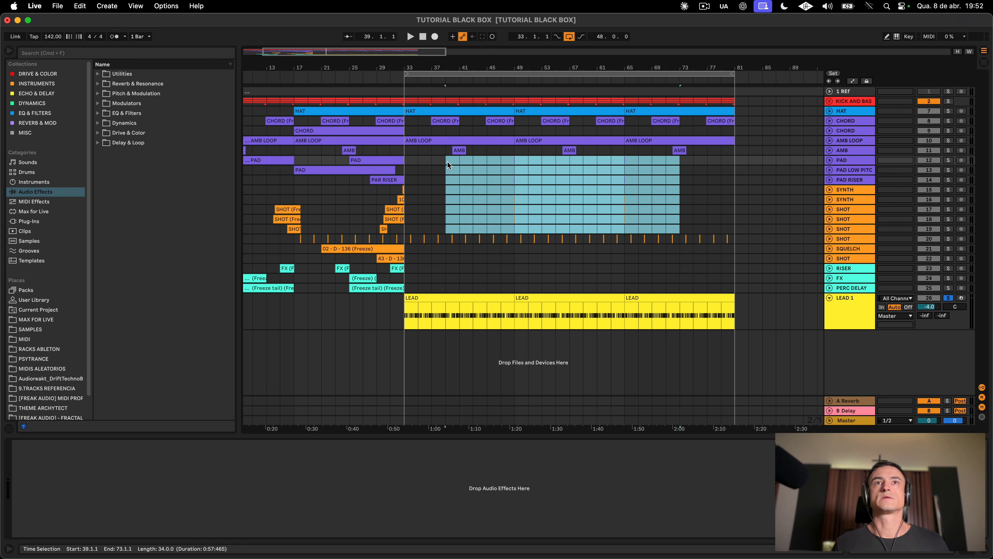
{"action": "left_click", "coordinate": [608, 179]}
{"action": "scroll", "coordinate": [610, 178], "scroll_direction": "left", "scroll_amount": 5}
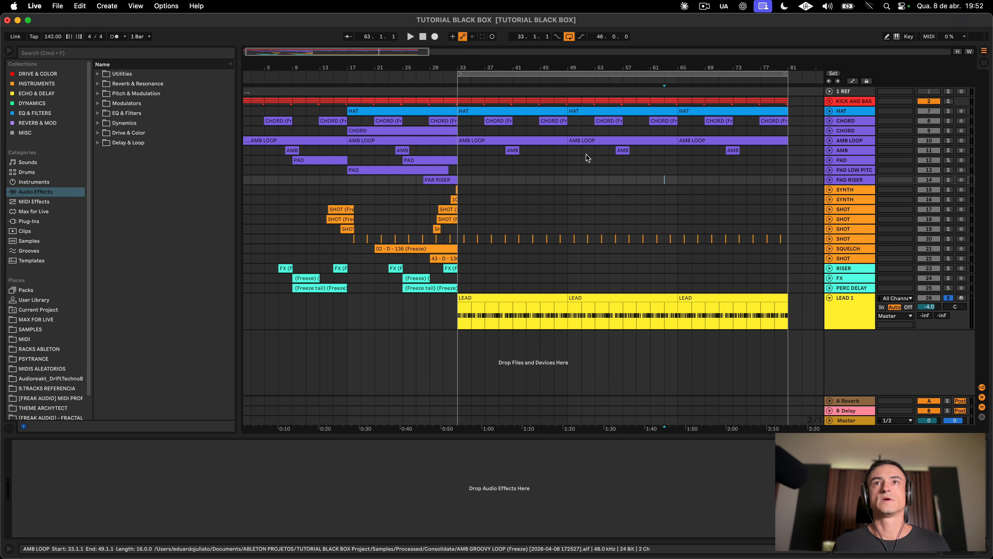
{"action": "left_click", "coordinate": [719, 179]}
{"action": "left_click_drag", "start_coordinate": [739, 190], "coordinate": [617, 192]}
{"action": "left_click", "coordinate": [504, 319]}
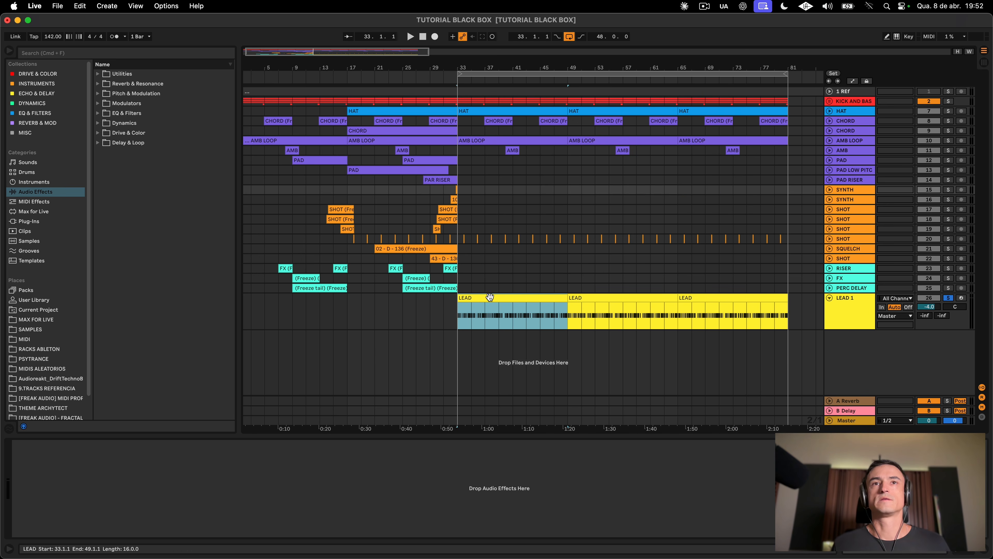
{"action": "left_click", "coordinate": [768, 315]}
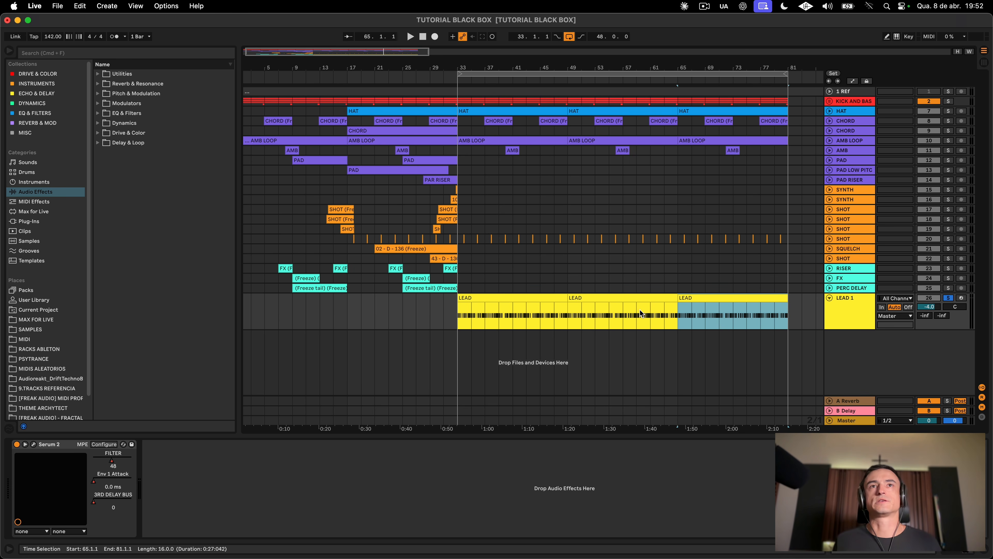
Step: Play the arrangement from the first LEAD clip at bar 33 and take LEAD 1 out of solo
{"action": "left_click", "coordinate": [508, 298]}
{"action": "key", "text": "space"}
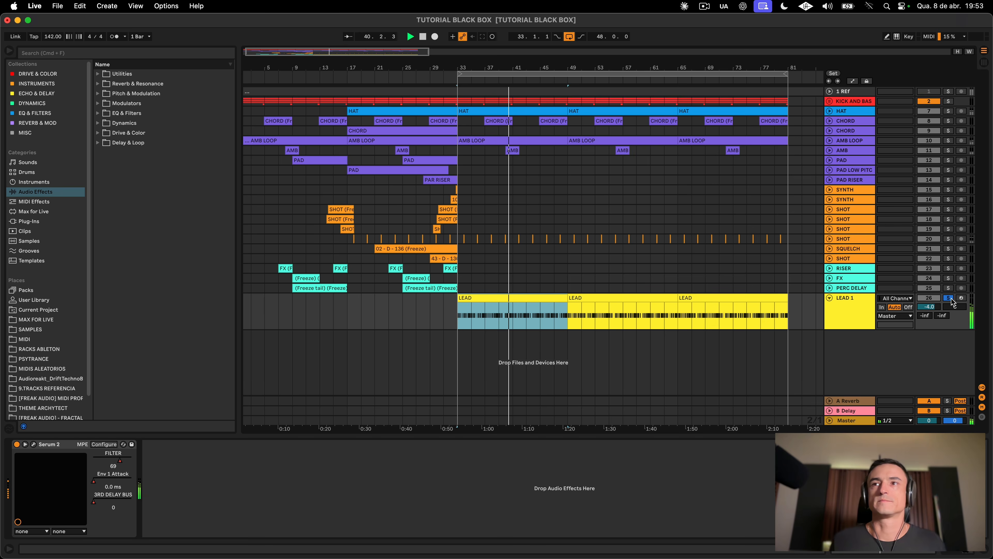
{"action": "scroll", "coordinate": [594, 51], "scroll_direction": "up", "scroll_amount": 3}
{"action": "scroll", "coordinate": [669, 65], "scroll_direction": "down", "scroll_amount": 3}
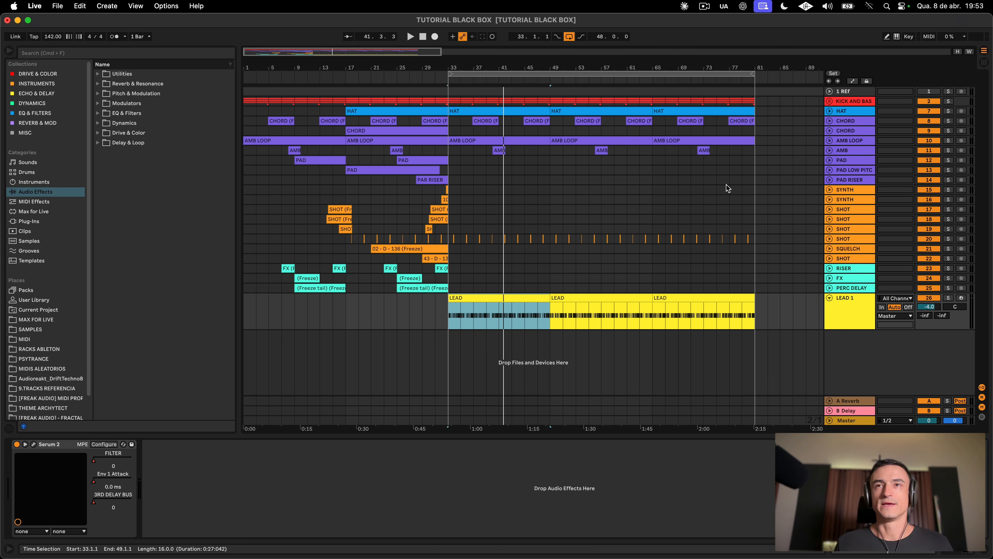
{"action": "scroll", "coordinate": [809, 170], "scroll_direction": "right", "scroll_amount": 10}
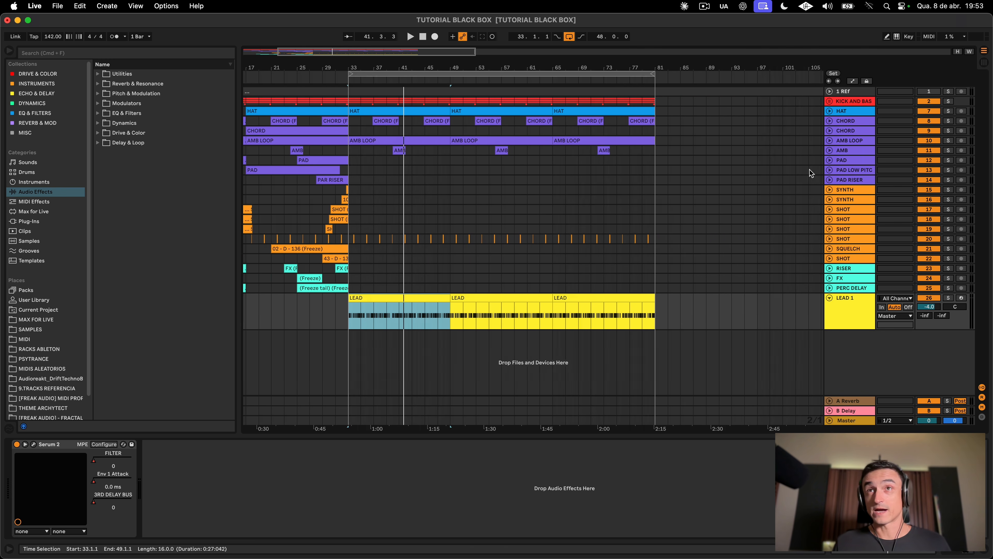
{"action": "scroll", "coordinate": [780, 201], "scroll_direction": "right", "scroll_amount": 8}
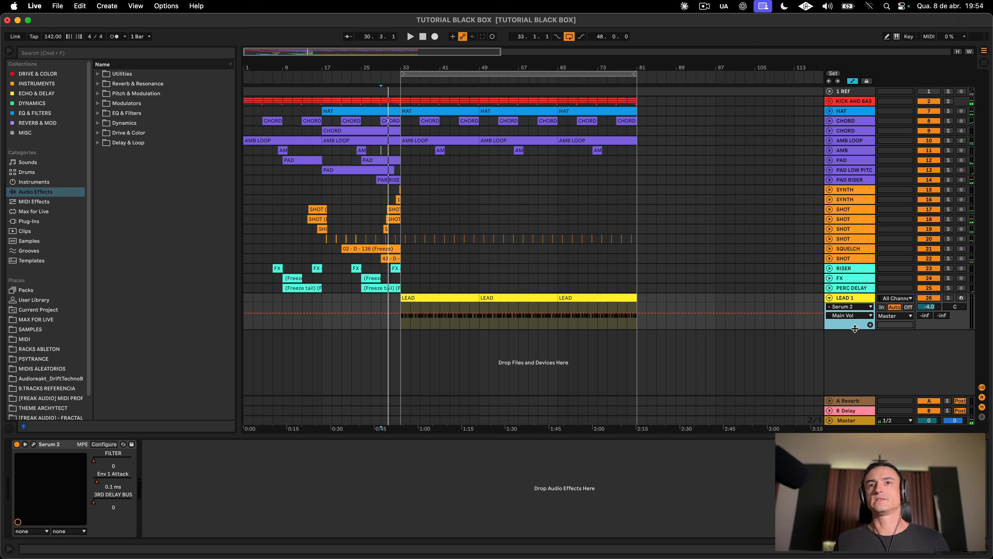
Step: Show the Serum 2 FILTER automation on the LEAD 1 track and examine its curve during playback
{"action": "key", "text": "a"}
{"action": "left_click", "coordinate": [849, 315]}
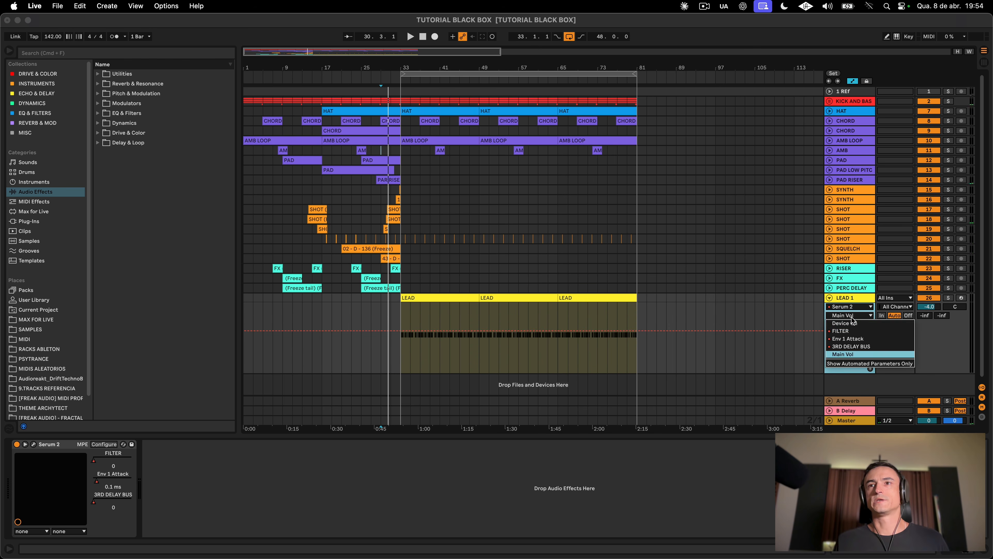
{"action": "left_click", "coordinate": [848, 333]}
{"action": "key", "text": "space"}
{"action": "scroll", "coordinate": [540, 124], "scroll_direction": "up", "scroll_amount": 5}
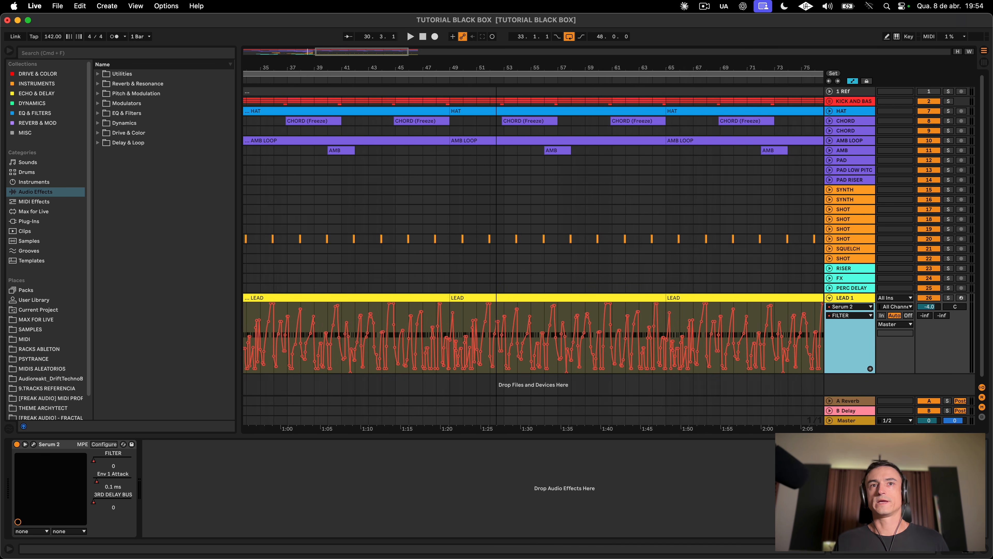
{"action": "left_click", "coordinate": [562, 324]}
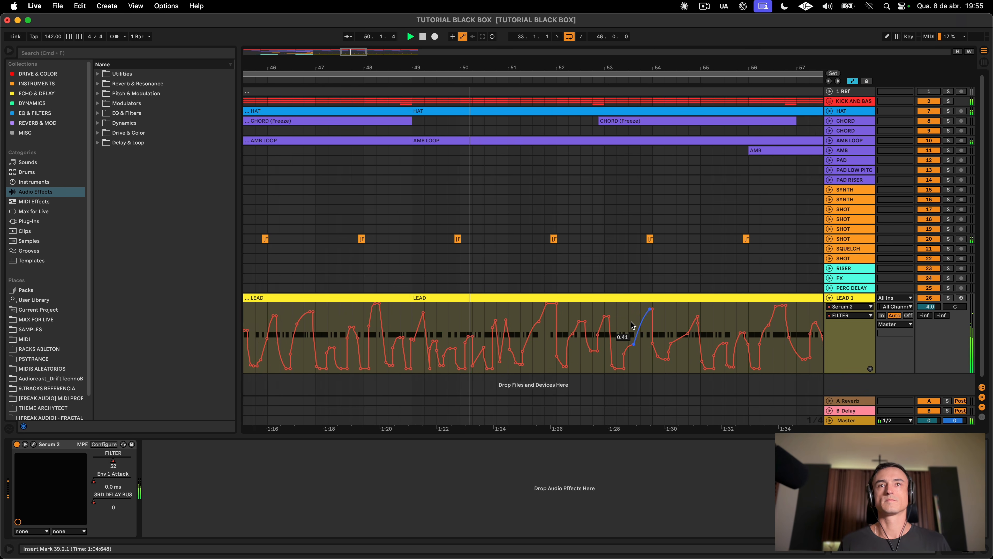
{"action": "left_click", "coordinate": [507, 298]}
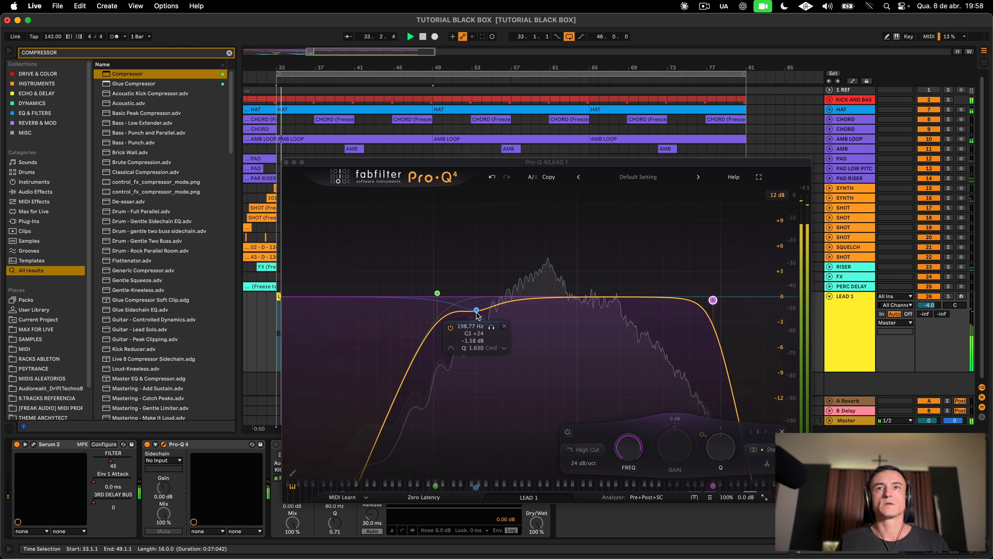
{"action": "left_click", "coordinate": [284, 445]}
{"action": "left_click", "coordinate": [285, 445]}
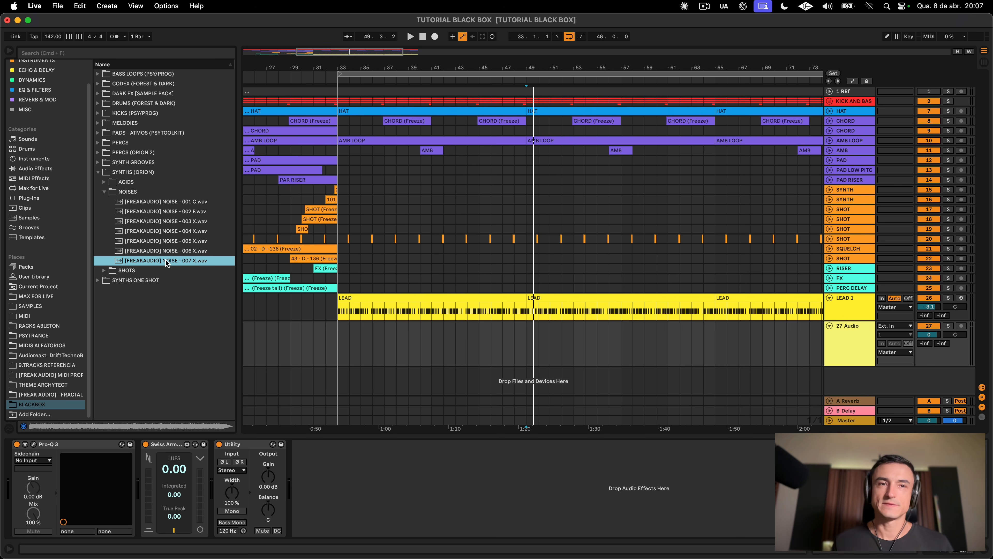
Step: Audition the NOISE - 006 X and 007 X samples and place NOISE - 007 X at bar 49 on audio track 27
{"action": "left_click", "coordinate": [145, 250]}
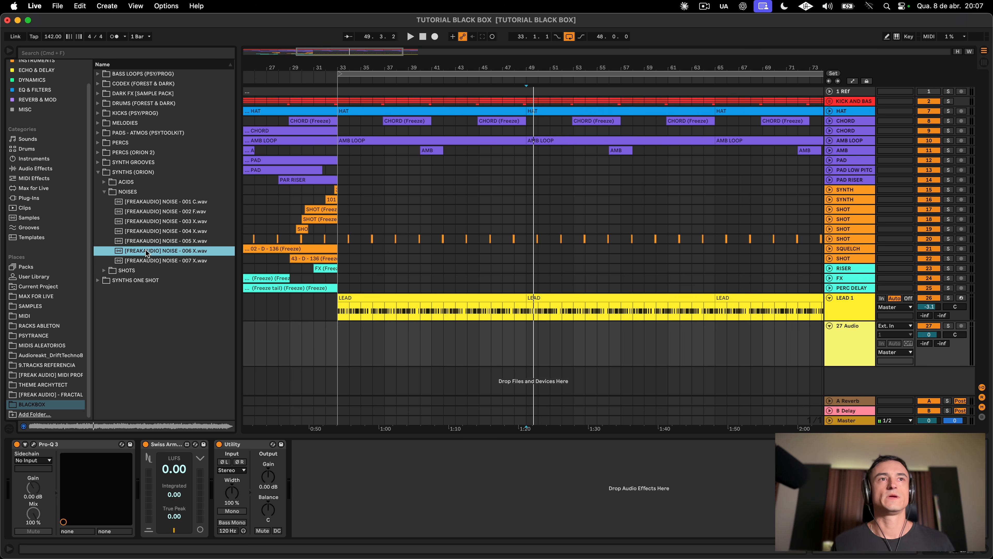
{"action": "left_click", "coordinate": [155, 260]}
{"action": "left_click_drag", "start_coordinate": [155, 264], "coordinate": [523, 338]}
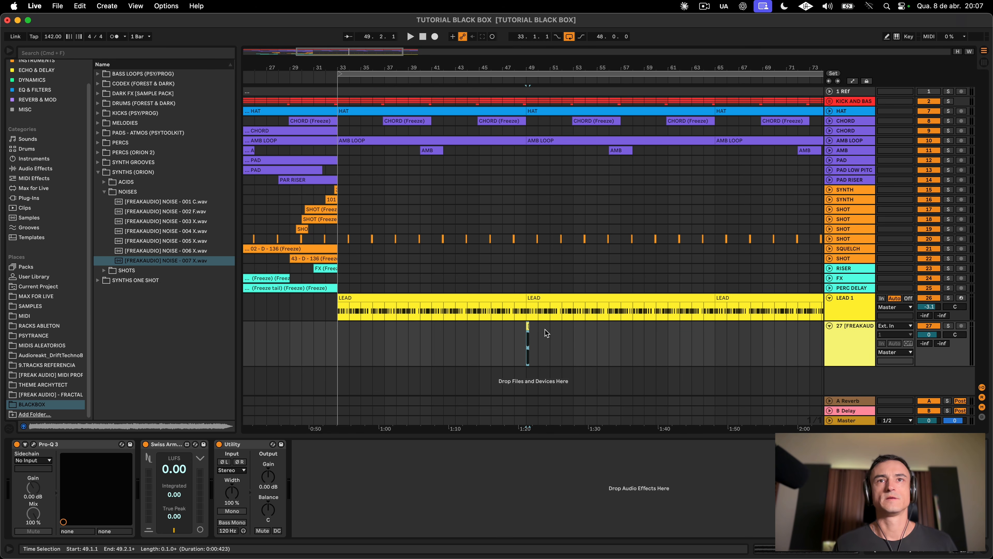
Step: Set the NOISE - 007 X clip's gain to -6.45 dB and move the clip to 49.2.1
{"action": "key", "text": "plus"}
{"action": "key", "text": "plus"}
{"action": "key", "text": "plus"}
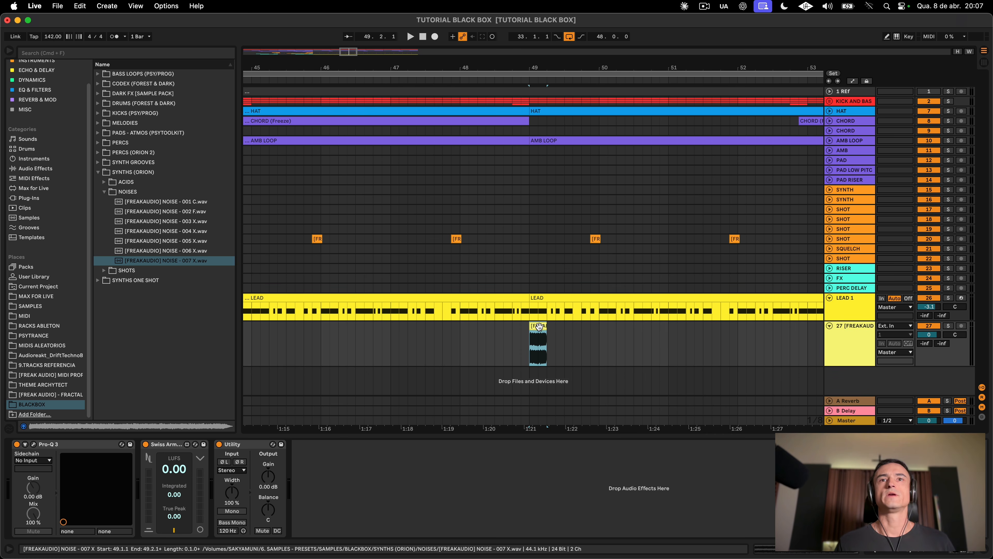
{"action": "key", "text": "plus"}
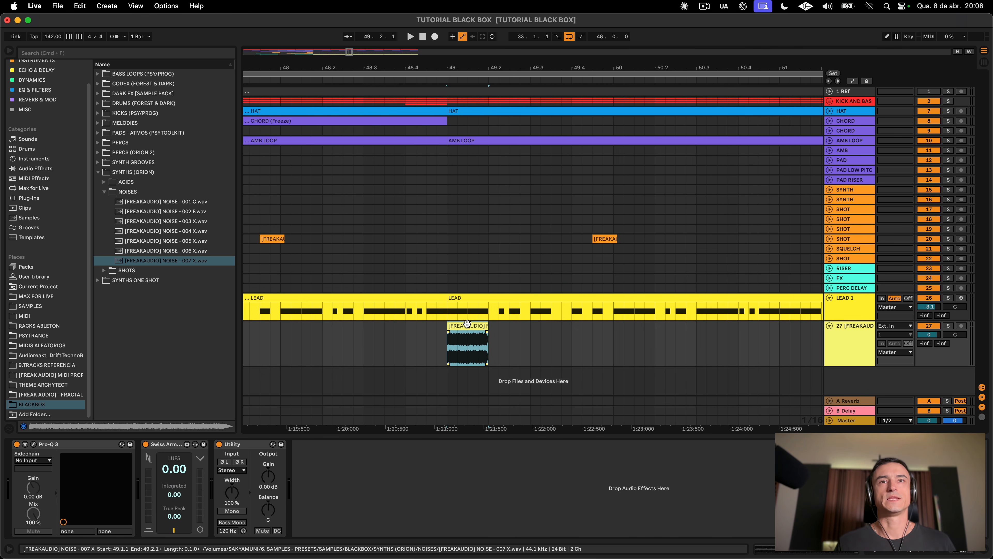
{"action": "double_click", "coordinate": [466, 324]}
{"action": "key", "text": "space"}
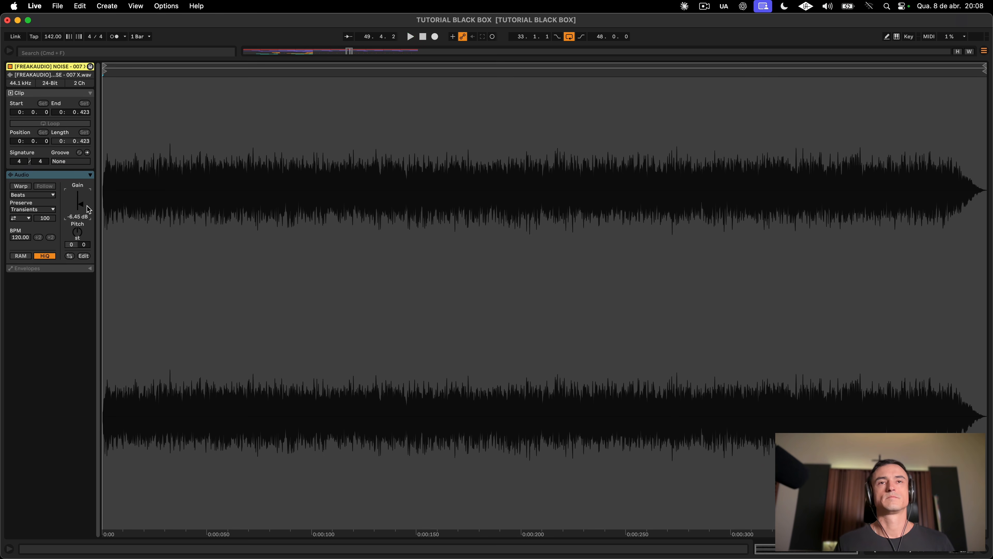
{"action": "key", "text": "super+alt+e"}
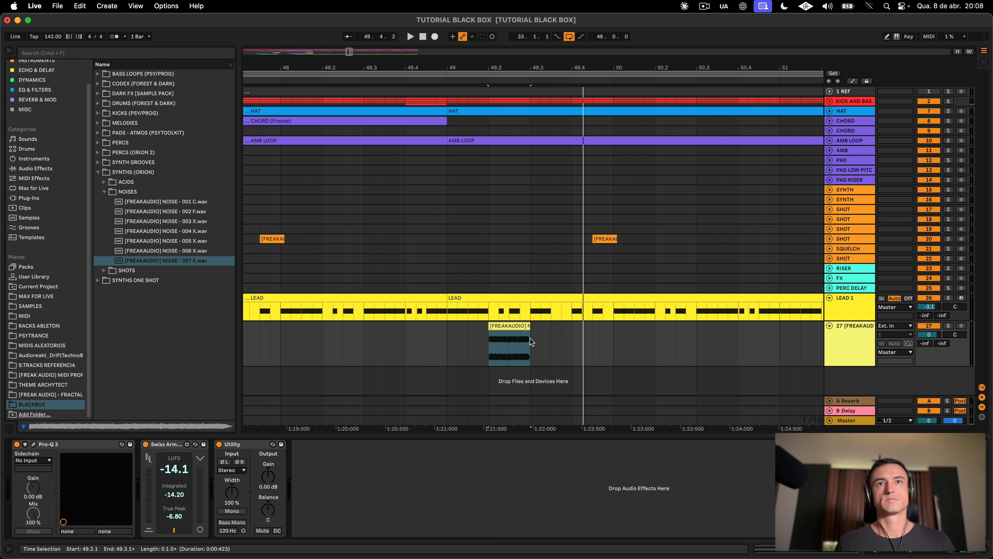
Step: Shape the noise clip at 49.2 into a short hit with a fade-out, audition it, and copy it to 49.4
{"action": "left_click_drag", "start_coordinate": [530, 341], "coordinate": [508, 342]}
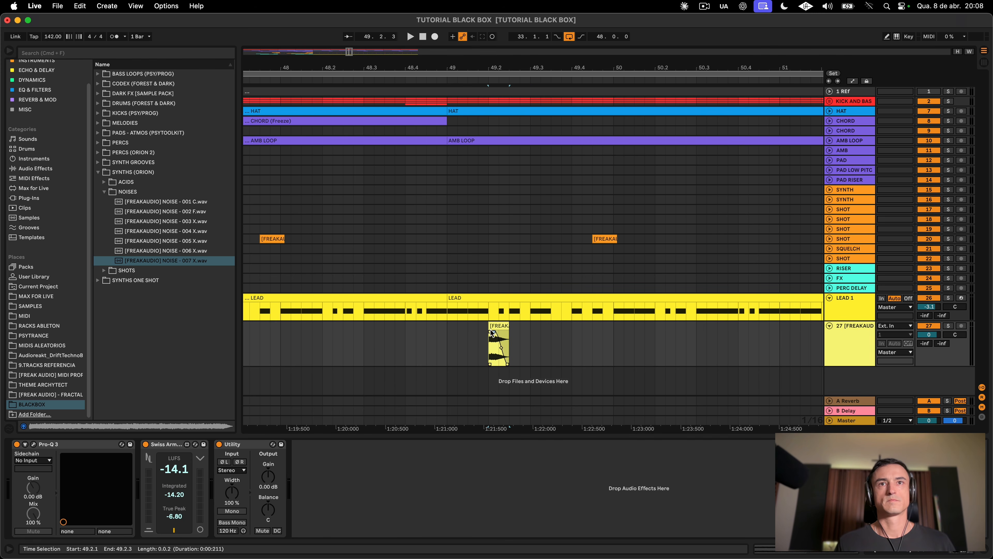
{"action": "left_click", "coordinate": [354, 333]}
{"action": "key", "text": "space"}
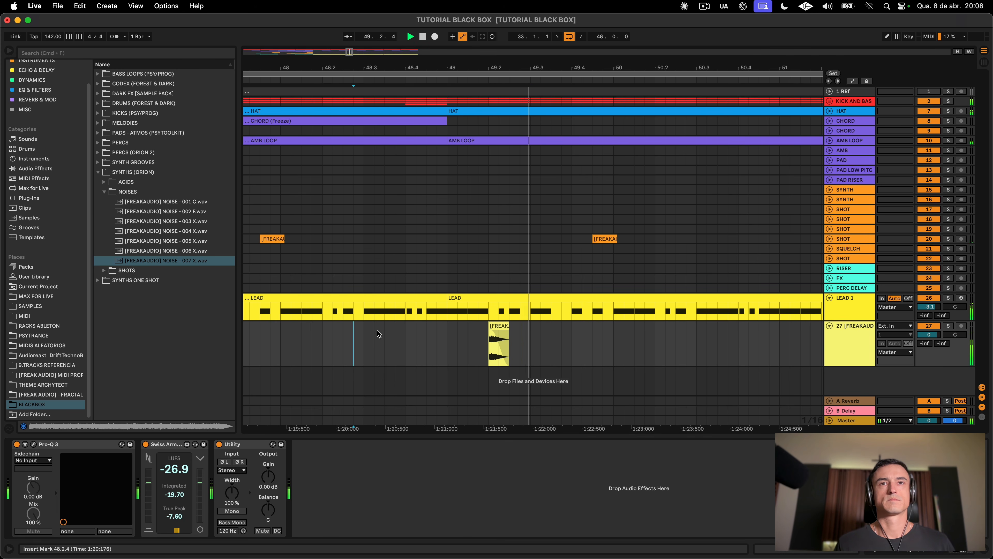
{"action": "left_click_drag", "start_coordinate": [508, 342], "coordinate": [579, 328]}
{"action": "key", "text": "space"}
Step: Audition the noise hits in bar 49 and duplicate that one-bar section into bar 50
{"action": "left_click", "coordinate": [446, 339]}
{"action": "left_click", "coordinate": [592, 343], "text": "shift"}
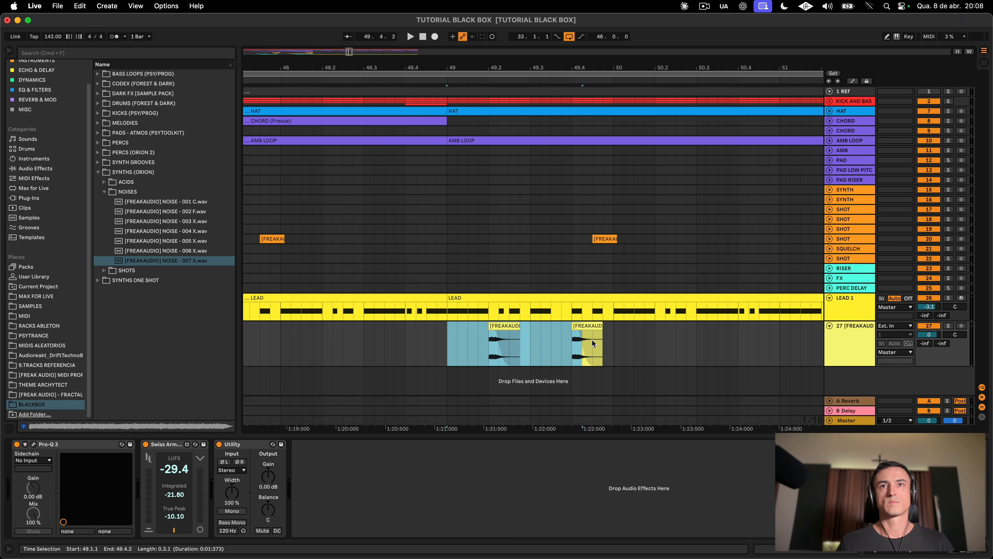
{"action": "left_click", "coordinate": [613, 340], "text": "shift"}
{"action": "key", "text": "space"}
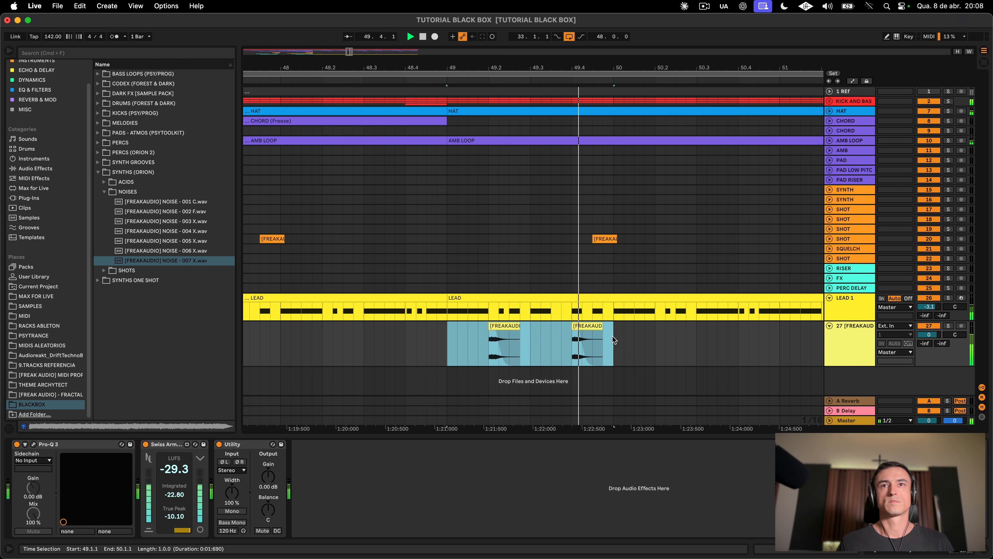
{"action": "key", "text": "space"}
{"action": "key", "text": "super+d"}
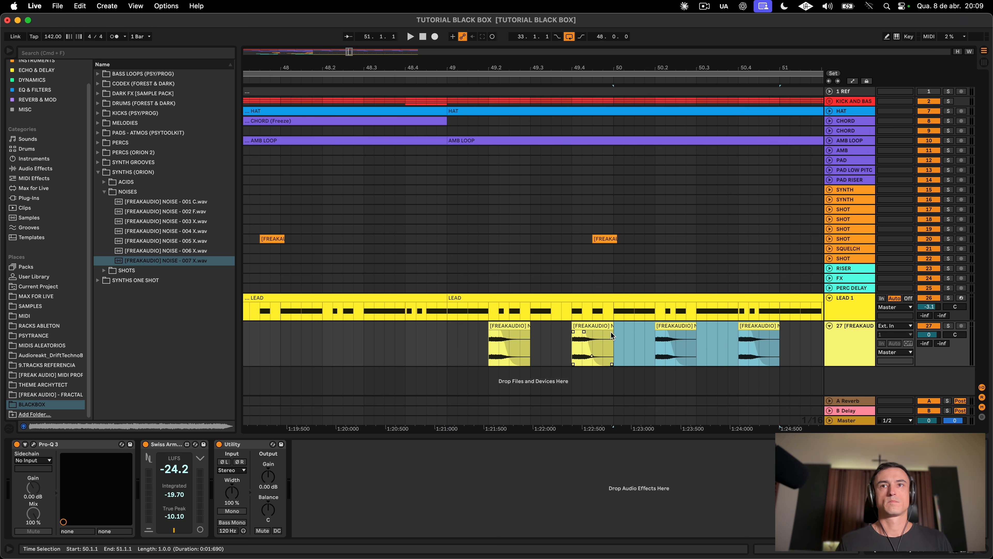
Step: Loop bars 49 to 51 on the noise track and start playback
{"action": "left_click", "coordinate": [446, 344], "text": "shift"}
{"action": "key", "text": "super+l"}
{"action": "key", "text": "space"}
Step: Add a high shelf cut of about -0.36 dB near 19560 Hz in the noise track's Pro-Q 3 and close its window
{"action": "key", "text": "super+alt+p"}
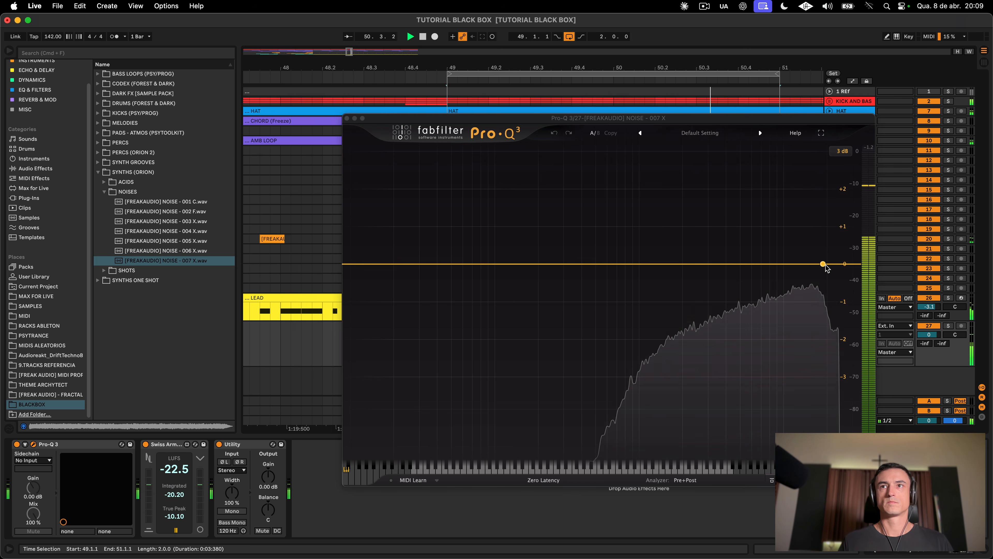
{"action": "mouse_move", "coordinate": [822, 266]}
{"action": "left_mouse_down"}
{"action": "mouse_move", "coordinate": [821, 284]}
{"action": "mouse_move", "coordinate": [826, 278]}
{"action": "left_mouse_up"}
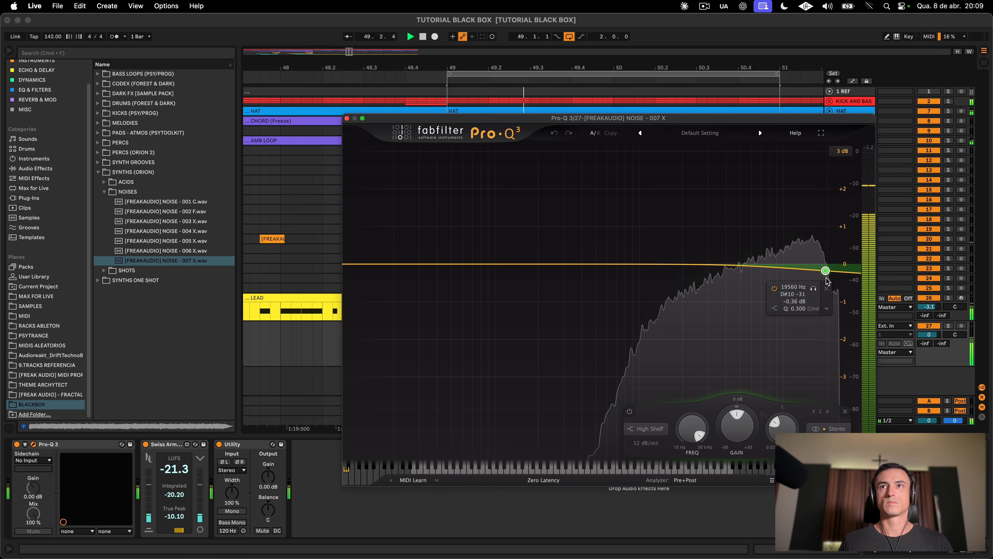
{"action": "left_click", "coordinate": [346, 117]}
Step: Set the noise track's volume to -5.0 dB, stop playback, and select the last noise clip
{"action": "left_click", "coordinate": [503, 335]}
{"action": "key", "text": "space"}
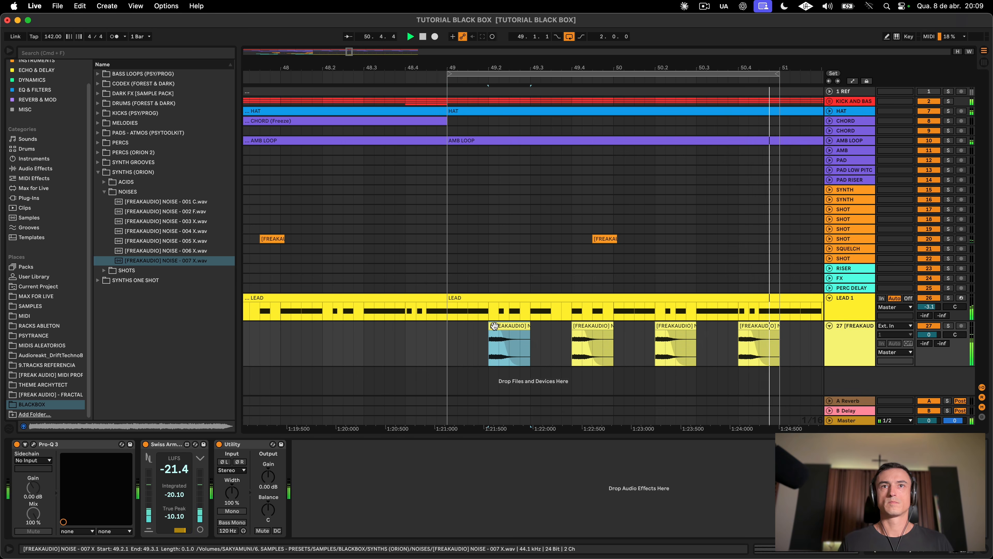
{"action": "left_click", "coordinate": [758, 344]}
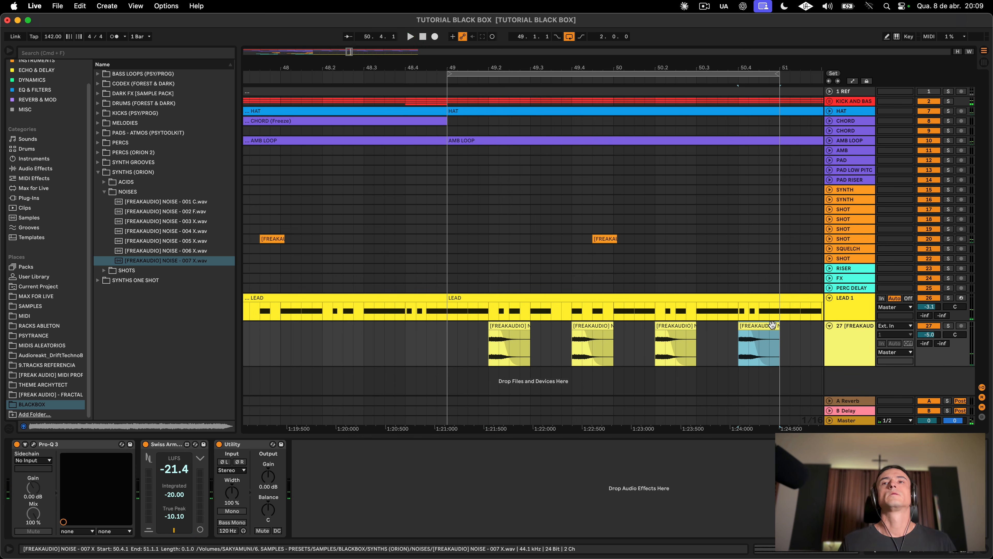
Step: Search the browser for LFOTO and load LFOTool onto the noise track
{"action": "left_click", "coordinate": [140, 53]}
{"action": "type", "text": "LF"}
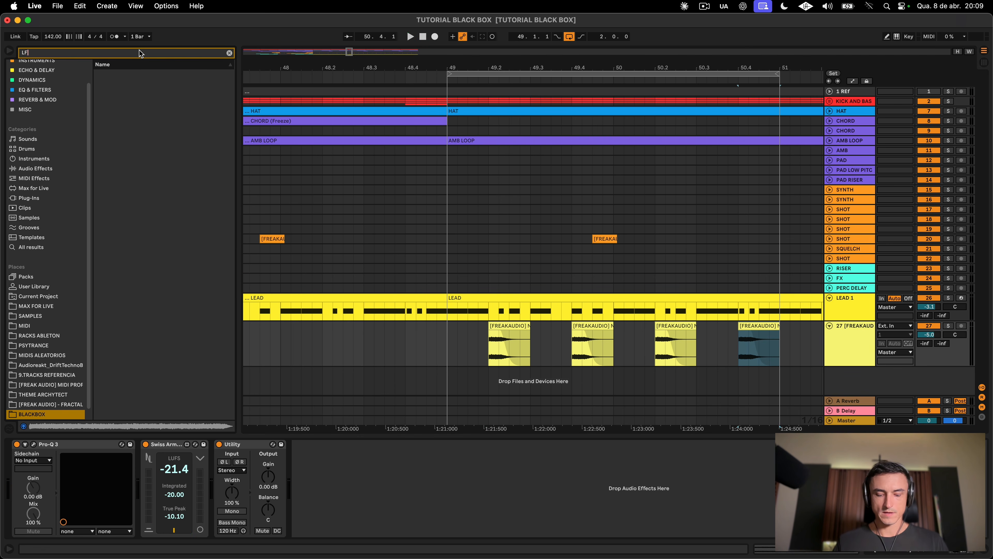
{"action": "type", "text": "O TO"}
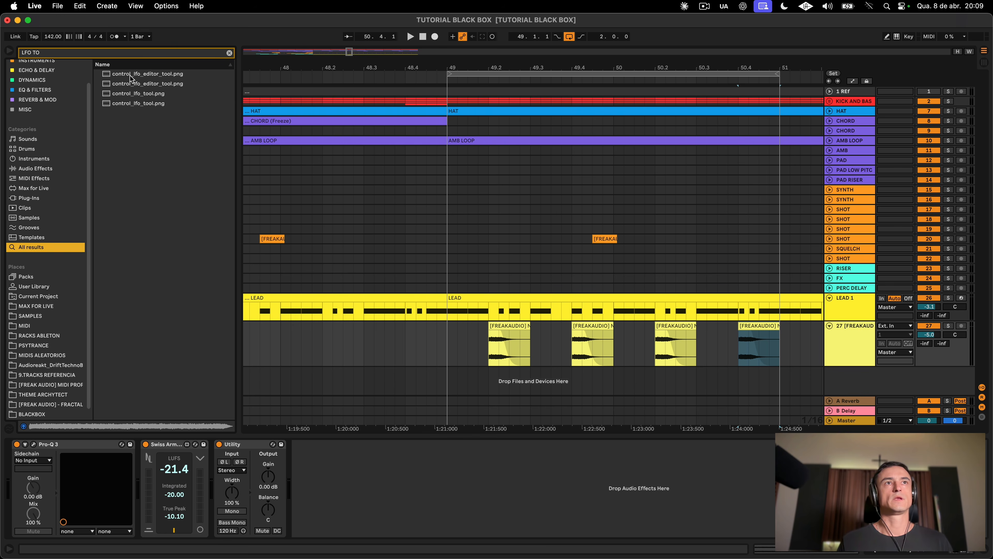
{"action": "key", "text": "BackSpace"}
{"action": "key", "text": "BackSpace"}
{"action": "key", "text": "BackSpace"}
{"action": "type", "text": "TO"}
{"action": "key", "text": "Down"}
{"action": "key", "text": "Return"}
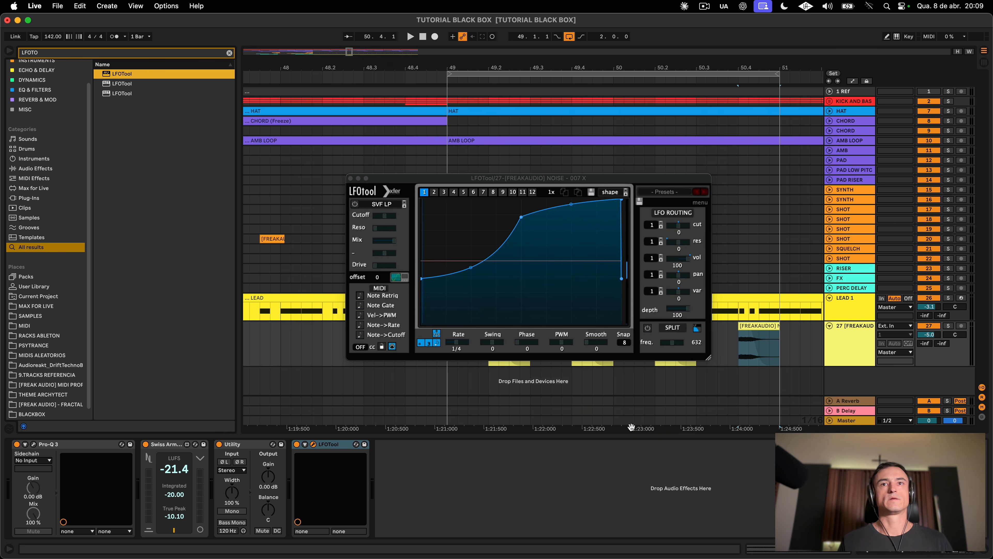
Step: During loop playback, reshape LFOTool's first graph to fall from full level to zero just before mid-cycle and stay at zero
{"action": "key", "text": "space"}
{"action": "left_click_drag", "start_coordinate": [521, 217], "coordinate": [530, 323]}
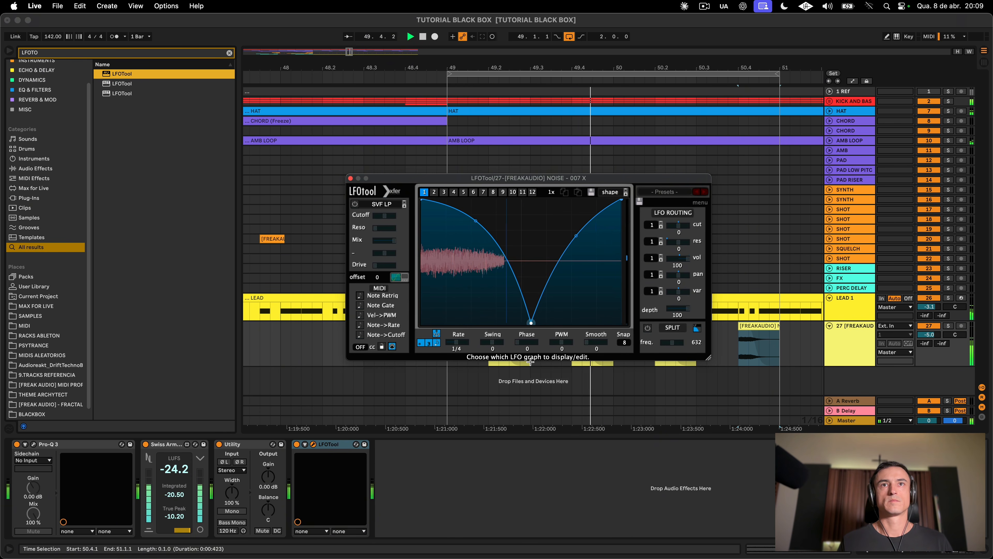
{"action": "double_click", "coordinate": [605, 209]}
{"action": "left_click_drag", "start_coordinate": [608, 208], "coordinate": [621, 322]}
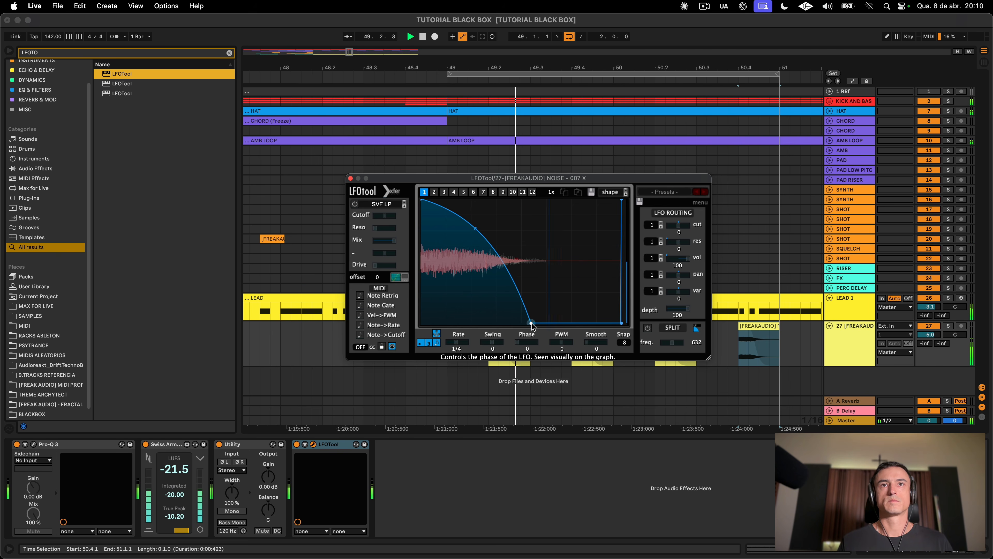
{"action": "left_click_drag", "start_coordinate": [531, 323], "coordinate": [506, 327]}
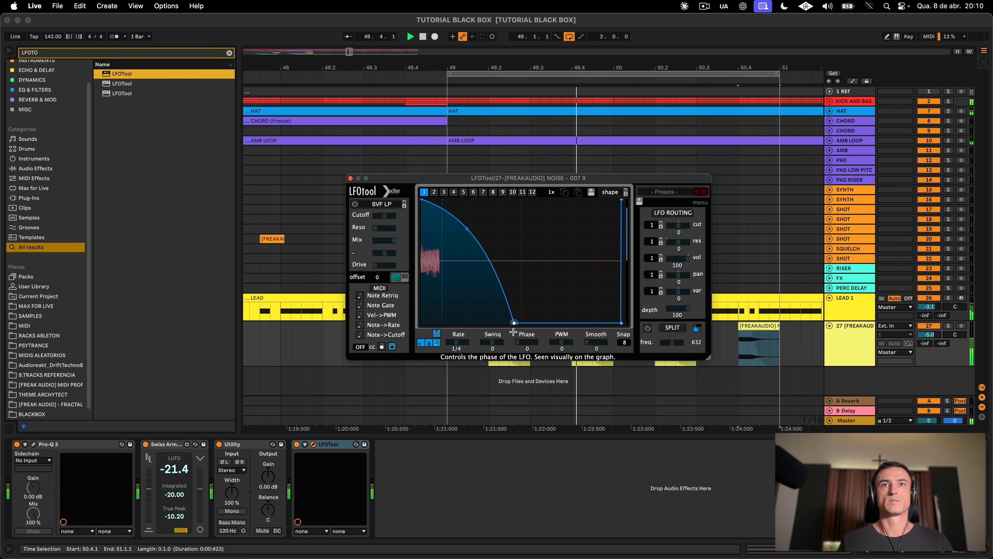
Step: Reshape LFOTool's curve into a straight fall reaching zero about a third into the cycle, and solo the noise track
{"action": "left_click_drag", "start_coordinate": [507, 327], "coordinate": [495, 327]}
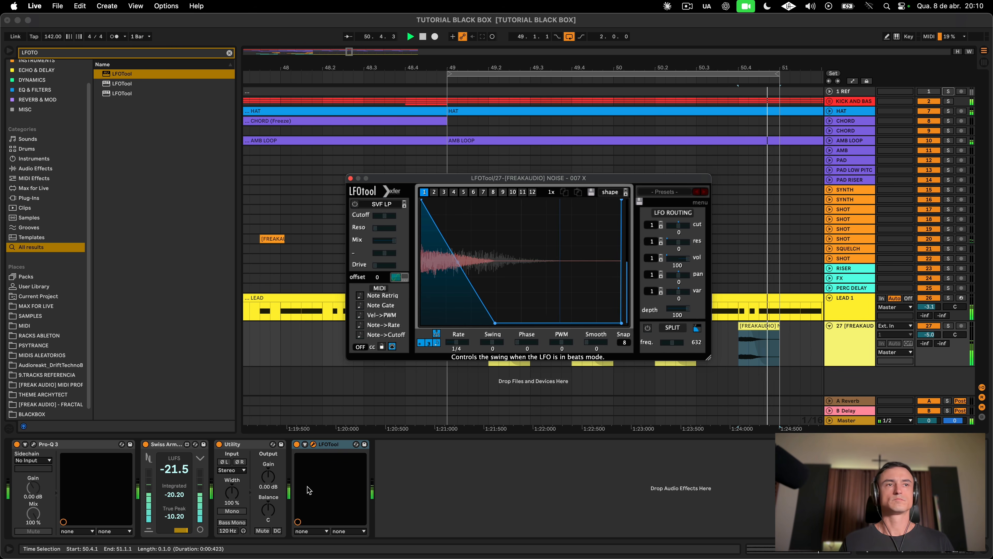
{"action": "left_click", "coordinate": [314, 443]}
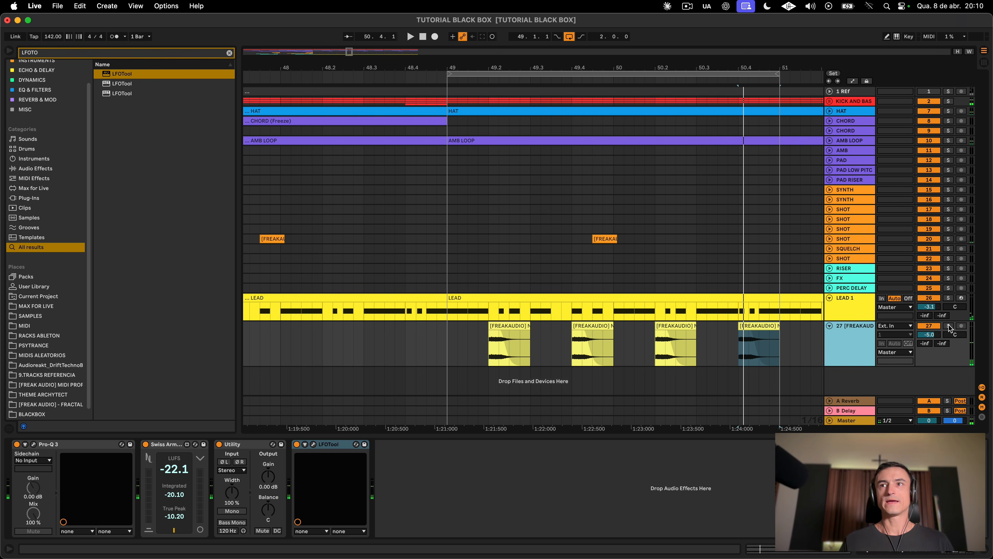
{"action": "left_click", "coordinate": [948, 326]}
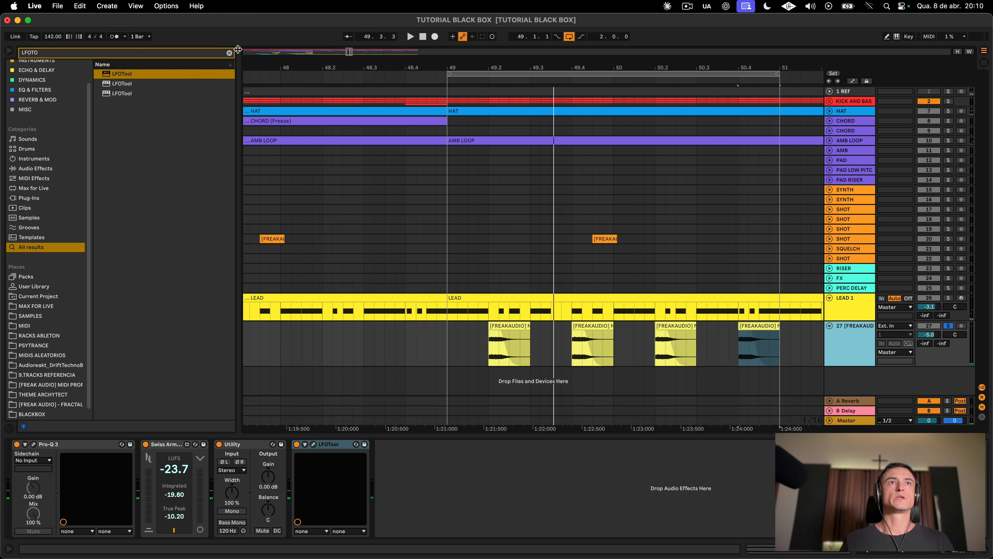
Step: Clear the browser search and audition PERC - 001 to PERC - 006 in BLACKBOX's PERCS (ORION 2) folder
{"action": "left_click", "coordinate": [230, 53]}
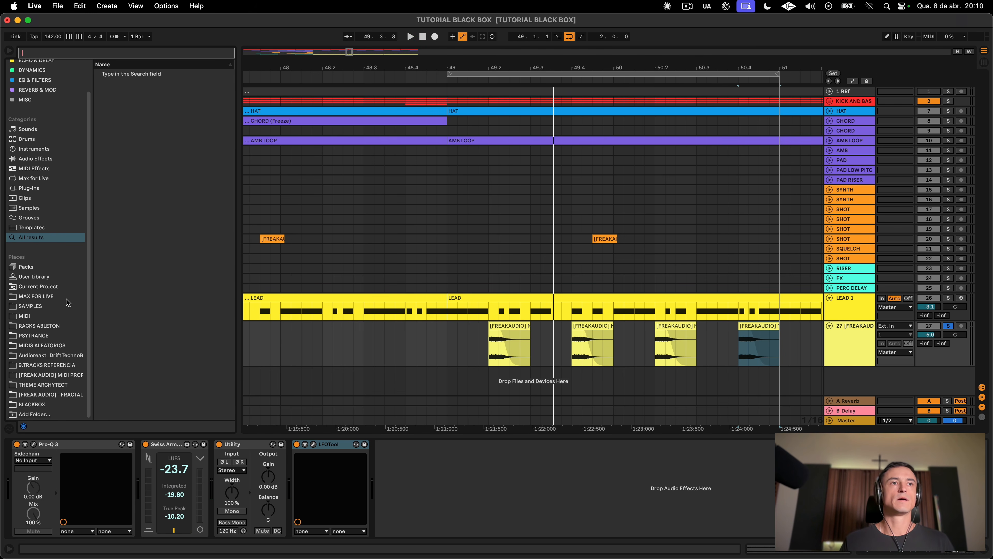
{"action": "left_click", "coordinate": [51, 395]}
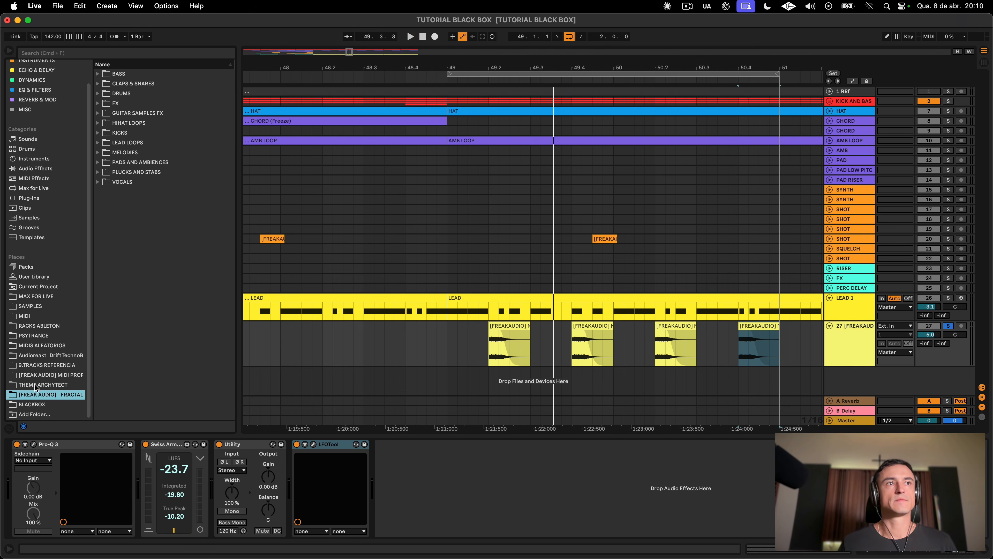
{"action": "left_click", "coordinate": [32, 404]}
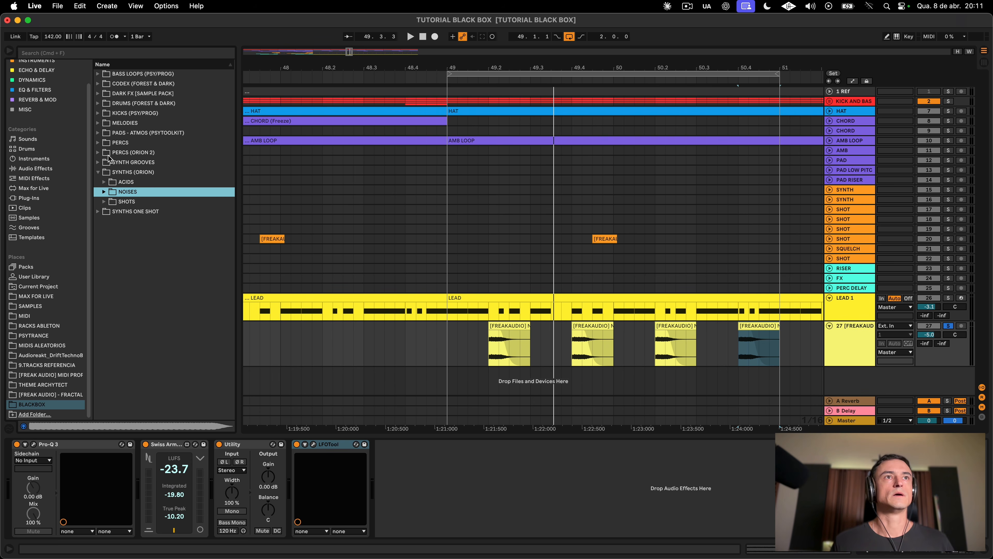
{"action": "left_click", "coordinate": [98, 153]}
{"action": "left_click", "coordinate": [134, 162]}
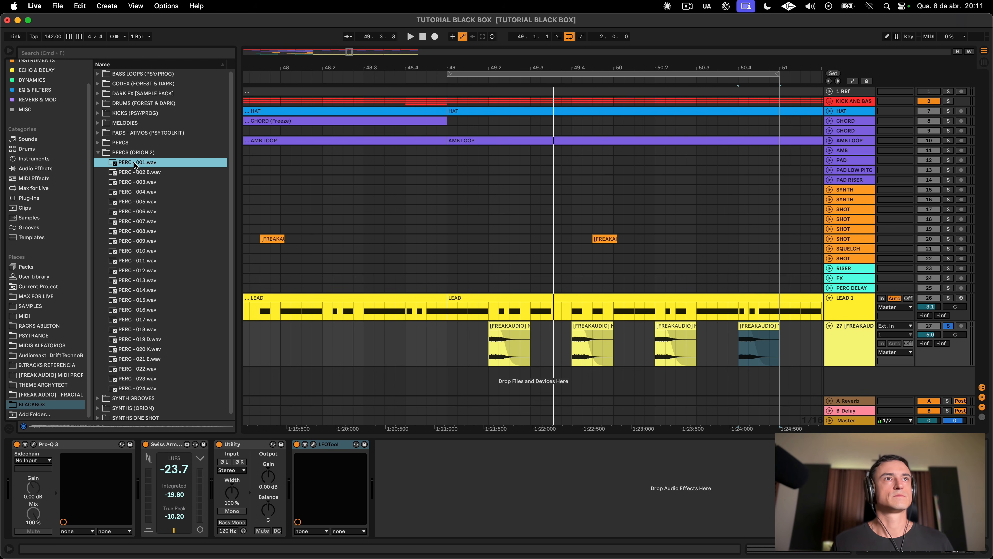
{"action": "left_click", "coordinate": [135, 174]}
{"action": "key", "text": "Down"}
{"action": "key", "text": "Down"}
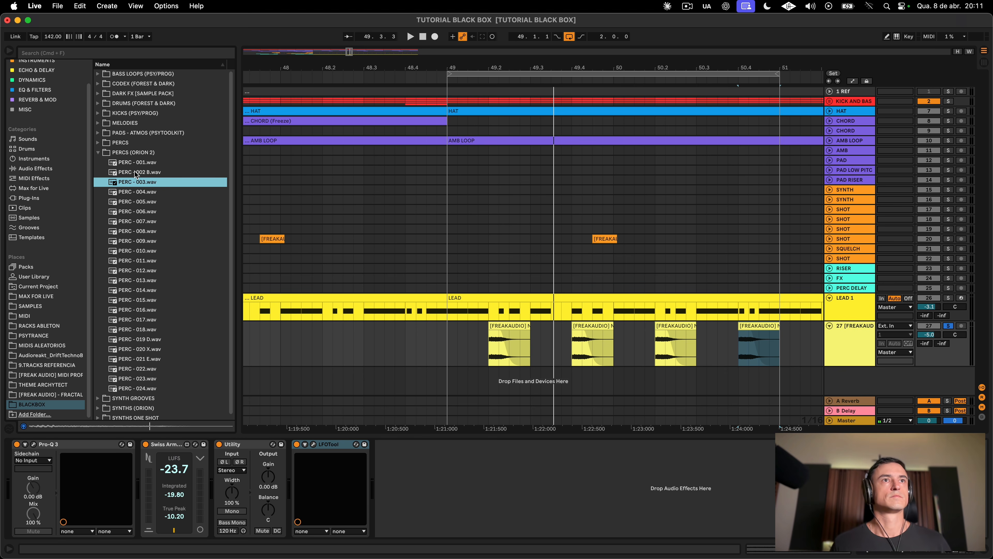
{"action": "key", "text": "Down"}
{"action": "key", "text": "Down"}
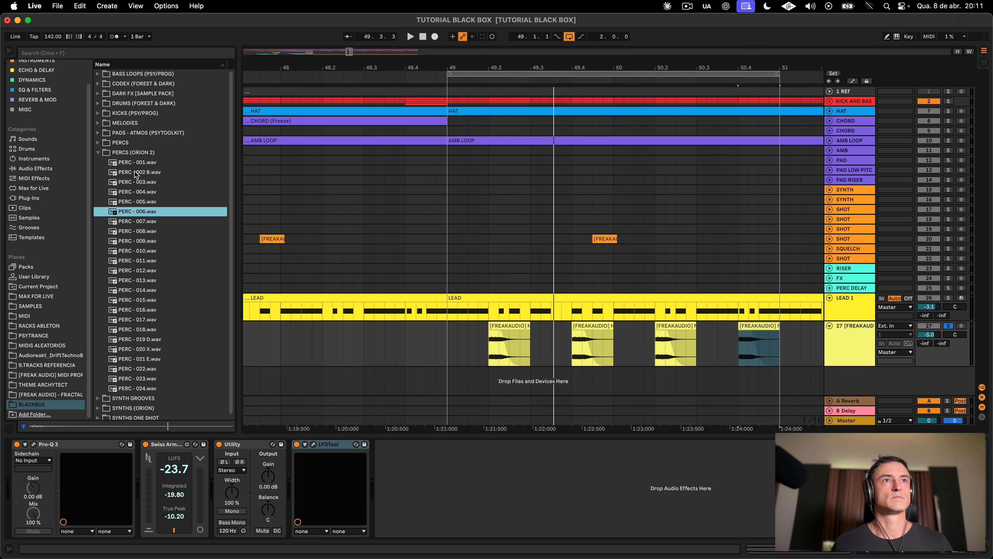
Step: Place PERC - 006.wav on a new track at 49.2 and check its spectrum in Pro-Q 3 during playback
{"action": "left_click_drag", "start_coordinate": [137, 212], "coordinate": [490, 377]}
{"action": "key", "text": "space"}
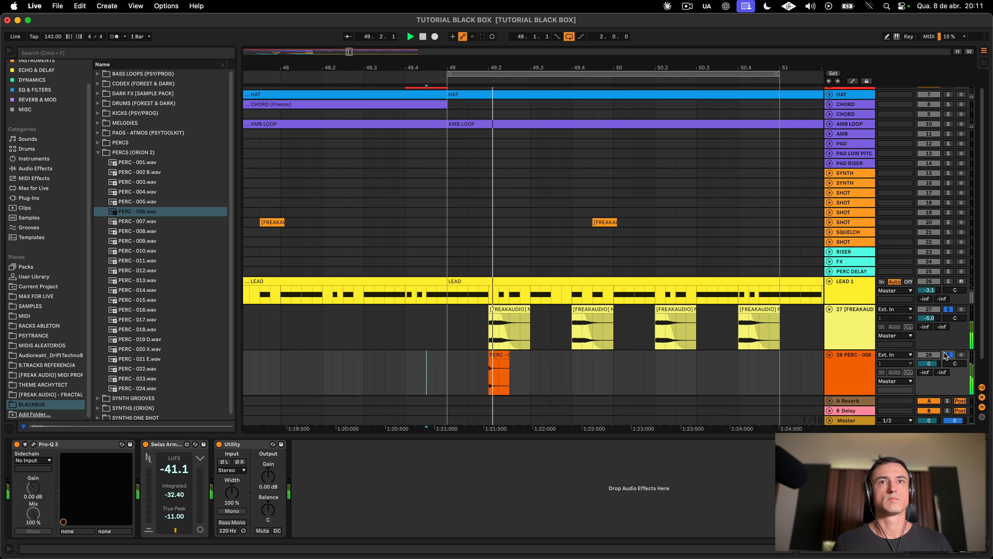
{"action": "left_click", "coordinate": [33, 443]}
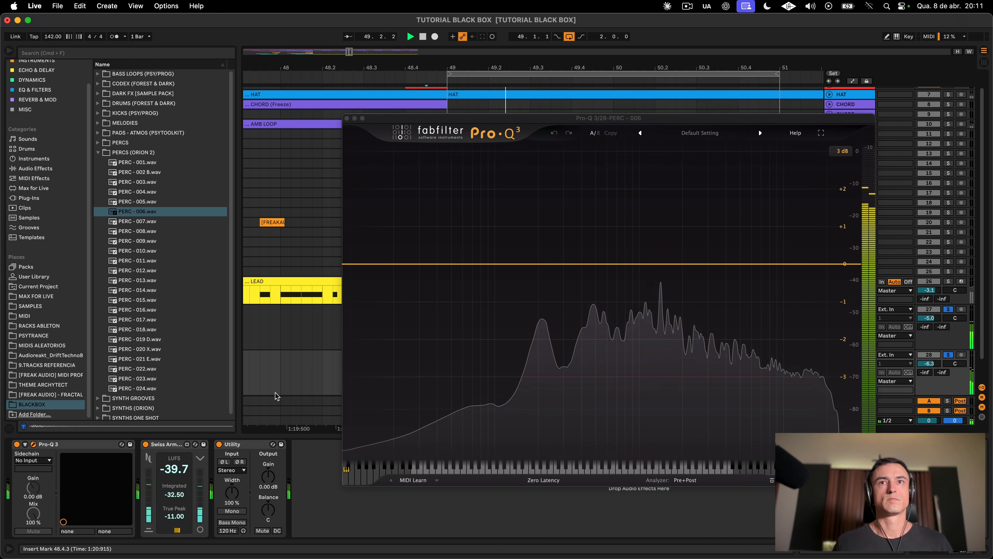
{"action": "left_click_drag", "start_coordinate": [426, 265], "coordinate": [570, 263]}
{"action": "left_click", "coordinate": [346, 118]}
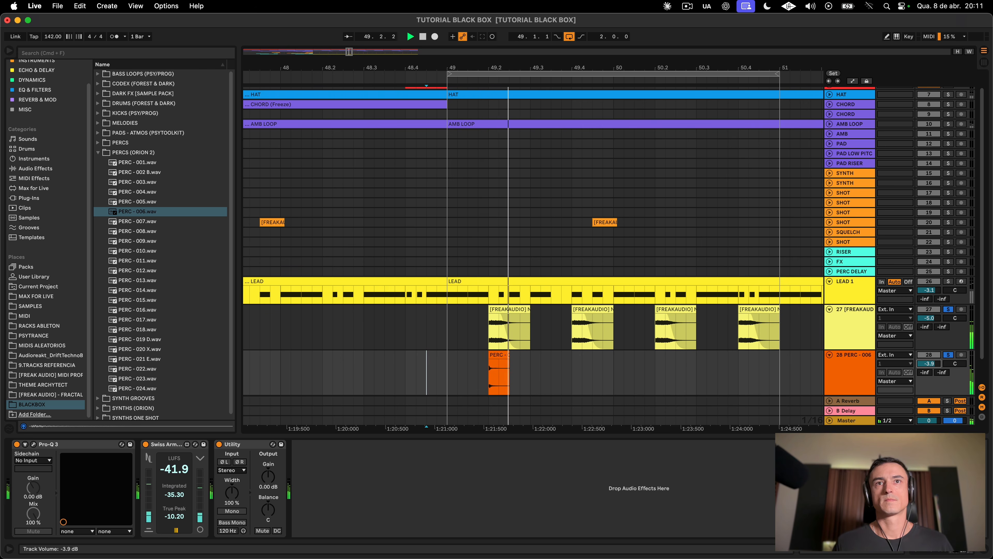
Step: Audition PERC - 007 to PERC - 009 and place PERC - 009.wav on a new track at 49.2
{"action": "left_click", "coordinate": [139, 222]}
{"action": "key", "text": "Down"}
{"action": "key", "text": "Down"}
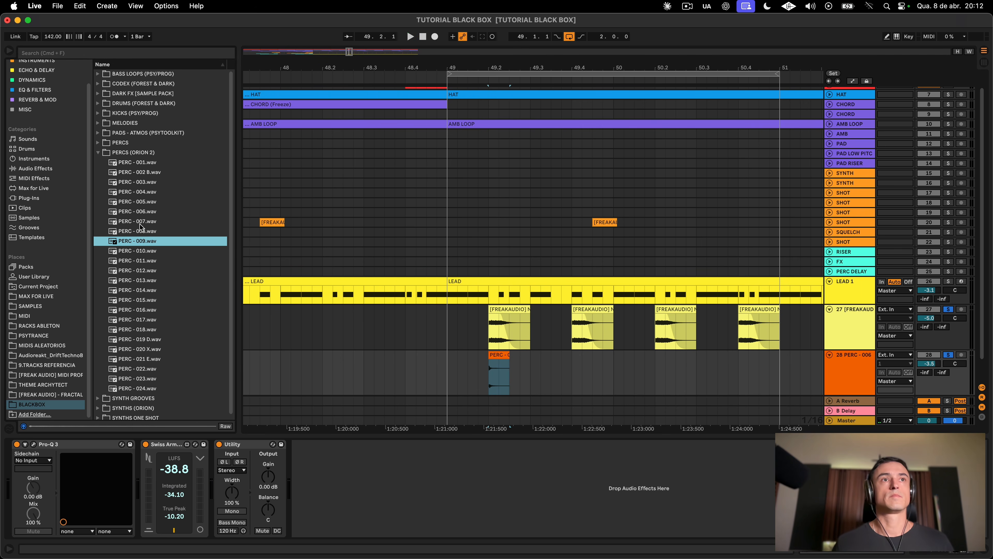
{"action": "left_click_drag", "start_coordinate": [117, 243], "coordinate": [491, 384]}
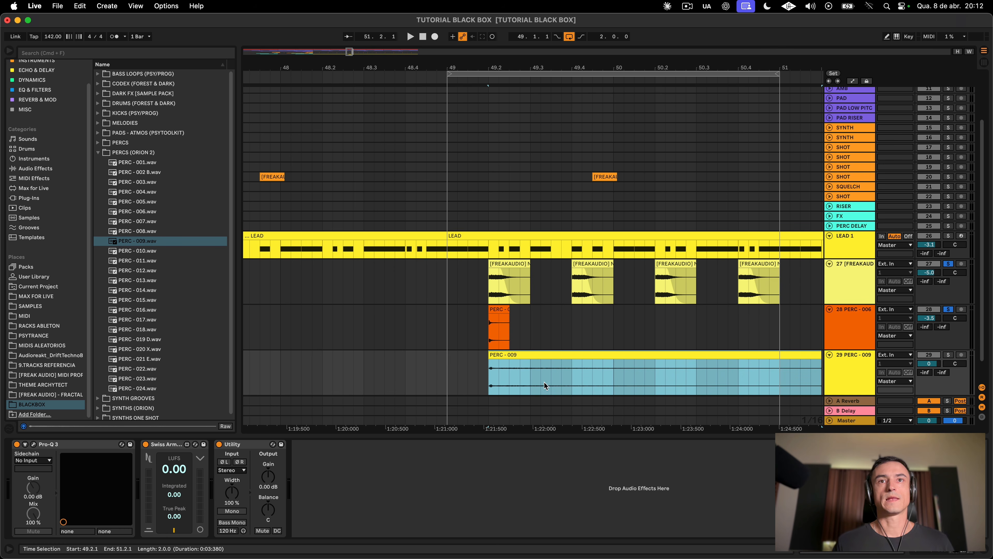
Step: Shorten the PERC - 009 clip, repeat both perc hits at 49.4, 50.2 and 50.4, and set the PERC - 006 track to -11.6 dB
{"action": "scroll", "coordinate": [783, 348], "scroll_direction": "right", "scroll_amount": 1}
{"action": "left_click_drag", "start_coordinate": [803, 354], "coordinate": [489, 347]}
{"action": "key", "text": "space"}
{"action": "left_click", "coordinate": [402, 366]}
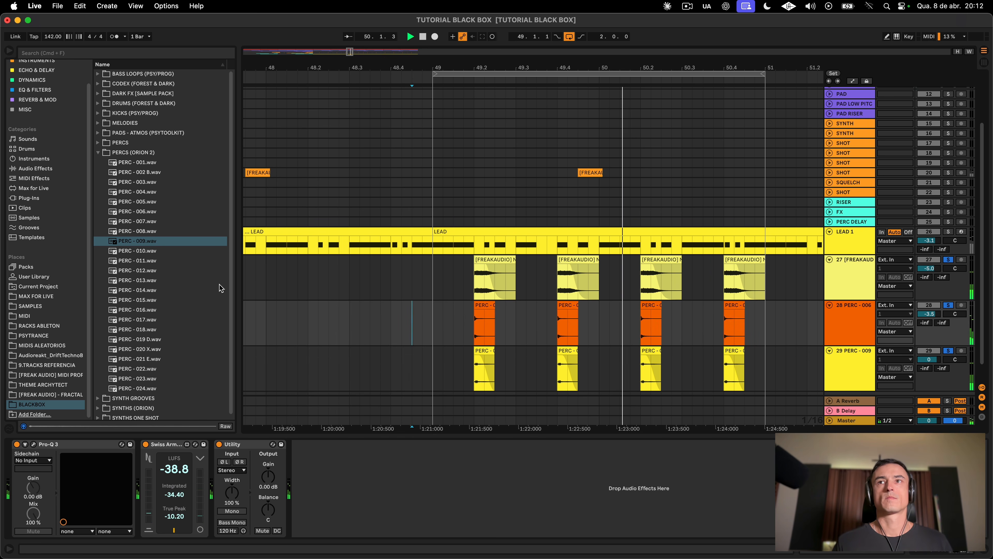
{"action": "left_click_drag", "start_coordinate": [929, 314], "coordinate": [929, 330]}
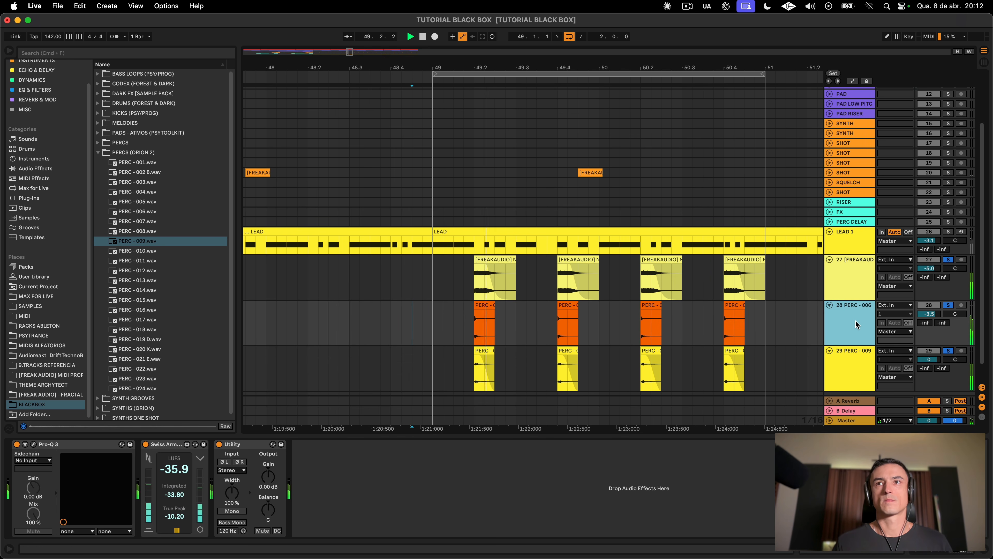
Step: Add PERC - 015.wav on a new track, trim its start to 49.2, and set the track's volume to -11.7 dB during playback
{"action": "left_click", "coordinate": [145, 387]}
{"action": "left_click", "coordinate": [132, 300]}
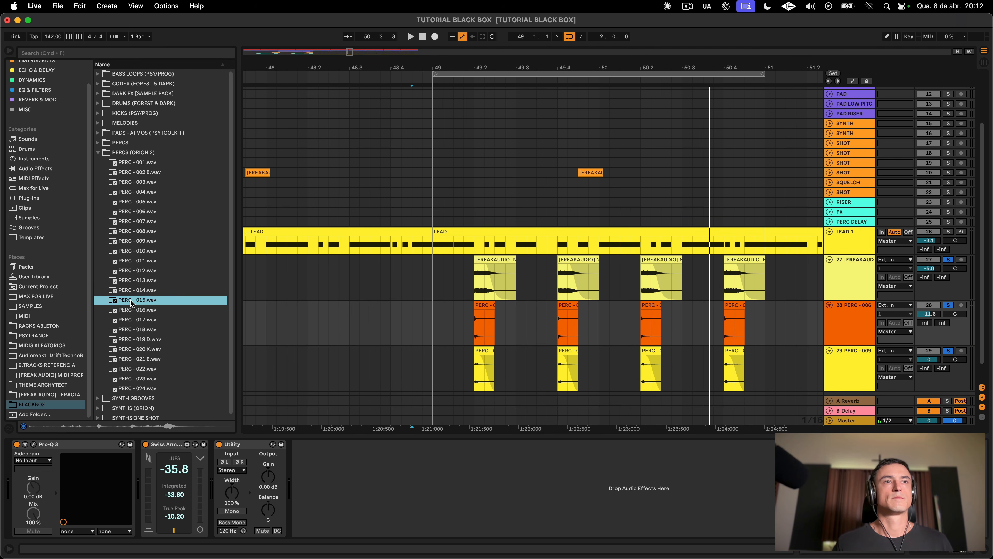
{"action": "left_click_drag", "start_coordinate": [162, 312], "coordinate": [485, 384]}
{"action": "left_click", "coordinate": [483, 357]}
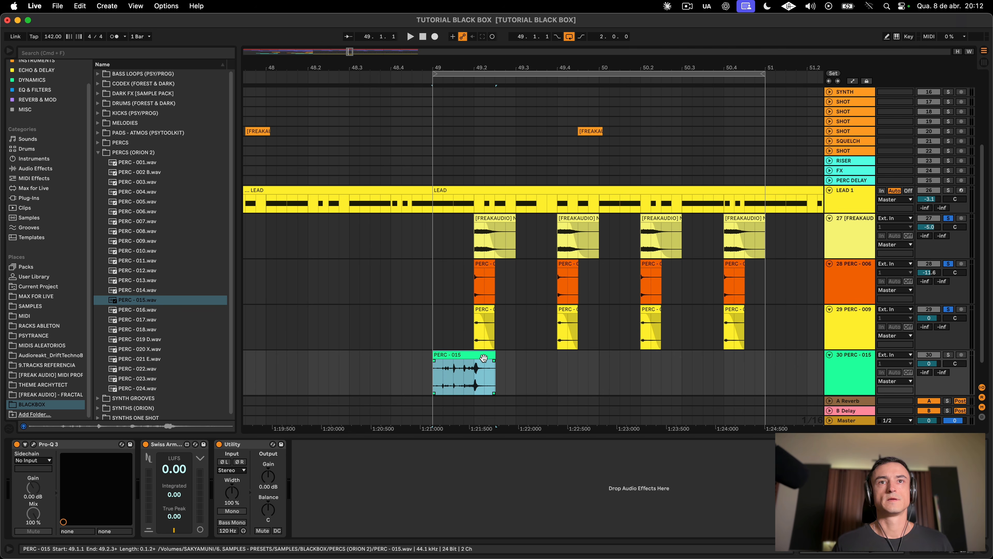
{"action": "left_click_drag", "start_coordinate": [434, 354], "coordinate": [475, 354]}
{"action": "left_click", "coordinate": [453, 363]}
{"action": "key", "text": "space"}
{"action": "left_click", "coordinate": [443, 365]}
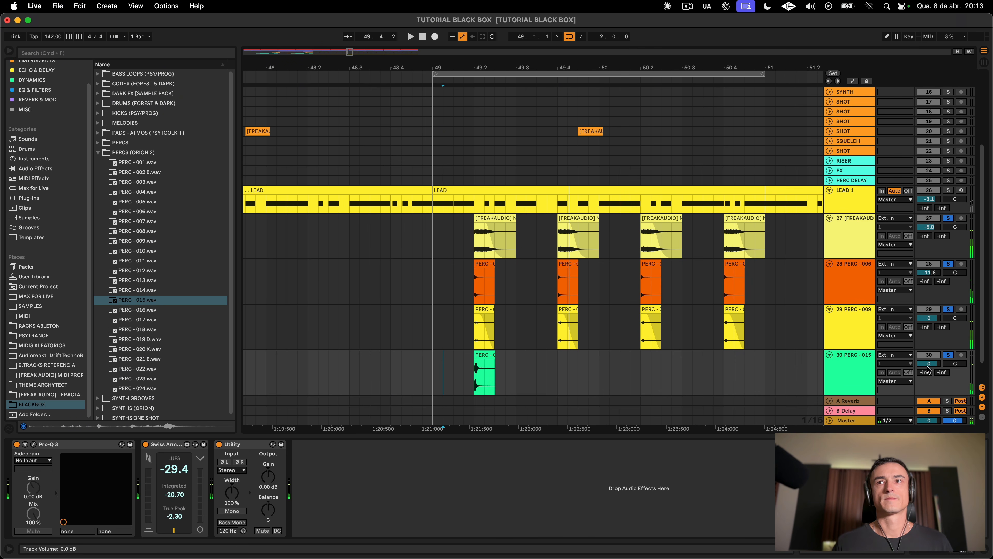
{"action": "left_click_drag", "start_coordinate": [929, 363], "coordinate": [929, 377]}
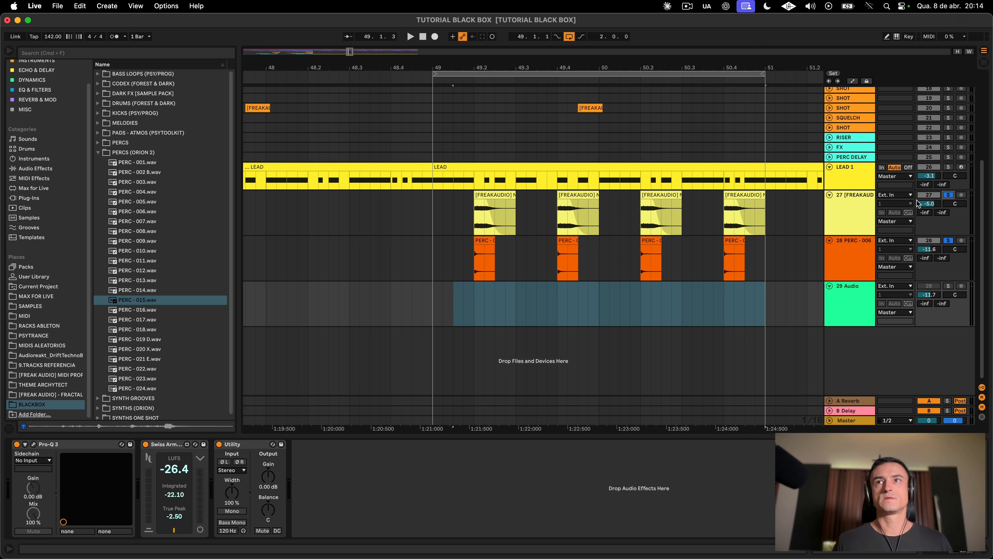
Step: Place [FREAKAUDIO] PERC SHOT - 006.wav at 49.2 on the empty green audio track and play the loop at -13.8 dB
{"action": "left_click", "coordinate": [859, 212]}
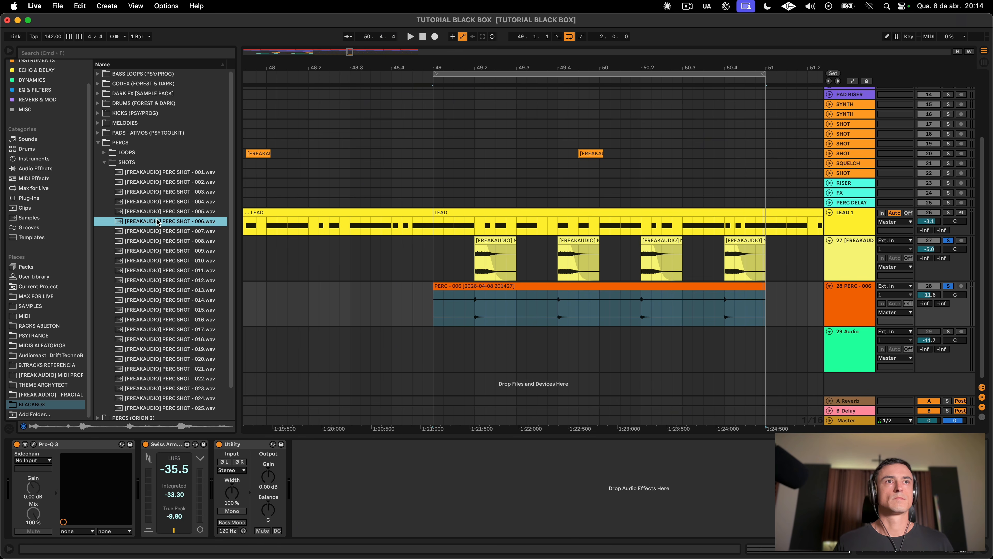
{"action": "left_click_drag", "start_coordinate": [159, 221], "coordinate": [477, 334]}
{"action": "left_click", "coordinate": [416, 352]}
{"action": "key", "text": "space"}
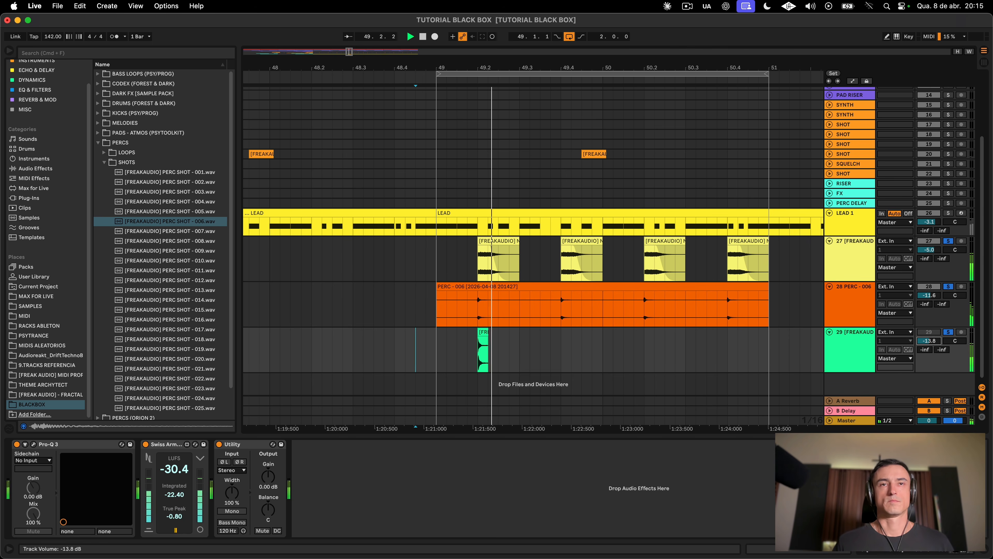
Step: Examine the perc shot's spectrum in Pro-Q 3 during playback and close the plugin window
{"action": "left_click", "coordinate": [485, 342]}
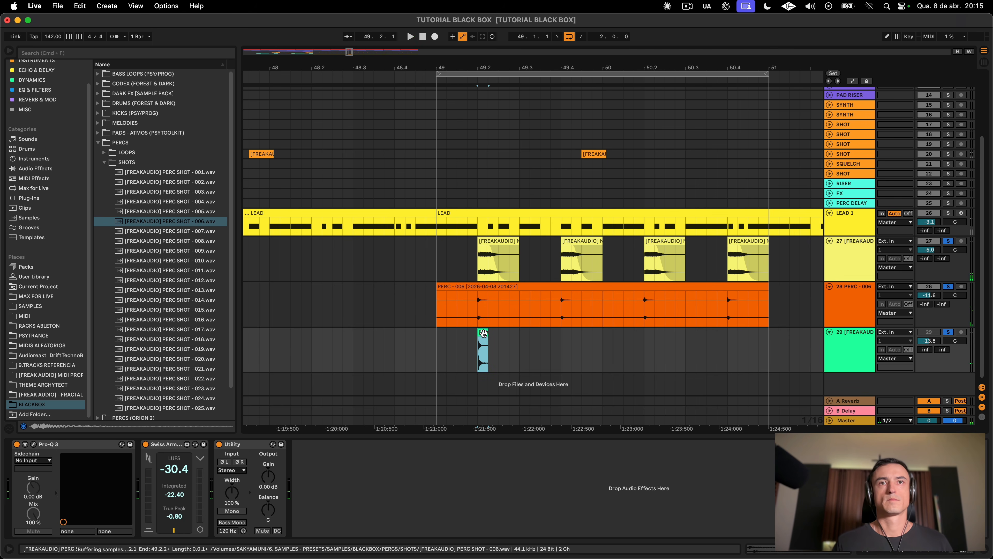
{"action": "left_click", "coordinate": [34, 445]}
{"action": "key", "text": "space"}
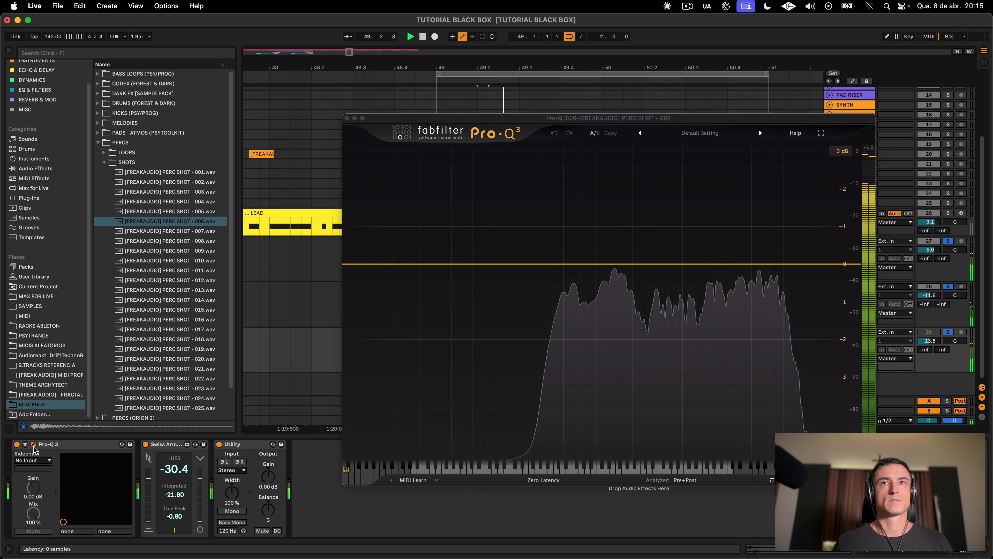
{"action": "left_click", "coordinate": [346, 118]}
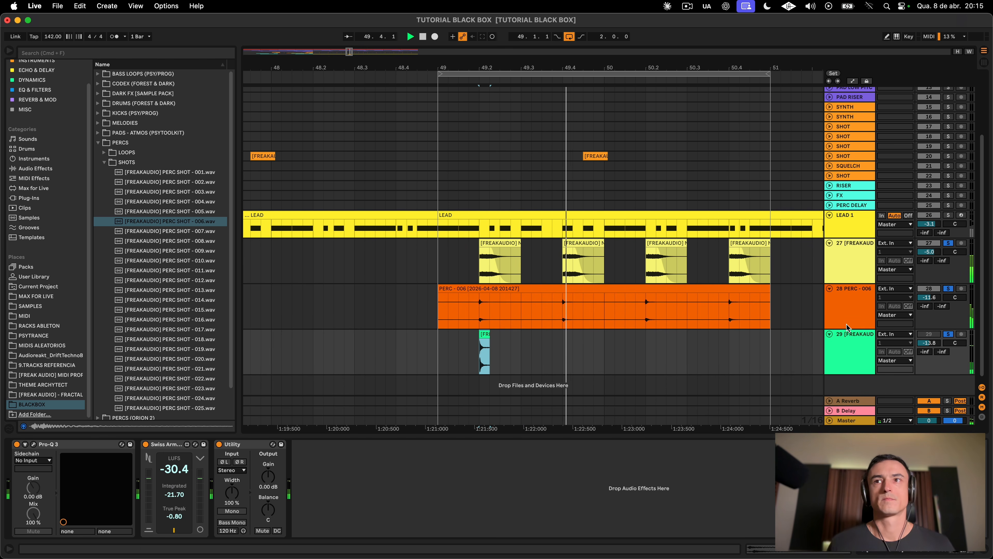
Step: Repeat the perc shot at 49.4, 50.2 and 50.4, and lower its track to -25.0 dB in the full mix
{"action": "left_click", "coordinate": [511, 342]}
{"action": "key", "text": "space"}
{"action": "left_click_drag", "start_coordinate": [488, 340], "coordinate": [737, 340]}
{"action": "left_click", "coordinate": [375, 339]}
{"action": "key", "text": "space"}
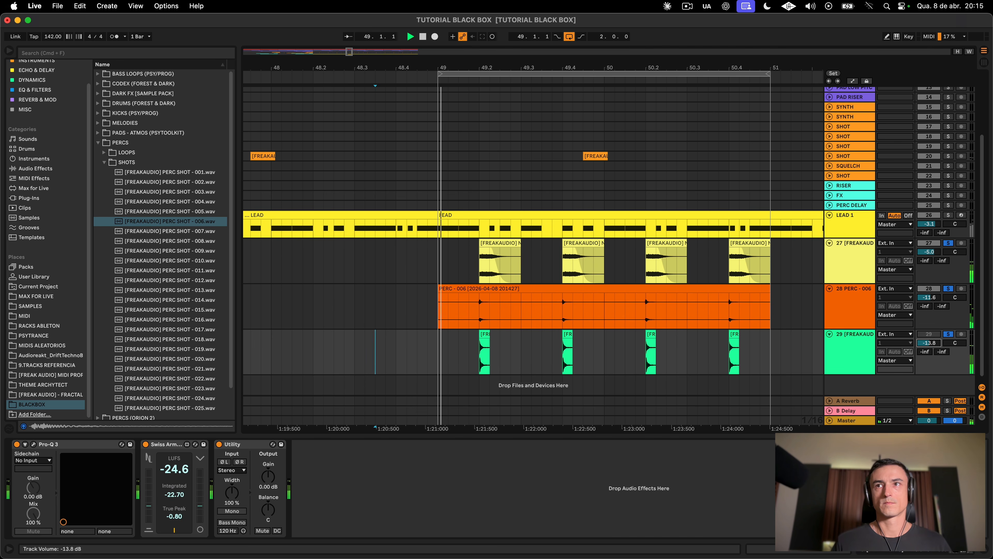
{"action": "left_click", "coordinate": [930, 336]}
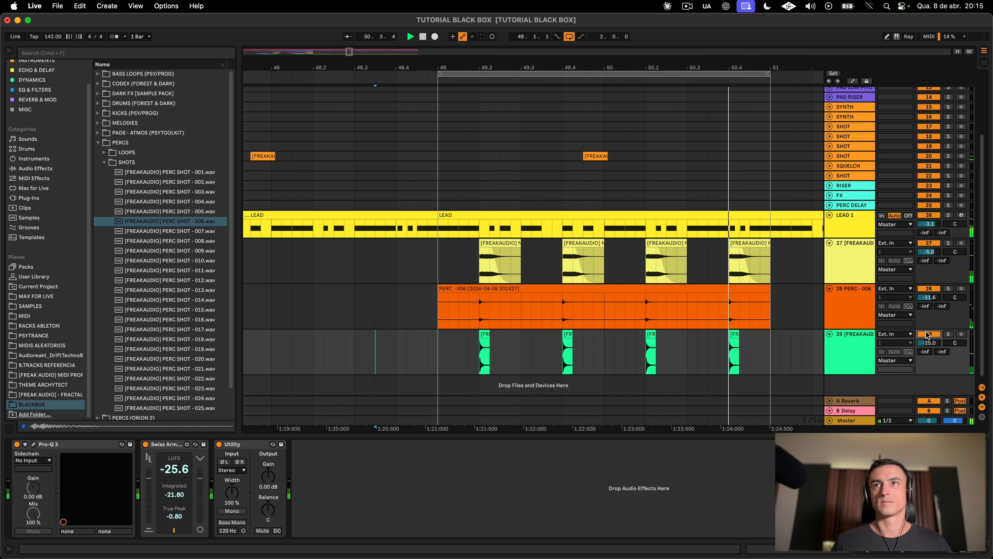
Step: Consolidate the noise track's four hits into one clip spanning 49.1 to 51.1
{"action": "left_click", "coordinate": [848, 266]}
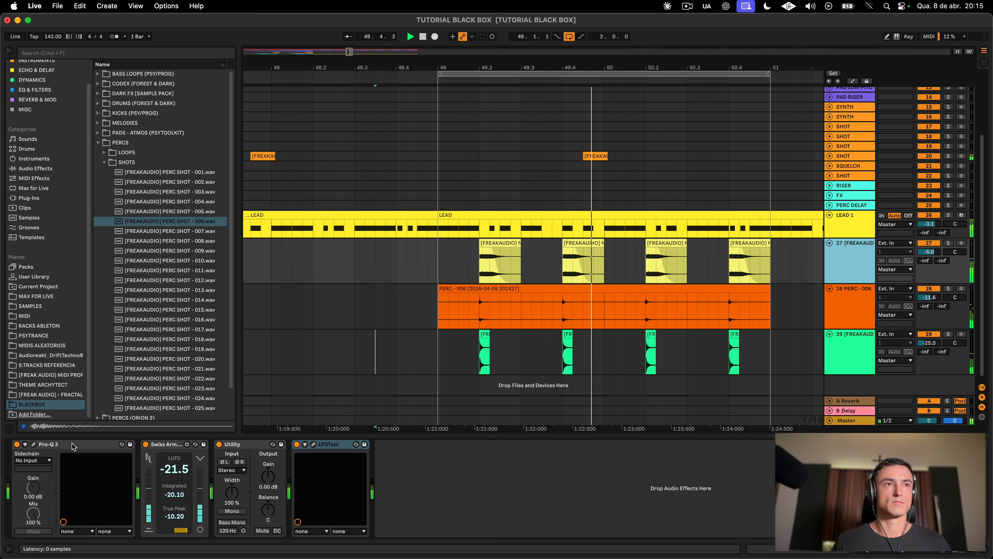
{"action": "left_click", "coordinate": [34, 443]}
{"action": "left_click", "coordinate": [34, 444]}
{"action": "left_click", "coordinate": [751, 243]}
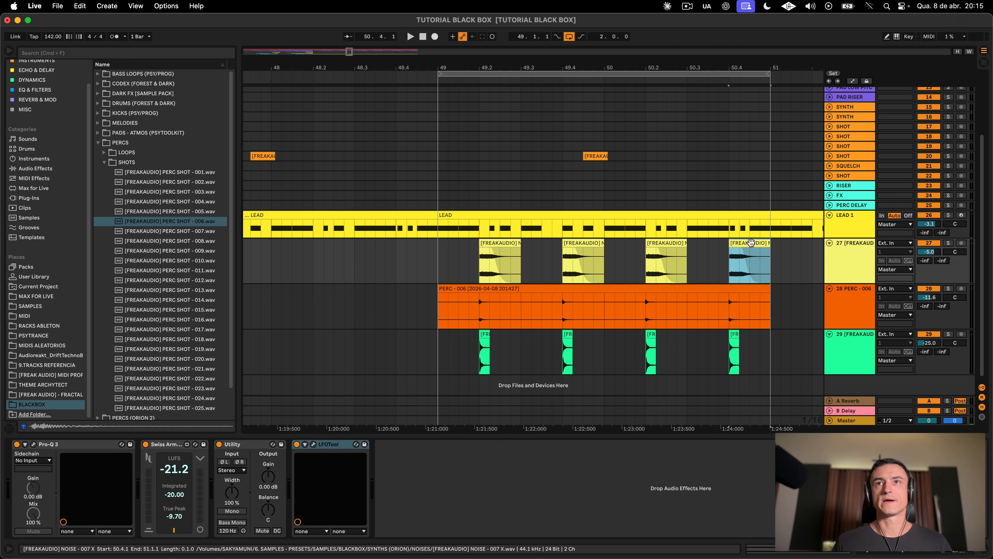
{"action": "left_click", "coordinate": [440, 251], "text": "shift"}
{"action": "key", "text": "super+j"}
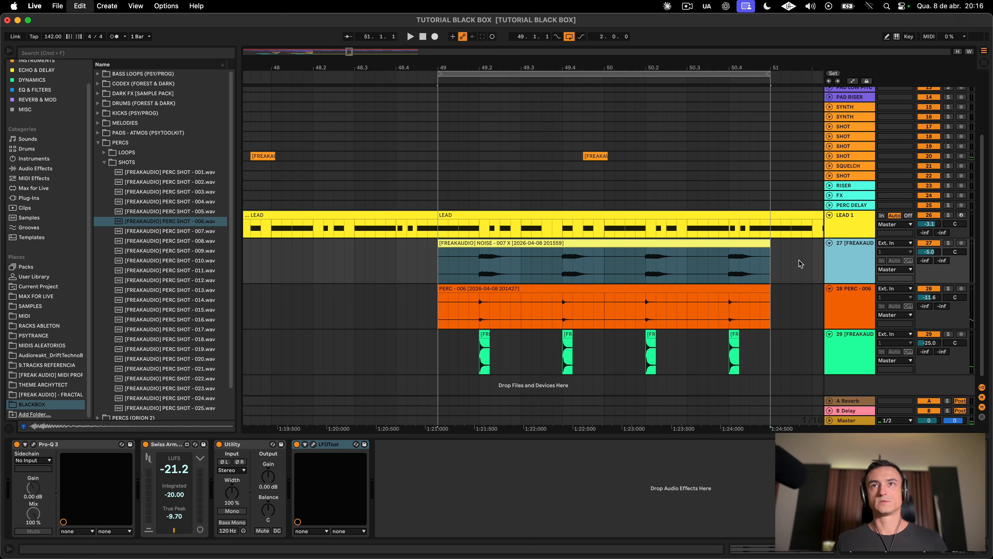
Step: Duplicate the consolidated noise track and open the duplicate clip's detail view for playback
{"action": "key", "text": "super+d"}
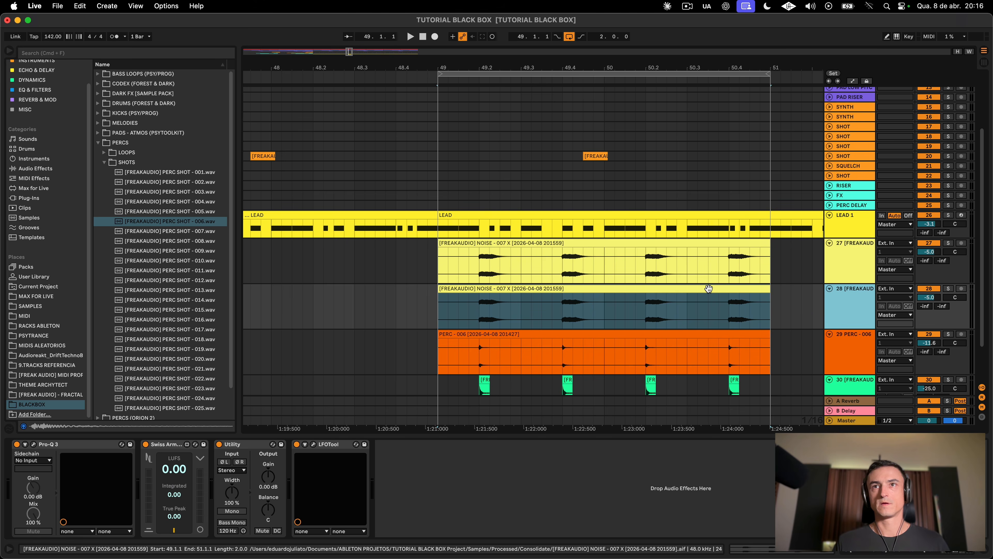
{"action": "double_click", "coordinate": [709, 288]}
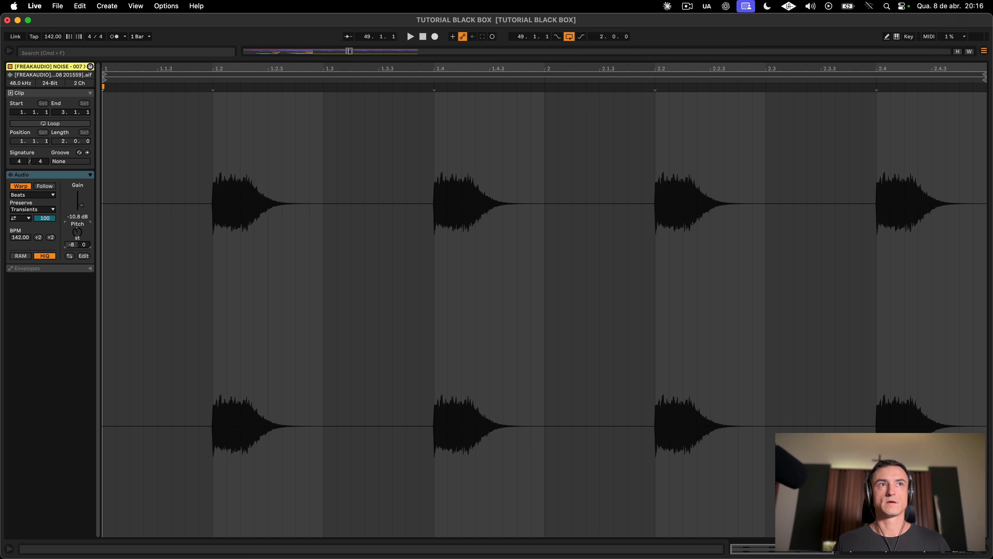
{"action": "key", "text": "space"}
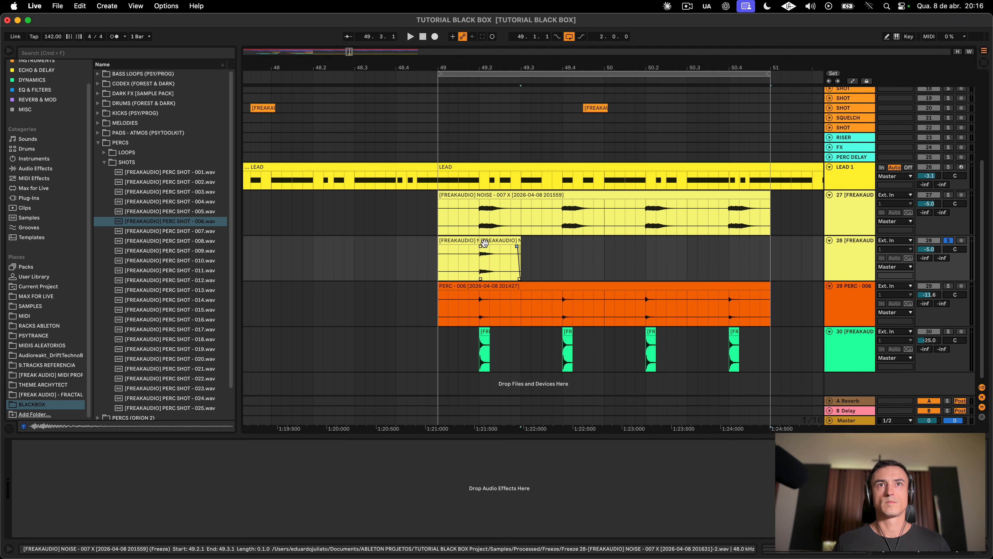
Step: Repeat the duplicate track's 49.2 noise hit at 49.4, 50.2 and 50.4, and play the loop
{"action": "left_click_drag", "start_coordinate": [485, 243], "coordinate": [736, 250]}
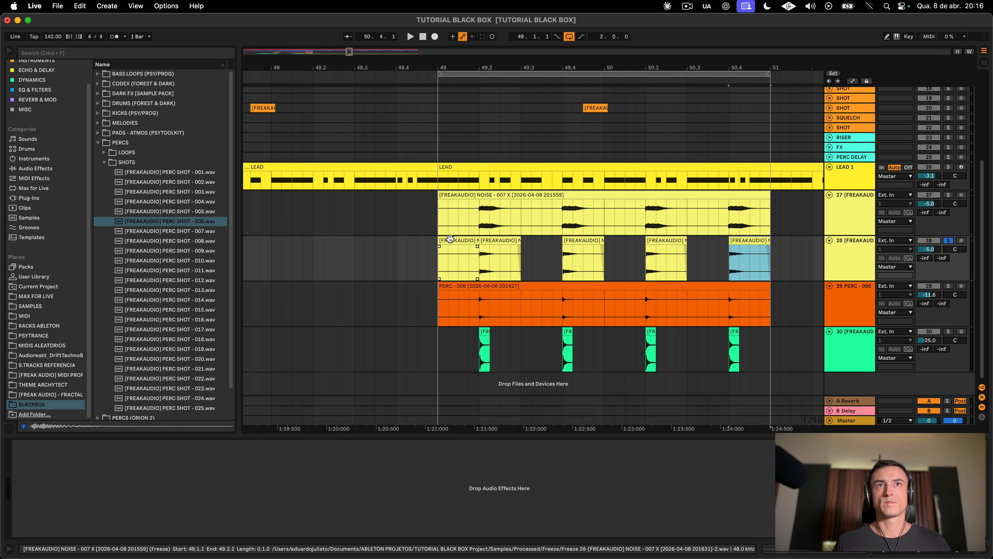
{"action": "left_click", "coordinate": [450, 239]}
{"action": "key", "text": "space"}
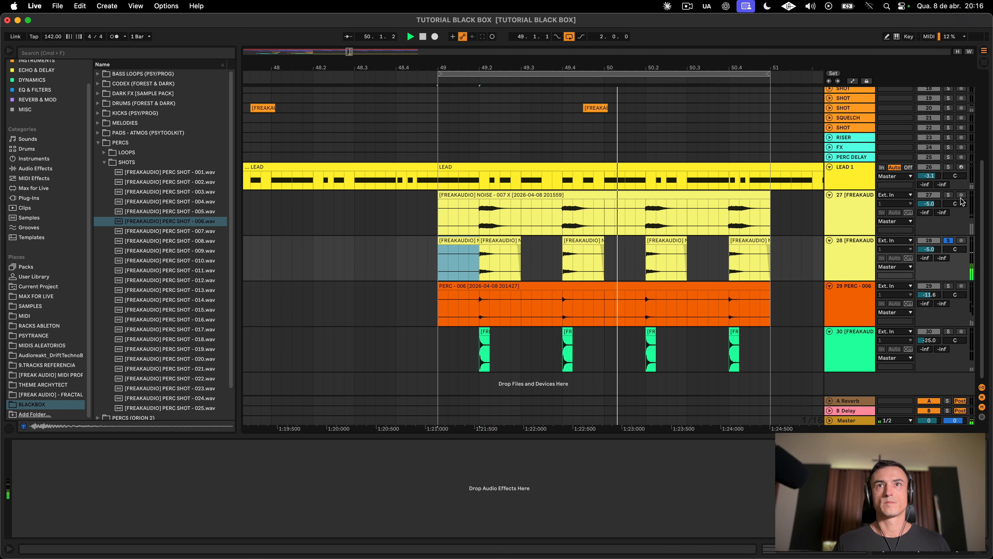
Step: Solo the first noise track and the perc track alongside the soloed duplicate, and open the perc track's Pro-Q 3
{"action": "left_click", "coordinate": [947, 195]}
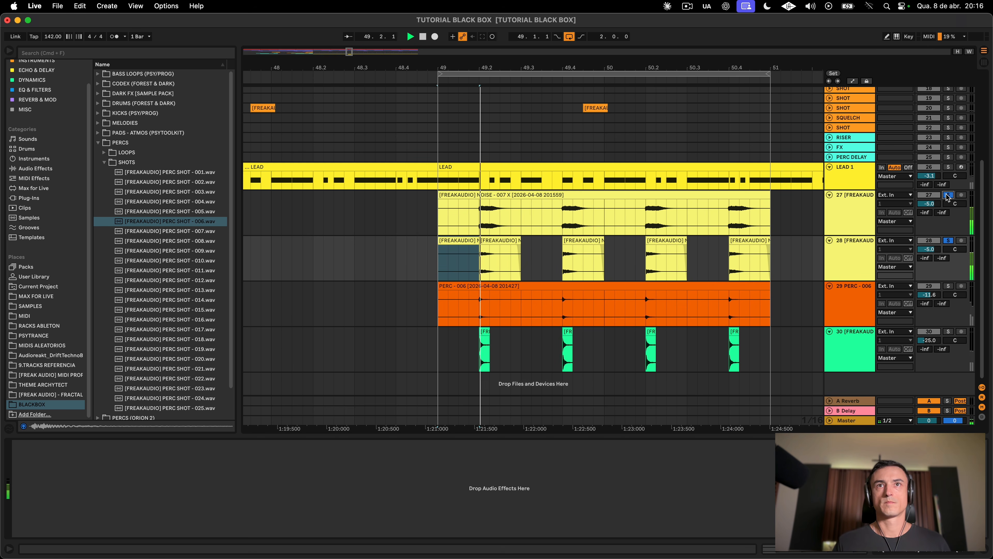
{"action": "left_click", "coordinate": [842, 247]}
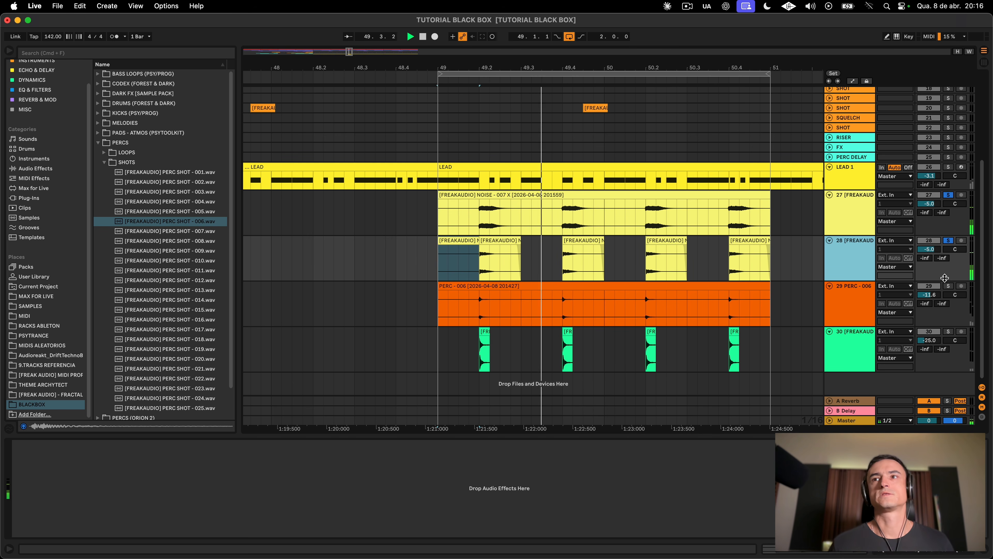
{"action": "left_click", "coordinate": [949, 286]}
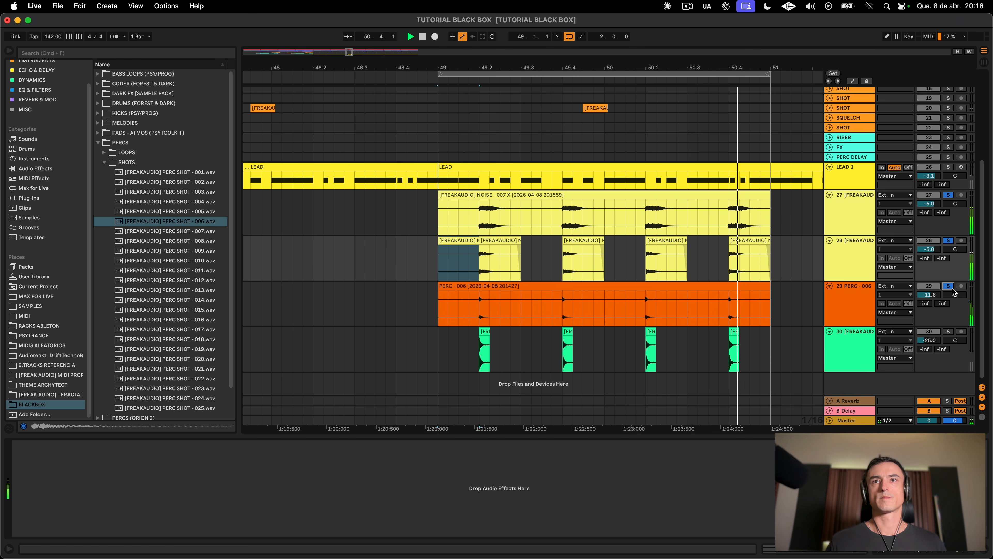
{"action": "left_click", "coordinate": [853, 307]}
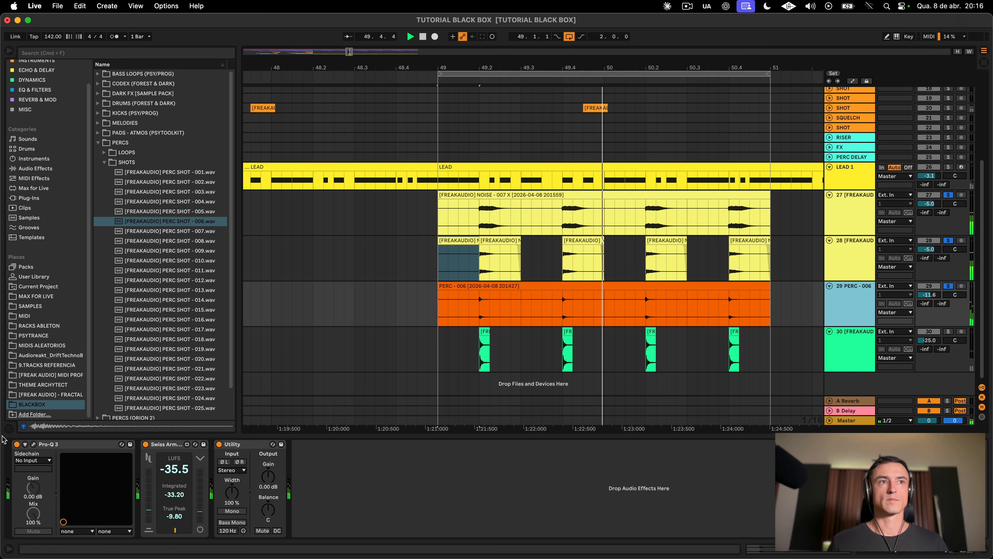
{"action": "left_click", "coordinate": [34, 445]}
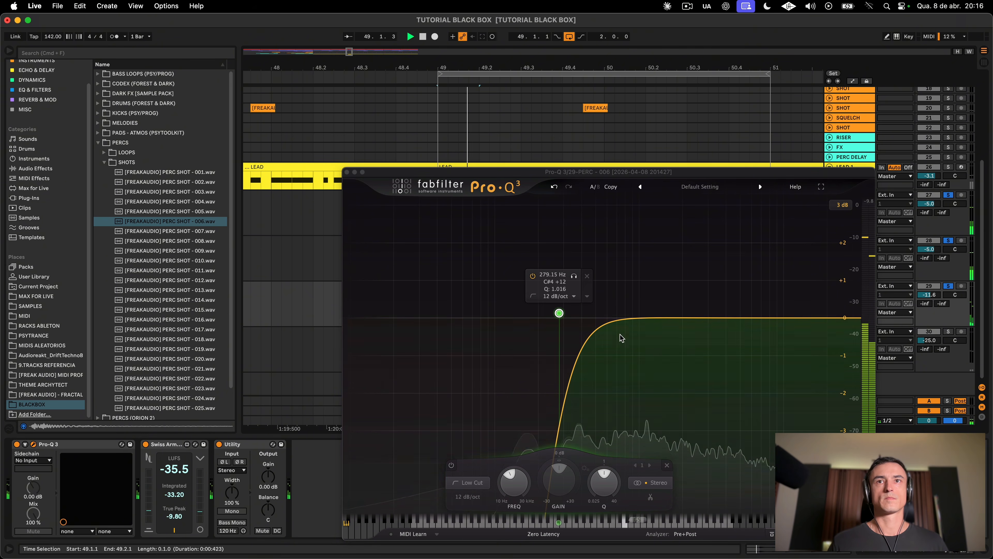
Step: Resample the soloed noise and percussion layers onto a new audio track and trim the recording to start at 49.1
{"action": "key", "text": "super+t"}
{"action": "left_click", "coordinate": [895, 354]}
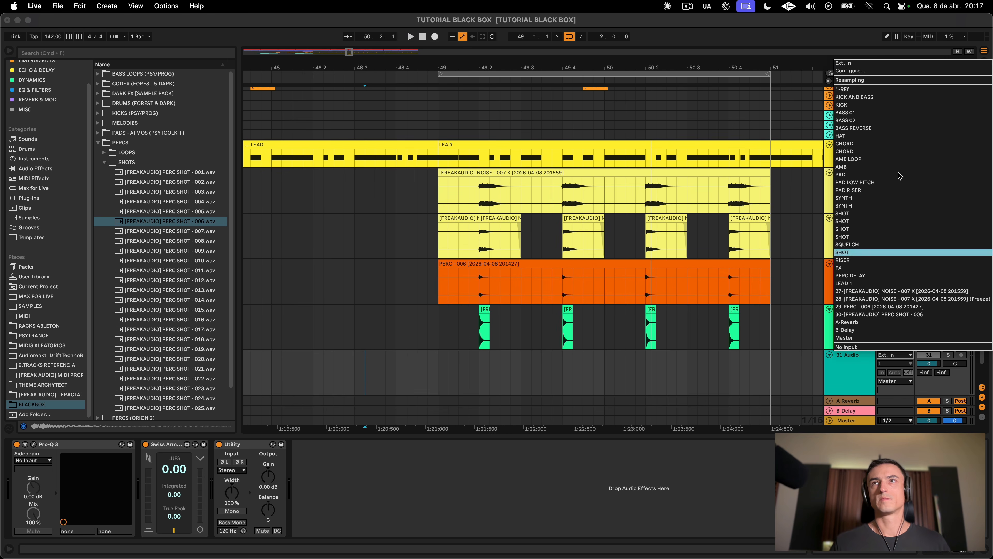
{"action": "left_click", "coordinate": [892, 80]}
{"action": "left_click", "coordinate": [435, 36]}
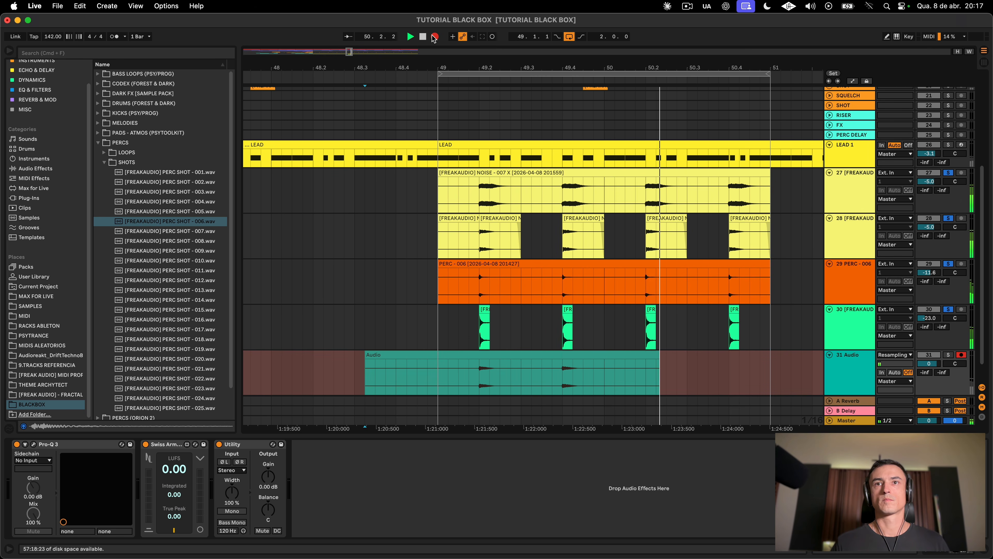
{"action": "key", "text": "space"}
{"action": "key", "text": "plus"}
{"action": "key", "text": "plus"}
Step: Delete the four source noise and perc tracks, and lower the resampled track to -16.0 dB while the mix plays
{"action": "left_click", "coordinate": [842, 189], "text": "shift"}
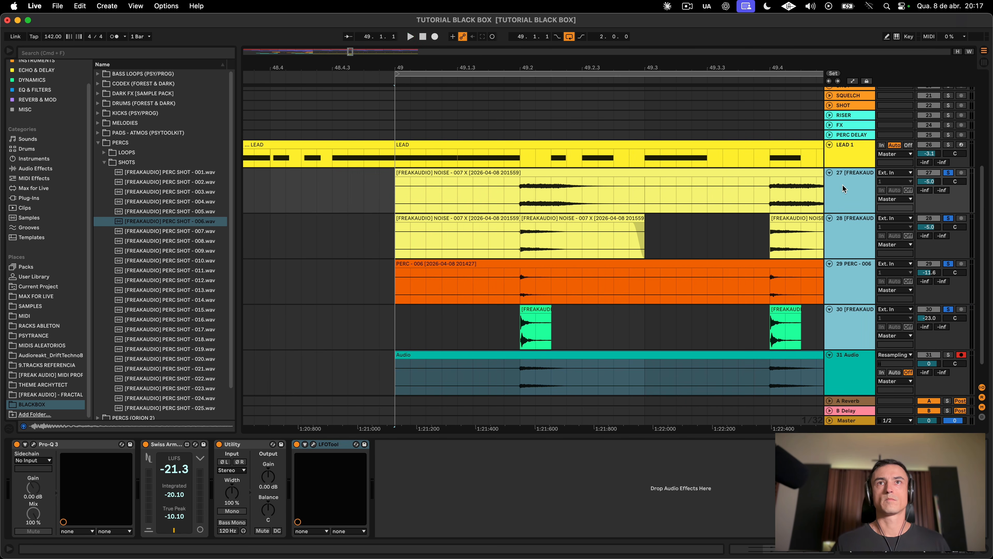
{"action": "key", "text": "Delete"}
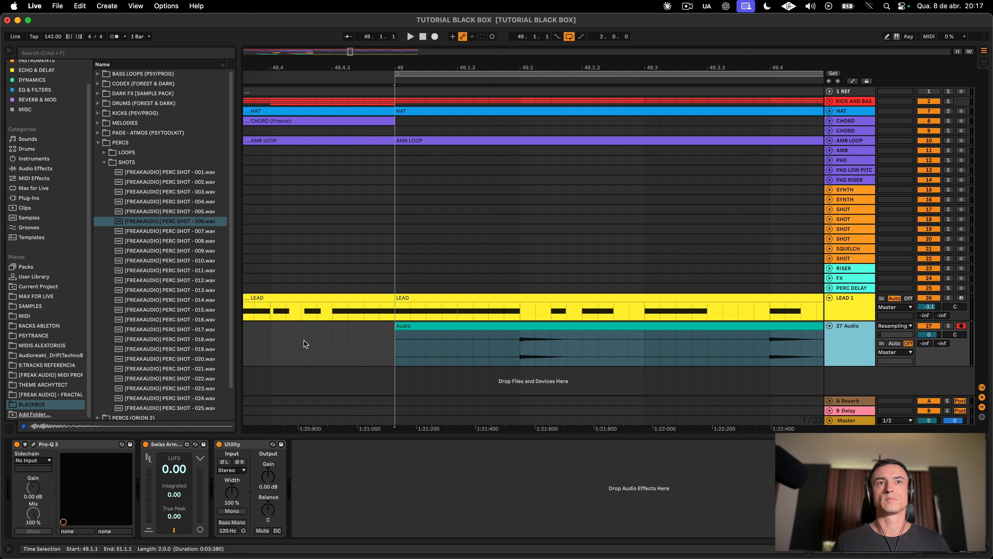
{"action": "key", "text": "minus"}
{"action": "key", "text": "minus"}
{"action": "key", "text": "minus"}
{"action": "key", "text": "space"}
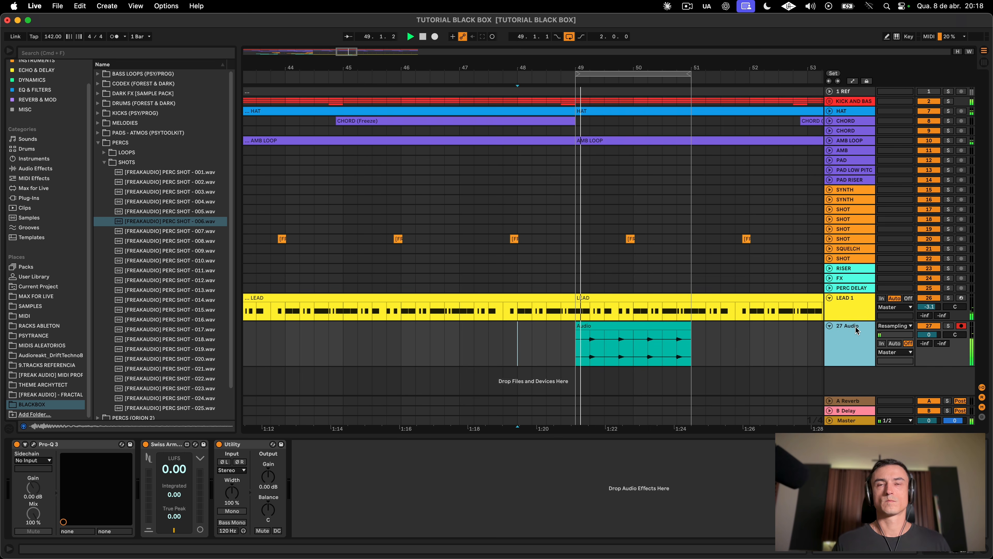
{"action": "left_click_drag", "start_coordinate": [929, 334], "coordinate": [929, 348]}
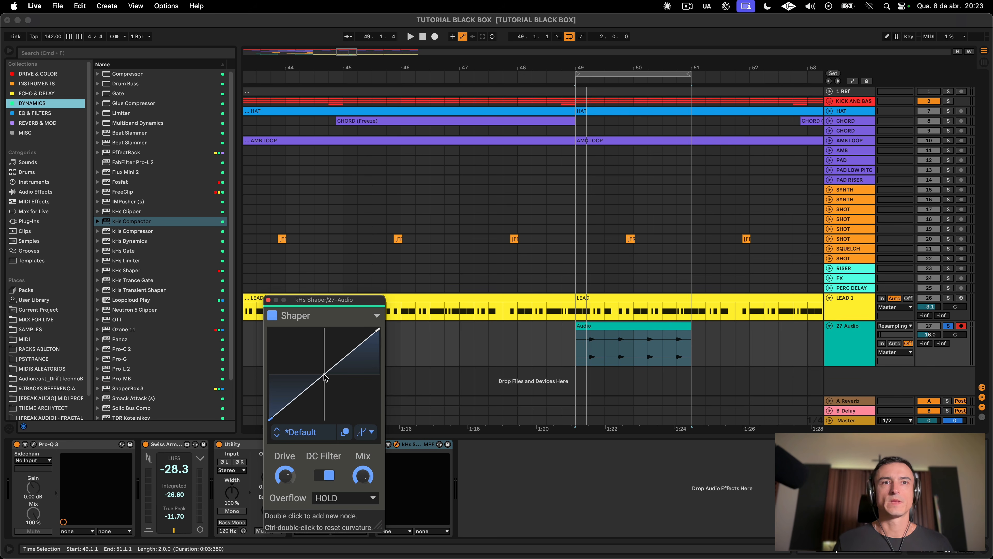
Step: Audition the resampled hits through kHs Shaper and add TDR Kotelnikov from the Dynamics collection after it
{"action": "key", "text": "space"}
{"action": "scroll", "coordinate": [176, 309], "scroll_direction": "down", "scroll_amount": 2}
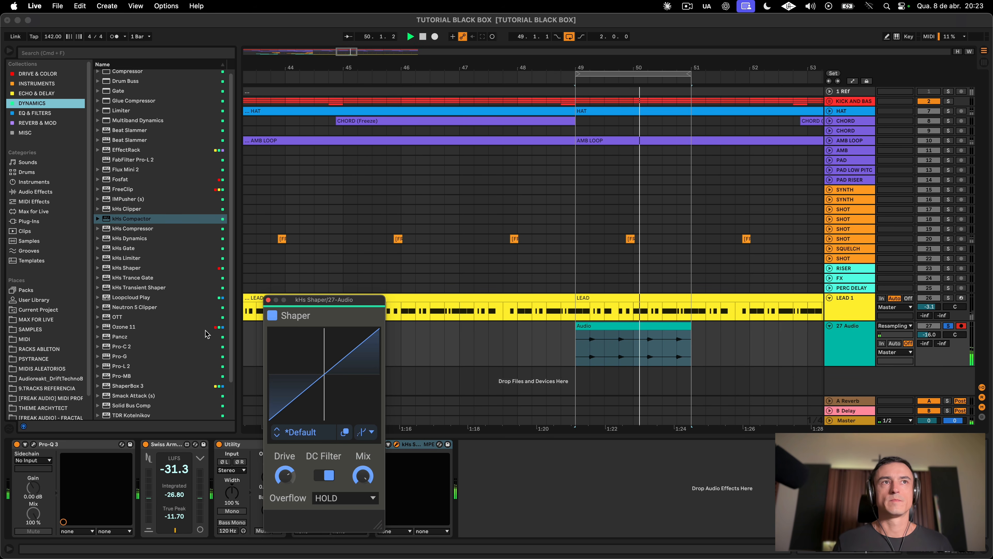
{"action": "key", "text": "space"}
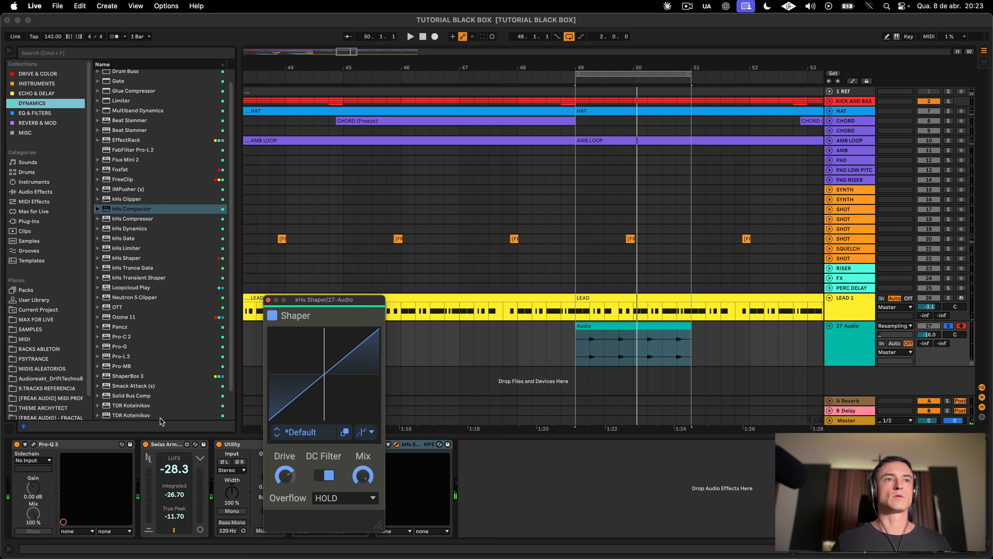
{"action": "scroll", "coordinate": [163, 400], "scroll_direction": "down", "scroll_amount": 3}
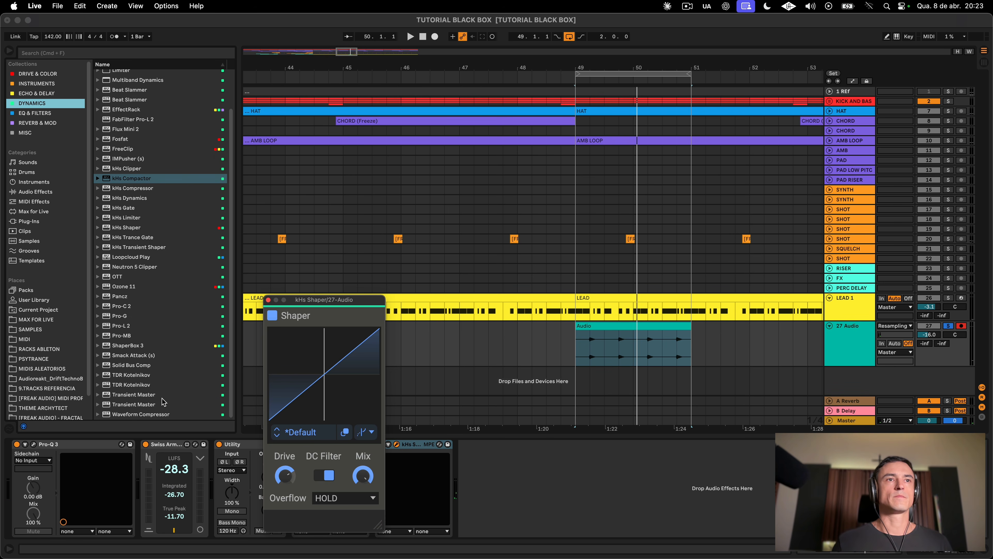
{"action": "left_click", "coordinate": [143, 385]}
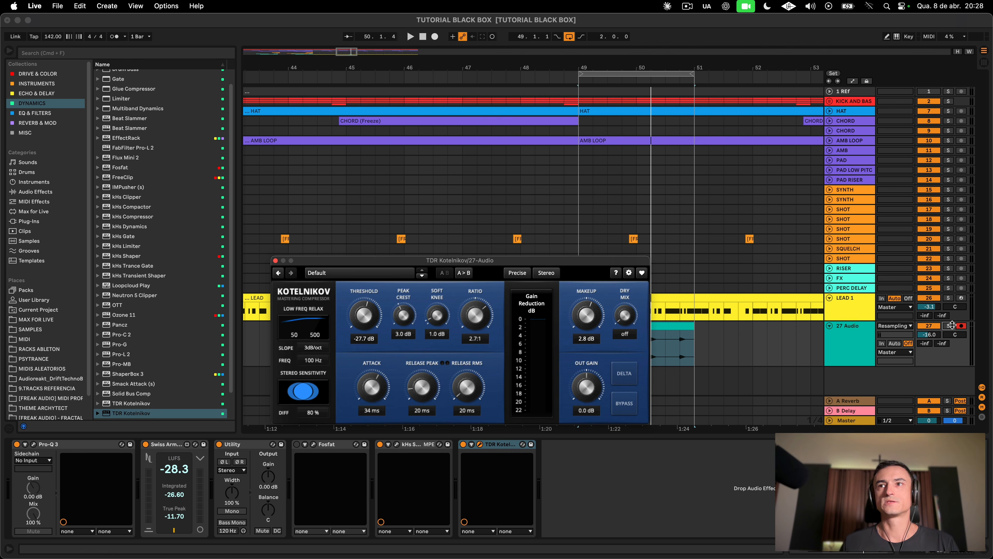
Step: Compare the soloed hits with Kotelnikov bypassed and active, check them in the full mix, and close the compressor
{"action": "left_click", "coordinate": [950, 325]}
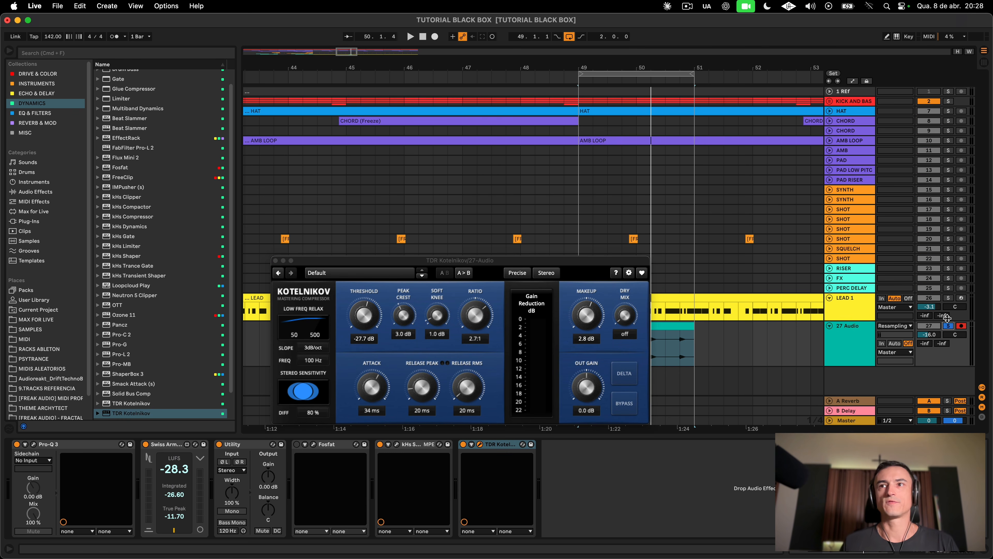
{"action": "left_click", "coordinate": [626, 405]}
{"action": "left_click", "coordinate": [627, 405]}
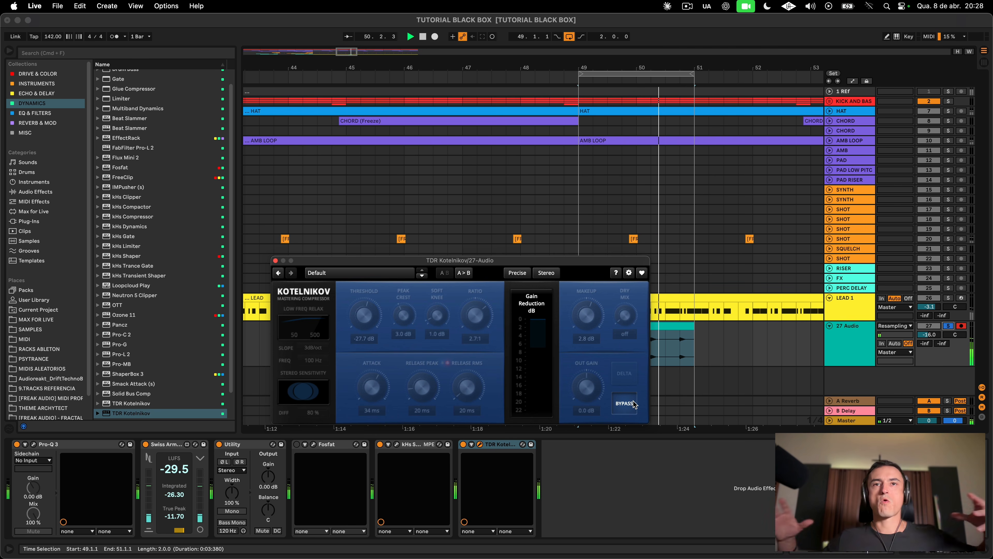
{"action": "left_click", "coordinate": [634, 403]}
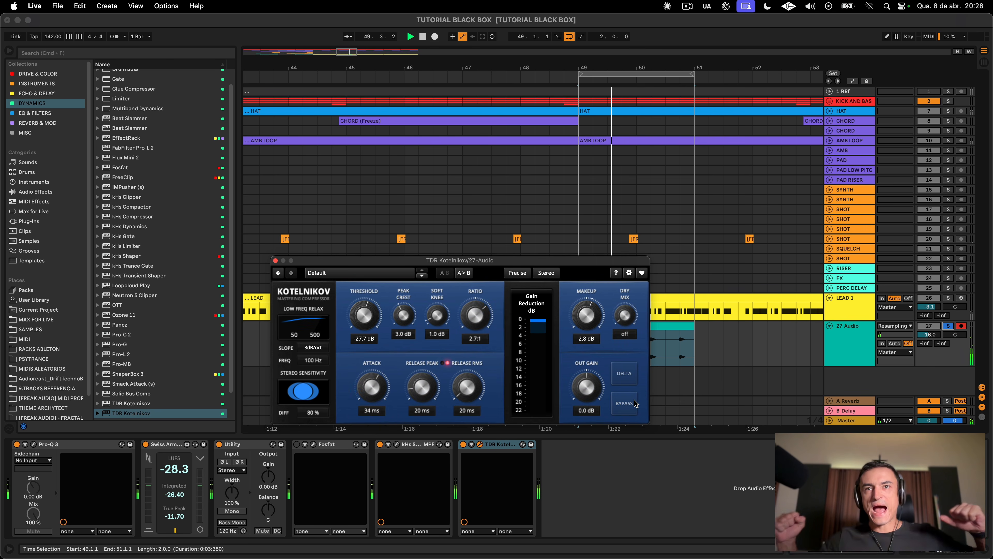
{"action": "left_click", "coordinate": [949, 326]}
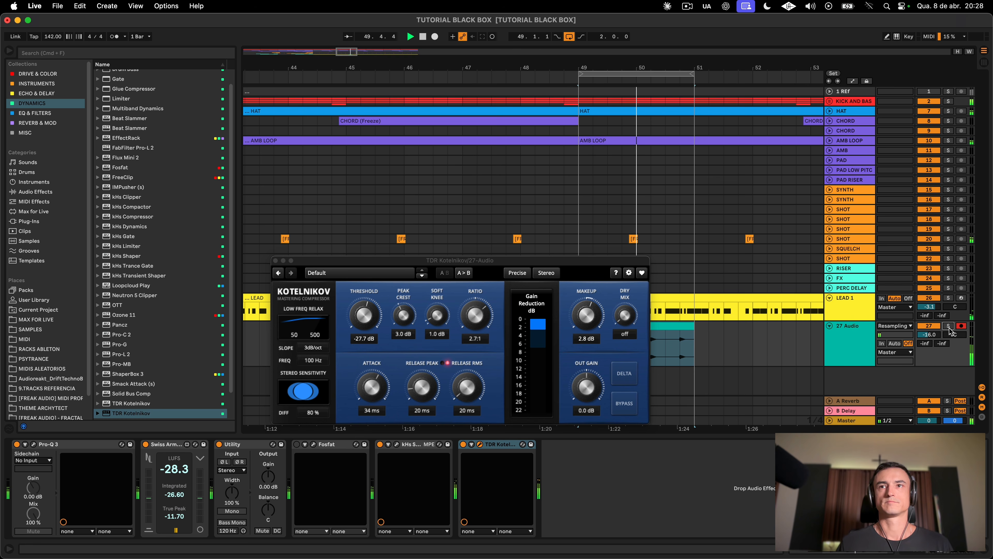
{"action": "left_click", "coordinate": [767, 348]}
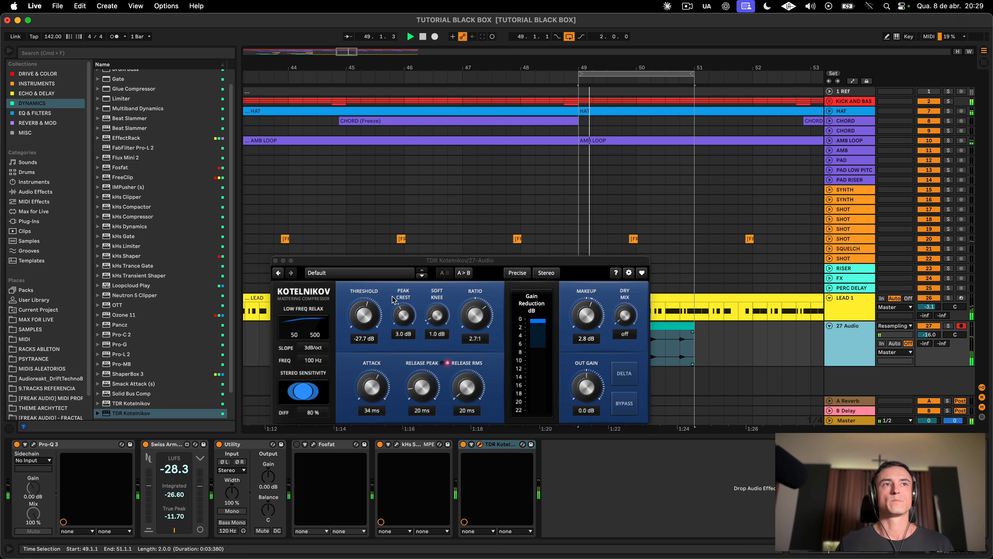
{"action": "left_click", "coordinate": [275, 260]}
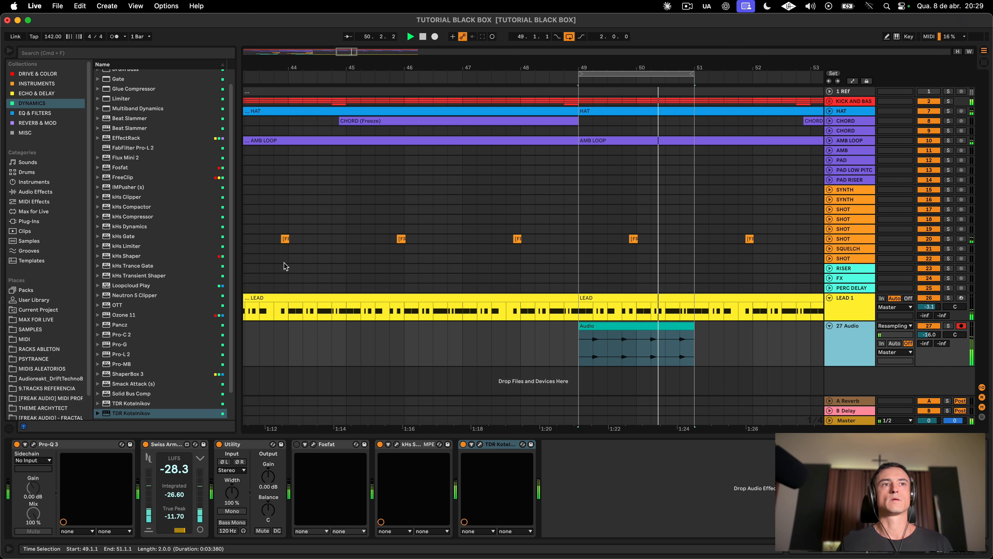
Step: Look through Pro-MB's Drums presets and listen to the hits with Punch It SM kept
{"action": "left_click", "coordinate": [802, 337]}
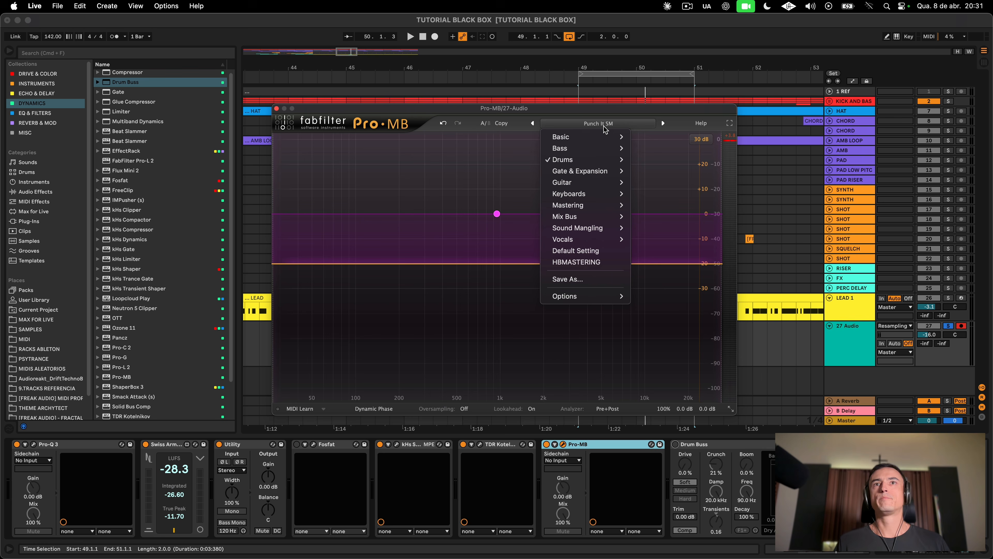
{"action": "mouse_move", "coordinate": [595, 163]}
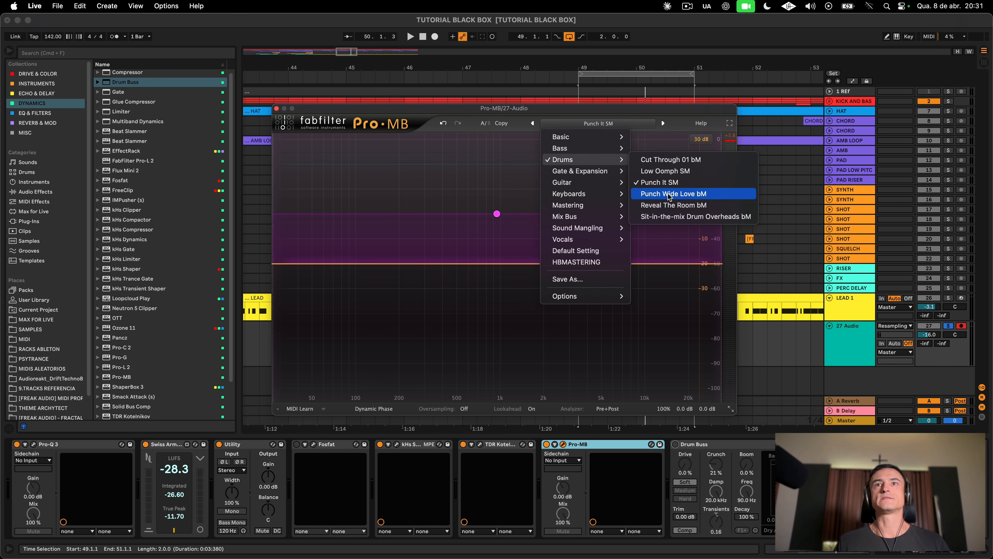
{"action": "left_click", "coordinate": [689, 116]}
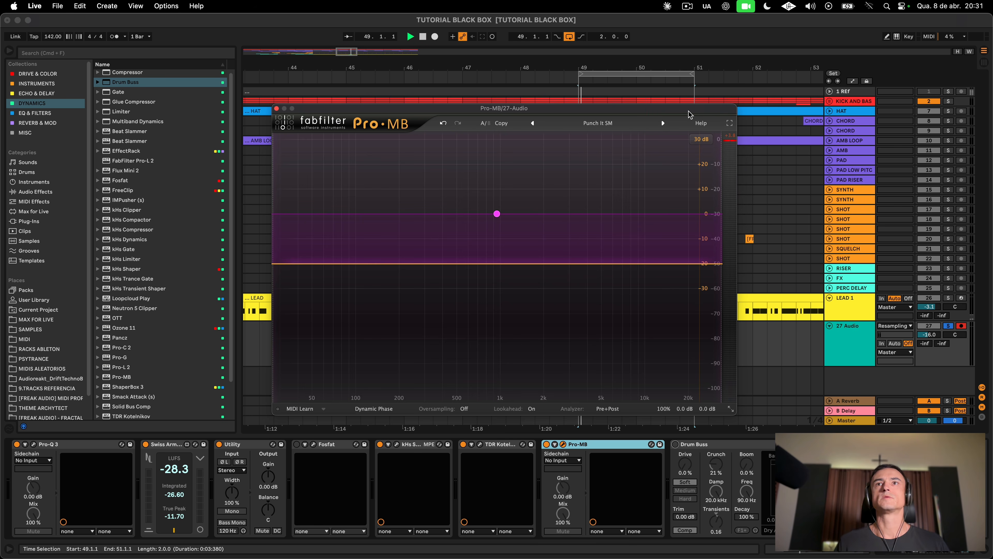
{"action": "key", "text": "space"}
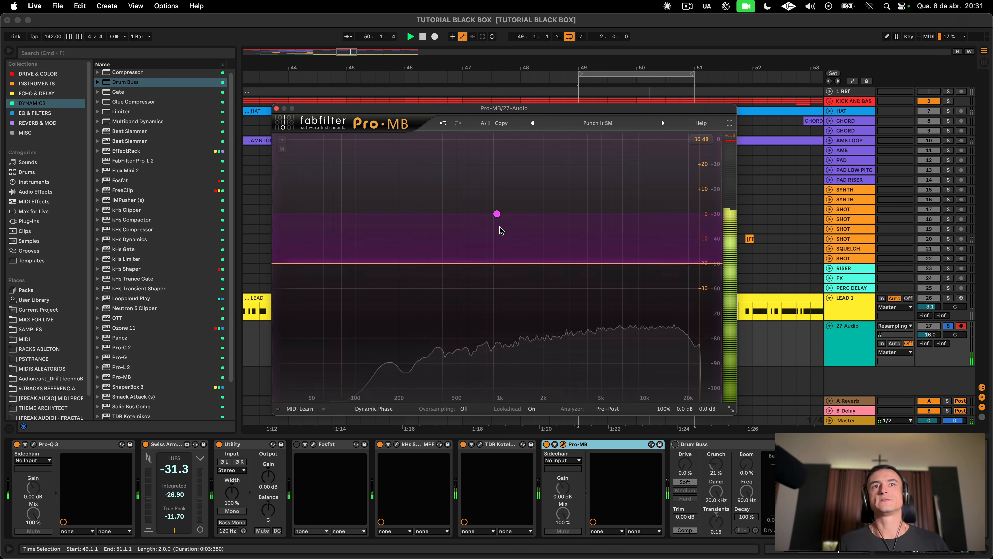
Step: Enable Drum Buss with Hard drive at 17%, Crunch 32%, Transients 0.29, Boom 0% and Dry/Wet 22%
{"action": "left_click", "coordinate": [678, 447]}
{"action": "left_click", "coordinate": [676, 444]}
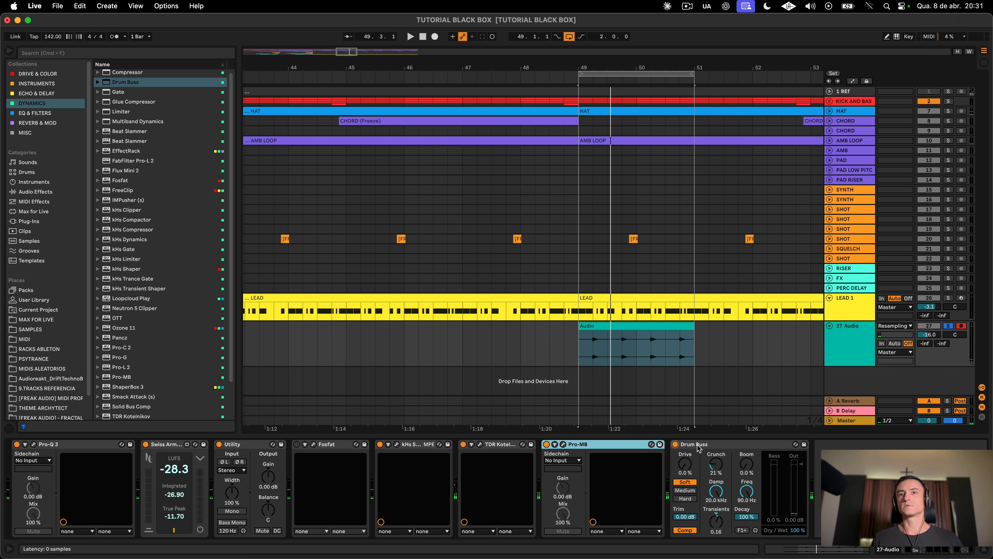
{"action": "left_click", "coordinate": [698, 445]}
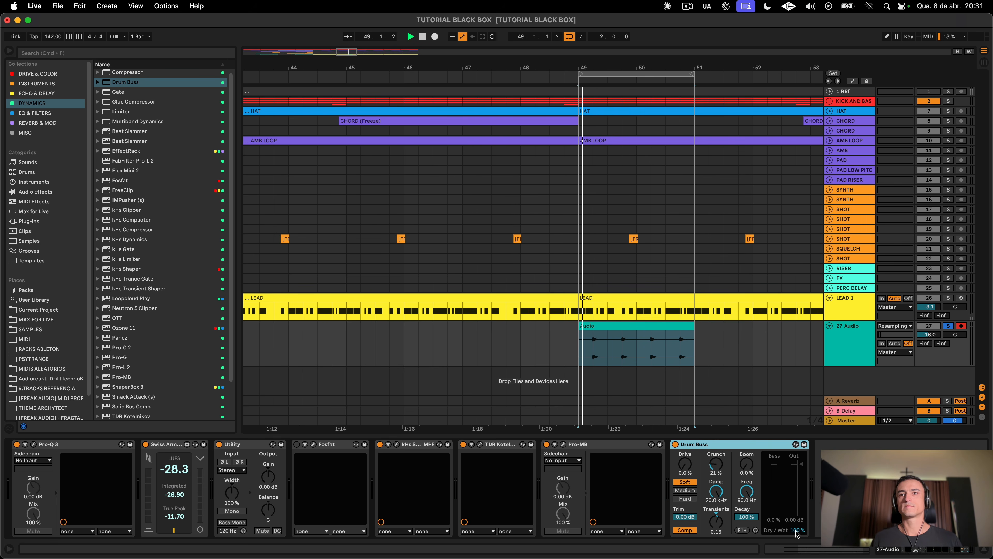
{"action": "left_click_drag", "start_coordinate": [716, 521], "coordinate": [746, 498]}
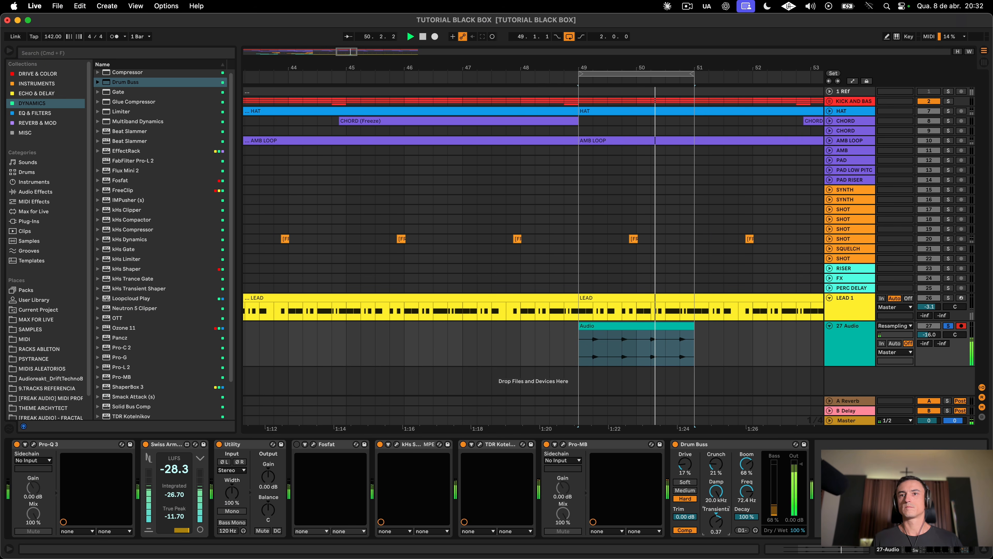
{"action": "left_click_drag", "start_coordinate": [716, 491], "coordinate": [716, 493]}
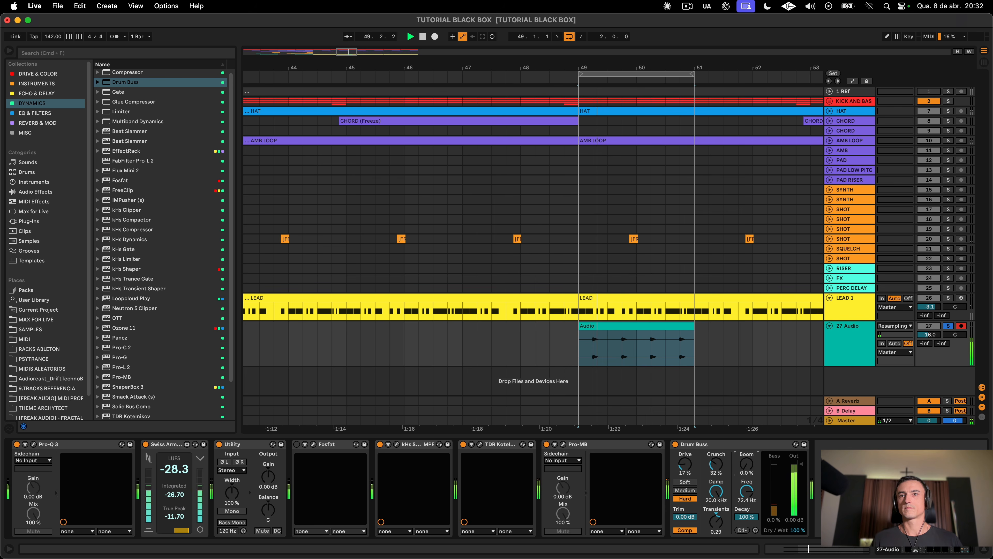
{"action": "left_click_drag", "start_coordinate": [746, 464], "coordinate": [747, 469]}
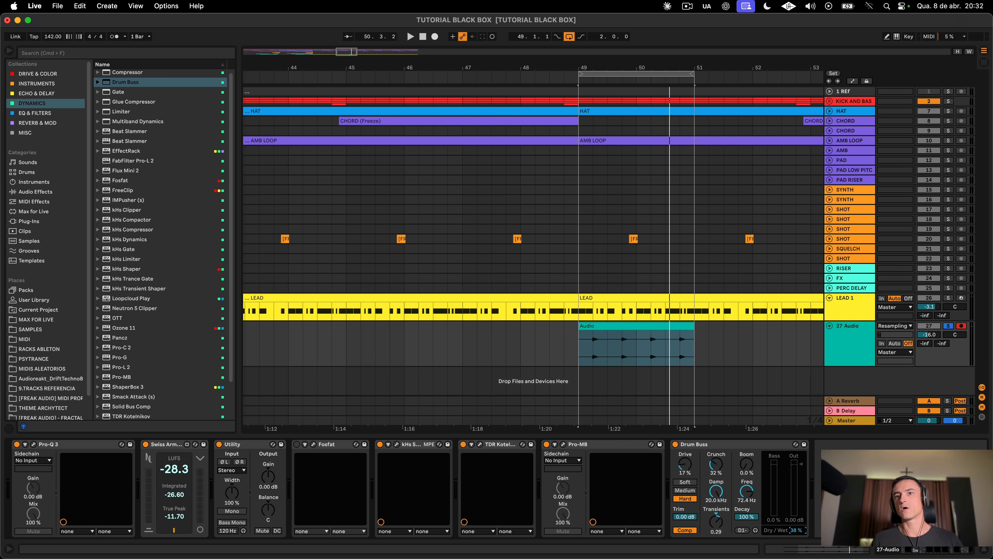
{"action": "left_click_drag", "start_coordinate": [796, 530], "coordinate": [796, 537]}
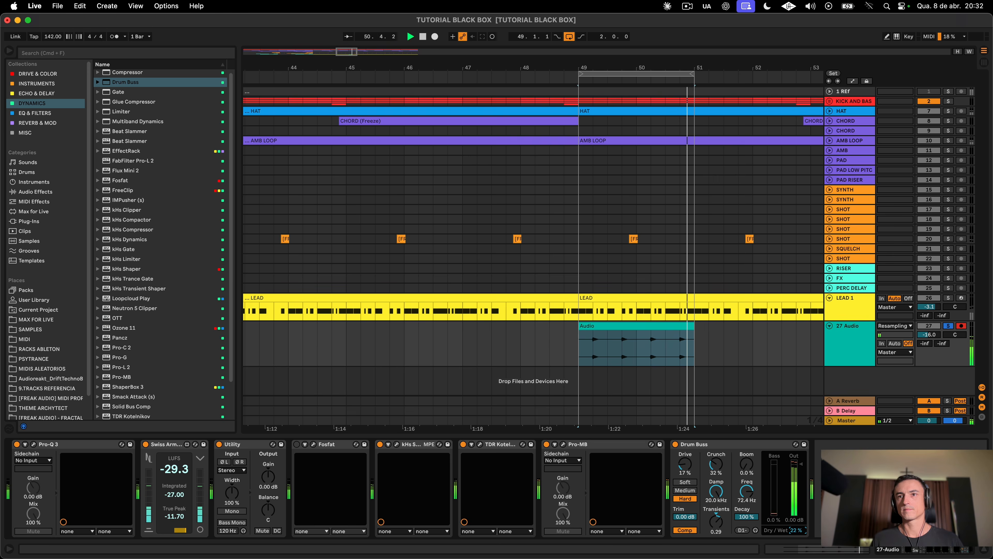
Step: Freeze and flatten the resampled track, set its clip gain to -5.82 dB, and return to the arrangement
{"action": "right_click", "coordinate": [849, 341]}
{"action": "left_click", "coordinate": [881, 165]}
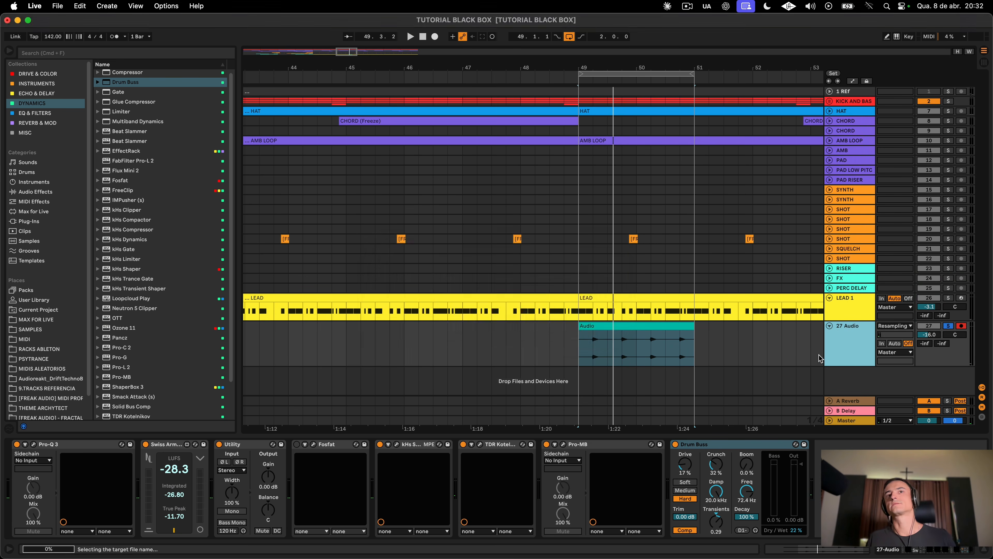
{"action": "key", "text": "super+alt+e"}
{"action": "left_click_drag", "start_coordinate": [79, 203], "coordinate": [80, 206]}
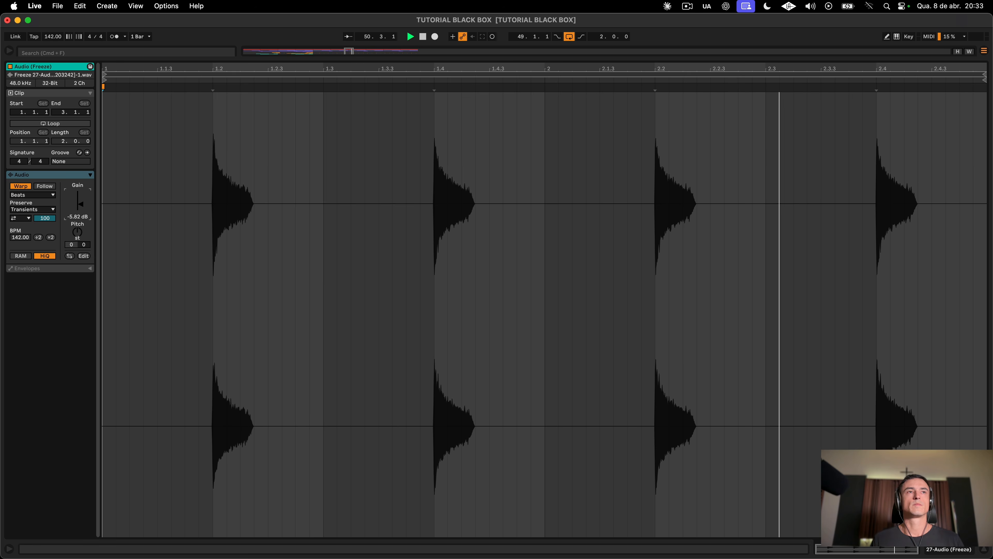
{"action": "key", "text": "super+alt+e"}
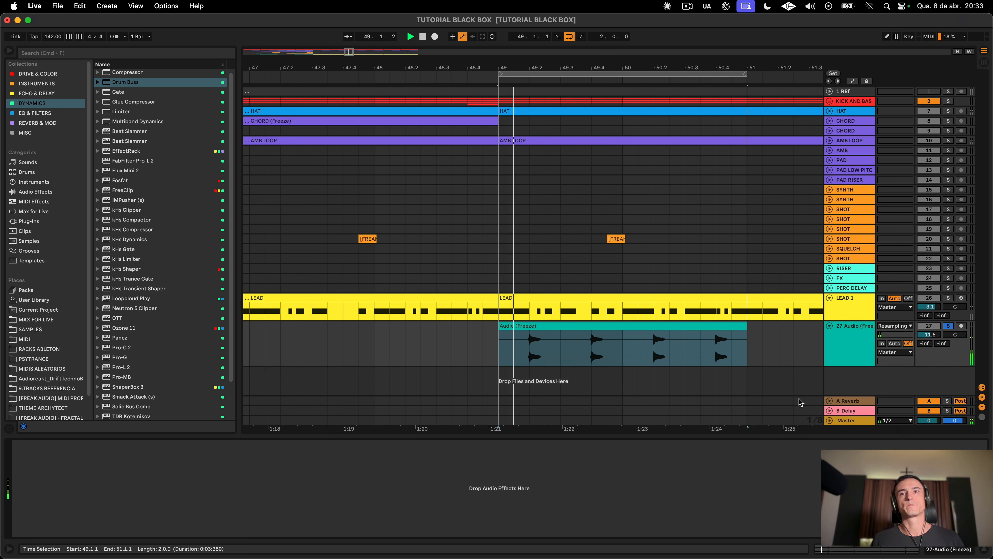
Step: Select the flattened track and search the whole browser library for "PRO Q"
{"action": "left_click", "coordinate": [849, 354]}
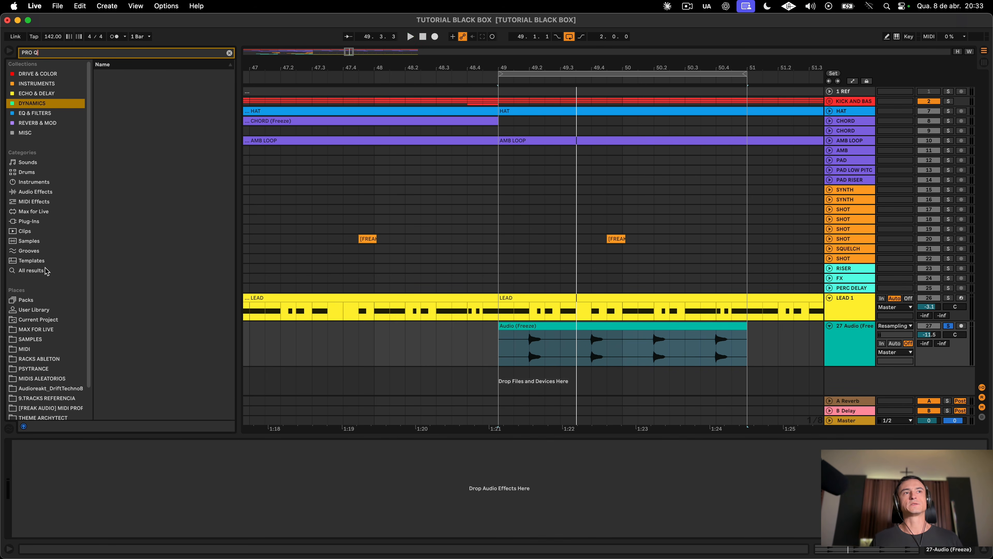
{"action": "left_click", "coordinate": [31, 270]}
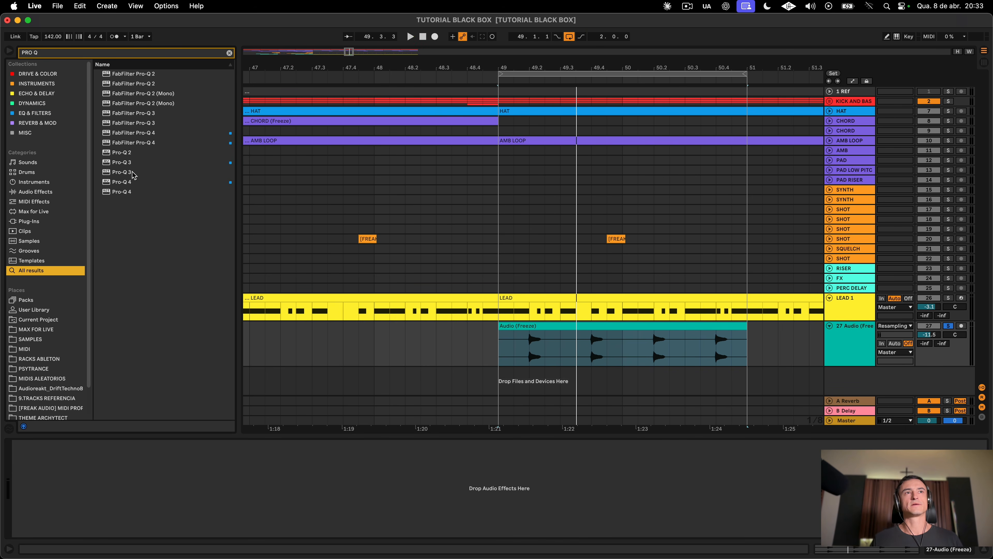
Step: Load Pro-Q 4 on the frozen audio track and shape a 12 dB/oct low cut with a bell dip beside it
{"action": "double_click", "coordinate": [122, 181]}
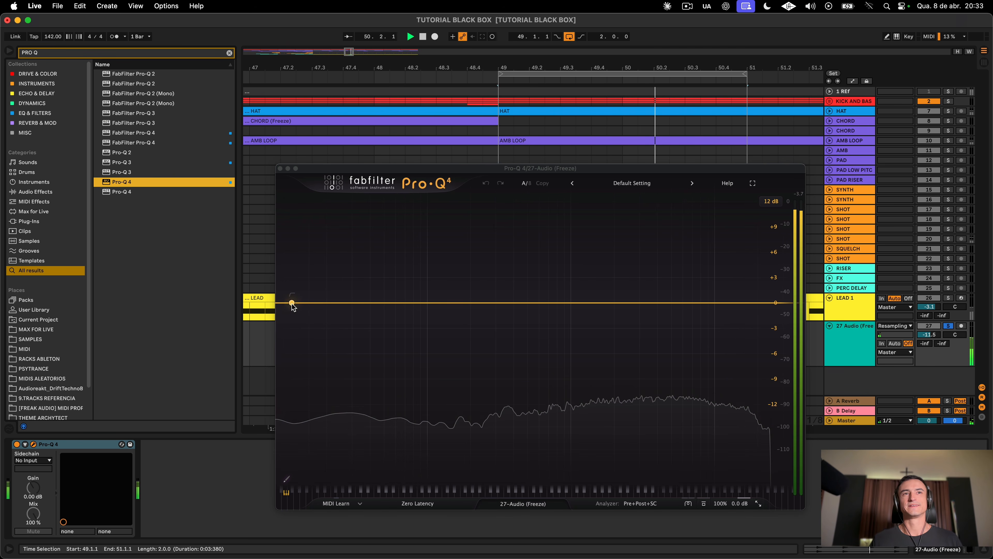
{"action": "left_click_drag", "start_coordinate": [292, 303], "coordinate": [564, 285]}
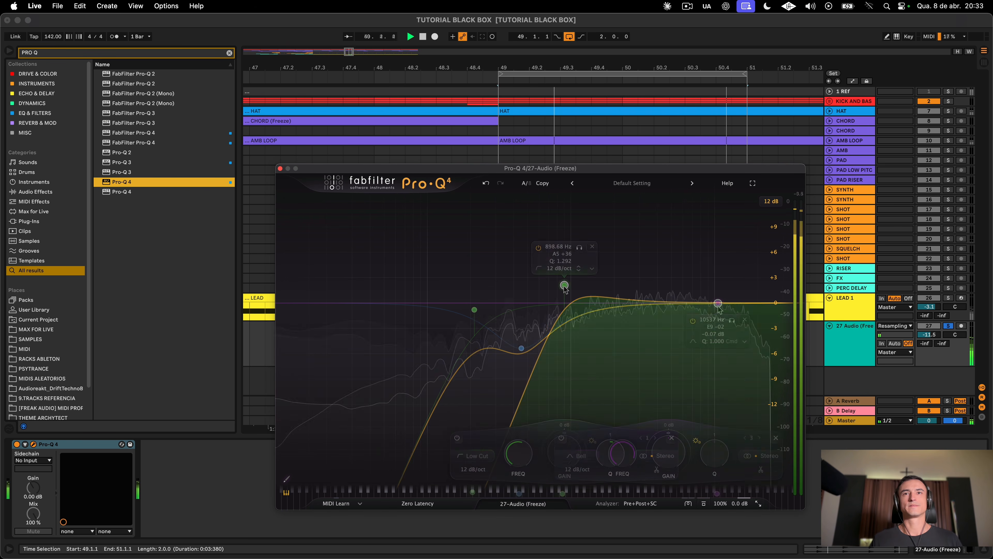
{"action": "key", "text": "Delete"}
Step: Give the bell band near 10.5 kHz a dynamic boost, bring the low-mid dip back to flat, and close the EQ window
{"action": "left_click", "coordinate": [718, 304]}
{"action": "left_click_drag", "start_coordinate": [670, 433], "coordinate": [665, 409]}
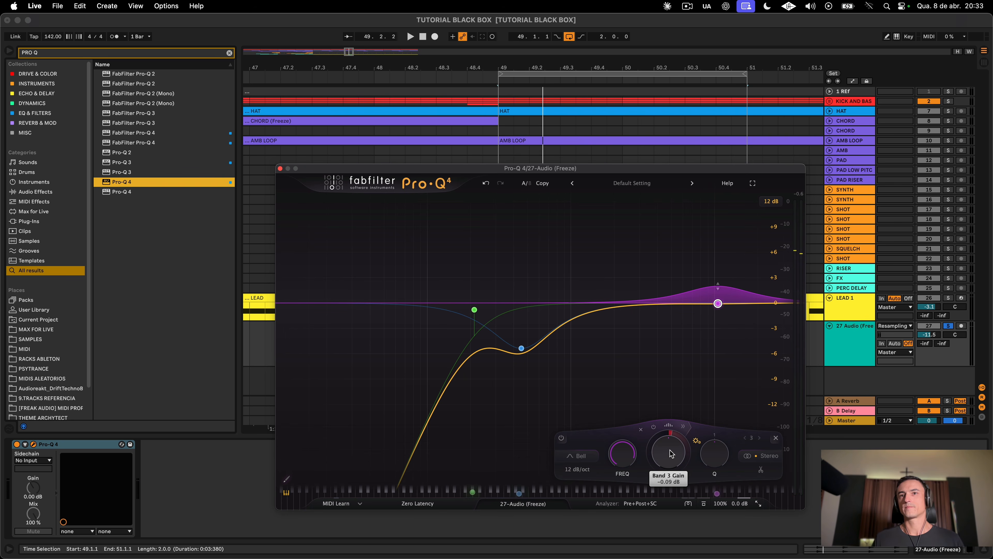
{"action": "key", "text": "space"}
{"action": "mouse_move", "coordinate": [668, 453]}
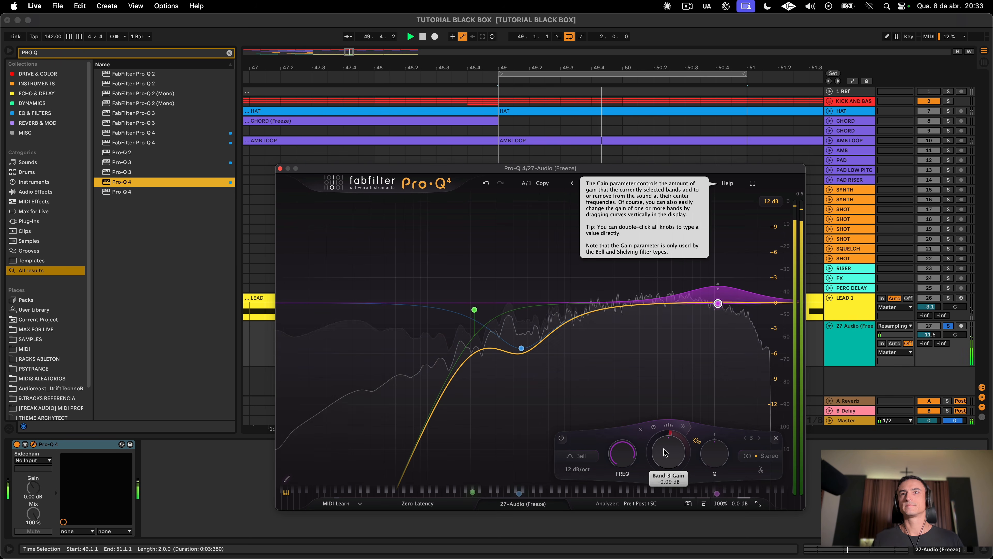
{"action": "left_click_drag", "start_coordinate": [521, 348], "coordinate": [471, 307]}
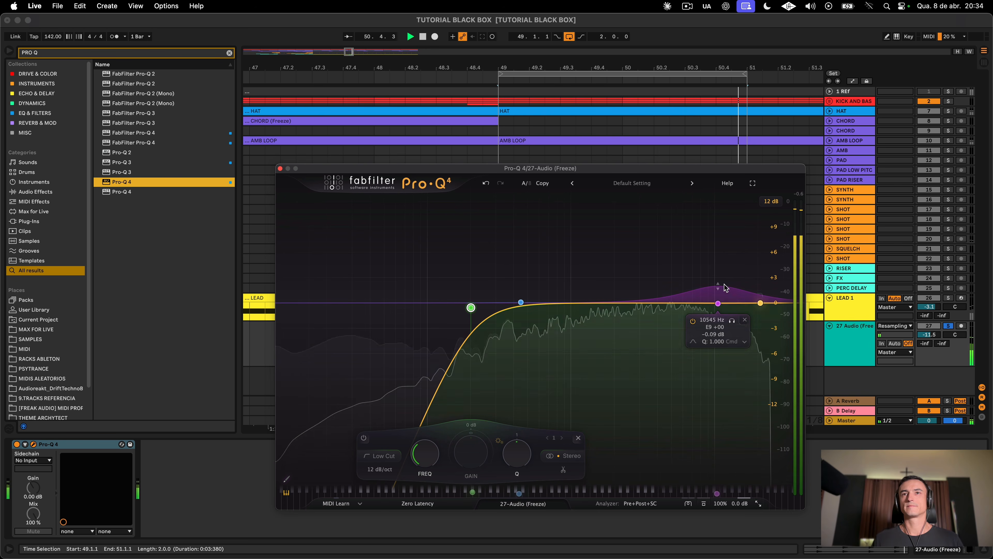
{"action": "left_click", "coordinate": [280, 168]}
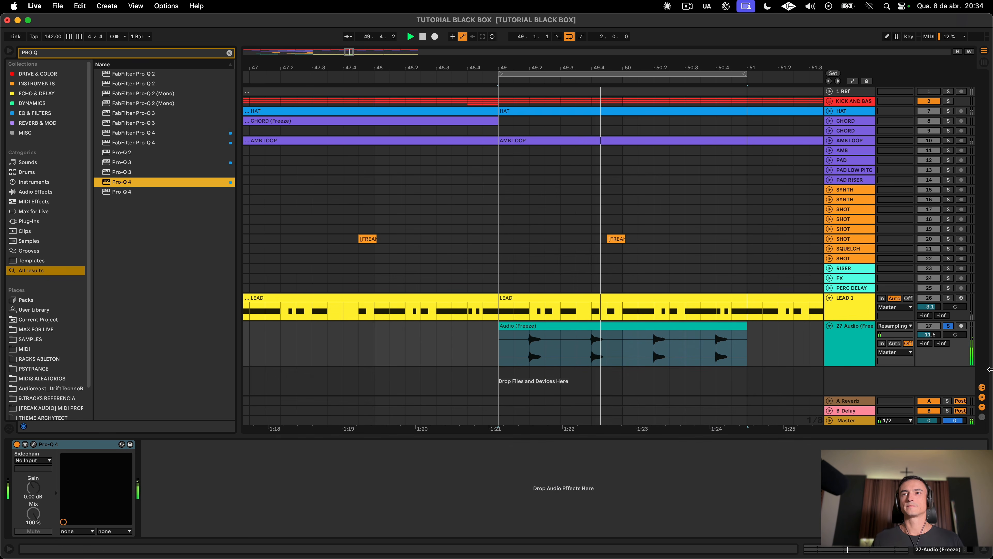
Step: Unsolo the frozen audio track and adjust its clip gain while checking it against the full mix
{"action": "left_click", "coordinate": [951, 327]}
{"action": "left_click", "coordinate": [416, 334]}
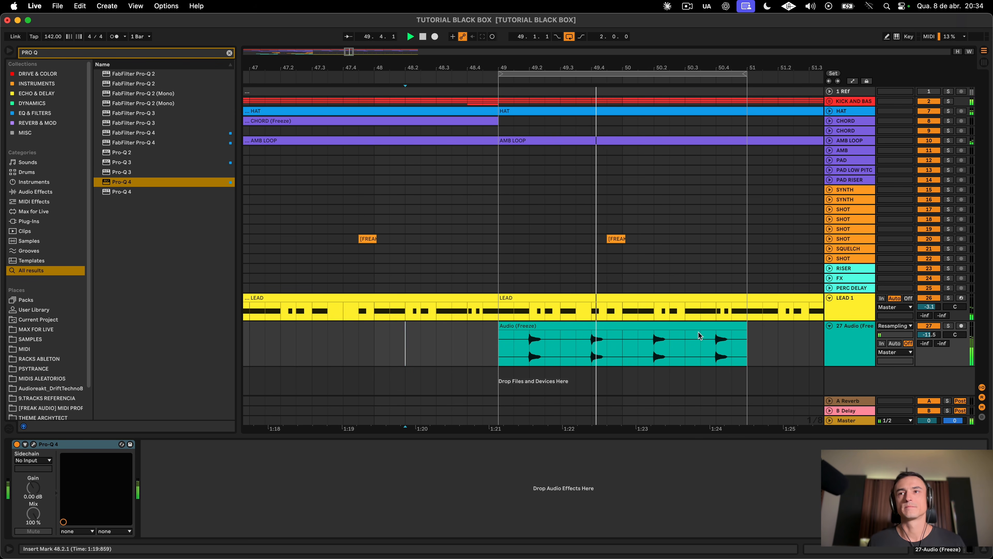
{"action": "double_click", "coordinate": [686, 329]}
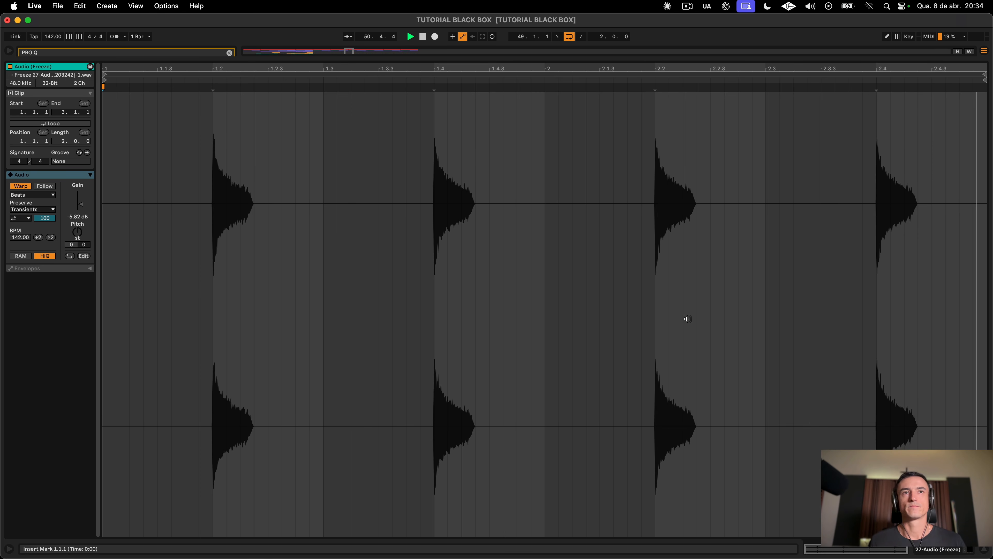
{"action": "key", "text": "space"}
{"action": "left_click_drag", "start_coordinate": [80, 209], "coordinate": [84, 208]}
{"action": "key", "text": "space"}
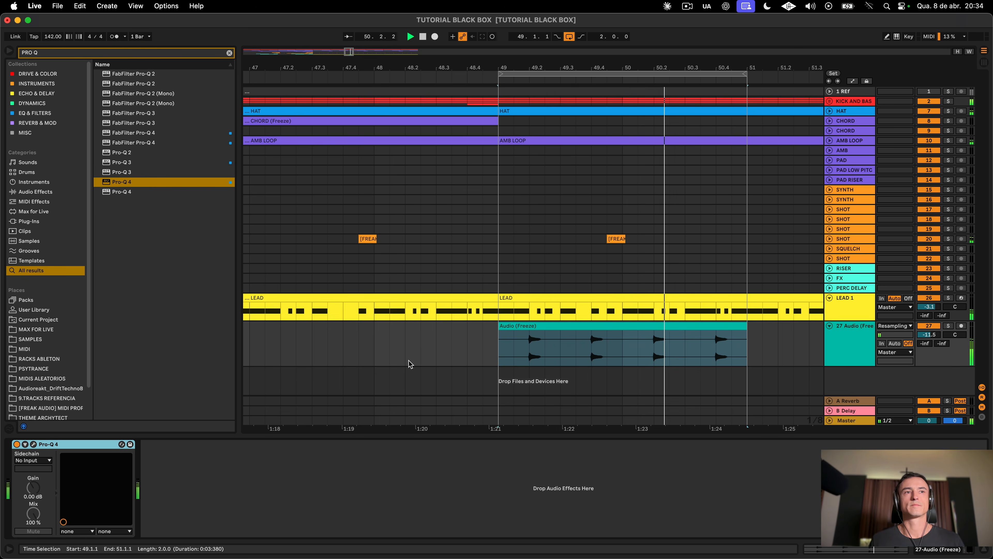
Step: Stop playback and move the audio track directly beneath the HAT track
{"action": "key", "text": "space"}
{"action": "left_click_drag", "start_coordinate": [850, 174], "coordinate": [851, 136]}
Step: Duplicate the two-bar SNARE clip repeatedly from bar 49 to extend the snare along the arrangement
{"action": "left_click", "coordinate": [640, 118]}
{"action": "key", "text": "super+d"}
{"action": "key", "text": "super+d"}
{"action": "key", "text": "super+d"}
{"action": "key", "text": "super+d"}
{"action": "key", "text": "super+d"}
{"action": "key", "text": "super+d"}
{"action": "key", "text": "super+d"}
{"action": "key", "text": "super+d"}
{"action": "key", "text": "minus"}
{"action": "key", "text": "minus"}
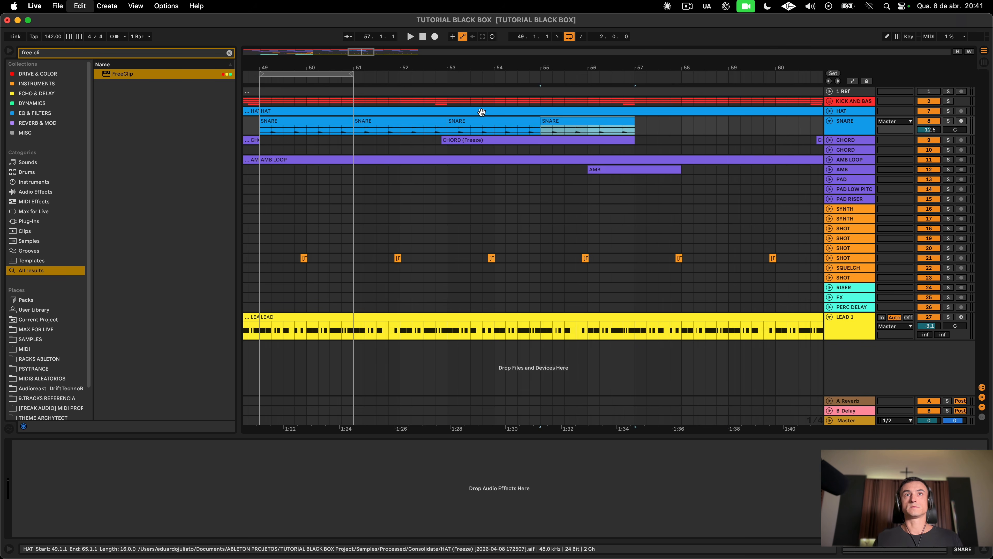
{"action": "key", "text": "super+d"}
{"action": "key", "text": "super+d"}
{"action": "key", "text": "super+d"}
{"action": "key", "text": "super+d"}
{"action": "key", "text": "super+d"}
{"action": "key", "text": "super+d"}
{"action": "key", "text": "super+d"}
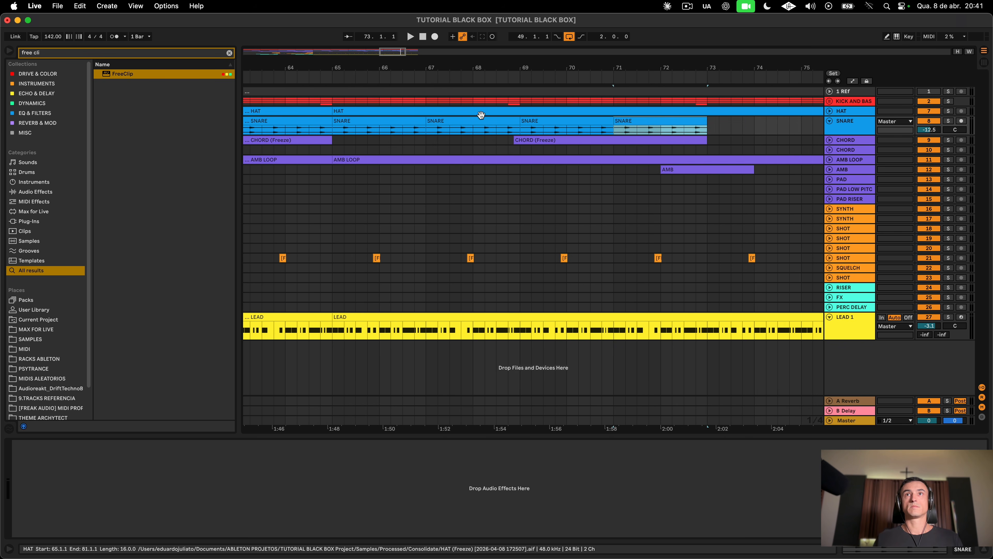
{"action": "scroll", "coordinate": [448, 104], "scroll_direction": "left", "scroll_amount": 10}
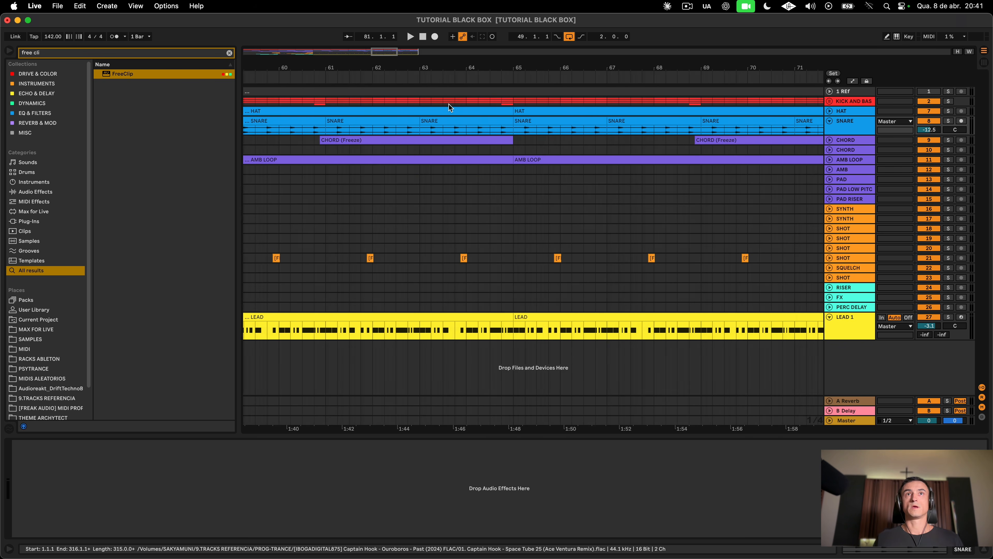
Step: Play the arrangement from just before bar 49 and set the loop to start at 49.1.1 with a length of 27 bars
{"action": "left_click", "coordinate": [460, 135]}
{"action": "key", "text": "space"}
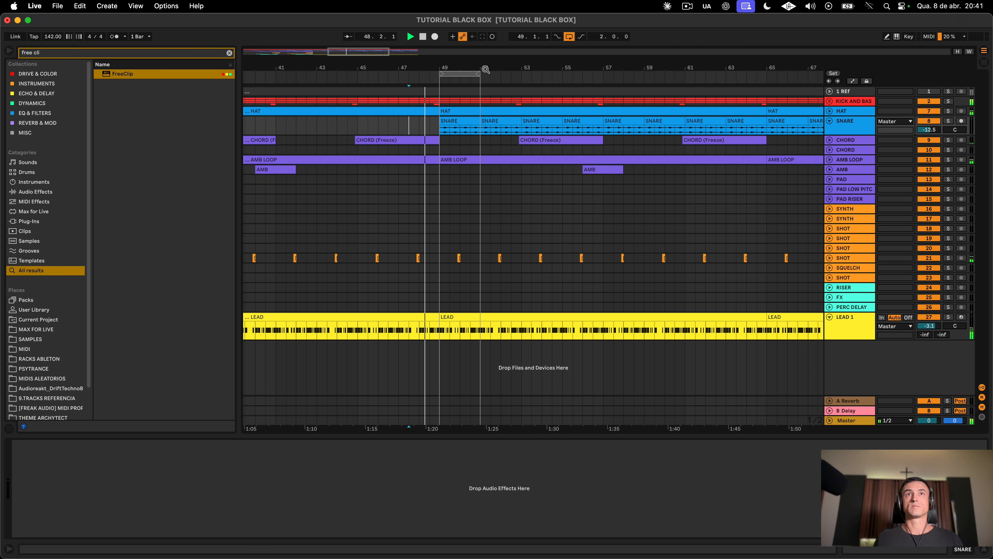
{"action": "left_click", "coordinate": [845, 120]}
{"action": "key", "text": "super+l"}
{"action": "key", "text": "minus"}
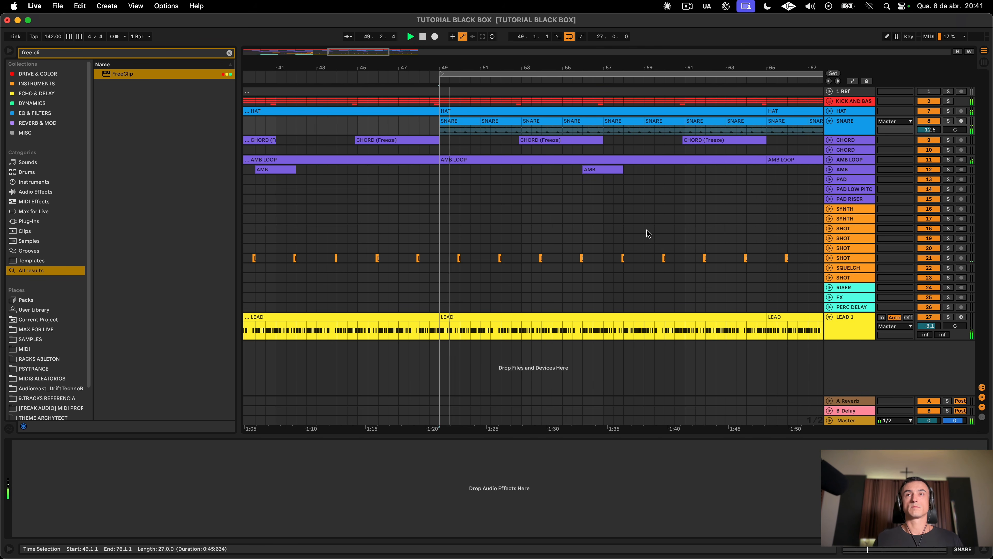
Step: Lower the SNARE track volume to -14.2 dB
{"action": "left_click", "coordinate": [848, 125]}
{"action": "mouse_move", "coordinate": [929, 130]}
{"action": "left_mouse_down"}
{"action": "mouse_move", "coordinate": [929, 149]}
{"action": "mouse_move", "coordinate": [929, 122]}
{"action": "mouse_move", "coordinate": [929, 132]}
{"action": "left_mouse_up"}
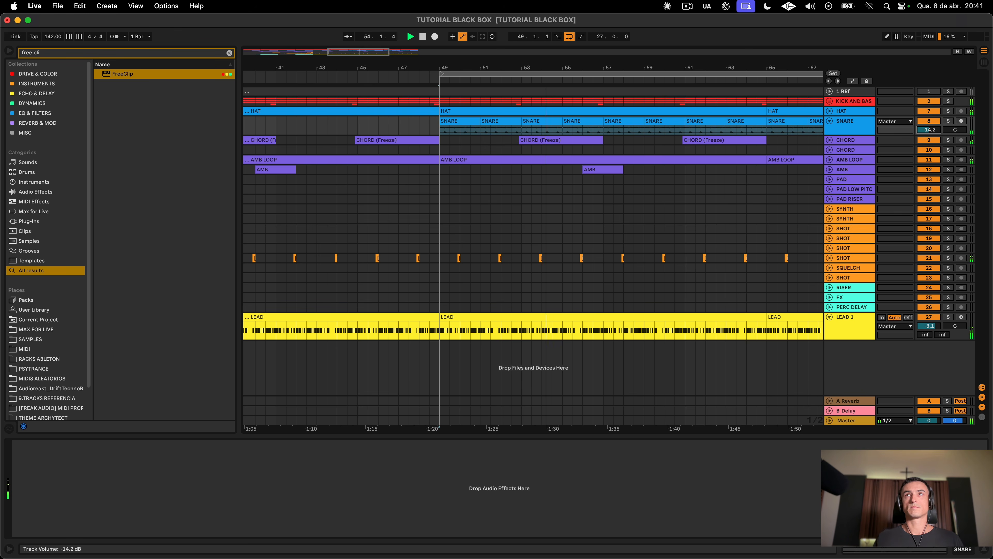
{"action": "left_click", "coordinate": [855, 129]}
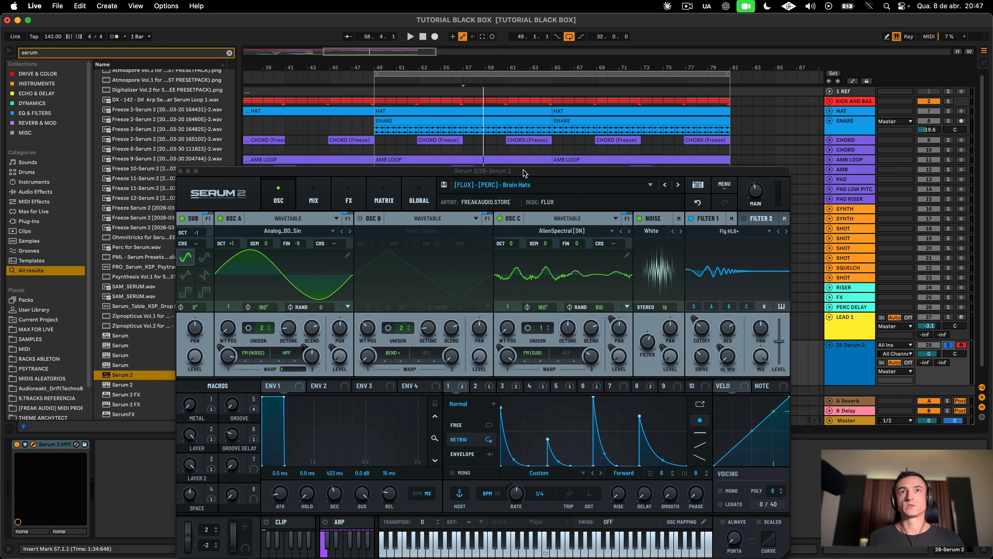
Step: Create an eight-bar MIDI clip at bar 57 on the Serum 2 track with a D#3 note at its start
{"action": "left_click_drag", "start_coordinate": [524, 174], "coordinate": [631, 438]}
{"action": "left_click", "coordinate": [640, 356], "text": "shift"}
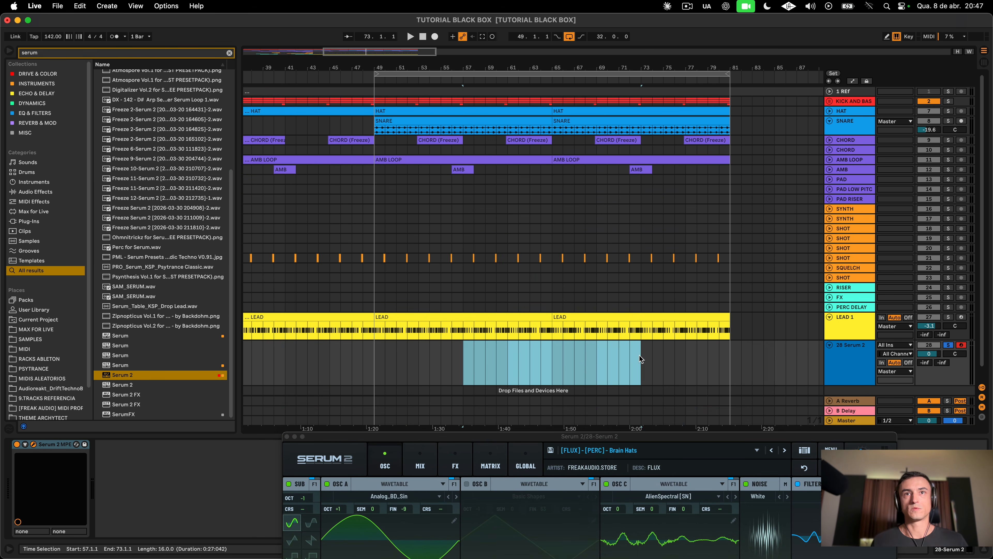
{"action": "left_click", "coordinate": [564, 354], "text": "shift"}
{"action": "key", "text": "super+shift+m"}
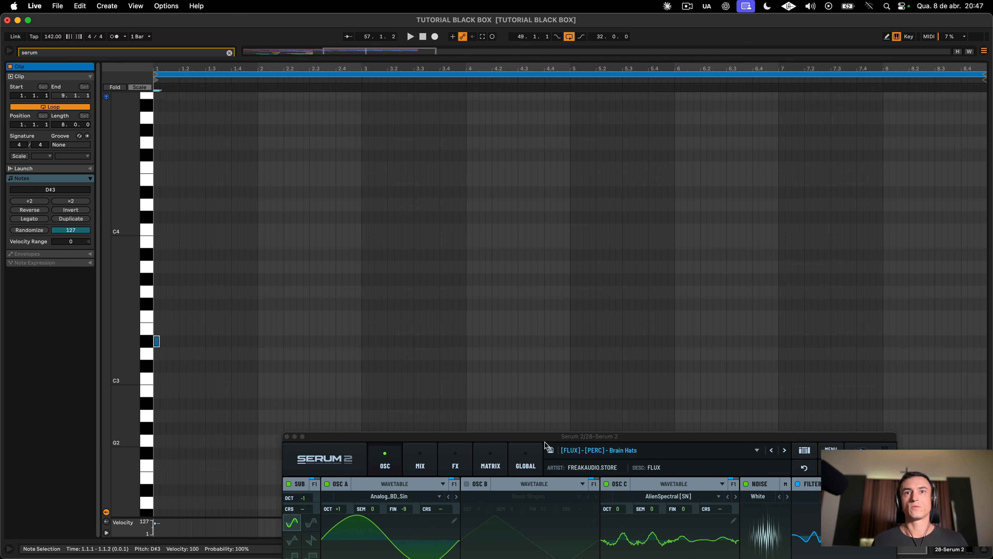
Step: Browse the user presets in Serum 2's [FREAK AUDIO] - BLACKBOX folder
{"action": "left_click_drag", "start_coordinate": [555, 441], "coordinate": [411, 107]}
{"action": "left_click", "coordinate": [442, 116]}
{"action": "mouse_move", "coordinate": [445, 164]}
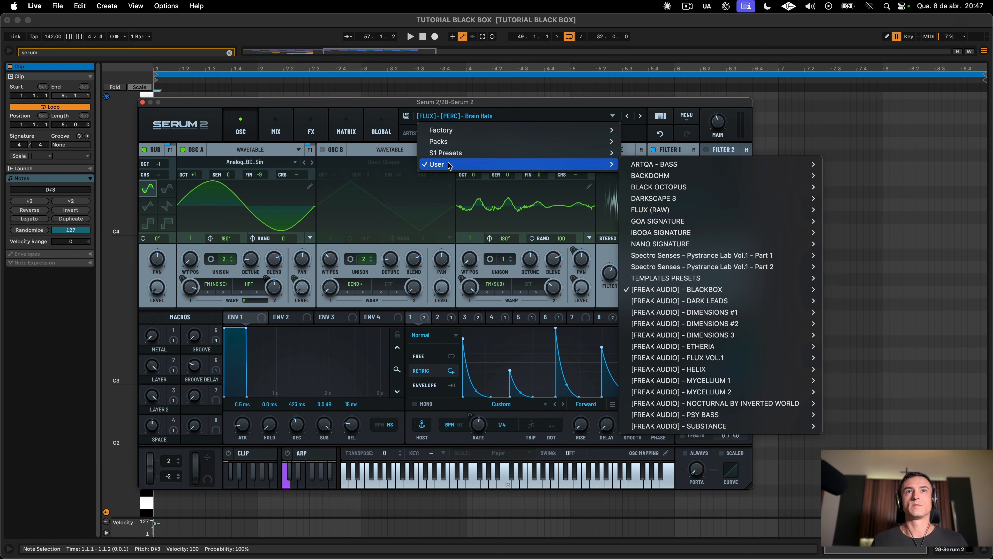
{"action": "mouse_move", "coordinate": [662, 293]}
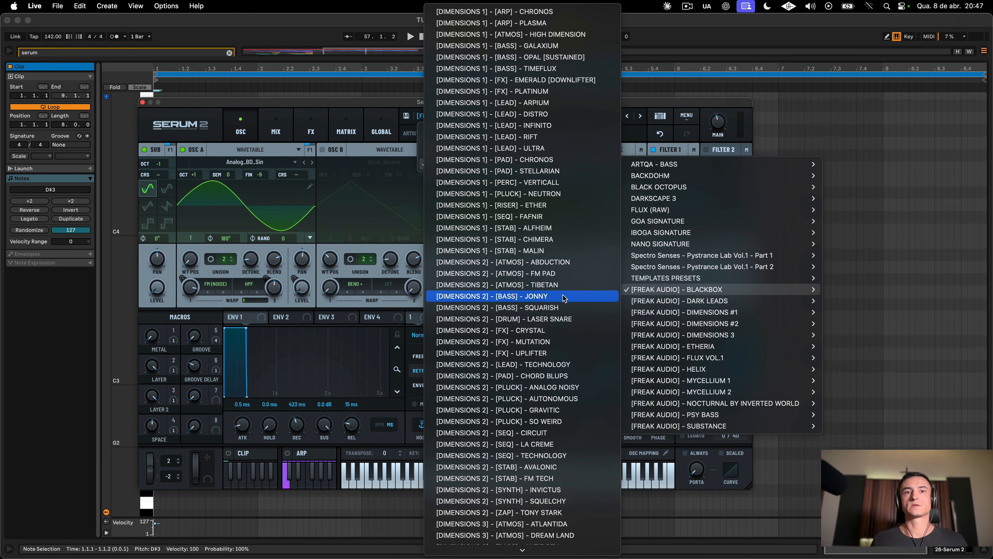
{"action": "scroll", "coordinate": [562, 297], "scroll_direction": "down", "scroll_amount": 8}
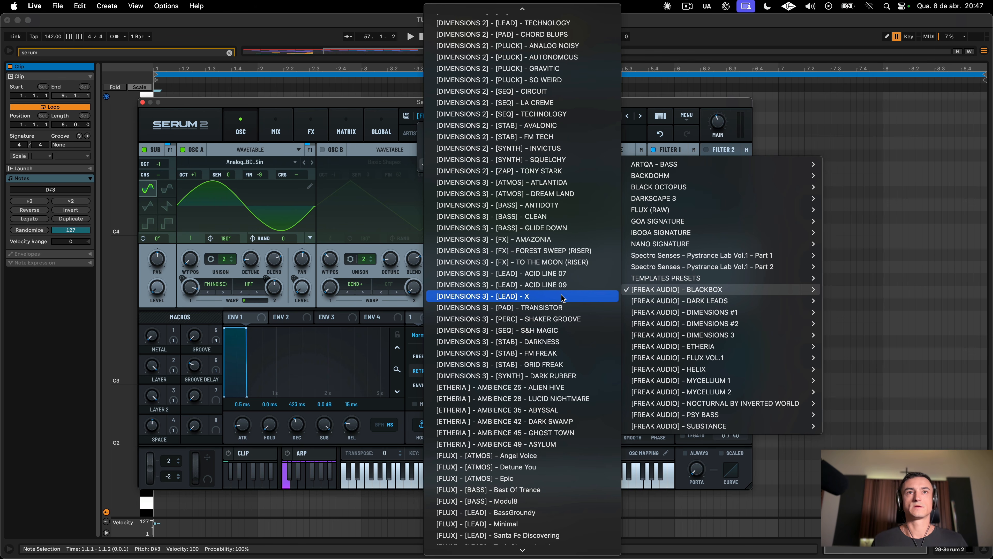
{"action": "scroll", "coordinate": [562, 298], "scroll_direction": "down", "scroll_amount": 3}
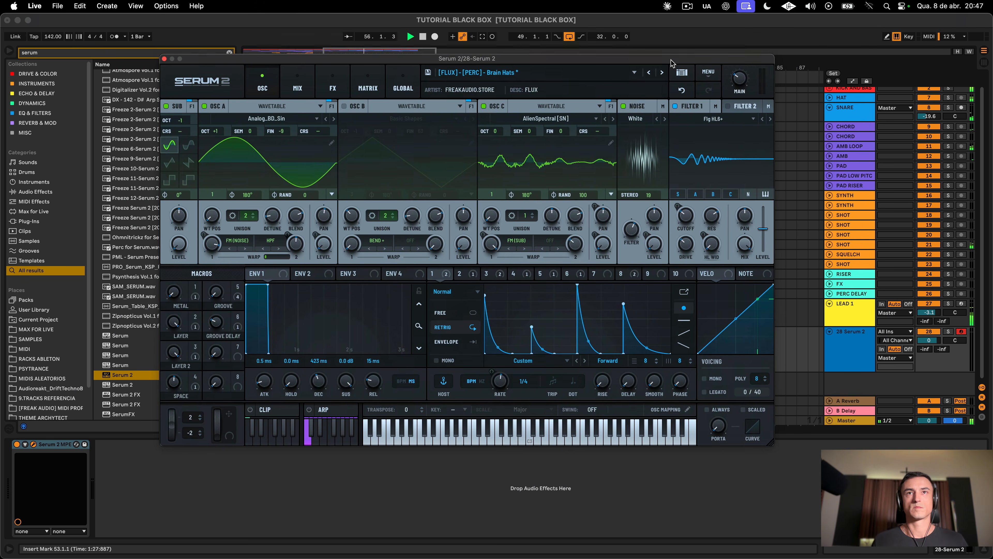
Step: Bring the Serum 2 window back into view and lower its GROOVE macro to about 9 during playback
{"action": "left_click_drag", "start_coordinate": [739, 54], "coordinate": [722, 94]}
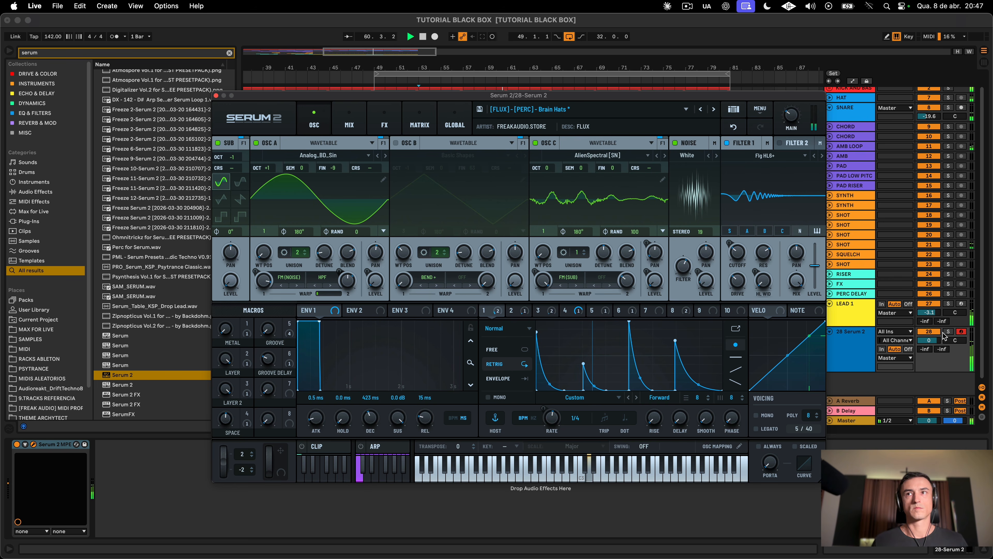
{"action": "left_click_drag", "start_coordinate": [581, 96], "coordinate": [656, 463]}
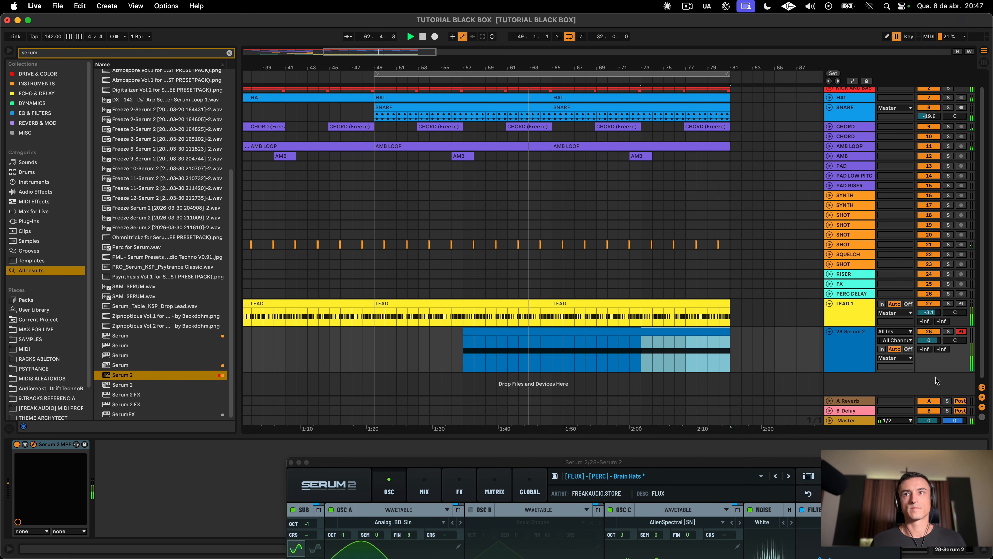
{"action": "left_click_drag", "start_coordinate": [802, 466], "coordinate": [691, 96]}
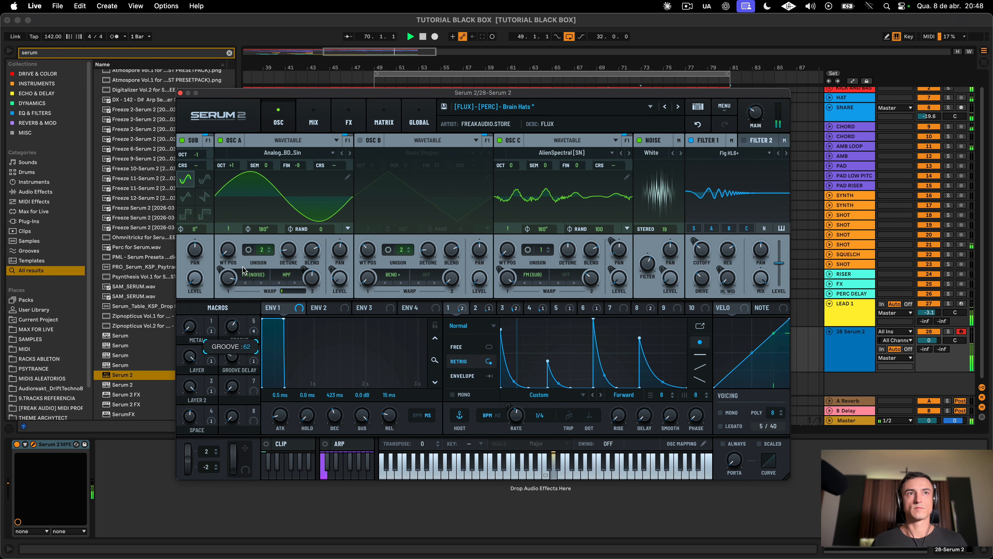
{"action": "left_click_drag", "start_coordinate": [243, 269], "coordinate": [241, 339]}
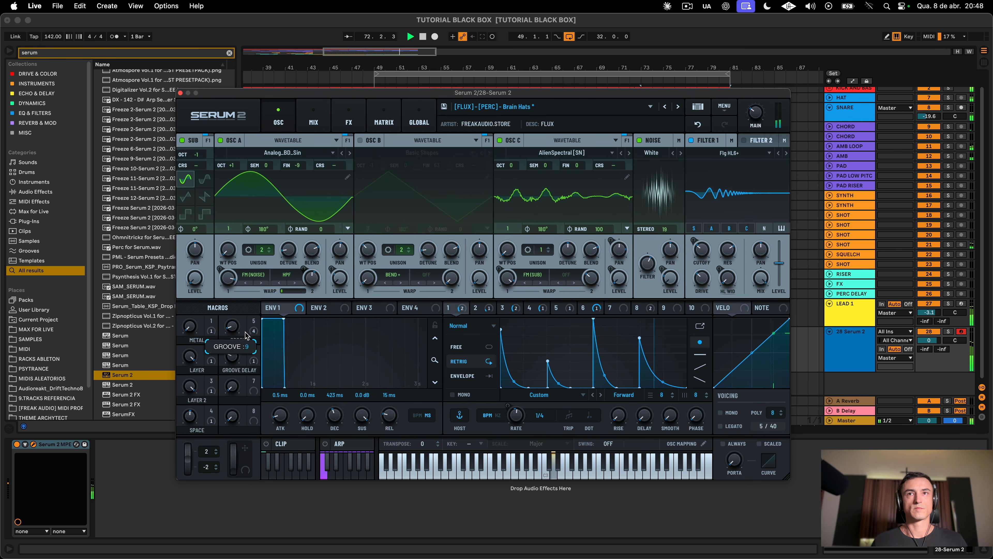
Step: Solo the Serum 2 track and try its macros, raising GROOVE DELAY to 100 and METAL to about 26
{"action": "left_click", "coordinate": [949, 332]}
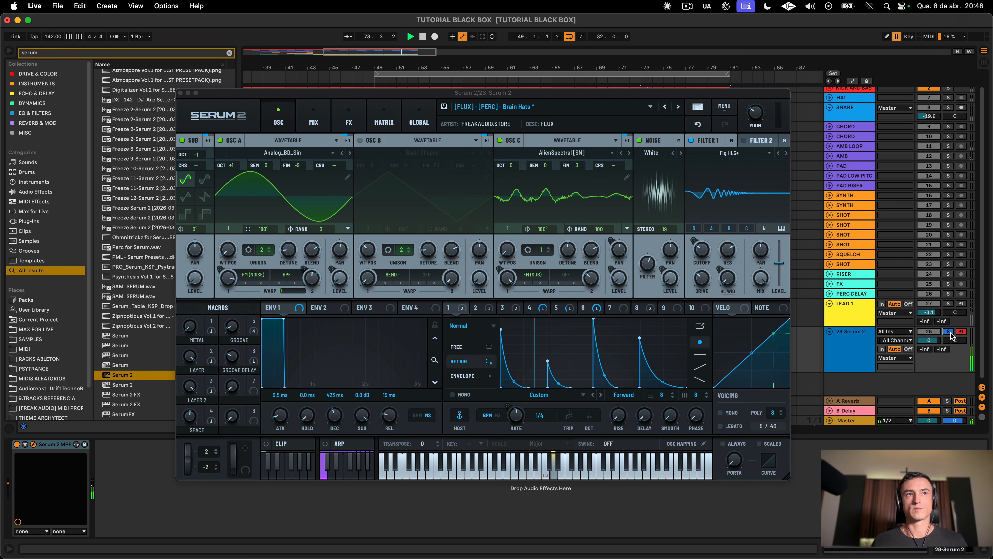
{"action": "left_click", "coordinate": [192, 359]}
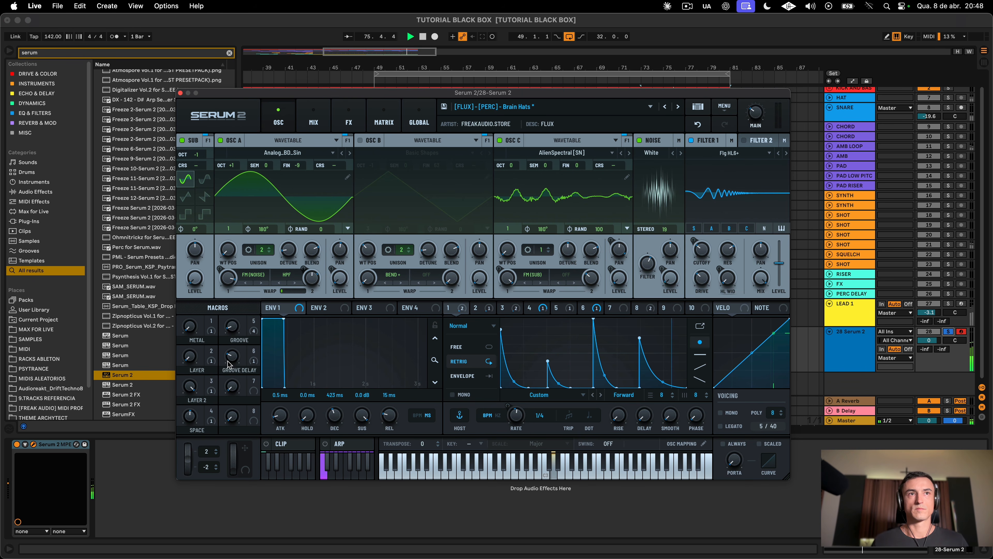
{"action": "left_click_drag", "start_coordinate": [229, 364], "coordinate": [246, 278]}
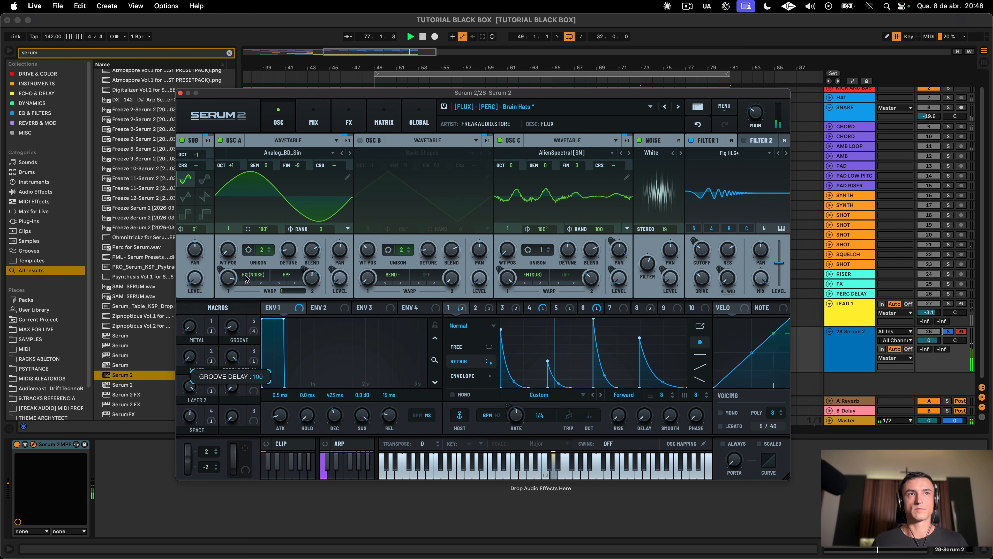
{"action": "left_click_drag", "start_coordinate": [189, 326], "coordinate": [205, 245]}
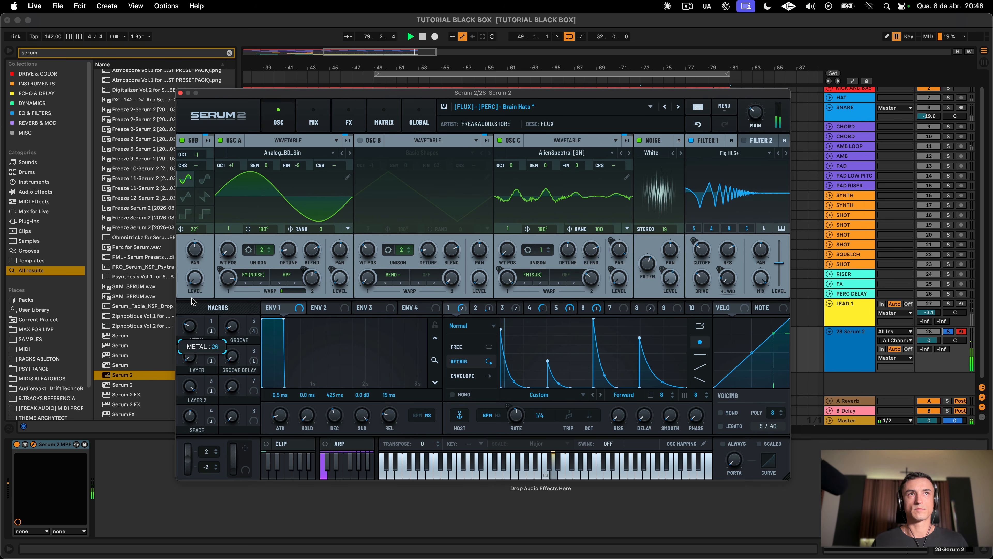
{"action": "left_click_drag", "start_coordinate": [191, 301], "coordinate": [188, 316]}
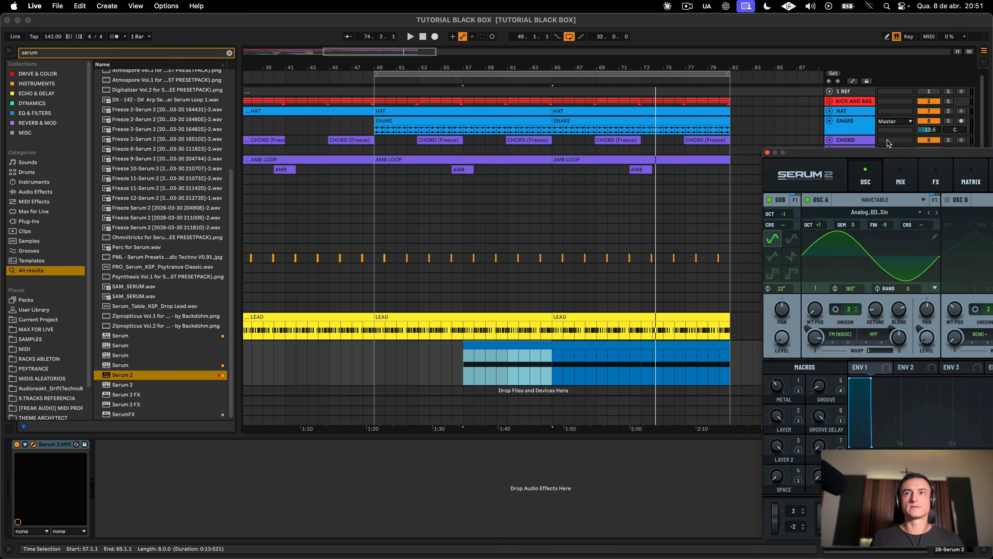
Step: Show automation and drop the Serum 2 track's GROOVE automation to 0 from bar 65, keeping the synth window clear of the arrangement
{"action": "key", "text": "a"}
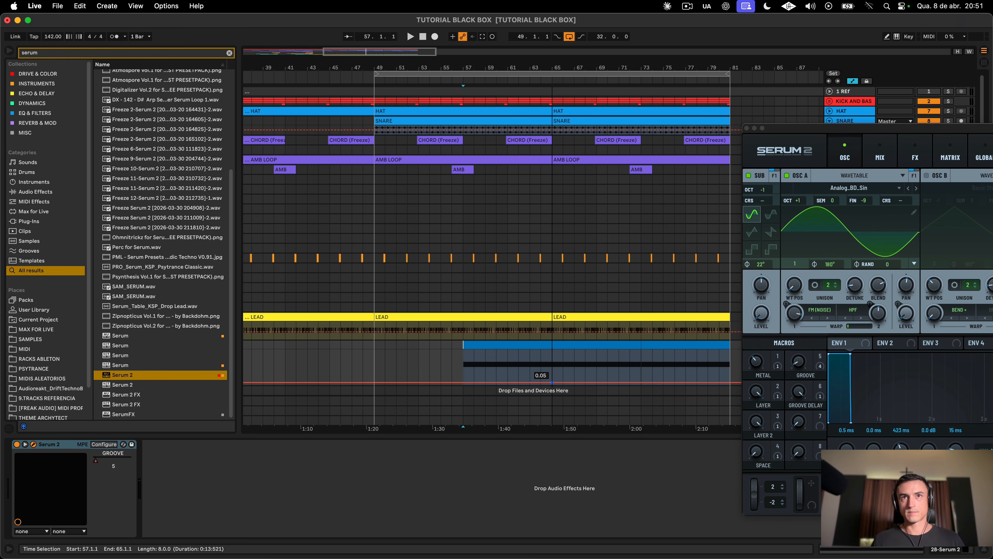
{"action": "left_click_drag", "start_coordinate": [556, 381], "coordinate": [556, 385]}
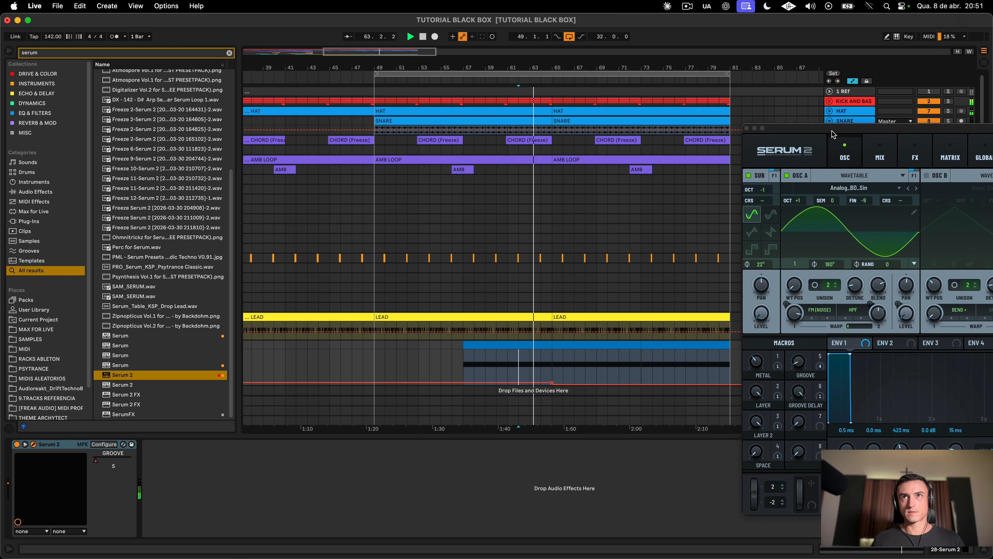
{"action": "left_click_drag", "start_coordinate": [832, 134], "coordinate": [266, 72]}
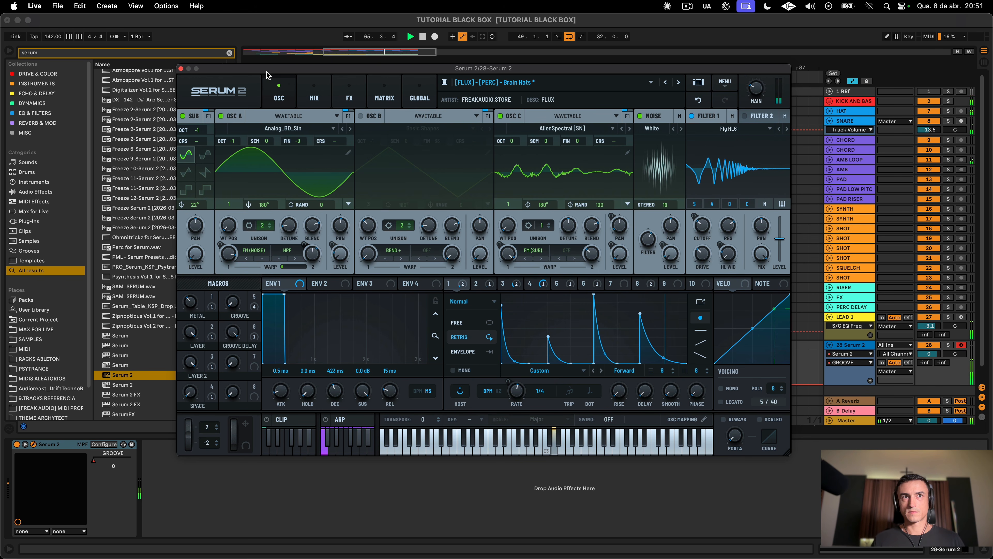
{"action": "left_click_drag", "start_coordinate": [268, 74], "coordinate": [513, 422]}
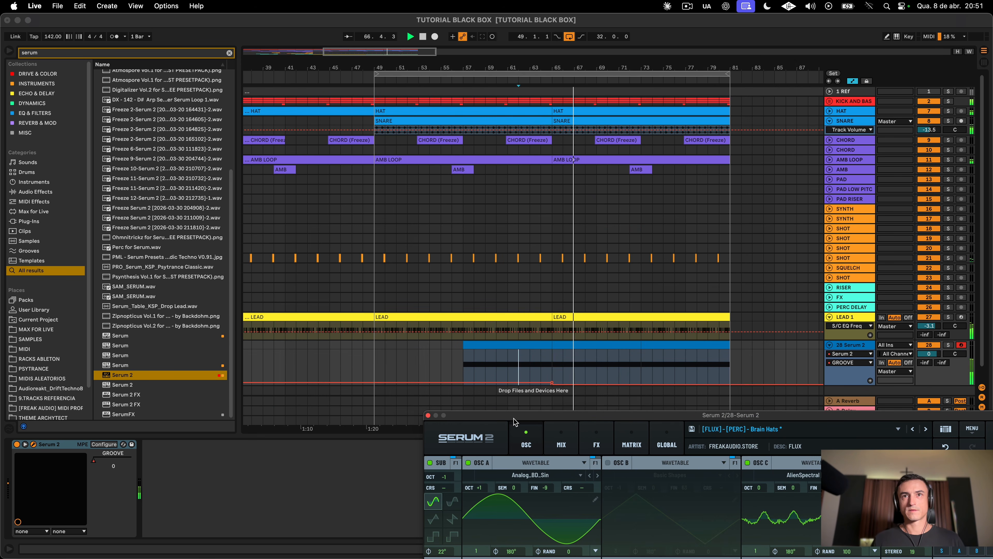
Step: Automate the Serum 2 track's METAL macro with a curved rise from 0.36 at bar 73 to its maximum at bar 81
{"action": "left_click_drag", "start_coordinate": [513, 422], "coordinate": [449, 204]}
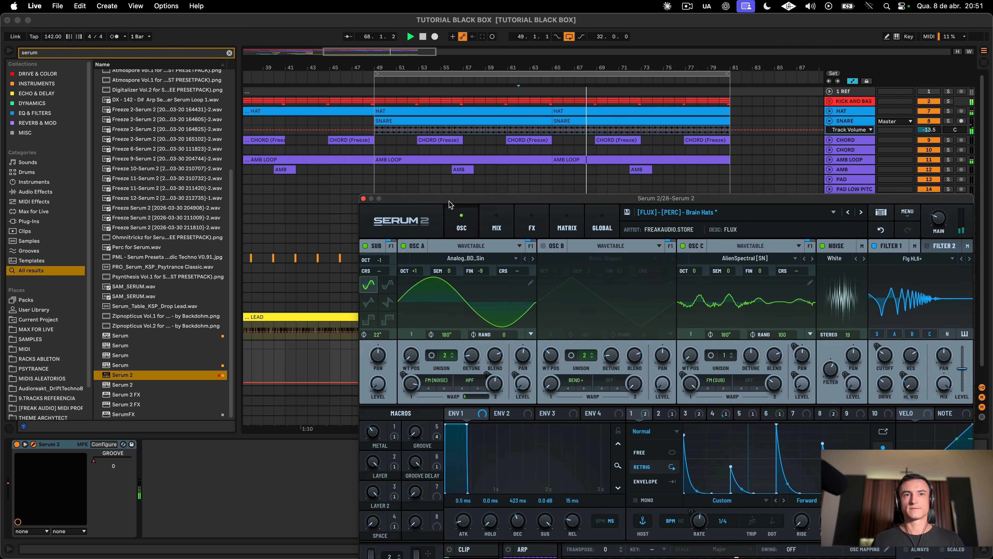
{"action": "left_click", "coordinate": [372, 433]}
{"action": "left_click_drag", "start_coordinate": [546, 198], "coordinate": [664, 513]}
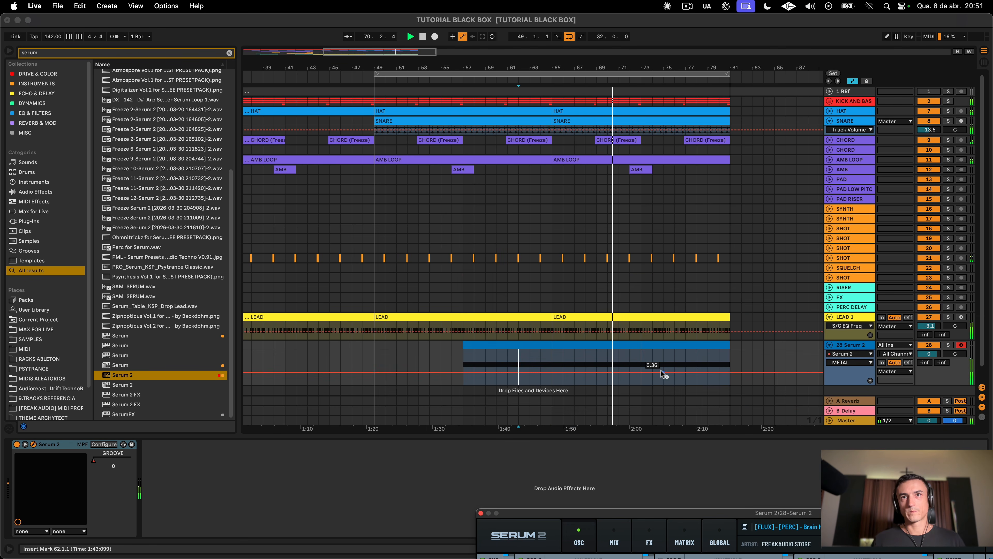
{"action": "left_click", "coordinate": [640, 371]}
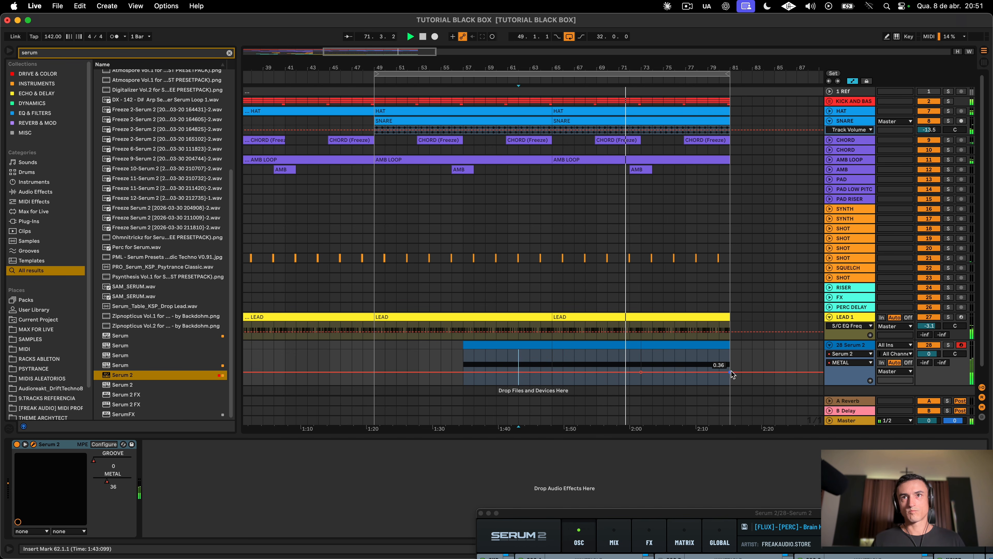
{"action": "left_click_drag", "start_coordinate": [730, 372], "coordinate": [689, 366]}
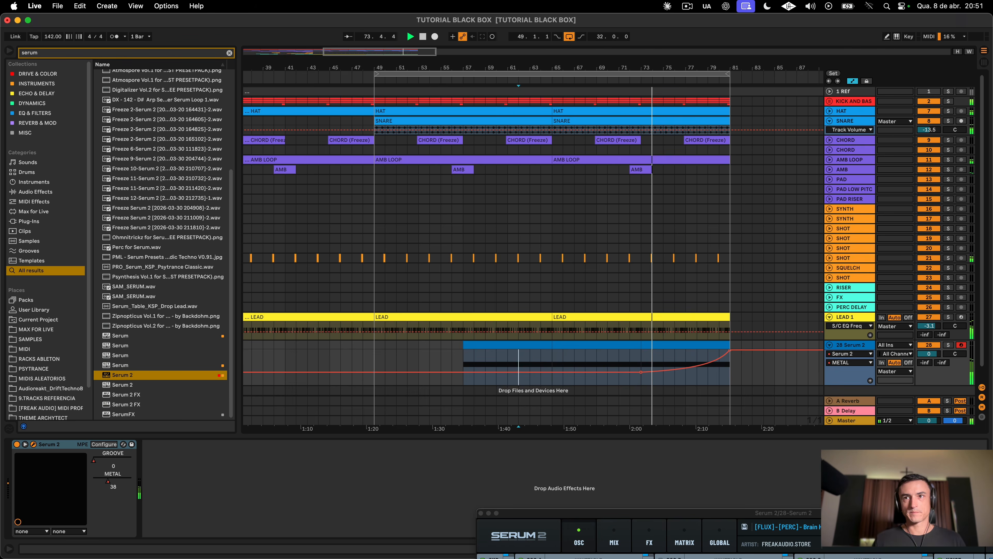
Step: Automate the Serum 2 track's SPACE macro to rise from 0 at bar 73 to about 0.82 at bar 81
{"action": "left_click_drag", "start_coordinate": [894, 515], "coordinate": [659, 67]}
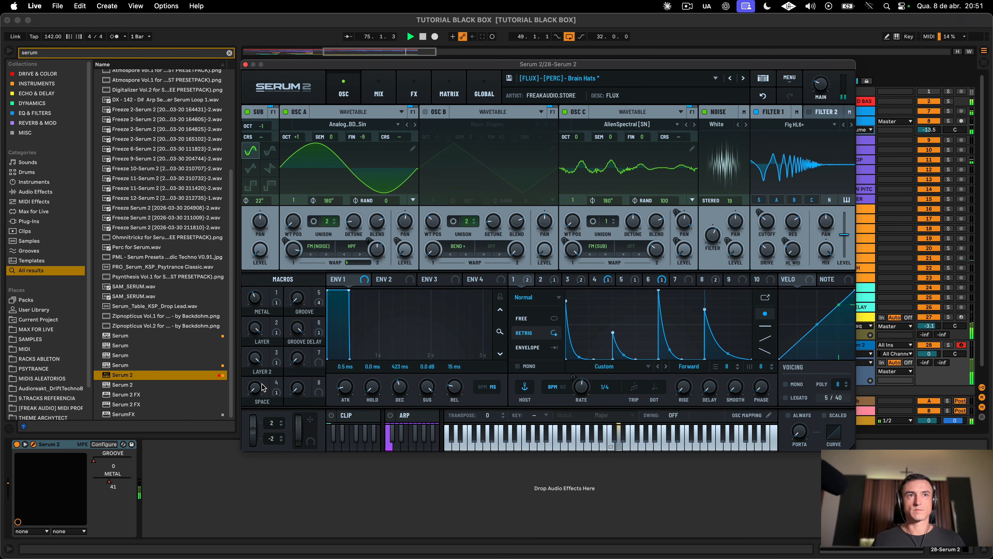
{"action": "left_click_drag", "start_coordinate": [406, 64], "coordinate": [475, 518]}
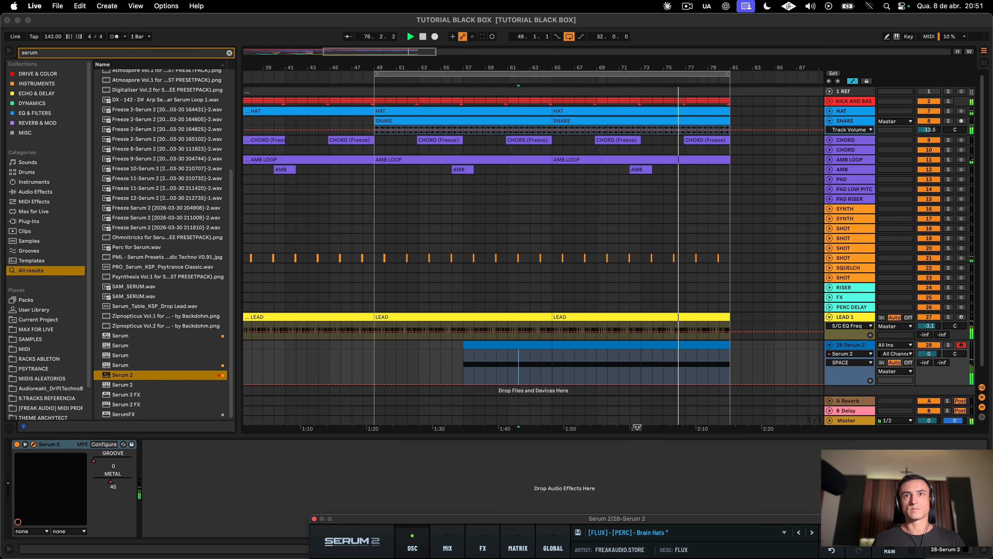
{"action": "left_click", "coordinate": [641, 384]}
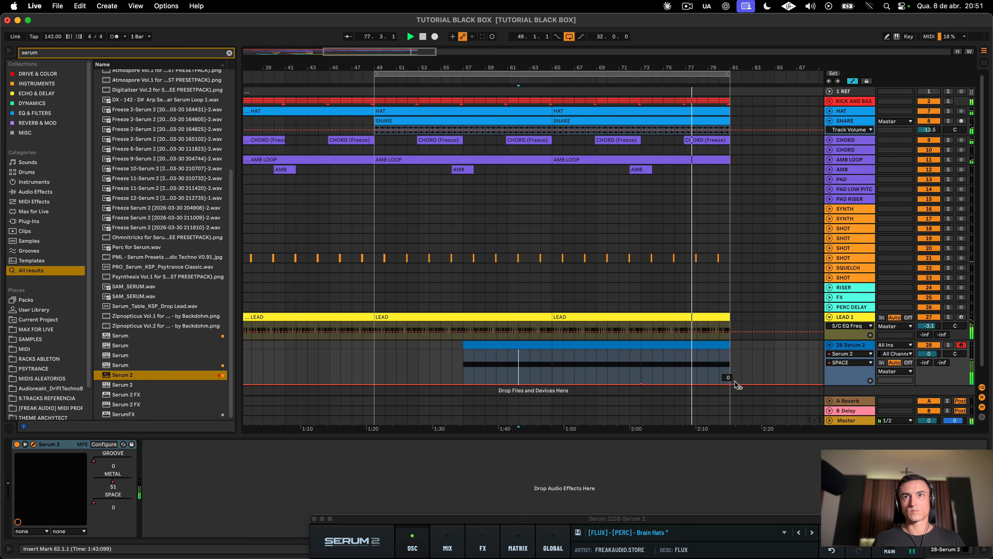
{"action": "left_click_drag", "start_coordinate": [730, 384], "coordinate": [730, 355]}
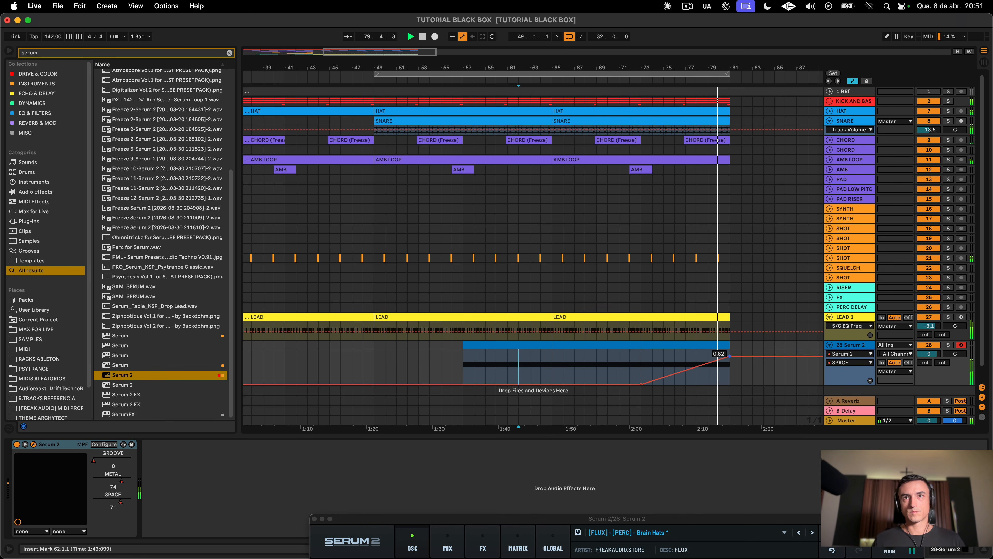
{"action": "left_click", "coordinate": [714, 350]}
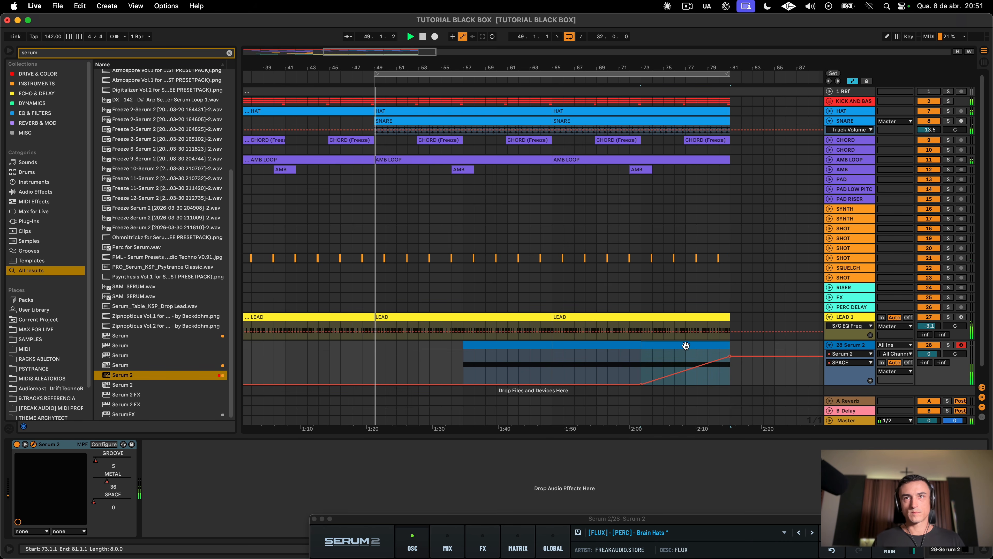
Step: Flatten the Serum 2 track to audio, solo it and play the resulting clips
{"action": "right_click", "coordinate": [849, 357]}
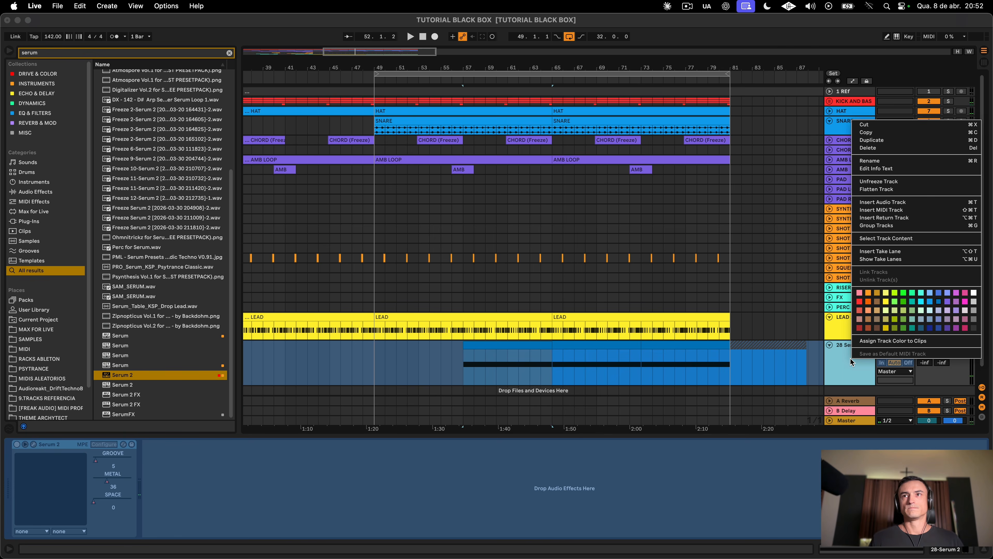
{"action": "left_click", "coordinate": [879, 228]}
{"action": "left_click", "coordinate": [524, 346]}
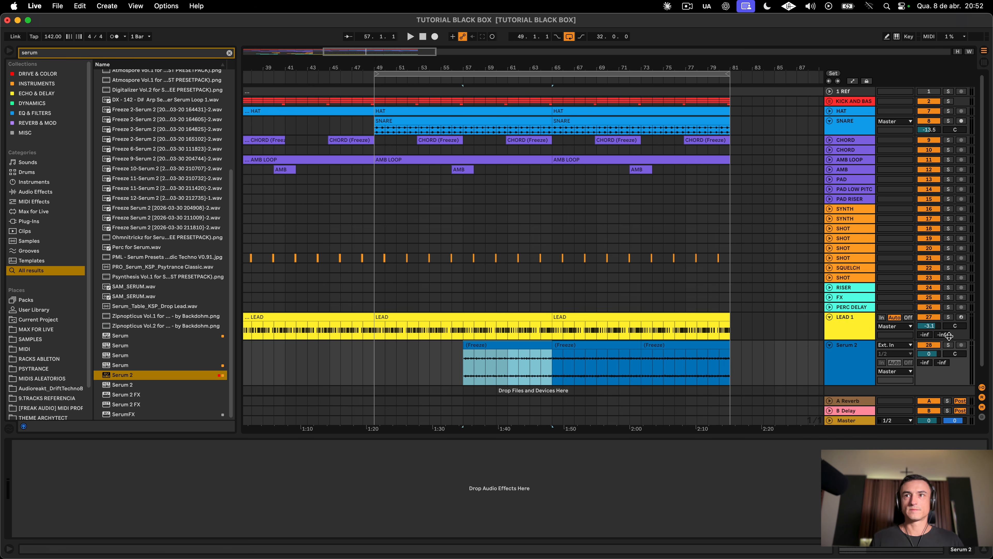
{"action": "left_click", "coordinate": [948, 345]}
{"action": "left_click", "coordinate": [516, 346]}
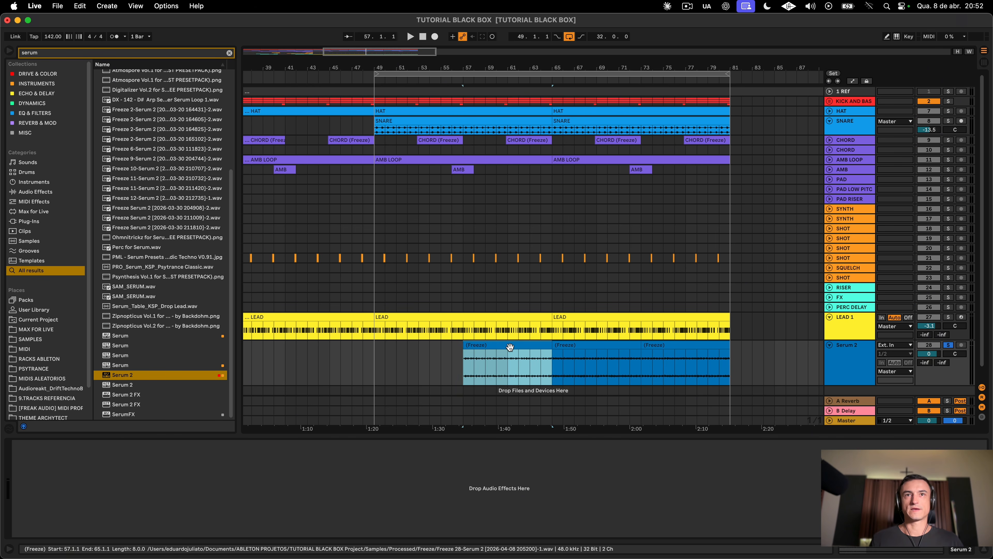
{"action": "key", "text": "space"}
Step: Search for compressor, add a Compressor sidechained from KICK to the Serum 2 audio track and play it back
{"action": "left_click", "coordinate": [46, 54]}
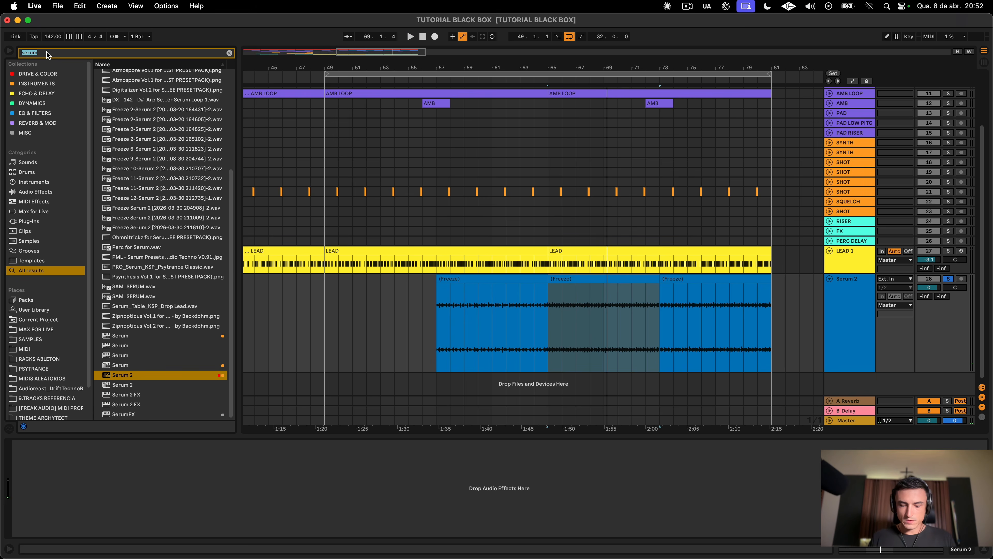
{"action": "type", "text": "compressor"}
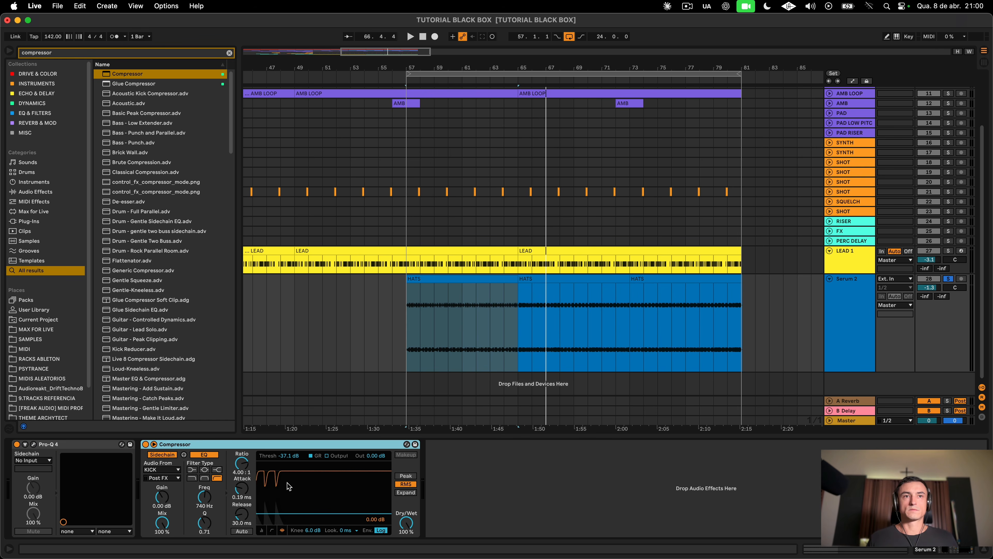
{"action": "key", "text": "space"}
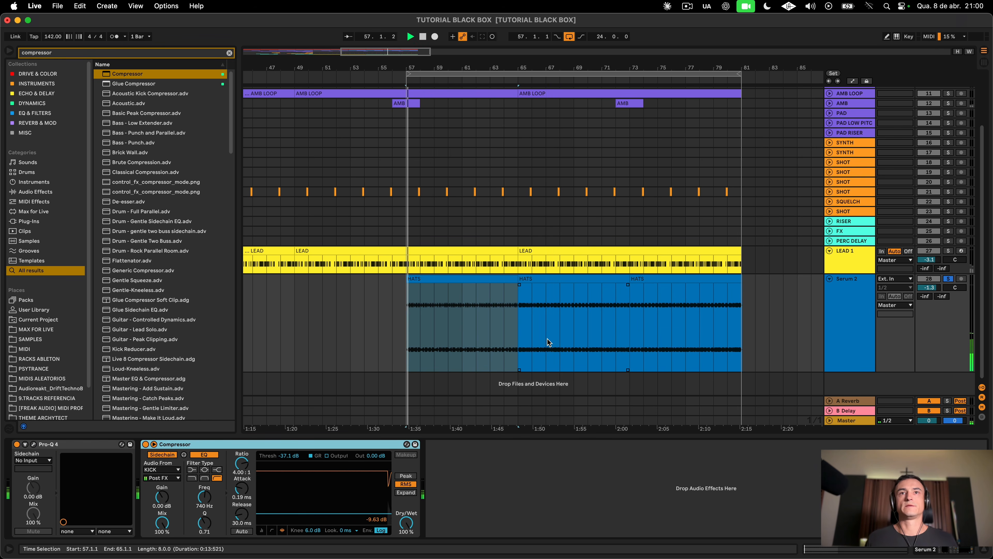
Step: Reduce the height of the Serum 2 audio track and move it directly below the SNARE track
{"action": "left_click", "coordinate": [853, 366]}
{"action": "left_click_drag", "start_coordinate": [853, 373], "coordinate": [840, 345]}
{"action": "scroll", "coordinate": [819, 329], "scroll_direction": "up", "scroll_amount": 3}
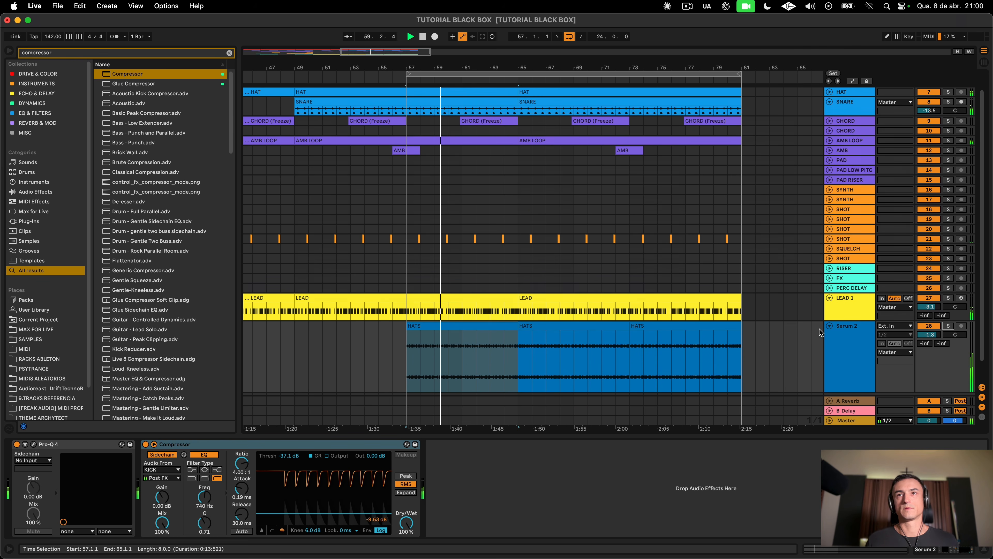
{"action": "left_click_drag", "start_coordinate": [851, 349], "coordinate": [840, 131]}
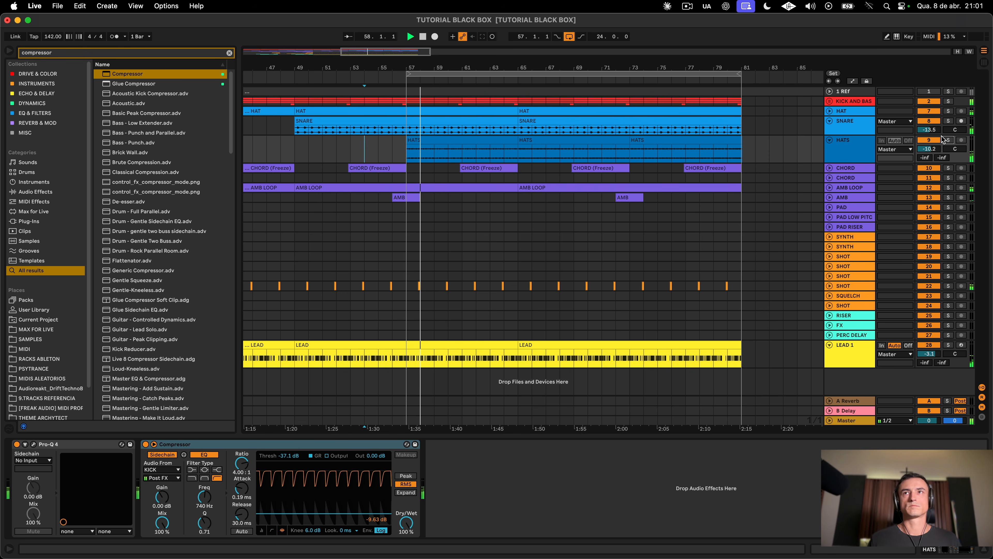
Step: Review the HATS clips within the whole arrangement and reduce the height of the LEAD 1 track
{"action": "left_click", "coordinate": [630, 154]}
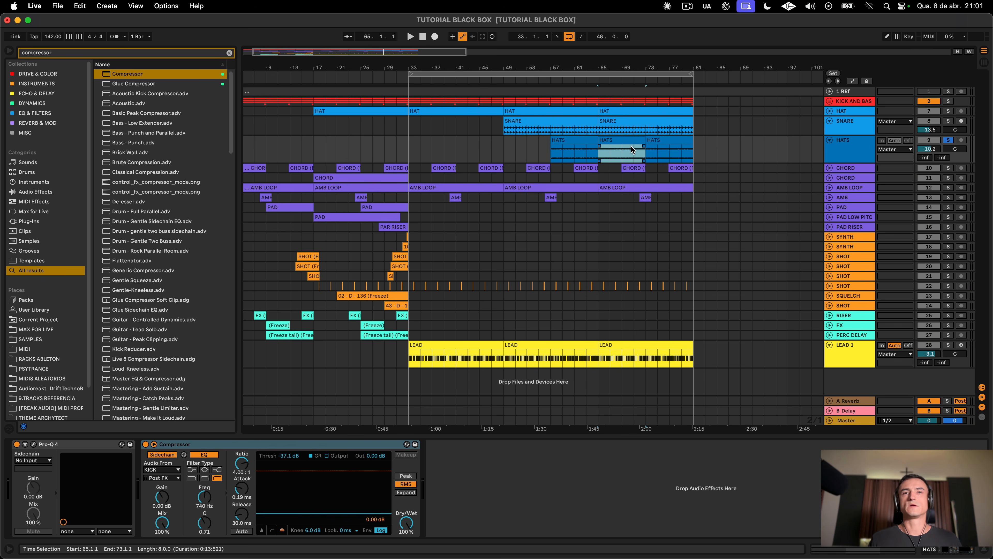
{"action": "scroll", "coordinate": [632, 156], "scroll_direction": "left", "scroll_amount": 2}
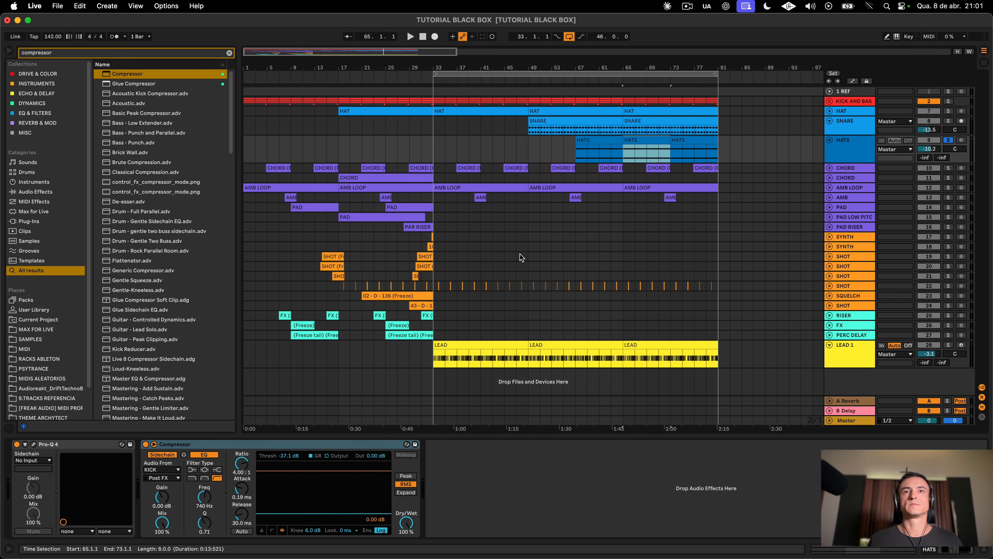
{"action": "left_click", "coordinate": [850, 368]}
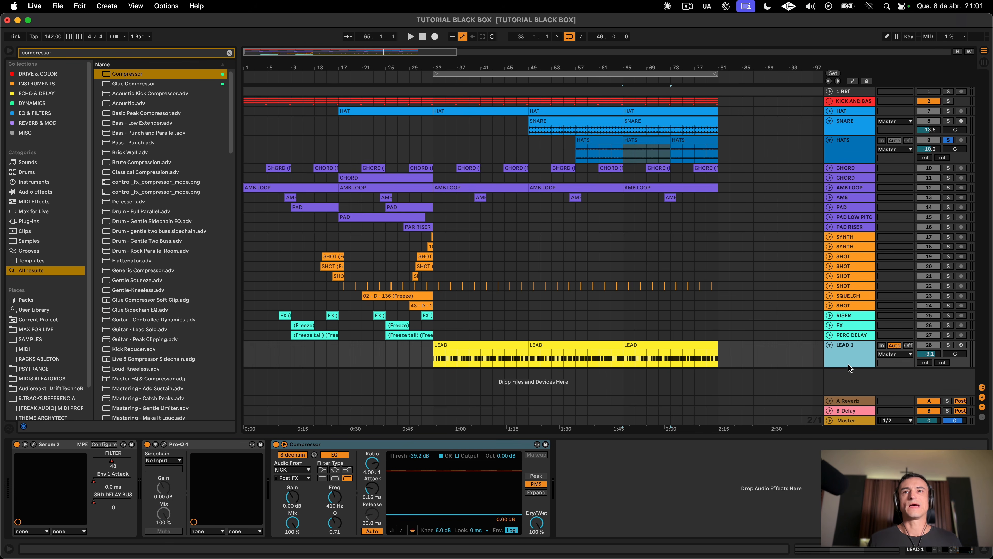
{"action": "left_click_drag", "start_coordinate": [845, 368], "coordinate": [848, 360]}
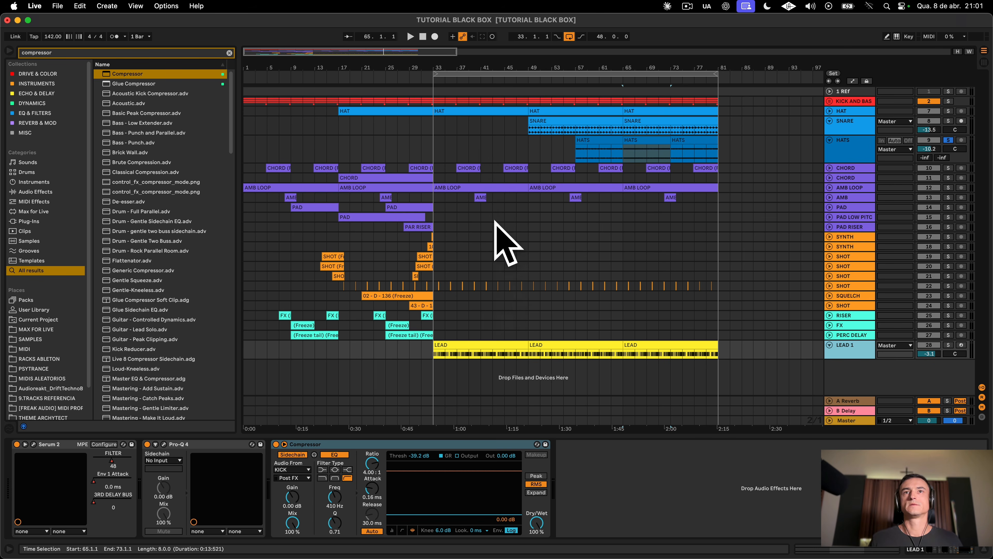
{"action": "key", "text": "plus"}
{"action": "key", "text": "plus"}
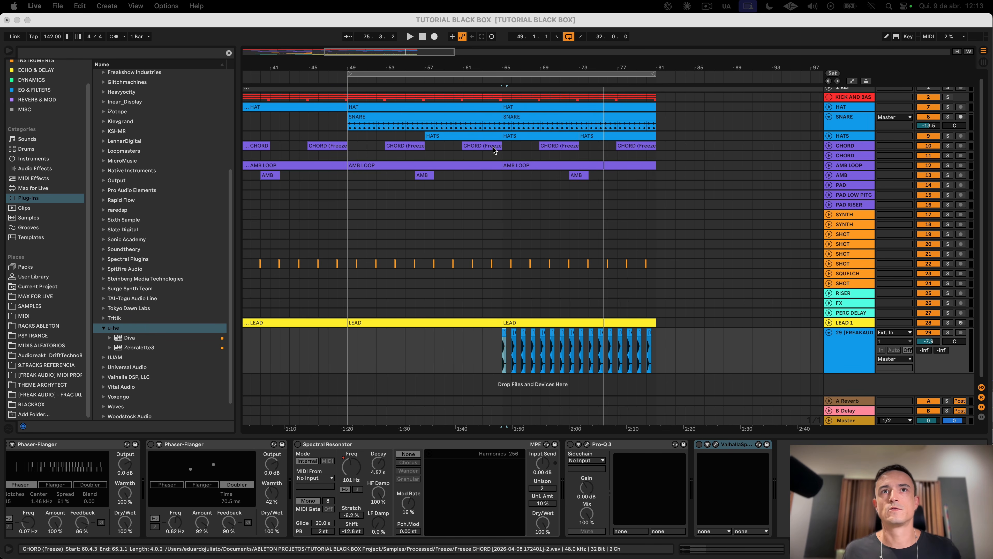
Step: Show the ACIDS samples in the BLACKBOX folder, solo the acid track and select its clips from bar 65 to 81
{"action": "scroll", "coordinate": [622, 180], "scroll_direction": "up", "scroll_amount": 1}
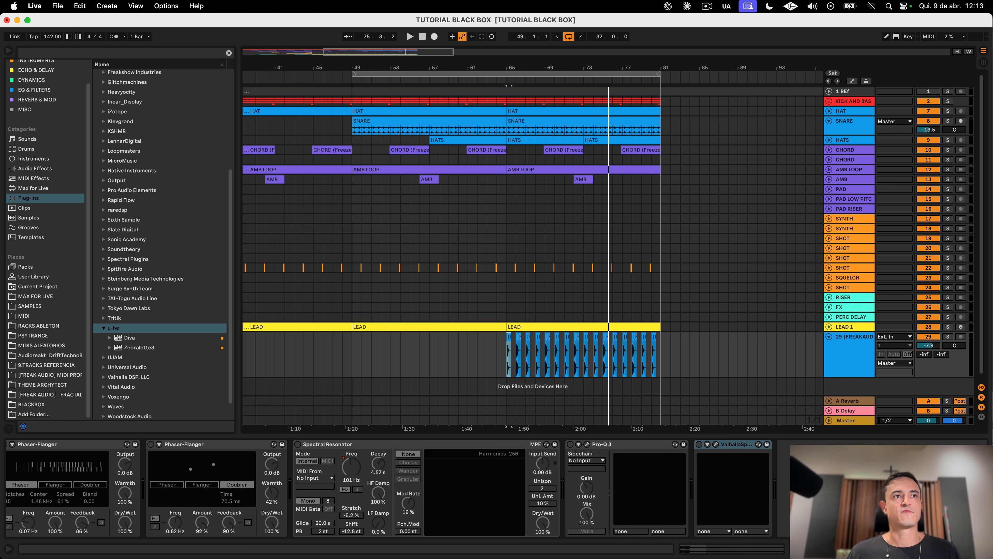
{"action": "left_click", "coordinate": [41, 404]}
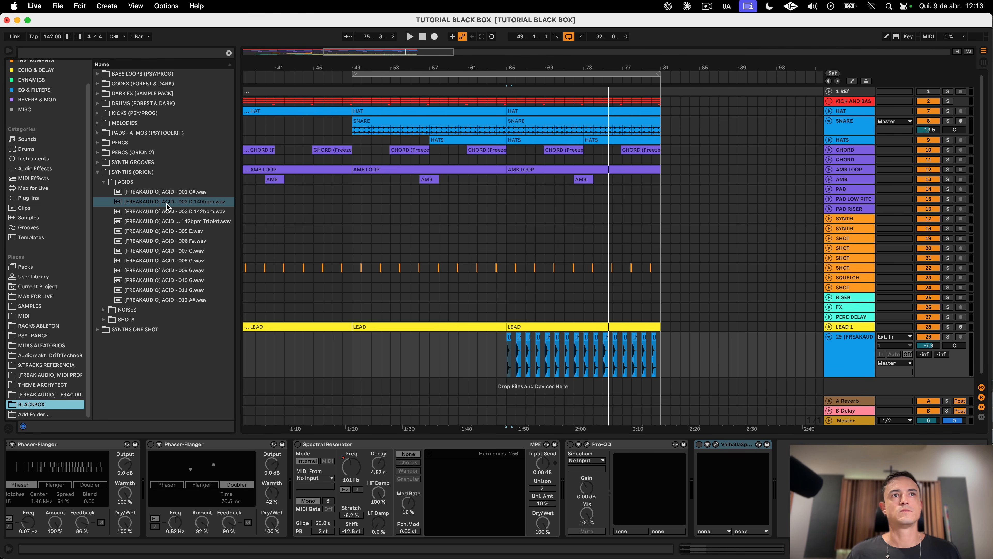
{"action": "key", "text": "space"}
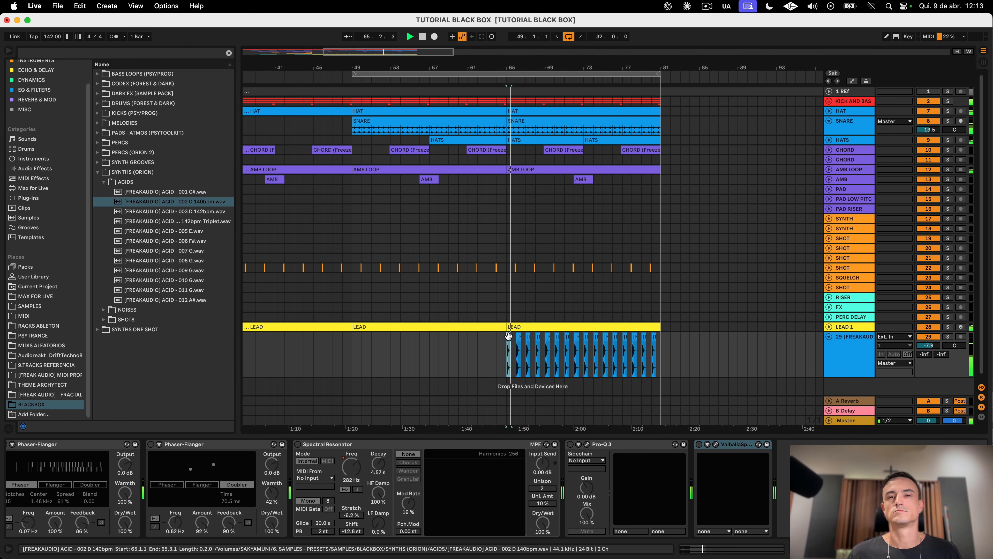
{"action": "left_click", "coordinate": [948, 337]}
{"action": "key", "text": "space"}
{"action": "left_click_drag", "start_coordinate": [661, 352], "coordinate": [505, 351]}
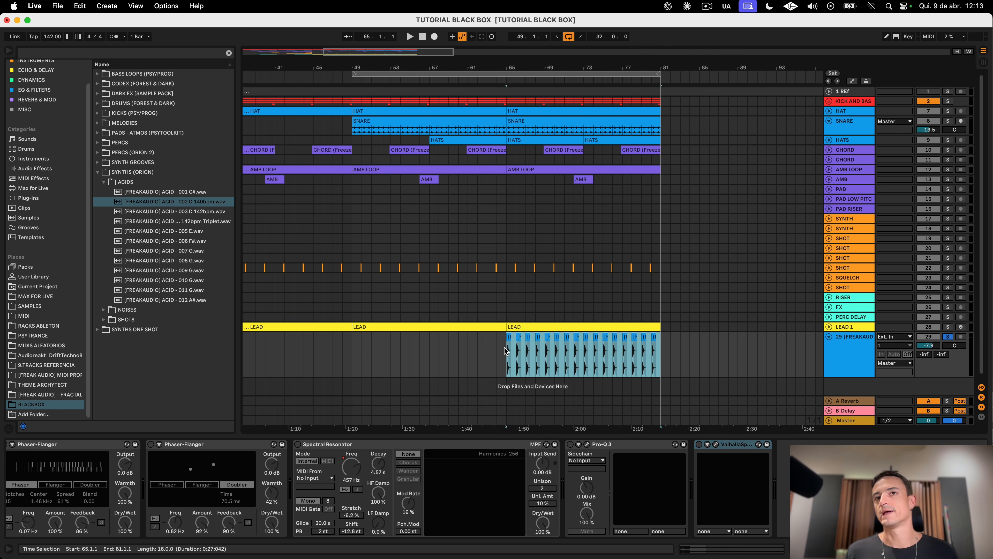
Step: Enable the acid track's first Phaser-Flanger and adjust it during playback to 54% feedback and 65% dry/wet
{"action": "scroll", "coordinate": [767, 465], "scroll_direction": "left", "scroll_amount": 3}
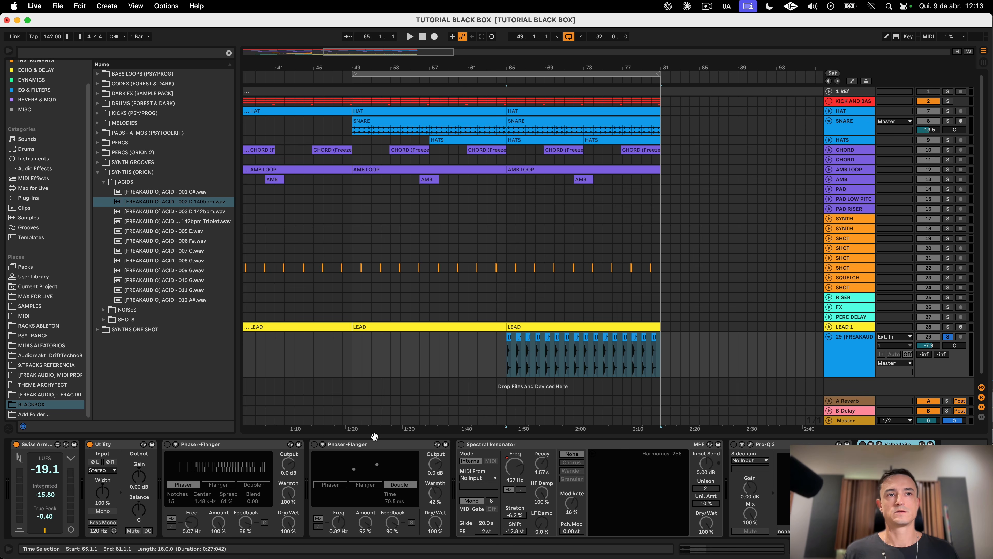
{"action": "left_click", "coordinate": [168, 444]}
{"action": "left_click", "coordinate": [235, 444]}
{"action": "key", "text": "space"}
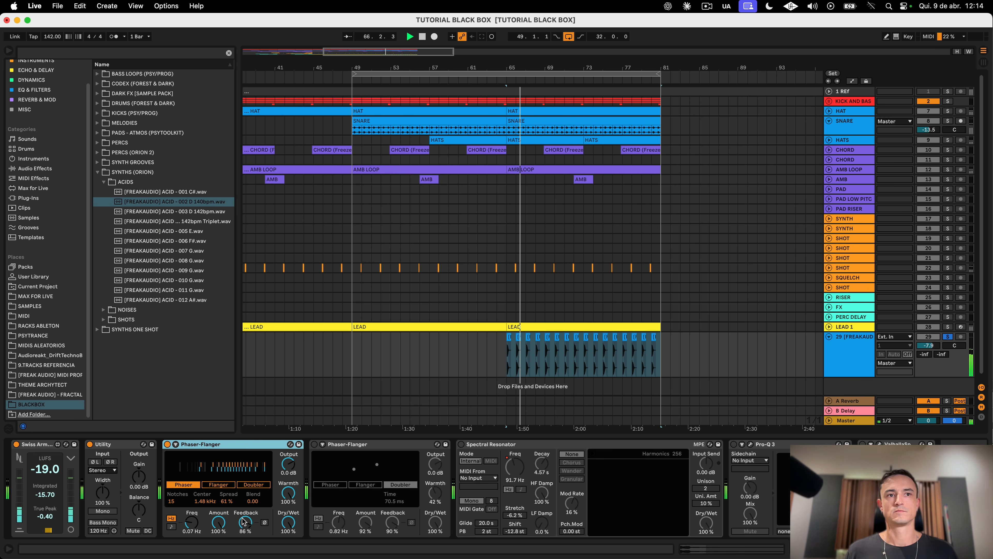
Step: Enable the second Phaser-Flanger and soften it to 0.04 Hz frequency, 49% amount and 50% feedback
{"action": "left_click", "coordinate": [314, 444]}
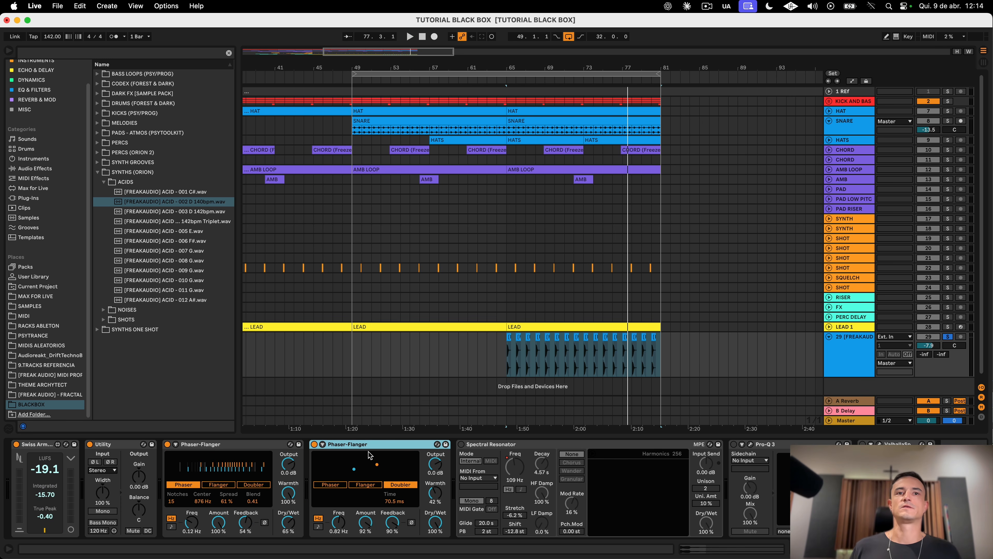
{"action": "key", "text": "space"}
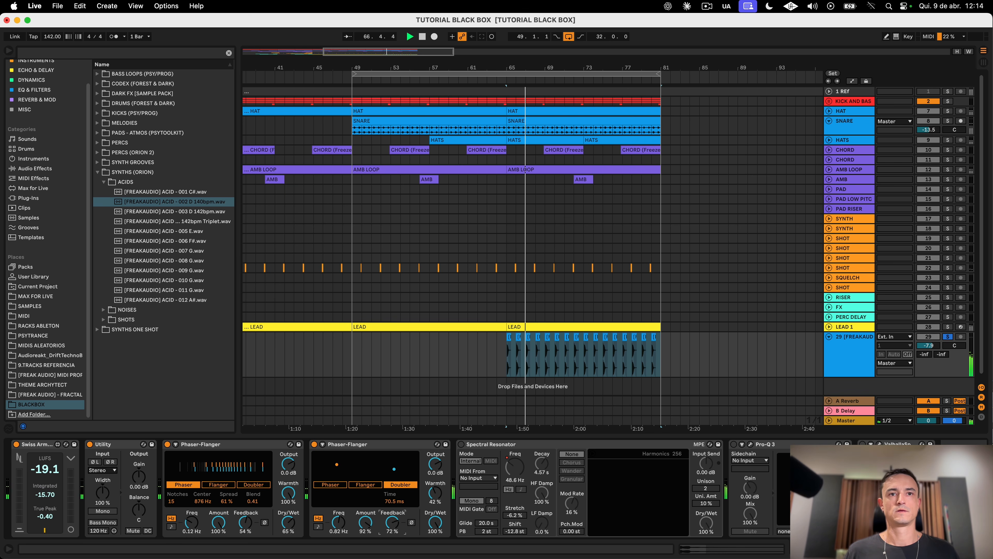
{"action": "left_click_drag", "start_coordinate": [392, 522], "coordinate": [392, 547]}
Step: Enable the Spectral Resonator on the acid track and lower its dry/wet to 45% during playback
{"action": "left_click", "coordinate": [505, 446]}
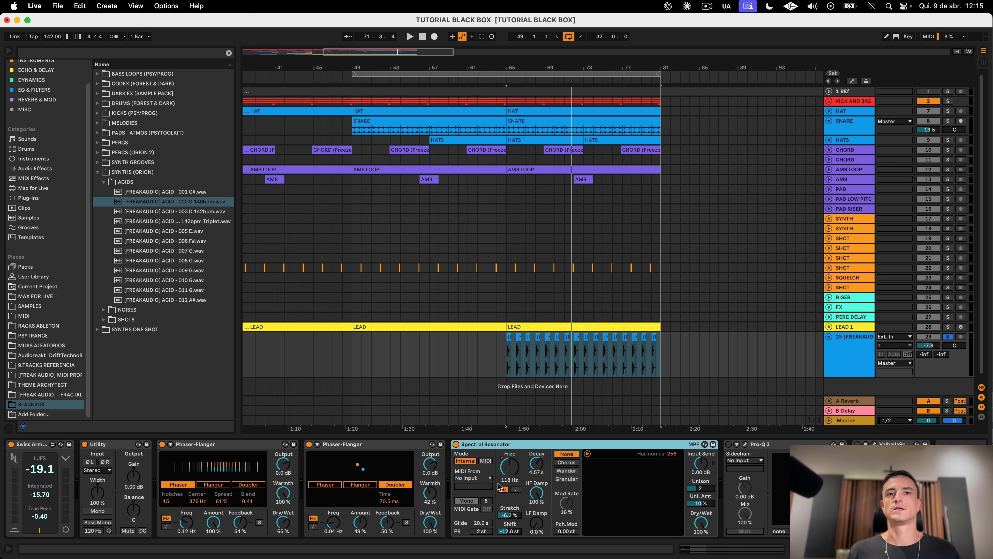
{"action": "key", "text": "space"}
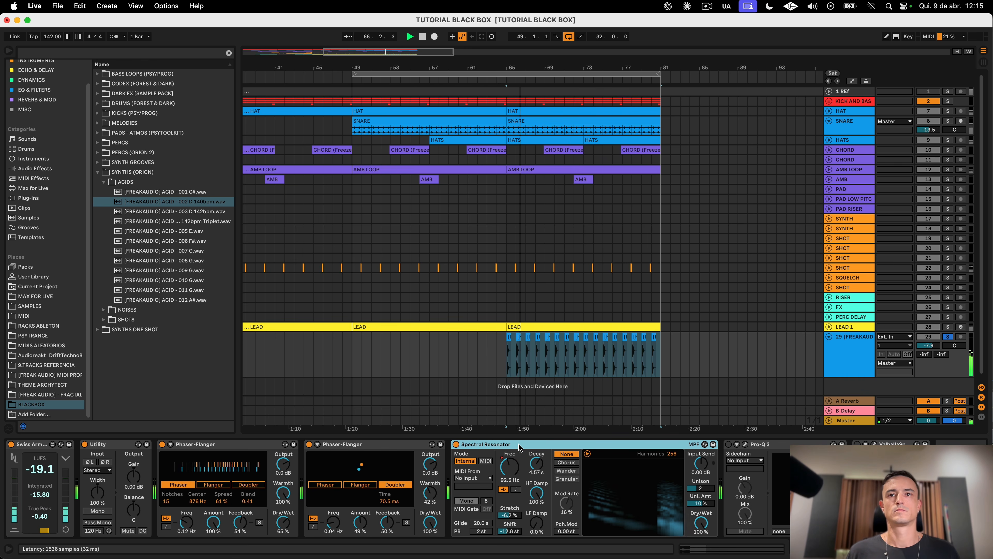
{"action": "mouse_move", "coordinate": [701, 522]}
{"action": "left_mouse_down"}
{"action": "mouse_move", "coordinate": [701, 542]}
{"action": "mouse_move", "coordinate": [701, 530]}
{"action": "left_mouse_up"}
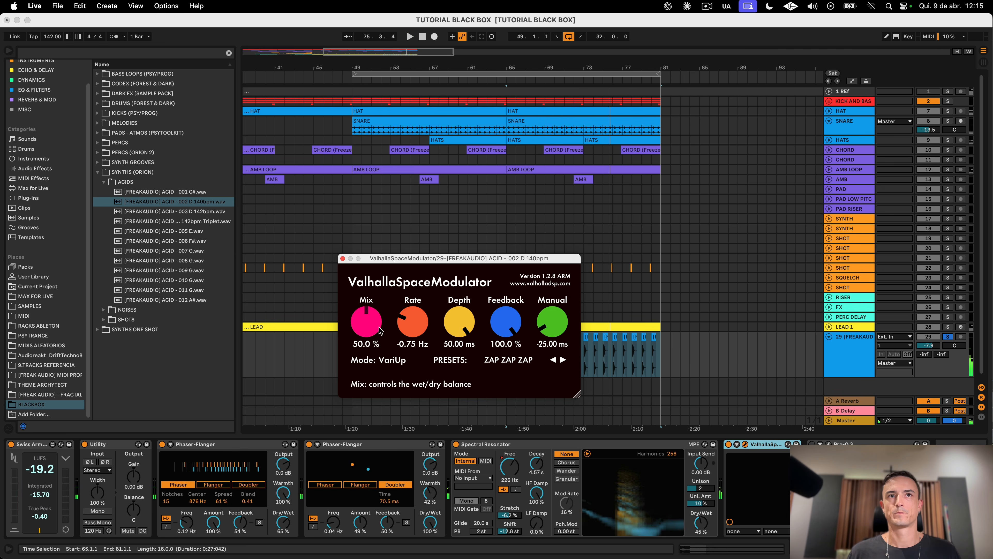
Step: Lower ValhallaSpaceModulator's Mix to 21.6% and set its Rate to -0.80 Hz while playing the acid track
{"action": "left_click_drag", "start_coordinate": [364, 315], "coordinate": [344, 345]}
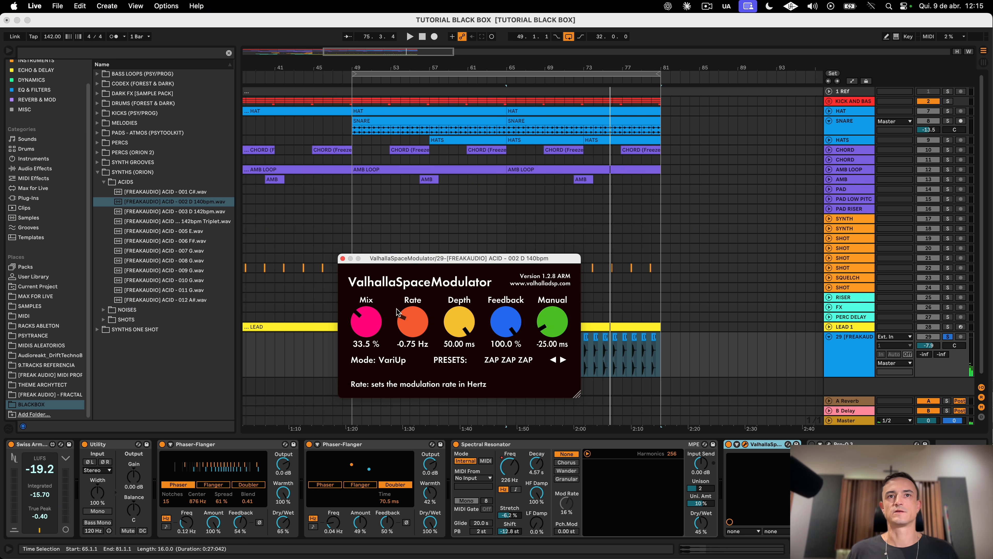
{"action": "key", "text": "space"}
{"action": "left_click_drag", "start_coordinate": [408, 305], "coordinate": [359, 347]}
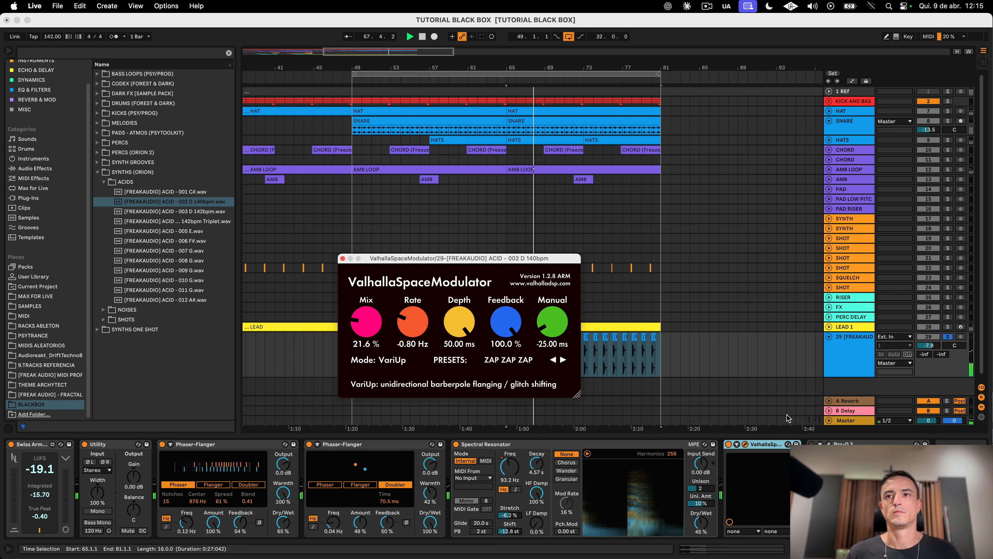
Step: Open the Pro-Q 3 that follows ValhallaSpaceModulator in the acid track's effect chain
{"action": "left_click", "coordinate": [828, 444]}
{"action": "left_click", "coordinate": [570, 419]}
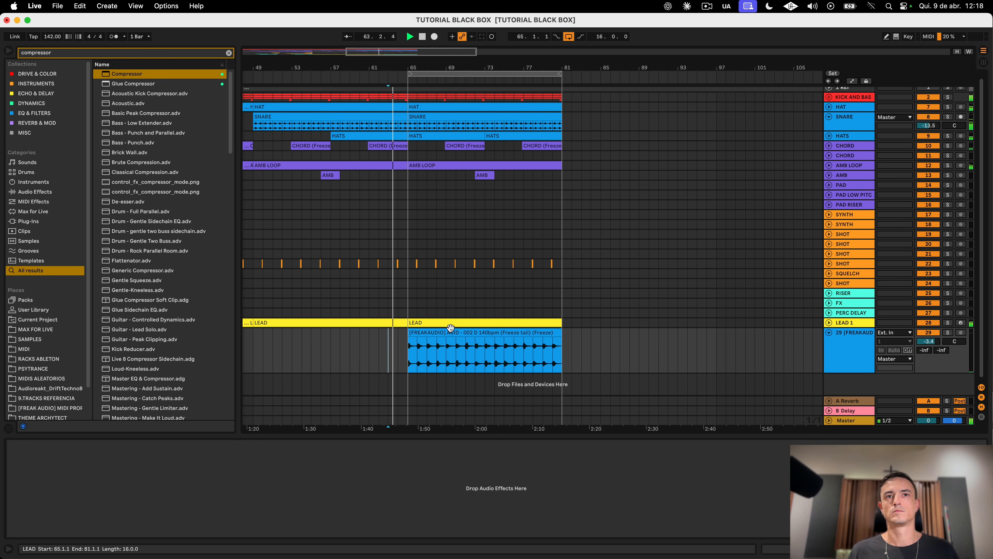
Step: Set the end of the frozen acid clip's rising transposition envelope to +12 st and play the clip back in the arrangement
{"action": "left_click", "coordinate": [447, 331]}
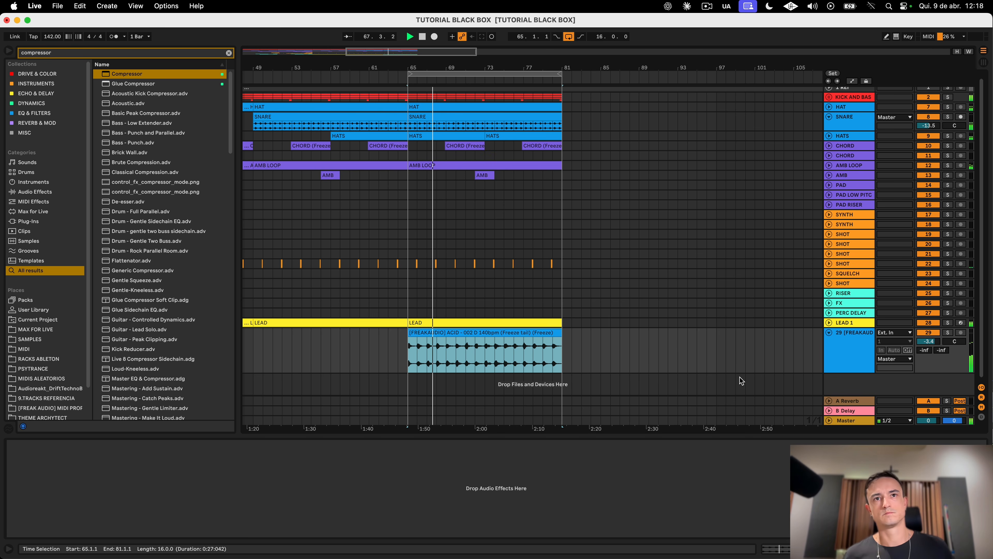
{"action": "left_click", "coordinate": [859, 347]}
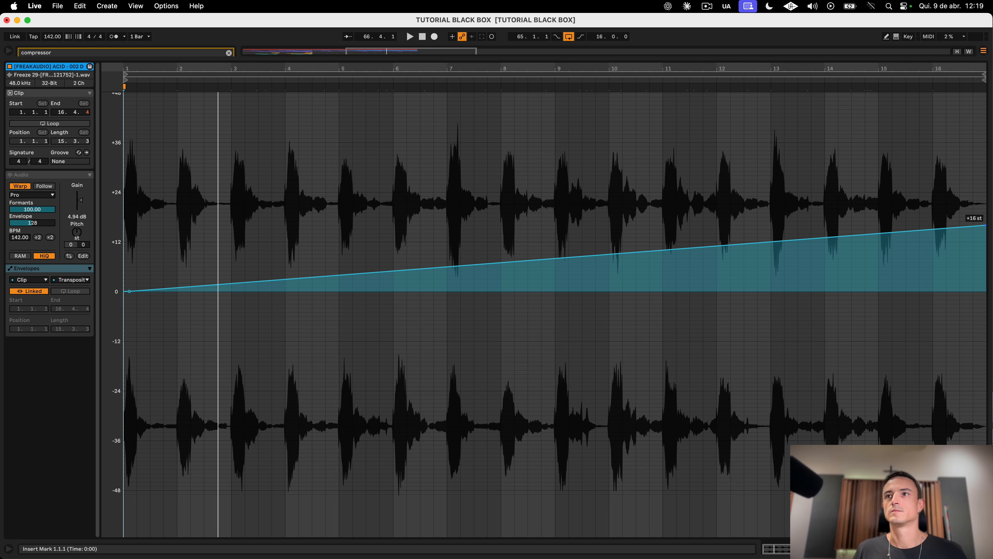
{"action": "left_click_drag", "start_coordinate": [984, 225], "coordinate": [986, 243]}
{"action": "key", "text": "space"}
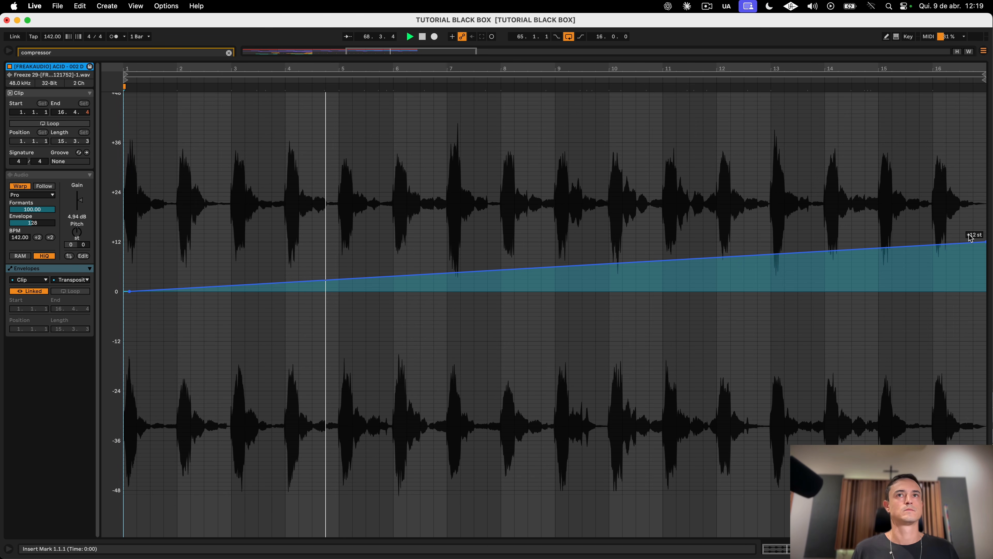
{"action": "key", "text": "shift+Tab"}
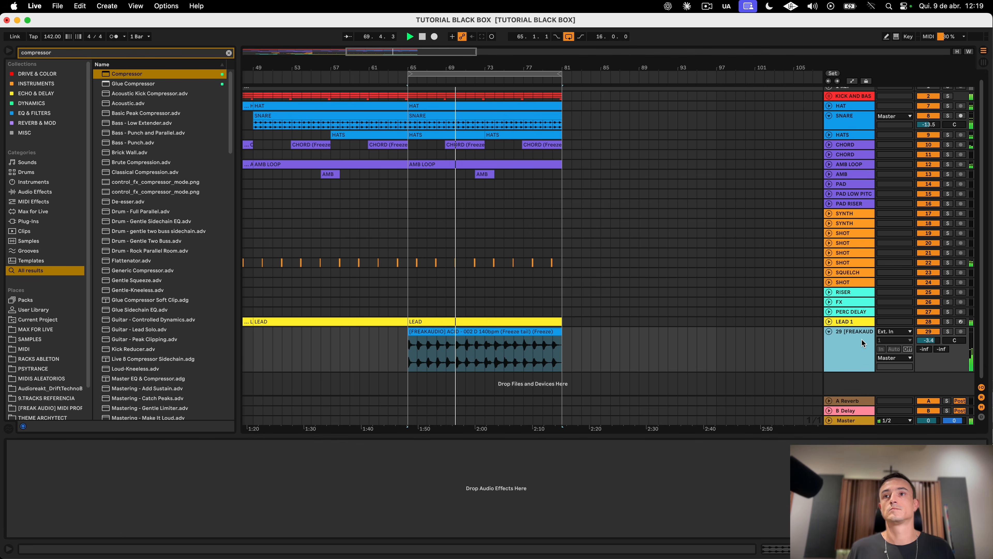
{"action": "left_click", "coordinate": [535, 331]}
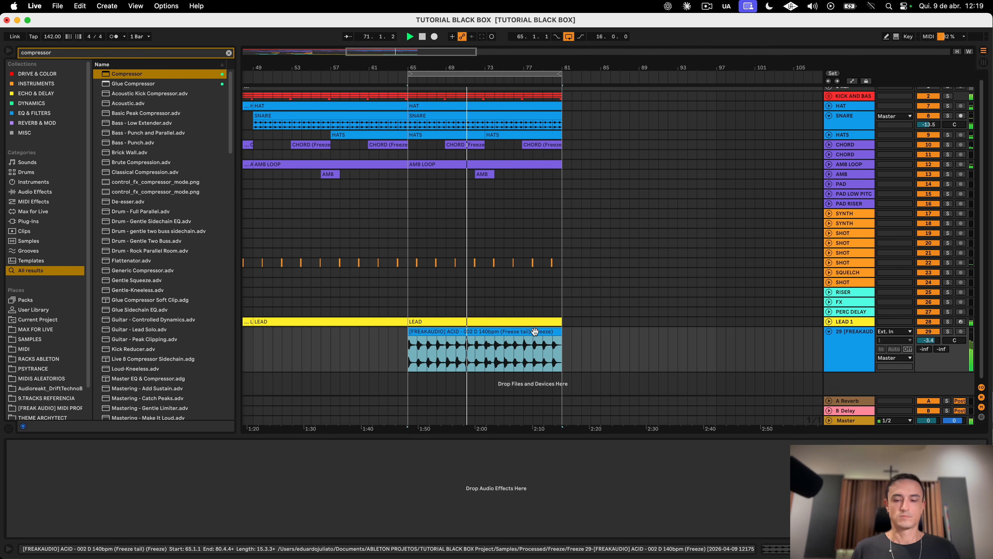
{"action": "left_click", "coordinate": [571, 309]}
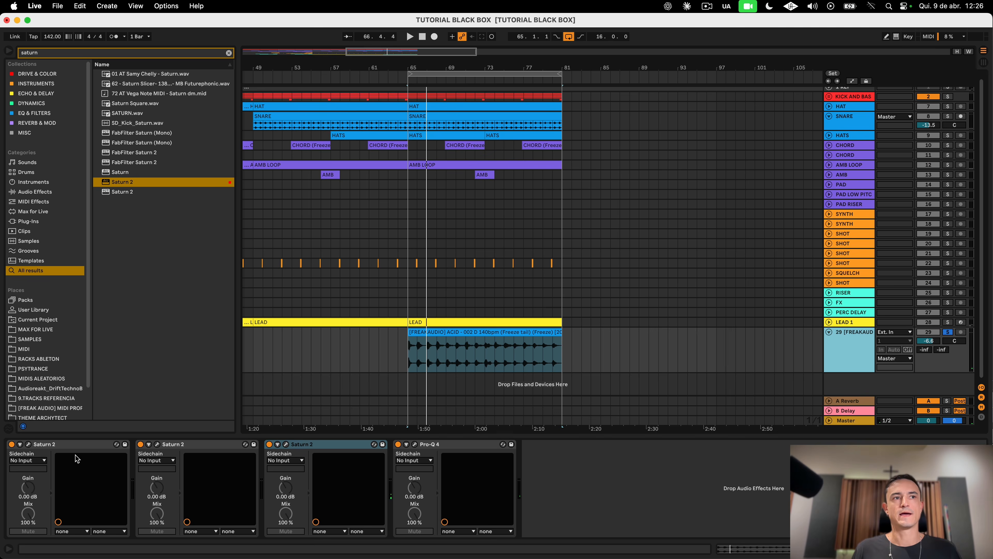
Step: Choose the FX preset Robodrummer MdB in the acid track's first Saturn 2
{"action": "left_click", "coordinate": [26, 450]}
{"action": "left_click", "coordinate": [28, 444]}
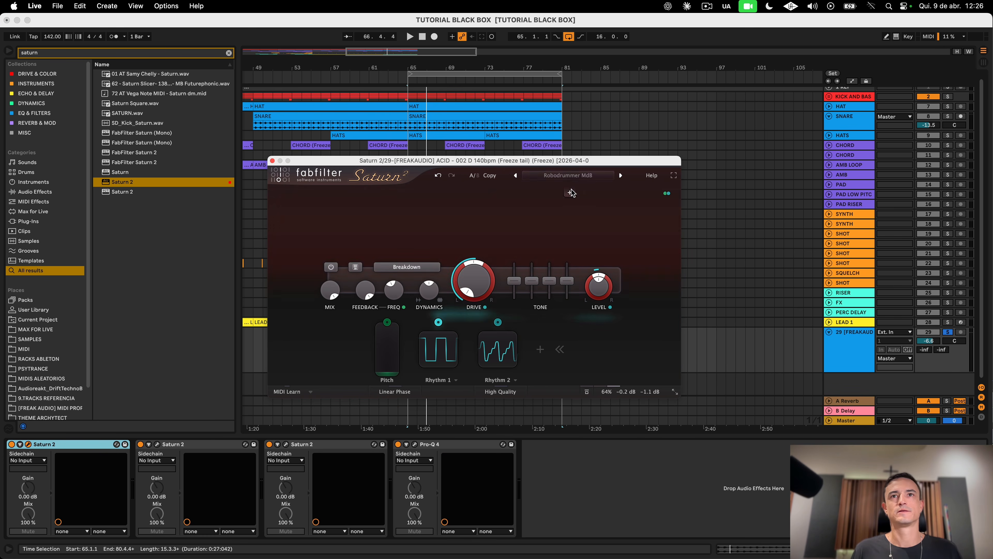
{"action": "left_click", "coordinate": [565, 176]}
{"action": "mouse_move", "coordinate": [575, 234]}
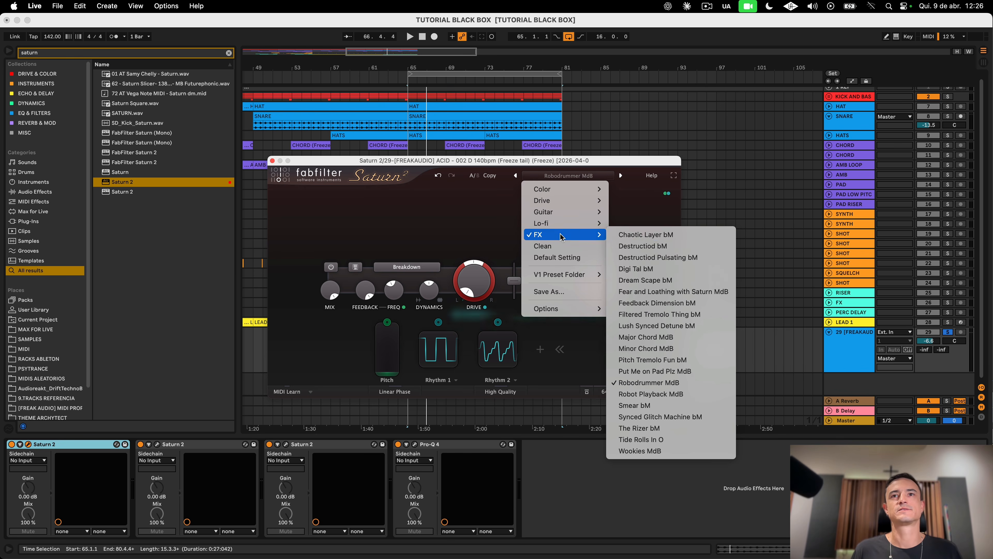
{"action": "left_click", "coordinate": [670, 383]}
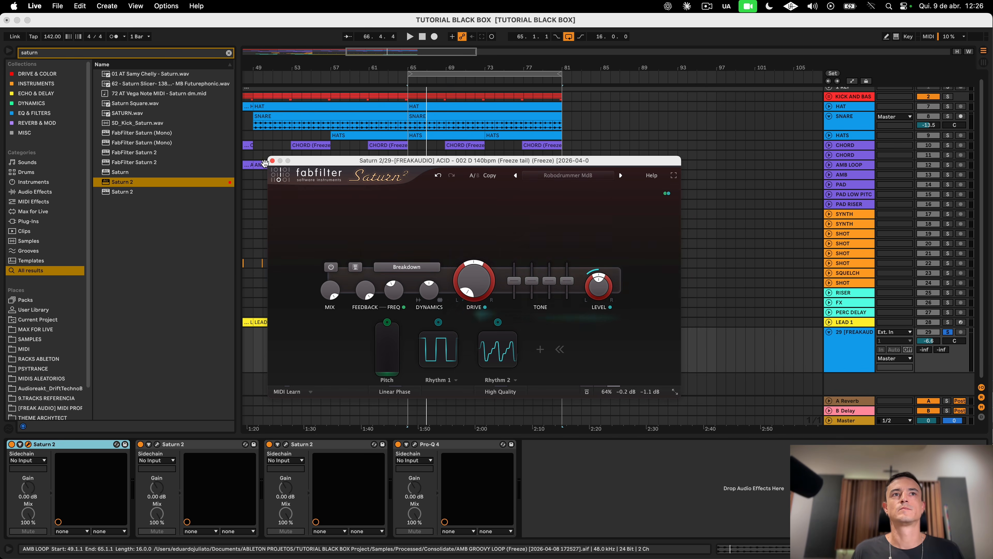
{"action": "left_click", "coordinate": [273, 160]}
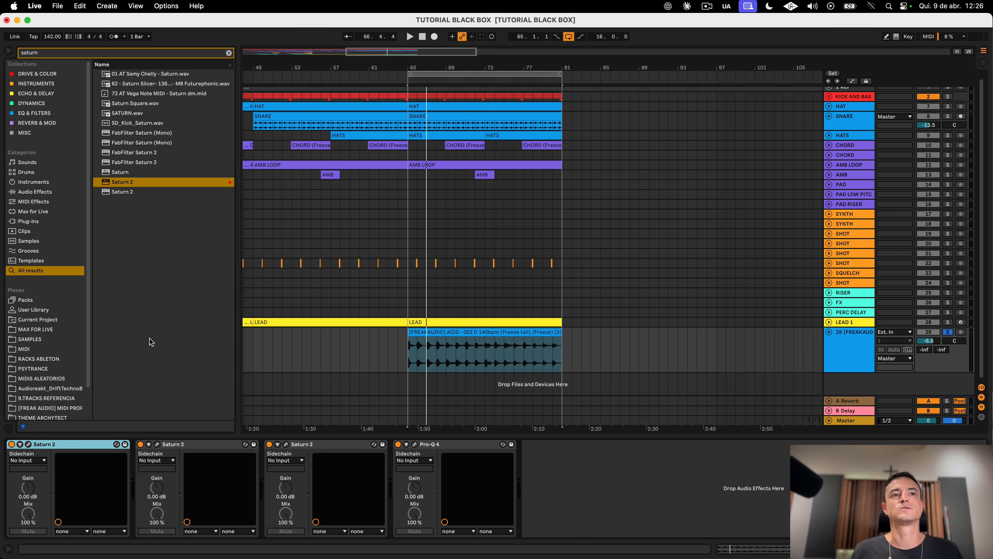
Step: Delete the second Saturn 2 from the acid track and insert a fresh Saturn 2 just before Pro-Q 4
{"action": "left_click", "coordinate": [156, 445]}
{"action": "left_click_drag", "start_coordinate": [489, 321], "coordinate": [600, 84]}
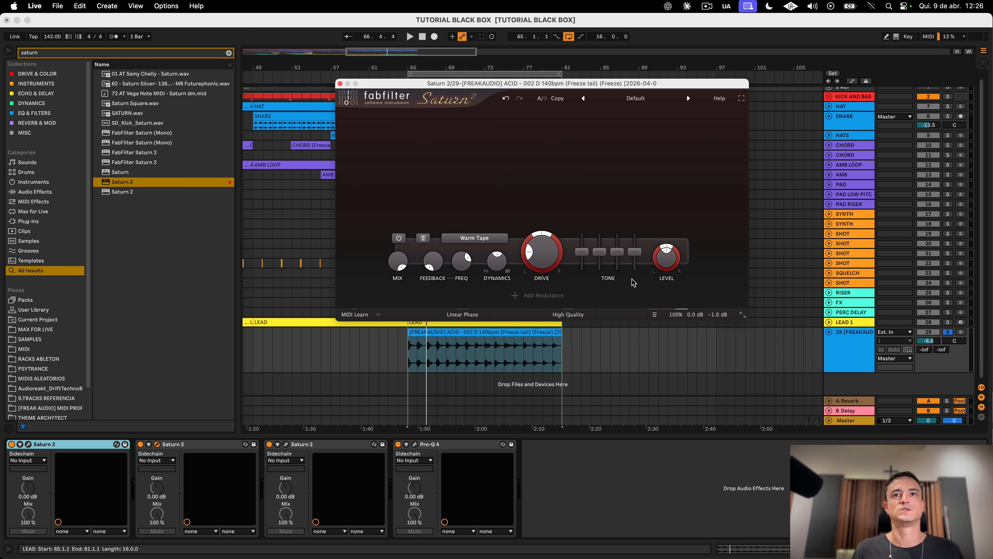
{"action": "left_click", "coordinate": [206, 447]}
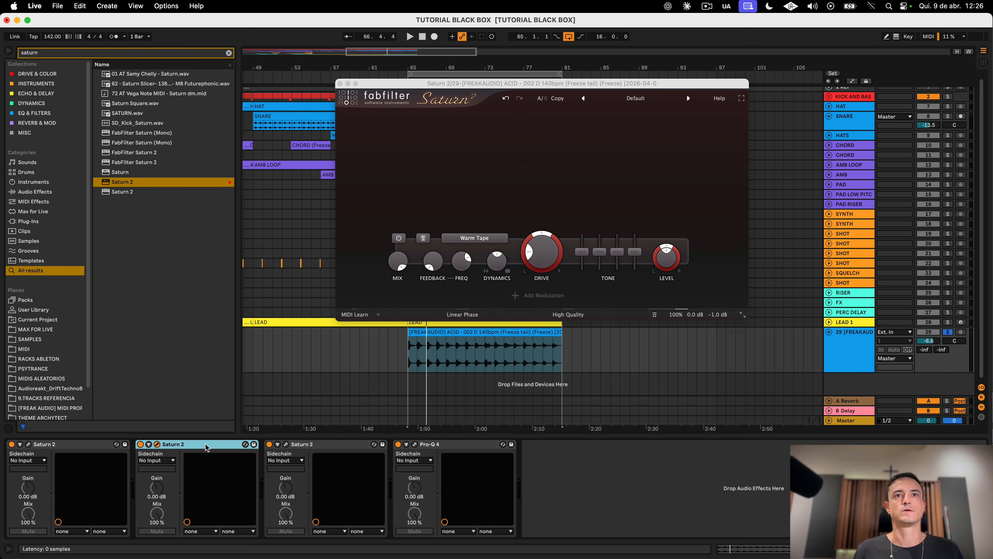
{"action": "key", "text": "space"}
{"action": "key", "text": "Delete"}
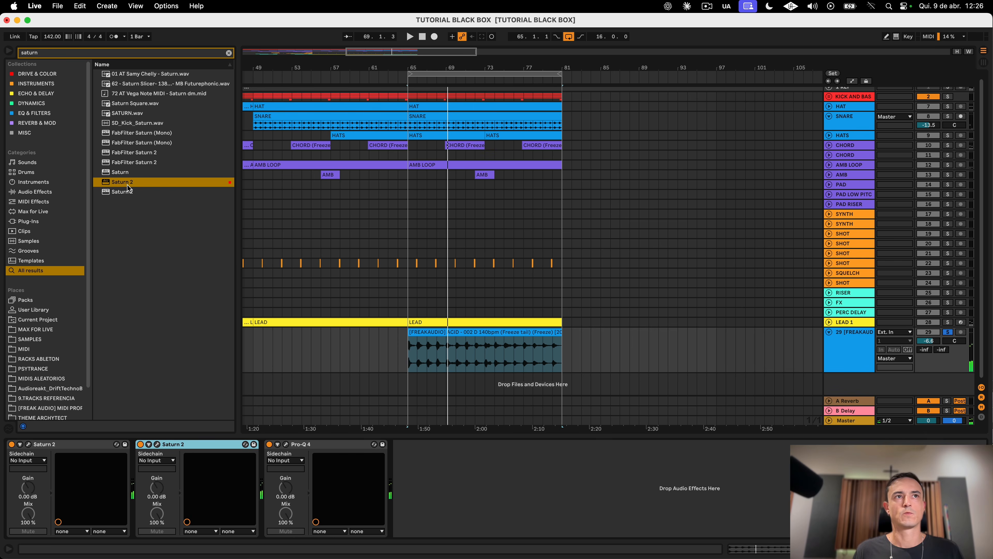
{"action": "left_click_drag", "start_coordinate": [122, 182], "coordinate": [266, 499]}
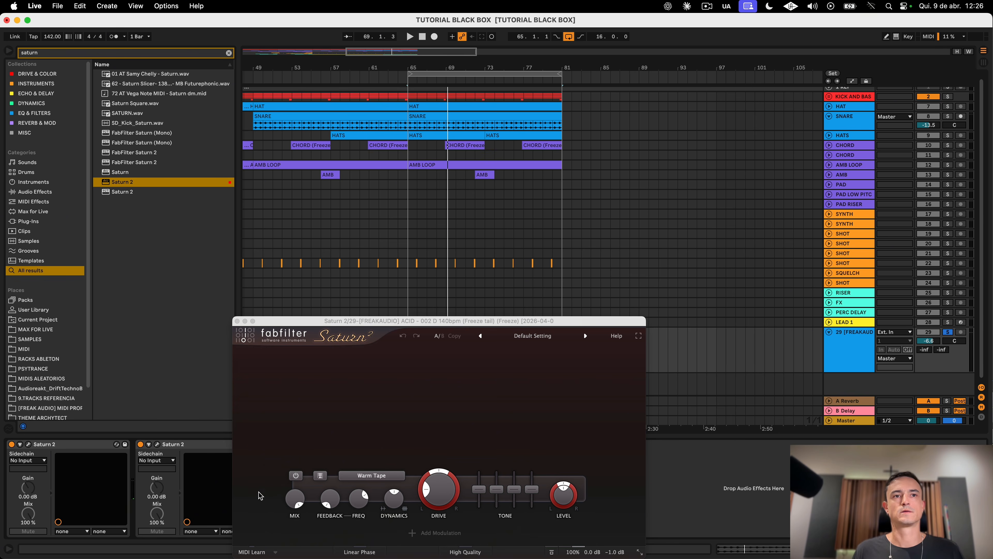
{"action": "left_click_drag", "start_coordinate": [514, 324], "coordinate": [513, 204]}
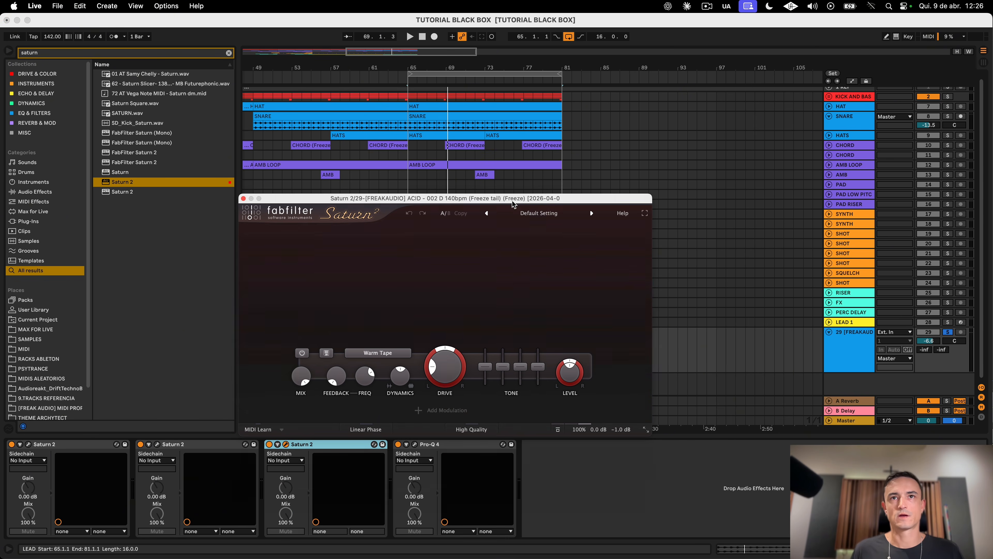
Step: Load the FX preset Pitch Tremolo Fun bM in the new Saturn 2 and audition the preceding presets back to Filtered Tremolo Thing bM
{"action": "left_click", "coordinate": [557, 215]}
{"action": "mouse_move", "coordinate": [525, 275]}
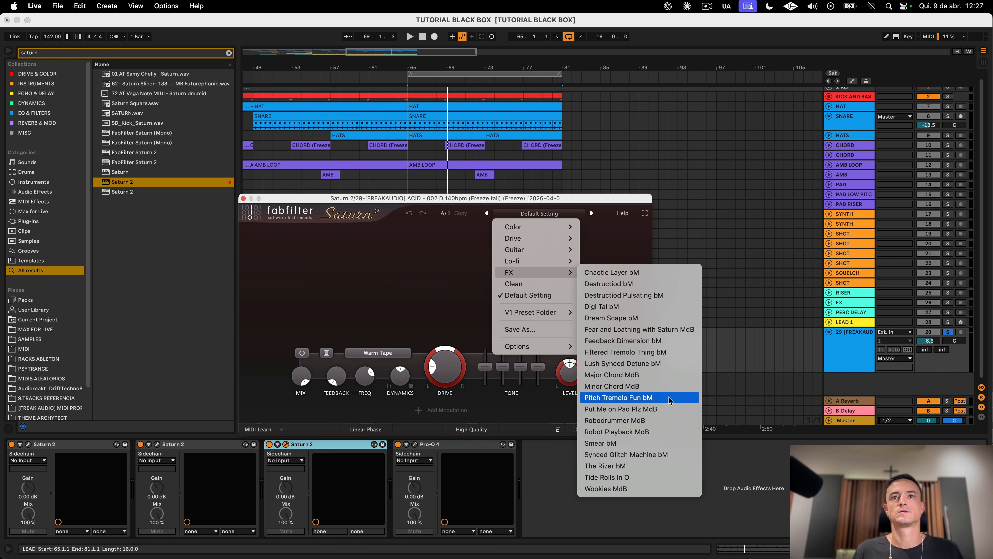
{"action": "left_click", "coordinate": [669, 397]}
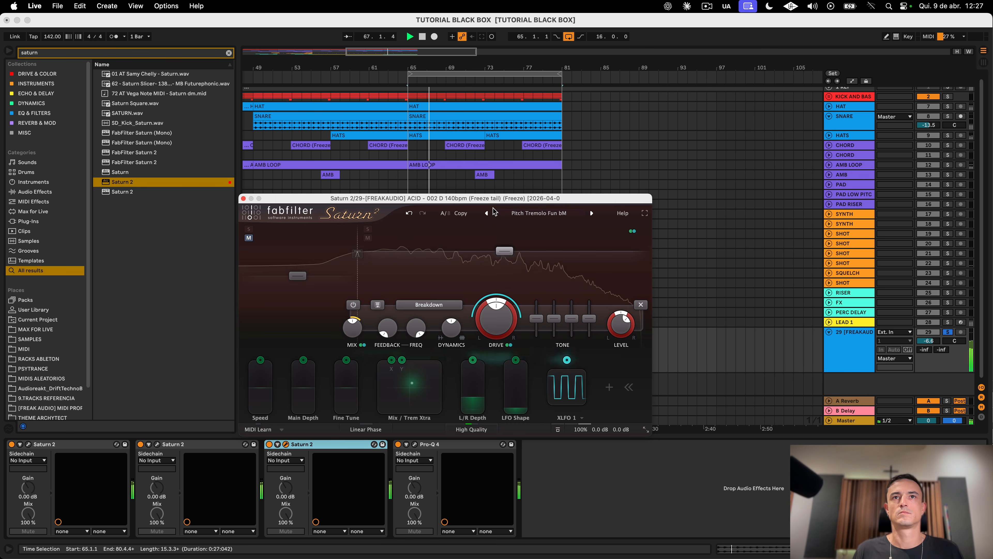
{"action": "left_click", "coordinate": [488, 213]}
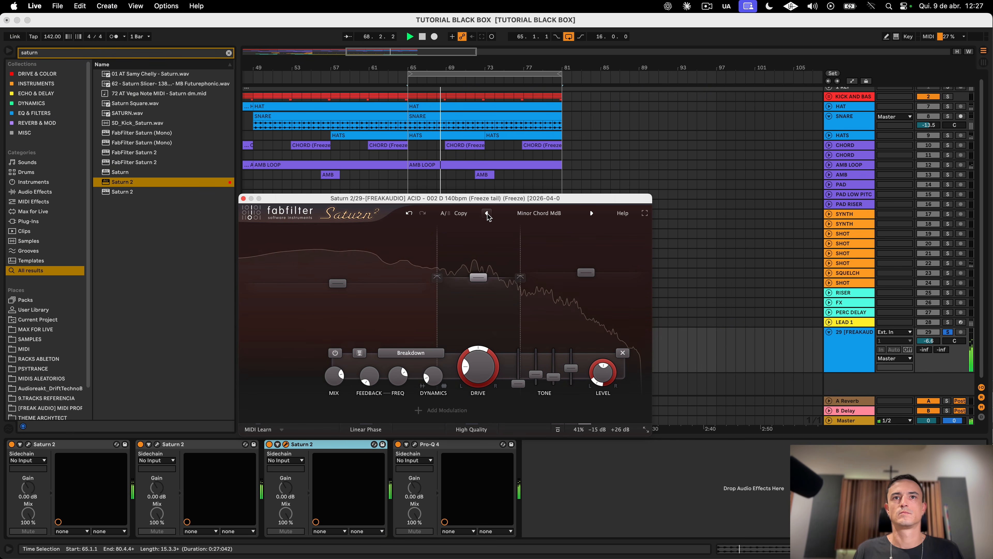
{"action": "left_click", "coordinate": [487, 214]}
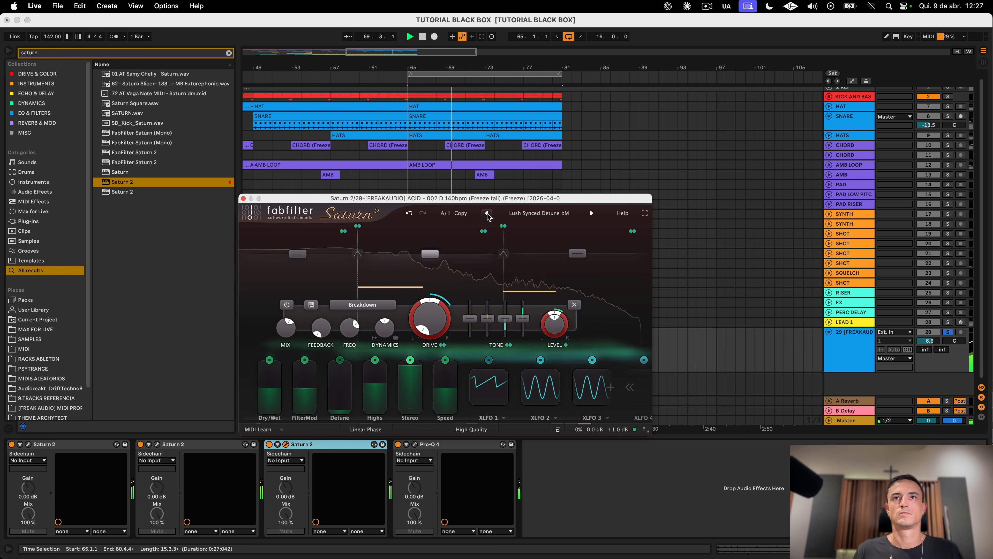
{"action": "left_click", "coordinate": [487, 214]}
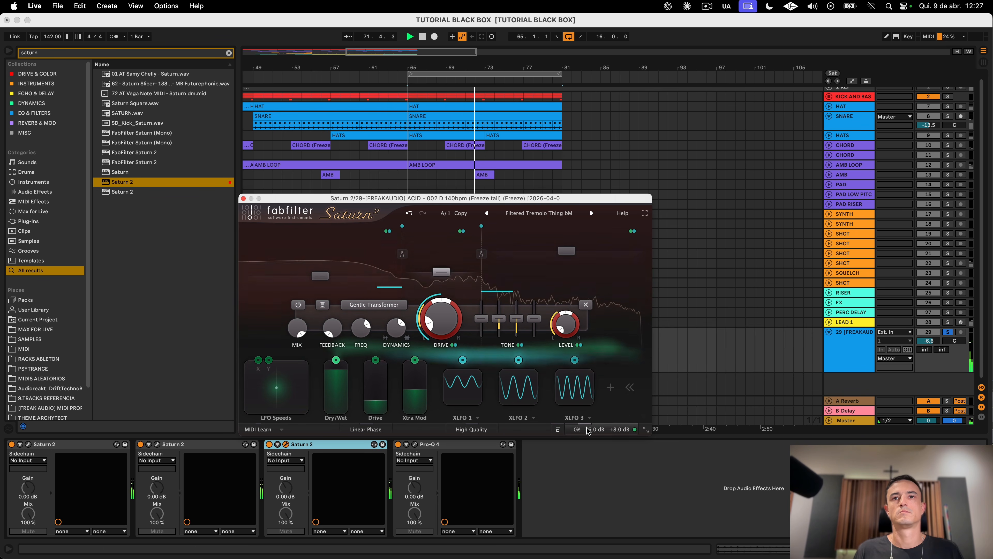
{"action": "mouse_move", "coordinate": [588, 430]}
{"action": "left_click", "coordinate": [525, 322]}
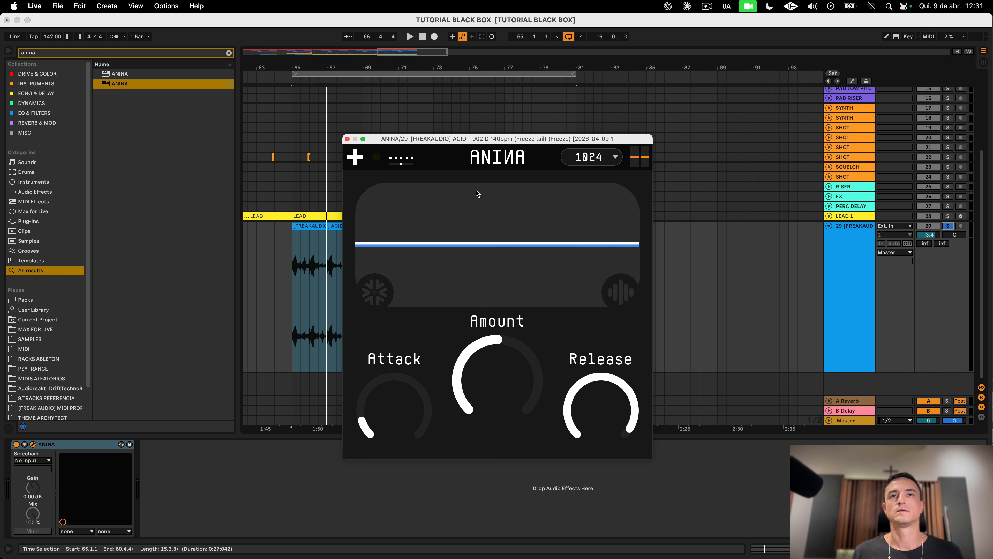
Step: Close the ANINA window on the acid track and play the acid clip from bar 65
{"action": "left_click", "coordinate": [867, 253]}
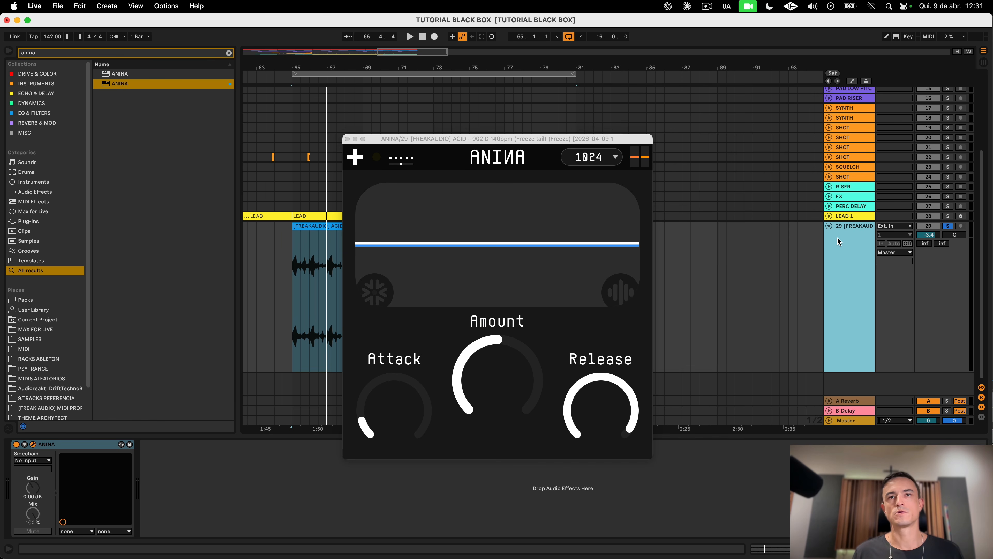
{"action": "left_click_drag", "start_coordinate": [346, 141], "coordinate": [346, 138]}
{"action": "left_click", "coordinate": [346, 138]}
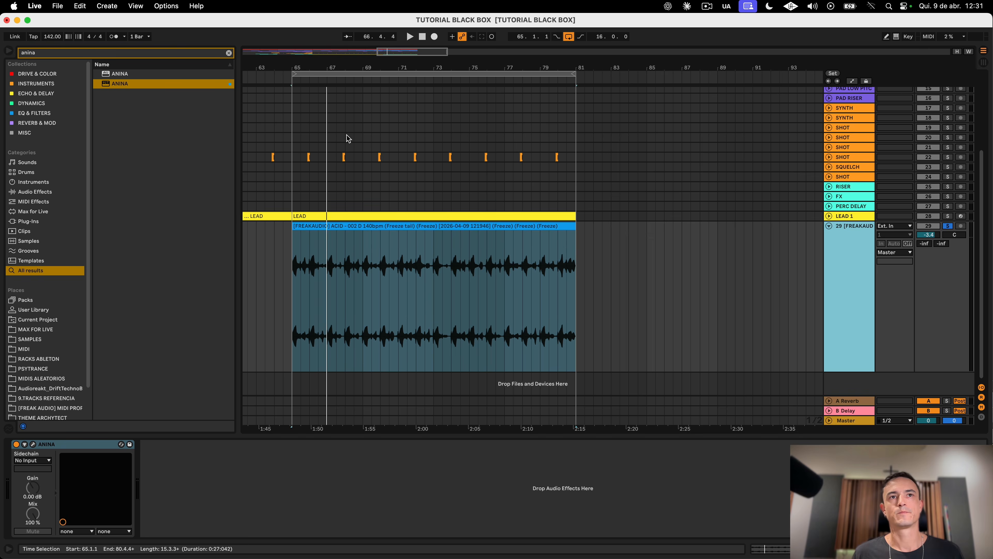
{"action": "left_click", "coordinate": [379, 225]}
{"action": "key", "text": "space"}
{"action": "left_click", "coordinate": [378, 226]}
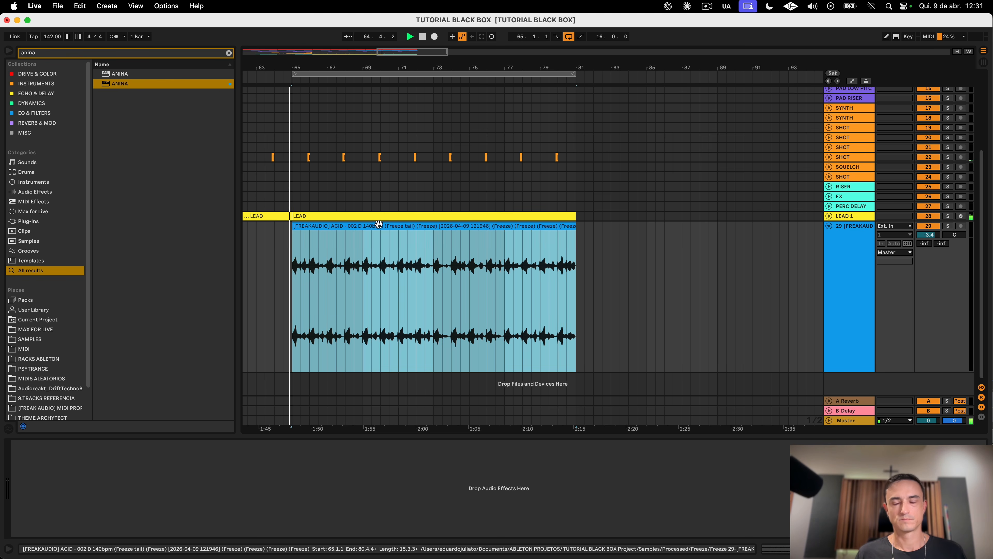
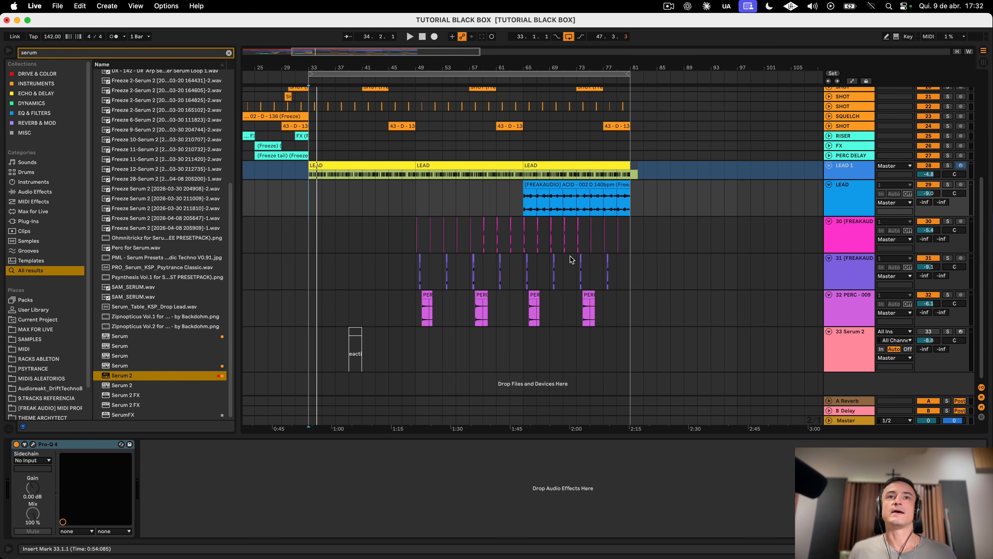
Step: Solo the synth shot track 30 and play its repeating clips from bar 49
{"action": "left_click_drag", "start_coordinate": [415, 200], "coordinate": [636, 218]}
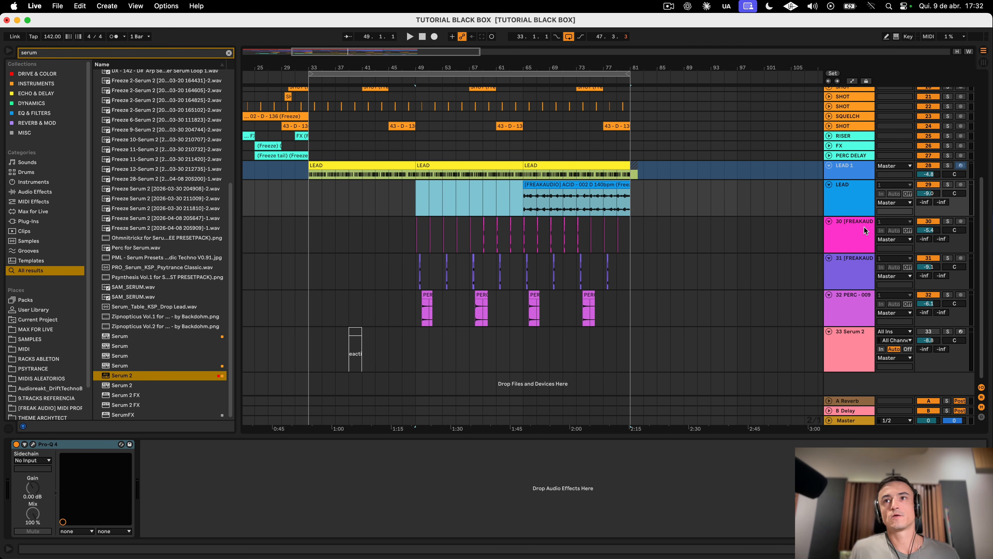
{"action": "key", "text": "z"}
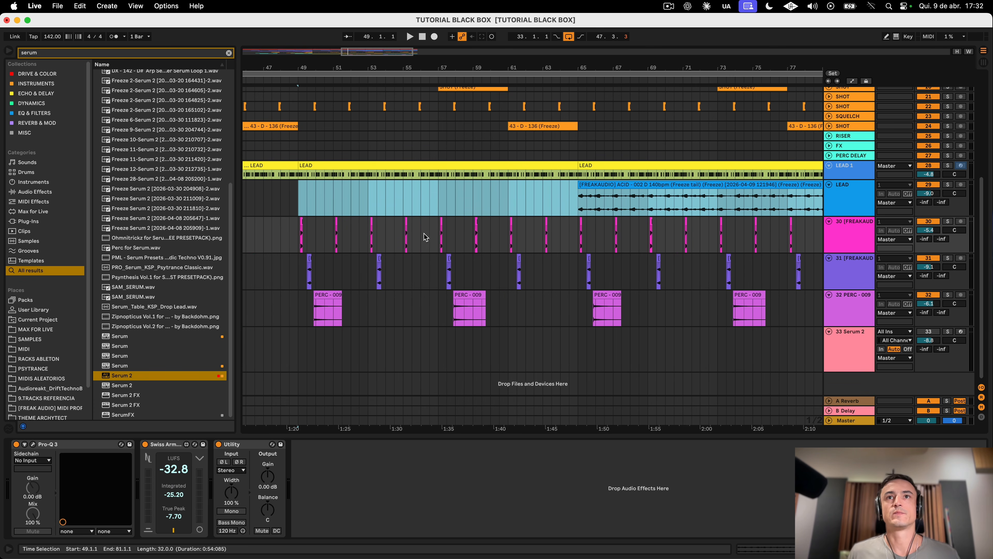
{"action": "left_click_drag", "start_coordinate": [298, 233], "coordinate": [441, 230]}
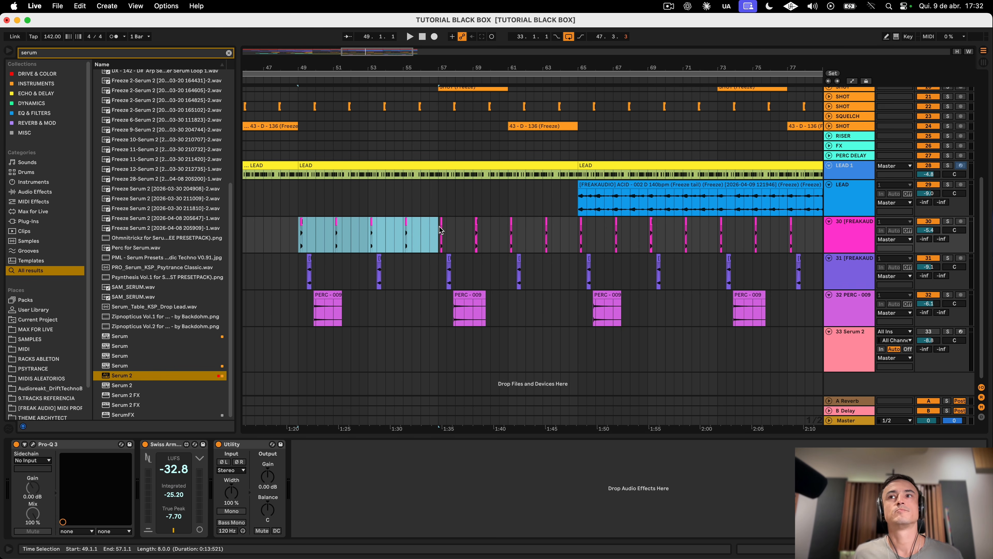
{"action": "left_click", "coordinate": [948, 222]}
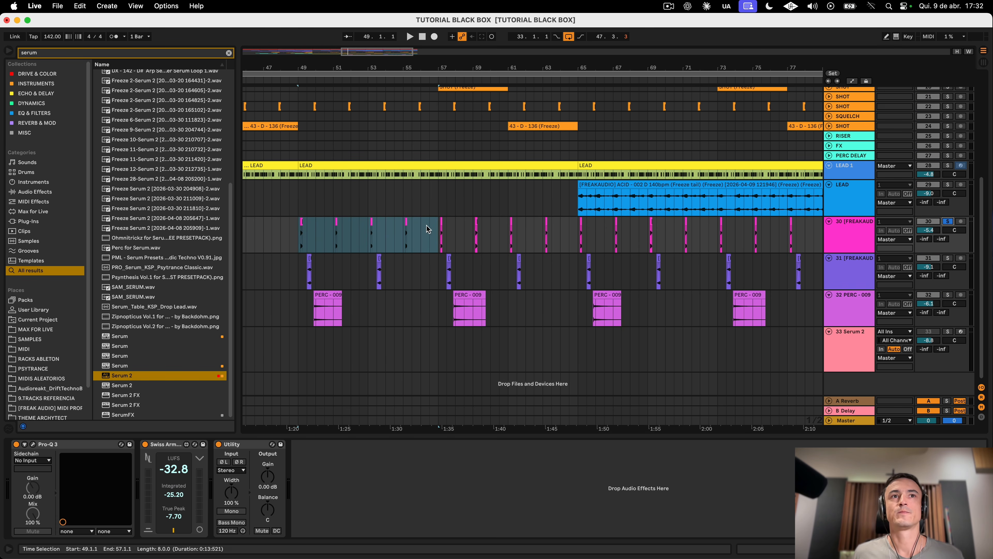
{"action": "left_click", "coordinate": [301, 221]}
{"action": "key", "text": "space"}
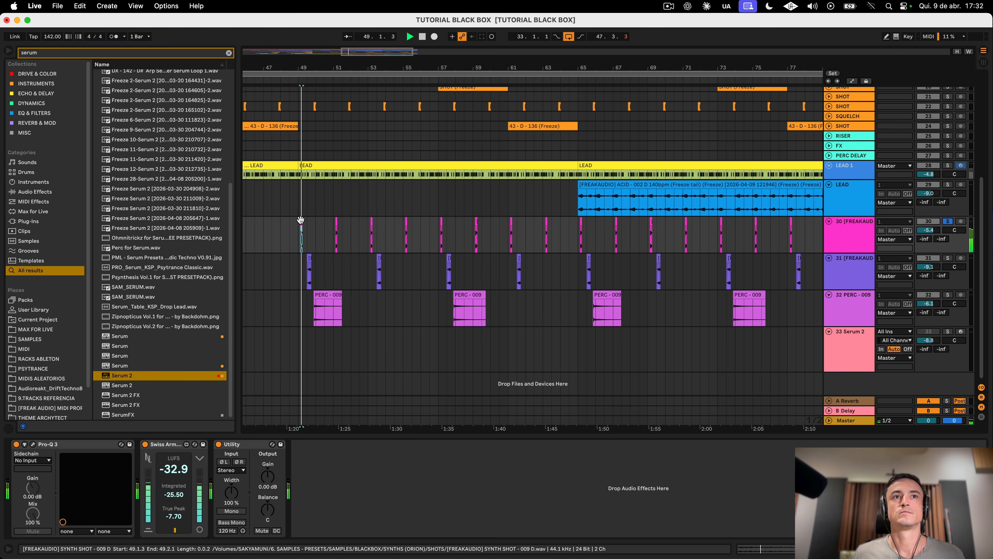
Step: Solo track 31 and the PERC - 009 track in turn to hear their first clips, and play the full mix from bar 49
{"action": "left_click", "coordinate": [948, 258]}
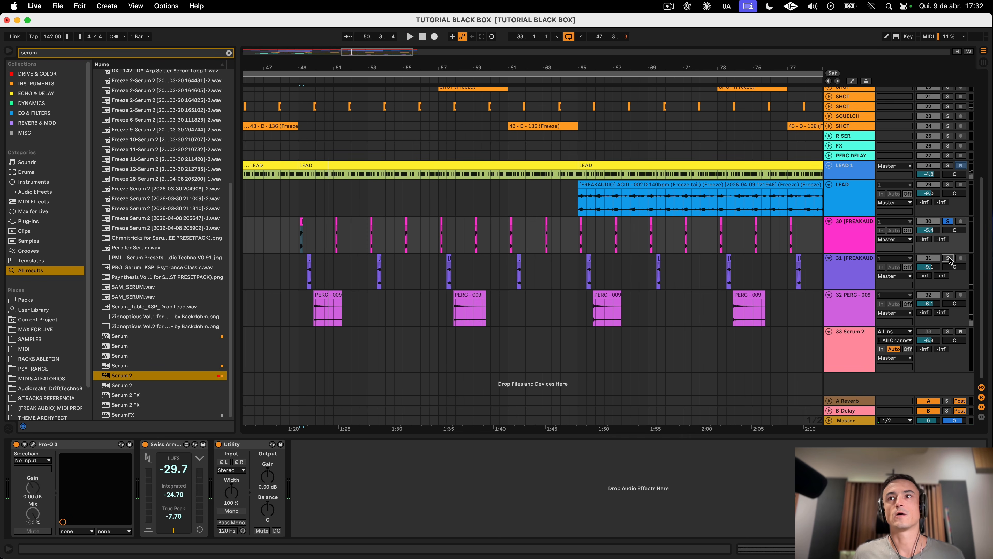
{"action": "left_click", "coordinate": [308, 261]}
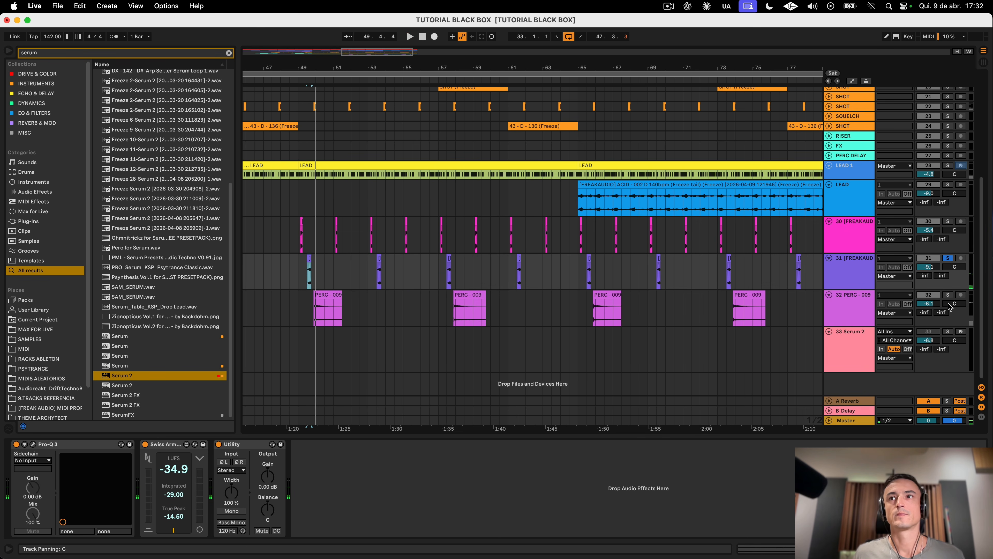
{"action": "left_click", "coordinate": [947, 294]}
{"action": "left_click", "coordinate": [331, 294]}
{"action": "key", "text": "space"}
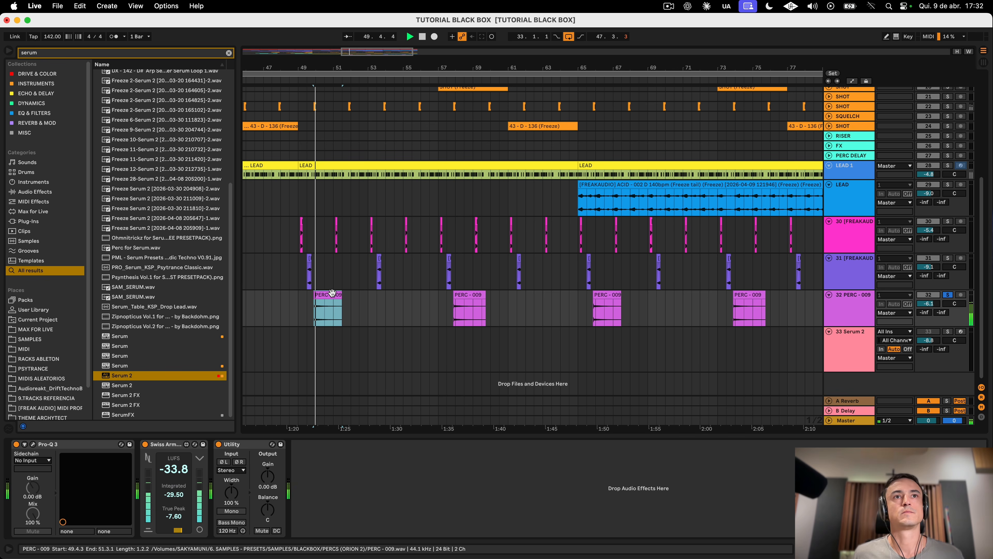
{"action": "left_click", "coordinate": [303, 197]}
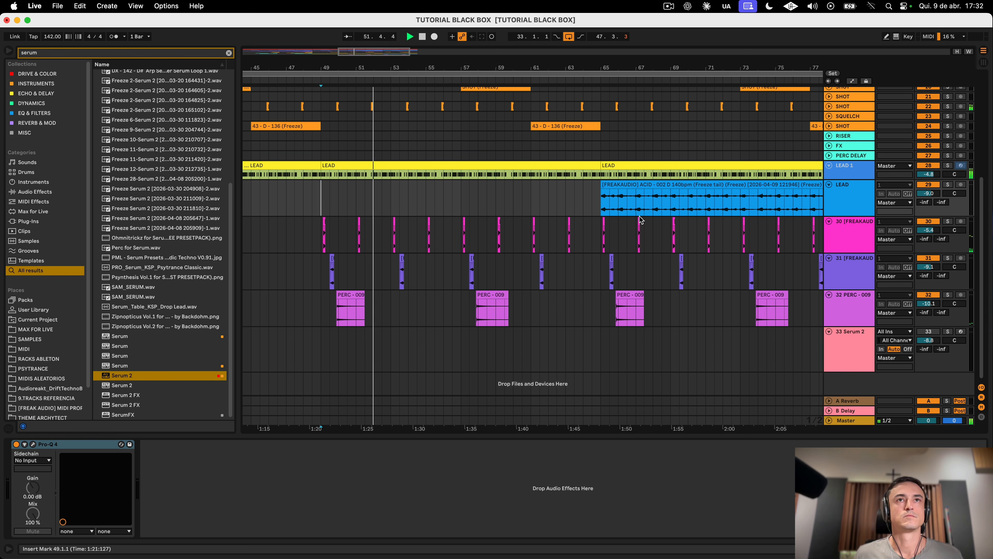
Step: Rename tracks 30 to 32 as SHOT, colour them orange and give their clips the track colour
{"action": "key", "text": "minus"}
{"action": "key", "text": "minus"}
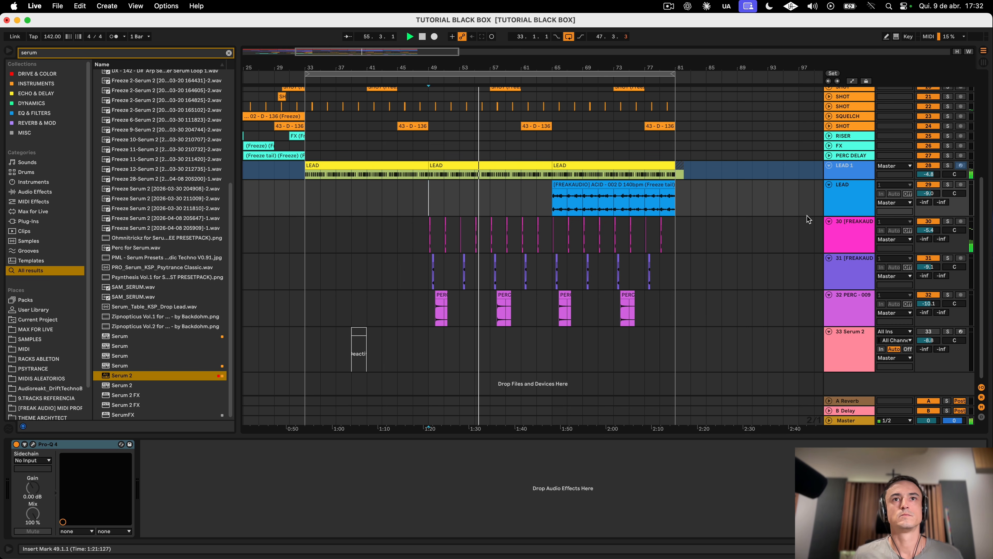
{"action": "left_click", "coordinate": [845, 304], "text": "shift"}
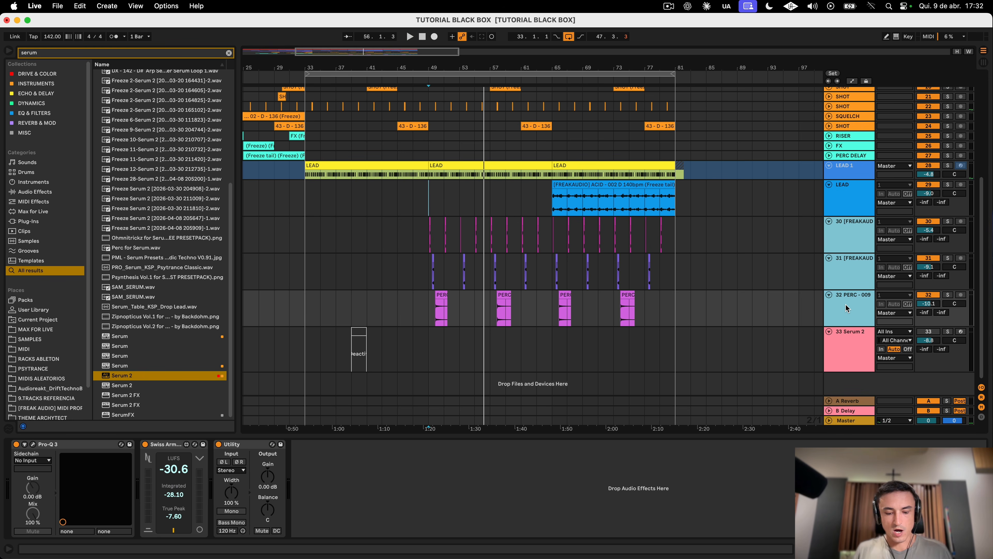
{"action": "right_click", "coordinate": [837, 231]}
{"action": "left_click", "coordinate": [855, 389]}
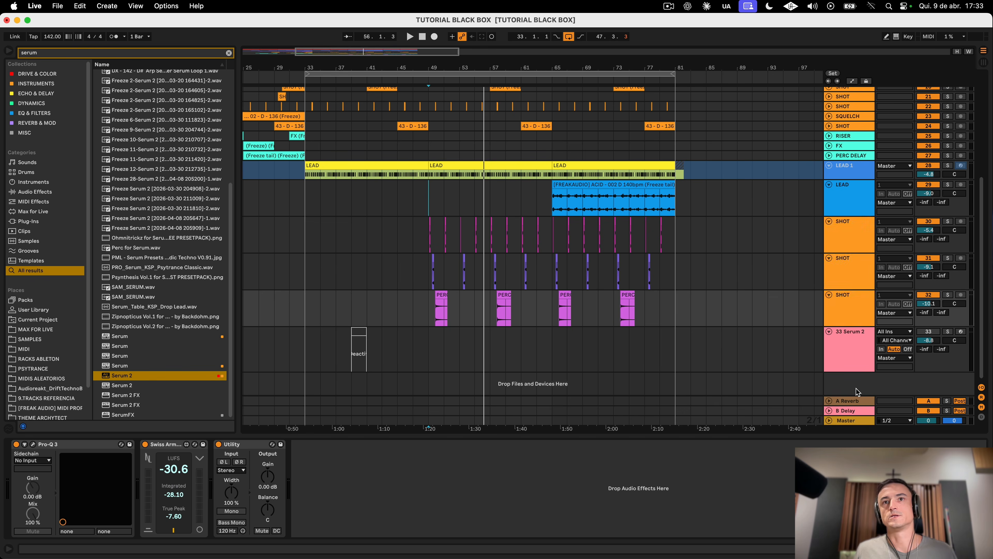
{"action": "right_click", "coordinate": [837, 229]}
{"action": "left_click", "coordinate": [878, 435]}
Step: Move the three newly named SHOT tracks up beneath the other SHOT tracks, directly above RISER
{"action": "left_click_drag", "start_coordinate": [837, 268], "coordinate": [841, 135]}
{"action": "key", "text": "alt+minus"}
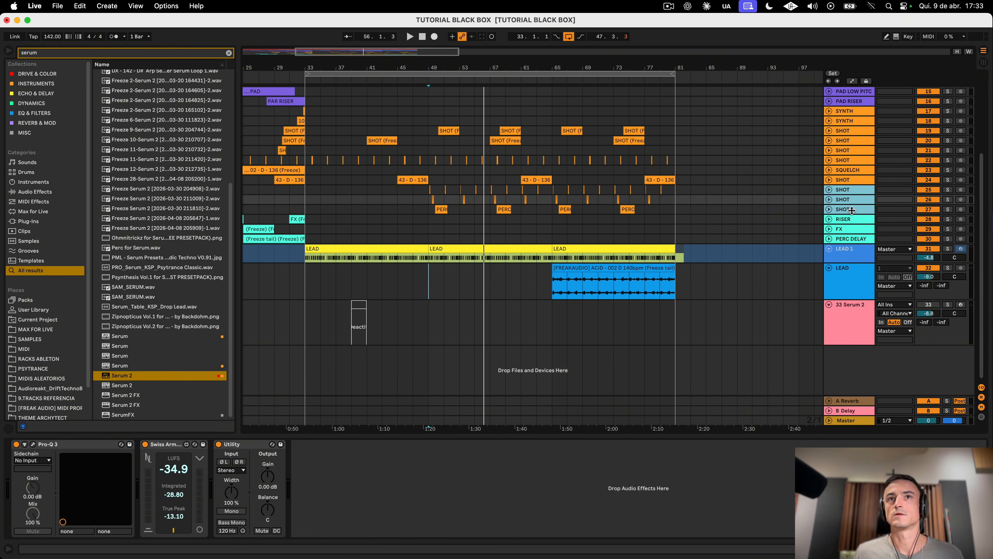
{"action": "key", "text": "alt+plus"}
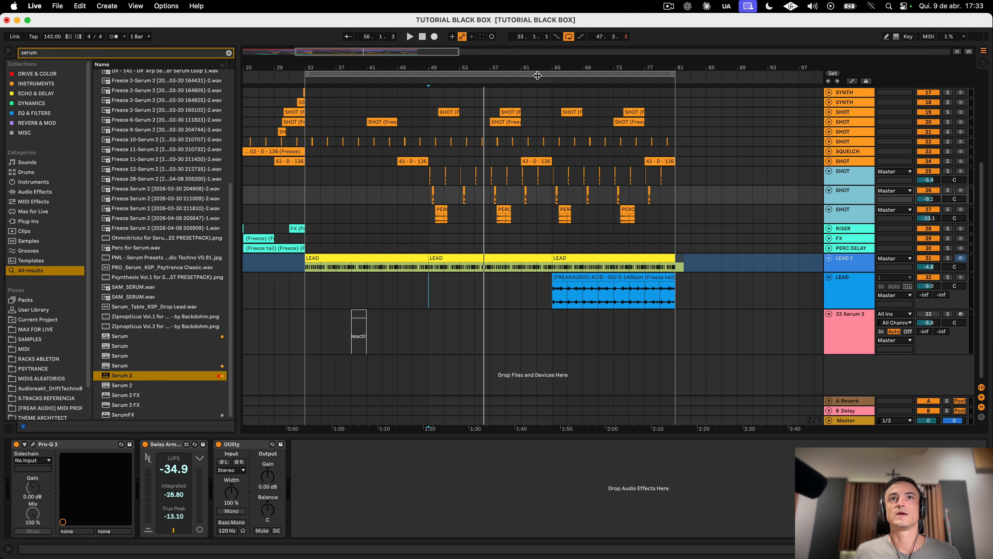
Step: Flatten the frozen LEAD 1 track to audio
{"action": "left_click", "coordinate": [537, 75]}
{"action": "key", "text": "z"}
{"action": "right_click", "coordinate": [845, 265]}
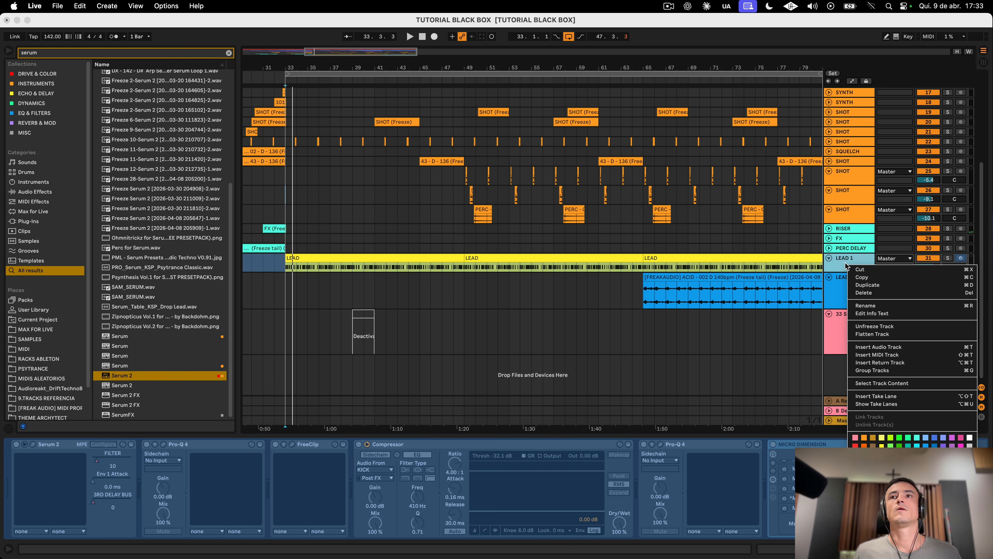
{"action": "left_click", "coordinate": [879, 335]}
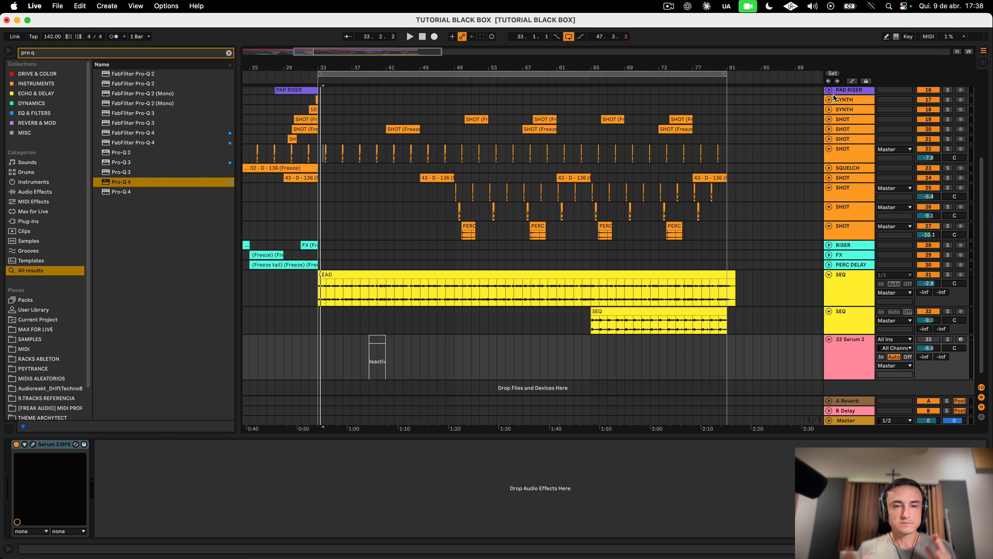
Step: Solo tracks 17 to 32, from SYNTH to SEQ, and listen to them from bar 33 and from bar 49
{"action": "scroll", "coordinate": [834, 98], "scroll_direction": "down", "scroll_amount": 1}
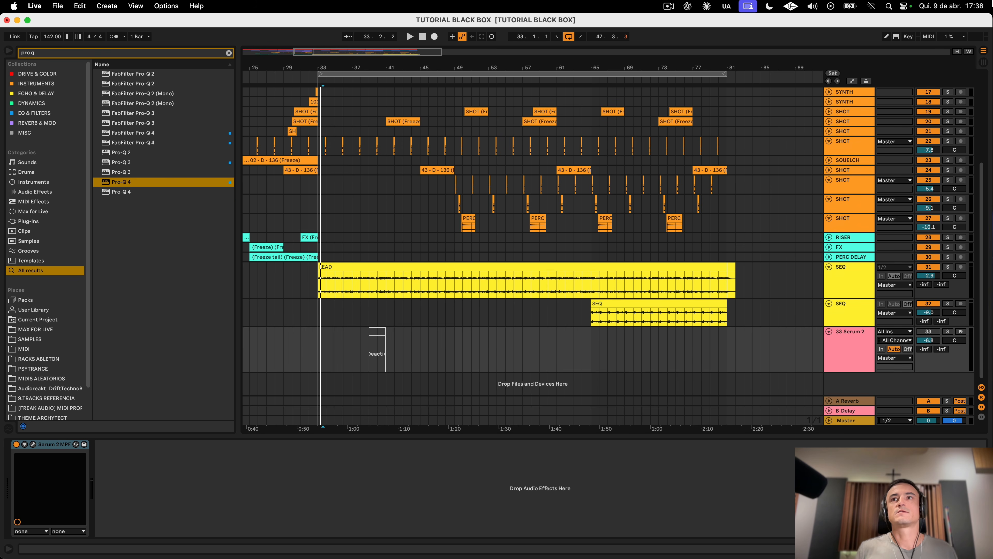
{"action": "scroll", "coordinate": [862, 237], "scroll_direction": "up", "scroll_amount": 10}
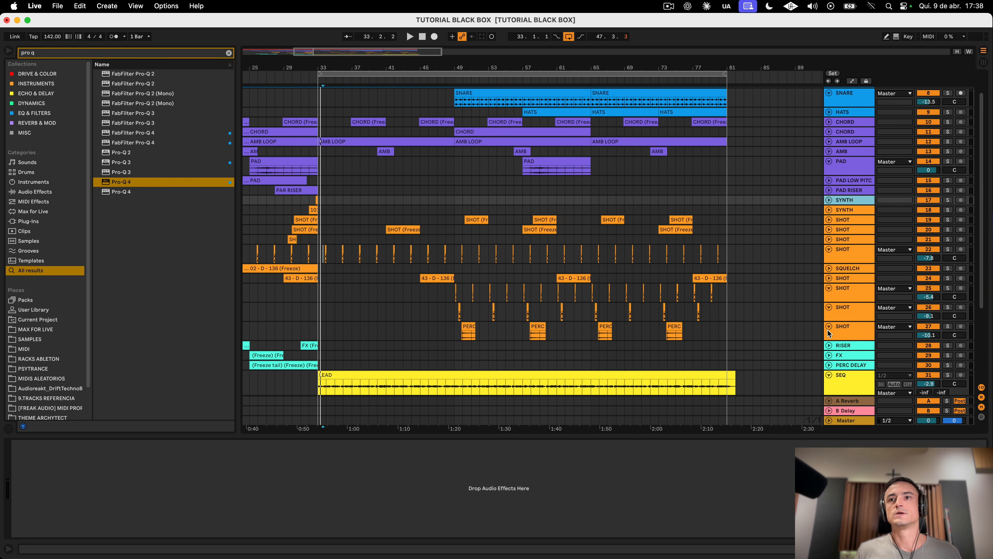
{"action": "scroll", "coordinate": [851, 203], "scroll_direction": "down", "scroll_amount": 10}
{"action": "left_click", "coordinate": [953, 306]}
{"action": "left_click", "coordinate": [952, 306]}
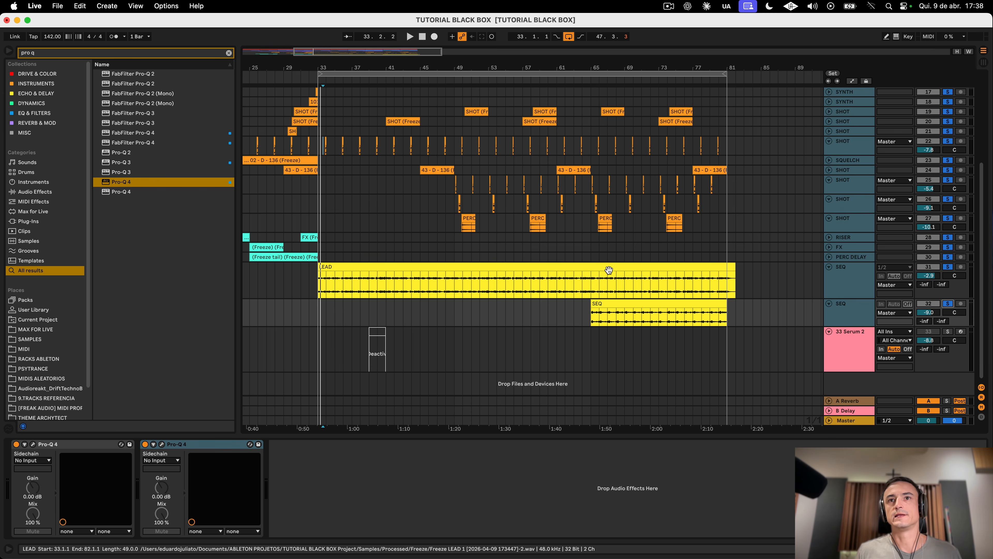
{"action": "key", "text": "space"}
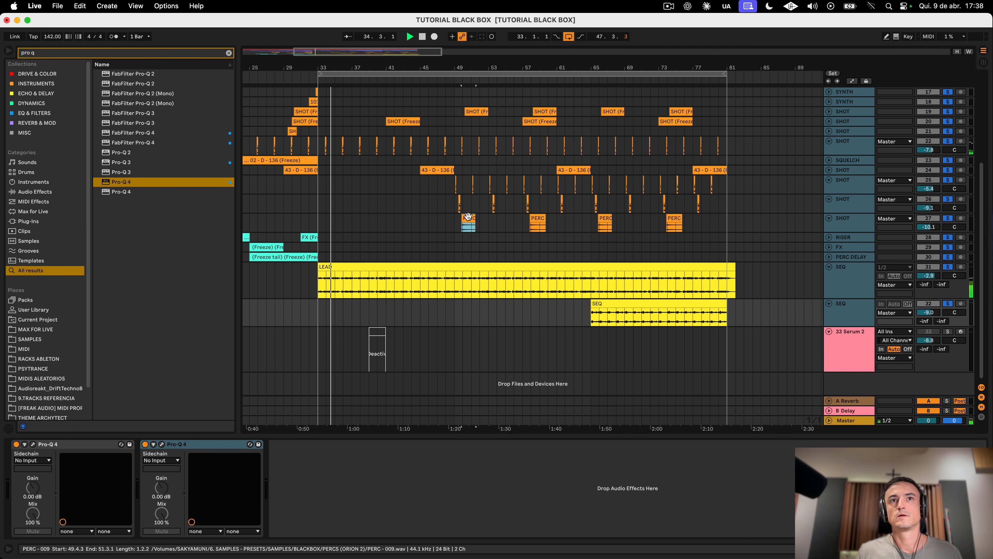
{"action": "left_click", "coordinate": [457, 227]}
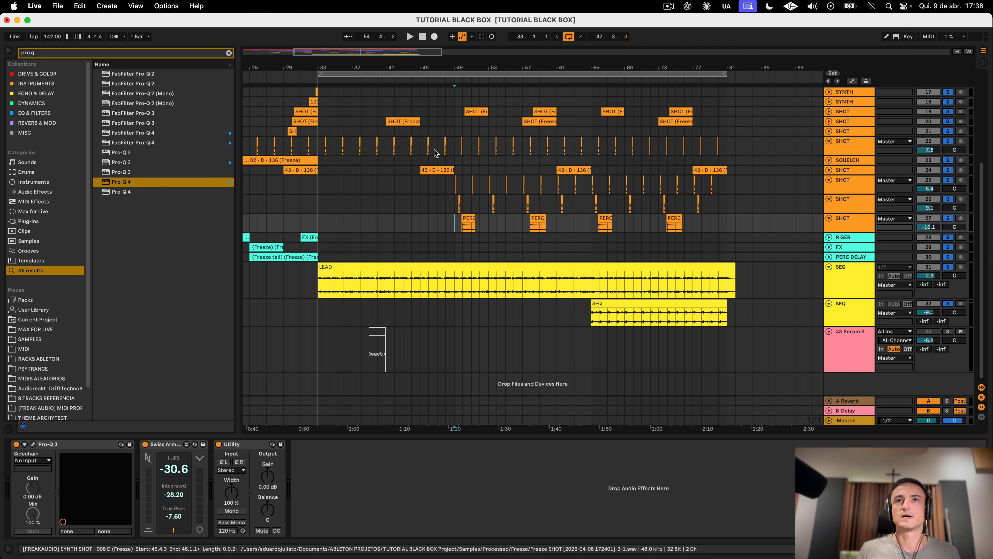
{"action": "left_click", "coordinate": [455, 150]}
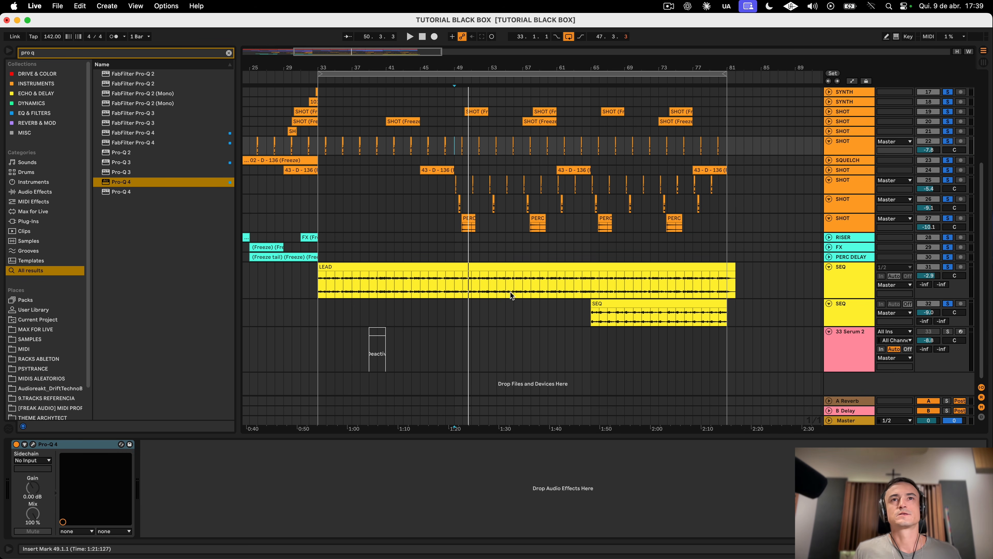
Step: Turn off the solo on tracks 17 to 32 and examine the MIDI notes of the Serum 2 clip at bar 39
{"action": "scroll", "coordinate": [411, 359], "scroll_direction": "left", "scroll_amount": 1}
{"action": "left_click", "coordinate": [383, 331]}
{"action": "scroll", "coordinate": [388, 337], "scroll_direction": "right", "scroll_amount": 5}
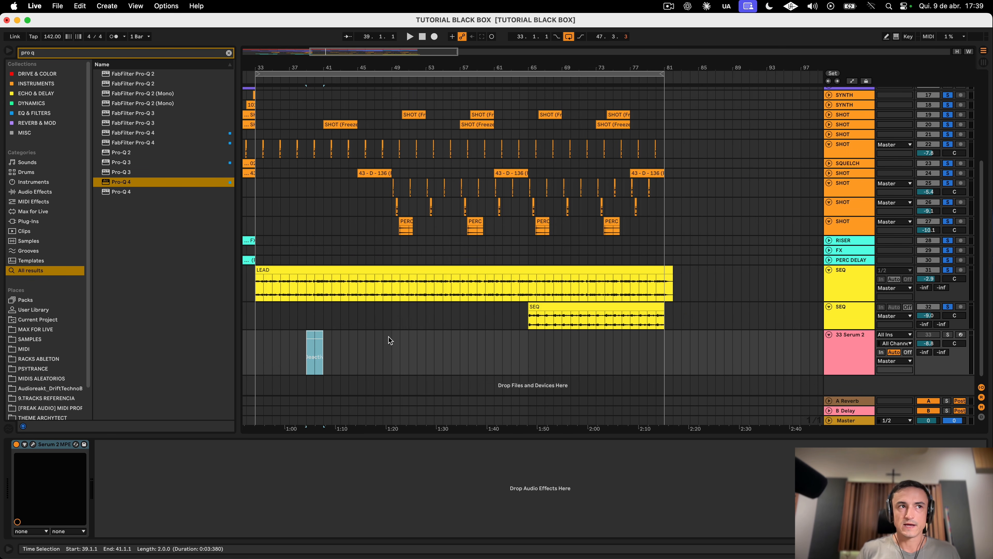
{"action": "left_click", "coordinate": [948, 307]}
{"action": "scroll", "coordinate": [504, 329], "scroll_direction": "left", "scroll_amount": 10}
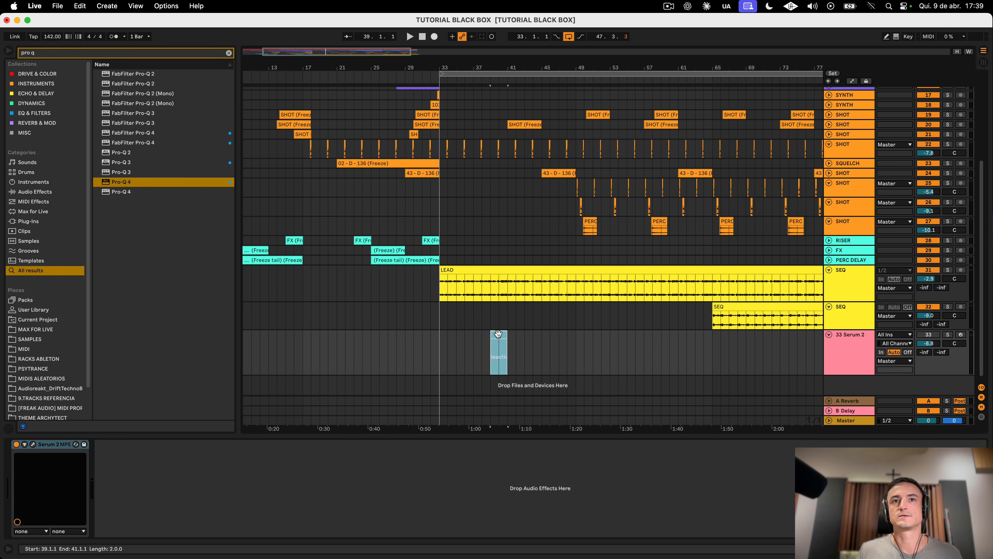
{"action": "key", "text": "super+alt+e"}
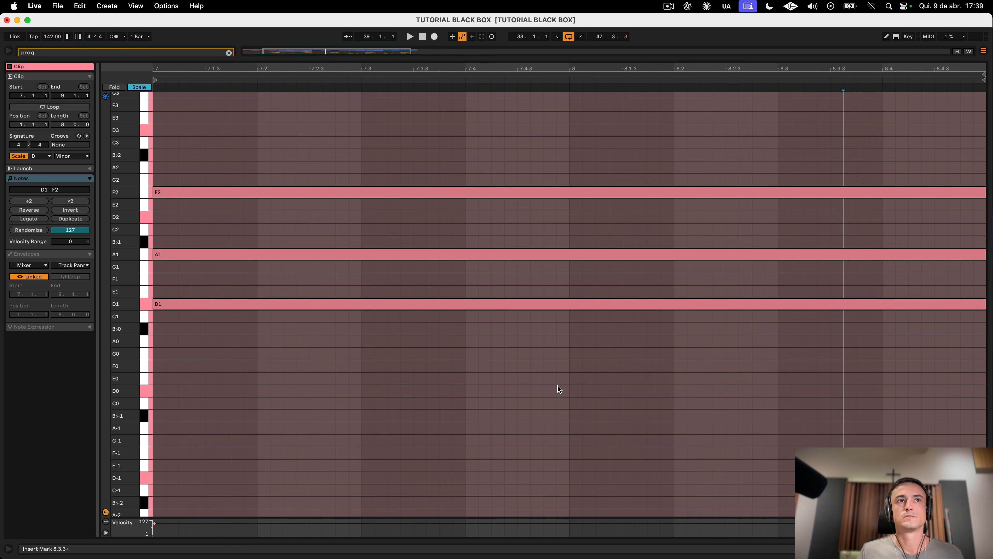
{"action": "key", "text": "super+alt+e"}
{"action": "left_click", "coordinate": [495, 332]}
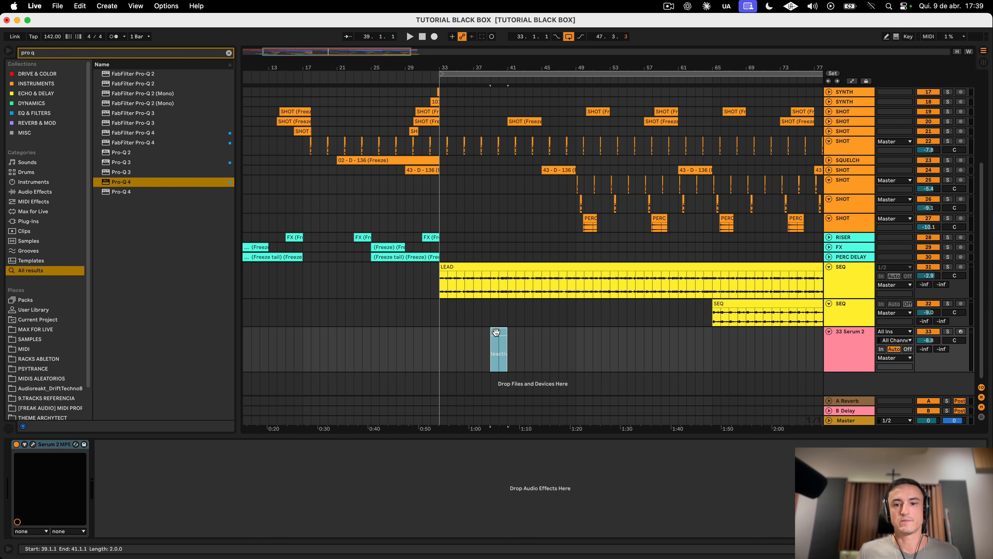
Step: Open Serum 2 on track 33 and reload the user preset [DIMENSIONS 1] - [BASS] - GALAXIUM from [FREAK AUDIO] - BLACKBOX
{"action": "left_click", "coordinate": [33, 445]}
{"action": "left_click", "coordinate": [487, 168]}
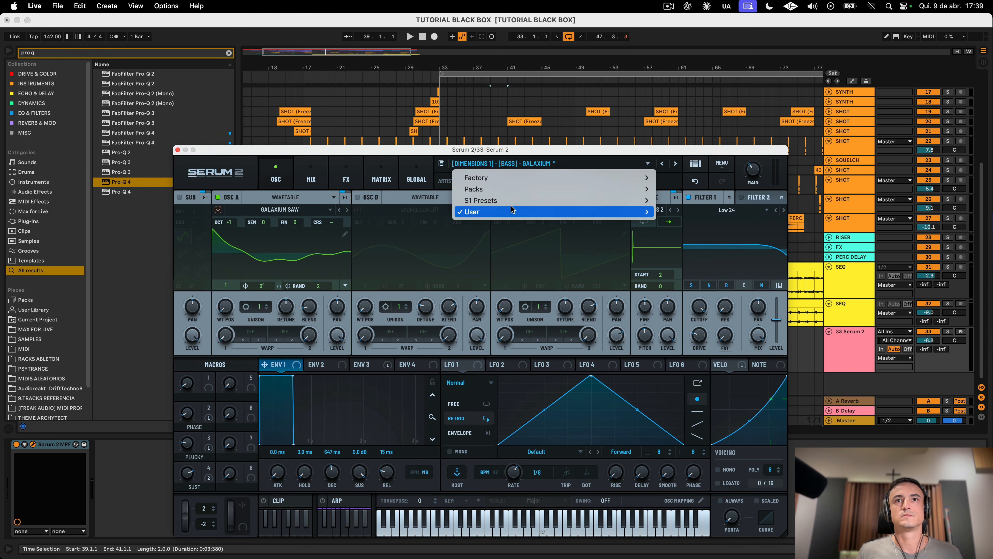
{"action": "mouse_move", "coordinate": [514, 211]}
{"action": "mouse_move", "coordinate": [765, 343]}
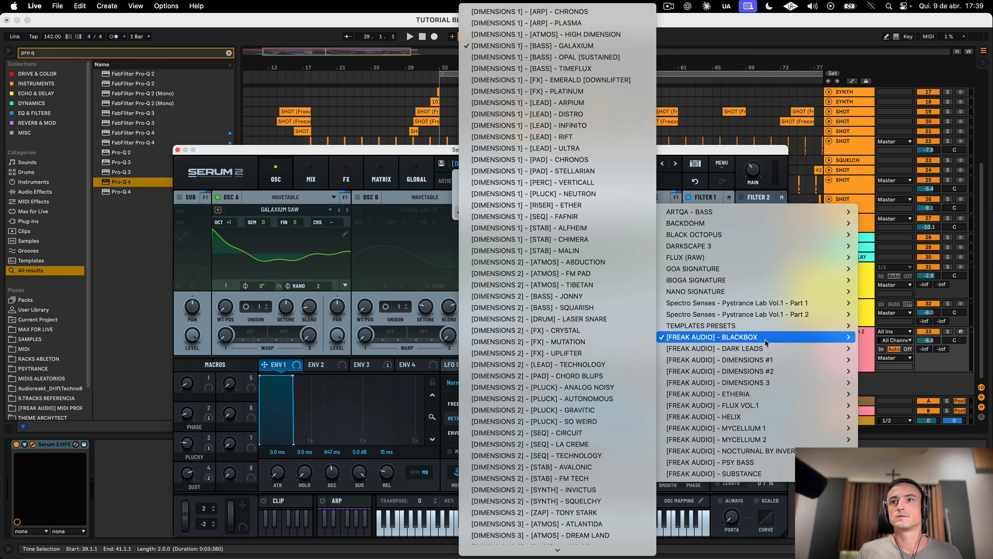
{"action": "left_click", "coordinate": [610, 45]}
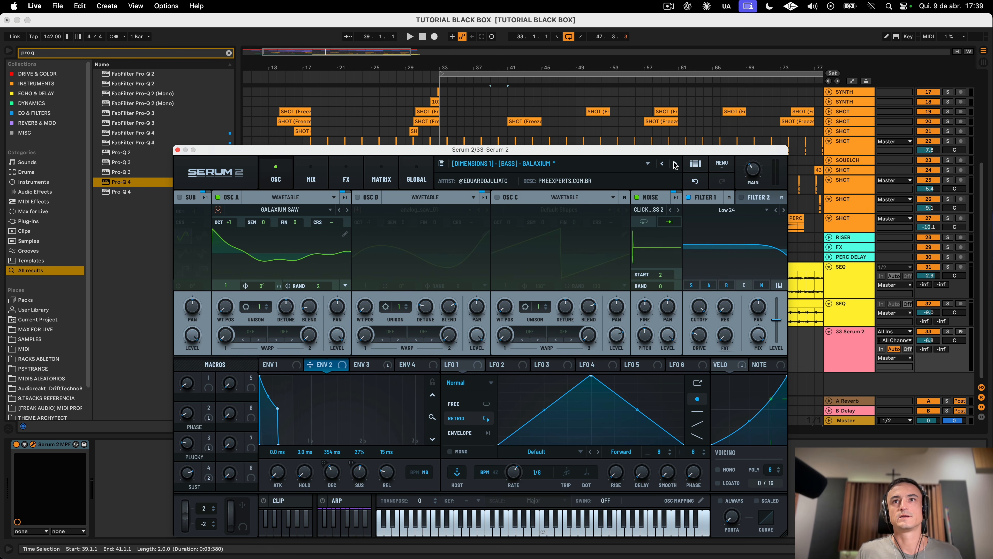
{"action": "left_click", "coordinate": [676, 164]}
{"action": "left_click", "coordinate": [661, 166]}
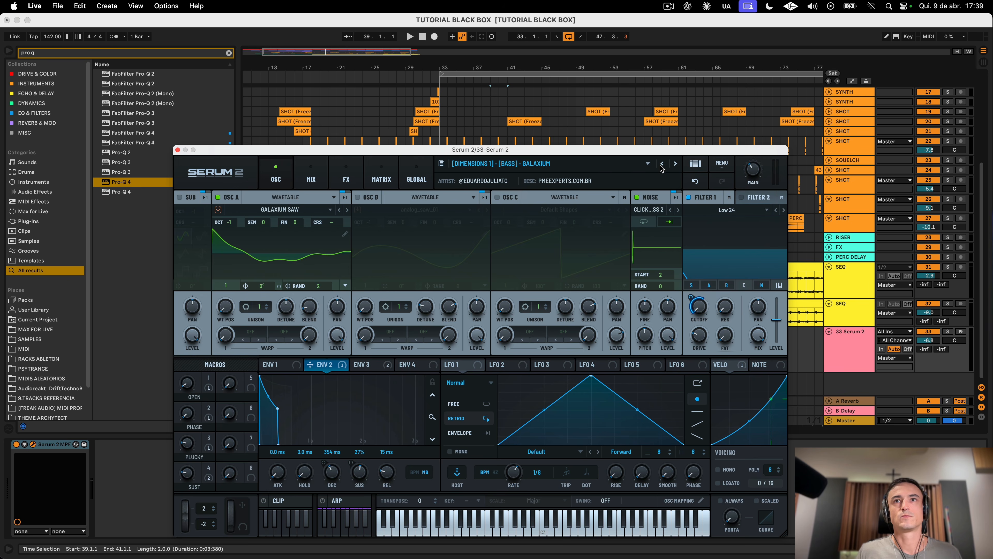
Step: Activate the Serum 2 clip at bar 39, solo its track and play it with the reloaded preset
{"action": "left_click_drag", "start_coordinate": [661, 153], "coordinate": [673, 351]}
{"action": "key", "text": "space"}
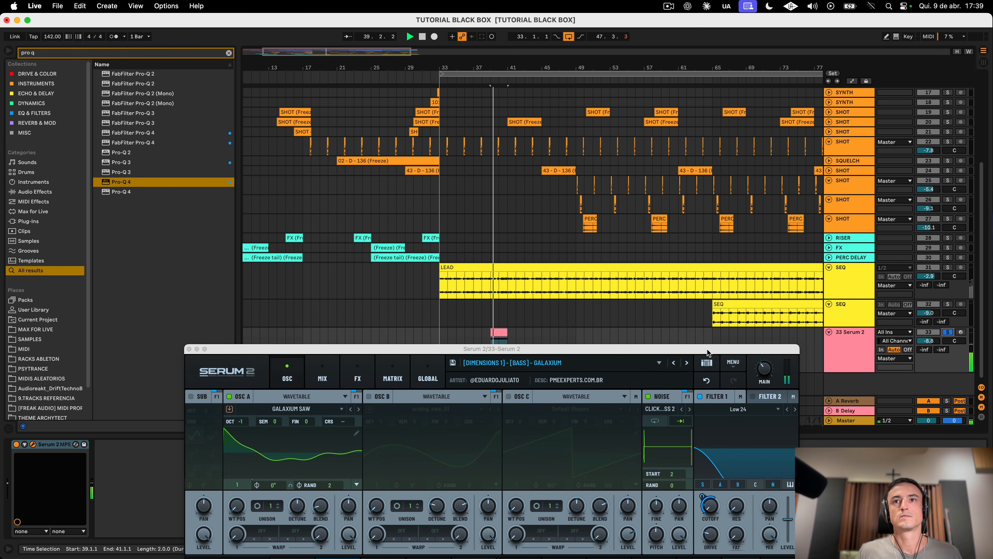
{"action": "left_click_drag", "start_coordinate": [706, 349], "coordinate": [695, 102]}
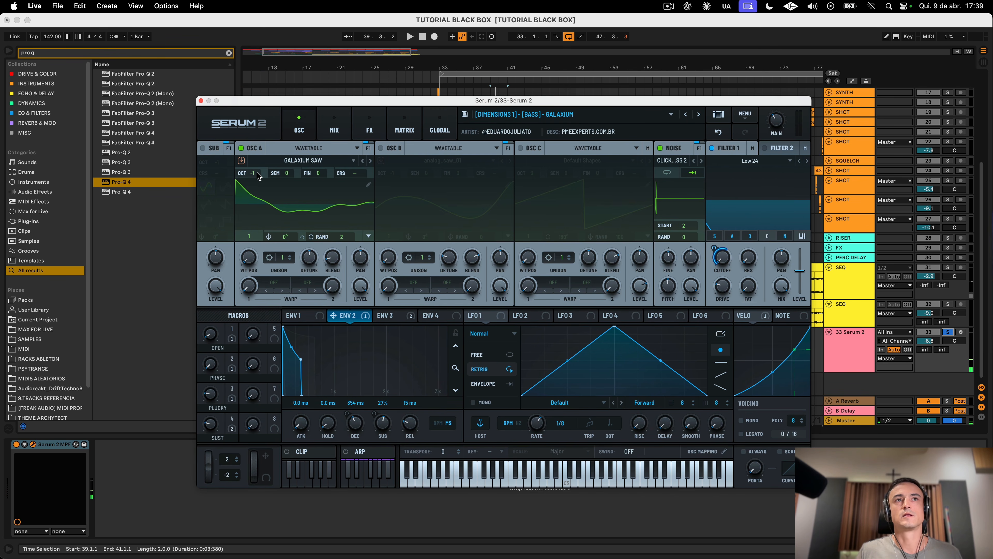
Step: Raise oscillator A's octave to +2, remove all modulators from Filter 1's cutoff and open the cutoff, then play the clip
{"action": "scroll", "coordinate": [258, 171], "scroll_direction": "up", "scroll_amount": 2}
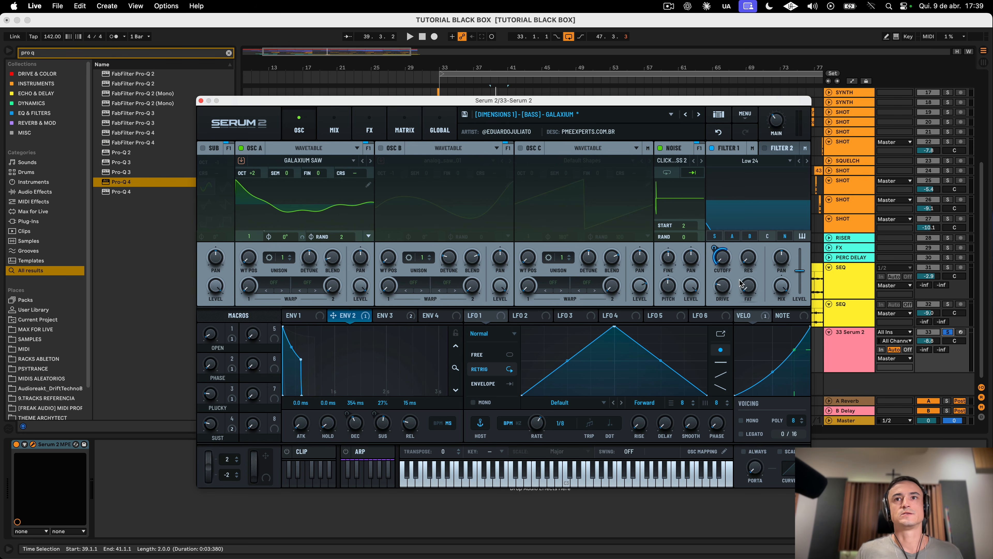
{"action": "right_click", "coordinate": [715, 249]}
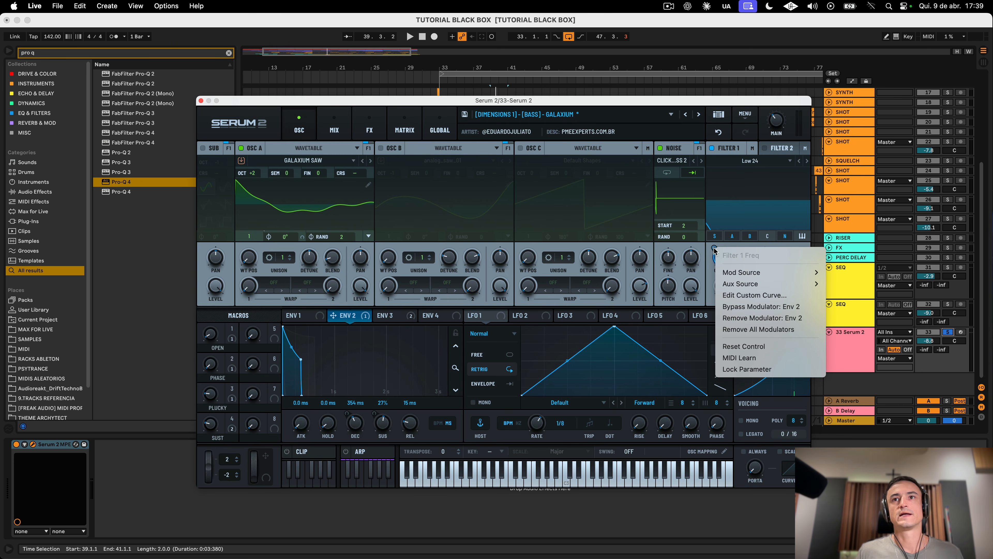
{"action": "left_click", "coordinate": [776, 328]}
{"action": "left_click_drag", "start_coordinate": [728, 258], "coordinate": [733, 186]}
{"action": "key", "text": "space"}
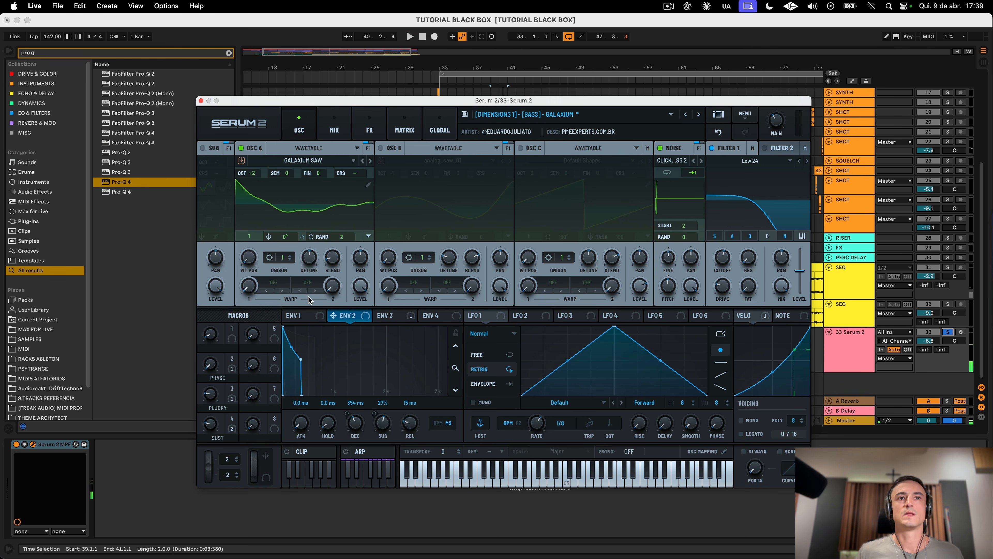
Step: Lengthen the decay of envelope 1 to 894 ms and play the chord clip
{"action": "left_click", "coordinate": [303, 315]}
{"action": "left_click_drag", "start_coordinate": [313, 337], "coordinate": [328, 296]}
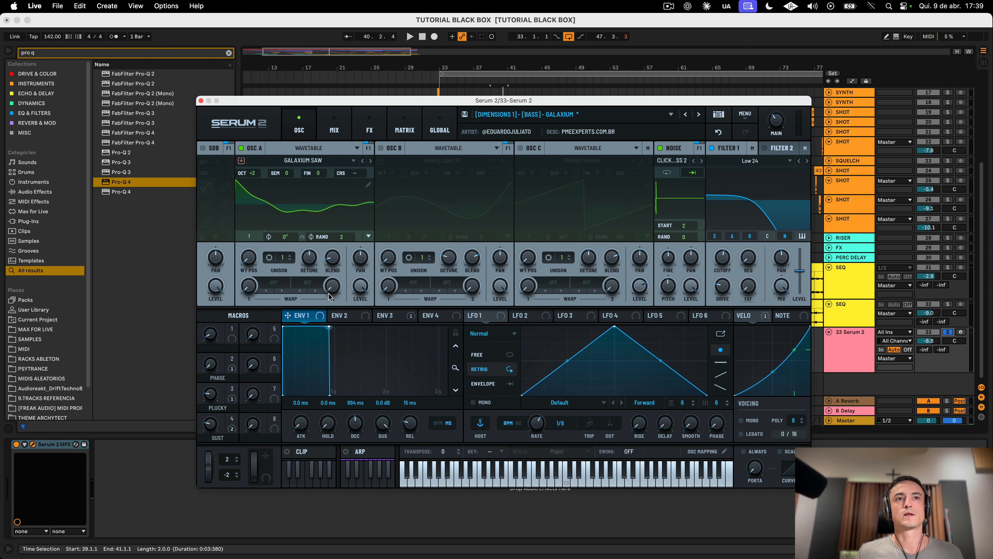
{"action": "key", "text": "space"}
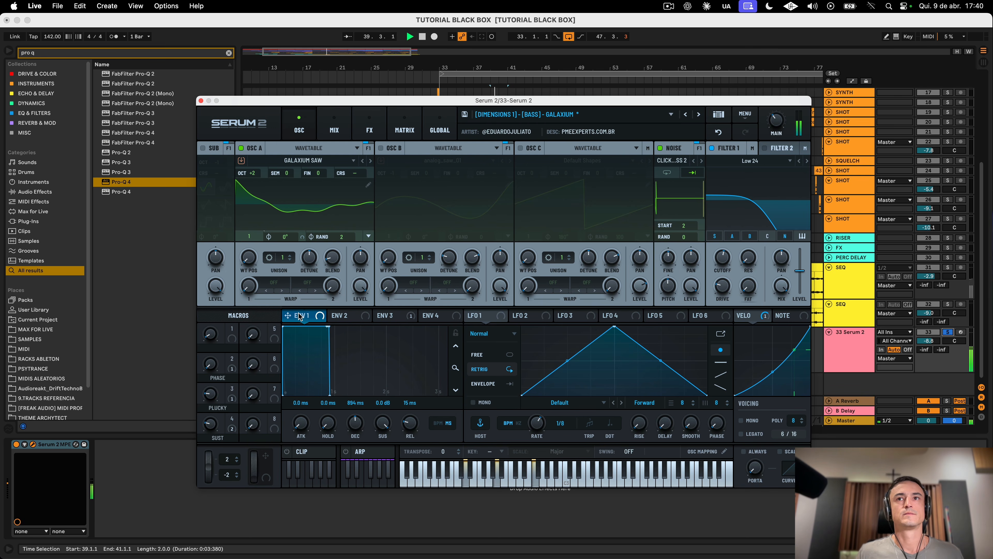
Step: Set oscillator A's random phase to 100, unison to 8 voices and coarse pitch to -0.16, and adjust the detune
{"action": "left_click_drag", "start_coordinate": [727, 258], "coordinate": [368, 221]}
{"action": "double_click", "coordinate": [340, 236]}
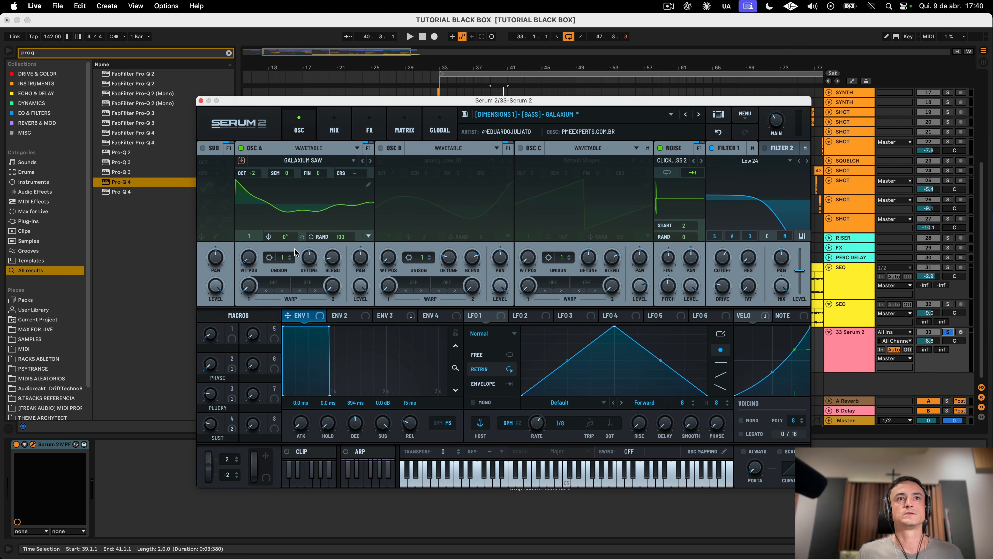
{"action": "left_click_drag", "start_coordinate": [314, 251], "coordinate": [346, 214]}
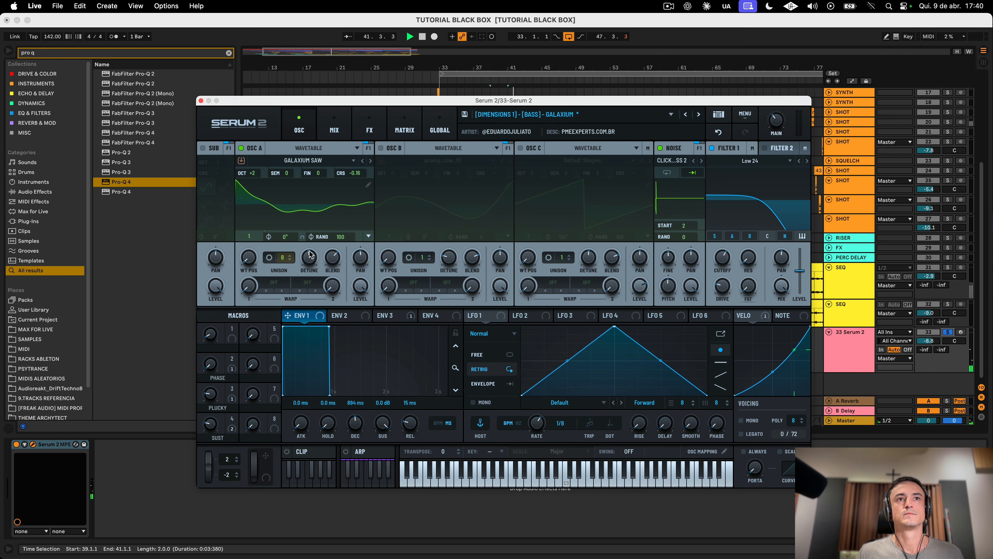
{"action": "left_click_drag", "start_coordinate": [309, 258], "coordinate": [307, 269]}
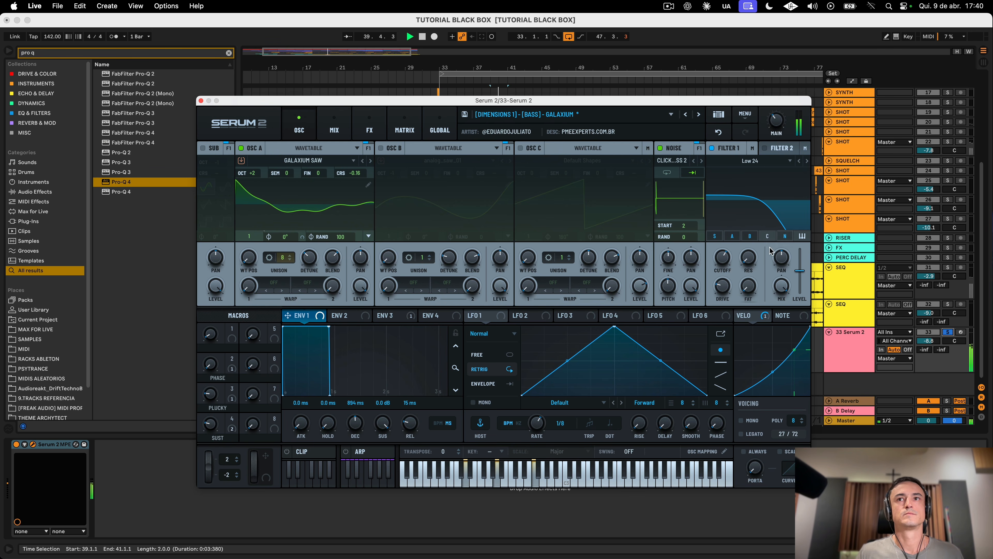
Step: Set oscillator A's octave to +1 and coarse pitch to -0.17, and sweep Filter 1's cutoff during playback
{"action": "mouse_move", "coordinate": [723, 257]}
{"action": "left_mouse_down"}
{"action": "mouse_move", "coordinate": [708, 296]}
{"action": "mouse_move", "coordinate": [718, 235]}
{"action": "mouse_move", "coordinate": [727, 253]}
{"action": "left_mouse_up"}
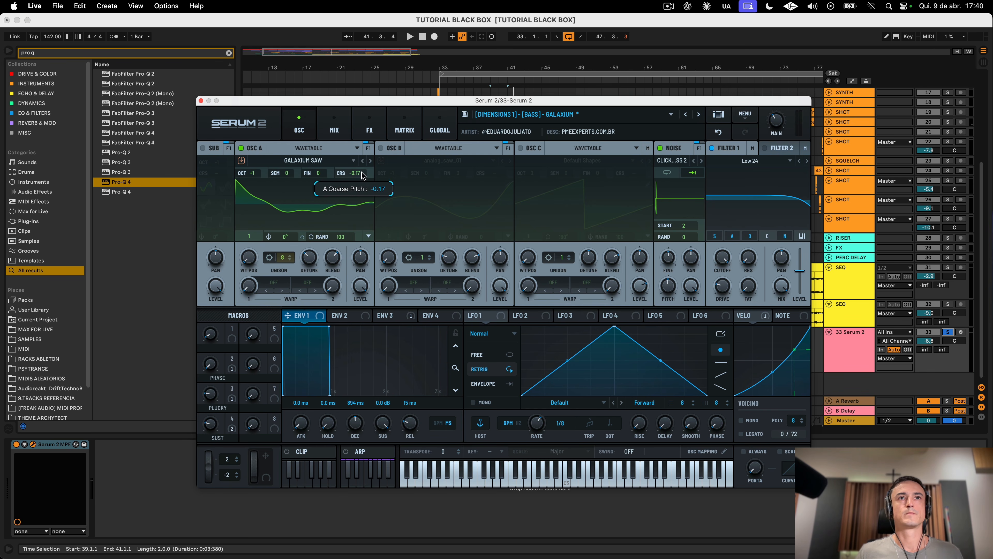
{"action": "key", "text": "space"}
{"action": "left_click_drag", "start_coordinate": [709, 264], "coordinate": [709, 325]}
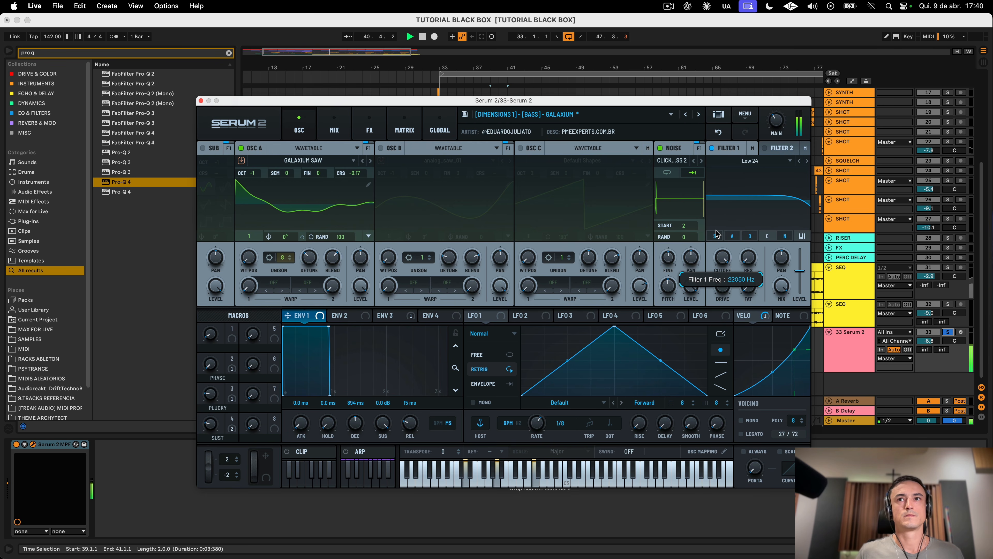
{"action": "left_click_drag", "start_coordinate": [716, 232], "coordinate": [720, 338]}
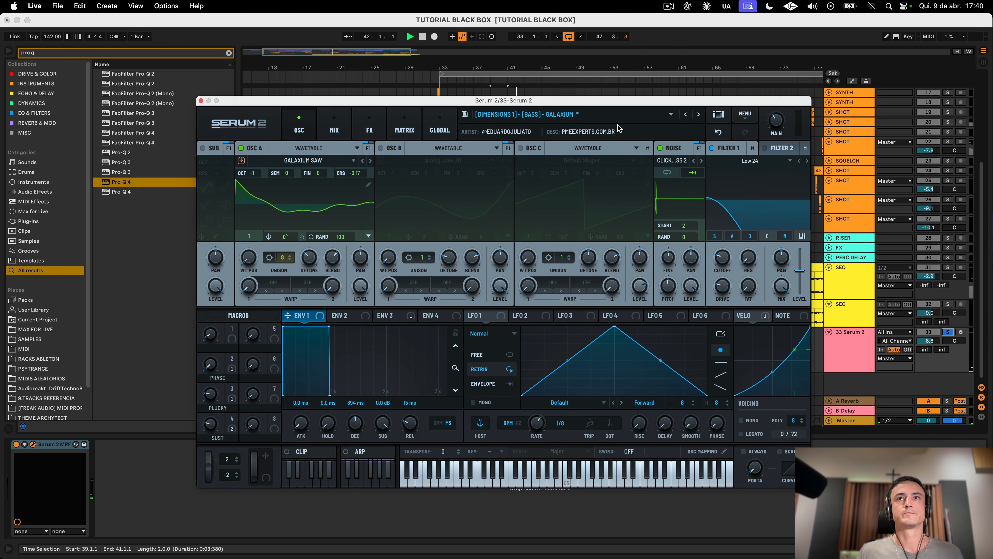
Step: Draw a rising Filter 1 Freq automation ramp across the Serum 2 clip from bar 39 to bar 41 and play it
{"action": "left_click_drag", "start_coordinate": [613, 107], "coordinate": [566, 258]}
{"action": "key", "text": "a"}
{"action": "left_click_drag", "start_coordinate": [574, 300], "coordinate": [602, 387]}
{"action": "left_click_drag", "start_coordinate": [494, 354], "coordinate": [504, 359]}
{"action": "left_click", "coordinate": [482, 362]}
{"action": "key", "text": "space"}
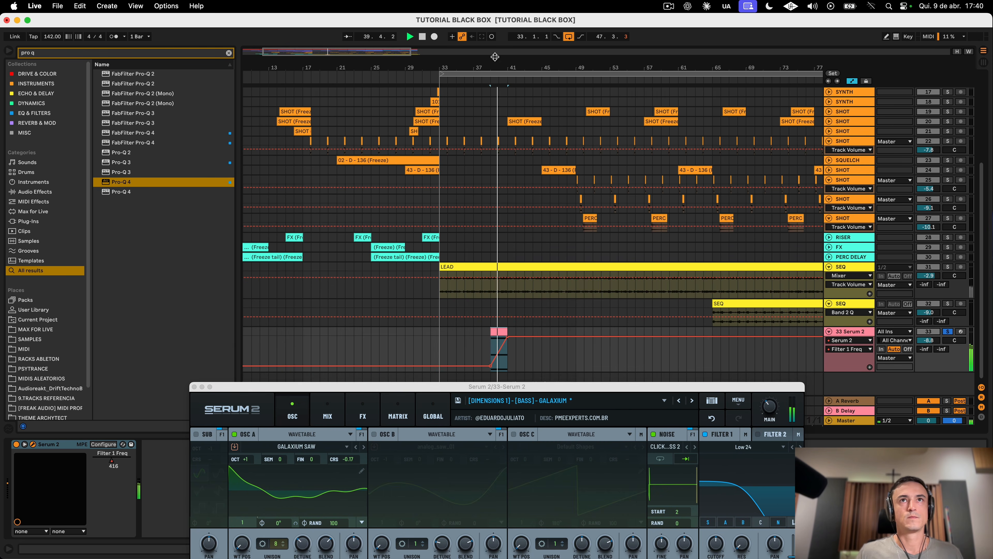
Step: Add a Filter module to Serum 2's main effects rack and adjust its settings
{"action": "scroll", "coordinate": [485, 362], "scroll_direction": "up", "scroll_amount": 5}
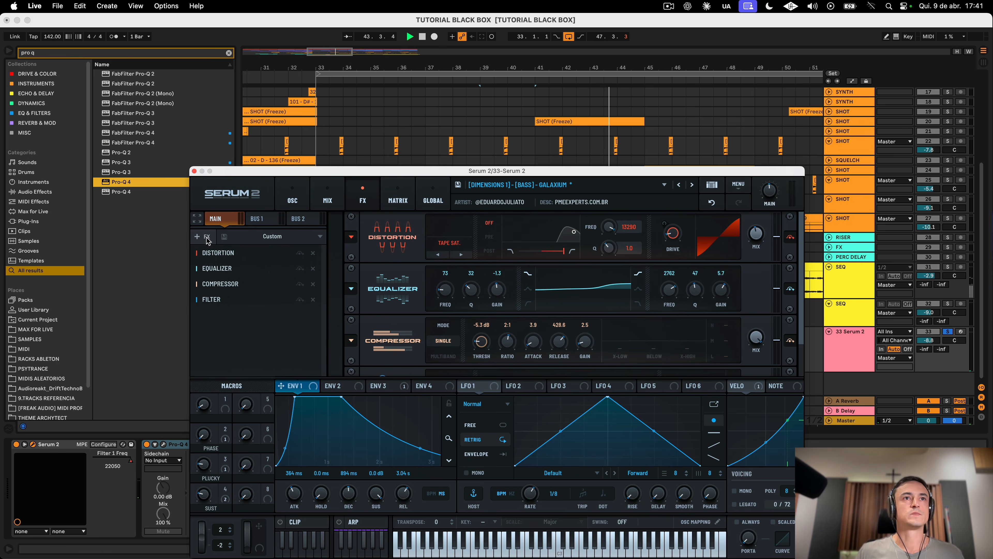
{"action": "left_click", "coordinate": [206, 237]}
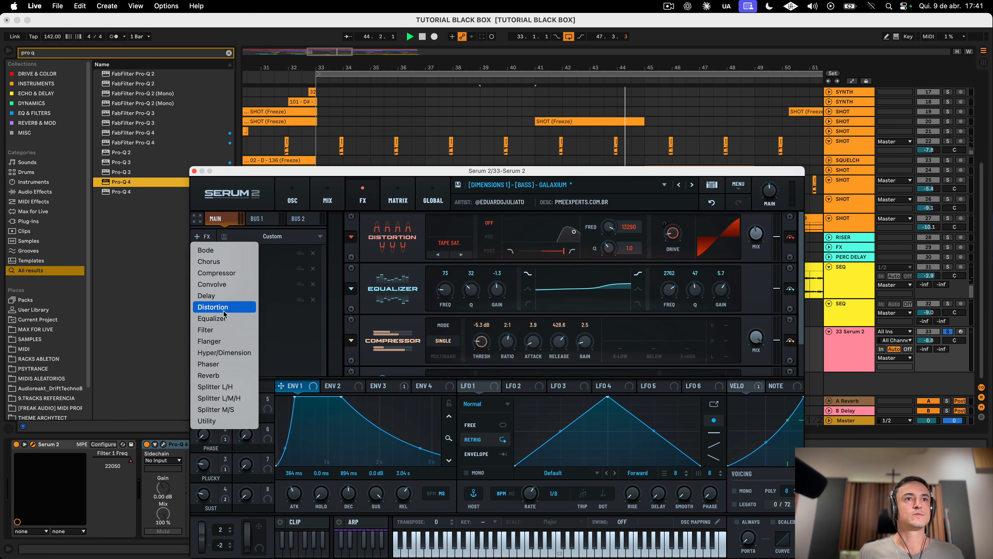
{"action": "left_click", "coordinate": [206, 330]}
{"action": "double_click", "coordinate": [512, 365]}
{"action": "left_click_drag", "start_coordinate": [656, 346], "coordinate": [688, 286]}
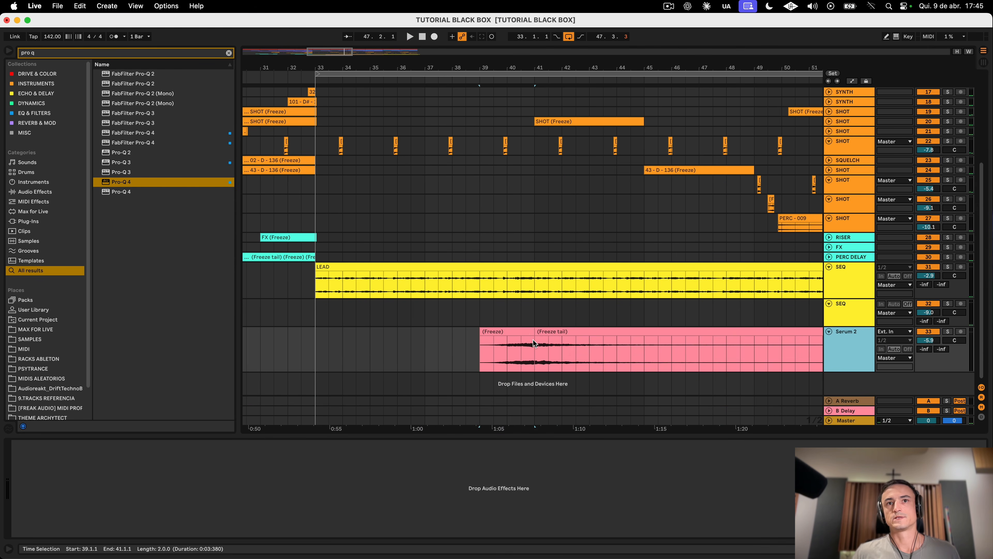
Step: Mark out the frozen pad's fading tail between bar 41 and bar 49 to examine the space behind it
{"action": "left_click", "coordinate": [531, 331]}
{"action": "scroll", "coordinate": [531, 331], "scroll_direction": "right", "scroll_amount": 5}
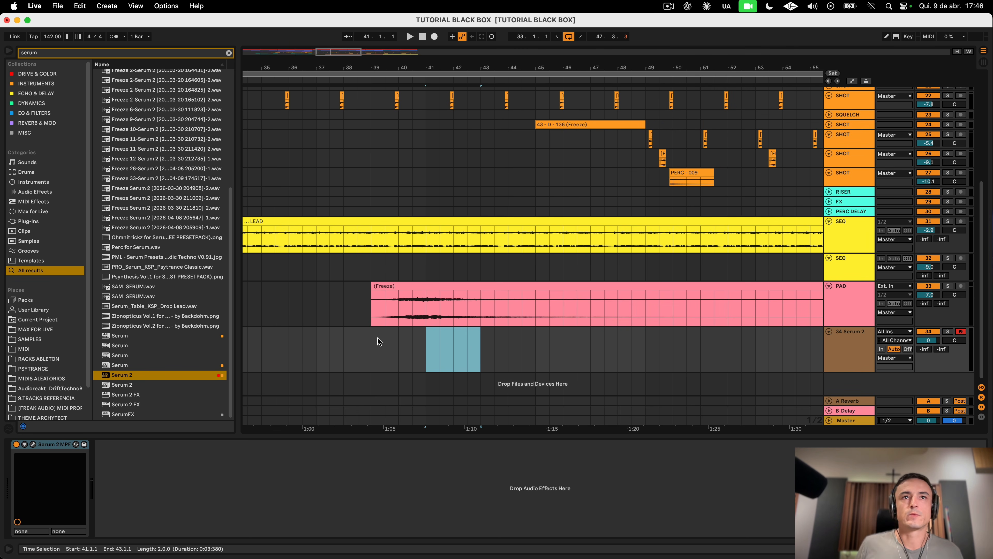
{"action": "left_click_drag", "start_coordinate": [372, 319], "coordinate": [583, 352]}
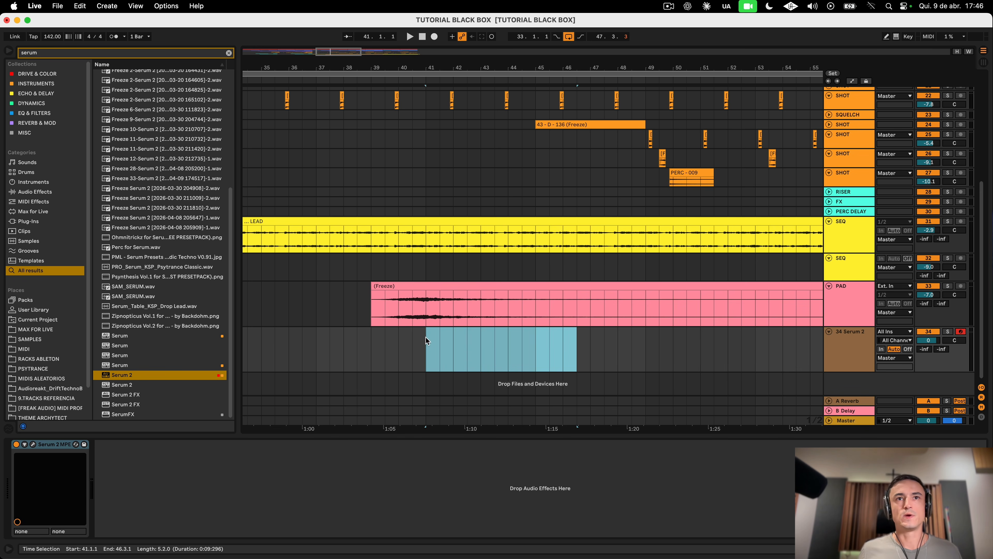
{"action": "left_click_drag", "start_coordinate": [426, 307], "coordinate": [649, 316]}
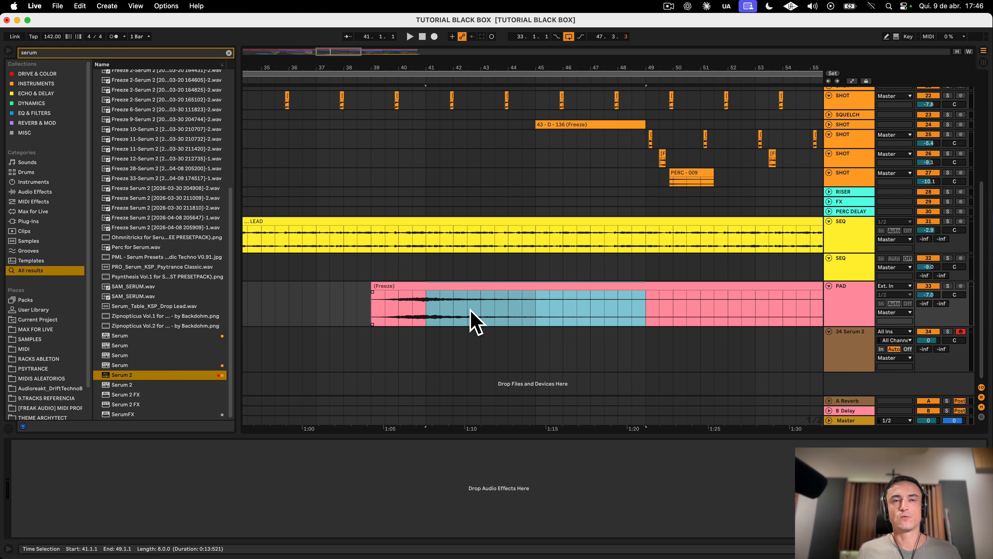
{"action": "left_click_drag", "start_coordinate": [428, 319], "coordinate": [648, 318]}
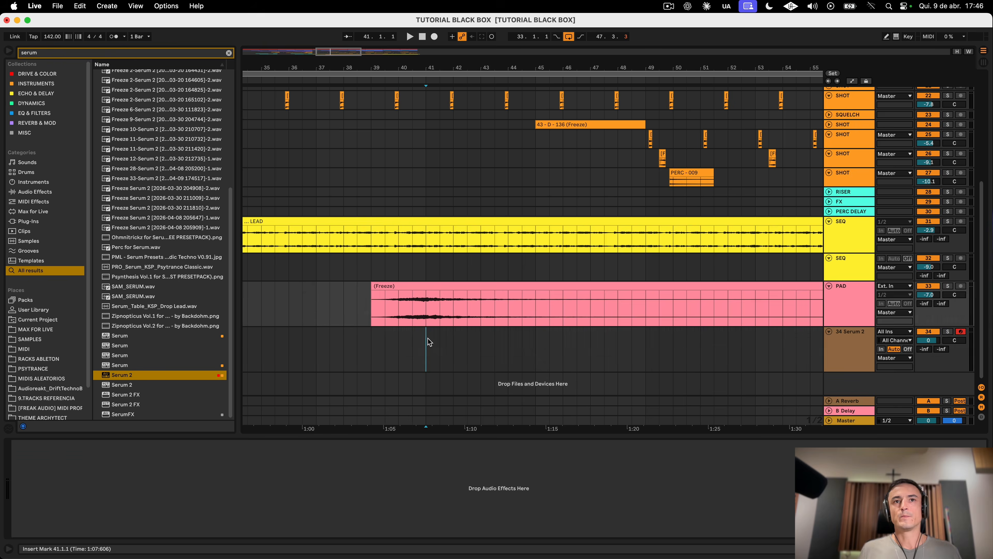
Step: Create a half-bar MIDI clip at bar 41 on the Serum 2 track and draw a one-beat D3 note in it
{"action": "left_click_drag", "start_coordinate": [426, 347], "coordinate": [508, 339]}
{"action": "key", "text": "ctrl+shift+m"}
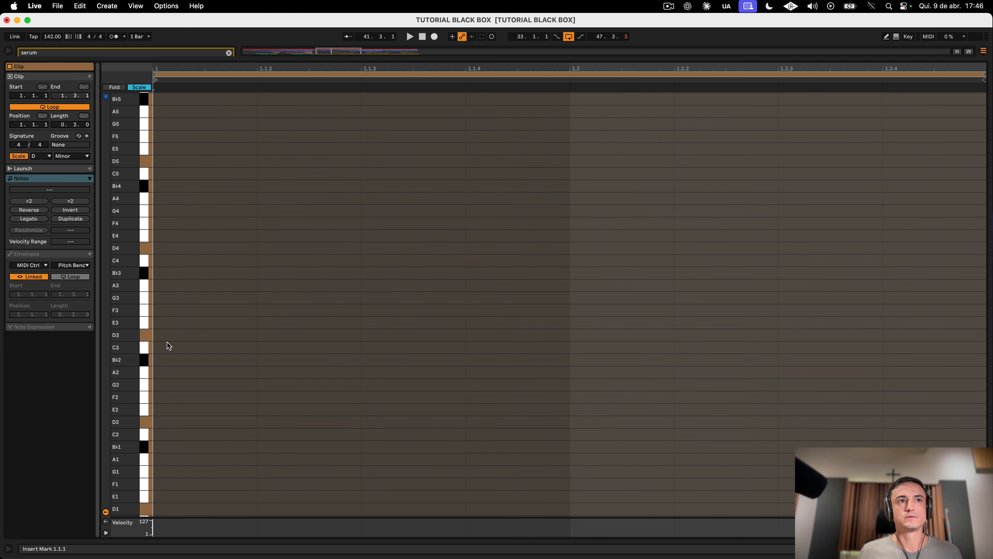
{"action": "double_click", "coordinate": [179, 335]}
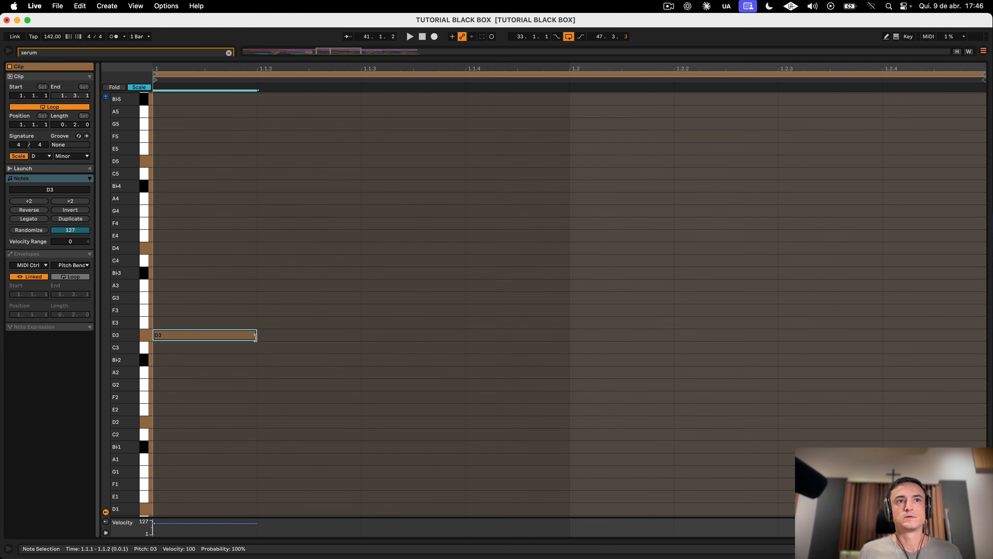
{"action": "left_click_drag", "start_coordinate": [255, 335], "coordinate": [552, 341]}
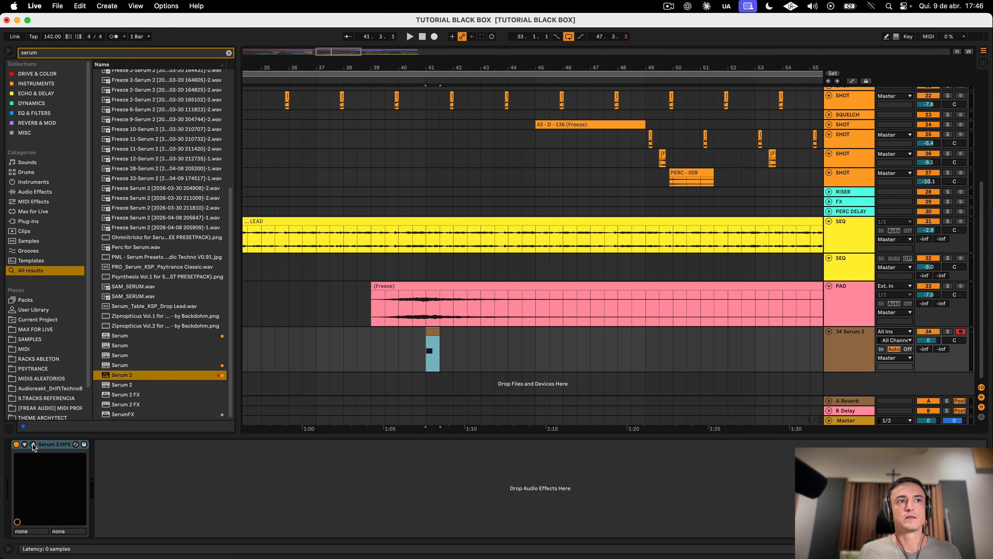
Step: Load the user preset [DIMENSIONS 2] - [FX] - CRYSTAL from the [FREAK AUDIO] - BLACKBOX bank into Serum 2
{"action": "left_click", "coordinate": [33, 444]}
{"action": "left_click", "coordinate": [400, 187]}
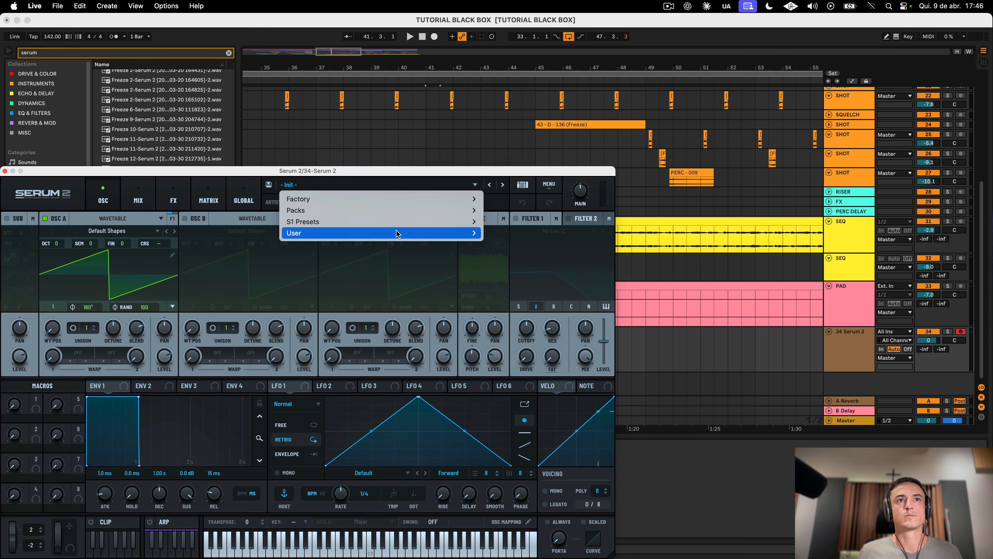
{"action": "mouse_move", "coordinate": [396, 233]}
{"action": "mouse_move", "coordinate": [635, 351]}
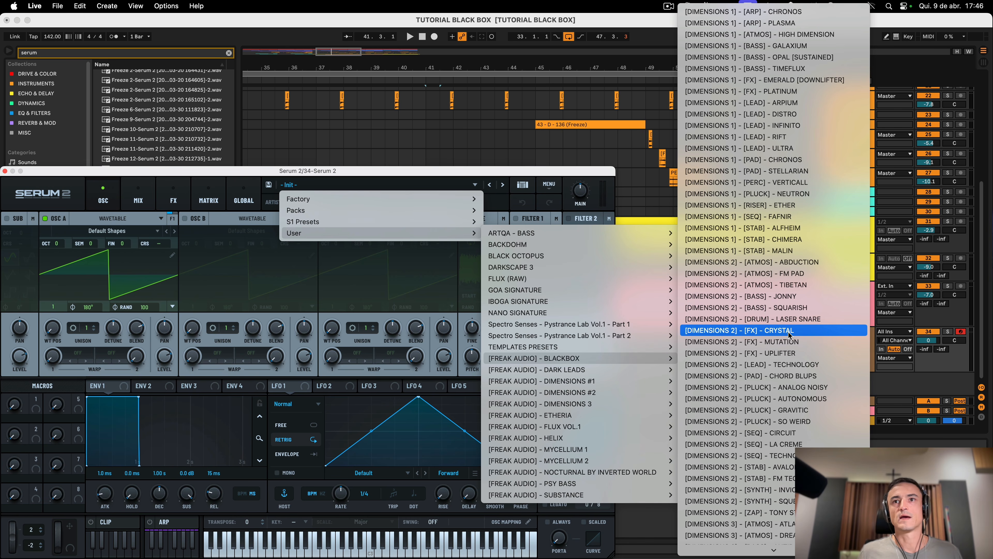
{"action": "left_click", "coordinate": [788, 332]}
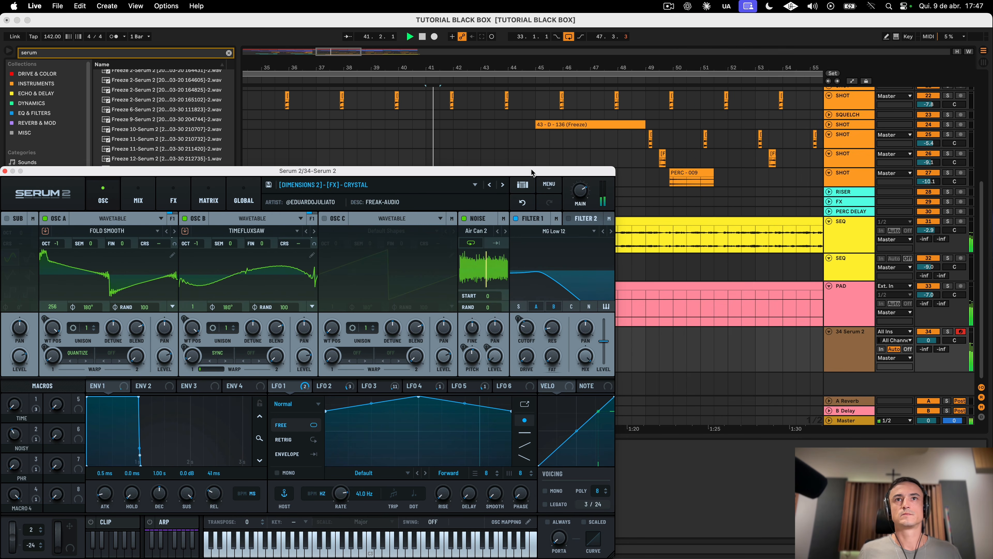
Step: Solo the Serum 2 track and play the CRYSTAL note from bar 40.3
{"action": "left_click_drag", "start_coordinate": [531, 170], "coordinate": [769, 529]}
{"action": "key", "text": "space"}
{"action": "left_click", "coordinate": [948, 331]}
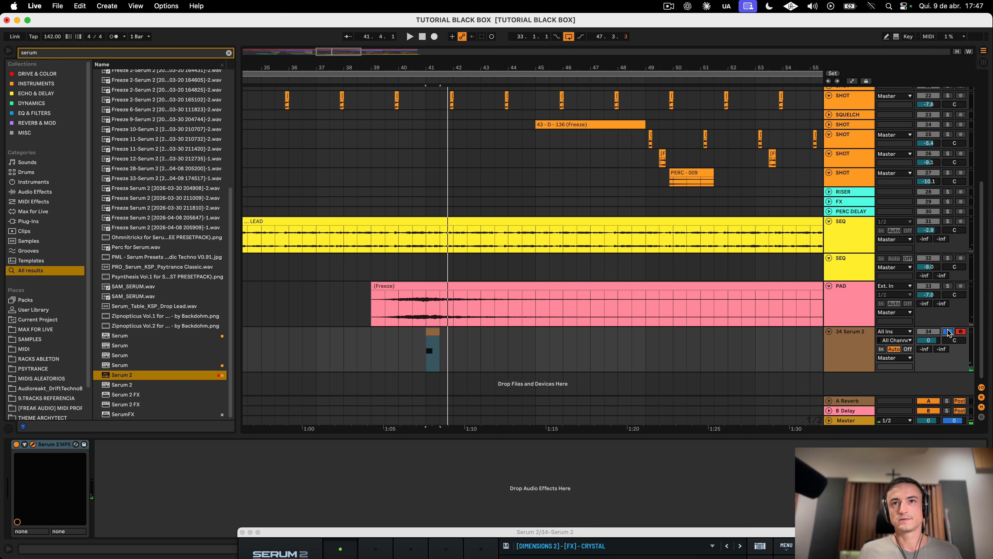
{"action": "left_click", "coordinate": [412, 338]}
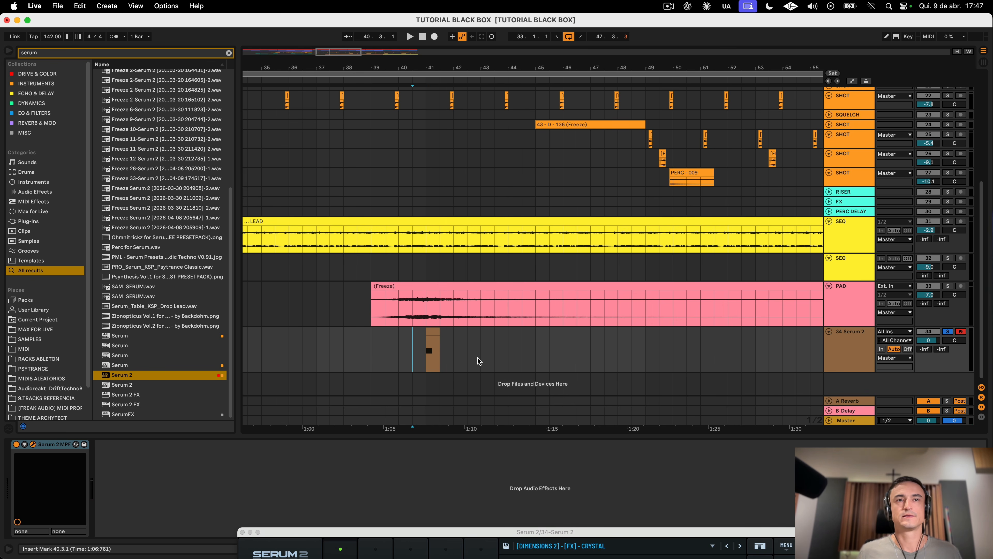
{"action": "key", "text": "space"}
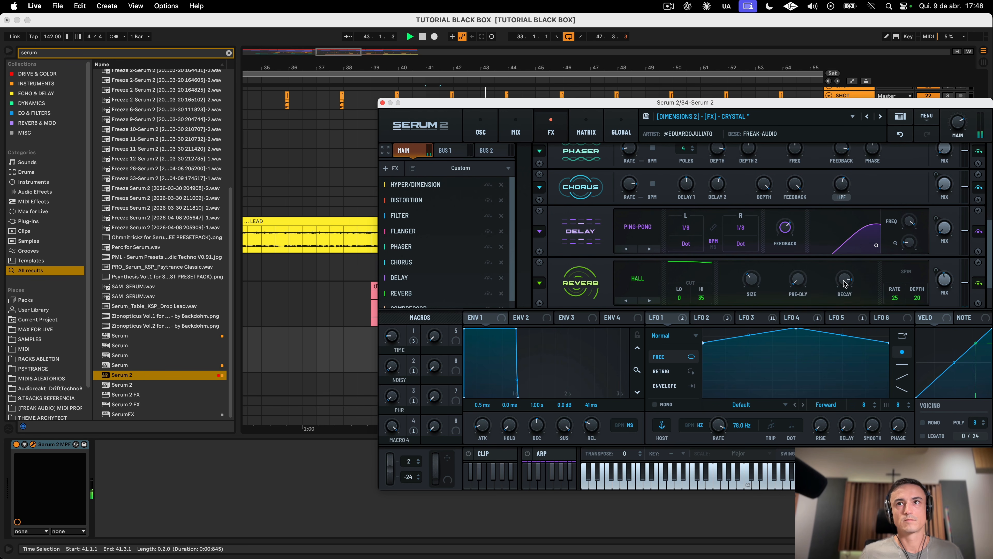
Step: Close Serum 2, duplicate the CRYSTAL track and freeze the original
{"action": "left_click", "coordinate": [382, 103]}
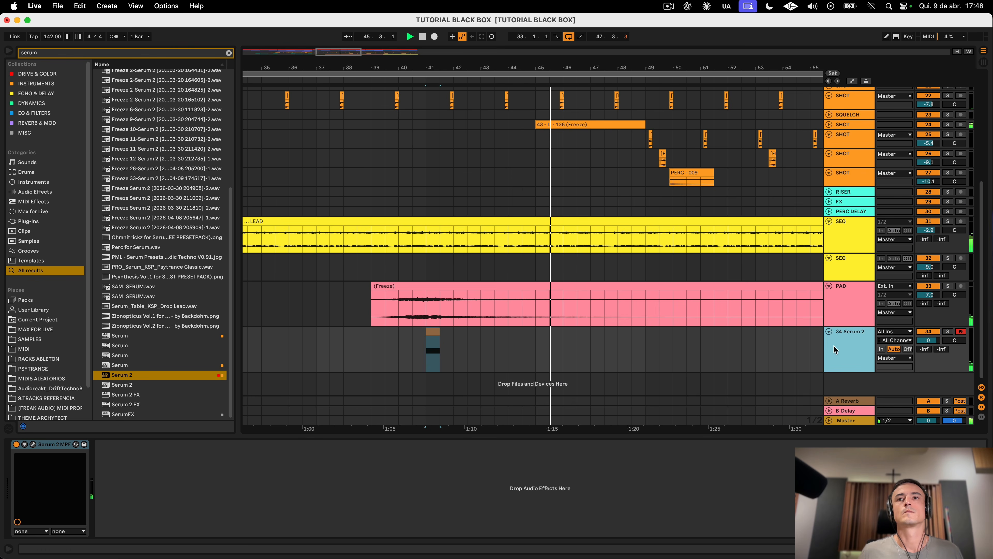
{"action": "key", "text": "super+d"}
{"action": "right_click", "coordinate": [844, 317]}
{"action": "left_click", "coordinate": [855, 325]}
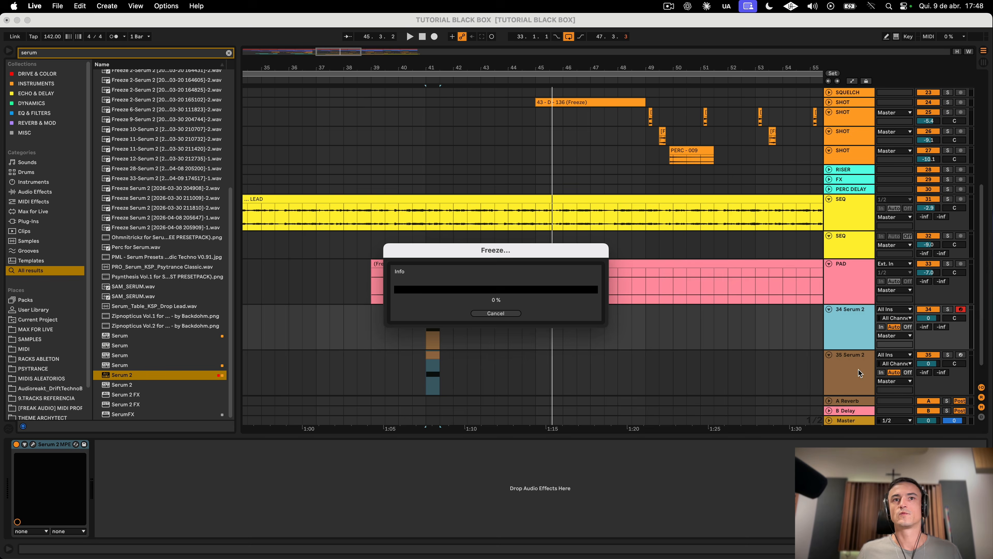
{"action": "right_click", "coordinate": [854, 327]}
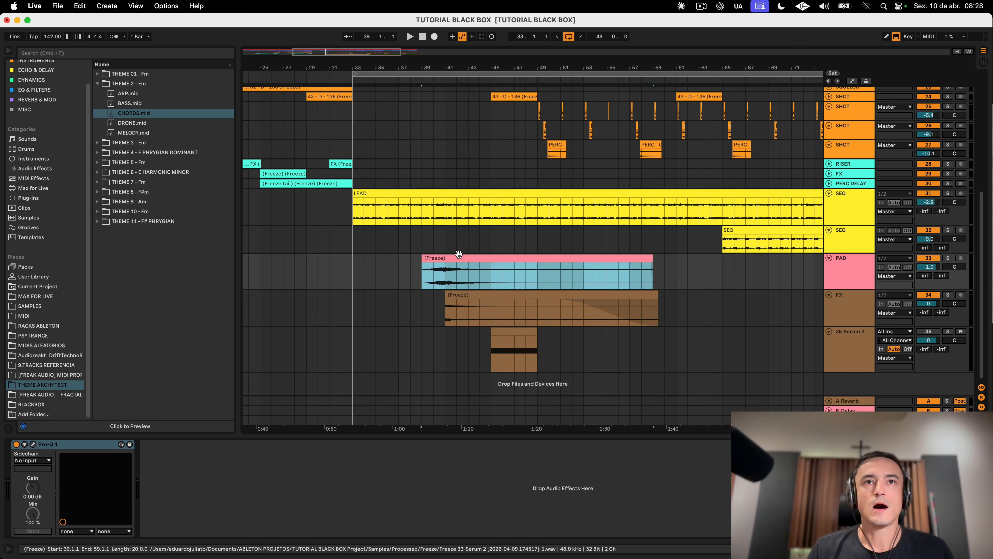
Step: Place a copy of the frozen 20-bar PAD clip at bar 59 and play the section
{"action": "left_click_drag", "start_coordinate": [478, 261], "coordinate": [684, 273]}
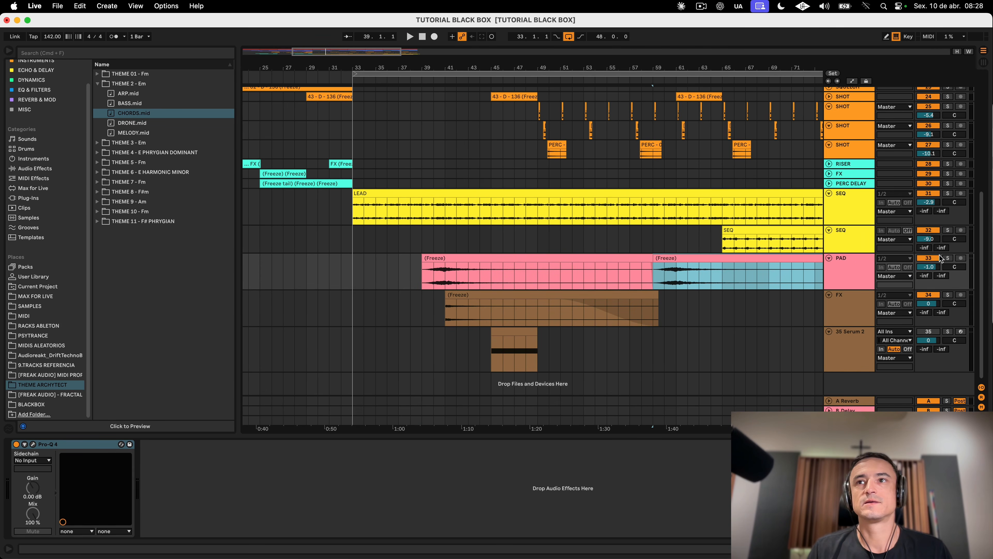
{"action": "key", "text": "space"}
{"action": "key", "text": "Left"}
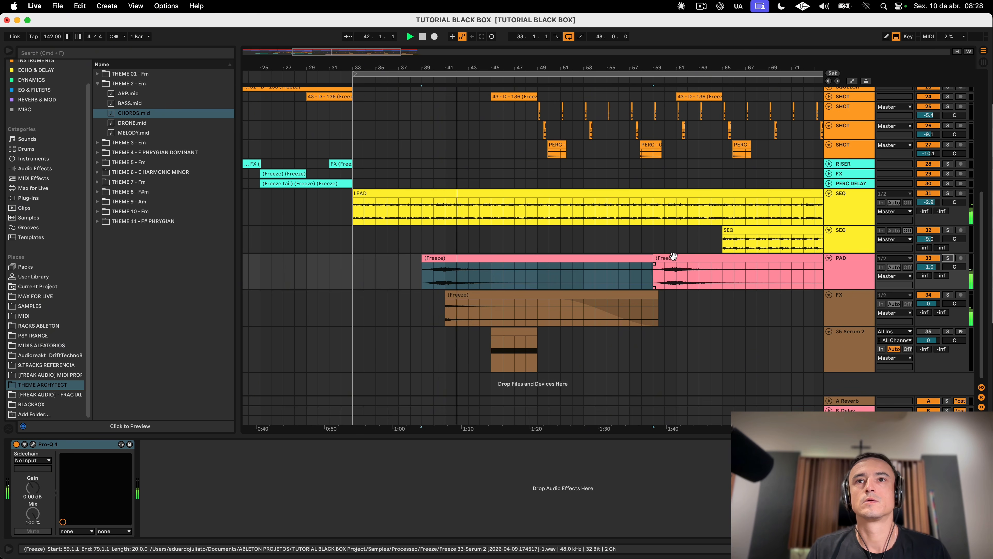
Step: Open Serum 2 on track 35 and audition its [ATMOS] - DREAM LAND sound alongside the other layers
{"action": "left_click", "coordinate": [516, 345]}
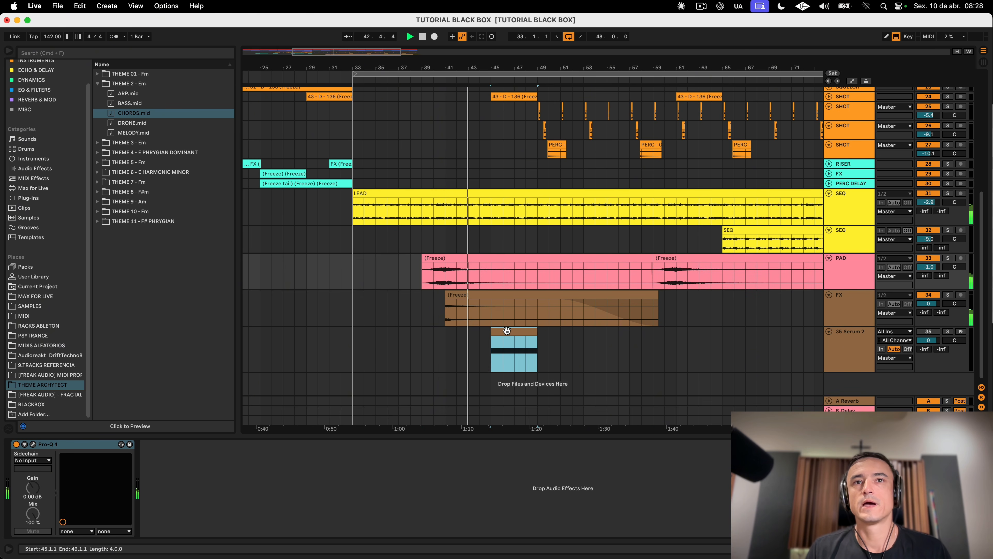
{"action": "left_click", "coordinate": [857, 335]}
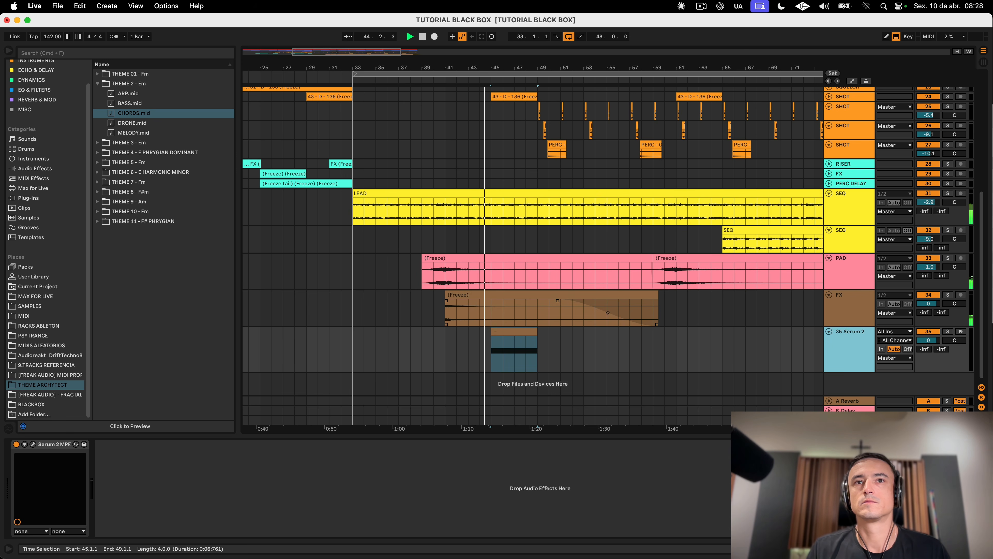
{"action": "left_click", "coordinate": [514, 352]}
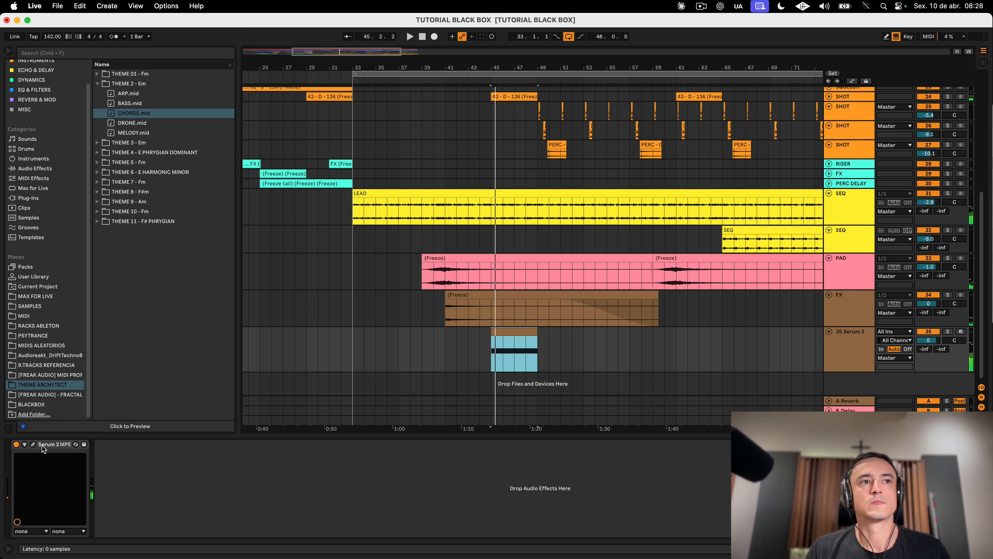
{"action": "left_click", "coordinate": [34, 444]}
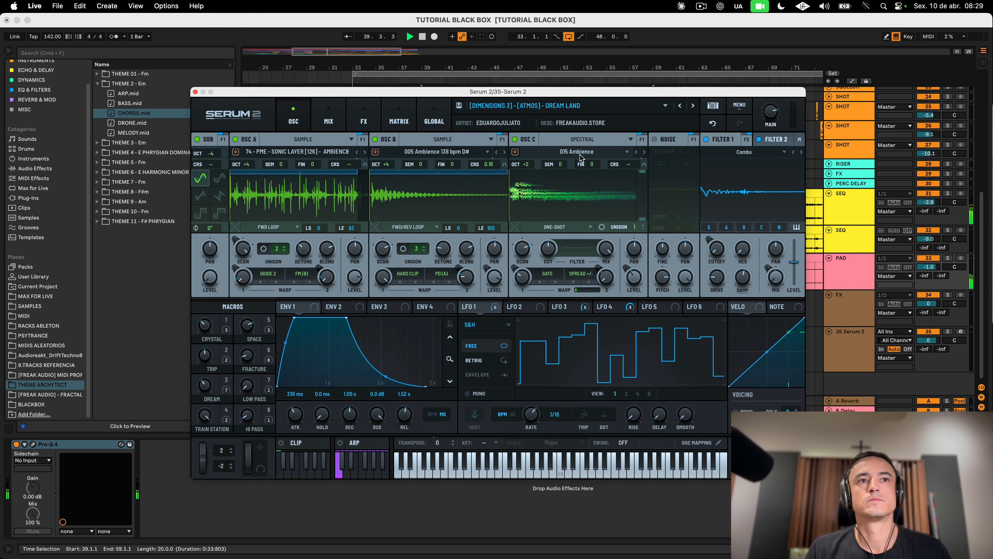
{"action": "left_click_drag", "start_coordinate": [430, 92], "coordinate": [413, 377]}
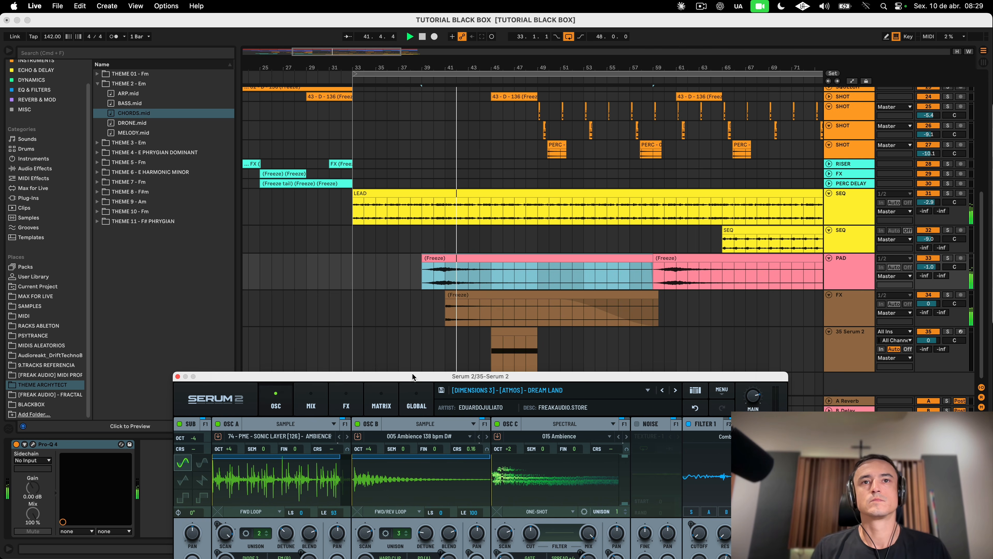
{"action": "left_click_drag", "start_coordinate": [412, 377], "coordinate": [524, 437]}
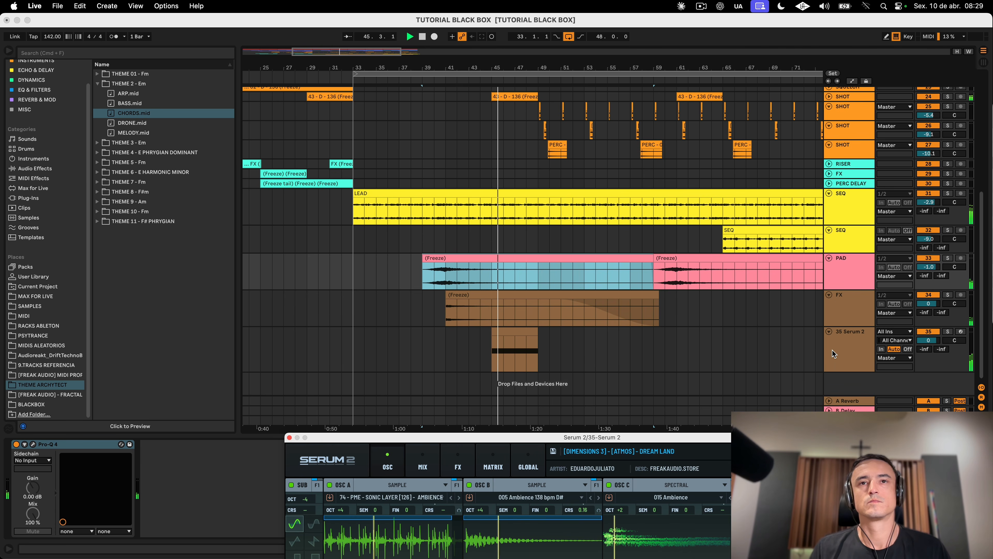
Step: Duplicate the track 35 Serum 2 and move the duplicate's clip to start at bar 43
{"action": "left_click", "coordinate": [839, 350]}
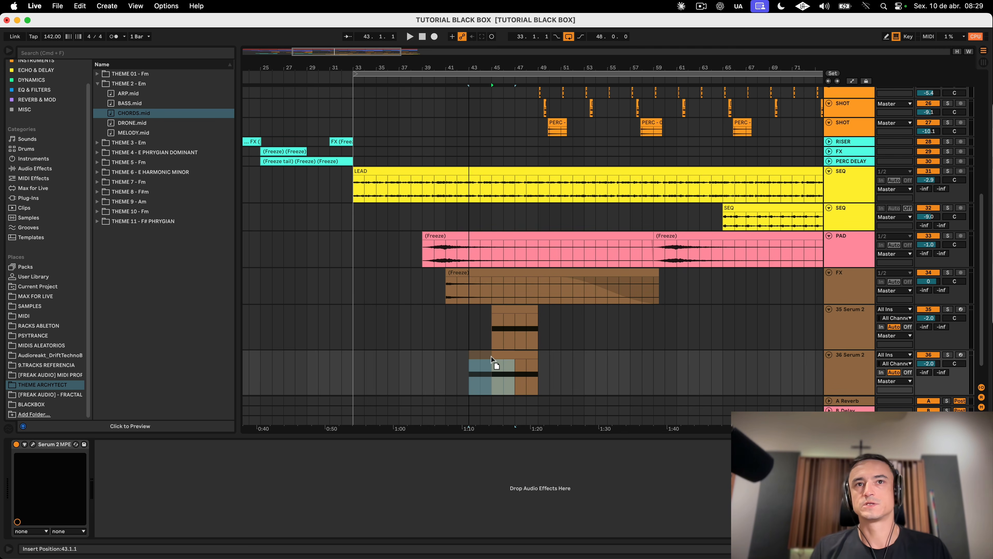
{"action": "left_click_drag", "start_coordinate": [491, 356], "coordinate": [491, 357]}
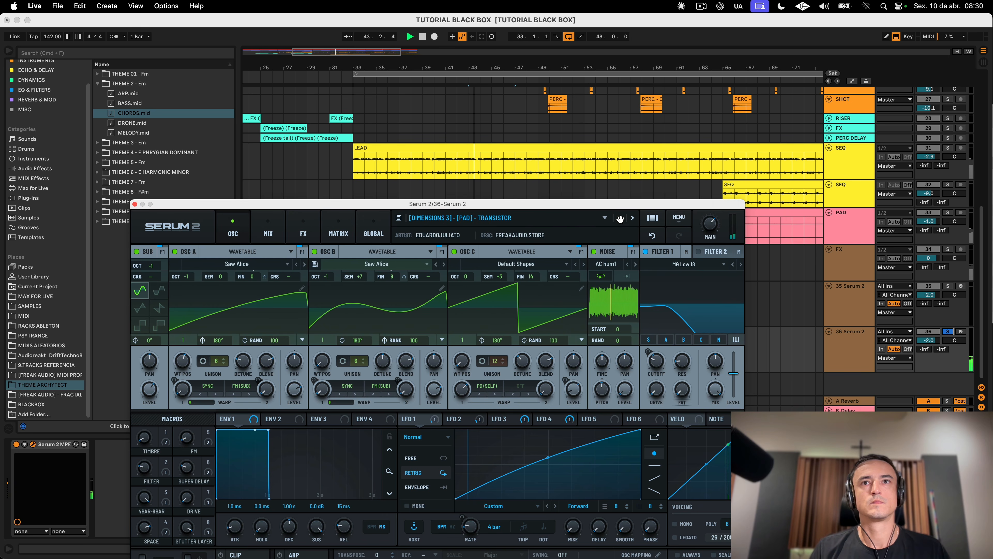
Step: Unsolo track 36 to hear the [PAD] - TRANSISTOR sound in the mix and adjust Serum 2's main volume
{"action": "left_click_drag", "start_coordinate": [618, 205], "coordinate": [658, 424]}
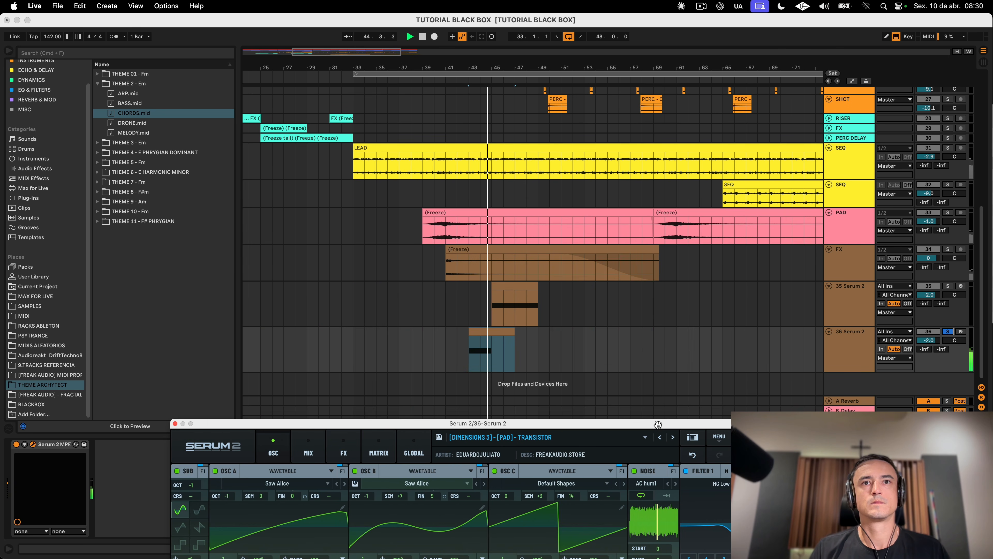
{"action": "left_click", "coordinate": [949, 332]}
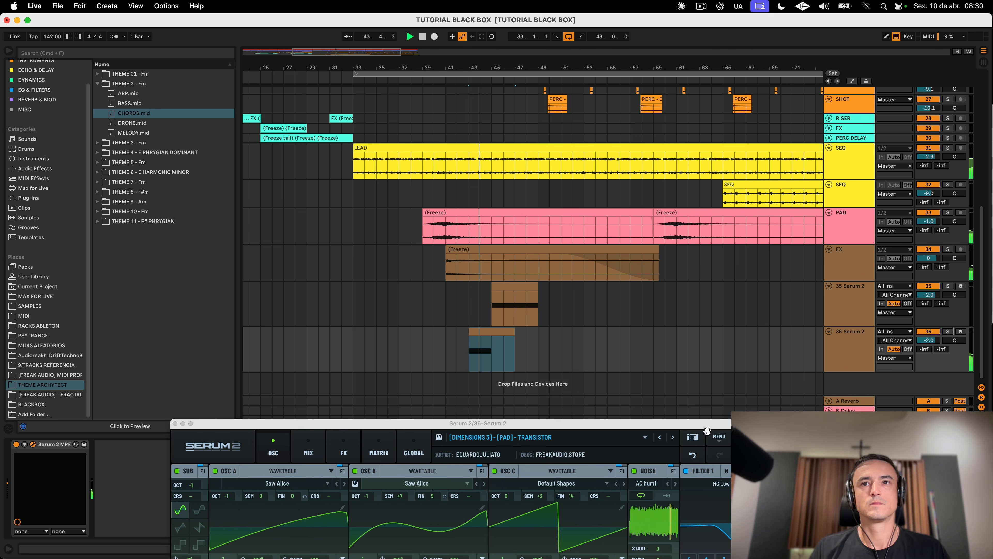
{"action": "left_click", "coordinate": [699, 460]}
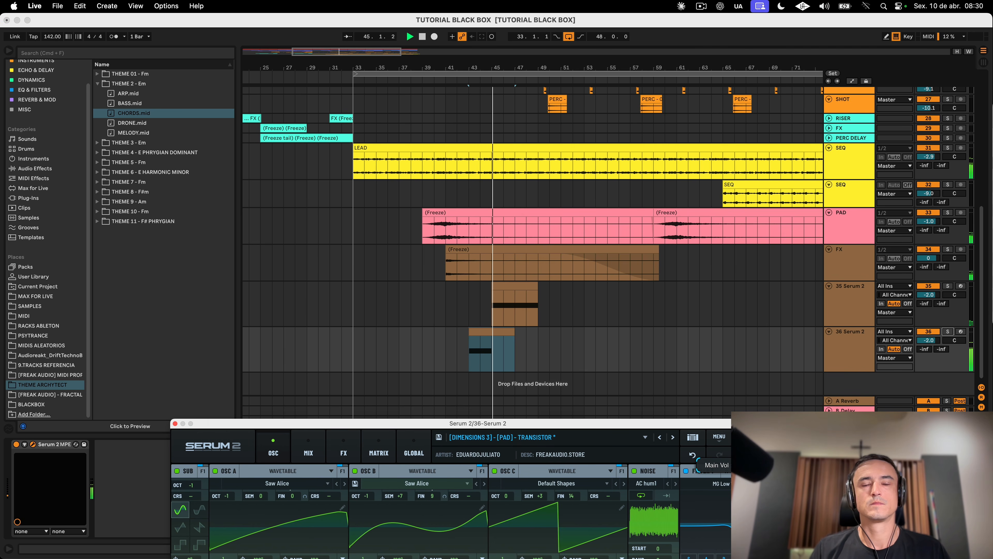
Step: Set the TIMBRE macro to about 45 and raise the FILTER macro of the TRANSISTOR pad during playback
{"action": "left_click_drag", "start_coordinate": [391, 423], "coordinate": [430, 70]}
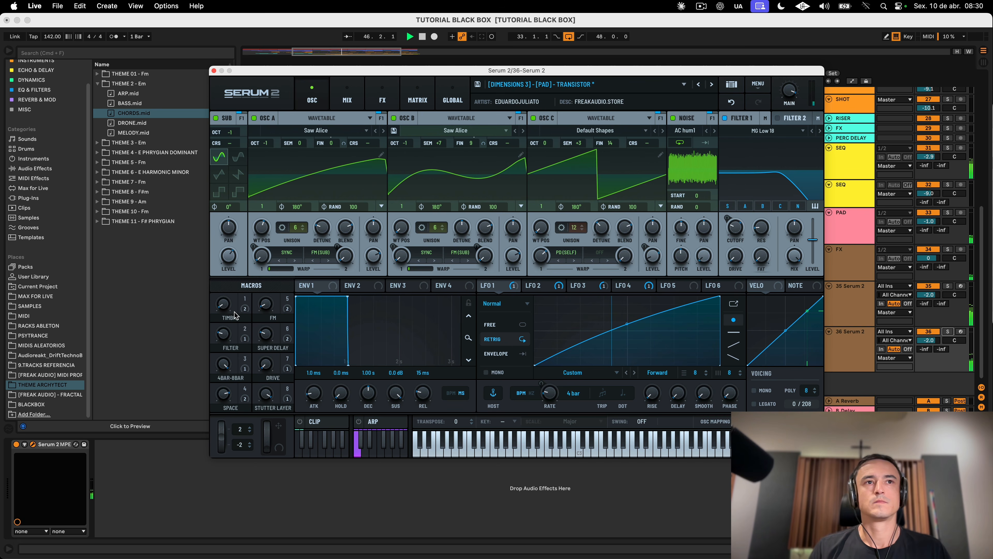
{"action": "key", "text": "space"}
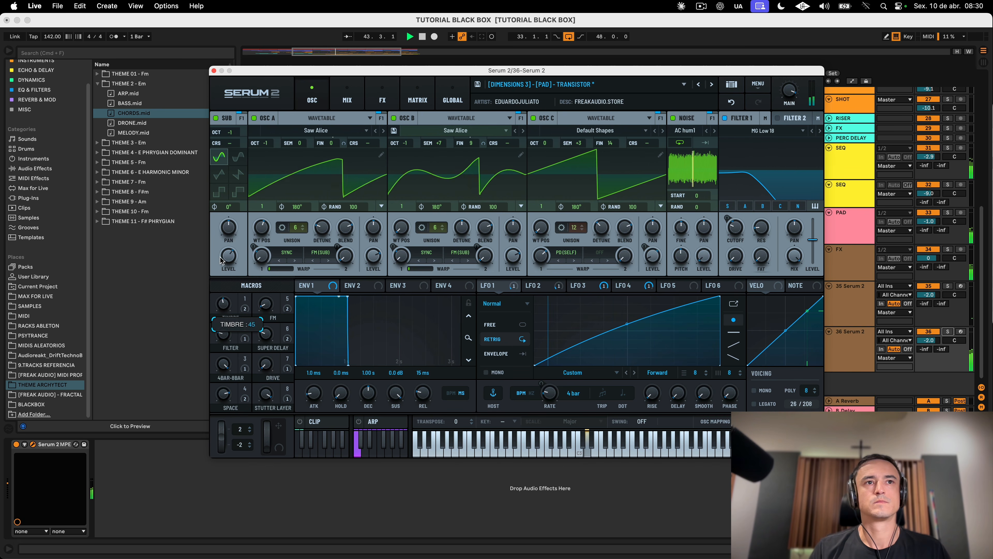
{"action": "left_click_drag", "start_coordinate": [222, 335], "coordinate": [227, 313]}
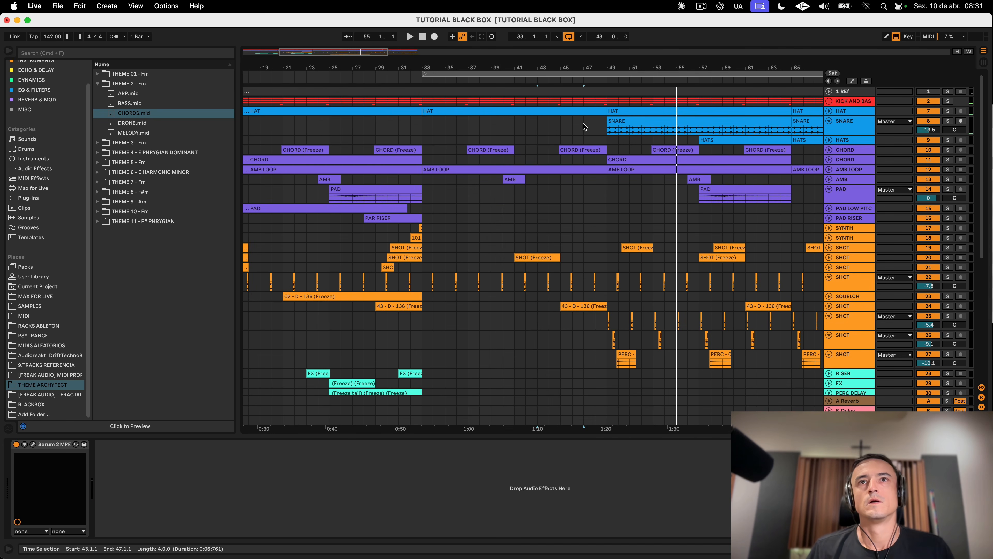
Step: Expand the KICK AND BASS group, shorten the KICK, BASS and BASS 2 clips before bar 49 to end at 48.3, and play the break
{"action": "left_click", "coordinate": [593, 124]}
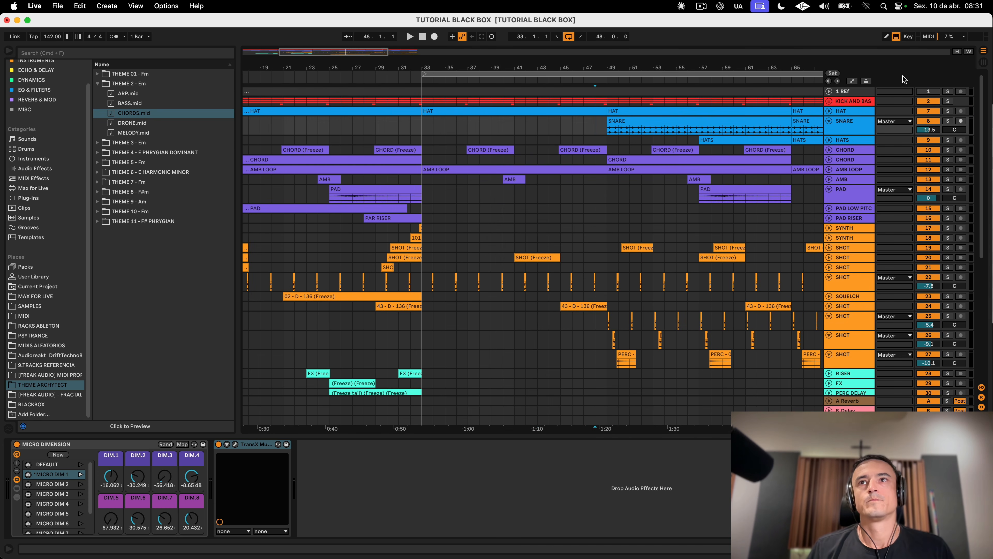
{"action": "left_click", "coordinate": [829, 101]}
{"action": "left_click", "coordinate": [583, 191]}
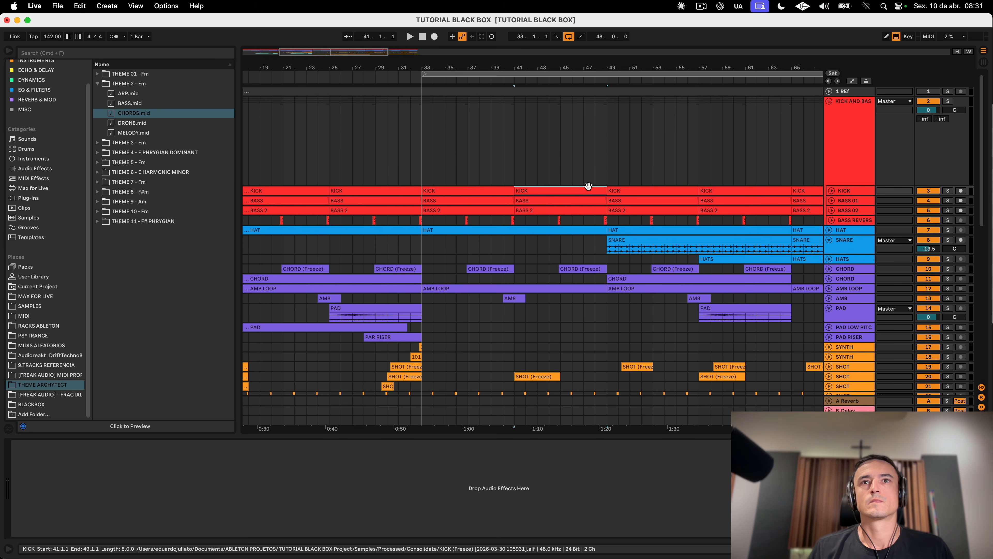
{"action": "left_click", "coordinate": [601, 208]}
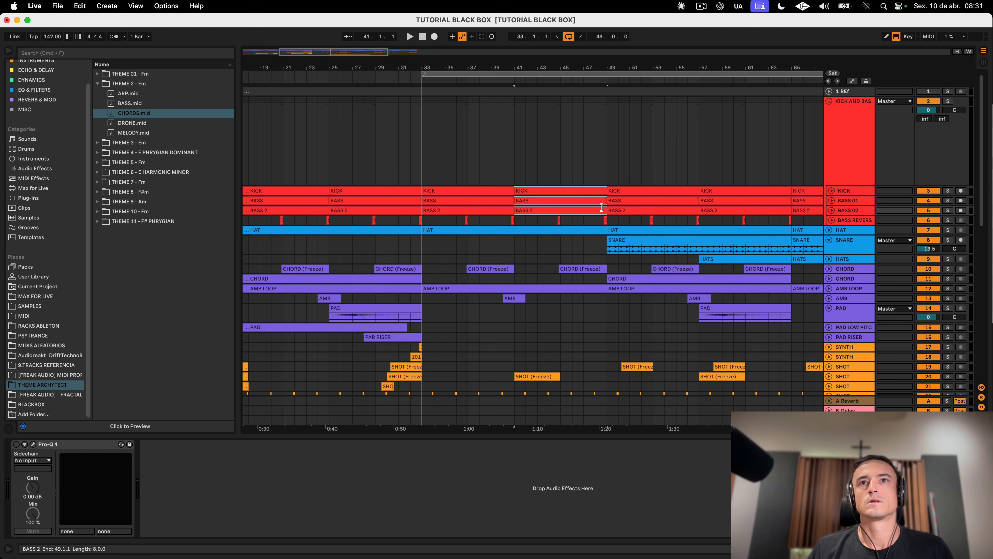
{"action": "left_click_drag", "start_coordinate": [613, 74], "coordinate": [613, 102]}
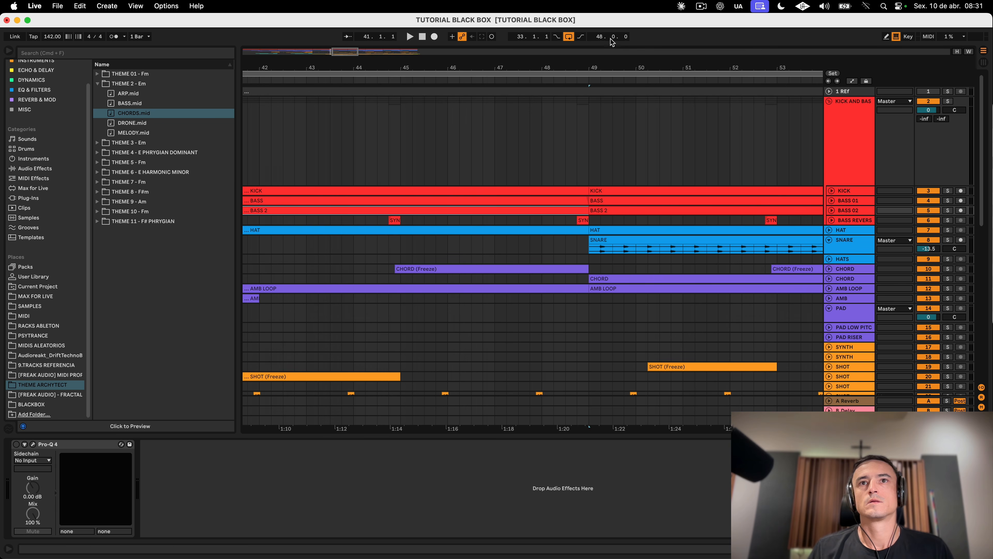
{"action": "left_click_drag", "start_coordinate": [582, 192], "coordinate": [566, 192]}
{"action": "left_click", "coordinate": [505, 176]}
{"action": "key", "text": "space"}
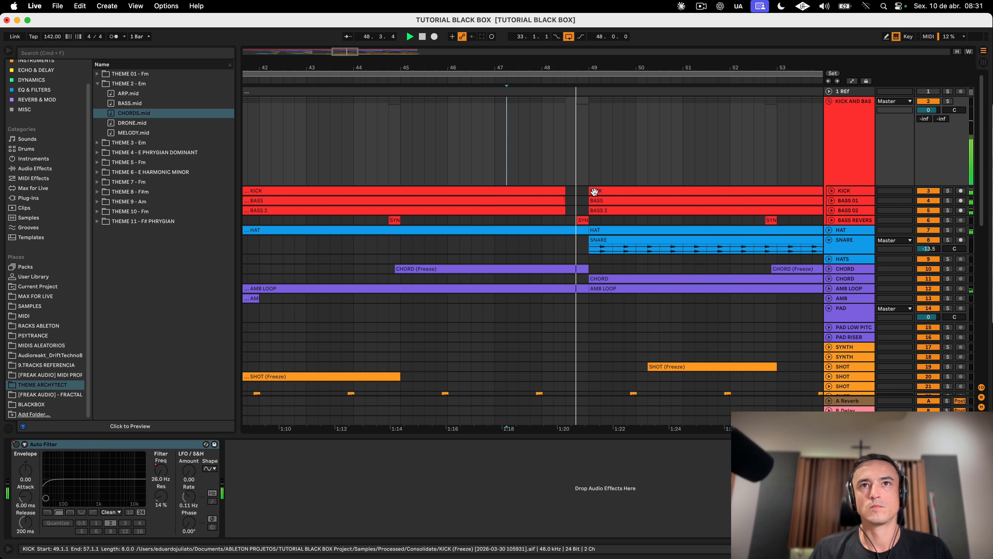
Step: Unfold the BASS 02, BASS 01 and KICK tracks to show their waveforms during playback
{"action": "left_click", "coordinate": [831, 210]}
{"action": "left_click", "coordinate": [559, 219]}
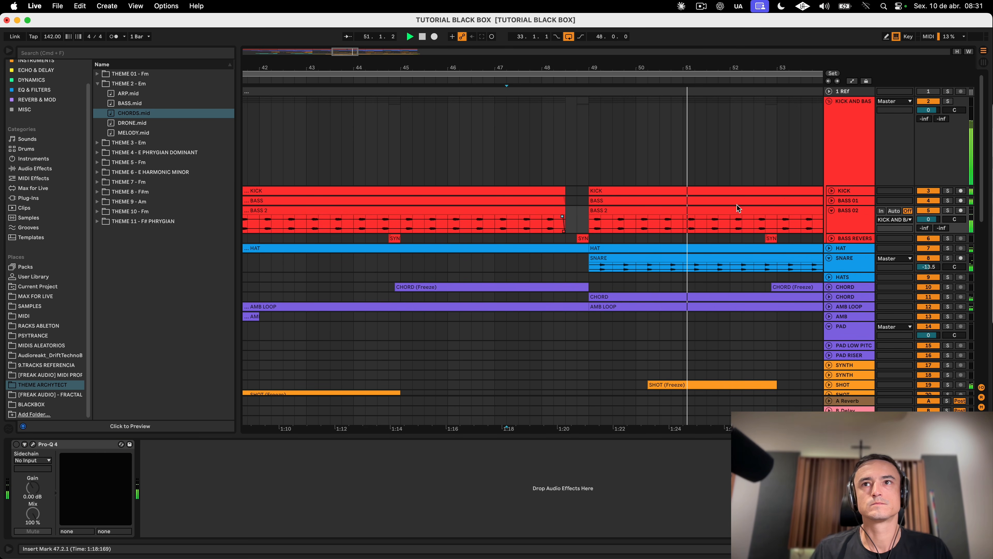
{"action": "left_click", "coordinate": [831, 200]}
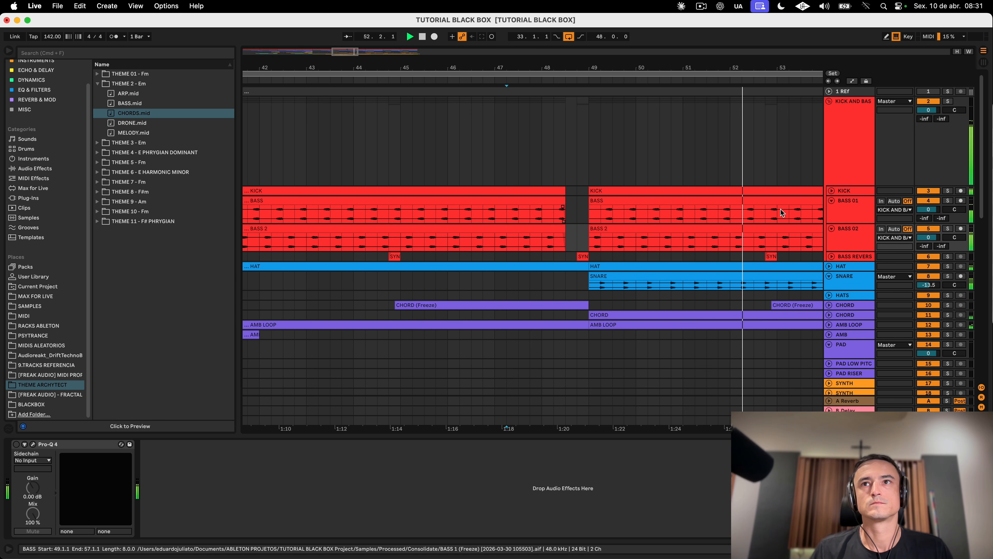
{"action": "key", "text": "u"}
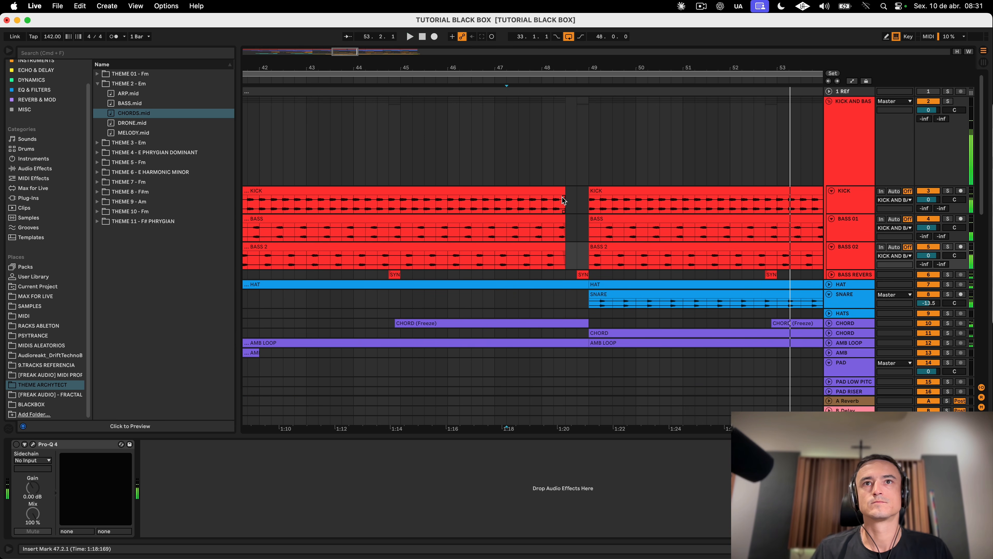
{"action": "left_click", "coordinate": [563, 200]}
{"action": "key", "text": "space"}
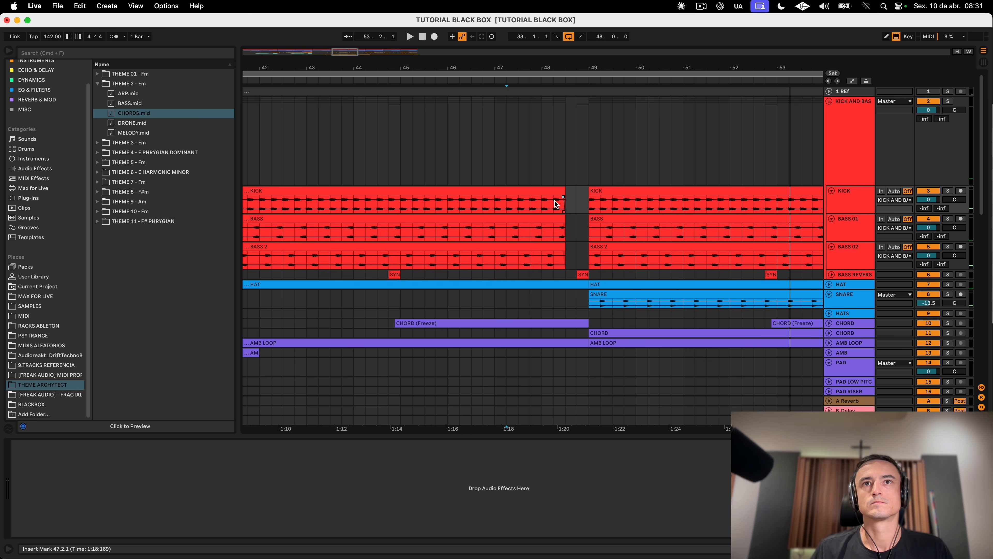
Step: Duplicate the last beat of the KICK clip before 48.3 twice to fill the break up to bar 49, and play it
{"action": "left_click_drag", "start_coordinate": [554, 204], "coordinate": [564, 204]}
{"action": "key", "text": "super+d"}
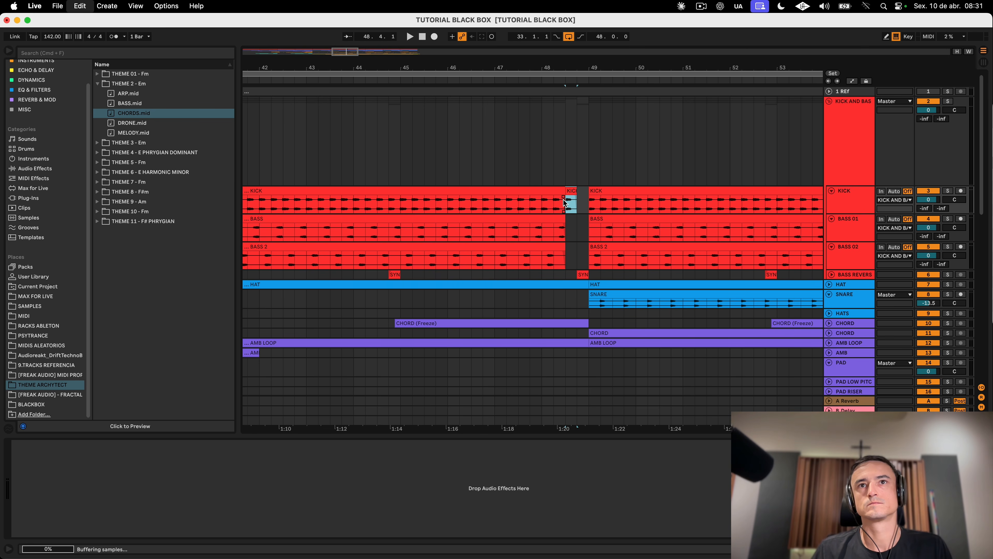
{"action": "key", "text": "super+d"}
{"action": "left_click", "coordinate": [539, 200]}
{"action": "key", "text": "space"}
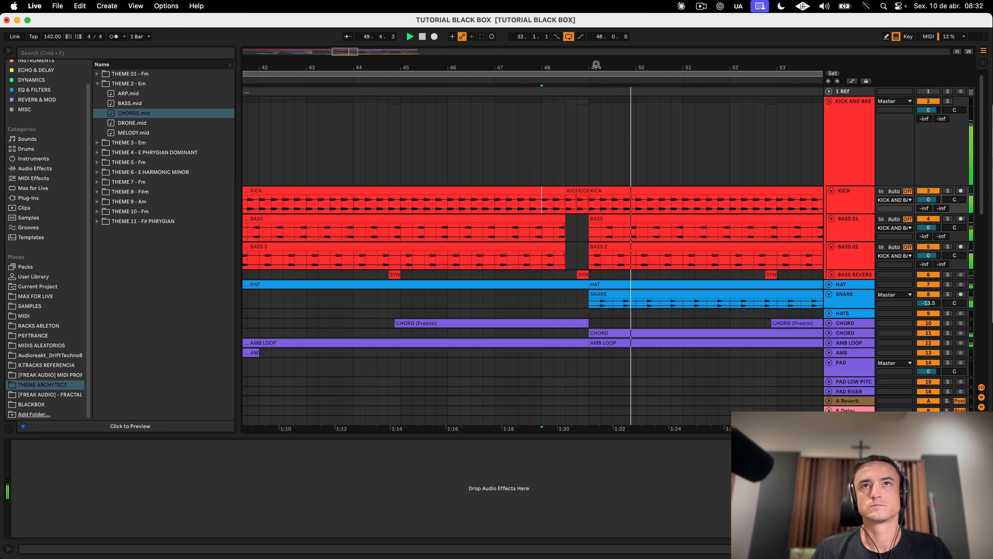
Step: Move the second duplicated kick half a beat earlier, fill 48.4.3 to bar 49 with a half-beat kick, and audition the roll
{"action": "left_click_drag", "start_coordinate": [592, 69], "coordinate": [593, 101]}
{"action": "key", "text": "space"}
{"action": "left_click_drag", "start_coordinate": [554, 191], "coordinate": [539, 193]}
{"action": "left_click", "coordinate": [462, 198]}
{"action": "key", "text": "space"}
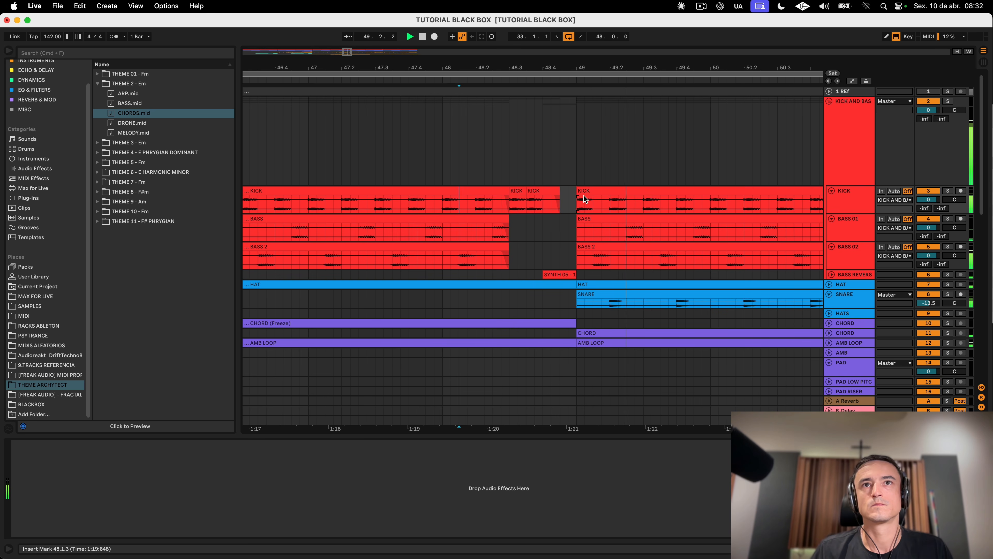
{"action": "left_click_drag", "start_coordinate": [564, 193], "coordinate": [564, 194]}
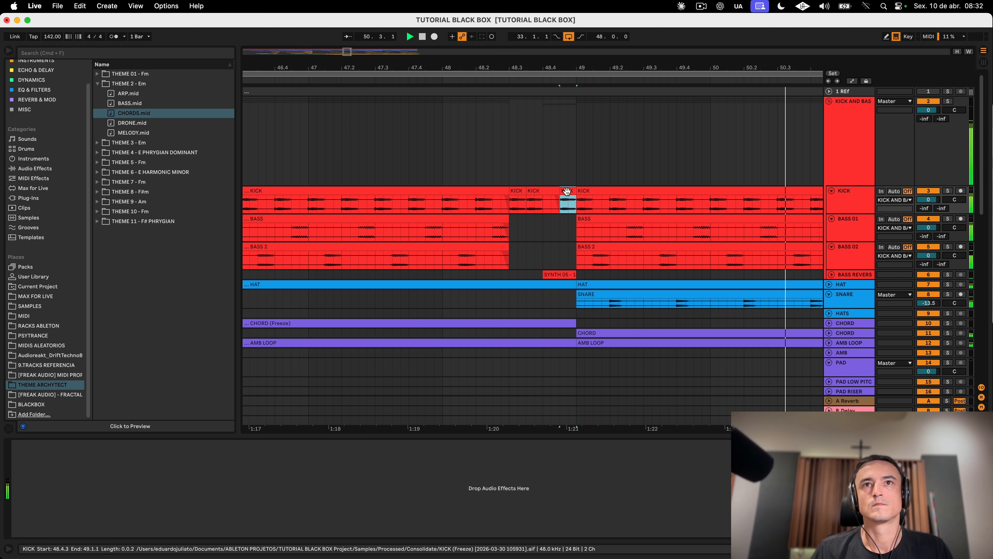
{"action": "left_click", "coordinate": [409, 206]}
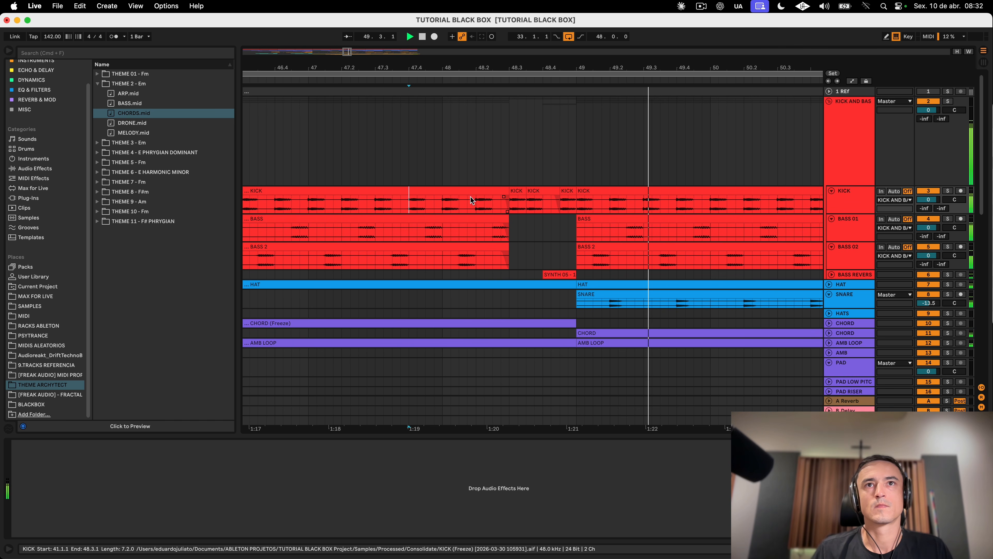
{"action": "left_click", "coordinate": [517, 191]}
Step: Freeze the Serum 2 tracks 35 and 36 and flatten them to audio
{"action": "left_click_drag", "start_coordinate": [447, 70], "coordinate": [446, 102]}
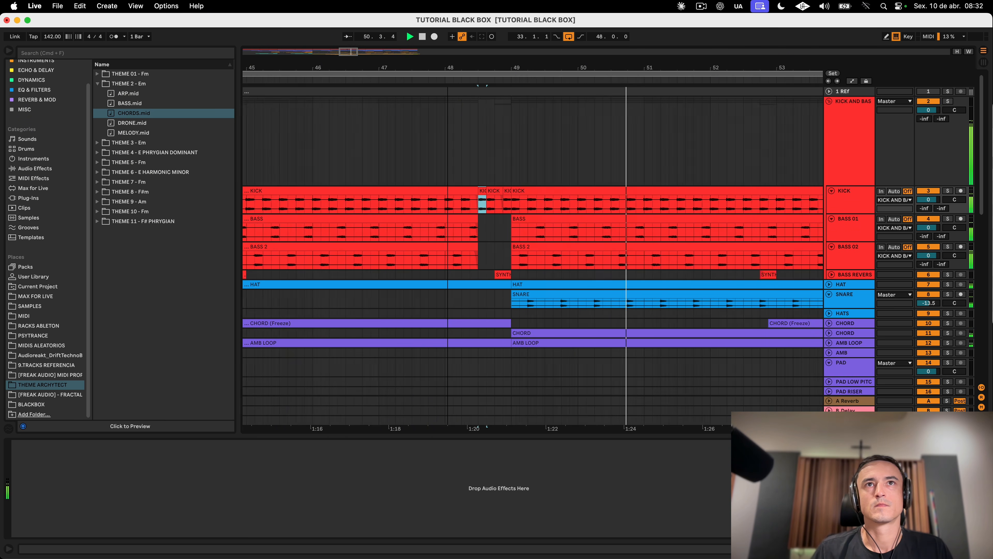
{"action": "scroll", "coordinate": [853, 274], "scroll_direction": "down", "scroll_amount": 10}
{"action": "left_click", "coordinate": [853, 363]}
{"action": "right_click", "coordinate": [853, 327]}
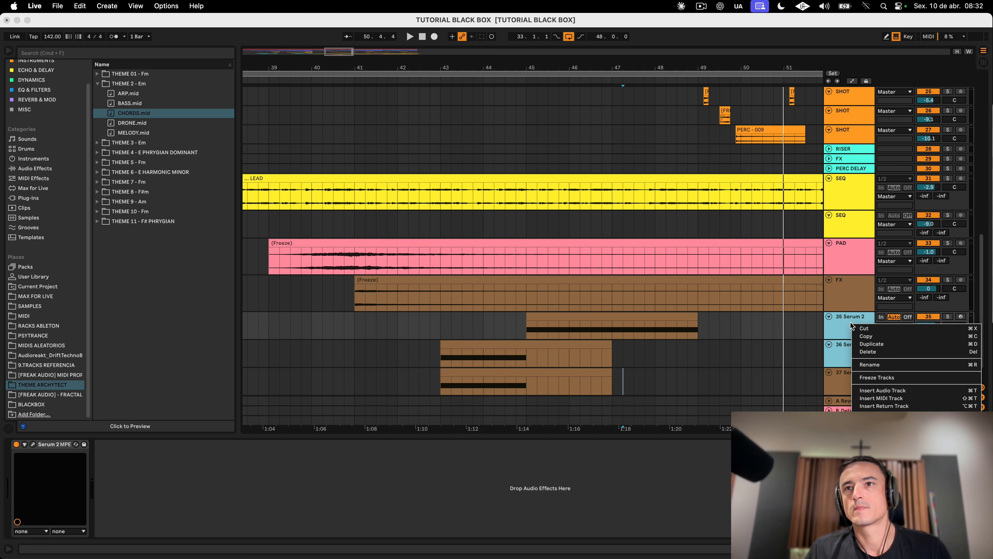
{"action": "left_click", "coordinate": [874, 377]}
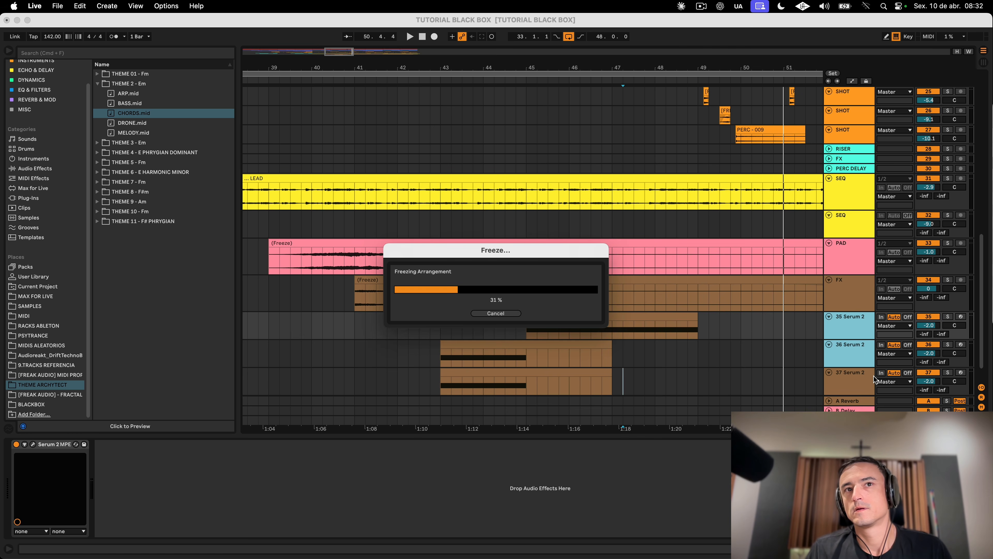
{"action": "left_click", "coordinate": [845, 347]}
{"action": "right_click", "coordinate": [855, 347]}
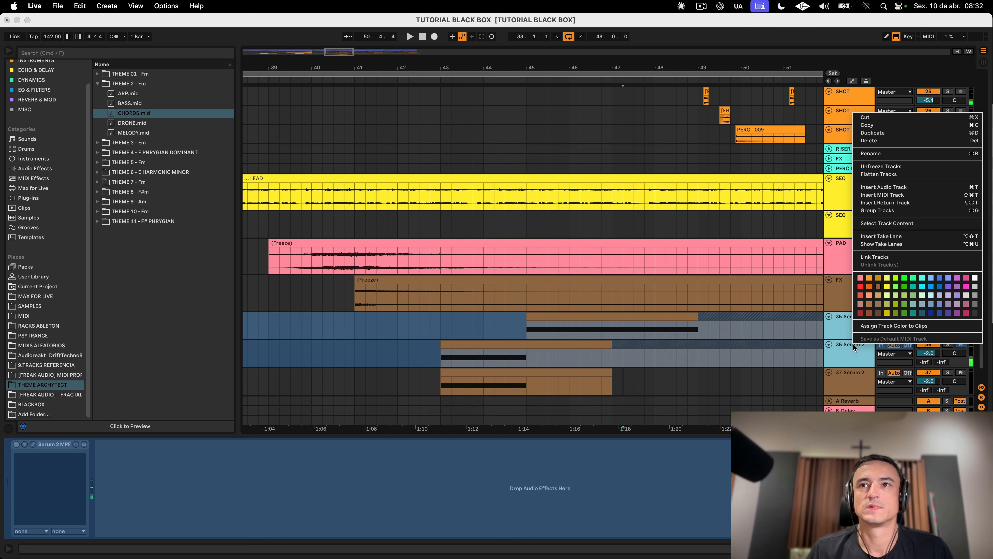
{"action": "left_click", "coordinate": [901, 176]}
Step: In Serum 2 on track 37, audition FX SystemSine from the BLACKBOX folder and load the [DIMENSIONS 2] - [FX] - MUTATION preset
{"action": "left_click", "coordinate": [541, 363]}
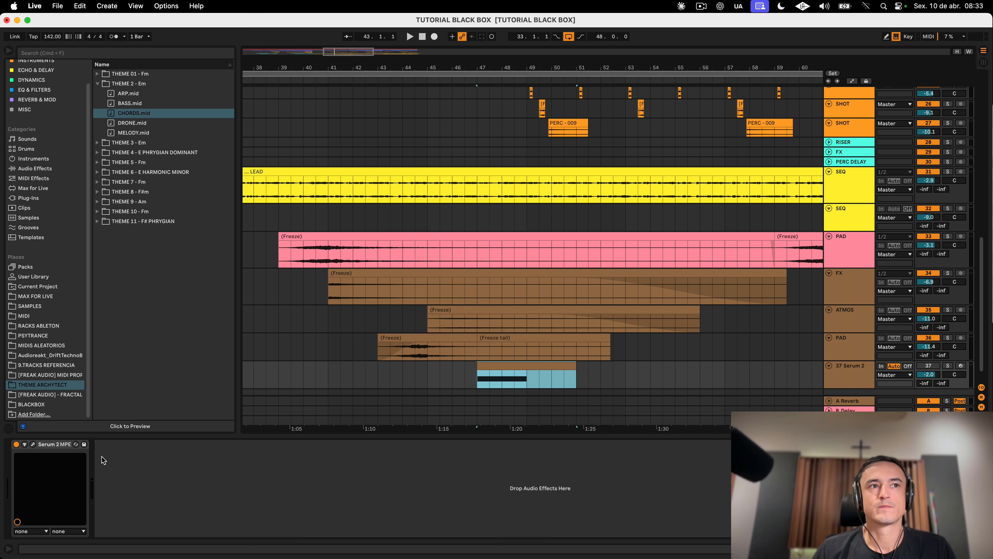
{"action": "left_click", "coordinate": [34, 443]}
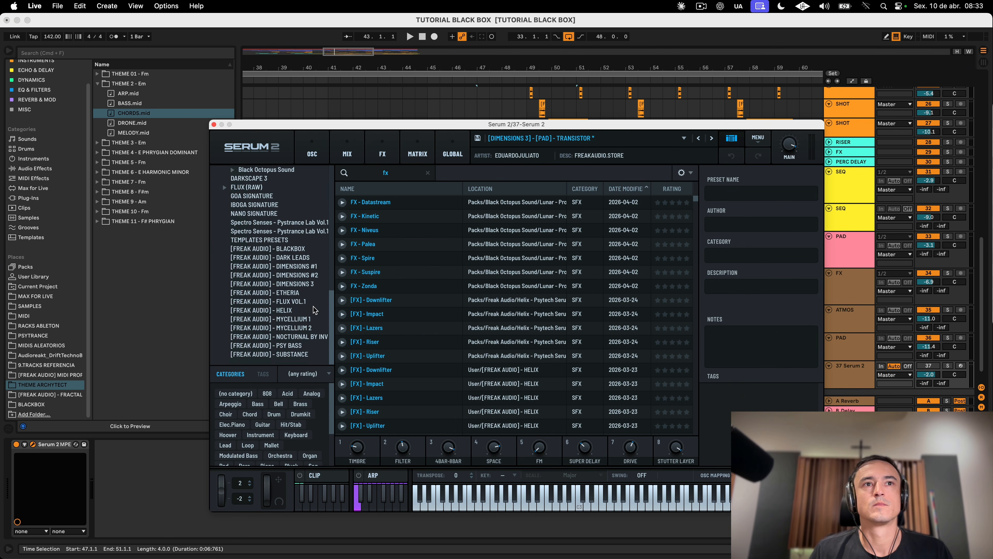
{"action": "left_click", "coordinate": [286, 249]}
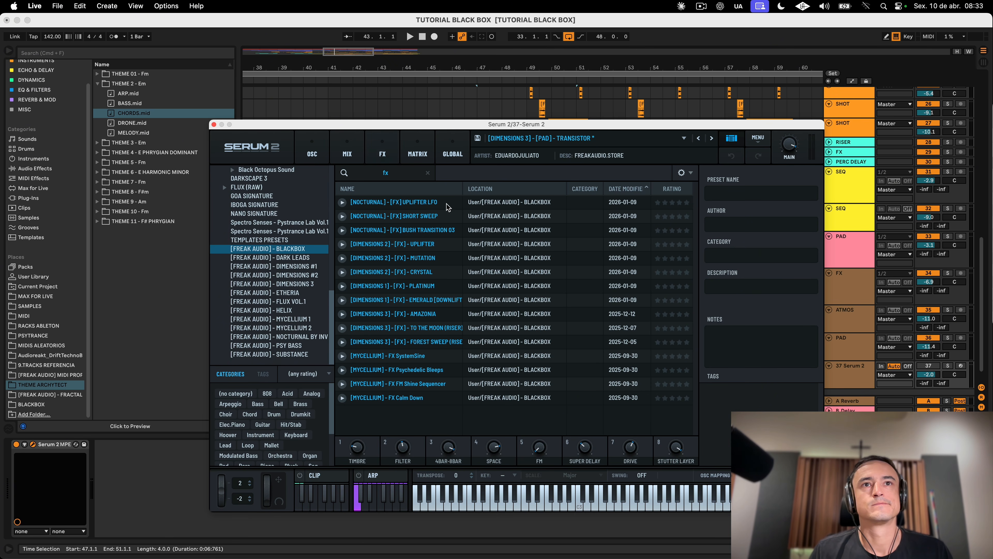
{"action": "left_click", "coordinate": [450, 356]}
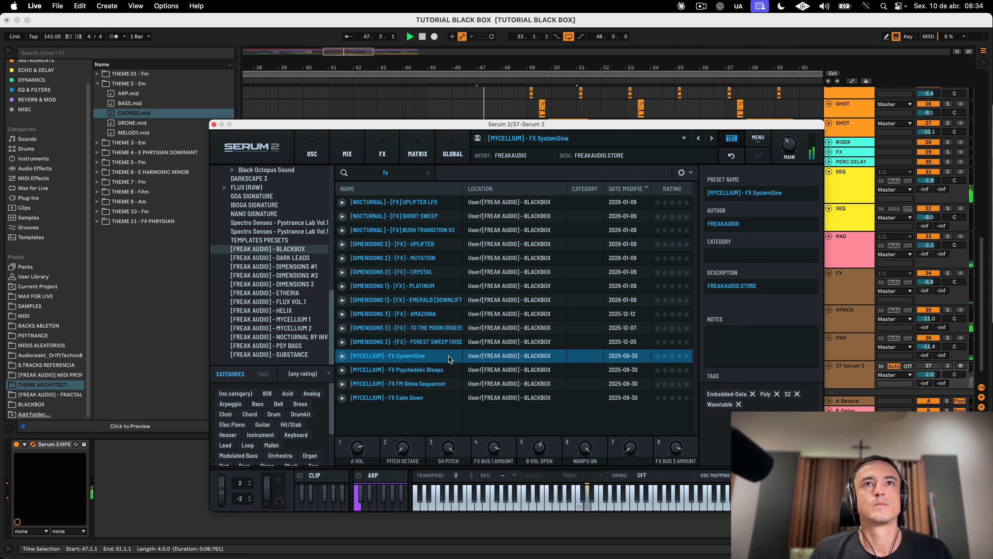
{"action": "left_click_drag", "start_coordinate": [612, 121], "coordinate": [519, 46]}
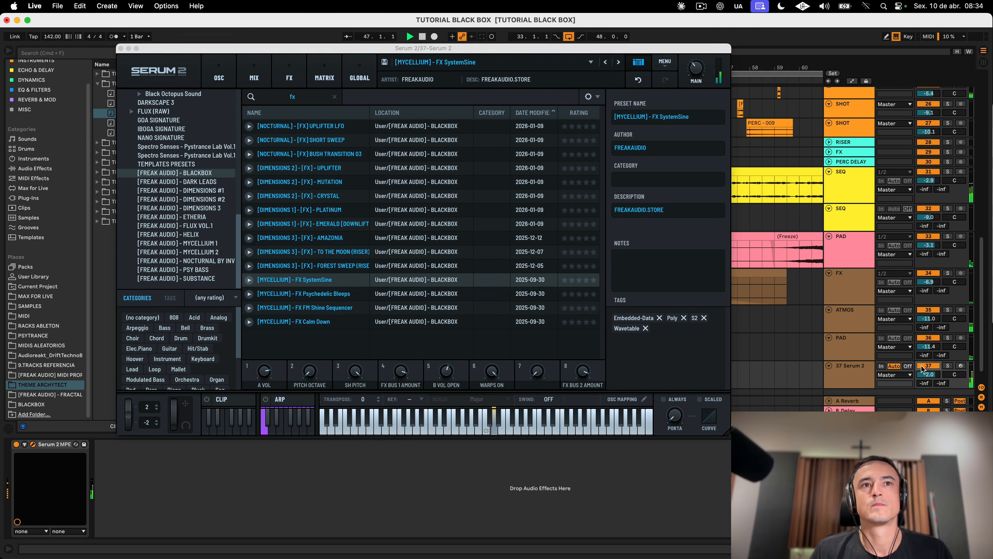
{"action": "left_click", "coordinate": [317, 186]}
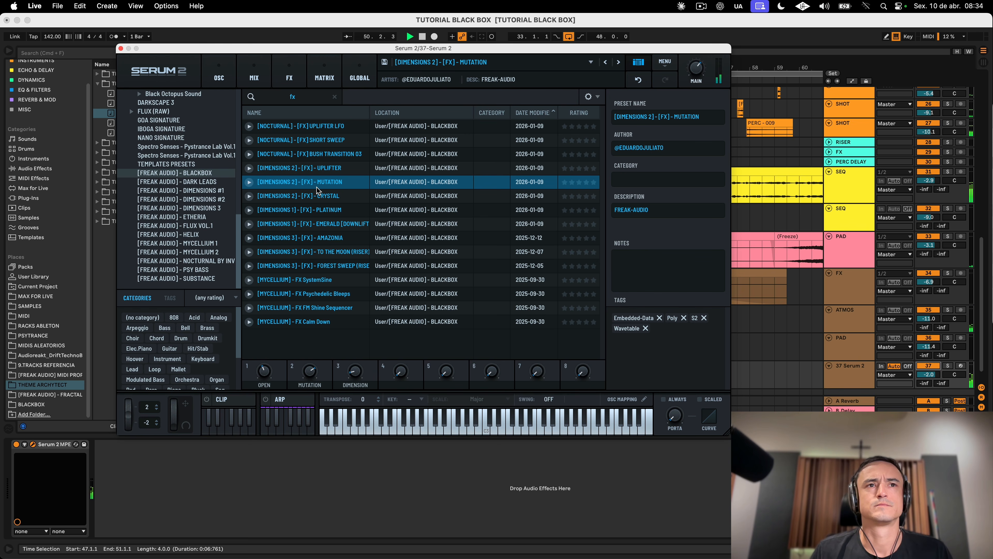
{"action": "left_click", "coordinate": [855, 376]}
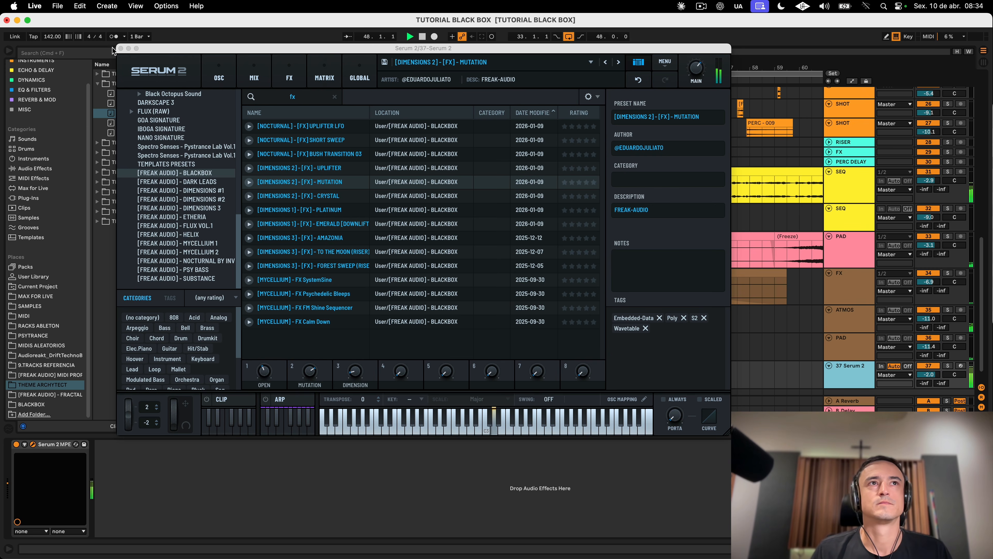
{"action": "left_click", "coordinate": [121, 48]}
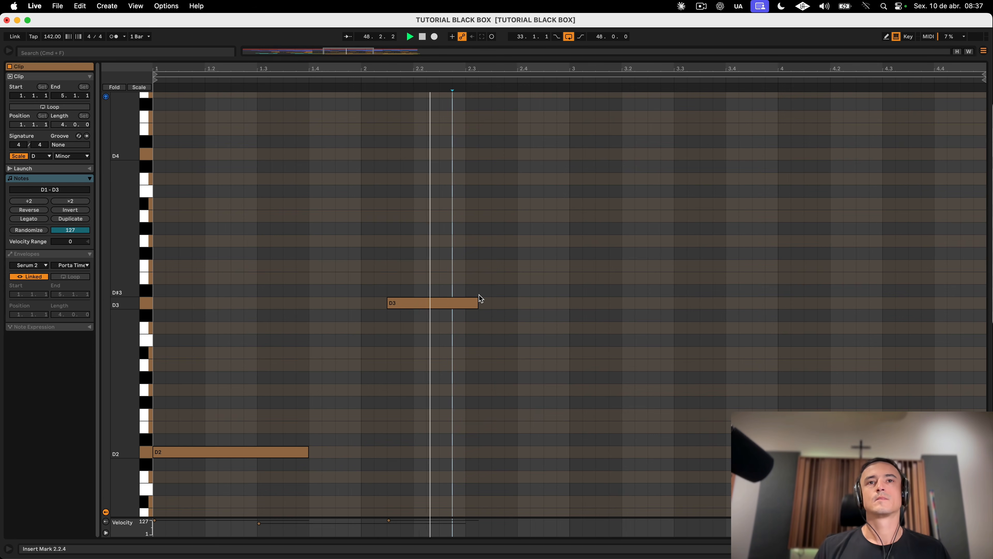
Step: Shorten the D3 note in the track 37 clip to end at 2.3 and return to the arrangement
{"action": "left_click_drag", "start_coordinate": [478, 303], "coordinate": [465, 303]}
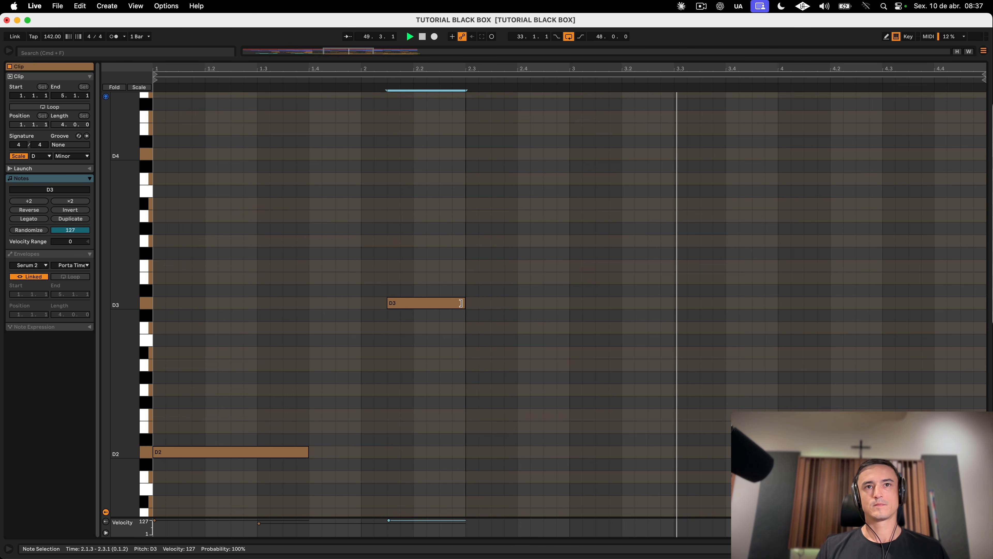
{"action": "scroll", "coordinate": [483, 321], "scroll_direction": "down", "scroll_amount": 3}
{"action": "scroll", "coordinate": [484, 322], "scroll_direction": "down", "scroll_amount": 2}
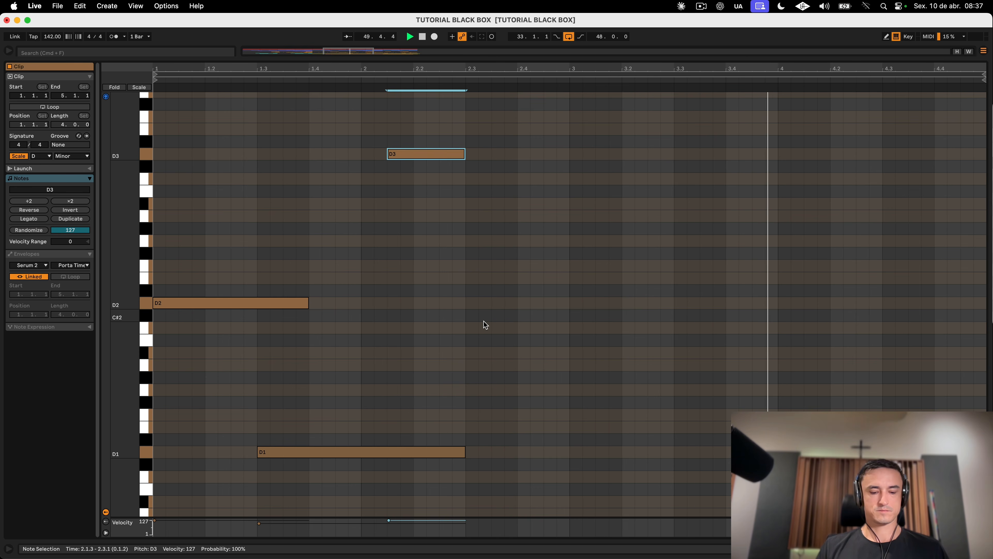
{"action": "key", "text": "shift+Tab"}
Step: Duplicate the track 37 Serum 2, flatten the original to audio, and play back its clip from bar 47
{"action": "left_click", "coordinate": [520, 354]}
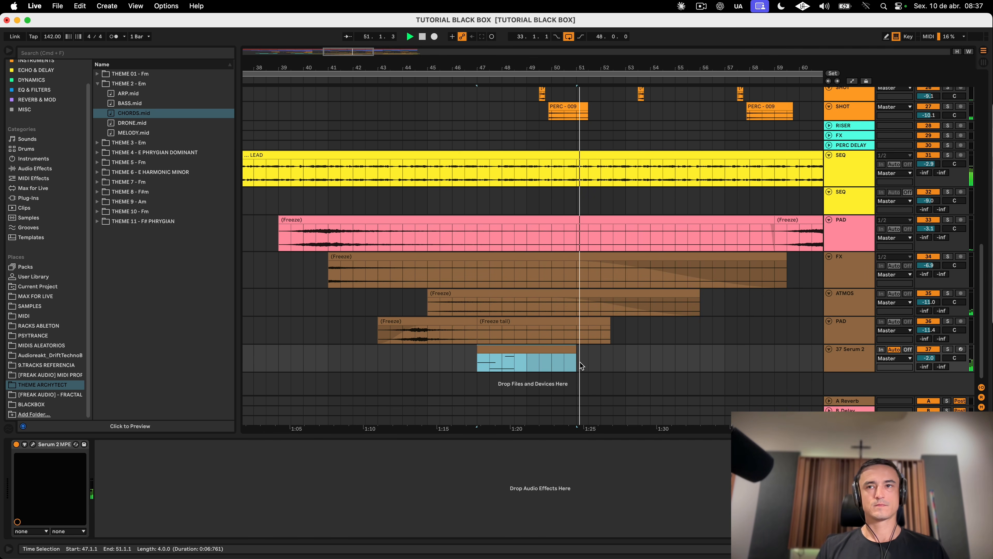
{"action": "key", "text": "super+d"}
{"action": "left_click", "coordinate": [844, 355]}
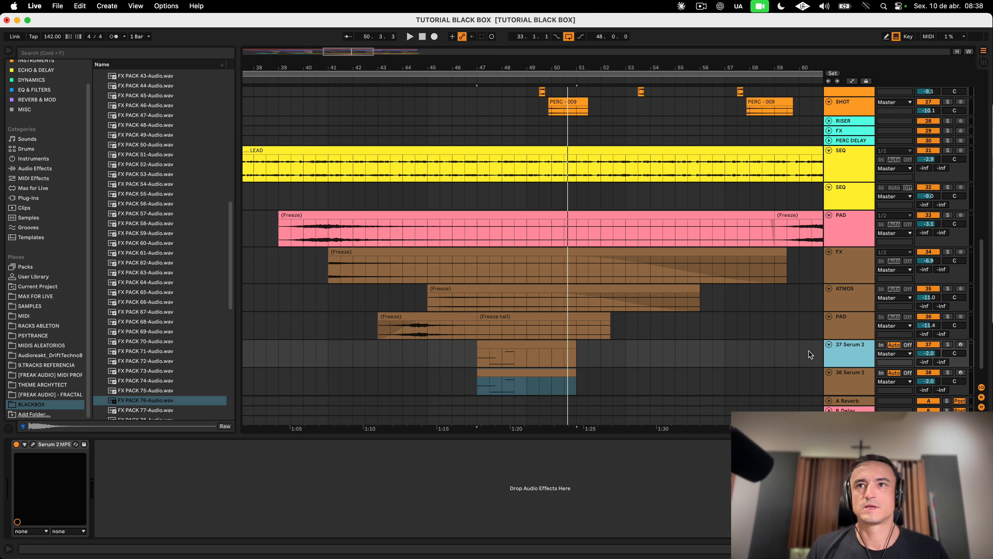
{"action": "right_click", "coordinate": [842, 353]}
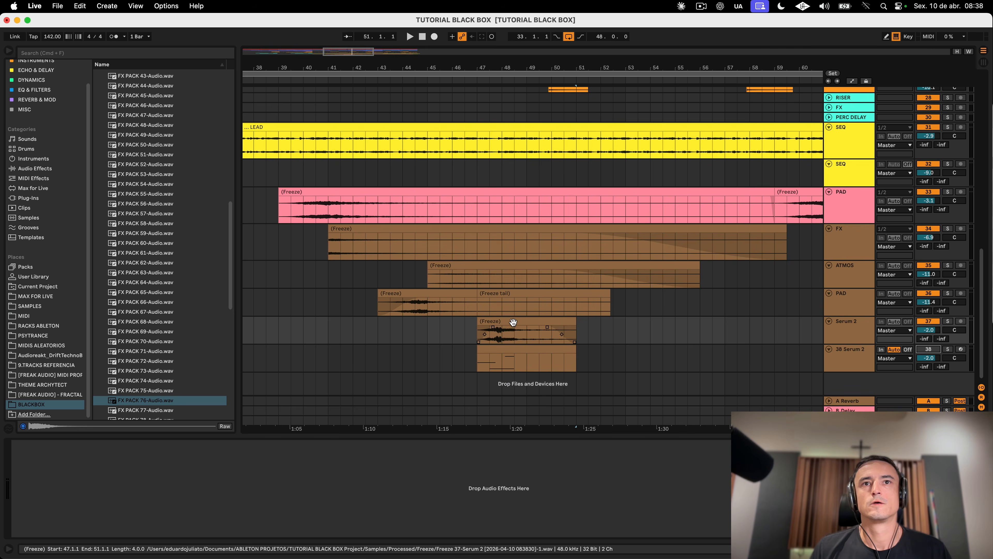
{"action": "left_click", "coordinate": [878, 177]}
{"action": "left_click", "coordinate": [512, 322]}
{"action": "key", "text": "space"}
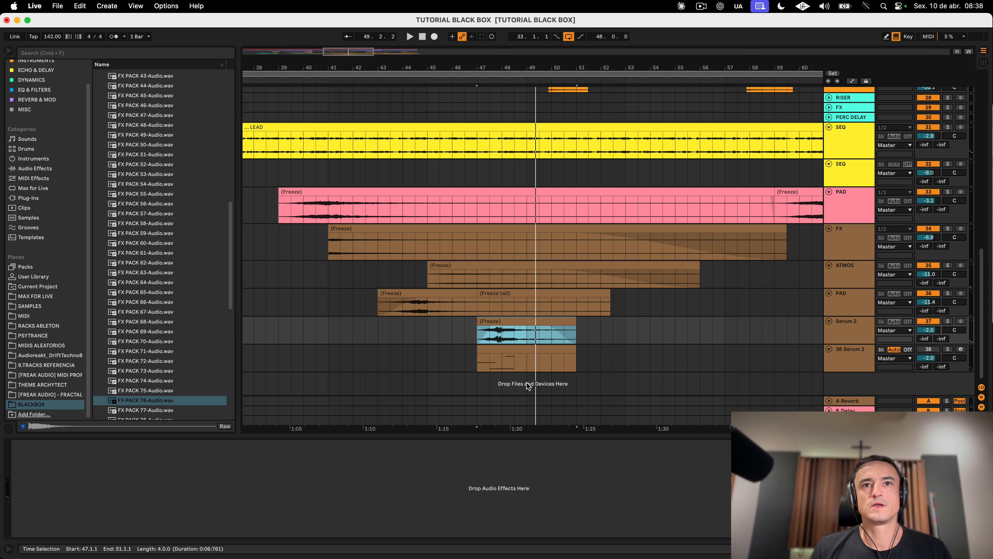
Step: Audition the FX PACK samples and add FX PACK 84-Audio on a new track as a reversed, faded-in clip from bar 48 to 49
{"action": "mouse_move", "coordinate": [515, 360]}
{"action": "left_mouse_down"}
{"action": "mouse_move", "coordinate": [538, 360]}
{"action": "mouse_move", "coordinate": [514, 363]}
{"action": "left_mouse_up"}
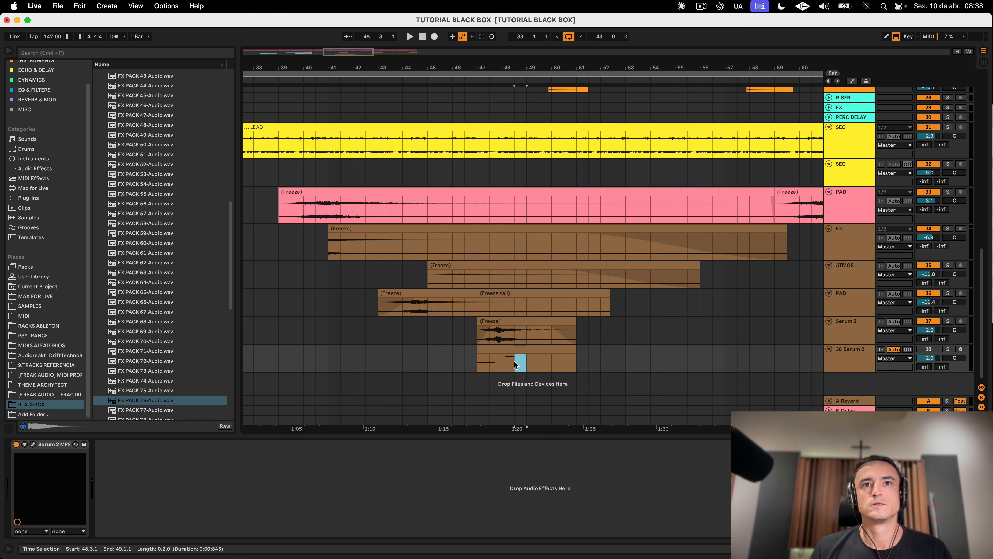
{"action": "scroll", "coordinate": [518, 360], "scroll_direction": "left", "scroll_amount": 3}
{"action": "scroll", "coordinate": [199, 259], "scroll_direction": "down", "scroll_amount": 10}
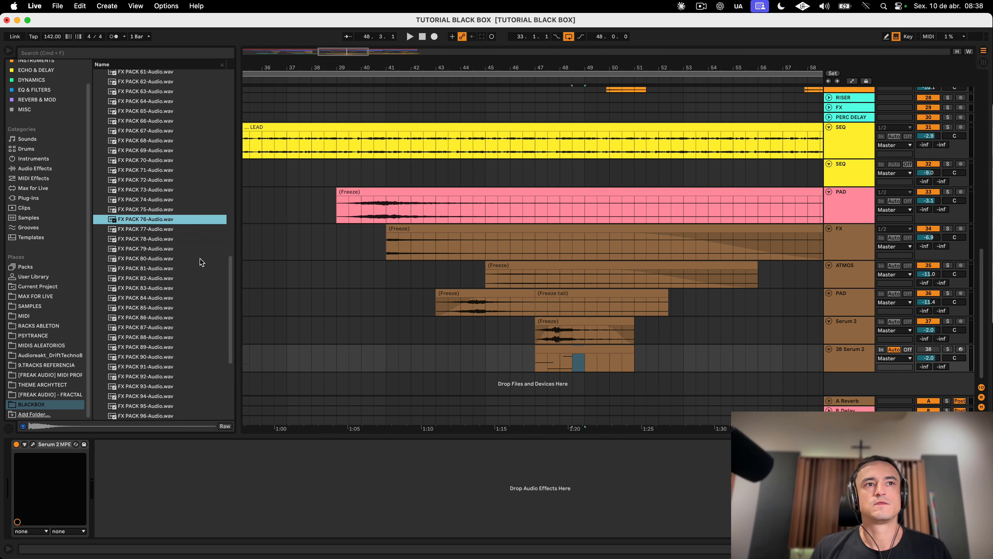
{"action": "left_click", "coordinate": [141, 191]}
{"action": "left_click", "coordinate": [149, 211]}
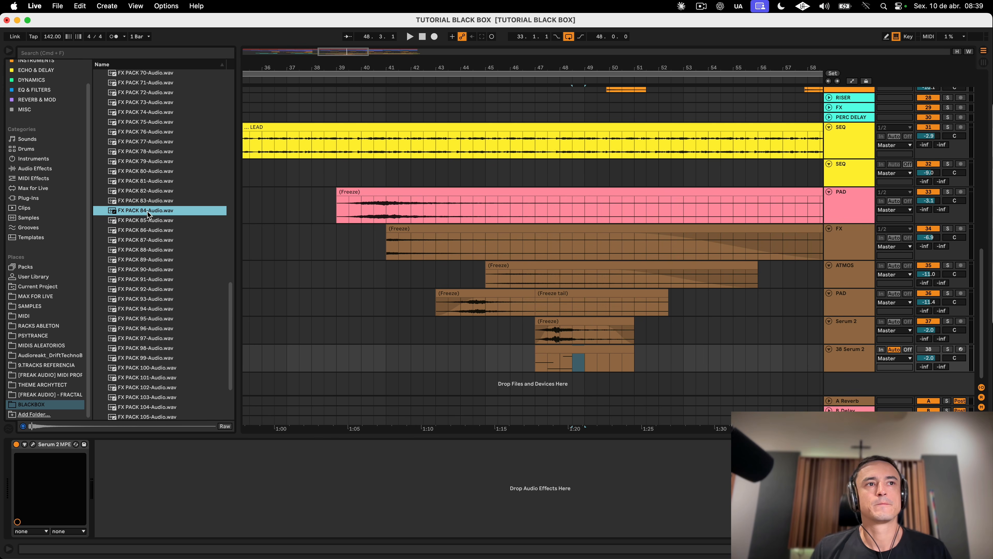
{"action": "left_click_drag", "start_coordinate": [148, 216], "coordinate": [584, 381]}
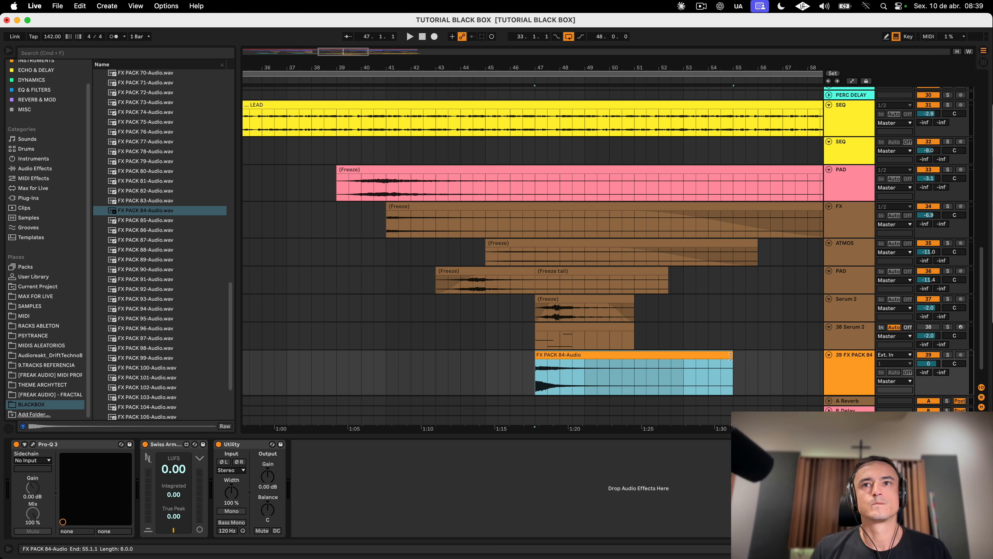
{"action": "left_click_drag", "start_coordinate": [733, 362], "coordinate": [577, 356]}
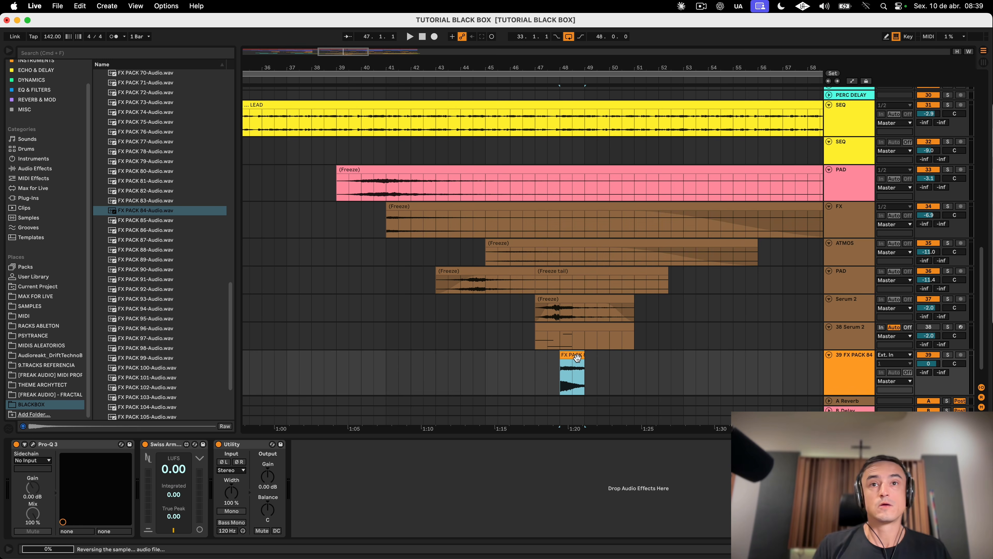
{"action": "left_click", "coordinate": [573, 363]}
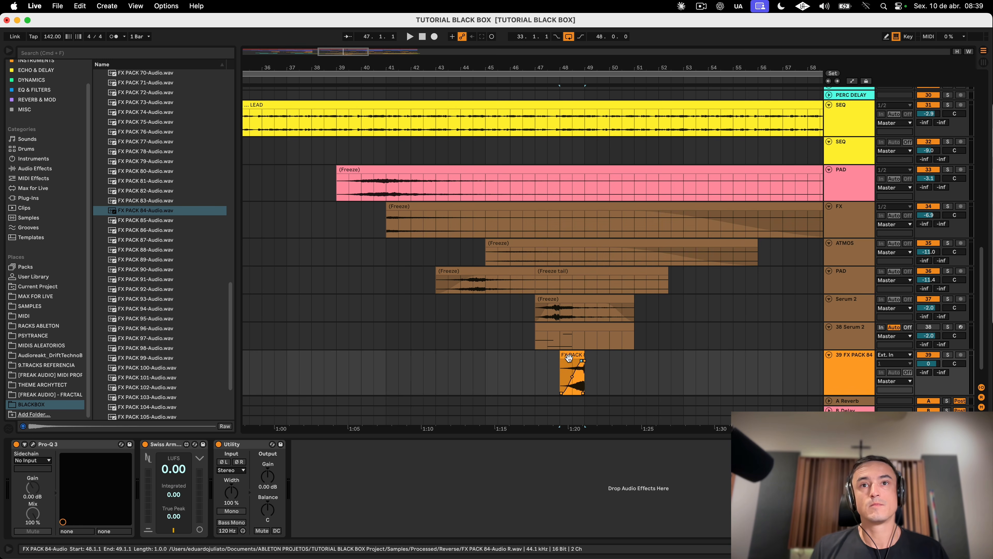
Step: Lower the gain of the reversed FX PACK 84 clip to -4.05 dB and play it back
{"action": "left_click", "coordinate": [581, 356]}
{"action": "double_click", "coordinate": [581, 356]}
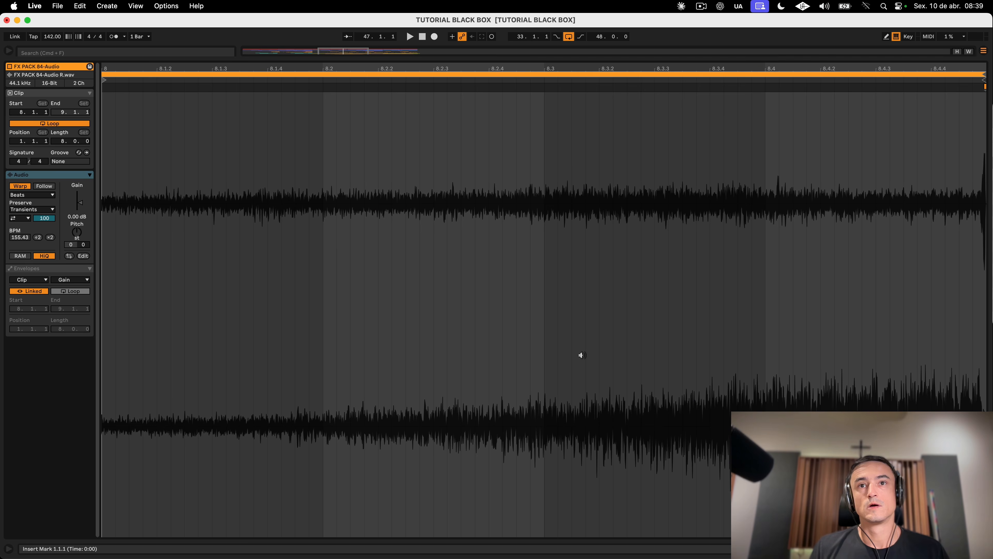
{"action": "left_click_drag", "start_coordinate": [78, 202], "coordinate": [81, 206]}
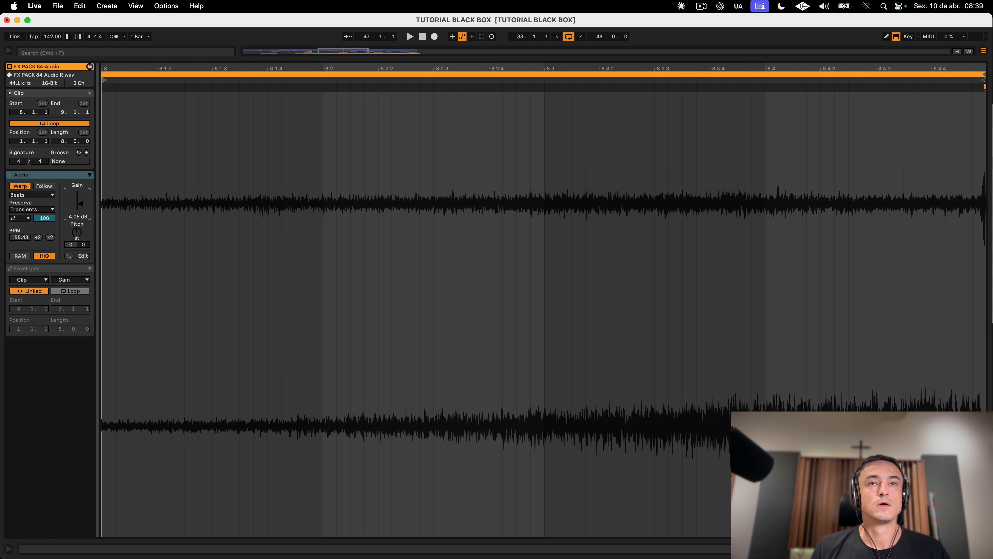
{"action": "key", "text": "space"}
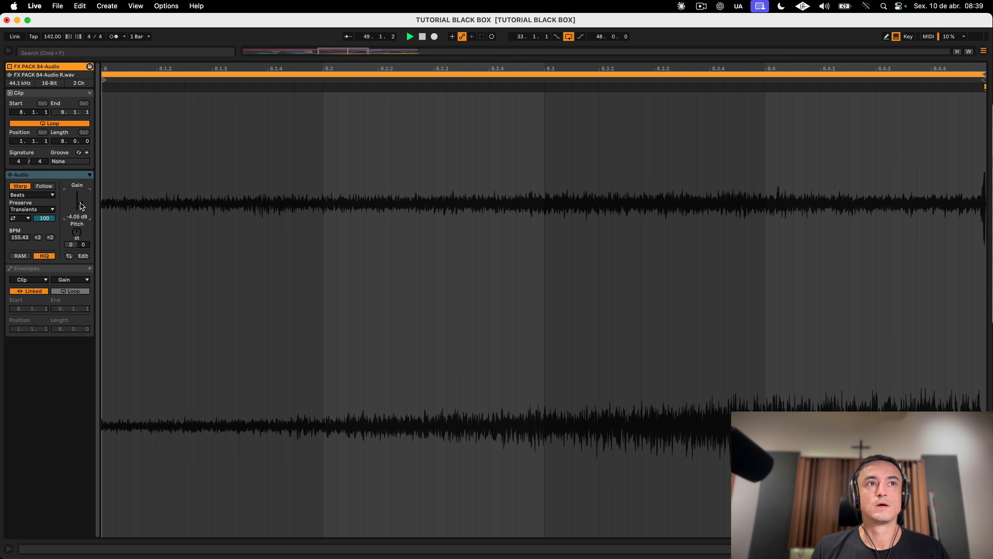
Step: Transpose the FX PACK 84 clip up to +24 semitones while checking it by ear
{"action": "left_click", "coordinate": [76, 235]}
{"action": "key", "text": "Up"}
{"action": "key", "text": "space"}
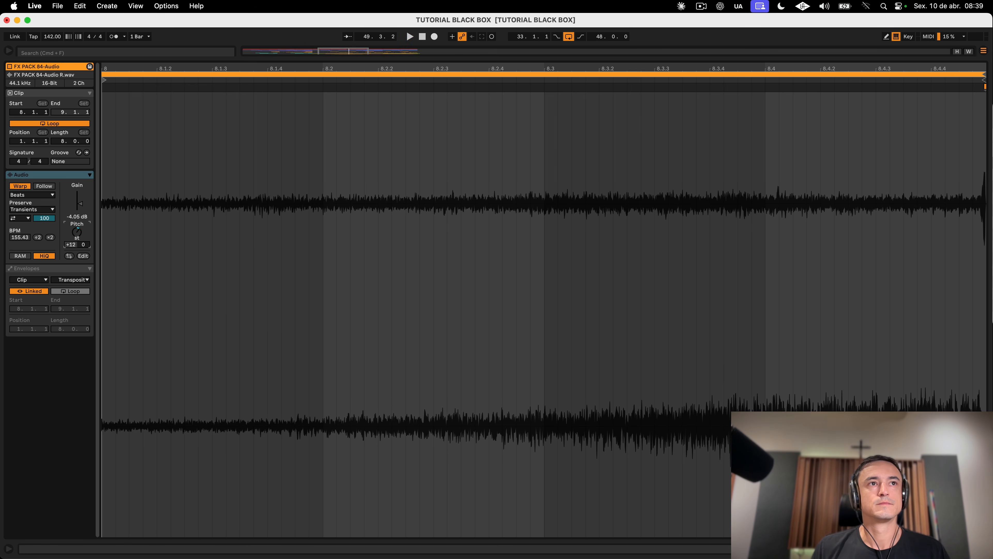
{"action": "key", "text": "space"}
{"action": "key", "text": "Up"}
{"action": "key", "text": "Up"}
{"action": "key", "text": "Up"}
{"action": "key", "text": "Up"}
{"action": "key", "text": "Up"}
{"action": "key", "text": "Up"}
{"action": "key", "text": "Up"}
{"action": "key", "text": "Up"}
{"action": "key", "text": "Up"}
{"action": "key", "text": "Up"}
{"action": "key", "text": "Up"}
{"action": "key", "text": "Up"}
{"action": "key", "text": "space"}
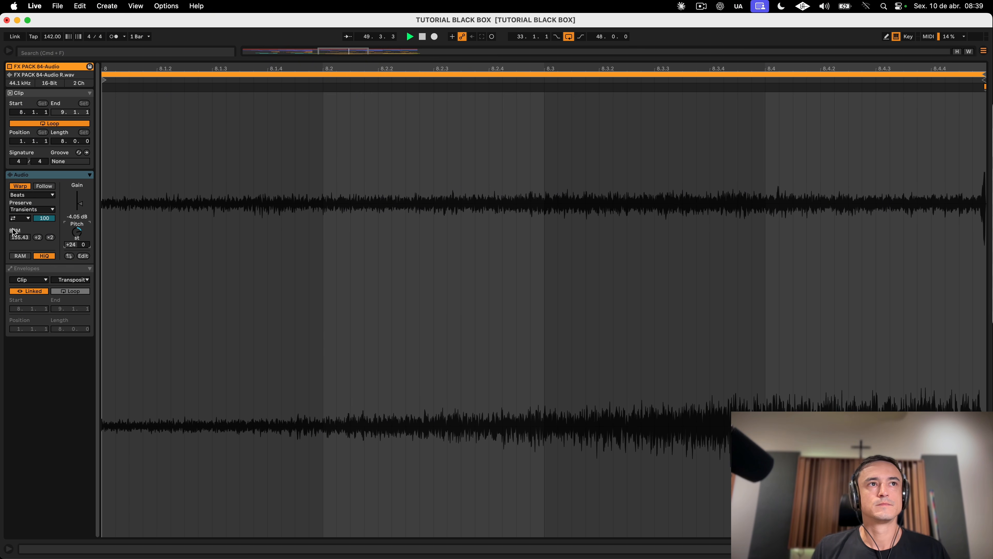
Step: Turn off the transient loop mode in the clip's Beats warp settings and set Preserve to 1/32
{"action": "left_click", "coordinate": [18, 220]}
{"action": "left_click", "coordinate": [18, 226]}
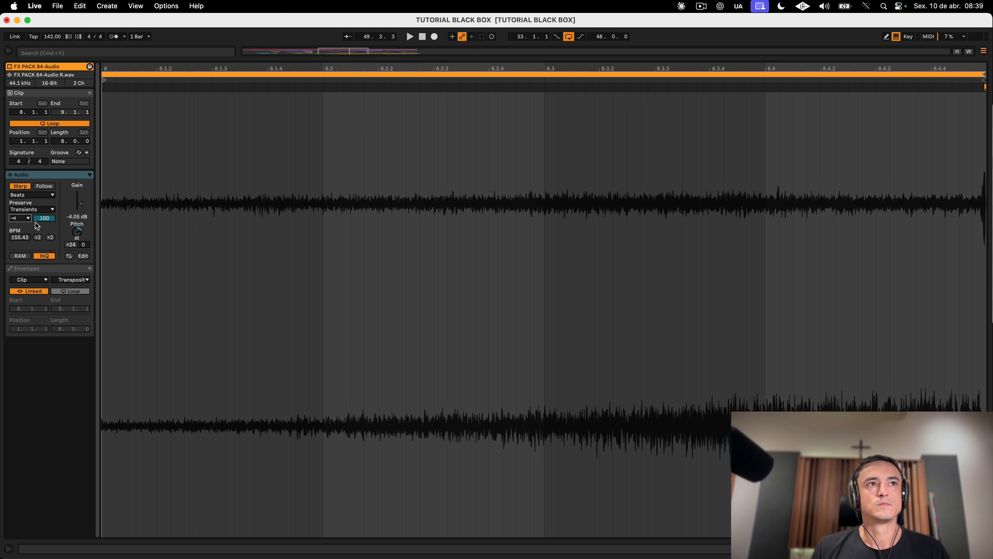
{"action": "key", "text": "space"}
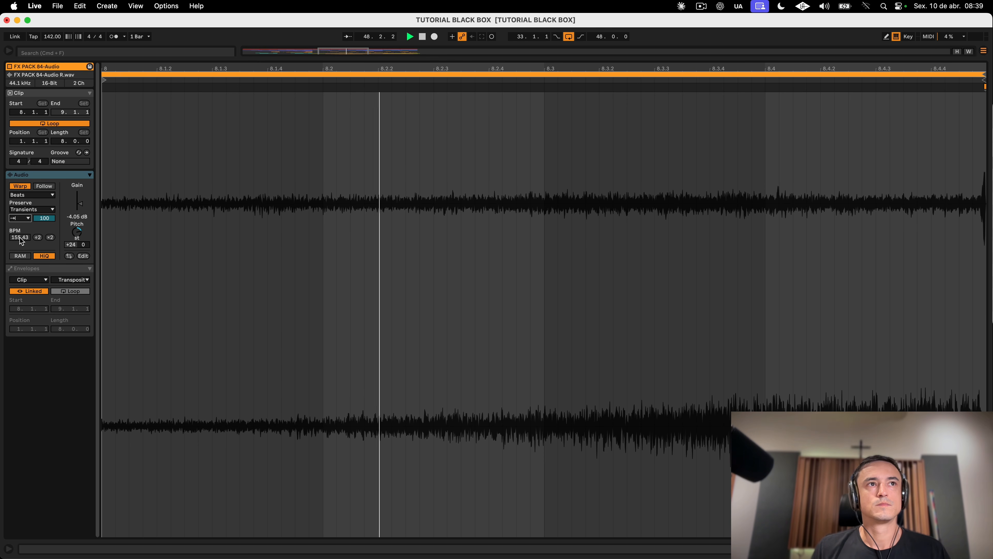
{"action": "left_click", "coordinate": [28, 210]}
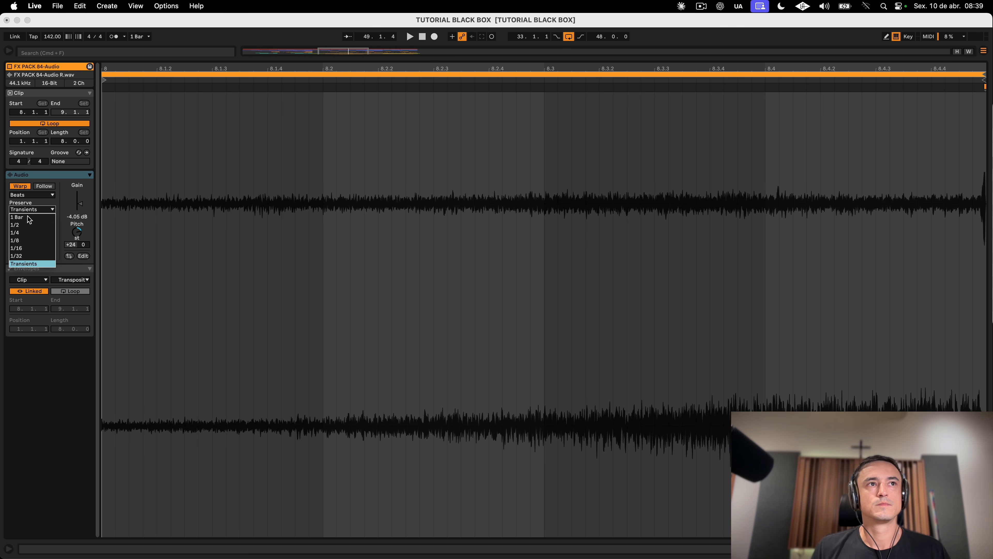
{"action": "left_click", "coordinate": [28, 256]}
{"action": "key", "text": "space"}
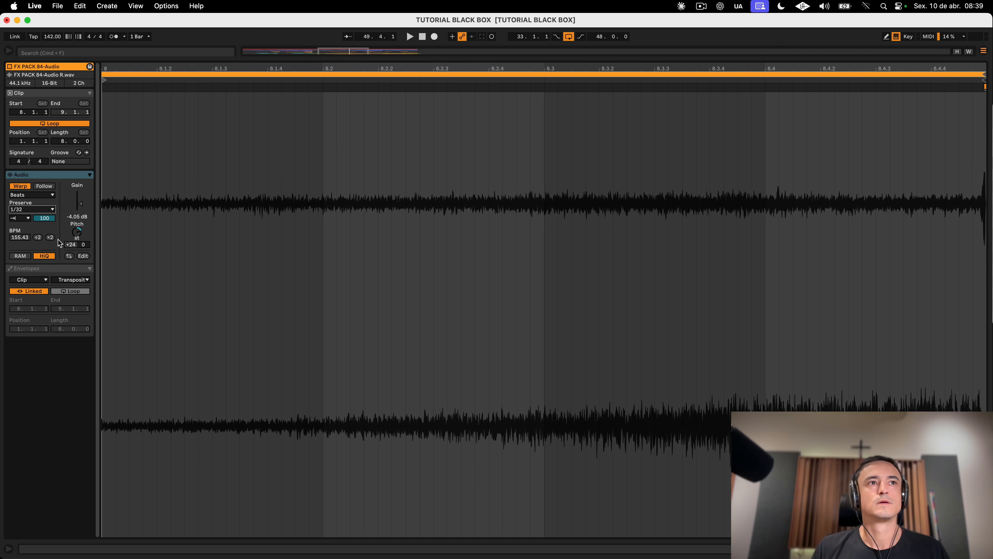
Step: Consolidate the FX PACK 84 clip between bars 48 and 49 and audition it with the track's Utility set to Mono
{"action": "key", "text": "super+alt+e"}
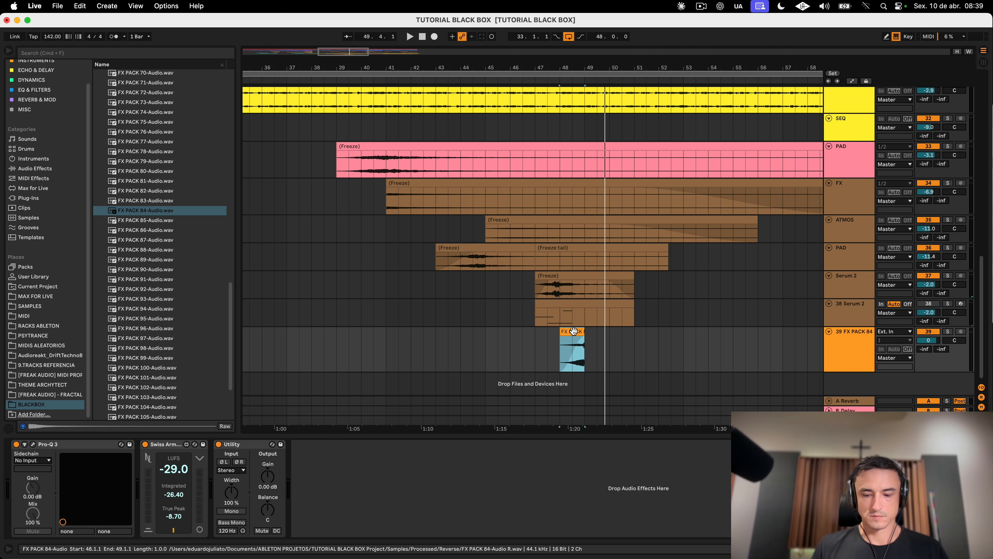
{"action": "left_click", "coordinate": [565, 339]}
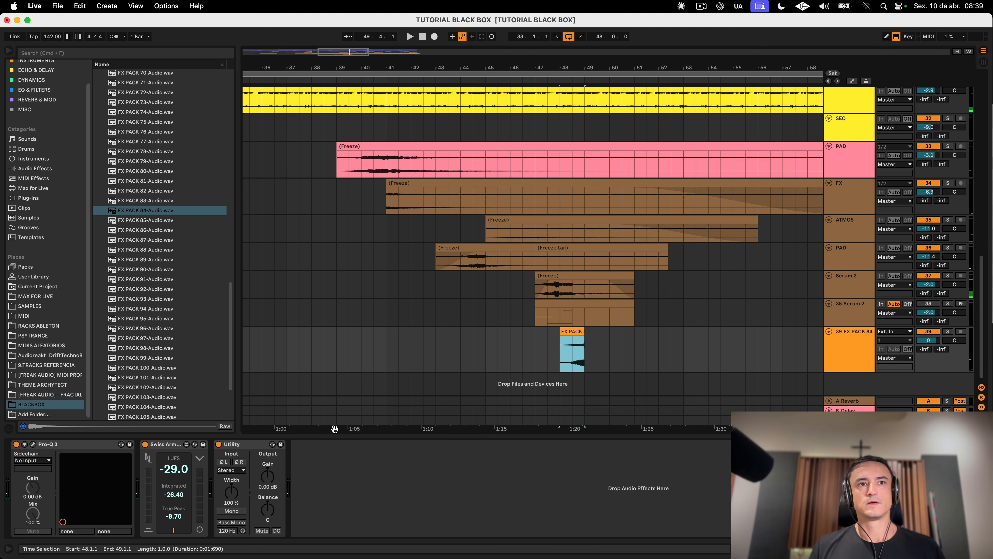
{"action": "left_click", "coordinate": [231, 510]}
{"action": "left_click", "coordinate": [578, 332]}
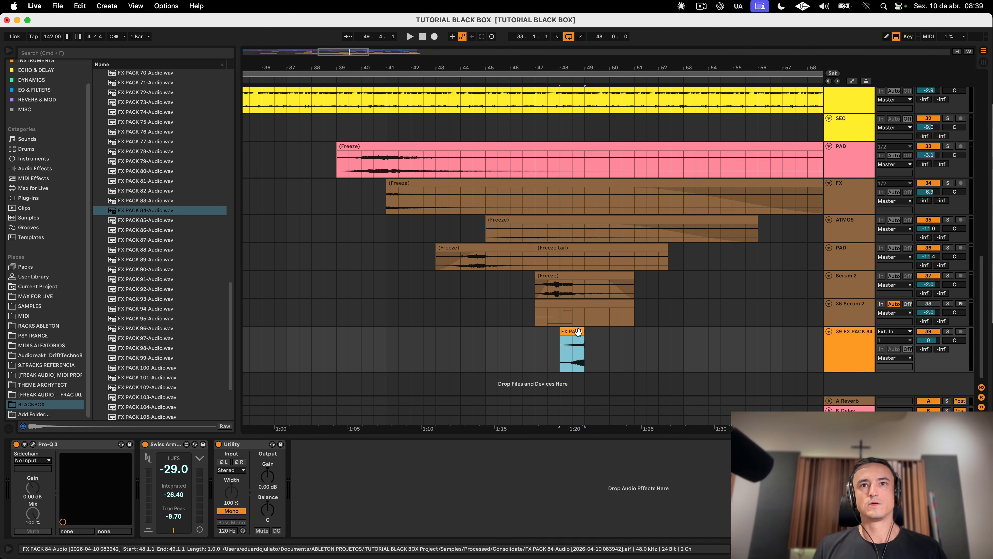
{"action": "key", "text": "space"}
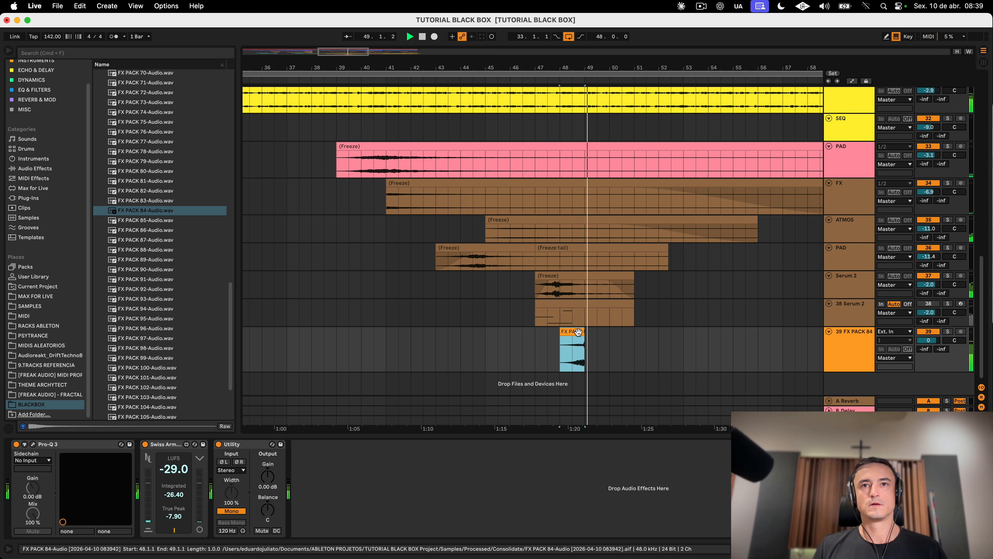
{"action": "key", "text": "space"}
{"action": "key", "text": "space"}
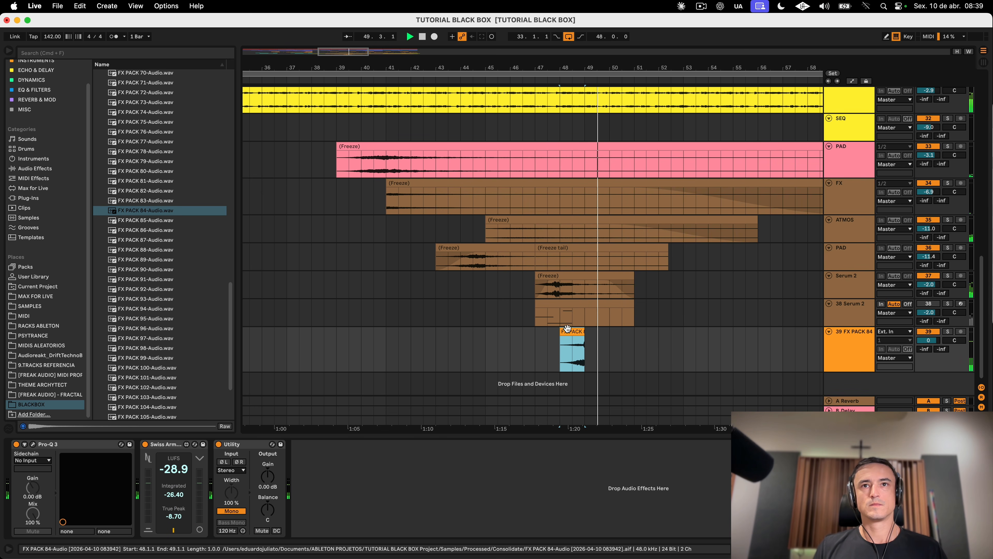
{"action": "key", "text": "space"}
{"action": "key", "text": "space"}
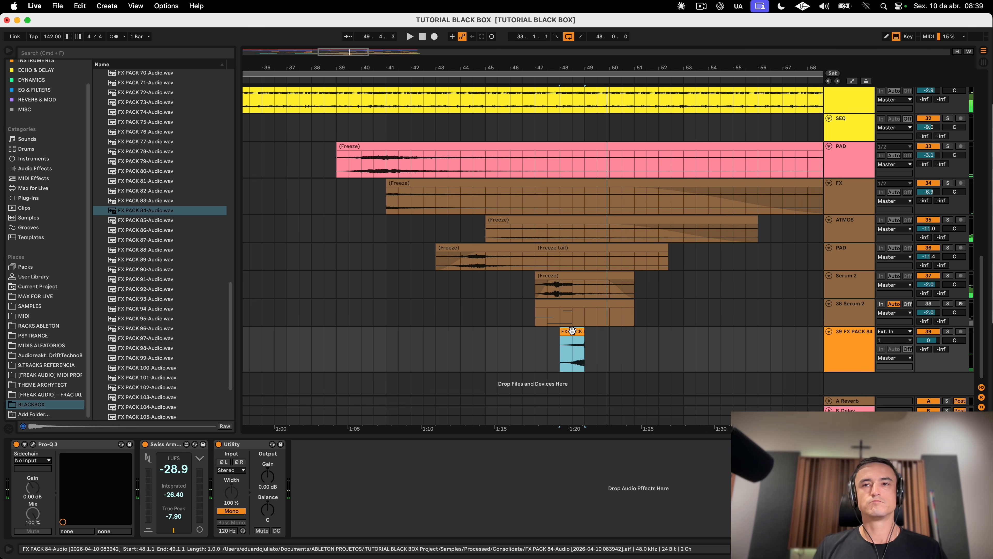
Step: Duplicate the FX PACK 84 track, panning the original to 50L and the copy to 50R
{"action": "left_click", "coordinate": [836, 353]}
{"action": "key", "text": "super+d"}
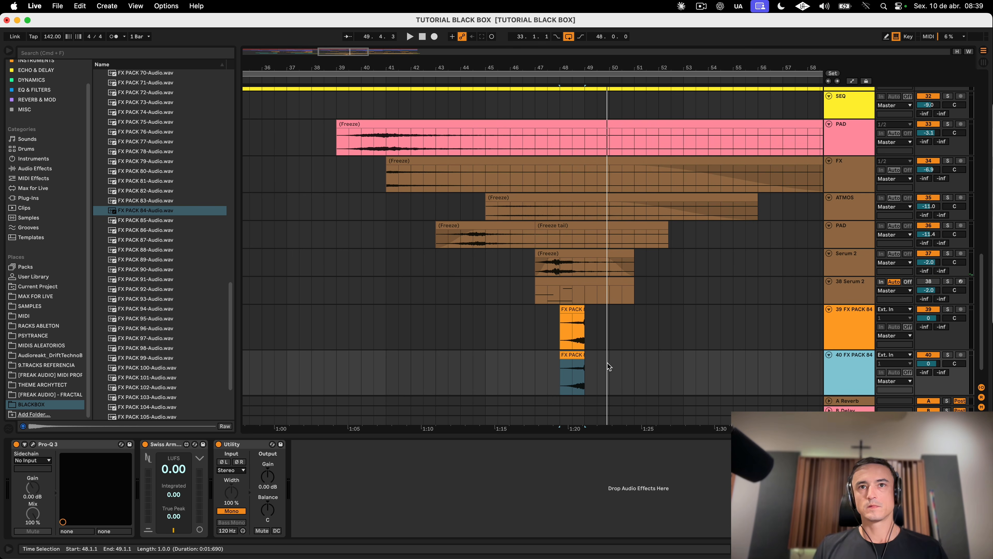
{"action": "left_click", "coordinate": [849, 372]}
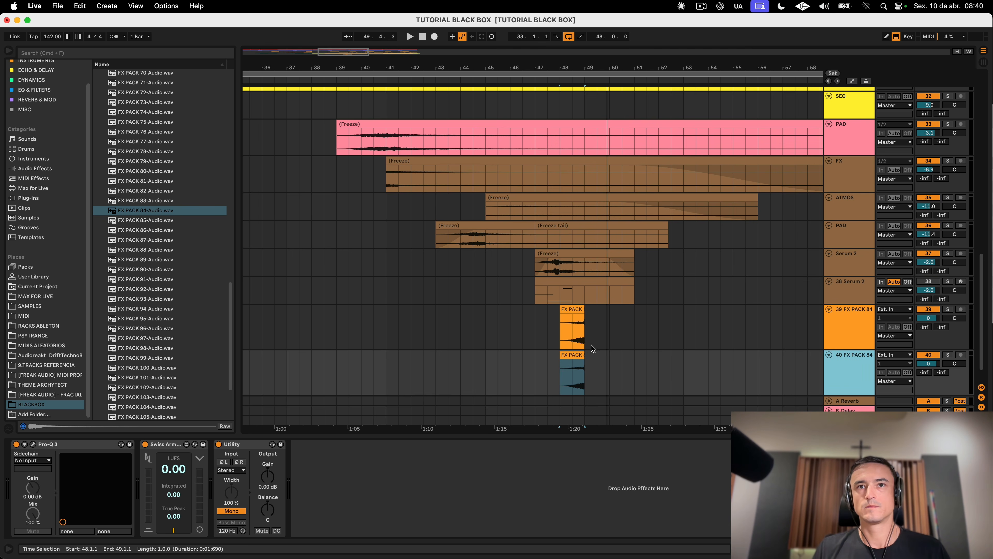
{"action": "left_click", "coordinate": [954, 318]}
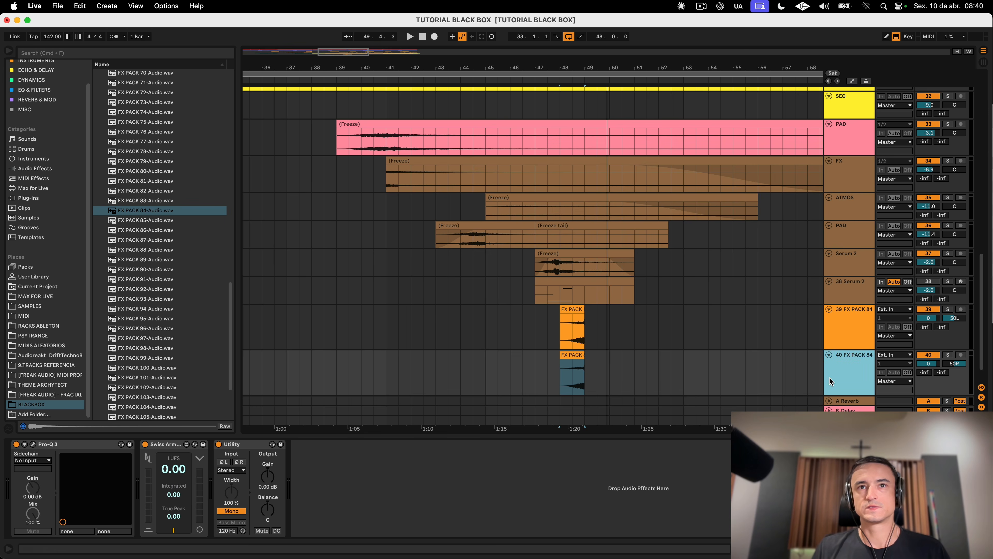
Step: Set the duplicated clip on track 40 to -8.33 dB gain and -2 semitones, and listen to the stereo pair
{"action": "left_click", "coordinate": [565, 356]}
{"action": "double_click", "coordinate": [565, 356]}
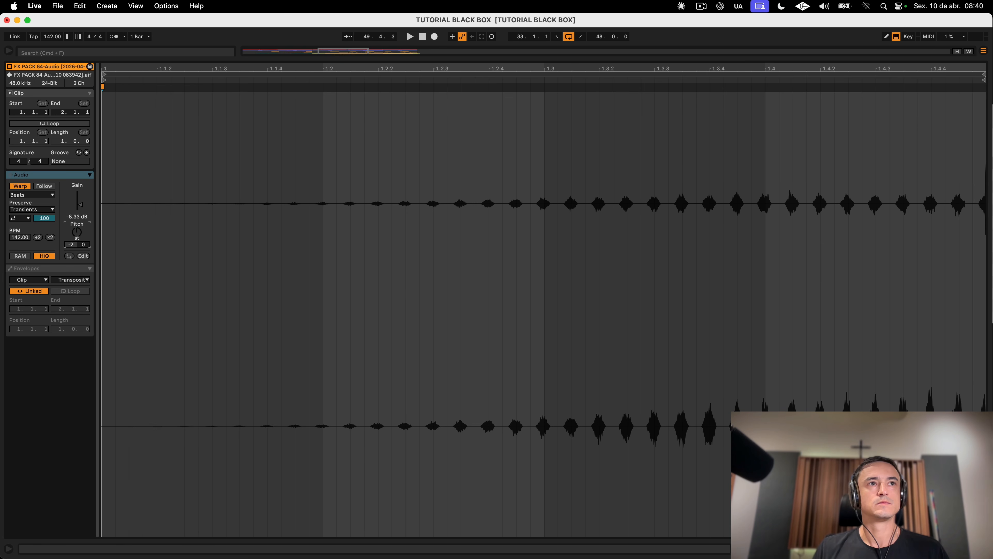
{"action": "key", "text": "space"}
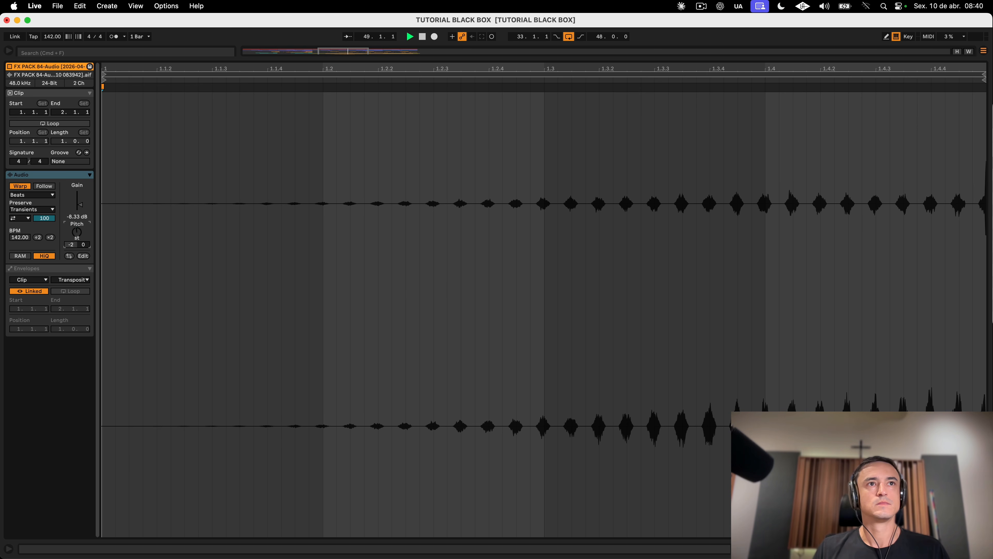
{"action": "key", "text": "Down"}
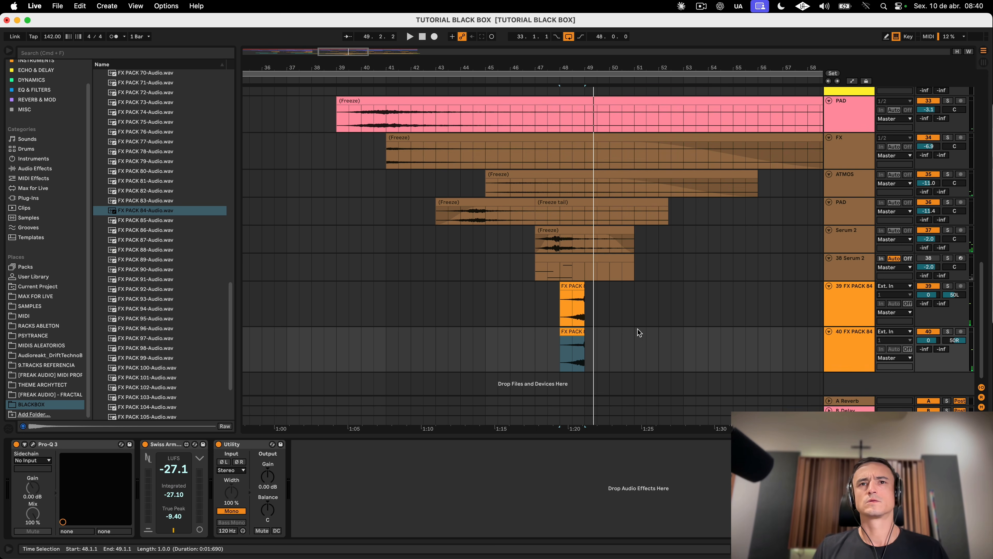
Step: Resample the soloed FX tracks 39 and 40 onto a new audio track from bar 48 and cut the recording at bar 49
{"action": "right_click", "coordinate": [857, 384]}
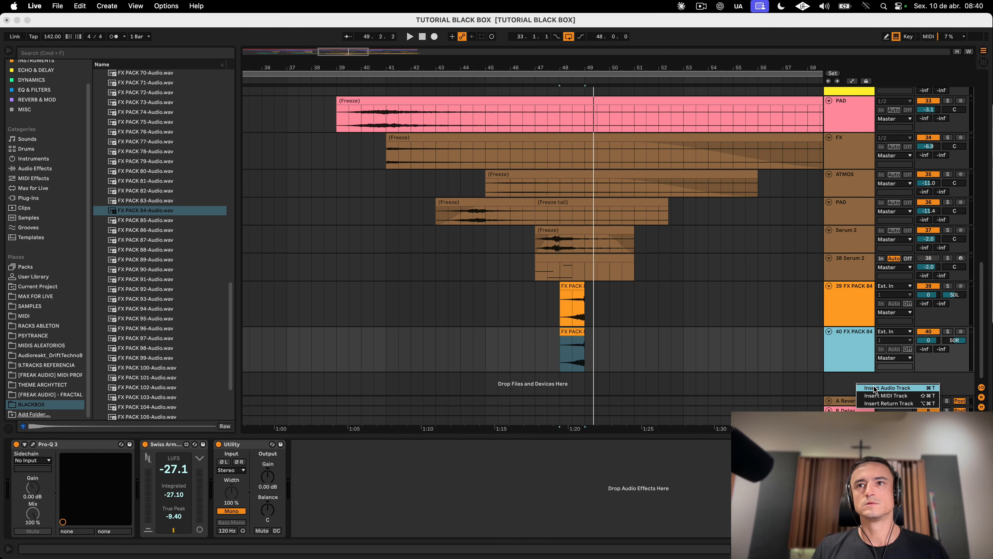
{"action": "left_click", "coordinate": [874, 388]}
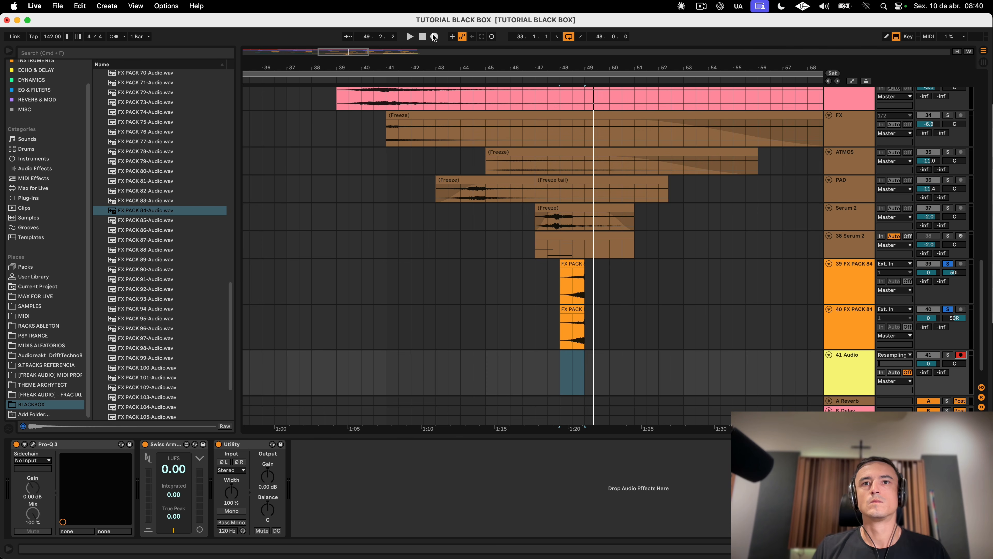
{"action": "left_click", "coordinate": [434, 36]}
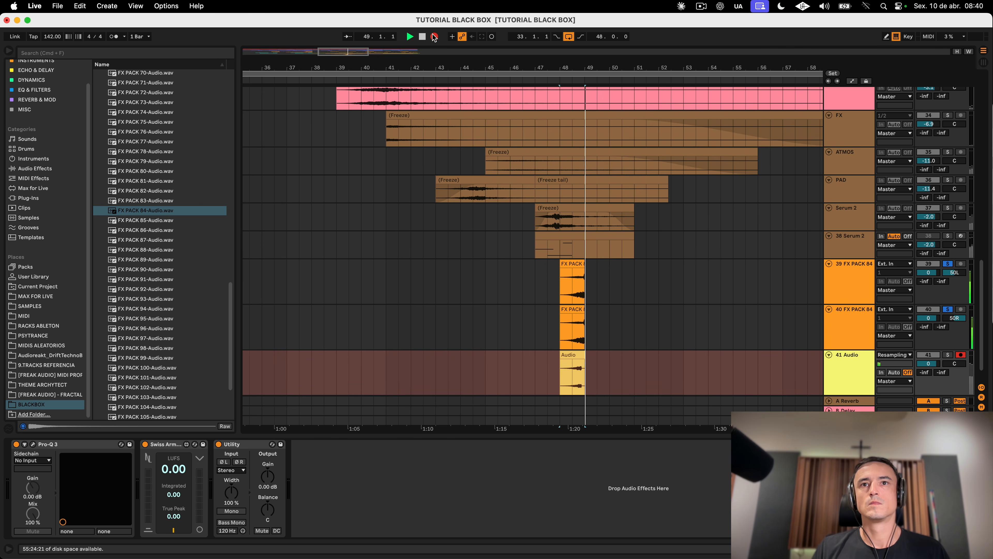
{"action": "key", "text": "space"}
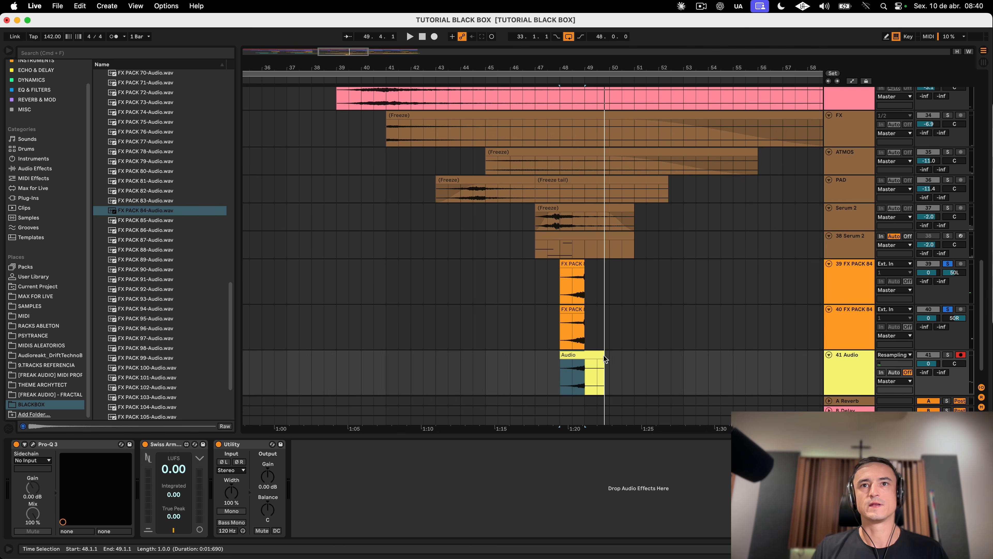
{"action": "key", "text": "Delete"}
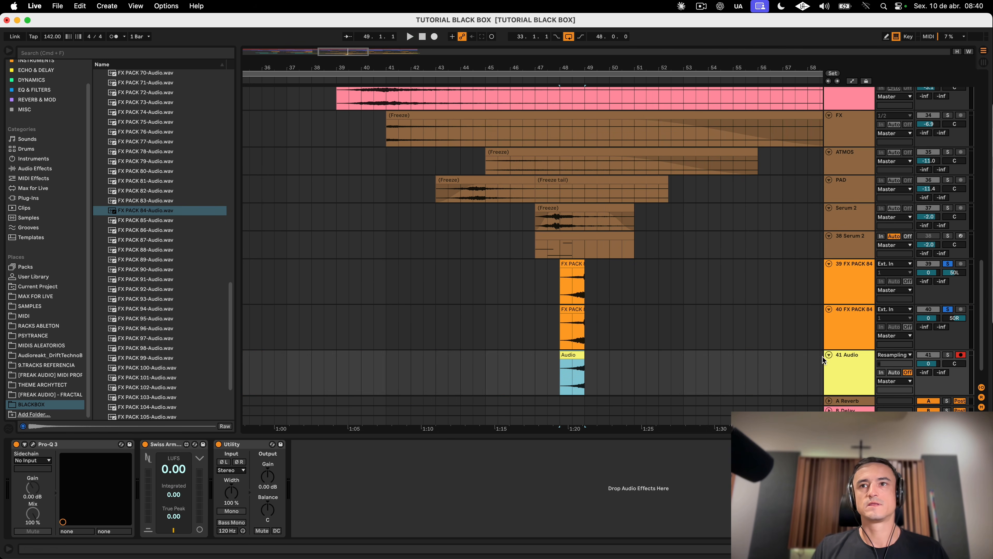
Step: Delete the two original FX PACK 84 tracks, keeping only the resampled audio track
{"action": "left_click", "coordinate": [853, 311]}
{"action": "key", "text": "Delete"}
{"action": "left_click", "coordinate": [852, 288]}
{"action": "key", "text": "Delete"}
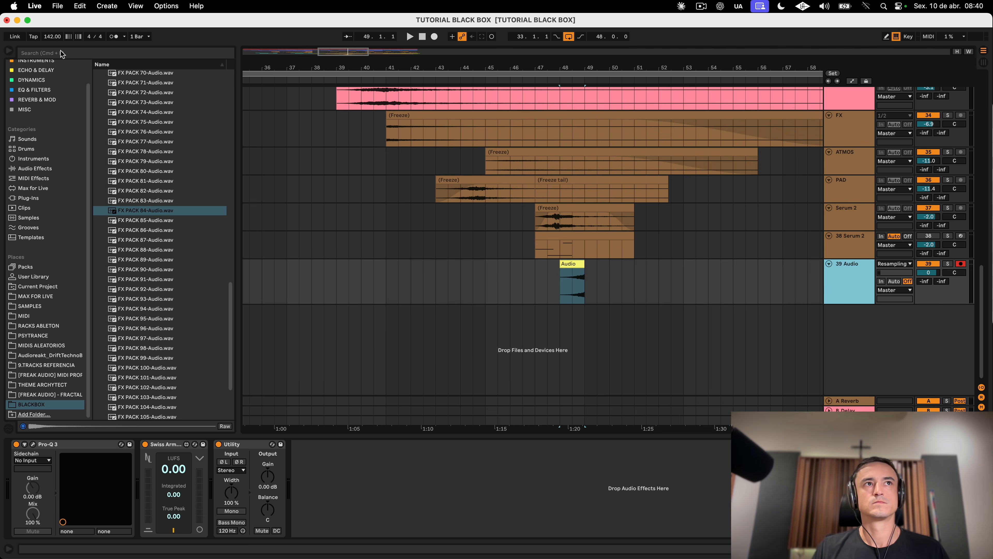
Step: Lower the volume of the resampled audio track to -5.9 dB
{"action": "left_click", "coordinate": [51, 55]}
{"action": "left_click", "coordinate": [564, 260]}
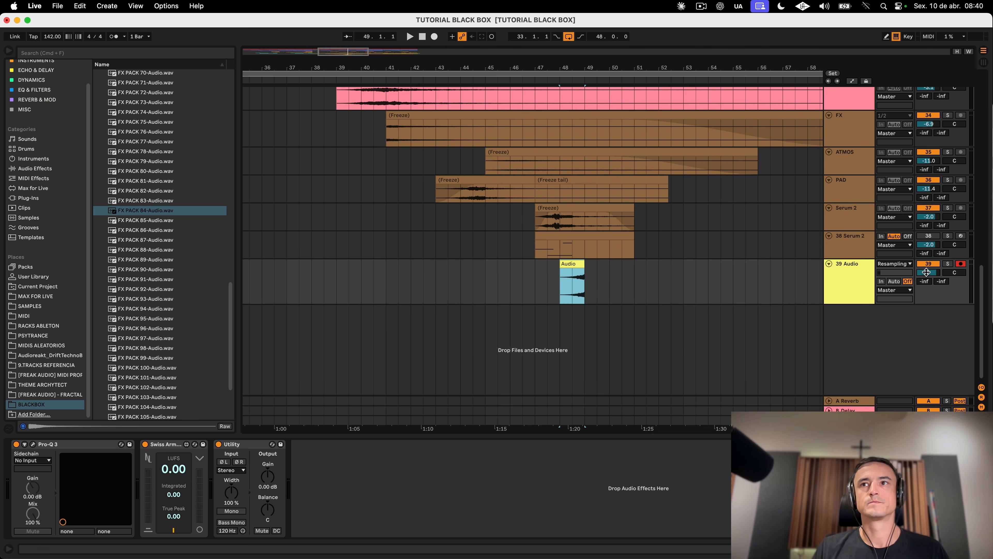
{"action": "left_click_drag", "start_coordinate": [930, 271], "coordinate": [931, 289]}
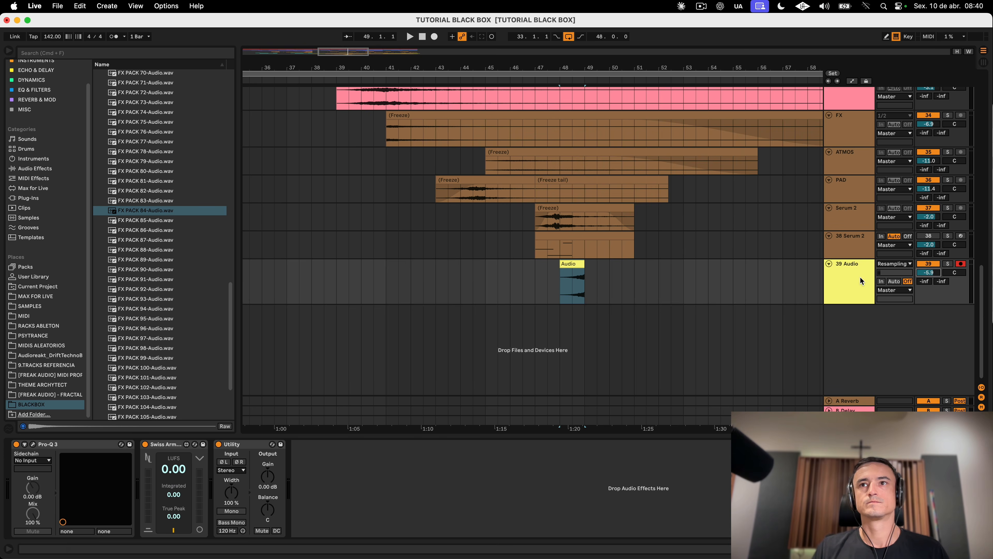
Step: Reduce the lane height of the resampled audio track 39 and play the arrangement
{"action": "left_click_drag", "start_coordinate": [860, 277], "coordinate": [859, 240]}
{"action": "key", "text": "space"}
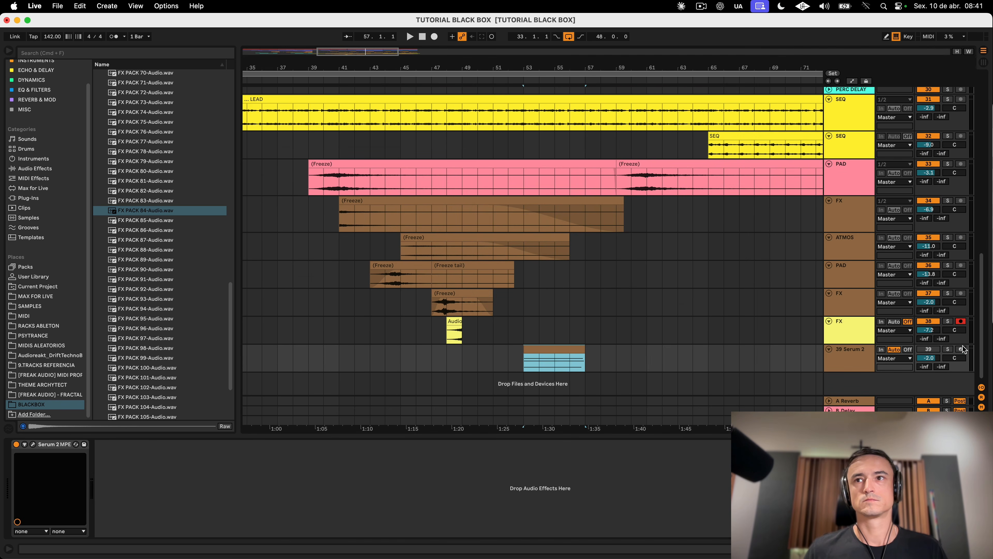
Step: Activate the Serum 2 track 39, select its clip from bar 53, and load the preset [DIMENSIONS 2] - [ATMOS] - TIBETAN
{"action": "left_click", "coordinate": [928, 349]}
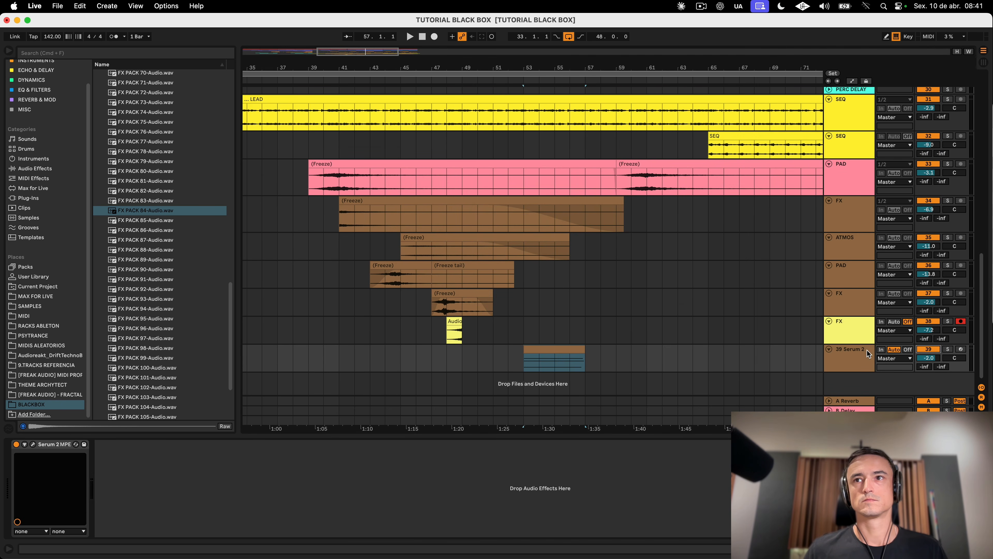
{"action": "left_click", "coordinate": [543, 355]}
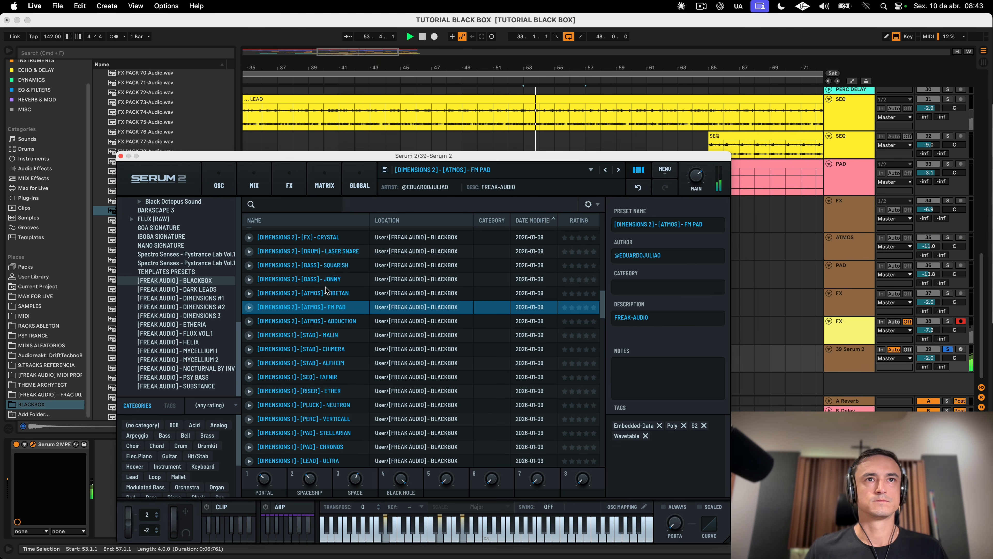
{"action": "left_click", "coordinate": [325, 288]}
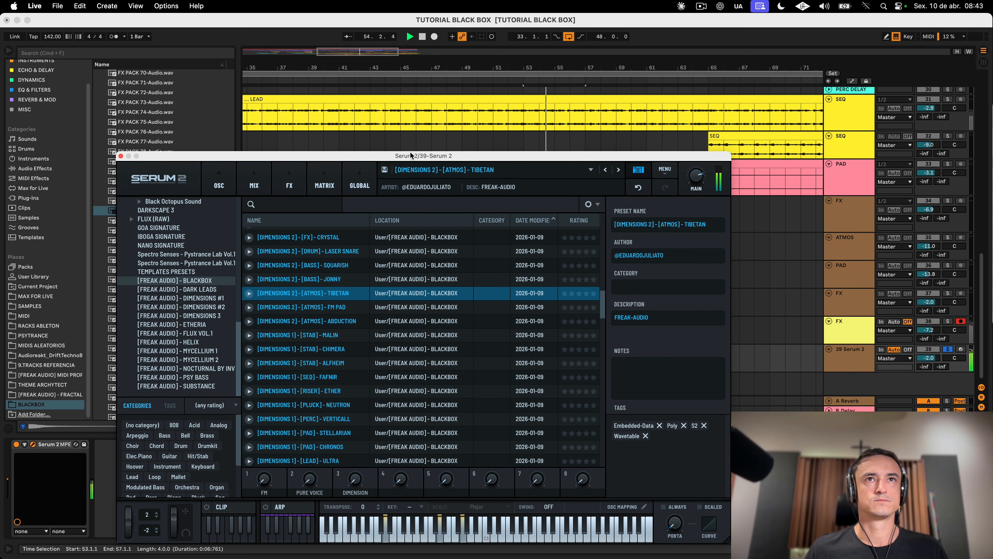
Step: Delete the D1 and D2 notes from the Serum 2 clip on track 39 and play the remaining G2
{"action": "left_click_drag", "start_coordinate": [414, 156], "coordinate": [477, 520]}
{"action": "double_click", "coordinate": [564, 344]}
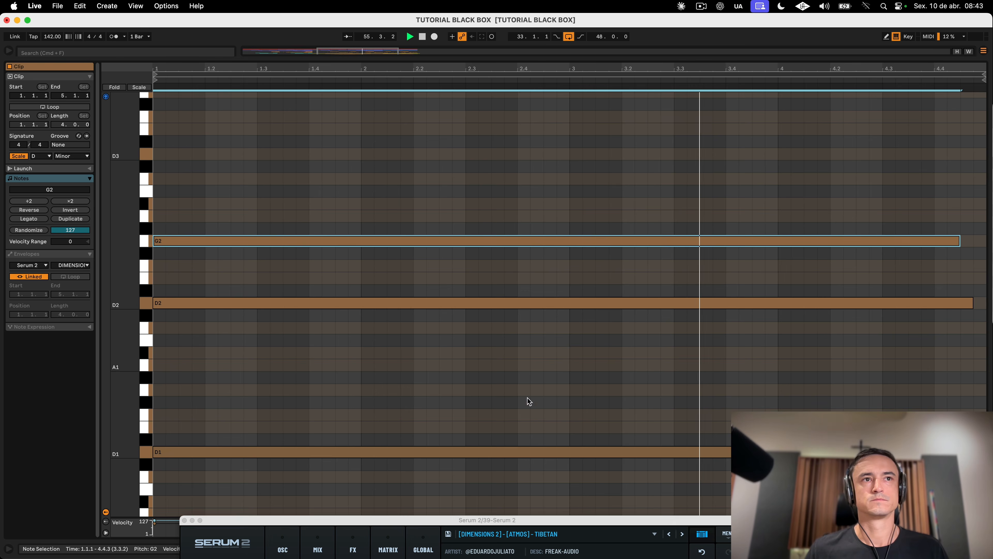
{"action": "key", "text": "space"}
{"action": "left_click_drag", "start_coordinate": [585, 466], "coordinate": [446, 302]}
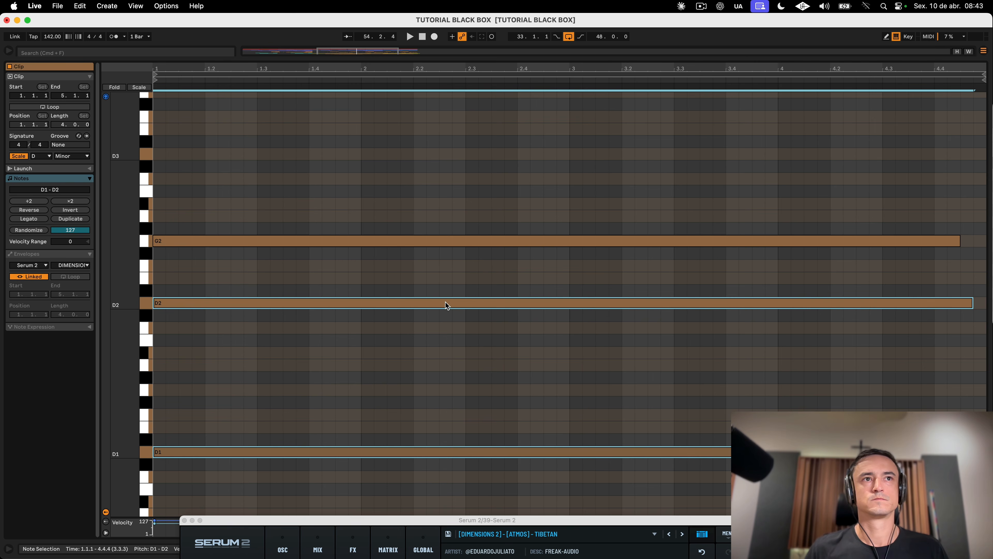
{"action": "key", "text": "Delete"}
{"action": "key", "text": "space"}
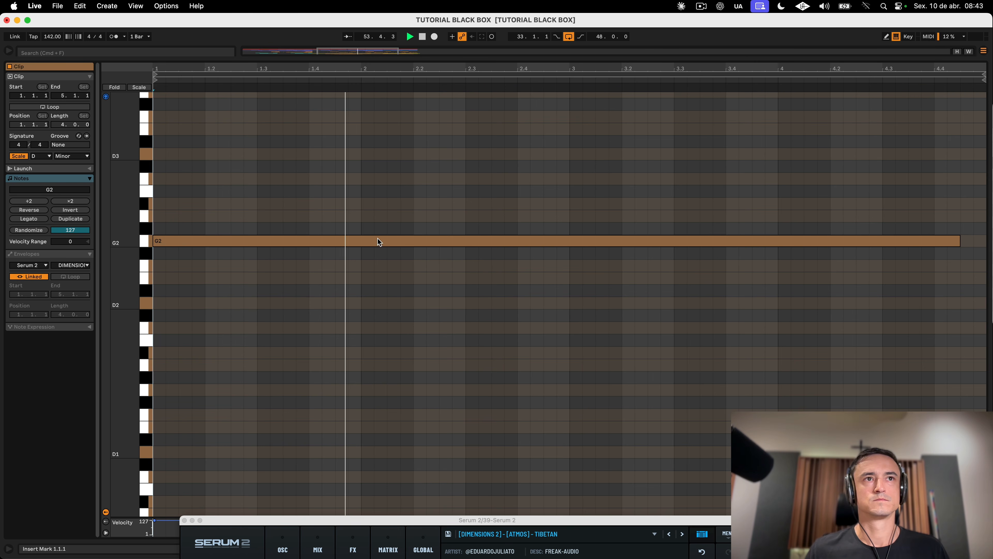
Step: Transpose the clip's remaining note down to D2 and up two octaves to D4
{"action": "left_click_drag", "start_coordinate": [377, 238], "coordinate": [381, 311]}
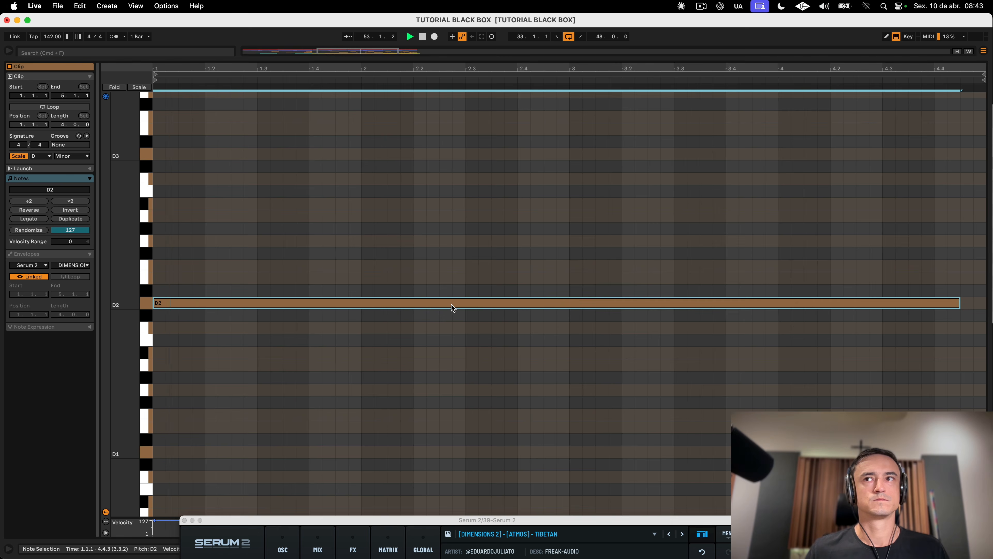
{"action": "key", "text": "shift+Up"}
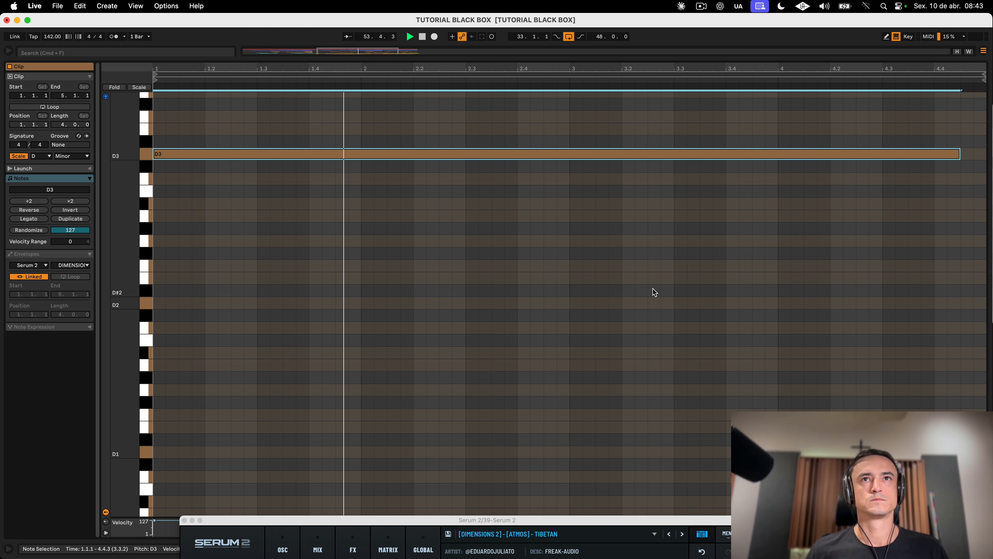
{"action": "key", "text": "shift+Up"}
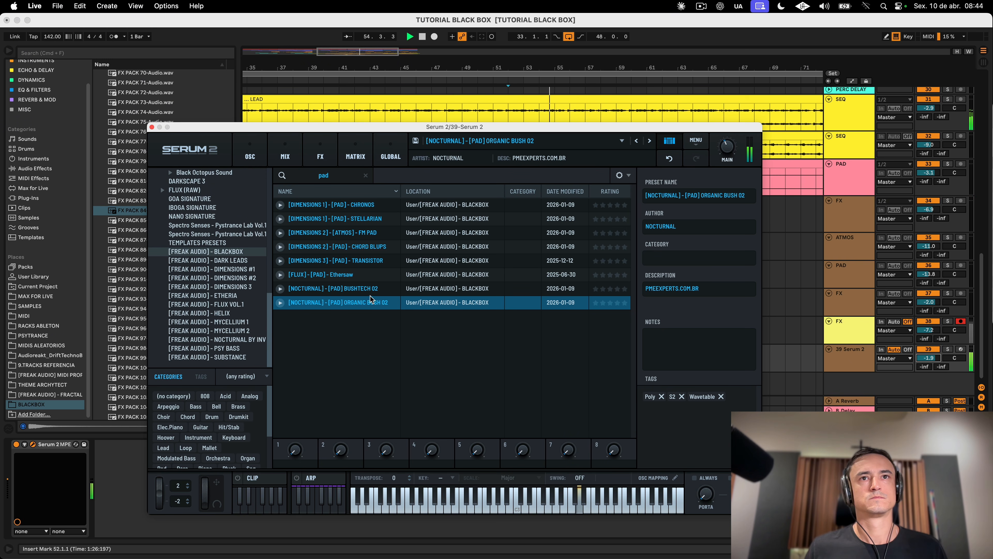
Step: Limit the Serum 2 clip's note editor to the scale and copy the D4 note down to A3, listening to the result
{"action": "left_click", "coordinate": [152, 127]}
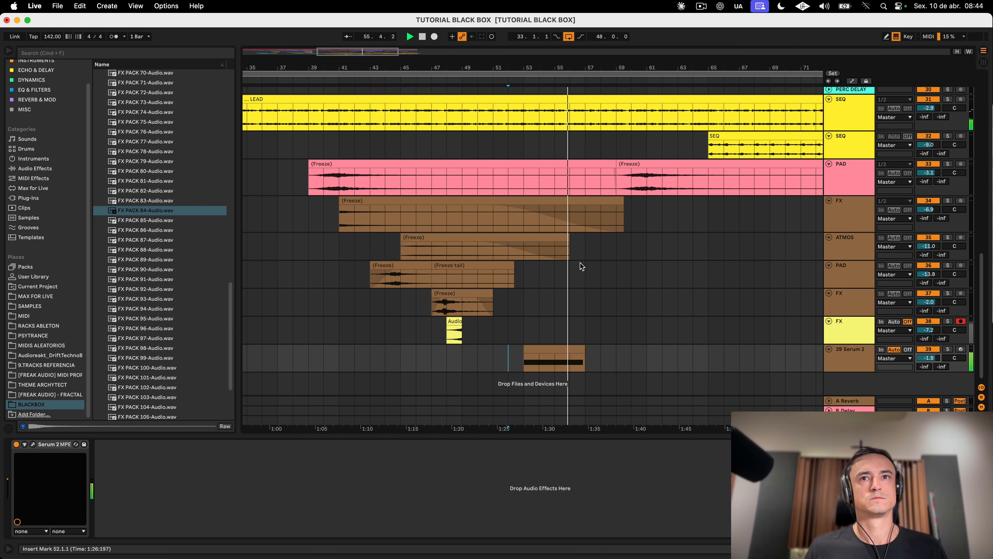
{"action": "left_click", "coordinate": [559, 348]}
{"action": "double_click", "coordinate": [558, 348]}
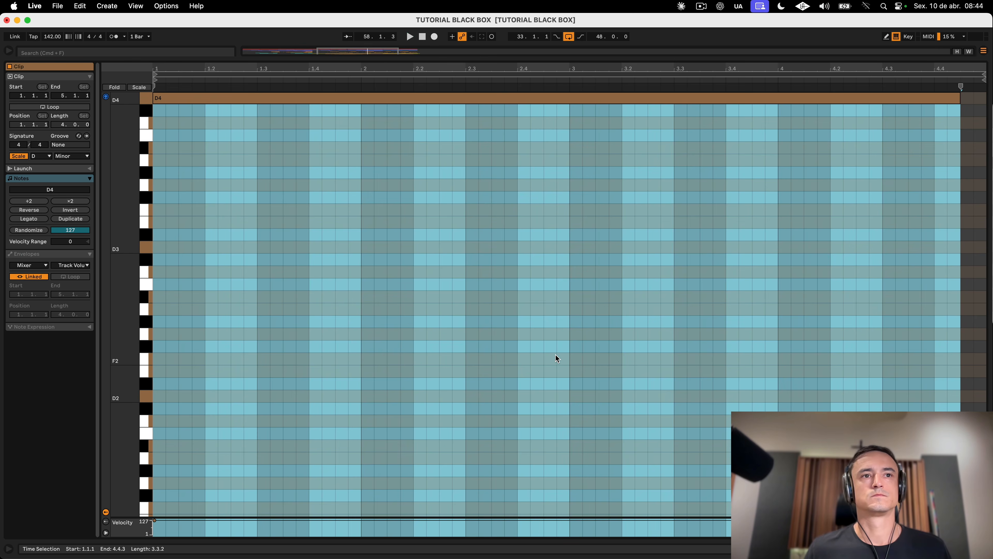
{"action": "scroll", "coordinate": [555, 354], "scroll_direction": "up", "scroll_amount": 8}
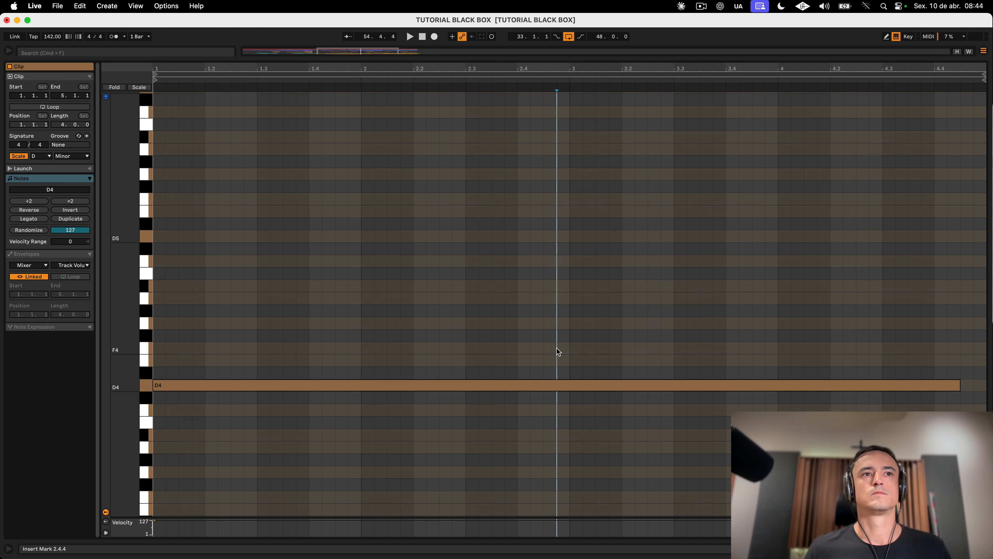
{"action": "left_click", "coordinate": [135, 86]}
{"action": "left_click_drag", "start_coordinate": [203, 217], "coordinate": [195, 261]}
{"action": "key", "text": "space"}
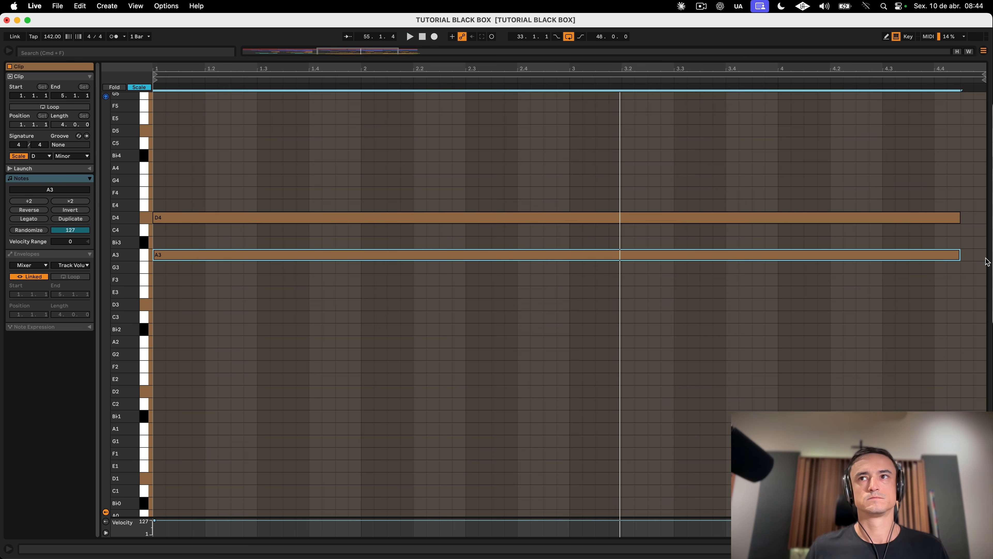
Step: Shorten the D4 and A3 notes together to end at 2.4.1 and play the clip
{"action": "left_click_drag", "start_coordinate": [958, 279], "coordinate": [914, 179]}
{"action": "key", "text": "space"}
{"action": "left_click_drag", "start_coordinate": [957, 218], "coordinate": [516, 226]}
{"action": "key", "text": "space"}
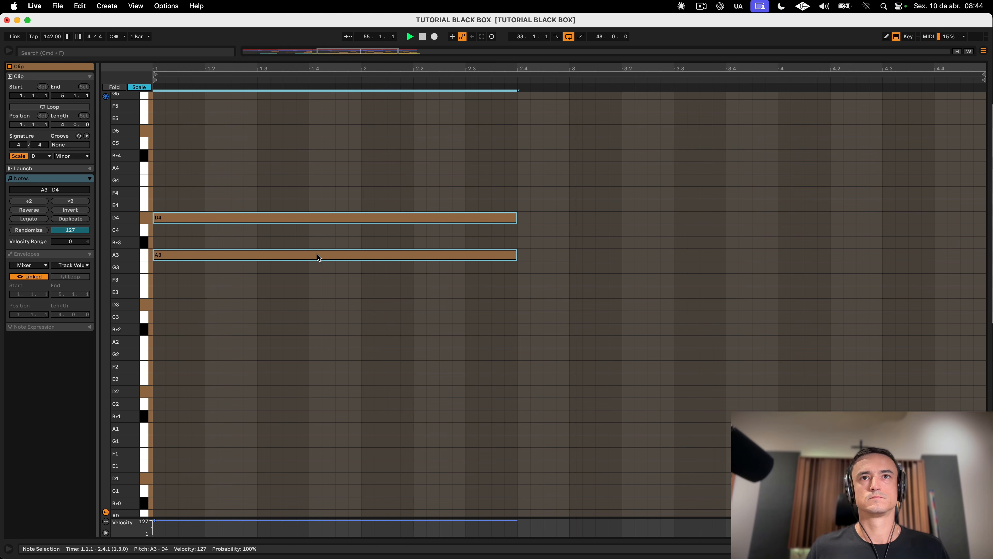
Step: Copy both notes to the clip's third bar, raise the copied upper note to E4, and play the progression
{"action": "left_click_drag", "start_coordinate": [318, 257], "coordinate": [734, 252], "text": "alt"}
{"action": "left_click", "coordinate": [724, 242]}
{"action": "key", "text": "space"}
{"action": "left_click", "coordinate": [649, 215]}
{"action": "key", "text": "Up"}
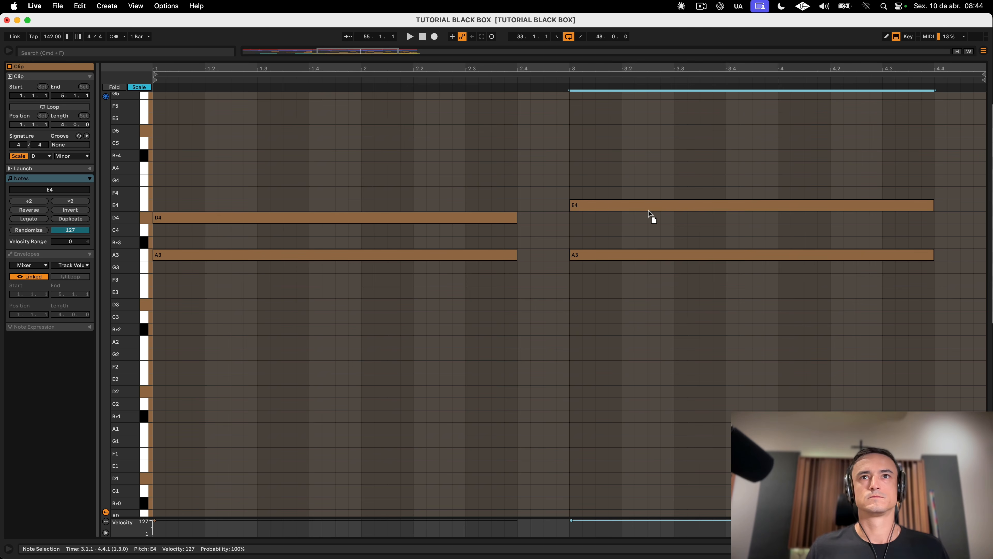
{"action": "key", "text": "space"}
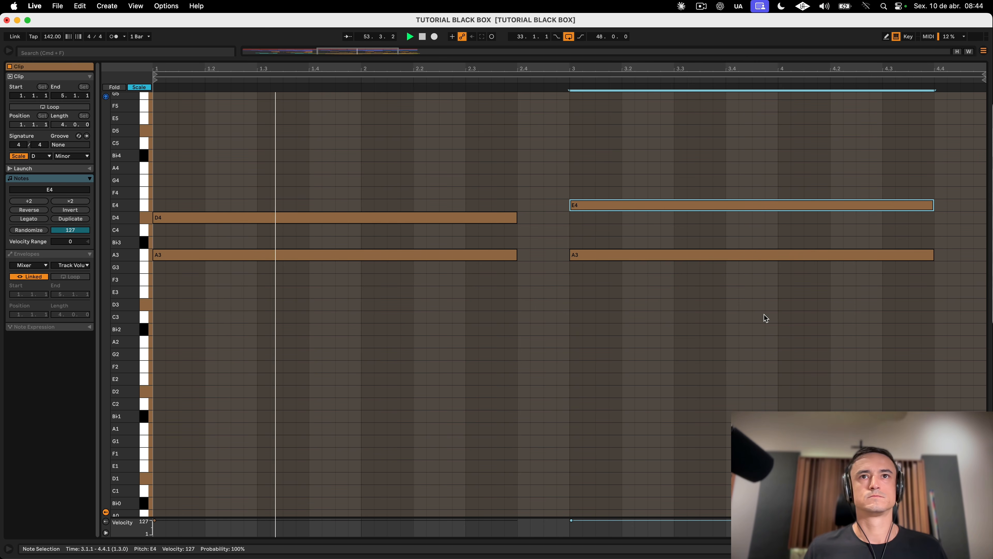
Step: Lengthen all four notes so that each pair fills two full bars of the clip
{"action": "key", "text": "super+a"}
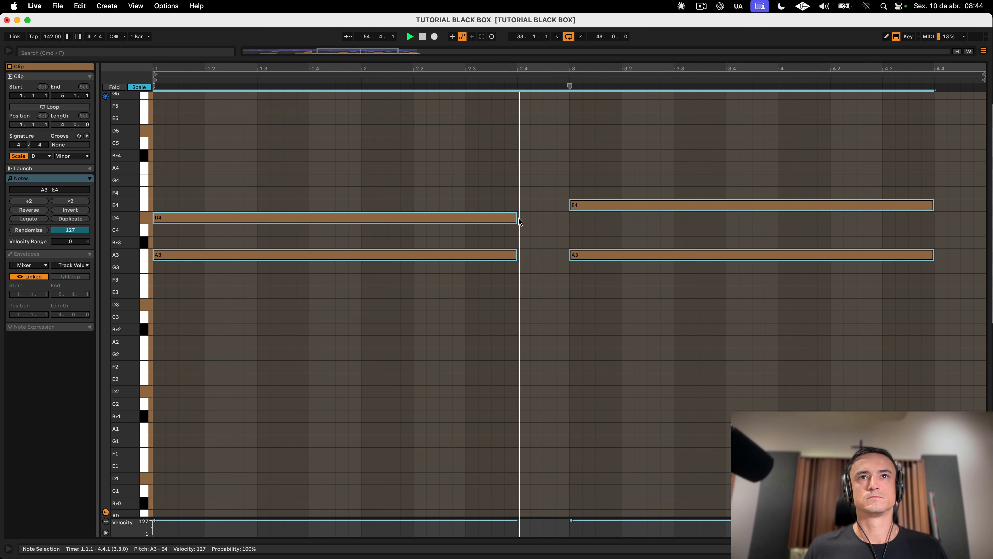
{"action": "left_click_drag", "start_coordinate": [517, 218], "coordinate": [576, 222]}
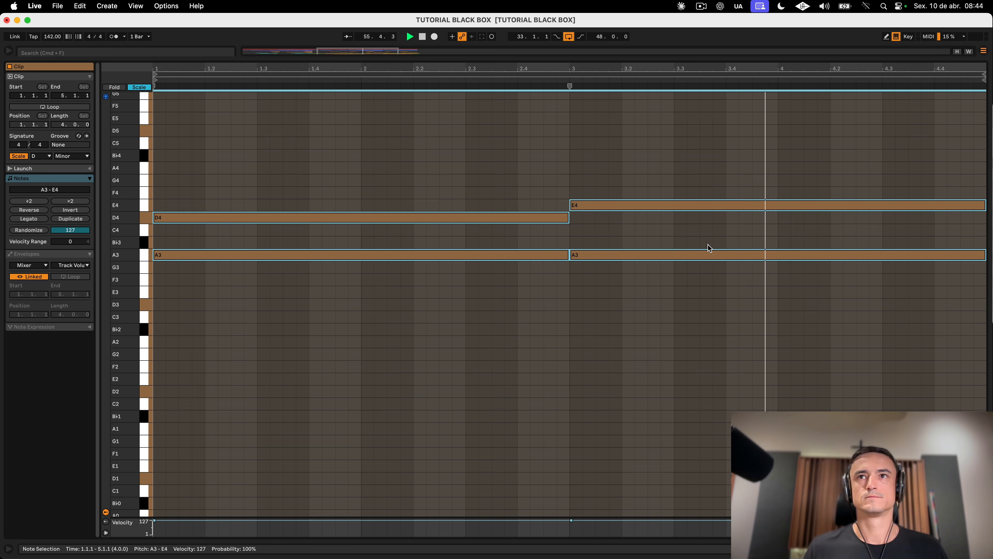
{"action": "left_click", "coordinate": [717, 243]}
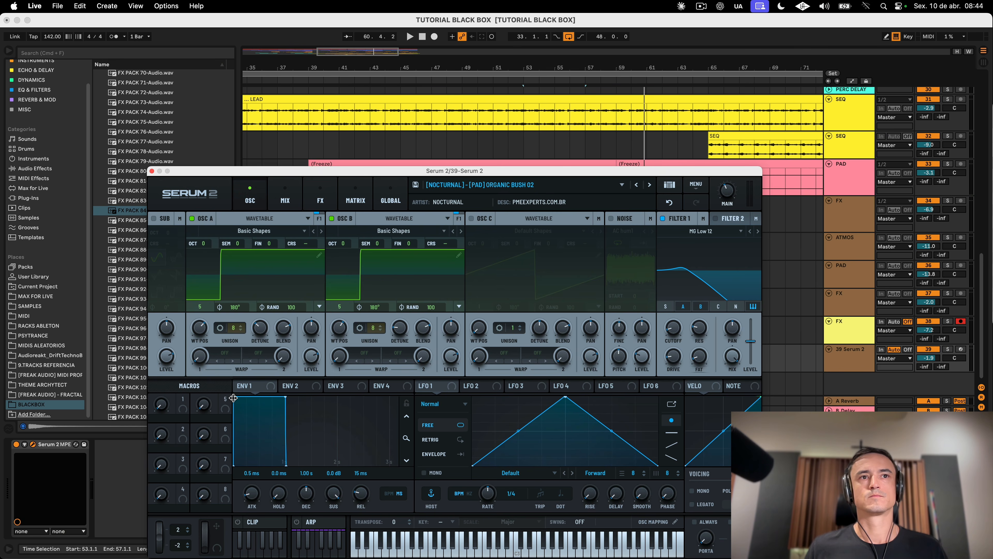
Step: Set Envelope 1 of the ORGANIC BUSH 02 pad to 435 ms attack and 1.55 s release, and raise the Filter 1 cutoff during playback
{"action": "left_click_drag", "start_coordinate": [233, 397], "coordinate": [288, 394]}
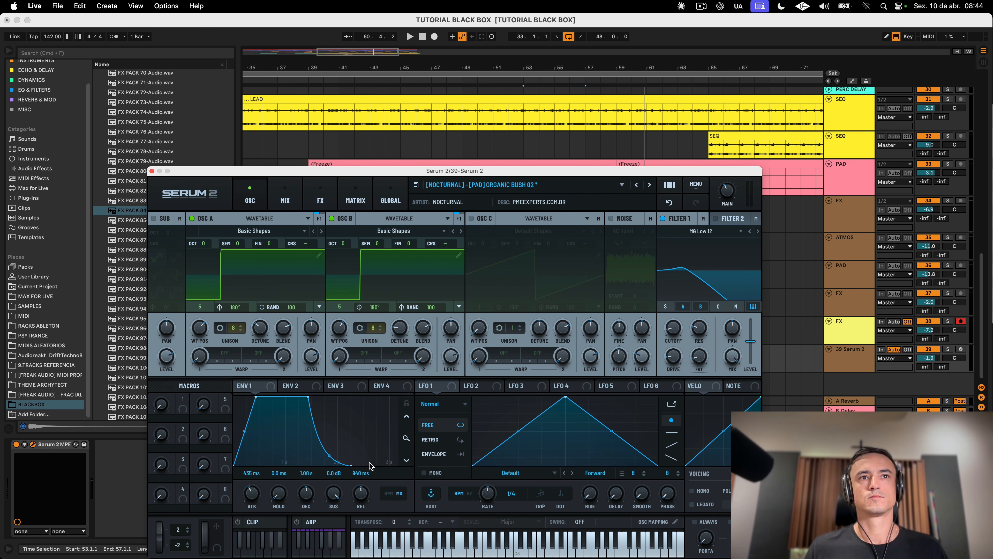
{"action": "key", "text": "space"}
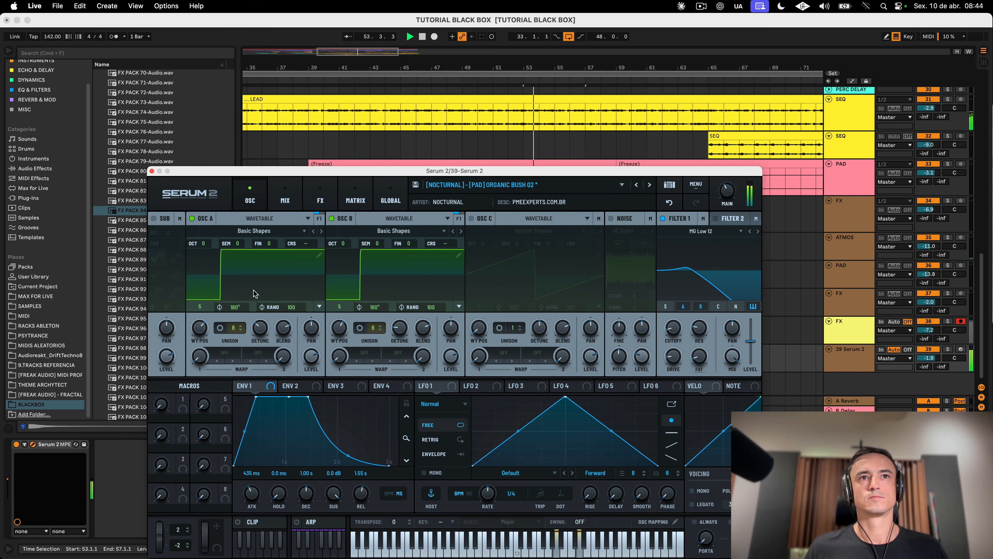
{"action": "left_click_drag", "start_coordinate": [679, 330], "coordinate": [679, 291]}
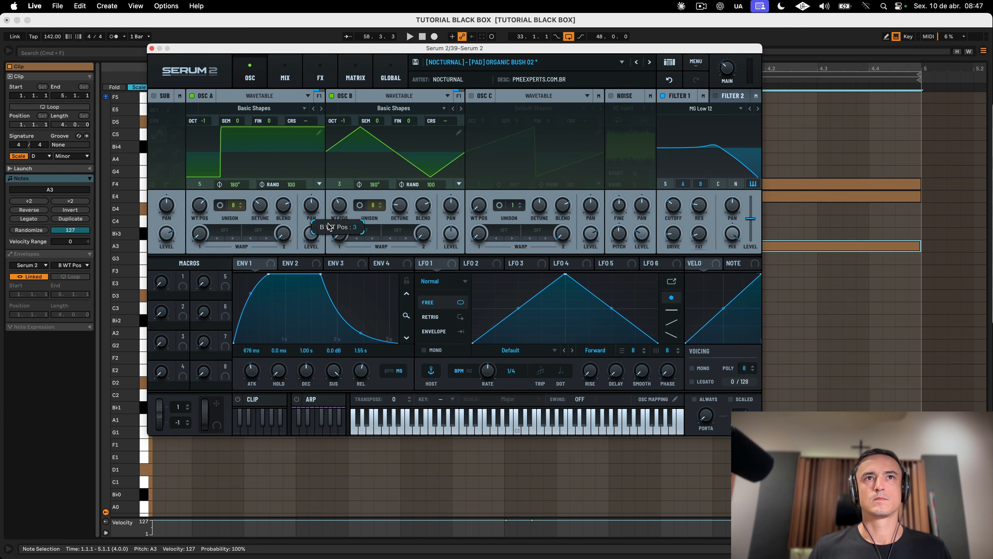
Step: Set the wavetable position of oscillators B and A to 2 and raise the Filter 1 cutoff
{"action": "mouse_move", "coordinate": [330, 227]}
{"action": "left_mouse_down"}
{"action": "mouse_move", "coordinate": [314, 247]}
{"action": "mouse_move", "coordinate": [316, 239]}
{"action": "left_mouse_up"}
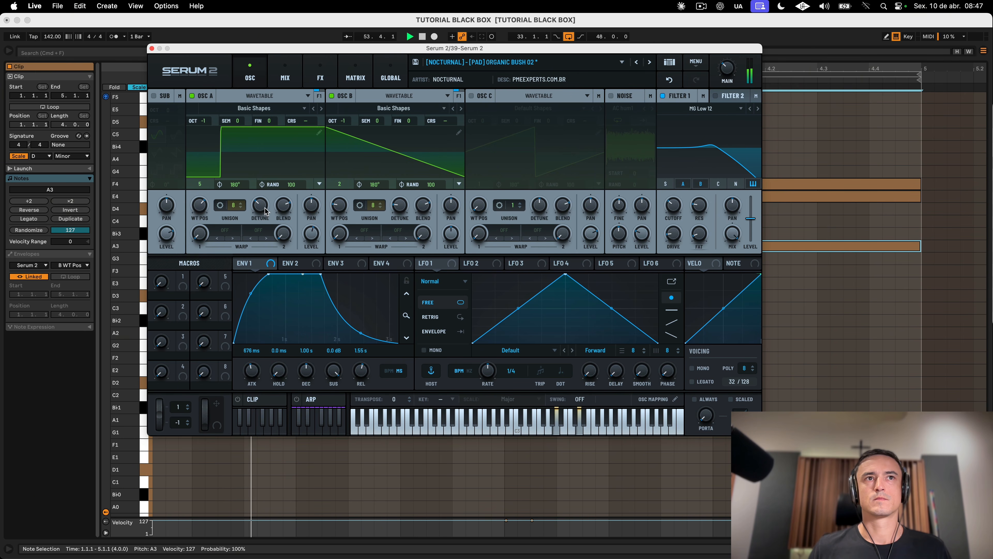
{"action": "left_click_drag", "start_coordinate": [198, 213], "coordinate": [185, 250]}
{"action": "left_click_drag", "start_coordinate": [673, 211], "coordinate": [673, 127]}
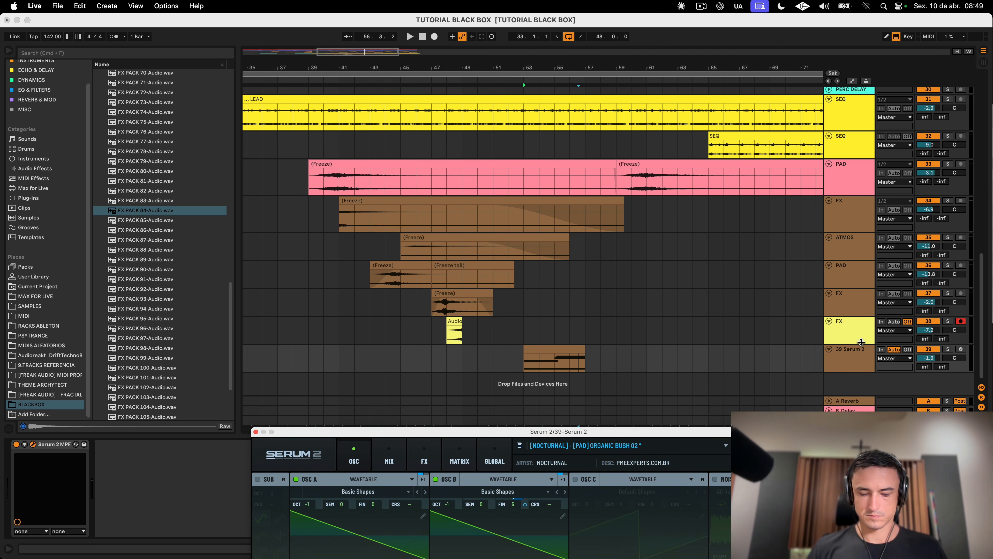
Step: Draw Macro 1 automation on track 39 rising from 0 at bar 53 and dropping back by bar 57, and play the clip
{"action": "key", "text": "a"}
{"action": "left_click_drag", "start_coordinate": [745, 434], "coordinate": [668, 129]}
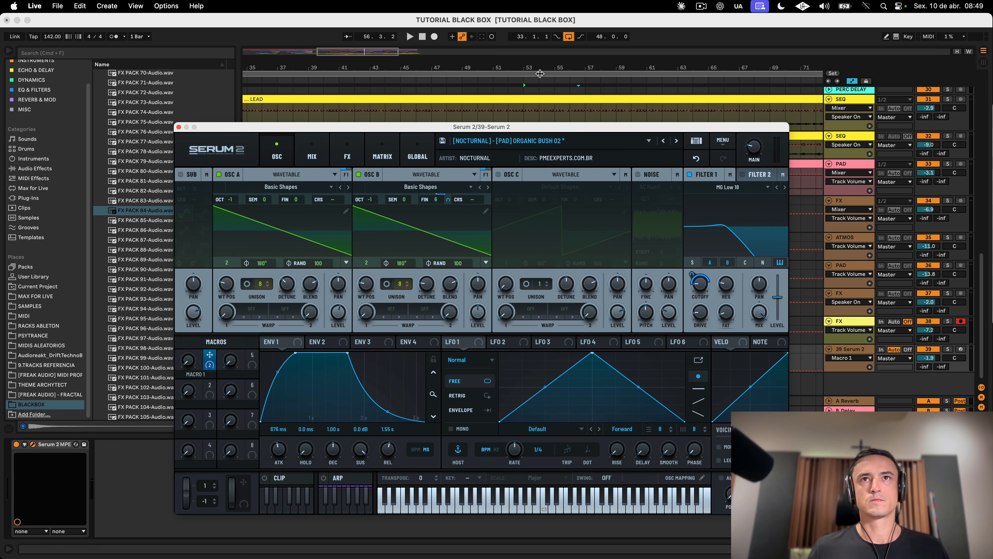
{"action": "left_click_drag", "start_coordinate": [524, 130], "coordinate": [584, 426]}
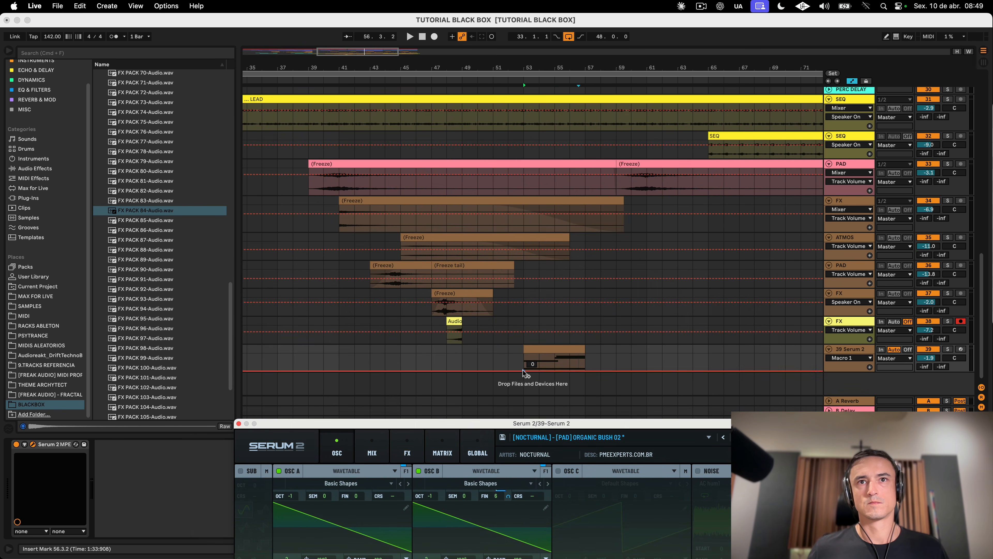
{"action": "left_click", "coordinate": [526, 372]}
{"action": "left_click_drag", "start_coordinate": [567, 372], "coordinate": [585, 366]}
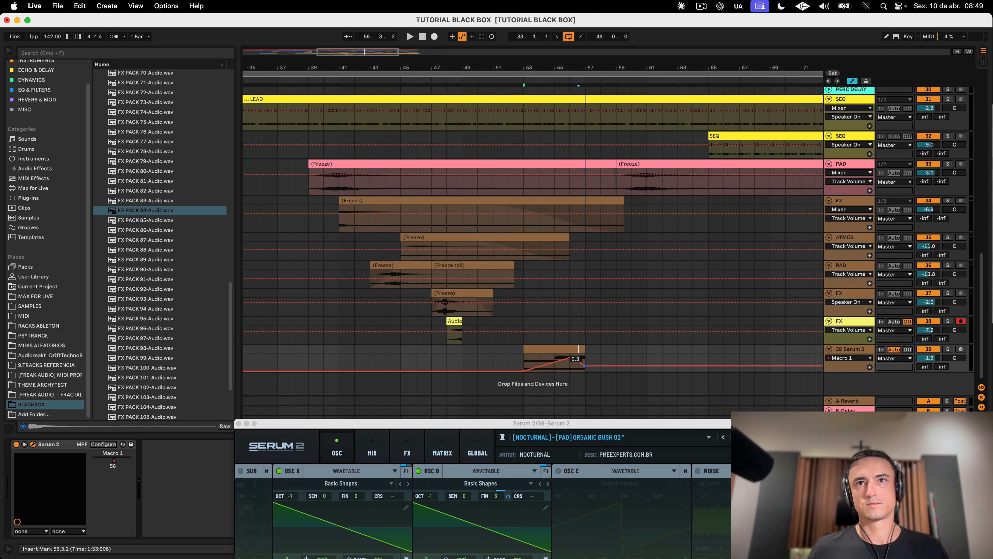
{"action": "left_click_drag", "start_coordinate": [838, 371], "coordinate": [840, 432]}
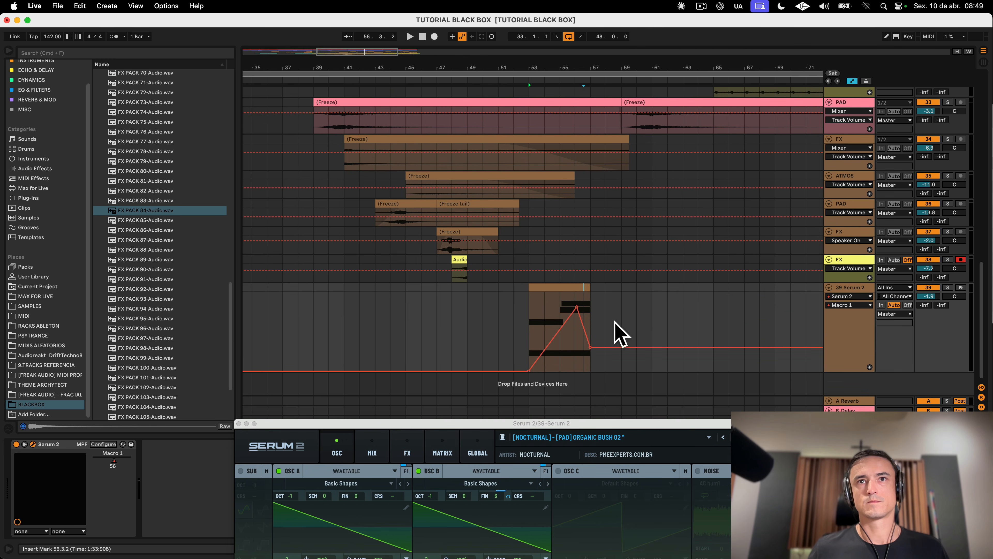
{"action": "left_click", "coordinate": [561, 290]}
{"action": "key", "text": "space"}
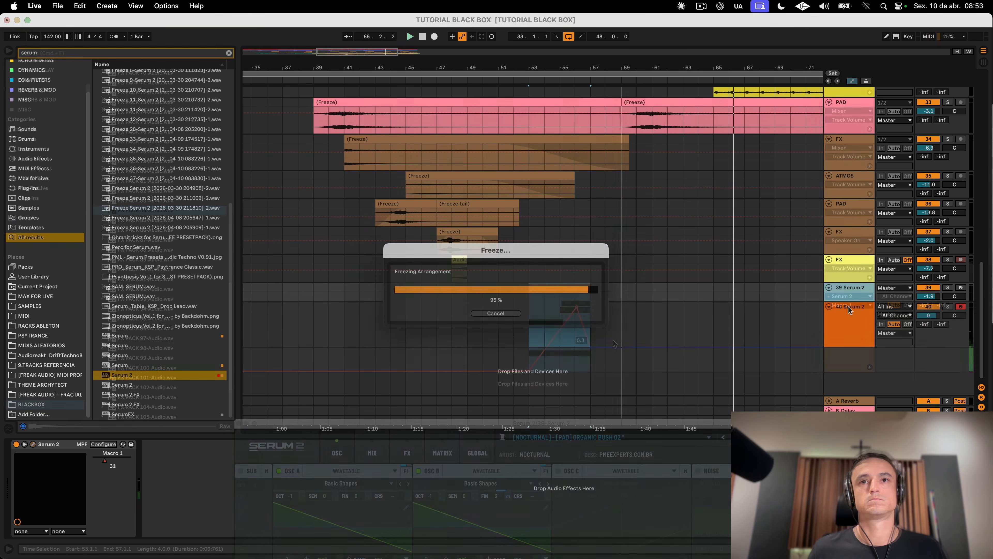
Step: Flatten the frozen Serum 2 track 39 to audio
{"action": "right_click", "coordinate": [847, 293]}
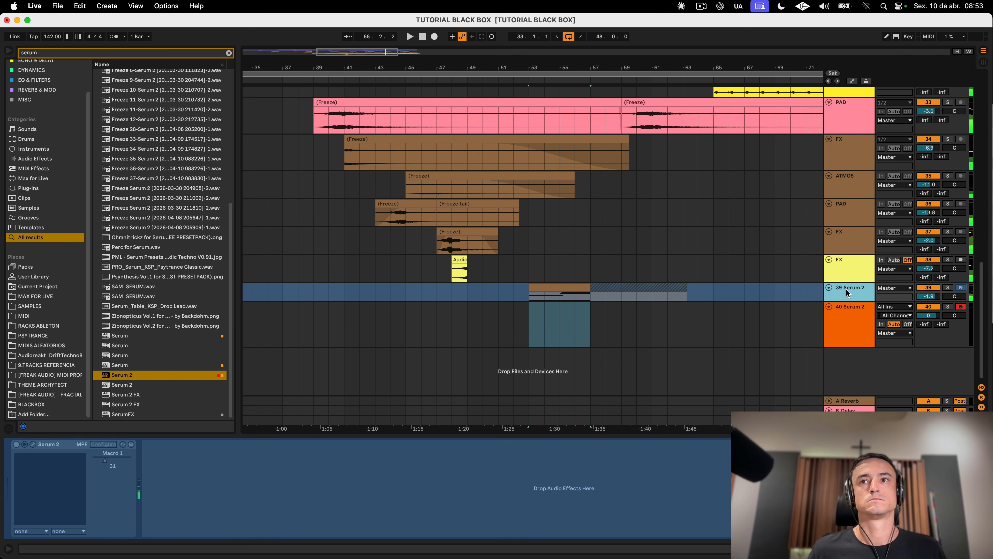
{"action": "right_click", "coordinate": [850, 292]}
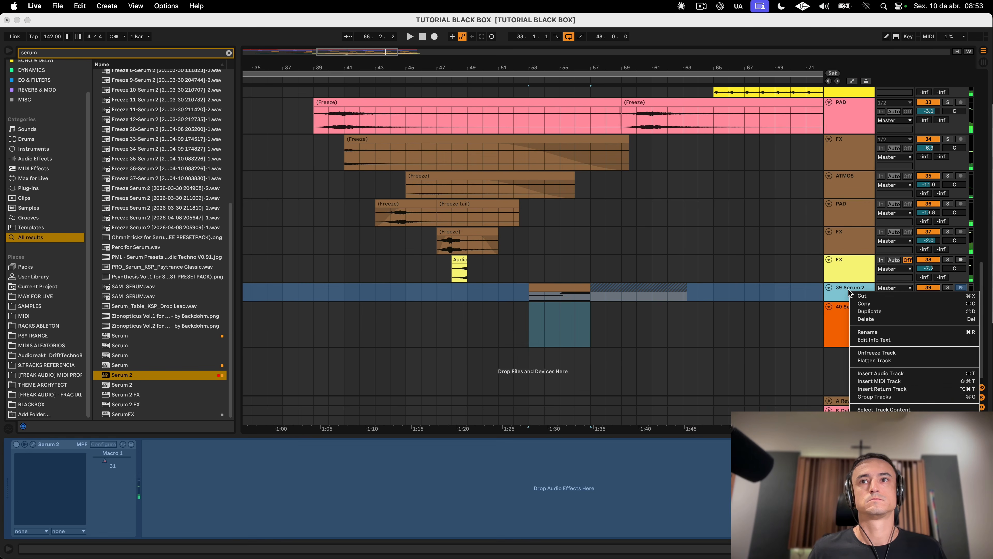
{"action": "left_click", "coordinate": [878, 361]}
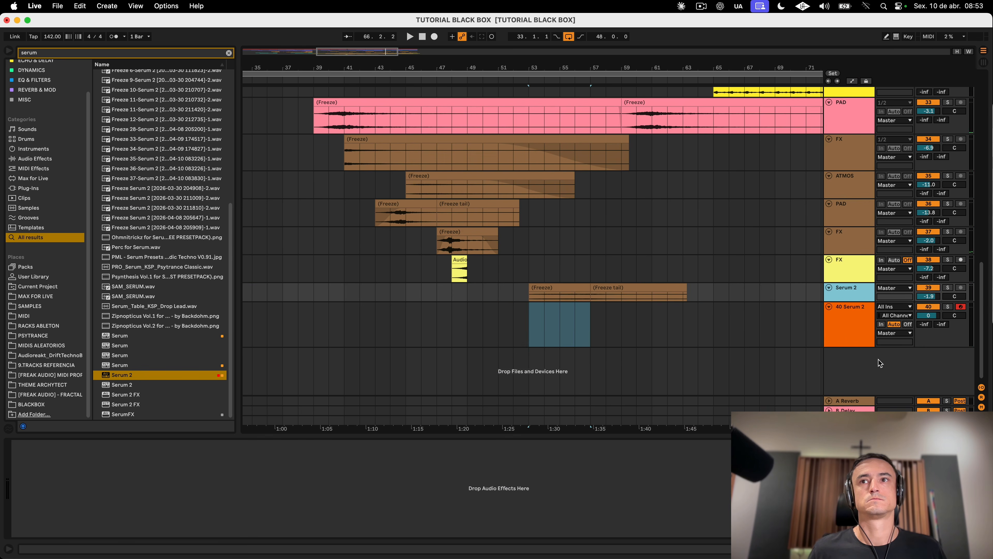
Step: Solo the flattened Serum 2 track, play its clip from bar 53, and add a fade-in about one bar long
{"action": "left_click", "coordinate": [583, 286]}
{"action": "left_click", "coordinate": [947, 287]}
{"action": "key", "text": "space"}
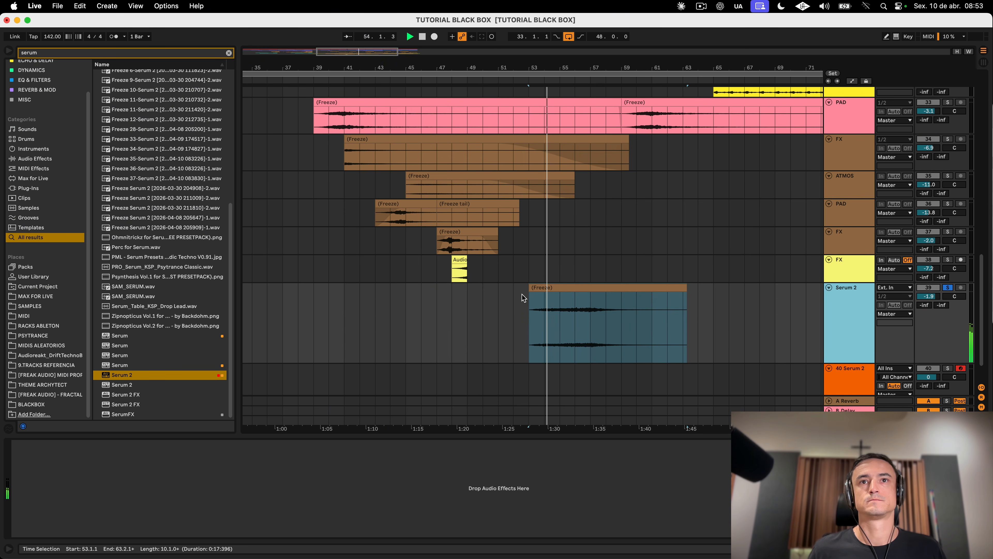
{"action": "left_click_drag", "start_coordinate": [531, 293], "coordinate": [547, 293]}
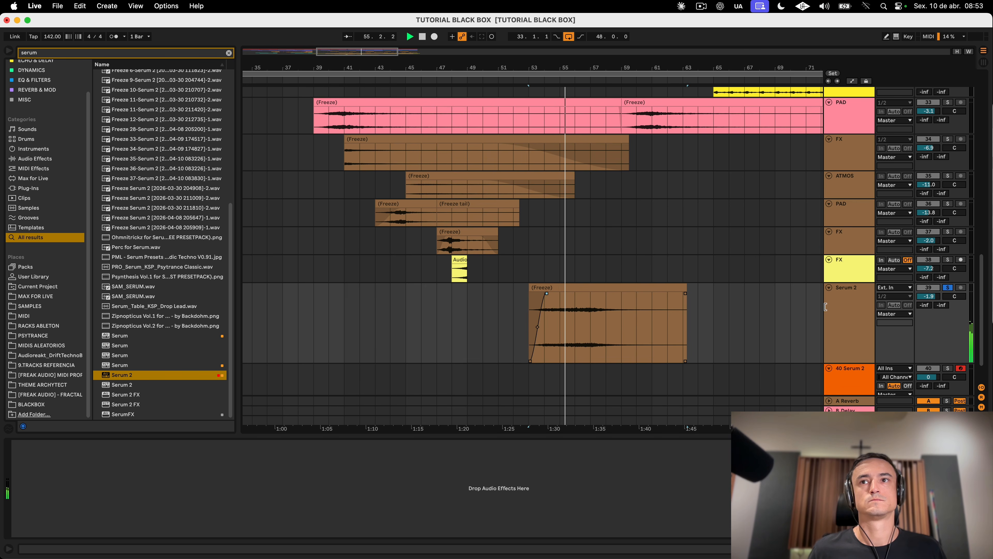
Step: Reduce the height of the flattened Serum 2 track 39 and turn off its solo
{"action": "left_click", "coordinate": [840, 303]}
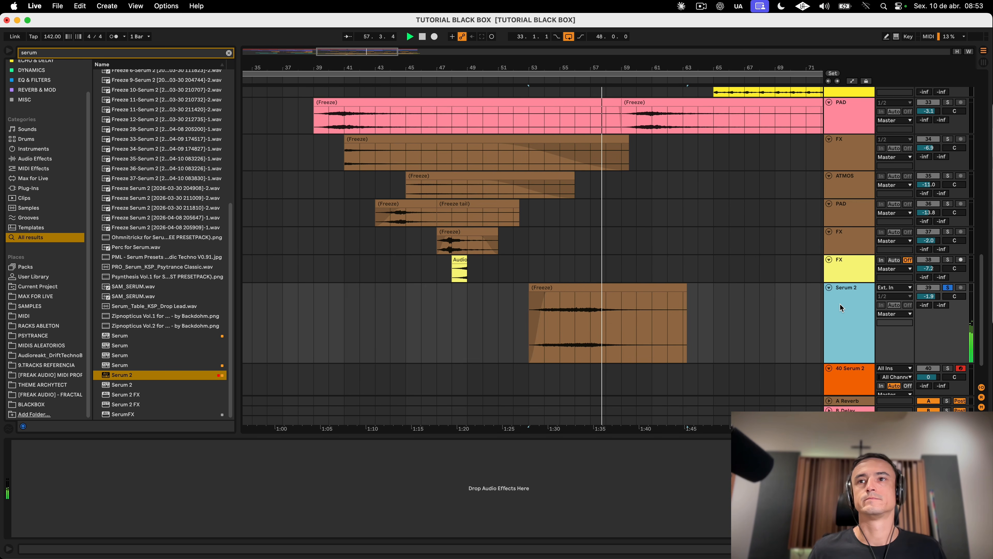
{"action": "left_click_drag", "start_coordinate": [843, 363], "coordinate": [847, 302]}
{"action": "left_click", "coordinate": [656, 285]}
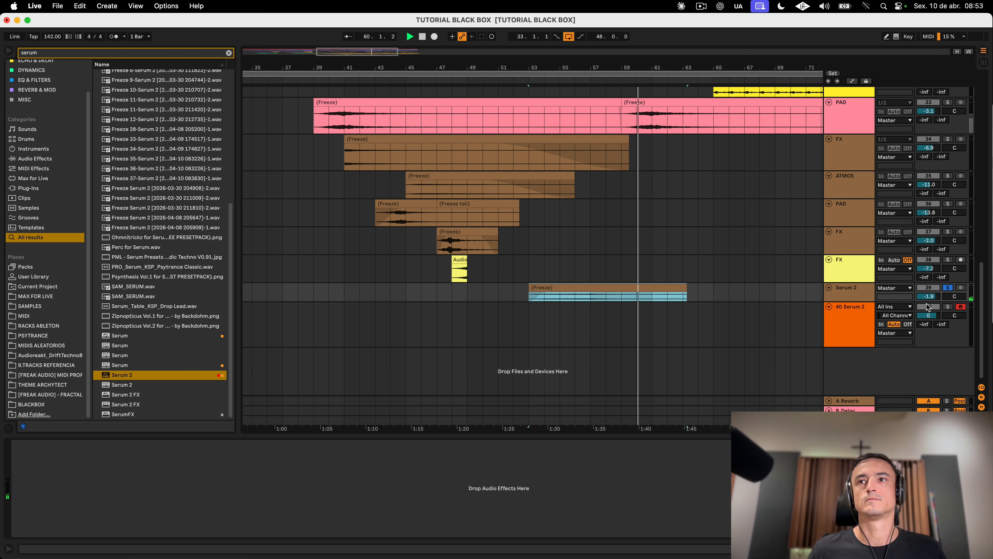
{"action": "left_click", "coordinate": [948, 287]}
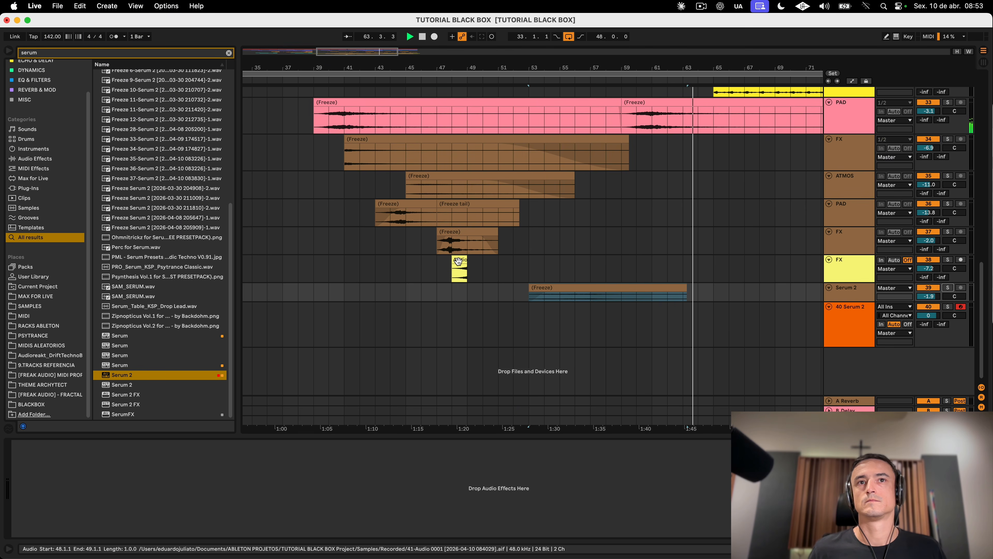
Step: Copy the one-bar audio clip on FX track 38 from bar 48 to bar 64 and listen to it in the mix
{"action": "left_click_drag", "start_coordinate": [458, 261], "coordinate": [705, 262]}
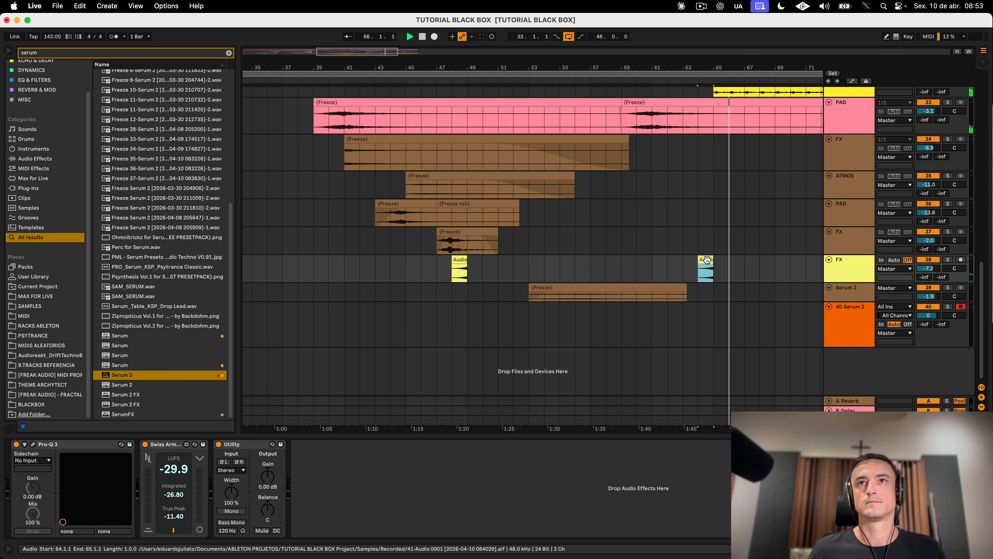
{"action": "left_click", "coordinate": [706, 260]}
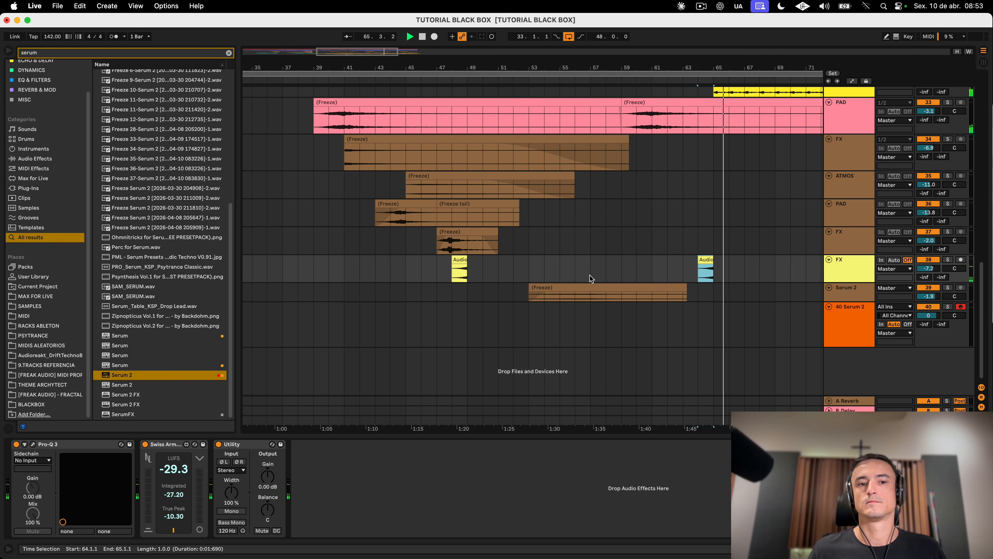
{"action": "scroll", "coordinate": [590, 274], "scroll_direction": "up", "scroll_amount": 1}
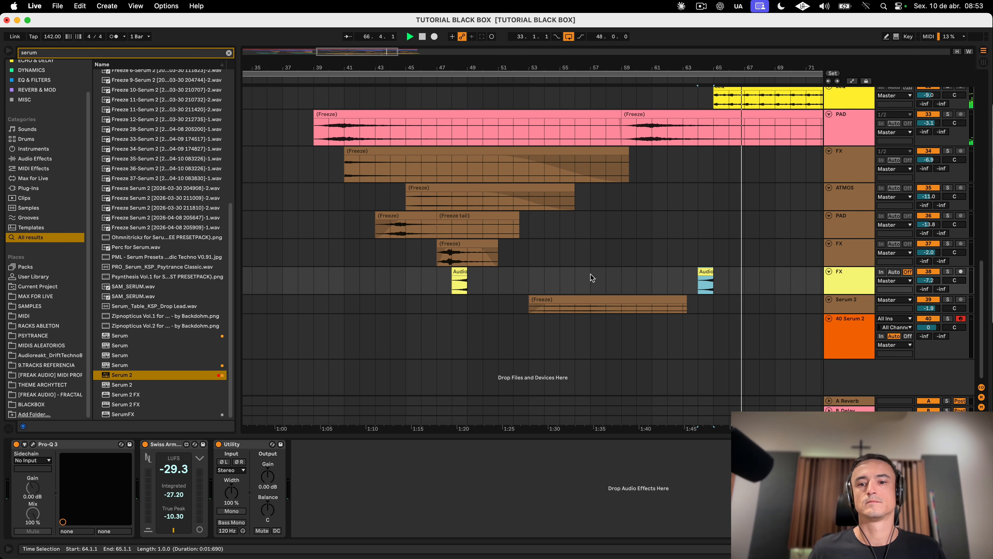
{"action": "scroll", "coordinate": [589, 274], "scroll_direction": "left", "scroll_amount": 2}
{"action": "scroll", "coordinate": [586, 275], "scroll_direction": "right", "scroll_amount": 3}
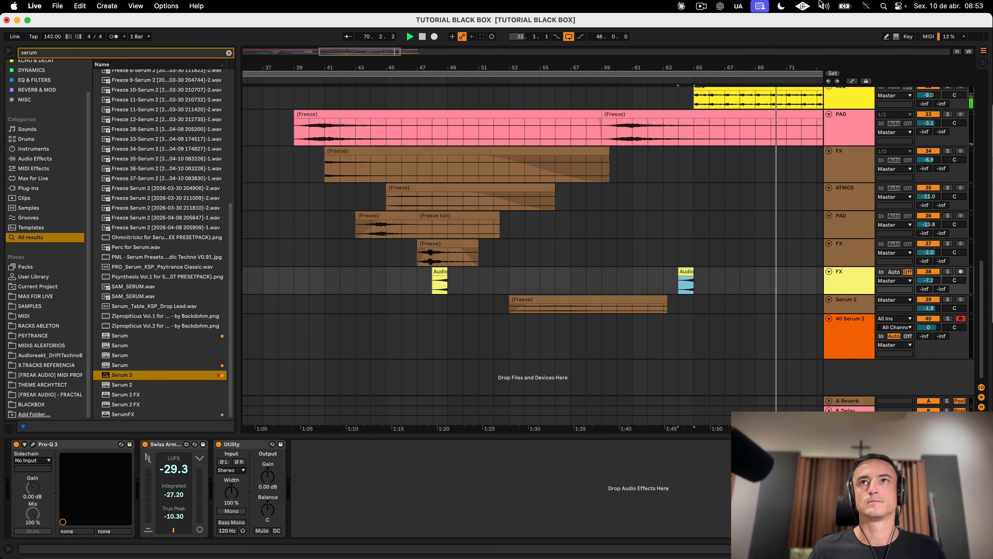
{"action": "left_click", "coordinate": [701, 6]}
{"action": "left_click", "coordinate": [703, 43]}
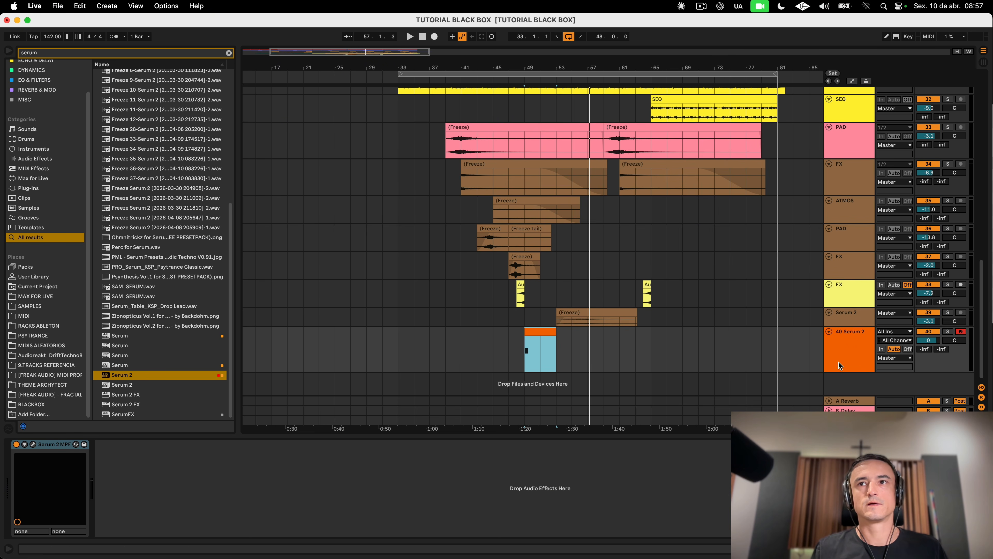
Step: Open Serum 2 on track 40, audition the Emerald [Downlifter] FX preset on its oscillator page, and set the track volume to -7.2
{"action": "left_click", "coordinate": [828, 358]}
{"action": "left_click", "coordinate": [37, 446]}
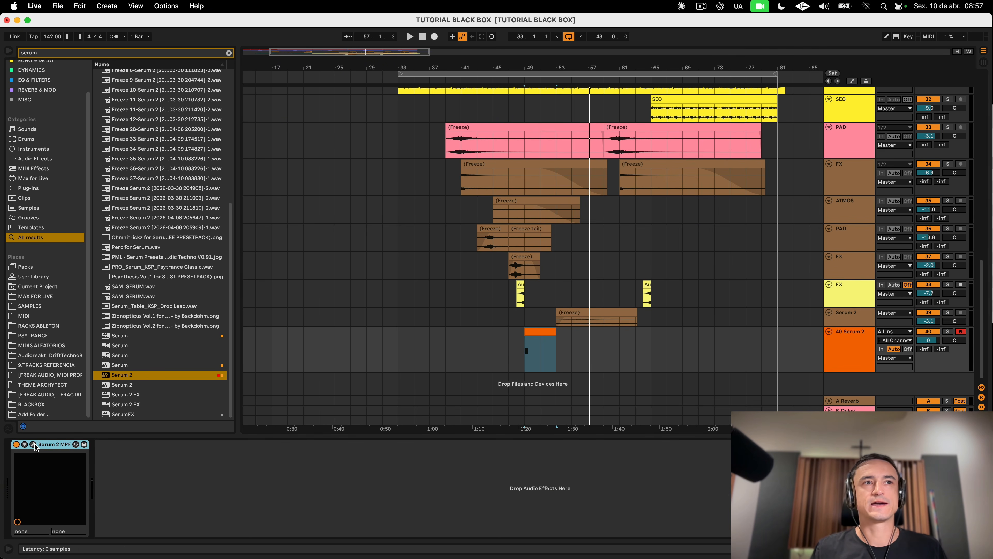
{"action": "left_click", "coordinate": [33, 444]}
{"action": "key", "text": "space"}
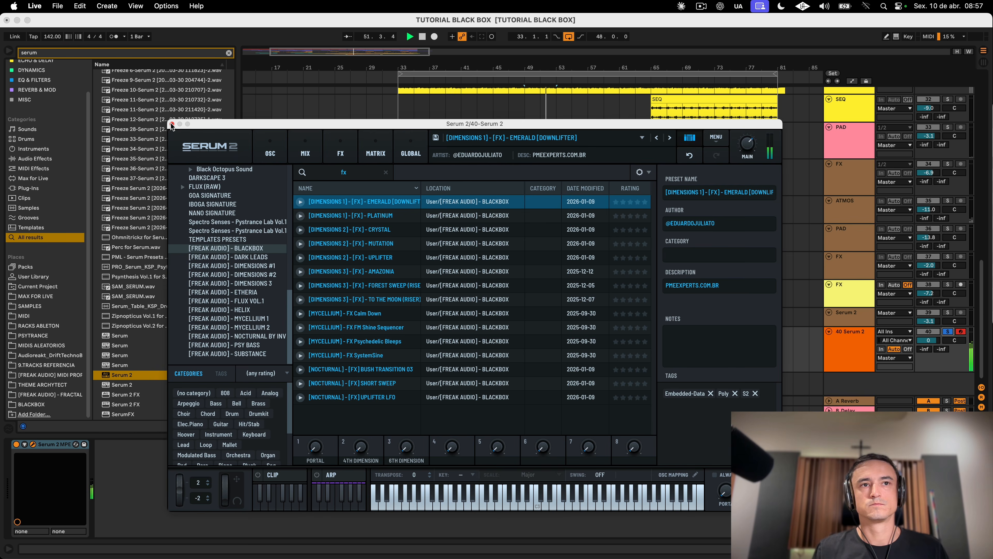
{"action": "left_click", "coordinate": [268, 146]}
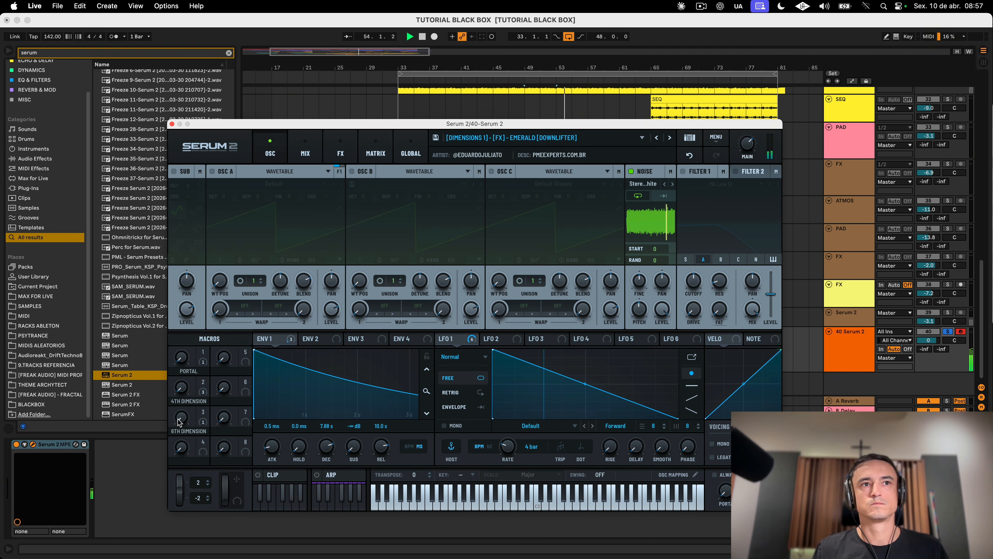
{"action": "left_click", "coordinate": [538, 332]}
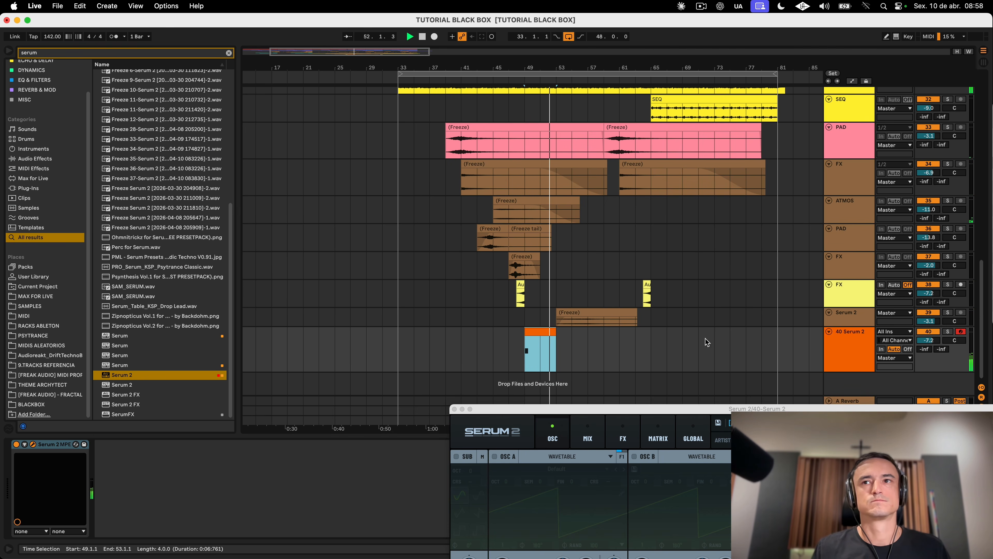
Step: Duplicate the Serum 2 downlifter track 40, and freeze and flatten the original to audio
{"action": "left_click", "coordinate": [851, 354]}
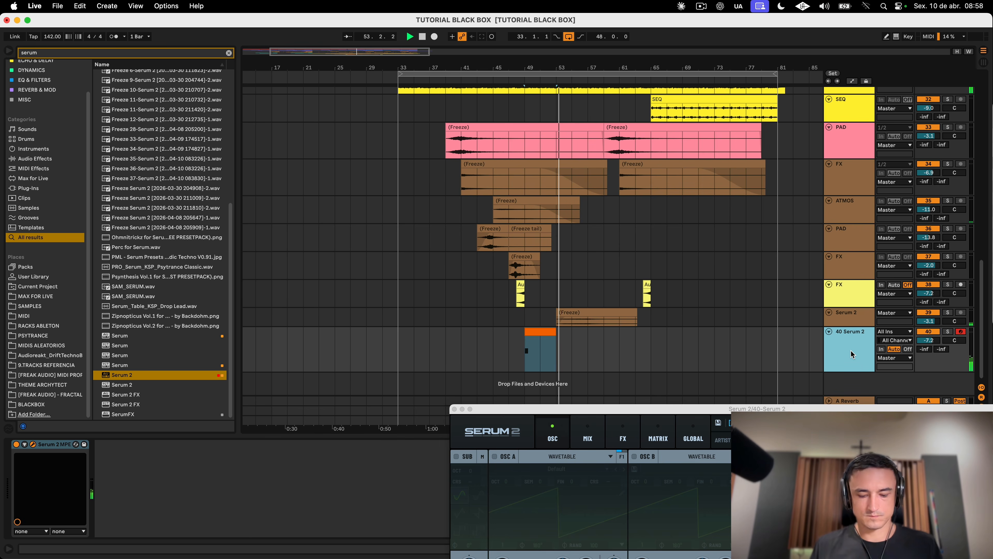
{"action": "key", "text": "super+d"}
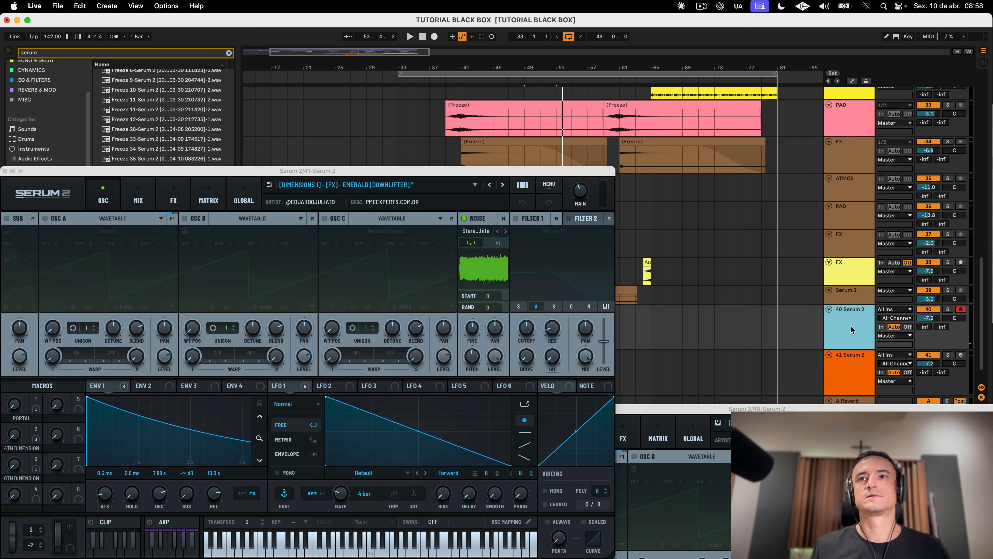
{"action": "right_click", "coordinate": [851, 354]}
{"action": "left_click", "coordinate": [524, 203]}
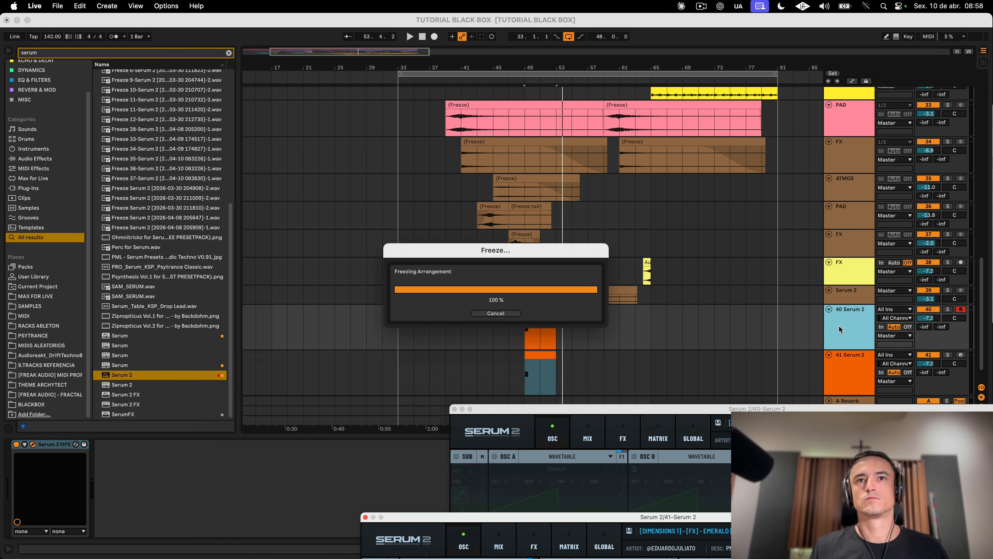
{"action": "right_click", "coordinate": [839, 329]}
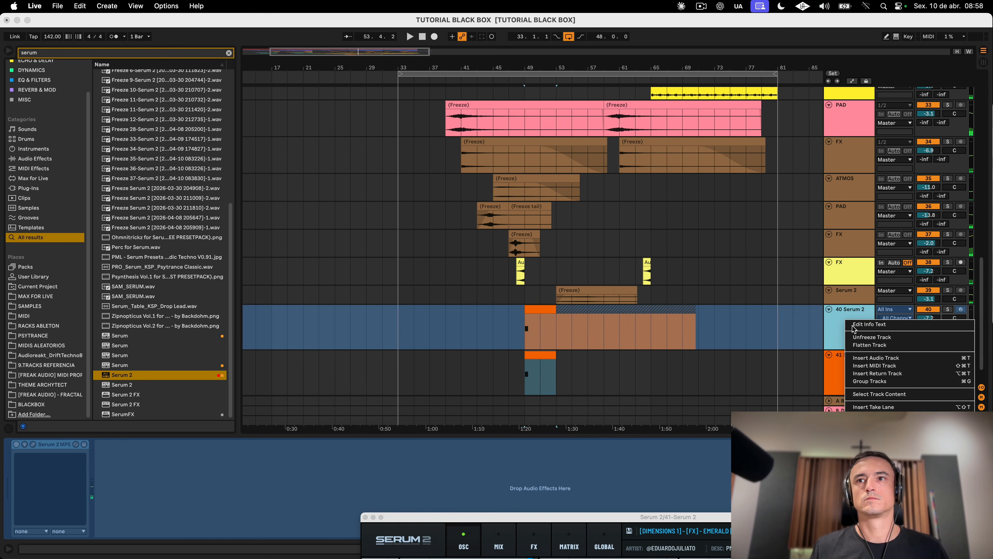
{"action": "left_click", "coordinate": [869, 345]}
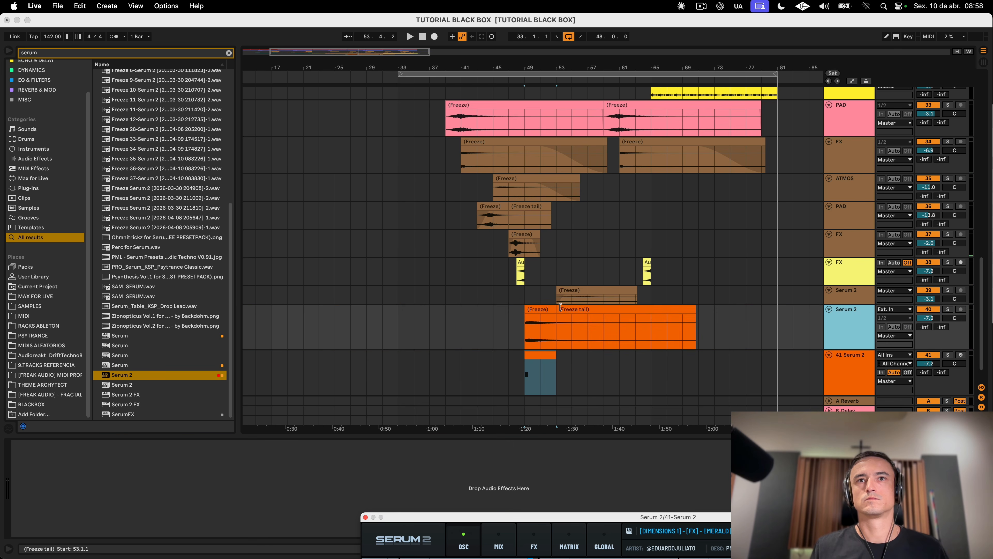
Step: Trim the flattened downlifter audio to one clip over bars 49–65 and add a reversed copy spanning bars 65–81
{"action": "left_click_drag", "start_coordinate": [555, 311], "coordinate": [696, 319]}
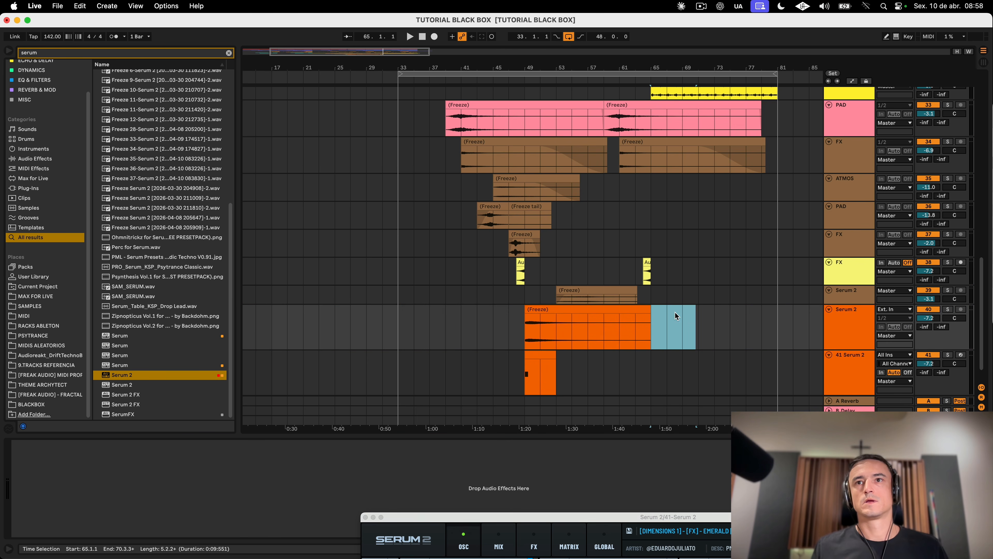
{"action": "left_click", "coordinate": [586, 311]}
{"action": "left_click_drag", "start_coordinate": [552, 310], "coordinate": [695, 309]}
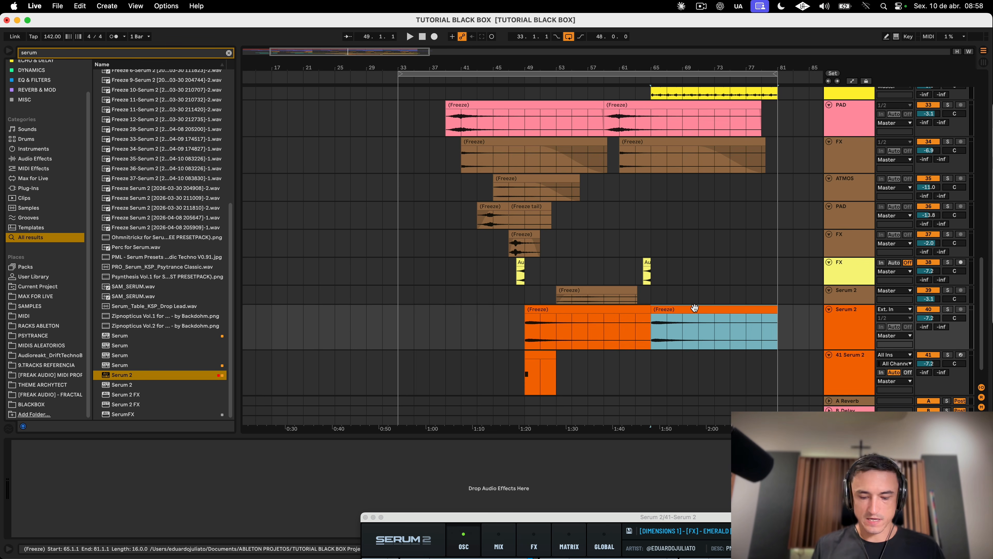
{"action": "left_click", "coordinate": [655, 310]}
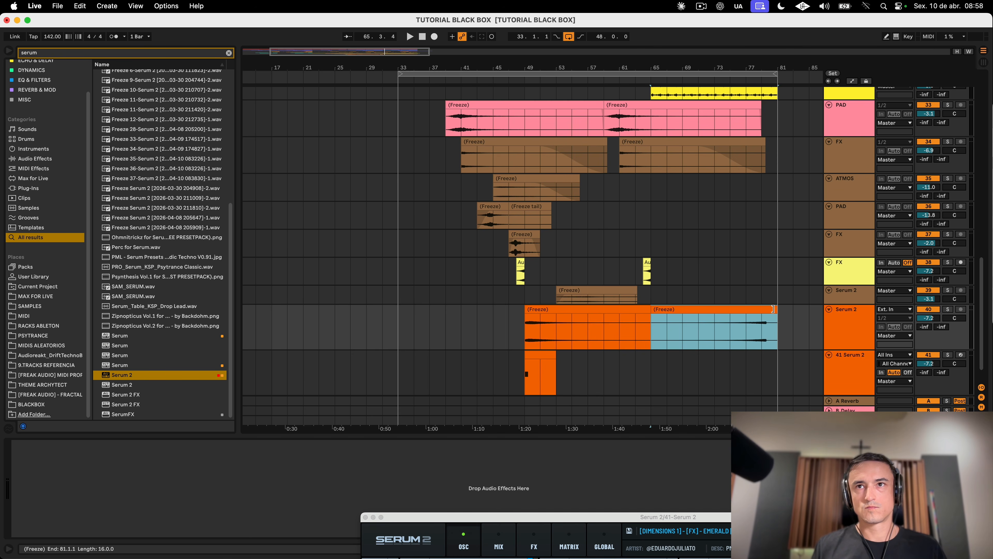
Step: Solo track 40 and play the reversed downlifter clip from bar 73 to check its ending near bar 81
{"action": "left_click", "coordinate": [726, 334]}
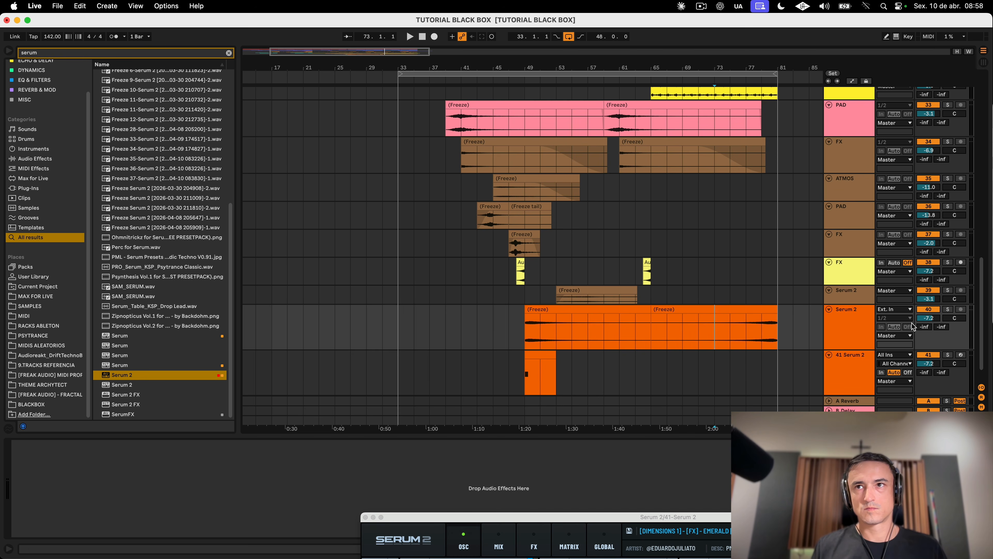
{"action": "left_click", "coordinate": [948, 309]}
{"action": "key", "text": "space"}
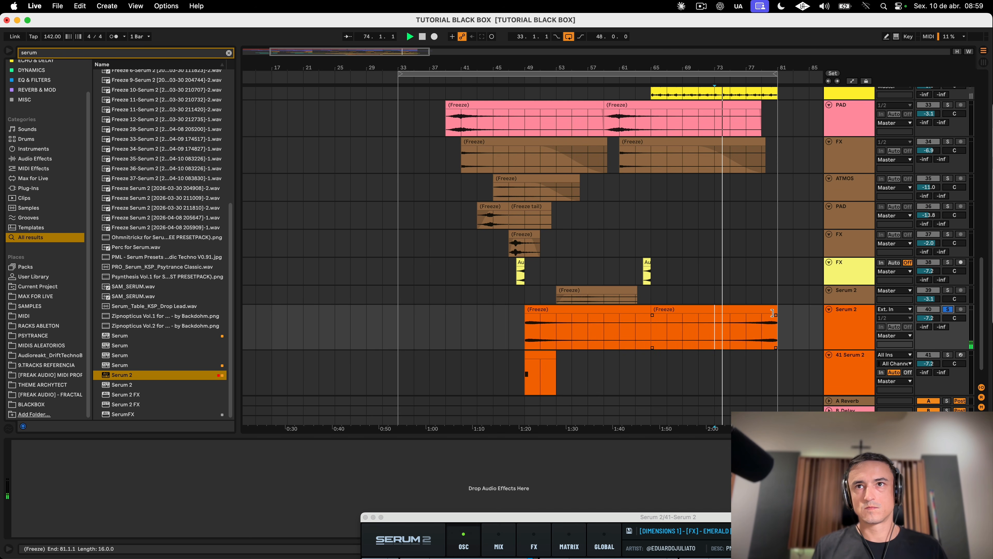
{"action": "left_click_drag", "start_coordinate": [763, 71], "coordinate": [762, 94]}
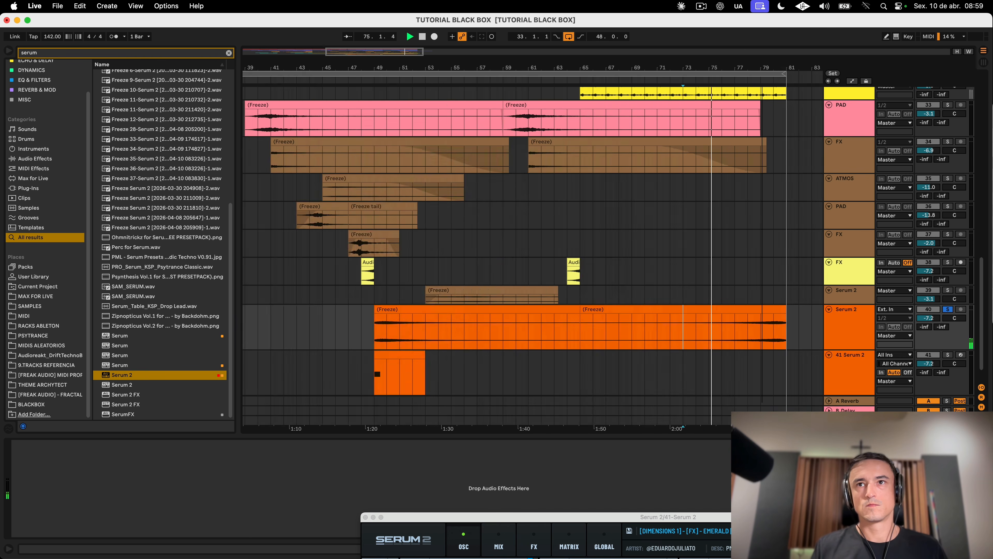
{"action": "scroll", "coordinate": [800, 326], "scroll_direction": "up", "scroll_amount": 5}
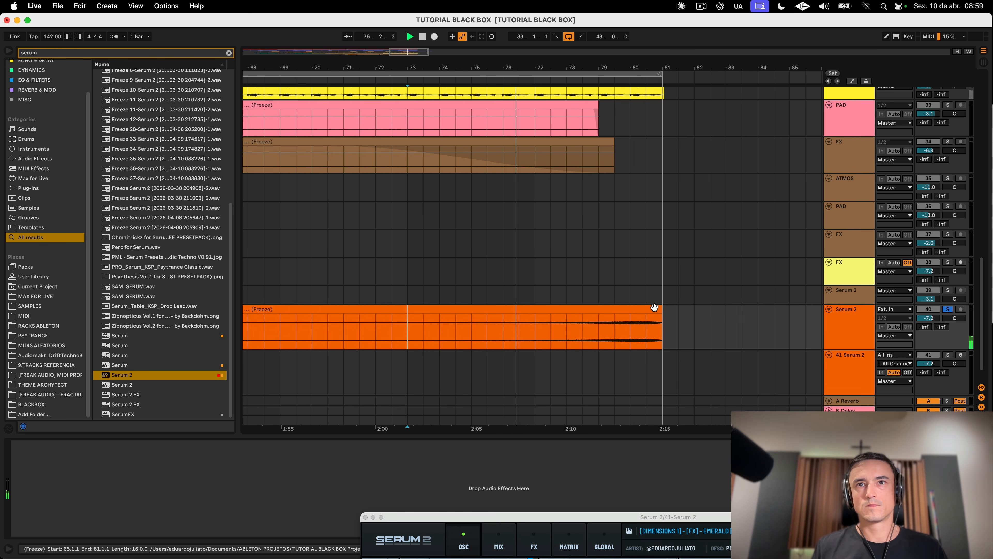
Step: Adjust the reversed downlifter clip to span bars 66–81 and turn off the solo on track 40
{"action": "left_click_drag", "start_coordinate": [654, 308], "coordinate": [643, 328]}
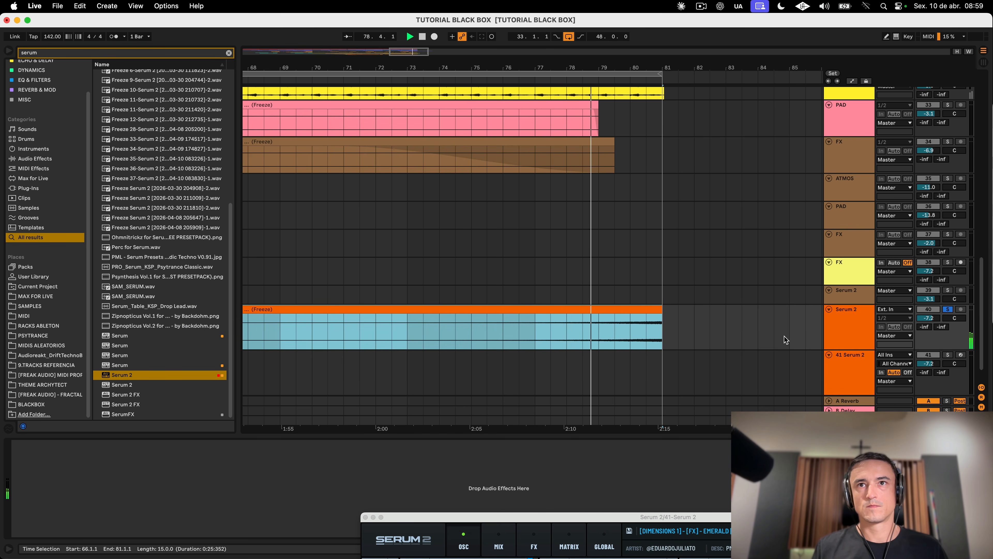
{"action": "left_click", "coordinate": [948, 309]}
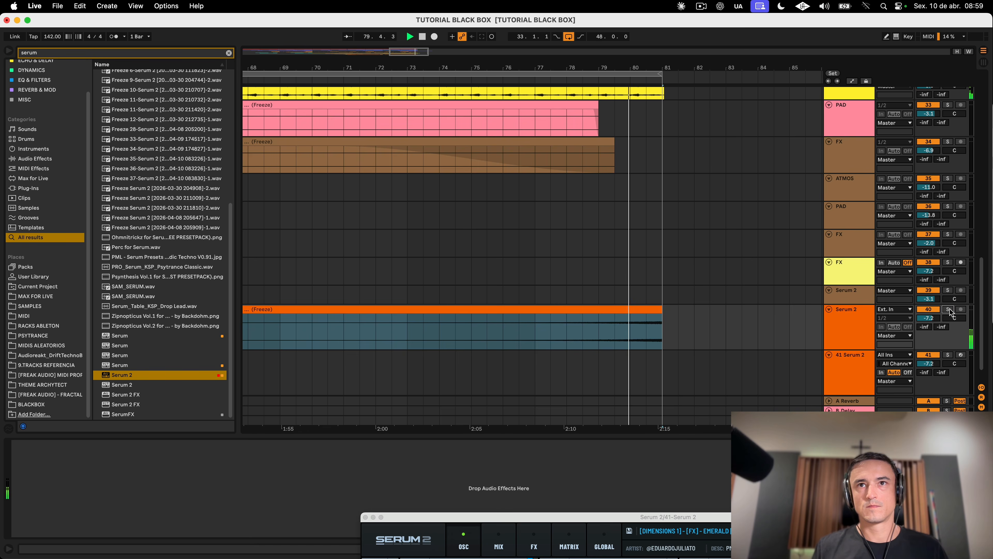
{"action": "left_click", "coordinate": [641, 309]}
{"action": "scroll", "coordinate": [570, 292], "scroll_direction": "left", "scroll_amount": 6}
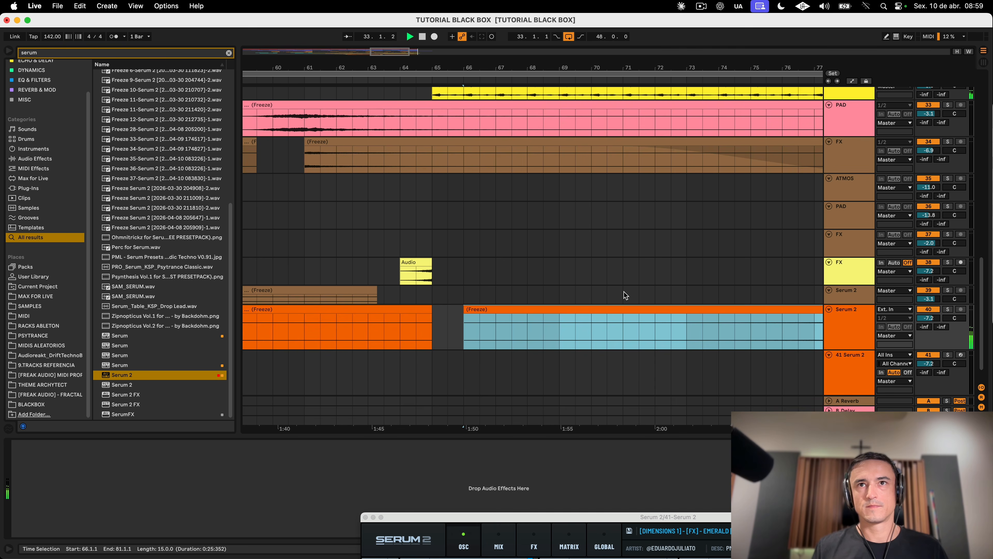
{"action": "left_click", "coordinate": [845, 327]}
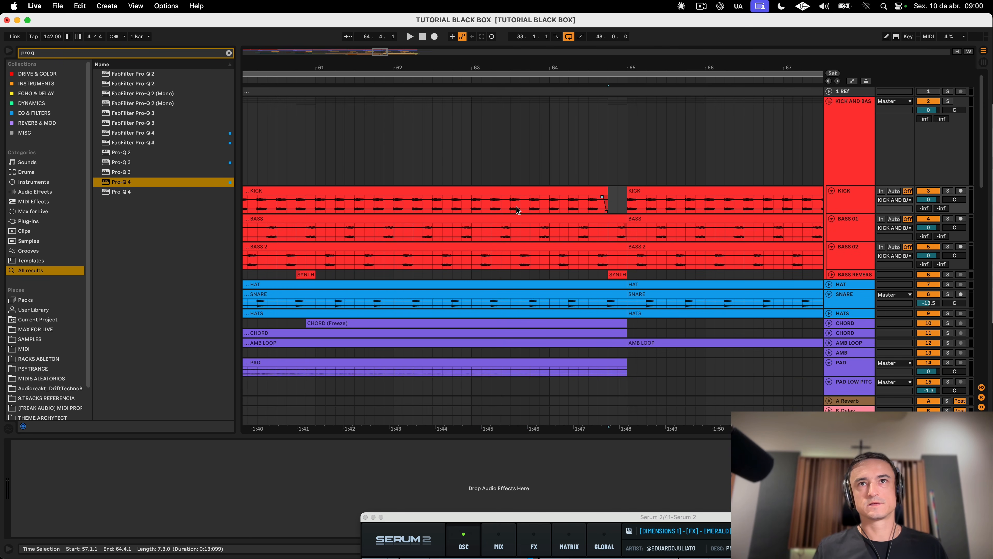
Step: Shorten the SNARE clip to leave a short gap before bar 65, and play the transition
{"action": "key", "text": "space"}
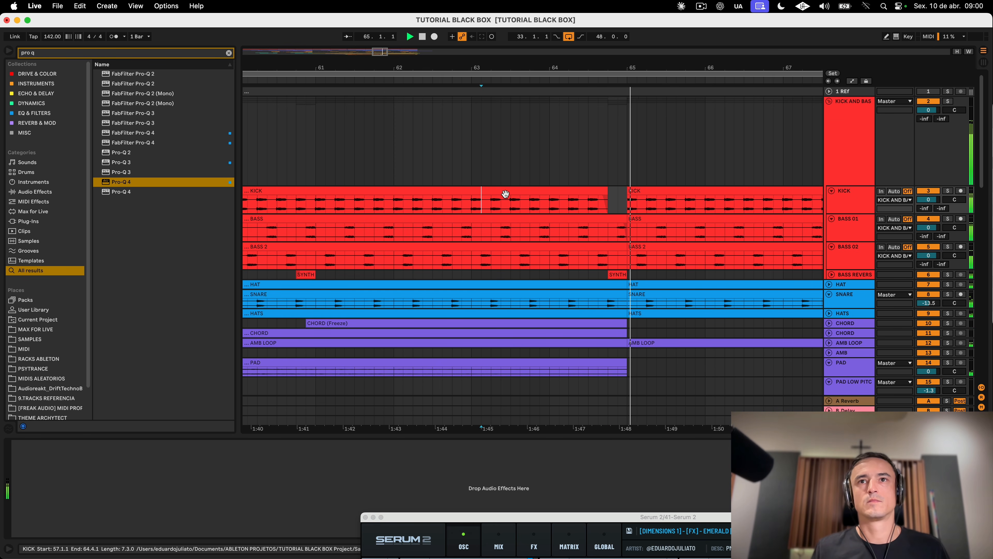
{"action": "left_click", "coordinate": [605, 294]}
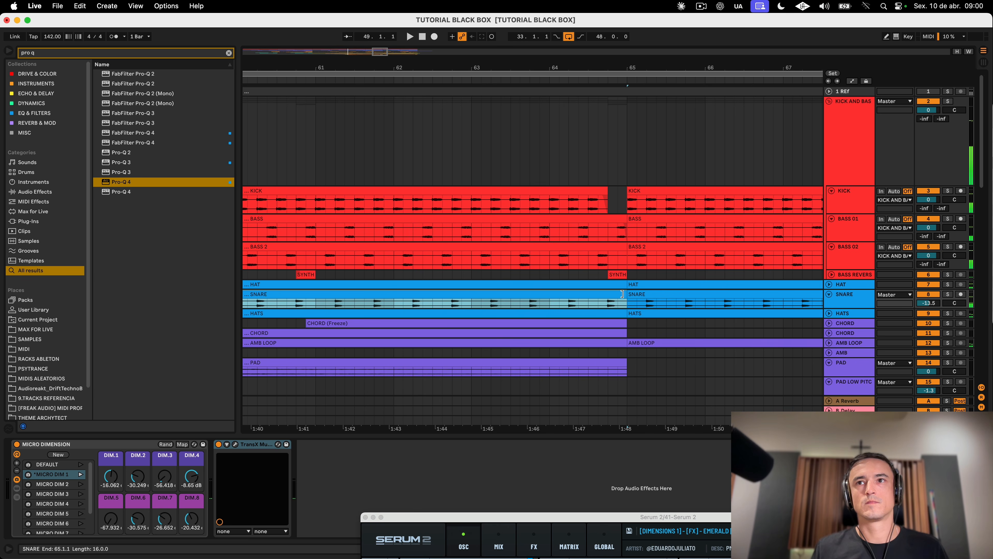
{"action": "key", "text": "space"}
{"action": "left_click_drag", "start_coordinate": [605, 294], "coordinate": [599, 294]}
{"action": "left_click", "coordinate": [529, 302]}
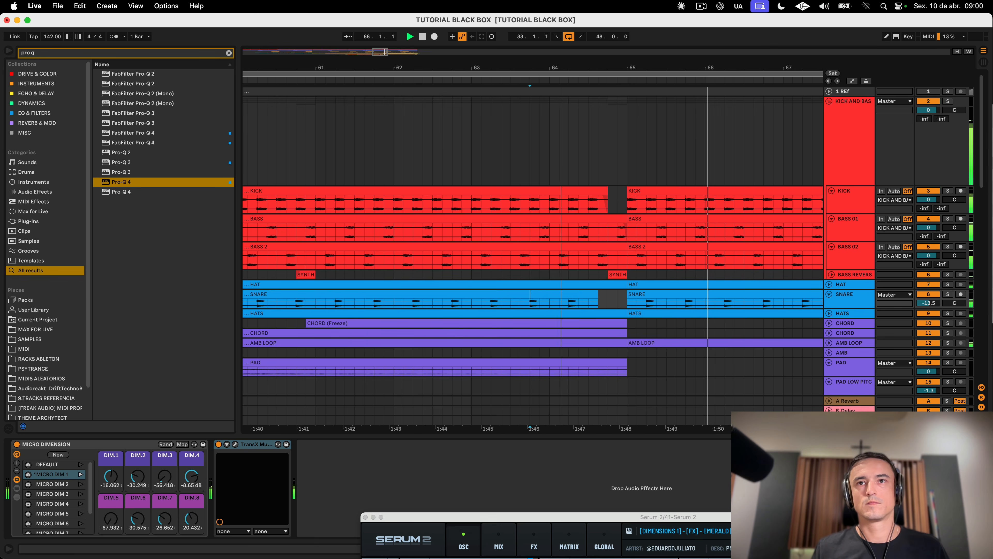
Step: Automate the Auto Filter's Device On on the kick and bass group to switch on at bar 73 and off just after bar 81
{"action": "scroll", "coordinate": [533, 293], "scroll_direction": "down", "scroll_amount": 3}
{"action": "scroll", "coordinate": [530, 278], "scroll_direction": "down", "scroll_amount": 5}
{"action": "scroll", "coordinate": [530, 278], "scroll_direction": "down", "scroll_amount": 6}
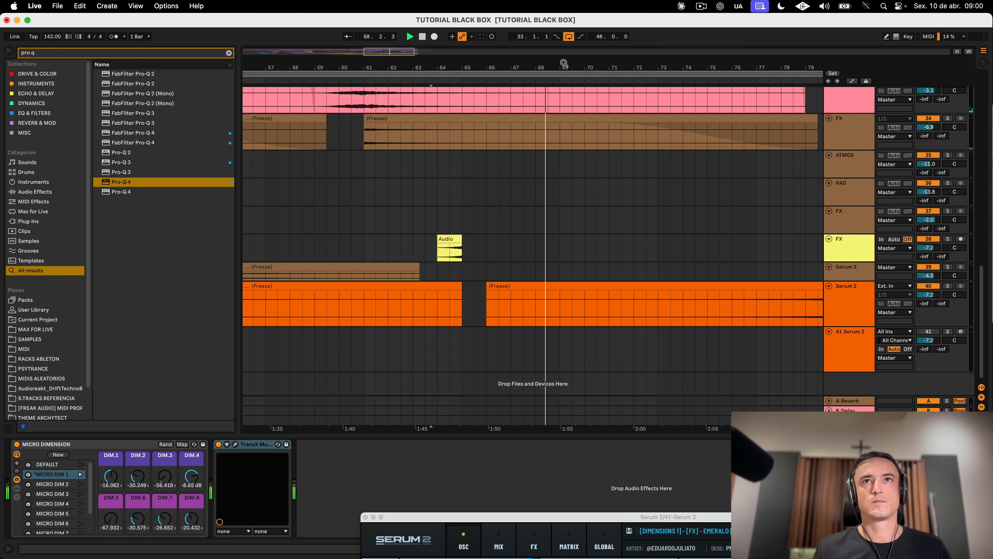
{"action": "scroll", "coordinate": [528, 276], "scroll_direction": "down", "scroll_amount": 3}
{"action": "scroll", "coordinate": [627, 223], "scroll_direction": "up", "scroll_amount": 1}
{"action": "scroll", "coordinate": [628, 222], "scroll_direction": "up", "scroll_amount": 10}
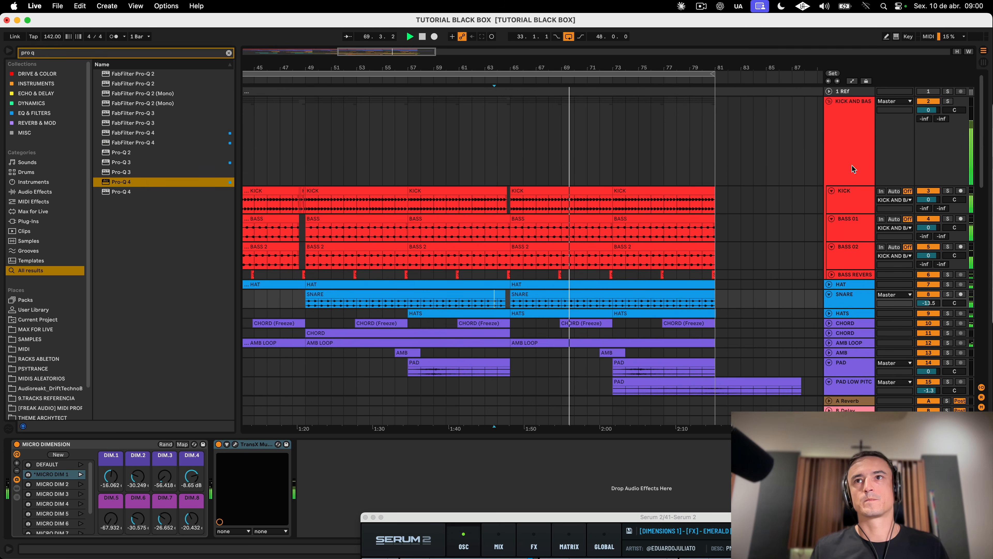
{"action": "left_click", "coordinate": [610, 173]}
{"action": "left_click", "coordinate": [613, 166]}
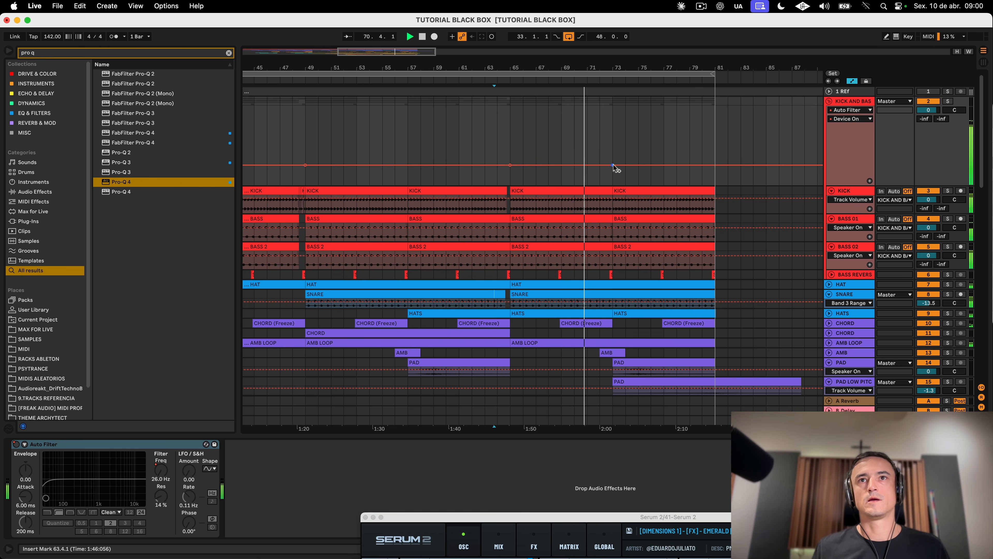
{"action": "mouse_move", "coordinate": [724, 168]}
{"action": "left_mouse_down"}
{"action": "mouse_move", "coordinate": [627, 162]}
{"action": "mouse_move", "coordinate": [612, 126]}
{"action": "left_mouse_up"}
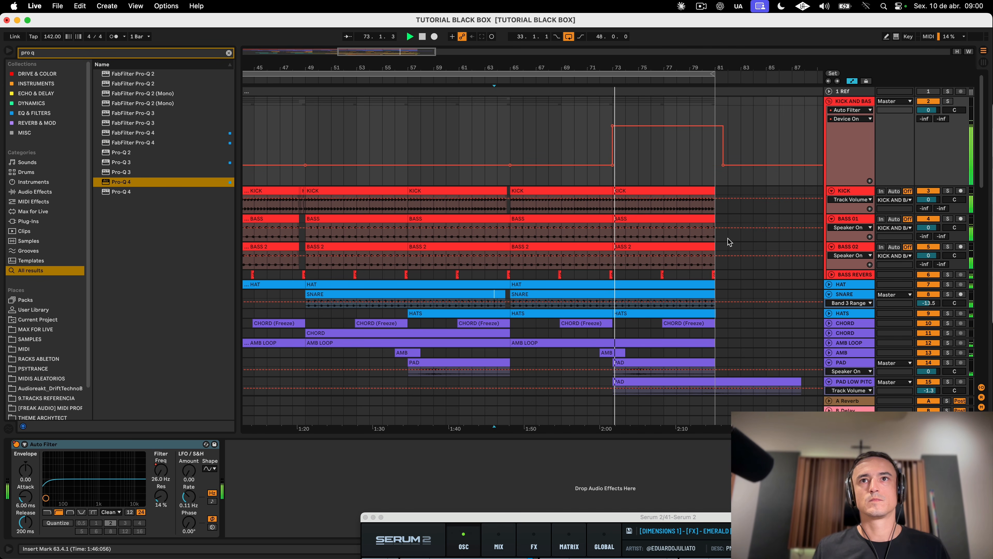
Step: Automate the Auto Filter's Frequency on the kick and bass group to ramp up from bar 73 to bar 81, and hide the automation
{"action": "left_click", "coordinate": [161, 469]}
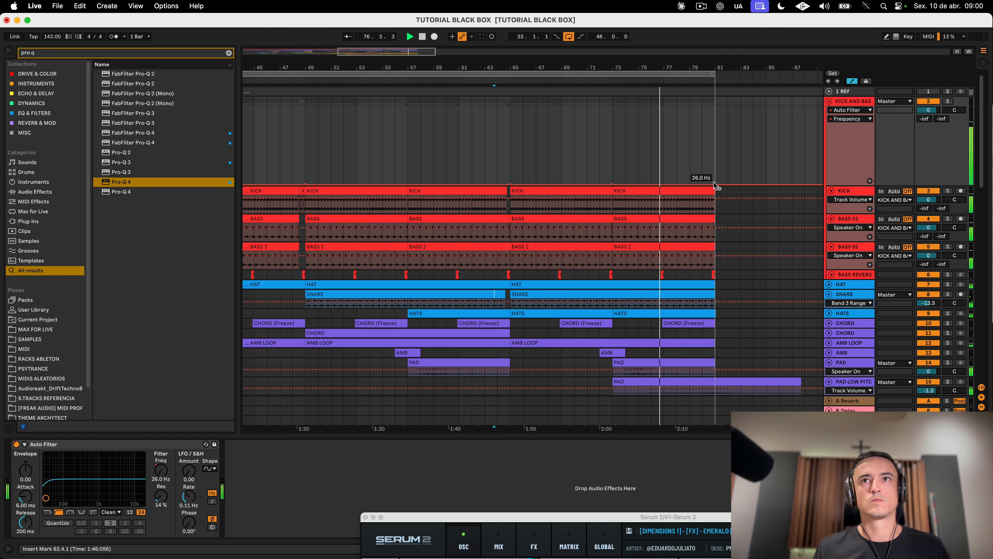
{"action": "left_click_drag", "start_coordinate": [709, 186], "coordinate": [710, 161]}
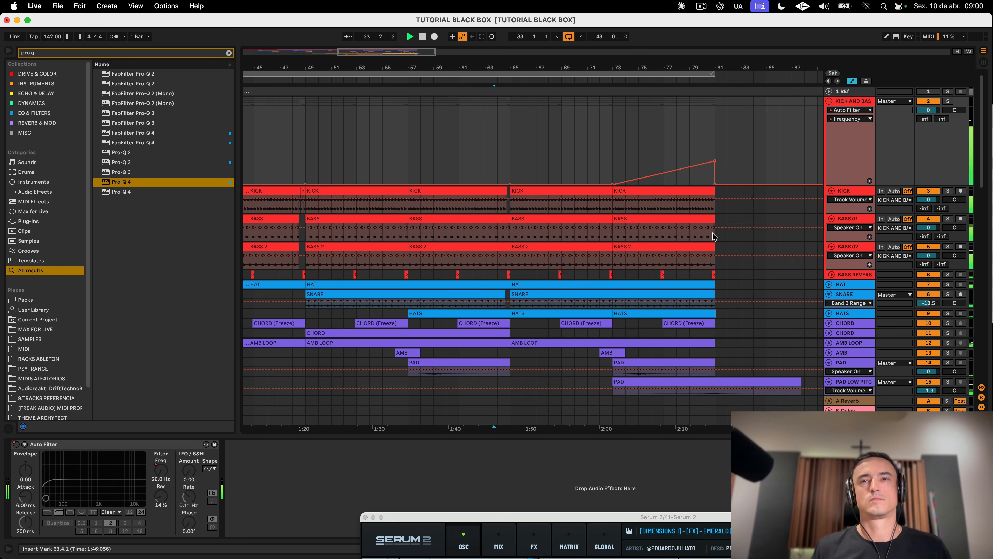
{"action": "key", "text": "a"}
Step: Reduce the height of the two Serum 2 tracks, 40 and 41
{"action": "left_click_drag", "start_coordinate": [565, 62], "coordinate": [563, 51]}
{"action": "scroll", "coordinate": [561, 247], "scroll_direction": "down", "scroll_amount": 15}
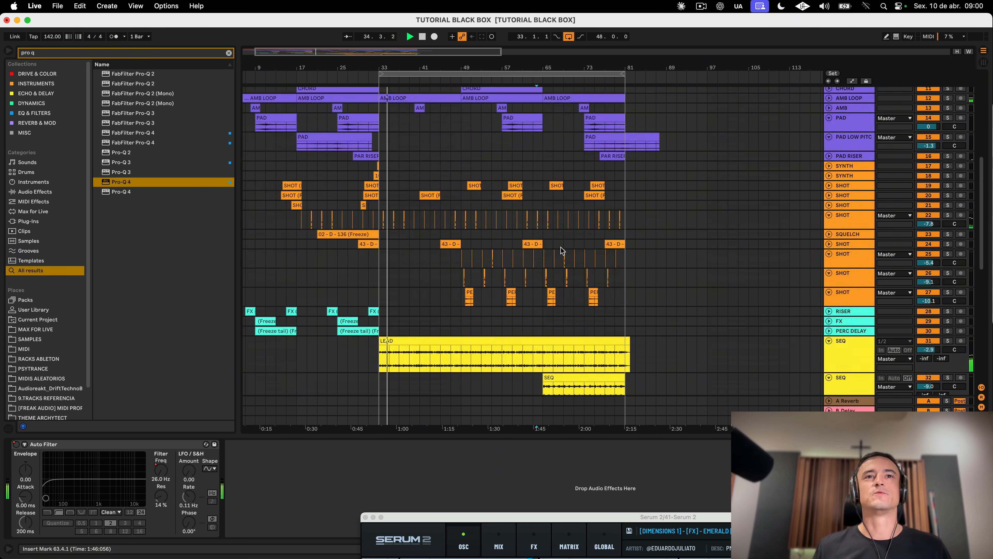
{"action": "left_click", "coordinate": [845, 294]}
{"action": "left_click", "coordinate": [860, 354], "text": "shift"}
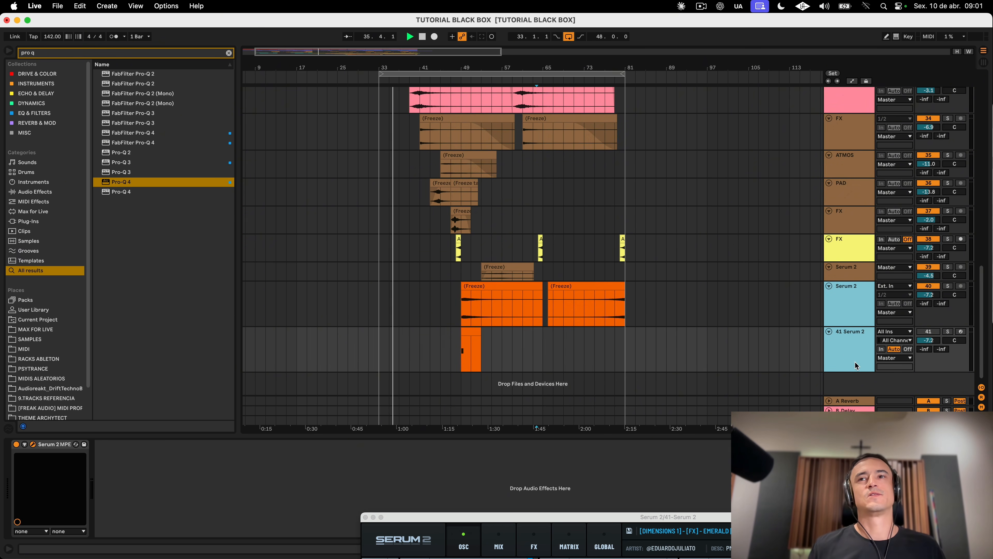
{"action": "left_click_drag", "start_coordinate": [864, 372], "coordinate": [861, 344]}
{"action": "scroll", "coordinate": [615, 259], "scroll_direction": "up", "scroll_amount": 15}
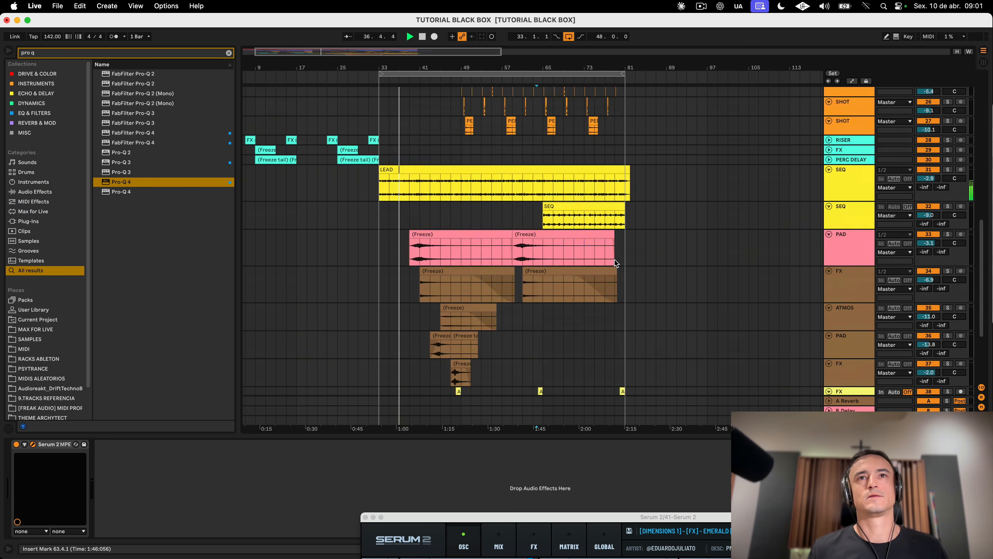
Step: Collapse the KICK AND BAS group and look over the remaining tracks
{"action": "scroll", "coordinate": [624, 256], "scroll_direction": "left", "scroll_amount": 2}
{"action": "left_click", "coordinate": [853, 161]}
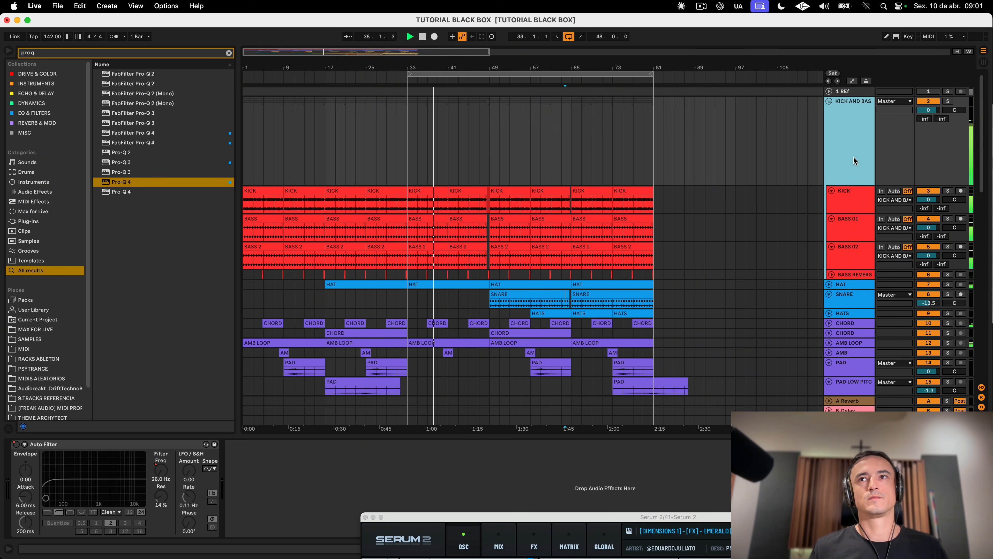
{"action": "left_click", "coordinate": [828, 101]}
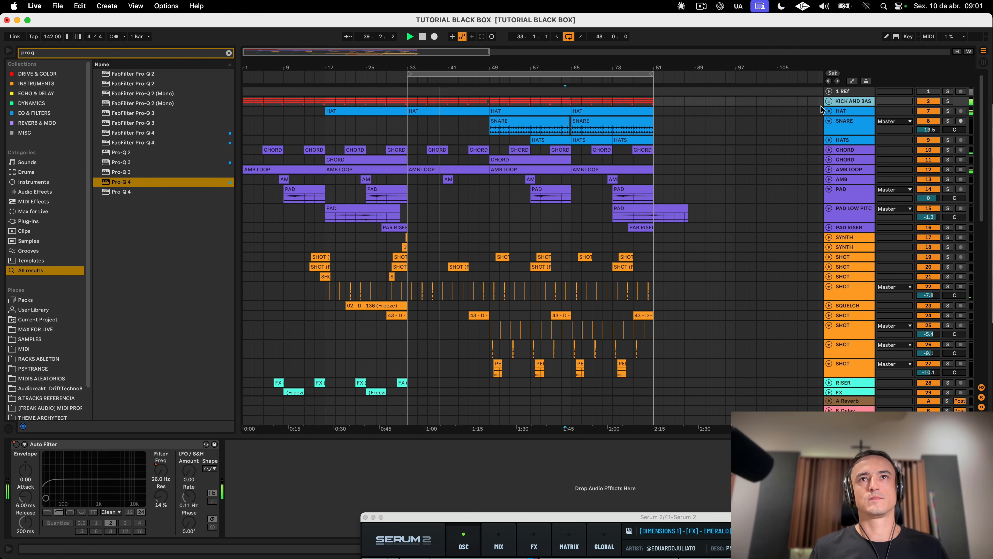
{"action": "scroll", "coordinate": [549, 215], "scroll_direction": "down", "scroll_amount": 10}
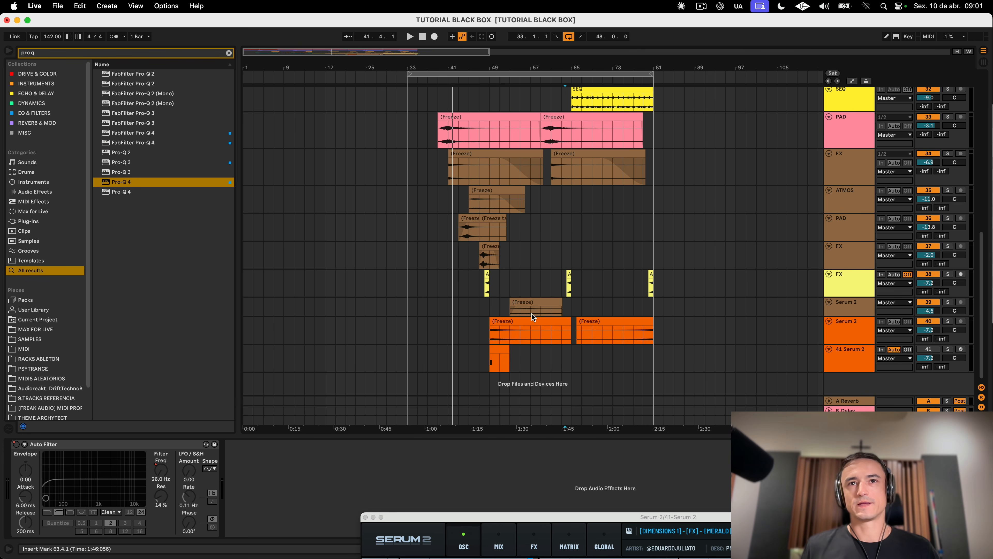
{"action": "scroll", "coordinate": [551, 246], "scroll_direction": "up", "scroll_amount": 15}
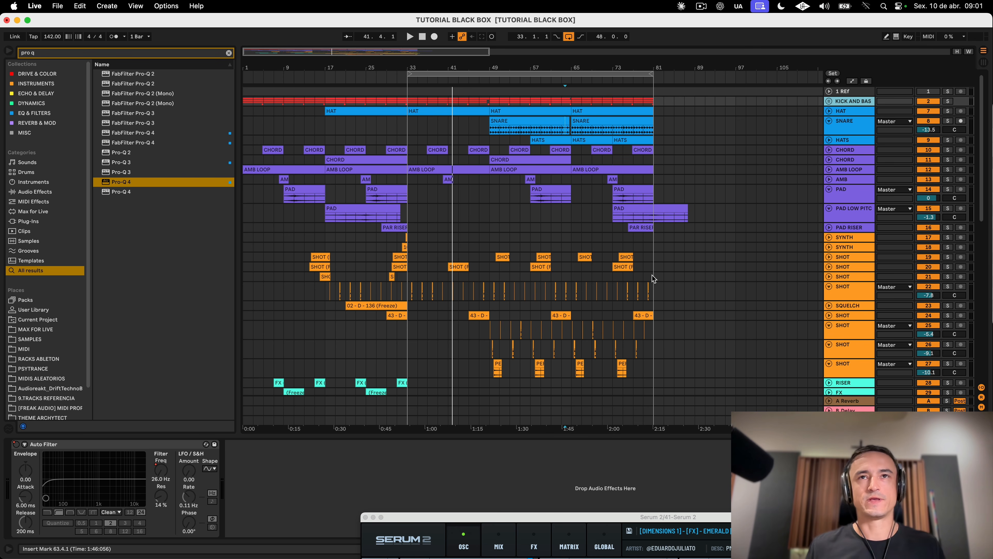
{"action": "left_click", "coordinate": [849, 297]}
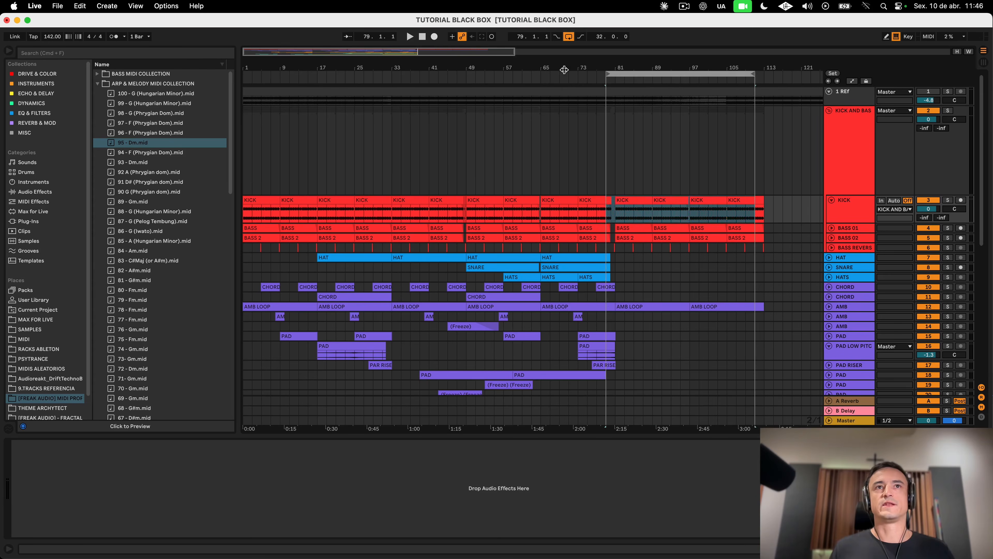
Step: Set the loop to span bars 1 to 81 and minimize the REF track's height
{"action": "key", "text": "Home"}
{"action": "left_click_drag", "start_coordinate": [389, 74], "coordinate": [612, 77]}
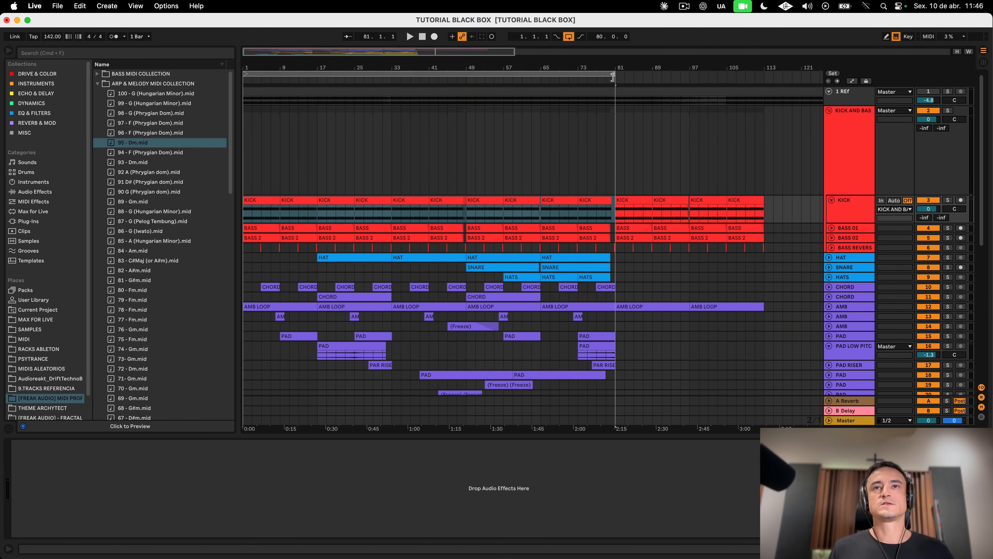
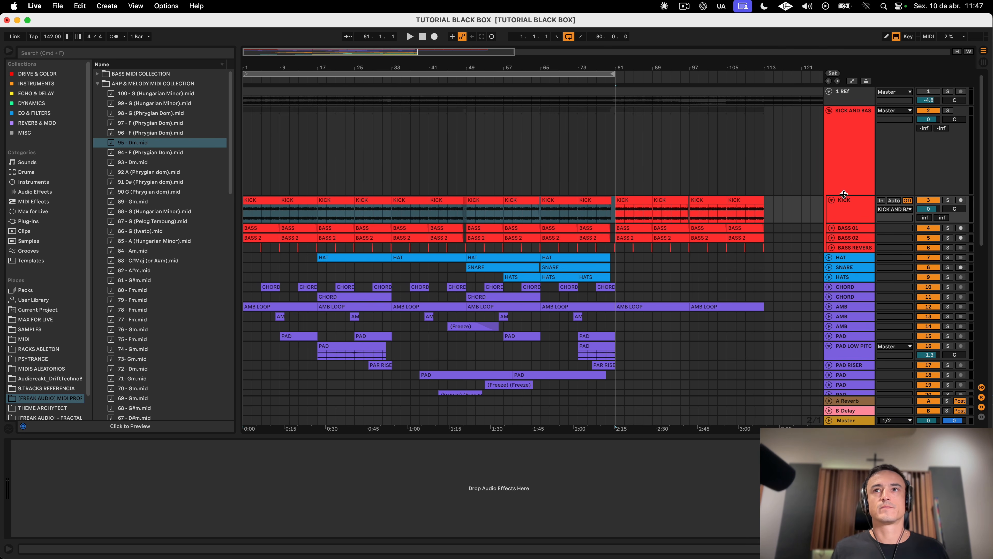
{"action": "left_click_drag", "start_coordinate": [855, 103], "coordinate": [855, 93]}
Step: Examine the kick and bass clips that continue from bar 81 to bar 113, compared with the tracks ending at bar 81
{"action": "scroll", "coordinate": [506, 160], "scroll_direction": "right", "scroll_amount": 5}
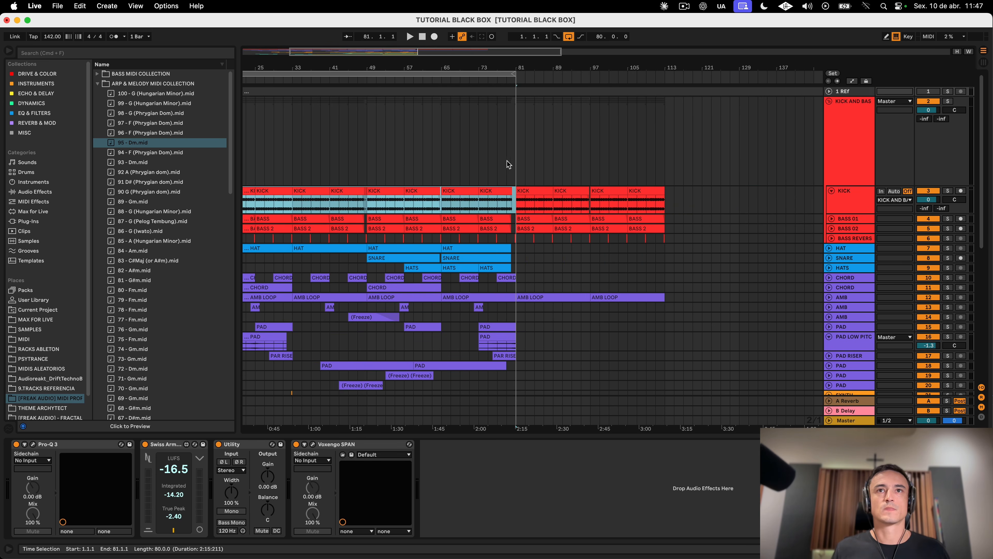
{"action": "left_click", "coordinate": [535, 201]}
{"action": "left_click", "coordinate": [645, 191]}
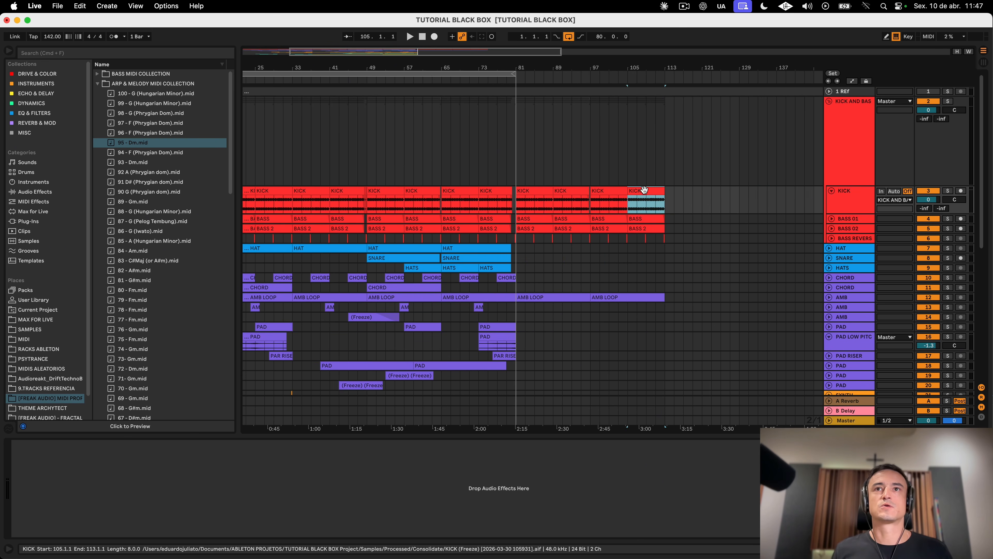
{"action": "left_click", "coordinate": [529, 192]}
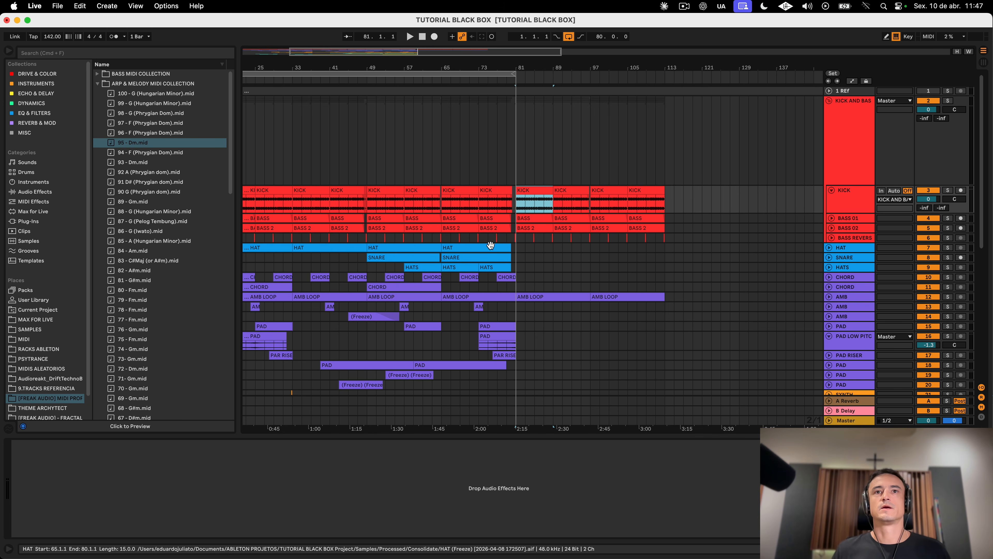
{"action": "left_click", "coordinate": [486, 277]}
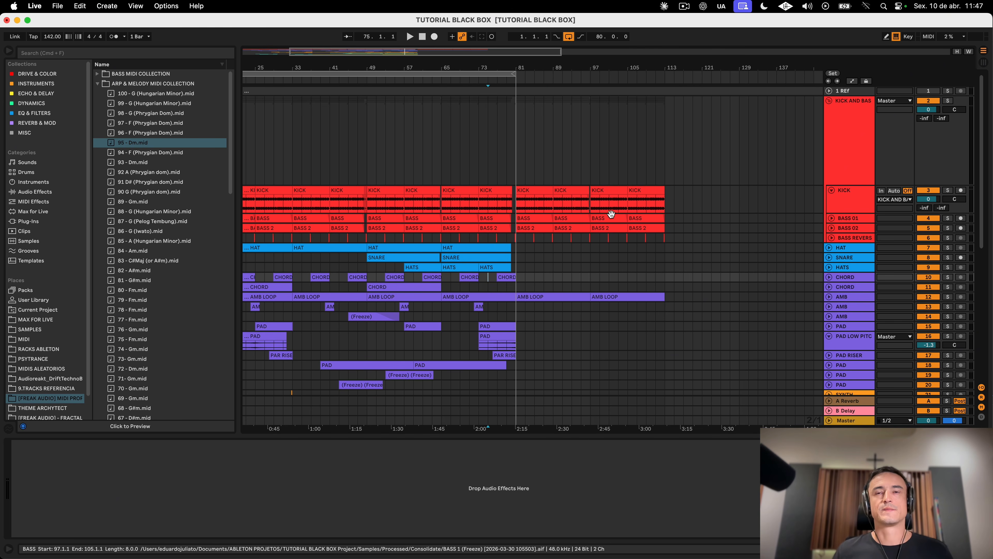
{"action": "scroll", "coordinate": [692, 235], "scroll_direction": "right", "scroll_amount": 5}
{"action": "scroll", "coordinate": [693, 238], "scroll_direction": "left", "scroll_amount": 10}
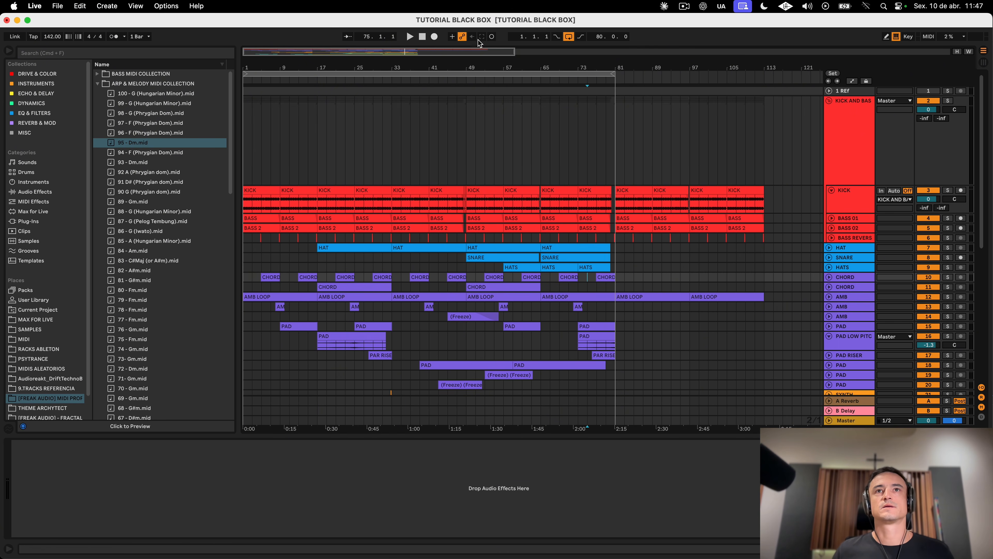
Step: Review the whole arrangement from the kick and bass group down to the FX and SEQ tracks
{"action": "left_click_drag", "start_coordinate": [467, 65], "coordinate": [465, 49]}
{"action": "scroll", "coordinate": [305, 207], "scroll_direction": "down", "scroll_amount": 2}
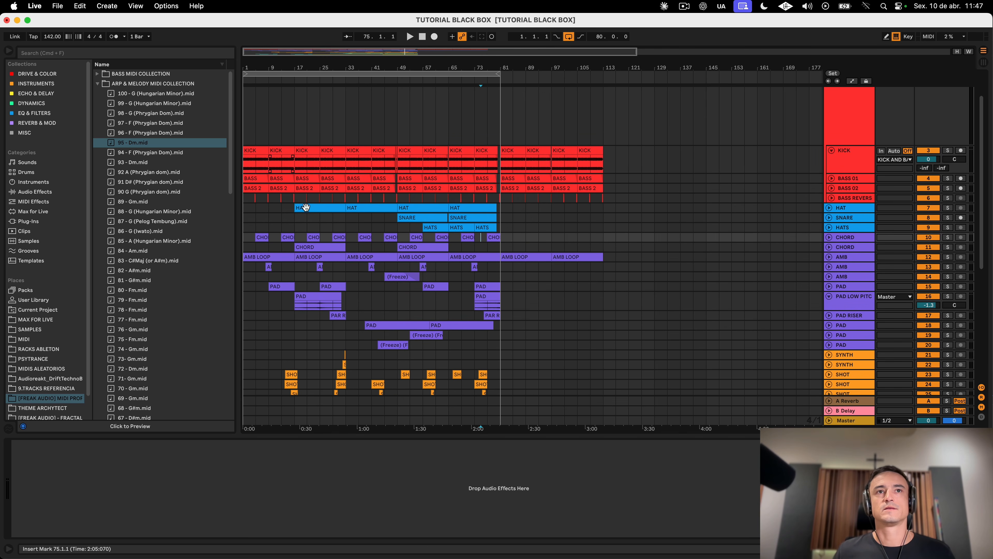
{"action": "scroll", "coordinate": [464, 377], "scroll_direction": "down", "scroll_amount": 10}
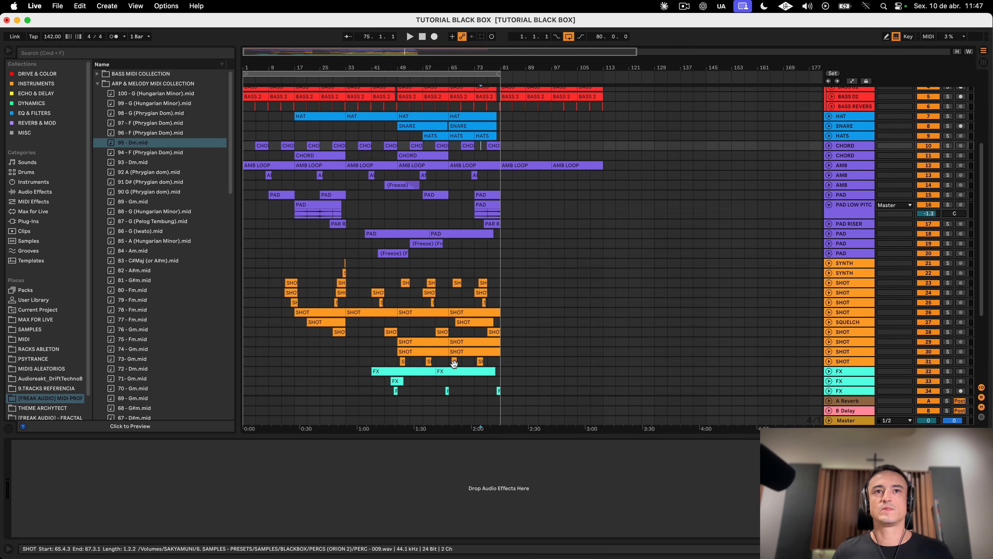
{"action": "scroll", "coordinate": [457, 364], "scroll_direction": "up", "scroll_amount": 10}
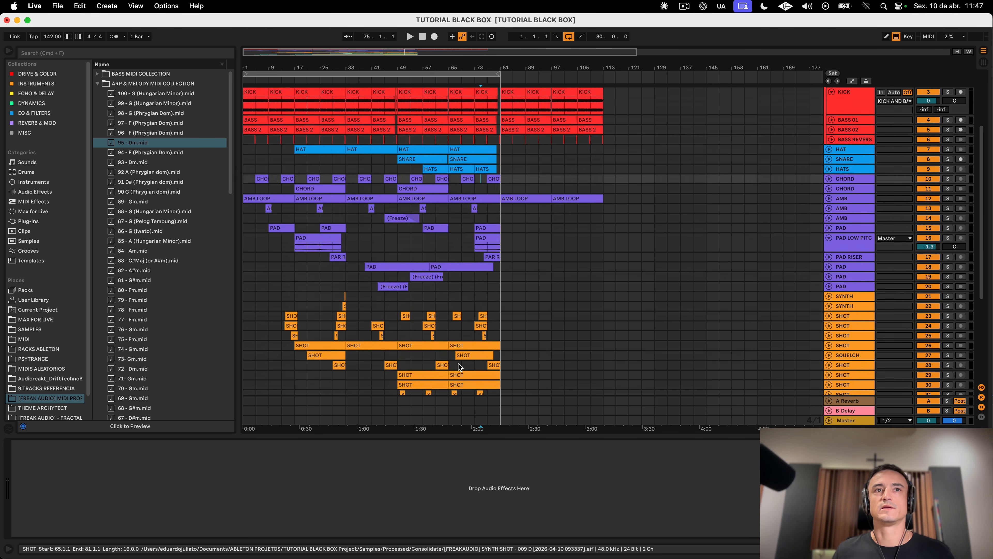
{"action": "scroll", "coordinate": [288, 125], "scroll_direction": "down", "scroll_amount": 6}
{"action": "scroll", "coordinate": [283, 258], "scroll_direction": "down", "scroll_amount": 5}
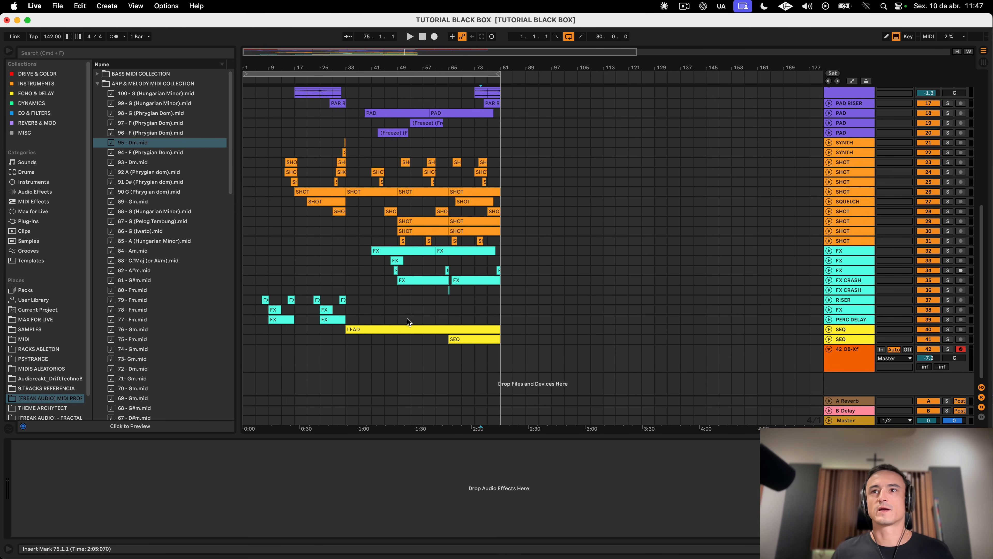
{"action": "scroll", "coordinate": [386, 311], "scroll_direction": "up", "scroll_amount": 10}
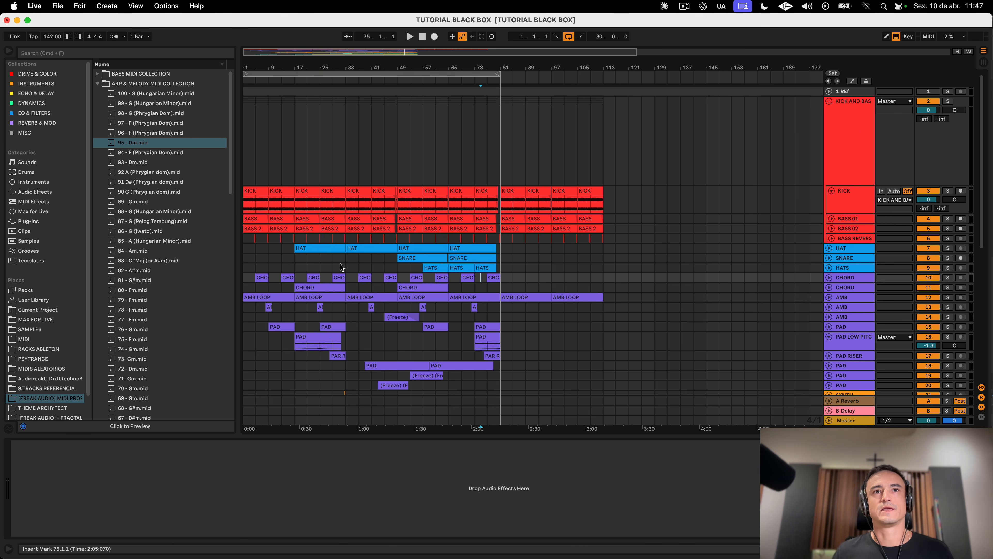
{"action": "scroll", "coordinate": [482, 338], "scroll_direction": "down", "scroll_amount": 10}
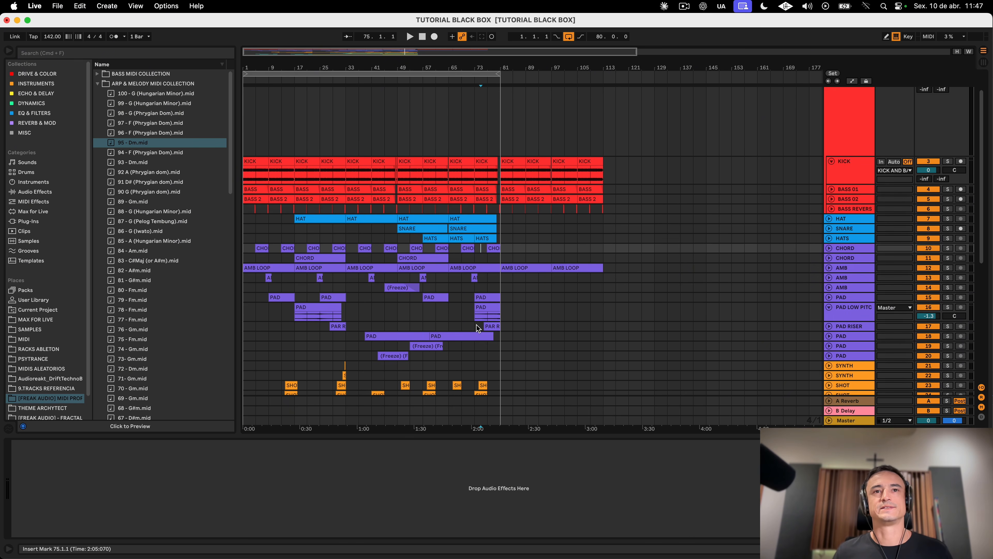
Step: Expand the FX track 38 and PERC DELAY tracks and solo each in turn while playing from bar 25
{"action": "left_click_drag", "start_coordinate": [852, 314], "coordinate": [851, 341]}
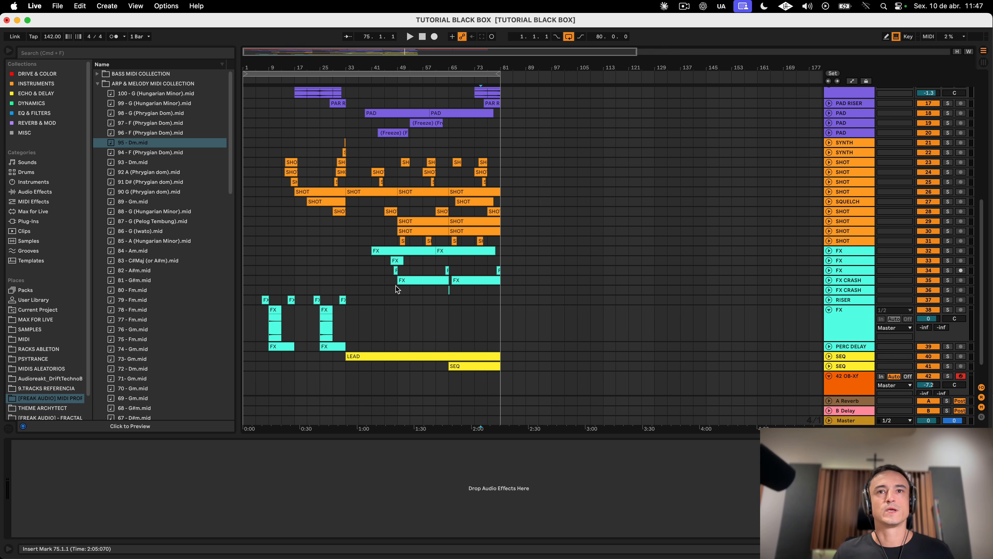
{"action": "left_click", "coordinate": [829, 346]}
{"action": "scroll", "coordinate": [492, 331], "scroll_direction": "down", "scroll_amount": 2}
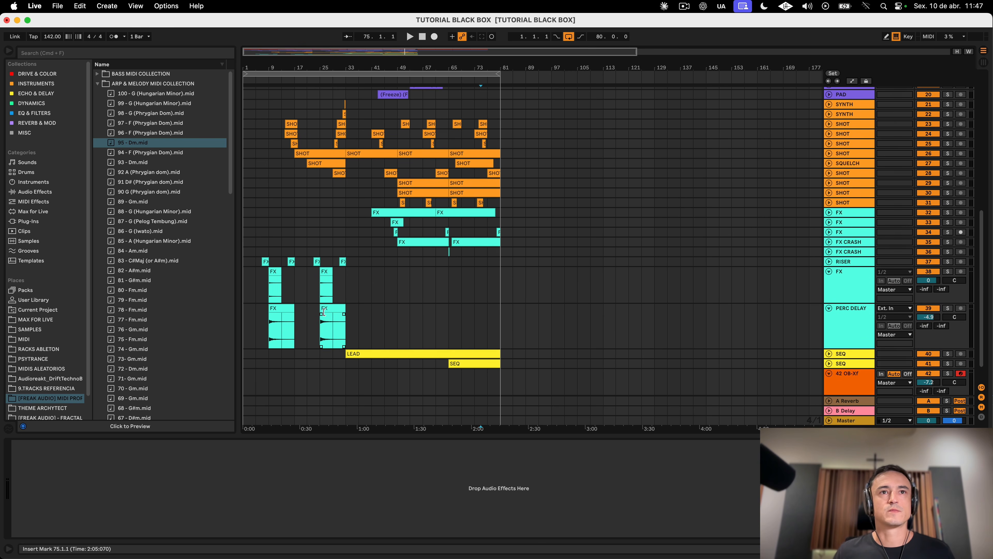
{"action": "left_click", "coordinate": [948, 308]}
{"action": "key", "text": "space"}
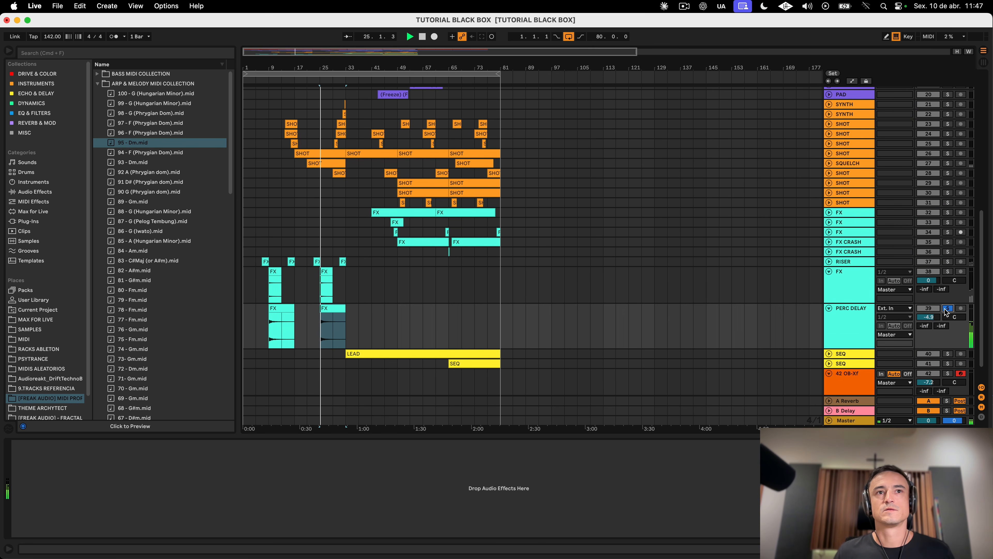
{"action": "left_click", "coordinate": [948, 271]}
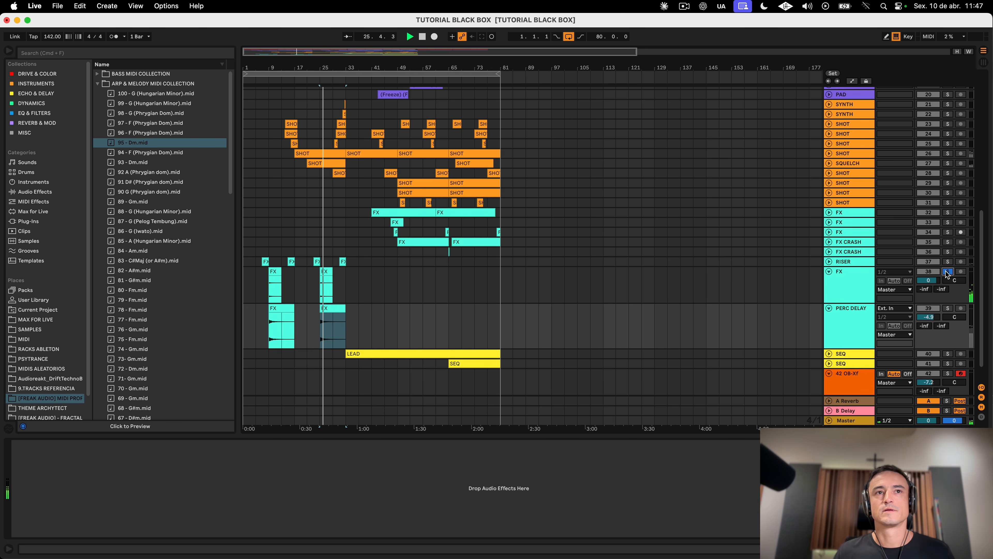
Step: Expand the RISER track, copy its clip from bar 31 to bar 47, and check the copy in solo and in the mix
{"action": "left_click", "coordinate": [828, 261]}
{"action": "left_click", "coordinate": [341, 262]}
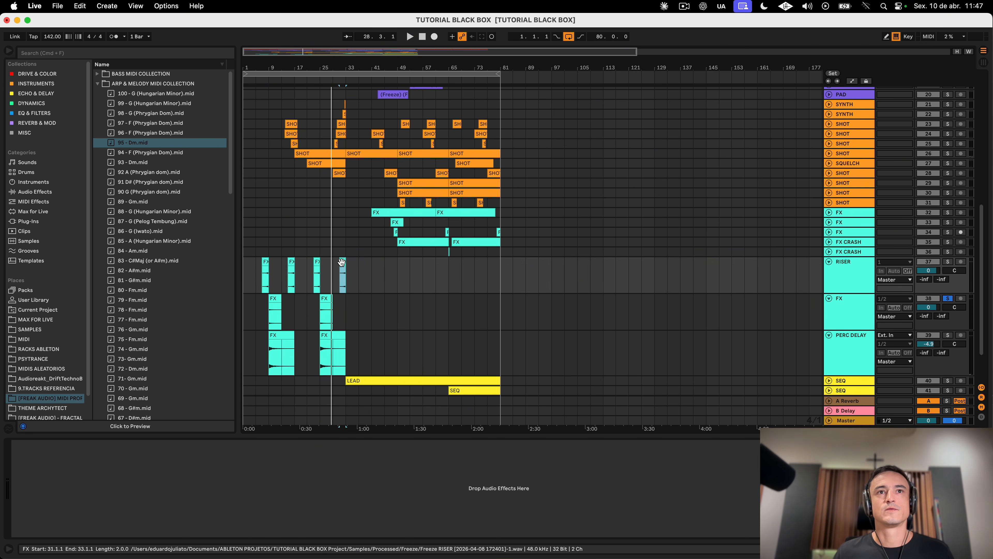
{"action": "left_click_drag", "start_coordinate": [342, 262], "coordinate": [395, 266]}
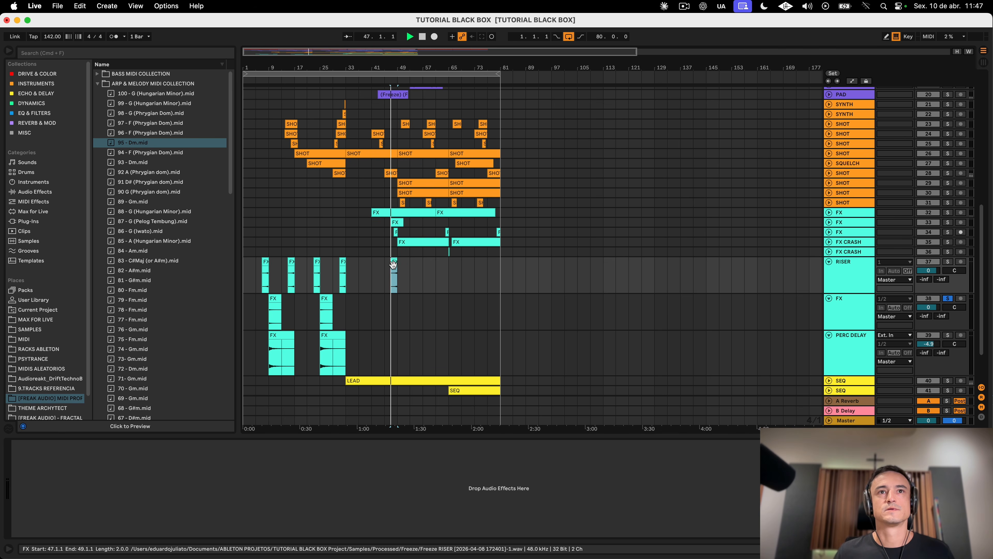
{"action": "left_click", "coordinate": [948, 298]}
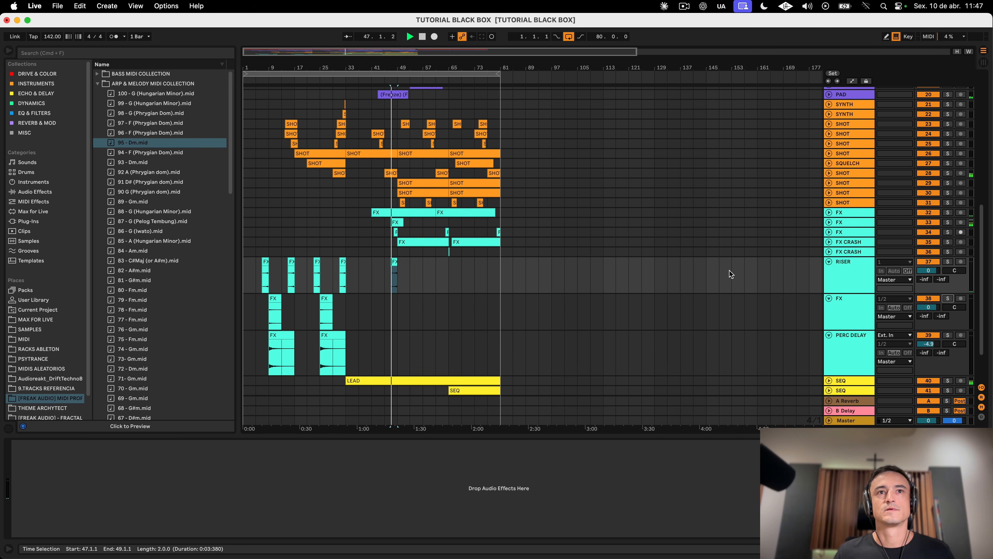
{"action": "left_click", "coordinate": [948, 262]}
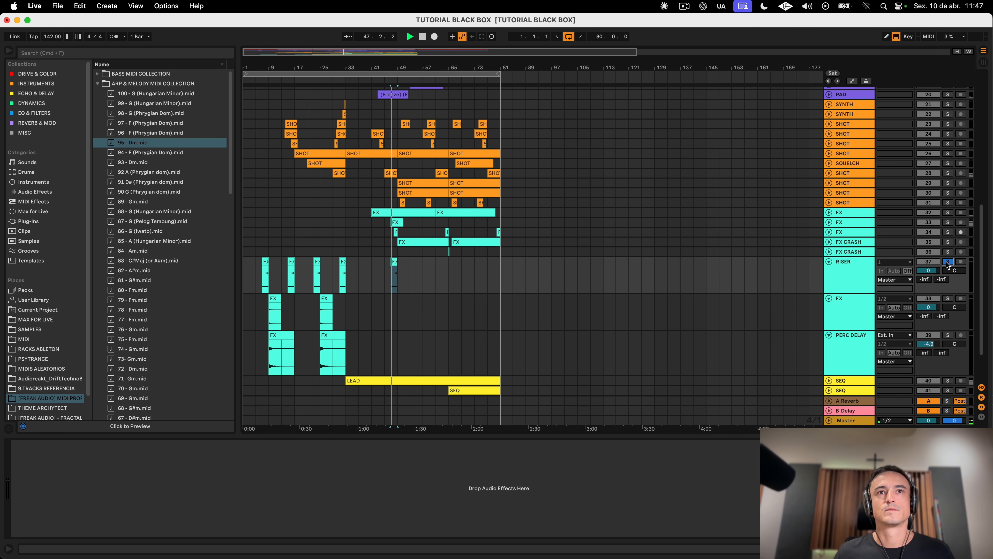
{"action": "left_click", "coordinate": [948, 261]}
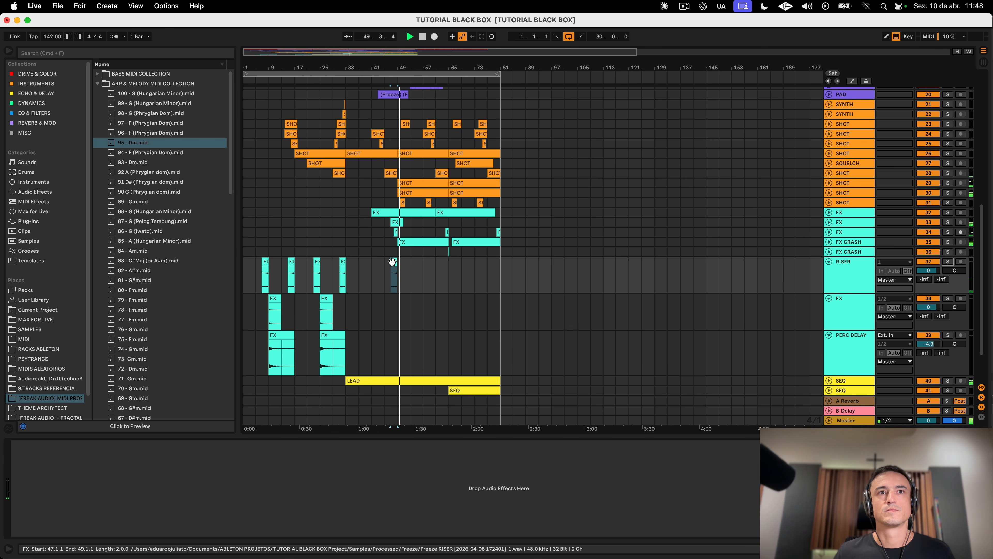
Step: Move the copied RISER clip to bar 39, play it, and duplicate it at bar 55
{"action": "left_click_drag", "start_coordinate": [363, 73], "coordinate": [407, 263]}
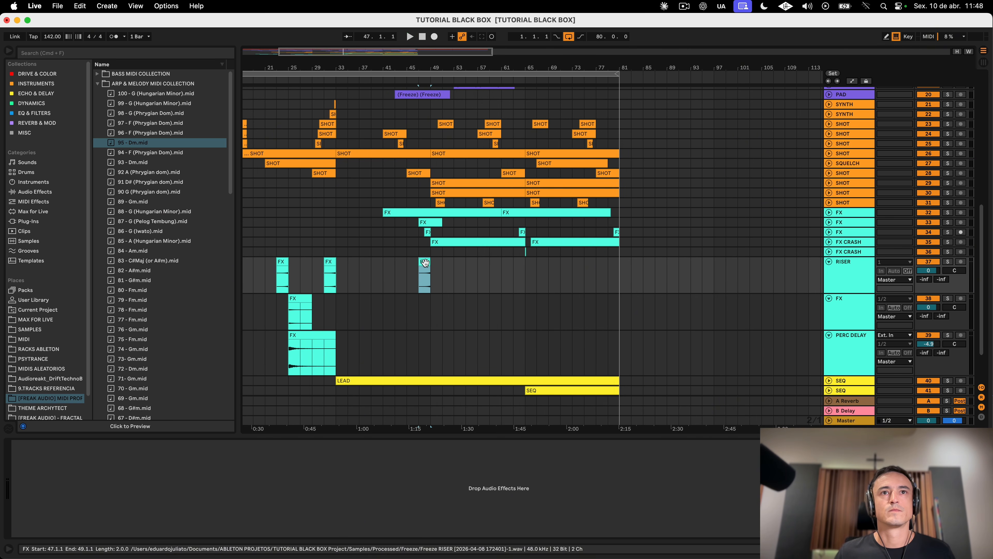
{"action": "left_click_drag", "start_coordinate": [418, 262], "coordinate": [376, 263]}
{"action": "key", "text": "space"}
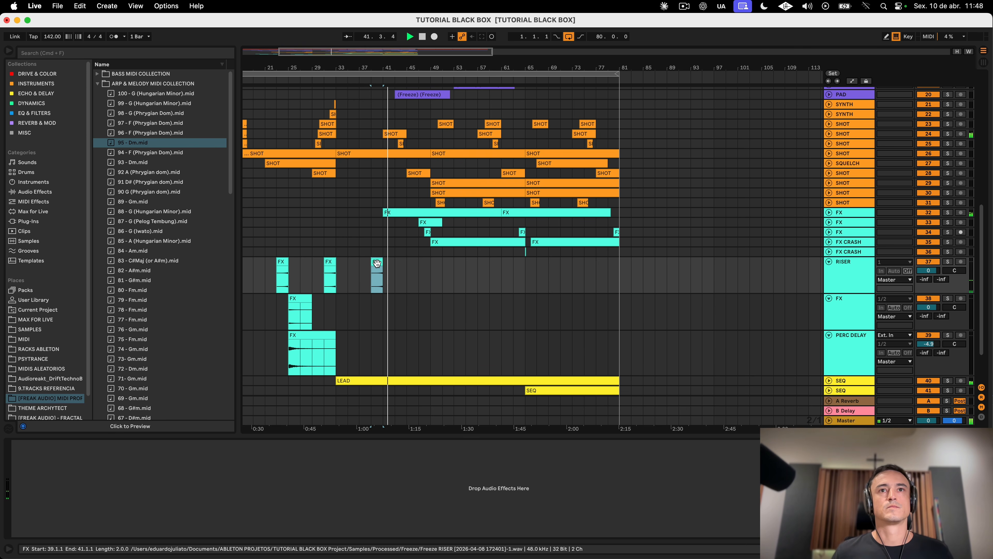
{"action": "left_click_drag", "start_coordinate": [377, 262], "coordinate": [469, 264]}
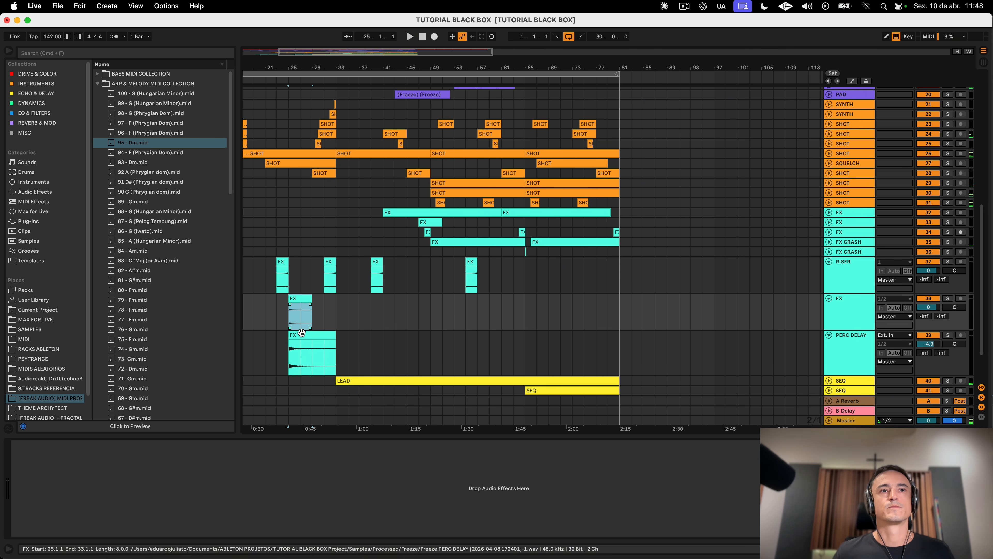
Step: Copy the FX and PERC DELAY clips from bar 25 to bar 57 and play the section from bar 55
{"action": "left_click_drag", "start_coordinate": [297, 300], "coordinate": [489, 307]}
{"action": "key", "text": "space"}
{"action": "key", "text": "super+shift+t"}
{"action": "scroll", "coordinate": [429, 348], "scroll_direction": "left", "scroll_amount": 3}
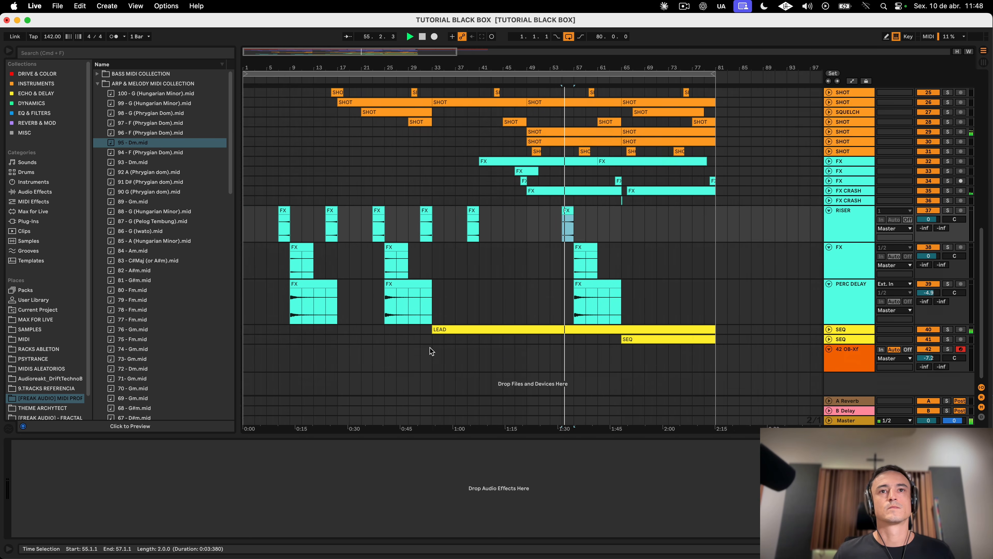
{"action": "scroll", "coordinate": [429, 348], "scroll_direction": "right", "scroll_amount": 3}
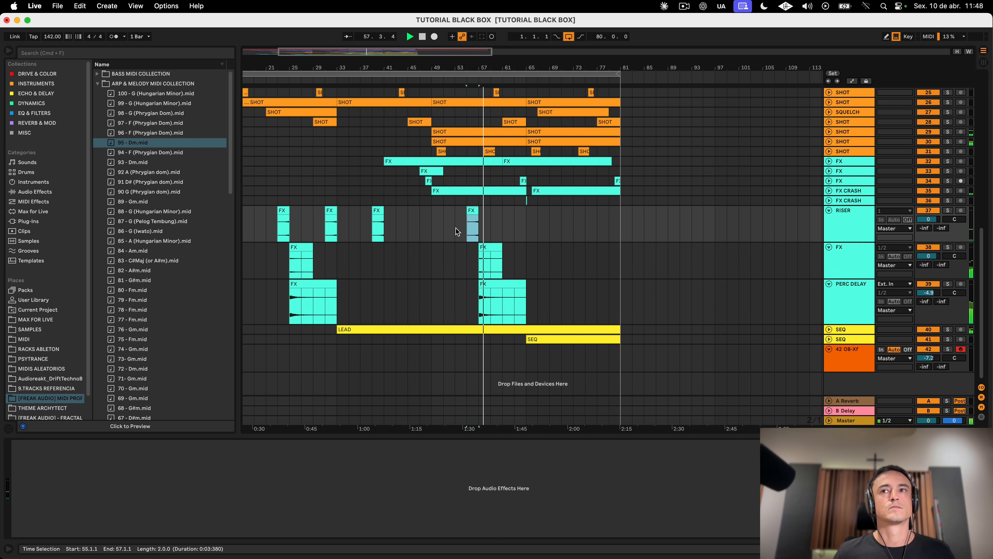
Step: Copy the RISER, FX and PERC DELAY clips of bars 55 to 65 together so the copy starts at bar 71
{"action": "left_click", "coordinate": [492, 280], "text": "shift"}
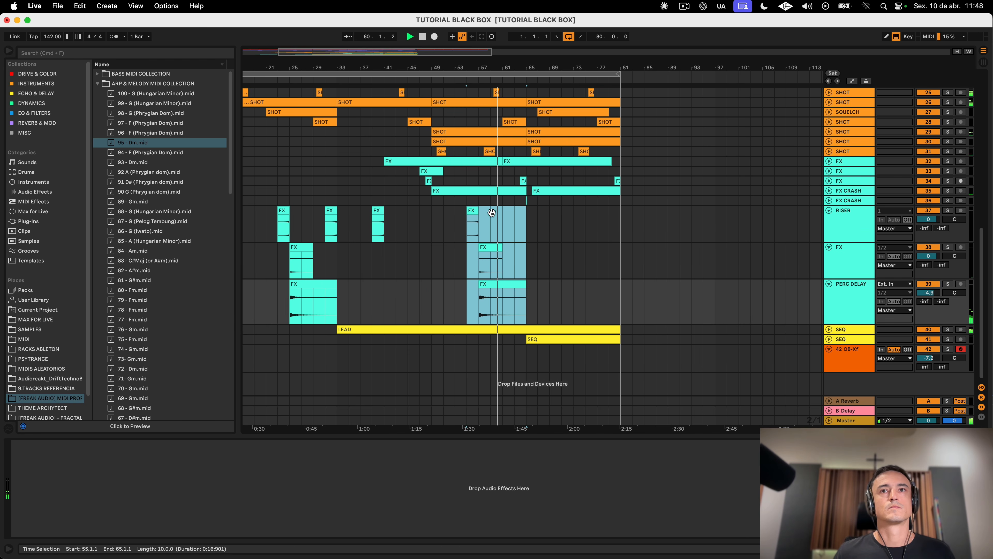
{"action": "left_click_drag", "start_coordinate": [473, 211], "coordinate": [568, 213]}
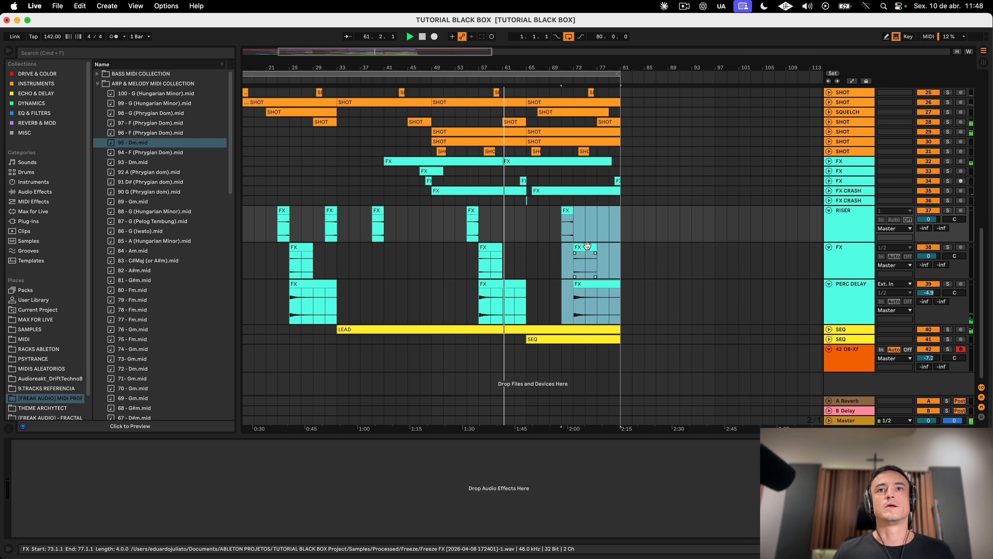
{"action": "left_click", "coordinate": [588, 255]}
{"action": "left_click", "coordinate": [567, 226]}
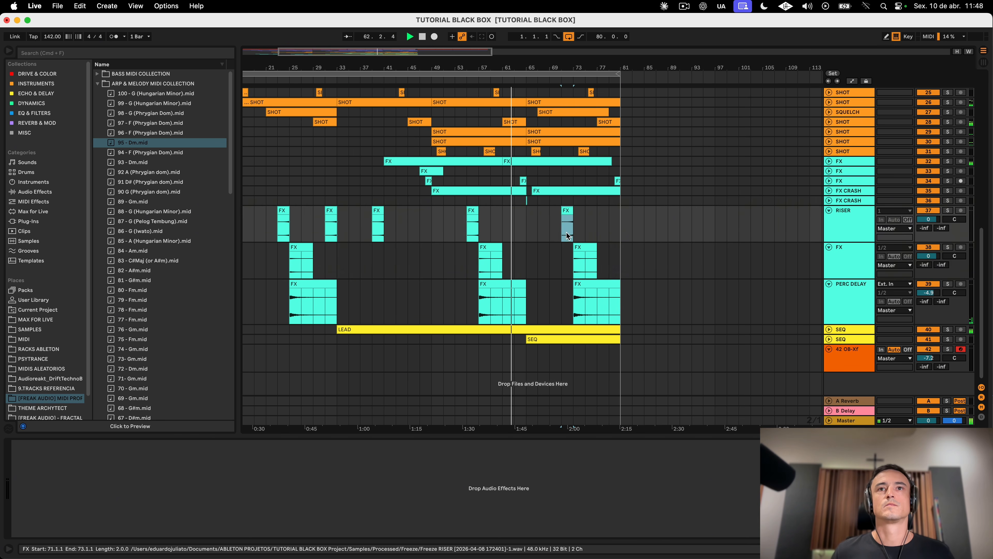
{"action": "scroll", "coordinate": [547, 274], "scroll_direction": "right", "scroll_amount": 5}
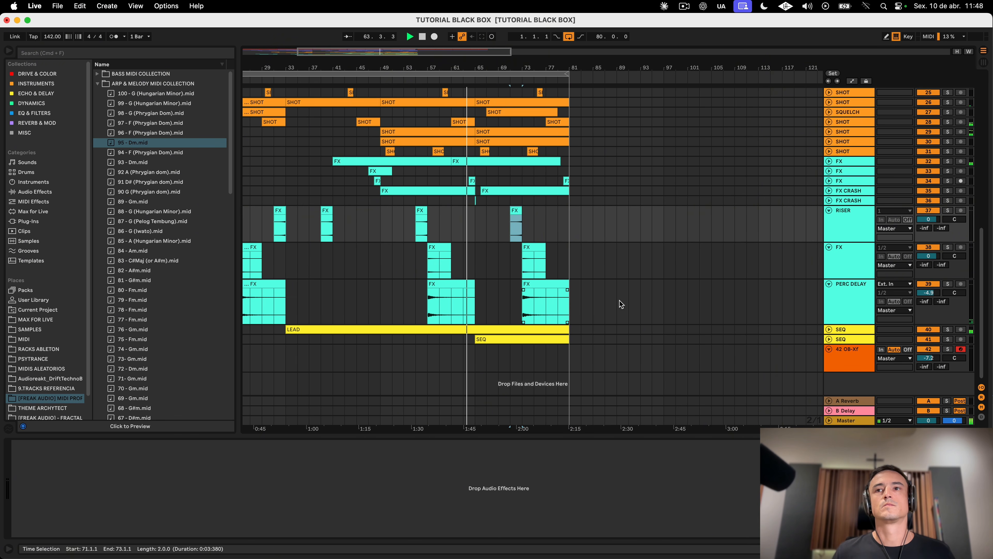
Step: Delete the OB-Xf track 42 and extend the arrangement loop to bar 105
{"action": "left_click", "coordinate": [856, 364]}
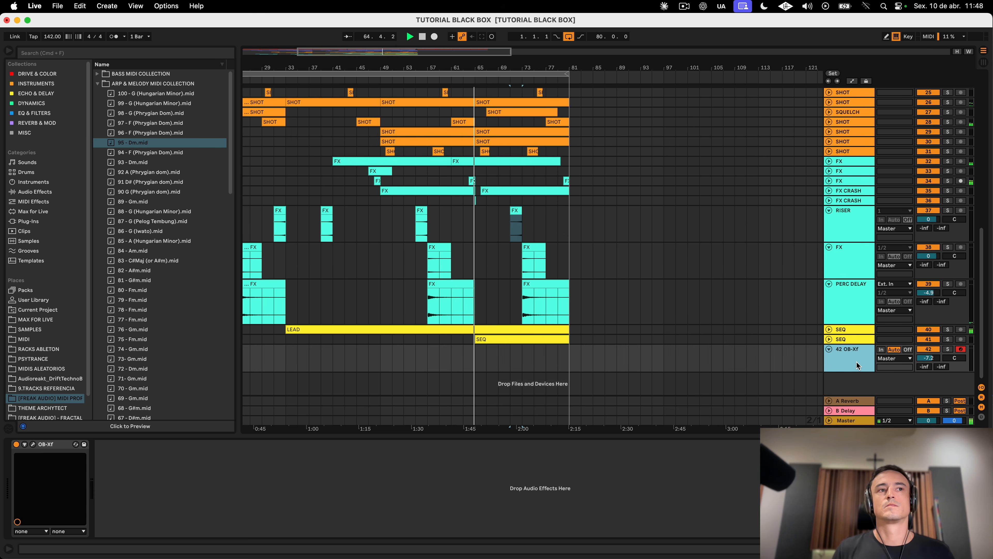
{"action": "key", "text": "super+z"}
{"action": "scroll", "coordinate": [629, 310], "scroll_direction": "up", "scroll_amount": 10}
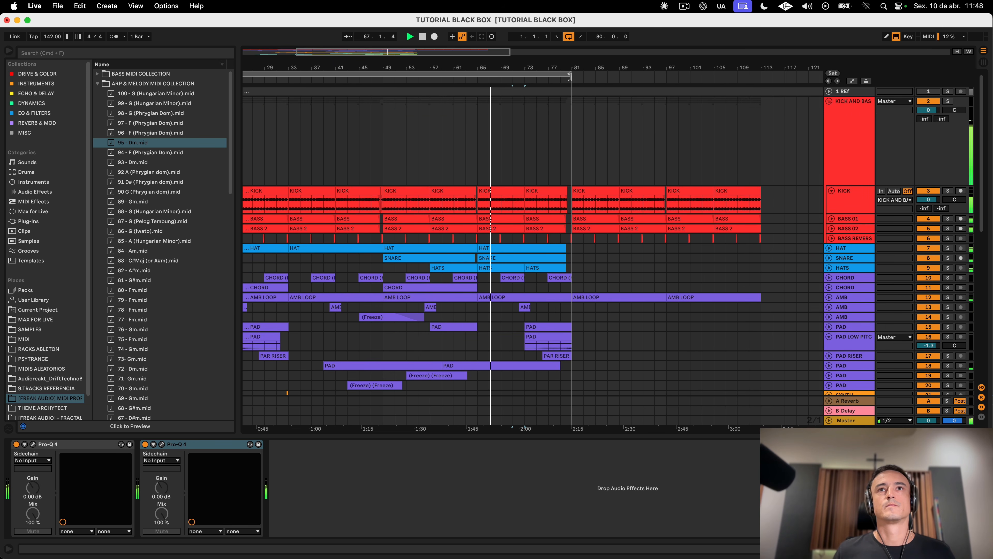
{"action": "left_click_drag", "start_coordinate": [572, 77], "coordinate": [714, 74]}
Step: Collapse the RISER, FX and PERC DELAY tracks together
{"action": "scroll", "coordinate": [642, 181], "scroll_direction": "down", "scroll_amount": 8}
{"action": "scroll", "coordinate": [642, 181], "scroll_direction": "down", "scroll_amount": 3}
{"action": "scroll", "coordinate": [642, 181], "scroll_direction": "left", "scroll_amount": 6}
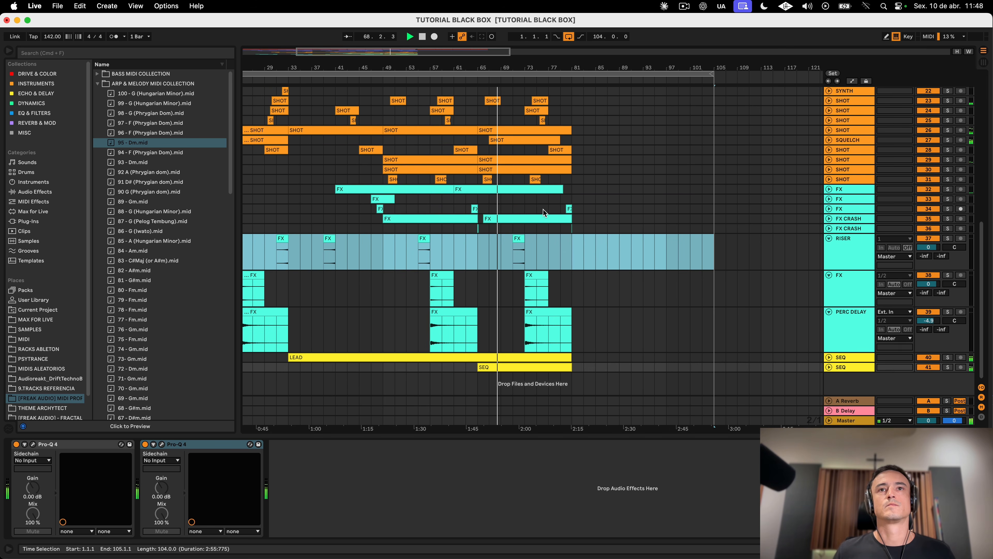
{"action": "left_click", "coordinate": [543, 218]}
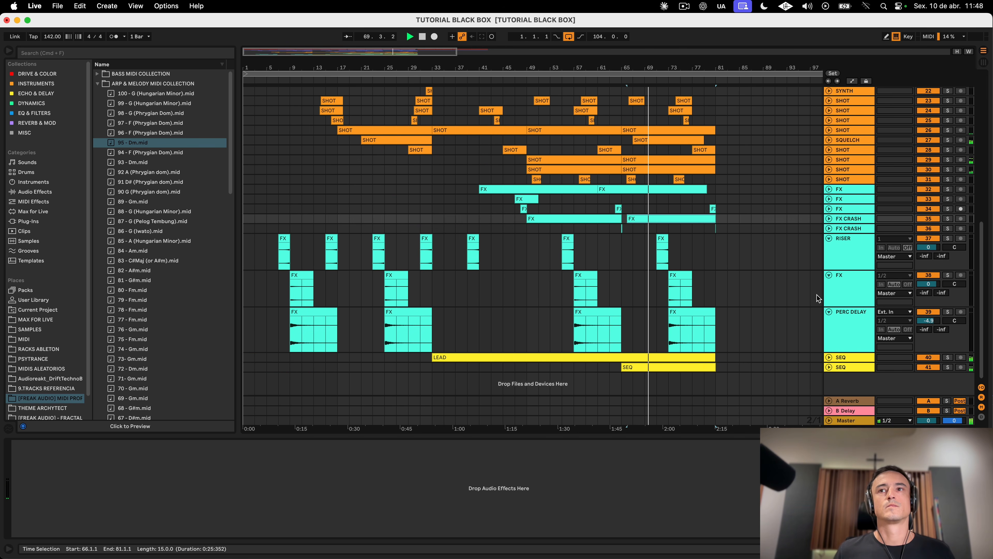
{"action": "left_click", "coordinate": [847, 246]}
{"action": "left_click", "coordinate": [853, 346], "text": "shift"}
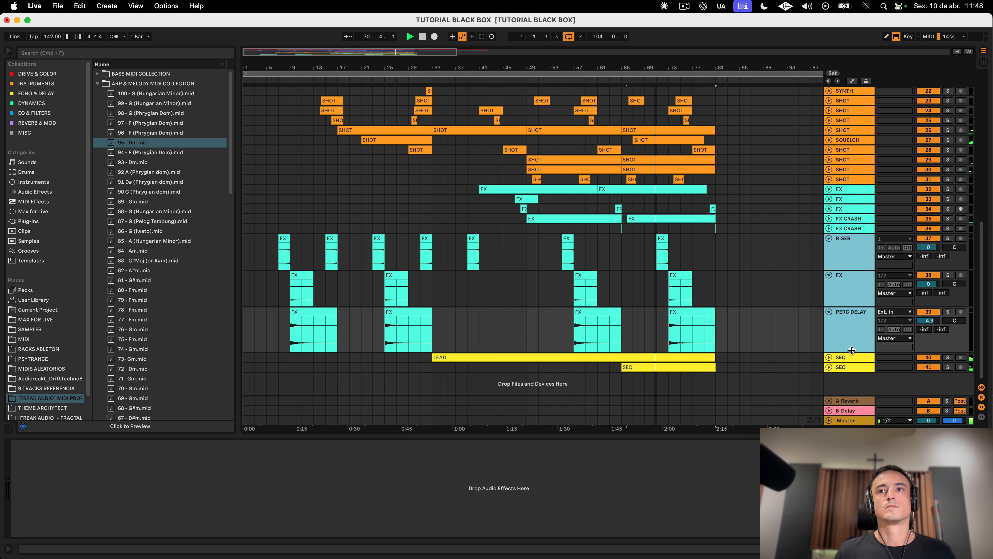
{"action": "key", "text": "Left"}
{"action": "scroll", "coordinate": [747, 316], "scroll_direction": "right", "scroll_amount": 5}
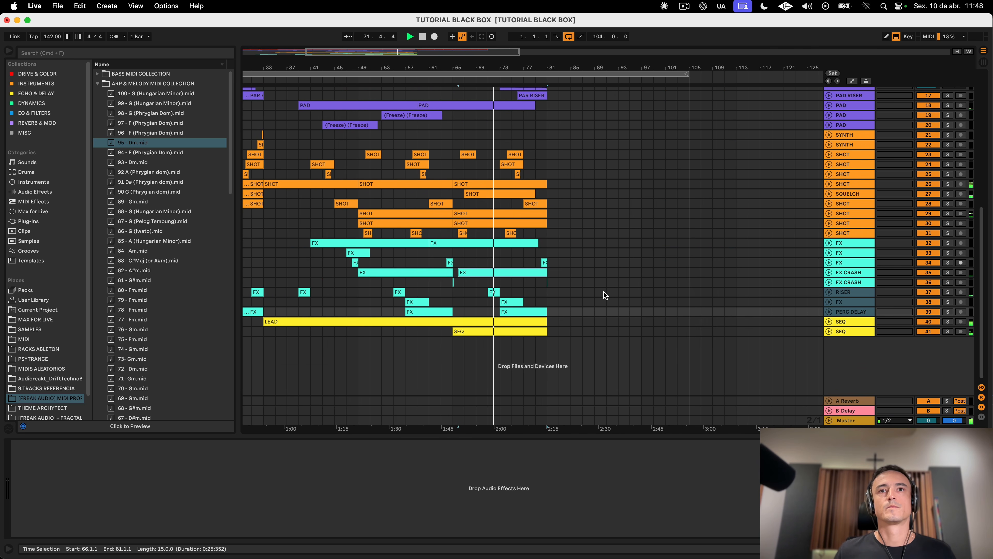
Step: Check the layers up to bar 81 during playback and extend the arrangement loop to bar 113, where the kick and bass clips end
{"action": "scroll", "coordinate": [577, 291], "scroll_direction": "up", "scroll_amount": 10}
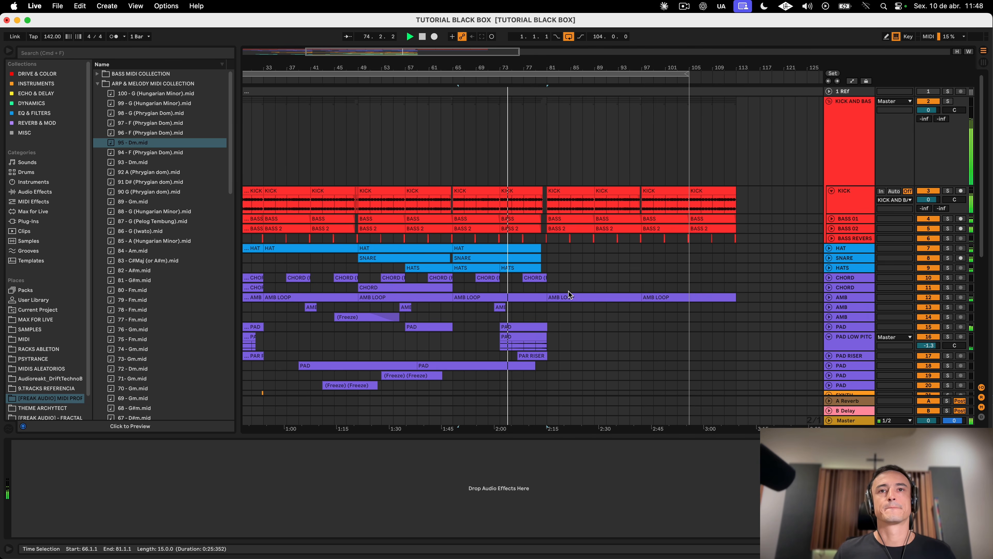
{"action": "scroll", "coordinate": [569, 291], "scroll_direction": "down", "scroll_amount": 8}
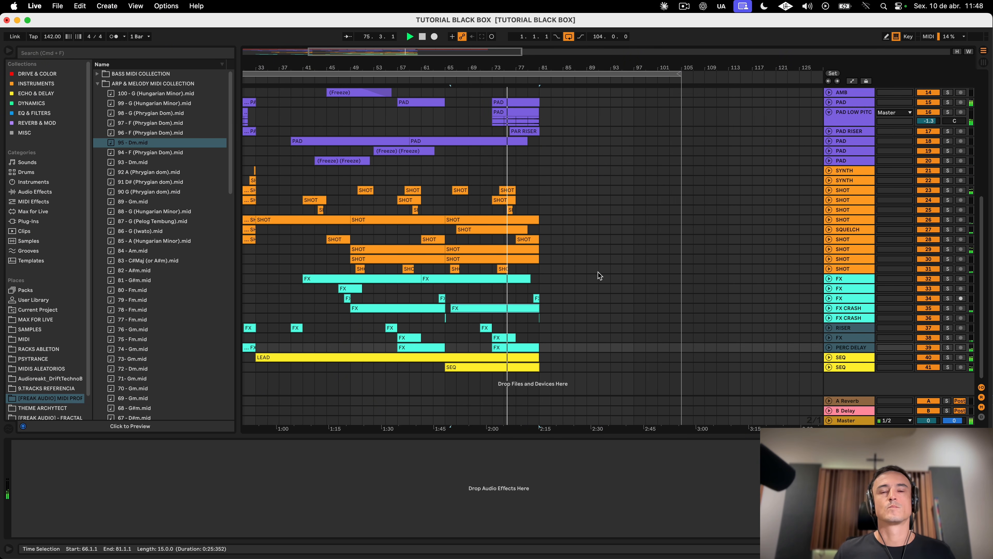
{"action": "scroll", "coordinate": [595, 270], "scroll_direction": "up", "scroll_amount": 1}
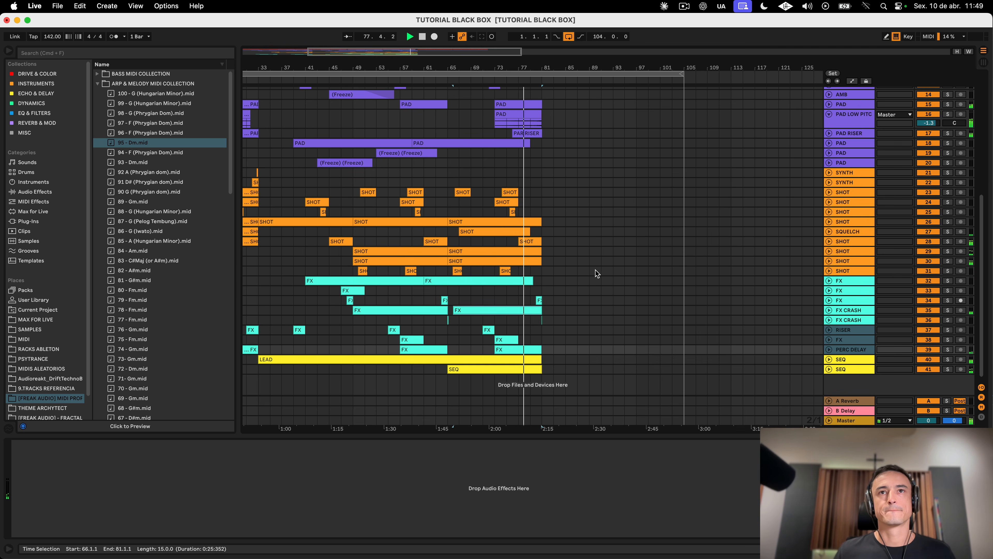
{"action": "scroll", "coordinate": [595, 271], "scroll_direction": "up", "scroll_amount": 8}
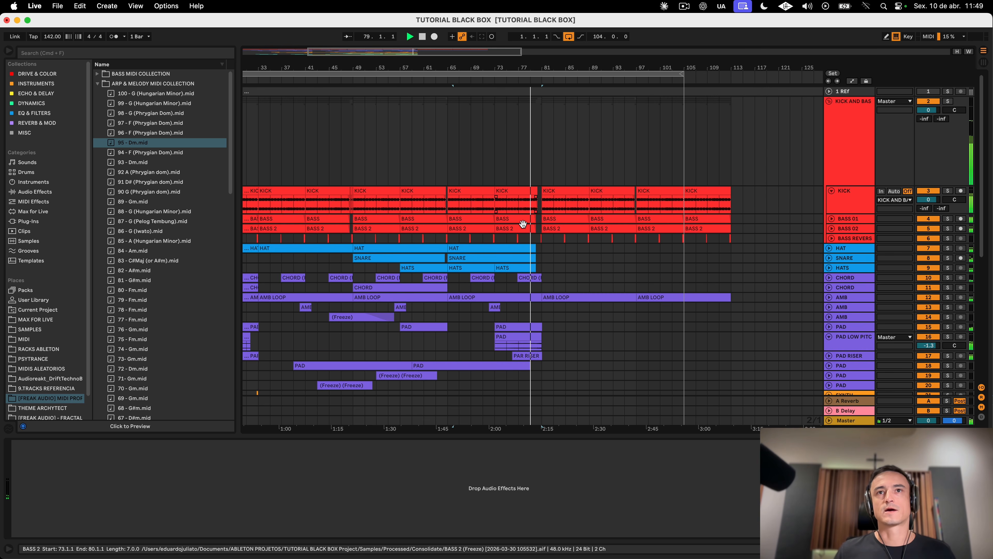
{"action": "left_click_drag", "start_coordinate": [602, 64], "coordinate": [592, 127]}
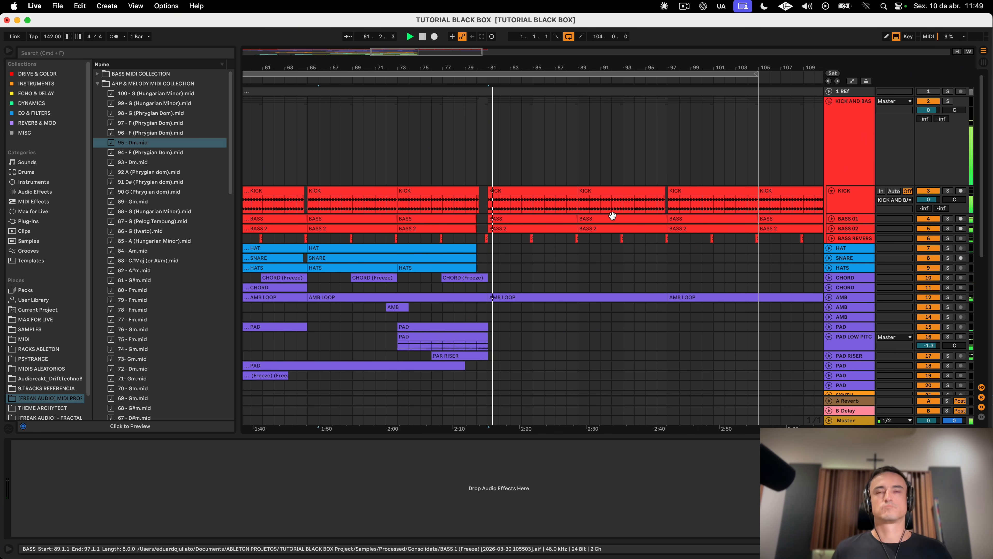
{"action": "scroll", "coordinate": [629, 232], "scroll_direction": "right", "scroll_amount": 6}
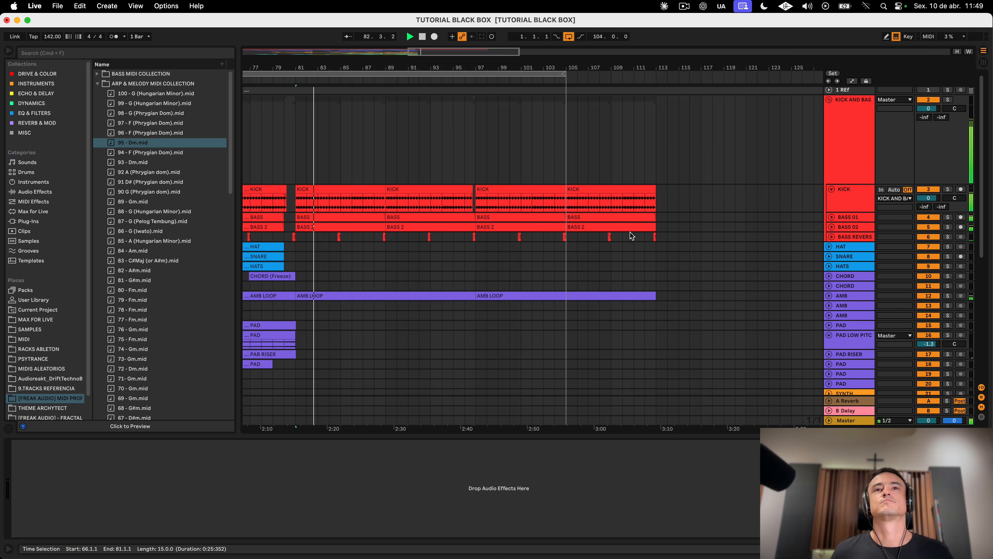
{"action": "left_click_drag", "start_coordinate": [632, 73], "coordinate": [722, 74]}
Step: Delete the KICK, BASS, BASS 2 and BASS REVERS clips between bars 97 and 105
{"action": "left_click", "coordinate": [581, 223]}
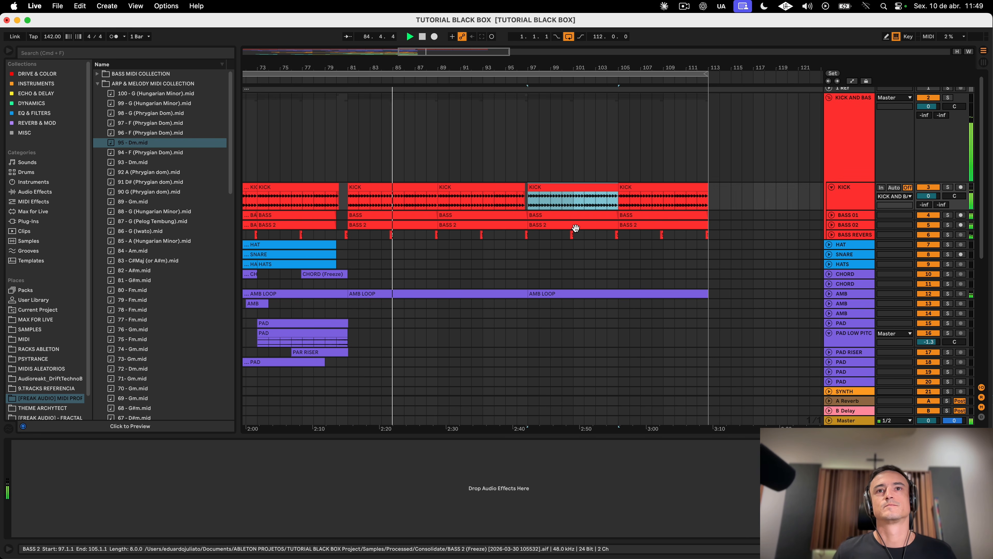
{"action": "left_click", "coordinate": [576, 228]}
{"action": "left_click", "coordinate": [575, 227], "text": "shift"}
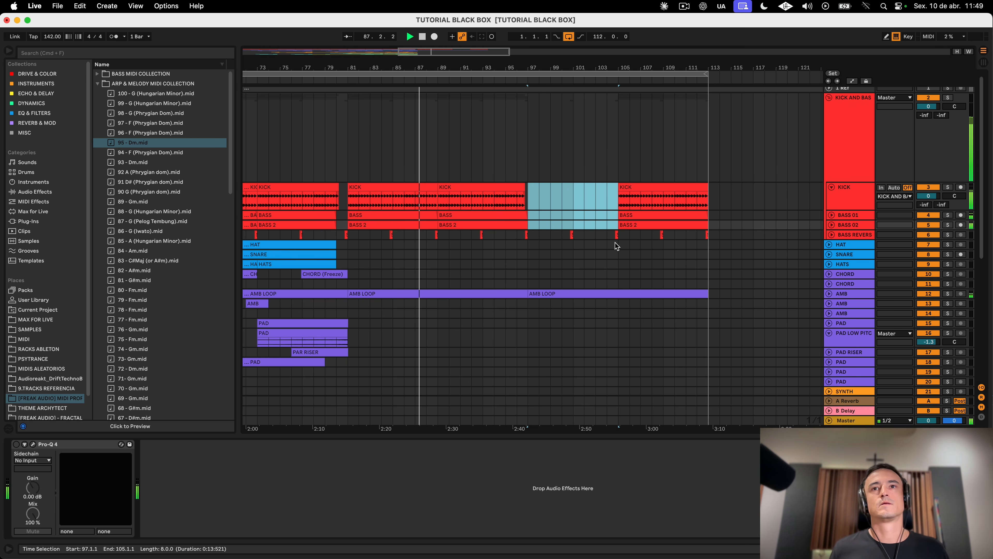
{"action": "left_click_drag", "start_coordinate": [616, 243], "coordinate": [530, 232]}
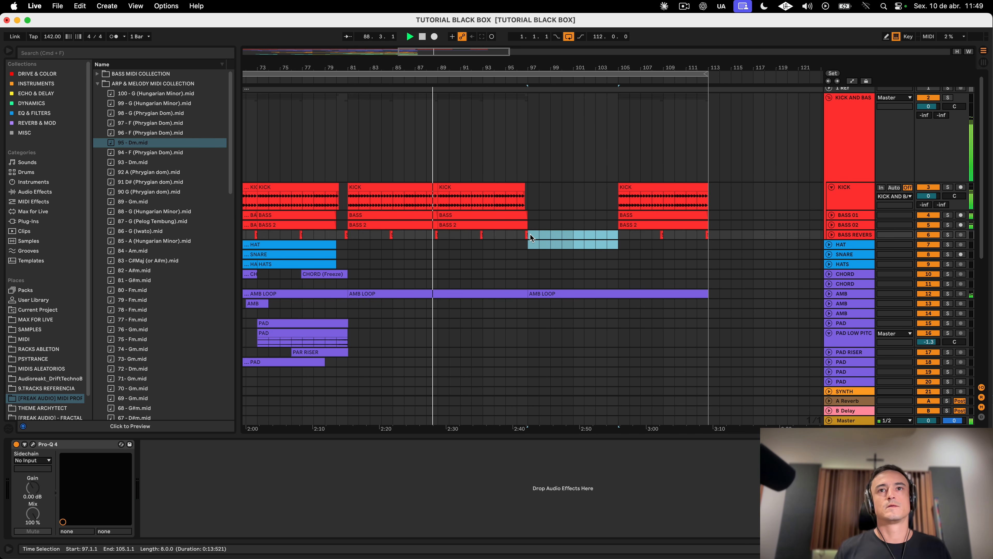
Step: Expand the bass tracks, add fade-outs from bar 89 to 97 on the KICK, BASS and BASS 2 clips, and play from bar 89
{"action": "scroll", "coordinate": [542, 236], "scroll_direction": "left", "scroll_amount": 5}
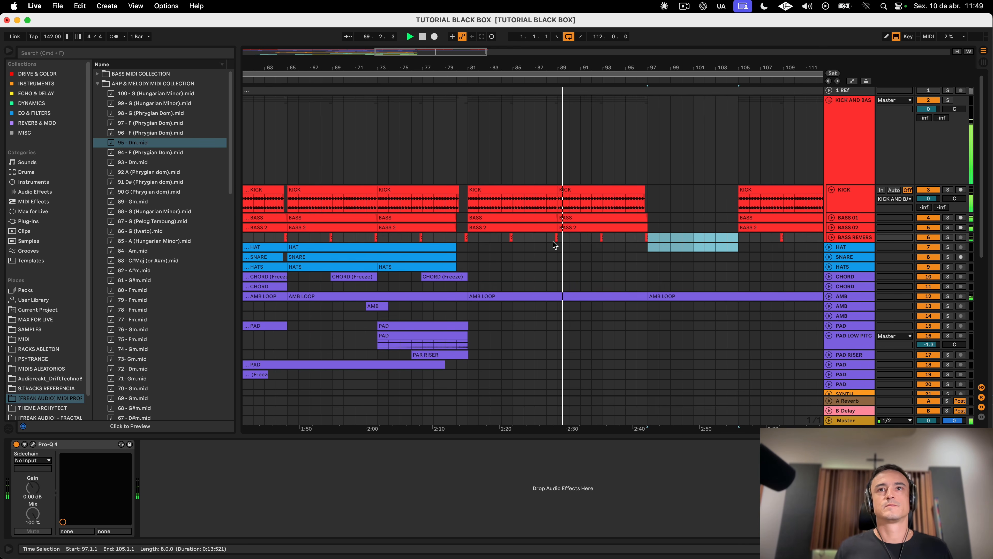
{"action": "left_click", "coordinate": [844, 181]}
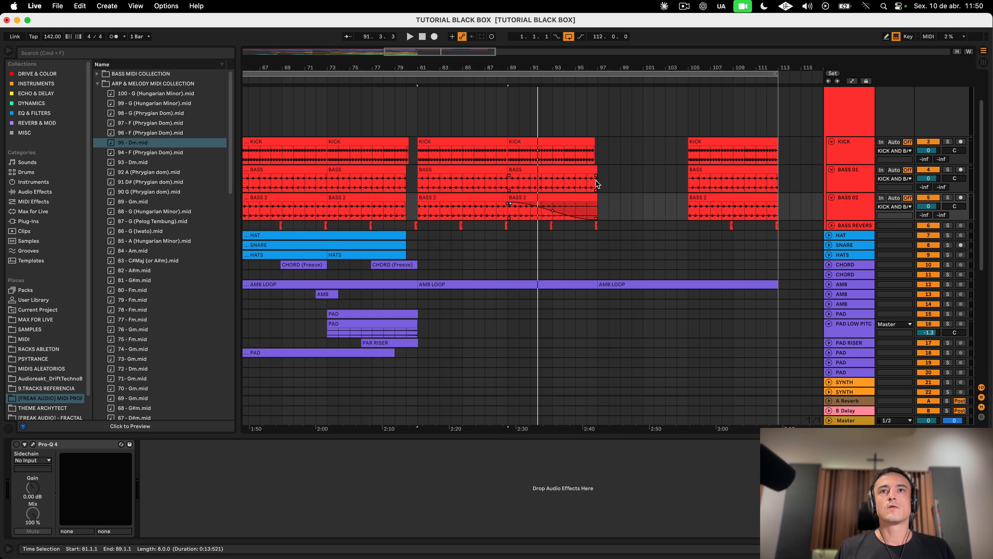
{"action": "left_click", "coordinate": [597, 178]}
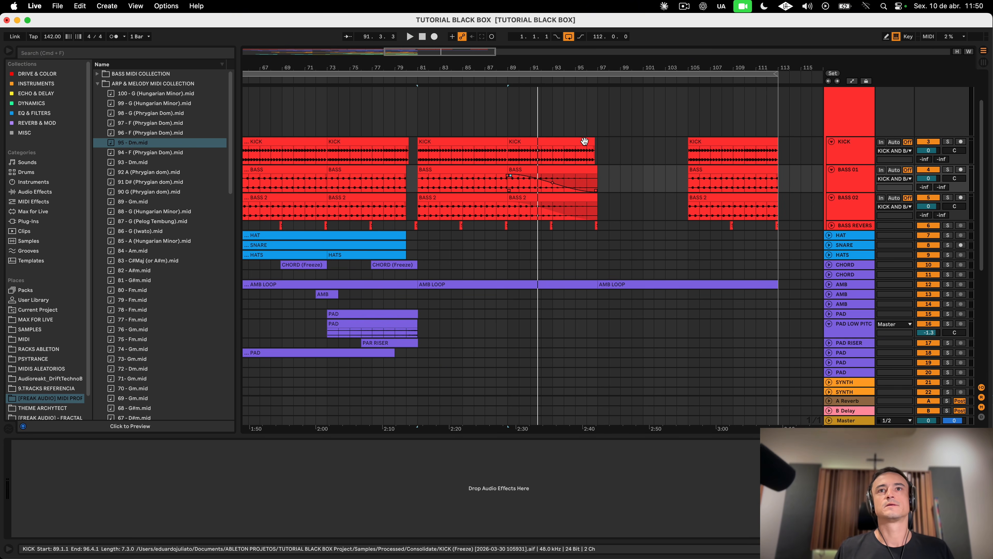
{"action": "left_click_drag", "start_coordinate": [592, 141], "coordinate": [498, 151]}
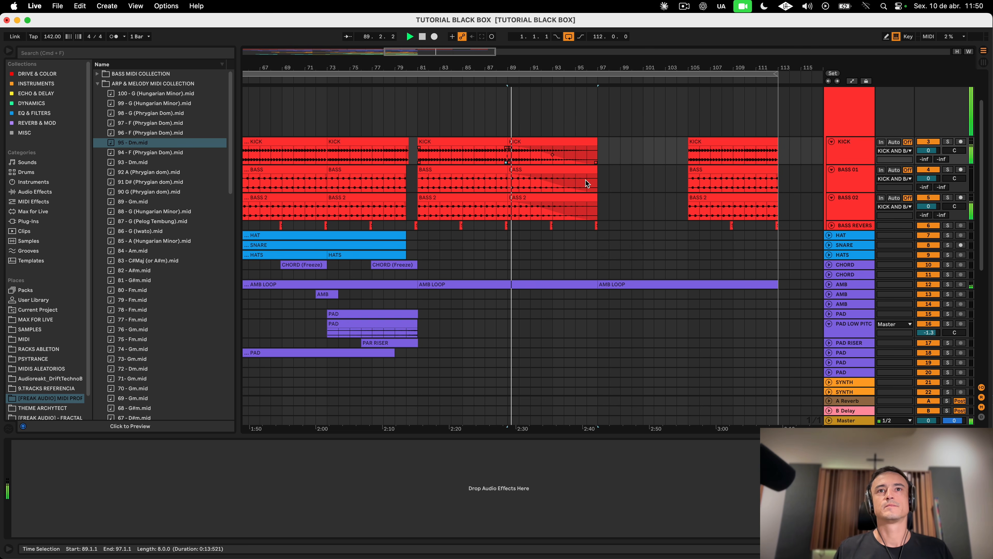
Step: Select the KICK AND BAS group's Auto Filter and display its Frequency automation in the arrangement
{"action": "scroll", "coordinate": [586, 180], "scroll_direction": "down", "scroll_amount": 5}
{"action": "scroll", "coordinate": [587, 180], "scroll_direction": "up", "scroll_amount": 8}
{"action": "scroll", "coordinate": [586, 180], "scroll_direction": "left", "scroll_amount": 3}
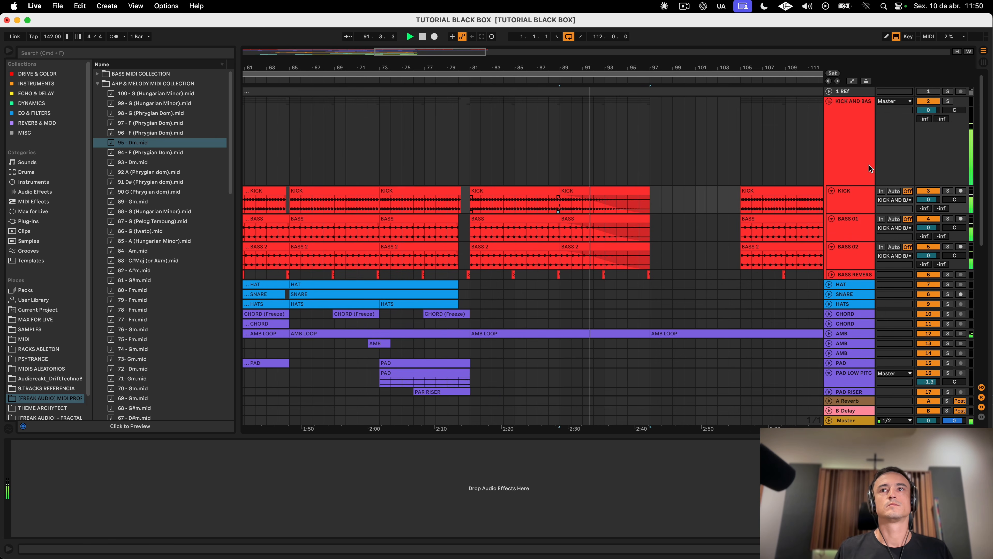
{"action": "left_click", "coordinate": [854, 169]}
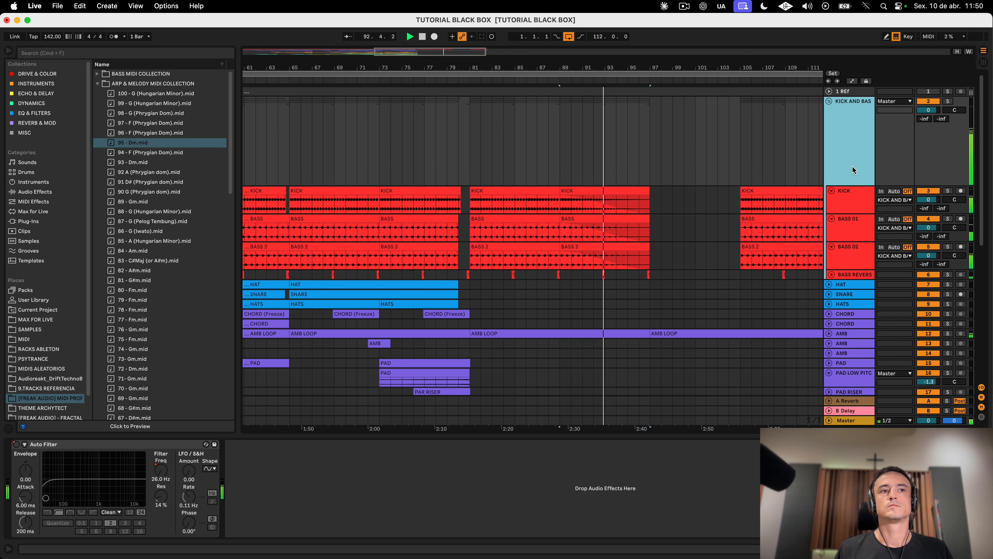
{"action": "scroll", "coordinate": [851, 165], "scroll_direction": "right", "scroll_amount": 5}
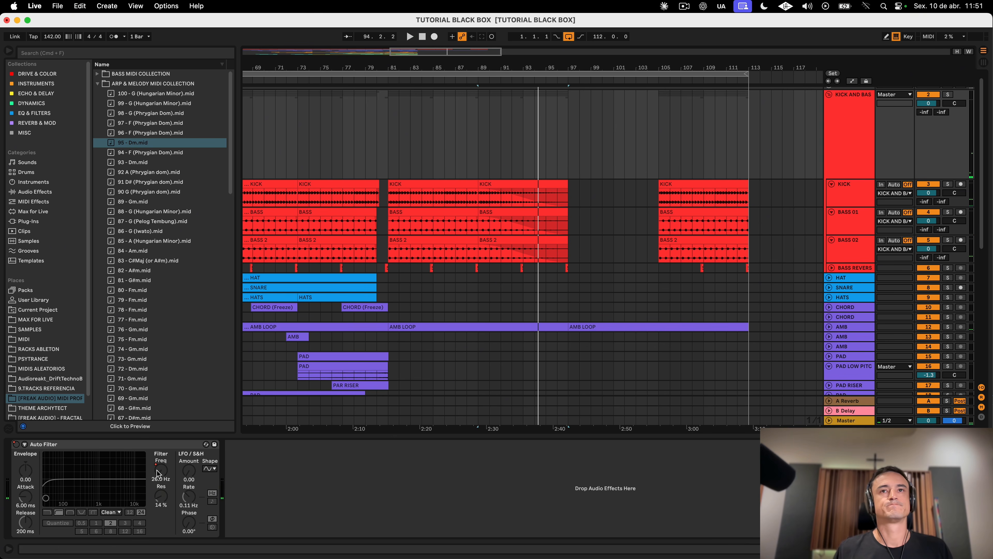
{"action": "left_click", "coordinate": [64, 446]}
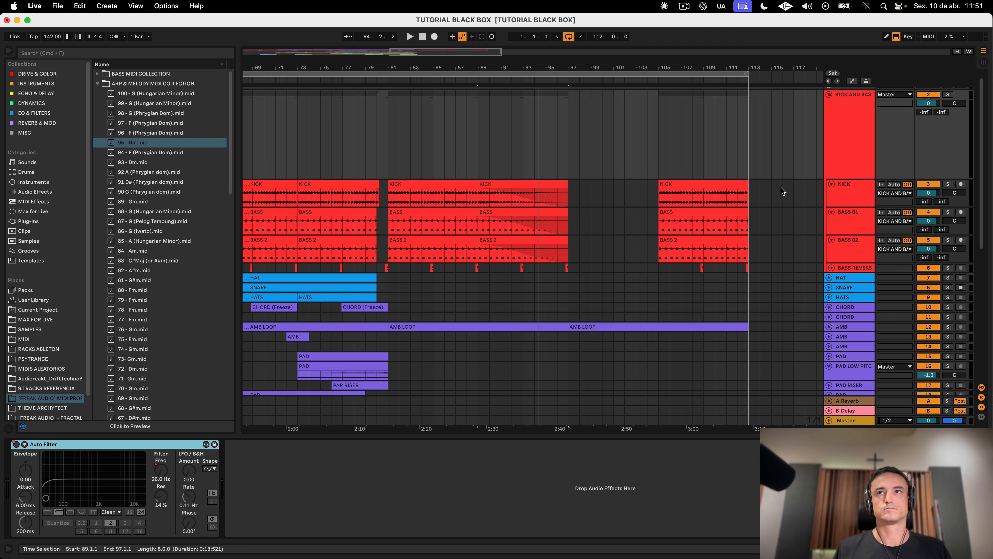
{"action": "key", "text": "a"}
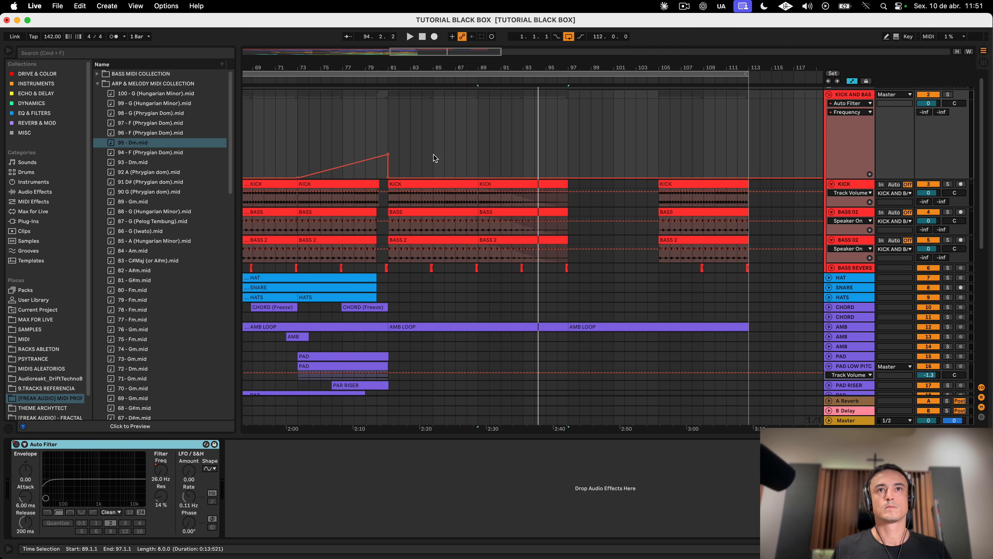
Step: Automate the kick and bass group's Auto Filter to switch on at bar 89 and off at about bar 98
{"action": "left_click", "coordinate": [16, 444]}
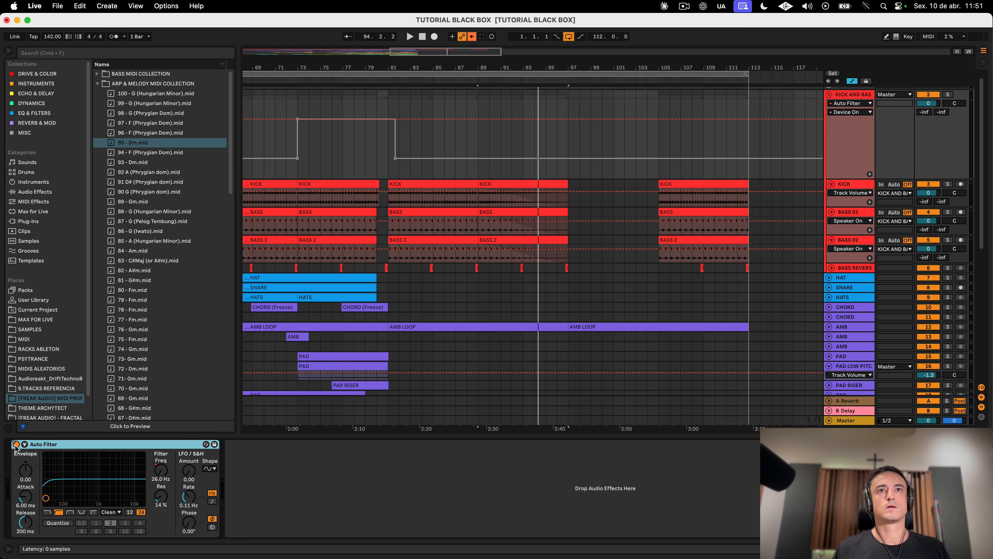
{"action": "left_click", "coordinate": [472, 37]}
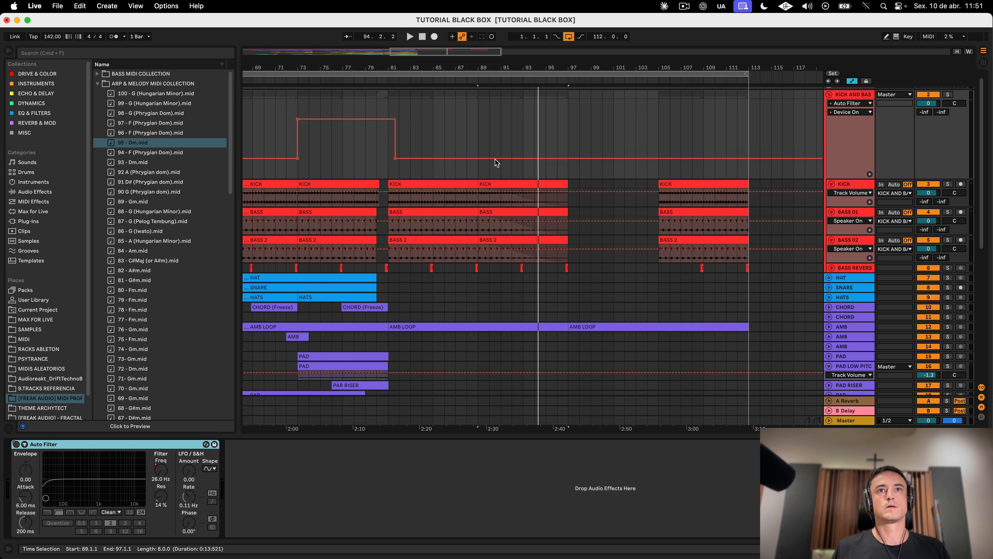
{"action": "left_click", "coordinate": [471, 158]}
{"action": "left_click_drag", "start_coordinate": [478, 158], "coordinate": [477, 119]}
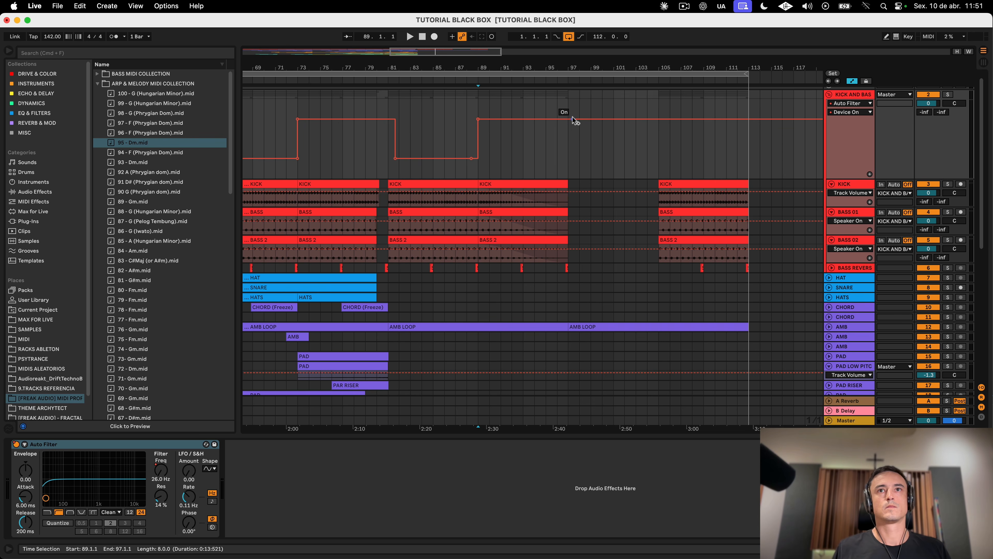
{"action": "left_click_drag", "start_coordinate": [591, 119], "coordinate": [591, 158]}
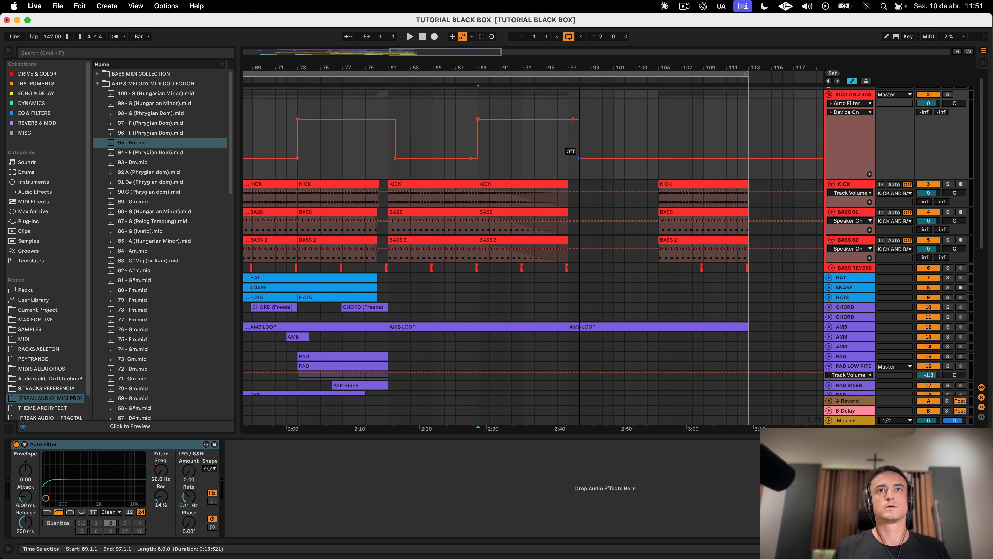
Step: Shape the Auto Filter's frequency automation into a rise from bar 89 to about 60 Hz at bar 97, fine-tuning the peak during playback
{"action": "left_click", "coordinate": [159, 471]}
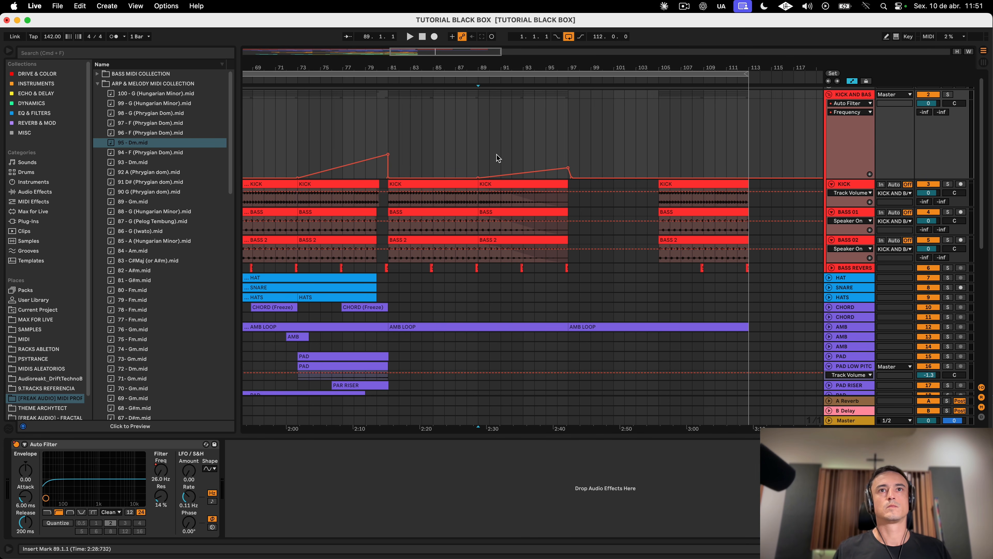
{"action": "key", "text": "space"}
{"action": "mouse_move", "coordinate": [568, 169]}
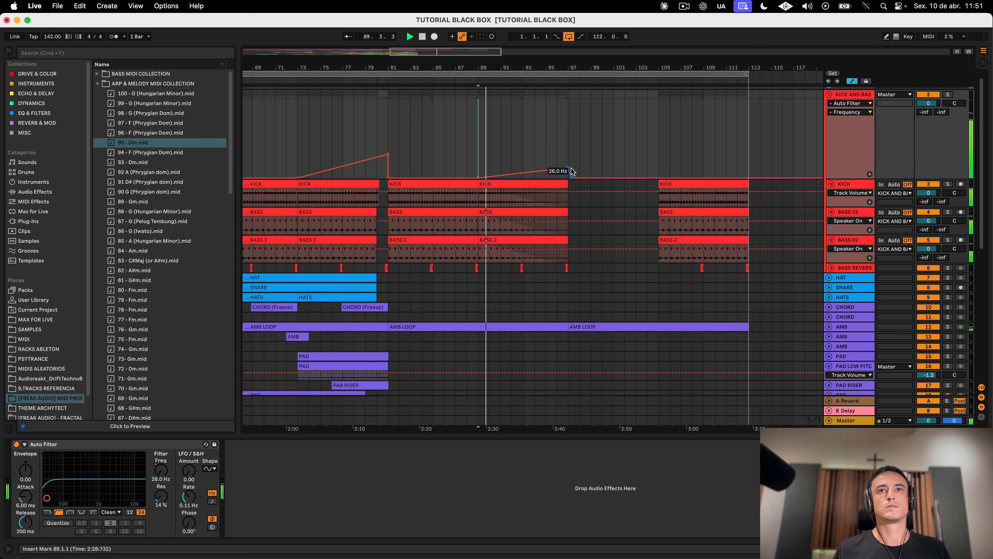
{"action": "left_click_drag", "start_coordinate": [568, 169], "coordinate": [568, 168]}
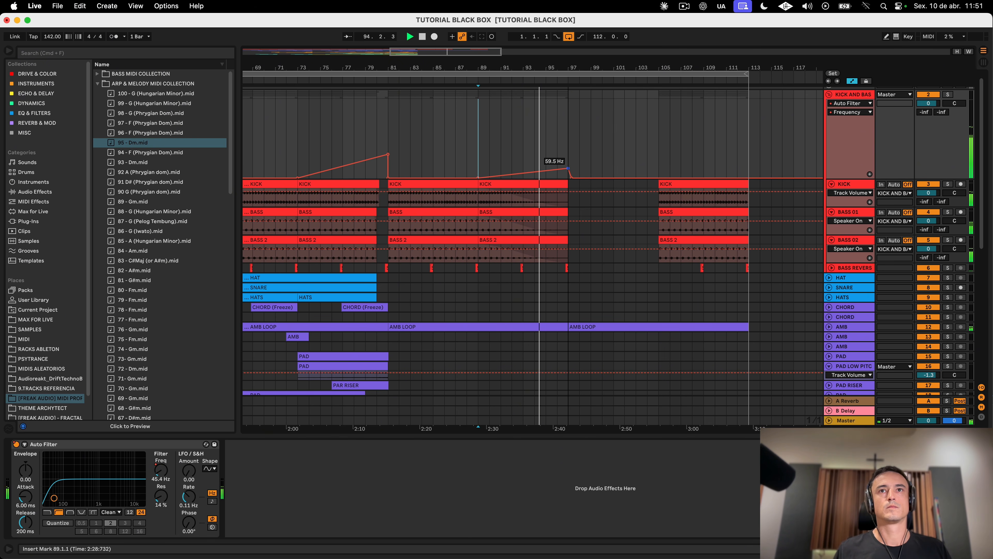
{"action": "left_click_drag", "start_coordinate": [568, 168], "coordinate": [568, 167]}
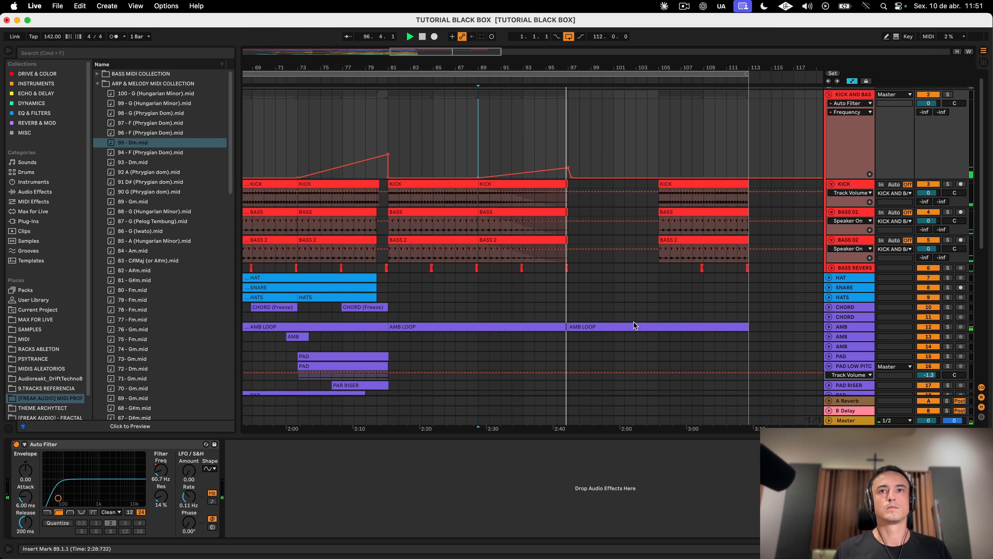
Step: Delete the AMB LOOP clip starting at bar 97 and fade out the preceding AMB LOOP clip from about bar 89
{"action": "left_click", "coordinate": [639, 329]}
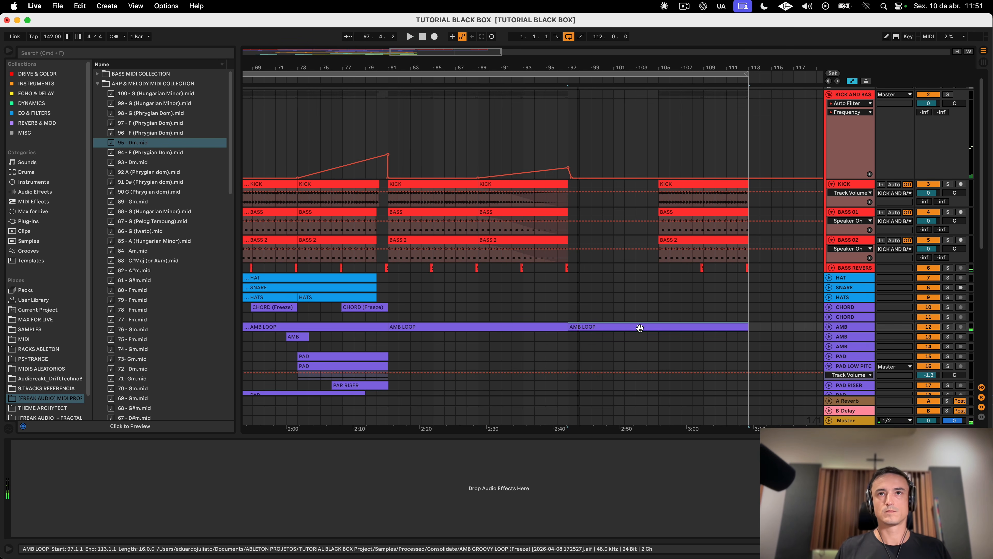
{"action": "key", "text": "Delete"}
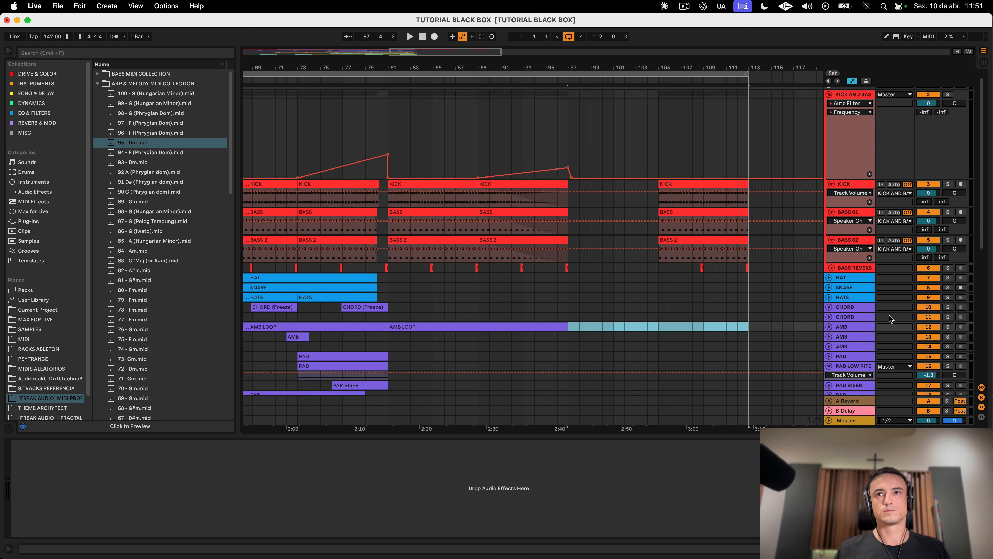
{"action": "left_click", "coordinate": [830, 327]}
{"action": "key", "text": "a"}
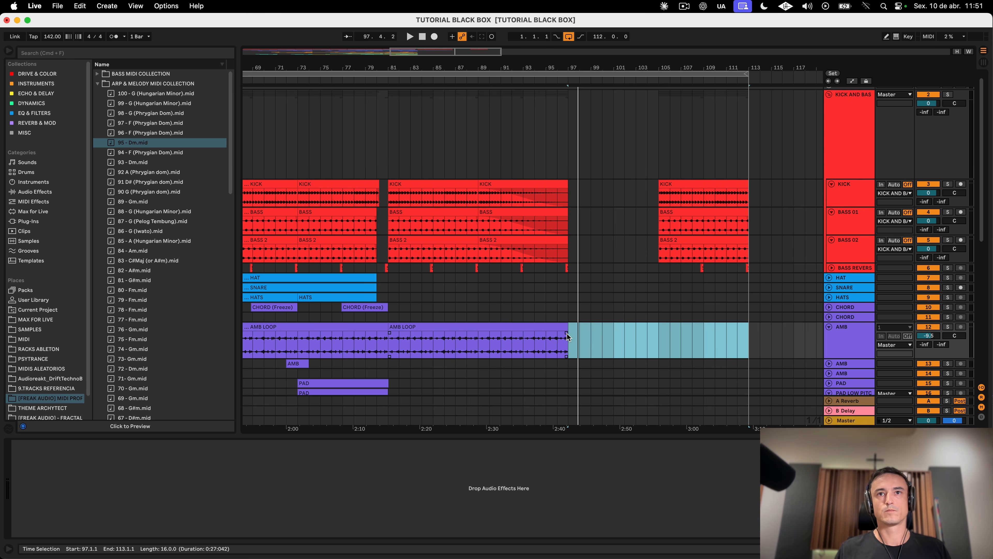
{"action": "left_click_drag", "start_coordinate": [566, 333], "coordinate": [464, 333]}
{"action": "left_click", "coordinate": [504, 328]}
{"action": "key", "text": "space"}
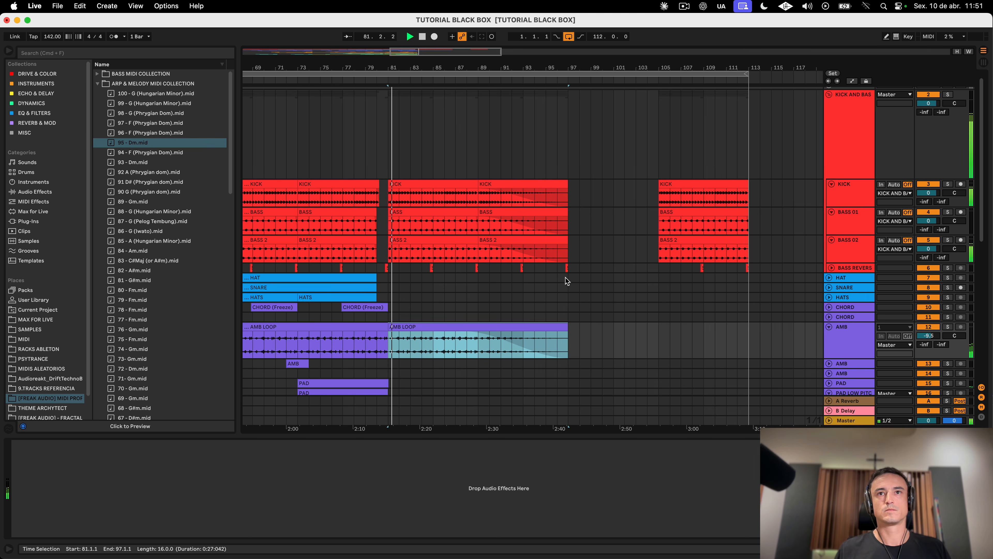
Step: Delete the bass reverse clips between bars 89 and 98
{"action": "left_click_drag", "start_coordinate": [579, 268], "coordinate": [480, 269]}
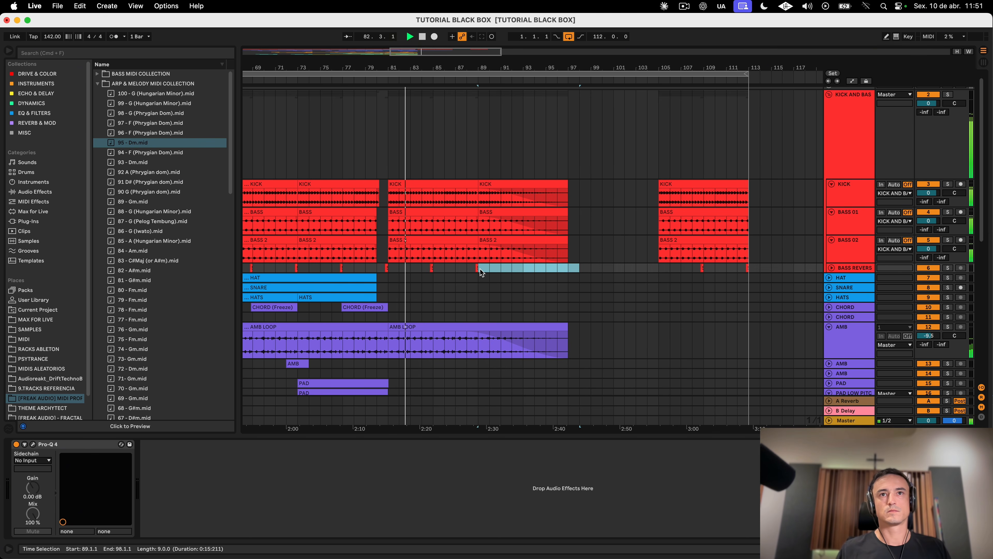
{"action": "scroll", "coordinate": [522, 273], "scroll_direction": "down", "scroll_amount": 3}
{"action": "scroll", "coordinate": [523, 273], "scroll_direction": "down", "scroll_amount": 2}
{"action": "scroll", "coordinate": [523, 273], "scroll_direction": "left", "scroll_amount": 2}
Step: Check the kick and bass group's filter automation against the clips during playback
{"action": "left_click", "coordinate": [849, 105]}
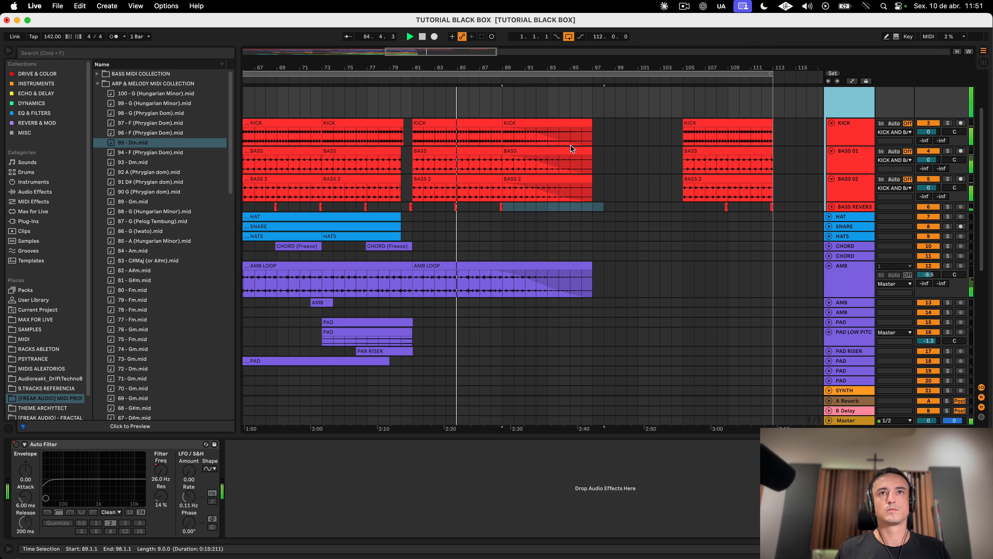
{"action": "key", "text": "a"}
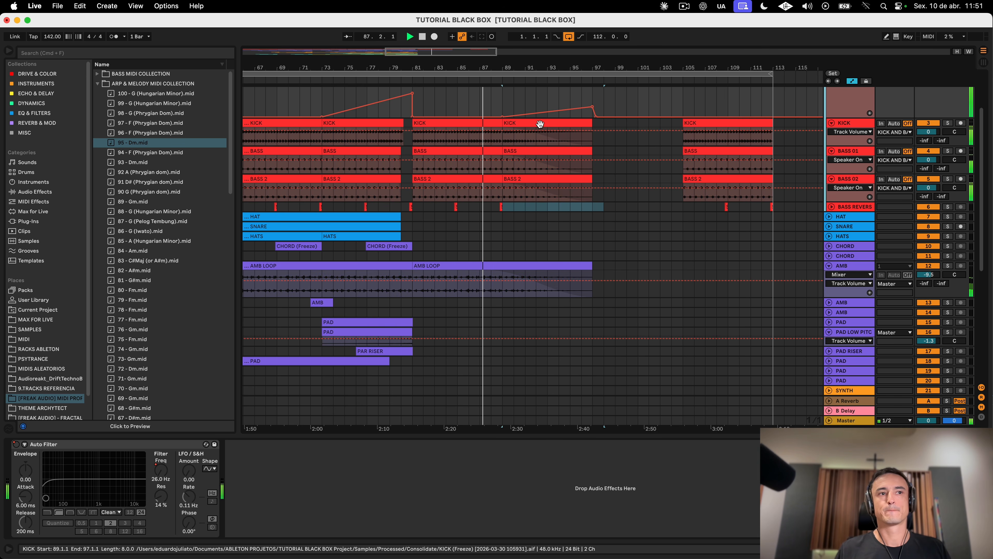
{"action": "key", "text": "a"}
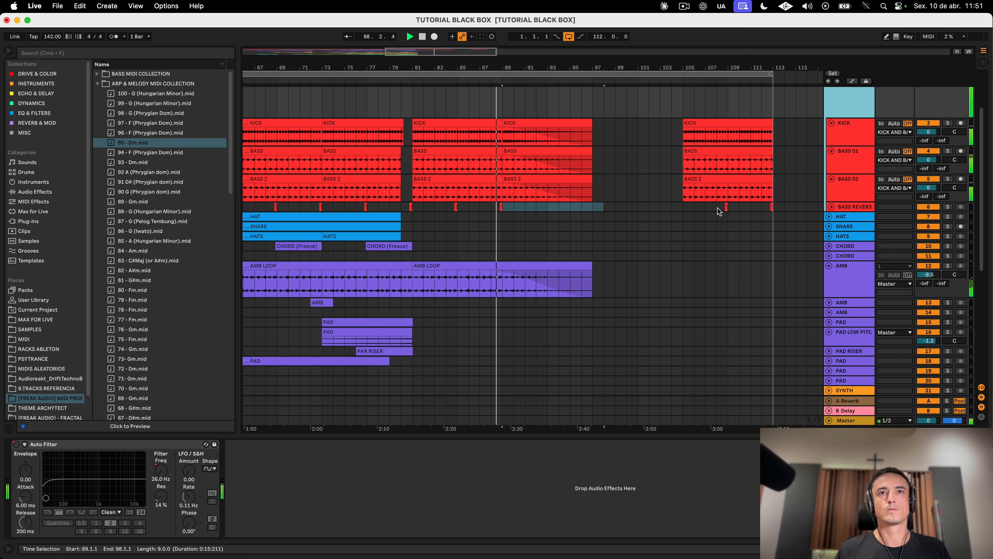
Step: Expand PAD track 18, copy its last PAD clip to bar 81 and play from there
{"action": "scroll", "coordinate": [715, 208], "scroll_direction": "down", "scroll_amount": 10}
{"action": "scroll", "coordinate": [716, 207], "scroll_direction": "left", "scroll_amount": 10}
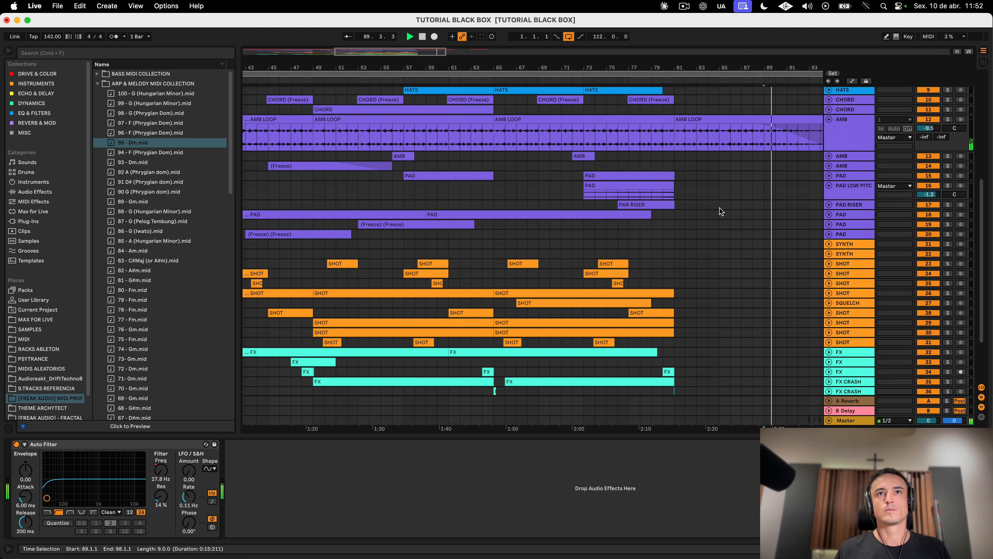
{"action": "left_click", "coordinate": [829, 233]}
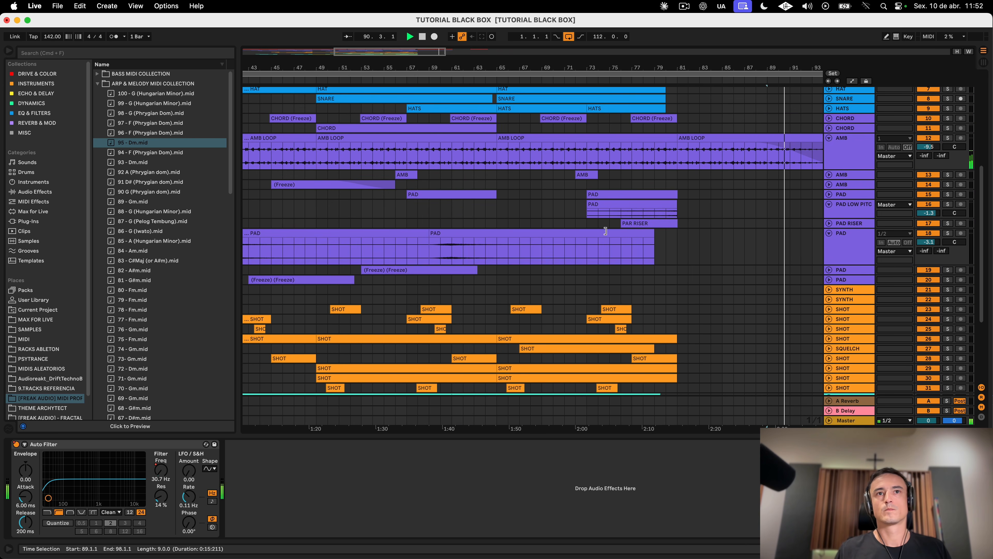
{"action": "left_click", "coordinate": [469, 234]}
{"action": "key", "text": "space"}
{"action": "scroll", "coordinate": [470, 234], "scroll_direction": "right", "scroll_amount": 4}
{"action": "left_click_drag", "start_coordinate": [378, 233], "coordinate": [628, 252]}
{"action": "key", "text": "space"}
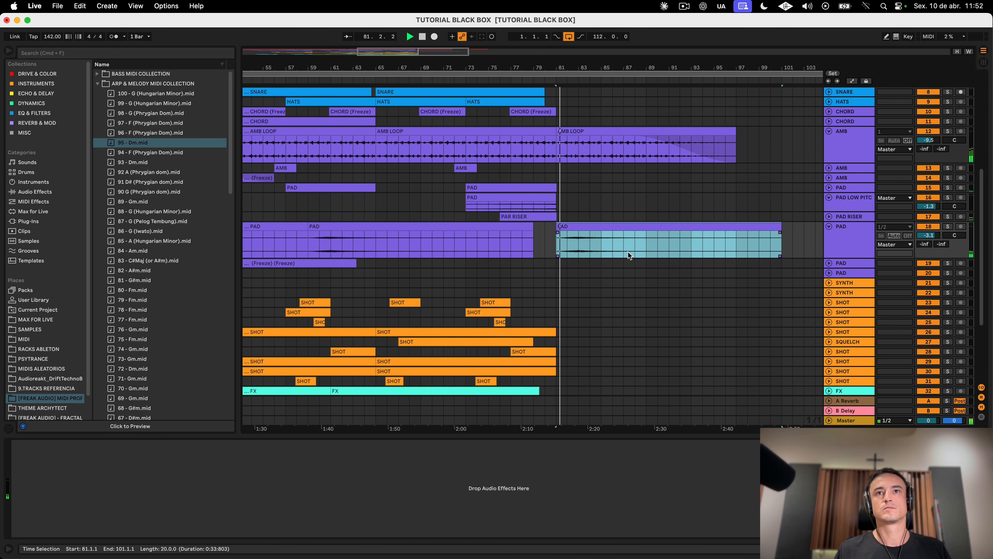
Step: Copy the frozen clip on PAD track 19 to bar 85
{"action": "scroll", "coordinate": [627, 253], "scroll_direction": "right", "scroll_amount": 2}
{"action": "scroll", "coordinate": [628, 253], "scroll_direction": "down", "scroll_amount": 1}
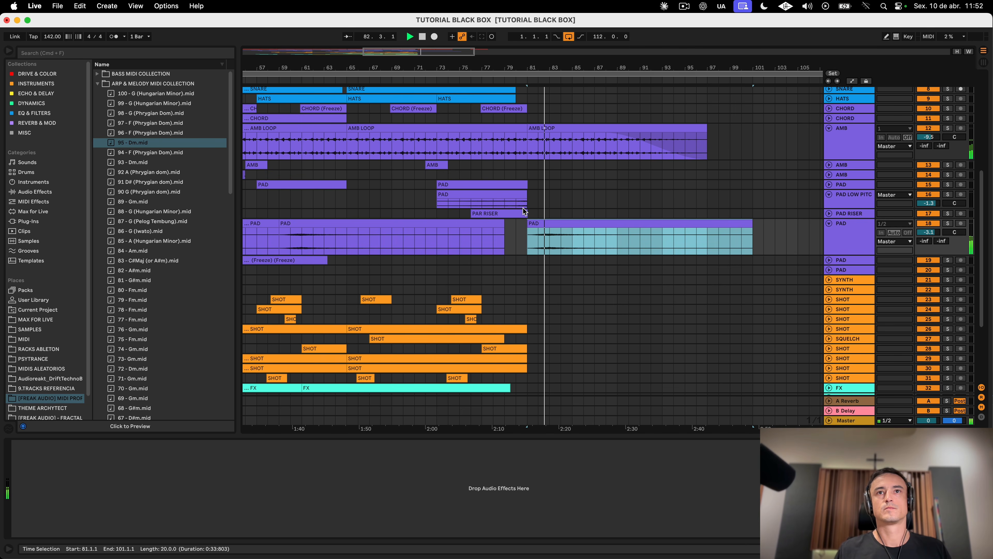
{"action": "scroll", "coordinate": [654, 214], "scroll_direction": "right", "scroll_amount": 10}
{"action": "scroll", "coordinate": [657, 214], "scroll_direction": "left", "scroll_amount": 6}
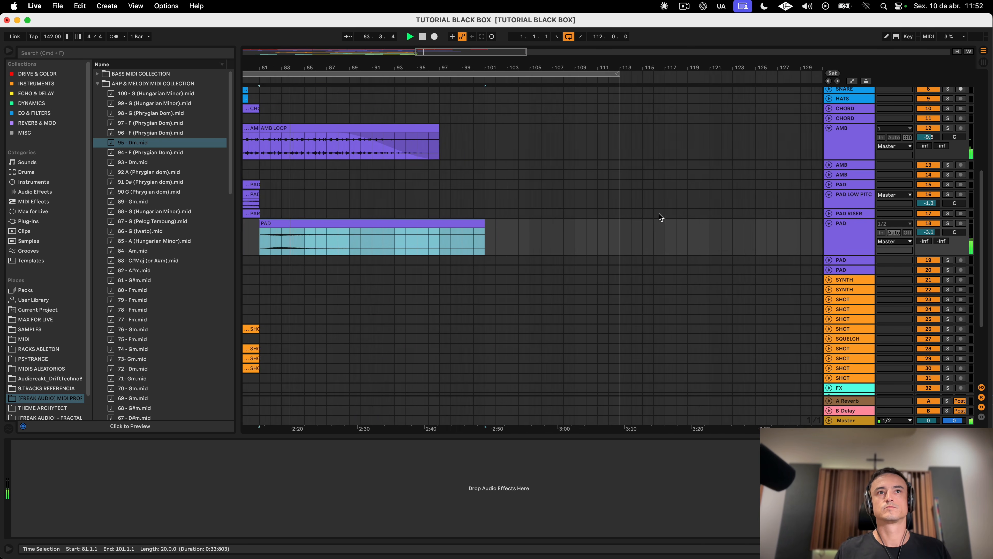
{"action": "scroll", "coordinate": [659, 214], "scroll_direction": "left", "scroll_amount": 15}
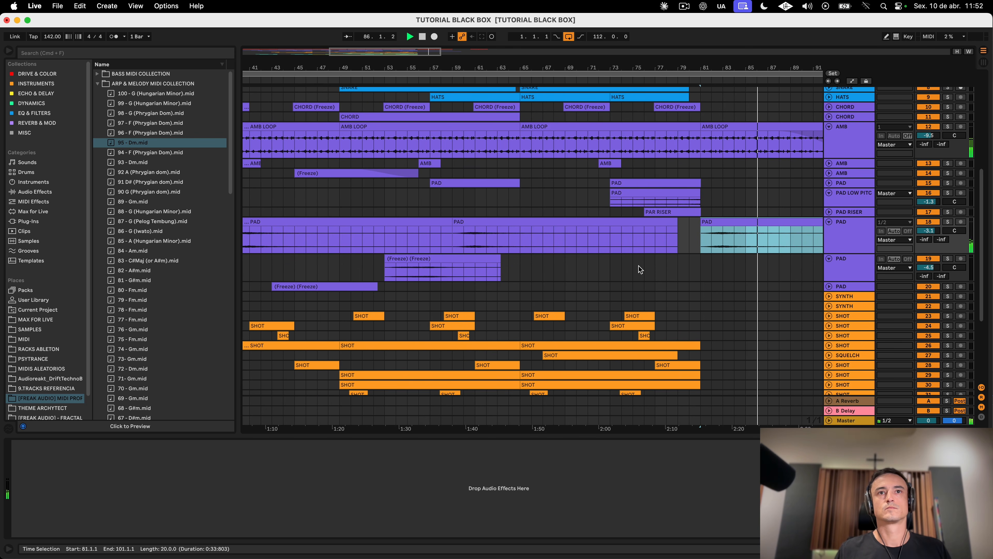
{"action": "left_click", "coordinate": [422, 259]}
{"action": "left_click_drag", "start_coordinate": [421, 261], "coordinate": [782, 262]}
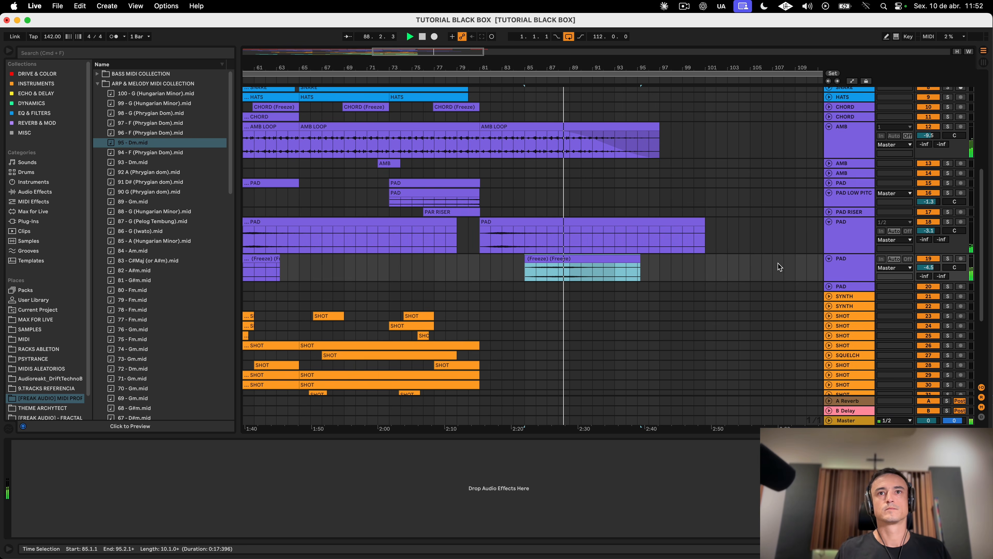
Step: Expand PAD track 20 and place a copy of its frozen clip at bar 91
{"action": "scroll", "coordinate": [601, 246], "scroll_direction": "up", "scroll_amount": 5}
{"action": "scroll", "coordinate": [601, 245], "scroll_direction": "down", "scroll_amount": 10}
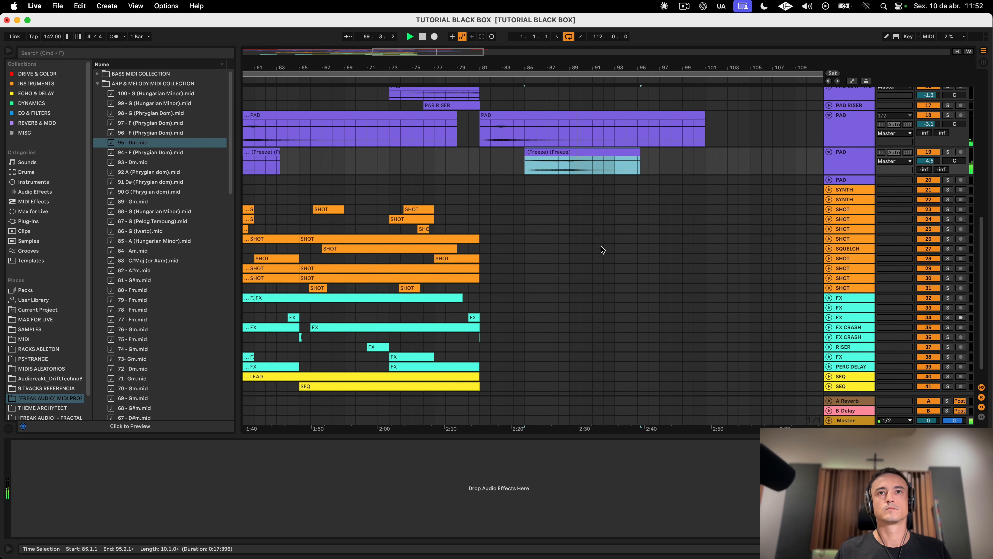
{"action": "scroll", "coordinate": [601, 245], "scroll_direction": "left", "scroll_amount": 10}
{"action": "scroll", "coordinate": [601, 246], "scroll_direction": "left", "scroll_amount": 3}
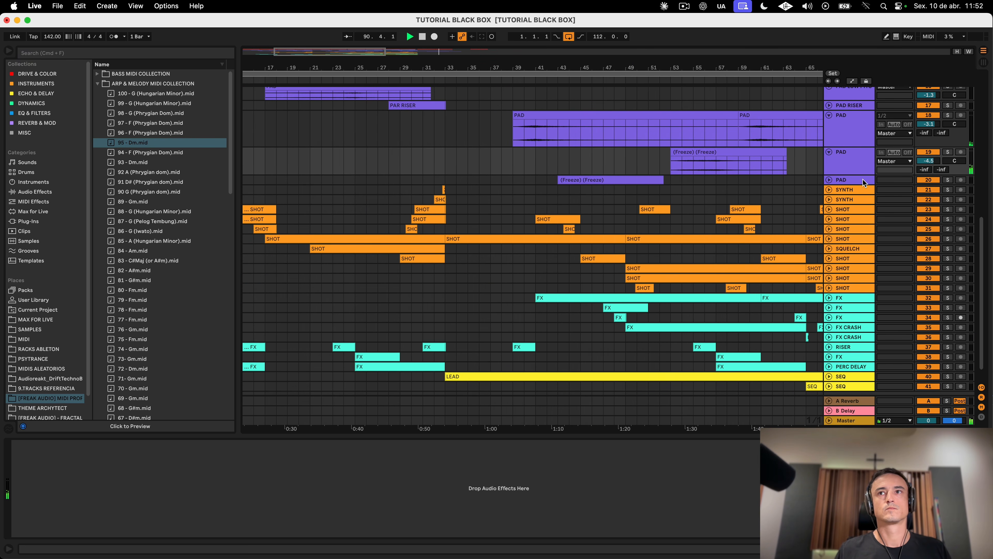
{"action": "left_click", "coordinate": [829, 180]}
{"action": "scroll", "coordinate": [686, 195], "scroll_direction": "right", "scroll_amount": 5}
{"action": "left_click", "coordinate": [382, 179]}
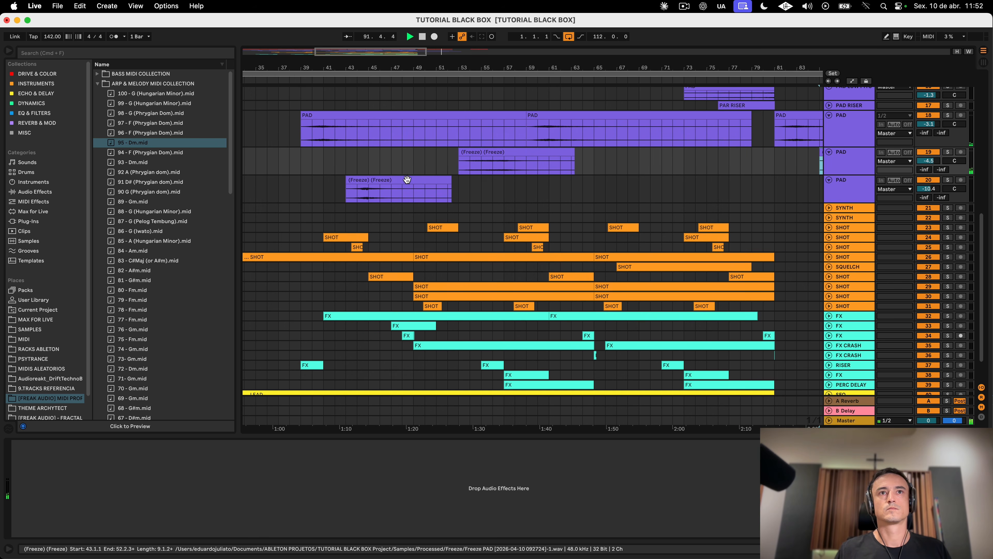
{"action": "scroll", "coordinate": [383, 179], "scroll_direction": "right", "scroll_amount": 2}
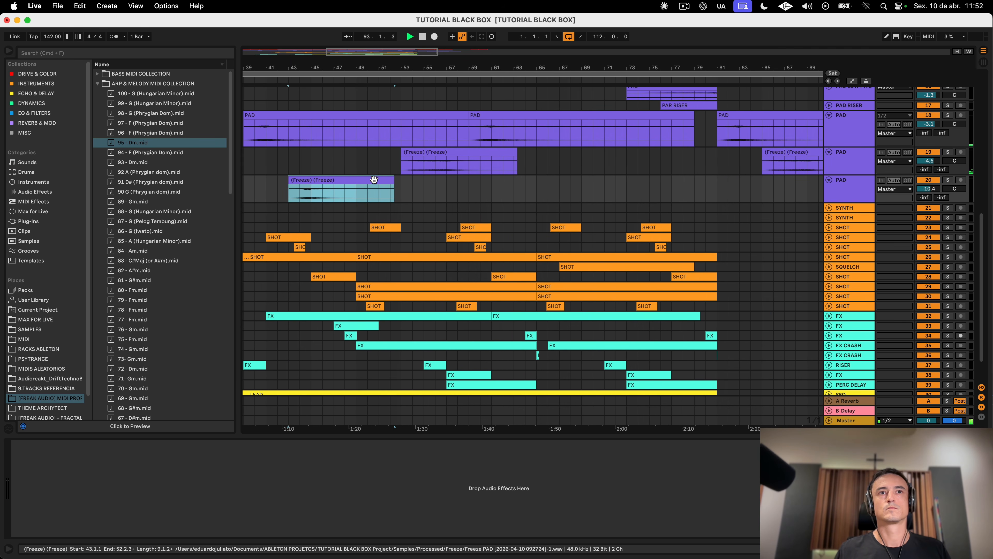
{"action": "left_click_drag", "start_coordinate": [341, 179], "coordinate": [752, 180]}
{"action": "scroll", "coordinate": [589, 180], "scroll_direction": "right", "scroll_amount": 6}
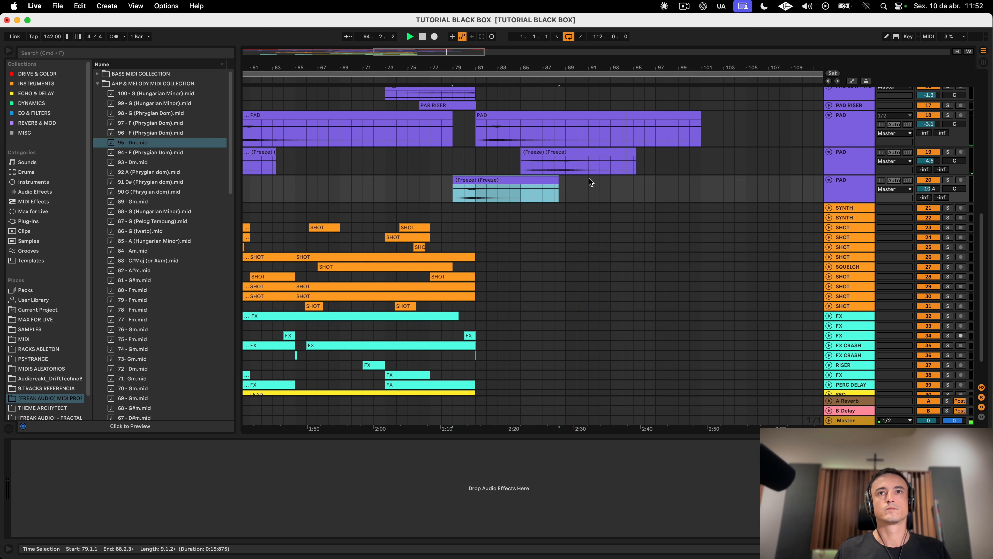
{"action": "left_click_drag", "start_coordinate": [508, 181], "coordinate": [646, 184]}
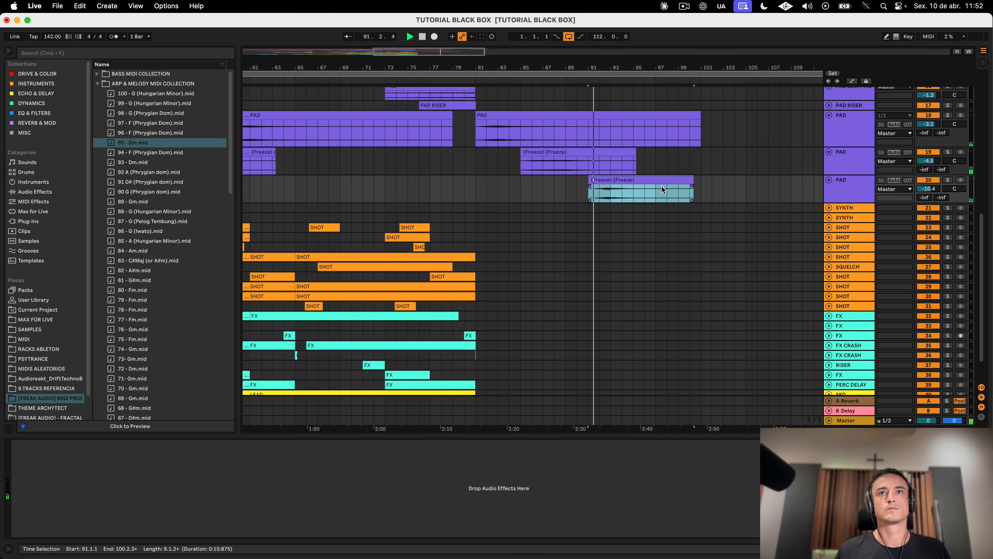
Step: Review the drum, bass and pad tracks as playback passes bar 97, and show the kick and bass group's Auto Filter
{"action": "scroll", "coordinate": [662, 185], "scroll_direction": "up", "scroll_amount": 2}
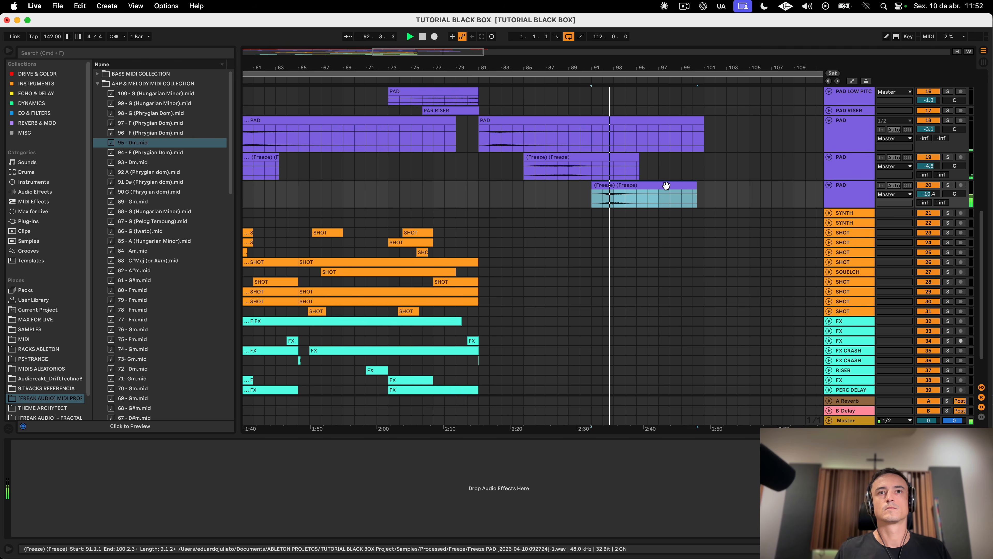
{"action": "scroll", "coordinate": [667, 185], "scroll_direction": "up", "scroll_amount": 10}
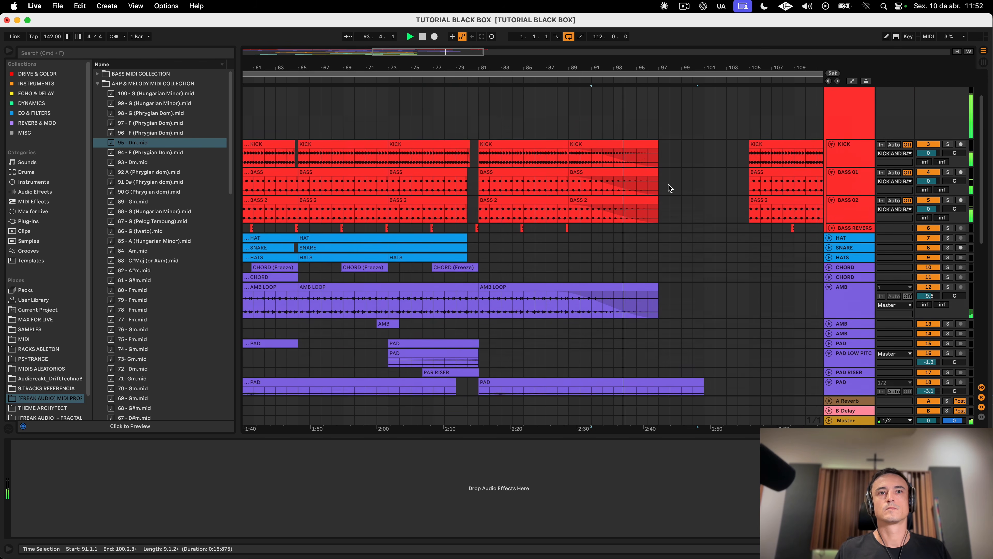
{"action": "scroll", "coordinate": [668, 184], "scroll_direction": "down", "scroll_amount": 1}
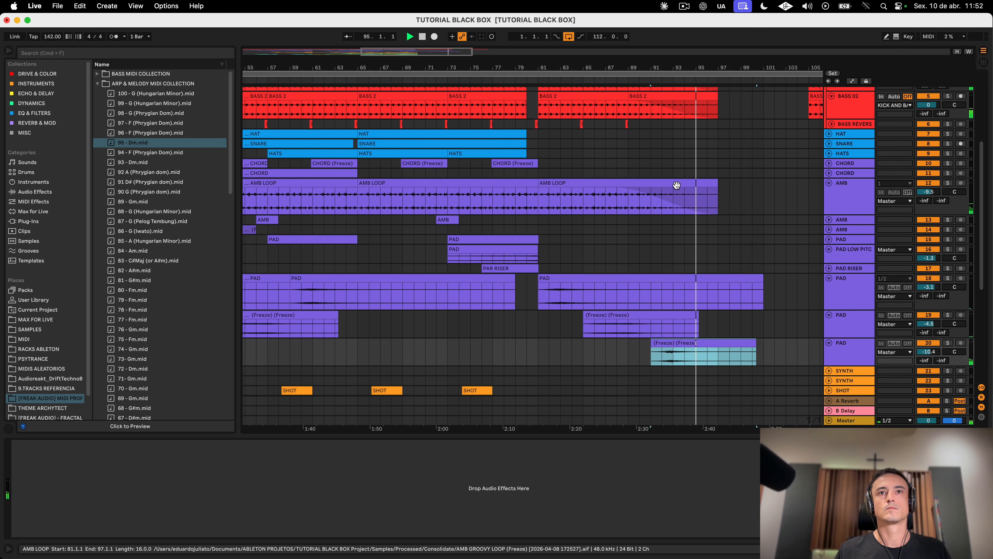
{"action": "scroll", "coordinate": [785, 239], "scroll_direction": "up", "scroll_amount": 8}
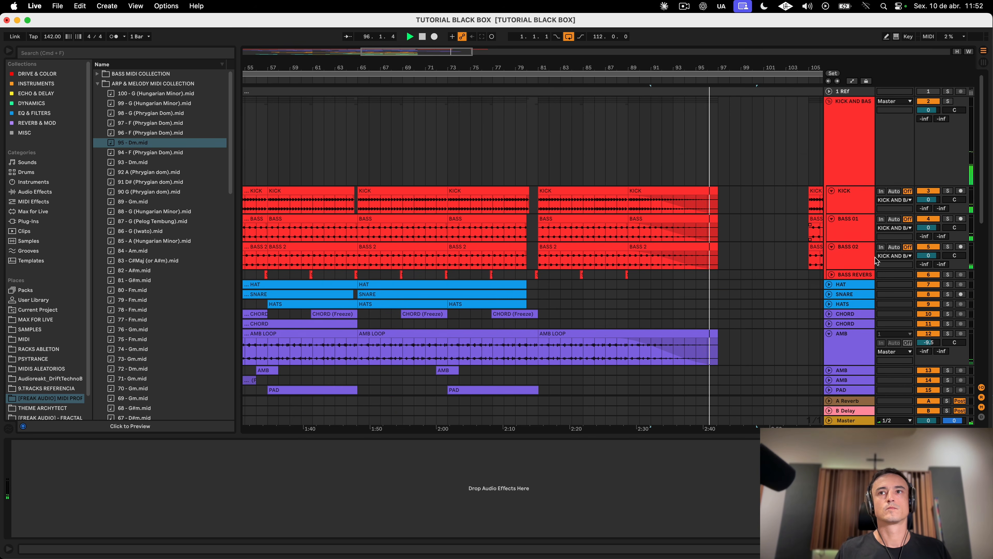
{"action": "left_click", "coordinate": [841, 259]}
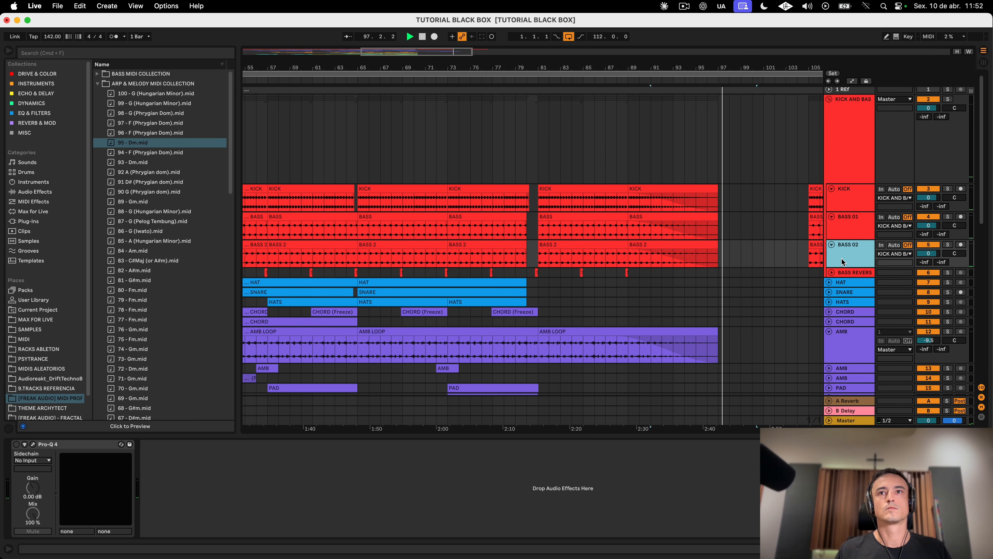
{"action": "left_click", "coordinate": [842, 152]}
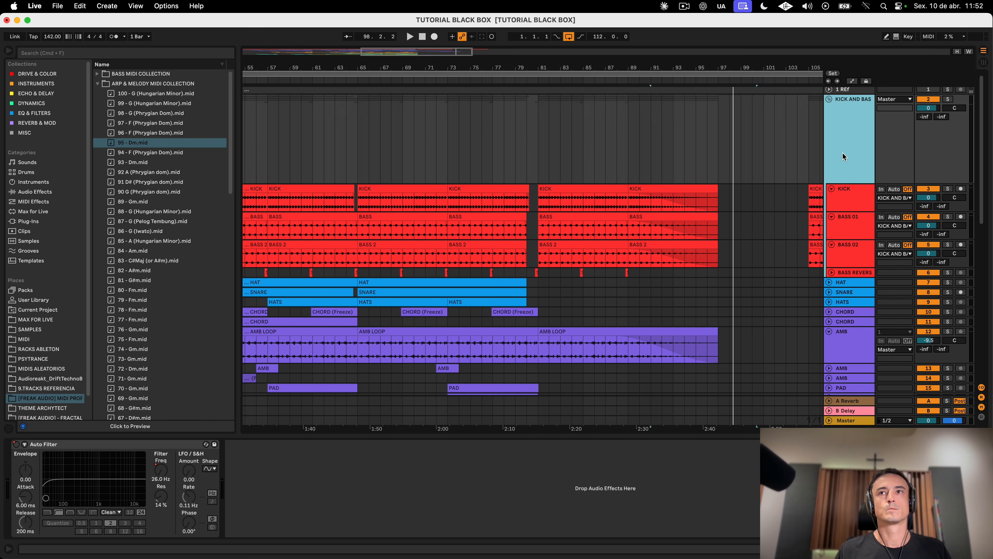
Step: Search all browser results for "ladder" and add the kHs Ladder Filter to the KICK AND BASS group
{"action": "left_click", "coordinate": [145, 53]}
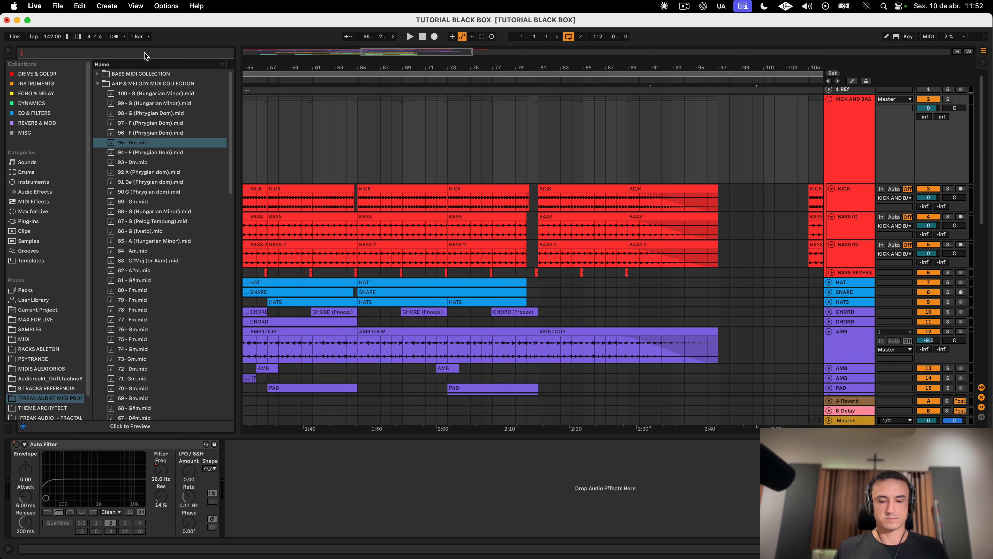
{"action": "type", "text": "ladd"}
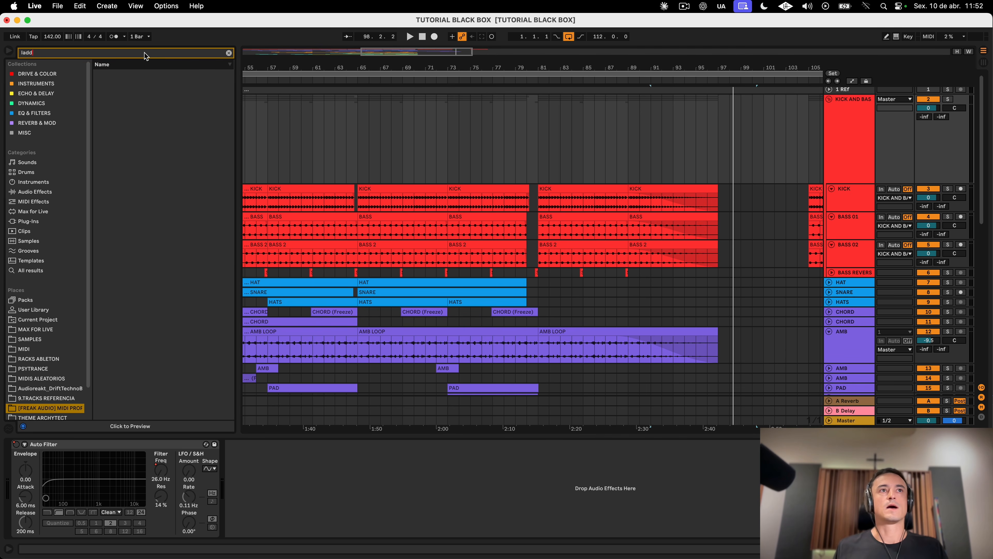
{"action": "type", "text": "er"}
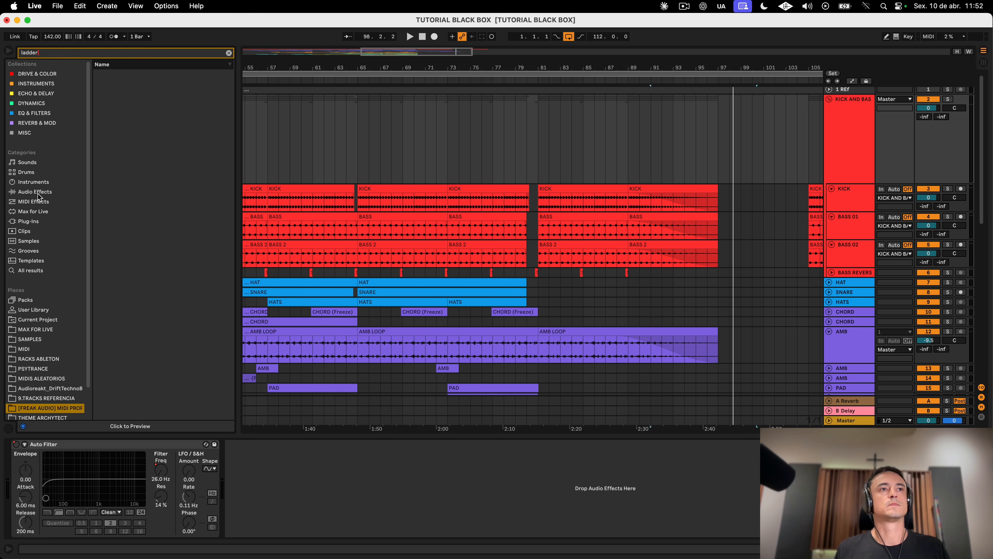
{"action": "left_click", "coordinate": [35, 271]}
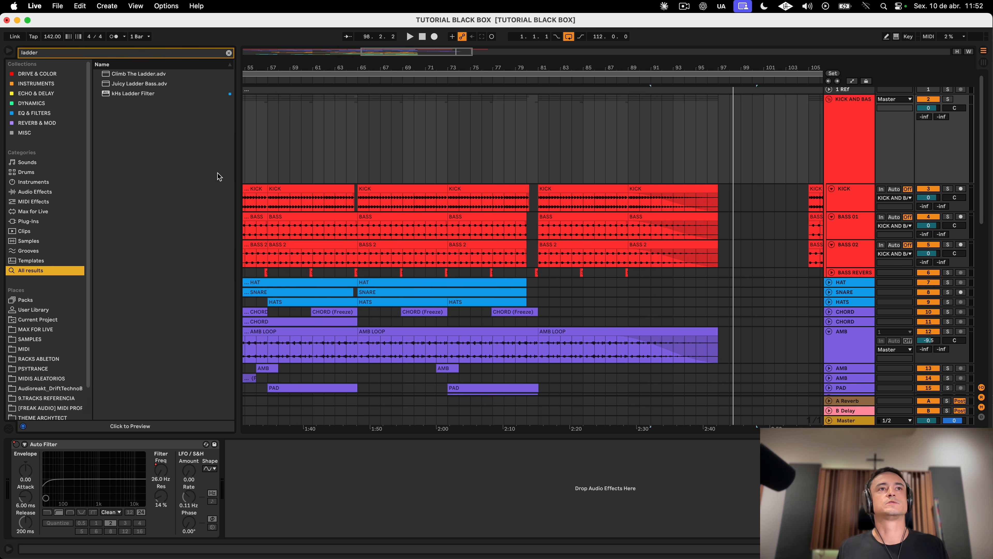
{"action": "left_click", "coordinate": [144, 94]}
{"action": "double_click", "coordinate": [137, 97]}
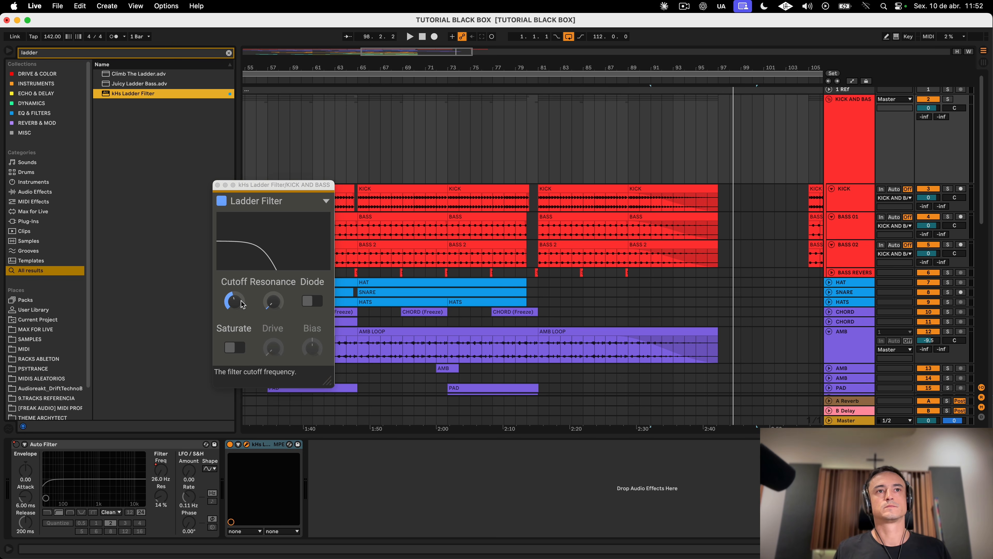
Step: Open the Ladder Filter's cutoff fully, automate it to fall from bar 89 to bar 97, and play from bar 89
{"action": "left_click_drag", "start_coordinate": [235, 300], "coordinate": [234, 291]}
{"action": "left_click", "coordinate": [617, 229]}
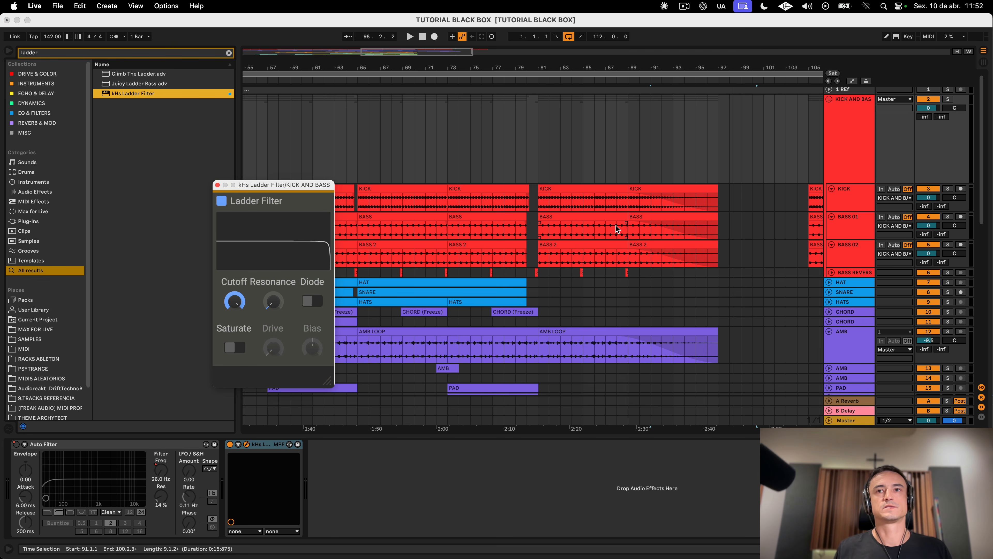
{"action": "key", "text": "a"}
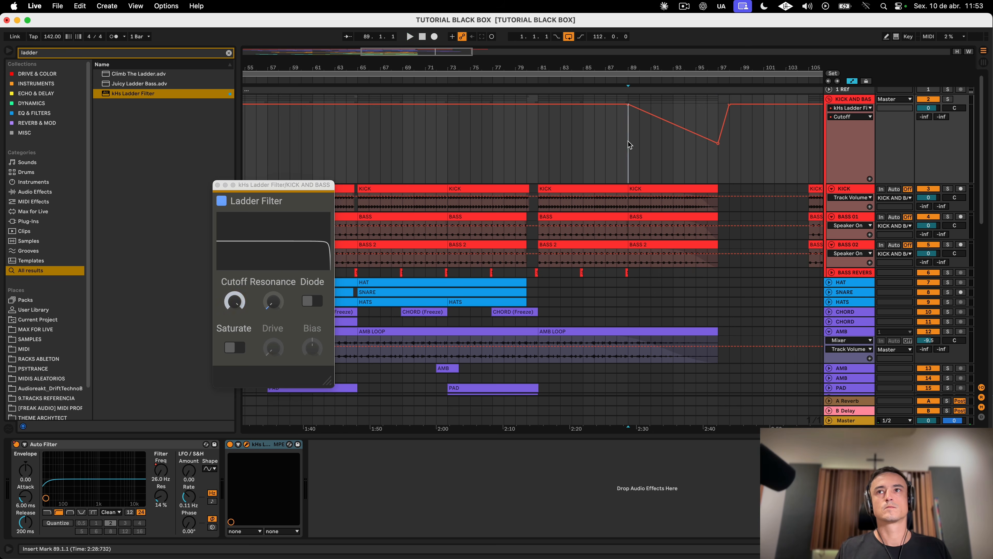
{"action": "key", "text": "space"}
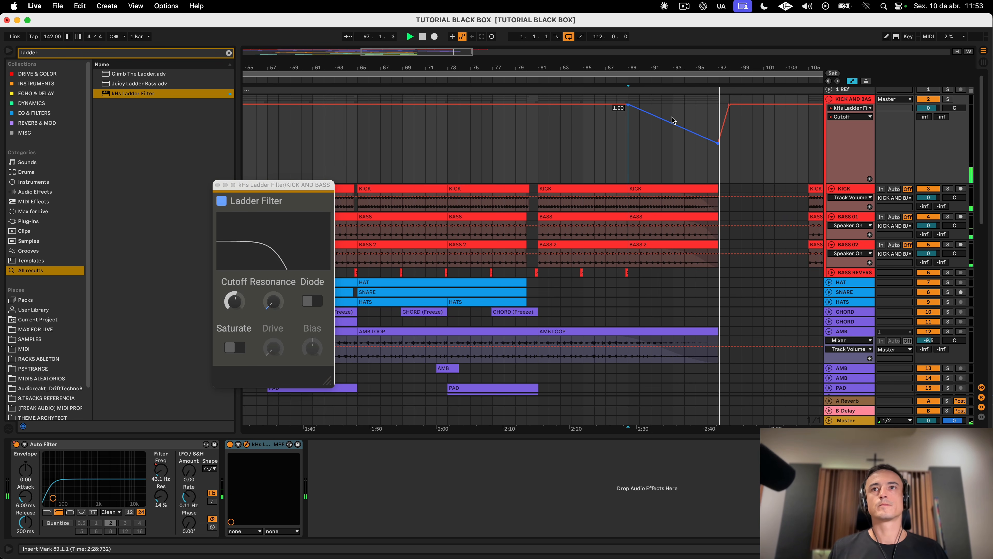
Step: Replay from bar 89 and copy the last FX clips on PERC DELAY track 39 and FX track 38 to bar 93
{"action": "scroll", "coordinate": [753, 279], "scroll_direction": "down", "scroll_amount": 15}
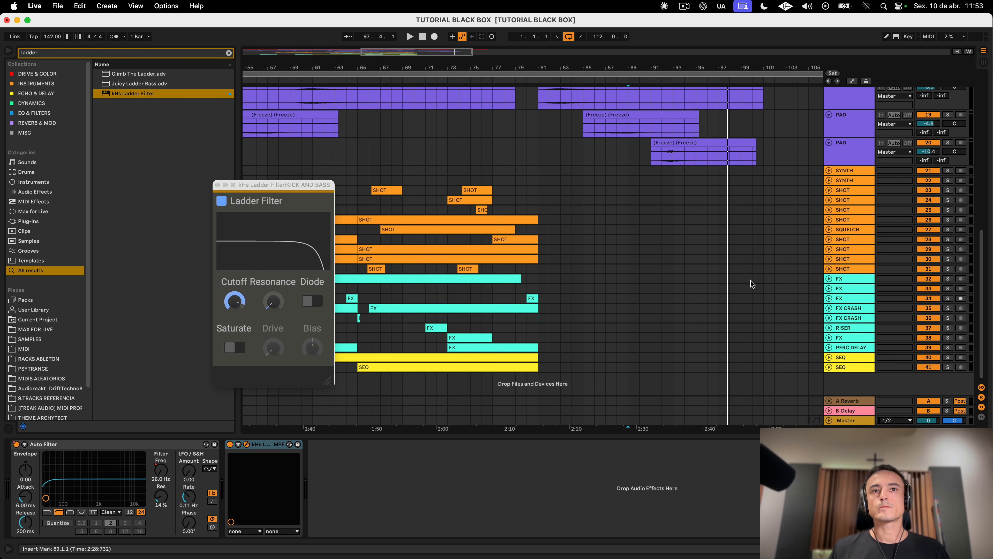
{"action": "key", "text": "space"}
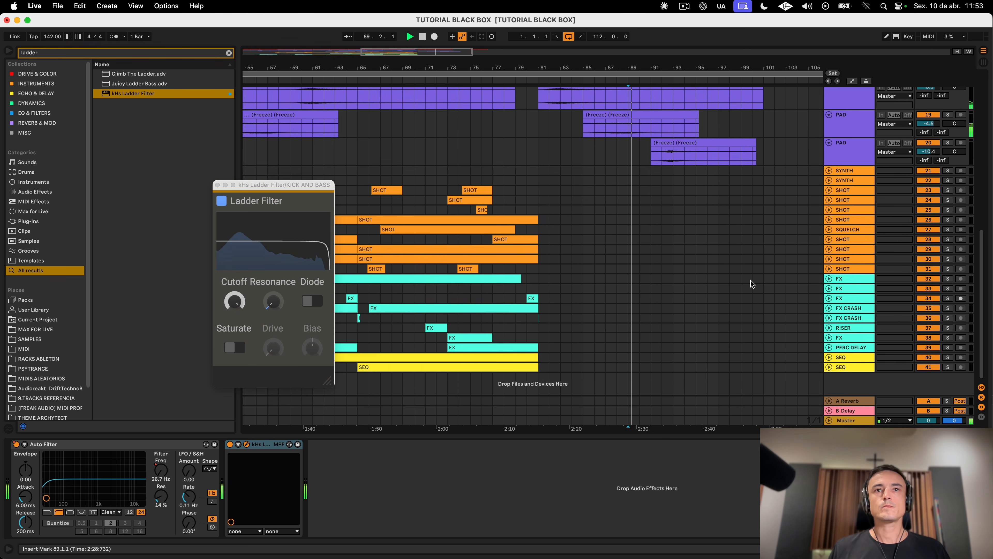
{"action": "left_click", "coordinate": [830, 348]}
{"action": "left_click_drag", "start_coordinate": [470, 358], "coordinate": [694, 354]}
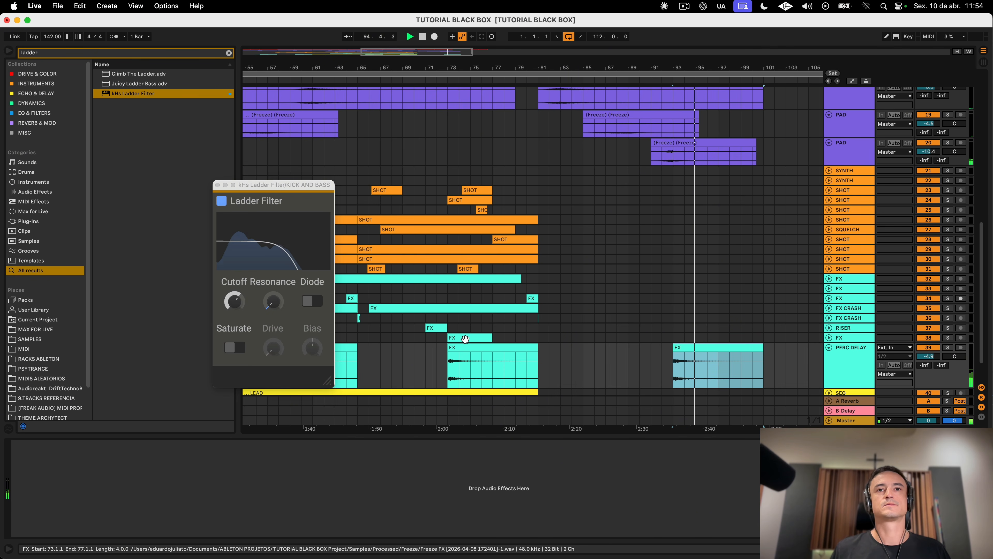
{"action": "left_click_drag", "start_coordinate": [465, 339], "coordinate": [692, 338]}
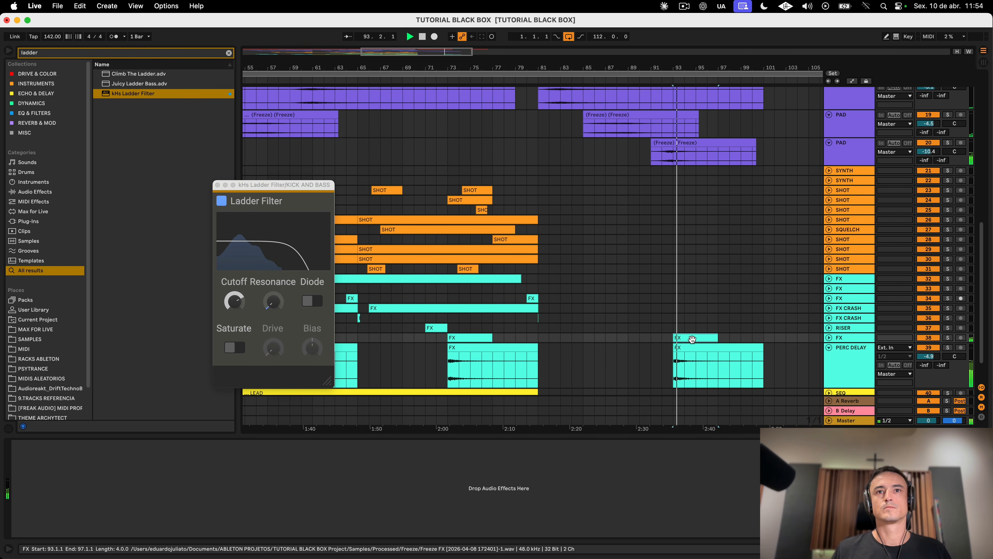
Step: Try a copy of the RISER clip on track 37 at bar 95
{"action": "left_click_drag", "start_coordinate": [435, 328], "coordinate": [705, 327]}
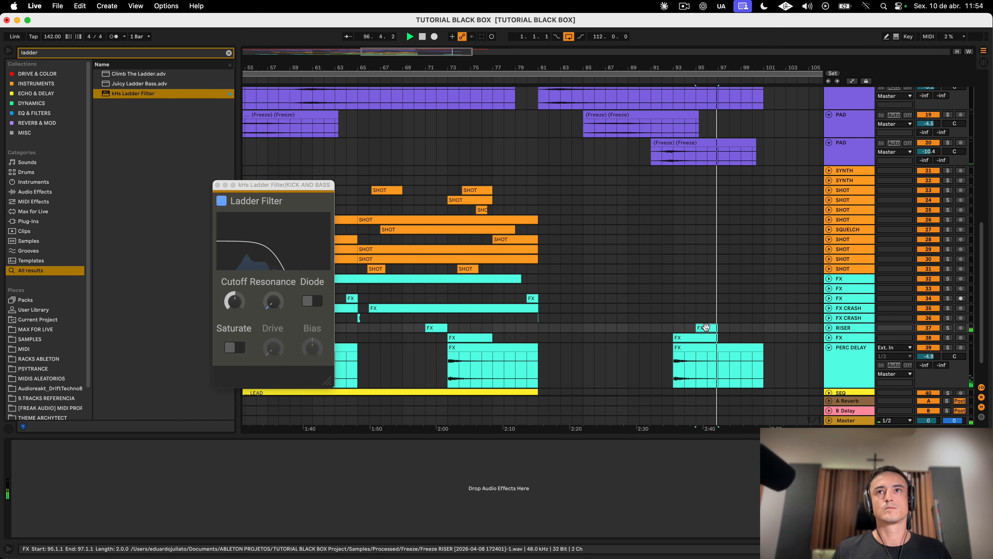
{"action": "scroll", "coordinate": [482, 245], "scroll_direction": "up", "scroll_amount": 8}
{"action": "scroll", "coordinate": [482, 245], "scroll_direction": "left", "scroll_amount": 10}
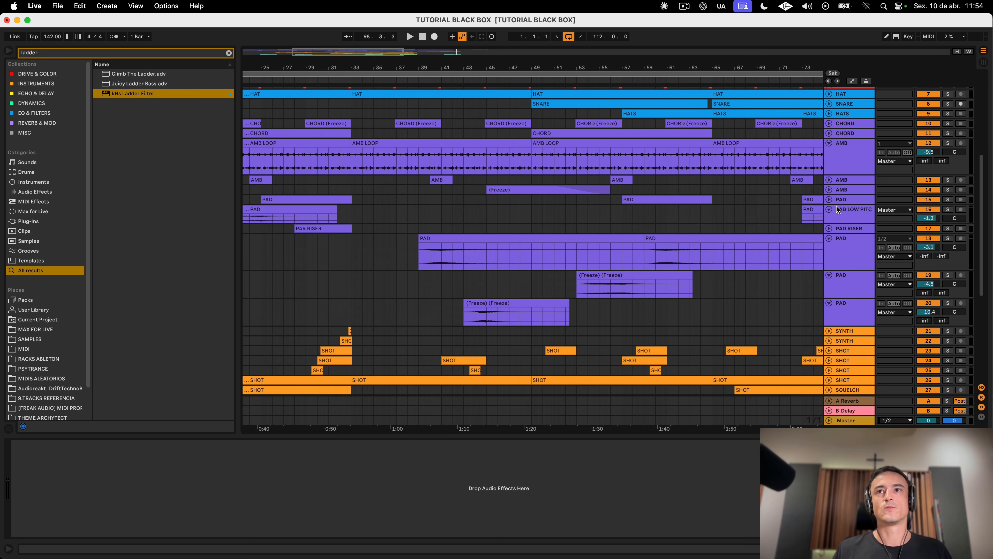
Step: Expand PAD track 15 and AMB track 13, and place a copy of the last AMB clip from track 13 at bar 89
{"action": "left_click", "coordinate": [828, 199]}
{"action": "scroll", "coordinate": [662, 212], "scroll_direction": "right", "scroll_amount": 9}
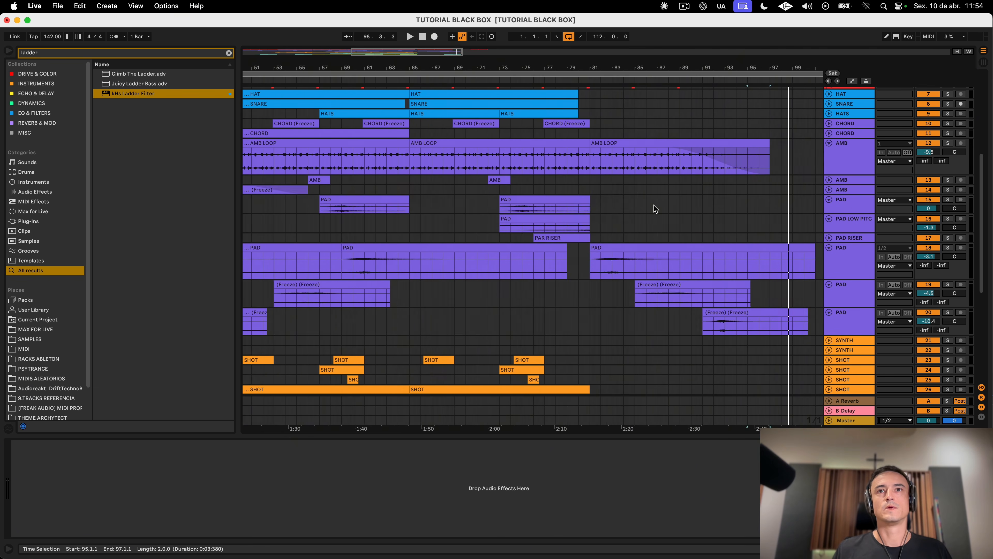
{"action": "scroll", "coordinate": [504, 204], "scroll_direction": "up", "scroll_amount": 5}
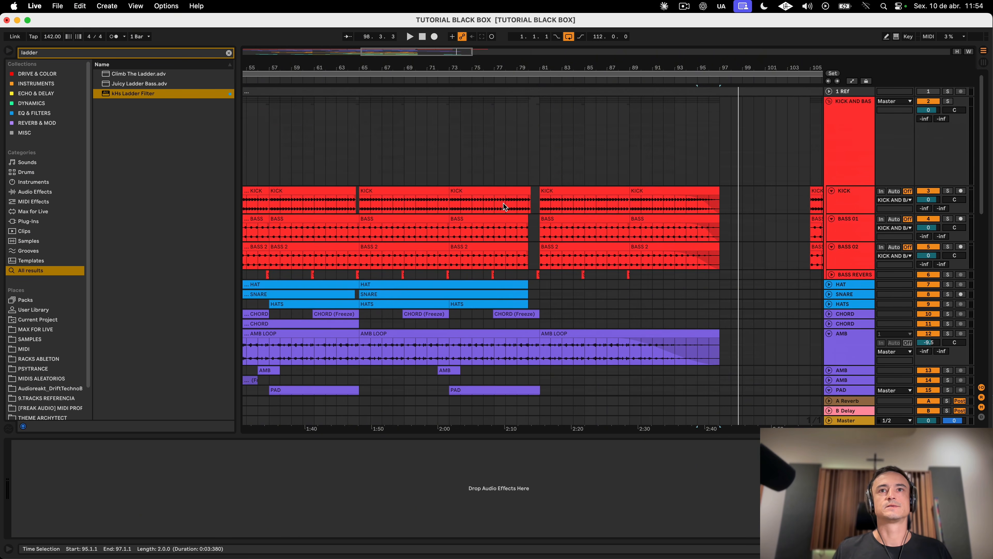
{"action": "scroll", "coordinate": [504, 203], "scroll_direction": "down", "scroll_amount": 4}
{"action": "scroll", "coordinate": [504, 203], "scroll_direction": "left", "scroll_amount": 2}
{"action": "left_click", "coordinate": [828, 187]}
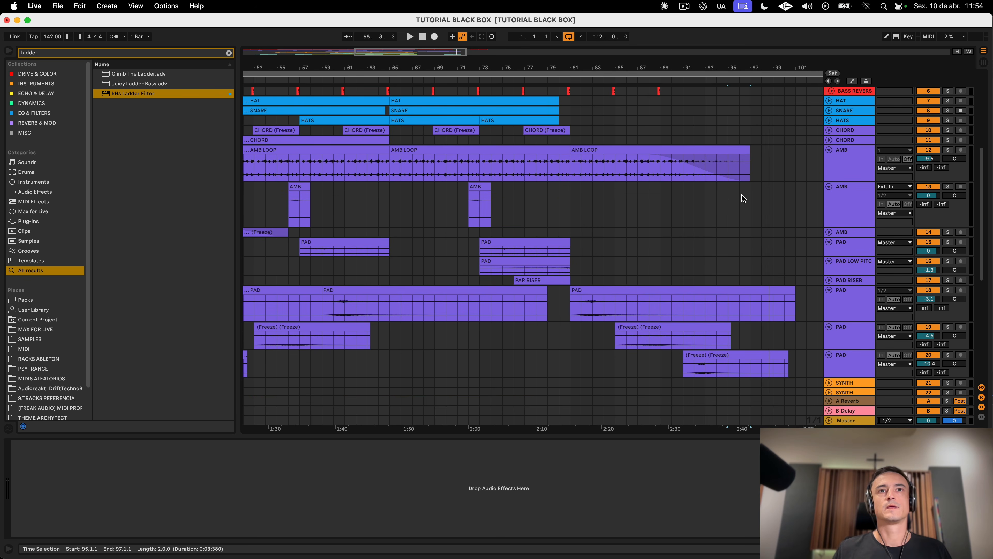
{"action": "left_click_drag", "start_coordinate": [476, 185], "coordinate": [619, 193]}
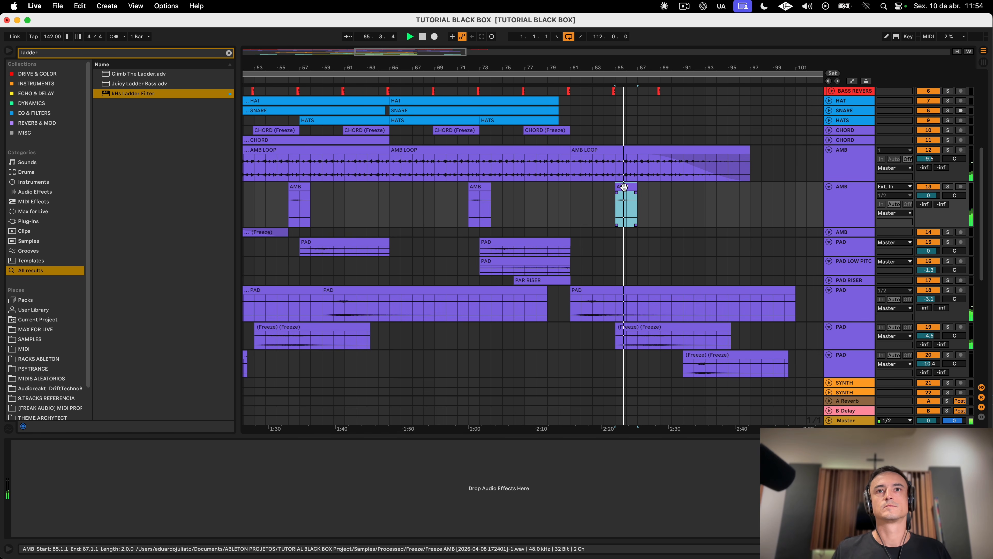
{"action": "left_click_drag", "start_coordinate": [621, 187], "coordinate": [667, 190]}
{"action": "left_click_drag", "start_coordinate": [667, 191], "coordinate": [667, 187]}
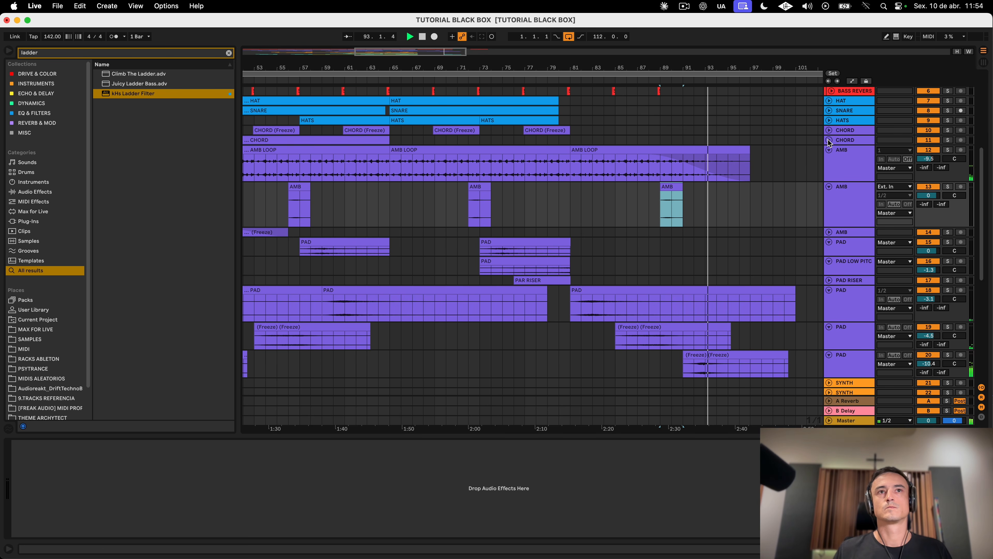
Step: Expand CHORD track 11, copy its last CHORD clip to bar 90 and trim the copy's end to bar 97
{"action": "left_click", "coordinate": [658, 141]}
{"action": "scroll", "coordinate": [618, 157], "scroll_direction": "left", "scroll_amount": 3}
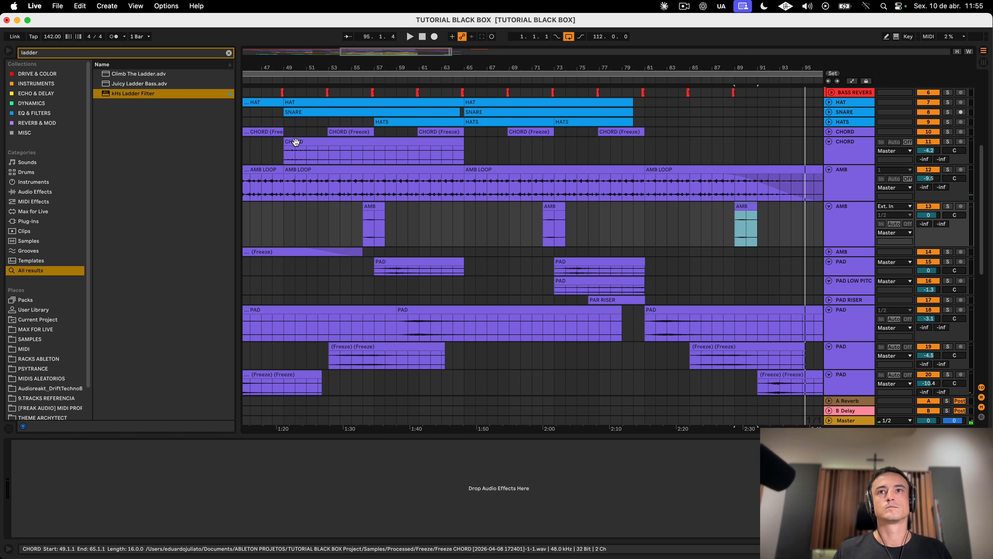
{"action": "left_click_drag", "start_coordinate": [296, 142], "coordinate": [762, 146]}
{"action": "left_click", "coordinate": [731, 149]}
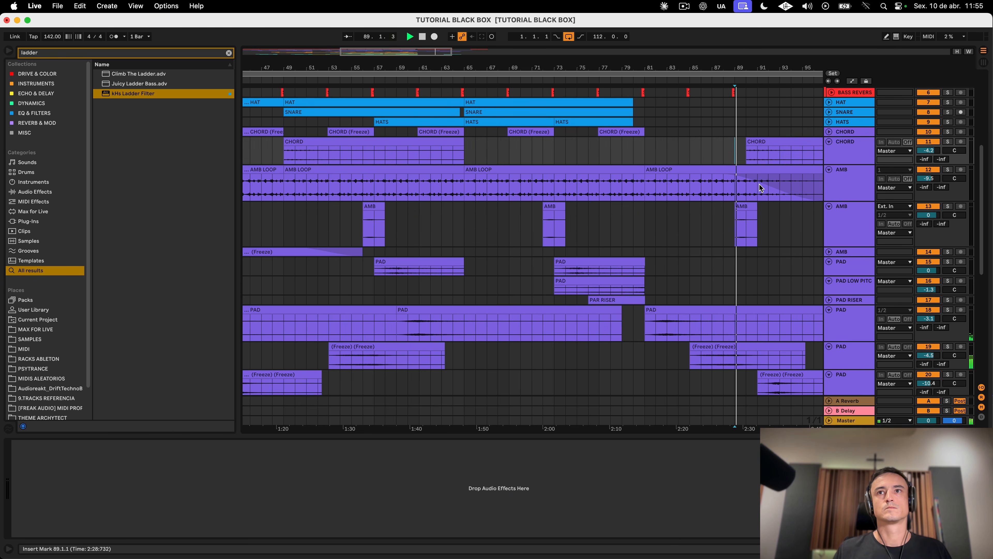
{"action": "scroll", "coordinate": [758, 189], "scroll_direction": "right", "scroll_amount": 5}
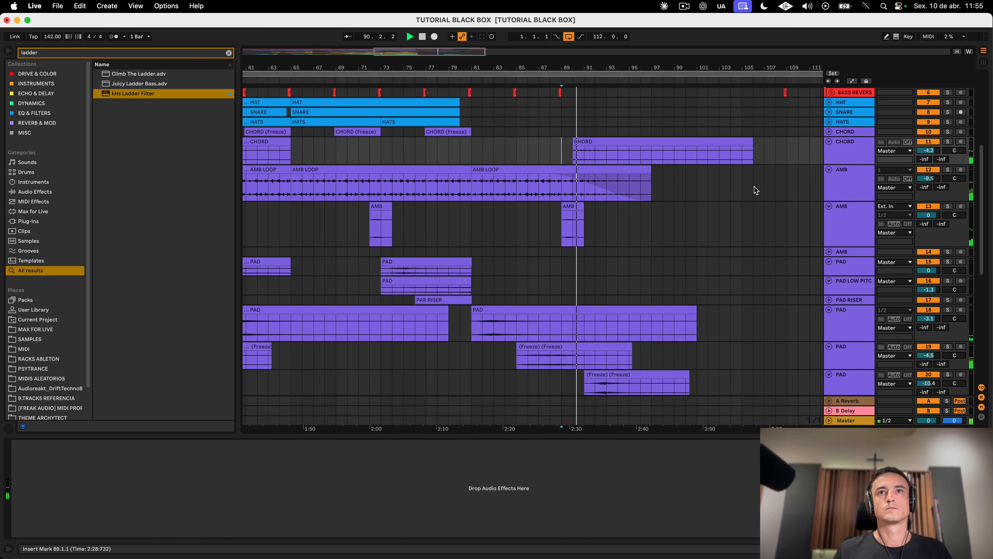
{"action": "left_click_drag", "start_coordinate": [754, 142], "coordinate": [651, 142]}
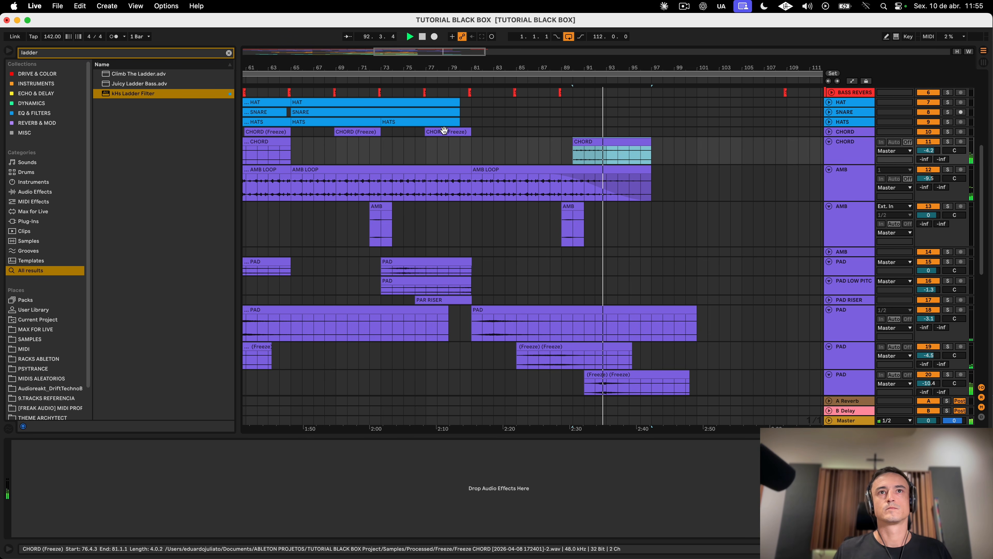
Step: Try a copy of the last CHORD (Freeze) clip around bar 89 on CHORD track 10, and delete the copy
{"action": "left_click_drag", "start_coordinate": [443, 131], "coordinate": [572, 129]}
{"action": "left_click", "coordinate": [567, 130]}
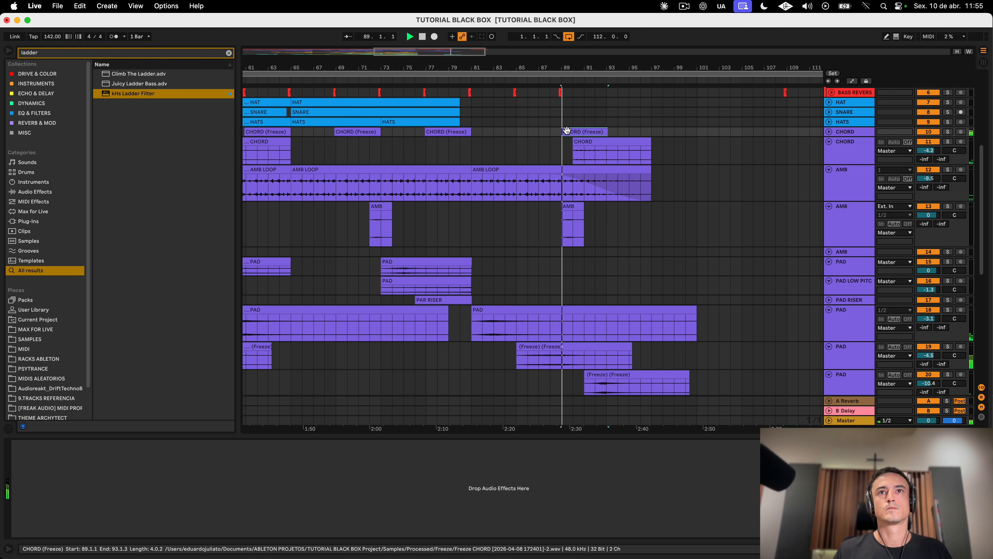
{"action": "key", "text": "u"}
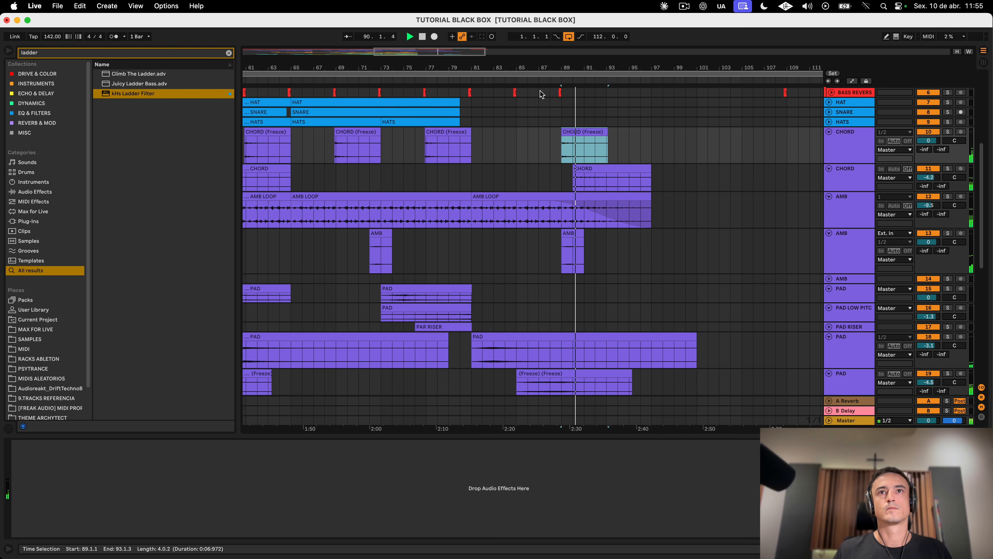
{"action": "left_click_drag", "start_coordinate": [565, 69], "coordinate": [559, 133]}
{"action": "key", "text": "space"}
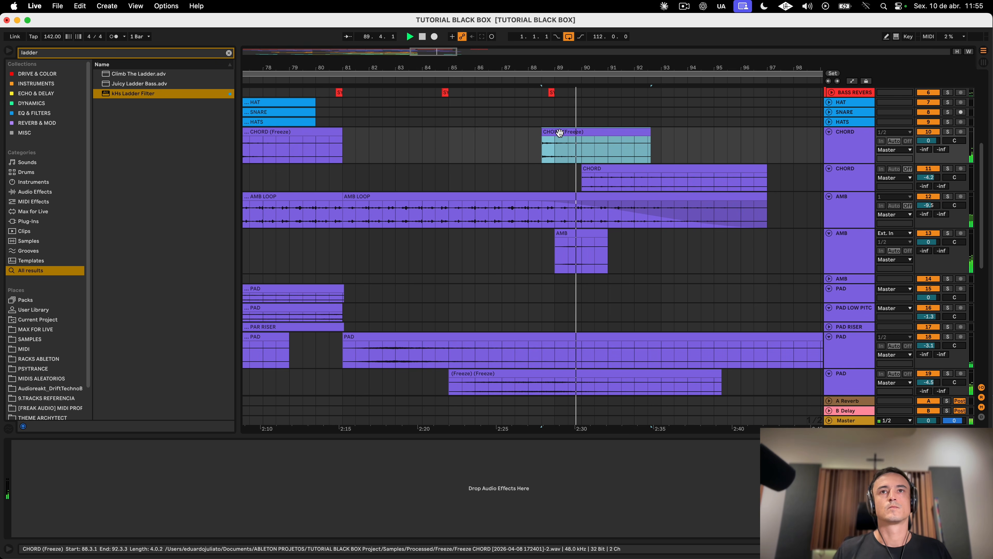
{"action": "key", "text": "Delete"}
Step: Examine the wider arrangement and the SHOT and FX tracks for reusable clips, inspecting FX CRASH tracks 36 and 35
{"action": "key", "text": "minus"}
{"action": "key", "text": "minus"}
{"action": "key", "text": "minus"}
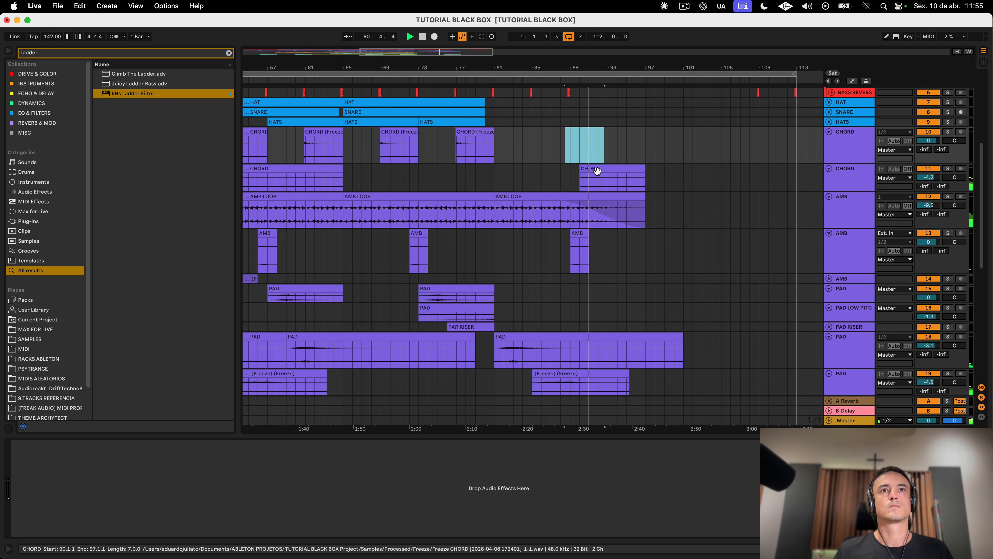
{"action": "scroll", "coordinate": [382, 258], "scroll_direction": "right", "scroll_amount": 10}
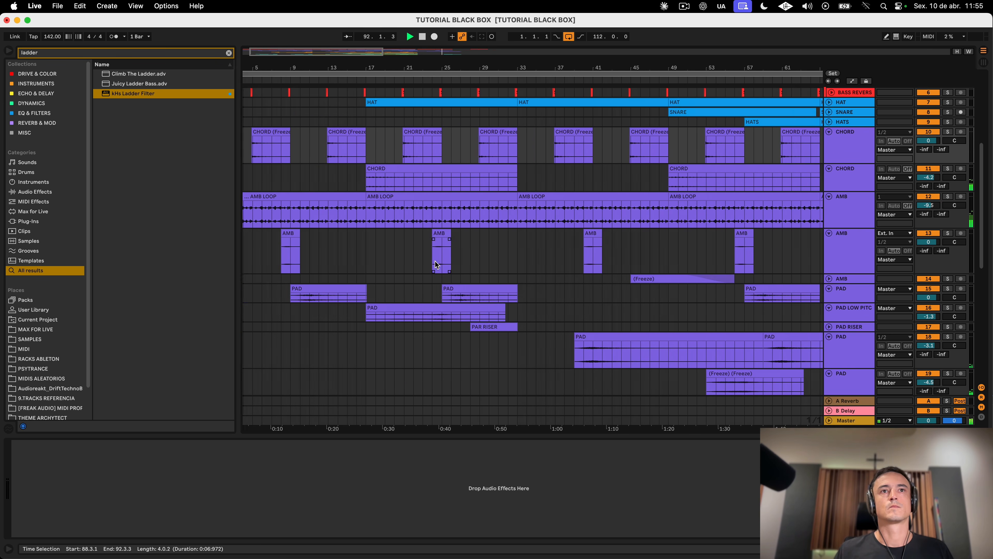
{"action": "scroll", "coordinate": [440, 262], "scroll_direction": "down", "scroll_amount": 10}
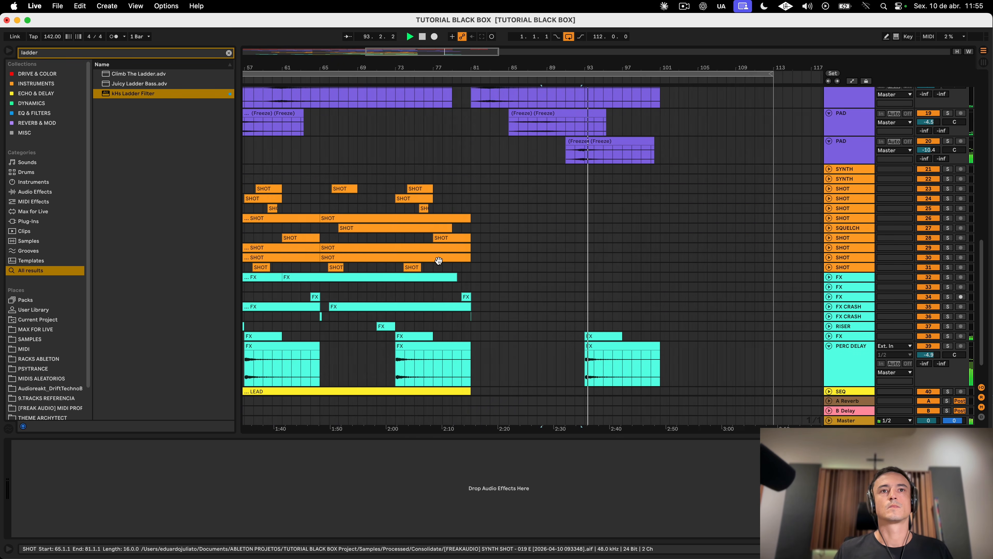
{"action": "left_click", "coordinate": [829, 317]}
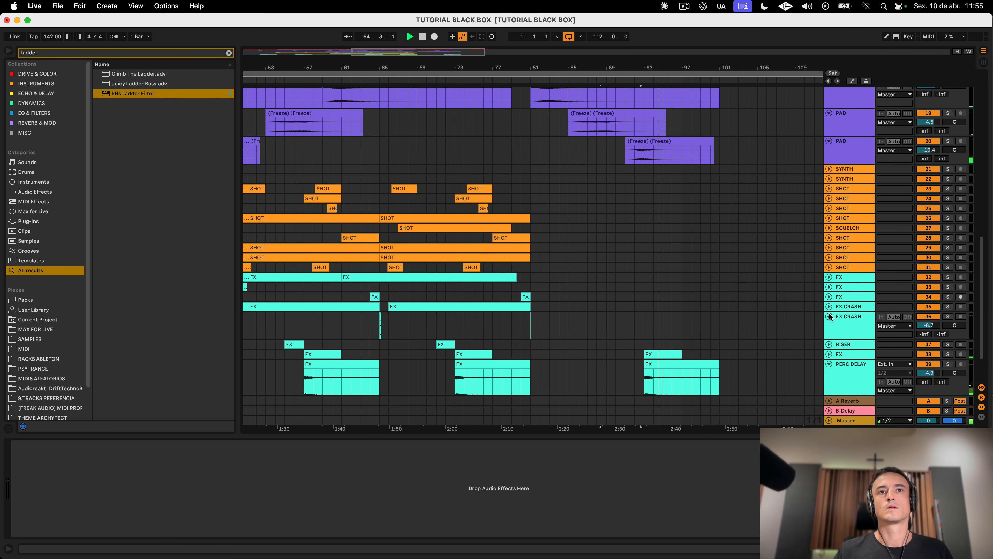
{"action": "left_click", "coordinate": [829, 317]}
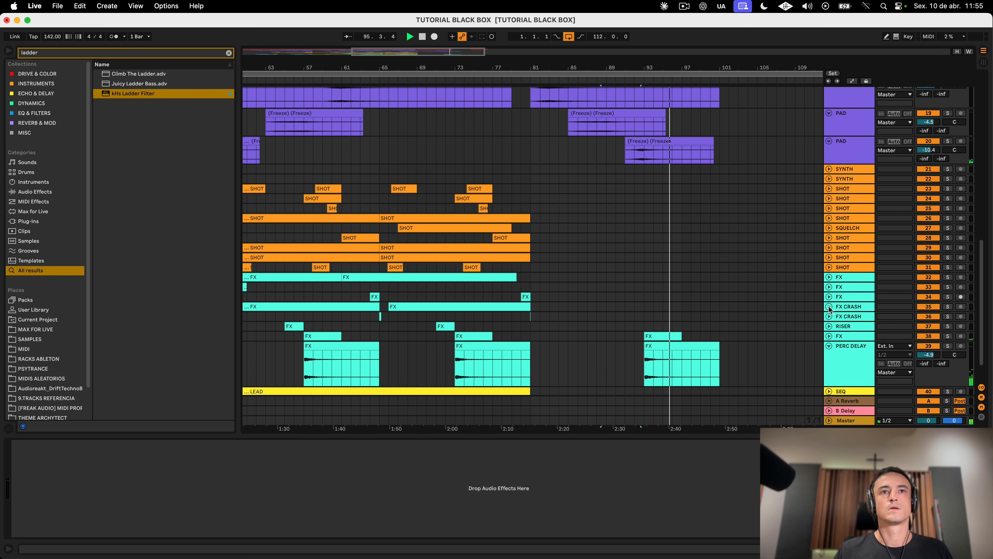
{"action": "left_click", "coordinate": [829, 308]}
{"action": "left_click_drag", "start_coordinate": [607, 315], "coordinate": [641, 315]}
{"action": "scroll", "coordinate": [638, 315], "scroll_direction": "left", "scroll_amount": 3}
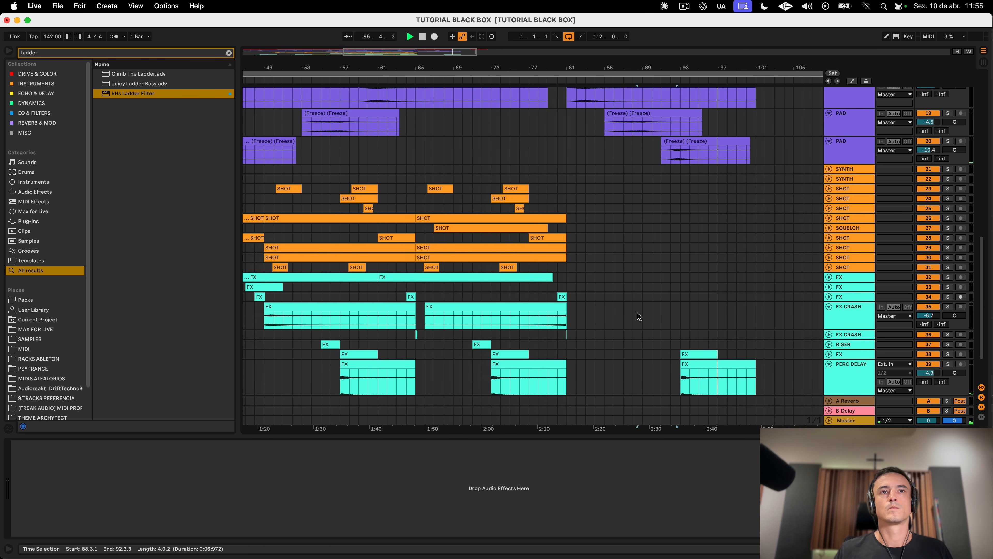
Step: Expand FX track 32, copy its last FX clip to bar 89 and play from there
{"action": "left_click", "coordinate": [828, 276]}
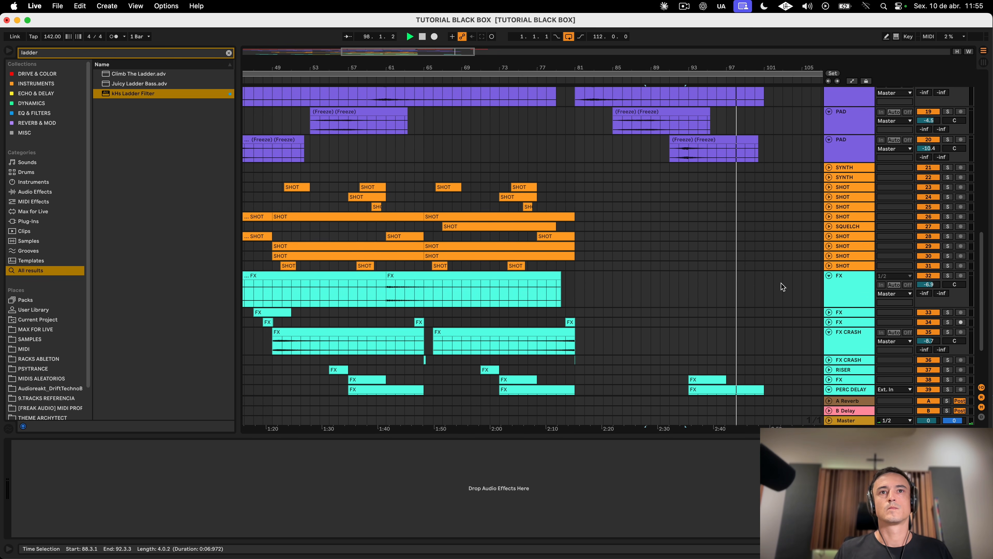
{"action": "left_click_drag", "start_coordinate": [421, 275], "coordinate": [685, 283]}
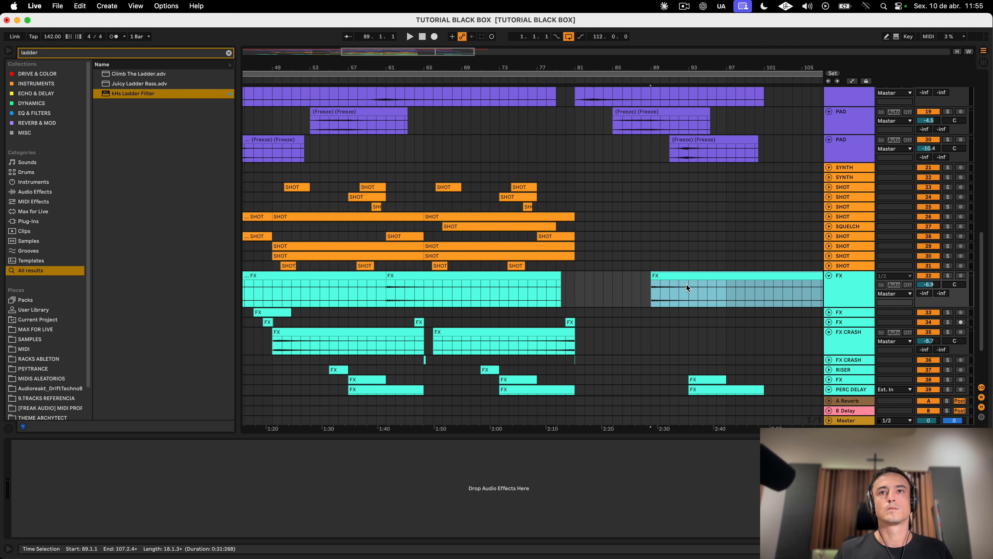
{"action": "key", "text": "space"}
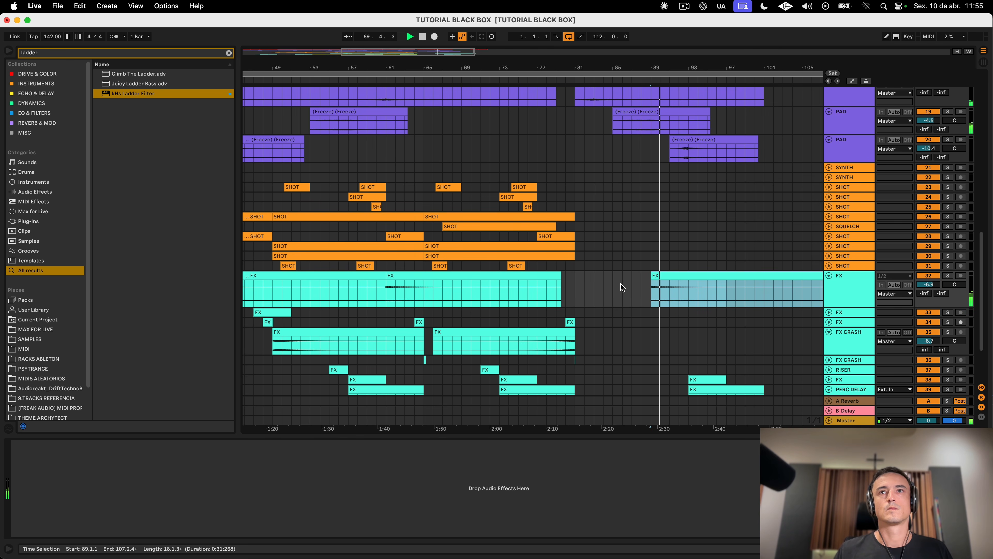
Step: Move the copied FX clip on track 32 to start at bar 81 and play the arrangement from bar 80
{"action": "scroll", "coordinate": [621, 284], "scroll_direction": "up", "scroll_amount": 5}
{"action": "scroll", "coordinate": [620, 284], "scroll_direction": "down", "scroll_amount": 6}
{"action": "left_click_drag", "start_coordinate": [667, 261], "coordinate": [590, 268]}
{"action": "key", "text": "space"}
{"action": "key", "text": "space"}
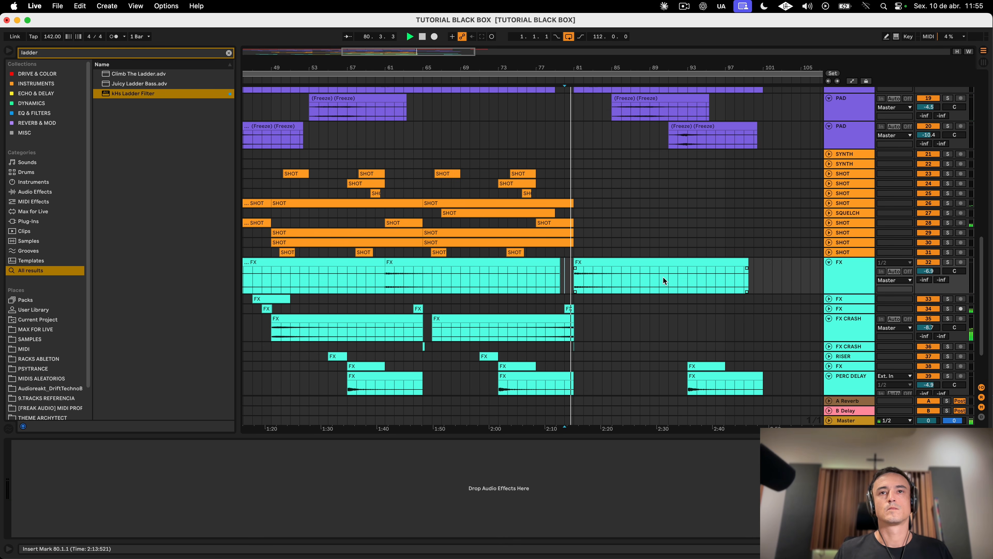
{"action": "scroll", "coordinate": [665, 281], "scroll_direction": "up", "scroll_amount": 10}
{"action": "scroll", "coordinate": [665, 281], "scroll_direction": "down", "scroll_amount": 12}
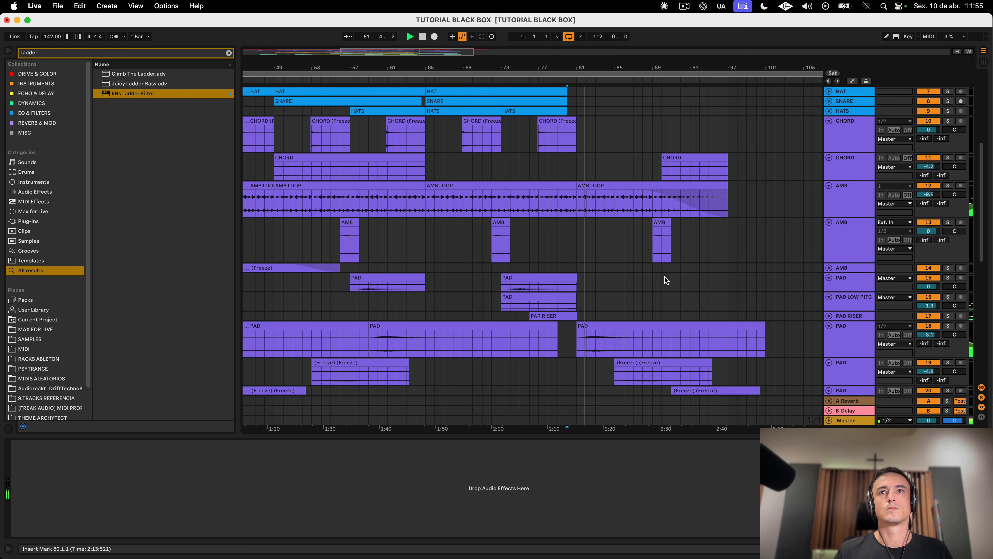
{"action": "scroll", "coordinate": [666, 279], "scroll_direction": "left", "scroll_amount": 5}
{"action": "scroll", "coordinate": [667, 279], "scroll_direction": "right", "scroll_amount": 5}
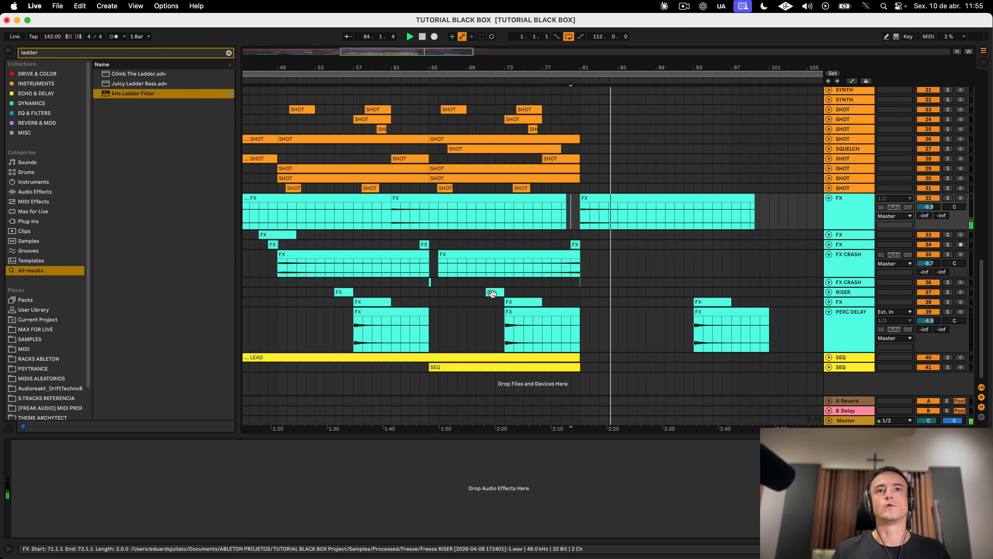
Step: Try a copy of the last FX clip on RISER track 37 at bar 85 and at bar 87, and delete the copy
{"action": "left_click_drag", "start_coordinate": [491, 291], "coordinate": [625, 291]}
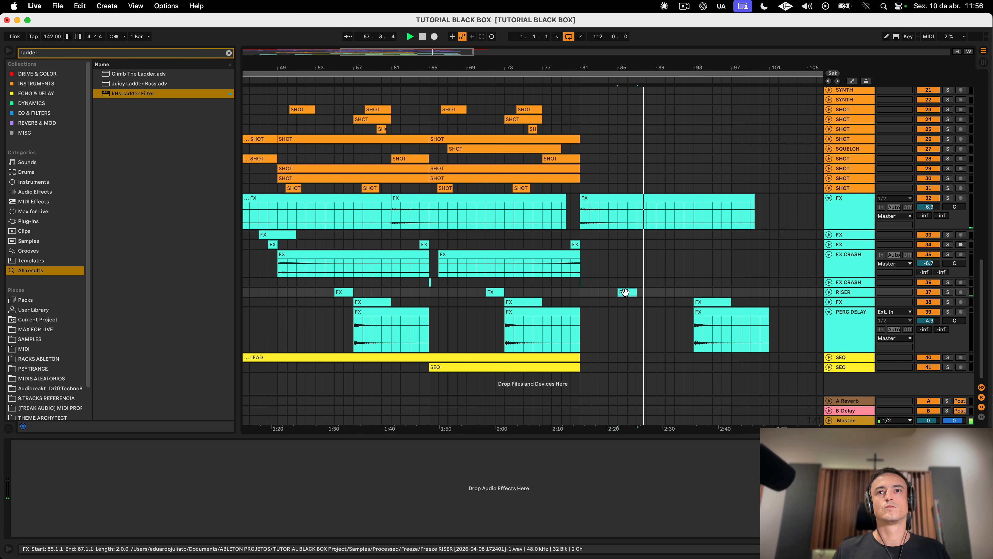
{"action": "left_click_drag", "start_coordinate": [625, 292], "coordinate": [642, 292]}
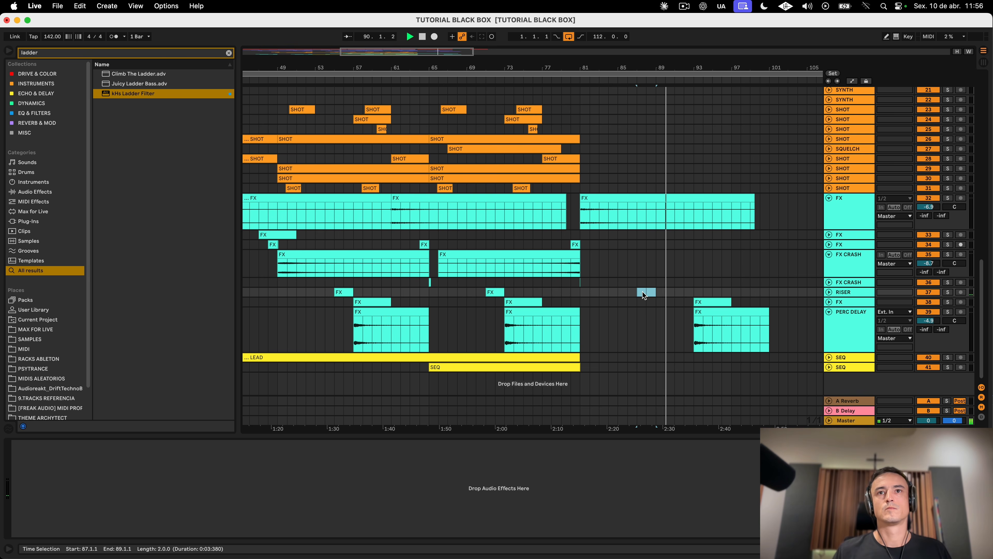
{"action": "left_click", "coordinate": [599, 285]}
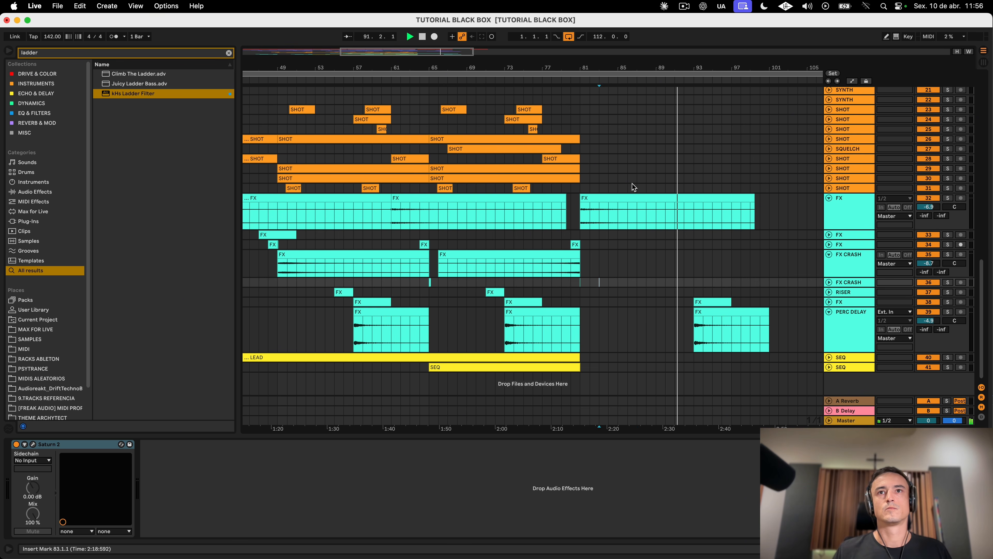
{"action": "left_click", "coordinate": [621, 195]}
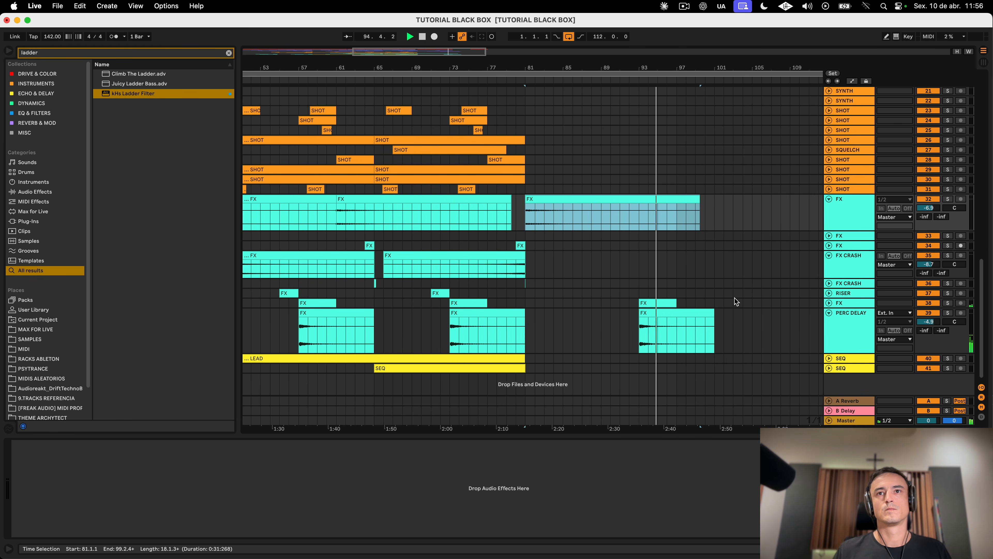
{"action": "scroll", "coordinate": [735, 301], "scroll_direction": "left", "scroll_amount": 3}
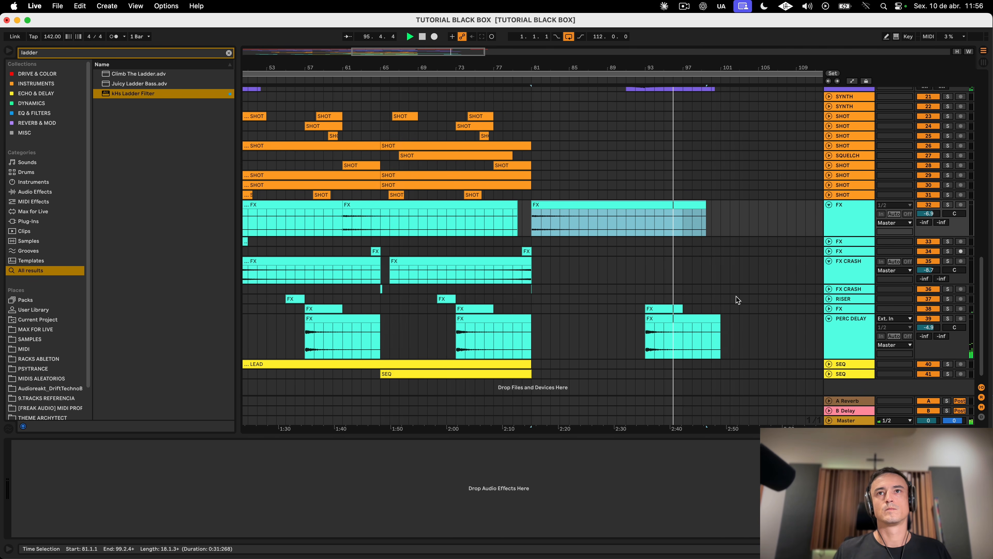
{"action": "scroll", "coordinate": [738, 301], "scroll_direction": "up", "scroll_amount": 10}
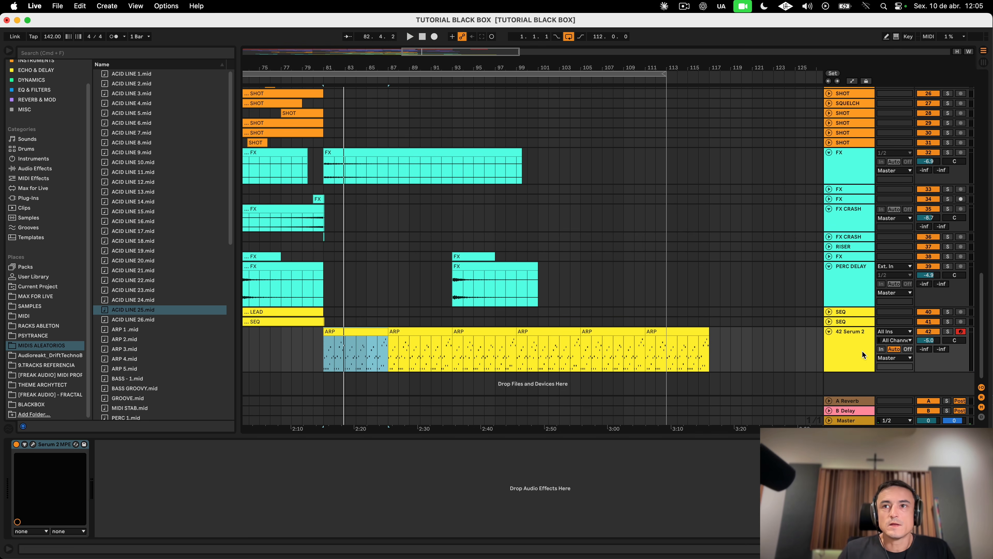
Step: Solo Serum 2 track 42 and look over its ARP clips from bar 81 against the rest of the breakdown
{"action": "left_click", "coordinate": [862, 359]}
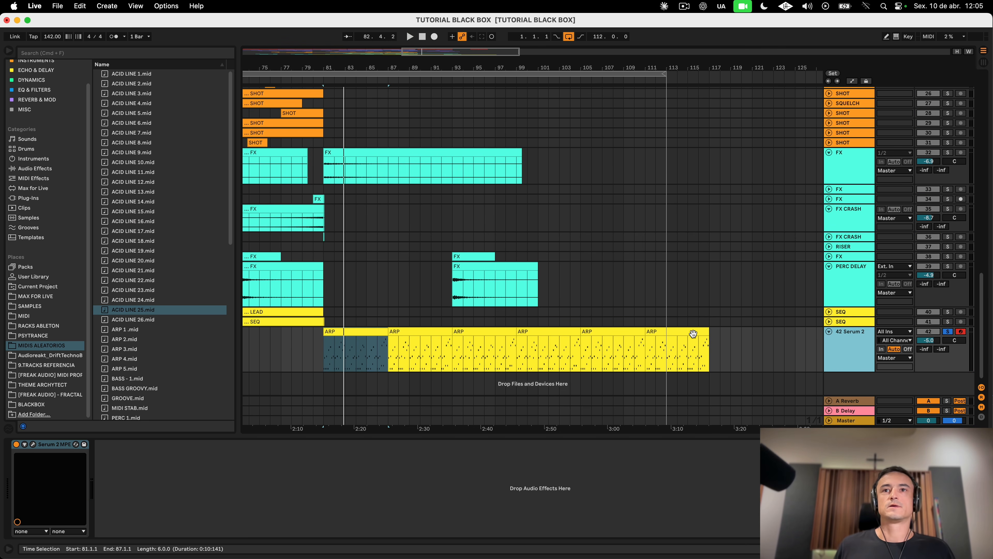
{"action": "left_click", "coordinate": [693, 333]}
{"action": "scroll", "coordinate": [636, 332], "scroll_direction": "up", "scroll_amount": 10}
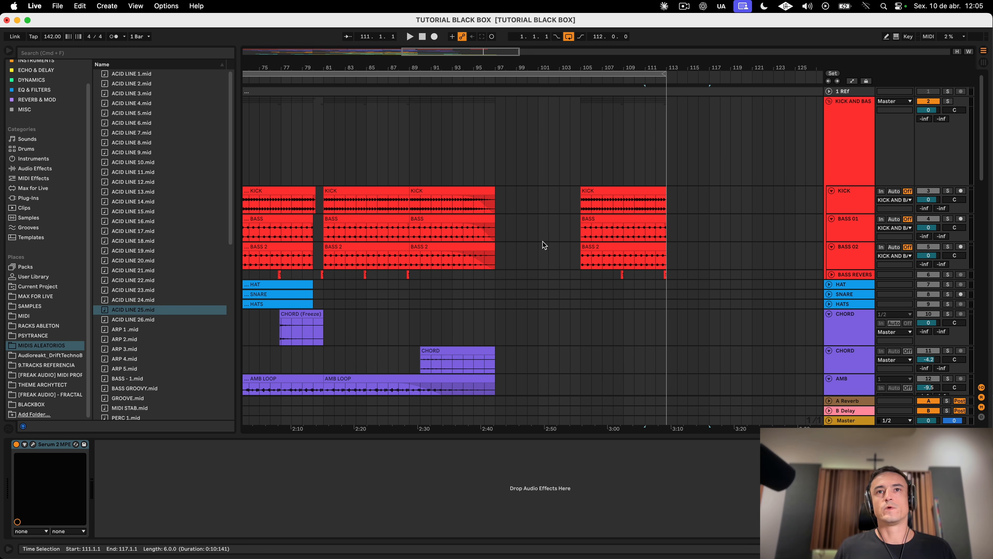
{"action": "scroll", "coordinate": [441, 347], "scroll_direction": "down", "scroll_amount": 10}
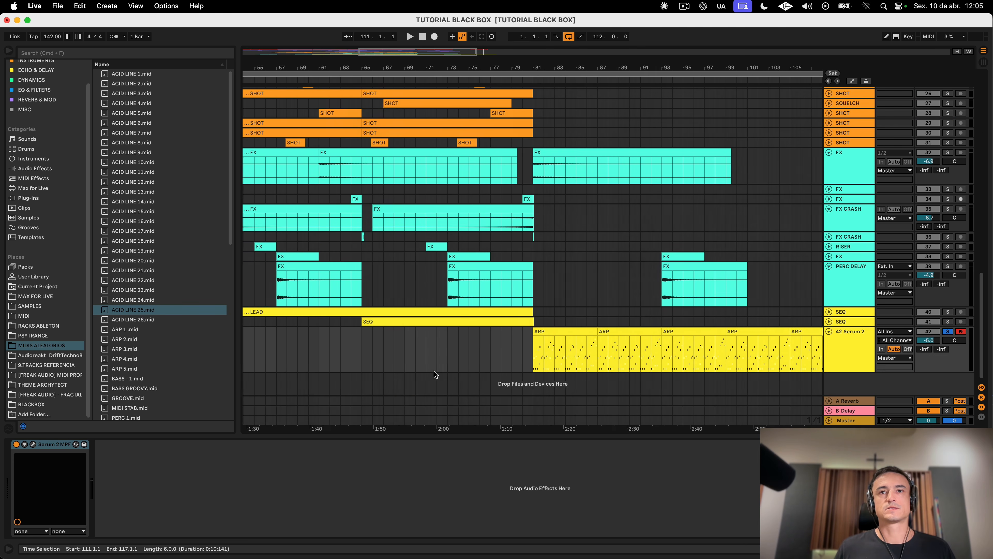
{"action": "scroll", "coordinate": [440, 347], "scroll_direction": "right", "scroll_amount": 3}
Step: Select the first ARP clip, open its Serum 2 instrument, highlight the [DIMENSIONS 2] - [PLUCK] - AUTONOMOUS preset in the browser and play the clip
{"action": "left_click", "coordinate": [387, 330]}
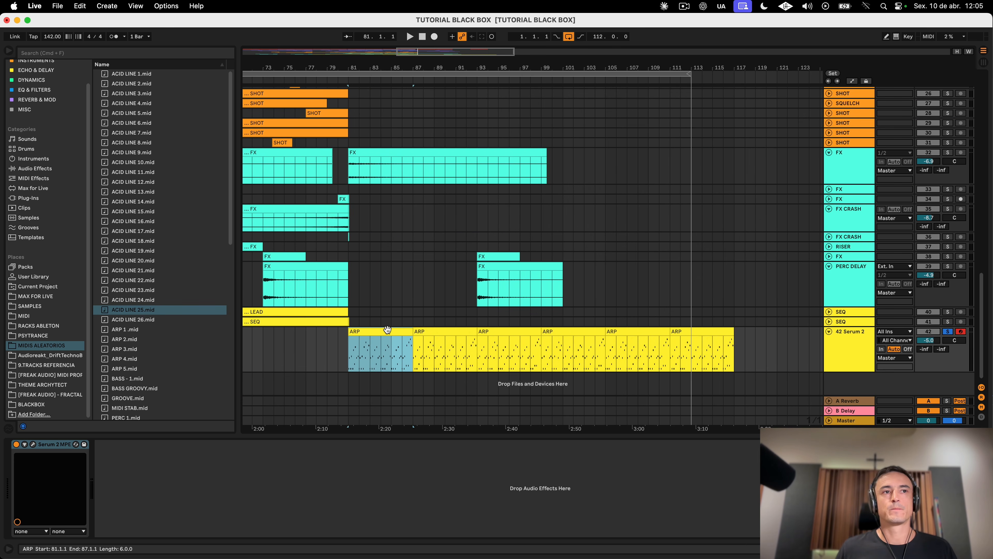
{"action": "left_click", "coordinate": [34, 445]}
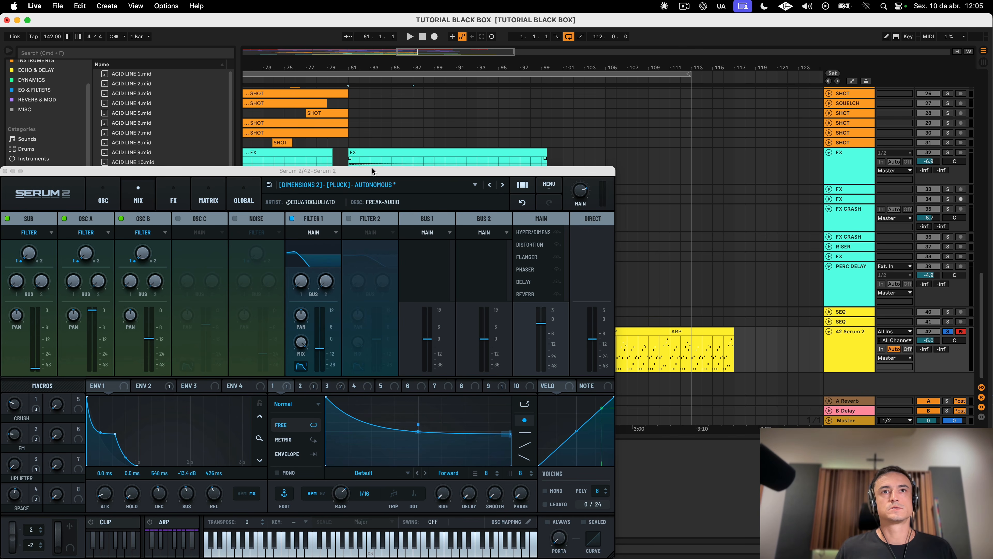
{"action": "left_click_drag", "start_coordinate": [371, 170], "coordinate": [551, 106]}
{"action": "left_click", "coordinate": [705, 114]}
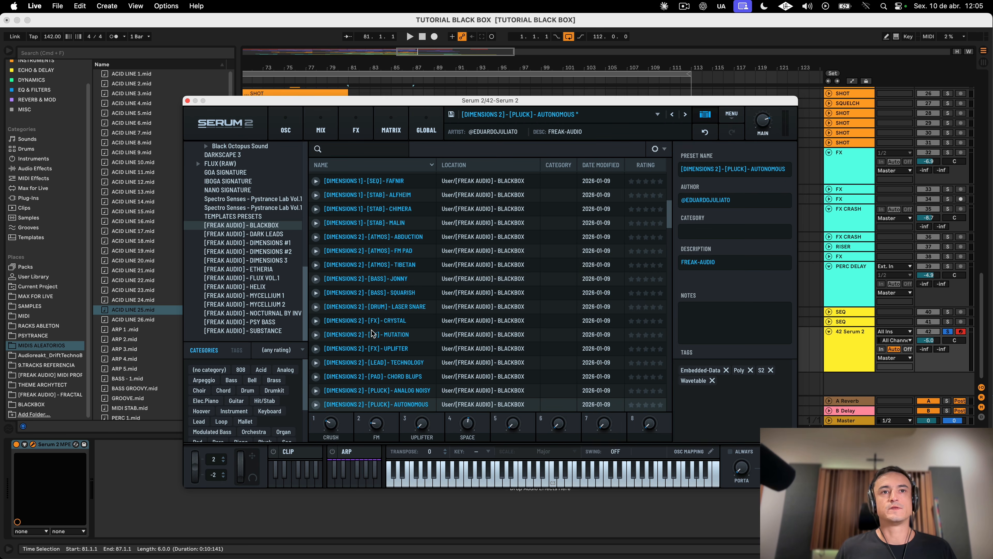
{"action": "scroll", "coordinate": [372, 334], "scroll_direction": "down", "scroll_amount": 5}
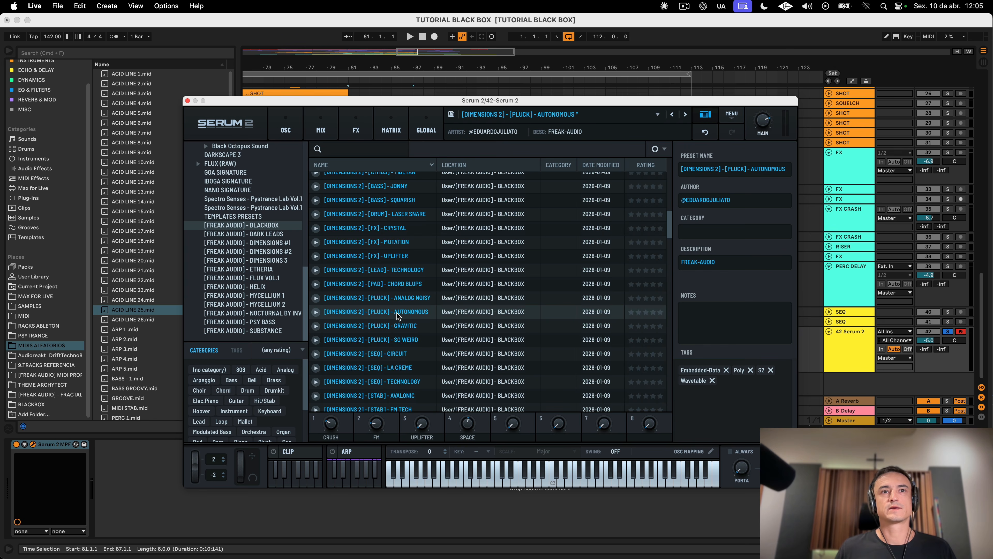
{"action": "left_click", "coordinate": [396, 313]}
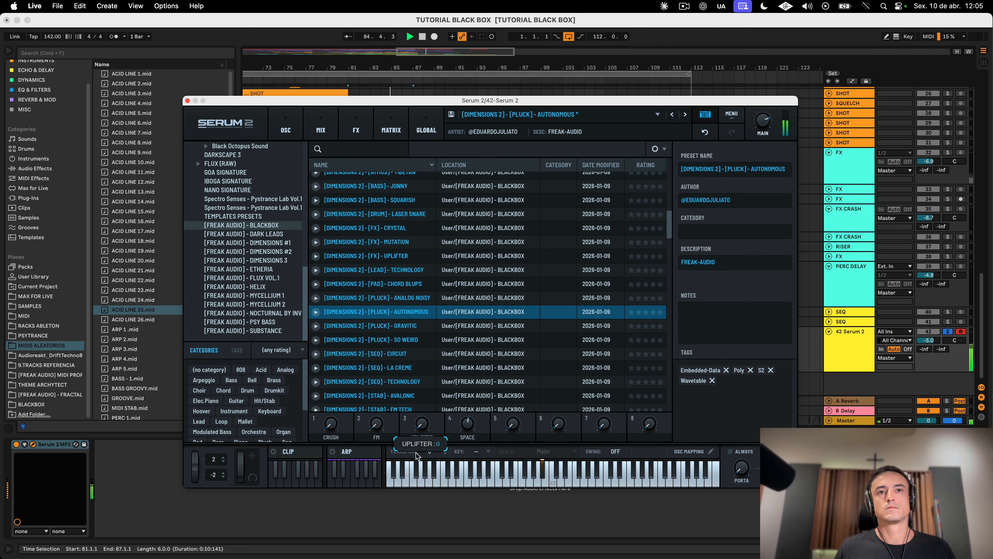
Step: Return to the oscillator view in Serum 2 and set ENV 2's attack to 0.0 ms
{"action": "left_click", "coordinate": [286, 130]}
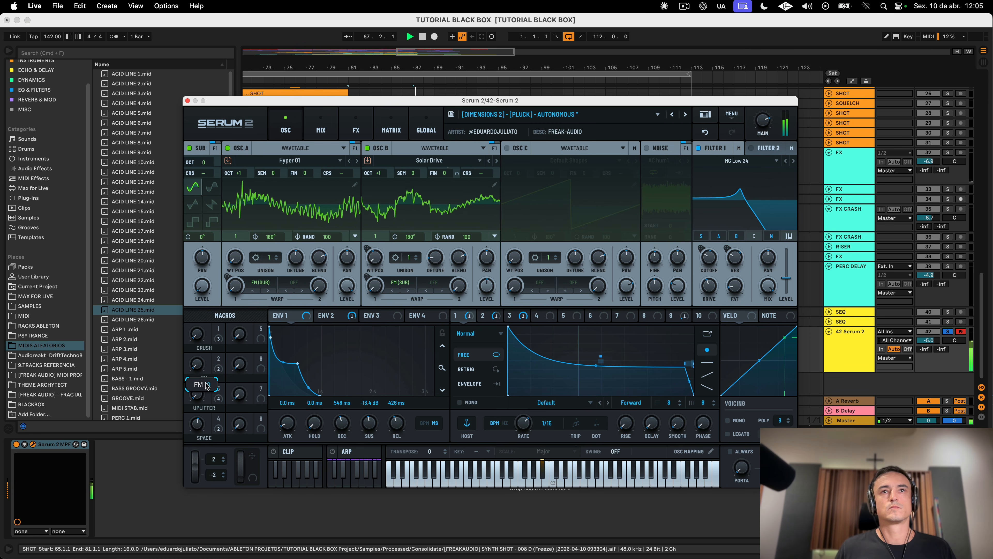
{"action": "left_click", "coordinate": [330, 315]}
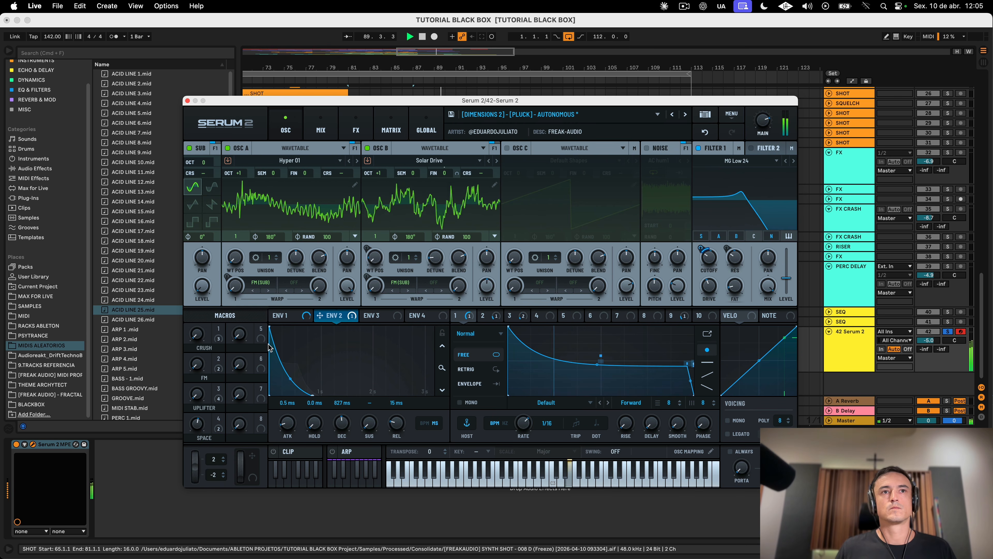
{"action": "mouse_move", "coordinate": [270, 326]}
{"action": "left_mouse_down"}
{"action": "mouse_move", "coordinate": [283, 322]}
{"action": "mouse_move", "coordinate": [275, 324]}
{"action": "left_mouse_up"}
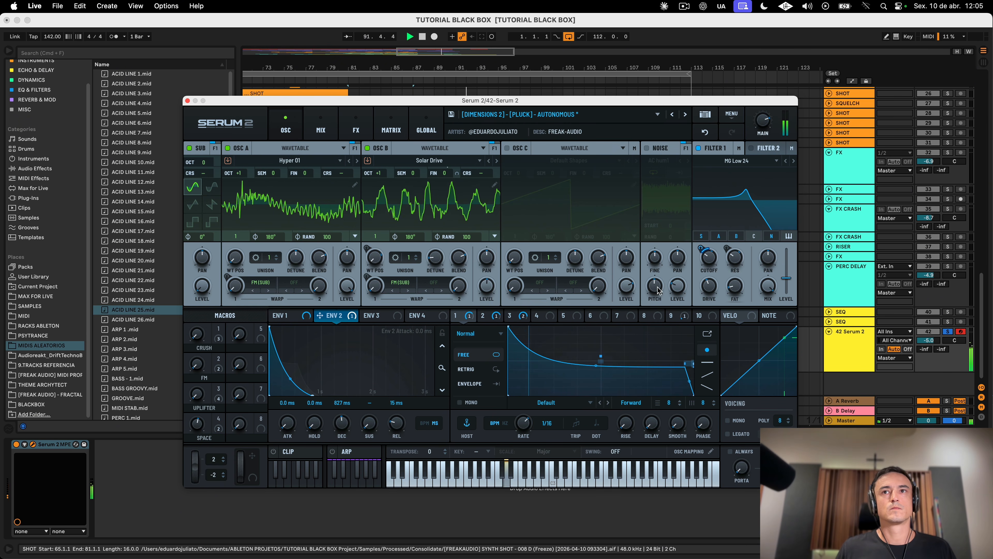
Step: Adjust Filter 1's resonance and cutoff while the ARP plays, and try out the UPLIFTER macro
{"action": "left_click_drag", "start_coordinate": [730, 261], "coordinate": [730, 293]}
{"action": "mouse_move", "coordinate": [708, 258]}
{"action": "left_mouse_down"}
{"action": "mouse_move", "coordinate": [700, 277]}
{"action": "mouse_move", "coordinate": [711, 243]}
{"action": "mouse_move", "coordinate": [711, 261]}
{"action": "left_mouse_up"}
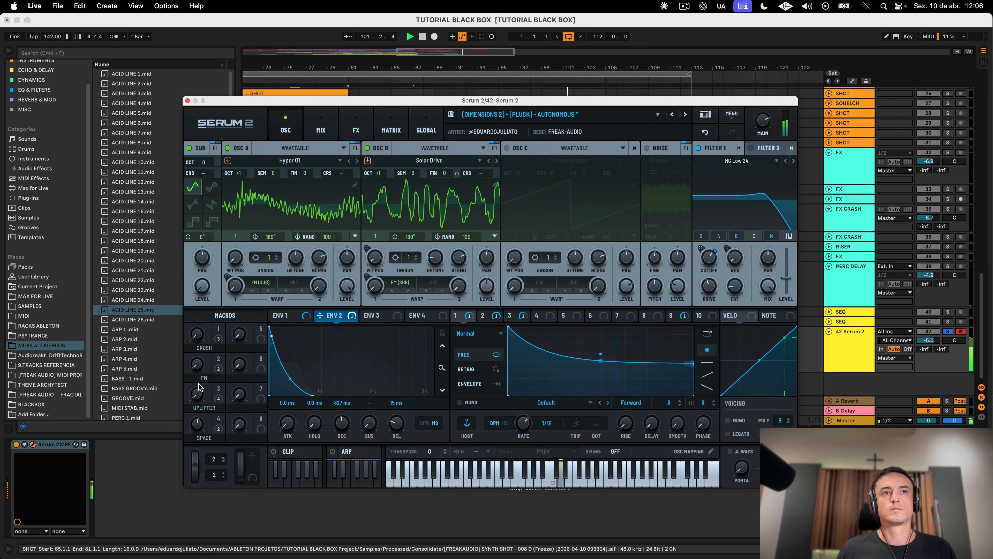
{"action": "mouse_move", "coordinate": [198, 396]}
{"action": "left_mouse_down"}
{"action": "mouse_move", "coordinate": [222, 319]}
{"action": "mouse_move", "coordinate": [201, 483]}
{"action": "mouse_move", "coordinate": [179, 375]}
{"action": "mouse_move", "coordinate": [194, 377]}
{"action": "left_mouse_up"}
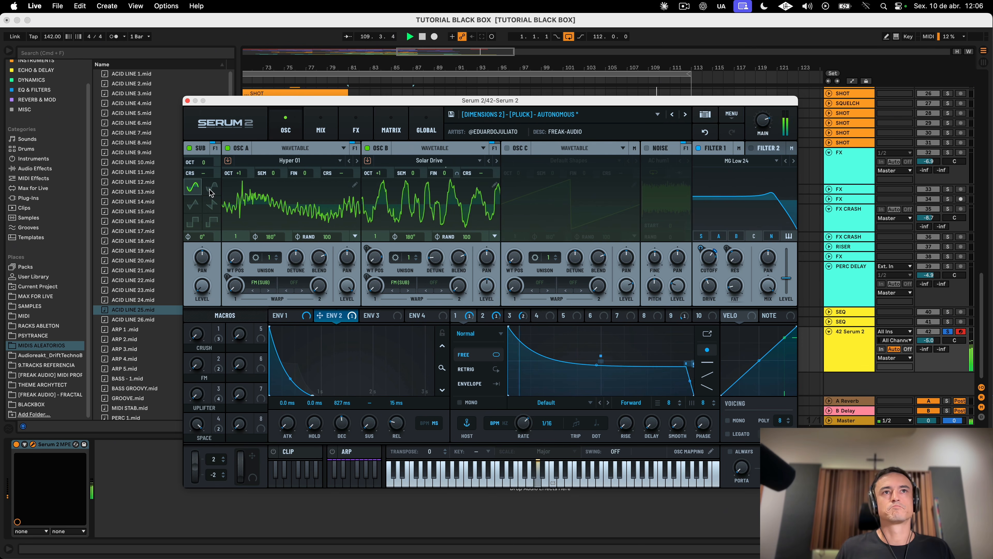
Step: Show the effects rack, play the ARP and shift the DELAY filter slightly lower in frequency
{"action": "left_click", "coordinate": [320, 127]}
{"action": "left_click", "coordinate": [354, 130]}
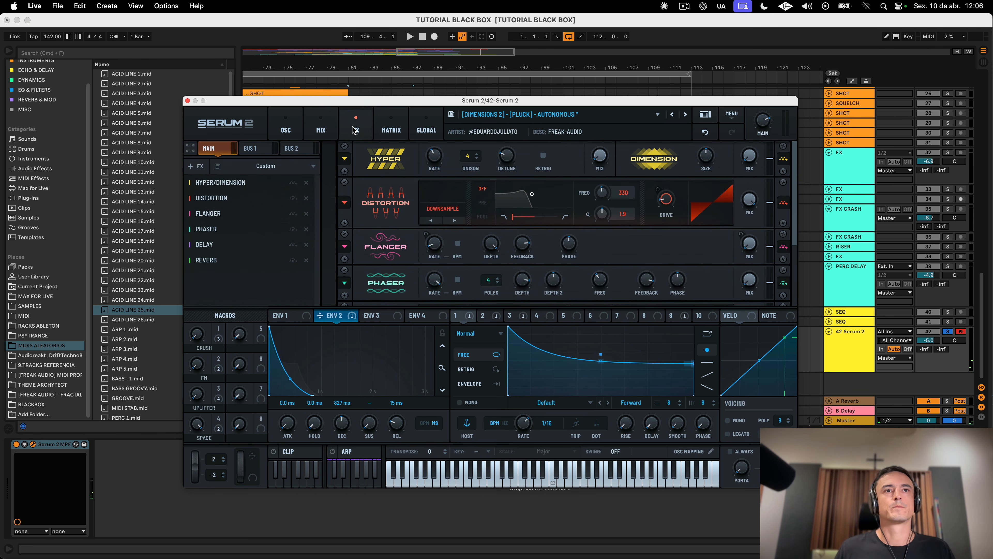
{"action": "left_click", "coordinate": [208, 244]}
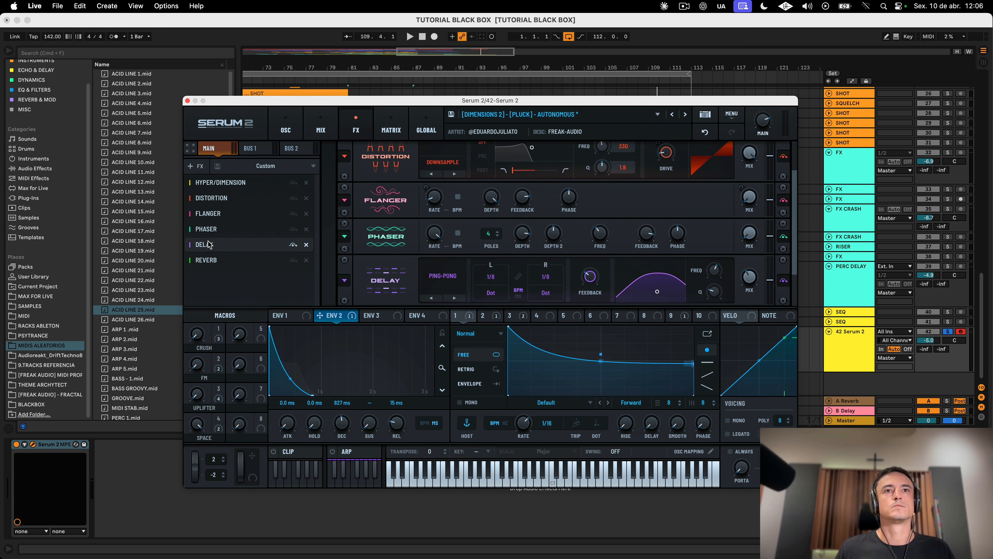
{"action": "key", "text": "space"}
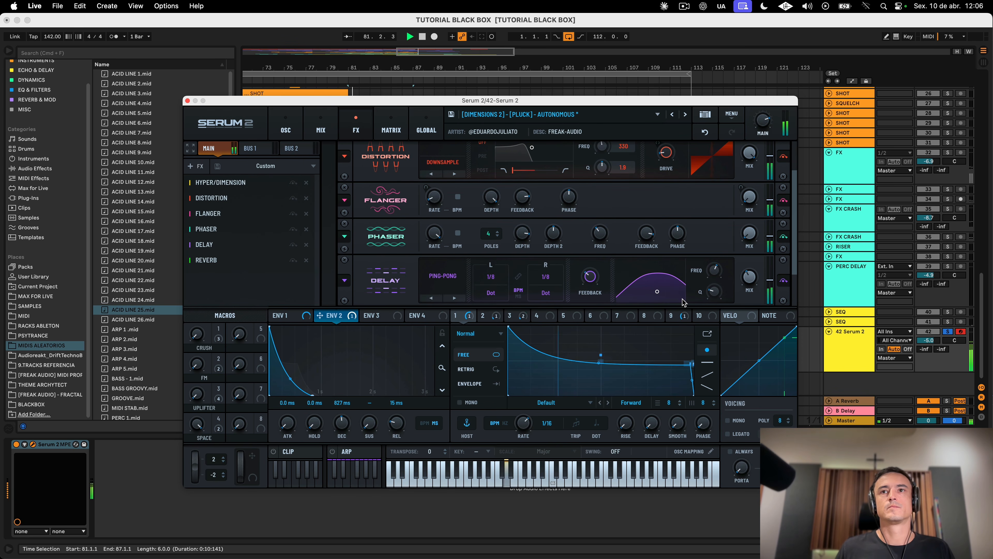
{"action": "mouse_move", "coordinate": [749, 282]}
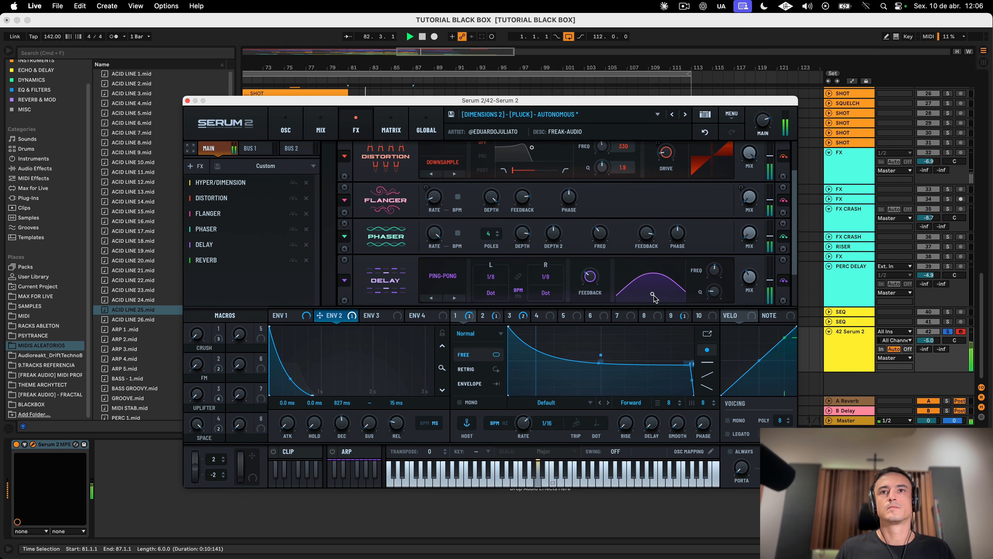
{"action": "left_click_drag", "start_coordinate": [656, 300], "coordinate": [655, 297]}
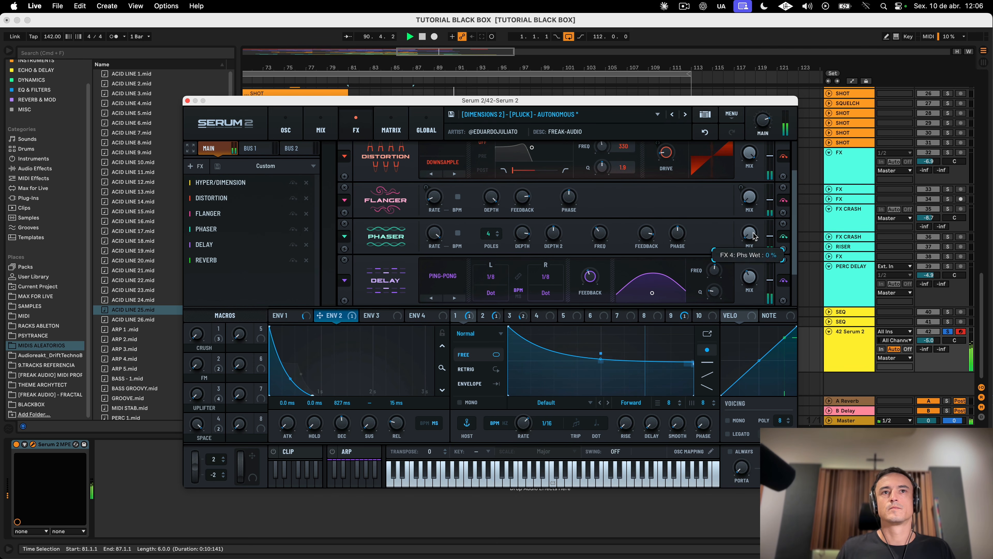
Step: Assign Macro 5 to the PHASER's mix, check the FLANGER mix's modulators and audition the macros during playback
{"action": "left_click_drag", "start_coordinate": [260, 329], "coordinate": [793, 290]}
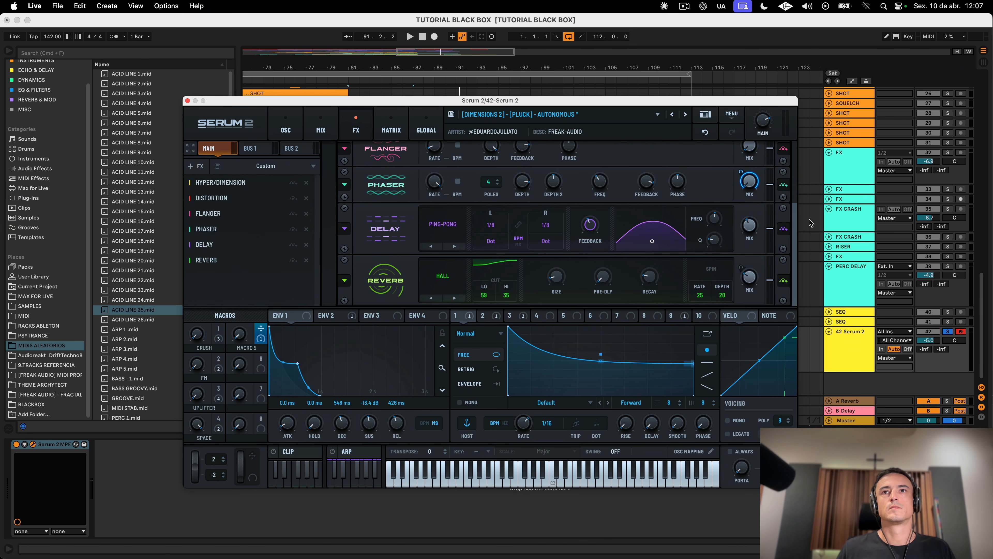
{"action": "left_click_drag", "start_coordinate": [794, 239], "coordinate": [796, 201]}
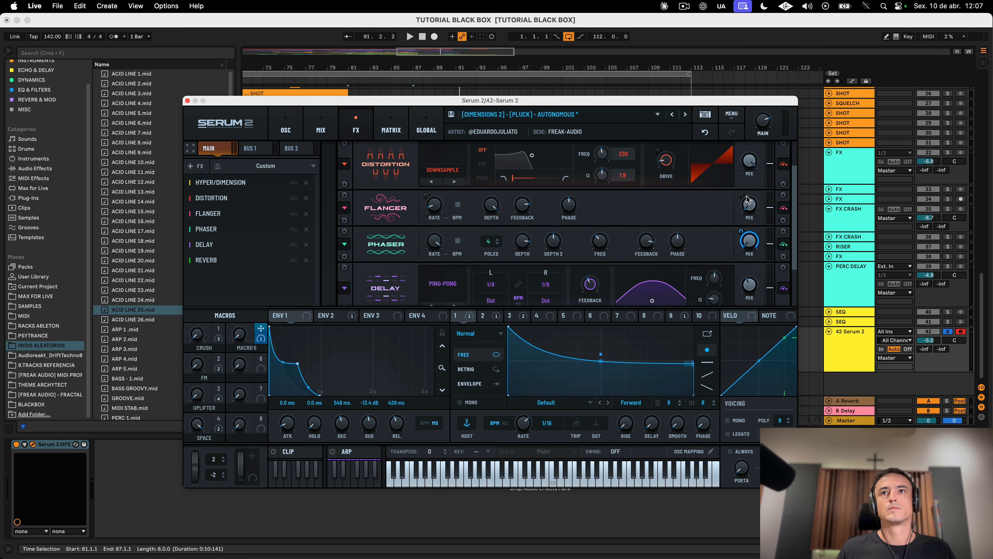
{"action": "mouse_move", "coordinate": [743, 199]}
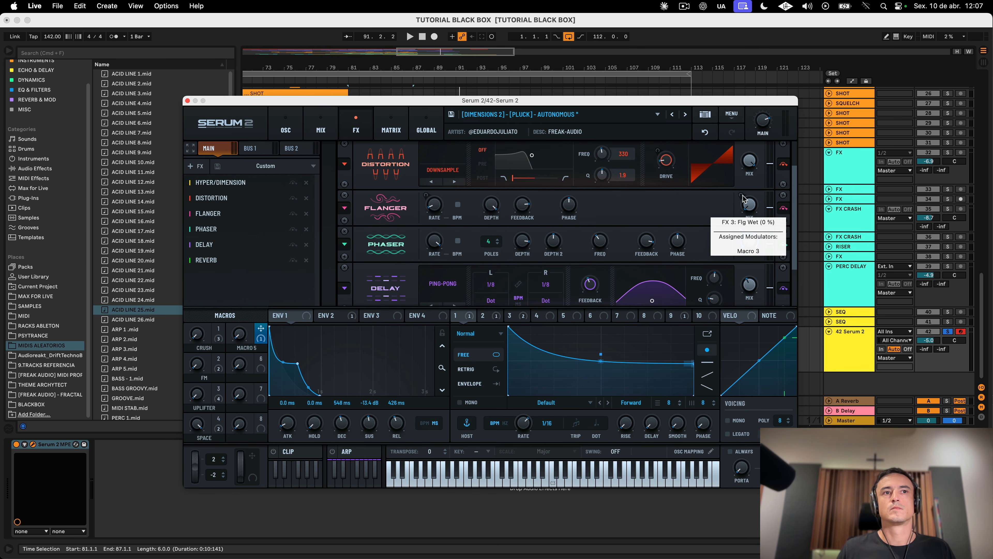
{"action": "key", "text": "space"}
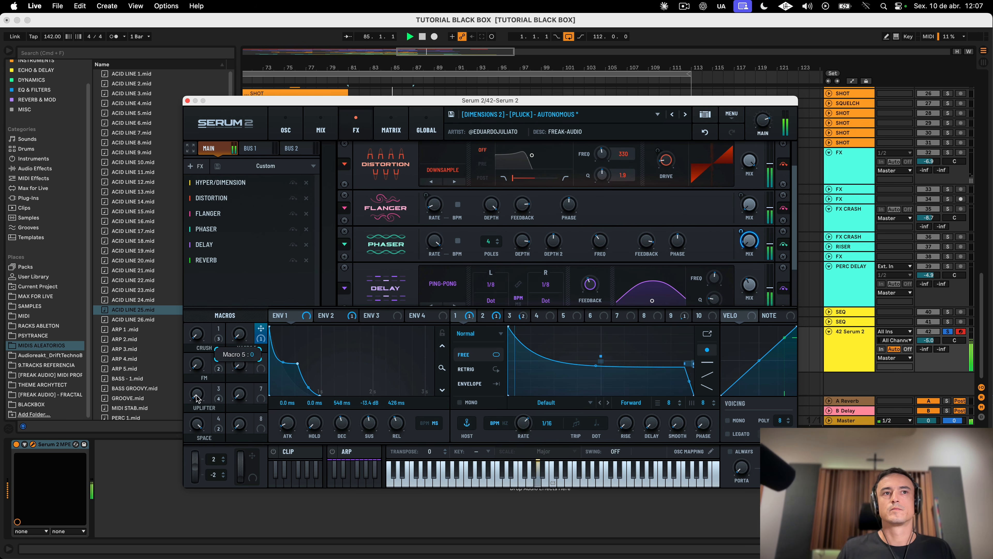
Step: Add a Chorus between PHASER and DELAY, raise its mix and LPF, and set its feedback to 29% during playback
{"action": "left_click", "coordinate": [196, 166]}
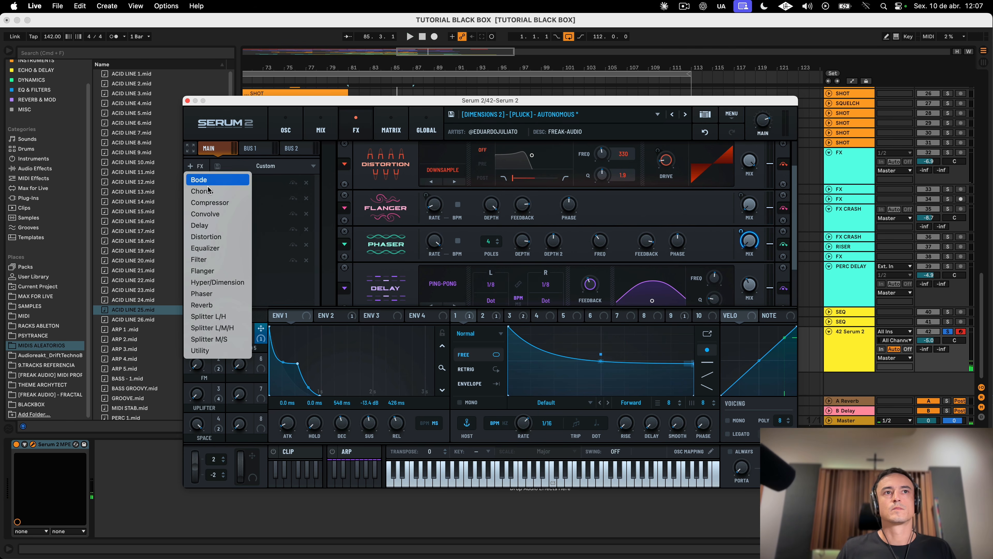
{"action": "key", "text": "Escape"}
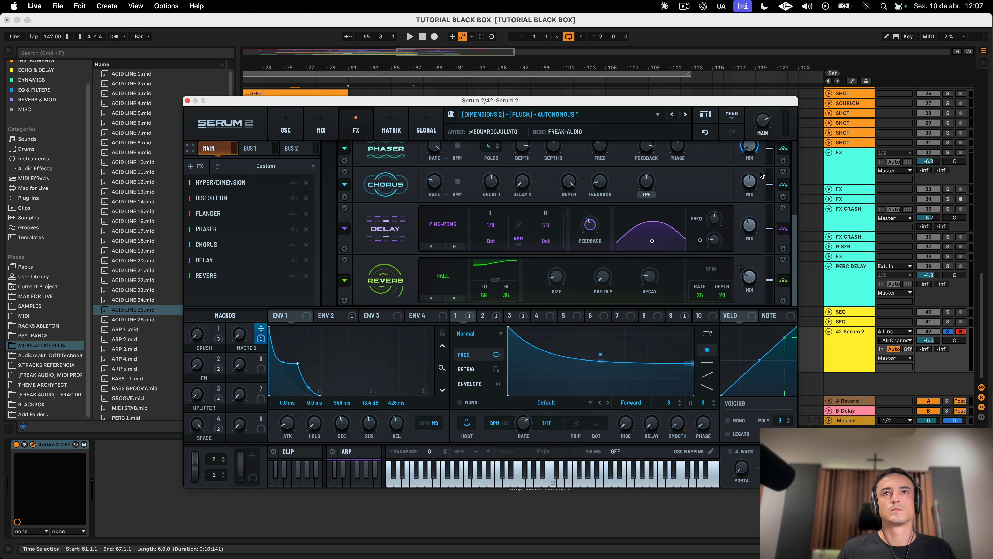
{"action": "key", "text": "space"}
{"action": "left_click_drag", "start_coordinate": [741, 191], "coordinate": [758, 168]}
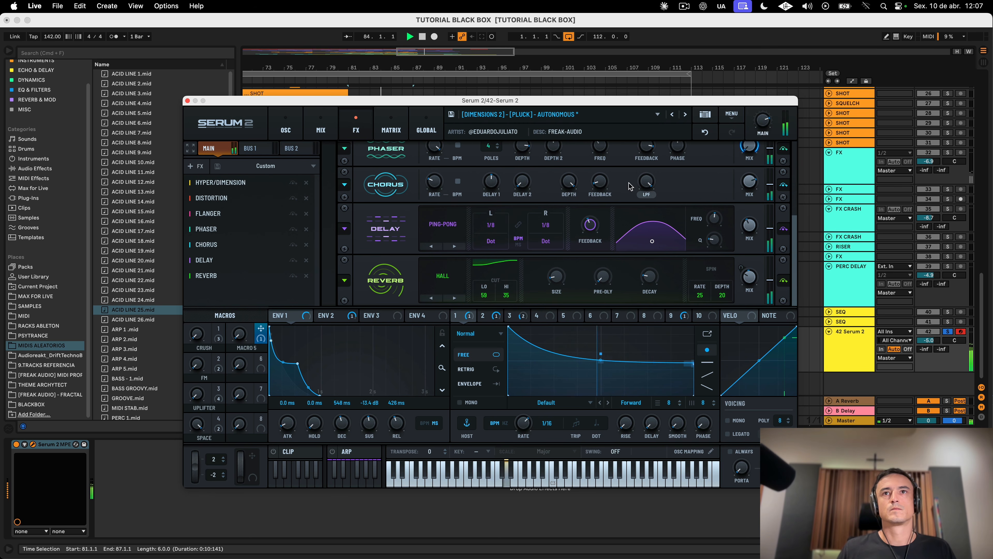
{"action": "left_click_drag", "start_coordinate": [599, 195], "coordinate": [606, 164]}
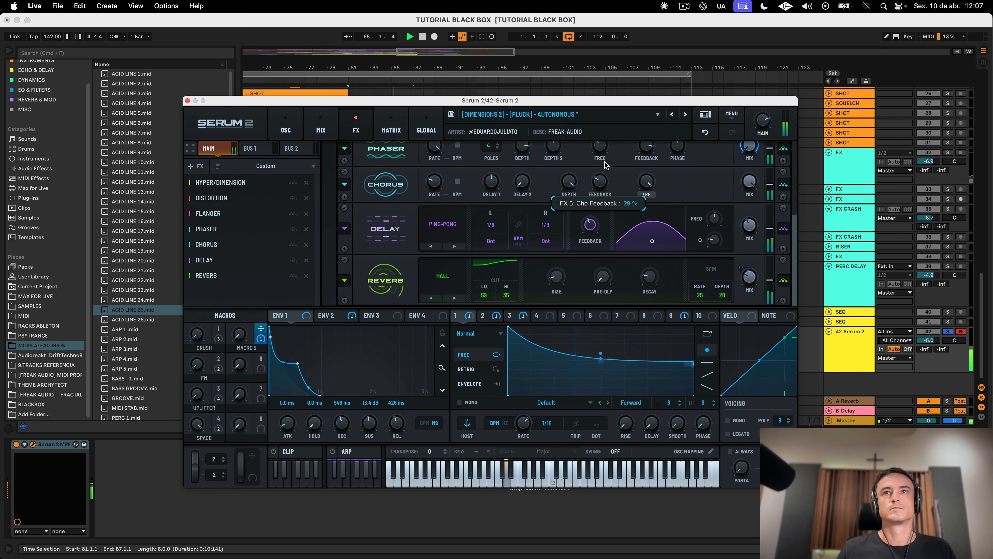
Step: Adjust the Chorus's feedback, Delay 2 and rate by ear while the ARP plays
{"action": "left_click_drag", "start_coordinate": [616, 130], "coordinate": [602, 185]}
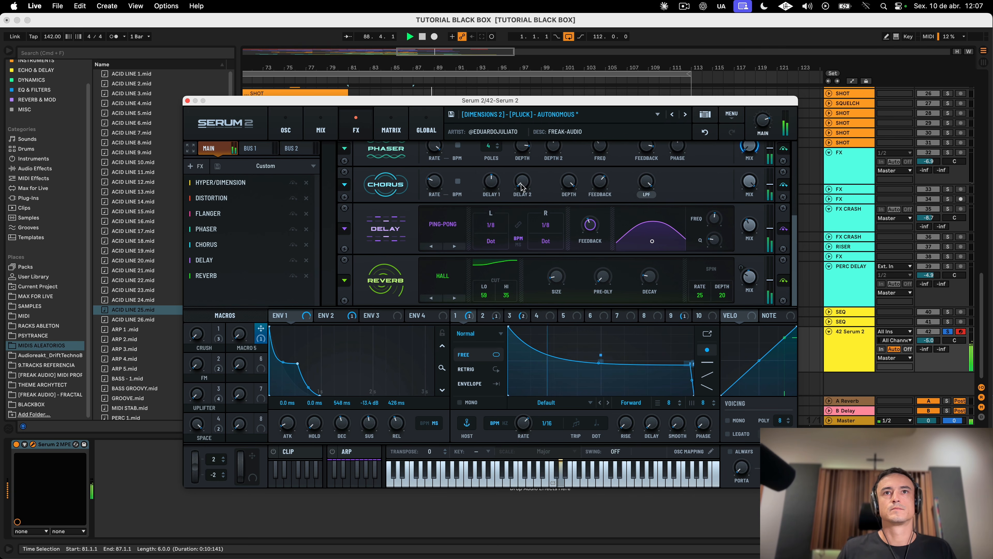
{"action": "left_click_drag", "start_coordinate": [522, 187], "coordinate": [550, 141]}
{"action": "left_click_drag", "start_coordinate": [538, 184], "coordinate": [538, 184]}
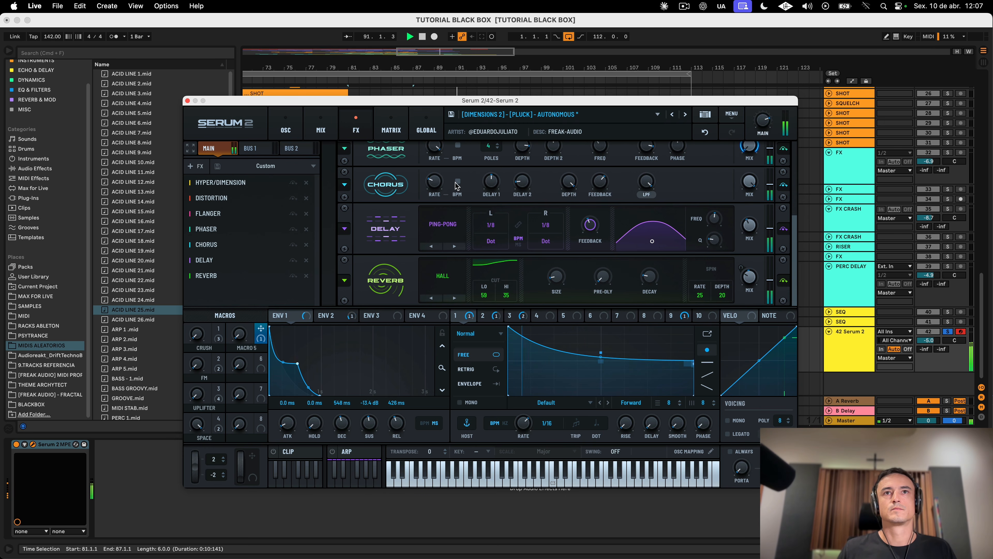
{"action": "mouse_move", "coordinate": [432, 181]}
{"action": "left_mouse_down"}
{"action": "mouse_move", "coordinate": [442, 165]}
{"action": "mouse_move", "coordinate": [438, 179]}
{"action": "left_mouse_up"}
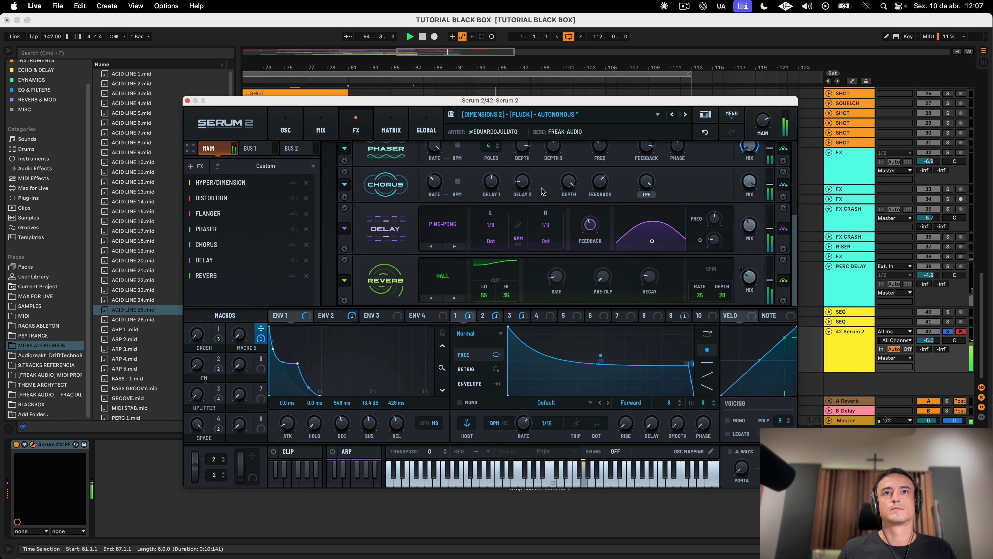
{"action": "mouse_move", "coordinate": [525, 188]}
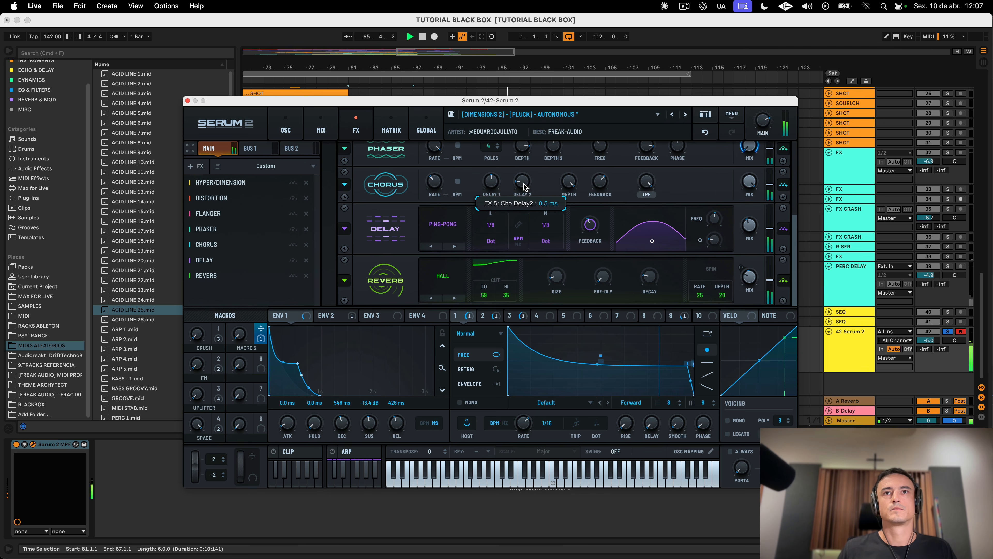
{"action": "left_click_drag", "start_coordinate": [549, 152], "coordinate": [564, 203]}
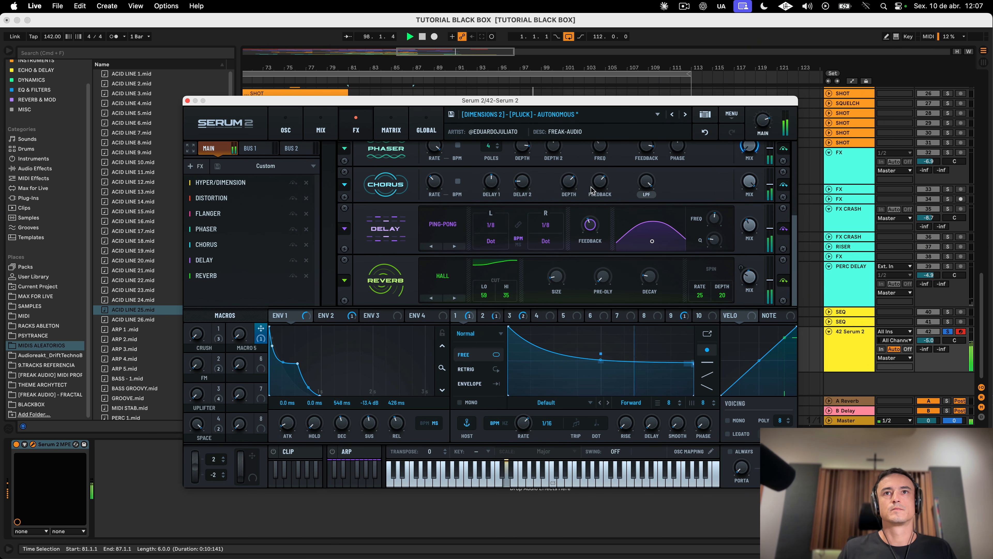
{"action": "mouse_move", "coordinate": [600, 177]}
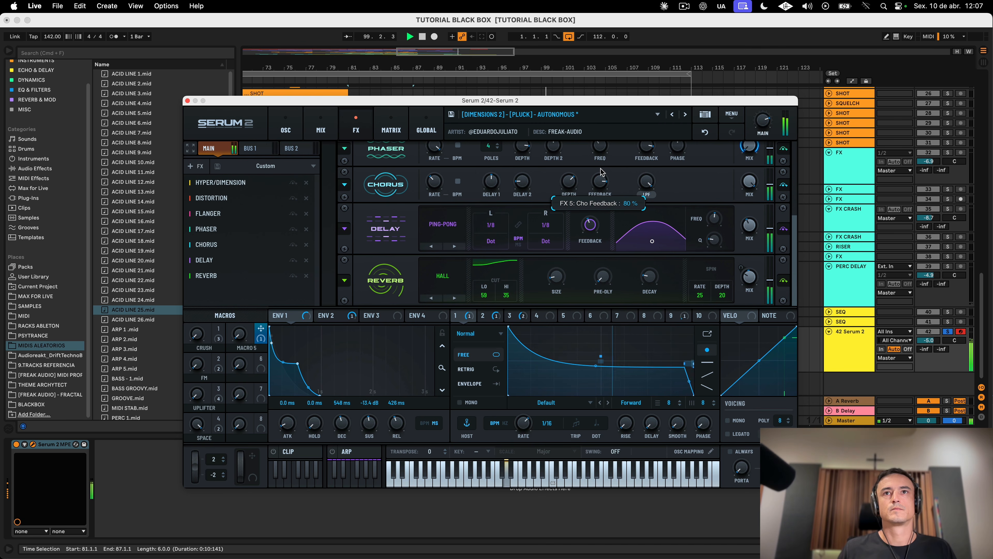
Step: Switch the Chorus filter from LPF to HPF and tune its frequency around 181 Hz during playback
{"action": "mouse_move", "coordinate": [646, 187]}
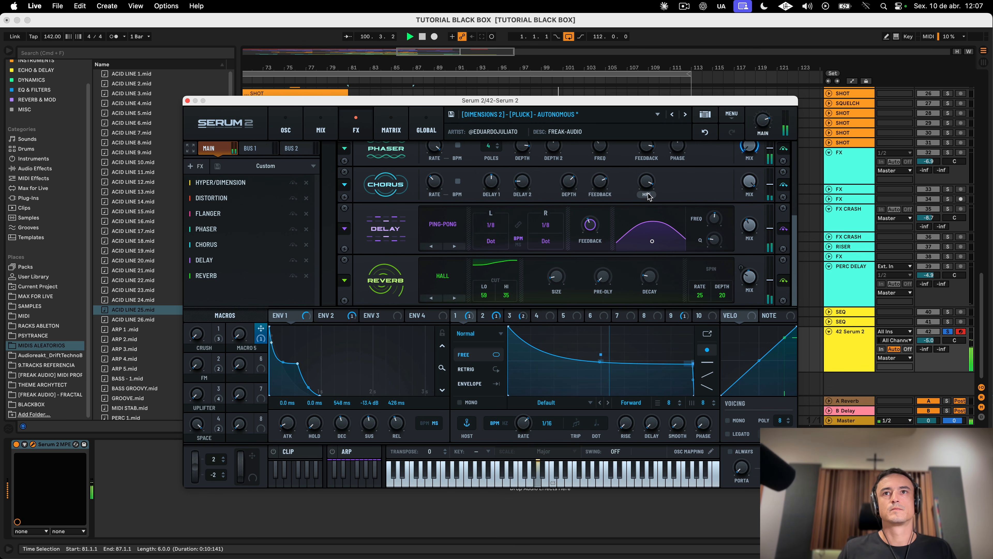
{"action": "left_click_drag", "start_coordinate": [650, 196], "coordinate": [653, 149]}
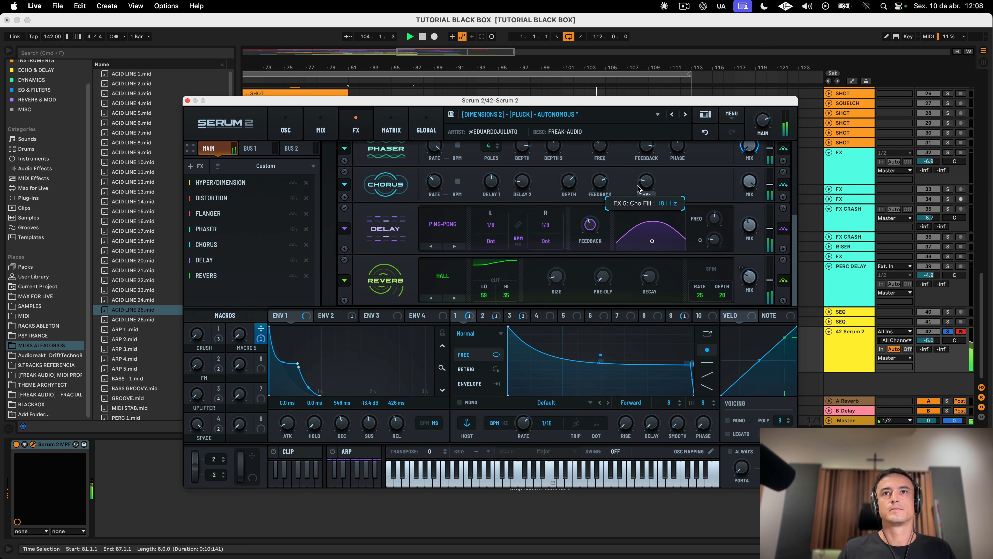
{"action": "left_click_drag", "start_coordinate": [640, 183], "coordinate": [647, 201]}
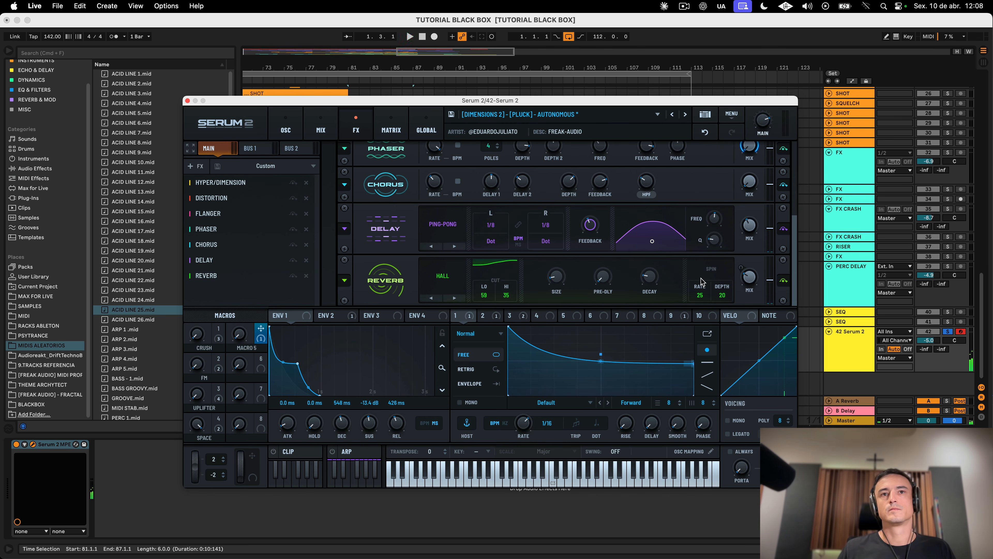
Step: Assign Macro 5 to the Chorus's mix and audition the SPACE macro during playback
{"action": "left_click_drag", "start_coordinate": [261, 328], "coordinate": [749, 180]}
{"action": "mouse_move", "coordinate": [245, 321]}
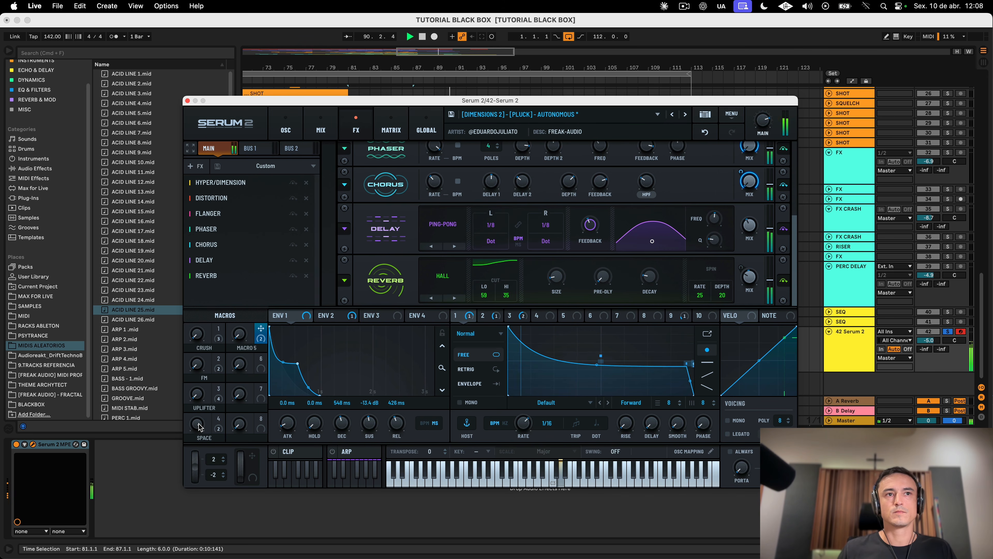
{"action": "left_click_drag", "start_coordinate": [198, 426], "coordinate": [199, 395]}
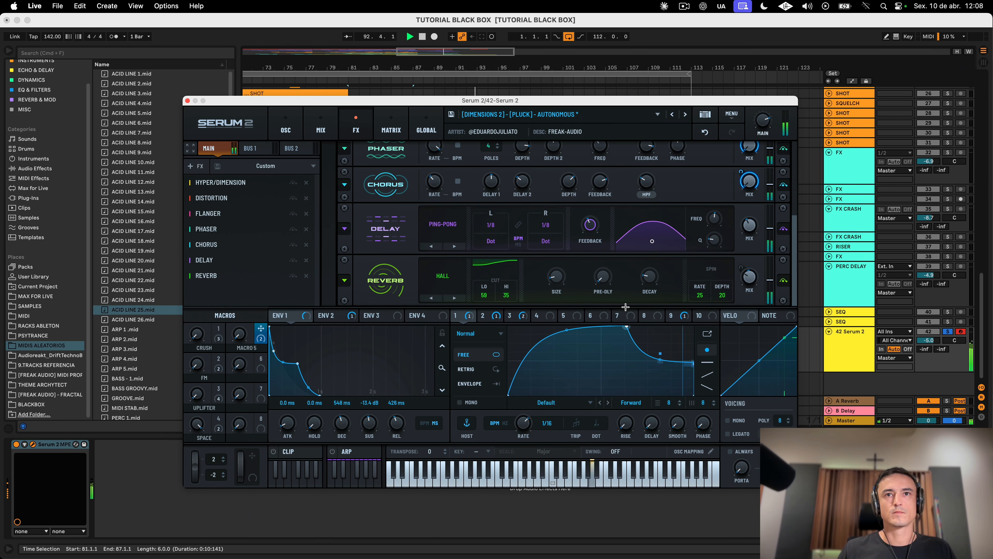
Step: Try out LFO 1's peak position and check the LFO 1 and LFO 2 modulation targets on the oscillator page
{"action": "left_click_drag", "start_coordinate": [608, 304], "coordinate": [544, 302]}
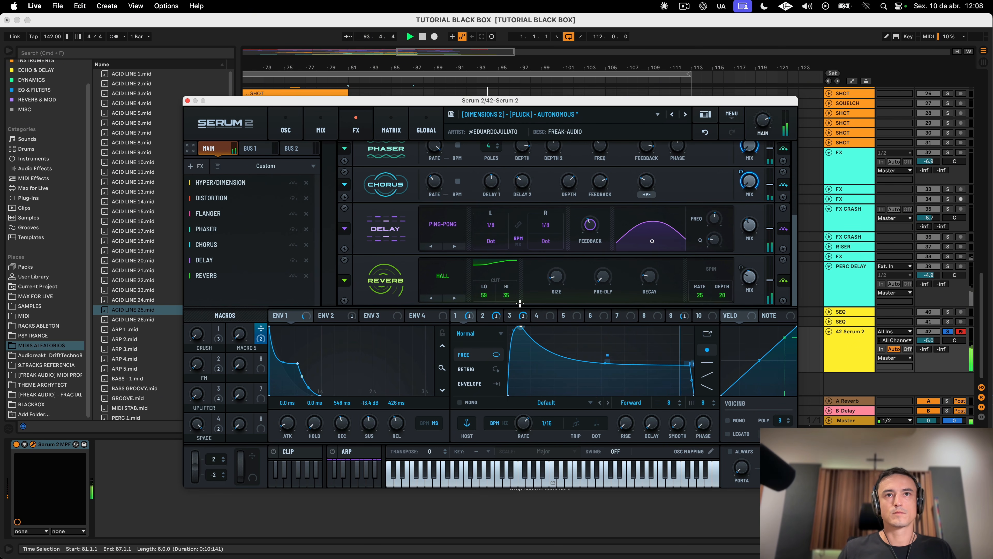
{"action": "left_click", "coordinate": [285, 129]}
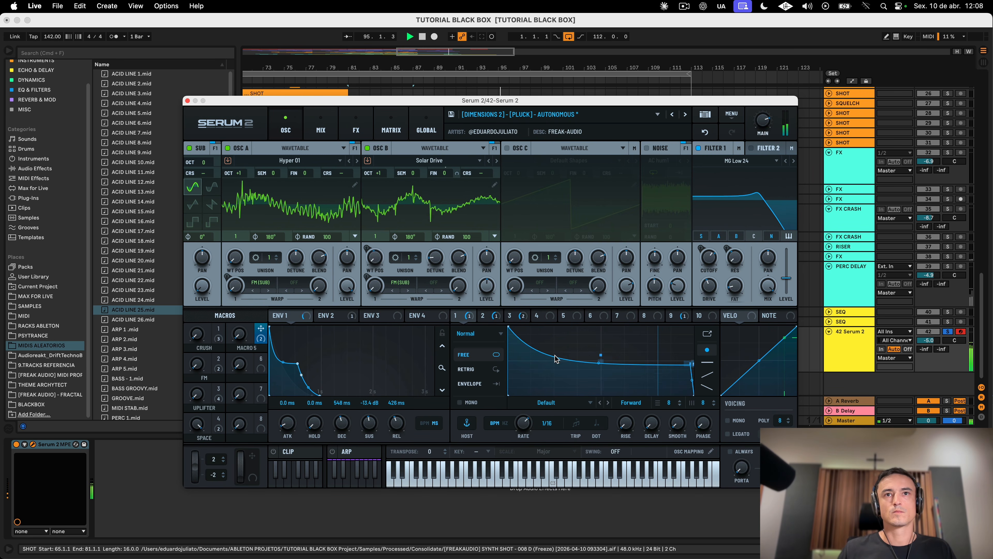
{"action": "left_click_drag", "start_coordinate": [455, 315], "coordinate": [689, 244]}
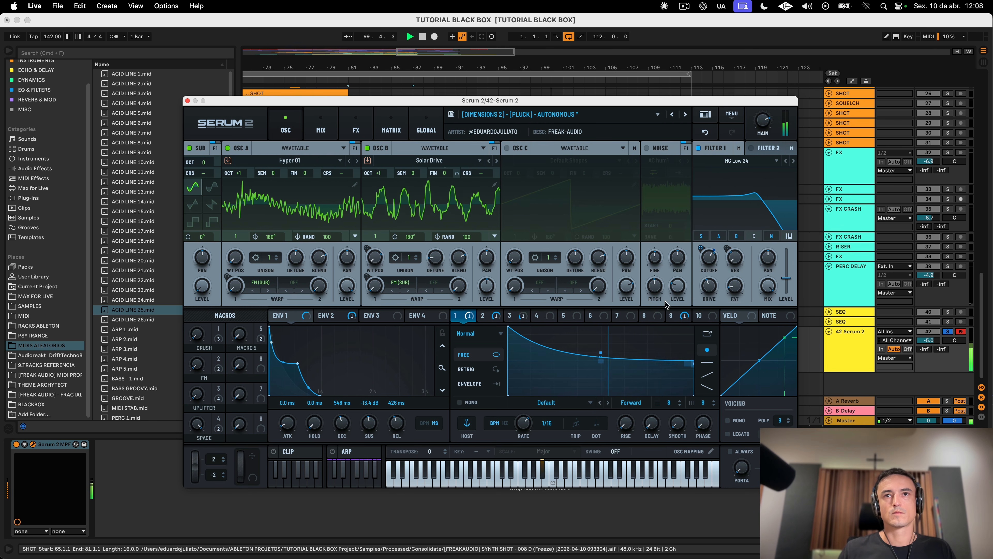
{"action": "left_click", "coordinate": [510, 316]}
{"action": "left_click", "coordinate": [483, 315]}
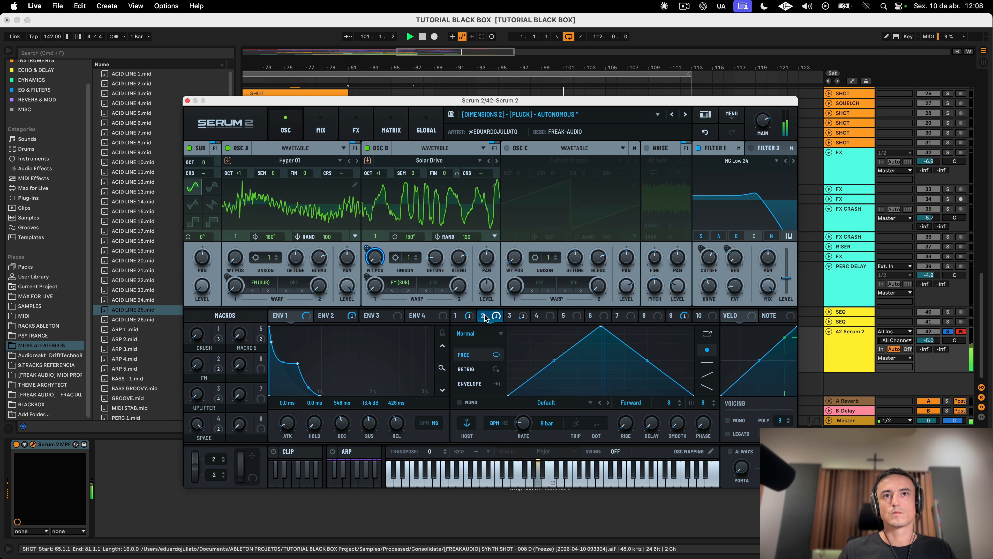
Step: Lower Filter 1's cutoff, assign Macro 6 to it and try out the macro
{"action": "mouse_move", "coordinate": [704, 258]}
{"action": "left_mouse_down"}
{"action": "mouse_move", "coordinate": [707, 286]}
{"action": "mouse_move", "coordinate": [710, 221]}
{"action": "mouse_move", "coordinate": [709, 255]}
{"action": "mouse_move", "coordinate": [694, 272]}
{"action": "left_mouse_up"}
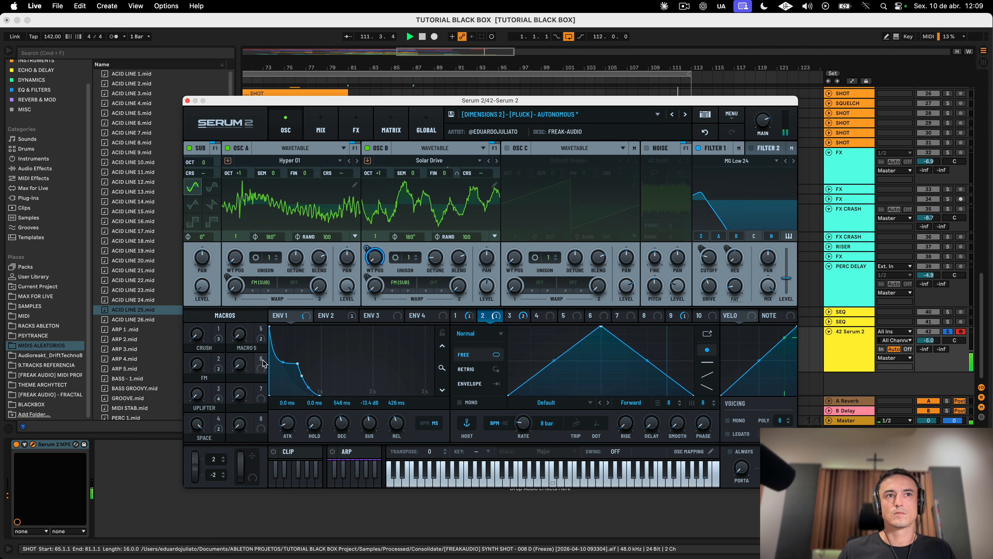
{"action": "mouse_move", "coordinate": [269, 362]}
{"action": "left_click_drag", "start_coordinate": [260, 359], "coordinate": [706, 251]}
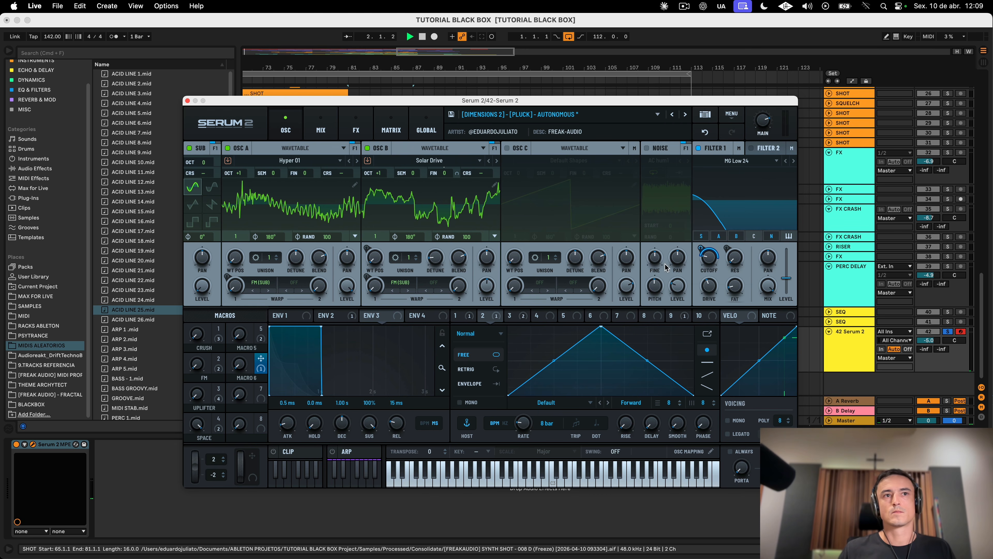
{"action": "left_click_drag", "start_coordinate": [239, 370], "coordinate": [241, 366]}
Step: Rename Macro 6 to CUTOFF and Macro 5 to MOD, and sweep the CUTOFF macro upward during playback
{"action": "double_click", "coordinate": [246, 378]}
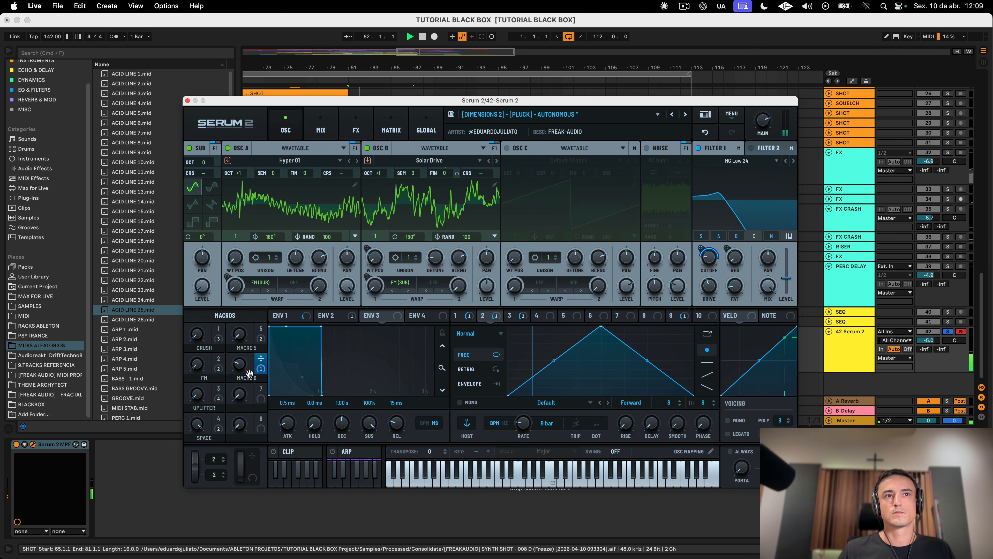
{"action": "type", "text": "CUTOFF"}
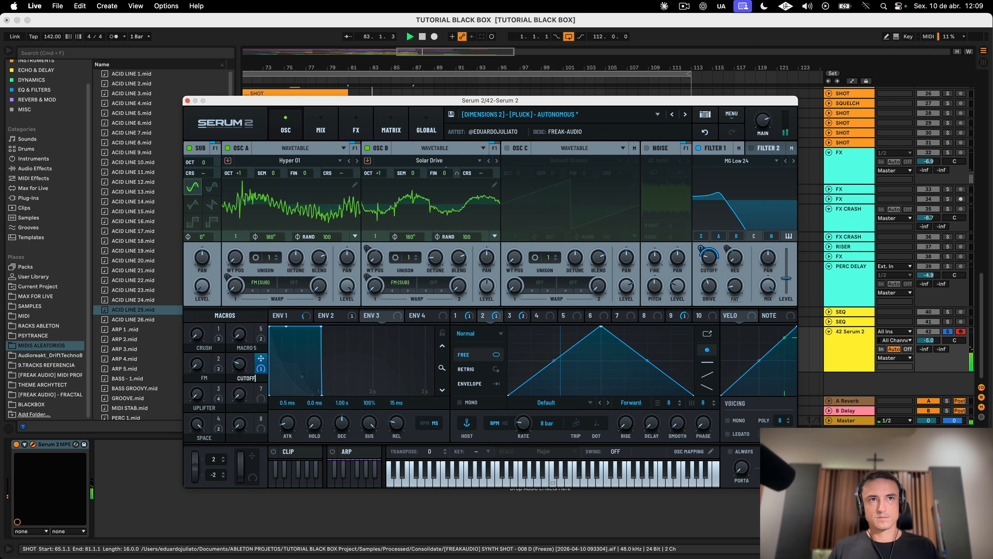
{"action": "key", "text": "Return"}
{"action": "double_click", "coordinate": [246, 347]}
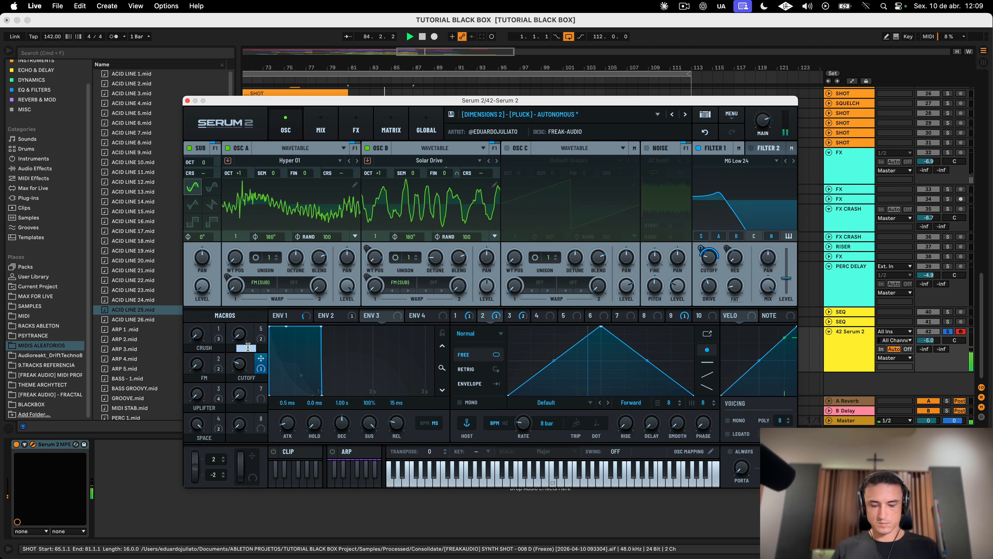
{"action": "type", "text": "MOD"}
{"action": "key", "text": "Return"}
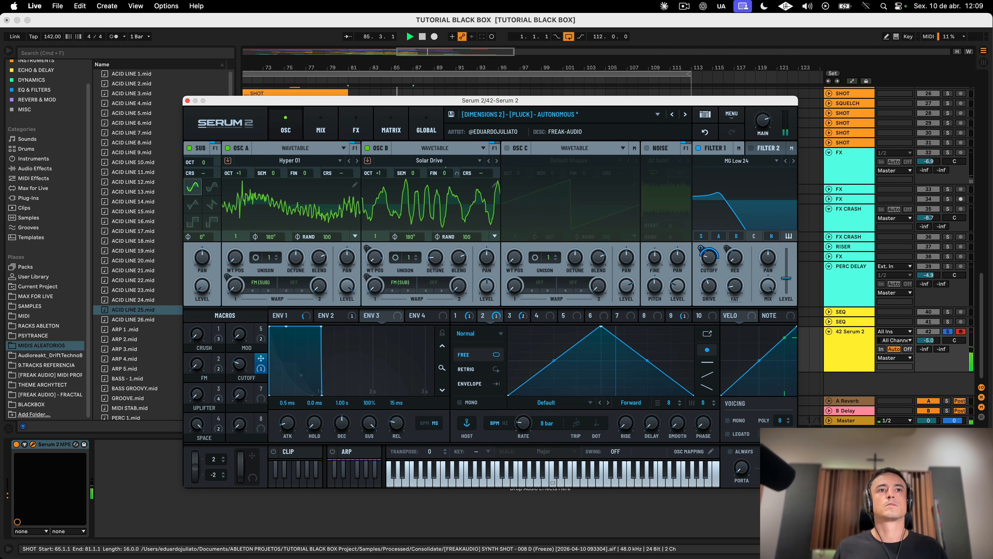
{"action": "left_click_drag", "start_coordinate": [247, 370], "coordinate": [251, 281]}
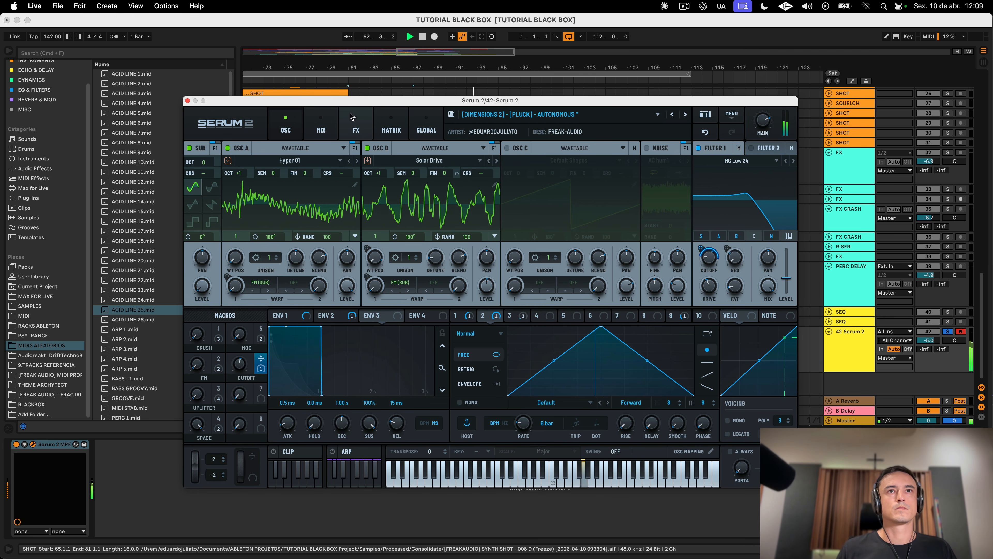
Step: Add a Filter effect after REVERB at the end of the main effects chain
{"action": "left_click", "coordinate": [356, 126]}
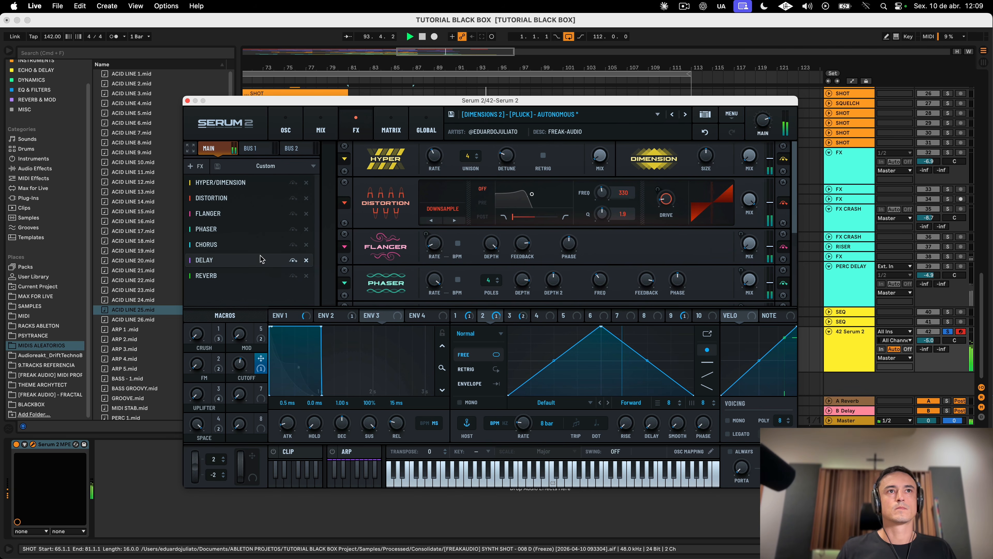
{"action": "left_click", "coordinate": [198, 167]}
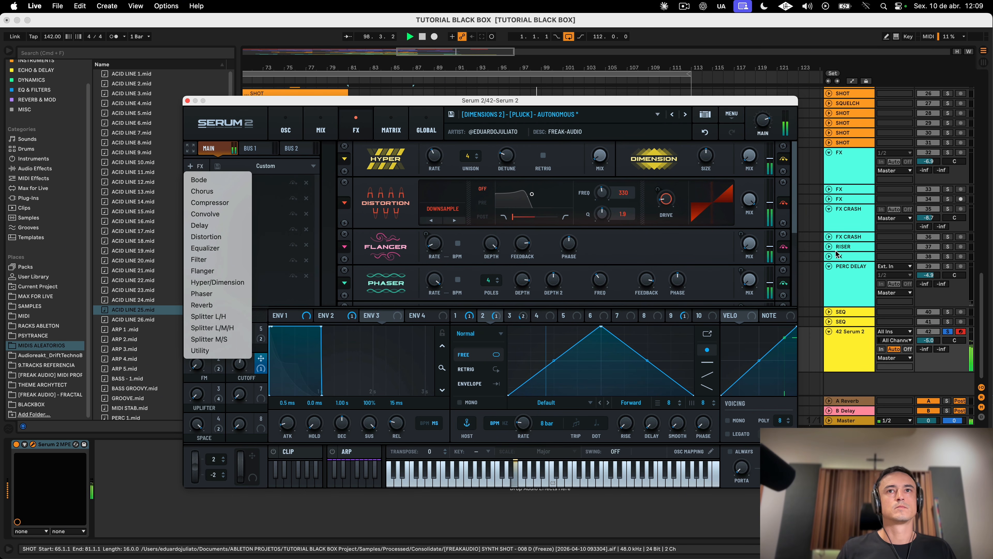
{"action": "left_click", "coordinate": [794, 201]}
{"action": "left_click_drag", "start_coordinate": [794, 201], "coordinate": [791, 329]}
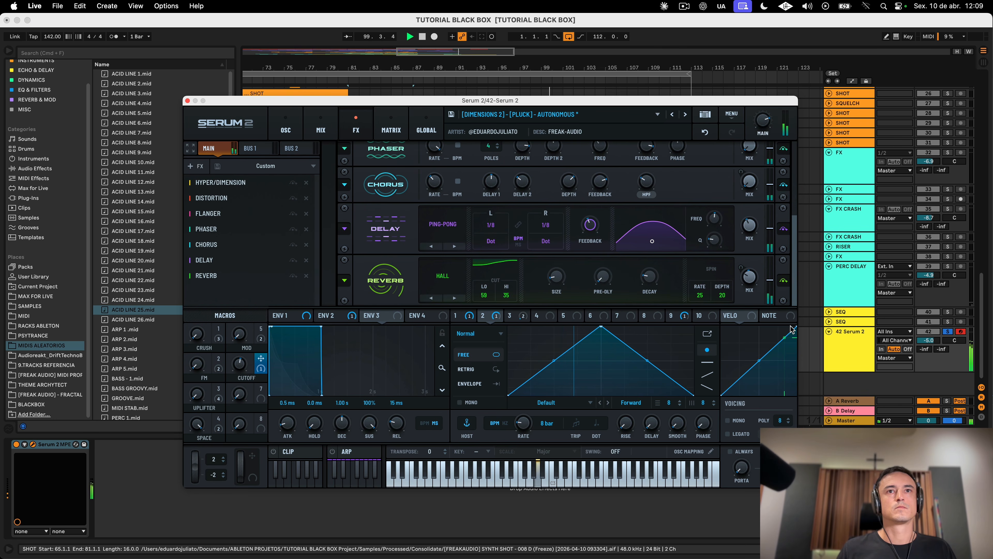
{"action": "left_click", "coordinate": [195, 166]}
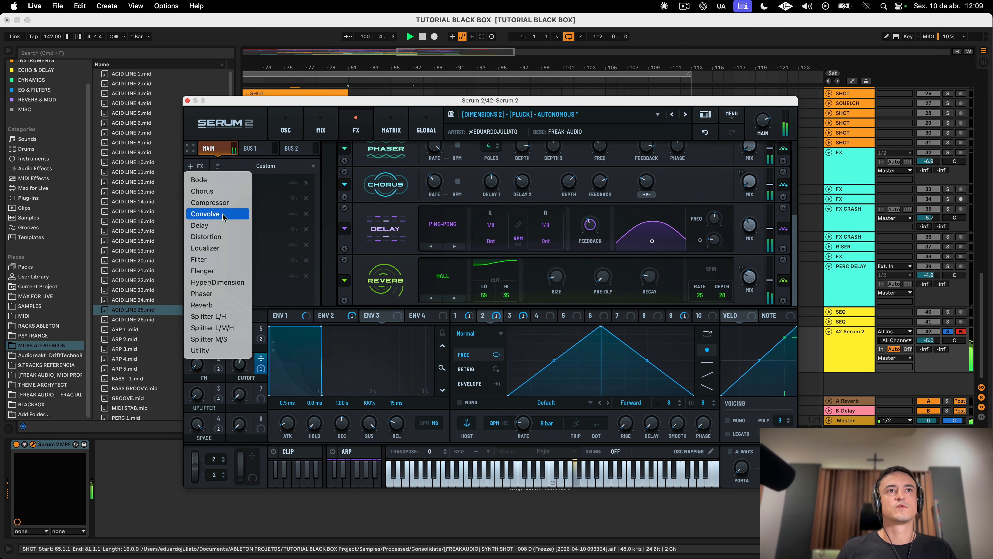
{"action": "left_click", "coordinate": [218, 261]}
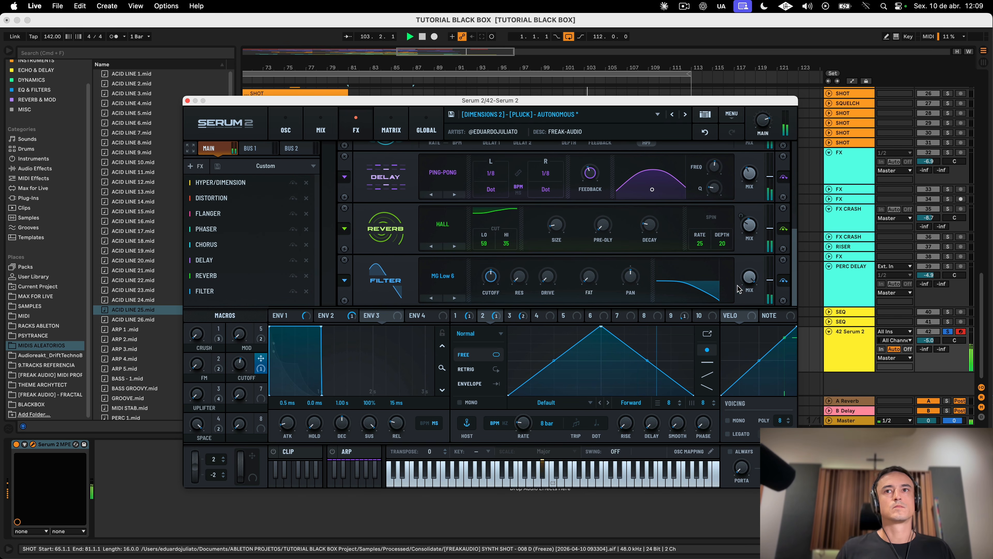
Step: Set the FILTER effect's type to MG Low 12, try low cutoff settings and raise the cutoff again during playback
{"action": "left_click", "coordinate": [454, 298]}
{"action": "left_click", "coordinate": [454, 298]}
{"action": "left_click_drag", "start_coordinate": [500, 278], "coordinate": [485, 292]}
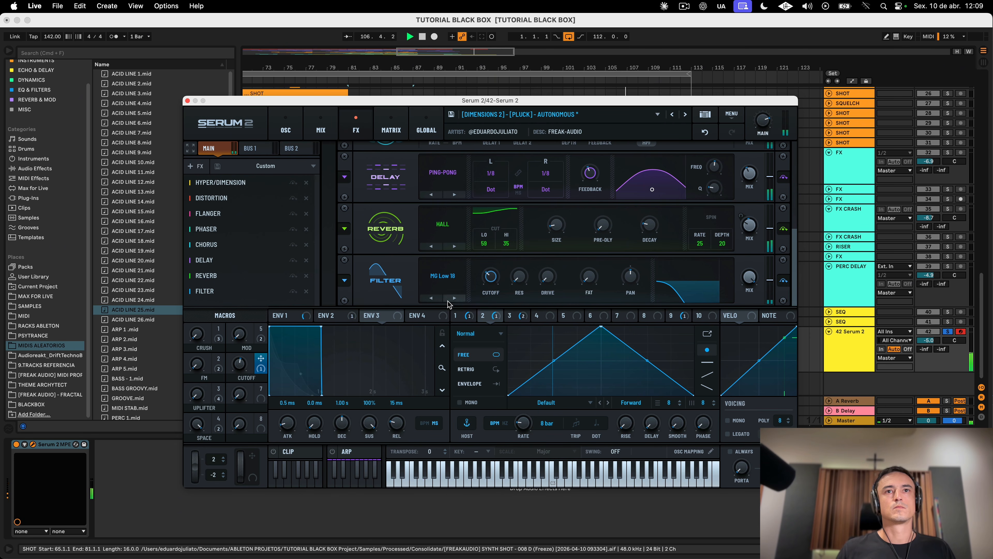
{"action": "left_click", "coordinate": [430, 298]}
{"action": "mouse_move", "coordinate": [489, 282]}
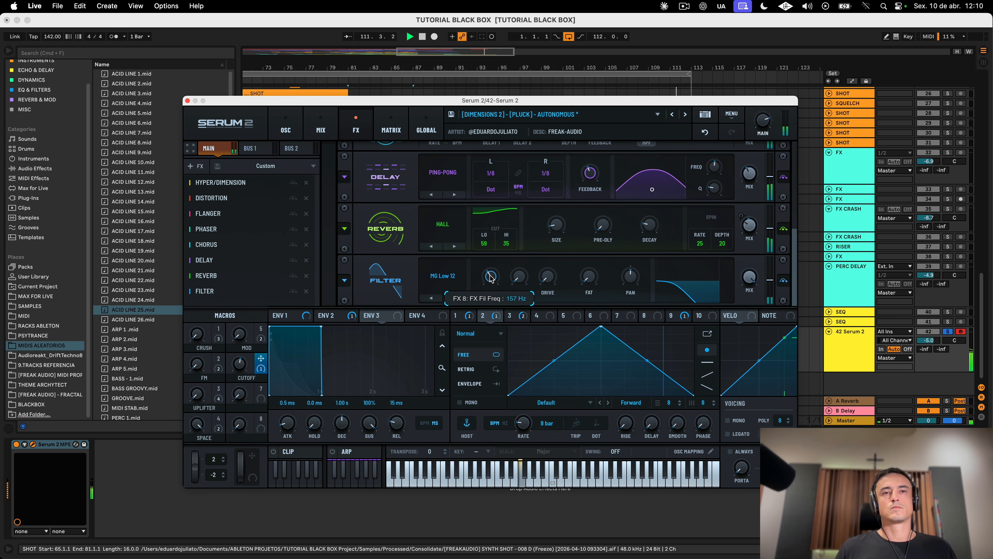
{"action": "left_click_drag", "start_coordinate": [490, 277], "coordinate": [504, 193]}
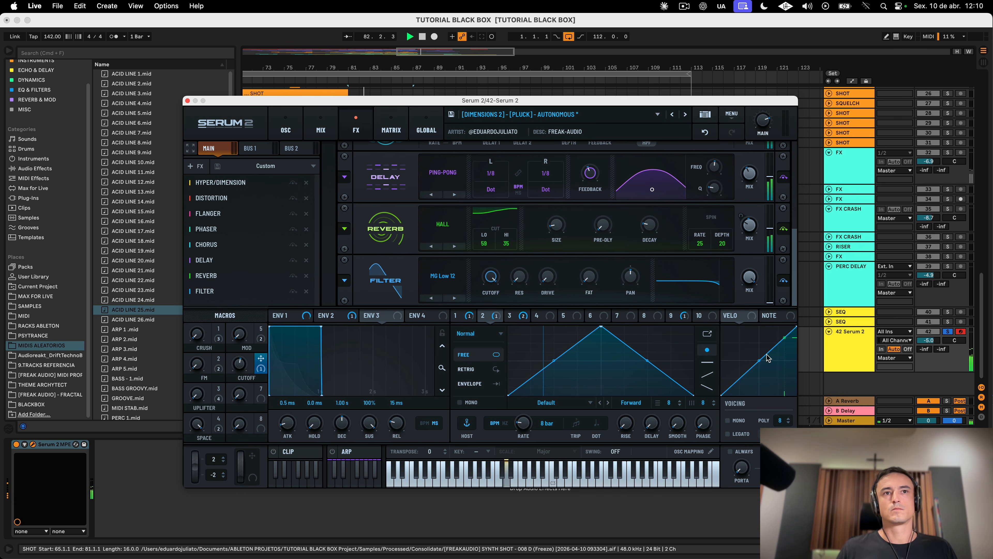
Step: Stop playback, assign Macro 7 to the FILTER effect's output level and rename the macro VOLUME
{"action": "key", "text": "space"}
{"action": "left_click_drag", "start_coordinate": [262, 393], "coordinate": [771, 298]}
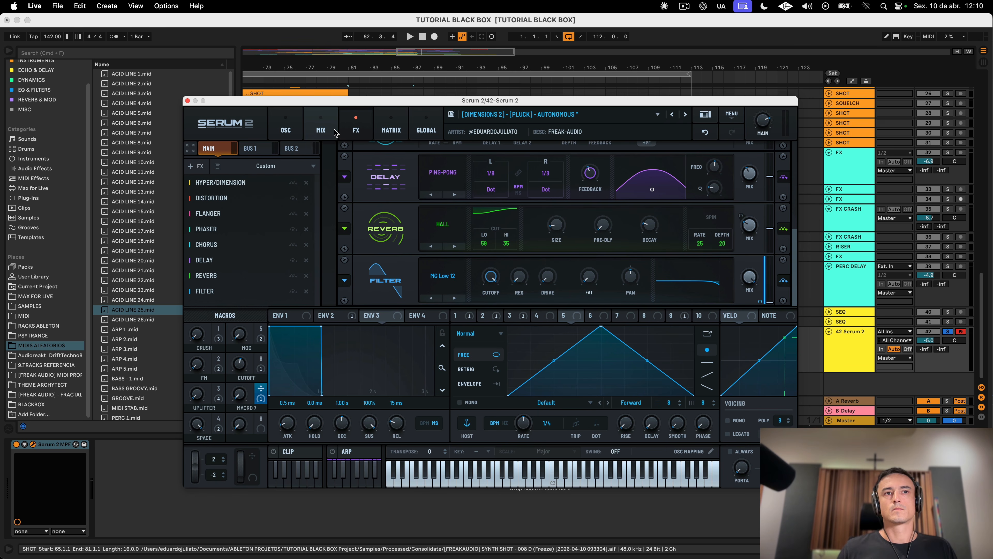
{"action": "double_click", "coordinate": [248, 409]}
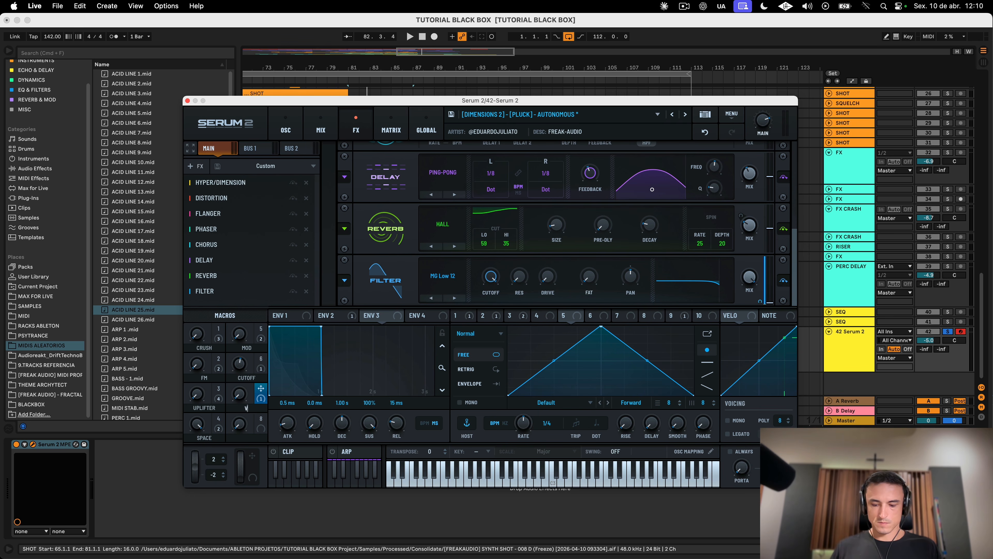
{"action": "type", "text": "VOLUME"}
{"action": "key", "text": "Return"}
Step: Play the ARP and raise the VOLUME macro to 27
{"action": "key", "text": "space"}
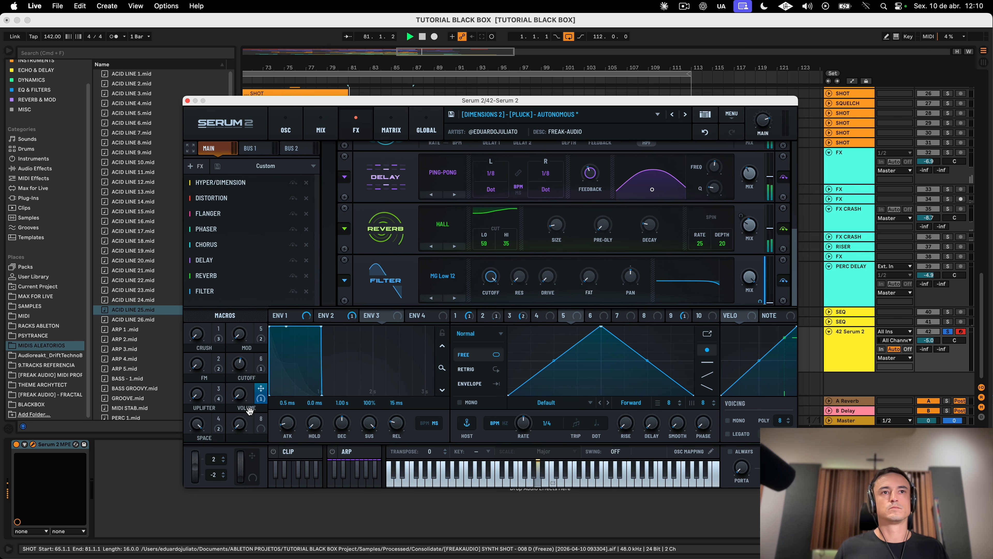
{"action": "left_click_drag", "start_coordinate": [232, 393], "coordinate": [246, 383]}
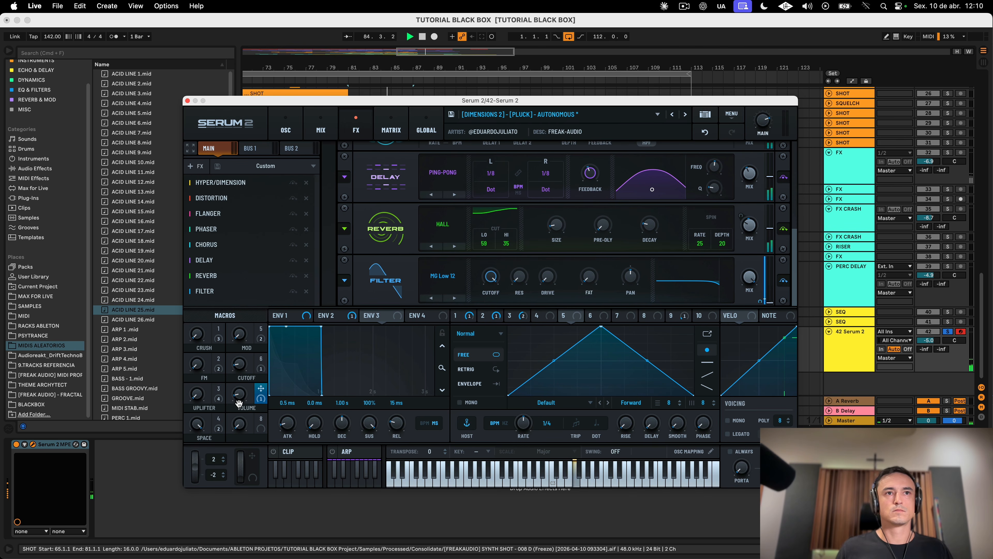
{"action": "mouse_move", "coordinate": [240, 393]}
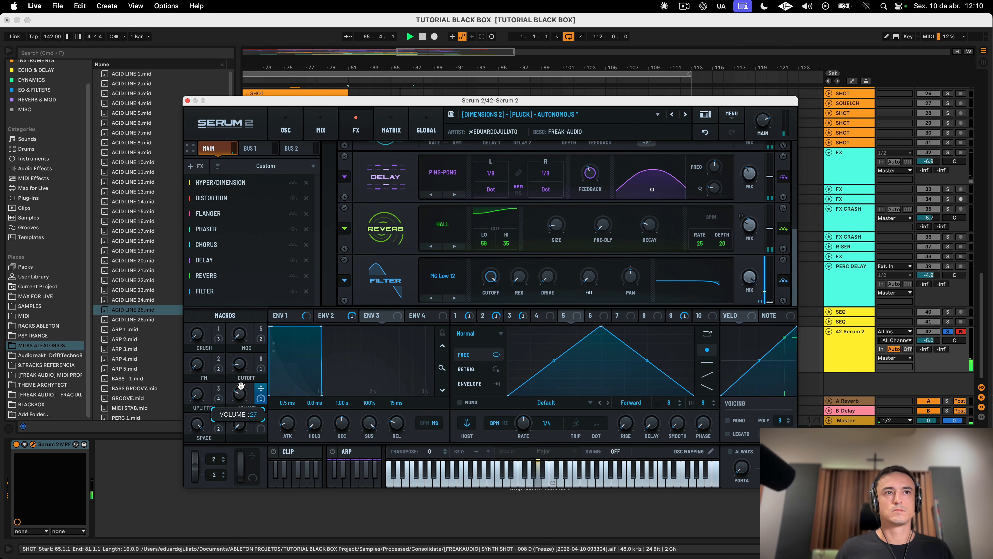
Step: Add an Equalizer after FILTER in the main chain and cut the lows with its low band at 191 Hz and Q 43
{"action": "mouse_move", "coordinate": [237, 364]}
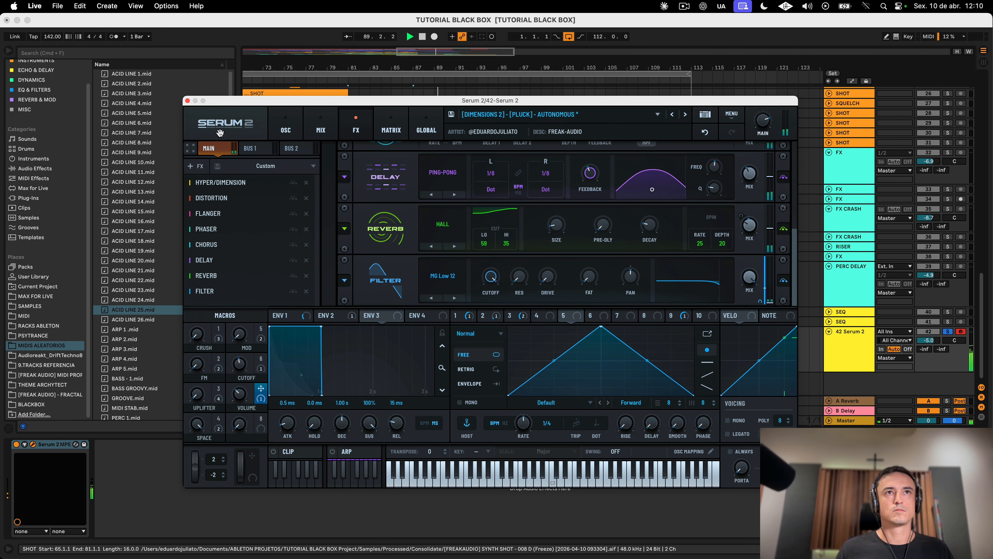
{"action": "left_click", "coordinate": [200, 167]}
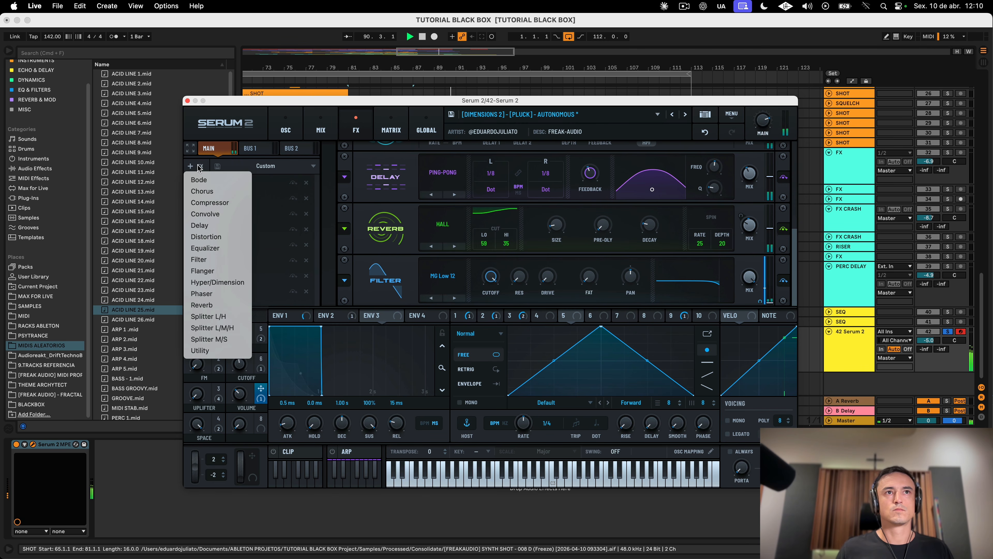
{"action": "left_click", "coordinate": [222, 253]}
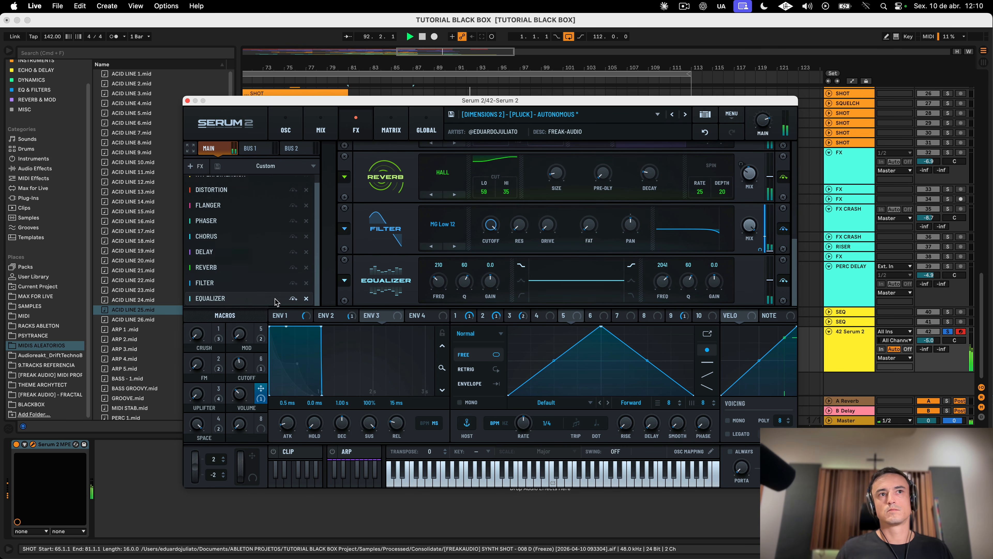
{"action": "left_click", "coordinate": [522, 296]}
{"action": "mouse_move", "coordinate": [465, 281]}
{"action": "left_mouse_down"}
{"action": "mouse_move", "coordinate": [465, 290]}
{"action": "mouse_move", "coordinate": [439, 287]}
{"action": "mouse_move", "coordinate": [470, 284]}
{"action": "left_mouse_up"}
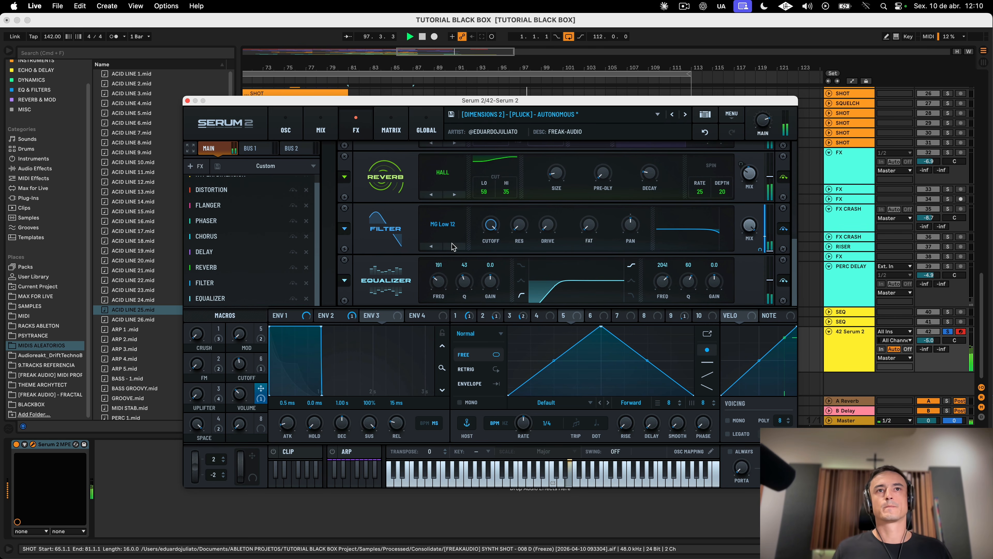
Step: Return to the oscillator view, move the Serum 2 window clear of the ARP clips, show automation and restart playback from bar 81
{"action": "left_click", "coordinate": [285, 125]}
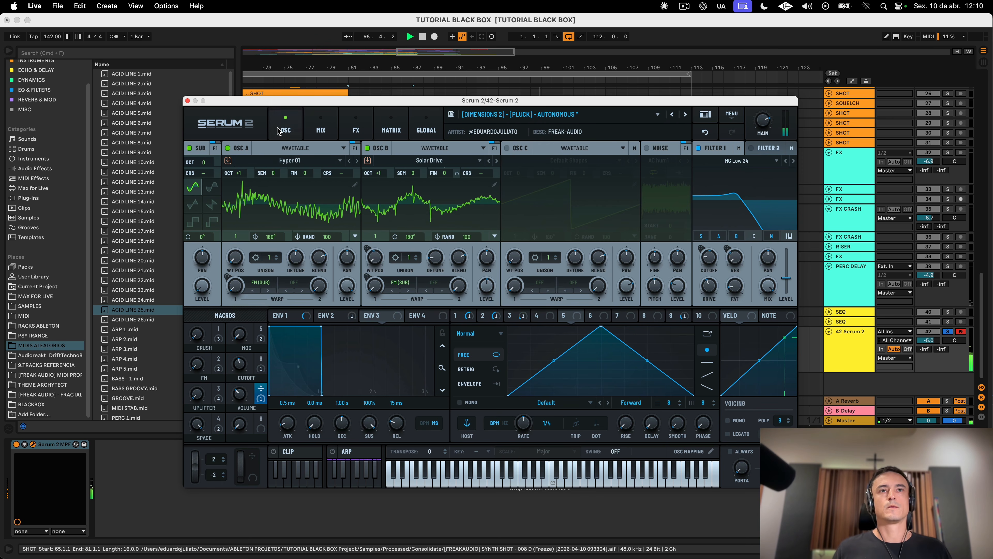
{"action": "left_click_drag", "start_coordinate": [244, 97], "coordinate": [515, 334]}
{"action": "left_click_drag", "start_coordinate": [586, 337], "coordinate": [759, 93]}
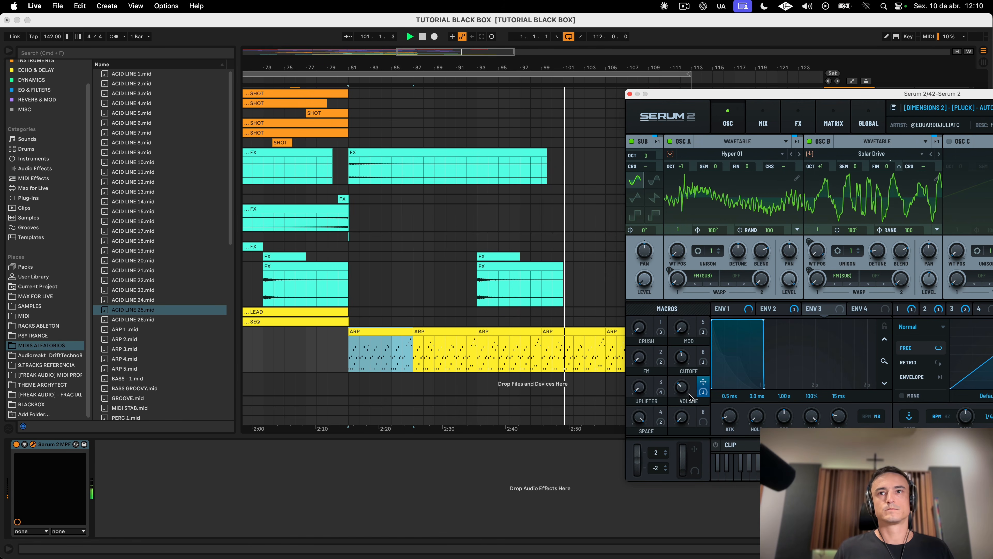
{"action": "mouse_move", "coordinate": [685, 389]}
{"action": "key", "text": "a"}
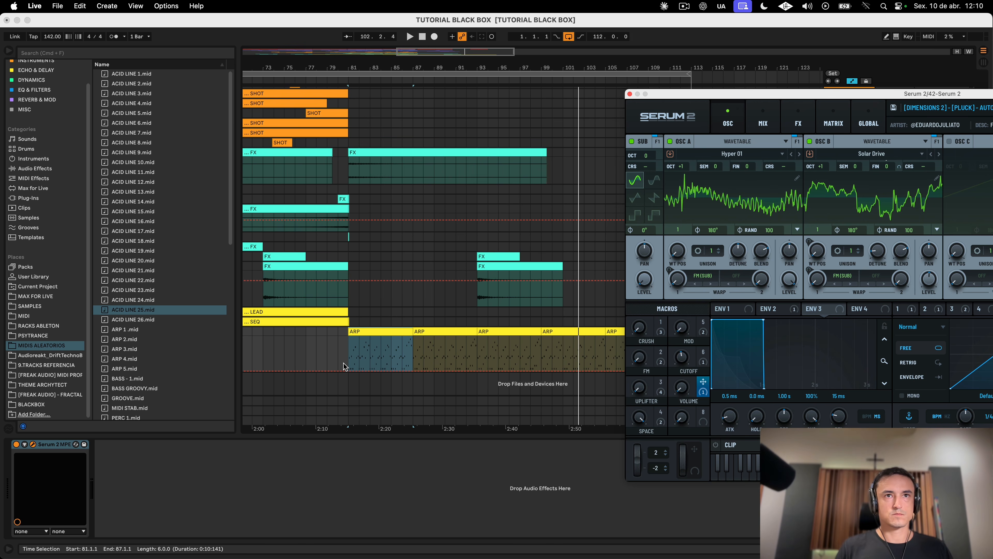
{"action": "key", "text": "space"}
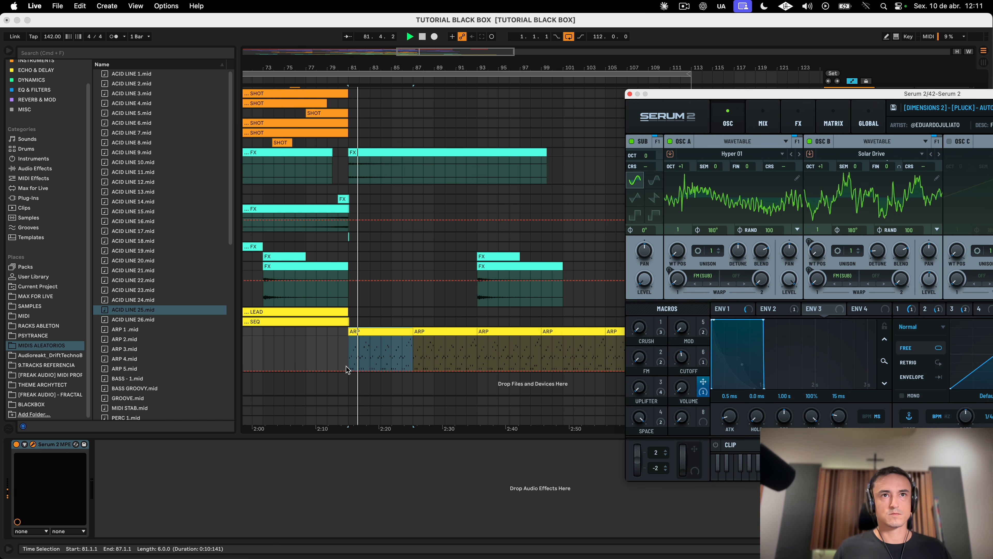
Step: Draw VOLUME macro automation on the ARP track, ramping from 0.01 at bar 81 up to about 48 at bar 93
{"action": "left_click", "coordinate": [348, 374]}
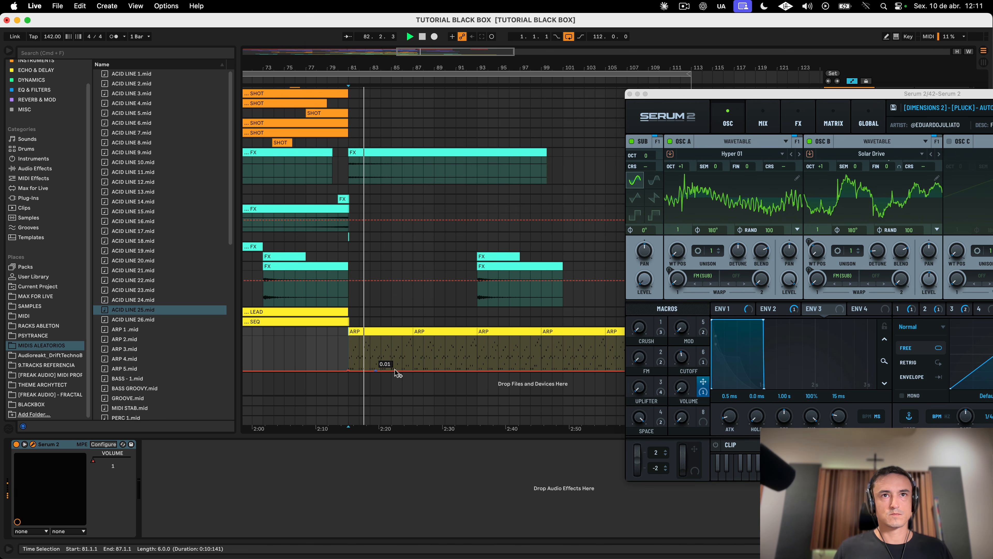
{"action": "left_click", "coordinate": [413, 370]}
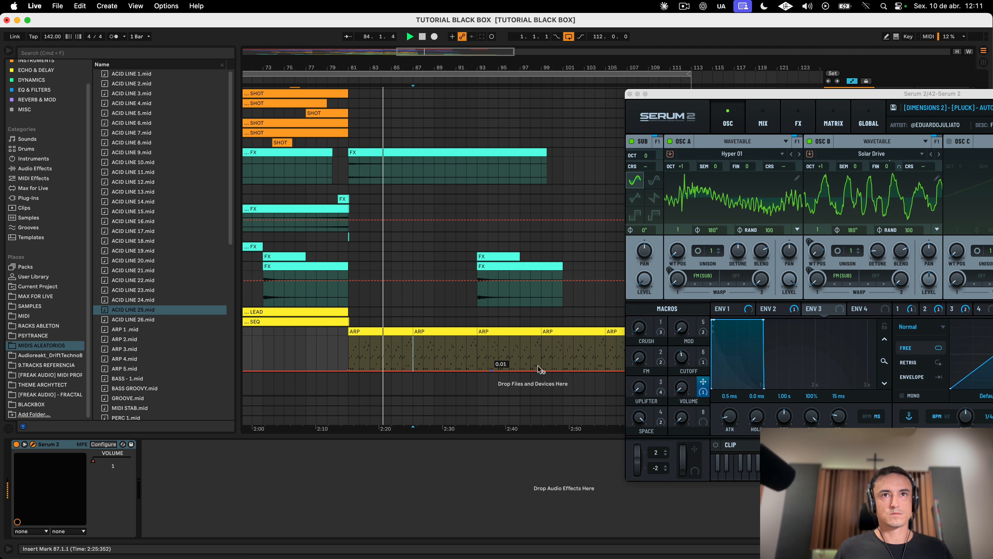
{"action": "left_click", "coordinate": [477, 370]}
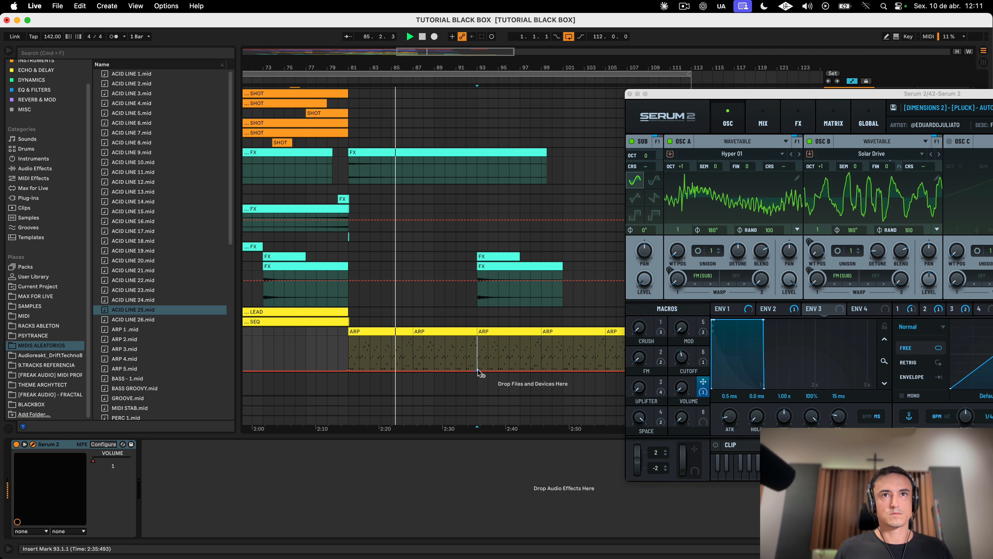
{"action": "left_click_drag", "start_coordinate": [477, 370], "coordinate": [477, 353]}
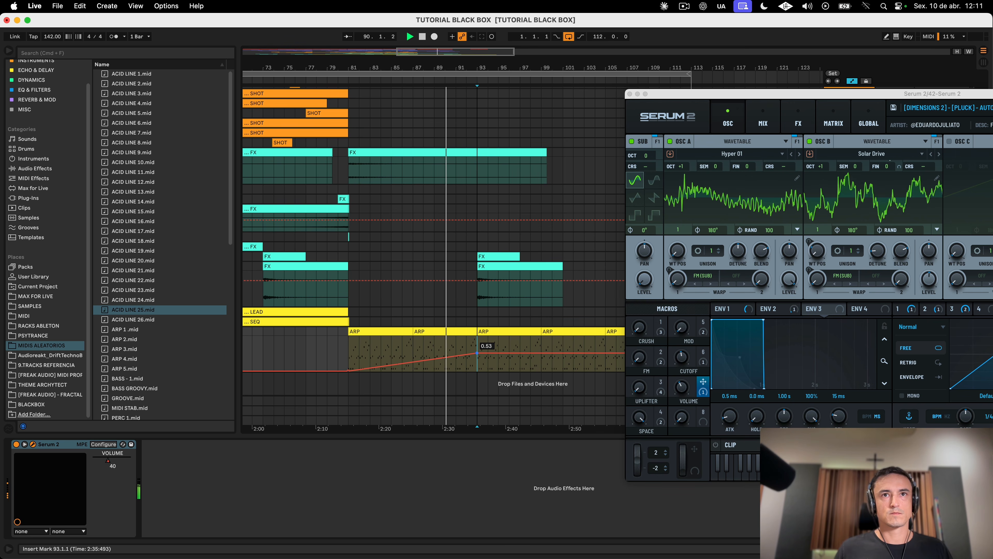
{"action": "left_click_drag", "start_coordinate": [477, 353], "coordinate": [477, 354]}
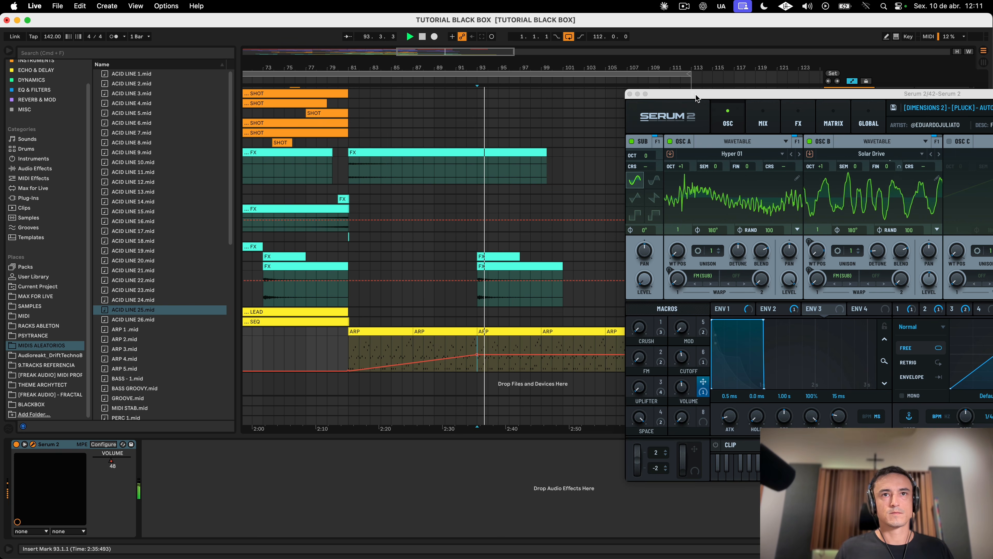
Step: Draw CUTOFF automation on the ARP track, slightly lower at bar 81, 0.46 at bar 93 and rising to 0.81 at bar 105
{"action": "left_click", "coordinate": [708, 108]}
{"action": "left_click_drag", "start_coordinate": [708, 95], "coordinate": [799, 111]}
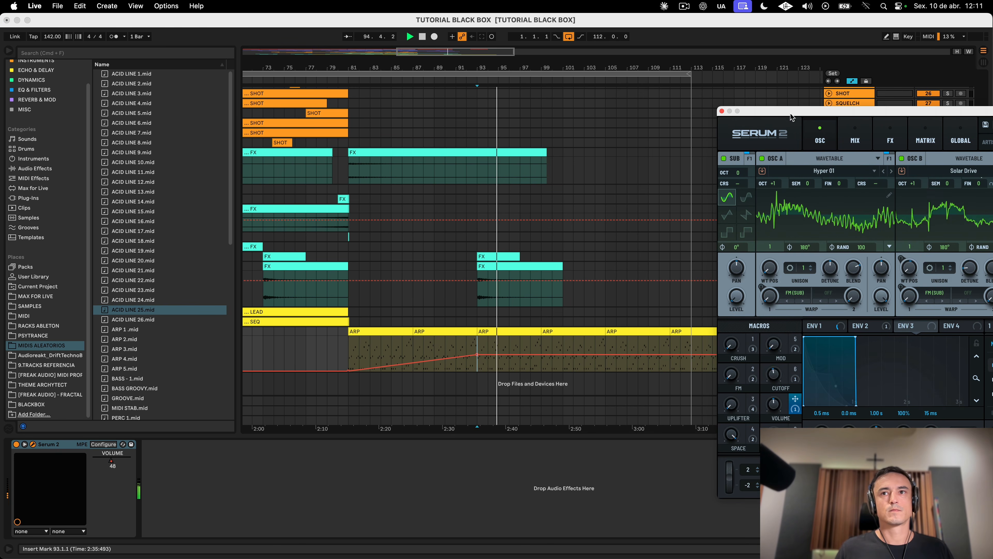
{"action": "left_click_drag", "start_coordinate": [778, 375], "coordinate": [776, 378]}
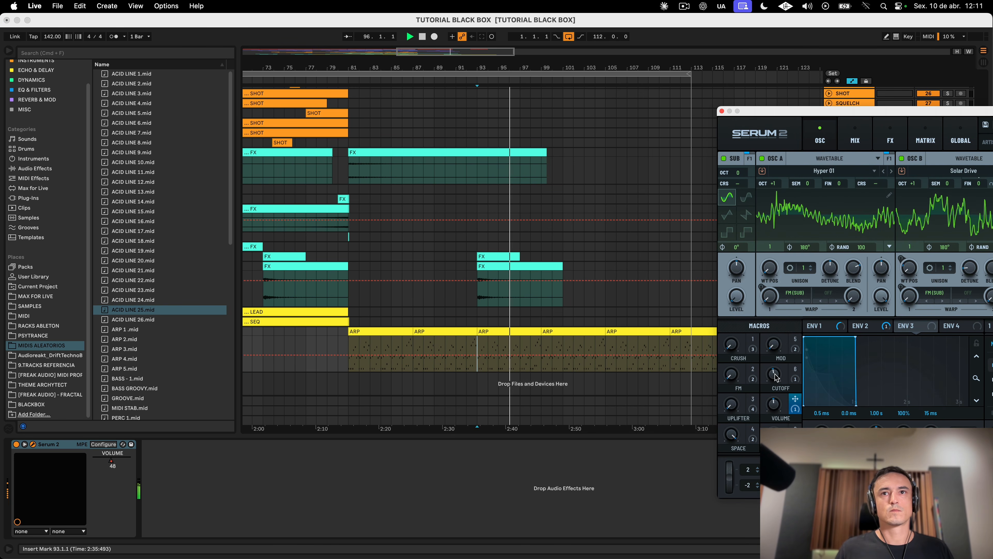
{"action": "left_click", "coordinate": [477, 356]}
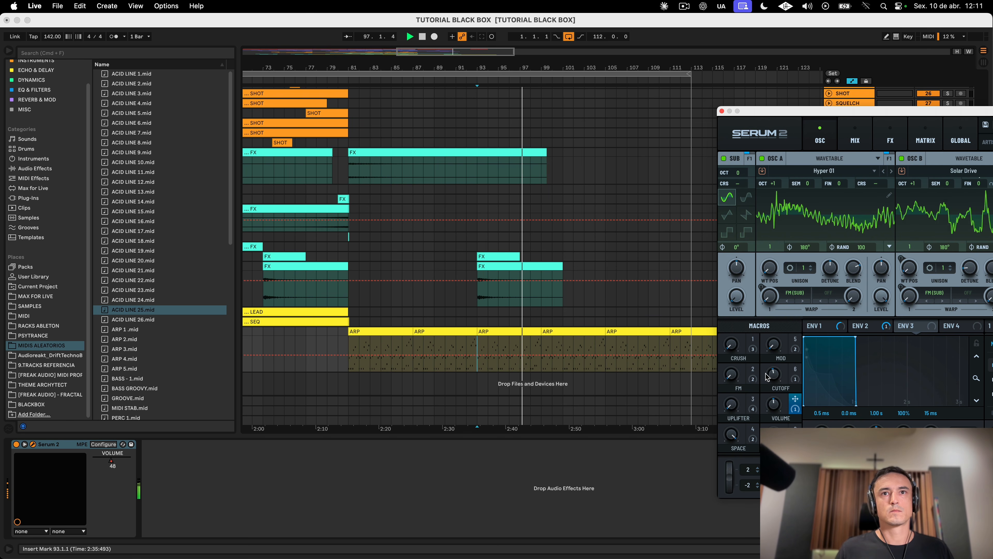
{"action": "left_click", "coordinate": [394, 355]}
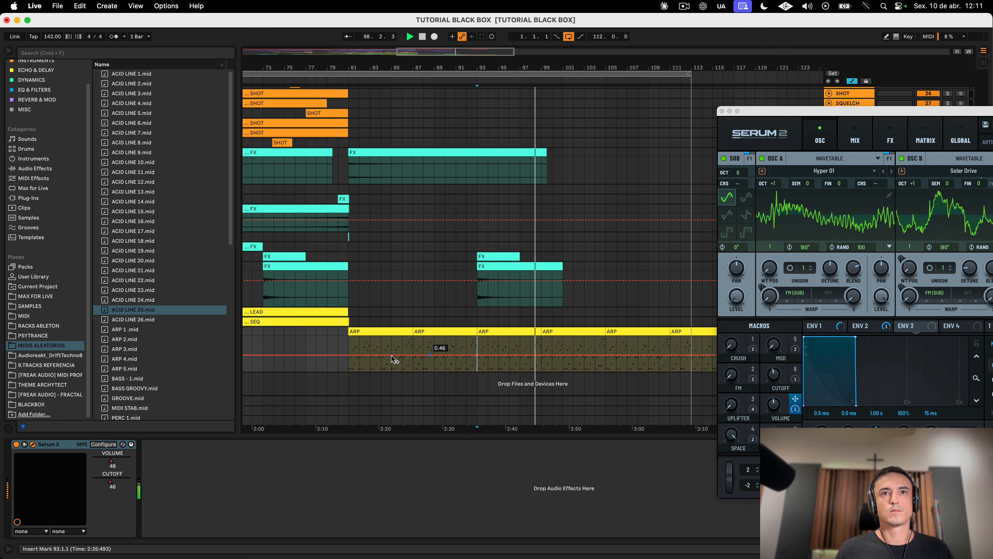
{"action": "left_click_drag", "start_coordinate": [349, 355], "coordinate": [349, 358]}
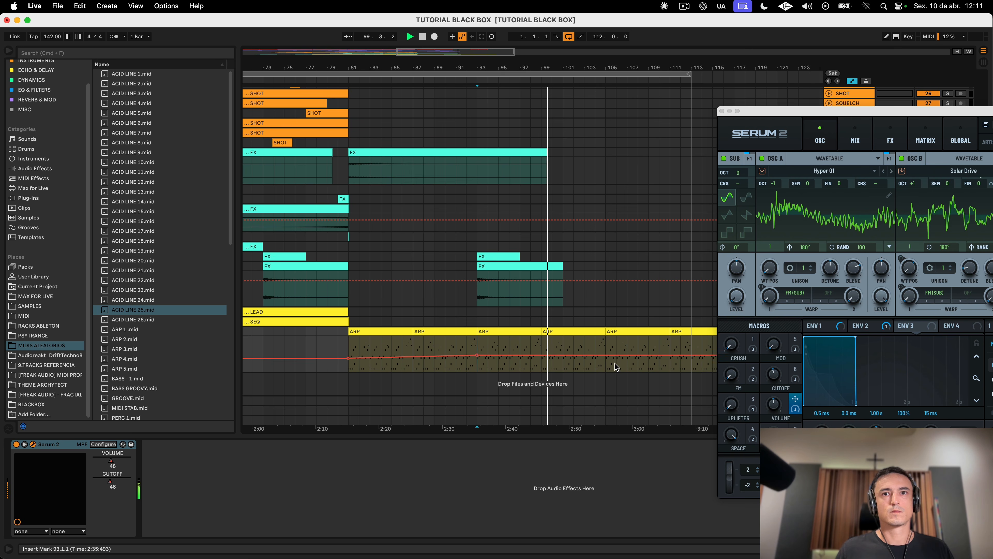
{"action": "left_click_drag", "start_coordinate": [605, 355], "coordinate": [605, 342]}
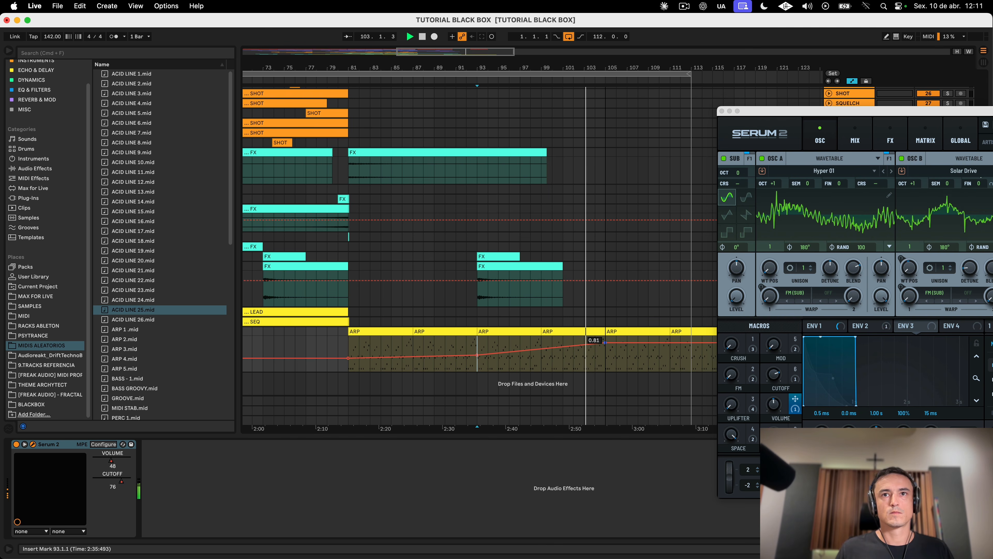
Step: Reshape the CUTOFF automation to peak at 0.91 near bar 104, drop to 0.58 at bar 105 and stay near that level to bar 117
{"action": "left_click", "coordinate": [722, 111]}
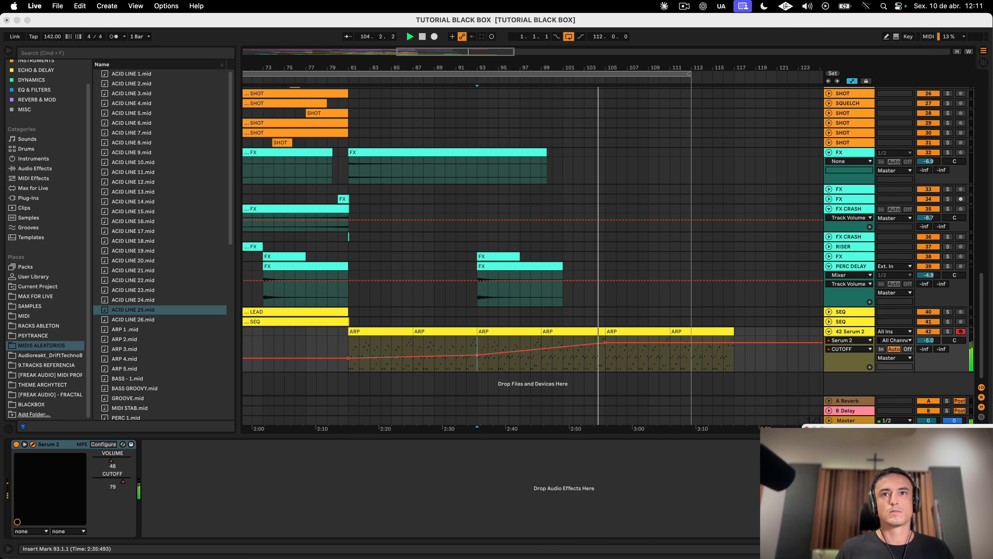
{"action": "left_click_drag", "start_coordinate": [734, 342], "coordinate": [734, 354]}
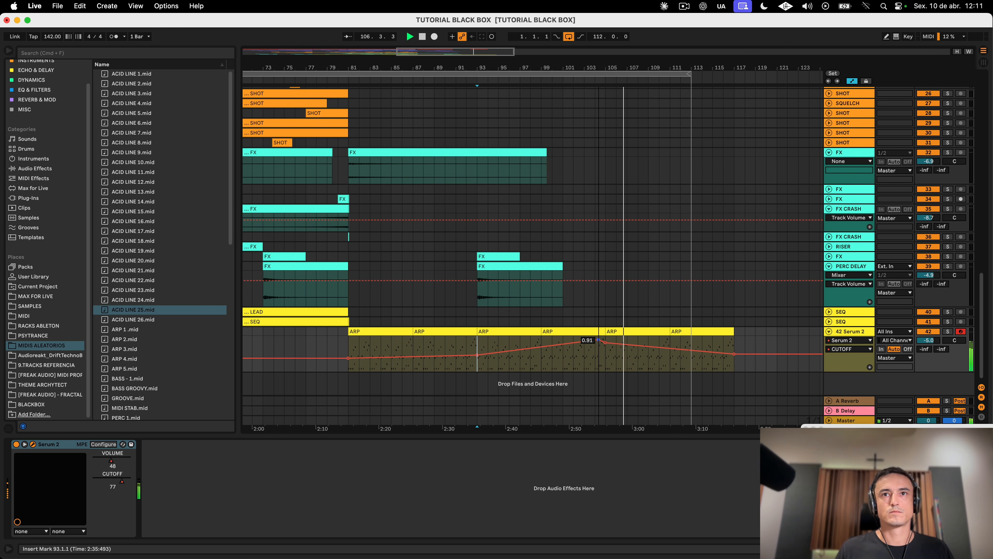
{"action": "left_click_drag", "start_coordinate": [604, 341], "coordinate": [605, 351]}
{"action": "key", "text": "space"}
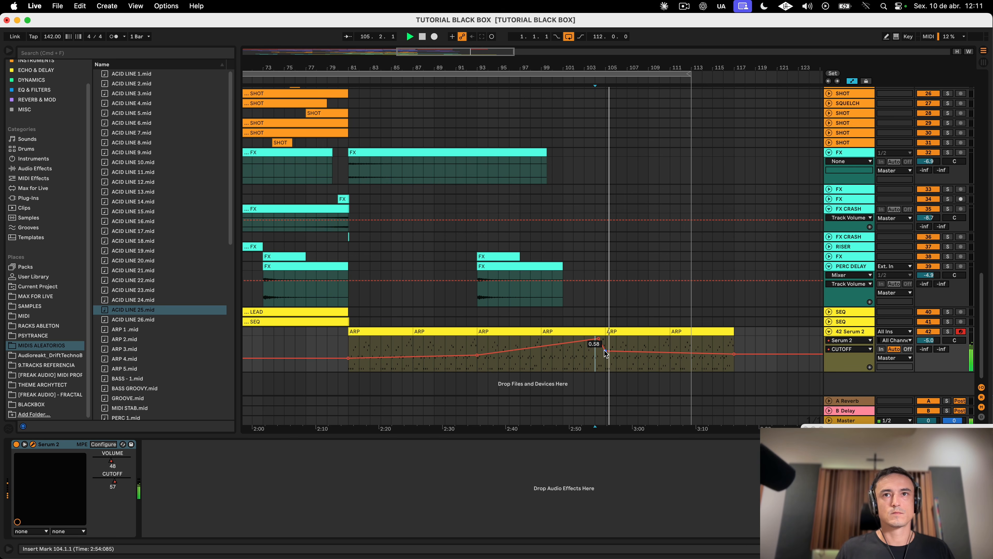
{"action": "left_click_drag", "start_coordinate": [733, 354], "coordinate": [734, 351]}
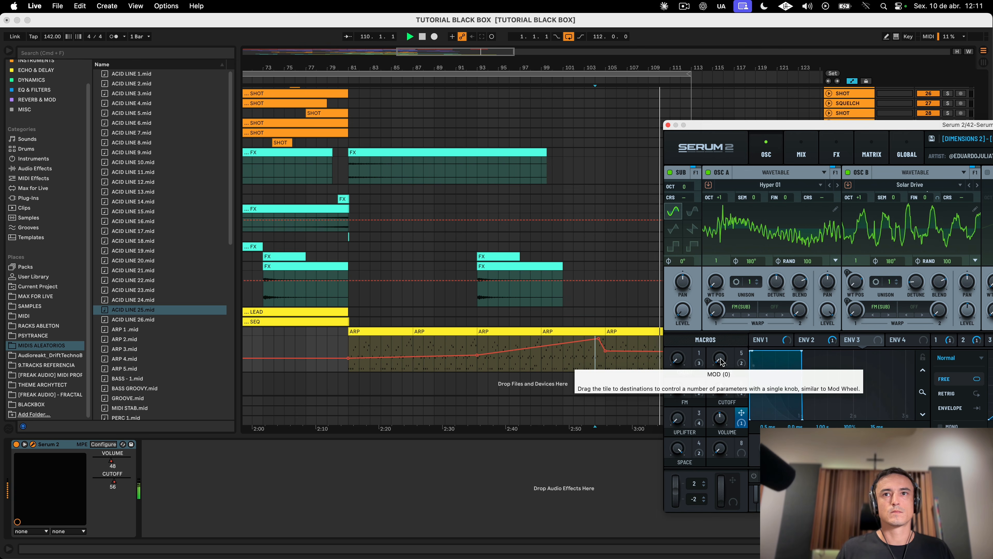
Step: Draw a curved MOD macro rise on the ARP track from about bar 98 to bar 105, dropping back to zero there
{"action": "left_click", "coordinate": [668, 125]}
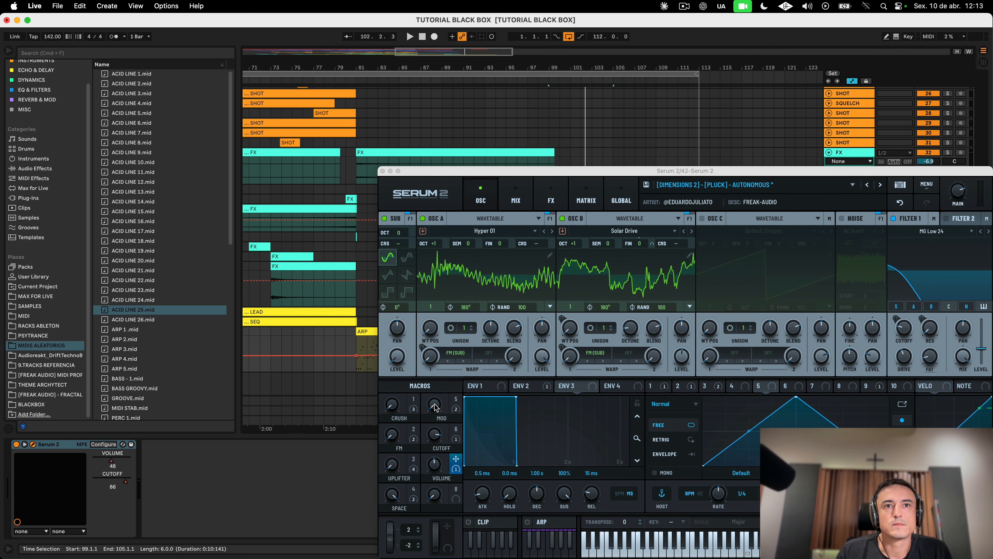
{"action": "left_click", "coordinate": [472, 460]}
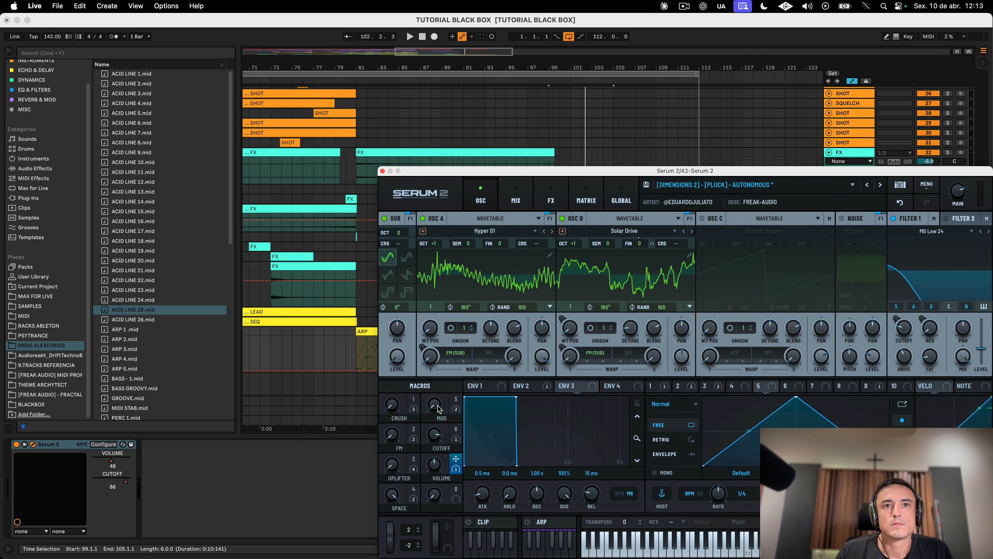
{"action": "left_click_drag", "start_coordinate": [511, 175], "coordinate": [538, 490]}
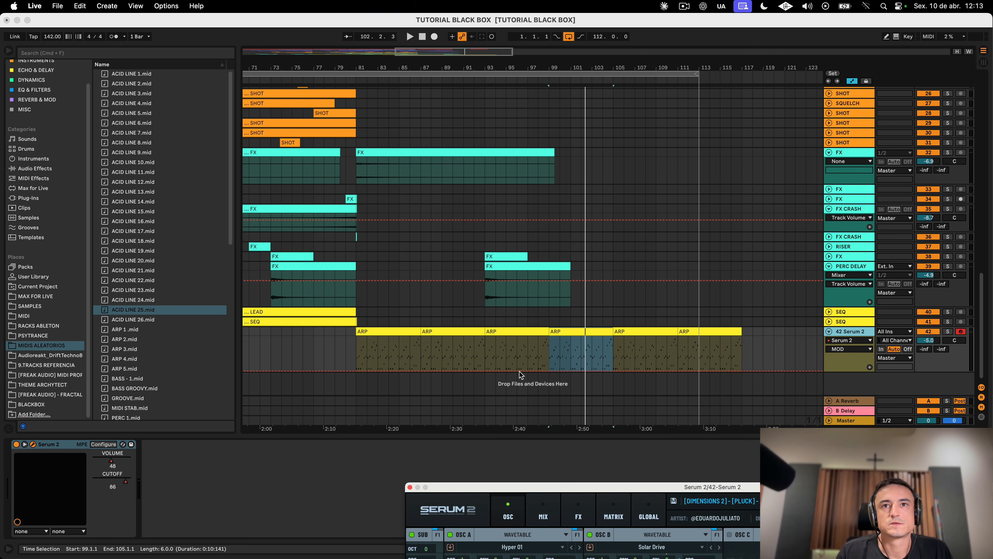
{"action": "left_click", "coordinate": [534, 369]}
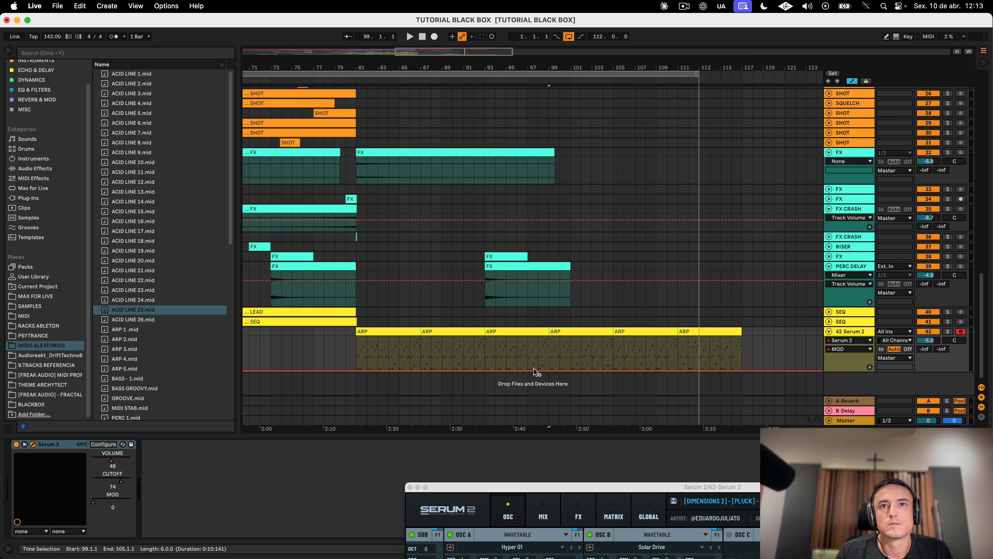
{"action": "left_click", "coordinate": [614, 370]}
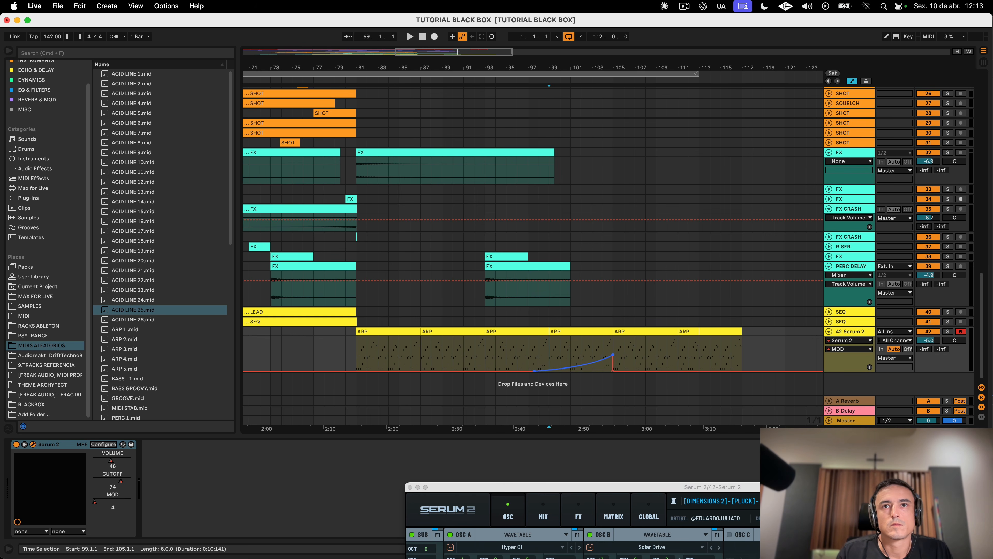
{"action": "left_click_drag", "start_coordinate": [590, 348], "coordinate": [590, 338]}
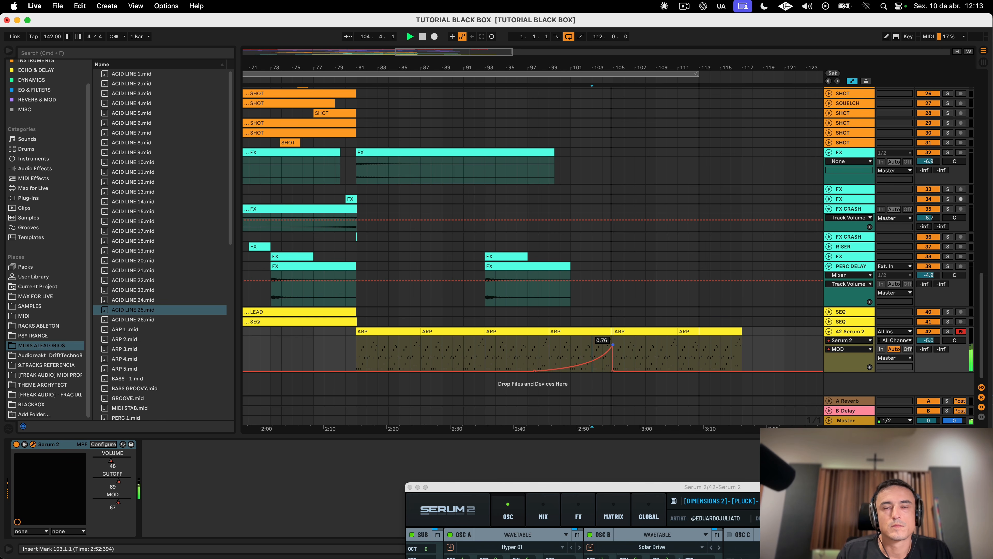
{"action": "left_click_drag", "start_coordinate": [590, 338], "coordinate": [590, 349]}
Step: Add a second MOD automation ramp from zero at bar 111 to about 0.52 at bar 113, then zero, and play it back
{"action": "mouse_move", "coordinate": [678, 370]}
{"action": "left_mouse_down"}
{"action": "mouse_move", "coordinate": [679, 350]}
{"action": "mouse_move", "coordinate": [678, 369]}
{"action": "left_mouse_up"}
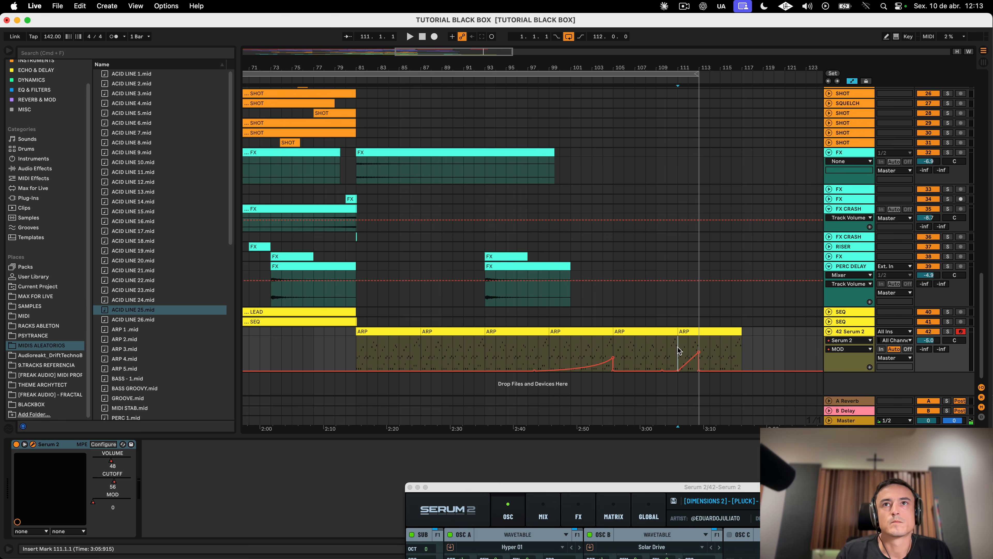
{"action": "scroll", "coordinate": [680, 348], "scroll_direction": "up", "scroll_amount": 10}
{"action": "scroll", "coordinate": [680, 348], "scroll_direction": "down", "scroll_amount": 10}
{"action": "key", "text": "space"}
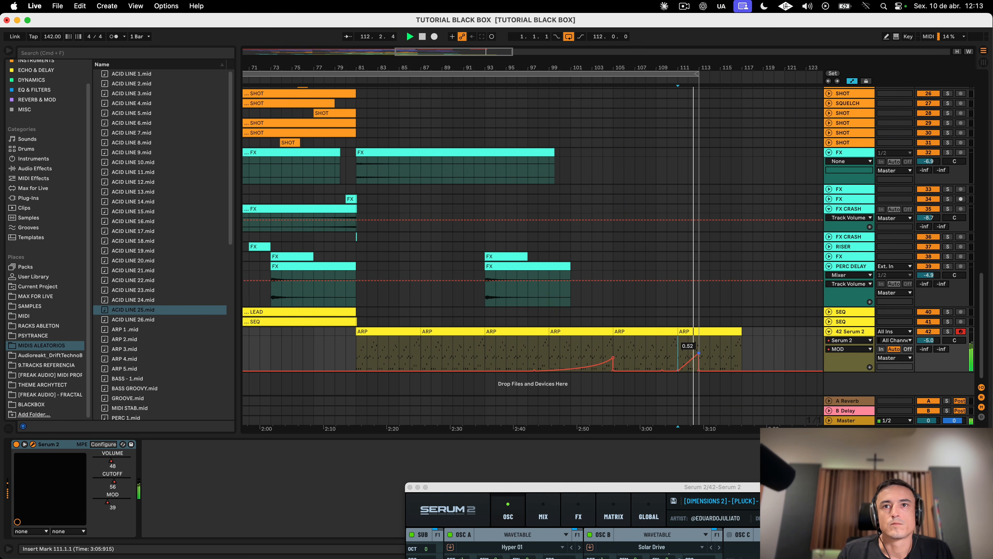
{"action": "key", "text": "space"}
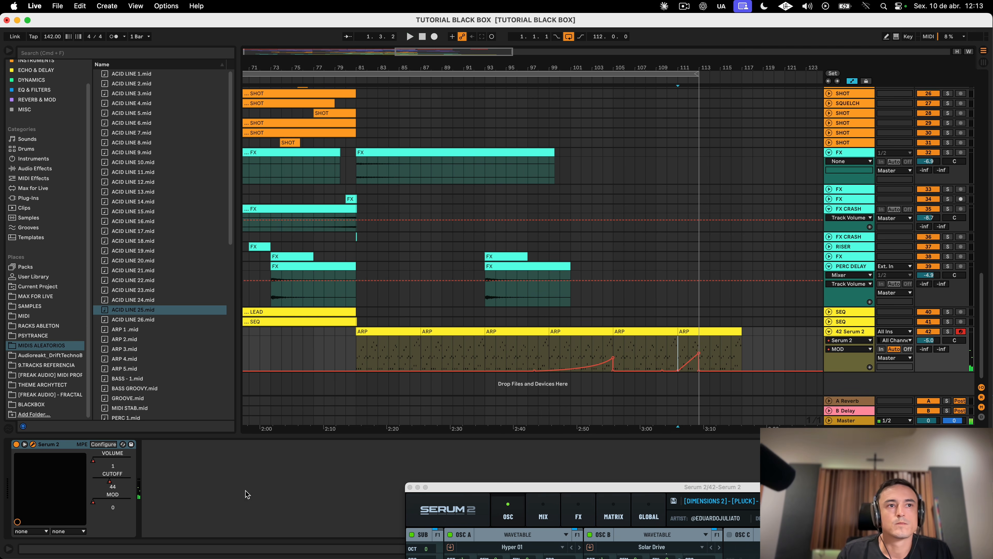
Step: Add a second CUTOFF automation rise peaking at bar 113 and falling back by bar 117, and play it back
{"action": "left_click", "coordinate": [108, 480]}
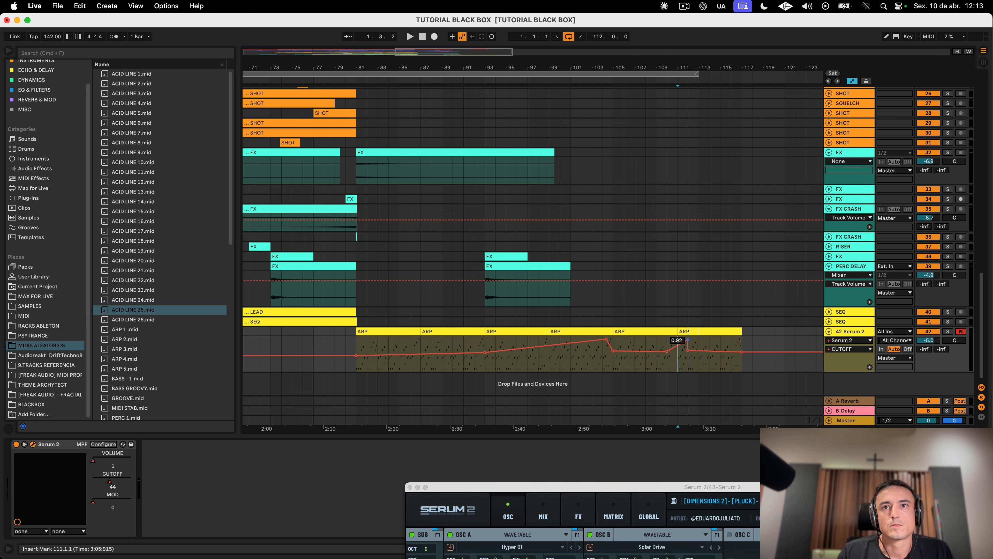
{"action": "key", "text": "space"}
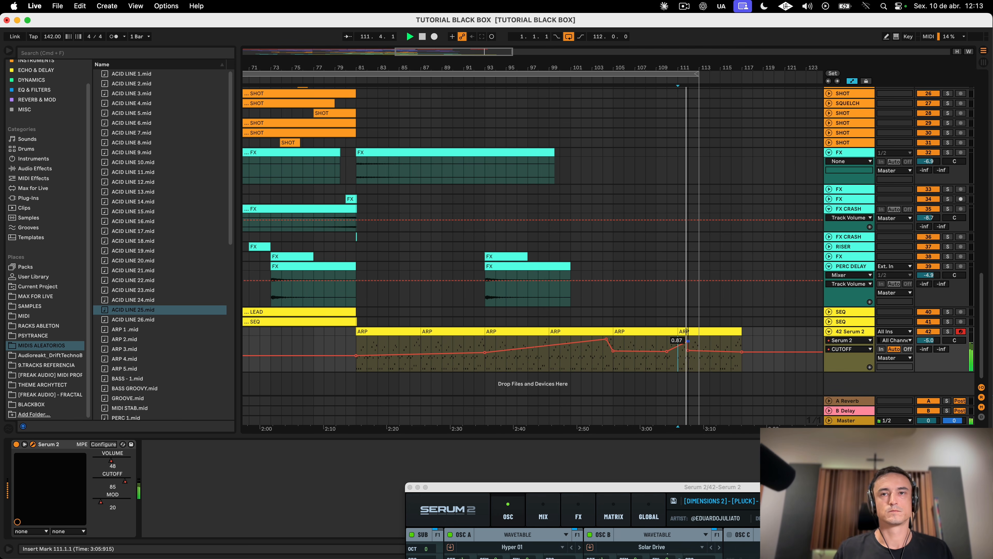
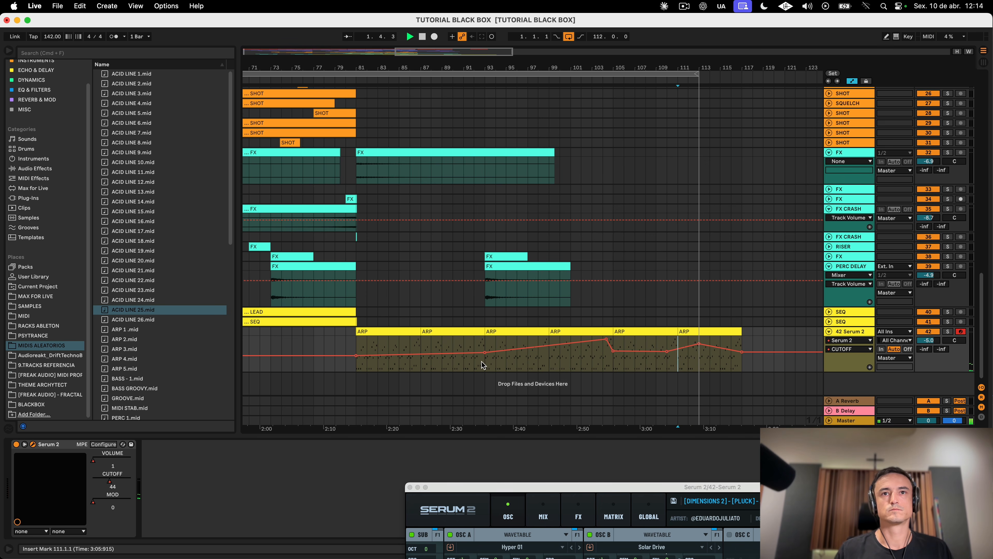
Step: Draw a CRUSH automation rise on the ARP track from zero at bar 90 to a peak at bar 93, falling to zero near bar 97
{"action": "left_click", "coordinate": [393, 332]}
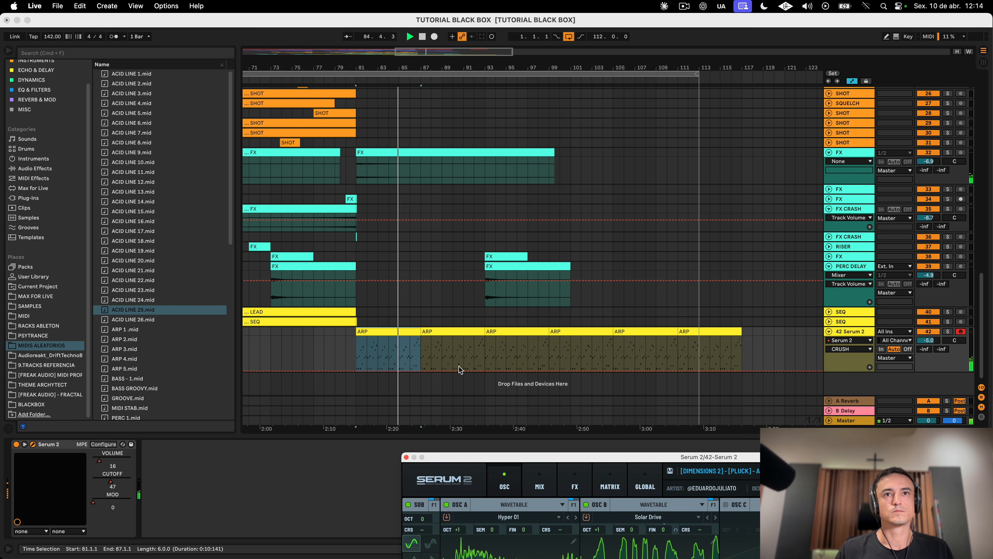
{"action": "left_click", "coordinate": [455, 369]}
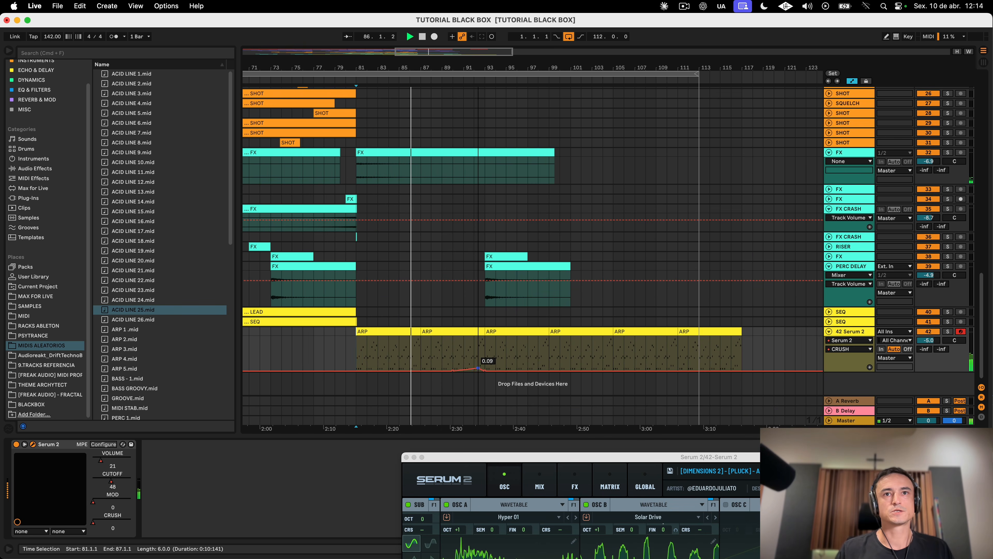
{"action": "left_click_drag", "start_coordinate": [485, 370], "coordinate": [485, 354]}
{"action": "left_click", "coordinate": [453, 351]}
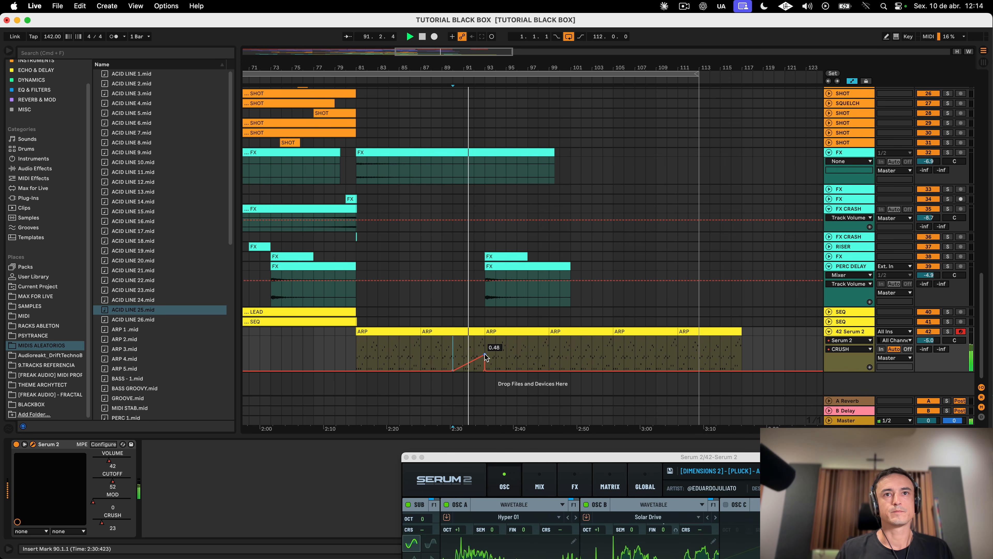
{"action": "left_click_drag", "start_coordinate": [485, 354], "coordinate": [485, 358]}
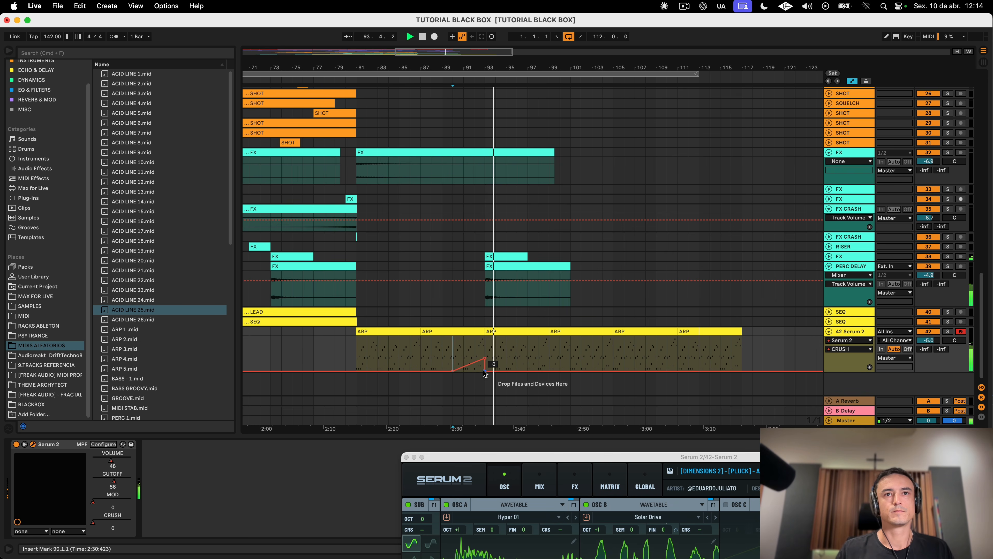
{"action": "left_click", "coordinate": [495, 370]}
{"action": "left_click_drag", "start_coordinate": [495, 370], "coordinate": [526, 371]}
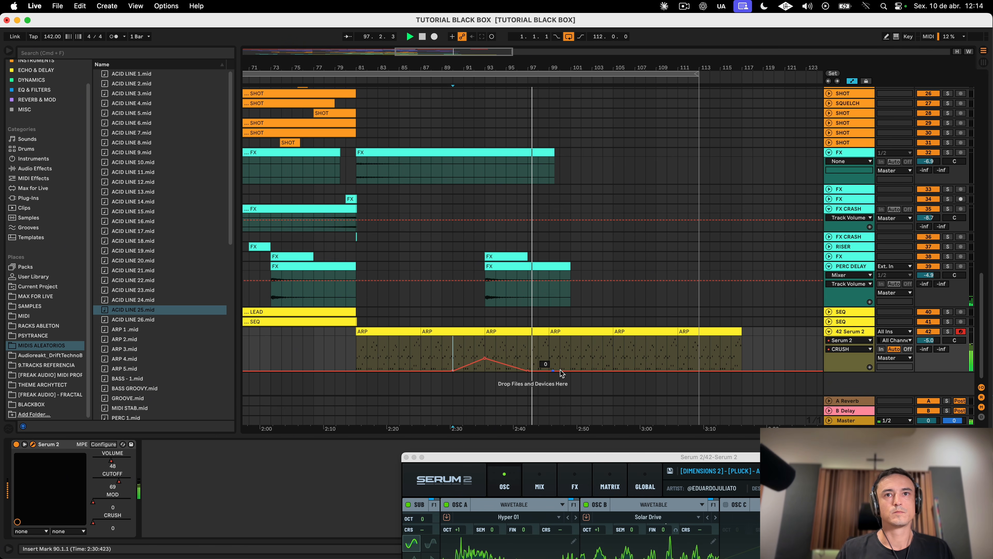
Step: Add a second CRUSH automation rise peaking at bar 105, hold about 0.16 from there past bar 113, and hide the automation
{"action": "left_click_drag", "start_coordinate": [571, 370], "coordinate": [571, 357]}
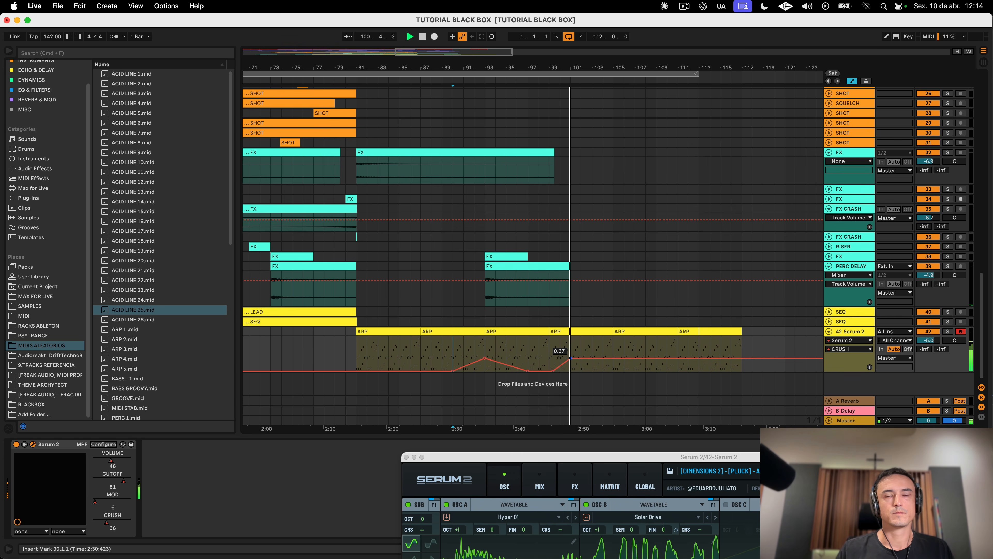
{"action": "left_click_drag", "start_coordinate": [571, 357], "coordinate": [624, 370]}
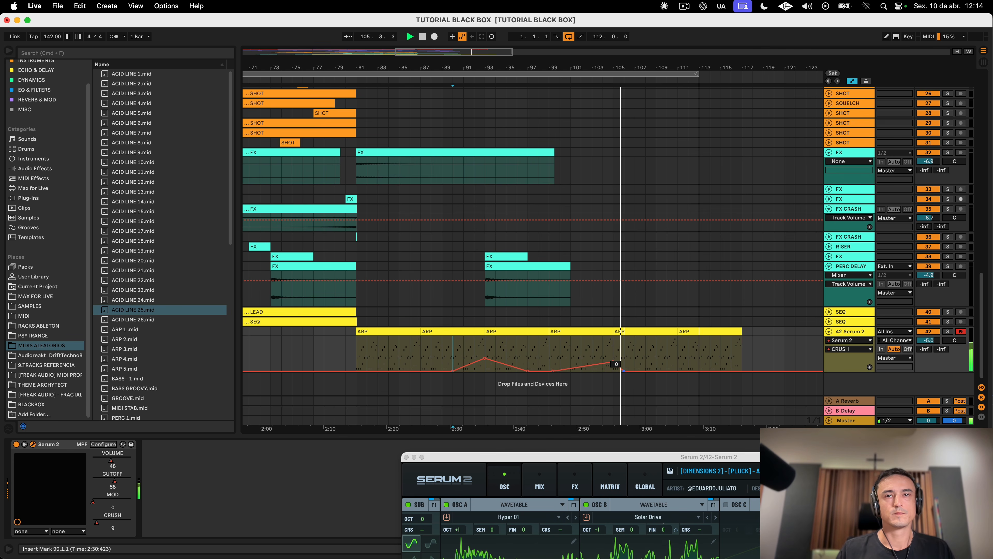
{"action": "left_click_drag", "start_coordinate": [623, 370], "coordinate": [622, 365]}
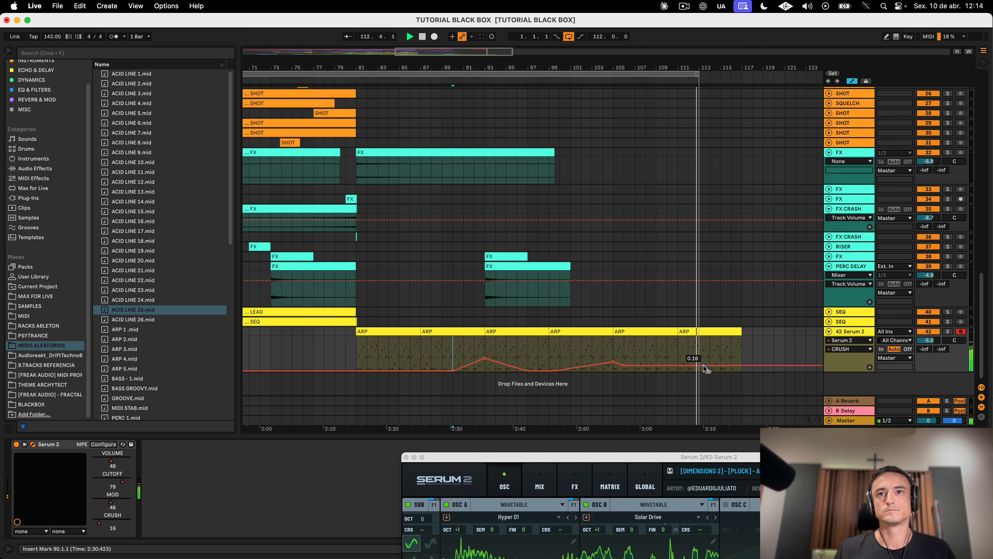
{"action": "key", "text": "a"}
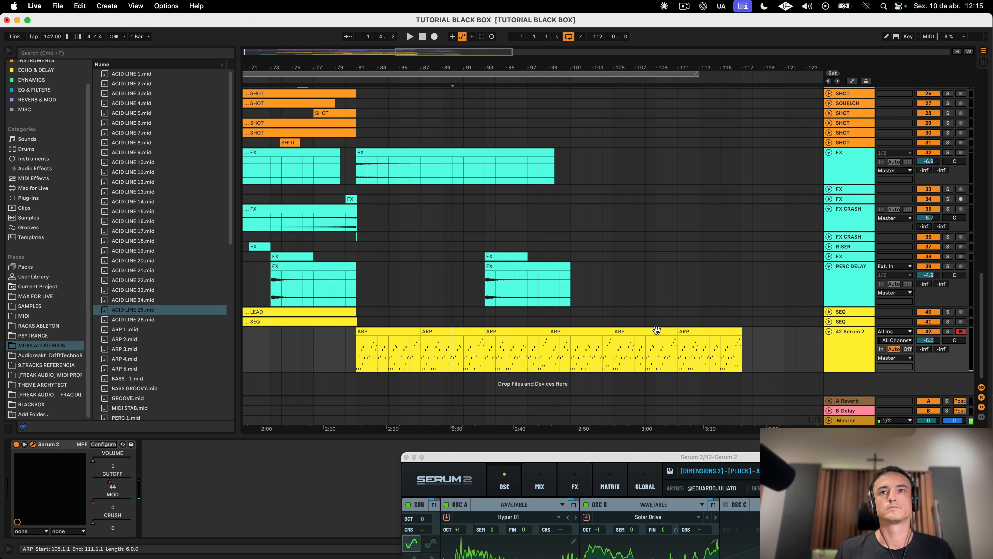
Step: Shrink the 42 Serum 2 track's height, set its volume to -7.9 dB while playing from about bar 76, and hide the Serum window
{"action": "left_click", "coordinate": [656, 329]}
{"action": "scroll", "coordinate": [657, 332], "scroll_direction": "left", "scroll_amount": 3}
{"action": "scroll", "coordinate": [656, 332], "scroll_direction": "up", "scroll_amount": 1}
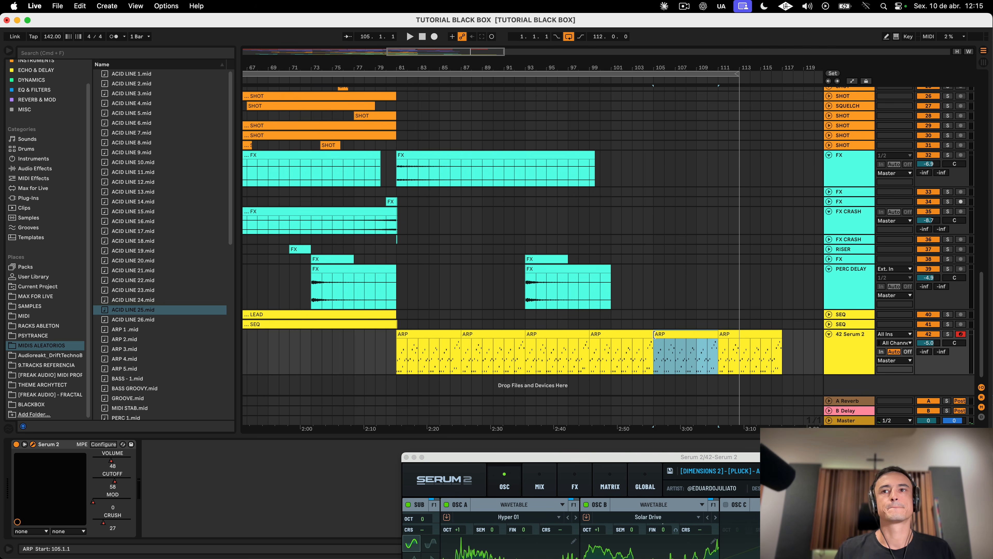
{"action": "left_click", "coordinate": [842, 369]}
{"action": "left_click_drag", "start_coordinate": [838, 373], "coordinate": [837, 357]}
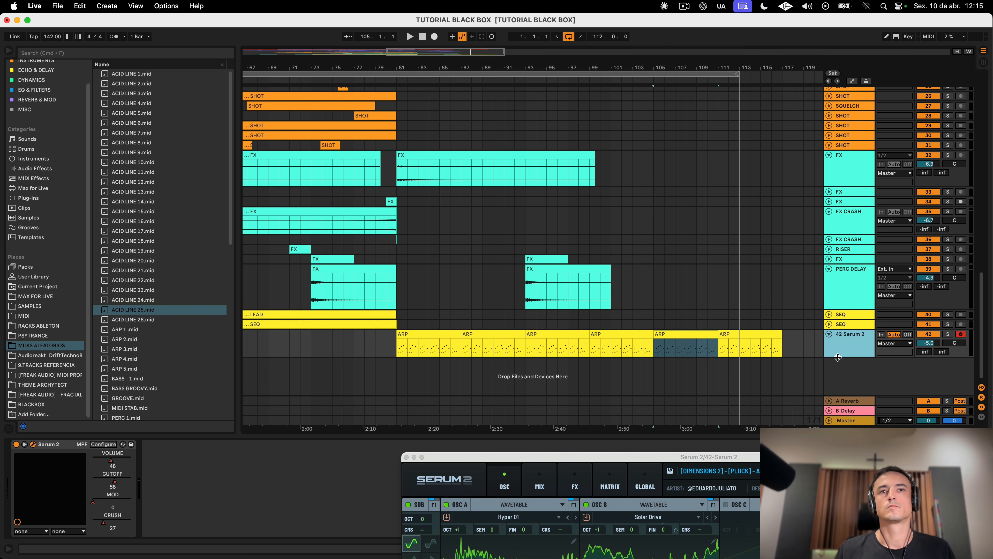
{"action": "left_click", "coordinate": [343, 344]}
{"action": "key", "text": "space"}
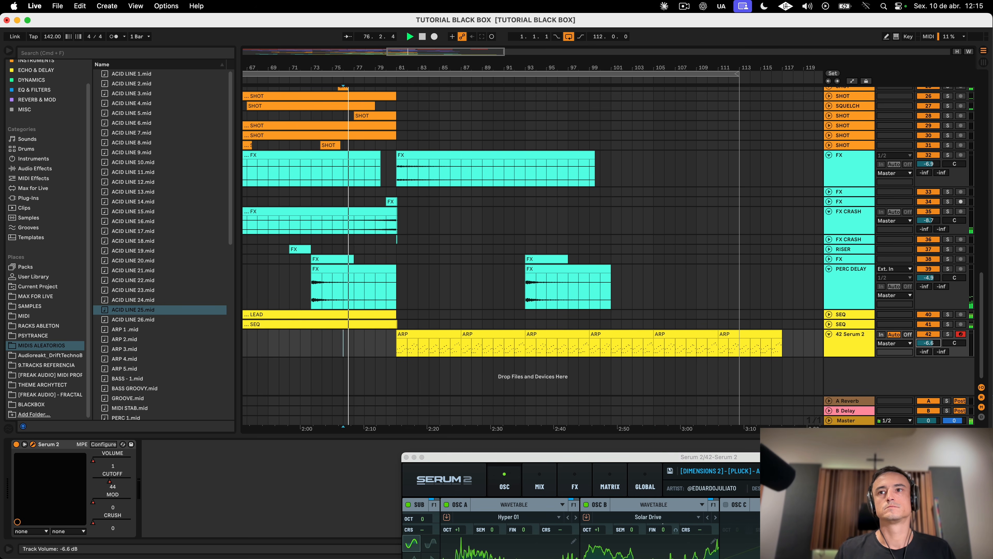
{"action": "key", "text": "super+alt+p"}
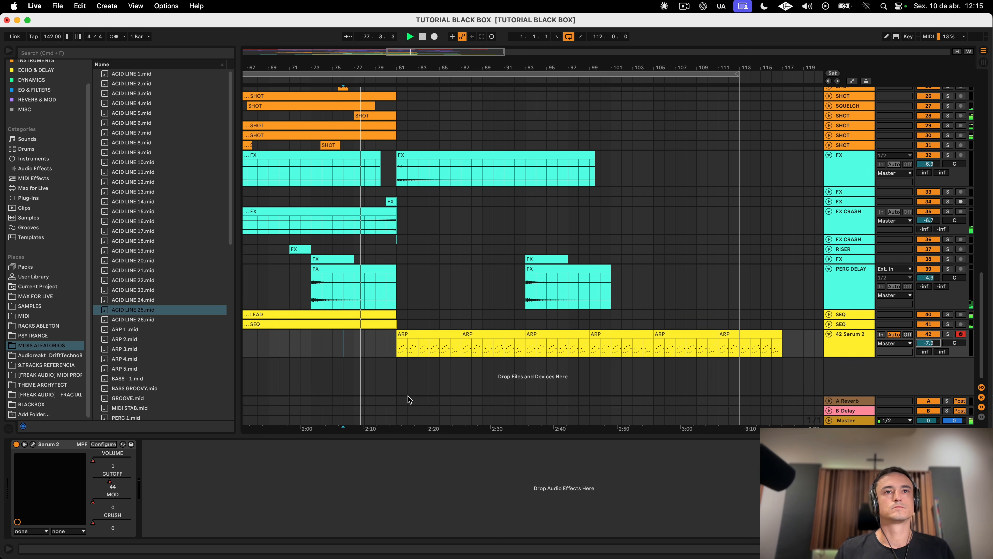
Step: Move the long FX clip on track 32 from bar 81 to start at bar 85, and play back the transition into the breakdown
{"action": "left_click", "coordinate": [431, 330]}
{"action": "scroll", "coordinate": [452, 346], "scroll_direction": "right", "scroll_amount": 3}
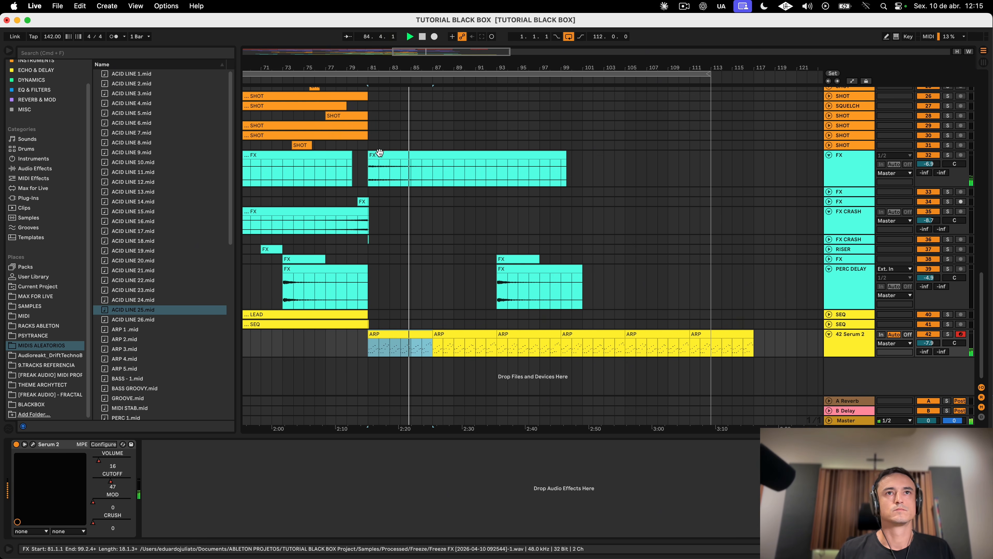
{"action": "left_click", "coordinate": [391, 156]}
{"action": "left_click_drag", "start_coordinate": [386, 58], "coordinate": [387, 71]}
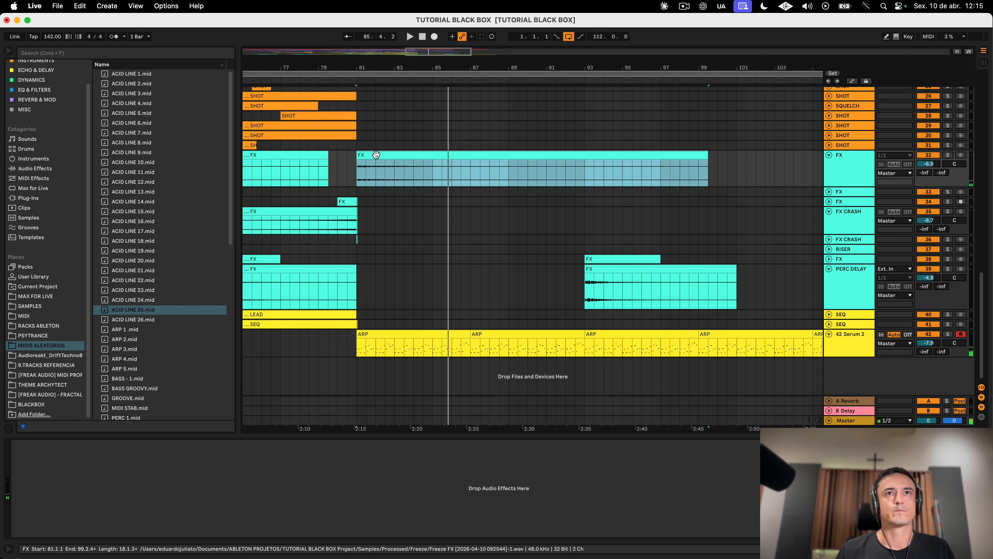
{"action": "left_click", "coordinate": [407, 168]}
{"action": "key", "text": "space"}
{"action": "left_click_drag", "start_coordinate": [449, 160], "coordinate": [456, 157]}
{"action": "left_click", "coordinate": [327, 181]}
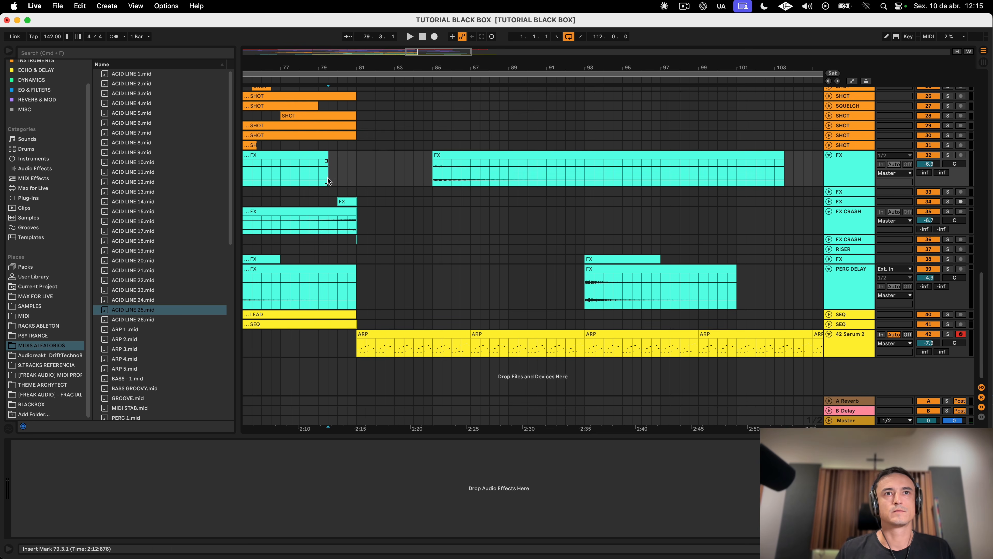
{"action": "key", "text": "space"}
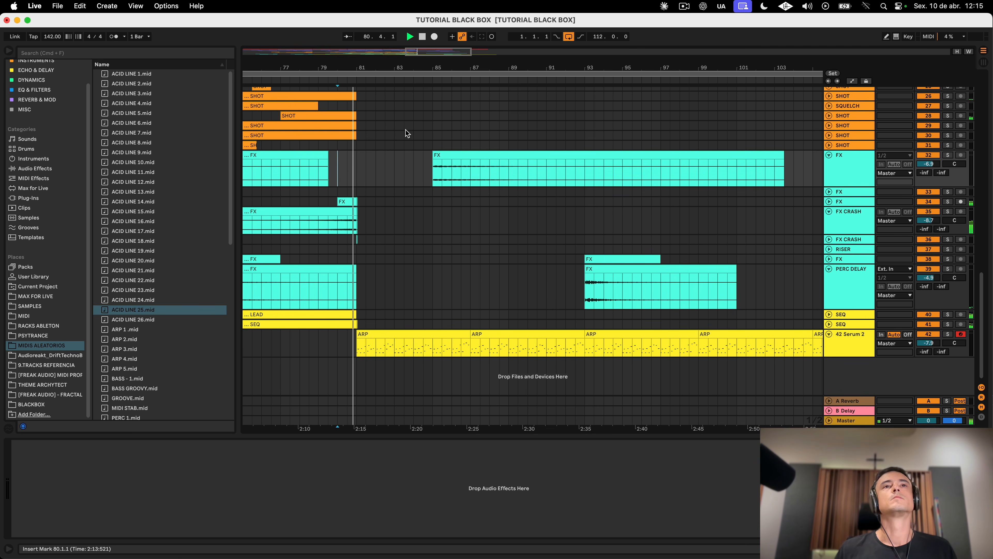
Step: Trim the end of the moved FX clip on track 32 to bar 97 and give it a long curved fade-out
{"action": "scroll", "coordinate": [406, 133], "scroll_direction": "up", "scroll_amount": 2}
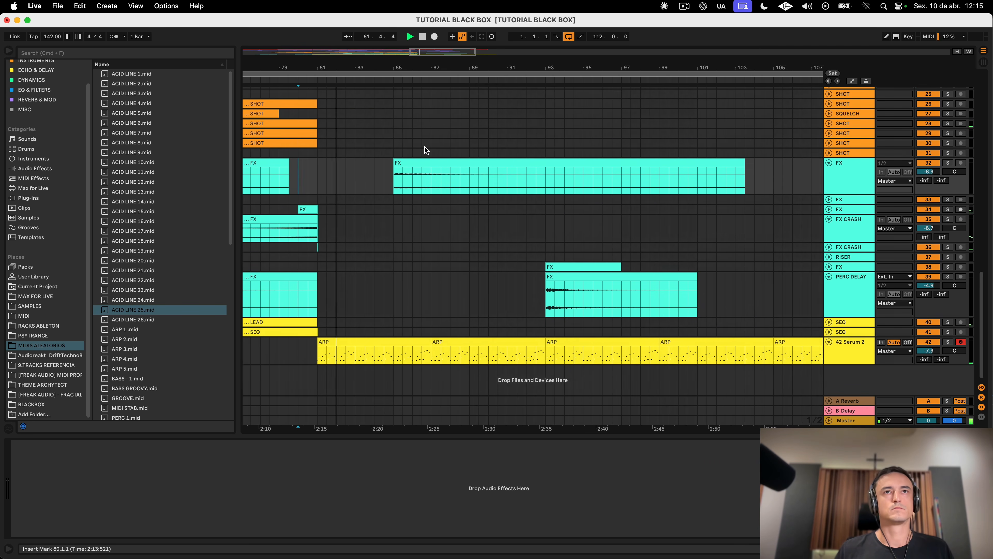
{"action": "left_click", "coordinate": [424, 202]}
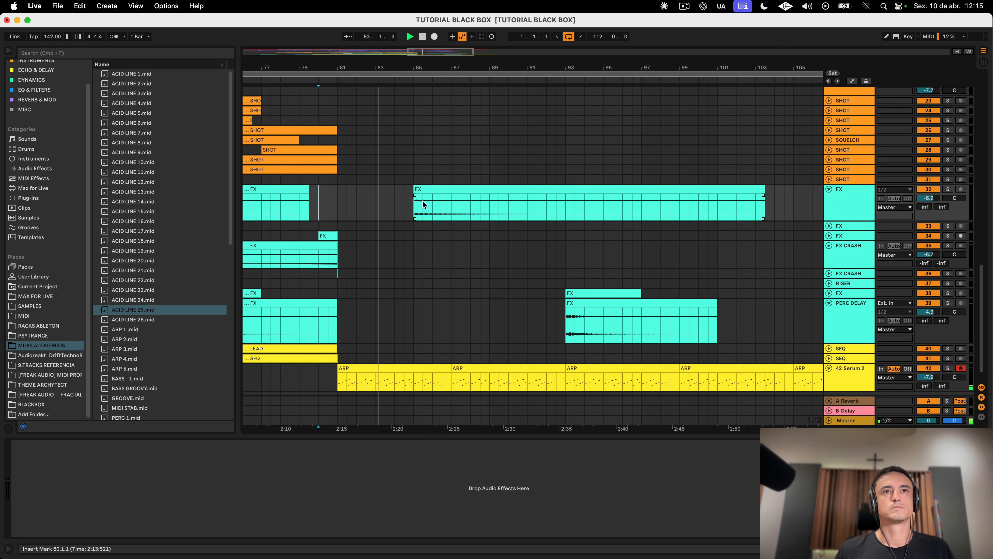
{"action": "left_click", "coordinate": [424, 204]}
{"action": "scroll", "coordinate": [430, 196], "scroll_direction": "down", "scroll_amount": 1}
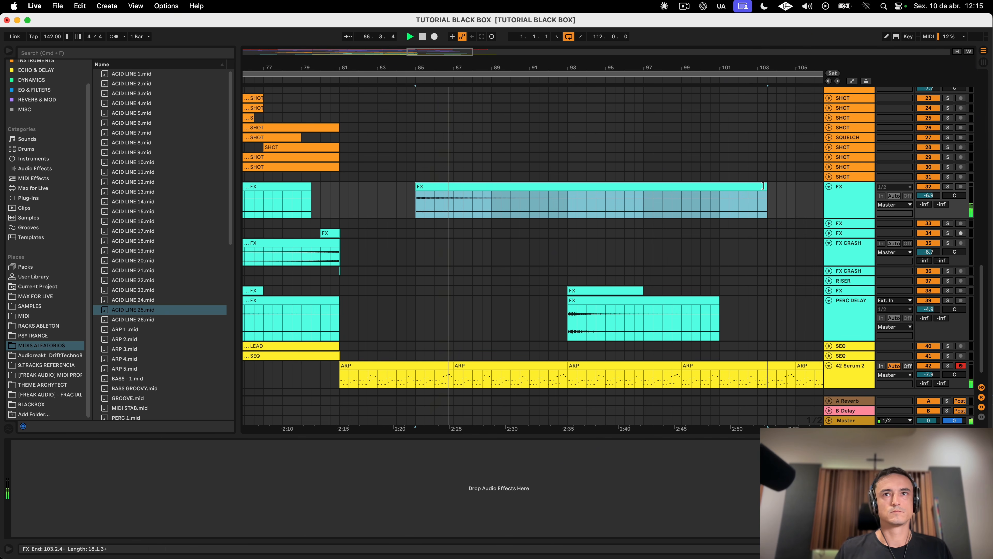
{"action": "left_click_drag", "start_coordinate": [767, 192], "coordinate": [460, 198]}
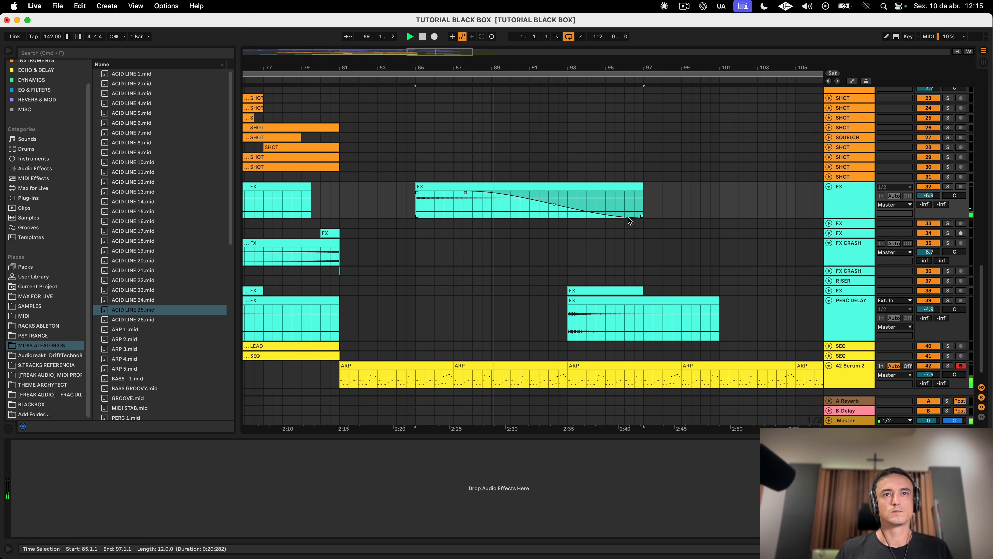
Step: Listen to the breakdown through about bar 109 while examining the arrangement from the ARP and FX tracks up to the kick and bass
{"action": "left_click", "coordinate": [851, 378]}
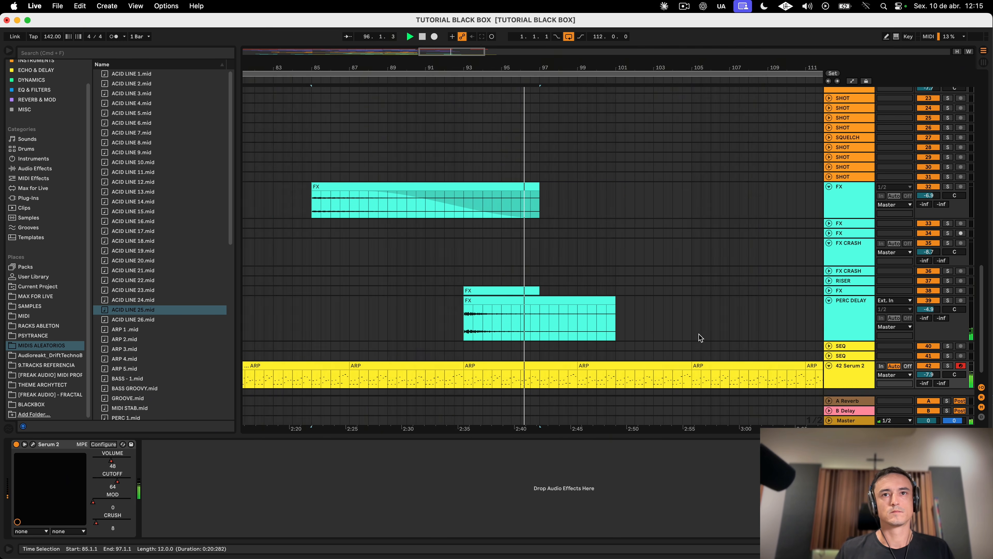
{"action": "scroll", "coordinate": [699, 338], "scroll_direction": "left", "scroll_amount": 5}
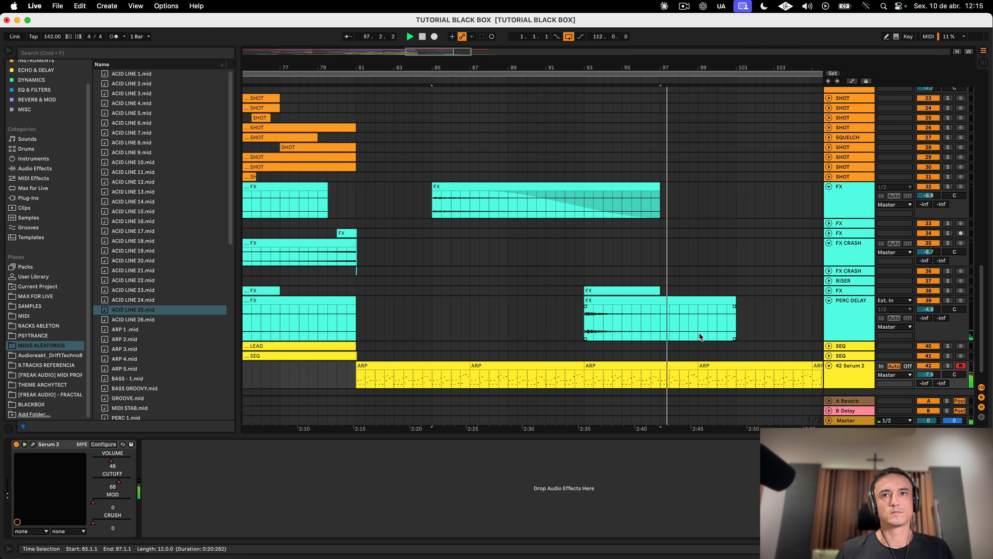
{"action": "scroll", "coordinate": [700, 337], "scroll_direction": "down", "scroll_amount": 2}
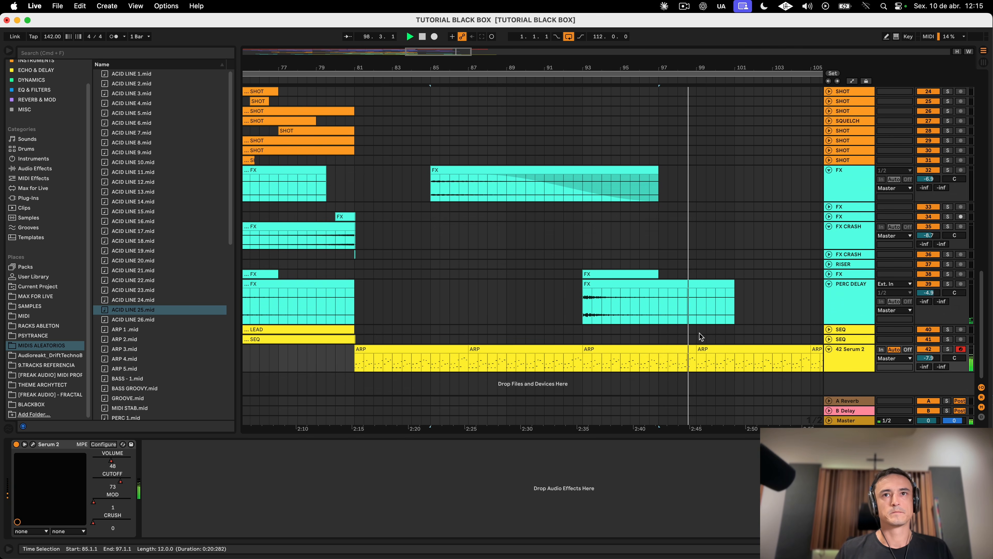
{"action": "scroll", "coordinate": [700, 336], "scroll_direction": "right", "scroll_amount": 2}
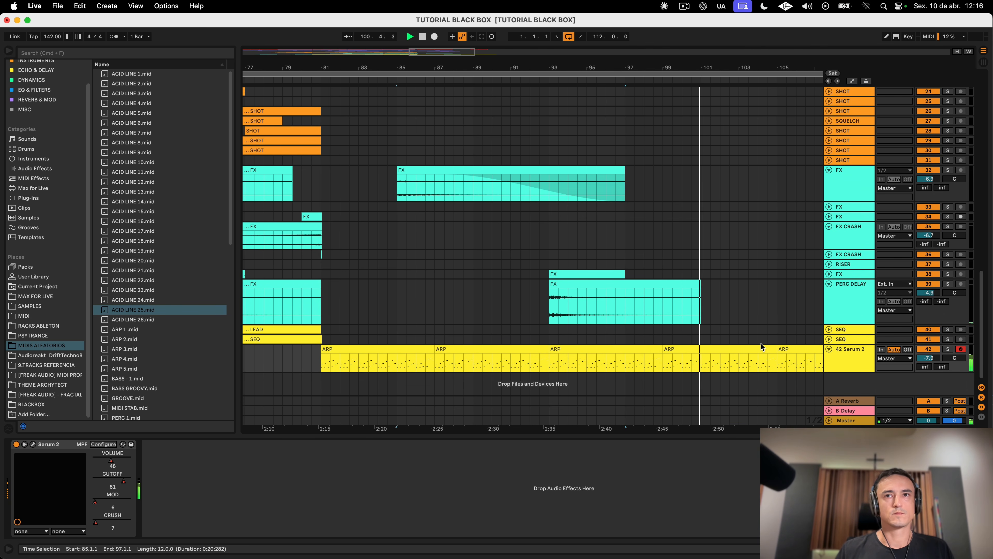
{"action": "scroll", "coordinate": [760, 345], "scroll_direction": "right", "scroll_amount": 5}
{"action": "scroll", "coordinate": [760, 345], "scroll_direction": "right", "scroll_amount": 2}
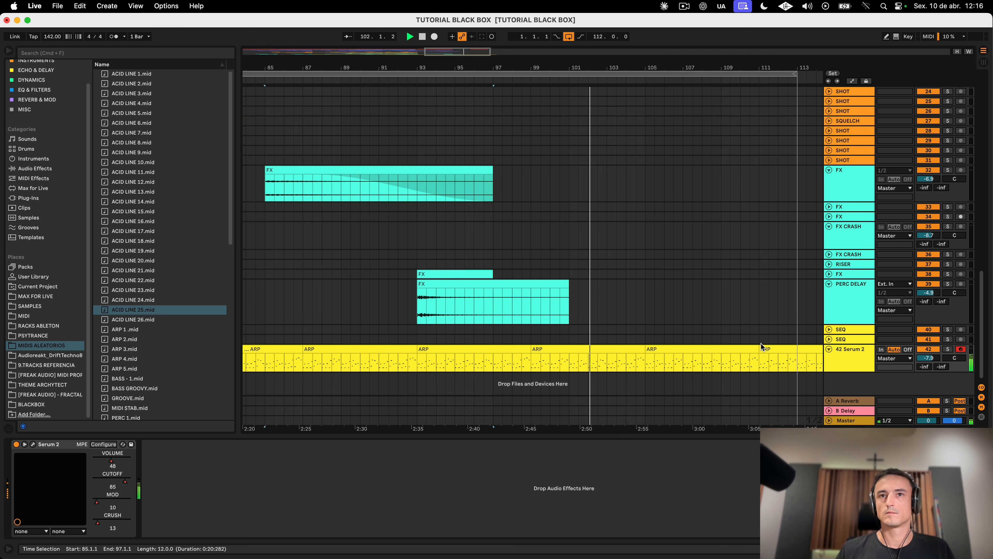
{"action": "left_click", "coordinate": [850, 358]}
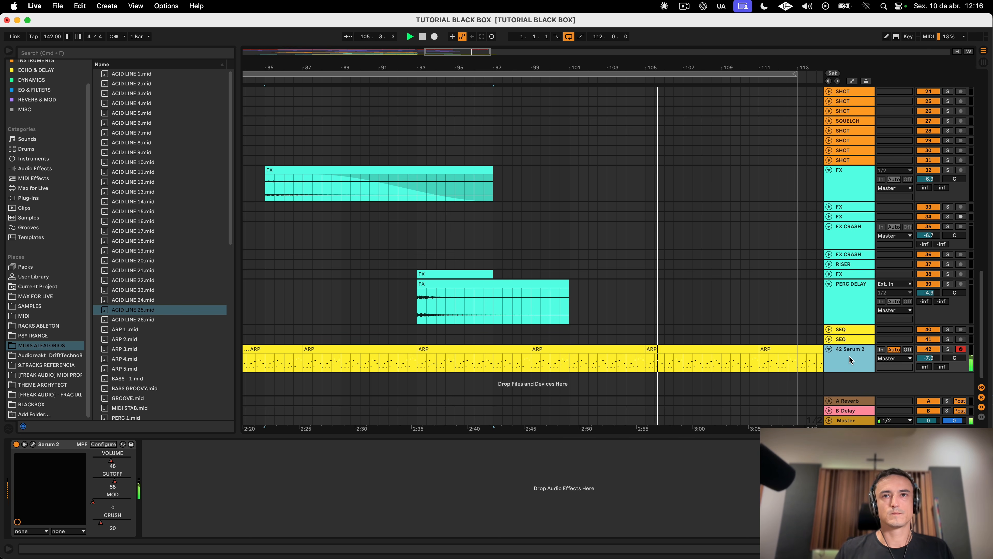
{"action": "scroll", "coordinate": [677, 269], "scroll_direction": "down", "scroll_amount": 3}
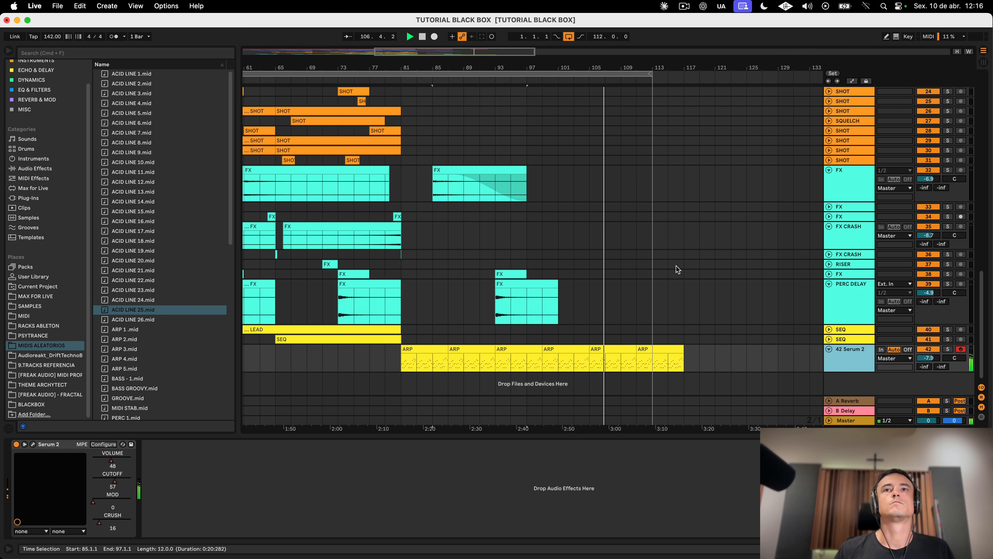
{"action": "scroll", "coordinate": [676, 269], "scroll_direction": "left", "scroll_amount": 1}
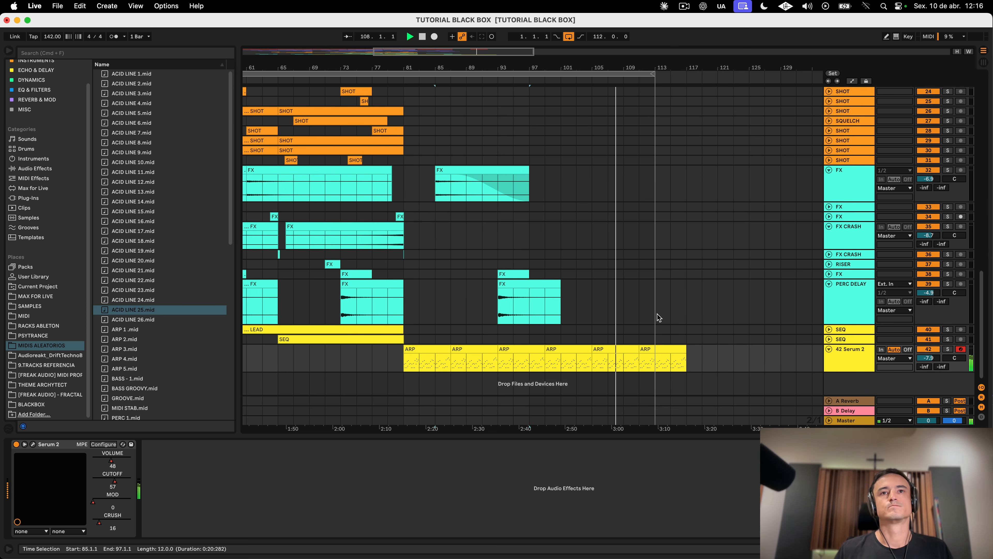
{"action": "scroll", "coordinate": [660, 317], "scroll_direction": "up", "scroll_amount": 10}
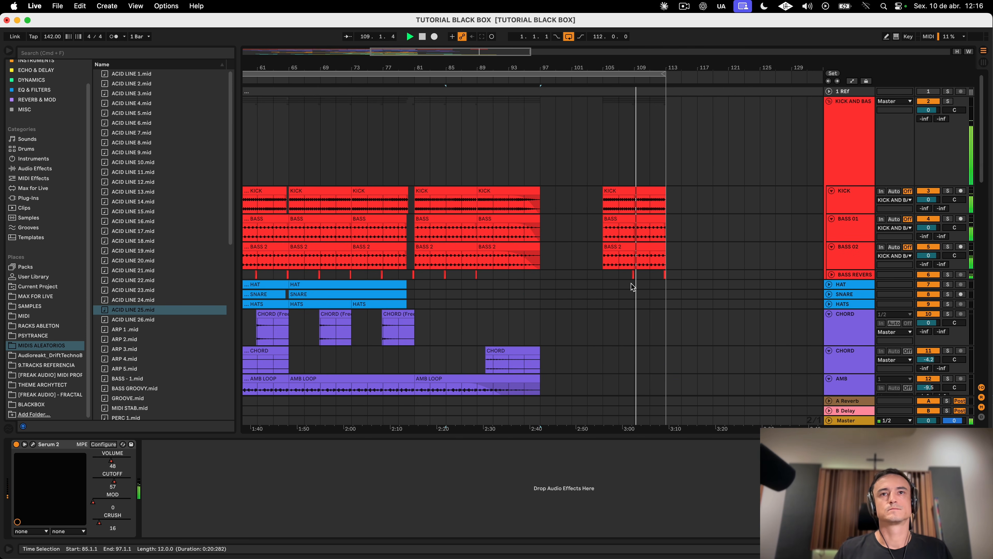
{"action": "scroll", "coordinate": [699, 311], "scroll_direction": "down", "scroll_amount": 10}
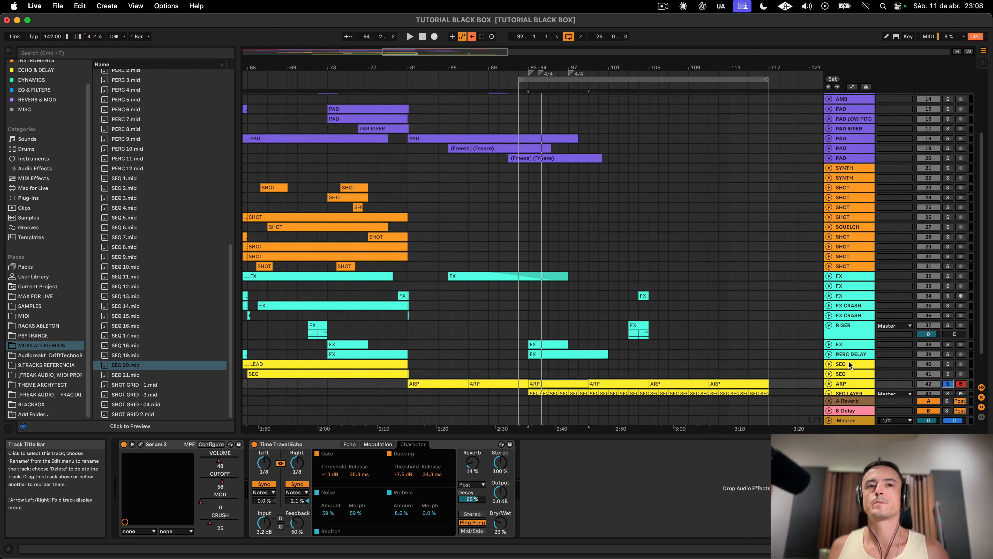
Step: Solo the SEQ LAYER track alongside the ARP, select its first clip at bar 93, and open its Serum 2 instrument
{"action": "scroll", "coordinate": [829, 357], "scroll_direction": "down", "scroll_amount": 3}
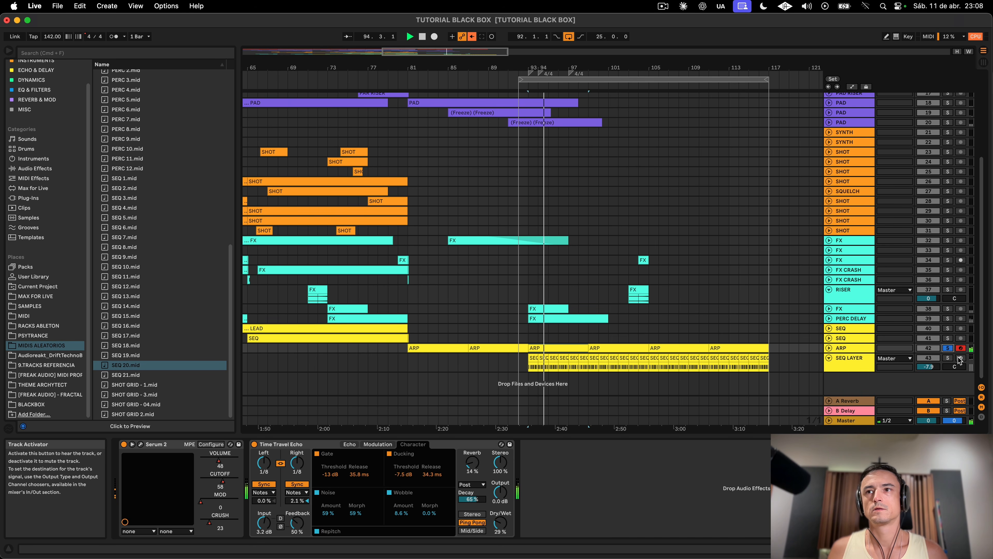
{"action": "left_click", "coordinate": [947, 358]}
{"action": "left_click", "coordinate": [854, 368]}
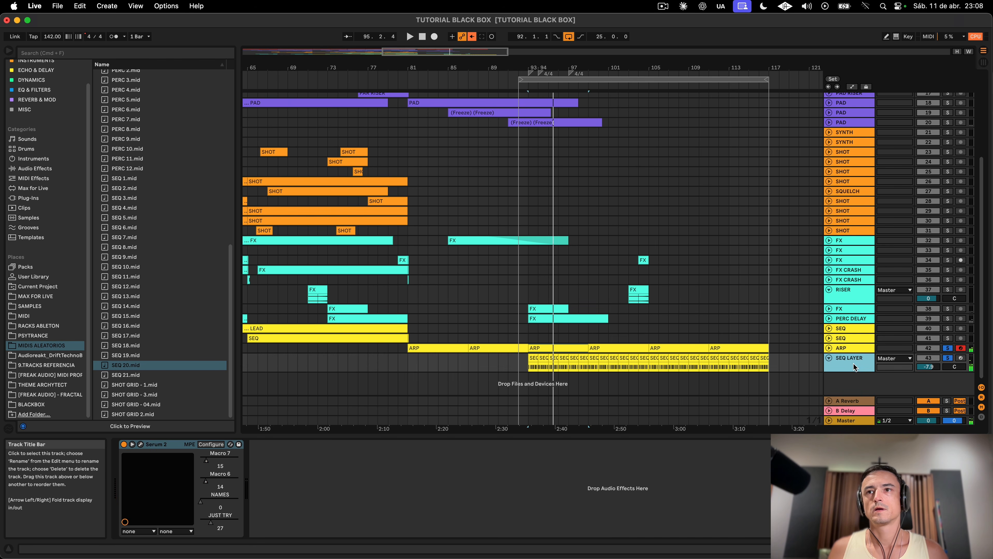
{"action": "left_click", "coordinate": [534, 357]}
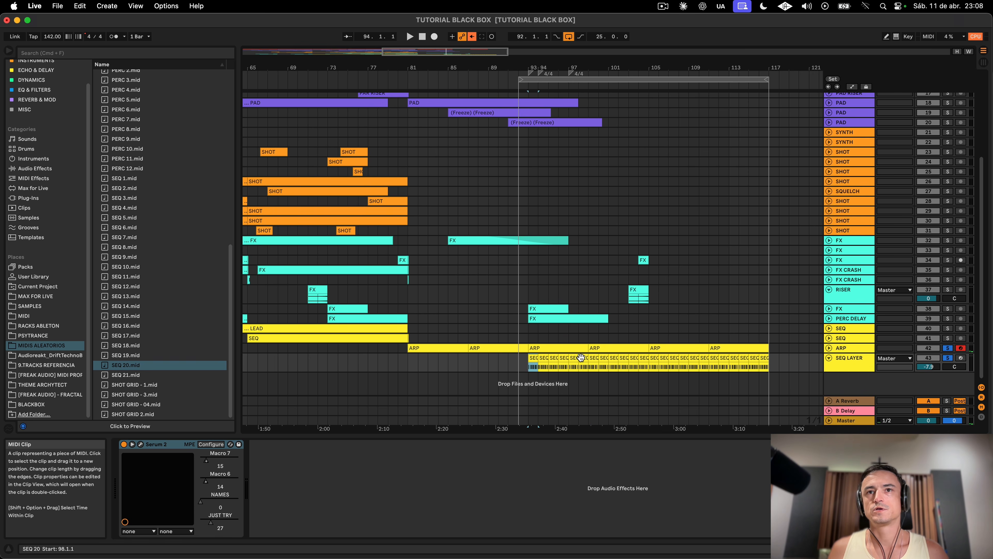
{"action": "left_click", "coordinate": [140, 444]}
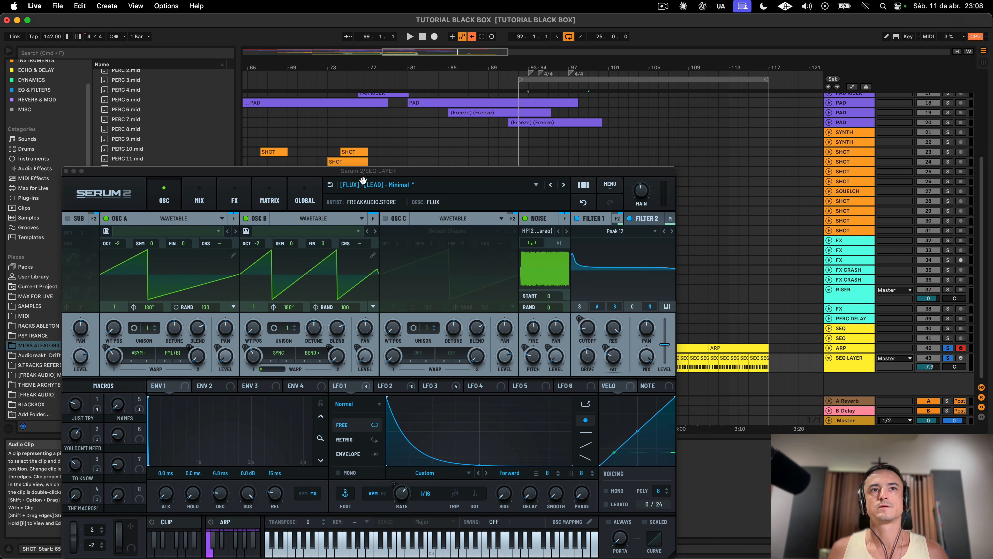
Step: Browse the [FREAK AUDIO] - BLACKBOX user presets in the SEQ LAYER's Serum 2, keep the current preset, and close the instrument window
{"action": "left_click_drag", "start_coordinate": [383, 171], "coordinate": [556, 128]}
{"action": "left_click", "coordinate": [556, 138]}
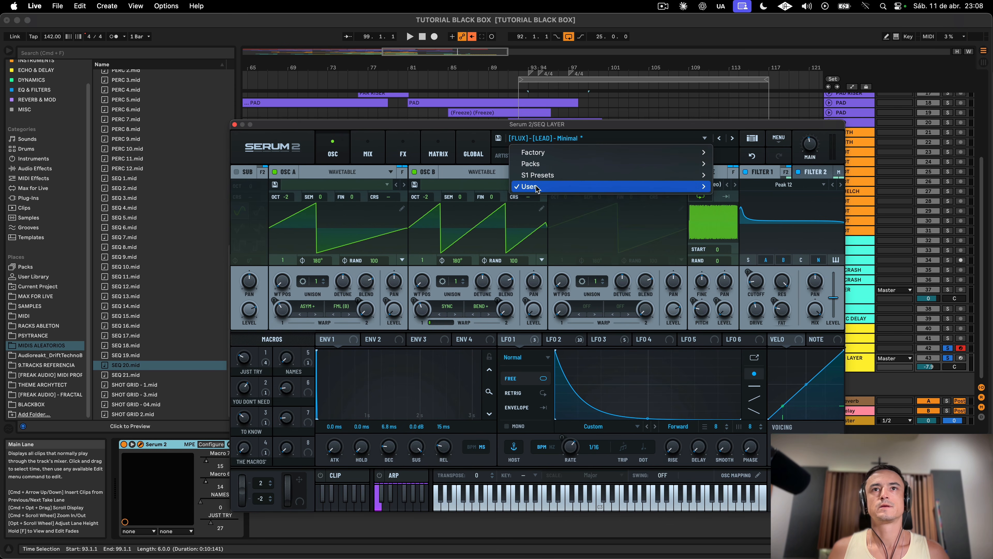
{"action": "mouse_move", "coordinate": [540, 187]}
{"action": "mouse_move", "coordinate": [753, 315]}
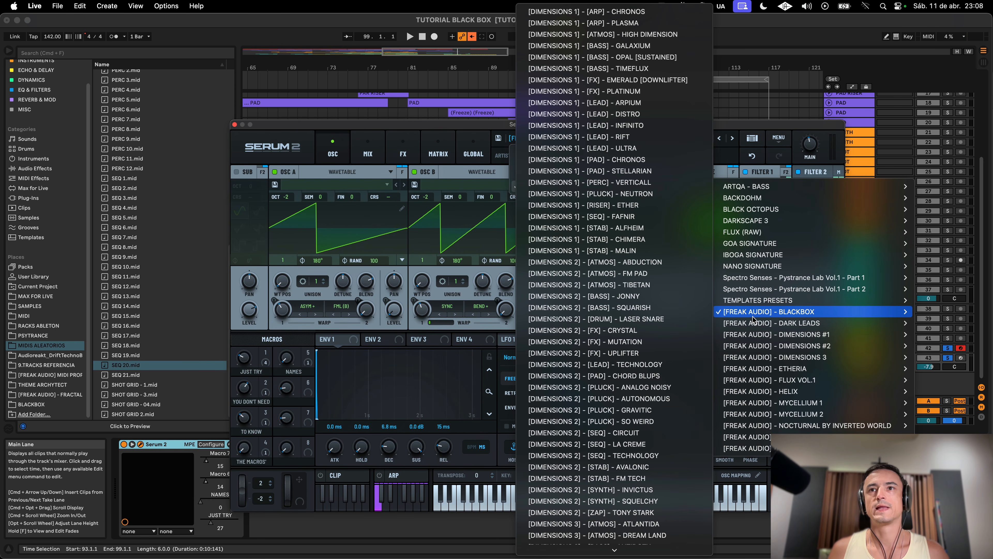
{"action": "scroll", "coordinate": [579, 308], "scroll_direction": "down", "scroll_amount": 15}
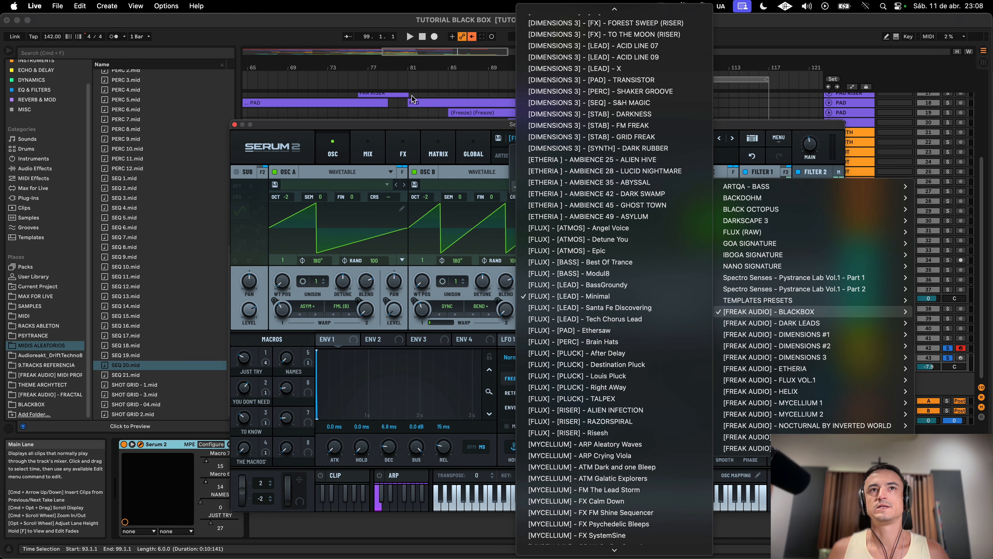
{"action": "left_click", "coordinate": [415, 126]}
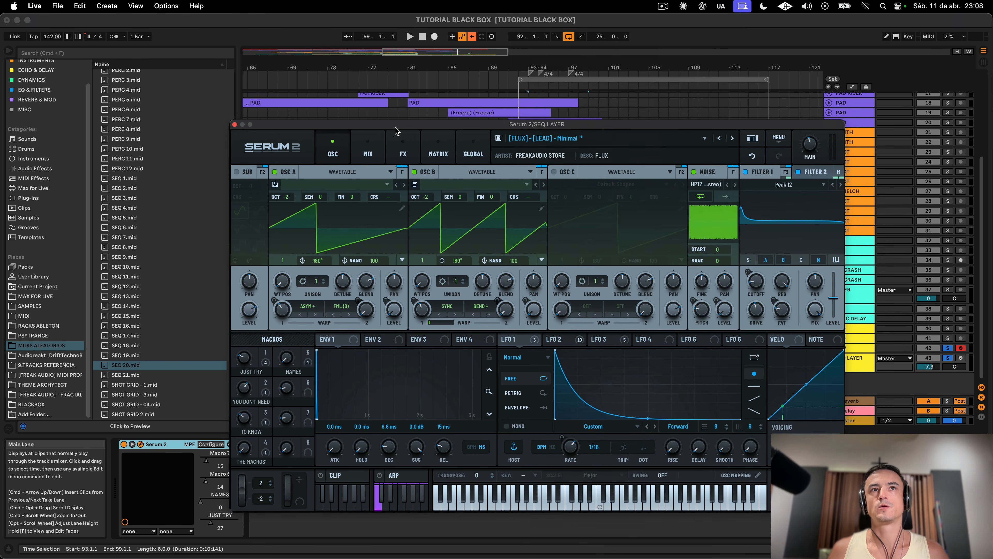
{"action": "left_click", "coordinate": [235, 124]}
Step: Examine the notes of a SEQ 20 clip near bar 94 on the SEQ LAYER track and return to the arrangement
{"action": "double_click", "coordinate": [534, 360]}
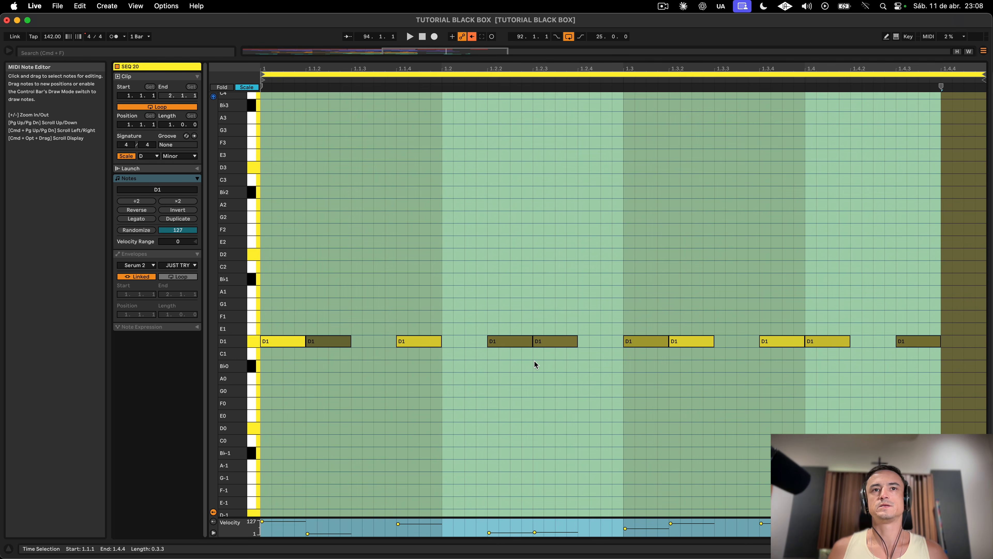
{"action": "left_click", "coordinate": [534, 361]}
{"action": "key", "text": "shift+Tab"}
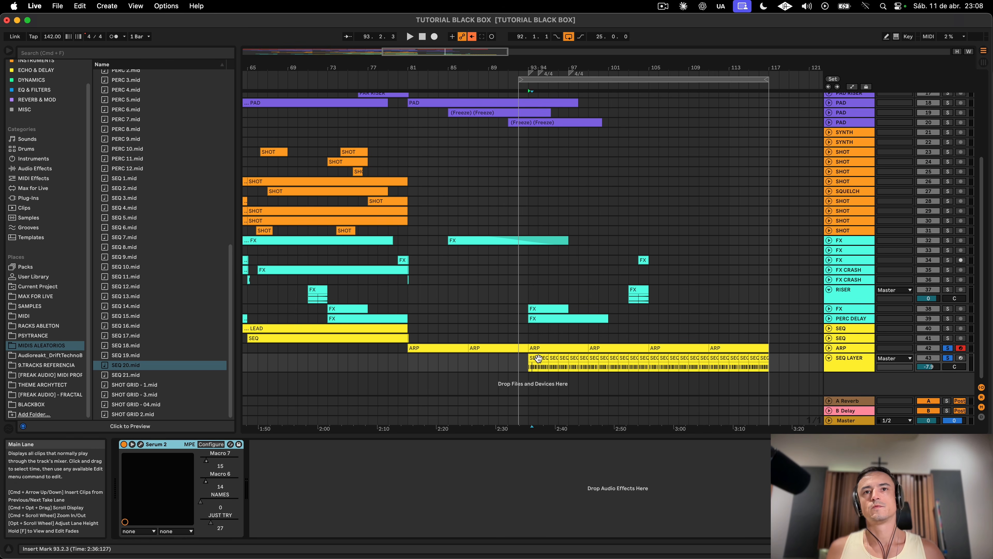
Step: Loop bars 93 to 117, consolidate the SEQ LAYER clips in that range into one clip, and play the track soloed alone
{"action": "left_click", "coordinate": [766, 358], "text": "shift"}
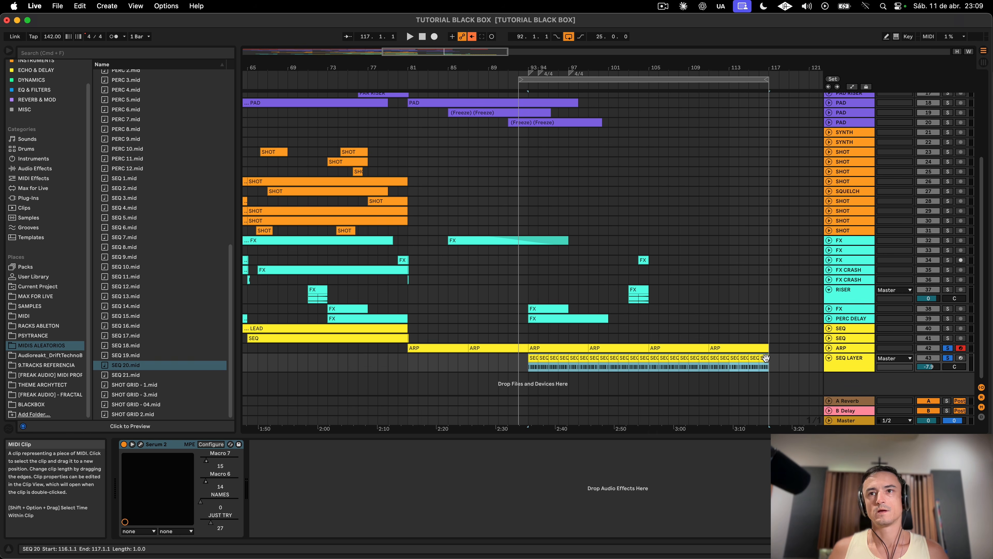
{"action": "key", "text": "super+l"}
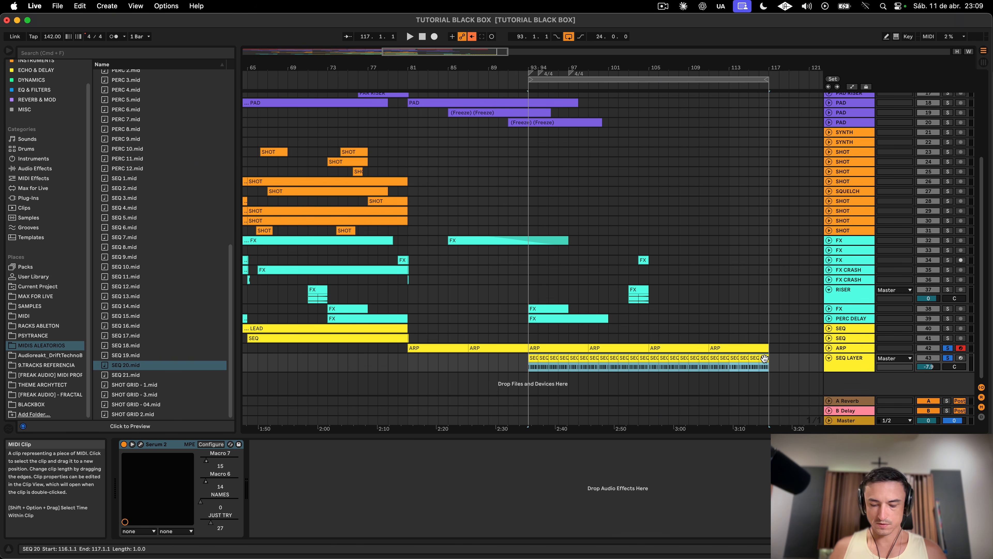
{"action": "key", "text": "super+j"}
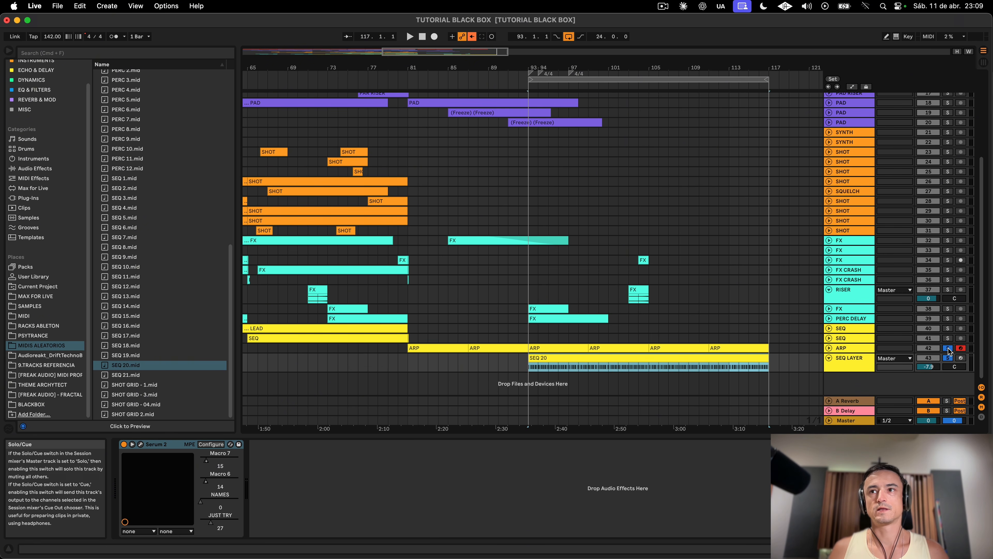
{"action": "key", "text": "space"}
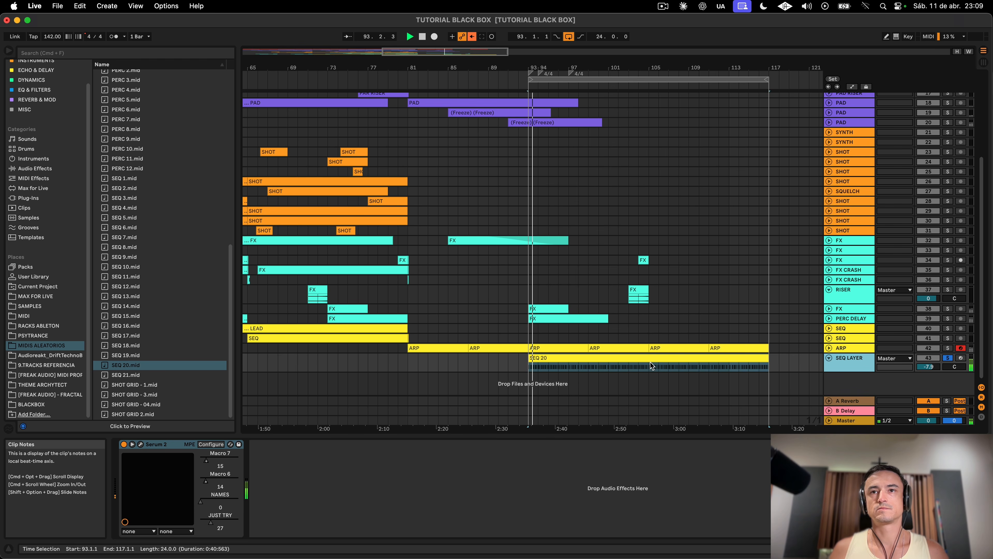
{"action": "left_click", "coordinate": [651, 365]}
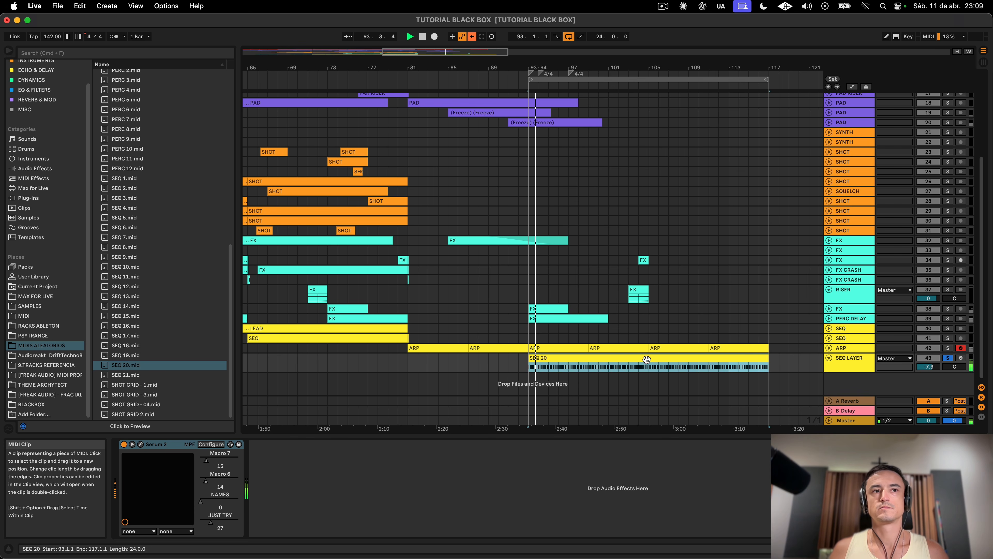
Step: Search the browser for "pro q" across all results and load Pro-Q 4 onto the SEQ LAYER track
{"action": "left_click", "coordinate": [91, 52]}
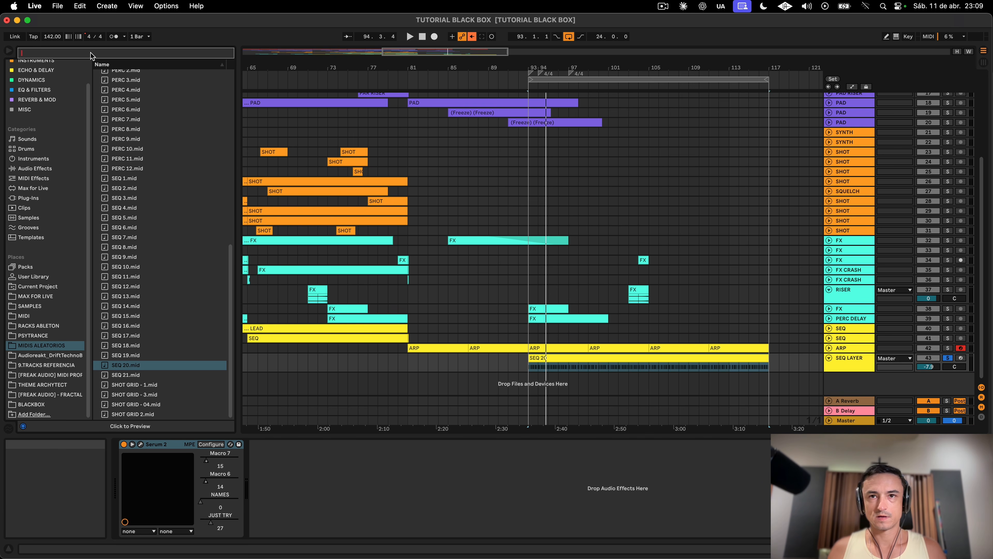
{"action": "type", "text": "pro"}
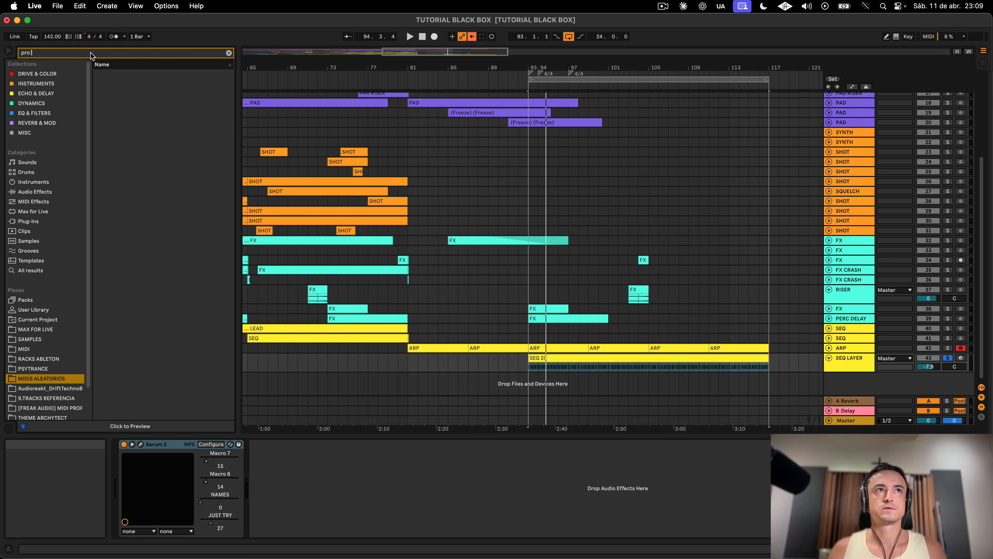
{"action": "type", "text": " q"}
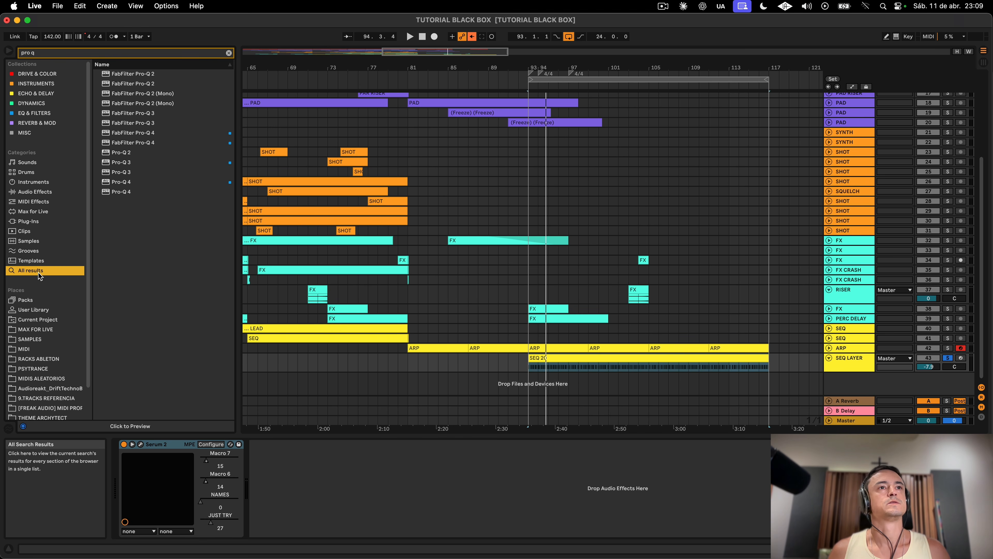
{"action": "double_click", "coordinate": [152, 183]}
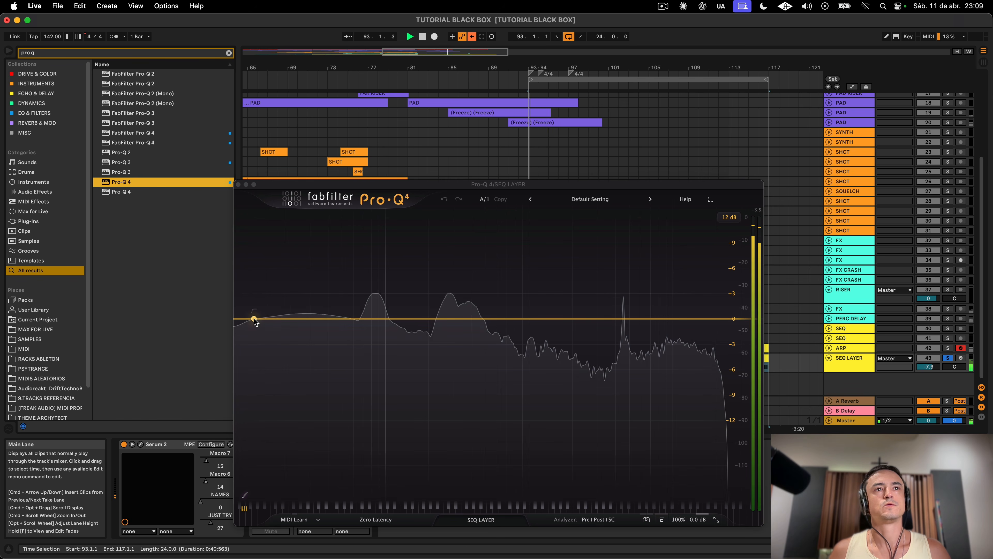
Step: Add a low cut at about 142 Hz and a high cut at about 2.6 kHz in the SEQ LAYER's Pro-Q 4
{"action": "left_click", "coordinate": [254, 318]}
{"action": "left_click_drag", "start_coordinate": [254, 318], "coordinate": [407, 329]}
{"action": "left_click", "coordinate": [723, 318]}
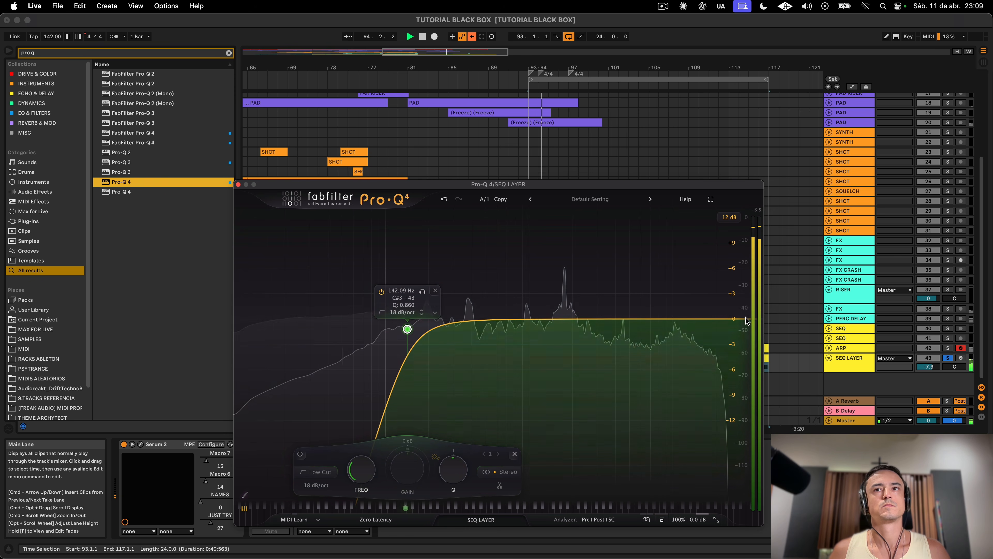
{"action": "left_click_drag", "start_coordinate": [723, 318], "coordinate": [503, 337]}
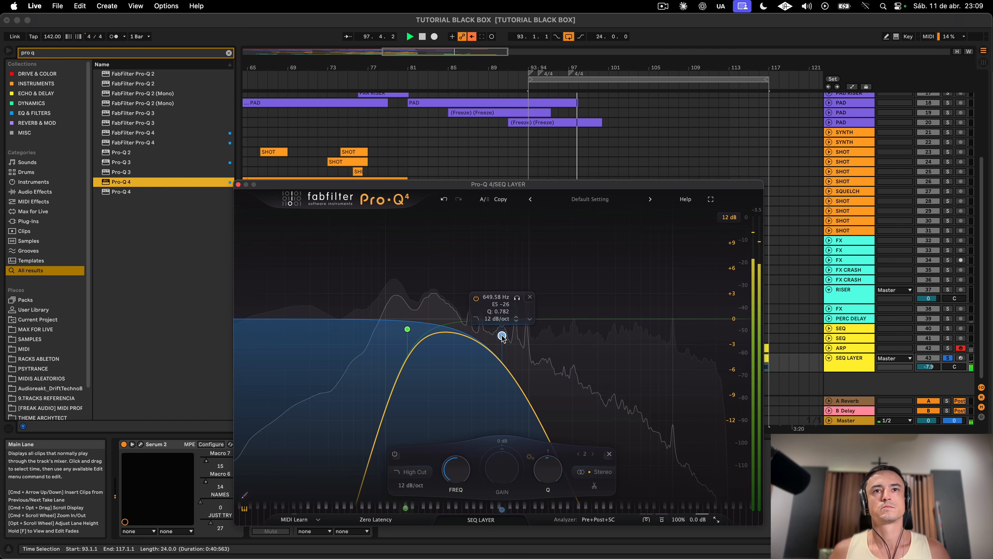
{"action": "left_click_drag", "start_coordinate": [511, 338], "coordinate": [594, 312]}
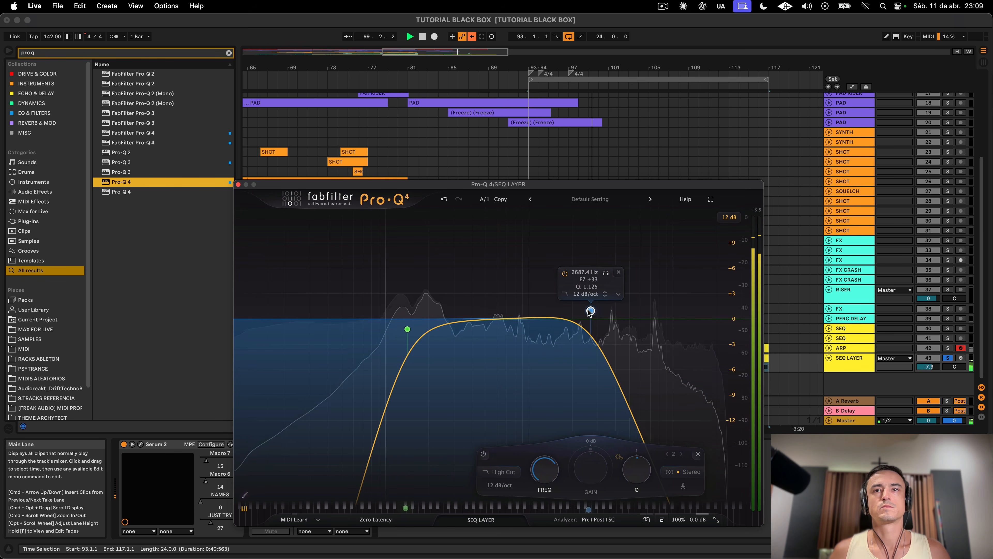
Step: Solo the ARP track alongside SEQ LAYER, add a Pro-Q 4 bell band at about 275 Hz on SEQ LAYER, and select the ARP track
{"action": "left_click", "coordinate": [947, 347]}
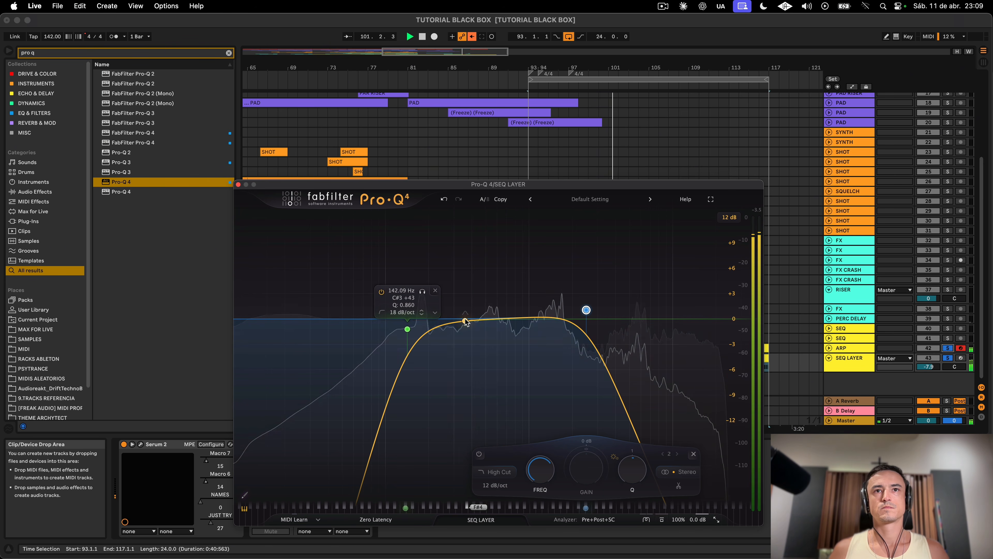
{"action": "mouse_move", "coordinate": [465, 320]}
{"action": "left_mouse_down"}
{"action": "mouse_move", "coordinate": [440, 345]}
{"action": "mouse_move", "coordinate": [448, 324]}
{"action": "left_mouse_up"}
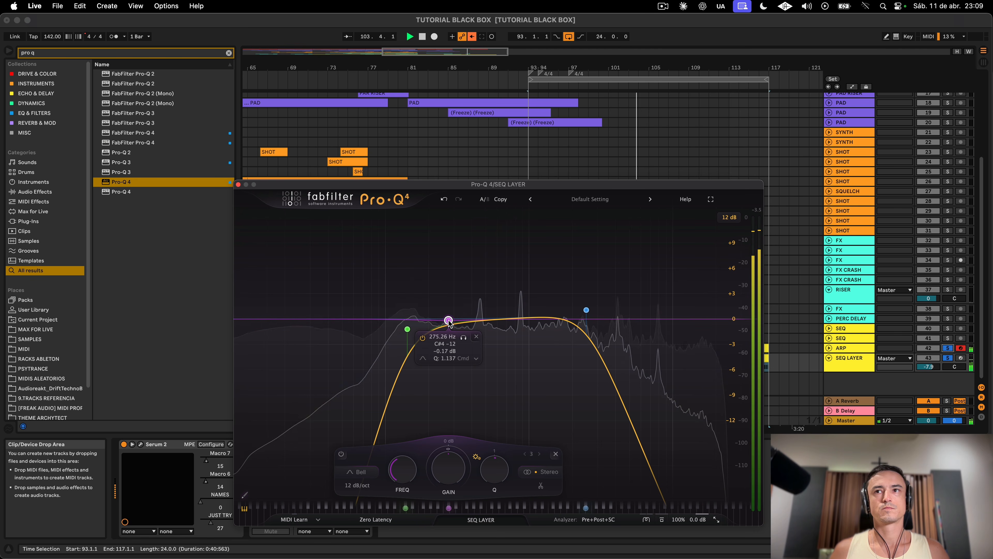
{"action": "left_click", "coordinate": [845, 348]}
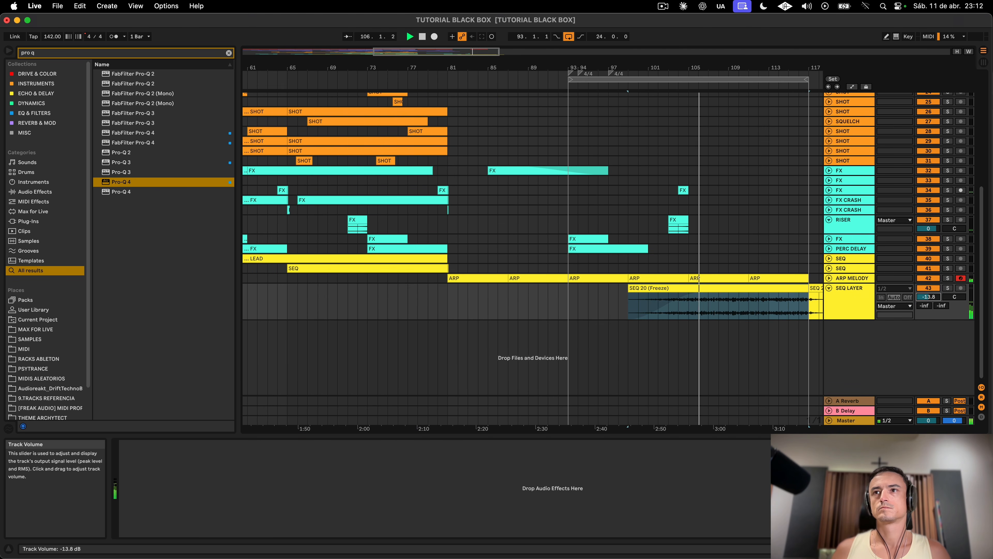
Step: Delete the SEQ 20 freeze tail clip after bar 117 and open the options of the time-signature marker at bar 94
{"action": "left_click", "coordinate": [816, 288]}
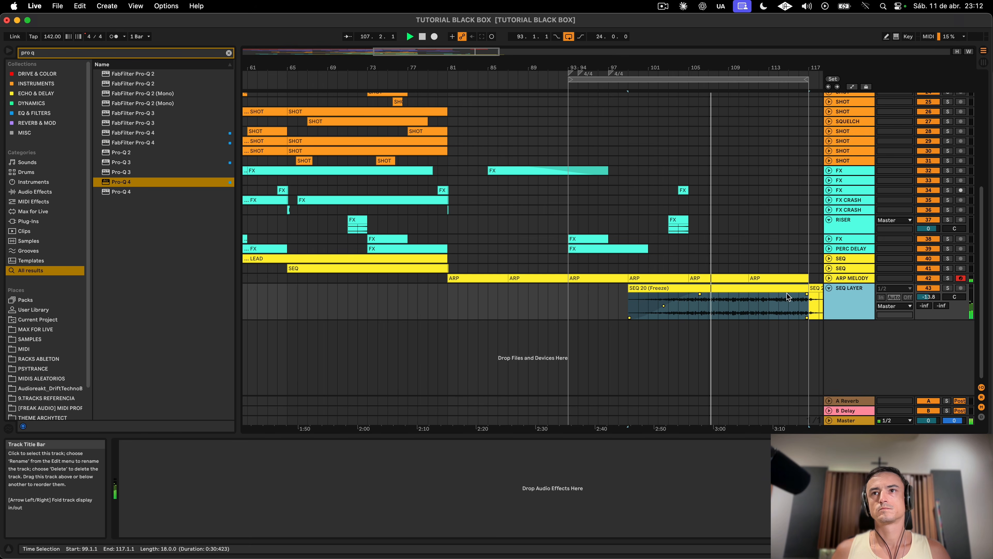
{"action": "scroll", "coordinate": [746, 289], "scroll_direction": "right", "scroll_amount": 5}
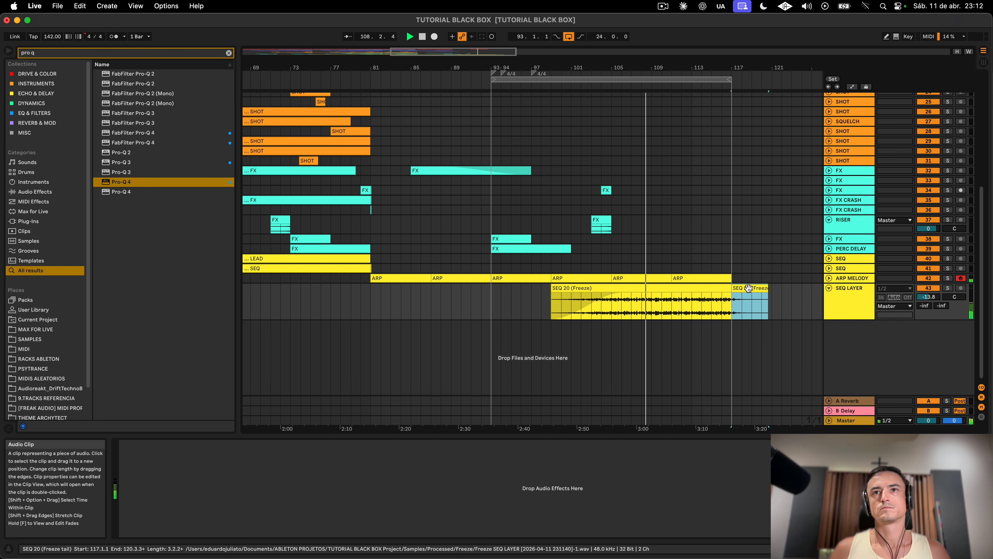
{"action": "key", "text": "Delete"}
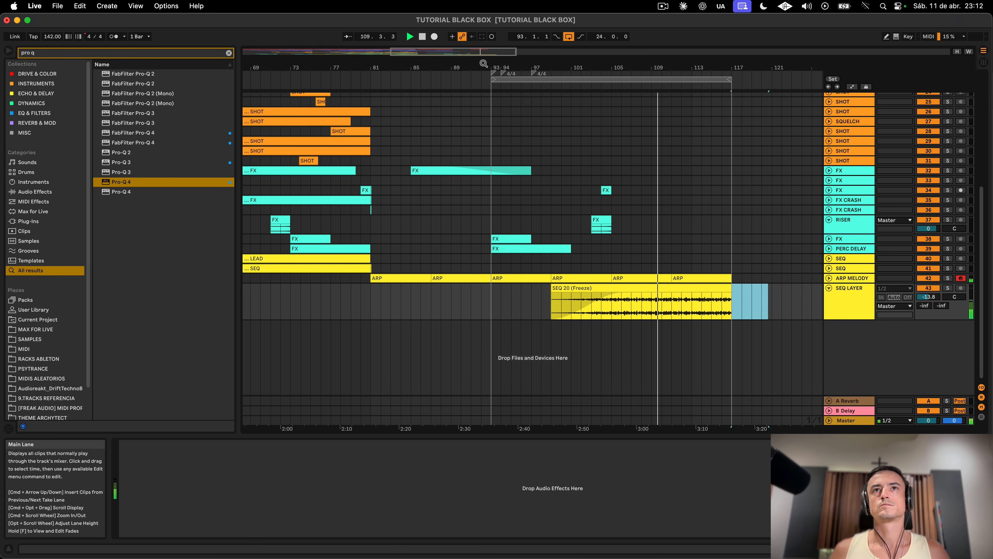
{"action": "right_click", "coordinate": [500, 73]}
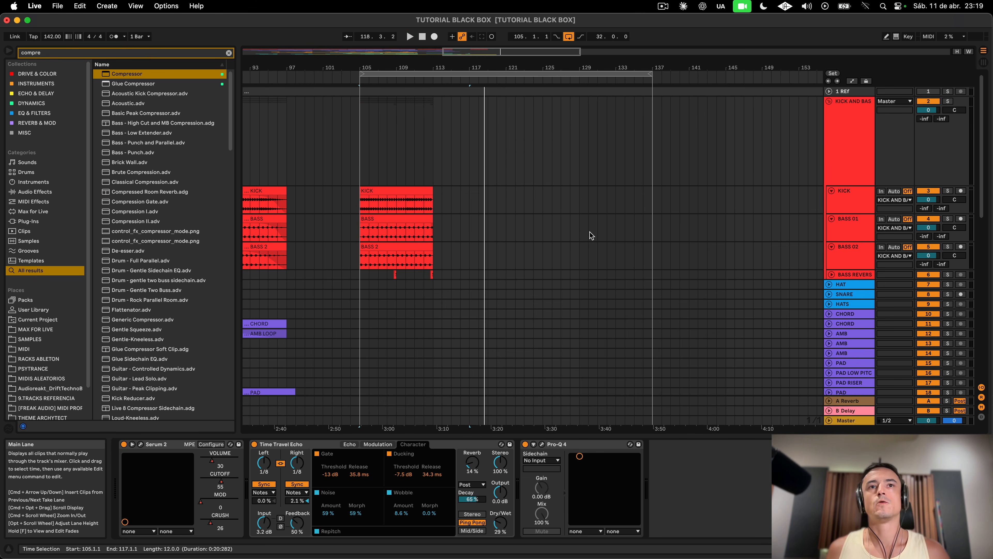
Step: Duplicate the KICK, BASS, BASS 2 and bass reverse clips of bars 105 to 113 three times, filling through bar 137
{"action": "left_click", "coordinate": [399, 192]}
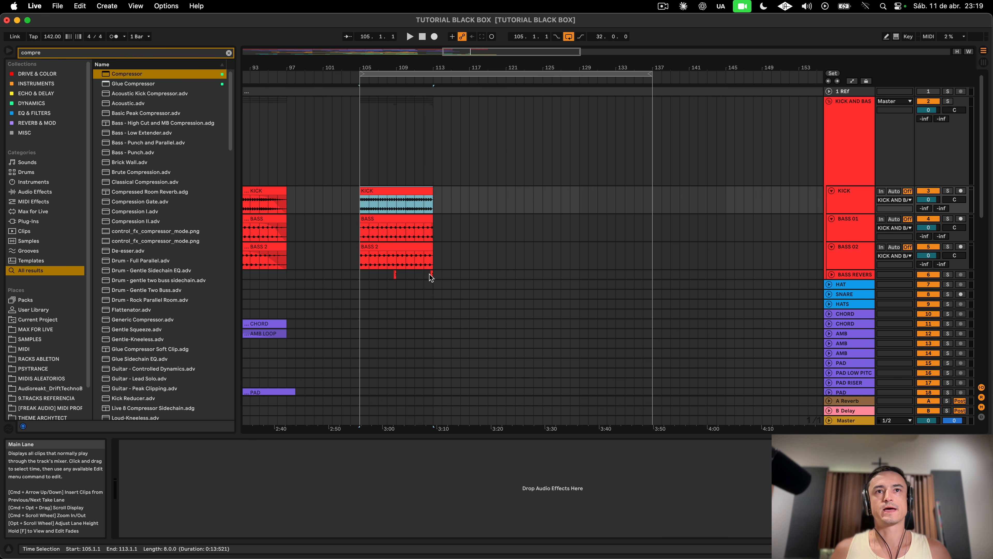
{"action": "left_click", "coordinate": [428, 274], "text": "shift"}
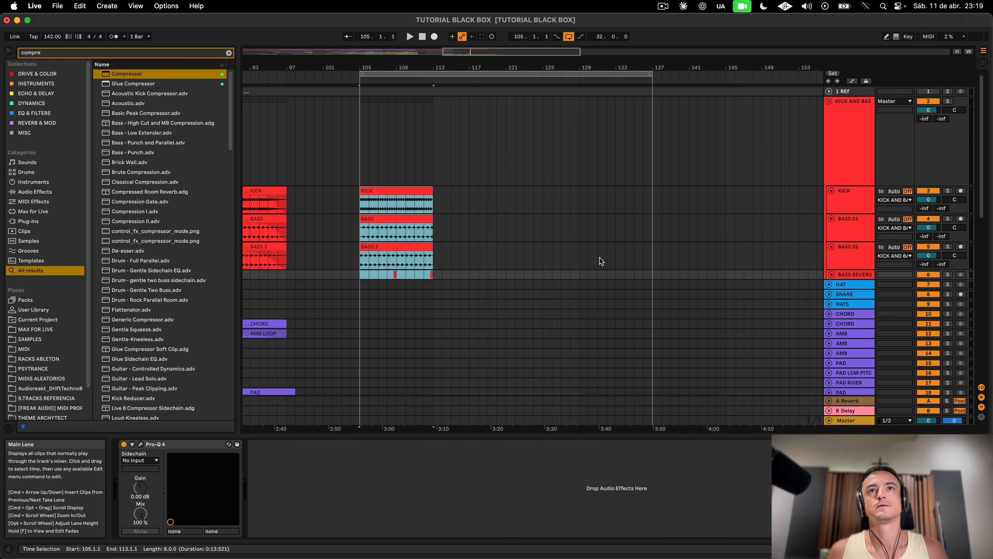
{"action": "key", "text": "super+d"}
{"action": "key", "text": "super+d"}
{"action": "key", "text": "super+d"}
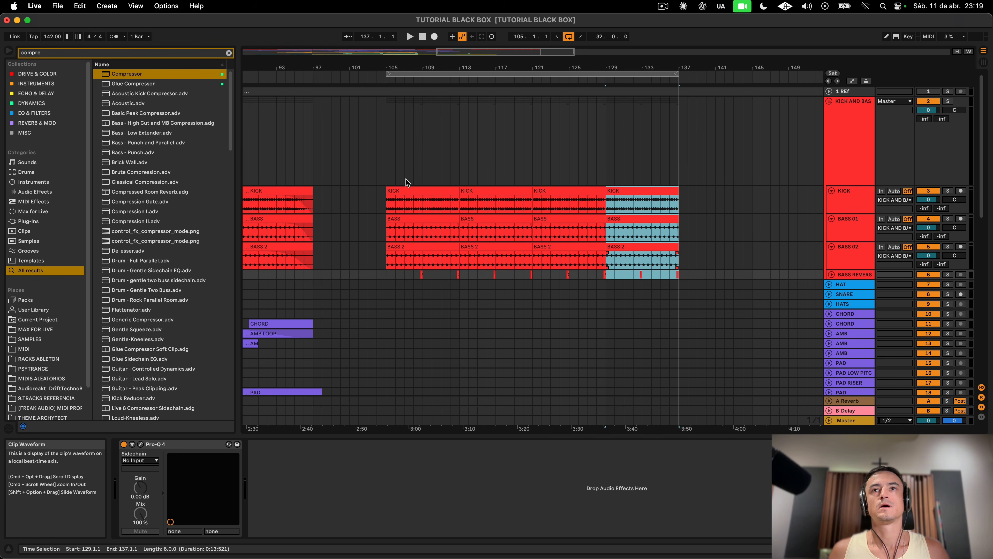
Step: Play briefly from bar 105 and copy the HAT and SNARE clips from bar 65 to bar 113 on their tracks
{"action": "scroll", "coordinate": [581, 293], "scroll_direction": "down", "scroll_amount": 5}
{"action": "left_click", "coordinate": [417, 142]}
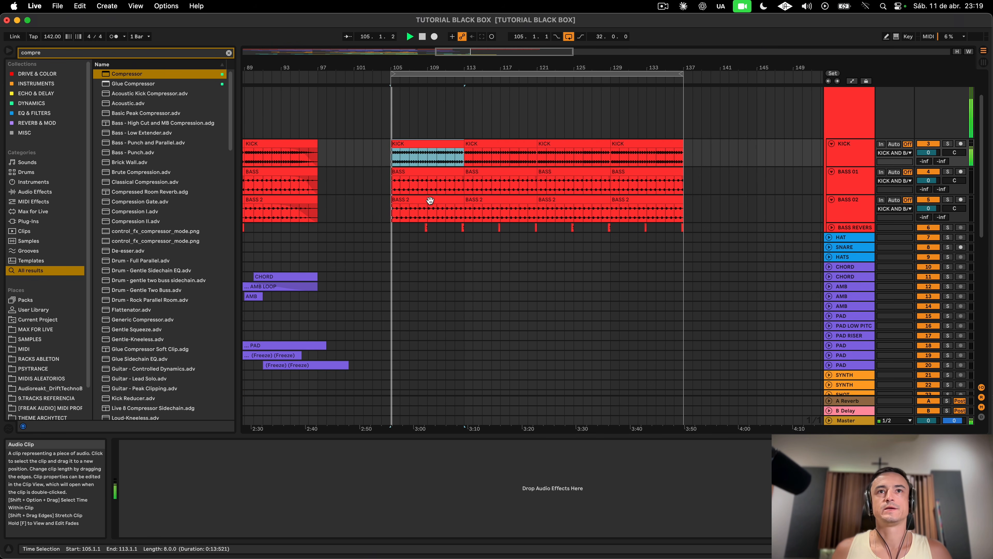
{"action": "scroll", "coordinate": [352, 157], "scroll_direction": "left", "scroll_amount": 10}
{"action": "scroll", "coordinate": [352, 157], "scroll_direction": "down", "scroll_amount": 5}
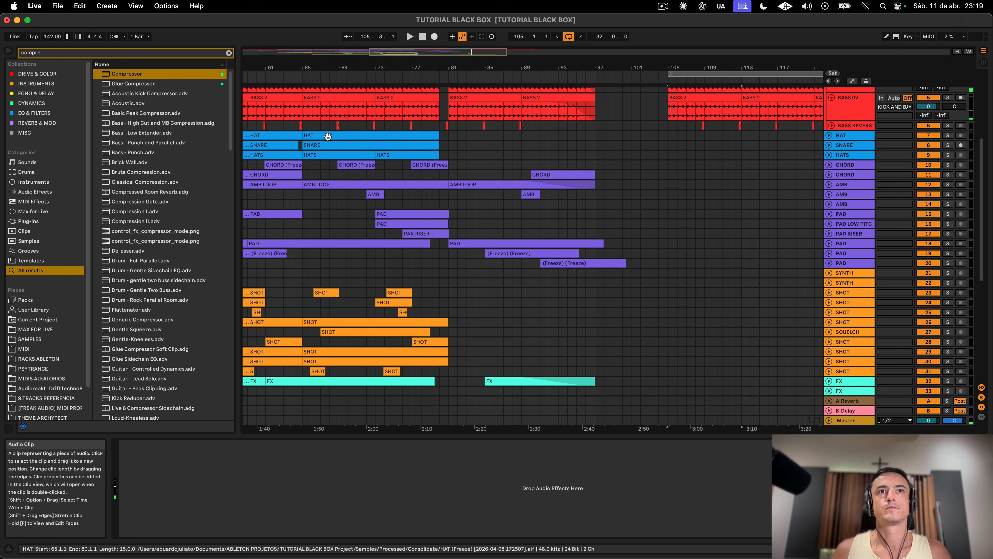
{"action": "left_click", "coordinate": [327, 143]}
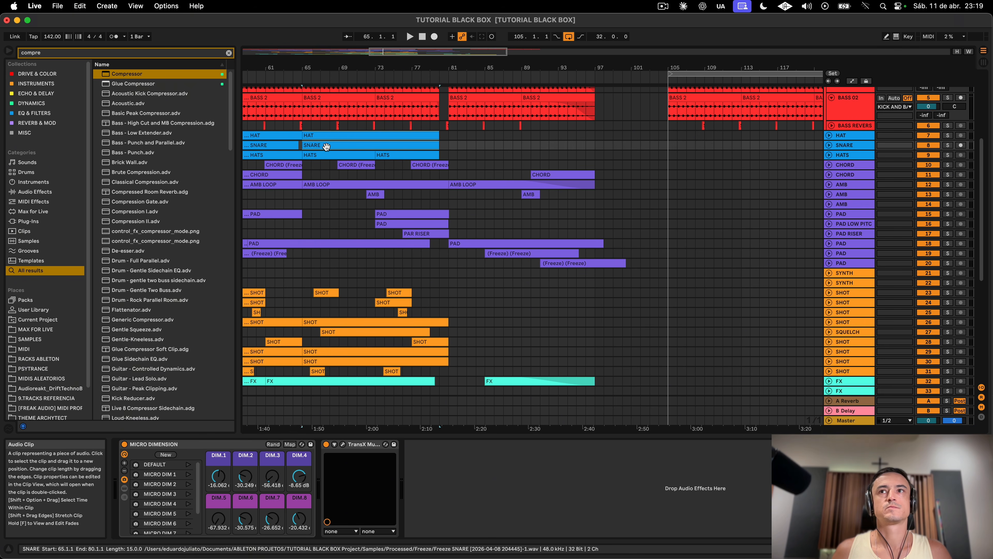
{"action": "left_click_drag", "start_coordinate": [333, 136], "coordinate": [771, 146]}
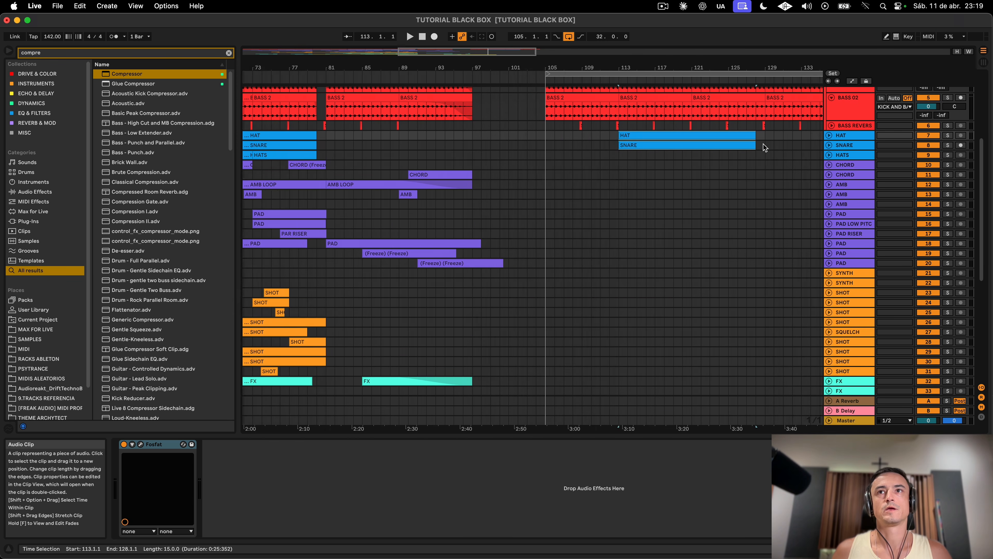
Step: Play the kick and bass section from about bar 111 and examine the transition where HAT and SNARE enter at bar 113
{"action": "key", "text": "space"}
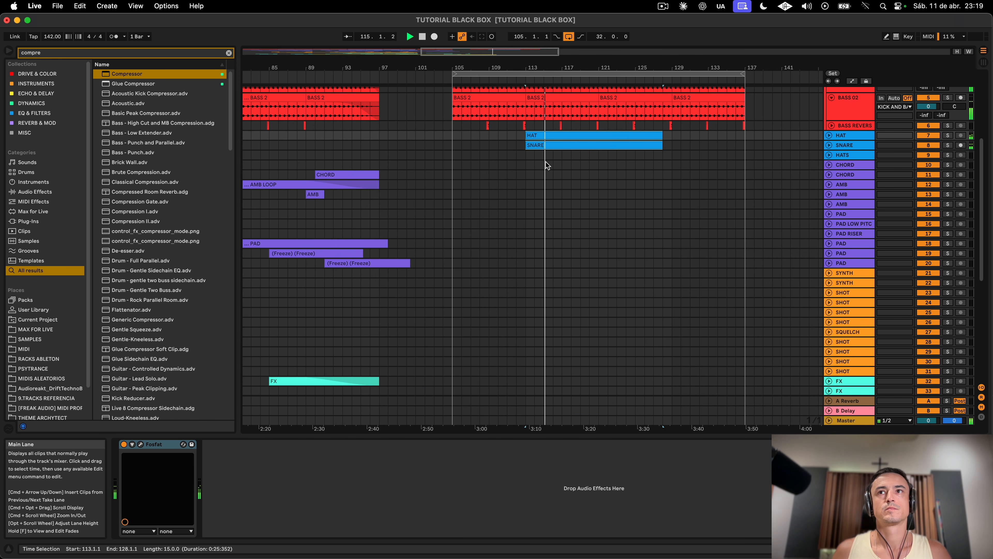
{"action": "left_click", "coordinate": [501, 145]}
{"action": "scroll", "coordinate": [502, 145], "scroll_direction": "up", "scroll_amount": 5}
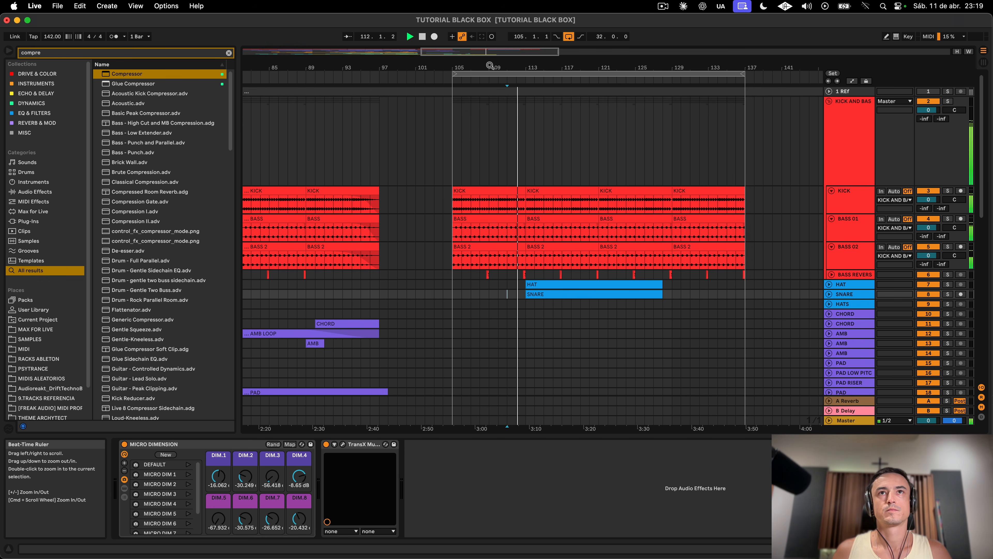
{"action": "scroll", "coordinate": [551, 119], "scroll_direction": "up", "scroll_amount": 5}
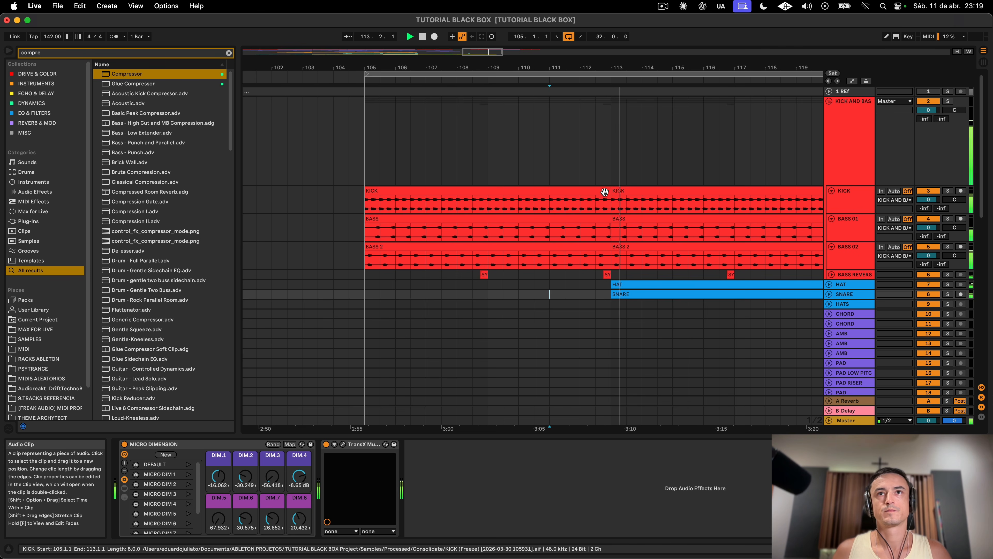
Step: Trim the ends of the first KICK and BASS clips to about 112.4, leaving a gap before bar 113, and play from bar 112
{"action": "key", "text": "space"}
{"action": "left_click_drag", "start_coordinate": [611, 191], "coordinate": [603, 219]}
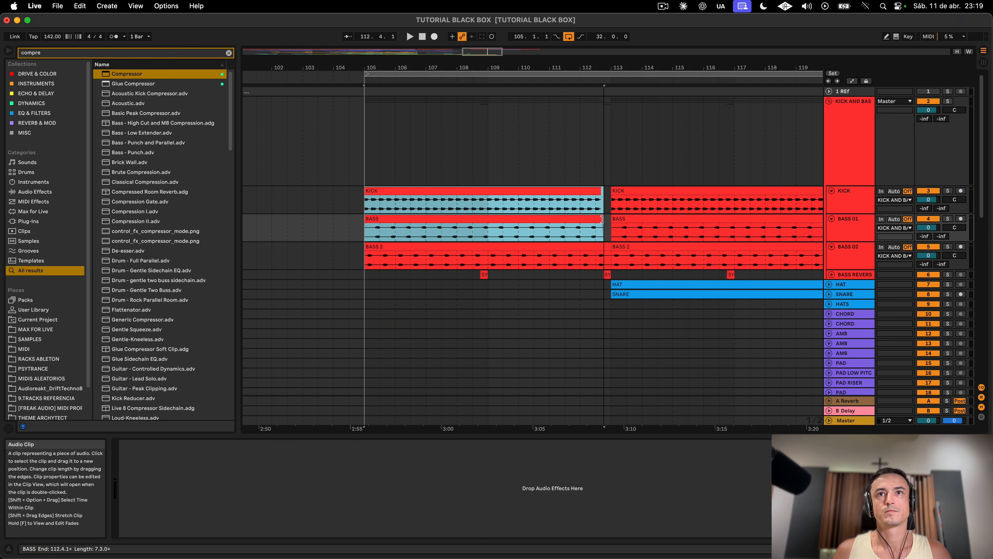
{"action": "left_click", "coordinate": [583, 258]}
{"action": "key", "text": "space"}
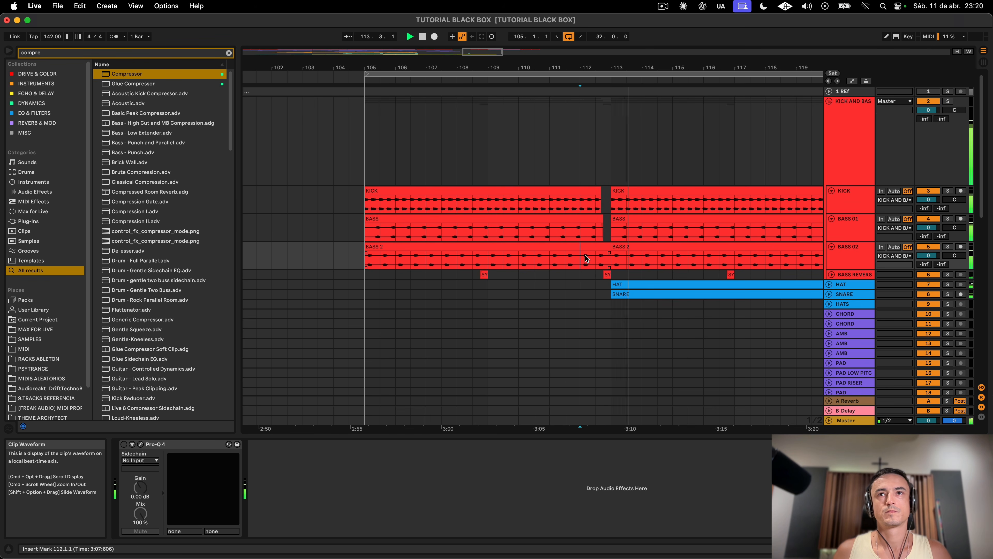
{"action": "scroll", "coordinate": [670, 308], "scroll_direction": "down", "scroll_amount": 10}
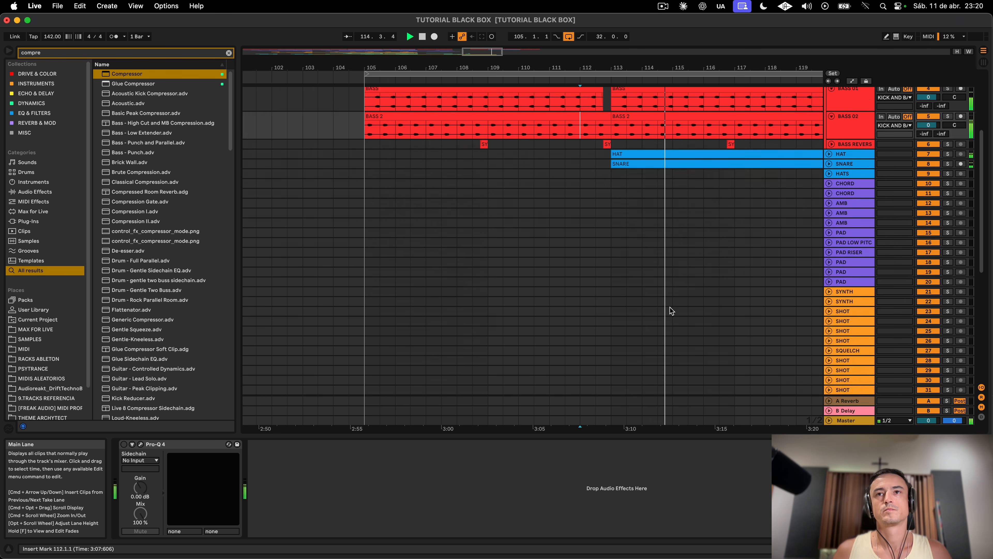
Step: Duplicate the ARP clips of bars 109 to 117 on ARP MELODY until the part fills through bar 137, shortening the last copy to fit
{"action": "scroll", "coordinate": [672, 307], "scroll_direction": "down", "scroll_amount": 5}
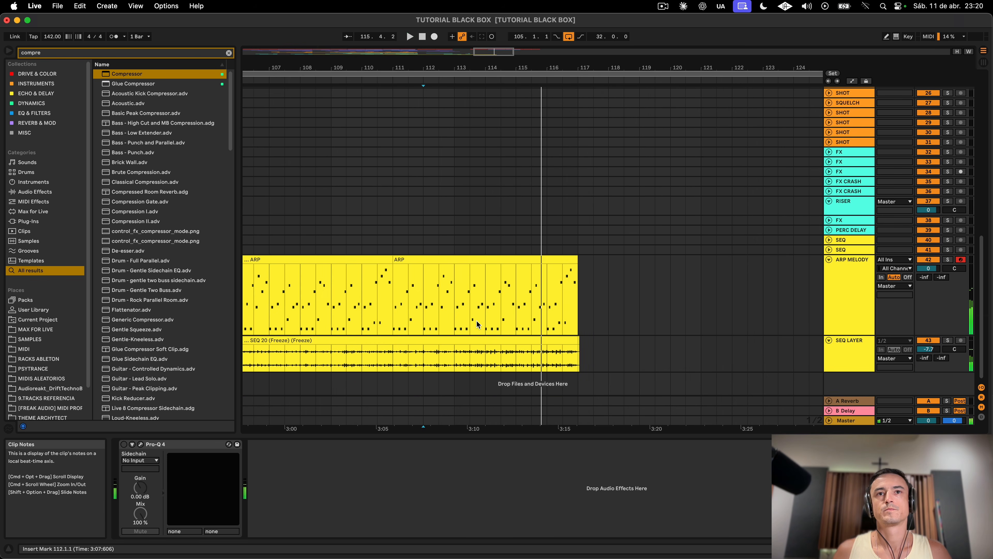
{"action": "left_click_drag", "start_coordinate": [433, 74], "coordinate": [412, 213]}
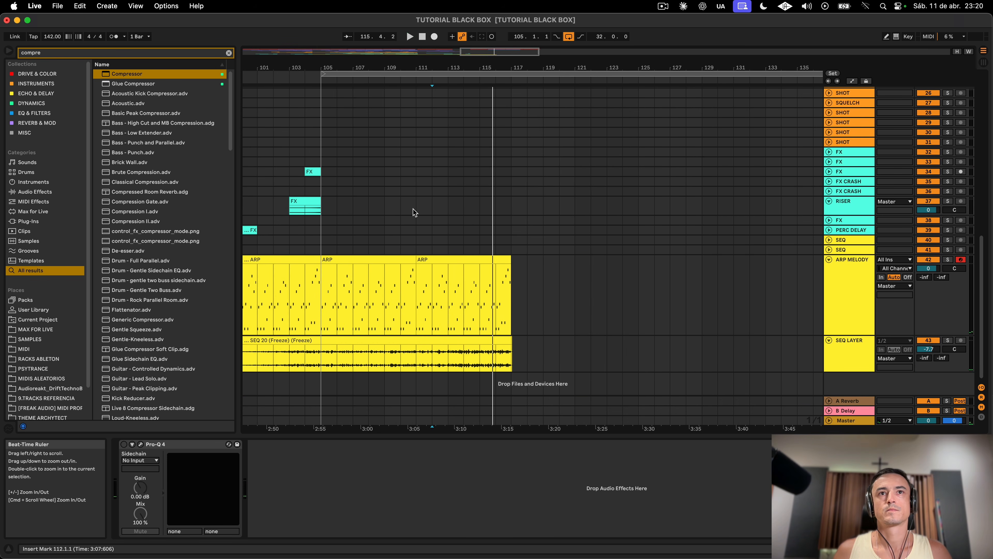
{"action": "left_click_drag", "start_coordinate": [385, 276], "coordinate": [494, 273]}
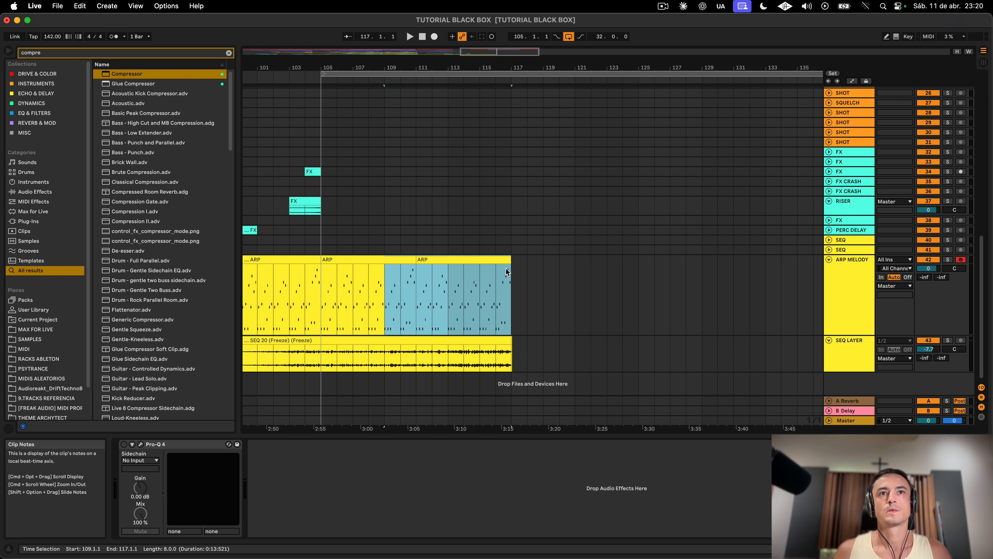
{"action": "key", "text": "super+d"}
{"action": "key", "text": "super+d"}
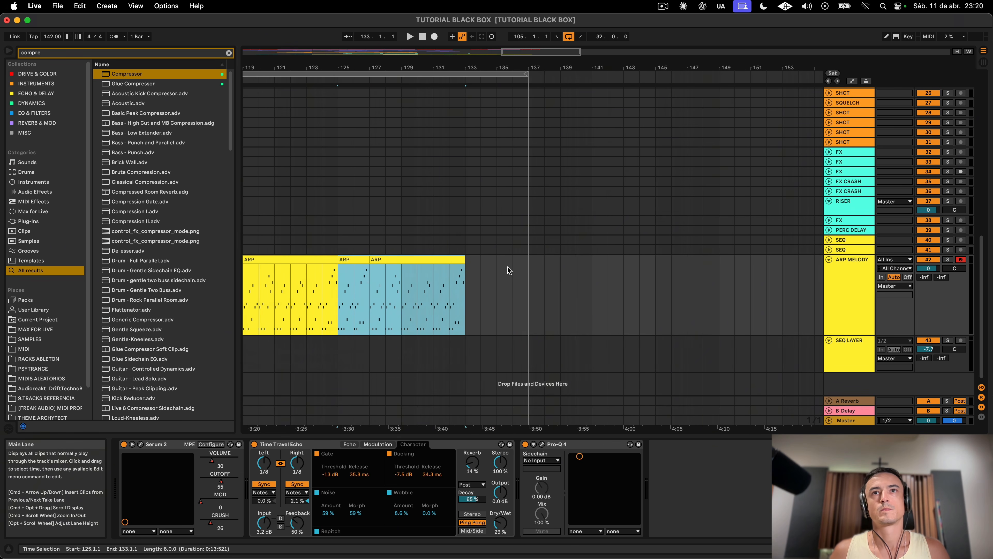
{"action": "left_click", "coordinate": [507, 270]}
{"action": "left_click", "coordinate": [435, 260]}
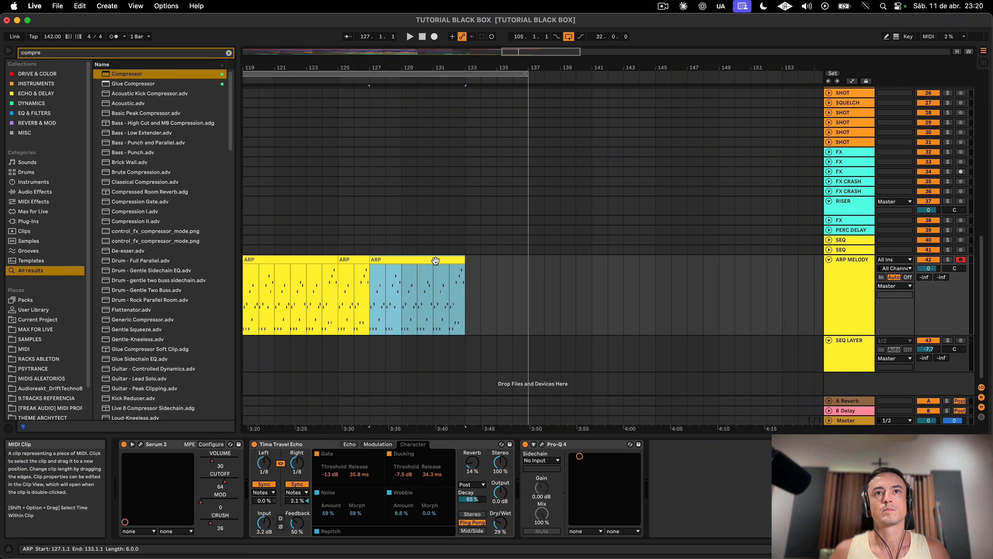
{"action": "key", "text": "super+d"}
{"action": "left_click_drag", "start_coordinate": [555, 259], "coordinate": [510, 261]}
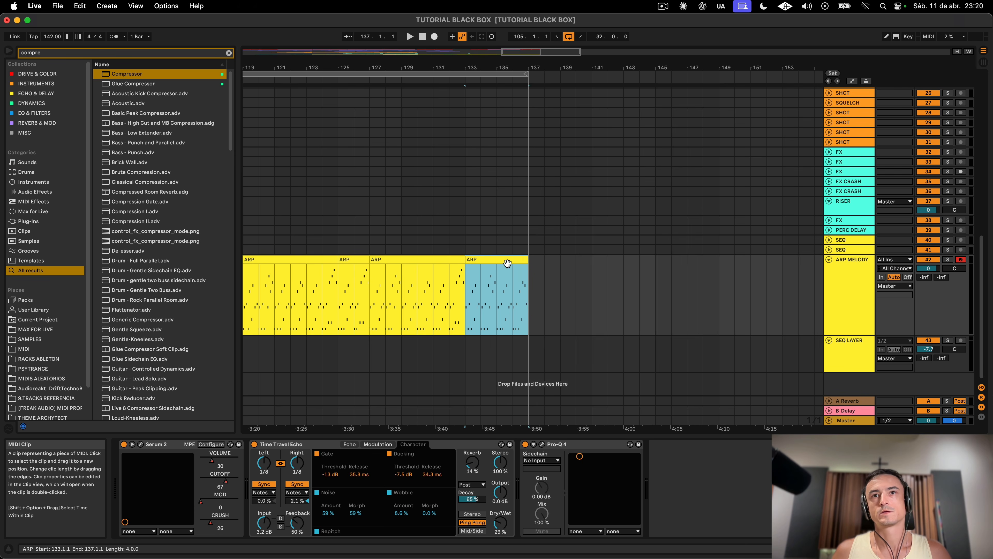
Step: Duplicate the bars 113 to 117 portion of the SEQ LAYER clip five times, filling the track through bar 137
{"action": "scroll", "coordinate": [510, 260], "scroll_direction": "left", "scroll_amount": 10}
{"action": "scroll", "coordinate": [510, 261], "scroll_direction": "right", "scroll_amount": 8}
{"action": "left_click", "coordinate": [388, 344]}
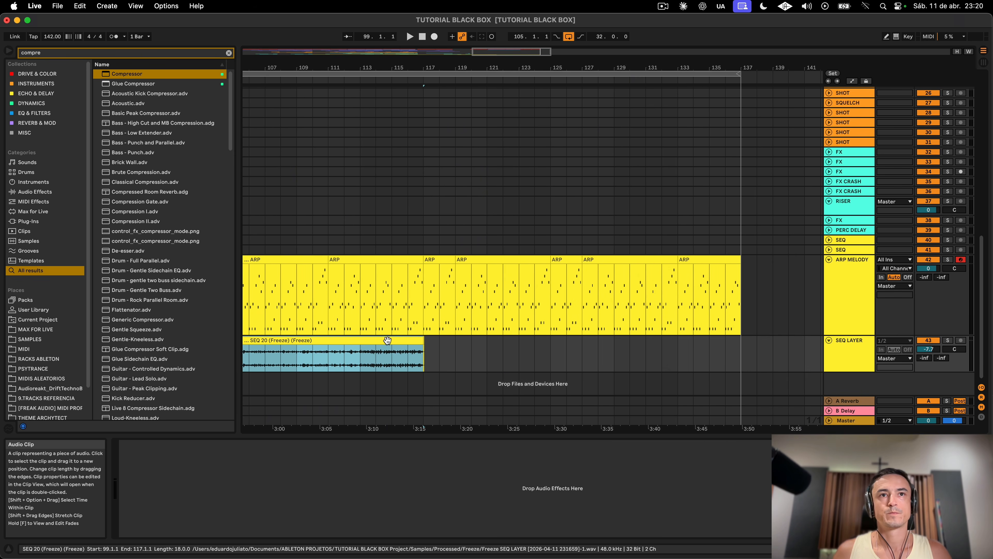
{"action": "left_click", "coordinate": [423, 360]}
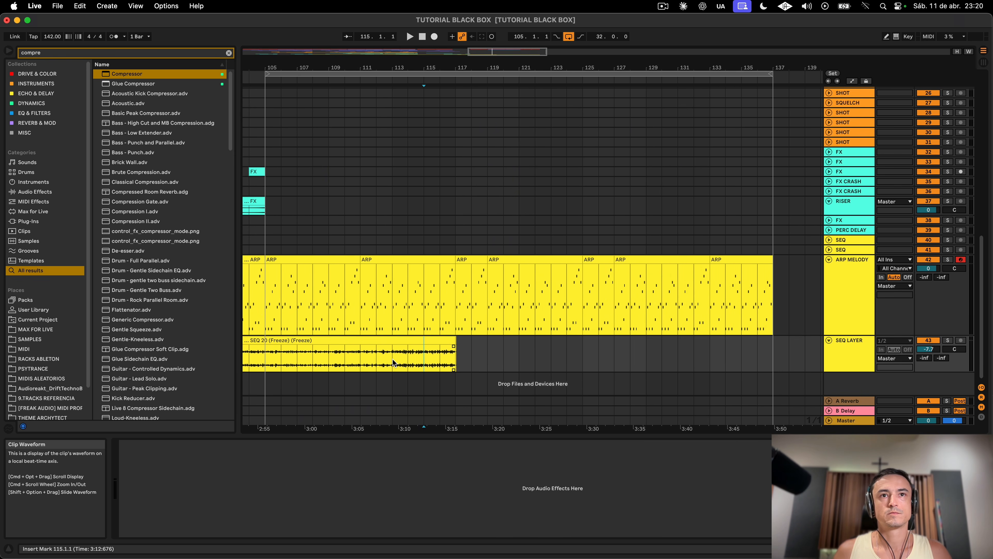
{"action": "left_click_drag", "start_coordinate": [393, 362], "coordinate": [449, 357]}
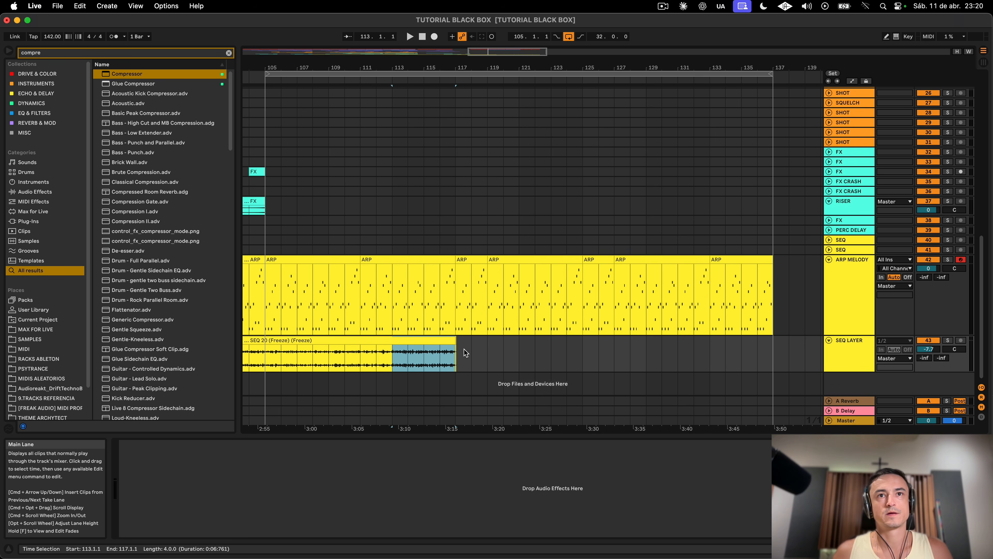
{"action": "key", "text": "super+d"}
{"action": "key", "text": "super+d"}
{"action": "key", "text": "super+d"}
{"action": "key", "text": "super+d"}
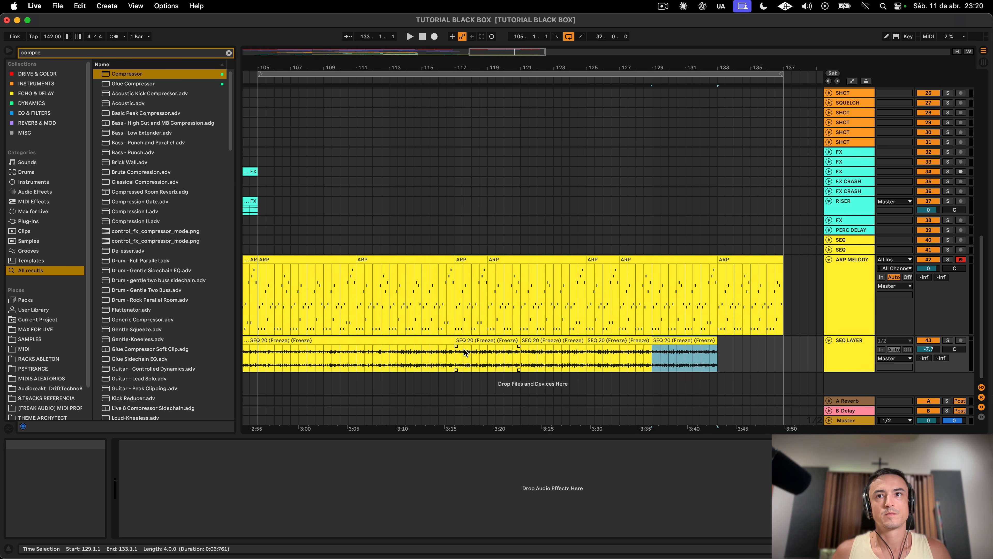
{"action": "key", "text": "super+d"}
Step: Play from bar 105 and look over the extended ARP MELODY and SEQ LAYER parts and the tracks above
{"action": "scroll", "coordinate": [473, 351], "scroll_direction": "left", "scroll_amount": 10}
{"action": "scroll", "coordinate": [471, 346], "scroll_direction": "right", "scroll_amount": 5}
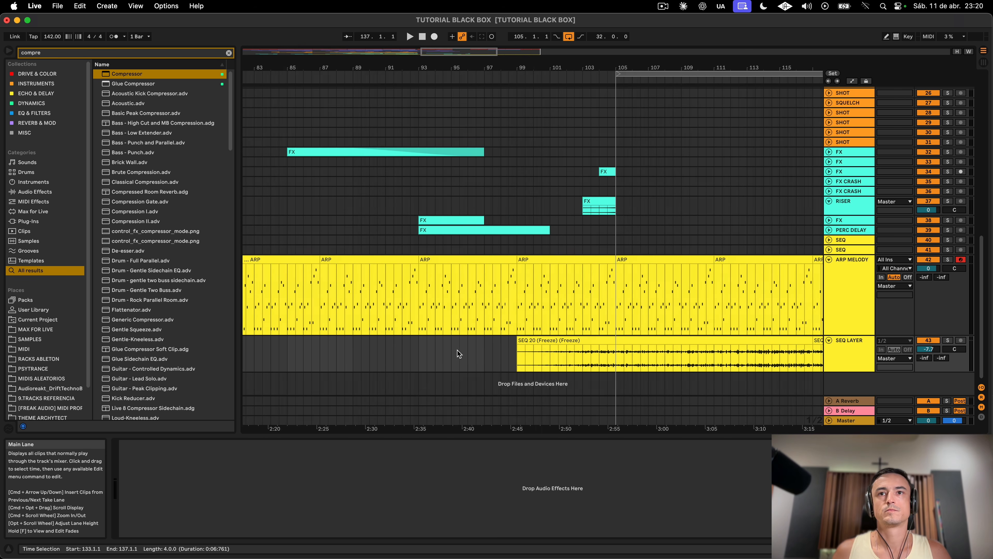
{"action": "scroll", "coordinate": [612, 358], "scroll_direction": "right", "scroll_amount": 12}
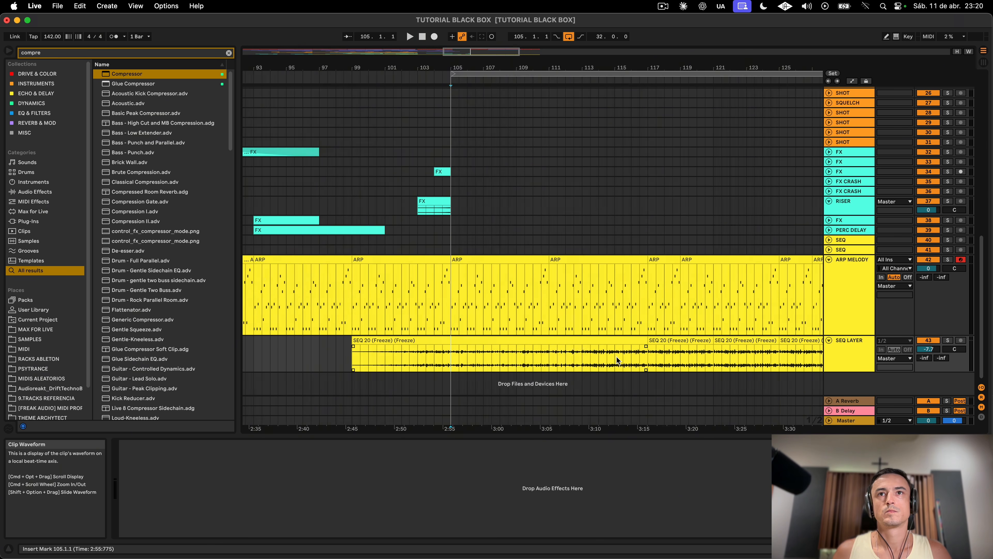
{"action": "key", "text": "space"}
{"action": "scroll", "coordinate": [590, 354], "scroll_direction": "left", "scroll_amount": 5}
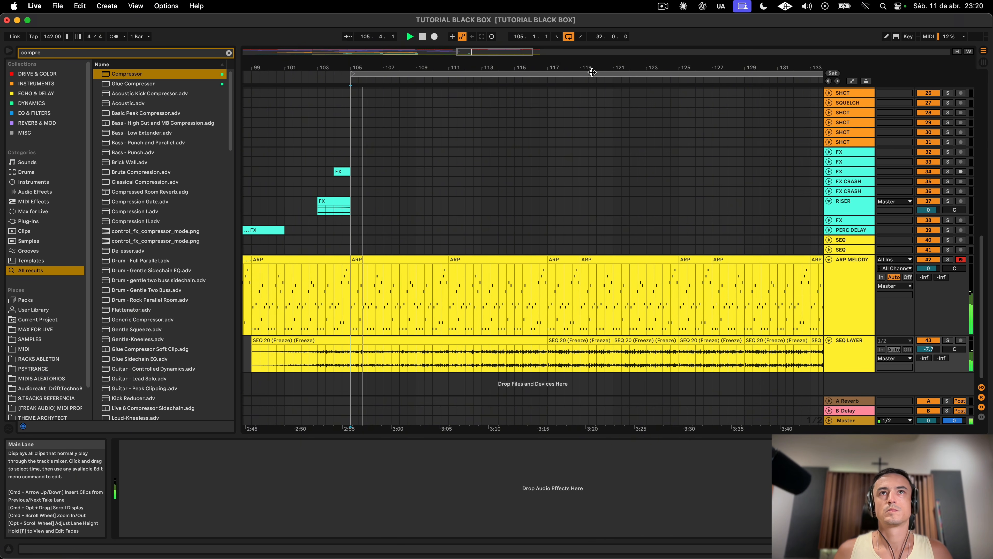
{"action": "scroll", "coordinate": [592, 156], "scroll_direction": "down", "scroll_amount": 3}
{"action": "scroll", "coordinate": [588, 177], "scroll_direction": "up", "scroll_amount": 10}
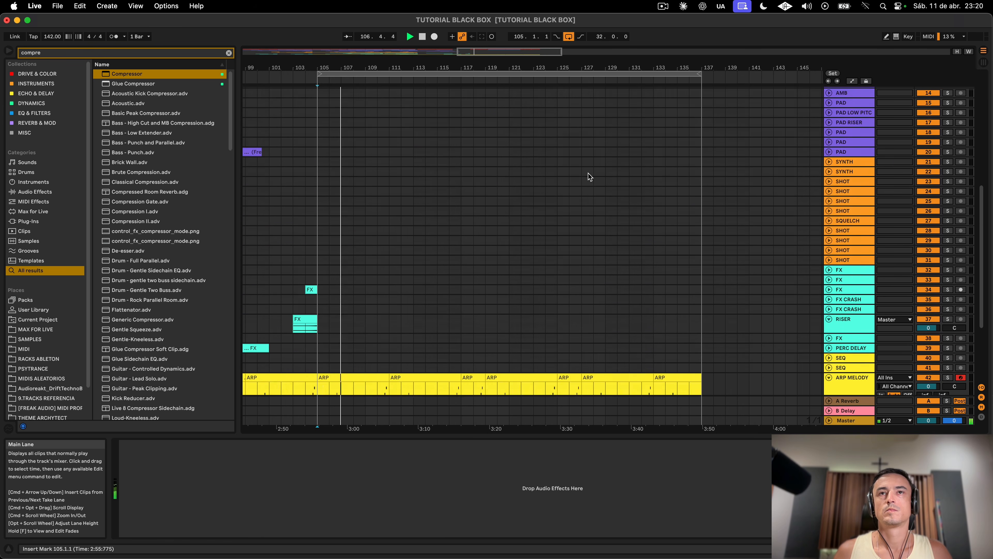
Step: Copy the two-bar RISER clip at bar 103 to bars 111, 119 and 127
{"action": "scroll", "coordinate": [589, 177], "scroll_direction": "down", "scroll_amount": 10}
{"action": "left_click_drag", "start_coordinate": [314, 202], "coordinate": [411, 201]}
{"action": "scroll", "coordinate": [419, 219], "scroll_direction": "left", "scroll_amount": 5}
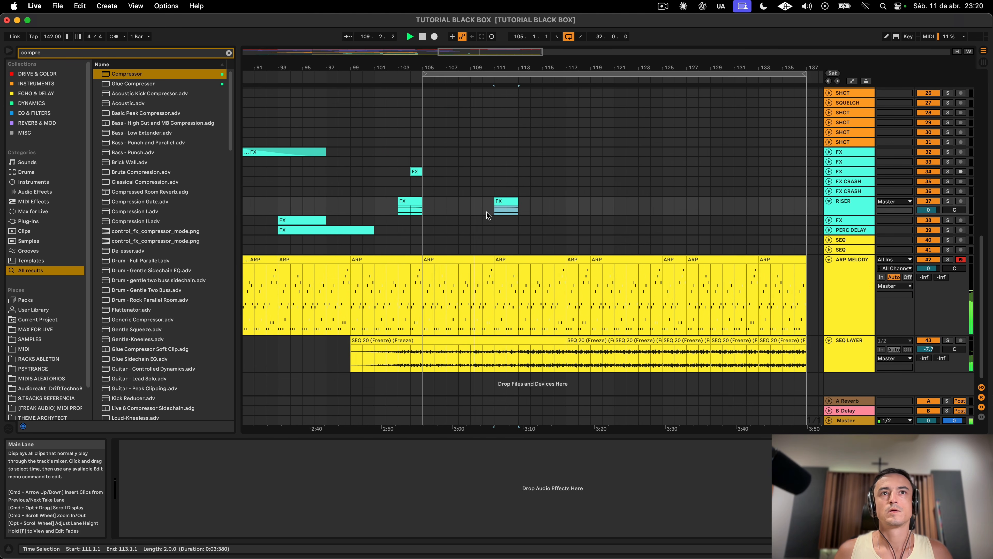
{"action": "left_click_drag", "start_coordinate": [513, 202], "coordinate": [600, 201]}
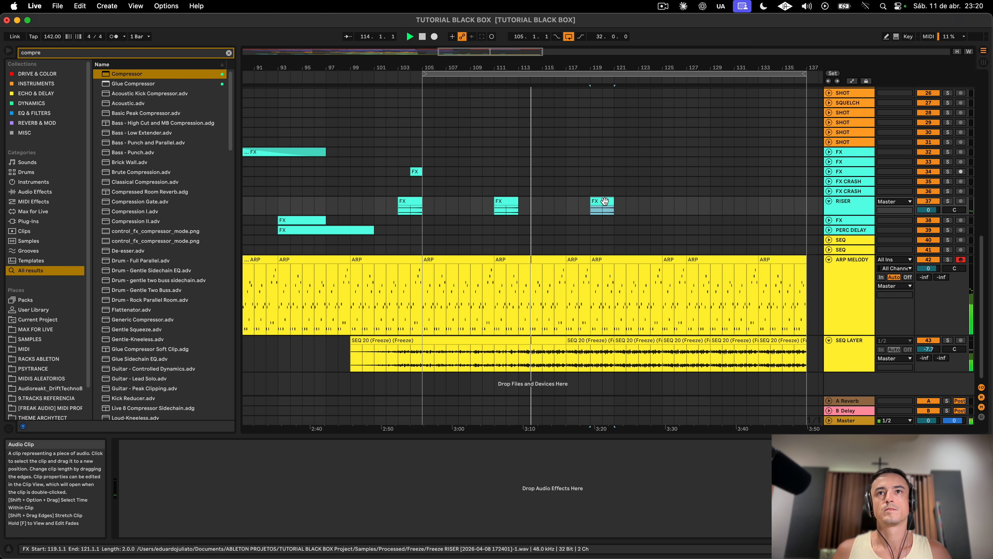
{"action": "left_click_drag", "start_coordinate": [605, 202], "coordinate": [703, 197]}
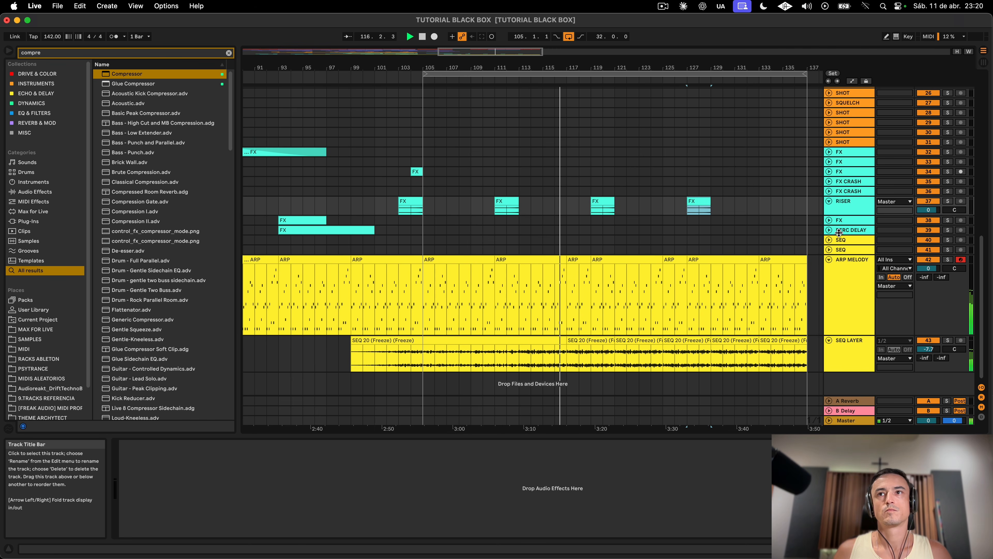
Step: Copy the PERC DELAY clip from bar 93 to bar 113 and the FX clip above it from bar 93 to bar 121
{"action": "left_click", "coordinate": [829, 231]}
{"action": "left_click", "coordinate": [830, 231]}
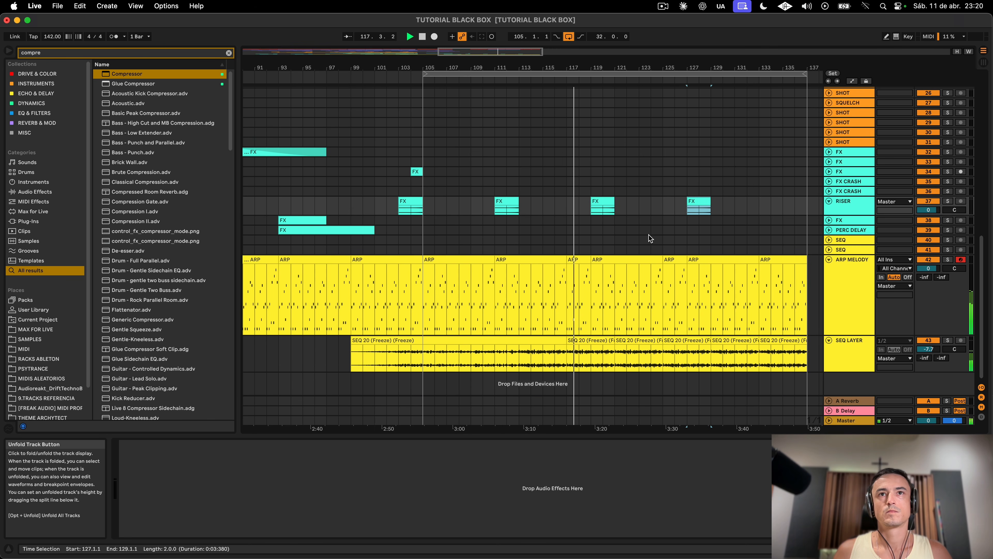
{"action": "left_click_drag", "start_coordinate": [295, 230], "coordinate": [536, 230]}
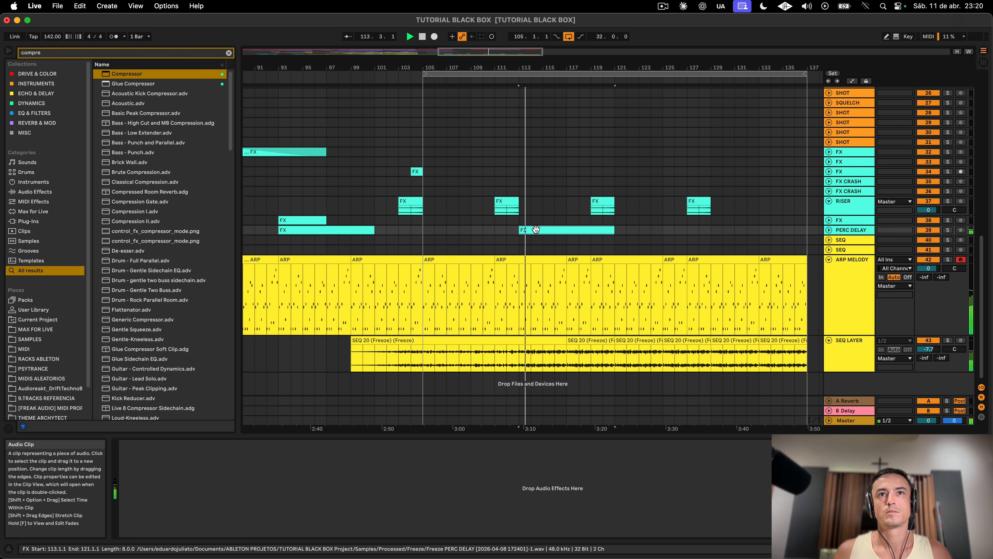
{"action": "left_click", "coordinate": [507, 229]}
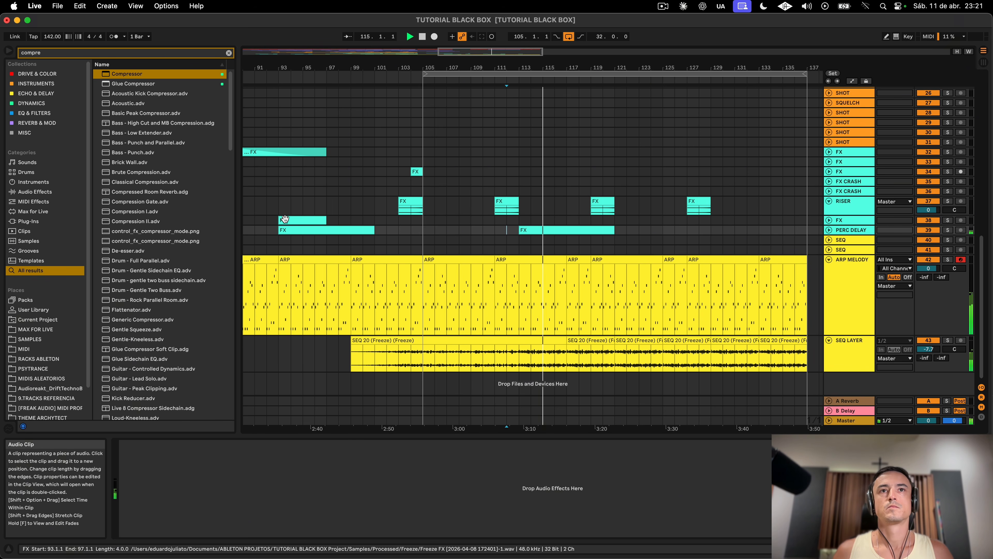
{"action": "left_click_drag", "start_coordinate": [285, 220], "coordinate": [621, 218]}
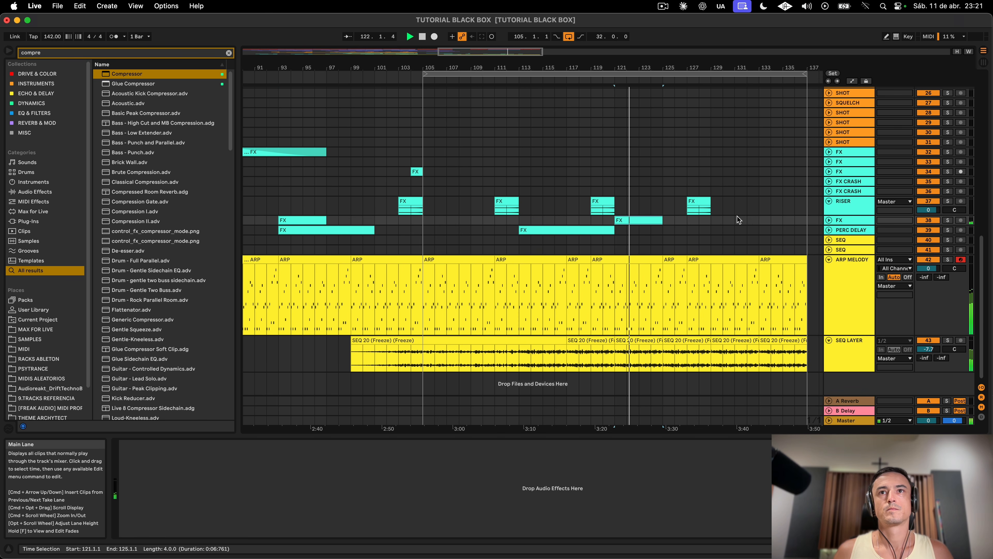
{"action": "scroll", "coordinate": [738, 216], "scroll_direction": "left", "scroll_amount": 2}
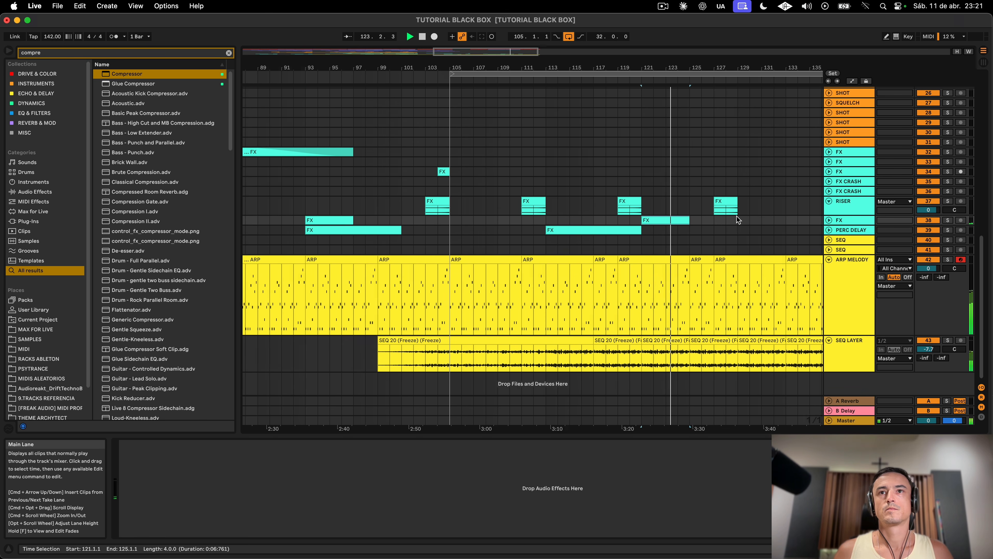
Step: Listen to the section from about bar 124 to 129 while examining the ARP MELODY and SEQ LAYER tracks
{"action": "left_click", "coordinate": [846, 299]}
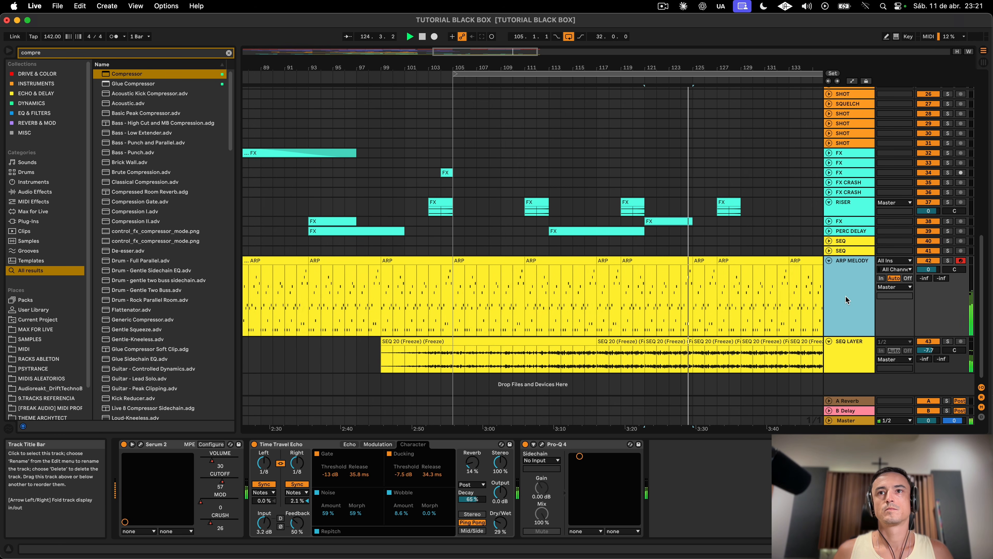
{"action": "scroll", "coordinate": [657, 297], "scroll_direction": "down", "scroll_amount": 3}
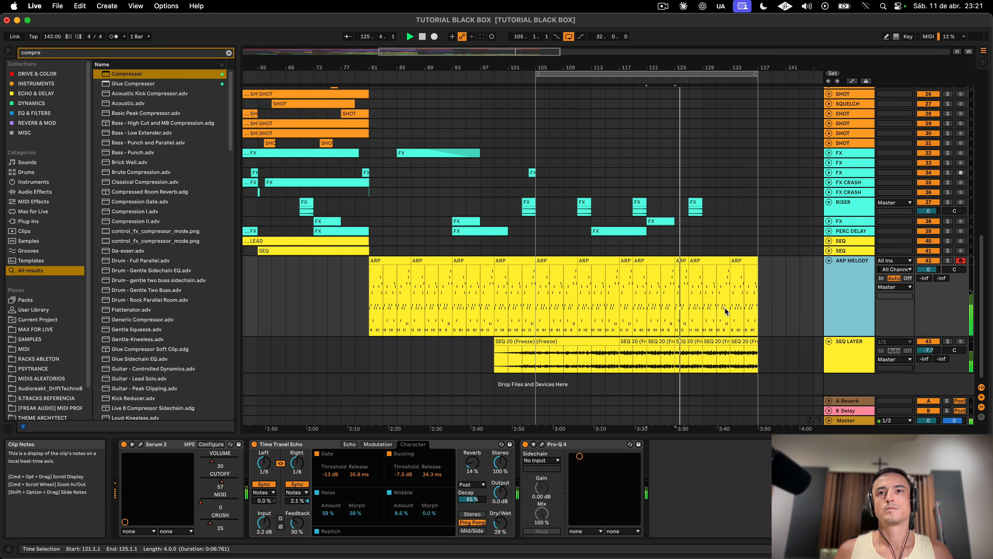
{"action": "left_click", "coordinate": [854, 348]}
{"action": "scroll", "coordinate": [848, 333], "scroll_direction": "left", "scroll_amount": 3}
{"action": "scroll", "coordinate": [848, 332], "scroll_direction": "up", "scroll_amount": 1}
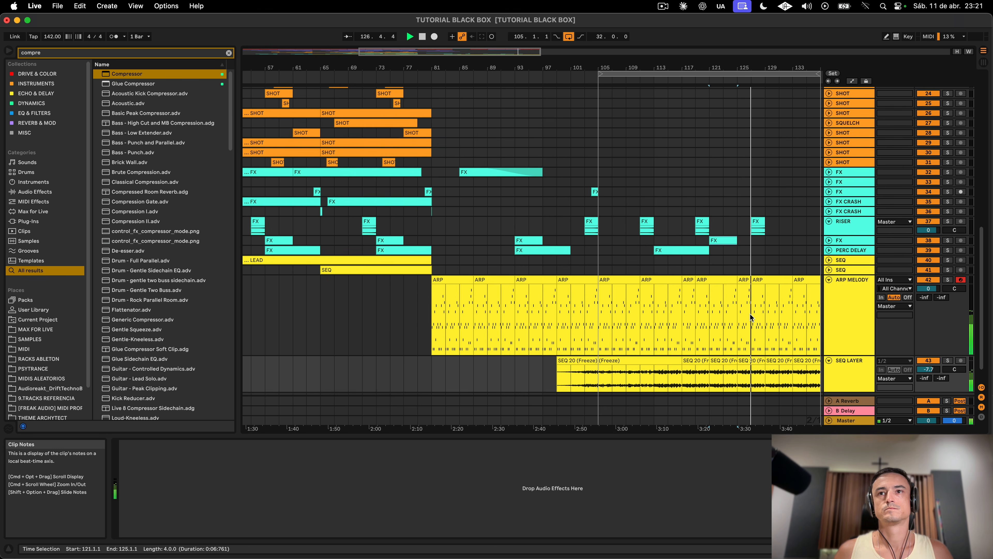
{"action": "left_click", "coordinate": [846, 329]}
{"action": "left_click", "coordinate": [743, 311]}
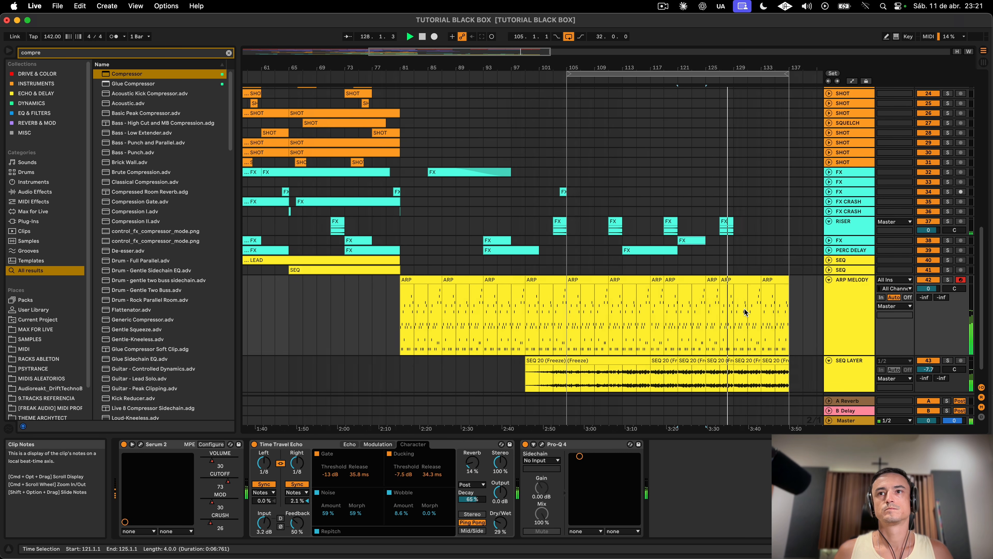
{"action": "scroll", "coordinate": [742, 311], "scroll_direction": "right", "scroll_amount": 5}
{"action": "scroll", "coordinate": [743, 311], "scroll_direction": "down", "scroll_amount": 1}
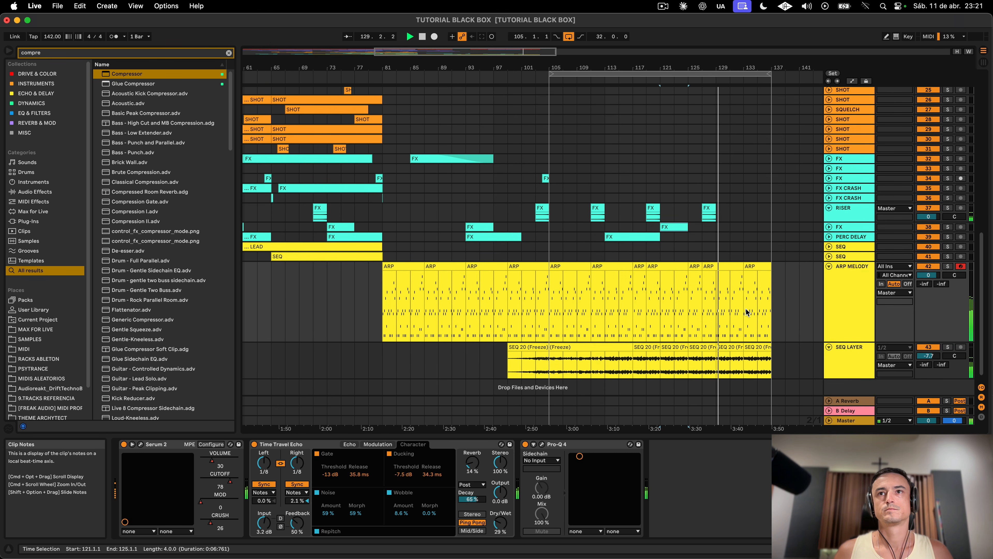
Step: Extend the HAT and SNARE clips from bar 113 up to bar 129, copy them to bar 129 and trim the copies to end at bar 137
{"action": "scroll", "coordinate": [746, 312], "scroll_direction": "up", "scroll_amount": 10}
{"action": "left_click", "coordinate": [626, 293]}
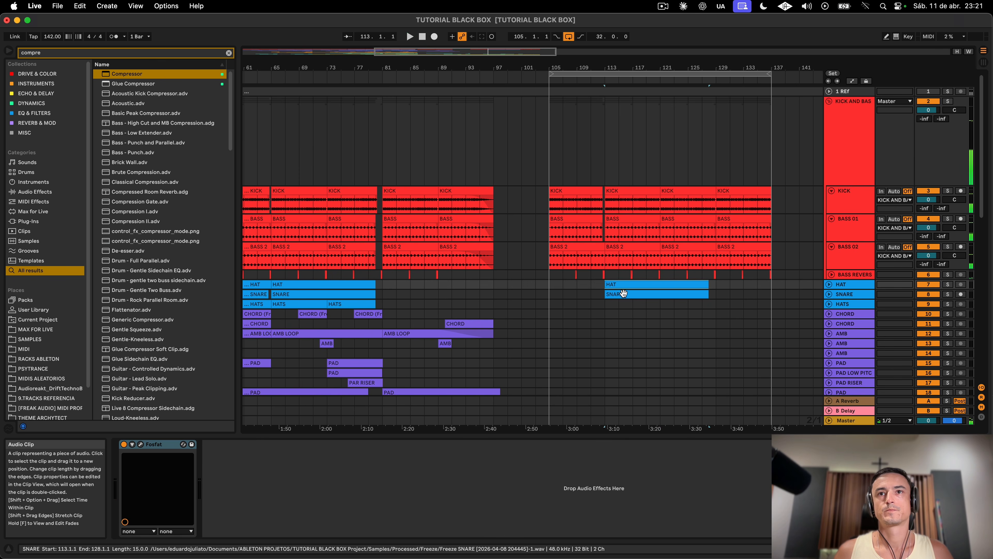
{"action": "left_click", "coordinate": [626, 285], "text": "shift"}
{"action": "left_click_drag", "start_coordinate": [661, 288], "coordinate": [740, 286]}
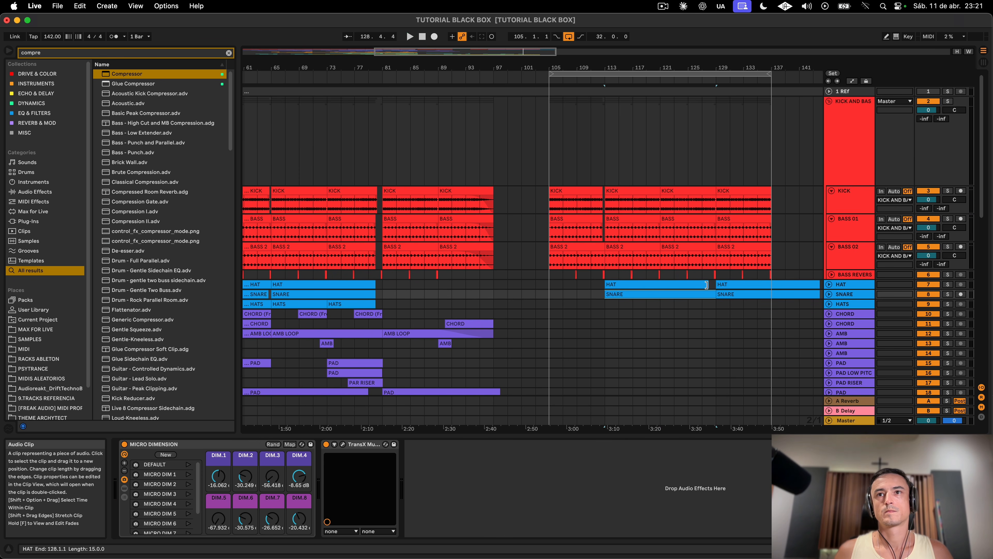
{"action": "scroll", "coordinate": [762, 291], "scroll_direction": "right", "scroll_amount": 3}
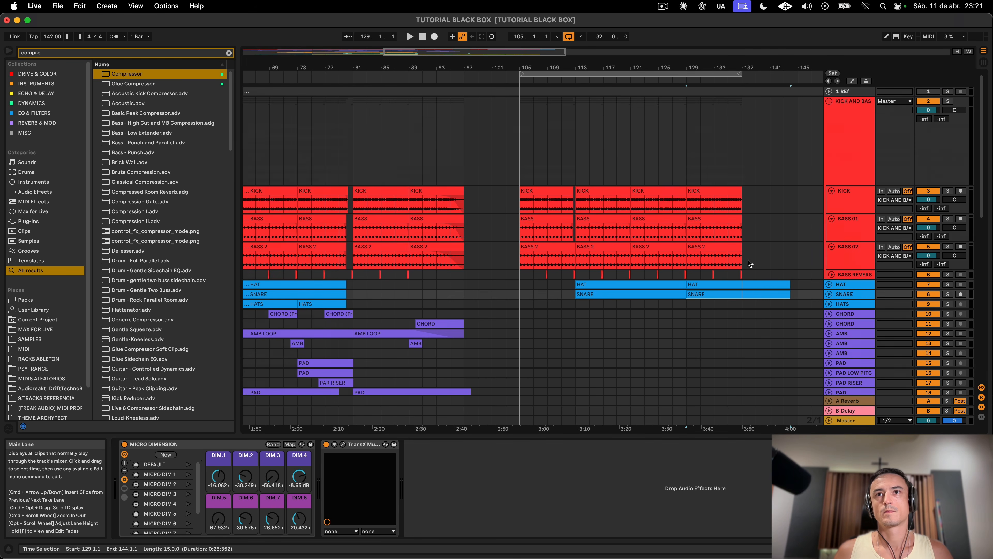
{"action": "left_click_drag", "start_coordinate": [790, 294], "coordinate": [742, 285]}
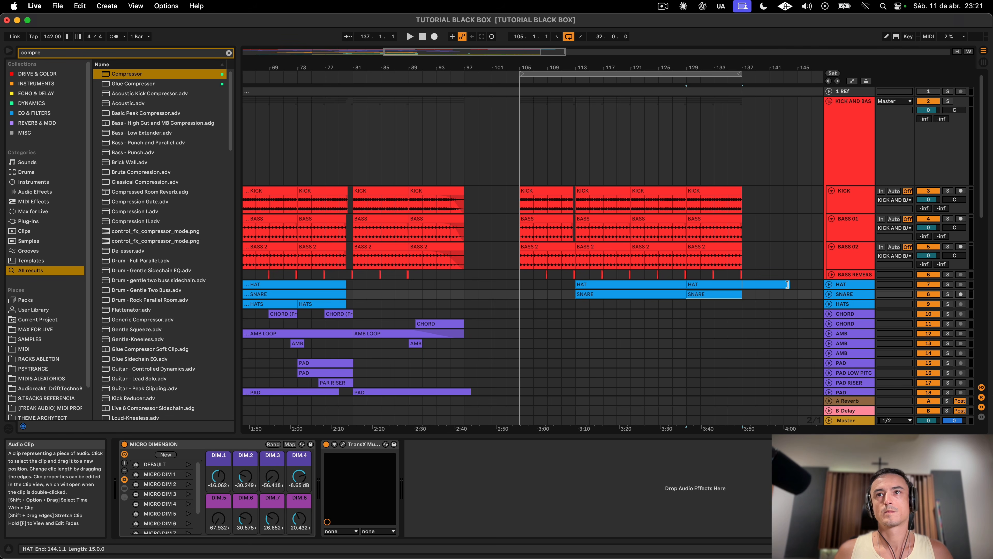
Step: Play the arrangement from bar 111 and review the effects, SEQ and ARP tracks around the drum entry
{"action": "left_click", "coordinate": [559, 296]}
{"action": "key", "text": "space"}
{"action": "scroll", "coordinate": [600, 297], "scroll_direction": "down", "scroll_amount": 3}
{"action": "scroll", "coordinate": [601, 297], "scroll_direction": "left", "scroll_amount": 3}
{"action": "scroll", "coordinate": [600, 300], "scroll_direction": "down", "scroll_amount": 10}
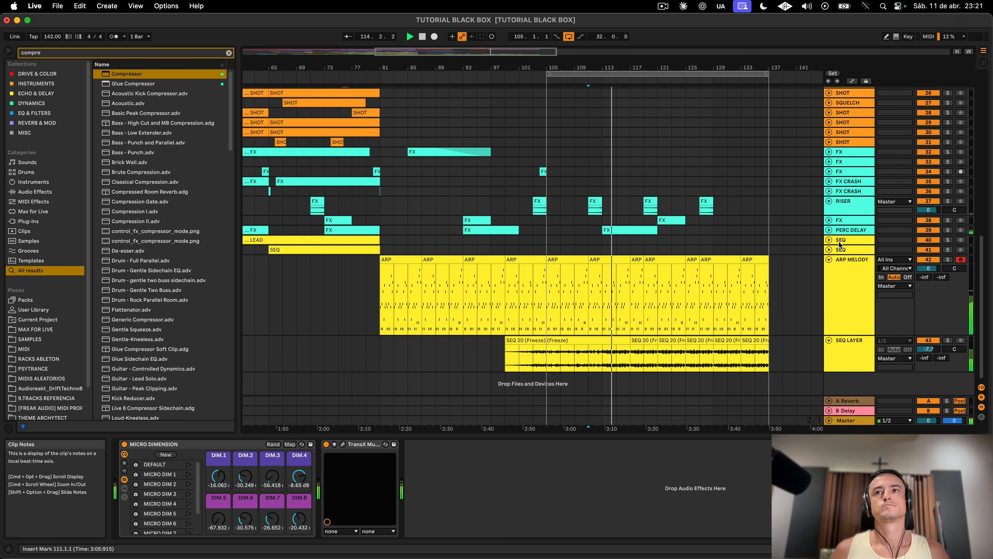
Step: Unfold the lower SEQ track and audition its clip from bar 65 in solo
{"action": "left_click", "coordinate": [829, 250]}
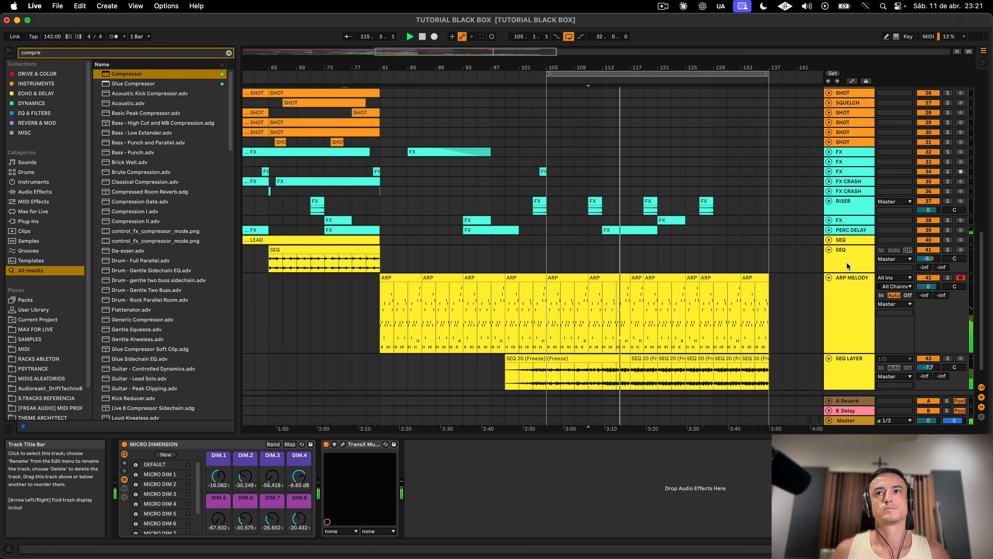
{"action": "left_click", "coordinate": [271, 260]}
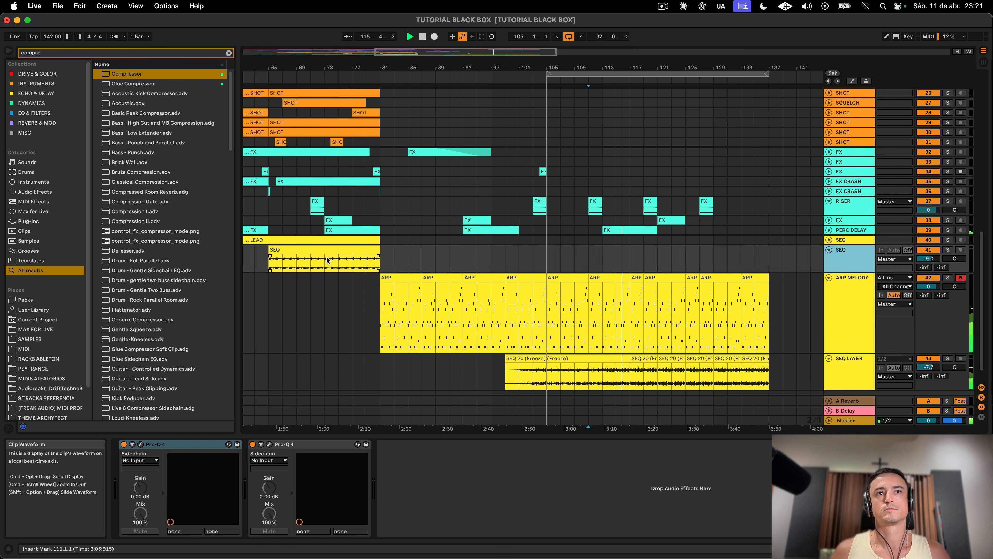
{"action": "left_click", "coordinate": [948, 250]}
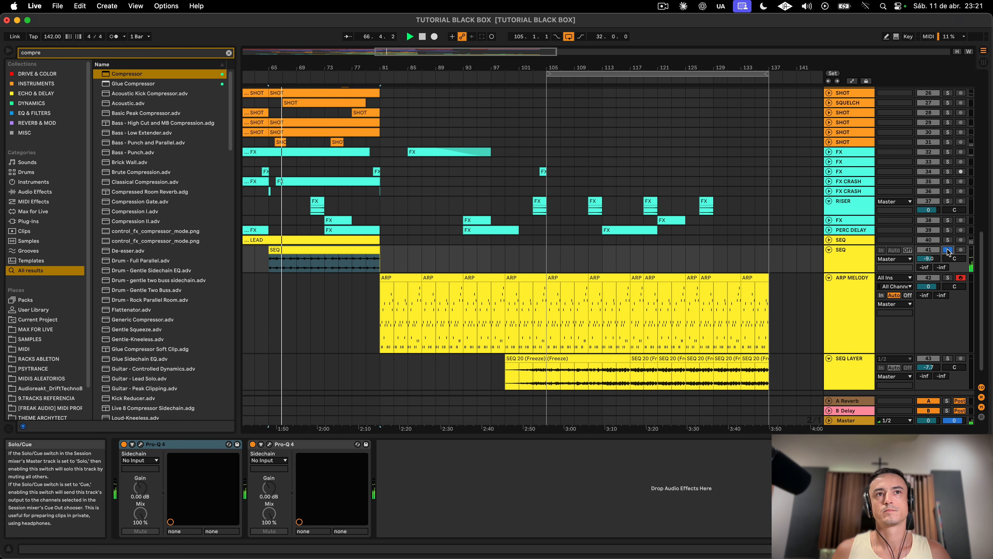
{"action": "left_click", "coordinate": [948, 250]}
Step: Play the ARP MELODY entry from bar 79 and reduce the height of the ARP MELODY track
{"action": "left_click", "coordinate": [581, 276]}
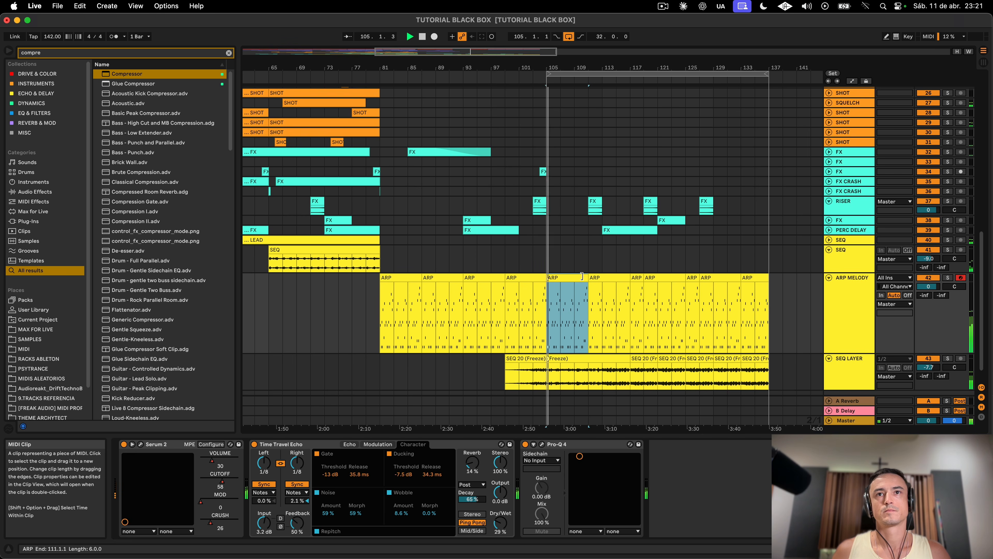
{"action": "scroll", "coordinate": [581, 276], "scroll_direction": "down", "scroll_amount": 1}
{"action": "scroll", "coordinate": [581, 276], "scroll_direction": "right", "scroll_amount": 3}
{"action": "left_click", "coordinate": [285, 268]}
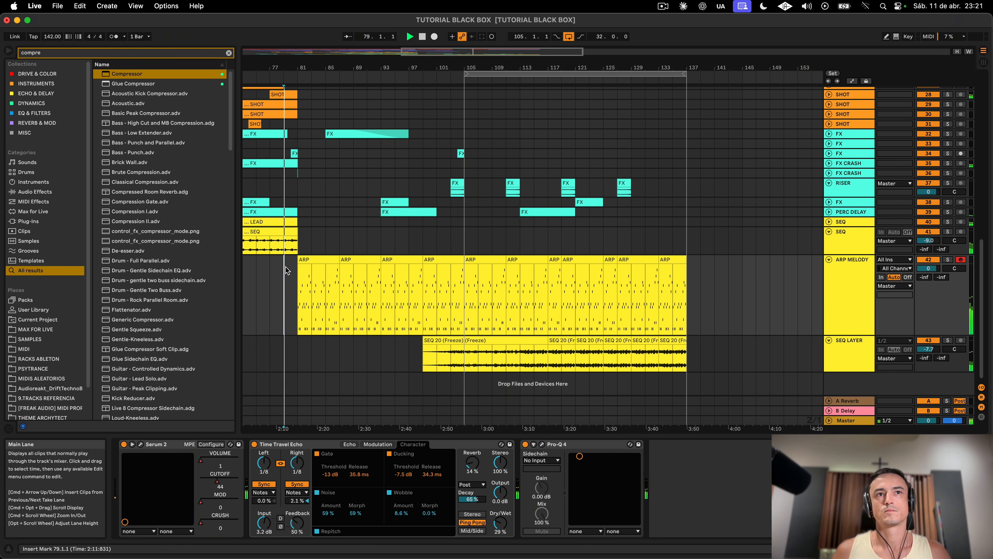
{"action": "left_click", "coordinate": [319, 298]}
{"action": "left_click", "coordinate": [844, 293]}
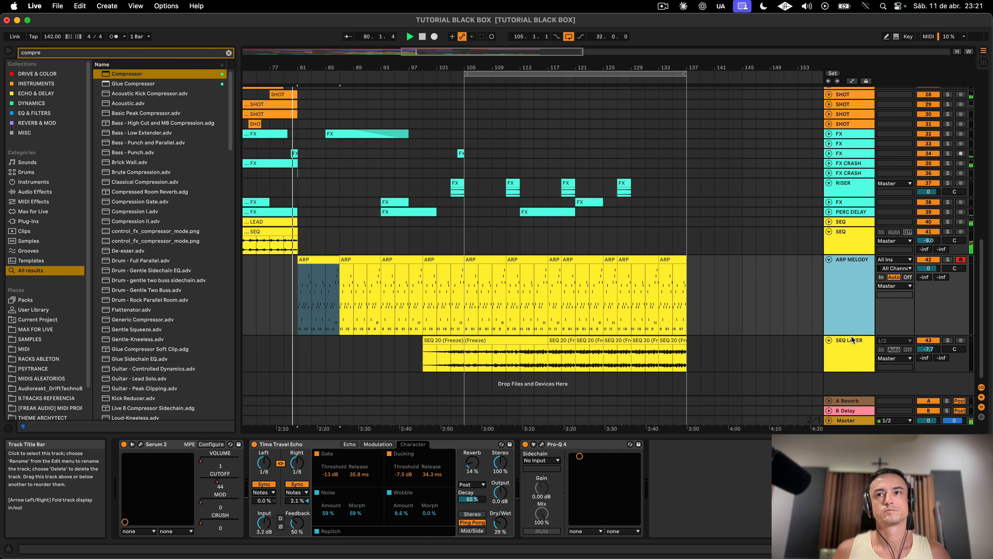
{"action": "left_click_drag", "start_coordinate": [853, 335], "coordinate": [854, 283]}
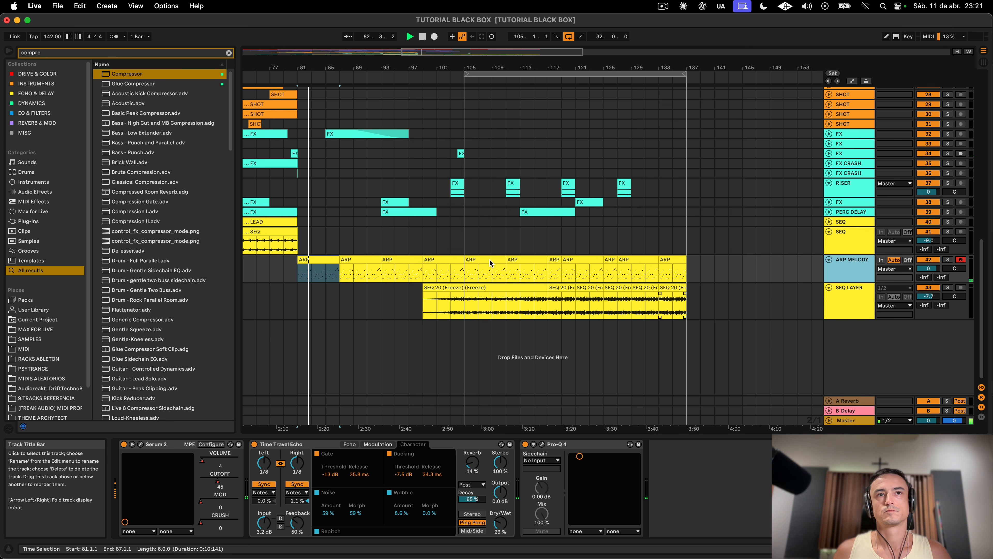
Step: Listen to the ARP MELODY clips from bar 93 to about bar 105 while examining the tracks above them
{"action": "left_click", "coordinate": [402, 271]}
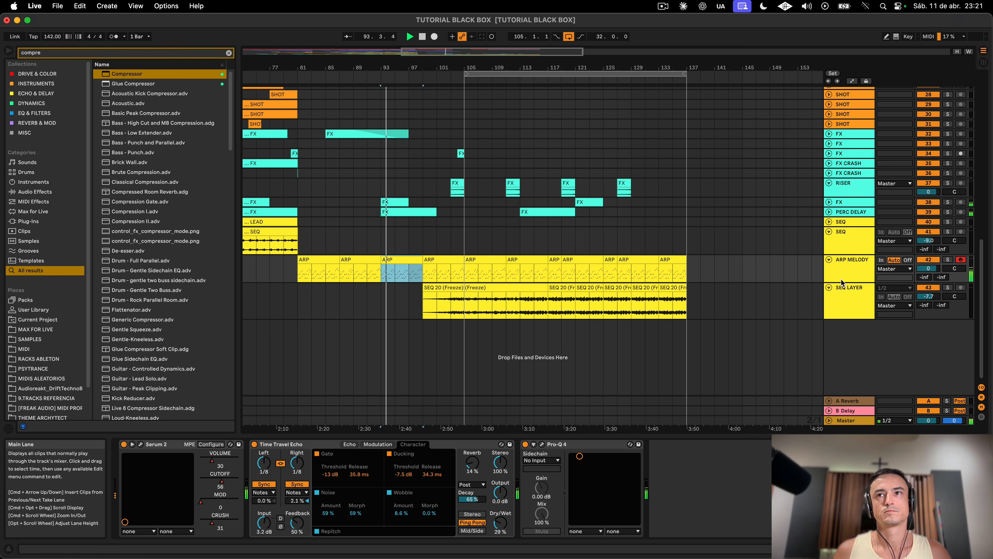
{"action": "left_click", "coordinate": [852, 274]}
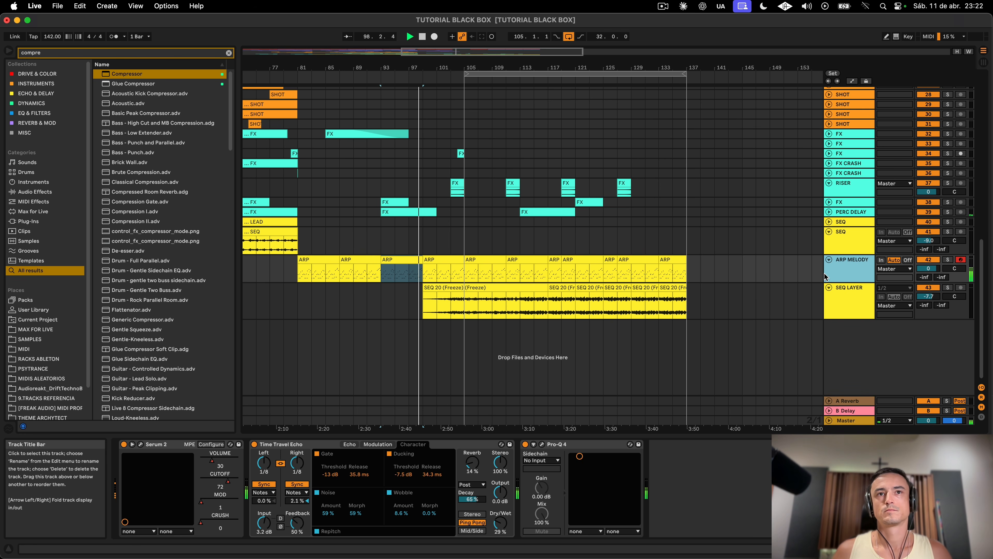
{"action": "left_click", "coordinate": [444, 261]}
{"action": "scroll", "coordinate": [454, 262], "scroll_direction": "up", "scroll_amount": 4}
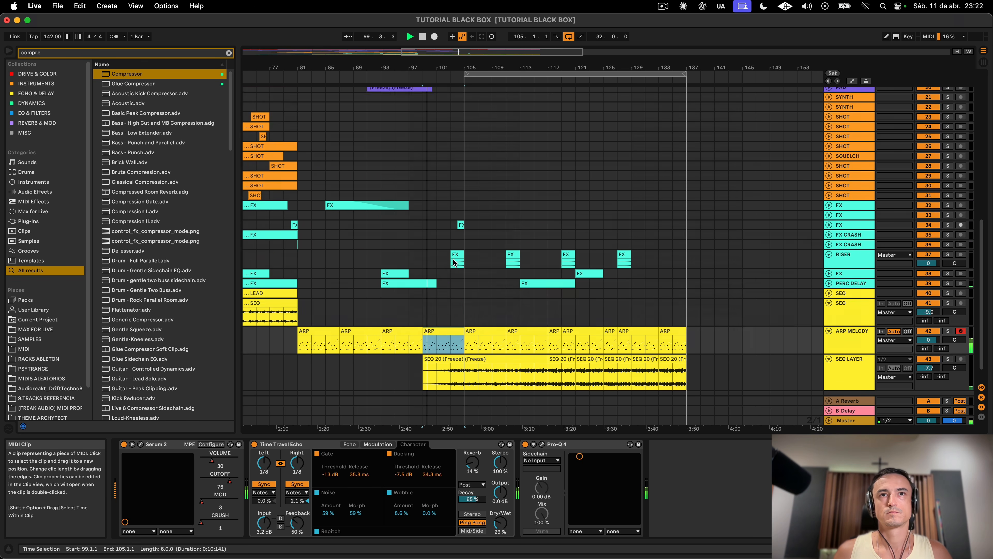
{"action": "scroll", "coordinate": [454, 262], "scroll_direction": "up", "scroll_amount": 12}
{"action": "scroll", "coordinate": [458, 262], "scroll_direction": "down", "scroll_amount": 15}
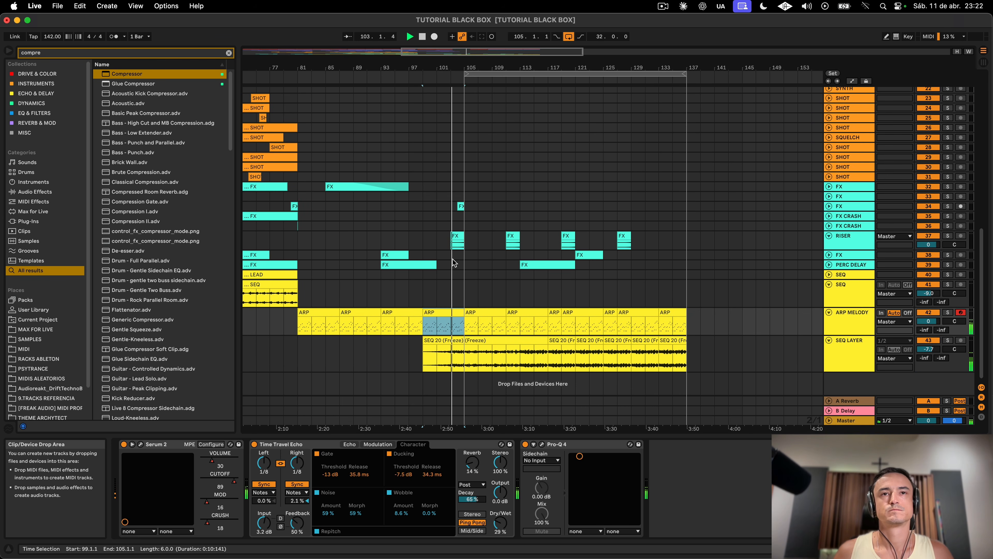
Step: Lower the SEQ LAYER track volume to -8.3 dB
{"action": "left_click", "coordinate": [826, 352]}
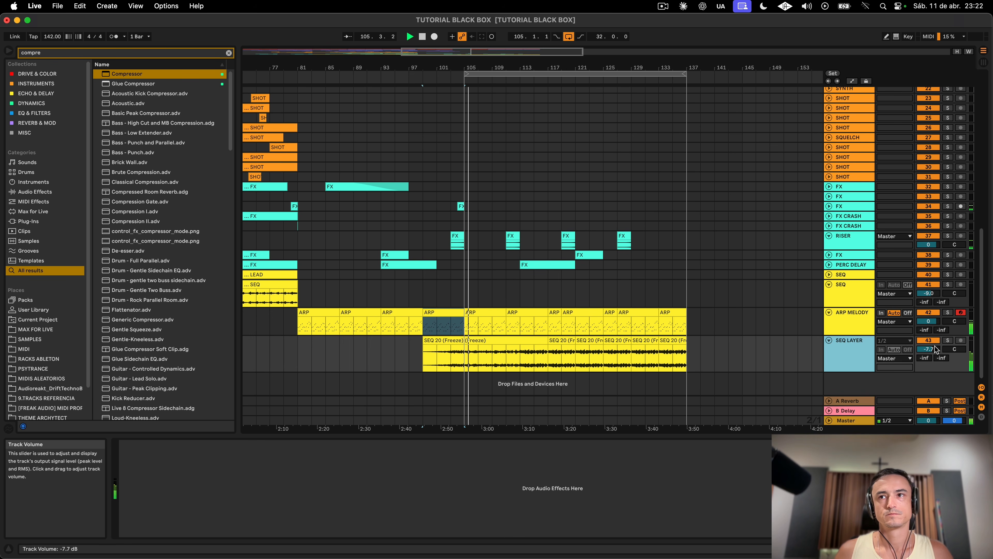
{"action": "left_click_drag", "start_coordinate": [935, 349], "coordinate": [935, 352]}
{"action": "left_click", "coordinate": [508, 352]}
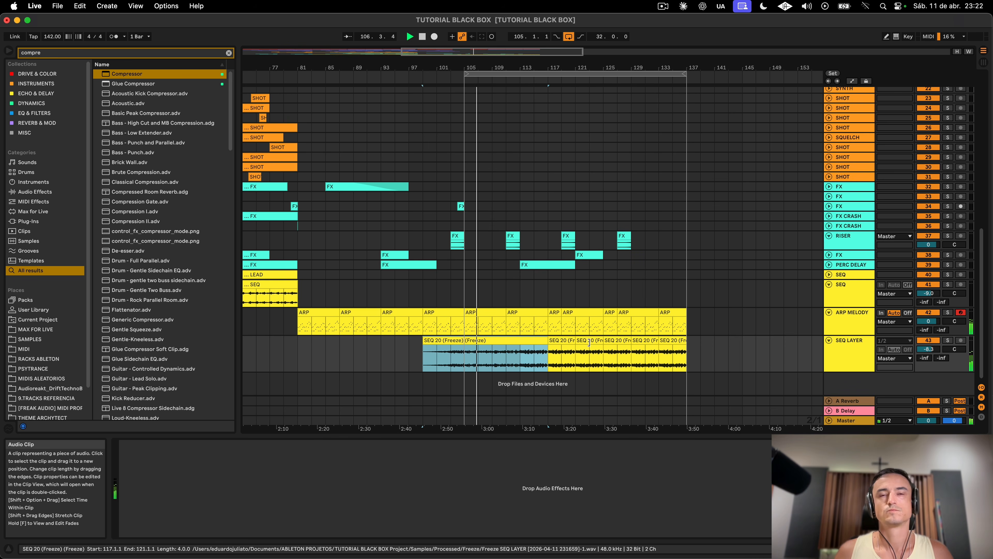
{"action": "scroll", "coordinate": [476, 316], "scroll_direction": "left", "scroll_amount": 15}
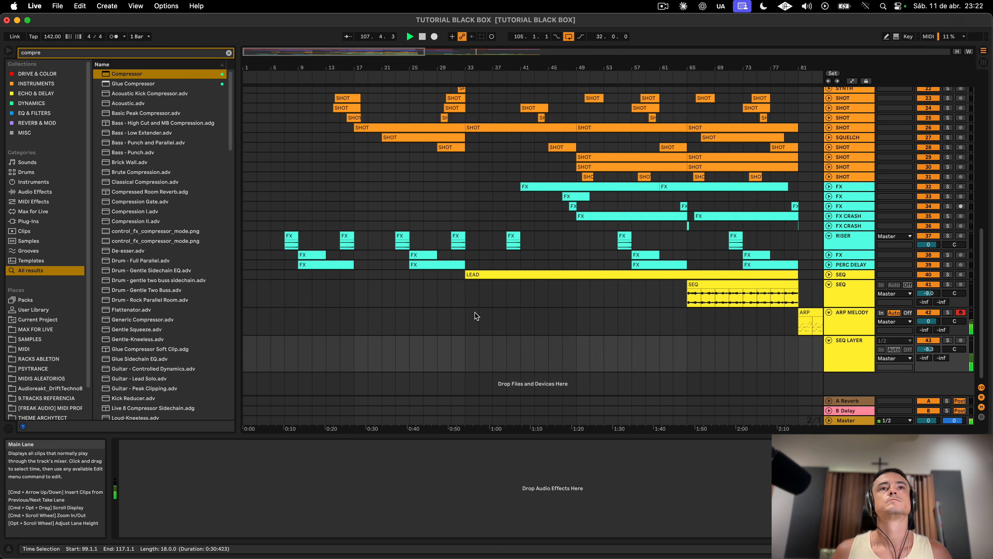
{"action": "scroll", "coordinate": [476, 316], "scroll_direction": "right", "scroll_amount": 15}
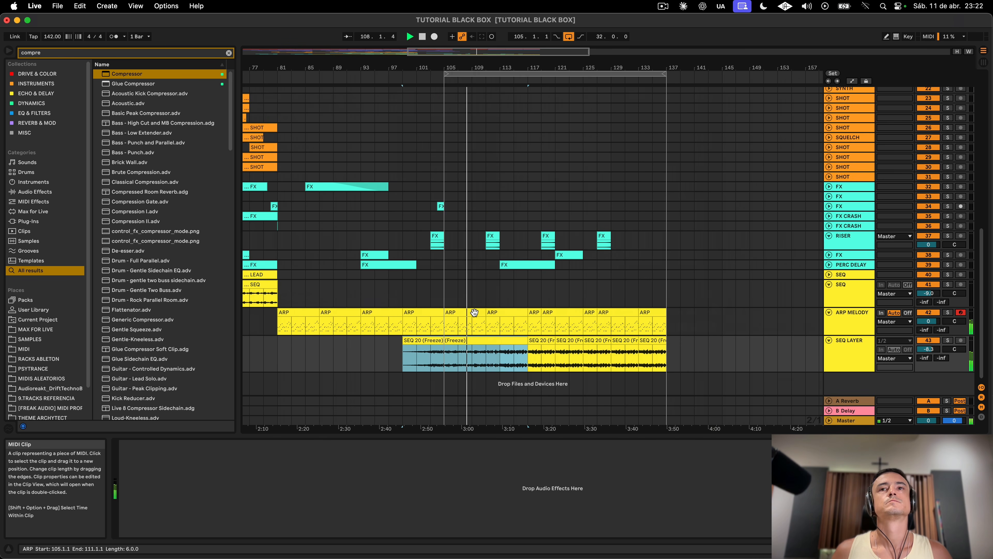
{"action": "left_click", "coordinate": [661, 7]}
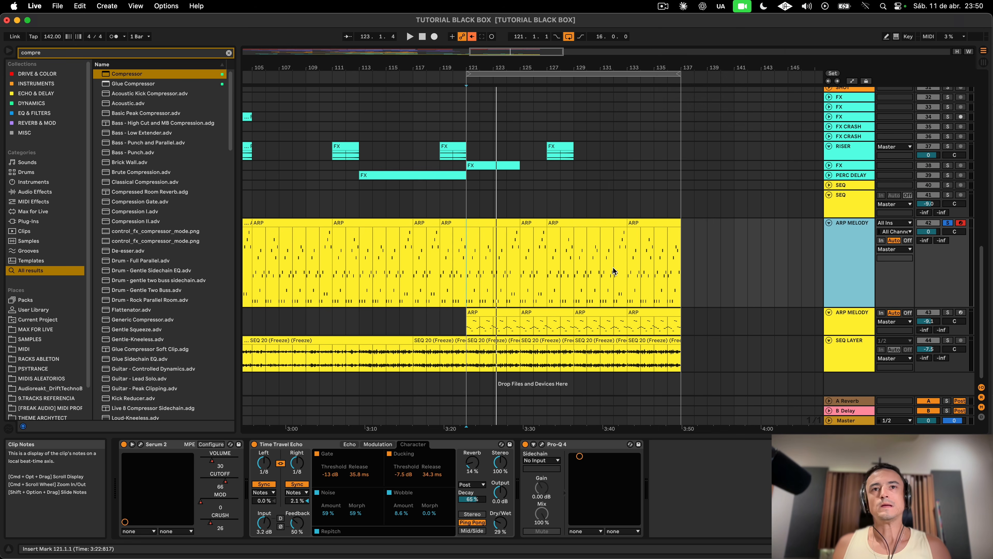
Step: Compare the ARP clips around bar 121 on both ARP MELODY tracks and audition the soloed upper track from there
{"action": "left_click", "coordinate": [899, 329]}
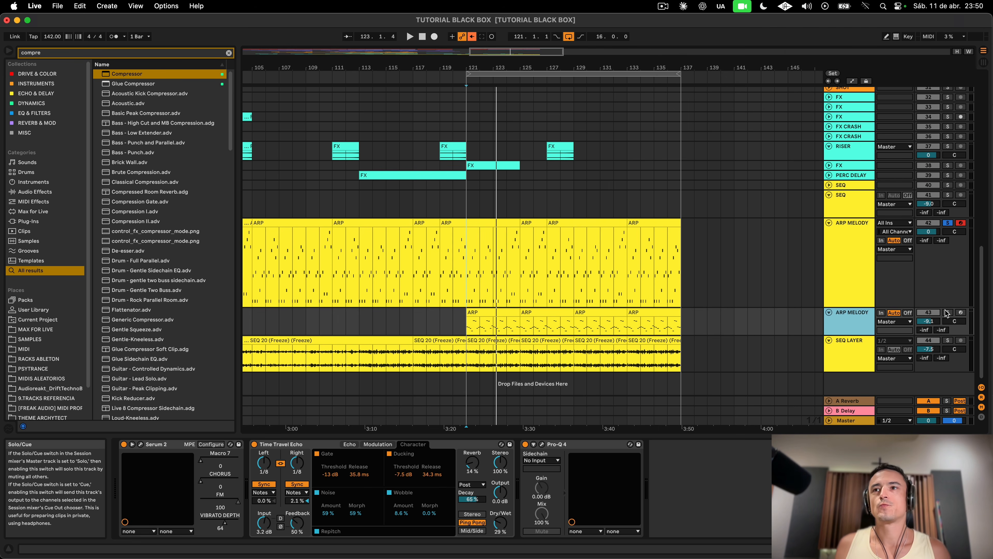
{"action": "left_click_drag", "start_coordinate": [467, 324], "coordinate": [520, 324]}
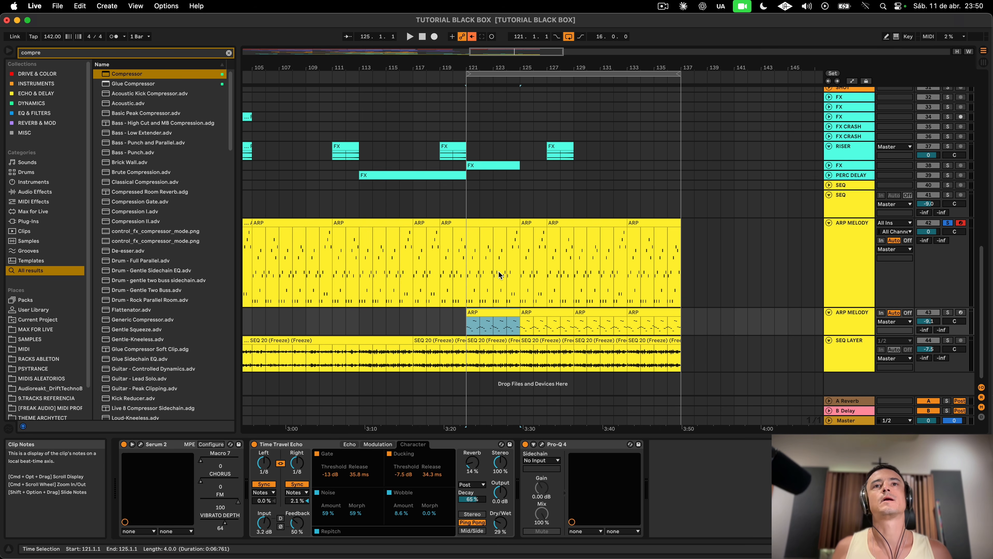
{"action": "left_click_drag", "start_coordinate": [439, 274], "coordinate": [520, 274]}
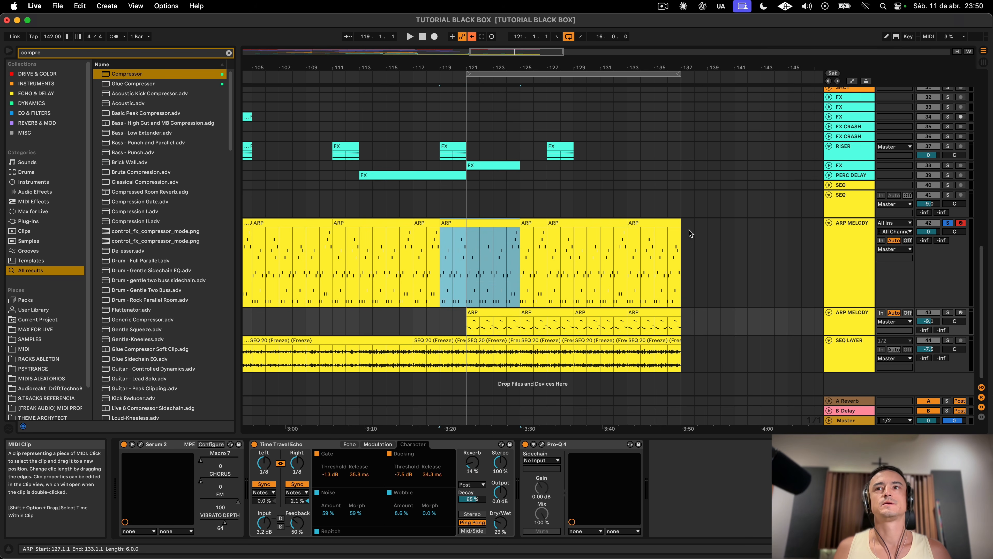
{"action": "left_click", "coordinate": [888, 231]}
{"action": "left_click", "coordinate": [457, 235]}
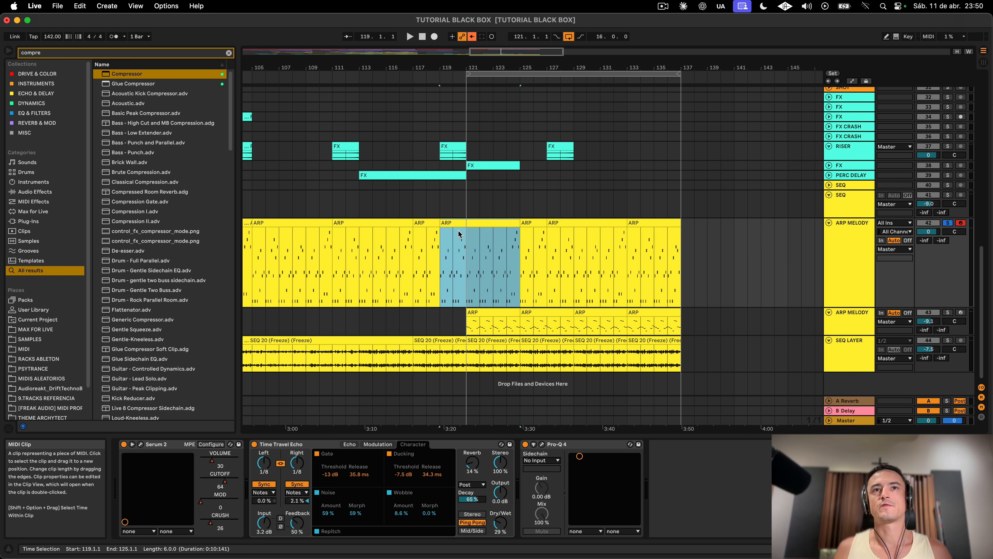
{"action": "left_click", "coordinate": [468, 244]}
{"action": "key", "text": "space"}
{"action": "left_click", "coordinate": [856, 243]}
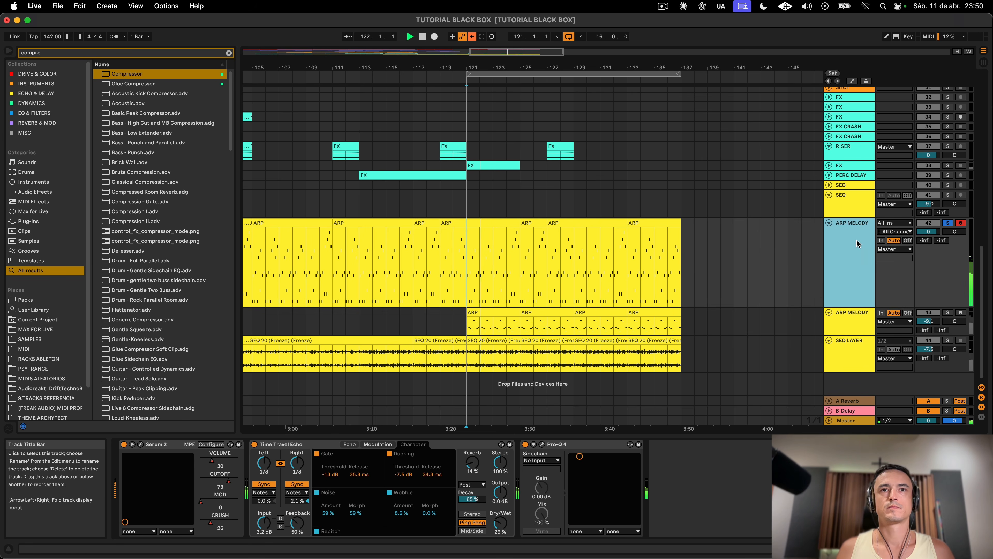
{"action": "left_click", "coordinate": [496, 225]}
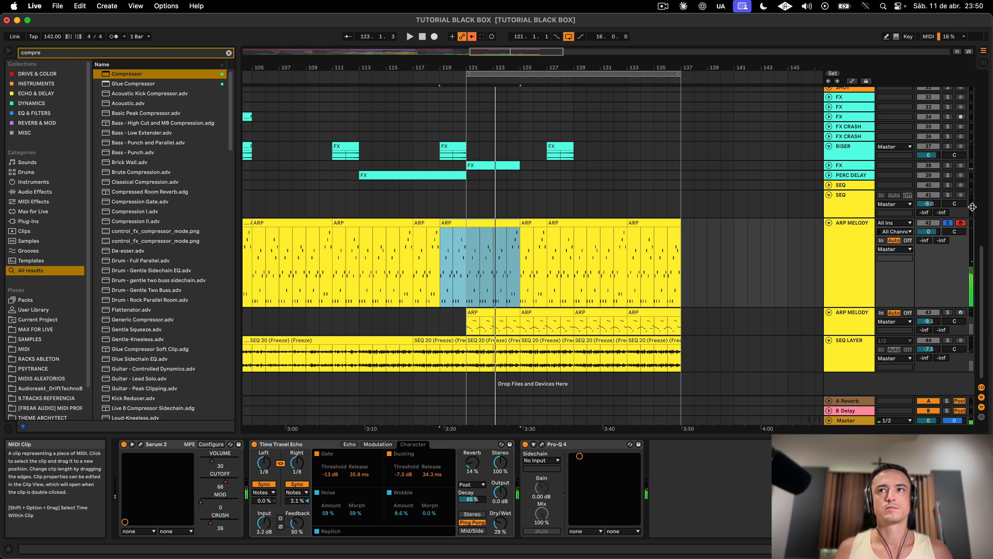
Step: Take the upper ARP MELODY track out of solo and play the full mix from bar 119 without the lower ARP MELODY track
{"action": "left_click", "coordinate": [947, 222]}
{"action": "key", "text": "space"}
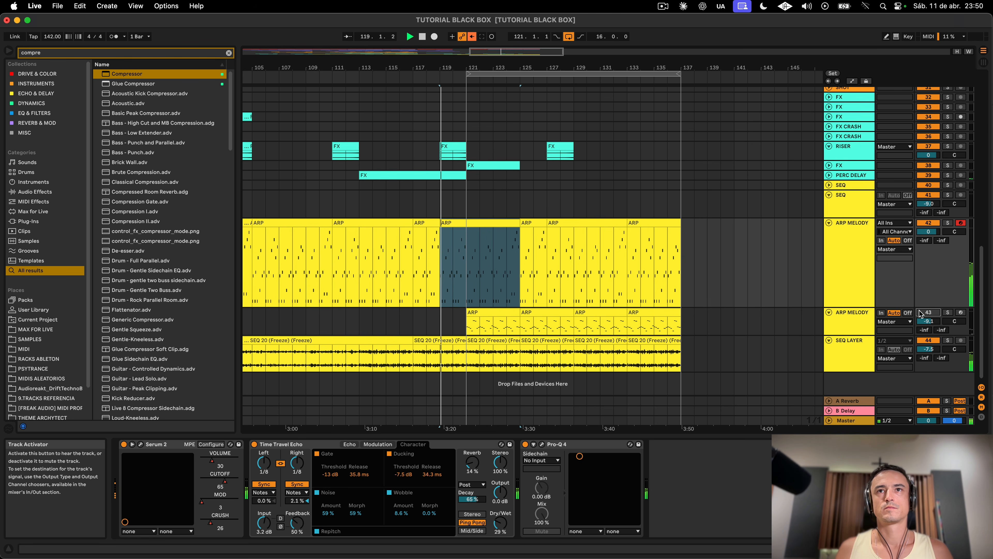
{"action": "scroll", "coordinate": [522, 326], "scroll_direction": "up", "scroll_amount": 10}
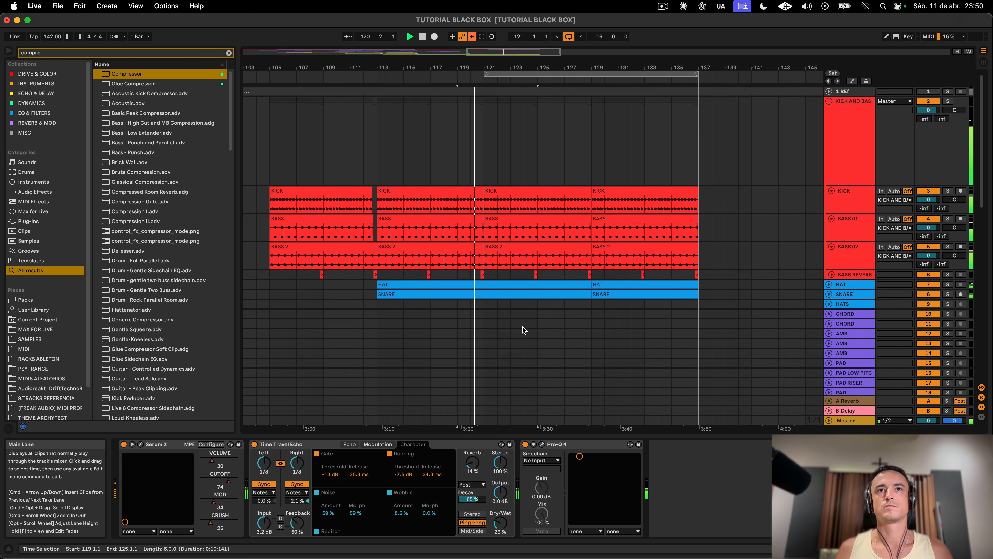
{"action": "scroll", "coordinate": [522, 326], "scroll_direction": "down", "scroll_amount": 10}
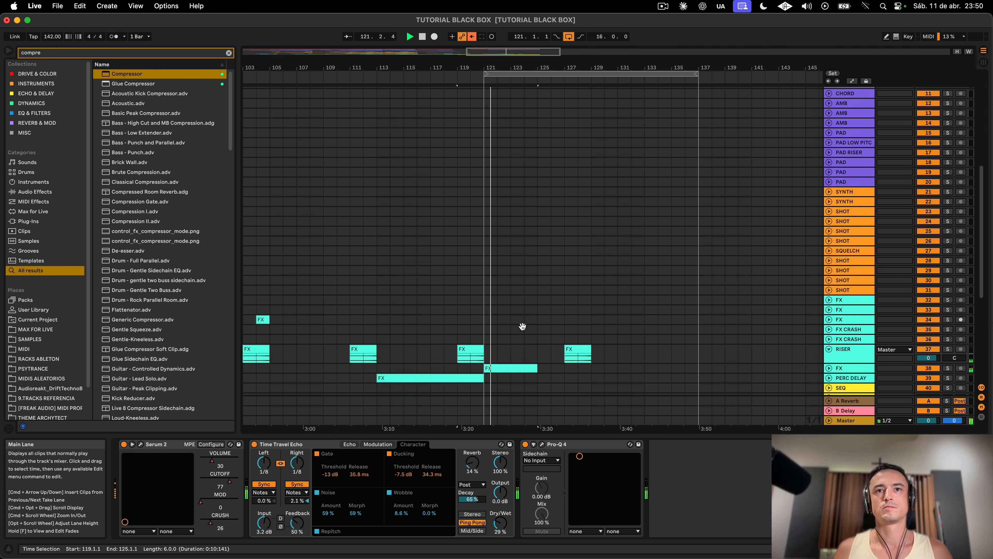
{"action": "left_click", "coordinate": [524, 329]}
{"action": "key", "text": "space"}
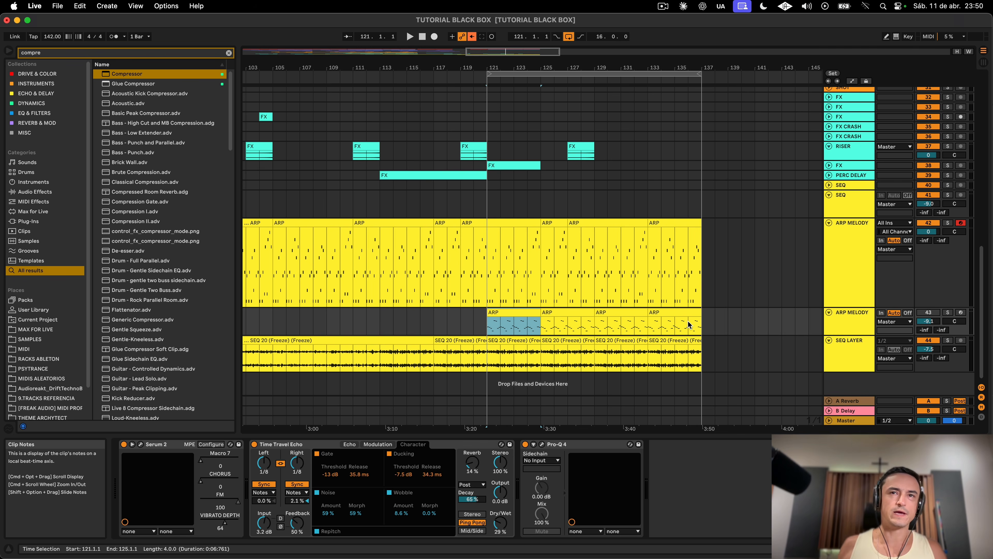
Step: Reactivate the lower ARP MELODY track and increase its height to show the notes of the clip at bar 121
{"action": "left_click", "coordinate": [842, 330]}
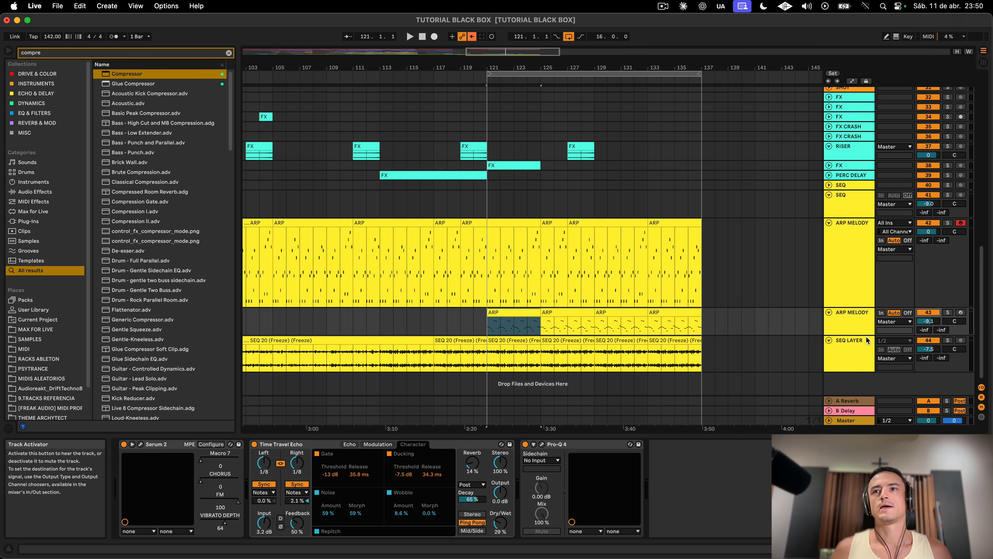
{"action": "left_click_drag", "start_coordinate": [859, 335], "coordinate": [859, 364]}
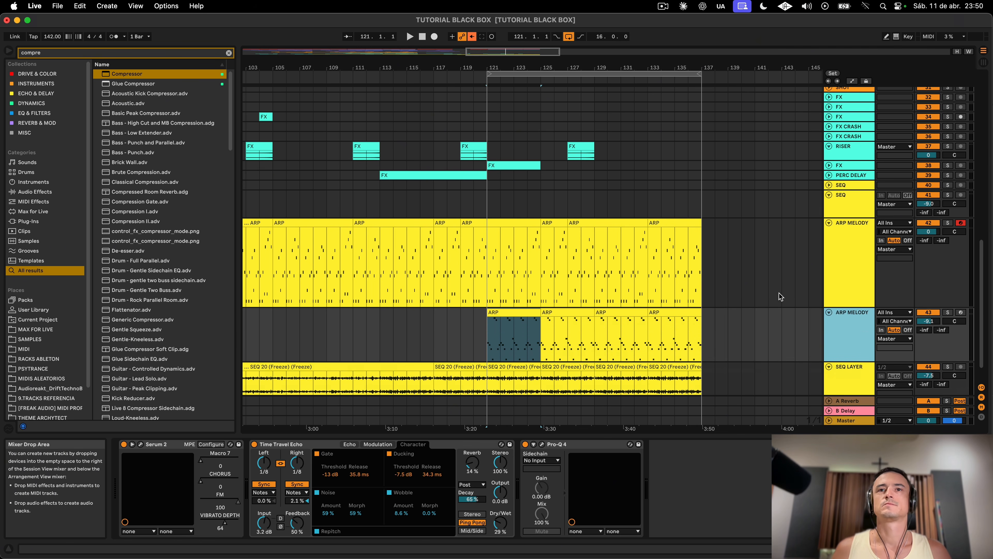
{"action": "key", "text": "plus"}
{"action": "scroll", "coordinate": [693, 255], "scroll_direction": "right", "scroll_amount": 3}
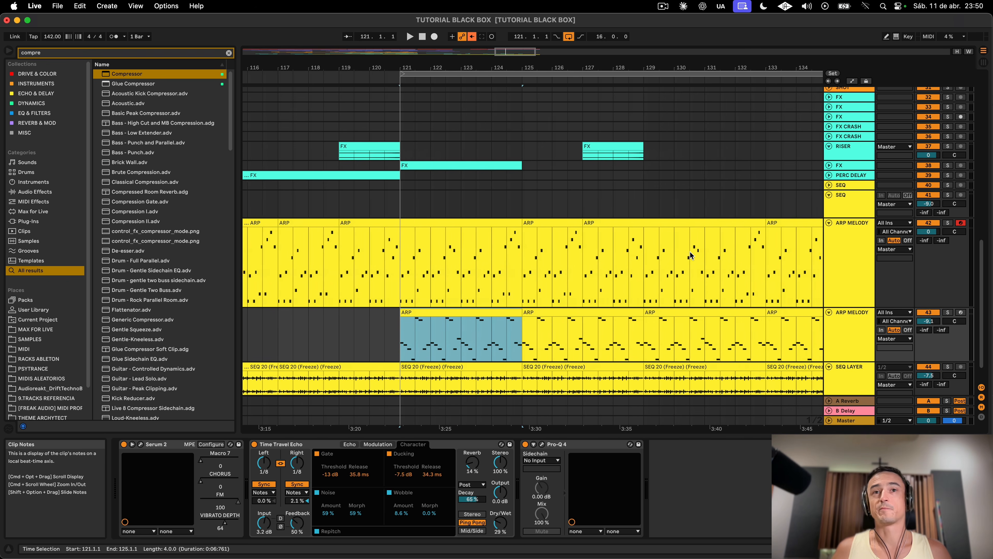
{"action": "scroll", "coordinate": [676, 270], "scroll_direction": "down", "scroll_amount": 2}
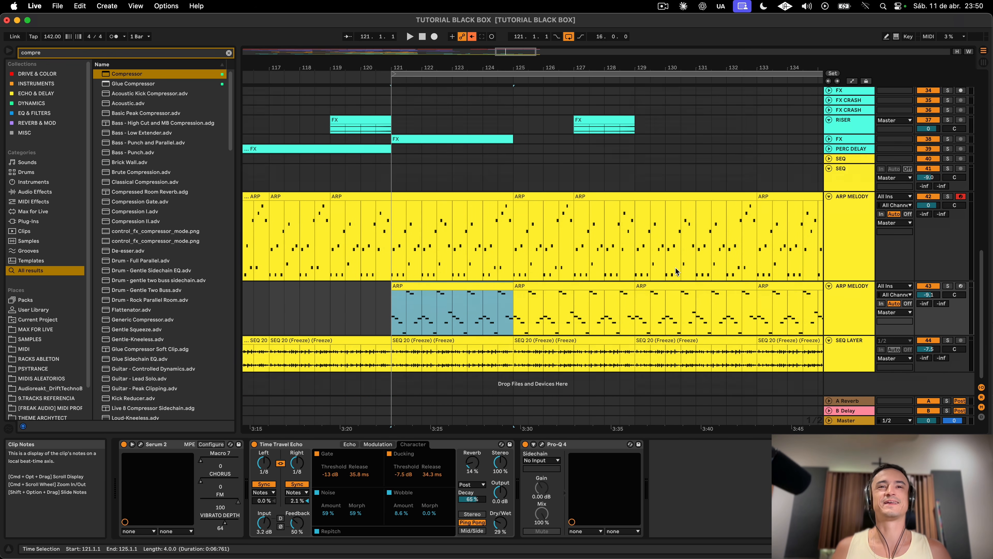
{"action": "left_click", "coordinate": [446, 285]}
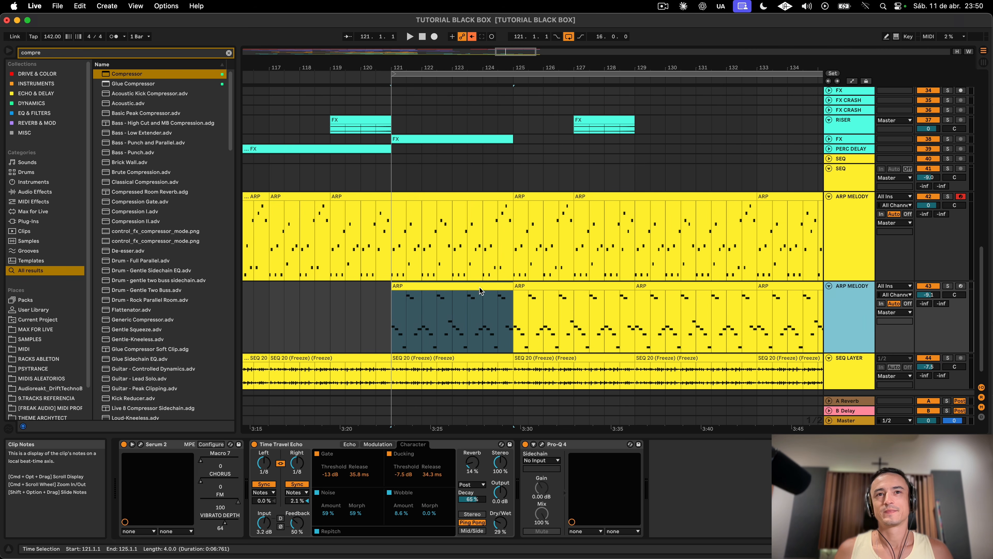
Step: Solo the lower ARP MELODY track, zoom in on its clip at bar 121, and switch the solo to the upper ARP MELODY track
{"action": "left_click", "coordinate": [947, 285]}
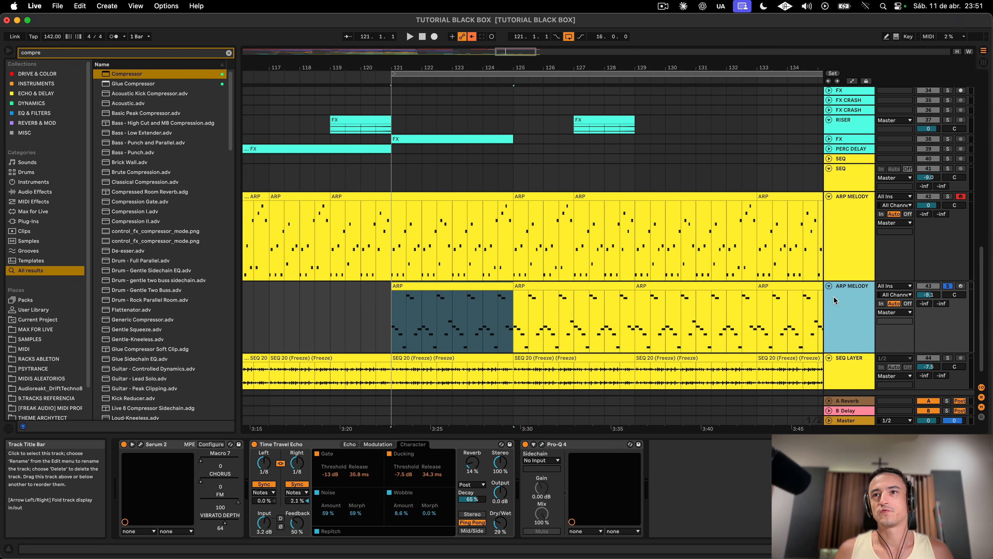
{"action": "key", "text": "plus"}
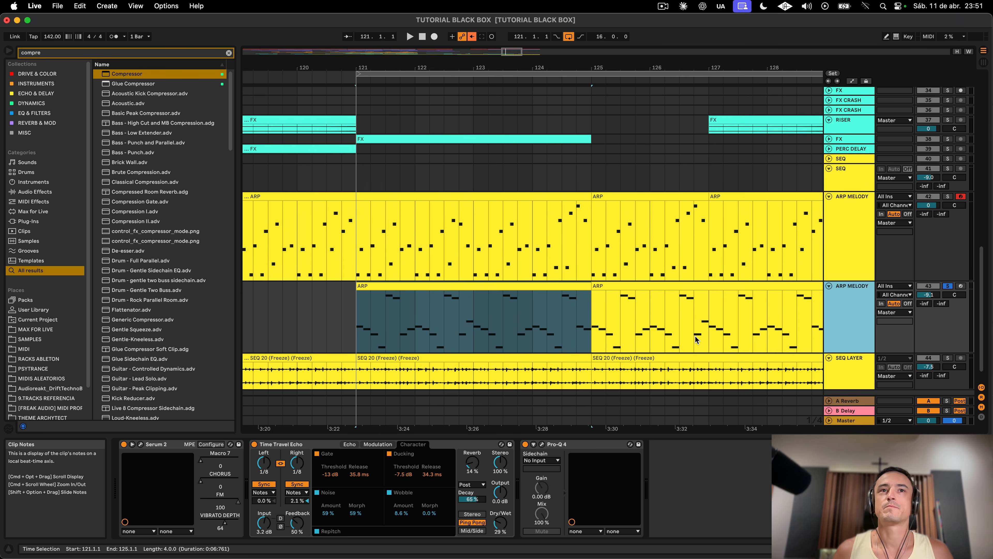
{"action": "scroll", "coordinate": [696, 339], "scroll_direction": "down", "scroll_amount": 2}
{"action": "scroll", "coordinate": [698, 339], "scroll_direction": "left", "scroll_amount": 2}
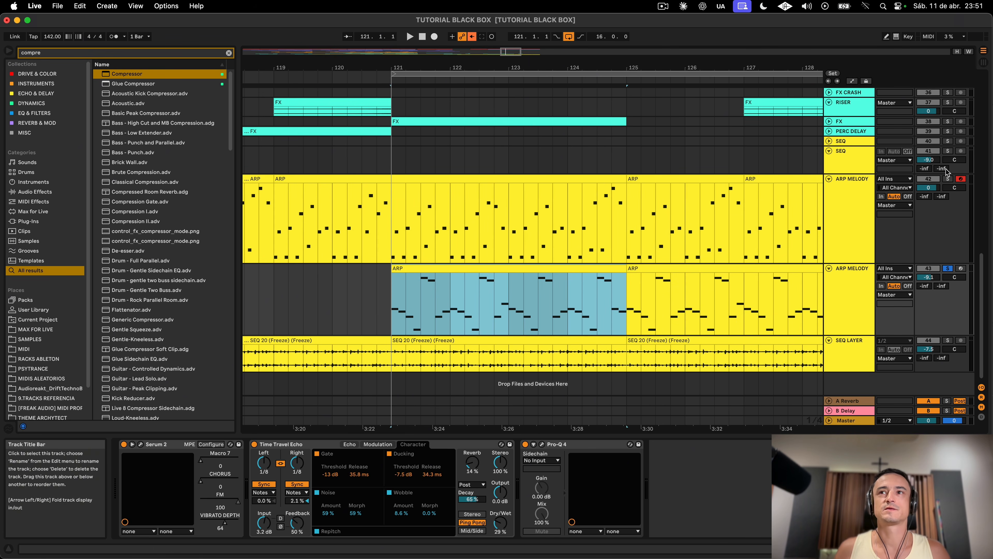
{"action": "left_click", "coordinate": [947, 178]}
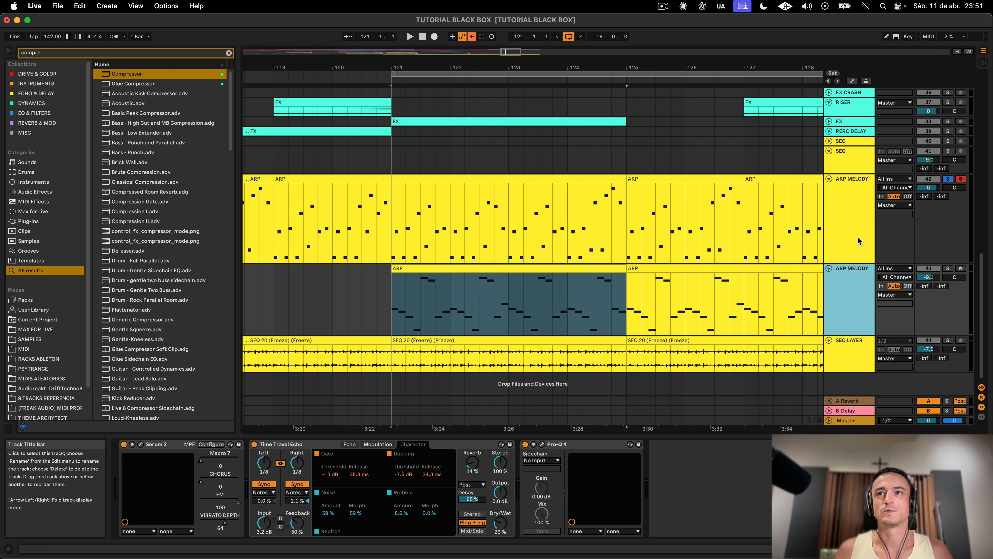
Step: Play the lower ARP MELODY track in solo from bar 121 and open its Serum 2 instrument
{"action": "key", "text": "space"}
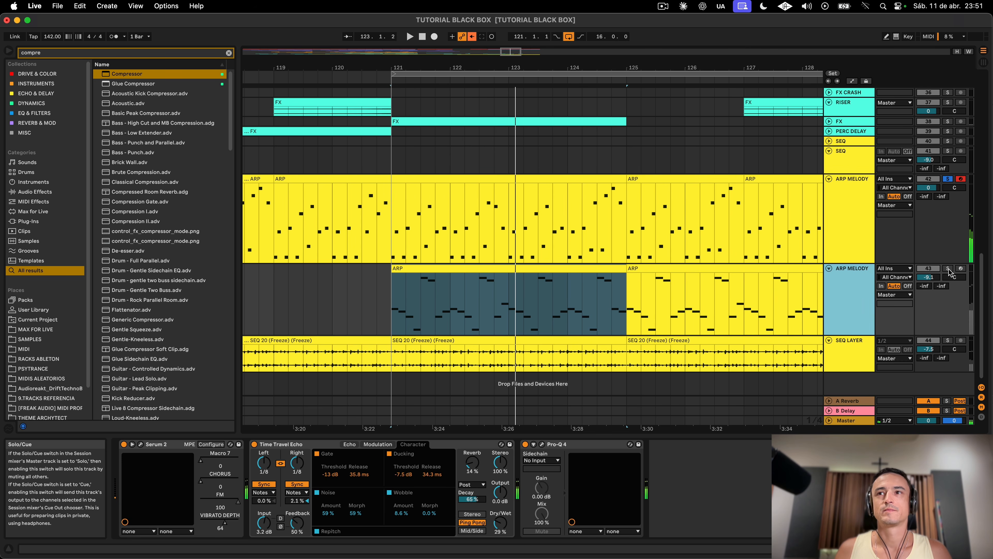
{"action": "left_click", "coordinate": [948, 268]}
{"action": "left_click", "coordinate": [430, 270]}
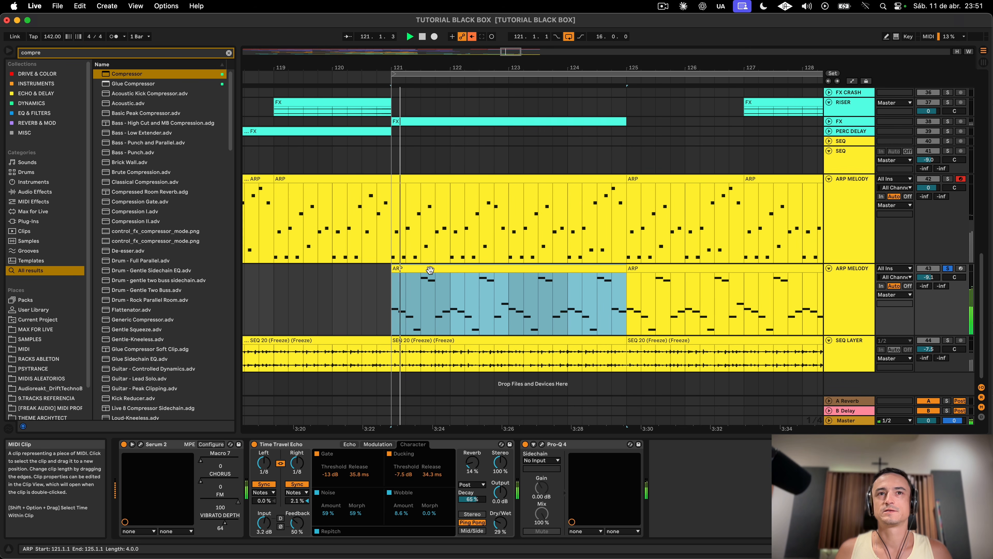
{"action": "left_click", "coordinate": [140, 444]}
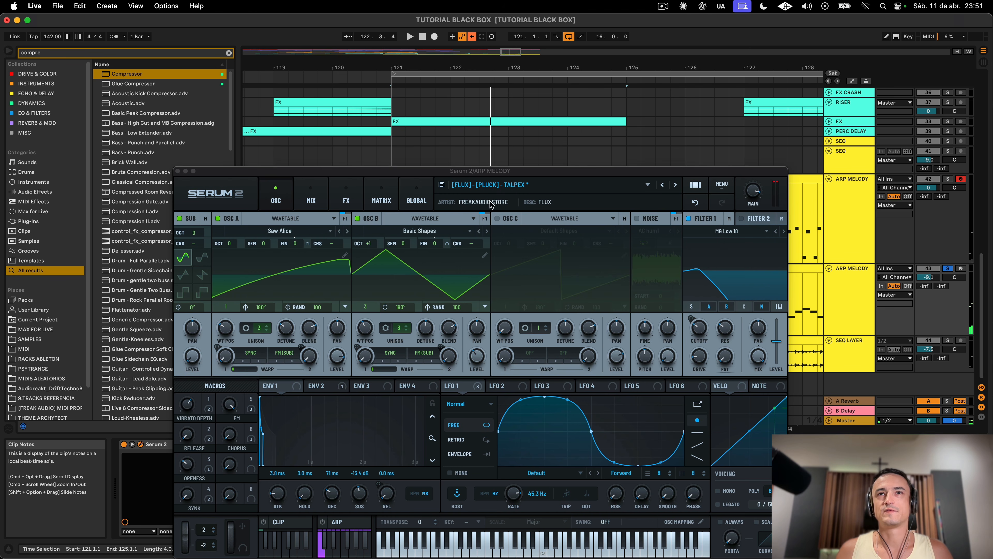
{"action": "left_click_drag", "start_coordinate": [458, 175], "coordinate": [481, 103]}
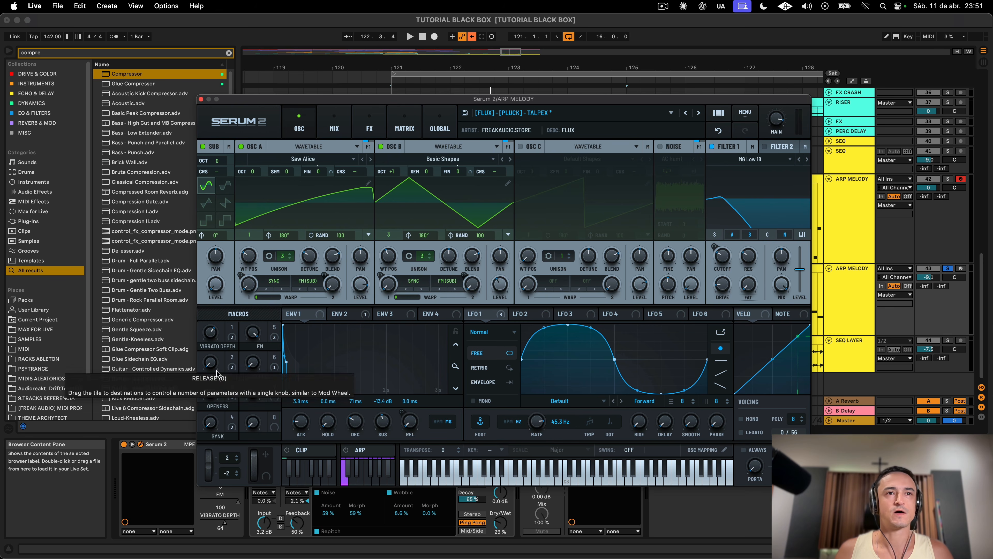
Step: Adjust Serum 2's Chorus, FM and Openess macros during playback, bringing FM to 89 and trying Openess at 100
{"action": "key", "text": "space"}
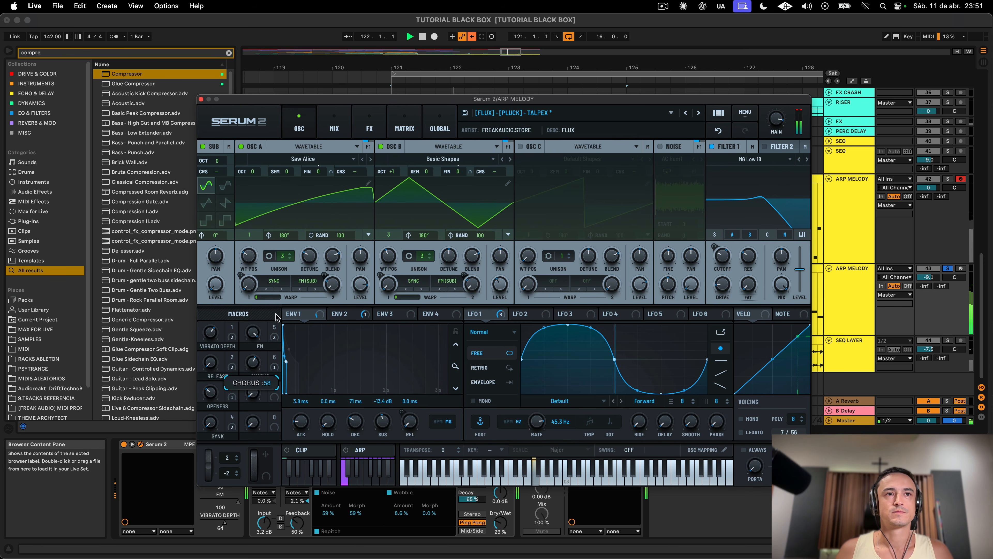
{"action": "mouse_move", "coordinate": [217, 352]}
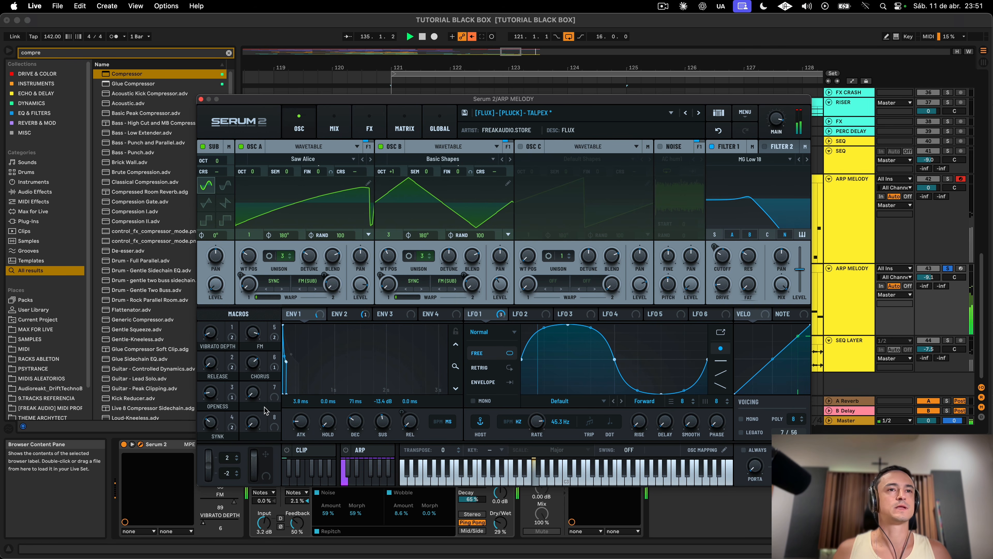
{"action": "left_click_drag", "start_coordinate": [212, 402], "coordinate": [230, 323]}
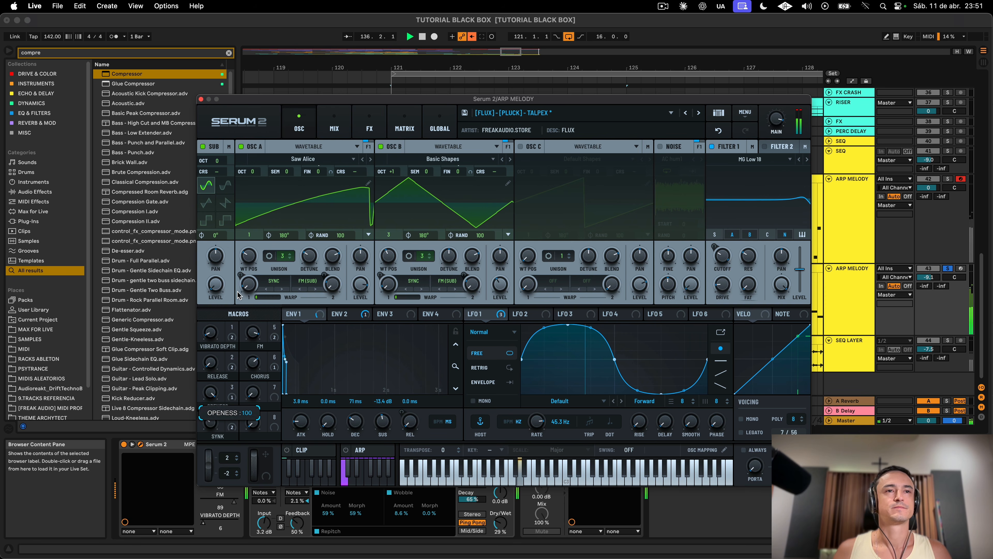
{"action": "mouse_move", "coordinate": [209, 333]}
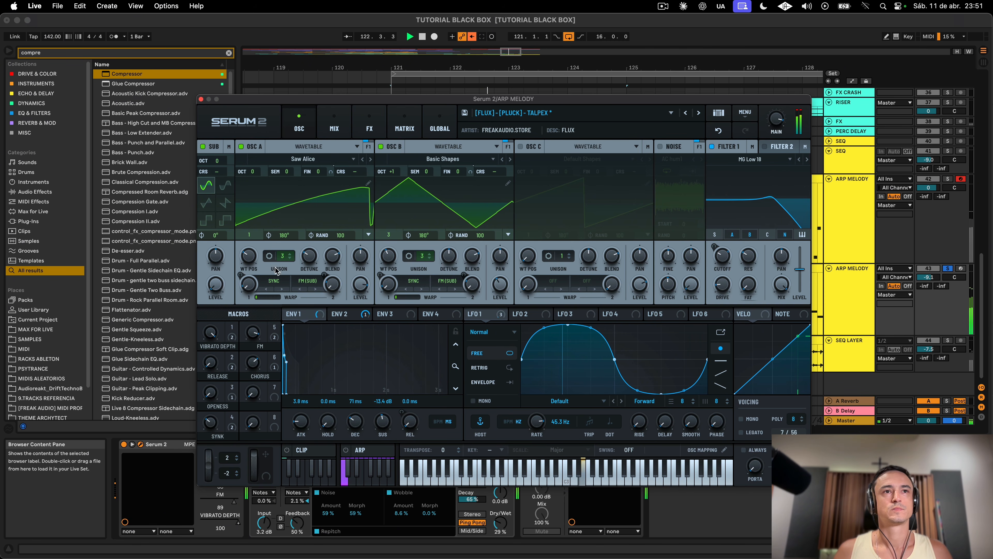
Step: Set the Sub octave to +1, Osc A to 0 and Osc B to +1, adding the upper ARP MELODY track to the solo
{"action": "left_click_drag", "start_coordinate": [216, 161], "coordinate": [223, 149]}
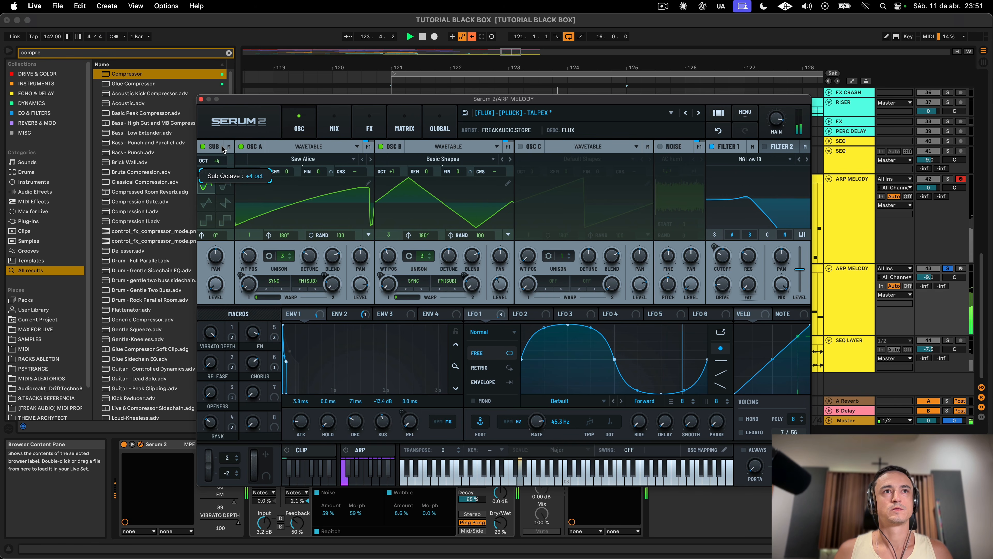
{"action": "mouse_move", "coordinate": [256, 171]}
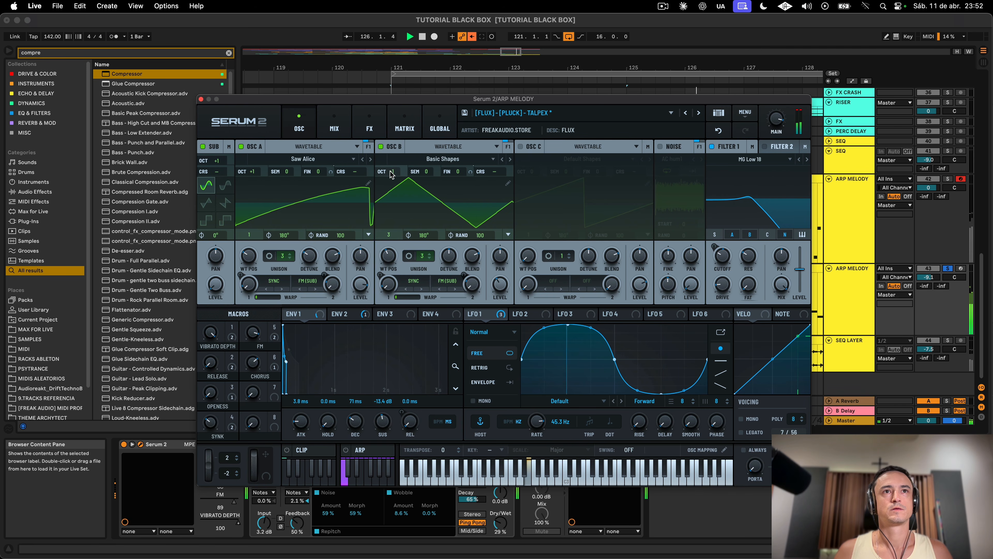
{"action": "left_click_drag", "start_coordinate": [392, 174], "coordinate": [392, 169]}
{"action": "left_click", "coordinate": [947, 178]}
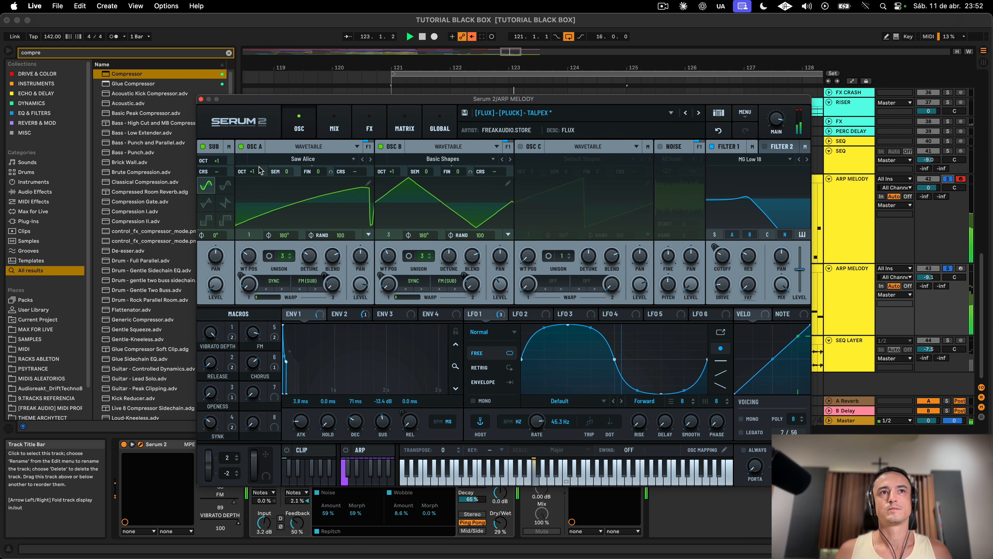
{"action": "left_click_drag", "start_coordinate": [252, 174], "coordinate": [252, 171]}
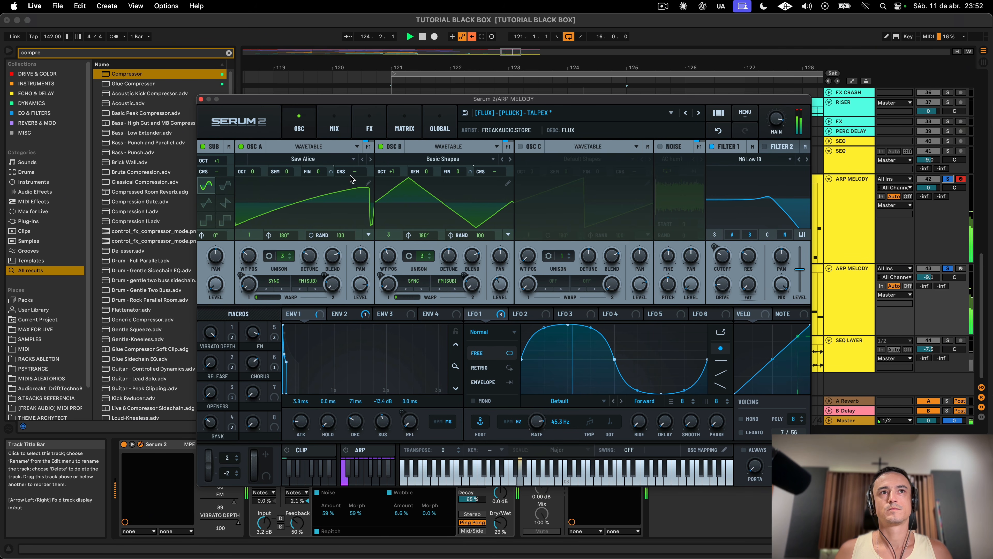
{"action": "left_click_drag", "start_coordinate": [389, 176], "coordinate": [389, 190]}
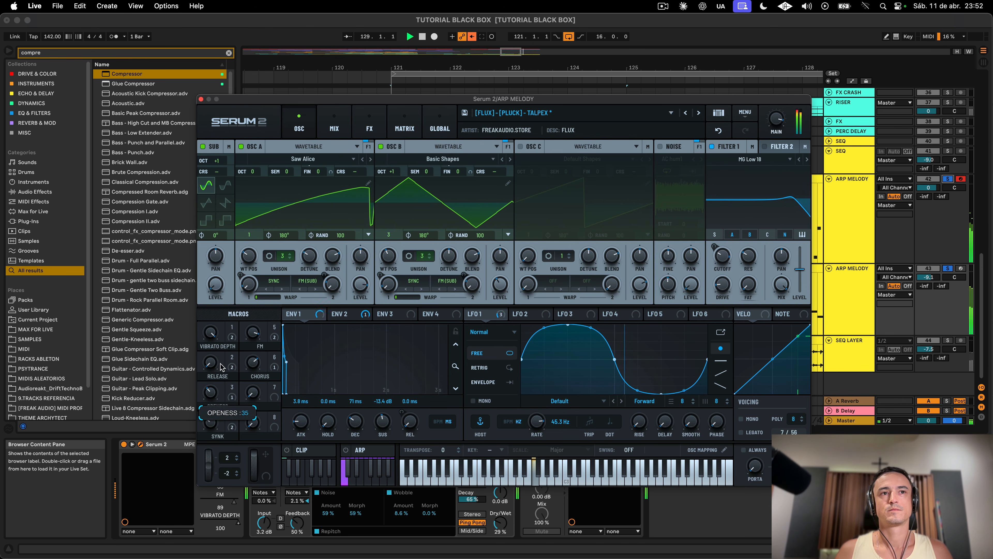
Step: Fine-tune the Release macro by ear against the upper ARP MELODY track and hide the Serum 2 window
{"action": "left_click_drag", "start_coordinate": [222, 367], "coordinate": [241, 345]}
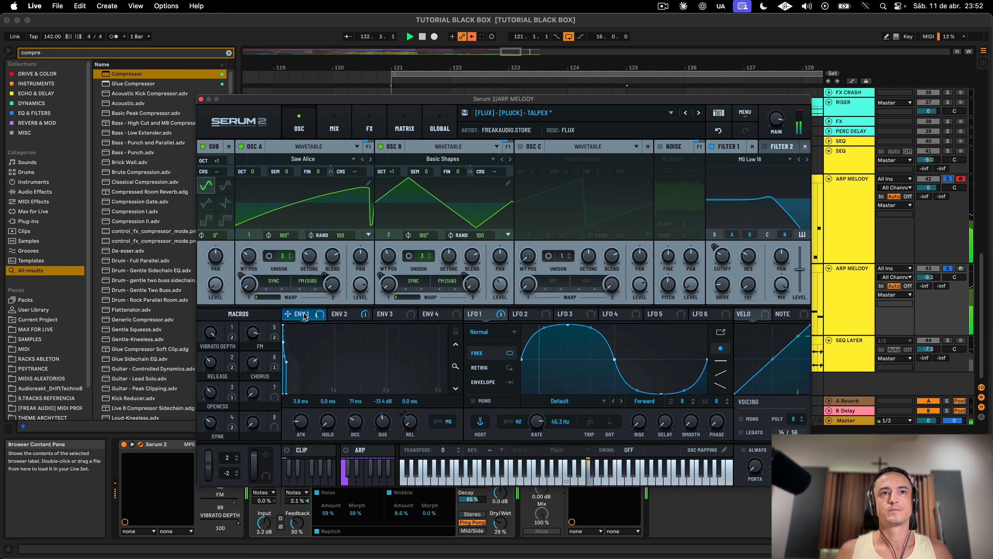
{"action": "left_click_drag", "start_coordinate": [210, 363], "coordinate": [205, 379]}
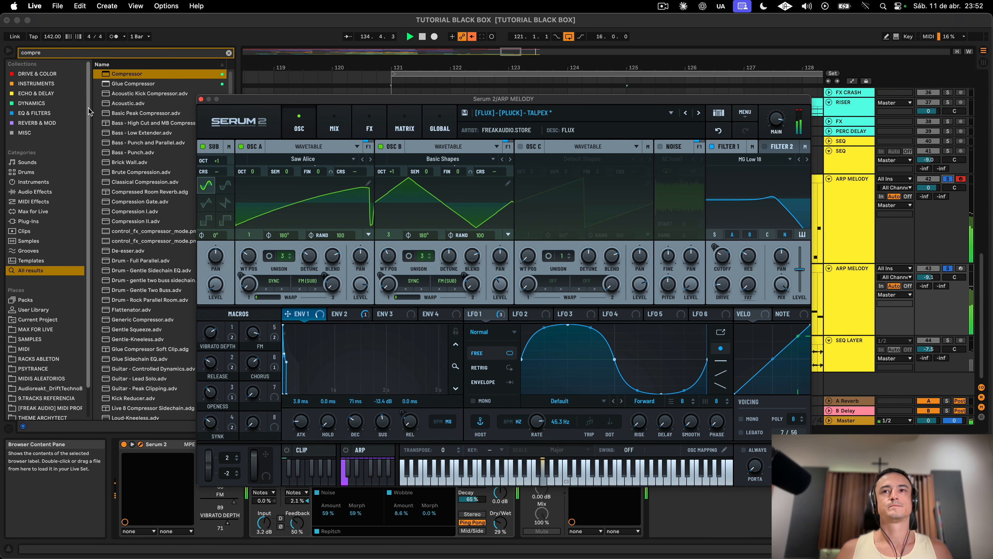
{"action": "key", "text": "super+alt+p"}
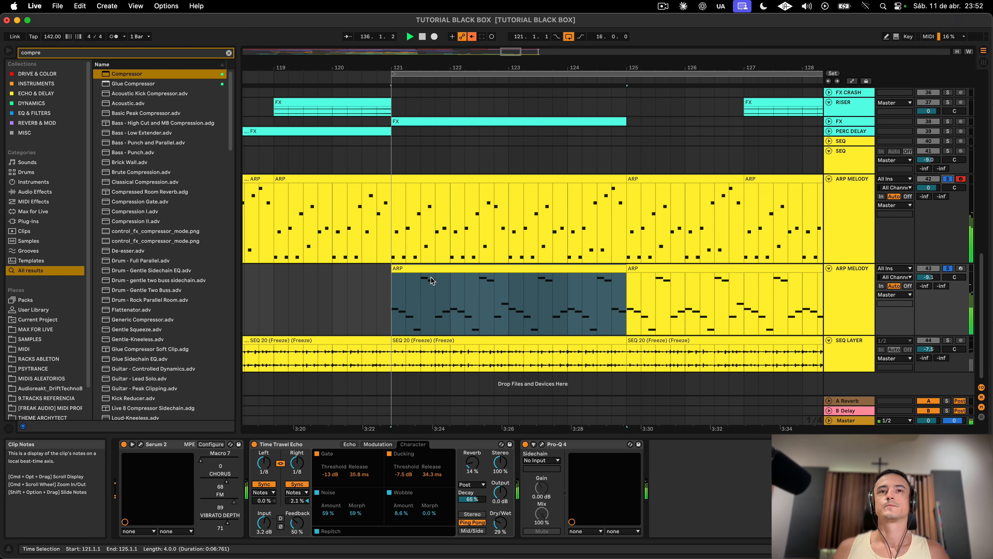
Step: Show the automation lanes and increase the height of the upper ARP MELODY track, with bars 121 to 137 in view
{"action": "left_click", "coordinate": [469, 227]}
{"action": "key", "text": "minus"}
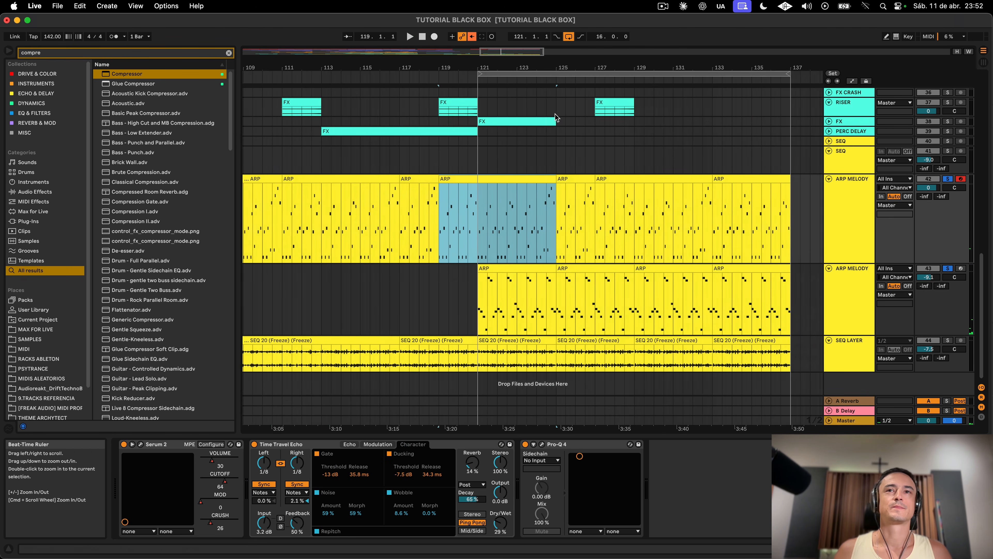
{"action": "scroll", "coordinate": [625, 216], "scroll_direction": "right", "scroll_amount": 5}
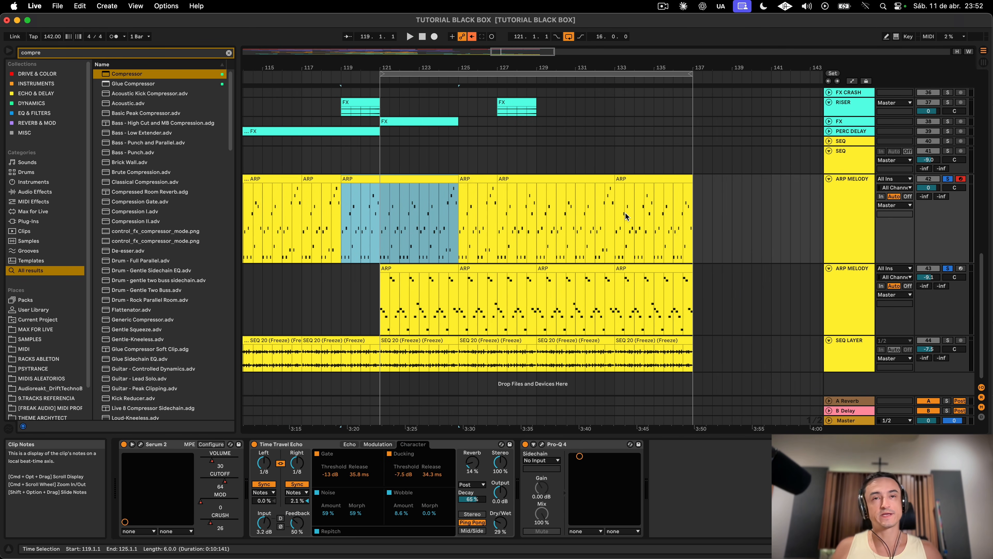
{"action": "left_click", "coordinate": [382, 204]}
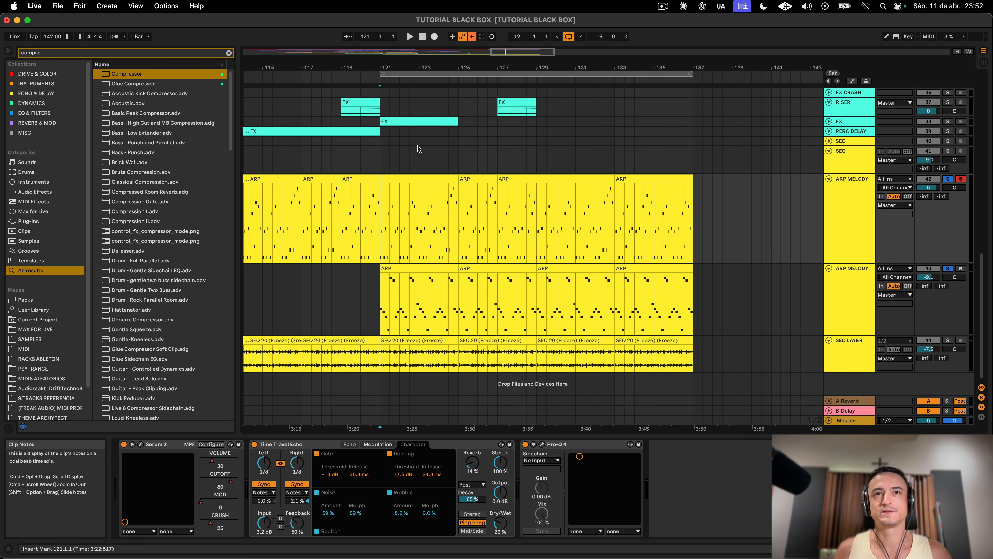
{"action": "left_click_drag", "start_coordinate": [501, 67], "coordinate": [463, 144]}
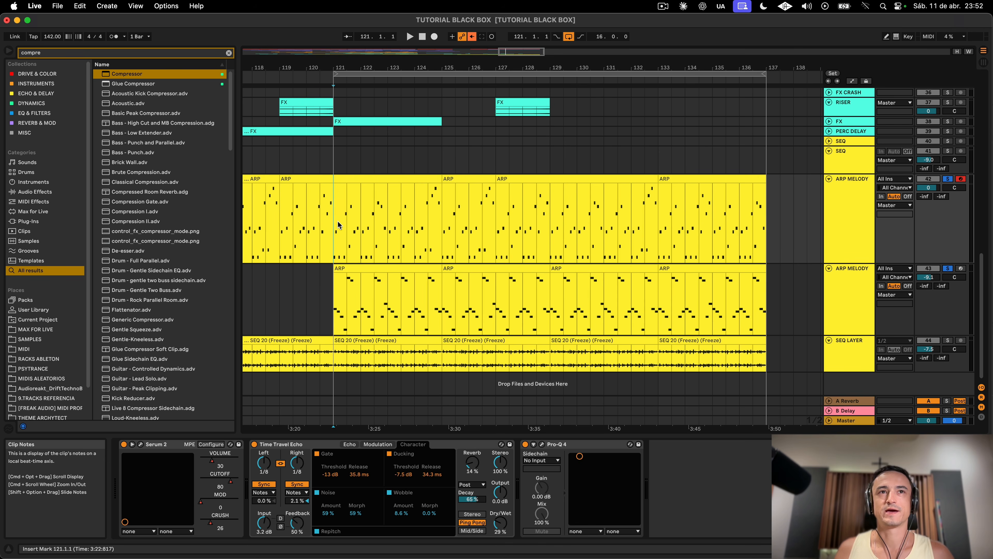
{"action": "left_click", "coordinate": [846, 223]}
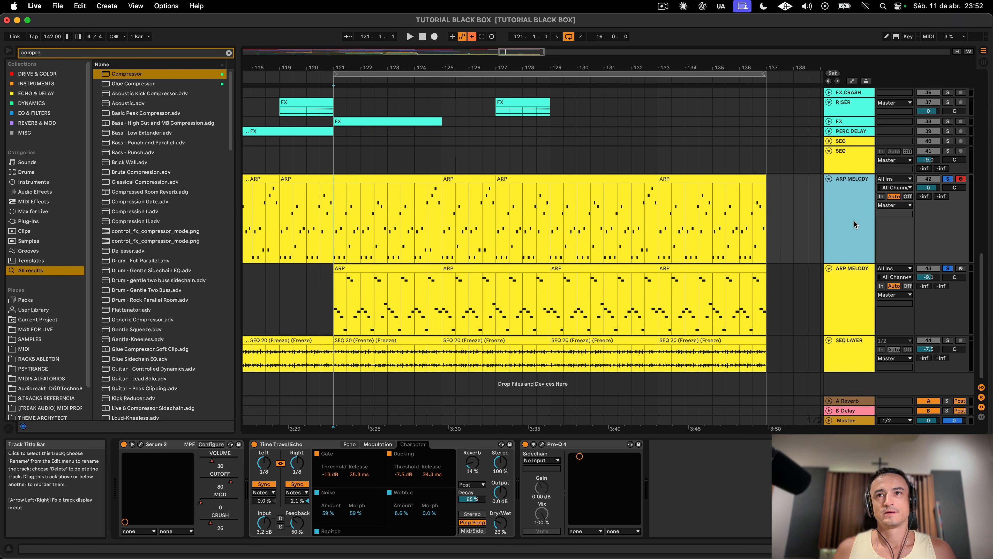
{"action": "key", "text": "a"}
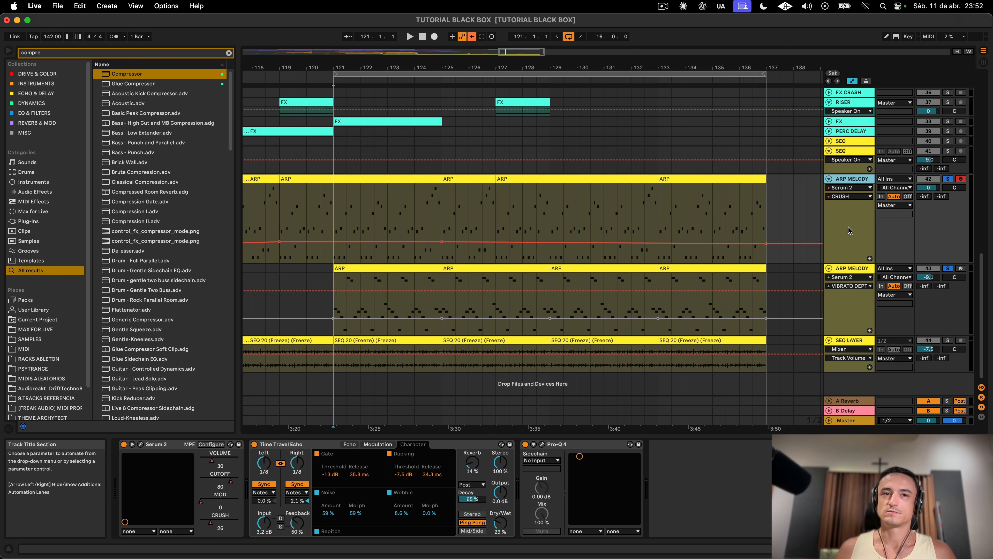
{"action": "left_click_drag", "start_coordinate": [848, 263], "coordinate": [849, 290]}
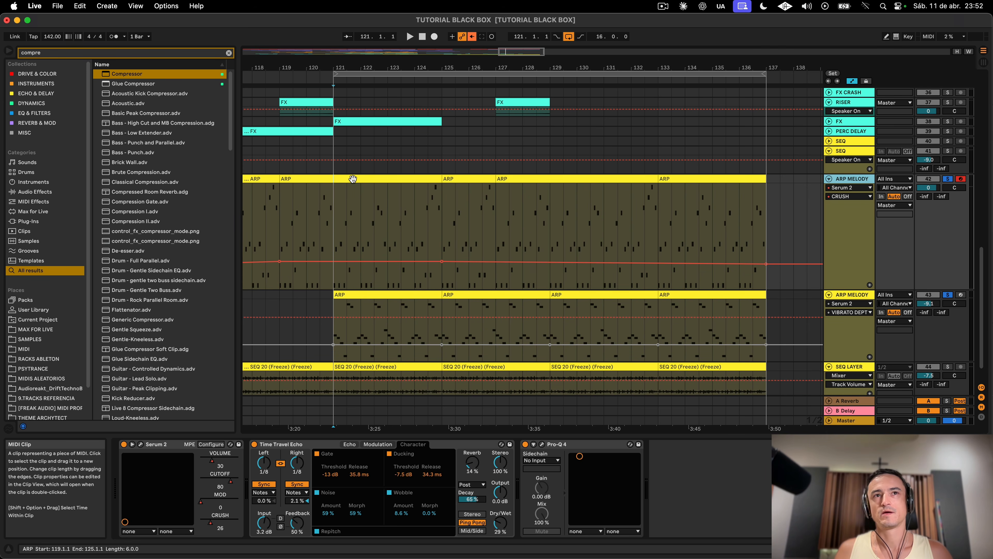
Step: Solo only the upper ARP MELODY track, show its Serum 2 Cutoff automation and audition it from bar 124
{"action": "left_click", "coordinate": [353, 178]}
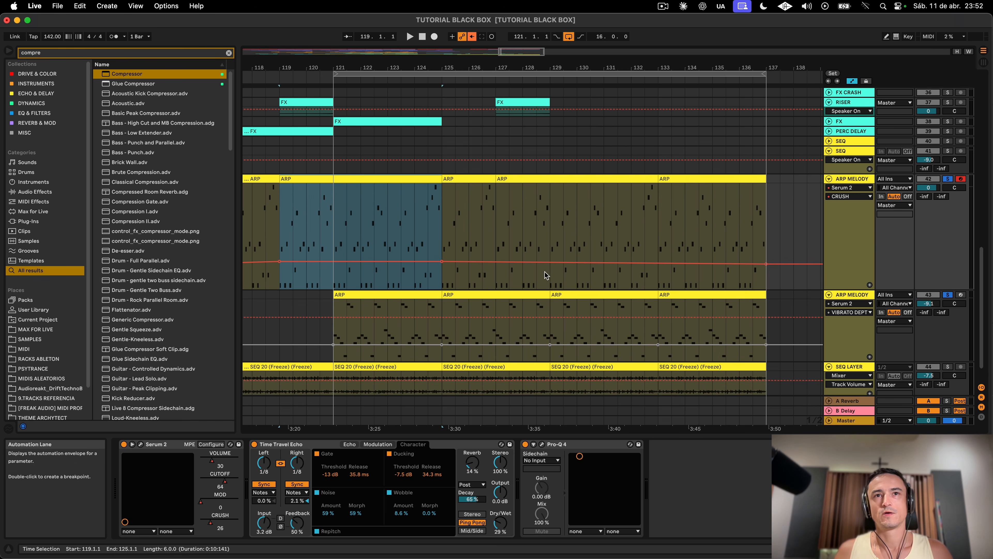
{"action": "left_click", "coordinate": [947, 178]}
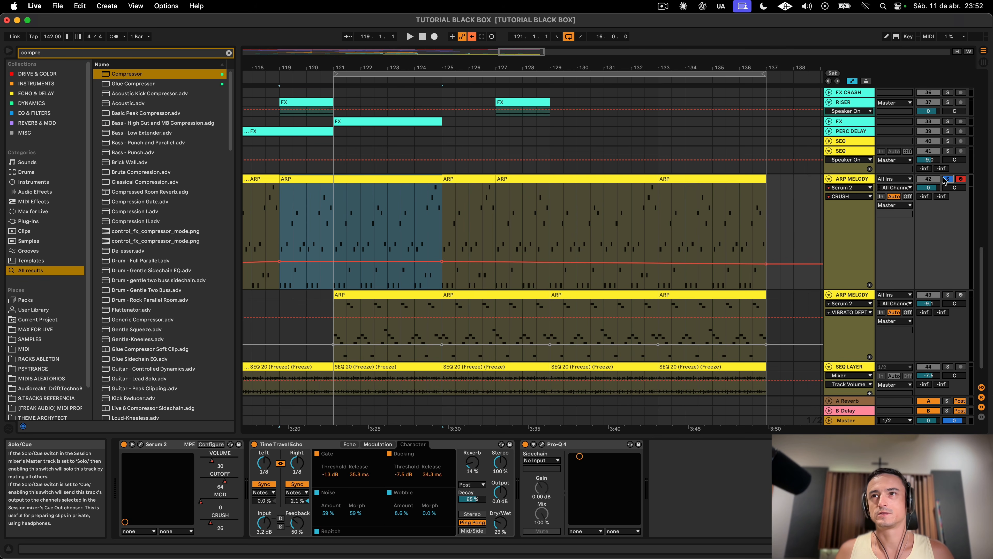
{"action": "left_click", "coordinate": [947, 178]}
{"action": "key", "text": "space"}
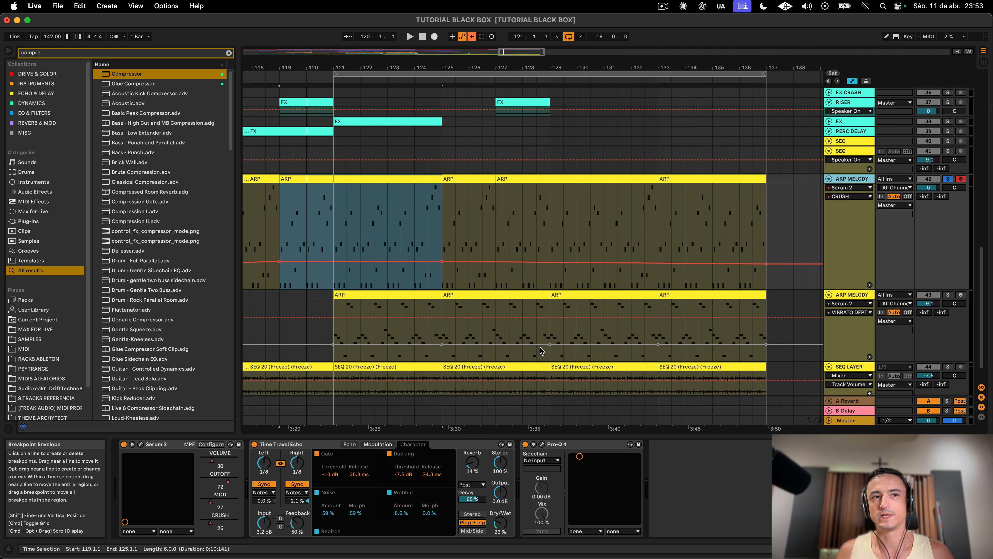
{"action": "left_click", "coordinate": [230, 486]}
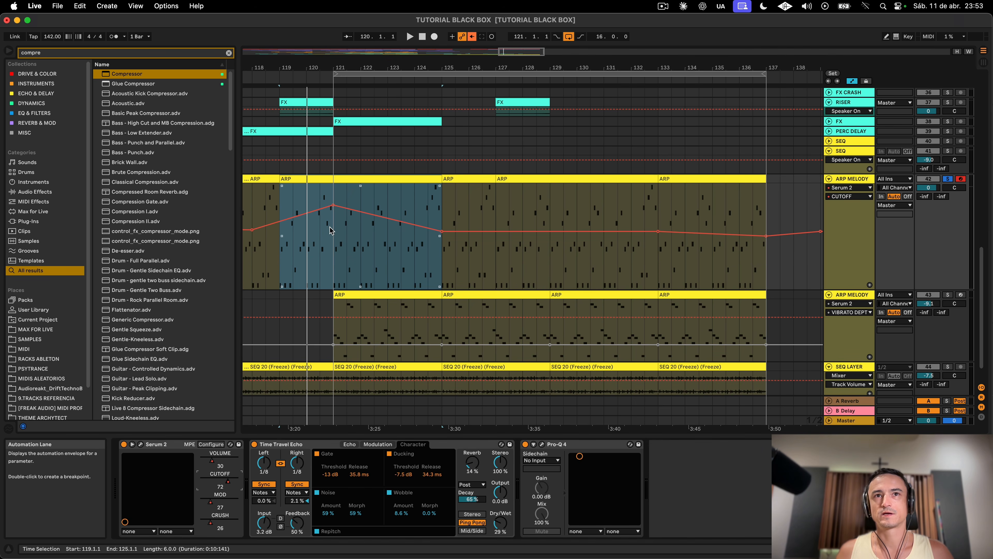
{"action": "left_click", "coordinate": [426, 254]}
{"action": "key", "text": "space"}
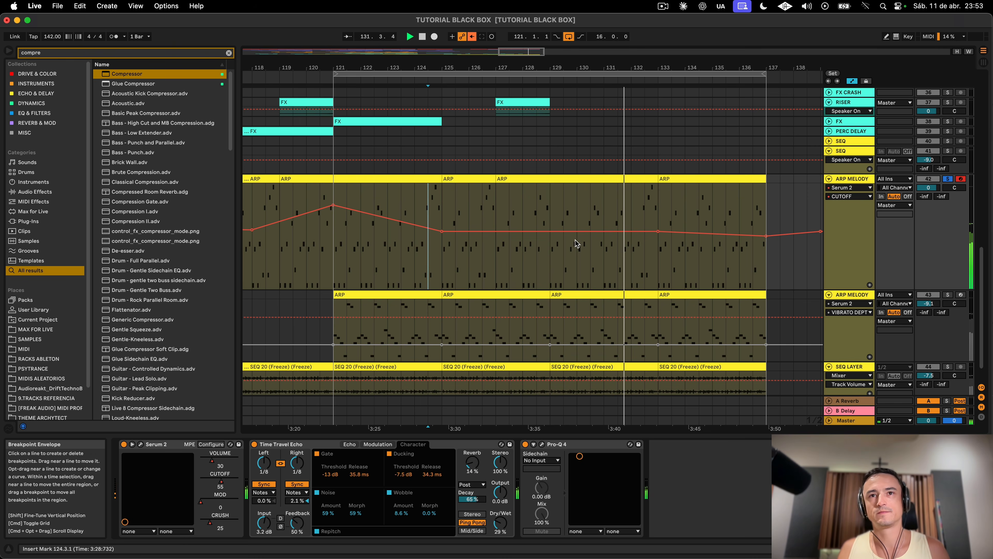
Step: Add the lower ARP MELODY track to the solo and open the Serum 2 instrument behind its clip at bar 129
{"action": "left_click", "coordinate": [948, 295]}
{"action": "key", "text": "space"}
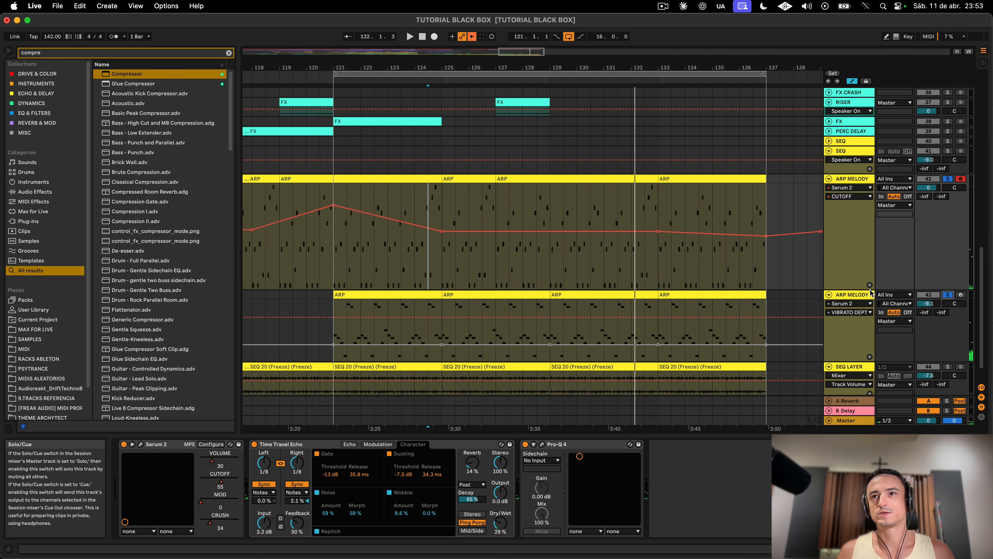
{"action": "left_click", "coordinate": [560, 293]}
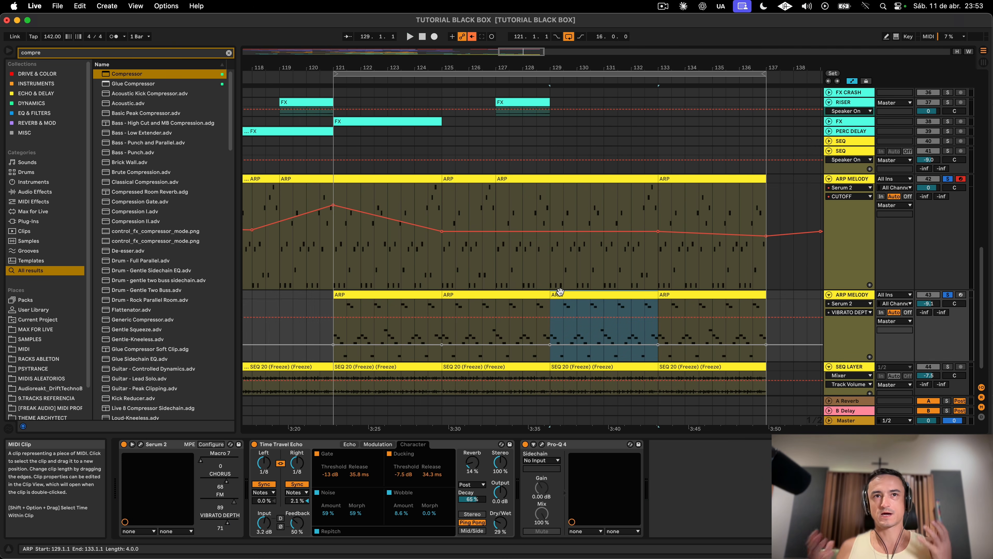
{"action": "left_click", "coordinate": [141, 444]}
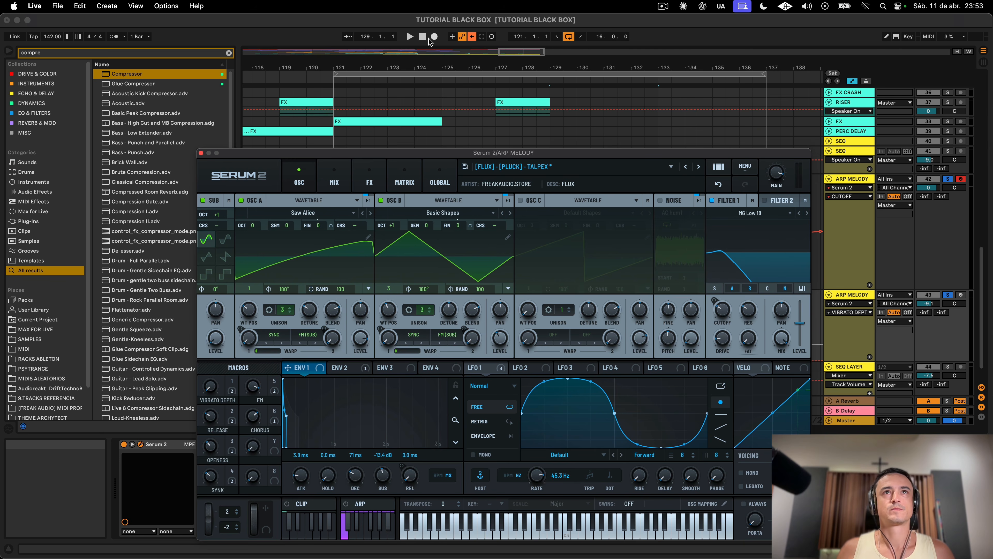
Step: Re-enable the overridden automation and move the Serum 2 window clear of the lower ARP MELODY track's Vibrato Depth lane
{"action": "left_click", "coordinate": [472, 37]}
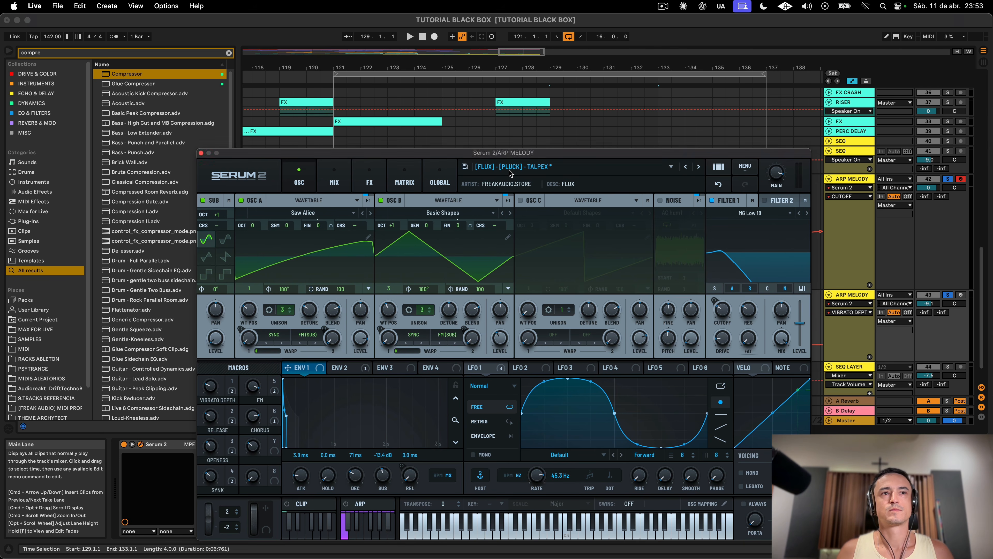
{"action": "left_click_drag", "start_coordinate": [510, 153], "coordinate": [532, 456]}
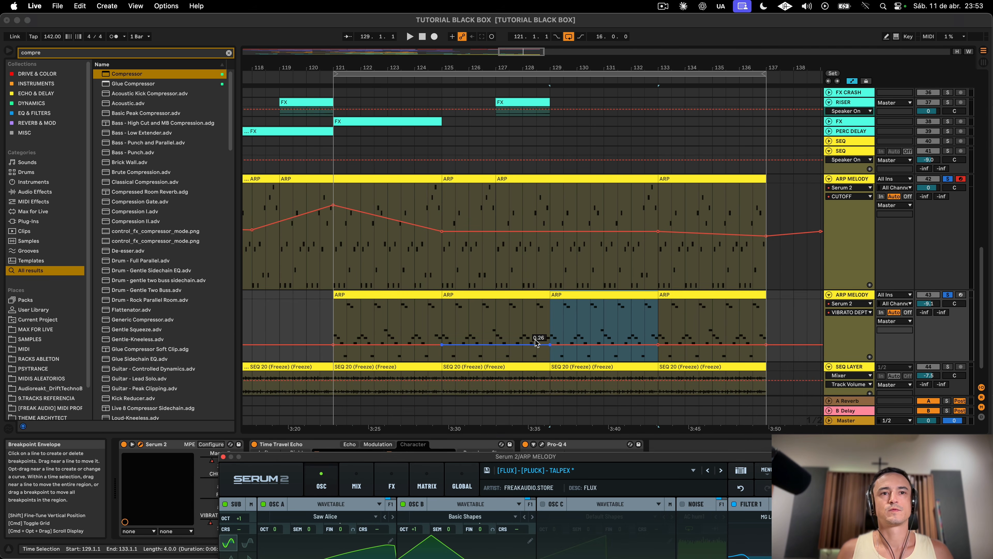
{"action": "left_click", "coordinate": [241, 478]}
{"action": "left_click_drag", "start_coordinate": [498, 485], "coordinate": [656, 153]}
Step: Test the Vibrato Depth macro and lower its automation breakpoint at bar 121 to near the minimum, ramping up to bar 125
{"action": "left_click_drag", "start_coordinate": [610, 393], "coordinate": [605, 365]}
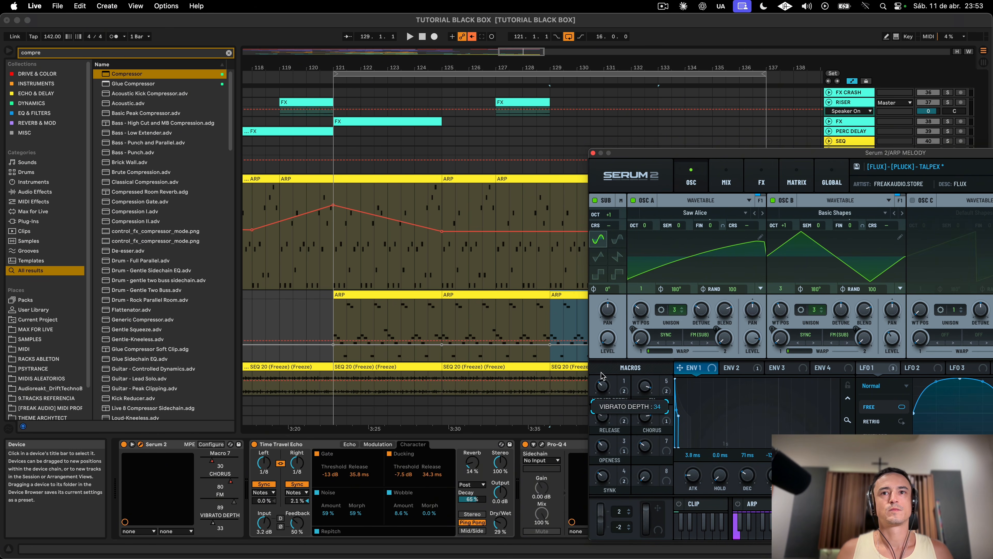
{"action": "left_click", "coordinate": [333, 346]}
{"action": "left_click_drag", "start_coordinate": [333, 346], "coordinate": [333, 359]}
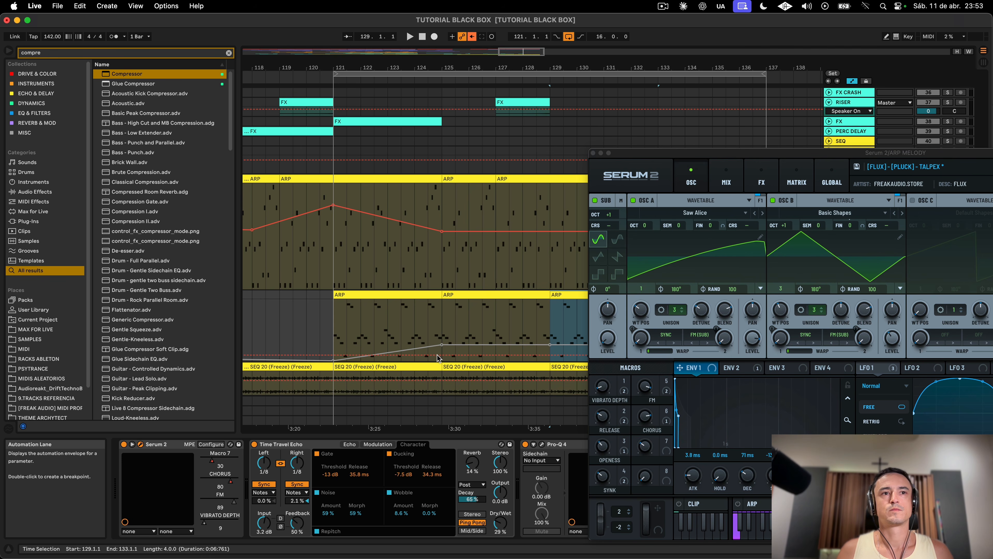
Step: Show the Serum 2 Macro 7 automation on the lower ARP MELODY track and delete it, resetting the macro to 0
{"action": "right_click", "coordinate": [212, 464]}
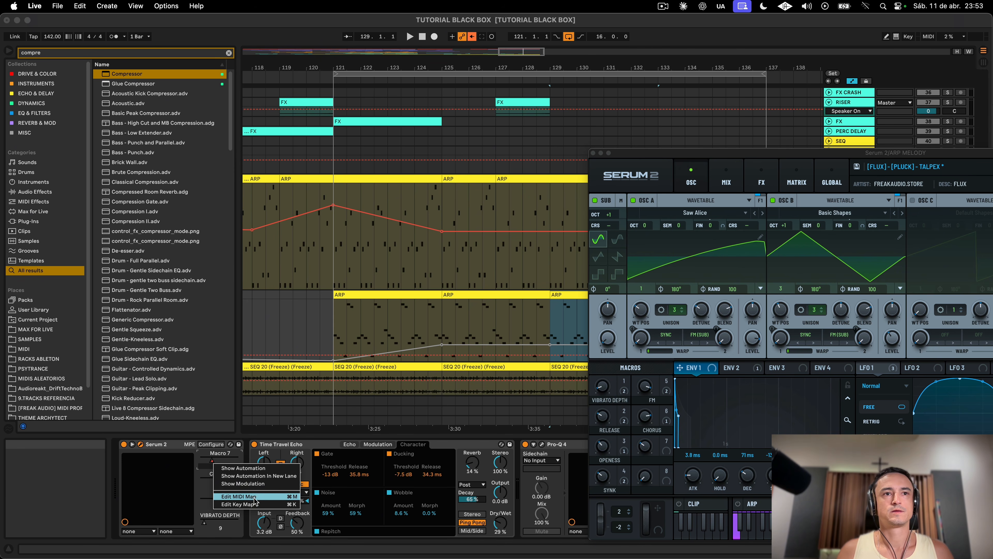
{"action": "left_click", "coordinate": [206, 482]}
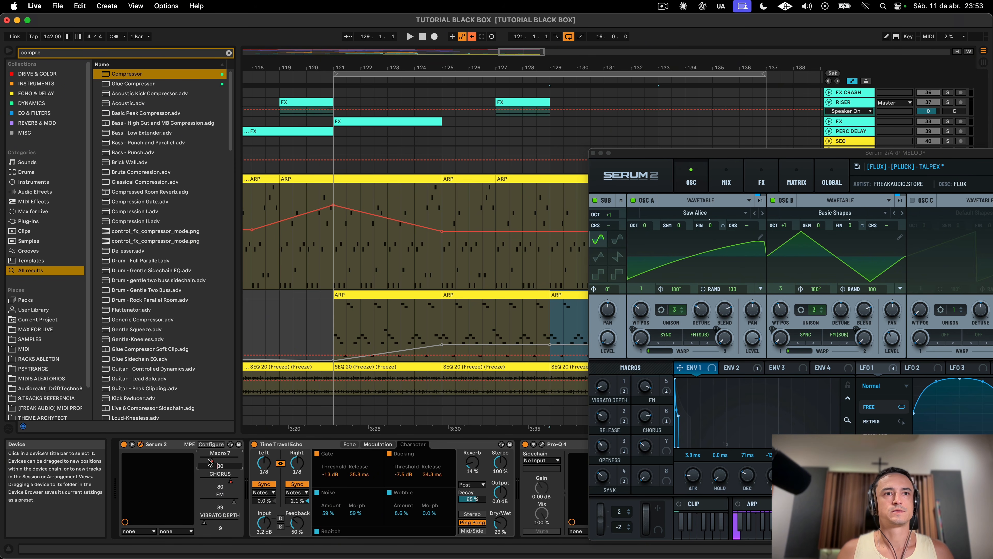
{"action": "left_click", "coordinate": [212, 460]}
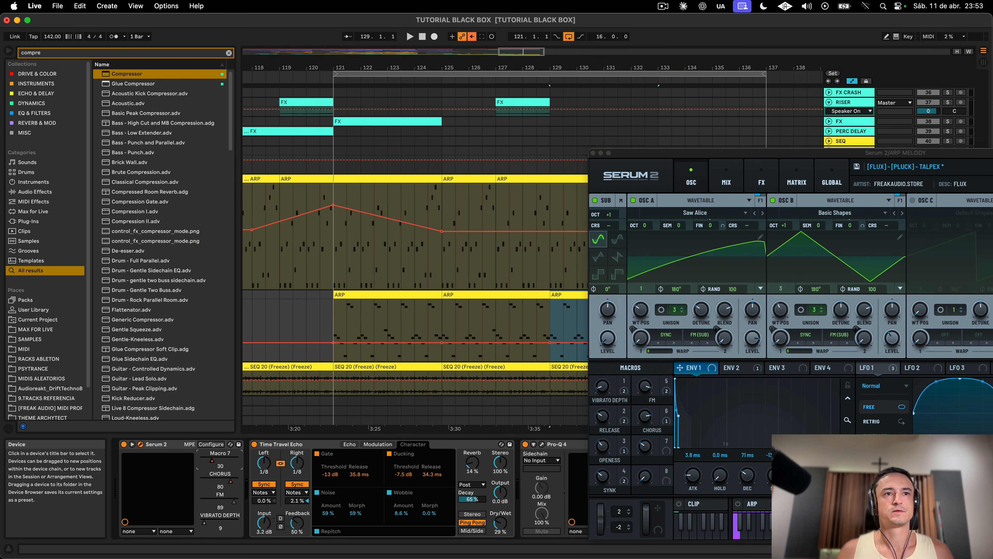
{"action": "right_click", "coordinate": [211, 462]}
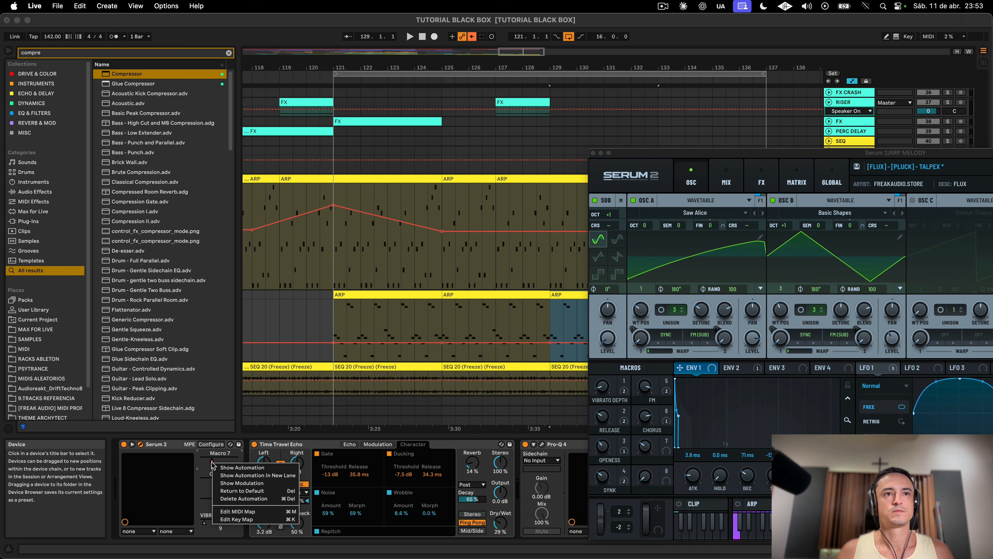
{"action": "left_click", "coordinate": [244, 498]}
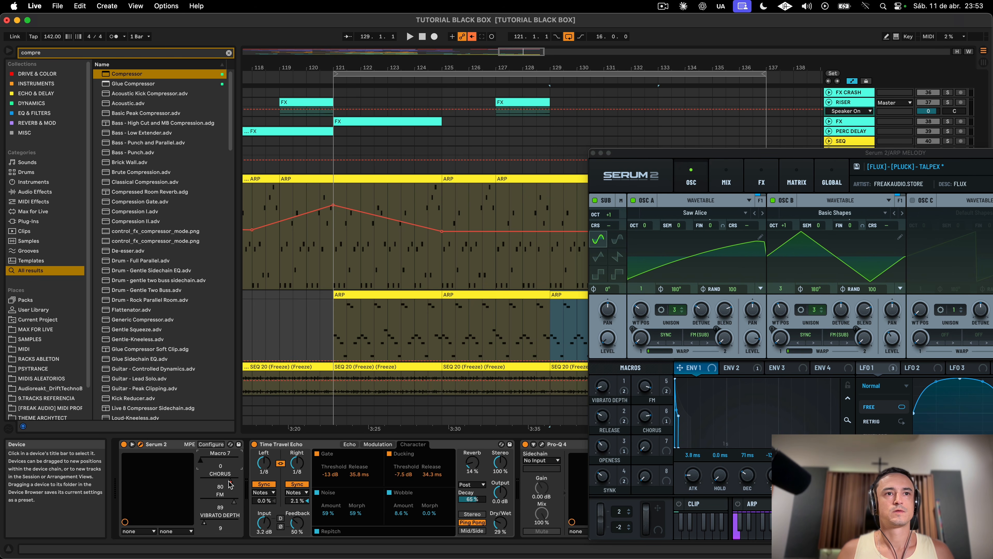
{"action": "right_click", "coordinate": [200, 460]}
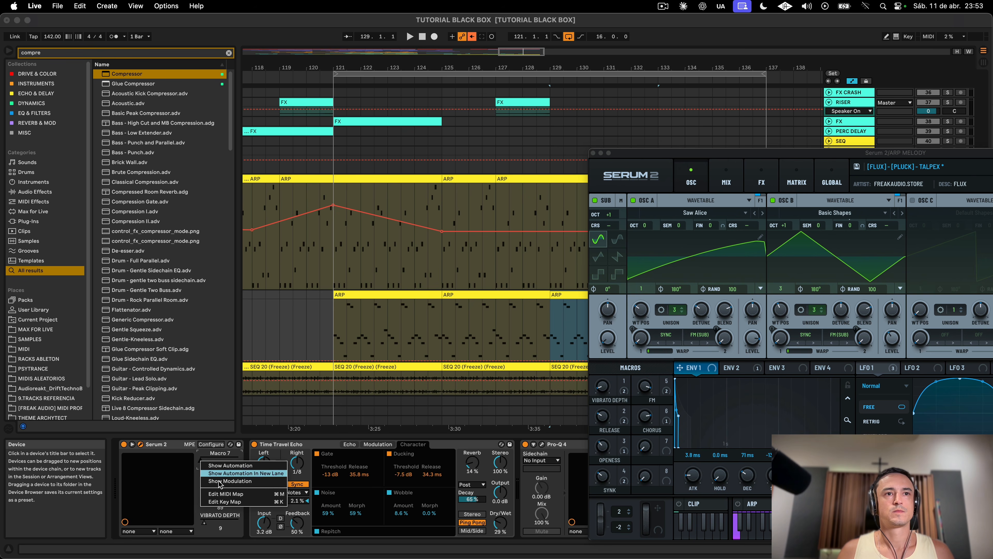
{"action": "left_click", "coordinate": [200, 482]}
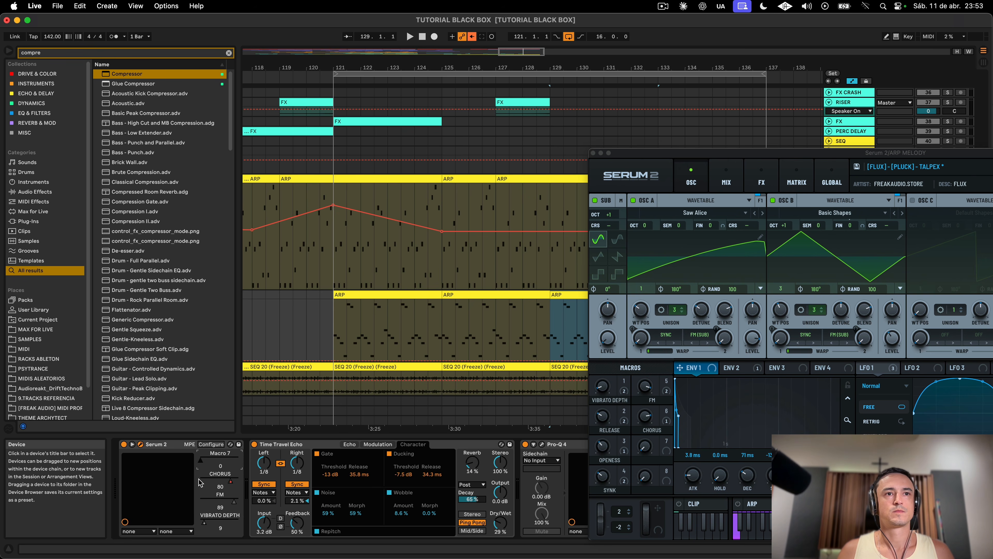
Step: Clear the Chorus, FM and Vibrato Depth automation from the same Serum 2, with Chorus and FM at 0
{"action": "right_click", "coordinate": [231, 483]}
{"action": "left_click", "coordinate": [282, 521]}
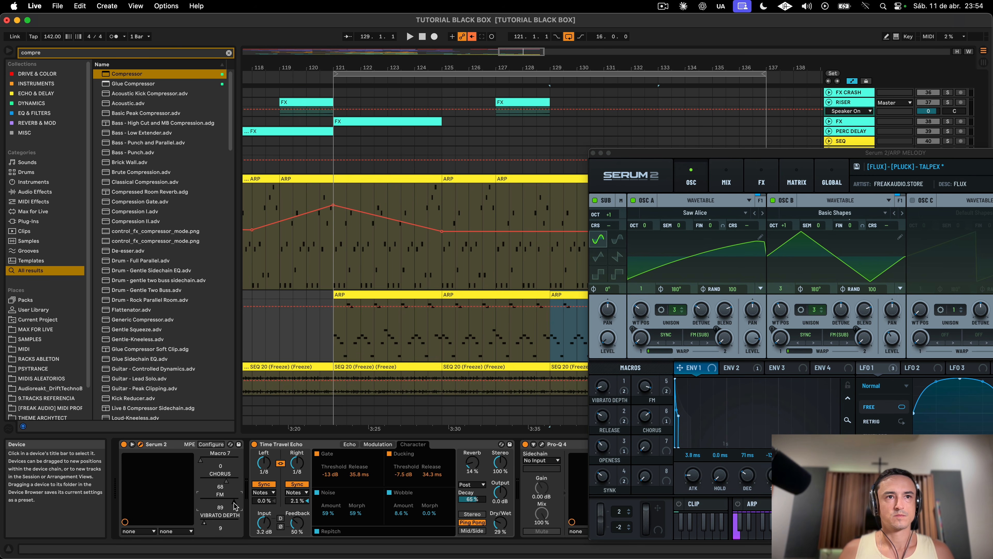
{"action": "left_click", "coordinate": [204, 524]}
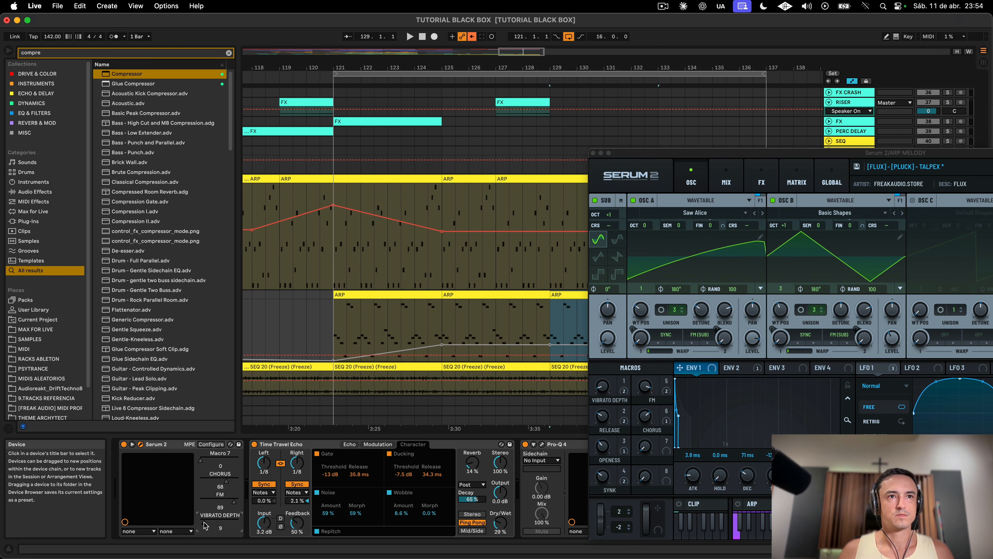
{"action": "key", "text": "super+z"}
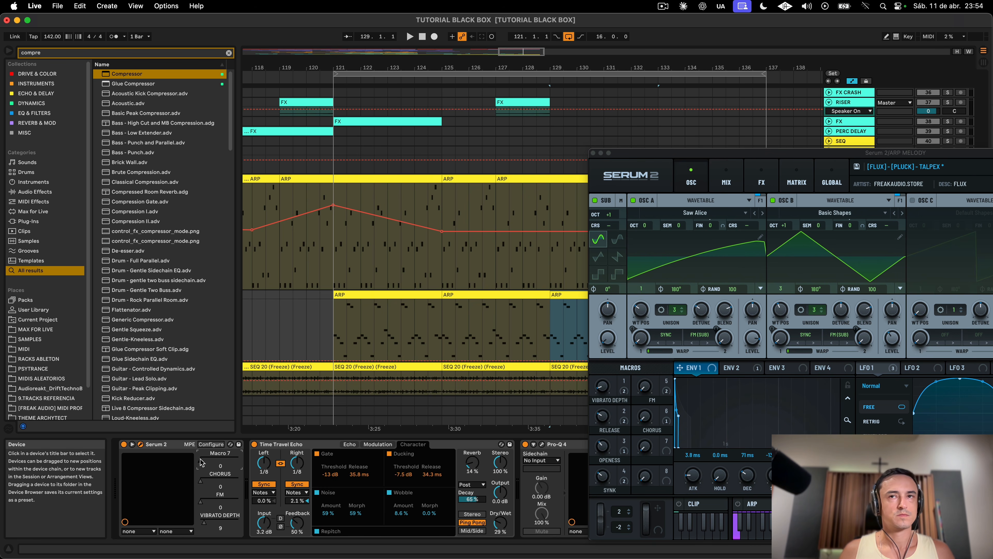
Step: Test the Vibrato Depth macro and draw its automation rising from the minimum at bar 121 to the maximum at bar 137
{"action": "key", "text": "space"}
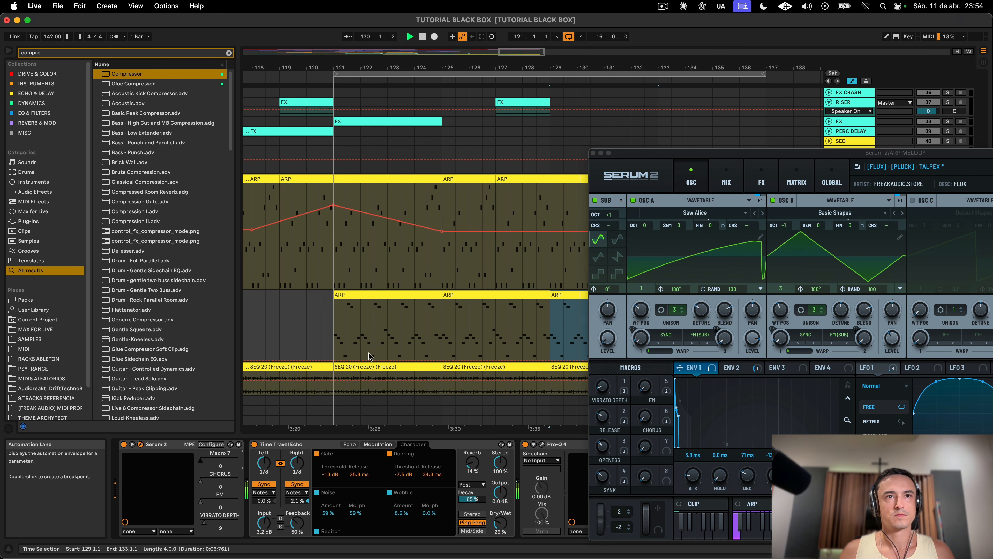
{"action": "left_click", "coordinate": [612, 348]}
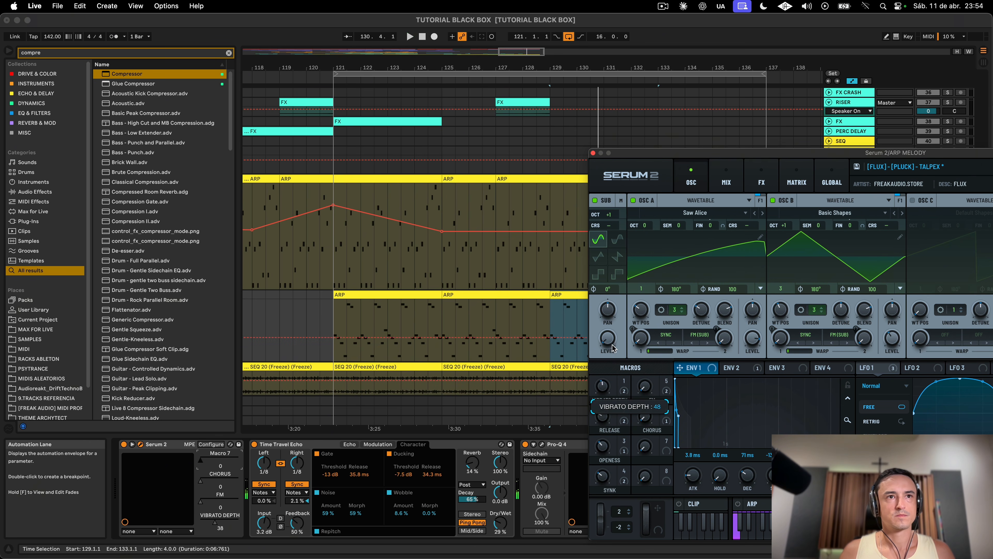
{"action": "left_click", "coordinate": [332, 351]}
{"action": "key", "text": "space"}
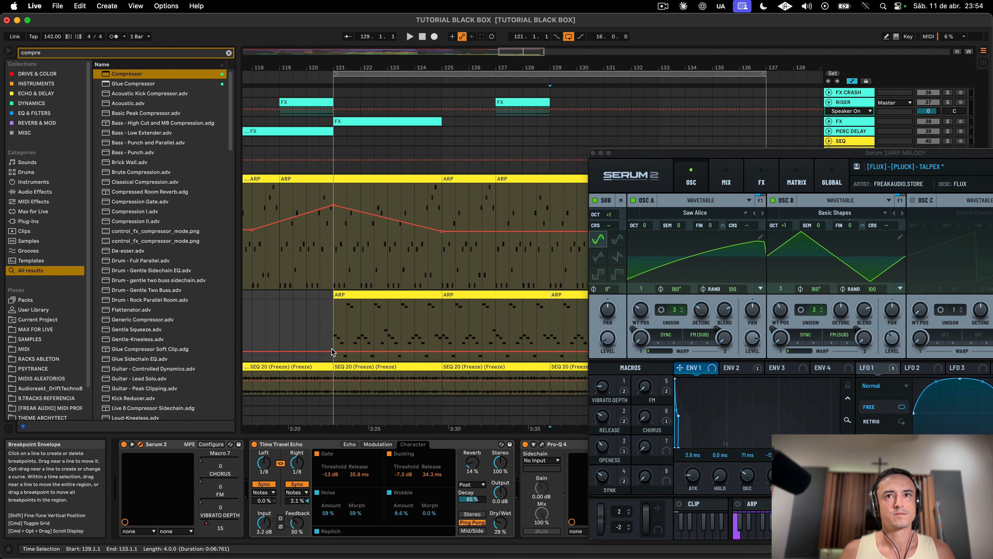
{"action": "left_click_drag", "start_coordinate": [668, 154], "coordinate": [703, 392]}
{"action": "left_click_drag", "start_coordinate": [765, 351], "coordinate": [766, 300]}
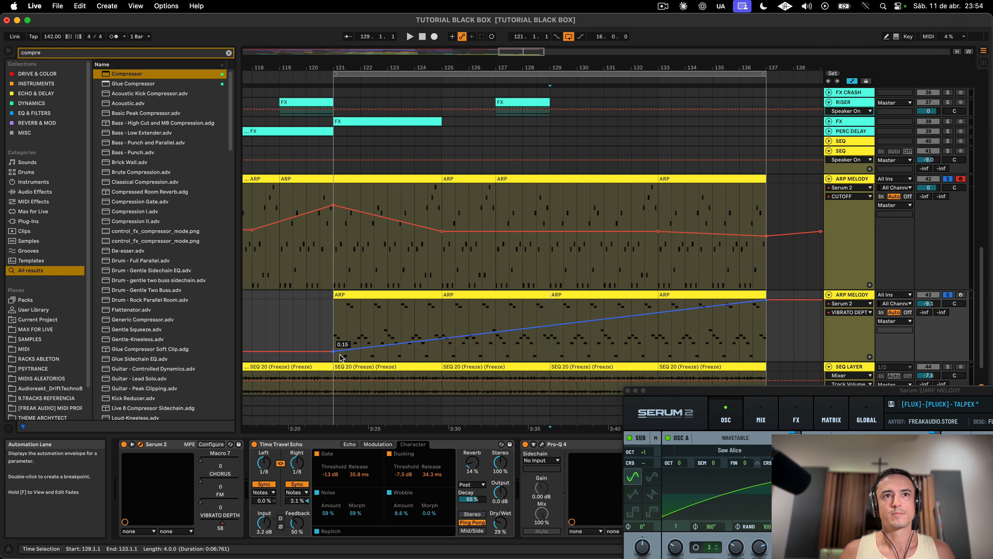
{"action": "left_click_drag", "start_coordinate": [333, 353], "coordinate": [333, 360]}
Step: Play from bar 121 and draw an FM macro automation ramp from 0 at bar 121 to 1 at bar 137
{"action": "left_click", "coordinate": [342, 296]}
{"action": "key", "text": "space"}
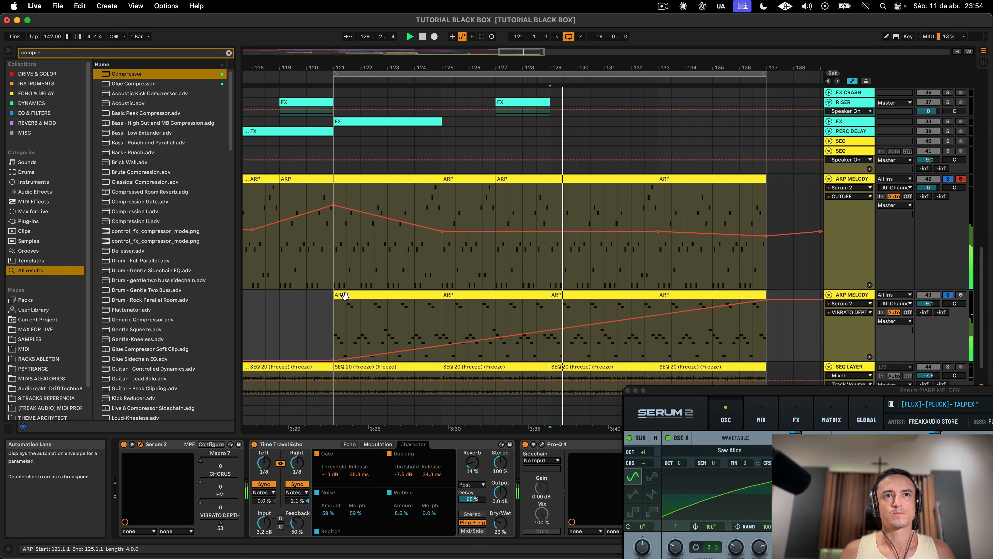
{"action": "key", "text": "space"}
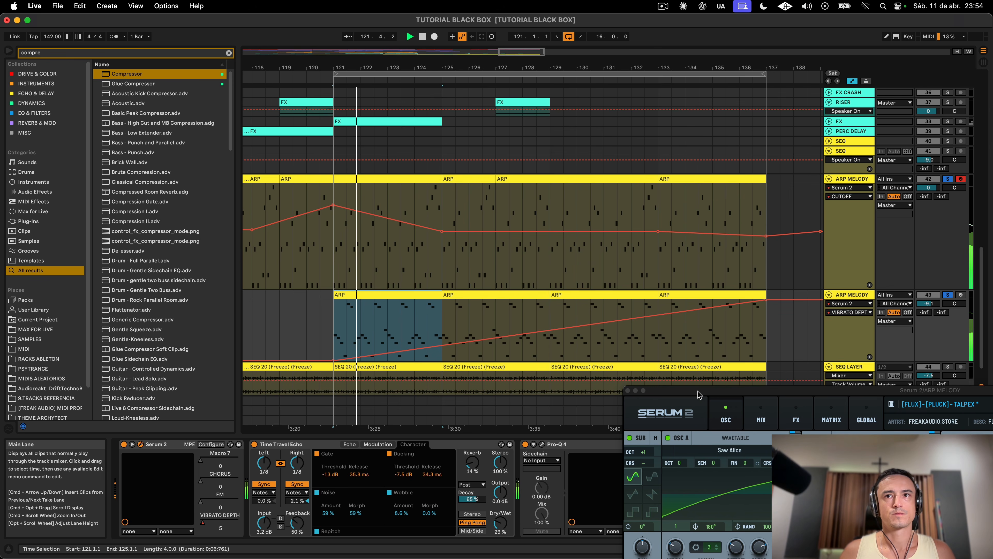
{"action": "left_click_drag", "start_coordinate": [695, 390], "coordinate": [677, 193]}
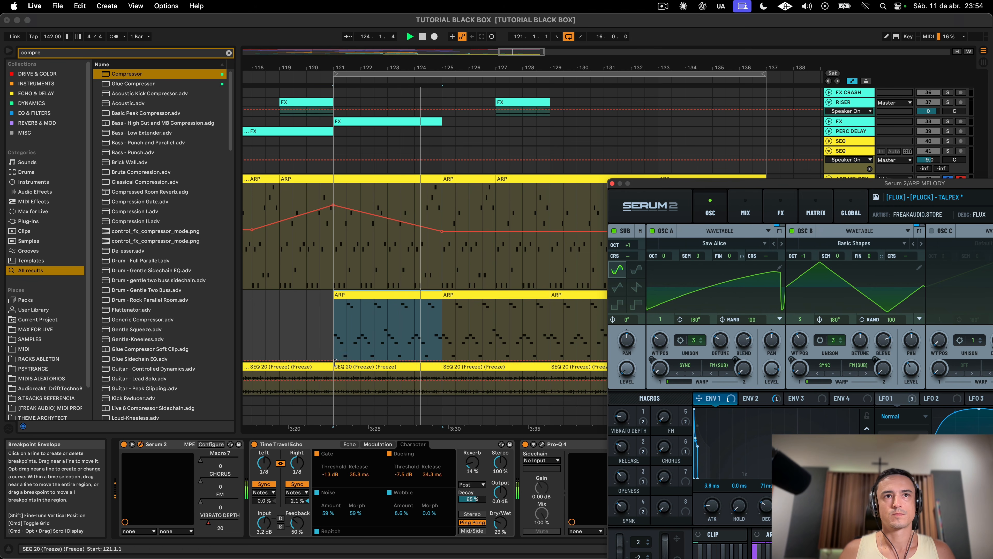
{"action": "left_click", "coordinate": [663, 180]}
{"action": "left_click_drag", "start_coordinate": [664, 180], "coordinate": [743, 402]}
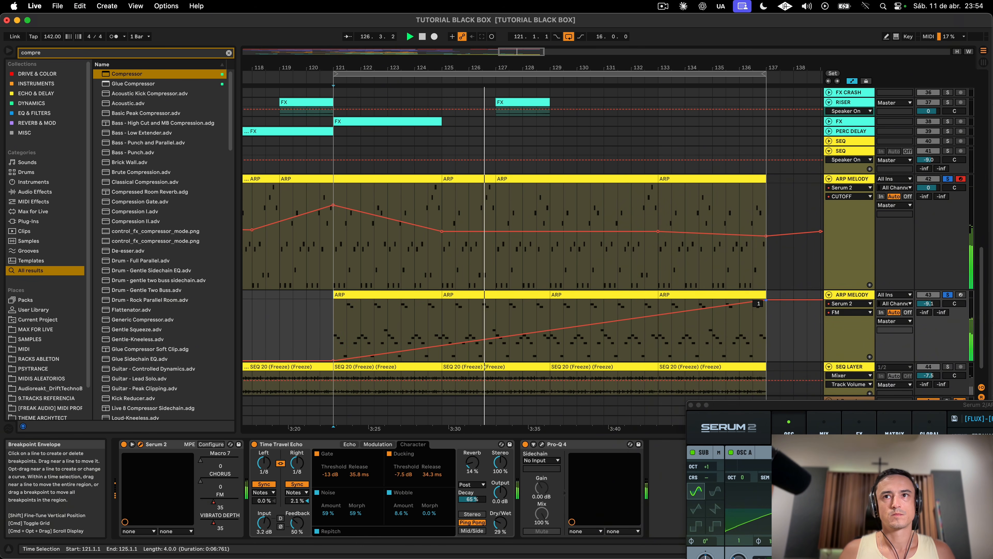
Step: Automate the SYNK macro on the lower ARP MELODY track from 0 at bar 121 to 1 at bar 137
{"action": "left_click_drag", "start_coordinate": [768, 404], "coordinate": [692, 135]}
{"action": "left_click_drag", "start_coordinate": [717, 100], "coordinate": [697, 31]}
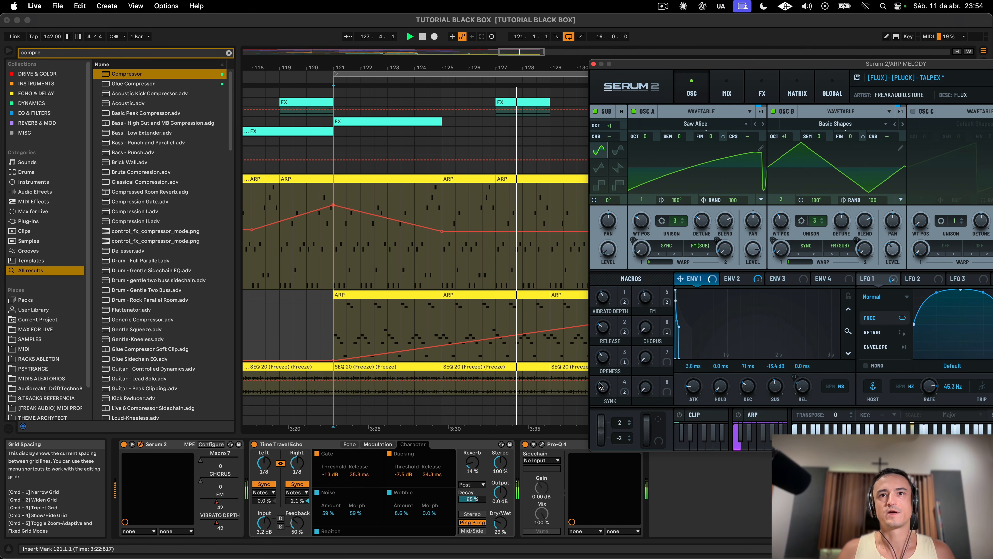
{"action": "mouse_move", "coordinate": [333, 359]}
{"action": "left_mouse_down"}
{"action": "mouse_move", "coordinate": [333, 344]}
{"action": "mouse_move", "coordinate": [333, 359]}
{"action": "left_mouse_up"}
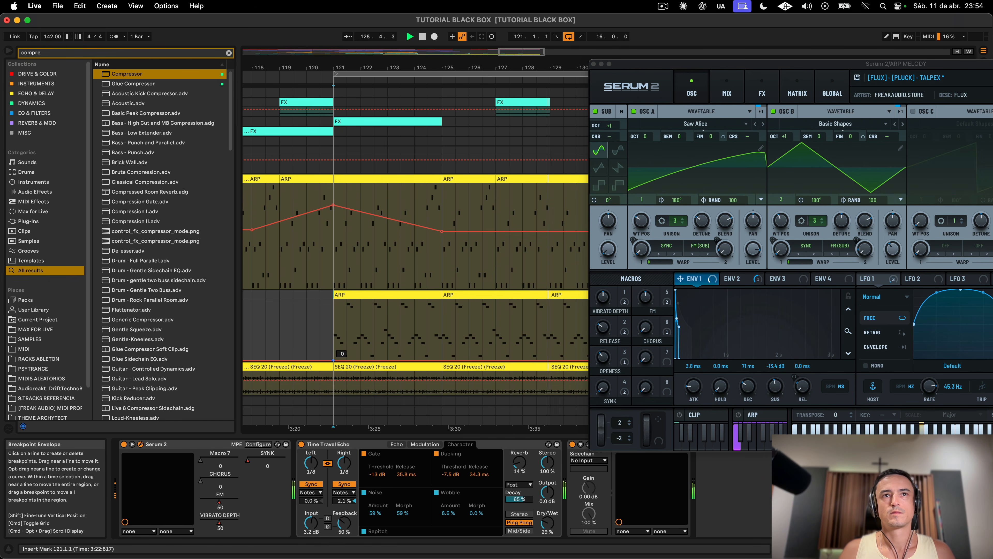
{"action": "left_click_drag", "start_coordinate": [693, 64], "coordinate": [780, 402]}
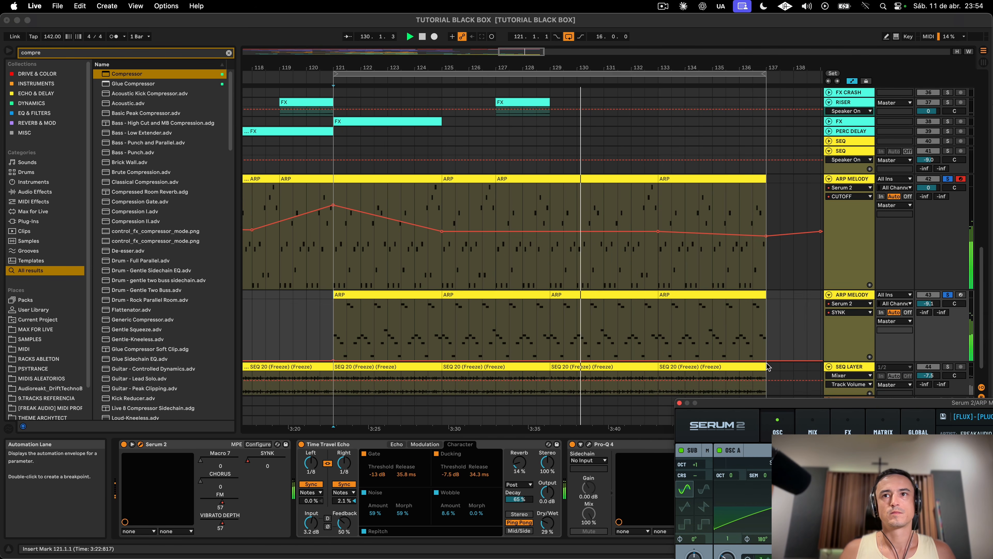
{"action": "left_click_drag", "start_coordinate": [765, 360], "coordinate": [767, 302]}
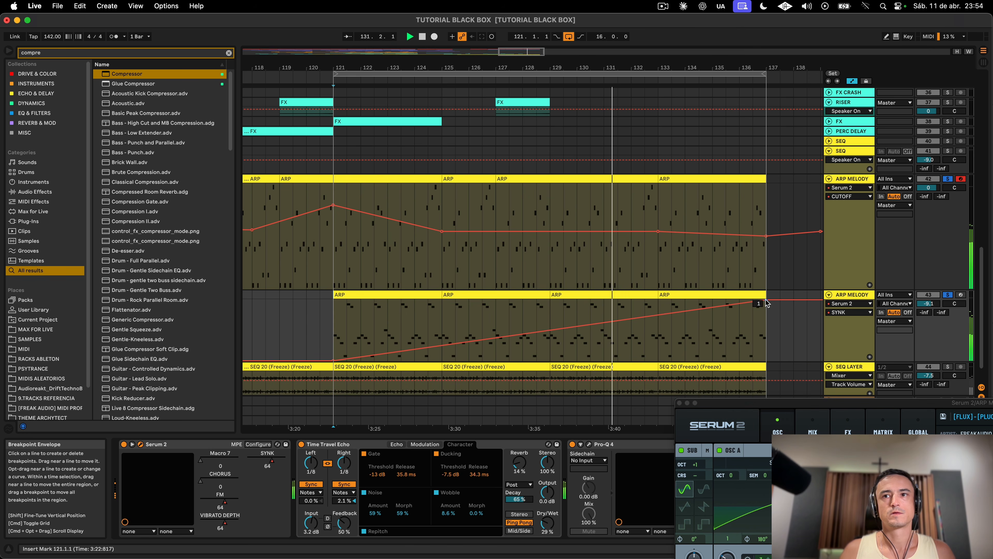
Step: Automate the OPENESS macro on the lower ARP MELODY track from about 0.08 at bar 121 to 0.74 at bar 137
{"action": "left_click_drag", "start_coordinate": [737, 403], "coordinate": [679, 65]}
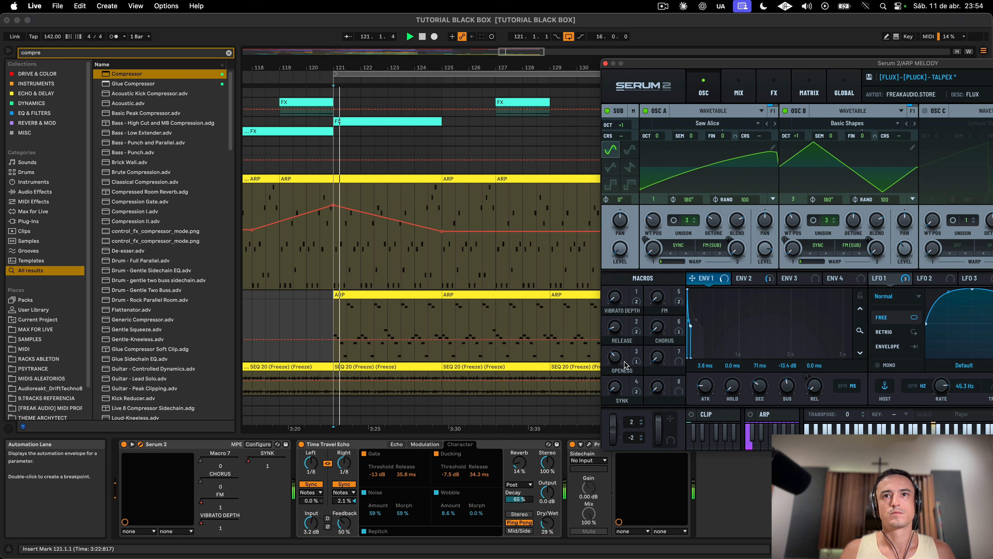
{"action": "left_click_drag", "start_coordinate": [642, 103], "coordinate": [657, 469]}
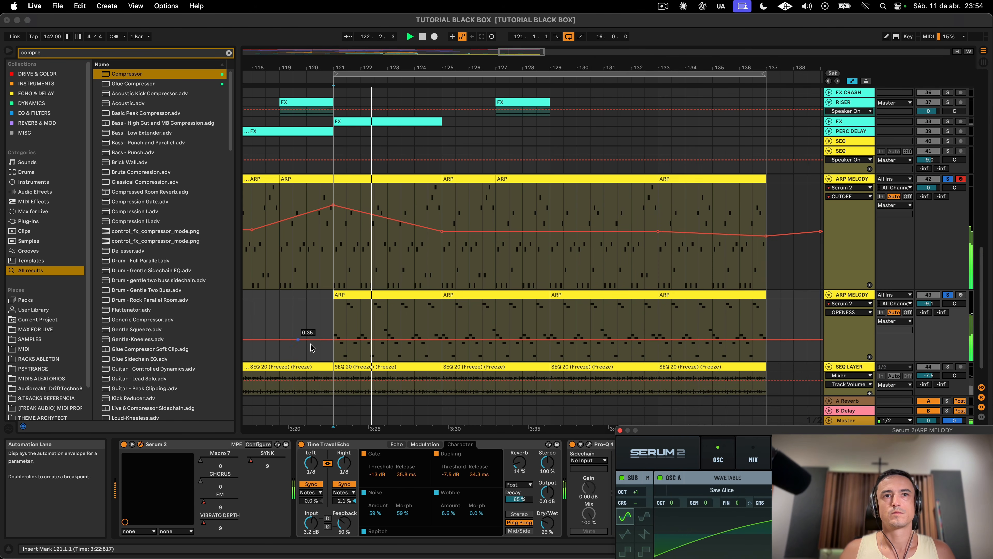
{"action": "left_click_drag", "start_coordinate": [452, 339], "coordinate": [452, 358]}
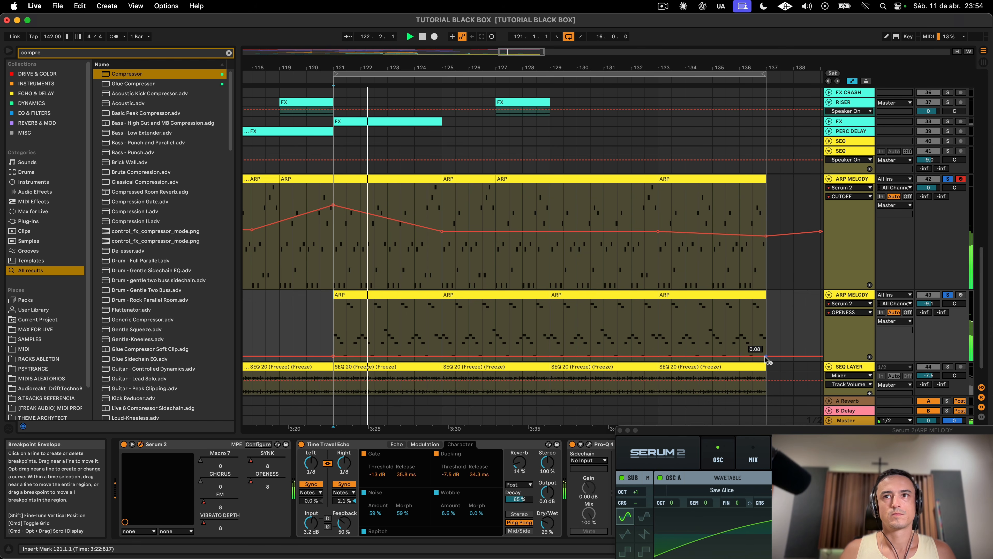
{"action": "left_click_drag", "start_coordinate": [766, 357], "coordinate": [766, 315]}
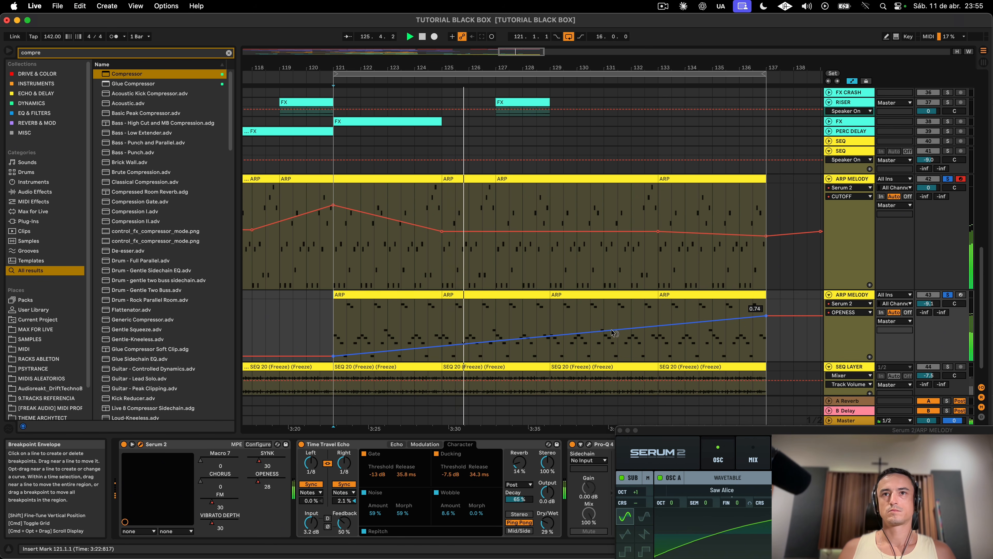
Step: Set the Chorus macro to 50 and bring its automation lane into view on the lower ARP MELODY track
{"action": "left_click_drag", "start_coordinate": [842, 447], "coordinate": [629, 118]}
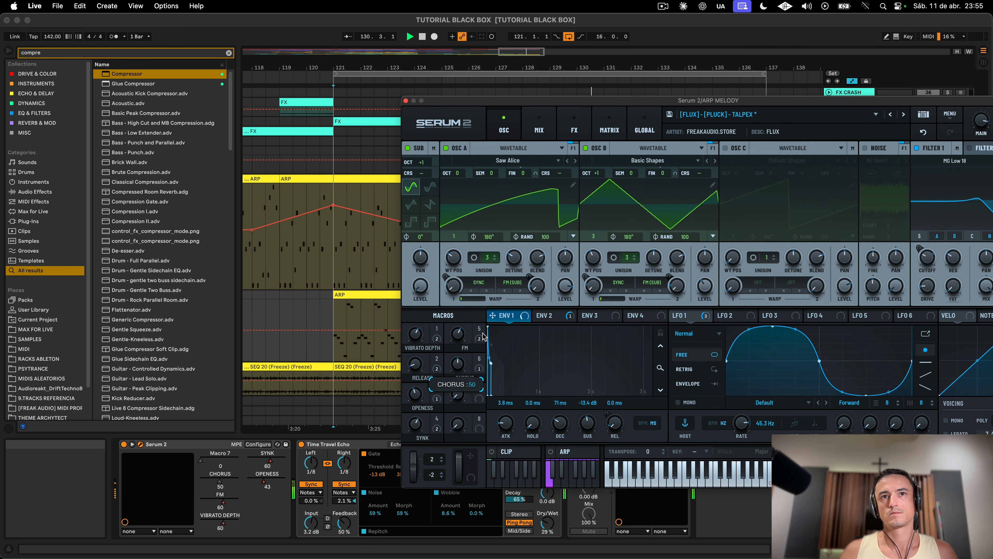
{"action": "key", "text": "super+alt+p"}
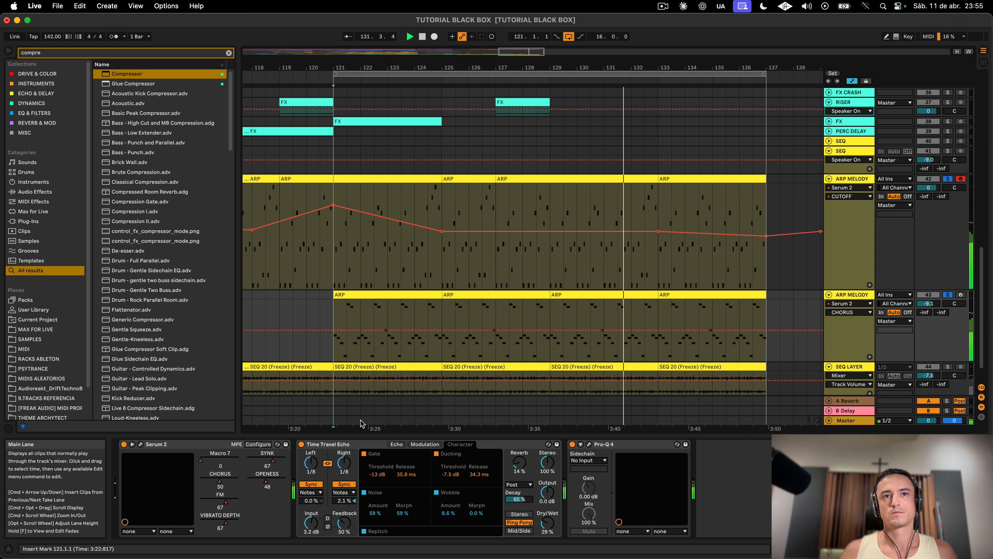
Step: Bypass the Time Travel Echo on the lower ARP MELODY track and reduce that track's volume to -12.5 dB
{"action": "left_click", "coordinate": [301, 444]}
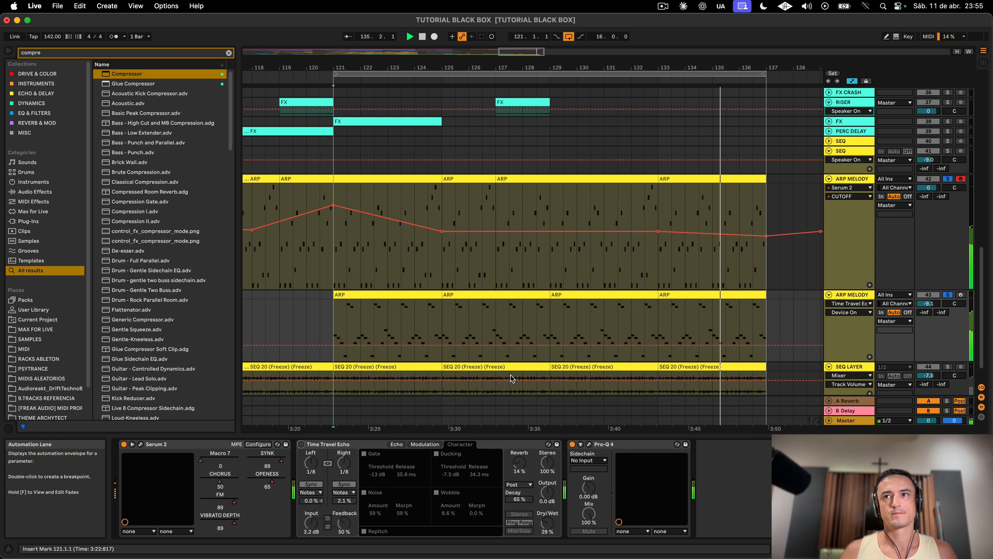
{"action": "mouse_move", "coordinate": [928, 303]}
{"action": "left_mouse_down"}
{"action": "mouse_move", "coordinate": [928, 315]}
{"action": "mouse_move", "coordinate": [928, 301]}
{"action": "left_mouse_up"}
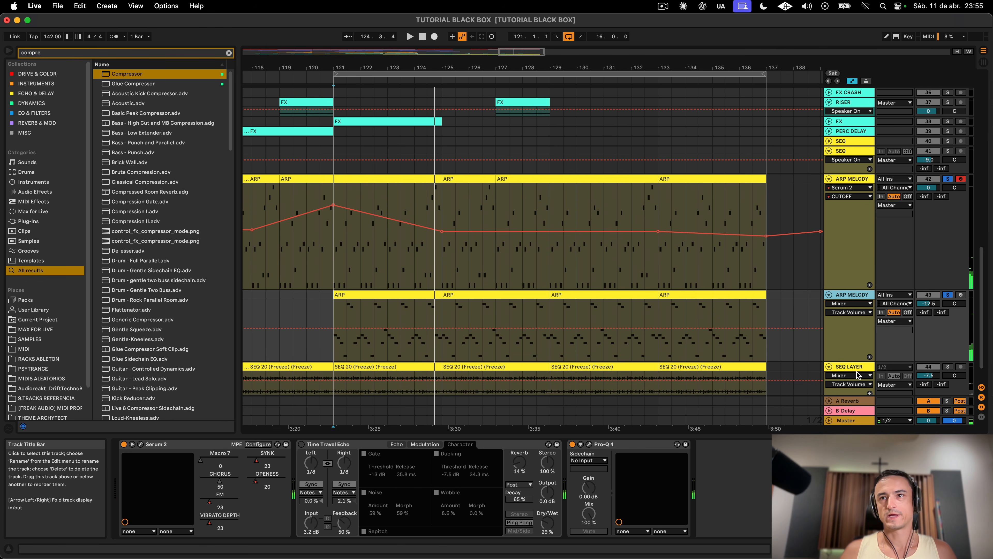
Step: Solo the SEQ LAYER track as well, start playback, and load a Pro-Q 4 equalizer onto SEQ LAYER
{"action": "left_click", "coordinate": [947, 366]}
{"action": "scroll", "coordinate": [864, 367], "scroll_direction": "down", "scroll_amount": 2}
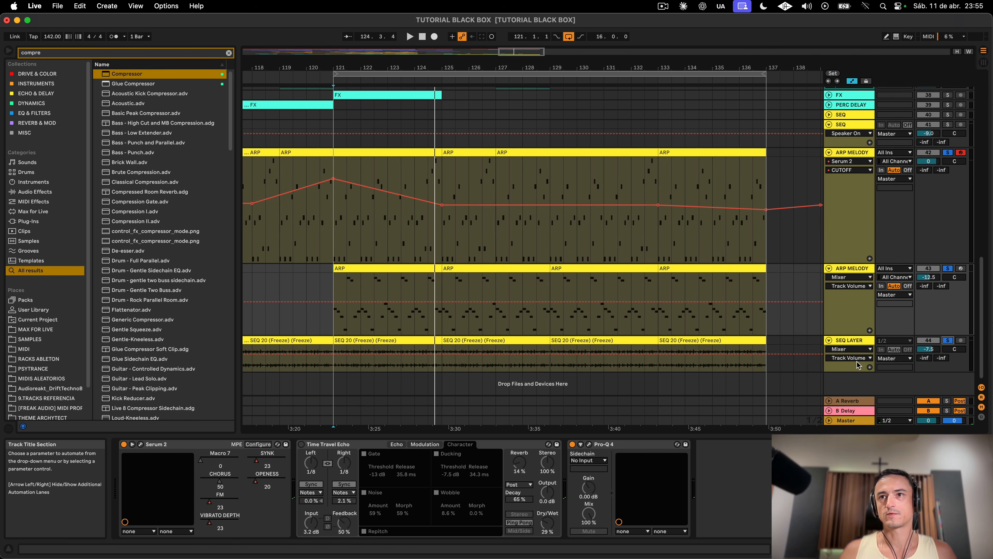
{"action": "key", "text": "space"}
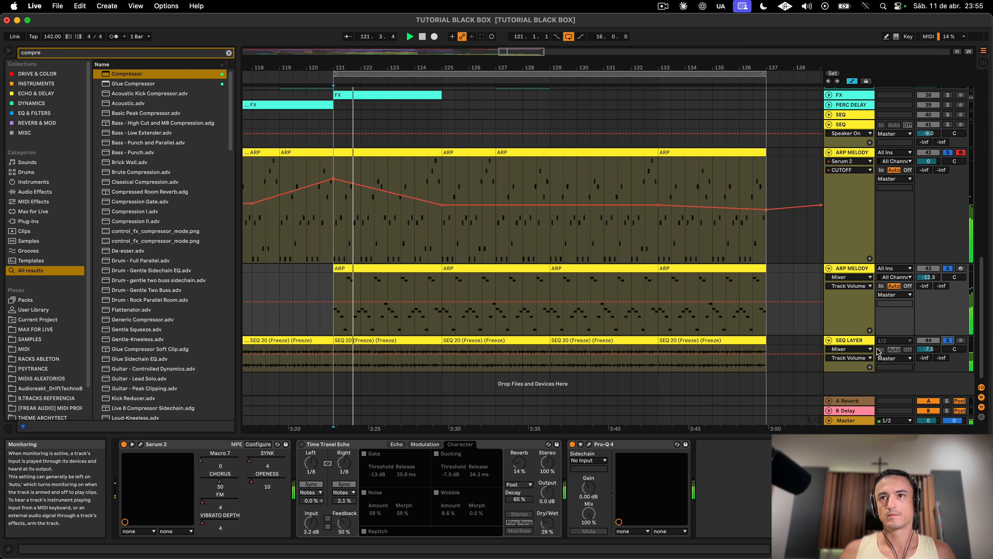
{"action": "left_click", "coordinate": [593, 364]}
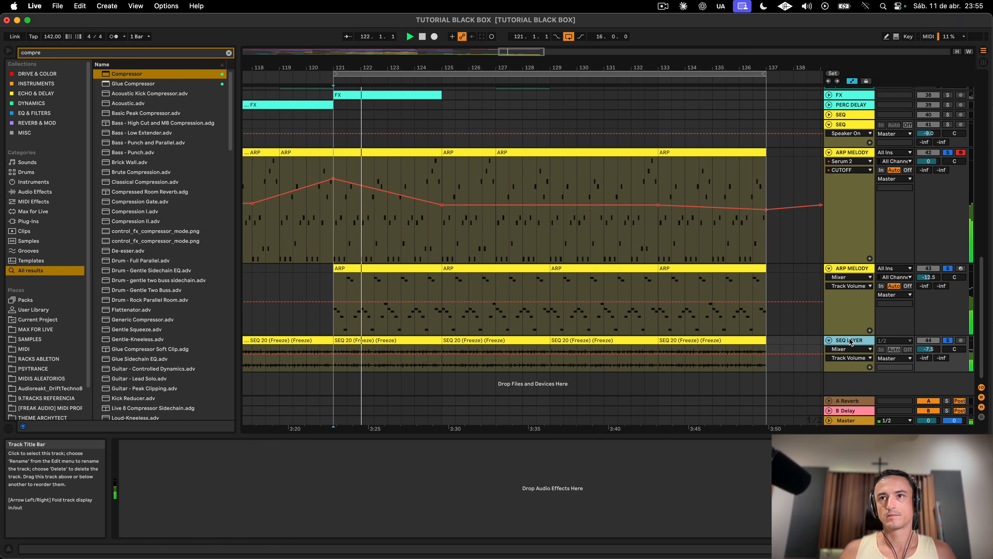
{"action": "left_click", "coordinate": [131, 54]}
{"action": "type", "text": "pro q"}
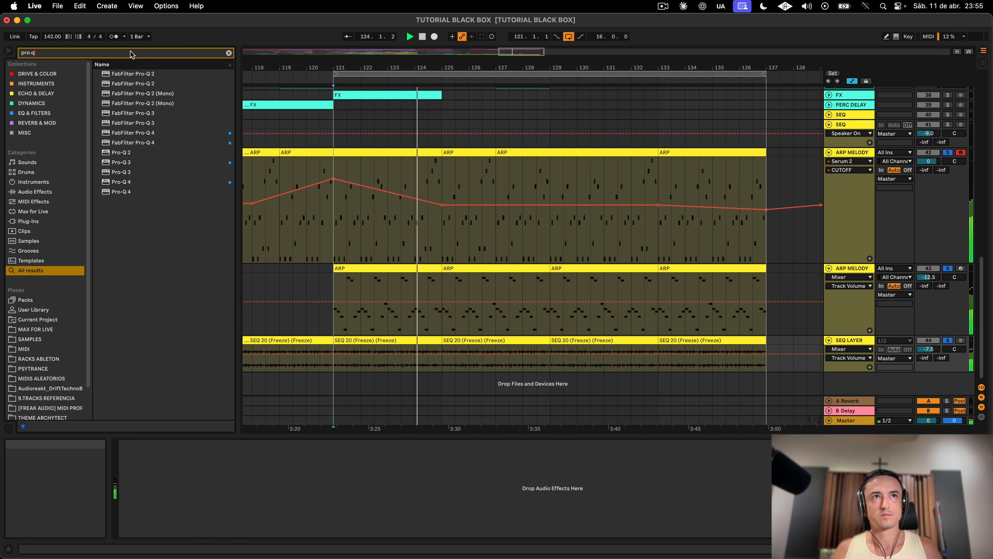
{"action": "double_click", "coordinate": [152, 182]}
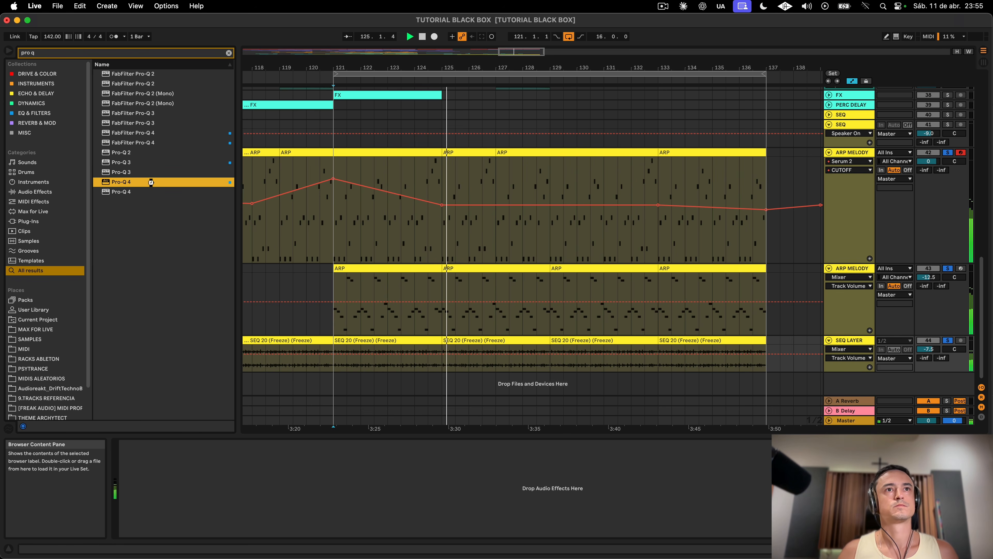
Step: Add an 18 dB/oct low cut at about 211 Hz and a slight bell dip of about -0.84 dB near 468 Hz
{"action": "left_click", "coordinate": [422, 295]}
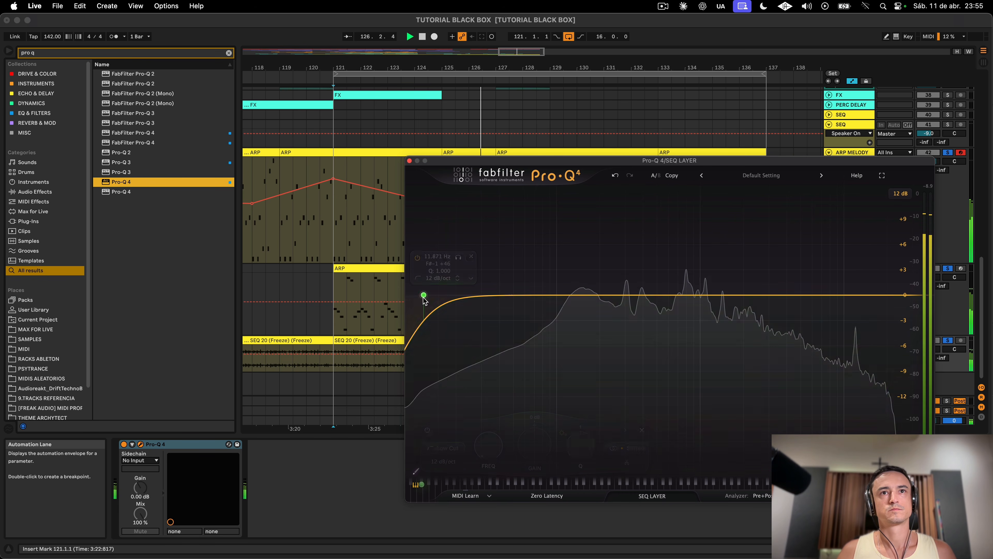
{"action": "left_click_drag", "start_coordinate": [423, 295], "coordinate": [603, 295]}
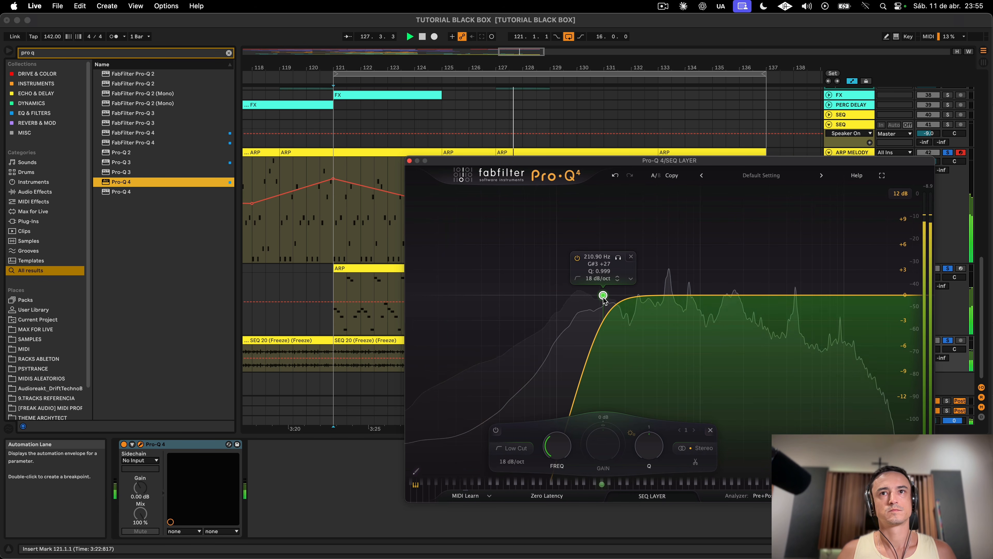
{"action": "left_click", "coordinate": [652, 300]}
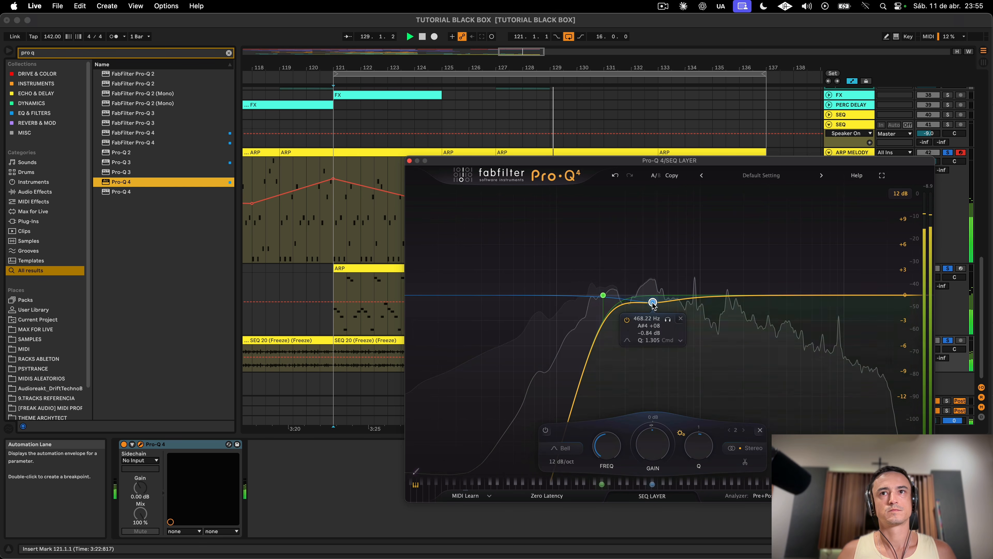
{"action": "left_click", "coordinate": [410, 161]}
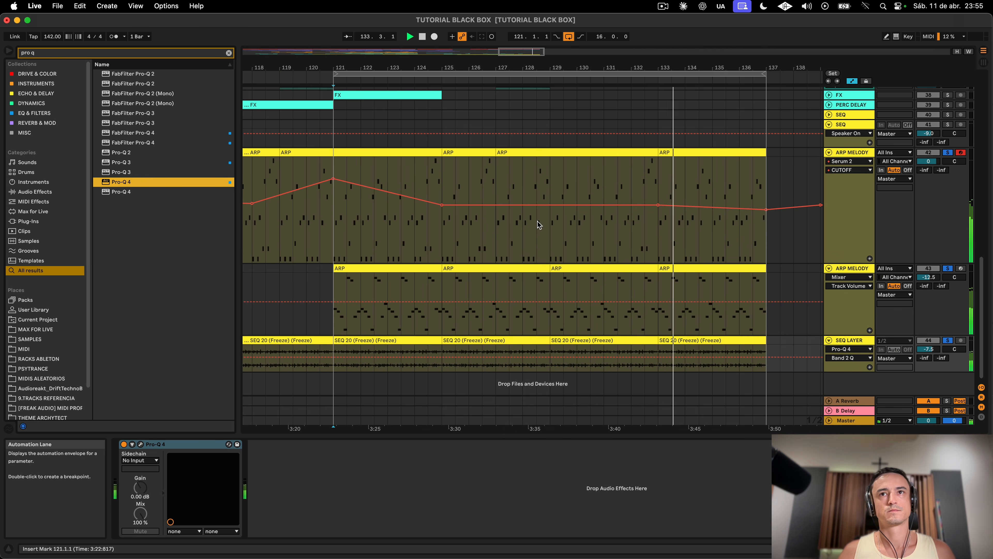
Step: Set the lower ARP MELODY track's volume to -12.1 dB and turn off the solos to hear the full mix
{"action": "left_click", "coordinate": [860, 267]}
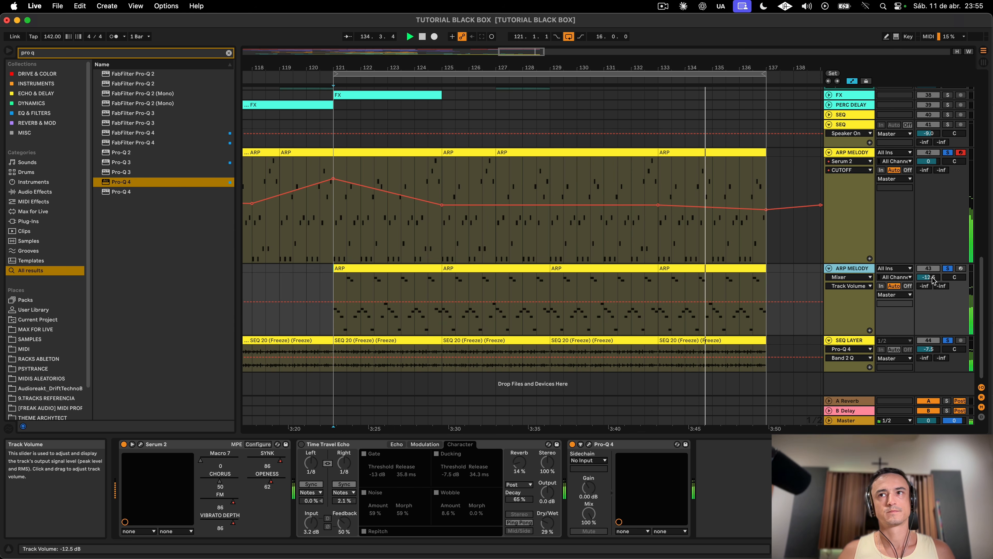
{"action": "left_click_drag", "start_coordinate": [933, 278], "coordinate": [929, 277]}
{"action": "left_click", "coordinate": [947, 340]}
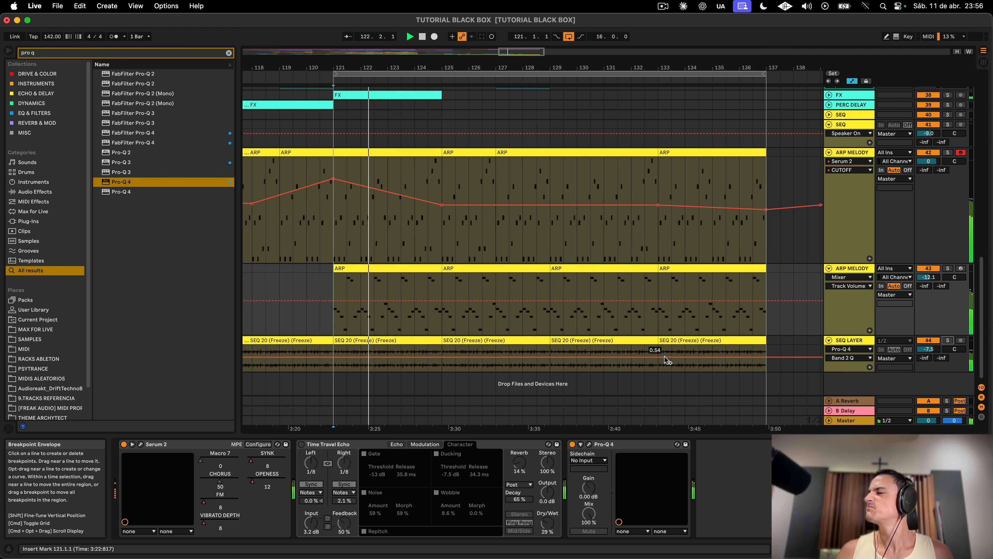
Step: Hide the automation display across the arrangement tracks
{"action": "key", "text": "a"}
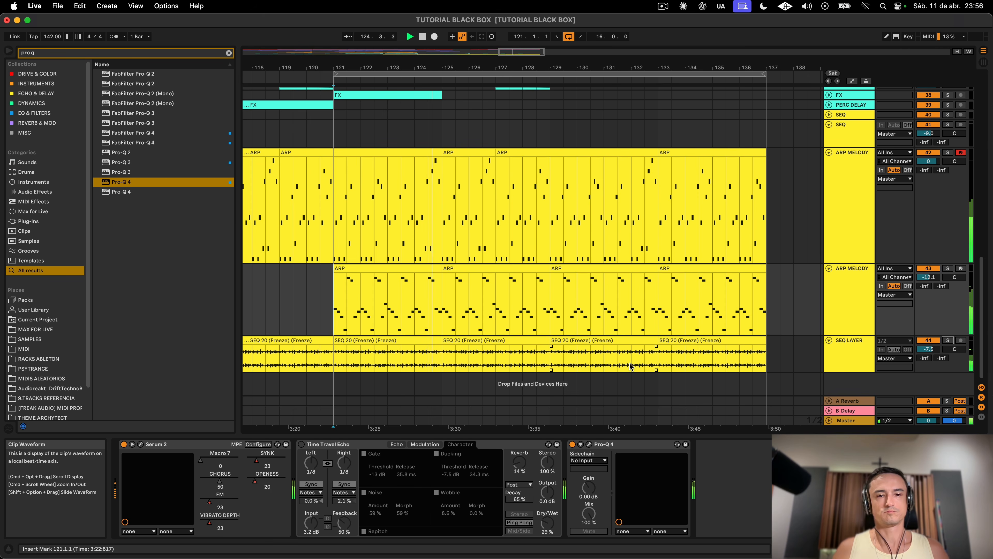
{"action": "scroll", "coordinate": [694, 298], "scroll_direction": "up", "scroll_amount": 15}
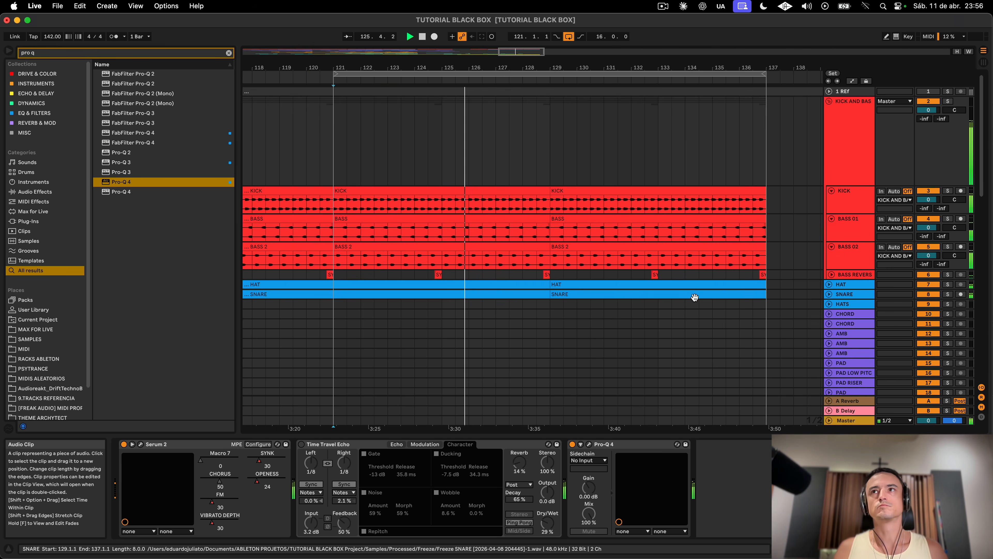
{"action": "scroll", "coordinate": [703, 312], "scroll_direction": "down", "scroll_amount": 15}
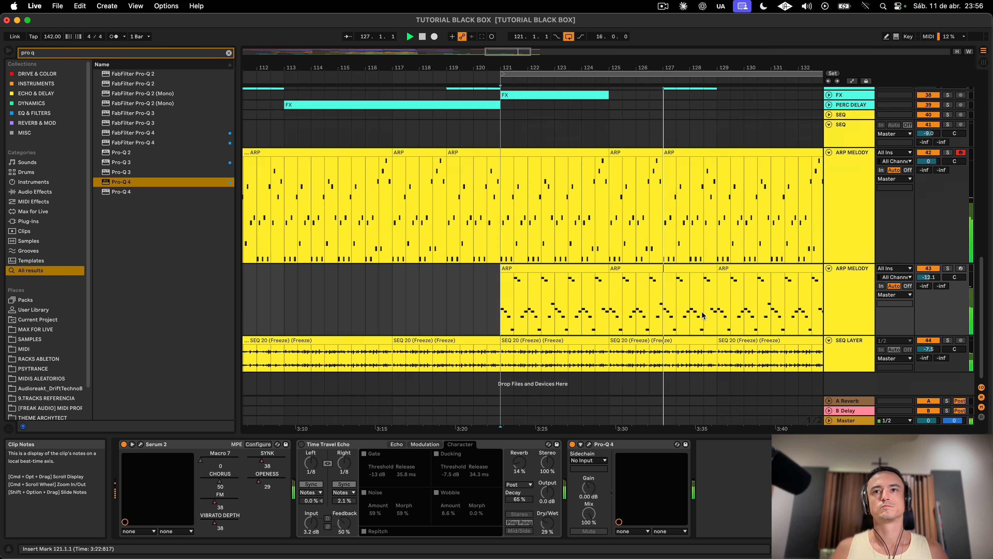
{"action": "scroll", "coordinate": [676, 286], "scroll_direction": "down", "scroll_amount": 5}
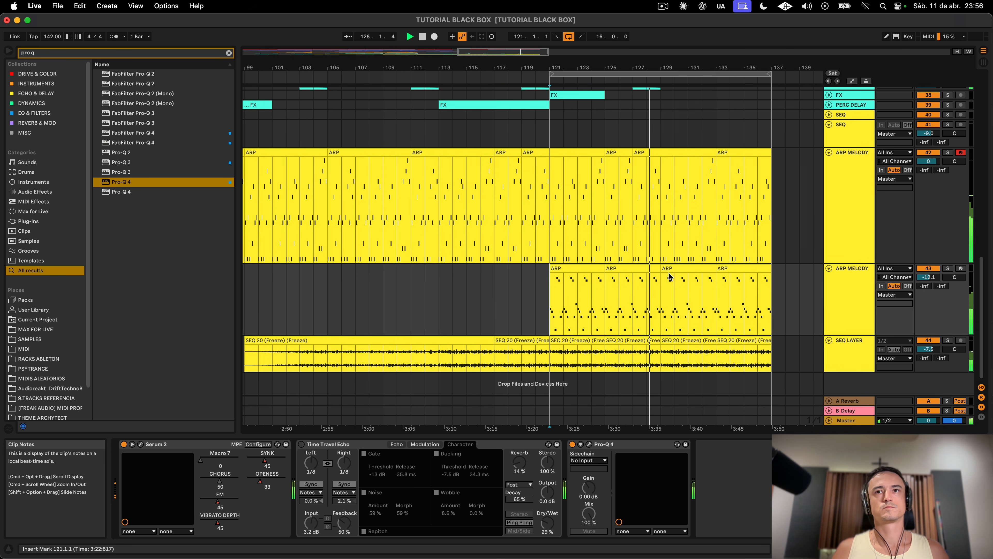
Step: Raise the lower ARP MELODY track's volume to -10.0 dB and shrink its track height
{"action": "mouse_move", "coordinate": [928, 277]}
{"action": "left_mouse_down"}
{"action": "mouse_move", "coordinate": [929, 266]}
{"action": "mouse_move", "coordinate": [928, 283]}
{"action": "left_mouse_up"}
{"action": "left_click_drag", "start_coordinate": [849, 335], "coordinate": [849, 291]}
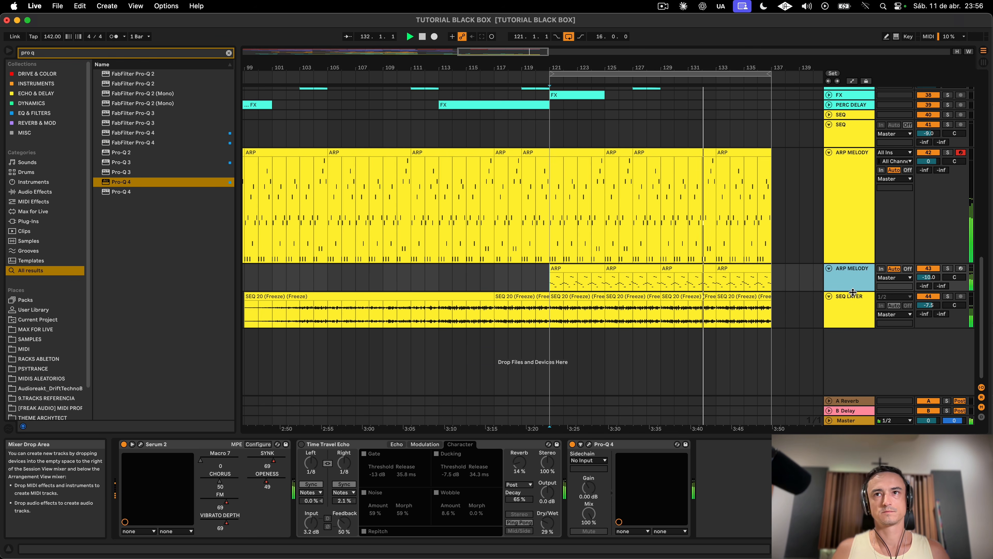
Step: Re-enable the Time Travel Echo on the lower ARP MELODY track and set both delay times to 1/16
{"action": "left_click", "coordinate": [300, 446]}
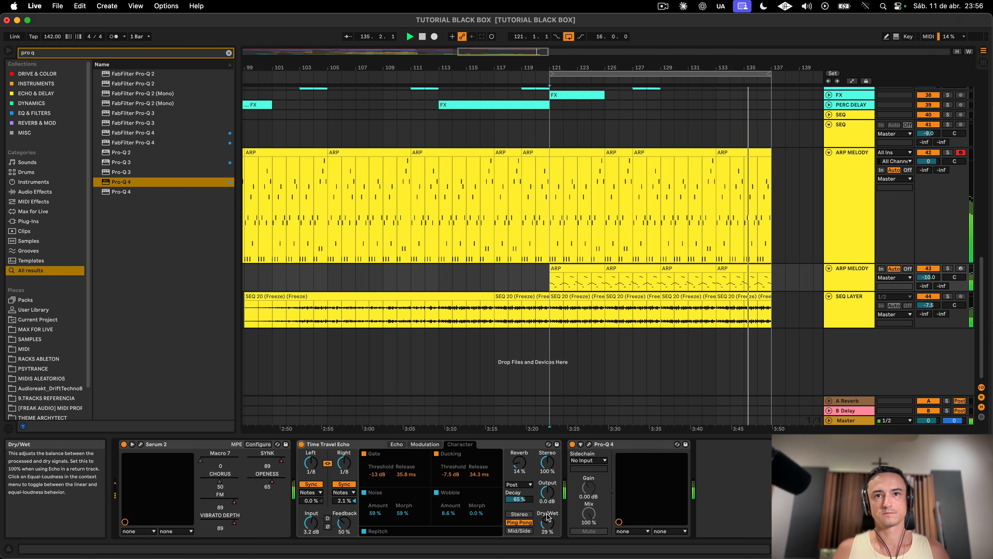
{"action": "left_click", "coordinate": [336, 473]}
{"action": "left_click_drag", "start_coordinate": [336, 473], "coordinate": [336, 485]}
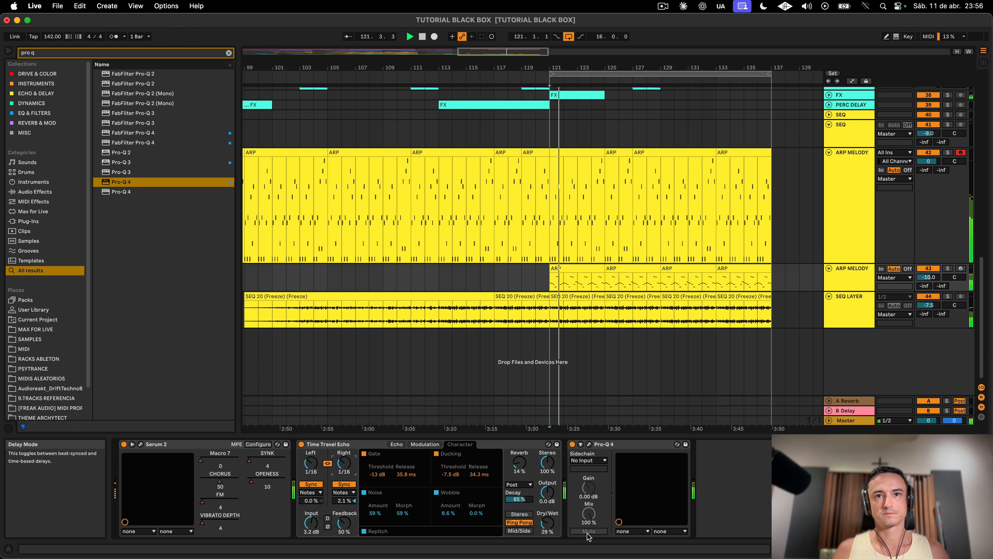
Step: Set the echo's Dry/Wet to 24% and change its channel mode from Ping Pong to Stereo
{"action": "left_click_drag", "start_coordinate": [547, 522], "coordinate": [547, 519]}
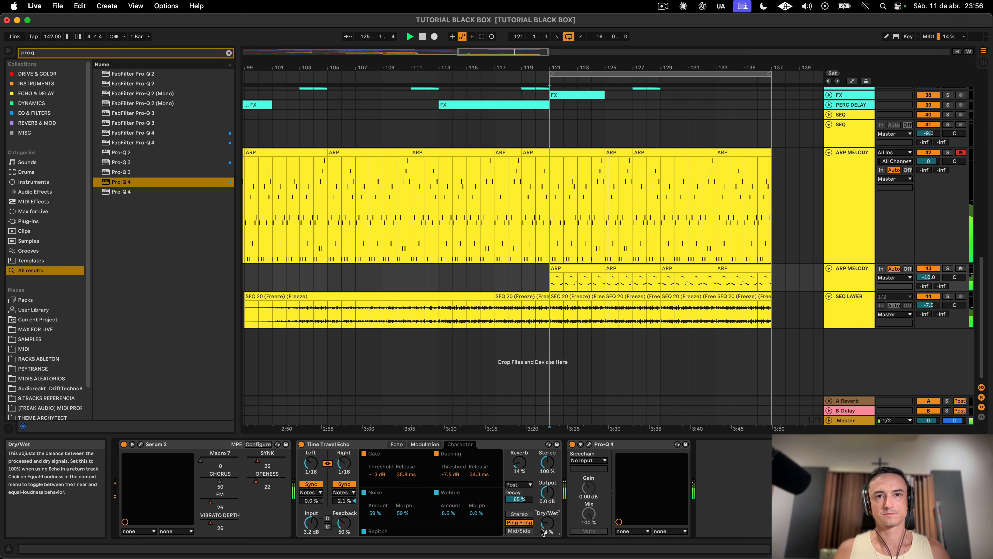
{"action": "left_click", "coordinate": [523, 515]}
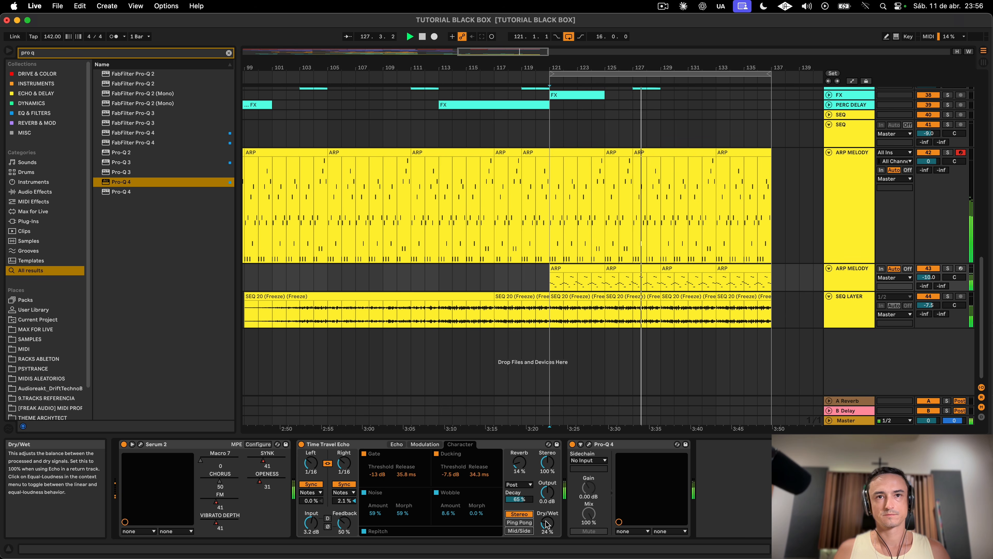
Step: Set the echo's Feedback to 0%, its Input gain to 5.7 dB and its Dry/Wet to 33%
{"action": "left_click_drag", "start_coordinate": [342, 523], "coordinate": [311, 529]}
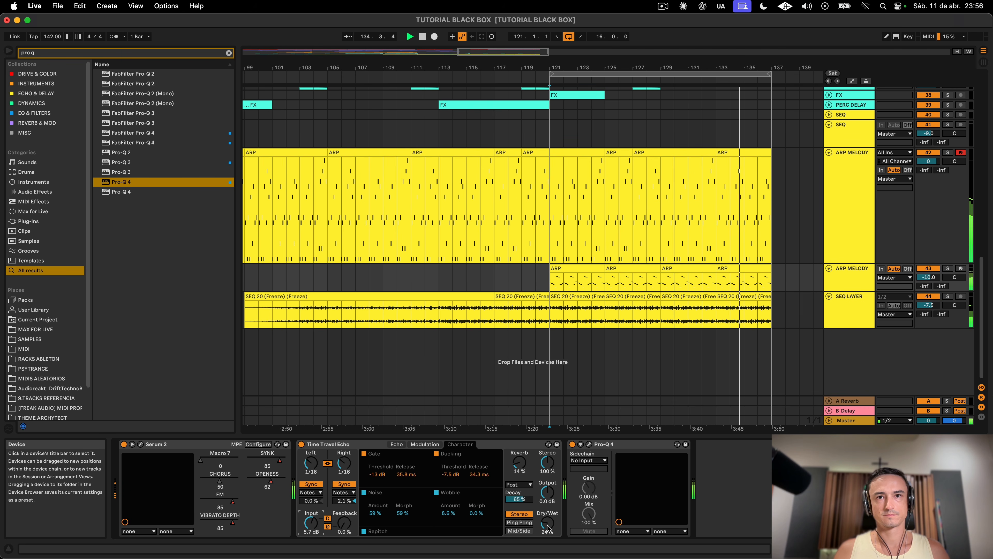
{"action": "left_click_drag", "start_coordinate": [548, 523], "coordinate": [548, 510]}
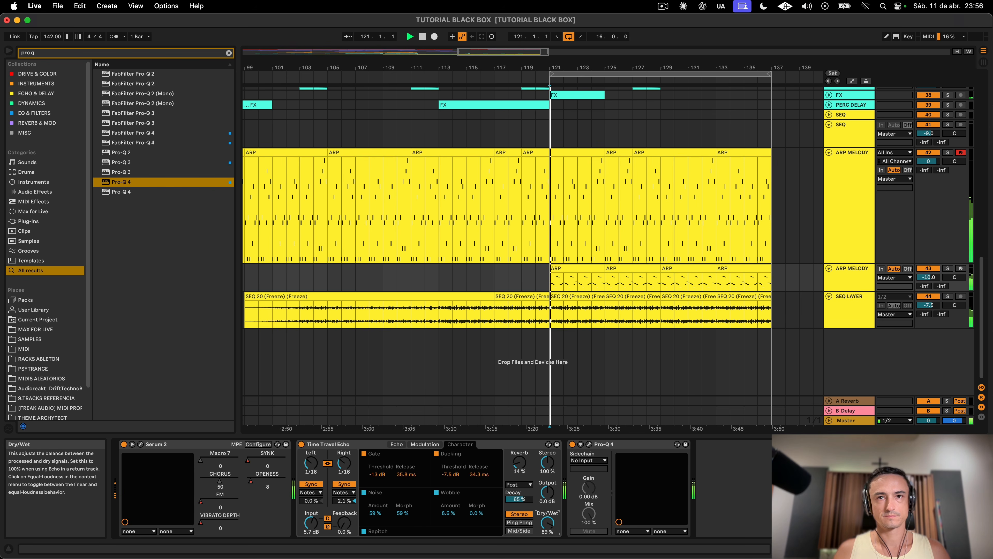
{"action": "left_click_drag", "start_coordinate": [547, 523], "coordinate": [548, 528]}
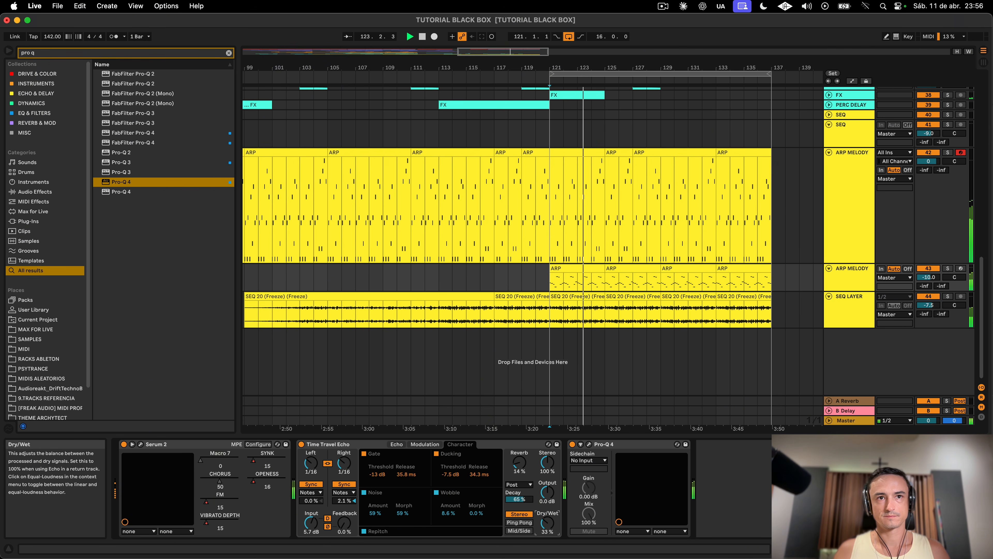
Step: Try higher Feedback amounts of 80% and 65% on the echo, then settle on 29%
{"action": "mouse_move", "coordinate": [350, 519]}
{"action": "left_mouse_down"}
{"action": "mouse_move", "coordinate": [349, 484]}
{"action": "mouse_move", "coordinate": [350, 520]}
{"action": "left_mouse_up"}
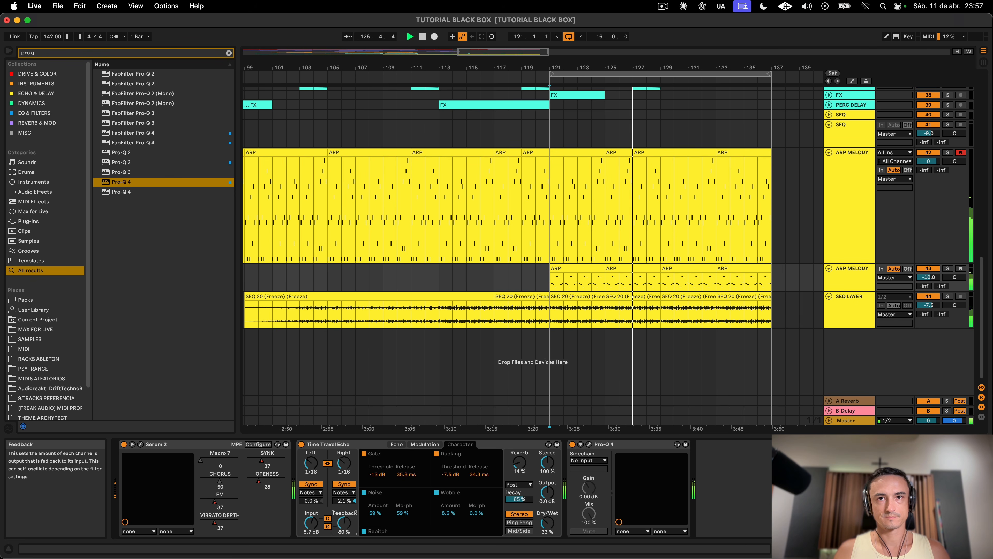
{"action": "left_click_drag", "start_coordinate": [344, 522], "coordinate": [344, 520]}
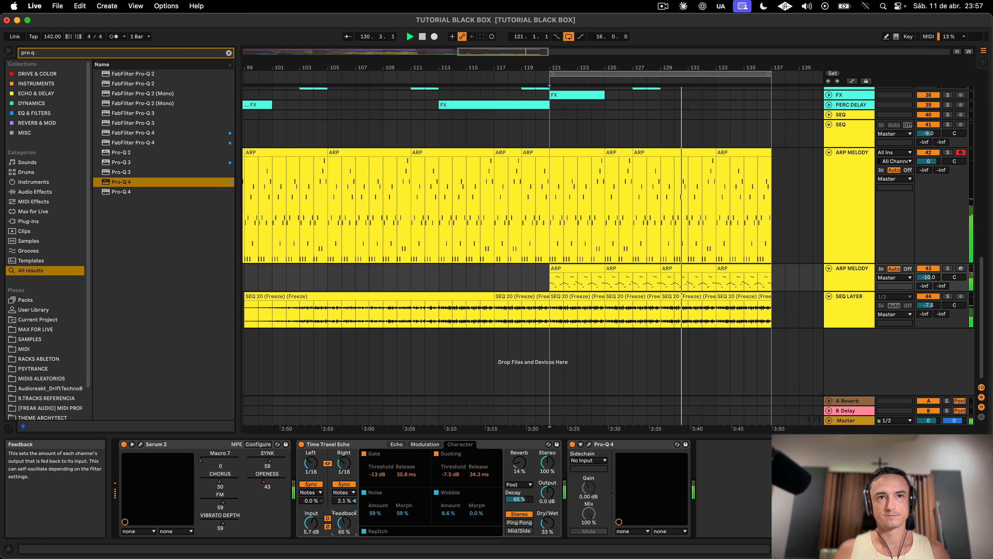
{"action": "left_click_drag", "start_coordinate": [344, 520], "coordinate": [344, 527]}
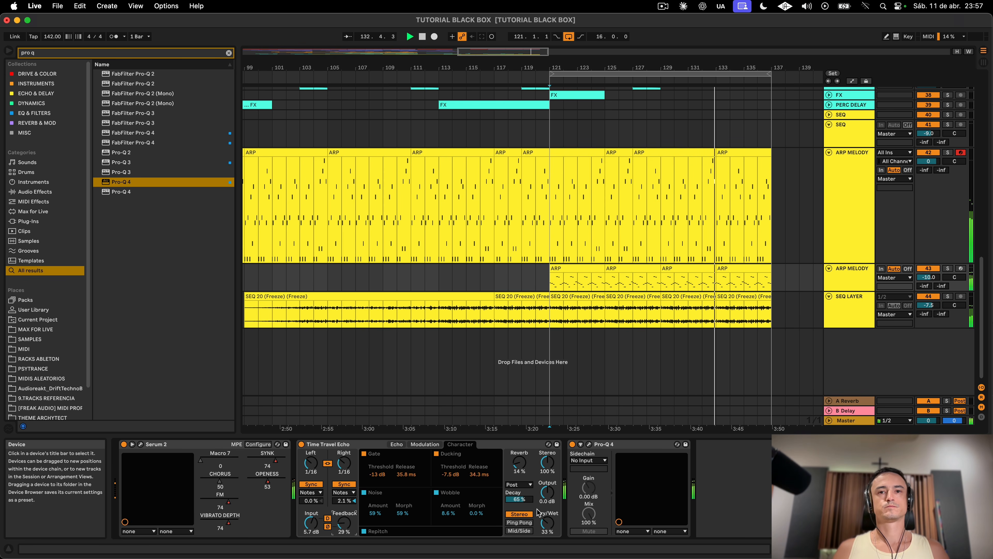
Step: Set both echo delay times to 1/8 and their sync mode to Dotted
{"action": "left_click_drag", "start_coordinate": [344, 456], "coordinate": [344, 453]}
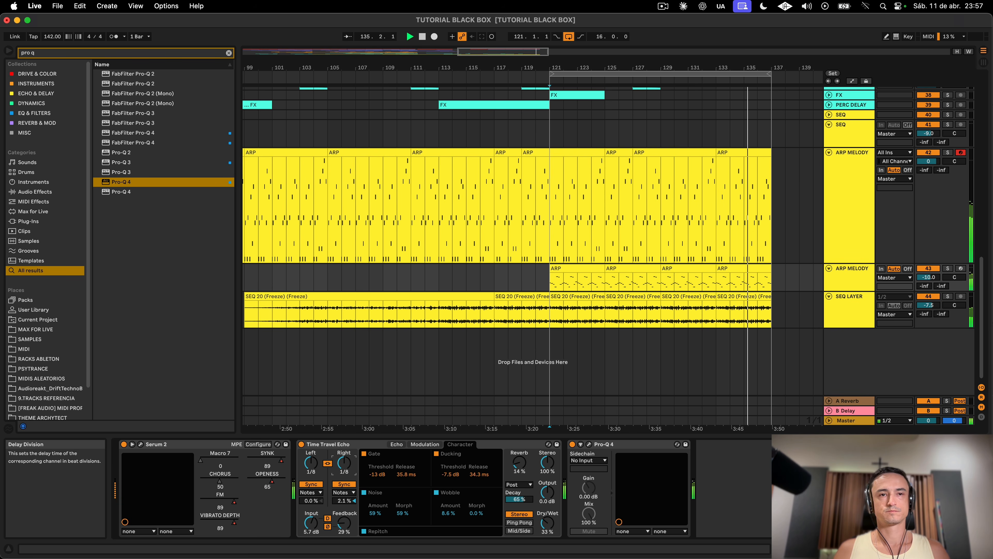
{"action": "left_click", "coordinate": [344, 492]}
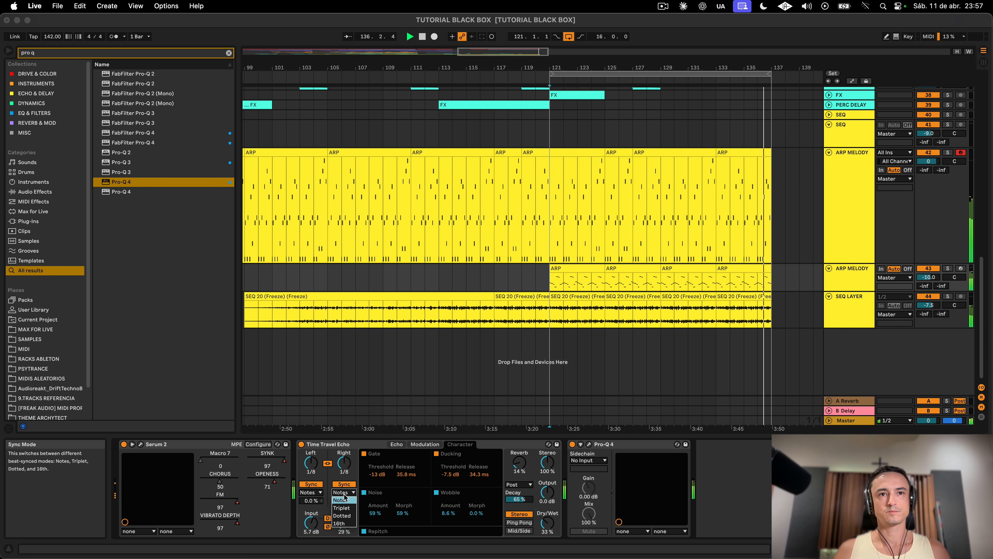
{"action": "left_click", "coordinate": [349, 516]}
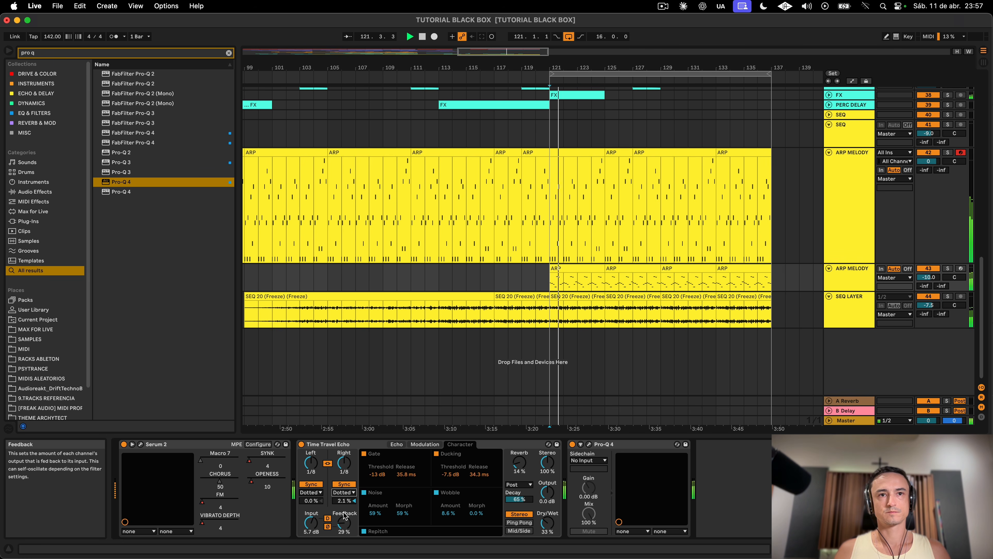
Step: Reset the echo's right delay offset to 0.0%, and set Feedback to 37% and Dry/Wet to 54%
{"action": "left_click_drag", "start_coordinate": [543, 529], "coordinate": [544, 527]}
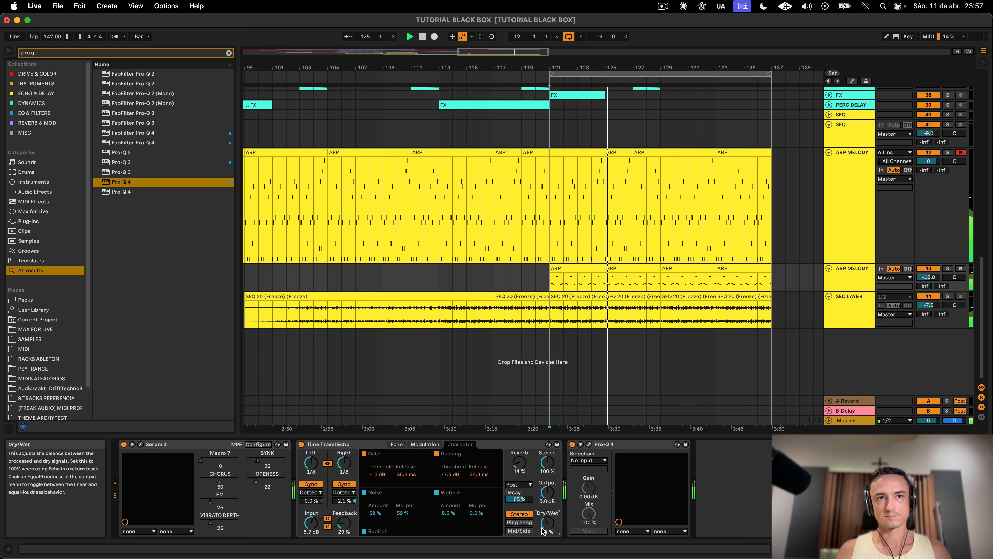
{"action": "left_click", "coordinate": [343, 500]}
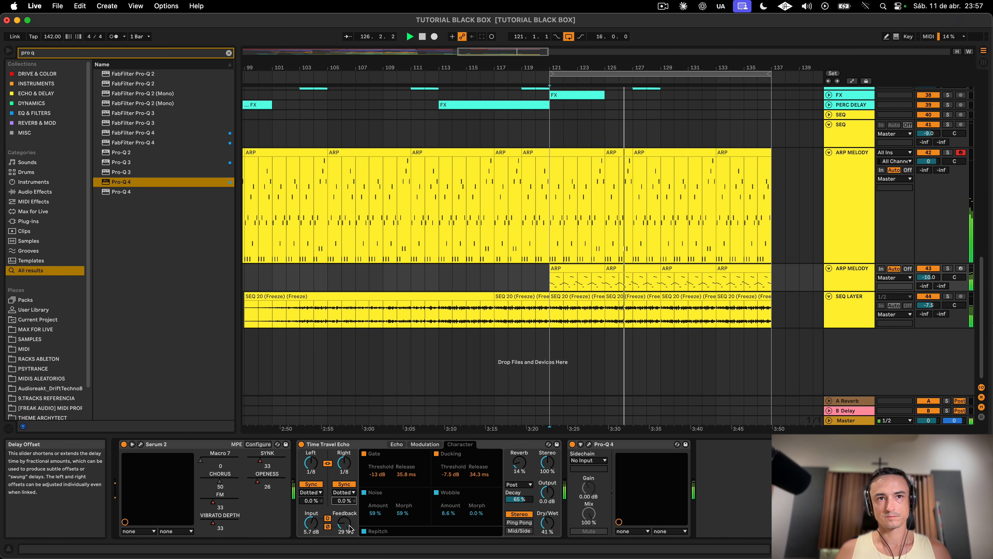
{"action": "left_click_drag", "start_coordinate": [350, 529], "coordinate": [350, 520]}
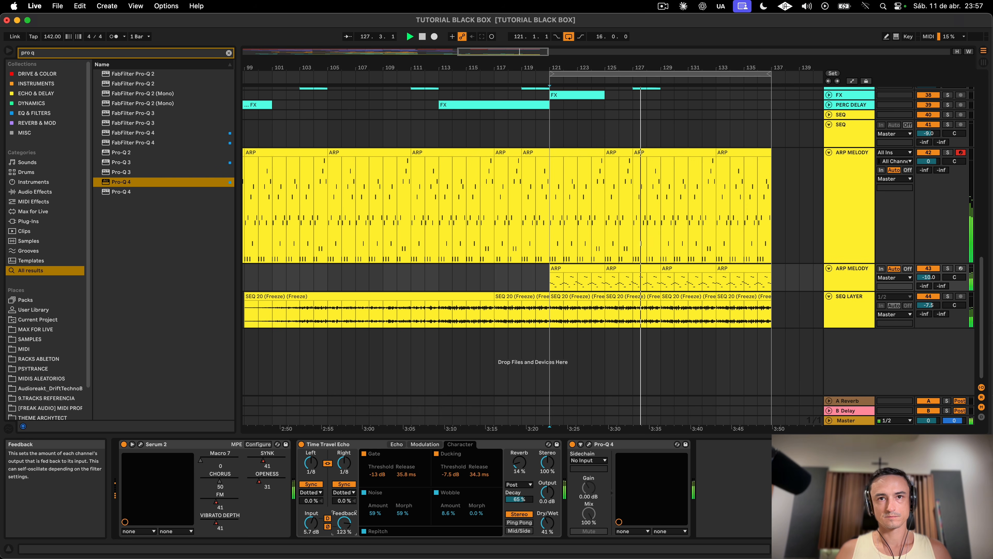
{"action": "mouse_move", "coordinate": [343, 522]}
{"action": "left_mouse_down"}
{"action": "mouse_move", "coordinate": [343, 535]}
{"action": "mouse_move", "coordinate": [344, 526]}
{"action": "left_mouse_up"}
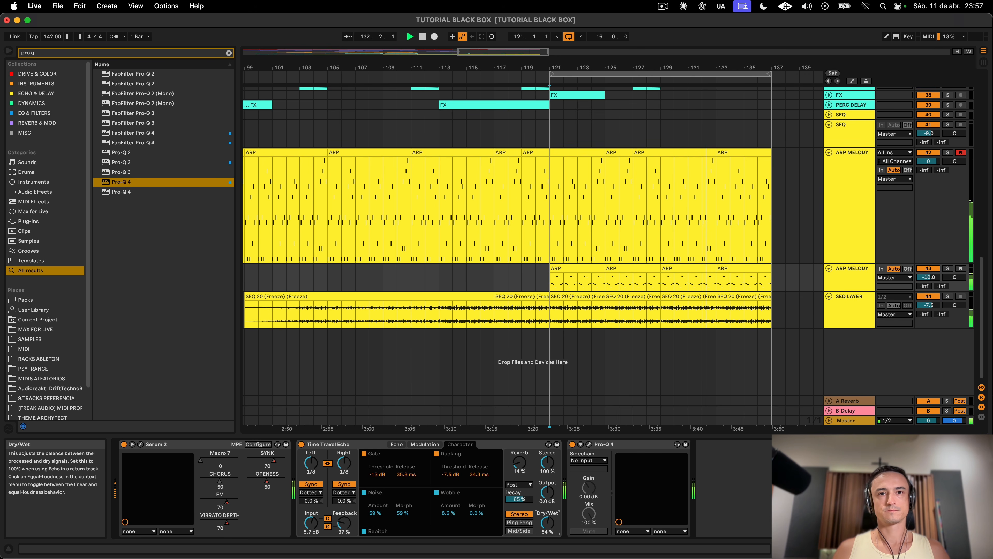
Step: Set the echo's Dry/Wet to 44% and its Feedback to 13% on the lower ARP MELODY track
{"action": "left_click_drag", "start_coordinate": [547, 522], "coordinate": [548, 532]}
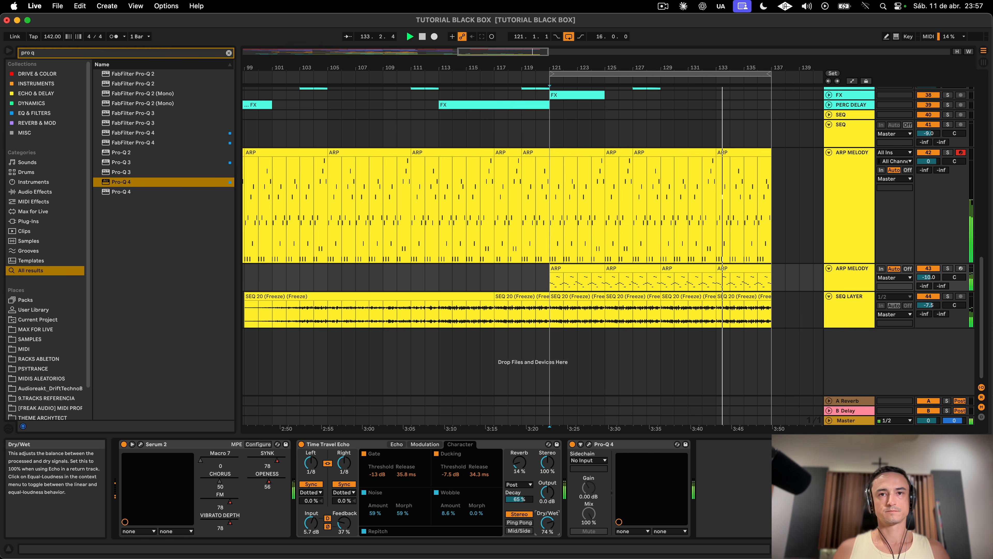
{"action": "left_click_drag", "start_coordinate": [344, 522], "coordinate": [344, 532]}
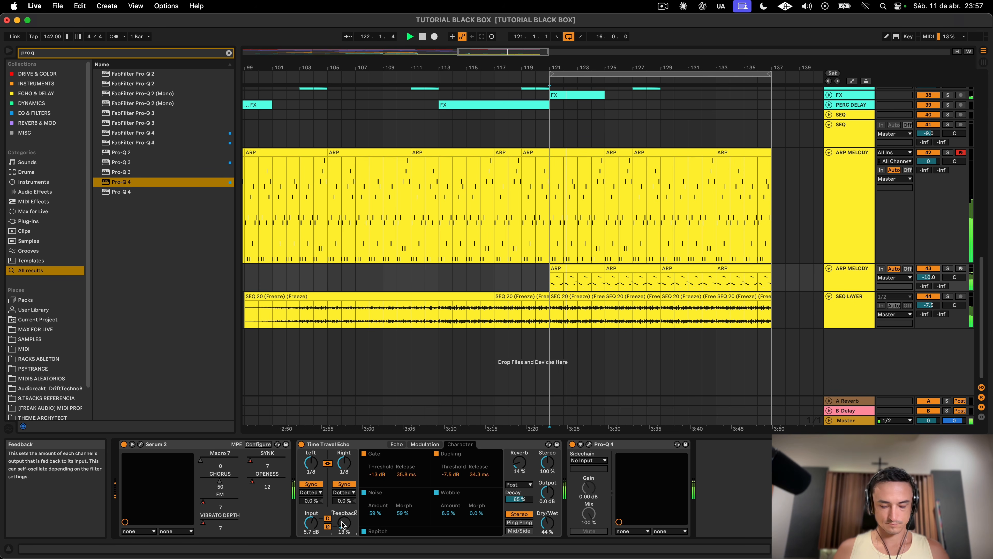
{"action": "key", "text": "a"}
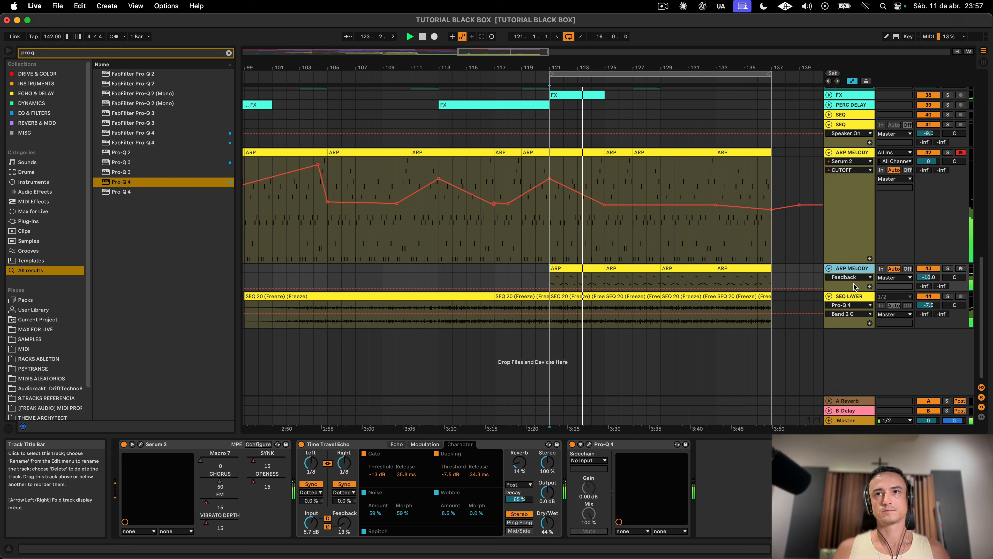
Step: Extend the loop start back to bar 81, keeping its end at bar 137, and play from the loop start
{"action": "scroll", "coordinate": [552, 183], "scroll_direction": "up", "scroll_amount": 15}
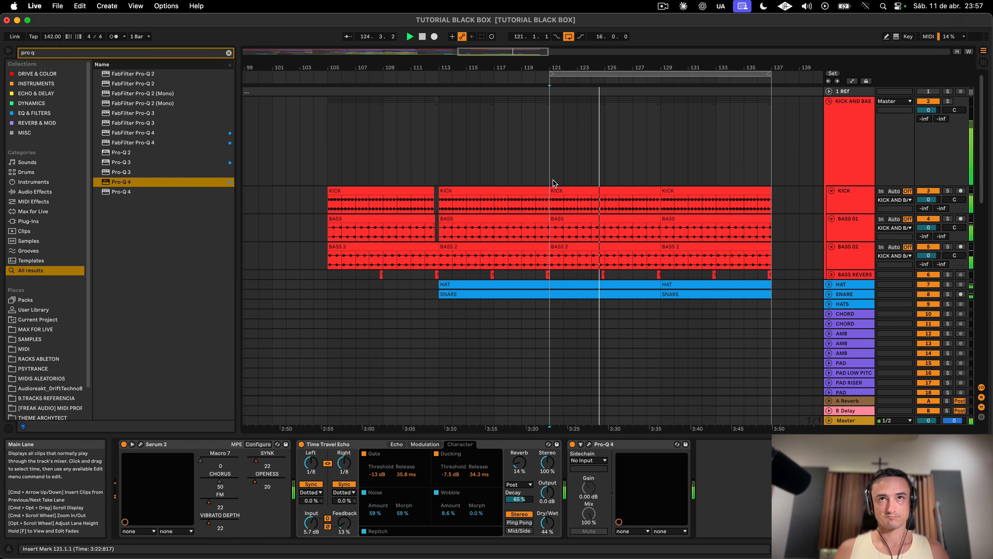
{"action": "left_click", "coordinate": [553, 192]}
{"action": "left_click_drag", "start_coordinate": [550, 73], "coordinate": [439, 70]}
{"action": "scroll", "coordinate": [520, 180], "scroll_direction": "down", "scroll_amount": 15}
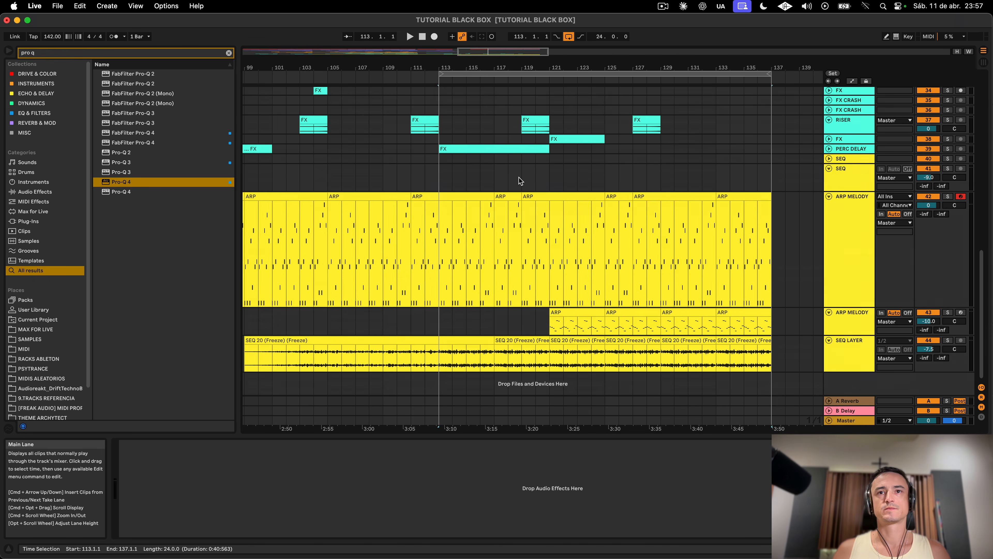
{"action": "left_click_drag", "start_coordinate": [449, 70], "coordinate": [309, 75]}
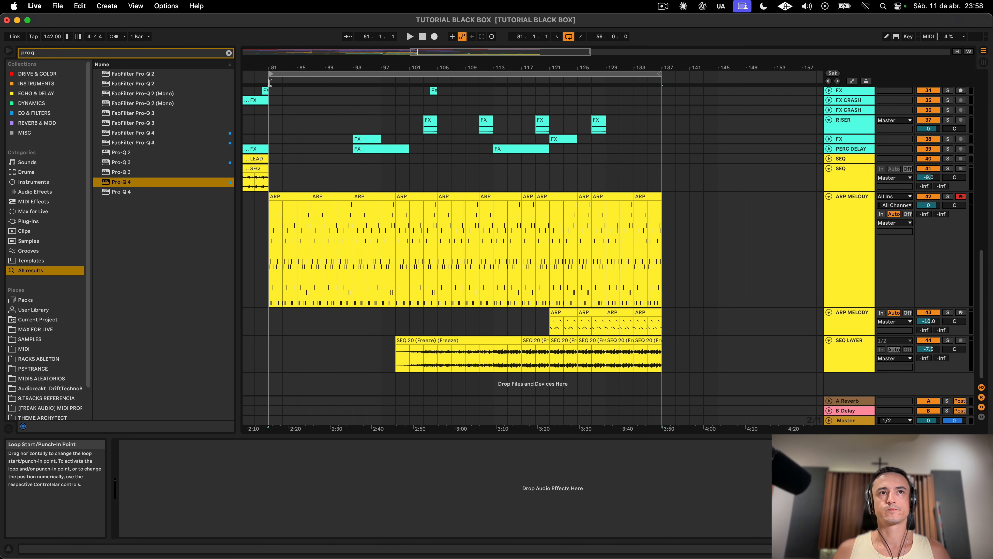
{"action": "key", "text": "space"}
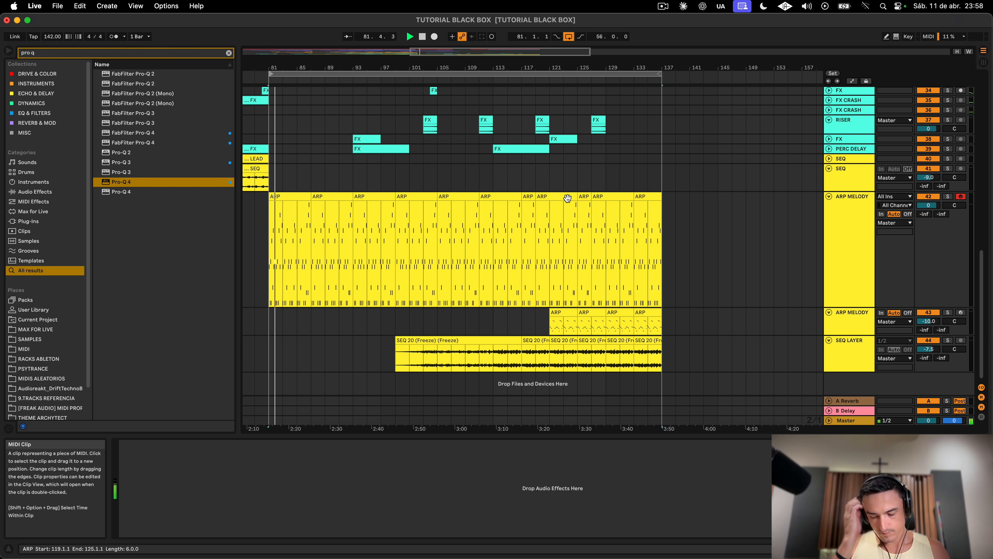
Step: Select both ARP MELODY tracks and freeze them
{"action": "left_click", "coordinate": [849, 329]}
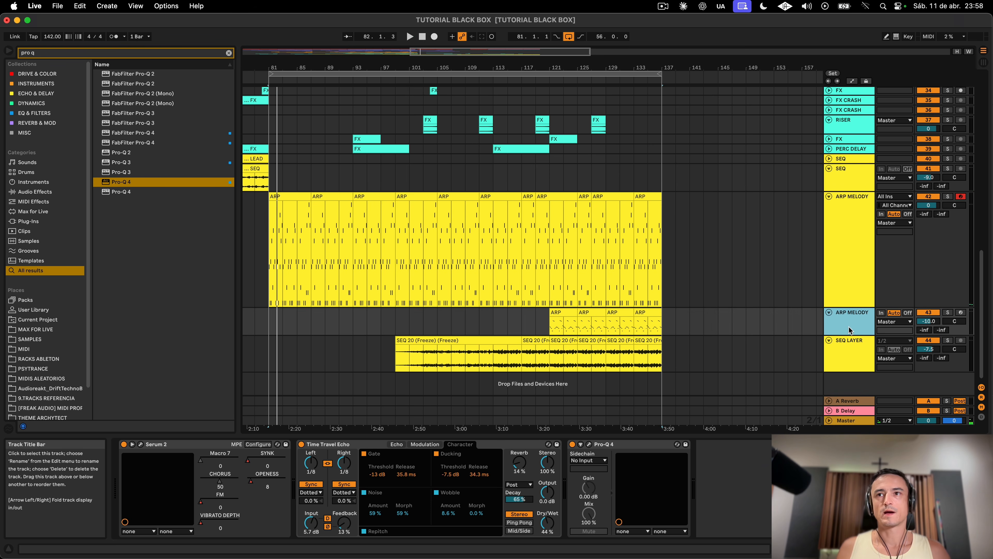
{"action": "left_click", "coordinate": [852, 256]}
{"action": "scroll", "coordinate": [696, 270], "scroll_direction": "up", "scroll_amount": 4}
{"action": "scroll", "coordinate": [696, 270], "scroll_direction": "left", "scroll_amount": 2}
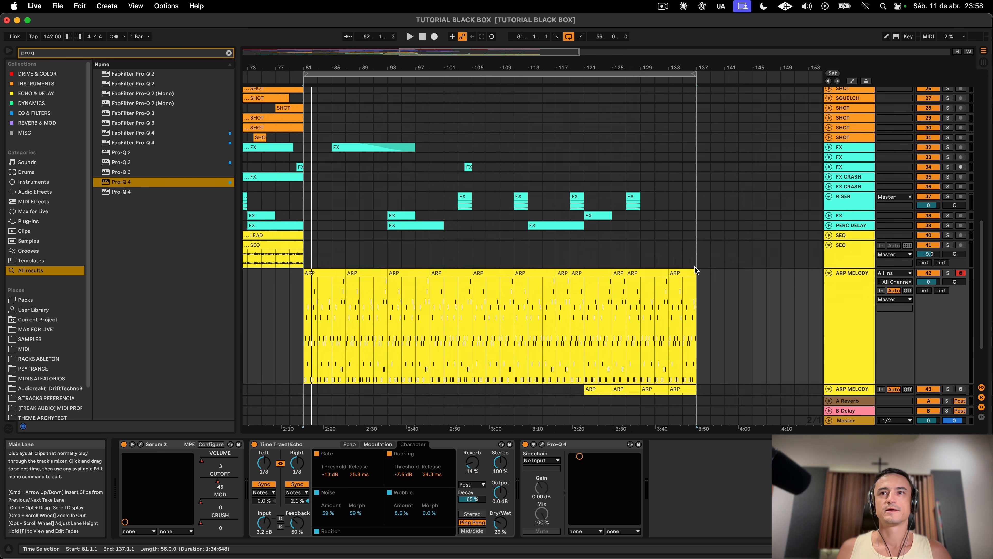
{"action": "scroll", "coordinate": [696, 270], "scroll_direction": "down", "scroll_amount": 3}
{"action": "scroll", "coordinate": [695, 270], "scroll_direction": "left", "scroll_amount": 2}
{"action": "left_click", "coordinate": [850, 321]}
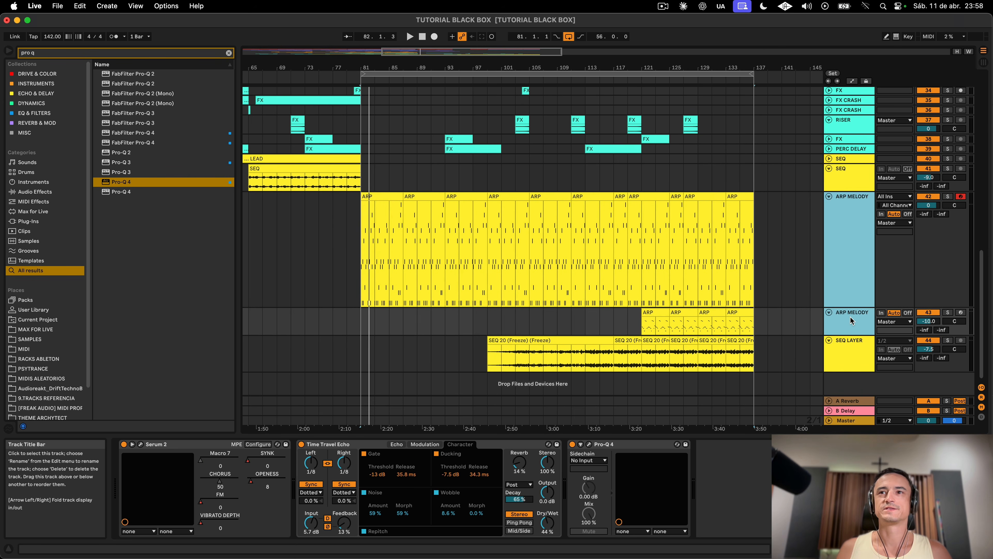
{"action": "right_click", "coordinate": [845, 233]}
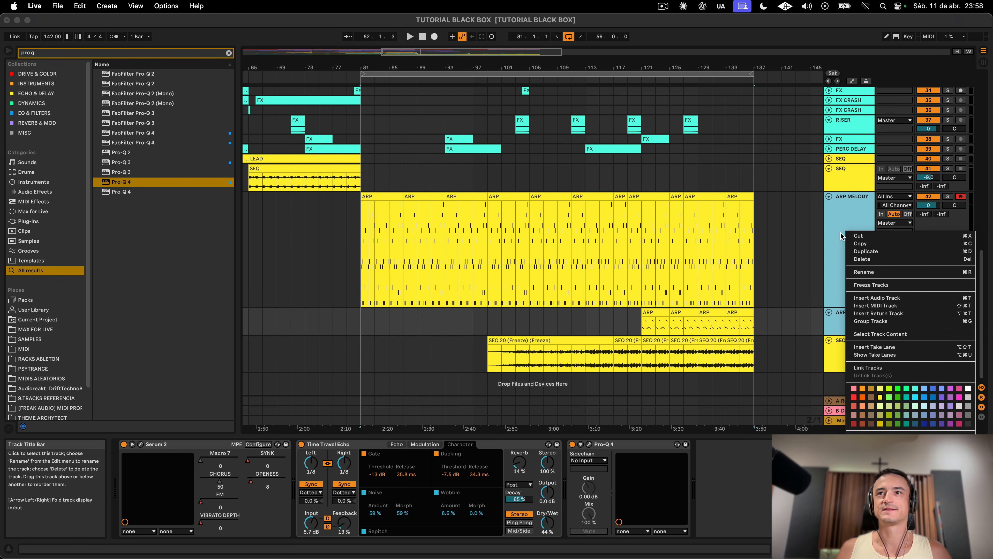
{"action": "left_click", "coordinate": [886, 288]}
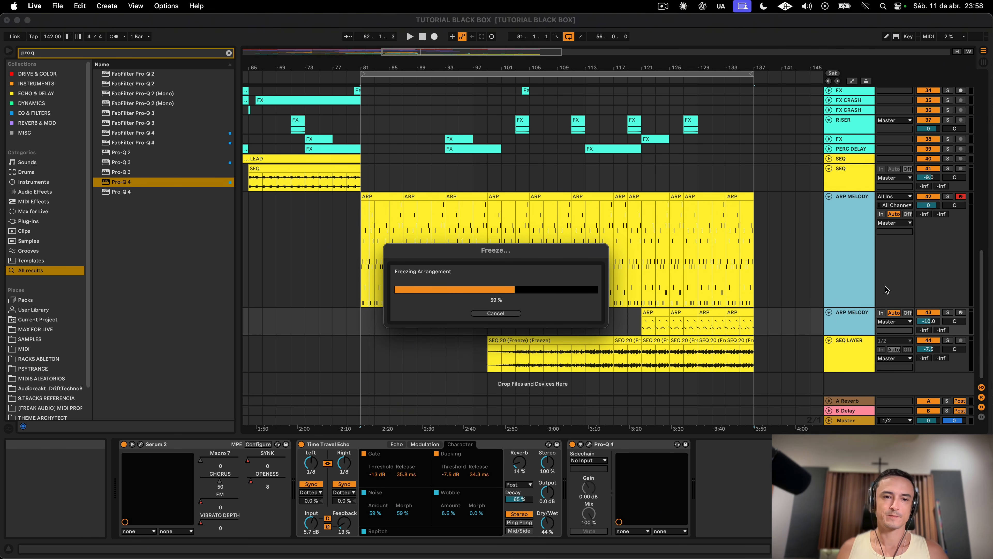
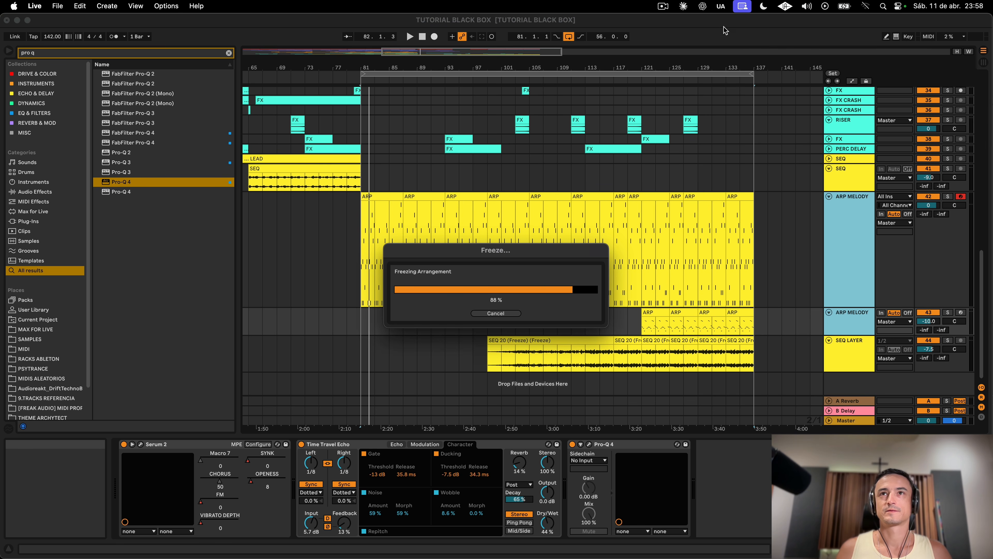
{"action": "left_click", "coordinate": [664, 5]}
{"action": "left_click", "coordinate": [666, 45]}
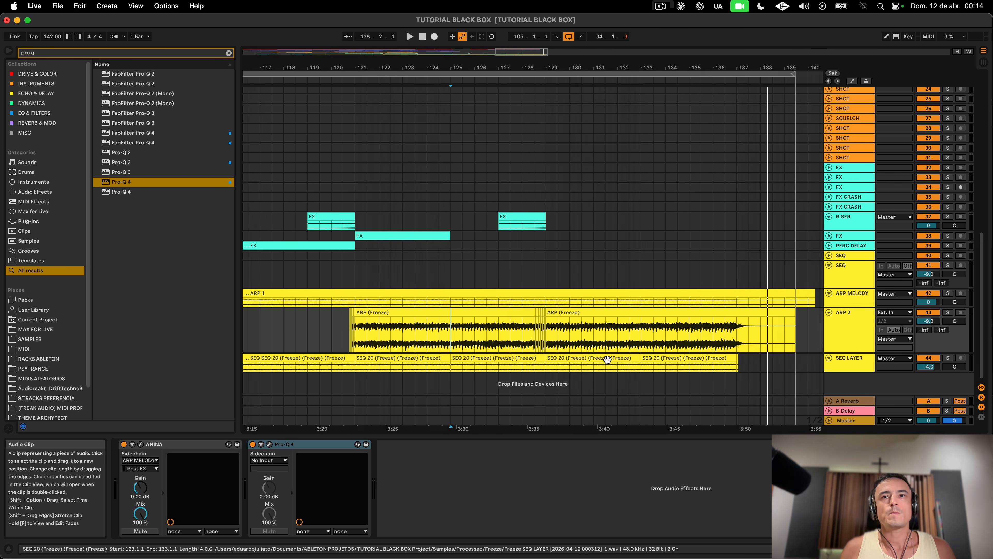
Step: Audition the chopped ARP 2 clips leading into bar 121, once soloed and once within the full mix
{"action": "scroll", "coordinate": [607, 359], "scroll_direction": "left", "scroll_amount": 3}
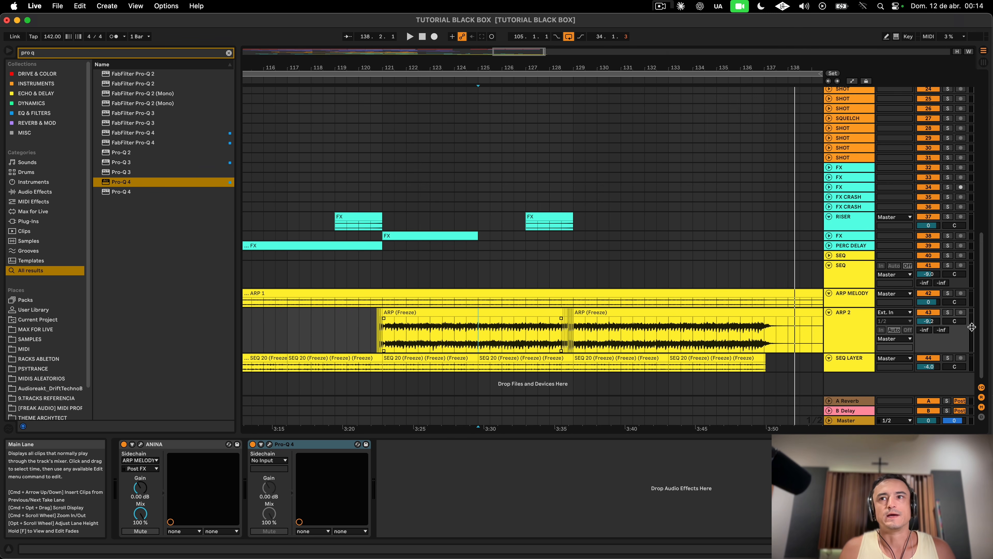
{"action": "left_click", "coordinate": [947, 312]}
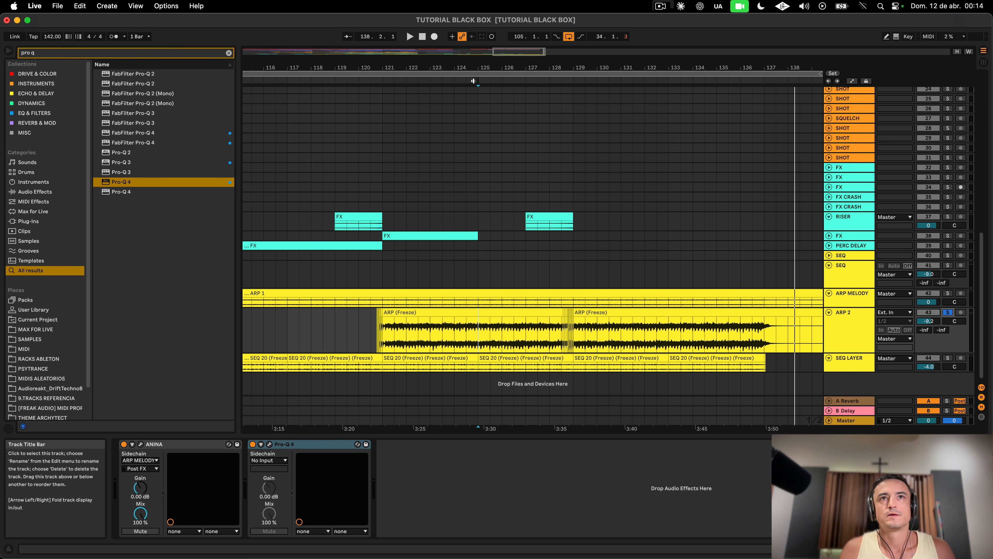
{"action": "left_click_drag", "start_coordinate": [372, 72], "coordinate": [375, 107]}
{"action": "left_click", "coordinate": [425, 321]}
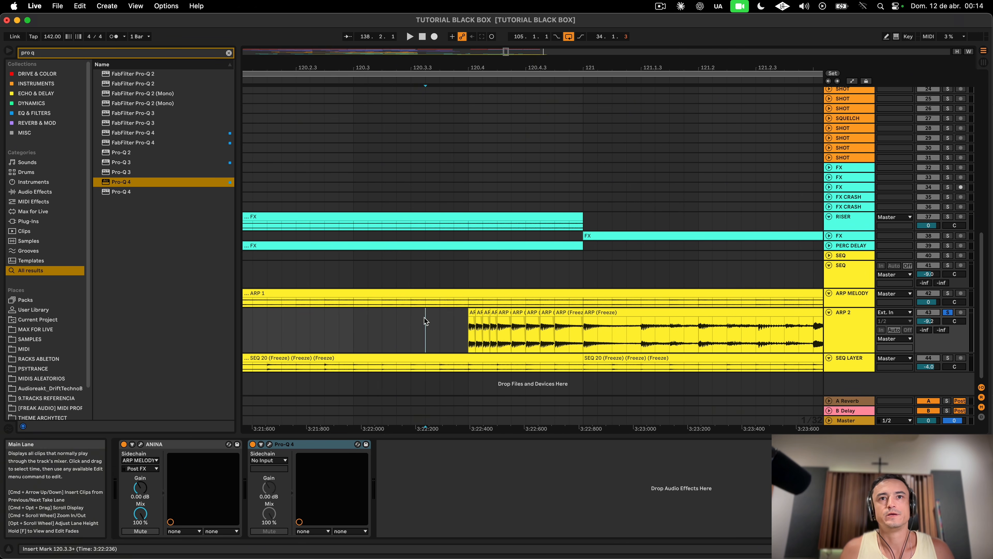
{"action": "key", "text": "space"}
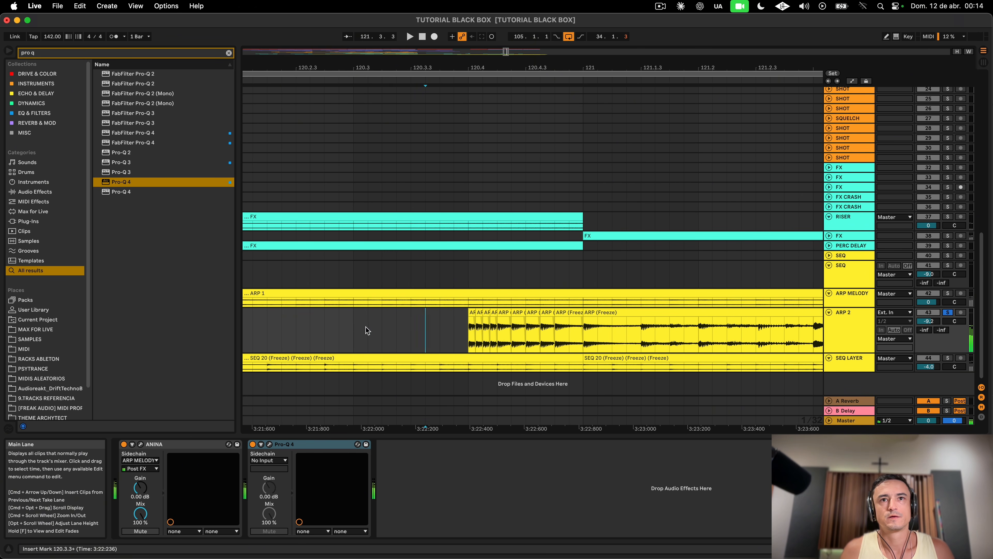
{"action": "left_click", "coordinate": [948, 313]}
{"action": "key", "text": "space"}
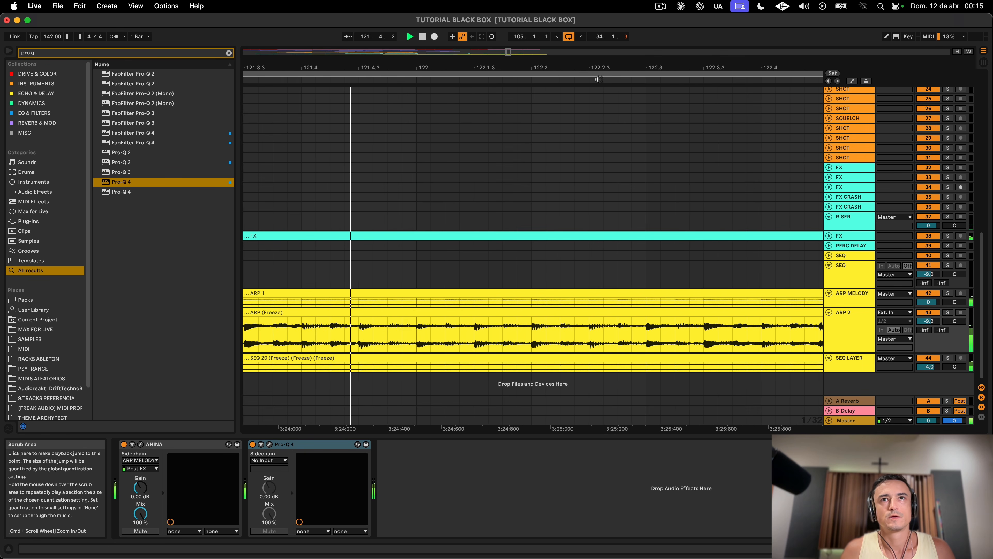
Step: Audition the chopped ARP 2 clips before bar 129, comparing them soloed and within the full mix
{"action": "left_click_drag", "start_coordinate": [601, 66], "coordinate": [604, 27]}
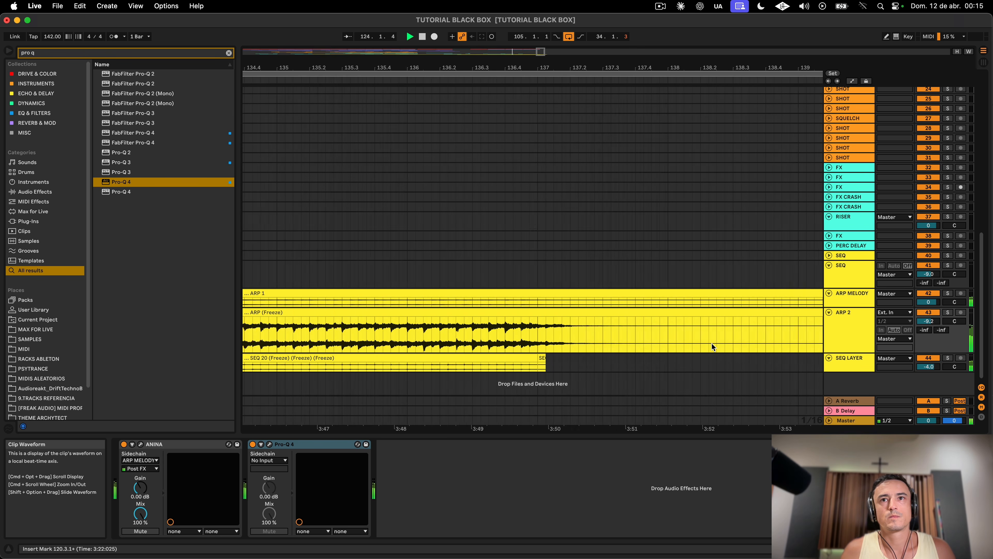
{"action": "scroll", "coordinate": [711, 343], "scroll_direction": "left", "scroll_amount": 10}
{"action": "left_click", "coordinate": [659, 335]}
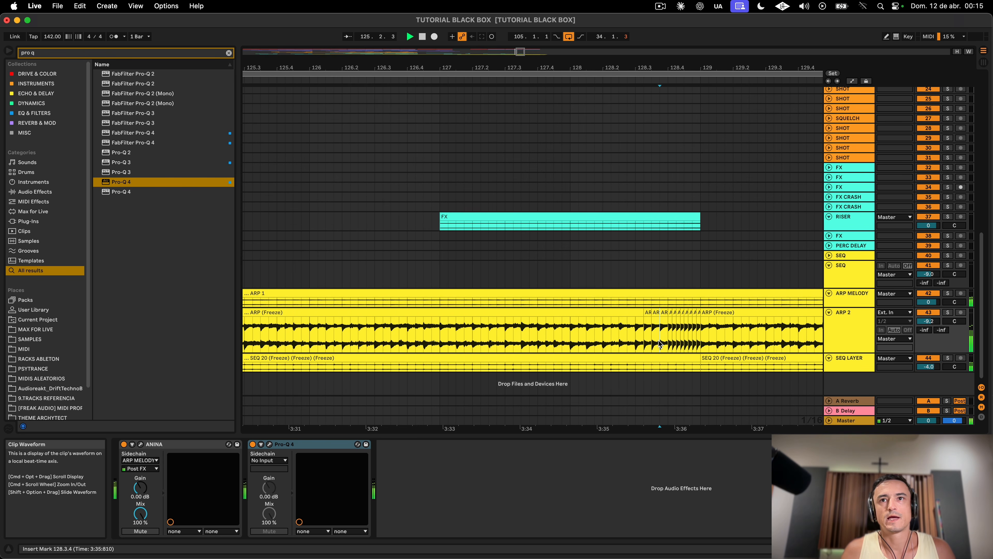
{"action": "left_click", "coordinate": [609, 335]}
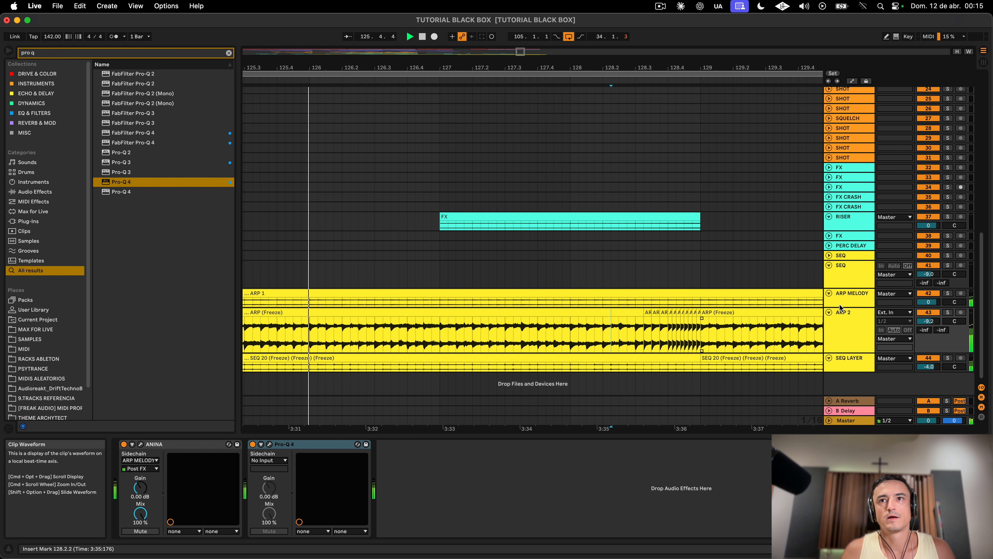
{"action": "left_click", "coordinate": [948, 312]}
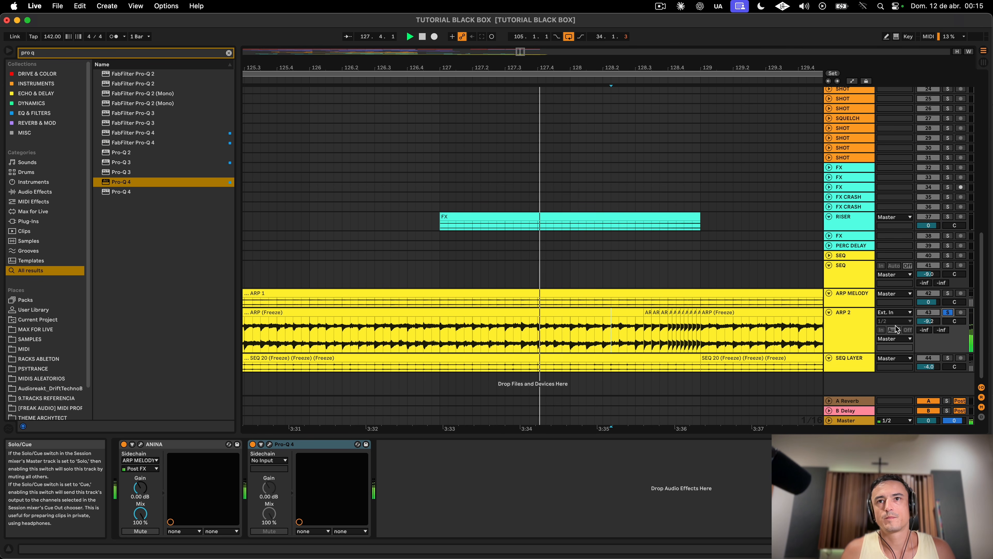
{"action": "scroll", "coordinate": [695, 344], "scroll_direction": "right", "scroll_amount": 5}
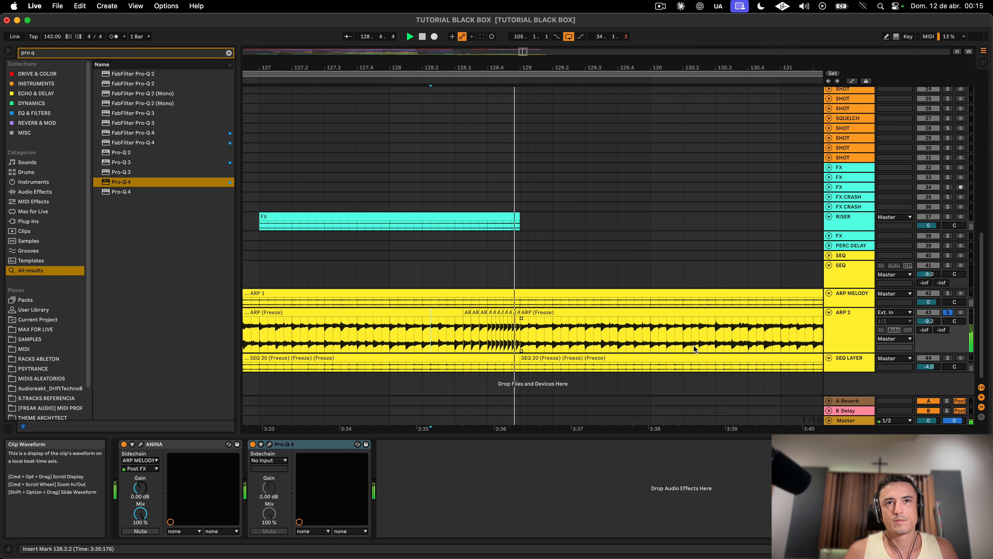
{"action": "left_click", "coordinate": [948, 312]}
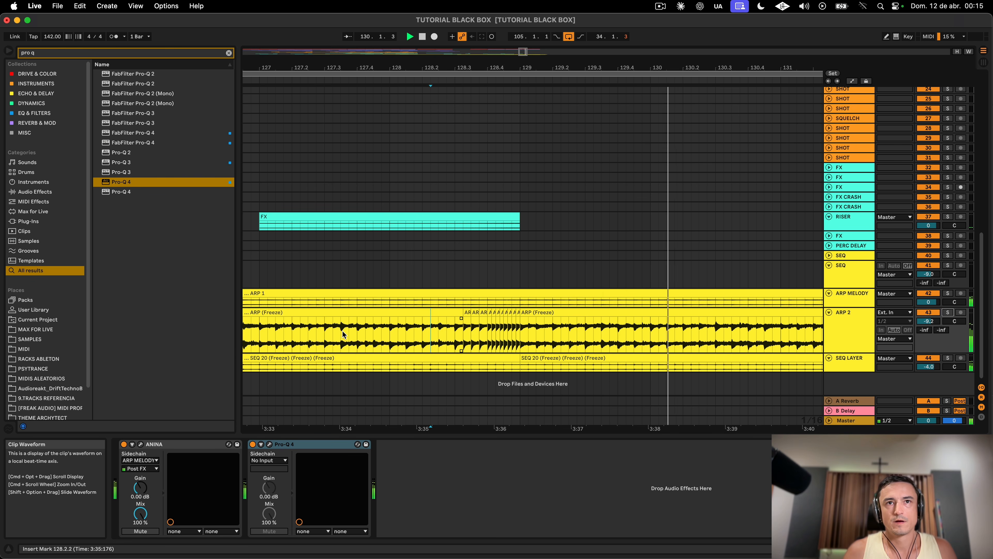
{"action": "left_click", "coordinate": [390, 335]}
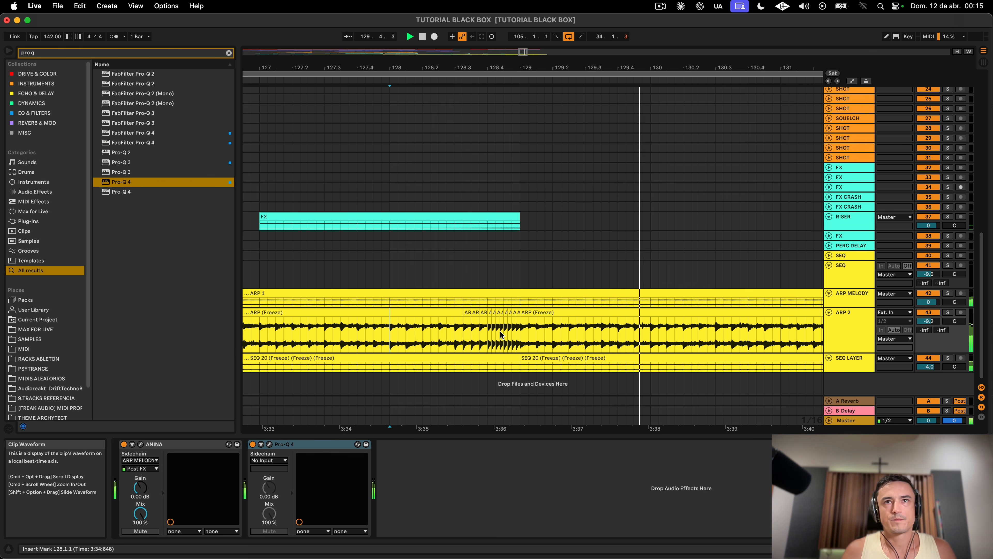
Step: Copy the last RISER clip to bars 135–137 on the same track
{"action": "left_click_drag", "start_coordinate": [434, 70], "coordinate": [434, 59]}
{"action": "scroll", "coordinate": [501, 305], "scroll_direction": "down", "scroll_amount": 10}
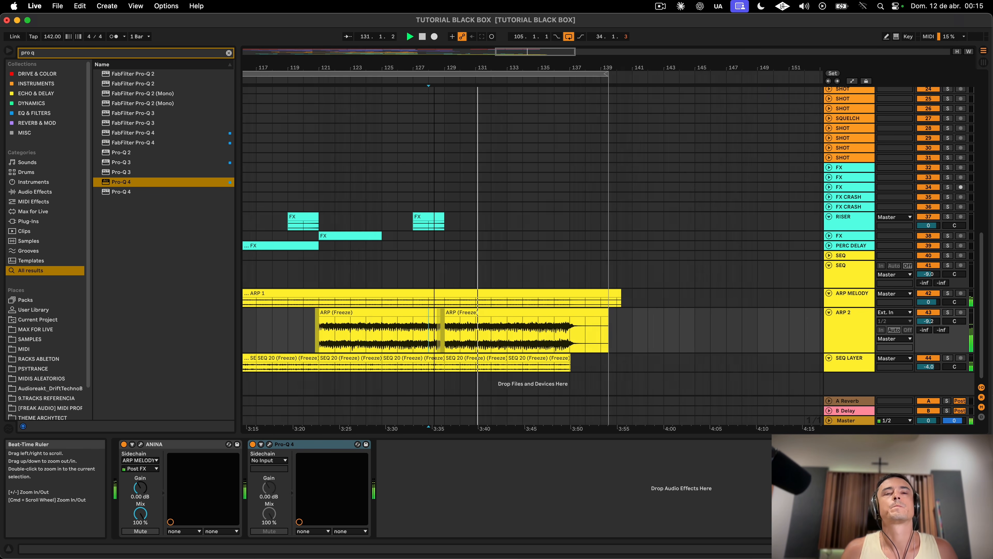
{"action": "scroll", "coordinate": [500, 303], "scroll_direction": "left", "scroll_amount": 5}
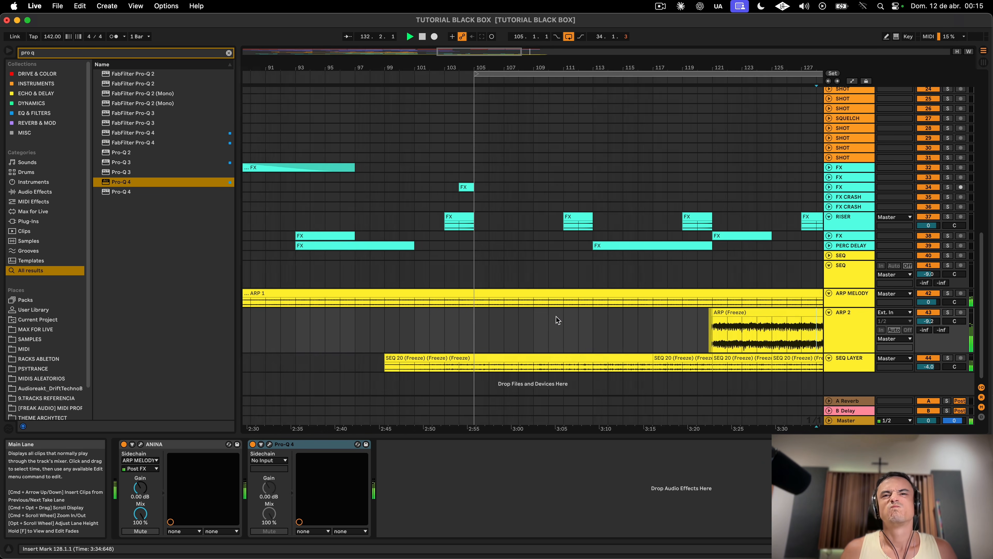
{"action": "scroll", "coordinate": [556, 316], "scroll_direction": "right", "scroll_amount": 5}
{"action": "scroll", "coordinate": [535, 117], "scroll_direction": "down", "scroll_amount": 5}
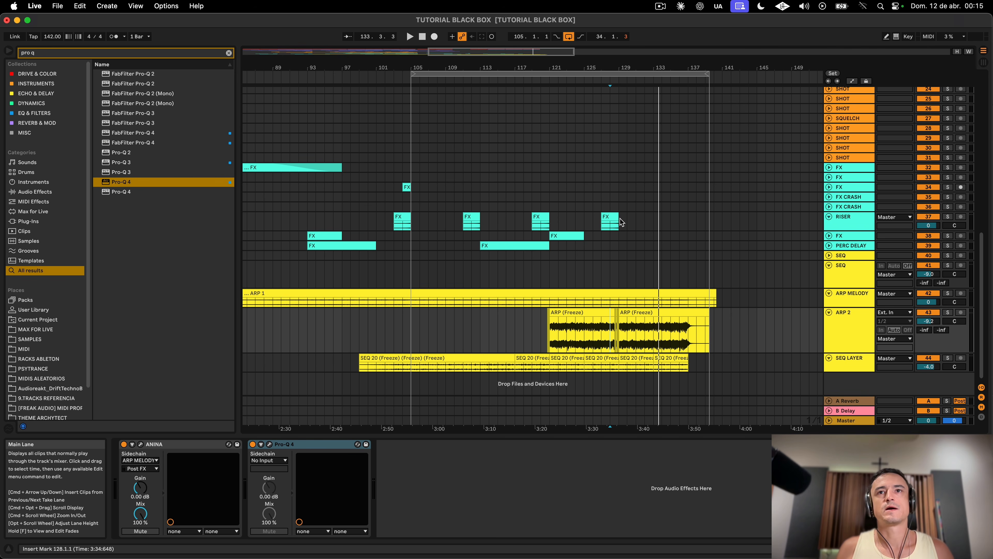
{"action": "left_click_drag", "start_coordinate": [615, 221], "coordinate": [678, 218]}
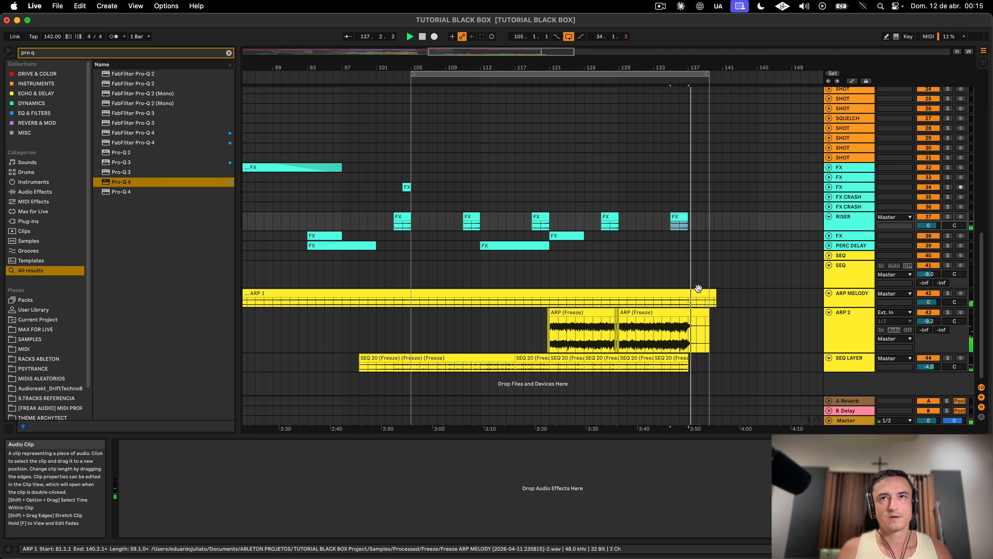
Step: Trim the last clips on the ARP MELODY and ARP 2 tracks to end at bar 137, and play the ending from bar 136
{"action": "left_click_drag", "start_coordinate": [716, 293], "coordinate": [690, 313]}
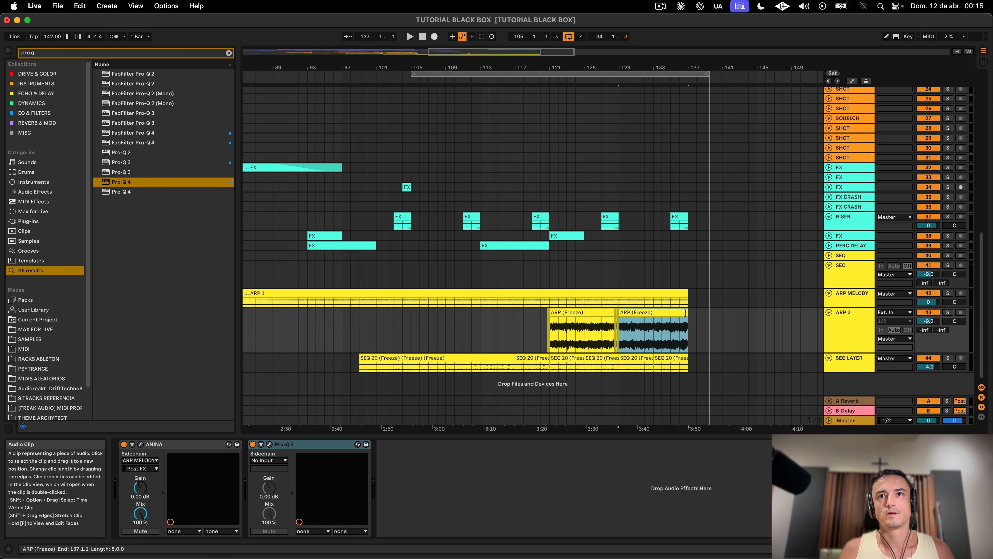
{"action": "left_click", "coordinate": [679, 320]}
{"action": "key", "text": "space"}
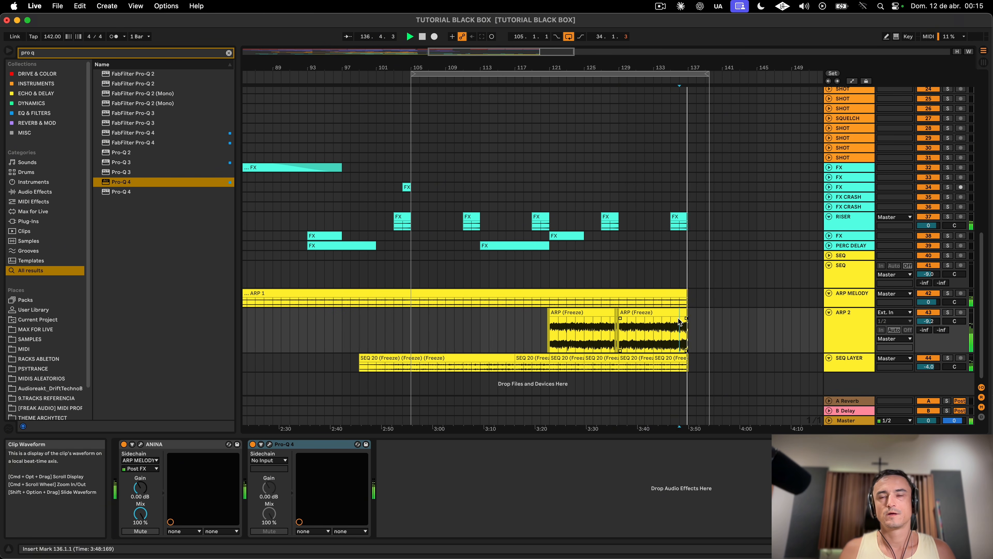
Step: Play the arrangement from bar 105 to review the section with the full mix
{"action": "scroll", "coordinate": [679, 320], "scroll_direction": "left", "scroll_amount": 3}
{"action": "scroll", "coordinate": [679, 320], "scroll_direction": "up", "scroll_amount": 1}
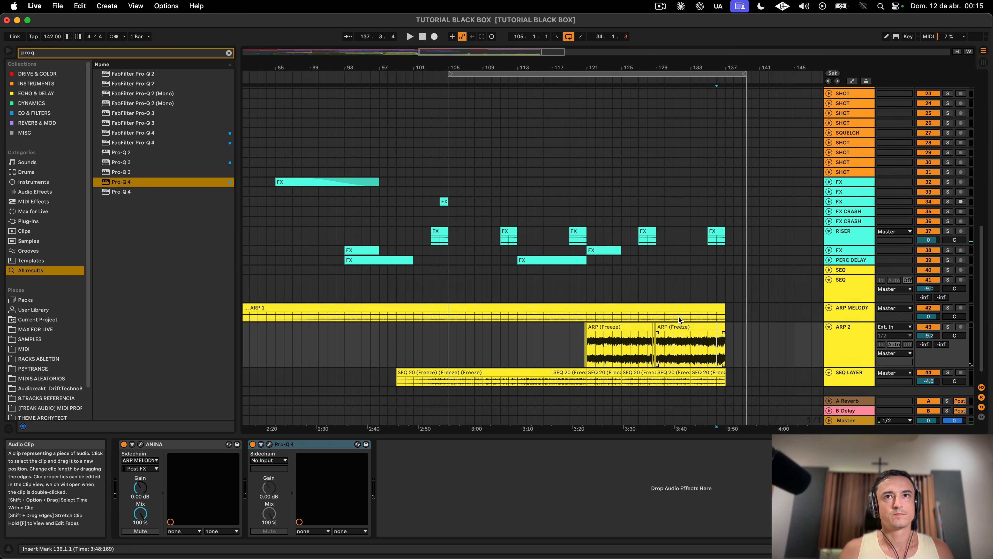
{"action": "left_click", "coordinate": [458, 332]}
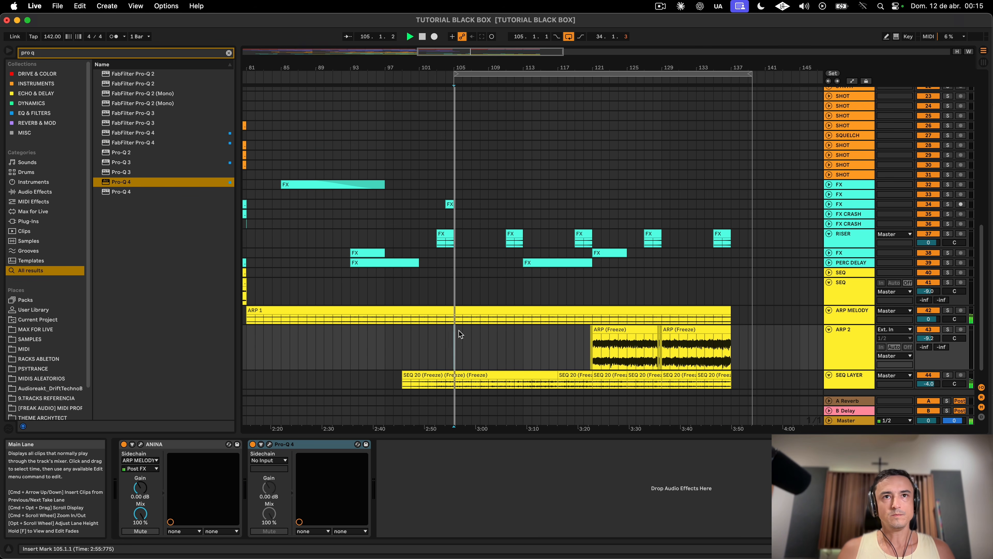
{"action": "scroll", "coordinate": [456, 329], "scroll_direction": "down", "scroll_amount": 2}
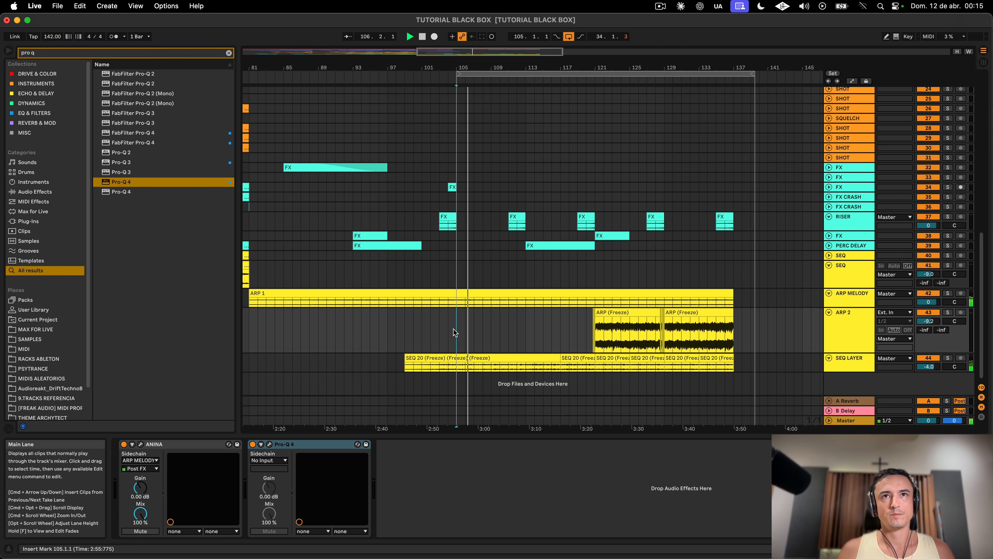
{"action": "left_click", "coordinate": [660, 6]}
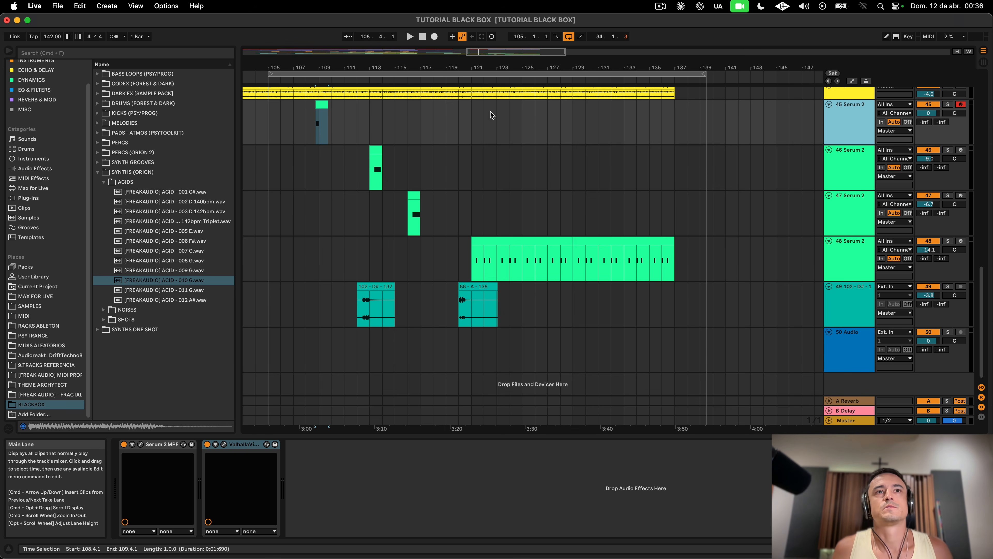
Step: Audition the clip starting at bar 108.4 on the soloed 45 Serum 2 track and inspect its Serum 2 preset
{"action": "left_click", "coordinate": [323, 104]}
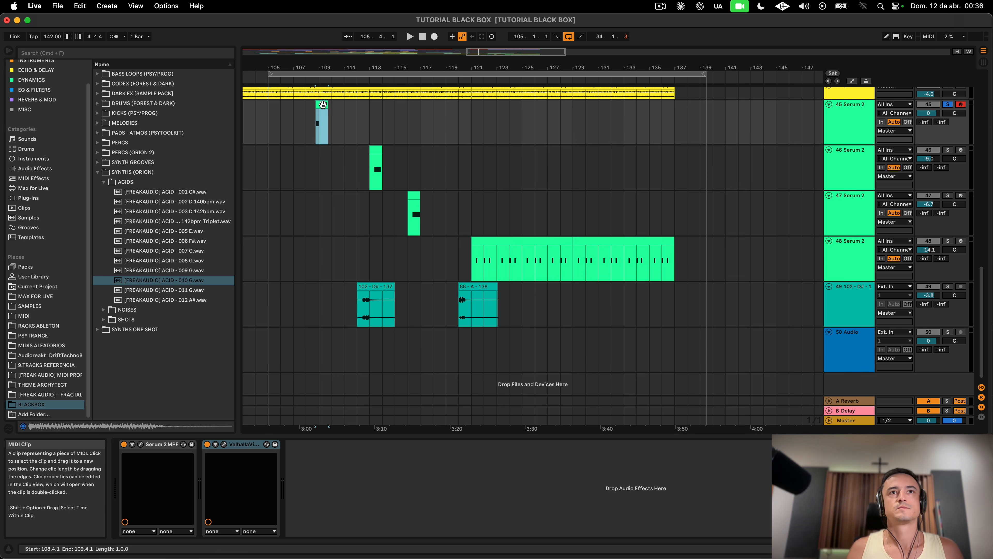
{"action": "left_click", "coordinate": [409, 36]}
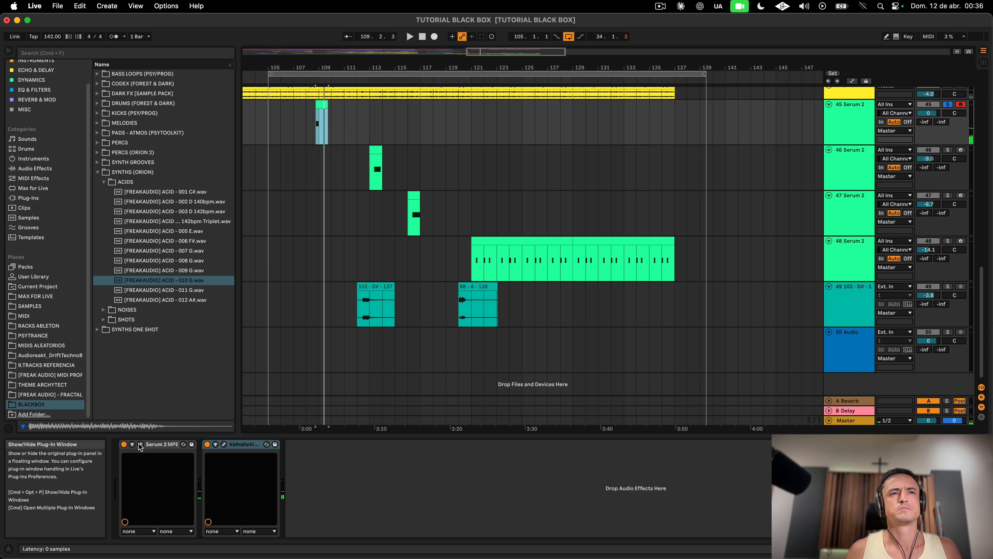
{"action": "left_click", "coordinate": [141, 444]}
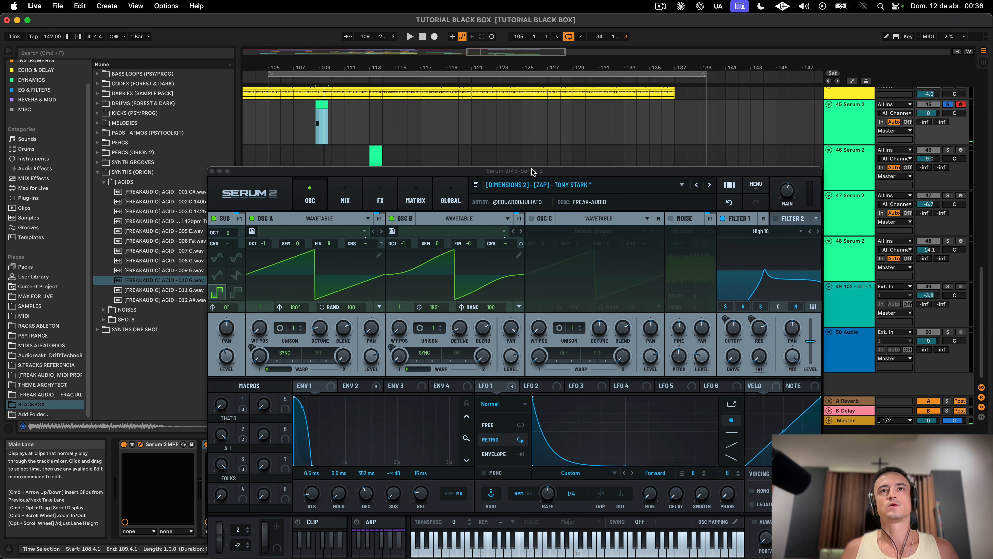
{"action": "left_click_drag", "start_coordinate": [532, 172], "coordinate": [500, 122]}
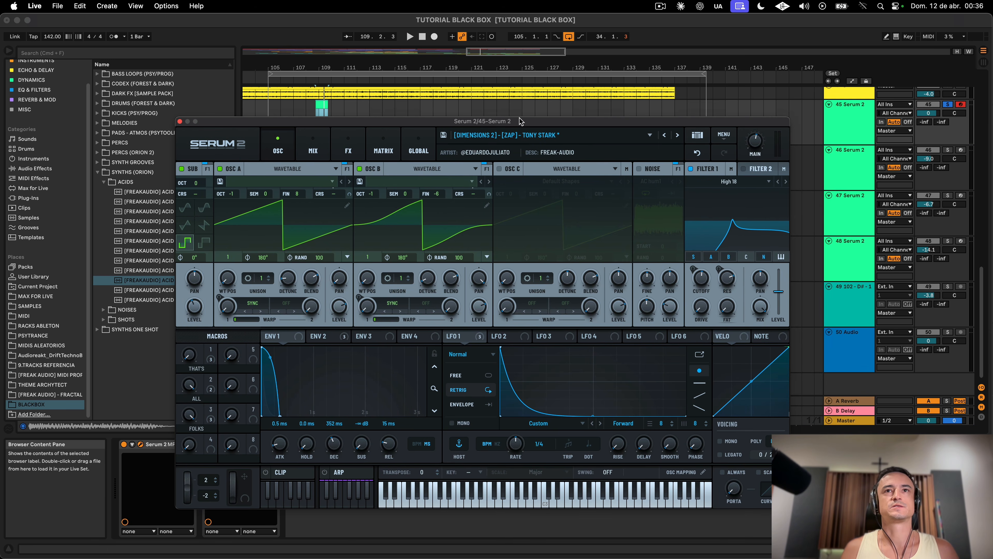
{"action": "left_click", "coordinate": [492, 135]}
{"action": "mouse_move", "coordinate": [486, 182]}
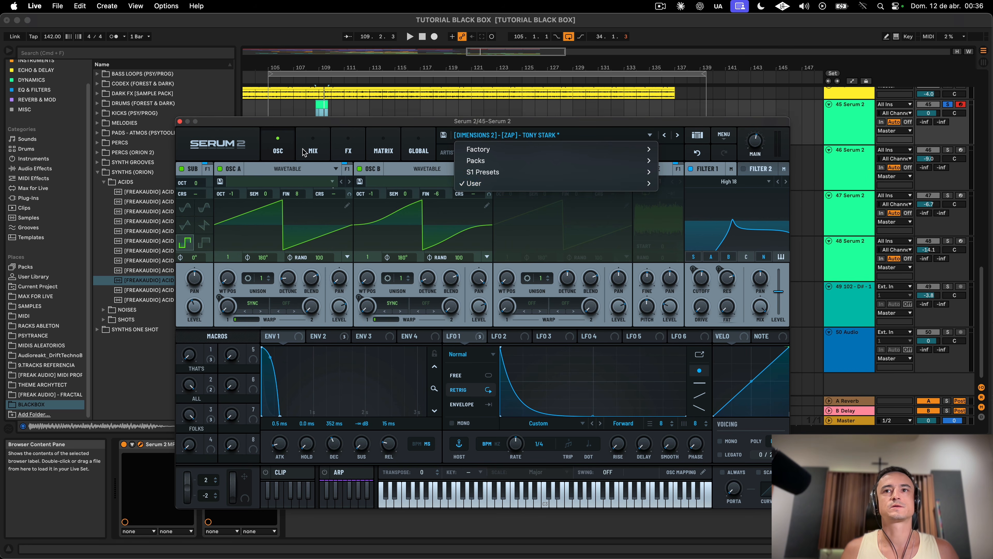
{"action": "left_click", "coordinate": [181, 121]}
{"action": "left_click", "coordinate": [180, 122]}
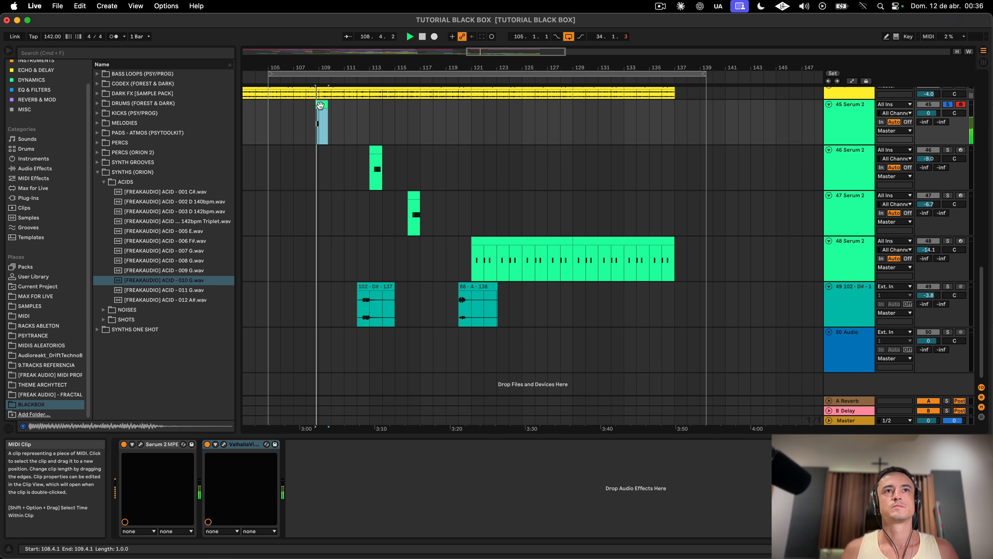
Step: Solo the 46 Serum 2 track, play its clip from bar 113 and view the Serum 2 preset behind it
{"action": "left_click", "coordinate": [377, 158]}
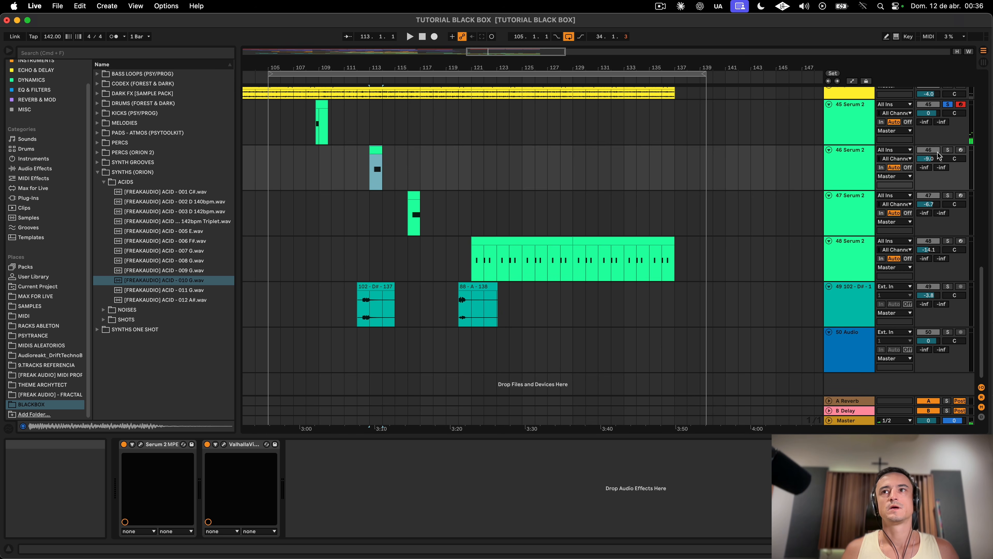
{"action": "left_click", "coordinate": [947, 150]}
{"action": "key", "text": "space"}
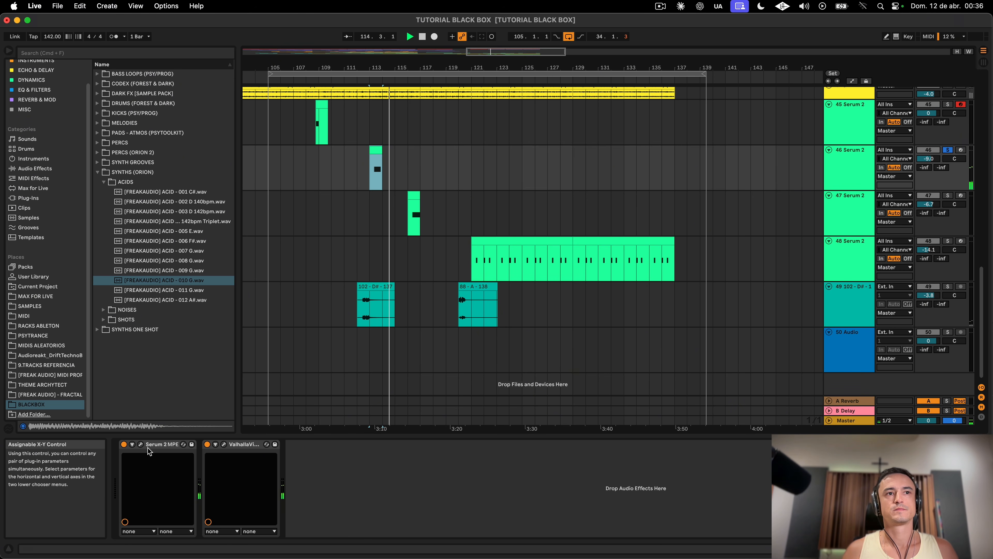
{"action": "left_click", "coordinate": [141, 444]}
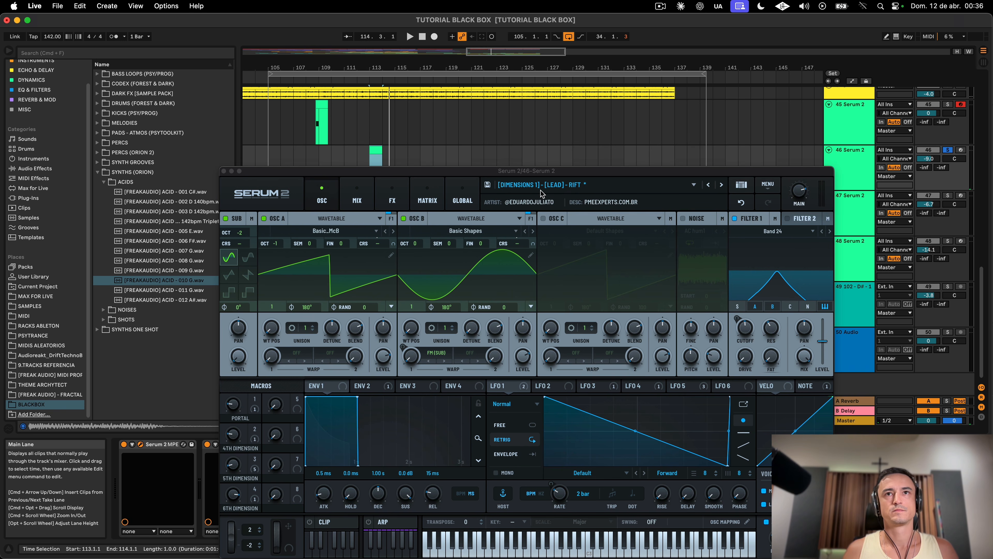
{"action": "left_click", "coordinate": [223, 171]}
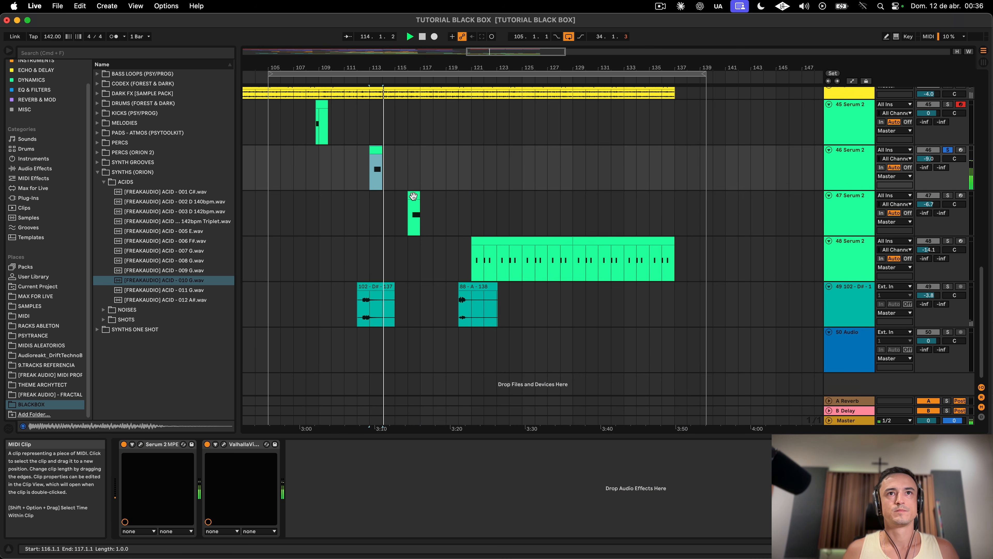
Step: Solo the 47 Serum 2 track and play its clip from bar 116
{"action": "left_click", "coordinate": [850, 200]}
{"action": "left_click", "coordinate": [948, 196]}
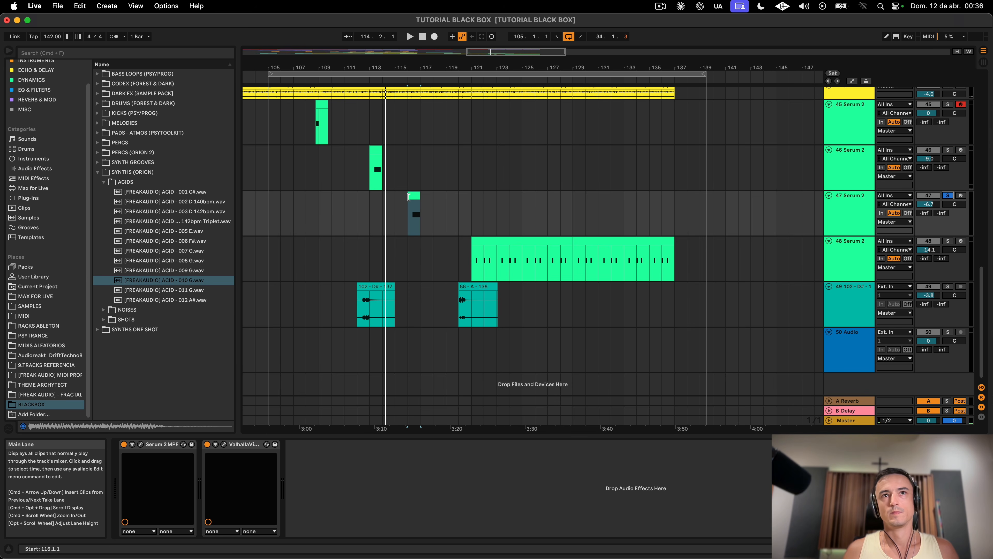
{"action": "left_click", "coordinate": [413, 196]}
{"action": "key", "text": "space"}
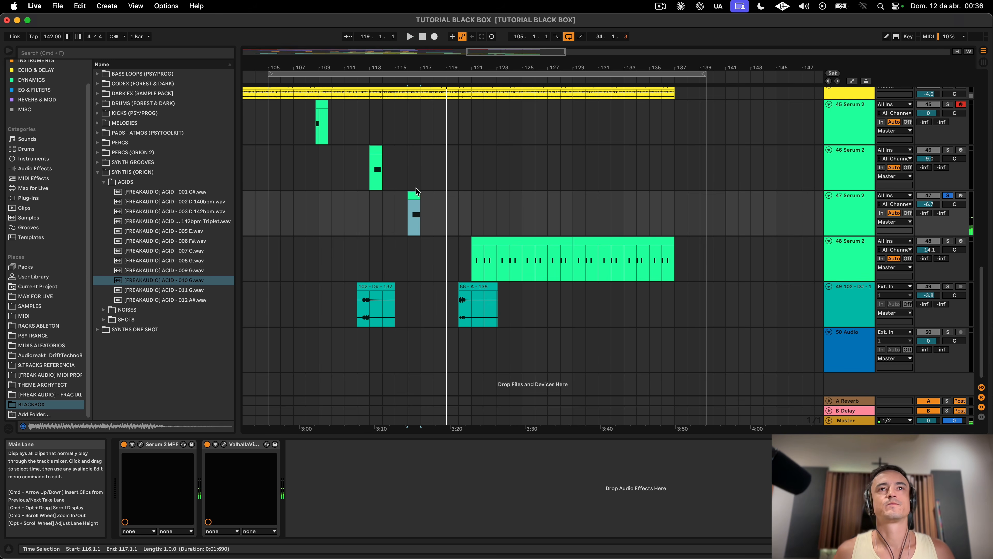
Step: Try the GROOVE and PHASE macros of the VERTICALL preset during playback, turning PHASE to 59, and close the plug-in window
{"action": "left_click", "coordinate": [140, 444]}
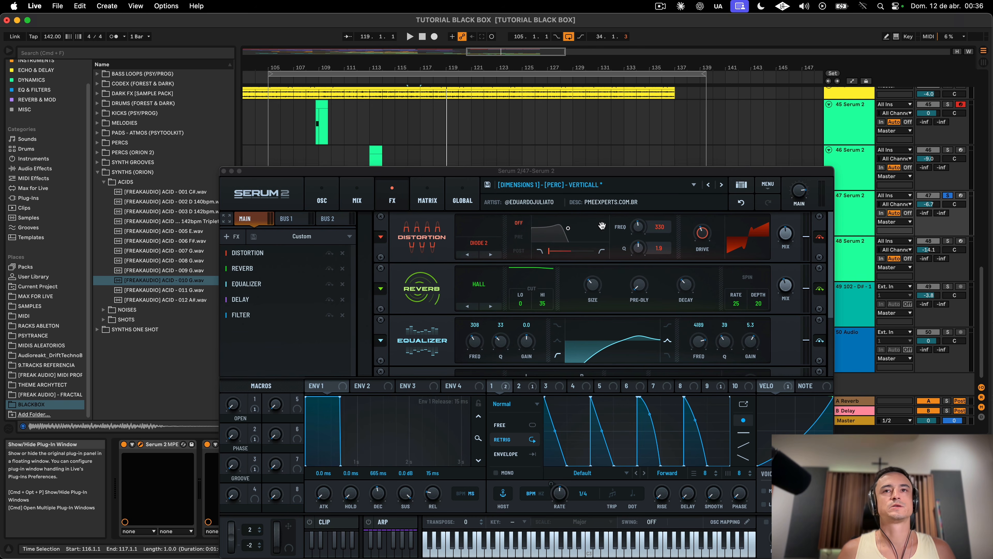
{"action": "key", "text": "space"}
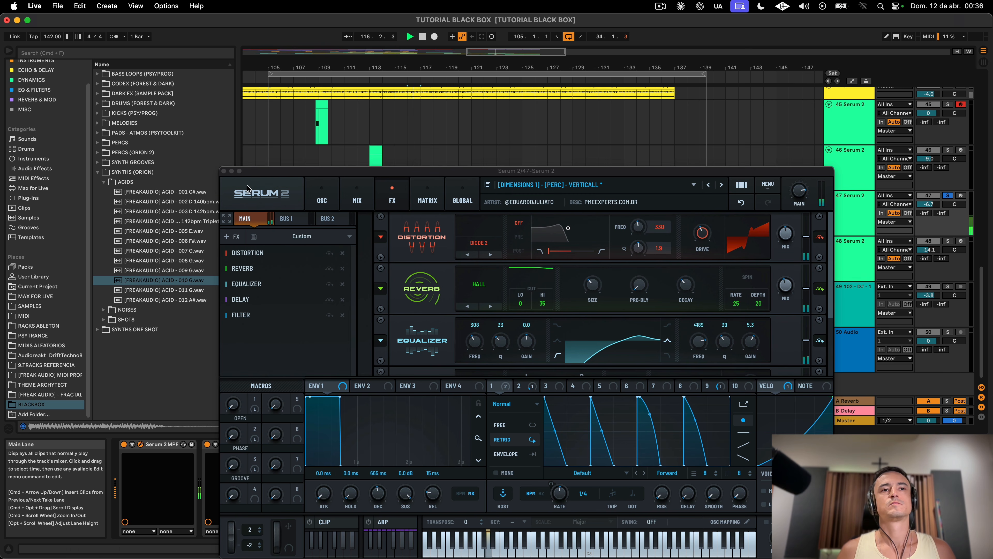
{"action": "left_click", "coordinate": [247, 334]}
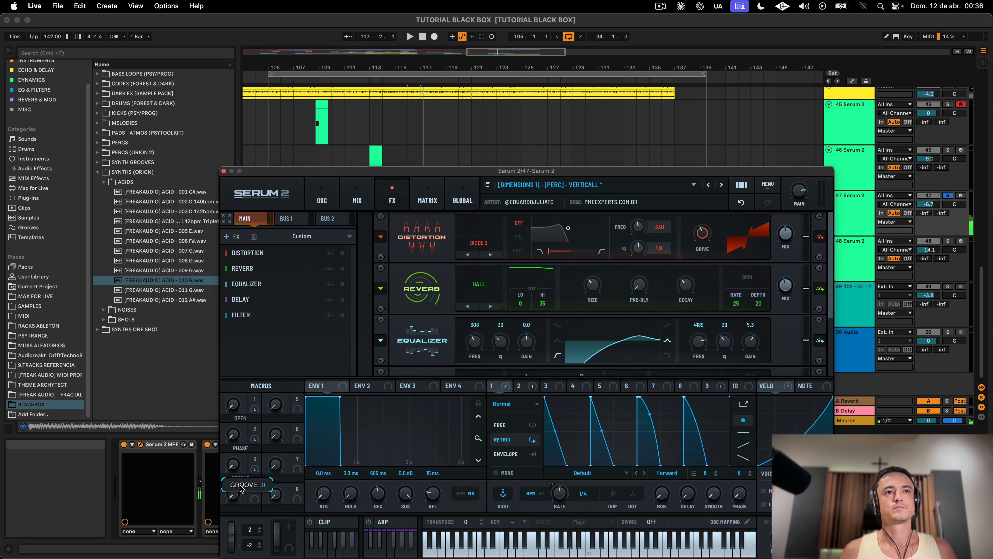
{"action": "left_click_drag", "start_coordinate": [234, 438], "coordinate": [268, 362]}
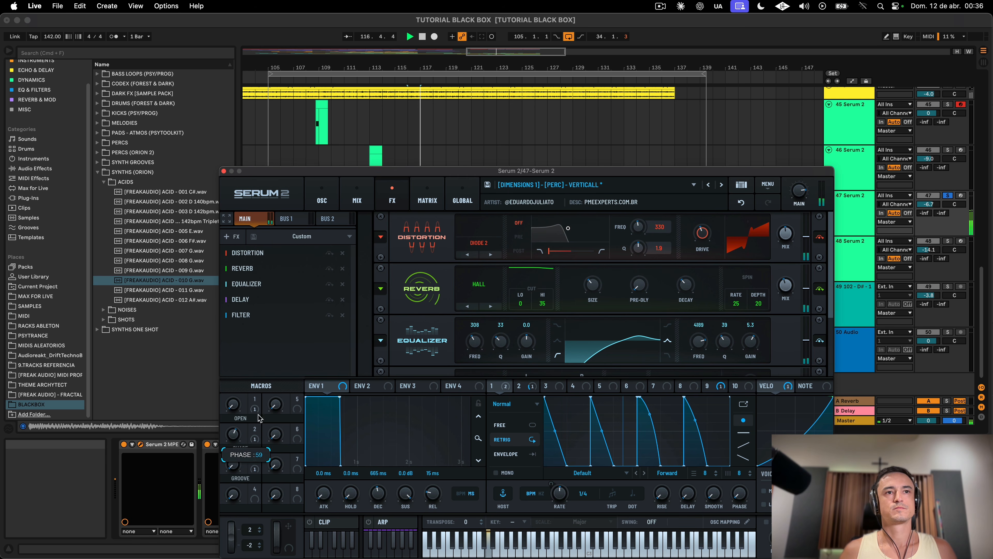
{"action": "left_click", "coordinate": [223, 171]}
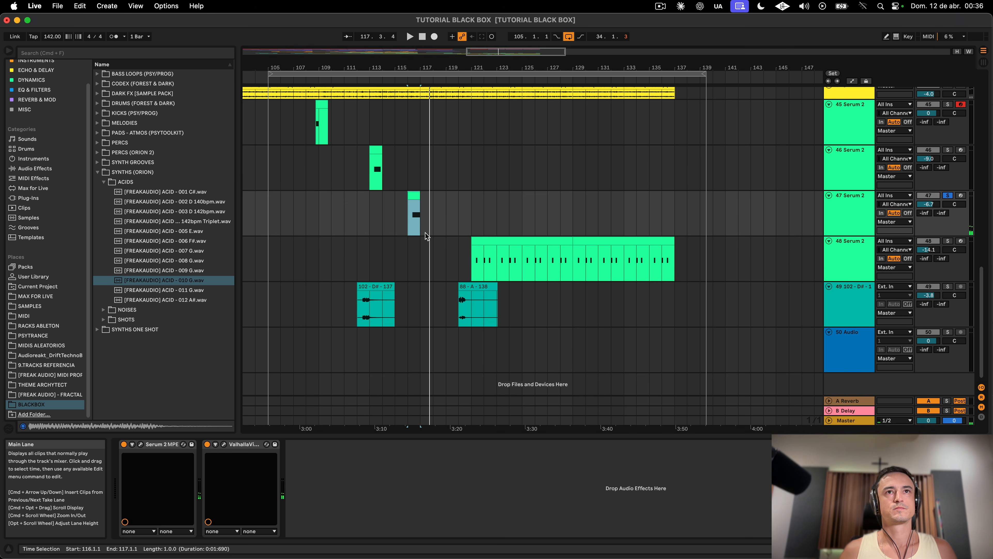
Step: Solo the 49 102 - D# audio track and audition its clips at bars 112 and 120 in turn
{"action": "left_click", "coordinate": [503, 294]}
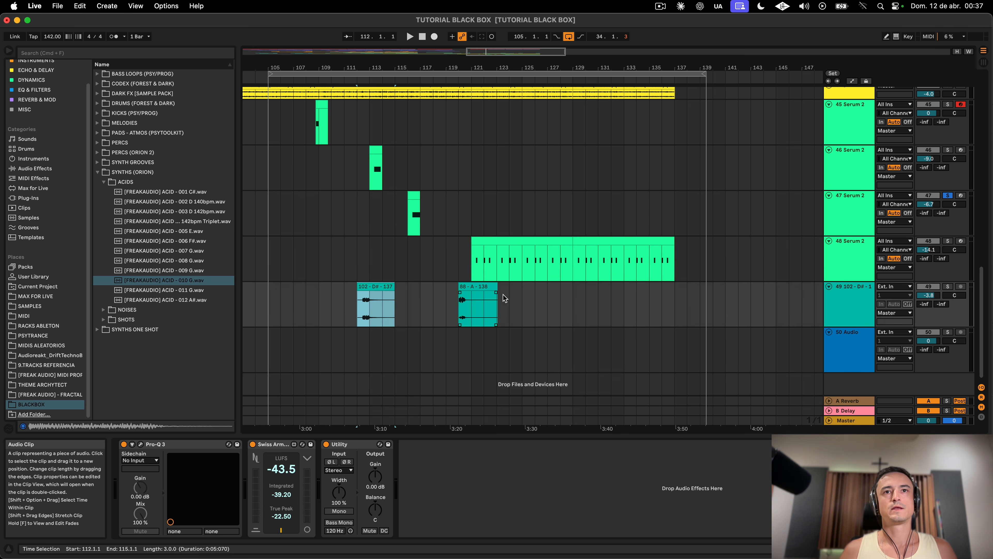
{"action": "left_click", "coordinate": [486, 284]}
{"action": "left_click", "coordinate": [371, 286]}
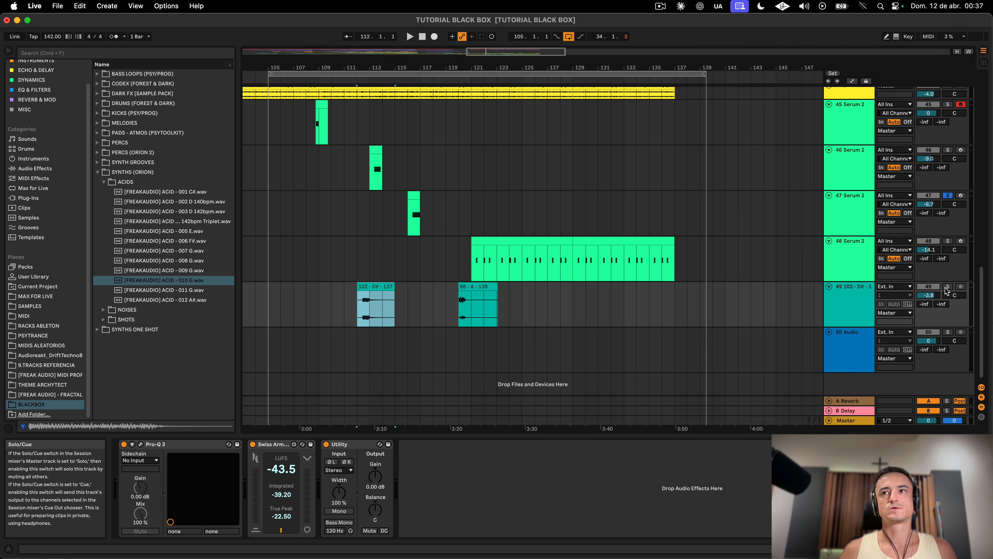
{"action": "key", "text": "s"}
{"action": "key", "text": "space"}
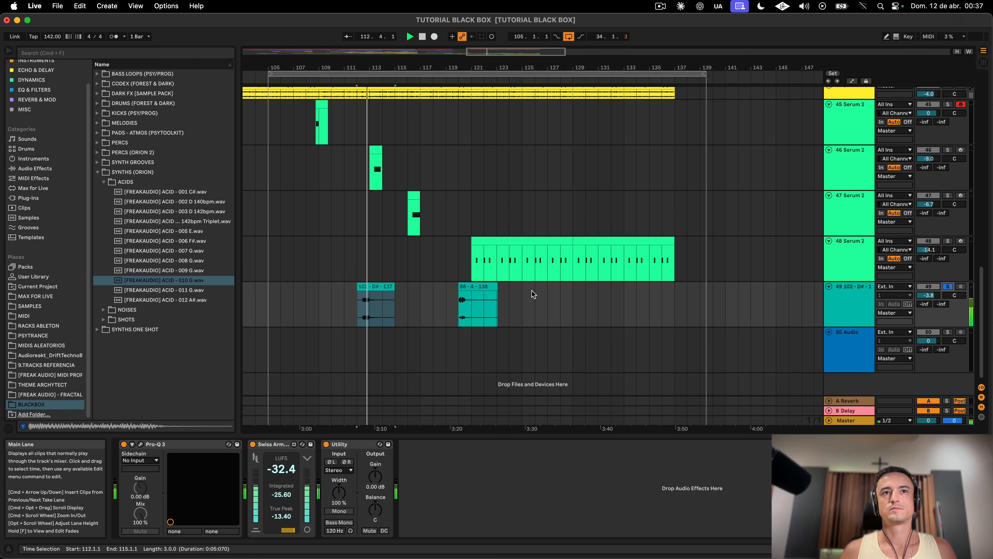
{"action": "left_click", "coordinate": [475, 287]}
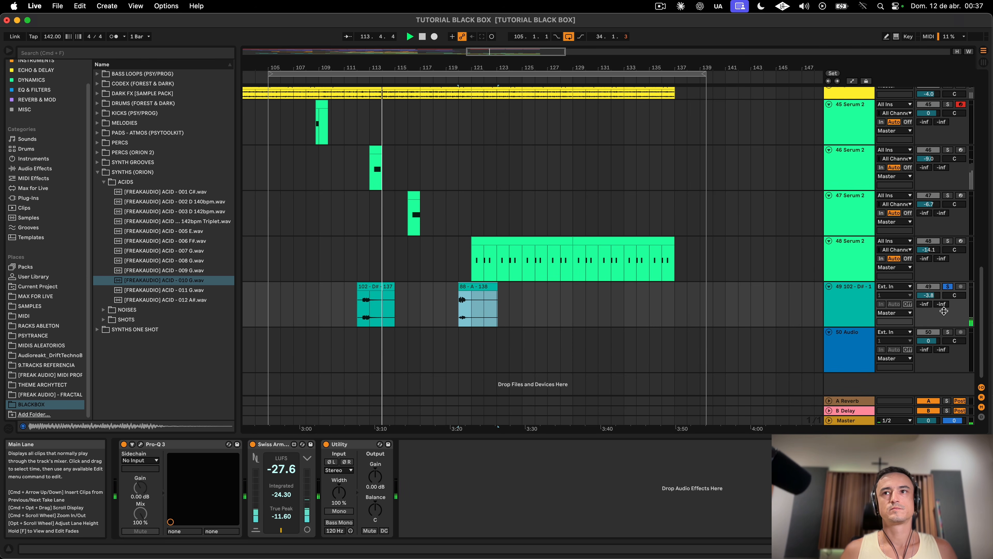
{"action": "key", "text": "space"}
{"action": "key", "text": "space"}
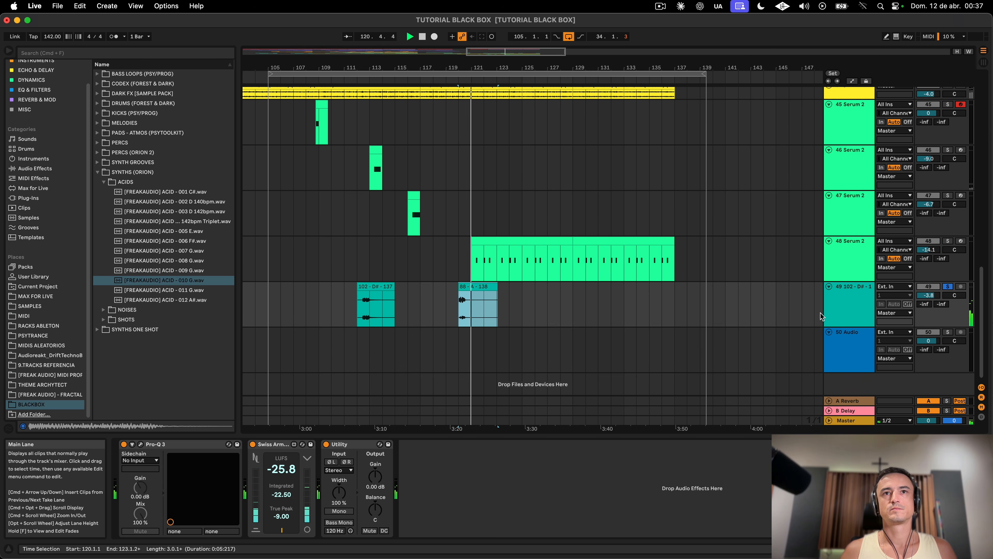
Step: Move the Serum 2 track holding the bars 121–137 clips above the other Serum 2 tracks and solo it, with the audio track below them
{"action": "left_click_drag", "start_coordinate": [841, 299], "coordinate": [849, 245]}
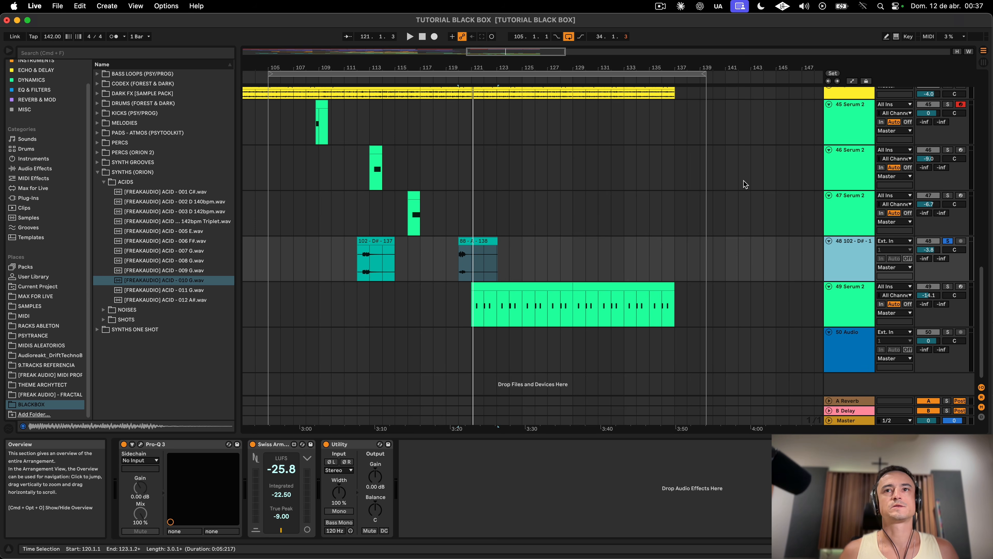
{"action": "left_click", "coordinate": [953, 290]}
{"action": "left_click", "coordinate": [947, 286]}
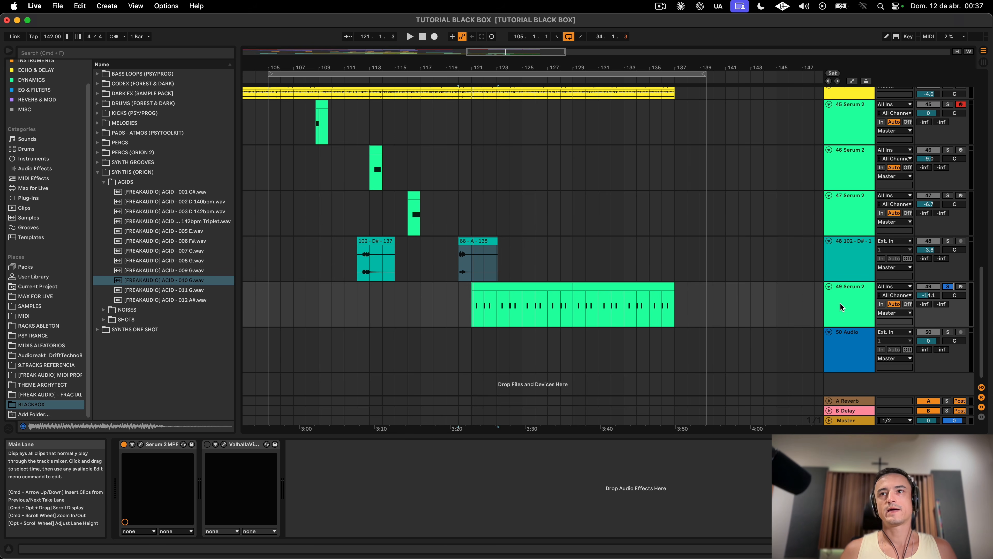
{"action": "left_click_drag", "start_coordinate": [573, 305], "coordinate": [674, 305]}
{"action": "left_click_drag", "start_coordinate": [837, 303], "coordinate": [829, 114]}
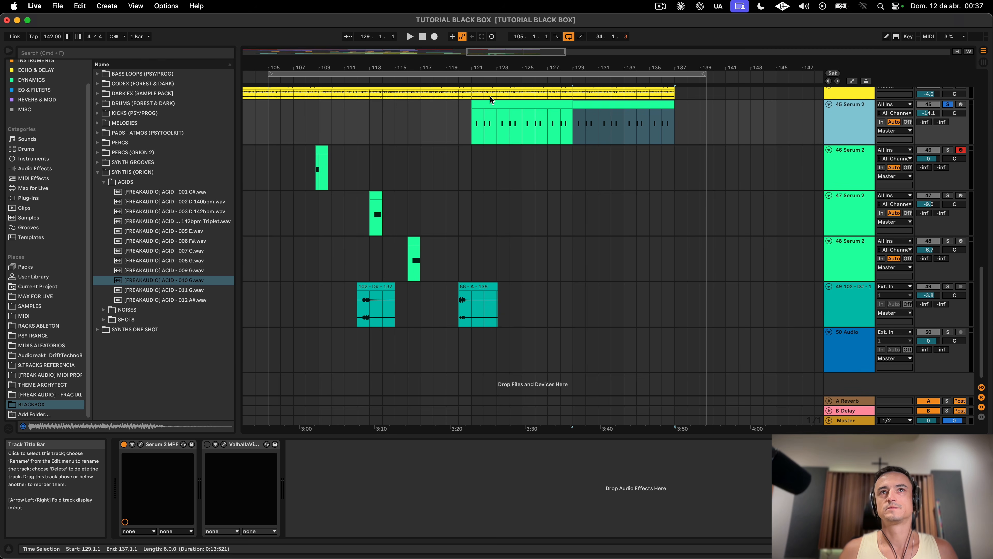
Step: Play the soloed 45 Serum 2 track from bar 121 and lower its volume to -16.5 dB
{"action": "left_click", "coordinate": [495, 104]}
{"action": "key", "text": "space"}
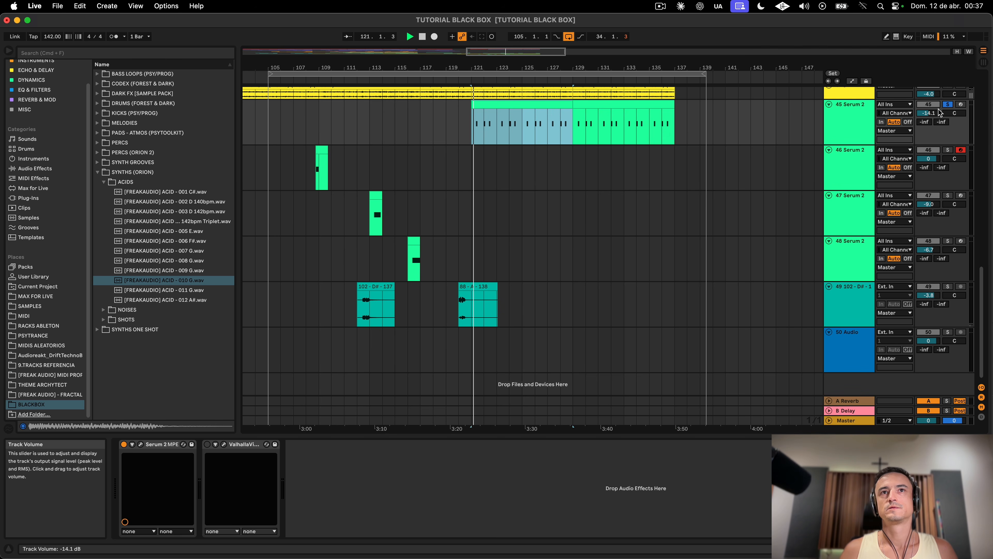
{"action": "left_click_drag", "start_coordinate": [940, 113], "coordinate": [941, 115]}
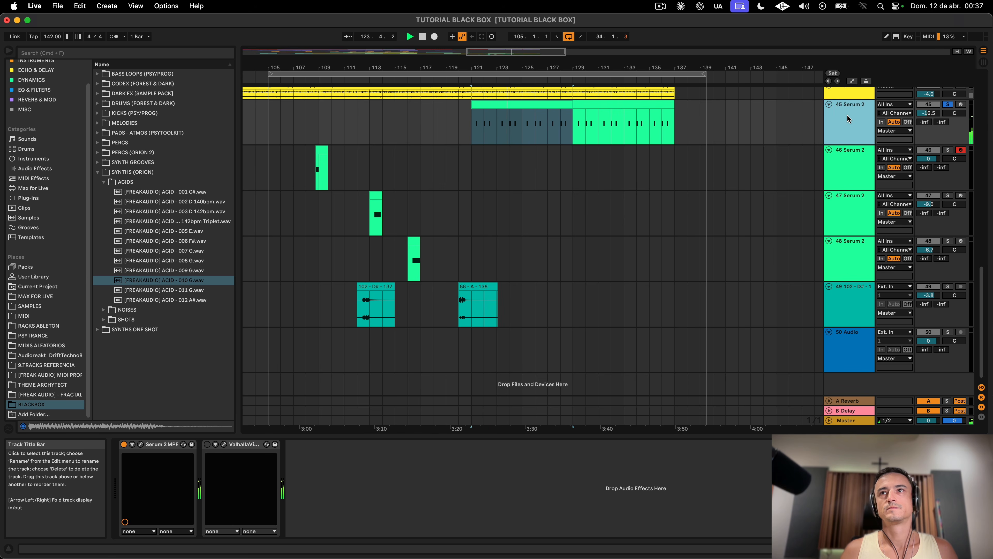
Step: Inspect the CHIMERA preset in Serum 2 on track 45 and try its 5TH DIMENSION and 6TH DIMENSION macros during playback
{"action": "left_click", "coordinate": [141, 444]}
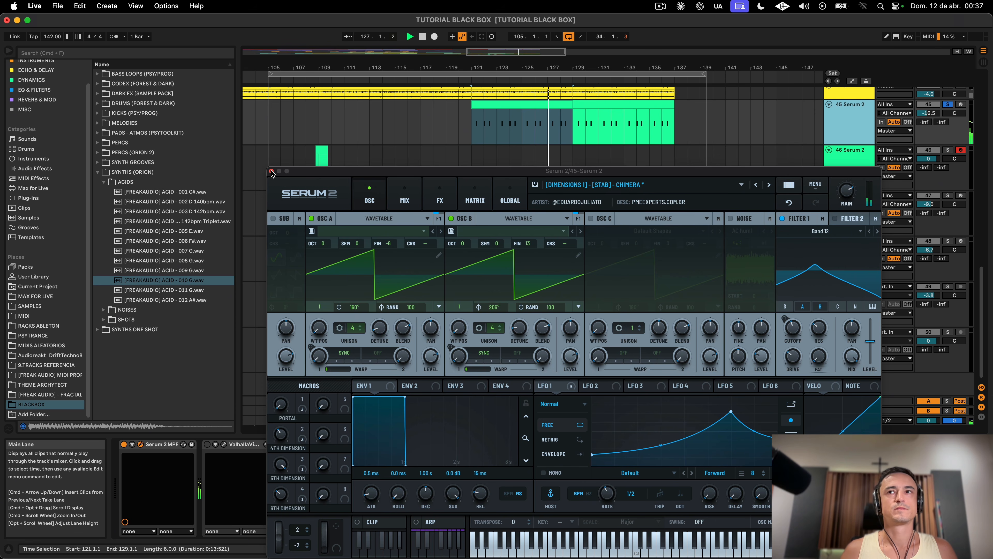
{"action": "left_click", "coordinate": [288, 479]}
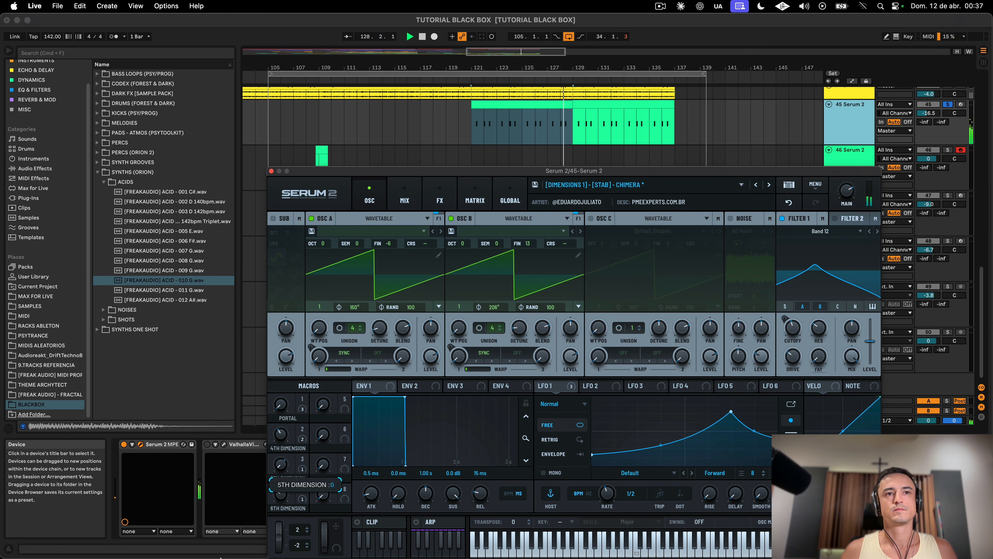
{"action": "left_click_drag", "start_coordinate": [205, 558], "coordinate": [250, 500]}
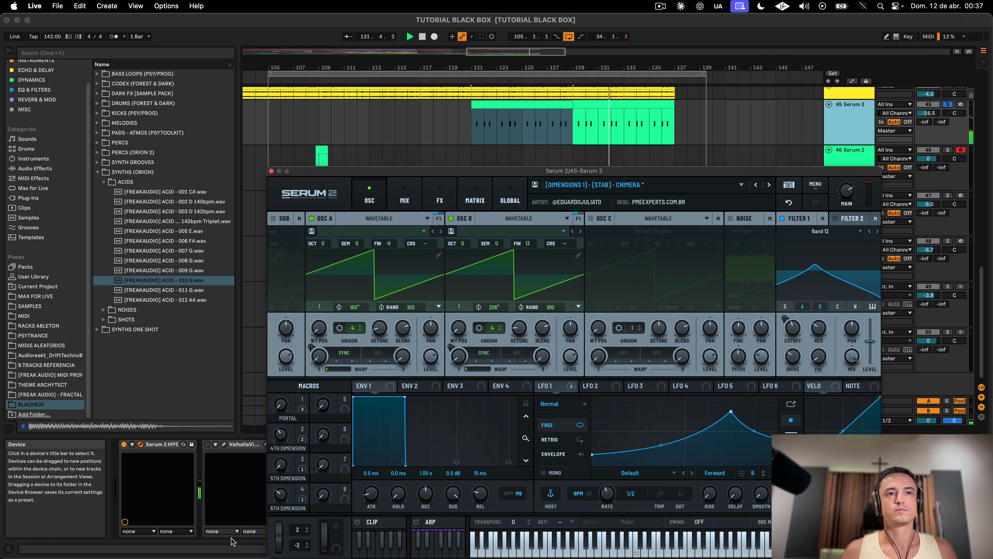
{"action": "left_click_drag", "start_coordinate": [280, 494], "coordinate": [311, 441]}
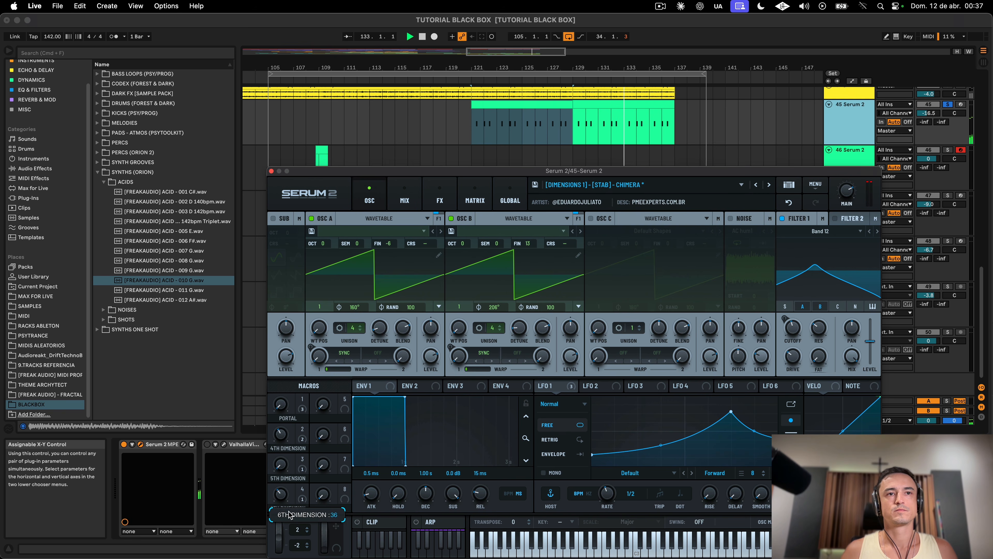
{"action": "left_click_drag", "start_coordinate": [280, 528], "coordinate": [289, 513]}
{"action": "key", "text": "space"}
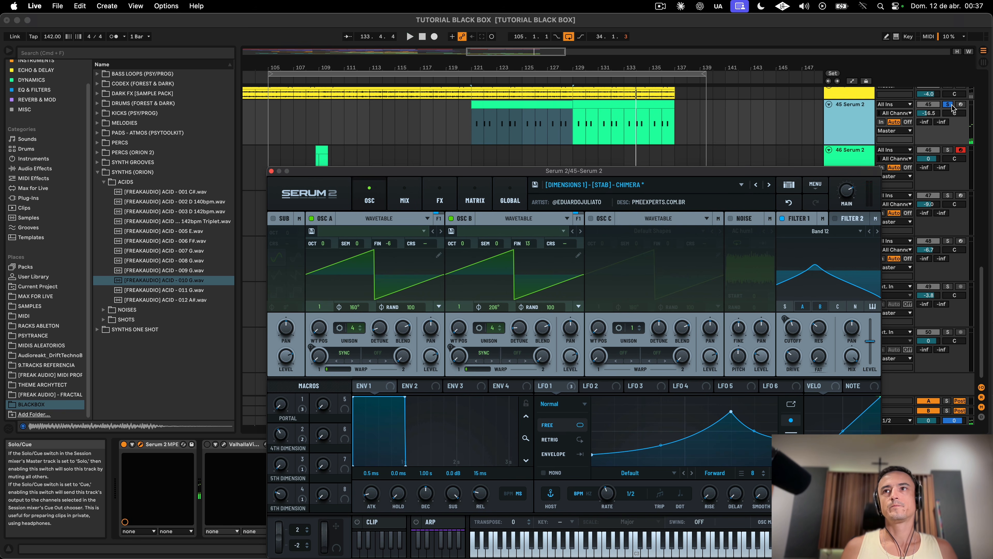
Step: Unsolo the 45 Serum 2 track, close its Serum 2 window and play the full mix from bar 105
{"action": "left_click", "coordinate": [948, 105]}
{"action": "left_click", "coordinate": [271, 171]}
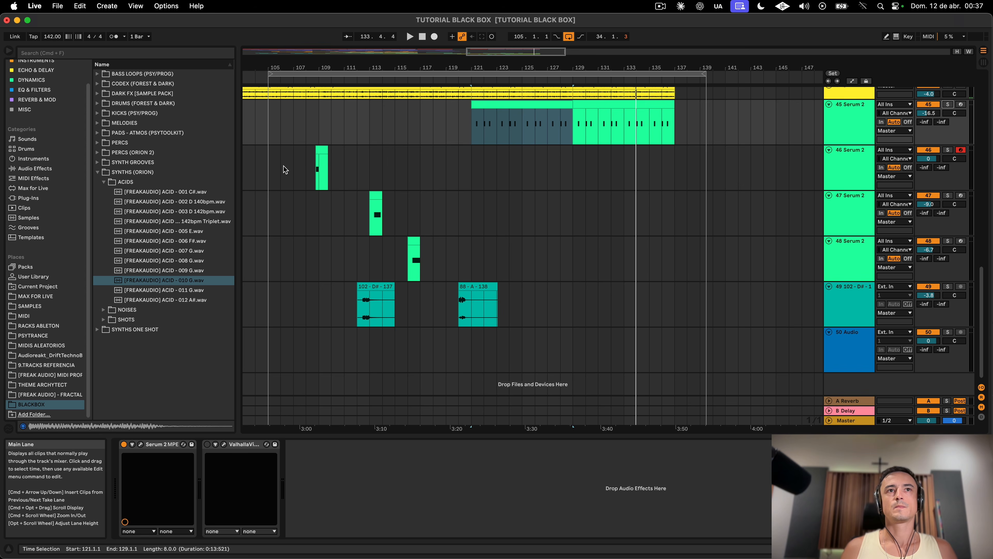
{"action": "left_click", "coordinate": [320, 152]}
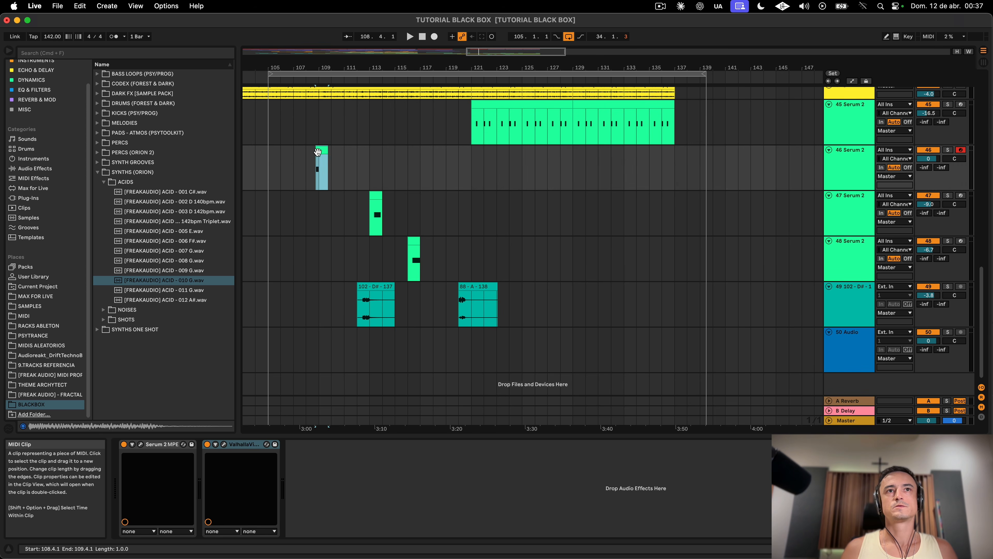
{"action": "key", "text": "space"}
{"action": "left_click", "coordinate": [277, 160]}
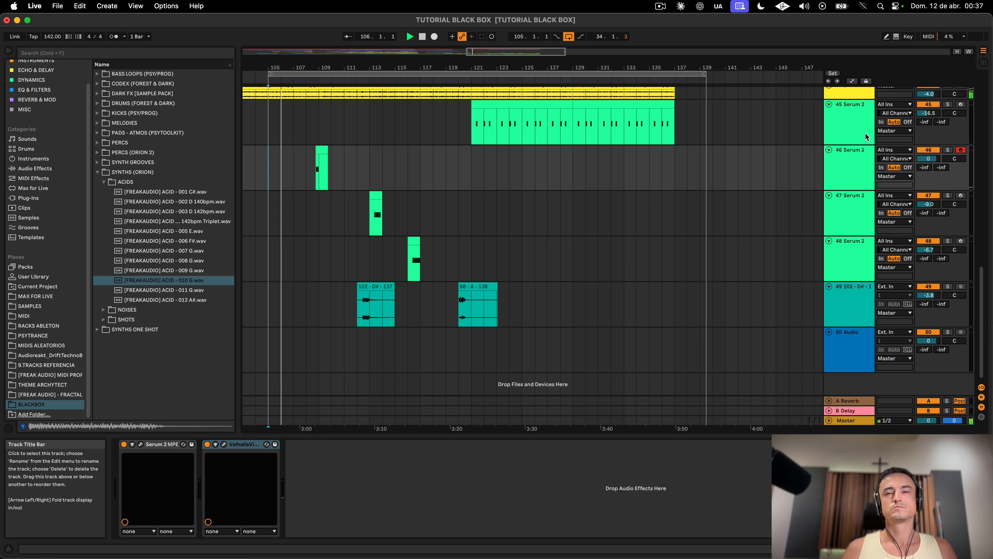
Step: Lower the 46 Serum 2 track's volume to -2.4 dB during playback
{"action": "left_click", "coordinate": [838, 171]}
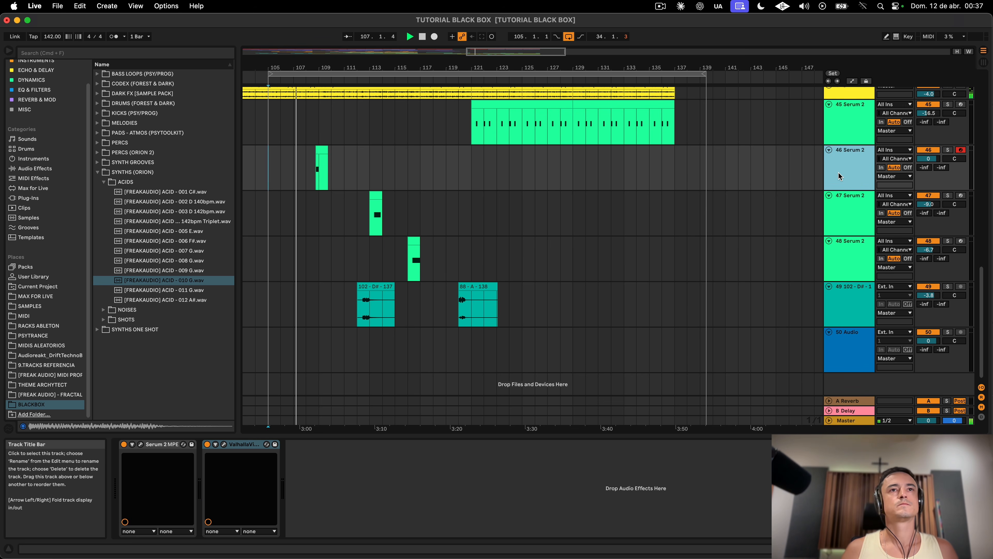
{"action": "scroll", "coordinate": [711, 169], "scroll_direction": "up", "scroll_amount": 5}
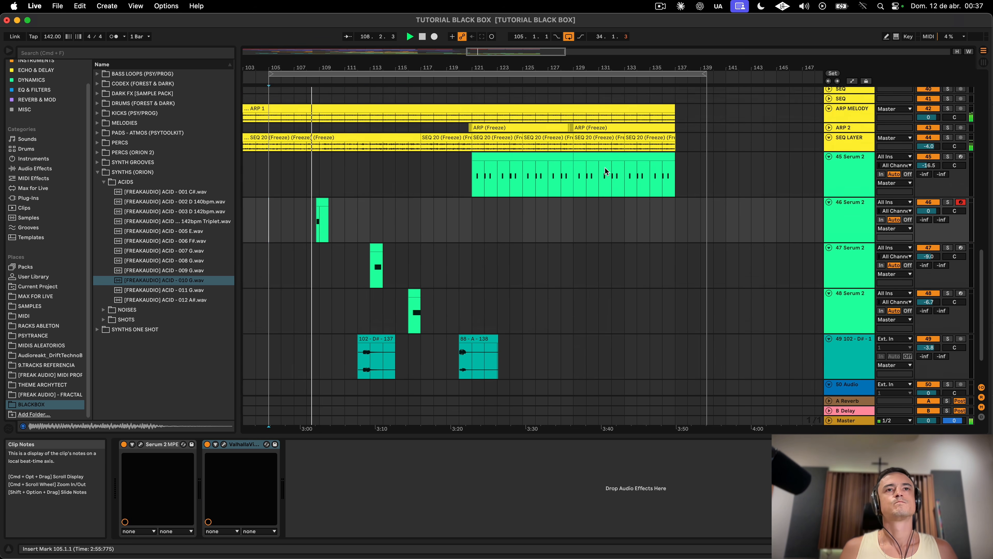
{"action": "scroll", "coordinate": [606, 167], "scroll_direction": "up", "scroll_amount": 1}
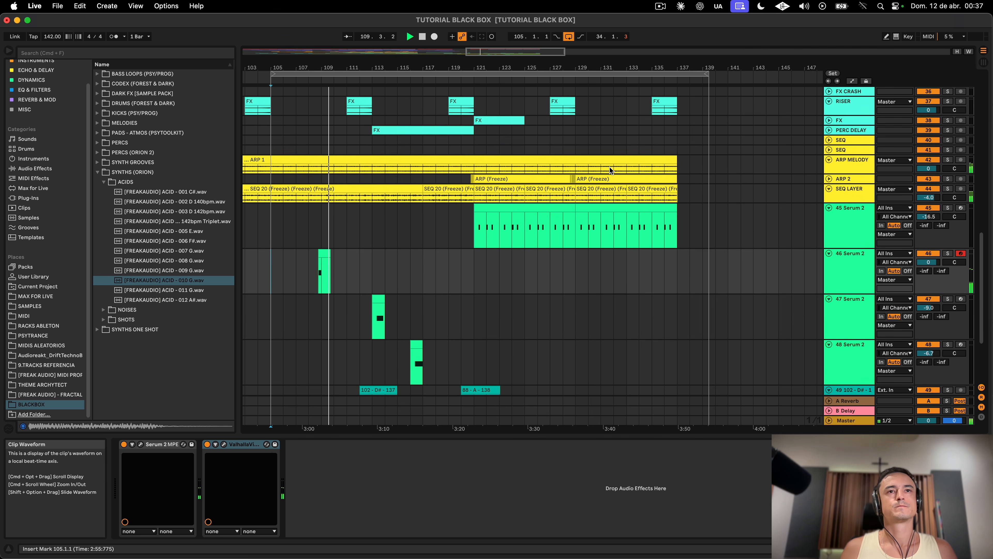
{"action": "left_click_drag", "start_coordinate": [923, 262], "coordinate": [923, 267]}
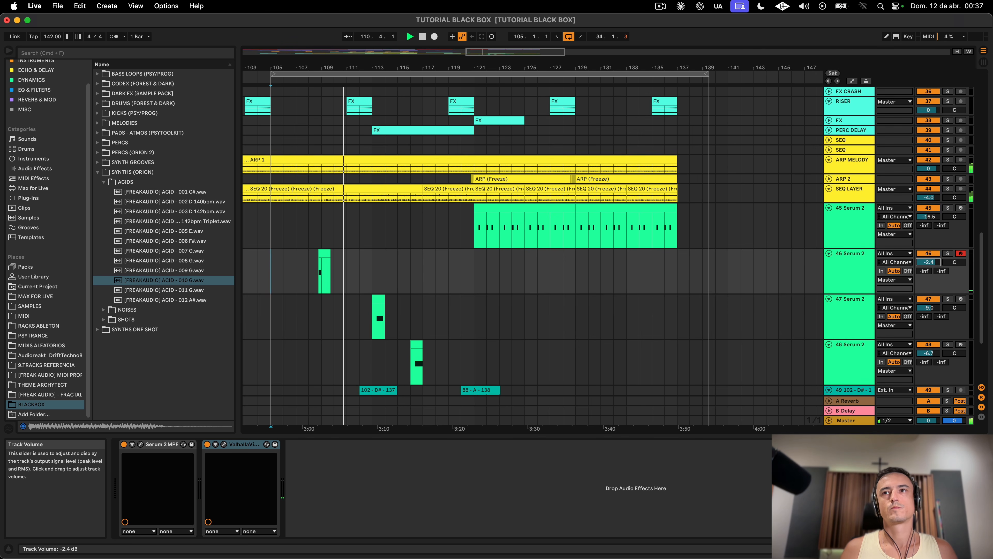
Step: Copy the 47 Serum 2 clip at bar 113 to bar 128 on the same track
{"action": "scroll", "coordinate": [842, 244], "scroll_direction": "down", "scroll_amount": 5}
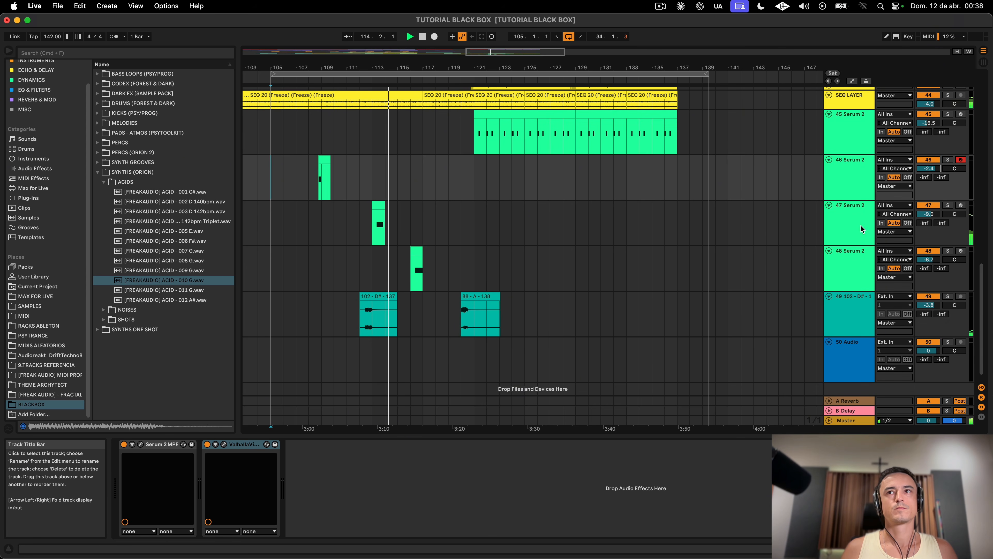
{"action": "left_click", "coordinate": [436, 214]}
{"action": "left_click_drag", "start_coordinate": [378, 223], "coordinate": [565, 209]}
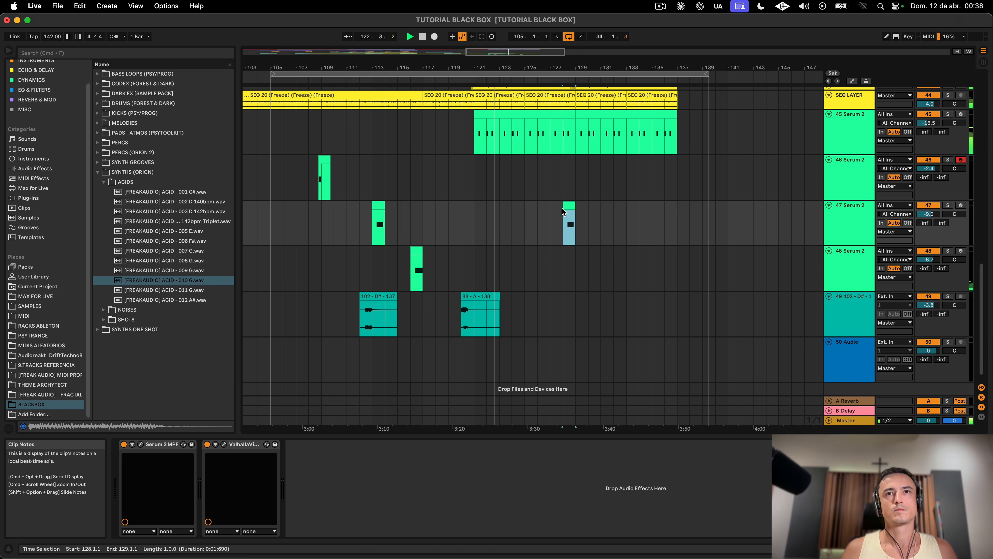
Step: Check the two 45 Serum 2 clips between bars 121 and 137 during playback, including the second clip's notes
{"action": "left_click", "coordinate": [510, 114]}
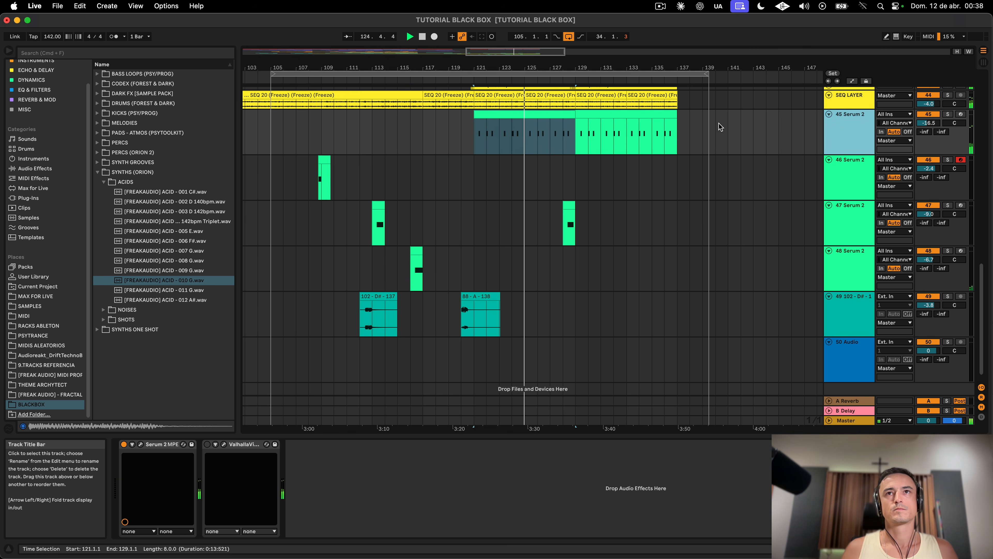
{"action": "left_click", "coordinate": [609, 114]}
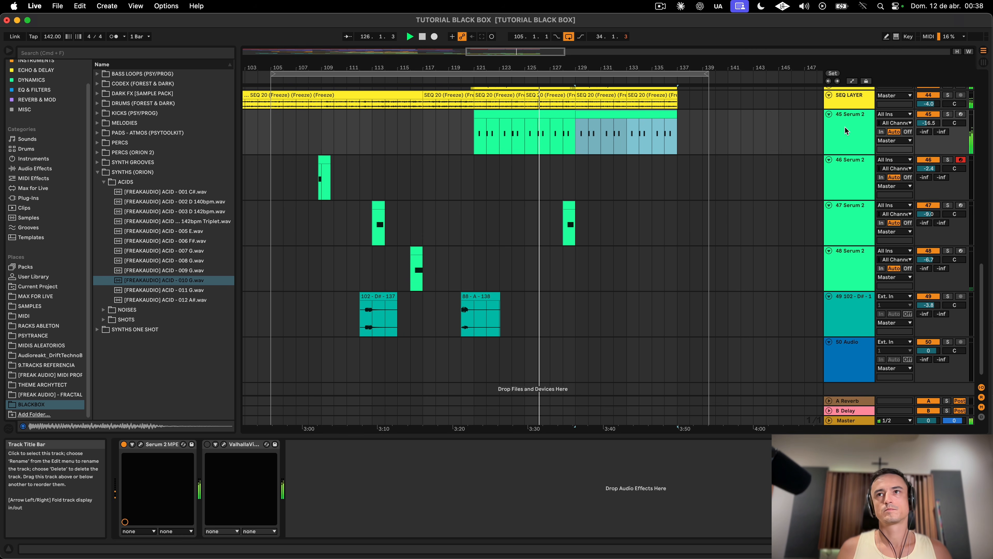
{"action": "left_click", "coordinate": [836, 128]}
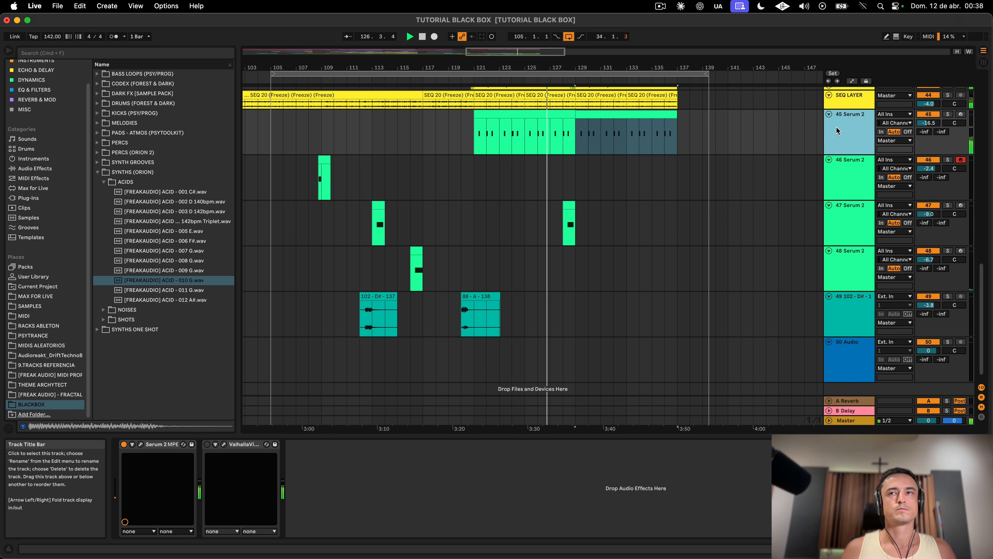
{"action": "left_click", "coordinate": [531, 114]}
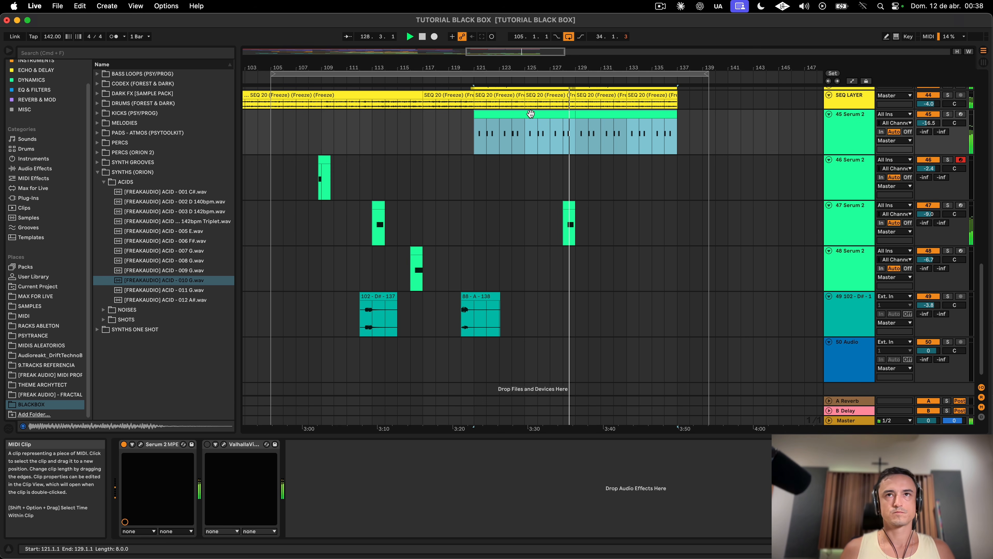
{"action": "left_click", "coordinate": [598, 115]}
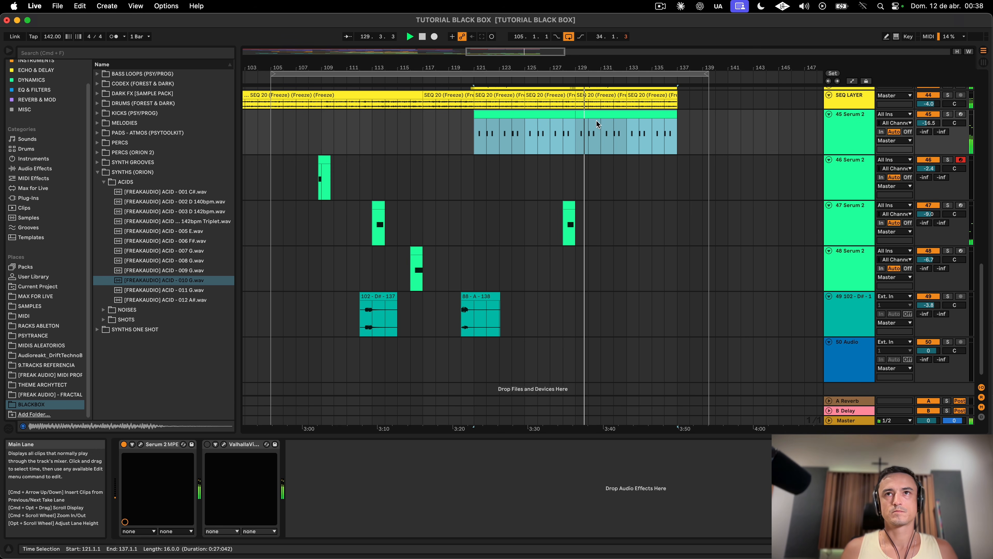
{"action": "double_click", "coordinate": [598, 115]}
{"action": "key", "text": "shift+Tab"}
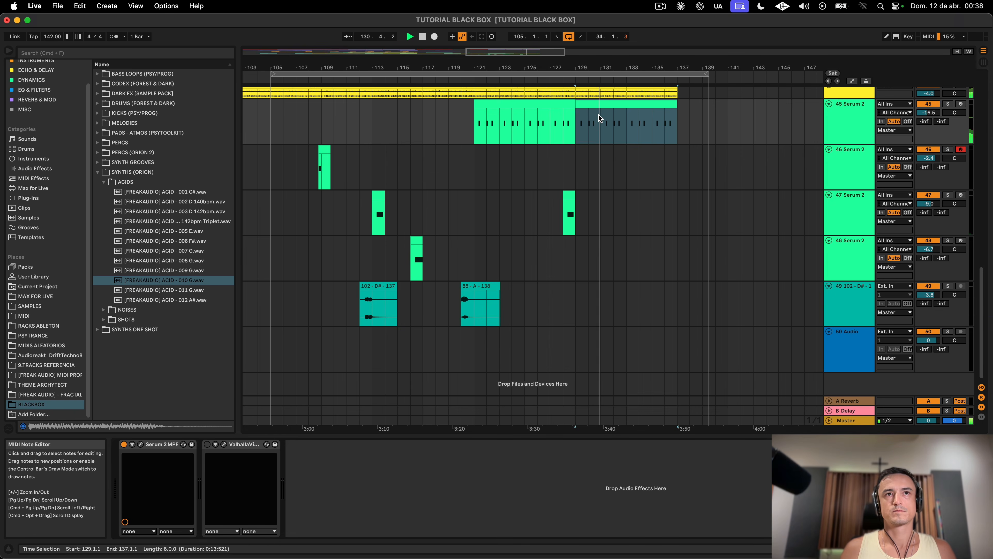
Step: In Serum 2 on track 45, shape Env 1 to a 551 ms decay with -∞ dB sustain, and stop playback
{"action": "left_click", "coordinate": [140, 444]}
{"action": "left_click", "coordinate": [314, 436]}
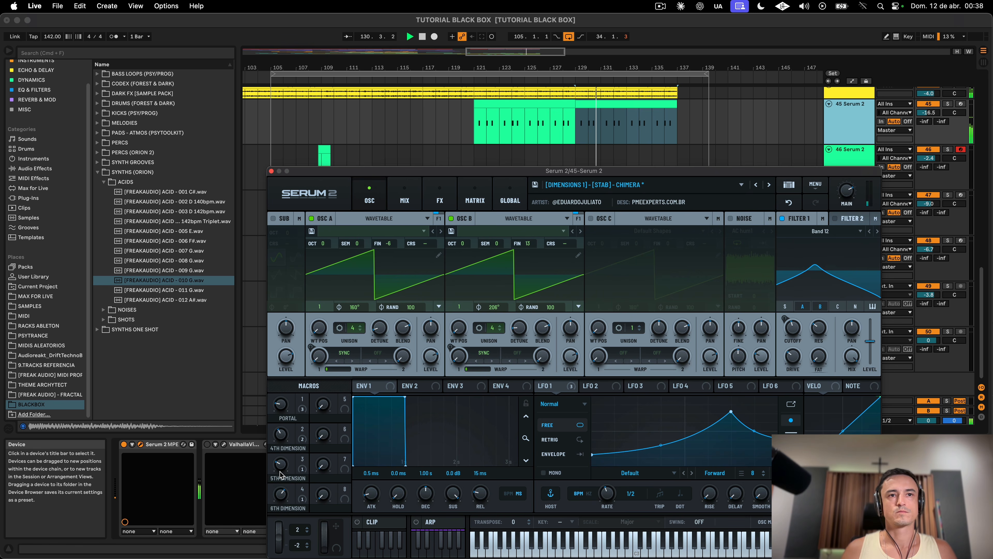
{"action": "left_click_drag", "start_coordinate": [289, 499], "coordinate": [290, 482]}
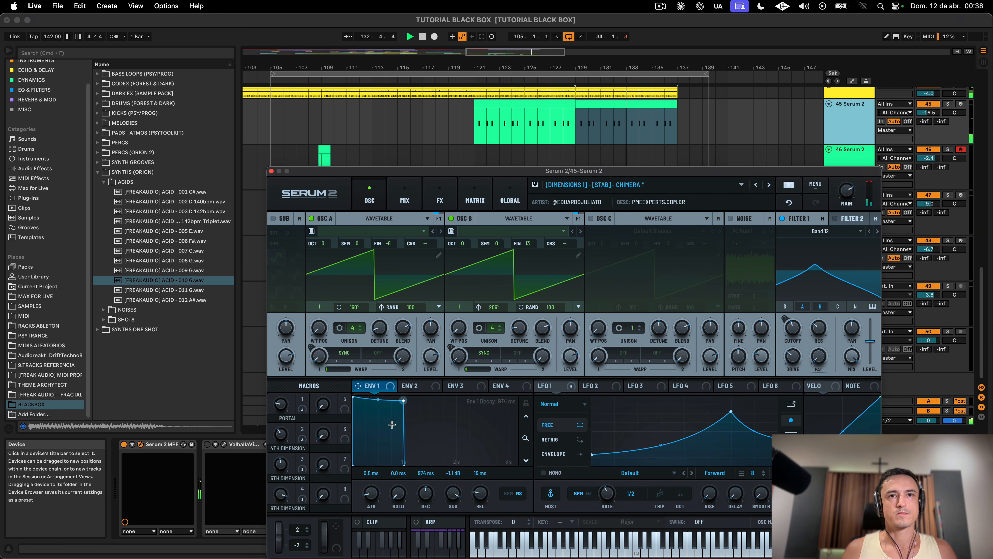
{"action": "left_click_drag", "start_coordinate": [391, 424], "coordinate": [367, 464]}
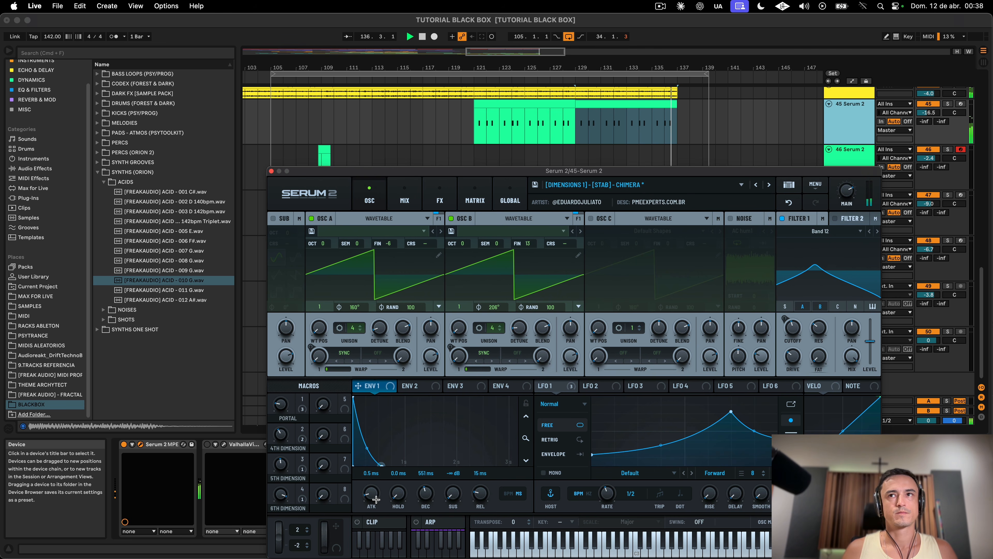
{"action": "left_click", "coordinate": [271, 171]}
{"action": "key", "text": "space"}
Step: Play from bar 121 and set the 45 Serum 2 track's volume to -14.1 dB against the mix
{"action": "left_click", "coordinate": [569, 104]}
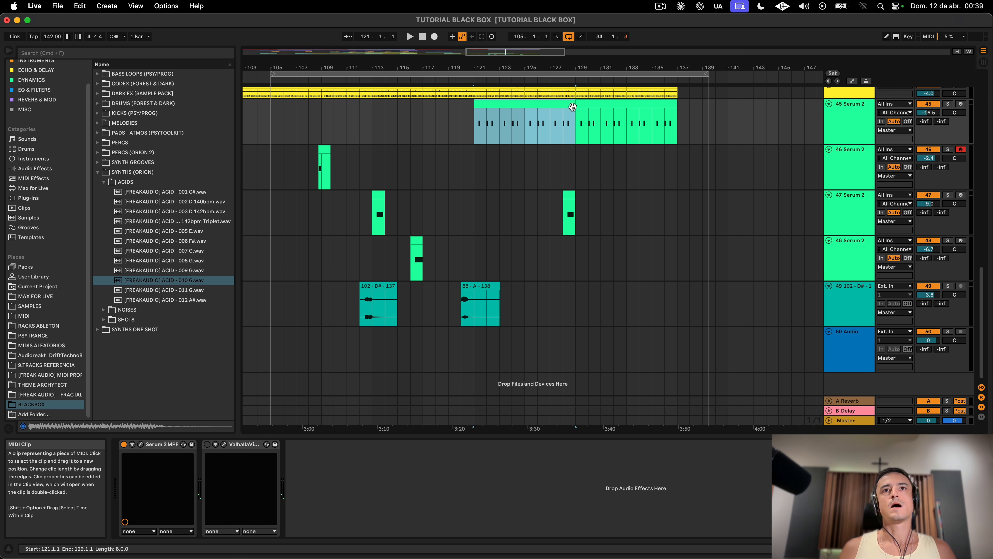
{"action": "left_click_drag", "start_coordinate": [928, 113], "coordinate": [929, 107]}
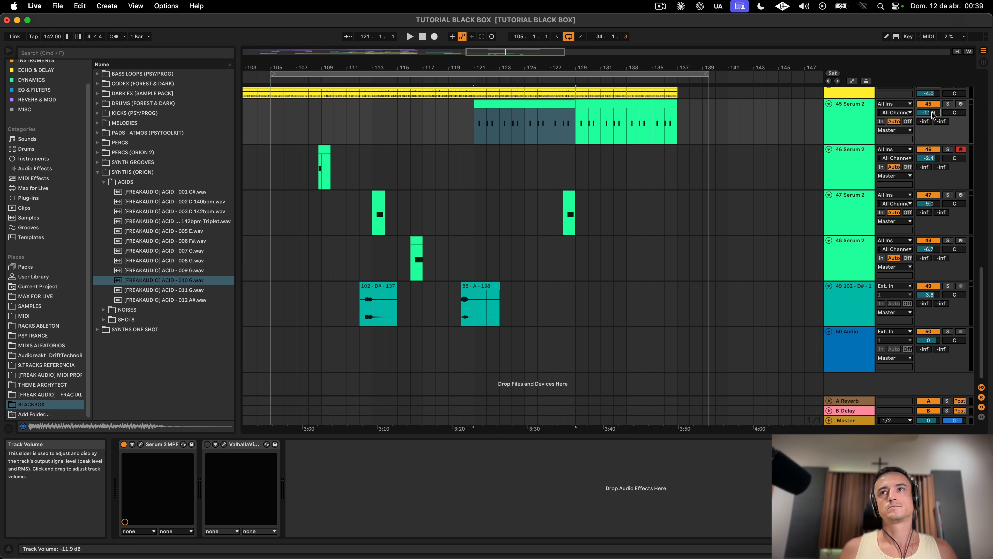
{"action": "left_click", "coordinate": [511, 114]}
{"action": "key", "text": "space"}
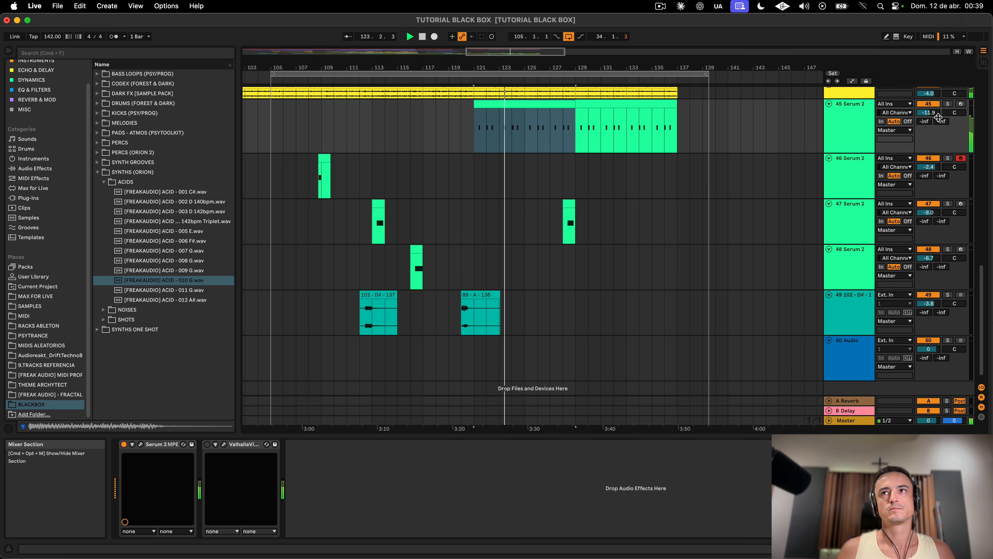
{"action": "left_click_drag", "start_coordinate": [928, 113], "coordinate": [928, 116]}
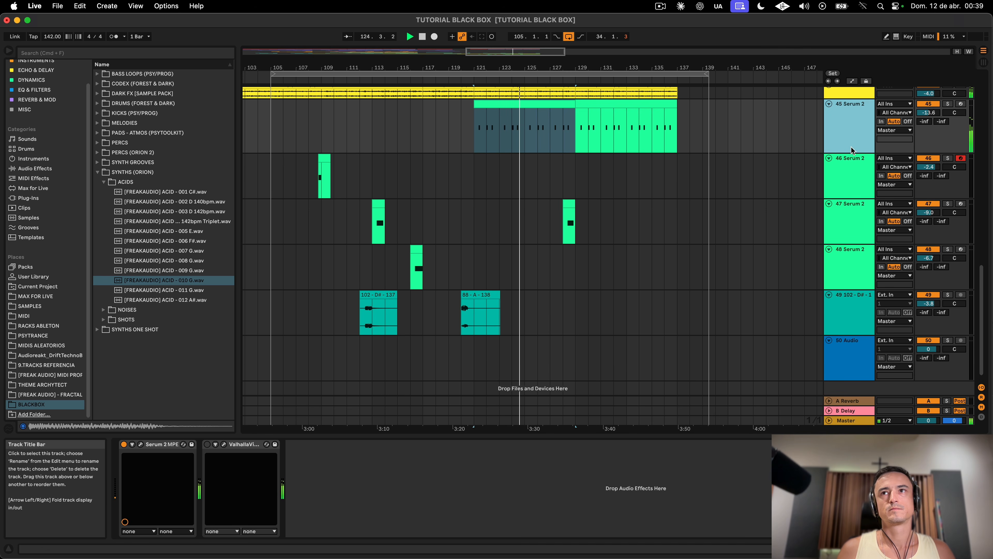
{"action": "left_click", "coordinate": [856, 124]}
{"action": "left_click_drag", "start_coordinate": [928, 113], "coordinate": [928, 119]}
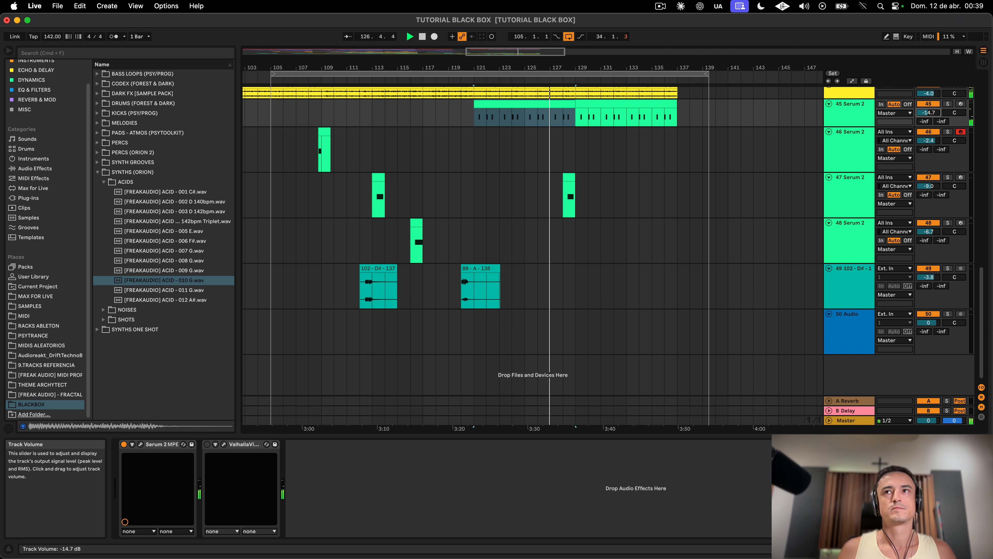
Step: Enable ValhallaVintageVerb on track 45 with a 37.1 % mix and 0.22 s decay, and stop playback with the marker at bar 105
{"action": "left_click", "coordinate": [843, 115]}
{"action": "left_click", "coordinate": [207, 444]}
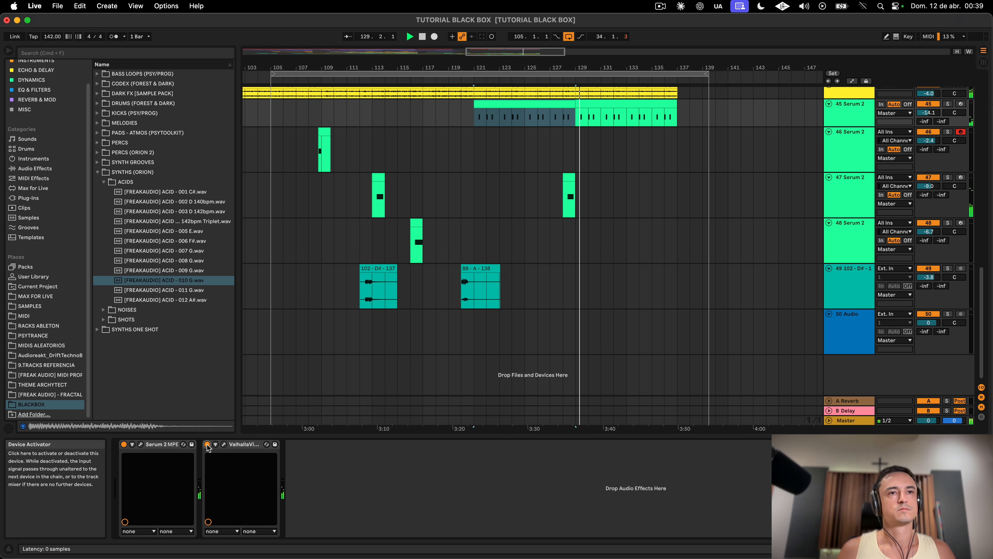
{"action": "left_click", "coordinate": [224, 444]}
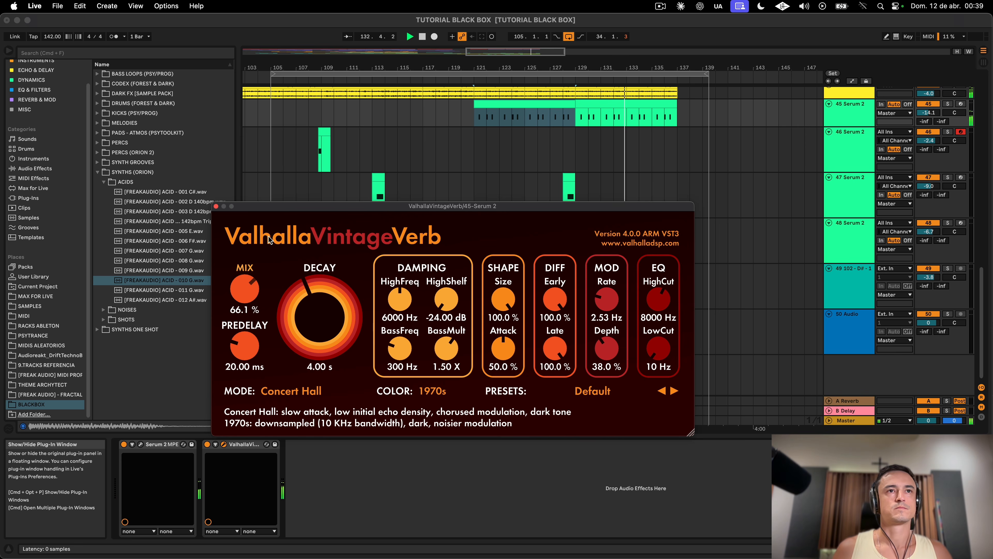
{"action": "left_click_drag", "start_coordinate": [244, 288], "coordinate": [245, 309]}
{"action": "left_click_drag", "start_coordinate": [319, 315], "coordinate": [320, 354]}
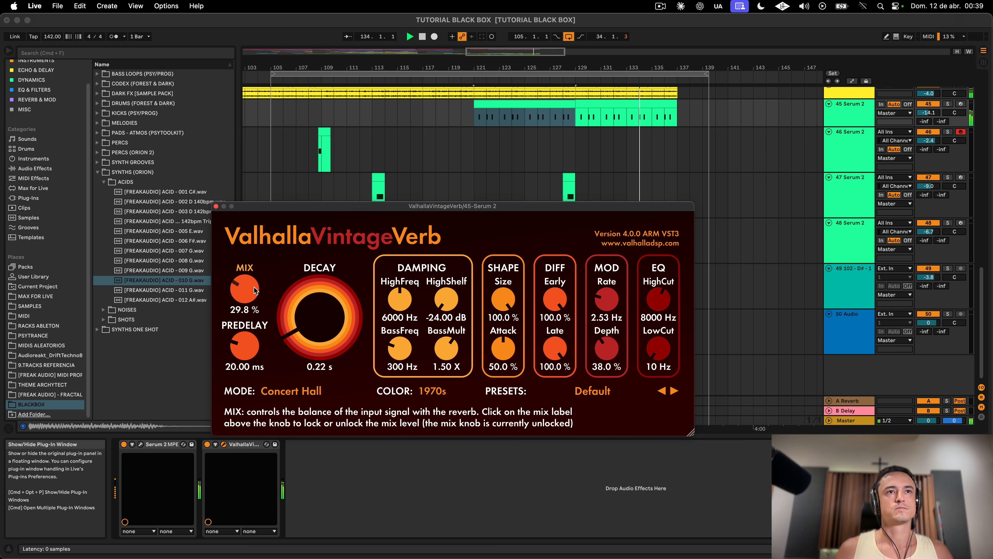
{"action": "mouse_move", "coordinate": [254, 290]}
{"action": "left_mouse_down"}
{"action": "mouse_move", "coordinate": [271, 252]}
{"action": "mouse_move", "coordinate": [265, 281]}
{"action": "left_mouse_up"}
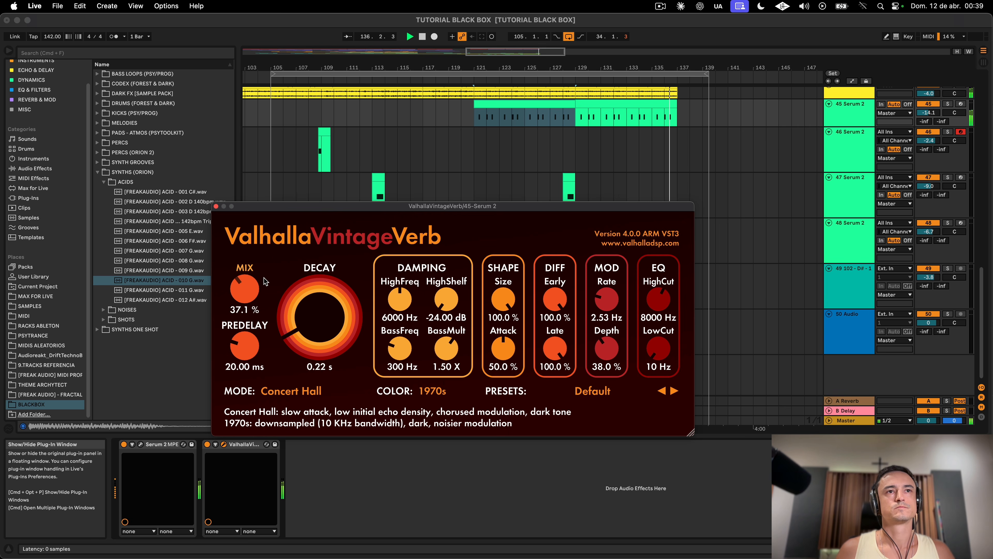
{"action": "left_click", "coordinate": [216, 206]}
{"action": "left_click", "coordinate": [271, 149]}
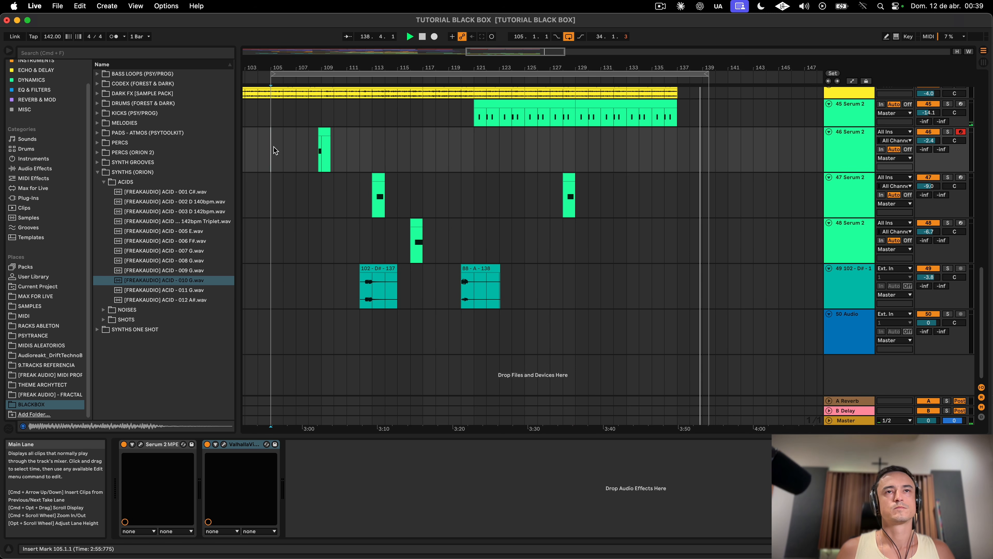
{"action": "key", "text": "space"}
Step: Examine the arrangement, marking the kick and bass at bars 129–137 and the empty range after bar 138, and compare the earlier pad, shot and FX sections
{"action": "scroll", "coordinate": [508, 209], "scroll_direction": "up", "scroll_amount": 15}
{"action": "scroll", "coordinate": [507, 209], "scroll_direction": "down", "scroll_amount": 15}
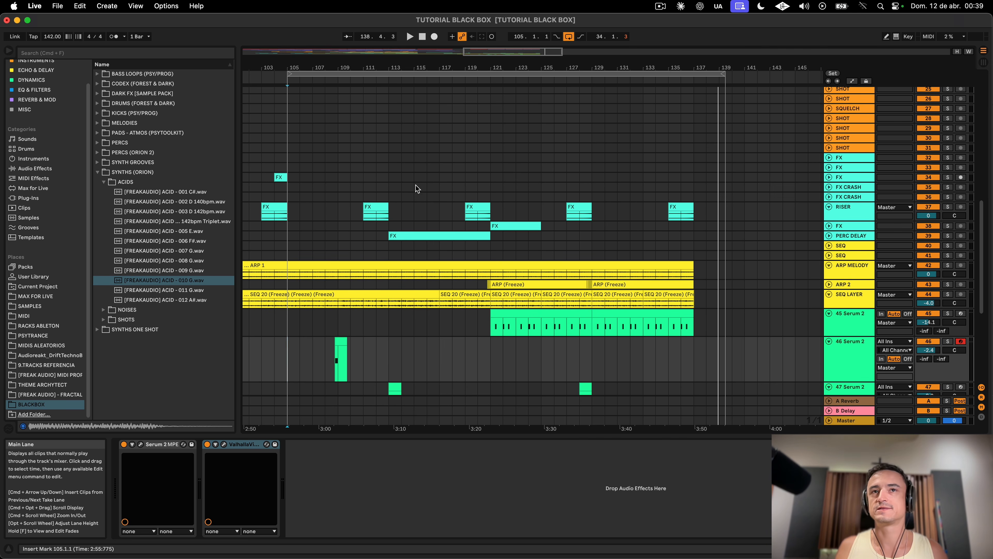
{"action": "scroll", "coordinate": [575, 190], "scroll_direction": "up", "scroll_amount": 15}
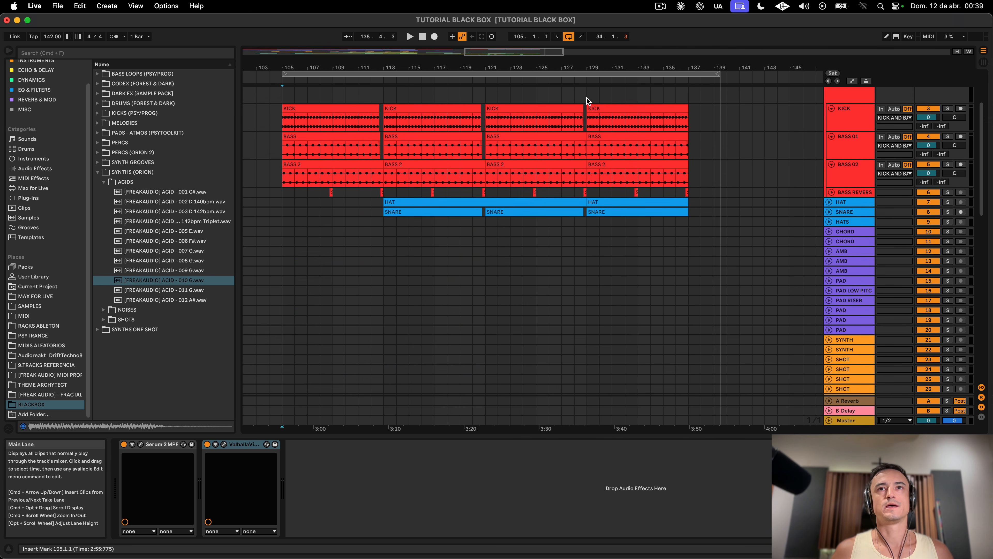
{"action": "left_click_drag", "start_coordinate": [587, 98], "coordinate": [688, 99]}
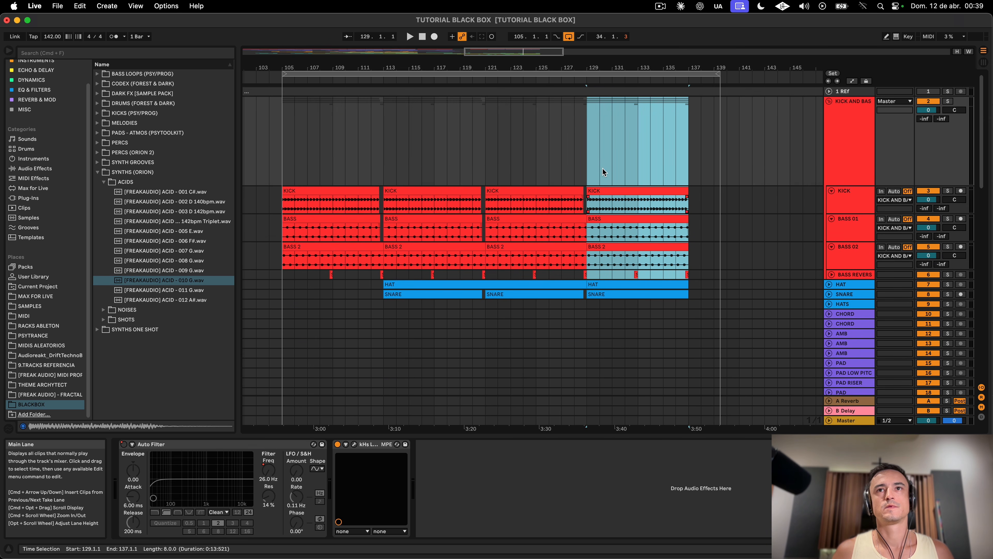
{"action": "left_click", "coordinate": [595, 185]}
{"action": "left_click_drag", "start_coordinate": [588, 162], "coordinate": [690, 155]}
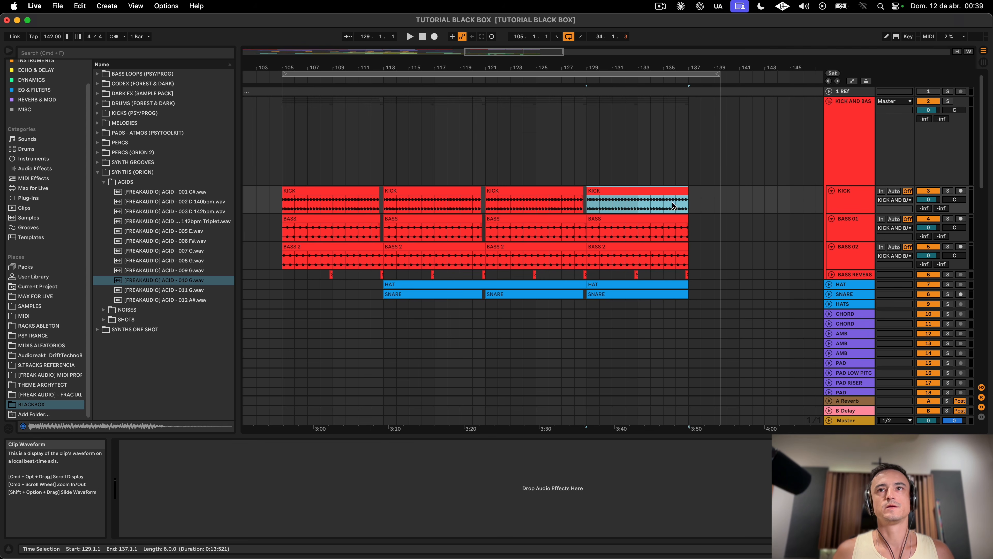
{"action": "left_click", "coordinate": [699, 205]}
{"action": "left_click_drag", "start_coordinate": [698, 205], "coordinate": [813, 214]}
{"action": "scroll", "coordinate": [741, 235], "scroll_direction": "down", "scroll_amount": 10}
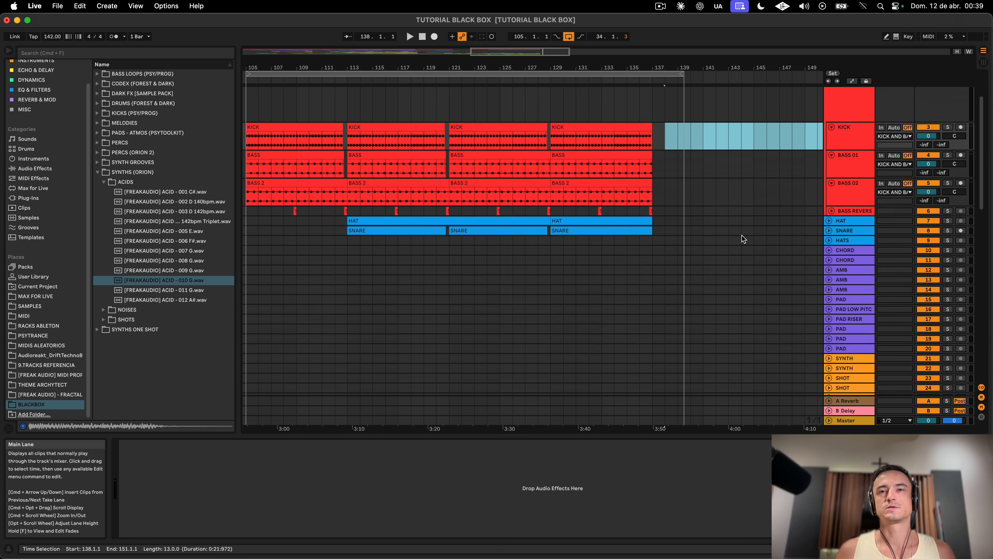
{"action": "scroll", "coordinate": [742, 236], "scroll_direction": "down", "scroll_amount": 5}
{"action": "scroll", "coordinate": [737, 234], "scroll_direction": "down", "scroll_amount": 5}
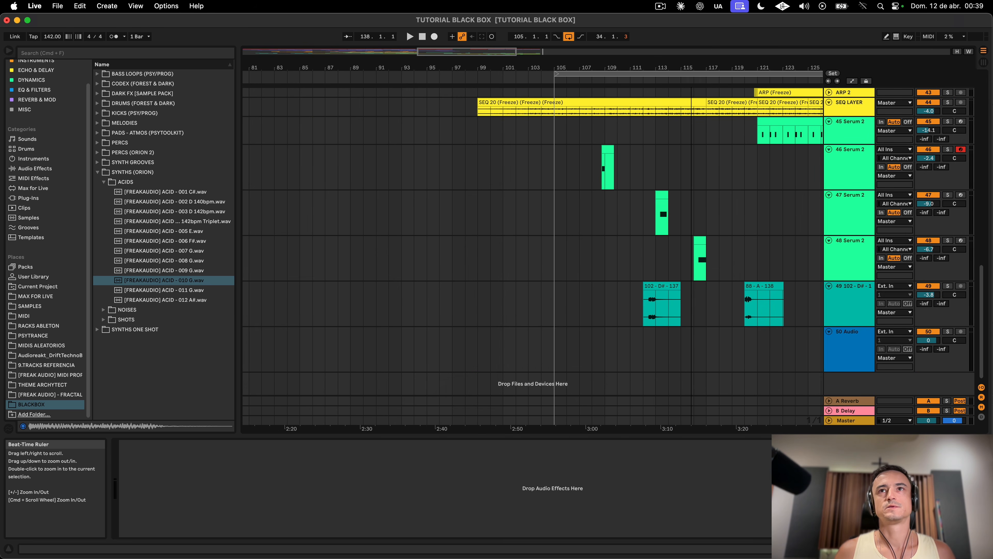
{"action": "scroll", "coordinate": [747, 163], "scroll_direction": "right", "scroll_amount": 3}
{"action": "scroll", "coordinate": [745, 161], "scroll_direction": "up", "scroll_amount": 15}
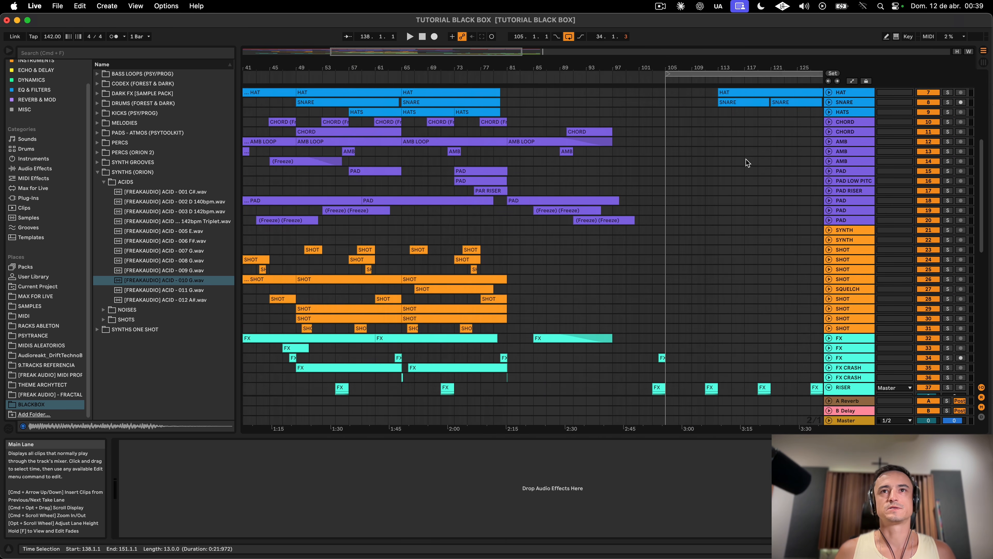
Step: Select the first kick clip from bar 105, play briefly from there, and review the Serum 2 and audio shot tracks
{"action": "scroll", "coordinate": [741, 158], "scroll_direction": "up", "scroll_amount": 6}
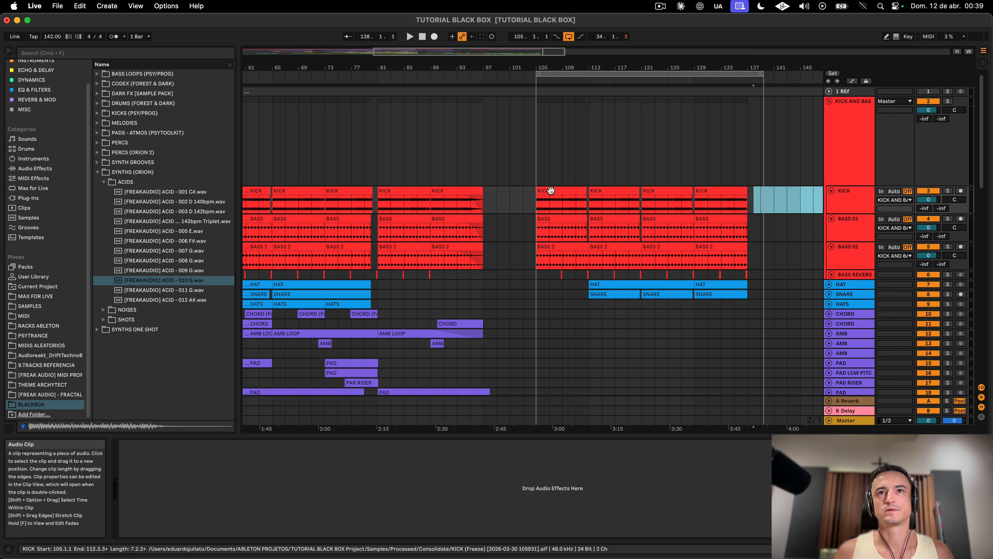
{"action": "left_click_drag", "start_coordinate": [537, 199], "coordinate": [587, 208]}
{"action": "key", "text": "space"}
{"action": "scroll", "coordinate": [598, 213], "scroll_direction": "down", "scroll_amount": 20}
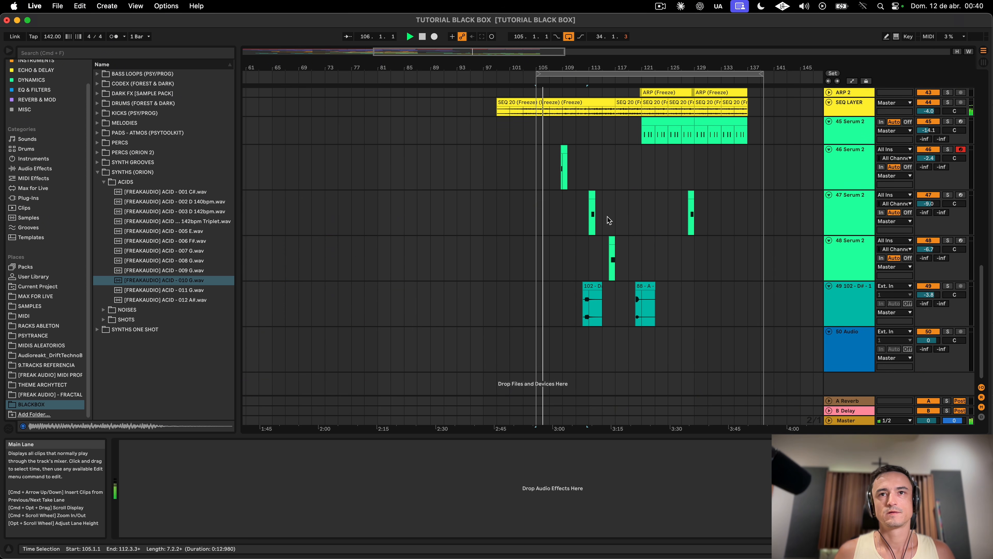
{"action": "scroll", "coordinate": [598, 215], "scroll_direction": "up", "scroll_amount": 1}
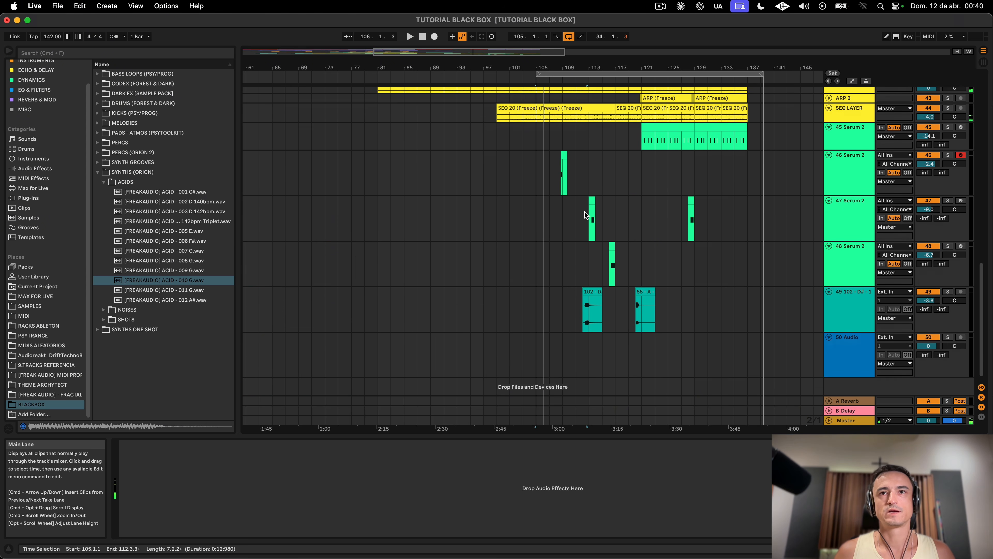
Step: Select tracks 46 to 49 together and collapse them to a compact height in the arrangement
{"action": "left_click", "coordinate": [848, 313]}
{"action": "left_click", "coordinate": [854, 178], "text": "shift"}
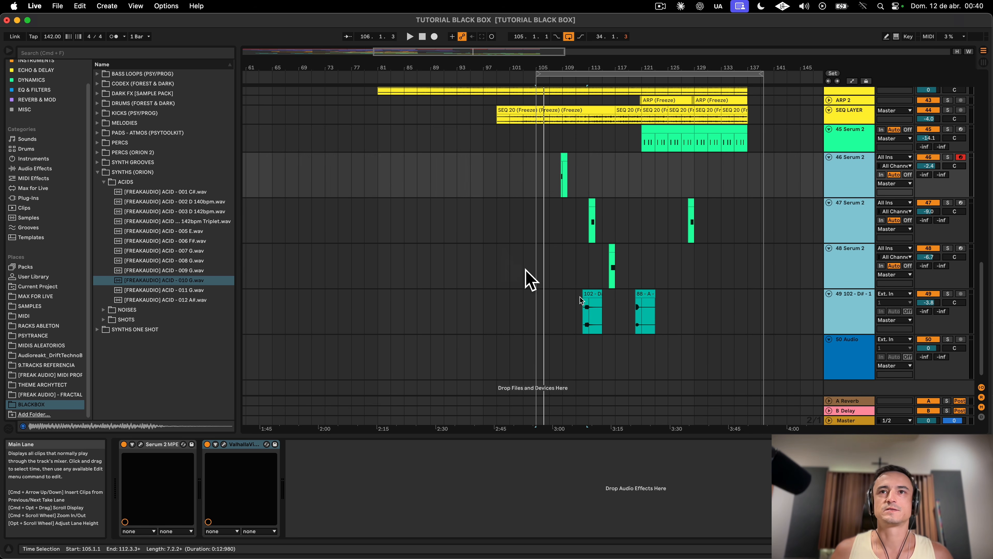
{"action": "scroll", "coordinate": [462, 159], "scroll_direction": "up", "scroll_amount": 3}
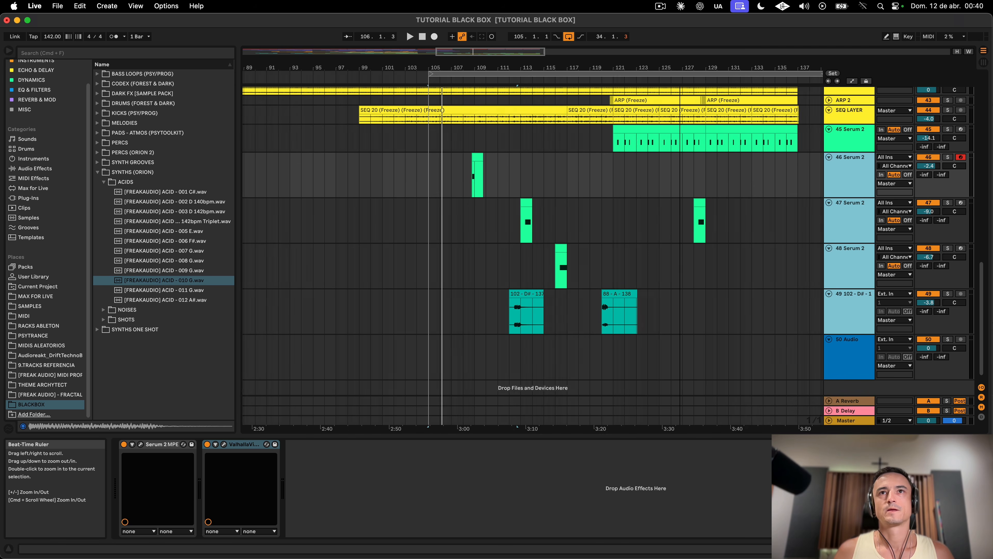
{"action": "scroll", "coordinate": [523, 220], "scroll_direction": "down", "scroll_amount": 1}
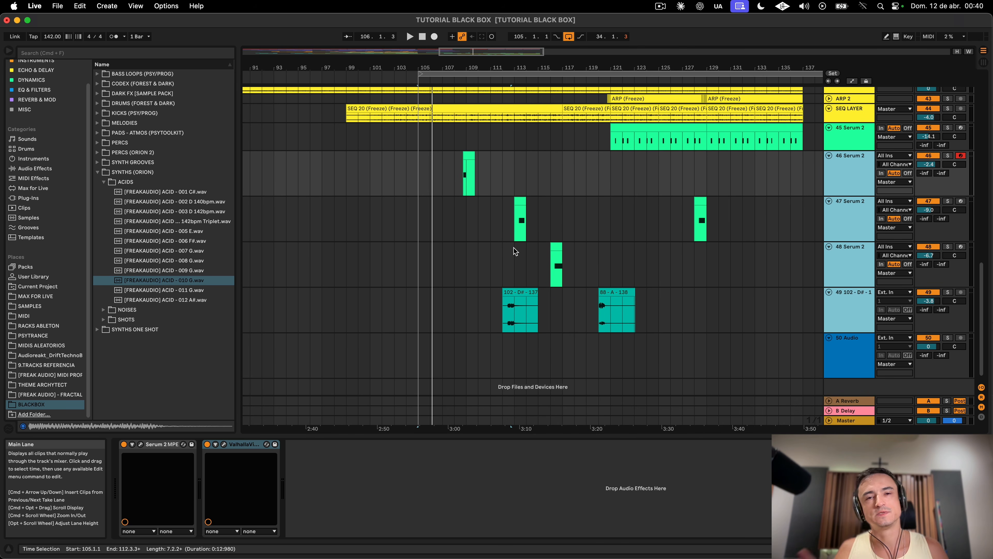
{"action": "left_click", "coordinate": [563, 158]}
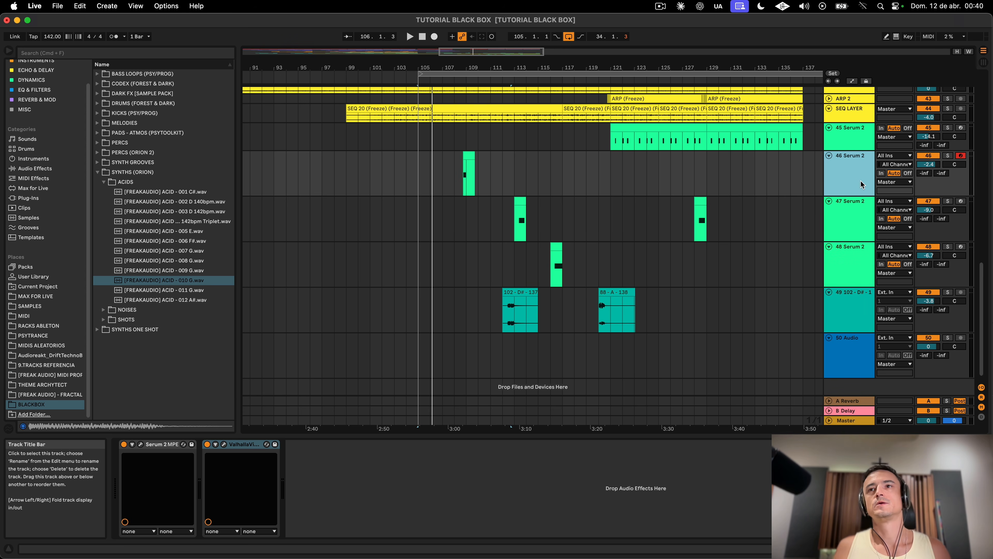
{"action": "left_click", "coordinate": [856, 317]}
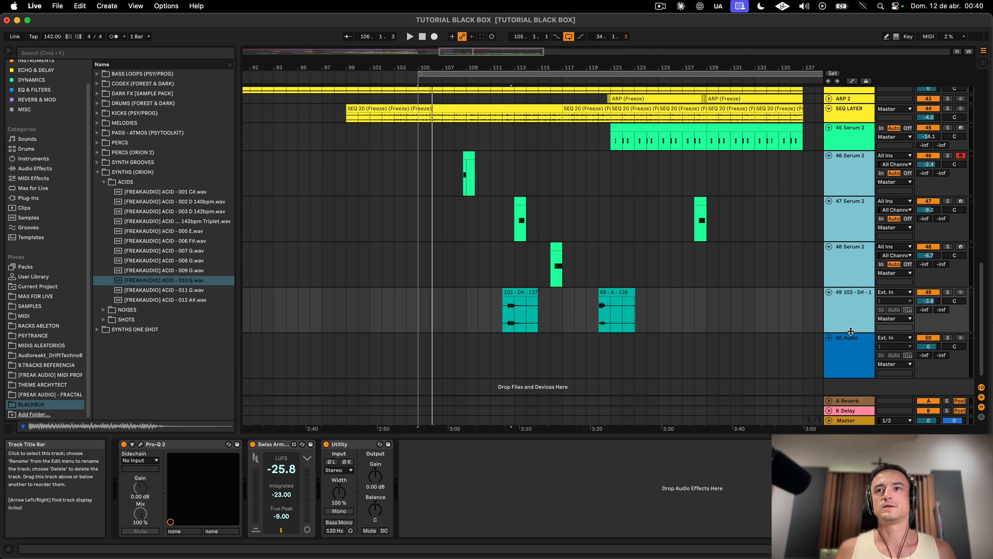
{"action": "key", "text": "Left"}
{"action": "key", "text": "Right"}
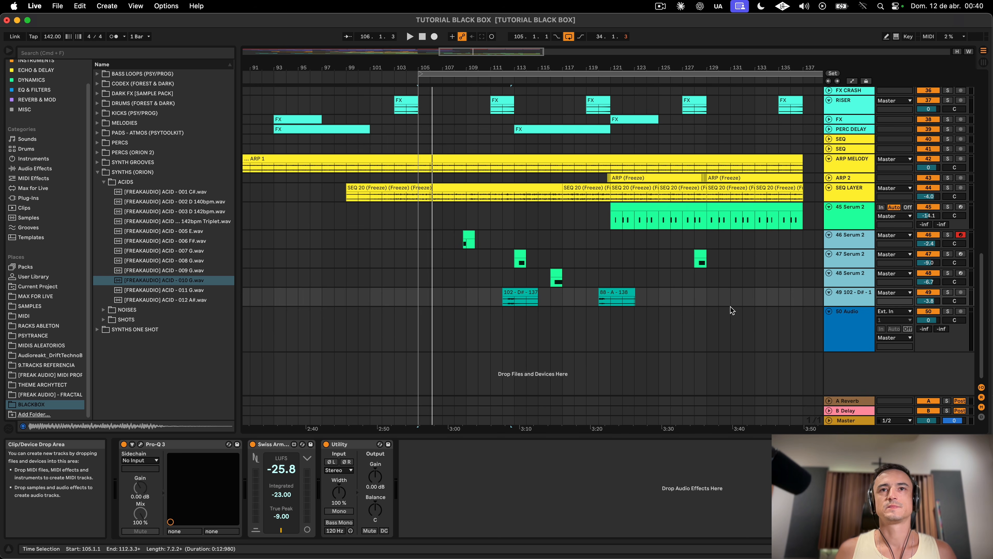
Step: Review the riser, FX and arp layers above the shots, and reduce the height of the 45 Serum 2 track
{"action": "scroll", "coordinate": [730, 307], "scroll_direction": "up", "scroll_amount": 5}
{"action": "scroll", "coordinate": [731, 307], "scroll_direction": "down", "scroll_amount": 4}
{"action": "scroll", "coordinate": [741, 290], "scroll_direction": "right", "scroll_amount": 1}
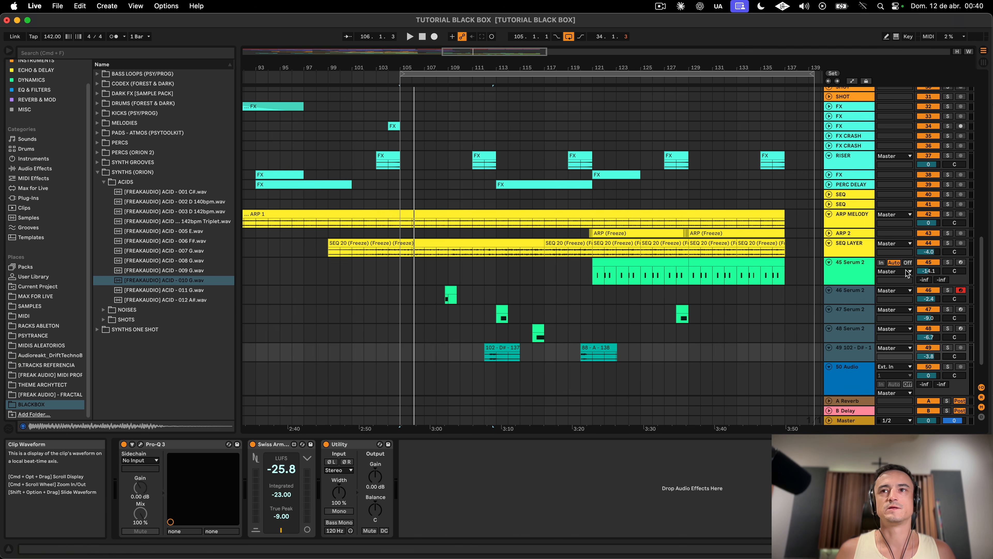
{"action": "left_click", "coordinate": [854, 281]}
{"action": "left_click_drag", "start_coordinate": [846, 282], "coordinate": [848, 275]}
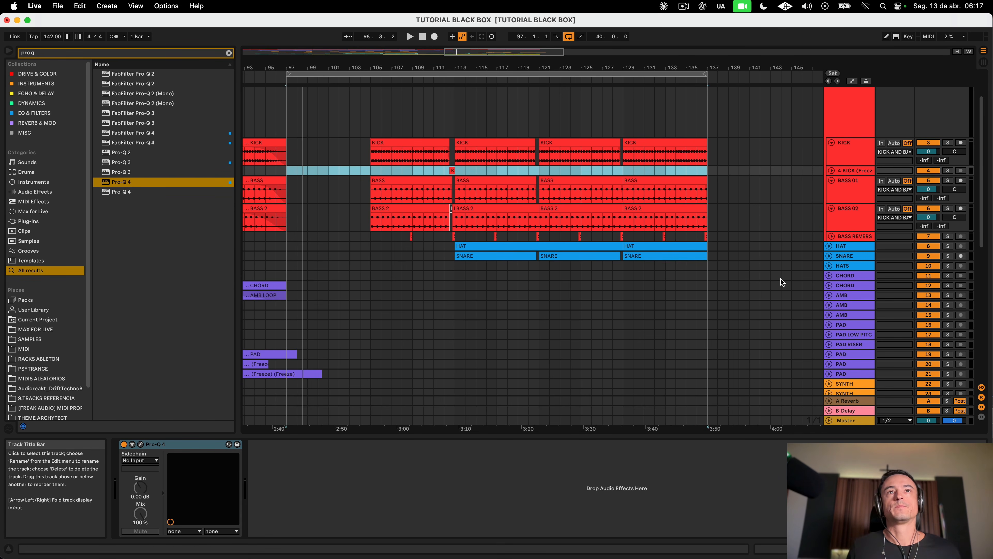
Step: Mark the kick tracks from bar 97 to 137 and examine the squelch, pluck, FX and arp layers over that range
{"action": "left_click_drag", "start_coordinate": [293, 148], "coordinate": [712, 173]}
{"action": "scroll", "coordinate": [645, 170], "scroll_direction": "down", "scroll_amount": 2}
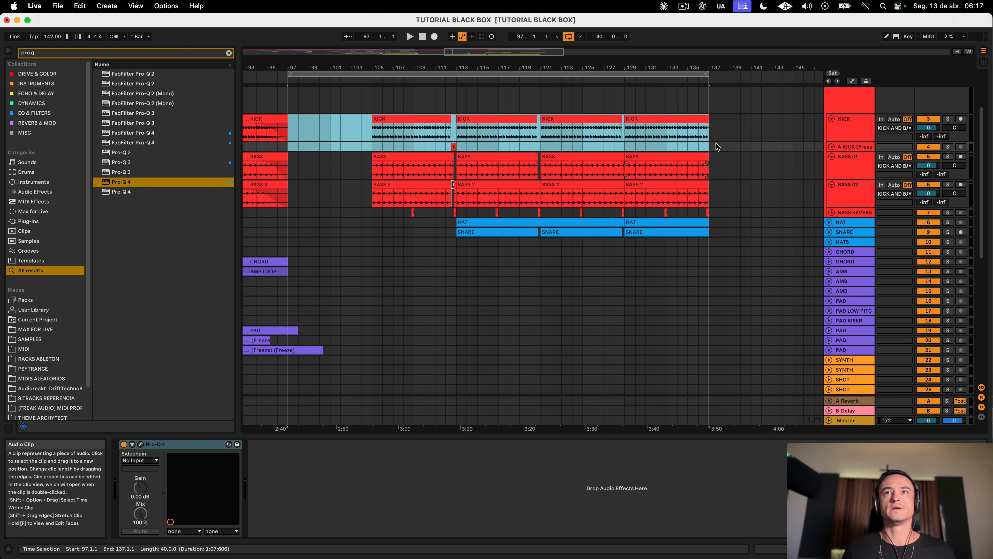
{"action": "scroll", "coordinate": [705, 148], "scroll_direction": "up", "scroll_amount": 6}
{"action": "scroll", "coordinate": [706, 148], "scroll_direction": "right", "scroll_amount": 5}
{"action": "scroll", "coordinate": [663, 180], "scroll_direction": "left", "scroll_amount": 5}
{"action": "scroll", "coordinate": [662, 180], "scroll_direction": "down", "scroll_amount": 10}
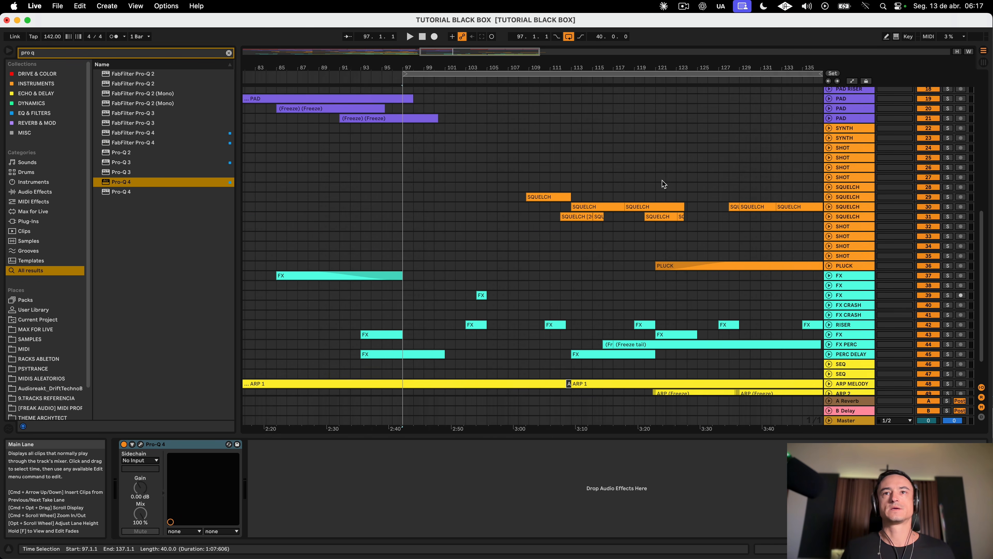
{"action": "scroll", "coordinate": [662, 184], "scroll_direction": "down", "scroll_amount": 2}
{"action": "scroll", "coordinate": [663, 195], "scroll_direction": "right", "scroll_amount": 4}
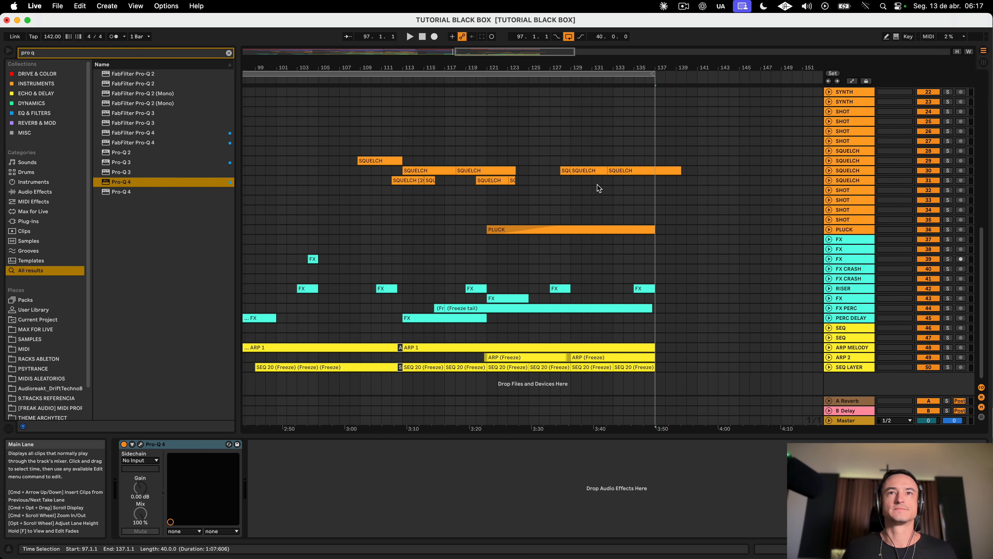
{"action": "scroll", "coordinate": [520, 317], "scroll_direction": "left", "scroll_amount": 3}
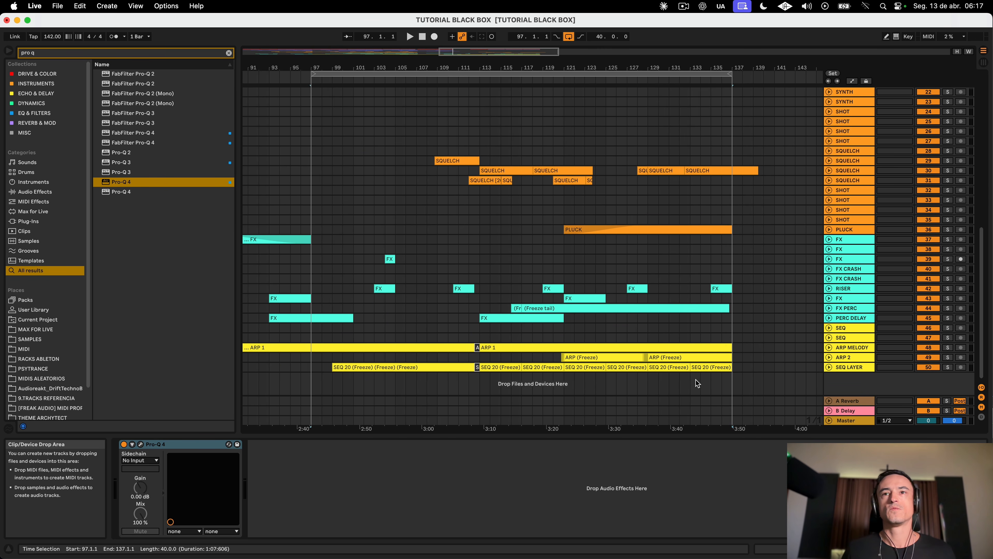
Step: Audition the mix from the SEQ LAYER clip at bar 125, and restart playback from bar 97
{"action": "left_click", "coordinate": [632, 367]}
{"action": "scroll", "coordinate": [632, 367], "scroll_direction": "up", "scroll_amount": 10}
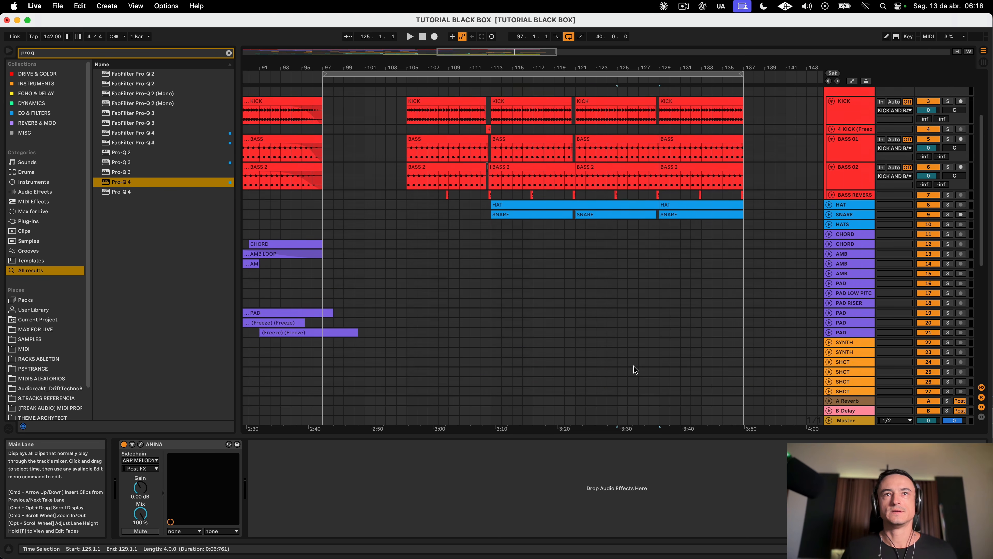
{"action": "key", "text": "space"}
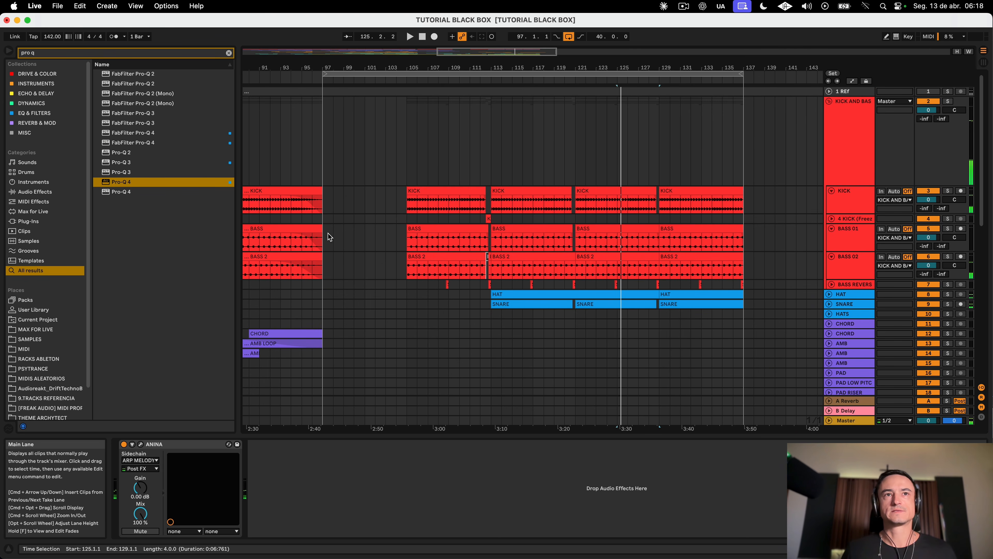
{"action": "left_click", "coordinate": [328, 233]}
{"action": "key", "text": "space"}
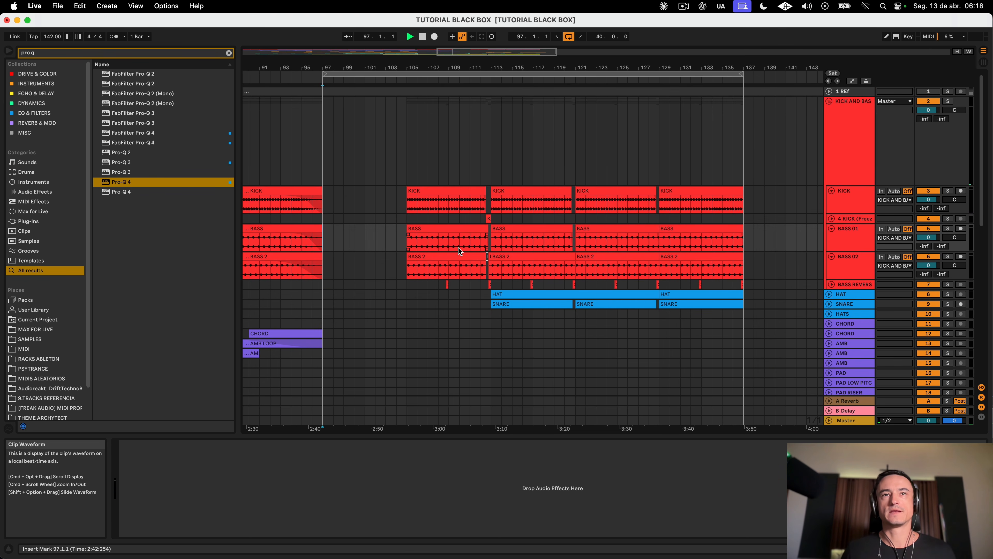
{"action": "key", "text": "space"}
Step: Expand the ARP MELODY, ARP 2 and SEQ LAYER tracks to show their waveforms during playback
{"action": "scroll", "coordinate": [464, 254], "scroll_direction": "down", "scroll_amount": 10}
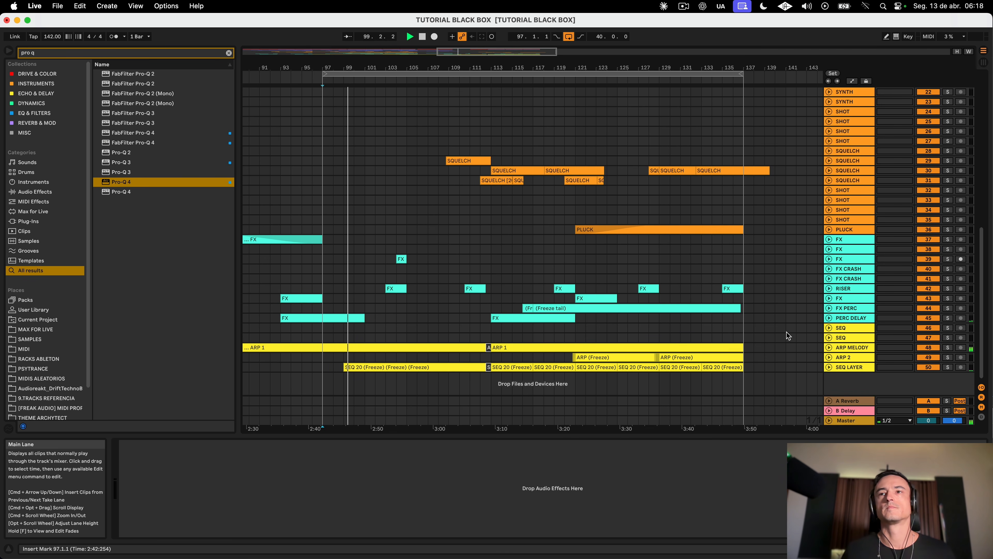
{"action": "left_click", "coordinate": [844, 348]}
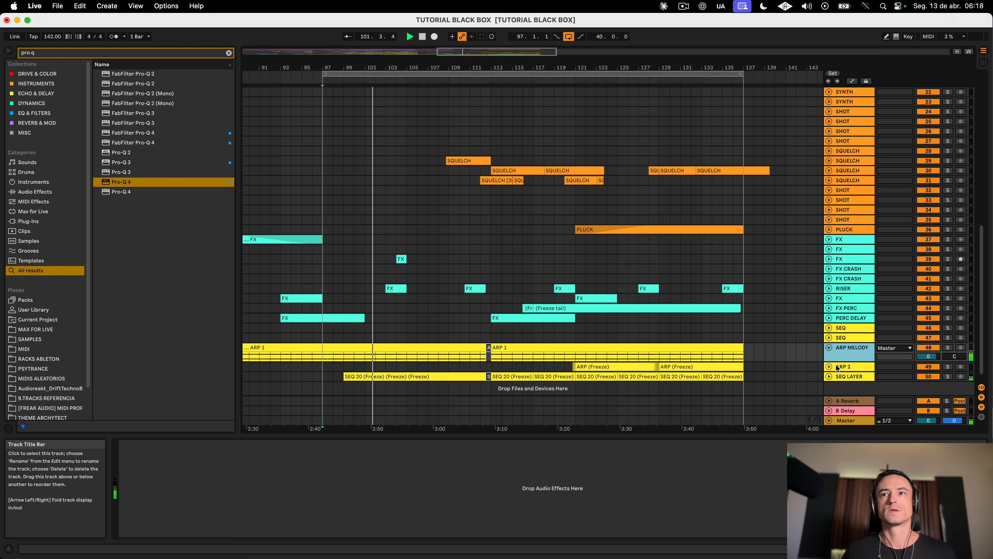
{"action": "left_click", "coordinate": [829, 367]}
{"action": "scroll", "coordinate": [835, 369], "scroll_direction": "down", "scroll_amount": 2}
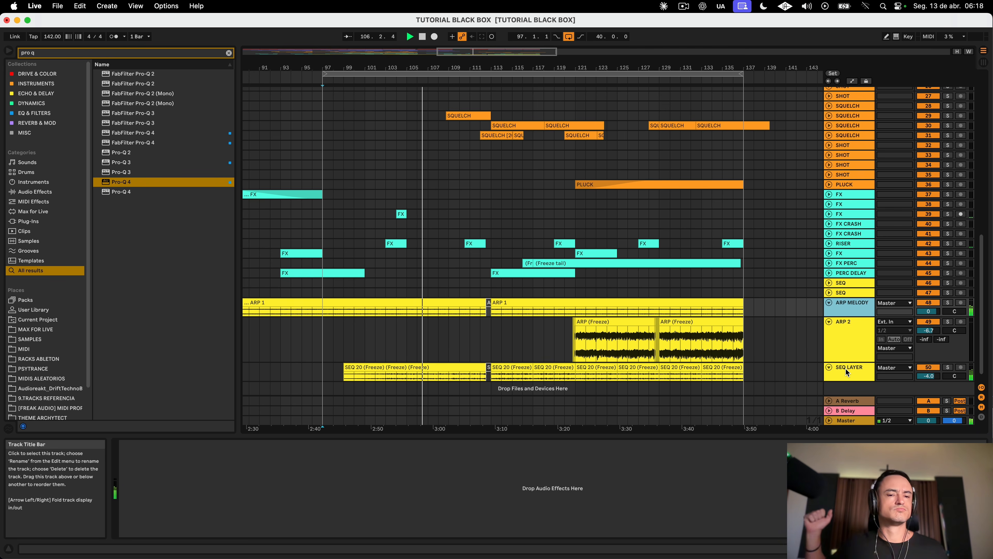
Step: Follow playback from bar 107 to 118, examining the kick and bass break before bar 113 and the squelch, FX and arp layers
{"action": "scroll", "coordinate": [726, 267], "scroll_direction": "up", "scroll_amount": 15}
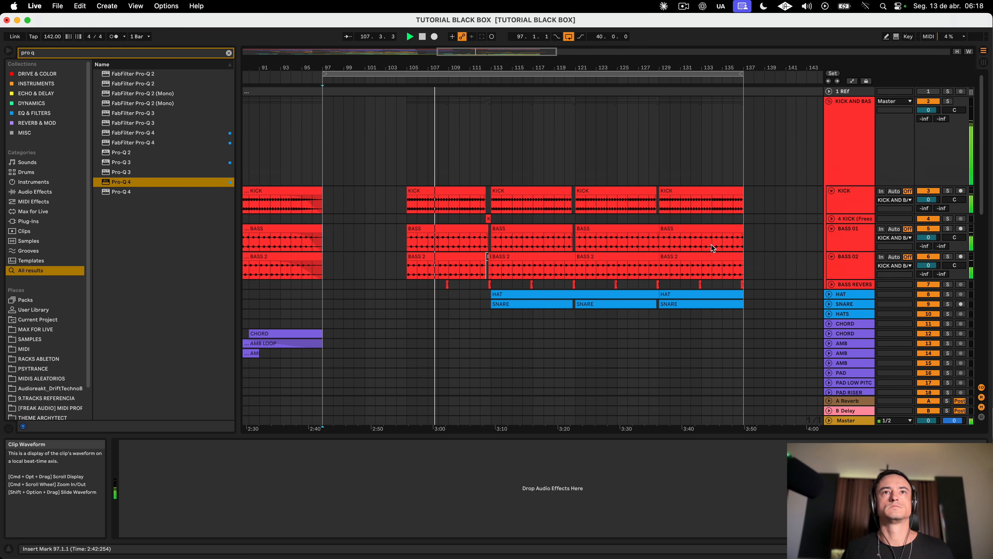
{"action": "left_click_drag", "start_coordinate": [504, 69], "coordinate": [504, 117]}
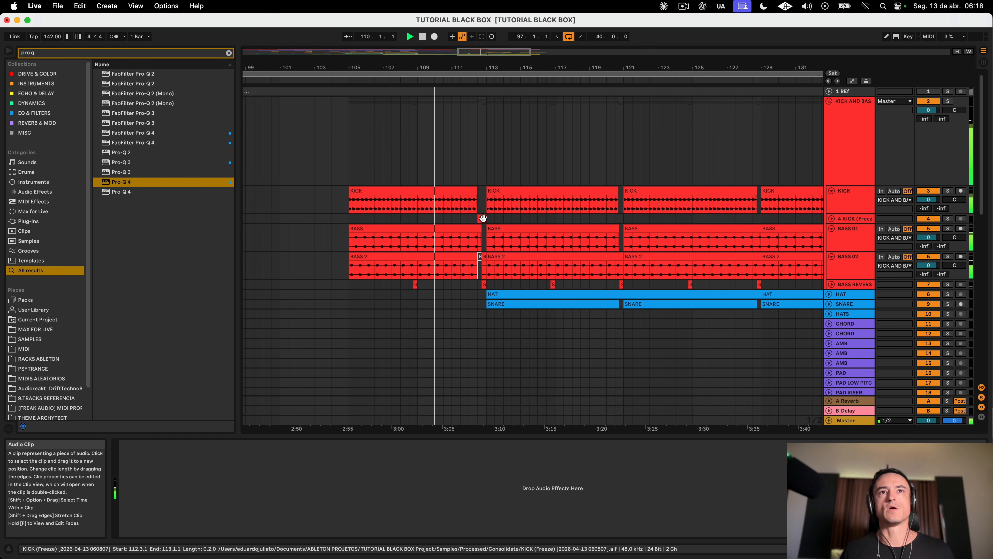
{"action": "scroll", "coordinate": [638, 229], "scroll_direction": "down", "scroll_amount": 3}
{"action": "scroll", "coordinate": [638, 229], "scroll_direction": "down", "scroll_amount": 15}
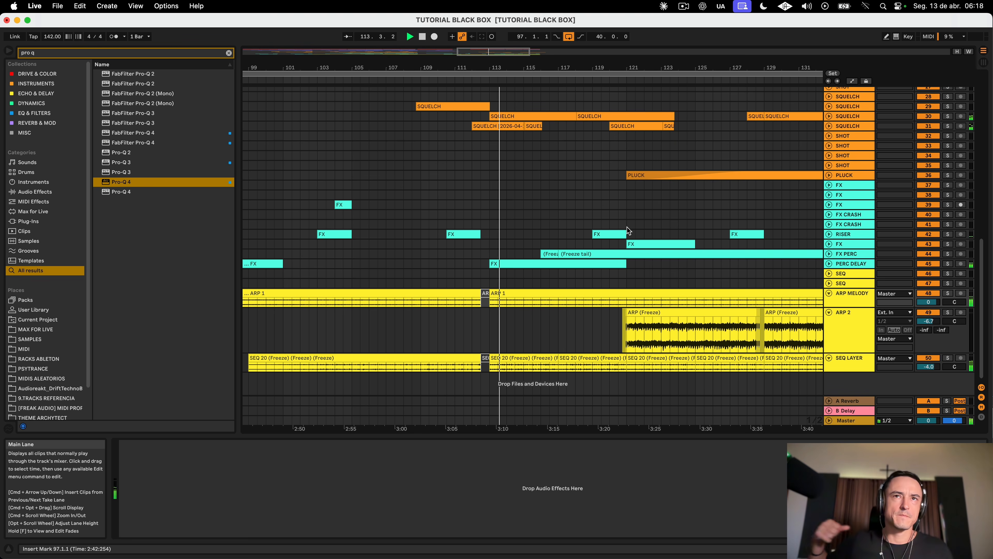
{"action": "scroll", "coordinate": [627, 231], "scroll_direction": "up", "scroll_amount": 10}
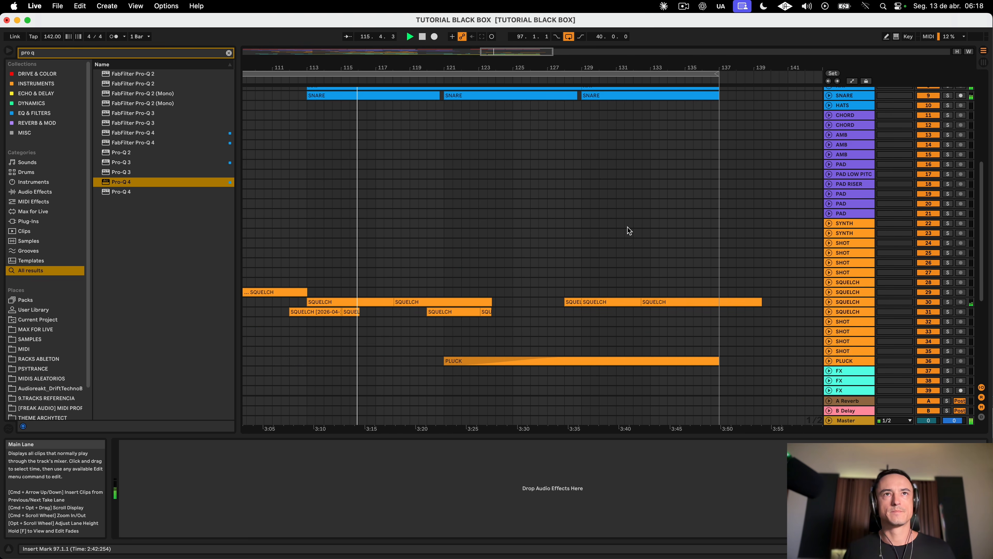
{"action": "scroll", "coordinate": [629, 231], "scroll_direction": "up", "scroll_amount": 8}
{"action": "scroll", "coordinate": [628, 228], "scroll_direction": "down", "scroll_amount": 3}
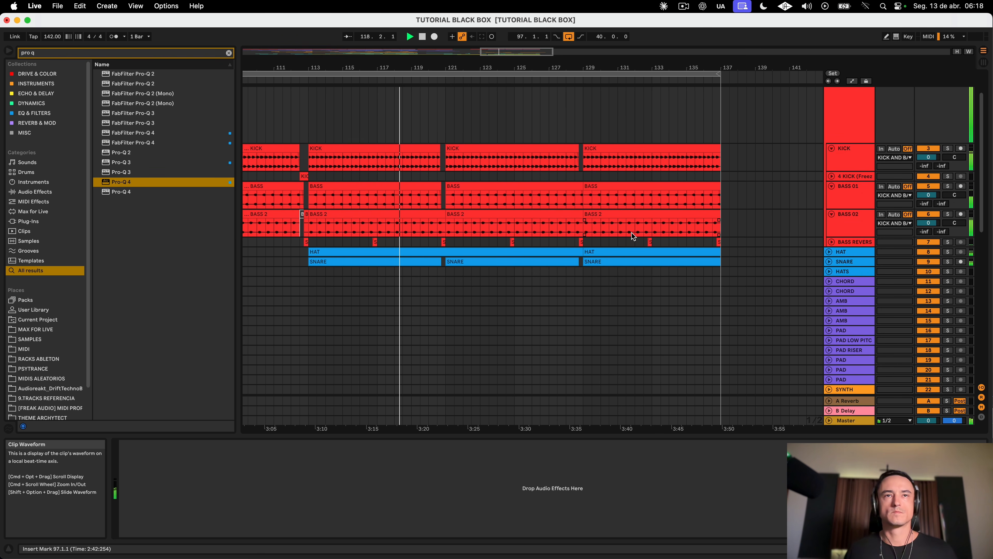
Step: Select the ARP 2 track and reduce its height slightly
{"action": "scroll", "coordinate": [632, 233], "scroll_direction": "down", "scroll_amount": 10}
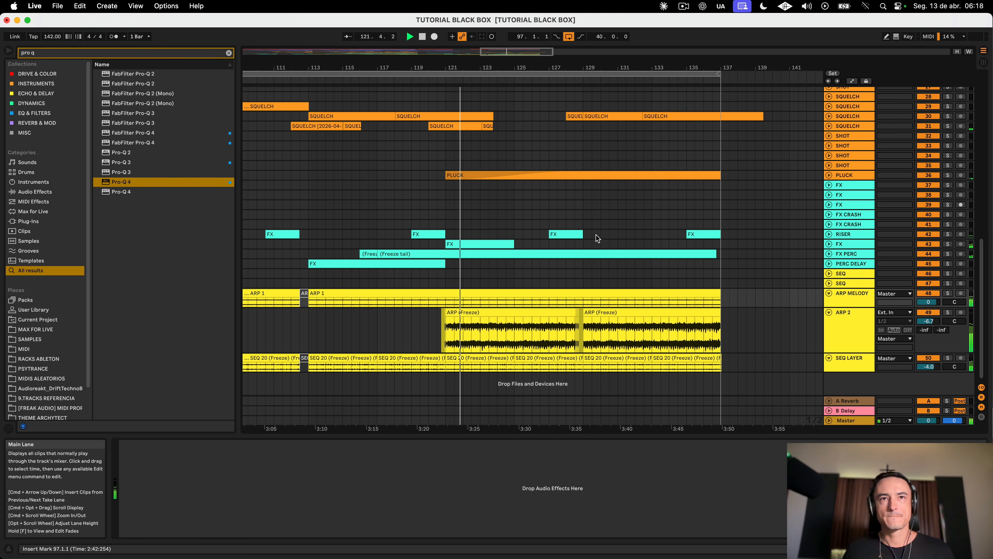
{"action": "left_click", "coordinate": [842, 323]}
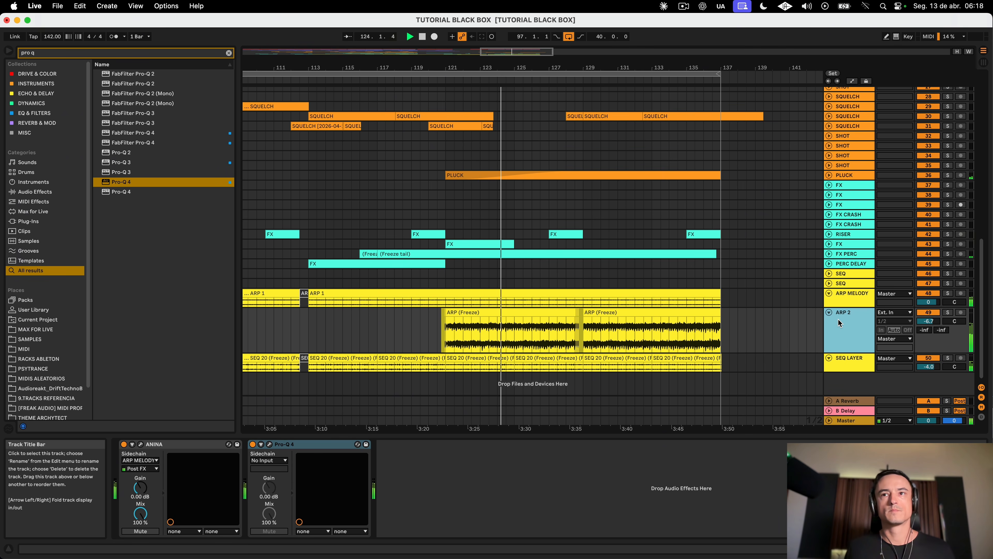
{"action": "left_click_drag", "start_coordinate": [848, 352], "coordinate": [848, 338]}
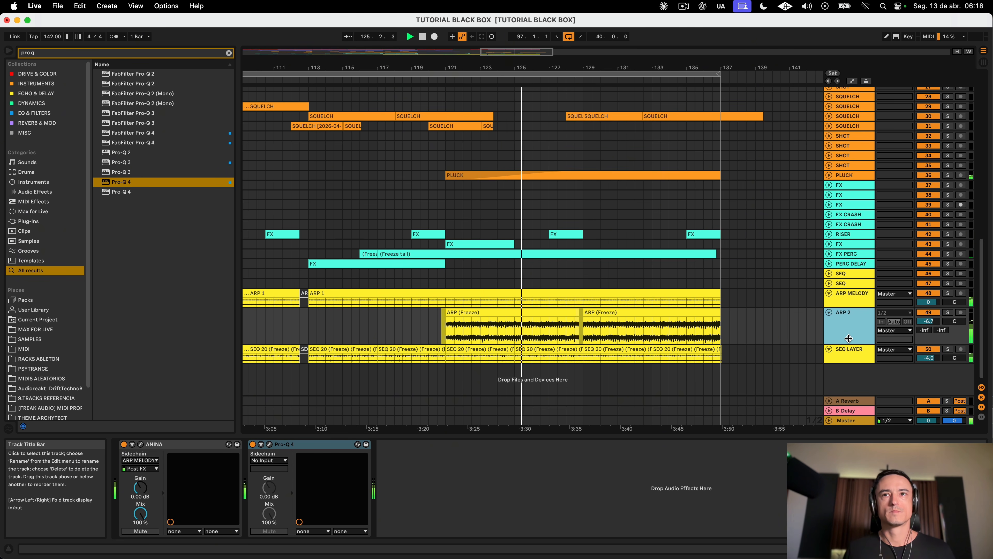
Step: Listen on from bar 126 to 130, comparing the drums with the squelch, pluck, riser and arp clips up to bar 137
{"action": "scroll", "coordinate": [846, 336], "scroll_direction": "up", "scroll_amount": 15}
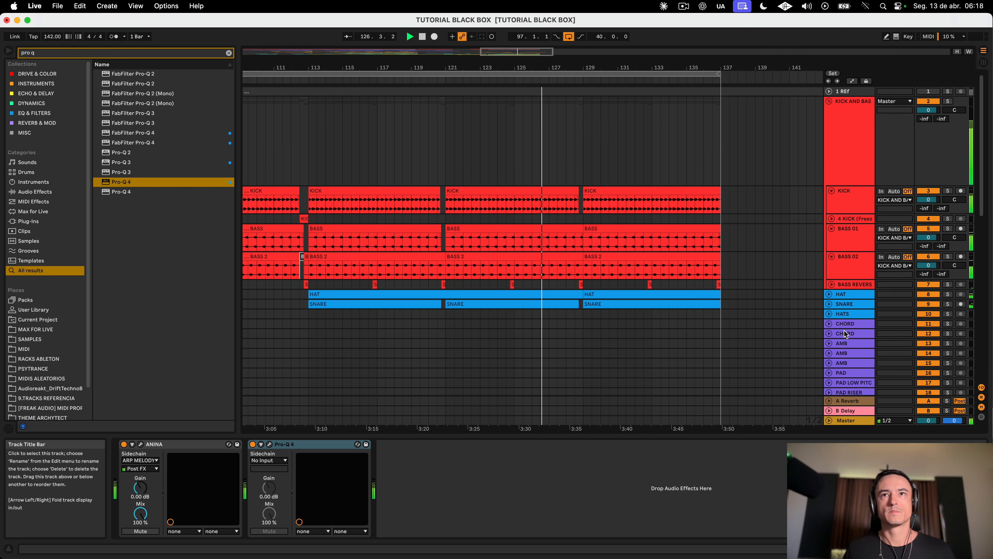
{"action": "scroll", "coordinate": [756, 350], "scroll_direction": "down", "scroll_amount": 10}
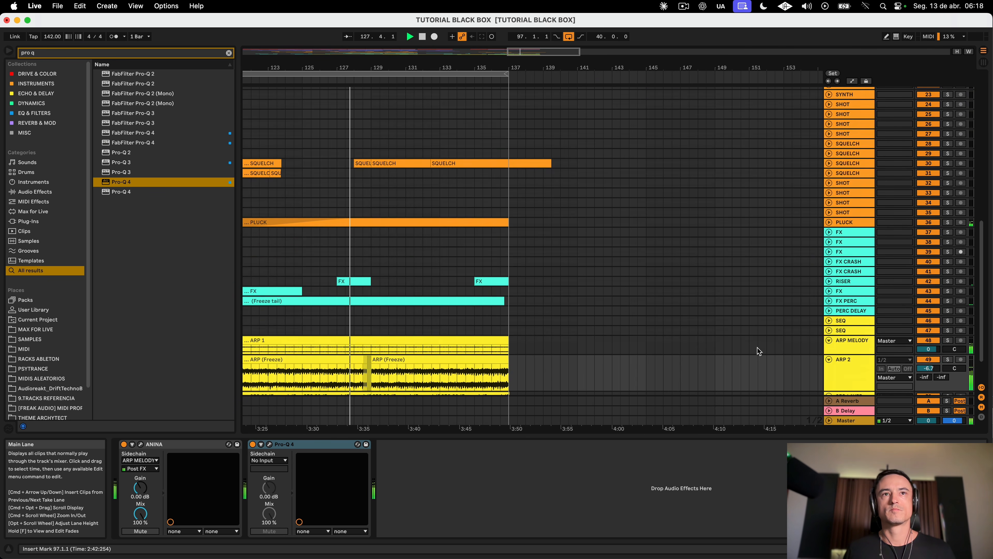
{"action": "scroll", "coordinate": [759, 351], "scroll_direction": "down", "scroll_amount": 4}
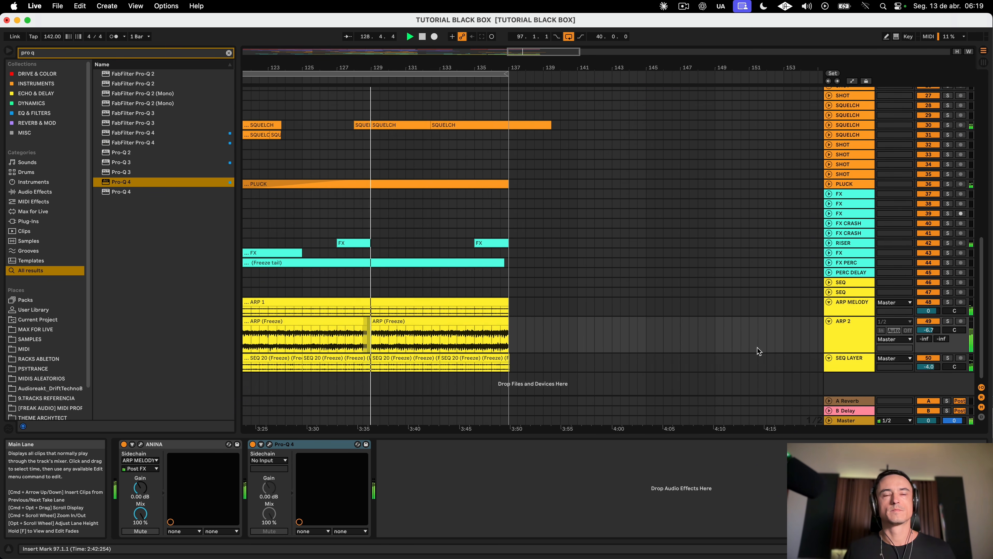
{"action": "scroll", "coordinate": [757, 350], "scroll_direction": "left", "scroll_amount": 5}
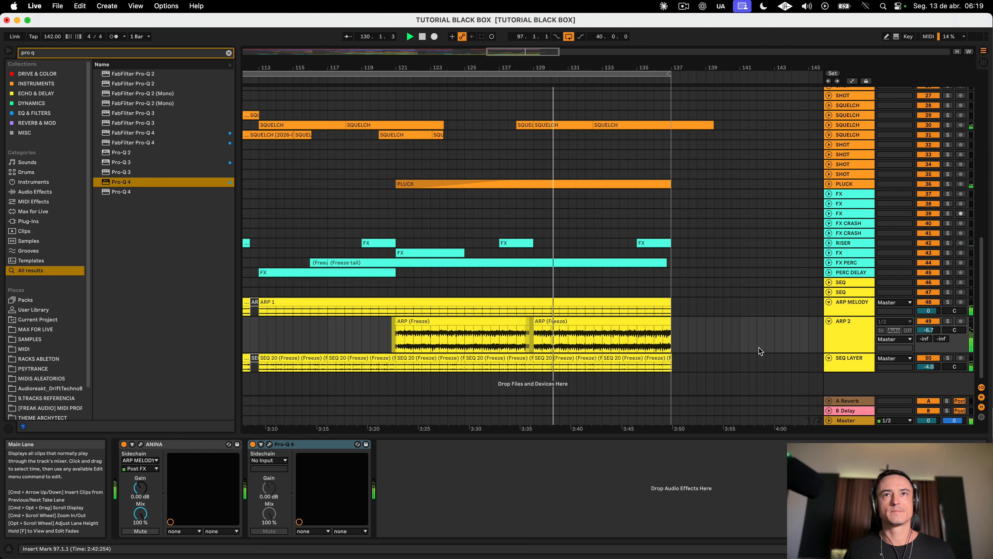
Step: Select the KICK AND BASS group and show the automation lanes in the arrangement
{"action": "scroll", "coordinate": [759, 349], "scroll_direction": "up", "scroll_amount": 14}
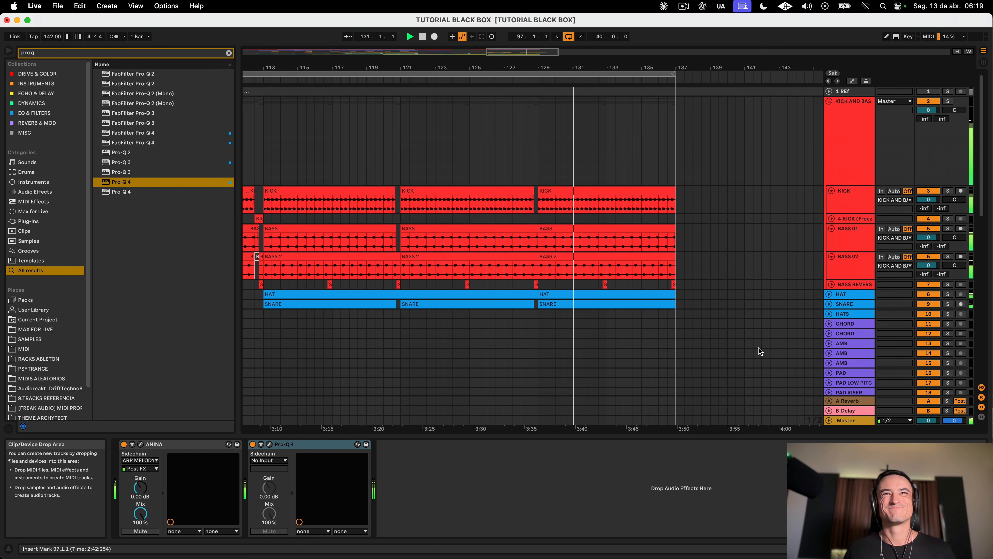
{"action": "left_click", "coordinate": [846, 154]}
{"action": "key", "text": "a"}
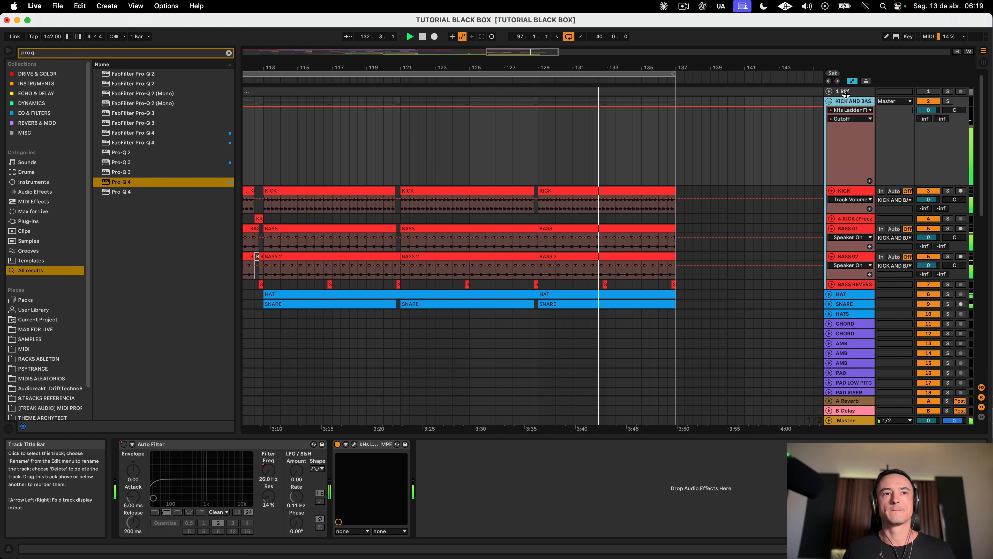
Step: Automate the Auto Filter on the KICK AND BASS group to stay off until bar 129 and switch on from there
{"action": "left_click", "coordinate": [124, 445]}
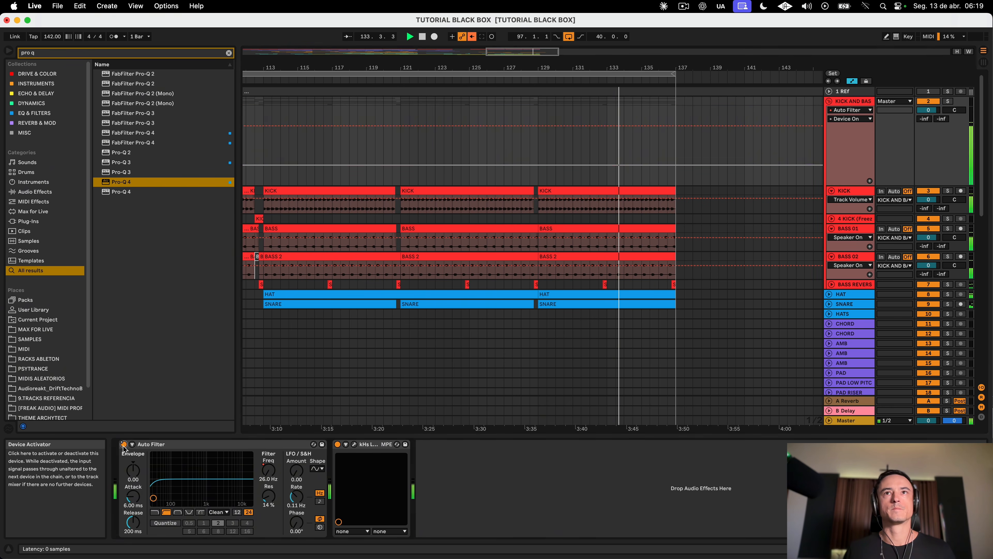
{"action": "left_click", "coordinate": [473, 37]}
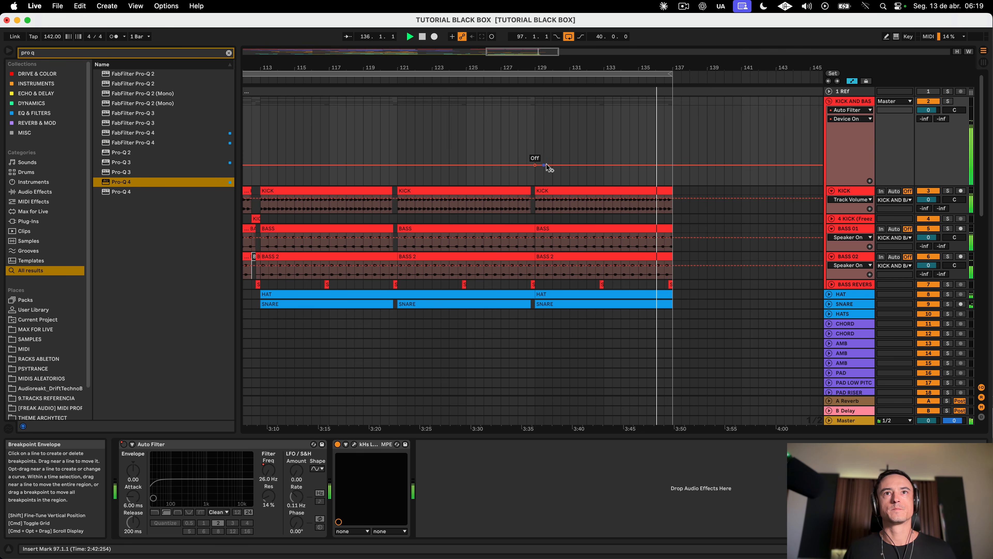
{"action": "left_click_drag", "start_coordinate": [544, 164], "coordinate": [544, 125]}
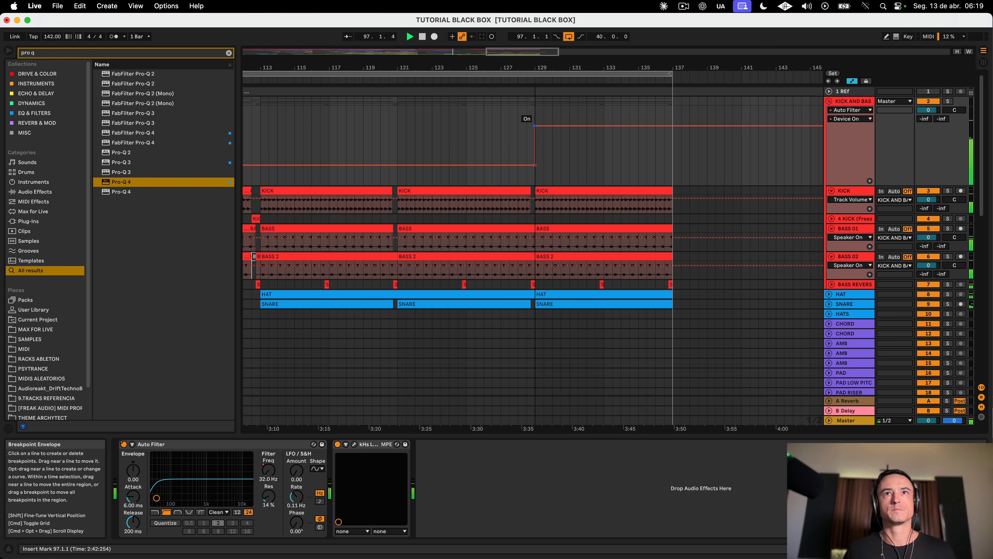
{"action": "key", "text": "space"}
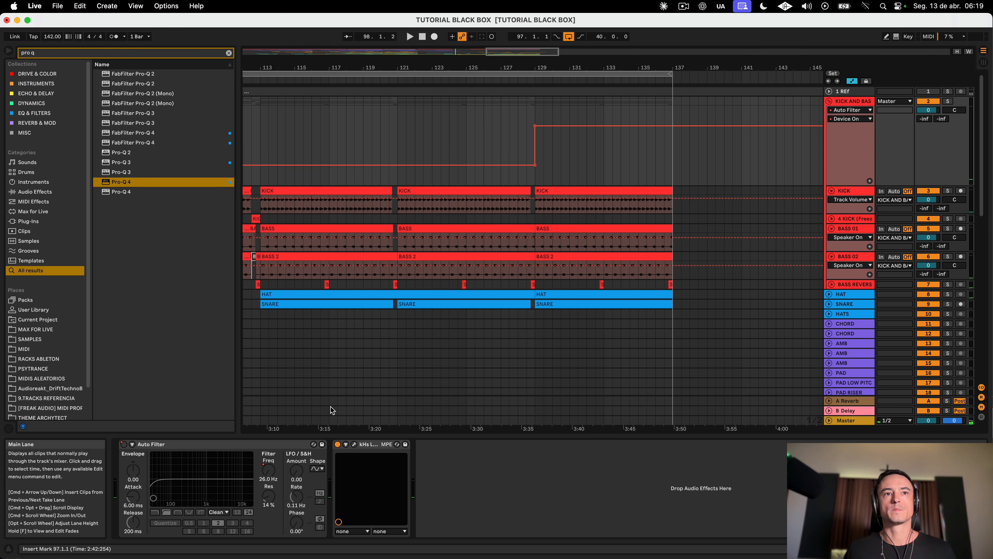
Step: Automate the group's Auto Filter frequency as a curved rise from 26 Hz at bar 131 to about 19.9 kHz at bar 137
{"action": "key", "text": "a"}
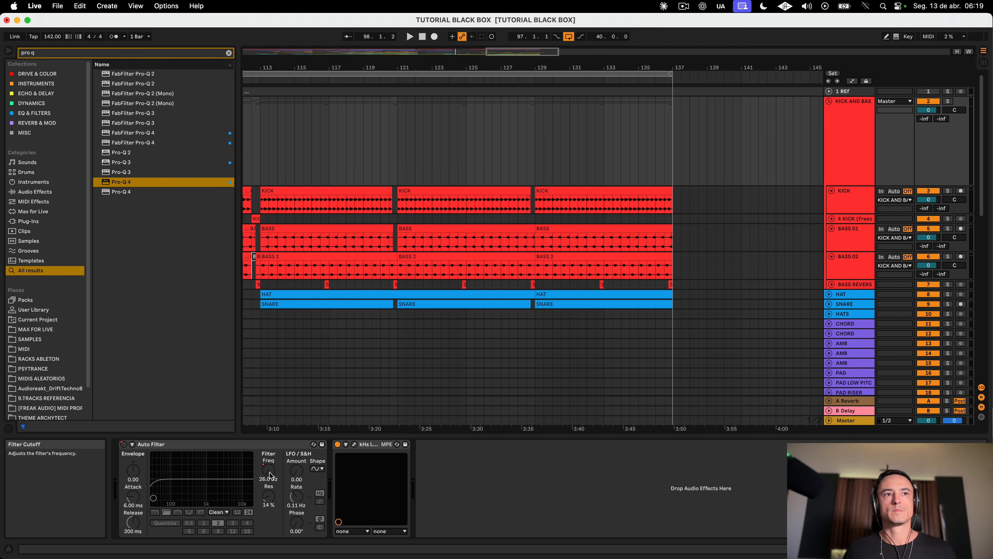
{"action": "key", "text": "a"}
{"action": "left_click", "coordinate": [270, 475]}
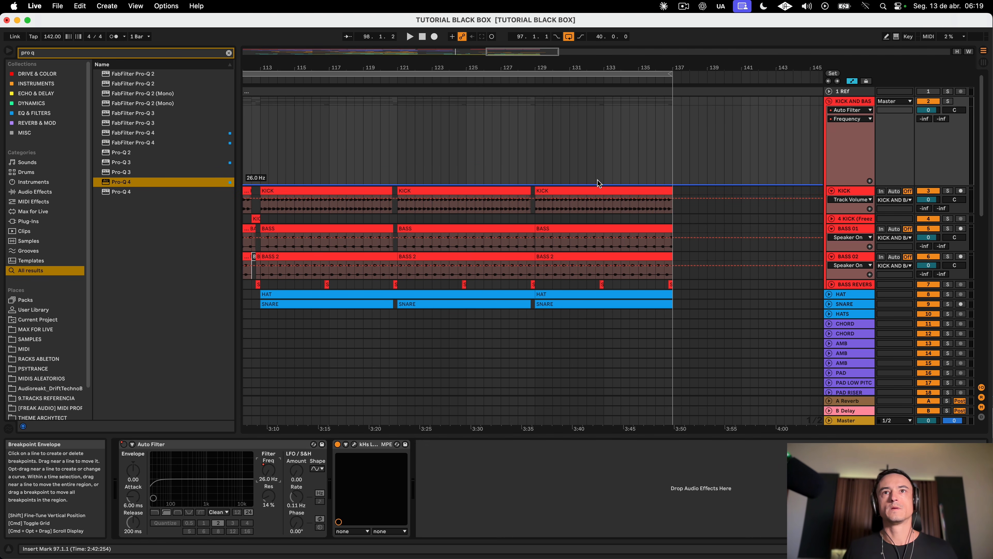
{"action": "left_click", "coordinate": [603, 183]}
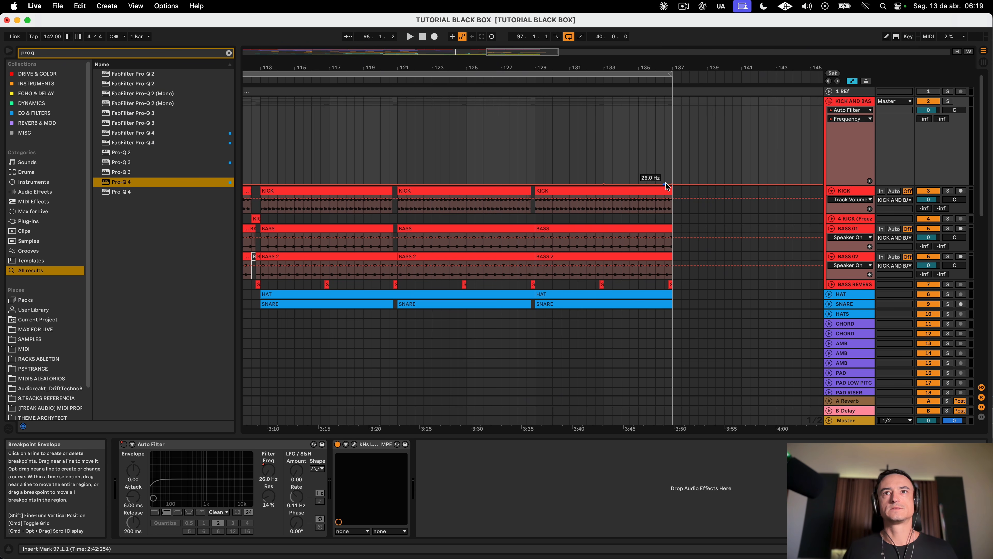
{"action": "left_click_drag", "start_coordinate": [664, 184], "coordinate": [663, 136]}
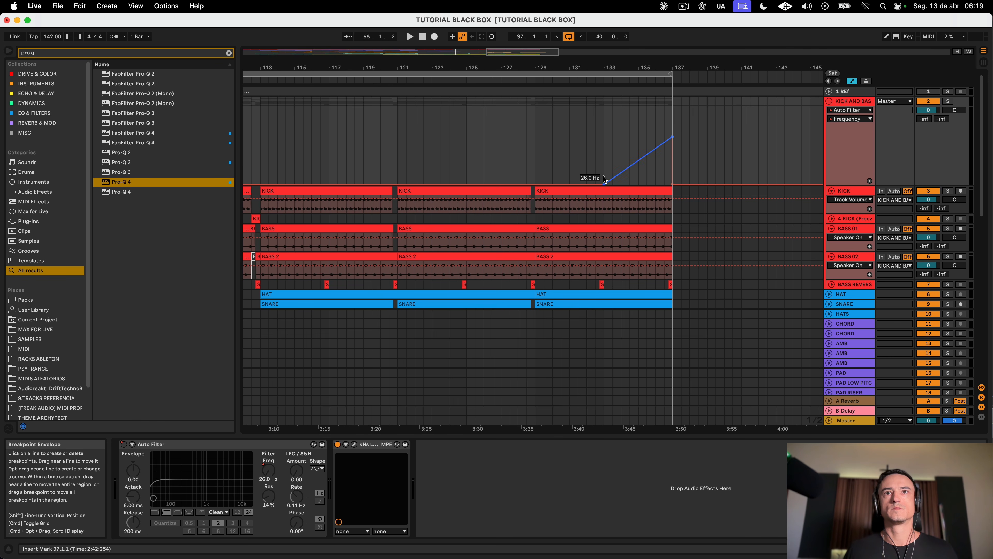
{"action": "left_click_drag", "start_coordinate": [604, 184], "coordinate": [577, 184]}
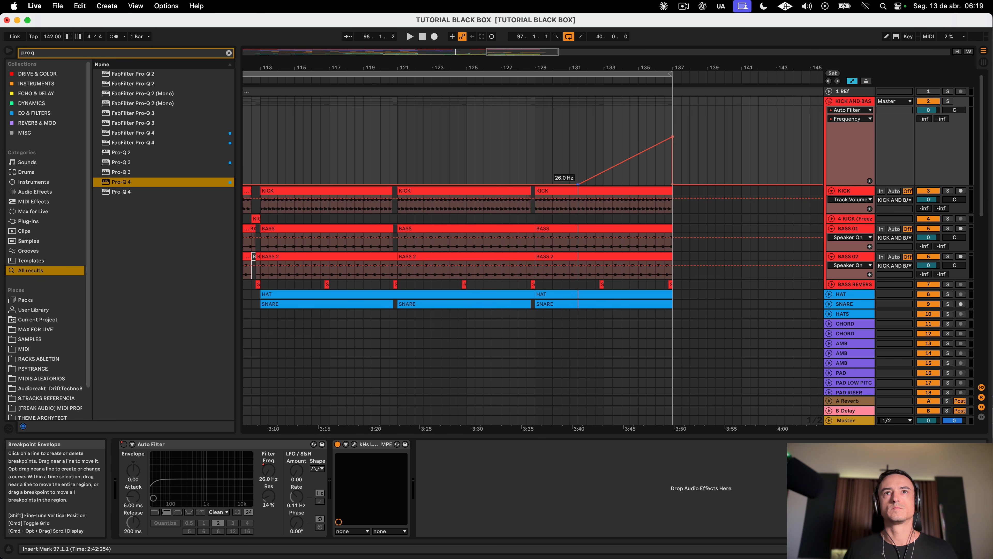
{"action": "left_click", "coordinate": [578, 184]}
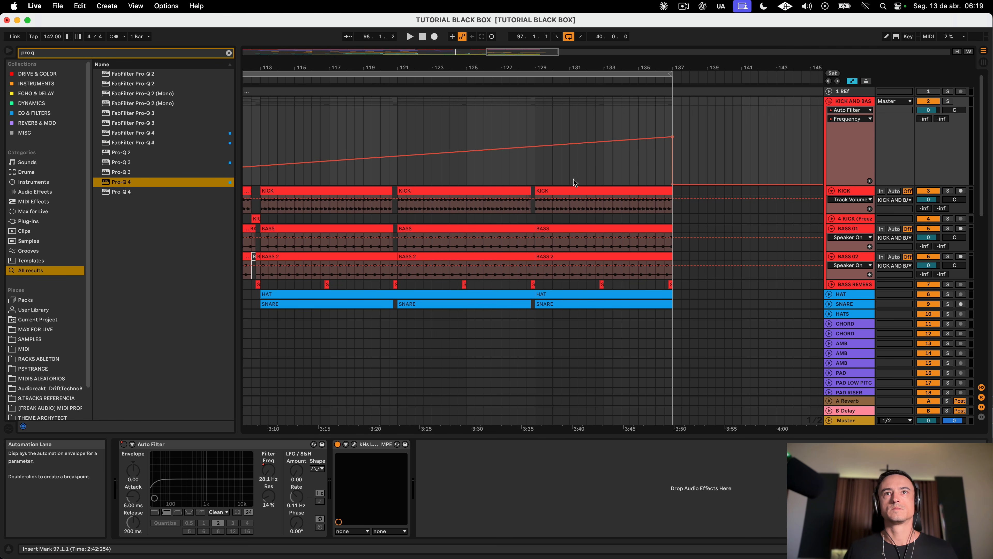
{"action": "left_click_drag", "start_coordinate": [569, 145], "coordinate": [570, 184]}
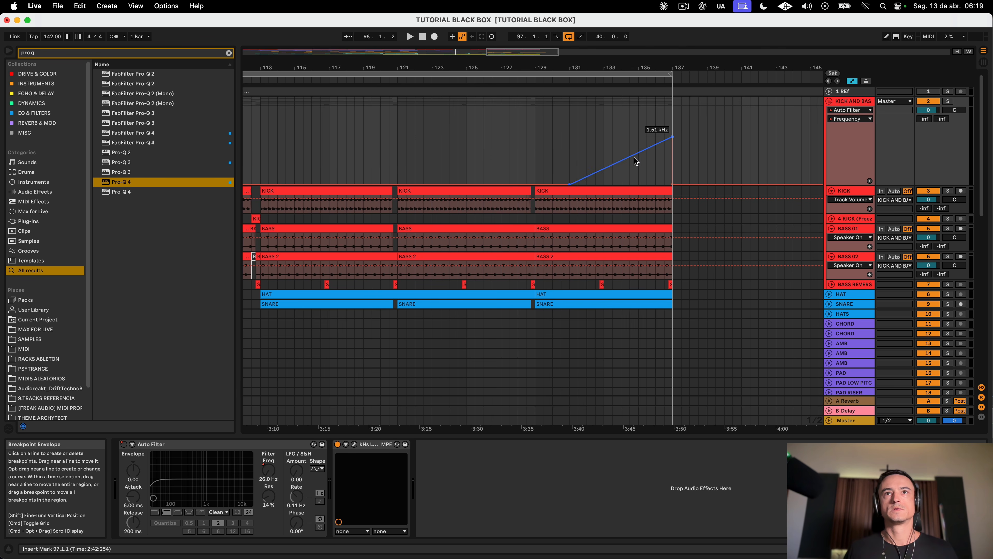
{"action": "left_click_drag", "start_coordinate": [673, 136], "coordinate": [672, 115]}
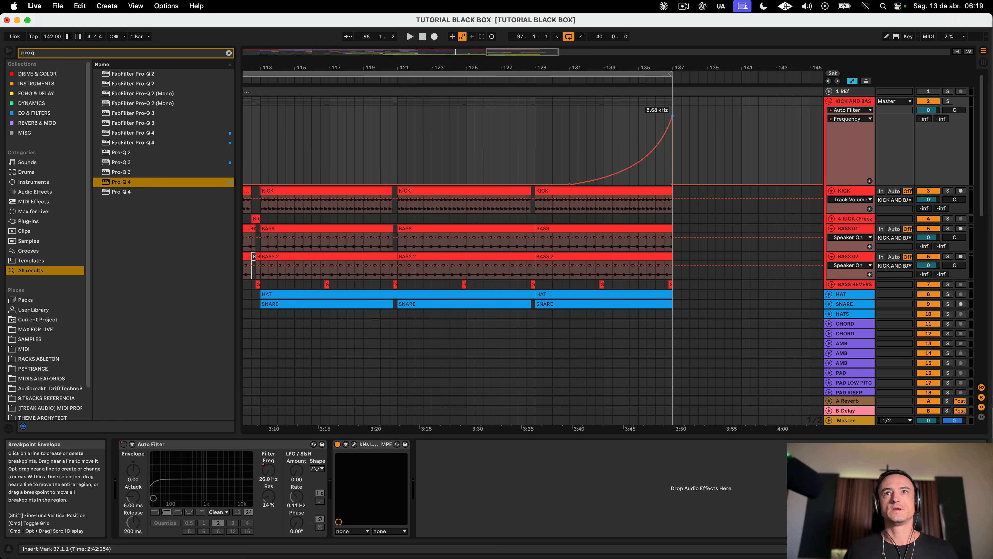
{"action": "left_click", "coordinate": [570, 145]}
Step: Shorten the last HAT and SNARE clips so they both end at bar 136
{"action": "key", "text": "space"}
{"action": "left_click", "coordinate": [666, 296]}
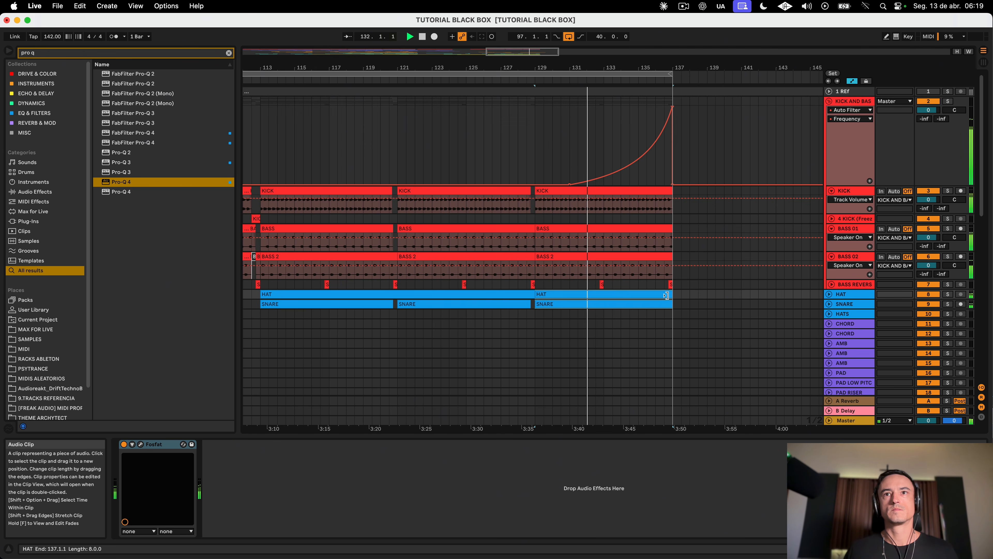
{"action": "left_click_drag", "start_coordinate": [666, 296], "coordinate": [638, 296]}
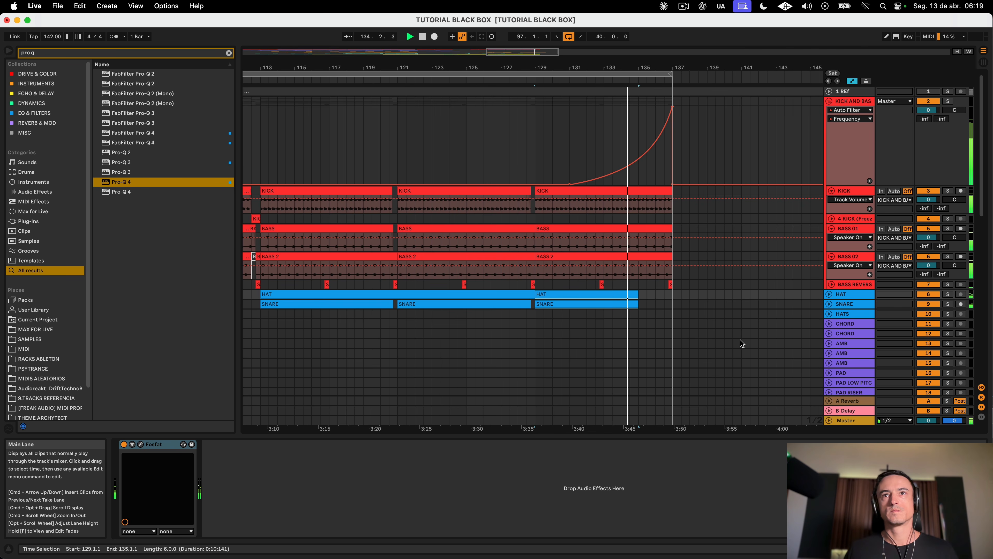
{"action": "scroll", "coordinate": [742, 344], "scroll_direction": "right", "scroll_amount": 5}
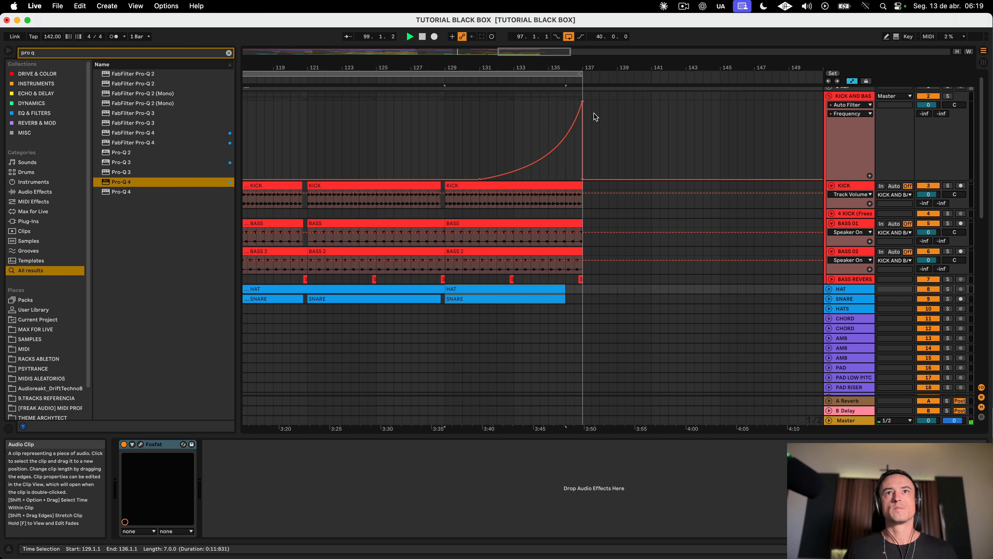
Step: Make the filter frequency curve reach 19.9 kHz at bar 136, hold it until bar 137, and play the sweep from bar 129
{"action": "left_click", "coordinate": [583, 102]}
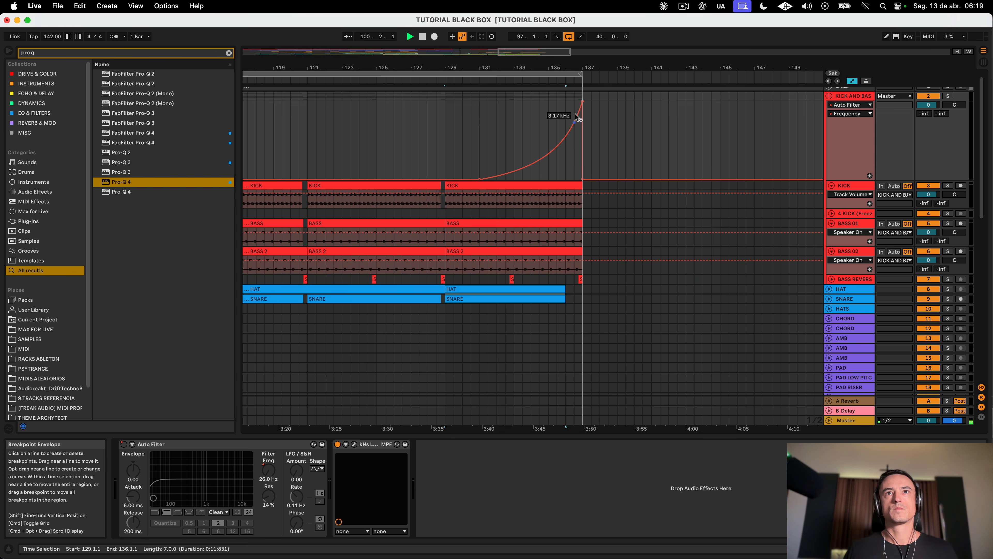
{"action": "left_click", "coordinate": [575, 122]}
{"action": "left_click_drag", "start_coordinate": [574, 101], "coordinate": [565, 101]}
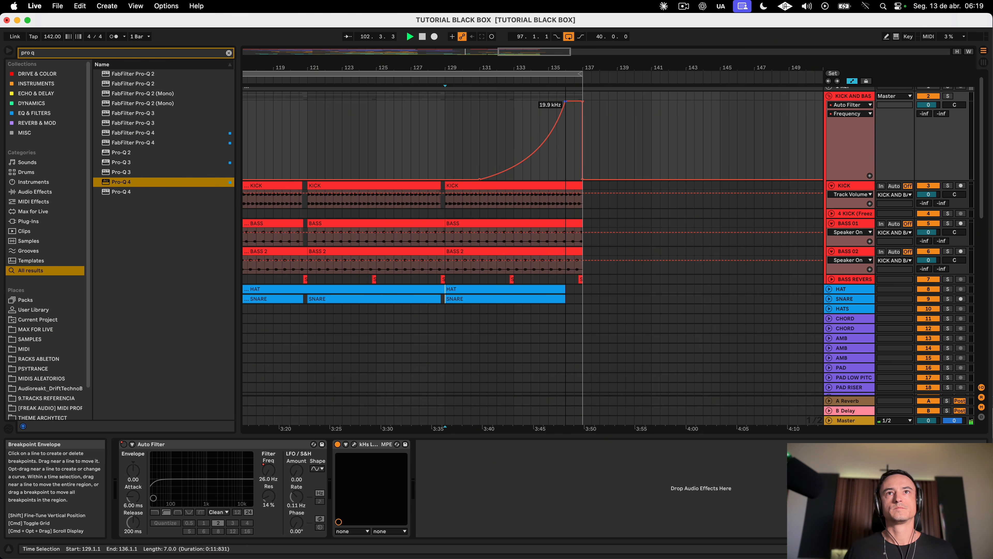
{"action": "left_click", "coordinate": [523, 114]}
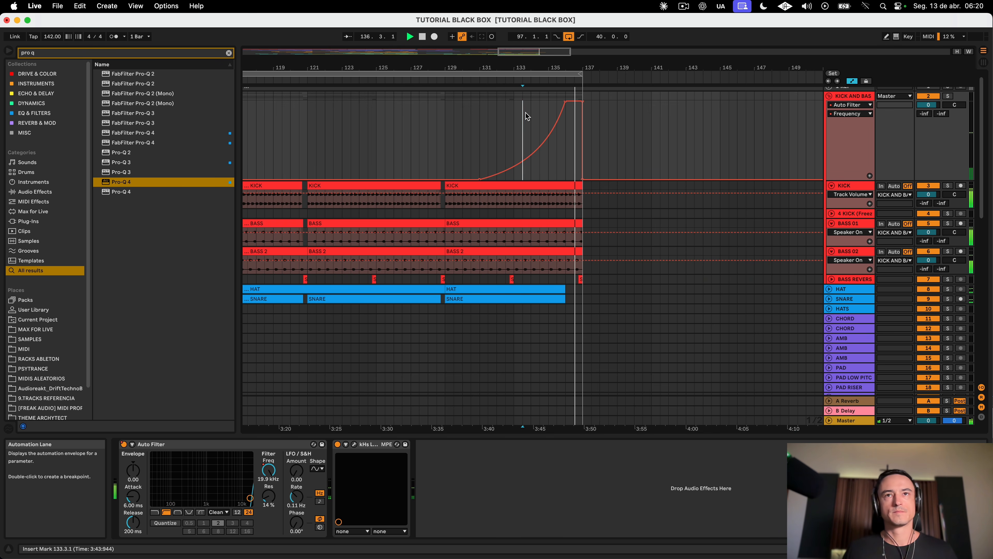
{"action": "key", "text": "space"}
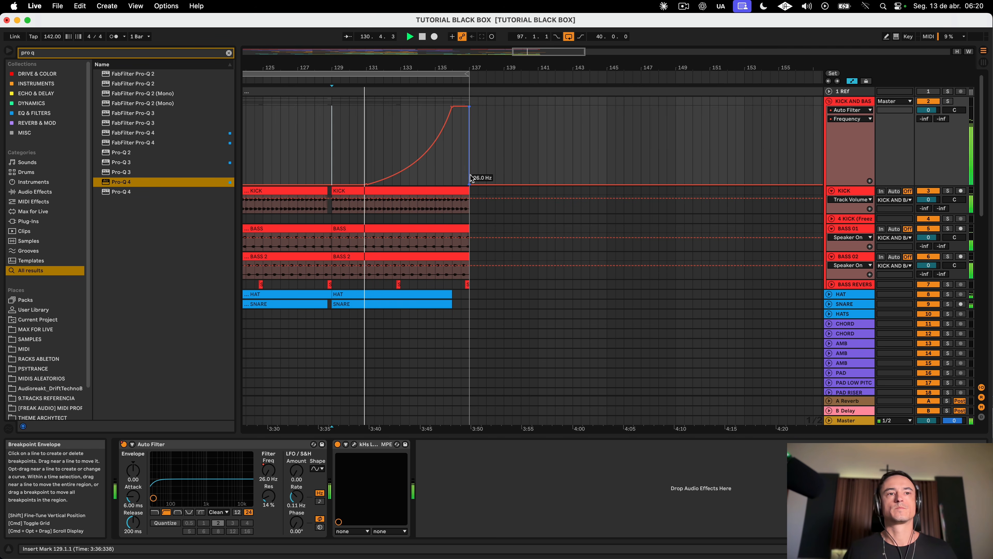
Step: Automate the group's Auto Filter to switch off at bar 137, and hide the automation lanes
{"action": "left_click", "coordinate": [124, 444]}
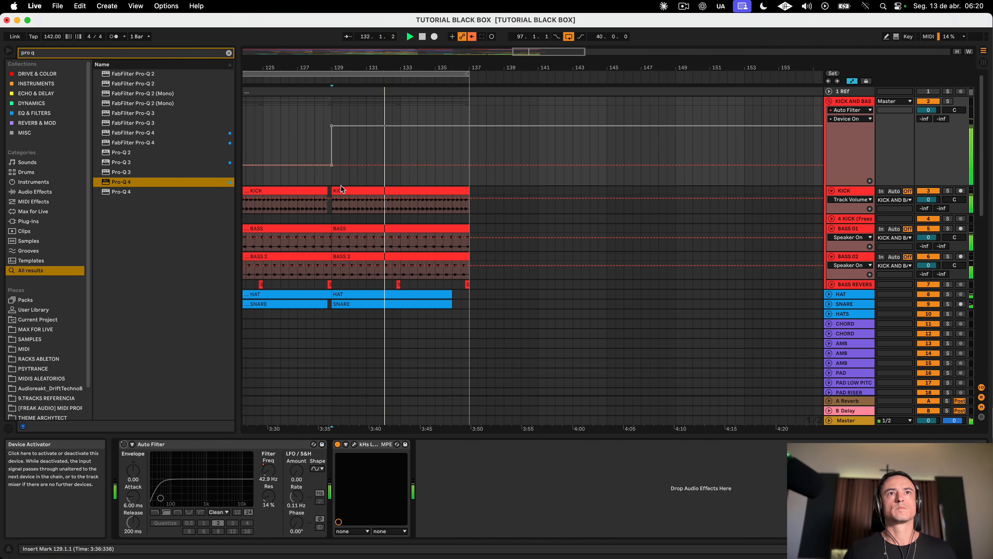
{"action": "left_click", "coordinate": [472, 36]}
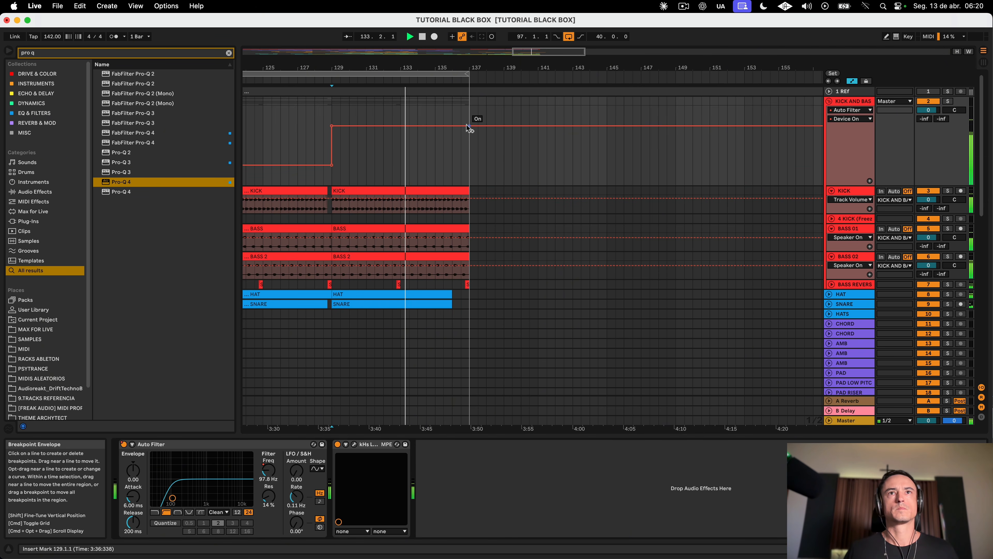
{"action": "left_click_drag", "start_coordinate": [473, 126], "coordinate": [470, 166]}
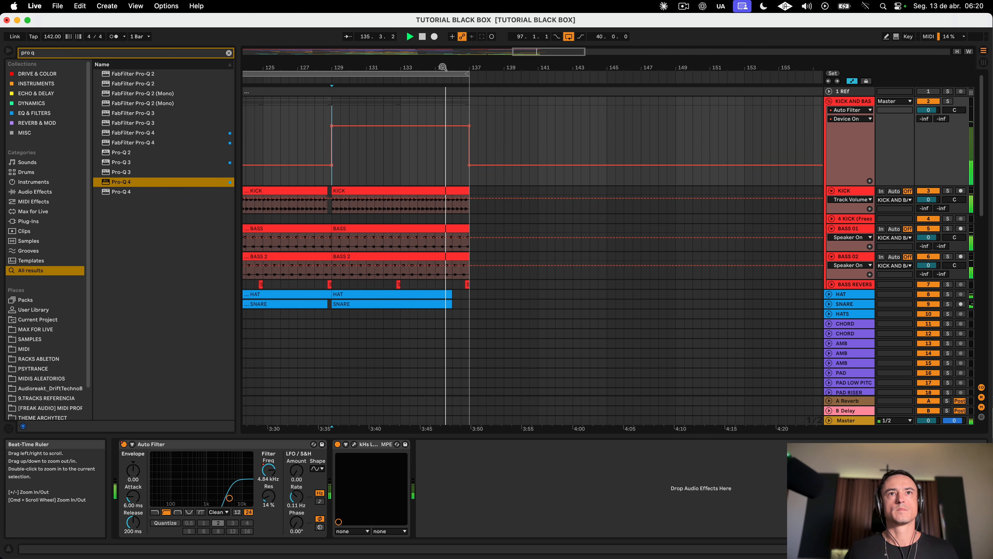
{"action": "key", "text": "a"}
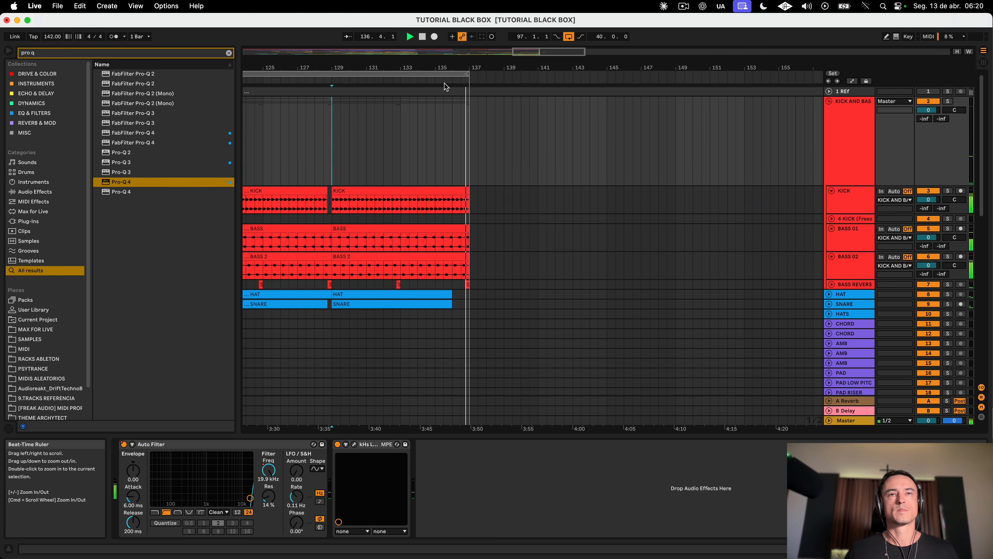
Step: Select the PERC DELAY track below the FX tracks
{"action": "scroll", "coordinate": [462, 150], "scroll_direction": "down", "scroll_amount": 3}
{"action": "scroll", "coordinate": [462, 150], "scroll_direction": "down", "scroll_amount": 15}
{"action": "scroll", "coordinate": [461, 150], "scroll_direction": "left", "scroll_amount": 5}
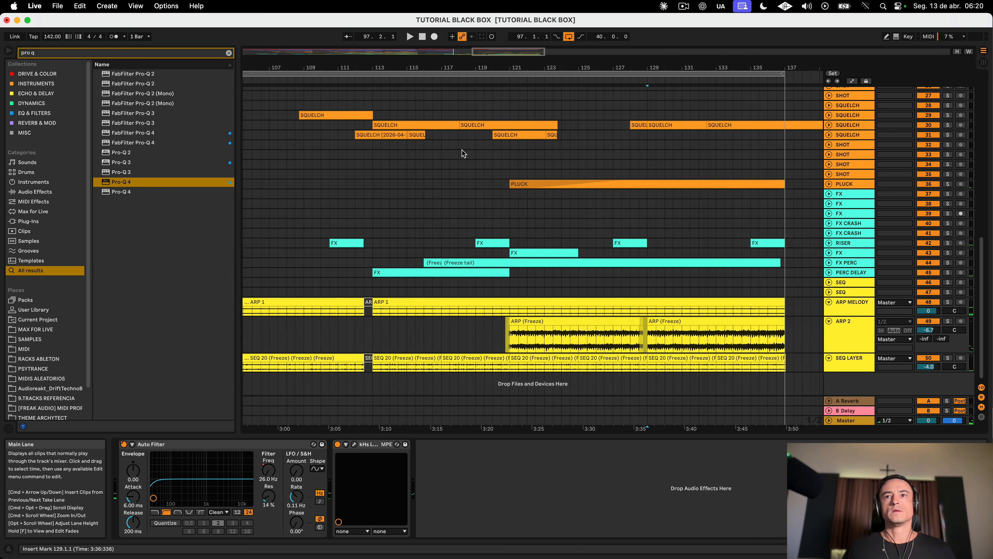
{"action": "left_click", "coordinate": [865, 272]}
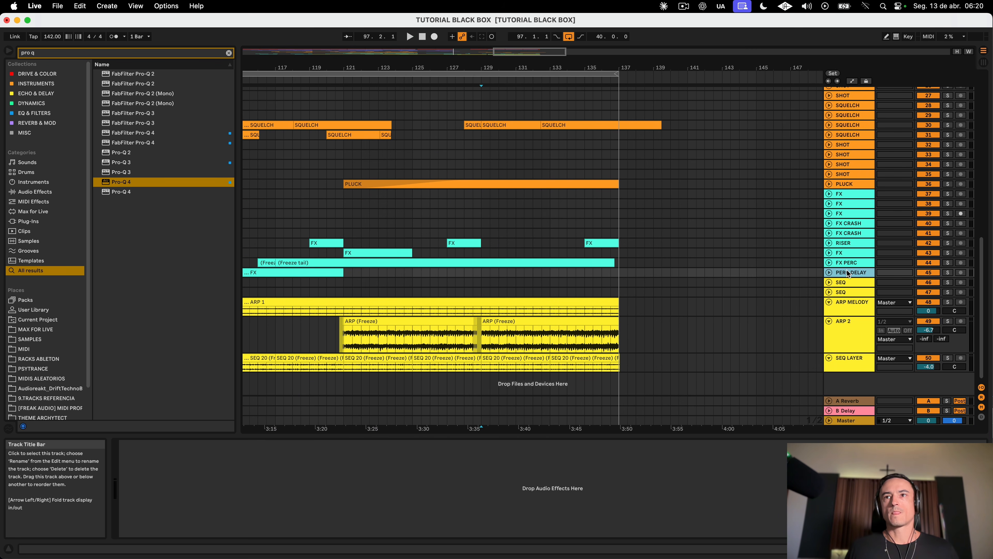
{"action": "right_click", "coordinate": [847, 273]}
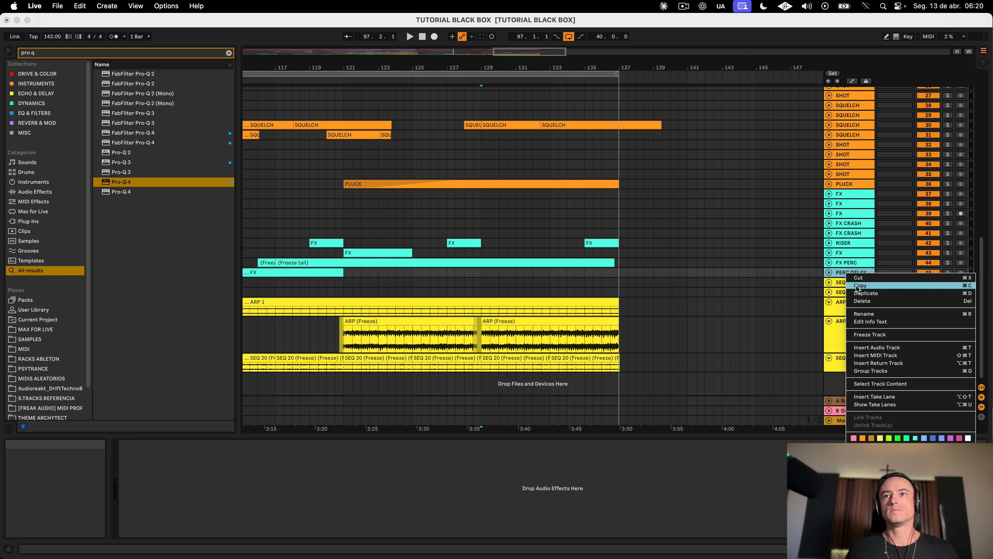
{"action": "key", "text": "Escape"}
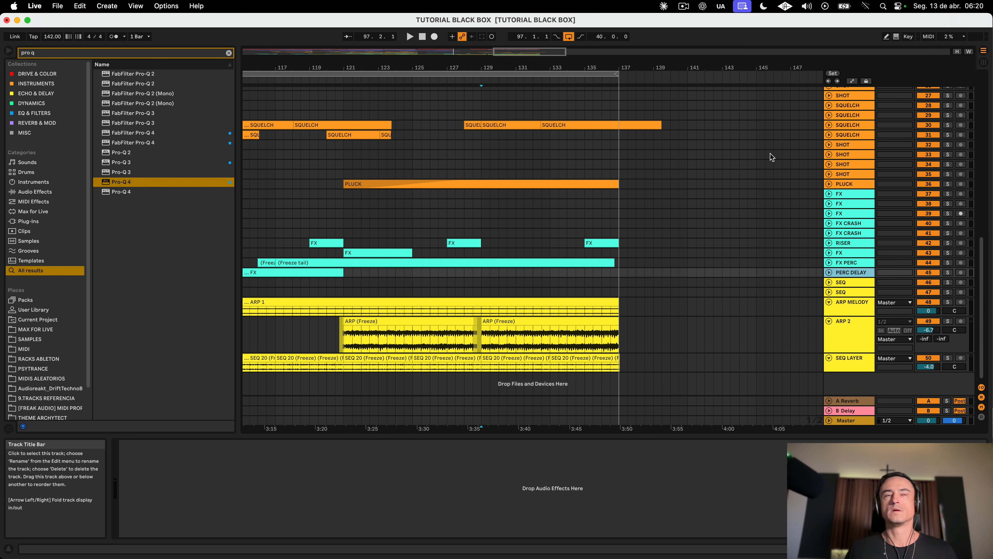
{"action": "left_click", "coordinate": [36, 6]}
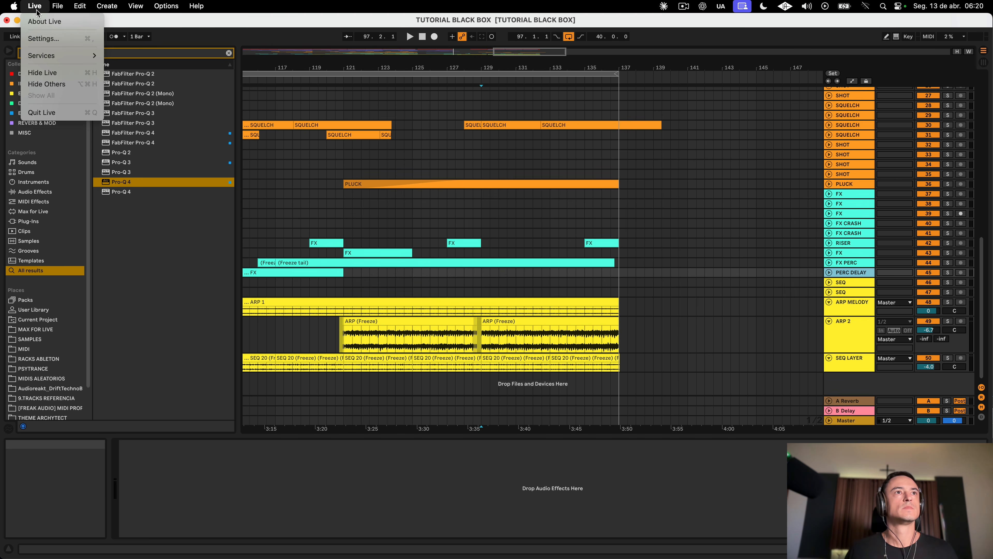
{"action": "left_click", "coordinate": [51, 38]}
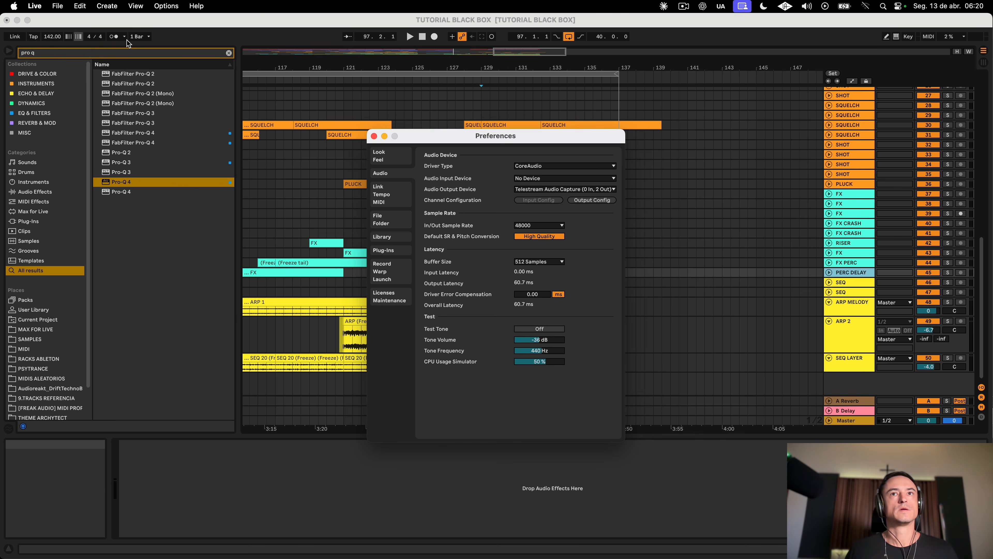
{"action": "left_click", "coordinate": [374, 136]}
Step: Insert a MIDI track below PERC DELAY and create an empty MIDI clip on it from bar 133 to 137
{"action": "right_click", "coordinate": [842, 273]}
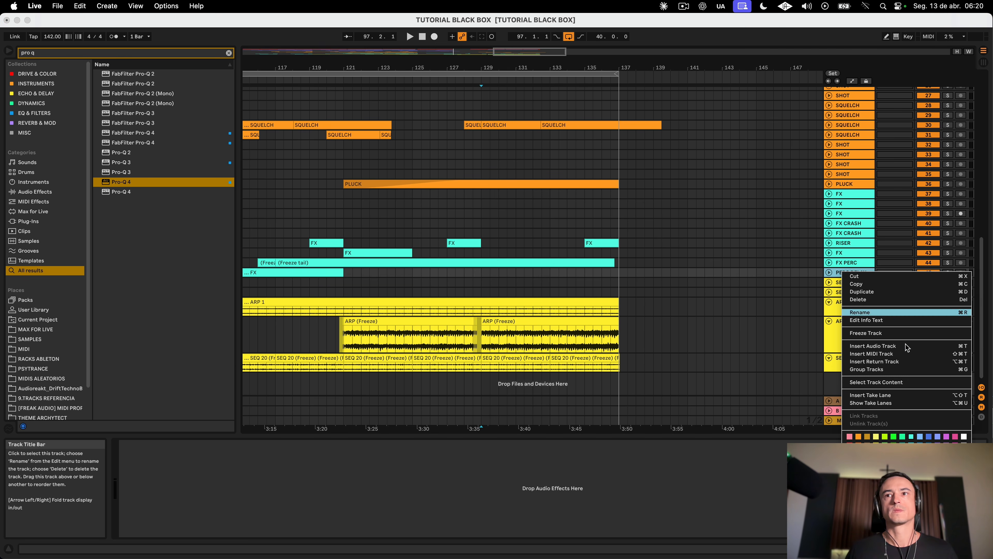
{"action": "key", "text": "Return"}
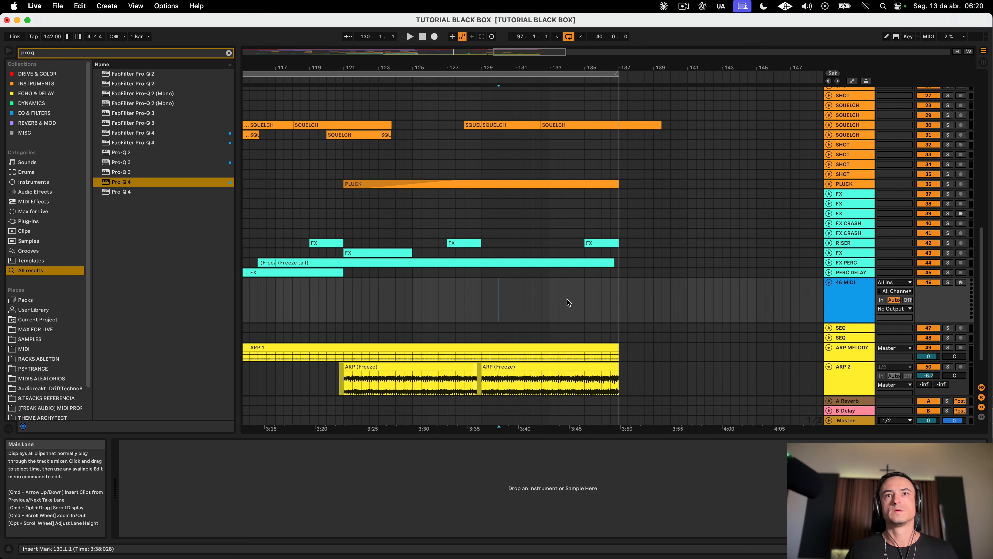
{"action": "left_click_drag", "start_coordinate": [550, 302], "coordinate": [621, 308]}
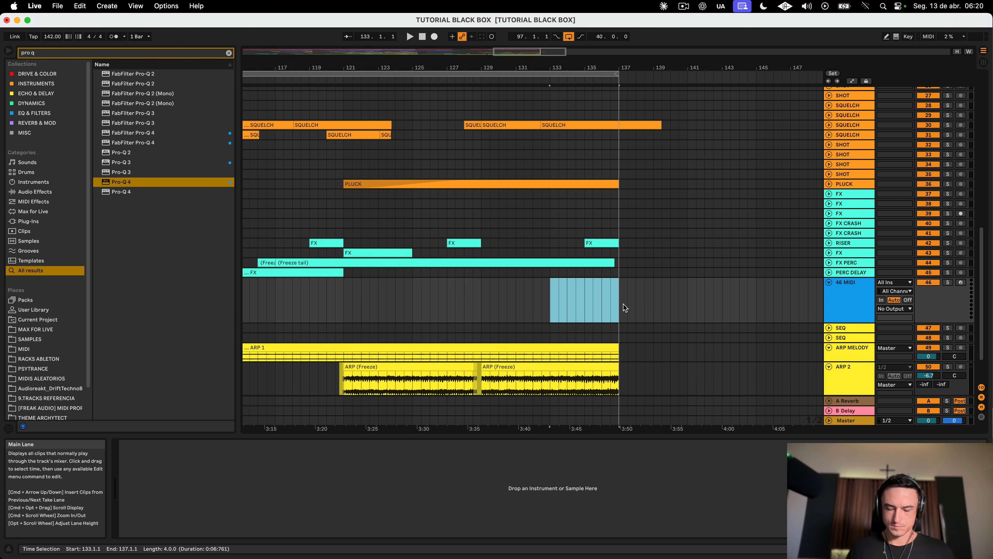
{"action": "key", "text": "super+shift+m"}
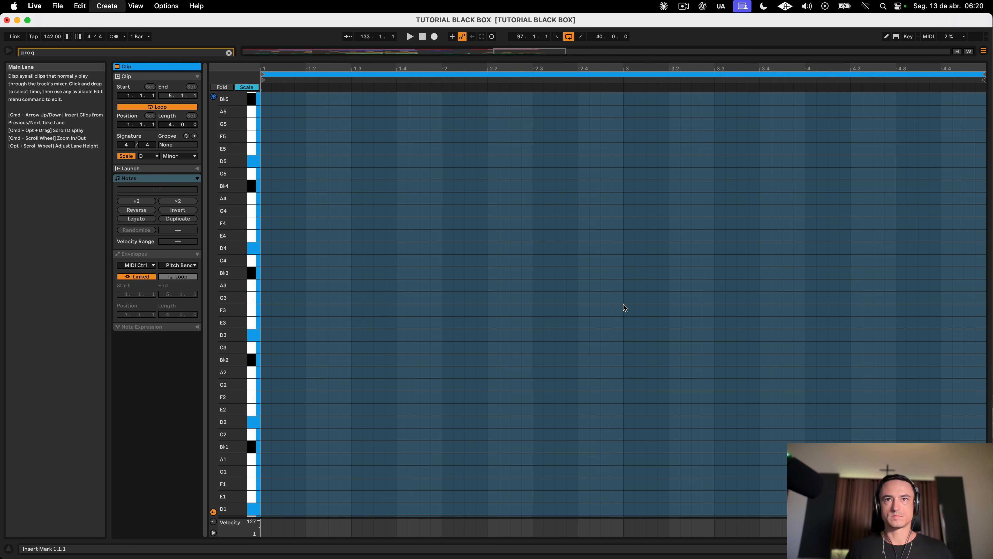
Step: Fill the new clip with a single D3 note spanning all four bars, and return to the arrangement's device view
{"action": "double_click", "coordinate": [271, 337]}
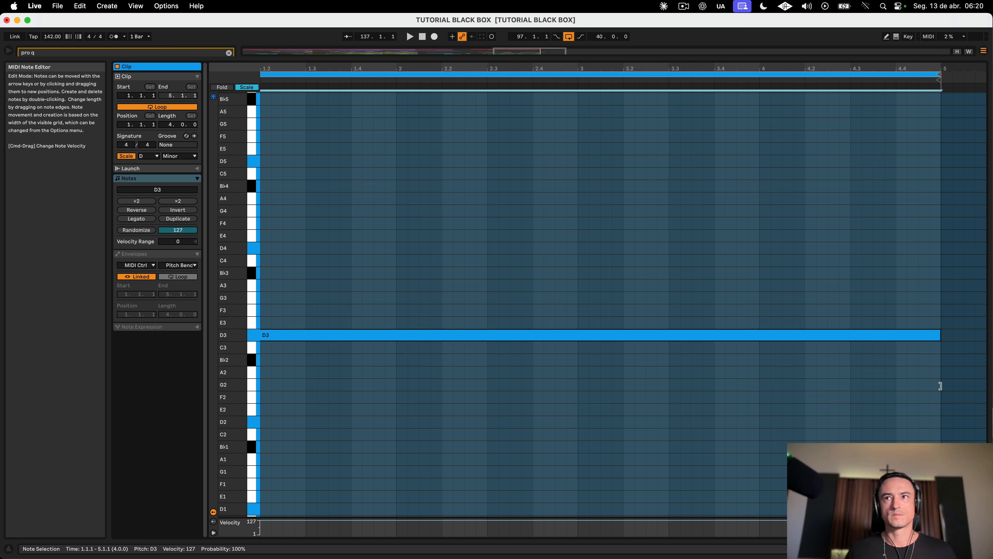
{"action": "key", "text": "shift+Tab"}
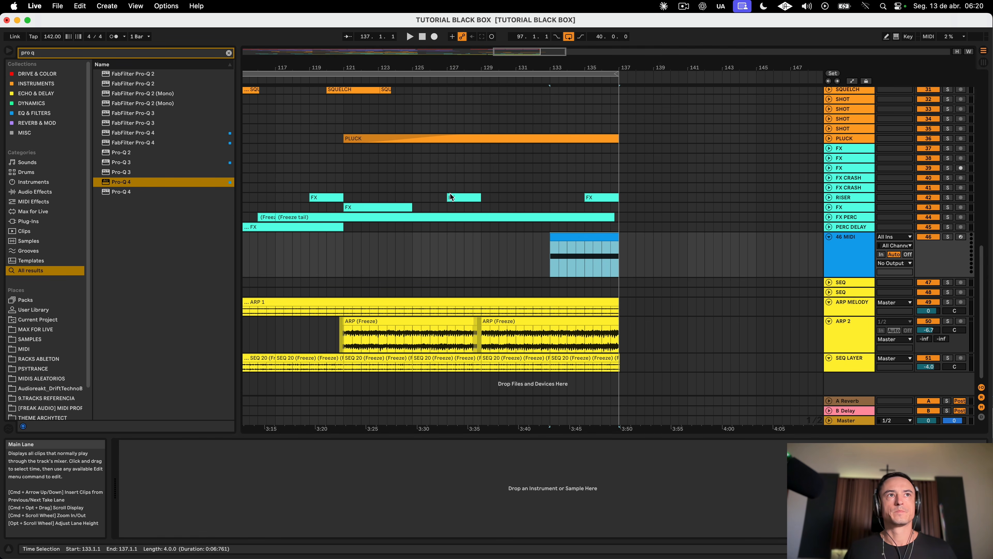
Step: Search the browser for serum and load the Serum 2 instrument onto the new MIDI track
{"action": "left_click", "coordinate": [61, 53]}
{"action": "type", "text": "se"}
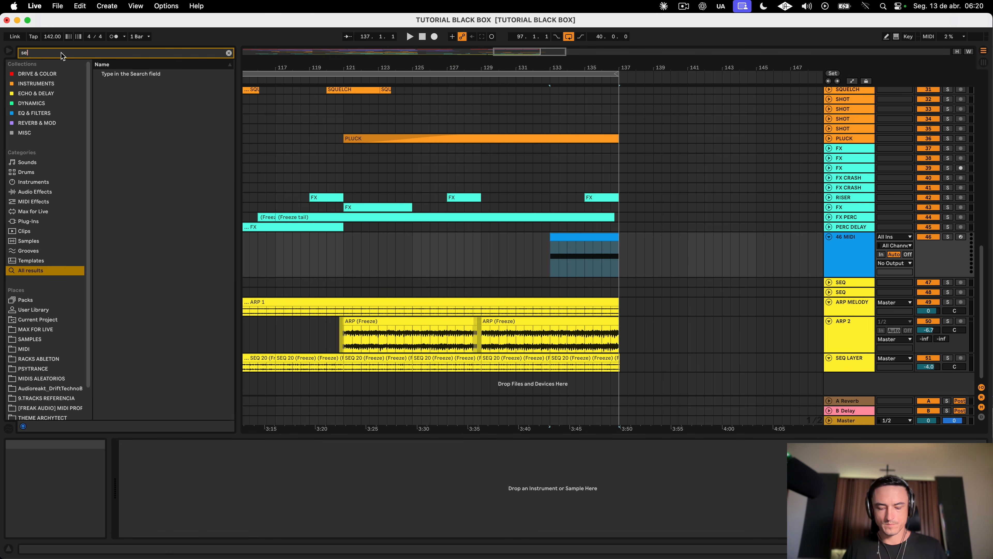
{"action": "type", "text": "rum"}
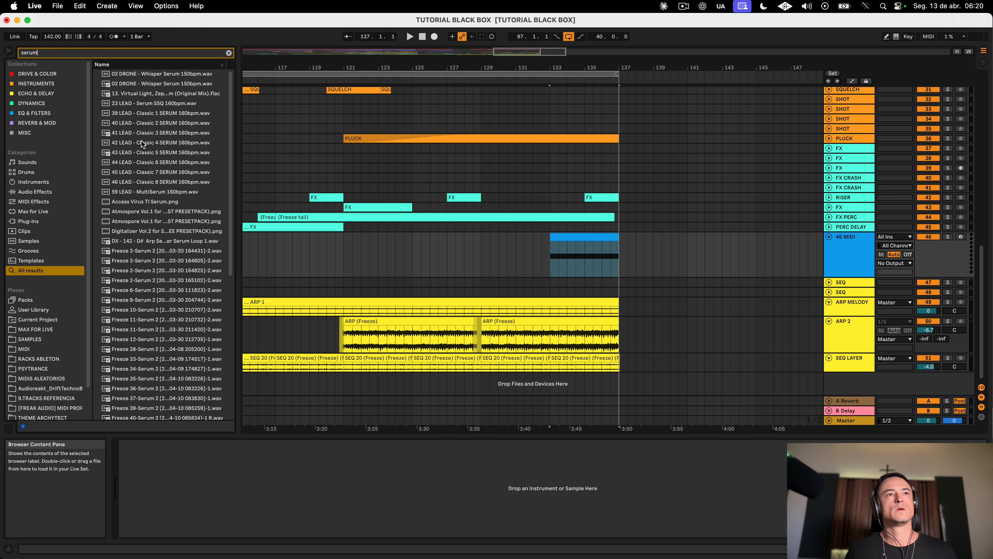
{"action": "scroll", "coordinate": [143, 131], "scroll_direction": "down", "scroll_amount": 10}
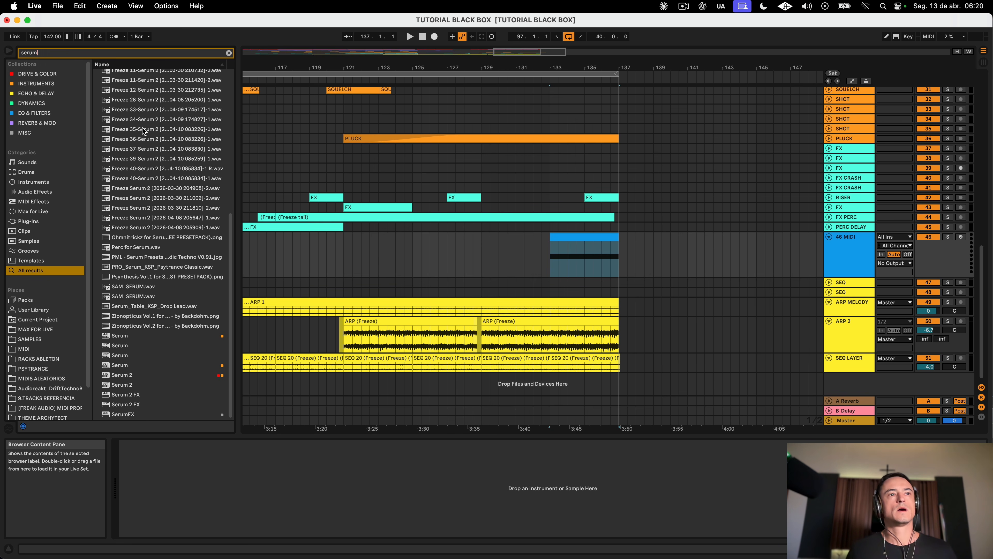
{"action": "left_click", "coordinate": [159, 376]}
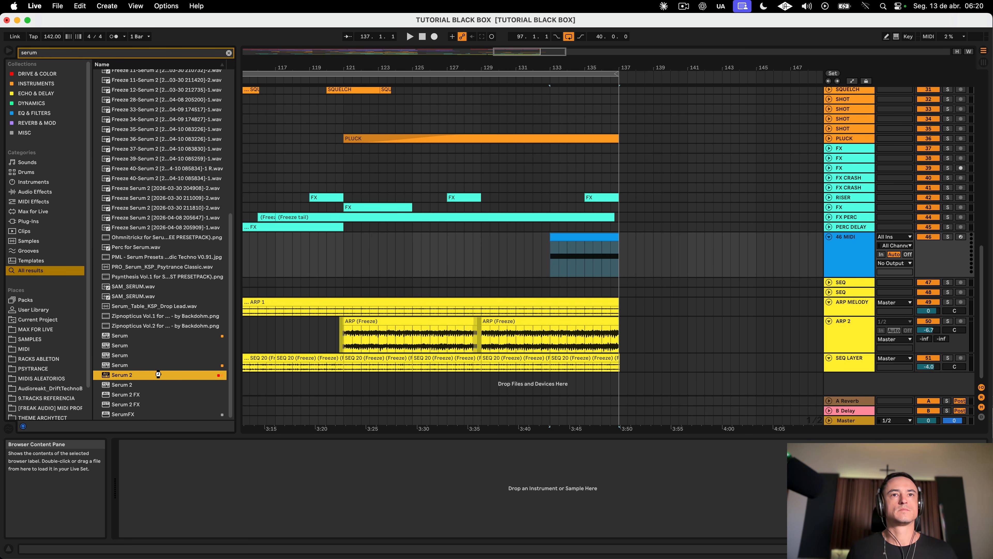
{"action": "double_click", "coordinate": [158, 374]}
Step: Open Serum 2's preset browser and list the presets in the [FREAK AUDIO] - BLACKBOX folder
{"action": "left_click", "coordinate": [740, 187]}
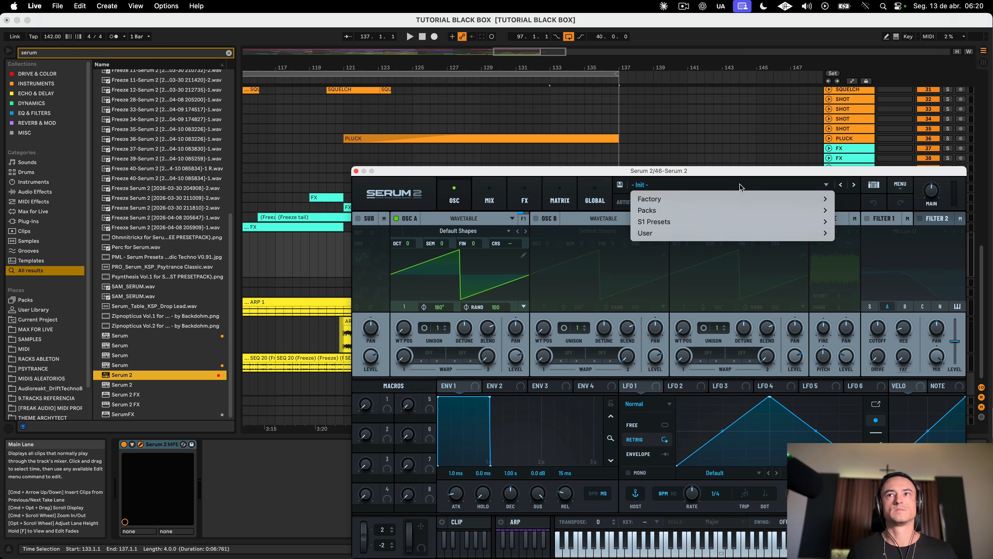
{"action": "left_click", "coordinate": [867, 188]}
{"action": "left_click", "coordinate": [867, 187]}
{"action": "scroll", "coordinate": [419, 375], "scroll_direction": "down", "scroll_amount": 10}
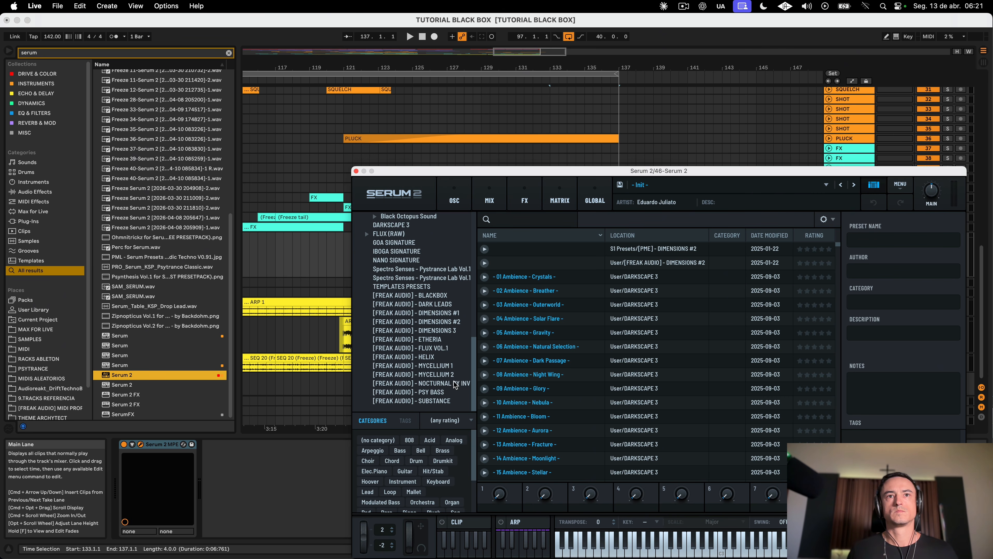
{"action": "left_click", "coordinate": [438, 296]}
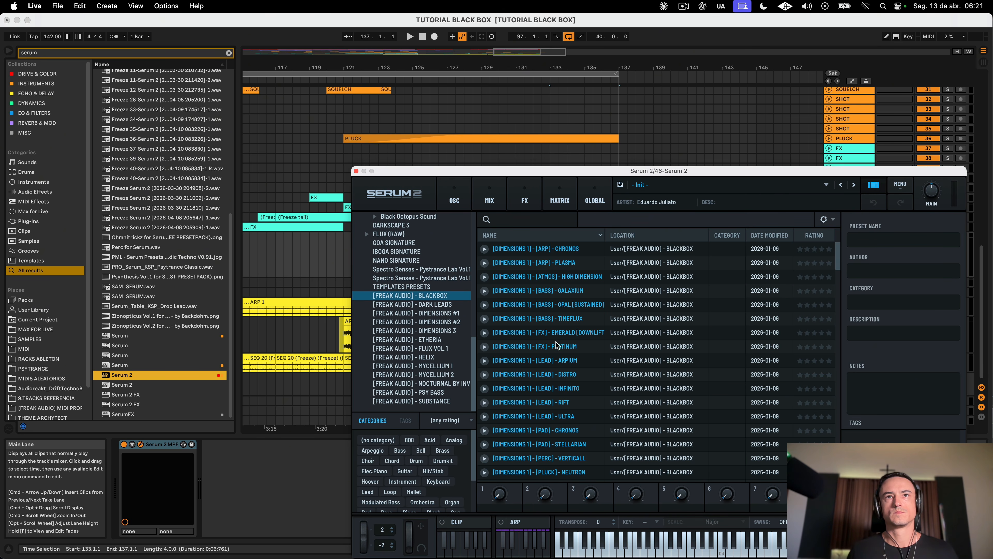
{"action": "double_click", "coordinate": [547, 177]}
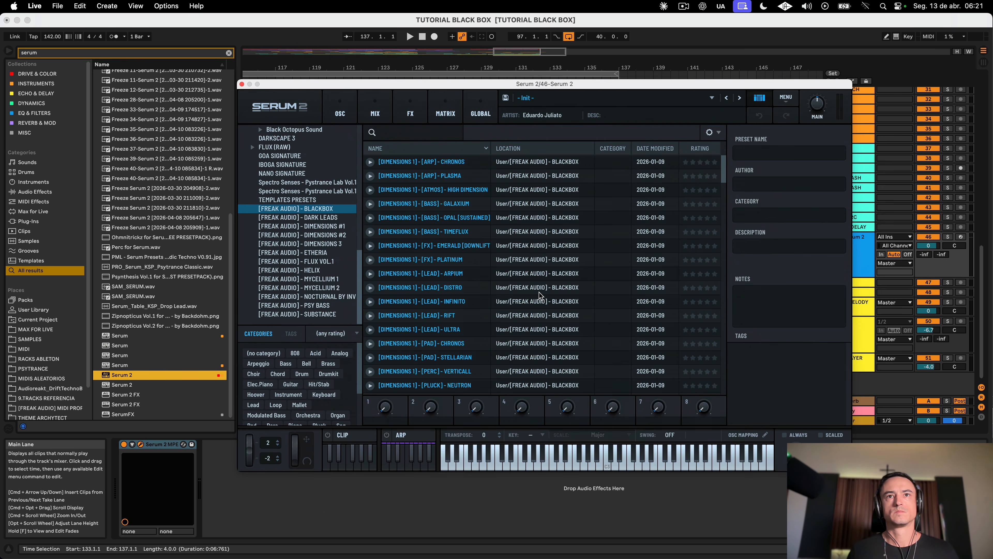
Step: Look through the BLACKBOX presets and filter them by "riser"
{"action": "scroll", "coordinate": [539, 294], "scroll_direction": "down", "scroll_amount": 20}
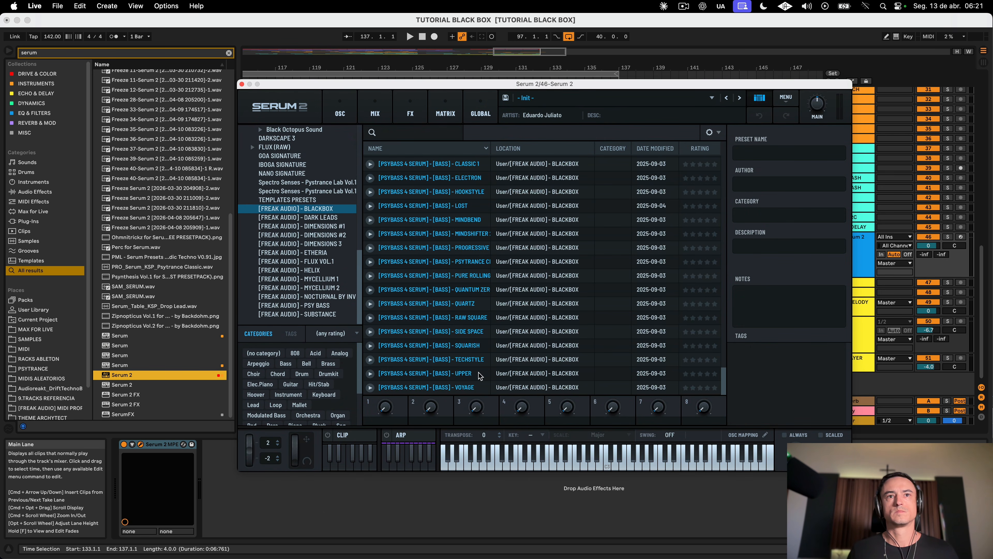
{"action": "scroll", "coordinate": [457, 375], "scroll_direction": "up", "scroll_amount": 5}
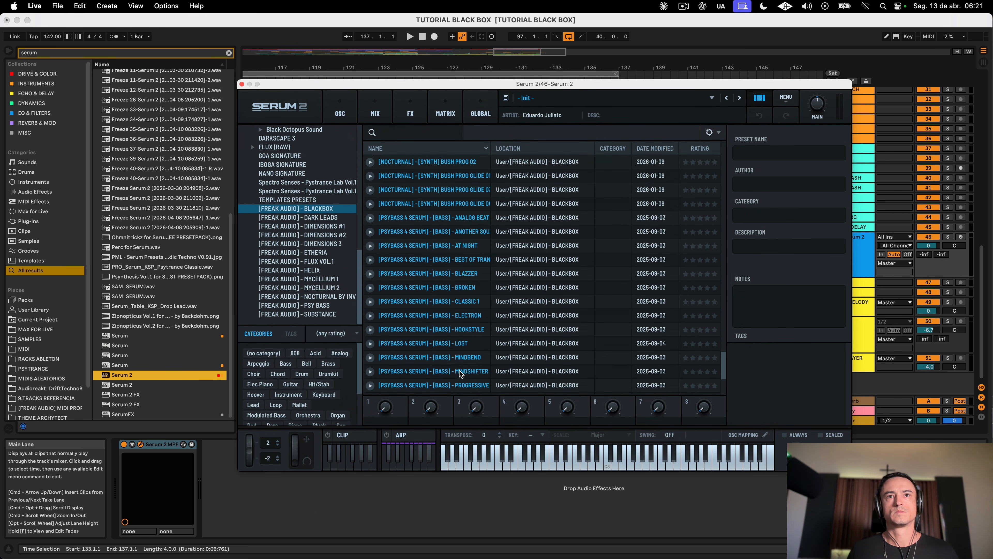
{"action": "scroll", "coordinate": [460, 374], "scroll_direction": "up", "scroll_amount": 8}
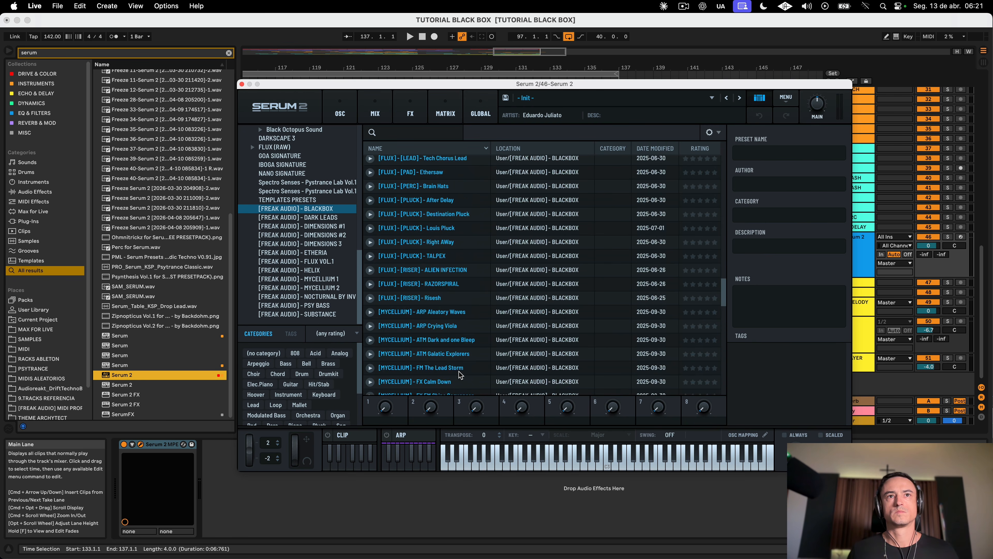
{"action": "scroll", "coordinate": [460, 373], "scroll_direction": "up", "scroll_amount": 10}
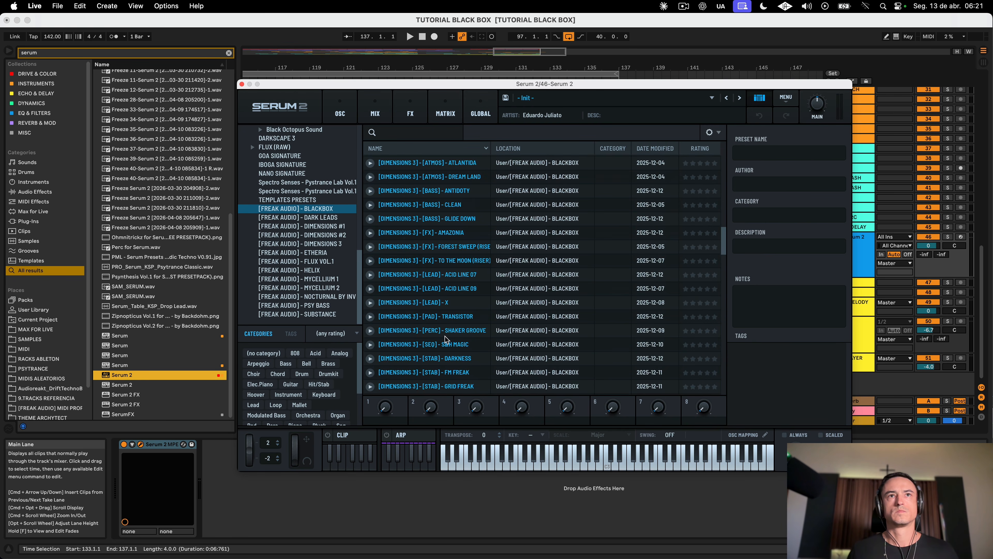
{"action": "left_click", "coordinate": [402, 134]}
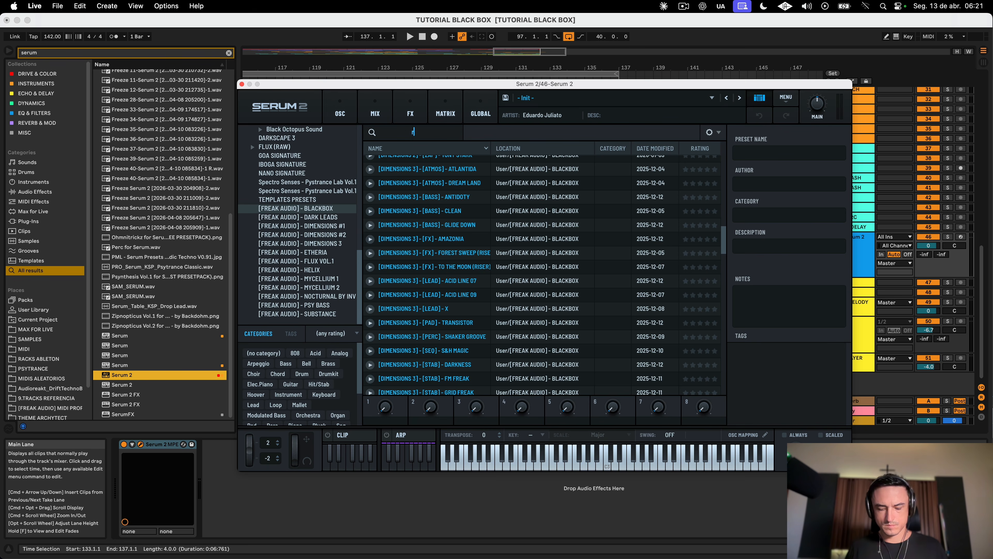
{"action": "type", "text": "riser"}
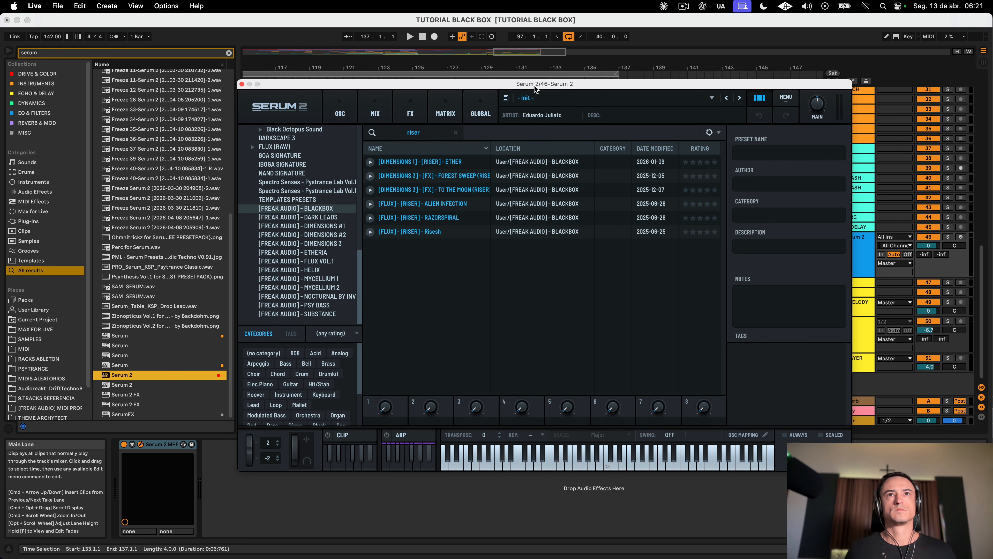
Step: Load the preset [DIMENSIONS 1] - [RISER] - ETHER and audition it with the clip at bar 133
{"action": "left_click_drag", "start_coordinate": [535, 89], "coordinate": [594, 281]}
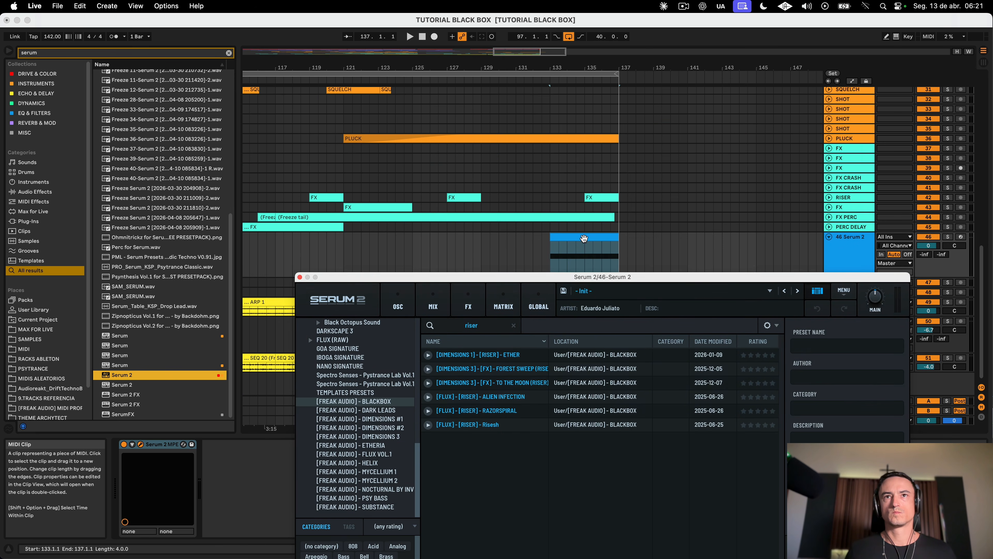
{"action": "left_click", "coordinate": [584, 238]}
{"action": "left_click", "coordinate": [499, 354]}
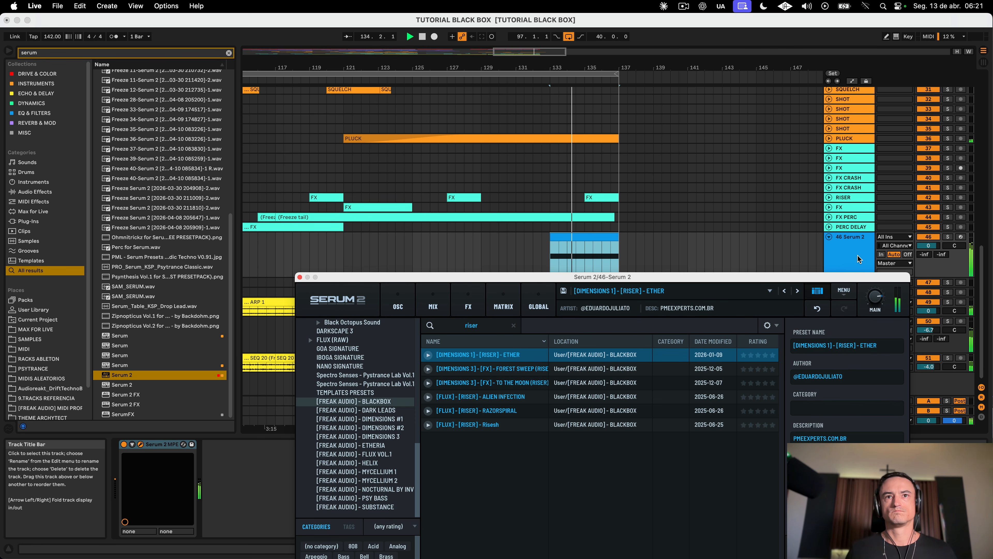
Step: Lower the Serum 2 track's volume to -13.8 dB, close the instrument window and play from bar 133
{"action": "left_click_drag", "start_coordinate": [936, 248], "coordinate": [937, 270]}
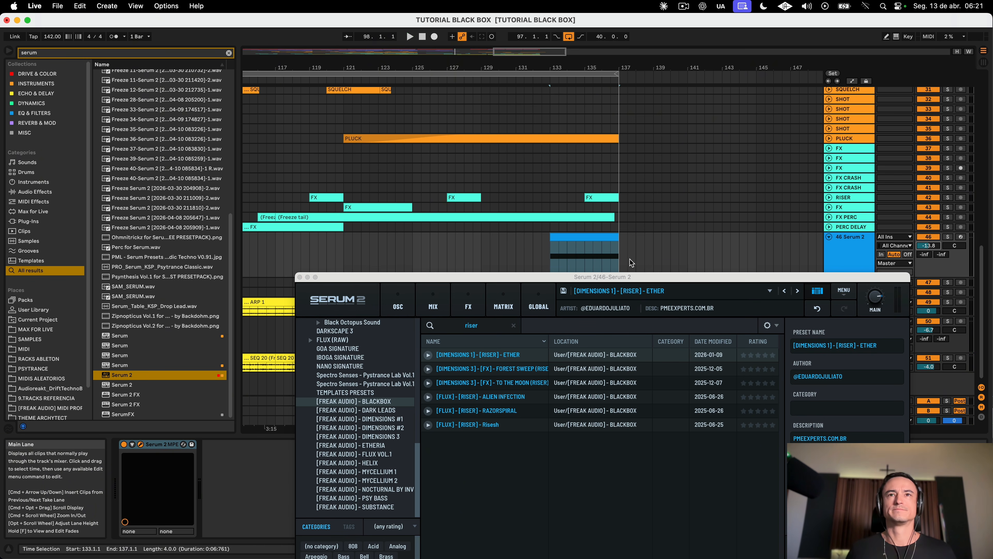
{"action": "left_click", "coordinate": [300, 277]}
{"action": "left_click", "coordinate": [565, 237]}
{"action": "key", "text": "space"}
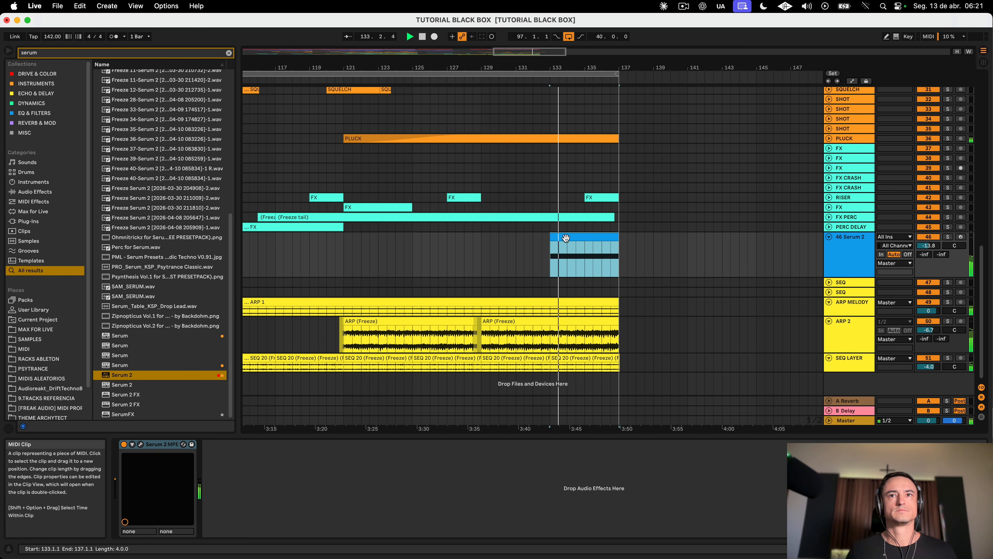
Step: Place a copy of the KICK clip on its track starting at bar 137, ending at 144.4
{"action": "scroll", "coordinate": [566, 237], "scroll_direction": "up", "scroll_amount": 15}
{"action": "left_click", "coordinate": [498, 191]}
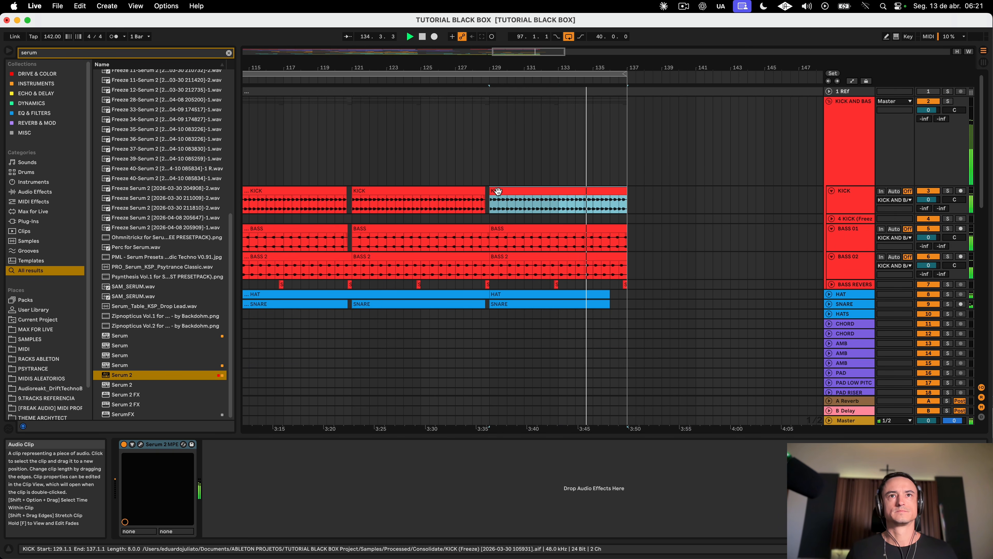
{"action": "left_click_drag", "start_coordinate": [498, 191], "coordinate": [662, 199]}
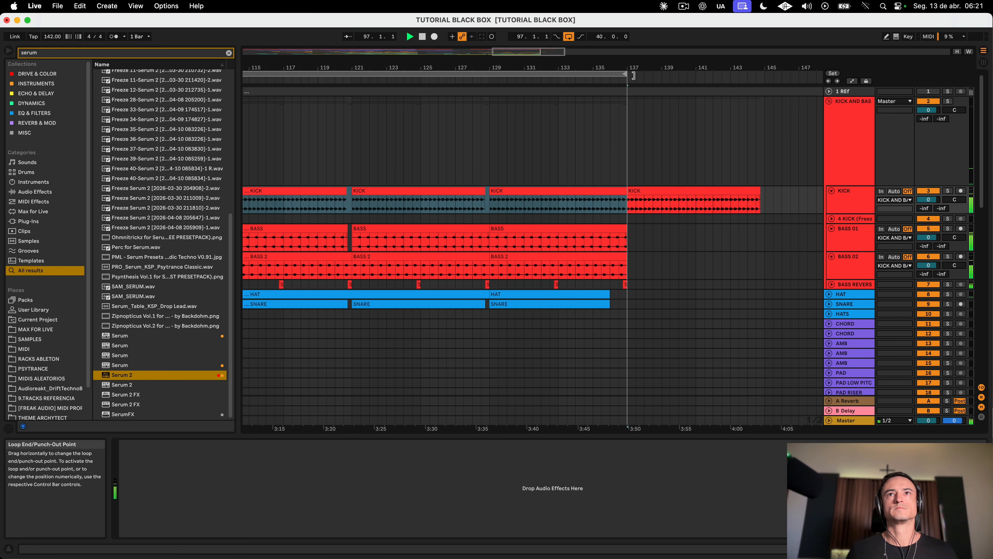
Step: Play the transition from bar 136 past bar 137 to check the riser and kick, and stop playback
{"action": "left_click", "coordinate": [606, 164]}
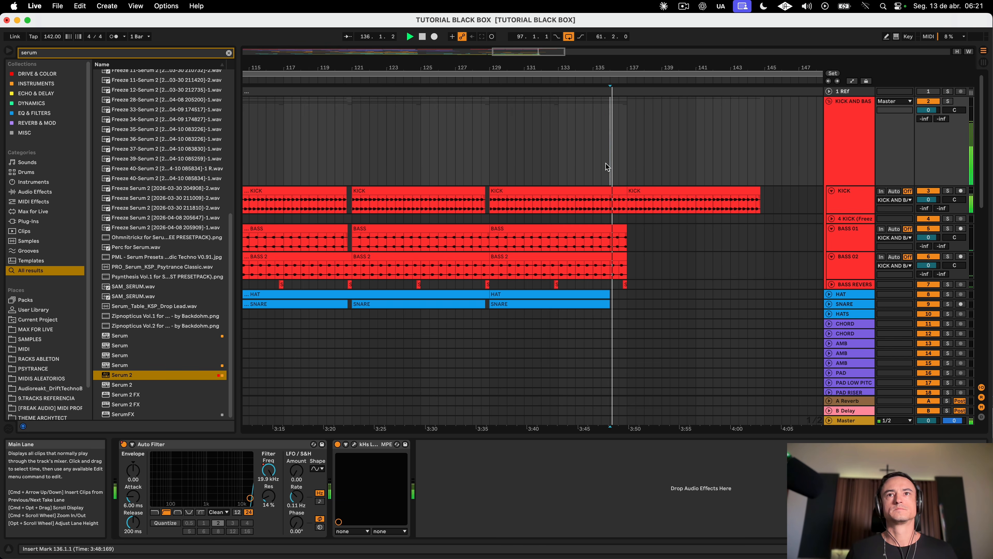
{"action": "scroll", "coordinate": [606, 167], "scroll_direction": "down", "scroll_amount": 15}
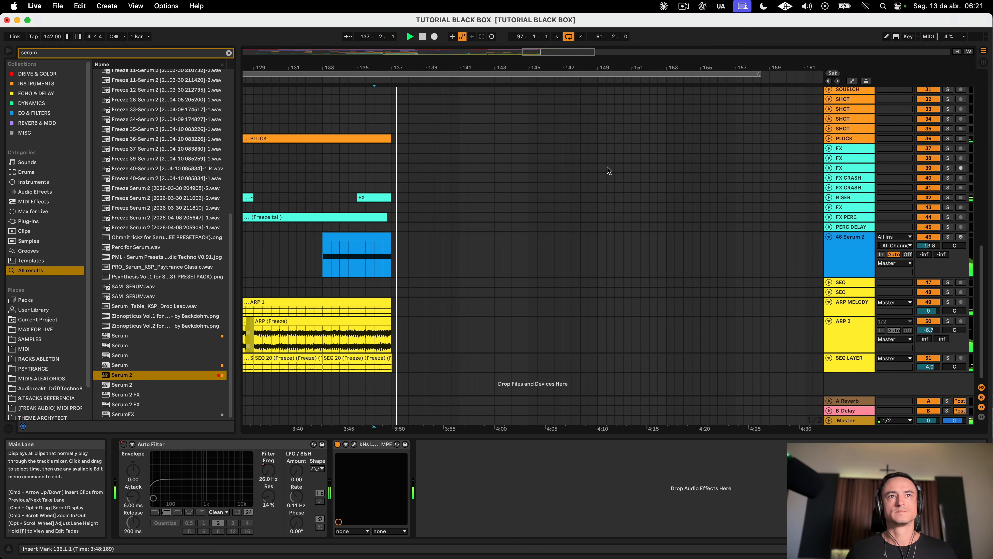
{"action": "scroll", "coordinate": [607, 167], "scroll_direction": "left", "scroll_amount": 10}
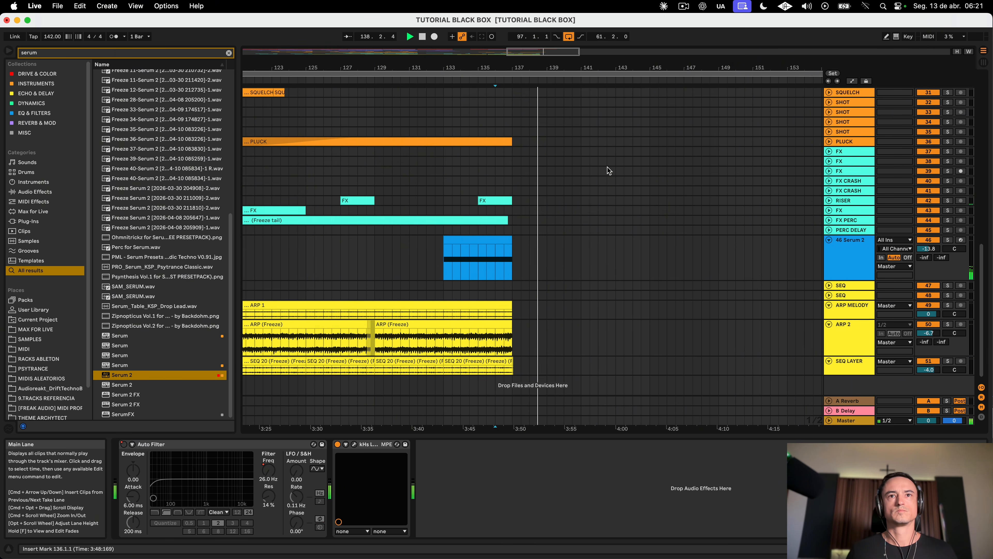
{"action": "scroll", "coordinate": [608, 167], "scroll_direction": "left", "scroll_amount": 1}
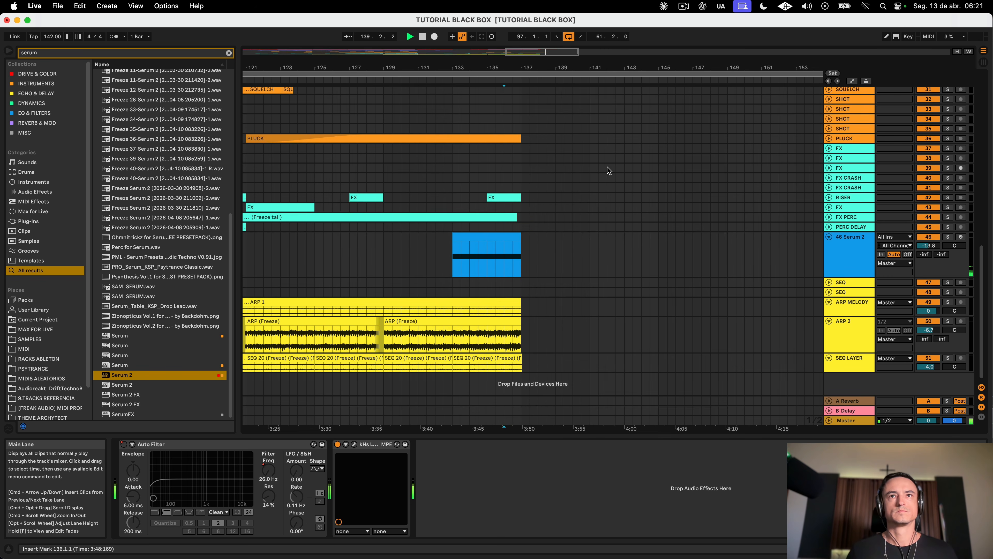
{"action": "left_click", "coordinate": [486, 237]}
{"action": "key", "text": "space"}
Step: Extend the KICK clip at bar 137 to end at bar 145, and duplicate it up to bar 153
{"action": "scroll", "coordinate": [487, 236], "scroll_direction": "up", "scroll_amount": 15}
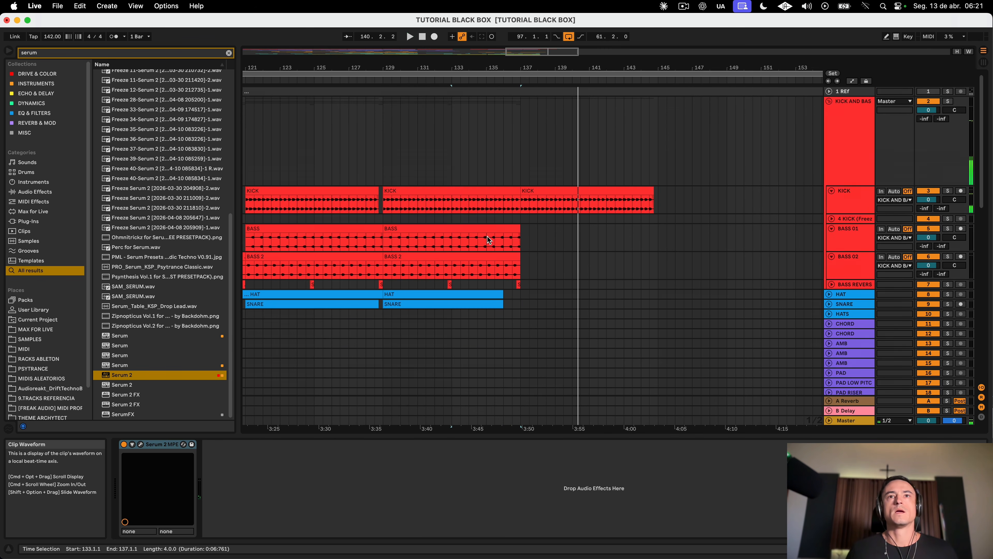
{"action": "left_click", "coordinate": [550, 189]}
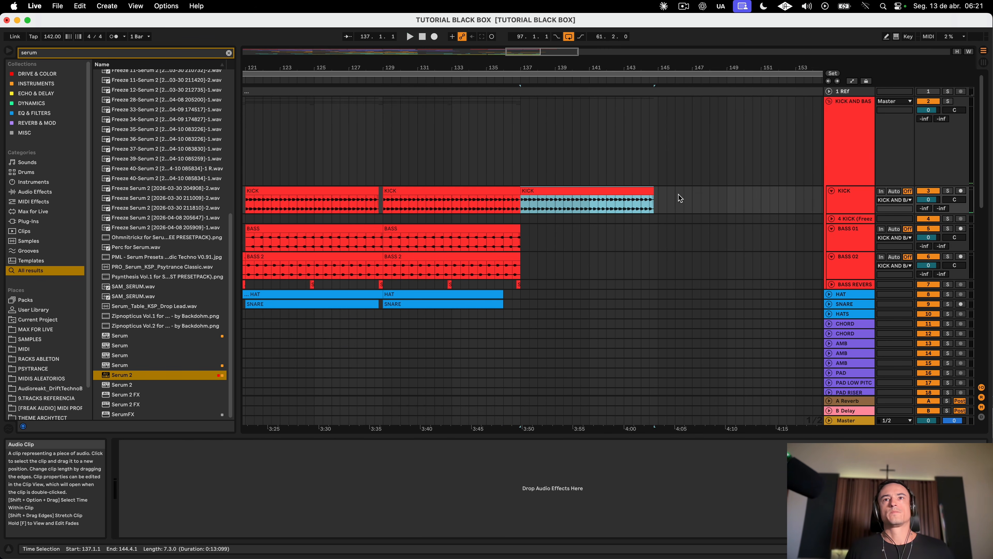
{"action": "left_click_drag", "start_coordinate": [653, 199], "coordinate": [658, 200]}
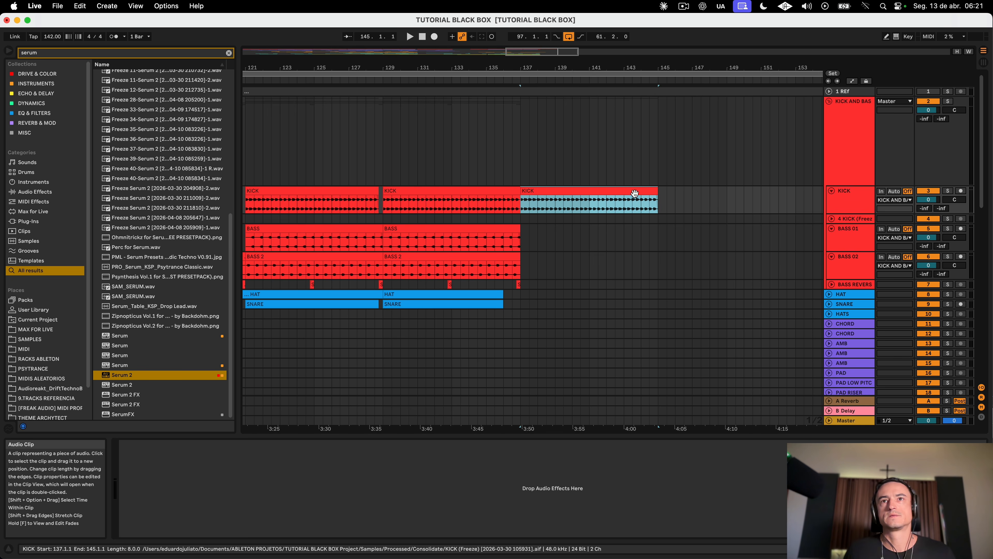
{"action": "key", "text": "super+d"}
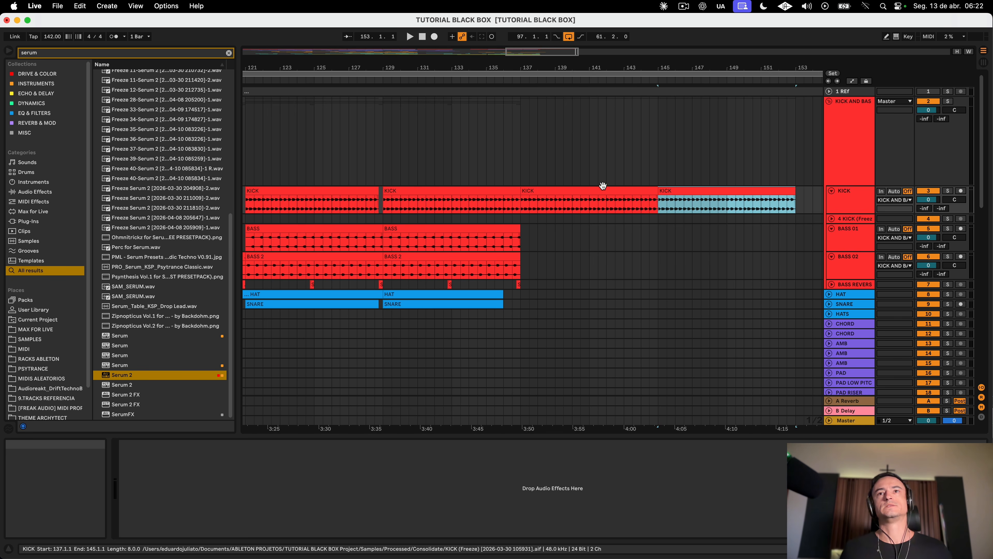
Step: Collapse the BASS 01 and BASS 02 tracks, and select the KICK clip spanning bars 137 to 145
{"action": "left_click", "coordinate": [851, 250]}
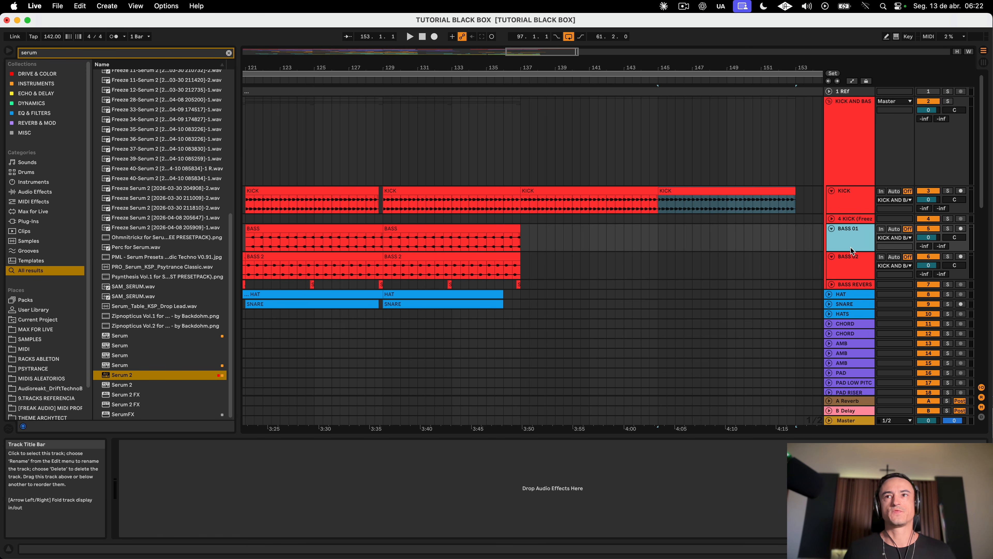
{"action": "mouse_move", "coordinate": [847, 249]}
{"action": "left_mouse_down"}
{"action": "mouse_move", "coordinate": [850, 240]}
{"action": "mouse_move", "coordinate": [848, 266]}
{"action": "mouse_move", "coordinate": [853, 237]}
{"action": "left_mouse_up"}
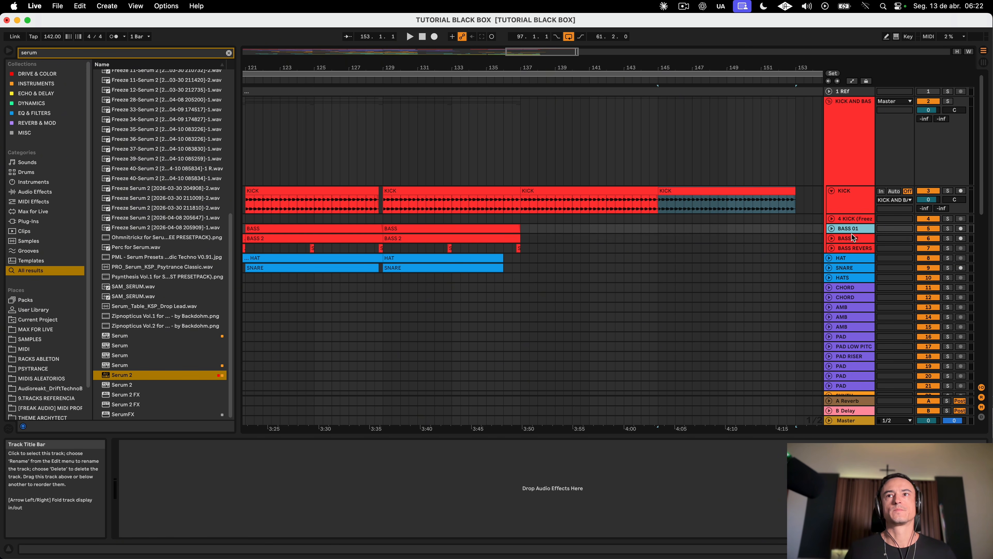
{"action": "left_click", "coordinate": [668, 190]}
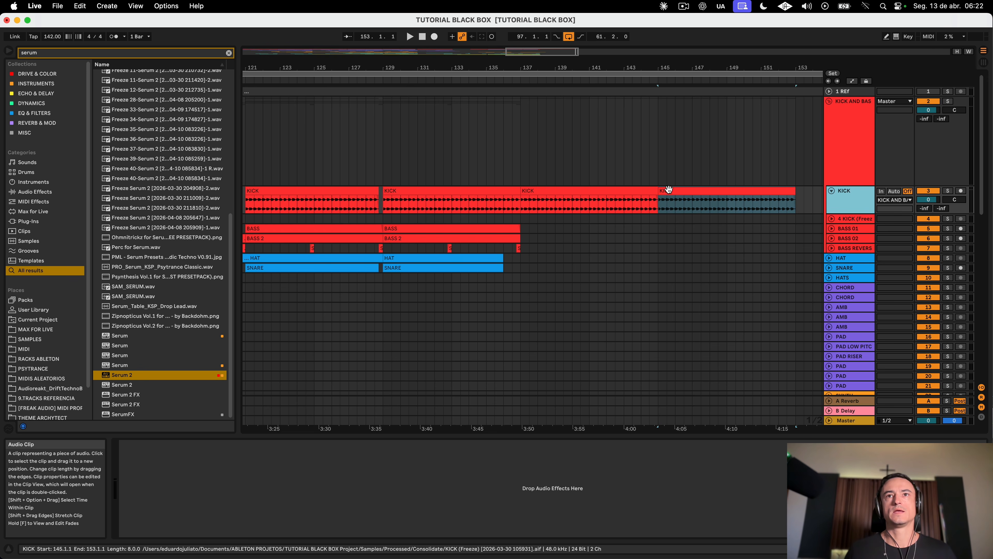
{"action": "left_click", "coordinate": [542, 189]}
Step: Insert an audio track below KICK, name it BASS, and clear the browser search
{"action": "right_click", "coordinate": [840, 208]}
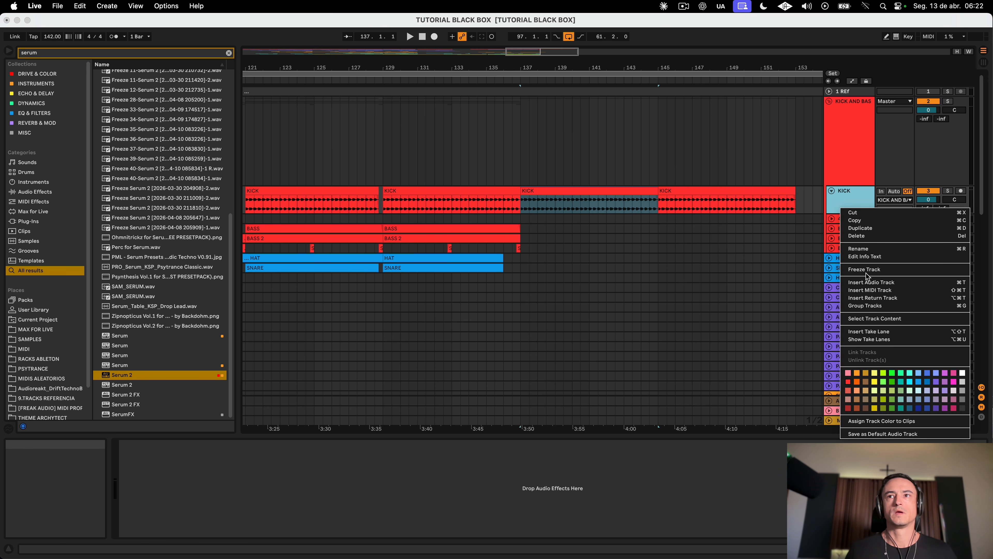
{"action": "key", "text": "Return"}
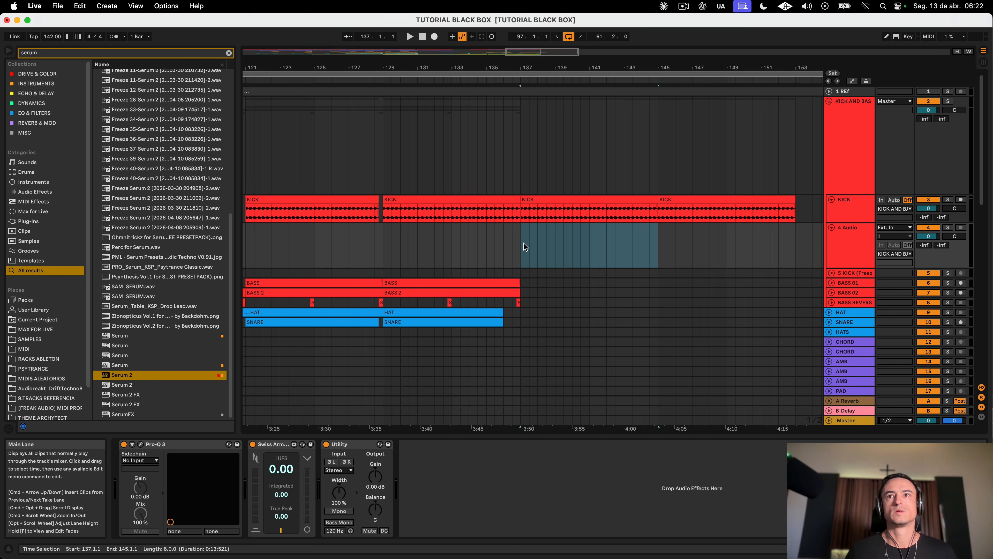
{"action": "key", "text": "super+r"}
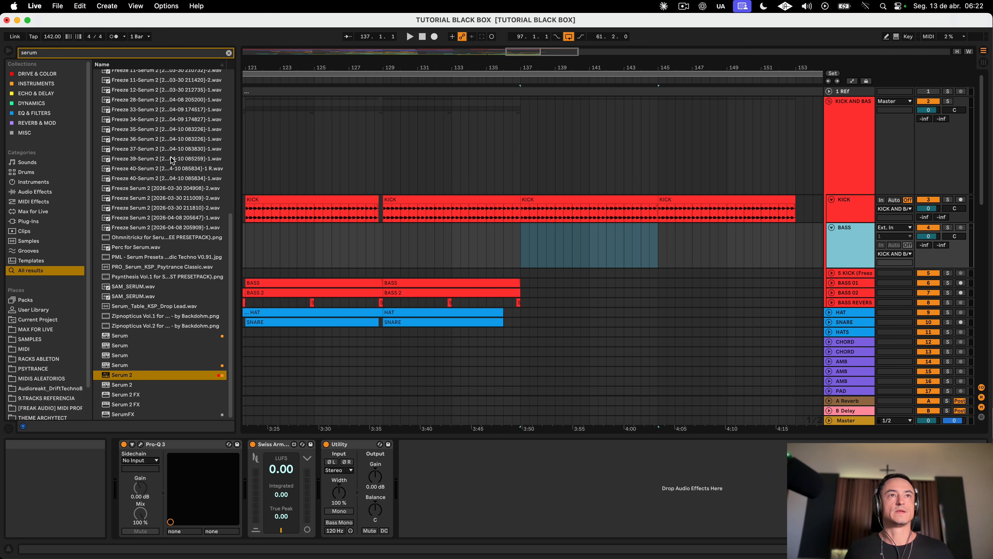
{"action": "left_click", "coordinate": [229, 53]}
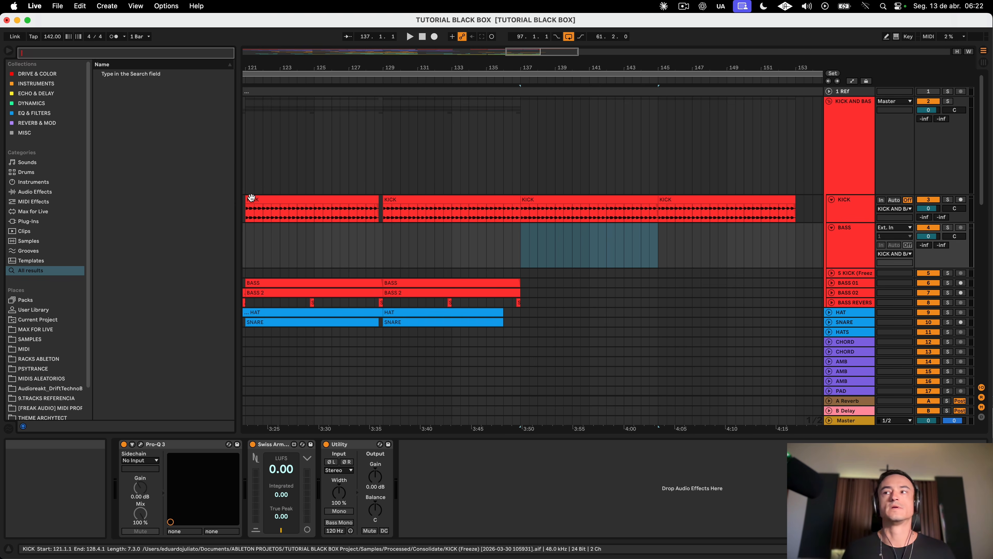
Step: Open the BASS LOOPS (PSY/PROG) folder in the BLACKBOX place and audition bass loops 028, 029 and 030 in D
{"action": "scroll", "coordinate": [39, 405], "scroll_direction": "down", "scroll_amount": 2}
{"action": "scroll", "coordinate": [39, 405], "scroll_direction": "down", "scroll_amount": 1}
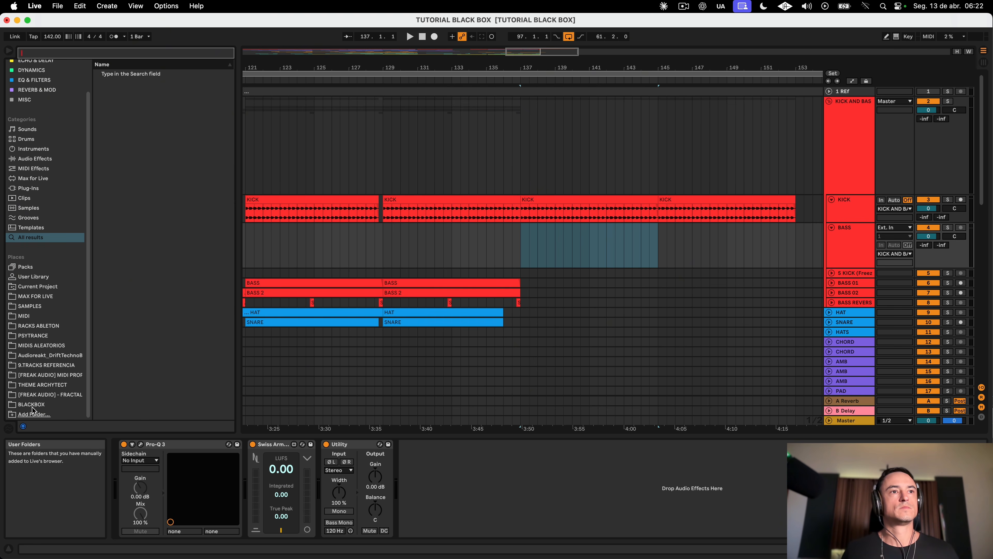
{"action": "left_click", "coordinate": [32, 407]}
{"action": "scroll", "coordinate": [31, 407], "scroll_direction": "down", "scroll_amount": 1}
{"action": "left_click", "coordinate": [97, 172]}
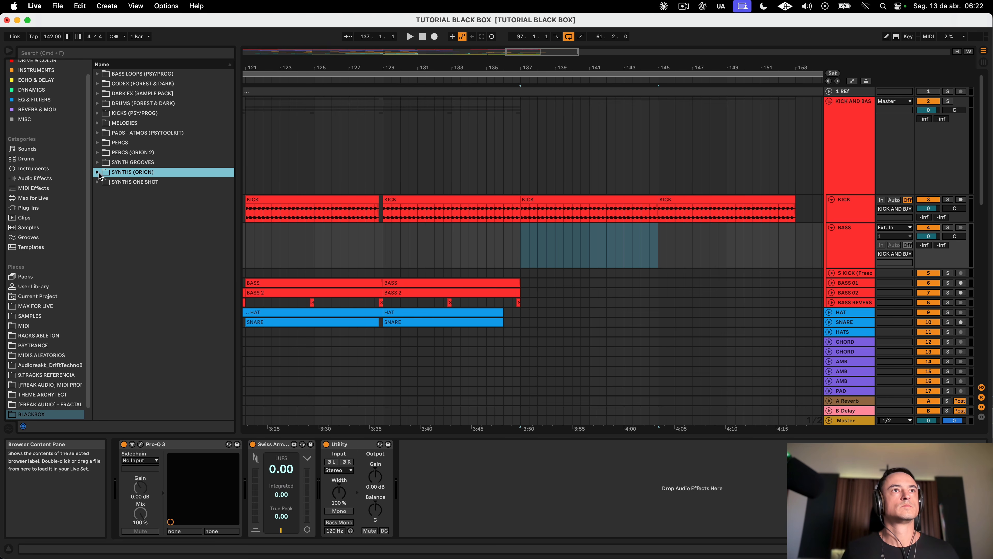
{"action": "left_click", "coordinate": [97, 74]}
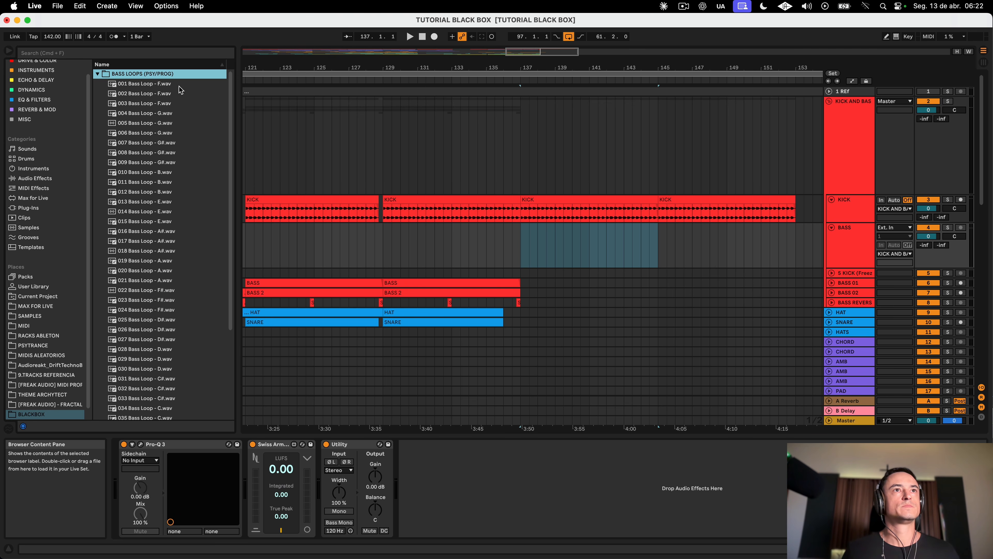
{"action": "scroll", "coordinate": [198, 188], "scroll_direction": "down", "scroll_amount": 1}
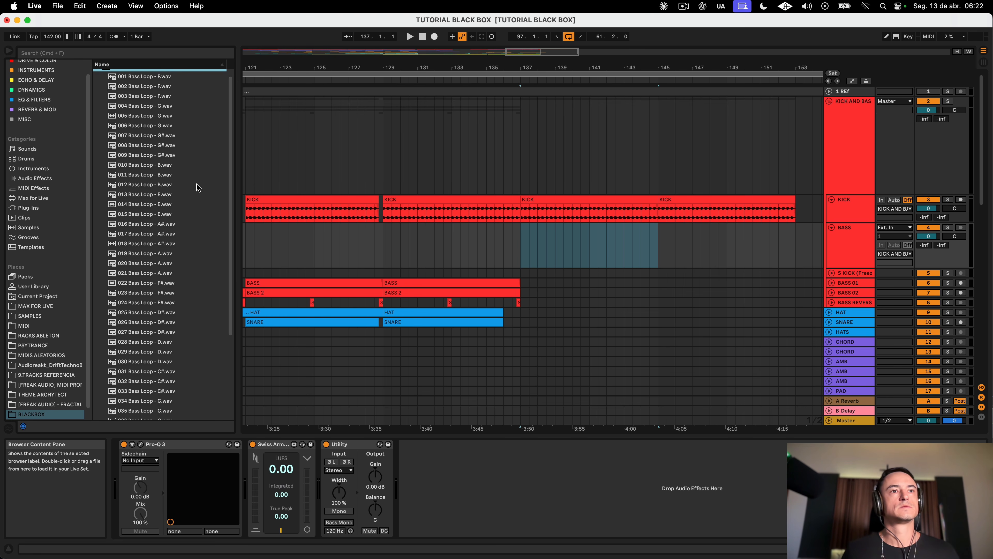
{"action": "left_click", "coordinate": [168, 342]}
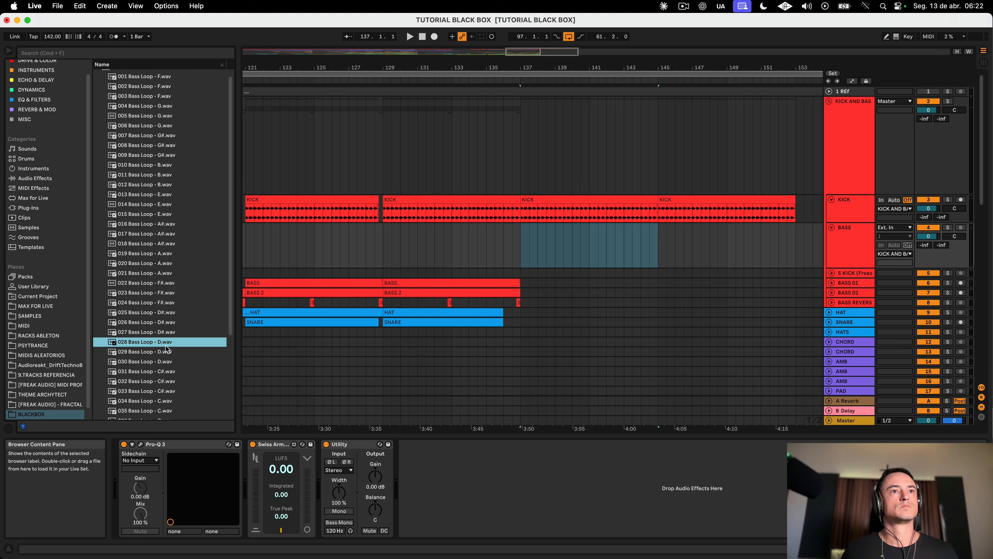
{"action": "left_click", "coordinate": [152, 352]}
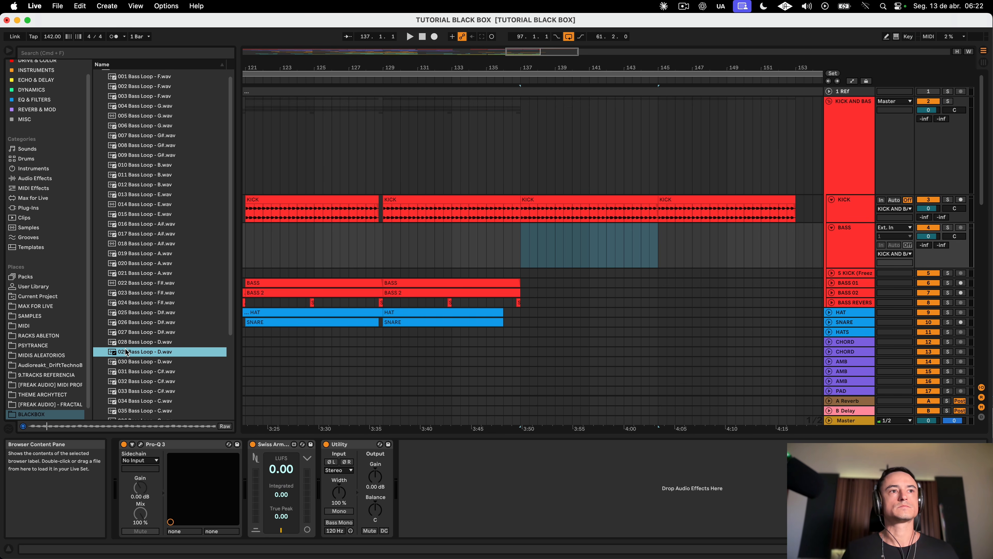
{"action": "left_click", "coordinate": [151, 361]}
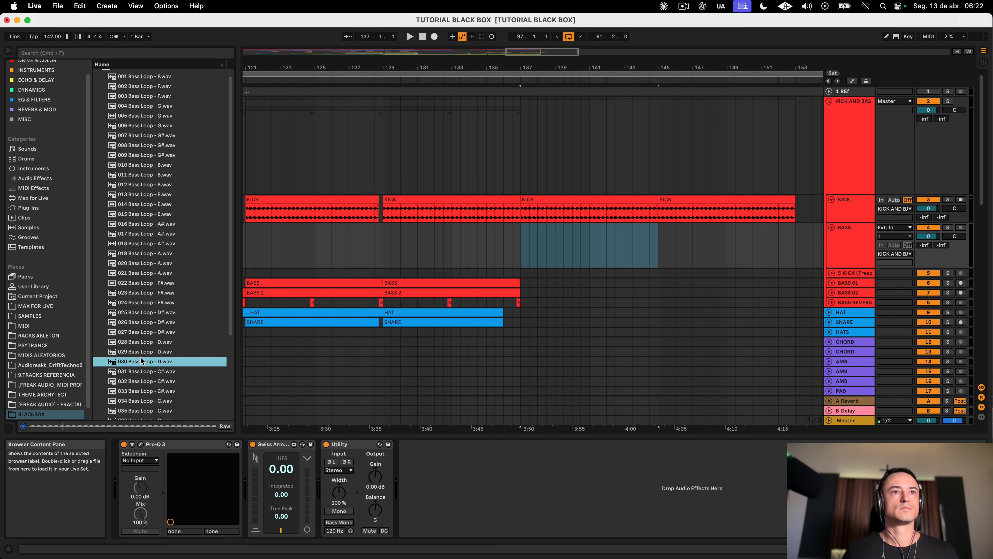
Step: Place 030 Bass Loop - D on the BASS track at bar 137, play it, and duplicate the clip up to bar 153
{"action": "left_click_drag", "start_coordinate": [170, 356], "coordinate": [522, 251]}
{"action": "key", "text": "space"}
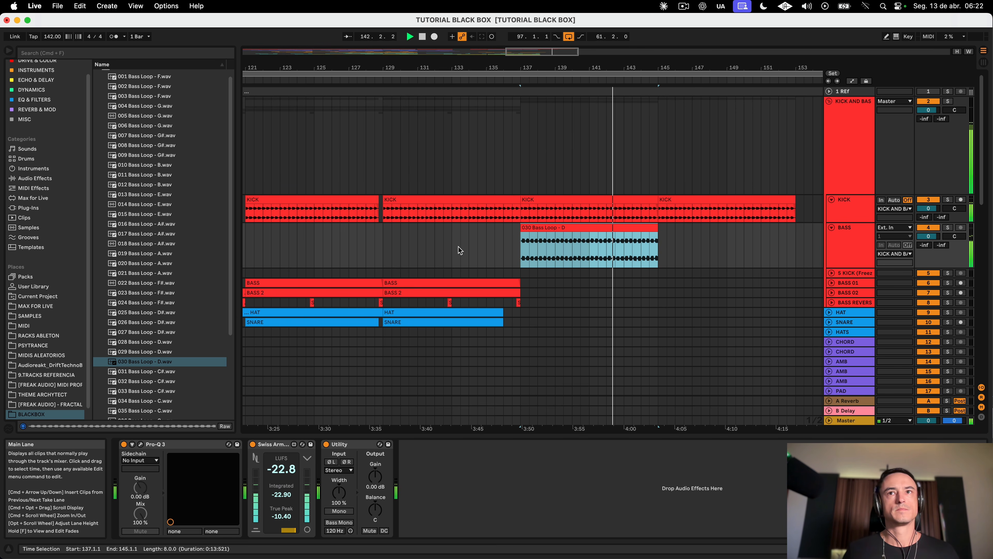
{"action": "left_click", "coordinate": [562, 227]}
{"action": "key", "text": "super+d"}
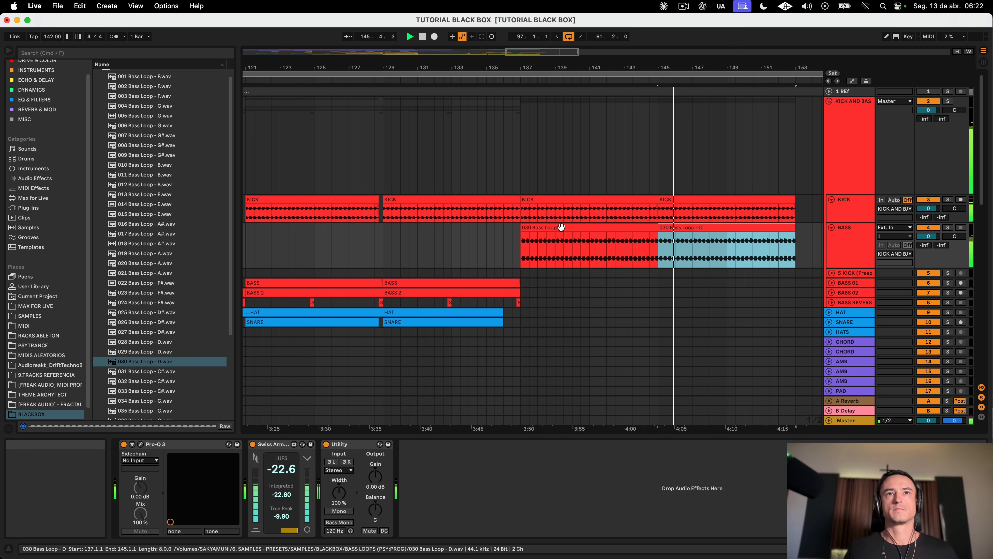
Step: Play the transition from about bar 132 into the new bass at bar 137, and stop playback near bar 140
{"action": "left_click", "coordinate": [440, 229]}
{"action": "key", "text": "space"}
{"action": "key", "text": "space"}
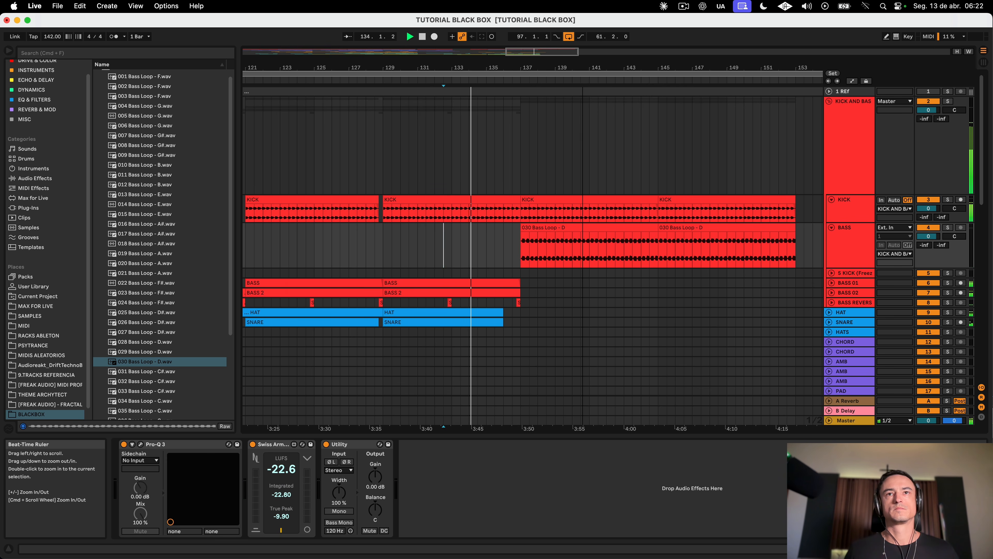
{"action": "left_click_drag", "start_coordinate": [583, 69], "coordinate": [583, 110]}
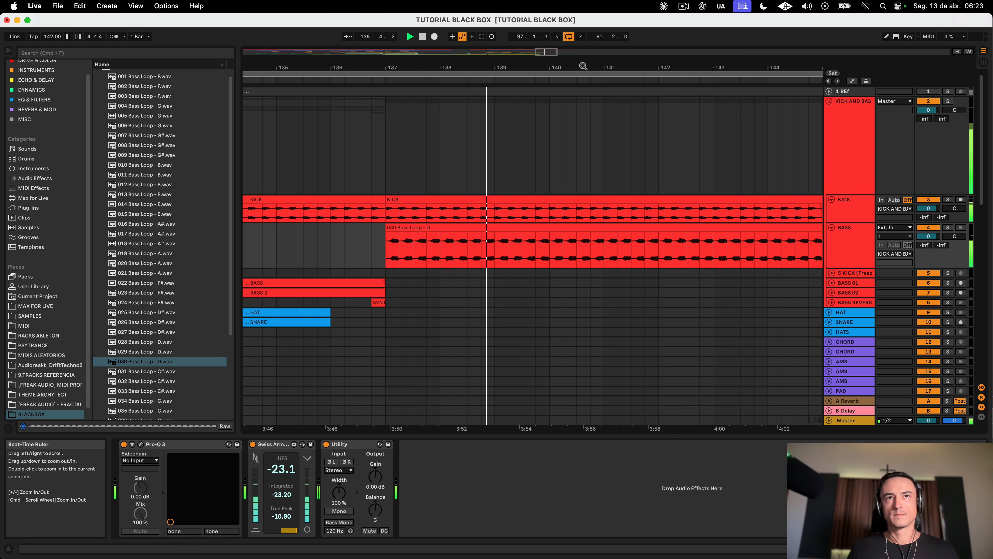
{"action": "left_click_drag", "start_coordinate": [582, 428], "coordinate": [582, 425]}
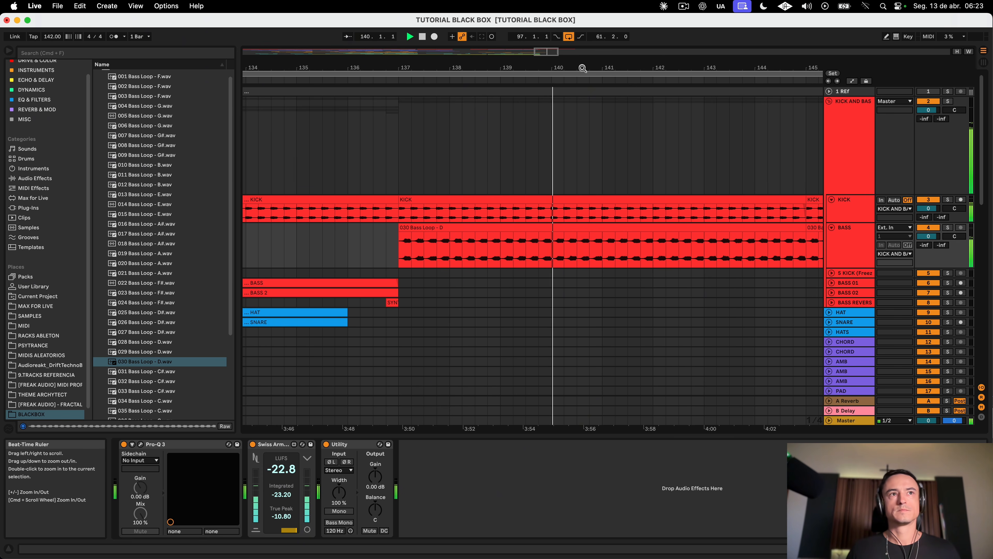
{"action": "key", "text": "space"}
Step: Audition alternative bass loops in the same folder, including 036, 034, 003, 008, 013, 014 and 015
{"action": "scroll", "coordinate": [178, 245], "scroll_direction": "down", "scroll_amount": 6}
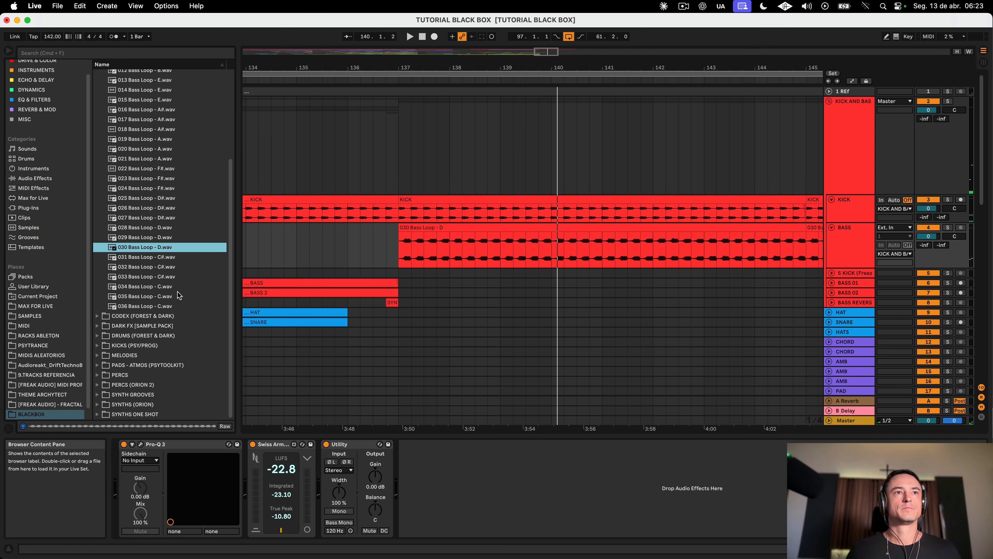
{"action": "left_click", "coordinate": [164, 306]}
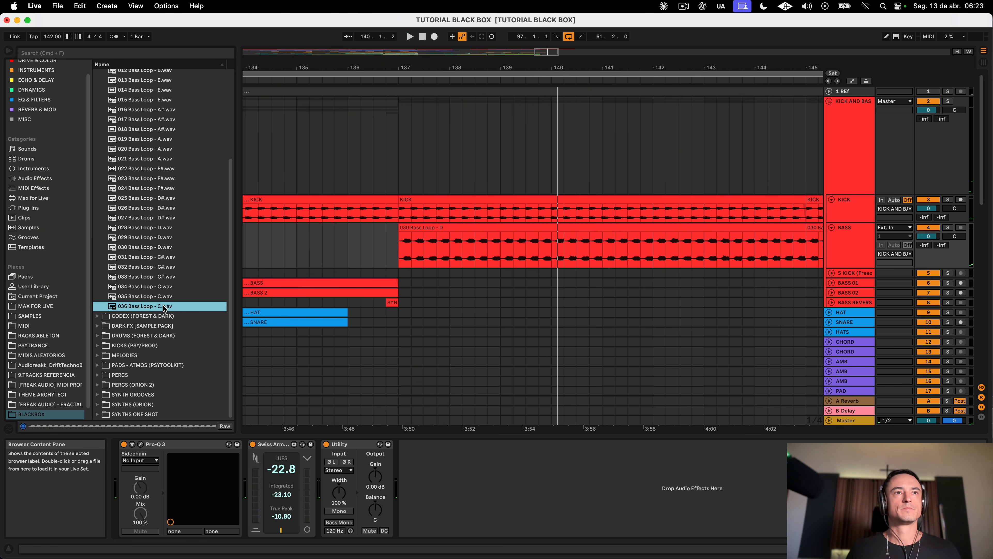
{"action": "left_click", "coordinate": [151, 287]}
{"action": "scroll", "coordinate": [151, 289], "scroll_direction": "up", "scroll_amount": 6}
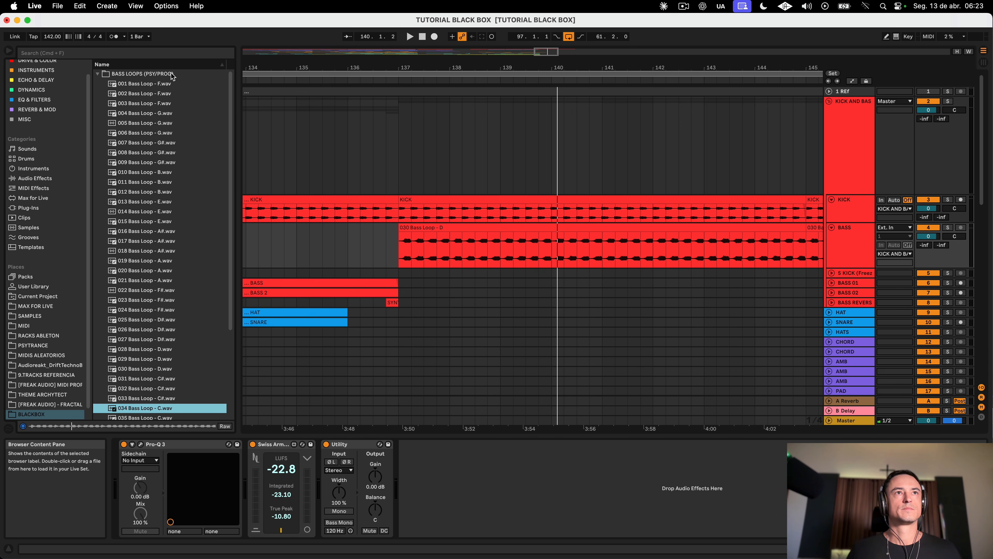
{"action": "left_click", "coordinate": [163, 85]}
{"action": "left_click", "coordinate": [159, 104]}
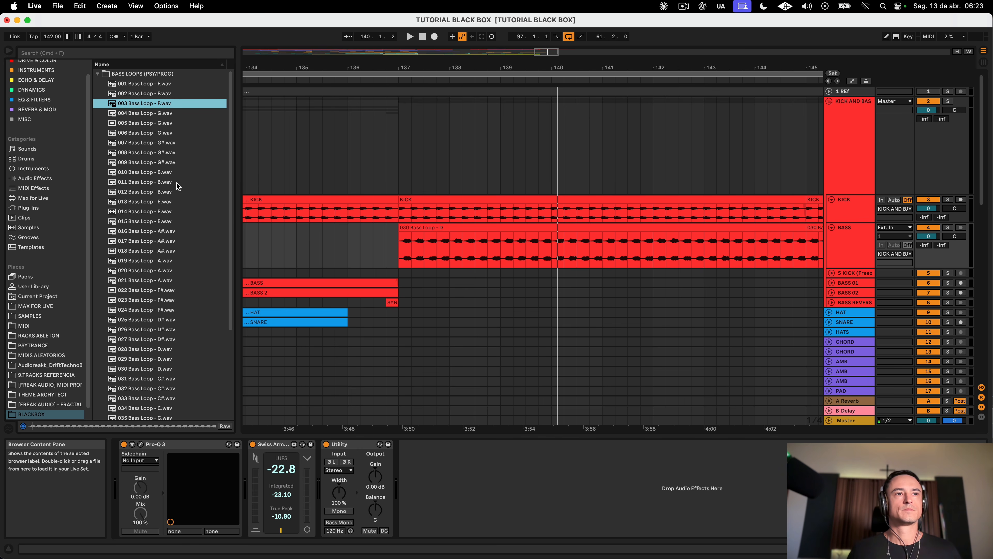
{"action": "left_click", "coordinate": [146, 153]}
{"action": "left_click", "coordinate": [148, 202]}
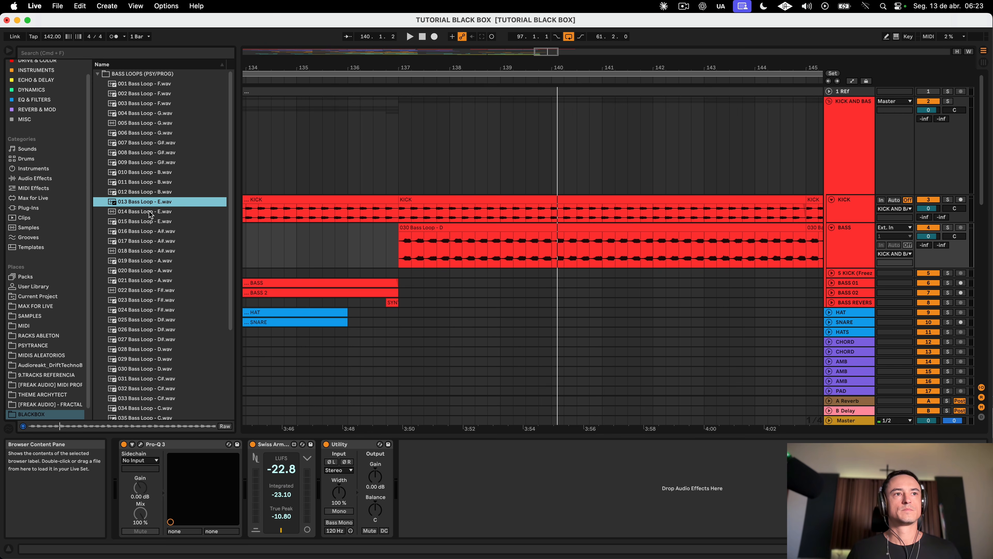
{"action": "left_click", "coordinate": [151, 213]}
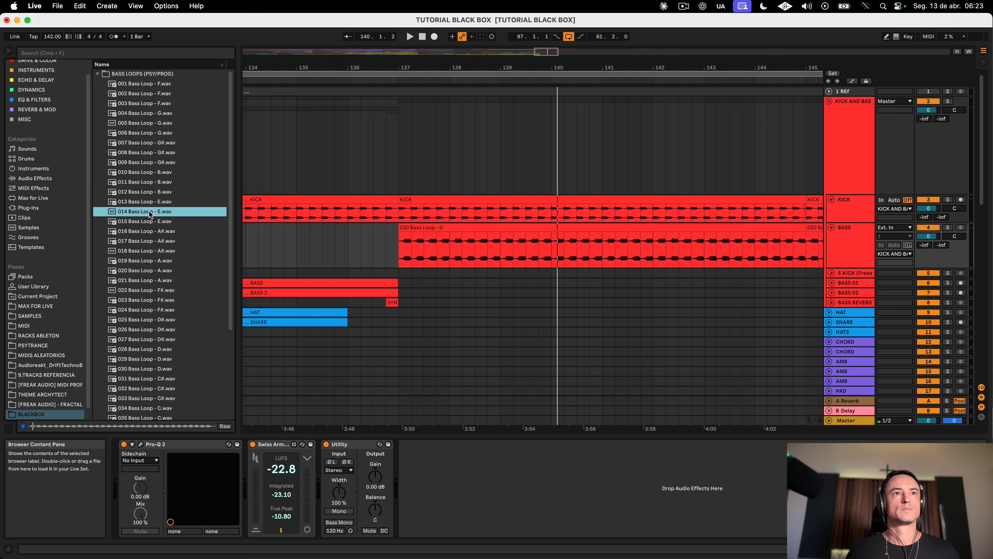
{"action": "left_click", "coordinate": [150, 222]}
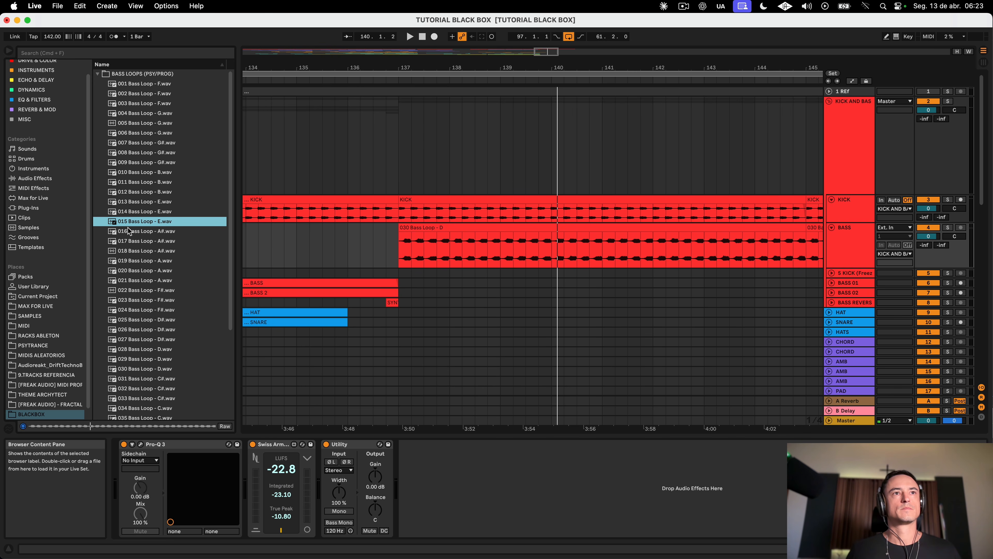
Step: Replace the BASS clip at bar 137 with 015 Bass Loop - E and play it against the kick
{"action": "left_click_drag", "start_coordinate": [142, 223], "coordinate": [391, 271]}
{"action": "key", "text": "space"}
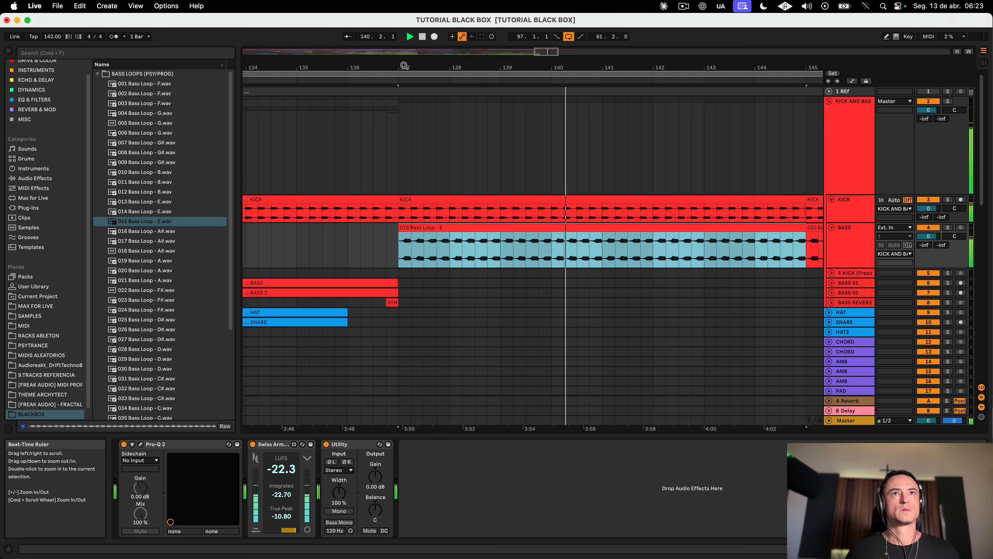
{"action": "left_click_drag", "start_coordinate": [403, 70], "coordinate": [403, 94]}
{"action": "key", "text": "space"}
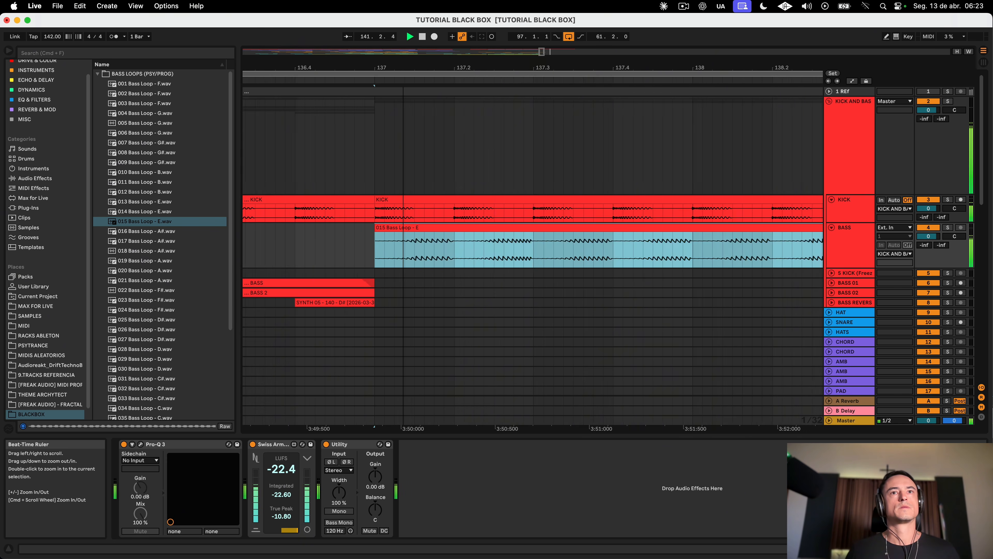
Step: Split off the first beat of the 015 Bass Loop - E clip at 137.2 and fade it in over about half its length
{"action": "left_click", "coordinate": [441, 234]}
{"action": "left_click_drag", "start_coordinate": [435, 235], "coordinate": [386, 235]}
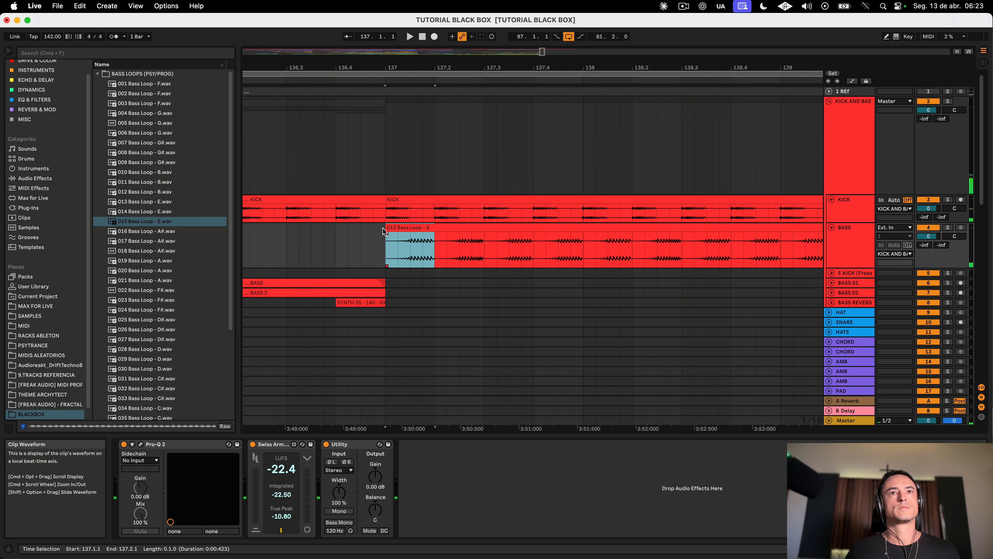
{"action": "key", "text": "super+e"}
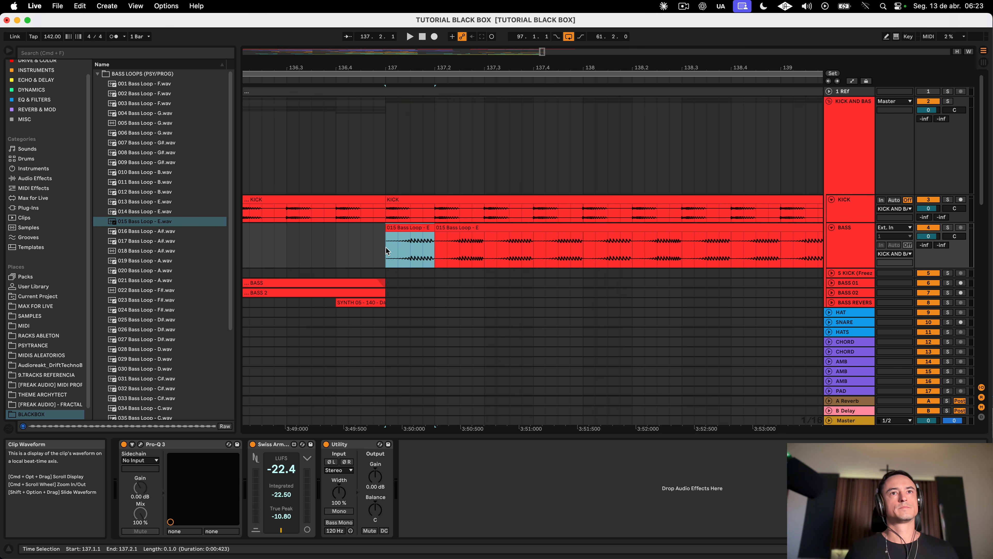
{"action": "left_click_drag", "start_coordinate": [388, 232], "coordinate": [406, 235]}
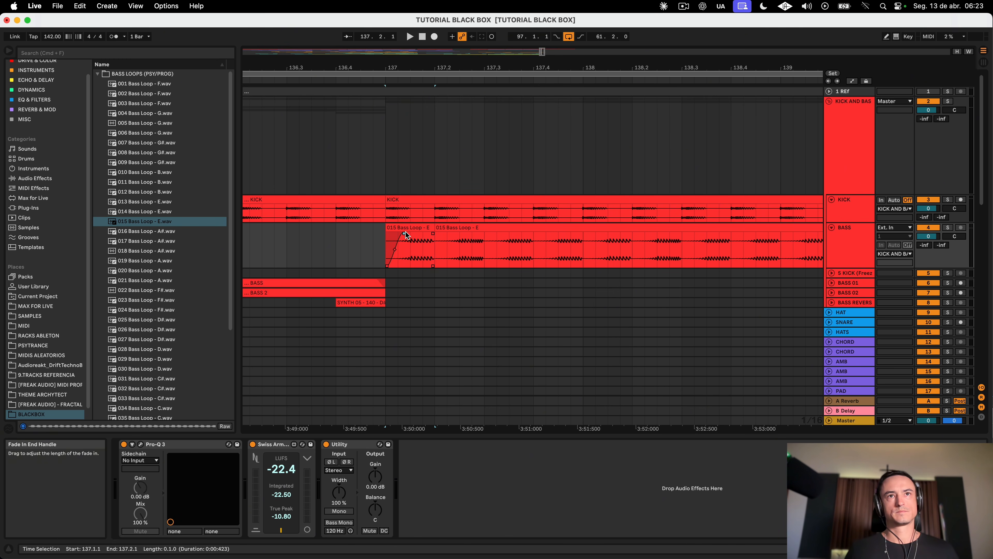
Step: Delete the 015 loop after 137.2, play the remaining one-beat clip, and delete that clip too
{"action": "left_click", "coordinate": [494, 227]}
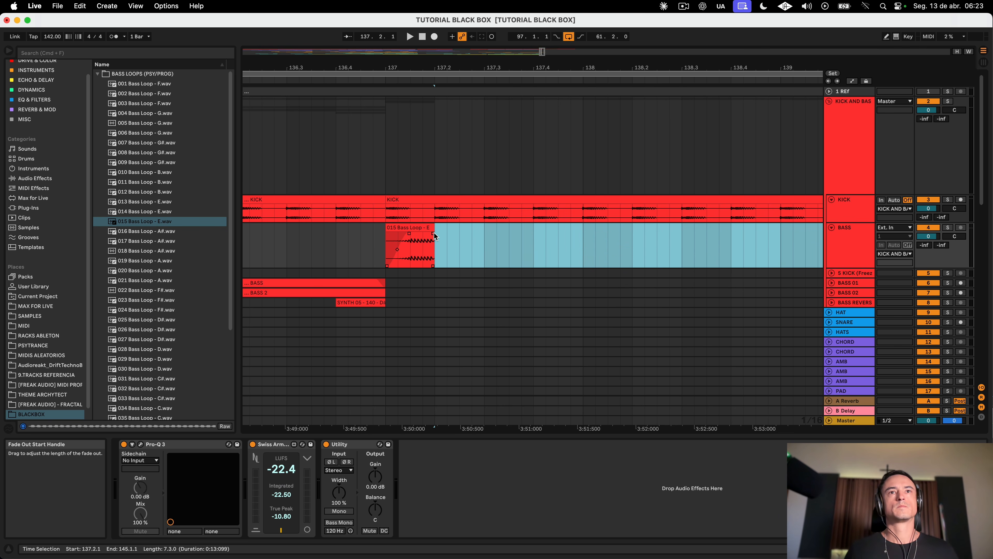
{"action": "key", "text": "Delete"}
{"action": "left_click", "coordinate": [418, 228]}
{"action": "key", "text": "space"}
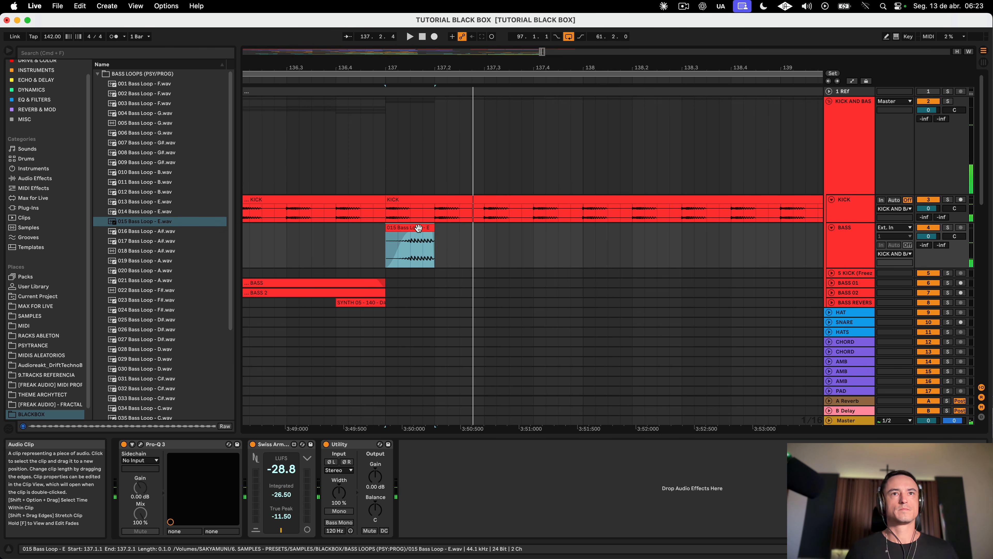
{"action": "key", "text": "Delete"}
Step: Place 026 Bass Loop - D# on the BASS track at bar 137, play it with the kick, and stop playback
{"action": "left_click", "coordinate": [167, 330]}
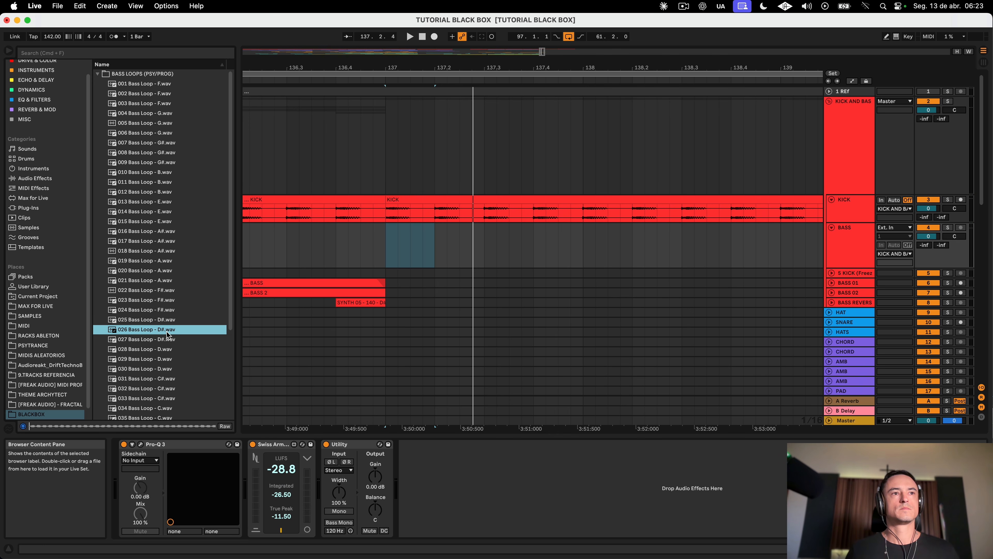
{"action": "left_click_drag", "start_coordinate": [163, 334], "coordinate": [385, 237]}
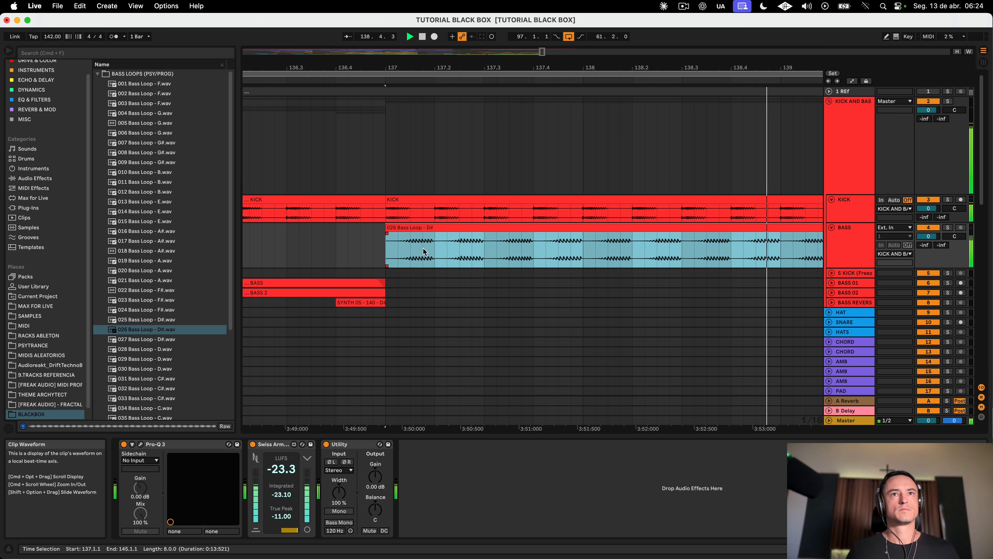
{"action": "key", "text": "space"}
Step: Cut the 026 Bass Loop - D# clip down to its first beat, ending at 137.2, and transpose it by -1 semitone
{"action": "left_click", "coordinate": [435, 248]}
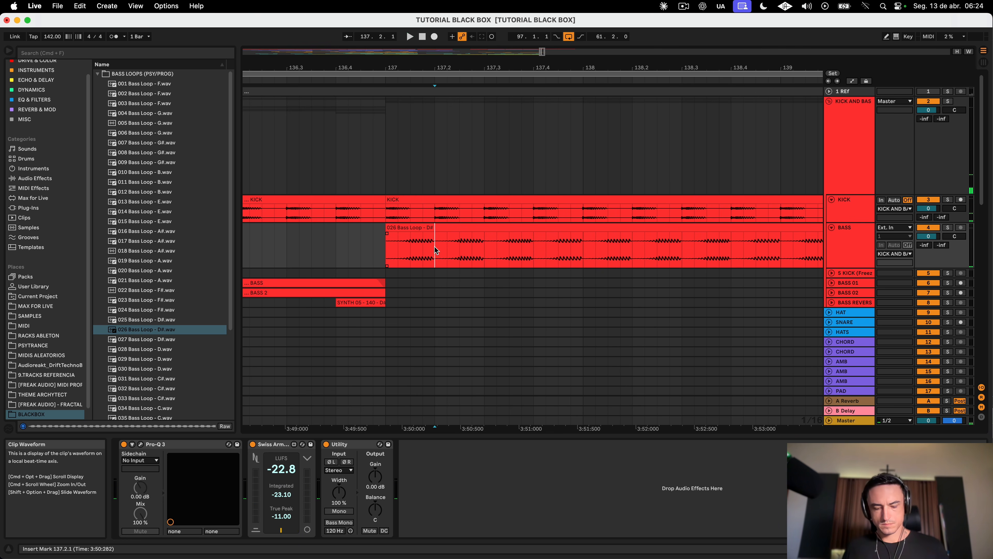
{"action": "left_click", "coordinate": [440, 228], "text": "shift"}
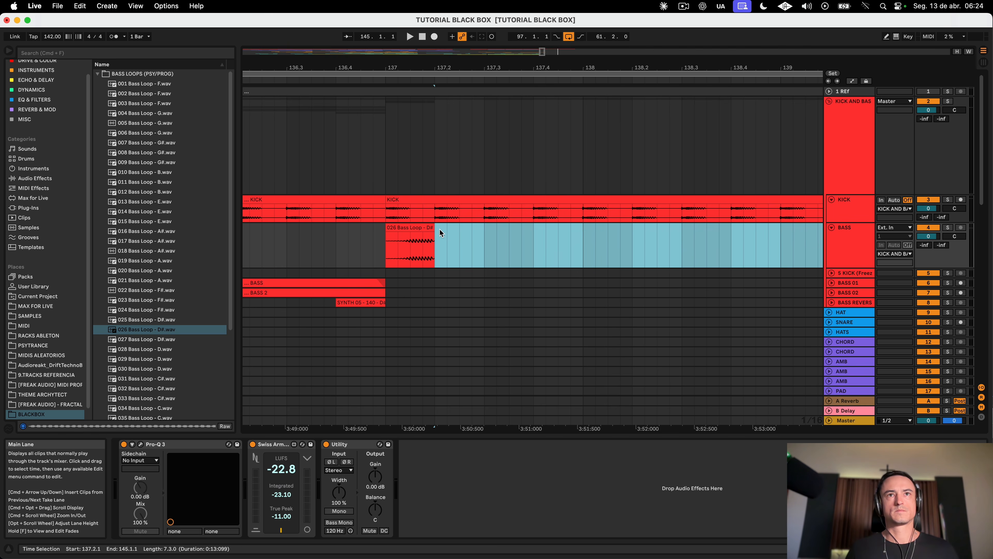
{"action": "double_click", "coordinate": [414, 229]}
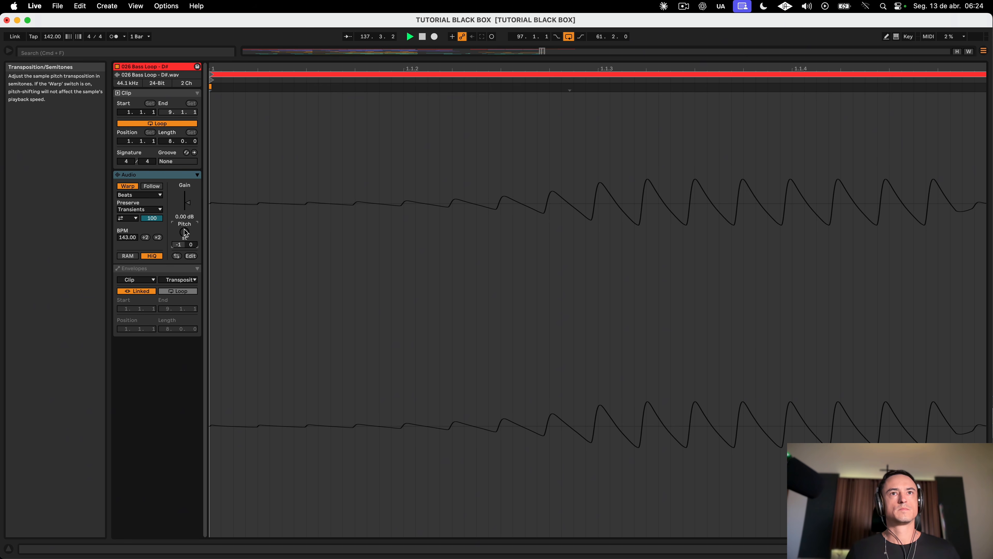
{"action": "key", "text": "super+alt+e"}
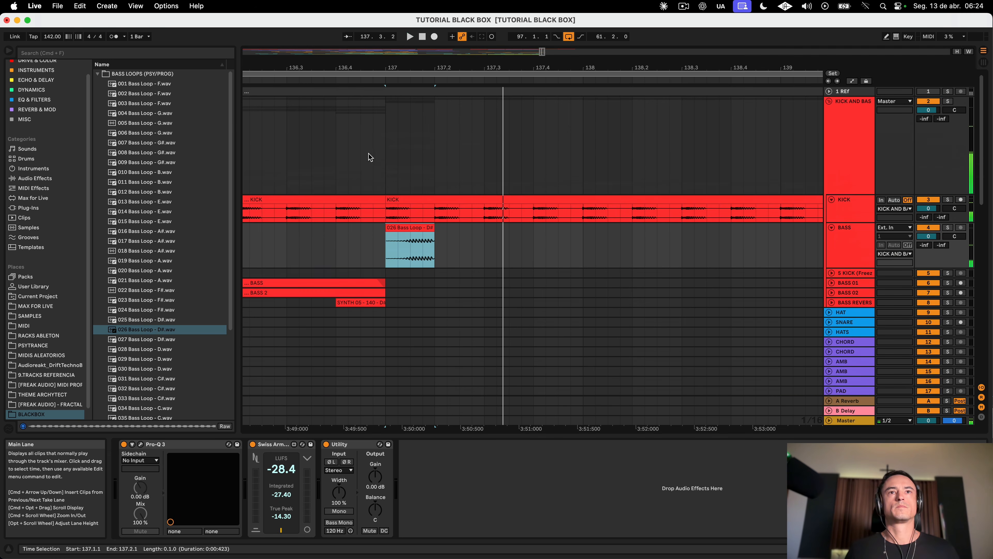
Step: Consolidate the one-beat 026 bass clip and duplicate it repeatedly along the BASS track through bar 138
{"action": "left_click", "coordinate": [412, 228]}
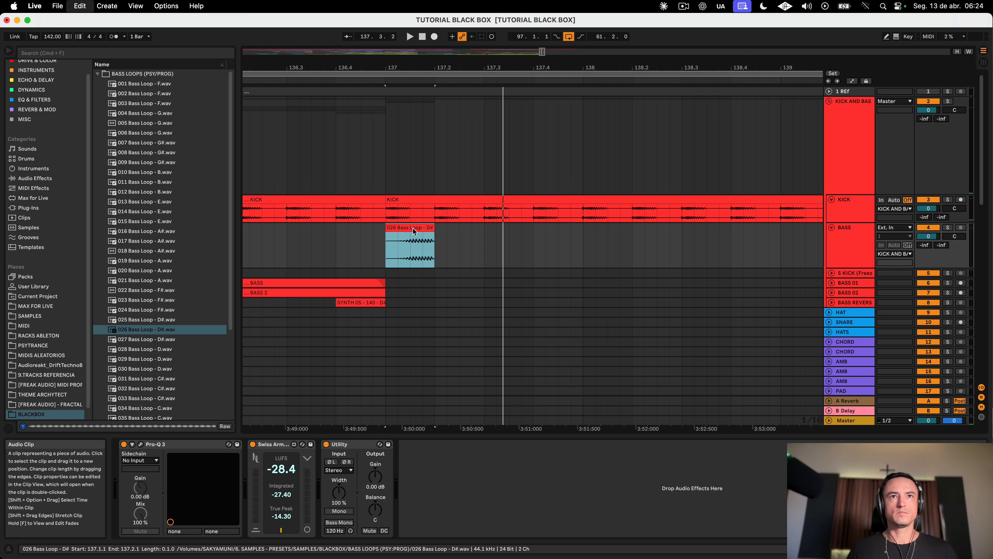
{"action": "key", "text": "super+j"}
{"action": "key", "text": "super+d"}
{"action": "key", "text": "super+d"}
{"action": "key", "text": "super+d"}
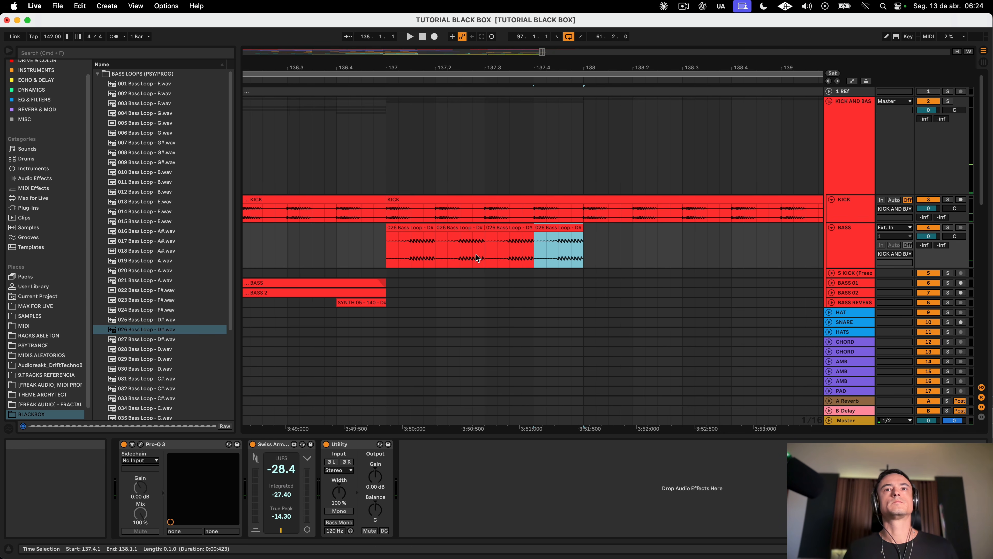
{"action": "key", "text": "super+d"}
{"action": "key", "text": "super+d"}
{"action": "key", "text": "super+d"}
{"action": "key", "text": "super+d"}
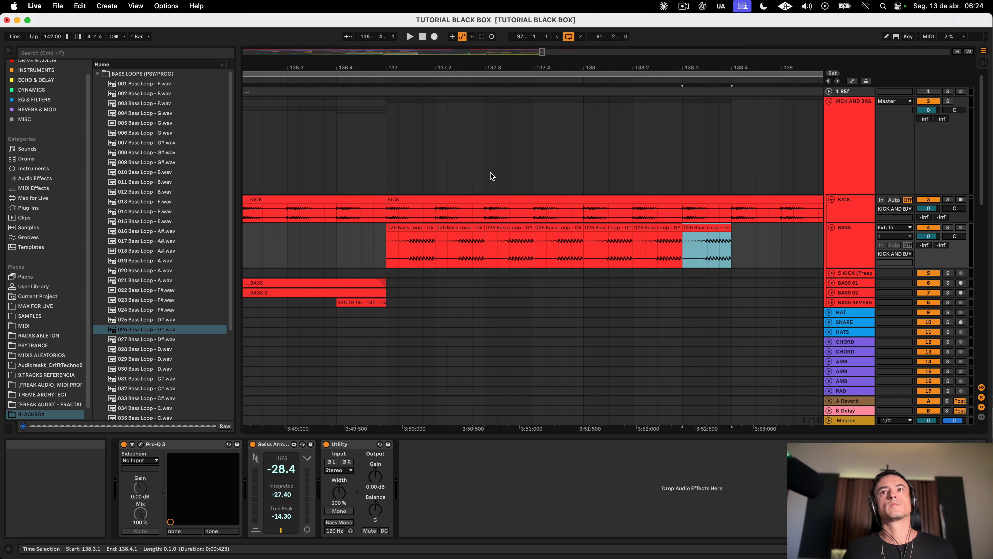
Step: Play the repeated one-beat bass clips with the kick from 136.3, and stop playback
{"action": "left_click", "coordinate": [286, 258]}
{"action": "key", "text": "space"}
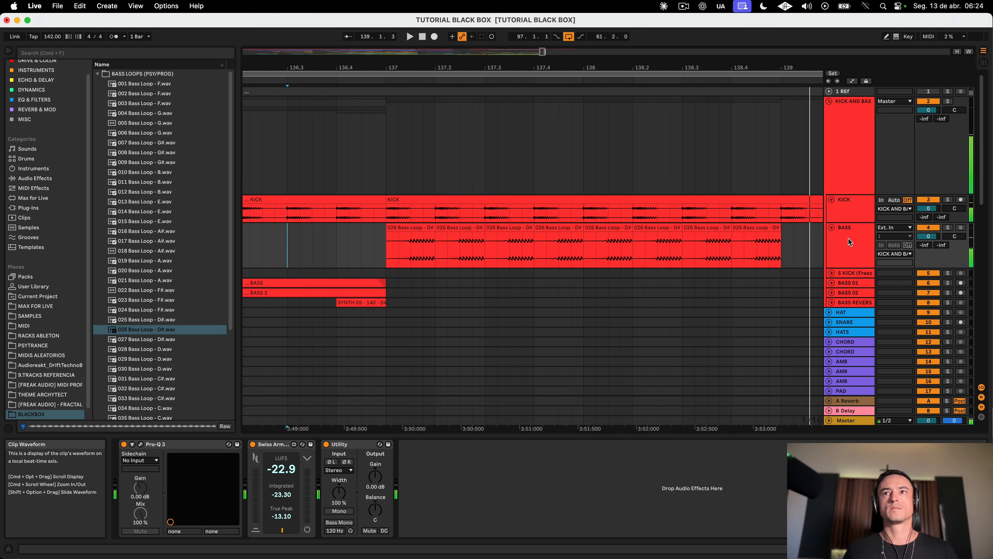
{"action": "left_click", "coordinate": [827, 242]}
{"action": "left_click", "coordinate": [757, 238]}
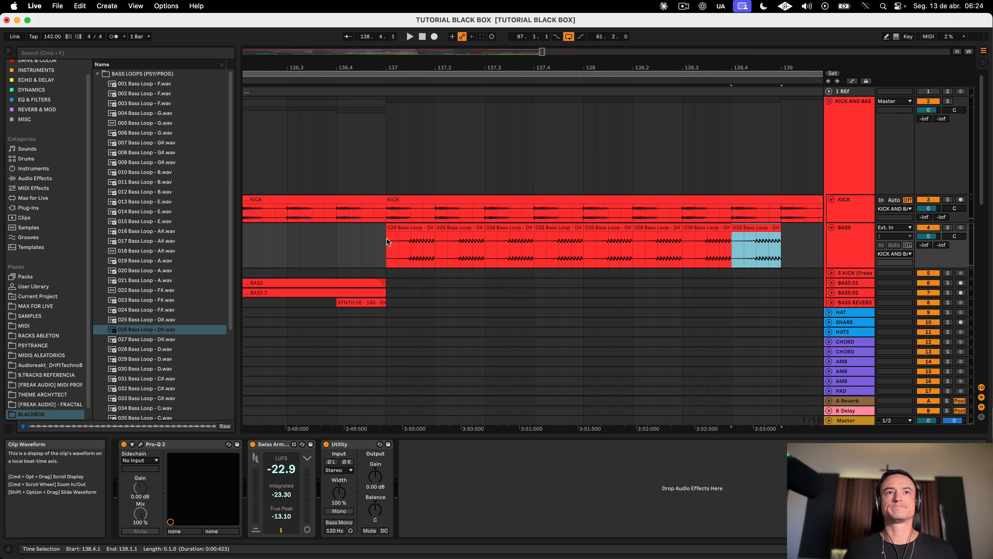
Step: Add a fade-in of about half a beat to the first bass clip at bar 137, and play it
{"action": "left_click_drag", "start_coordinate": [388, 232], "coordinate": [421, 234]}
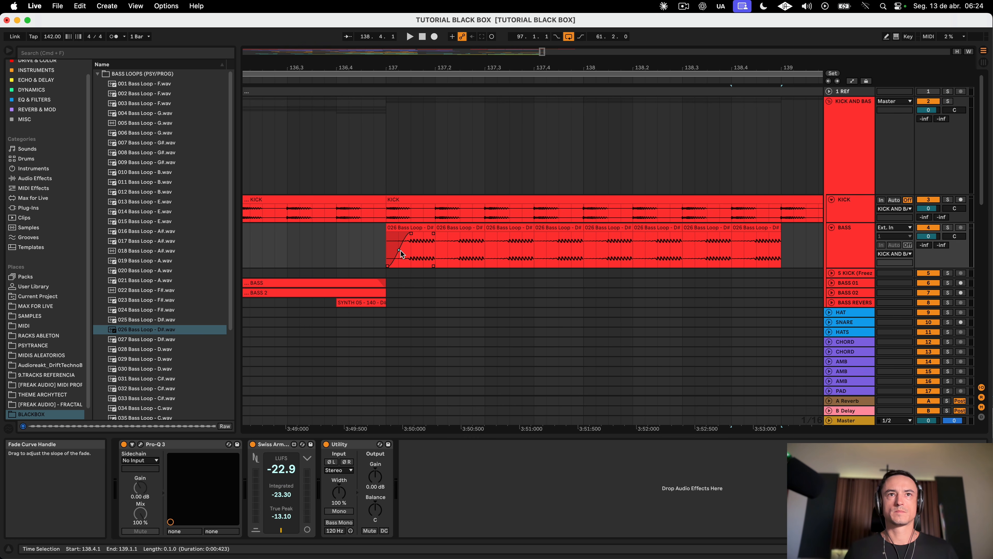
{"action": "left_click", "coordinate": [392, 227]}
{"action": "key", "text": "space"}
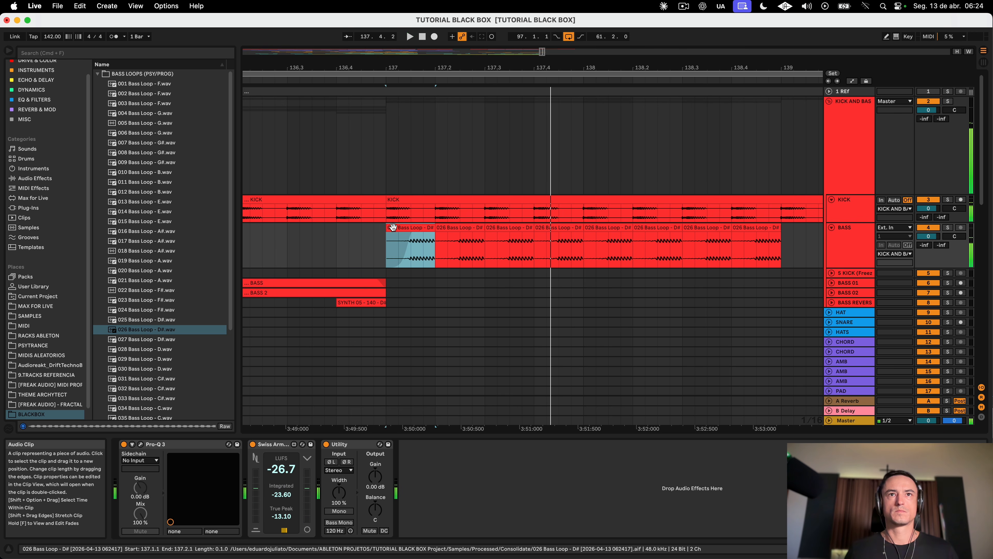
Step: Duplicate the faded one-beat bass clip seven times, replacing the unfaded copies up to bar 139
{"action": "key", "text": "super+d"}
{"action": "key", "text": "super+d"}
{"action": "key", "text": "super+d"}
{"action": "key", "text": "super+d"}
{"action": "key", "text": "super+d"}
{"action": "key", "text": "super+d"}
{"action": "key", "text": "super+d"}
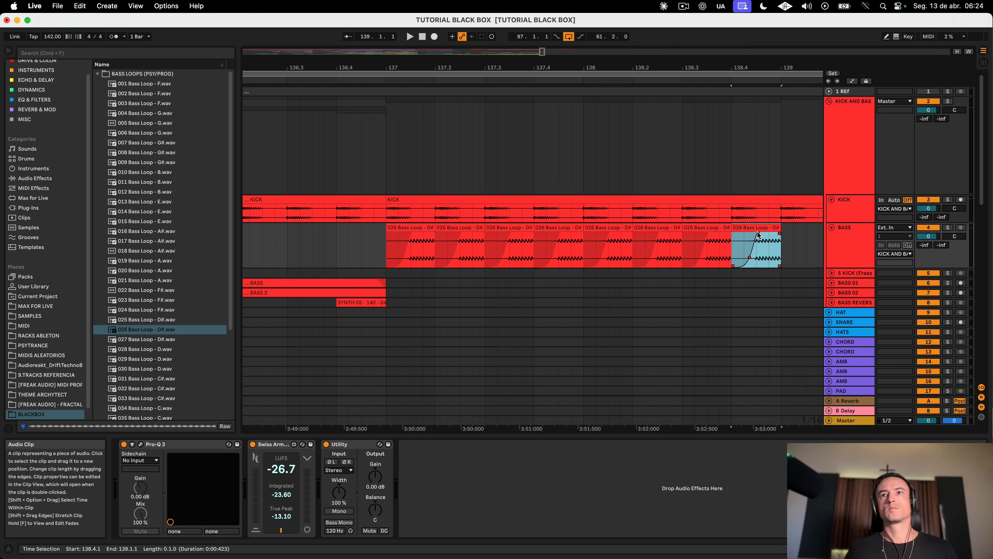
Step: Duplicate the two-bar run of faded bass clips three times to fill bars 137 to 145
{"action": "left_click", "coordinate": [392, 227], "text": "shift"}
{"action": "scroll", "coordinate": [445, 143], "scroll_direction": "right", "scroll_amount": 3}
{"action": "scroll", "coordinate": [445, 144], "scroll_direction": "down", "scroll_amount": 5}
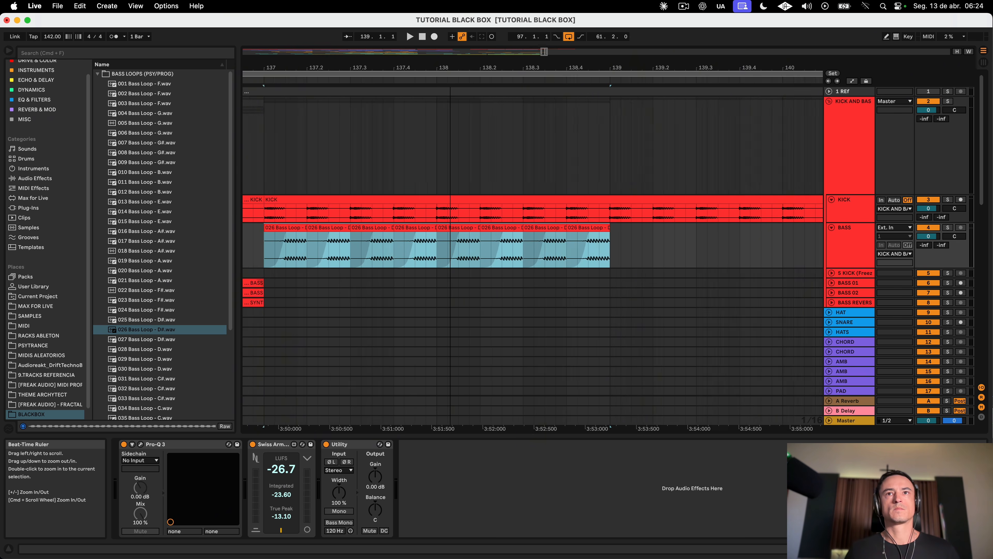
{"action": "key", "text": "super+d"}
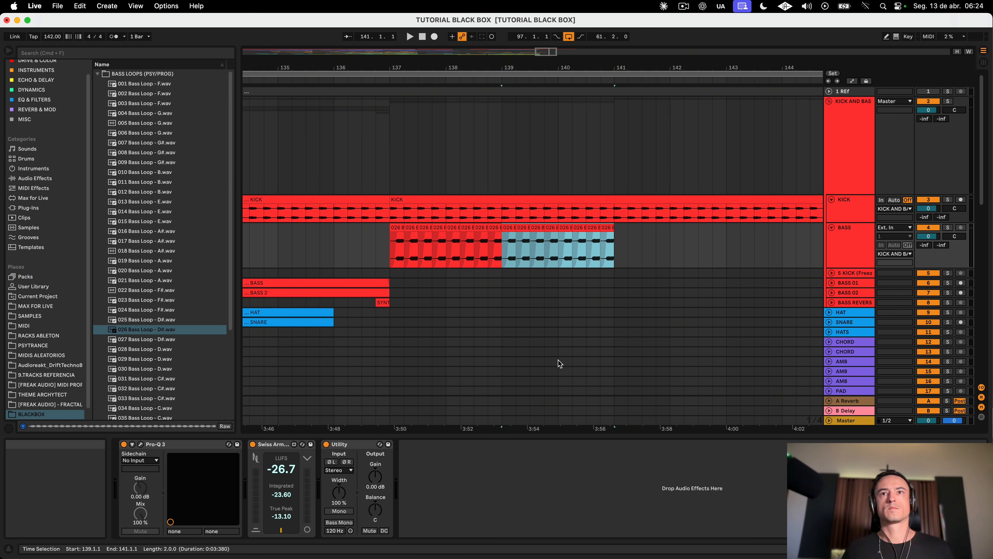
{"action": "key", "text": "super+d"}
{"action": "key", "text": "super+d"}
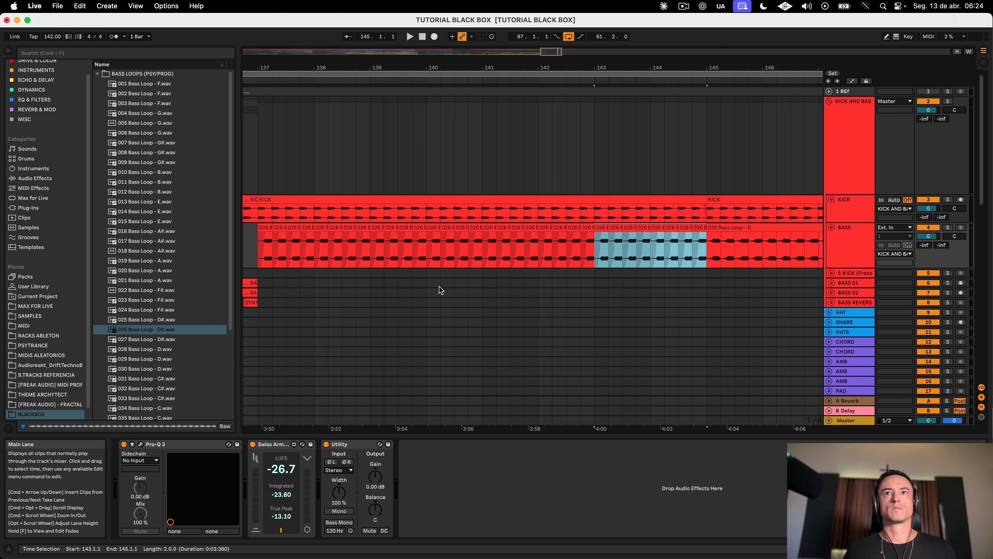
Step: Duplicate the two-bar run four more times up to bar 153, overwriting the 030 Bass Loop - D clip
{"action": "left_click_drag", "start_coordinate": [490, 40], "coordinate": [489, 90]}
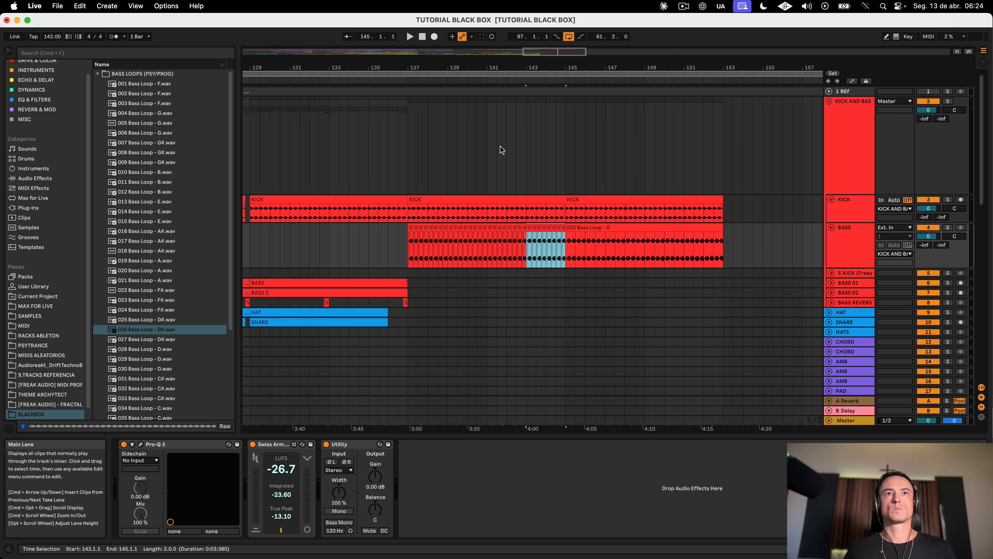
{"action": "key", "text": "super+d"}
{"action": "key", "text": "super+d"}
{"action": "key", "text": "super+d"}
{"action": "key", "text": "super+d"}
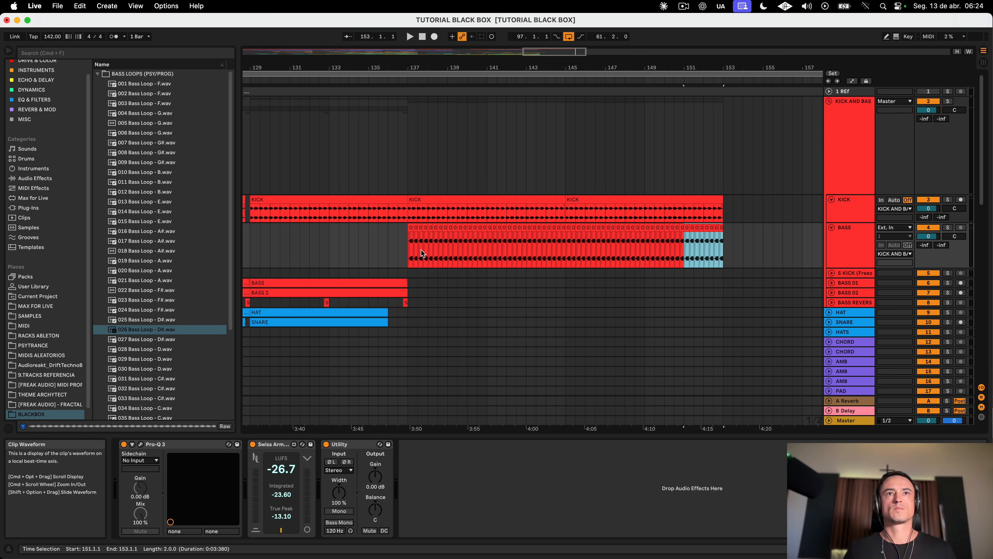
Step: Consolidate the bass clips from bar 137 to 153 into a single clip, and play from 134.3
{"action": "left_click", "coordinate": [410, 227]}
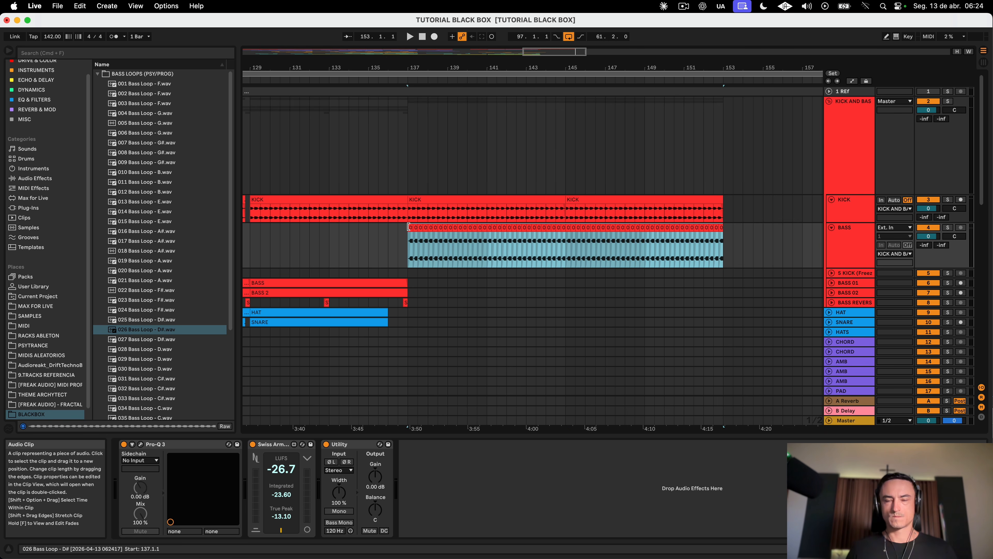
{"action": "key", "text": "super+j"}
{"action": "left_click", "coordinate": [359, 242]}
{"action": "key", "text": "space"}
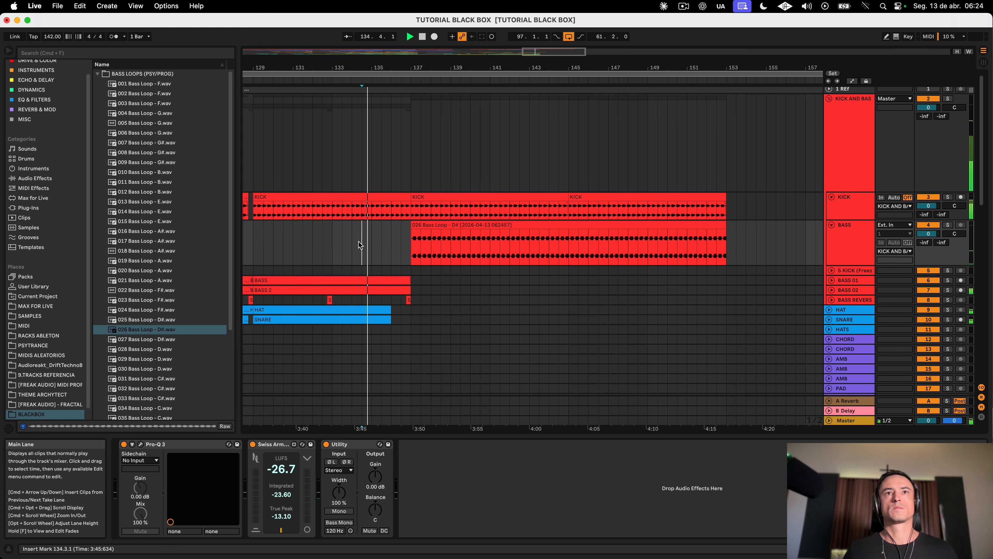
Step: Reduce the height of the BASS and KICK tracks in the arrangement
{"action": "left_click", "coordinate": [856, 248]}
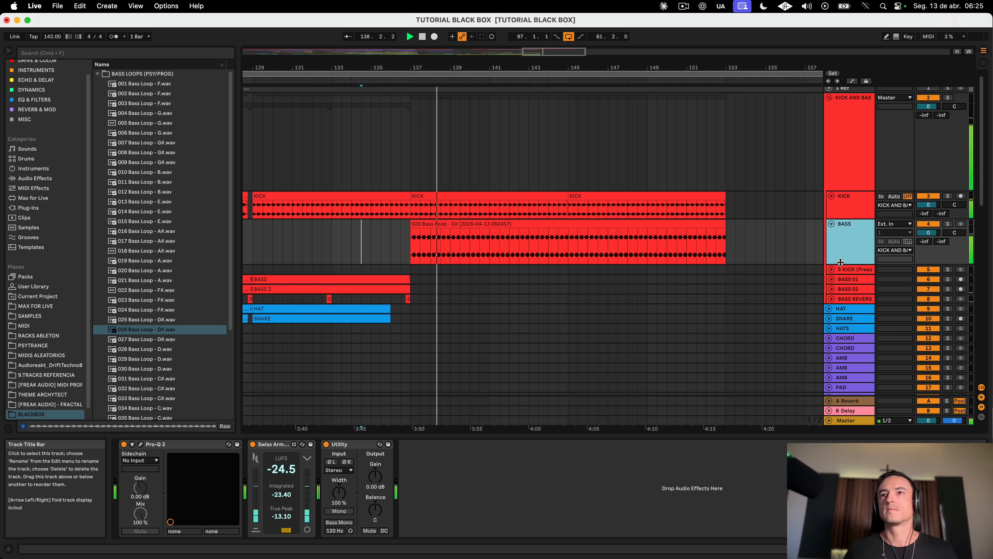
{"action": "left_click_drag", "start_coordinate": [840, 262], "coordinate": [845, 235]}
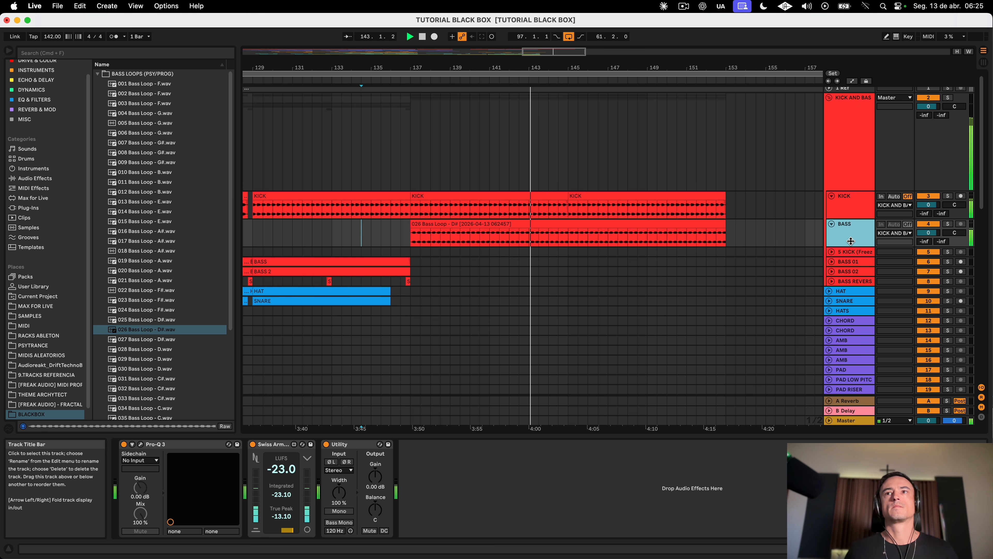
{"action": "left_click_drag", "start_coordinate": [849, 245], "coordinate": [849, 211]}
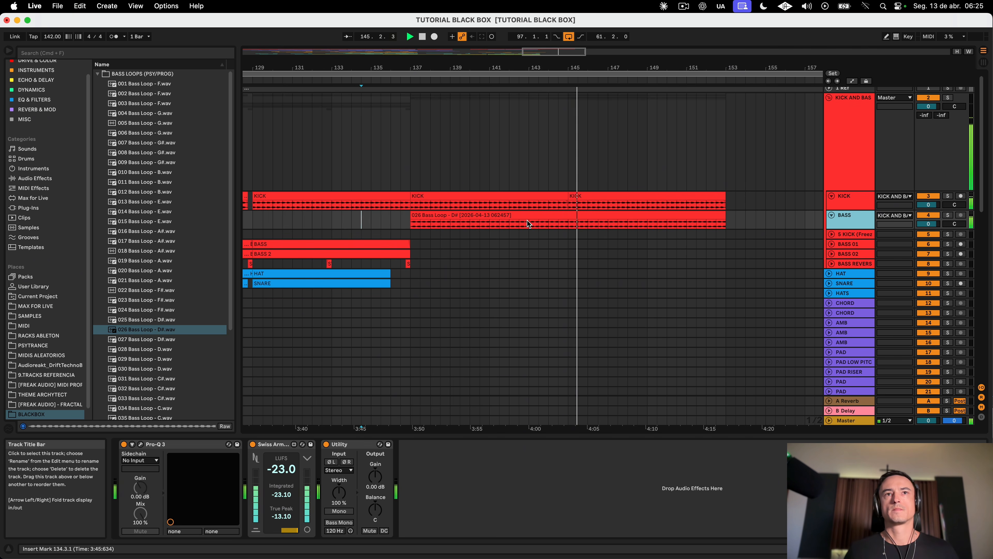
Step: Look through the remaining BLACKBOX sample folders, and play the transition into the new bass from bar 132
{"action": "left_click", "coordinate": [518, 214]}
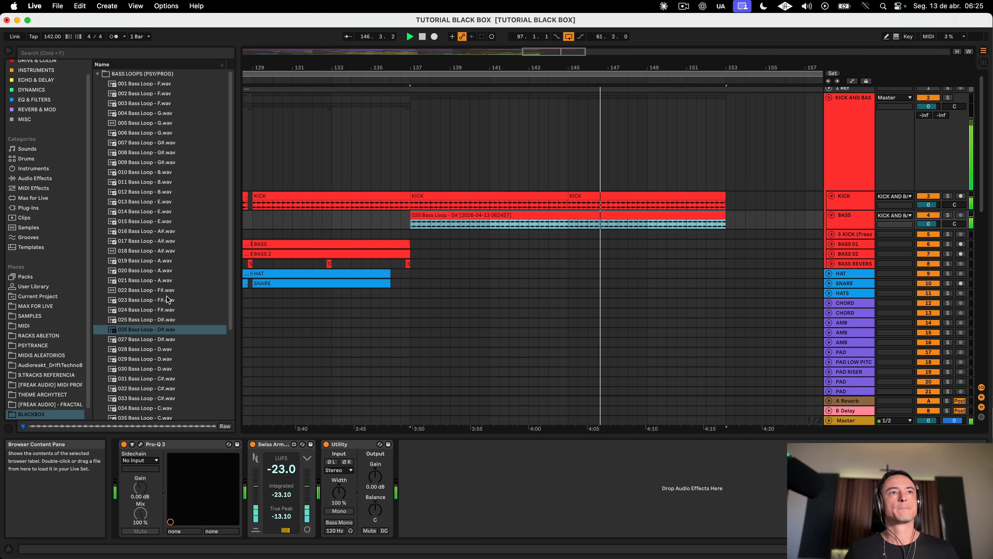
{"action": "left_click", "coordinate": [185, 329]}
{"action": "scroll", "coordinate": [186, 297], "scroll_direction": "down", "scroll_amount": 5}
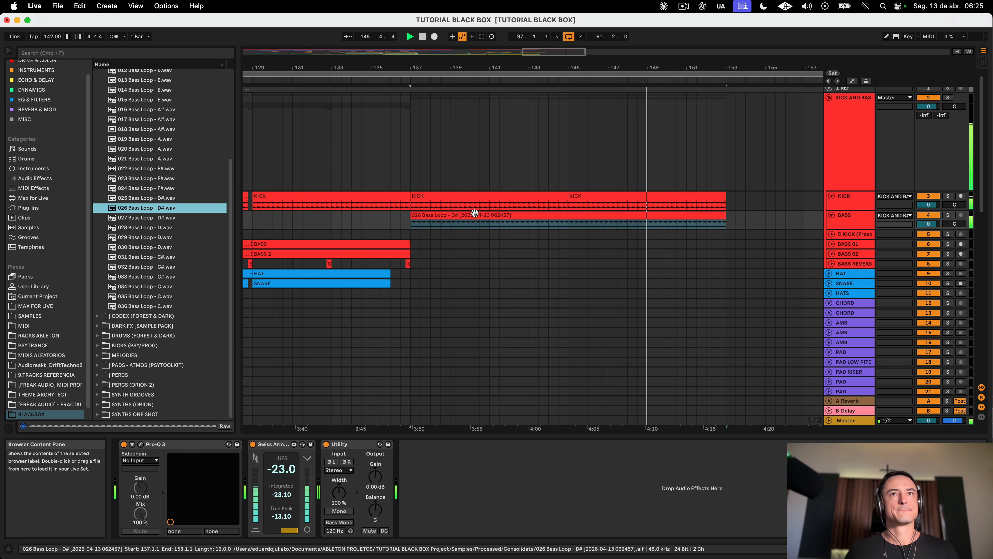
{"action": "left_click", "coordinate": [401, 219]}
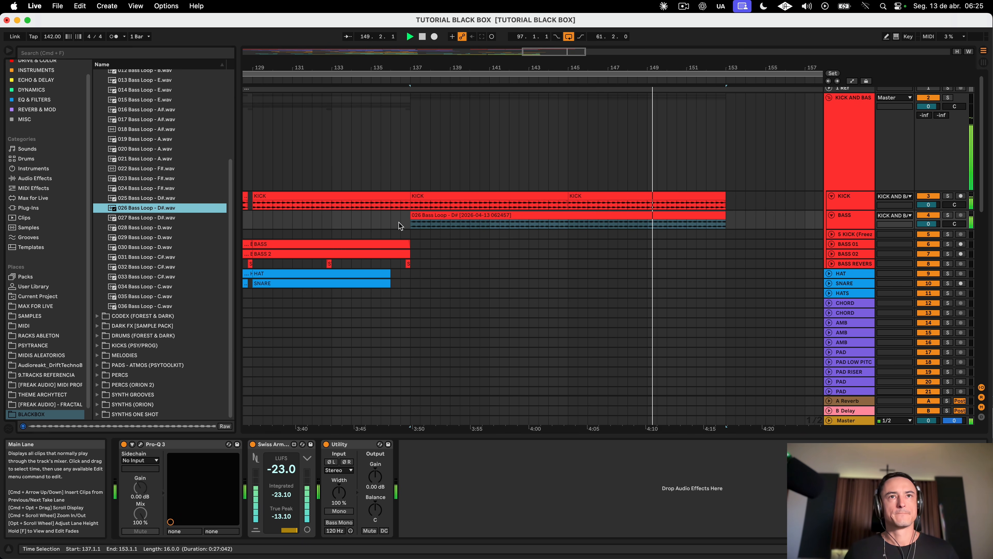
{"action": "left_click", "coordinate": [325, 332]}
{"action": "scroll", "coordinate": [327, 331], "scroll_direction": "down", "scroll_amount": 5}
{"action": "key", "text": "space"}
{"action": "scroll", "coordinate": [328, 328], "scroll_direction": "up", "scroll_amount": 5}
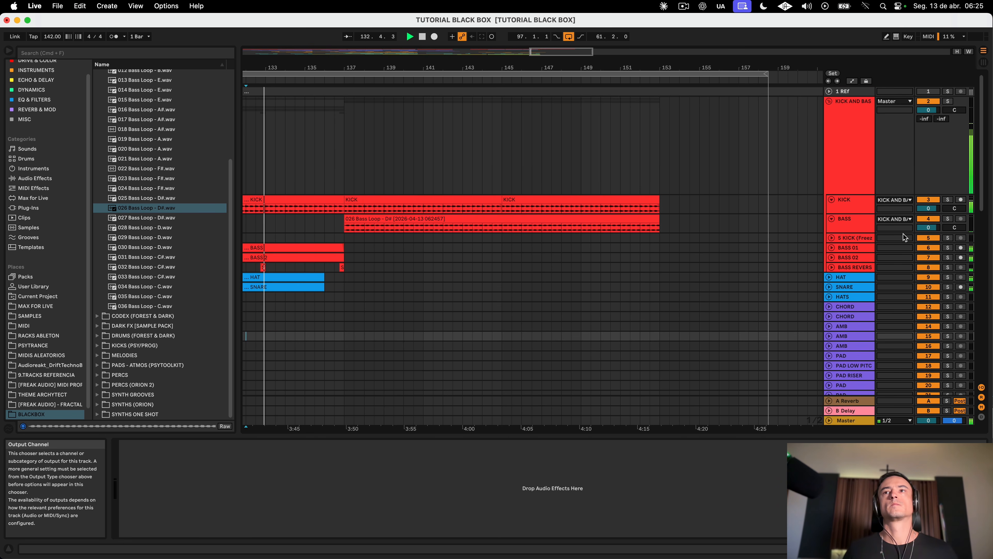
Step: Lower the BASS track's volume to -0.7 dB, keeping its panning centred
{"action": "left_click", "coordinate": [841, 222]}
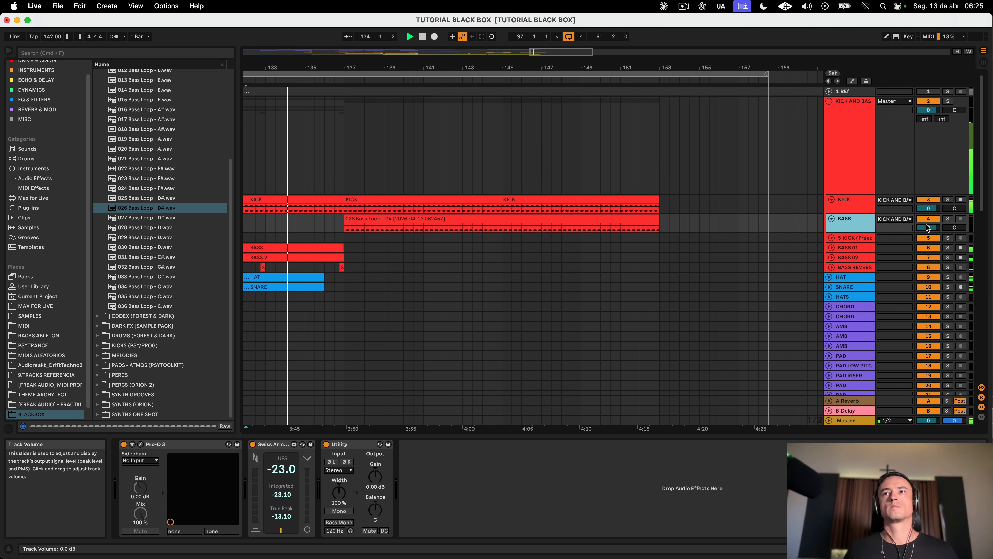
{"action": "left_click_drag", "start_coordinate": [959, 227], "coordinate": [959, 228]}
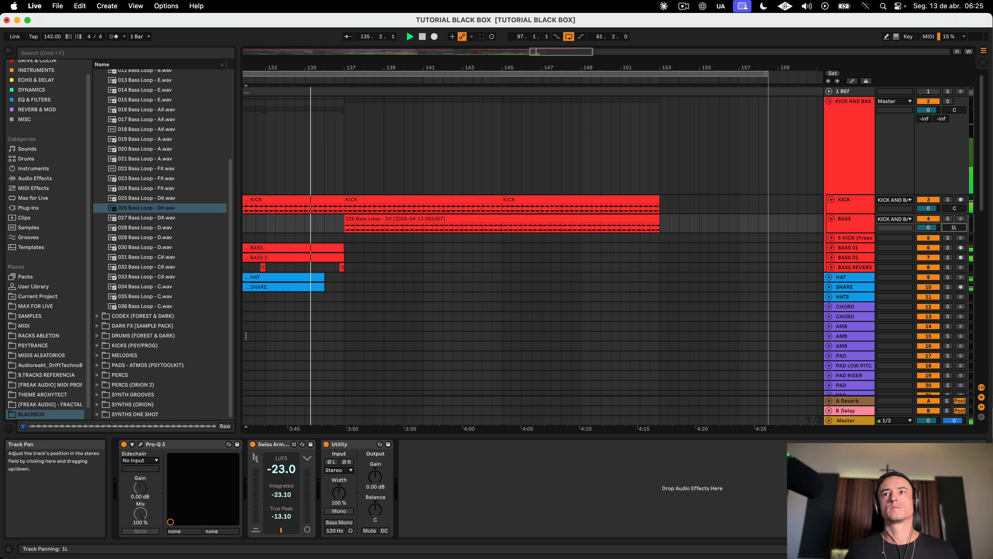
{"action": "left_click", "coordinate": [928, 227]}
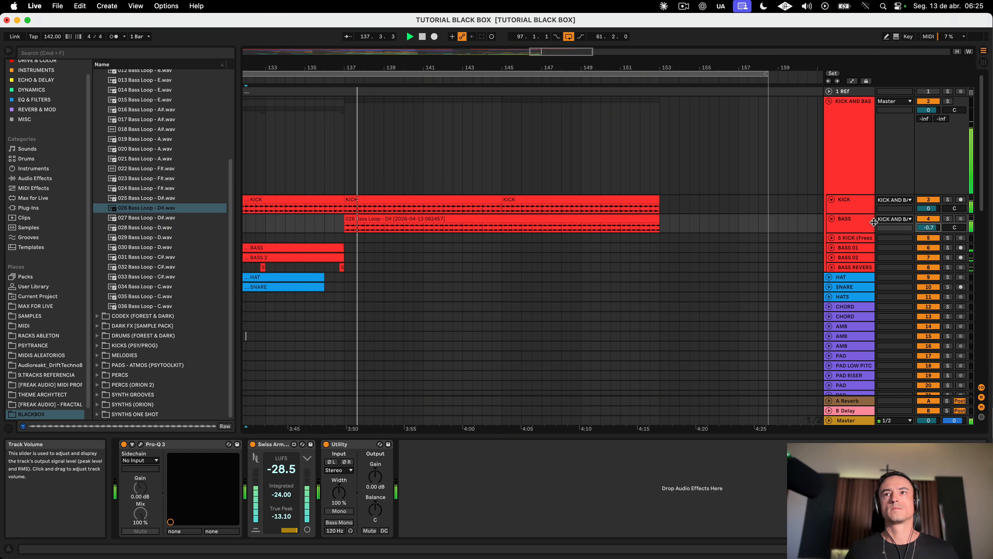
Step: Open Pro-Q 3 on the BASS track and add a low shelf at 16.354 Hz with -0.08 dB gain
{"action": "left_click", "coordinate": [850, 225]}
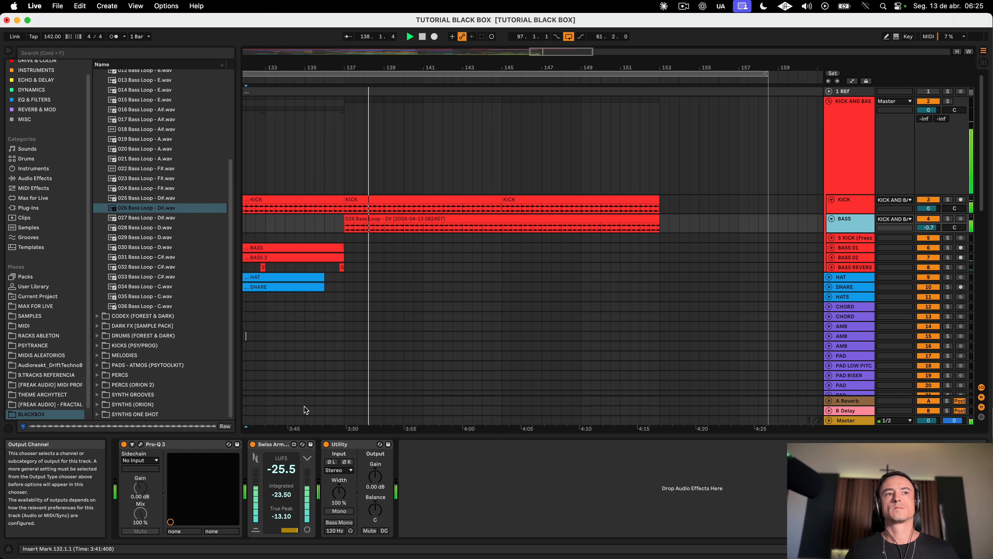
{"action": "left_click", "coordinate": [140, 445]}
{"action": "left_click", "coordinate": [411, 271]}
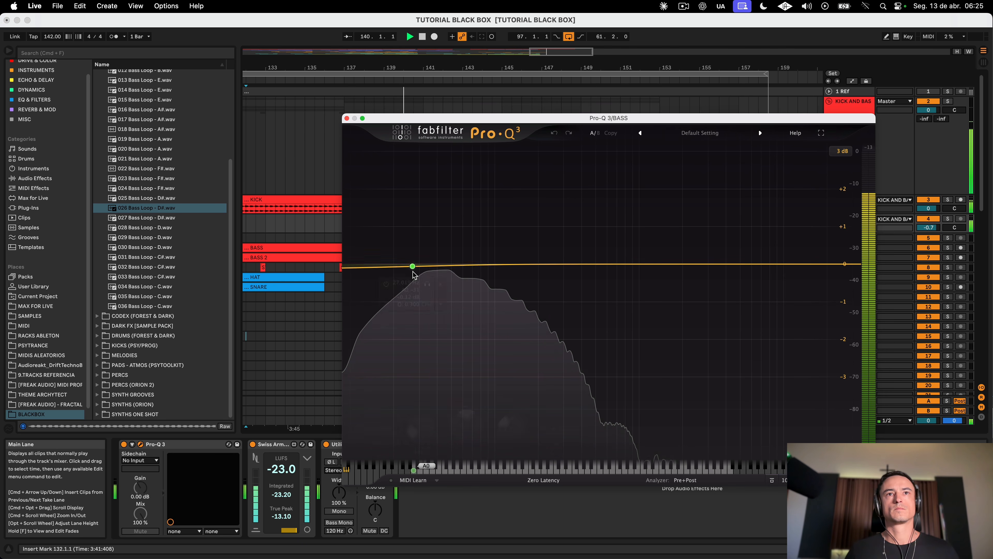
{"action": "left_click_drag", "start_coordinate": [410, 270], "coordinate": [381, 266]}
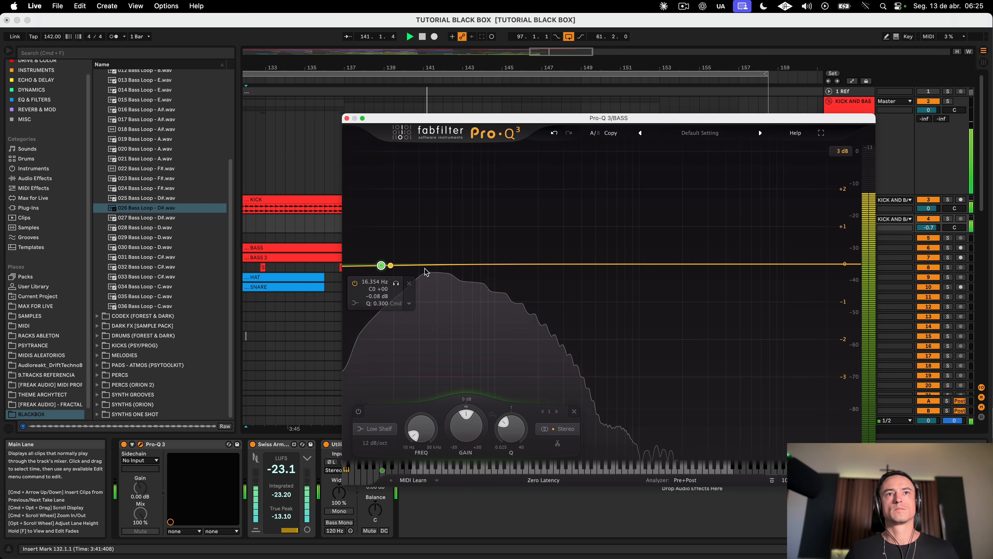
Step: Add a bell cut of -1.52 dB at 28.877 Hz, Q 2.983, and a bell boost of +0.68 dB at 256.58 Hz, Q 1.013
{"action": "left_click", "coordinate": [443, 265]}
{"action": "left_click_drag", "start_coordinate": [443, 264], "coordinate": [418, 281]}
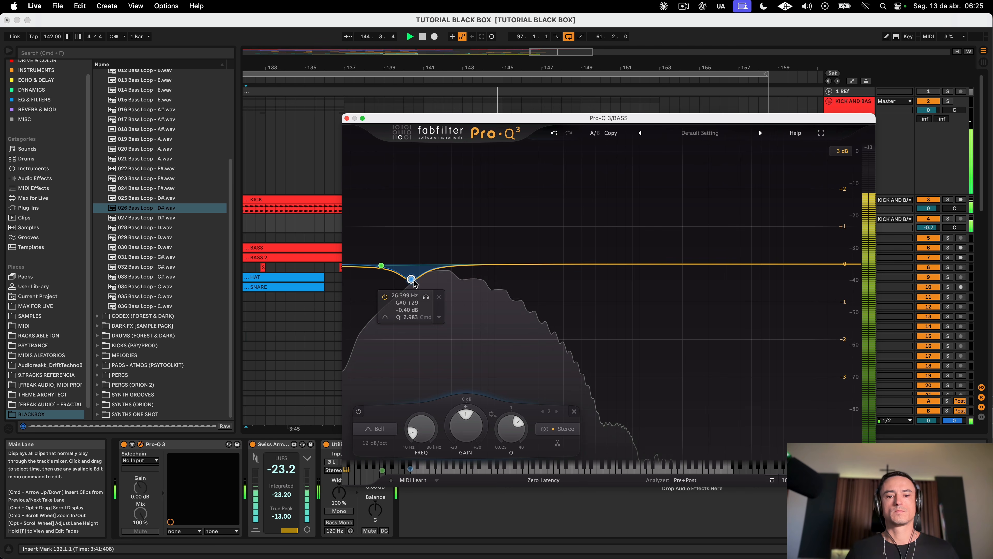
{"action": "left_click_drag", "start_coordinate": [412, 270], "coordinate": [445, 140]}
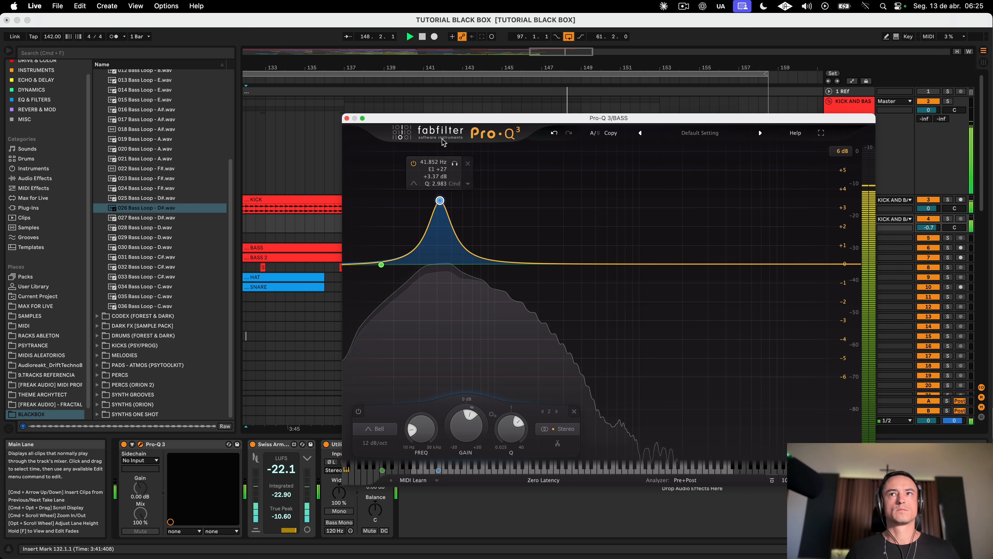
{"action": "left_click_drag", "start_coordinate": [440, 200], "coordinate": [419, 324]}
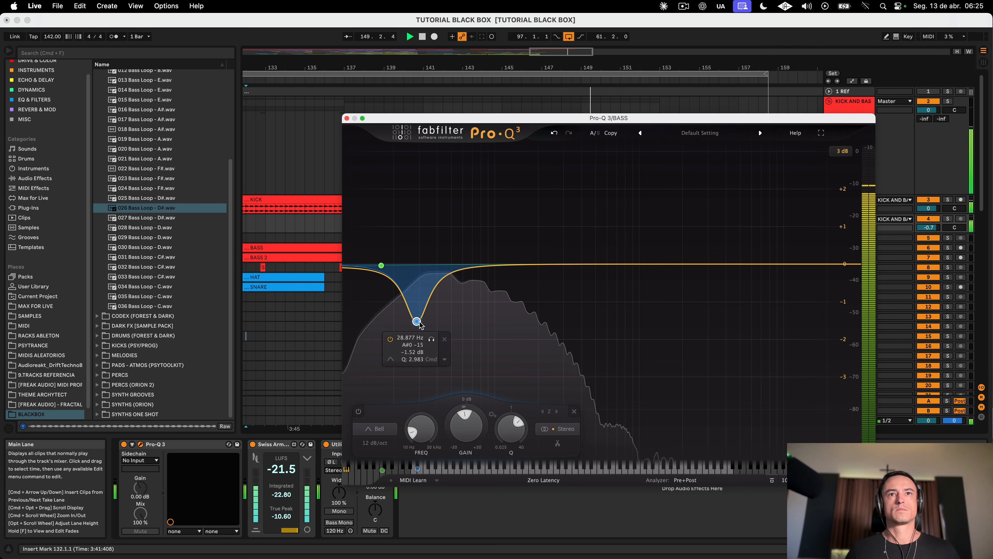
{"action": "left_click_drag", "start_coordinate": [443, 265], "coordinate": [553, 245]}
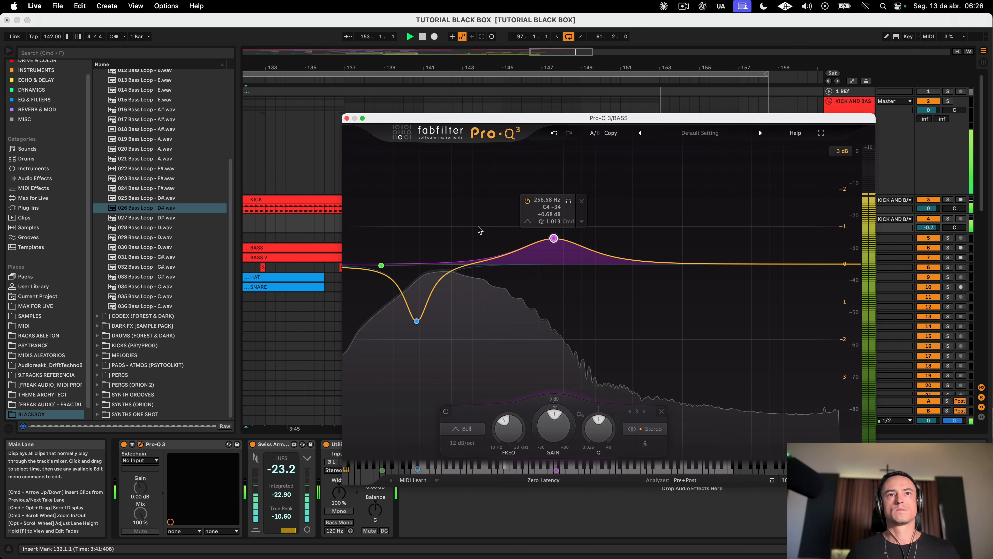
{"action": "left_click", "coordinate": [346, 118]}
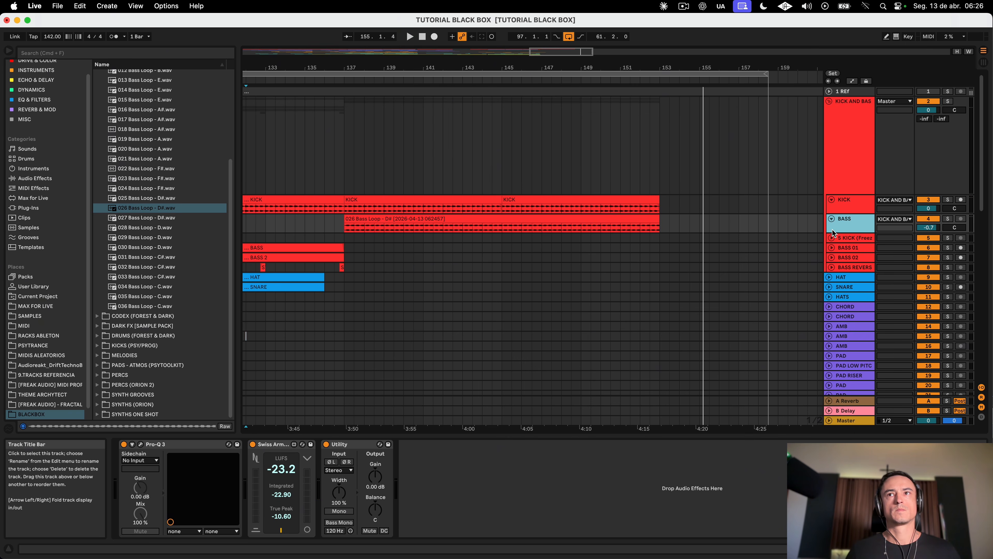
Step: Enlarge the BASS track's height and play the transition into the consolidated bass clip from bar 132
{"action": "left_click_drag", "start_coordinate": [832, 231], "coordinate": [832, 285]}
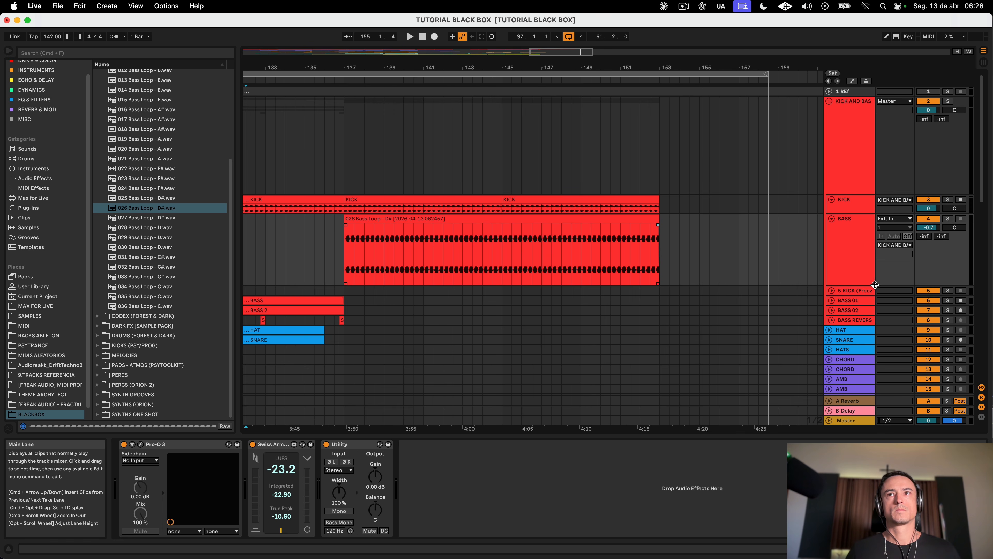
{"action": "left_click", "coordinate": [850, 261]}
{"action": "key", "text": "space"}
{"action": "left_click", "coordinate": [442, 218]}
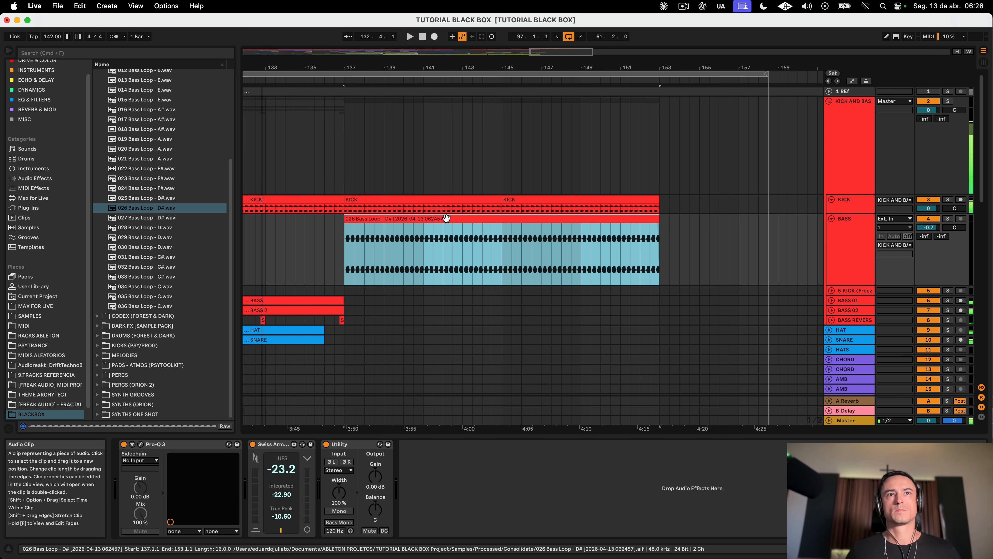
{"action": "left_click", "coordinate": [833, 280]}
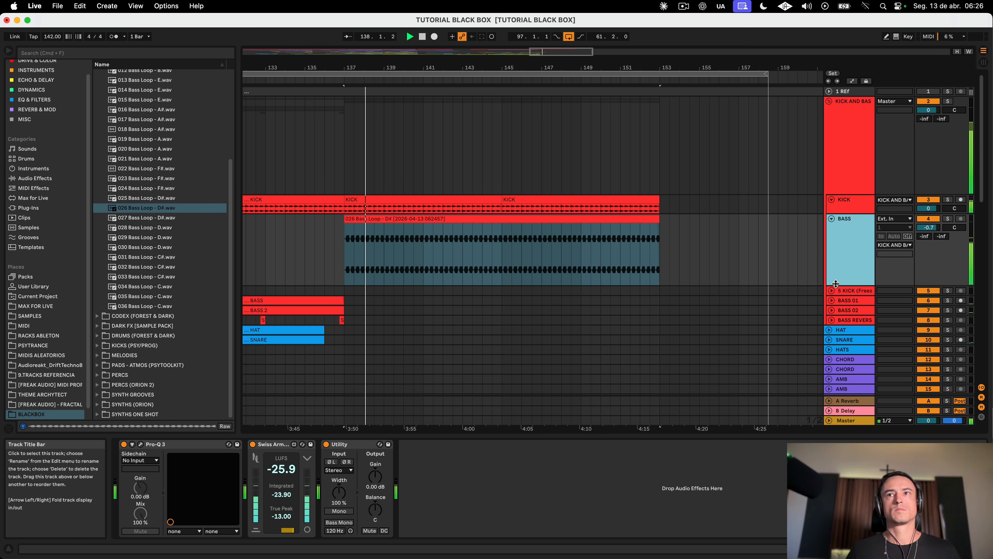
Step: Add a bell cut of -0.59 dB at 130.35 Hz, Q 1.021, in the BASS track's Pro-Q 3
{"action": "left_click", "coordinate": [141, 444]}
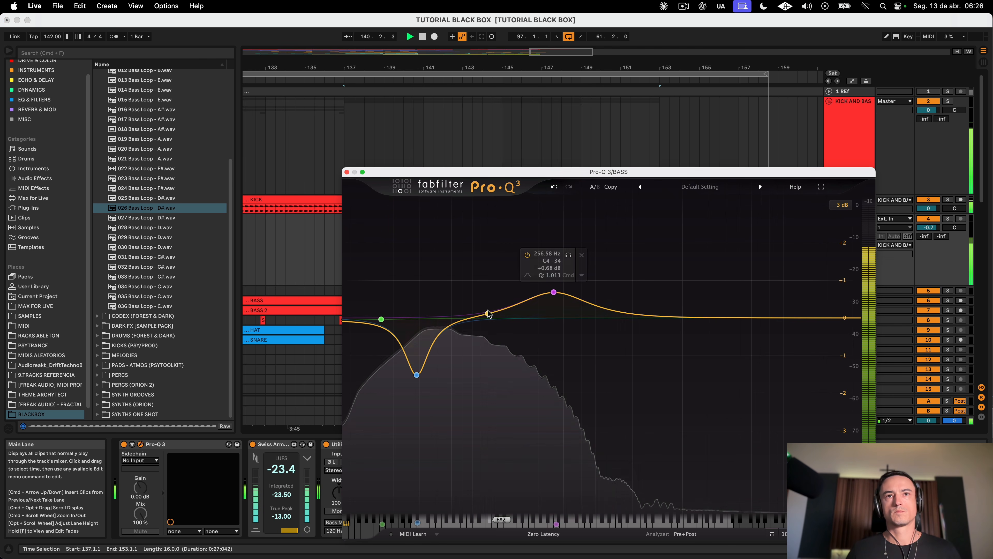
{"action": "double_click", "coordinate": [512, 354]}
{"action": "left_click_drag", "start_coordinate": [510, 349], "coordinate": [508, 332]}
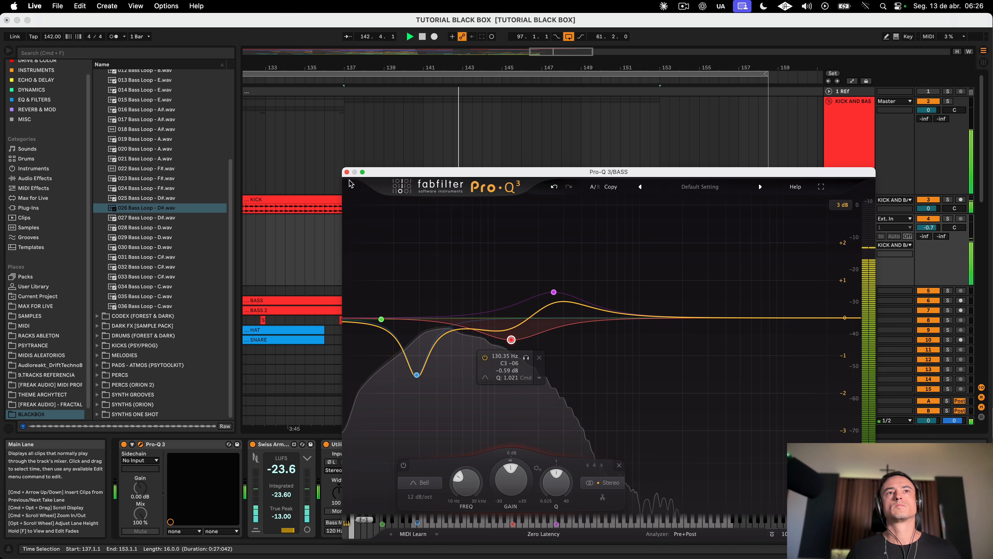
Step: Hide the BASS track's Pro-Q 3 window and shrink the track back to a low height
{"action": "key", "text": "super+alt+p"}
{"action": "left_click", "coordinate": [444, 223]}
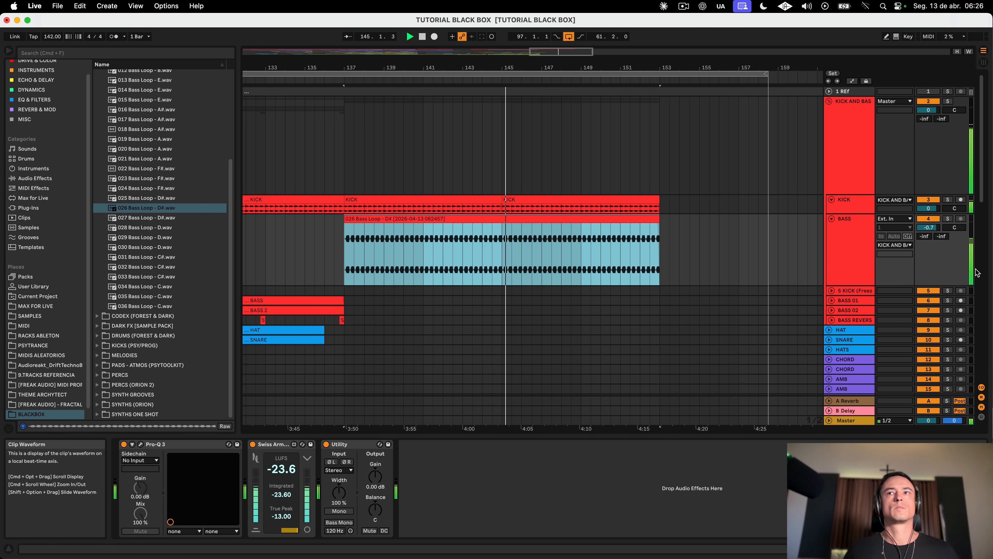
{"action": "left_click", "coordinate": [848, 250]}
{"action": "left_click_drag", "start_coordinate": [839, 283], "coordinate": [840, 233]}
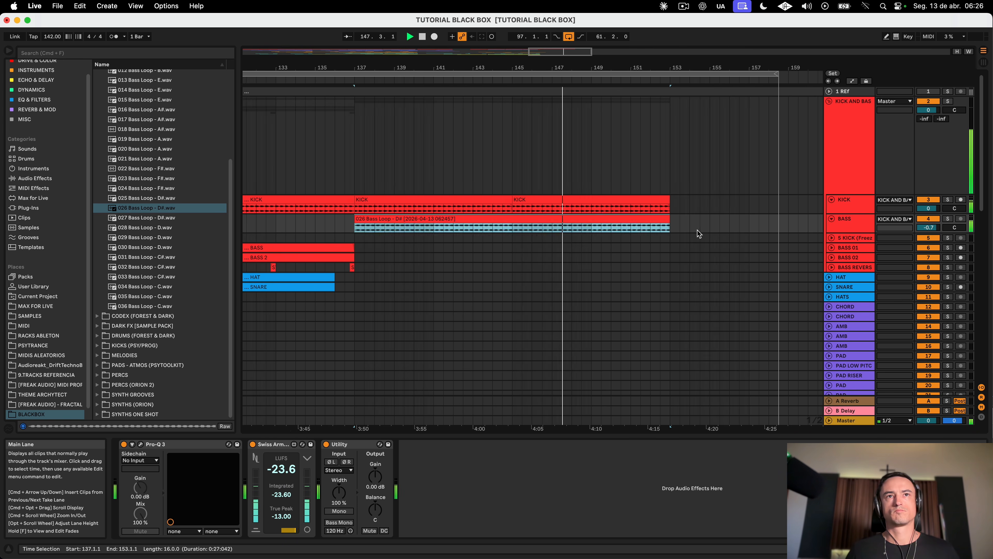
{"action": "scroll", "coordinate": [697, 230], "scroll_direction": "left", "scroll_amount": 15}
{"action": "scroll", "coordinate": [696, 230], "scroll_direction": "right", "scroll_amount": 10}
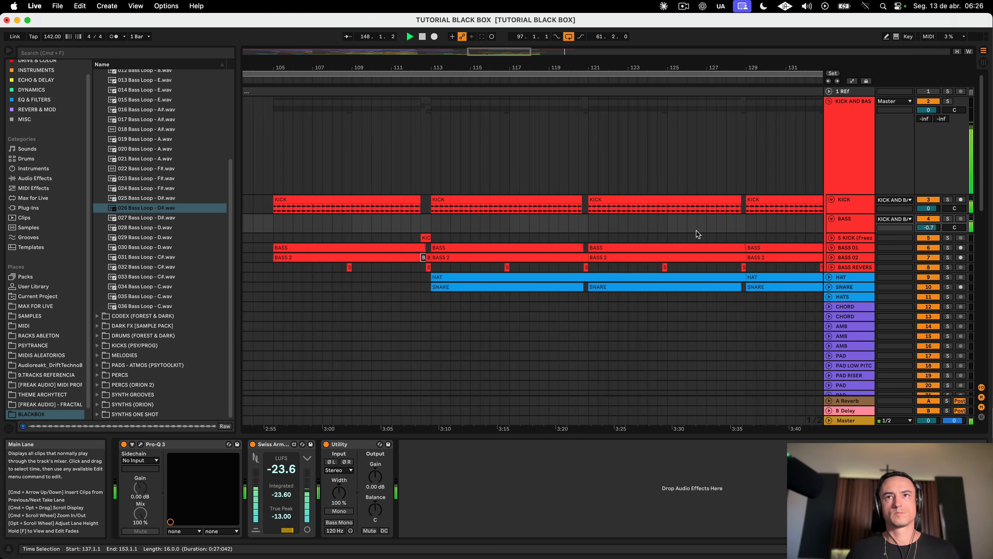
{"action": "left_click", "coordinate": [560, 231]}
{"action": "scroll", "coordinate": [536, 217], "scroll_direction": "right", "scroll_amount": 3}
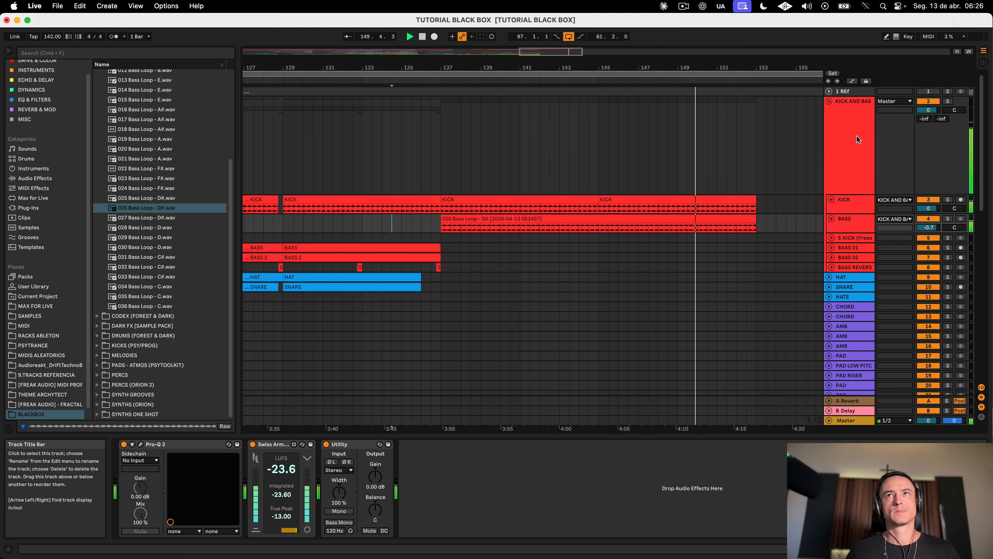
{"action": "left_click", "coordinate": [683, 6]}
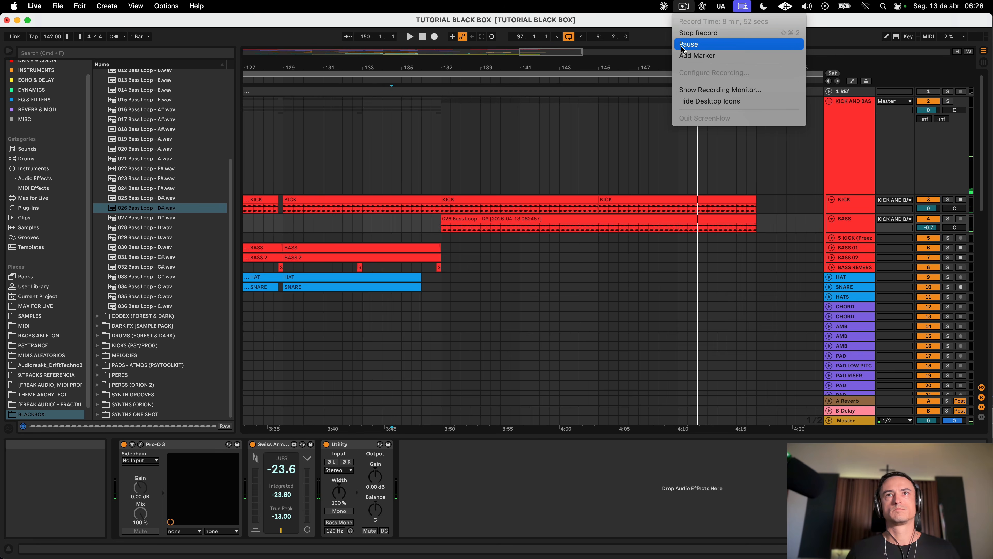
{"action": "left_click", "coordinate": [689, 44]}
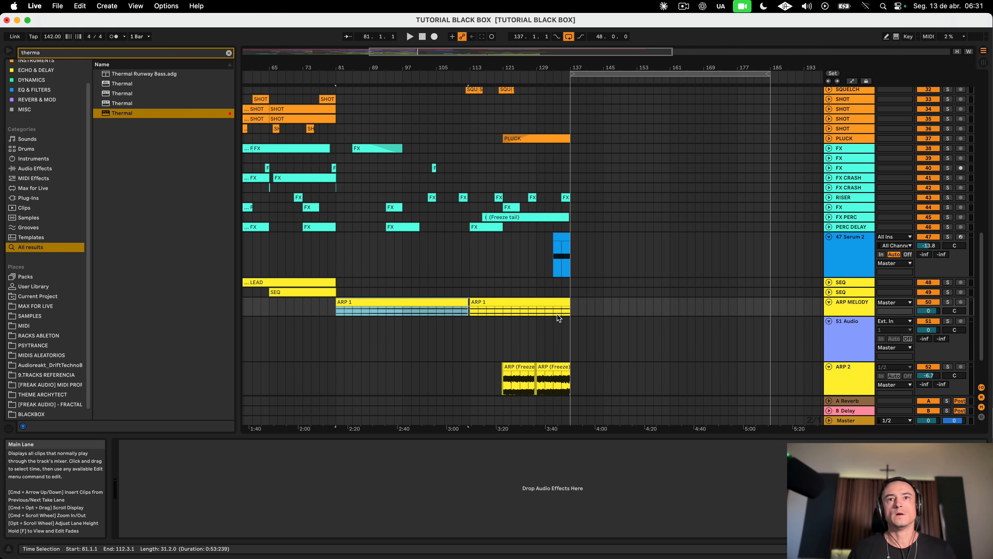
Step: Play the BASS track from bar 137 and look at the Thermal plugin's preset in its window before closing it
{"action": "scroll", "coordinate": [834, 134], "scroll_direction": "up", "scroll_amount": 15}
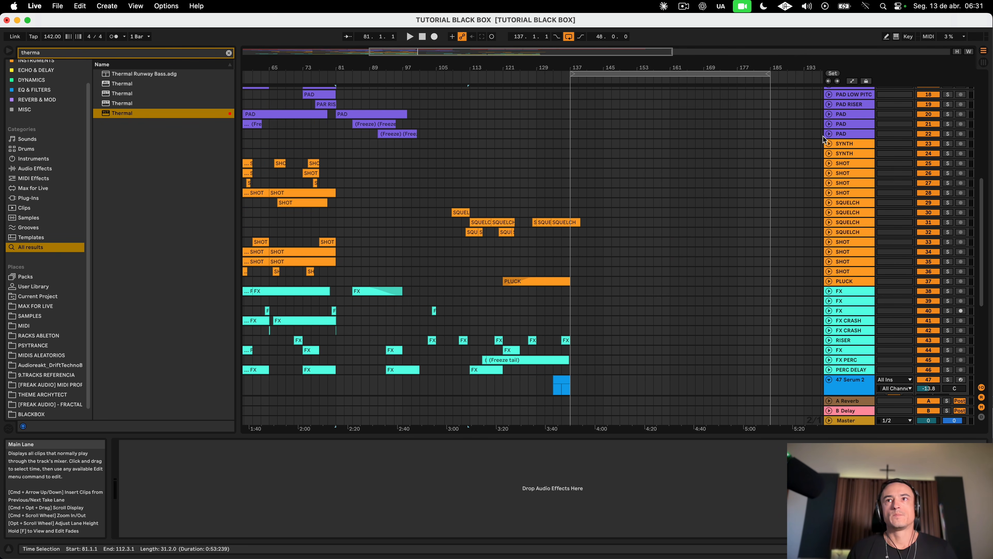
{"action": "left_click", "coordinate": [843, 223]}
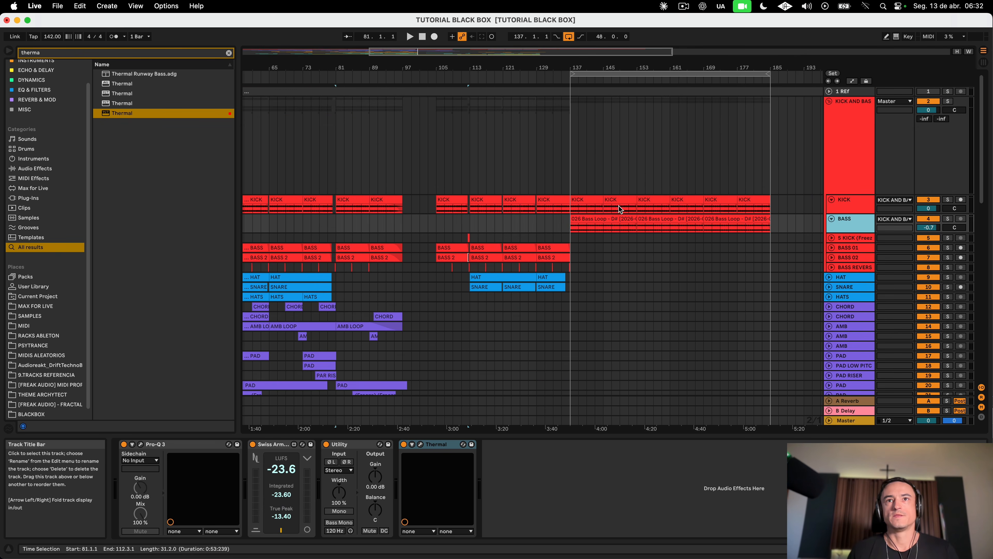
{"action": "left_click", "coordinate": [612, 218]}
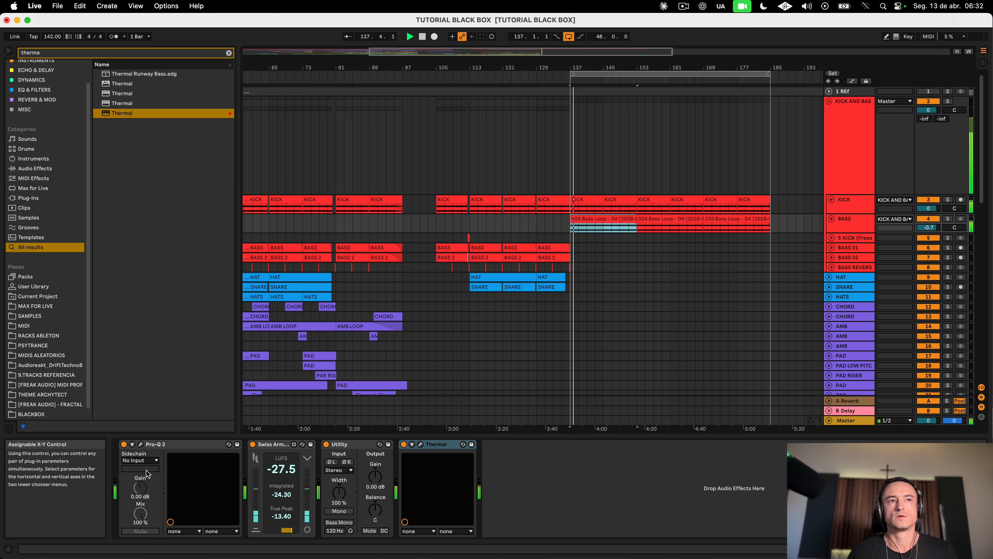
{"action": "left_click", "coordinate": [421, 445]}
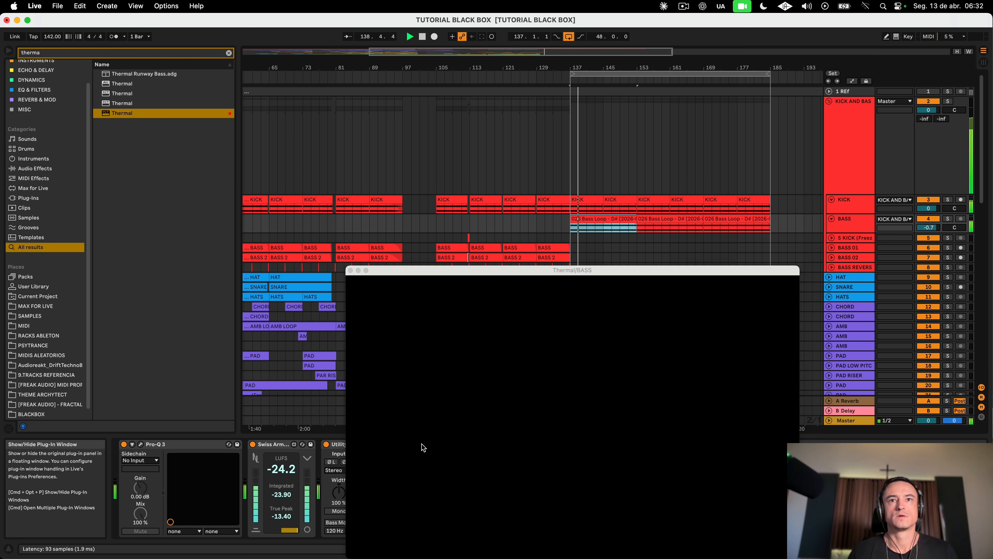
{"action": "left_click_drag", "start_coordinate": [506, 246], "coordinate": [440, 141]}
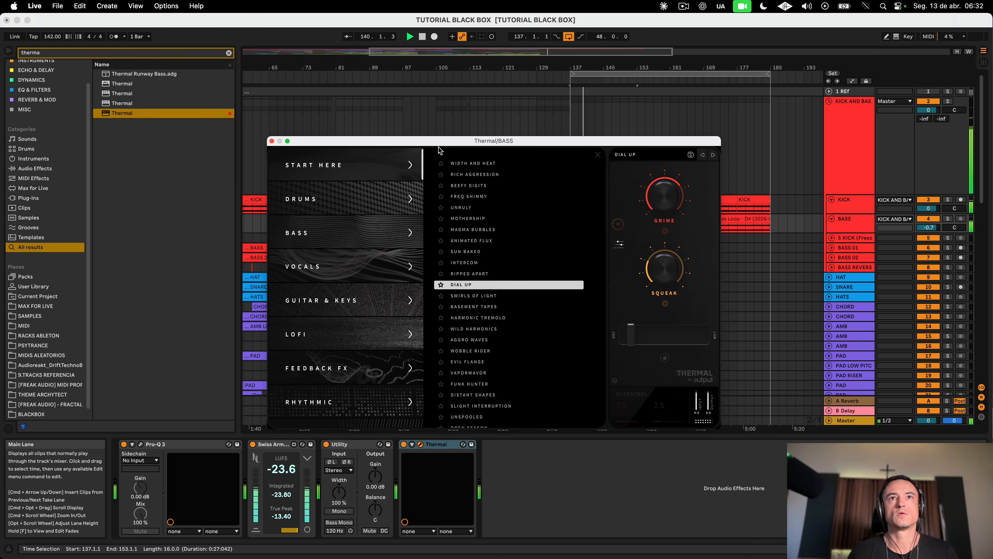
{"action": "left_click", "coordinate": [272, 141]}
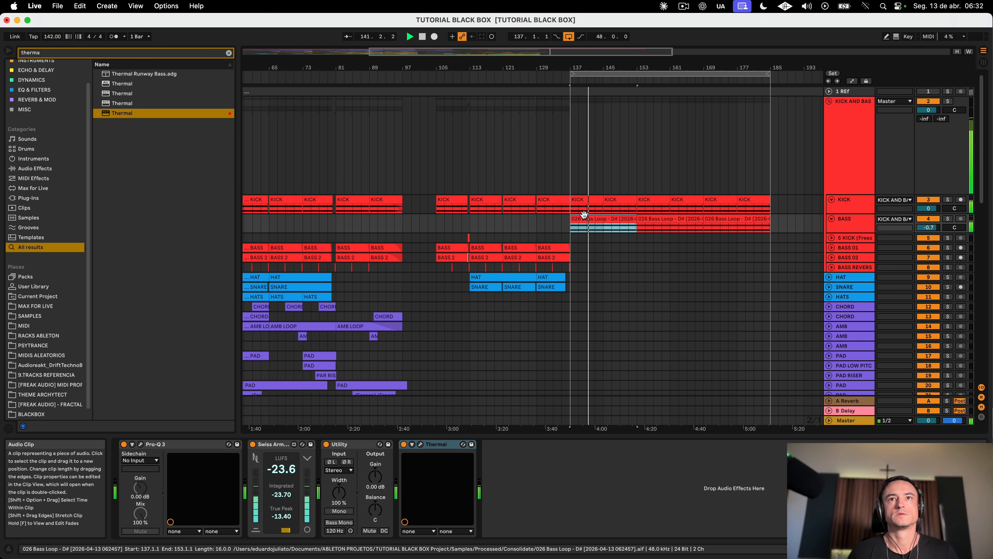
Step: Copy the ARP 1 clip from bar 81 onto audio track 51 at bar 137 and extend its end to bar 185
{"action": "scroll", "coordinate": [608, 299], "scroll_direction": "down", "scroll_amount": 10}
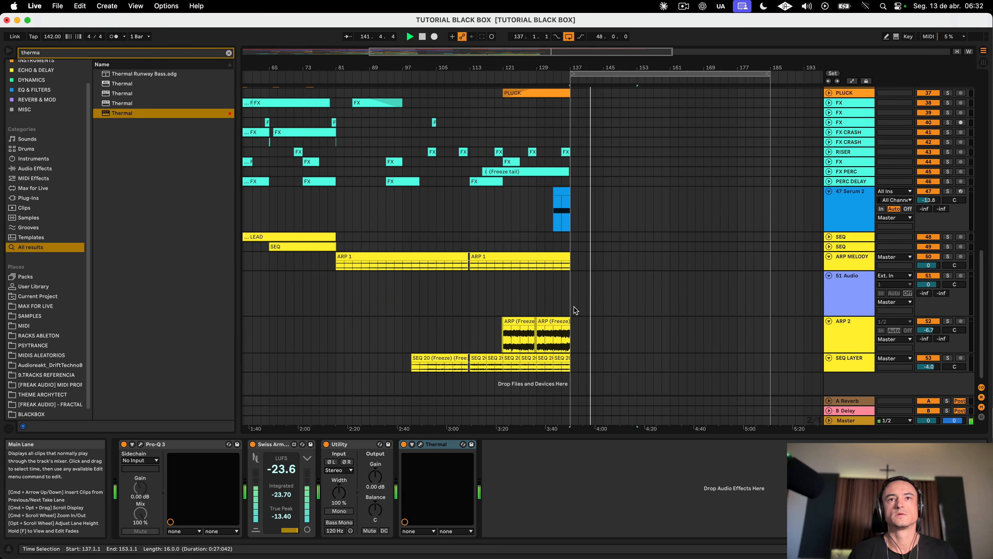
{"action": "left_click", "coordinate": [399, 255]}
{"action": "left_click_drag", "start_coordinate": [399, 255], "coordinate": [633, 278]}
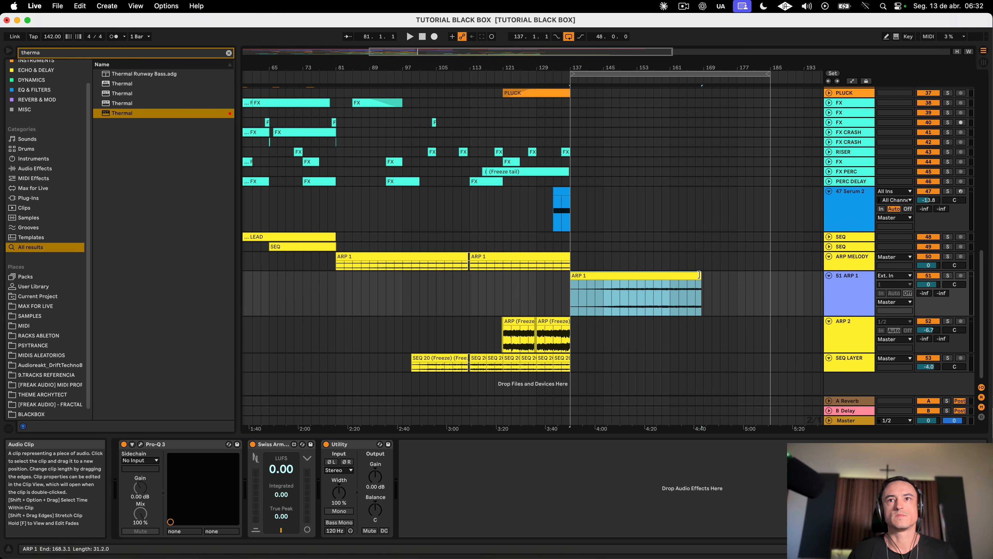
{"action": "left_click_drag", "start_coordinate": [707, 274], "coordinate": [770, 274]}
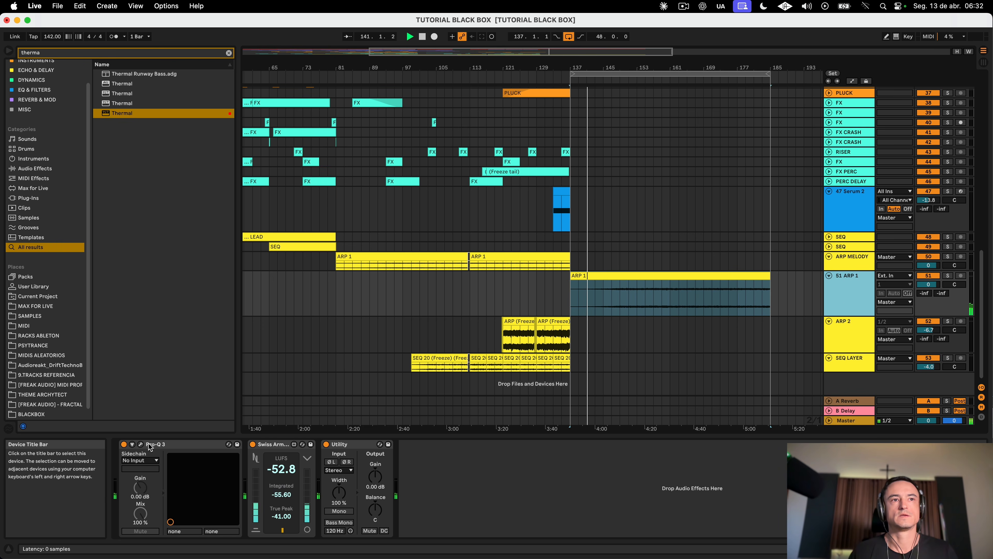
Step: Add a 12 dB/oct high cut at 3280.6 Hz, Q 1.012, in track 51's Pro-Q 3 and close the plugin window
{"action": "left_click", "coordinate": [141, 444]}
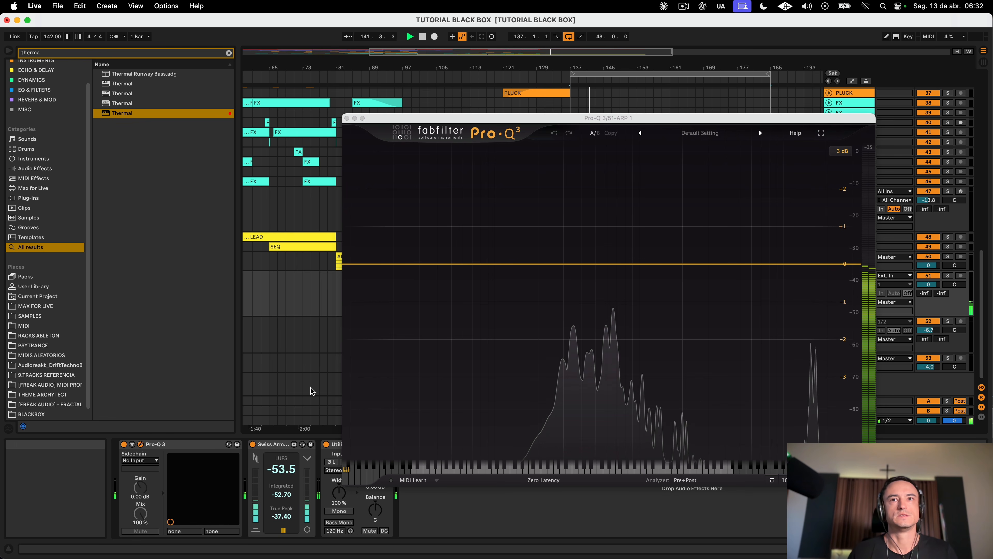
{"action": "left_click", "coordinate": [837, 265]}
{"action": "left_click_drag", "start_coordinate": [838, 262], "coordinate": [714, 261]}
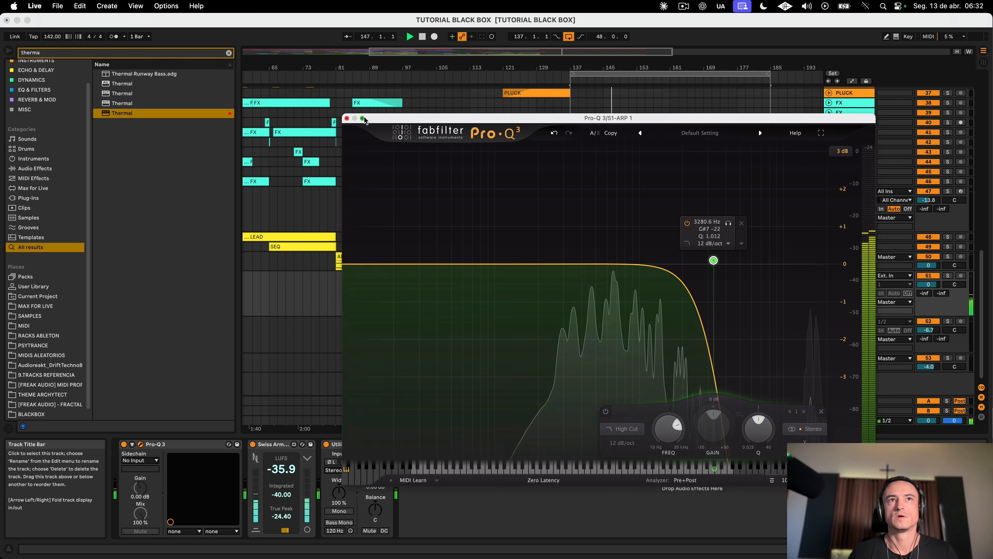
{"action": "left_click", "coordinate": [347, 118]}
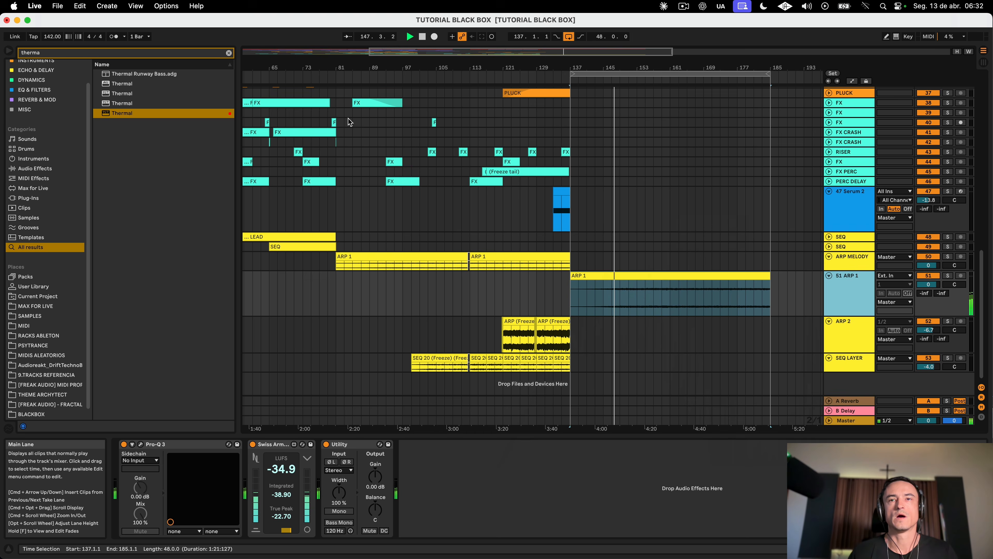
Step: Set the volume of the 51 ARP 1 track to -5.4 dB and slightly reduce its track height
{"action": "left_click", "coordinate": [694, 276]}
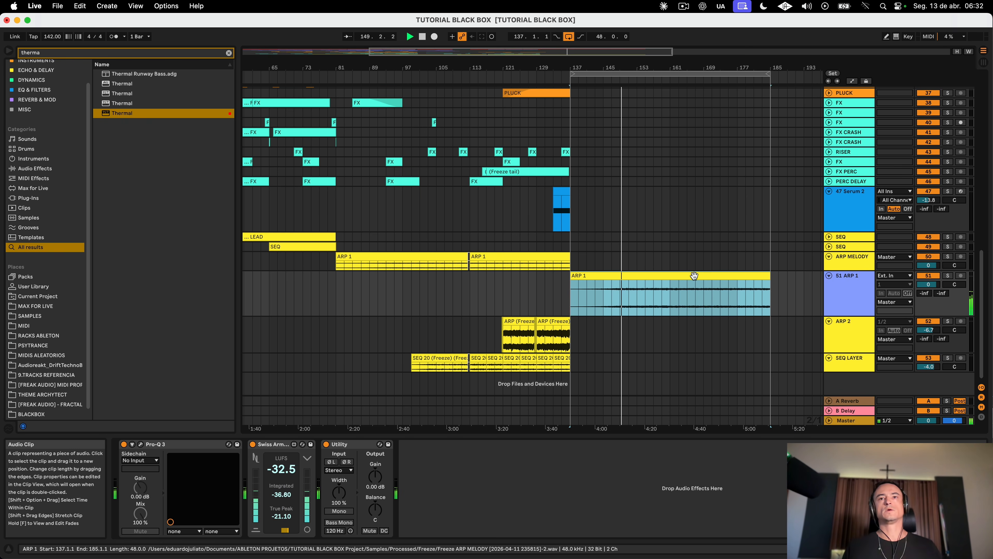
{"action": "left_click", "coordinate": [843, 296]}
{"action": "left_click_drag", "start_coordinate": [928, 284], "coordinate": [929, 290]}
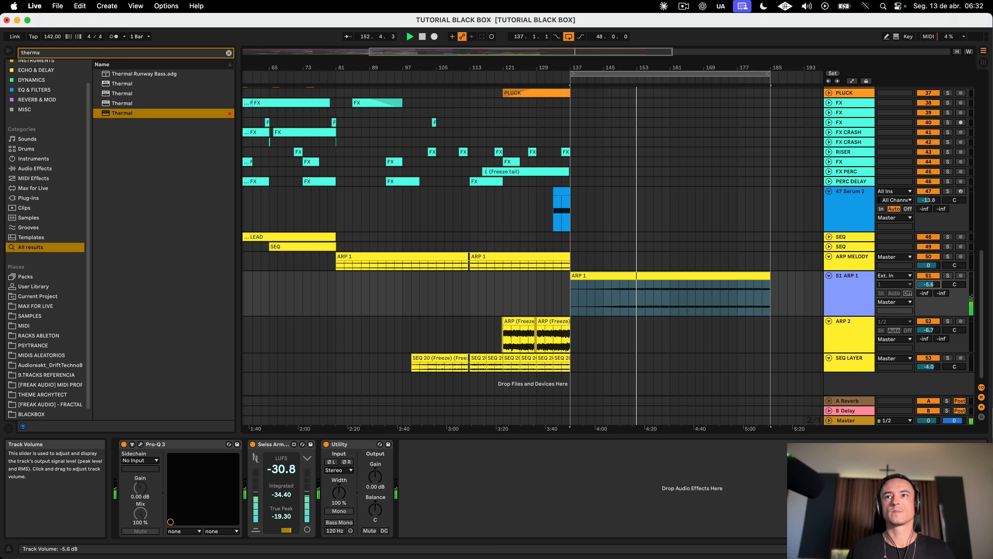
{"action": "left_click", "coordinate": [844, 293]}
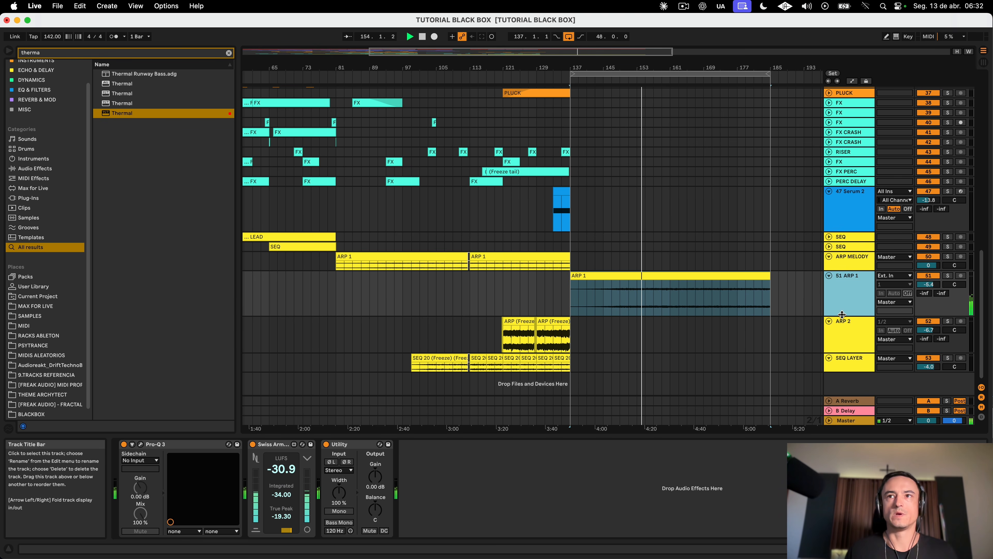
{"action": "left_click_drag", "start_coordinate": [841, 314], "coordinate": [842, 309]}
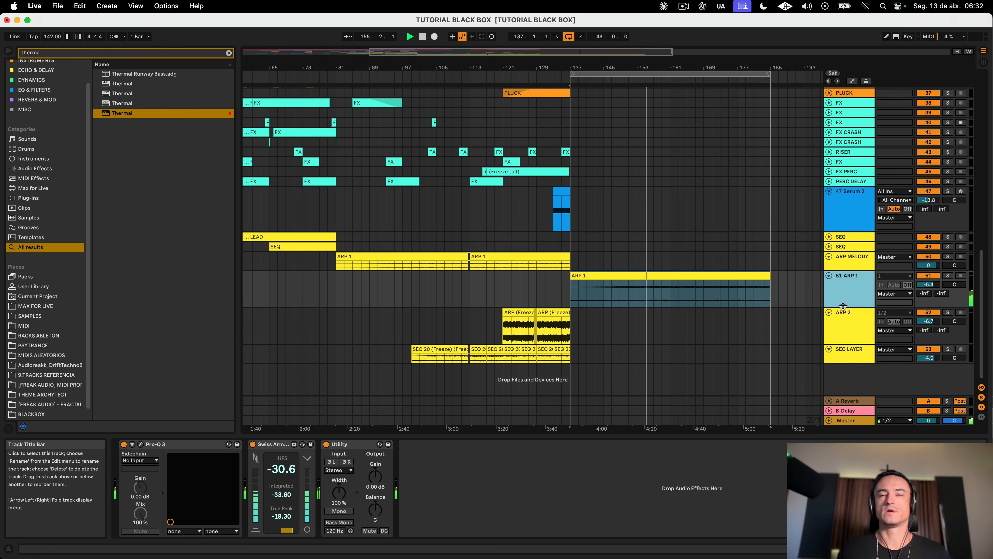
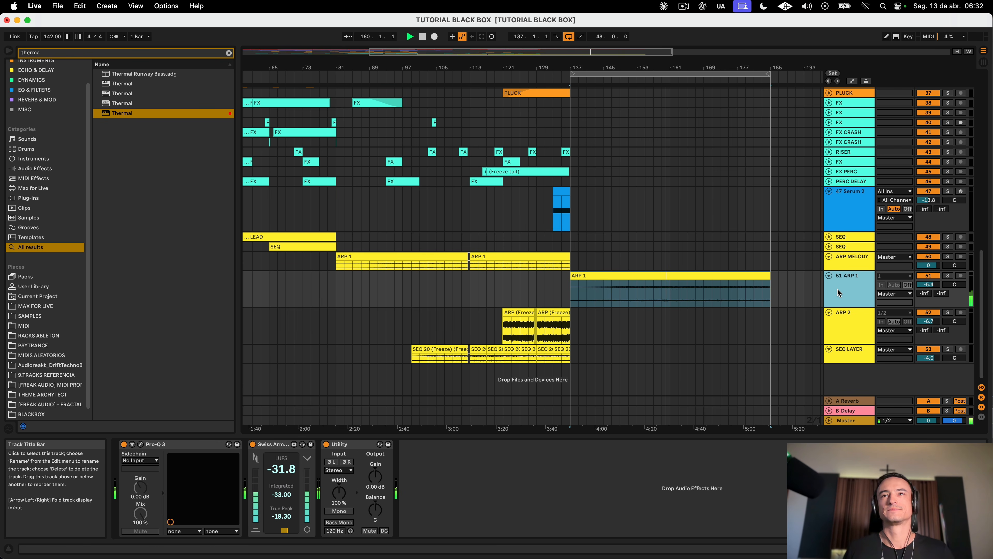
{"action": "left_click", "coordinate": [673, 274]}
{"action": "scroll", "coordinate": [672, 274], "scroll_direction": "right", "scroll_amount": 4}
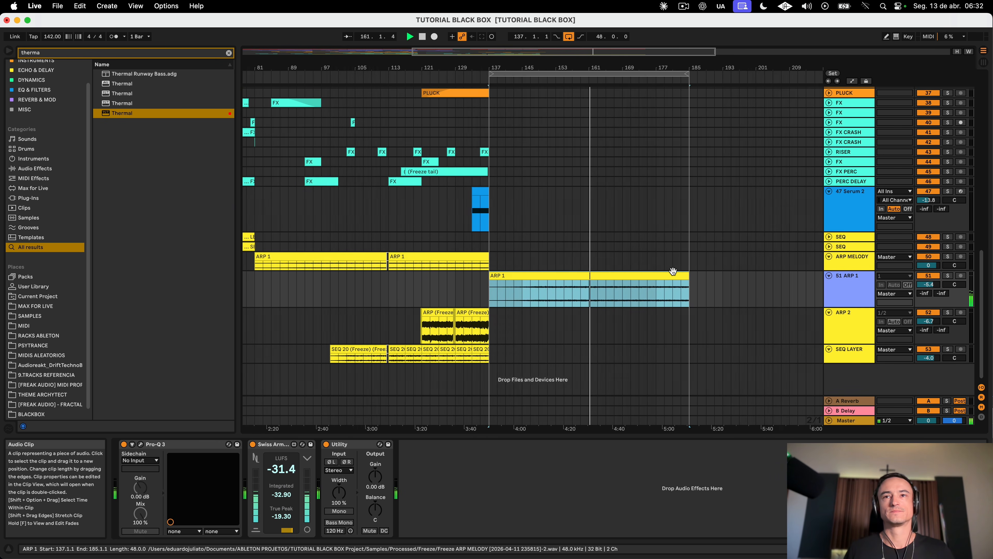
{"action": "scroll", "coordinate": [679, 269], "scroll_direction": "up", "scroll_amount": 15}
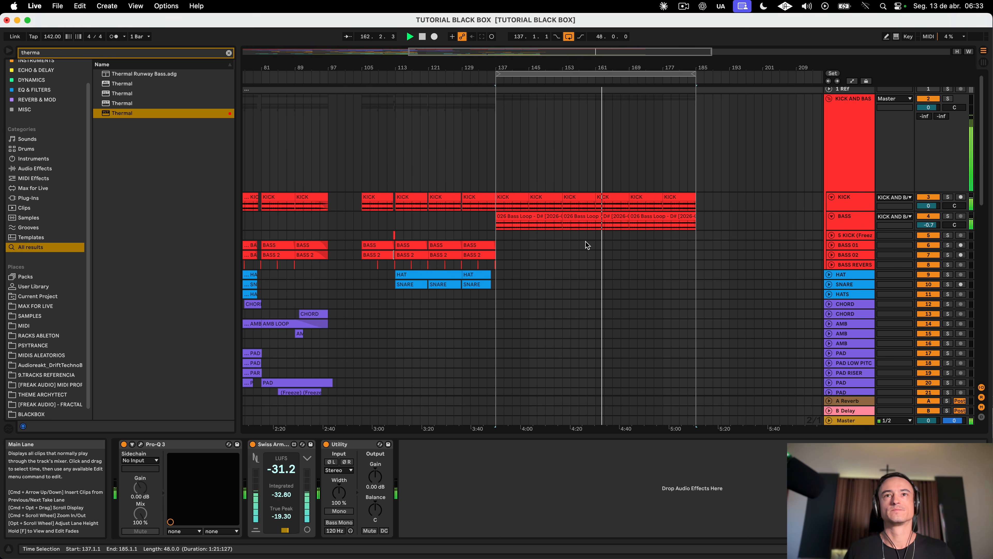
{"action": "scroll", "coordinate": [586, 241], "scroll_direction": "down", "scroll_amount": 2}
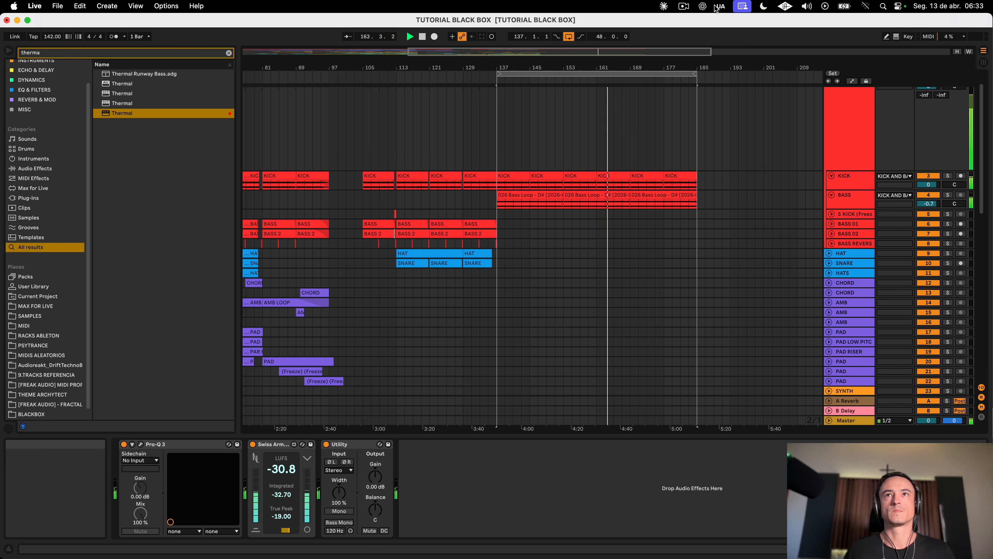
{"action": "left_click", "coordinate": [682, 7]}
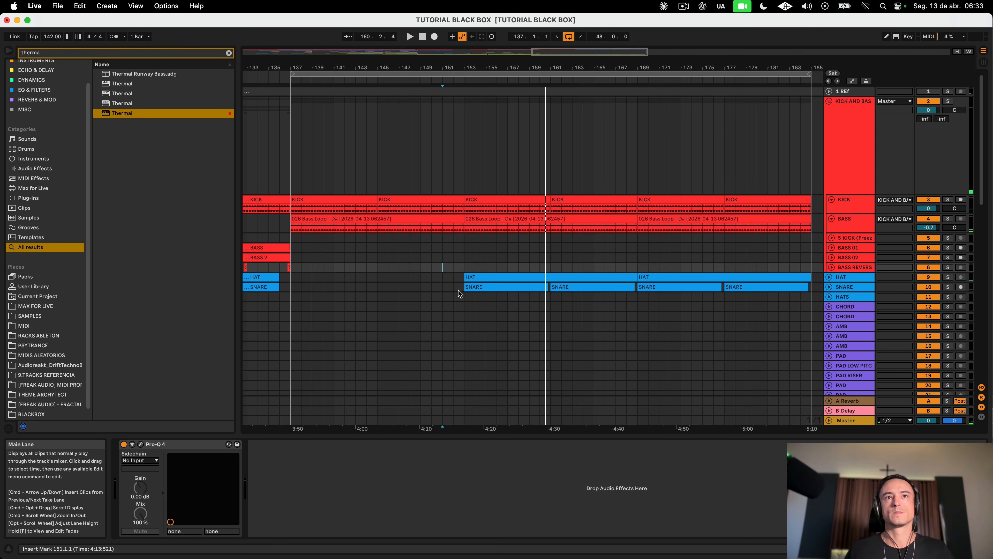
Step: Trim the first 026 Bass Loop clip's end to 152.4.1, leaving a one-beat gap before bar 153, and play the transition
{"action": "left_click", "coordinate": [458, 293]}
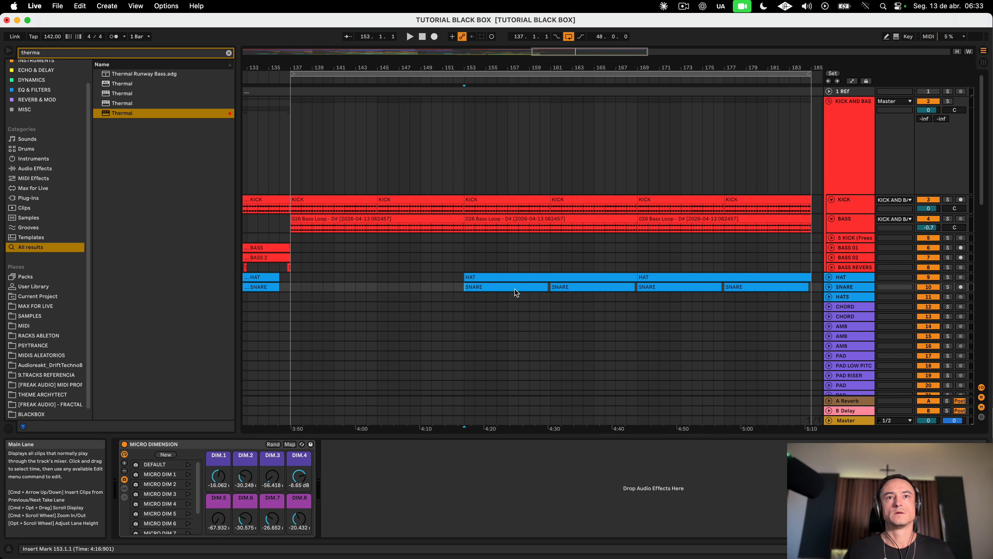
{"action": "left_click_drag", "start_coordinate": [442, 65], "coordinate": [443, 98]}
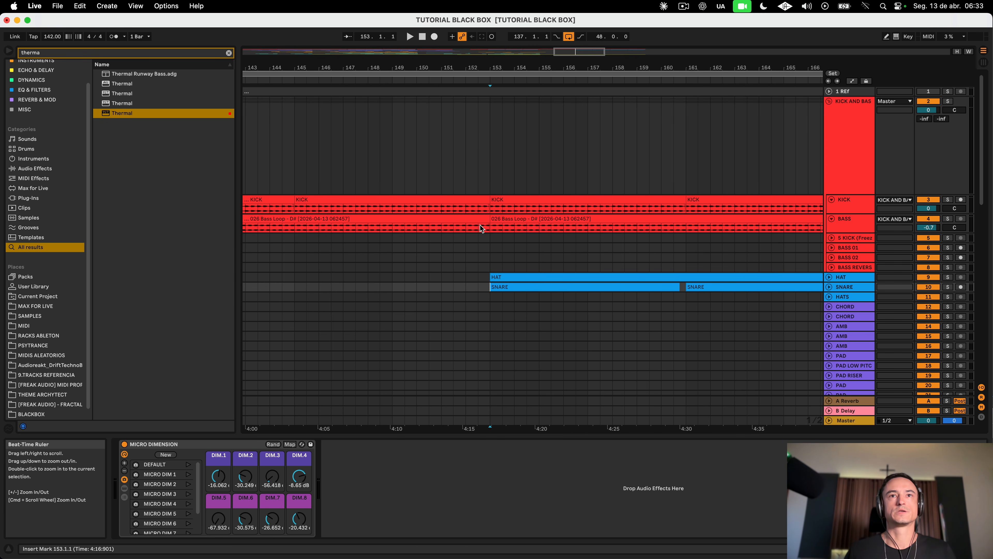
{"action": "left_click", "coordinate": [484, 219]}
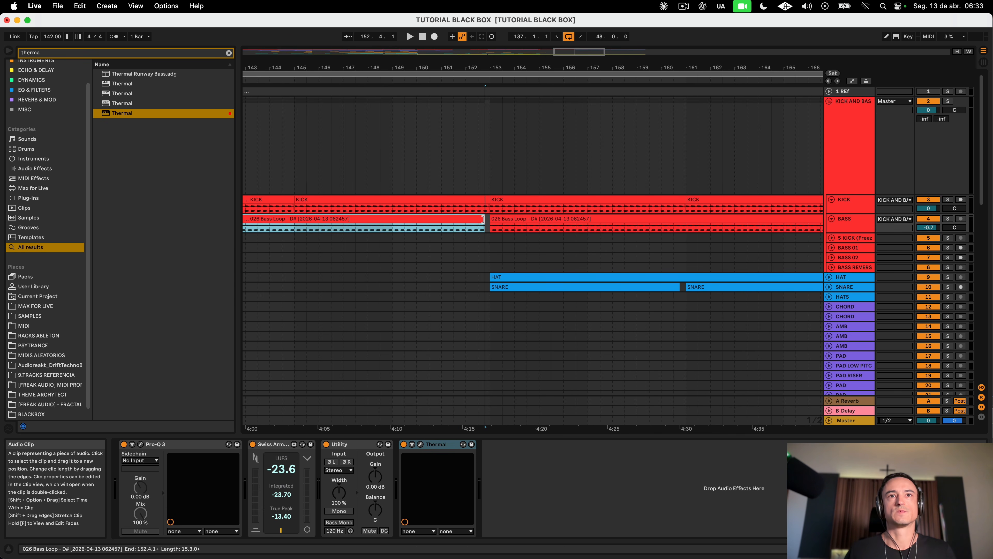
{"action": "left_click", "coordinate": [451, 213]}
{"action": "key", "text": "space"}
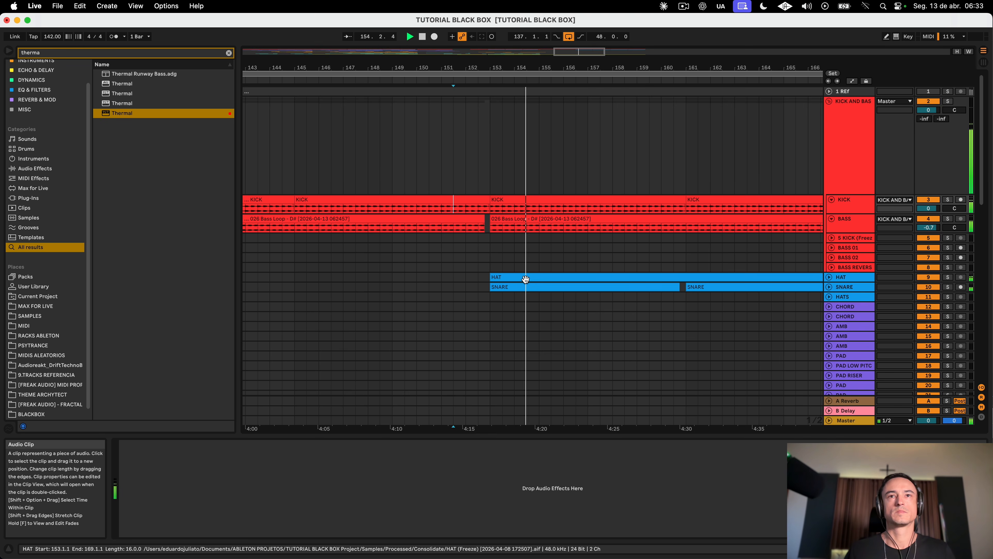
Step: Review the drum, bass, synth and arp clips around the section from bar 137 to bar 185 during playback
{"action": "scroll", "coordinate": [525, 278], "scroll_direction": "down", "scroll_amount": 1}
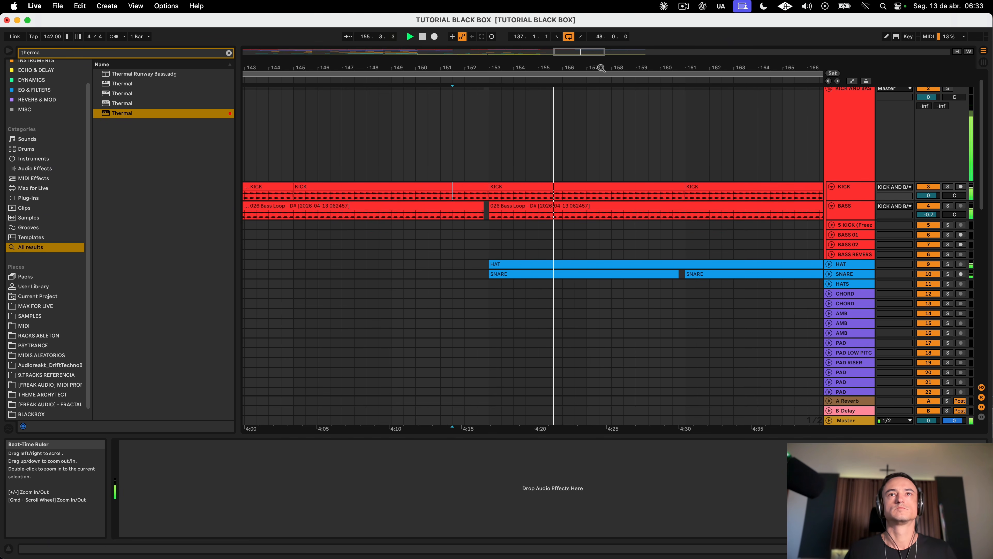
{"action": "key", "text": "minus"}
{"action": "key", "text": "minus"}
{"action": "key", "text": "minus"}
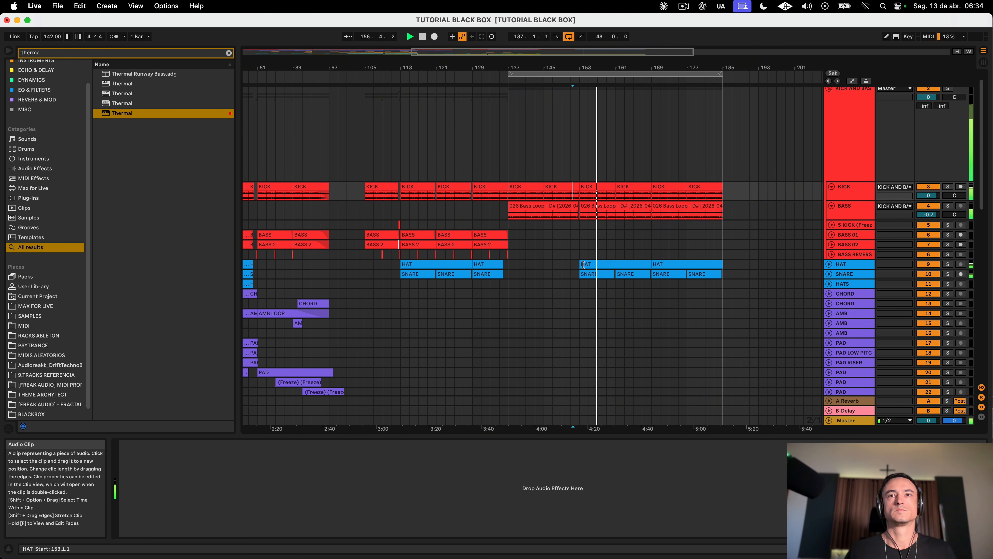
{"action": "scroll", "coordinate": [593, 298], "scroll_direction": "down", "scroll_amount": 10}
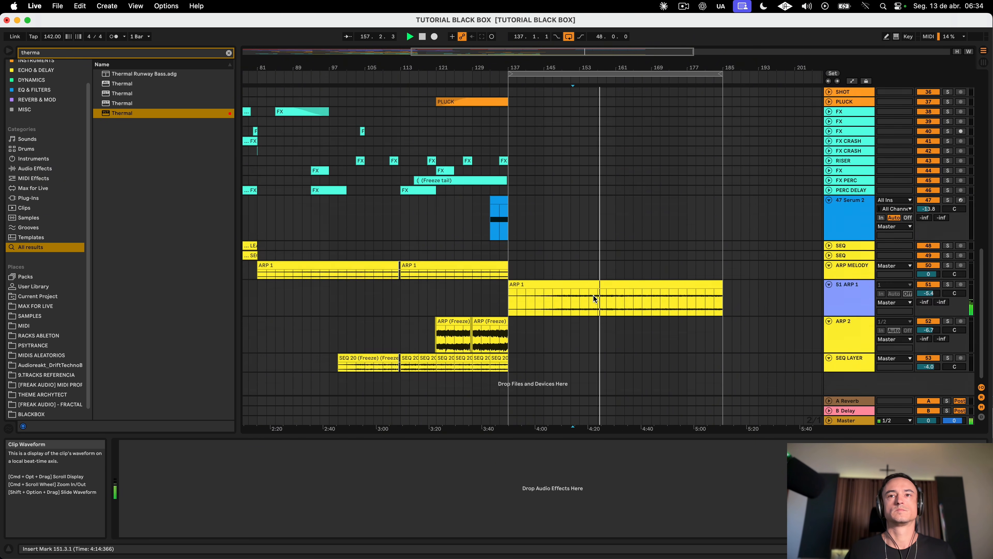
{"action": "left_click", "coordinate": [499, 200]}
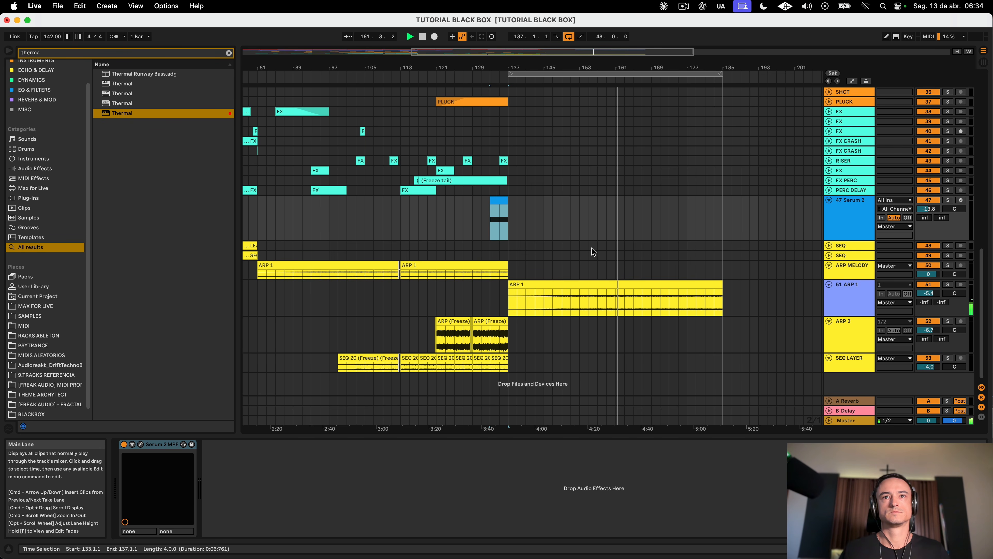
{"action": "scroll", "coordinate": [592, 250], "scroll_direction": "up", "scroll_amount": 10}
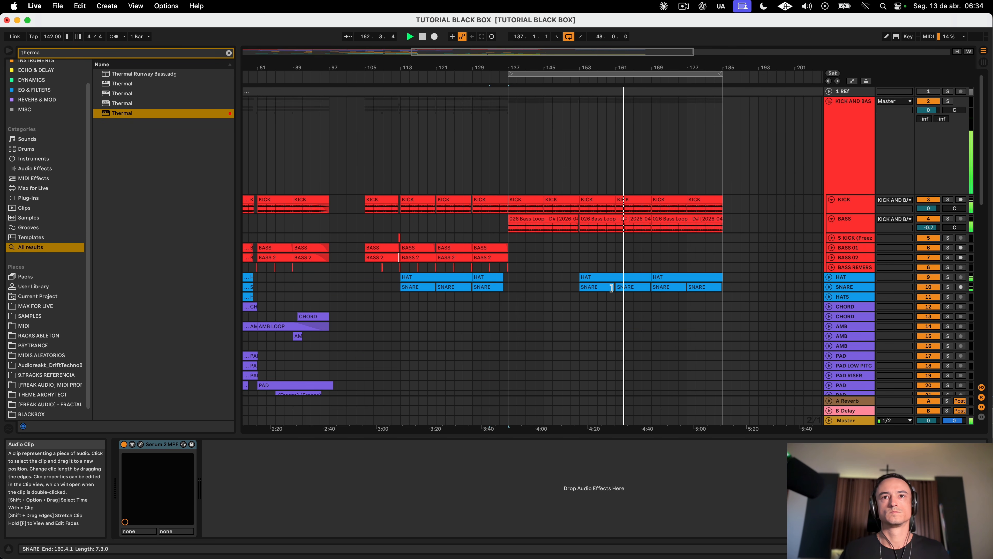
{"action": "left_click", "coordinate": [600, 287]}
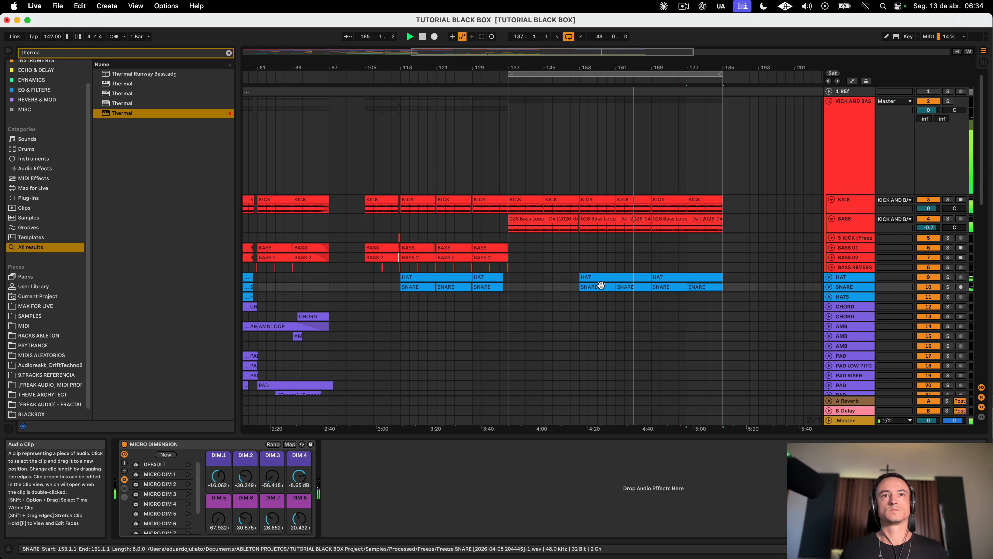
{"action": "scroll", "coordinate": [610, 285], "scroll_direction": "down", "scroll_amount": 2}
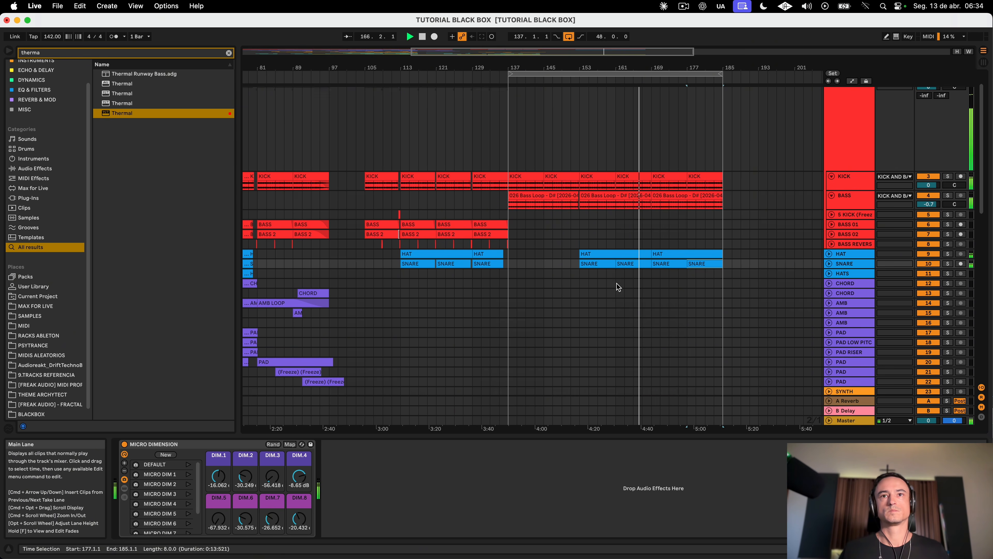
{"action": "scroll", "coordinate": [617, 287], "scroll_direction": "down", "scroll_amount": 7}
{"action": "scroll", "coordinate": [617, 287], "scroll_direction": "left", "scroll_amount": 8}
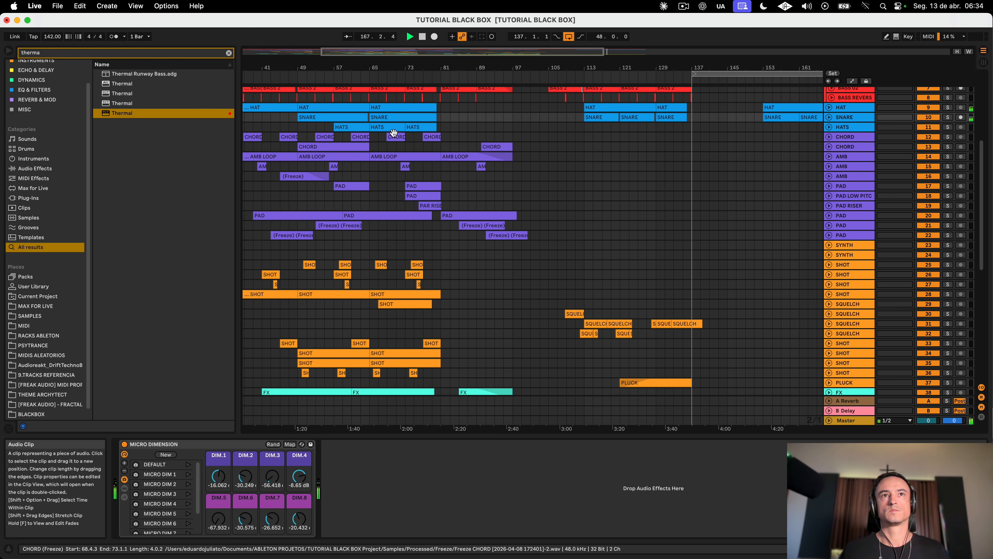
Step: Copy the HATS clip from bar 65 to bar 161 on its track and duplicate it twice to fill up to bar 185
{"action": "left_click", "coordinate": [394, 129]}
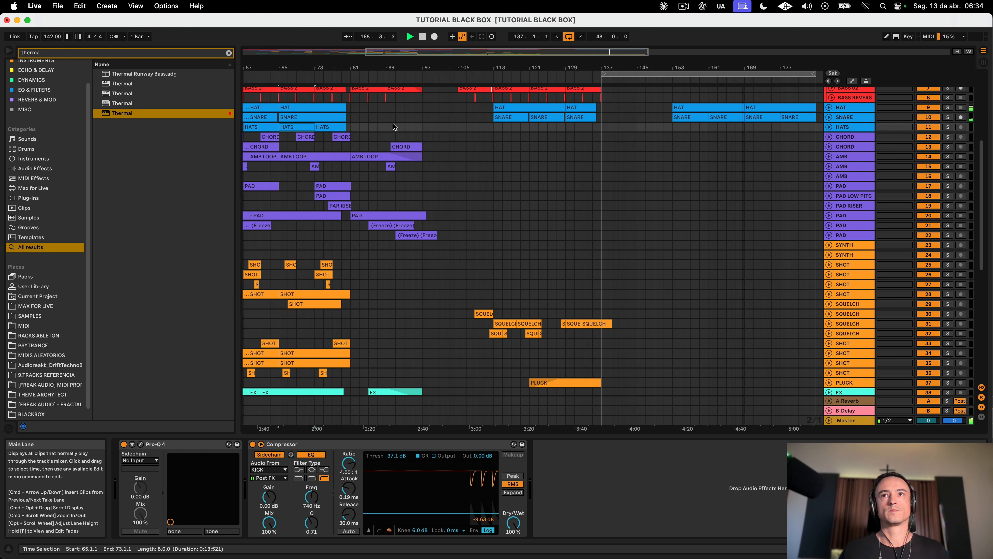
{"action": "left_click_drag", "start_coordinate": [285, 126], "coordinate": [719, 129]}
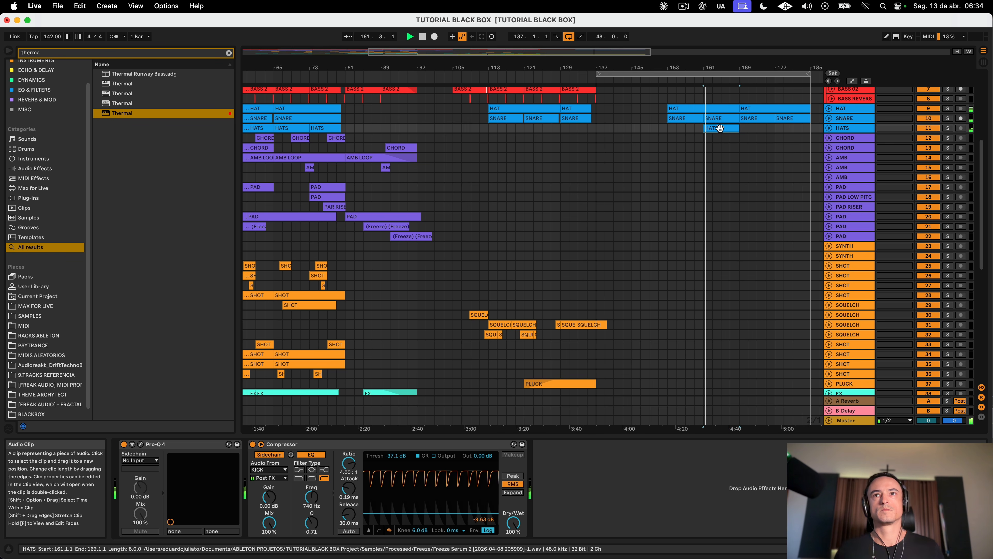
{"action": "key", "text": "super+d"}
{"action": "key", "text": "super+d"}
{"action": "scroll", "coordinate": [685, 159], "scroll_direction": "right", "scroll_amount": 2}
{"action": "scroll", "coordinate": [685, 159], "scroll_direction": "down", "scroll_amount": 1}
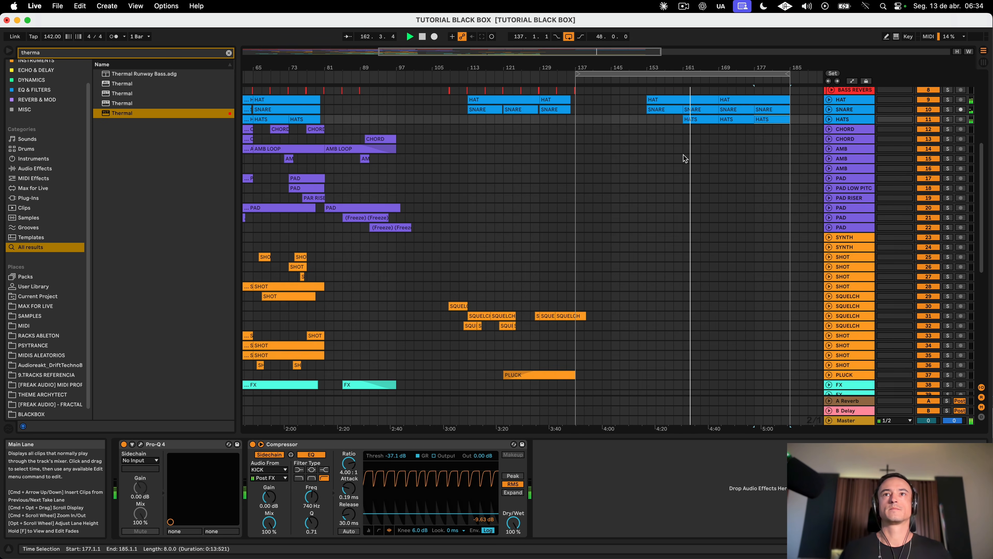
Step: Play the section with the added hats, check its clips across the arrangement, and stop playback
{"action": "scroll", "coordinate": [685, 159], "scroll_direction": "up", "scroll_amount": 5}
{"action": "scroll", "coordinate": [672, 160], "scroll_direction": "right", "scroll_amount": 2}
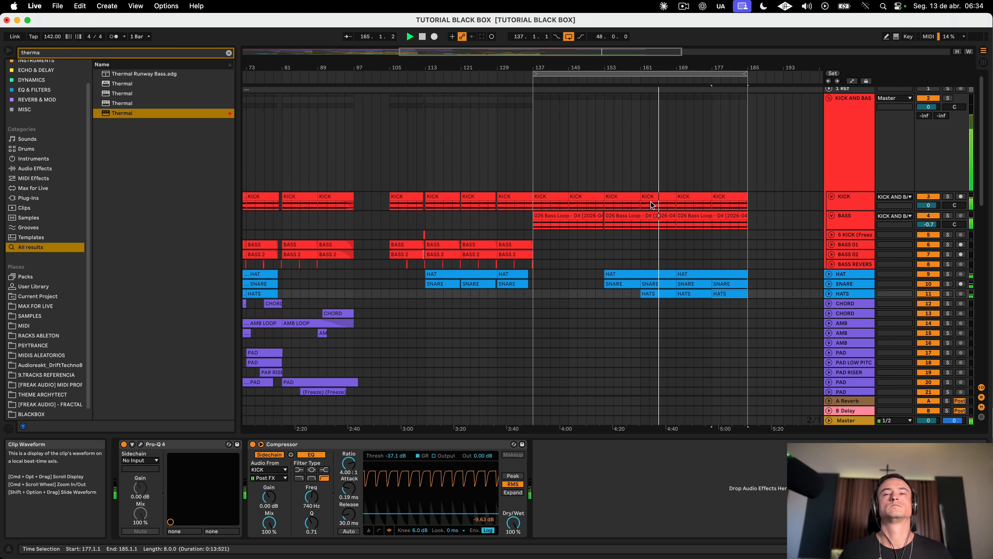
{"action": "scroll", "coordinate": [656, 203], "scroll_direction": "down", "scroll_amount": 10}
{"action": "scroll", "coordinate": [656, 203], "scroll_direction": "right", "scroll_amount": 8}
{"action": "scroll", "coordinate": [655, 203], "scroll_direction": "left", "scroll_amount": 6}
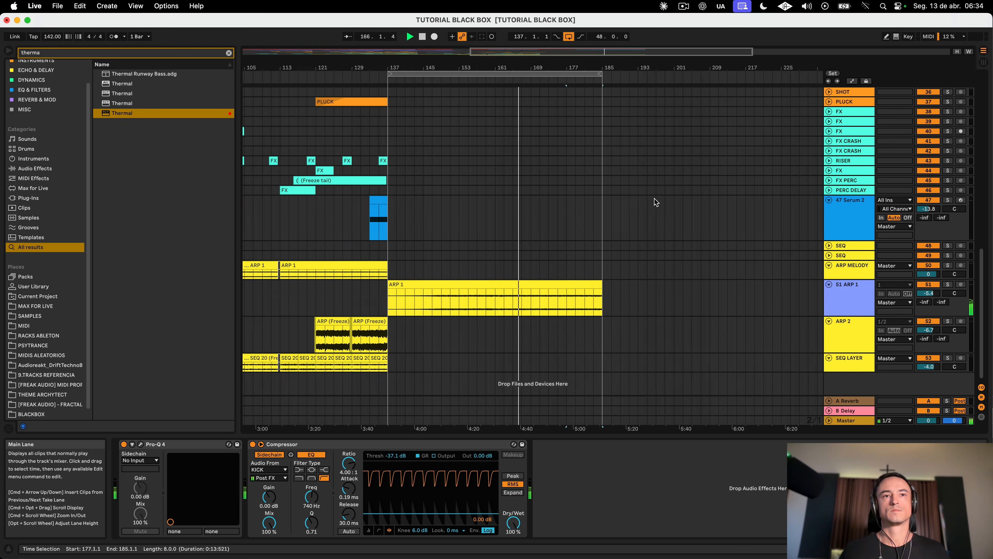
{"action": "scroll", "coordinate": [655, 203], "scroll_direction": "up", "scroll_amount": 10}
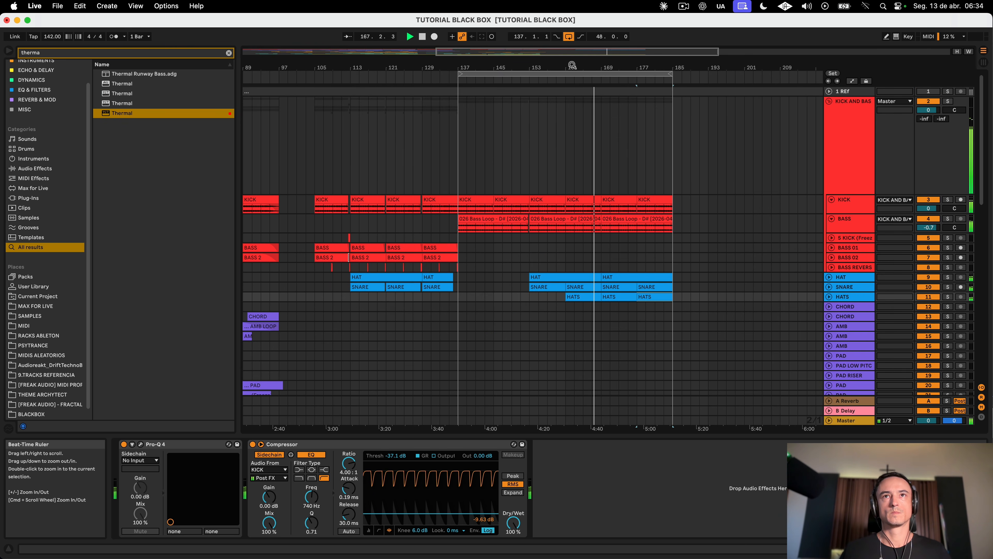
{"action": "scroll", "coordinate": [572, 122], "scroll_direction": "down", "scroll_amount": 3}
{"action": "left_click", "coordinate": [511, 200]}
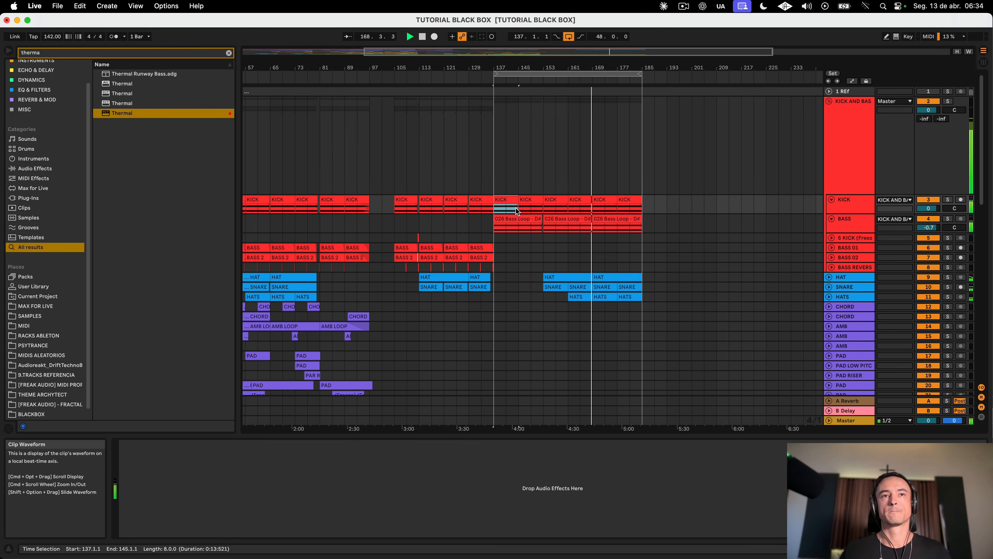
{"action": "scroll", "coordinate": [522, 234], "scroll_direction": "down", "scroll_amount": 8}
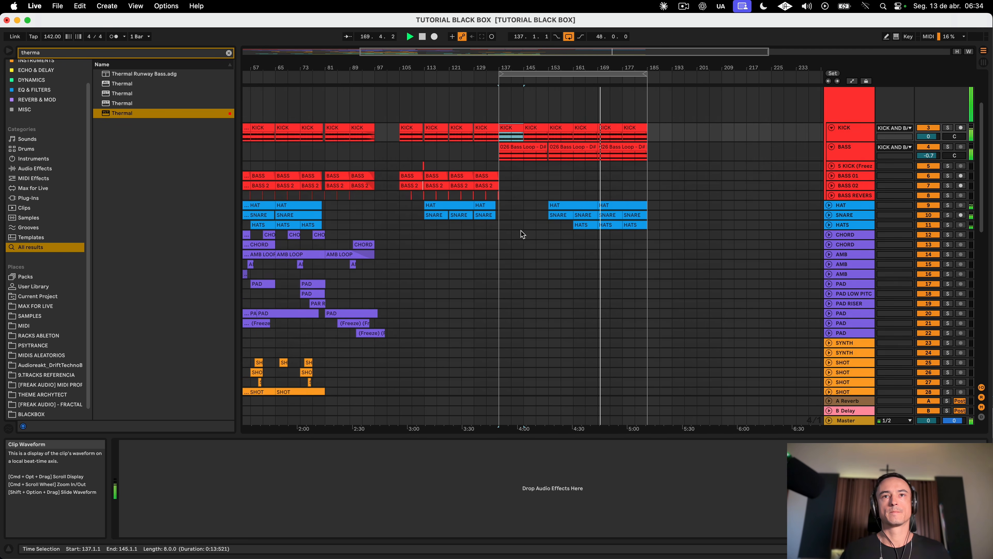
{"action": "scroll", "coordinate": [547, 183], "scroll_direction": "left", "scroll_amount": 2}
{"action": "key", "text": "space"}
{"action": "left_click", "coordinate": [683, 6]}
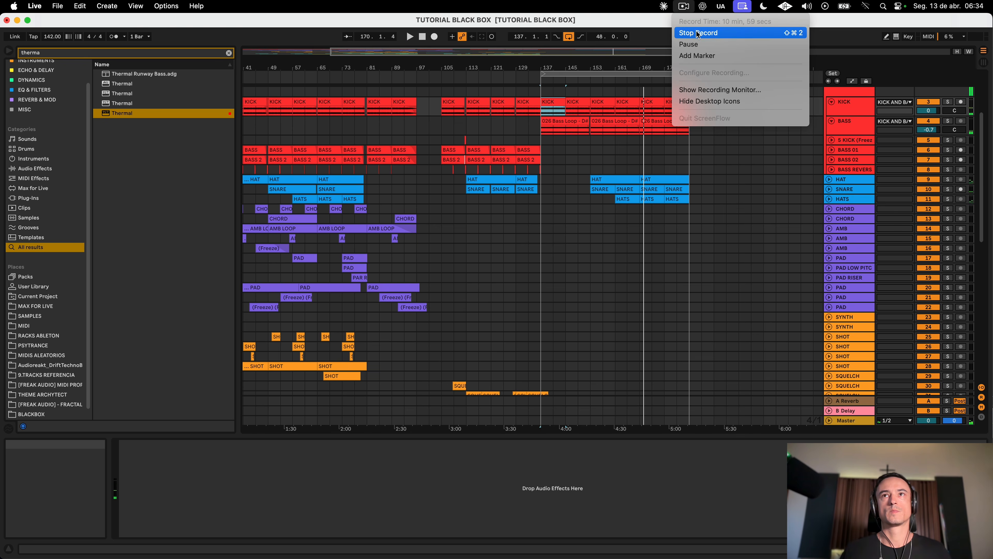
{"action": "left_click", "coordinate": [694, 33]}
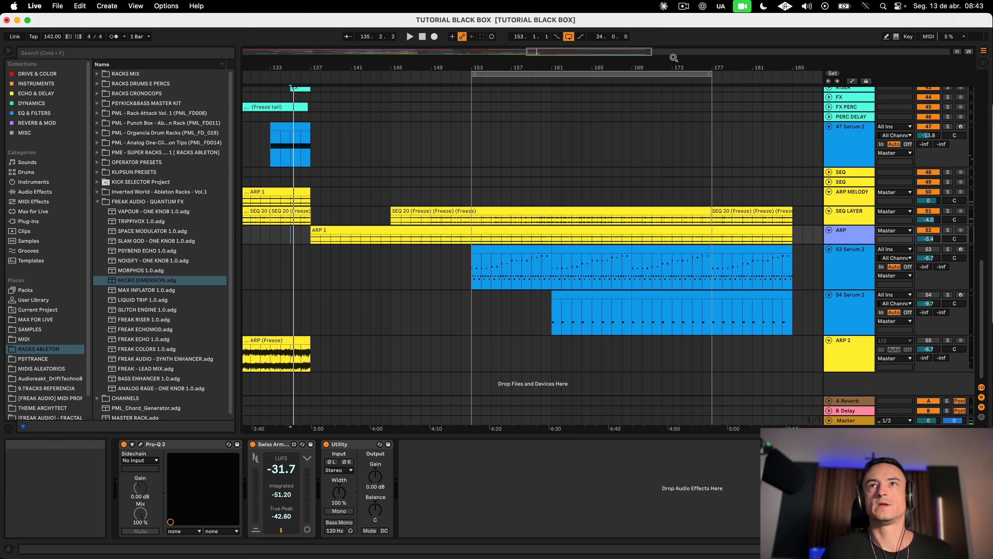
Step: Extend the end of the loop starting at bar 153 to bar 185 and start playback from bar 130
{"action": "left_click_drag", "start_coordinate": [711, 74], "coordinate": [792, 80]}
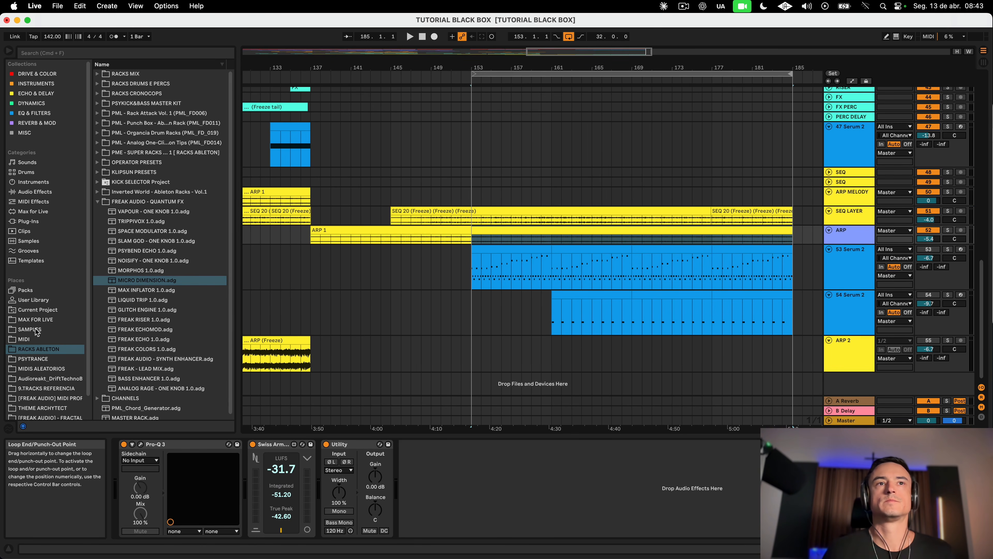
{"action": "scroll", "coordinate": [333, 303], "scroll_direction": "up", "scroll_amount": 1}
{"action": "scroll", "coordinate": [333, 303], "scroll_direction": "left", "scroll_amount": 4}
{"action": "left_click", "coordinate": [336, 302]}
{"action": "key", "text": "space"}
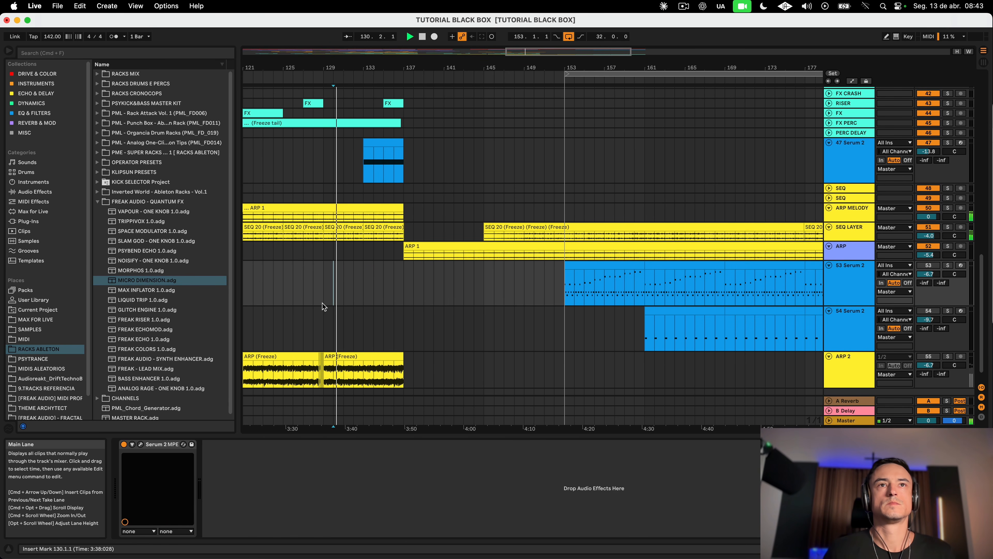
Step: Select the ARP 1 clip at bar 137, briefly solo the ARP track to hear it alone, and unsolo it
{"action": "left_click", "coordinate": [393, 188]}
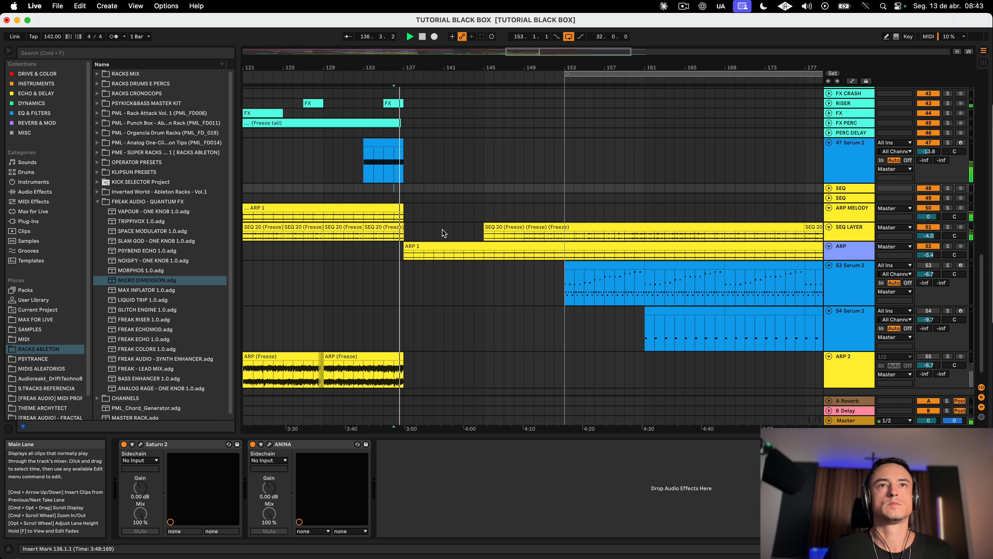
{"action": "left_click", "coordinate": [452, 244]}
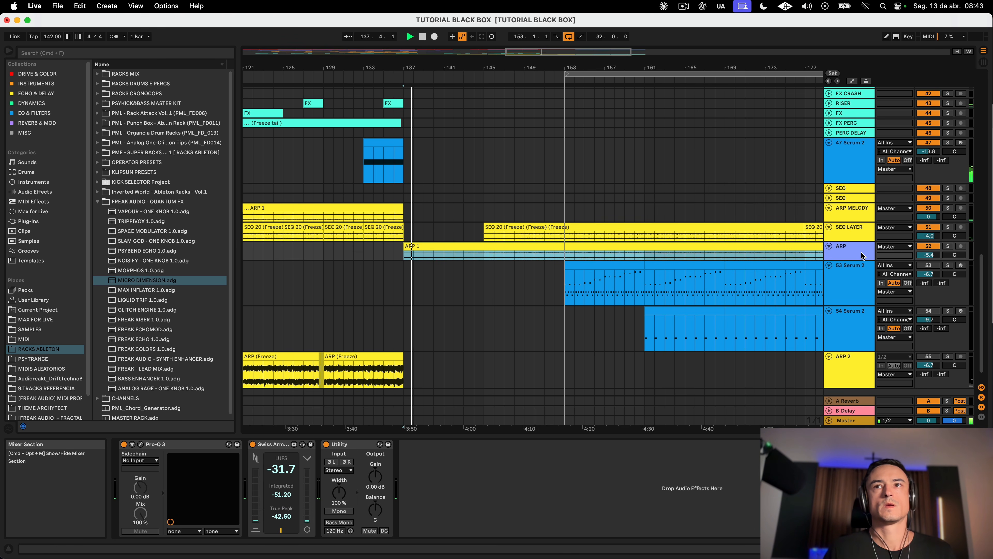
{"action": "left_click", "coordinate": [945, 247]}
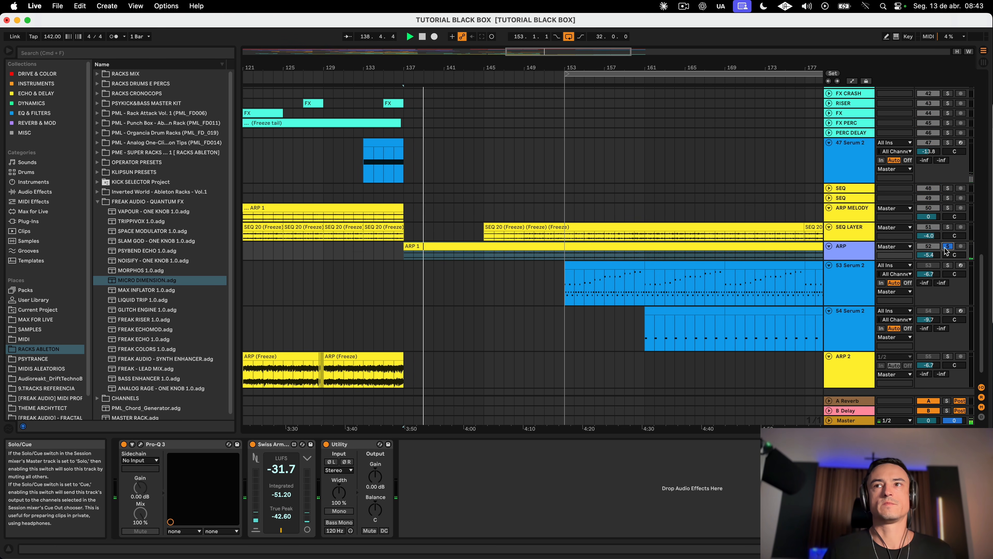
{"action": "left_click", "coordinate": [946, 247]}
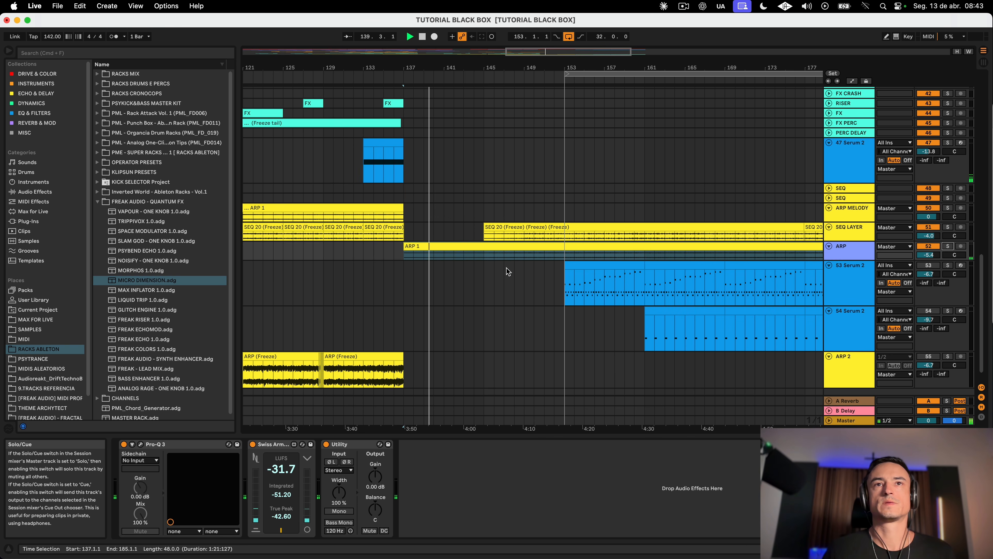
Step: Examine the SEQ LAYER clip entering at bar 145 and the drum clips while listening into bar 153, and stop playback
{"action": "left_click", "coordinate": [548, 231]}
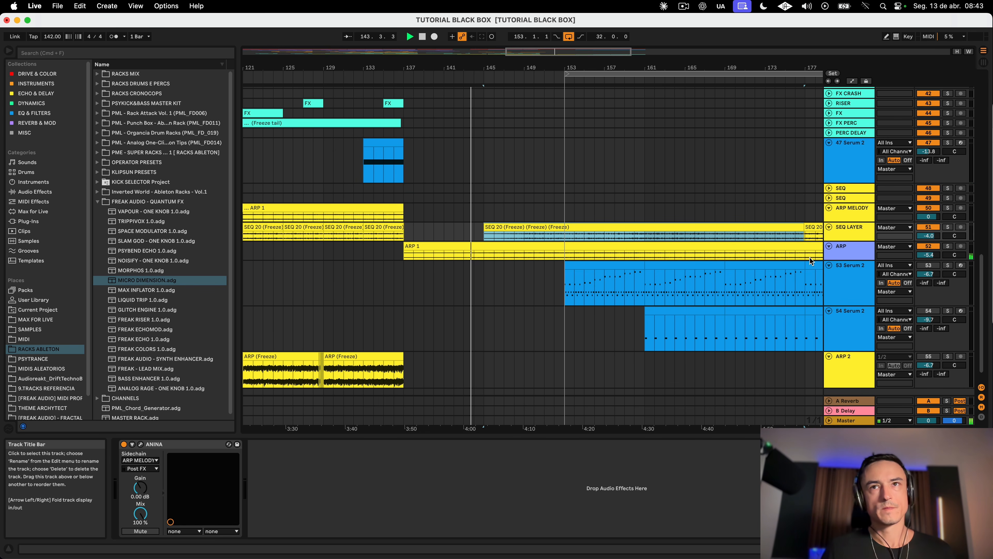
{"action": "scroll", "coordinate": [724, 250], "scroll_direction": "up", "scroll_amount": 15}
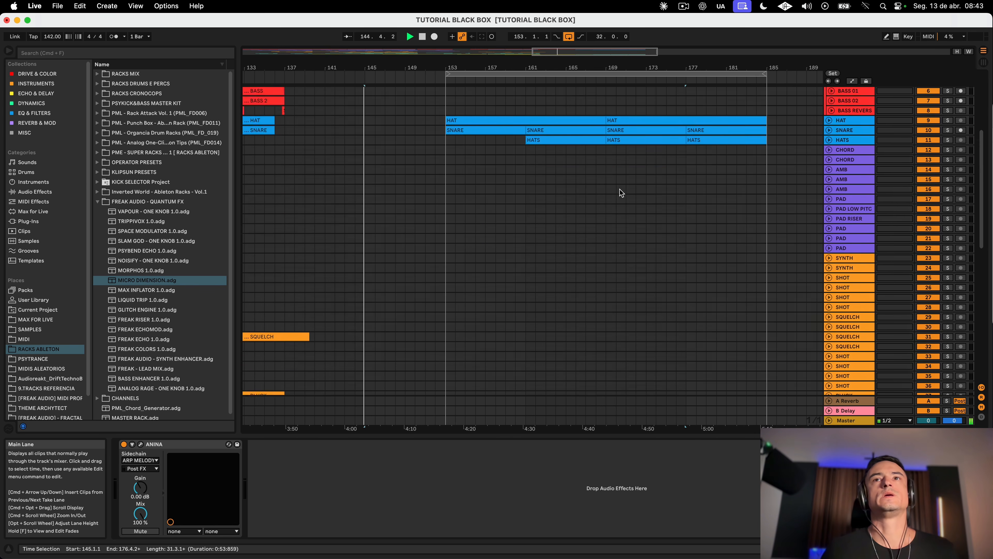
{"action": "scroll", "coordinate": [619, 193], "scroll_direction": "up", "scroll_amount": 8}
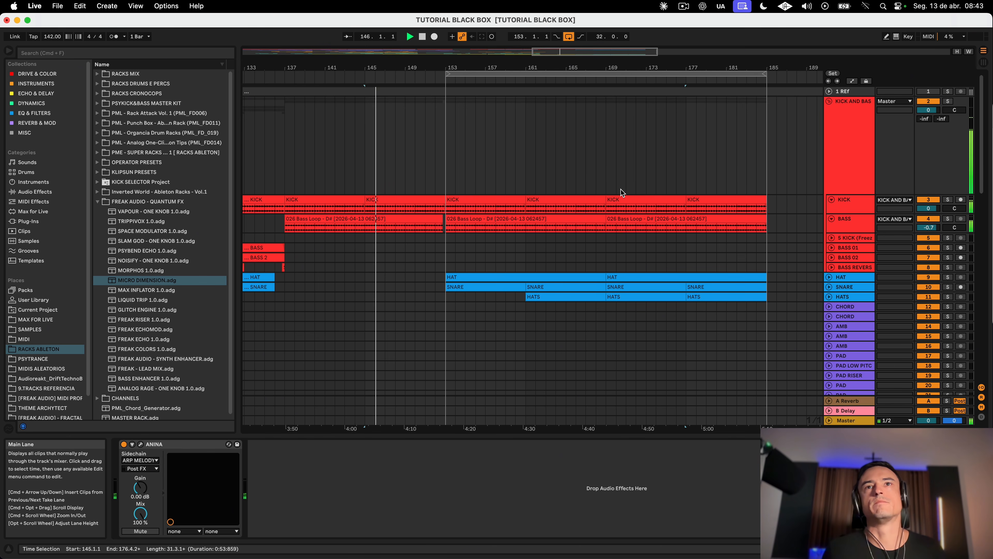
{"action": "scroll", "coordinate": [625, 192], "scroll_direction": "down", "scroll_amount": 15}
{"action": "scroll", "coordinate": [633, 193], "scroll_direction": "left", "scroll_amount": 5}
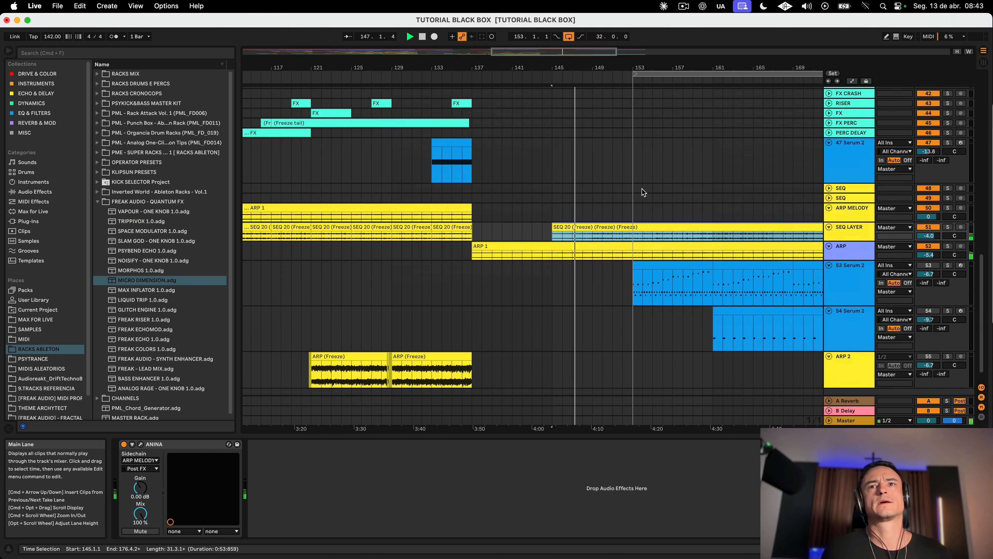
{"action": "scroll", "coordinate": [603, 219], "scroll_direction": "right", "scroll_amount": 3}
{"action": "left_click", "coordinate": [558, 242]}
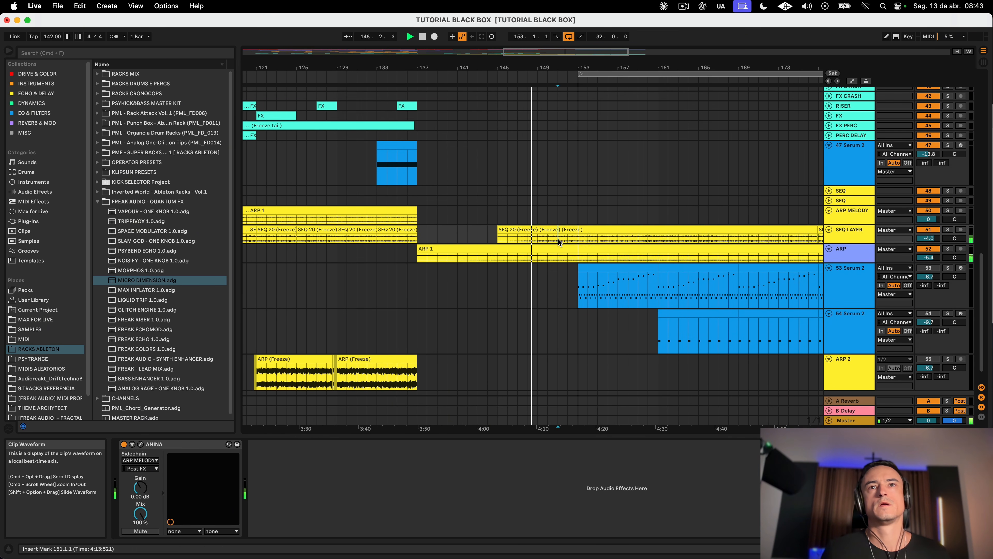
{"action": "scroll", "coordinate": [552, 231], "scroll_direction": "right", "scroll_amount": 5}
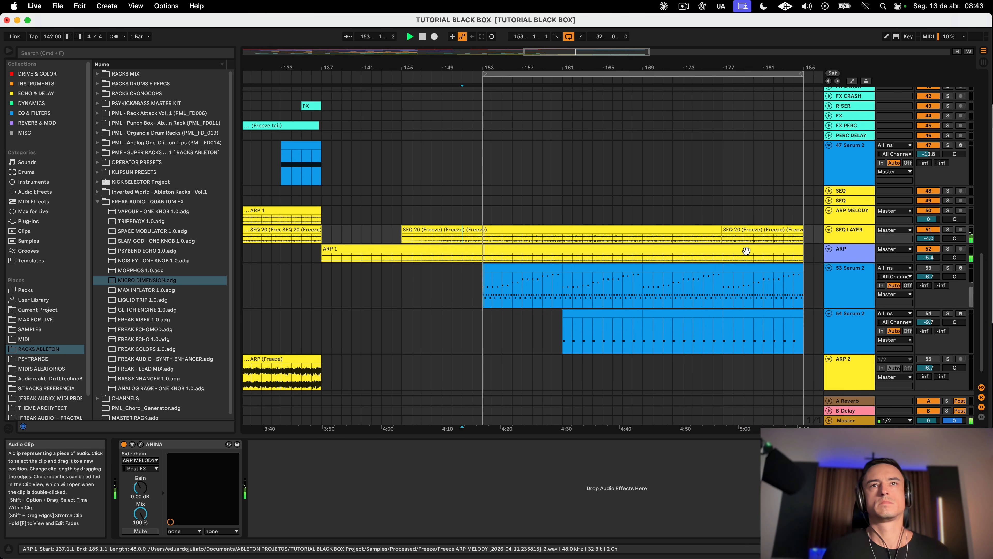
{"action": "key", "text": "space"}
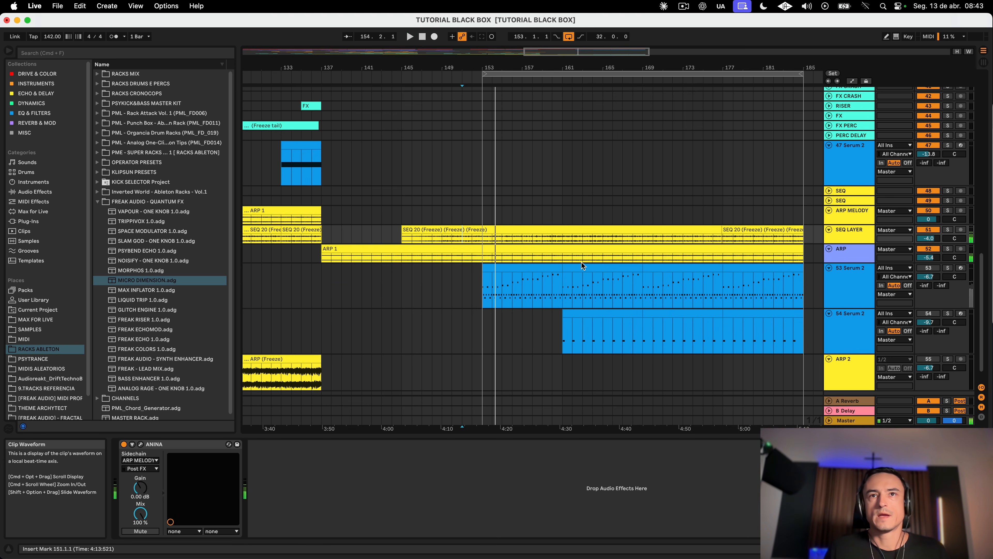
Step: Select bars 153 to 161 of the MIDI part on the 53 Serum 2 track and examine its notes
{"action": "left_click_drag", "start_coordinate": [581, 274], "coordinate": [483, 281]}
{"action": "left_click", "coordinate": [848, 282]}
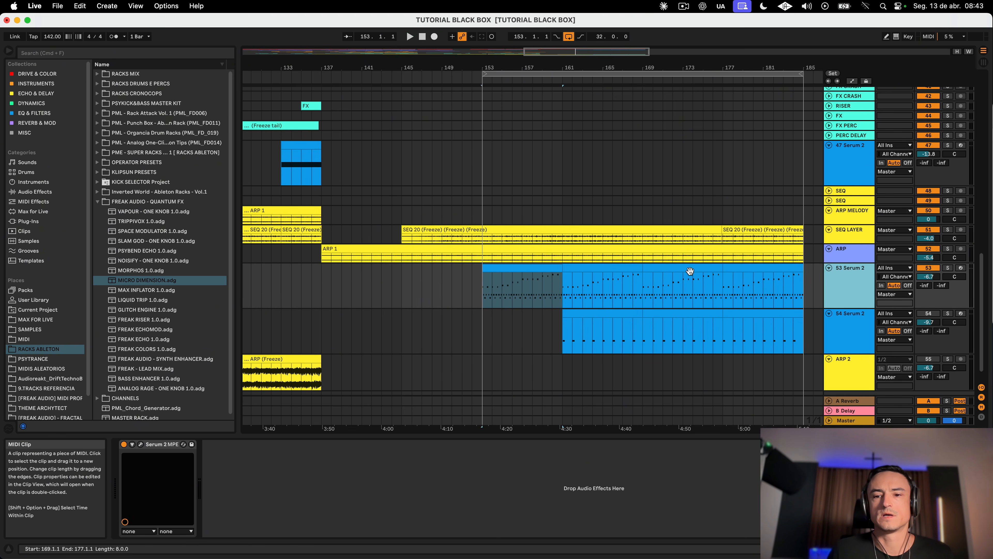
{"action": "scroll", "coordinate": [689, 272], "scroll_direction": "down", "scroll_amount": 2}
{"action": "scroll", "coordinate": [724, 195], "scroll_direction": "up", "scroll_amount": 5}
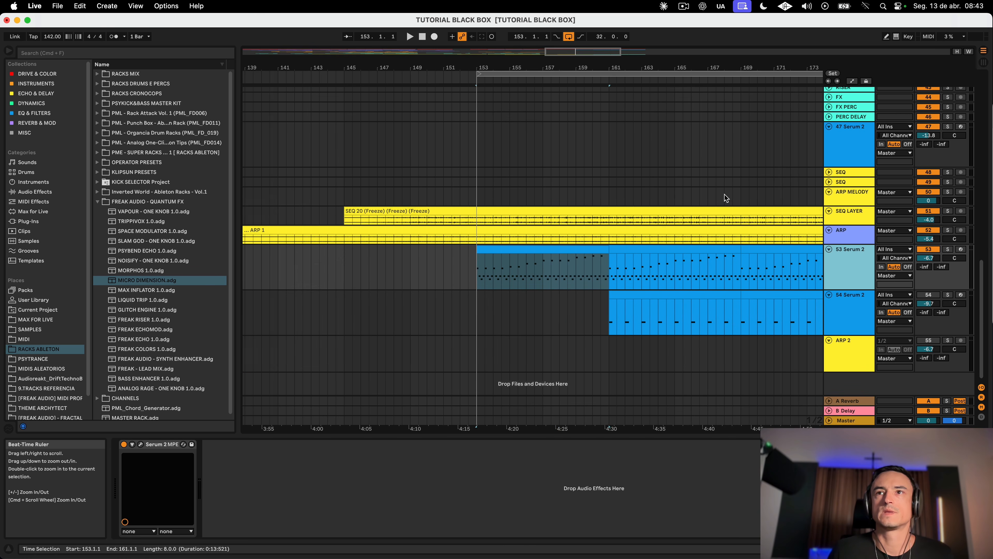
Step: Solo the SEQ LAYER track
{"action": "scroll", "coordinate": [814, 244], "scroll_direction": "left", "scroll_amount": 2}
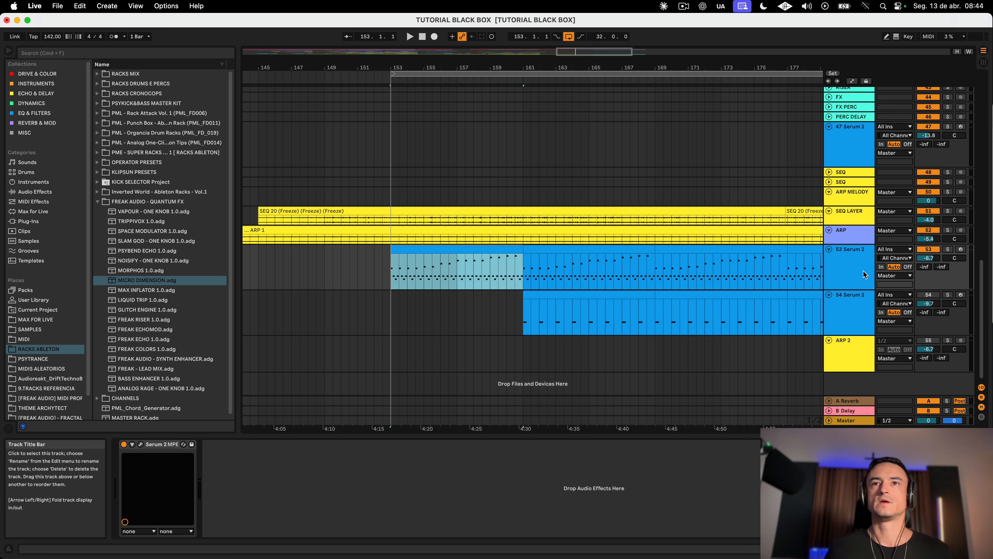
{"action": "scroll", "coordinate": [749, 266], "scroll_direction": "right", "scroll_amount": 2}
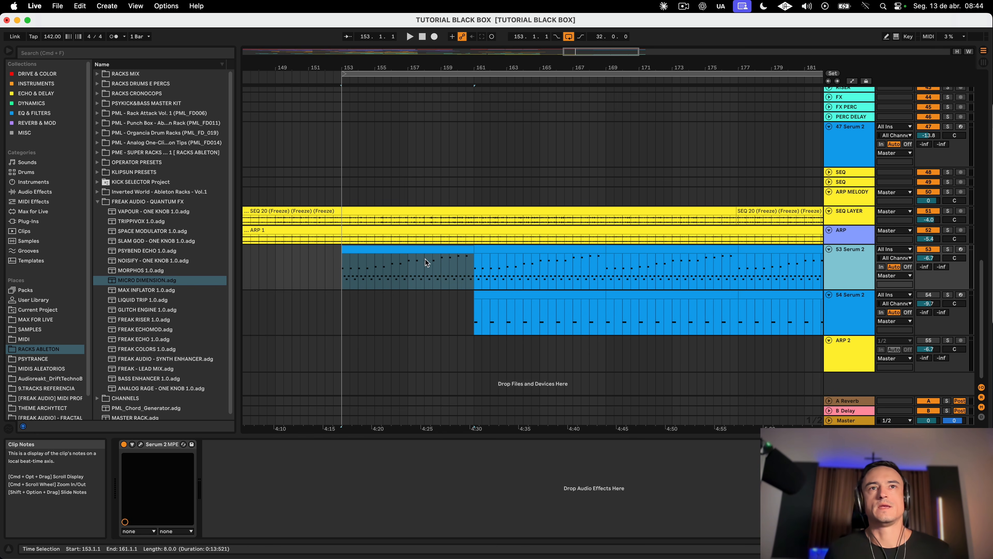
{"action": "left_click", "coordinate": [432, 262]}
{"action": "left_click_drag", "start_coordinate": [399, 67], "coordinate": [577, 260]}
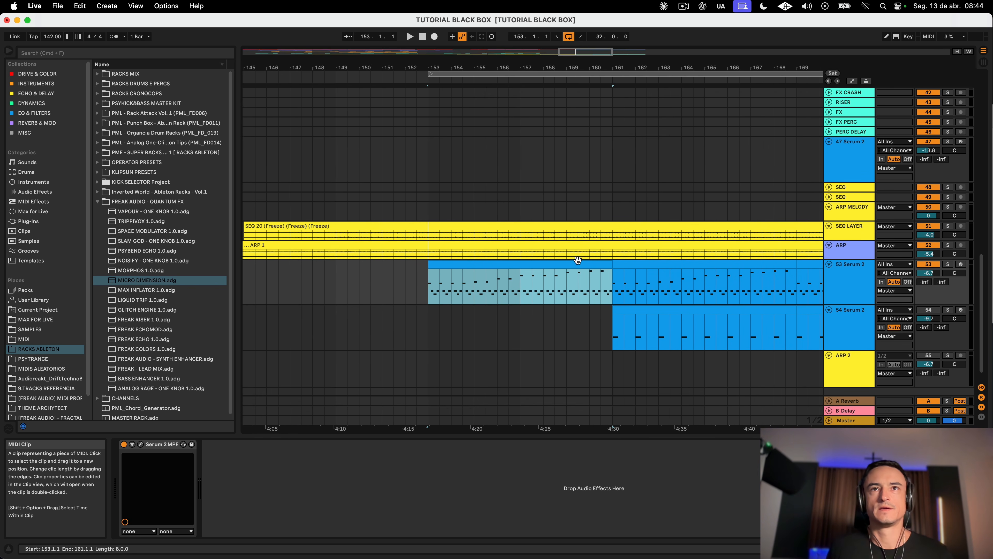
{"action": "left_click", "coordinate": [949, 226]}
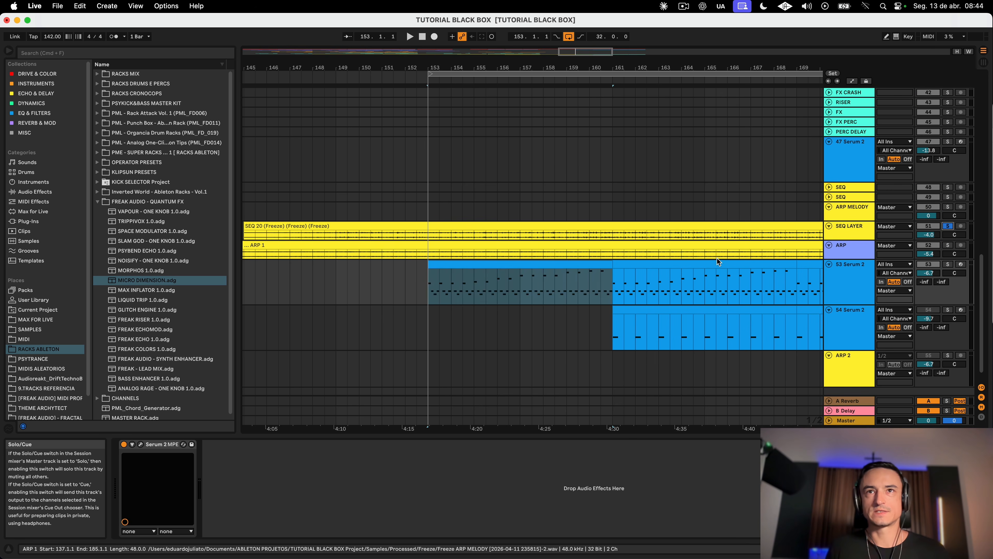
Step: Loop bars 165 to 169 of the SEQ LAYER track and start playback
{"action": "scroll", "coordinate": [585, 257], "scroll_direction": "right", "scroll_amount": 5}
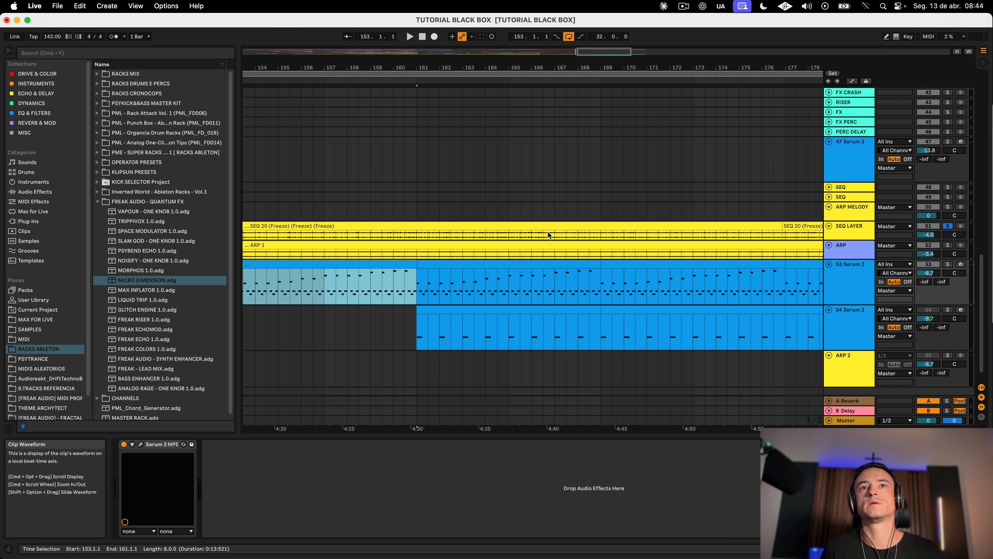
{"action": "left_click_drag", "start_coordinate": [509, 234], "coordinate": [597, 234]}
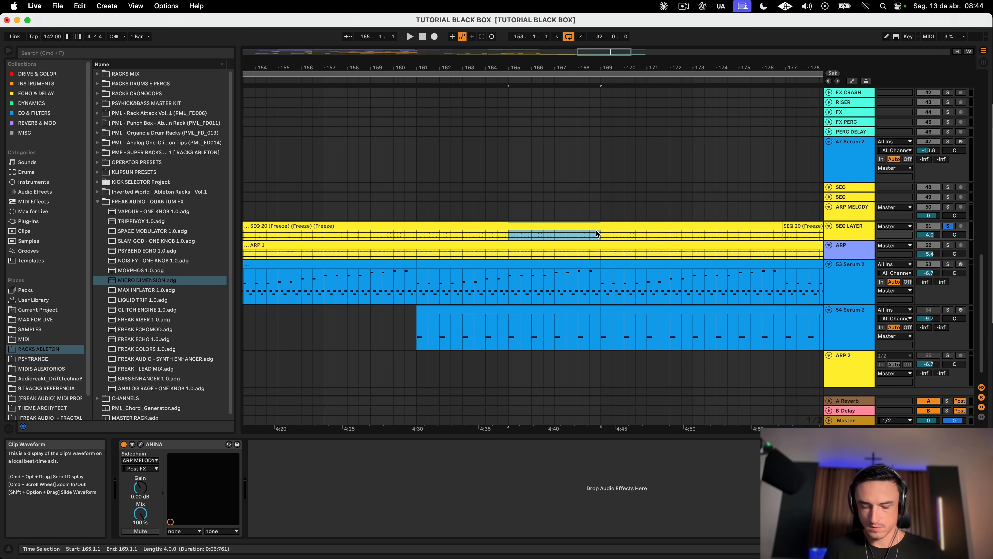
{"action": "key", "text": "super+l"}
{"action": "left_click", "coordinate": [408, 35]}
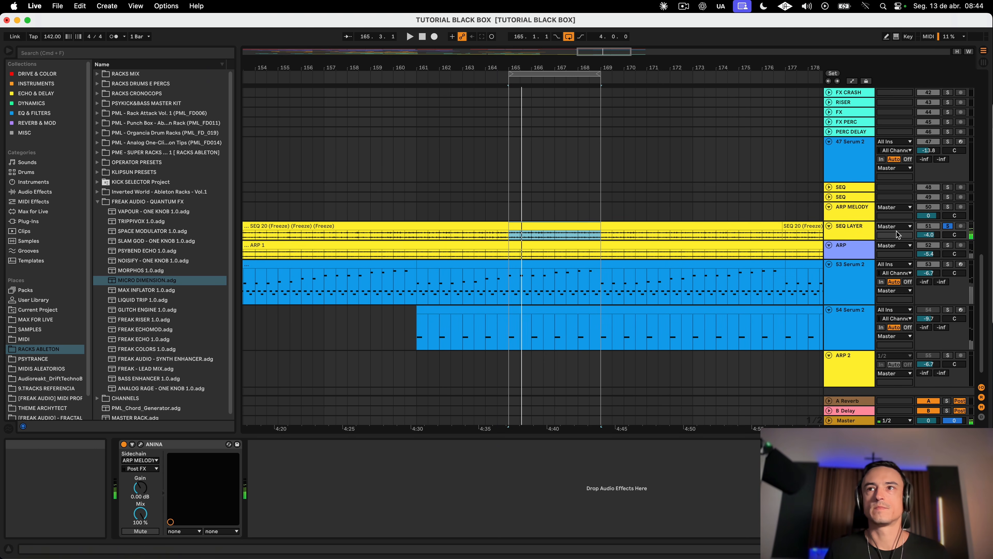
Step: Solo the ARP track together with SEQ LAYER, listen to both, and stop playback
{"action": "left_click", "coordinate": [947, 246]}
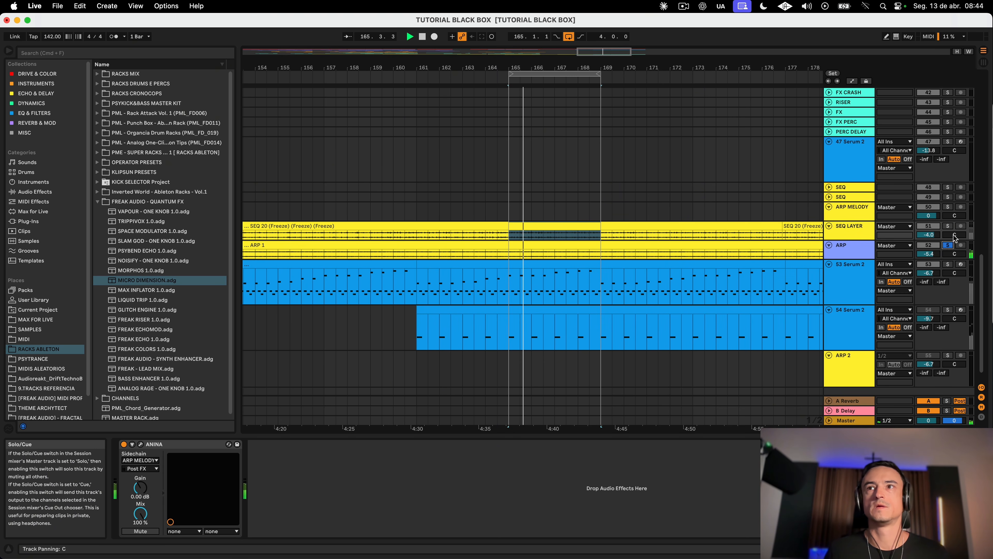
{"action": "left_click", "coordinate": [947, 226], "text": "super"}
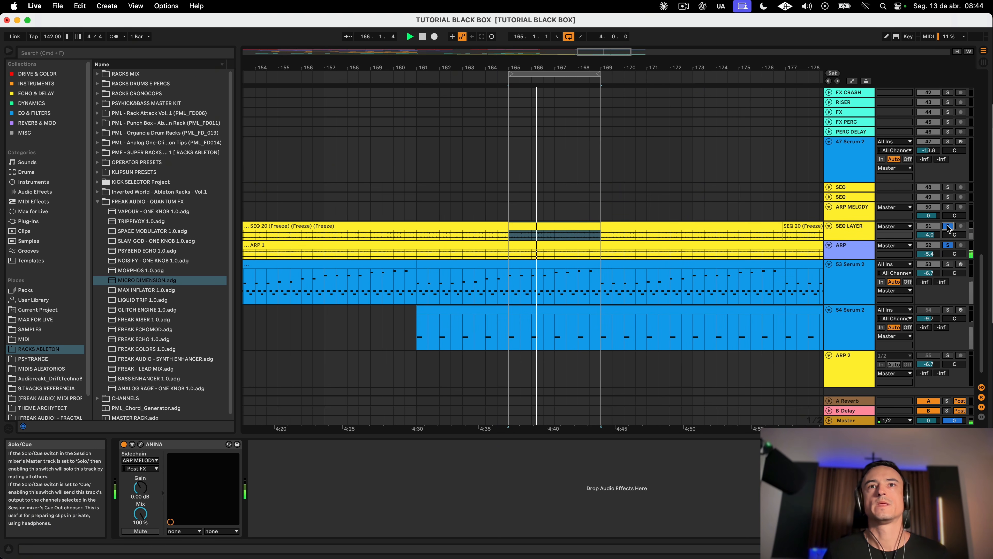
{"action": "left_click", "coordinate": [862, 235]}
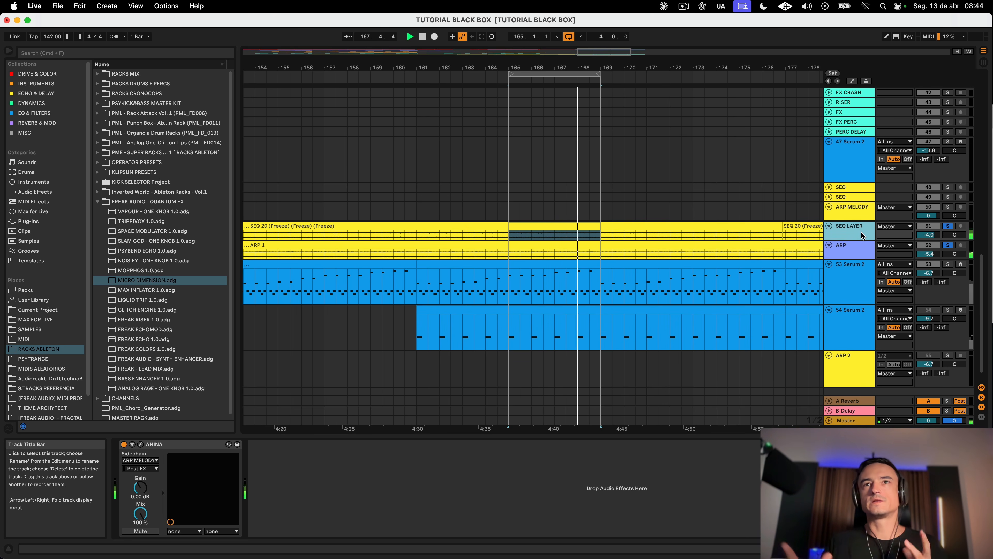
{"action": "key", "text": "Down"}
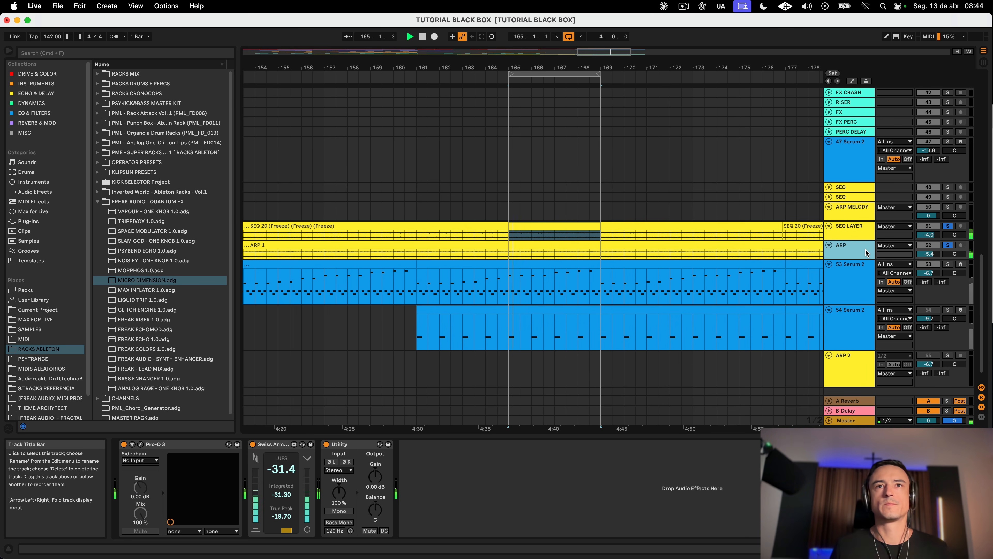
{"action": "key", "text": "space"}
Step: Extend the loop start back to bar 161 to span the 8-bar clip on track 53 Serum 2
{"action": "left_click", "coordinate": [433, 259]}
{"action": "left_click", "coordinate": [537, 266]}
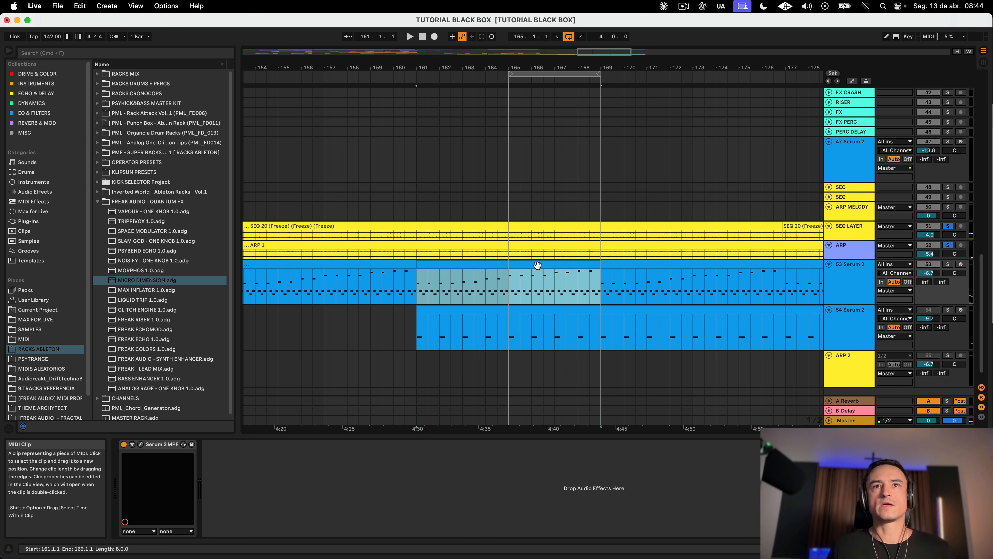
{"action": "left_click_drag", "start_coordinate": [509, 73], "coordinate": [416, 72]}
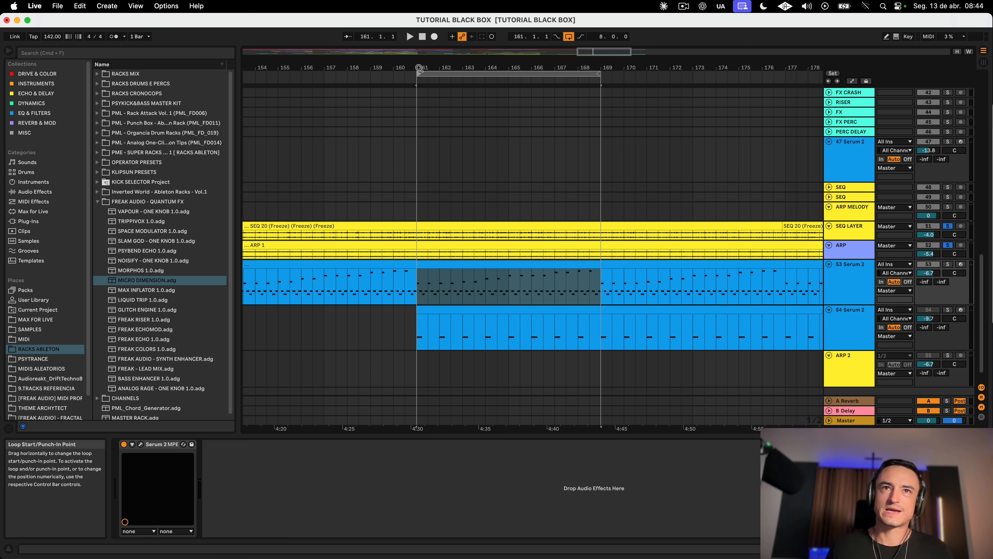
Step: Examine the MIDI notes of the bar 161 clip on track 53 Serum 2 and return to the arrangement
{"action": "double_click", "coordinate": [489, 266]}
{"action": "left_click", "coordinate": [489, 265]}
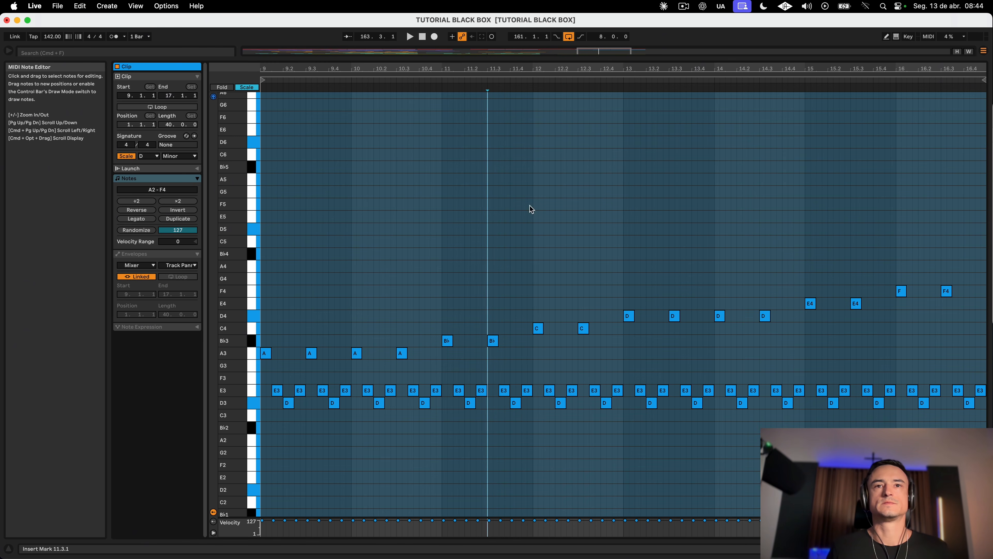
{"action": "key", "text": "Tab"}
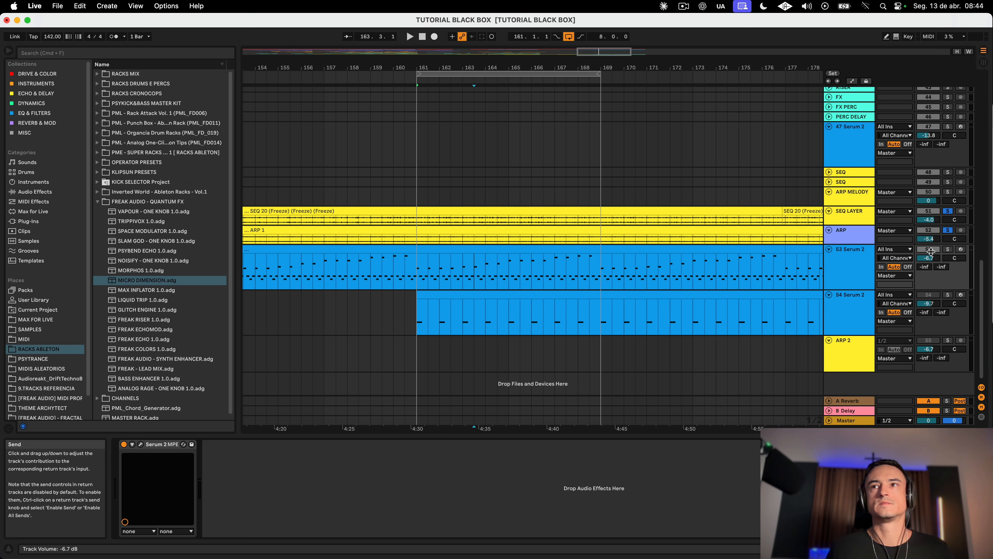
Step: Solo track 53 Serum 2 along with the other soloed tracks and review the note pattern of its bar 161 clip
{"action": "left_click", "coordinate": [948, 250]}
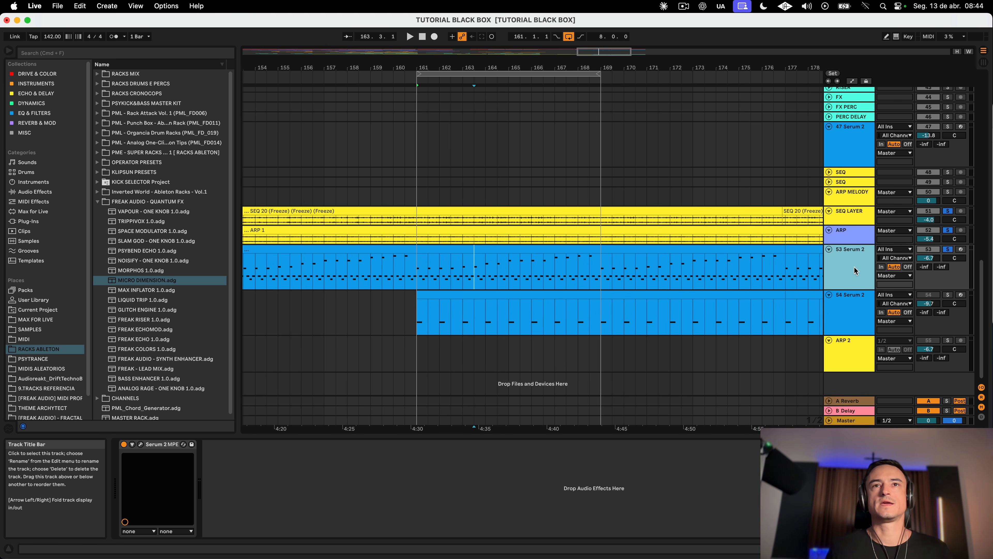
{"action": "scroll", "coordinate": [420, 248], "scroll_direction": "up", "scroll_amount": 3}
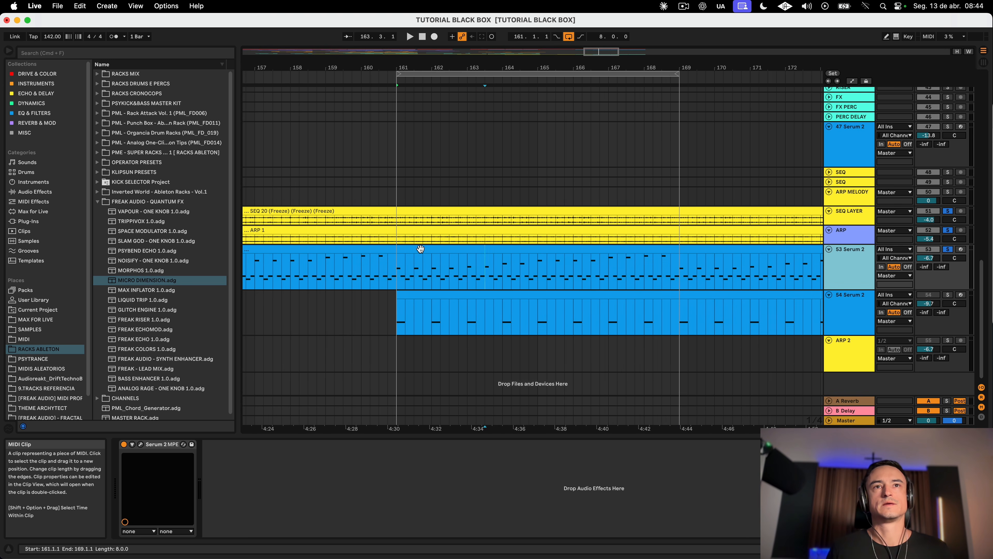
{"action": "double_click", "coordinate": [420, 249]}
{"action": "left_click", "coordinate": [435, 253]}
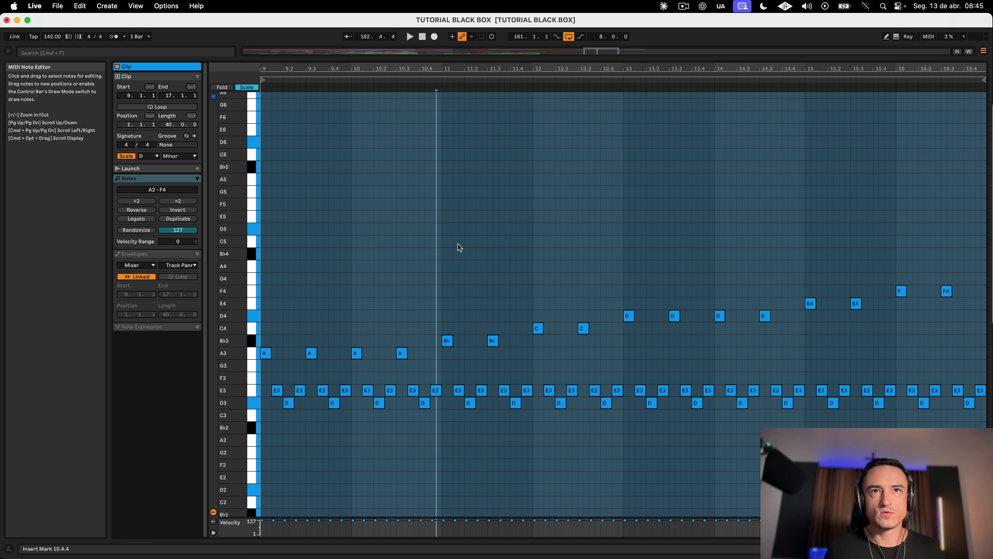
{"action": "key", "text": "super+alt+e"}
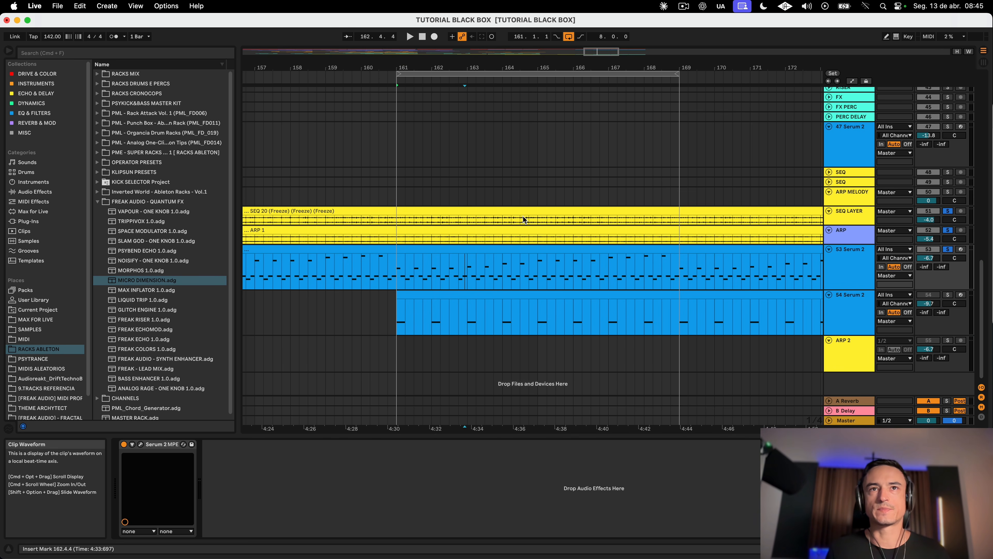
Step: Play the loop from bar 161 with the track 53 clip's notes in view, and set that track's volume to -8.0 dB
{"action": "left_click", "coordinate": [490, 249]}
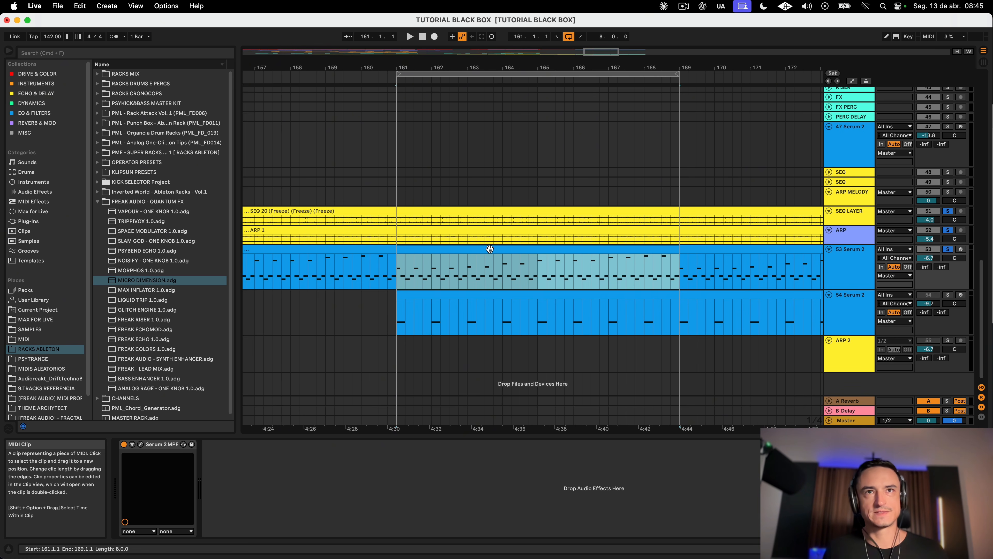
{"action": "left_click", "coordinate": [858, 275]}
{"action": "double_click", "coordinate": [497, 249]}
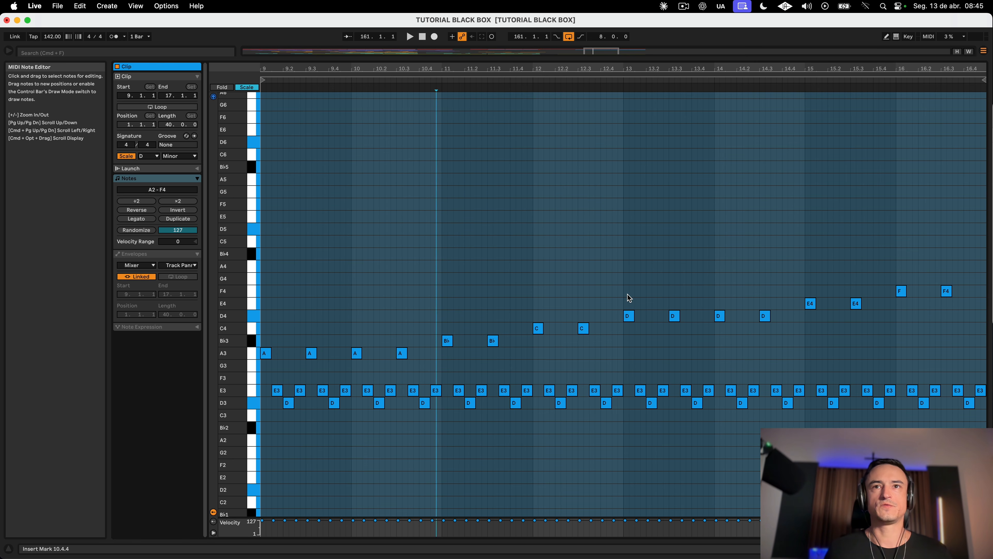
{"action": "key", "text": "space"}
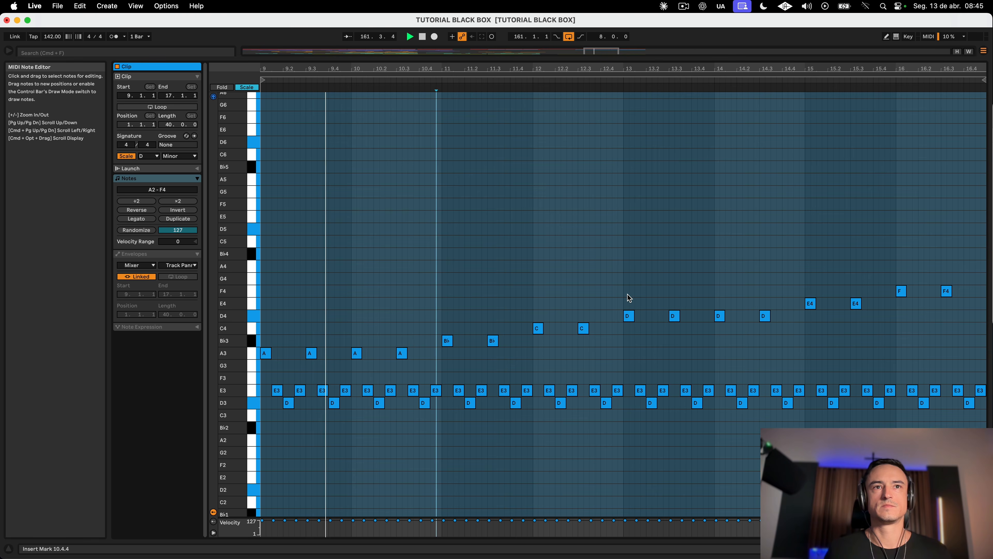
{"action": "key", "text": "super+alt+e"}
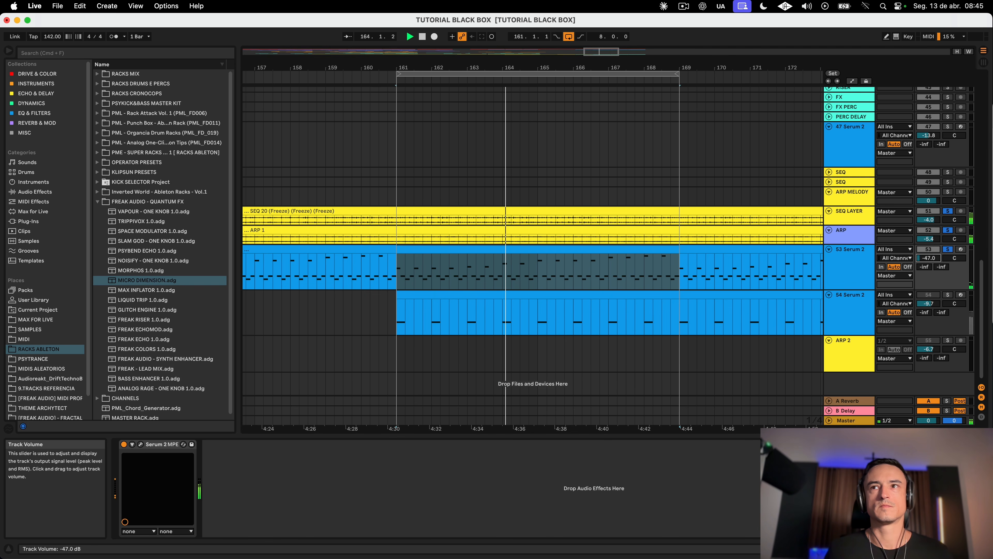
{"action": "mouse_move", "coordinate": [928, 258]}
{"action": "left_mouse_down"}
{"action": "mouse_move", "coordinate": [928, 246]}
{"action": "mouse_move", "coordinate": [929, 259]}
{"action": "left_mouse_up"}
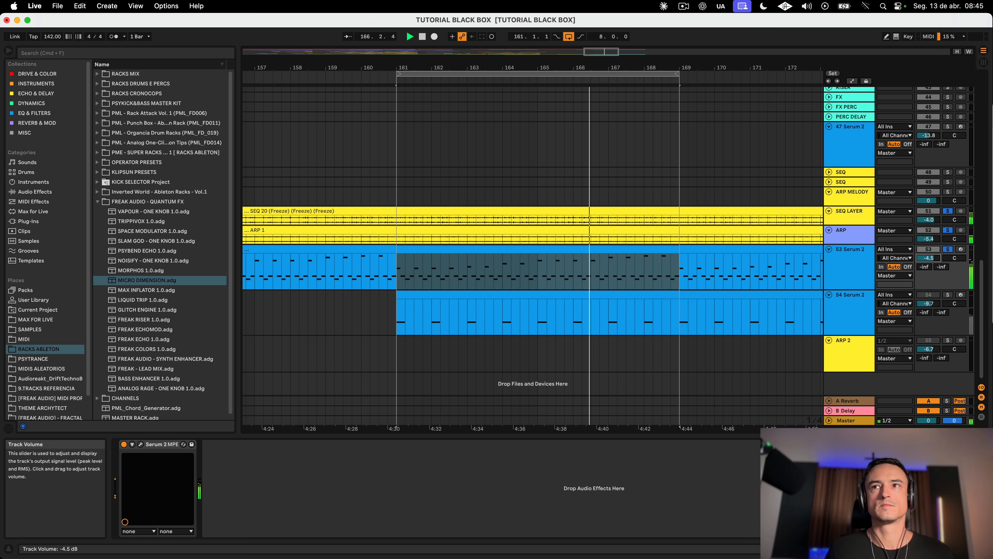
Step: Audition track 53's Serum 2 patch with oscillator A switched off, switch it back on, and close the plugin window
{"action": "left_click", "coordinate": [834, 263]}
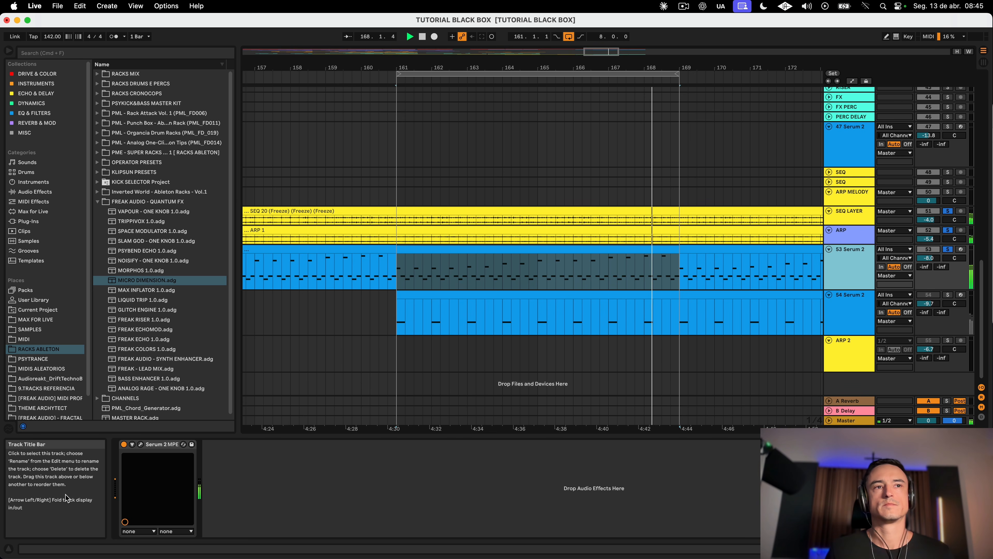
{"action": "left_click", "coordinate": [140, 444]}
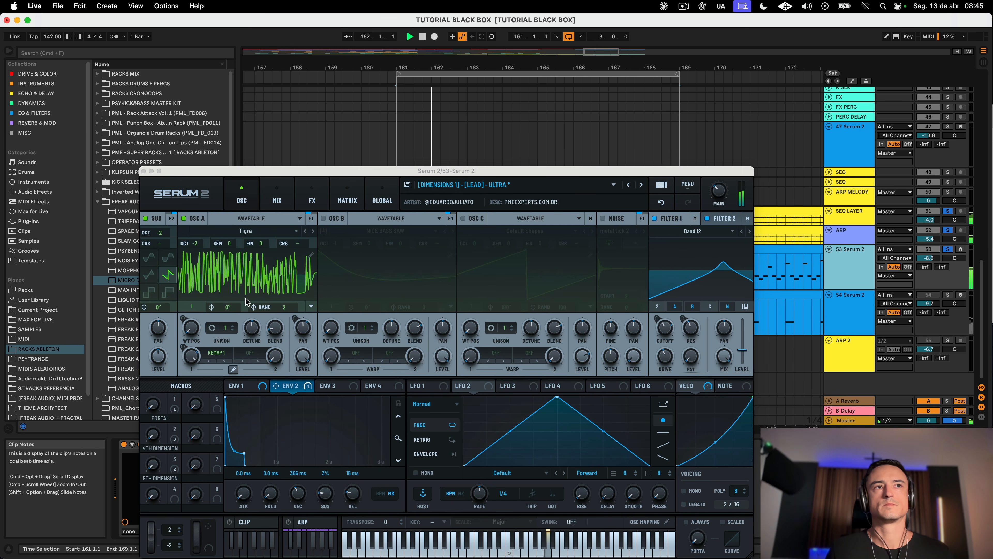
{"action": "left_click", "coordinate": [183, 218]}
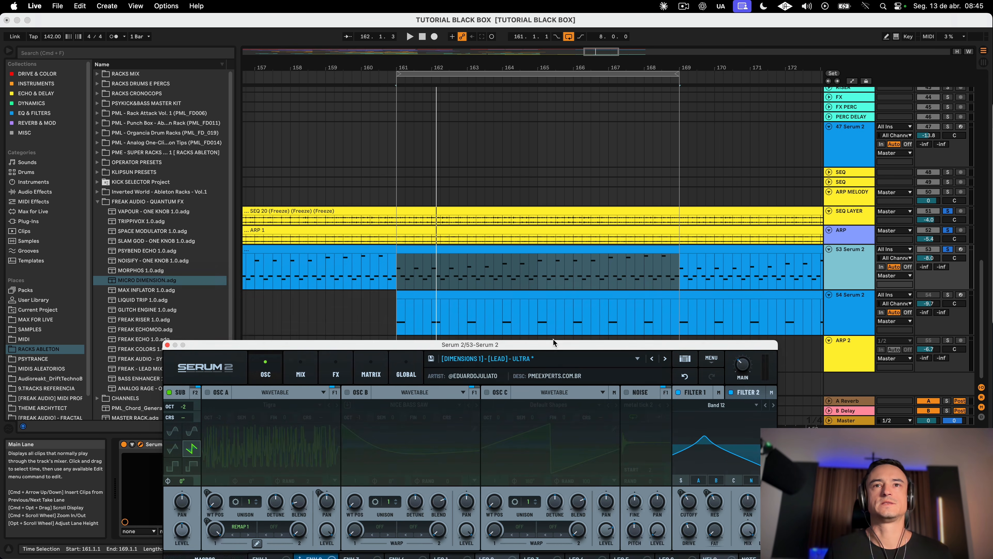
{"action": "left_click_drag", "start_coordinate": [530, 172], "coordinate": [552, 342]}
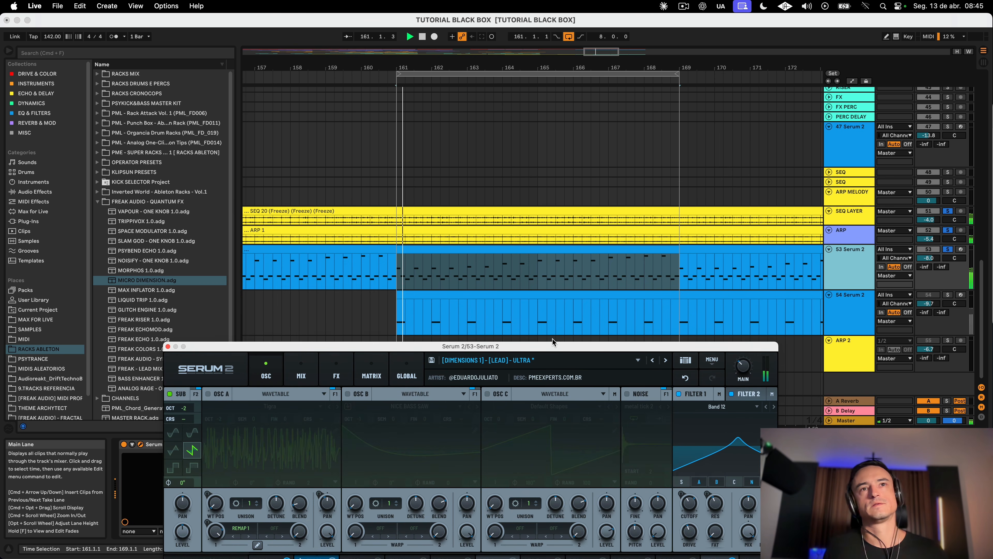
{"action": "left_click_drag", "start_coordinate": [724, 344], "coordinate": [697, 111]}
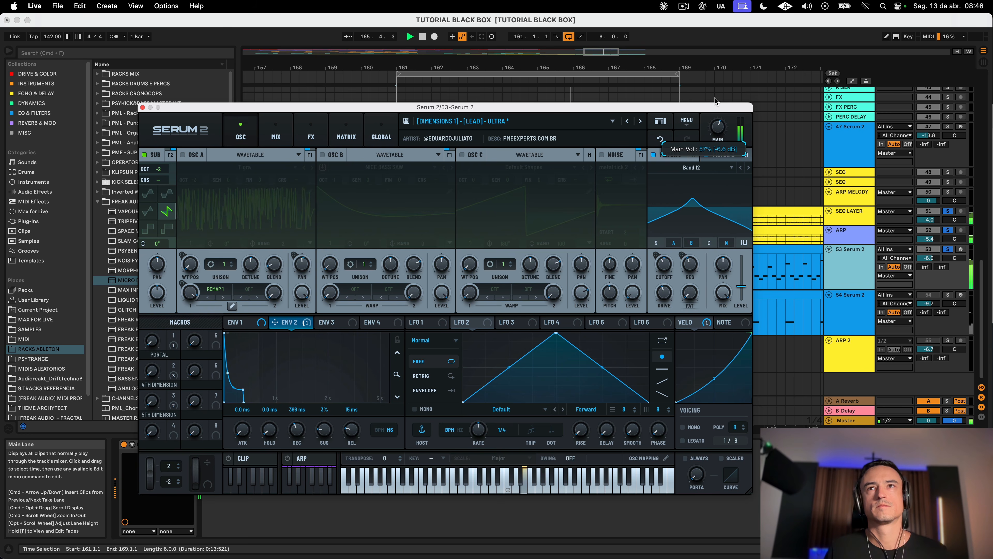
{"action": "left_click_drag", "start_coordinate": [714, 104], "coordinate": [742, 327]}
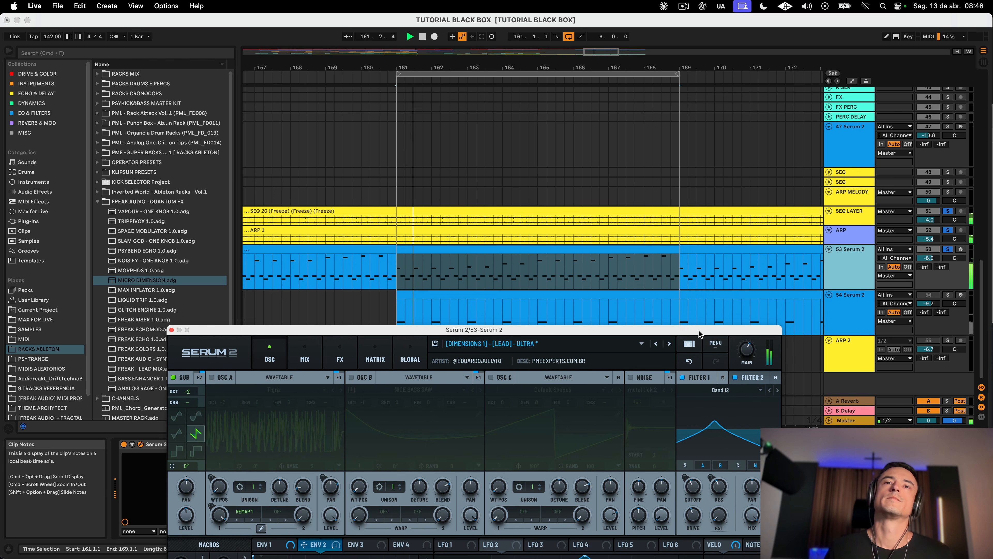
{"action": "left_click_drag", "start_coordinate": [700, 334], "coordinate": [690, 132]}
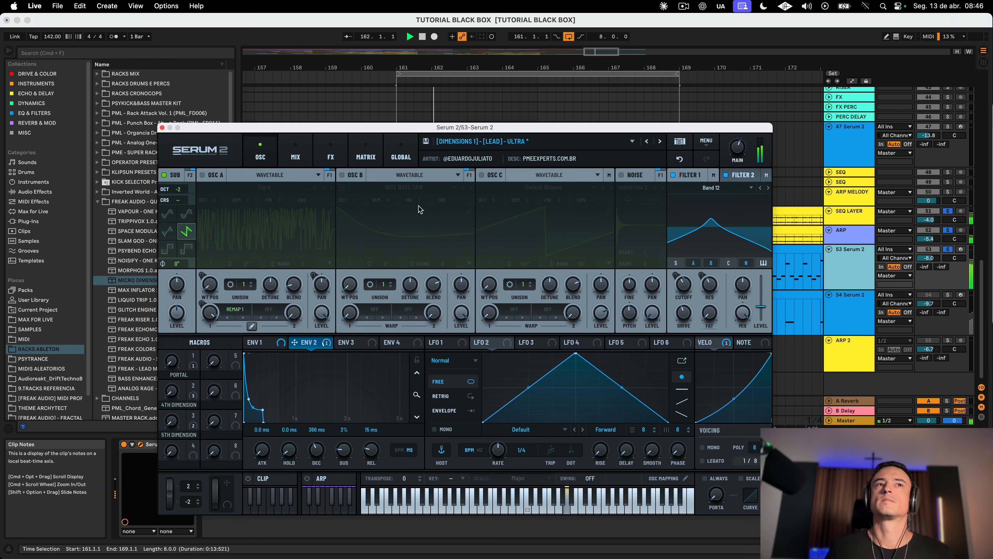
{"action": "left_click", "coordinate": [202, 174]}
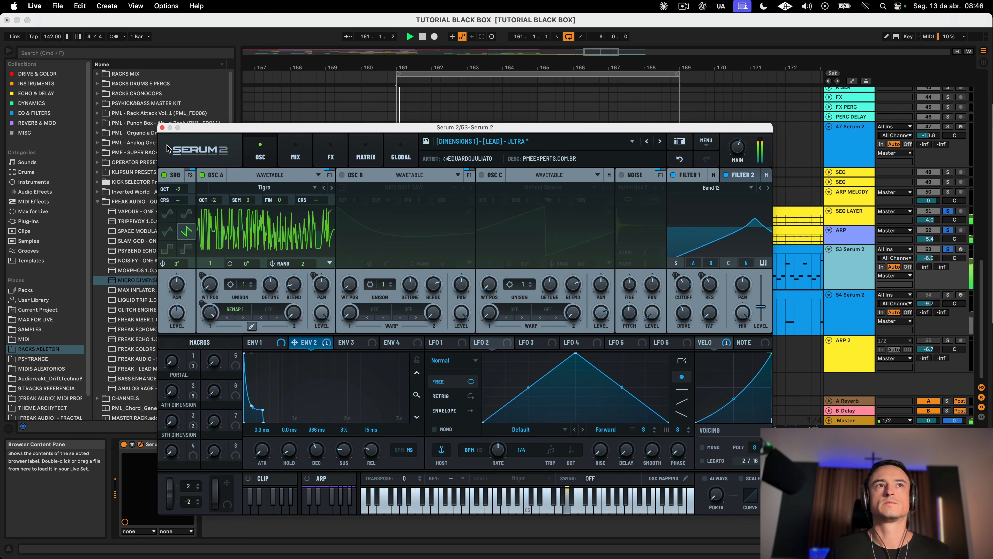
{"action": "left_click", "coordinate": [162, 127]}
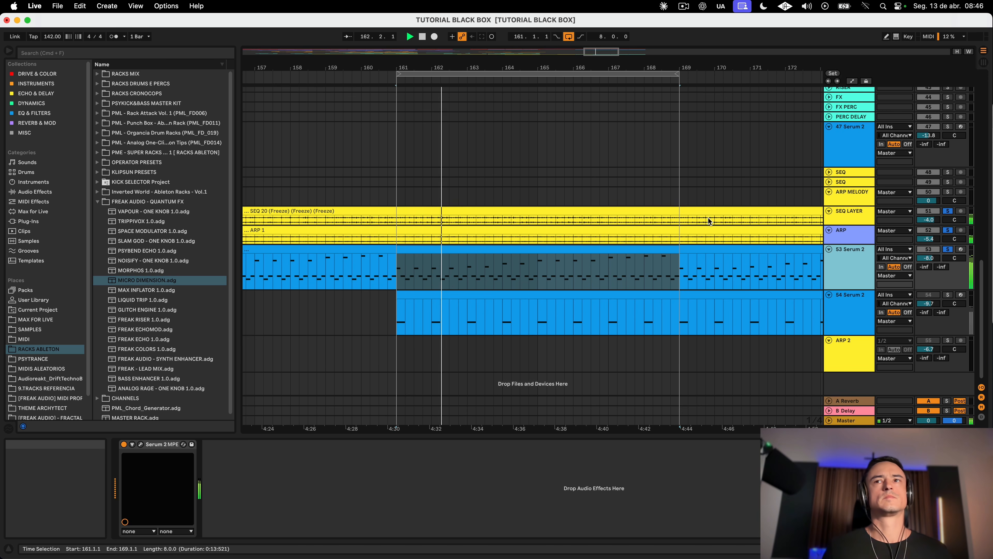
Step: Lower the volume of track 53 Serum 2 to -12.4 dB
{"action": "left_click_drag", "start_coordinate": [930, 259], "coordinate": [931, 274]}
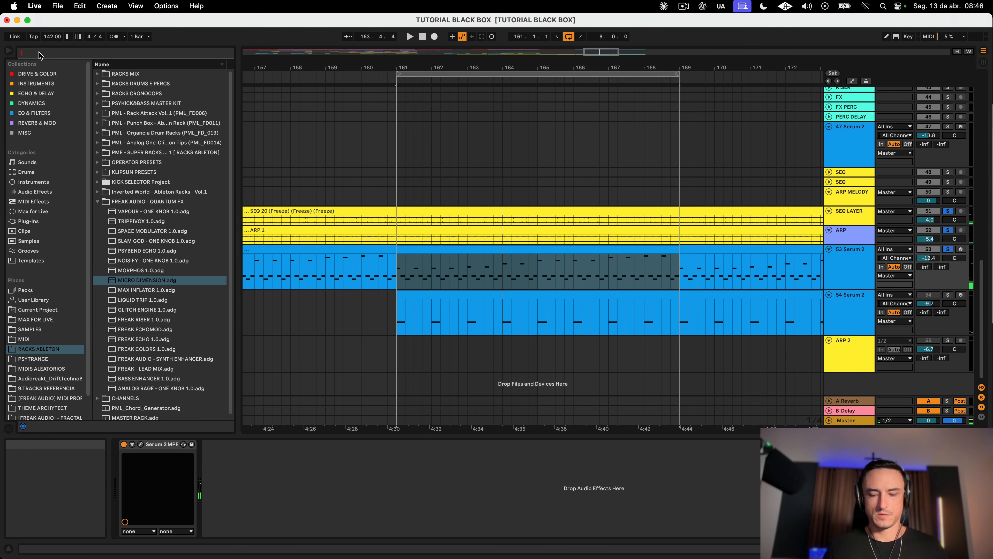
Step: Search the browser for "pro q" and insert FabFilter Pro-Q 4 on track 53 Serum 2
{"action": "type", "text": "pro q"}
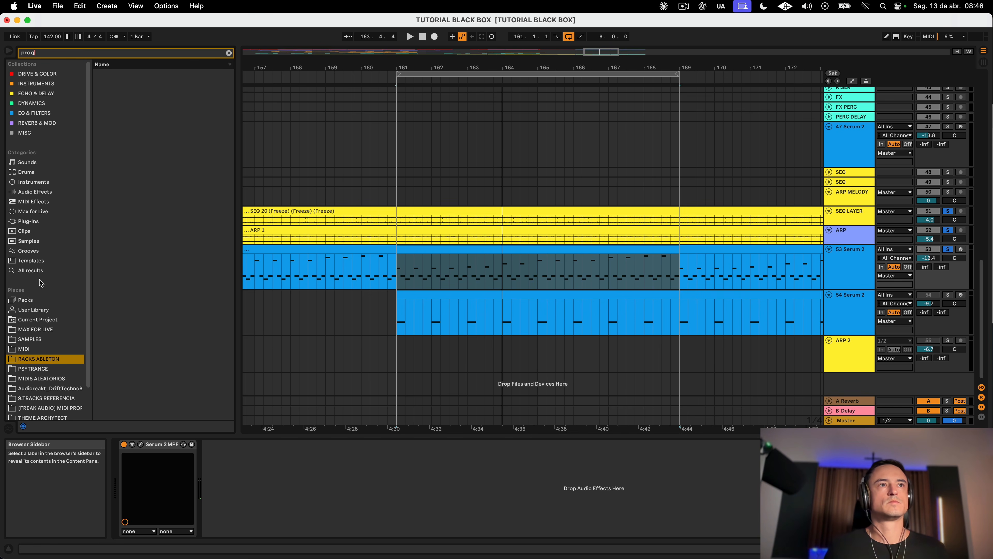
{"action": "left_click", "coordinate": [32, 270]}
{"action": "left_click", "coordinate": [123, 192]}
{"action": "left_click", "coordinate": [128, 182]}
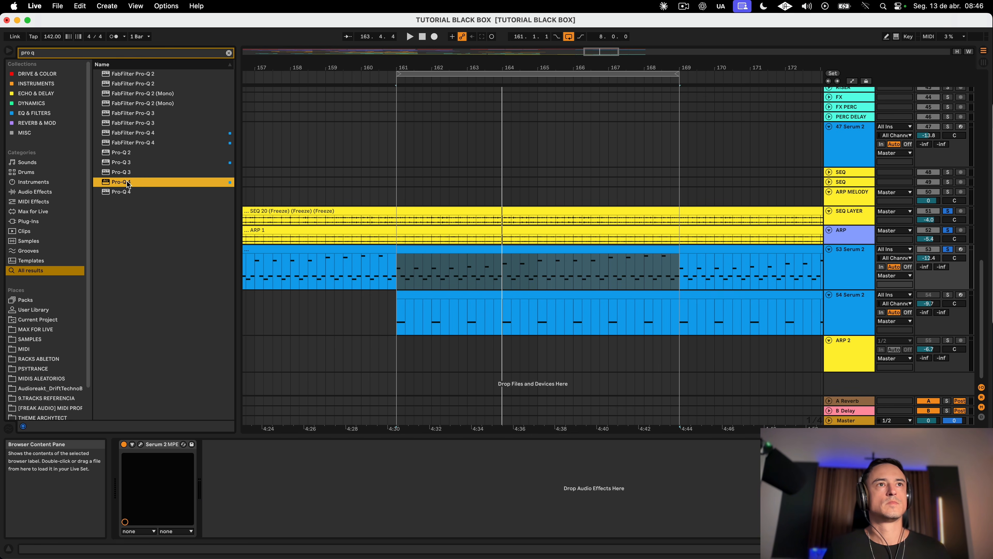
{"action": "double_click", "coordinate": [128, 182]}
Step: Play the loop from bar 161 and add an 18 dB/oct low cut at about 82 Hz to track 53's Pro-Q 4
{"action": "key", "text": "space"}
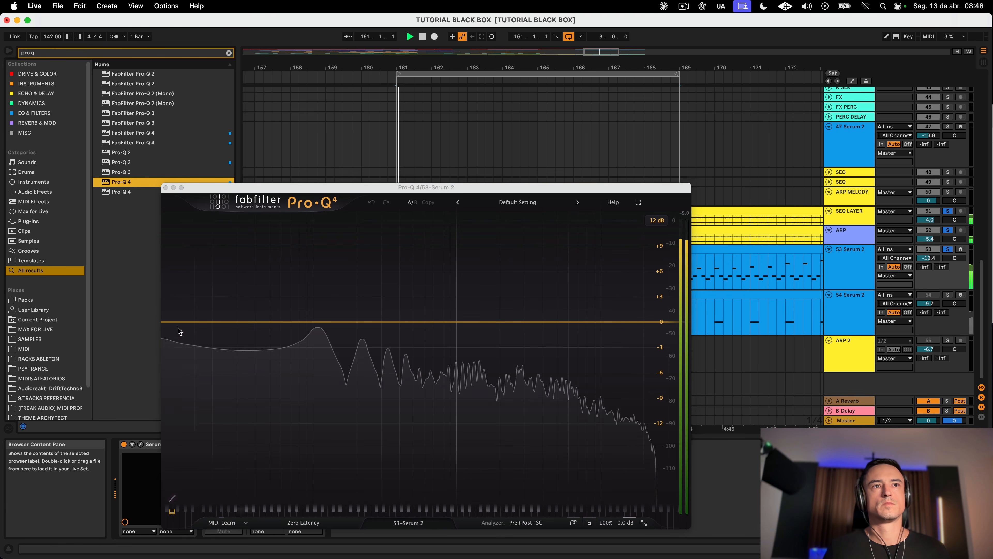
{"action": "left_click", "coordinate": [173, 322]}
{"action": "left_click_drag", "start_coordinate": [172, 322], "coordinate": [301, 325]}
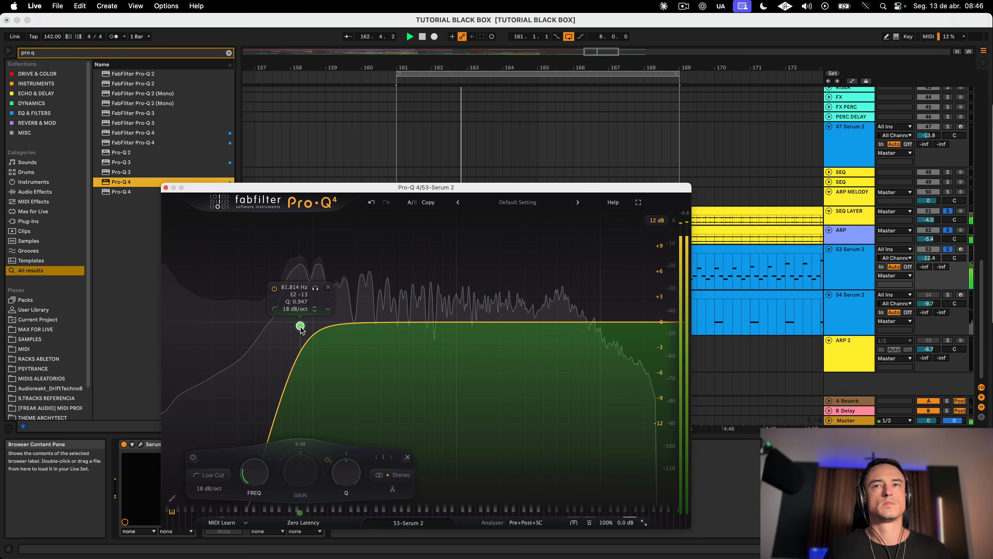
Step: Switch to the session mixer and compare the playing levels of SEQ LAYER, ARP and the Serum 2 tracks, resetting ARP's peak reading
{"action": "left_click", "coordinate": [834, 270]}
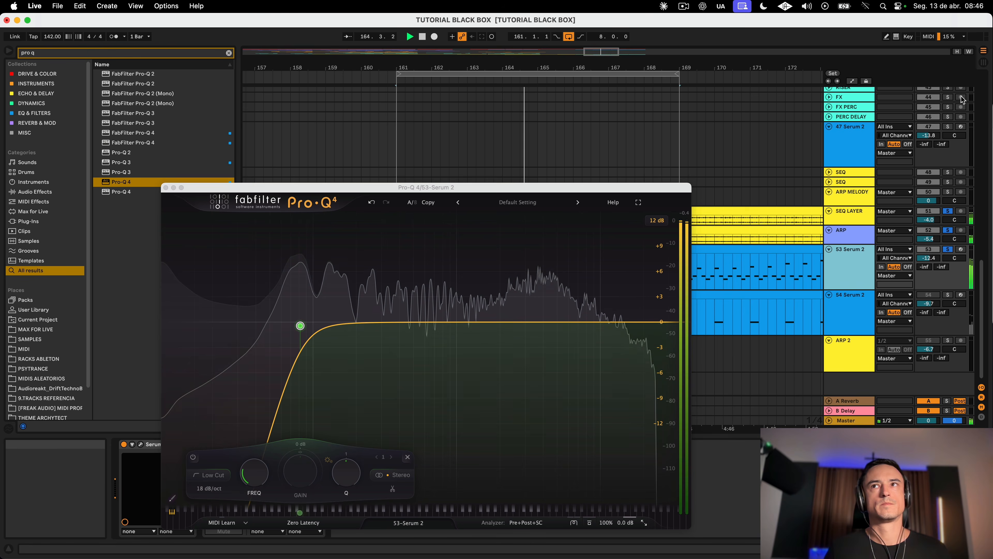
{"action": "key", "text": "Tab"}
{"action": "left_click_drag", "start_coordinate": [427, 187], "coordinate": [806, 438]}
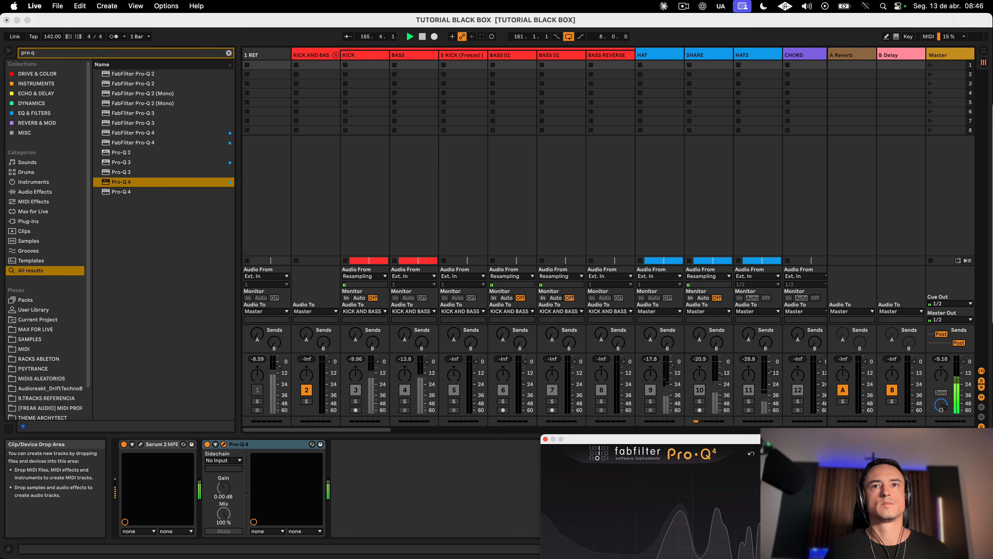
{"action": "scroll", "coordinate": [615, 334], "scroll_direction": "right", "scroll_amount": 15}
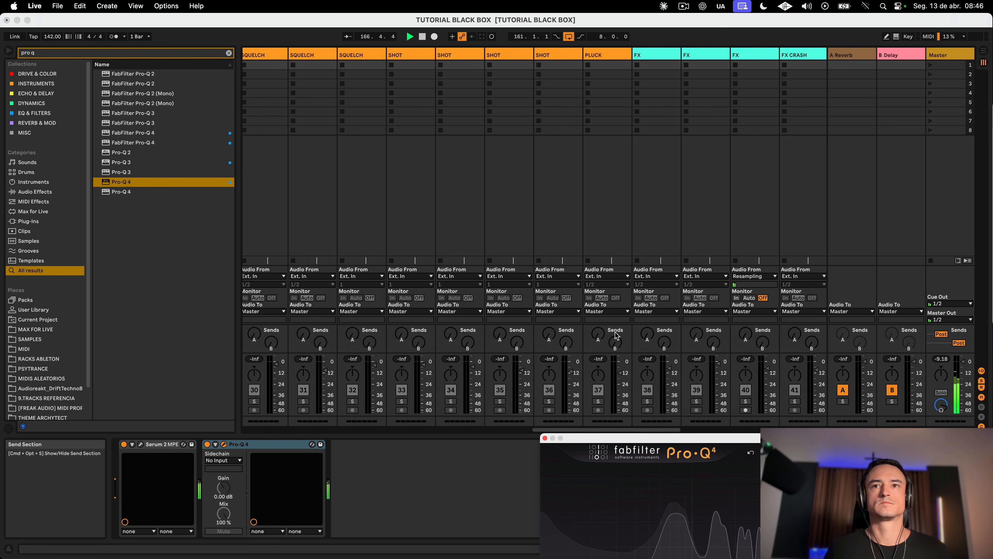
{"action": "scroll", "coordinate": [615, 334], "scroll_direction": "right", "scroll_amount": 8}
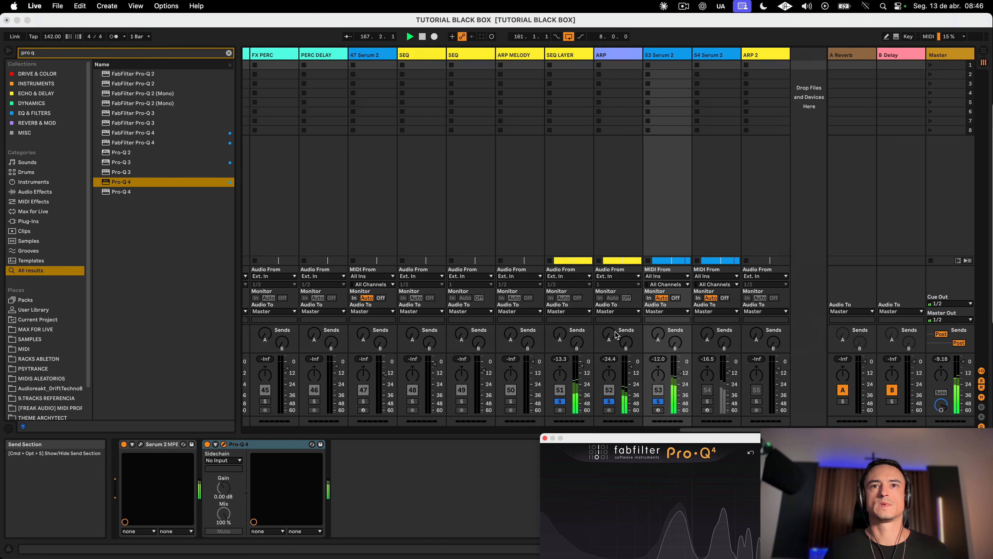
{"action": "left_click", "coordinate": [610, 359]}
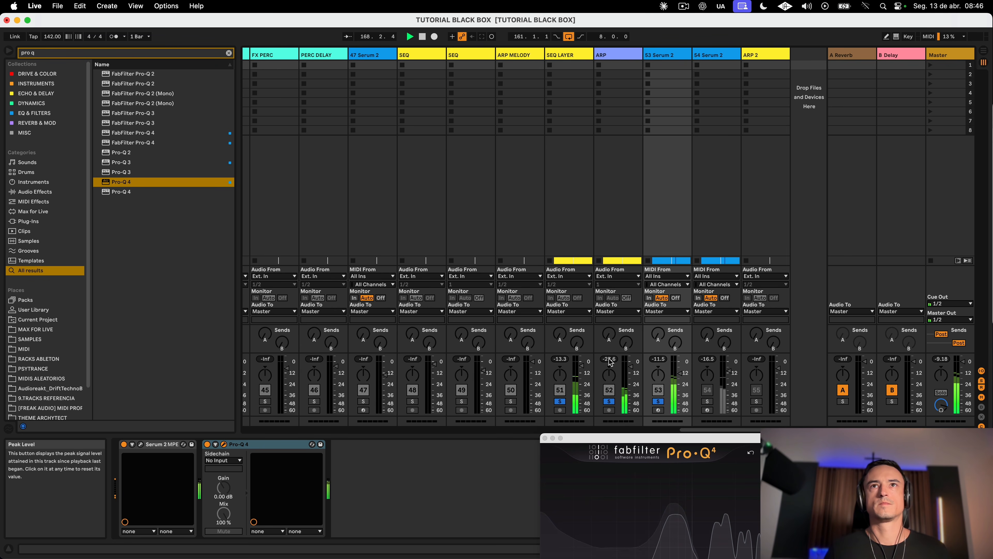
{"action": "left_click", "coordinate": [609, 401]}
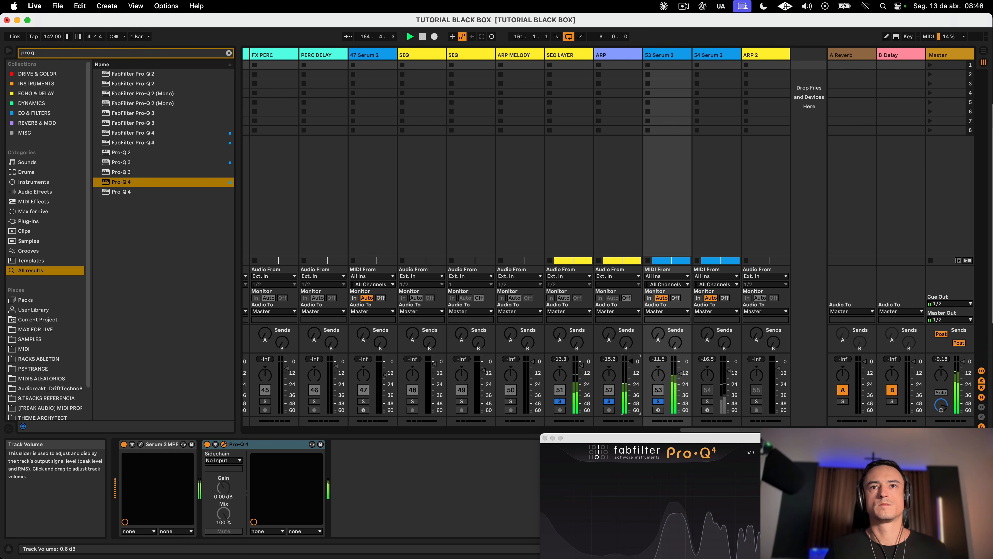
{"action": "left_click", "coordinate": [603, 364]}
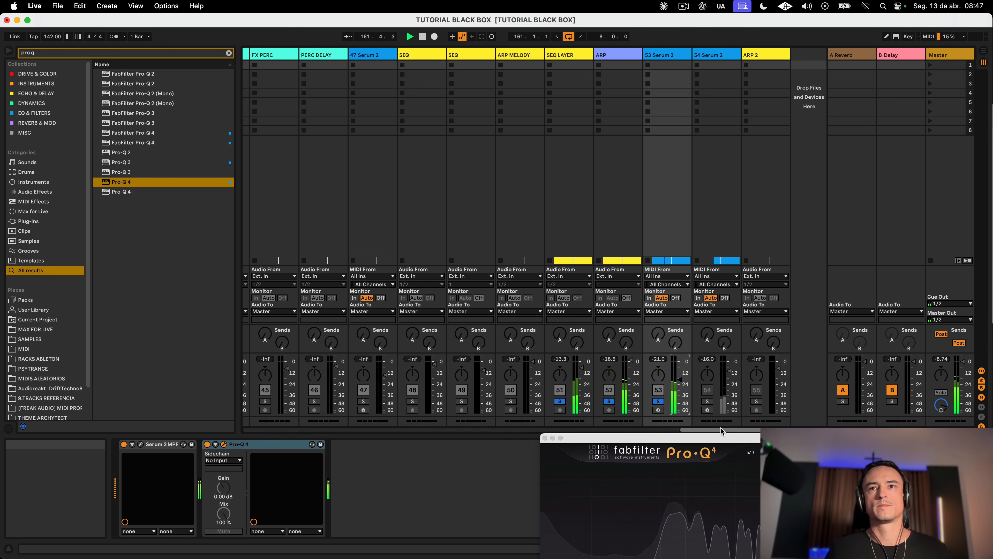
Step: Open the instance overview in track 53's Pro-Q 4 and compare its curve with the AMB and ARP 2 equalizers
{"action": "left_click_drag", "start_coordinate": [709, 434], "coordinate": [447, 109]}
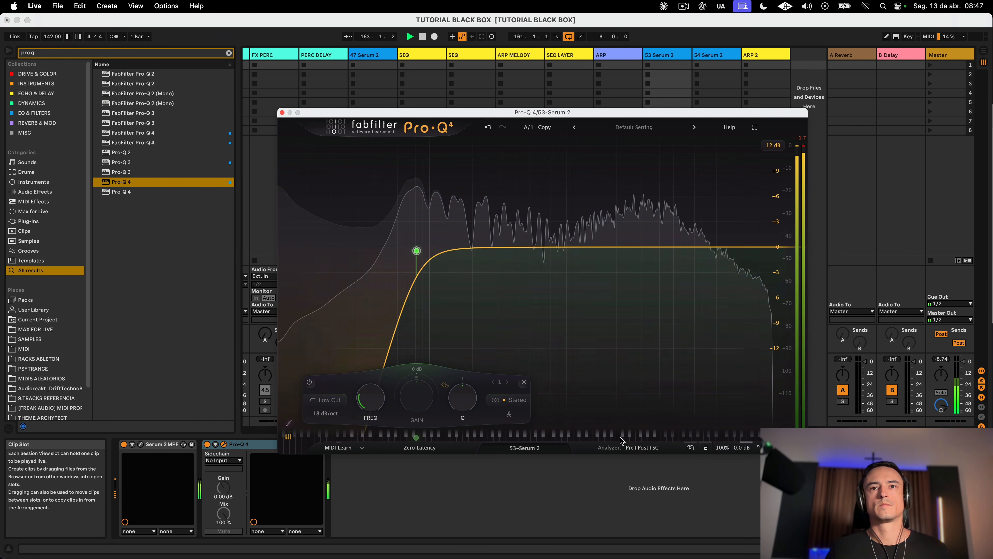
{"action": "left_click", "coordinate": [537, 449]}
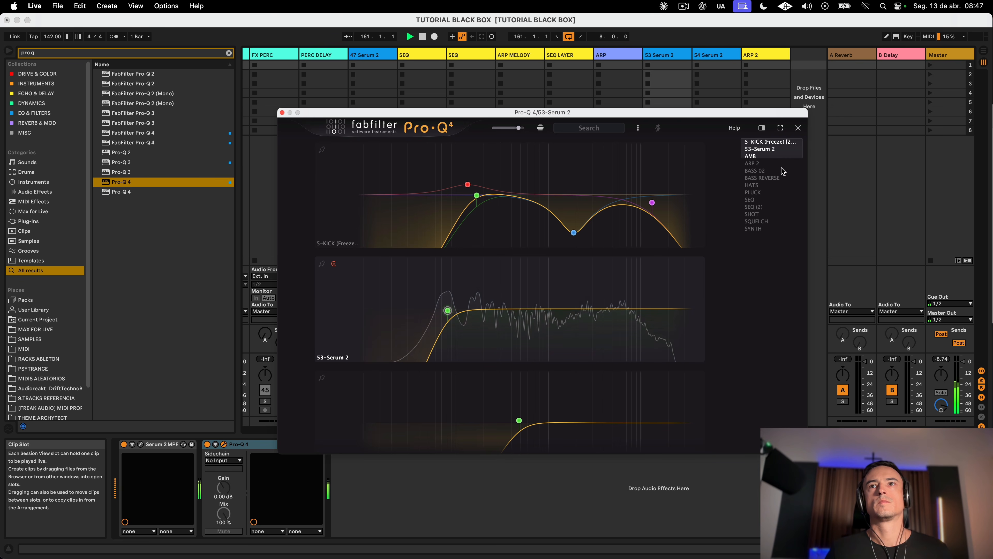
{"action": "left_click", "coordinate": [756, 164]}
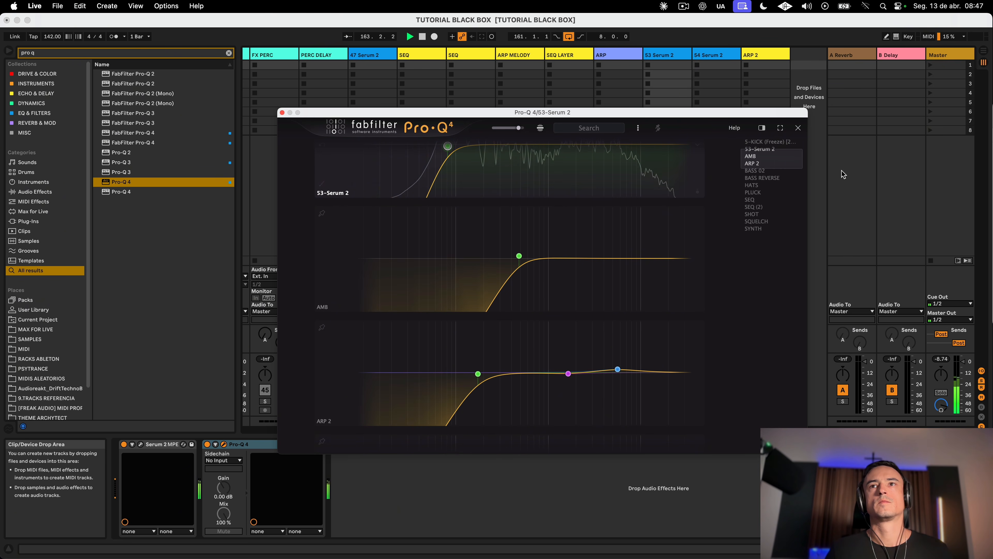
{"action": "scroll", "coordinate": [590, 170], "scroll_direction": "up", "scroll_amount": 2}
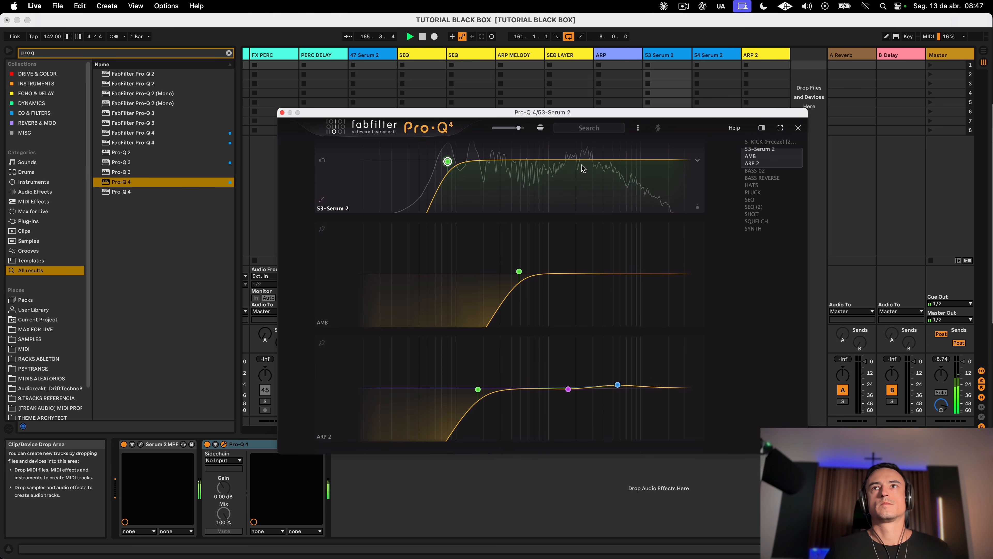
Step: Move the equalizer window aside and inspect the device chains of the ARP MELODY, SEQ LAYER and ARP tracks
{"action": "left_click_drag", "start_coordinate": [657, 117], "coordinate": [753, 496]}
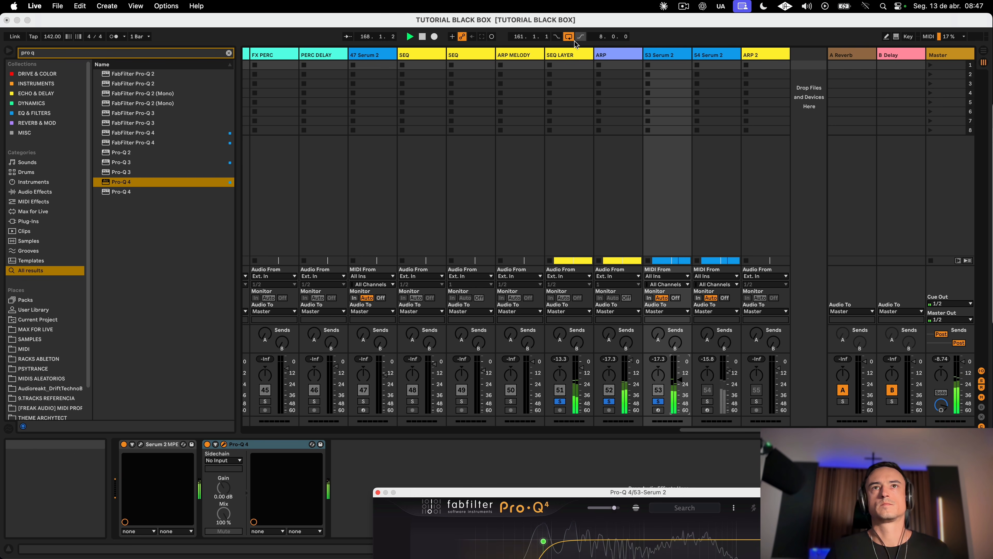
{"action": "left_click", "coordinate": [528, 56]}
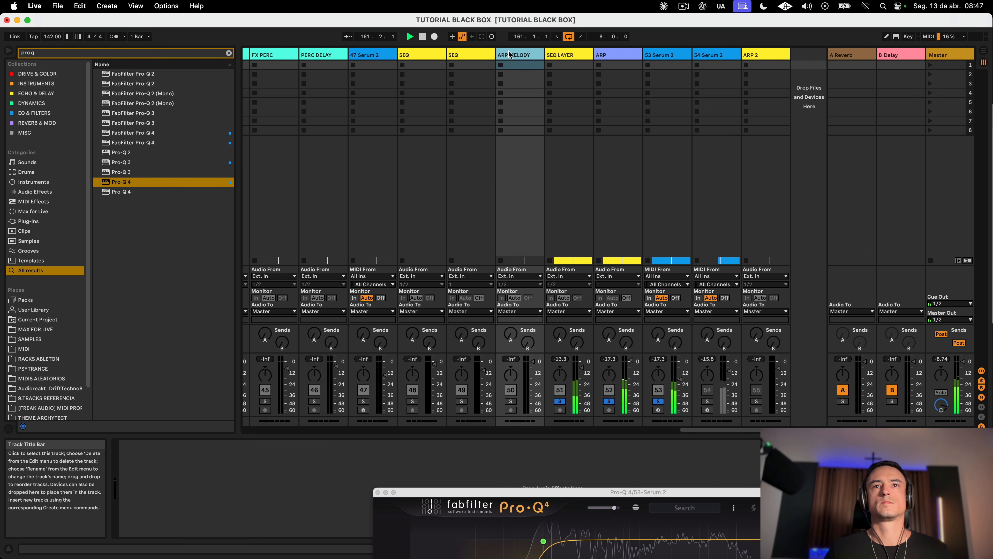
{"action": "left_click", "coordinate": [579, 56]}
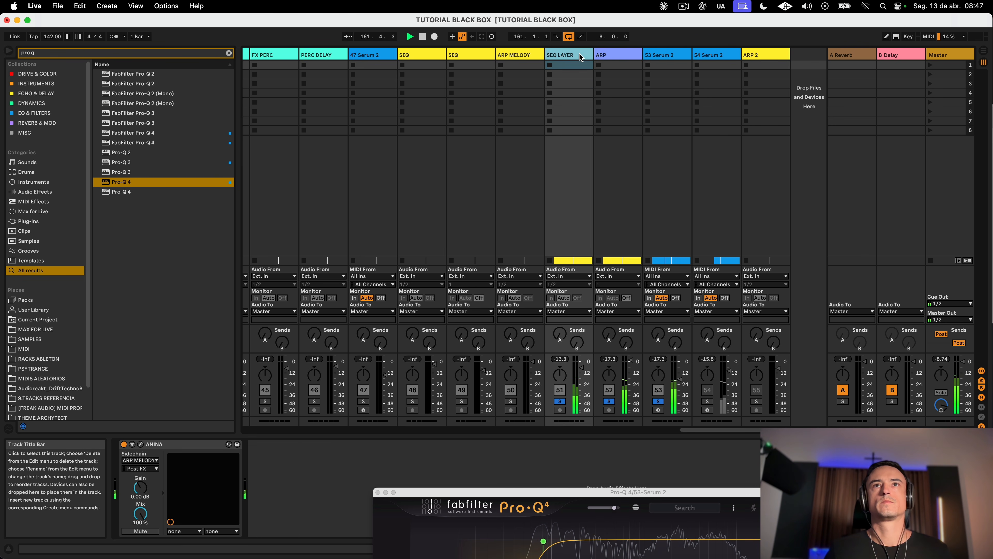
{"action": "left_click", "coordinate": [610, 56]}
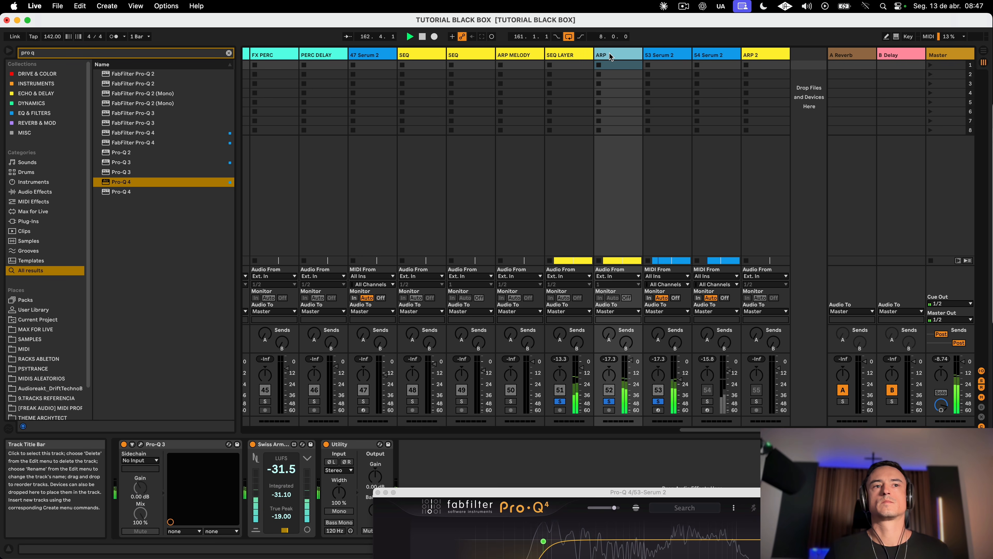
Step: Insert Pro-Q 4 on the ARP track and close track 53's equalizer window to see the ARP spectrum
{"action": "double_click", "coordinate": [118, 183]}
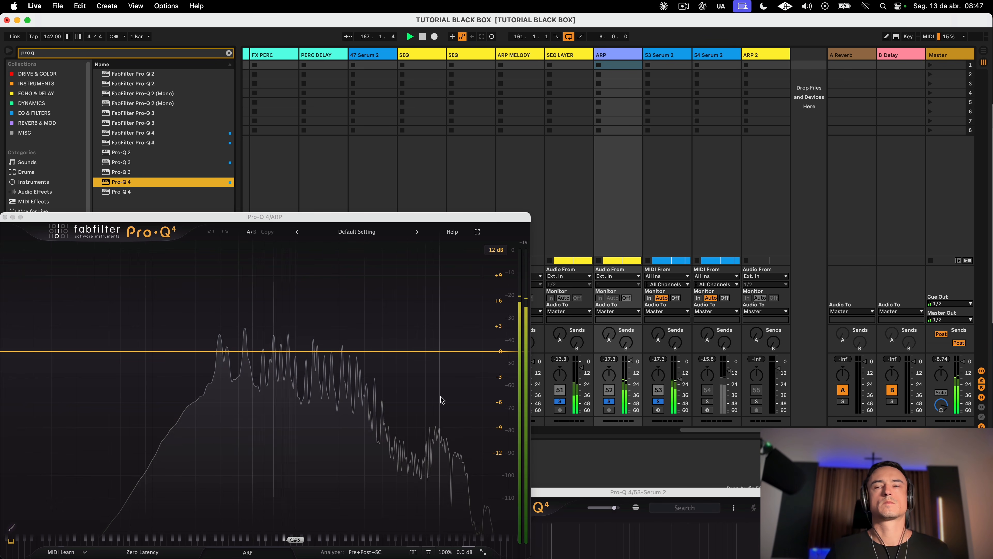
{"action": "left_click_drag", "start_coordinate": [805, 492], "coordinate": [713, 152]}
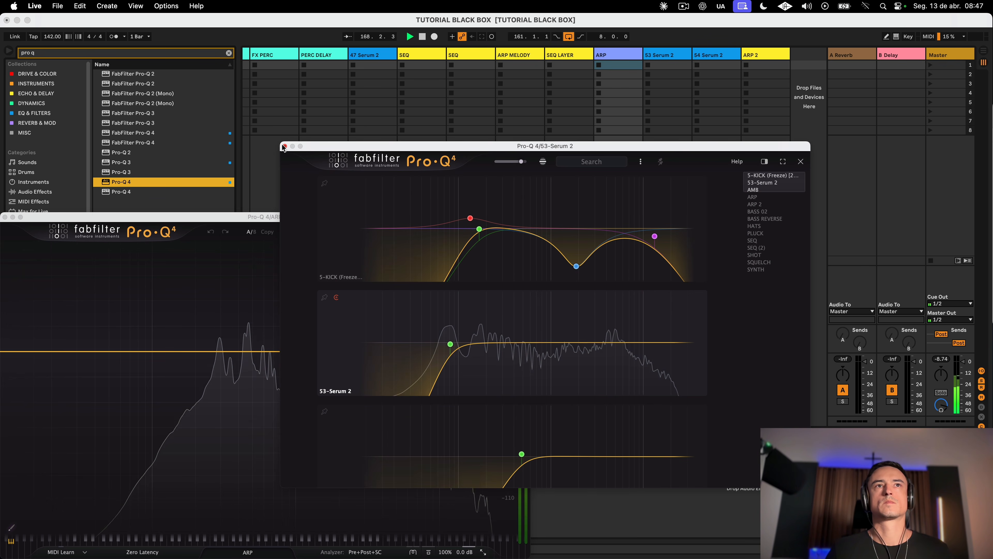
{"action": "left_click", "coordinate": [239, 328]}
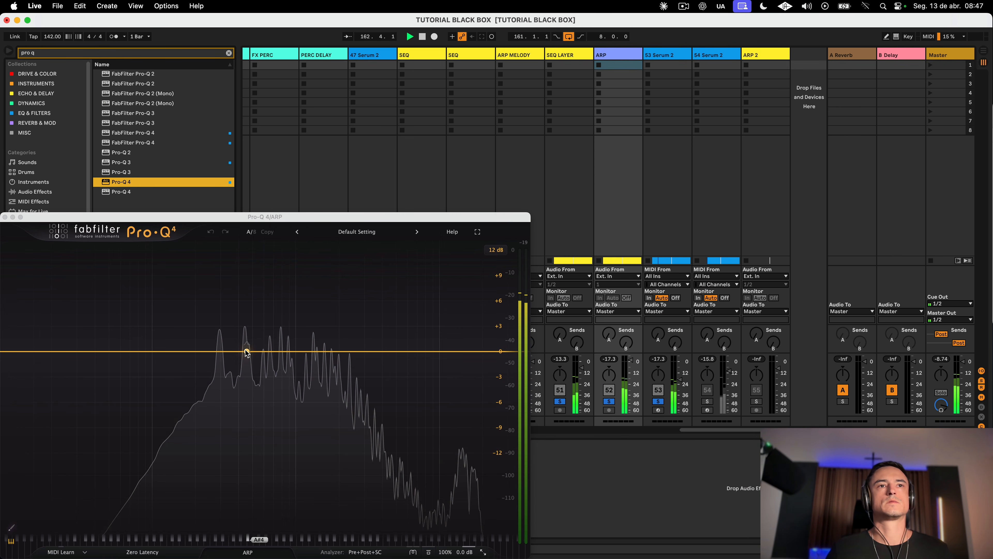
Step: Add flat bell bands at about 273 Hz and 1978 Hz to the ARP track's Pro-Q 4, then close its window
{"action": "left_click", "coordinate": [215, 351]}
{"action": "left_click", "coordinate": [215, 351]}
{"action": "left_click", "coordinate": [278, 351]}
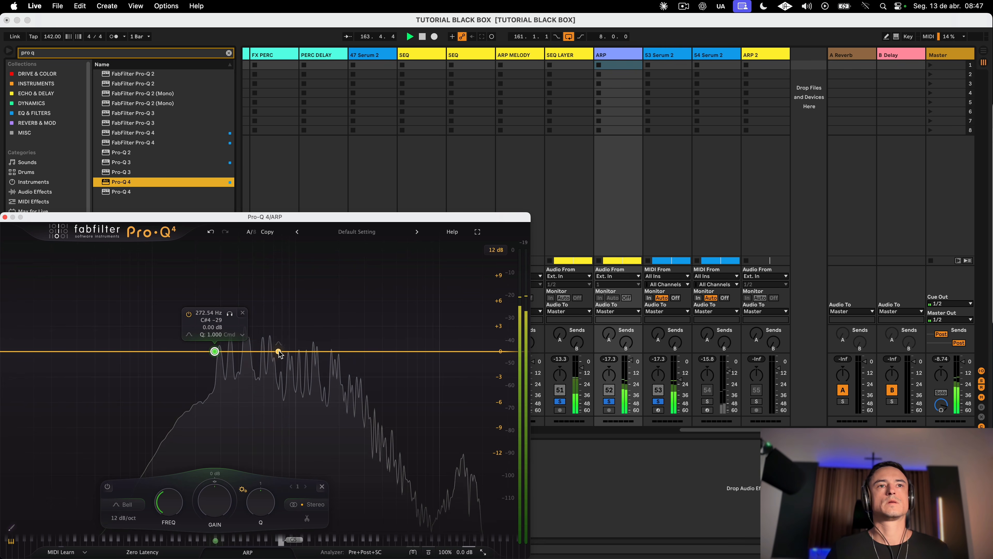
{"action": "left_click_drag", "start_coordinate": [281, 351], "coordinate": [338, 351]}
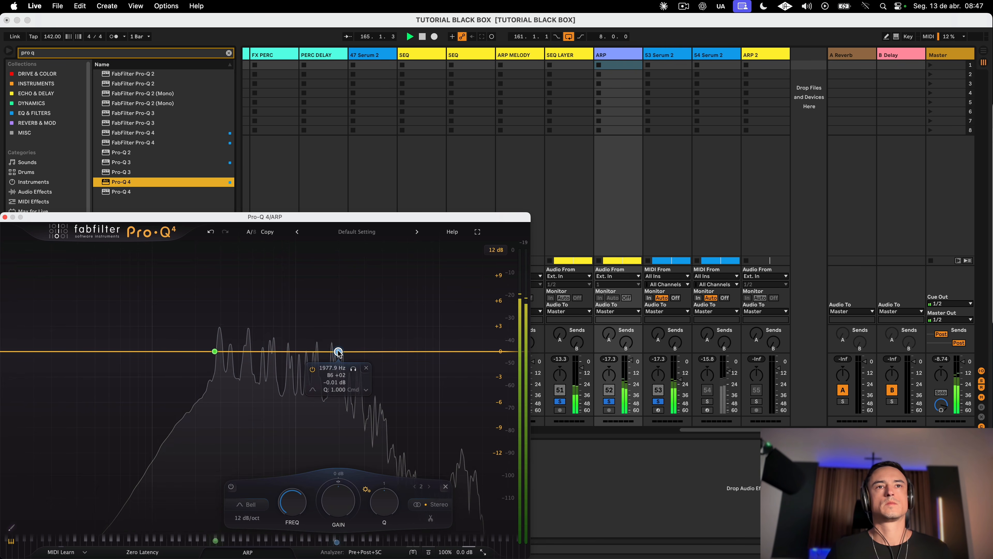
{"action": "left_click", "coordinate": [5, 217]}
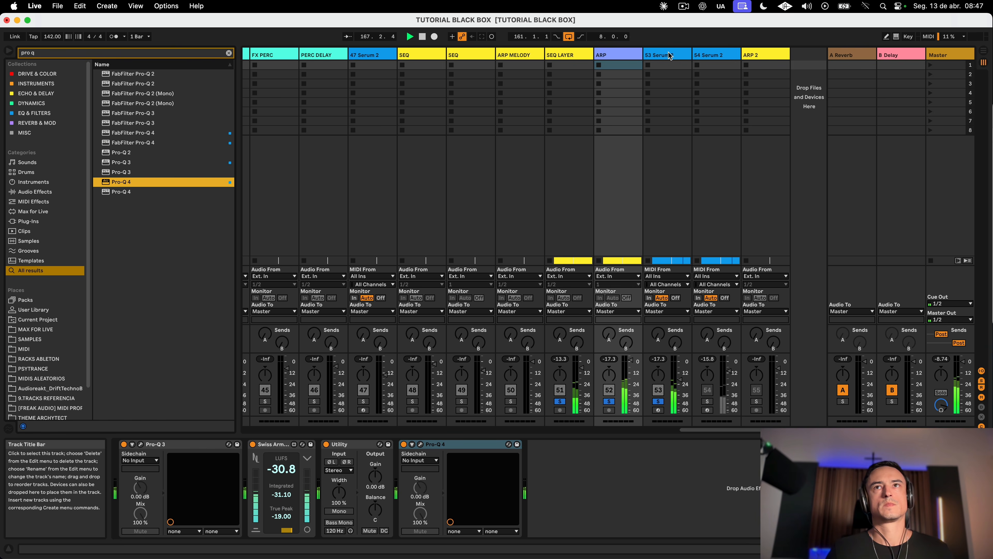
Step: Check the Serum 2 patch on track 54 and close the plugin window
{"action": "left_click", "coordinate": [760, 57]}
{"action": "left_click", "coordinate": [733, 59]}
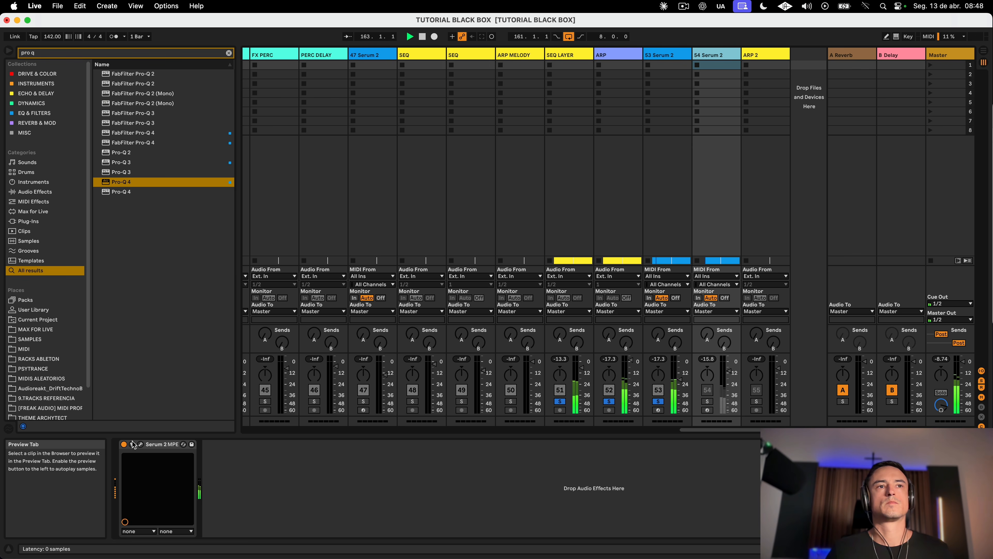
{"action": "left_click", "coordinate": [140, 444]}
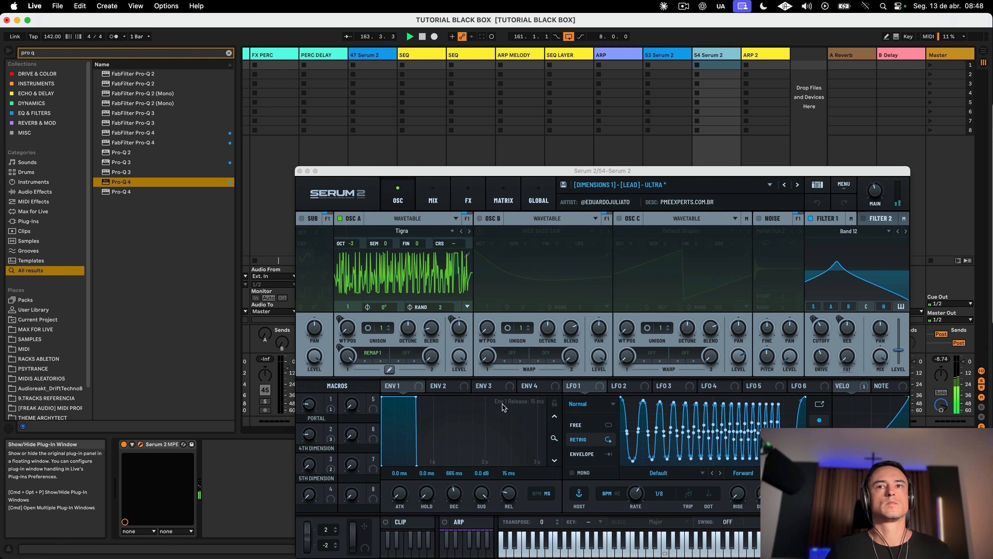
{"action": "left_click", "coordinate": [299, 171]}
Step: In track 53's Pro-Q 4, add a flat bell at about 265 Hz and bell cuts of about -4.4 dB near 246 Hz and -2.3 dB near 1925 Hz
{"action": "left_click", "coordinate": [664, 52]}
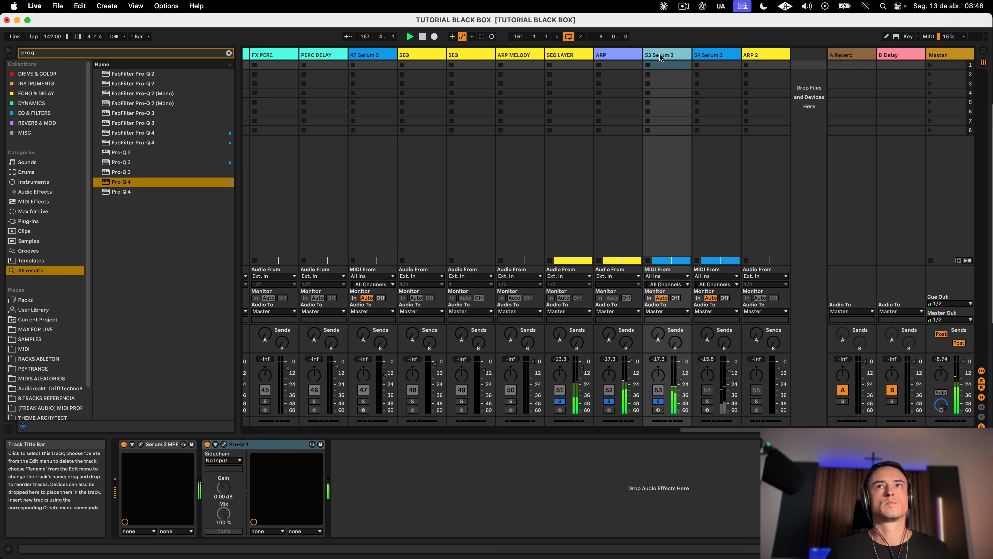
{"action": "left_click", "coordinate": [224, 443]}
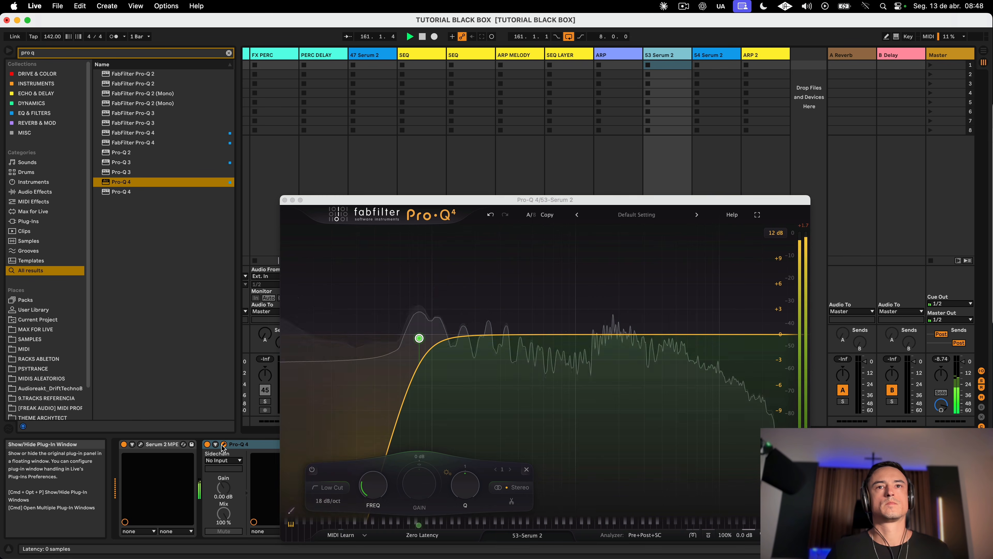
{"action": "left_click", "coordinate": [493, 335]}
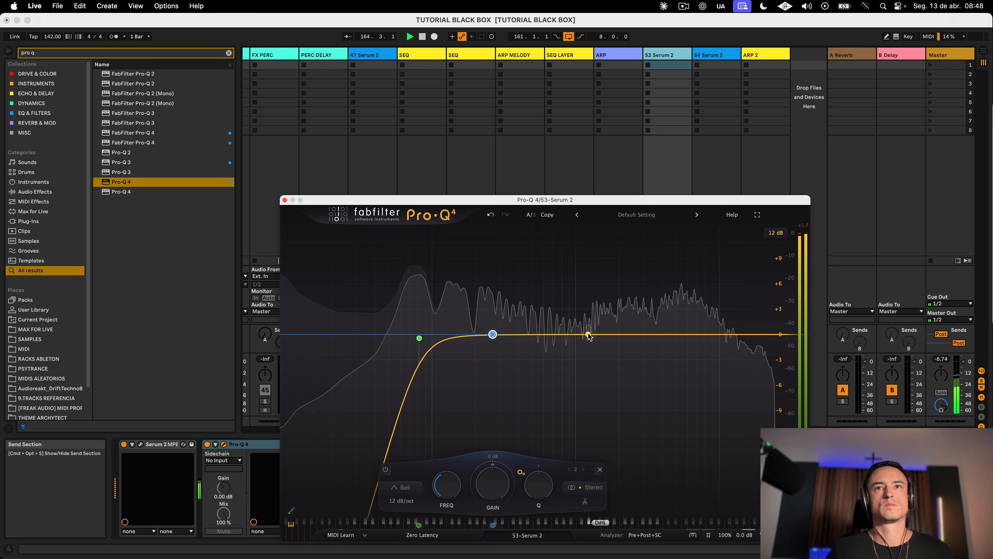
{"action": "left_click_drag", "start_coordinate": [592, 336], "coordinate": [489, 373]}
{"action": "left_click_drag", "start_coordinate": [608, 336], "coordinate": [616, 355]}
{"action": "mouse_move", "coordinate": [488, 372]}
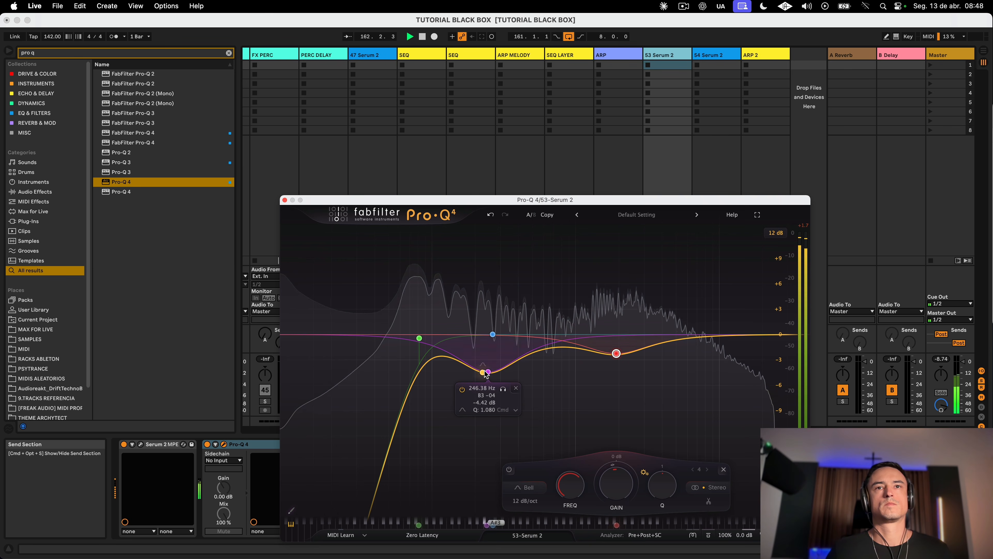
Step: Raise the frequency of track 53's low cut and add a slight 12 dB/oct high shelf cut at the top of the spectrum
{"action": "left_click_drag", "start_coordinate": [419, 337], "coordinate": [453, 328]}
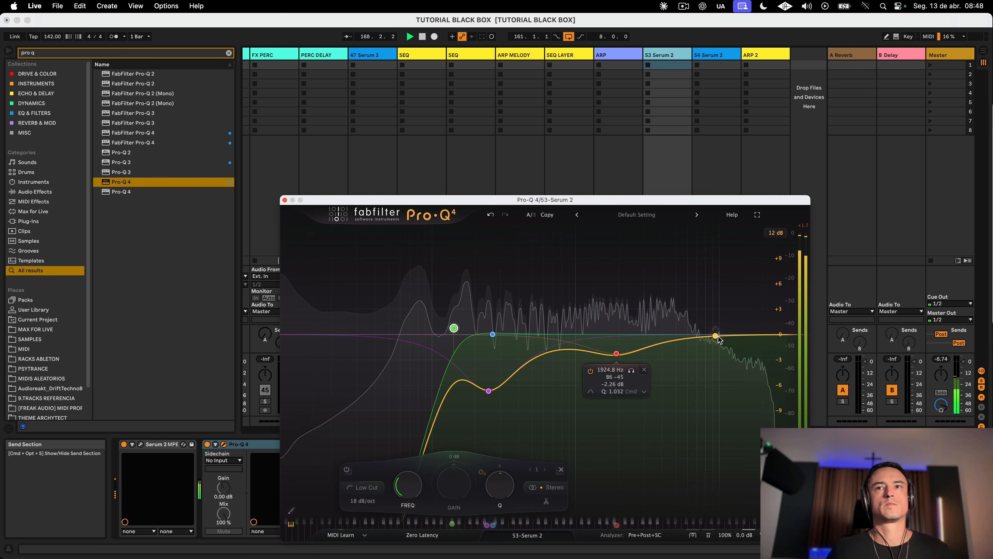
{"action": "left_click_drag", "start_coordinate": [716, 336], "coordinate": [740, 336]}
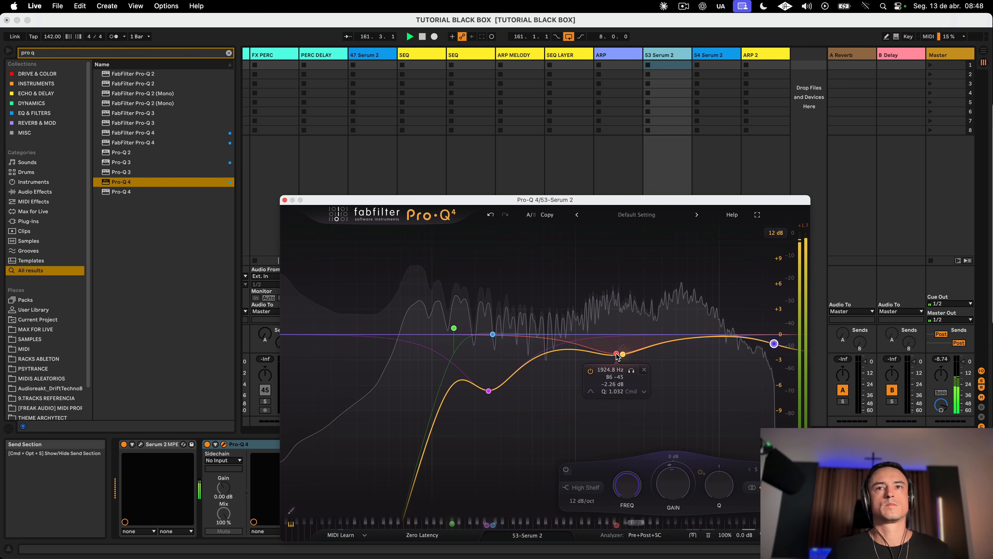
Step: Ease track 53's two bell cuts and add a bell boost of about 3 dB near 686 Hz
{"action": "left_click_drag", "start_coordinate": [616, 354], "coordinate": [618, 348]}
{"action": "mouse_move", "coordinate": [489, 394]}
{"action": "left_mouse_down"}
{"action": "mouse_move", "coordinate": [484, 376]}
{"action": "mouse_move", "coordinate": [502, 409]}
{"action": "mouse_move", "coordinate": [479, 378]}
{"action": "mouse_move", "coordinate": [475, 389]}
{"action": "left_mouse_up"}
{"action": "left_click_drag", "start_coordinate": [560, 346], "coordinate": [554, 317]}
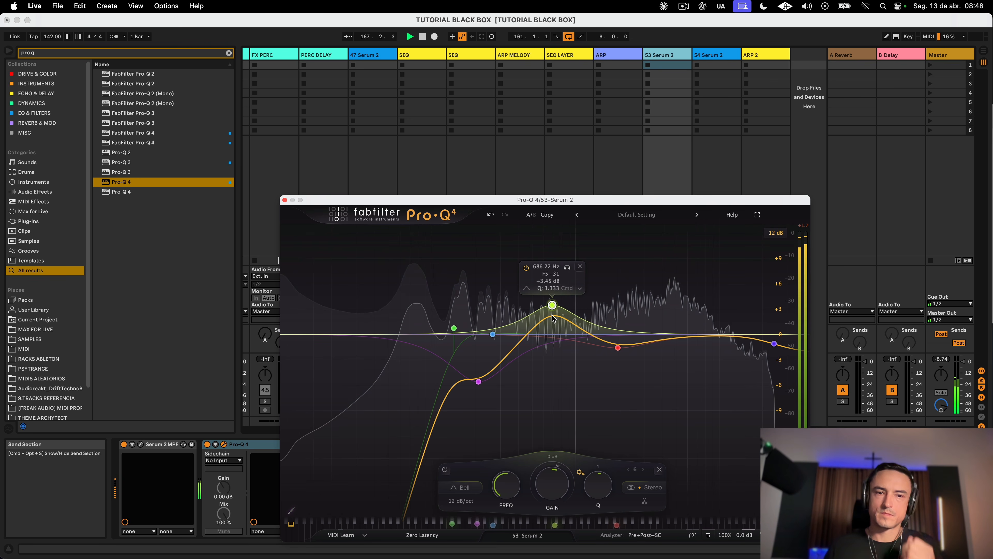
{"action": "left_click_drag", "start_coordinate": [554, 317], "coordinate": [552, 320]}
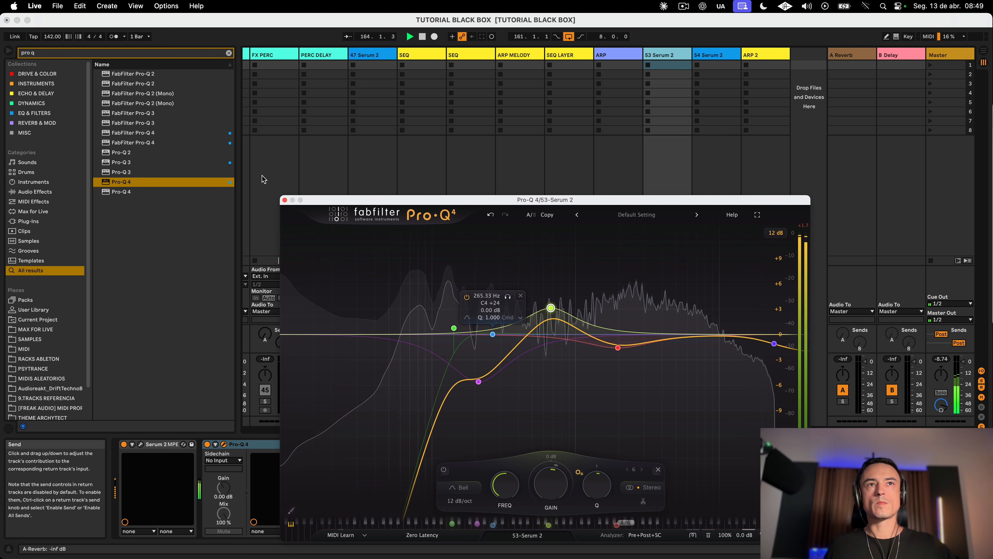
Step: Close track 53's Pro-Q 4, reset the track's peak reading and solo track 54 alongside the other layers
{"action": "left_click", "coordinate": [284, 200]}
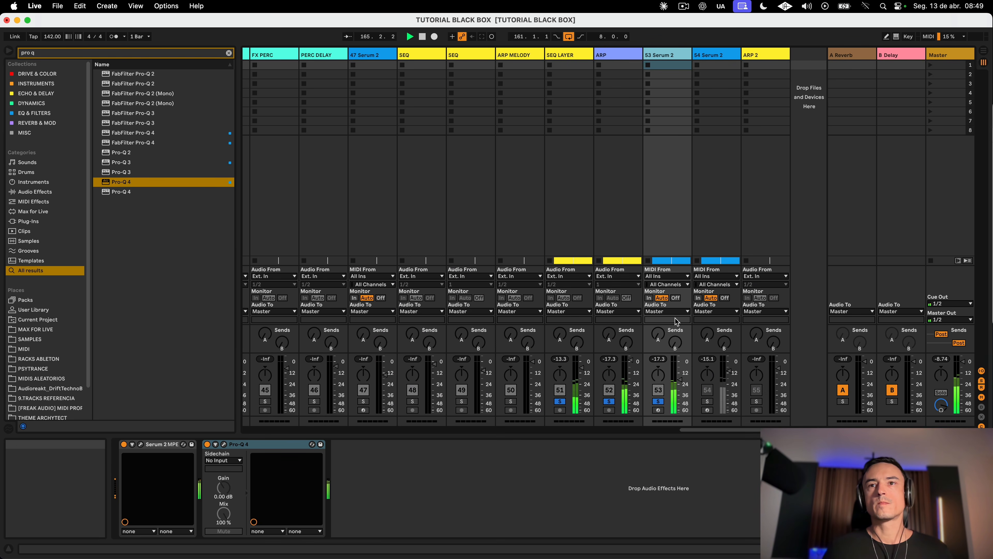
{"action": "left_click", "coordinate": [660, 359]}
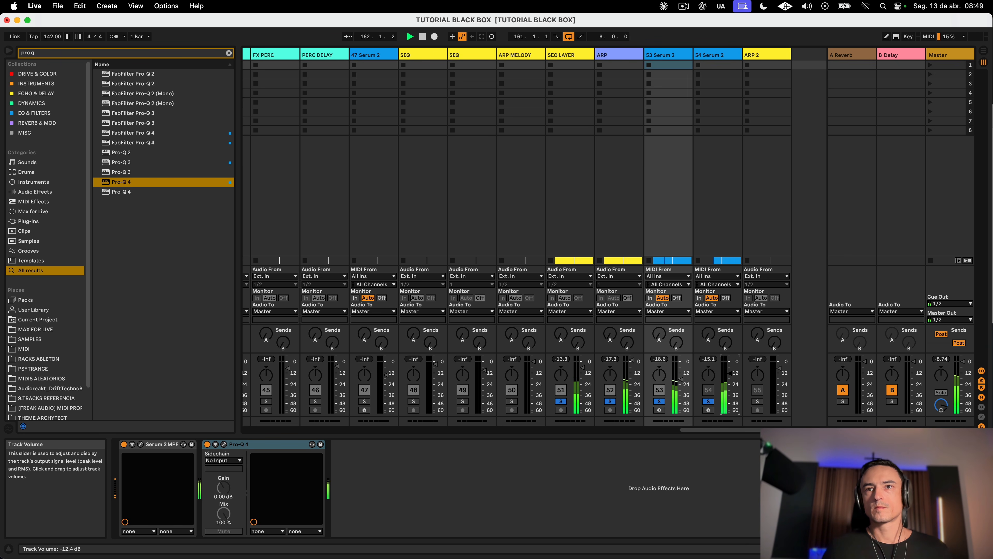
{"action": "key", "text": "Tab"}
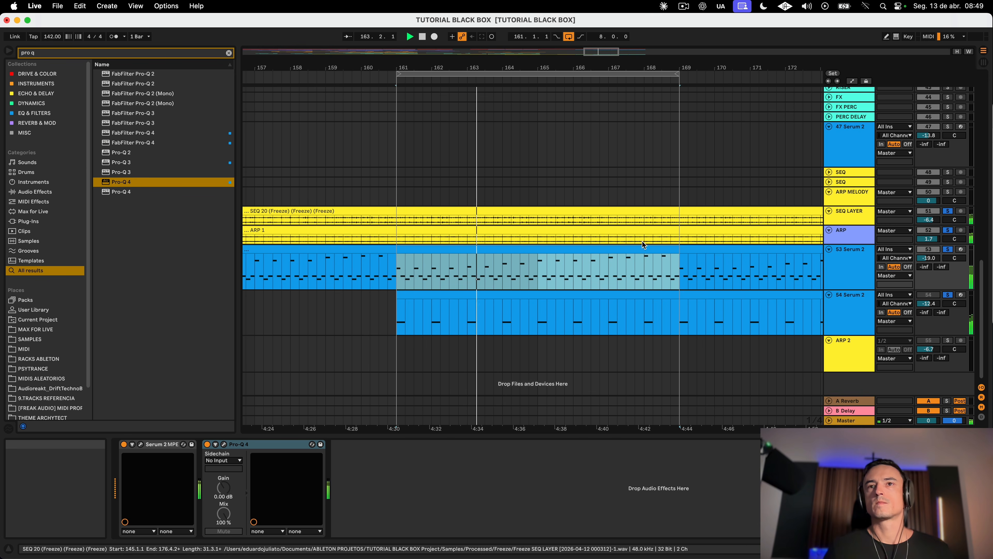
Step: Solo only track 54 and play its clip from bar 161
{"action": "left_click", "coordinate": [420, 309]}
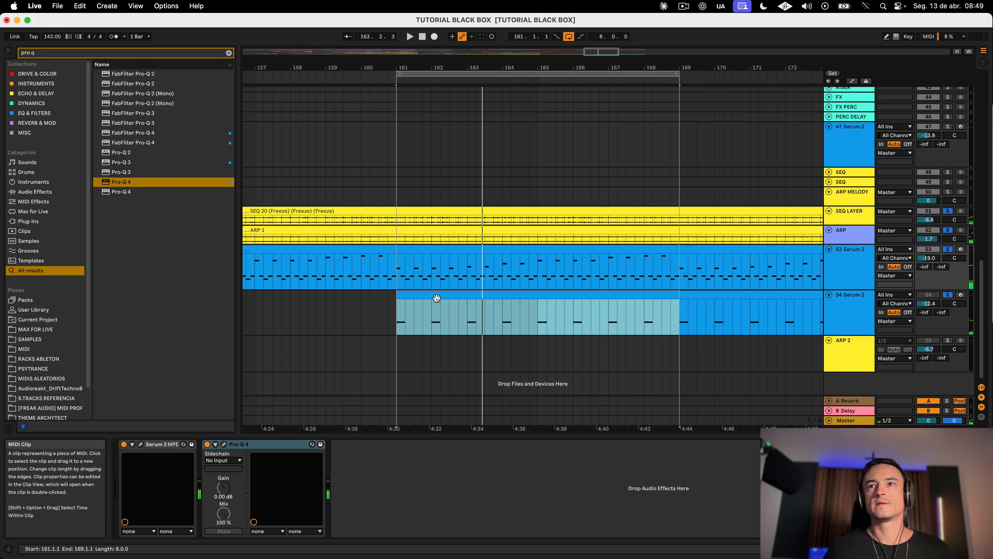
{"action": "left_click", "coordinate": [948, 295]}
{"action": "left_click", "coordinate": [948, 296]}
{"action": "left_click", "coordinate": [427, 294]}
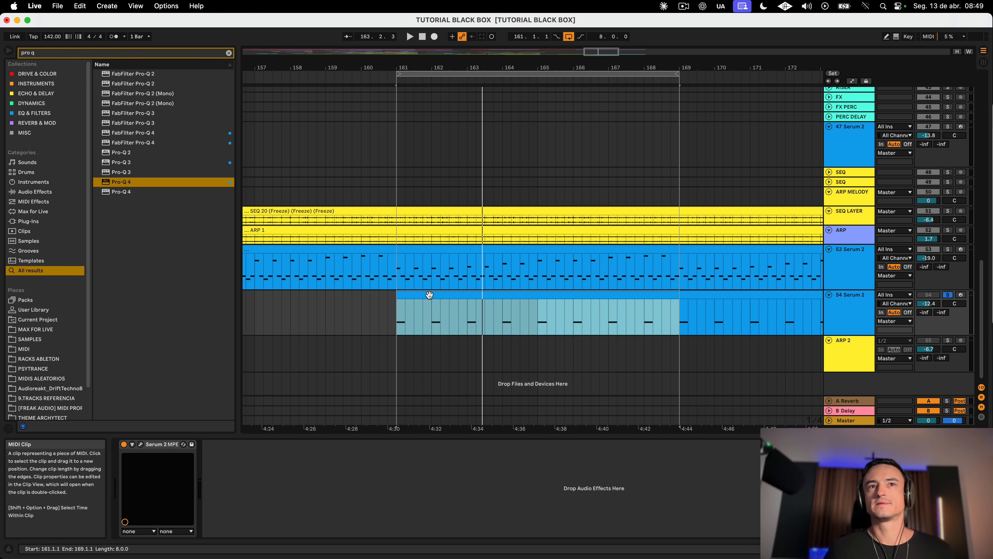
{"action": "key", "text": "space"}
Step: Compare the Serum 2 patches on tracks 54 and 53, closing each plugin window after checking it
{"action": "left_click", "coordinate": [141, 444]}
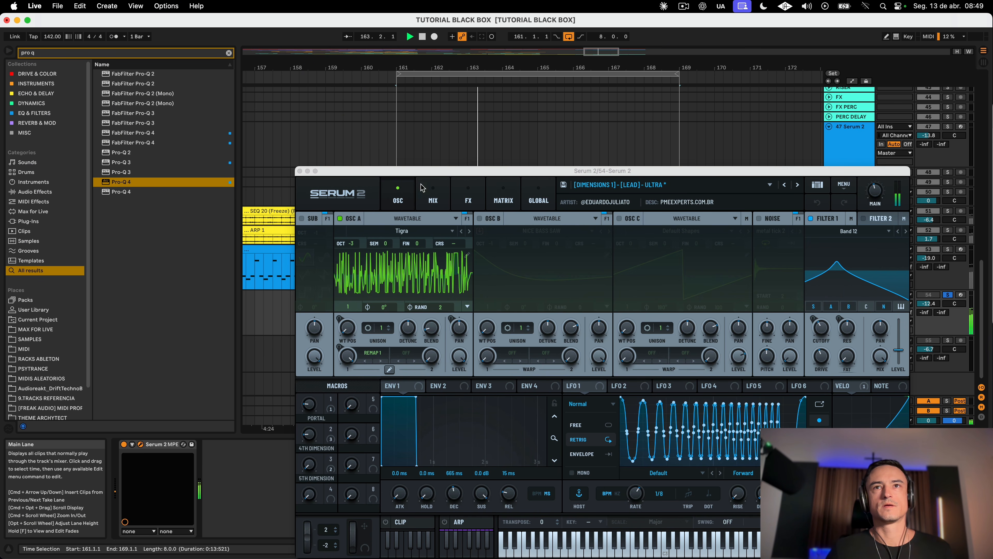
{"action": "left_click", "coordinate": [300, 171]}
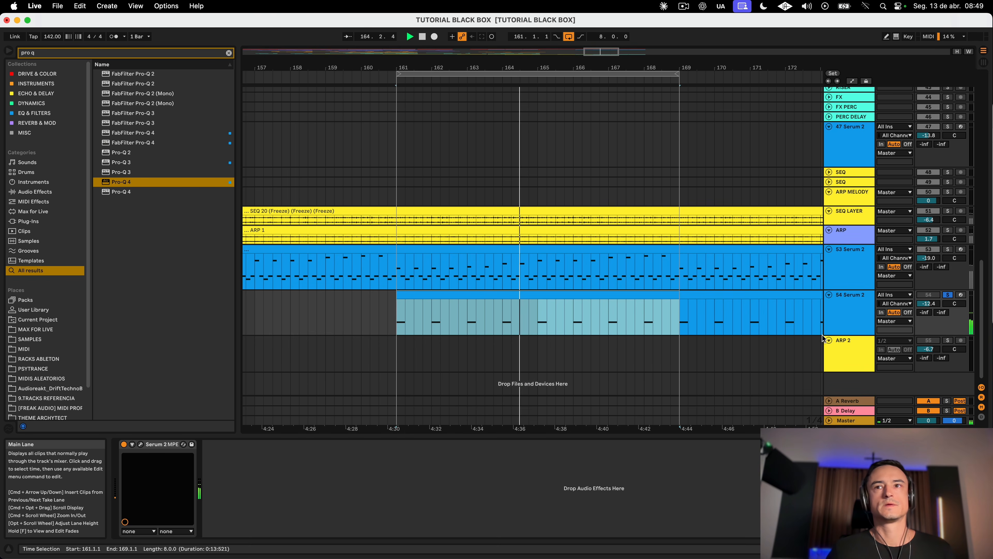
{"action": "key", "text": "Return"}
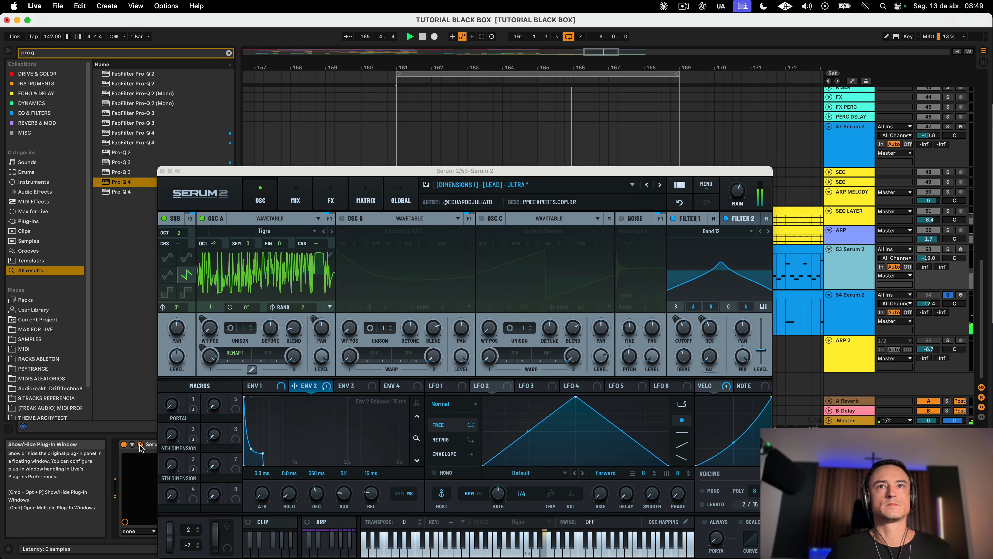
{"action": "left_click", "coordinate": [140, 444]}
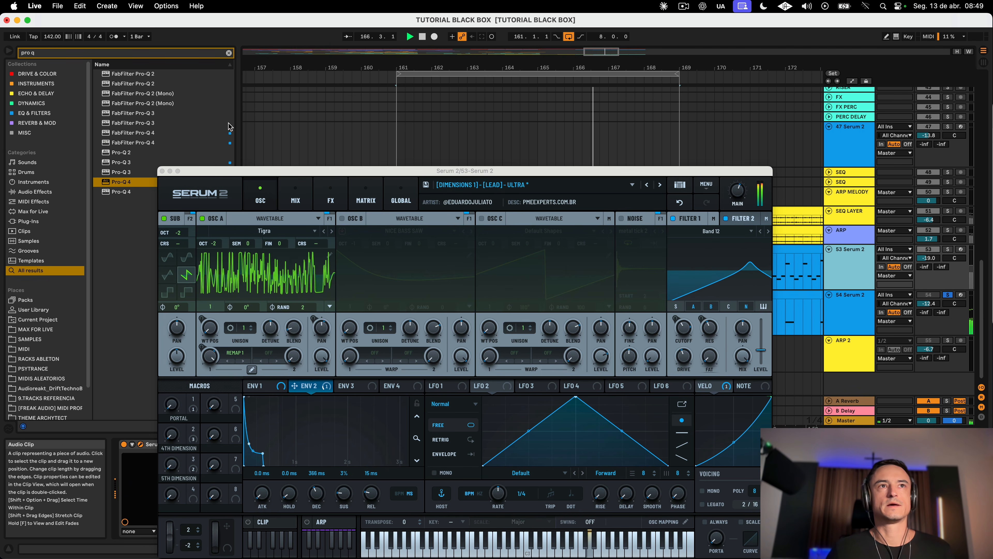
{"action": "left_click", "coordinate": [162, 170]}
Step: Open track 54's clip and try to transpose all of its D3 notes by an octave
{"action": "double_click", "coordinate": [604, 294]}
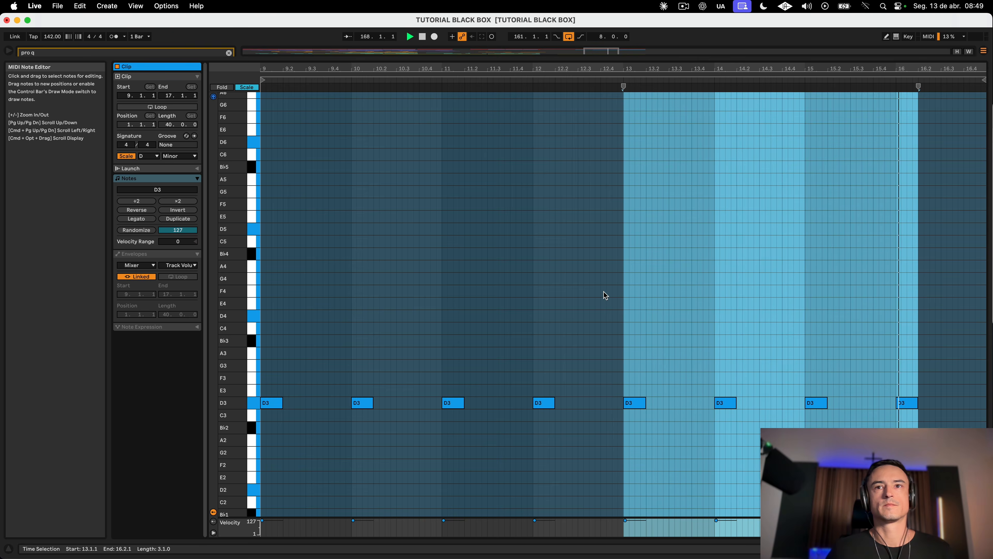
{"action": "left_click", "coordinate": [604, 294]}
{"action": "key", "text": "super+a"}
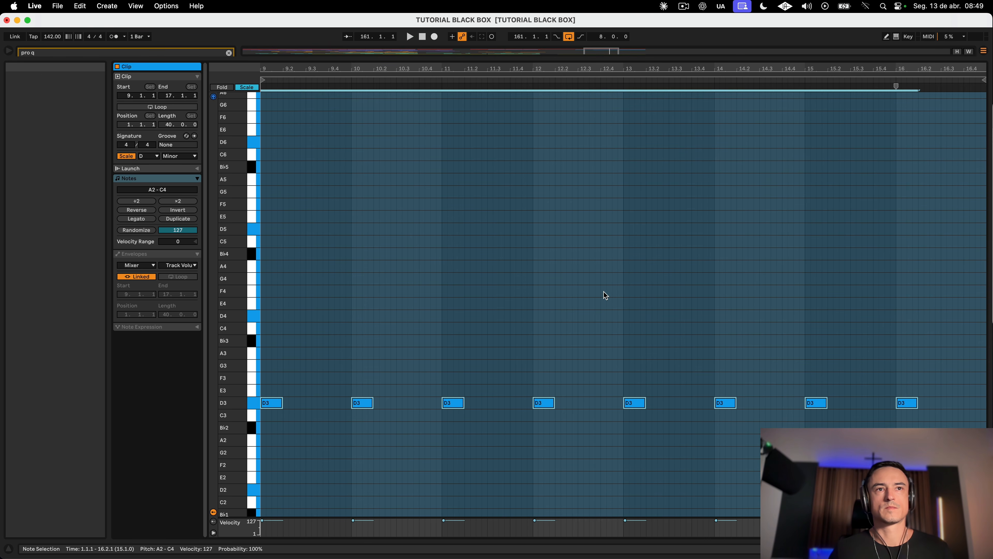
{"action": "key", "text": "shift+Down"}
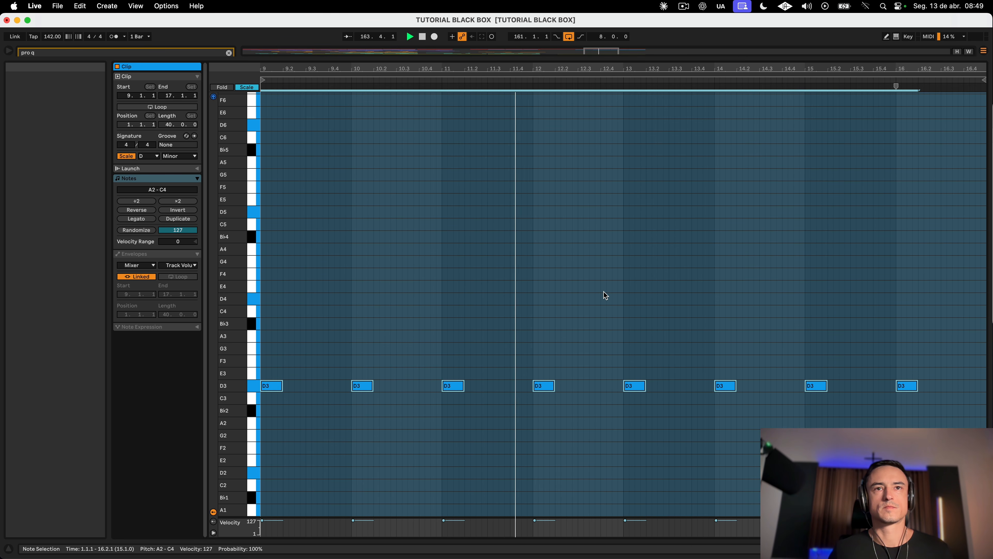
{"action": "key", "text": "shift+Tab"}
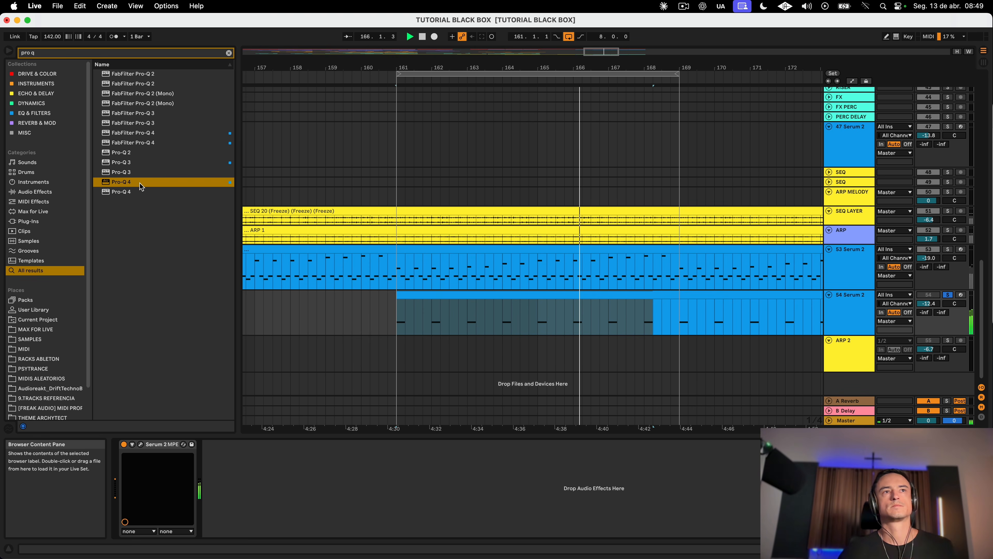
Step: Add Pro-Q 4 to track 54 with 12 dB/oct cuts: a low cut at about 101 Hz and a high cut just below 6.5 kHz
{"action": "double_click", "coordinate": [129, 182]}
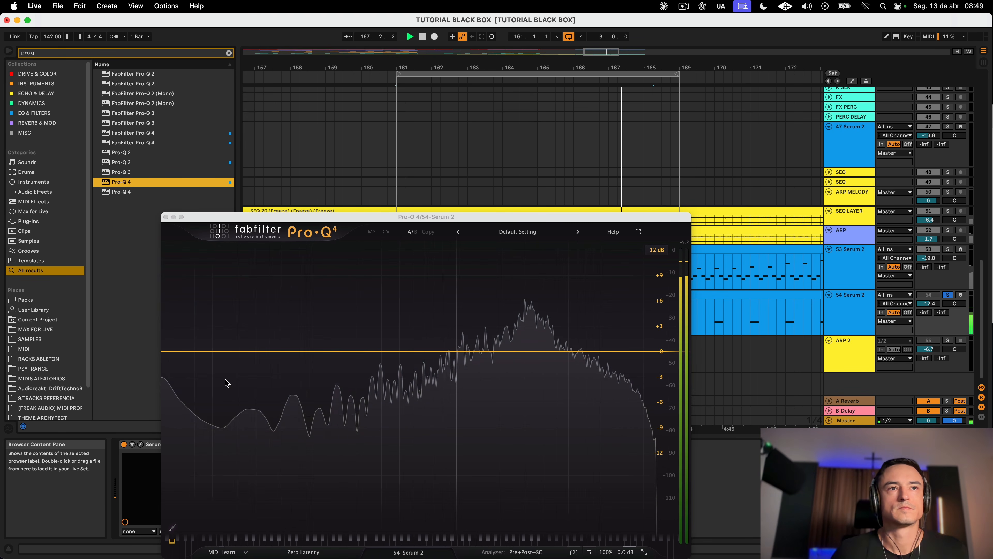
{"action": "left_click_drag", "start_coordinate": [168, 350], "coordinate": [314, 348]}
{"action": "left_click", "coordinate": [653, 351]}
{"action": "left_click_drag", "start_coordinate": [651, 351], "coordinate": [572, 358]}
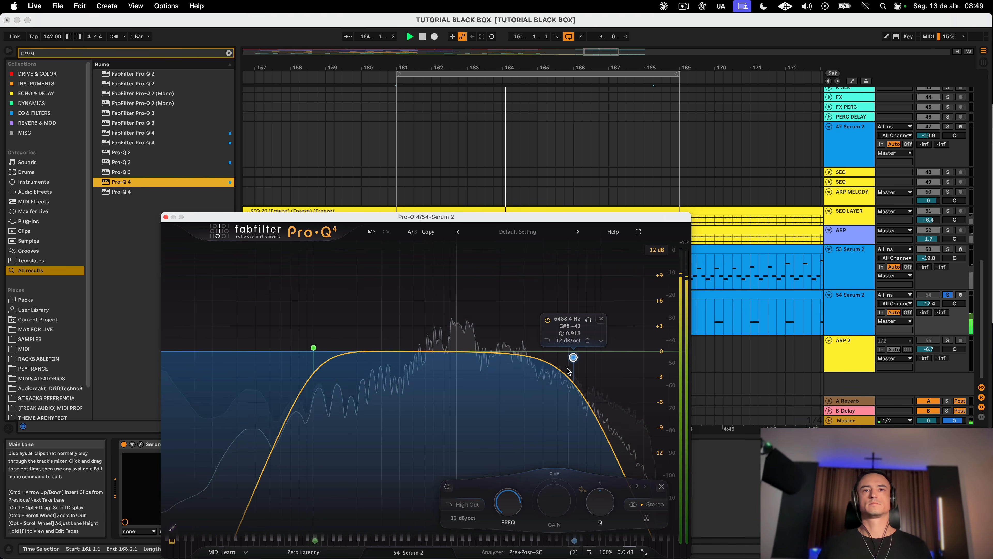
{"action": "left_click_drag", "start_coordinate": [573, 358], "coordinate": [567, 356]}
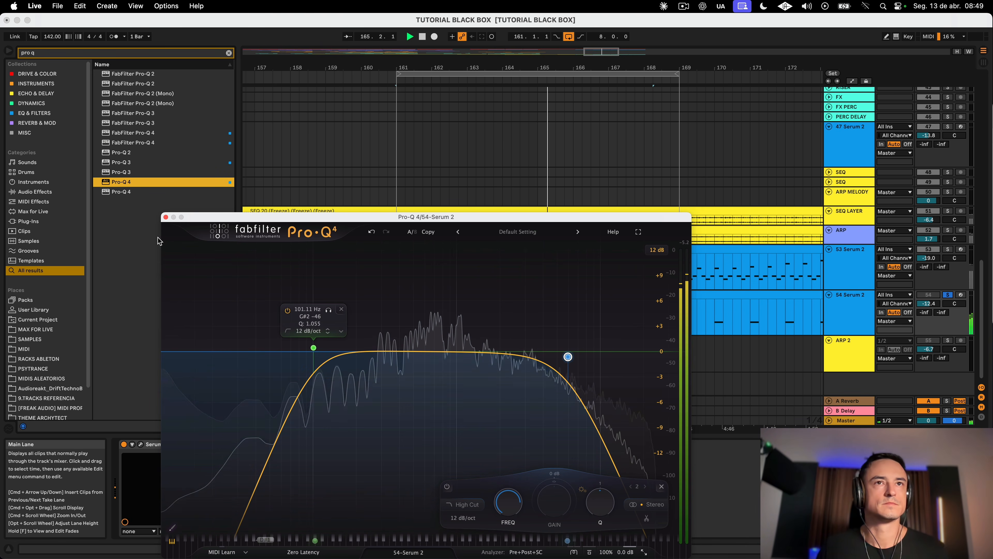
{"action": "key", "text": "super+alt+p"}
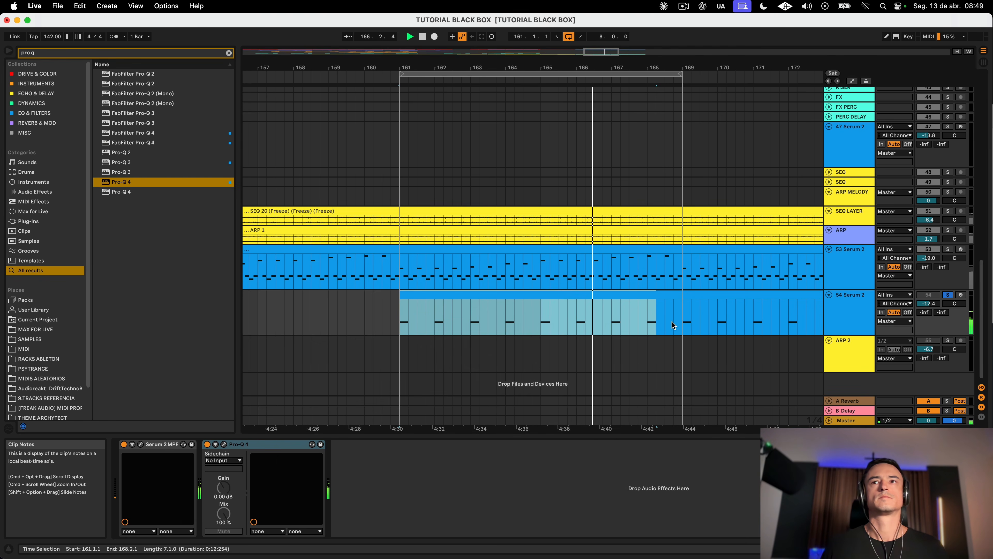
Step: Unsolo track 54 and extend the arrangement loop's end to bar 185 for a 24-bar length
{"action": "left_click", "coordinate": [889, 310]}
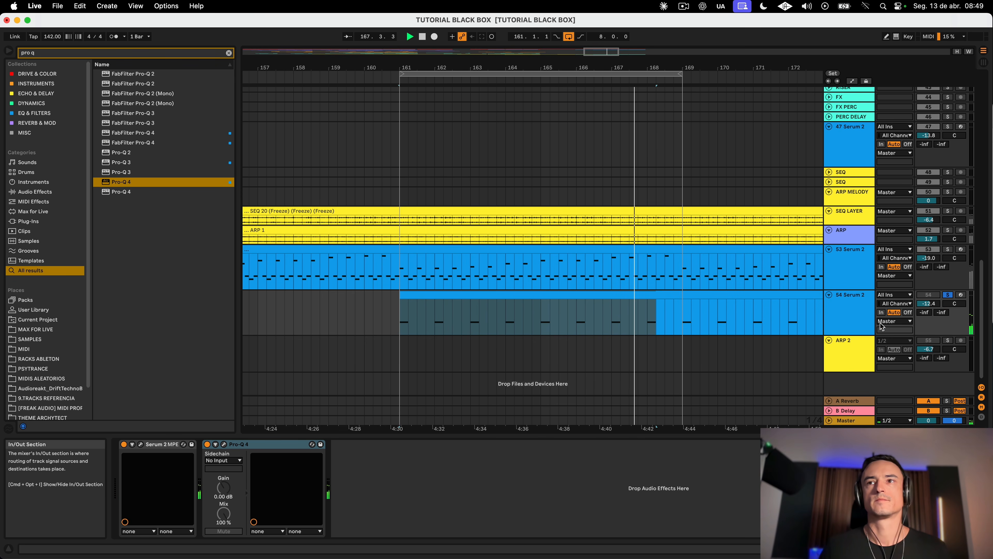
{"action": "left_click", "coordinate": [948, 294]}
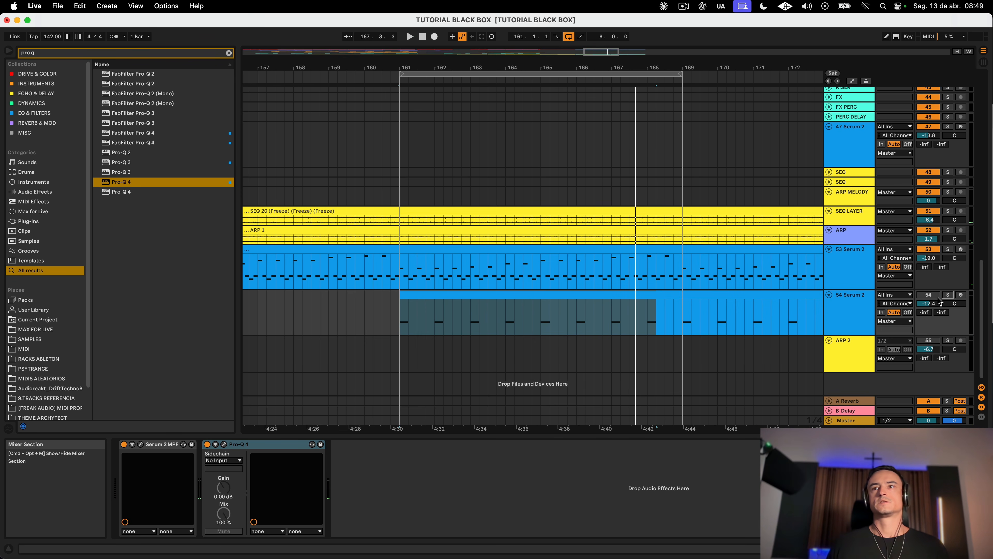
{"action": "mouse_move", "coordinate": [602, 67]}
{"action": "left_mouse_down"}
{"action": "mouse_move", "coordinate": [602, 55]}
{"action": "mouse_move", "coordinate": [795, 80]}
{"action": "left_mouse_up"}
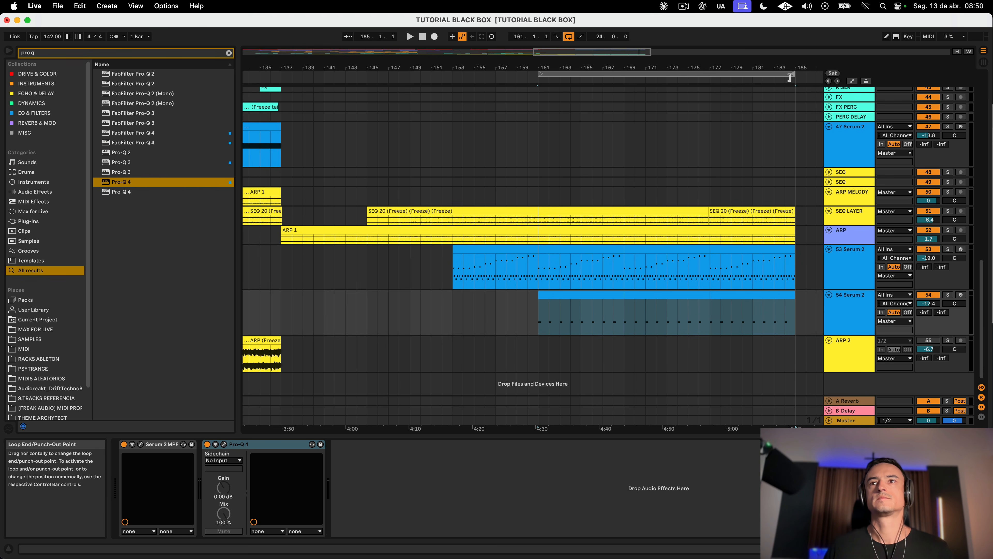
Step: Play the section from bar 151 and cut the range 152.4.1 to 153.1.1 out of the SEQ LAYER and ARP clips
{"action": "left_click", "coordinate": [432, 262]}
{"action": "key", "text": "space"}
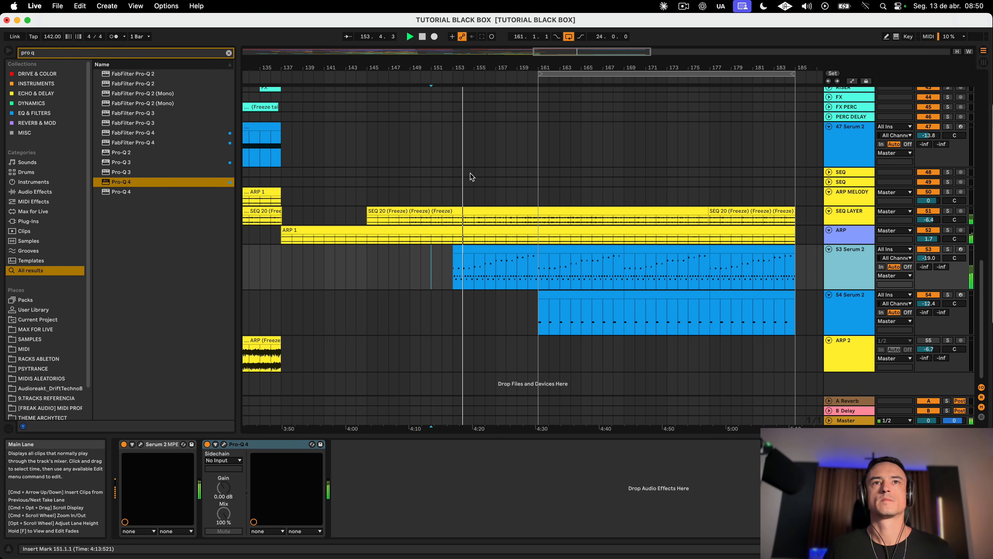
{"action": "left_click_drag", "start_coordinate": [445, 67], "coordinate": [569, 176]}
{"action": "key", "text": "space"}
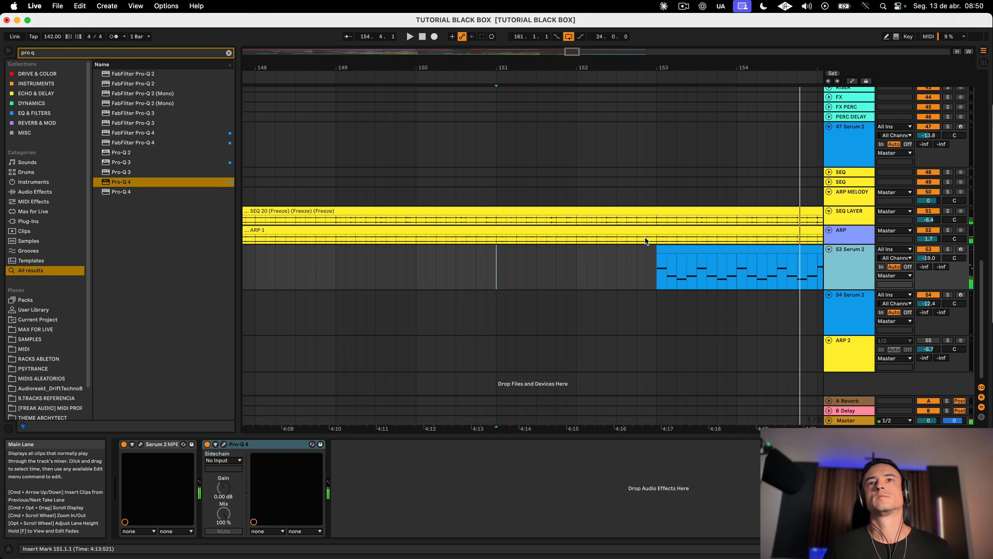
{"action": "left_click_drag", "start_coordinate": [652, 239], "coordinate": [641, 221]}
{"action": "key", "text": "super+e"}
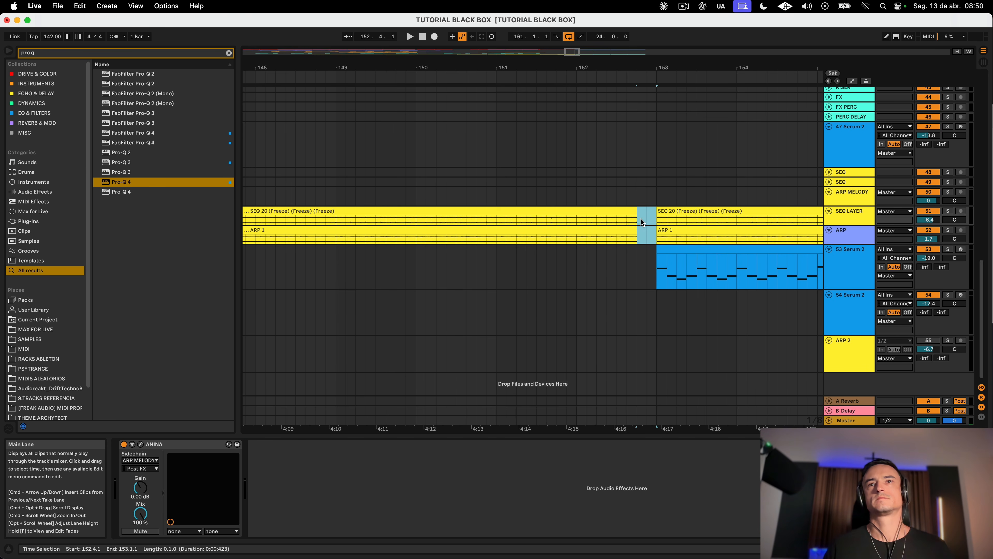
Step: Check the kick and bass clips before bar 153 and listen to the transition across the new gap
{"action": "left_click", "coordinate": [605, 220]}
{"action": "scroll", "coordinate": [724, 173], "scroll_direction": "up", "scroll_amount": 15}
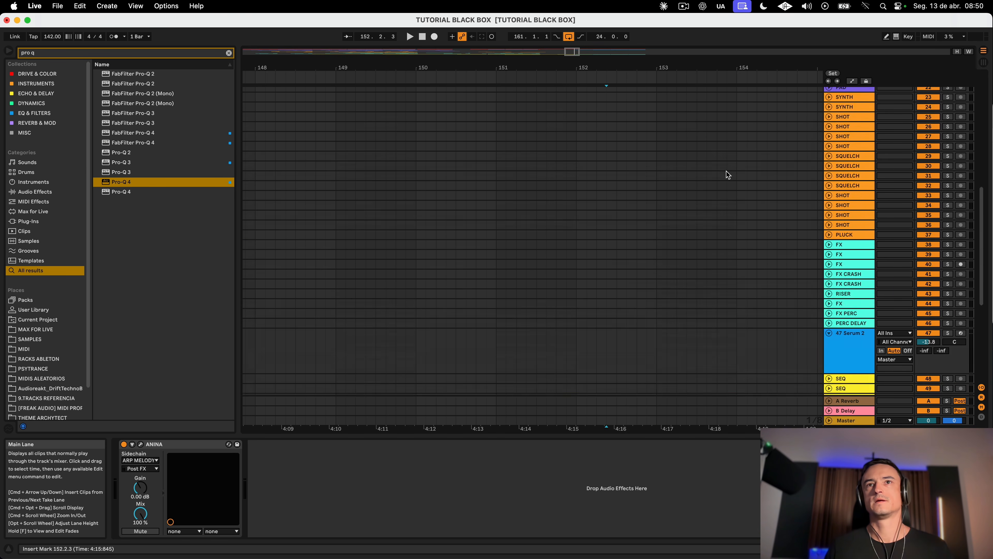
{"action": "left_click", "coordinate": [650, 198]}
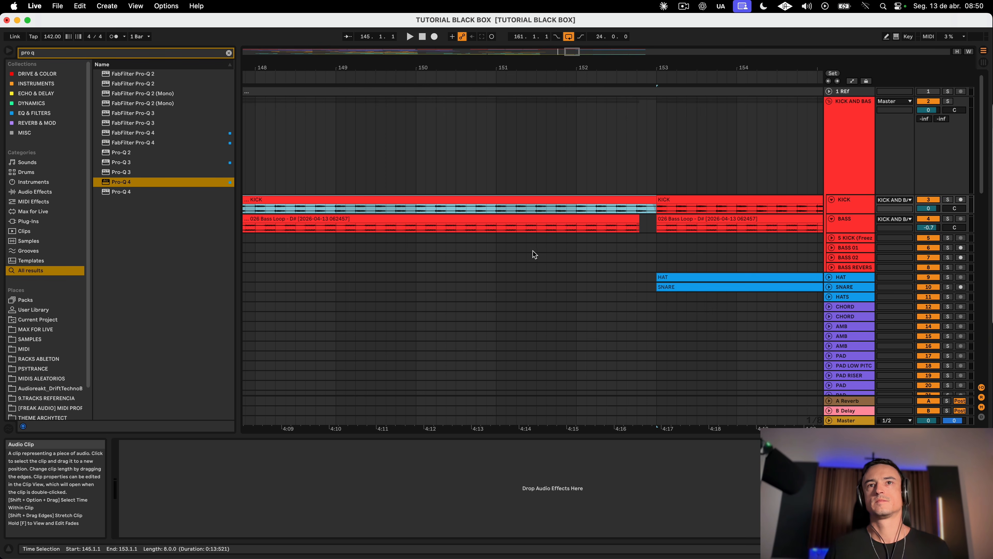
{"action": "left_click", "coordinate": [545, 252]}
{"action": "key", "text": "space"}
{"action": "scroll", "coordinate": [626, 246], "scroll_direction": "down", "scroll_amount": 15}
{"action": "scroll", "coordinate": [649, 235], "scroll_direction": "left", "scroll_amount": 1}
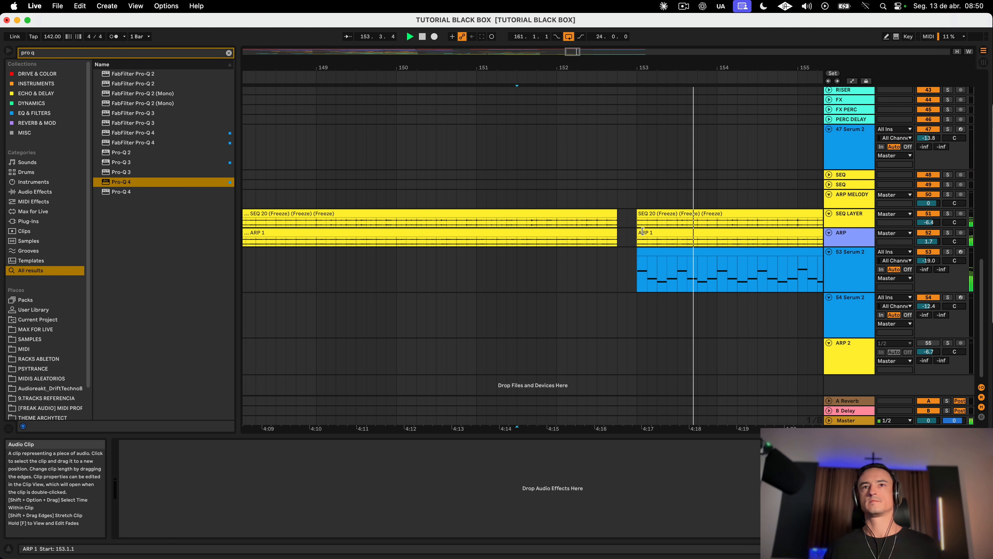
{"action": "scroll", "coordinate": [636, 232], "scroll_direction": "right", "scroll_amount": 5}
{"action": "scroll", "coordinate": [635, 231], "scroll_direction": "right", "scroll_amount": 5}
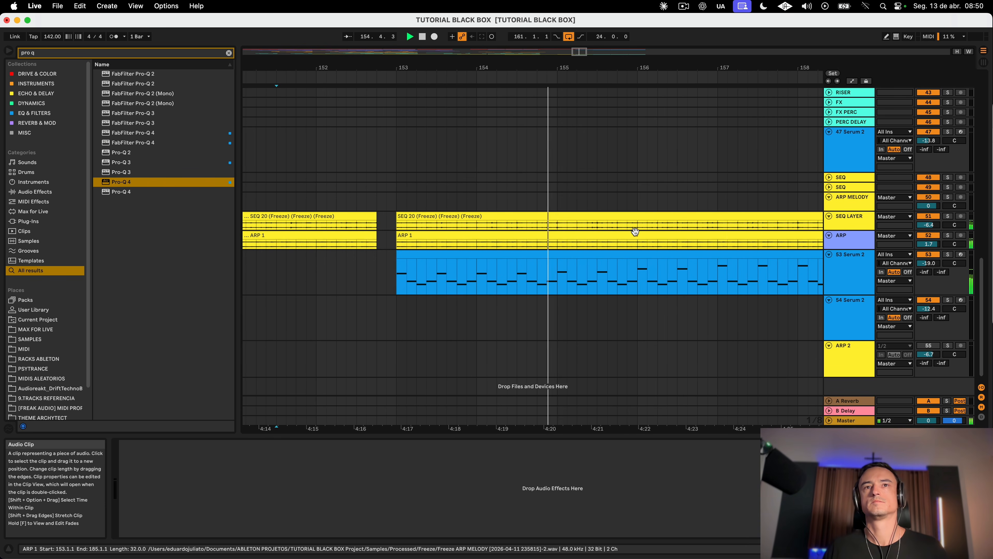
Step: Listen through the lead section past bar 161 and set track 53's volume to -17.4 dB
{"action": "left_click", "coordinate": [644, 258]}
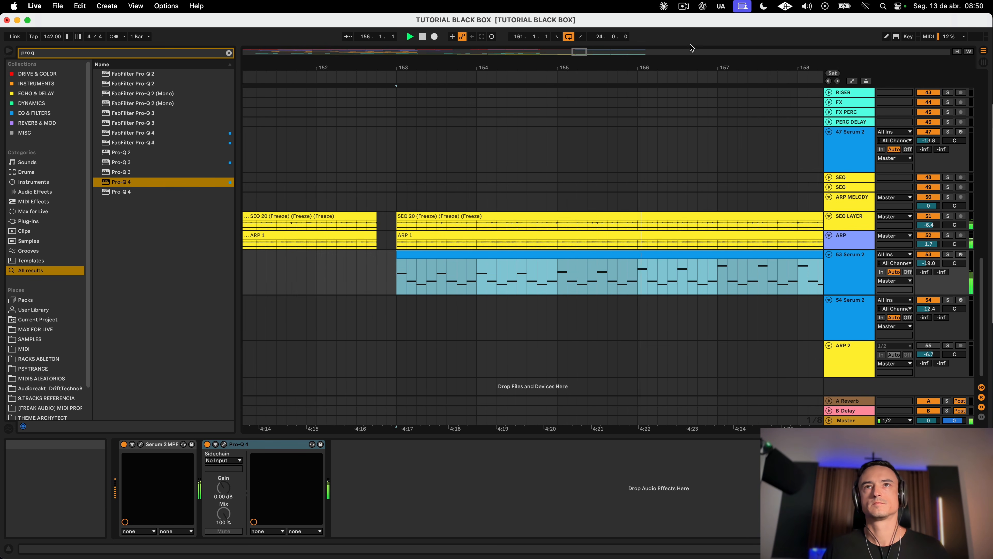
{"action": "scroll", "coordinate": [702, 230], "scroll_direction": "down", "scroll_amount": 5}
{"action": "scroll", "coordinate": [702, 229], "scroll_direction": "right", "scroll_amount": 5}
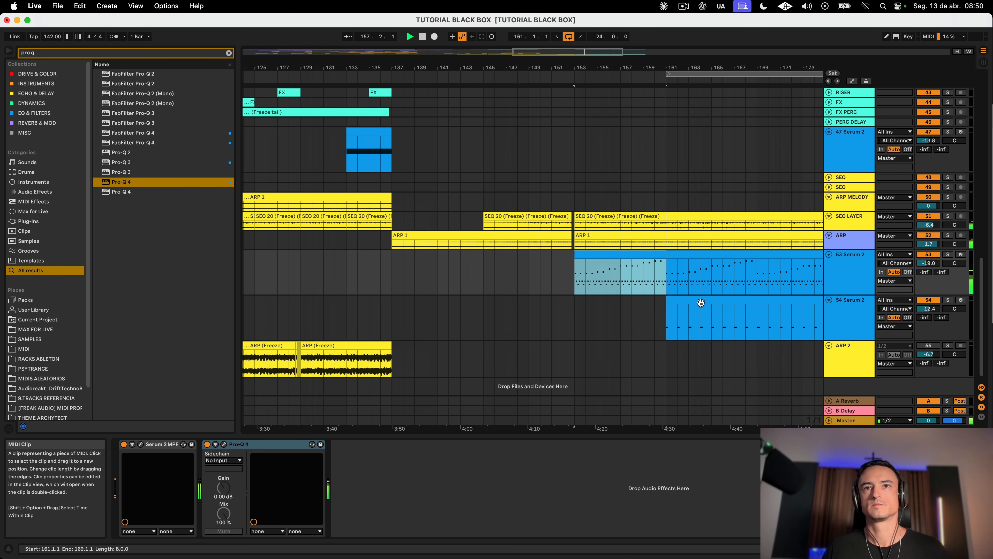
{"action": "scroll", "coordinate": [611, 261], "scroll_direction": "right", "scroll_amount": 3}
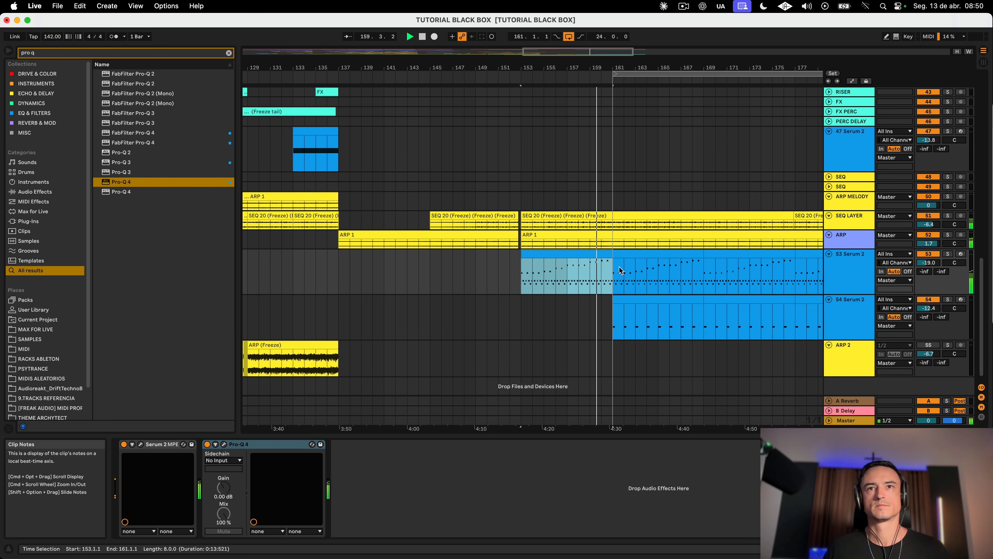
{"action": "scroll", "coordinate": [666, 329], "scroll_direction": "right", "scroll_amount": 10}
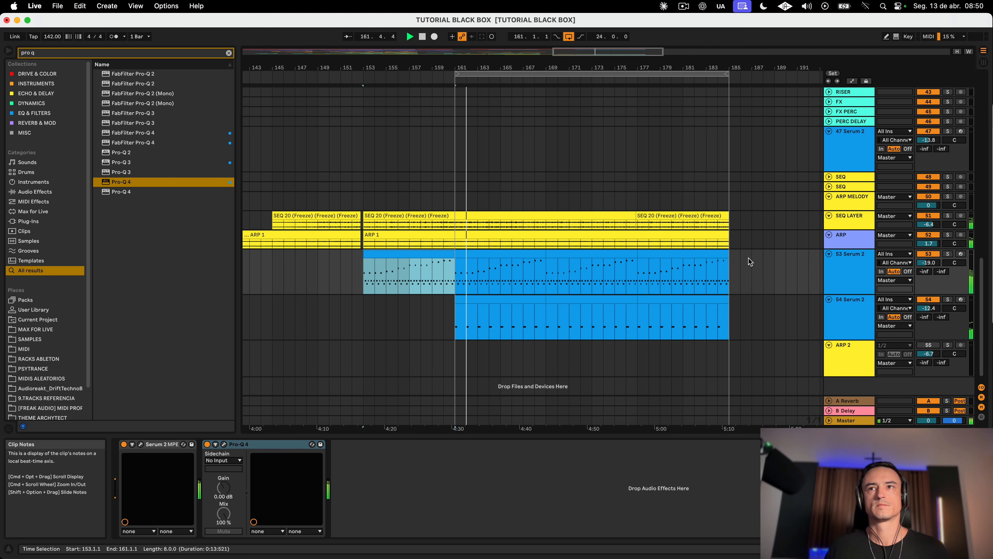
{"action": "left_click", "coordinate": [851, 258]}
{"action": "left_click_drag", "start_coordinate": [928, 258], "coordinate": [842, 267]}
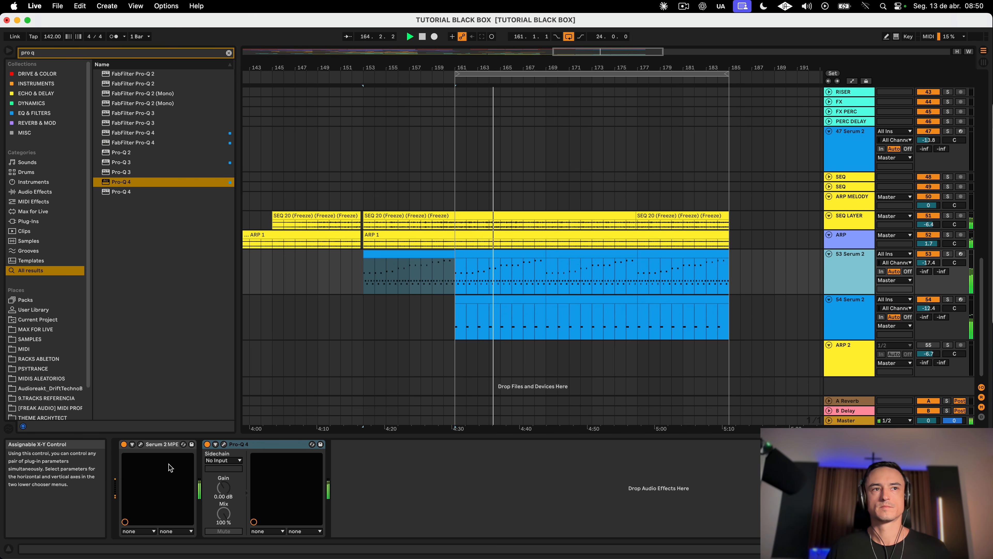
Step: In track 53's Serum 2, shorten Envelope 1's decay to about 399 ms and lower its sustain to the minimum
{"action": "left_click", "coordinate": [142, 445]}
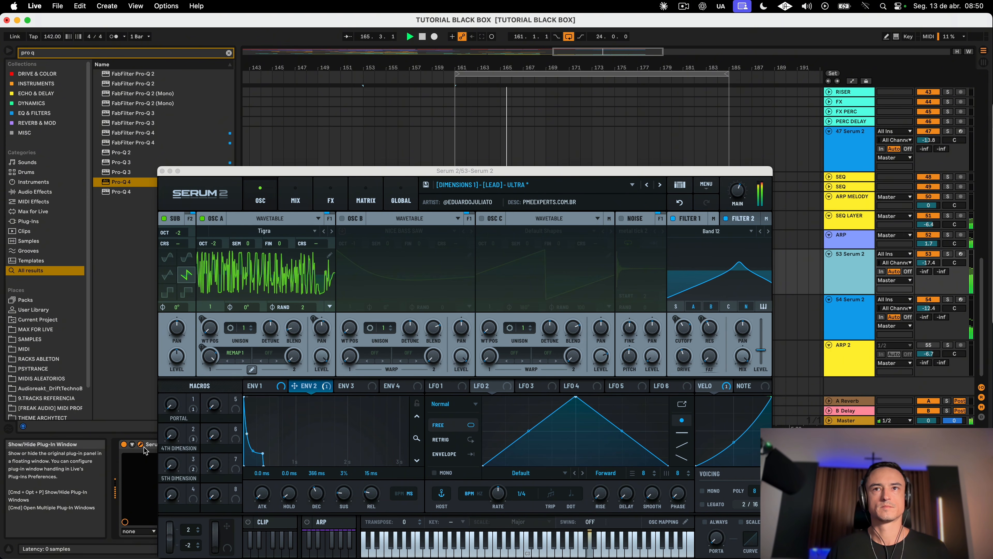
{"action": "left_click", "coordinate": [261, 385]}
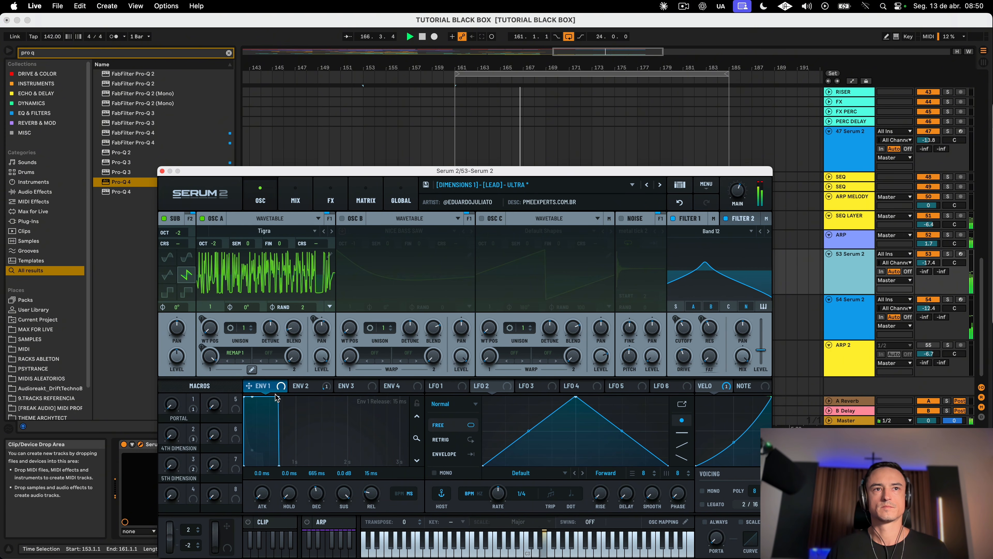
{"action": "left_click_drag", "start_coordinate": [275, 397], "coordinate": [258, 483]}
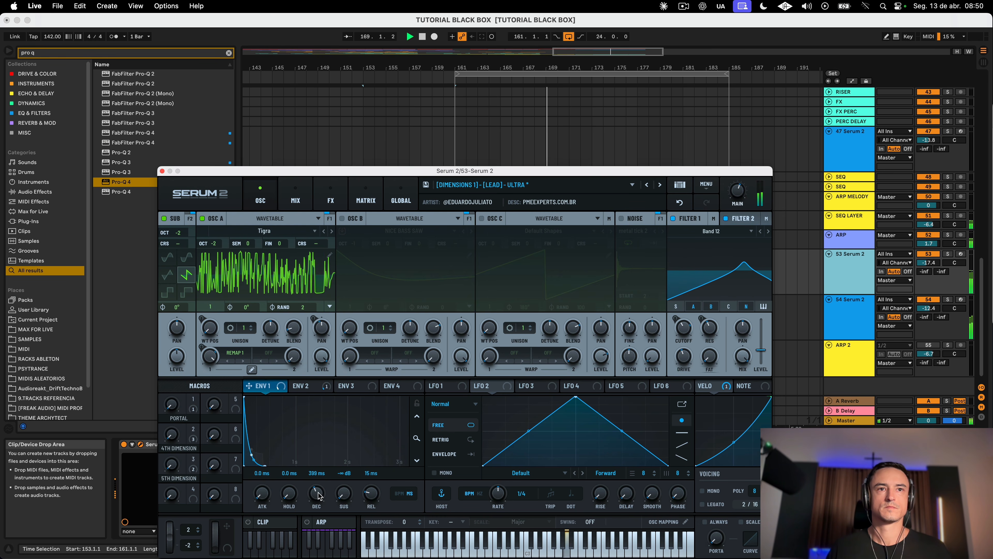
Step: In track 53's Serum 2, raise Envelope 1's sustain to about -13.7 dB and set the sub oscillator's waveform to square
{"action": "left_click_drag", "start_coordinate": [339, 480], "coordinate": [328, 430]}
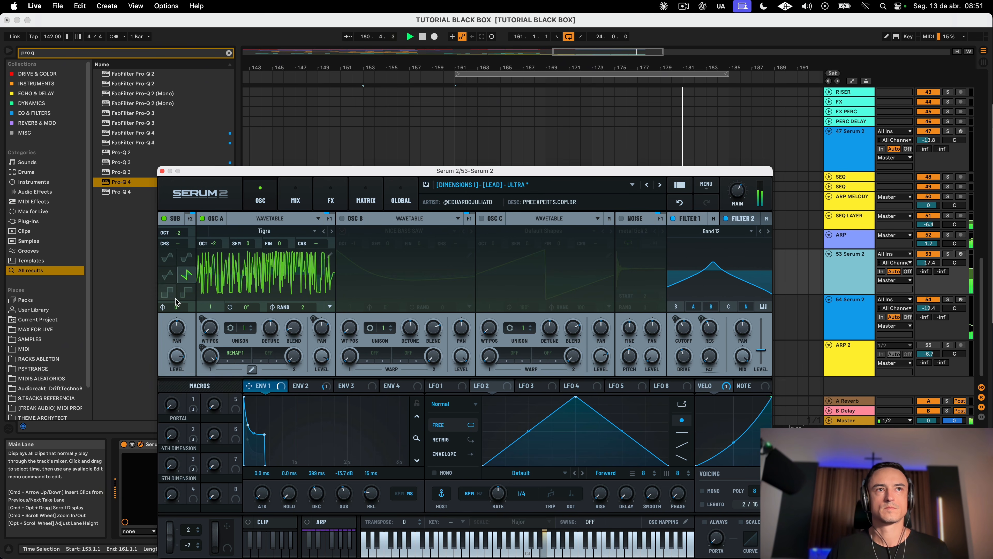
{"action": "left_click", "coordinate": [167, 292]}
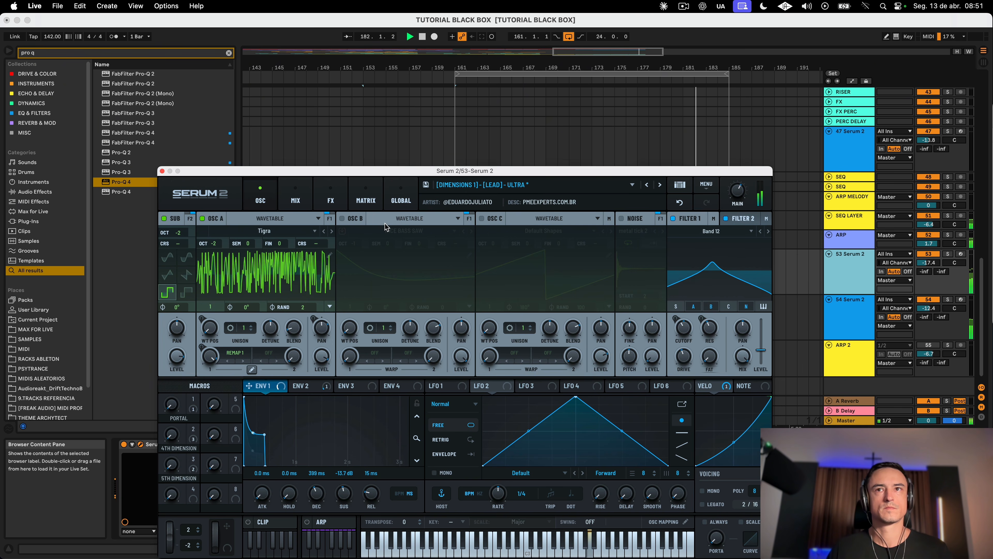
{"action": "left_click", "coordinate": [343, 218]}
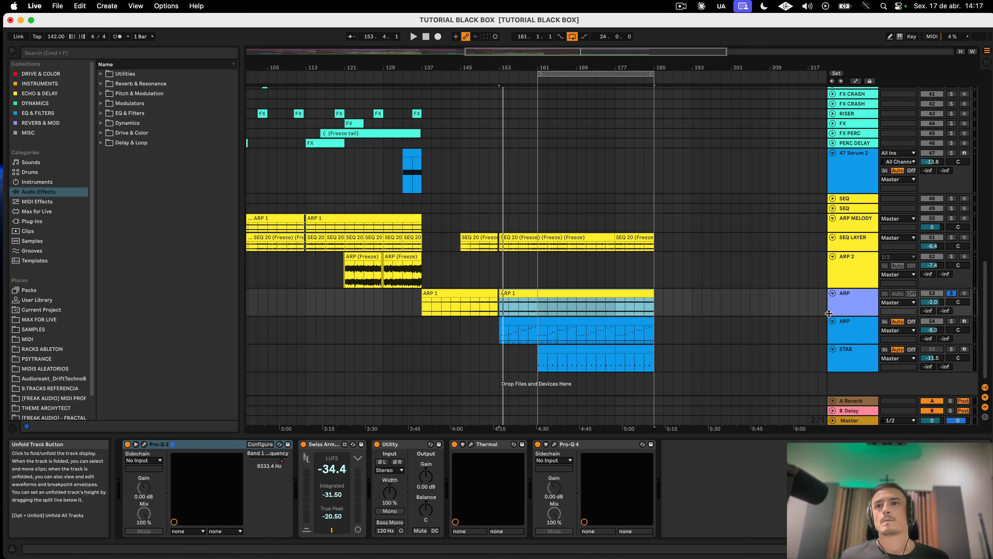
Step: Solo the MIDI ARP on track 54, listen to it from bar 171 and select its clip
{"action": "left_click", "coordinate": [893, 337]}
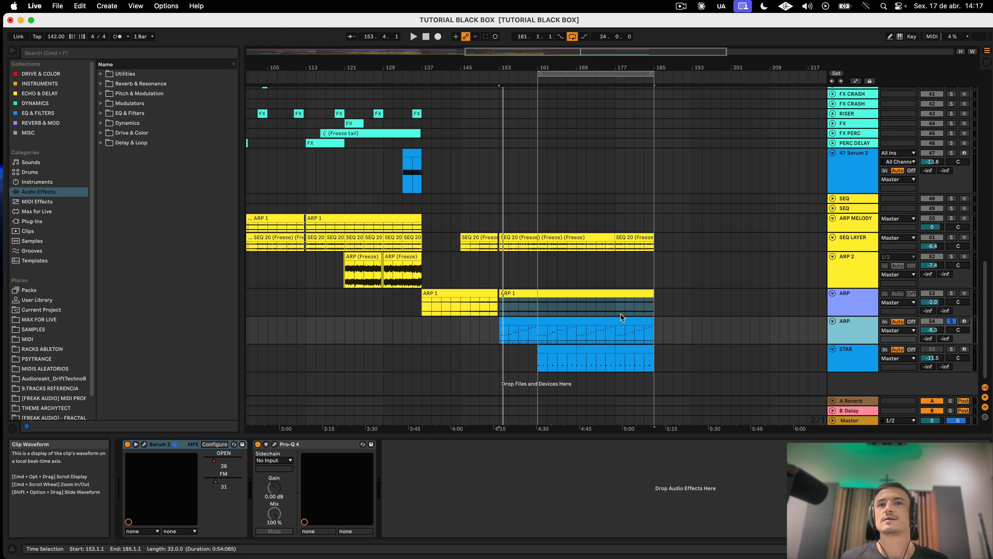
{"action": "left_click", "coordinate": [586, 338]}
{"action": "key", "text": "space"}
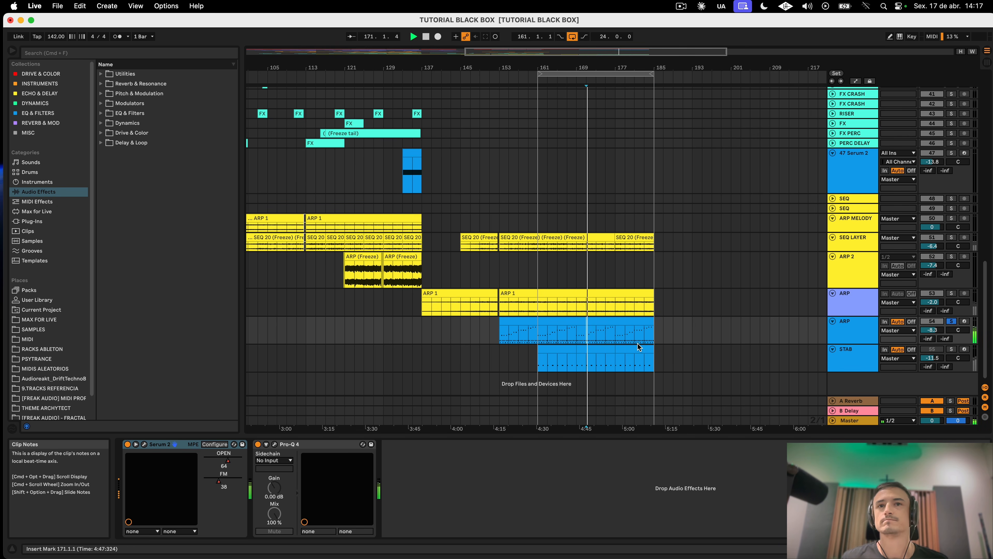
{"action": "left_click", "coordinate": [620, 320]}
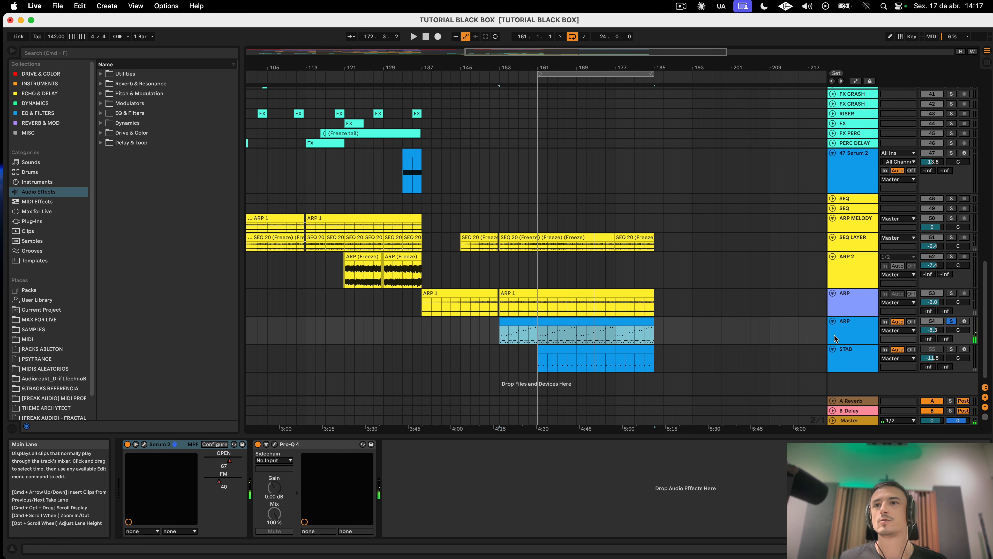
Step: Solo the audio ARP on track 53 and listen to it from bars 165 and 153, comparing it with the MIDI ARP
{"action": "left_click", "coordinate": [863, 336]}
{"action": "left_click", "coordinate": [863, 307]}
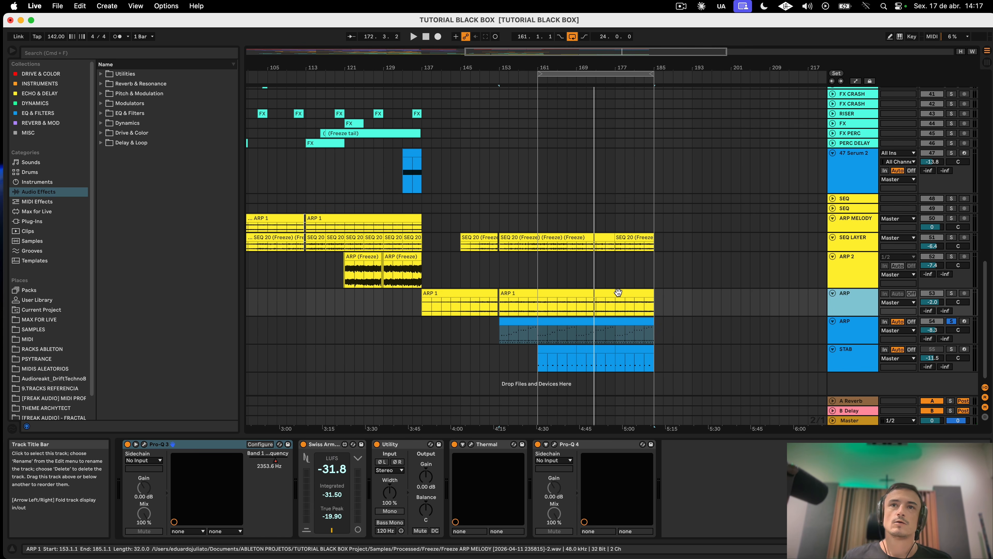
{"action": "left_click", "coordinate": [951, 293]}
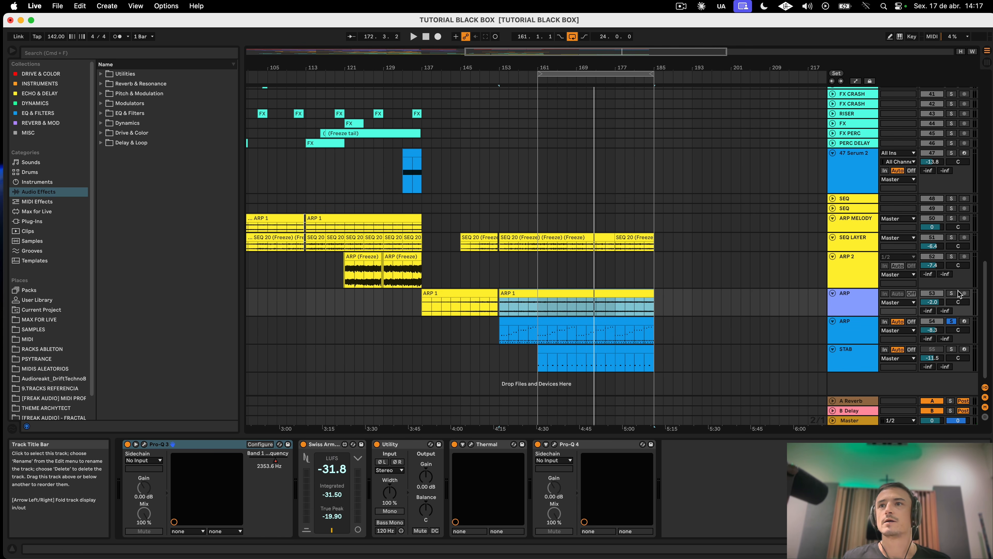
{"action": "left_click", "coordinate": [557, 309]}
{"action": "key", "text": "space"}
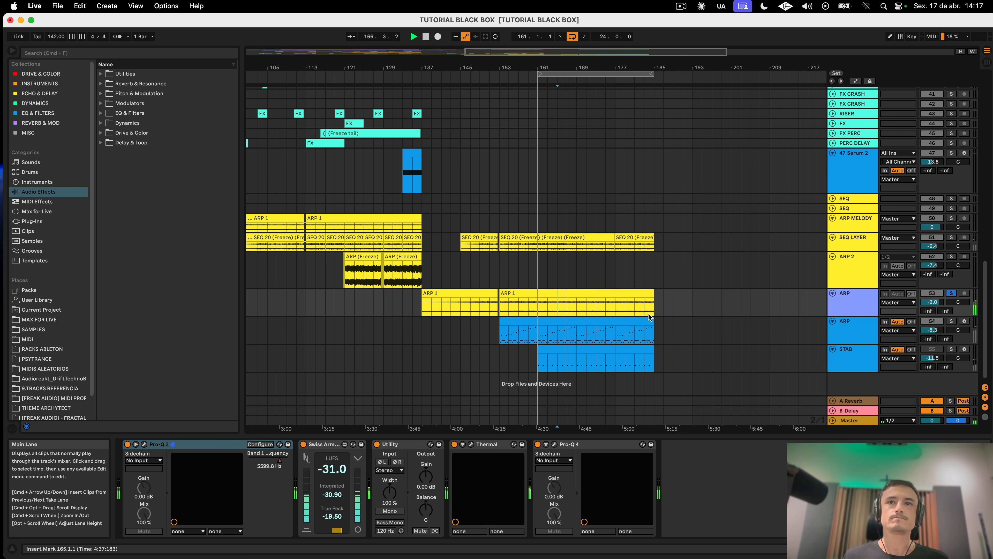
{"action": "left_click", "coordinate": [622, 328]}
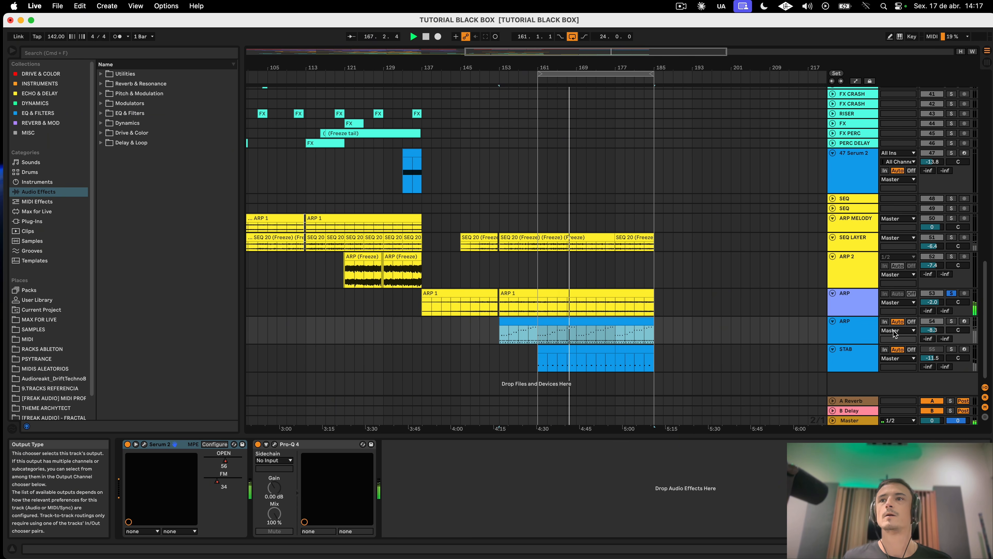
{"action": "left_click", "coordinate": [863, 302]}
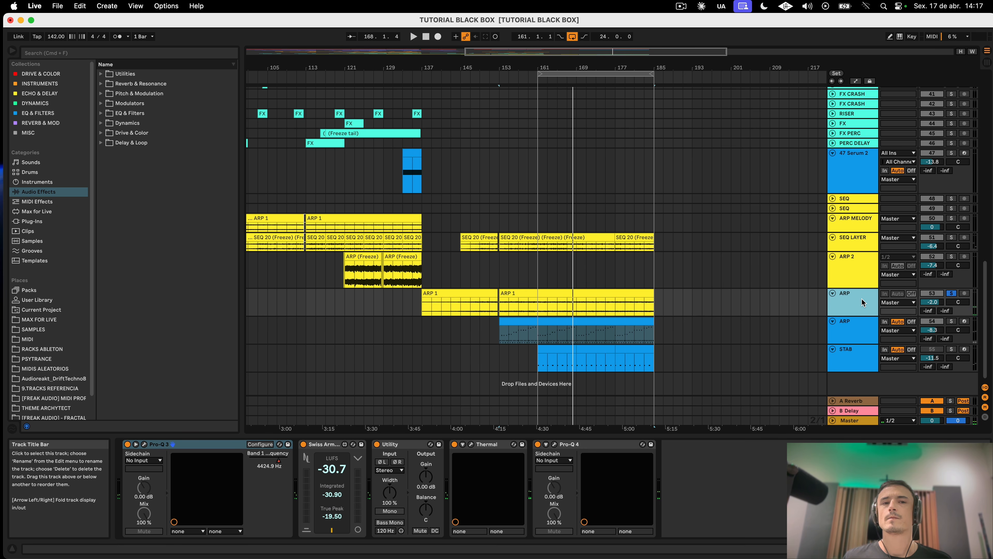
{"action": "key", "text": "space"}
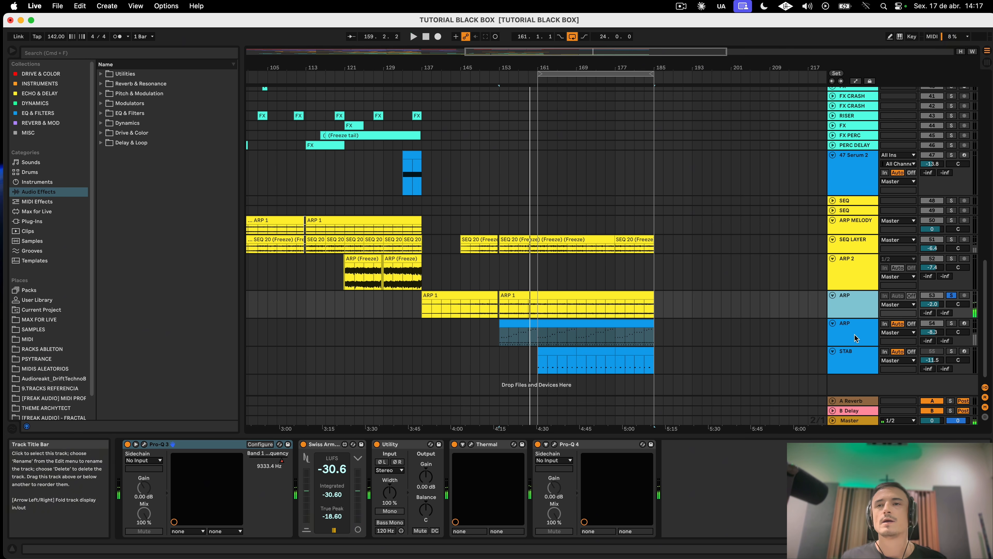
Step: Enlarge the audio ARP track 53 and loop its second ARP 1 clip from bar 153 to bar 185
{"action": "left_click", "coordinate": [848, 330]}
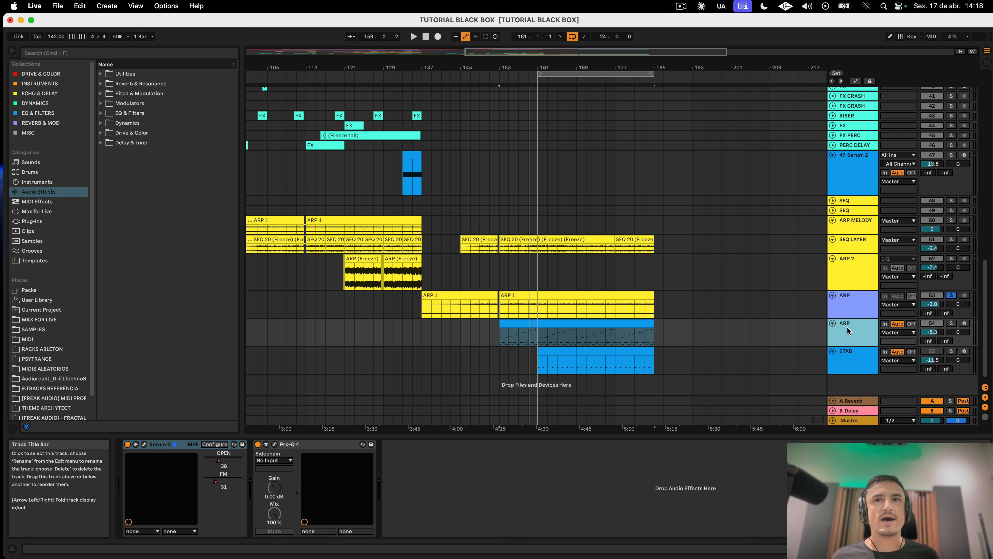
{"action": "left_click", "coordinate": [855, 310]}
{"action": "left_click_drag", "start_coordinate": [861, 317], "coordinate": [861, 333]}
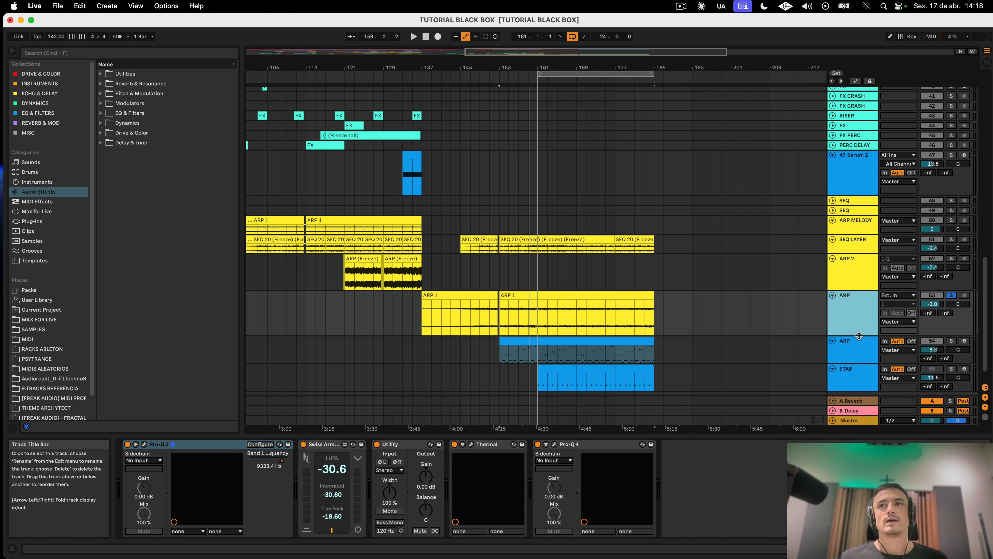
{"action": "left_click", "coordinate": [560, 301]}
{"action": "left_click_drag", "start_coordinate": [501, 68], "coordinate": [432, 74]}
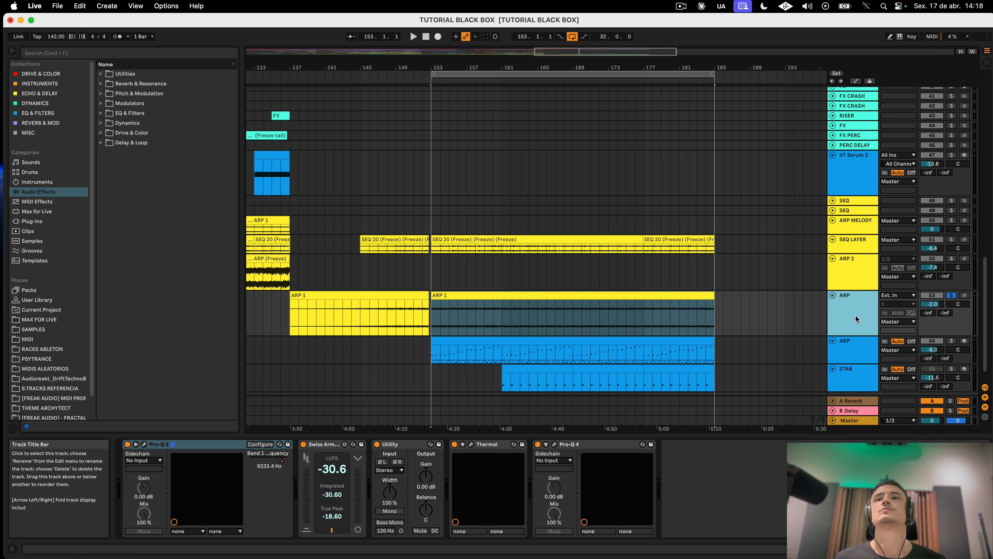
Step: Compare the two ARP tracks, select track 54's MIDI clip and view its Serum 2 patch briefly
{"action": "left_click", "coordinate": [848, 350]}
{"action": "left_click", "coordinate": [845, 334]}
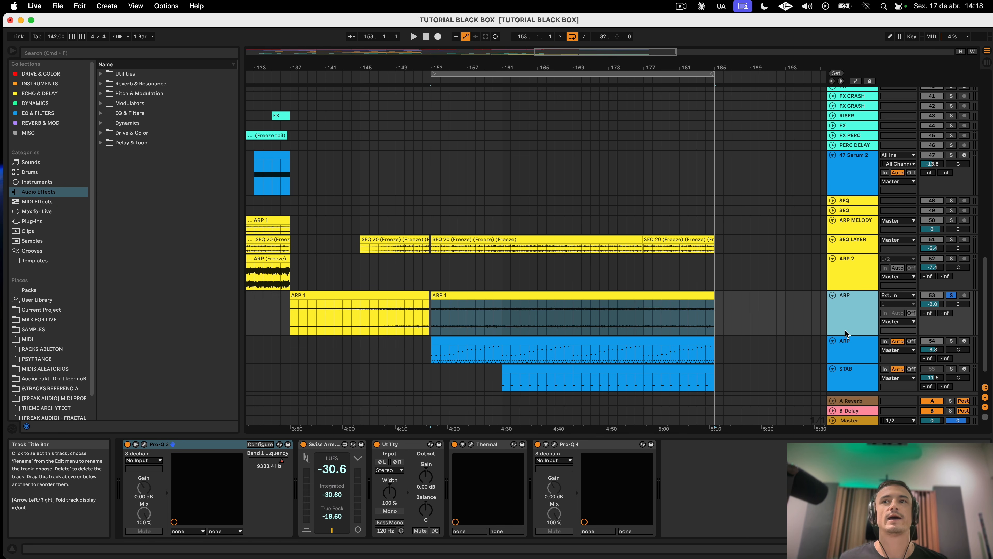
{"action": "left_click", "coordinate": [866, 361]}
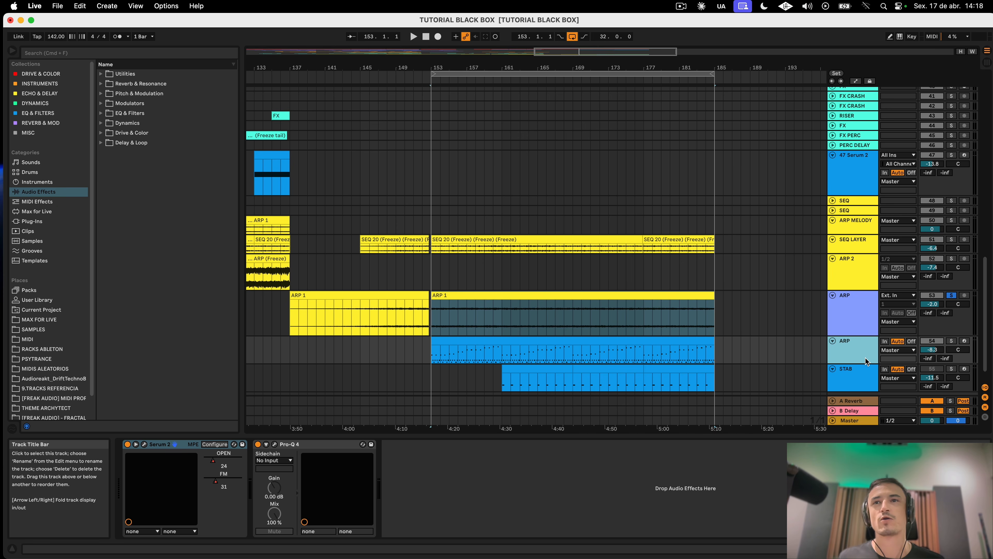
{"action": "scroll", "coordinate": [510, 276], "scroll_direction": "down", "scroll_amount": 1}
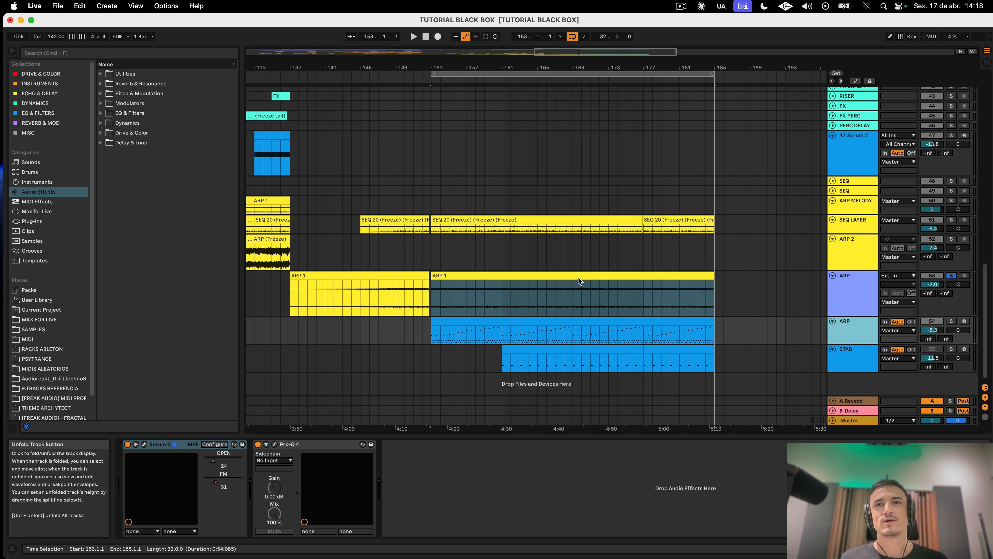
{"action": "left_click", "coordinate": [512, 322]}
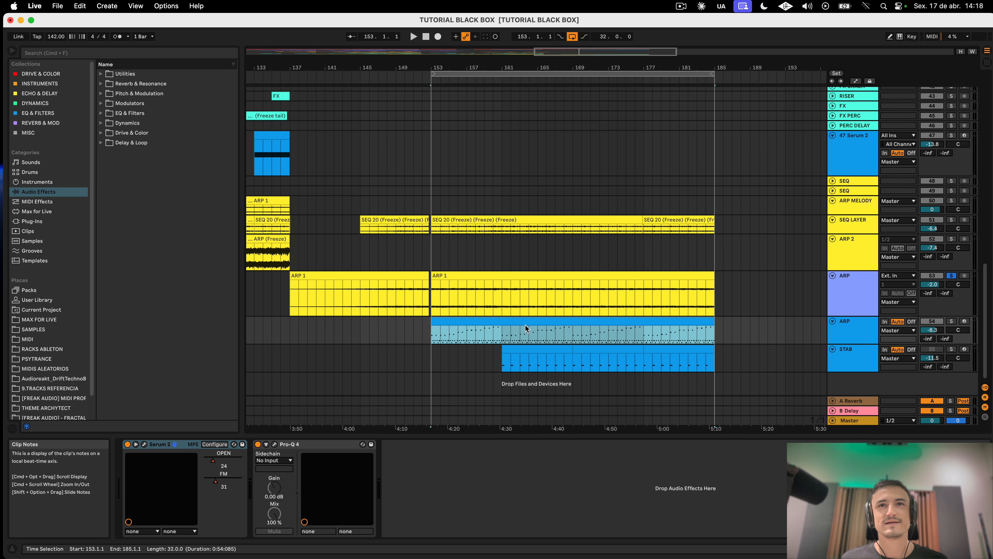
{"action": "left_click", "coordinate": [144, 443]}
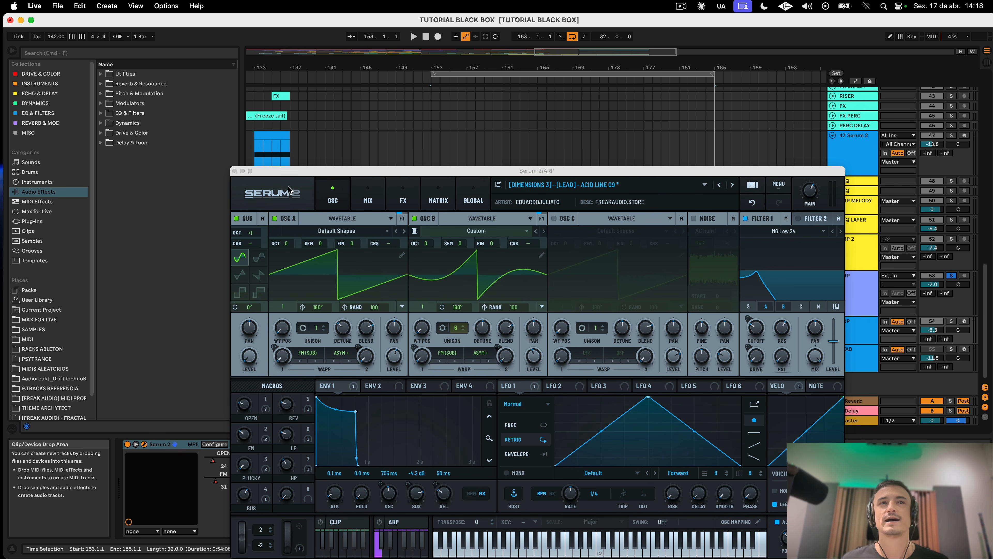
{"action": "left_click", "coordinate": [234, 171]}
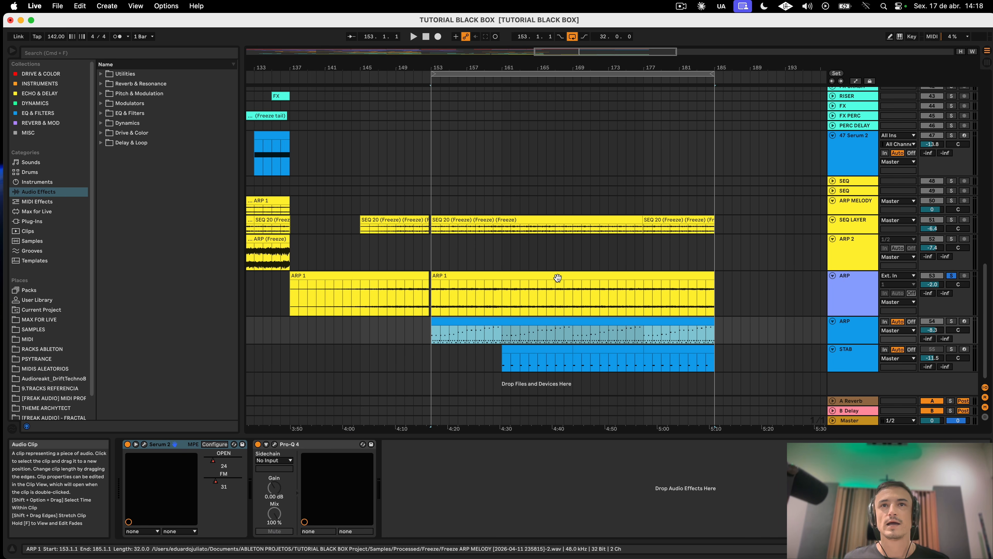
Step: Enlarge the audio ARP track 53 further and play its ARP 1 clip from bar 153
{"action": "left_click", "coordinate": [865, 309]}
{"action": "left_click_drag", "start_coordinate": [856, 319], "coordinate": [856, 327]}
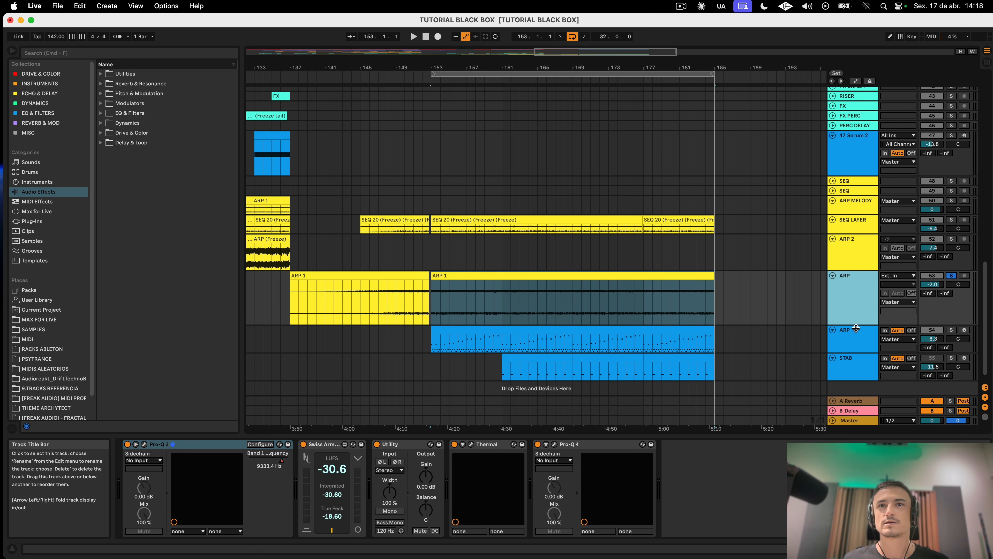
{"action": "left_click", "coordinate": [600, 277]}
{"action": "key", "text": "space"}
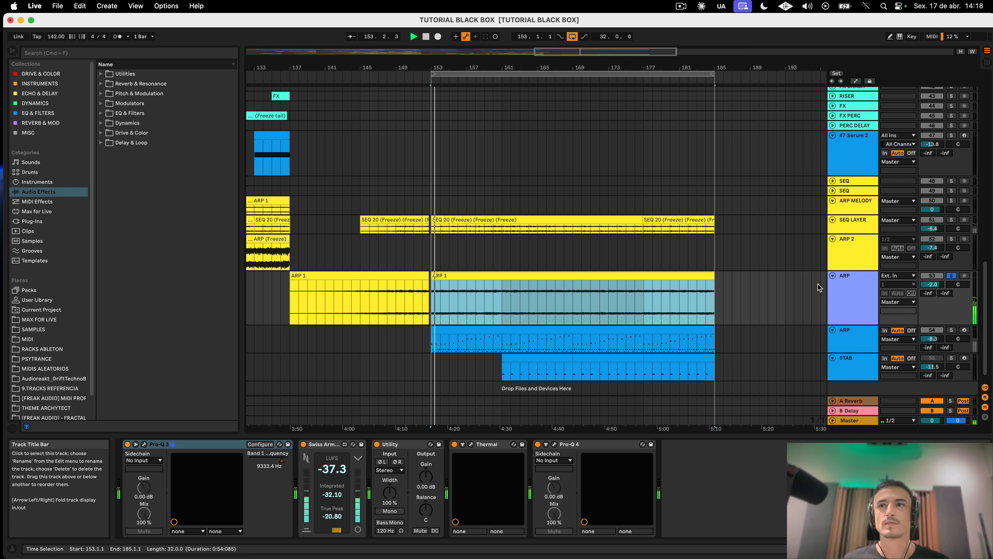
Step: Show the automation lanes and watch track 53's Pro-Q 3 high-cut frequency automation move during playback
{"action": "left_click", "coordinate": [866, 284]}
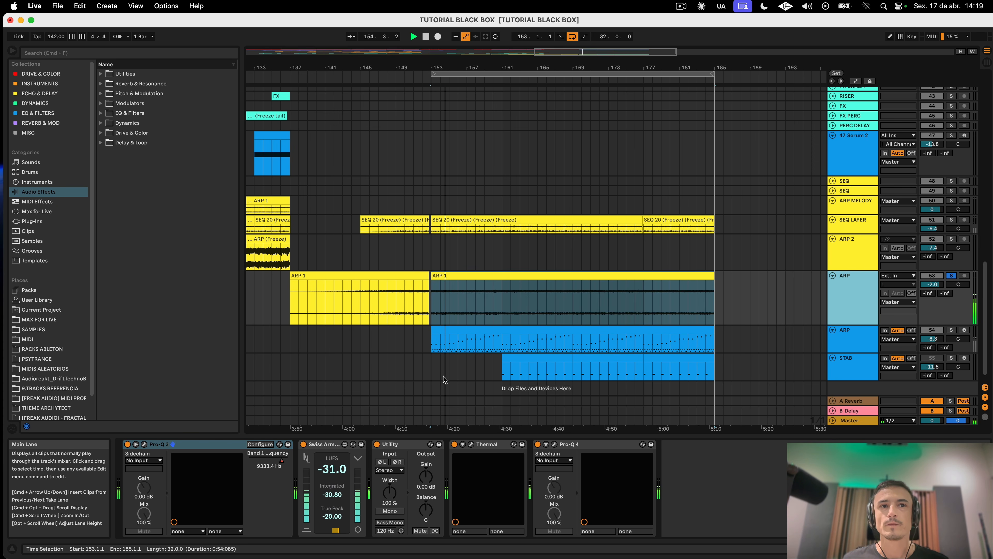
{"action": "key", "text": "a"}
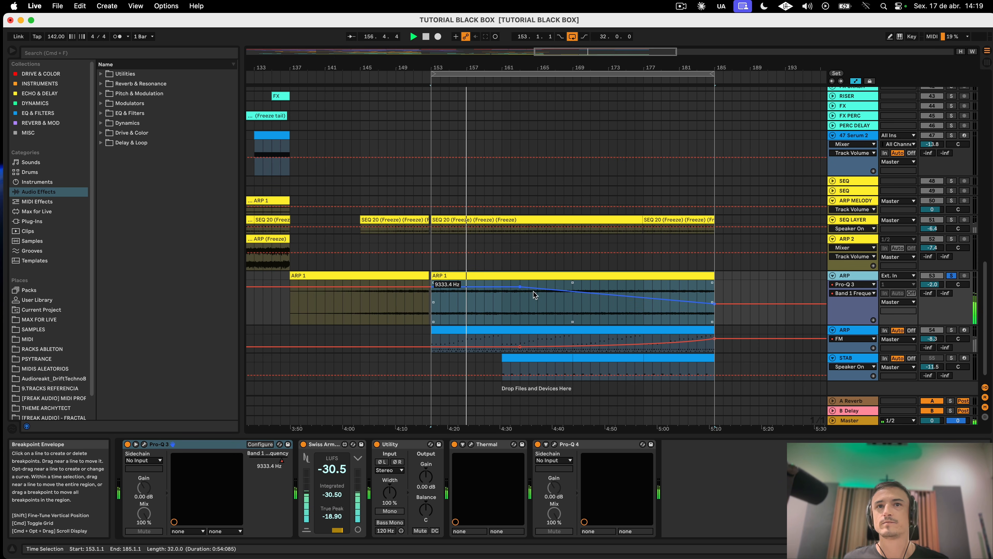
{"action": "left_click", "coordinate": [143, 444]}
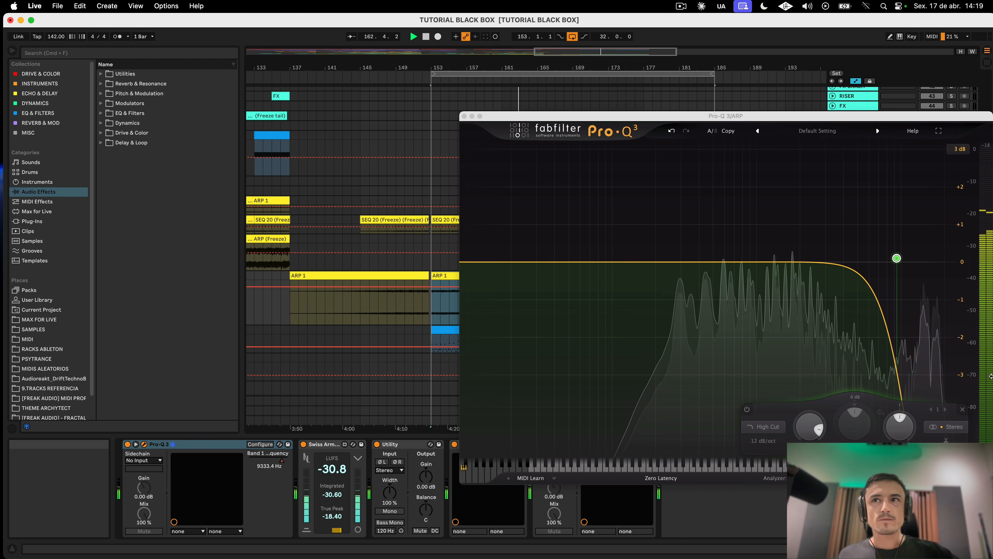
{"action": "left_click_drag", "start_coordinate": [588, 116], "coordinate": [185, 59]}
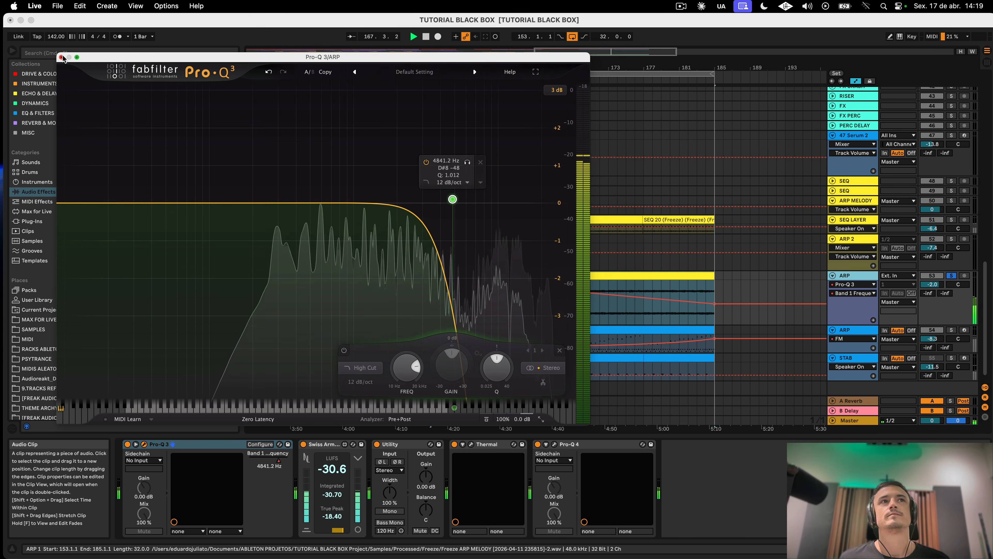
{"action": "key", "text": "super+alt+p"}
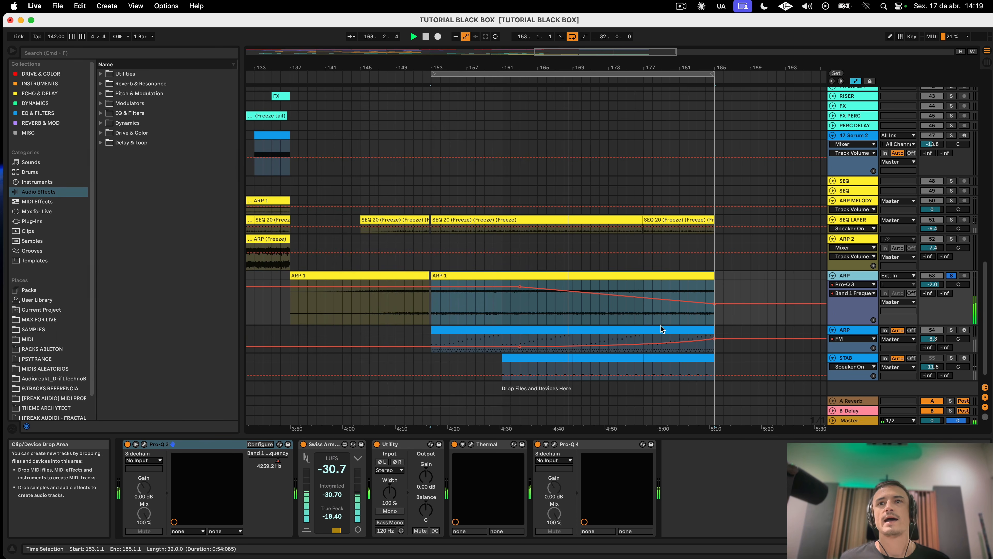
Step: Check the Pro-Q 4 curve on the MIDI ARP track 54 and play both soloed ARP tracks together from bar 153
{"action": "left_click", "coordinate": [856, 332]}
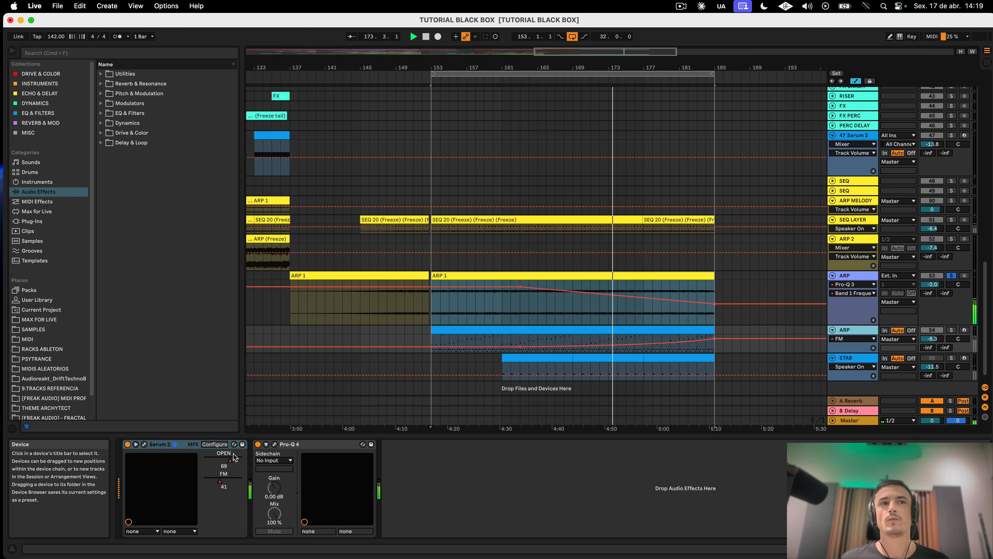
{"action": "left_click", "coordinate": [275, 445]}
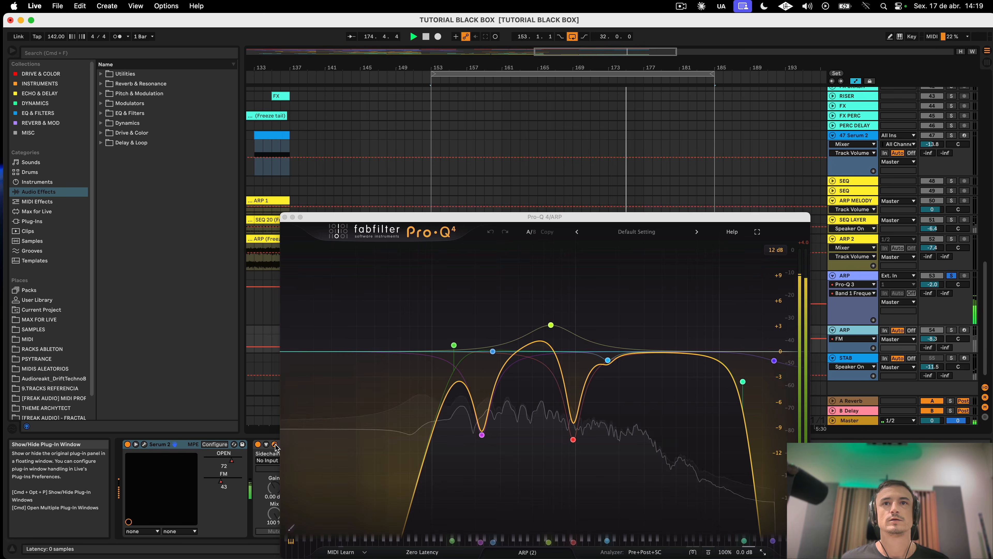
{"action": "left_click", "coordinate": [285, 217]}
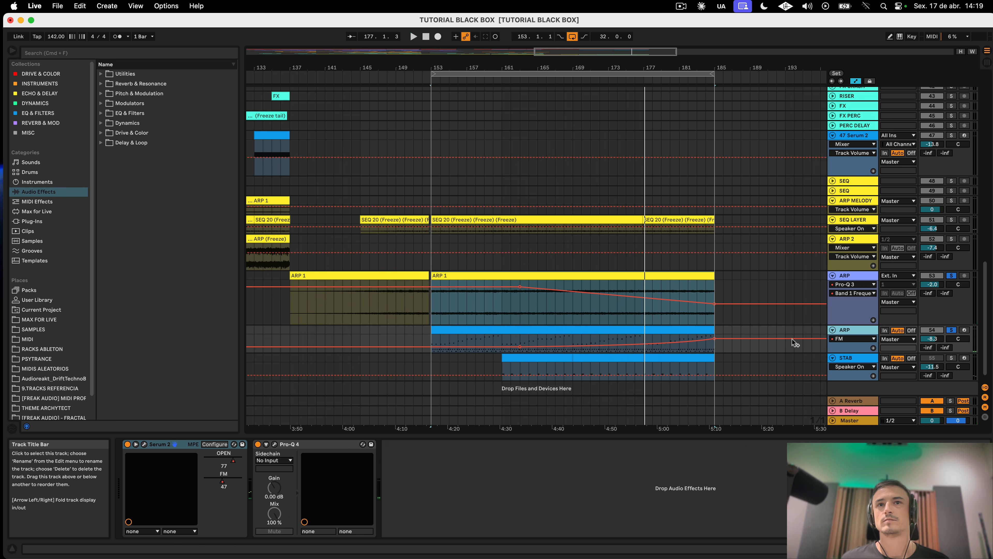
{"action": "left_click", "coordinate": [498, 331]}
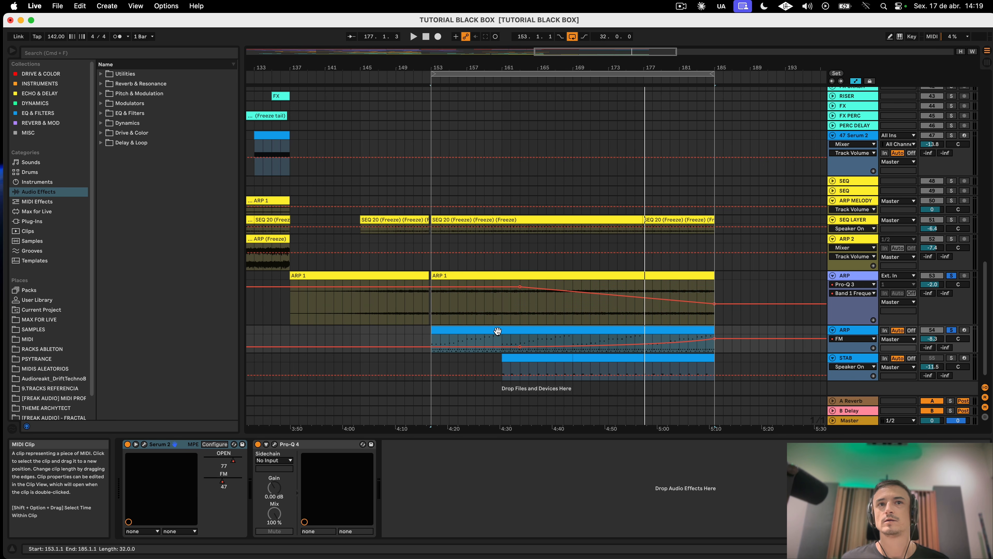
{"action": "key", "text": "space"}
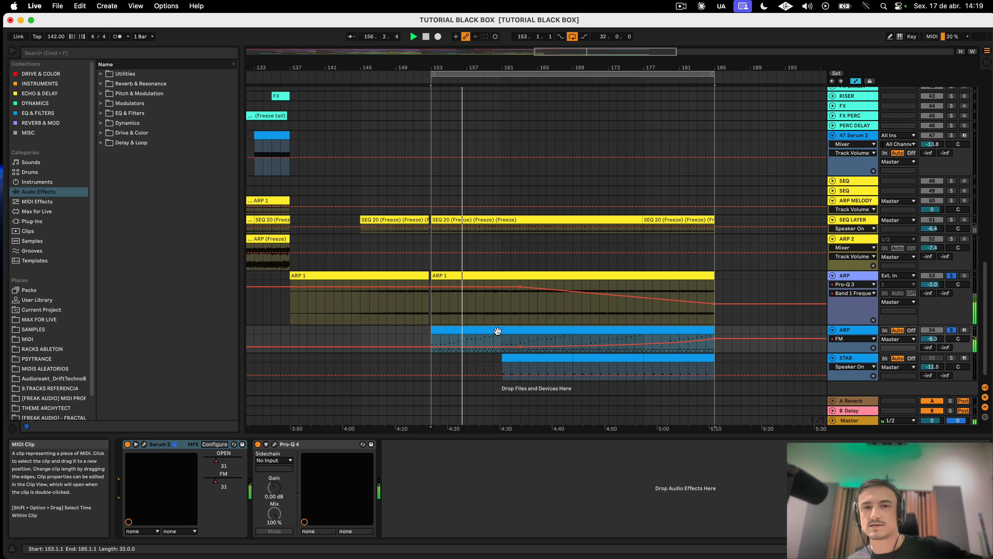
Step: Set the MIDI ARP track 54's volume to -8.9 dB during playback and open its Serum 2
{"action": "left_click", "coordinate": [932, 338]}
{"action": "left_click_drag", "start_coordinate": [932, 338], "coordinate": [932, 350]}
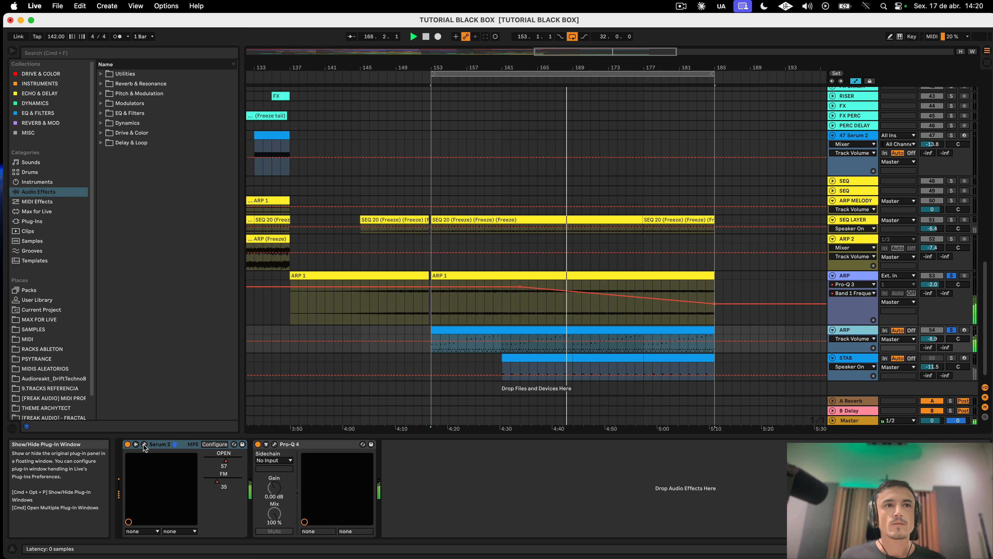
{"action": "key", "text": "cmd+alt+p"}
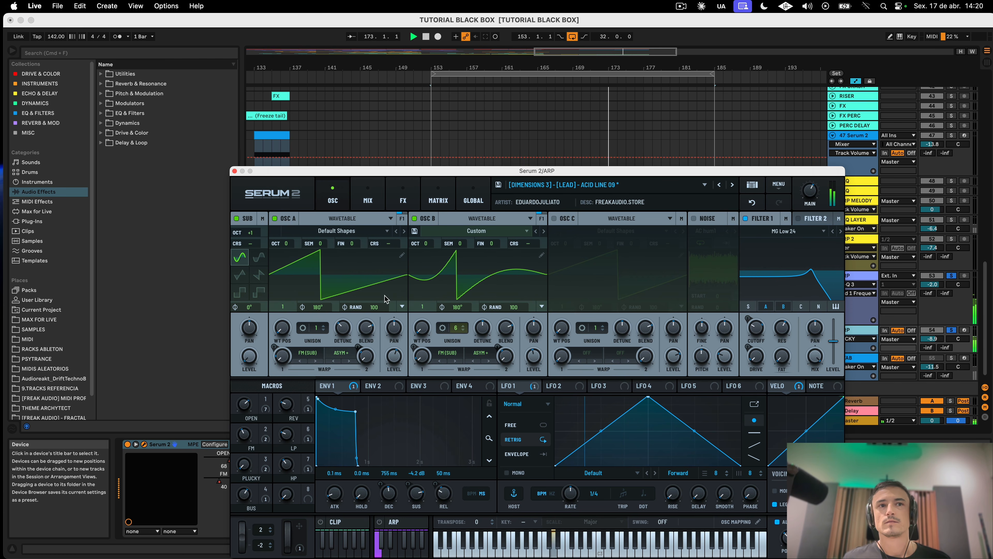
Step: Move the Serum 2 window aside and ramp the MIDI ARP track 54's PLUCKY automation from about bar 175 up to 0.36 at bar 185
{"action": "left_click_drag", "start_coordinate": [391, 171], "coordinate": [612, 537]}
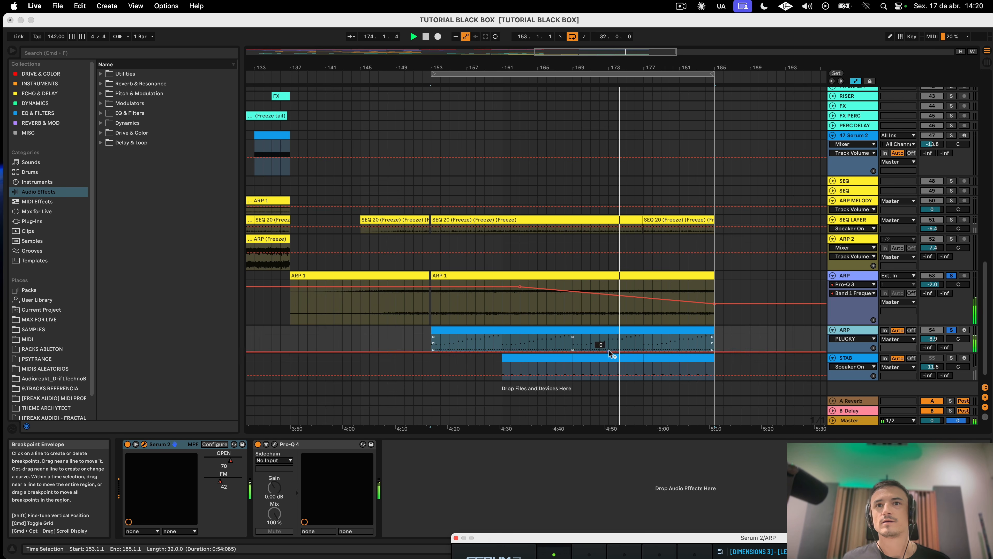
{"action": "left_click", "coordinate": [628, 354]}
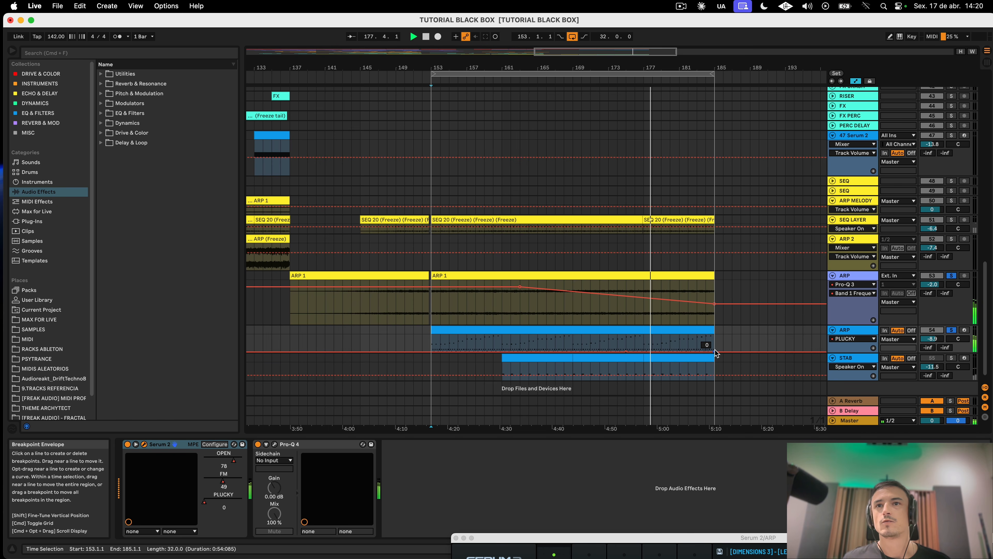
{"action": "left_click_drag", "start_coordinate": [715, 354], "coordinate": [714, 342]}
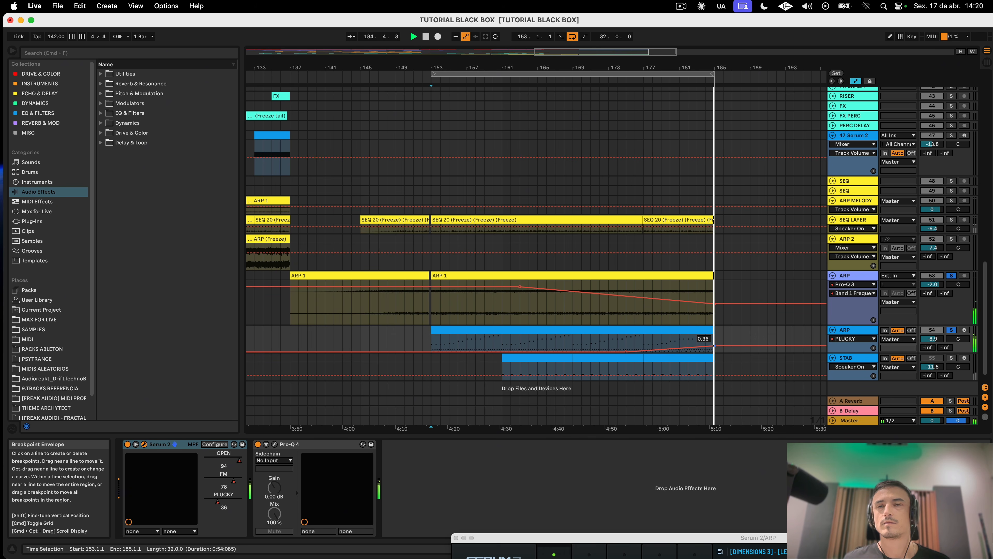
{"action": "left_click_drag", "start_coordinate": [715, 345], "coordinate": [715, 344]}
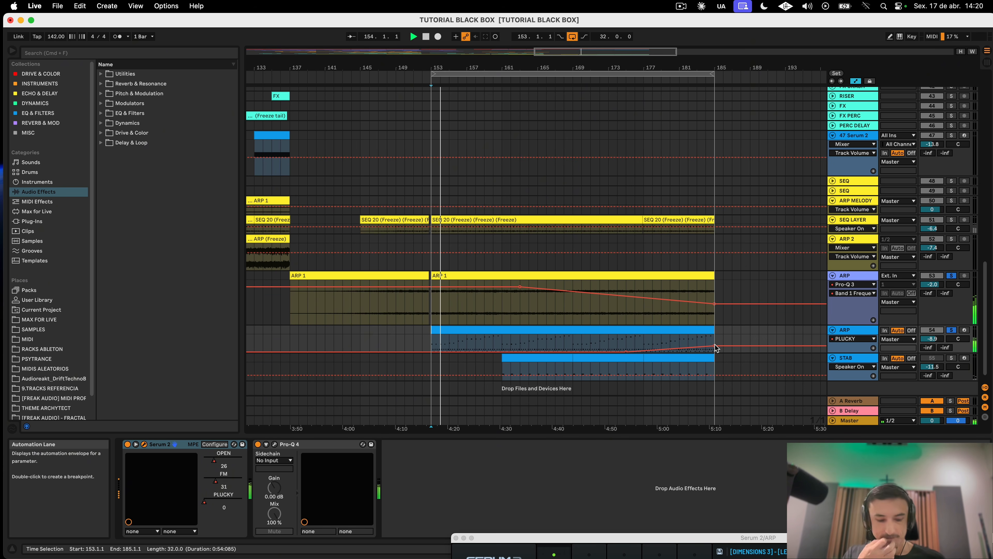
Step: Hide the automation lanes and duplicate bars 169 to 185 of the MIDI ARP track 54 so the part continues to bar 201
{"action": "key", "text": "a"}
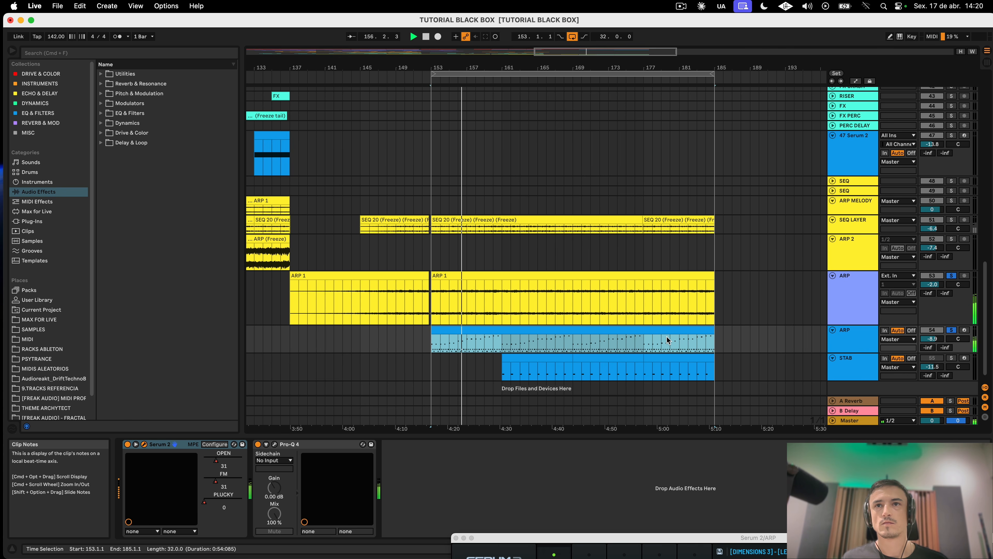
{"action": "left_click", "coordinate": [644, 338]}
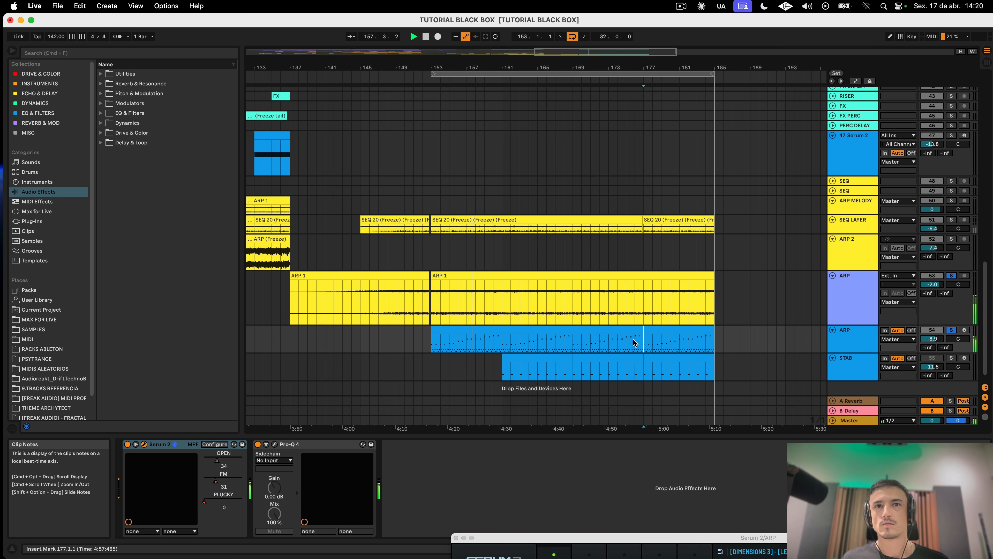
{"action": "scroll", "coordinate": [586, 351], "scroll_direction": "right", "scroll_amount": 5}
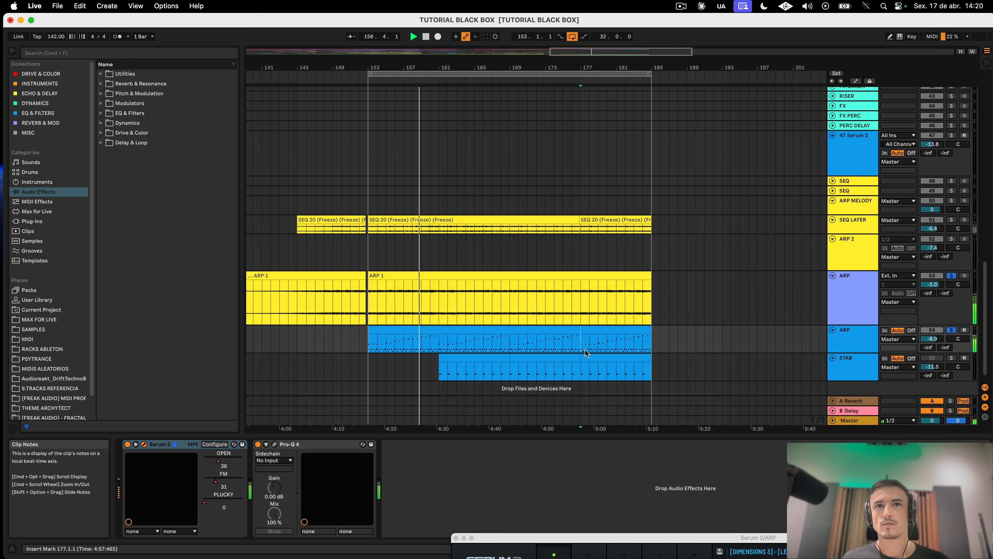
{"action": "left_click_drag", "start_coordinate": [508, 343], "coordinate": [535, 339]}
{"action": "left_click", "coordinate": [654, 340], "text": "shift"}
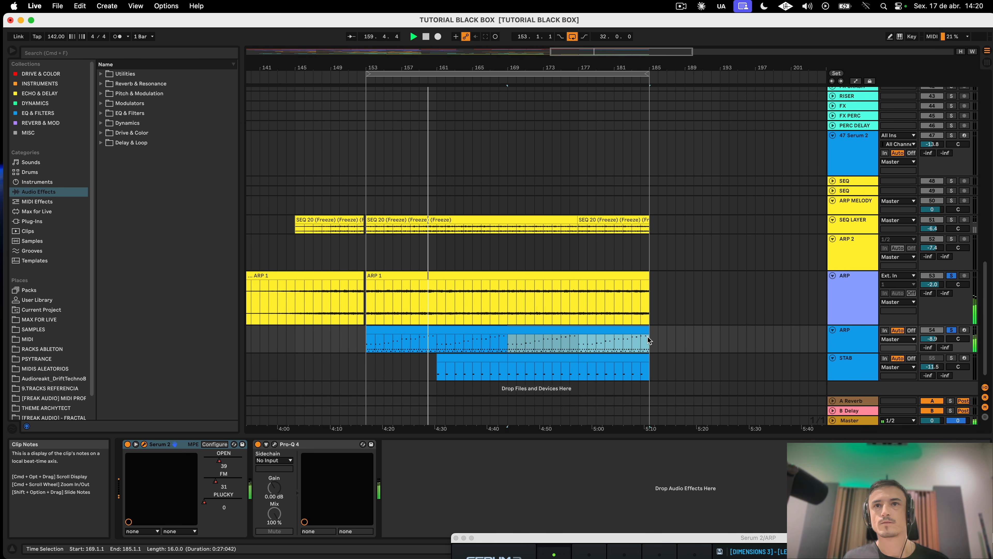
{"action": "key", "text": "super+d"}
Step: Show the MIDI ARP track 54's OPEN automation and reshape it over the duplicated part, dipping at bar 193 and ending lower at bar 201
{"action": "key", "text": "a"}
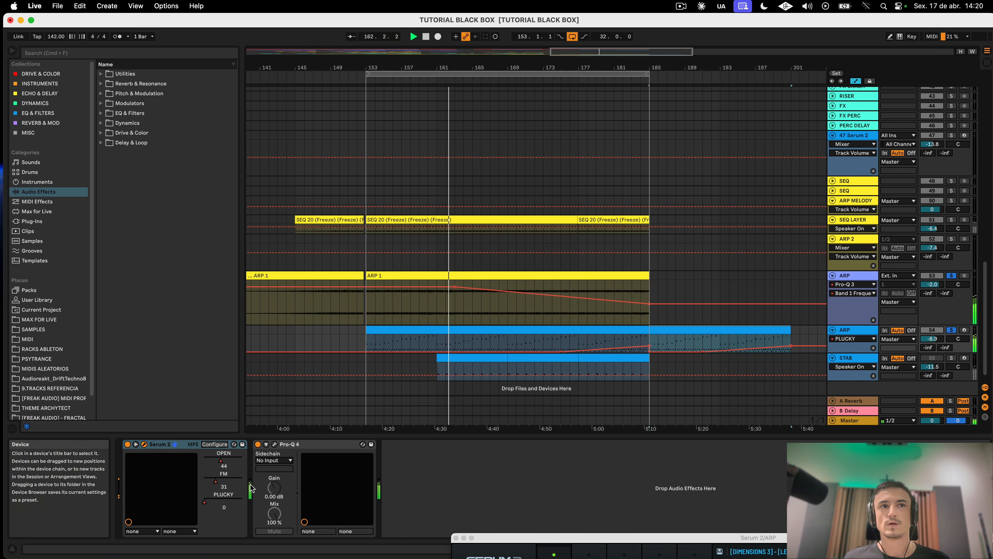
{"action": "left_click", "coordinate": [221, 465]}
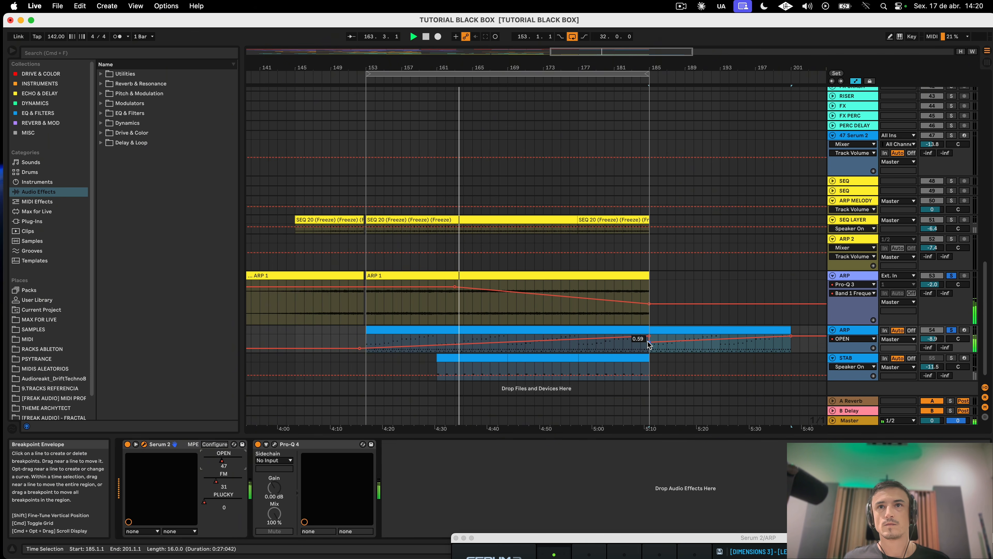
{"action": "mouse_move", "coordinate": [720, 335]}
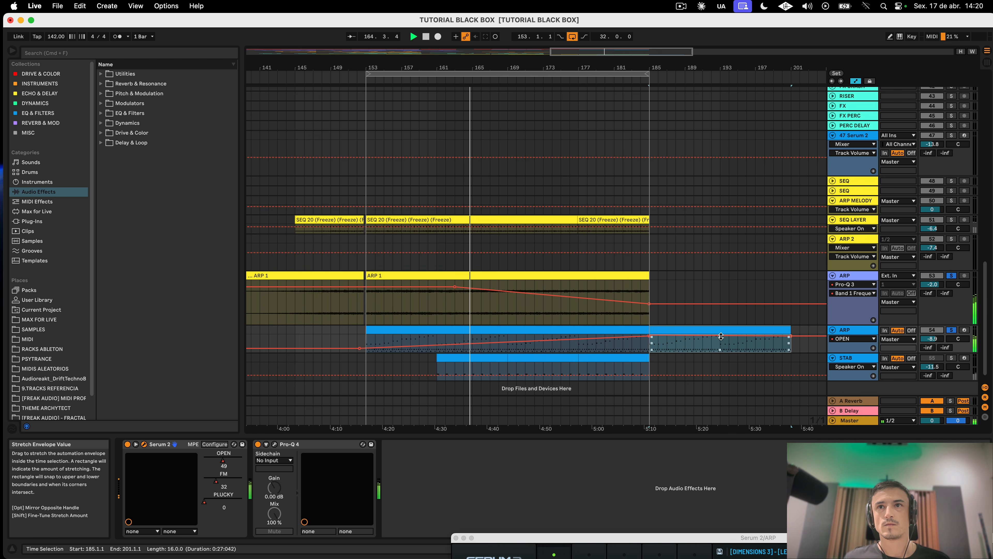
{"action": "left_click_drag", "start_coordinate": [719, 337], "coordinate": [720, 347]}
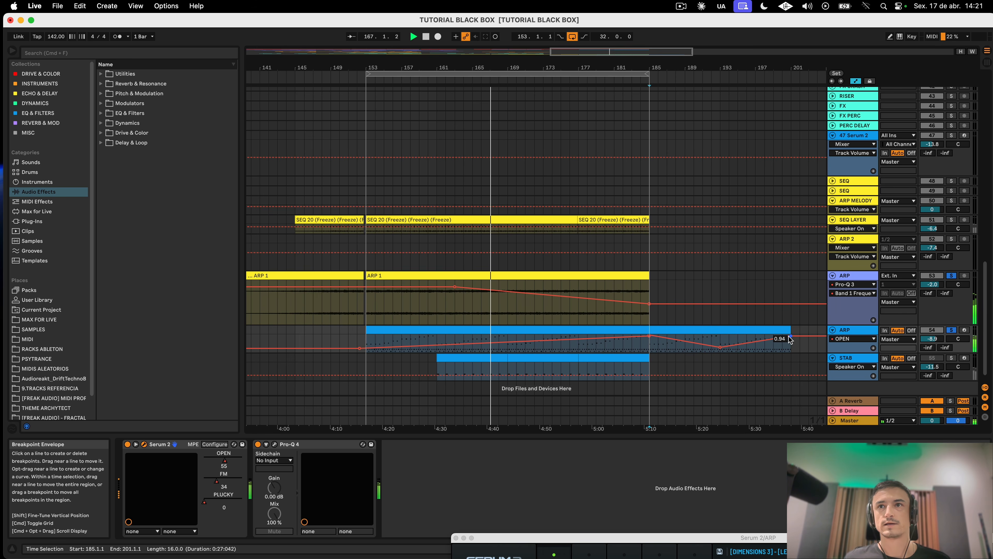
{"action": "left_click_drag", "start_coordinate": [790, 337], "coordinate": [790, 345]}
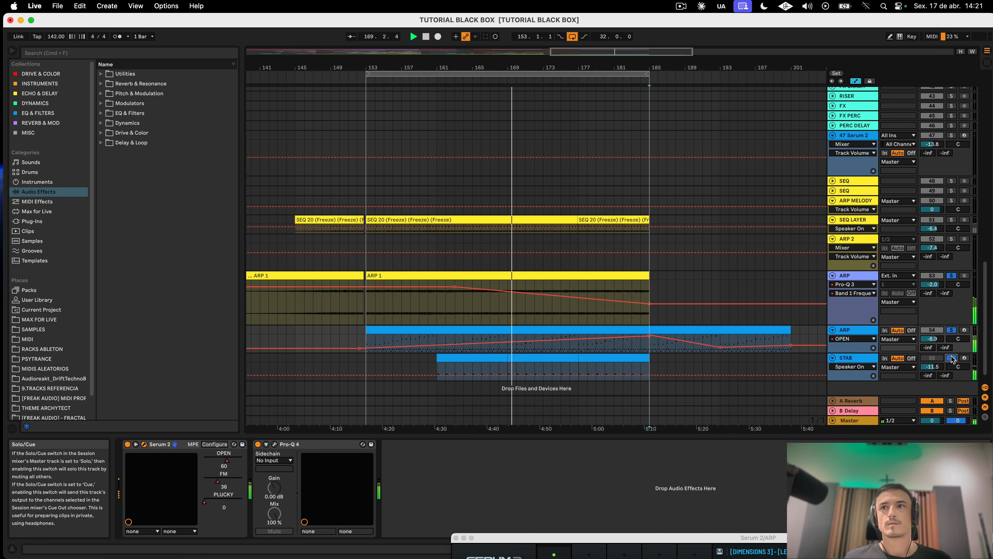
Step: Lower the MIDI ARP track 54 to -9.6 dB, set STAB to -10.2 dB, and solo SEQ LAYER alongside the leads
{"action": "left_click", "coordinate": [855, 360]}
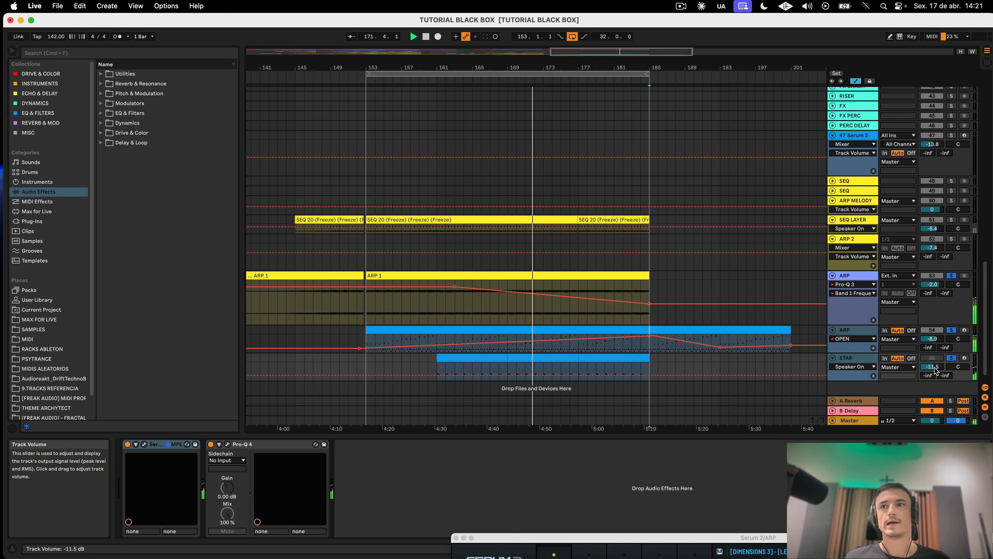
{"action": "left_click_drag", "start_coordinate": [934, 368], "coordinate": [933, 371]}
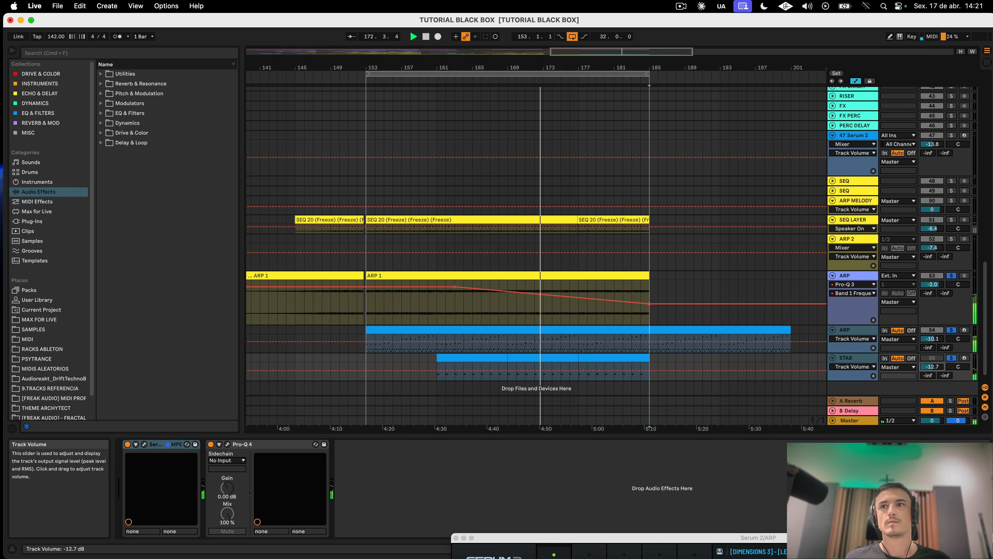
{"action": "left_click", "coordinate": [863, 362]}
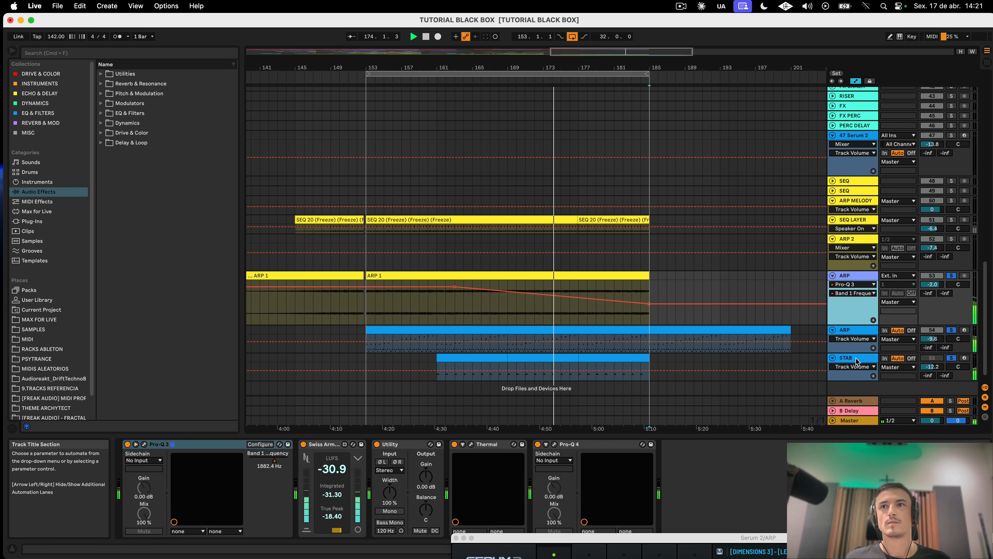
{"action": "left_click", "coordinate": [933, 368]}
{"action": "left_click_drag", "start_coordinate": [932, 368], "coordinate": [933, 360]}
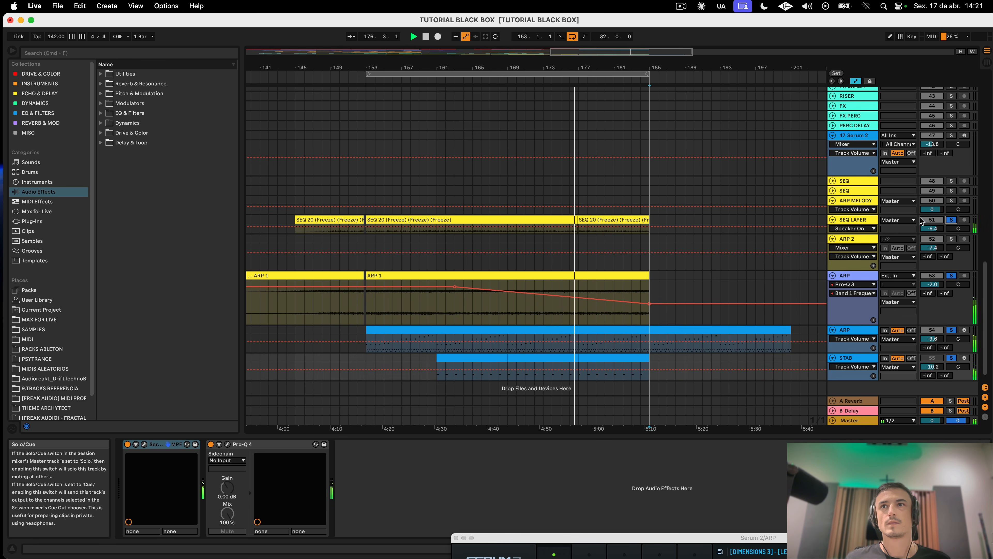
{"action": "left_click", "coordinate": [855, 221]}
{"action": "scroll", "coordinate": [661, 215], "scroll_direction": "left", "scroll_amount": 10}
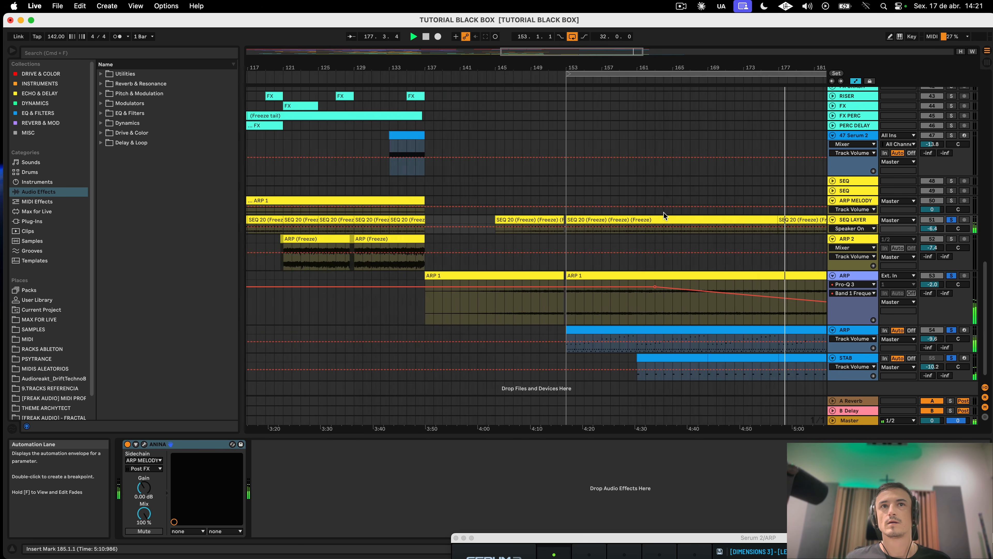
{"action": "scroll", "coordinate": [661, 215], "scroll_direction": "right", "scroll_amount": 8}
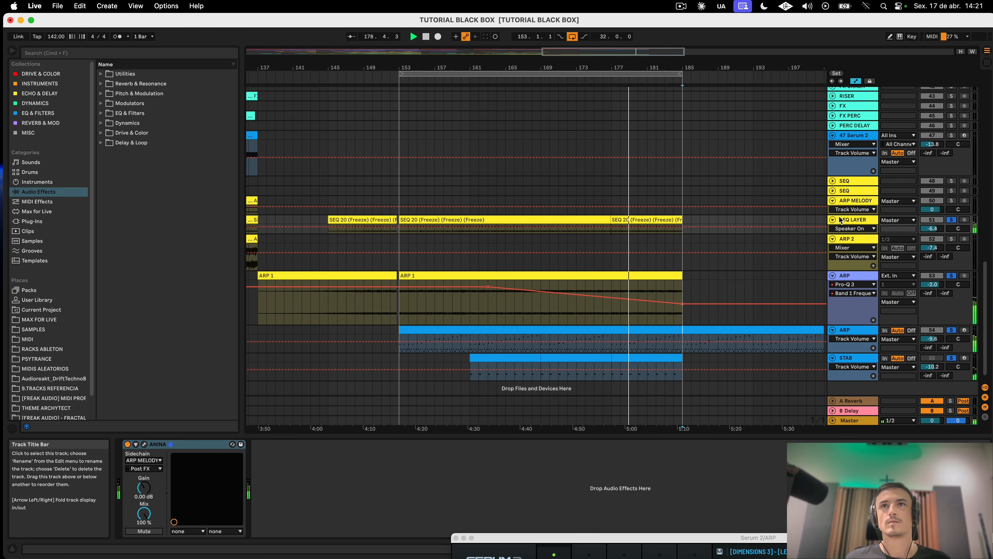
Step: Automate the KICK AND BASS group's Auto Filter to switch on at bar 169 and off at bar 185
{"action": "scroll", "coordinate": [572, 159], "scroll_direction": "up", "scroll_amount": 15}
{"action": "left_click", "coordinate": [853, 146]}
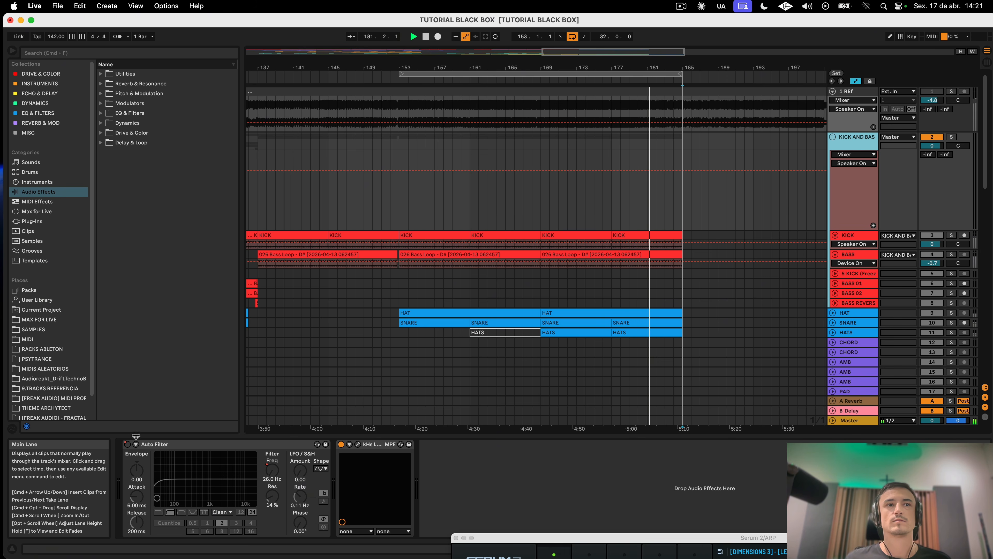
{"action": "left_click", "coordinate": [127, 443]}
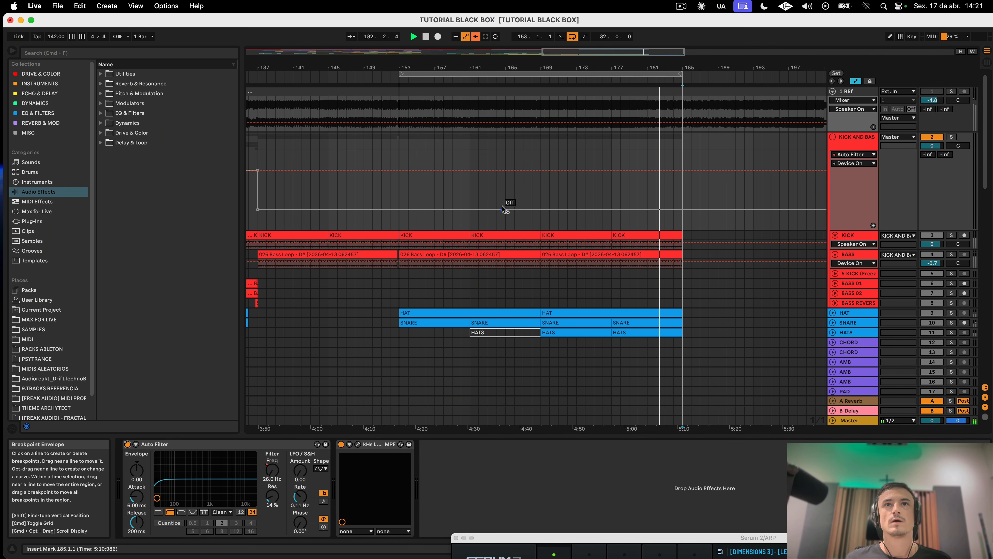
{"action": "left_click", "coordinate": [474, 36]}
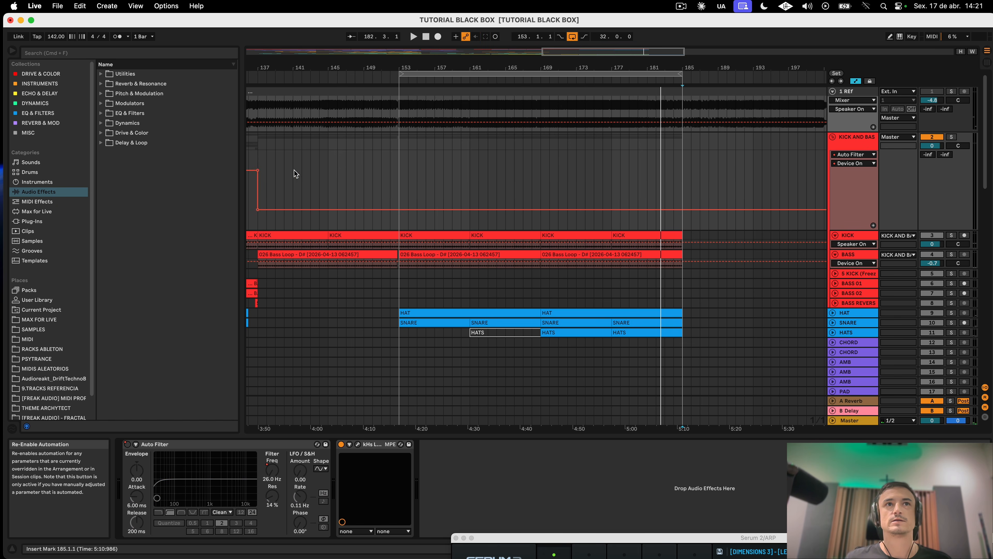
{"action": "left_click", "coordinate": [536, 210]}
{"action": "left_click_drag", "start_coordinate": [541, 209], "coordinate": [541, 170]}
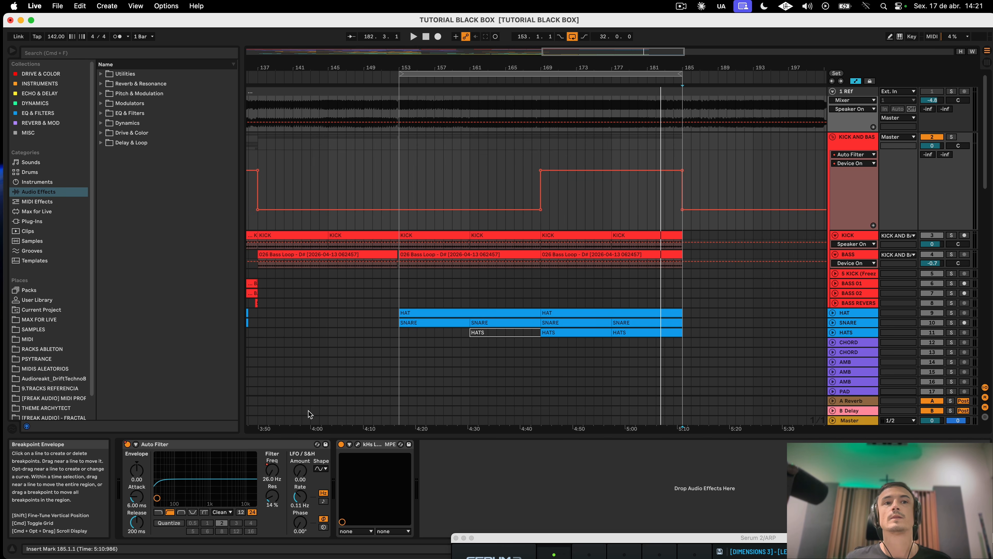
Step: Curve the group's Auto Filter Frequency automation upward from 26 Hz at bar 169 to its peak at bar 185, and play it soloed with the leads
{"action": "left_click", "coordinate": [273, 472]}
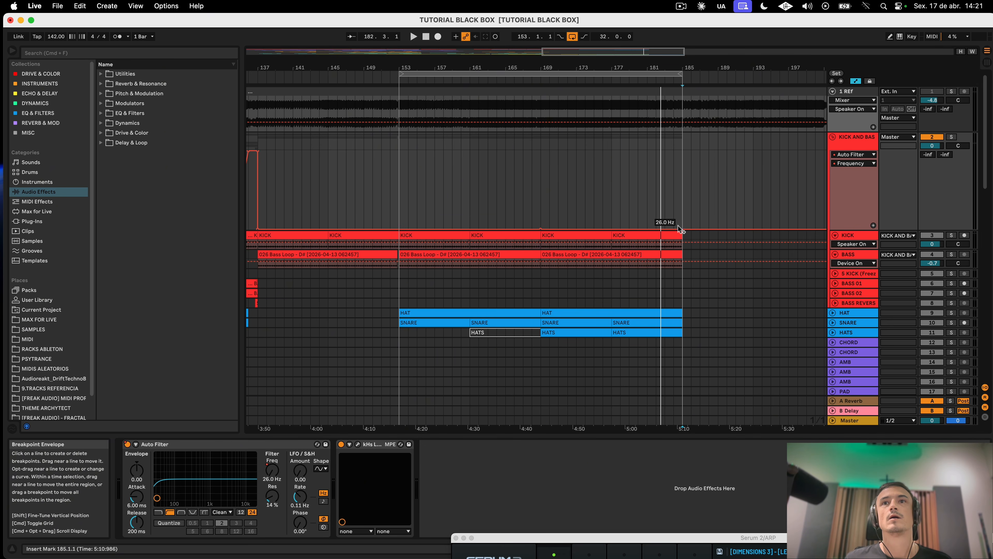
{"action": "left_click_drag", "start_coordinate": [682, 228], "coordinate": [682, 150]}
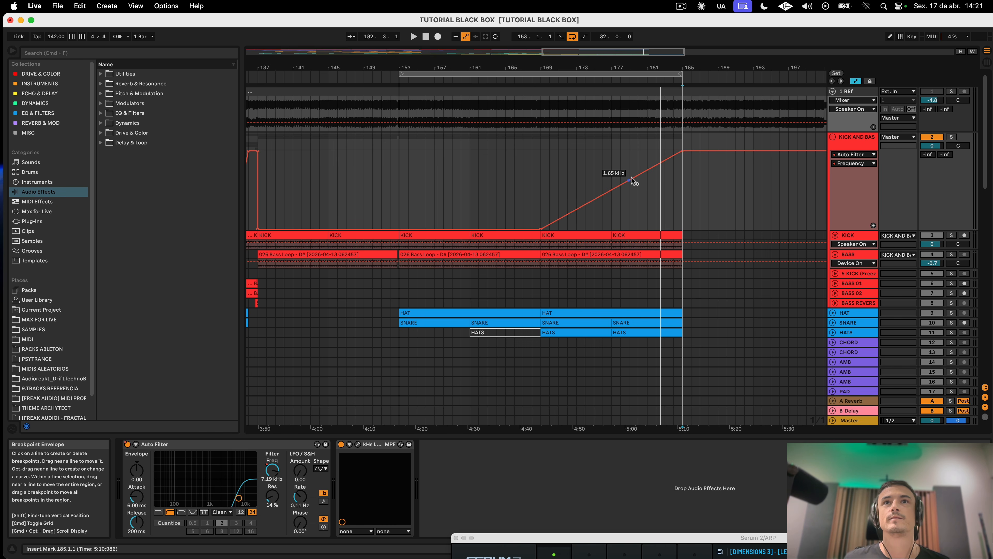
{"action": "left_click_drag", "start_coordinate": [631, 178], "coordinate": [631, 211]}
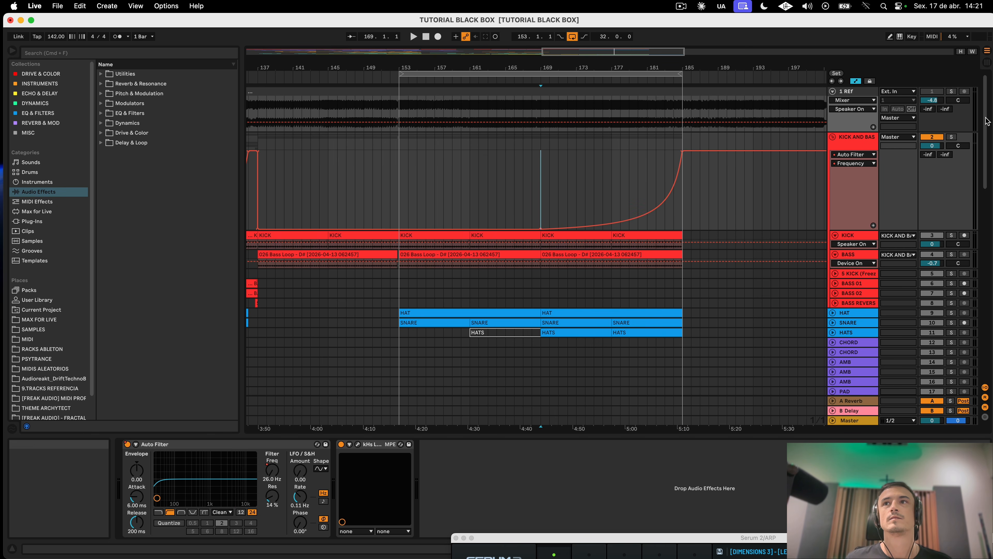
{"action": "key", "text": "space"}
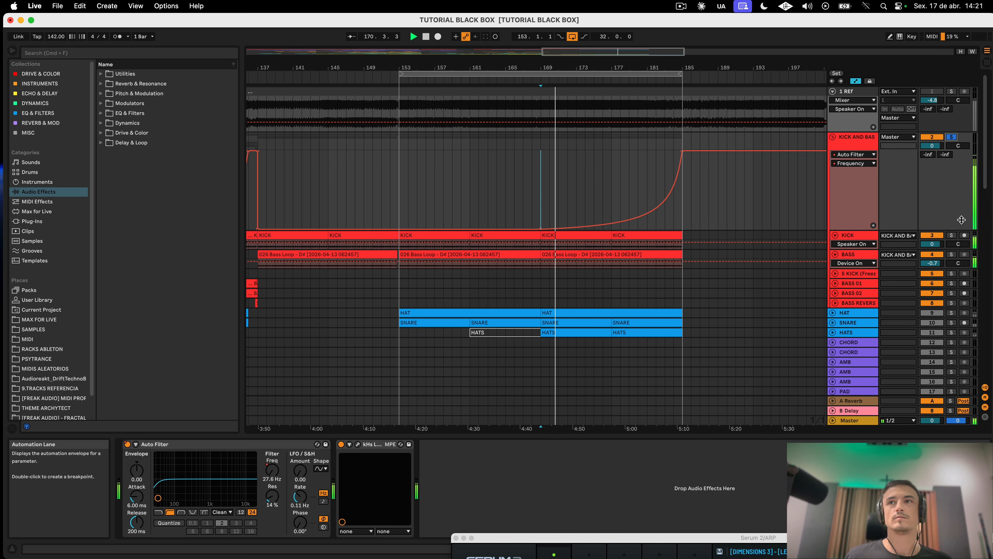
{"action": "scroll", "coordinate": [723, 232], "scroll_direction": "down", "scroll_amount": 10}
{"action": "scroll", "coordinate": [724, 233], "scroll_direction": "up", "scroll_amount": 10}
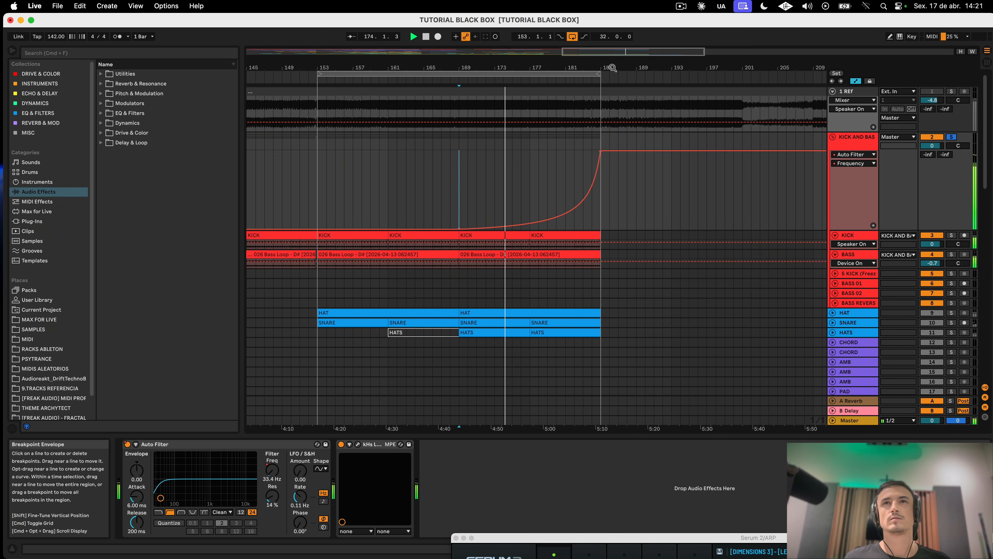
Step: Extend the loop to end at bar 201 and reduce the REF track's height
{"action": "left_click_drag", "start_coordinate": [601, 74], "coordinate": [739, 80]}
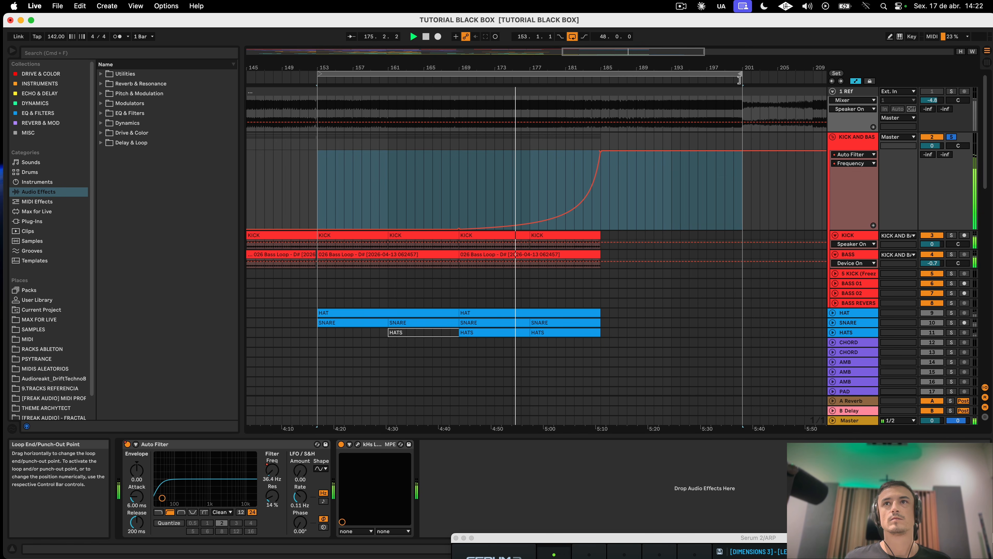
{"action": "left_click_drag", "start_coordinate": [849, 130], "coordinate": [852, 101]}
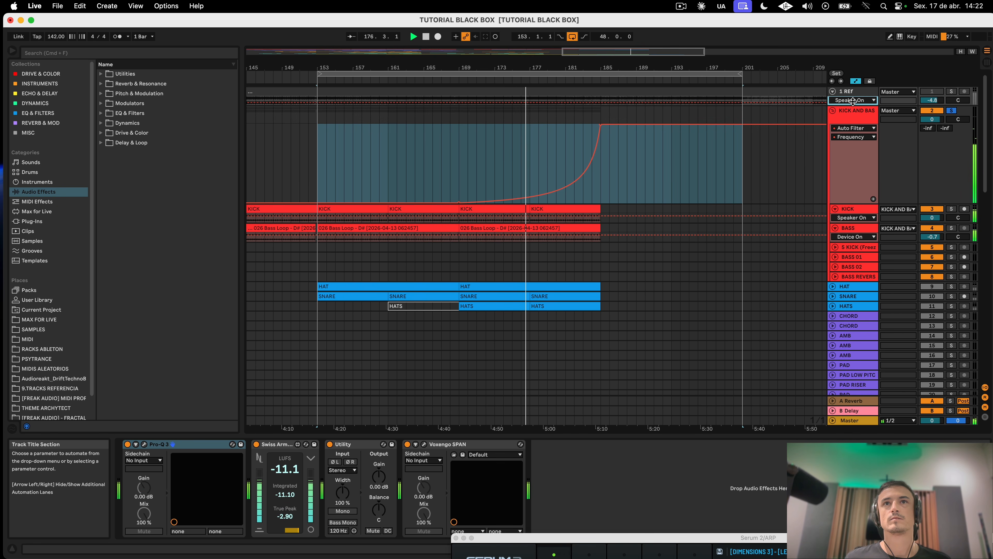
Step: Duplicate the last STAB clip twice to fill bars 185 to 201
{"action": "scroll", "coordinate": [742, 206], "scroll_direction": "down", "scroll_amount": 15}
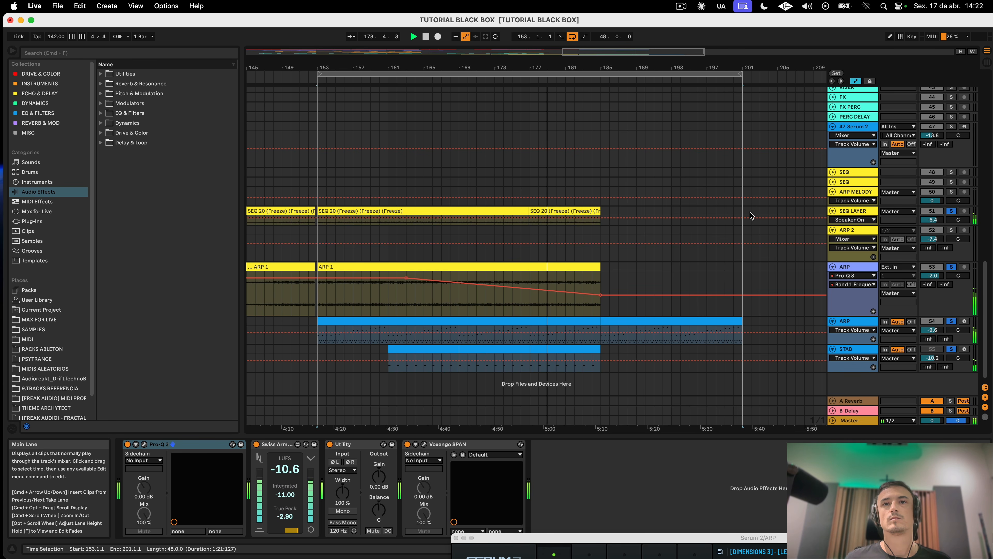
{"action": "left_click", "coordinate": [576, 349]}
{"action": "key", "text": "super+d"}
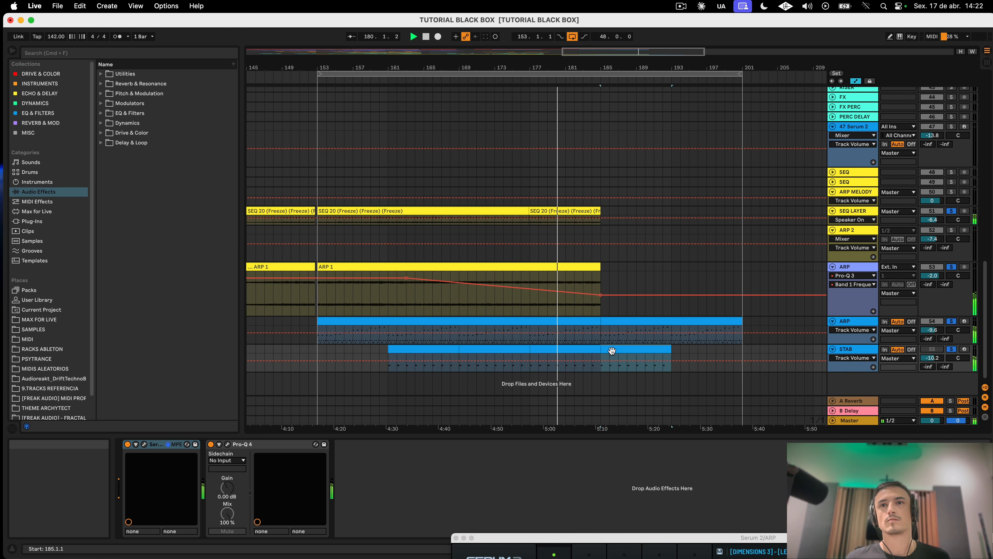
{"action": "key", "text": "super+d"}
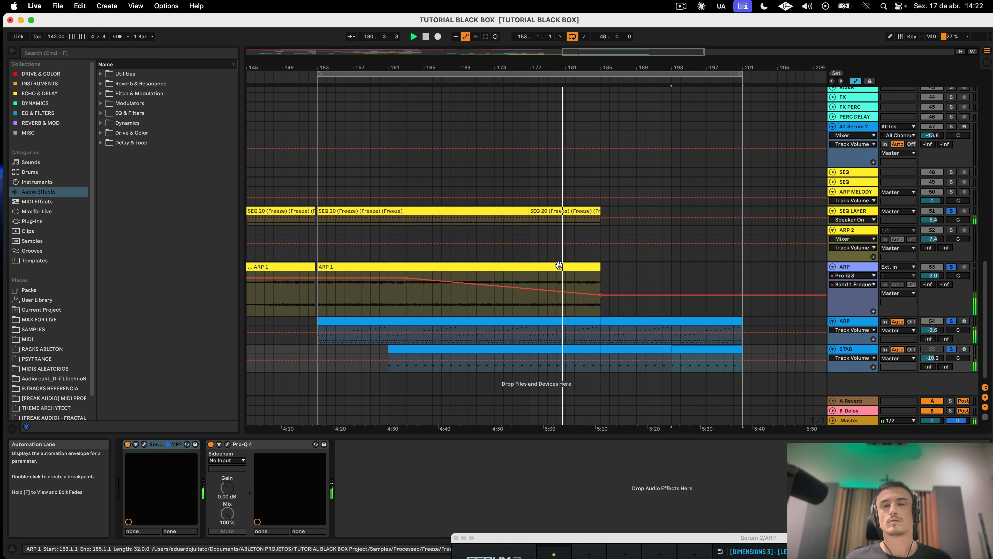
Step: Duplicate the last SEQ 20 clip on SEQ LAYER twice to extend the part to about bar 201
{"action": "left_click", "coordinate": [559, 211]}
{"action": "key", "text": "super+d"}
{"action": "key", "text": "super+d"}
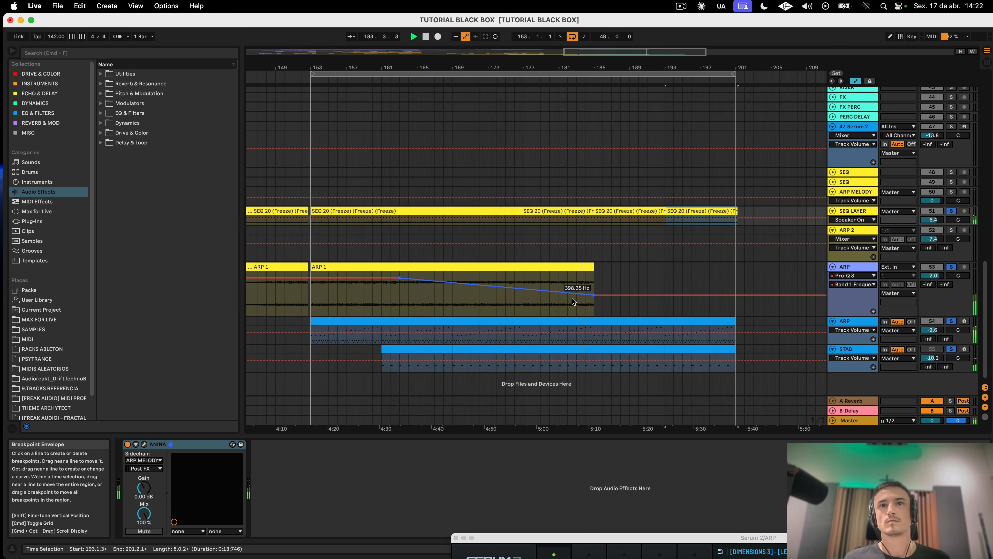
{"action": "scroll", "coordinate": [572, 298], "scroll_direction": "left", "scroll_amount": 3}
{"action": "scroll", "coordinate": [571, 297], "scroll_direction": "up", "scroll_amount": 1}
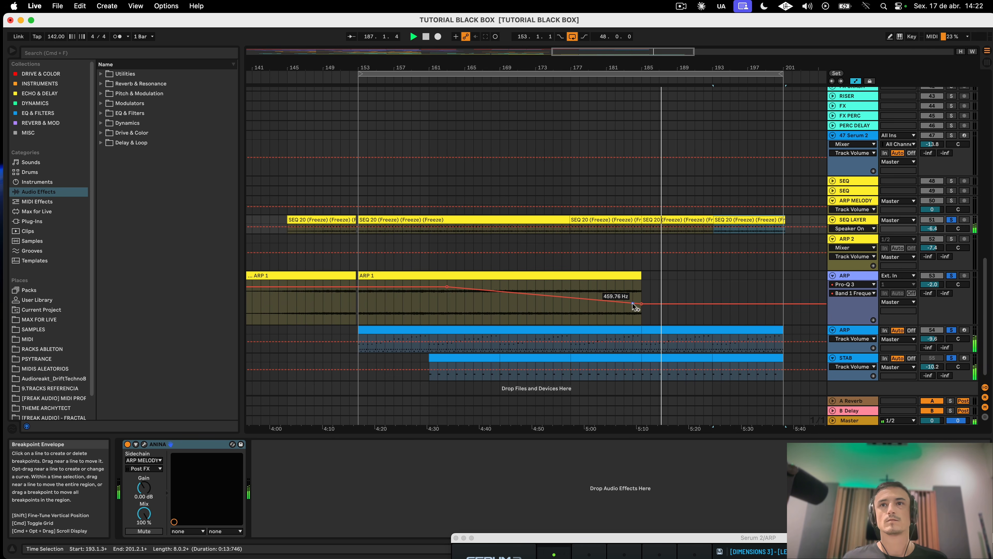
Step: Trim the end of the last SEQ 20 clip on SEQ LAYER so it finishes exactly at bar 201
{"action": "key", "text": "a"}
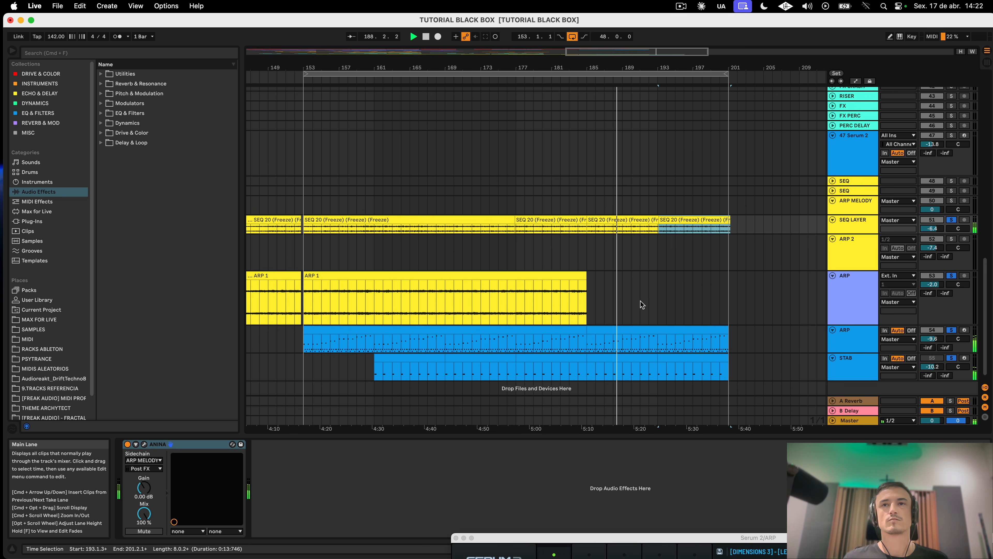
{"action": "key", "text": "a"}
{"action": "key", "text": "a"}
{"action": "scroll", "coordinate": [641, 301], "scroll_direction": "left", "scroll_amount": 5}
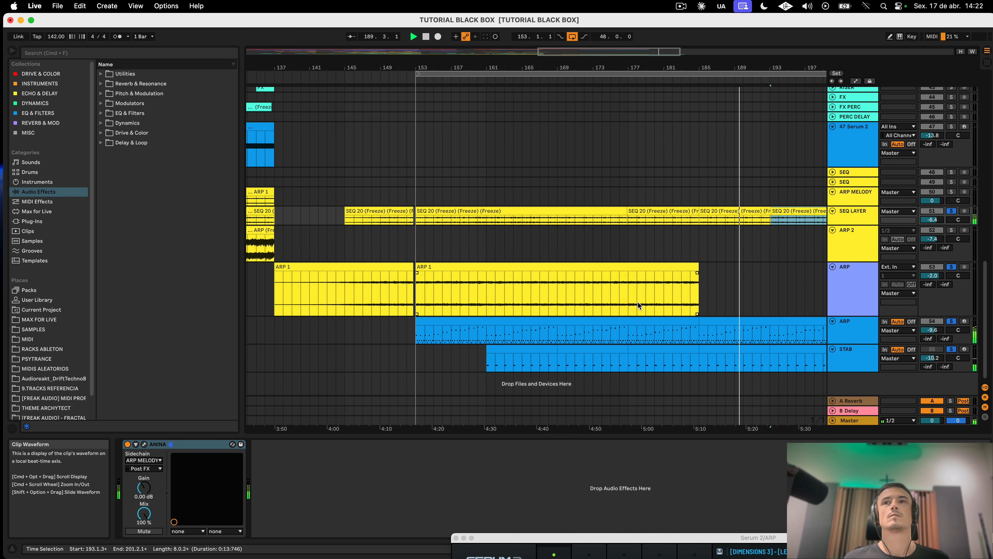
{"action": "scroll", "coordinate": [637, 303], "scroll_direction": "right", "scroll_amount": 6}
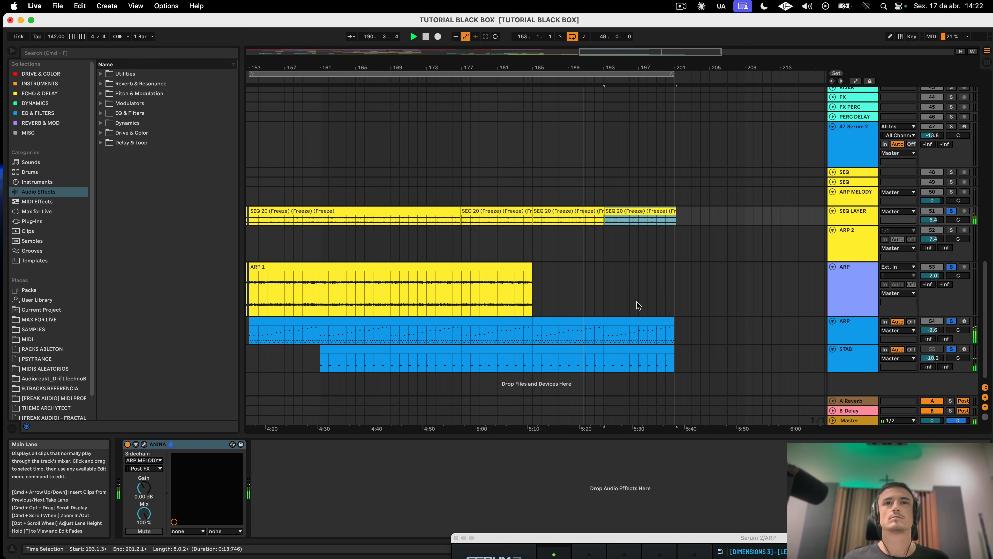
{"action": "scroll", "coordinate": [643, 298], "scroll_direction": "right", "scroll_amount": 4}
{"action": "scroll", "coordinate": [643, 297], "scroll_direction": "up", "scroll_amount": 3}
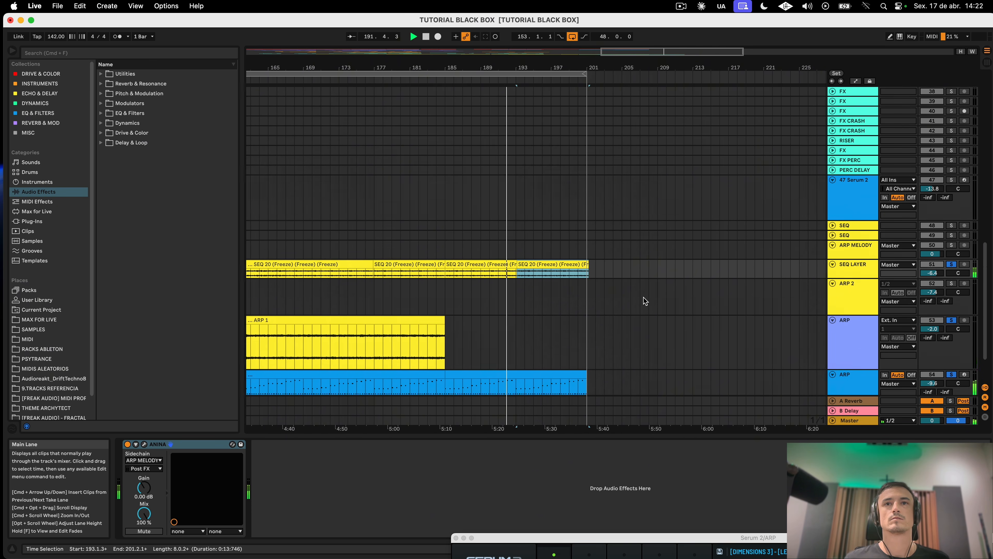
{"action": "scroll", "coordinate": [643, 298], "scroll_direction": "down", "scroll_amount": 3}
{"action": "scroll", "coordinate": [643, 297], "scroll_direction": "left", "scroll_amount": 4}
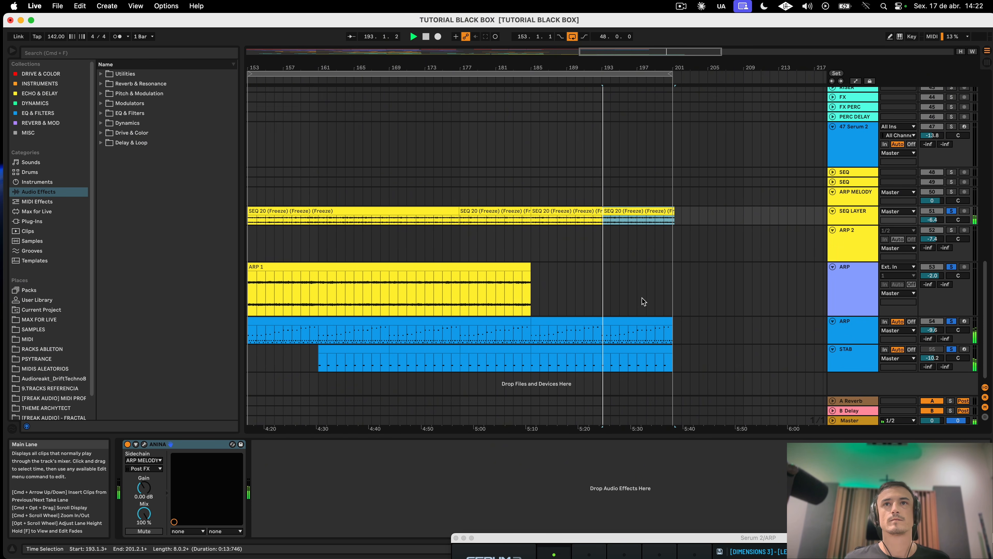
{"action": "left_click_drag", "start_coordinate": [642, 69], "coordinate": [641, 94]}
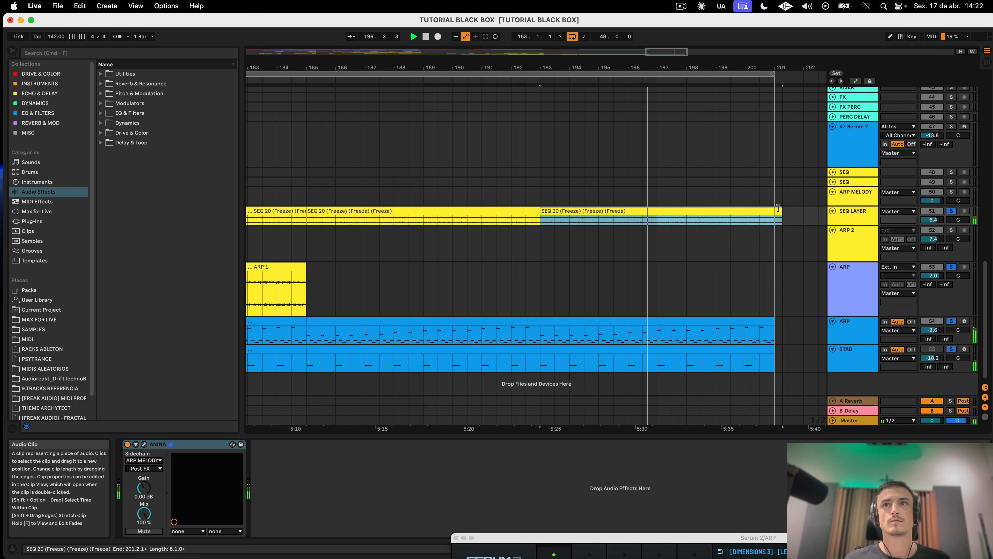
{"action": "left_click_drag", "start_coordinate": [777, 208], "coordinate": [775, 207]}
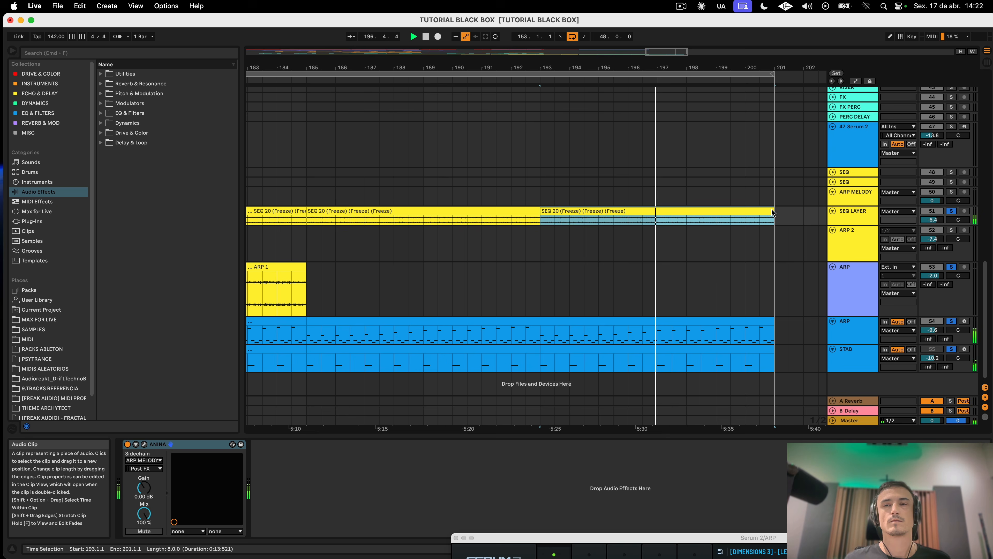
Step: Enlarge the ARP MIDI track, raise its Serum 2 OPEN automation point at bar 201 to about 0.97, and play from bar 193
{"action": "left_click", "coordinate": [849, 336]}
{"action": "key", "text": "a"}
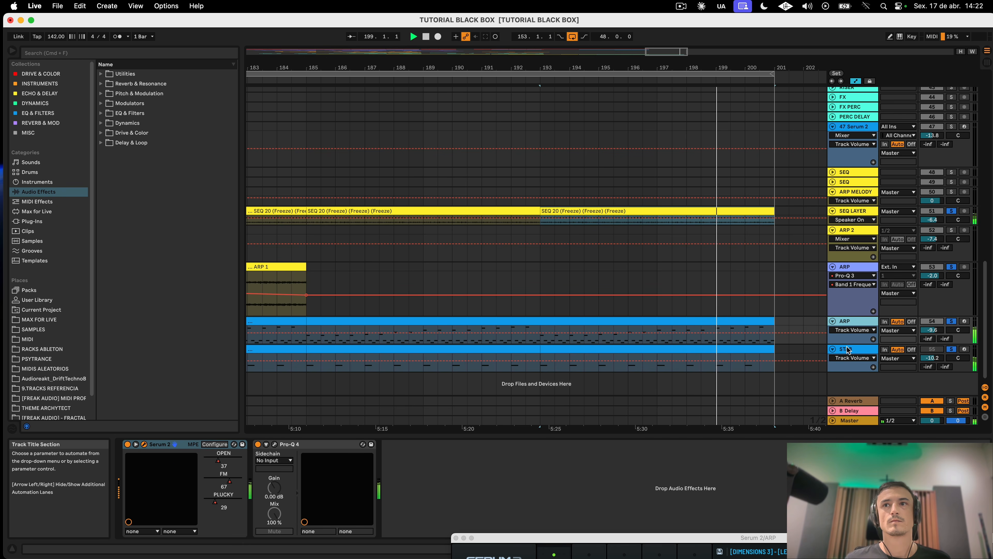
{"action": "left_click_drag", "start_coordinate": [844, 341], "coordinate": [844, 377]}
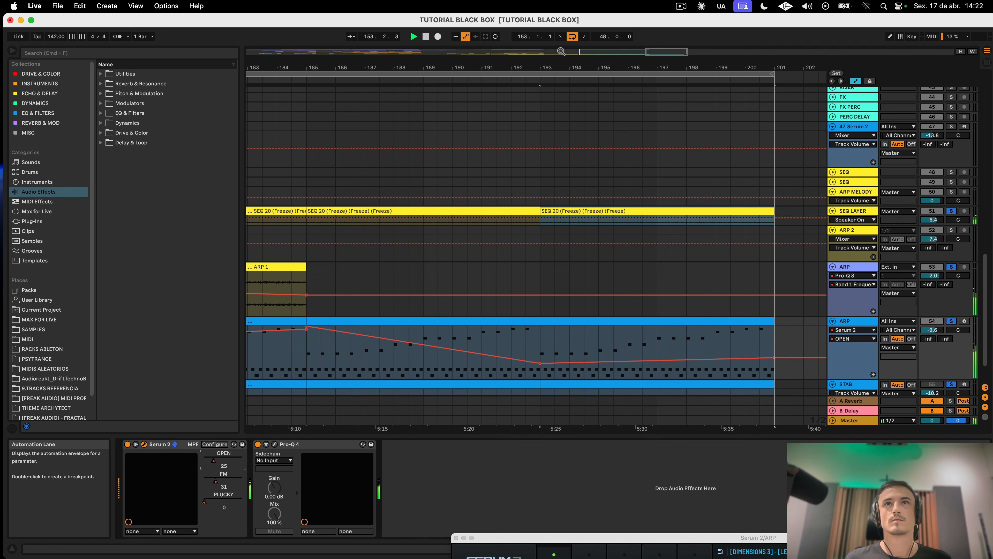
{"action": "key", "text": "minus"}
{"action": "left_click_drag", "start_coordinate": [629, 358], "coordinate": [628, 325]}
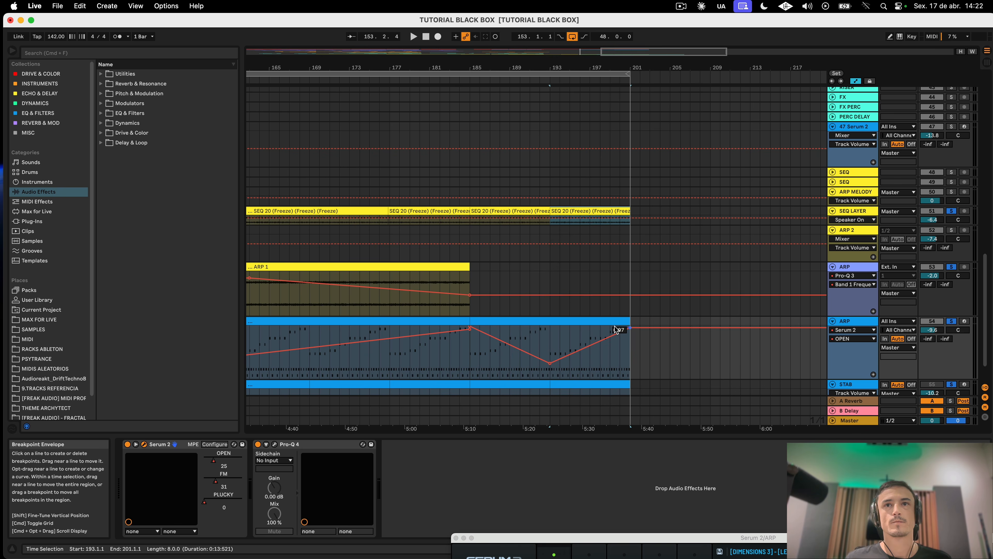
{"action": "left_click", "coordinate": [552, 340]}
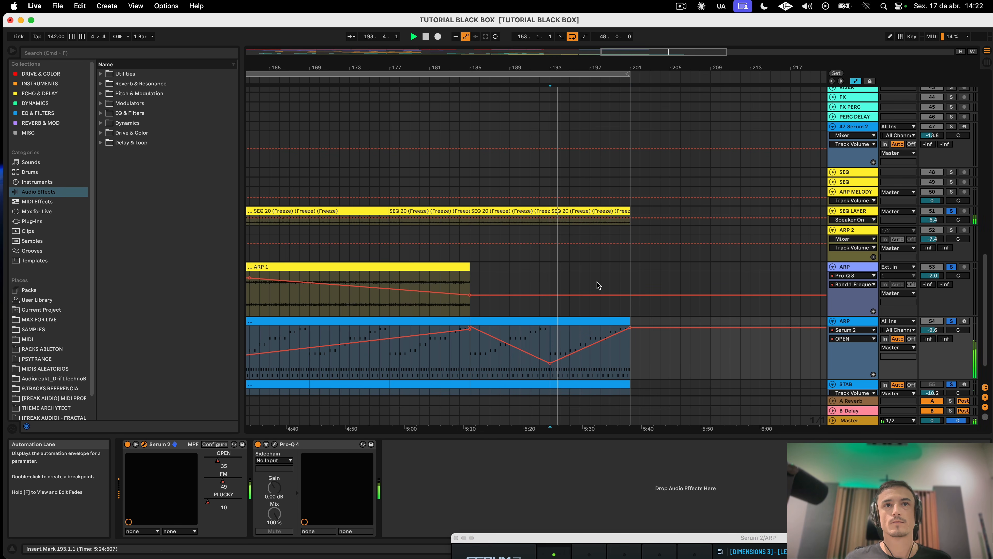
Step: Extend the loop to end at bar 277 and hide the automation lanes
{"action": "scroll", "coordinate": [610, 299], "scroll_direction": "left", "scroll_amount": 10}
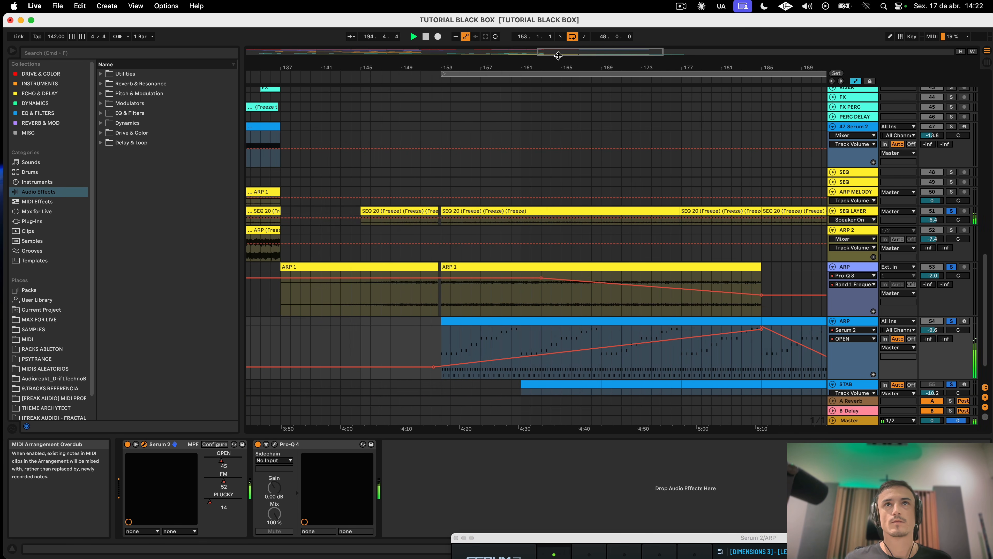
{"action": "scroll", "coordinate": [664, 283], "scroll_direction": "down", "scroll_amount": 5}
{"action": "scroll", "coordinate": [665, 283], "scroll_direction": "right", "scroll_amount": 5}
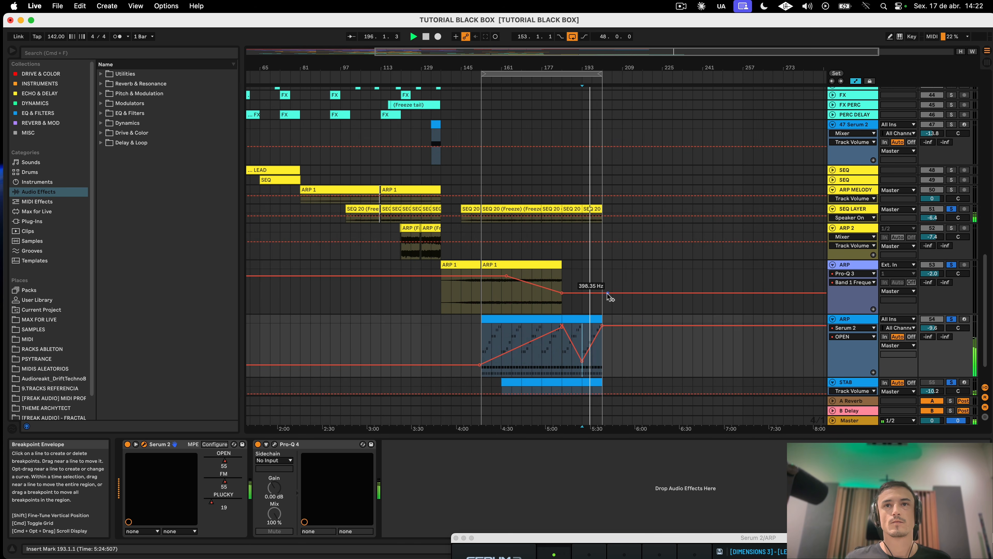
{"action": "scroll", "coordinate": [575, 323], "scroll_direction": "down", "scroll_amount": 3}
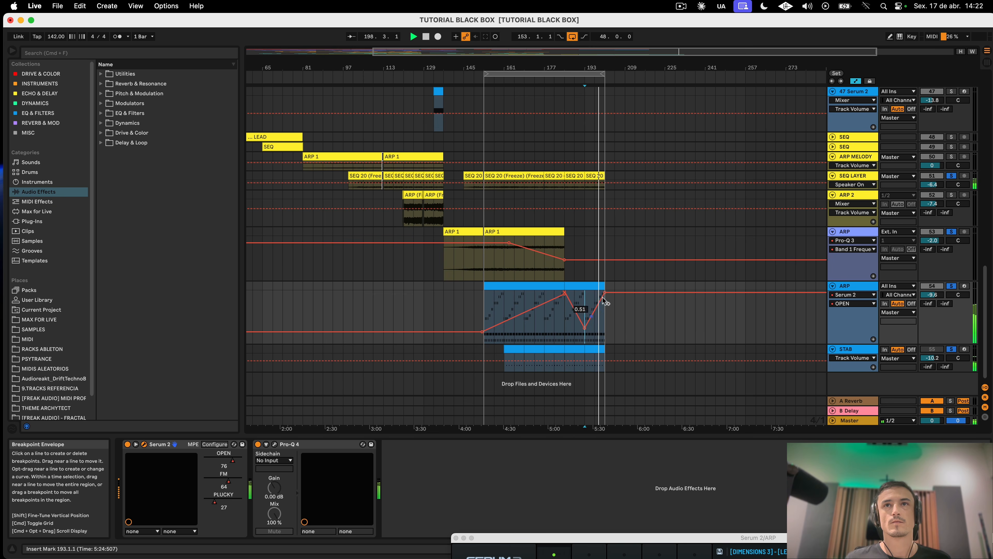
{"action": "scroll", "coordinate": [610, 46], "scroll_direction": "right", "scroll_amount": 4}
{"action": "left_click_drag", "start_coordinate": [572, 73], "coordinate": [768, 73]}
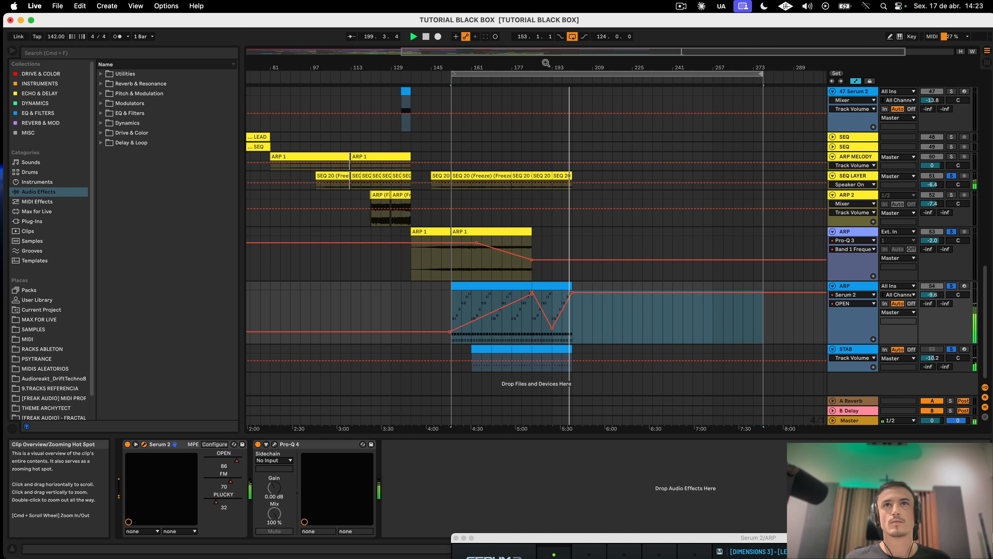
{"action": "key", "text": "plus"}
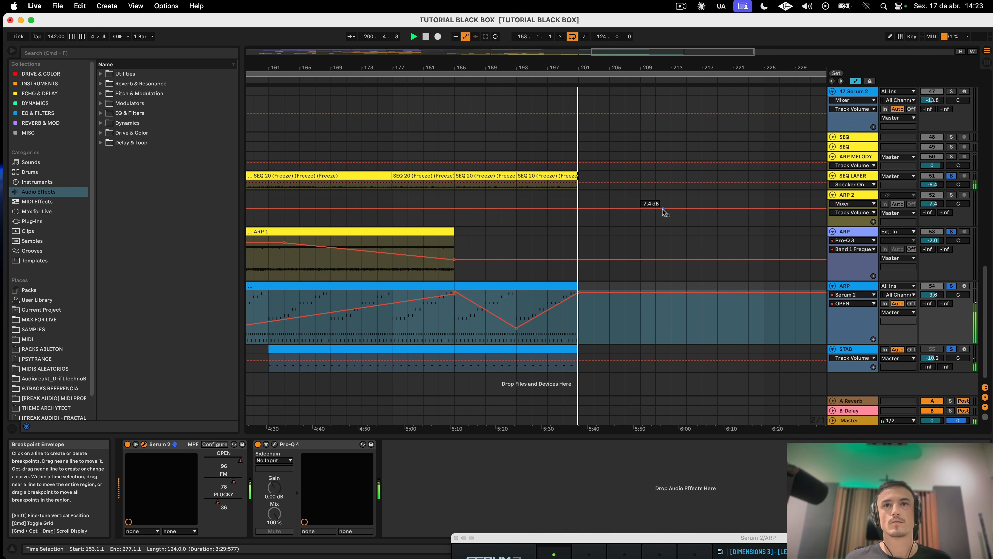
{"action": "key", "text": "a"}
Step: Copy the kick and bass clips, including BASS REVERS, from bars 105–137 to start at bar 213
{"action": "scroll", "coordinate": [667, 205], "scroll_direction": "up", "scroll_amount": 15}
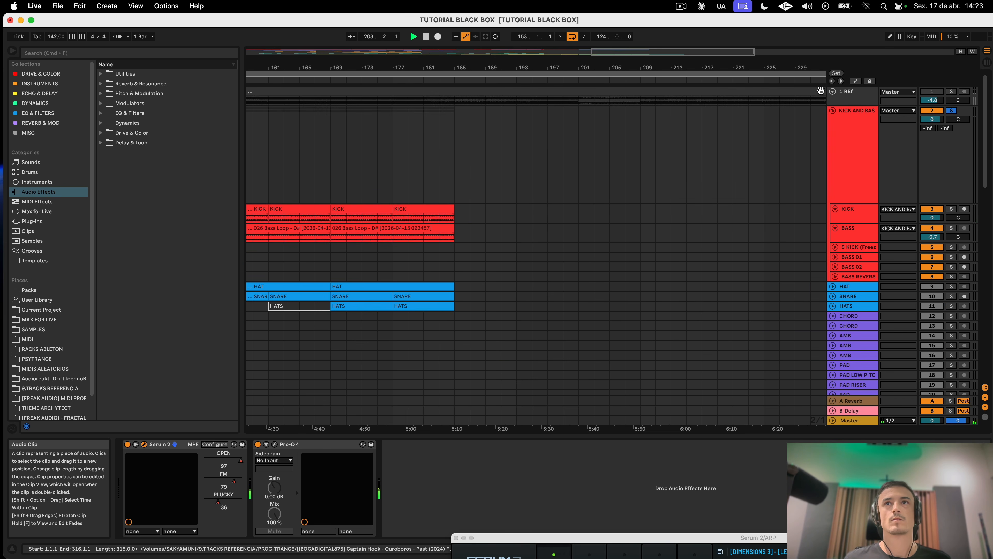
{"action": "key", "text": "minus"}
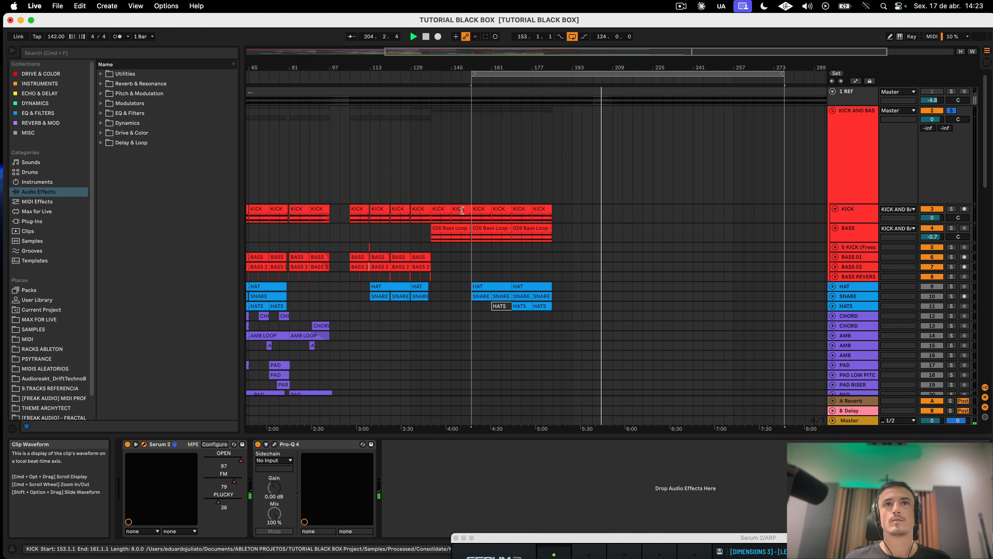
{"action": "scroll", "coordinate": [429, 218], "scroll_direction": "left", "scroll_amount": 5}
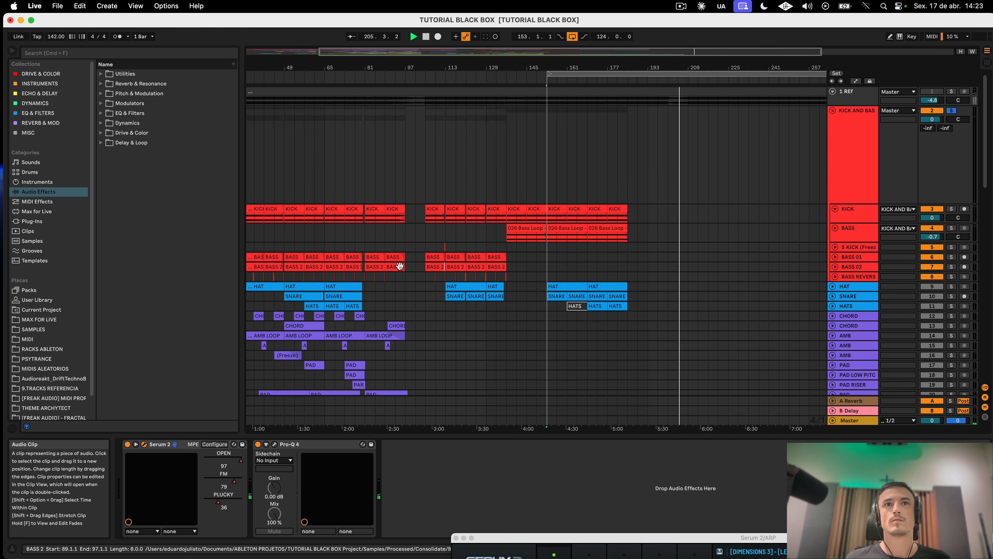
{"action": "left_click", "coordinate": [399, 266]}
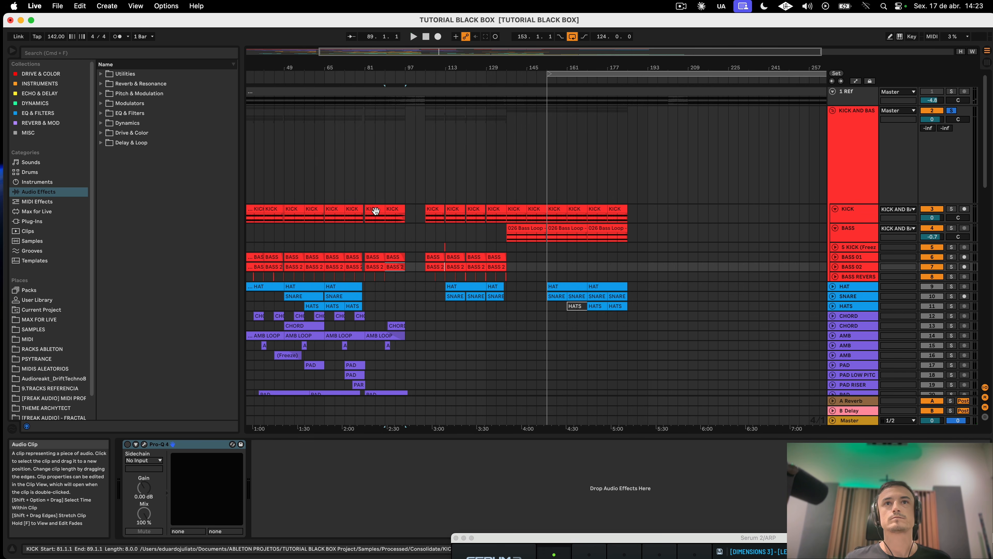
{"action": "left_click", "coordinate": [435, 210]}
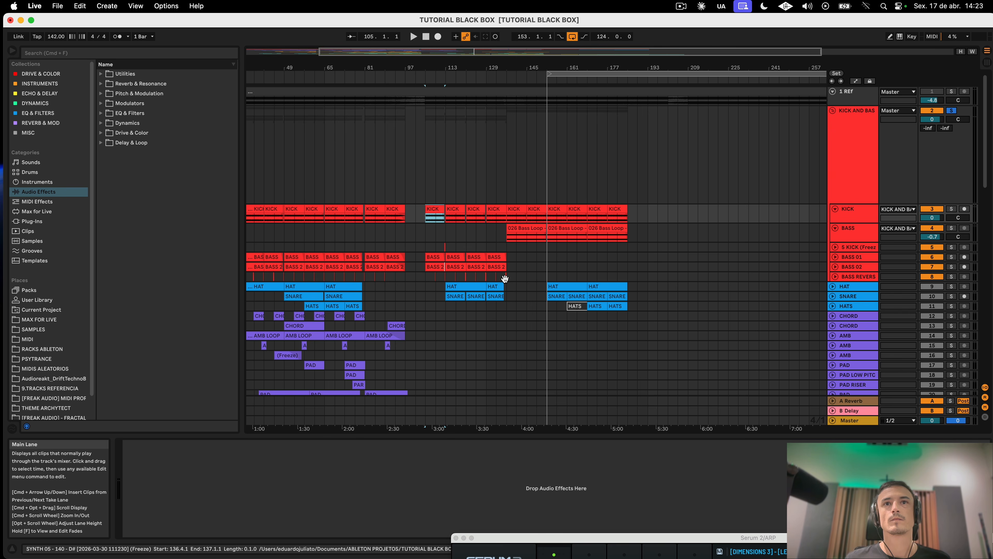
{"action": "left_click", "coordinate": [503, 275], "text": "shift"}
{"action": "left_click_drag", "start_coordinate": [430, 211], "coordinate": [701, 219]}
Step: Move the copied kick and bass clips earlier to start at bar 209
{"action": "scroll", "coordinate": [657, 304], "scroll_direction": "down", "scroll_amount": 10}
{"action": "scroll", "coordinate": [657, 304], "scroll_direction": "right", "scroll_amount": 3}
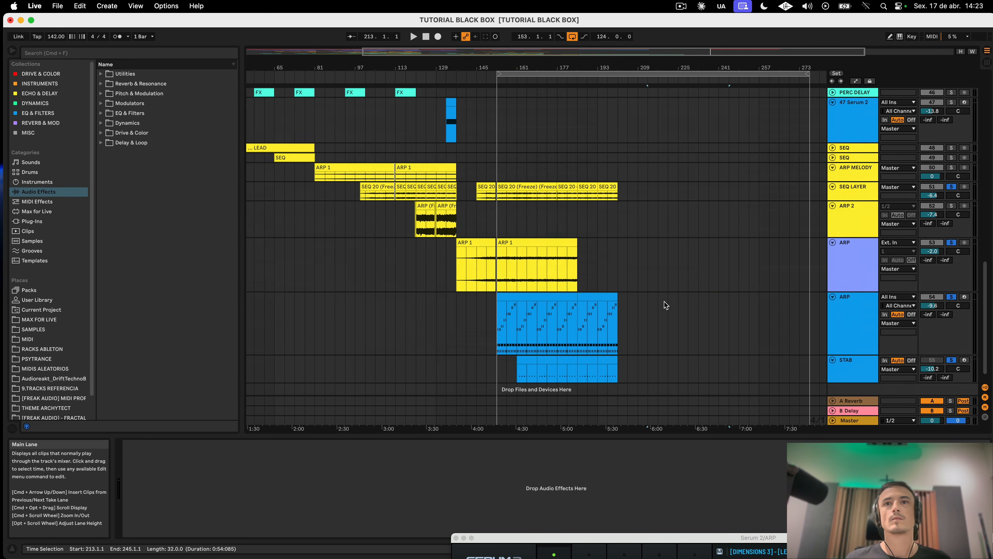
{"action": "scroll", "coordinate": [639, 301], "scroll_direction": "up", "scroll_amount": 15}
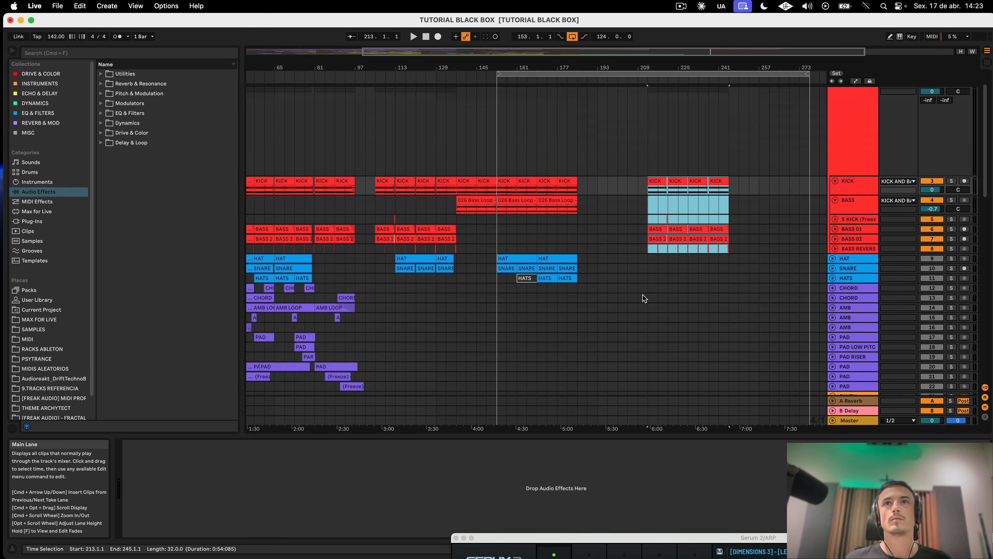
{"action": "scroll", "coordinate": [642, 295], "scroll_direction": "up", "scroll_amount": 3}
{"action": "left_click_drag", "start_coordinate": [664, 216], "coordinate": [654, 216]}
Step: Listen to the end of the lead section from bar 201 and from bar 197
{"action": "left_click", "coordinate": [621, 220]}
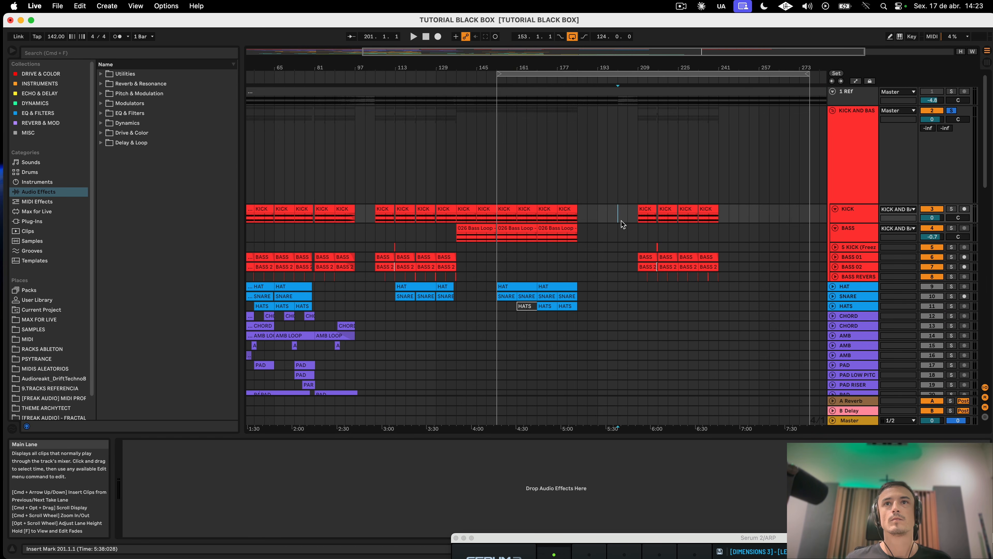
{"action": "scroll", "coordinate": [631, 224], "scroll_direction": "down", "scroll_amount": 15}
{"action": "scroll", "coordinate": [662, 219], "scroll_direction": "left", "scroll_amount": 3}
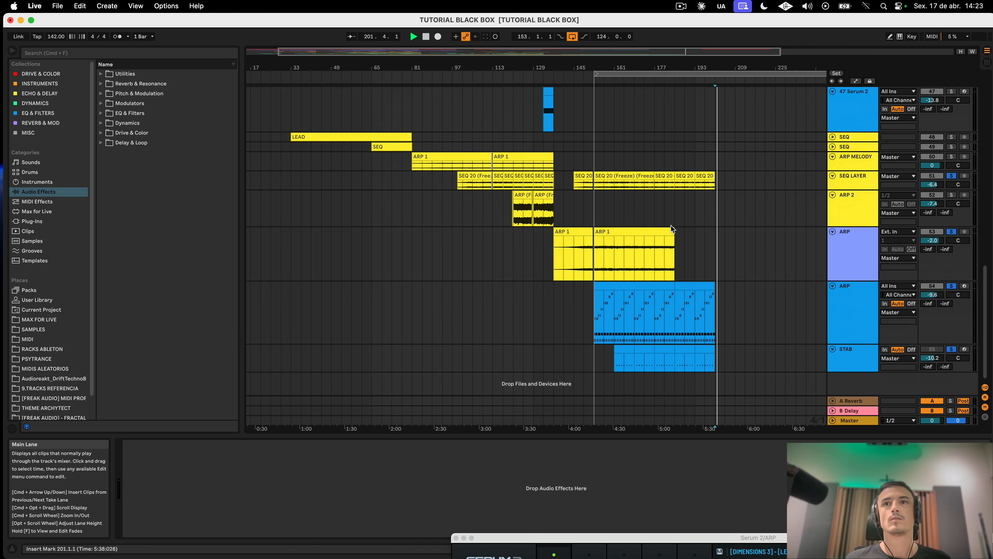
{"action": "left_click", "coordinate": [699, 242]}
{"action": "scroll", "coordinate": [729, 246], "scroll_direction": "right", "scroll_amount": 3}
{"action": "scroll", "coordinate": [667, 235], "scroll_direction": "right", "scroll_amount": 2}
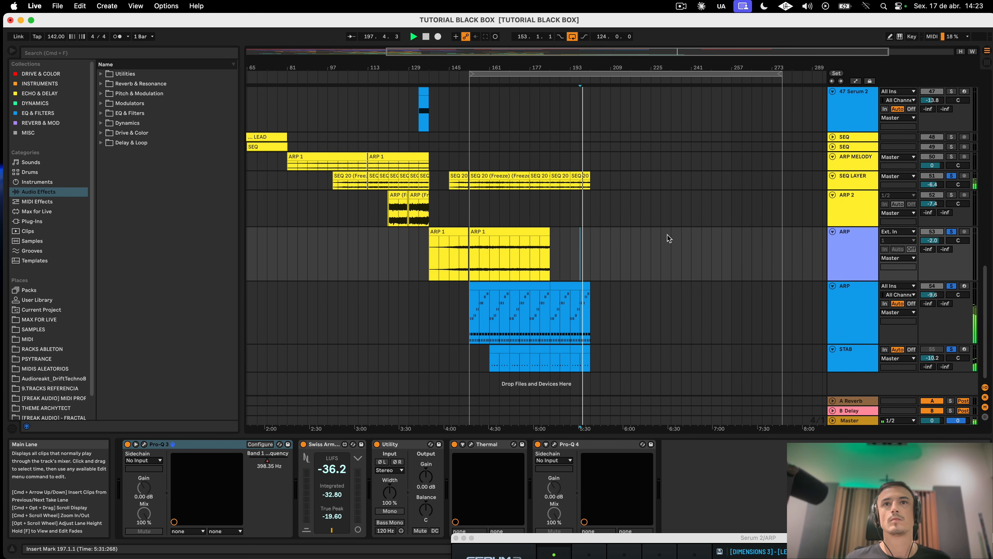
{"action": "scroll", "coordinate": [667, 234], "scroll_direction": "right", "scroll_amount": 1}
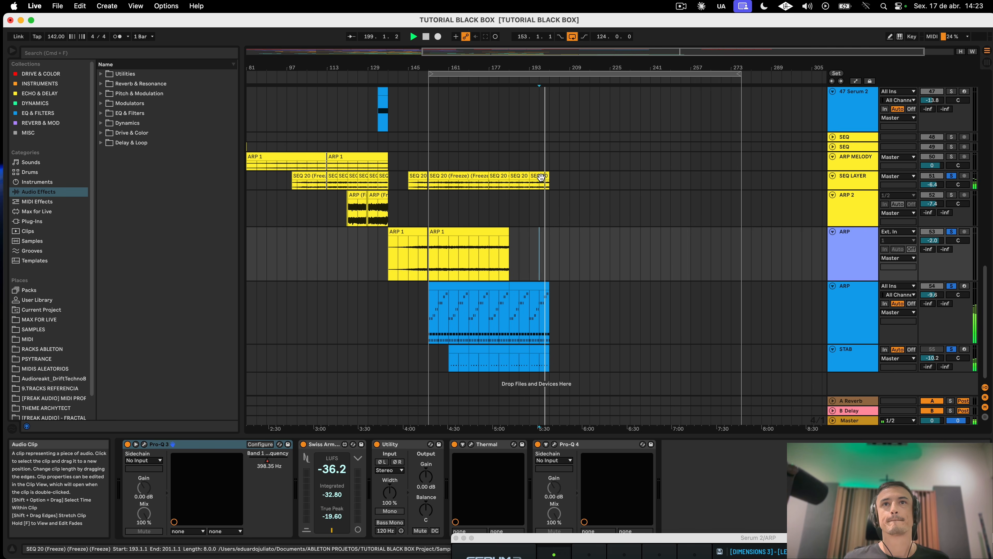
Step: Copy the last SEQ 20 clip on SEQ LAYER to bars 205–213, leaving a four-bar gap after bar 201
{"action": "left_click", "coordinate": [541, 177]}
{"action": "scroll", "coordinate": [540, 176], "scroll_direction": "up", "scroll_amount": 2}
{"action": "scroll", "coordinate": [538, 172], "scroll_direction": "up", "scroll_amount": 2}
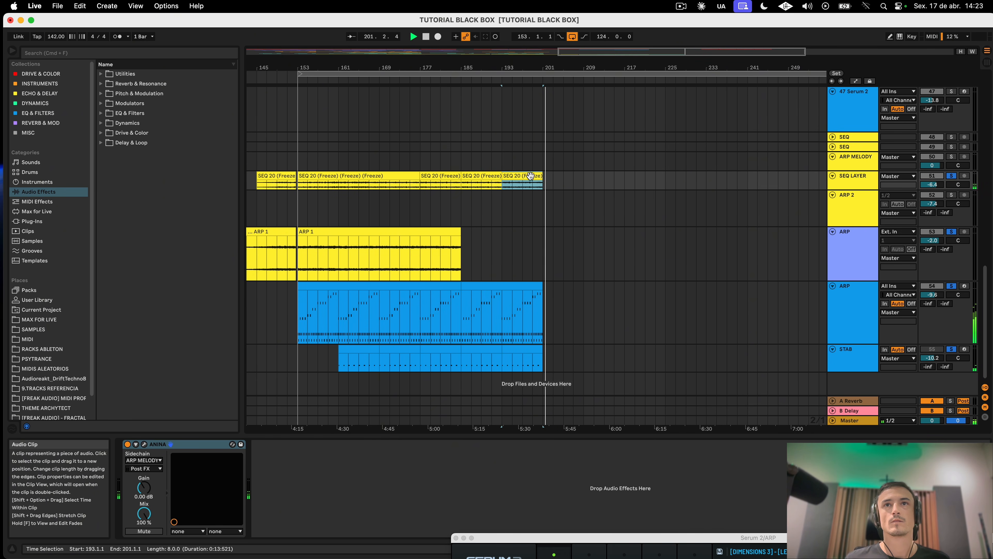
{"action": "left_click_drag", "start_coordinate": [516, 174], "coordinate": [579, 180]}
Step: Shift the copied kick and bass clips four bars earlier to start at bar 205, aligned with the SEQ 20 copy
{"action": "scroll", "coordinate": [584, 180], "scroll_direction": "up", "scroll_amount": 10}
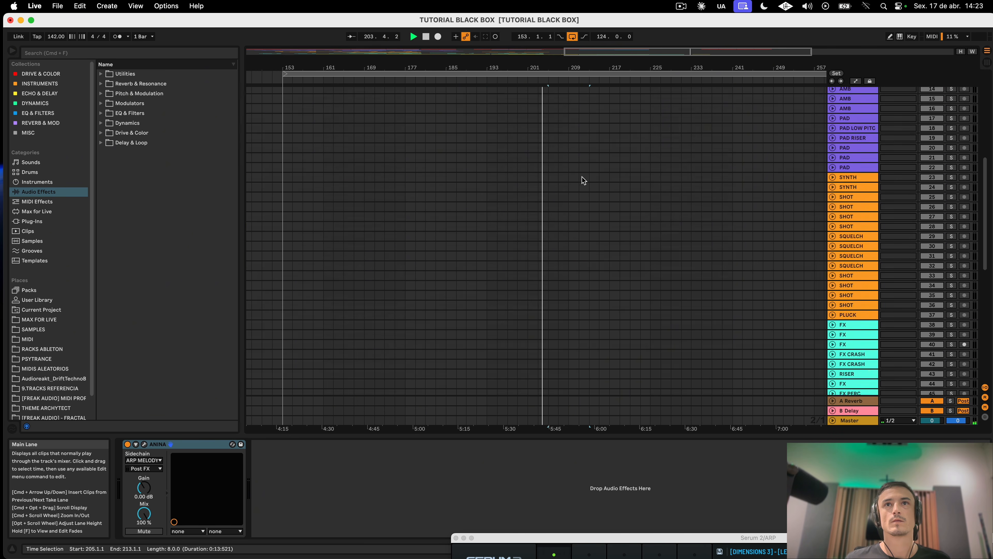
{"action": "scroll", "coordinate": [583, 180], "scroll_direction": "up", "scroll_amount": 6}
{"action": "left_click", "coordinate": [576, 173]}
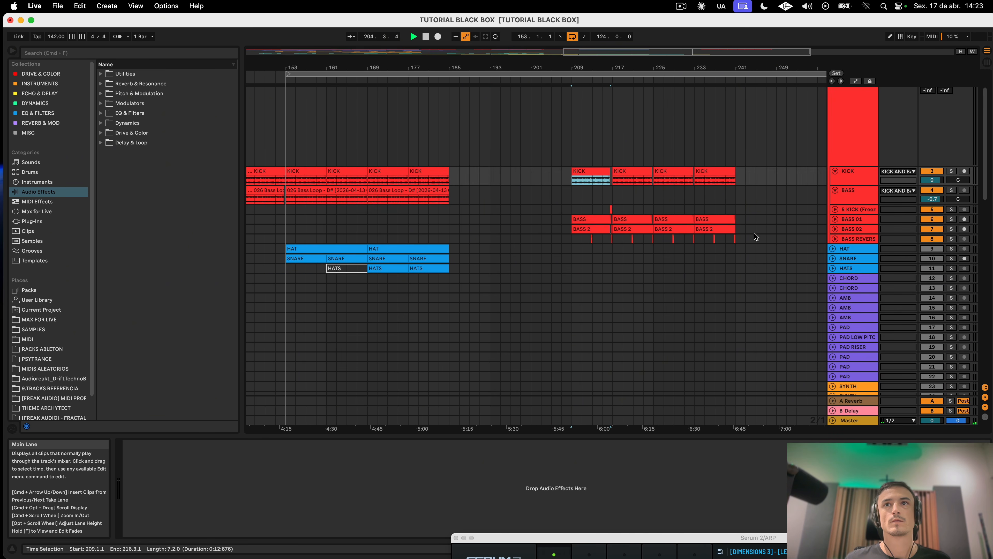
{"action": "left_click", "coordinate": [736, 239], "text": "shift"}
{"action": "key", "text": "Left"}
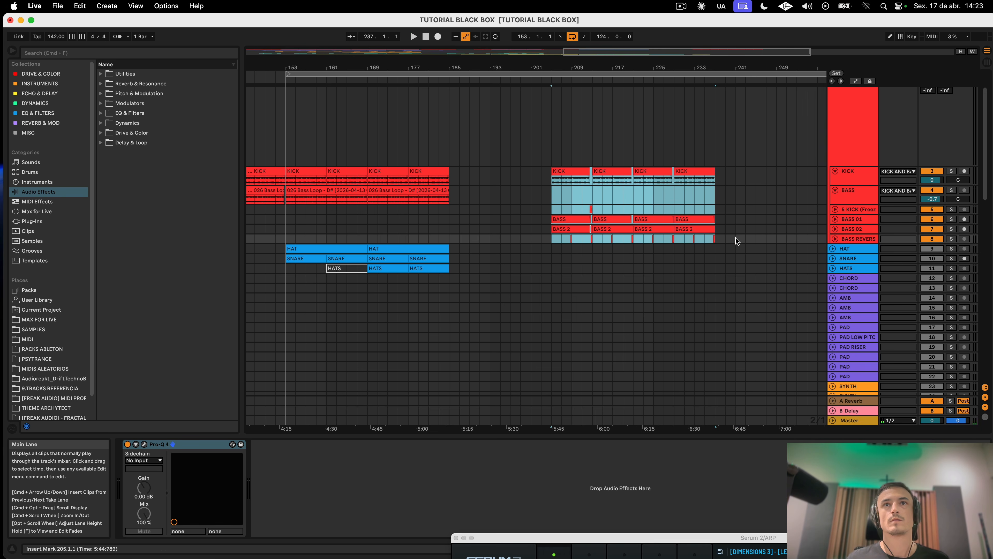
Step: Play the transition into the four-bar gap from bar 199
{"action": "left_click", "coordinate": [518, 179]}
{"action": "key", "text": "space"}
{"action": "scroll", "coordinate": [576, 211], "scroll_direction": "down", "scroll_amount": 10}
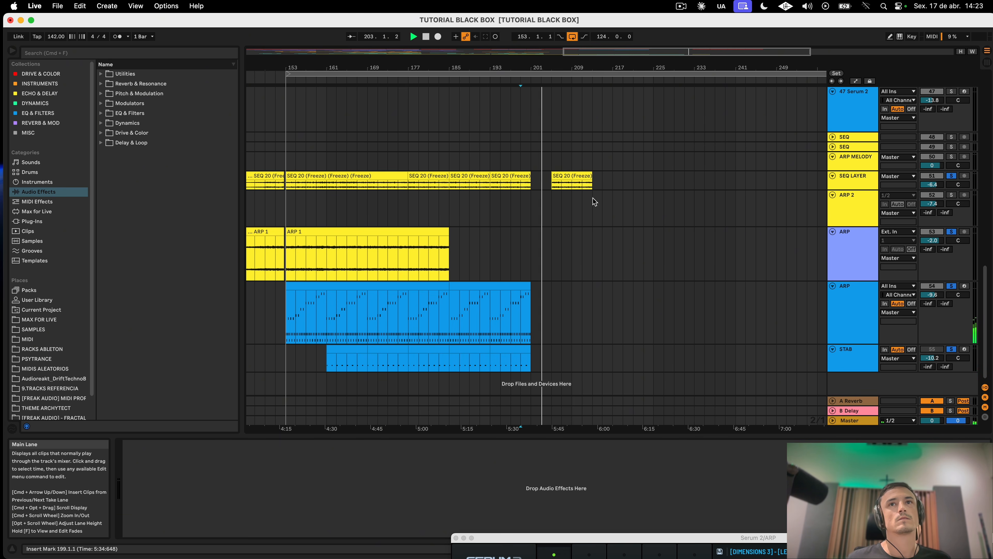
Step: Reposition the ARP track's Serum 2 window and close it
{"action": "left_click", "coordinate": [682, 8]}
{"action": "left_click", "coordinate": [705, 40]}
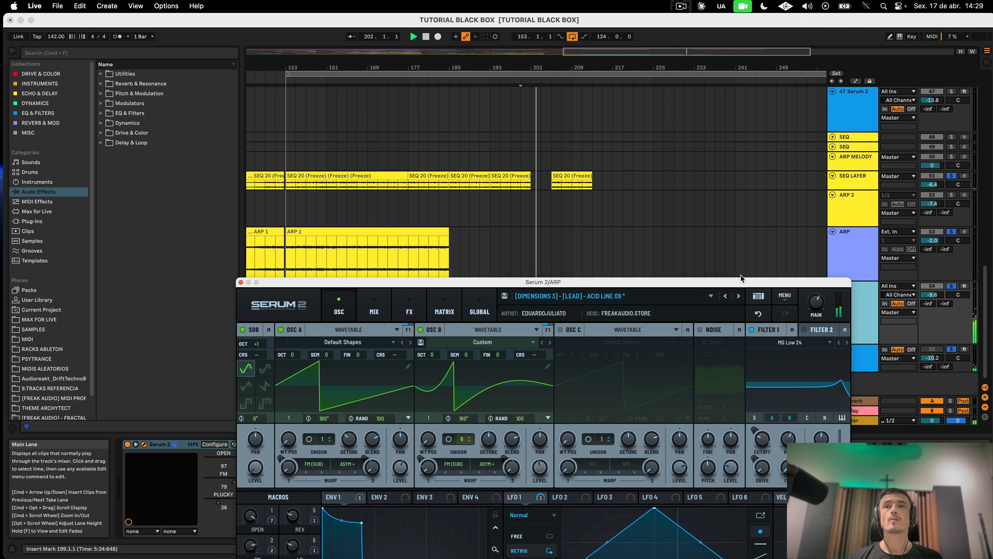
{"action": "left_click", "coordinate": [741, 277]}
{"action": "left_click_drag", "start_coordinate": [743, 285], "coordinate": [727, 66]}
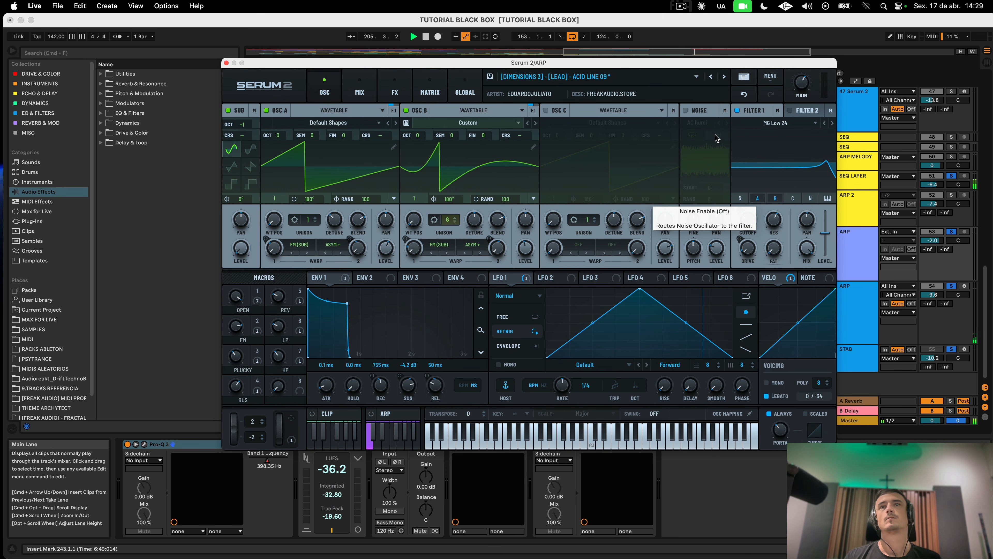
{"action": "left_click", "coordinate": [227, 62]}
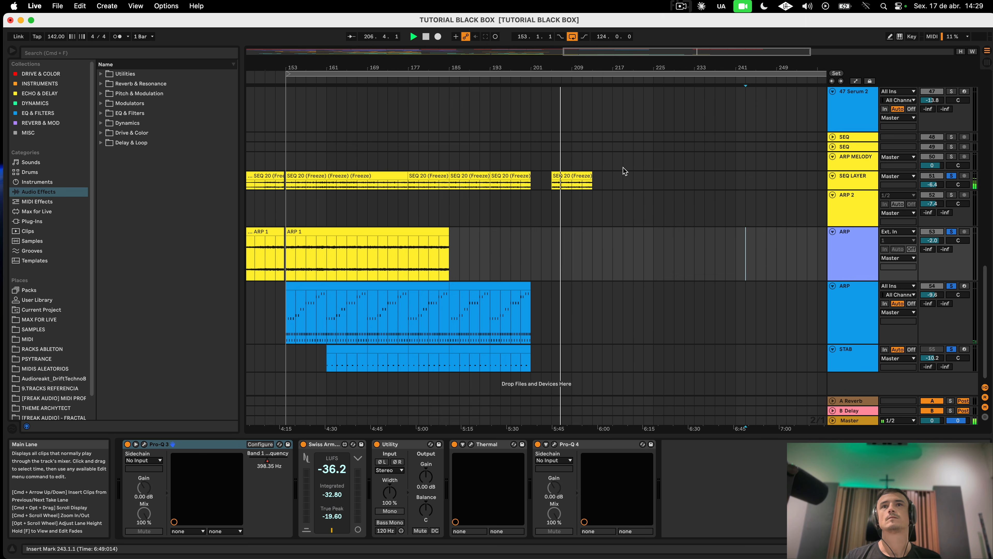
Step: Delete the SEQ 20 copy at bars 205–213 on SEQ LAYER
{"action": "scroll", "coordinate": [555, 195], "scroll_direction": "up", "scroll_amount": 8}
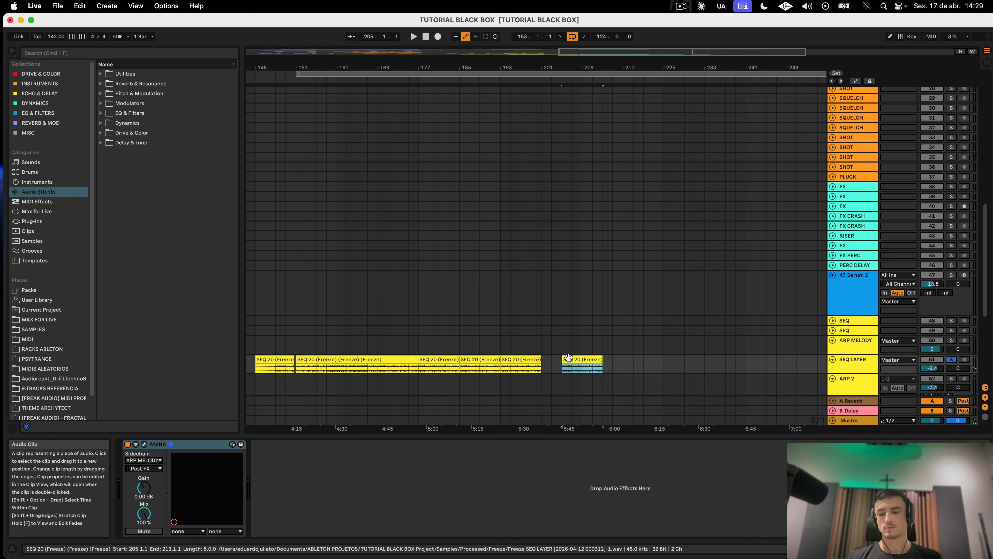
{"action": "key", "text": "Delete"}
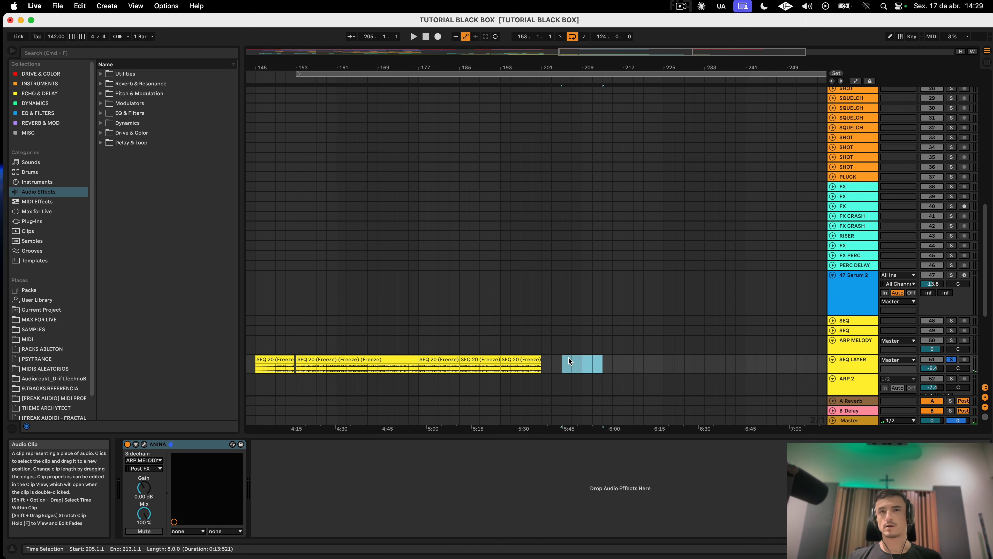
Step: Play the transition into the gap, starting from bar 197
{"action": "scroll", "coordinate": [688, 309], "scroll_direction": "up", "scroll_amount": 10}
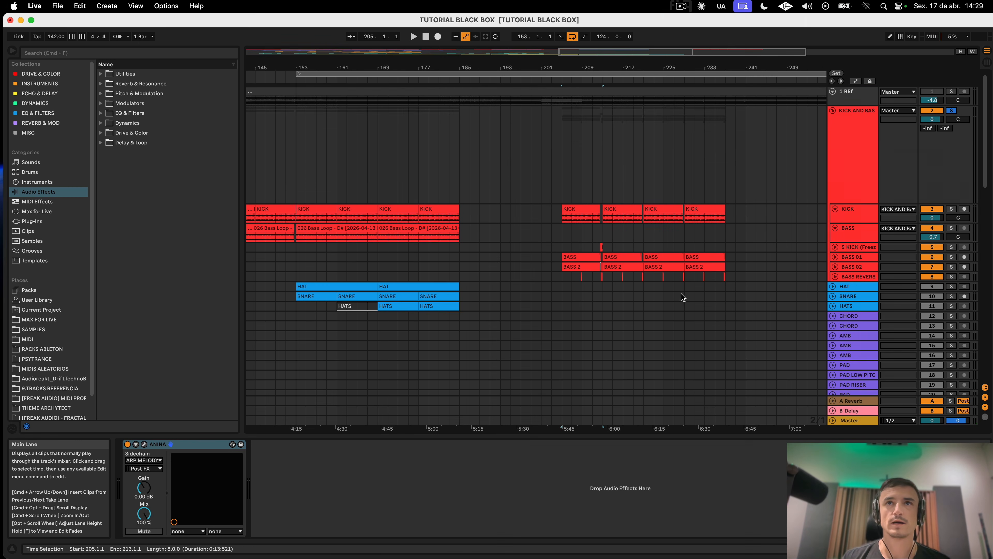
{"action": "left_click", "coordinate": [554, 251]}
{"action": "key", "text": "space"}
{"action": "scroll", "coordinate": [583, 258], "scroll_direction": "down", "scroll_amount": 10}
{"action": "scroll", "coordinate": [583, 258], "scroll_direction": "left", "scroll_amount": 5}
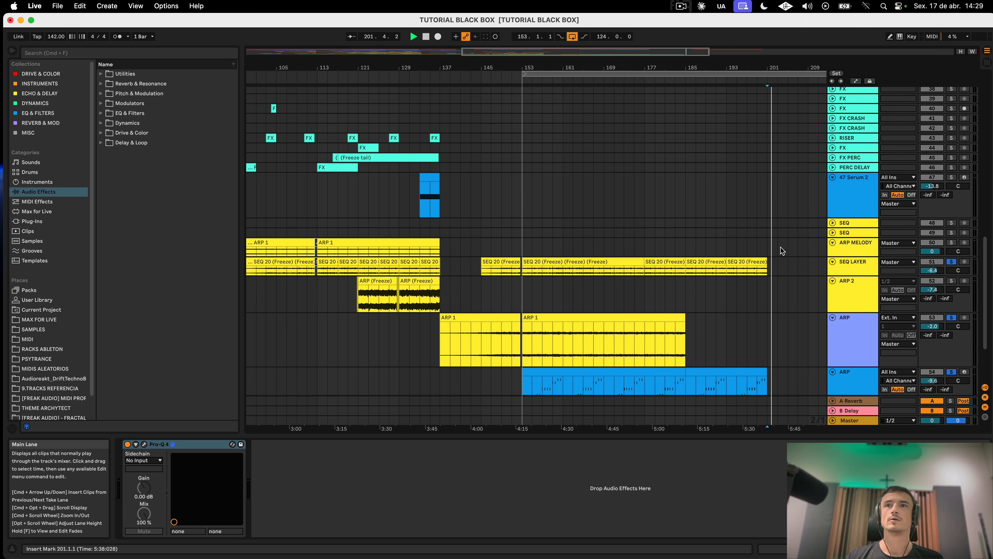
{"action": "left_click", "coordinate": [784, 266]}
{"action": "scroll", "coordinate": [791, 278], "scroll_direction": "right", "scroll_amount": 5}
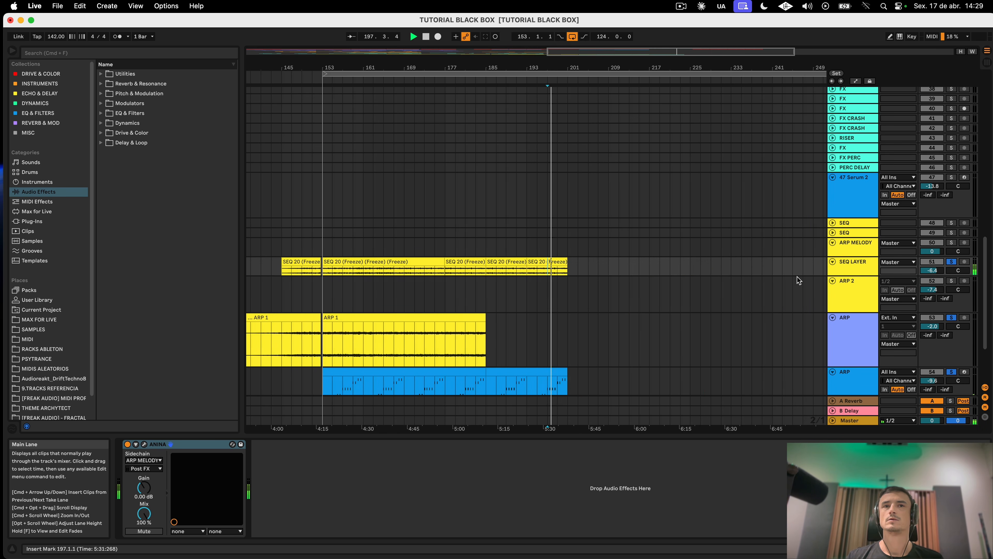
Step: Duplicate the ARP MIDI clip at bars 185–201 to bars 201–217 and review its copied OPEN automation
{"action": "scroll", "coordinate": [585, 280], "scroll_direction": "down", "scroll_amount": 5}
{"action": "left_click", "coordinate": [546, 283]}
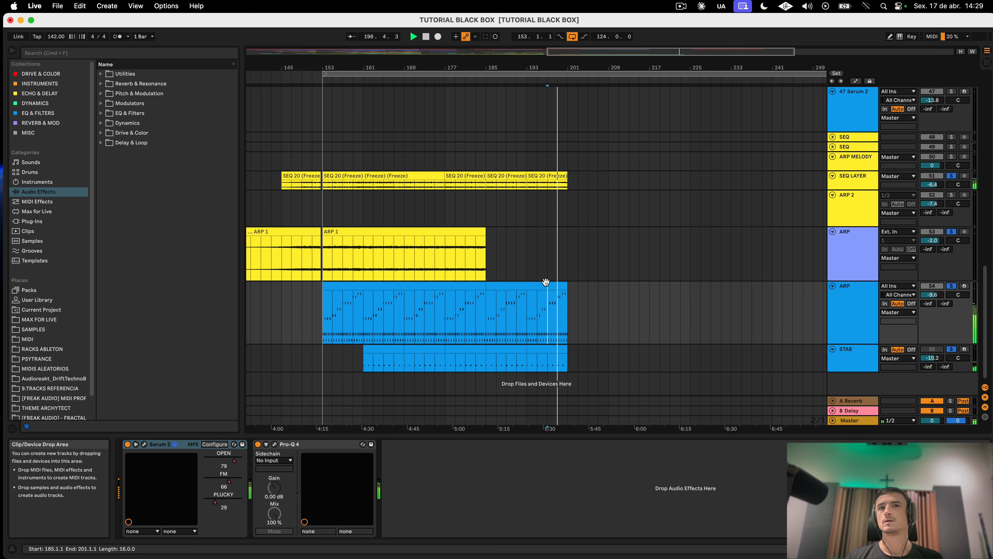
{"action": "key", "text": "super+d"}
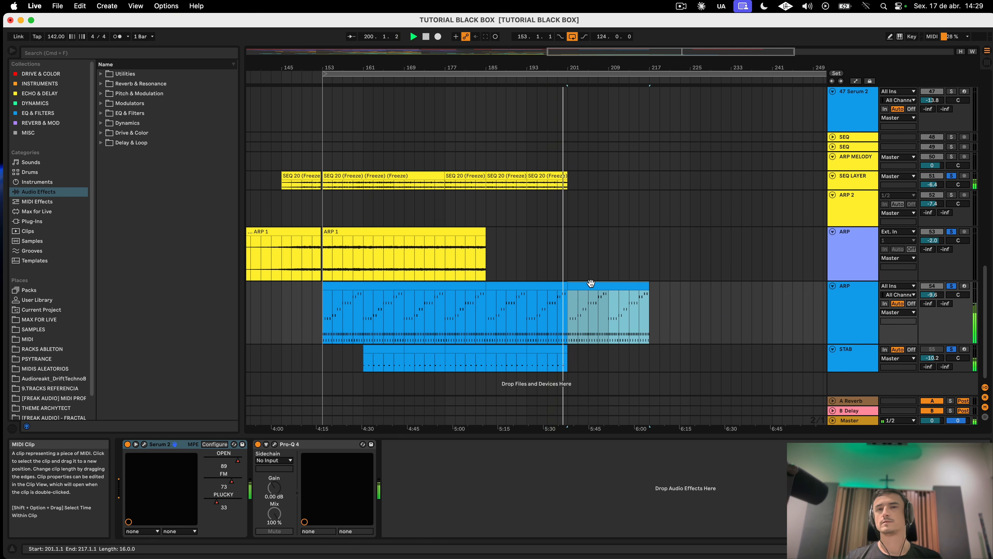
{"action": "mouse_move", "coordinate": [589, 284]}
{"action": "left_mouse_down"}
{"action": "mouse_move", "coordinate": [628, 293]}
{"action": "mouse_move", "coordinate": [588, 288]}
{"action": "left_mouse_up"}
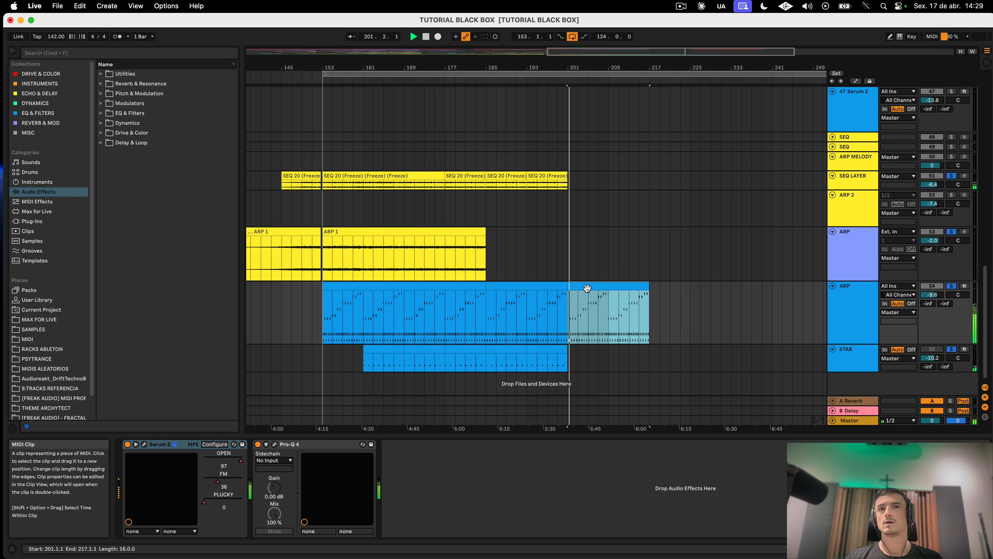
{"action": "key", "text": "a"}
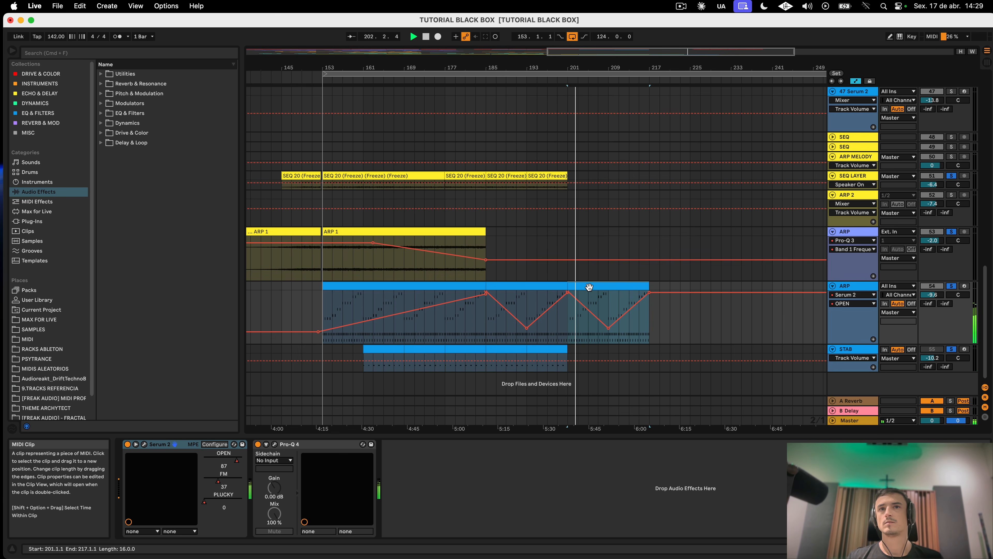
{"action": "left_click", "coordinate": [632, 313]}
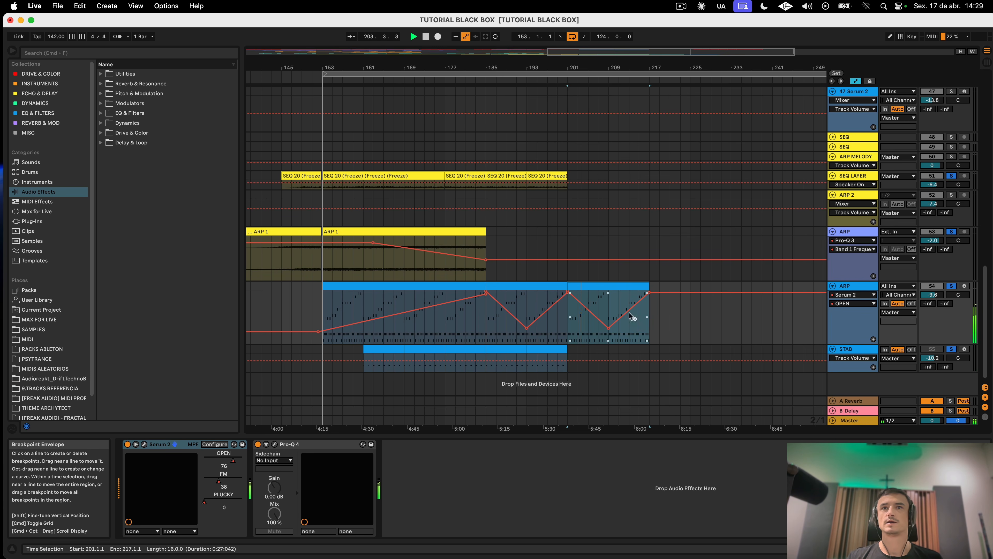
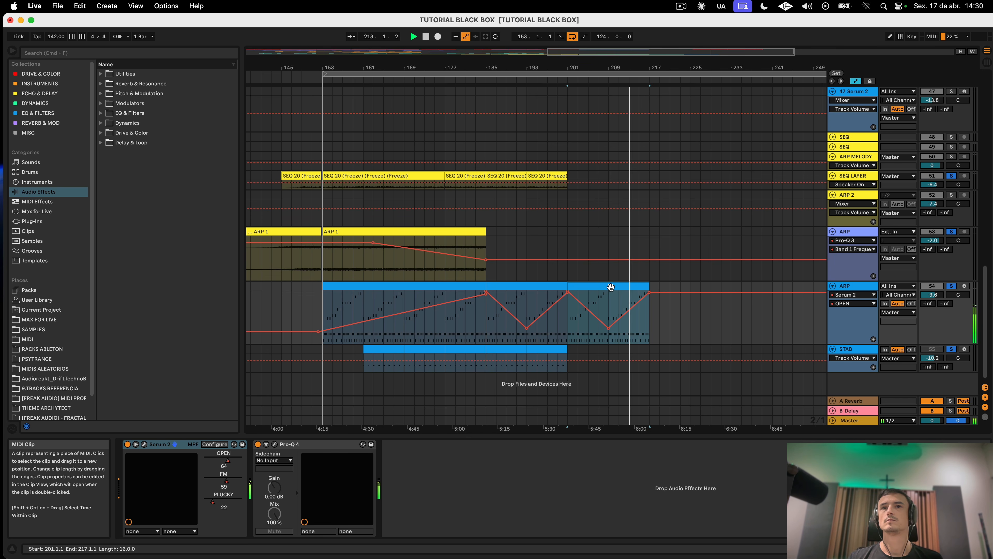
{"action": "key", "text": "a"}
Step: Move the kick and bass clips that start at bar 205 four bars later to start at bar 209
{"action": "scroll", "coordinate": [617, 285], "scroll_direction": "up", "scroll_amount": 15}
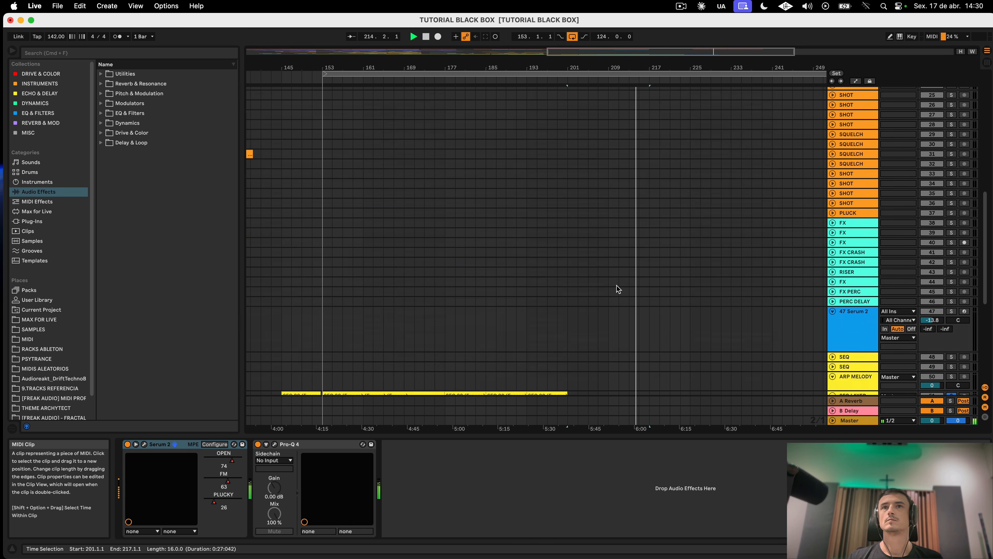
{"action": "left_click", "coordinate": [592, 207]}
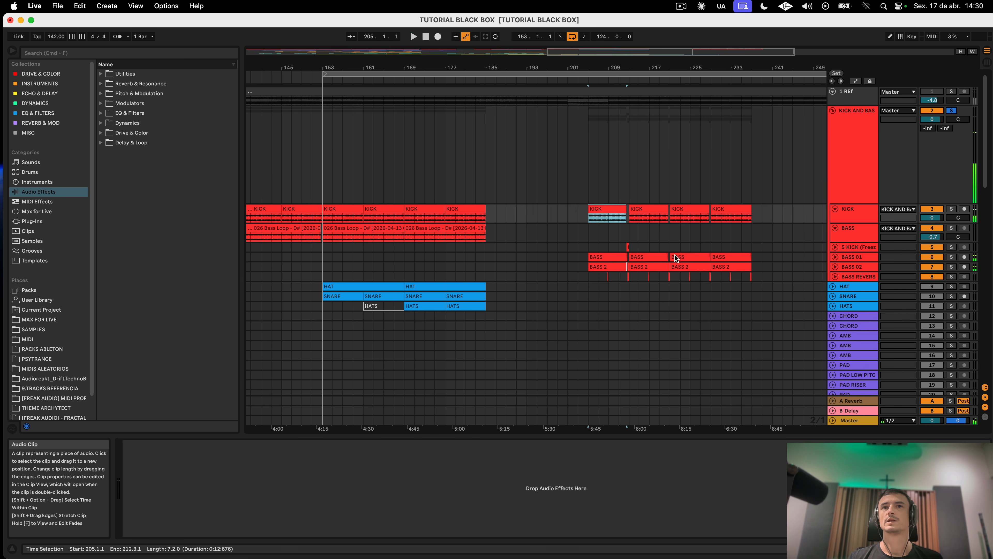
{"action": "left_click", "coordinate": [749, 277], "text": "shift"}
{"action": "left_click_drag", "start_coordinate": [609, 205], "coordinate": [631, 207]}
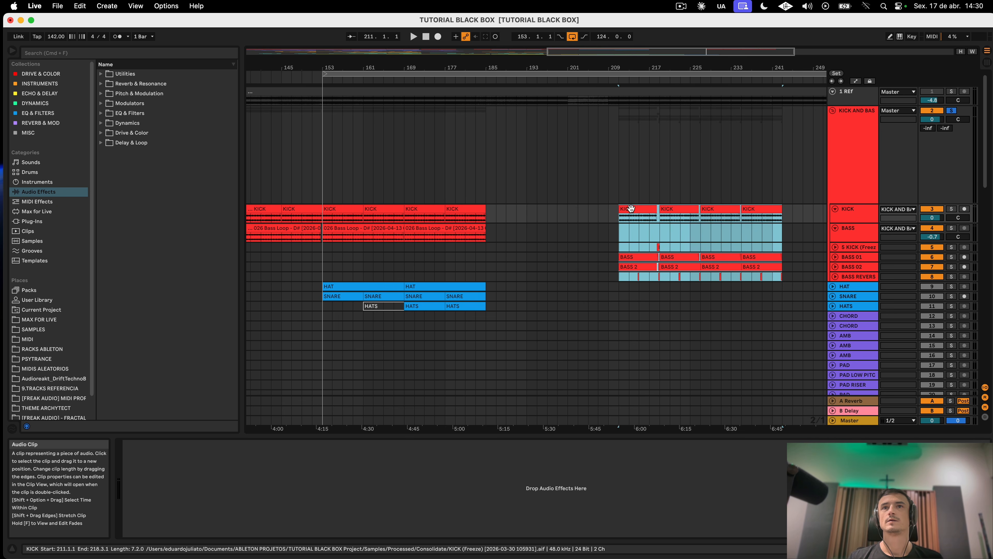
{"action": "key", "text": "super+z"}
Step: Play the extended ARP section from bar 207
{"action": "scroll", "coordinate": [587, 244], "scroll_direction": "down", "scroll_amount": 15}
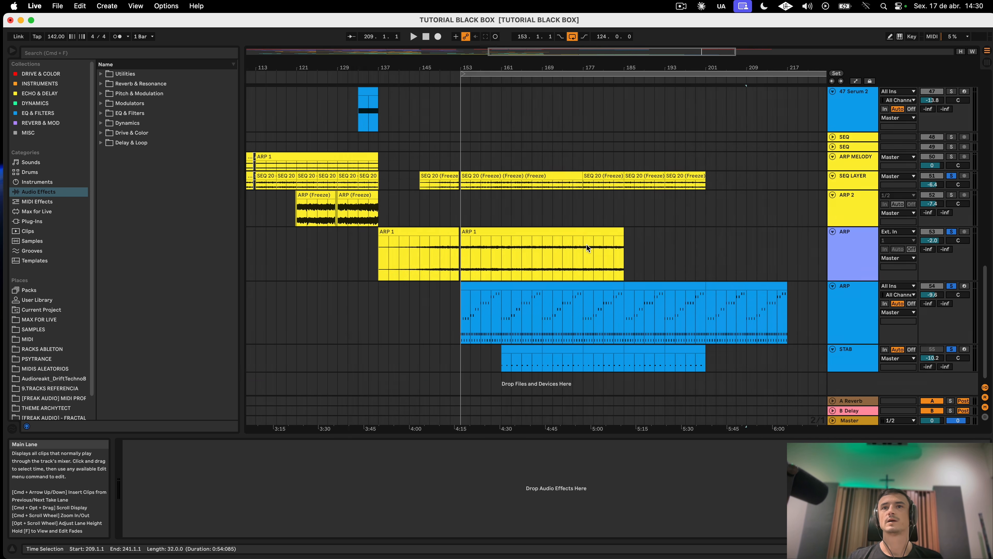
{"action": "scroll", "coordinate": [587, 244], "scroll_direction": "left", "scroll_amount": 5}
{"action": "scroll", "coordinate": [716, 270], "scroll_direction": "right", "scroll_amount": 5}
{"action": "left_click", "coordinate": [690, 264]}
{"action": "key", "text": "space"}
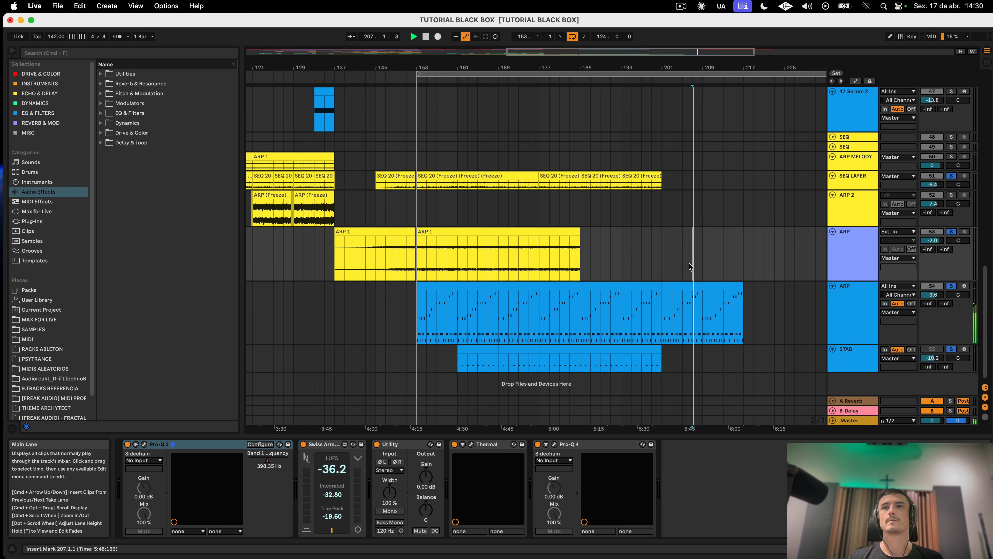
Step: Restart playback at bar 153 and unsolo the soloed lead tracks to hear the full arrangement
{"action": "left_click", "coordinate": [454, 233]}
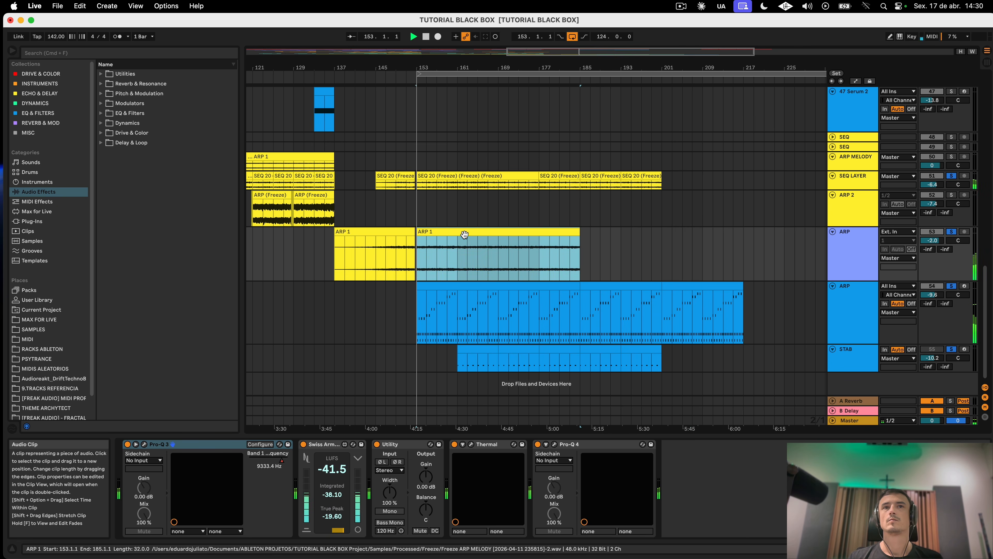
{"action": "scroll", "coordinate": [539, 240], "scroll_direction": "up", "scroll_amount": 20}
{"action": "scroll", "coordinate": [528, 240], "scroll_direction": "down", "scroll_amount": 20}
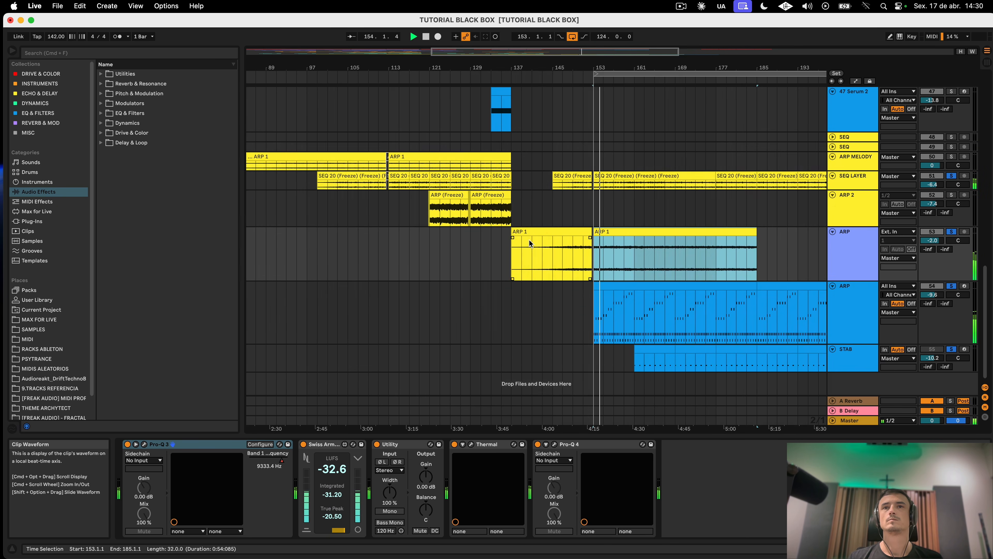
{"action": "scroll", "coordinate": [529, 239], "scroll_direction": "left", "scroll_amount": 4}
{"action": "scroll", "coordinate": [529, 240], "scroll_direction": "left", "scroll_amount": 2}
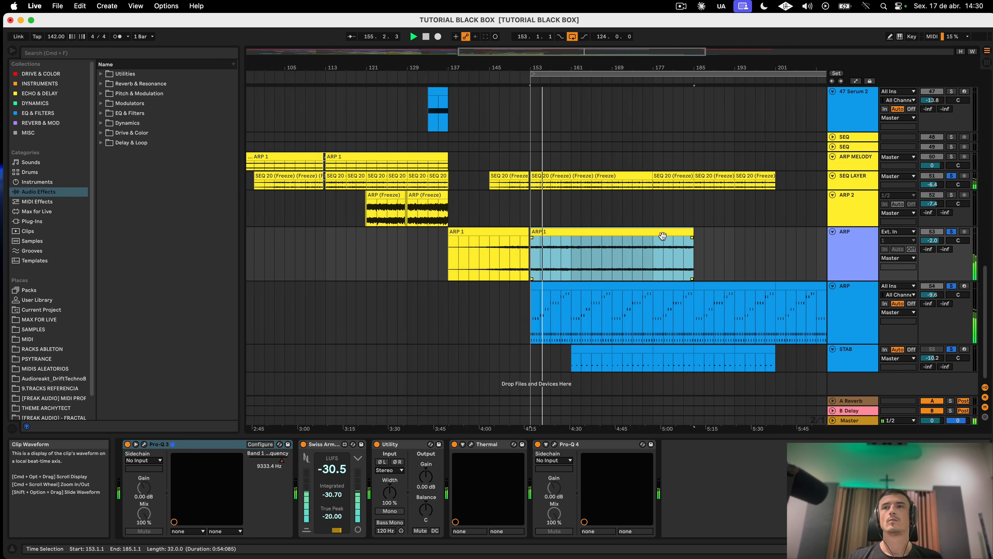
{"action": "left_click", "coordinate": [852, 309]}
{"action": "left_click", "coordinate": [953, 290]}
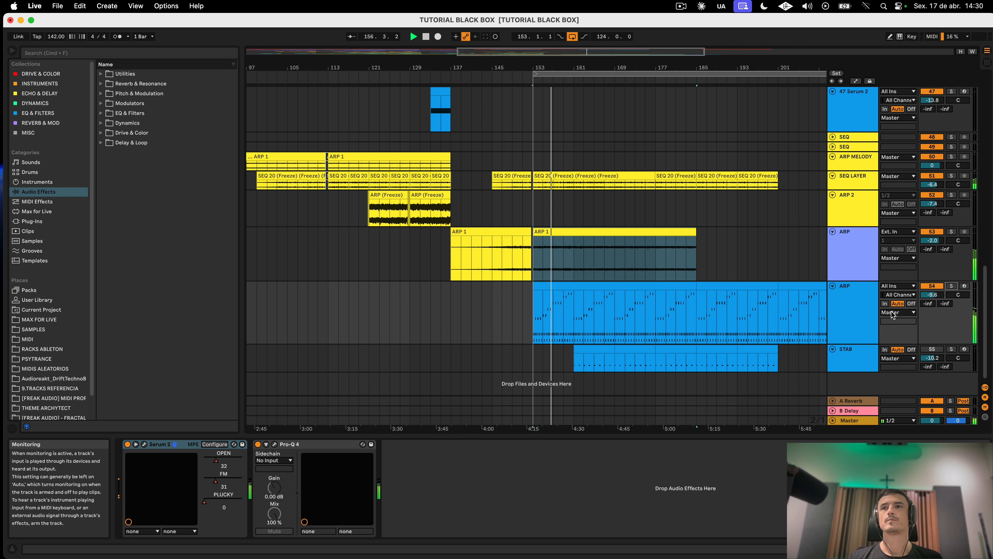
Step: Fold the audio ARP track and reduce the height of the MIDI ARP and STAB tracks
{"action": "left_click", "coordinate": [860, 361]}
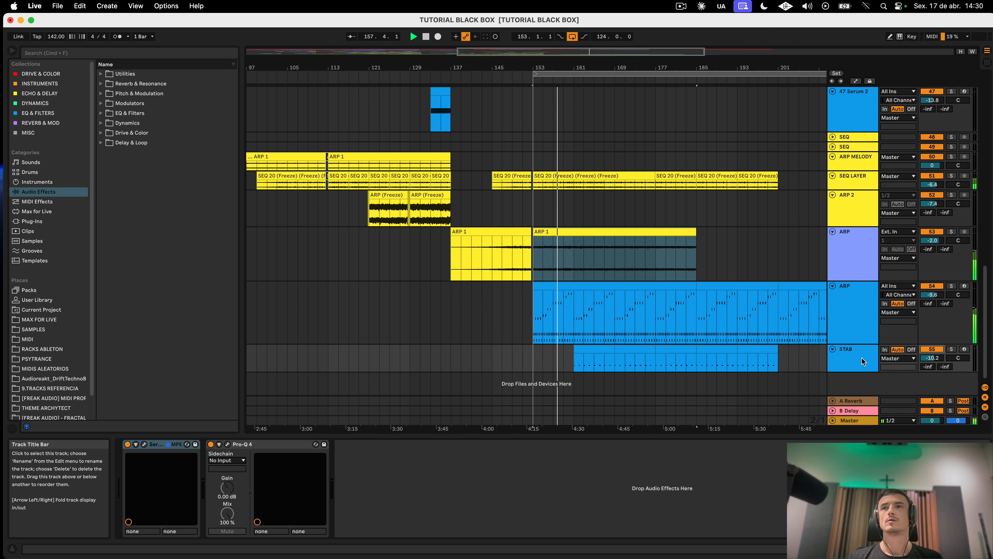
{"action": "scroll", "coordinate": [649, 323], "scroll_direction": "up", "scroll_amount": 5}
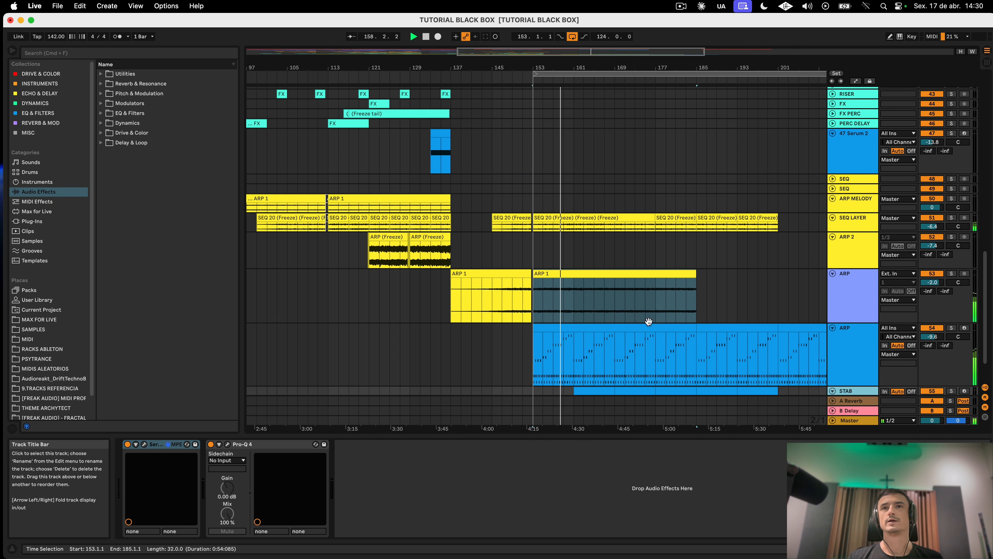
{"action": "left_click", "coordinate": [853, 326]}
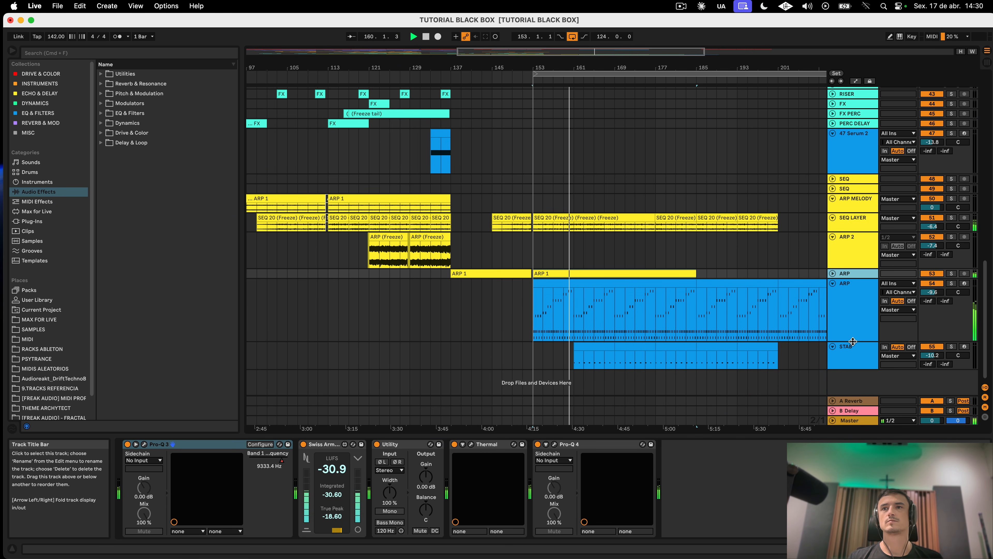
{"action": "left_click_drag", "start_coordinate": [852, 341], "coordinate": [857, 312]}
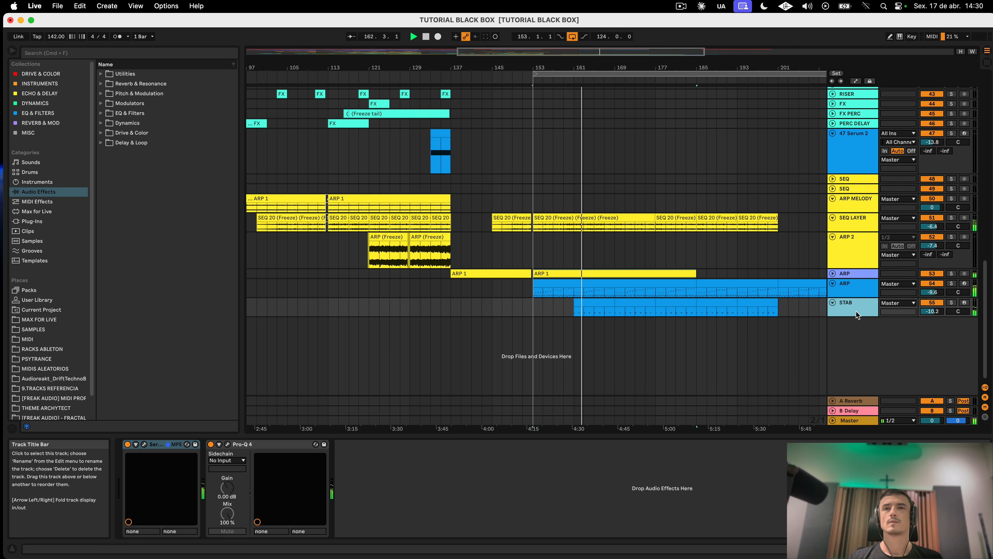
Step: Examine which drum, bass, pad, shot, FX and lead layers fill each section while the arrangement plays from bar 153
{"action": "scroll", "coordinate": [741, 294], "scroll_direction": "right", "scroll_amount": 5}
{"action": "scroll", "coordinate": [741, 293], "scroll_direction": "up", "scroll_amount": 10}
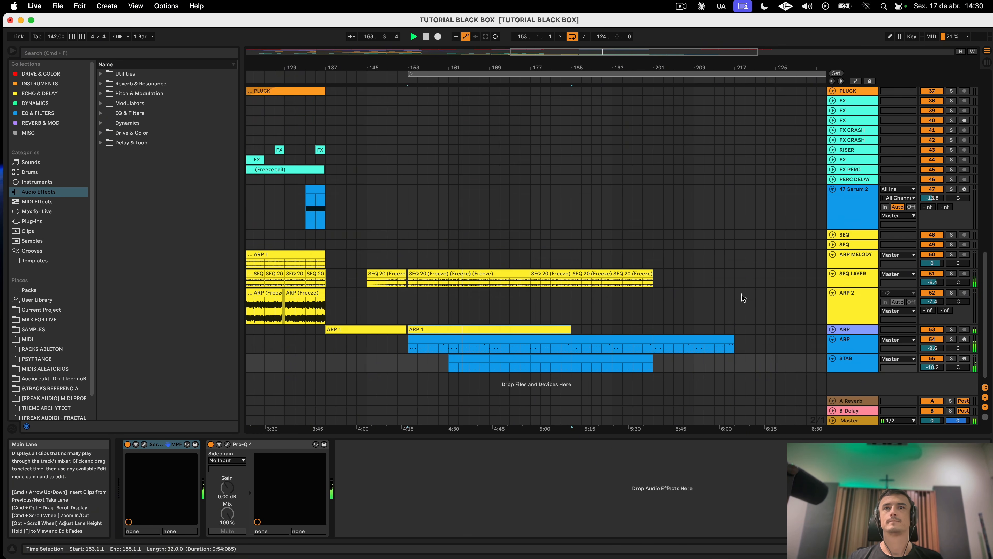
{"action": "scroll", "coordinate": [779, 306], "scroll_direction": "left", "scroll_amount": 6}
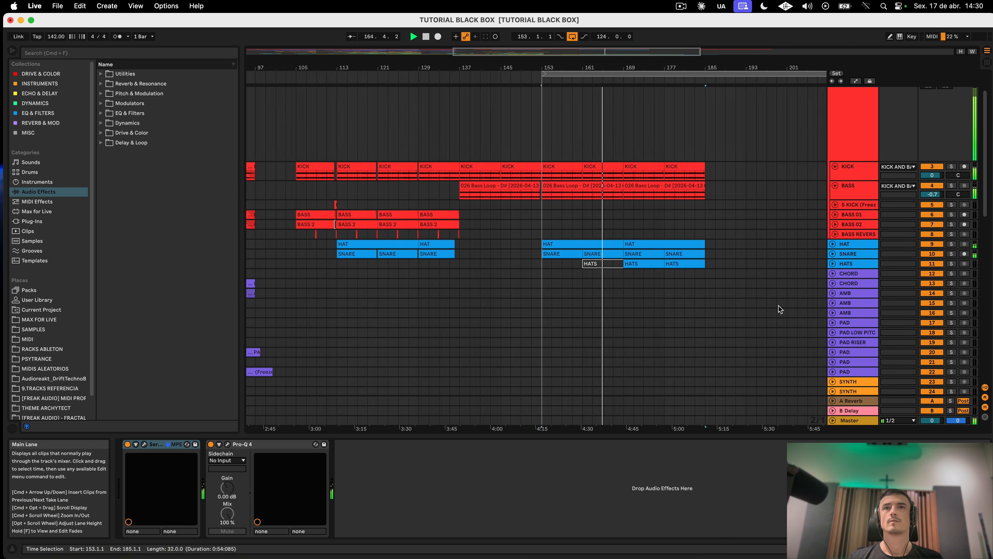
{"action": "scroll", "coordinate": [776, 324], "scroll_direction": "down", "scroll_amount": 10}
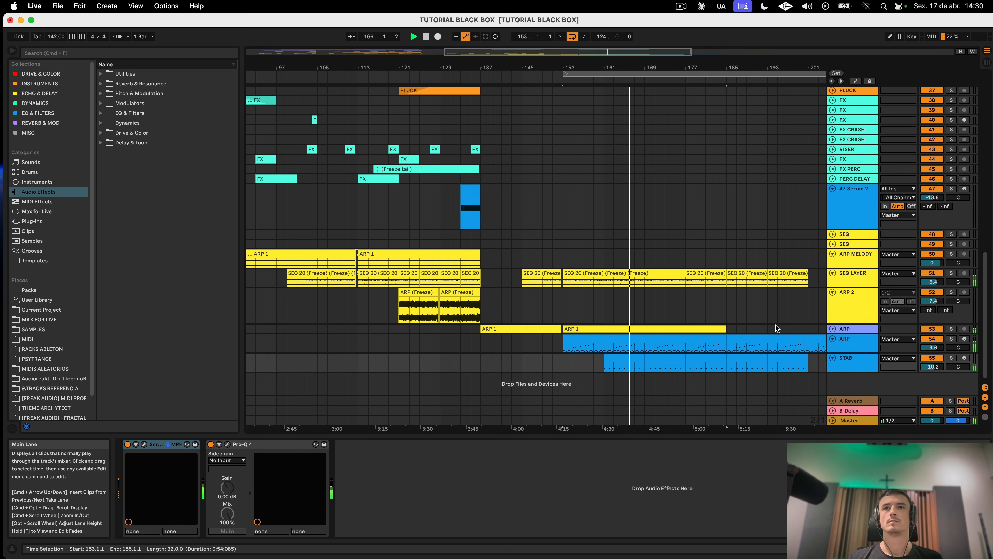
{"action": "scroll", "coordinate": [776, 325], "scroll_direction": "right", "scroll_amount": 6}
{"action": "left_click", "coordinate": [702, 345]}
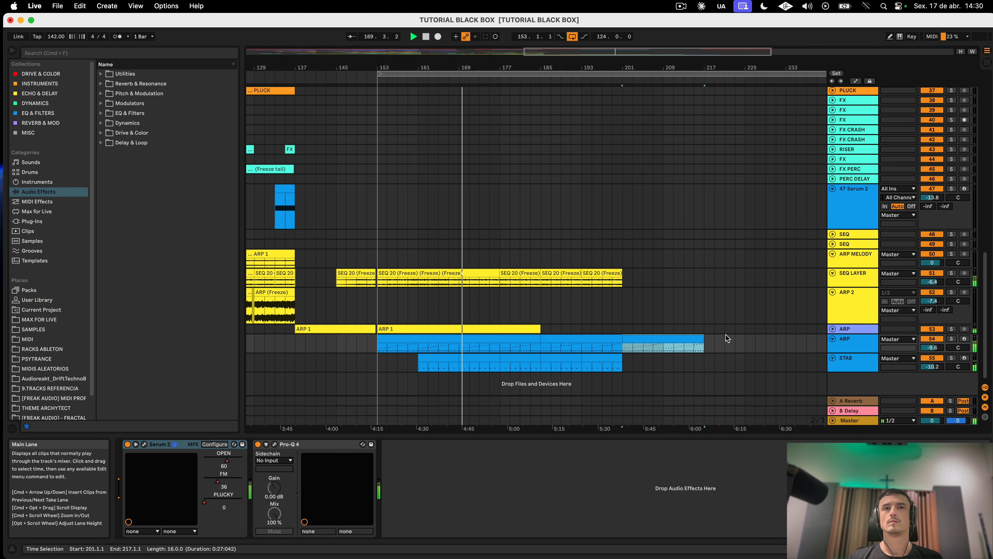
{"action": "scroll", "coordinate": [725, 335], "scroll_direction": "left", "scroll_amount": 3}
{"action": "scroll", "coordinate": [727, 334], "scroll_direction": "up", "scroll_amount": 5}
{"action": "scroll", "coordinate": [728, 333], "scroll_direction": "up", "scroll_amount": 8}
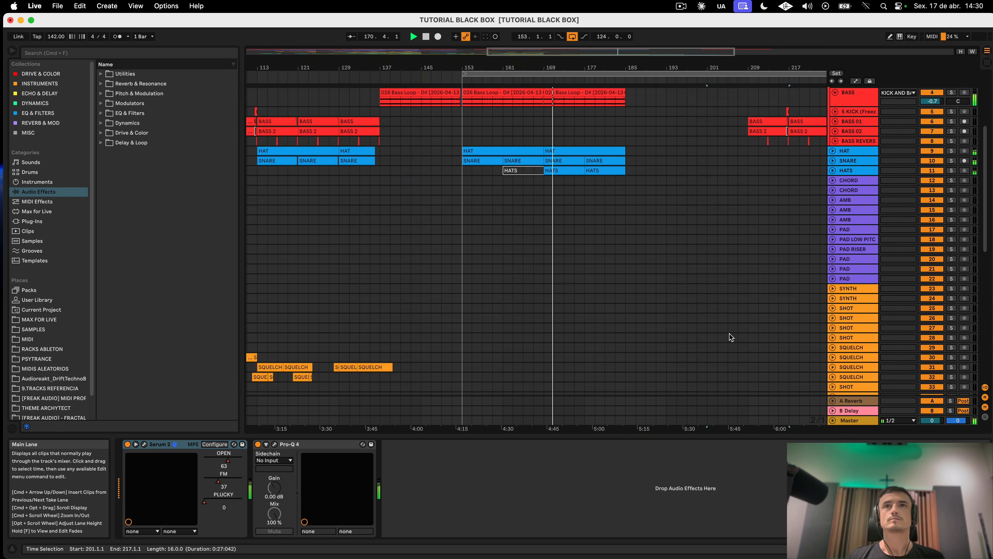
{"action": "scroll", "coordinate": [728, 334], "scroll_direction": "left", "scroll_amount": 2}
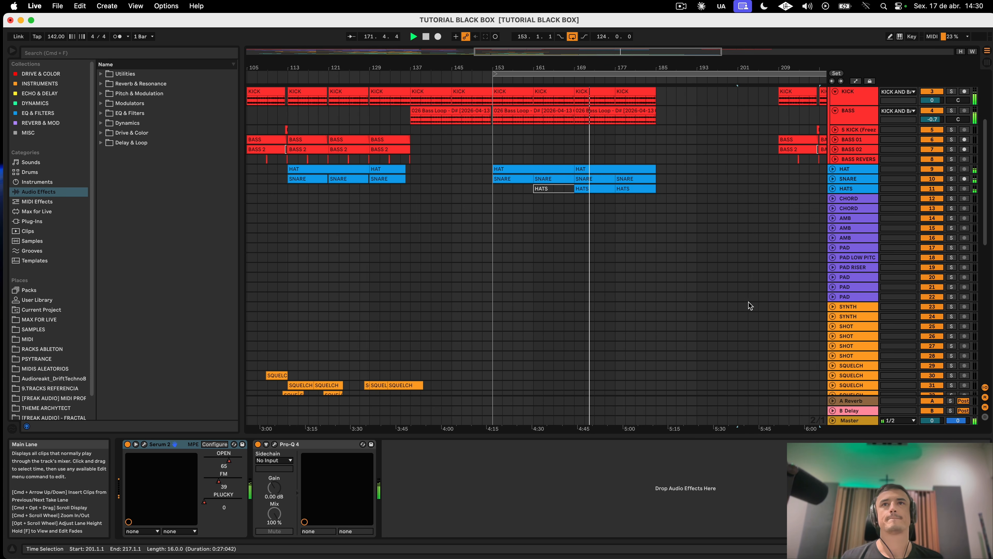
{"action": "scroll", "coordinate": [750, 302], "scroll_direction": "left", "scroll_amount": 10}
{"action": "scroll", "coordinate": [753, 302], "scroll_direction": "left", "scroll_amount": 2}
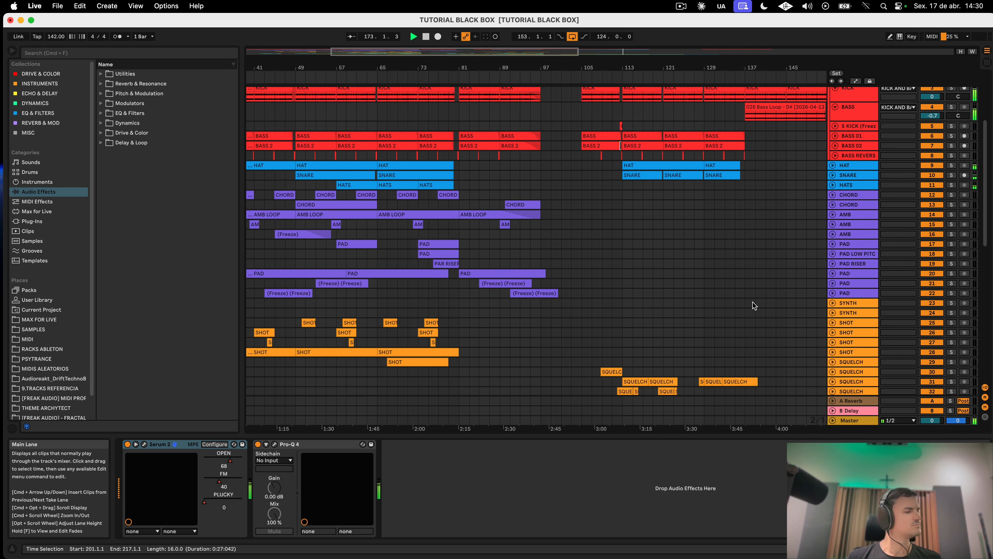
{"action": "scroll", "coordinate": [767, 323], "scroll_direction": "down", "scroll_amount": 12}
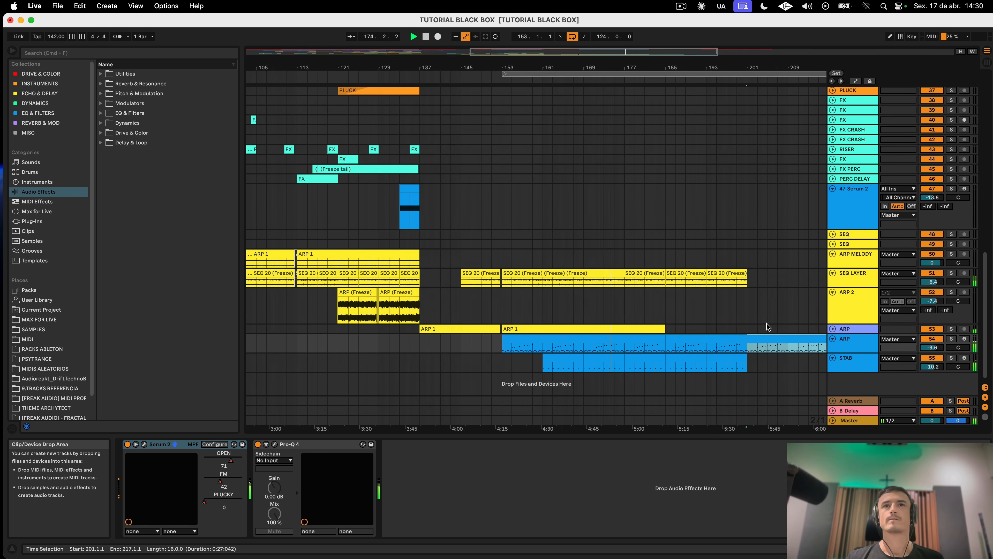
{"action": "scroll", "coordinate": [767, 323], "scroll_direction": "up", "scroll_amount": 7}
{"action": "scroll", "coordinate": [767, 326], "scroll_direction": "up", "scroll_amount": 8}
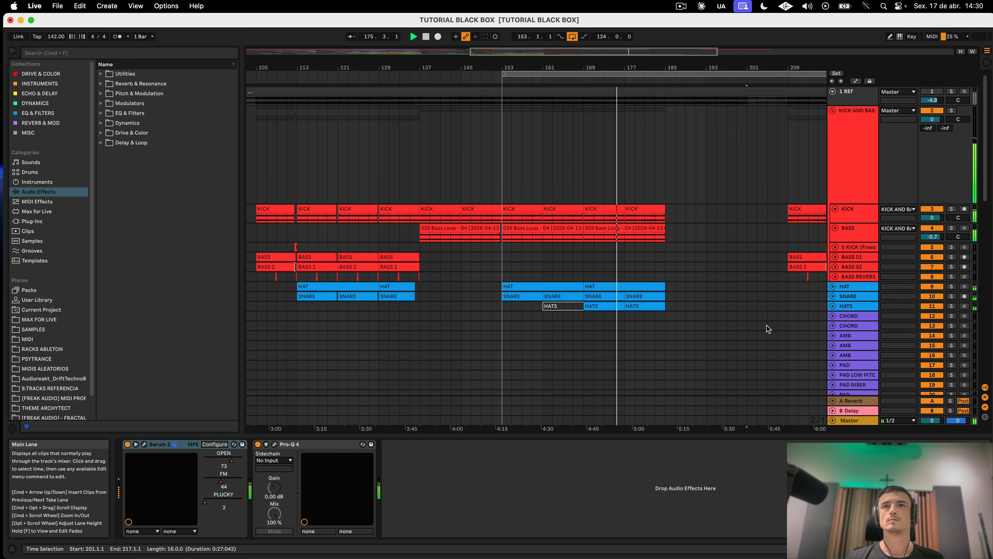
Step: Reduce the height of the KICK AND BASS group track by about half
{"action": "left_click", "coordinate": [853, 148]}
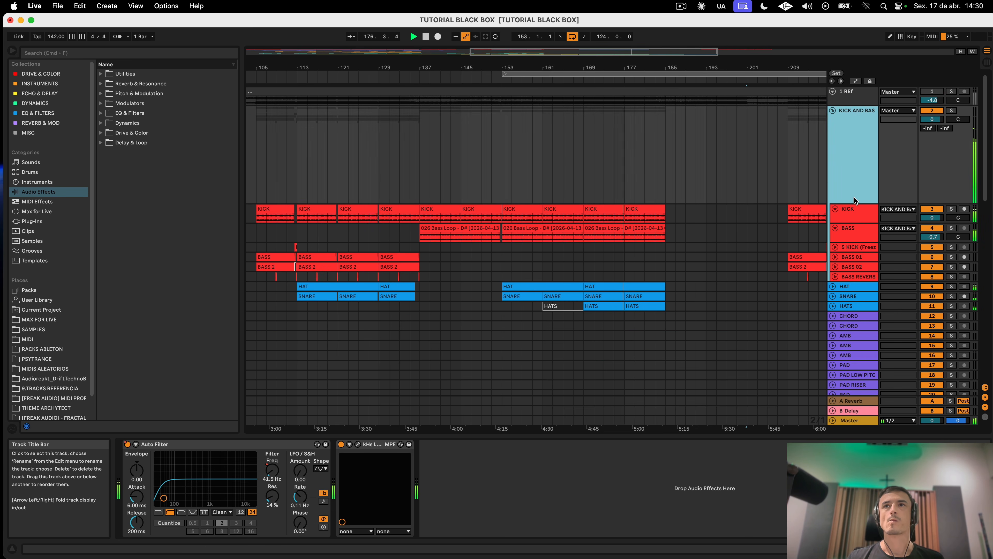
{"action": "left_click_drag", "start_coordinate": [850, 202], "coordinate": [850, 151]}
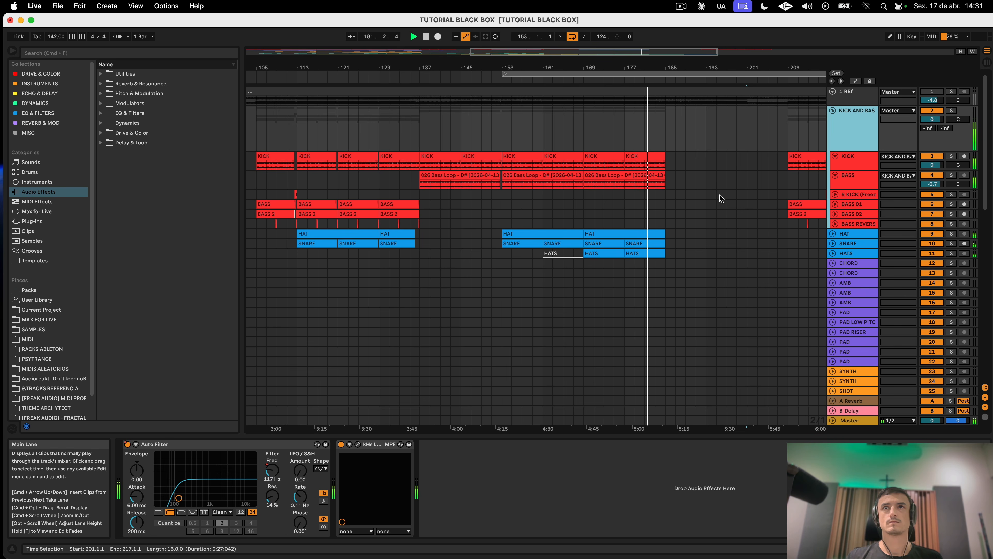
Step: Examine the kick, bass, drum and lead layers from bar 153 through the break and the kick and bass return at bar 209
{"action": "scroll", "coordinate": [720, 195], "scroll_direction": "up", "scroll_amount": 5}
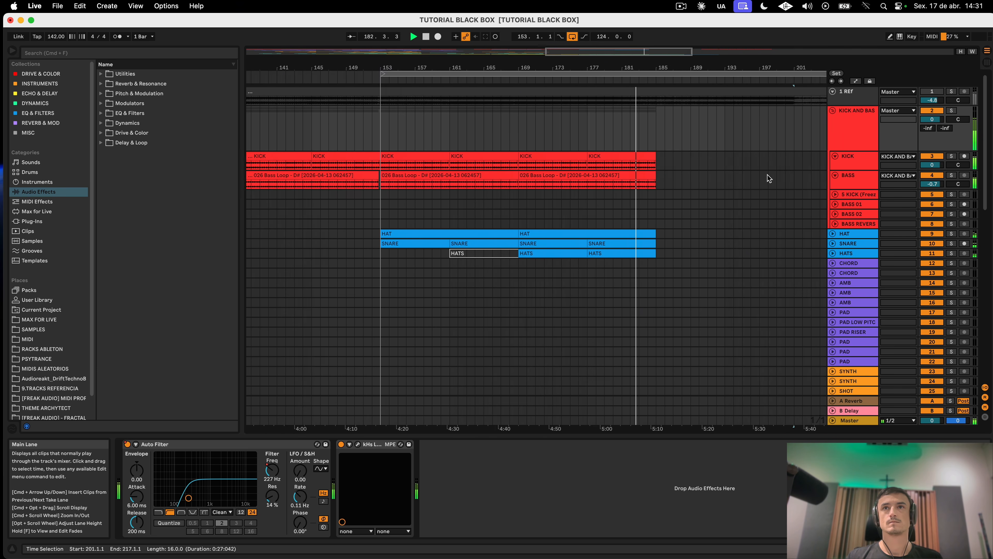
{"action": "scroll", "coordinate": [770, 173], "scroll_direction": "right", "scroll_amount": 3}
{"action": "scroll", "coordinate": [774, 173], "scroll_direction": "left", "scroll_amount": 5}
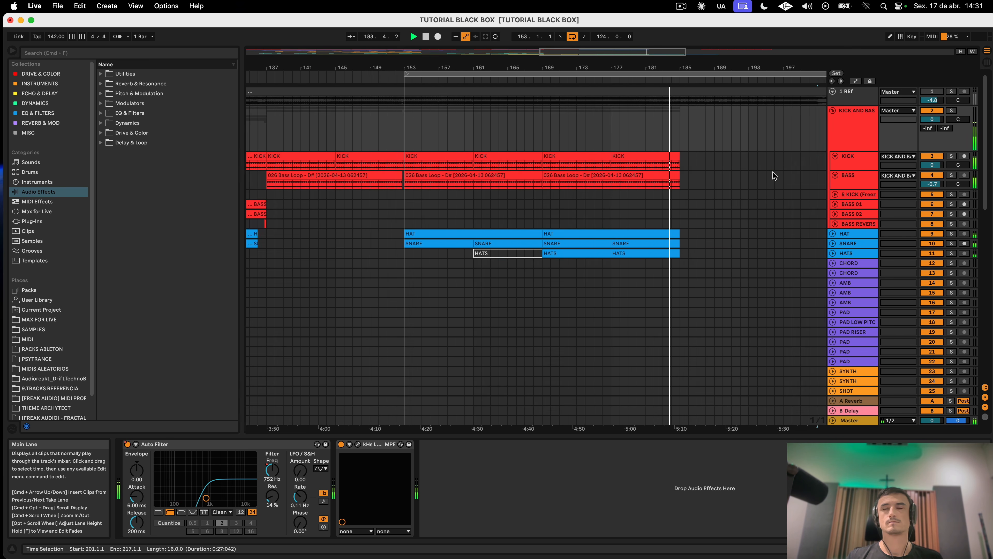
{"action": "scroll", "coordinate": [773, 172], "scroll_direction": "right", "scroll_amount": 1}
{"action": "scroll", "coordinate": [772, 172], "scroll_direction": "down", "scroll_amount": 1}
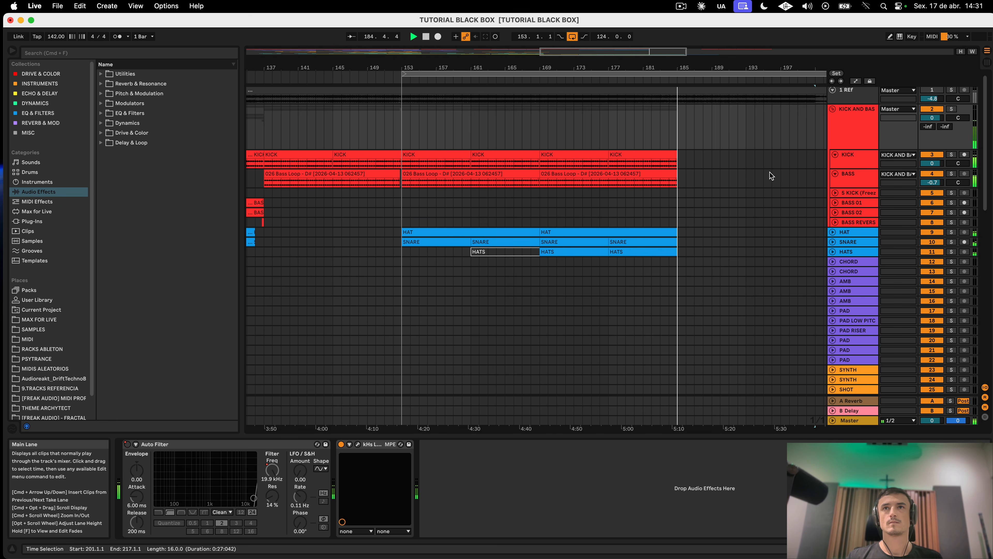
{"action": "scroll", "coordinate": [773, 172], "scroll_direction": "right", "scroll_amount": 10}
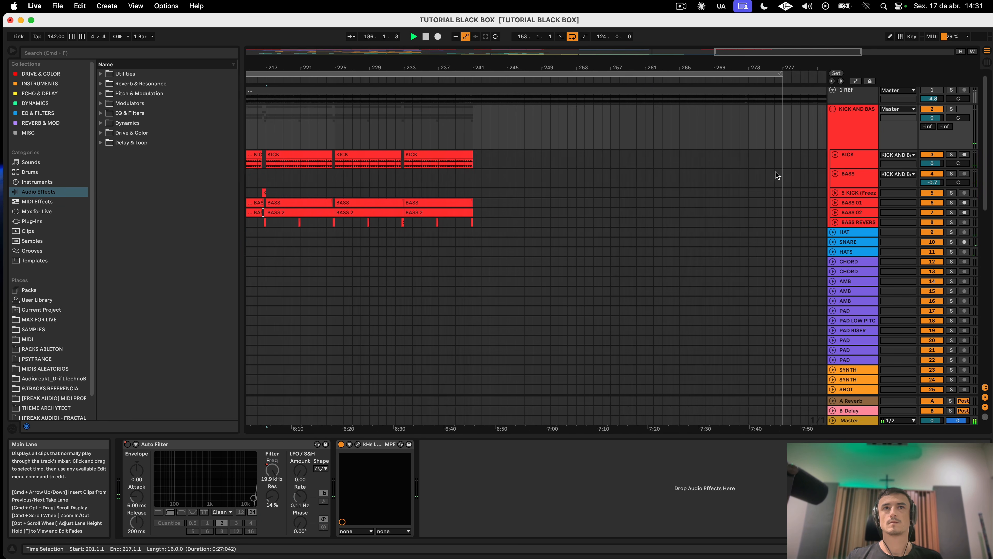
{"action": "scroll", "coordinate": [775, 171], "scroll_direction": "left", "scroll_amount": 6}
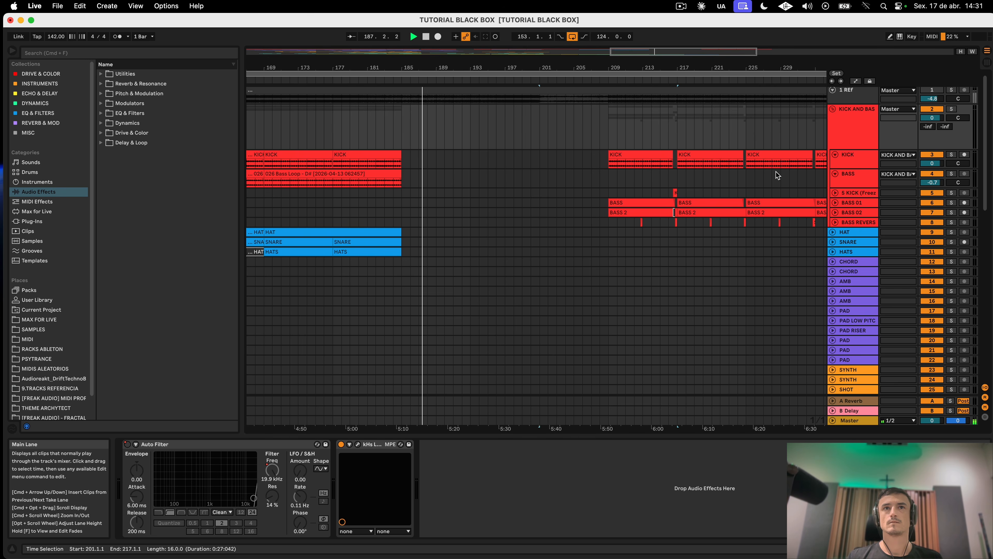
{"action": "scroll", "coordinate": [776, 172], "scroll_direction": "down", "scroll_amount": 15}
{"action": "scroll", "coordinate": [775, 172], "scroll_direction": "left", "scroll_amount": 4}
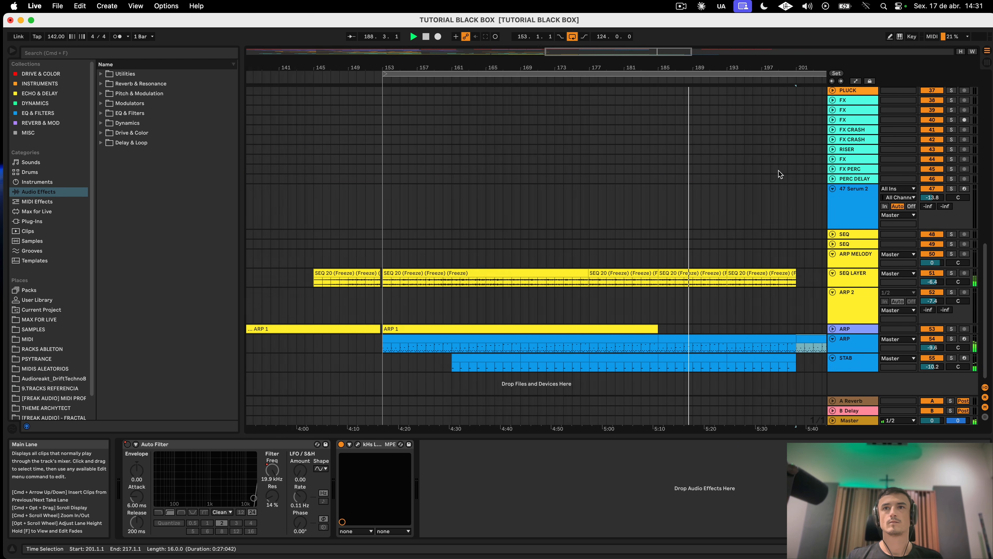
Step: Show the automation lanes and enlarge the MIDI ARP track to expose its Serum 2 OPEN envelope
{"action": "scroll", "coordinate": [776, 172], "scroll_direction": "right", "scroll_amount": 2}
{"action": "key", "text": "a"}
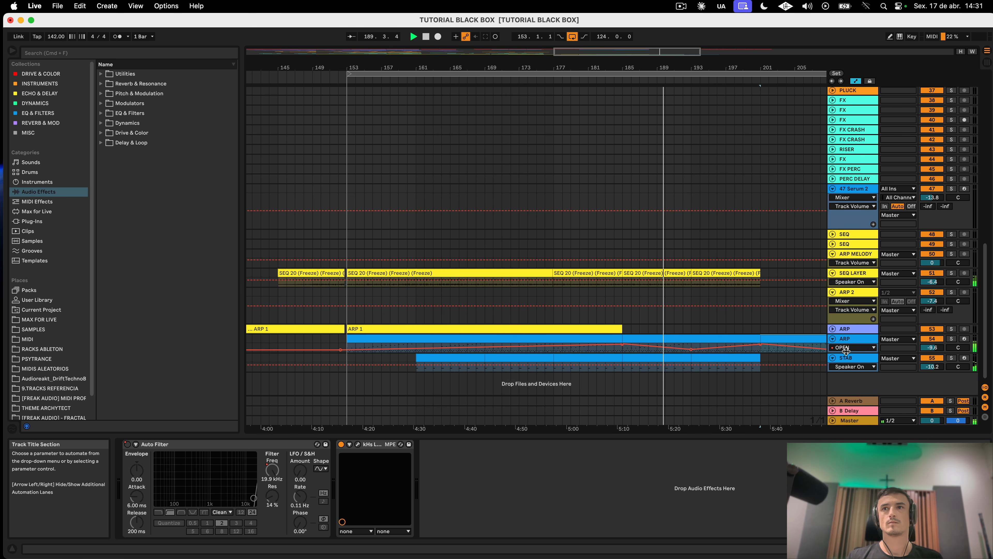
{"action": "left_click_drag", "start_coordinate": [846, 350], "coordinate": [846, 449]}
{"action": "scroll", "coordinate": [720, 338], "scroll_direction": "down", "scroll_amount": 5}
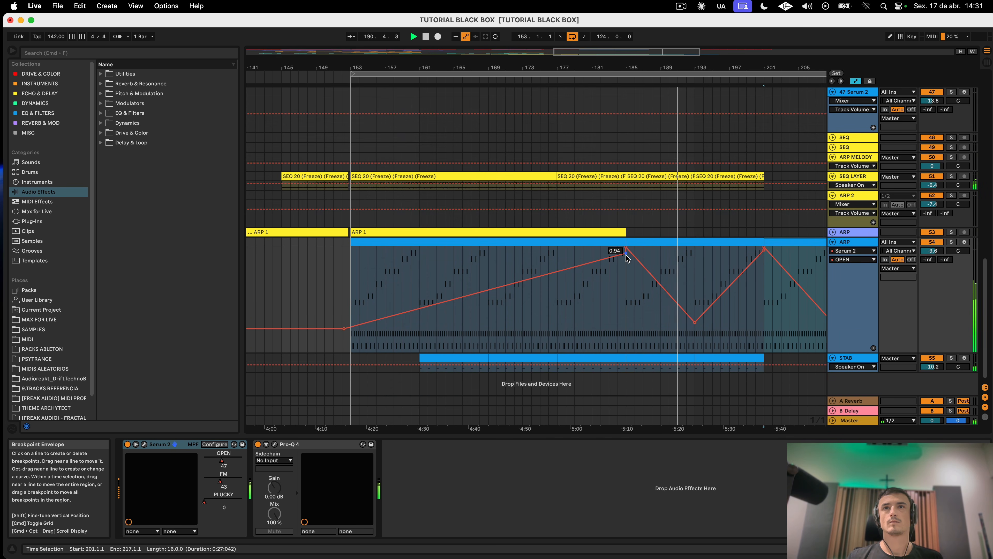
Step: Reshape the ARP's OPEN envelope to peak at bar 184 and fall to about 0.15 just after bar 185, and play from bar 184
{"action": "left_click_drag", "start_coordinate": [626, 254], "coordinate": [627, 250]}
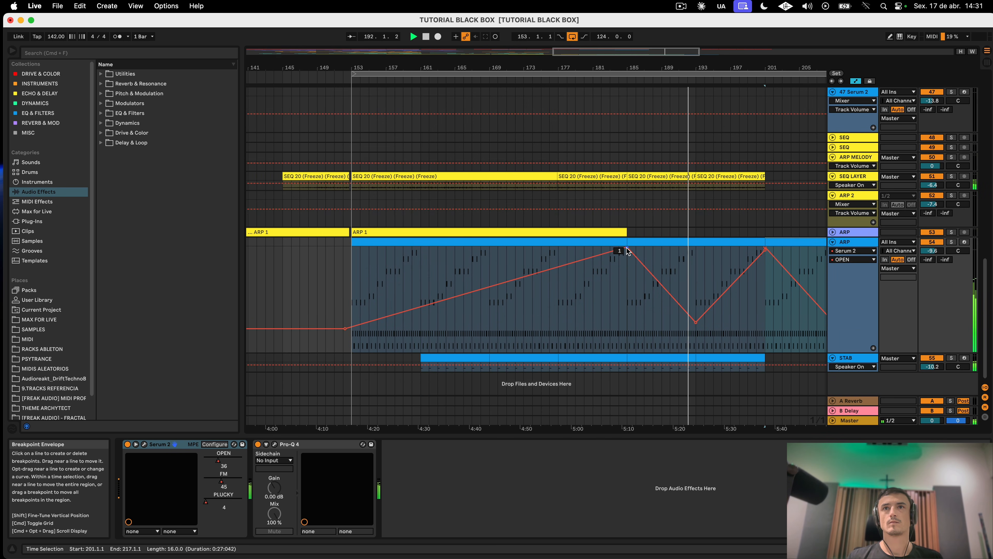
{"action": "left_click_drag", "start_coordinate": [634, 260], "coordinate": [634, 335]}
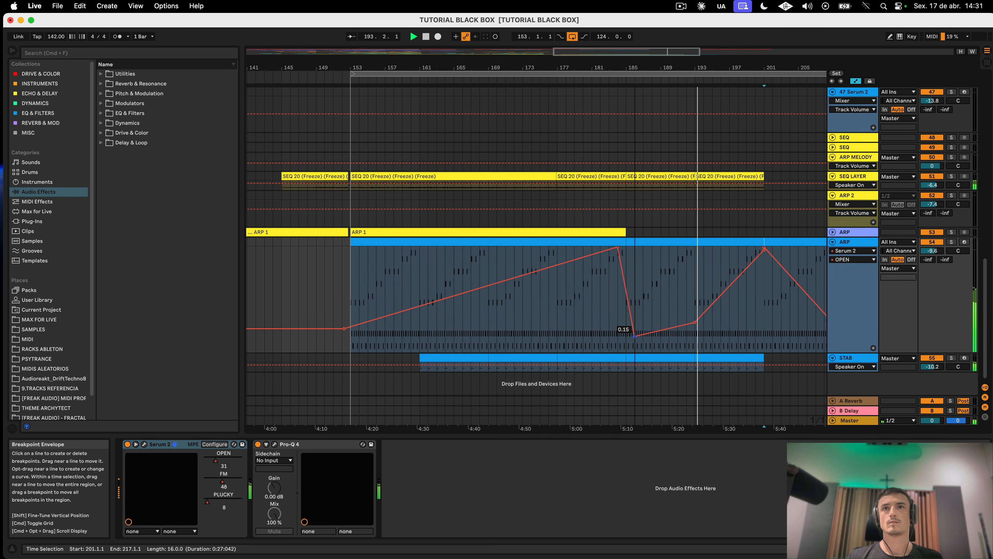
{"action": "left_click", "coordinate": [615, 312]}
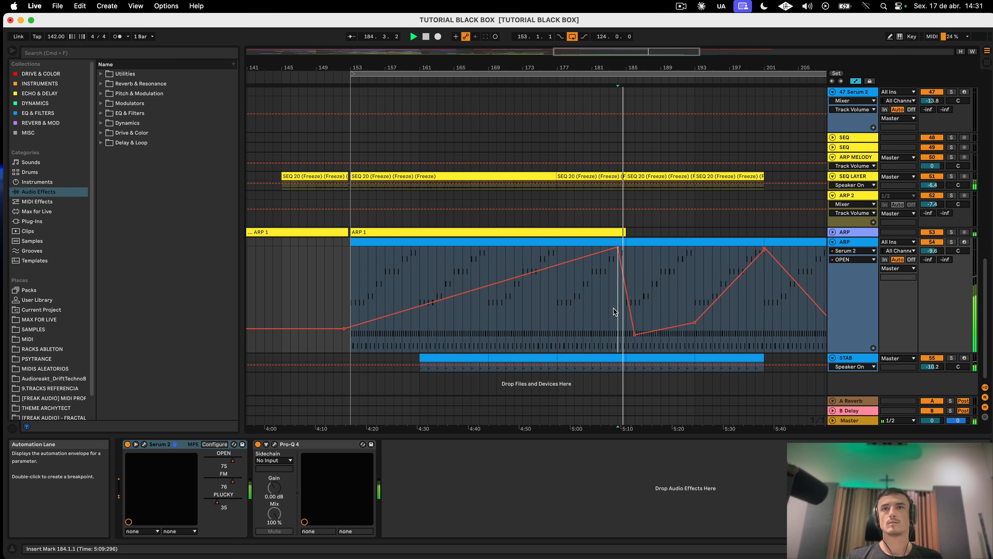
{"action": "mouse_move", "coordinate": [636, 336]}
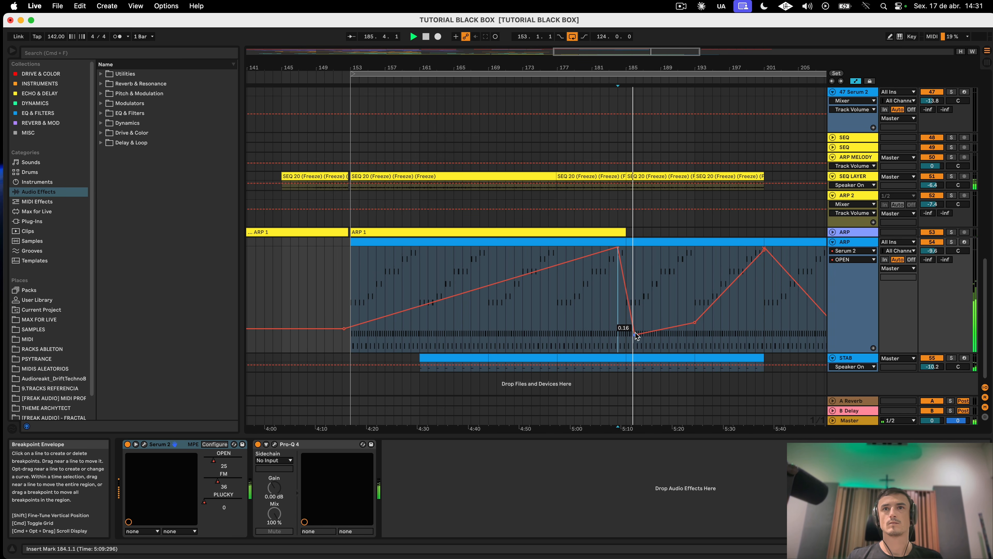
{"action": "key", "text": "a"}
Step: Delete the two SEQ LAYER clips between bars 185 and 201 and play from bar 183
{"action": "left_click", "coordinate": [630, 177]}
{"action": "key", "text": "space"}
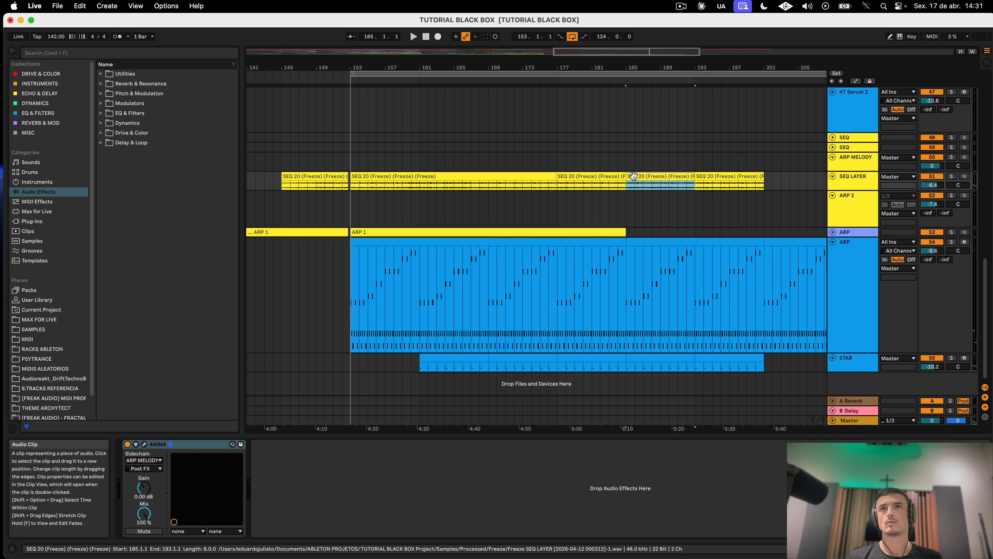
{"action": "key", "text": "Delete"}
{"action": "left_click", "coordinate": [743, 171]}
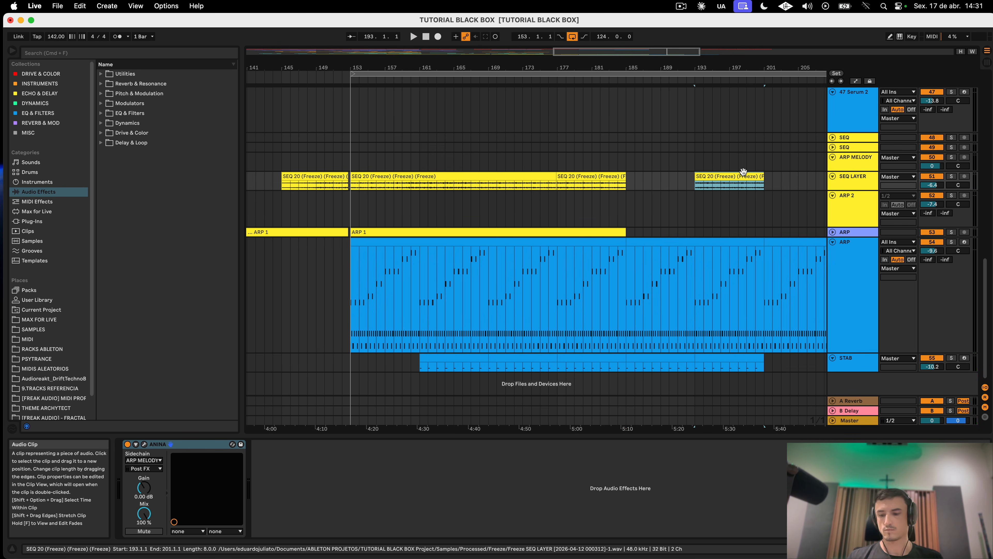
{"action": "key", "text": "Delete"}
{"action": "left_click", "coordinate": [608, 204]}
{"action": "key", "text": "space"}
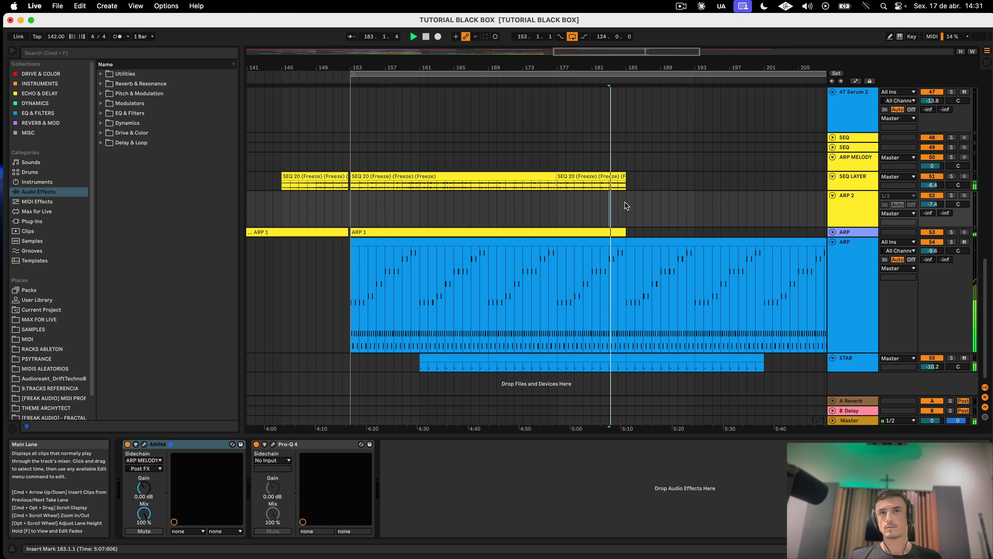
Step: Delete the STAB clips from bar 185 to bar 201
{"action": "left_click", "coordinate": [615, 356]}
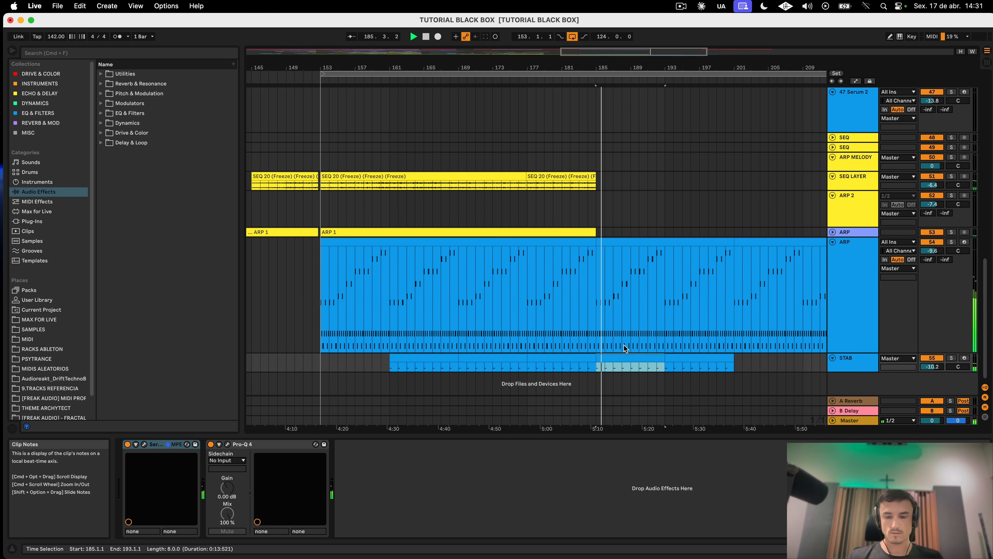
{"action": "key", "text": "Delete"}
{"action": "left_click", "coordinate": [682, 358]}
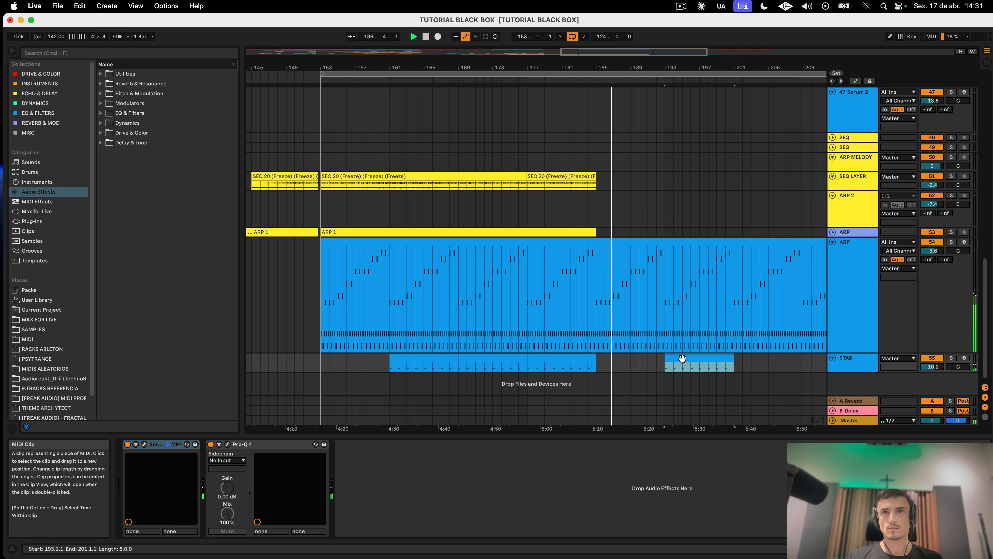
{"action": "left_click", "coordinate": [673, 358], "text": "shift"}
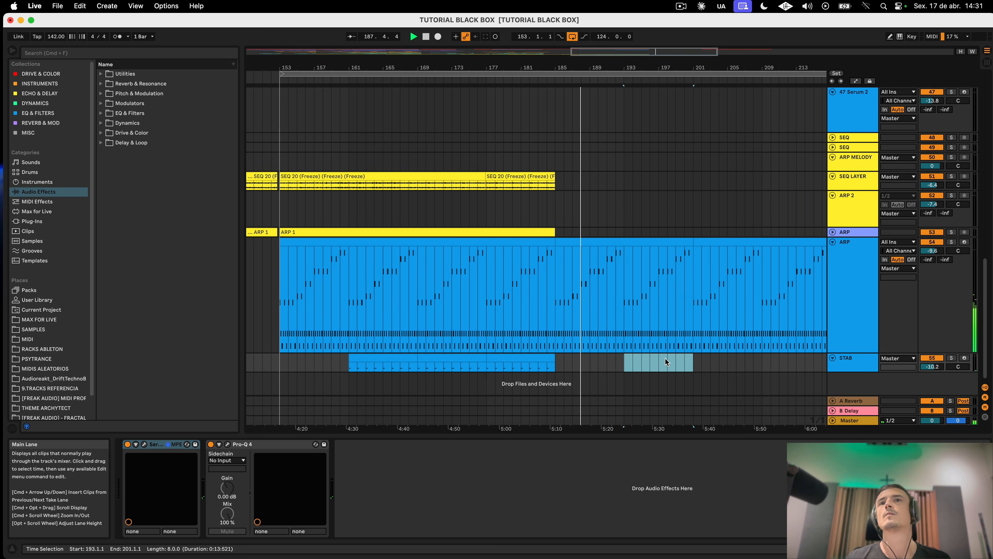
Step: Examine the OPEN automation of the MIDI ARP clips from bar 185 to bar 217 against the kick and bass return
{"action": "left_click", "coordinate": [636, 238], "text": "shift"}
{"action": "key", "text": "a"}
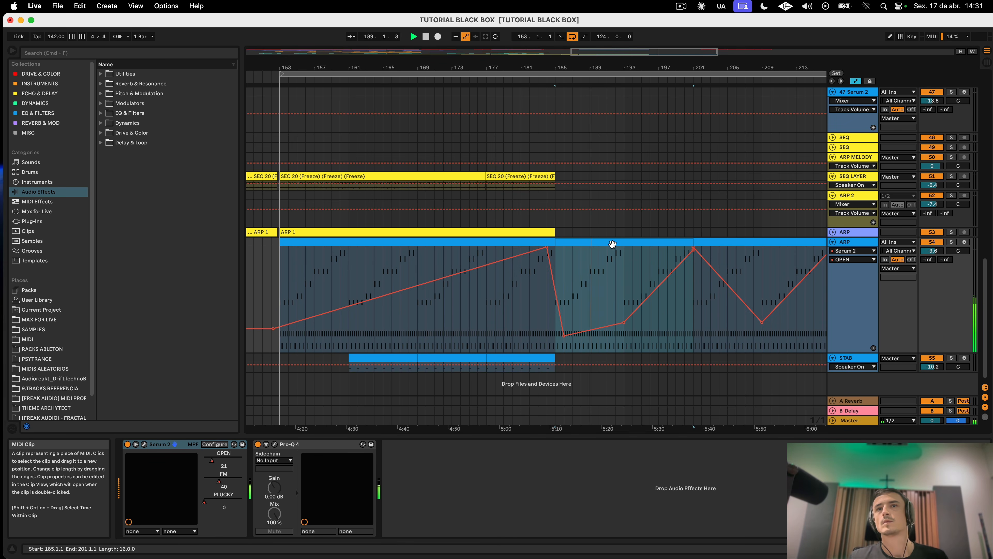
{"action": "key", "text": "a"}
{"action": "scroll", "coordinate": [667, 306], "scroll_direction": "up", "scroll_amount": 15}
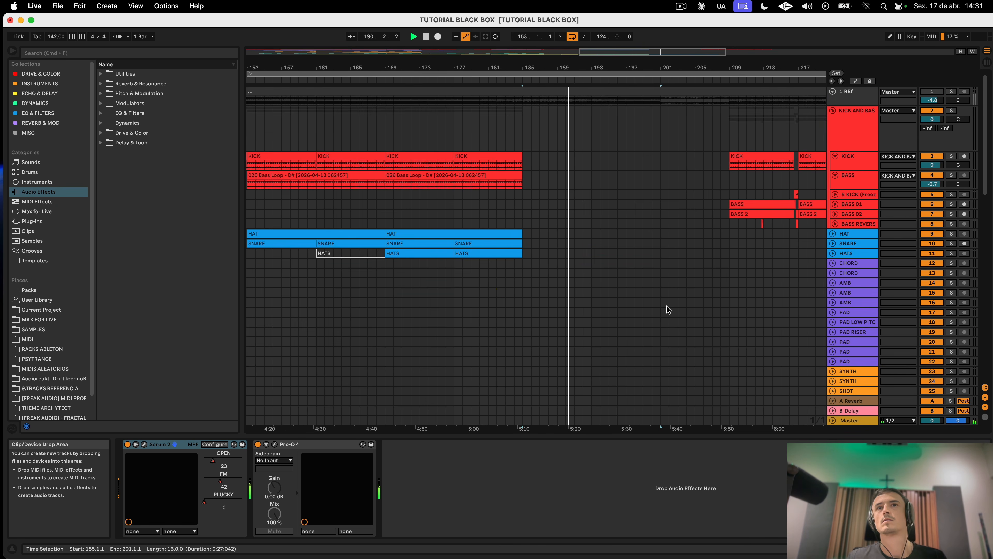
{"action": "scroll", "coordinate": [667, 306], "scroll_direction": "down", "scroll_amount": 15}
{"action": "scroll", "coordinate": [571, 251], "scroll_direction": "right", "scroll_amount": 10}
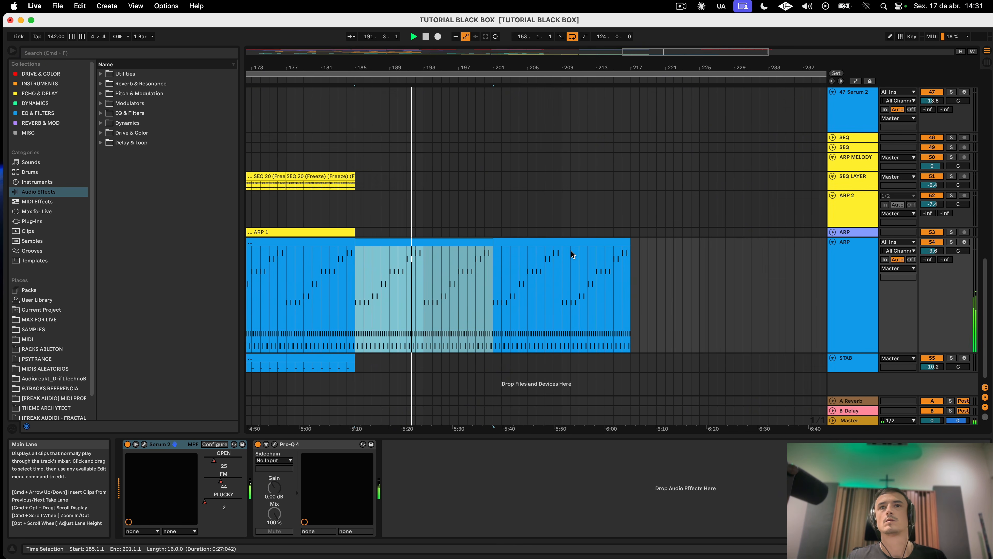
{"action": "key", "text": "a"}
{"action": "left_click", "coordinate": [510, 241]}
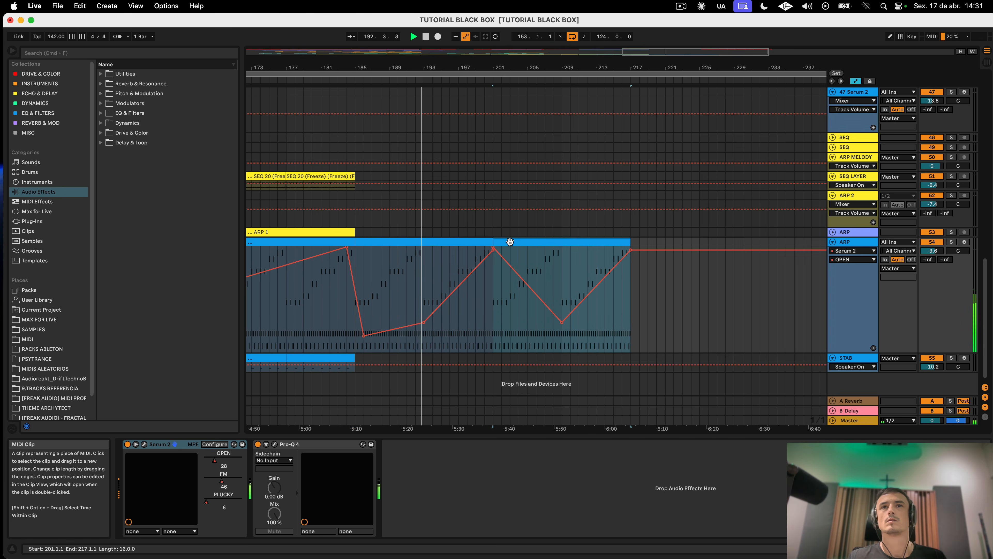
{"action": "key", "text": "a"}
Step: Move all the kick and bass clips spanning bars 209 to 241 eight bars earlier to start at bar 201
{"action": "scroll", "coordinate": [510, 242], "scroll_direction": "up", "scroll_amount": 20}
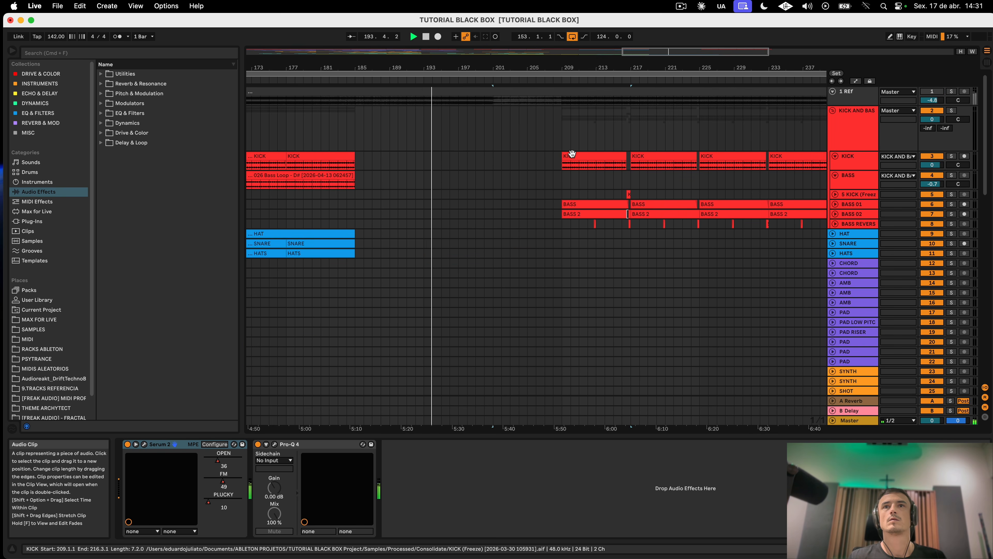
{"action": "left_click", "coordinate": [572, 153]}
{"action": "scroll", "coordinate": [620, 169], "scroll_direction": "right", "scroll_amount": 6}
{"action": "left_click", "coordinate": [597, 225], "text": "shift"}
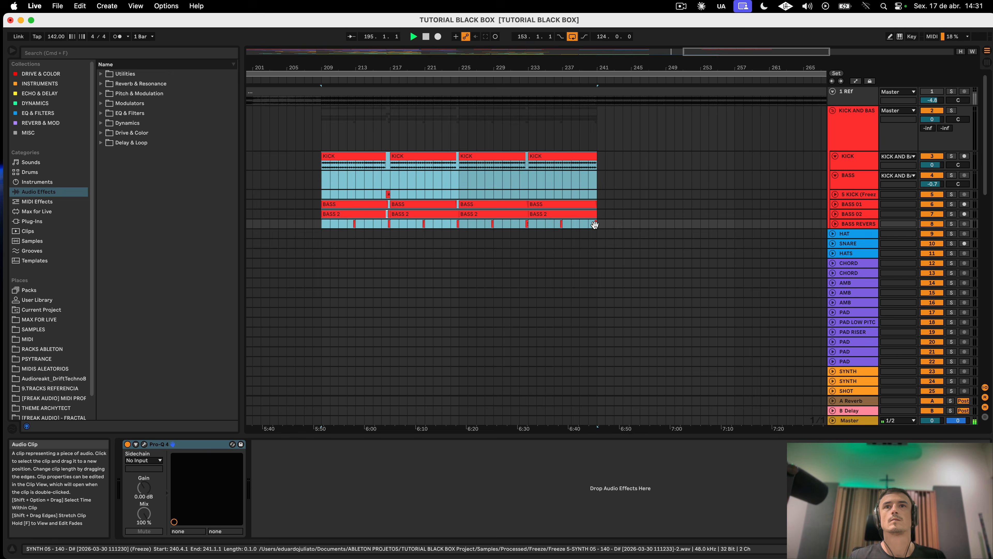
{"action": "scroll", "coordinate": [597, 225], "scroll_direction": "left", "scroll_amount": 6}
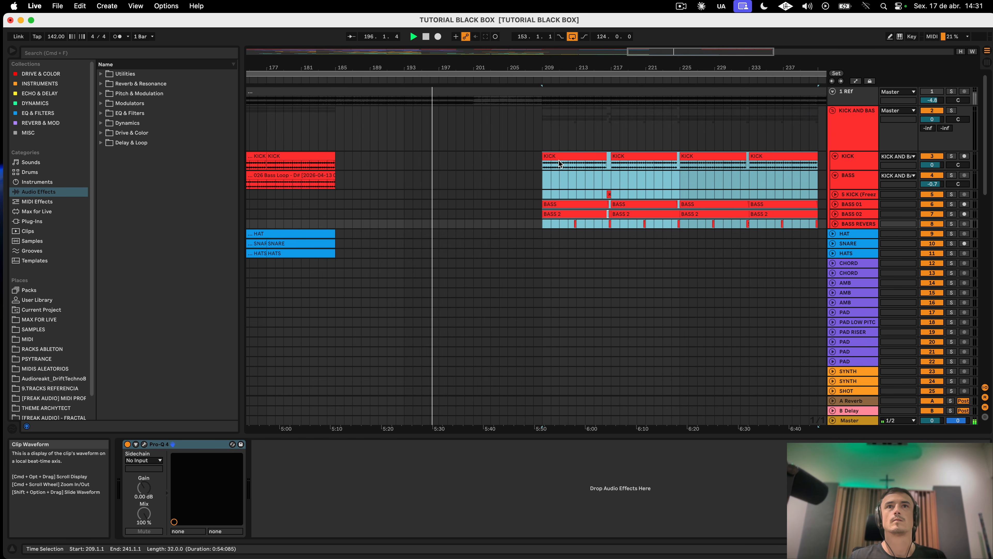
{"action": "left_click_drag", "start_coordinate": [556, 156], "coordinate": [485, 160]}
{"action": "scroll", "coordinate": [572, 318], "scroll_direction": "down", "scroll_amount": 15}
{"action": "scroll", "coordinate": [572, 317], "scroll_direction": "left", "scroll_amount": 1}
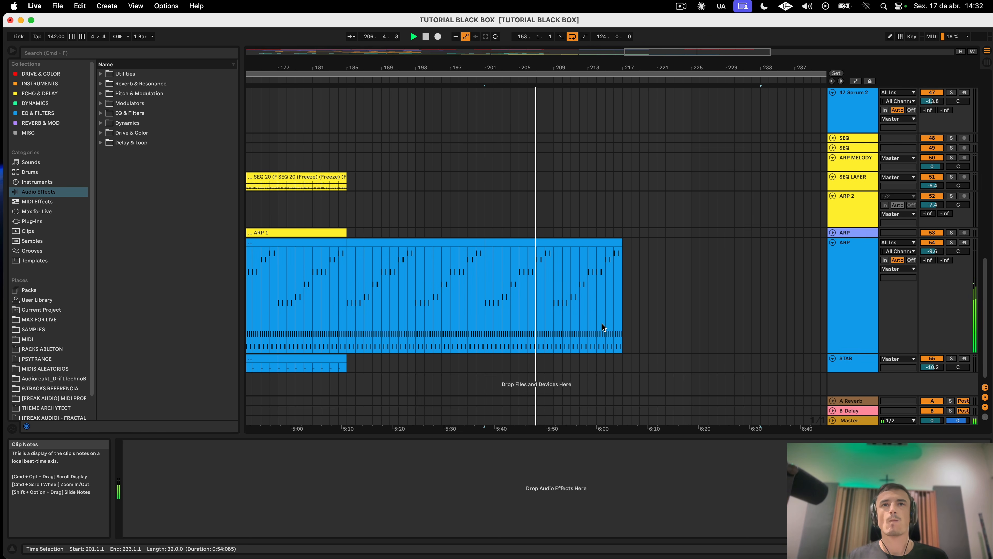
{"action": "scroll", "coordinate": [621, 344], "scroll_direction": "up", "scroll_amount": 1}
{"action": "left_click", "coordinate": [838, 332]}
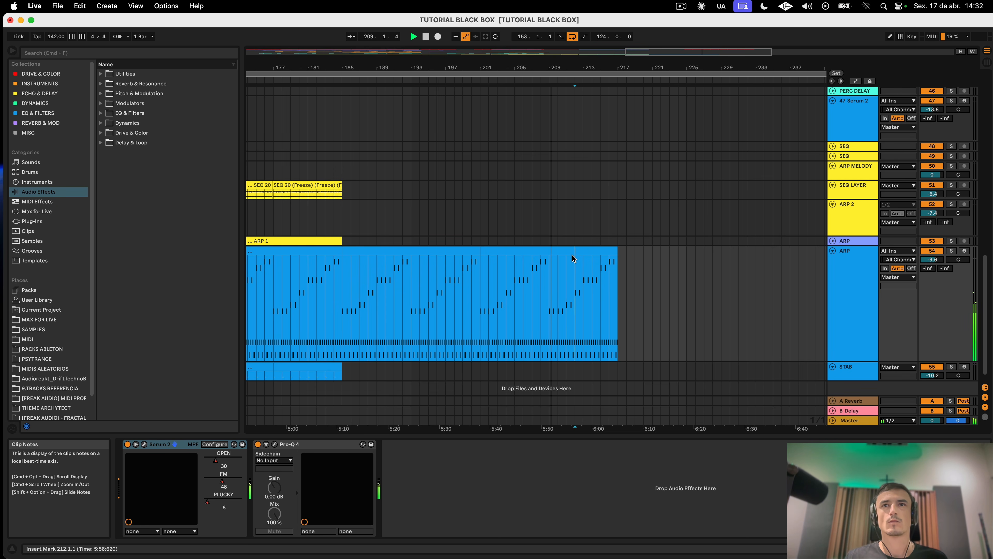
{"action": "left_click", "coordinate": [565, 251]}
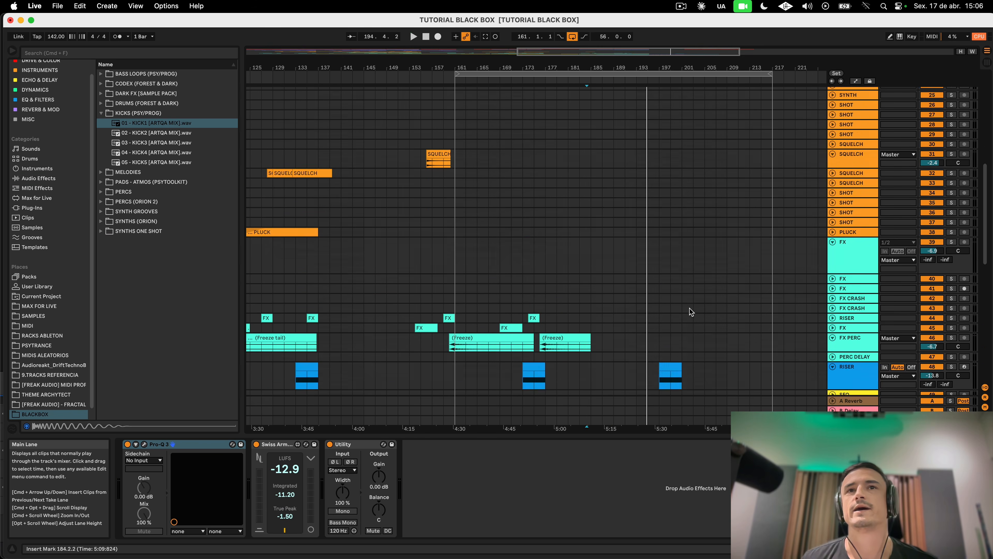
Step: Unfold and solo the MIDI HAT track, select bars 161 to 169 of its clip, and open its Serum 2 plug-in window
{"action": "scroll", "coordinate": [690, 311], "scroll_direction": "up", "scroll_amount": 10}
{"action": "left_click", "coordinate": [846, 264]}
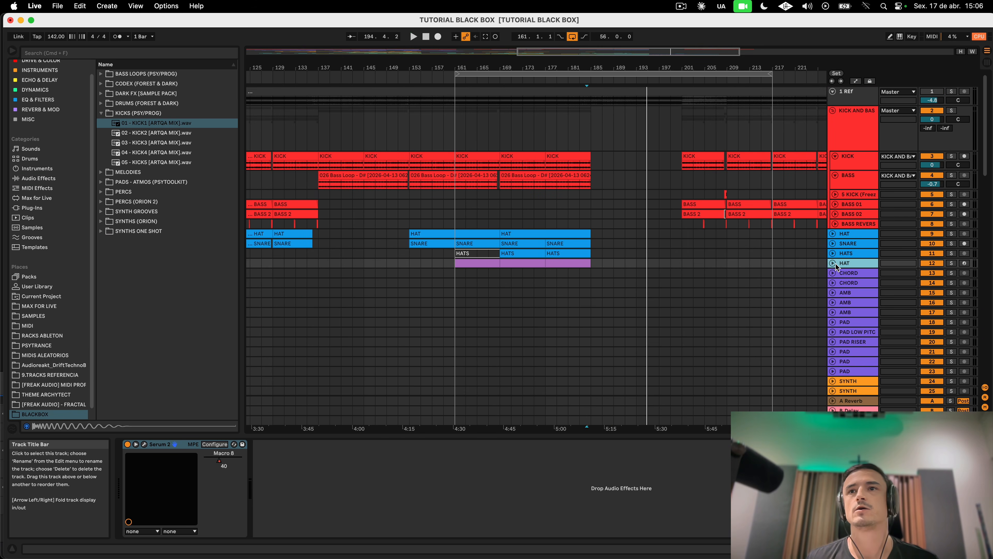
{"action": "key", "text": "Right"}
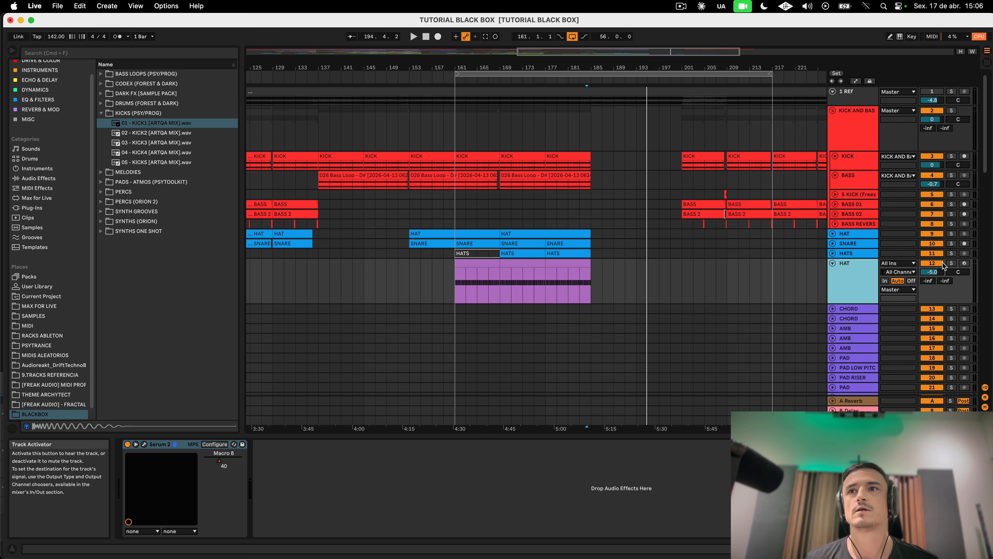
{"action": "left_click", "coordinate": [951, 263]}
{"action": "left_click", "coordinate": [488, 272]}
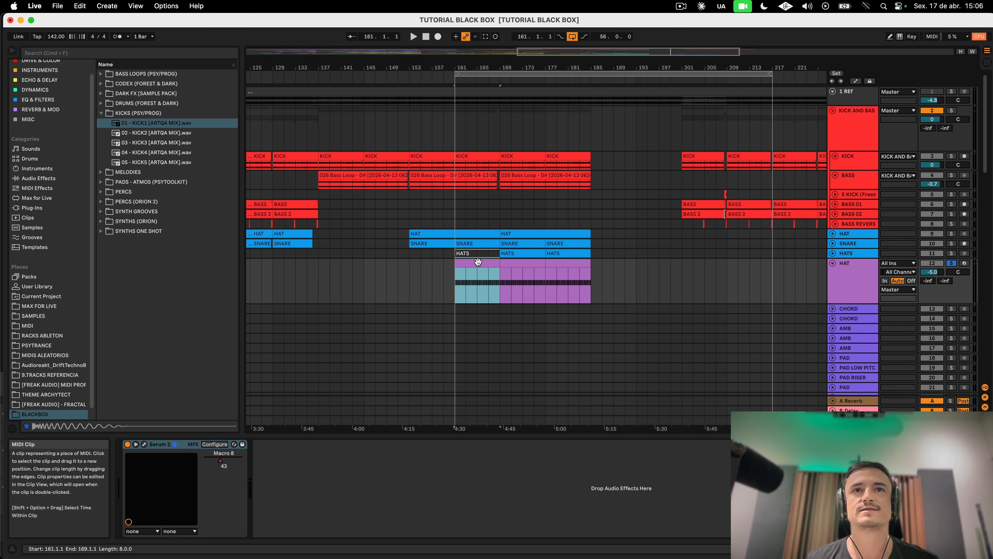
{"action": "key", "text": "super+alt+p"}
{"action": "left_click_drag", "start_coordinate": [332, 172], "coordinate": [204, 91]}
Step: Quit the Mail application running in the background
{"action": "mouse_move", "coordinate": [184, 556]}
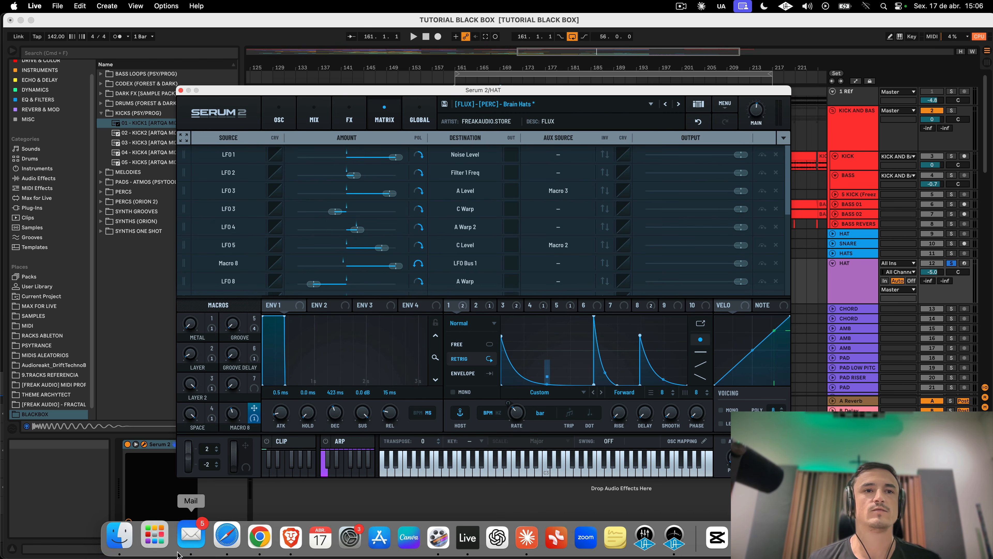
{"action": "right_click", "coordinate": [194, 536]}
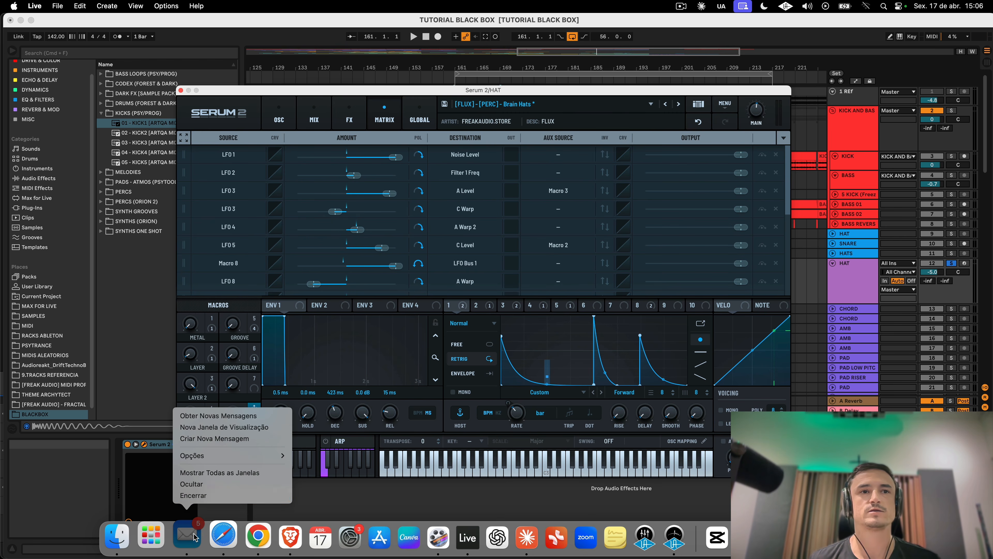
{"action": "left_click", "coordinate": [194, 494]}
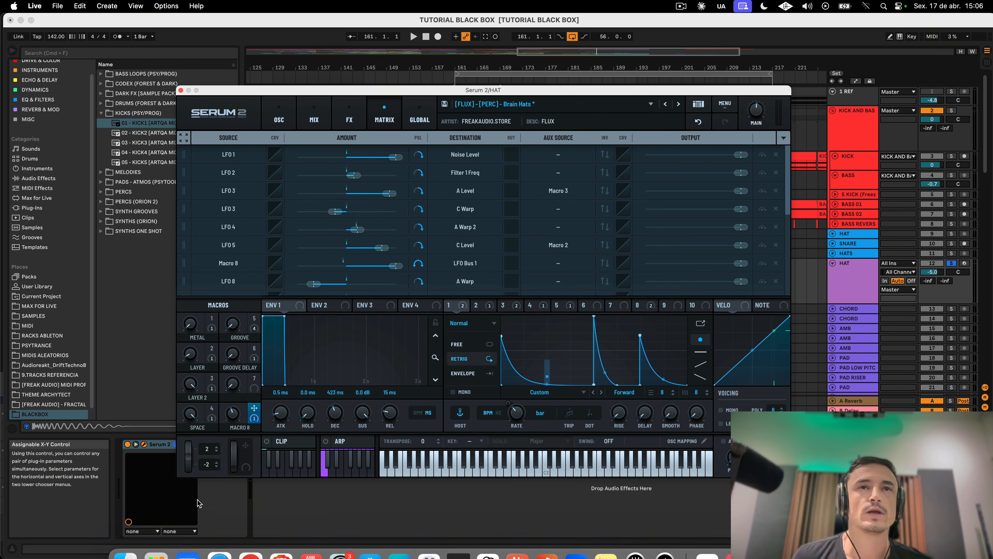
Step: Show the oscillator page of the HAT track's Serum 2 patch
{"action": "left_click", "coordinate": [278, 121]}
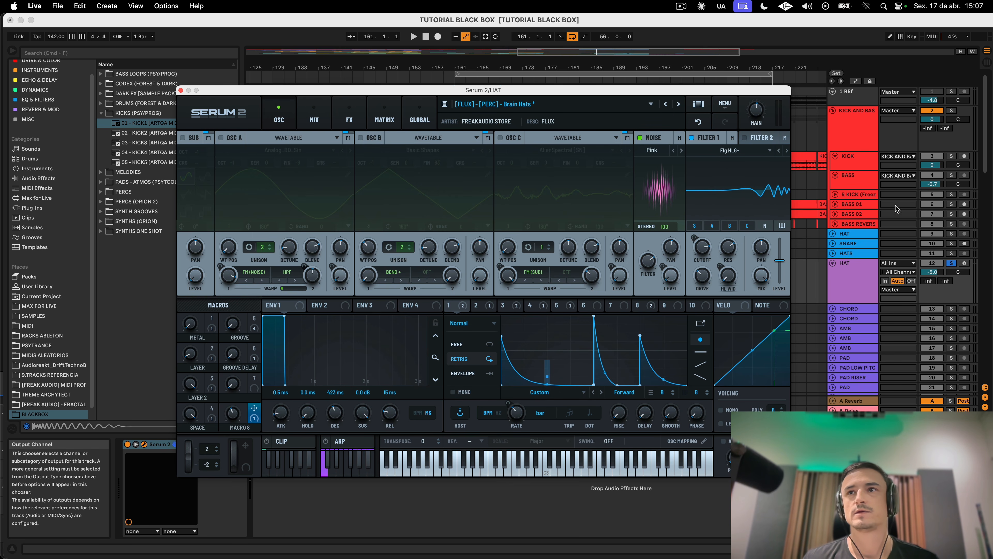
Step: Play the soloed HAT track from bar 161 while comparing its Serum 2 patch with the clips in the arrangement
{"action": "left_click", "coordinate": [853, 279]}
{"action": "key", "text": "space"}
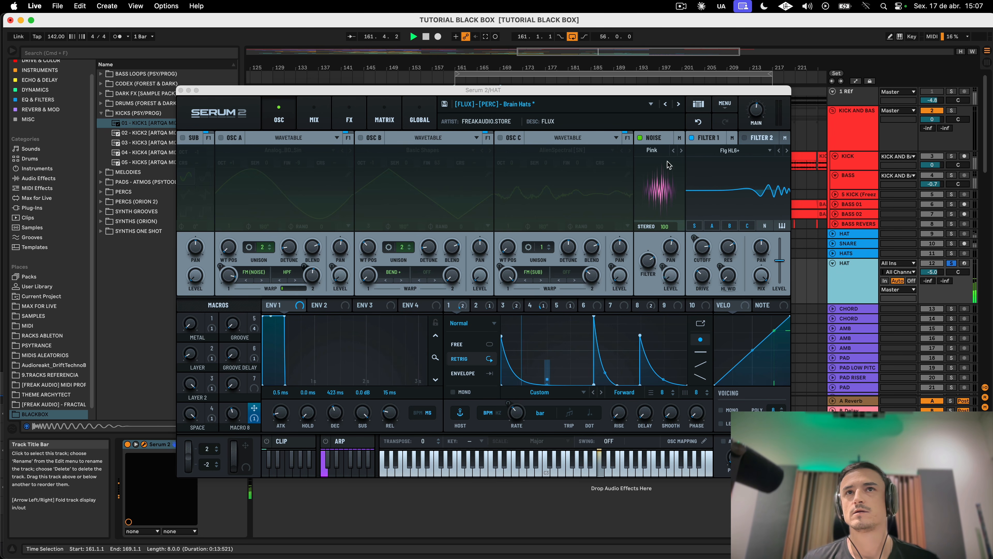
{"action": "left_click_drag", "start_coordinate": [621, 91], "coordinate": [699, 382]}
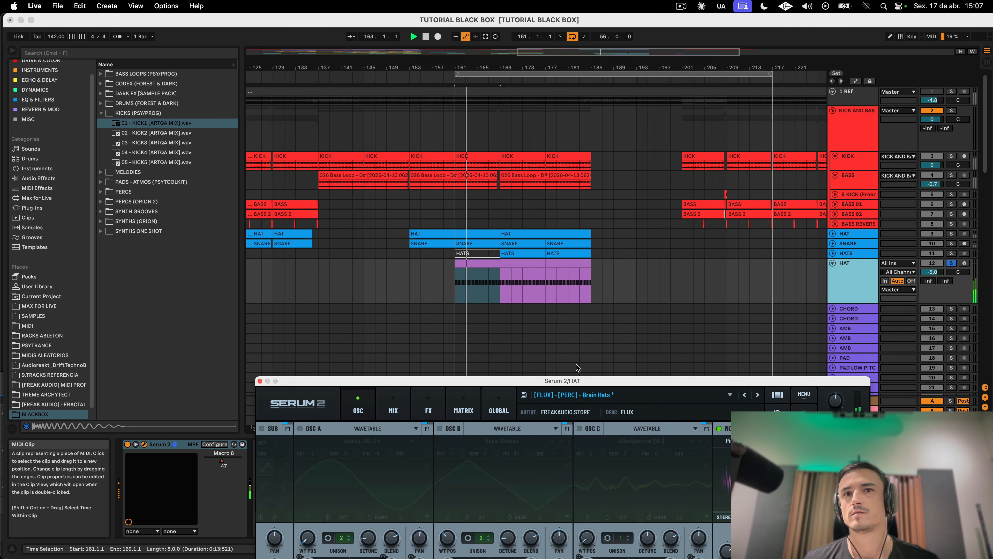
{"action": "left_click_drag", "start_coordinate": [589, 384], "coordinate": [516, 87]}
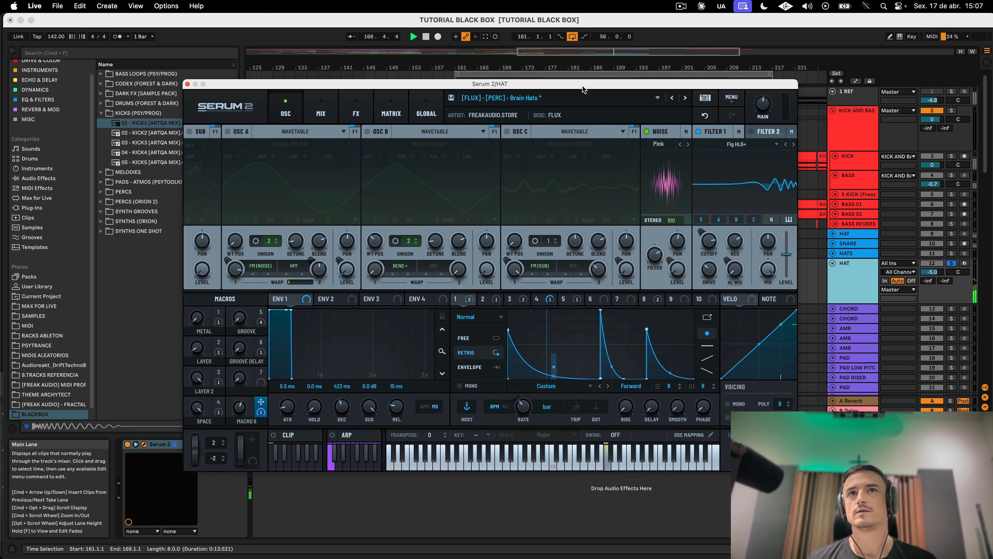
{"action": "left_click_drag", "start_coordinate": [582, 86], "coordinate": [638, 447]}
{"action": "left_click", "coordinate": [532, 263]}
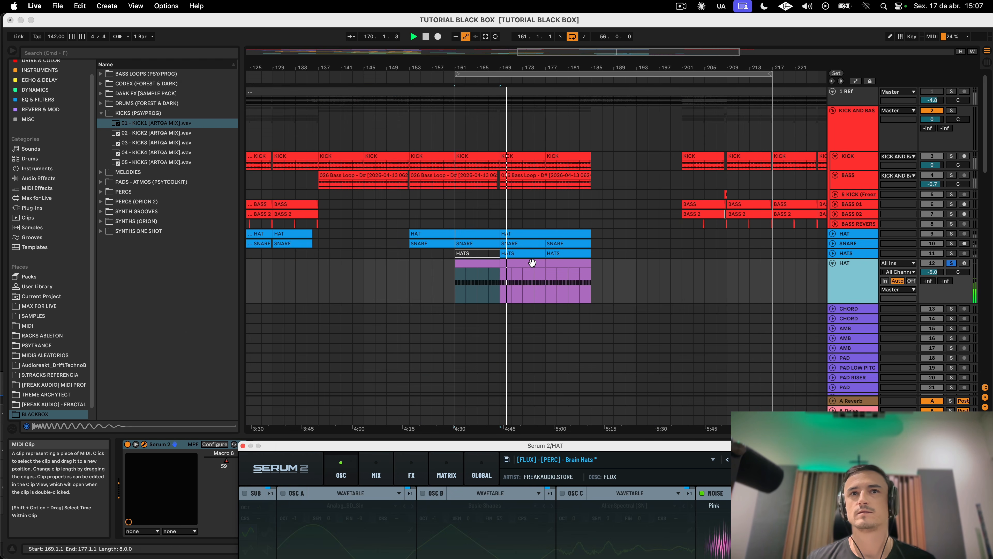
Step: Listen to the soloed HAT clip's build-up from bar 182 until it ends at bar 185
{"action": "left_click_drag", "start_coordinate": [516, 65], "coordinate": [517, 94]}
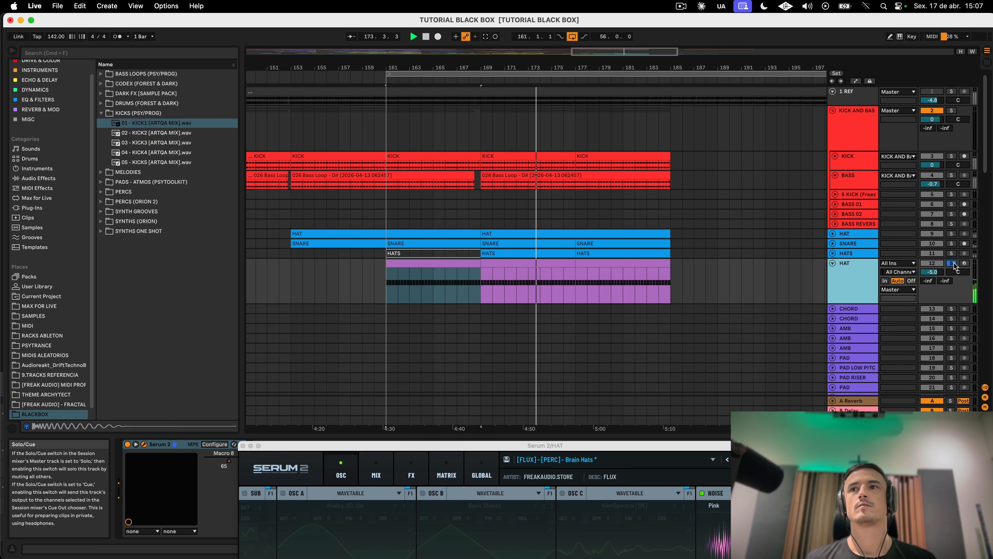
{"action": "left_click", "coordinate": [634, 277]}
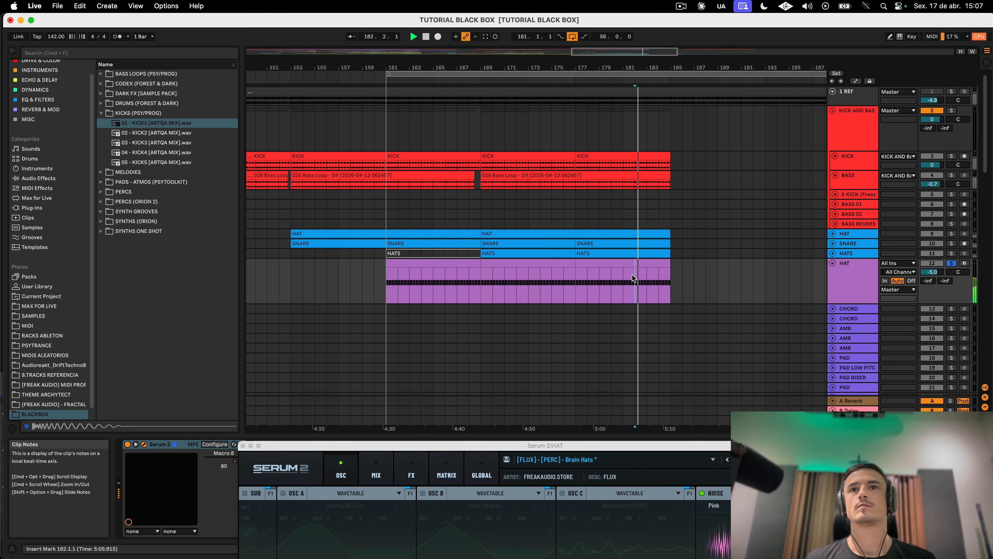
{"action": "scroll", "coordinate": [583, 366], "scroll_direction": "down", "scroll_amount": 15}
{"action": "scroll", "coordinate": [583, 366], "scroll_direction": "left", "scroll_amount": 5}
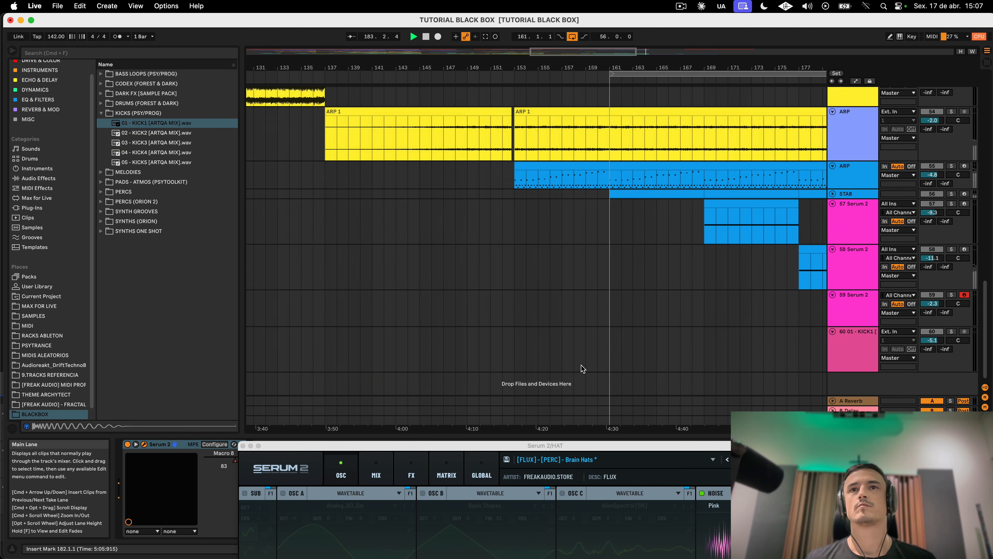
{"action": "scroll", "coordinate": [582, 368], "scroll_direction": "right", "scroll_amount": 10}
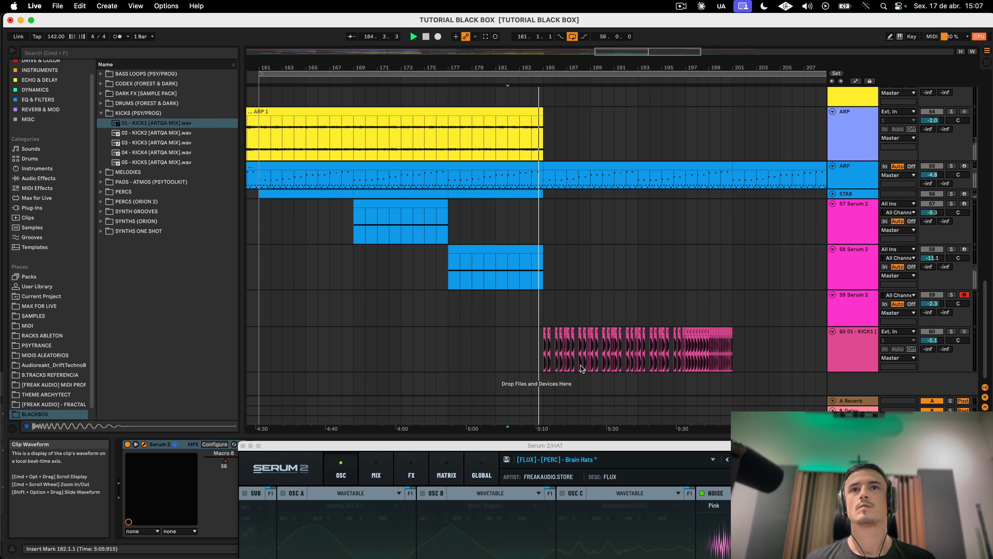
{"action": "scroll", "coordinate": [580, 365], "scroll_direction": "up", "scroll_amount": 15}
{"action": "scroll", "coordinate": [548, 233], "scroll_direction": "left", "scroll_amount": 7}
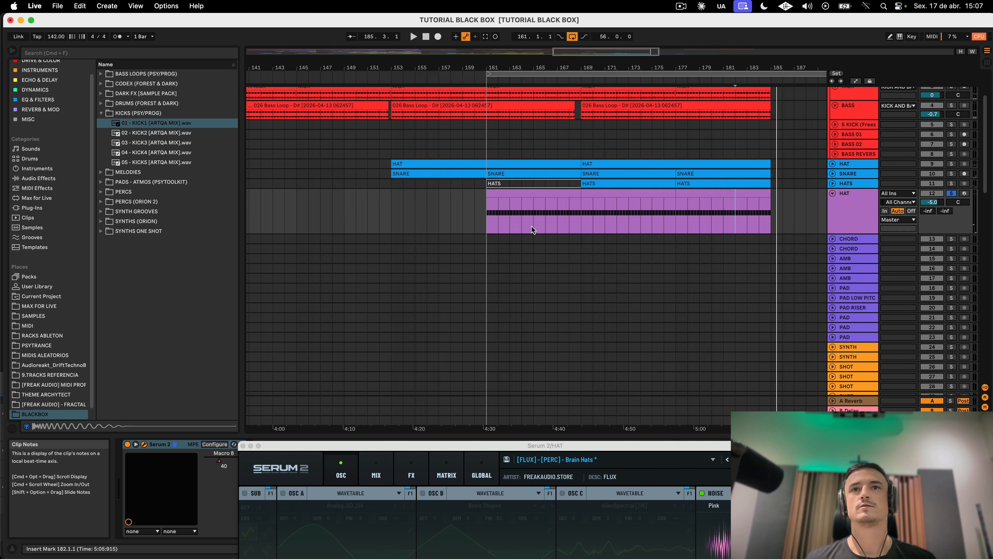
Step: Freeze the MIDI HAT track and flatten it to audio
{"action": "right_click", "coordinate": [844, 206]}
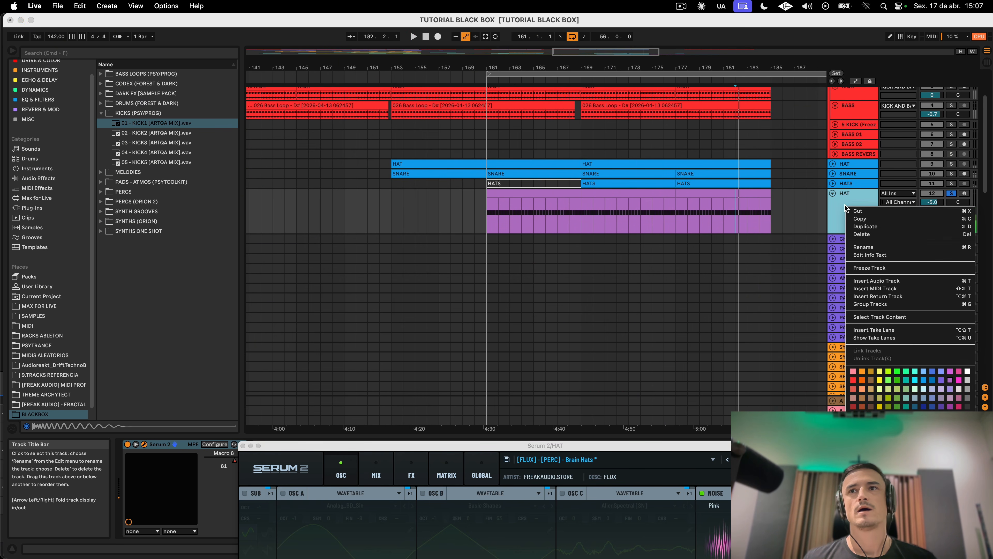
{"action": "left_click", "coordinate": [869, 267]}
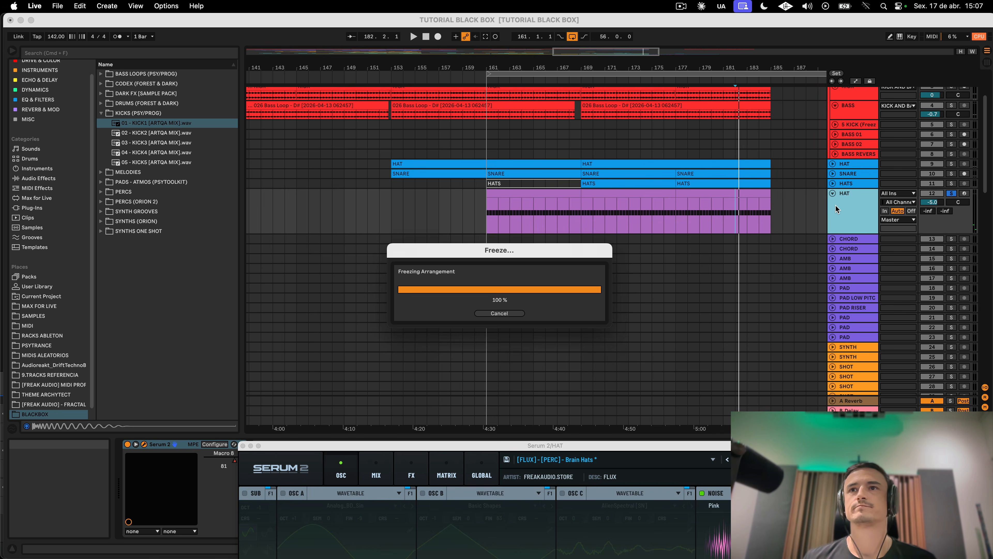
{"action": "left_click", "coordinate": [825, 205]}
{"action": "right_click", "coordinate": [852, 206]}
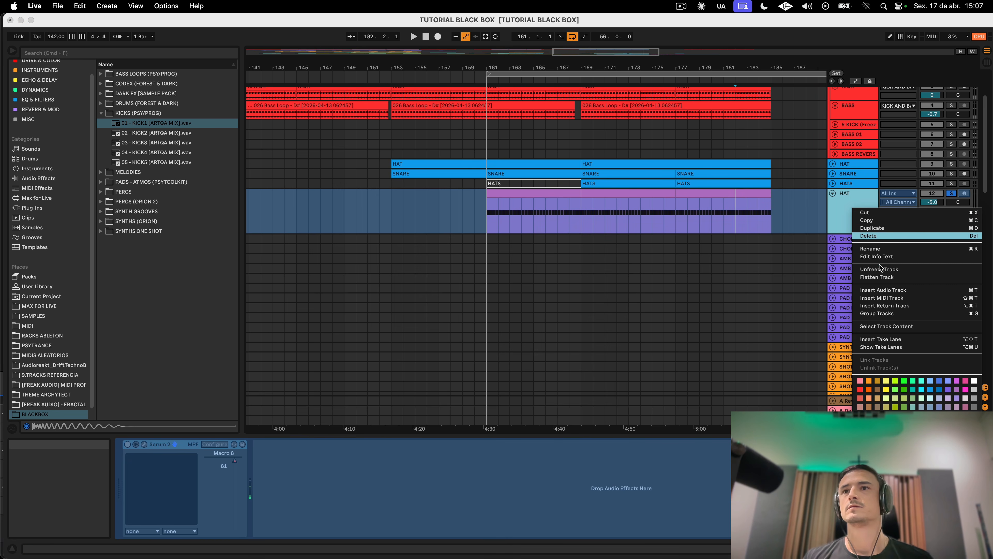
{"action": "left_click", "coordinate": [874, 277]}
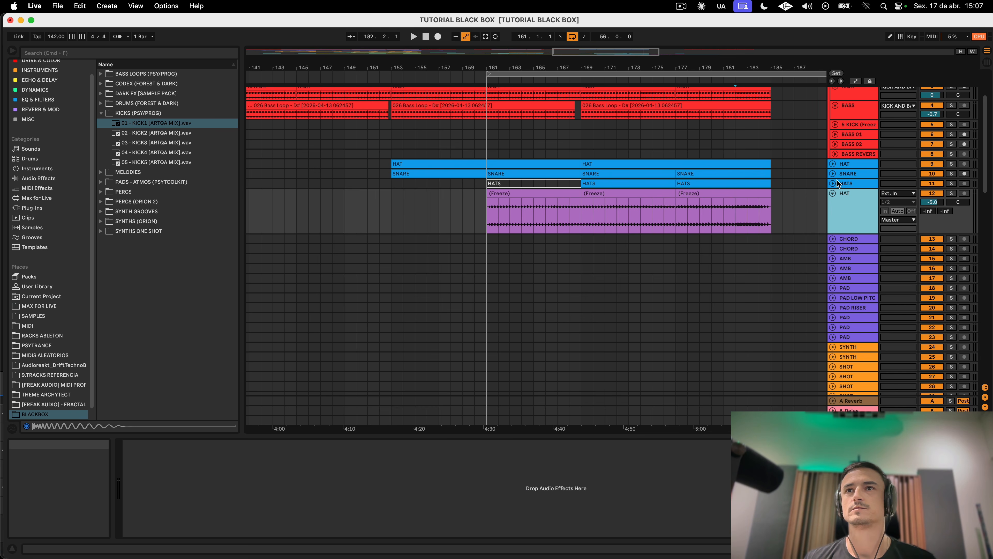
{"action": "right_click", "coordinate": [843, 208]}
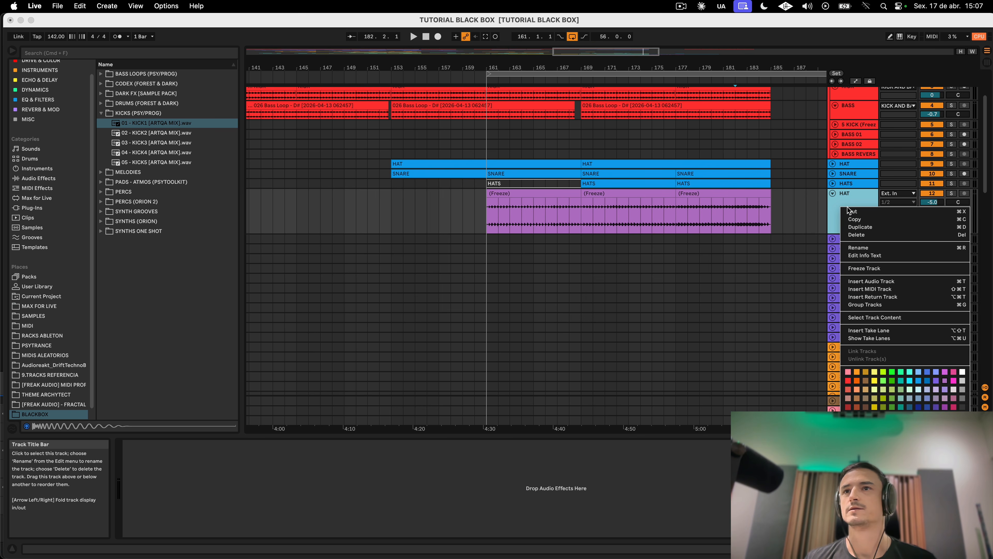
{"action": "left_click", "coordinate": [854, 193]}
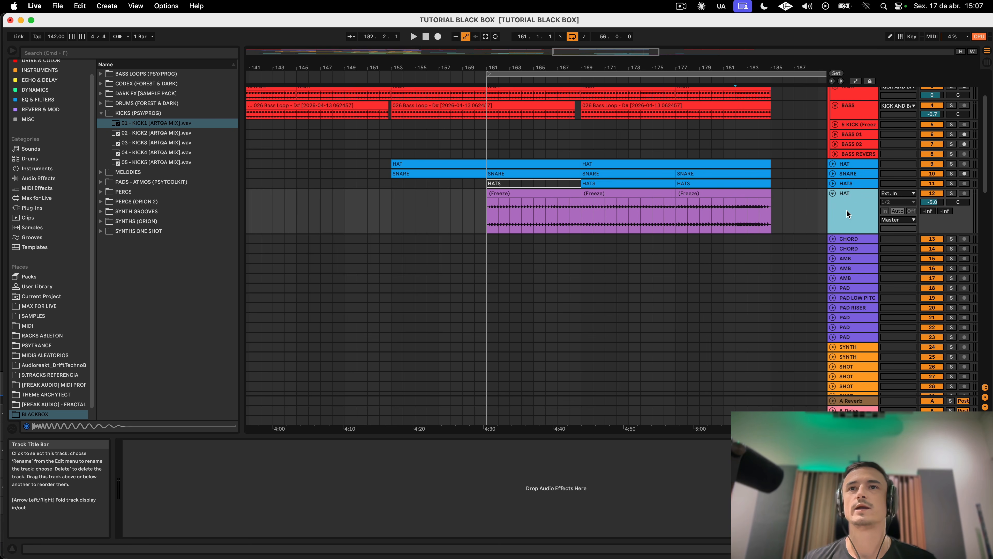
Step: Extend the first flattened HAT audio clip over the following ones so it runs from bar 161 to 185
{"action": "left_click", "coordinate": [575, 192]}
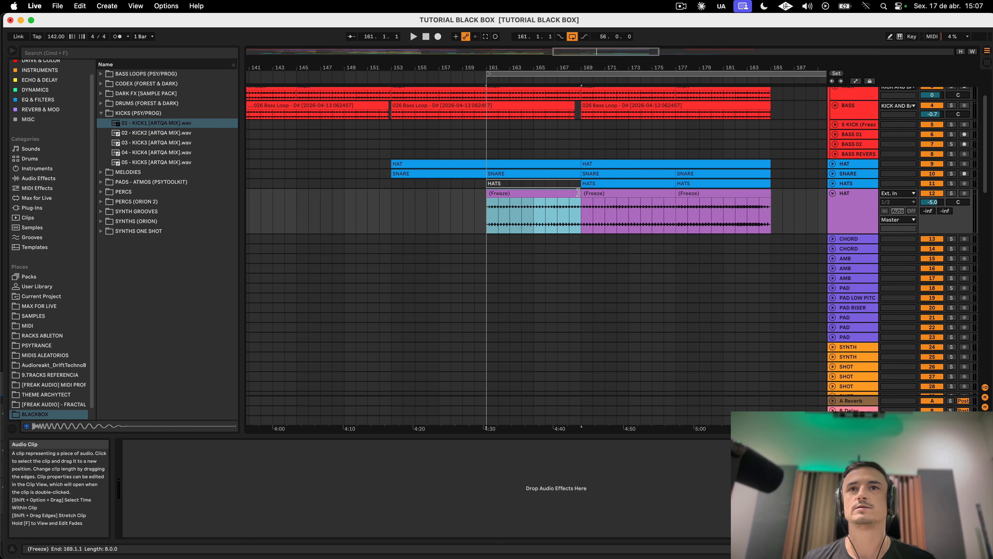
{"action": "left_click_drag", "start_coordinate": [578, 193], "coordinate": [771, 193]}
{"action": "left_click", "coordinate": [888, 211]}
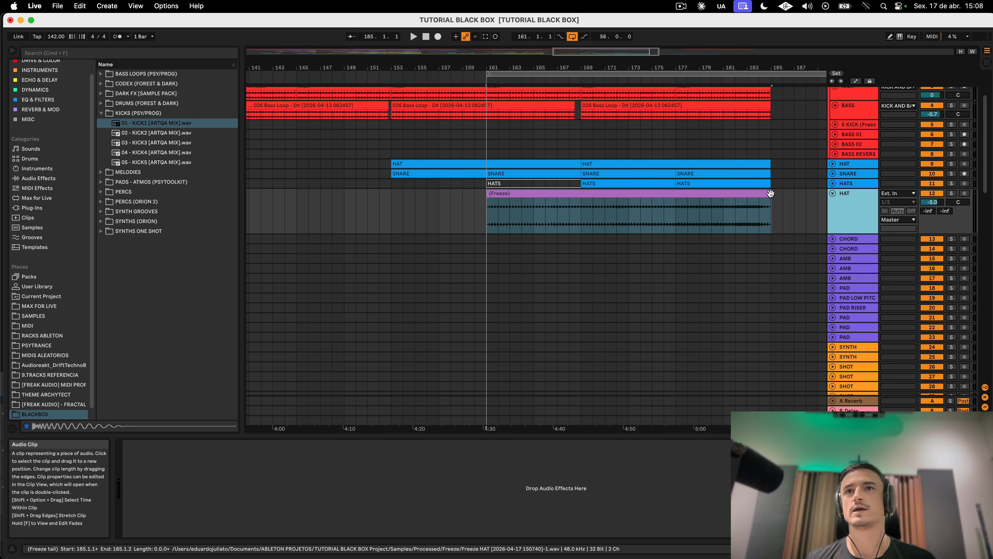
{"action": "left_click", "coordinate": [778, 219]}
Step: Unfold the STAB track to show its MIDI notes
{"action": "scroll", "coordinate": [741, 263], "scroll_direction": "down", "scroll_amount": 15}
{"action": "scroll", "coordinate": [741, 263], "scroll_direction": "left", "scroll_amount": 5}
{"action": "scroll", "coordinate": [742, 263], "scroll_direction": "right", "scroll_amount": 5}
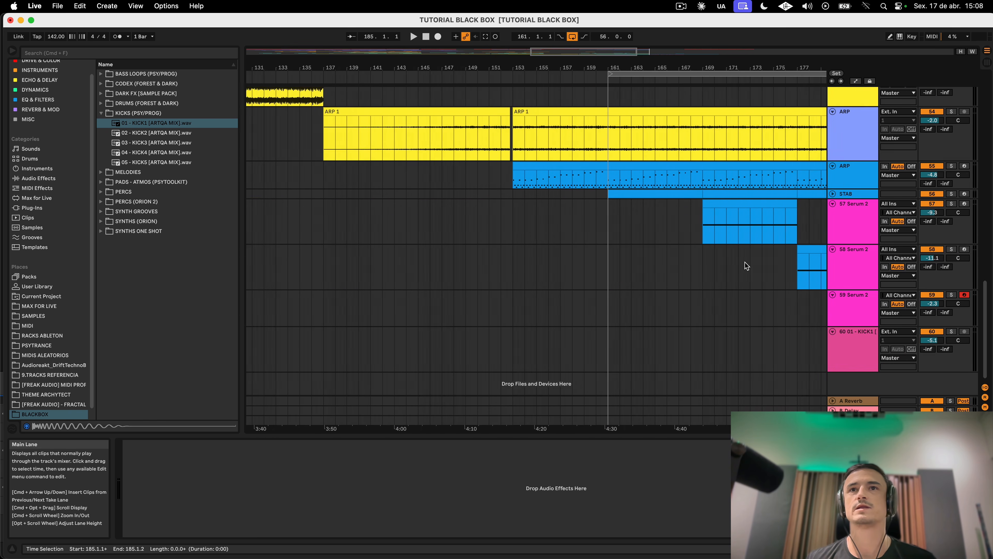
{"action": "left_click", "coordinate": [833, 193]}
{"action": "left_click", "coordinate": [846, 204]}
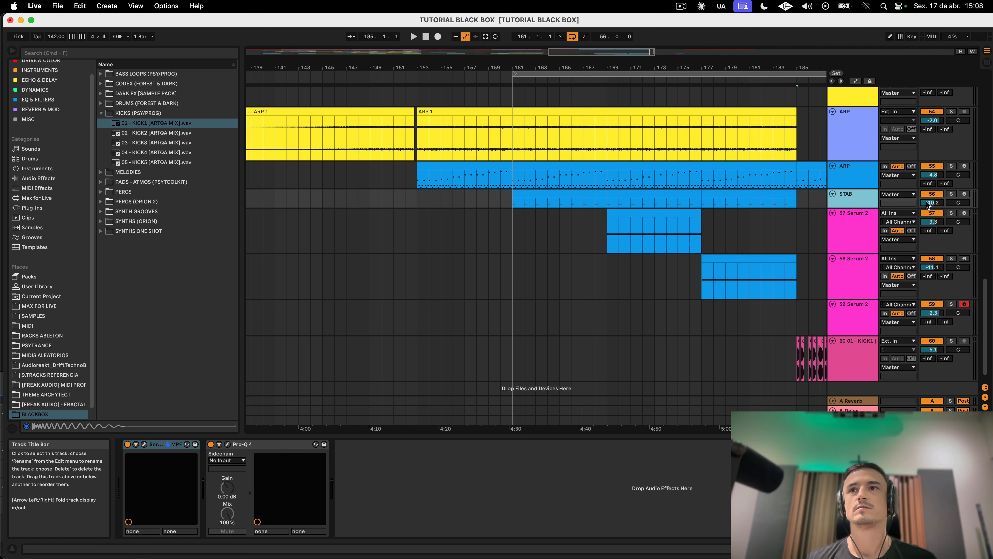
Step: Examine the Serum 2 patch used by the 57 Serum 2 track's clip at bar 169, then close its window
{"action": "left_click", "coordinate": [612, 210]}
{"action": "left_click", "coordinate": [612, 209]}
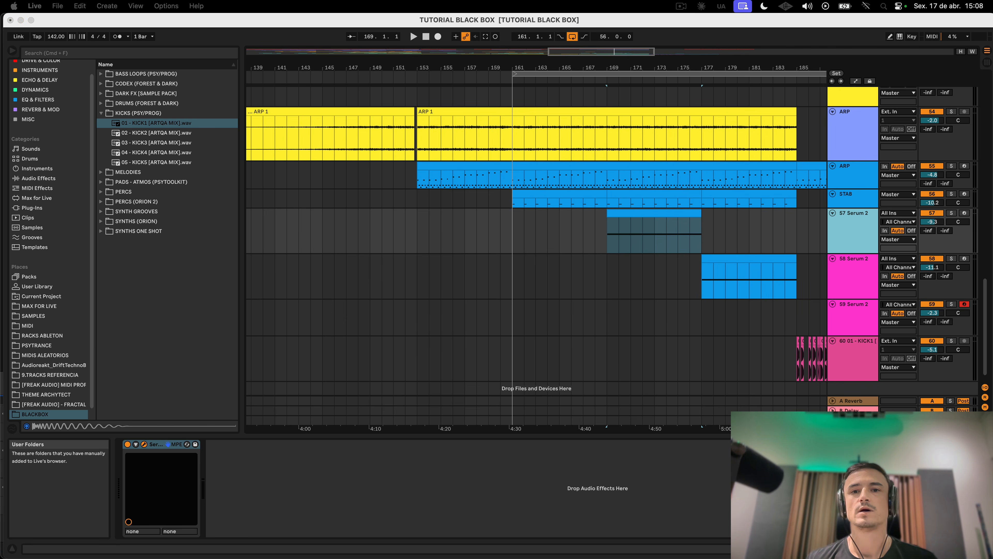
{"action": "left_click", "coordinate": [144, 444]}
{"action": "left_click_drag", "start_coordinate": [506, 113], "coordinate": [359, 116]}
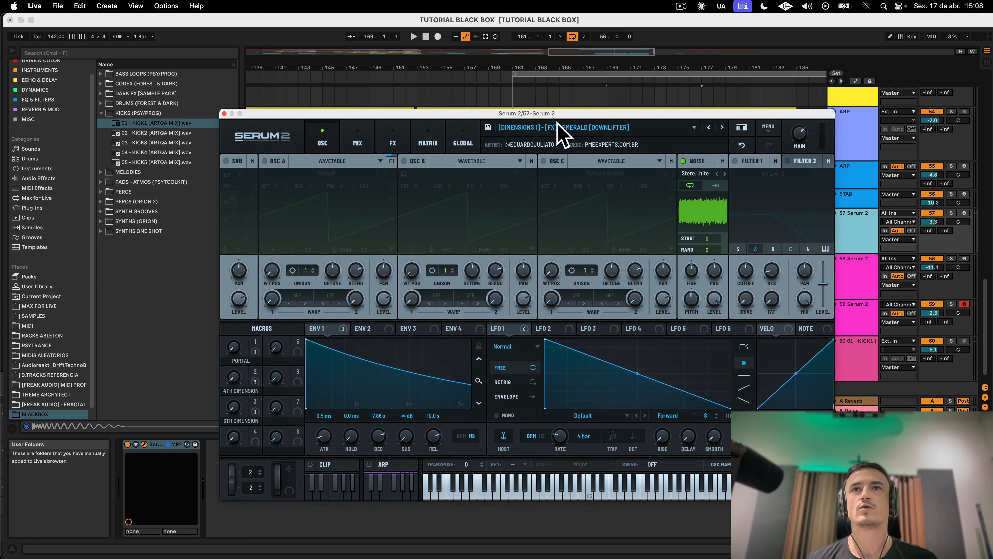
{"action": "left_click", "coordinate": [224, 114]}
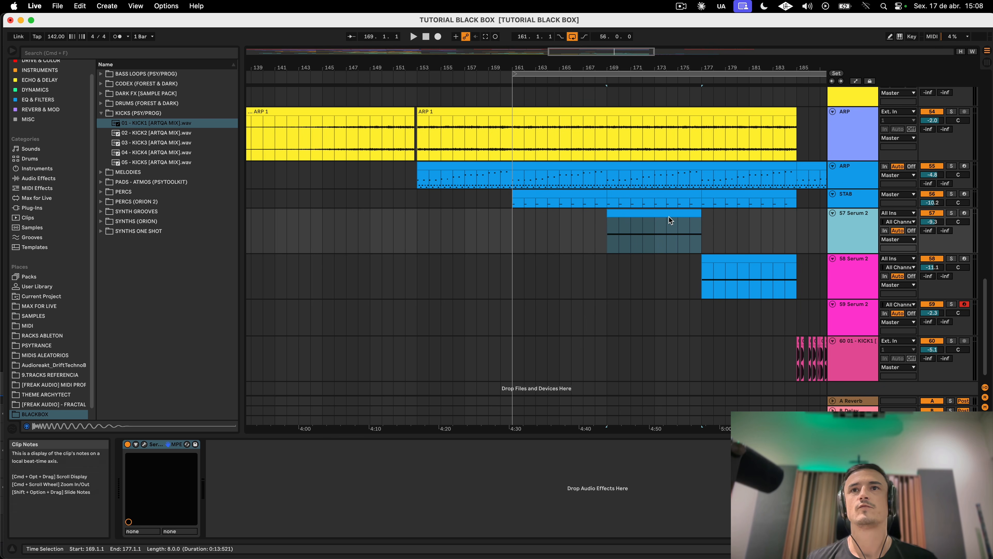
Step: Solo the 57 Serum 2 track and play its clip from bar 169
{"action": "left_click", "coordinate": [952, 214]}
{"action": "left_click", "coordinate": [692, 235]}
{"action": "key", "text": "space"}
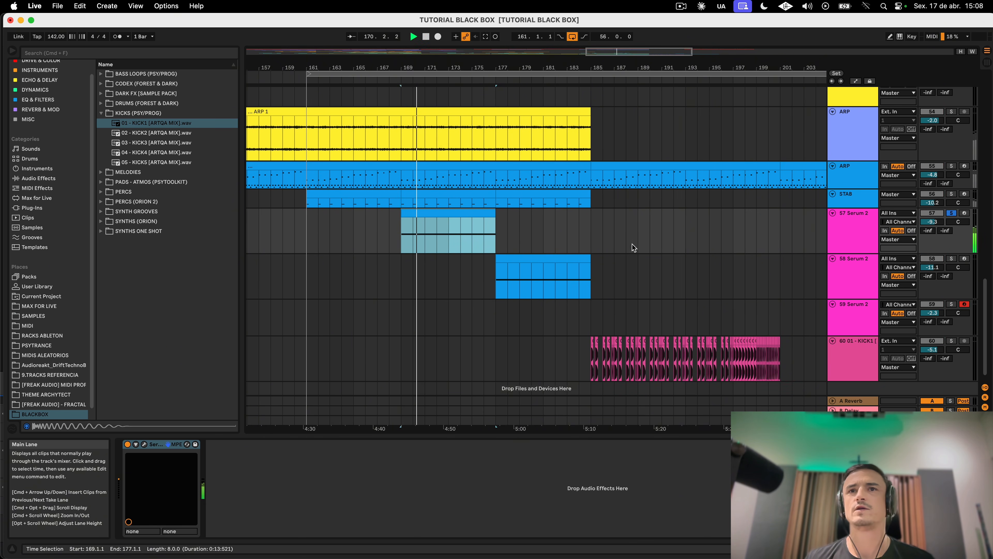
{"action": "scroll", "coordinate": [457, 246], "scroll_direction": "up", "scroll_amount": 1}
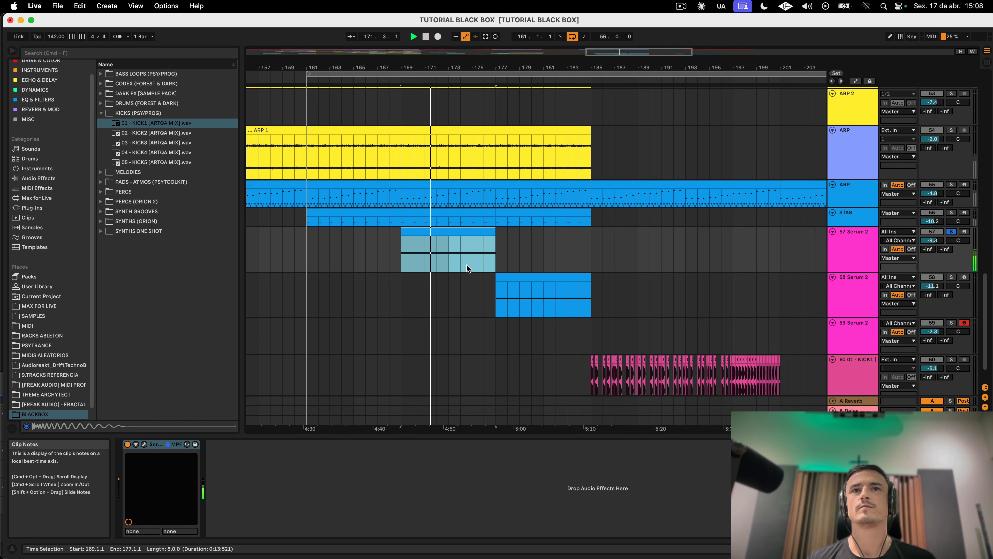
{"action": "left_click", "coordinate": [842, 249]}
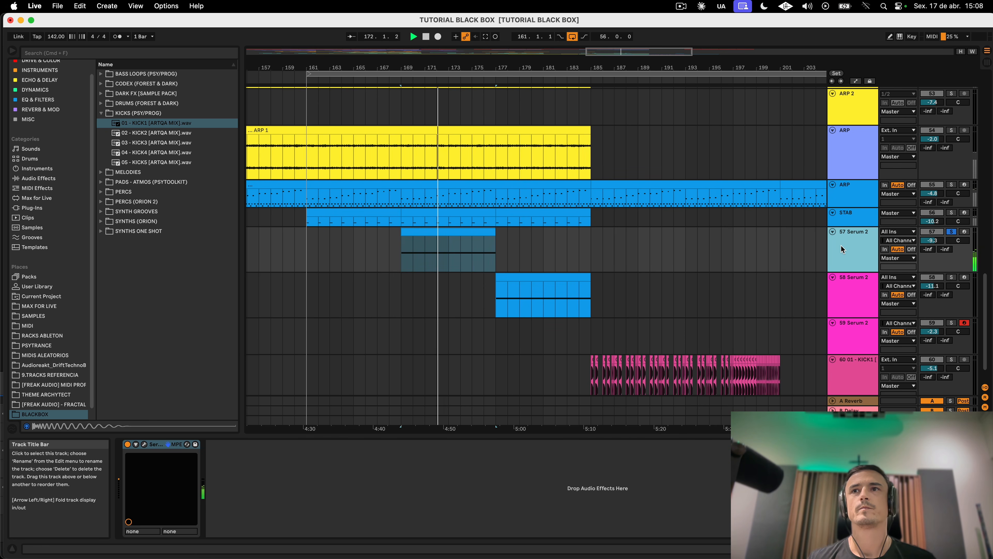
{"action": "key", "text": "space"}
{"action": "right_click", "coordinate": [865, 250]}
{"action": "left_click", "coordinate": [562, 284]}
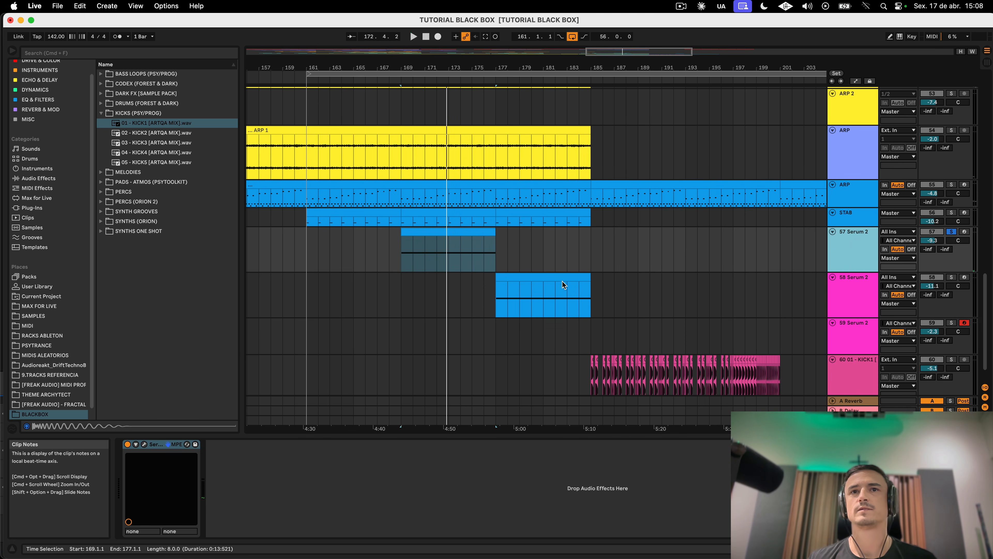
Step: Solo the 58 Serum 2 track, play its clip from bar 177 through the build, and remove the solo
{"action": "left_click", "coordinate": [563, 280]}
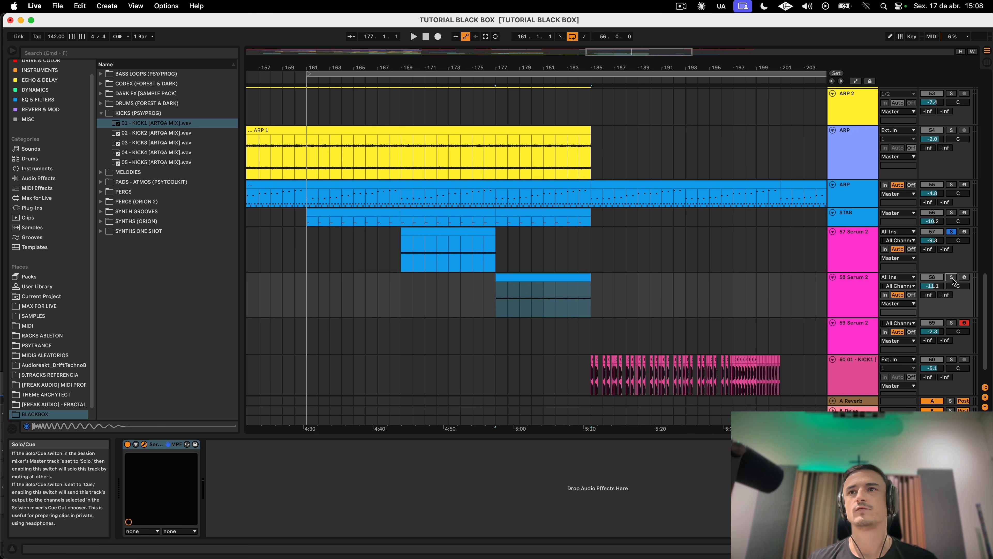
{"action": "left_click", "coordinate": [953, 281]}
{"action": "left_click", "coordinate": [558, 277]}
{"action": "key", "text": "space"}
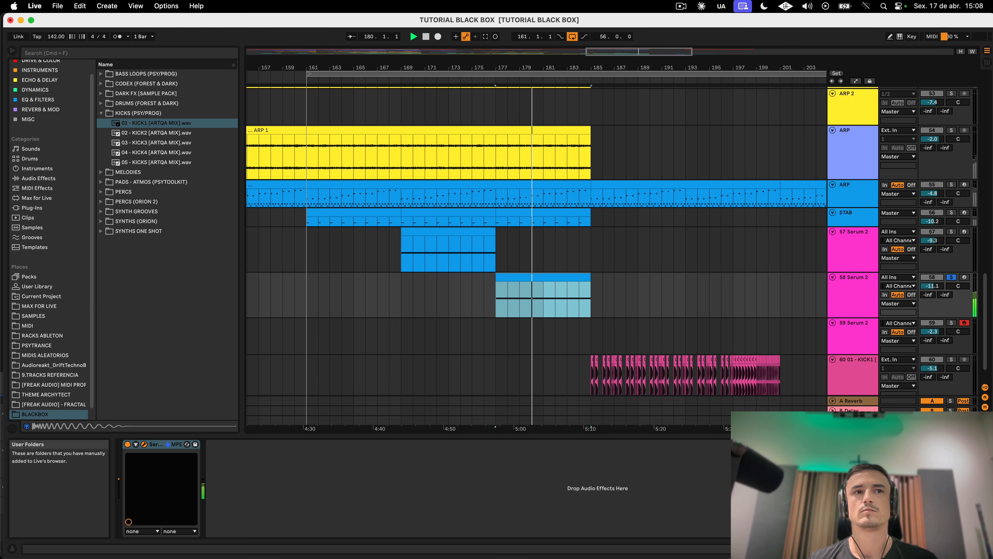
{"action": "key", "text": "super+alt+p"}
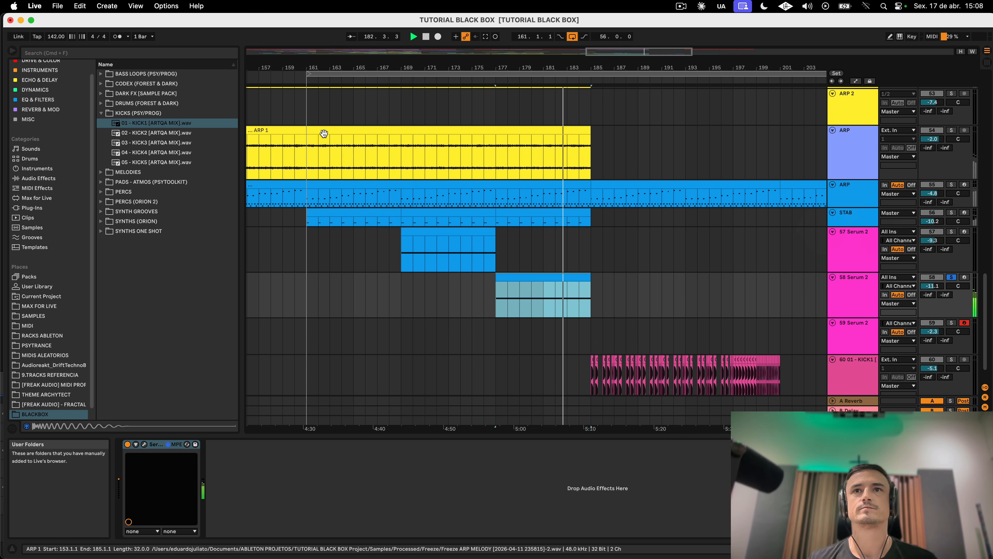
{"action": "left_click", "coordinate": [292, 128]}
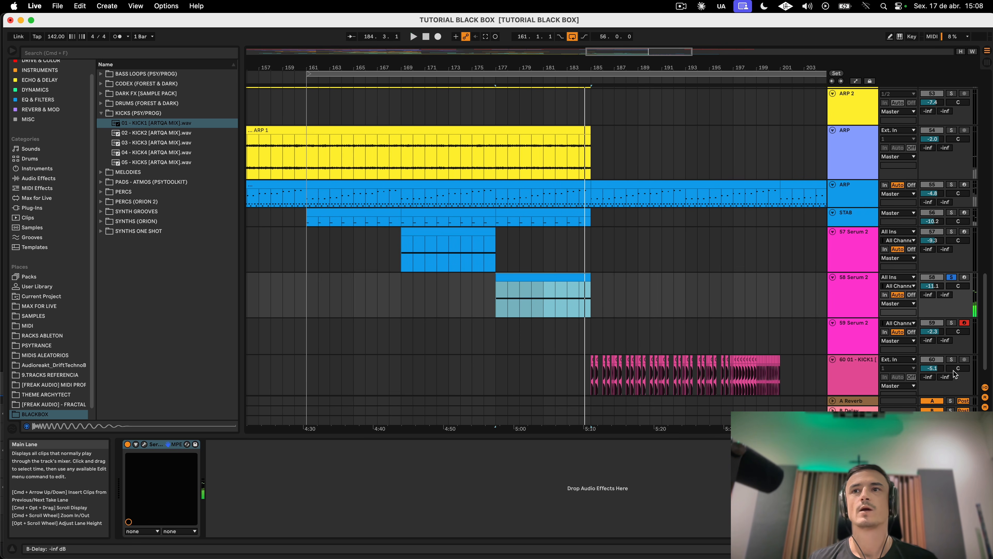
{"action": "left_click", "coordinate": [952, 278]}
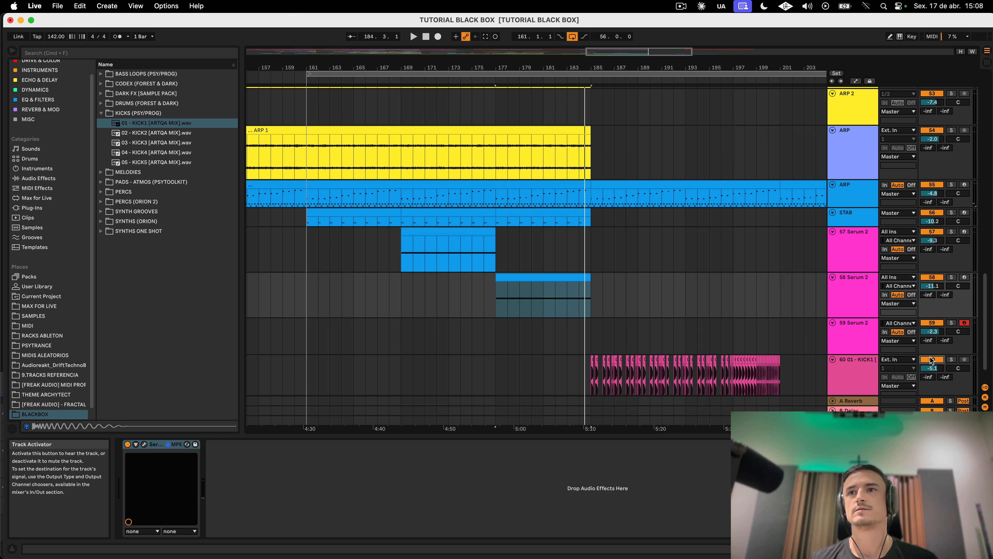
Step: Deactivate the 60 01 - KICK1 track and play the full arrangement from bar 161, reviewing the FX and drum tracks
{"action": "left_click_drag", "start_coordinate": [308, 219], "coordinate": [401, 219]}
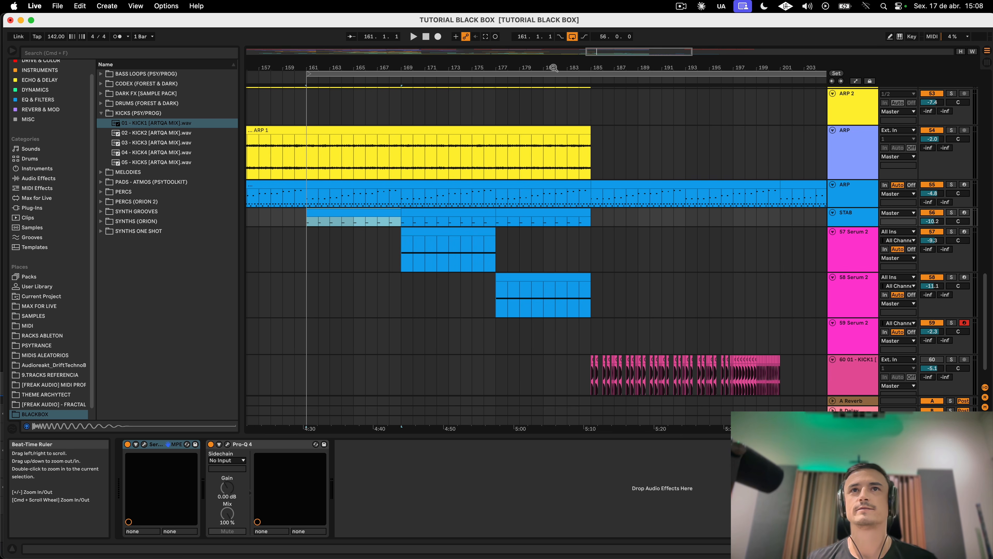
{"action": "key", "text": "space"}
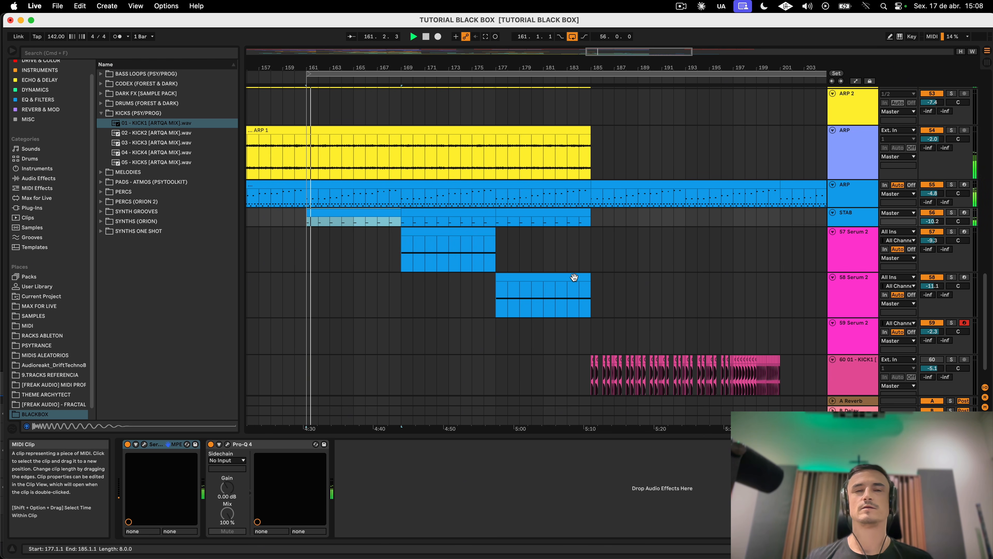
{"action": "scroll", "coordinate": [635, 276], "scroll_direction": "up", "scroll_amount": 10}
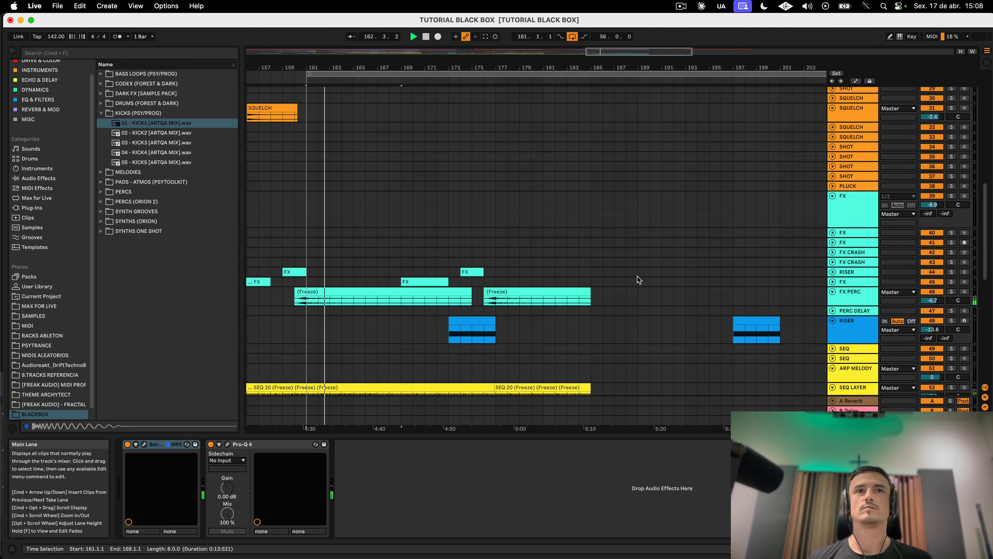
{"action": "scroll", "coordinate": [637, 277], "scroll_direction": "left", "scroll_amount": 8}
{"action": "scroll", "coordinate": [476, 229], "scroll_direction": "up", "scroll_amount": 10}
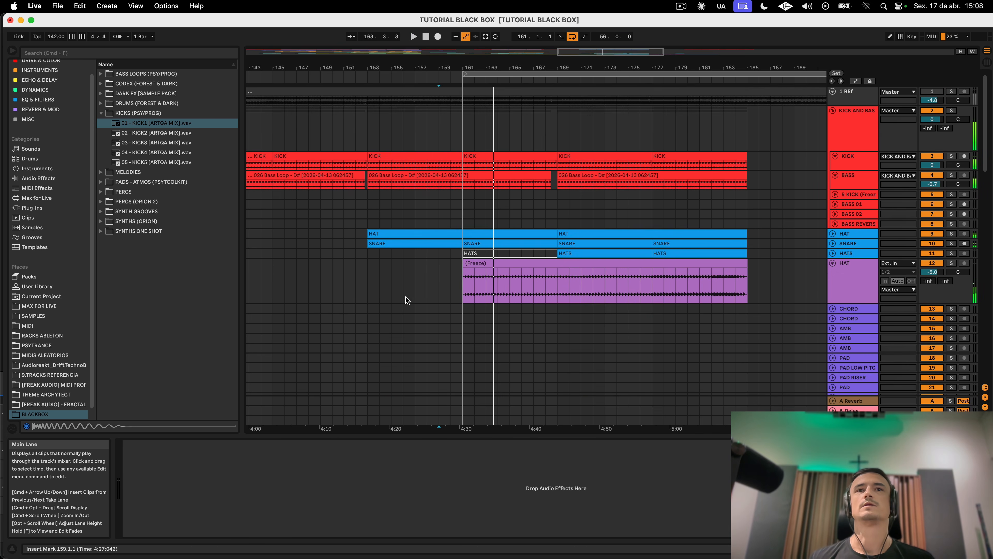
Step: Play the full arrangement from bar 158, reviewing the tracks from the drums down to the Serum 2 and kick layers
{"action": "key", "text": "space"}
{"action": "left_click", "coordinate": [432, 298]}
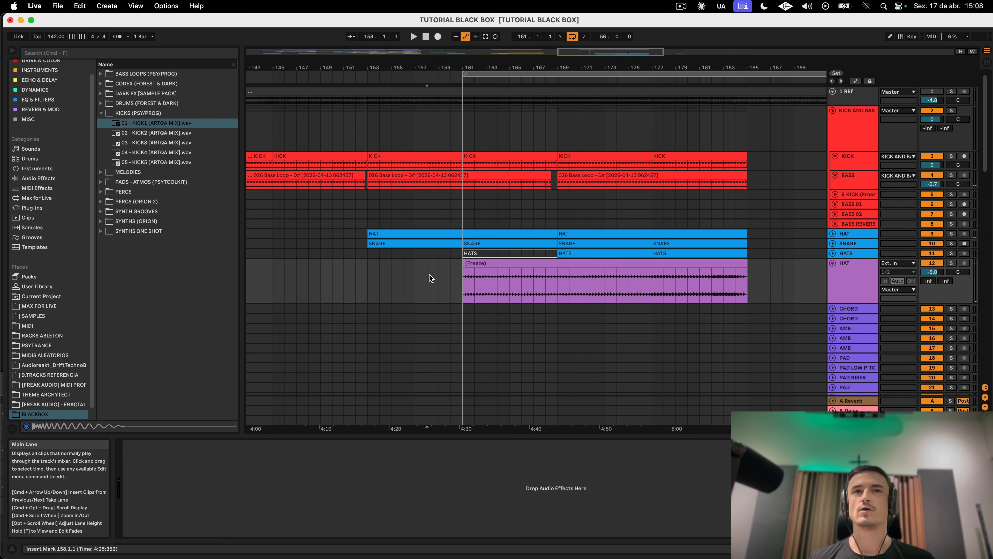
{"action": "key", "text": "space"}
{"action": "scroll", "coordinate": [616, 305], "scroll_direction": "down", "scroll_amount": 10}
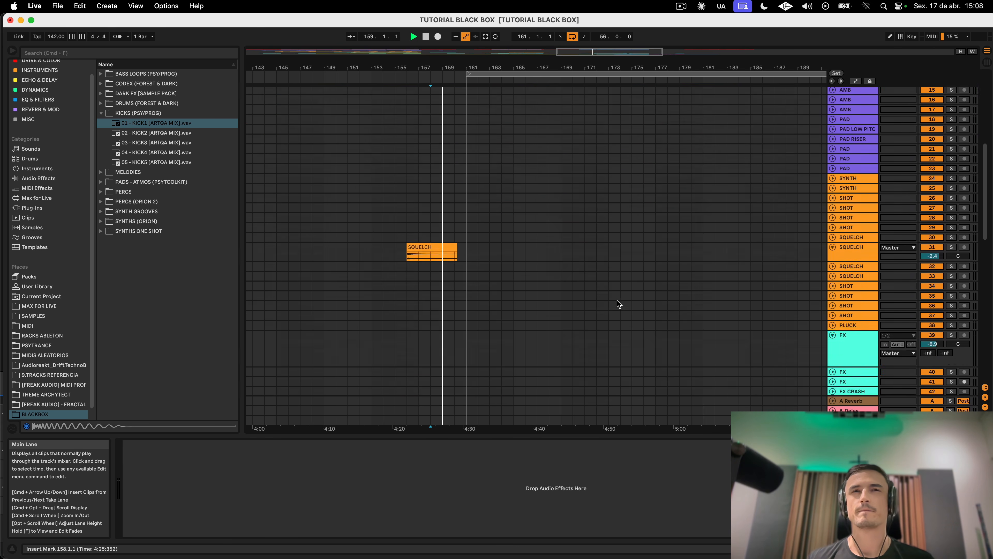
{"action": "scroll", "coordinate": [617, 304], "scroll_direction": "down", "scroll_amount": 15}
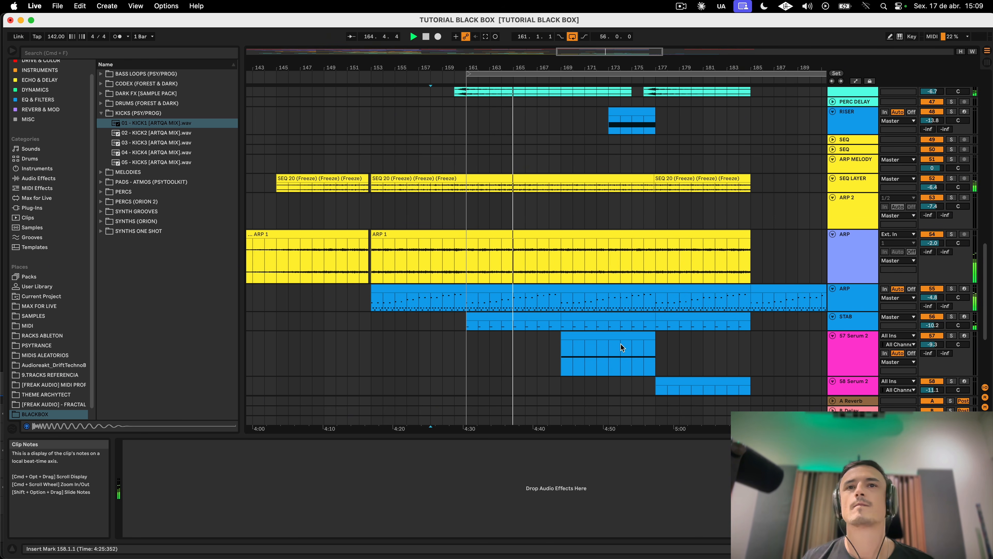
{"action": "scroll", "coordinate": [621, 347], "scroll_direction": "down", "scroll_amount": 5}
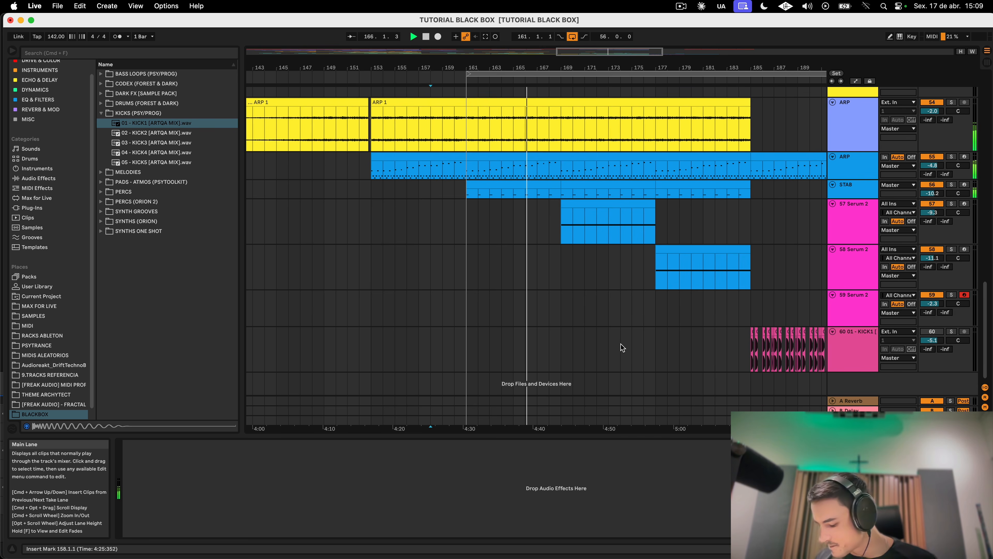
{"action": "scroll", "coordinate": [623, 345], "scroll_direction": "right", "scroll_amount": 5}
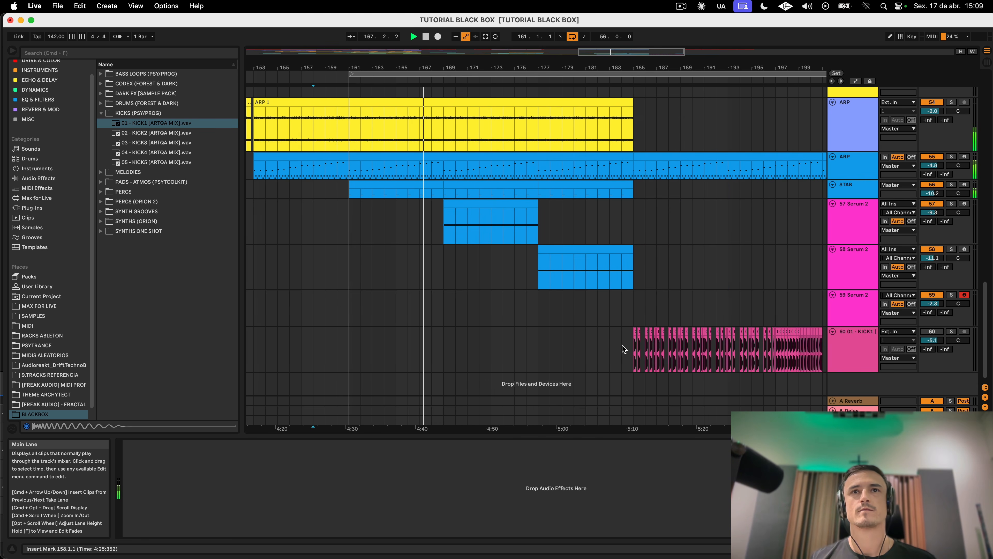
Step: Lower the 57 Serum 2 track's volume to -10.9 dB during playback
{"action": "left_click", "coordinate": [871, 208]}
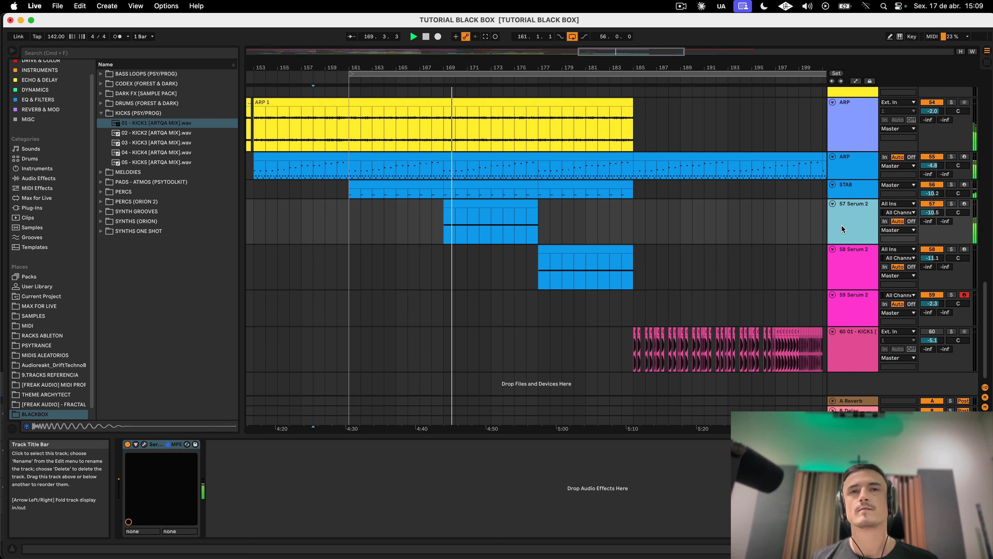
{"action": "left_click_drag", "start_coordinate": [932, 212], "coordinate": [932, 213]}
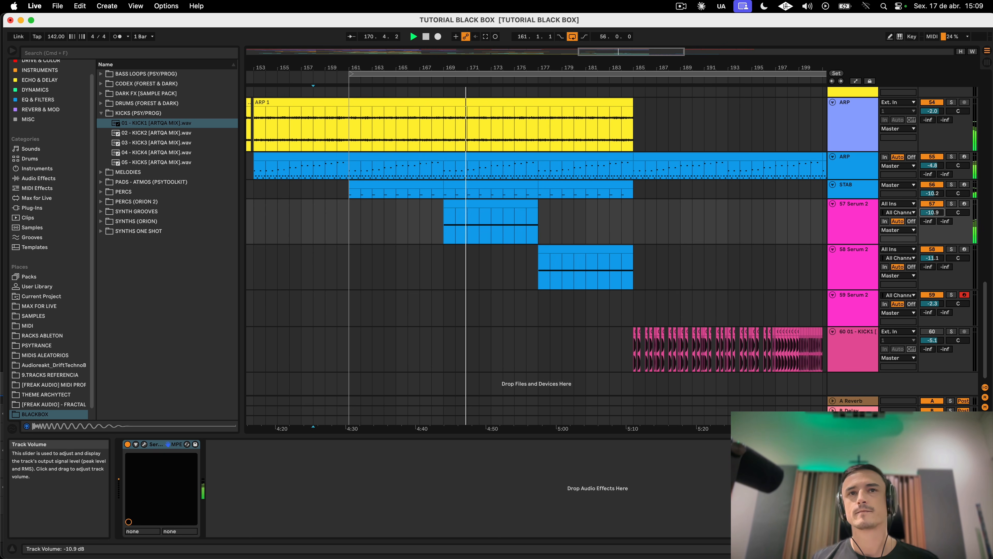
{"action": "scroll", "coordinate": [626, 174], "scroll_direction": "up", "scroll_amount": 4}
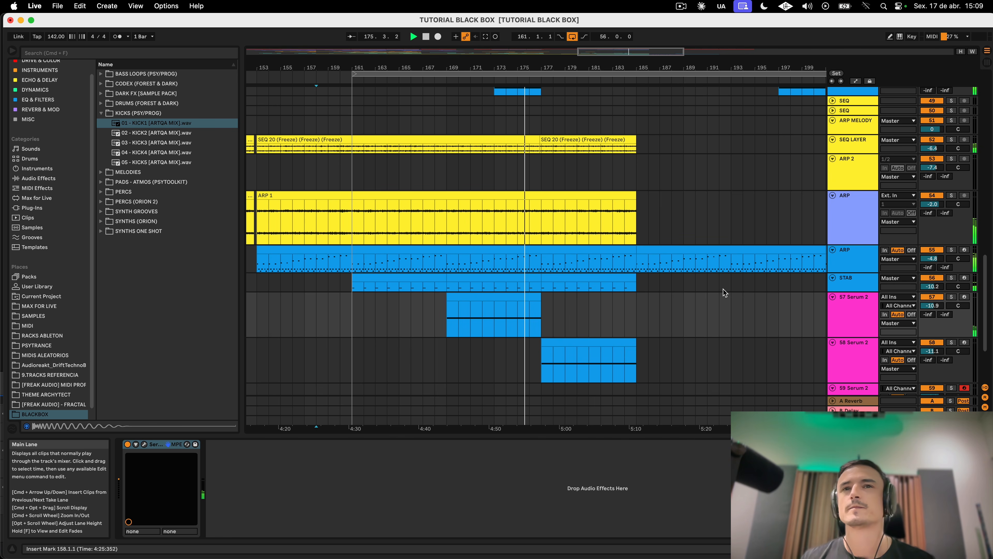
Step: Listen through the rest of the build into the bar 185 break, examining the FX, synth, drum and kick tracks
{"action": "scroll", "coordinate": [731, 318], "scroll_direction": "down", "scroll_amount": 4}
{"action": "scroll", "coordinate": [730, 318], "scroll_direction": "up", "scroll_amount": 12}
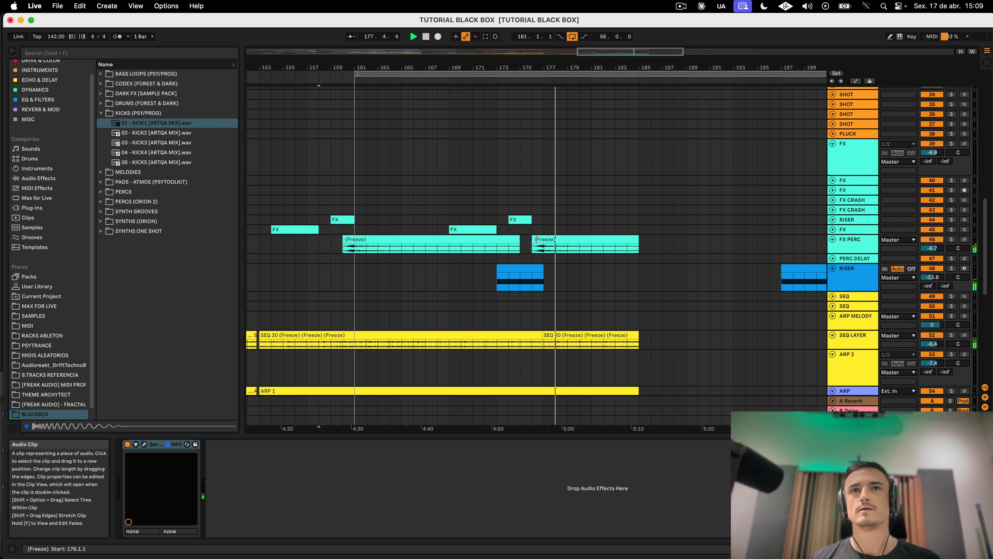
{"action": "scroll", "coordinate": [542, 243], "scroll_direction": "down", "scroll_amount": 12}
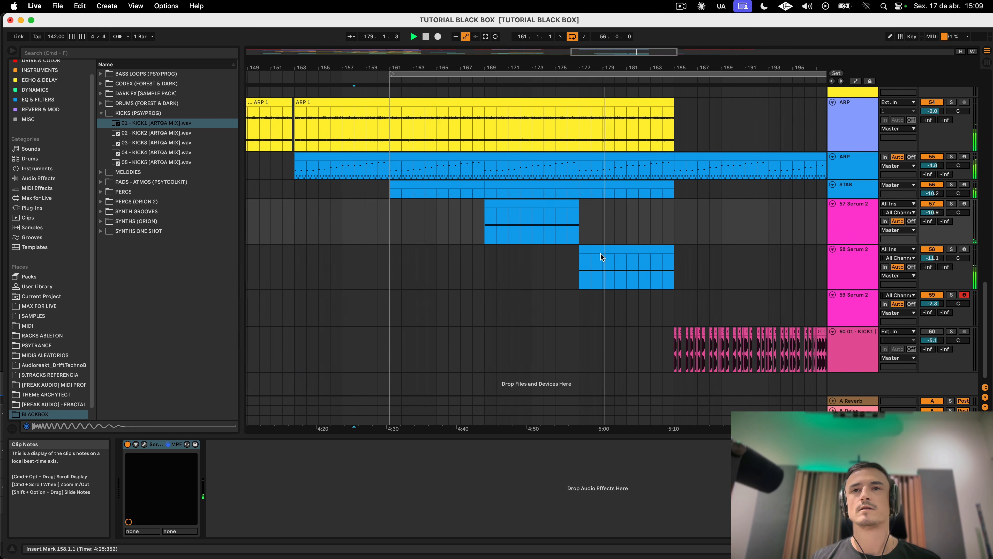
{"action": "scroll", "coordinate": [601, 254], "scroll_direction": "right", "scroll_amount": 5}
{"action": "scroll", "coordinate": [605, 252], "scroll_direction": "up", "scroll_amount": 8}
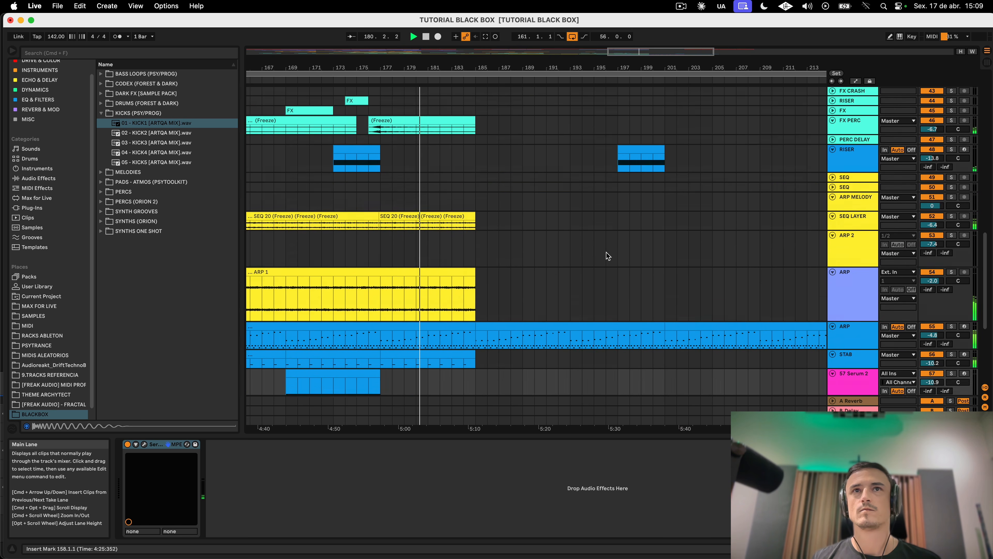
{"action": "scroll", "coordinate": [607, 256], "scroll_direction": "up", "scroll_amount": 15}
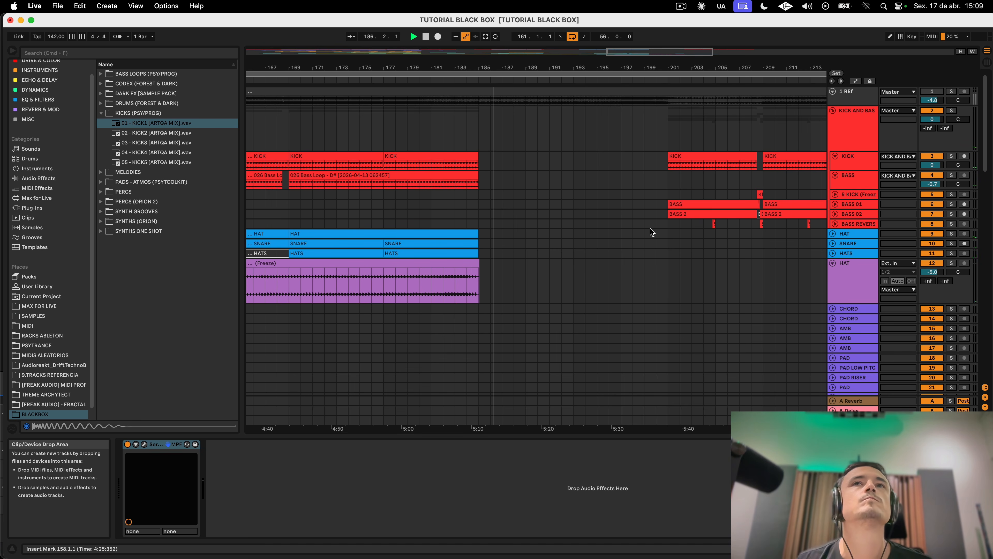
{"action": "scroll", "coordinate": [651, 229], "scroll_direction": "down", "scroll_amount": 15}
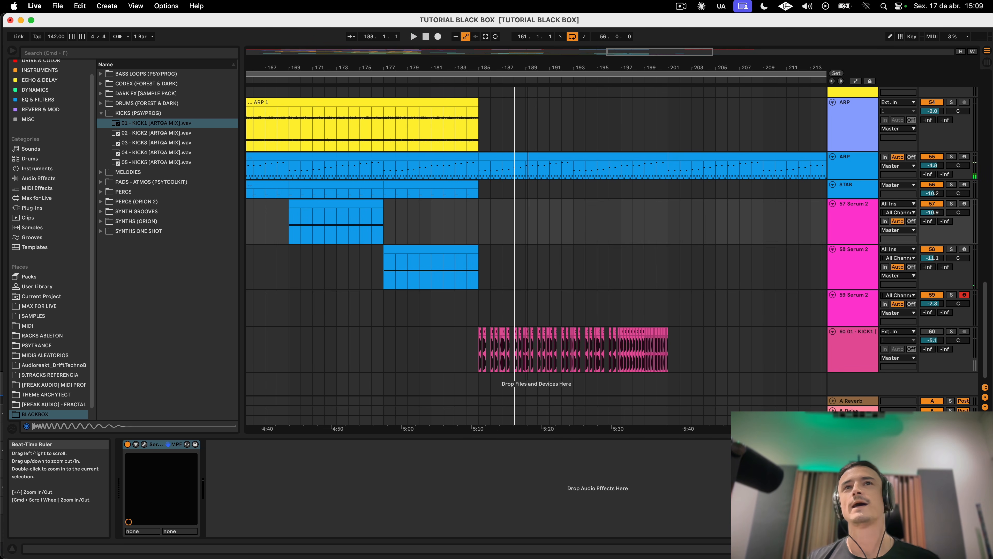
Step: Loop the kick section from bar 185 to 201 and solo the 60 01 - KICK1 track
{"action": "scroll", "coordinate": [488, 311], "scroll_direction": "up", "scroll_amount": 5, "text": "super"}
{"action": "left_click_drag", "start_coordinate": [431, 311], "coordinate": [783, 332]}
{"action": "key", "text": "super+l"}
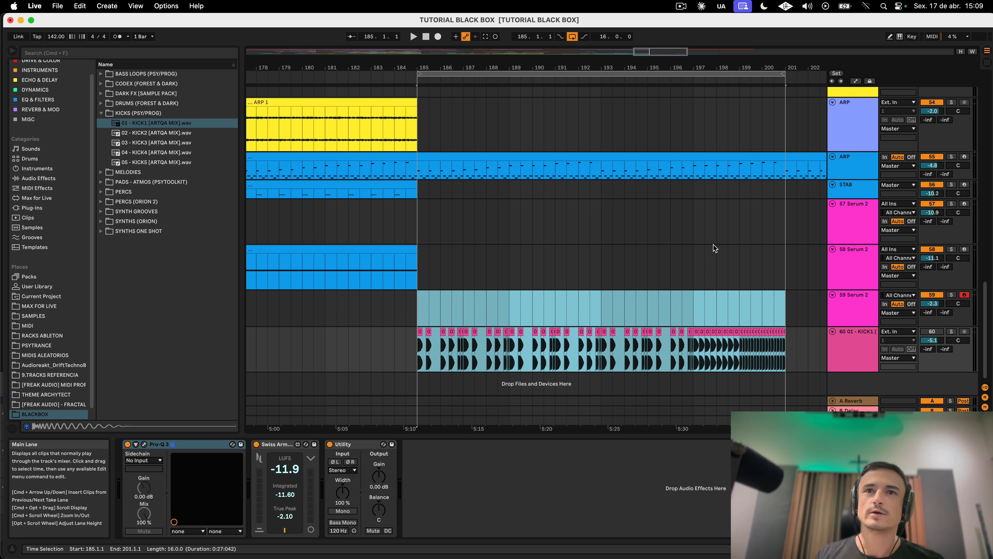
{"action": "left_click", "coordinate": [855, 354]}
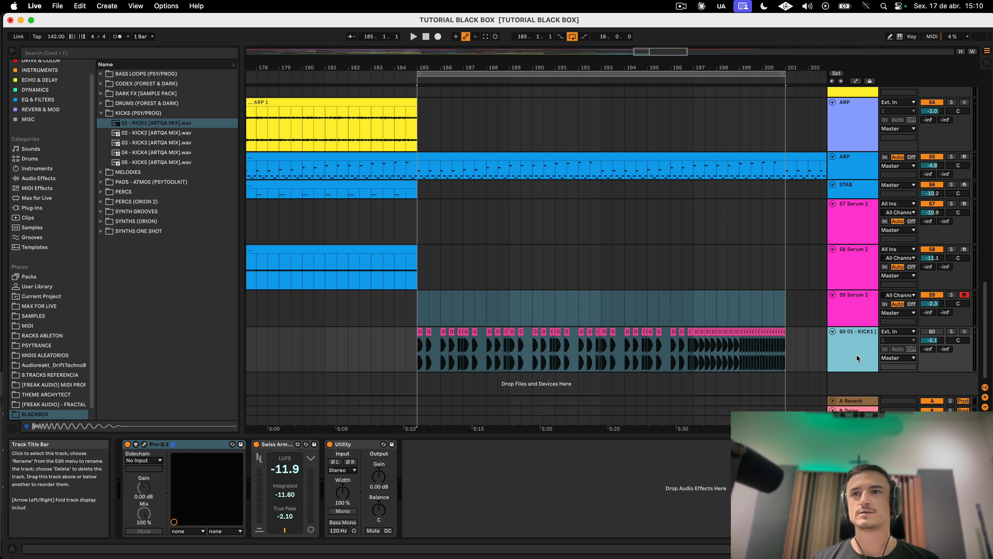
{"action": "left_click", "coordinate": [940, 333]}
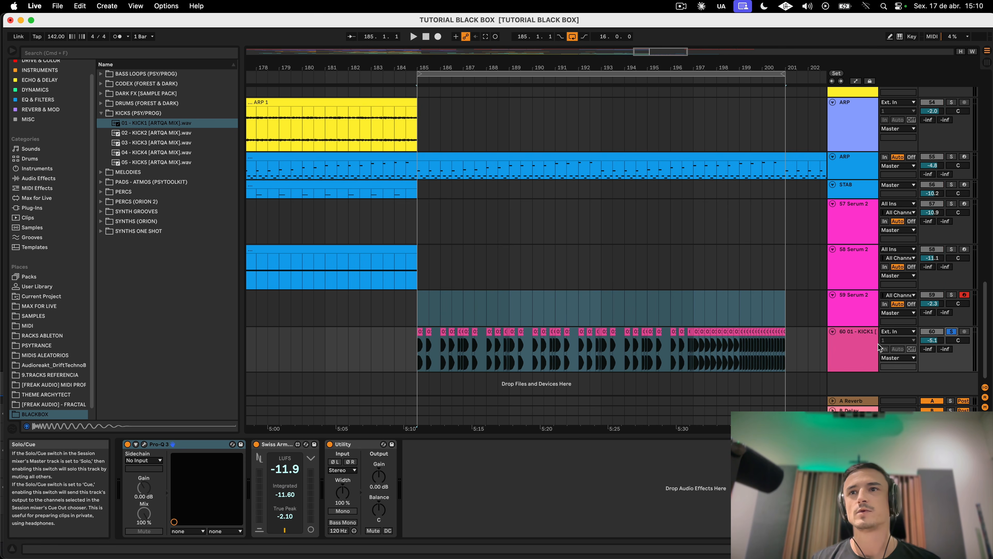
{"action": "scroll", "coordinate": [750, 260], "scroll_direction": "up", "scroll_amount": 3}
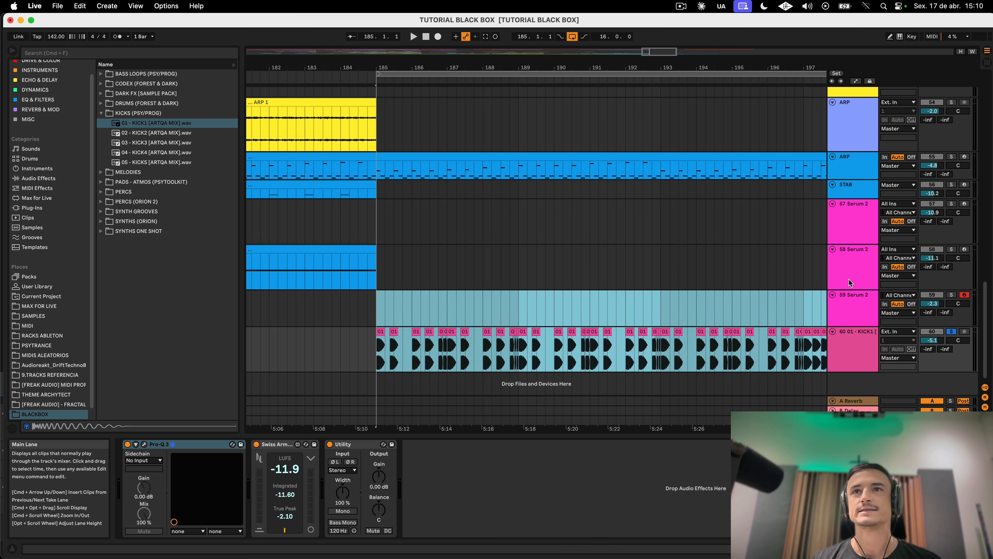
{"action": "scroll", "coordinate": [727, 114], "scroll_direction": "up", "scroll_amount": 3}
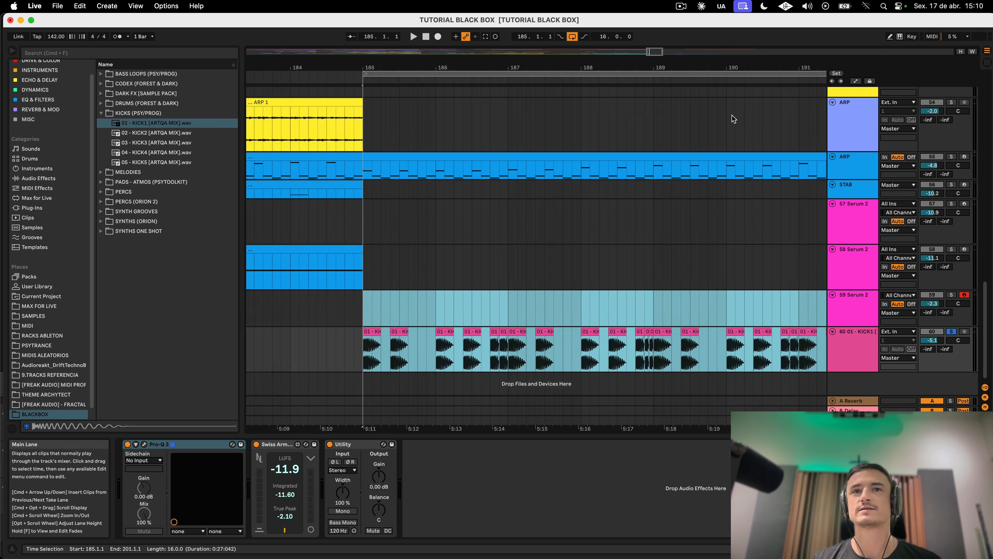
{"action": "scroll", "coordinate": [730, 112], "scroll_direction": "right", "scroll_amount": 3}
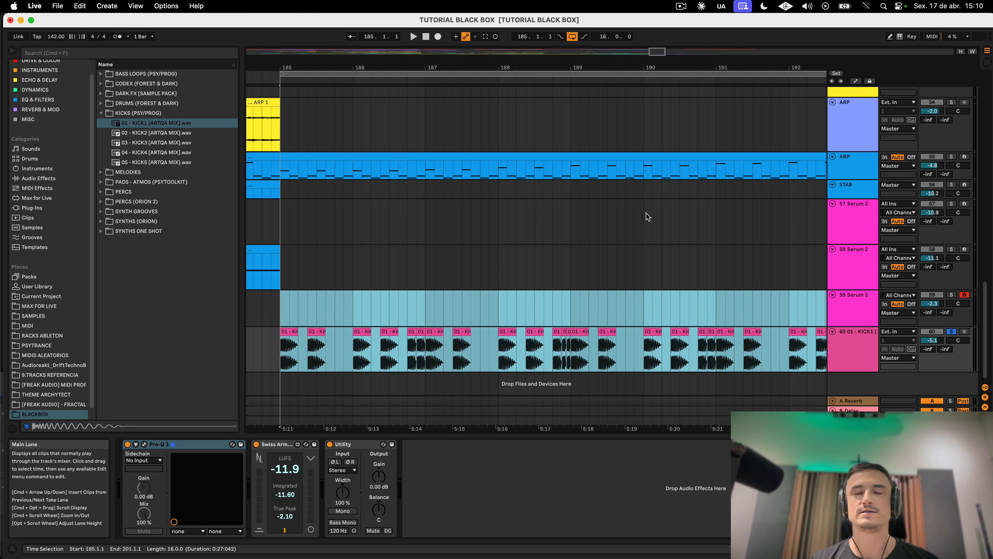
Step: Play the soloed kick pattern from bar 185 and examine the length of its first clip up close
{"action": "left_click", "coordinate": [288, 335]}
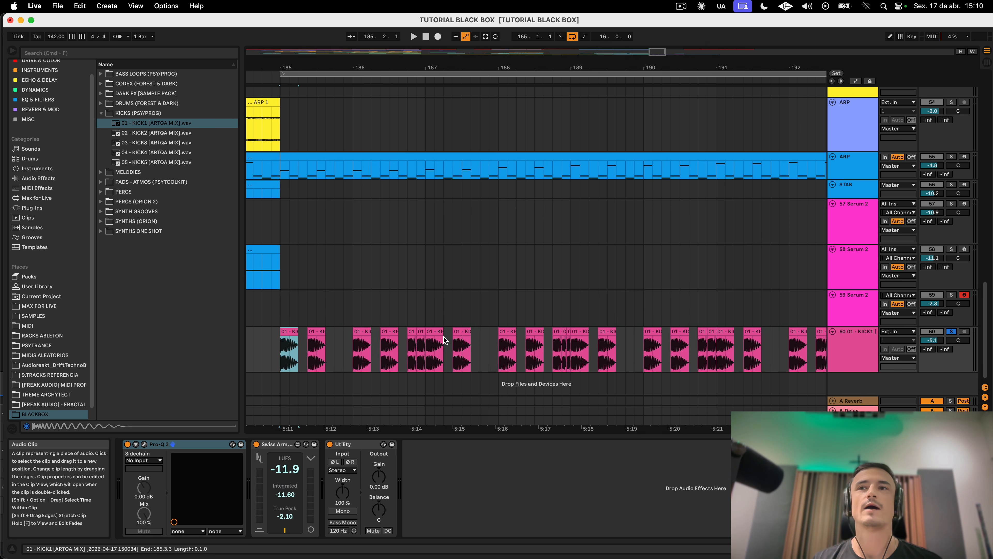
{"action": "left_click", "coordinate": [845, 348]}
{"action": "key", "text": "space"}
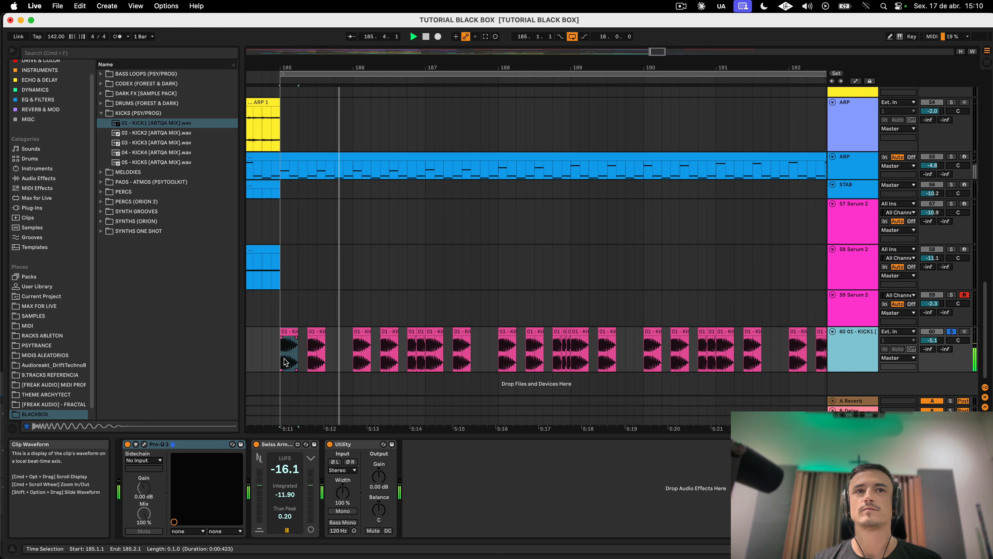
{"action": "key", "text": "space"}
{"action": "left_click", "coordinate": [285, 362]}
{"action": "left_click_drag", "start_coordinate": [283, 428], "coordinate": [283, 438]}
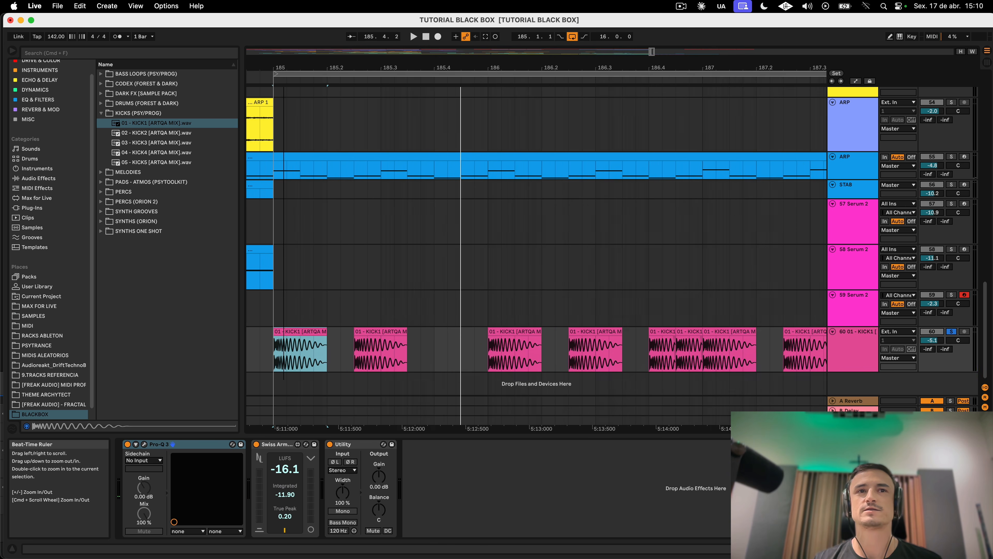
{"action": "scroll", "coordinate": [328, 337], "scroll_direction": "left", "scroll_amount": 5}
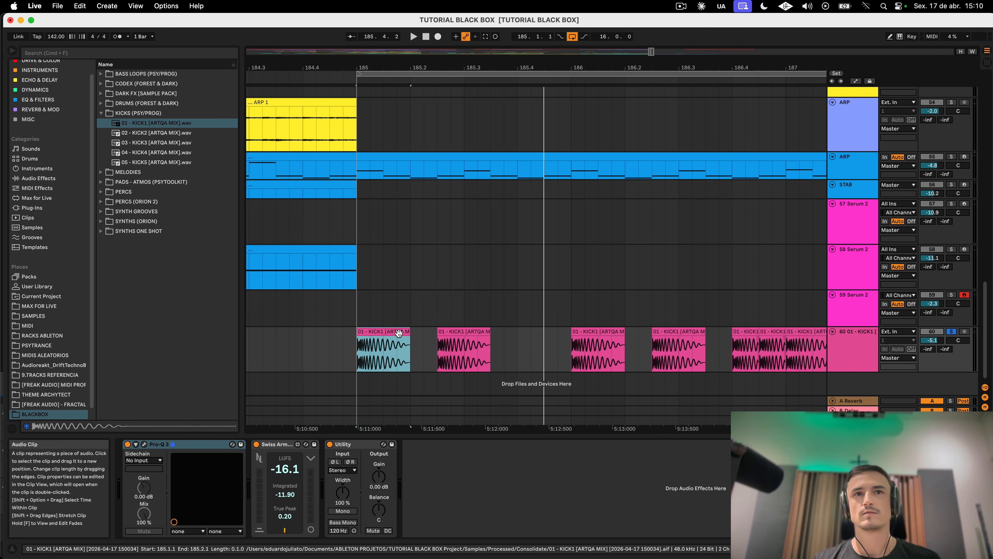
{"action": "mouse_move", "coordinate": [409, 332]}
{"action": "left_mouse_down"}
{"action": "mouse_move", "coordinate": [398, 332]}
{"action": "mouse_move", "coordinate": [425, 334]}
{"action": "mouse_move", "coordinate": [410, 334]}
{"action": "left_mouse_up"}
{"action": "key", "text": "space"}
{"action": "key", "text": "space"}
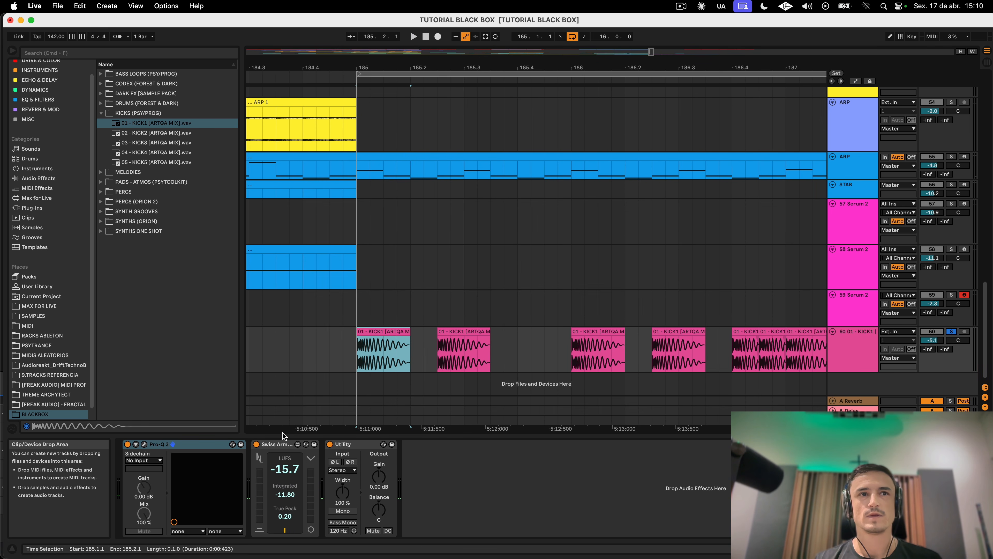
Step: Lower the high cut in the kick track's Pro-Q 3 to about 3310 Hz, audition it and hide the plug-in window
{"action": "left_click", "coordinate": [144, 444]}
{"action": "left_click_drag", "start_coordinate": [737, 361], "coordinate": [714, 357]}
{"action": "key", "text": "space"}
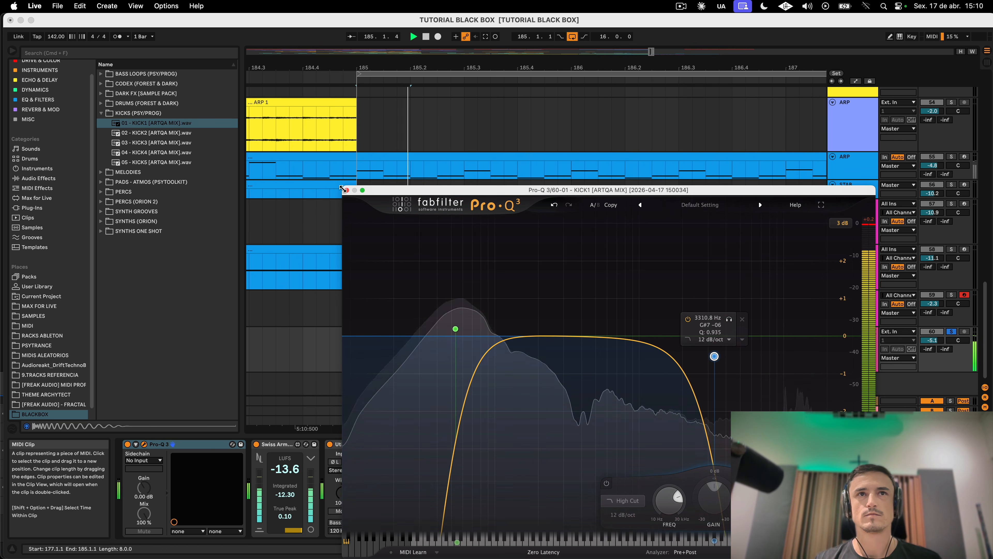
{"action": "key", "text": "super+alt+p"}
{"action": "scroll", "coordinate": [604, 85], "scroll_direction": "down", "scroll_amount": 5}
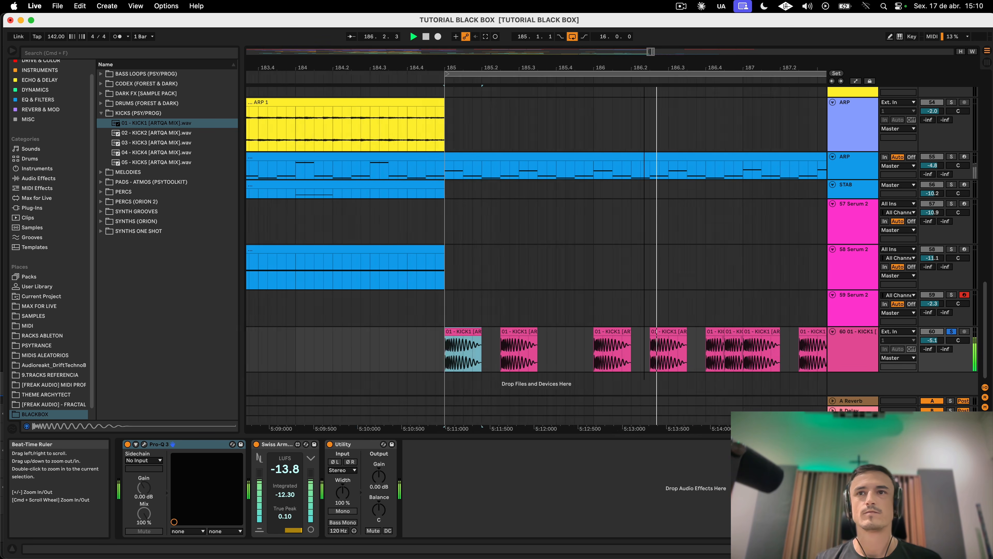
{"action": "scroll", "coordinate": [604, 84], "scroll_direction": "down", "scroll_amount": 1}
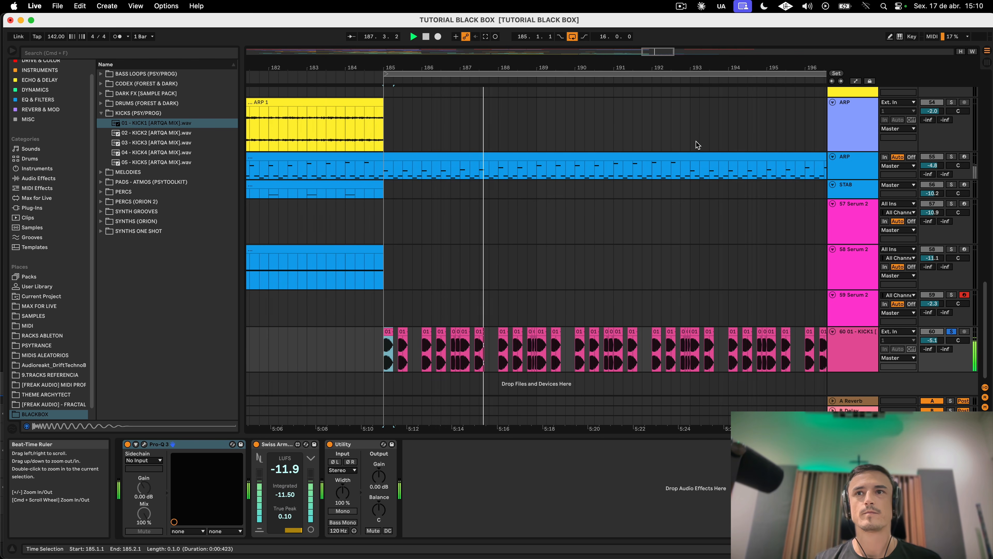
Step: Search the browser for freeclip and add FreeClip to the 60 01 - KICK1 track
{"action": "left_click", "coordinate": [863, 357]}
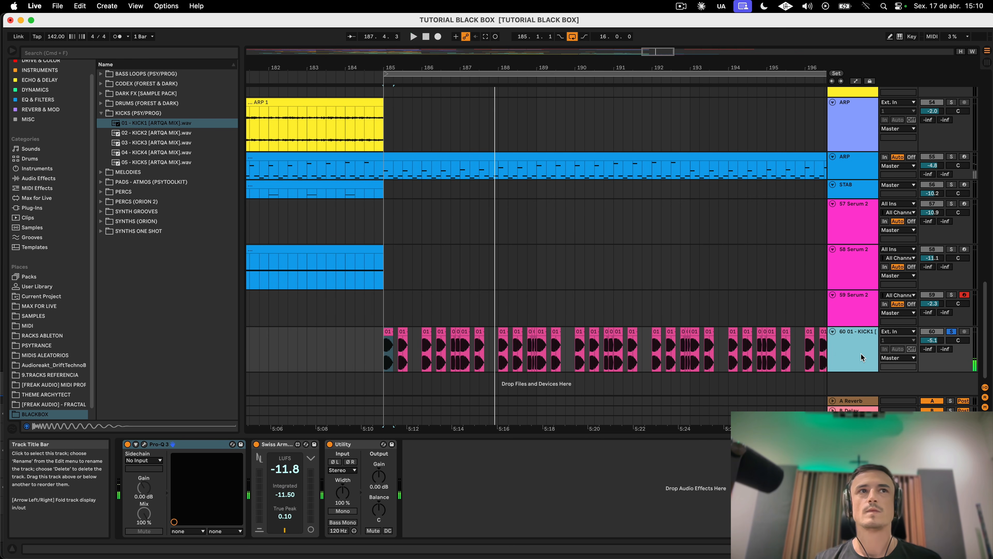
{"action": "left_click", "coordinate": [127, 53]}
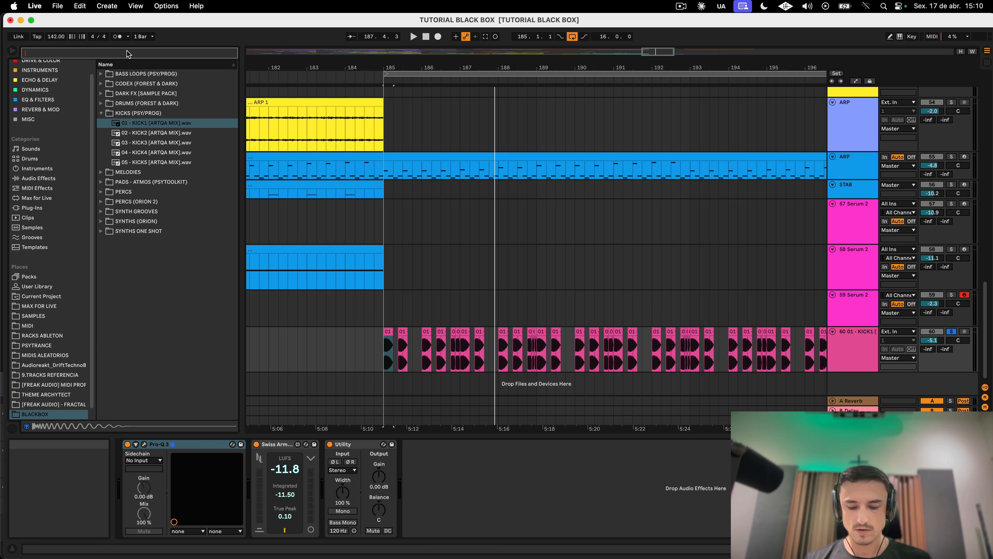
{"action": "type", "text": "freeclip"}
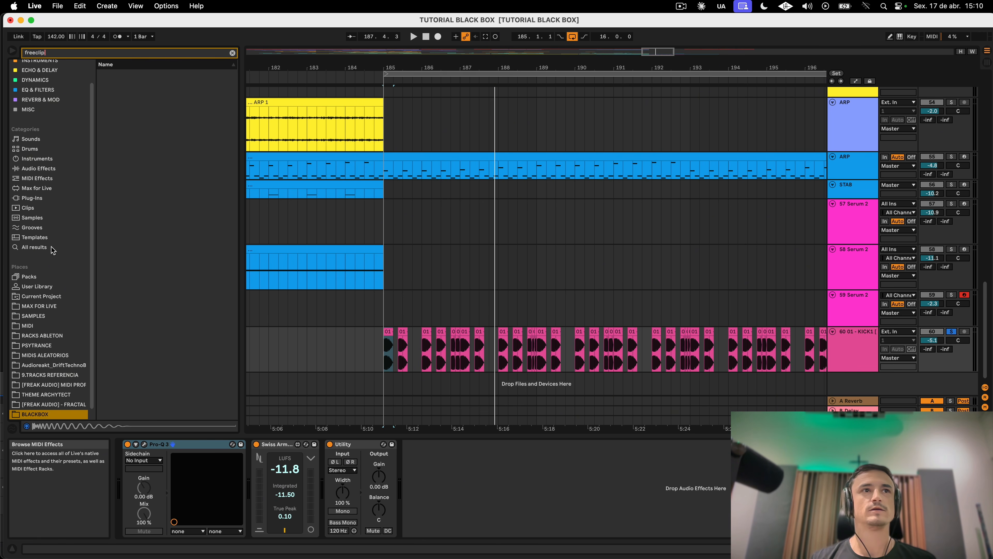
{"action": "double_click", "coordinate": [149, 74]}
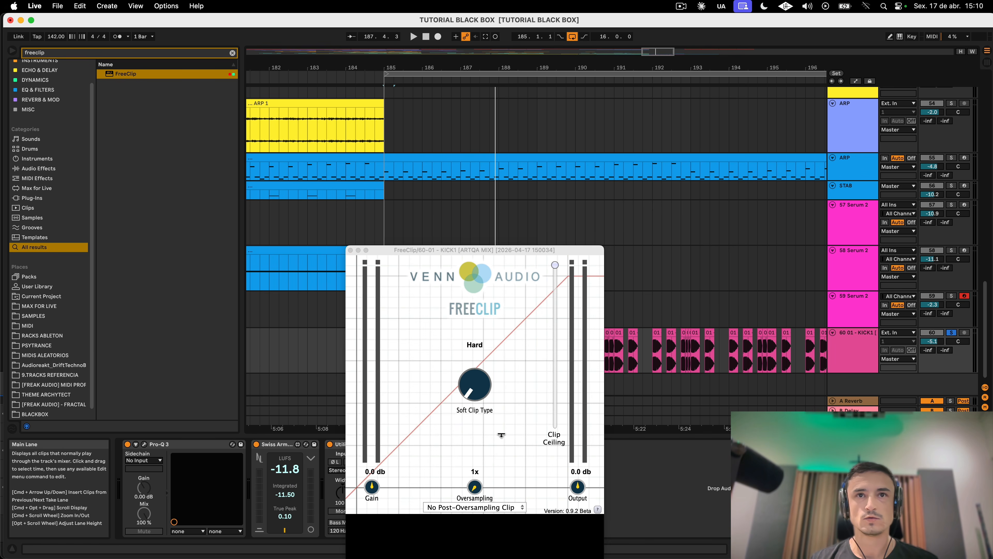
Step: While playing the kicks, set FreeClip to 32x oversampling, lower its clip ceiling and set the soft clip type to Arctangent
{"action": "key", "text": "space"}
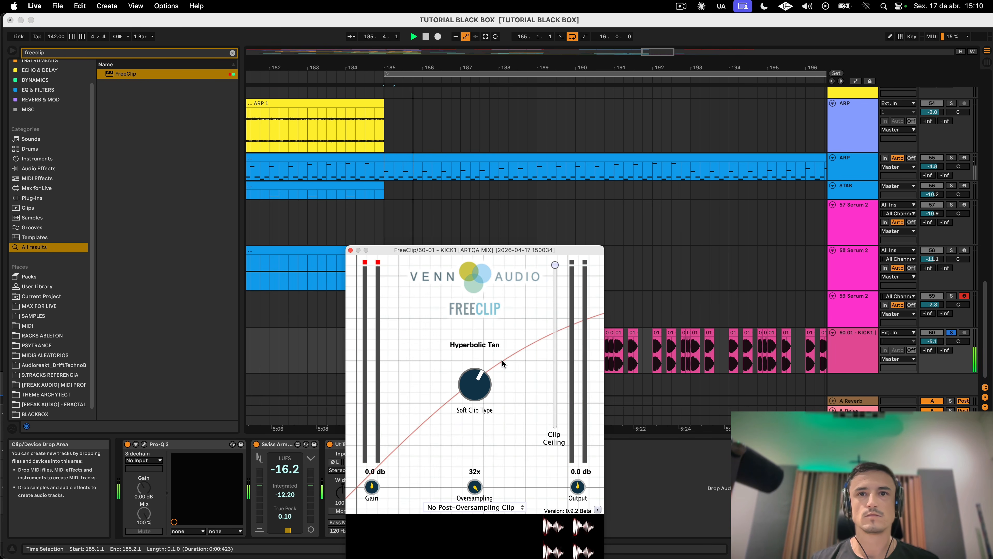
{"action": "left_click_drag", "start_coordinate": [555, 264], "coordinate": [551, 308]}
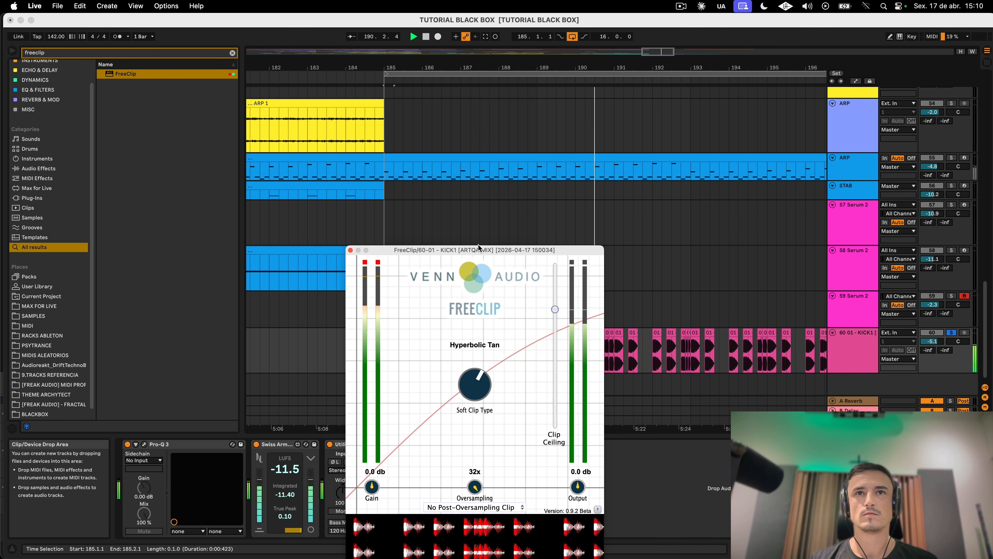
{"action": "left_click_drag", "start_coordinate": [469, 247], "coordinate": [475, 136]}
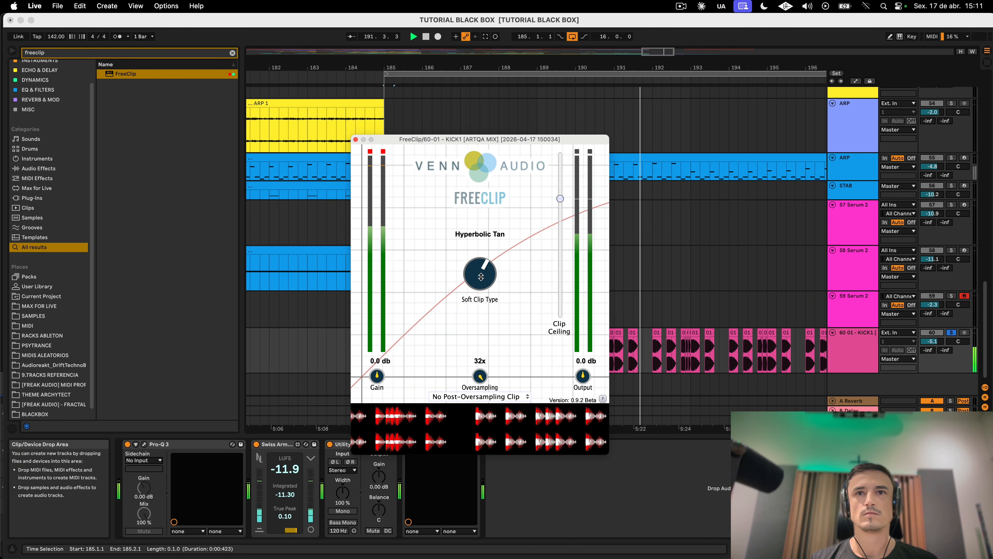
{"action": "left_click_drag", "start_coordinate": [480, 274], "coordinate": [488, 221]}
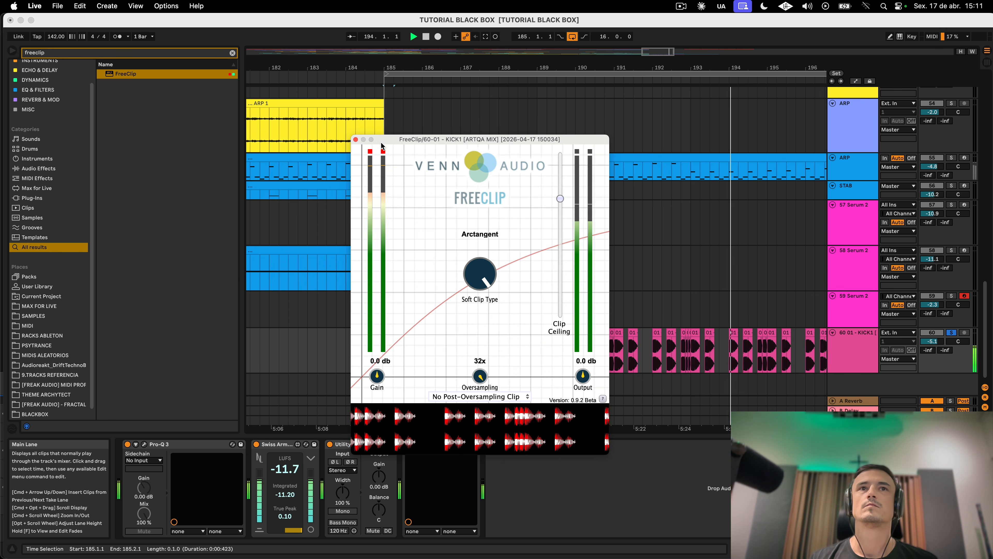
Step: Close the FreeClip window, unsolo the 60 01 - KICK1 track and raise its volume to -2.9 dB during playback
{"action": "left_click", "coordinate": [356, 140]}
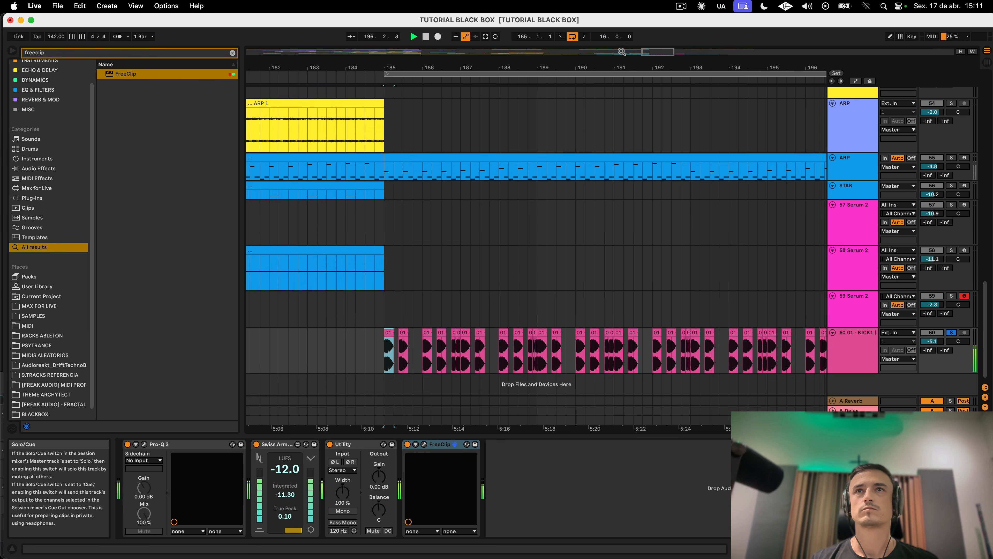
{"action": "scroll", "coordinate": [684, 204], "scroll_direction": "down", "scroll_amount": 5}
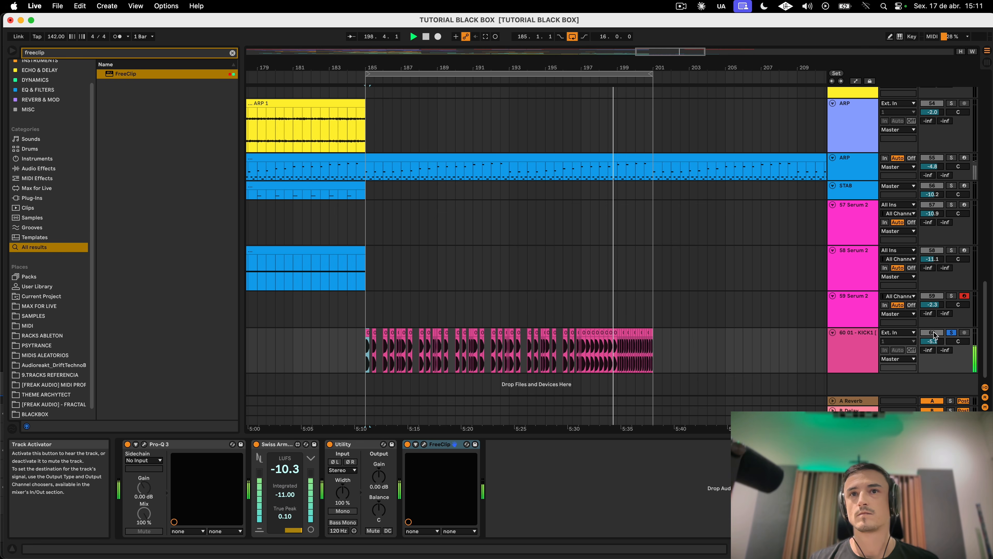
{"action": "left_click", "coordinate": [951, 334]}
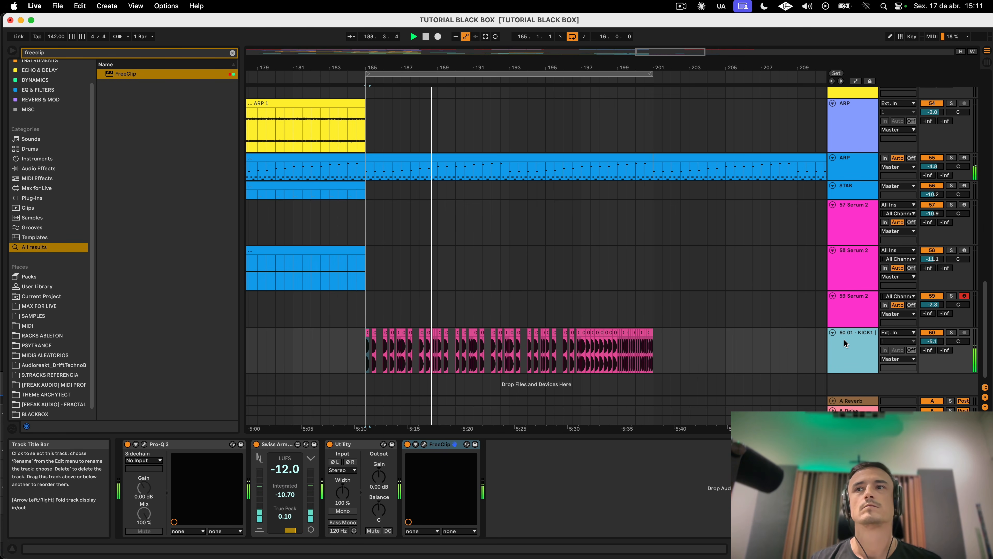
{"action": "left_click", "coordinate": [934, 342]}
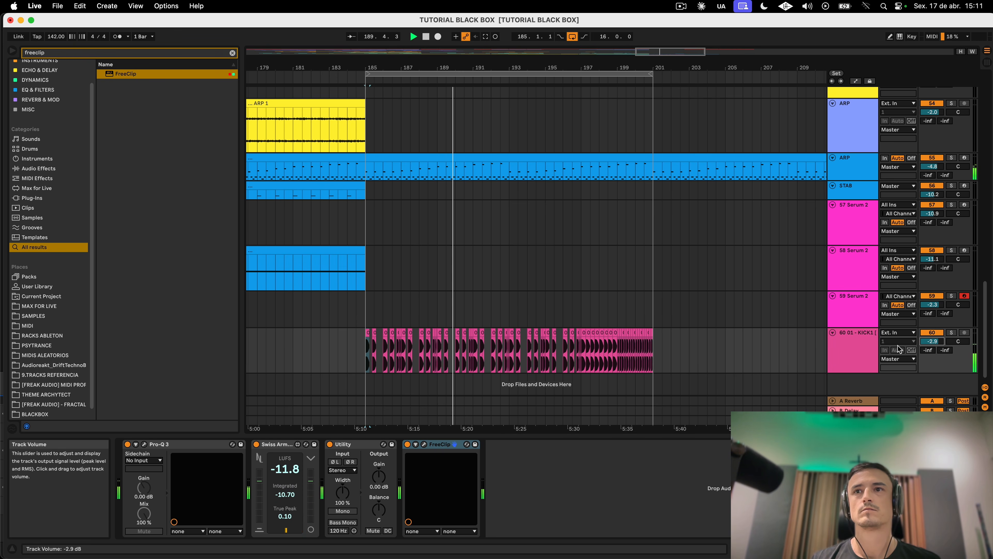
{"action": "left_click", "coordinate": [851, 354]}
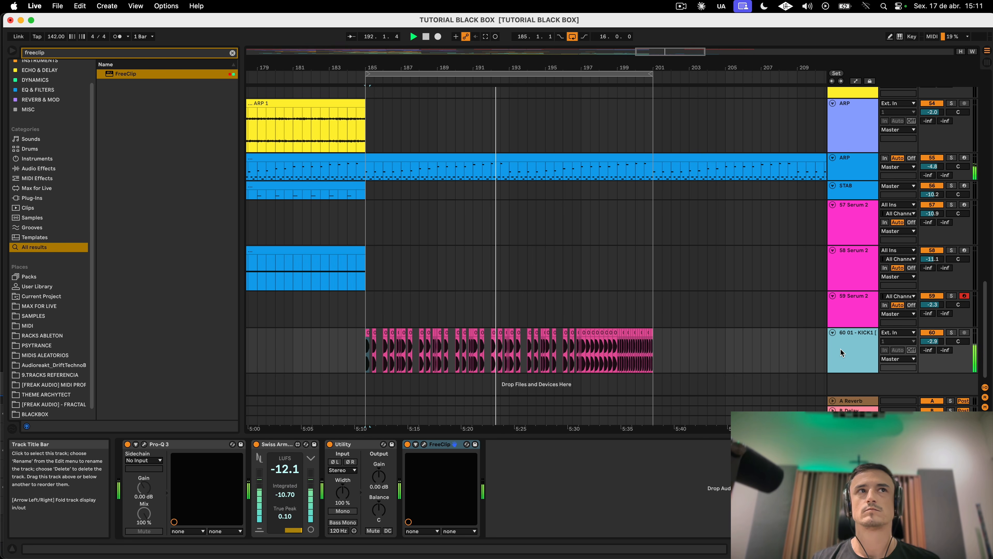
{"action": "left_click", "coordinate": [680, 7]}
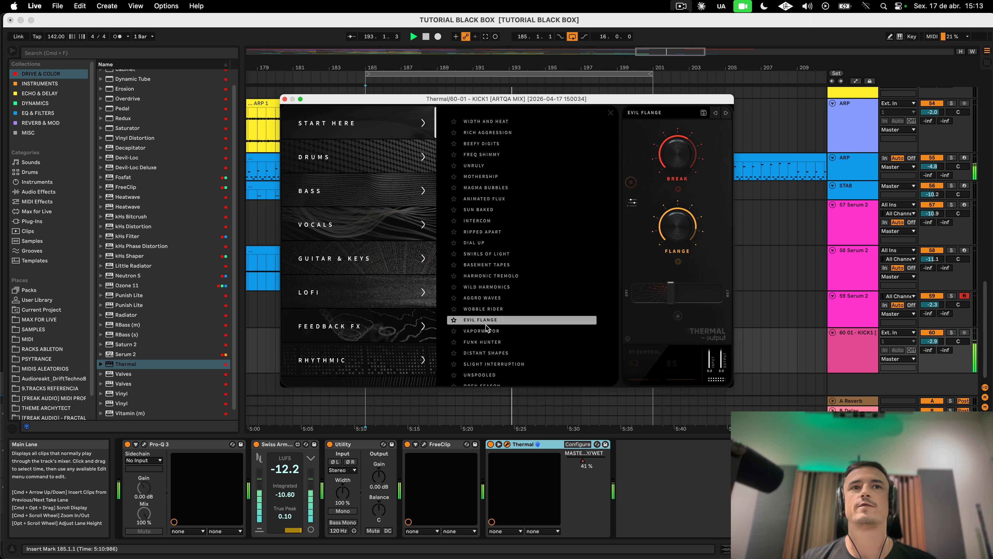
Step: Close the Thermal plug-in window and examine the kick track's Thermal dry/wet automation from bar 185
{"action": "left_click", "coordinate": [284, 99]}
{"action": "left_click", "coordinate": [842, 354]}
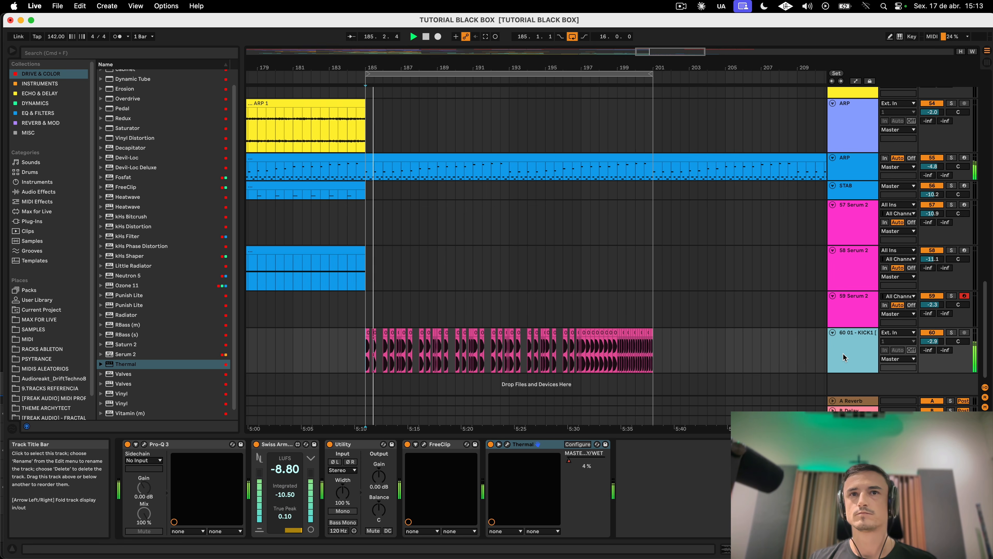
{"action": "key", "text": "a"}
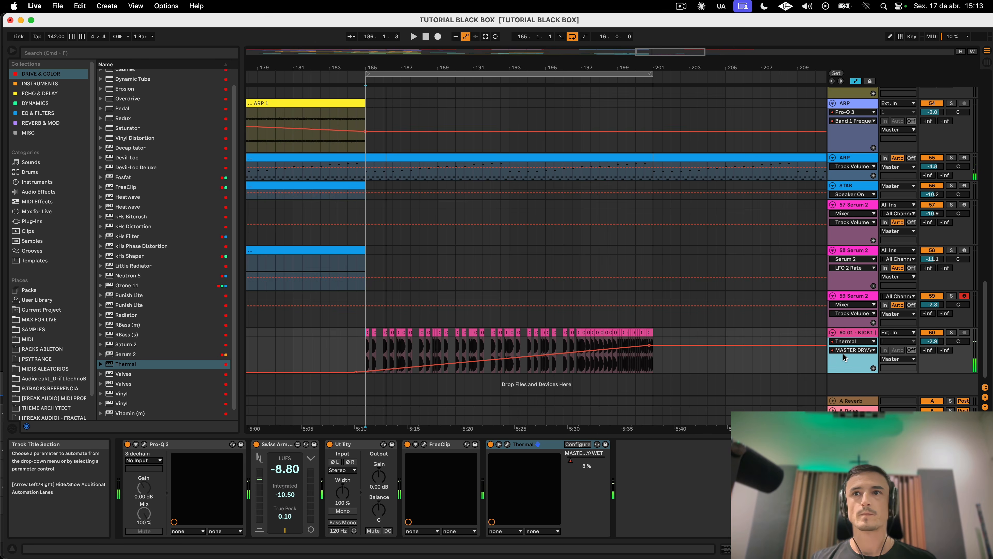
{"action": "key", "text": "a"}
Step: Search all browser results for "auto f" and add Auto Filter to the 60 01 - KICK1 track
{"action": "left_click", "coordinate": [141, 54]}
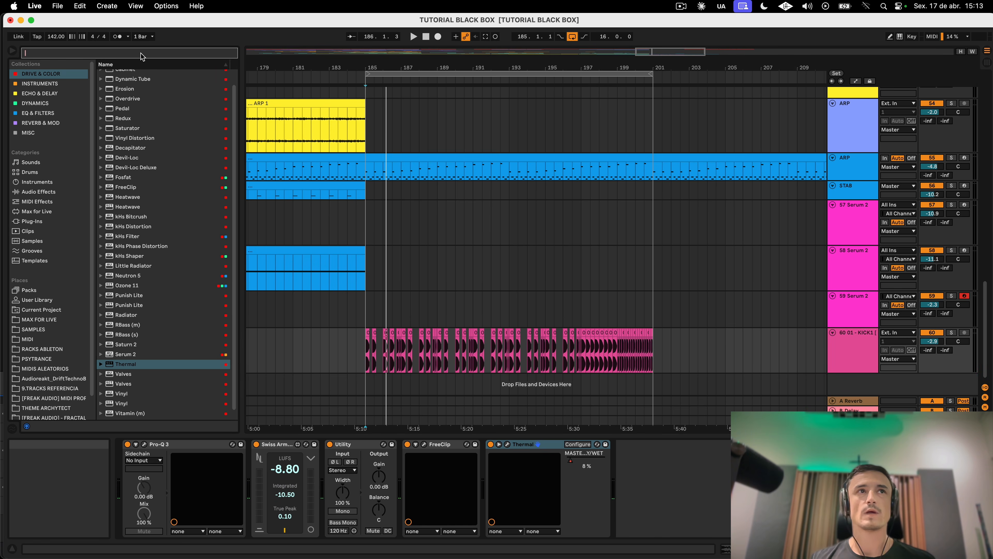
{"action": "type", "text": "auto."}
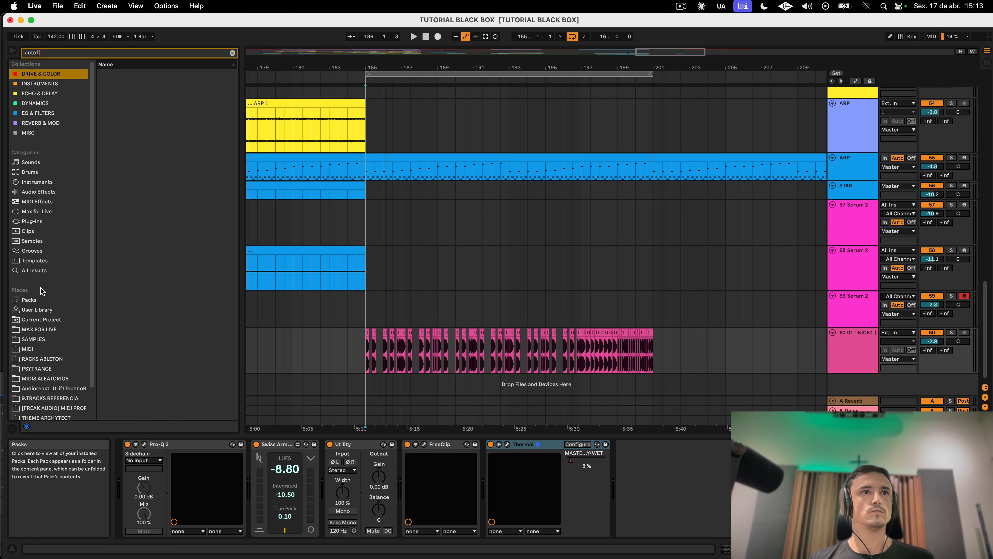
{"action": "left_click", "coordinate": [42, 272]}
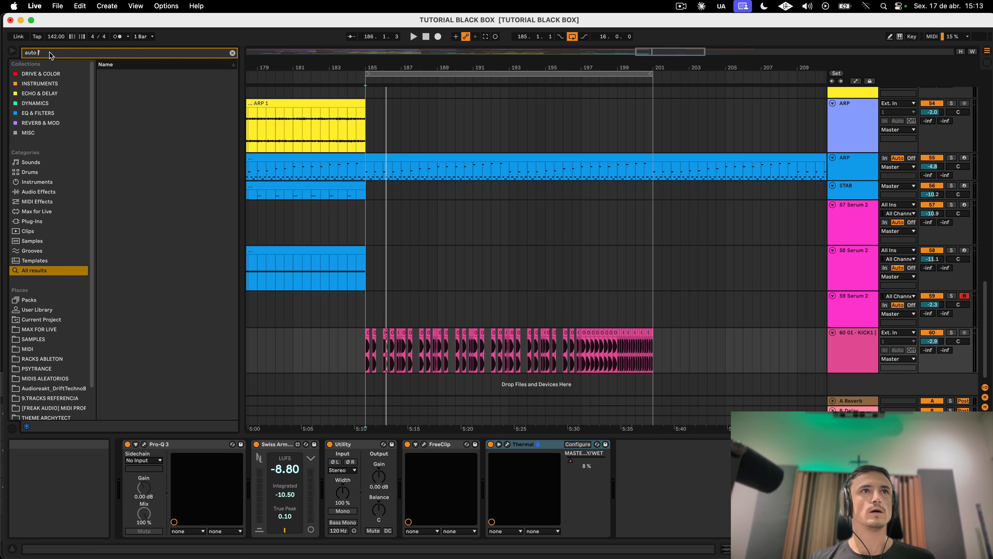
{"action": "double_click", "coordinate": [151, 74]}
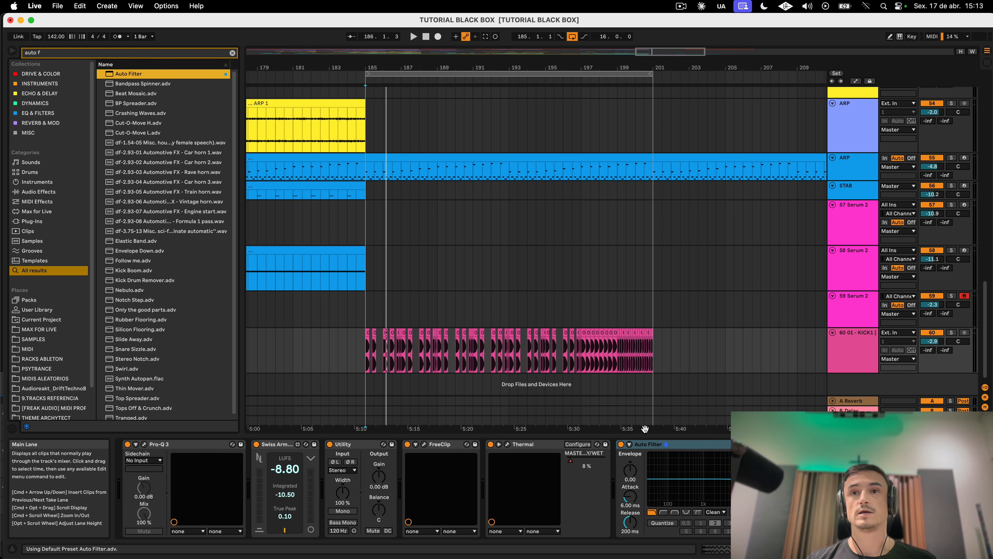
Step: During playback, extend the loop from bar 185 to 23 bars and show the arrangement's automation lanes
{"action": "key", "text": "space"}
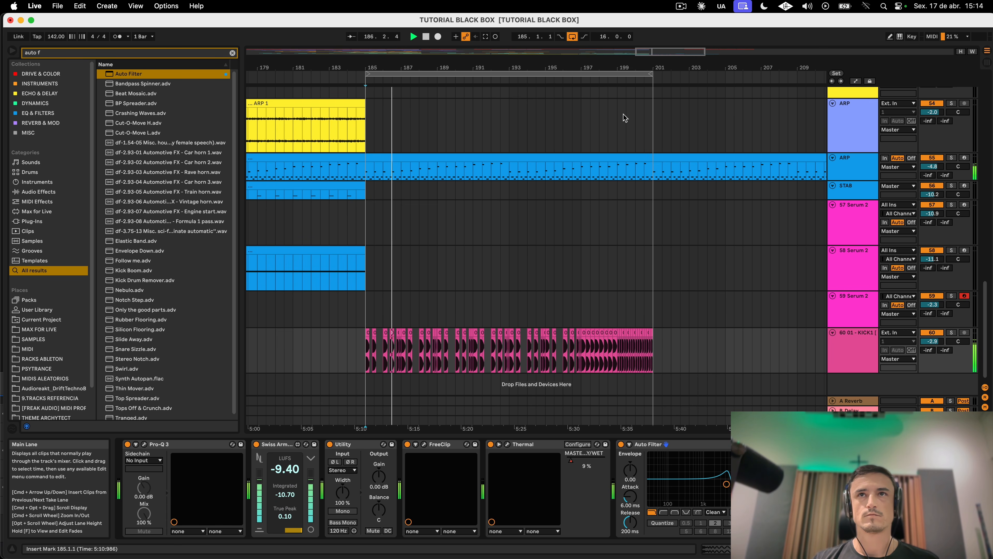
{"action": "left_click_drag", "start_coordinate": [650, 73], "coordinate": [778, 74]}
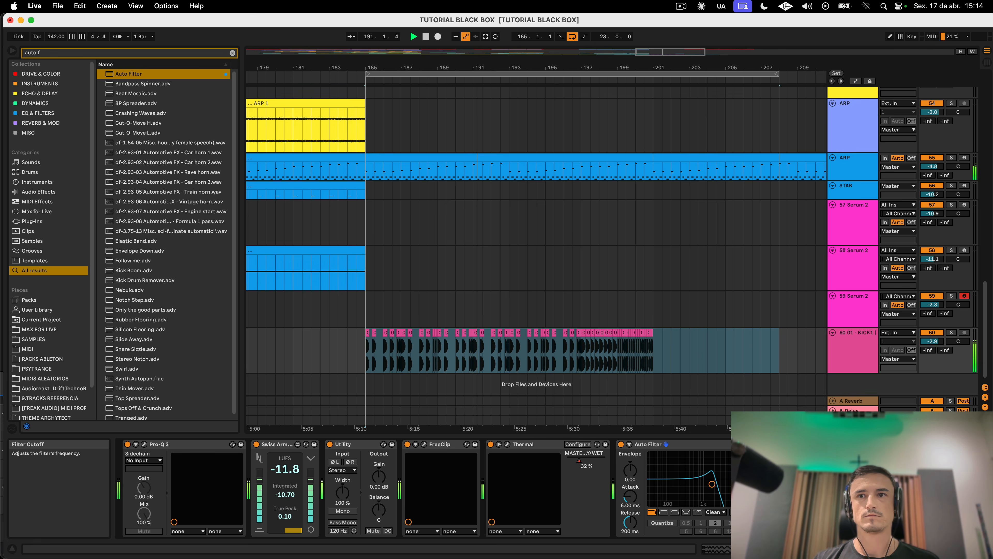
{"action": "key", "text": "a"}
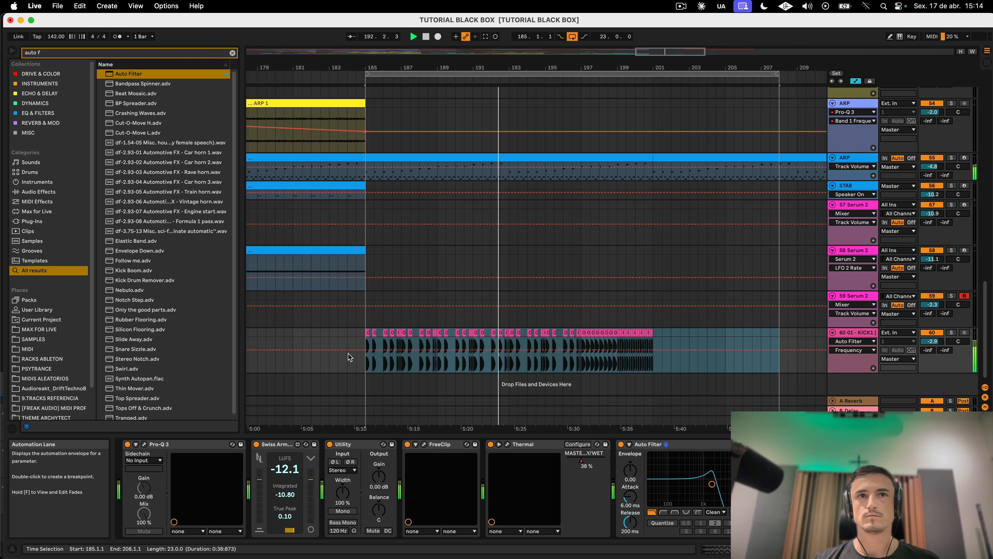
Step: Automate the kick's Auto Filter frequency to rise from bar 185 to a peak at bar 199, fall to 94.2 Hz at bar 201, and replay it
{"action": "left_click_drag", "start_coordinate": [365, 350], "coordinate": [365, 367]}
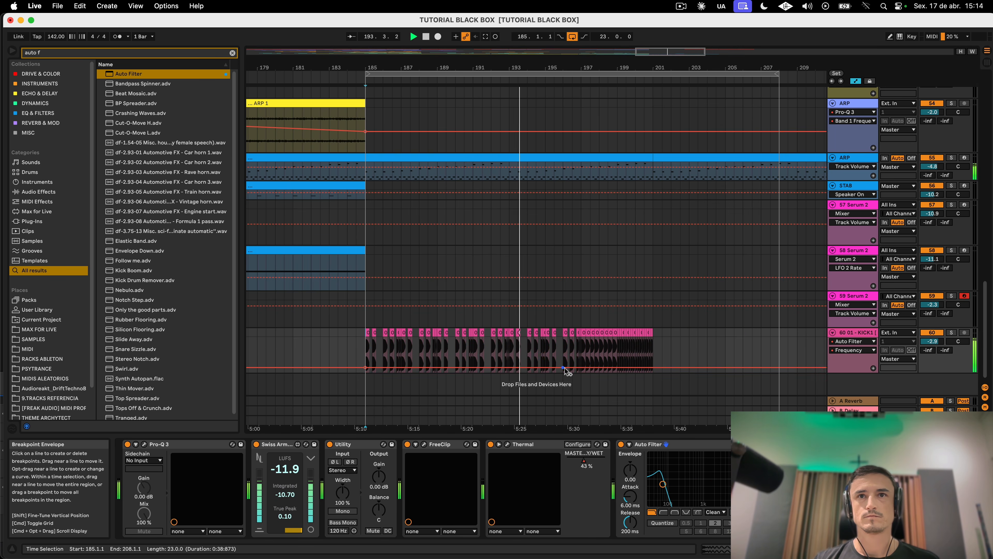
{"action": "left_click_drag", "start_coordinate": [572, 367], "coordinate": [652, 371]}
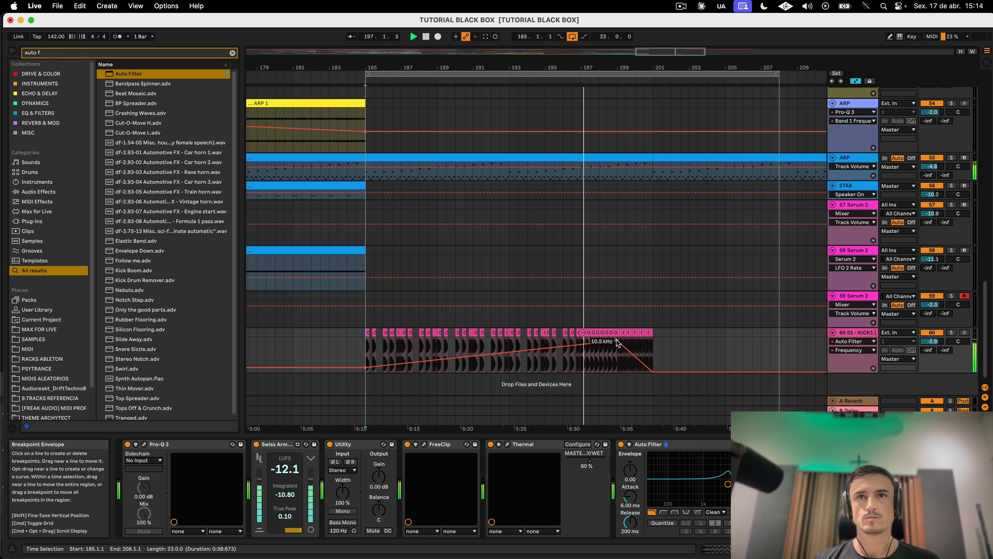
{"action": "left_click_drag", "start_coordinate": [616, 340], "coordinate": [617, 337]}
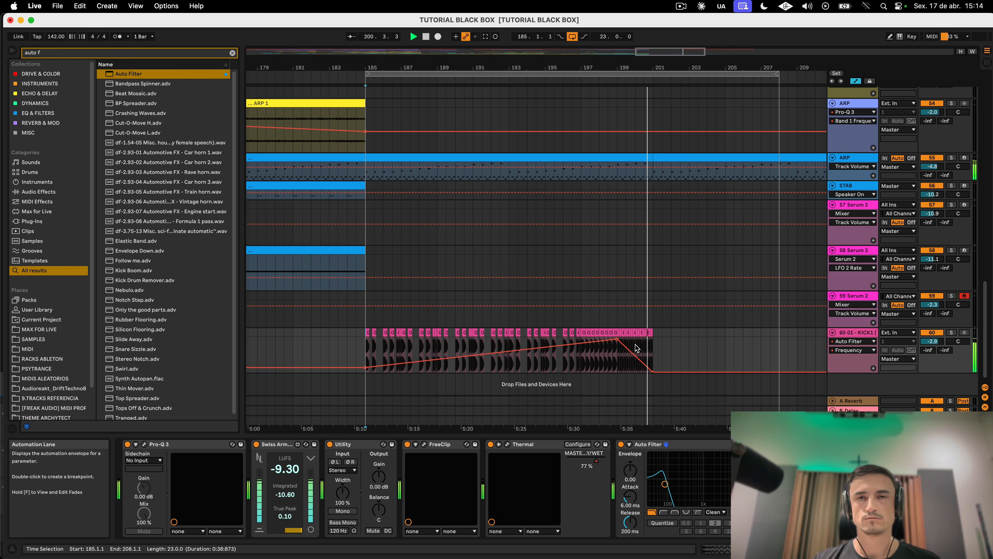
{"action": "mouse_move", "coordinate": [652, 370]}
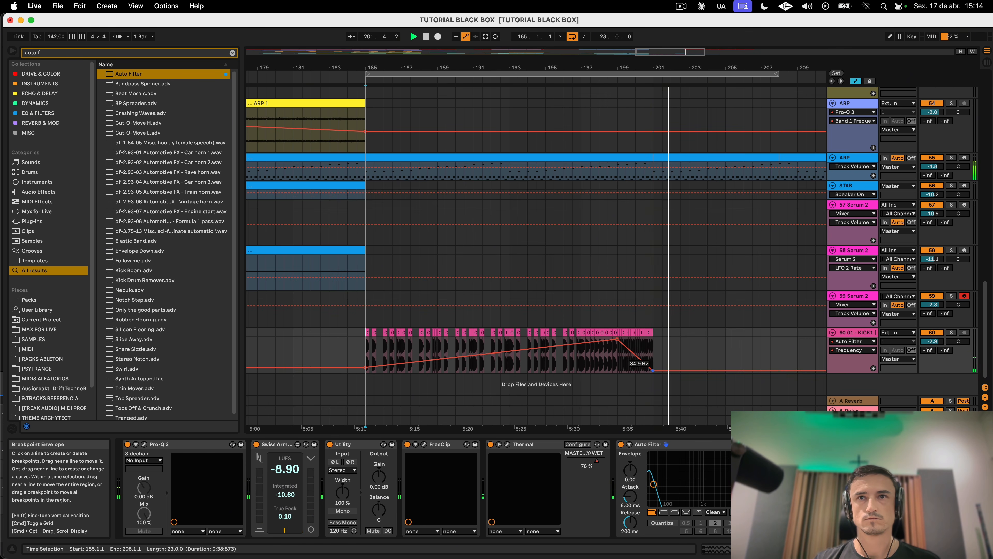
{"action": "left_click_drag", "start_coordinate": [652, 370], "coordinate": [652, 365]}
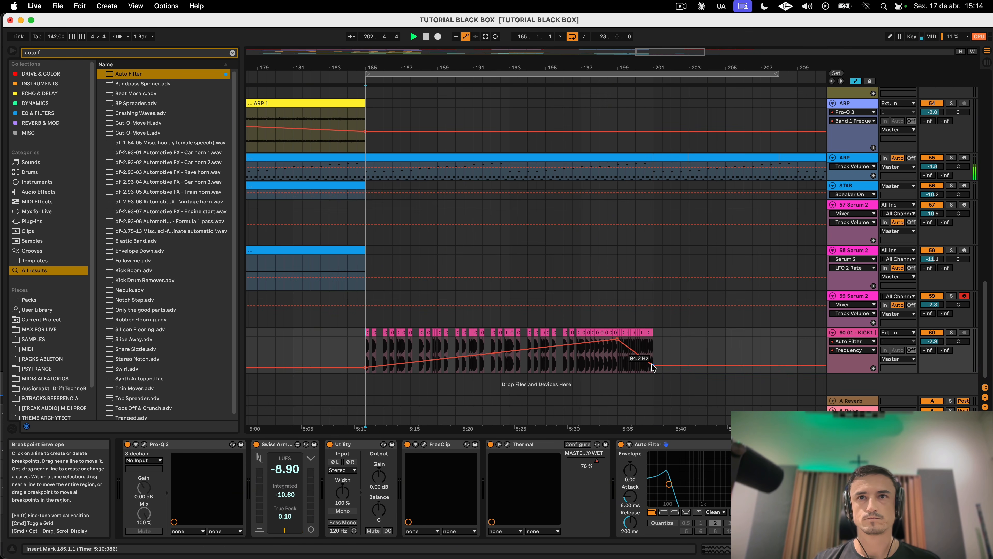
{"action": "key", "text": "space"}
{"action": "key", "text": "space"}
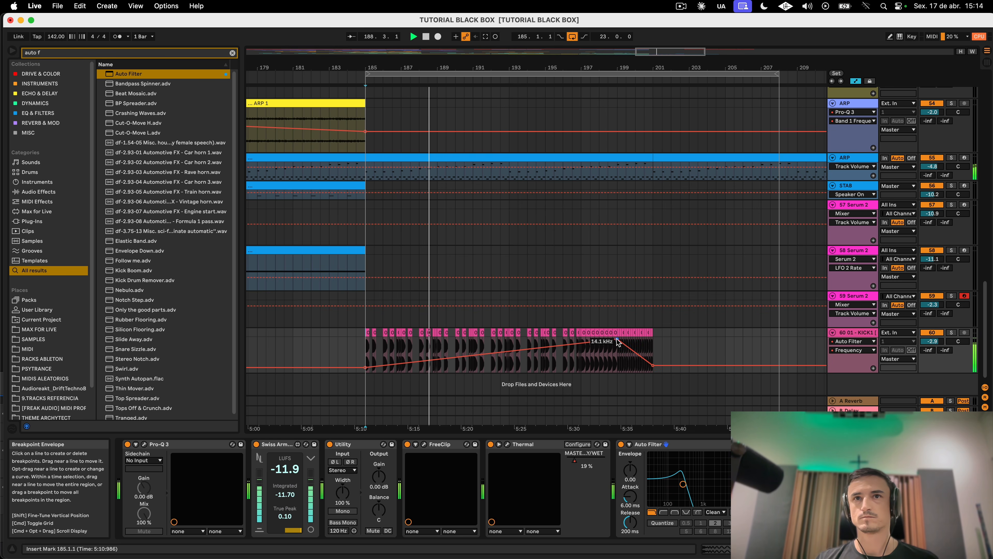
Step: Move the filter automation's peak to bar 197 at 19.9 kHz and audition the sweep from bar 194
{"action": "mouse_move", "coordinate": [617, 338]}
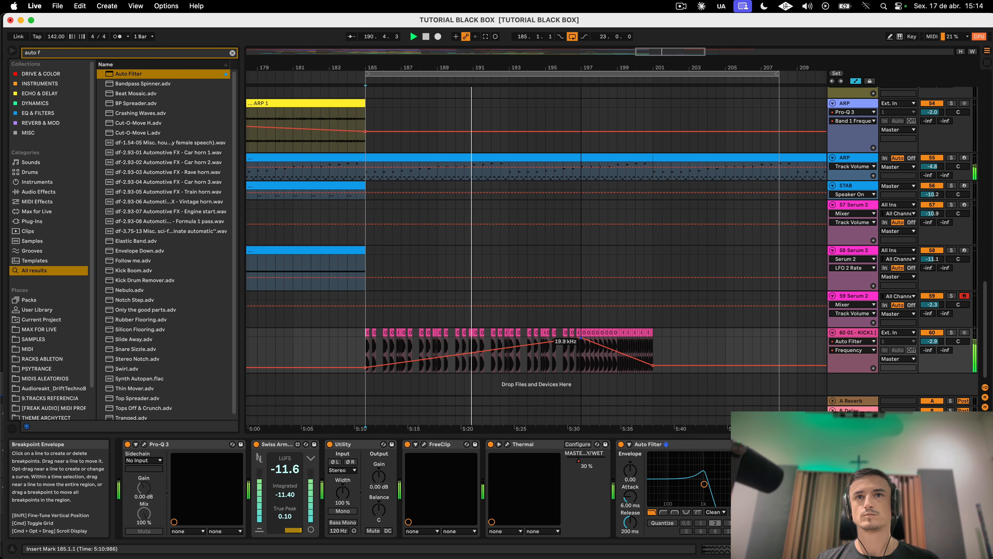
{"action": "left_click", "coordinate": [534, 357]}
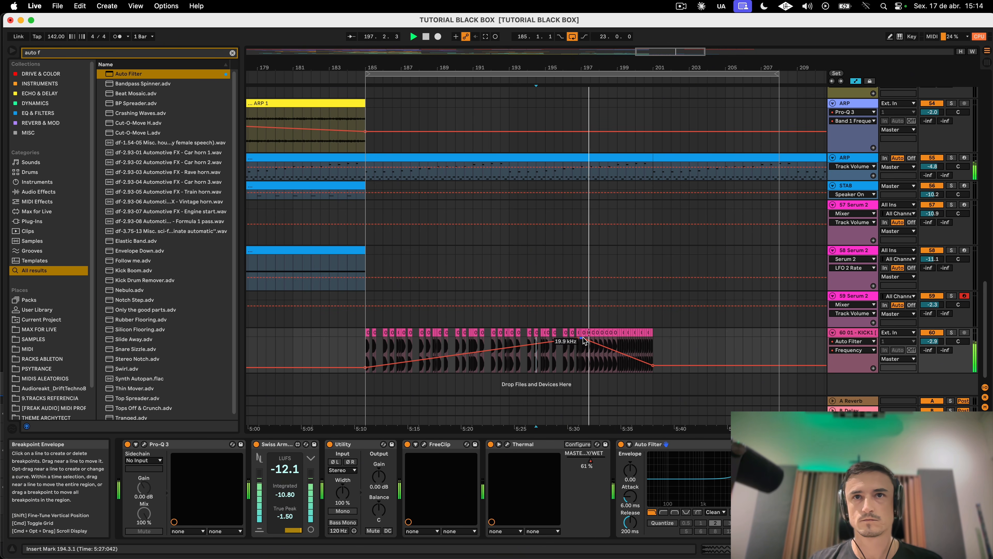
{"action": "left_click_drag", "start_coordinate": [583, 340], "coordinate": [586, 343]}
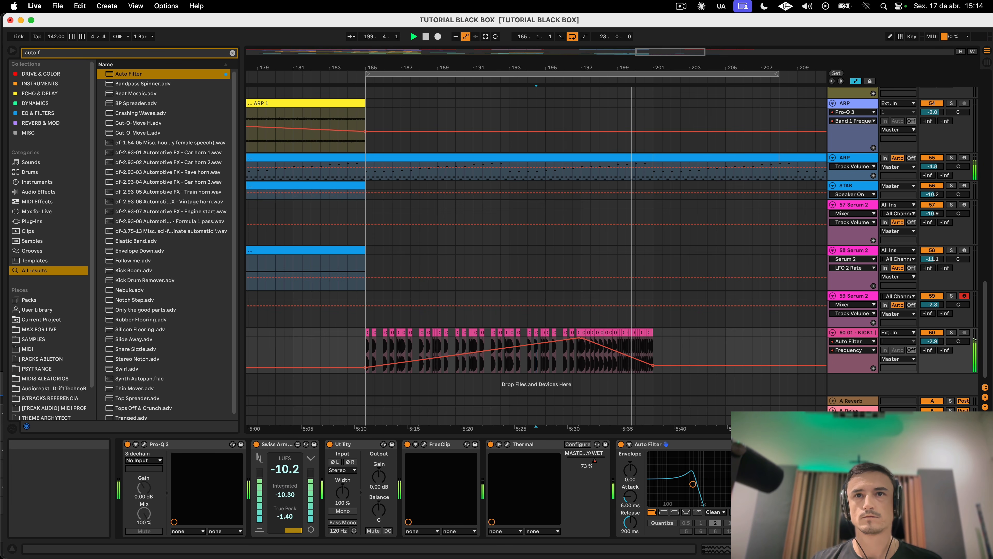
{"action": "mouse_move", "coordinate": [654, 366]}
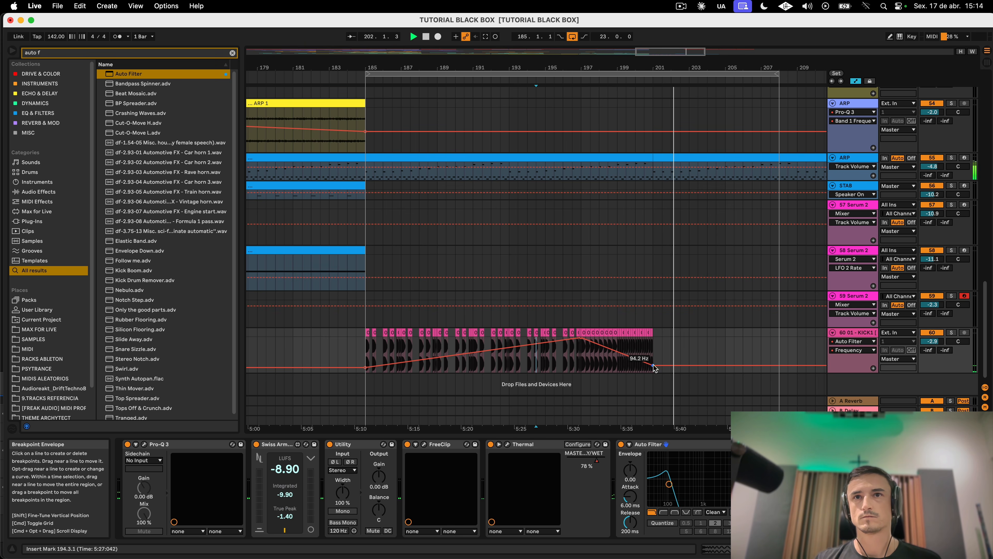
Step: Curve the falling part of the filter automation, audition it from bars 197 and 198, and set its end point to 1.37 kHz at bar 201
{"action": "left_click_drag", "start_coordinate": [654, 366], "coordinate": [598, 362]}
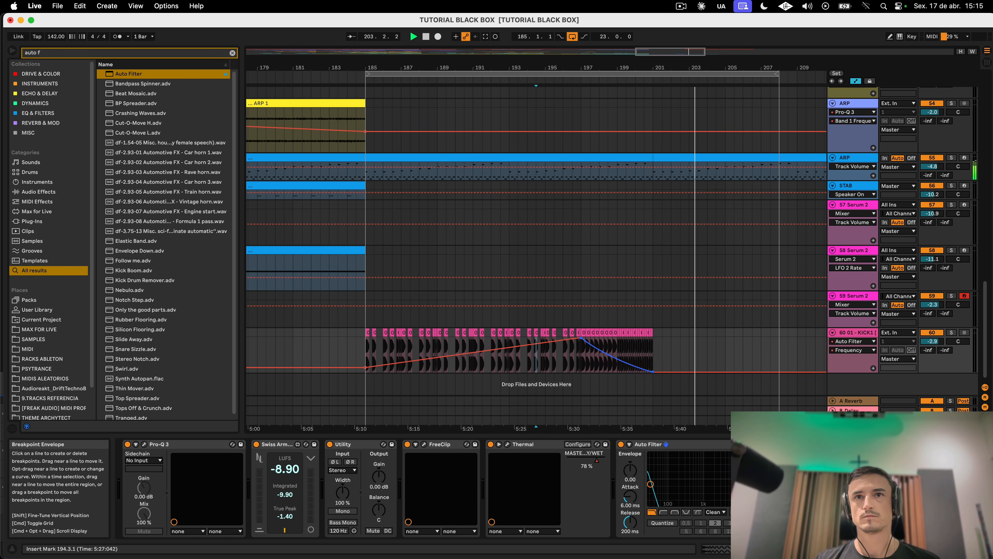
{"action": "left_click", "coordinate": [591, 363]}
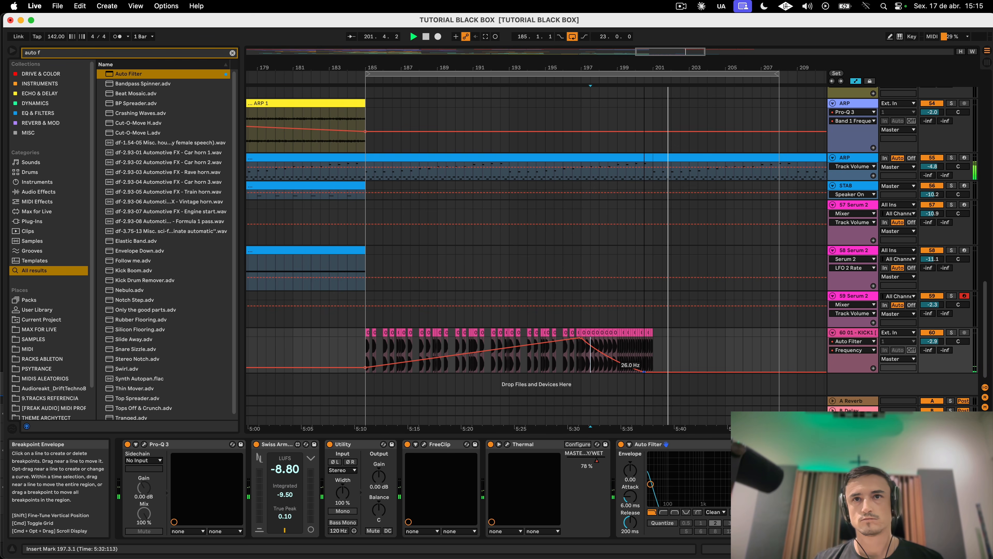
{"action": "left_click", "coordinate": [609, 358]}
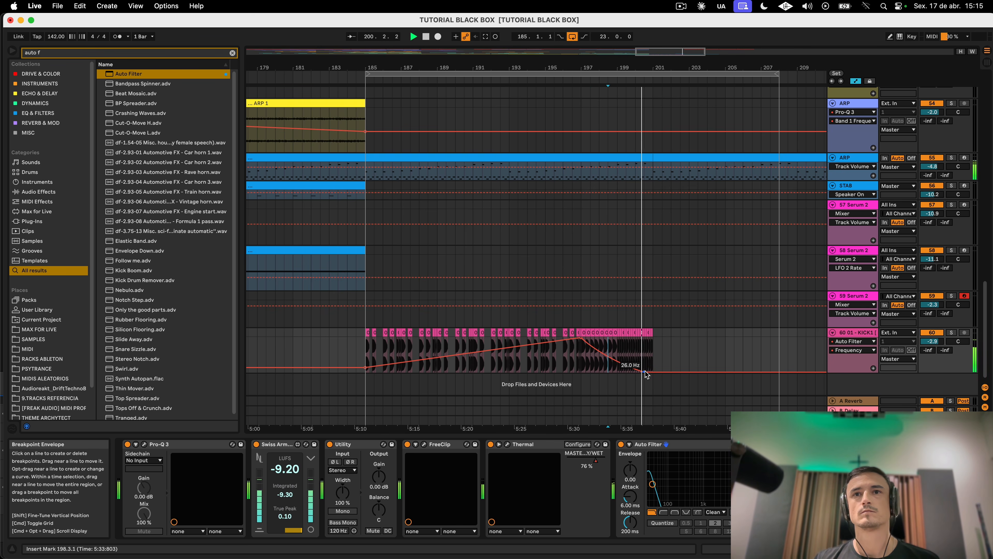
{"action": "left_click_drag", "start_coordinate": [635, 371], "coordinate": [652, 352]}
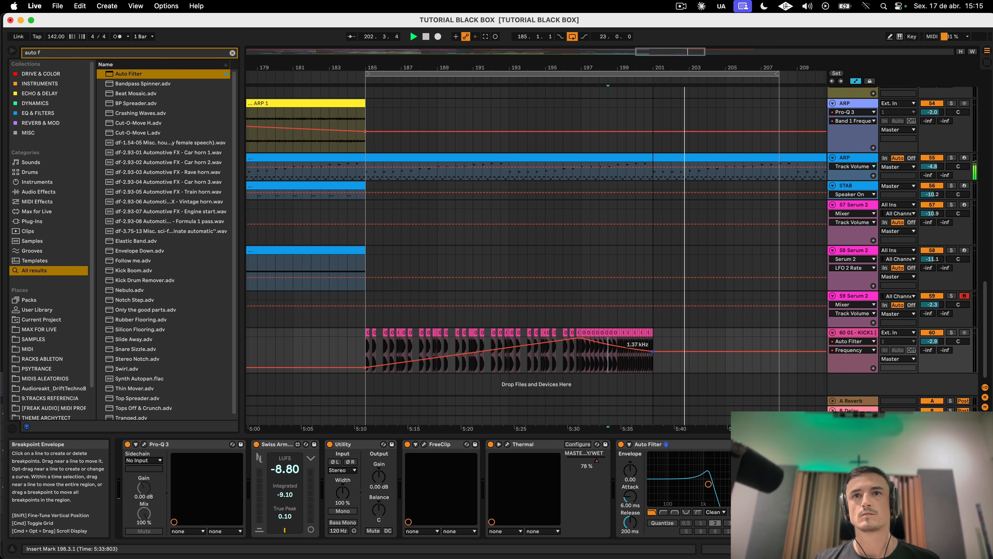
Step: Lower the final breakpoint of the kick track's Auto Filter frequency automation at bar 201 to 1.12 kHz while auditioning playback
{"action": "key", "text": "space"}
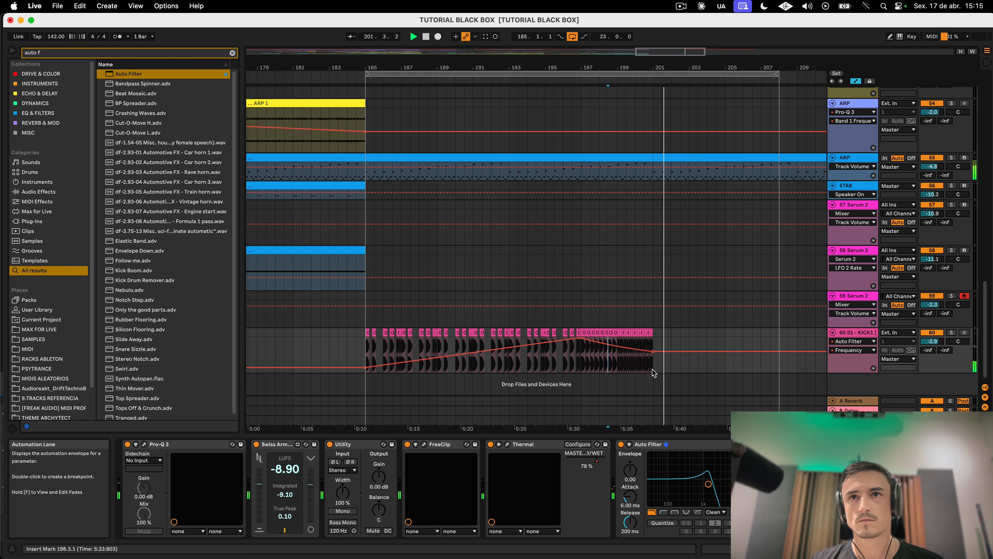
{"action": "left_click_drag", "start_coordinate": [652, 351], "coordinate": [652, 353]}
{"action": "key", "text": "space"}
{"action": "key", "text": "space"}
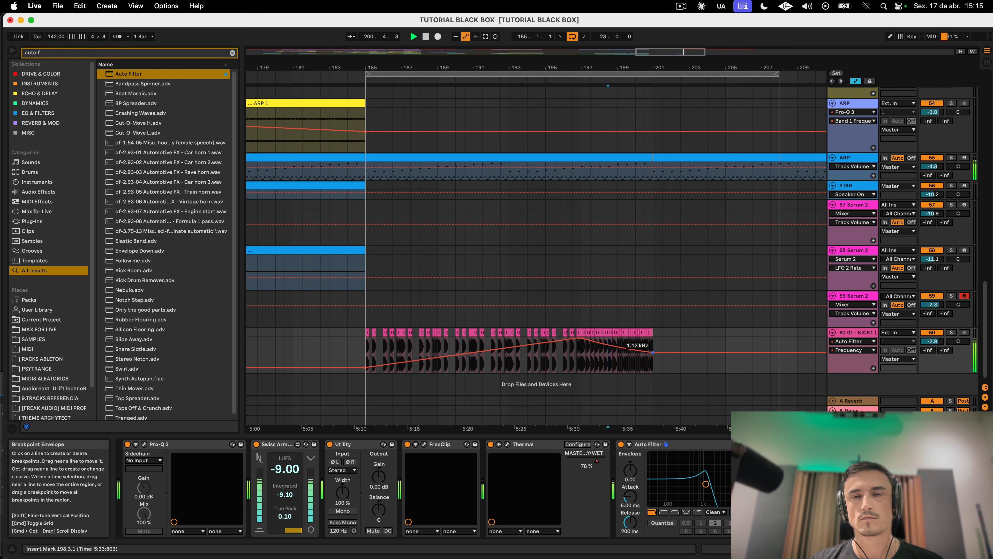
Step: Hide the automation lanes and freeze the KICK1 track
{"action": "key", "text": "a"}
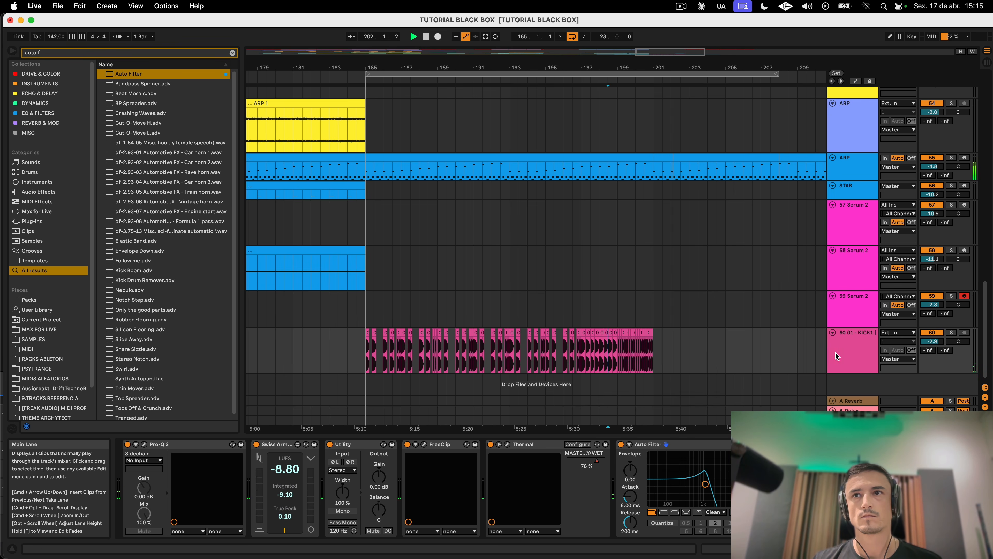
{"action": "left_click", "coordinate": [846, 354]}
{"action": "right_click", "coordinate": [843, 355]}
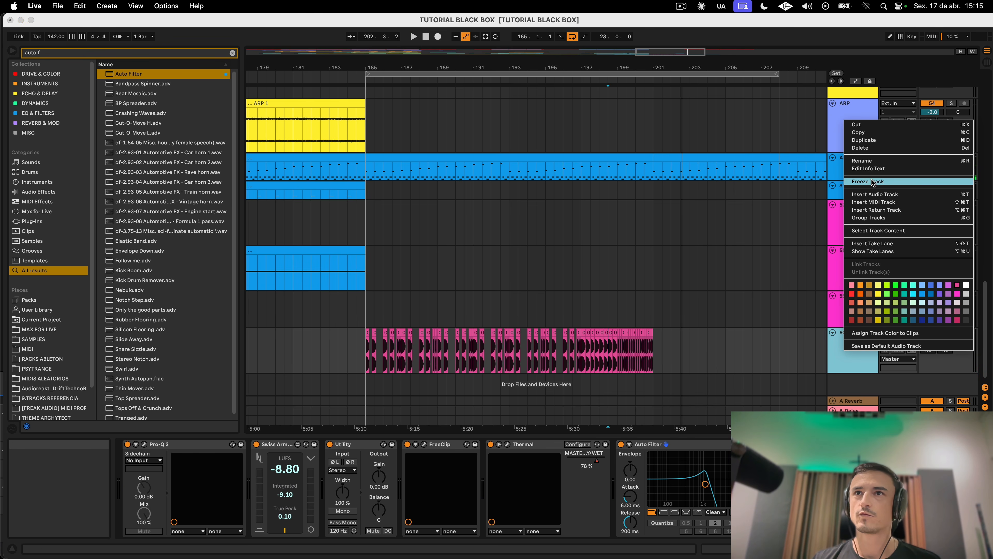
{"action": "key", "text": "Return"}
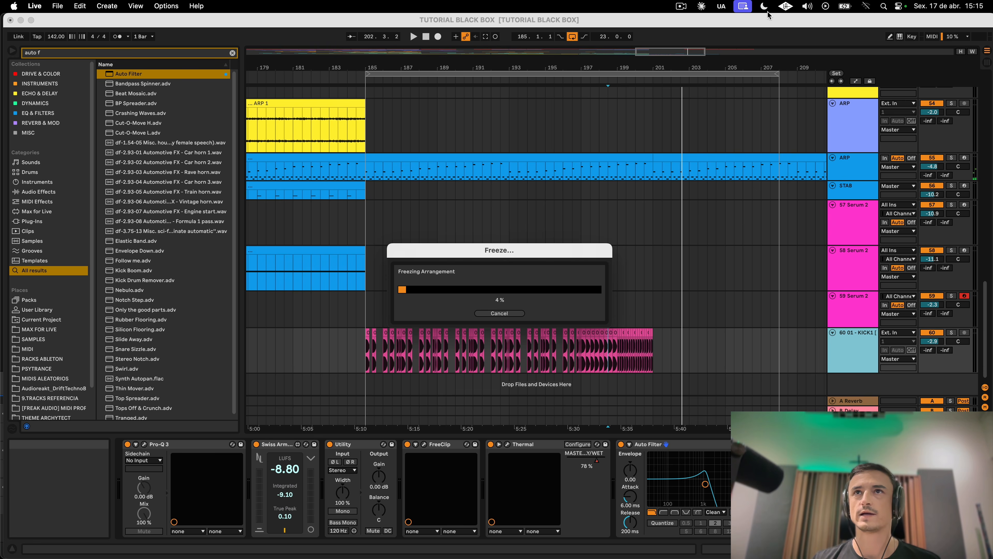
{"action": "left_click", "coordinate": [682, 8]}
{"action": "left_click", "coordinate": [692, 44]}
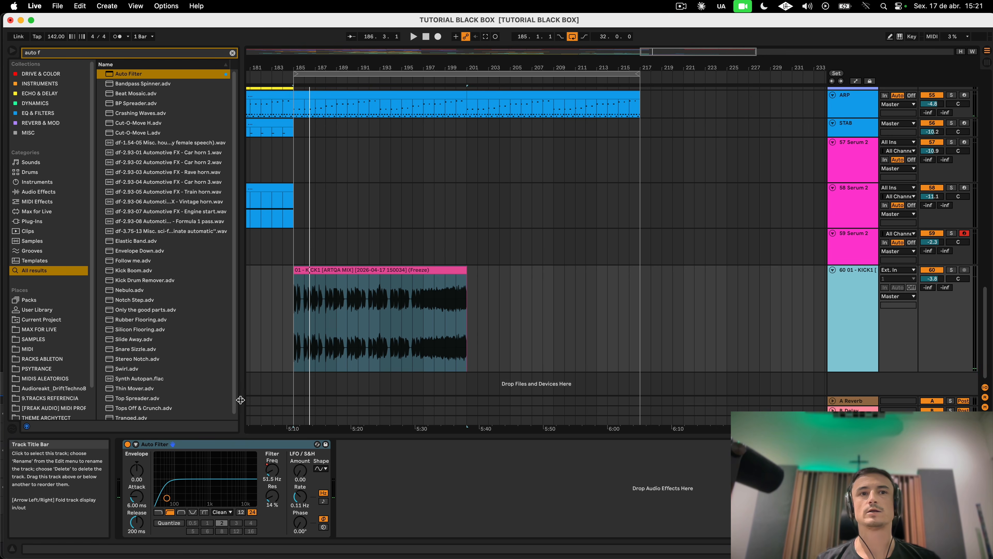
Step: Solo the KICK1 track, audition its ending and raise the Auto Filter frequency automation at the clip's end to 2.62 kHz
{"action": "key", "text": "a"}
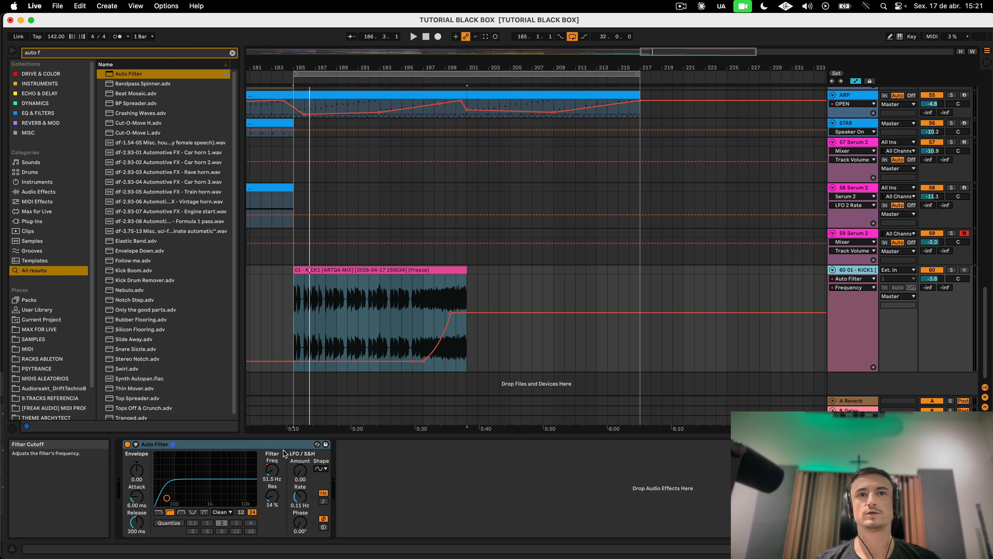
{"action": "left_click", "coordinate": [424, 302]}
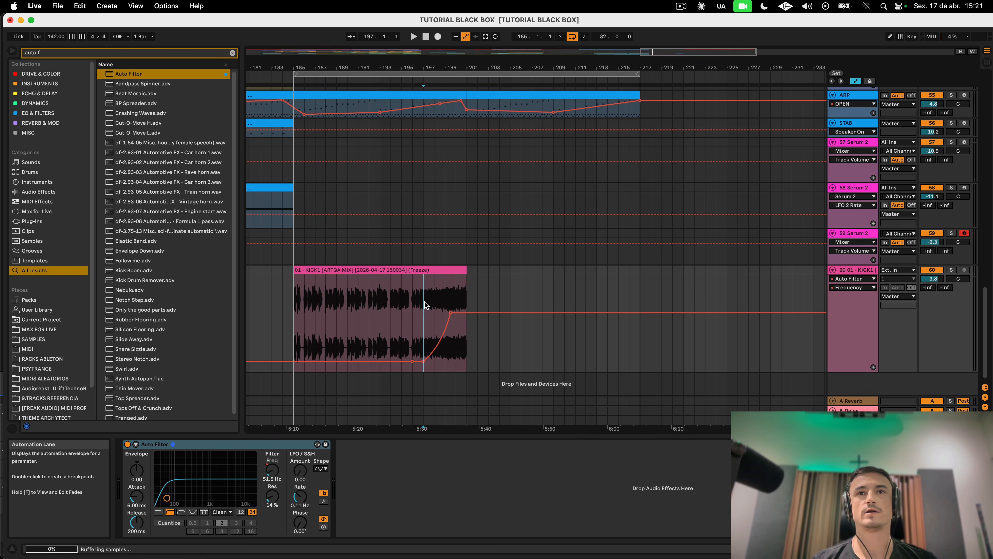
{"action": "left_click", "coordinate": [951, 269]}
{"action": "key", "text": "space"}
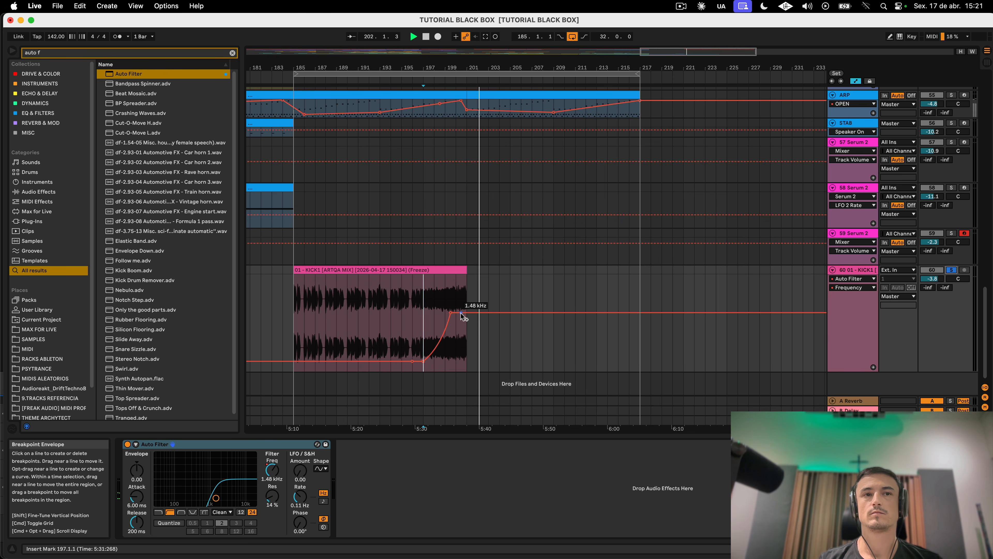
{"action": "left_click_drag", "start_coordinate": [471, 317], "coordinate": [451, 301]}
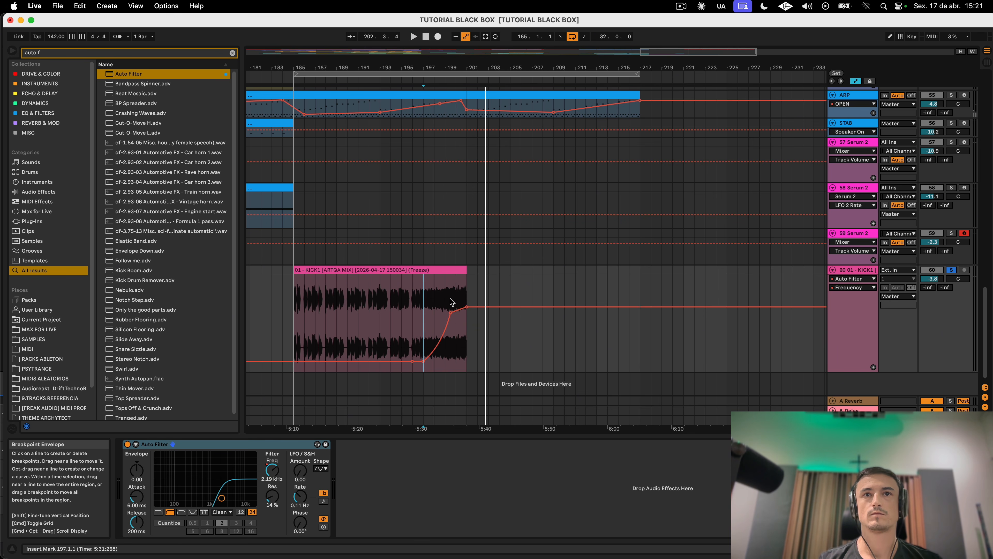
{"action": "left_click", "coordinate": [445, 300]}
{"action": "key", "text": "space"}
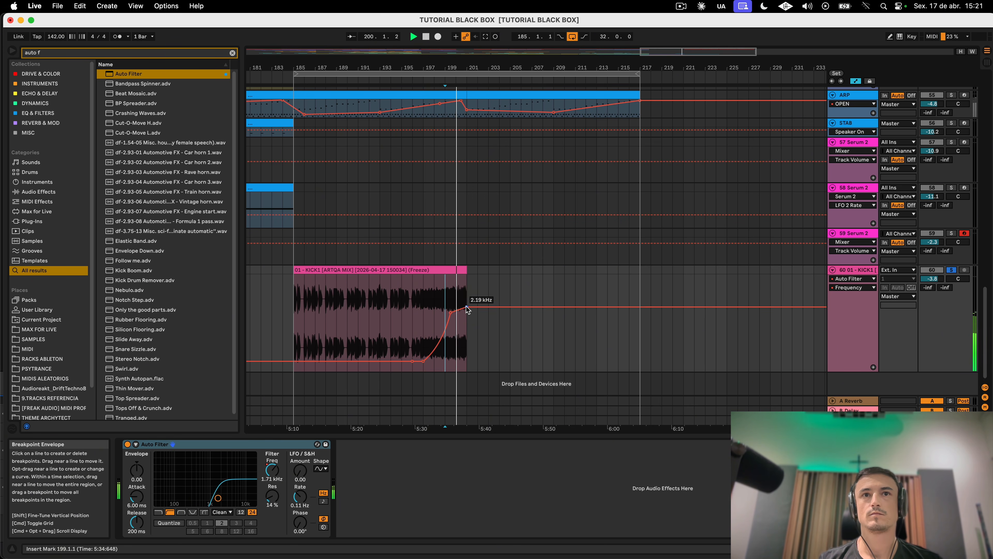
{"action": "left_click_drag", "start_coordinate": [467, 309], "coordinate": [466, 304]}
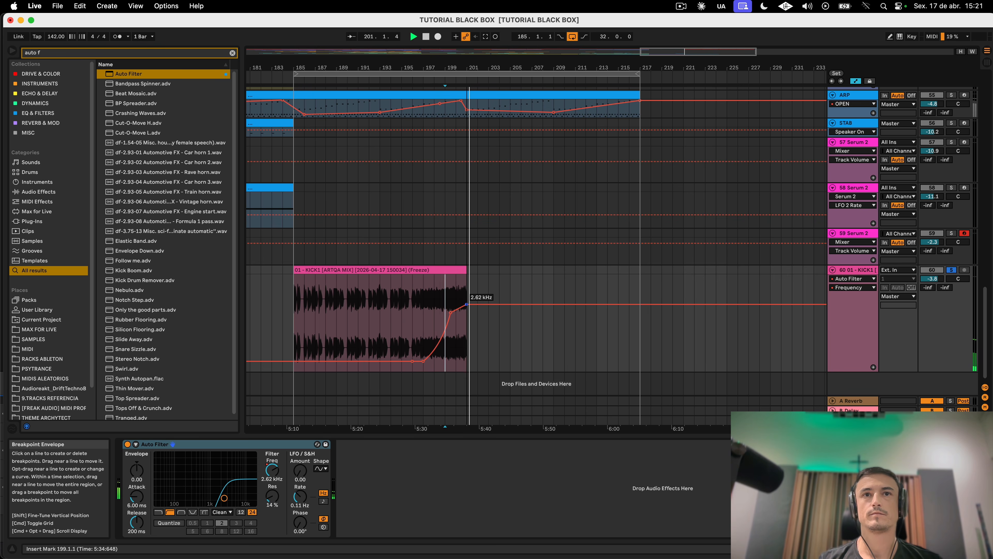
Step: Search the browser for "valhalla" and add ValhallaVintageVerb after the Auto Filter on the KICK1 track
{"action": "key", "text": "a"}
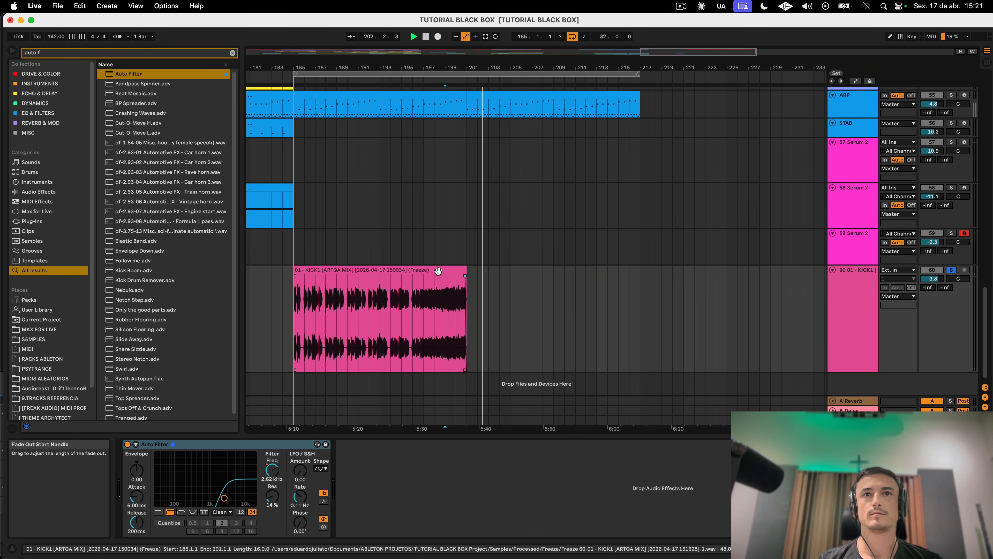
{"action": "left_click", "coordinate": [438, 271]}
{"action": "key", "text": "space"}
{"action": "left_click", "coordinate": [126, 54]}
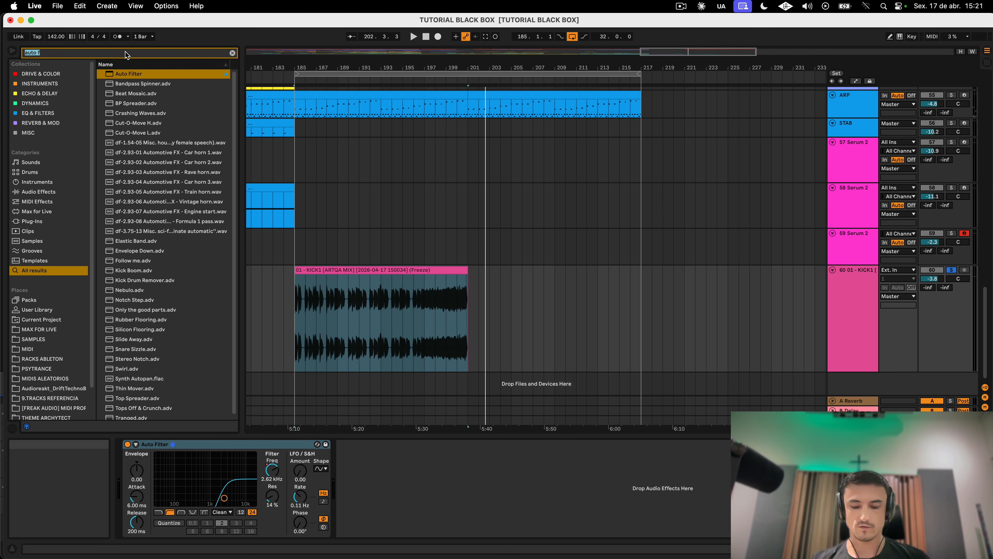
{"action": "type", "text": "va"}
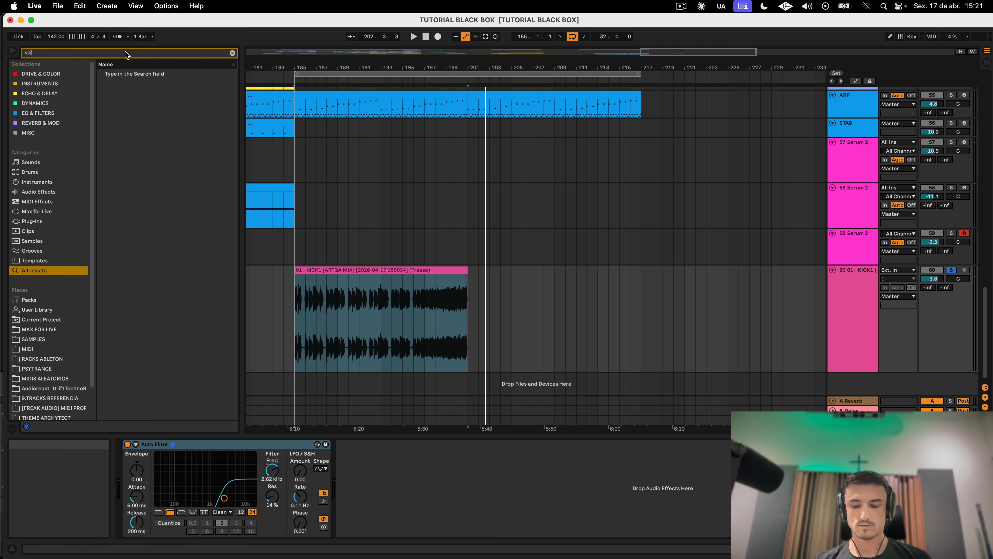
{"action": "type", "text": "lhalla"}
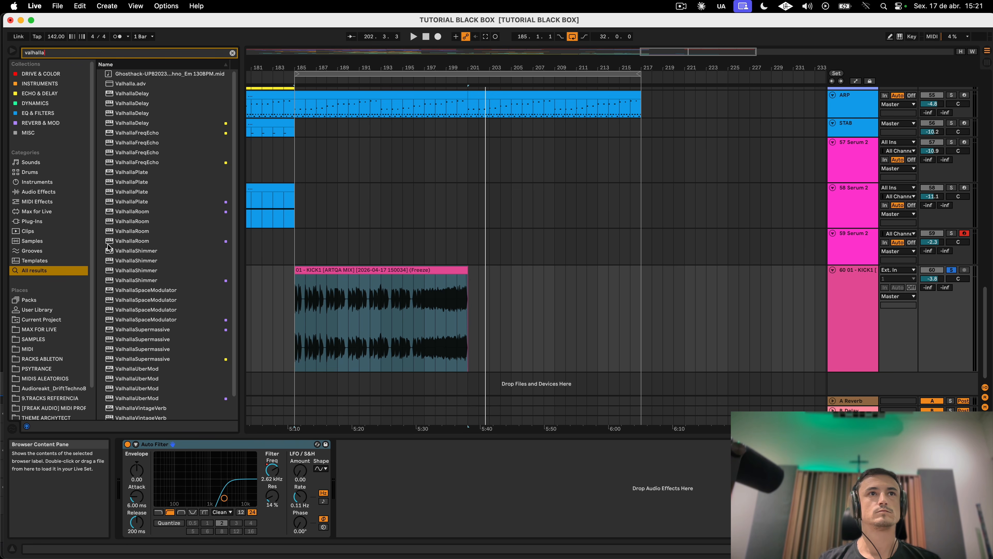
{"action": "scroll", "coordinate": [184, 177], "scroll_direction": "down", "scroll_amount": 2}
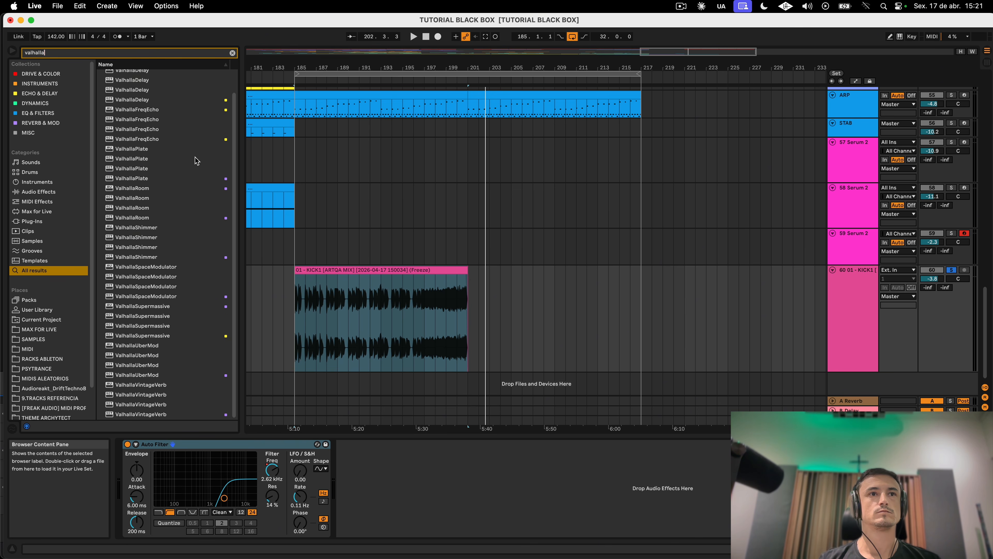
{"action": "double_click", "coordinate": [152, 414]}
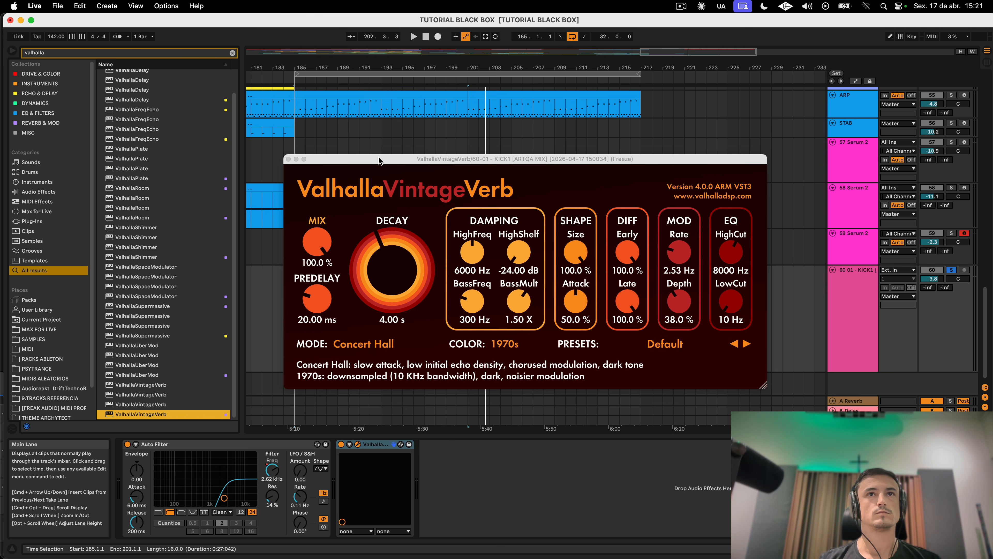
Step: Play the kick clip and set the reverb's decay to 0.55 s and its mix to 77.5 %
{"action": "left_click_drag", "start_coordinate": [381, 159], "coordinate": [587, 160]}
{"action": "left_click", "coordinate": [329, 270]}
{"action": "key", "text": "space"}
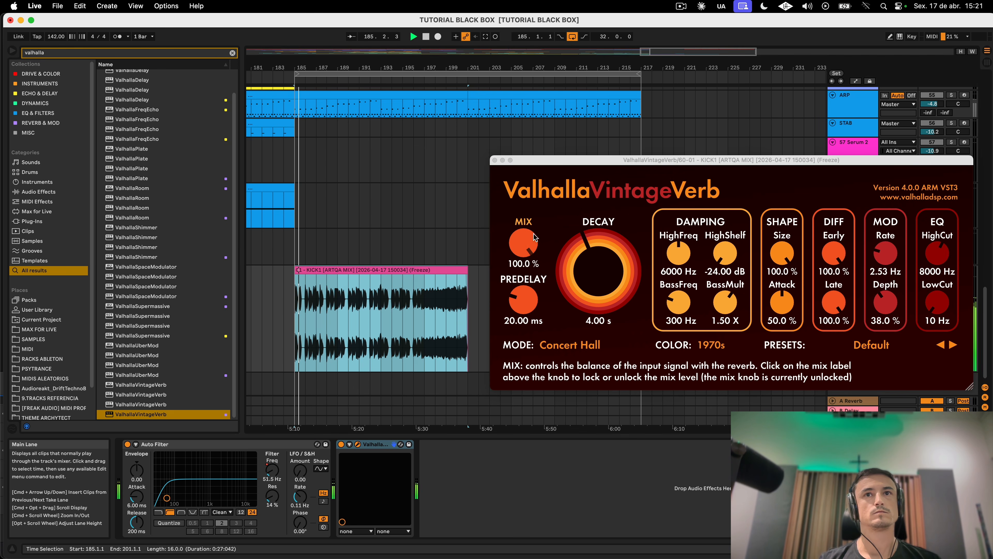
{"action": "left_click_drag", "start_coordinate": [523, 245], "coordinate": [518, 261]}
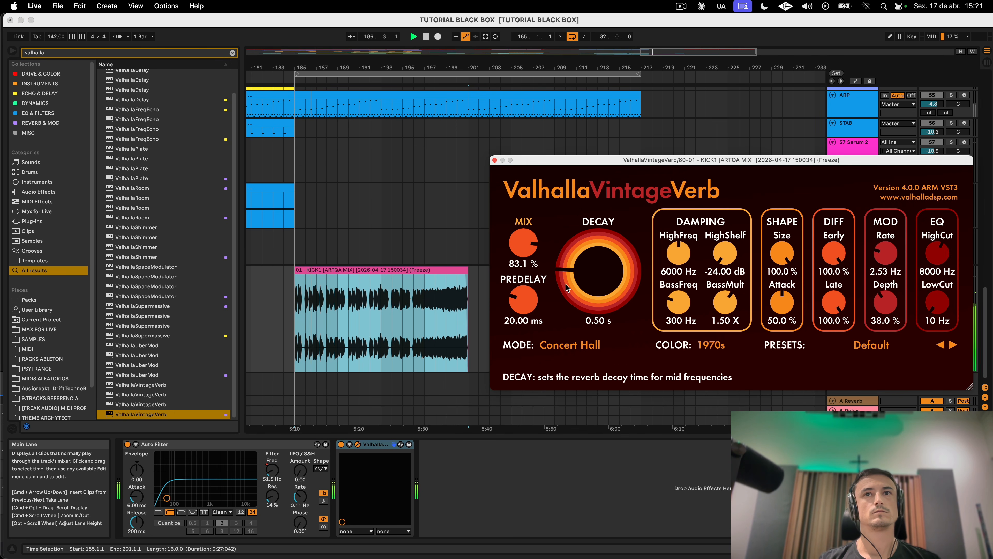
{"action": "scroll", "coordinate": [566, 284], "scroll_direction": "up", "scroll_amount": 1}
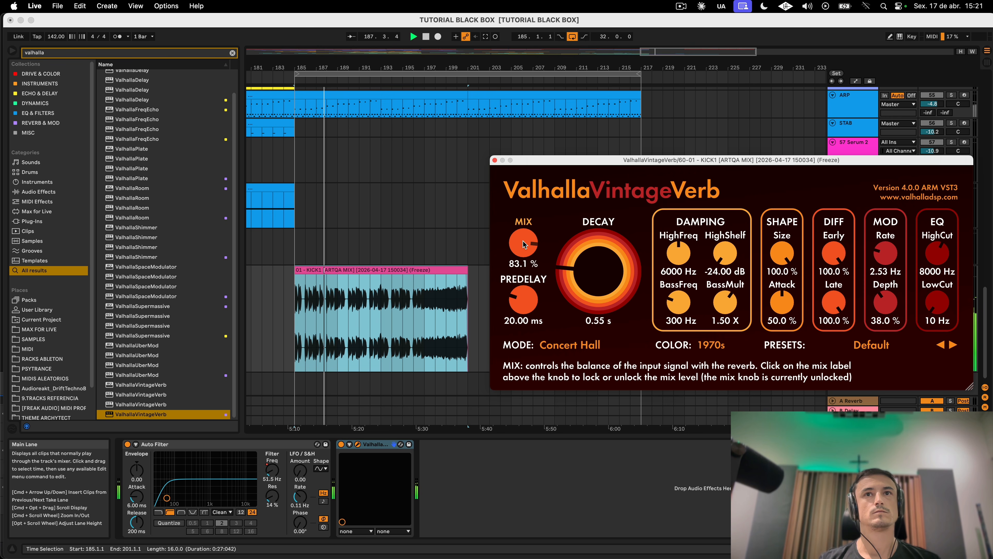
{"action": "left_click_drag", "start_coordinate": [524, 245], "coordinate": [516, 263]}
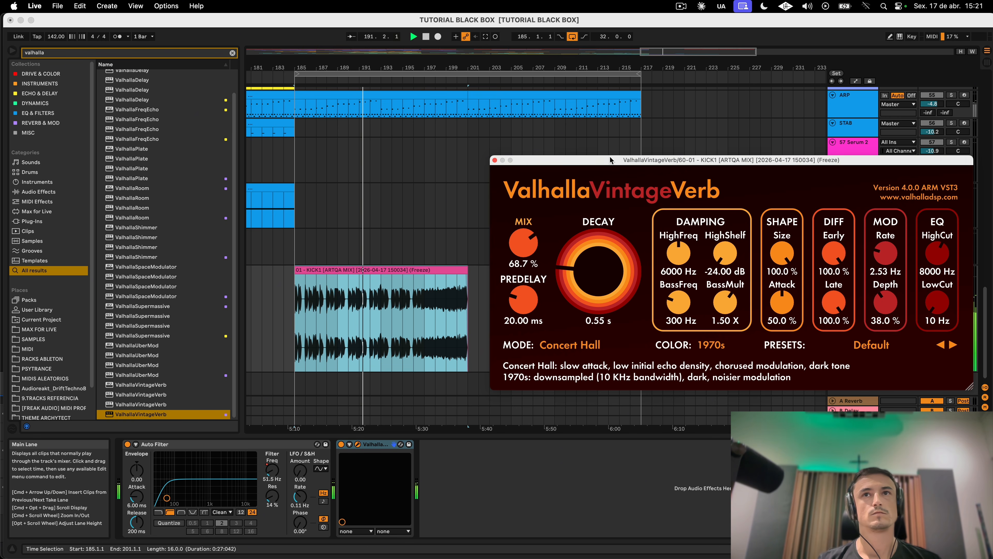
{"action": "mouse_move", "coordinate": [526, 241]}
{"action": "left_mouse_down"}
{"action": "mouse_move", "coordinate": [522, 313]}
{"action": "mouse_move", "coordinate": [542, 215]}
{"action": "mouse_move", "coordinate": [542, 239]}
{"action": "left_mouse_up"}
{"action": "left_click_drag", "start_coordinate": [664, 159], "coordinate": [585, 359]}
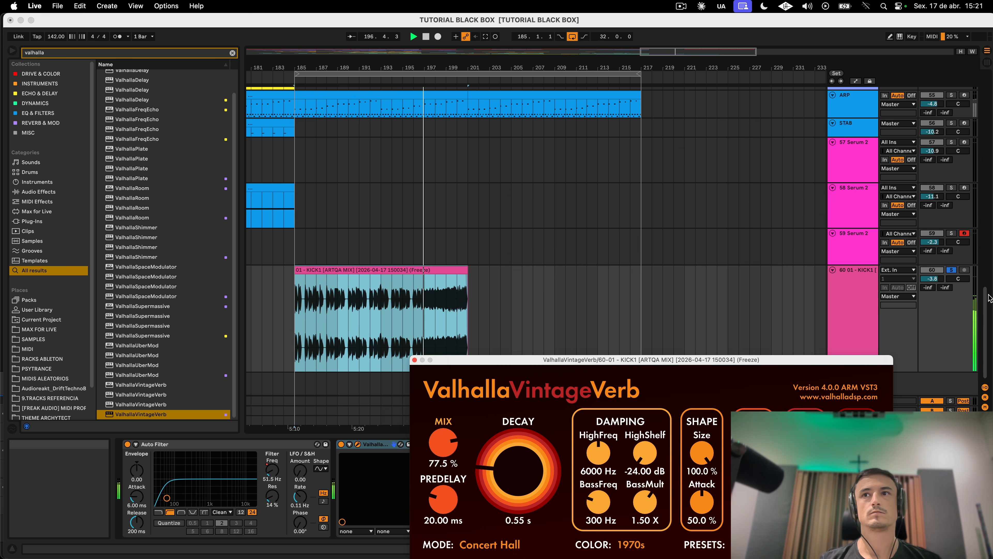
Step: Unsolo the KICK1 track and lower the reverb mix to 73.9 % while playing the clip in context
{"action": "left_click", "coordinate": [952, 270]}
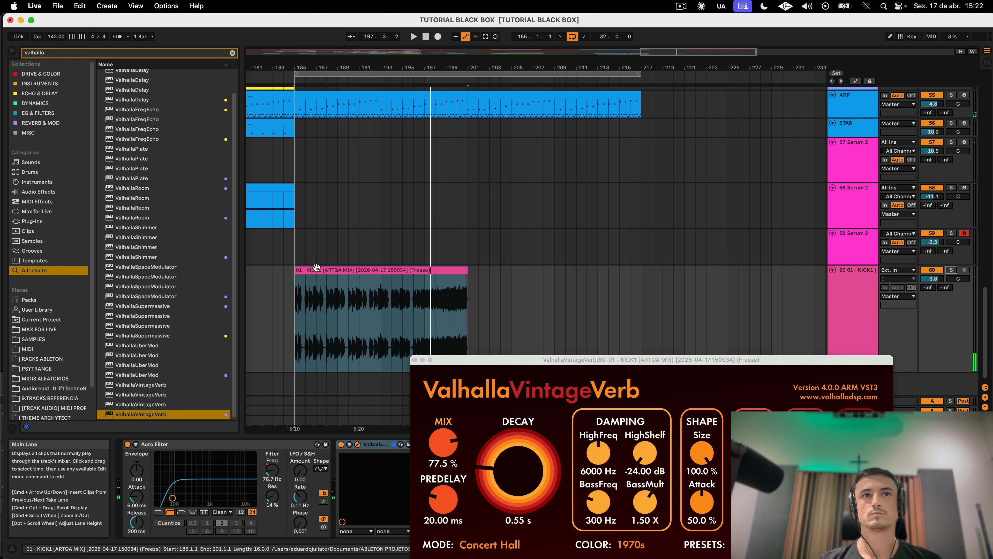
{"action": "left_click", "coordinate": [332, 325]}
{"action": "key", "text": "space"}
{"action": "left_click", "coordinate": [435, 441]}
{"action": "left_click_drag", "start_coordinate": [435, 442], "coordinate": [435, 448]}
Step: Automate the reverb mix from 73.9 % at the clip's start down to 38.3 % at bar 197, then up to 80.6 % at the clip's end
{"action": "key", "text": "a"}
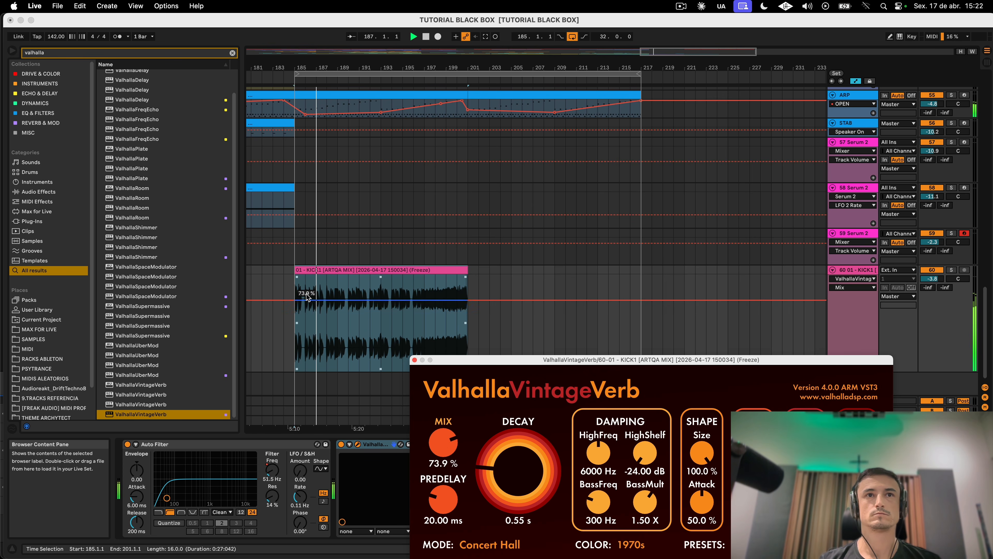
{"action": "left_click", "coordinate": [462, 300]}
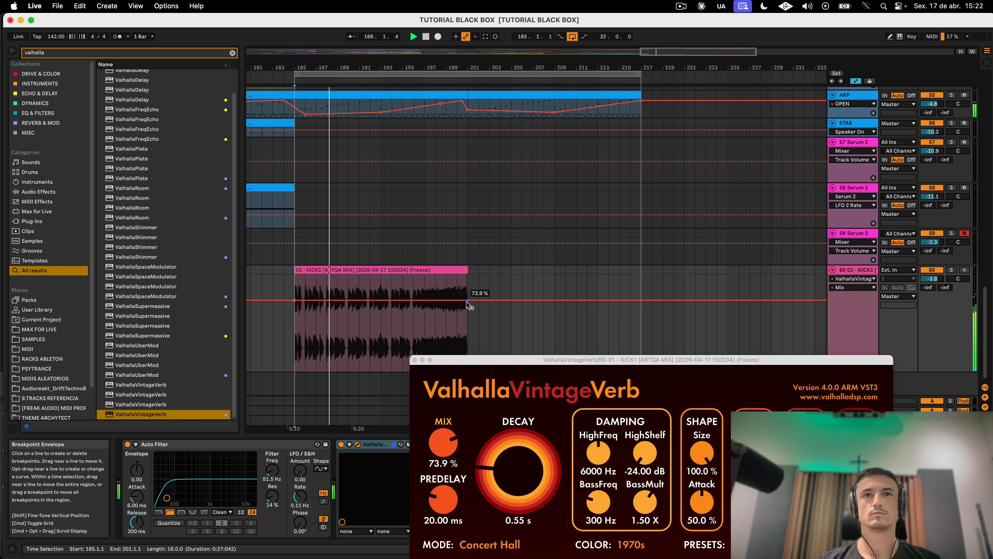
{"action": "left_click_drag", "start_coordinate": [461, 300], "coordinate": [424, 351]}
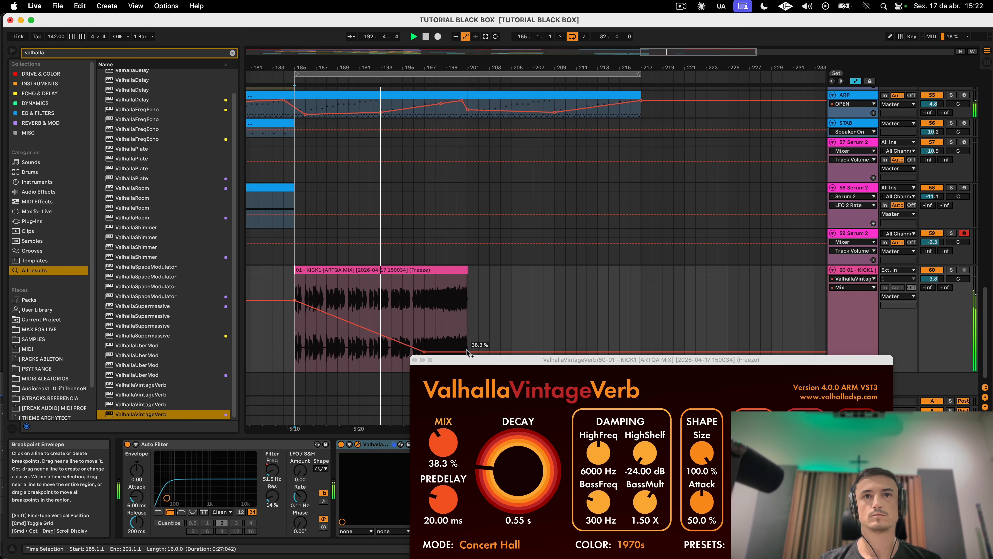
{"action": "left_click_drag", "start_coordinate": [468, 352], "coordinate": [468, 275]}
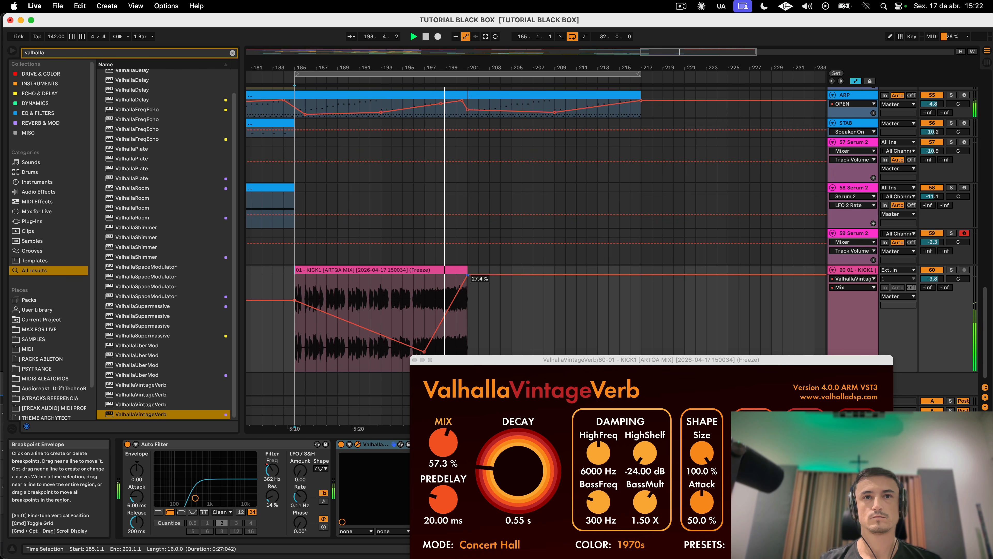
{"action": "left_click_drag", "start_coordinate": [467, 275], "coordinate": [468, 287]}
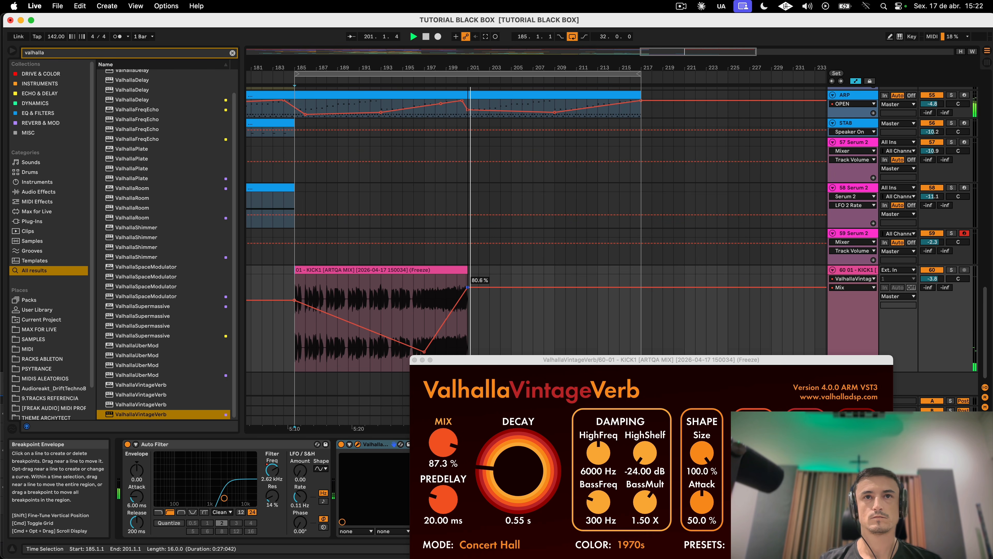
{"action": "key", "text": "a"}
Step: Close the reverb window, then freeze and flatten the KICK1 track
{"action": "left_click", "coordinate": [401, 269]}
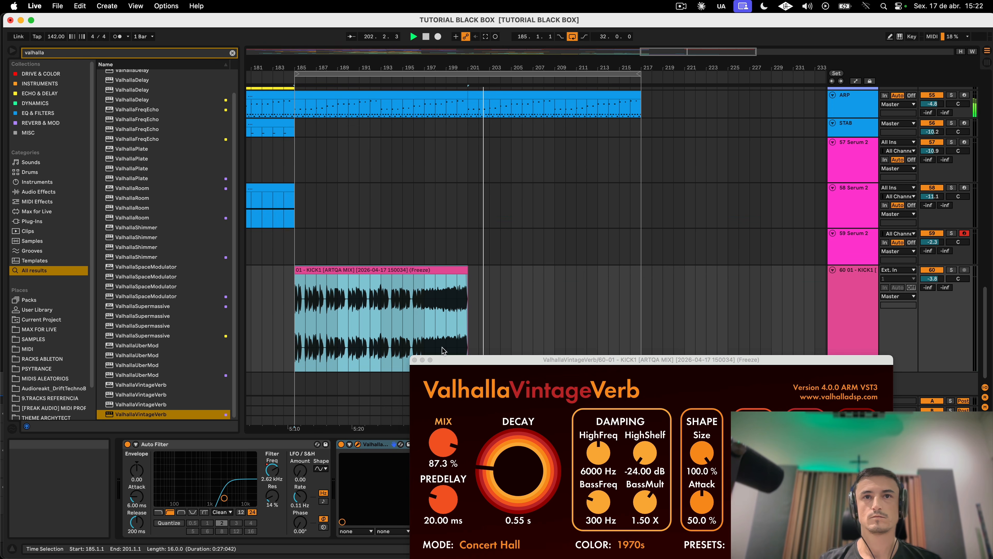
{"action": "left_click", "coordinate": [414, 360]}
{"action": "left_click", "coordinate": [856, 309]}
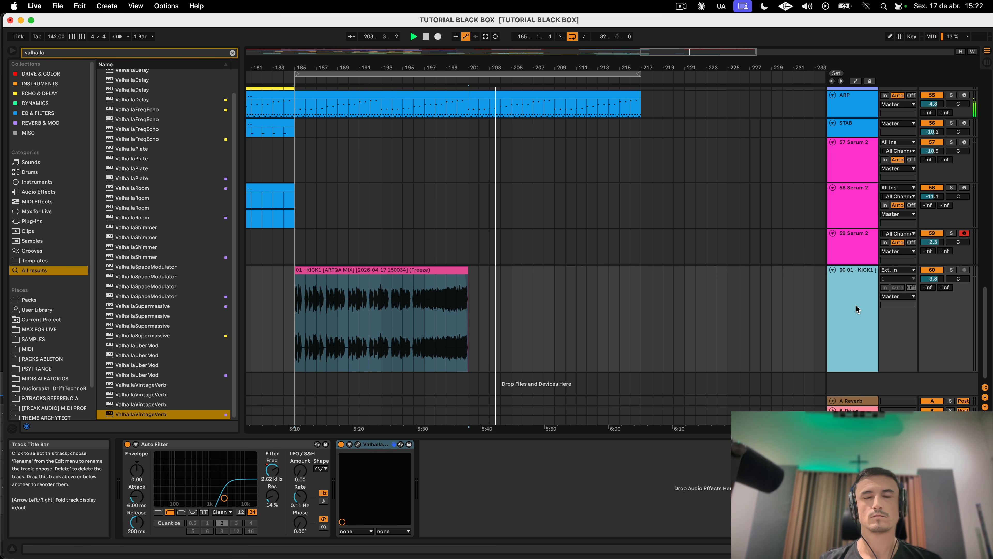
{"action": "right_click", "coordinate": [849, 298]}
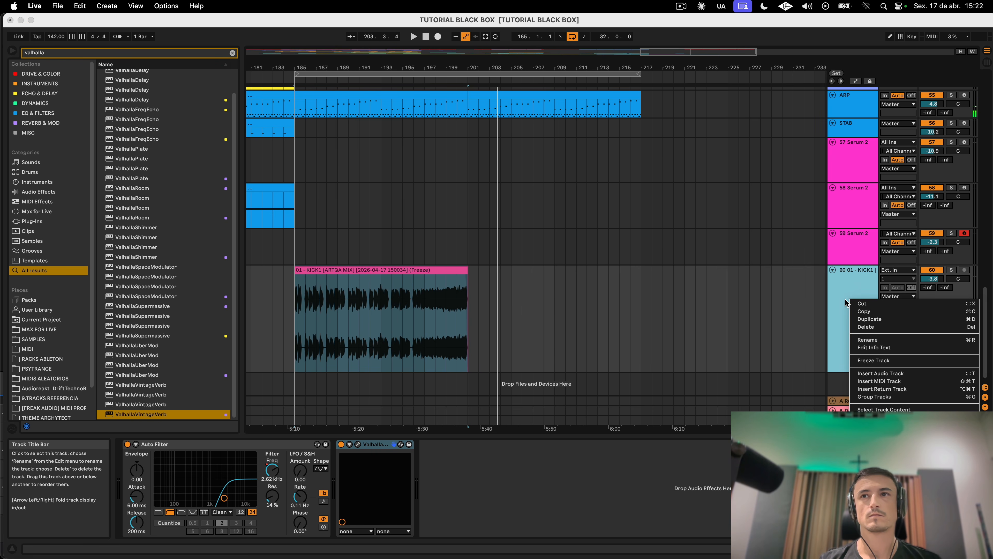
{"action": "left_click", "coordinate": [874, 360]}
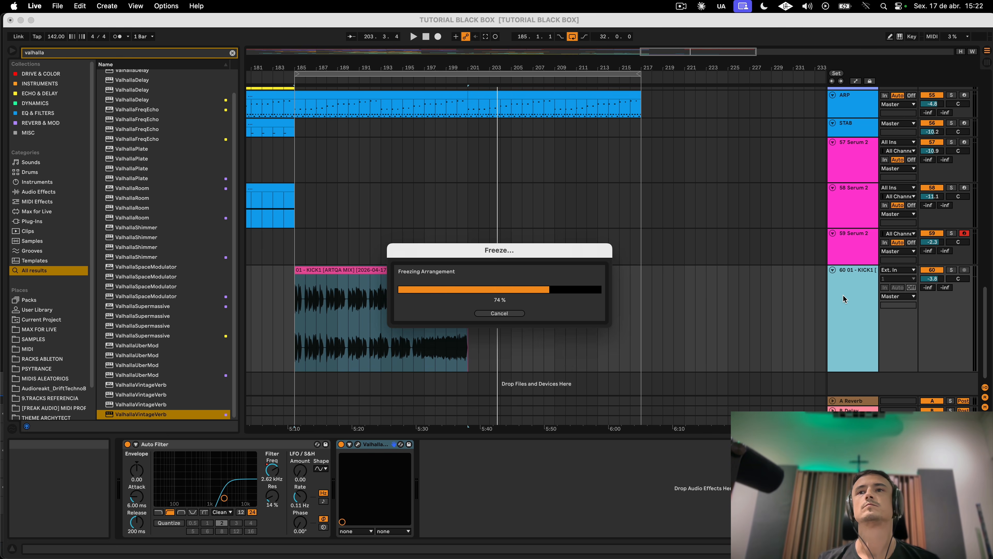
{"action": "right_click", "coordinate": [849, 292]}
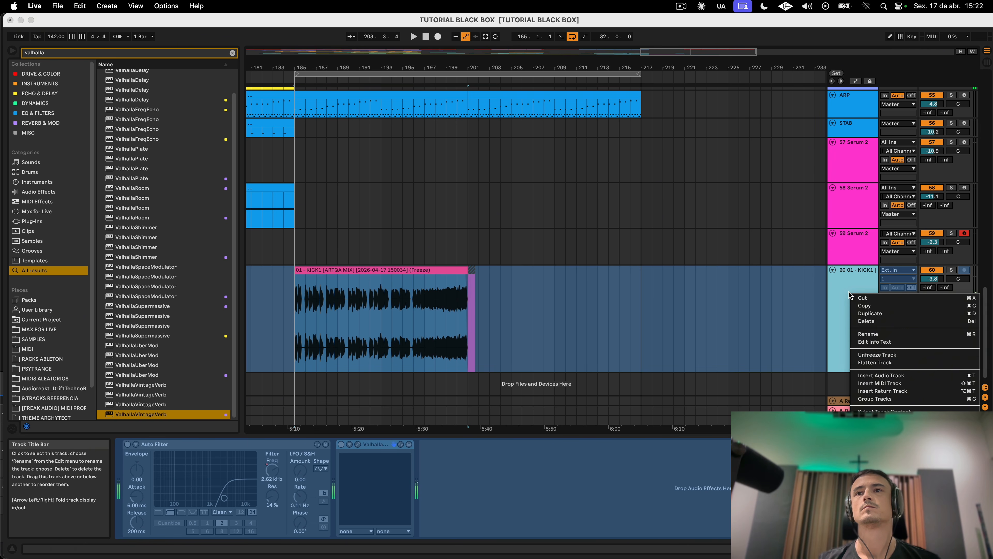
{"action": "left_click", "coordinate": [873, 363]}
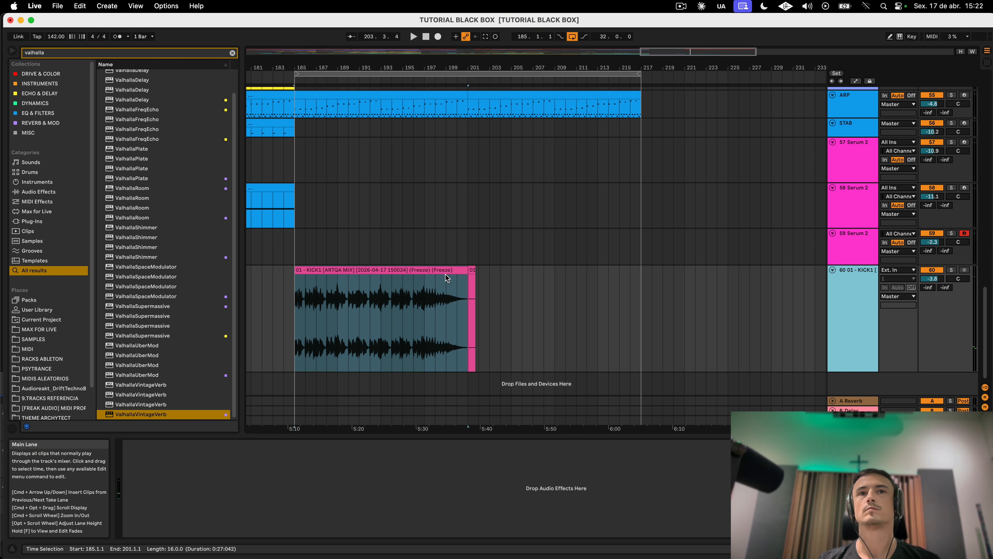
Step: Delete the short leftover clip after bar 201 on the KICK1 track and reduce the track's height
{"action": "key", "text": "Delete"}
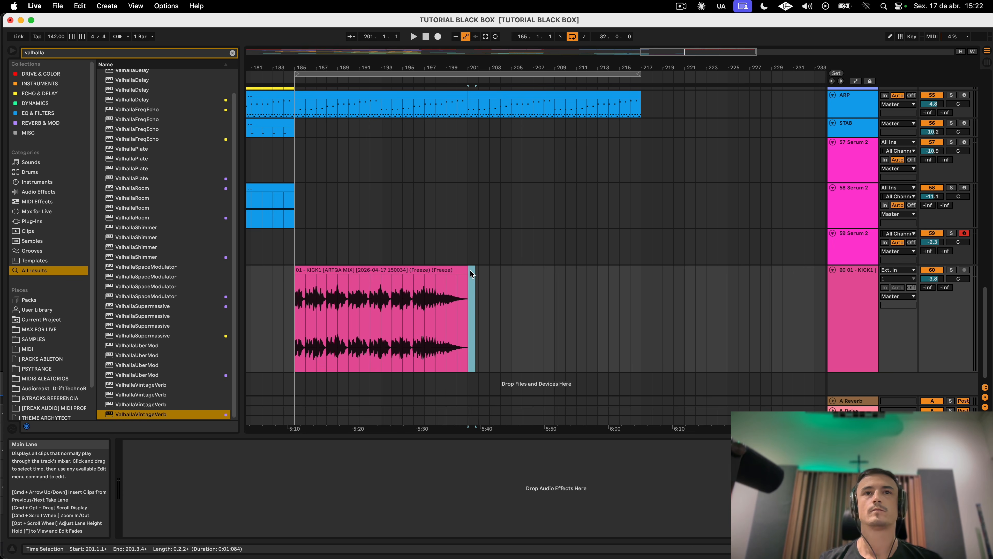
{"action": "left_click", "coordinate": [461, 270]}
{"action": "left_click_drag", "start_coordinate": [847, 371], "coordinate": [847, 293]}
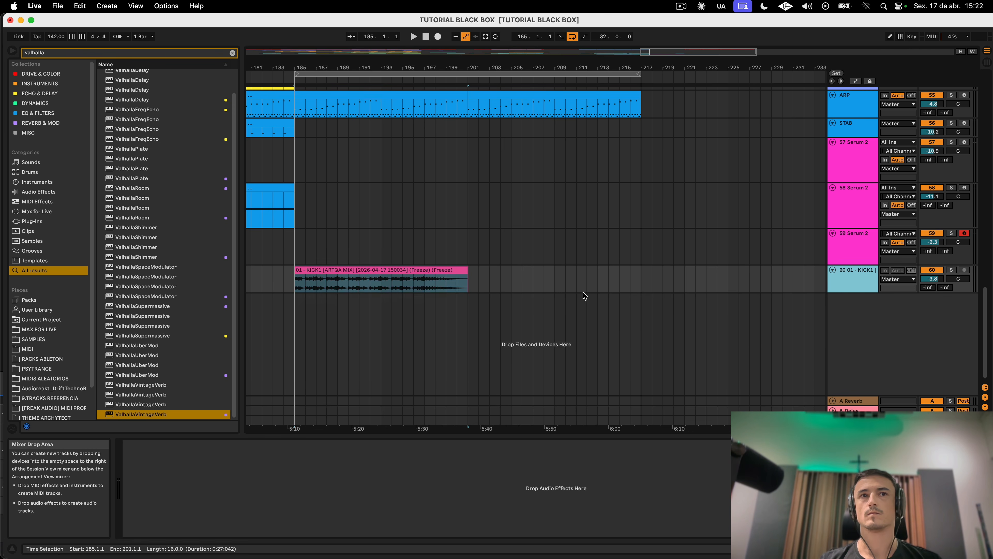
Step: Play the arrangement from just before bar 185 to hear the rendered kick clip in context
{"action": "left_click", "coordinate": [284, 279]}
{"action": "key", "text": "space"}
{"action": "left_click", "coordinate": [338, 269]}
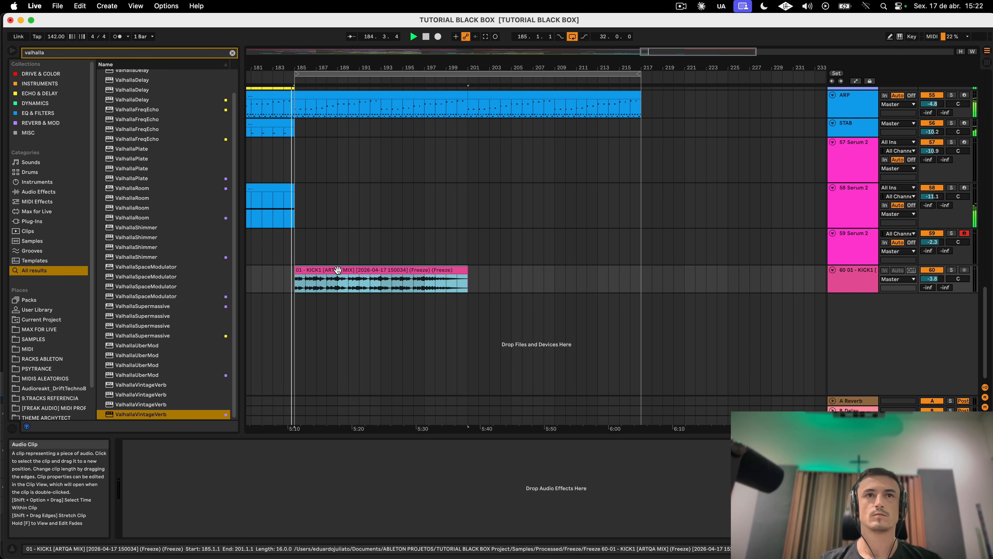
{"action": "scroll", "coordinate": [339, 271], "scroll_direction": "left", "scroll_amount": 5}
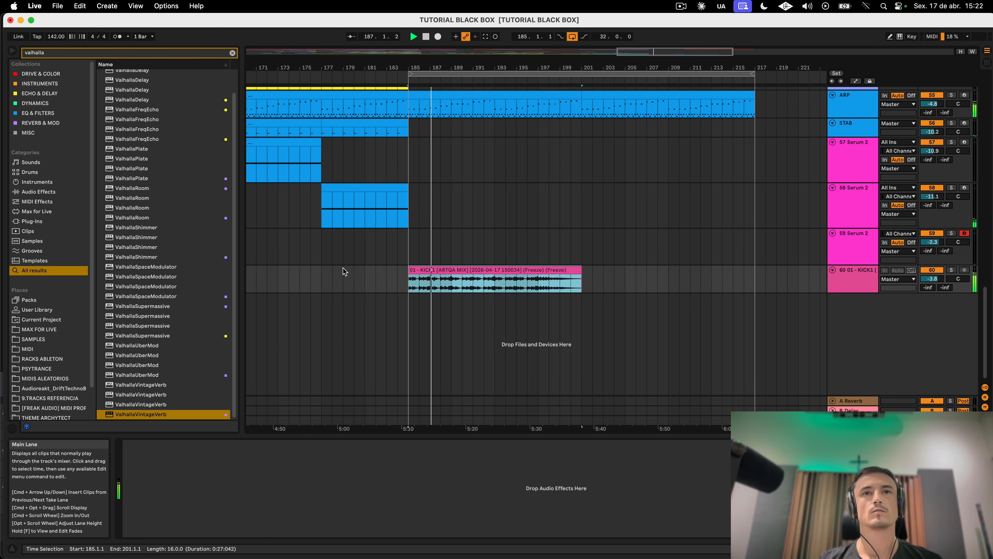
{"action": "scroll", "coordinate": [399, 312], "scroll_direction": "right", "scroll_amount": 3}
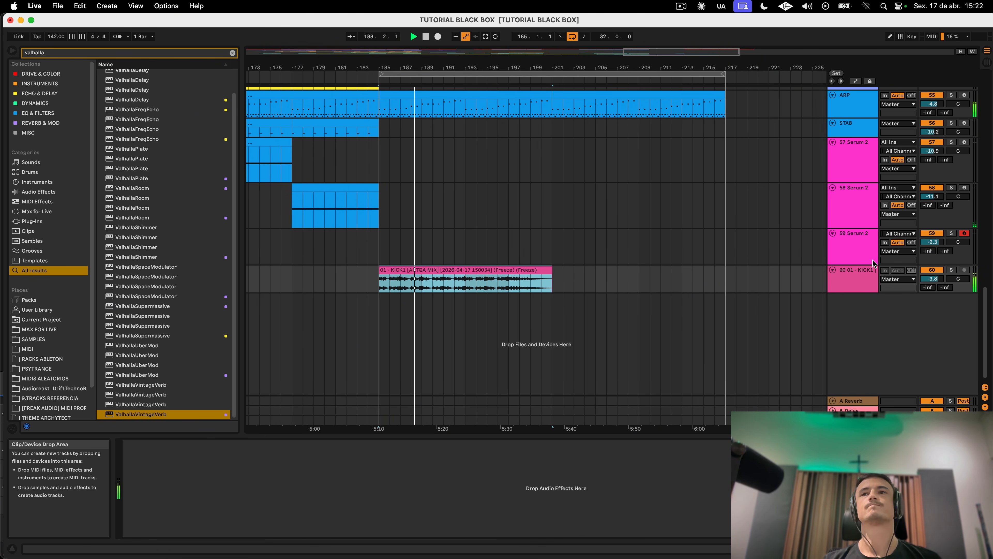
Step: Add a Pro-Q 4 equalizer to the KICK1 track, view the kick's spectrum during playback, and close the plug-in window
{"action": "left_click", "coordinate": [854, 269]}
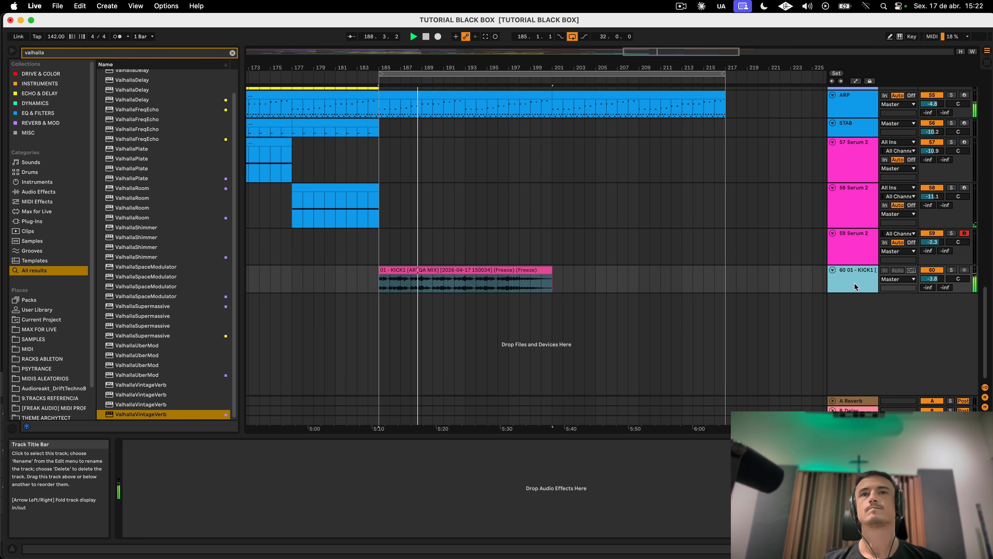
{"action": "left_click", "coordinate": [133, 55]}
{"action": "type", "text": "pro q"}
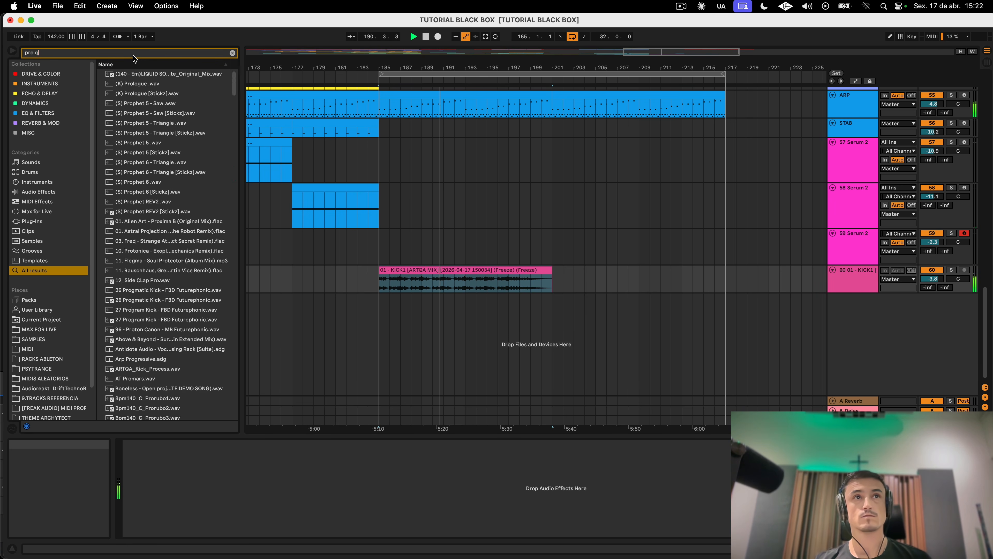
{"action": "double_click", "coordinate": [144, 181]}
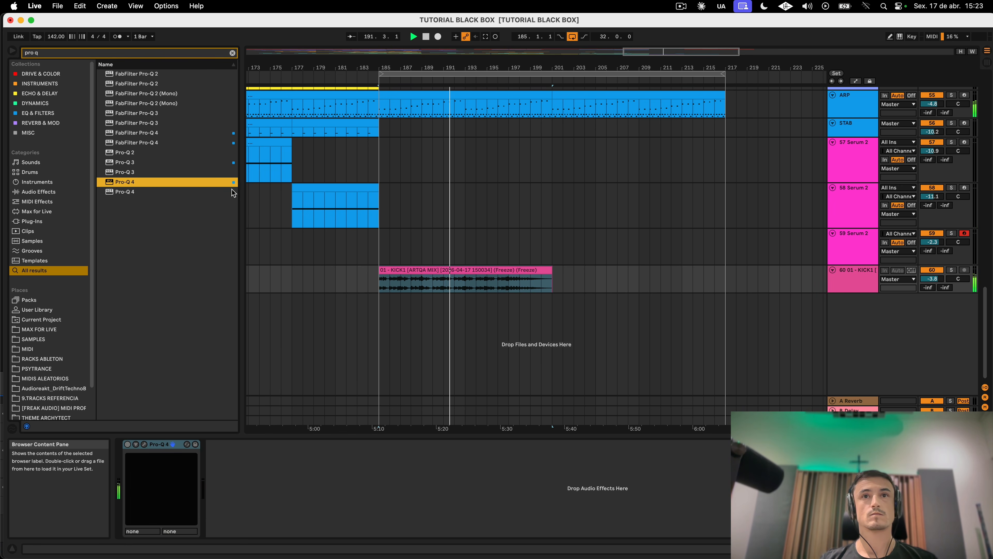
{"action": "left_click", "coordinate": [434, 351]}
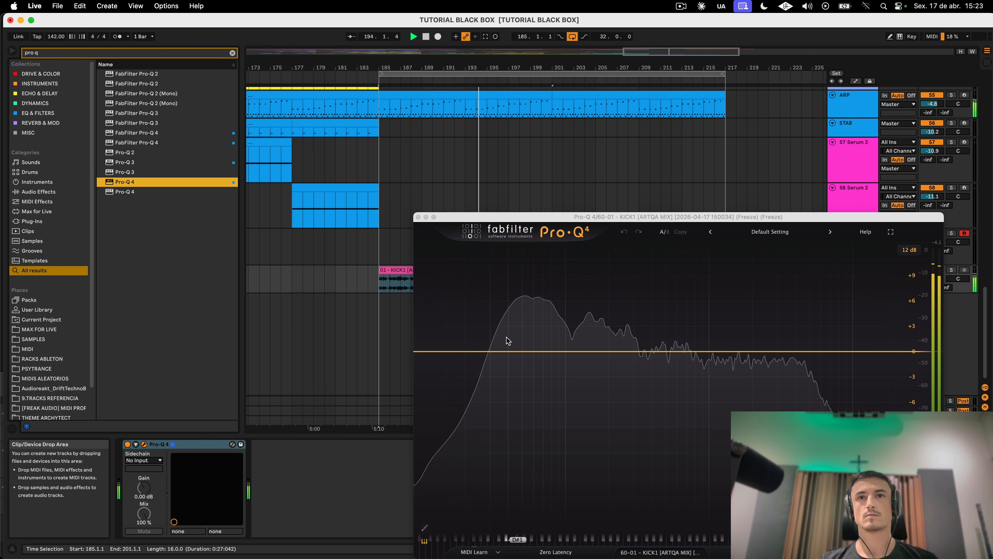
{"action": "left_click_drag", "start_coordinate": [557, 213], "coordinate": [394, 339]}
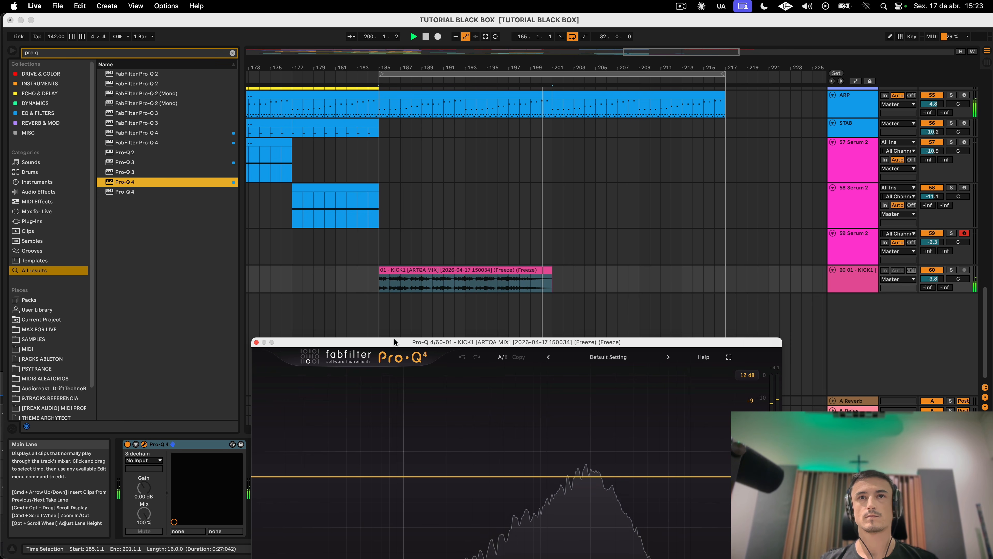
{"action": "left_click_drag", "start_coordinate": [394, 339], "coordinate": [393, 338]}
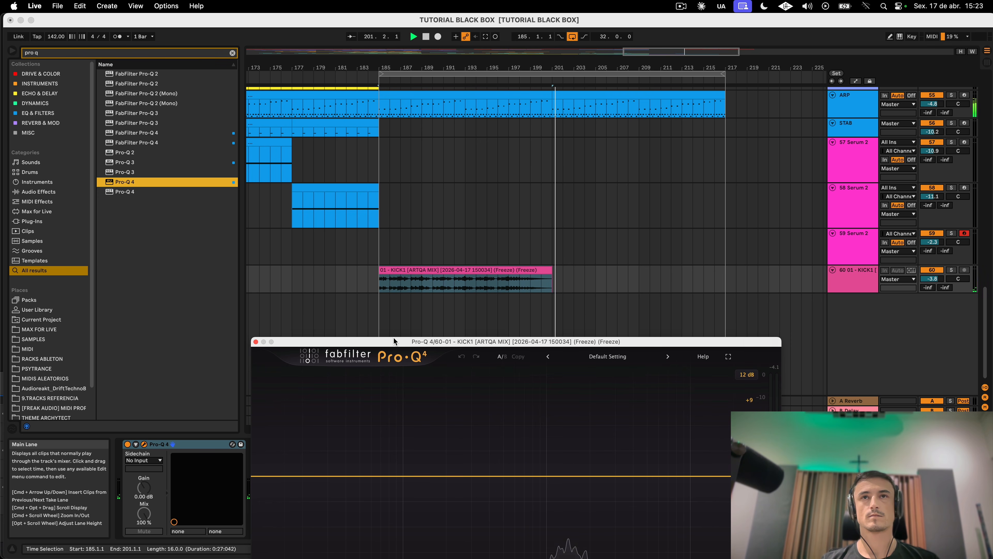
{"action": "left_click", "coordinate": [256, 341]}
Step: Deactivate the blue ARP clip between bars 201 and 217 and play the transition from bar 196
{"action": "scroll", "coordinate": [431, 363], "scroll_direction": "right", "scroll_amount": 5}
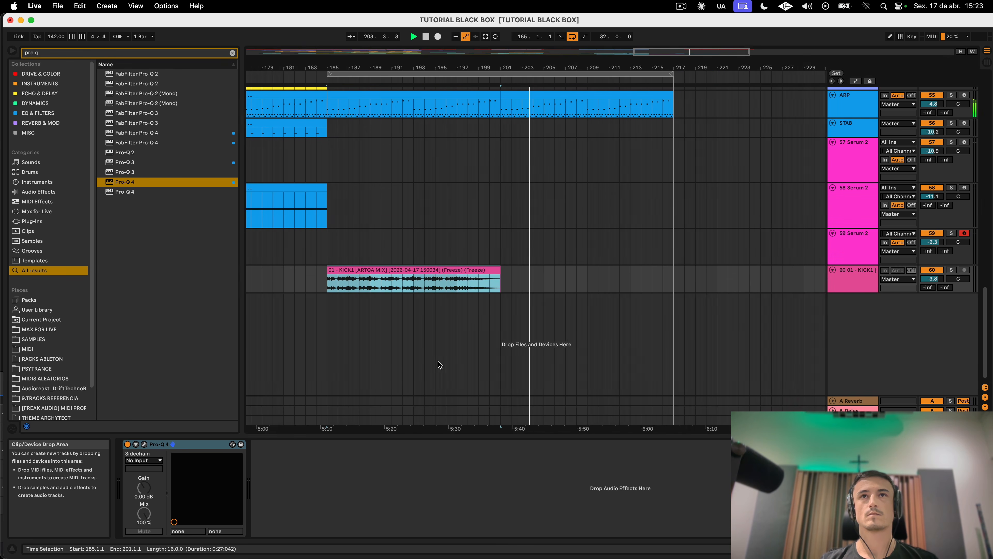
{"action": "scroll", "coordinate": [439, 362], "scroll_direction": "up", "scroll_amount": 4}
{"action": "scroll", "coordinate": [445, 349], "scroll_direction": "left", "scroll_amount": 6}
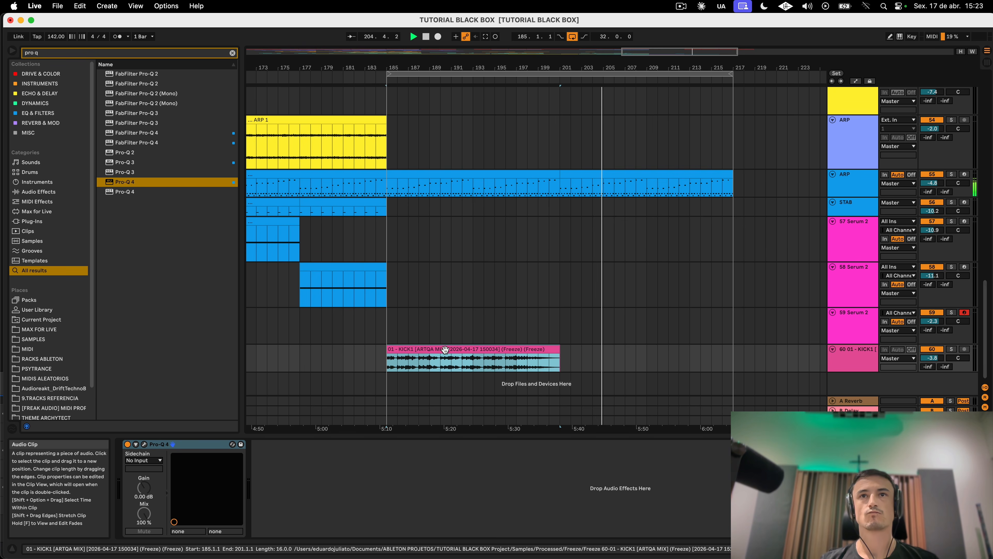
{"action": "left_click", "coordinate": [580, 176]}
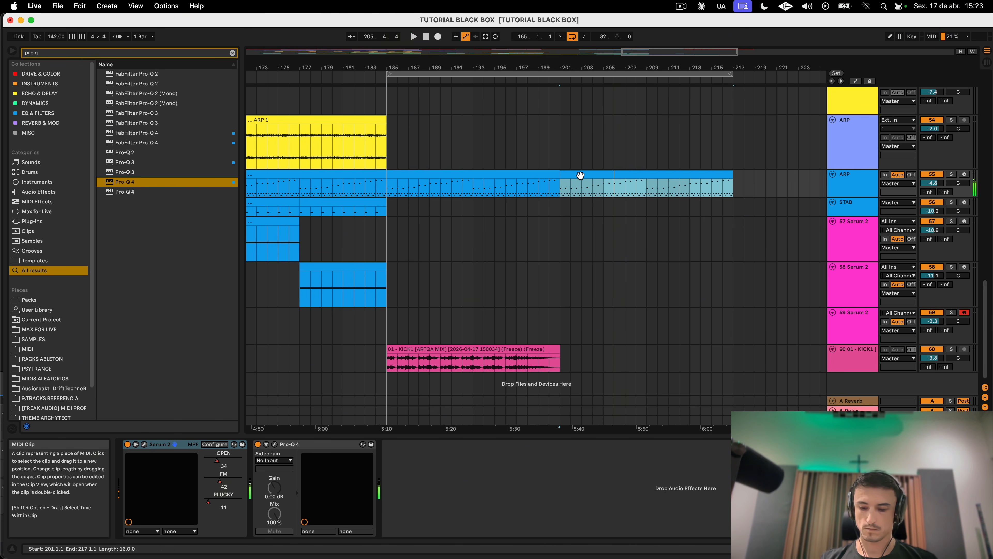
{"action": "key", "text": "0"}
{"action": "left_click", "coordinate": [506, 215]}
{"action": "key", "text": "space"}
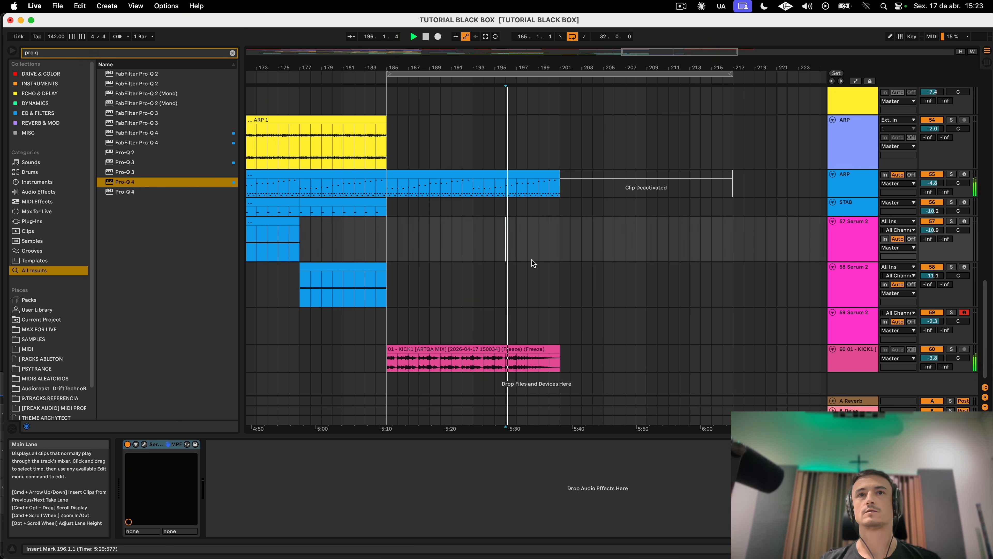
{"action": "left_click", "coordinate": [544, 256]}
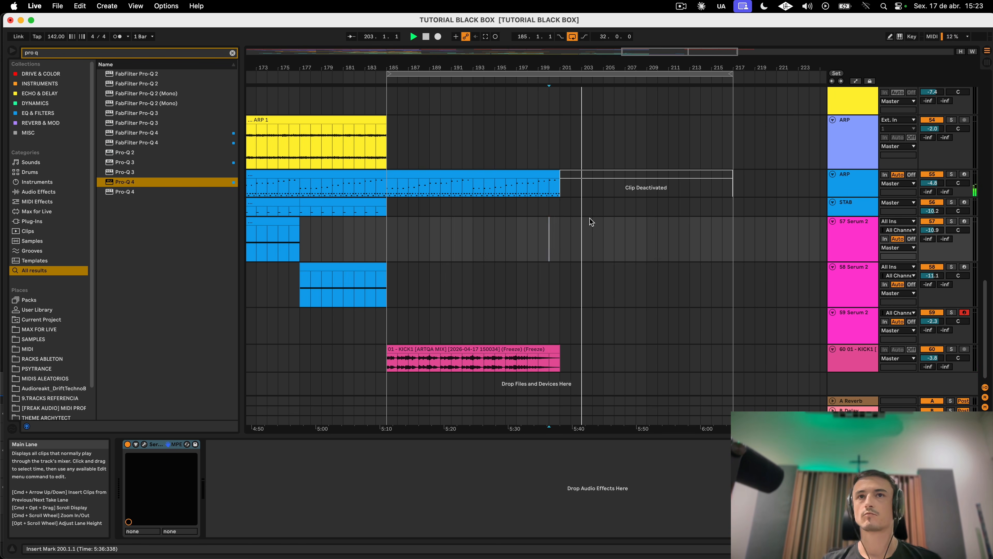
Step: Reactivate the ARP clip between bars 201 and 217 and play from bar 197
{"action": "key", "text": "a"}
{"action": "key", "text": "a"}
{"action": "left_click", "coordinate": [591, 175]}
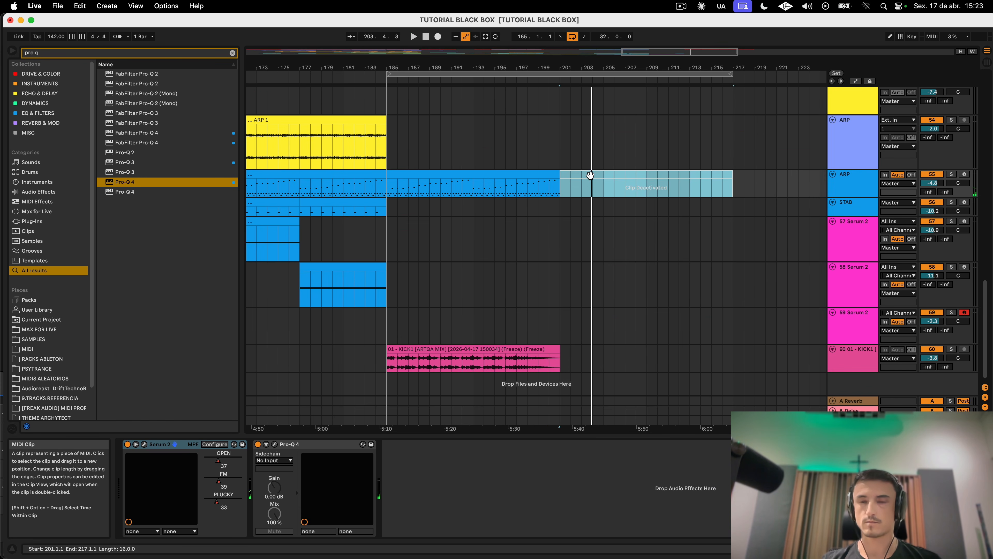
{"action": "key", "text": "0"}
{"action": "left_click", "coordinate": [517, 211]}
{"action": "key", "text": "space"}
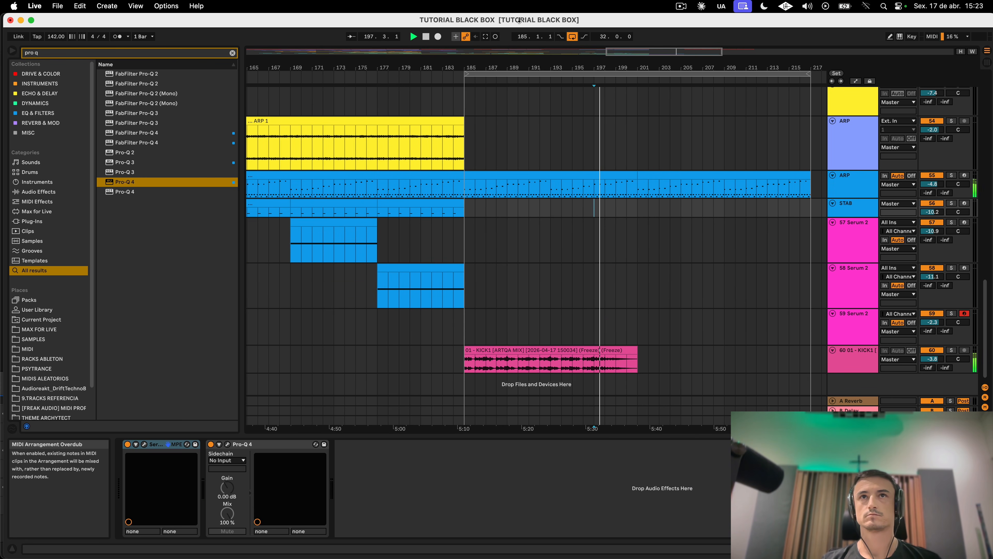
Step: Try a copy of the SEQ LAYER clip from bar 153 at bar 201, enlarging its track, and delete the copy
{"action": "scroll", "coordinate": [573, 141], "scroll_direction": "down", "scroll_amount": 5}
{"action": "scroll", "coordinate": [572, 141], "scroll_direction": "up", "scroll_amount": 5}
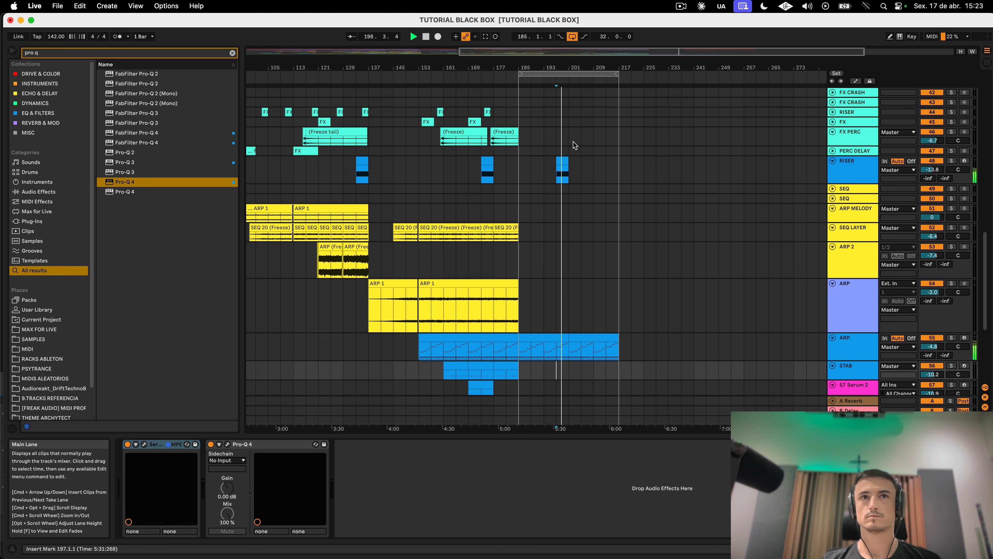
{"action": "left_click", "coordinate": [437, 227]}
{"action": "left_click_drag", "start_coordinate": [436, 227], "coordinate": [589, 238]}
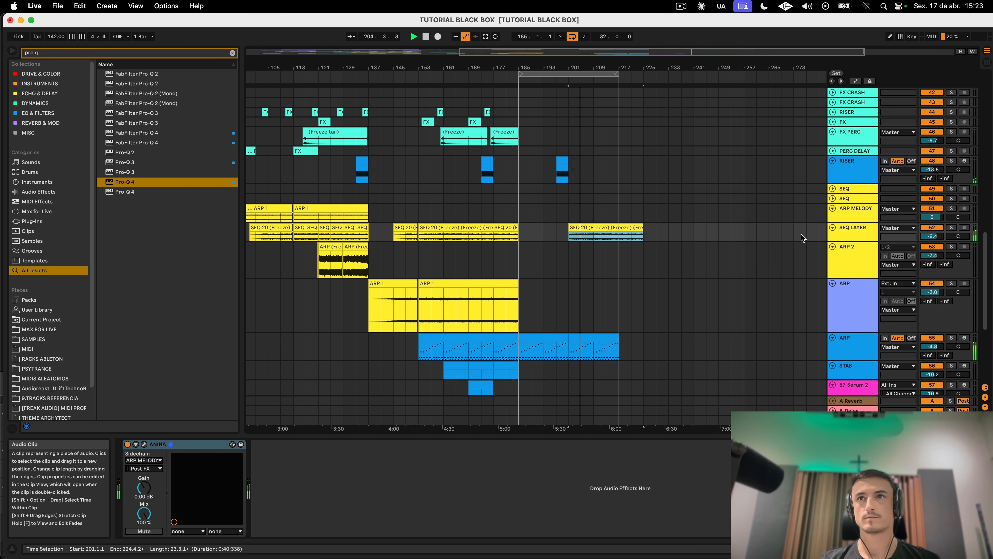
{"action": "left_click", "coordinate": [847, 241]}
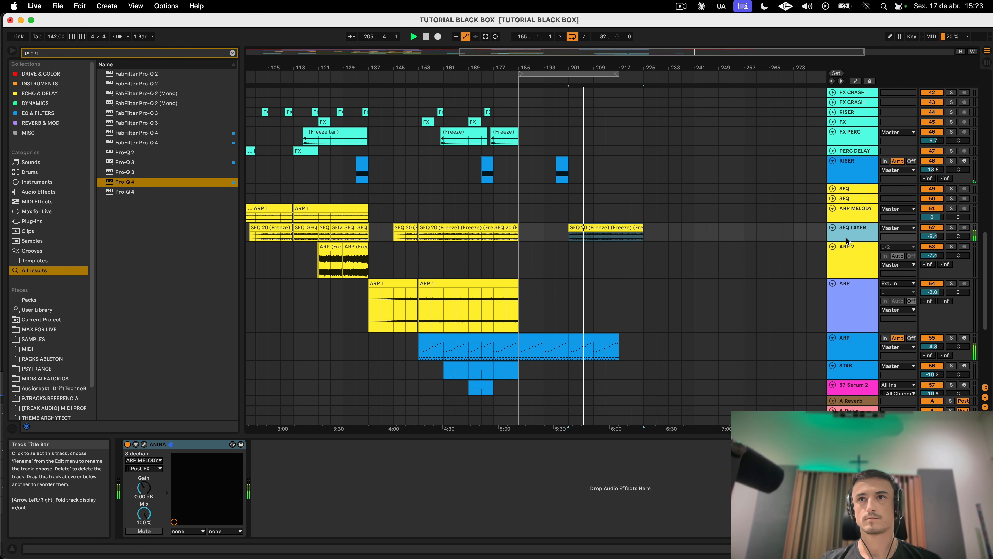
{"action": "left_click_drag", "start_coordinate": [846, 240], "coordinate": [846, 294]}
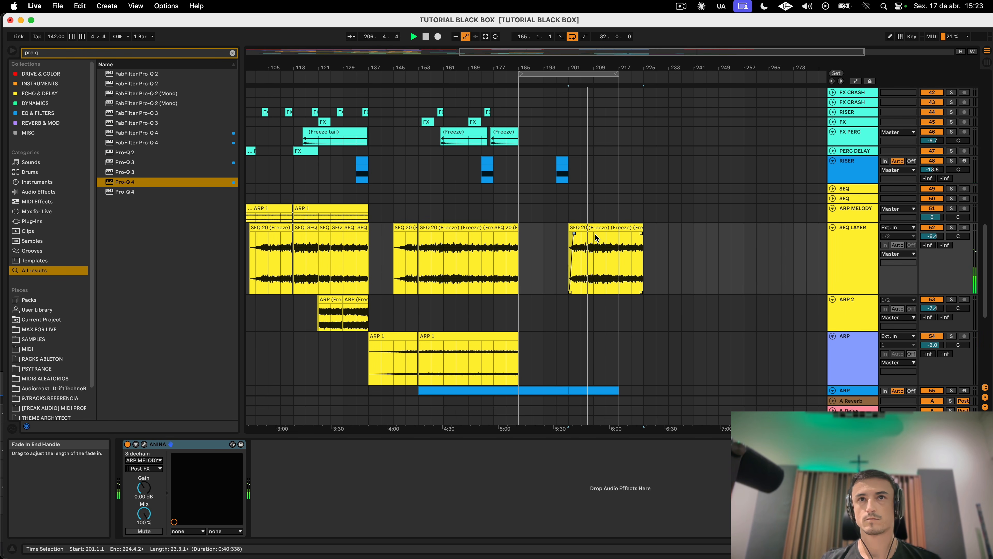
{"action": "left_click_drag", "start_coordinate": [612, 234], "coordinate": [621, 211]}
{"action": "left_click", "coordinate": [609, 230]}
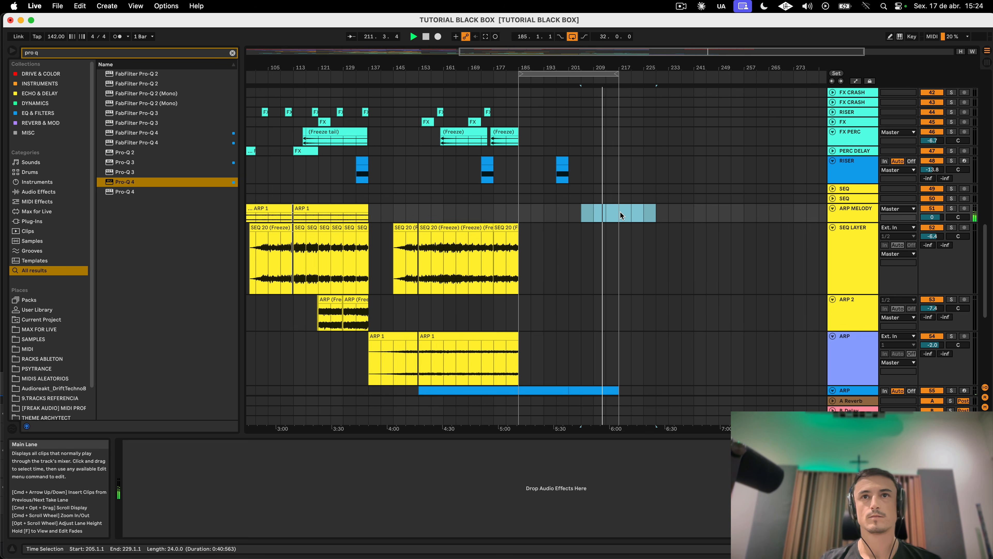
Step: Copy the AMB LOOP clip from bar 65 to bar 201 on the same AMB track
{"action": "scroll", "coordinate": [608, 223], "scroll_direction": "left", "scroll_amount": 10}
{"action": "scroll", "coordinate": [609, 225], "scroll_direction": "left", "scroll_amount": 5}
{"action": "scroll", "coordinate": [608, 225], "scroll_direction": "up", "scroll_amount": 8}
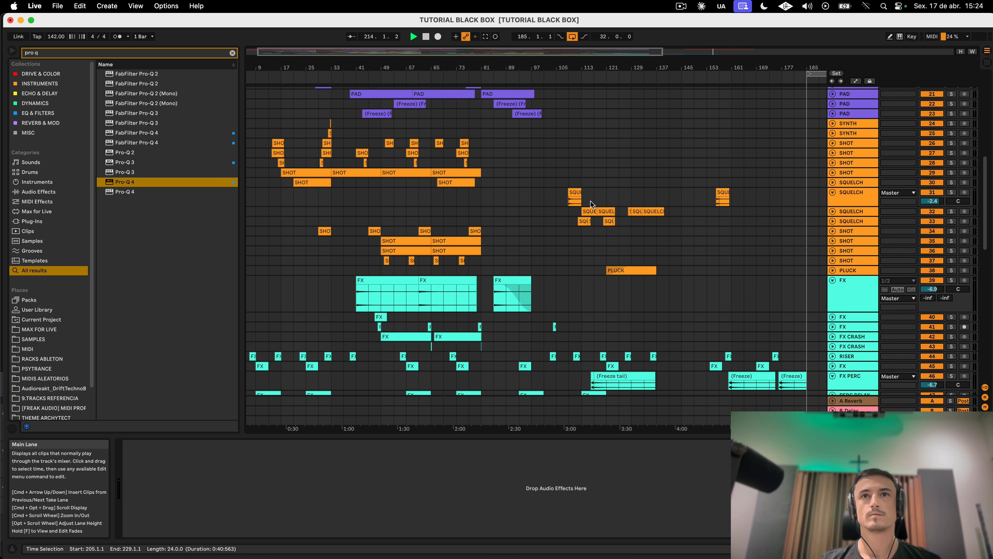
{"action": "scroll", "coordinate": [618, 204], "scroll_direction": "up", "scroll_amount": 10}
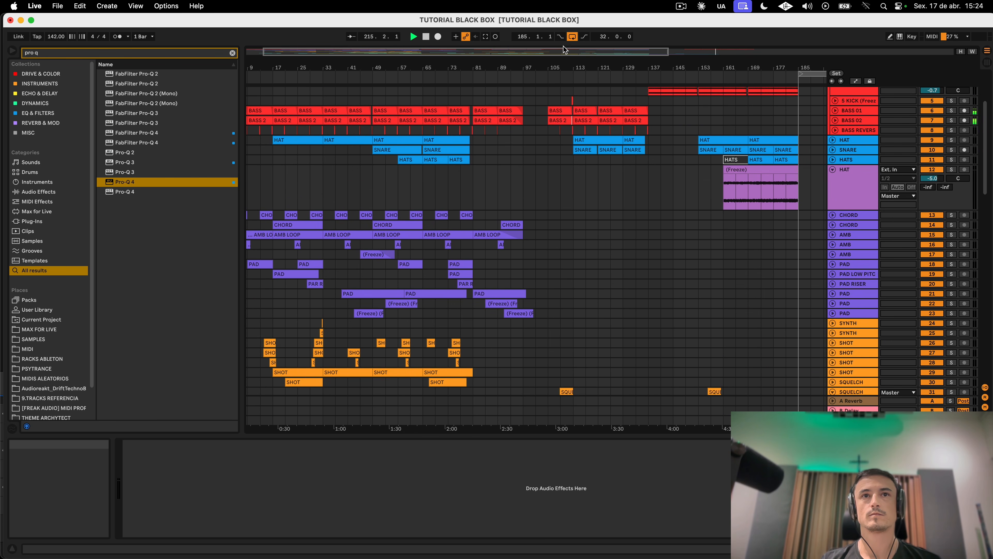
{"action": "left_click_drag", "start_coordinate": [583, 52], "coordinate": [426, 200]}
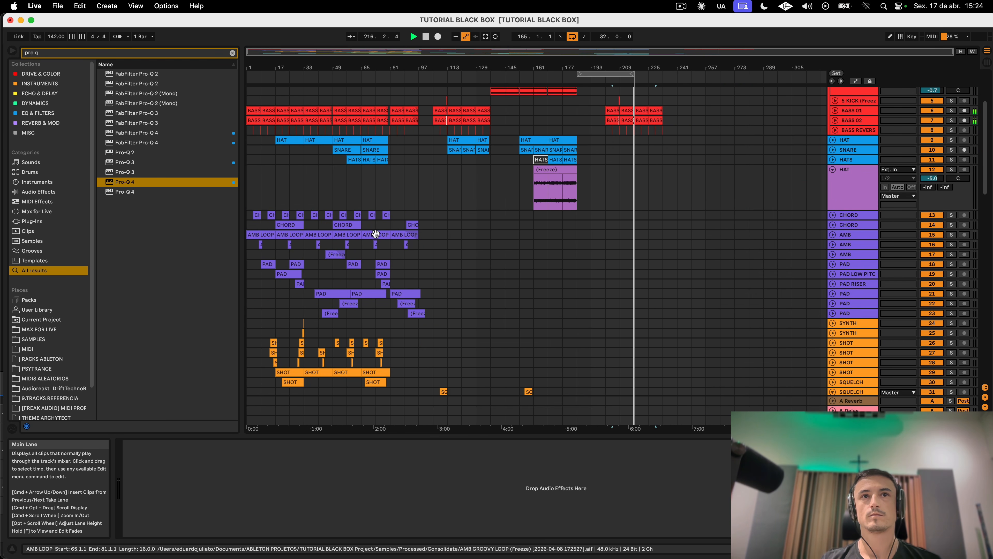
{"action": "left_click_drag", "start_coordinate": [372, 234], "coordinate": [616, 234]}
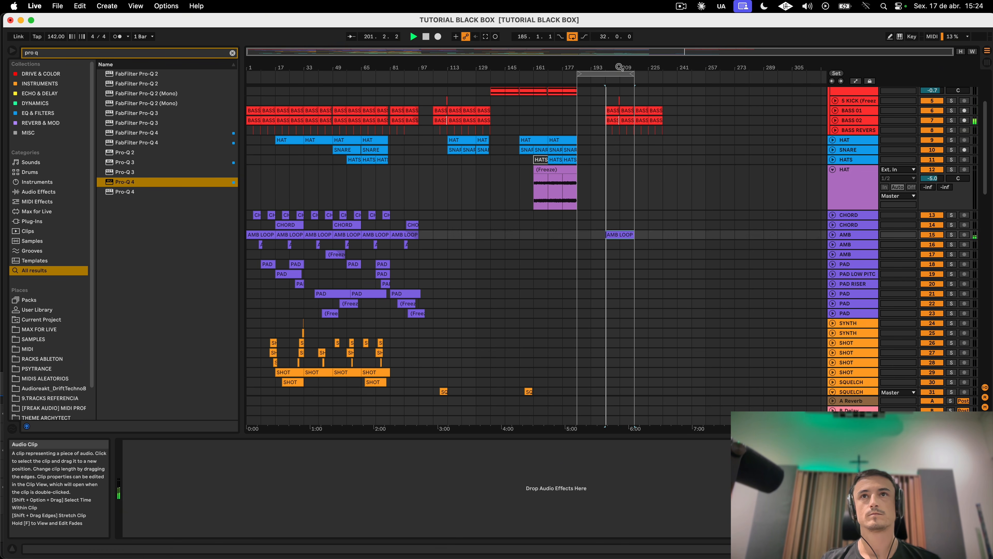
Step: Play from bar 195 and place another copy of the AMB LOOP clip at bars 185 to 201
{"action": "left_click_drag", "start_coordinate": [620, 65], "coordinate": [620, 101]}
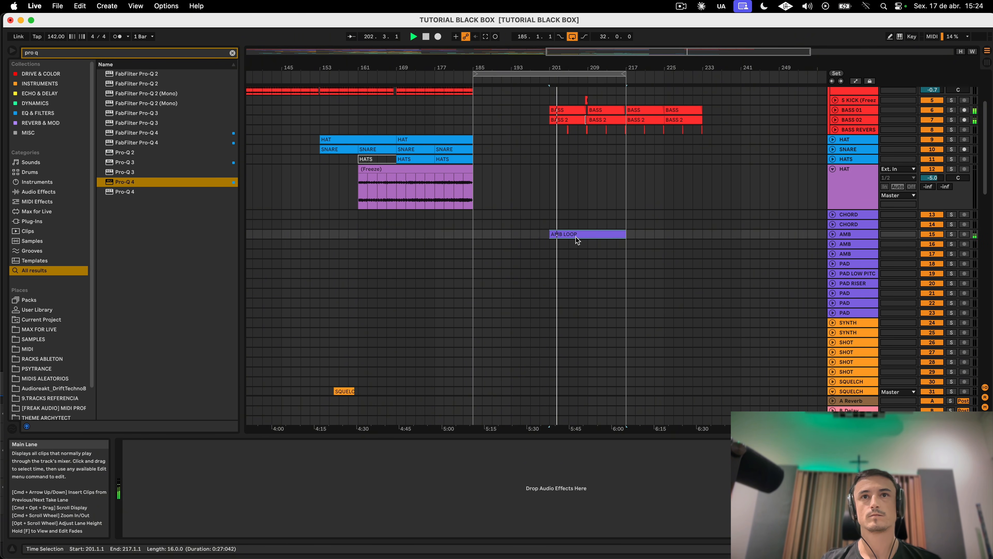
{"action": "key", "text": "space"}
{"action": "left_click", "coordinate": [517, 216]}
{"action": "key", "text": "space"}
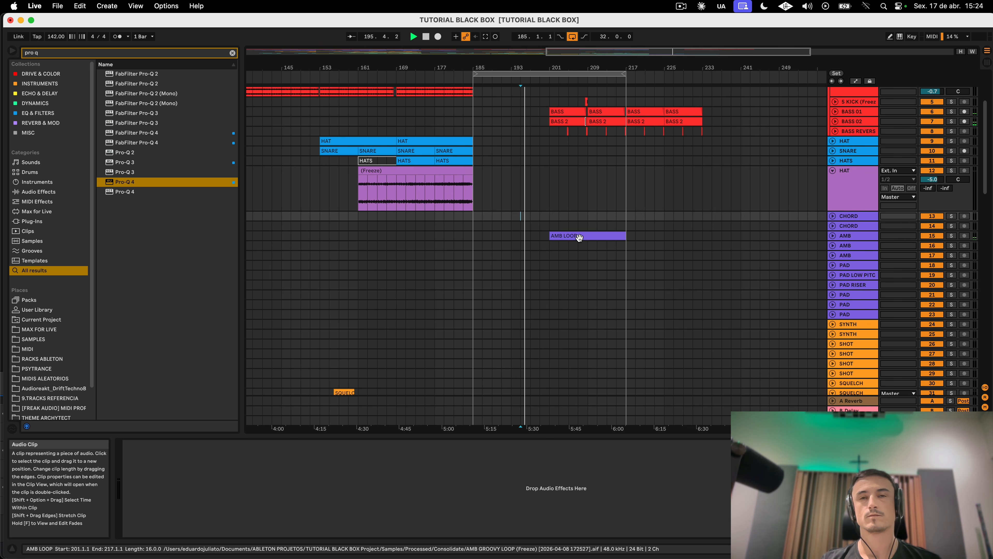
{"action": "left_click_drag", "start_coordinate": [579, 235], "coordinate": [504, 234]}
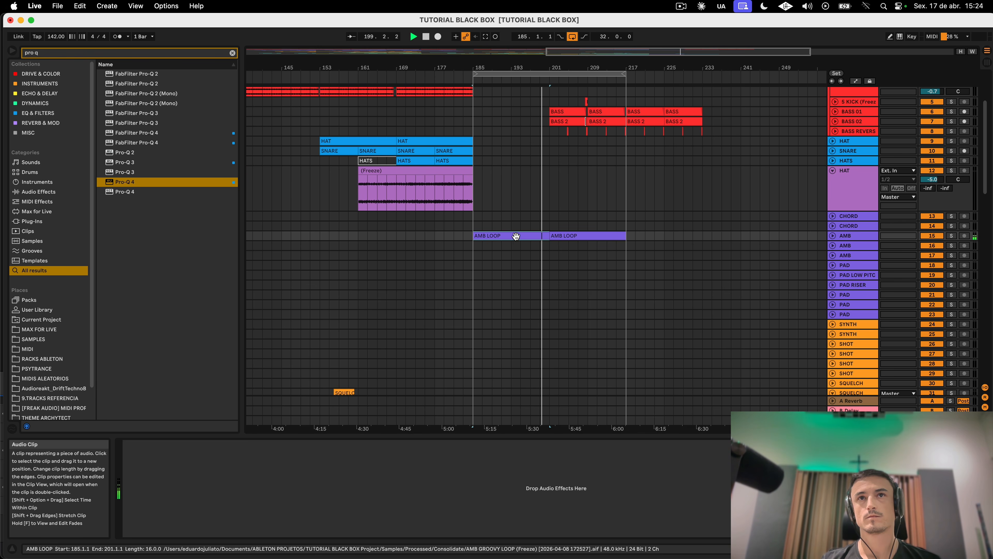
Step: Play from bar 193, try a copy of the last SNARE clip at bar 201, and delete it
{"action": "scroll", "coordinate": [617, 246], "scroll_direction": "right", "scroll_amount": 3}
{"action": "scroll", "coordinate": [617, 246], "scroll_direction": "down", "scroll_amount": 1}
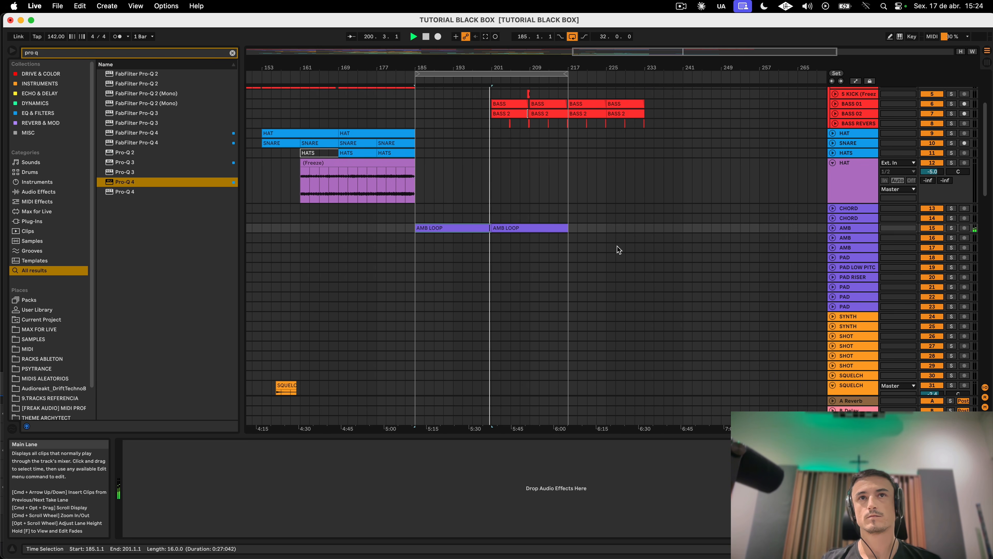
{"action": "scroll", "coordinate": [617, 246], "scroll_direction": "up", "scroll_amount": 5}
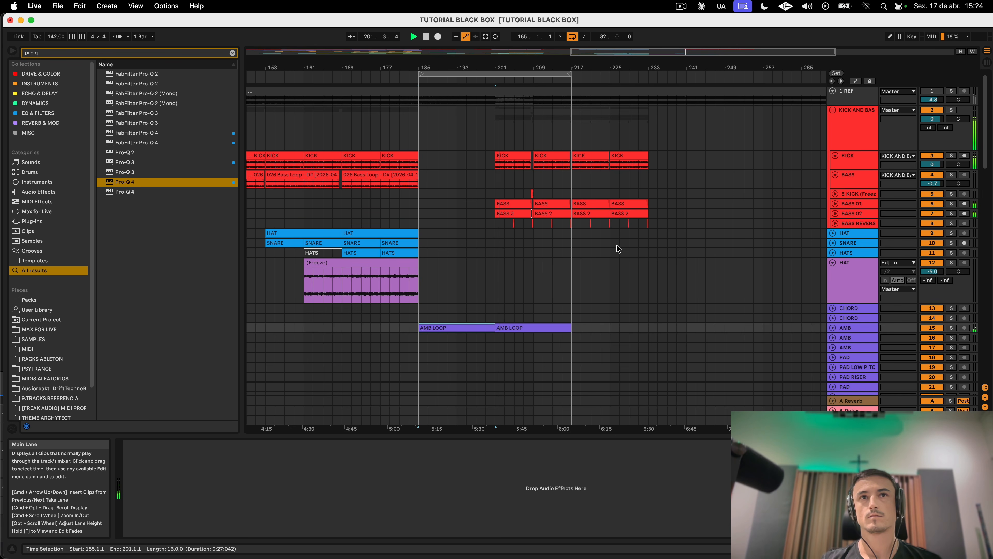
{"action": "left_click", "coordinate": [457, 174]}
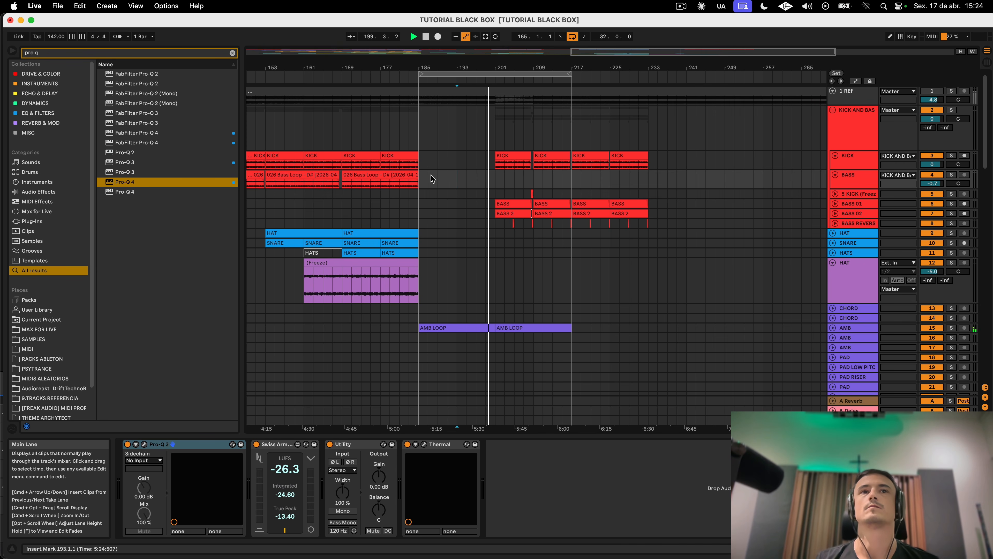
{"action": "left_click_drag", "start_coordinate": [405, 243], "coordinate": [514, 242]}
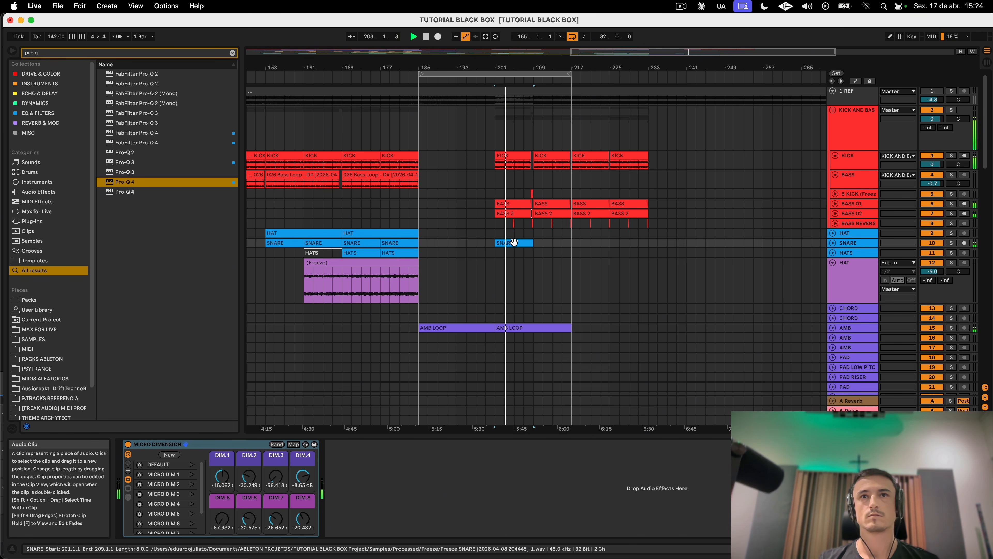
{"action": "key", "text": "Delete"}
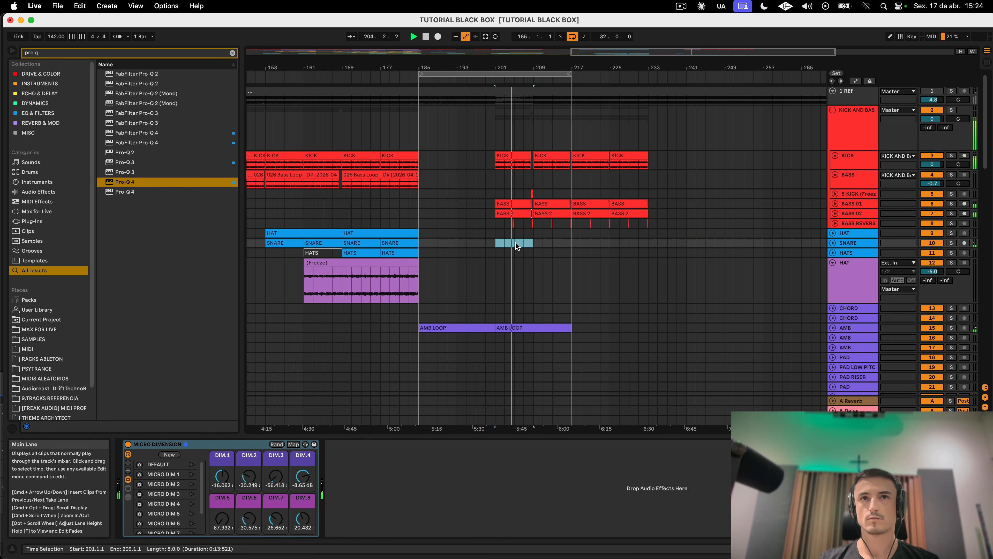
Step: Try a copy of the frozen HAT clip at bar 185 and undo it
{"action": "left_click", "coordinate": [341, 263]}
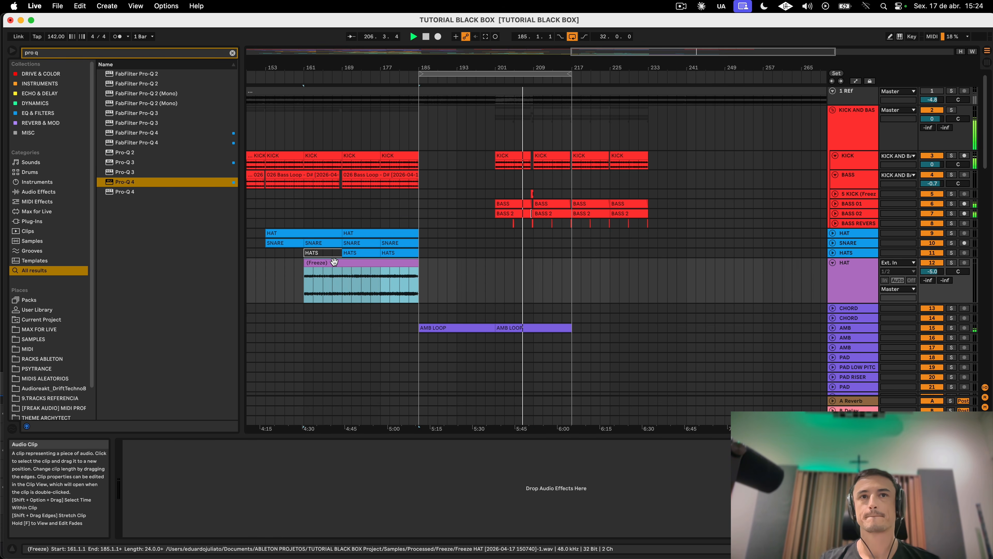
{"action": "left_click_drag", "start_coordinate": [334, 263], "coordinate": [451, 268]}
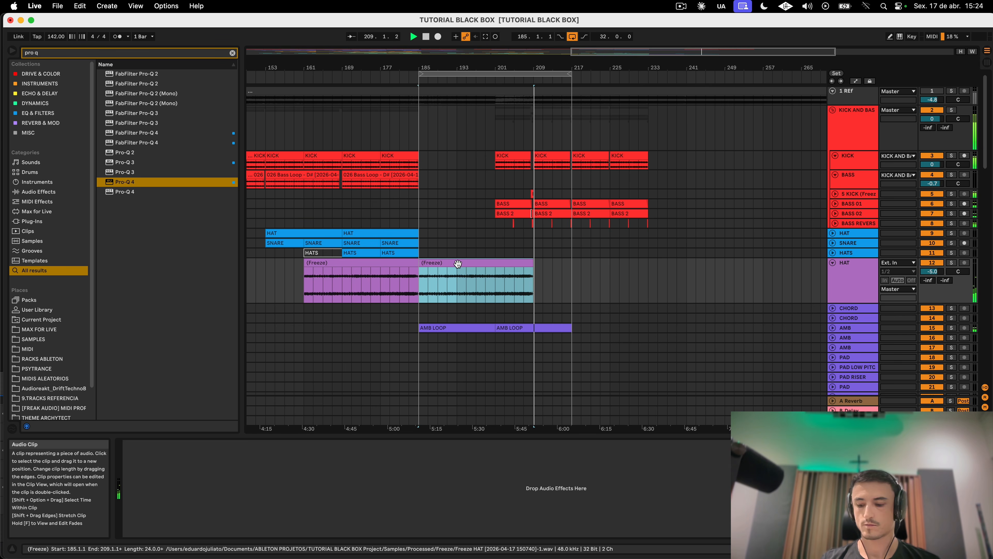
{"action": "left_click", "coordinate": [375, 272]}
{"action": "key", "text": "super+z"}
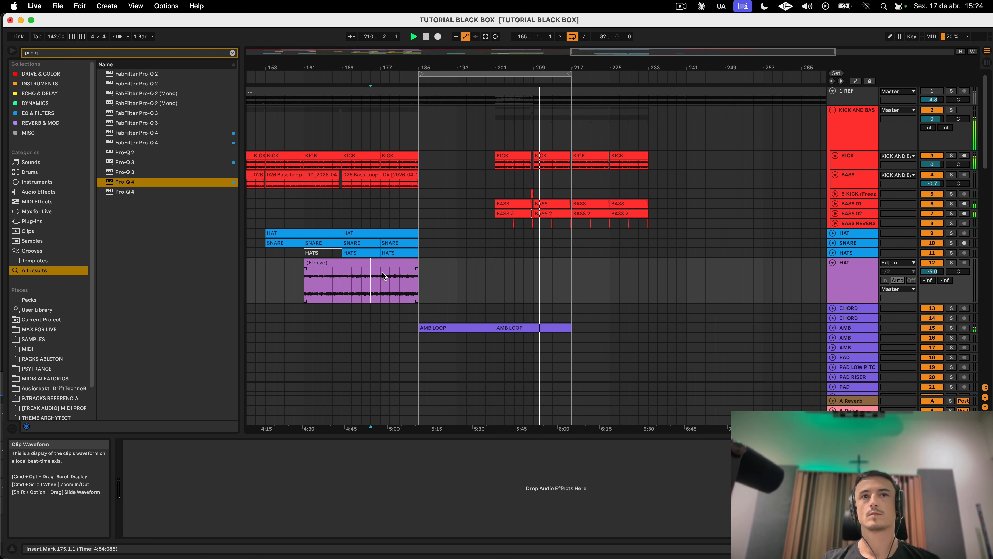
Step: Look over the clips before and after bar 185 on all tracks, from the KICK AND BASS group down to KICK1
{"action": "scroll", "coordinate": [448, 292], "scroll_direction": "down", "scroll_amount": 15}
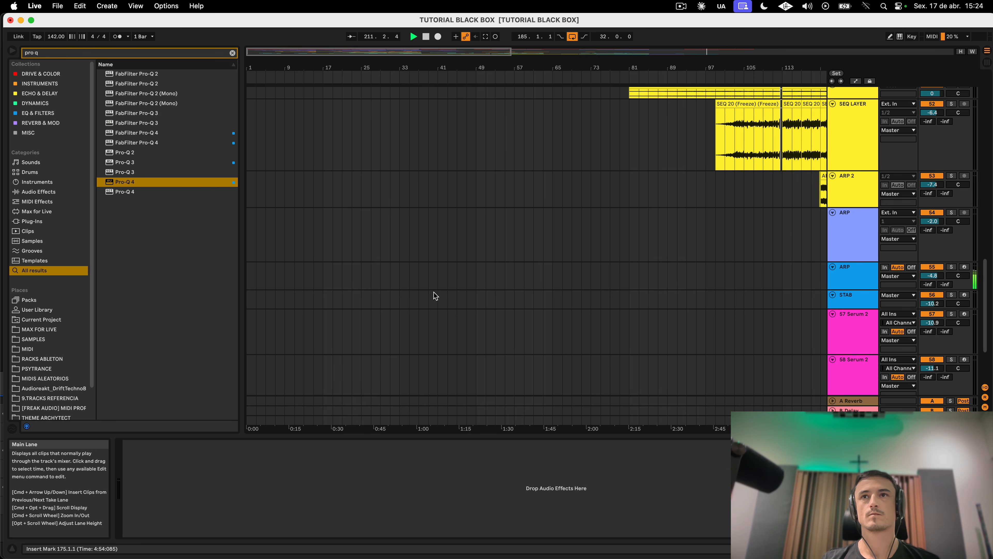
{"action": "scroll", "coordinate": [433, 292], "scroll_direction": "left", "scroll_amount": 10}
{"action": "scroll", "coordinate": [425, 284], "scroll_direction": "right", "scroll_amount": 12}
{"action": "scroll", "coordinate": [424, 282], "scroll_direction": "down", "scroll_amount": 5}
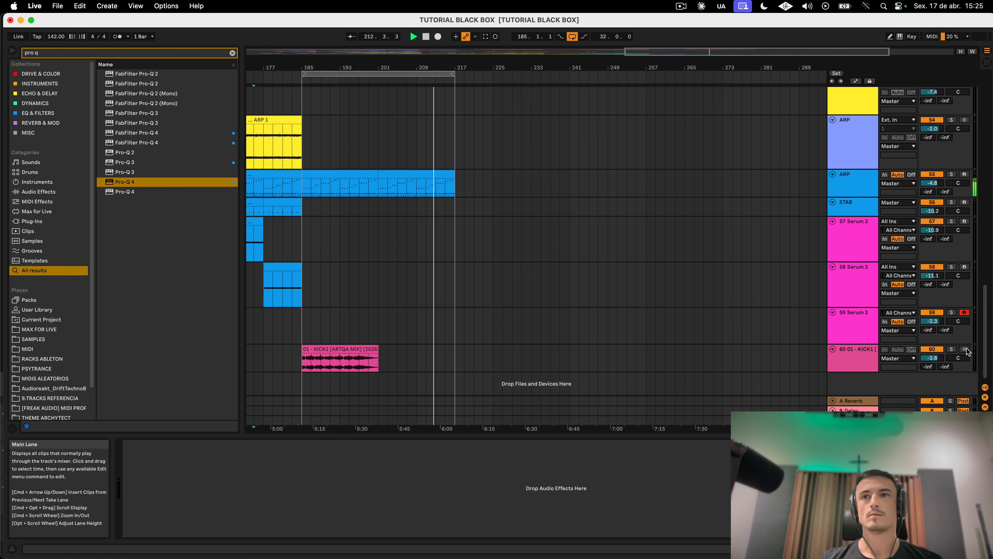
{"action": "left_click", "coordinate": [857, 356]}
{"action": "scroll", "coordinate": [744, 319], "scroll_direction": "up", "scroll_amount": 20}
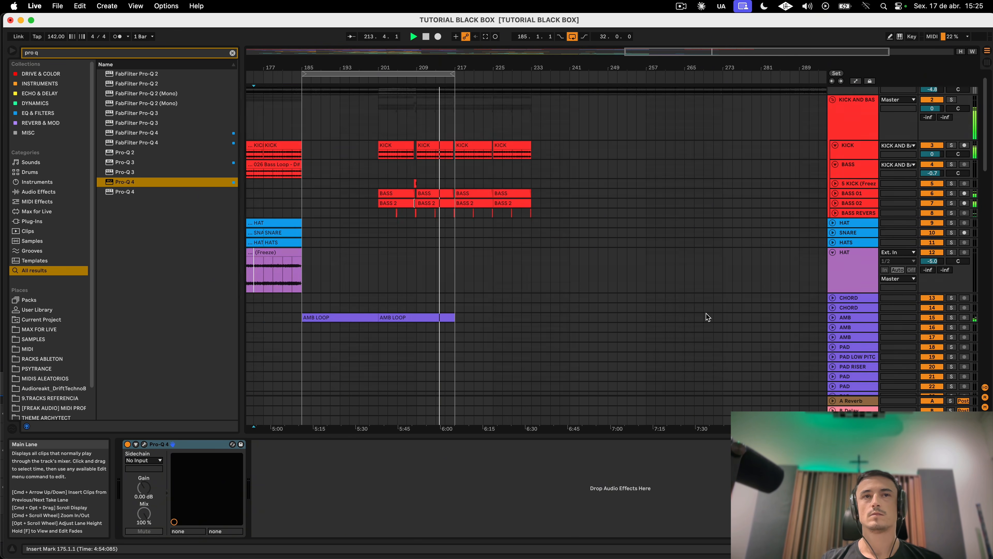
{"action": "scroll", "coordinate": [706, 314], "scroll_direction": "left", "scroll_amount": 5}
{"action": "scroll", "coordinate": [704, 316], "scroll_direction": "left", "scroll_amount": 5}
{"action": "left_click", "coordinate": [538, 205]}
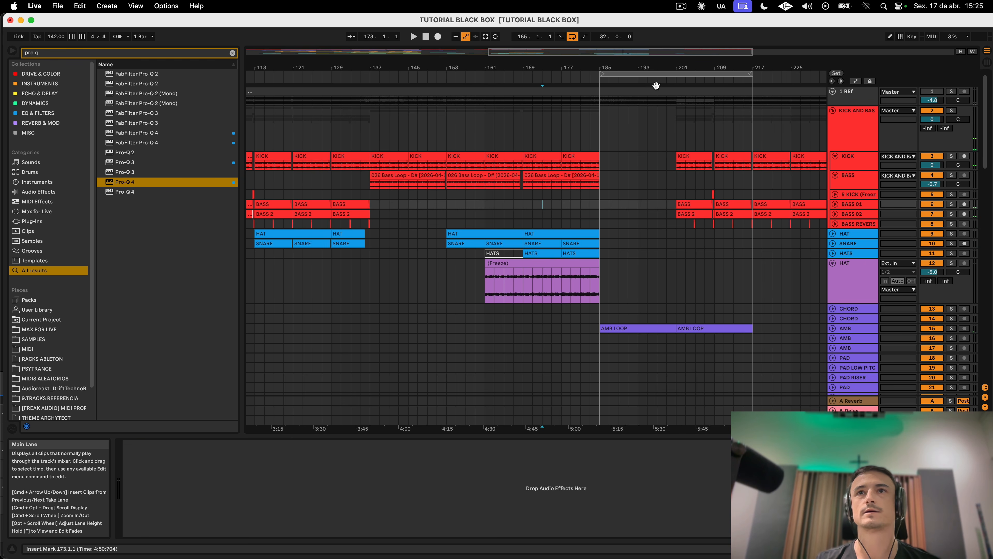
{"action": "scroll", "coordinate": [585, 275], "scroll_direction": "down", "scroll_amount": 10}
{"action": "scroll", "coordinate": [585, 242], "scroll_direction": "down", "scroll_amount": 10}
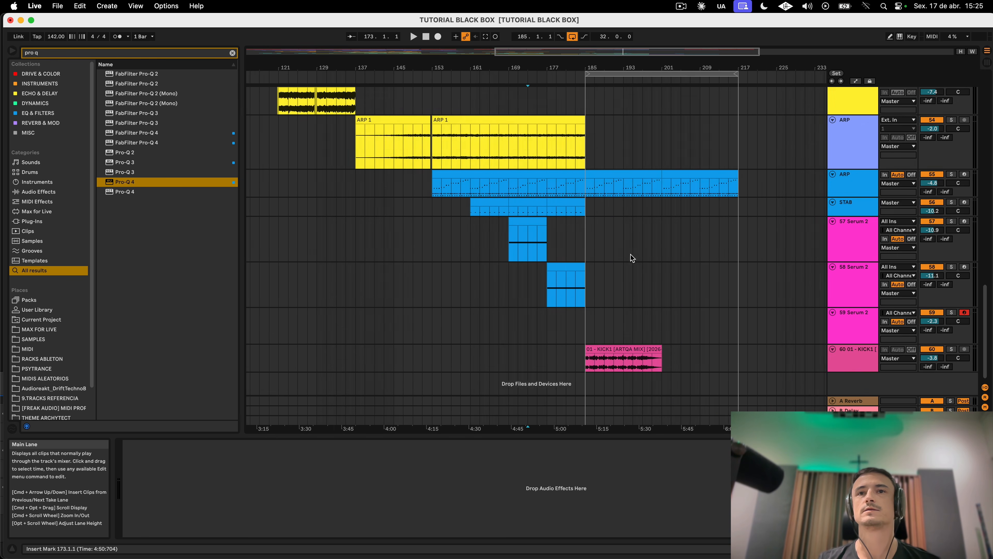
{"action": "left_click", "coordinate": [416, 279]}
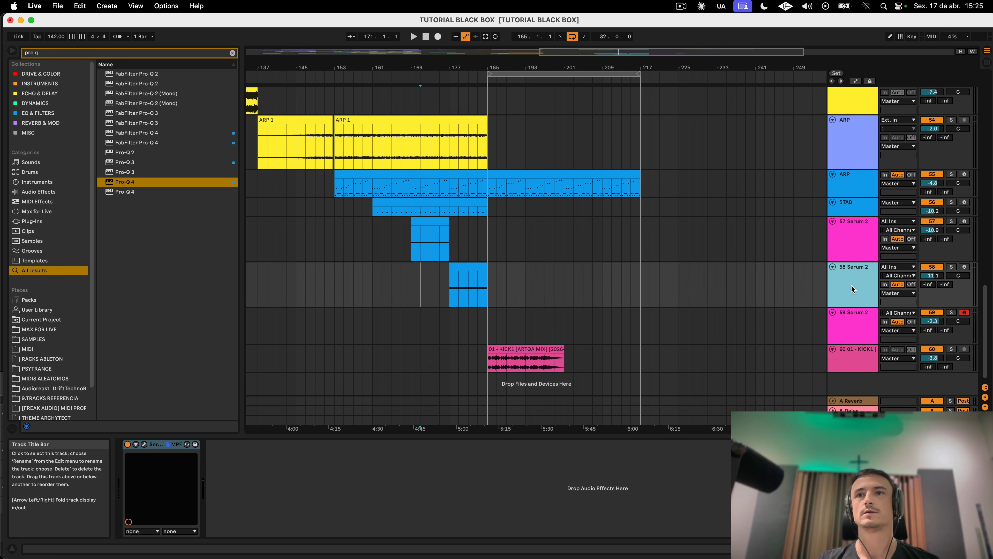
{"action": "left_click", "coordinate": [681, 7]}
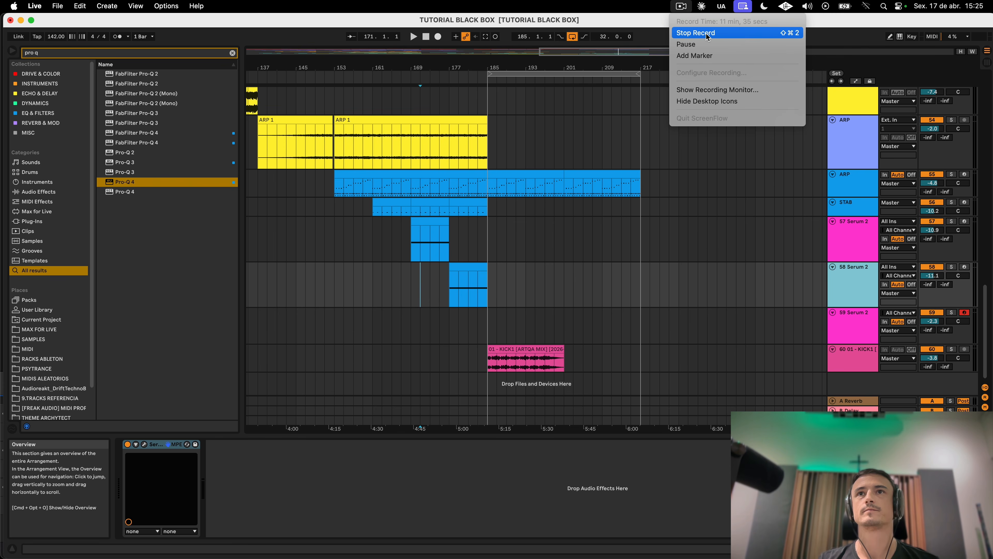
{"action": "left_click", "coordinate": [709, 34]}
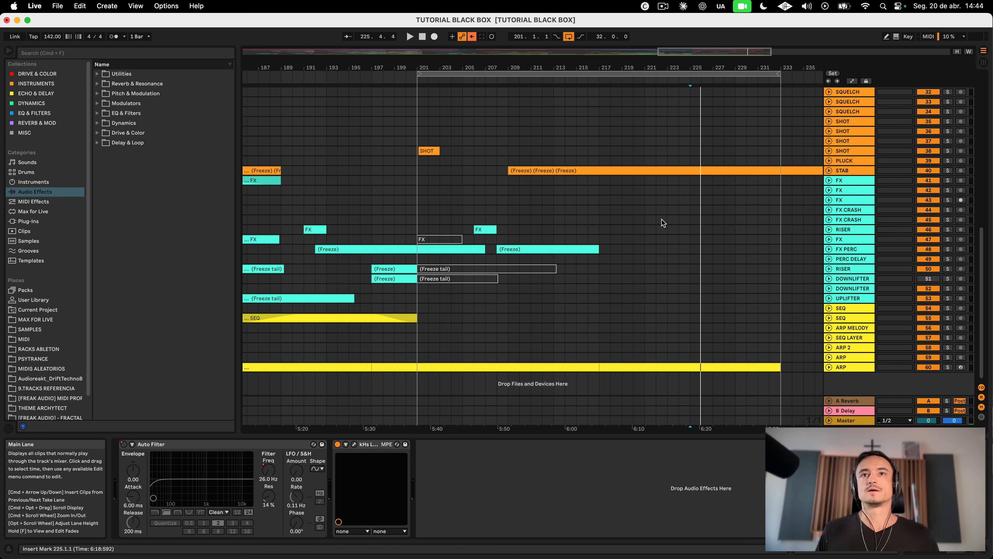
Step: Play the updated arrangement from bar 195
{"action": "scroll", "coordinate": [662, 222], "scroll_direction": "up", "scroll_amount": 15}
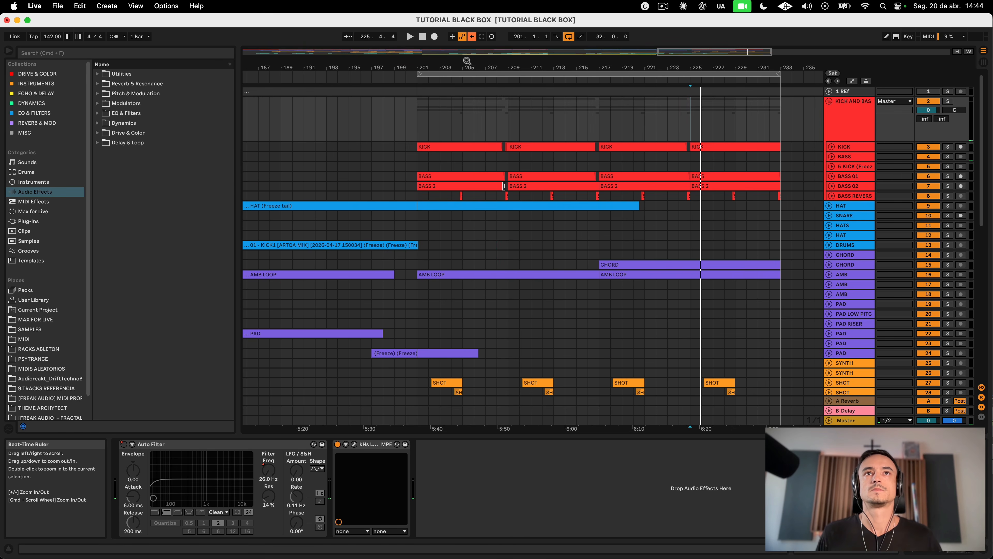
{"action": "left_click_drag", "start_coordinate": [465, 77], "coordinate": [465, 49]}
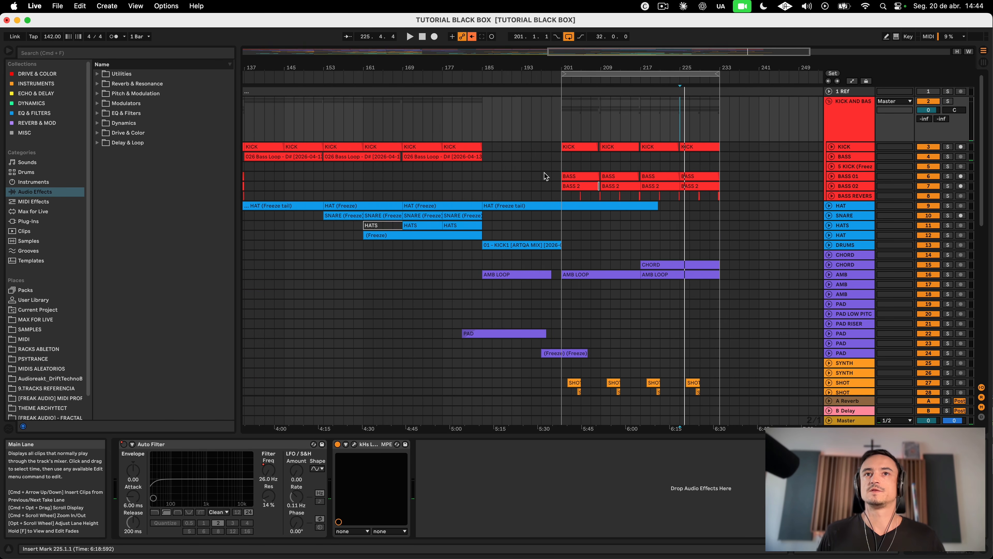
{"action": "left_click", "coordinate": [531, 176]}
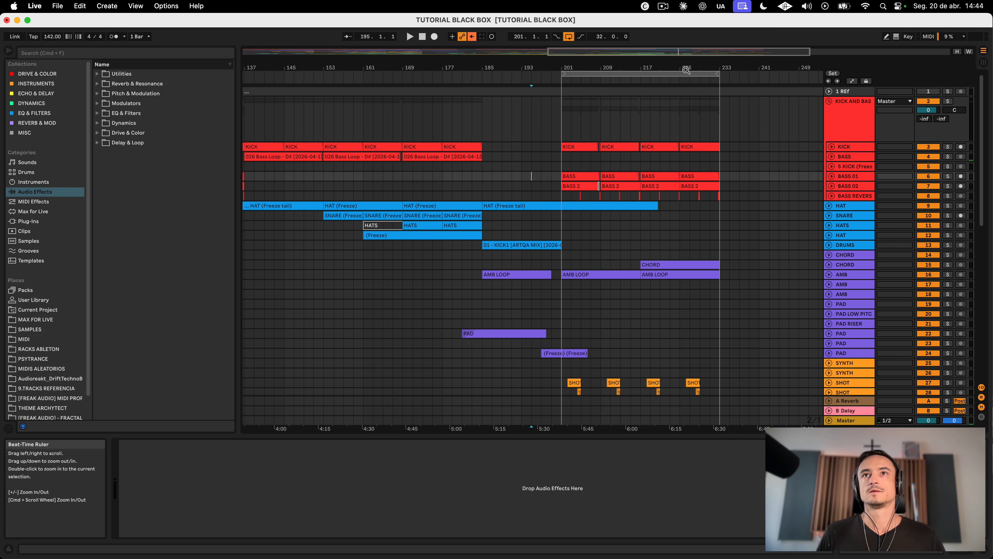
{"action": "left_click", "coordinate": [533, 127]}
{"action": "key", "text": "space"}
Step: Examine the clips on the drum, pad, shot, FX and ARP tracks around bars 185 to 233 during playback
{"action": "scroll", "coordinate": [637, 129], "scroll_direction": "down", "scroll_amount": 10}
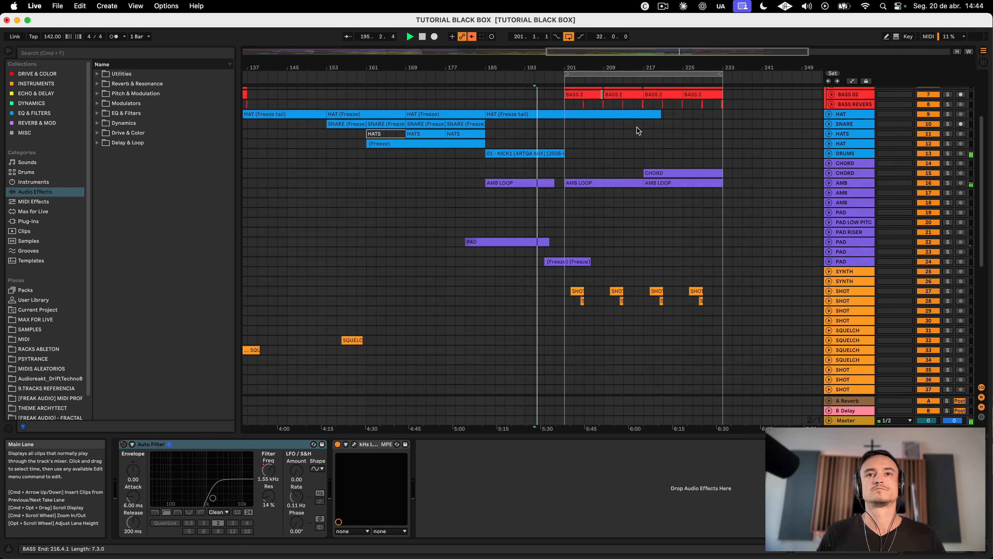
{"action": "key", "text": "super+space"}
{"action": "left_click", "coordinate": [638, 131]}
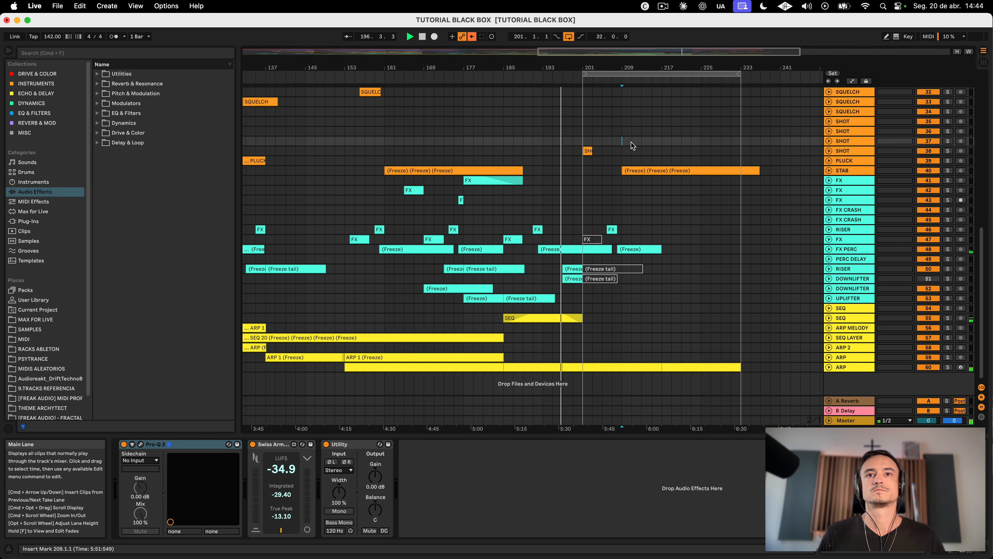
{"action": "scroll", "coordinate": [636, 145], "scroll_direction": "up", "scroll_amount": 5}
{"action": "scroll", "coordinate": [635, 146], "scroll_direction": "up", "scroll_amount": 5}
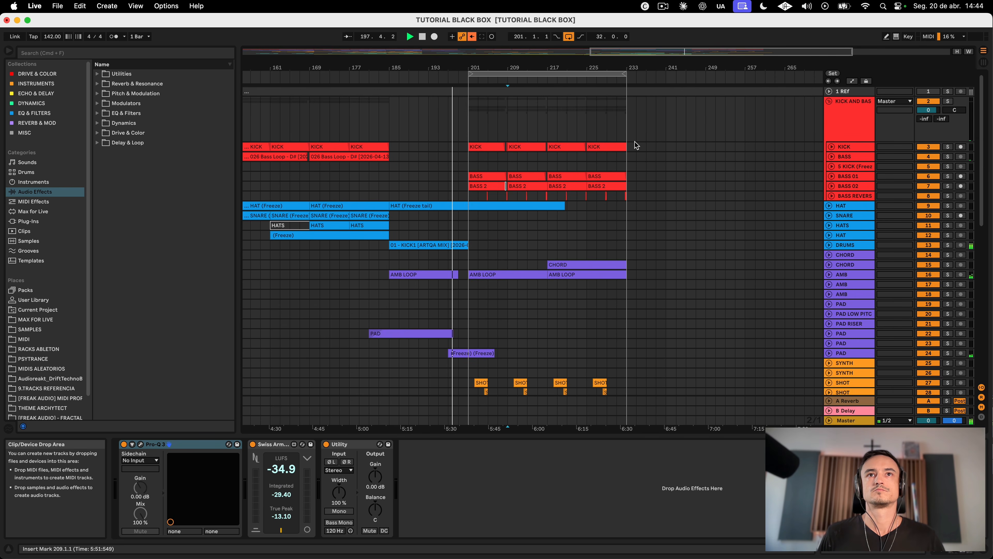
{"action": "scroll", "coordinate": [641, 144], "scroll_direction": "down", "scroll_amount": 8}
{"action": "scroll", "coordinate": [645, 143], "scroll_direction": "left", "scroll_amount": 5}
{"action": "scroll", "coordinate": [647, 142], "scroll_direction": "right", "scroll_amount": 10}
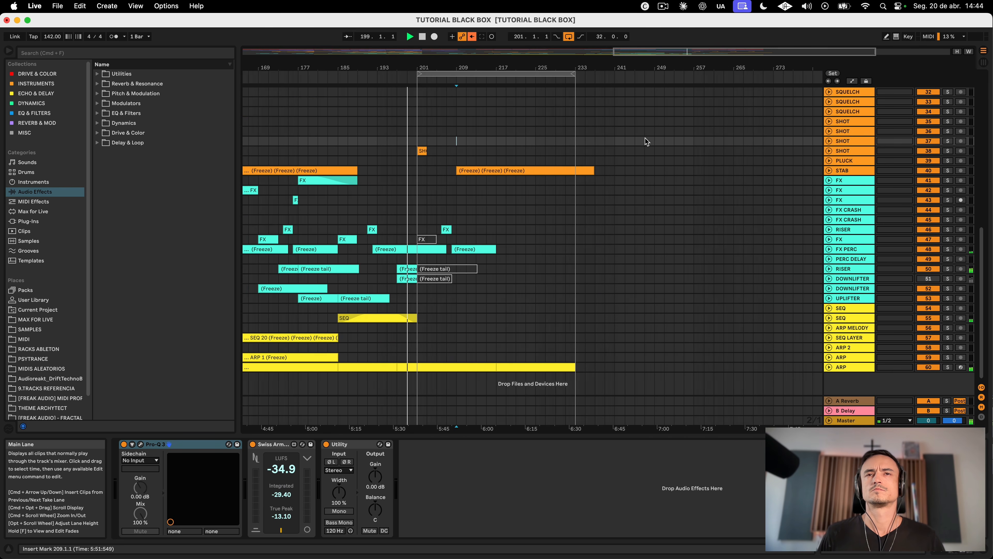
Step: Move the 32-bar loop to start at bar 199 and solo the KICK AND BASS group
{"action": "left_click_drag", "start_coordinate": [469, 73], "coordinate": [459, 94]}
{"action": "scroll", "coordinate": [458, 94], "scroll_direction": "up", "scroll_amount": 3}
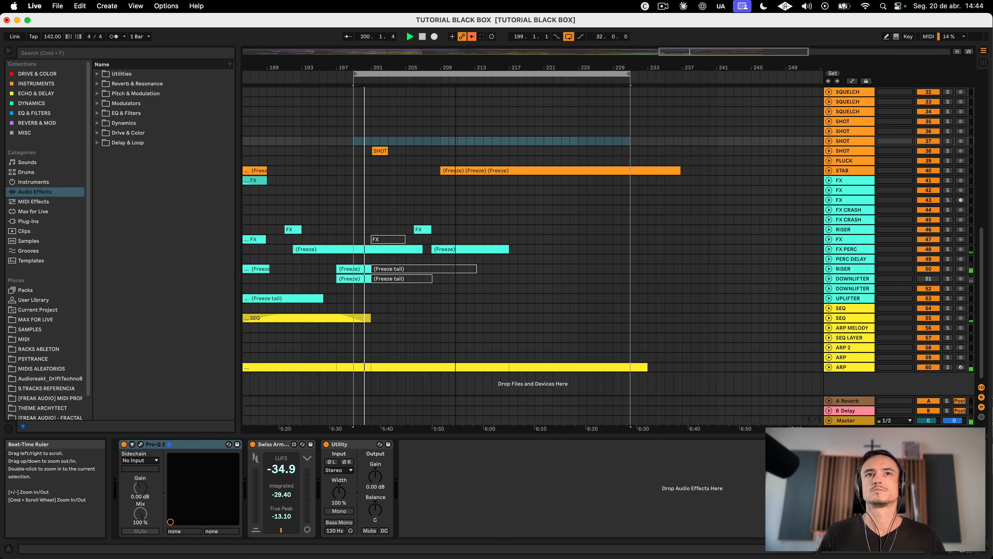
{"action": "left_click", "coordinate": [606, 254]}
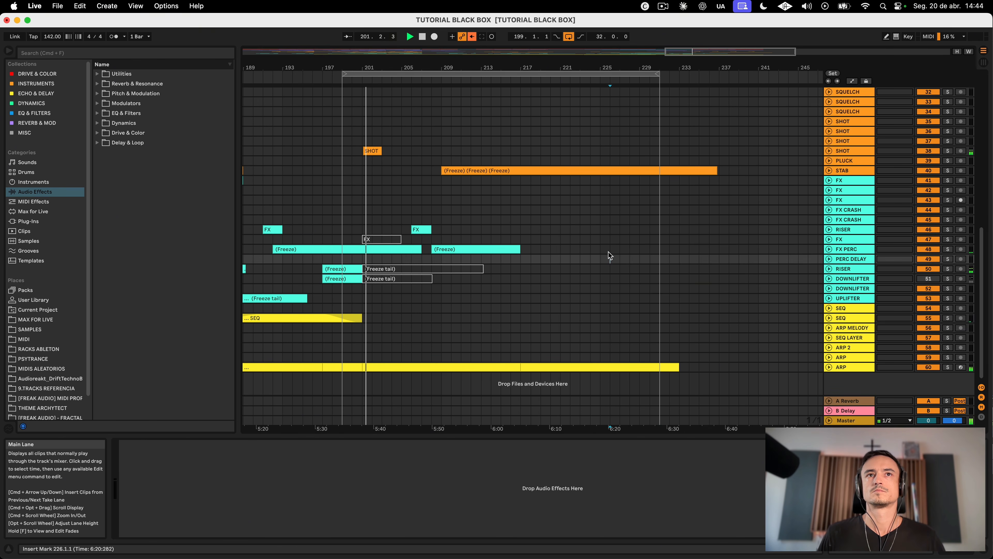
{"action": "scroll", "coordinate": [607, 254], "scroll_direction": "up", "scroll_amount": 7}
{"action": "scroll", "coordinate": [610, 255], "scroll_direction": "up", "scroll_amount": 3}
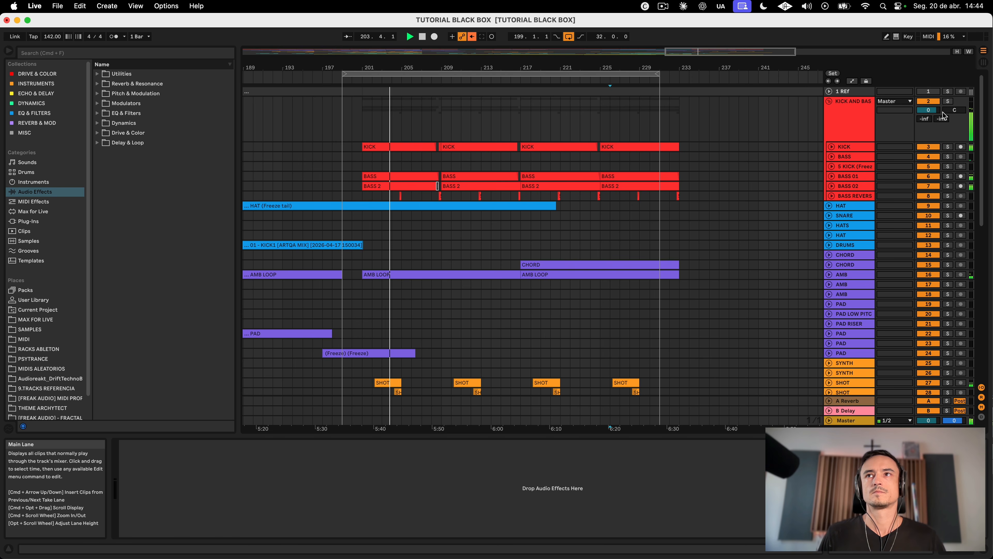
{"action": "left_click", "coordinate": [948, 102]}
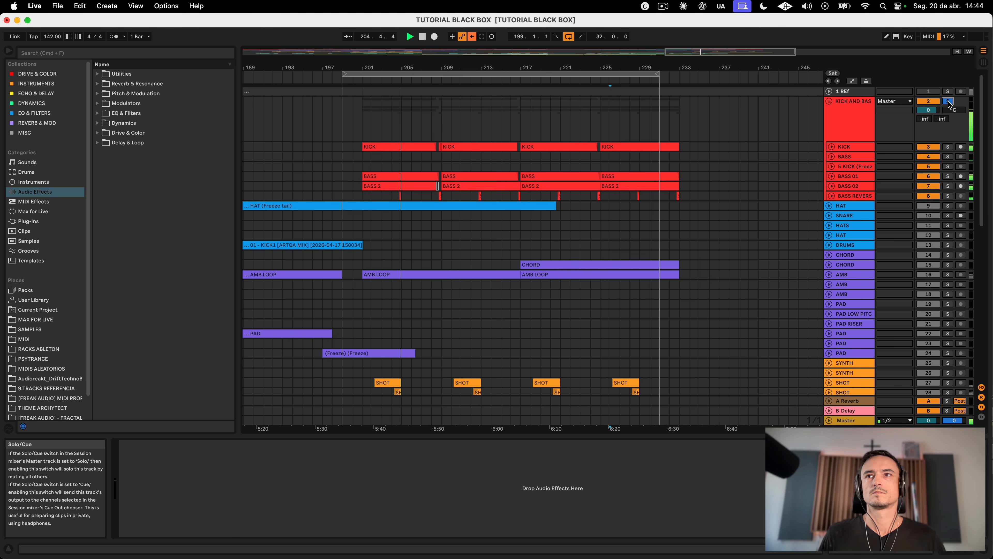
Step: Inspect the Pro-Q 4 curve on the lowest ARP track and listen to that track in solo
{"action": "scroll", "coordinate": [889, 389], "scroll_direction": "down", "scroll_amount": 8}
{"action": "left_click", "coordinate": [853, 368]}
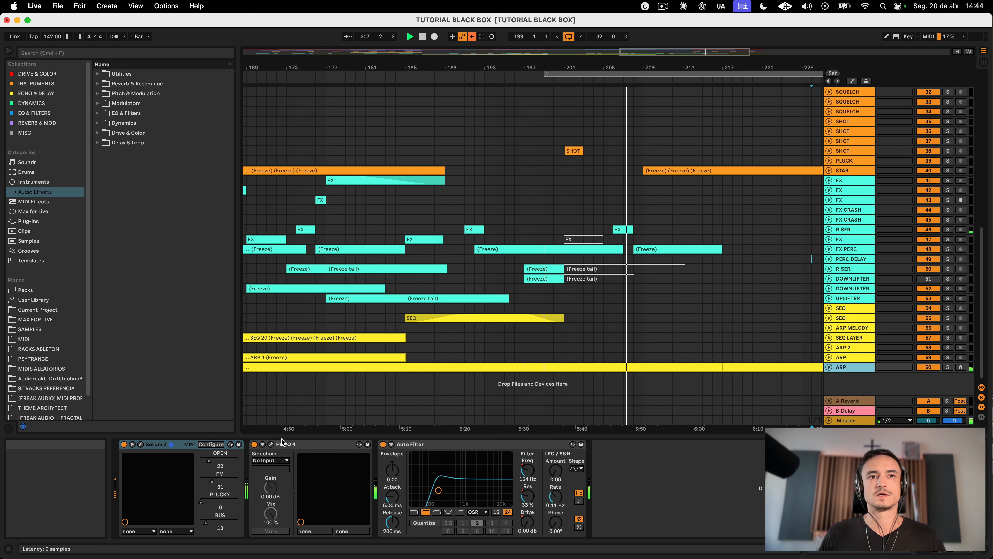
{"action": "left_click", "coordinate": [271, 445]}
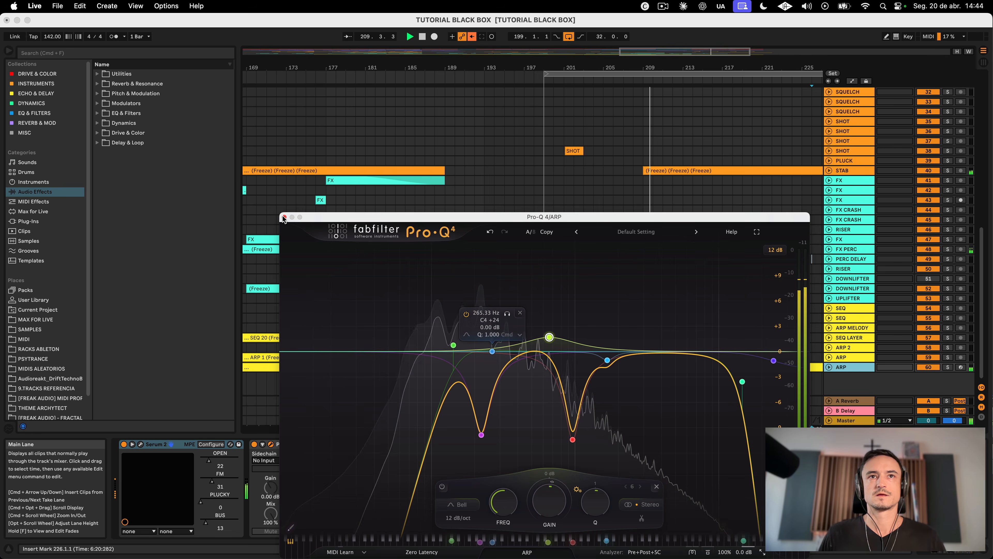
{"action": "left_click", "coordinate": [271, 445]}
{"action": "left_click", "coordinate": [947, 368]}
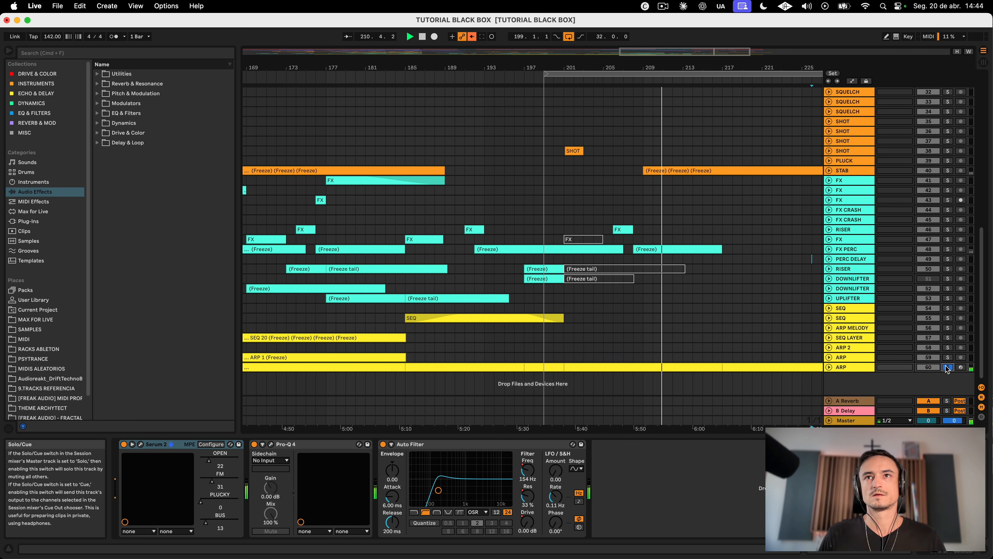
{"action": "left_click", "coordinate": [947, 368]}
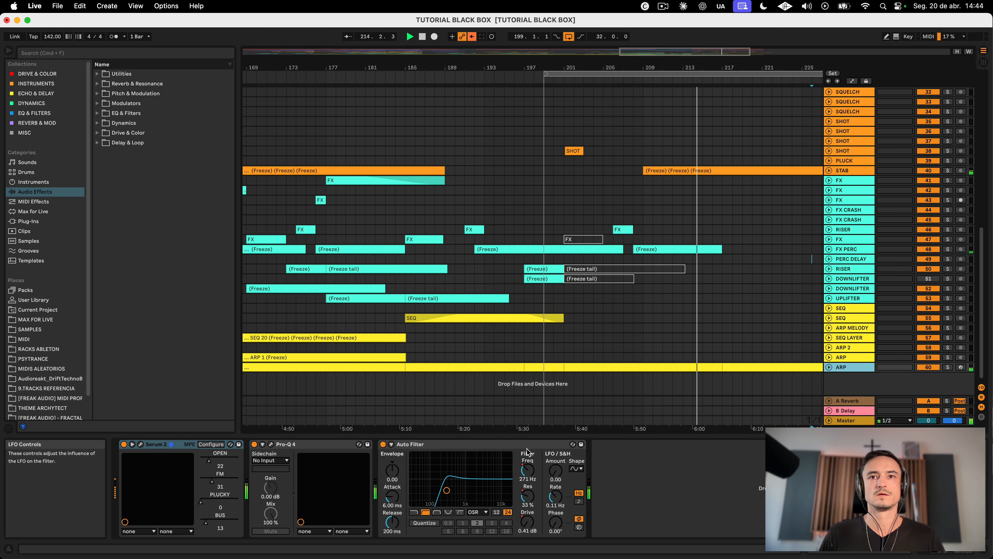
Step: Unfold the lowest ARP track, set its volume to -8.3 dB and show its Auto Filter frequency automation
{"action": "left_click", "coordinate": [829, 367]}
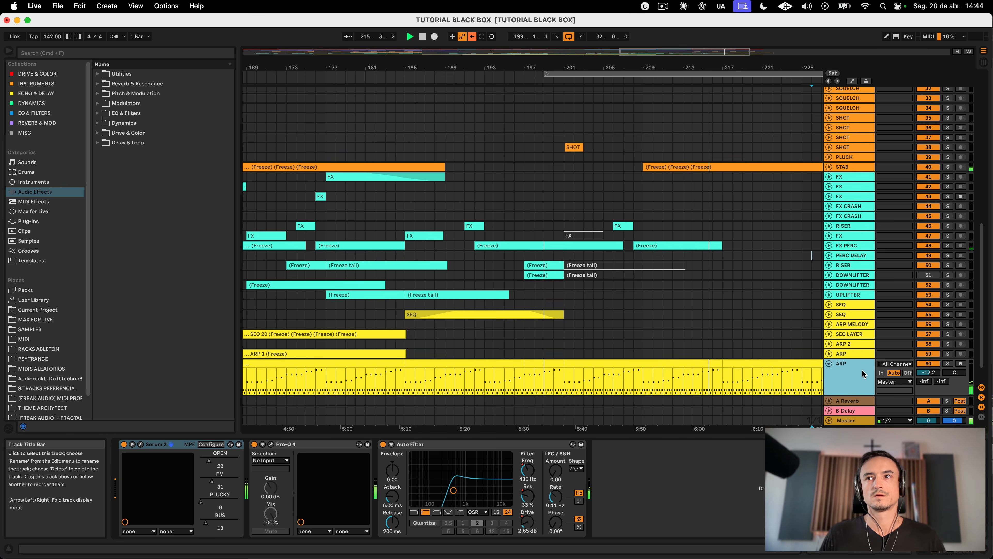
{"action": "left_click_drag", "start_coordinate": [933, 375], "coordinate": [933, 360]}
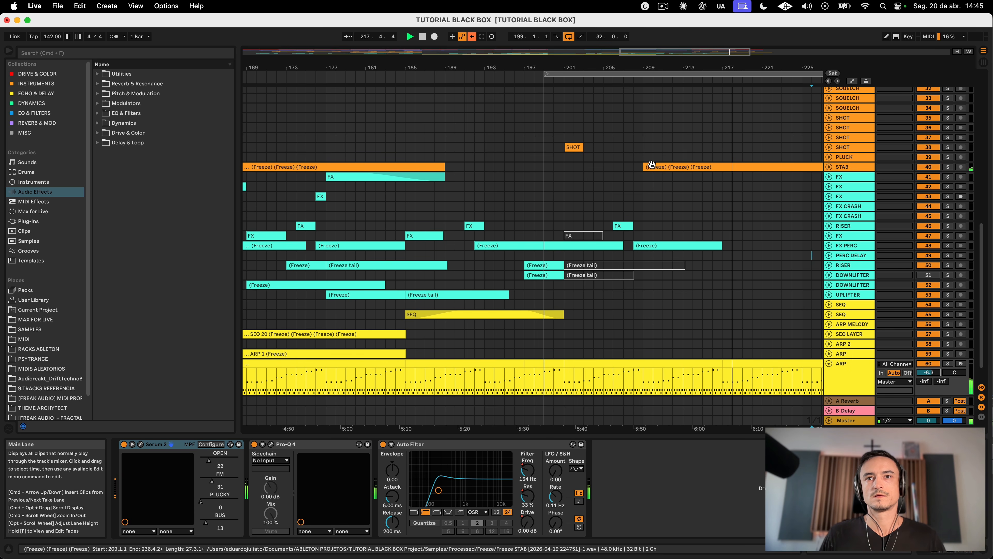
{"action": "scroll", "coordinate": [654, 166], "scroll_direction": "right", "scroll_amount": 10}
{"action": "scroll", "coordinate": [654, 166], "scroll_direction": "left", "scroll_amount": 6}
{"action": "key", "text": "a"}
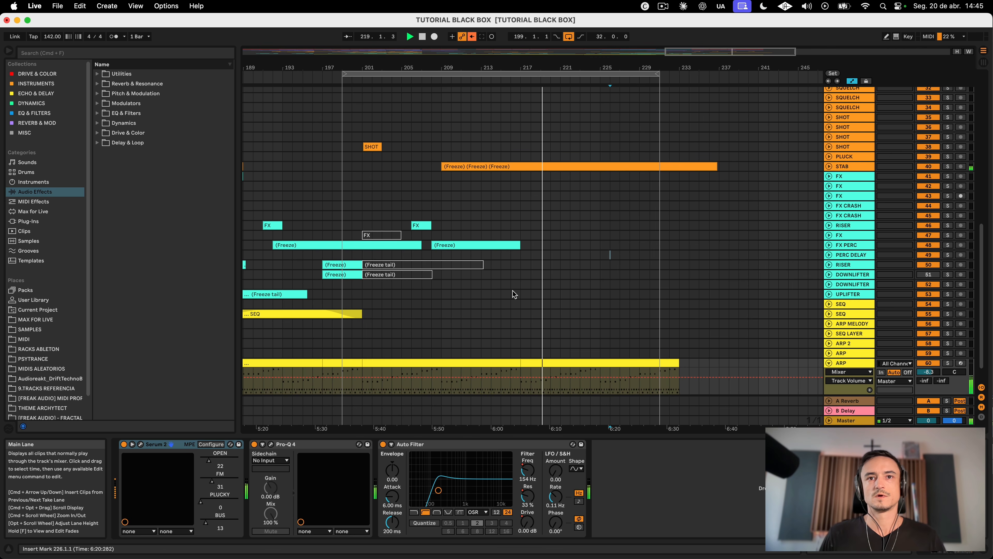
{"action": "left_click", "coordinate": [520, 471]}
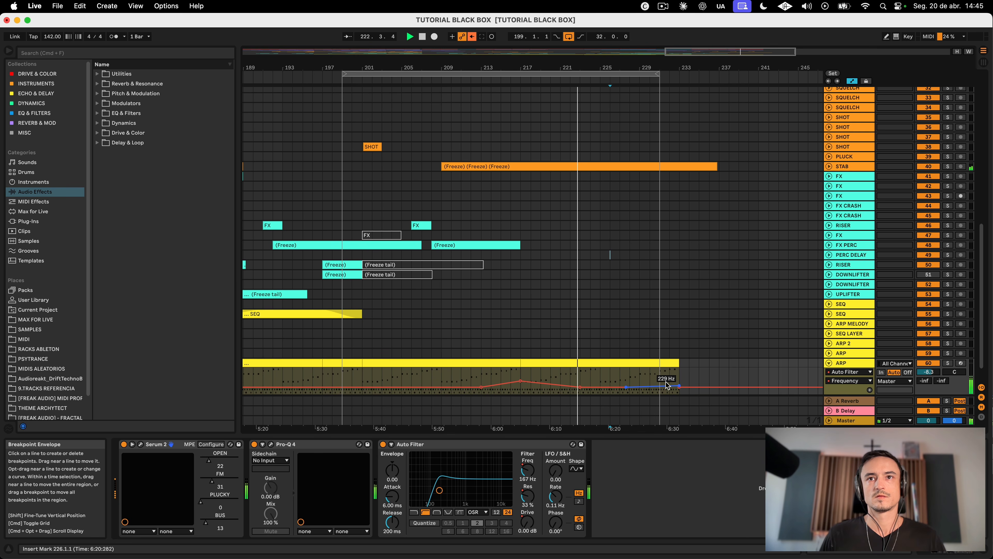
{"action": "scroll", "coordinate": [666, 385], "scroll_direction": "left", "scroll_amount": 2}
{"action": "scroll", "coordinate": [666, 384], "scroll_direction": "left", "scroll_amount": 5}
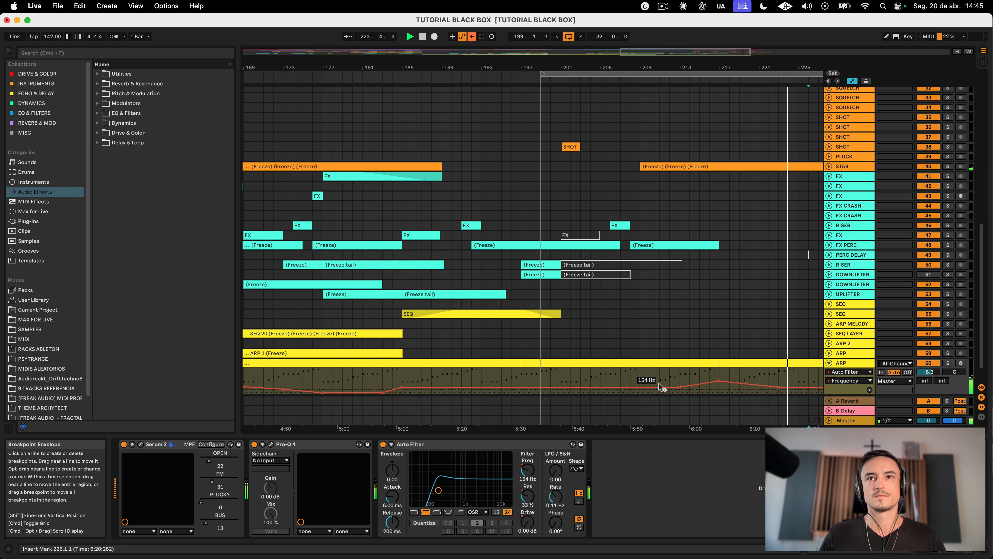
Step: Extend the loop's end to bar 233 so that it spans 34 bars
{"action": "left_click", "coordinate": [679, 363]}
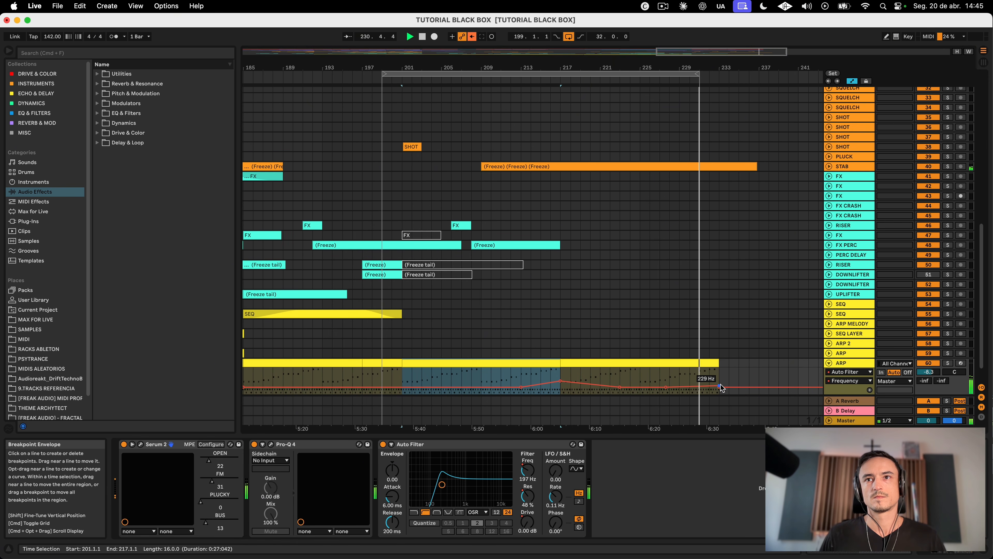
{"action": "left_click", "coordinate": [696, 74]}
{"action": "left_click_drag", "start_coordinate": [696, 74], "coordinate": [719, 74]}
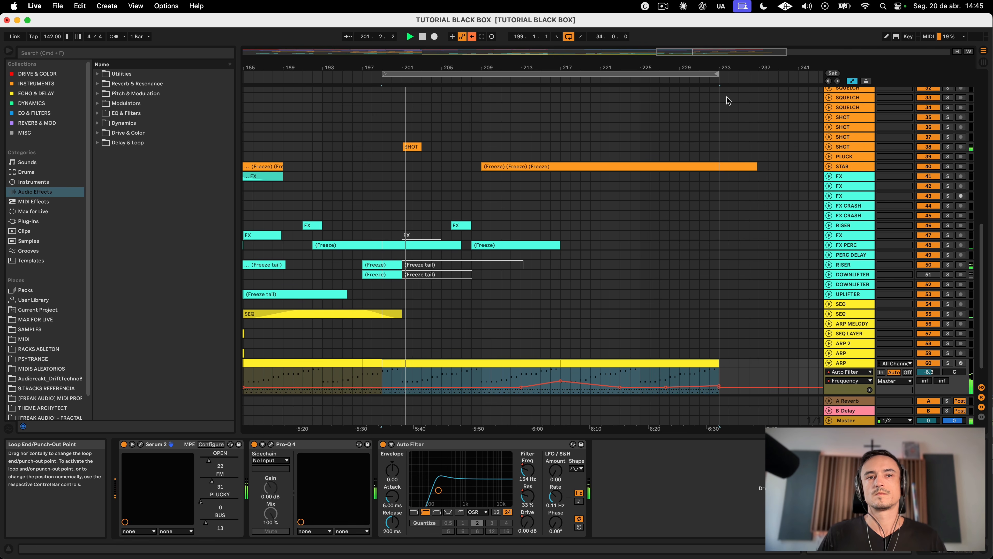
Step: Hide the automation, stop playback and select the lowest ARP track
{"action": "key", "text": "a"}
{"action": "key", "text": "space"}
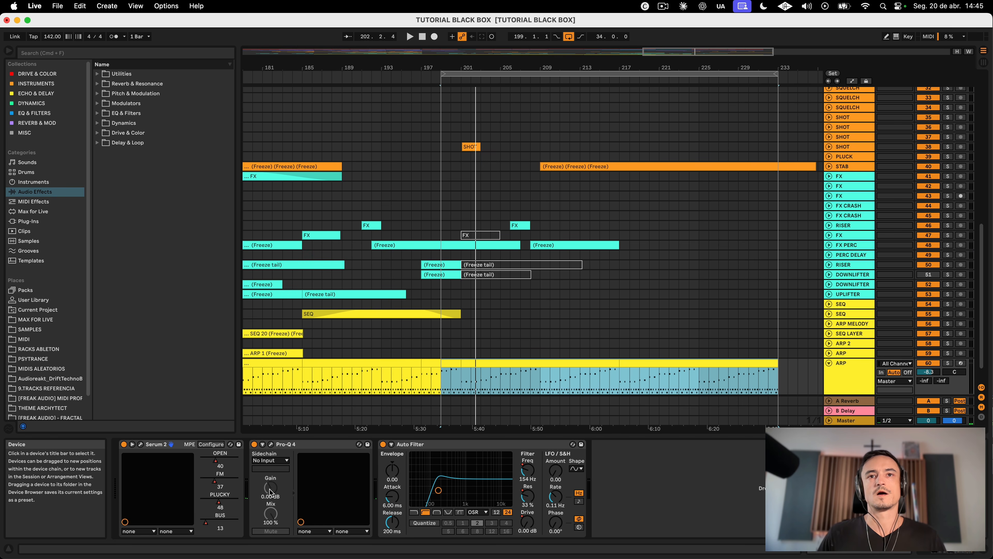
{"action": "left_click", "coordinate": [450, 364]}
{"action": "left_click", "coordinate": [853, 387]}
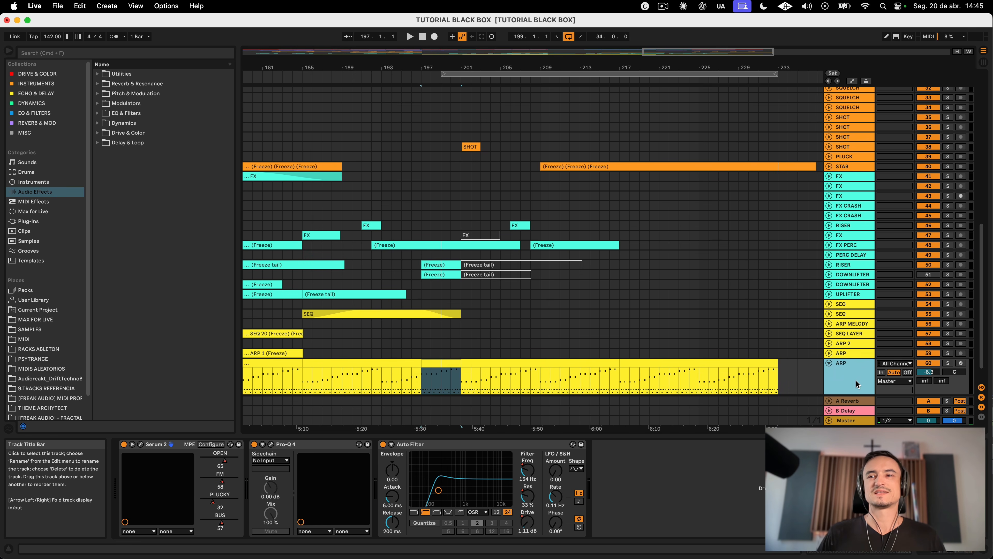
Step: Freeze and flatten the lowest ARP track into an audio clip
{"action": "scroll", "coordinate": [853, 387], "scroll_direction": "down", "scroll_amount": 1}
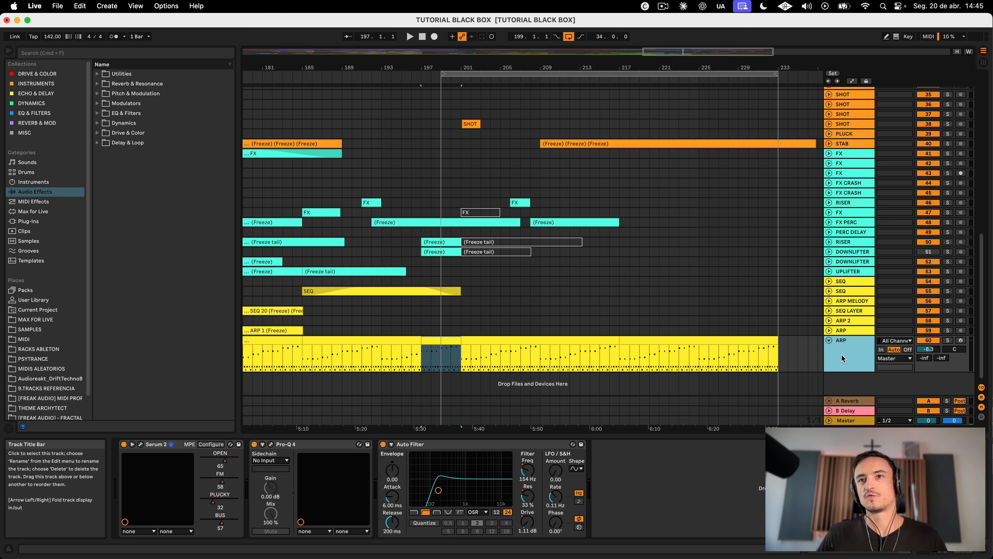
{"action": "right_click", "coordinate": [853, 365]}
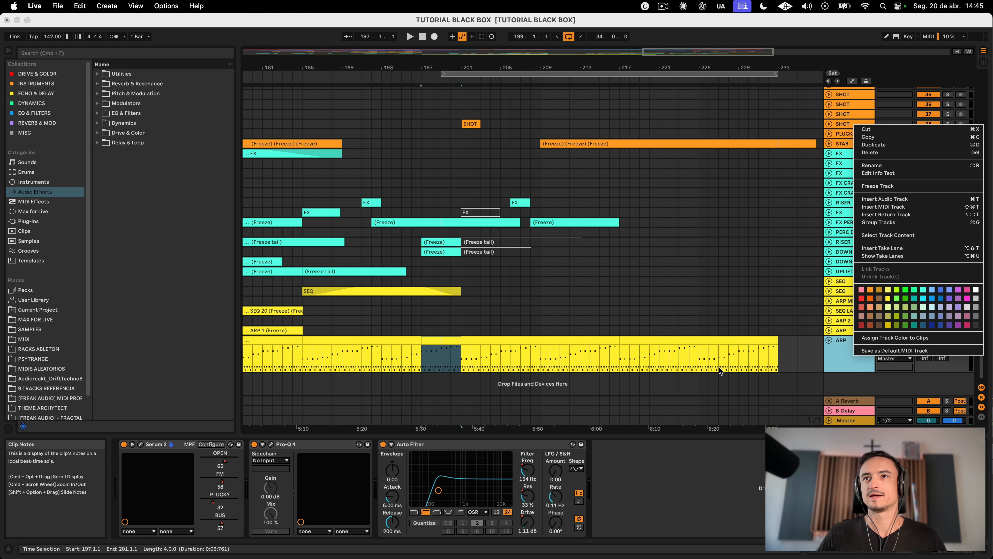
{"action": "left_click", "coordinate": [864, 344]}
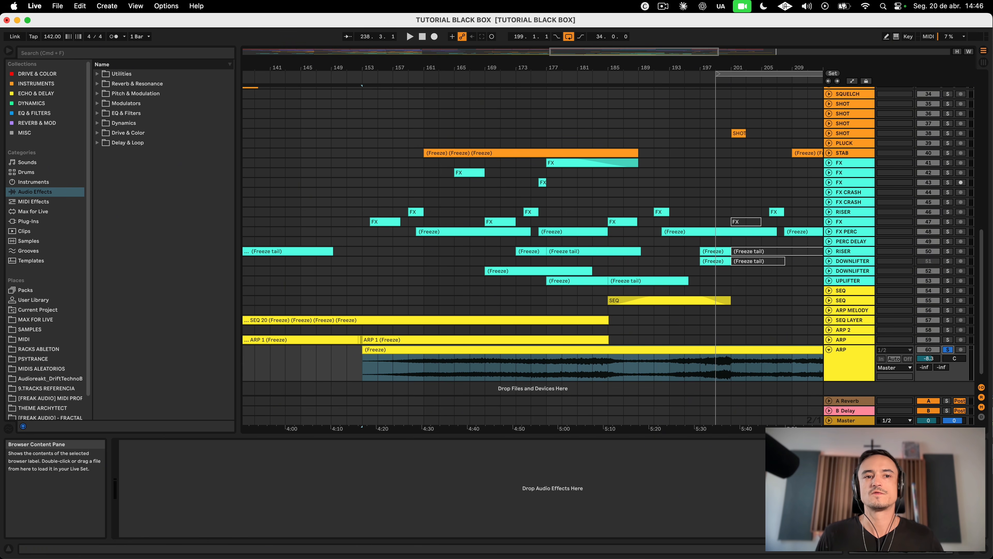
Step: Play the flattened ARP clip from bar 153 and give it a fade-in of about four bars
{"action": "left_click", "coordinate": [366, 350]}
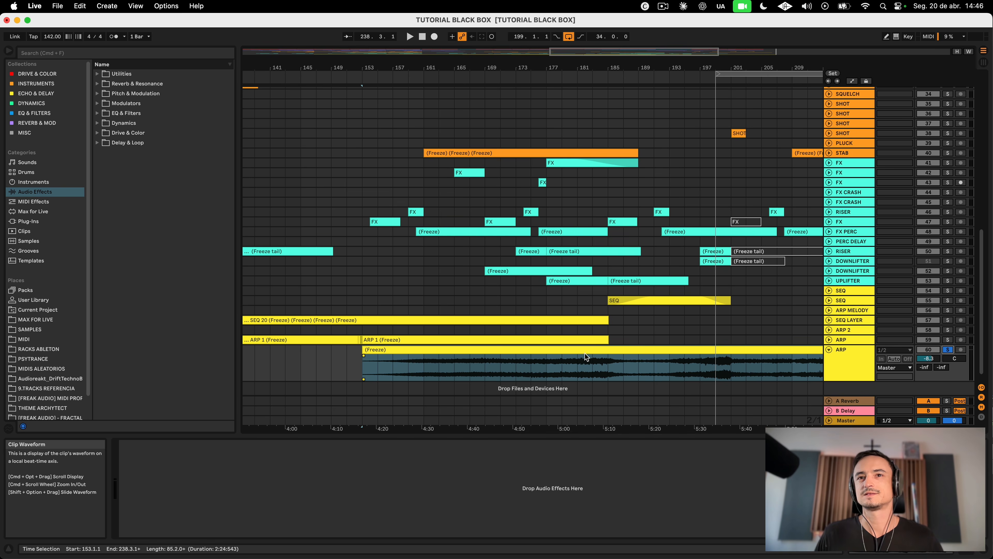
{"action": "left_click", "coordinate": [852, 352]}
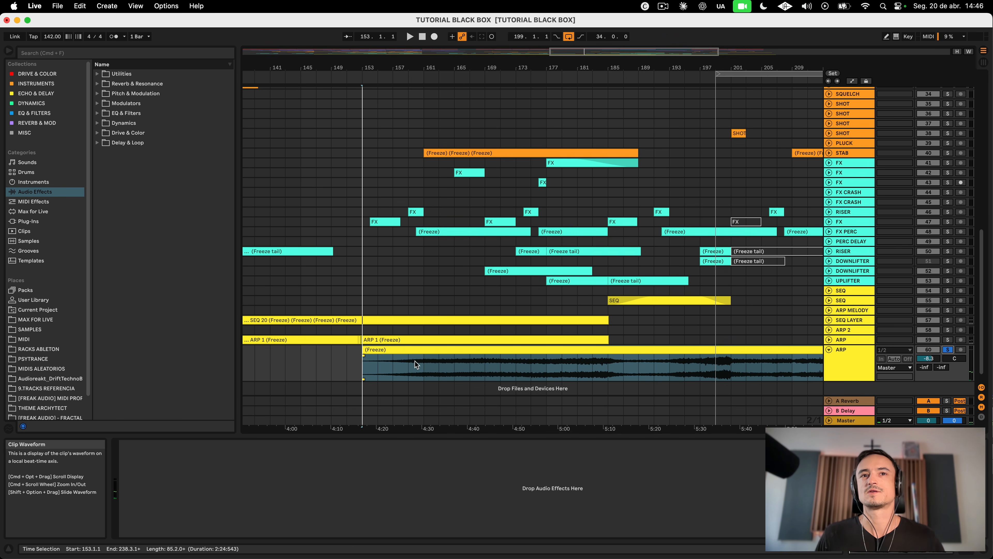
{"action": "key", "text": "space"}
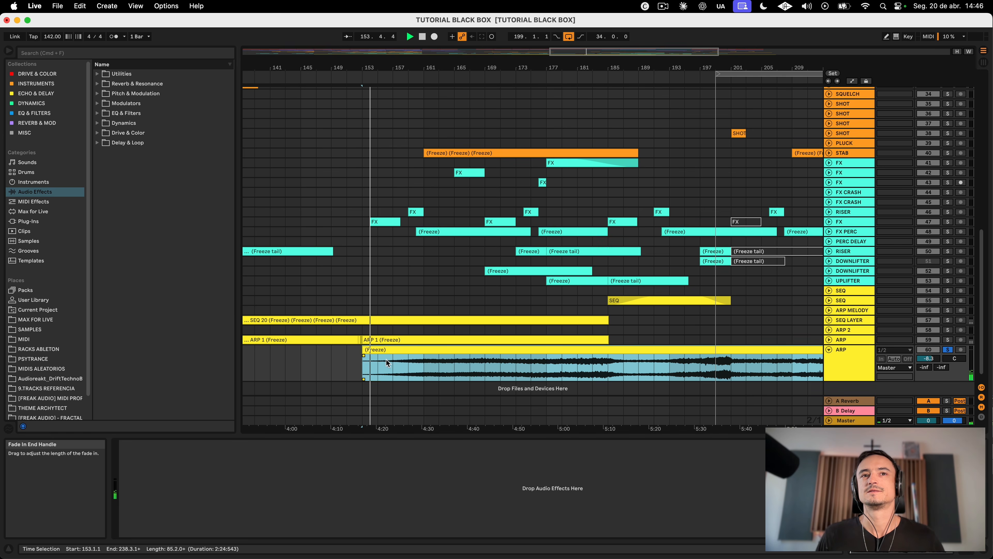
{"action": "left_click_drag", "start_coordinate": [364, 355], "coordinate": [387, 355]}
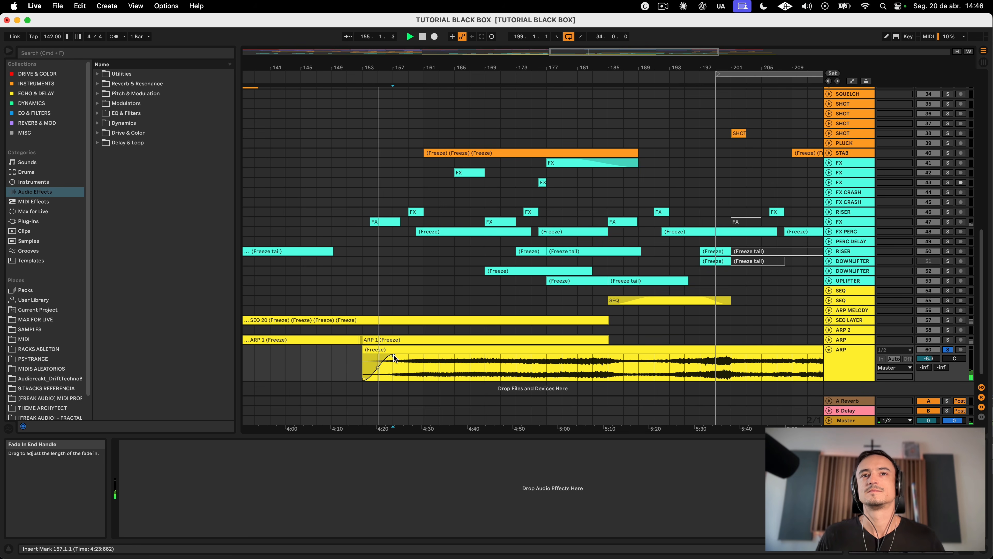
Step: Increase the height of the flattened ARP track and look over its waveform from bar 153 onward
{"action": "left_click", "coordinate": [833, 367]}
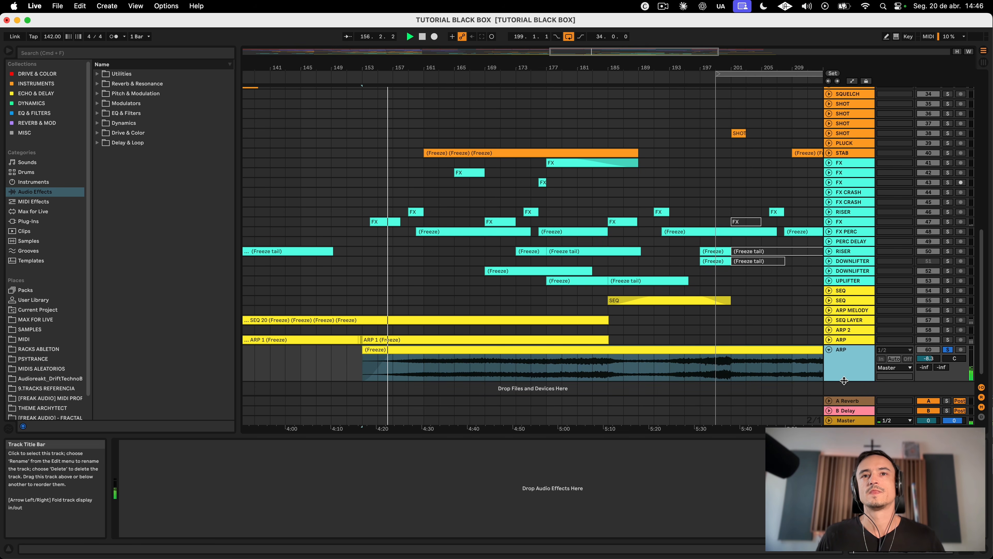
{"action": "left_click_drag", "start_coordinate": [834, 380], "coordinate": [833, 394]}
{"action": "left_click", "coordinate": [699, 376]}
{"action": "scroll", "coordinate": [698, 376], "scroll_direction": "right", "scroll_amount": 5}
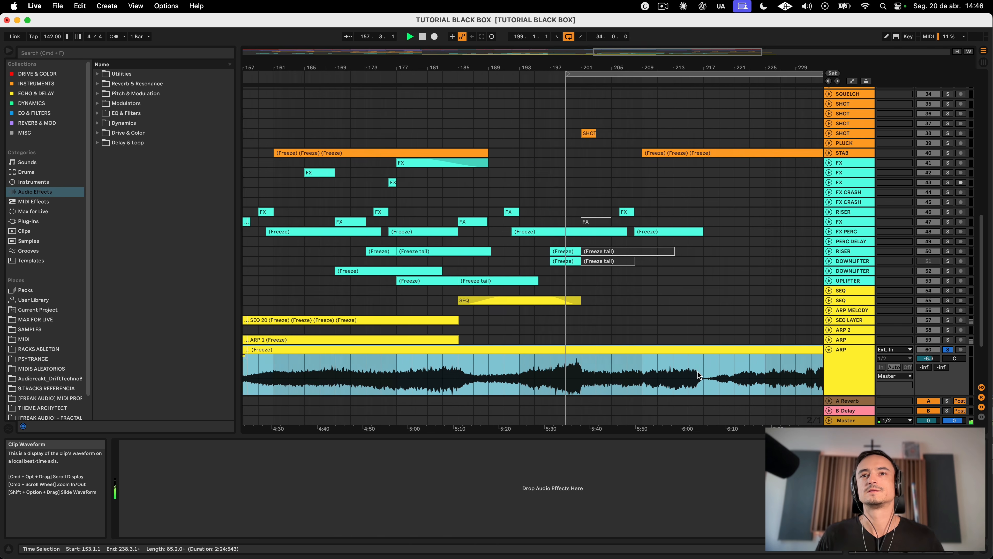
{"action": "scroll", "coordinate": [698, 375], "scroll_direction": "up", "scroll_amount": 5}
{"action": "scroll", "coordinate": [698, 375], "scroll_direction": "left", "scroll_amount": 5}
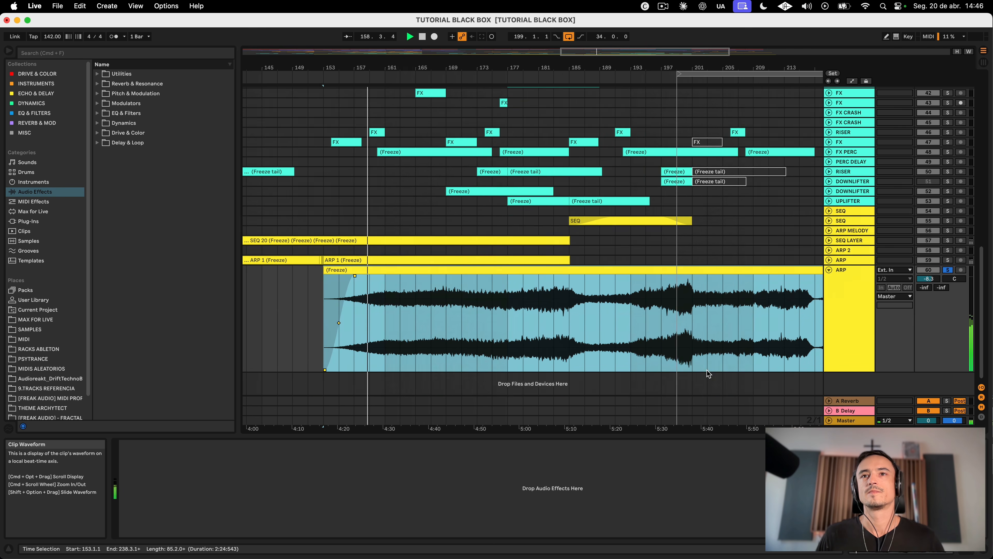
{"action": "key", "text": "minus"}
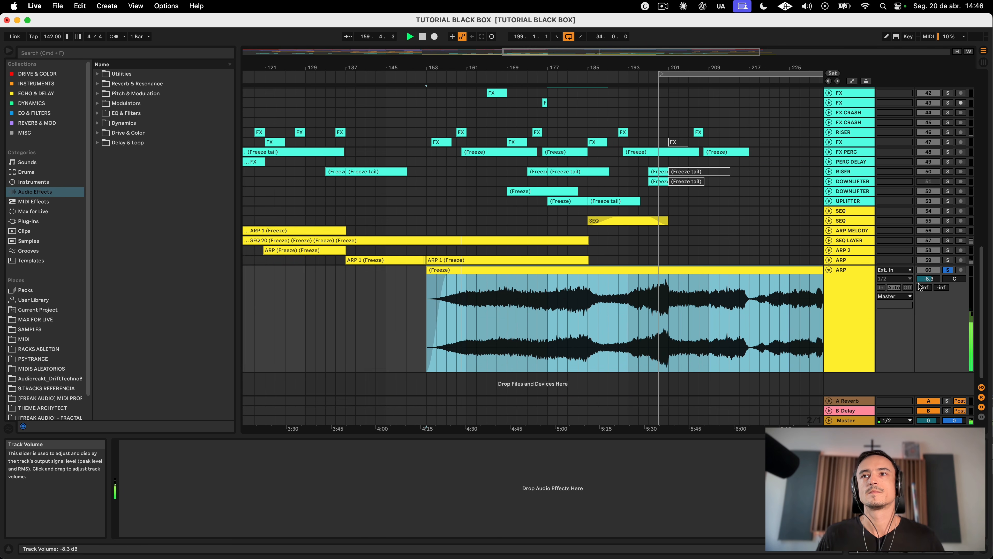
Step: Search the browser for "pro q" across all results and load Pro-Q 4 onto the flattened ARP track
{"action": "left_click", "coordinate": [848, 321]}
{"action": "left_click", "coordinate": [65, 52]}
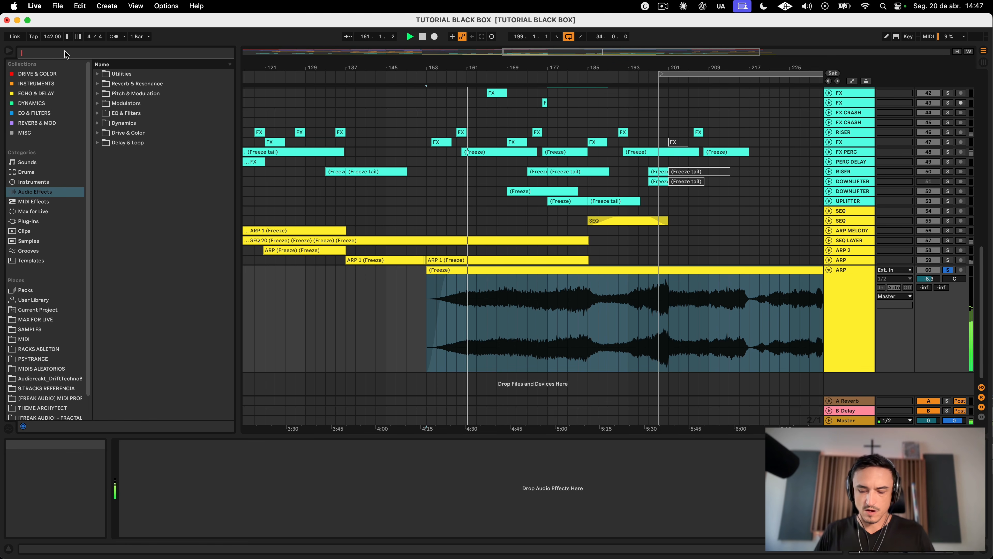
{"action": "type", "text": "pro q"}
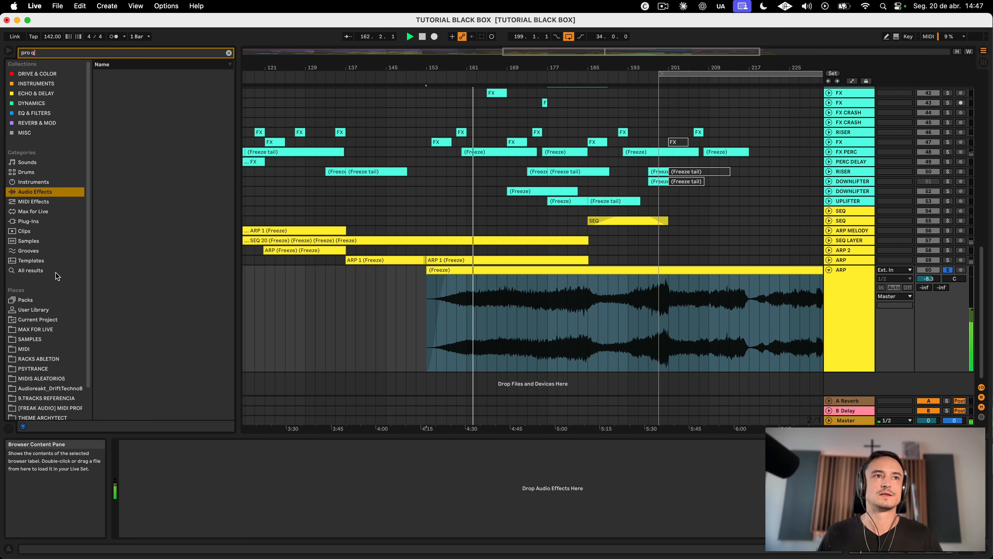
{"action": "left_click", "coordinate": [57, 274]}
{"action": "double_click", "coordinate": [129, 182]}
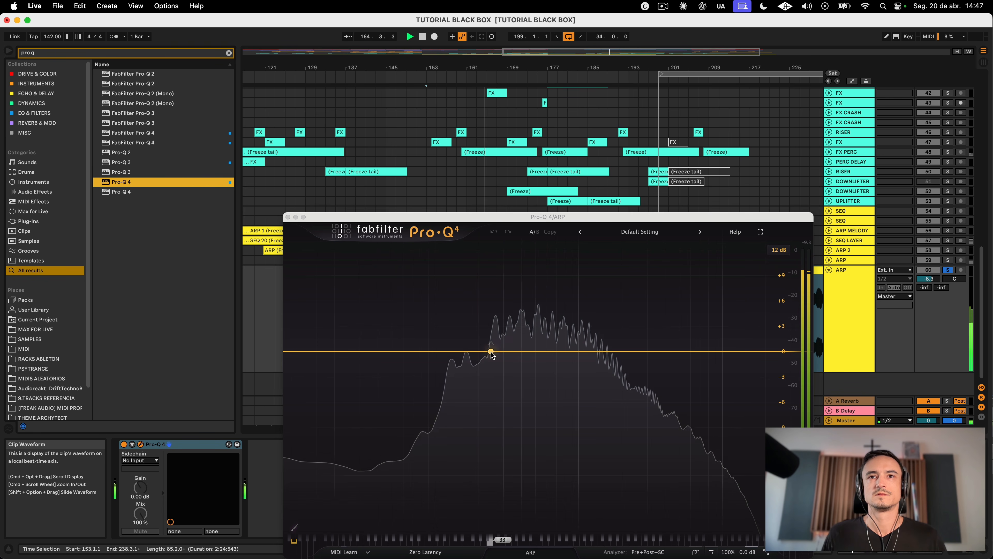
Step: Add an 18 dB/oct low cut at 106.68 Hz and a bell cut of -2.24 dB at about 242 Hz in Pro-Q 4
{"action": "left_click", "coordinate": [285, 353]}
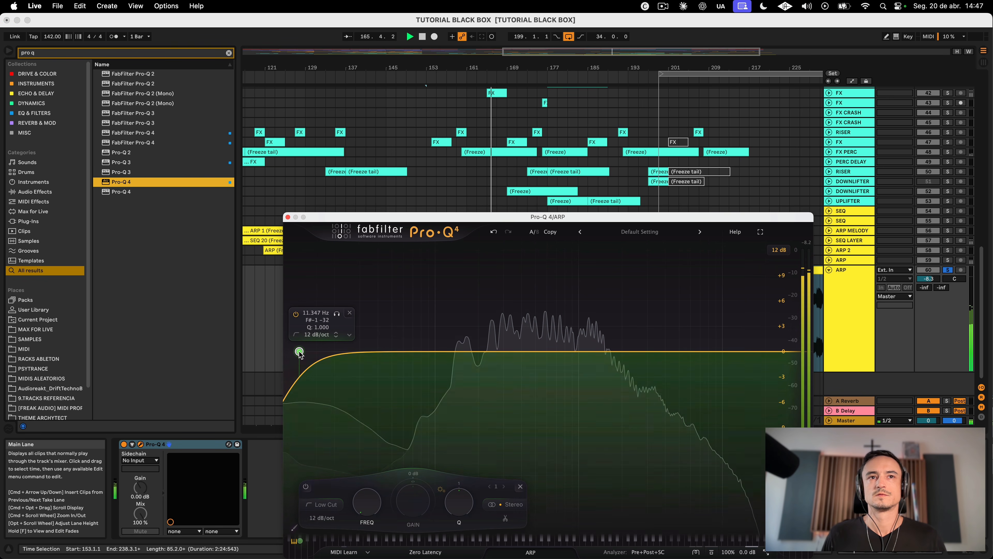
{"action": "left_click_drag", "start_coordinate": [300, 348], "coordinate": [439, 346]}
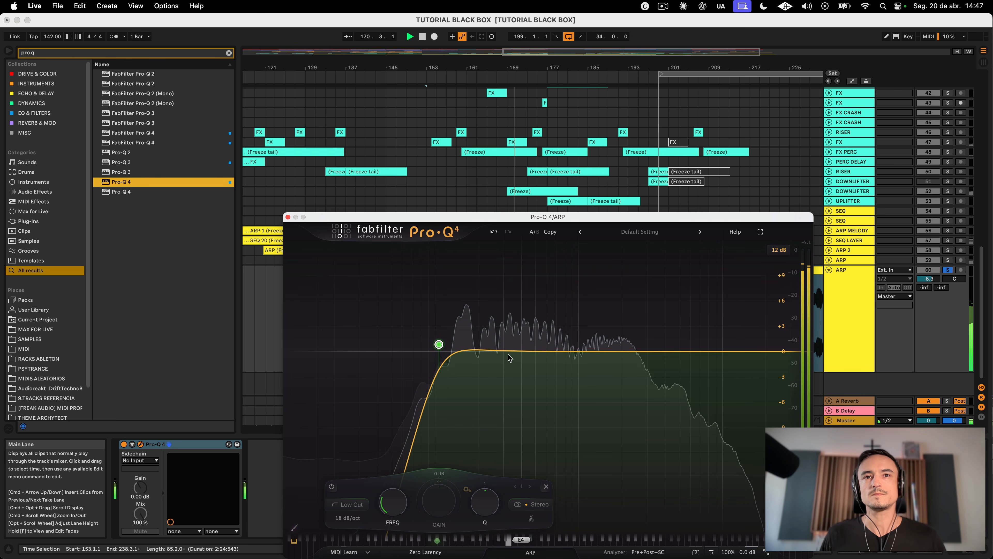
{"action": "mouse_move", "coordinate": [422, 354]}
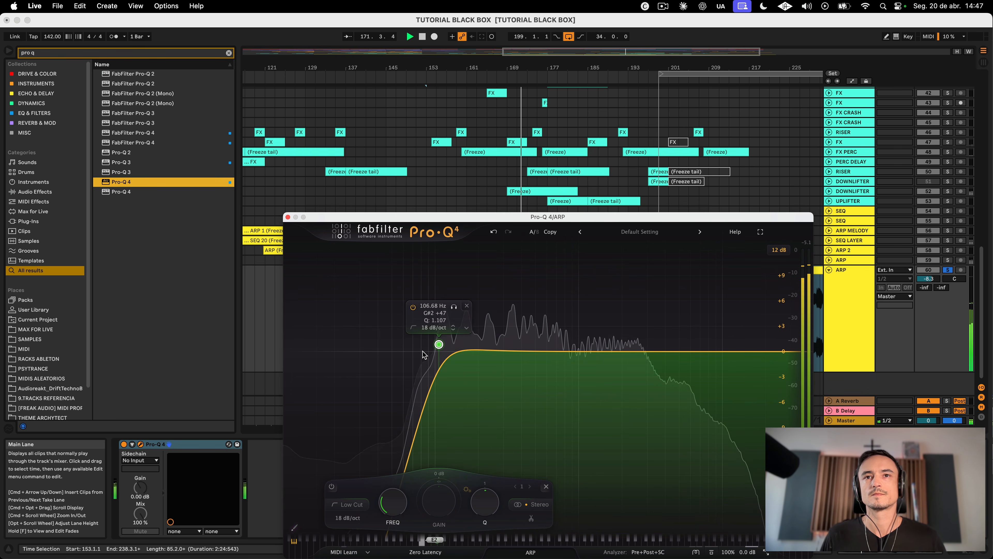
{"action": "left_click", "coordinate": [521, 351]}
{"action": "left_click_drag", "start_coordinate": [521, 351], "coordinate": [491, 375]}
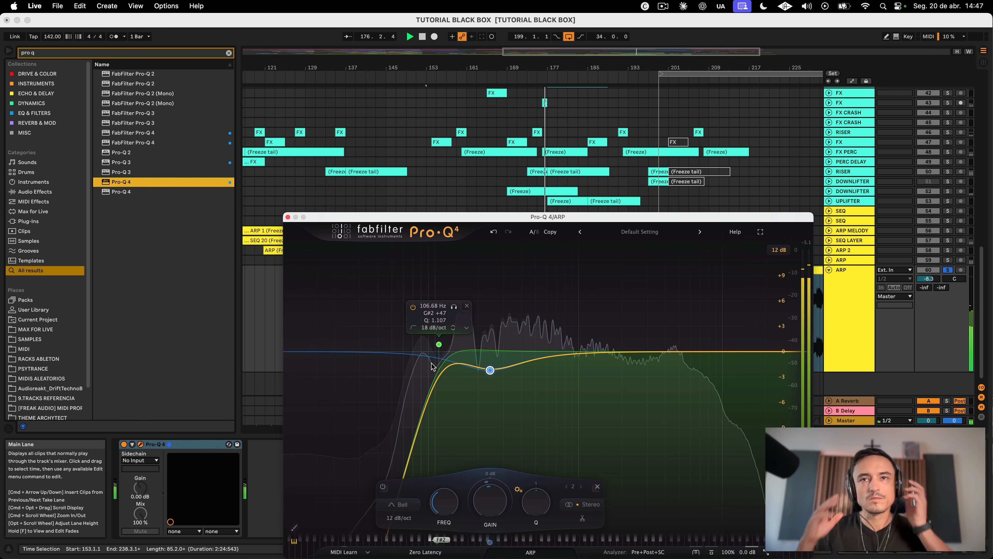
Step: Add a slight high-frequency bell boost and a dynamic bell cut in the mids, and close Pro-Q 4
{"action": "left_click", "coordinate": [679, 348]}
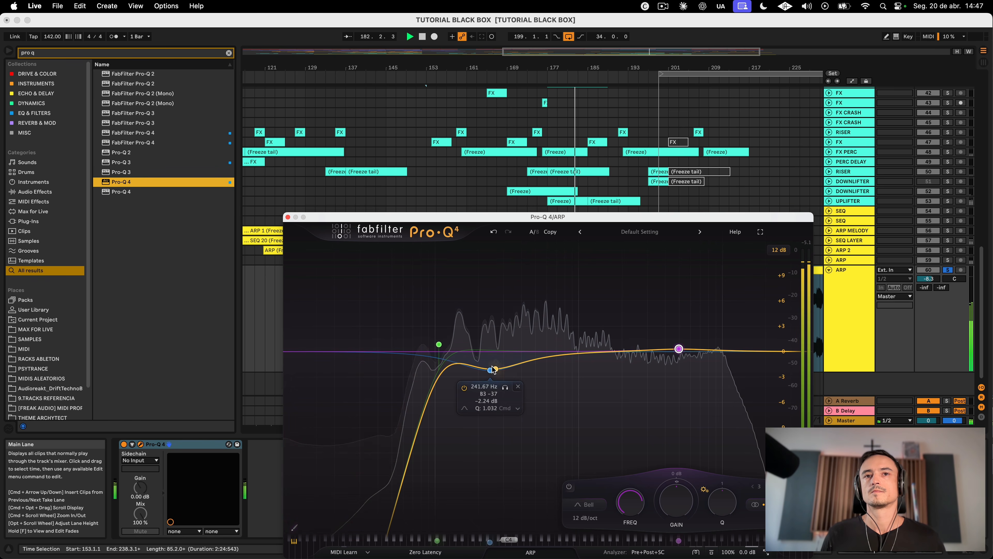
{"action": "left_click_drag", "start_coordinate": [505, 370], "coordinate": [546, 374]}
{"action": "left_click_drag", "start_coordinate": [544, 482], "coordinate": [544, 493]}
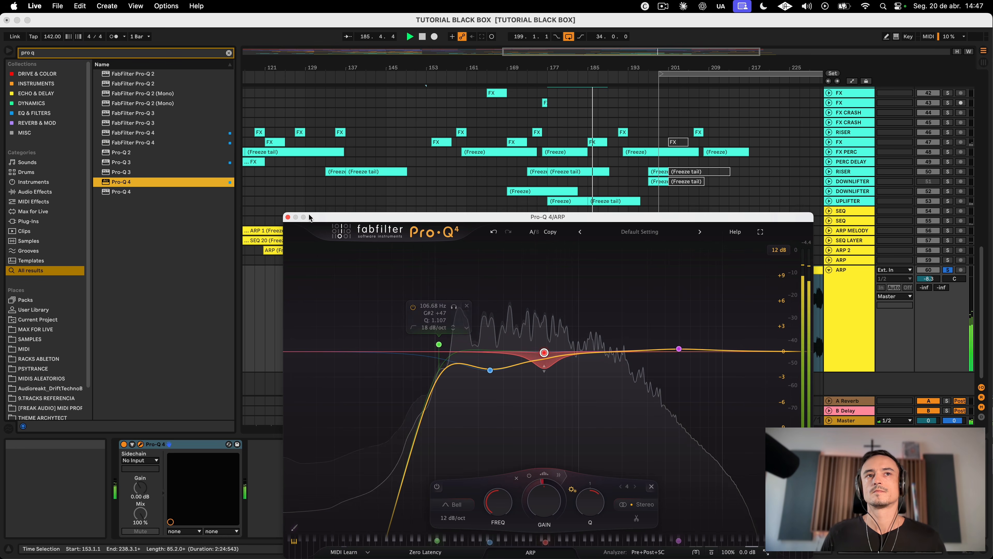
{"action": "left_click", "coordinate": [288, 217]}
{"action": "left_click", "coordinate": [624, 282]}
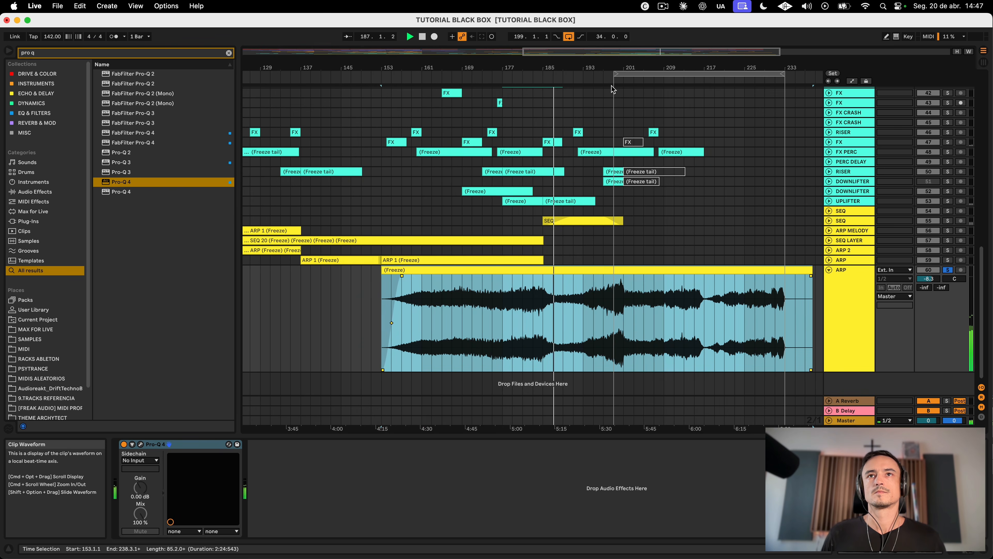
Step: Extend the HAT part to bar 233 with a copied clip over bars 225 to 233
{"action": "scroll", "coordinate": [940, 311], "scroll_direction": "up", "scroll_amount": 15}
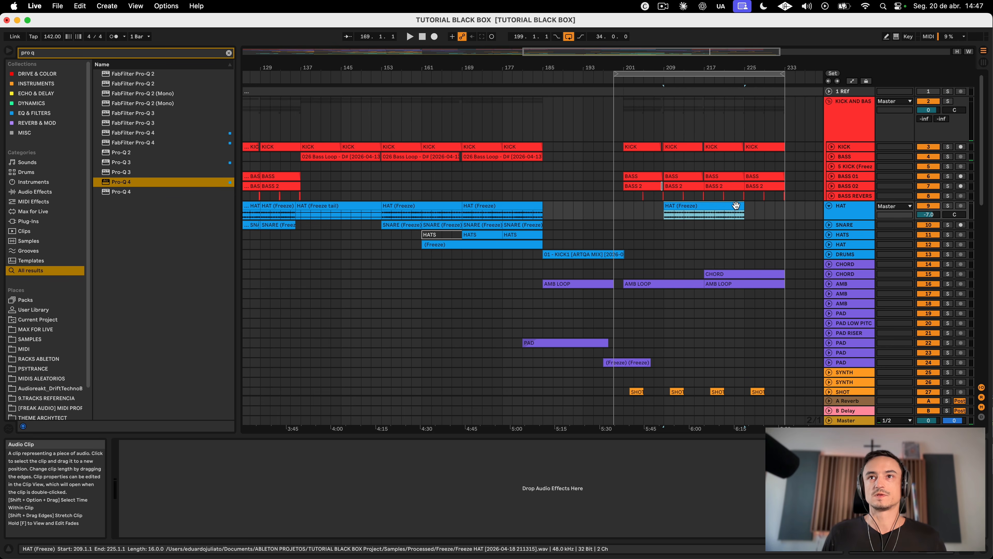
{"action": "left_click_drag", "start_coordinate": [741, 205], "coordinate": [790, 206]}
{"action": "key", "text": "super+z"}
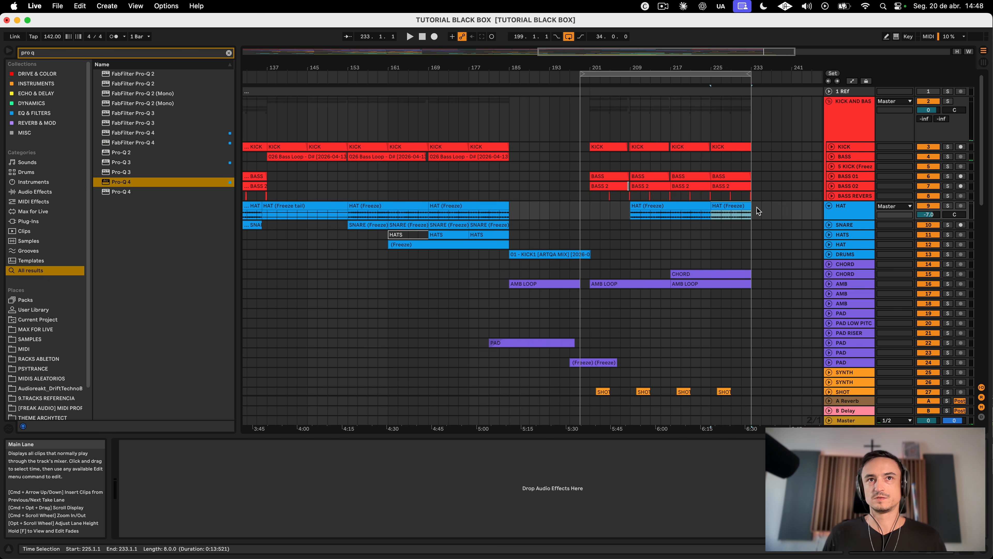
Step: Place two copied SNARE clips and two copied HATS clips on their tracks from bar 217 to bar 233
{"action": "left_click", "coordinate": [684, 224]}
{"action": "key", "text": "super+v"}
{"action": "key", "text": "super+v"}
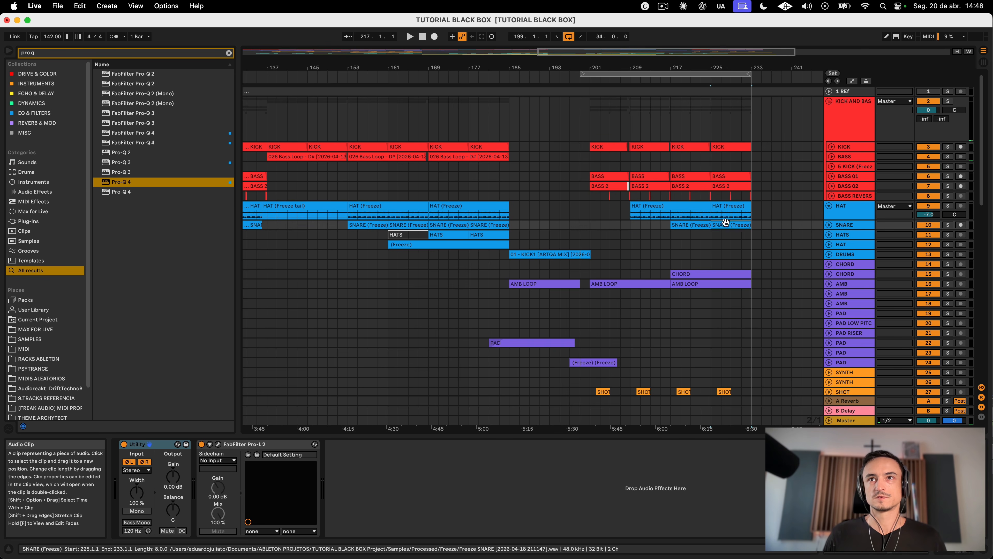
{"action": "left_click", "coordinate": [684, 234]}
{"action": "key", "text": "super+v"}
{"action": "left_click_drag", "start_coordinate": [685, 231], "coordinate": [728, 235]}
Step: Listen to the drop section from bar 199 with the added percussion
{"action": "left_click", "coordinate": [590, 211]}
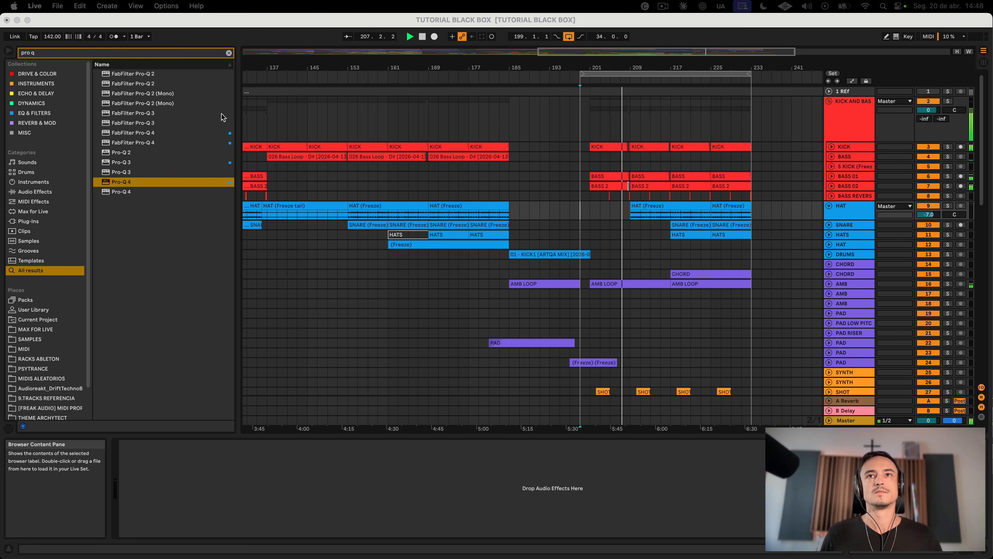
{"action": "scroll", "coordinate": [665, 266], "scroll_direction": "right", "scroll_amount": 5}
{"action": "scroll", "coordinate": [665, 267], "scroll_direction": "down", "scroll_amount": 1}
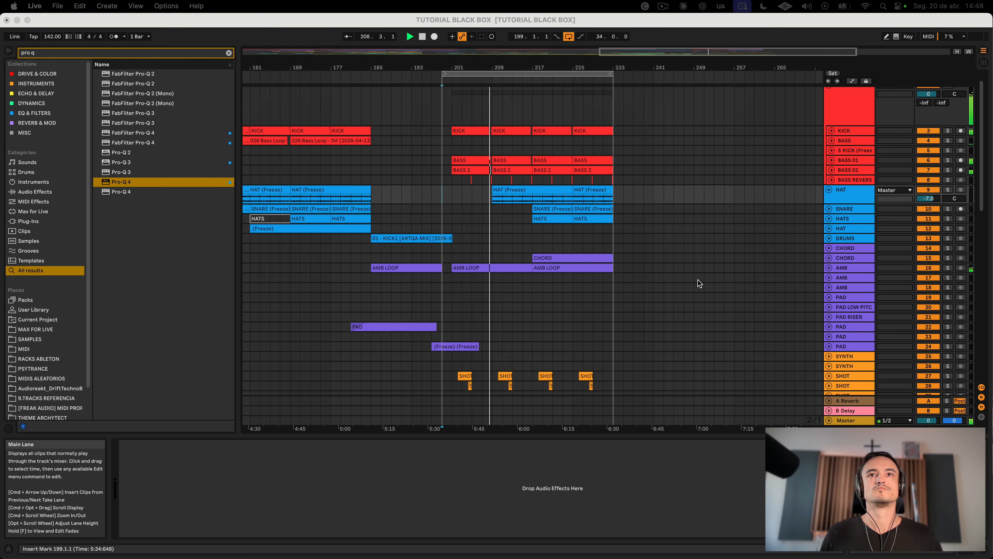
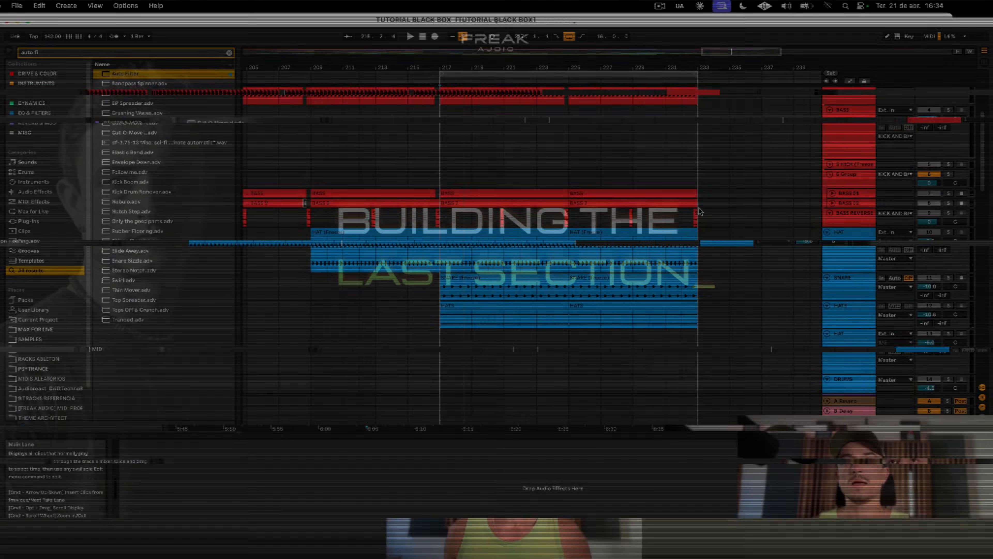
Step: Select the 62 Serum 2 track below the ARP tracks and enlarge it to show its mixer settings
{"action": "scroll", "coordinate": [698, 208], "scroll_direction": "down", "scroll_amount": 5}
{"action": "scroll", "coordinate": [699, 210], "scroll_direction": "down", "scroll_amount": 3}
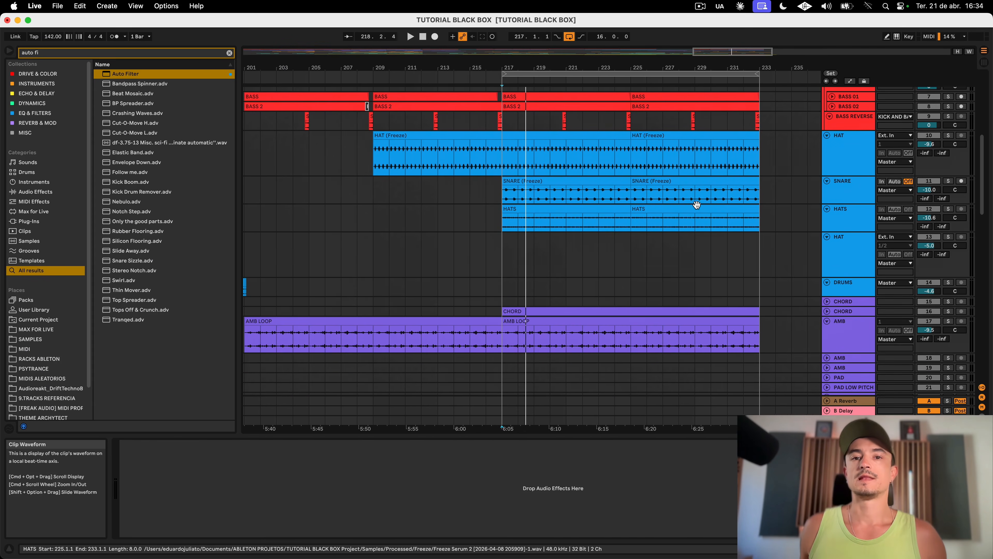
{"action": "scroll", "coordinate": [694, 206], "scroll_direction": "left", "scroll_amount": 2}
{"action": "scroll", "coordinate": [687, 204], "scroll_direction": "down", "scroll_amount": 15}
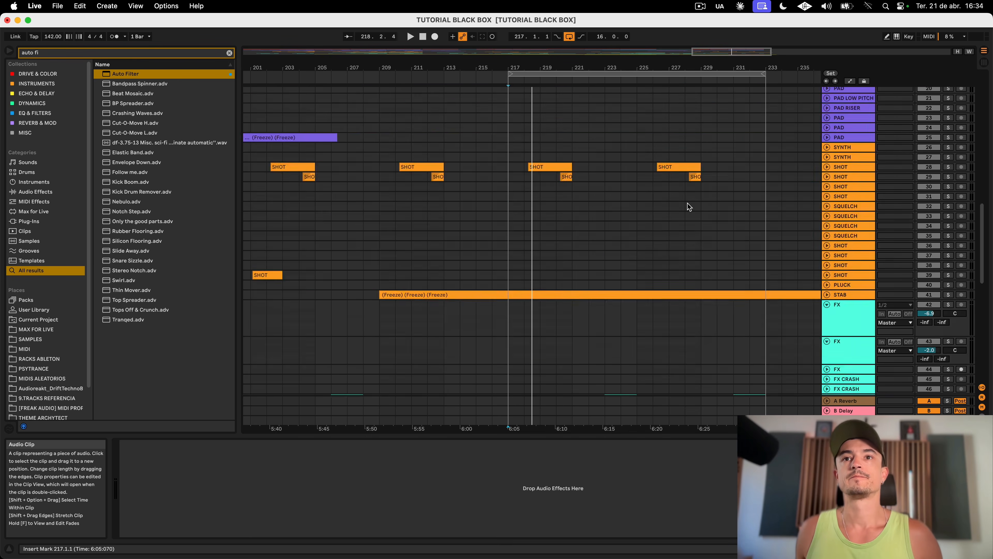
{"action": "left_click", "coordinate": [859, 365]}
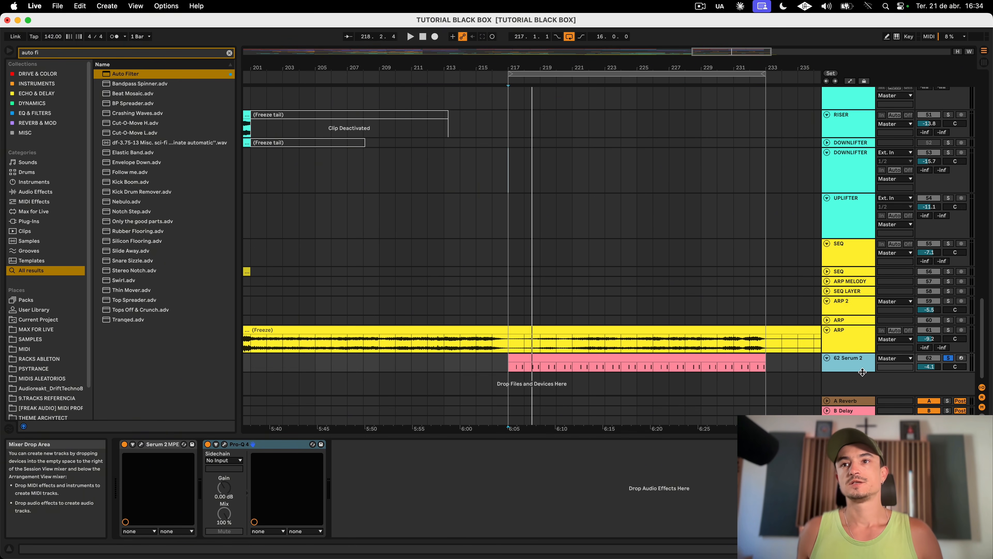
{"action": "key", "text": "Right"}
{"action": "scroll", "coordinate": [854, 376], "scroll_direction": "down", "scroll_amount": 1}
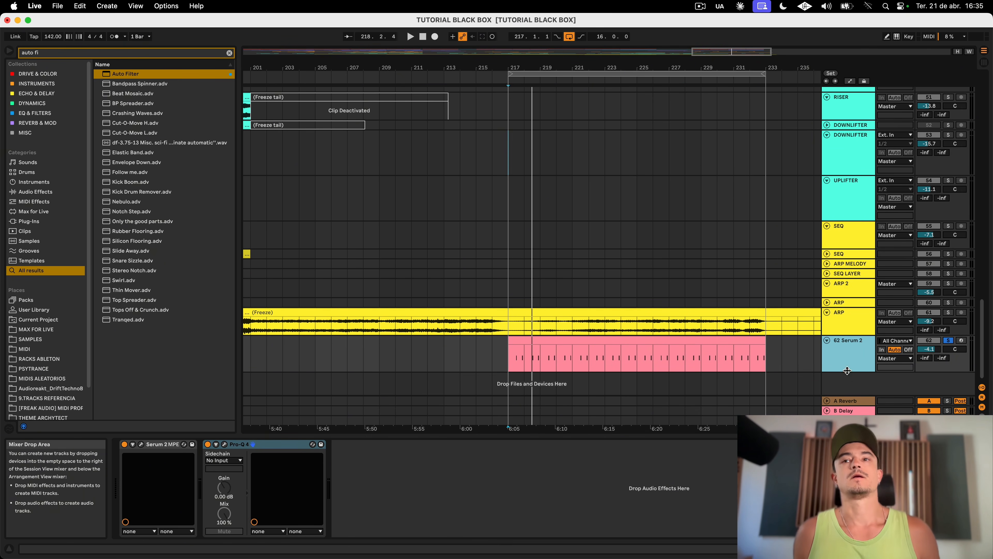
Step: Select the 62 Serum 2 clip at bars 217 to 233 and inspect the track's Serum 2 patch
{"action": "left_click", "coordinate": [622, 354]}
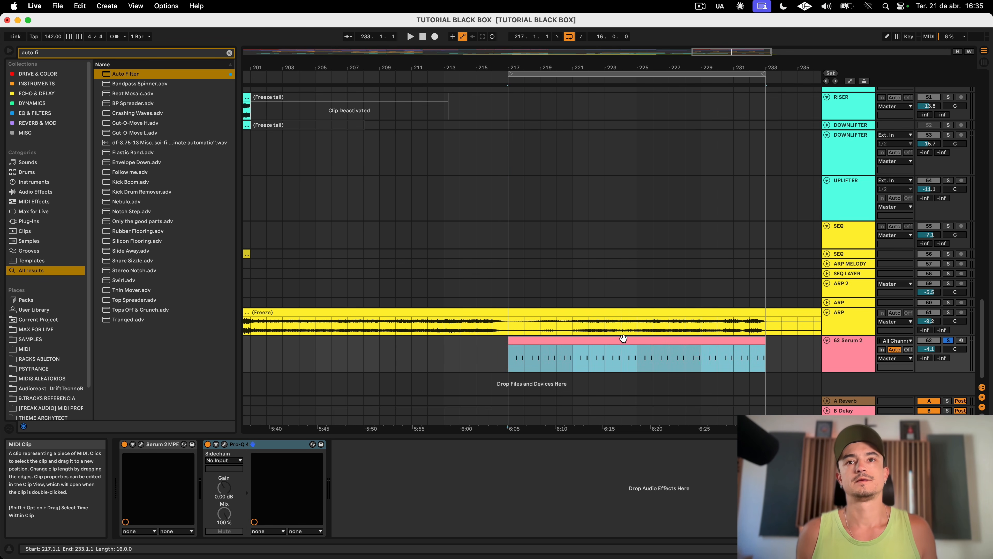
{"action": "scroll", "coordinate": [654, 309], "scroll_direction": "up", "scroll_amount": 20}
{"action": "scroll", "coordinate": [654, 309], "scroll_direction": "down", "scroll_amount": 20}
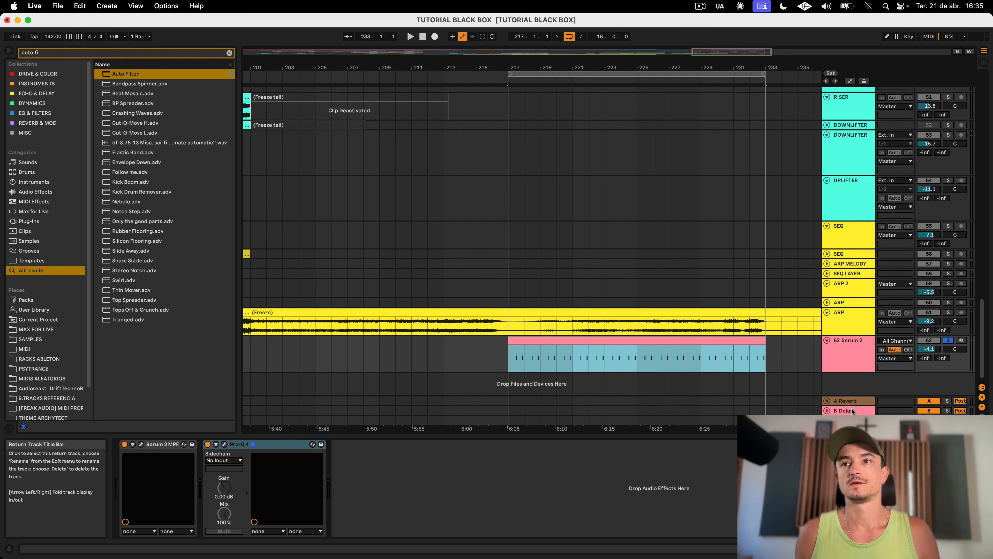
{"action": "left_click", "coordinate": [141, 444]}
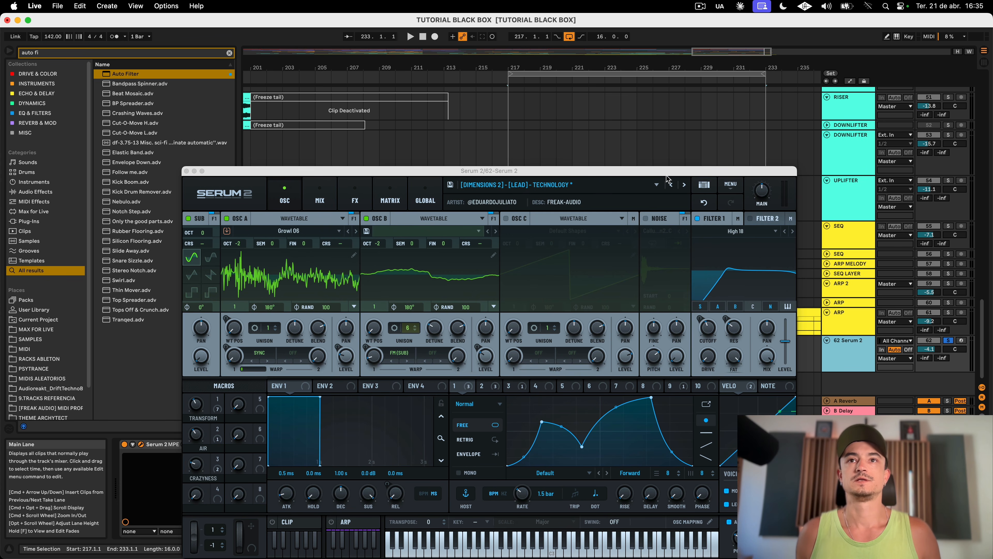
{"action": "left_click", "coordinate": [187, 171]}
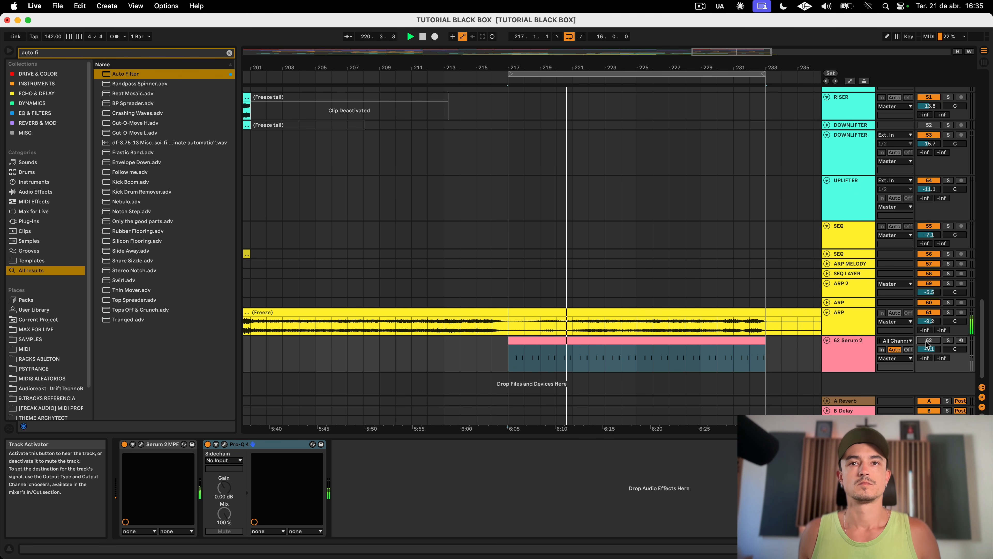
Step: Turn the 62 Serum 2 track back on and listen to it with the section from bar 217
{"action": "left_click", "coordinate": [926, 342]}
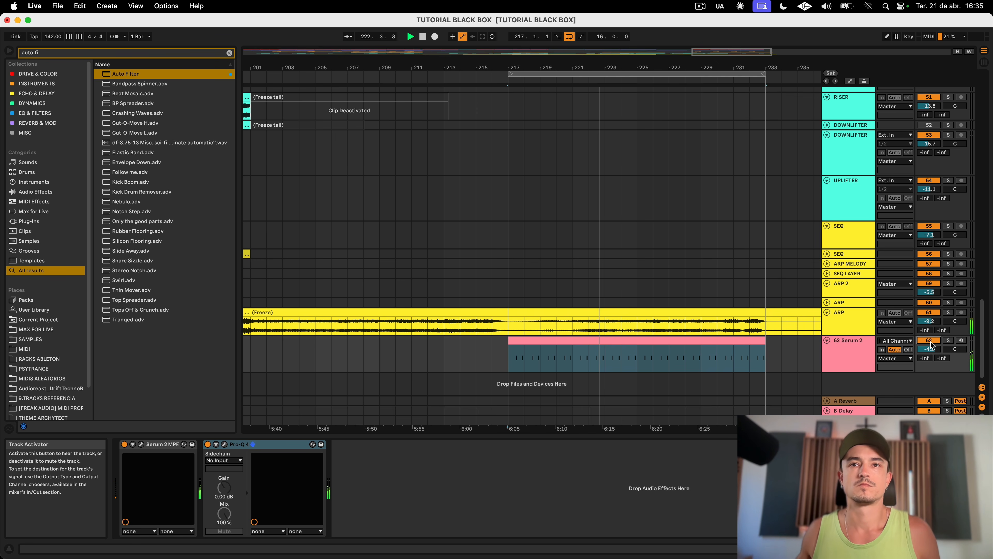
{"action": "scroll", "coordinate": [621, 266], "scroll_direction": "right", "scroll_amount": 5}
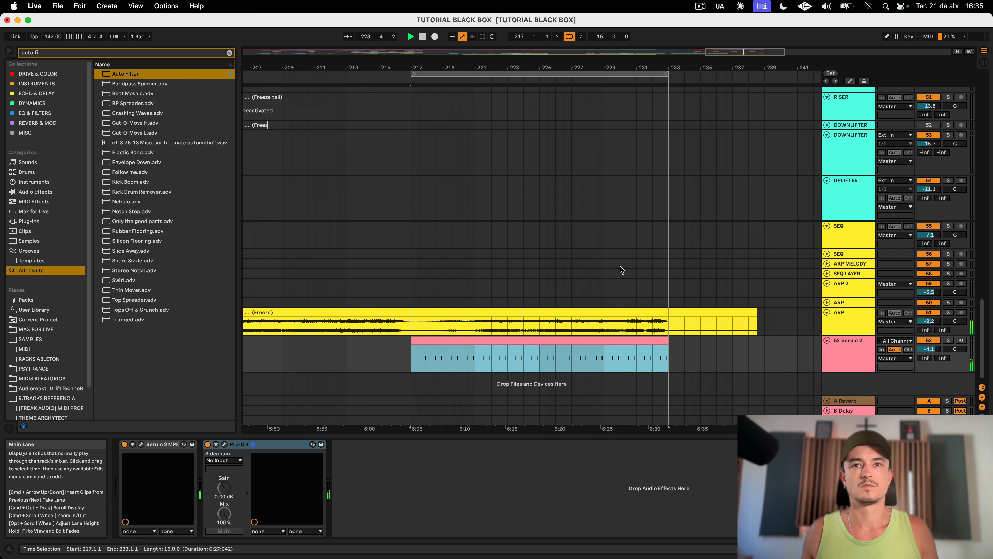
Step: Copy the kick, bass, bass reverse, HAT and SNARE clips of bars 217 to 233 to bars 233 to 249
{"action": "scroll", "coordinate": [620, 266], "scroll_direction": "up", "scroll_amount": 10}
{"action": "scroll", "coordinate": [620, 266], "scroll_direction": "down", "scroll_amount": 5}
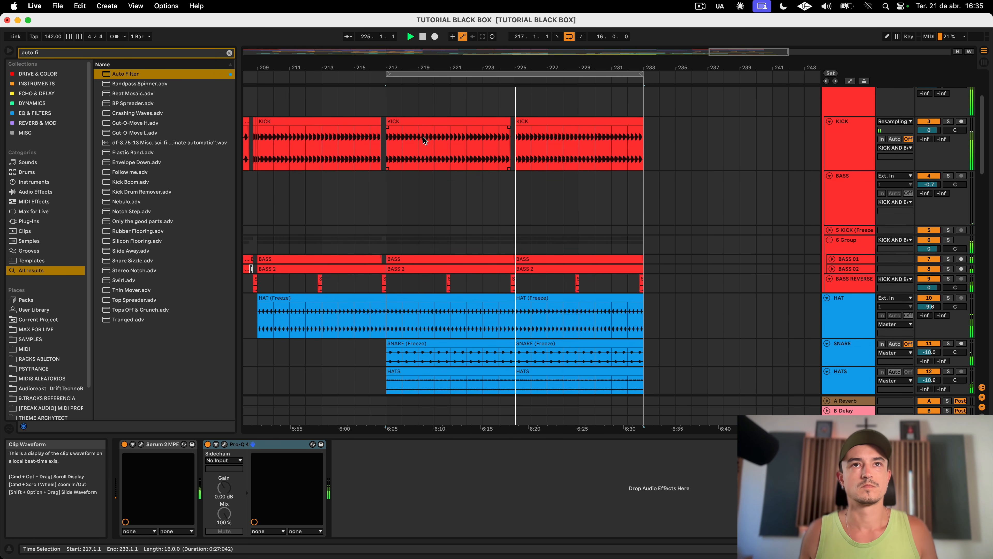
{"action": "left_click", "coordinate": [424, 139]}
{"action": "scroll", "coordinate": [476, 184], "scroll_direction": "down", "scroll_amount": 8}
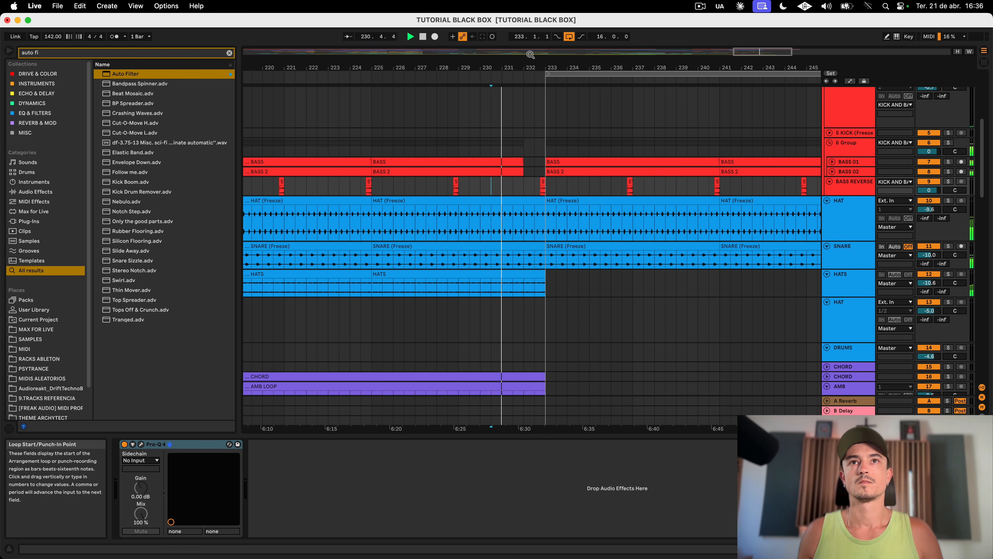
Step: Trim the KICK clip before bar 233 to end at bar 232 and listen to the transition
{"action": "left_click_drag", "start_coordinate": [530, 55], "coordinate": [564, 189]}
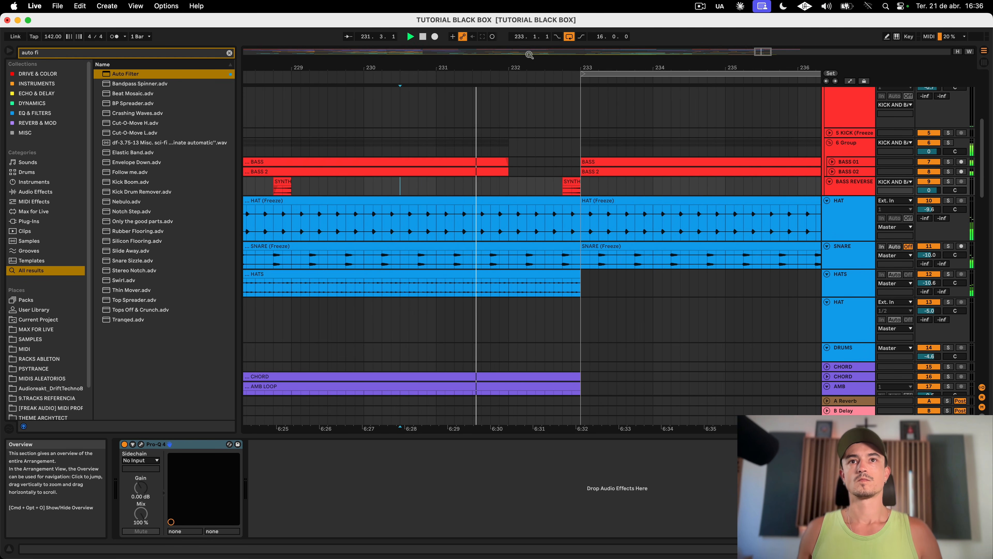
{"action": "left_click", "coordinate": [575, 200]}
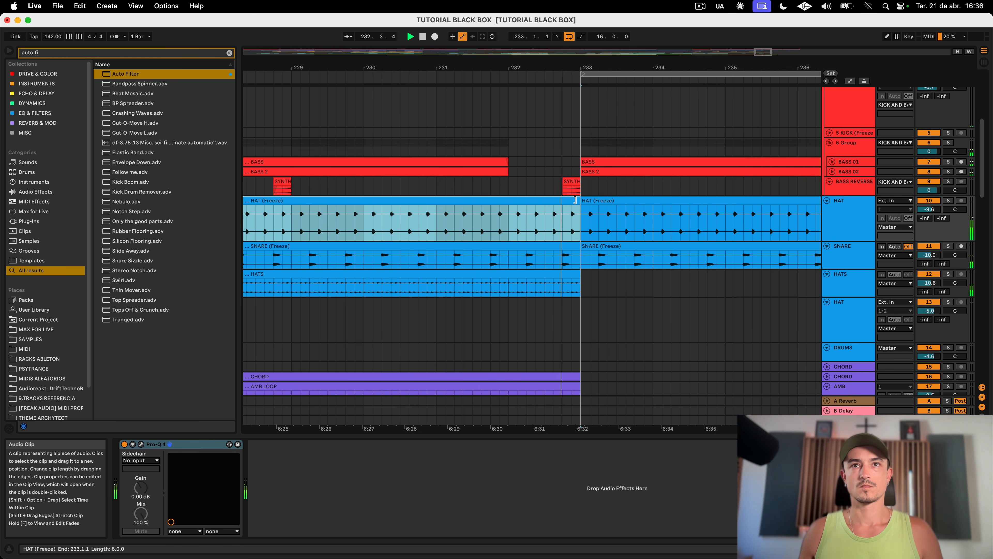
{"action": "scroll", "coordinate": [574, 187], "scroll_direction": "up", "scroll_amount": 5}
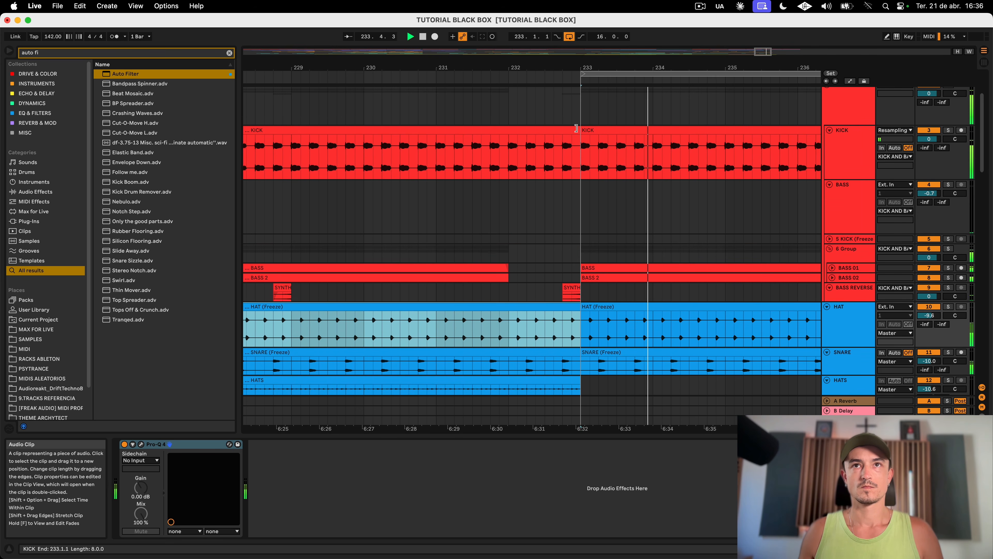
{"action": "left_click_drag", "start_coordinate": [575, 131], "coordinate": [509, 133]}
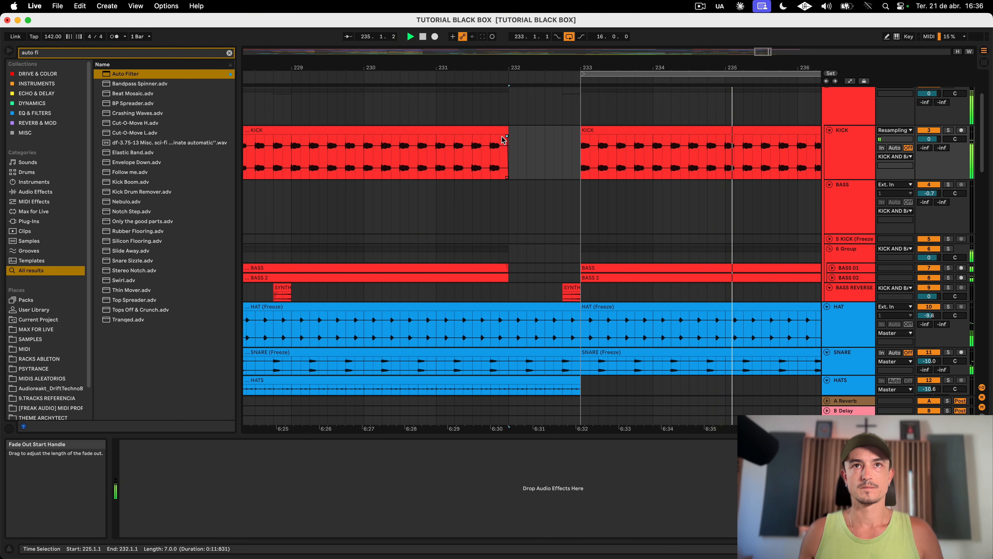
{"action": "left_click", "coordinate": [420, 158]}
{"action": "scroll", "coordinate": [433, 159], "scroll_direction": "down", "scroll_amount": 15}
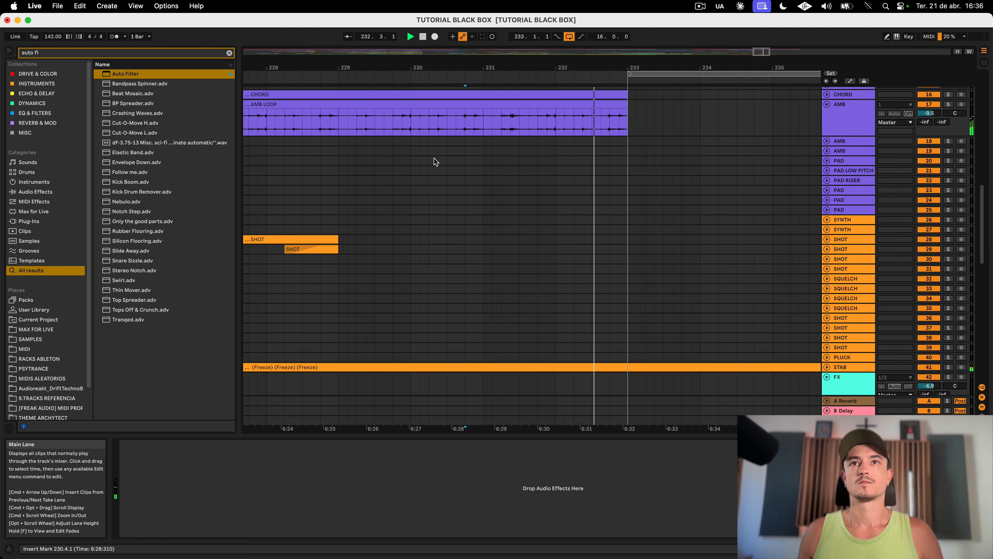
{"action": "scroll", "coordinate": [426, 165], "scroll_direction": "left", "scroll_amount": 2}
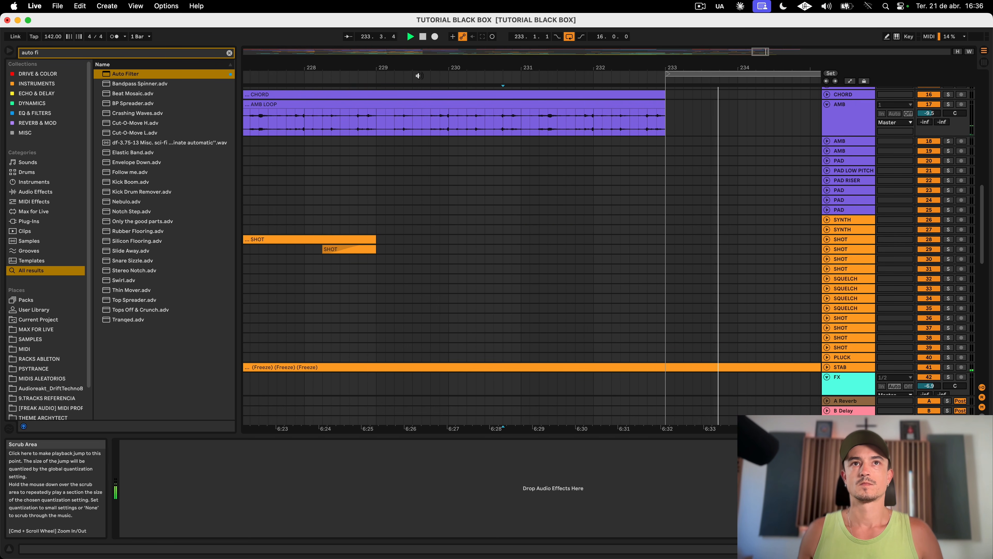
Step: Stop playback and duplicate the AMB LOOP clip of bars 217 to 233 to bars 233 to 249
{"action": "left_click_drag", "start_coordinate": [423, 65], "coordinate": [422, 55]}
{"action": "key", "text": "space"}
{"action": "left_click", "coordinate": [391, 102]}
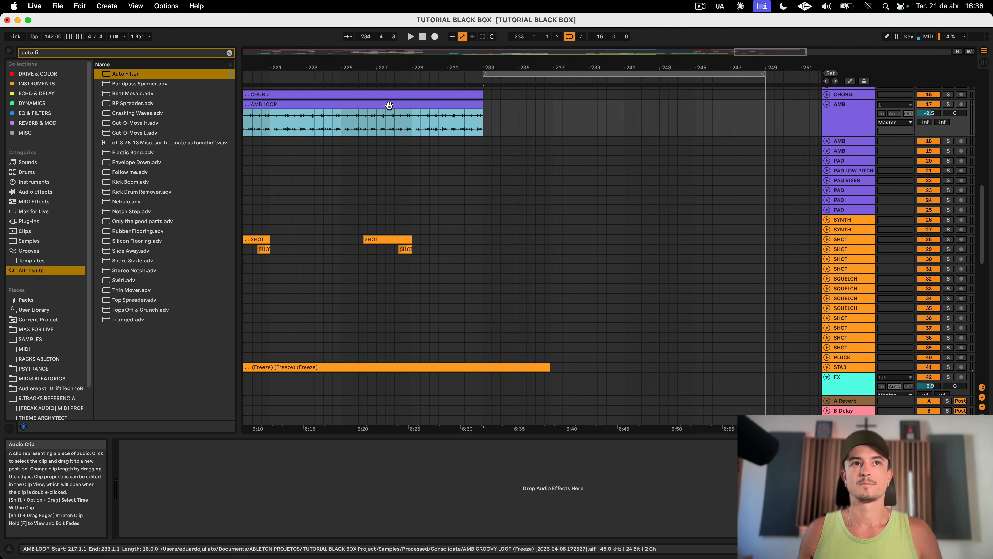
{"action": "key", "text": "super+d"}
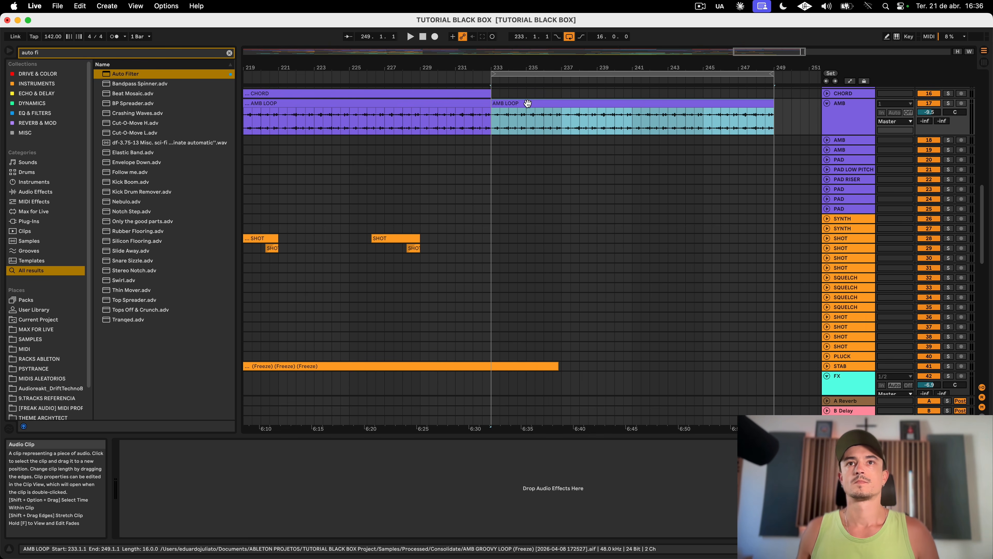
Step: Play the arrangement from bar 228 to hear the lead-in to the extended section
{"action": "scroll", "coordinate": [535, 148], "scroll_direction": "up", "scroll_amount": 5}
{"action": "scroll", "coordinate": [535, 148], "scroll_direction": "up", "scroll_amount": 10}
{"action": "scroll", "coordinate": [443, 294], "scroll_direction": "down", "scroll_amount": 6}
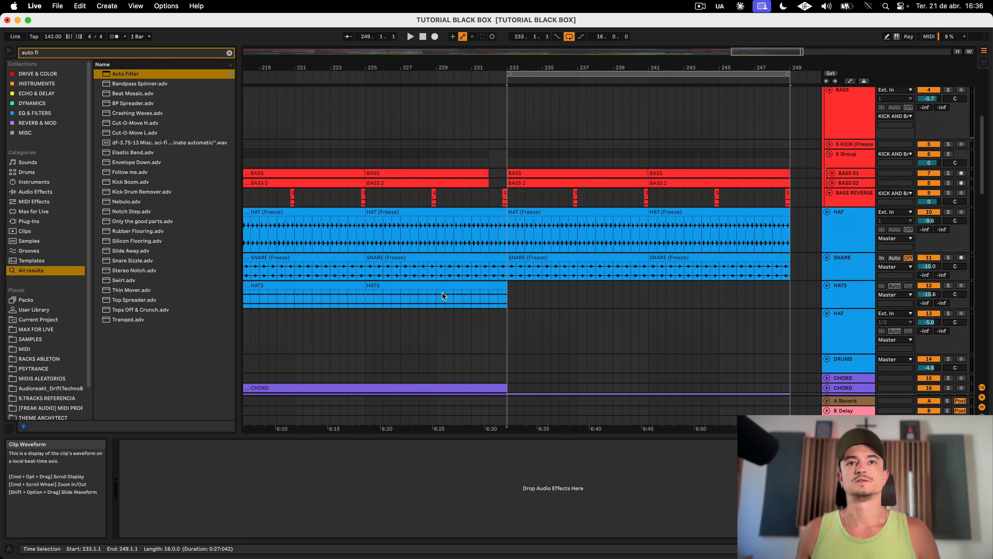
{"action": "left_click", "coordinate": [418, 144]}
{"action": "key", "text": "space"}
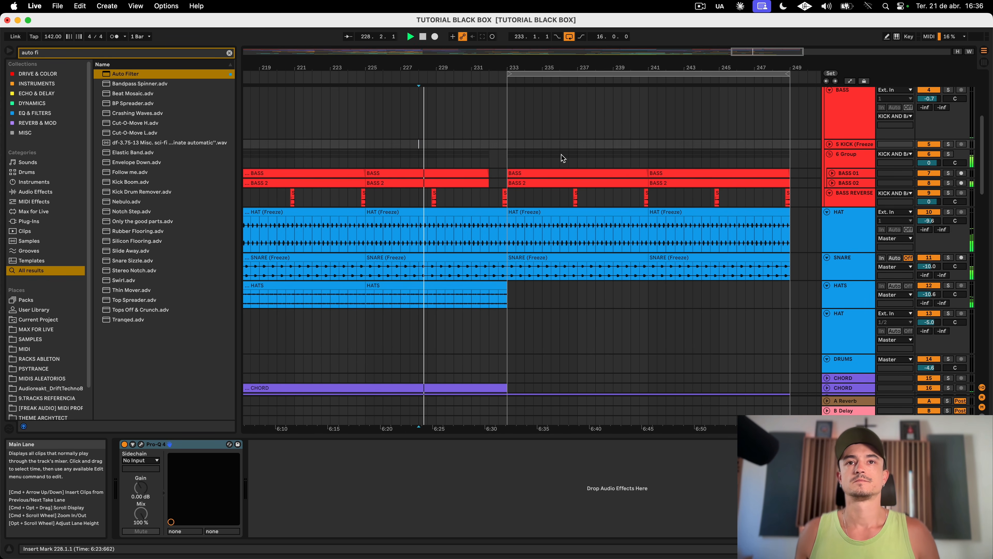
Step: Fold the enlarged HAT and SNARE tracks below BASS REVERSE
{"action": "left_click", "coordinate": [860, 251]}
{"action": "key", "text": "Left"}
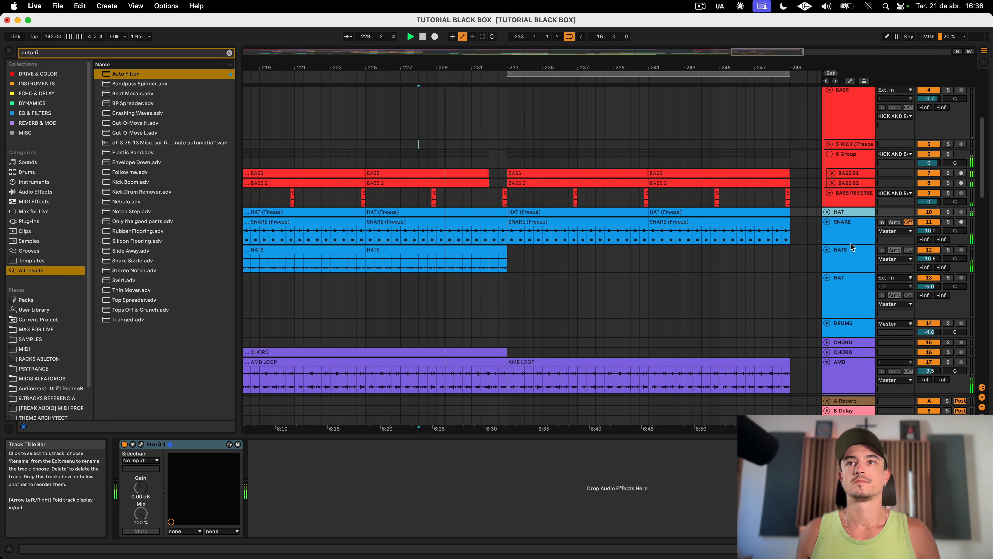
{"action": "left_click", "coordinate": [855, 234]}
{"action": "key", "text": "Left"}
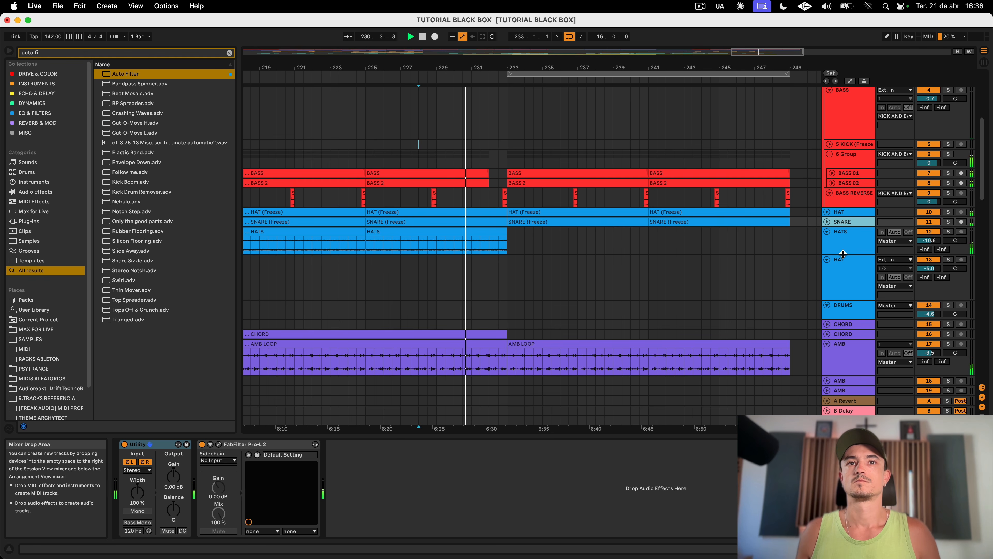
Step: Duplicate the HATS clip of bars 225 to 233 twice to fill bars 233 to 249
{"action": "scroll", "coordinate": [846, 246], "scroll_direction": "down", "scroll_amount": 2}
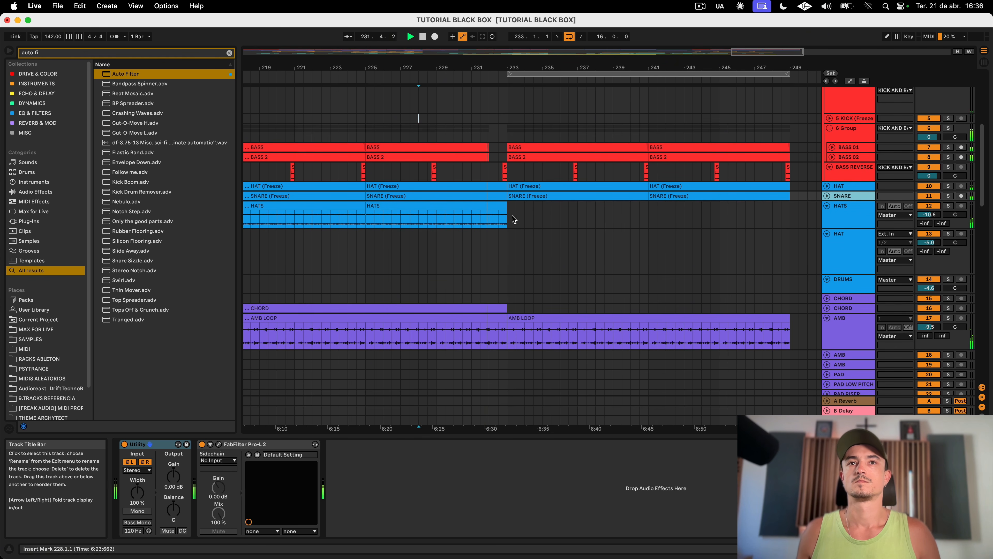
{"action": "left_click", "coordinate": [484, 207]}
{"action": "key", "text": "super+d"}
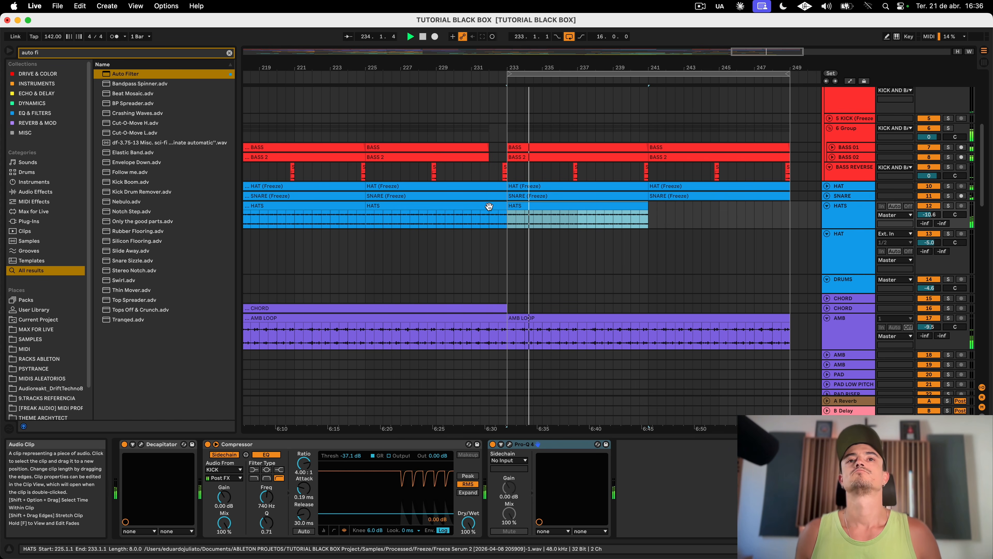
{"action": "scroll", "coordinate": [665, 212], "scroll_direction": "right", "scroll_amount": 4}
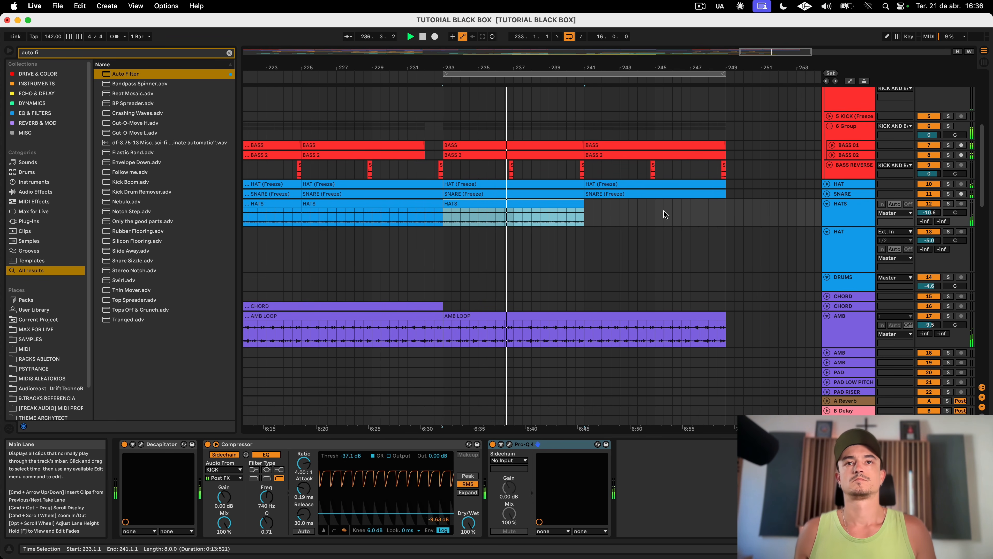
{"action": "scroll", "coordinate": [676, 209], "scroll_direction": "down", "scroll_amount": 2}
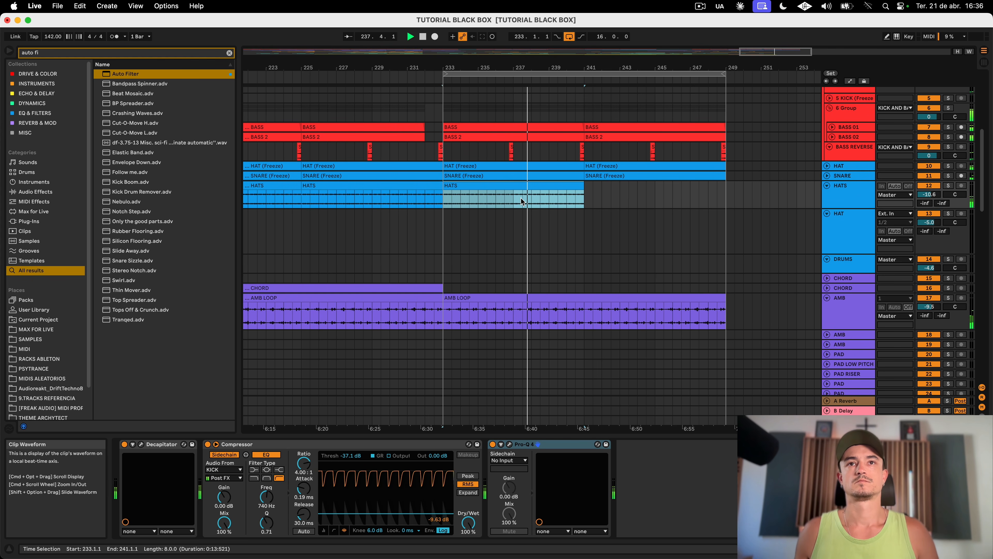
{"action": "scroll", "coordinate": [520, 185], "scroll_direction": "left", "scroll_amount": 10}
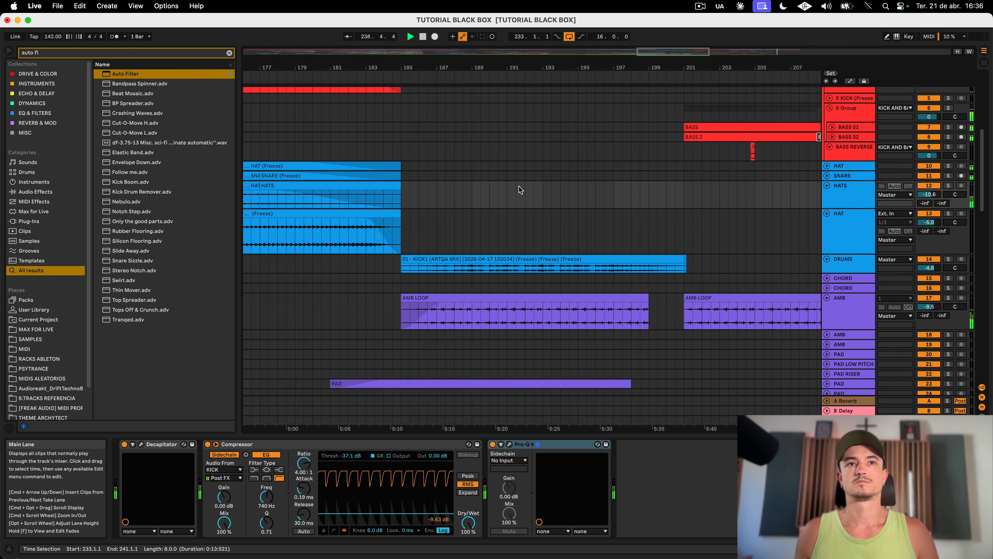
{"action": "scroll", "coordinate": [529, 184], "scroll_direction": "right", "scroll_amount": 10}
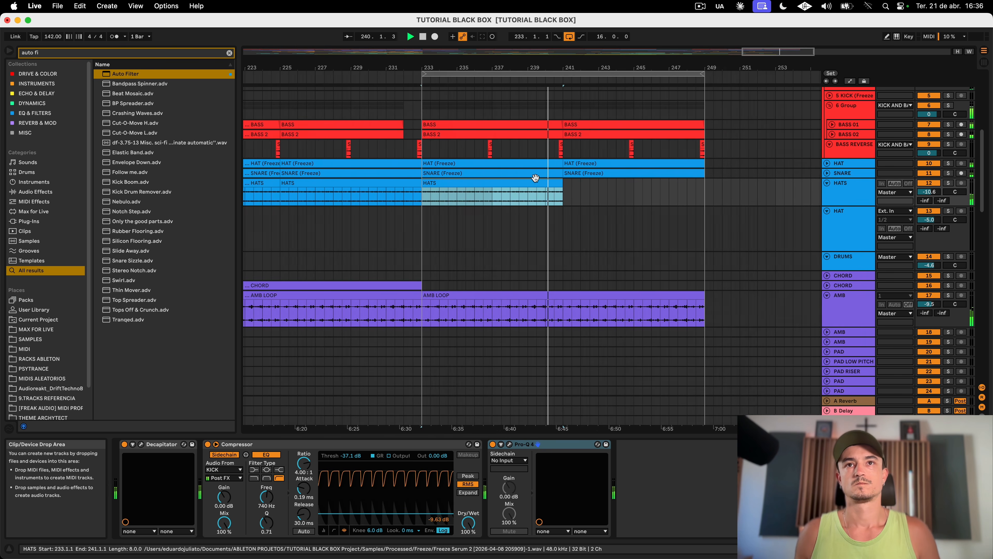
{"action": "left_click", "coordinate": [512, 184]}
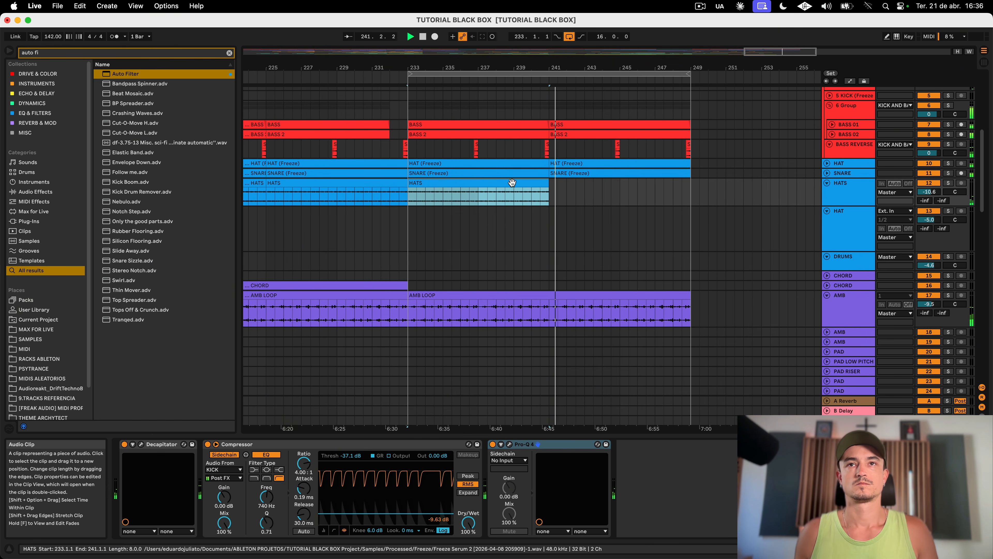
{"action": "key", "text": "super+d"}
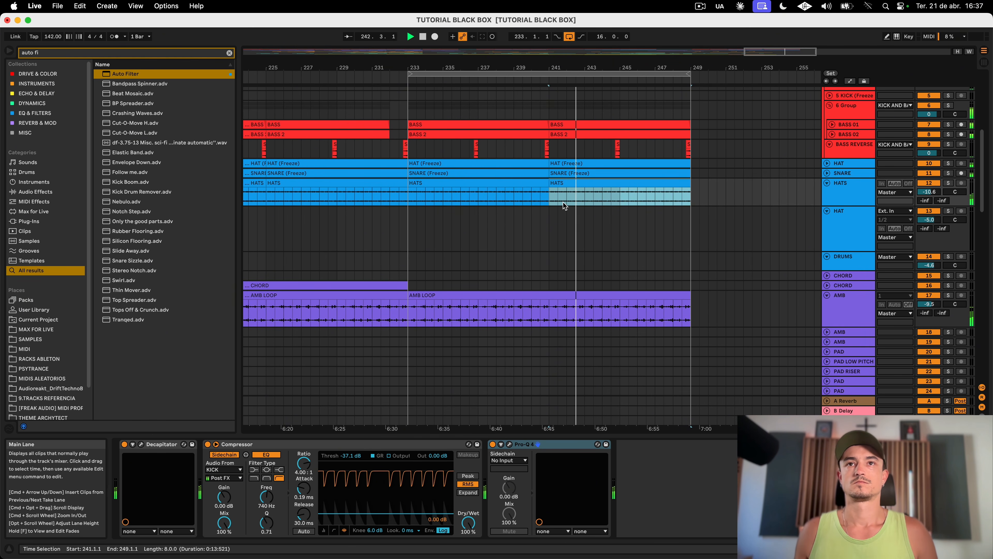
Step: Stop playback and fold the HATS, HAT, DRUMS and AMB tracks
{"action": "scroll", "coordinate": [654, 191], "scroll_direction": "up", "scroll_amount": 5}
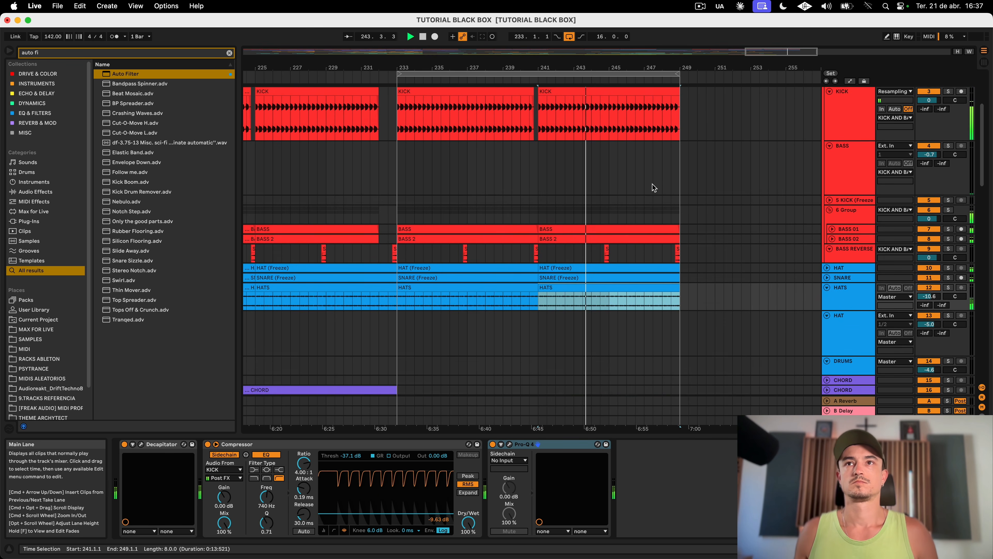
{"action": "scroll", "coordinate": [653, 187], "scroll_direction": "up", "scroll_amount": 1}
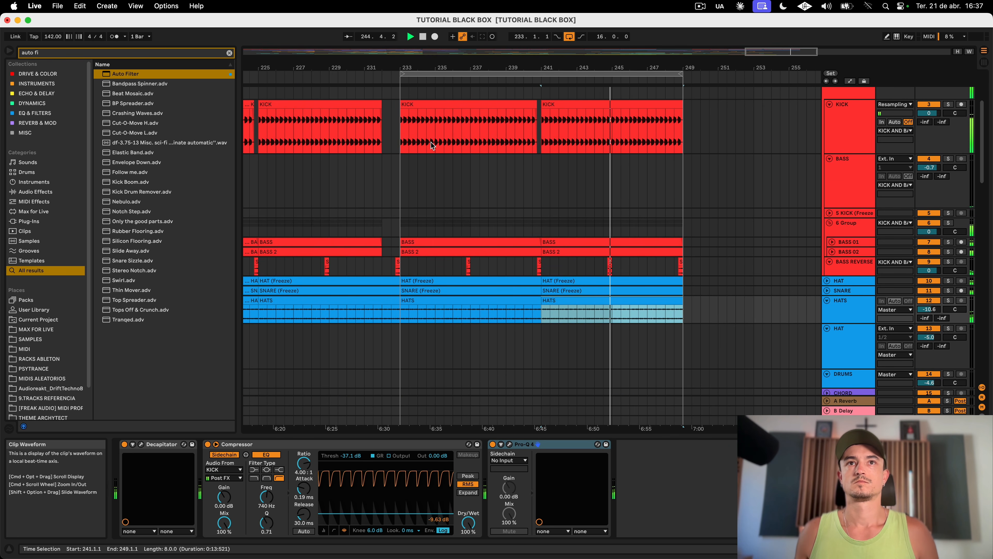
{"action": "scroll", "coordinate": [466, 166], "scroll_direction": "down", "scroll_amount": 10}
{"action": "scroll", "coordinate": [492, 164], "scroll_direction": "left", "scroll_amount": 3}
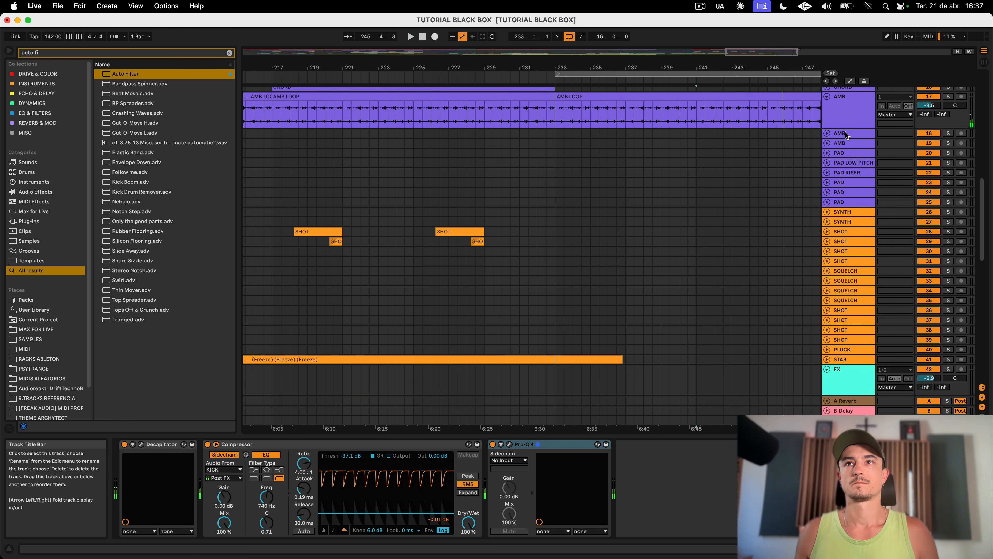
{"action": "scroll", "coordinate": [763, 187], "scroll_direction": "up", "scroll_amount": 15}
{"action": "key", "text": "space"}
{"action": "scroll", "coordinate": [851, 202], "scroll_direction": "down", "scroll_amount": 20}
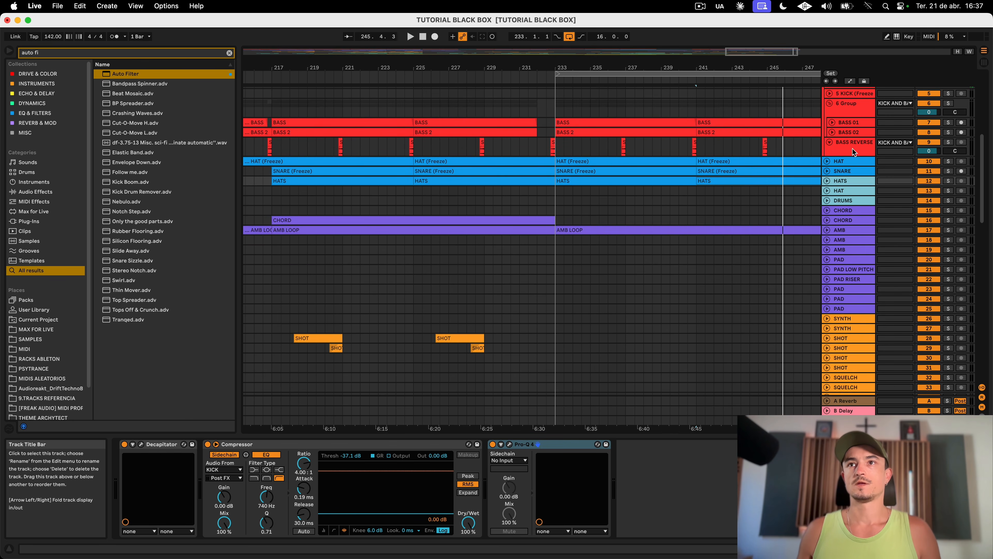
Step: Fold all the yellow SEQ and ARP tracks and shrink the 62 Serum 2 track to minimum height
{"action": "left_click", "coordinate": [845, 333]}
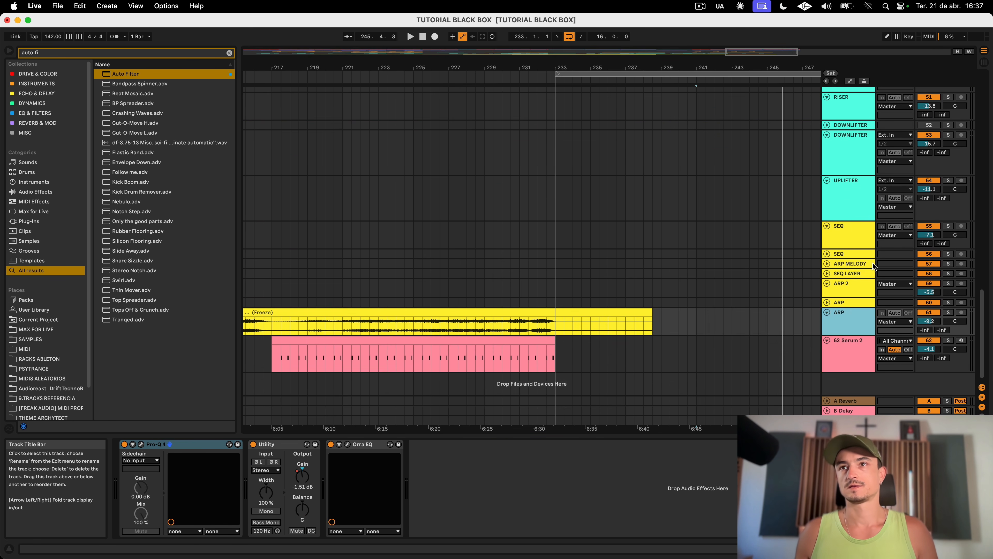
{"action": "left_click", "coordinate": [859, 243], "text": "shift"}
{"action": "key", "text": "Left"}
{"action": "left_click", "coordinate": [856, 293]}
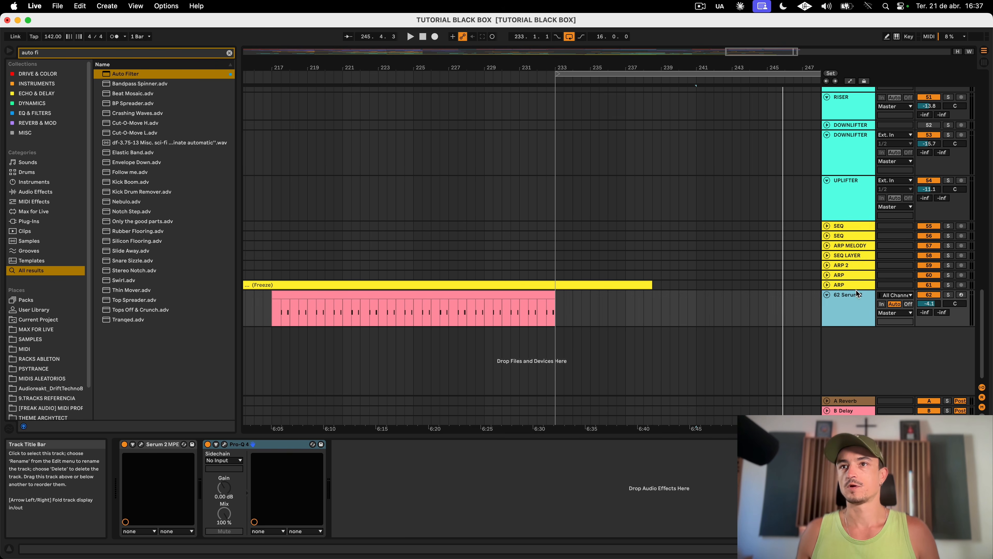
{"action": "left_click_drag", "start_coordinate": [844, 325], "coordinate": [845, 295]}
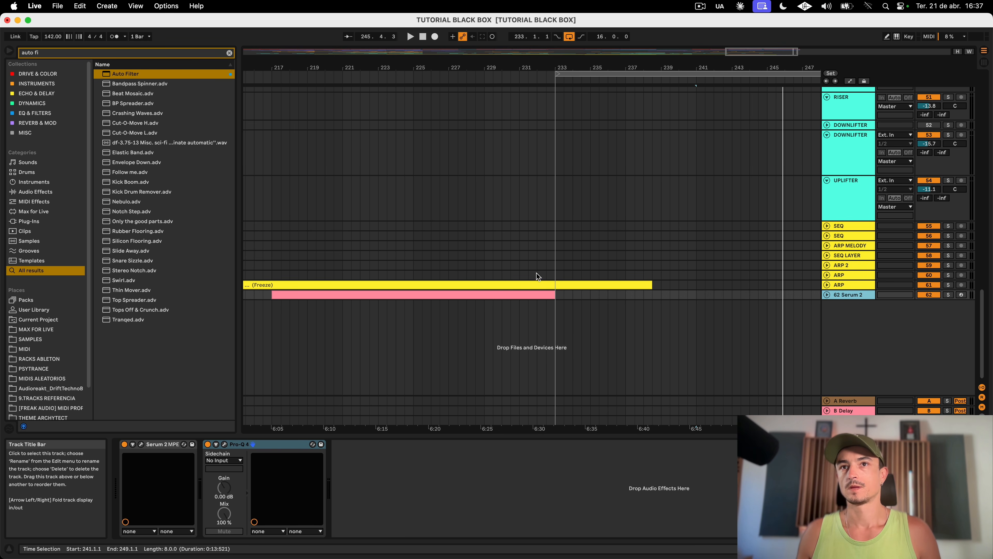
Step: Rename the 62 Serum 2 track as STAB and move it directly below the existing STAB track
{"action": "left_click_drag", "start_coordinate": [688, 69], "coordinate": [688, 43]}
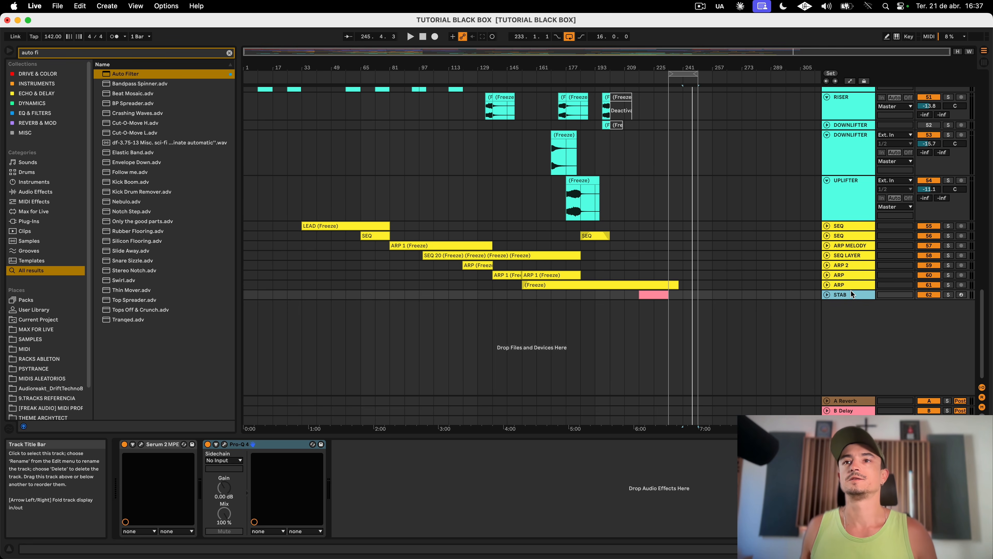
{"action": "left_click_drag", "start_coordinate": [851, 291], "coordinate": [844, 163]}
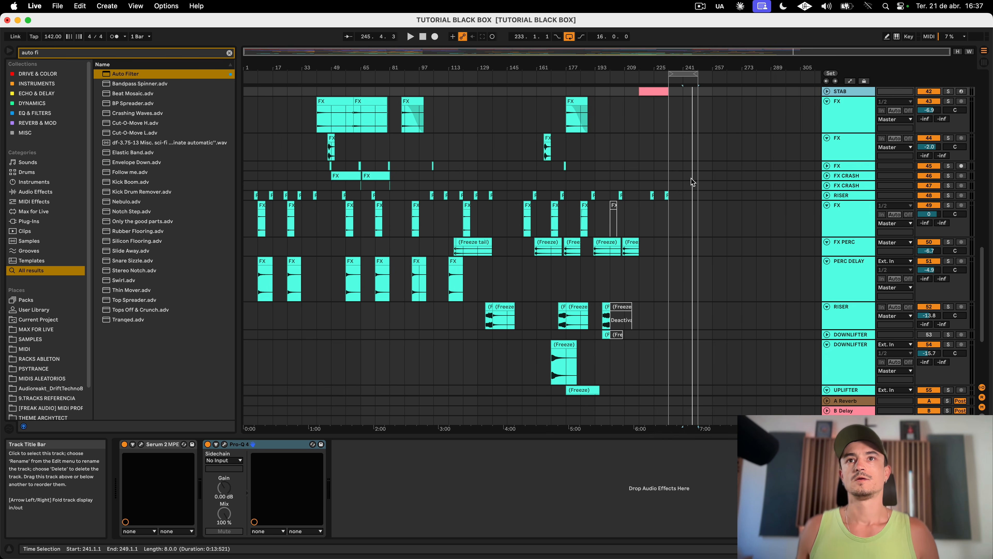
Step: Review the arrangement across the tracks, focusing on the last section up to bar 249
{"action": "scroll", "coordinate": [697, 179], "scroll_direction": "up", "scroll_amount": 10}
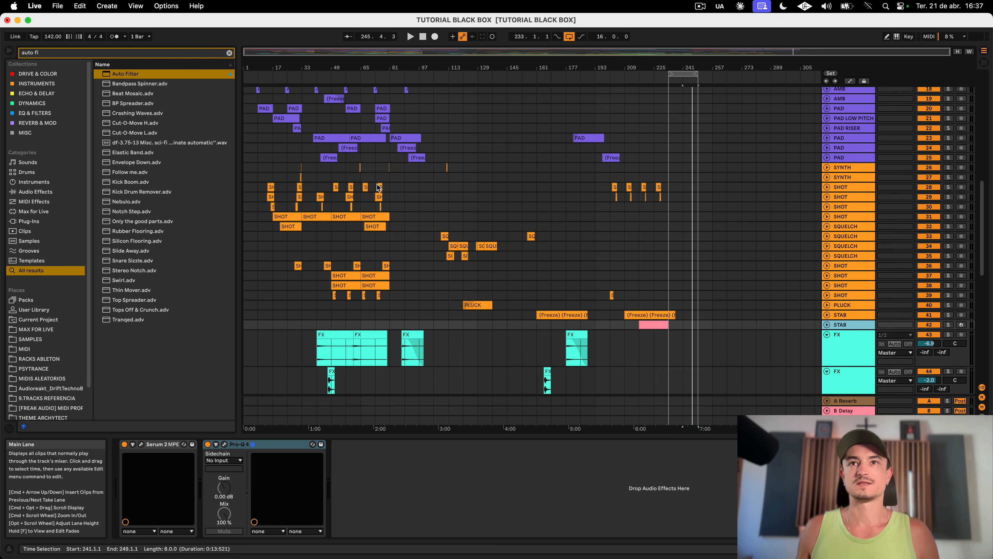
{"action": "mouse_move", "coordinate": [684, 72]}
{"action": "left_mouse_down"}
{"action": "mouse_move", "coordinate": [685, 94]}
{"action": "mouse_move", "coordinate": [698, 61]}
{"action": "mouse_move", "coordinate": [698, 84]}
{"action": "left_mouse_up"}
{"action": "scroll", "coordinate": [757, 192], "scroll_direction": "down", "scroll_amount": 20}
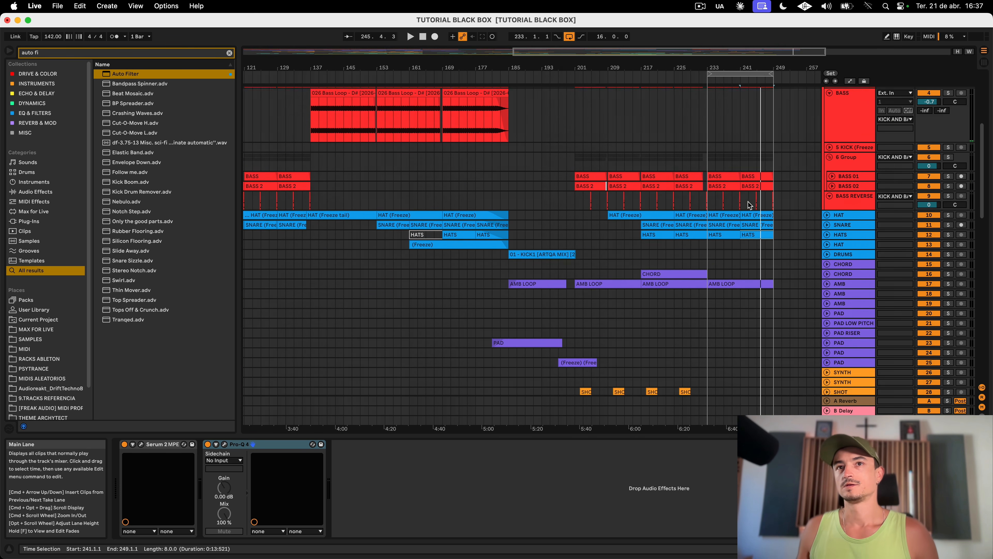
Step: Examine the FX, SEQ and ARP tracks and the opening section's CHORD, AMB, PAD and SHOT clips for reusable material
{"action": "scroll", "coordinate": [752, 198], "scroll_direction": "left", "scroll_amount": 5}
{"action": "scroll", "coordinate": [750, 197], "scroll_direction": "down", "scroll_amount": 2}
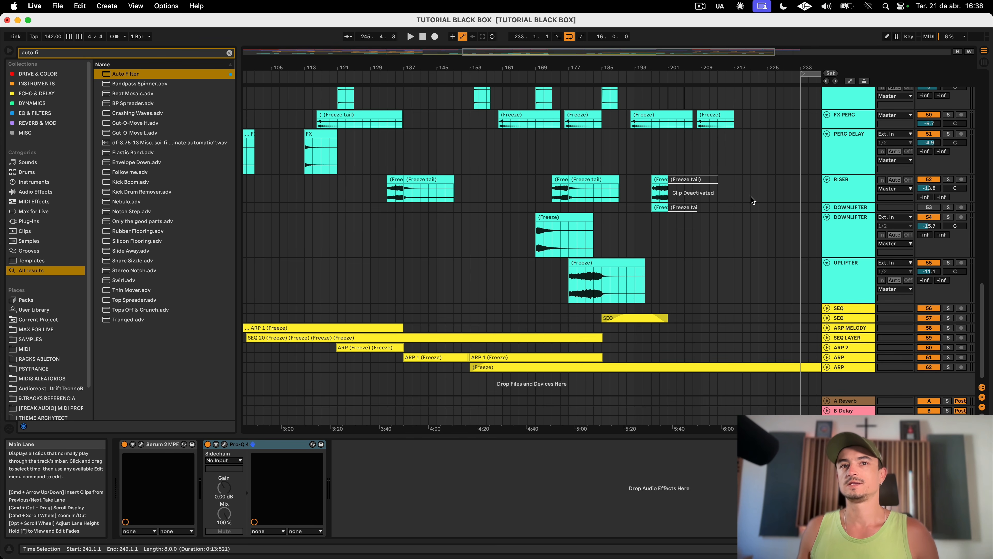
{"action": "scroll", "coordinate": [512, 328], "scroll_direction": "left", "scroll_amount": 10}
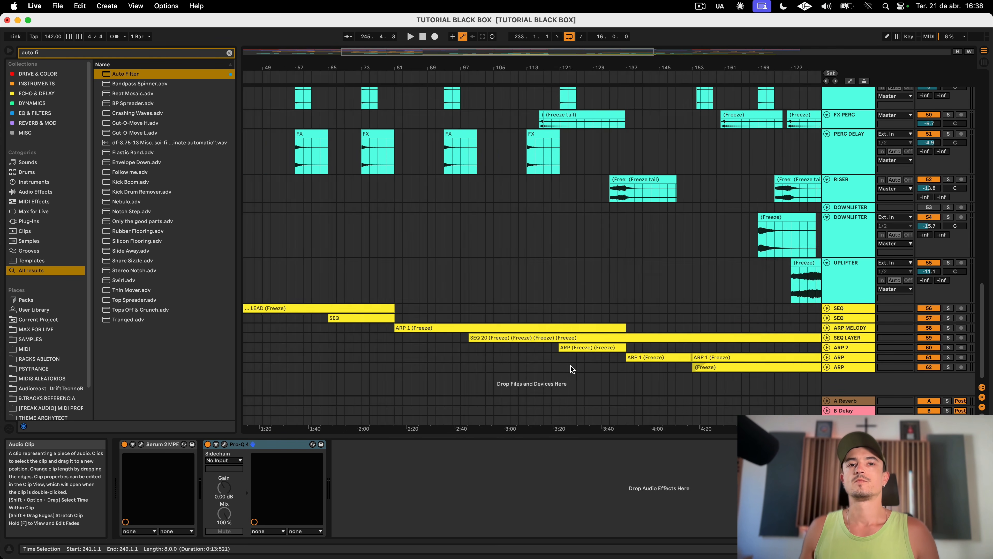
{"action": "scroll", "coordinate": [655, 264], "scroll_direction": "right", "scroll_amount": 13}
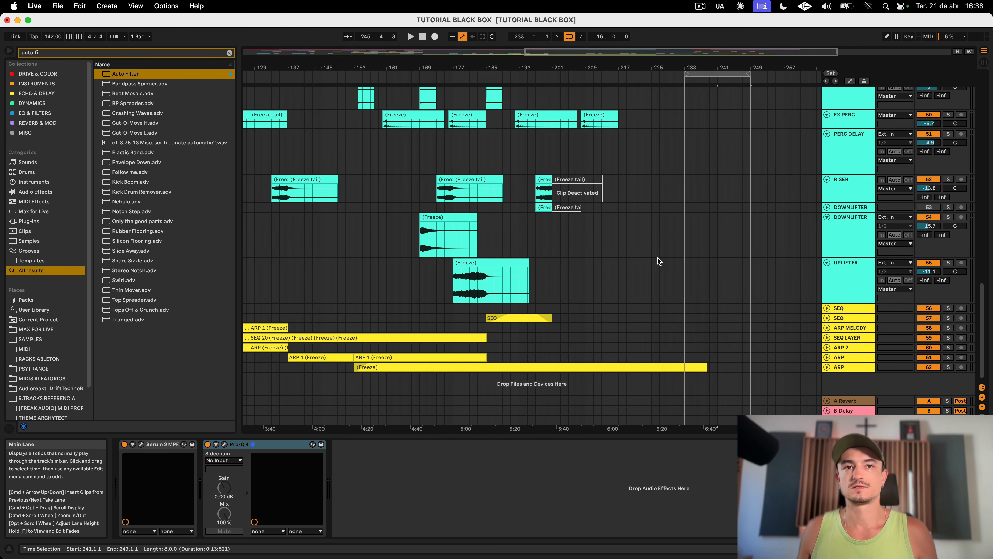
{"action": "left_click_drag", "start_coordinate": [625, 66], "coordinate": [625, 39]}
{"action": "scroll", "coordinate": [661, 158], "scroll_direction": "up", "scroll_amount": 20}
{"action": "scroll", "coordinate": [660, 156], "scroll_direction": "up", "scroll_amount": 20}
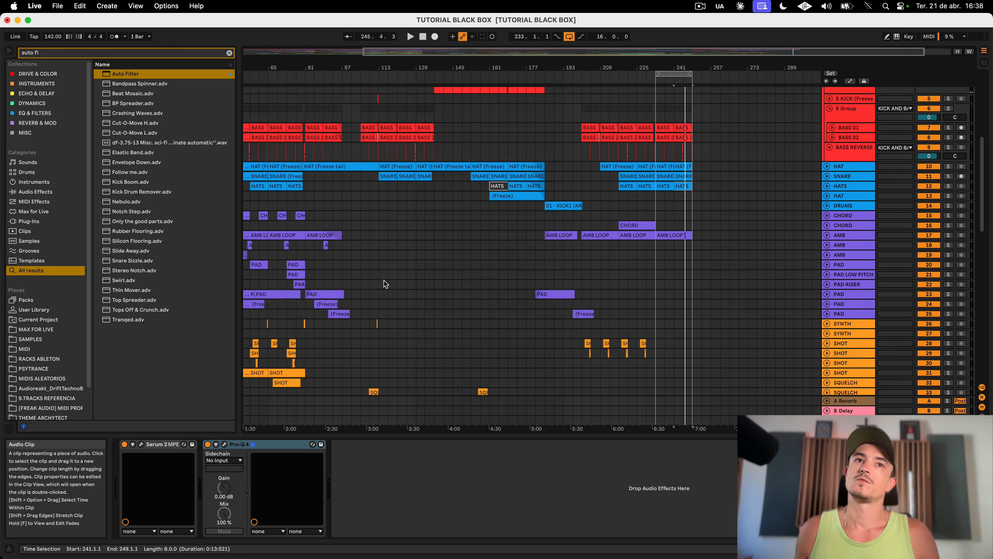
{"action": "scroll", "coordinate": [381, 282], "scroll_direction": "left", "scroll_amount": 6}
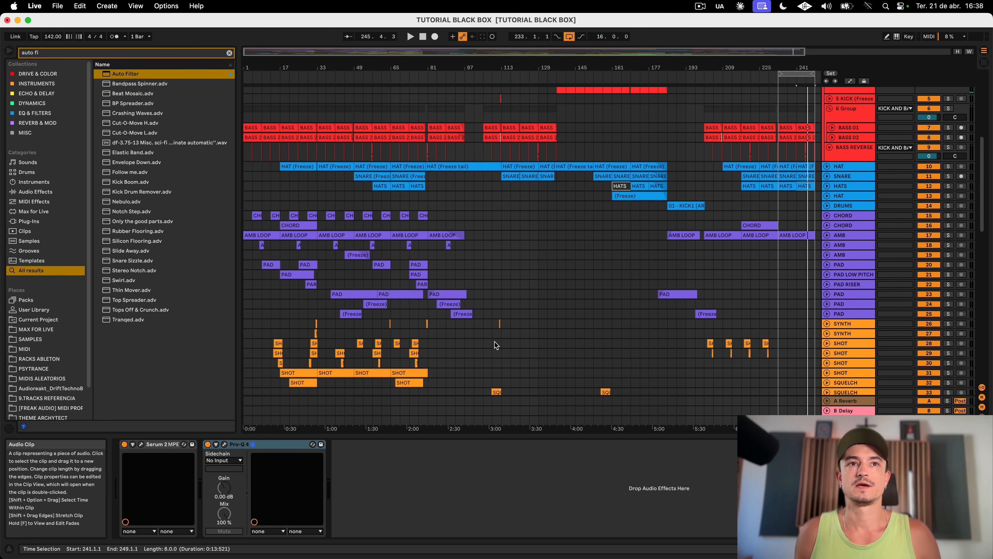
{"action": "scroll", "coordinate": [456, 231], "scroll_direction": "down", "scroll_amount": 1}
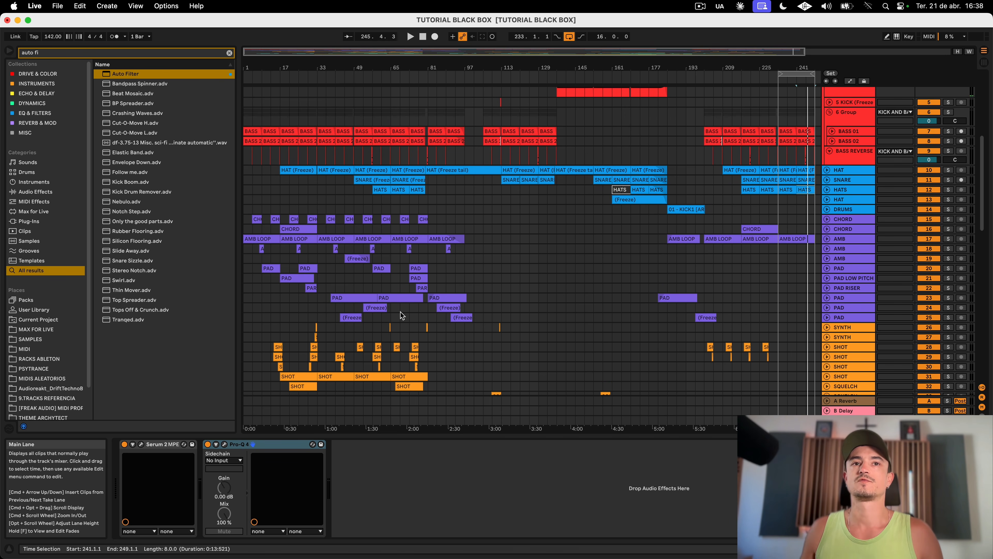
Step: Copy the opening CHORD, AMB and PAD material of bars 1 to 33 into the last section starting at bar 233
{"action": "left_click", "coordinate": [386, 312]}
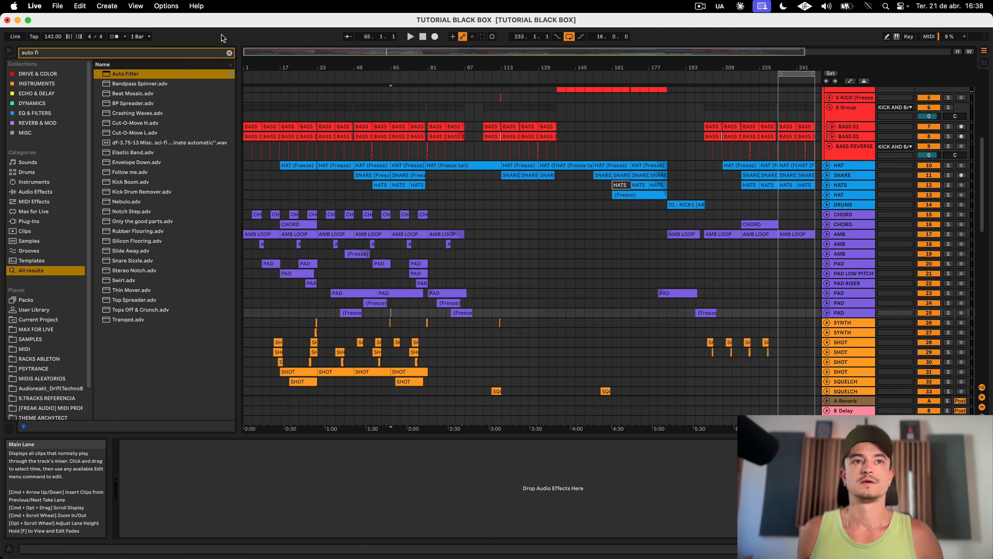
{"action": "left_click_drag", "start_coordinate": [391, 72], "coordinate": [391, 80]}
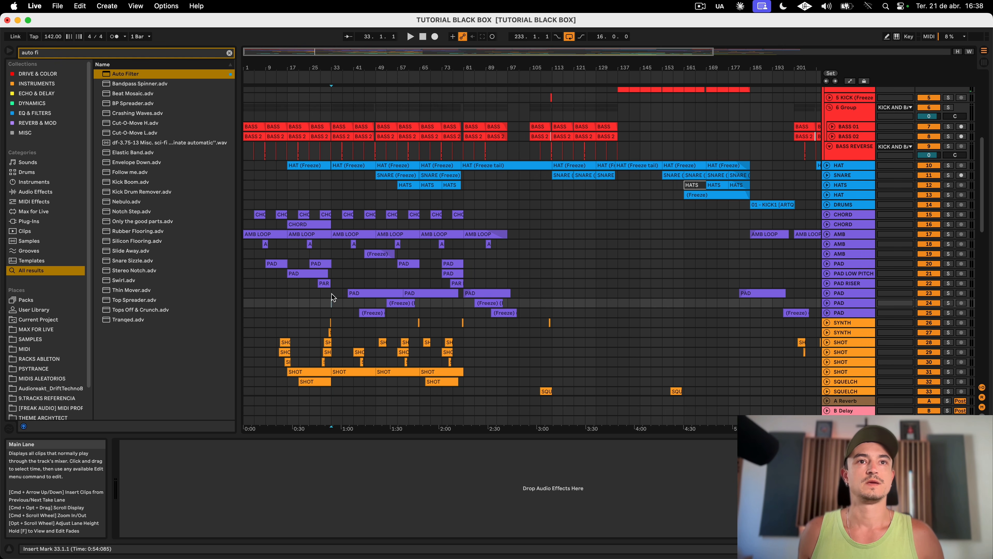
{"action": "left_click_drag", "start_coordinate": [332, 298], "coordinate": [240, 213]}
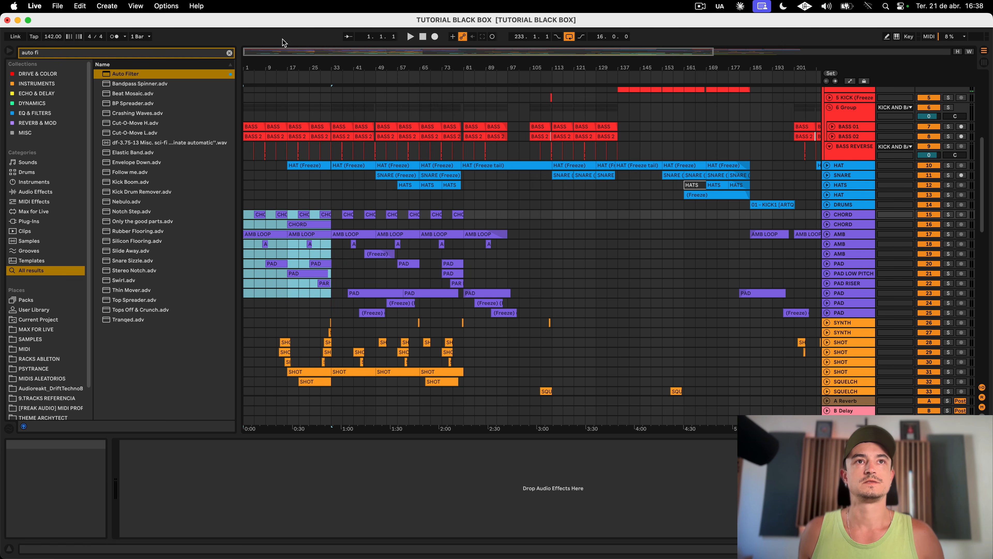
{"action": "left_click_drag", "start_coordinate": [274, 67], "coordinate": [264, 65]}
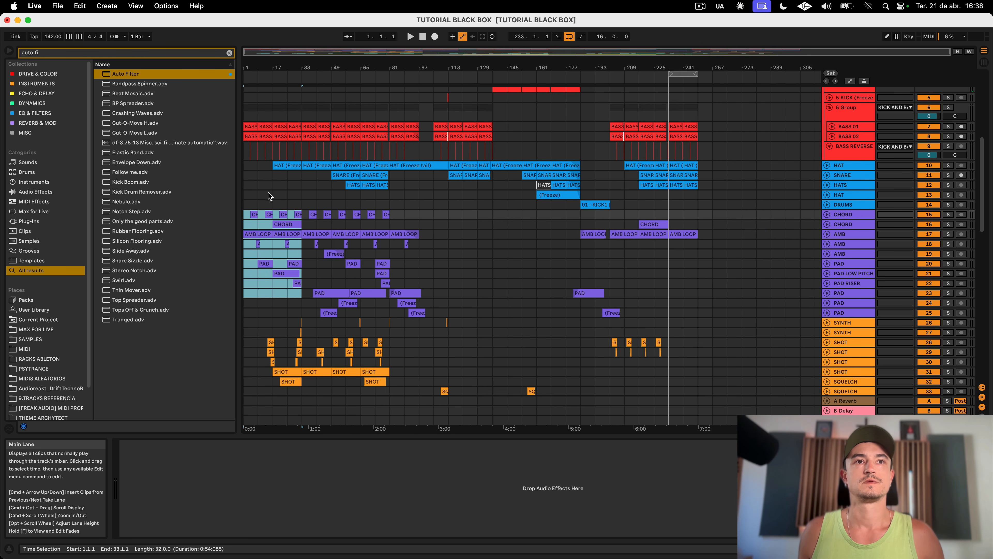
{"action": "left_click_drag", "start_coordinate": [263, 232], "coordinate": [680, 239]}
Step: Duplicate the kick, bass, hat and snare clips of bars 233–249 up to bar 265 and extend the loop to bar 265
{"action": "left_click", "coordinate": [692, 187]}
{"action": "scroll", "coordinate": [693, 186], "scroll_direction": "up", "scroll_amount": 5}
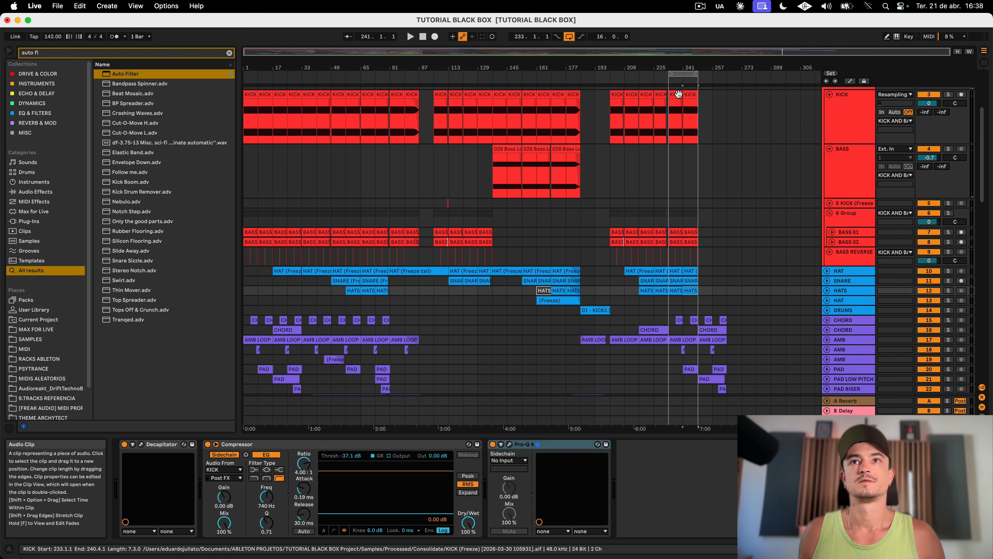
{"action": "left_click", "coordinate": [678, 94]}
{"action": "key", "text": "super+d"}
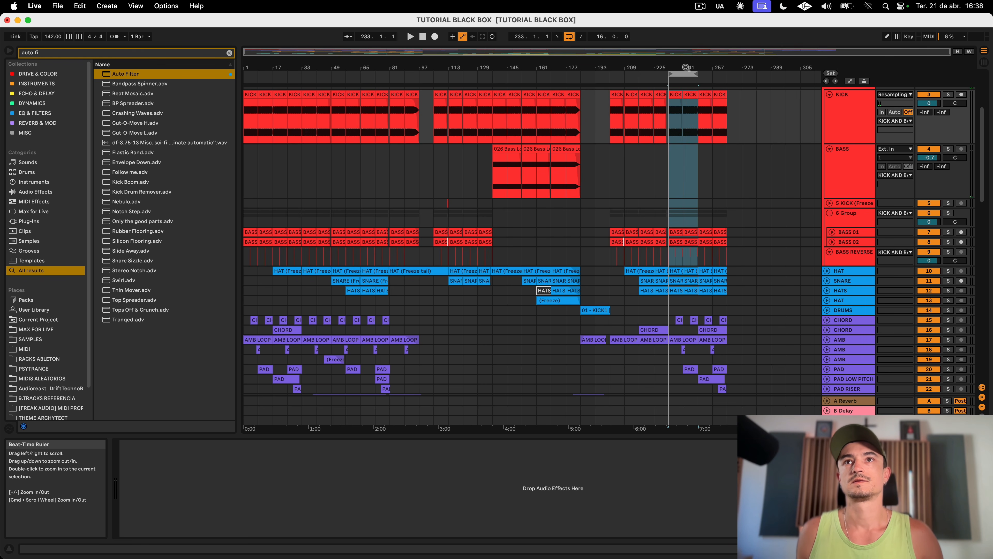
{"action": "scroll", "coordinate": [689, 92], "scroll_direction": "up", "scroll_amount": 5}
{"action": "left_click_drag", "start_coordinate": [720, 74], "coordinate": [792, 74]}
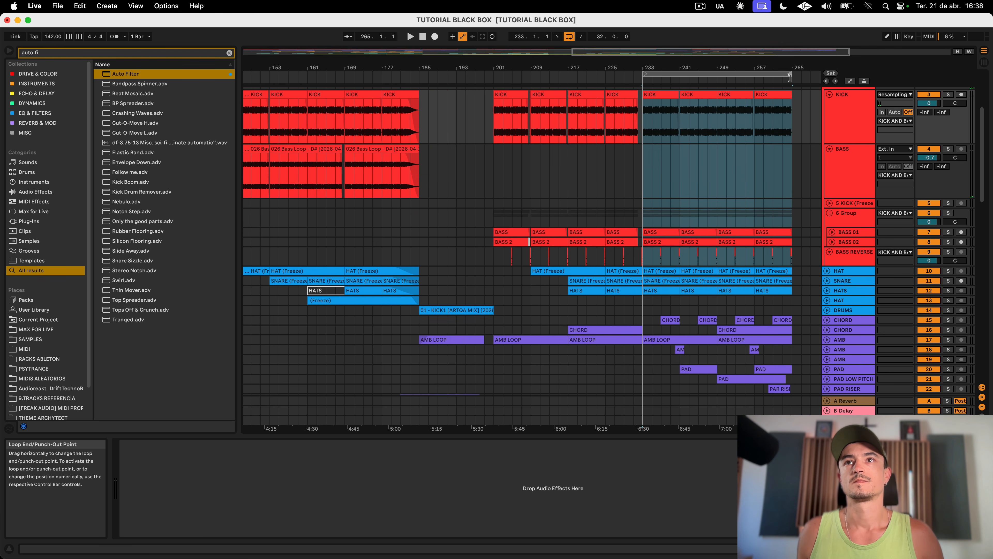
Step: Play the section from bar 233 and examine the drum, pad, shot, stab and FX tracks across it
{"action": "scroll", "coordinate": [742, 165], "scroll_direction": "down", "scroll_amount": 10}
{"action": "scroll", "coordinate": [743, 165], "scroll_direction": "up", "scroll_amount": 10}
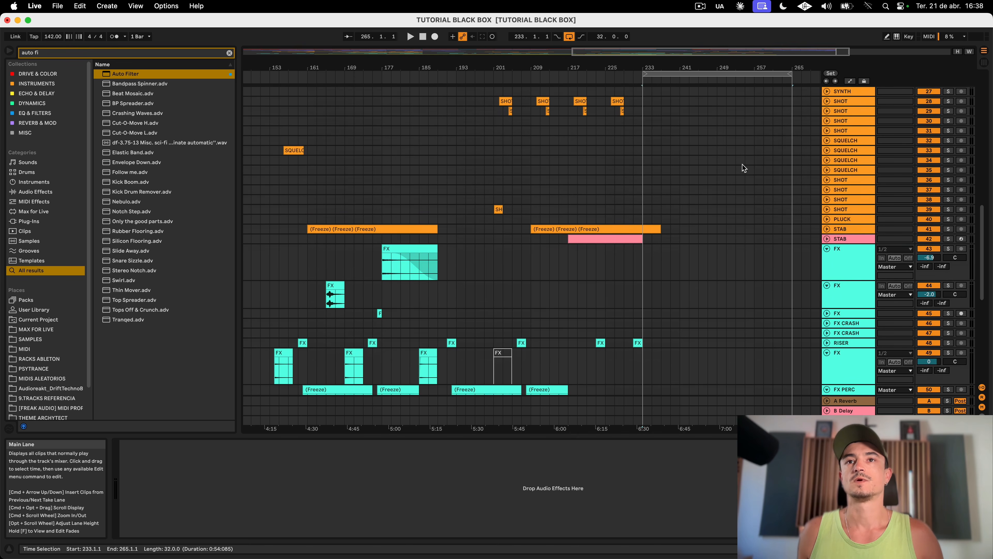
{"action": "key", "text": "space"}
{"action": "scroll", "coordinate": [743, 167], "scroll_direction": "down", "scroll_amount": 10}
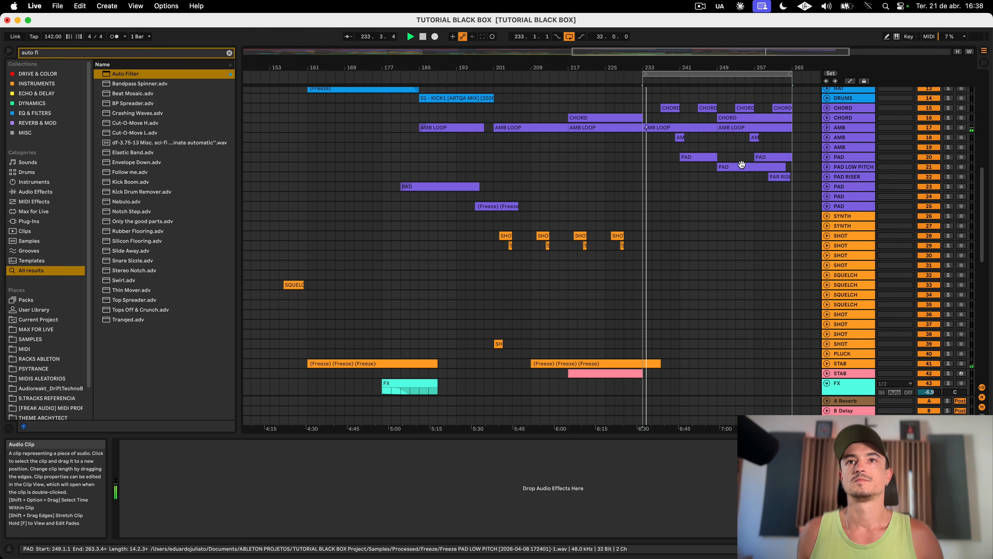
{"action": "scroll", "coordinate": [740, 164], "scroll_direction": "down", "scroll_amount": 10}
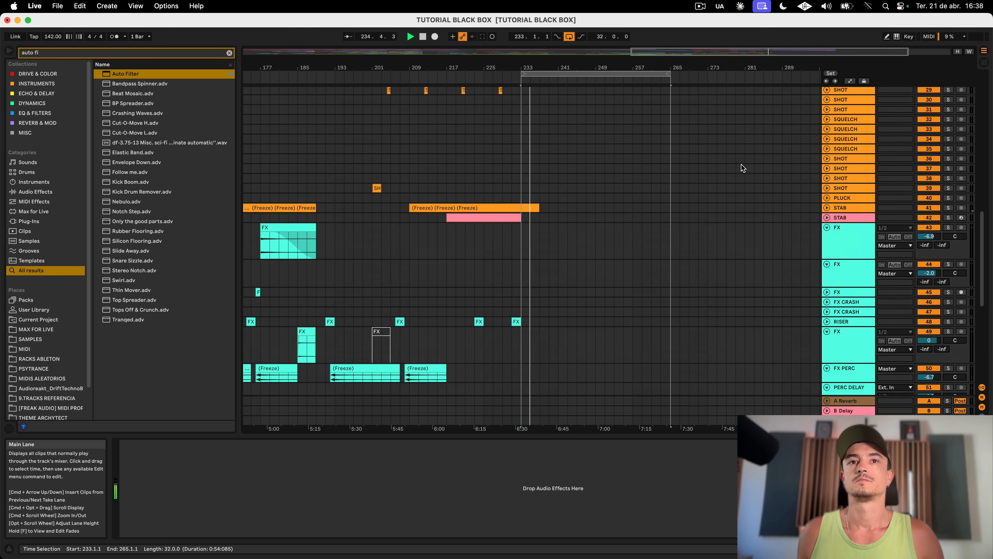
{"action": "scroll", "coordinate": [741, 164], "scroll_direction": "up", "scroll_amount": 5}
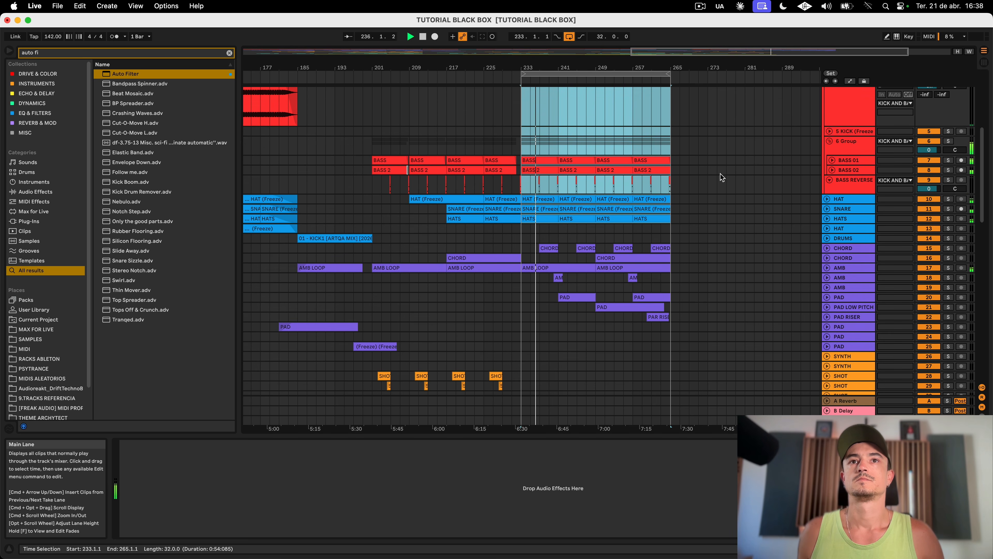
{"action": "left_click", "coordinate": [514, 234]}
{"action": "scroll", "coordinate": [523, 230], "scroll_direction": "down", "scroll_amount": 8}
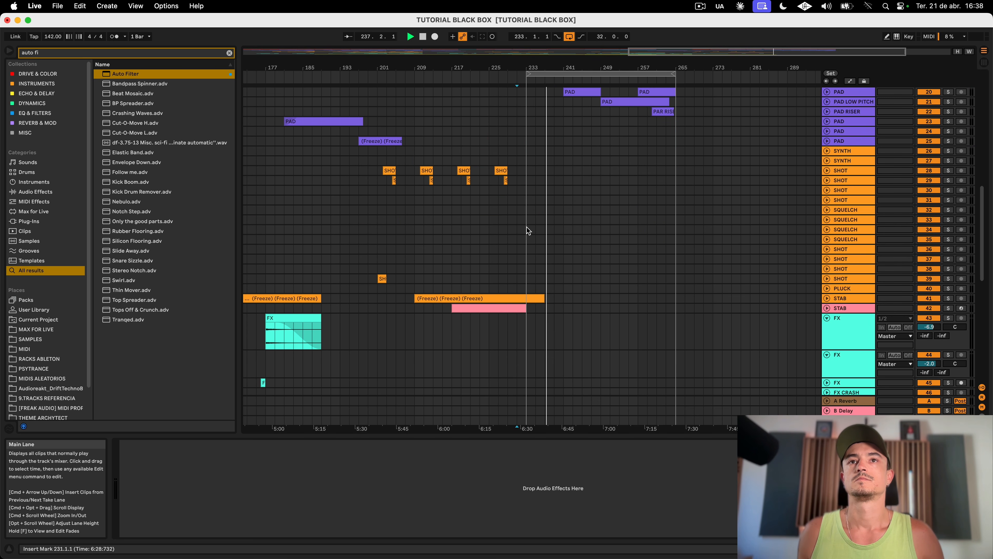
{"action": "scroll", "coordinate": [531, 224], "scroll_direction": "up", "scroll_amount": 8}
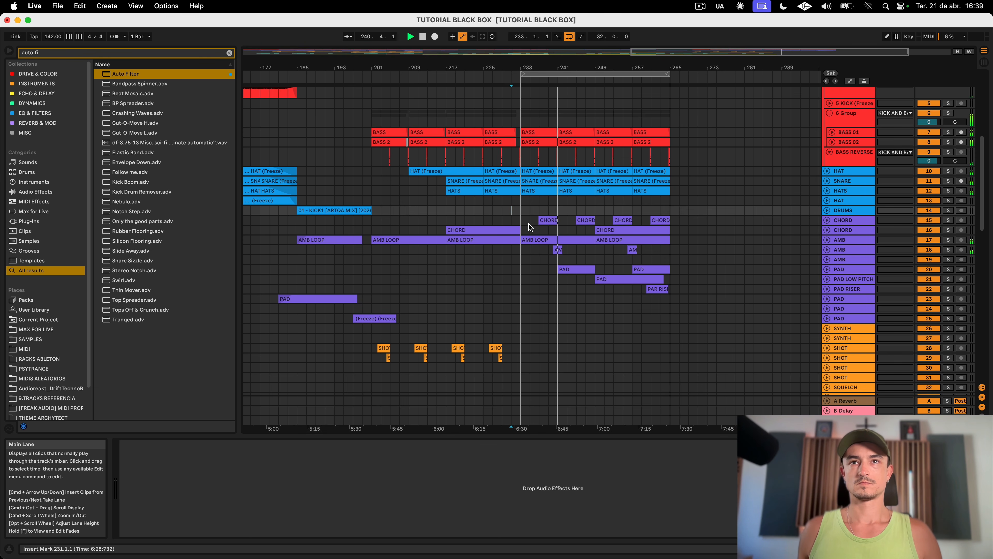
{"action": "left_click", "coordinate": [575, 189]}
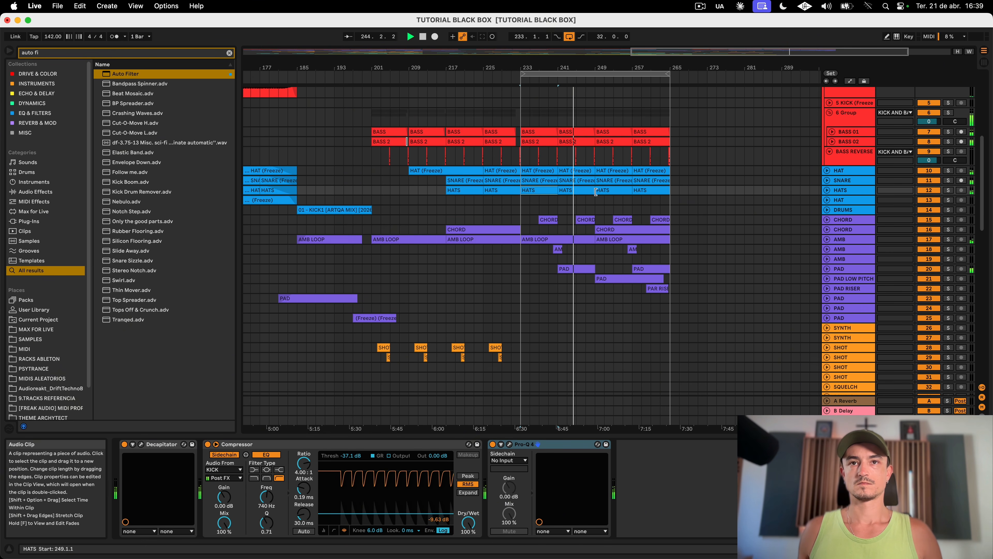
{"action": "scroll", "coordinate": [609, 191], "scroll_direction": "down", "scroll_amount": 15}
{"action": "scroll", "coordinate": [596, 194], "scroll_direction": "left", "scroll_amount": 5}
{"action": "scroll", "coordinate": [596, 193], "scroll_direction": "right", "scroll_amount": 6}
{"action": "scroll", "coordinate": [594, 188], "scroll_direction": "up", "scroll_amount": 15}
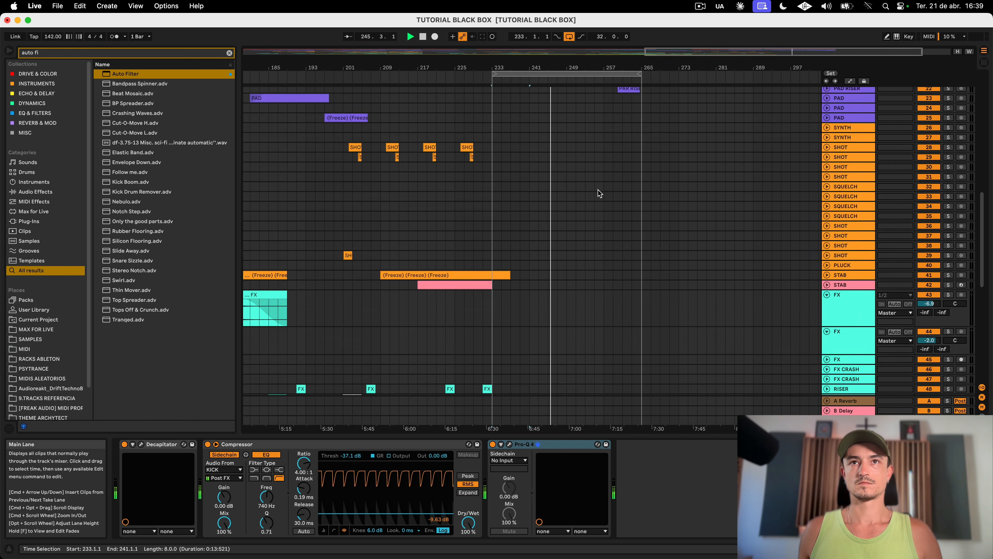
Step: Remove the HATS clips between bars 249 and 265
{"action": "left_click", "coordinate": [579, 286]}
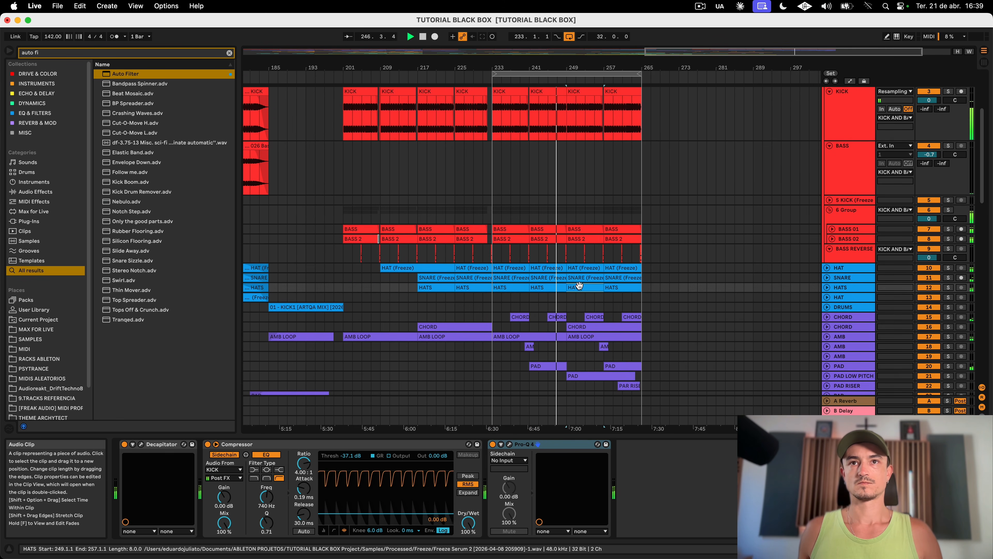
{"action": "left_click", "coordinate": [627, 287], "text": "shift"}
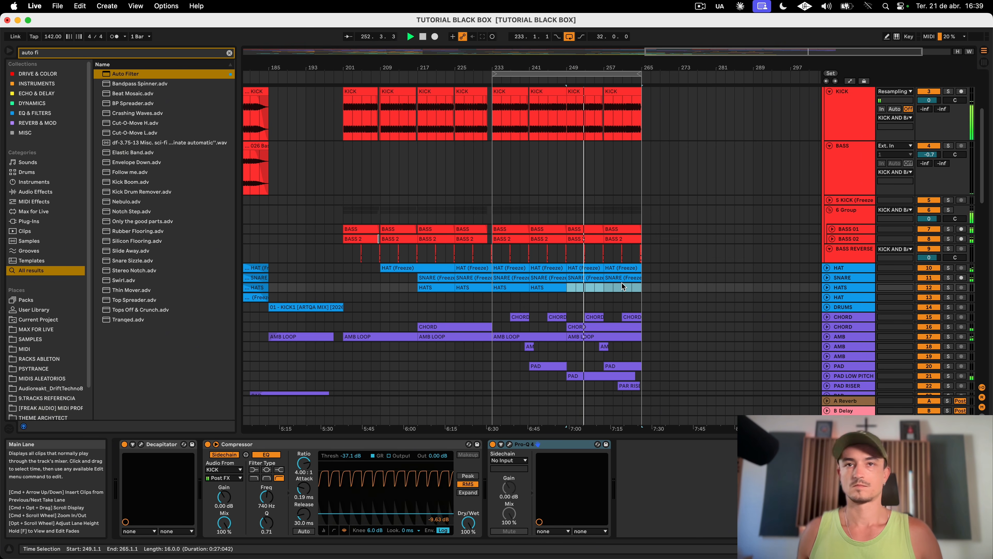
{"action": "key", "text": "super+j"}
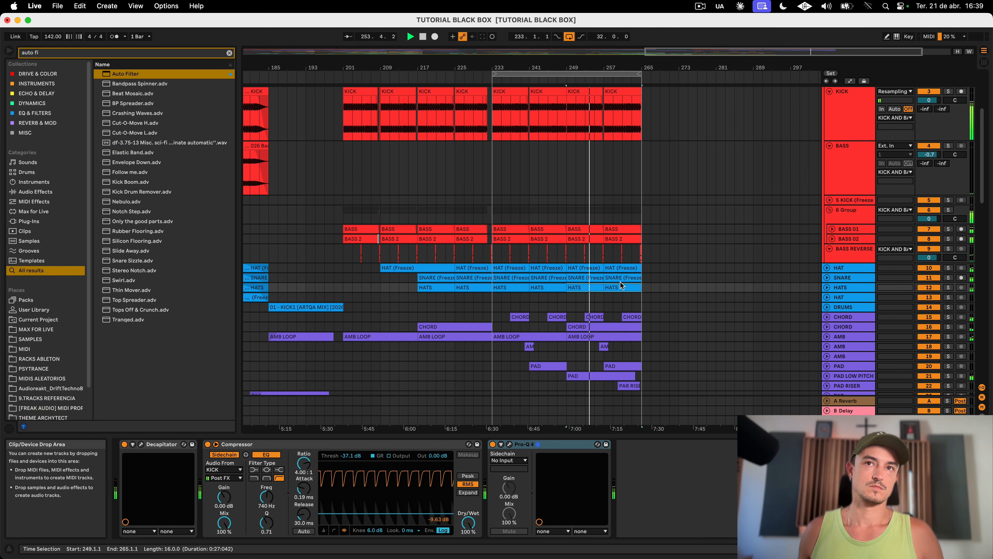
Step: Set the HATS track volume to -12.7 dB, inspect the SNARE track and leave both tracks folded
{"action": "left_click", "coordinate": [826, 287]}
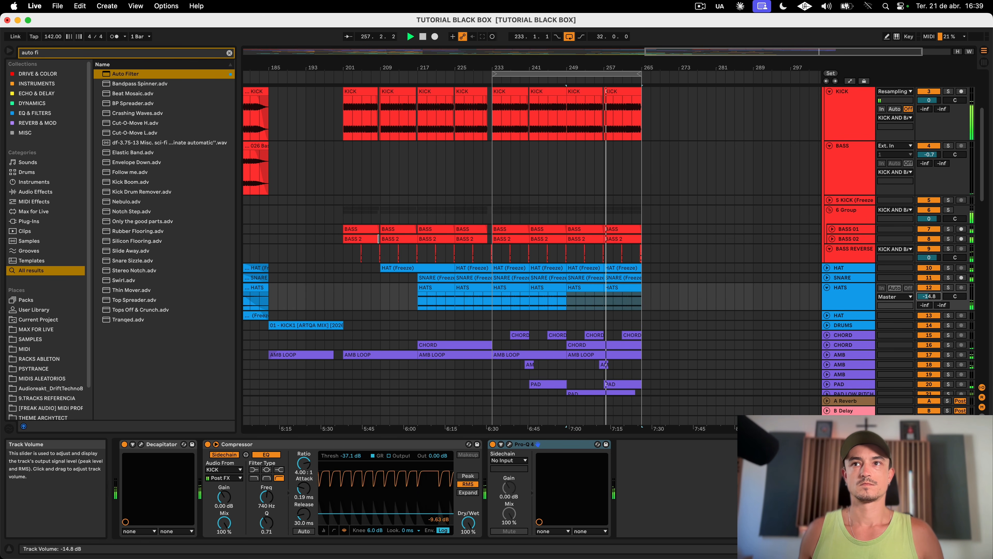
{"action": "left_click", "coordinate": [844, 277]}
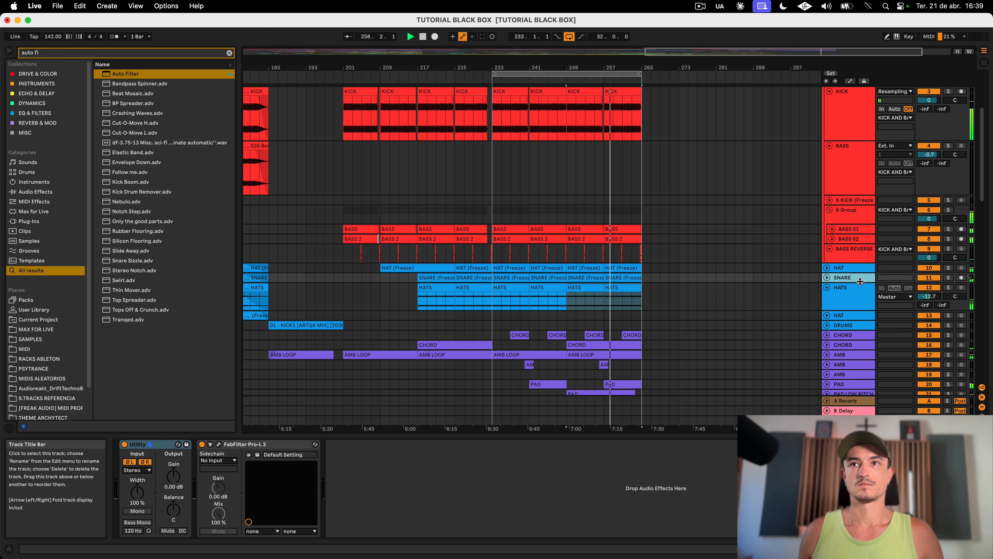
{"action": "left_click", "coordinate": [827, 277]}
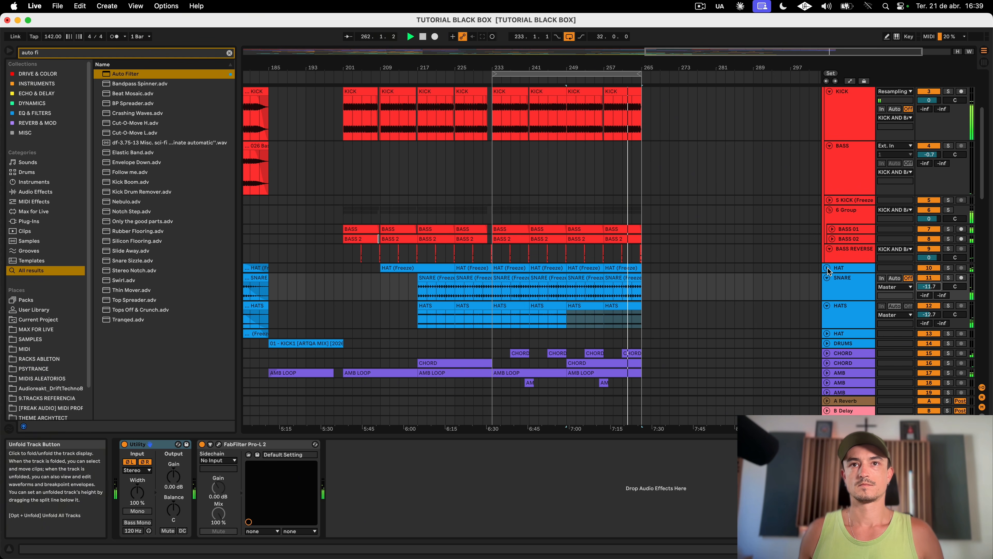
{"action": "left_click", "coordinate": [853, 279]}
{"action": "key", "text": "u"}
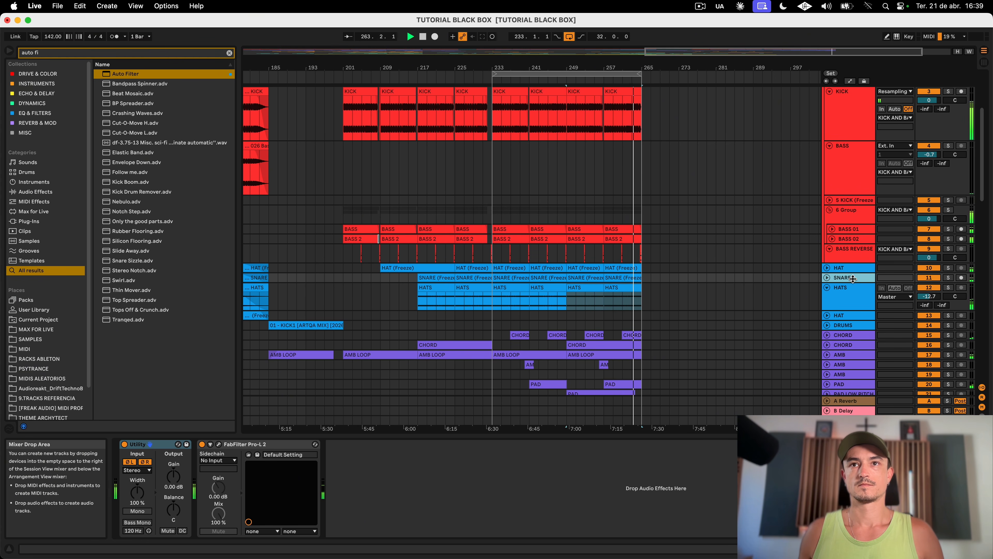
{"action": "left_click", "coordinate": [841, 289]}
{"action": "key", "text": "u"}
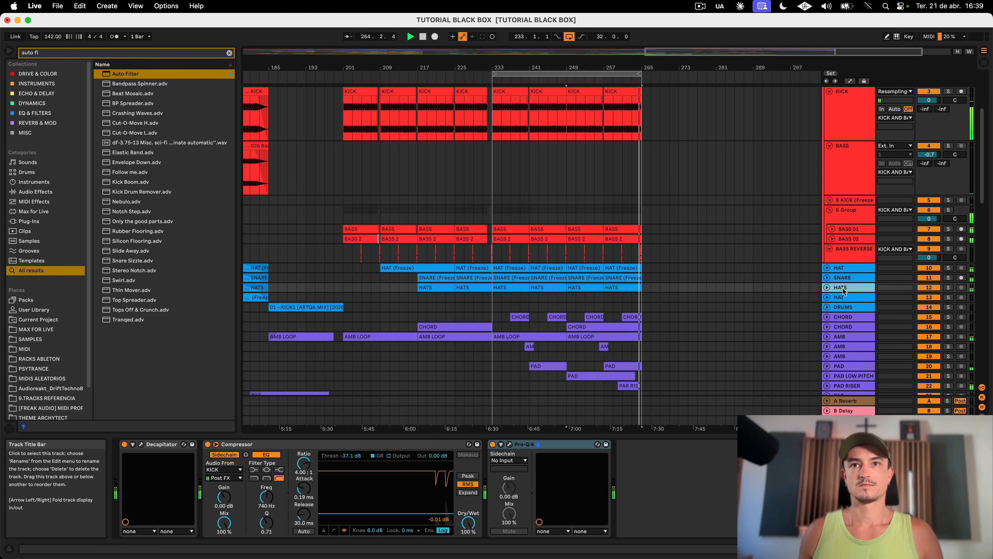
Step: Examine the UPLIFTER, FX and ARP tracks alongside the looped last section starting at bar 233
{"action": "scroll", "coordinate": [840, 289], "scroll_direction": "down", "scroll_amount": 15}
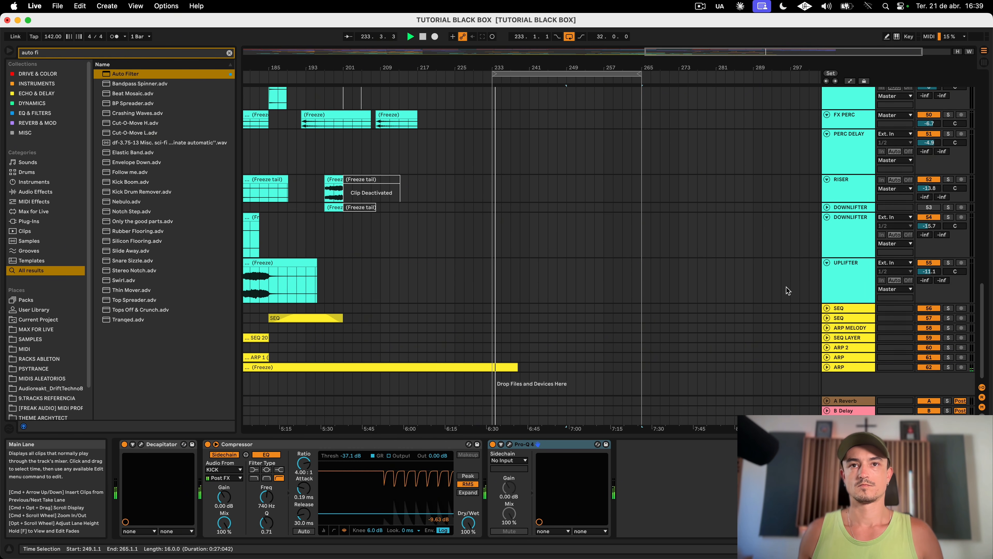
{"action": "left_click", "coordinate": [841, 269]}
{"action": "scroll", "coordinate": [843, 268], "scroll_direction": "up", "scroll_amount": 10}
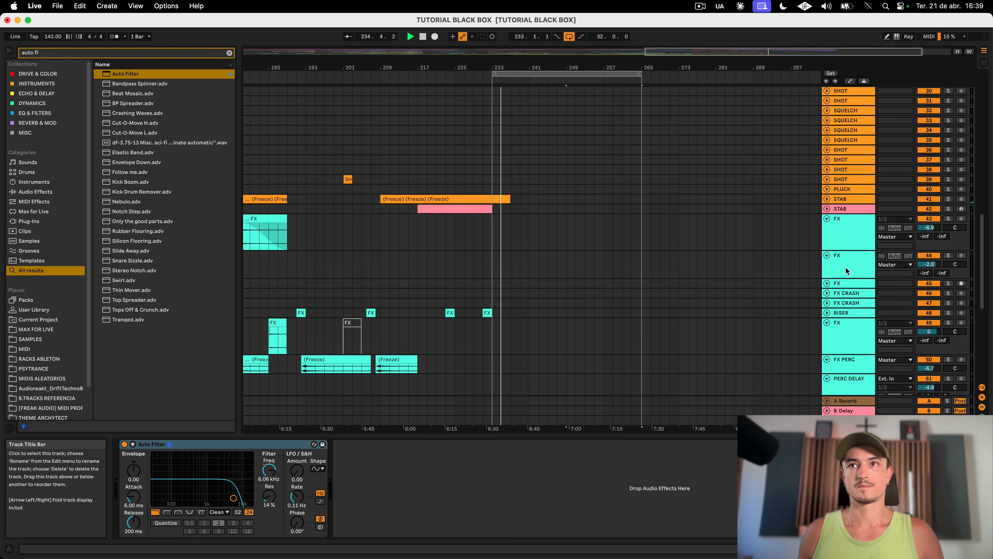
{"action": "left_click", "coordinate": [846, 262]}
{"action": "scroll", "coordinate": [808, 189], "scroll_direction": "up", "scroll_amount": 12}
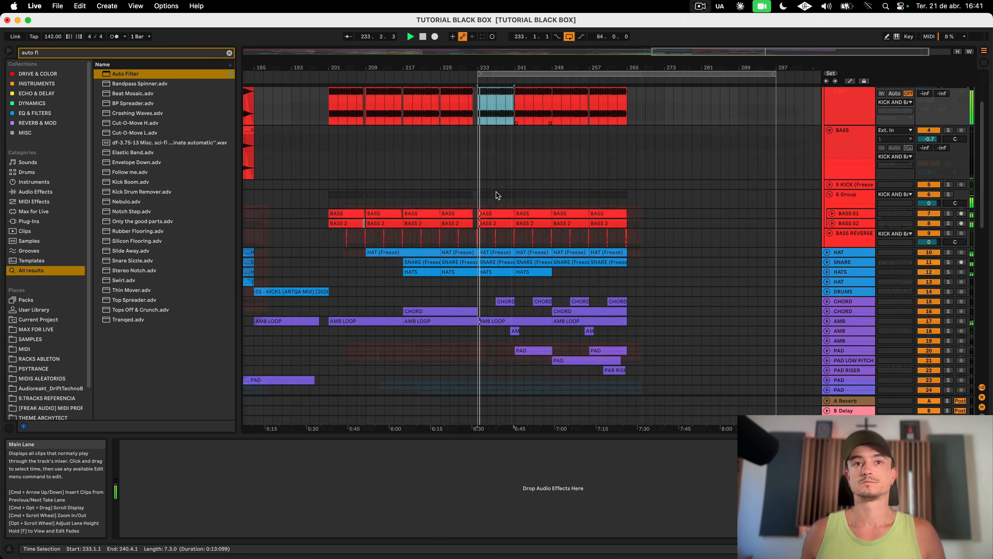
Step: Examine the HATS clips and the surrounding drum, chord and pad clips around bar 249 during playback
{"action": "left_click", "coordinate": [538, 265]}
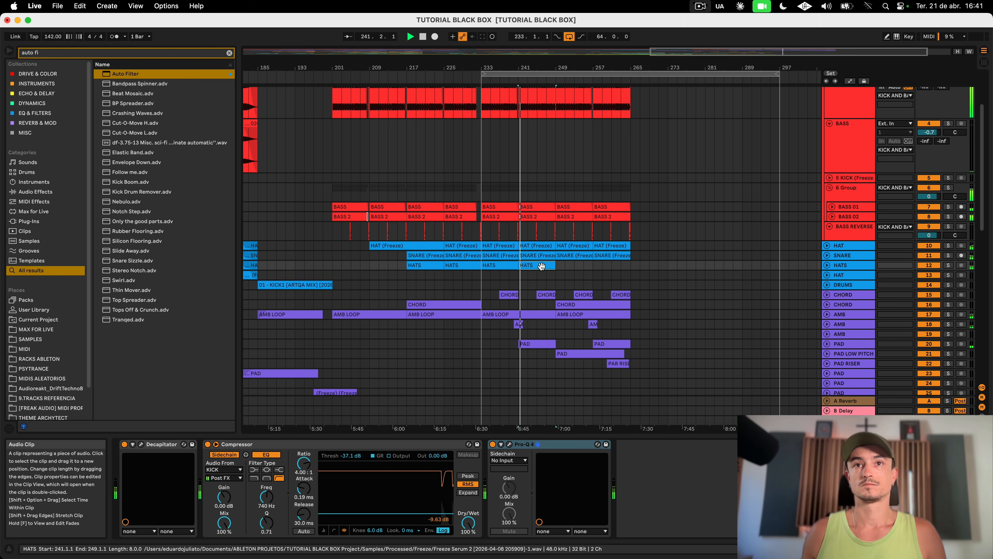
{"action": "scroll", "coordinate": [580, 278], "scroll_direction": "right", "scroll_amount": 5}
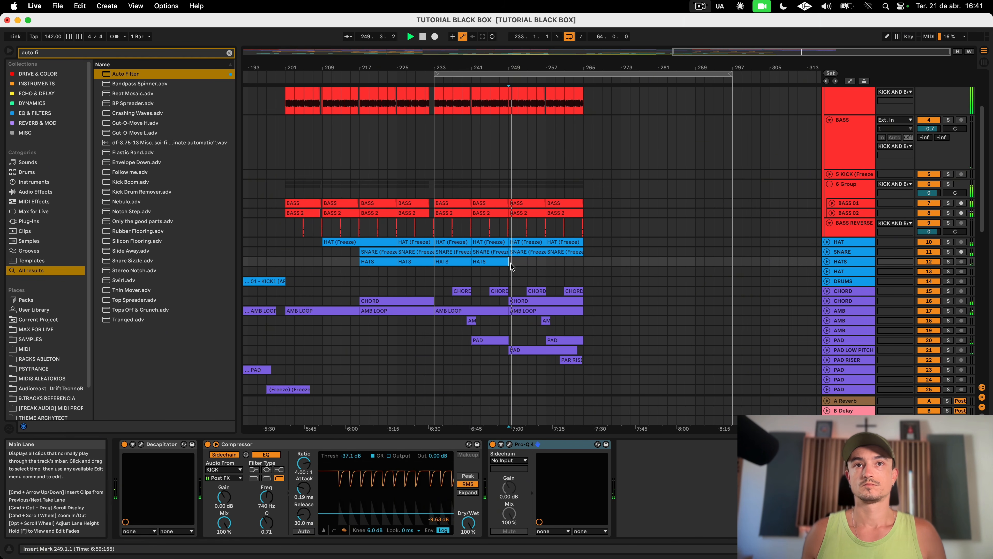
{"action": "left_click", "coordinate": [500, 272]}
{"action": "key", "text": "space"}
{"action": "key", "text": "plus"}
{"action": "key", "text": "plus"}
{"action": "key", "text": "plus"}
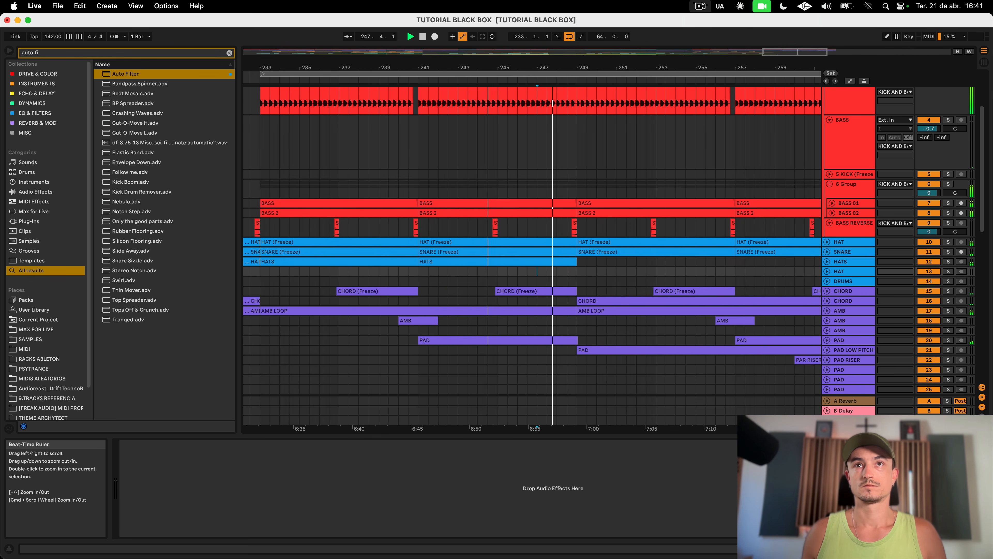
{"action": "key", "text": "minus"}
{"action": "key", "text": "minus"}
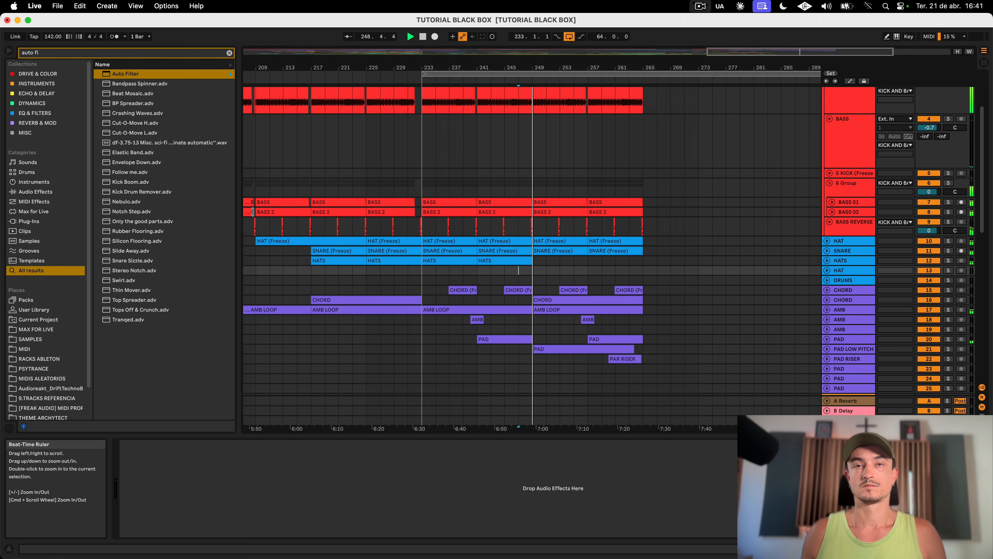
Step: Duplicate the clips on the KICK through BASS REVERSE tracks from bars 249–265 to bar 265
{"action": "scroll", "coordinate": [583, 231], "scroll_direction": "up", "scroll_amount": 5}
{"action": "left_click", "coordinate": [512, 149]}
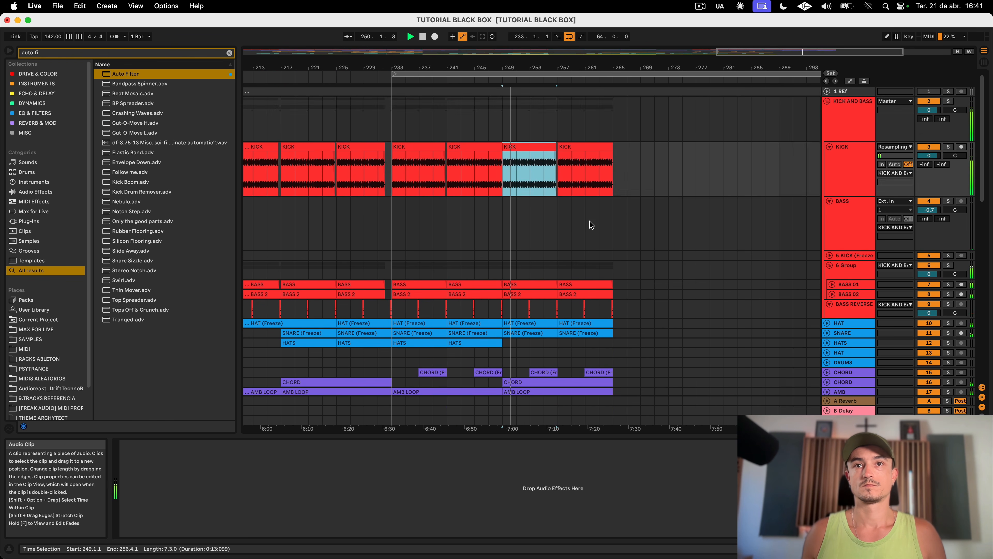
{"action": "scroll", "coordinate": [603, 266], "scroll_direction": "down", "scroll_amount": 2}
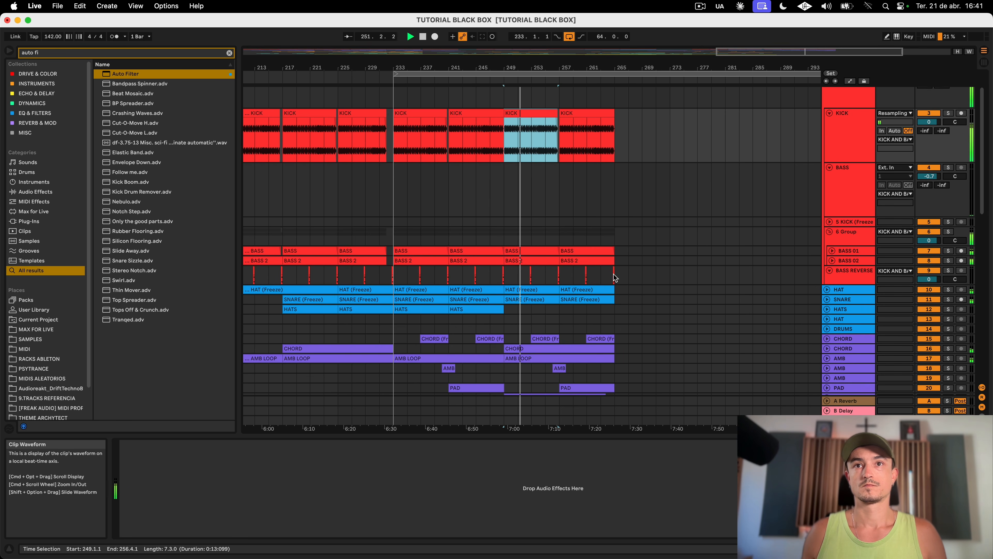
{"action": "left_click", "coordinate": [614, 278], "text": "shift"}
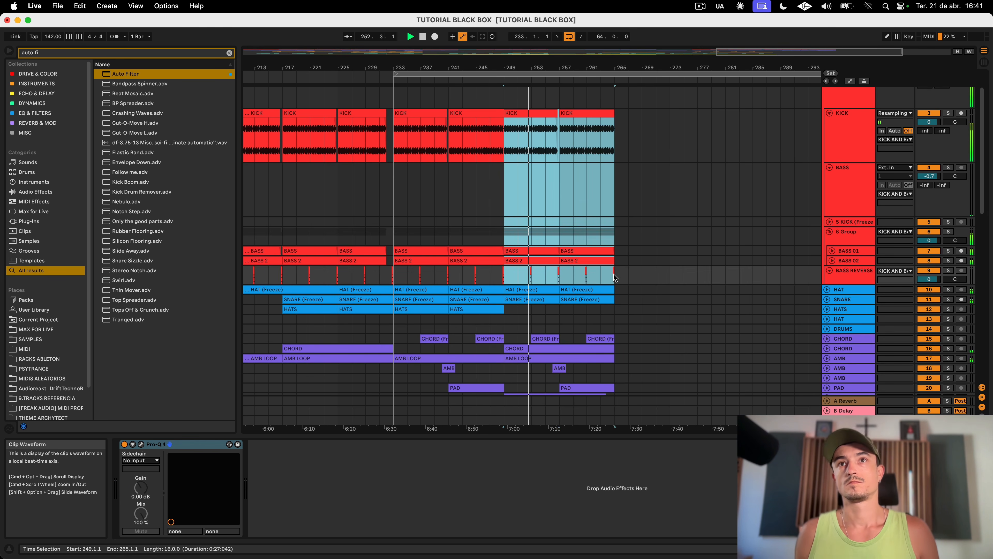
{"action": "key", "text": "super+d"}
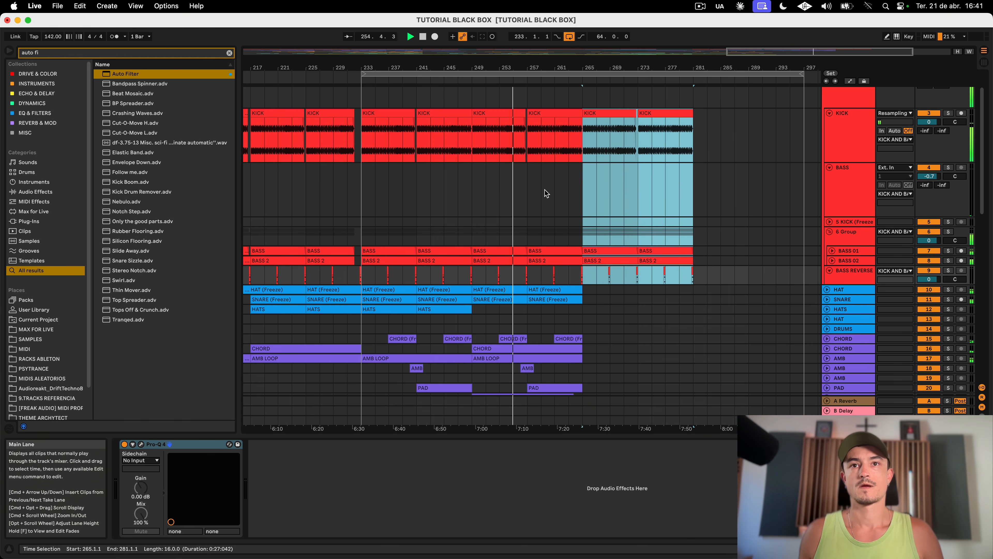
Step: Duplicate the AMB LOOP clip of bars 249–265 to bar 265, extending the ambience to bar 281
{"action": "scroll", "coordinate": [543, 192], "scroll_direction": "down", "scroll_amount": 3}
{"action": "scroll", "coordinate": [578, 301], "scroll_direction": "left", "scroll_amount": 4}
{"action": "scroll", "coordinate": [578, 303], "scroll_direction": "down", "scroll_amount": 1}
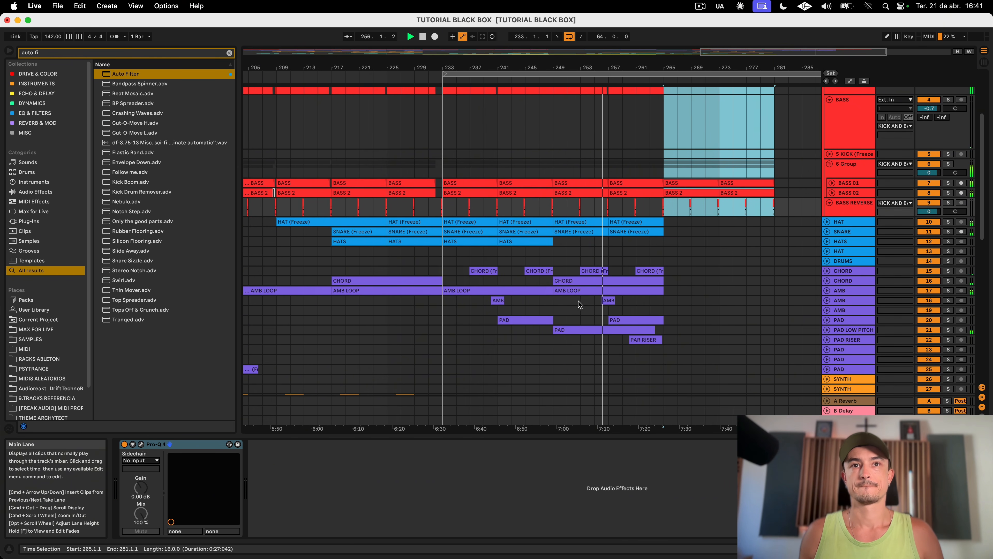
{"action": "scroll", "coordinate": [526, 272], "scroll_direction": "down", "scroll_amount": 10}
{"action": "scroll", "coordinate": [526, 272], "scroll_direction": "left", "scroll_amount": 2}
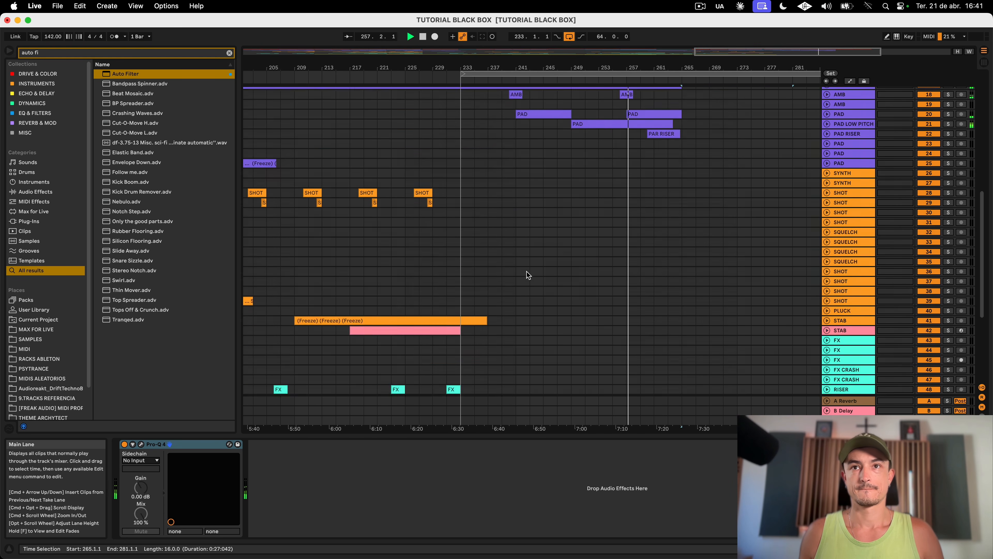
{"action": "scroll", "coordinate": [526, 272], "scroll_direction": "up", "scroll_amount": 15}
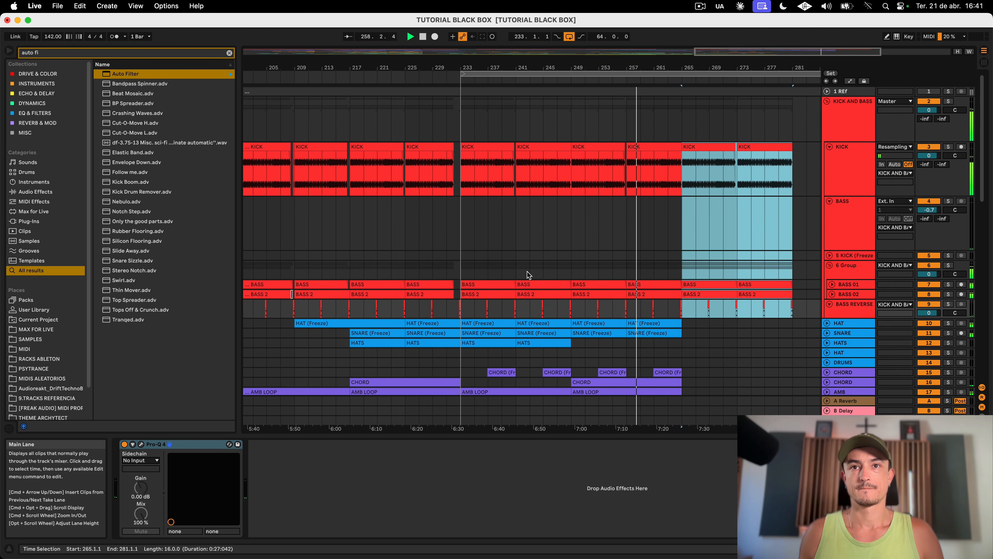
{"action": "scroll", "coordinate": [527, 272], "scroll_direction": "right", "scroll_amount": 4}
{"action": "scroll", "coordinate": [527, 272], "scroll_direction": "right", "scroll_amount": 2}
{"action": "left_click", "coordinate": [513, 390]}
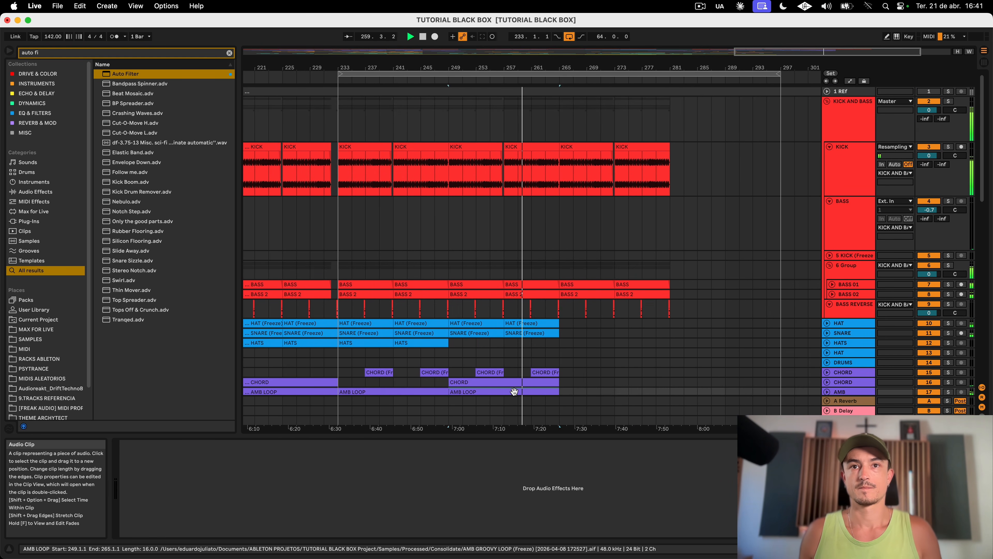
{"action": "key", "text": "super+d"}
Step: Duplicate the short CHORD (Freeze) clips from bars 233–265 to bar 265
{"action": "scroll", "coordinate": [649, 299], "scroll_direction": "down", "scroll_amount": 3}
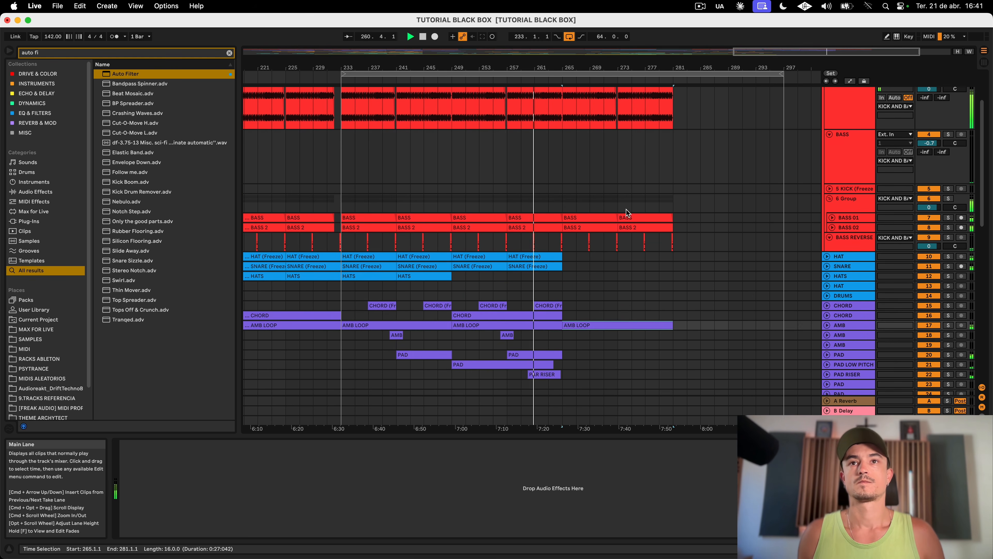
{"action": "scroll", "coordinate": [630, 325], "scroll_direction": "right", "scroll_amount": 2}
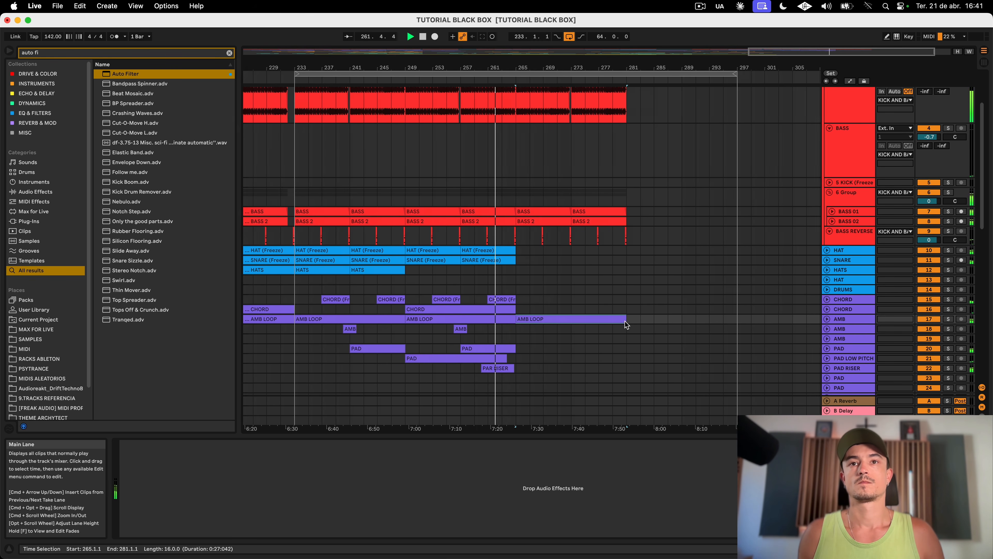
{"action": "scroll", "coordinate": [626, 323], "scroll_direction": "down", "scroll_amount": 3}
{"action": "left_click", "coordinate": [480, 306]}
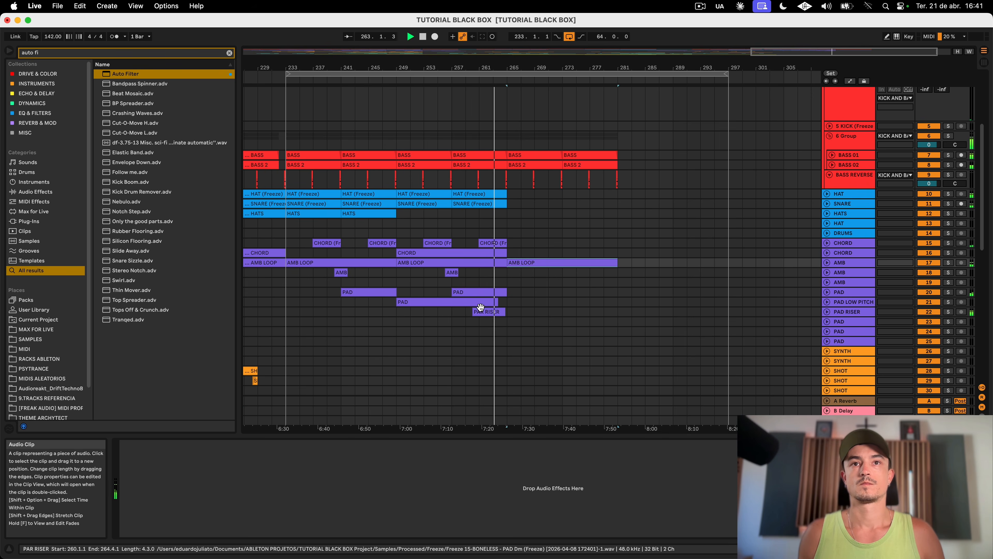
{"action": "scroll", "coordinate": [483, 307], "scroll_direction": "left", "scroll_amount": 7}
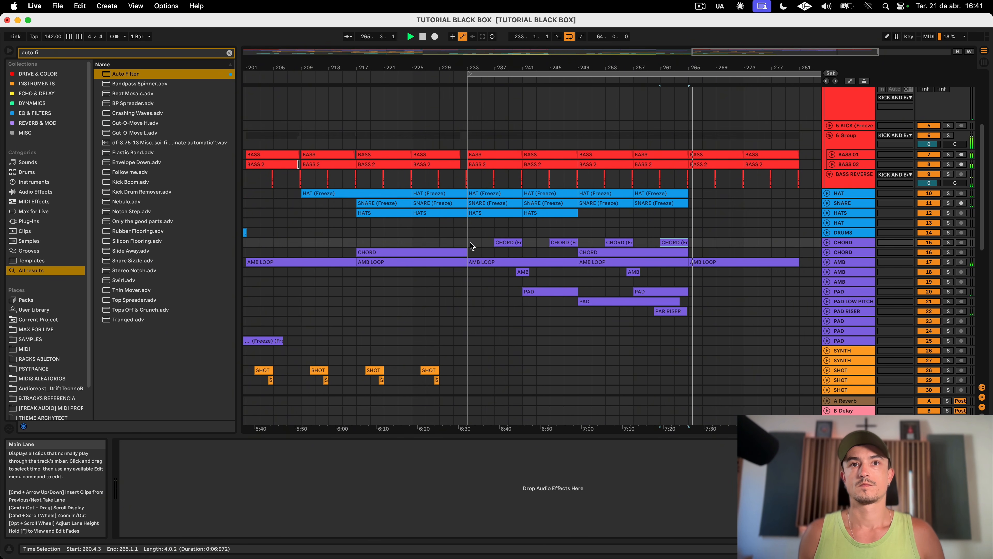
{"action": "left_click_drag", "start_coordinate": [471, 246], "coordinate": [696, 246]}
{"action": "key", "text": "super+d"}
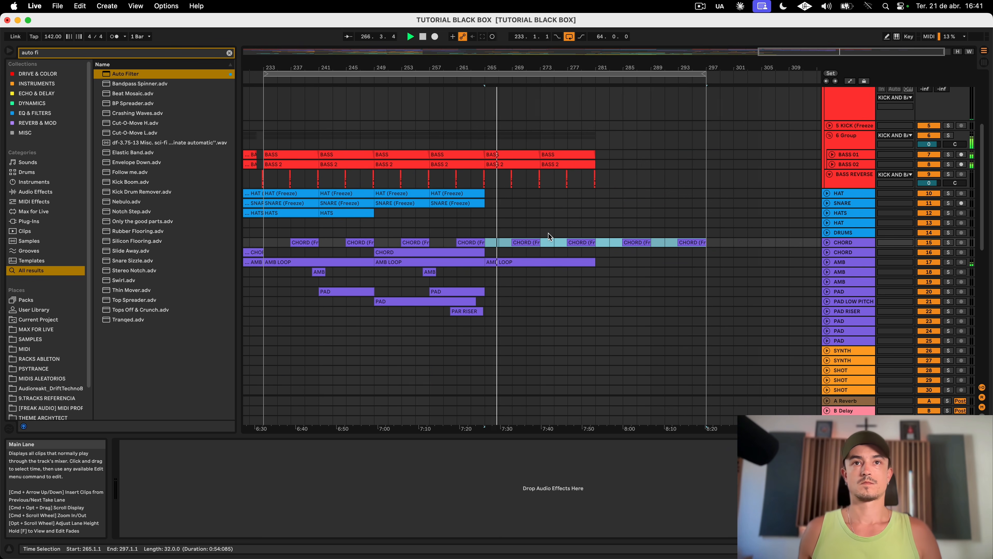
Step: Delete the duplicated CHORD (Freeze) clips between bars 283 and 297
{"action": "scroll", "coordinate": [548, 233], "scroll_direction": "left", "scroll_amount": 3}
{"action": "key", "text": "Right"}
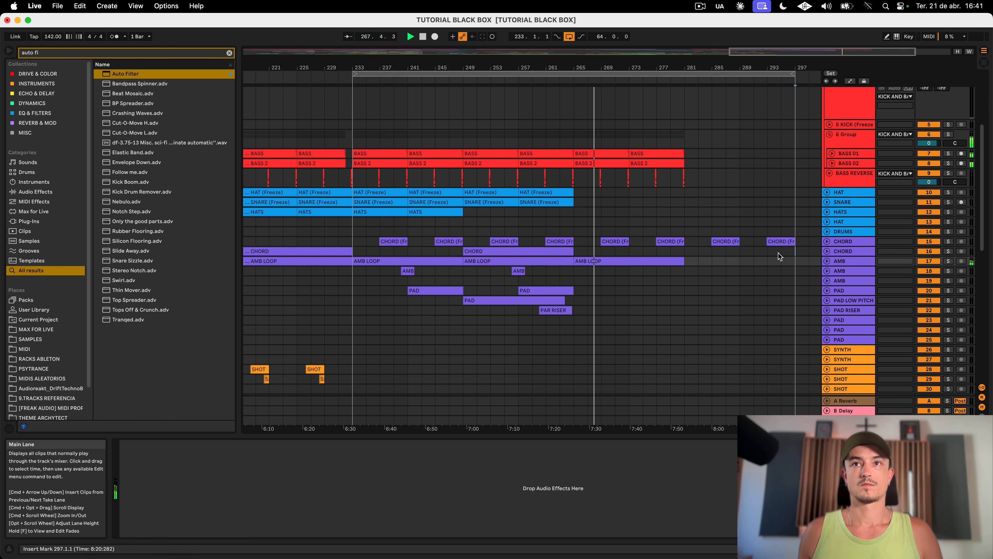
{"action": "left_click", "coordinate": [699, 240], "text": "shift"}
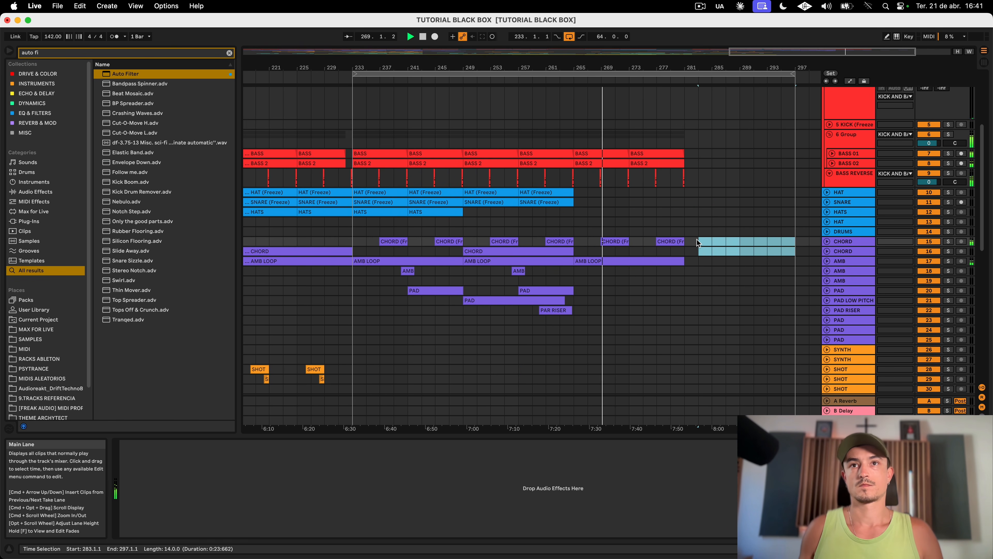
{"action": "left_click_drag", "start_coordinate": [699, 235], "coordinate": [677, 250]}
Step: Examine the KICK, CHORD, PAD and SHOT tracks across the section between bars 233 and 281
{"action": "scroll", "coordinate": [677, 249], "scroll_direction": "down", "scroll_amount": 10}
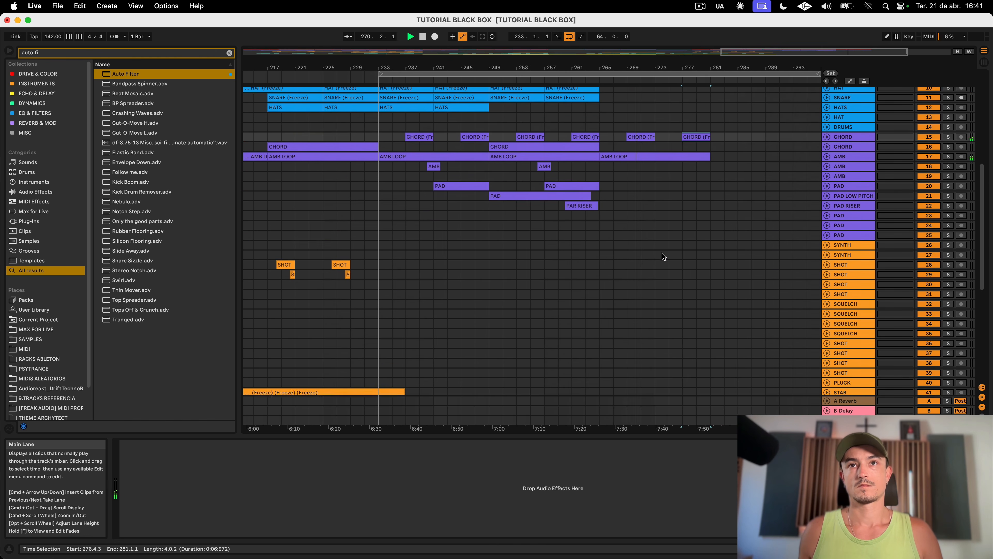
{"action": "scroll", "coordinate": [662, 256], "scroll_direction": "up", "scroll_amount": 10}
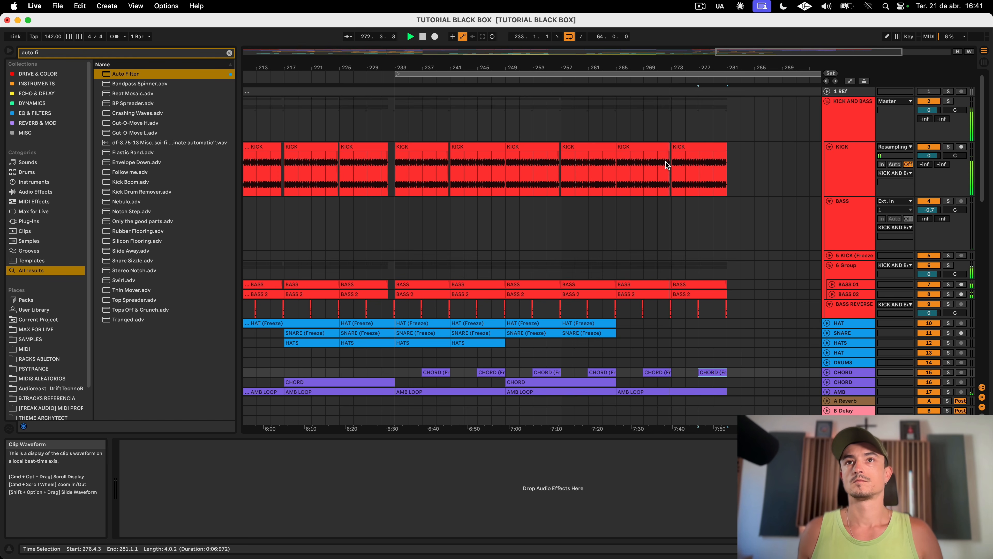
{"action": "left_click", "coordinate": [667, 147]}
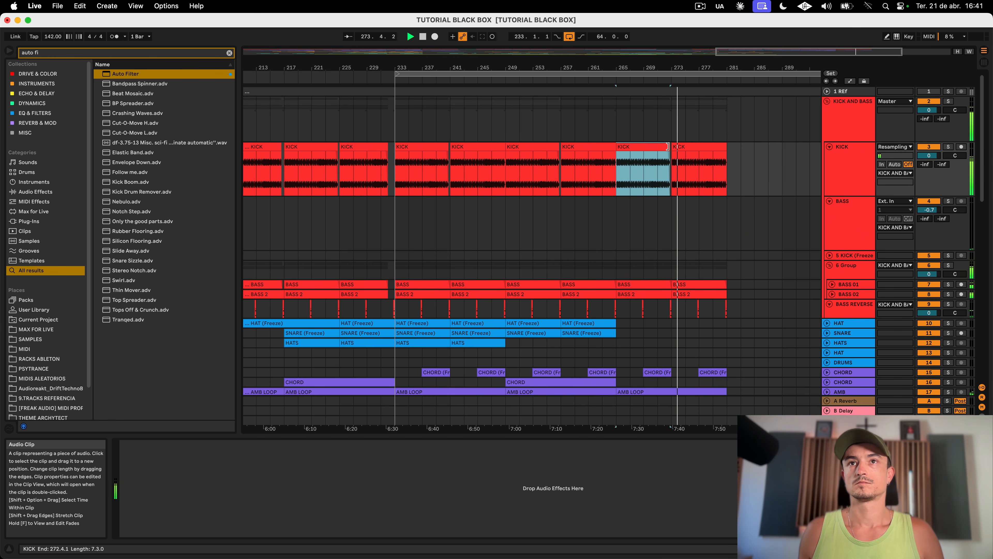
{"action": "scroll", "coordinate": [720, 163], "scroll_direction": "down", "scroll_amount": 5}
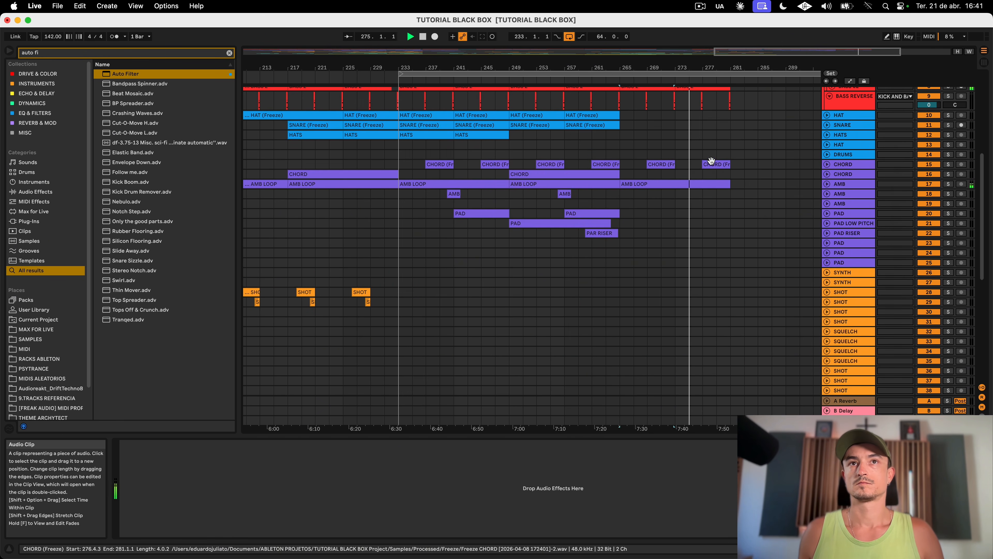
{"action": "scroll", "coordinate": [711, 161], "scroll_direction": "down", "scroll_amount": 2}
{"action": "scroll", "coordinate": [710, 160], "scroll_direction": "left", "scroll_amount": 1}
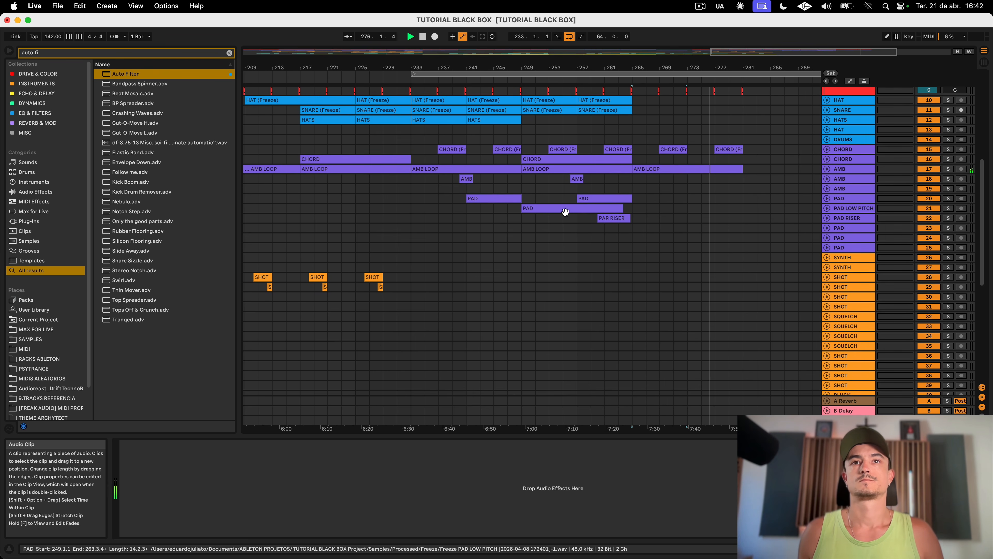
{"action": "left_click", "coordinate": [565, 207]}
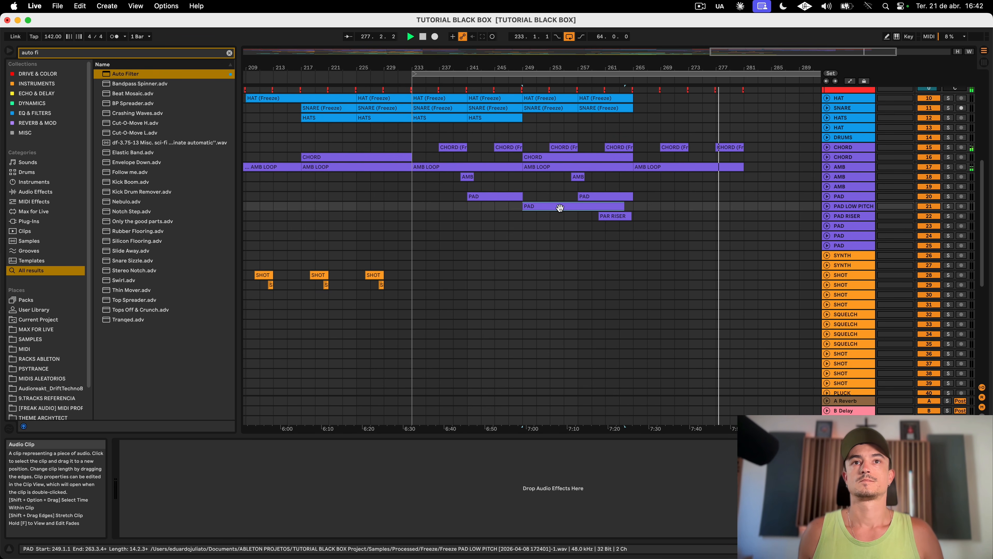
{"action": "scroll", "coordinate": [546, 208], "scroll_direction": "left", "scroll_amount": 15}
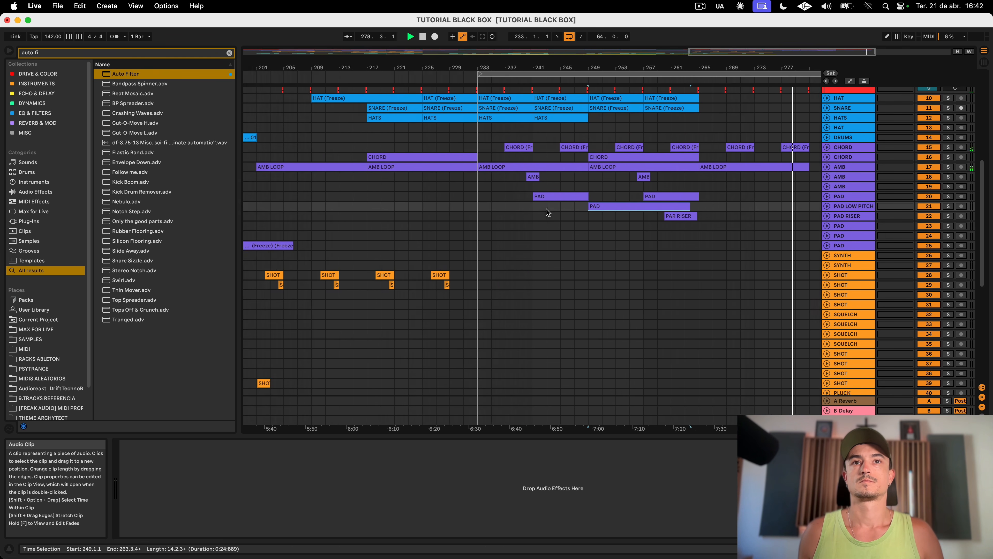
Step: Copy the clips on the SHOT through RISER tracks from bars 49–81 to bar 233
{"action": "left_click_drag", "start_coordinate": [546, 56], "coordinate": [506, 212]}
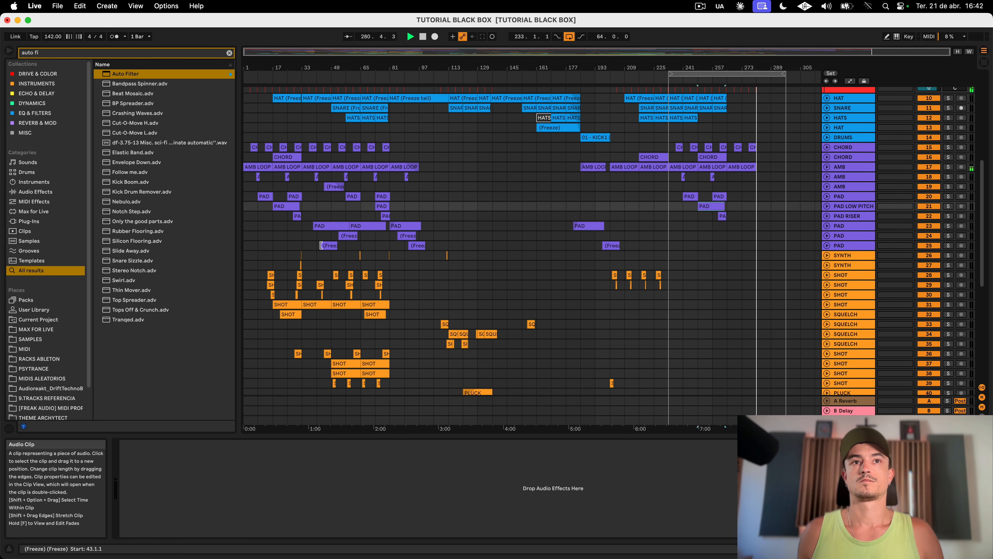
{"action": "scroll", "coordinate": [405, 250], "scroll_direction": "down", "scroll_amount": 8}
{"action": "left_click_drag", "start_coordinate": [331, 365], "coordinate": [390, 125]}
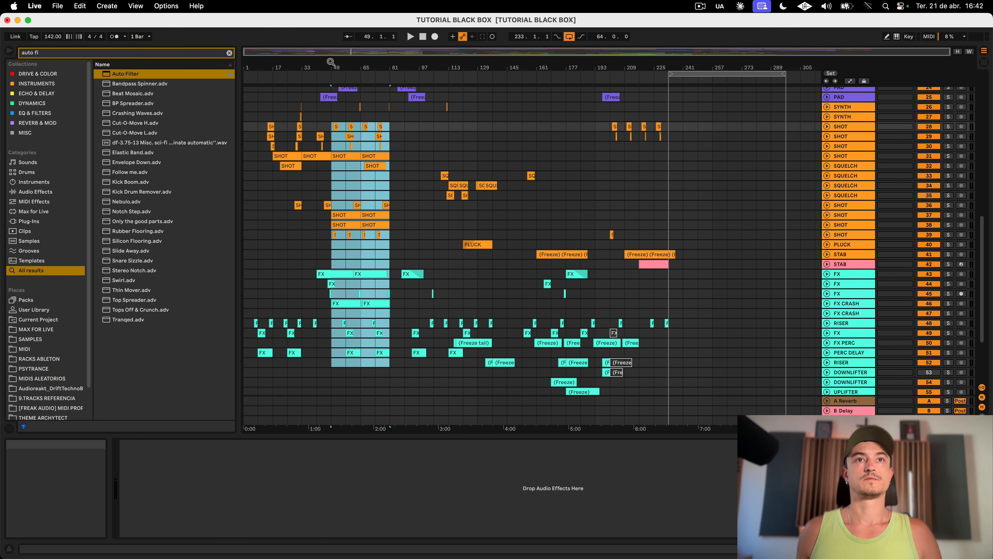
{"action": "mouse_move", "coordinate": [330, 61]}
{"action": "left_mouse_down"}
{"action": "mouse_move", "coordinate": [329, 98]}
{"action": "mouse_move", "coordinate": [330, 58]}
{"action": "left_mouse_up"}
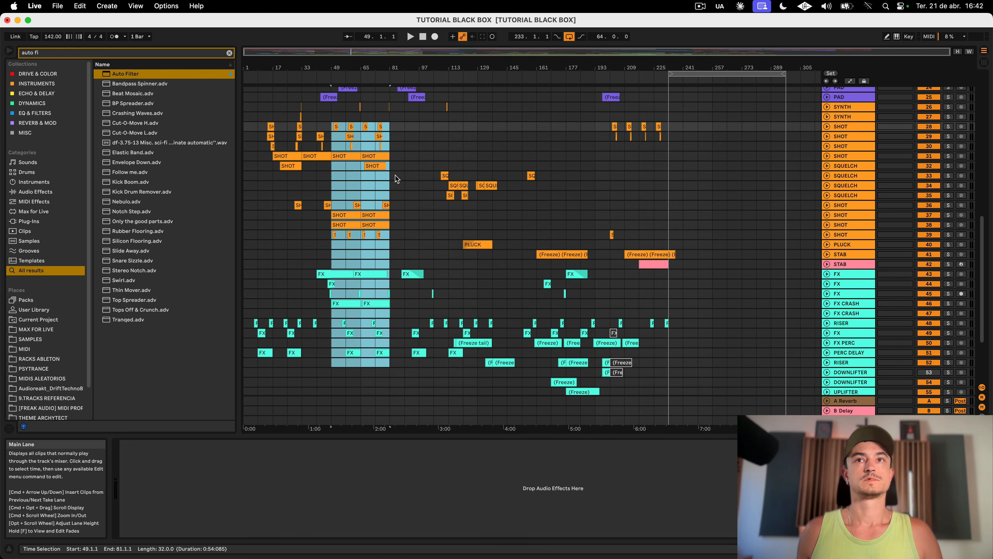
{"action": "scroll", "coordinate": [381, 223], "scroll_direction": "up", "scroll_amount": 4}
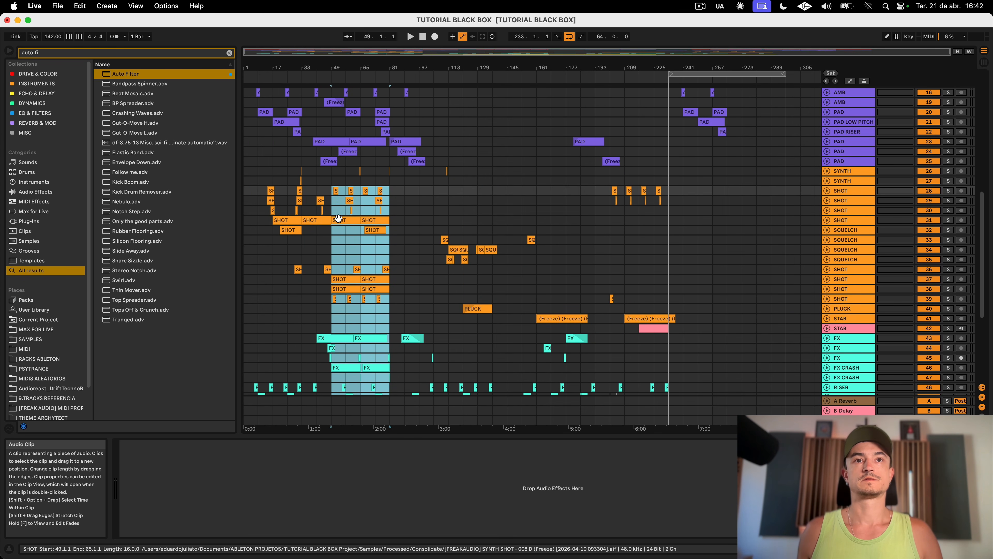
{"action": "left_click_drag", "start_coordinate": [344, 220], "coordinate": [690, 222]}
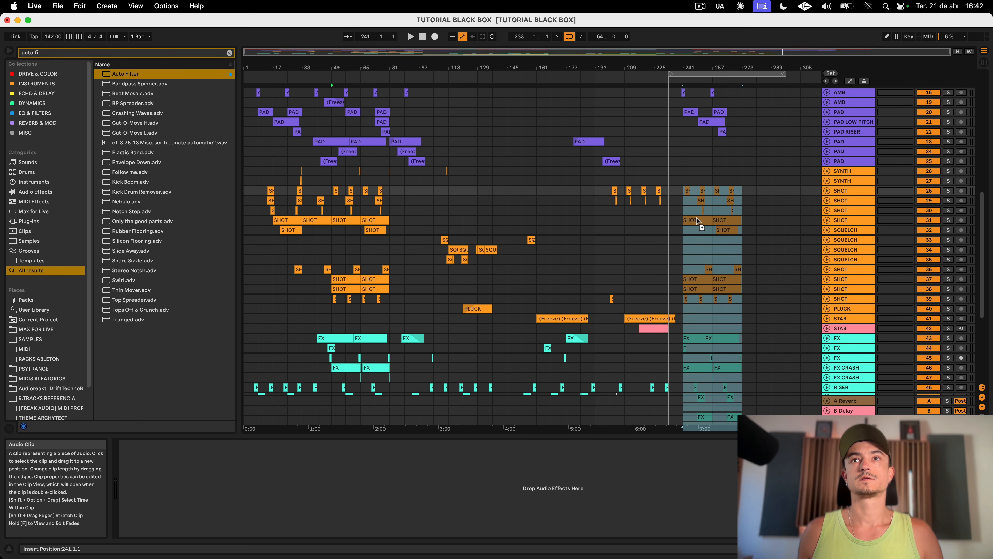
{"action": "left_click_drag", "start_coordinate": [687, 222], "coordinate": [684, 220]}
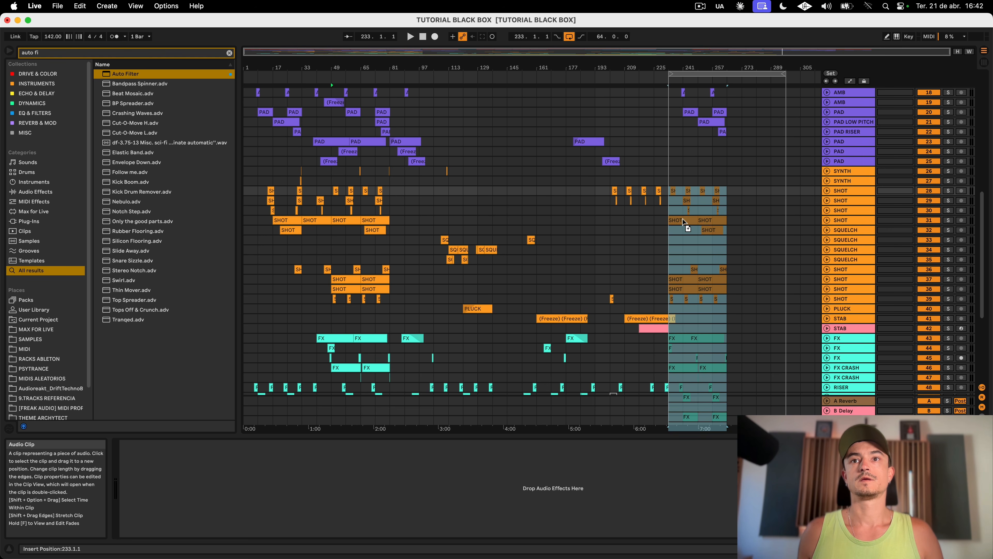
Step: Duplicate the copied shot and FX block of bars 233–265 to bar 265, filling up to bar 297
{"action": "scroll", "coordinate": [682, 218], "scroll_direction": "up", "scroll_amount": 10}
{"action": "scroll", "coordinate": [682, 218], "scroll_direction": "down", "scroll_amount": 15}
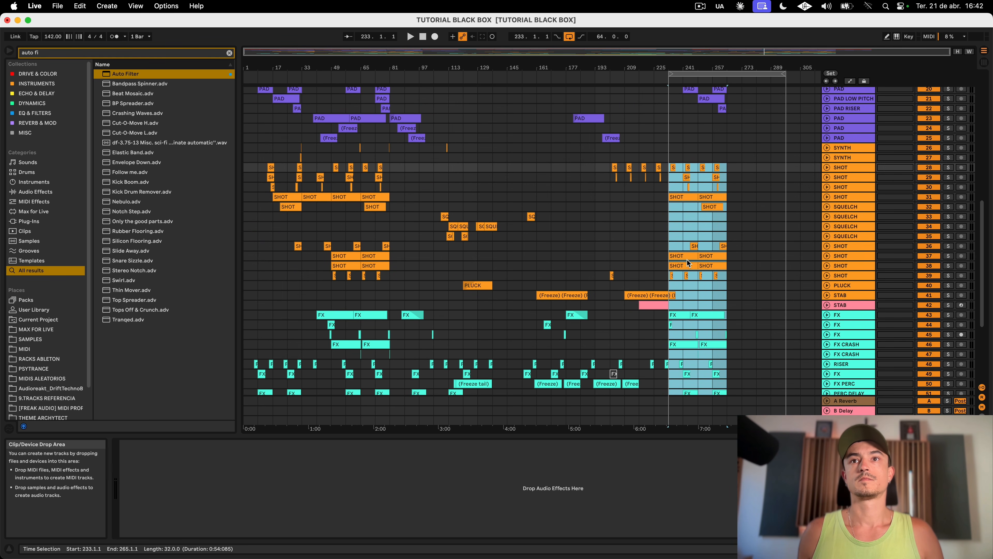
{"action": "key", "text": "super+d"}
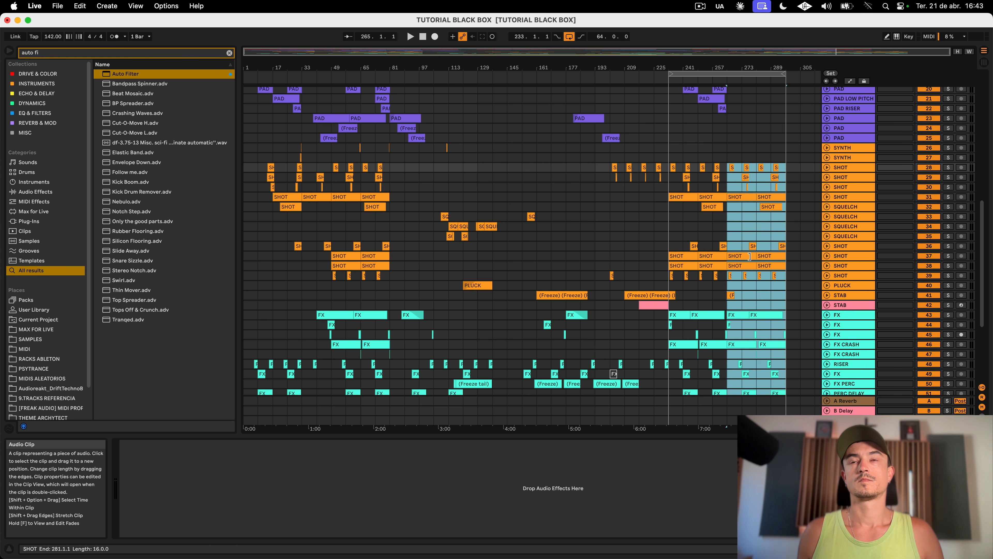
{"action": "scroll", "coordinate": [748, 257], "scroll_direction": "down", "scroll_amount": 6}
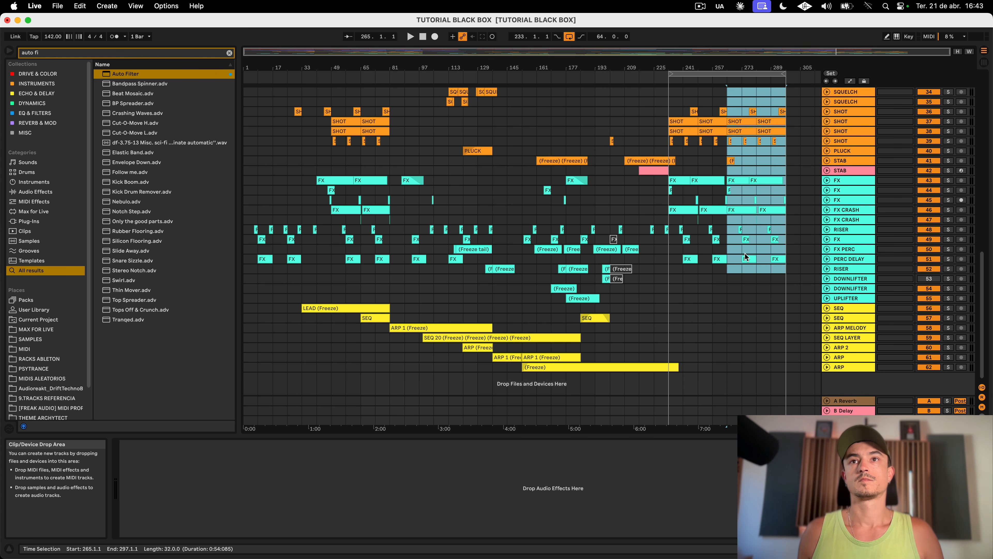
Step: Play the arrangement from bar 225 and examine the tracks leading into the section at bar 233
{"action": "scroll", "coordinate": [745, 256], "scroll_direction": "up", "scroll_amount": 15}
{"action": "key", "text": "space"}
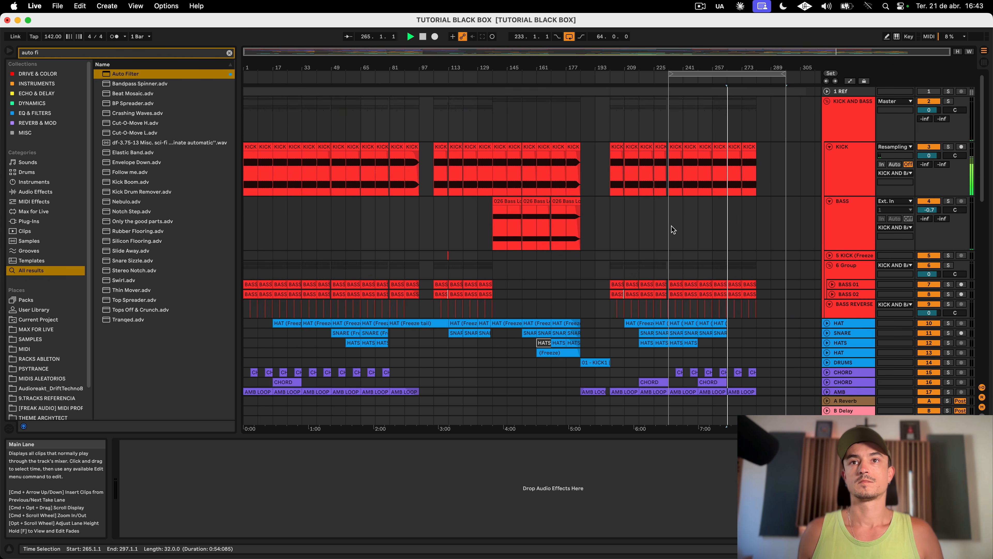
{"action": "left_click", "coordinate": [681, 238]}
{"action": "scroll", "coordinate": [704, 246], "scroll_direction": "down", "scroll_amount": 5}
{"action": "scroll", "coordinate": [703, 246], "scroll_direction": "down", "scroll_amount": 12}
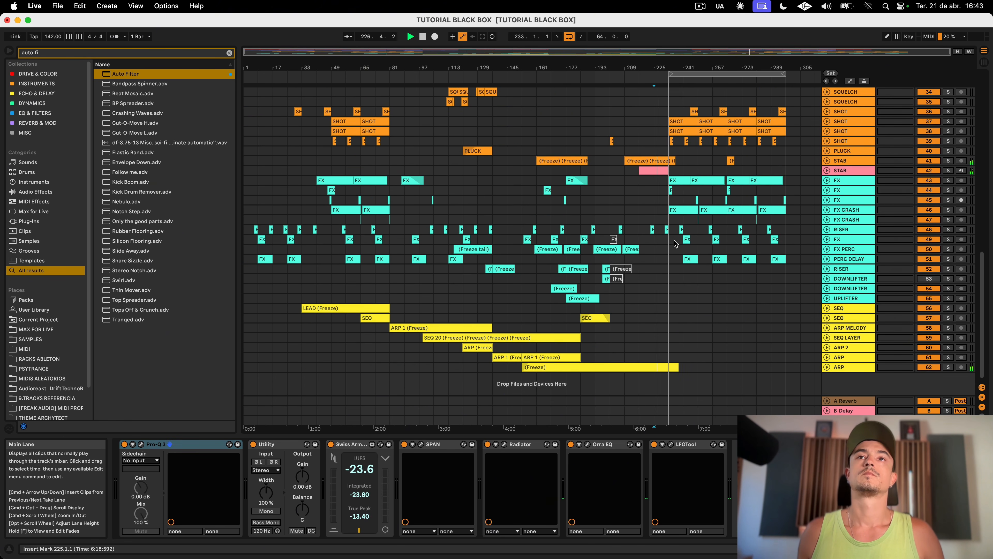
{"action": "scroll", "coordinate": [675, 243], "scroll_direction": "up", "scroll_amount": 15}
{"action": "scroll", "coordinate": [692, 191], "scroll_direction": "up", "scroll_amount": 6}
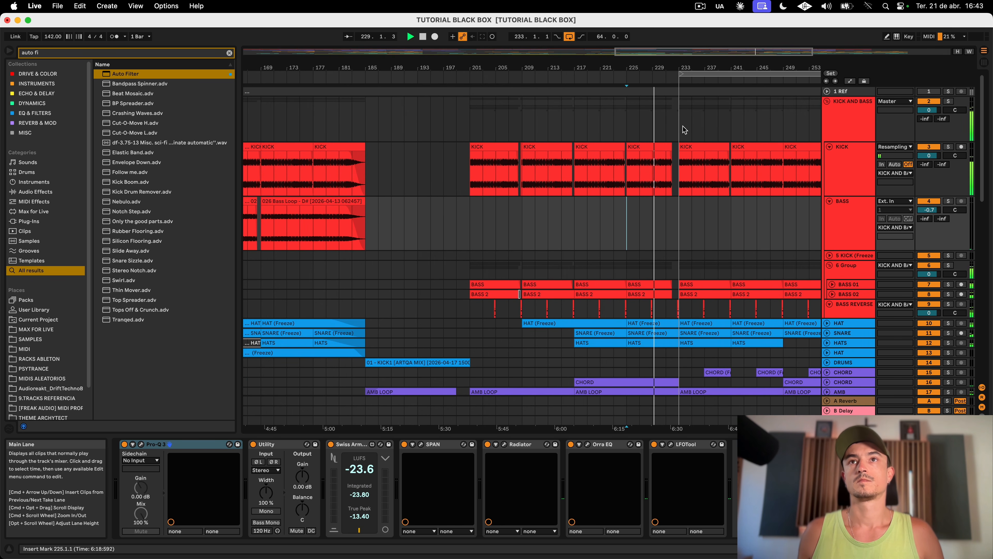
Step: Shorten the HAT, SNARE and HATS clips of bars 225–233 to end at bar 232
{"action": "scroll", "coordinate": [661, 63], "scroll_direction": "up", "scroll_amount": 5}
{"action": "left_click", "coordinate": [724, 332]}
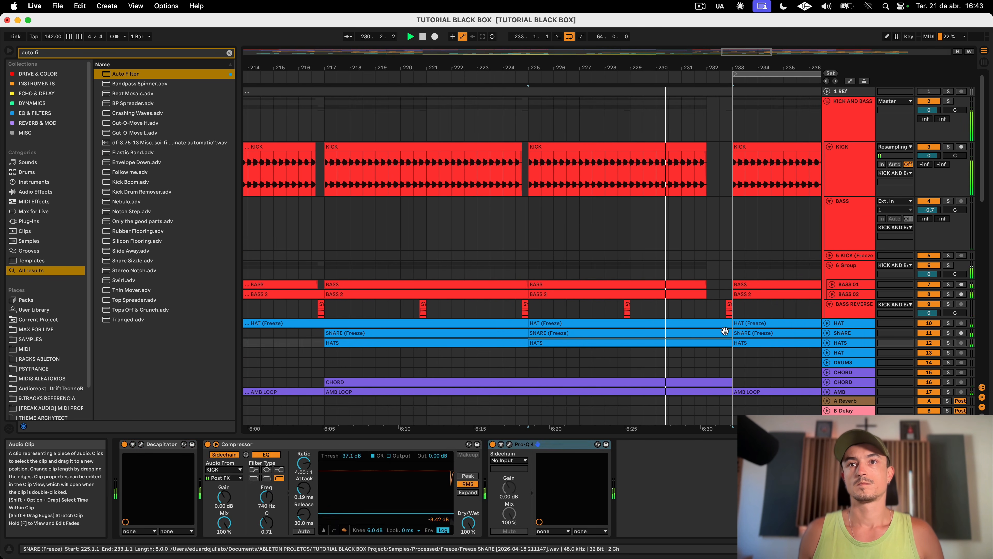
{"action": "left_click", "coordinate": [723, 323]}
{"action": "left_click_drag", "start_coordinate": [728, 322], "coordinate": [709, 325]}
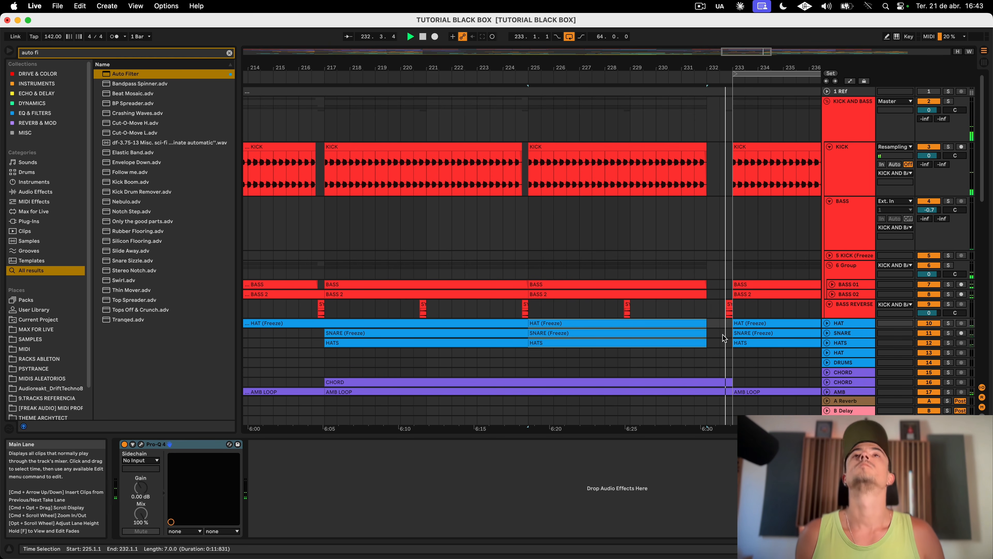
Step: Try to shorten the KICK clip of bars 249–257 to end at 256.4
{"action": "scroll", "coordinate": [724, 333], "scroll_direction": "right", "scroll_amount": 5}
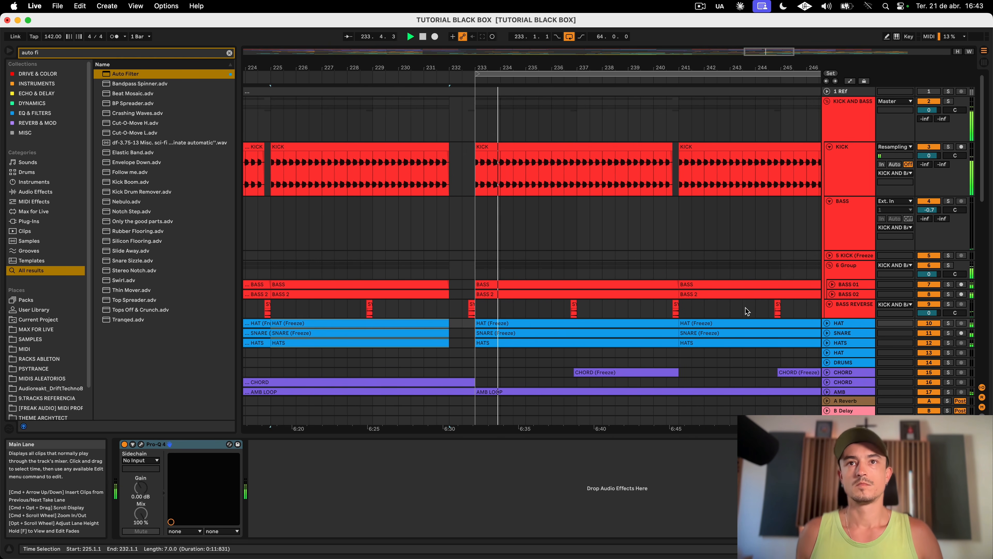
{"action": "left_click_drag", "start_coordinate": [618, 69], "coordinate": [619, 53]}
{"action": "scroll", "coordinate": [700, 201], "scroll_direction": "right", "scroll_amount": 6}
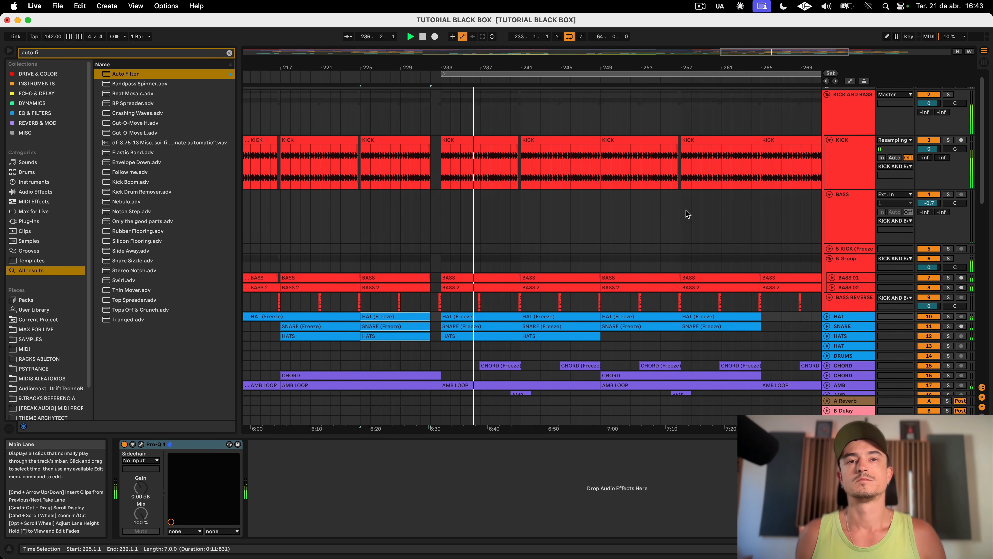
{"action": "scroll", "coordinate": [687, 214], "scroll_direction": "down", "scroll_amount": 2}
{"action": "scroll", "coordinate": [686, 211], "scroll_direction": "right", "scroll_amount": 4}
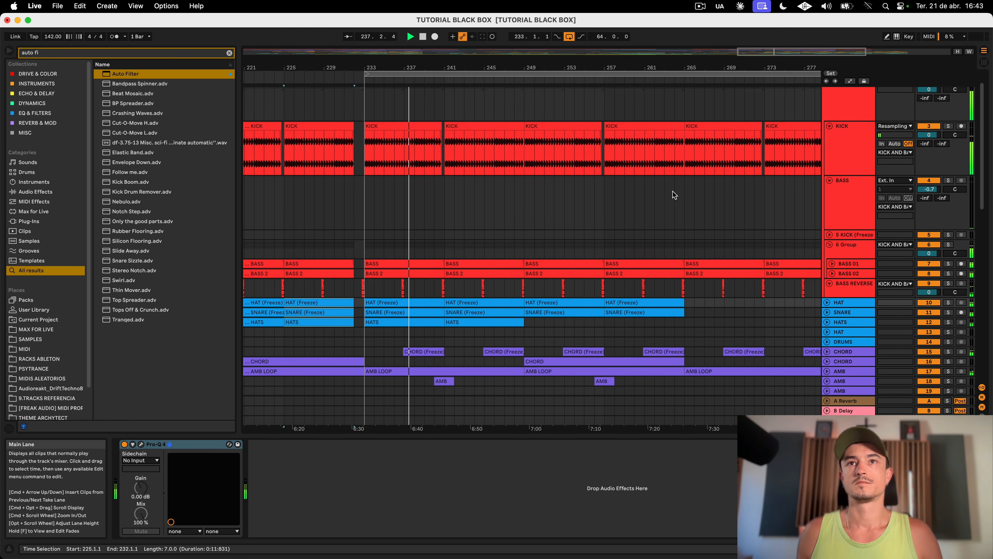
{"action": "scroll", "coordinate": [672, 190], "scroll_direction": "down", "scroll_amount": 1}
{"action": "scroll", "coordinate": [602, 123], "scroll_direction": "right", "scroll_amount": 1}
{"action": "left_click_drag", "start_coordinate": [598, 124], "coordinate": [601, 124]}
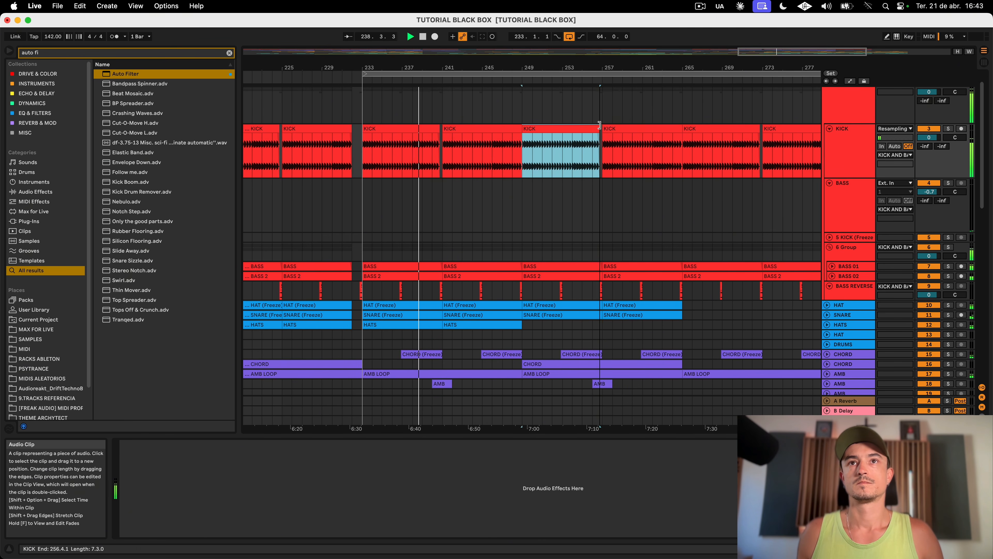
{"action": "scroll", "coordinate": [601, 125], "scroll_direction": "left", "scroll_amount": 1}
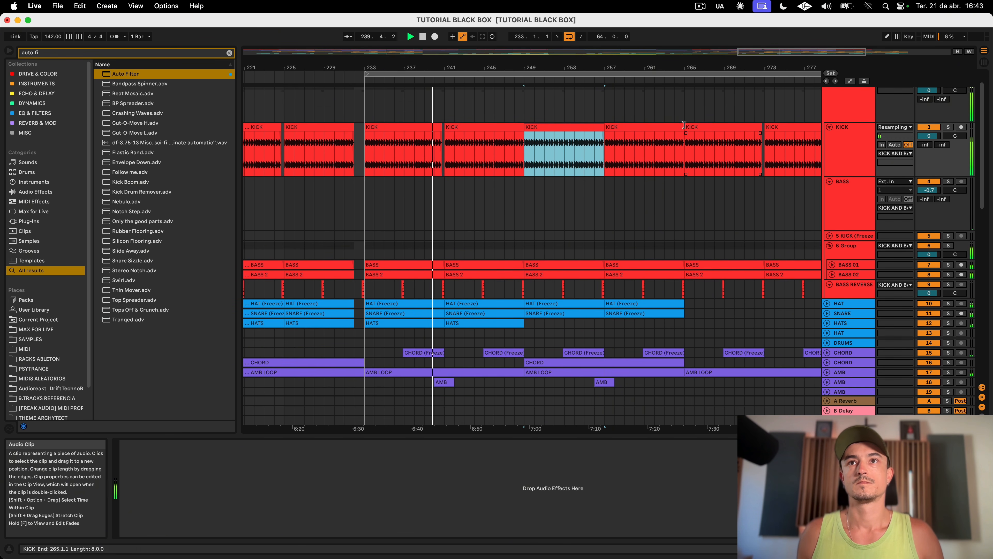
Step: Shorten the KICK, BASS 01, BASS 02, HAT and SNARE clips of bars 257–265 to end at bar 264
{"action": "left_click", "coordinate": [671, 274]}
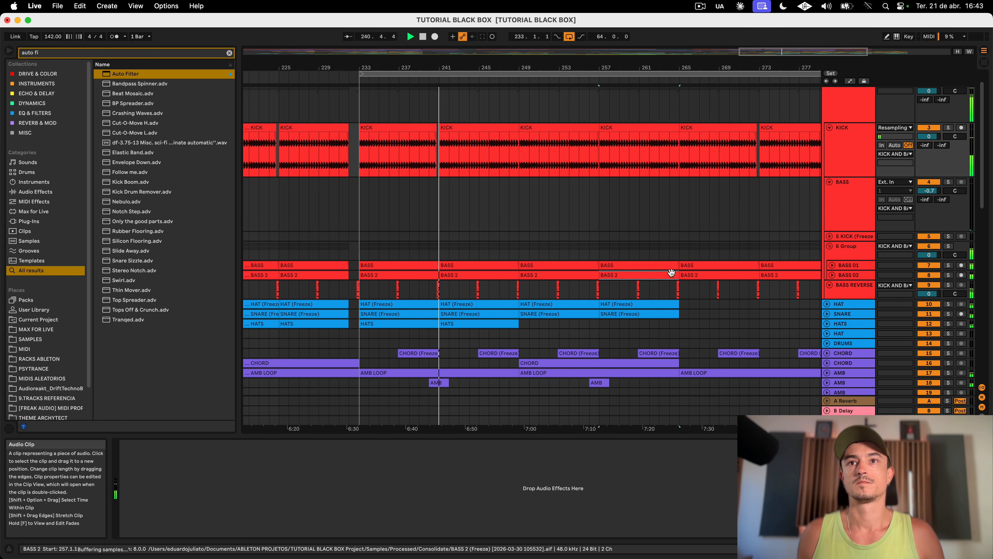
{"action": "scroll", "coordinate": [664, 137], "scroll_direction": "right", "scroll_amount": 1}
{"action": "left_click", "coordinate": [668, 126], "text": "shift"}
{"action": "left_click", "coordinate": [669, 136], "text": "shift"}
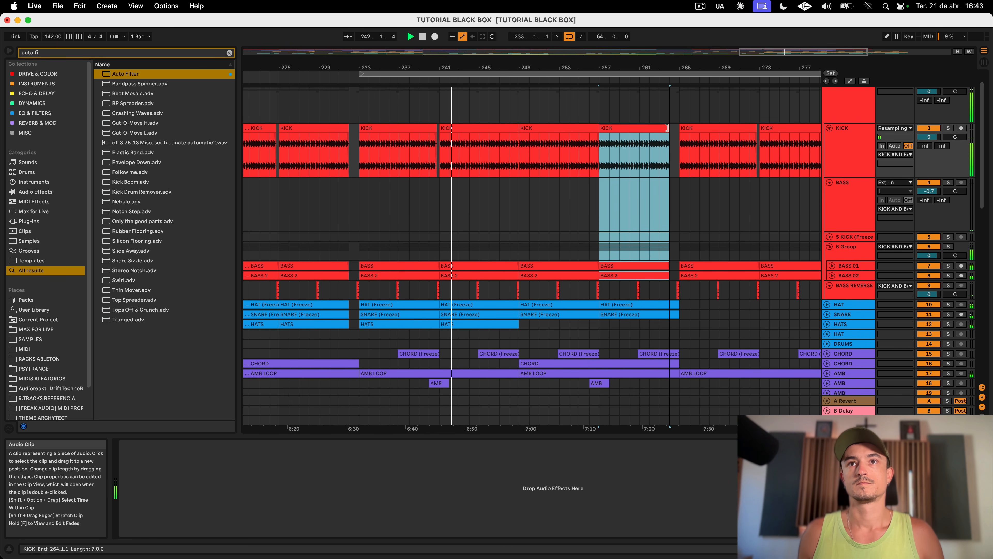
{"action": "left_click", "coordinate": [669, 136]}
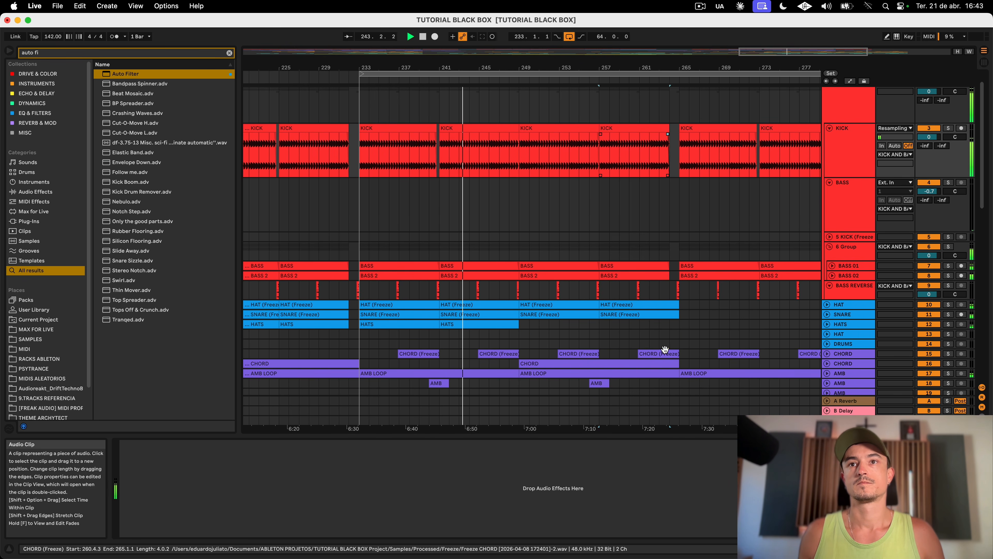
{"action": "left_click", "coordinate": [675, 315]}
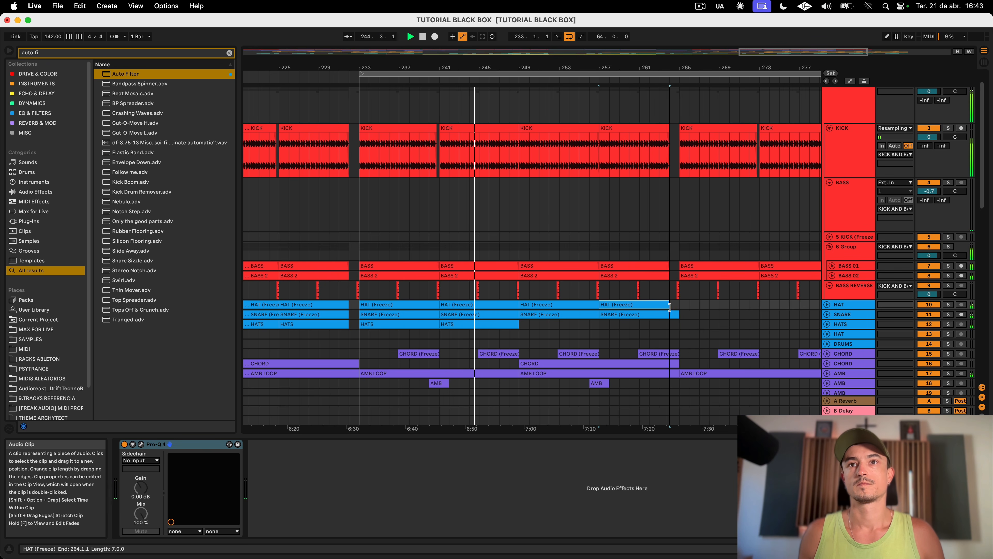
{"action": "left_click_drag", "start_coordinate": [673, 313], "coordinate": [669, 313]}
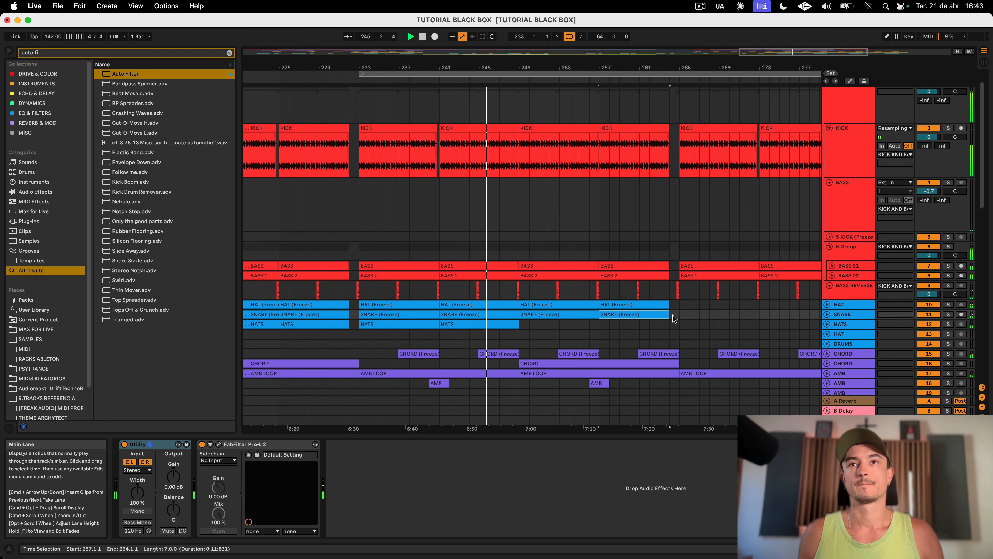
Step: Examine the drum, pad, shot and FX tracks between bars 233 and 297 during playback
{"action": "scroll", "coordinate": [642, 327], "scroll_direction": "down", "scroll_amount": 3}
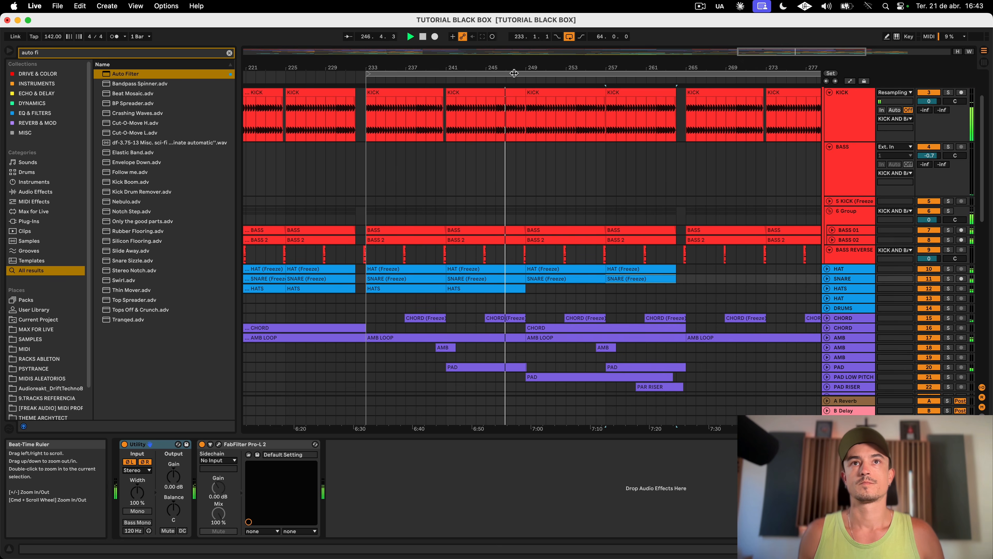
{"action": "scroll", "coordinate": [583, 231], "scroll_direction": "down", "scroll_amount": 15}
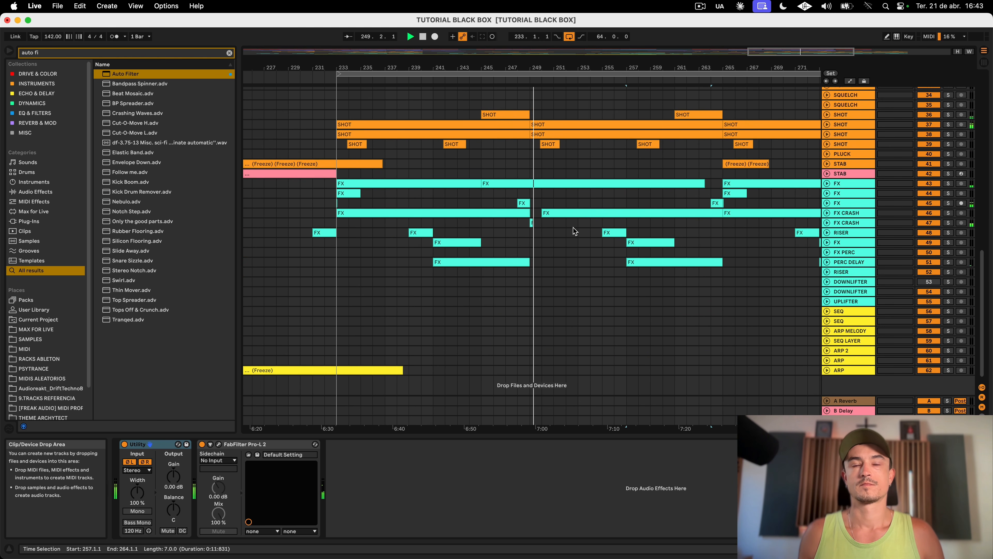
{"action": "scroll", "coordinate": [573, 228], "scroll_direction": "up", "scroll_amount": 10}
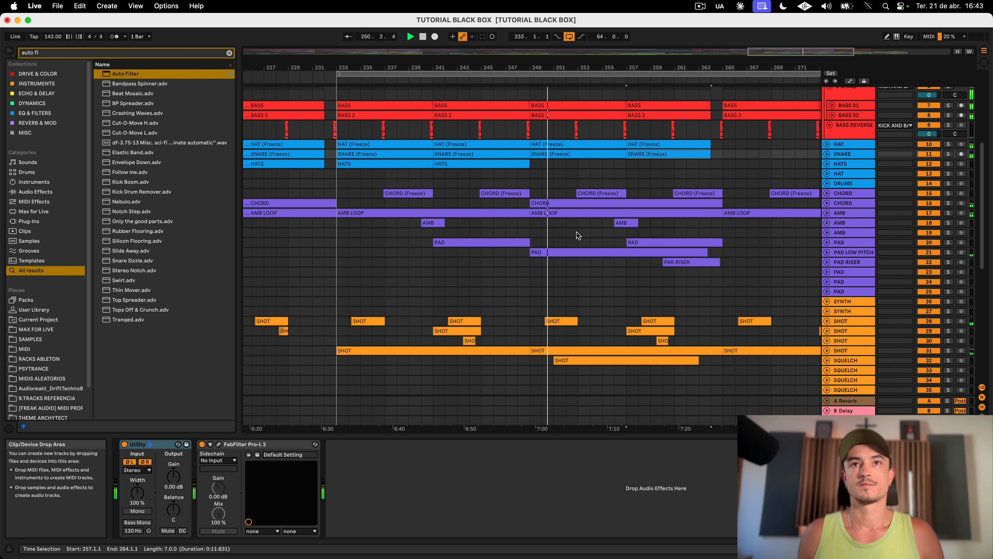
{"action": "left_click_drag", "start_coordinate": [595, 68], "coordinate": [595, 55]}
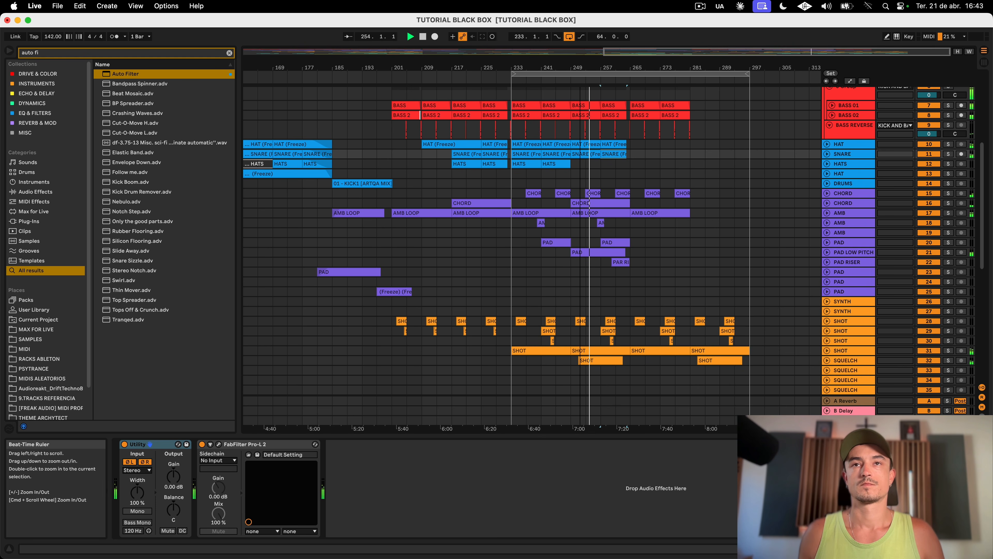
{"action": "scroll", "coordinate": [651, 232], "scroll_direction": "down", "scroll_amount": 10}
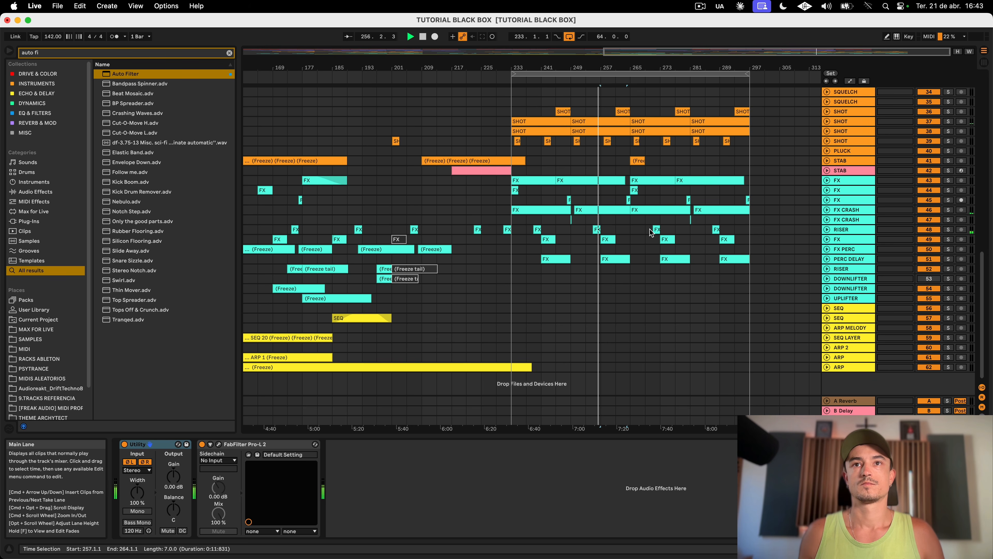
{"action": "scroll", "coordinate": [650, 232], "scroll_direction": "up", "scroll_amount": 15}
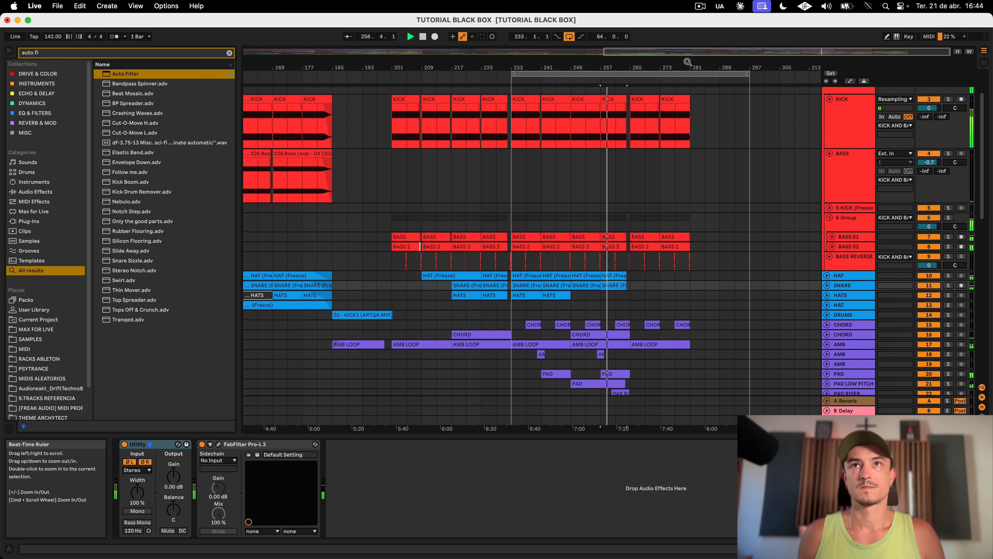
{"action": "scroll", "coordinate": [684, 94], "scroll_direction": "up", "scroll_amount": 3}
{"action": "scroll", "coordinate": [684, 107], "scroll_direction": "down", "scroll_amount": 2}
{"action": "scroll", "coordinate": [685, 106], "scroll_direction": "down", "scroll_amount": 7}
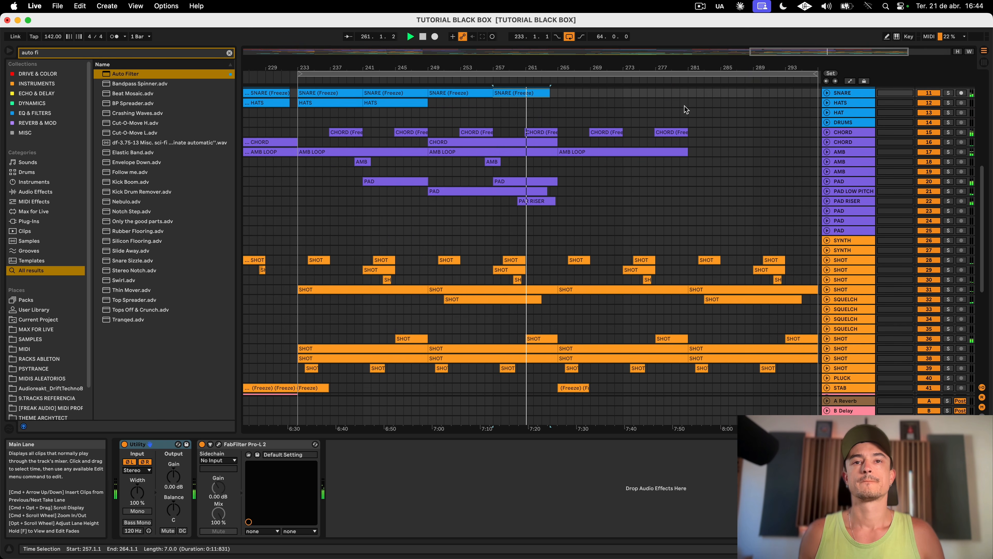
{"action": "scroll", "coordinate": [684, 107], "scroll_direction": "down", "scroll_amount": 10}
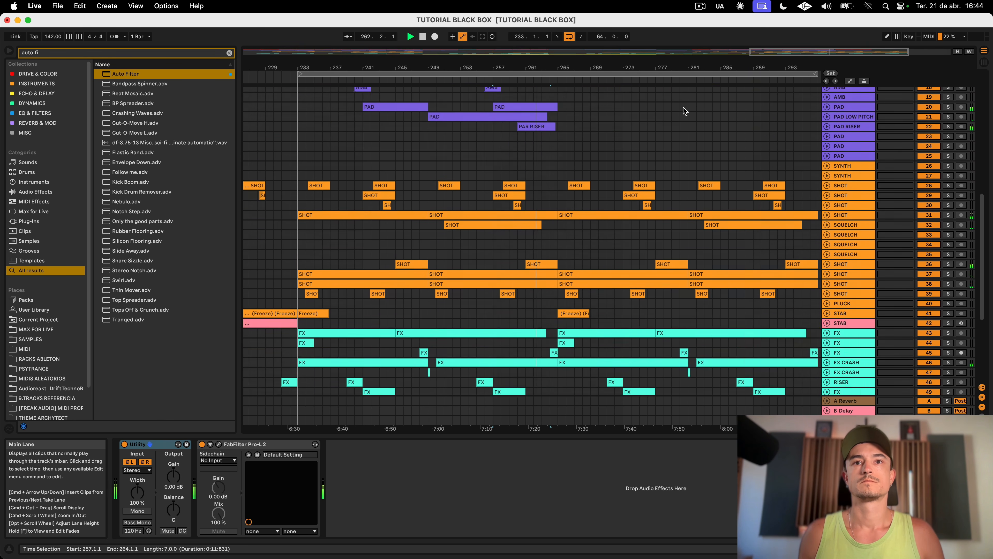
{"action": "scroll", "coordinate": [683, 108], "scroll_direction": "up", "scroll_amount": 15}
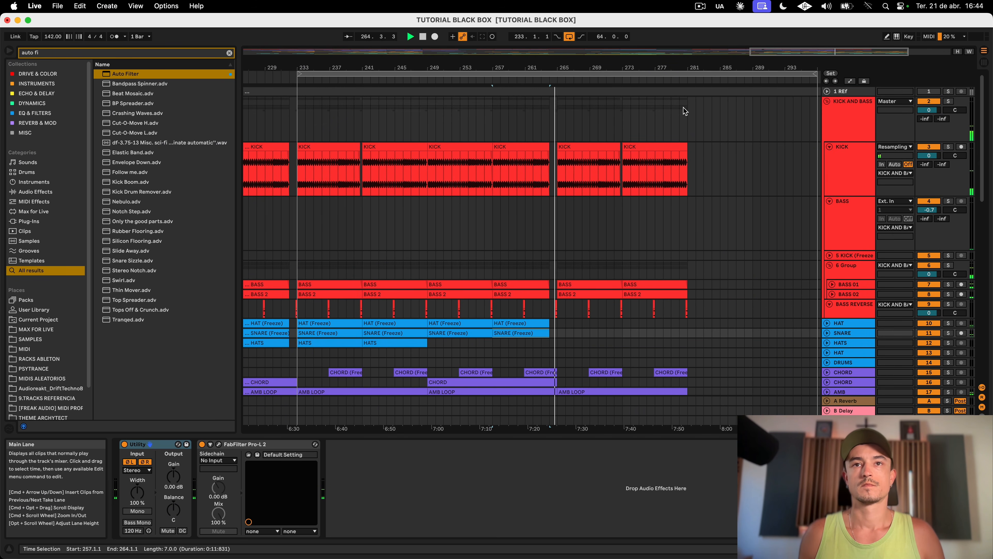
Step: Unfold SHOT tracks 37 and 38, delete their clips between bars 265 and 297, and stop playback
{"action": "scroll", "coordinate": [684, 107], "scroll_direction": "down", "scroll_amount": 10}
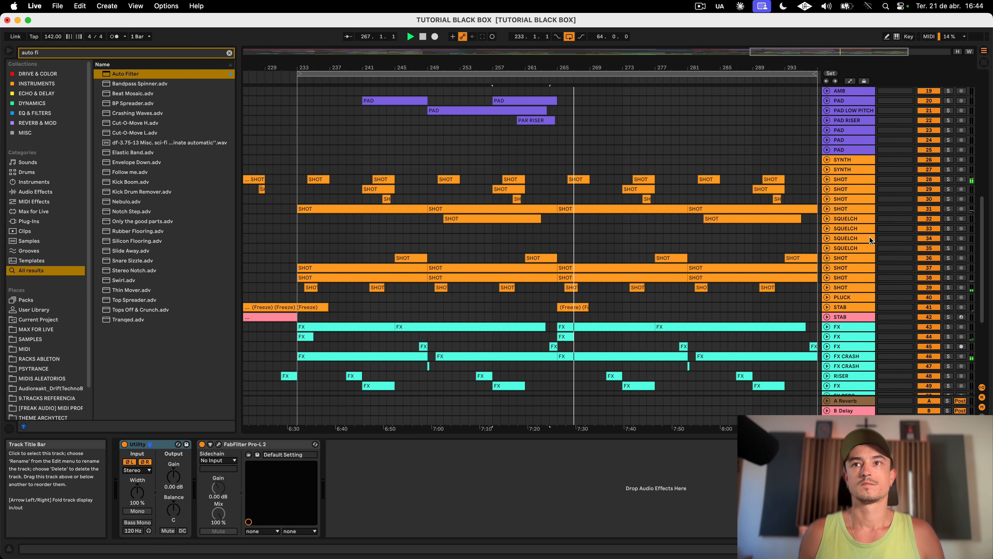
{"action": "left_click", "coordinate": [827, 269]}
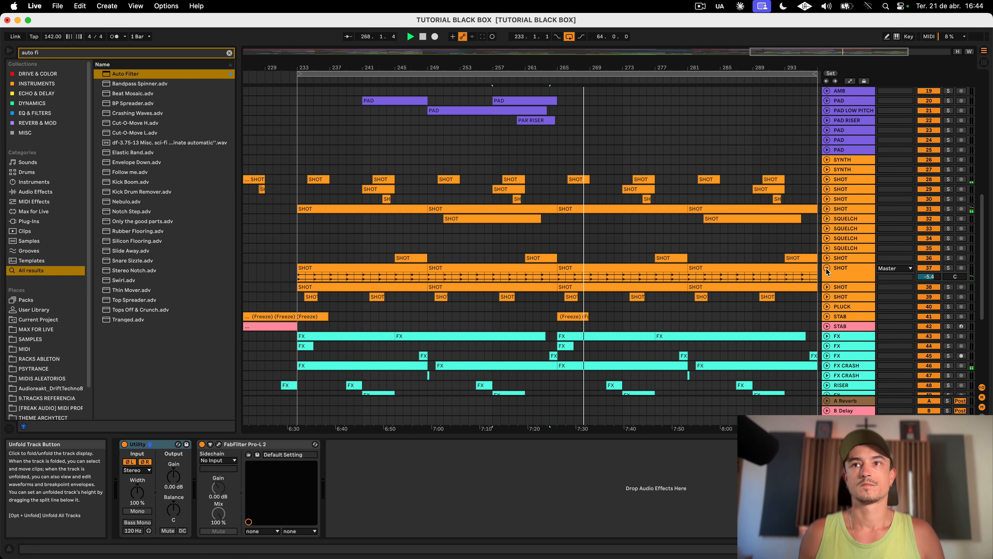
{"action": "left_click", "coordinate": [826, 289]}
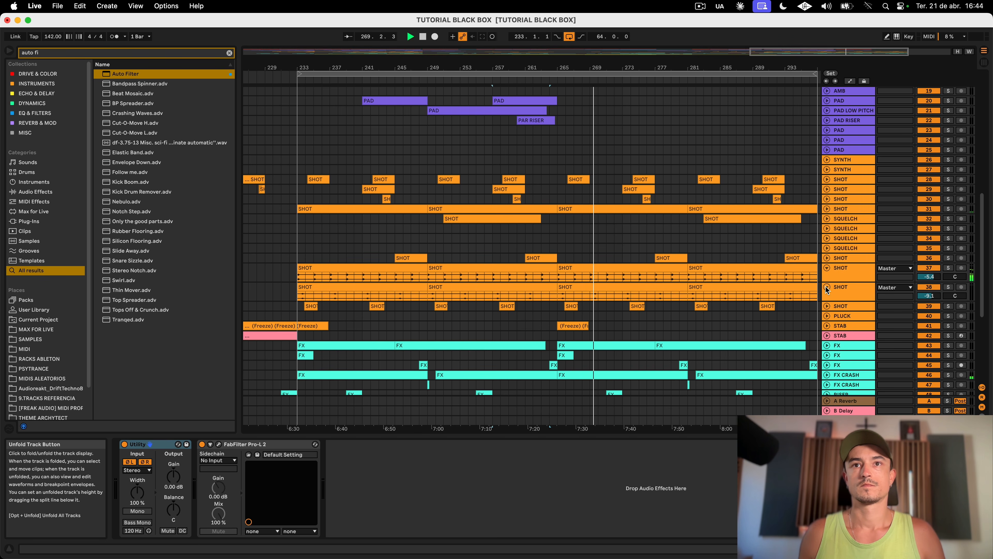
{"action": "left_click", "coordinate": [614, 270]}
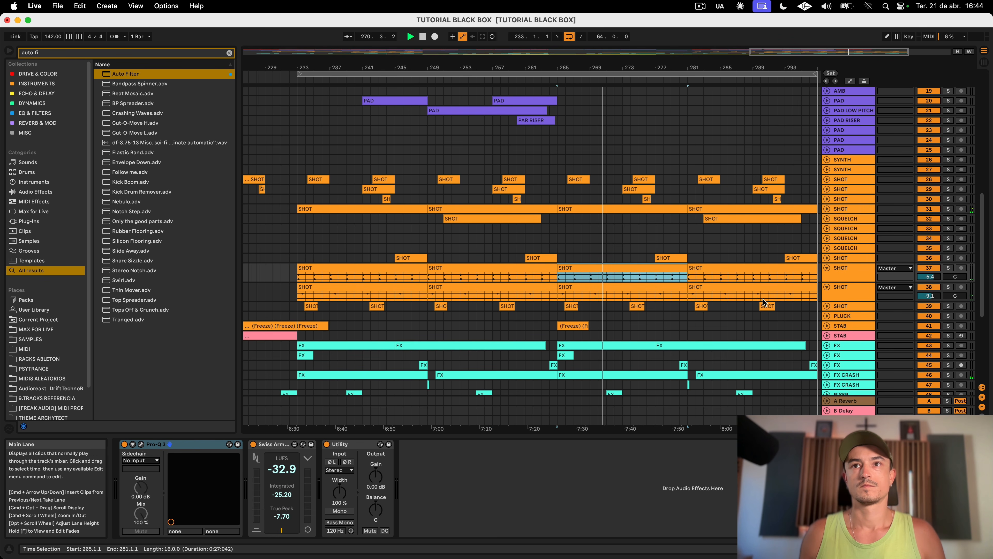
{"action": "left_click", "coordinate": [731, 287], "text": "shift"}
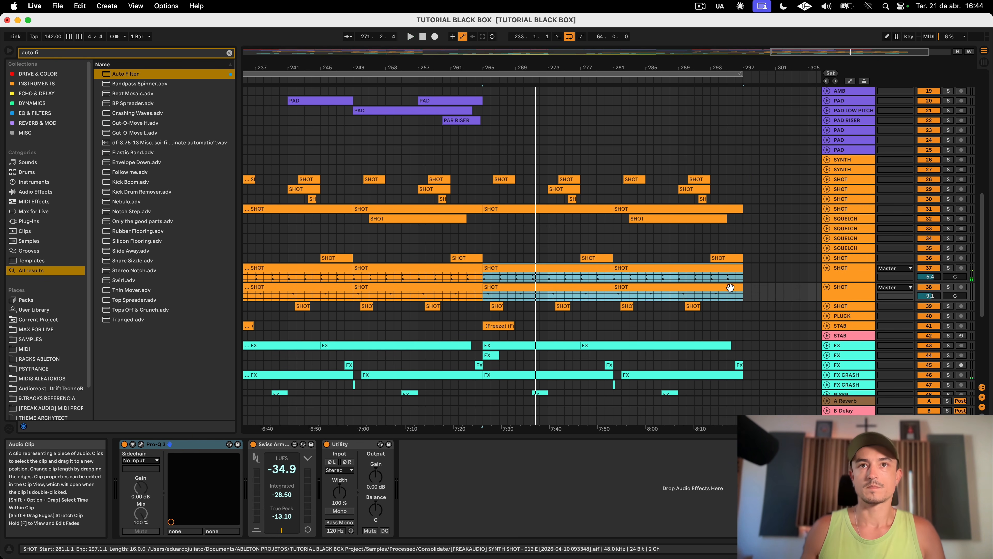
{"action": "key", "text": "Delete"}
{"action": "key", "text": "space"}
Step: Unfold SHOT track 31 and delete its clips between bars 265 and 297
{"action": "left_click", "coordinate": [476, 228]}
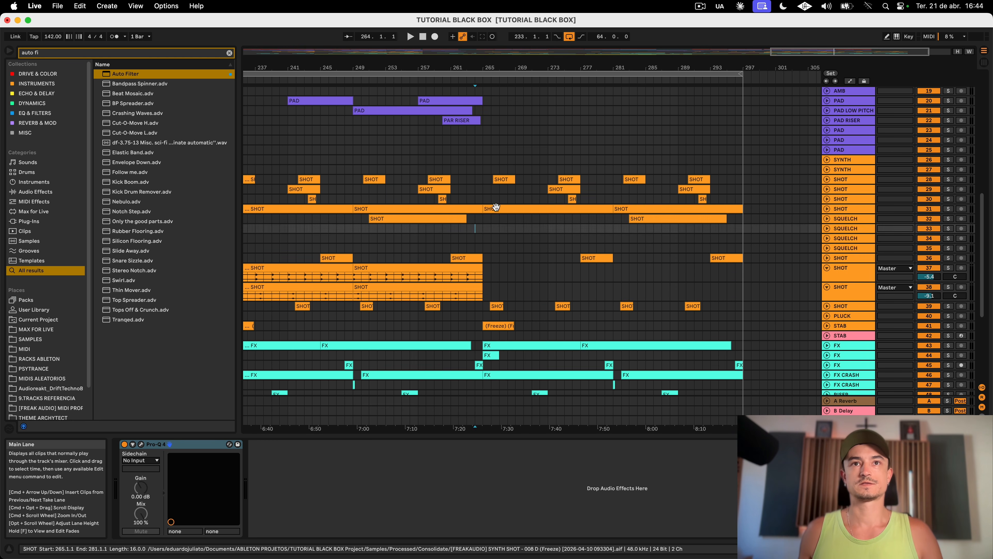
{"action": "left_click", "coordinate": [496, 208]}
{"action": "key", "text": "u"}
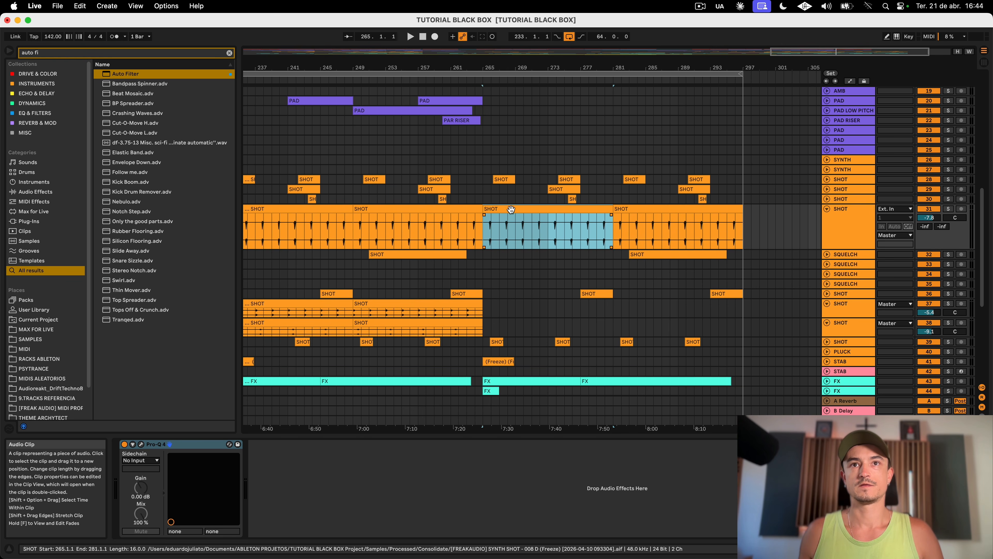
{"action": "left_click", "coordinate": [662, 208], "text": "shift"}
{"action": "key", "text": "Delete"}
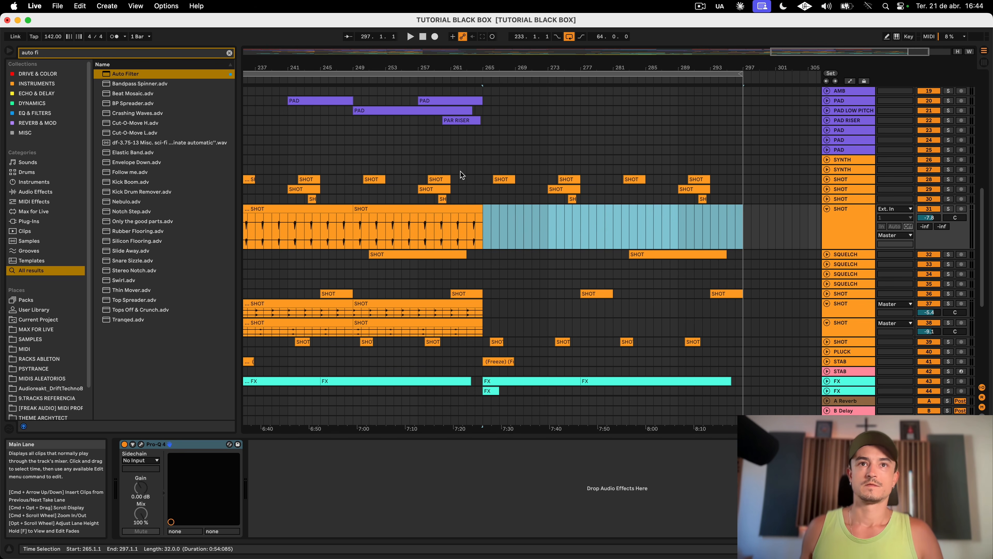
Step: Play the arrangement from bar 264 and check the remaining clips across the transition into bar 265
{"action": "left_click", "coordinate": [473, 187]}
{"action": "key", "text": "space"}
{"action": "scroll", "coordinate": [479, 184], "scroll_direction": "down", "scroll_amount": 5}
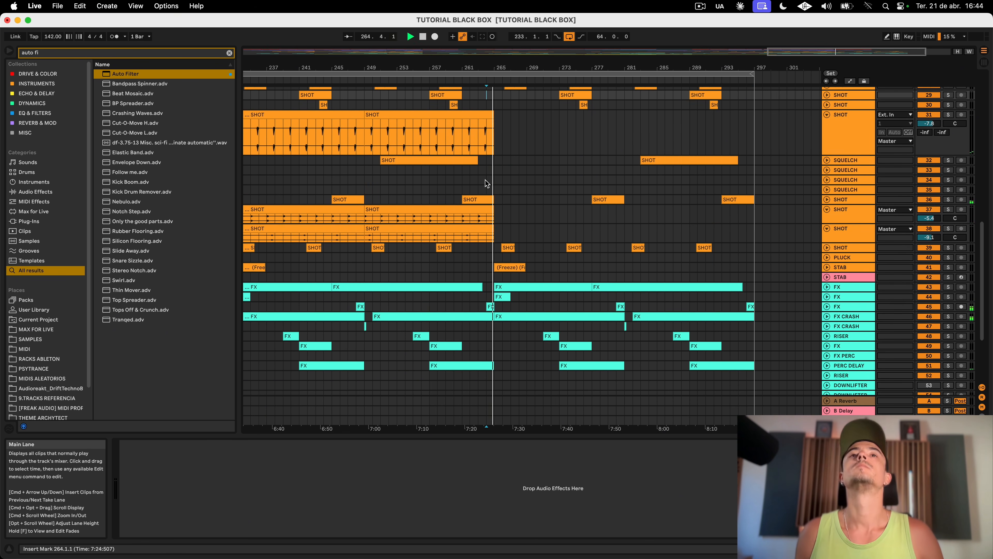
{"action": "scroll", "coordinate": [486, 180], "scroll_direction": "up", "scroll_amount": 5}
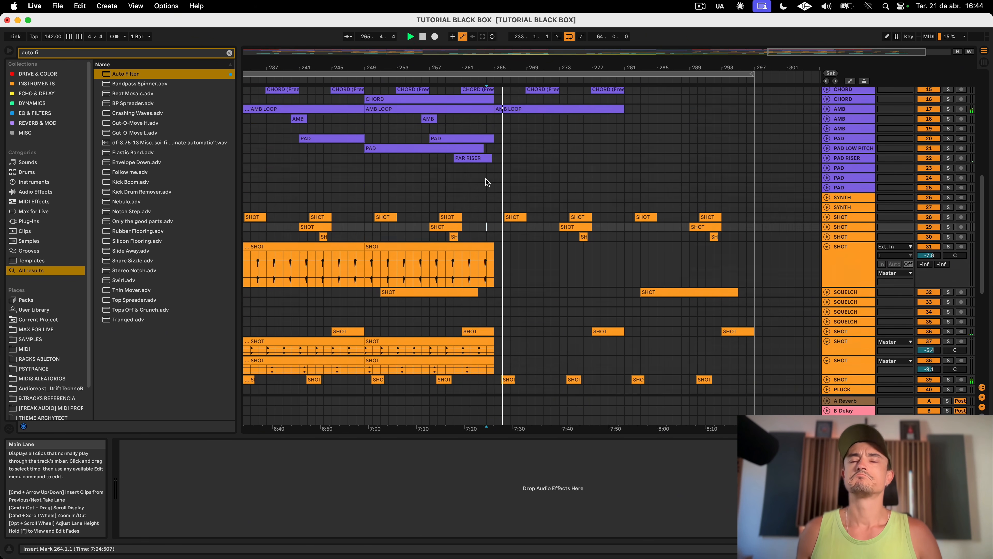
{"action": "scroll", "coordinate": [486, 182], "scroll_direction": "up", "scroll_amount": 10}
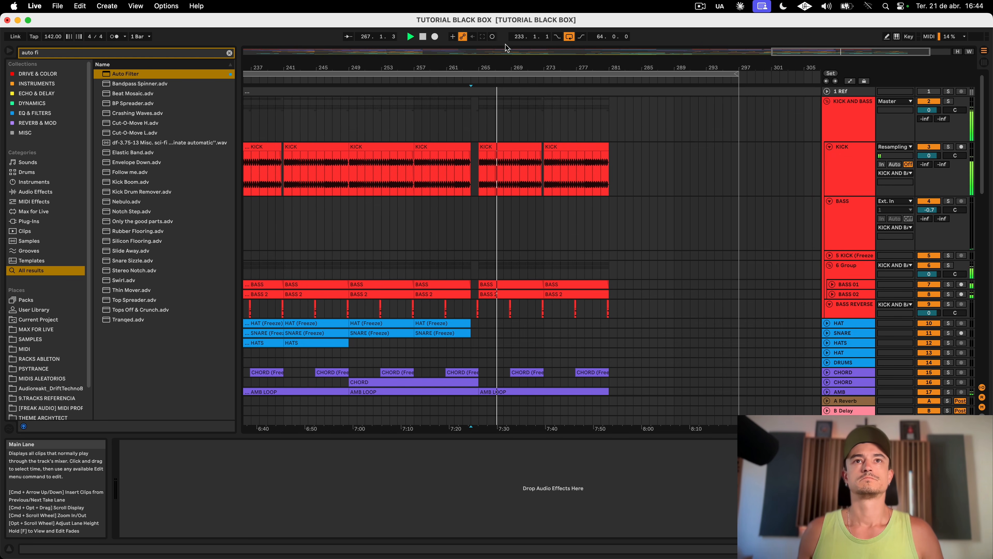
Step: Examine the SHOT and FX clips after bar 265 while replaying the arrangement from bars 264 and 271
{"action": "scroll", "coordinate": [762, 164], "scroll_direction": "down", "scroll_amount": 5}
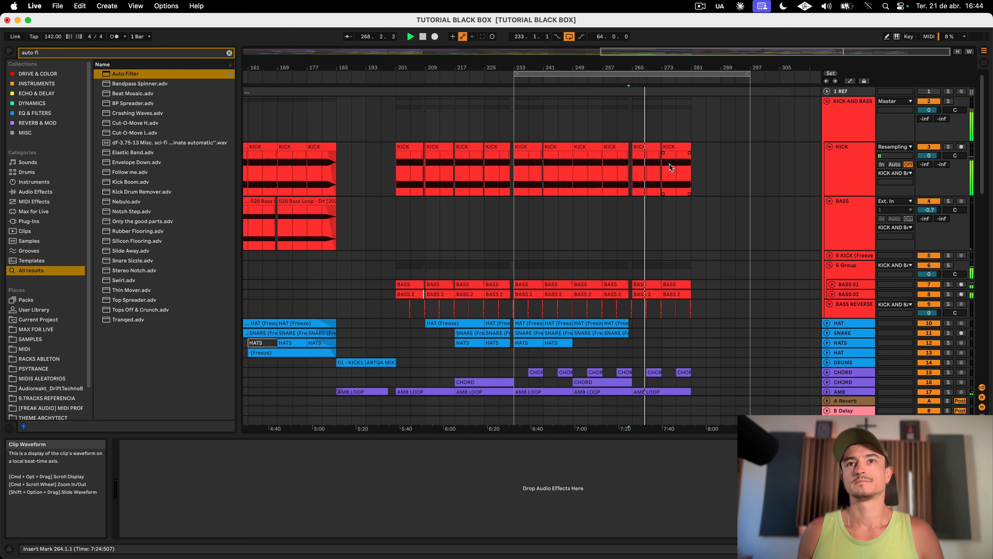
{"action": "scroll", "coordinate": [669, 168], "scroll_direction": "down", "scroll_amount": 15}
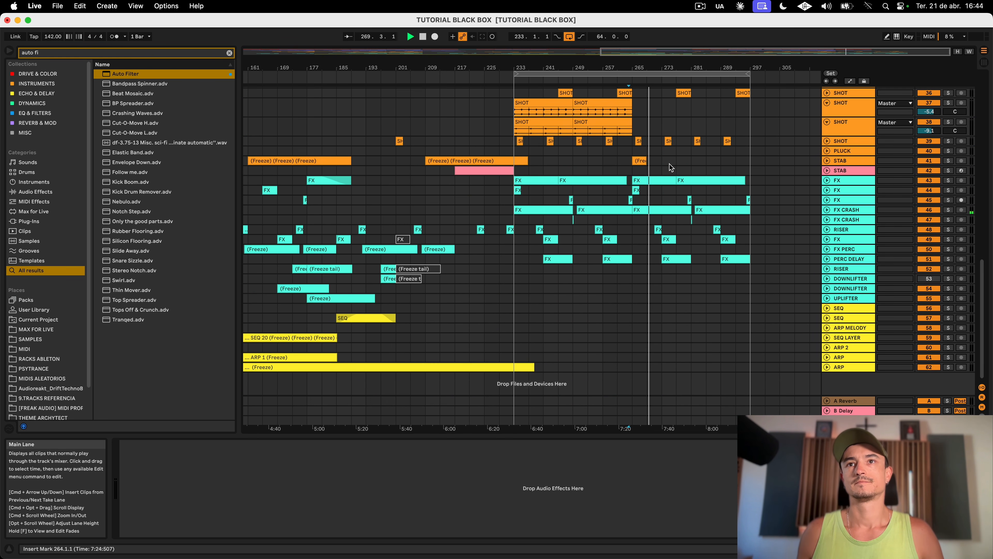
{"action": "scroll", "coordinate": [664, 152], "scroll_direction": "left", "scroll_amount": 1}
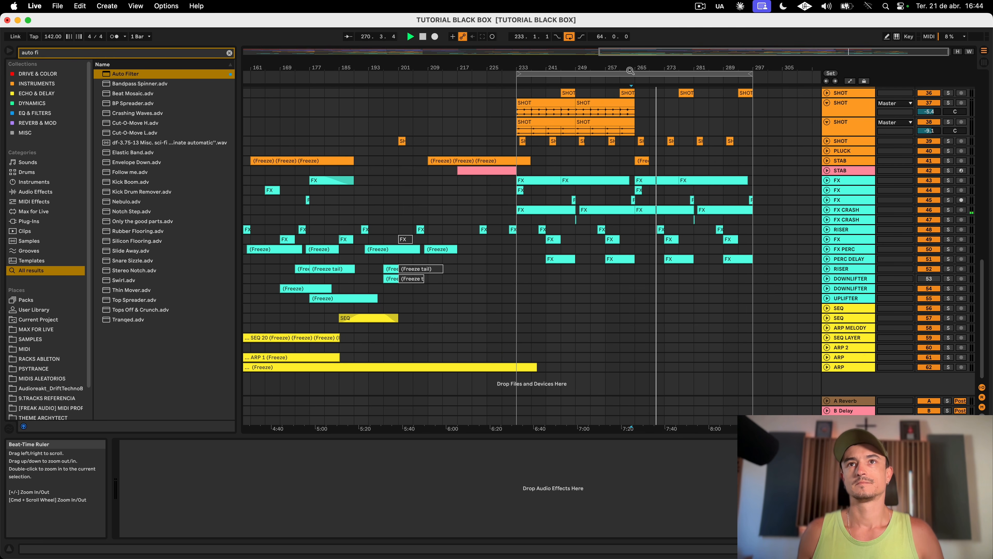
{"action": "scroll", "coordinate": [668, 117], "scroll_direction": "up", "scroll_amount": 5}
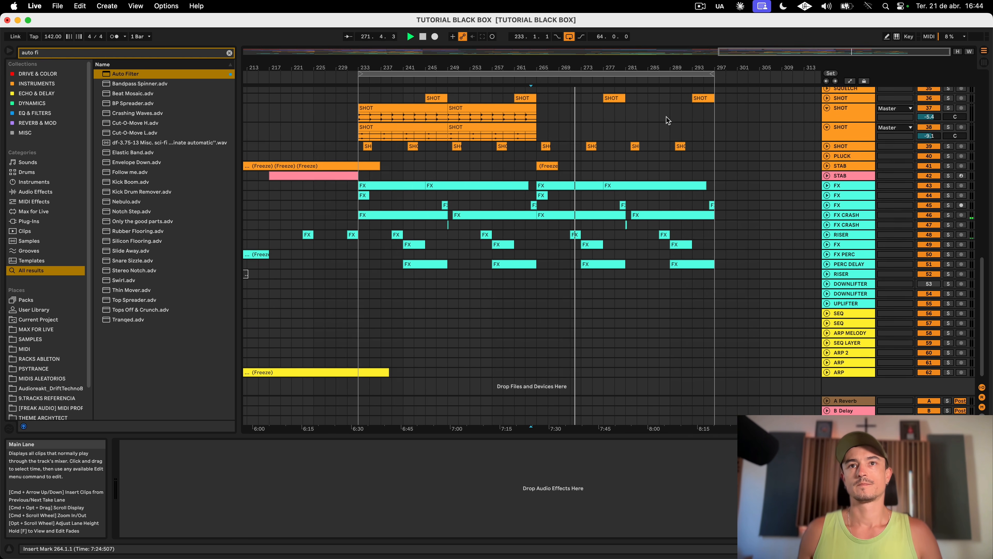
{"action": "key", "text": "space"}
{"action": "key", "text": "space"}
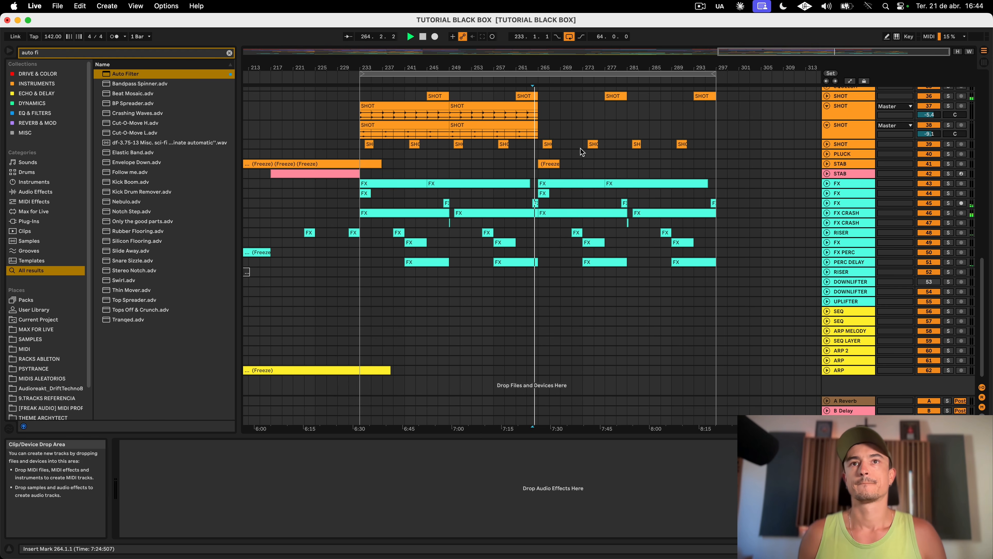
{"action": "left_click", "coordinate": [569, 134]}
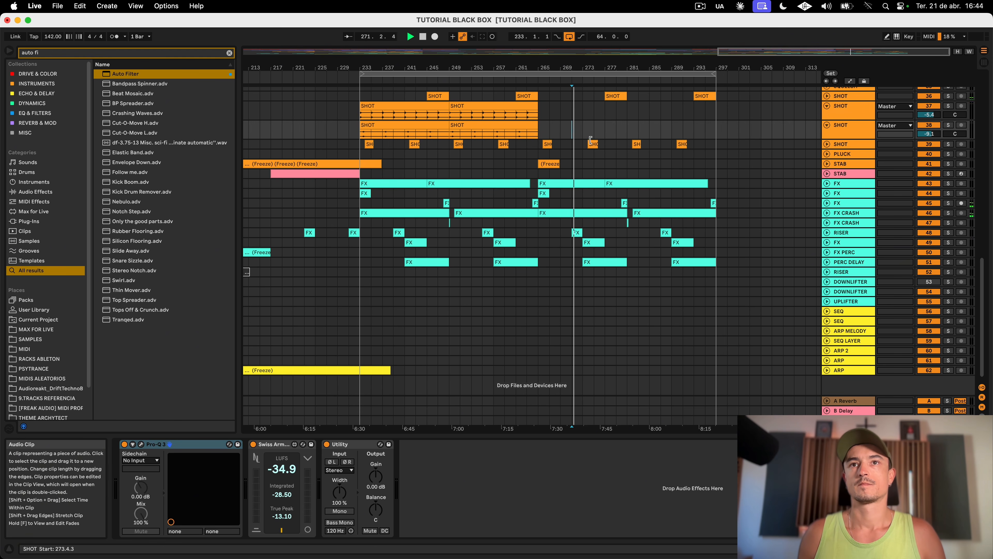
{"action": "scroll", "coordinate": [589, 143], "scroll_direction": "up", "scroll_amount": 15}
{"action": "scroll", "coordinate": [589, 143], "scroll_direction": "down", "scroll_amount": 4}
{"action": "scroll", "coordinate": [589, 143], "scroll_direction": "down", "scroll_amount": 8}
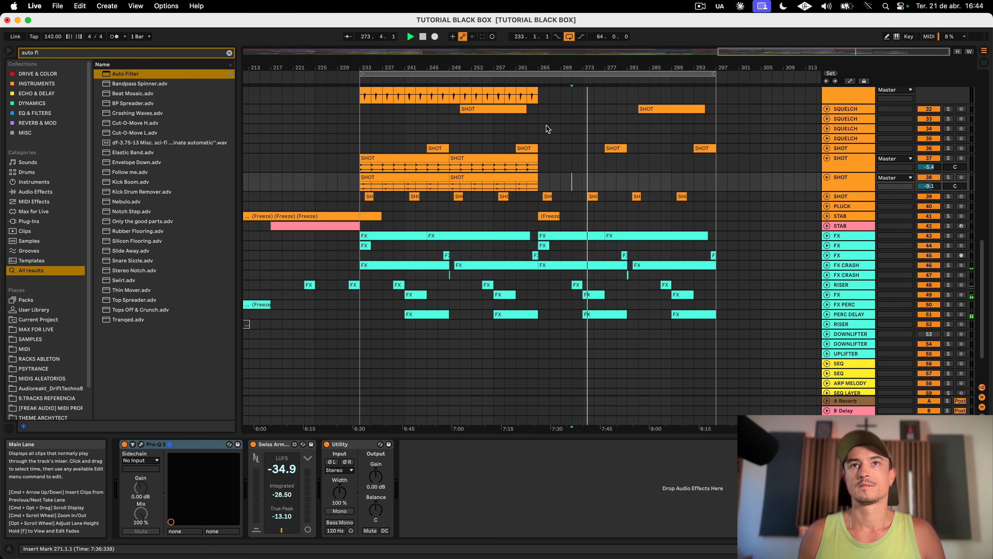
Step: Examine the kick, bass, SHOT and FX tracks between bars 265 and 297 during playback
{"action": "left_click_drag", "start_coordinate": [588, 68], "coordinate": [703, 297]}
{"action": "scroll", "coordinate": [703, 296], "scroll_direction": "right", "scroll_amount": 5}
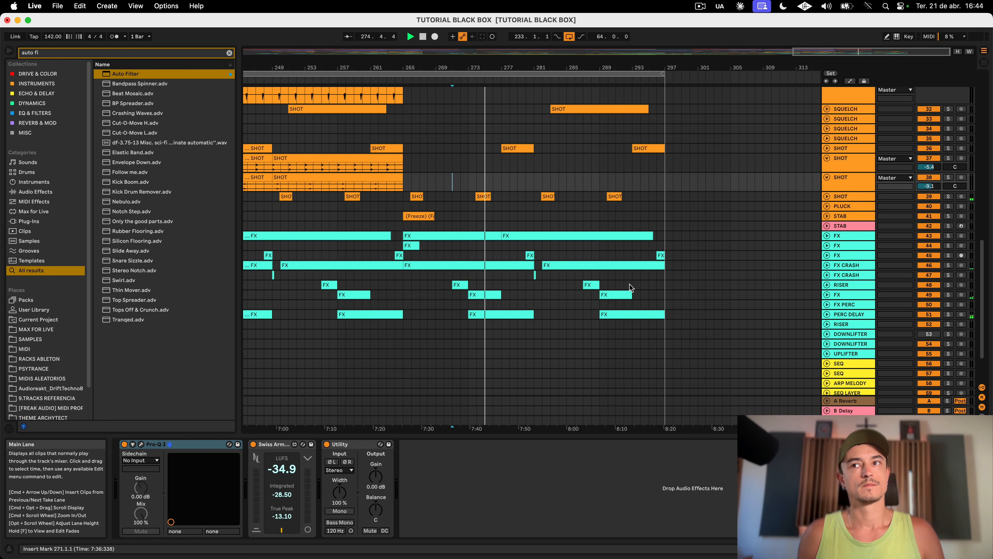
{"action": "scroll", "coordinate": [664, 282], "scroll_direction": "down", "scroll_amount": 3}
{"action": "scroll", "coordinate": [651, 266], "scroll_direction": "left", "scroll_amount": 10}
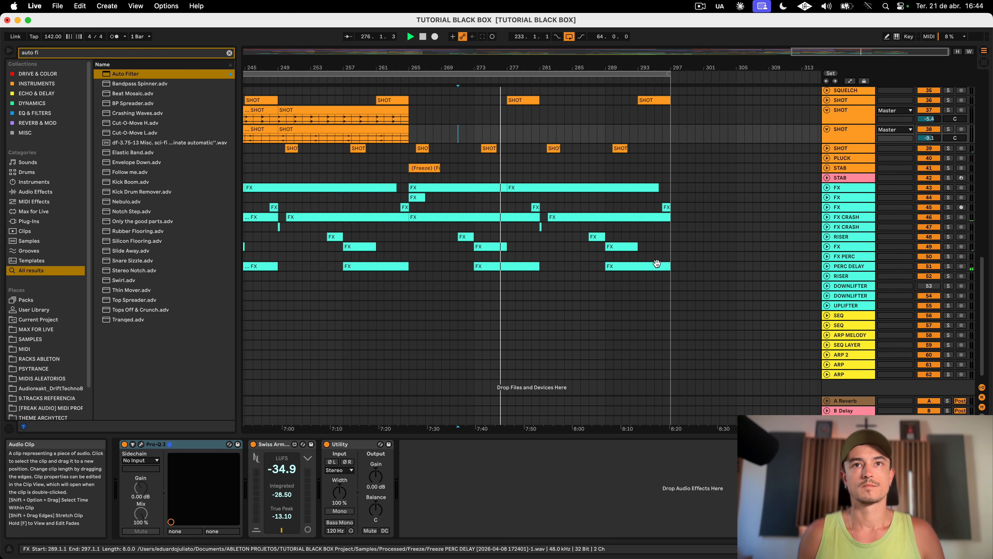
{"action": "scroll", "coordinate": [657, 263], "scroll_direction": "right", "scroll_amount": 4}
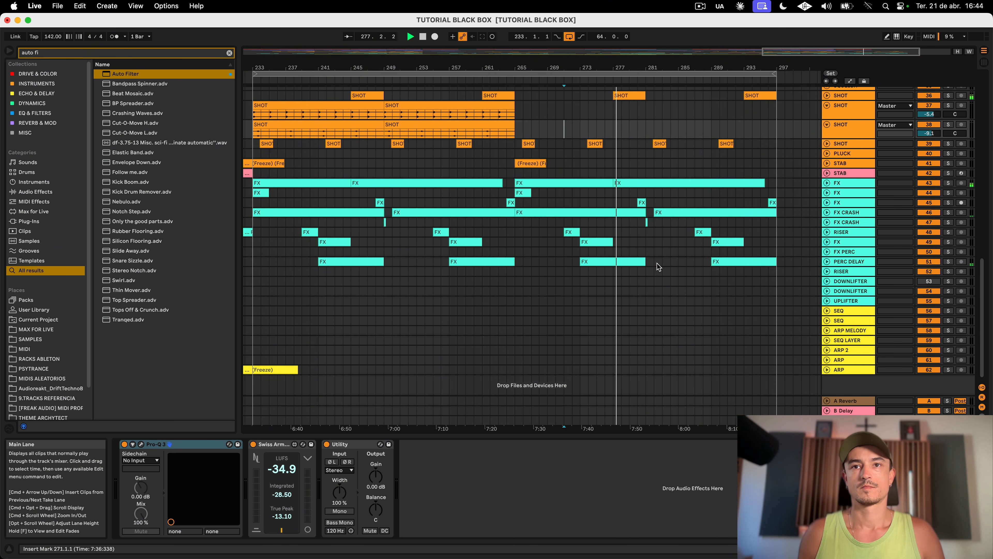
{"action": "scroll", "coordinate": [657, 263], "scroll_direction": "down", "scroll_amount": 1}
{"action": "scroll", "coordinate": [656, 264], "scroll_direction": "up", "scroll_amount": 15}
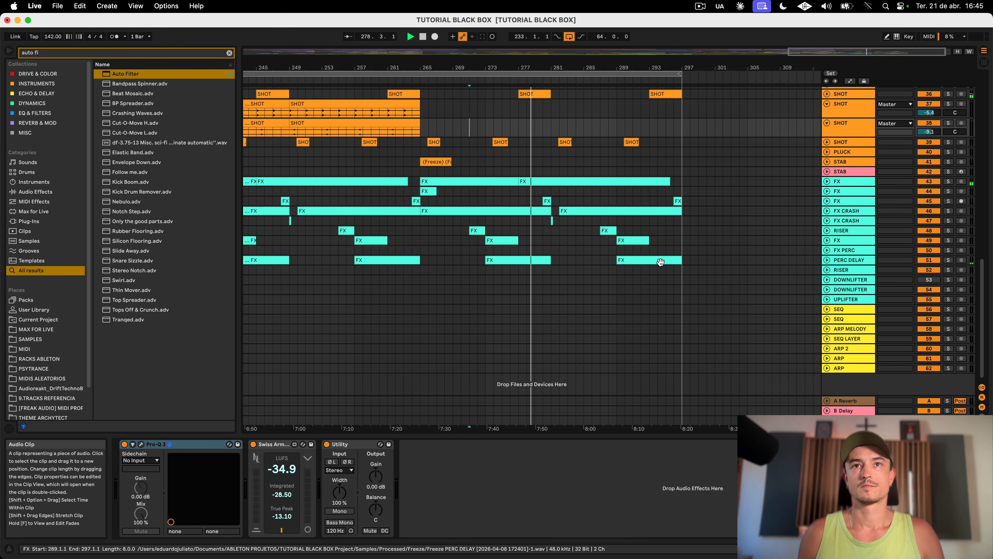
{"action": "scroll", "coordinate": [664, 261], "scroll_direction": "right", "scroll_amount": 4}
{"action": "scroll", "coordinate": [660, 262], "scroll_direction": "down", "scroll_amount": 10}
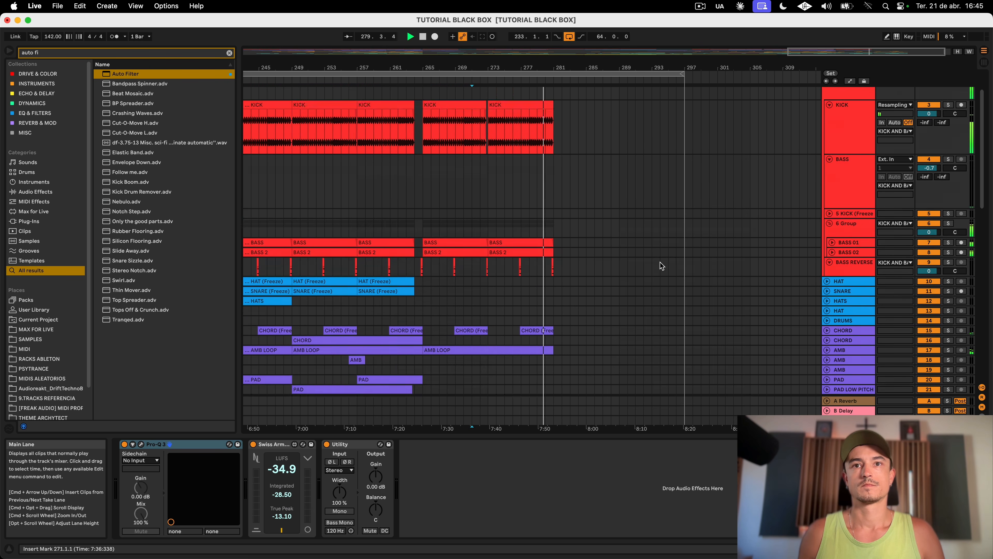
{"action": "scroll", "coordinate": [660, 264], "scroll_direction": "down", "scroll_amount": 11}
{"action": "scroll", "coordinate": [660, 263], "scroll_direction": "left", "scroll_amount": 5}
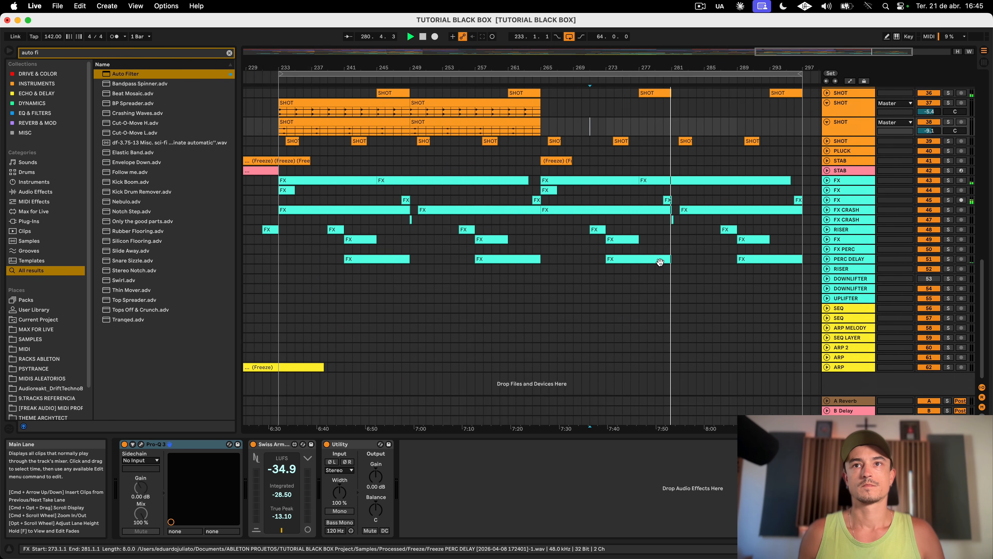
{"action": "scroll", "coordinate": [660, 262], "scroll_direction": "right", "scroll_amount": 5}
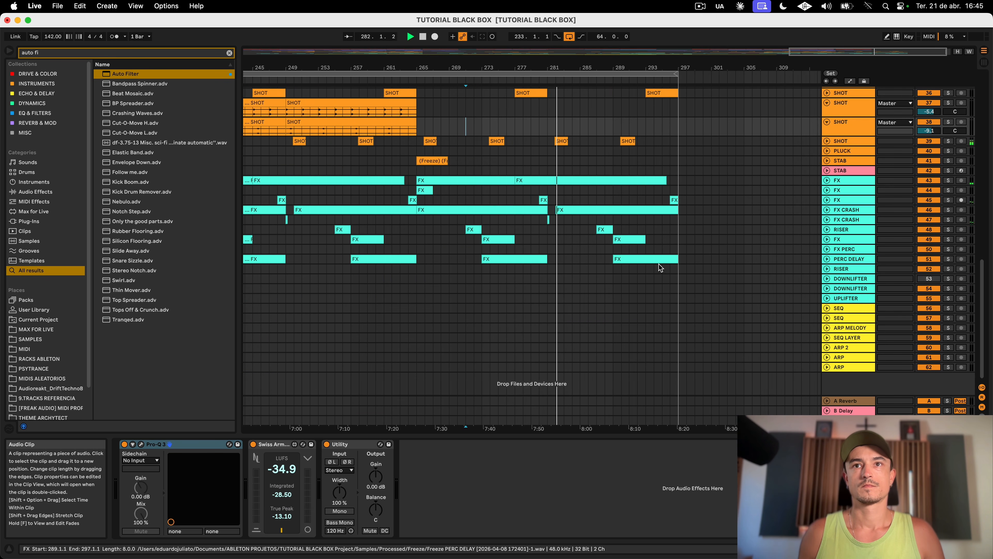
{"action": "scroll", "coordinate": [665, 270], "scroll_direction": "right", "scroll_amount": 1}
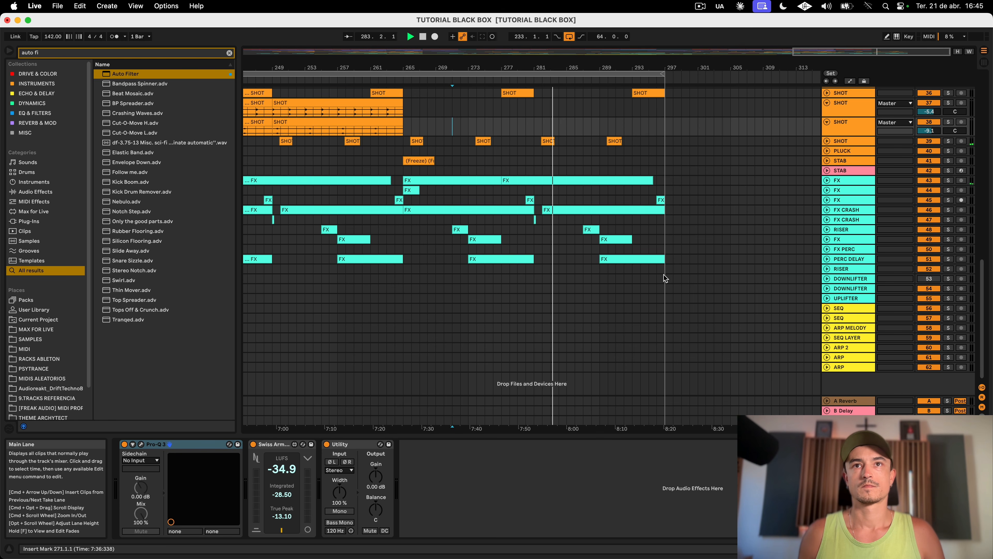
{"action": "scroll", "coordinate": [665, 273], "scroll_direction": "up", "scroll_amount": 2}
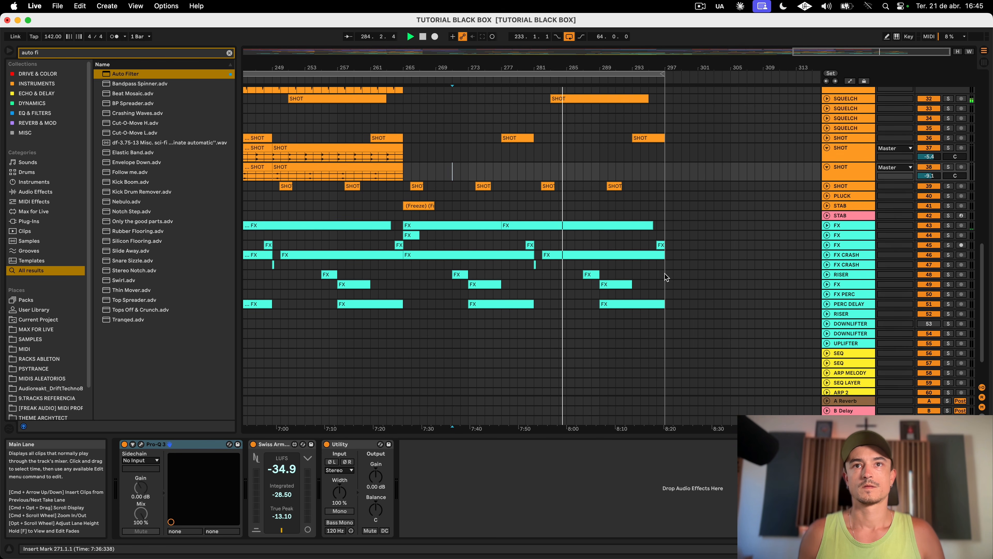
Step: Delete all clips between bars 285 and 297 from HAT track 13 through RISER track 52, and play from bar 279
{"action": "left_click", "coordinate": [664, 313]}
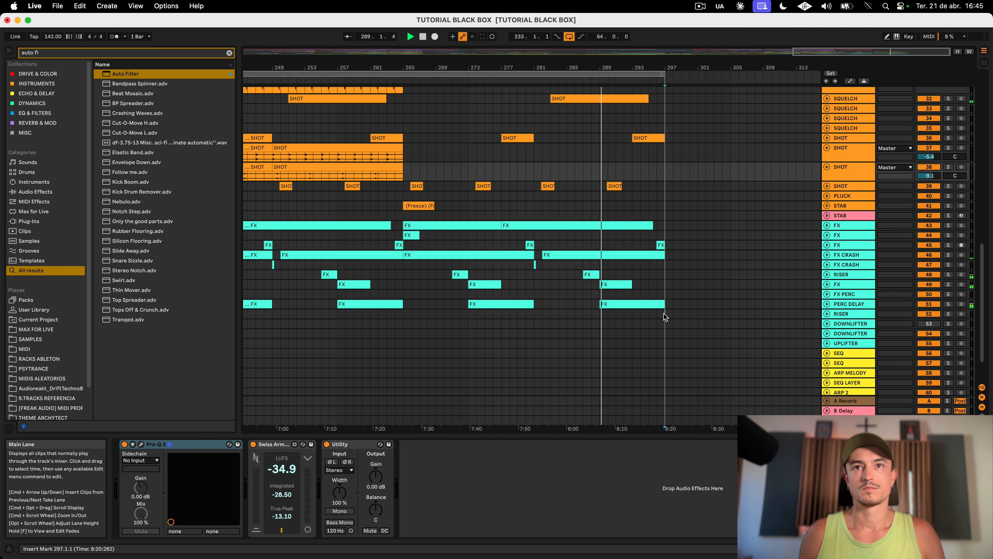
{"action": "left_click_drag", "start_coordinate": [664, 313], "coordinate": [566, 241]}
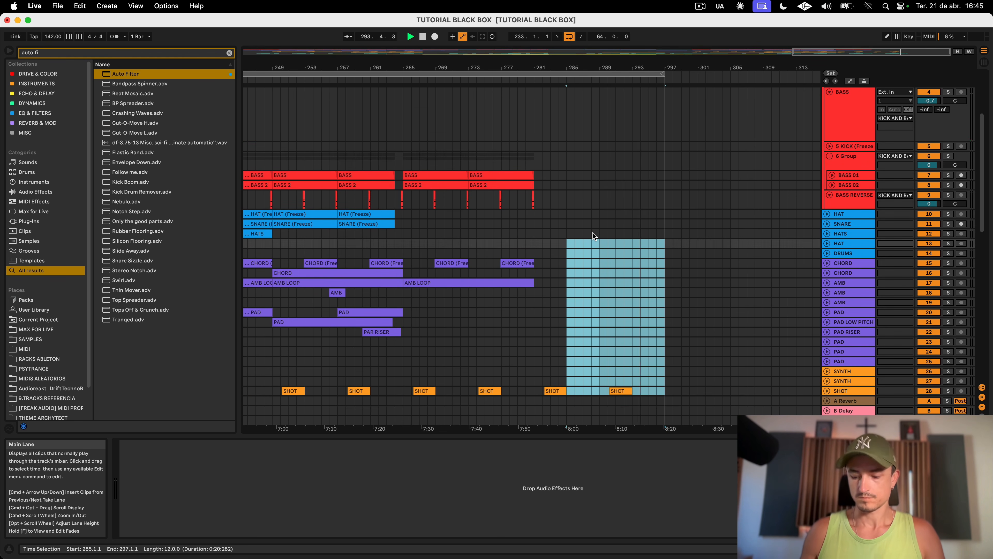
{"action": "left_click", "coordinate": [526, 232]}
{"action": "scroll", "coordinate": [573, 275], "scroll_direction": "down", "scroll_amount": 5}
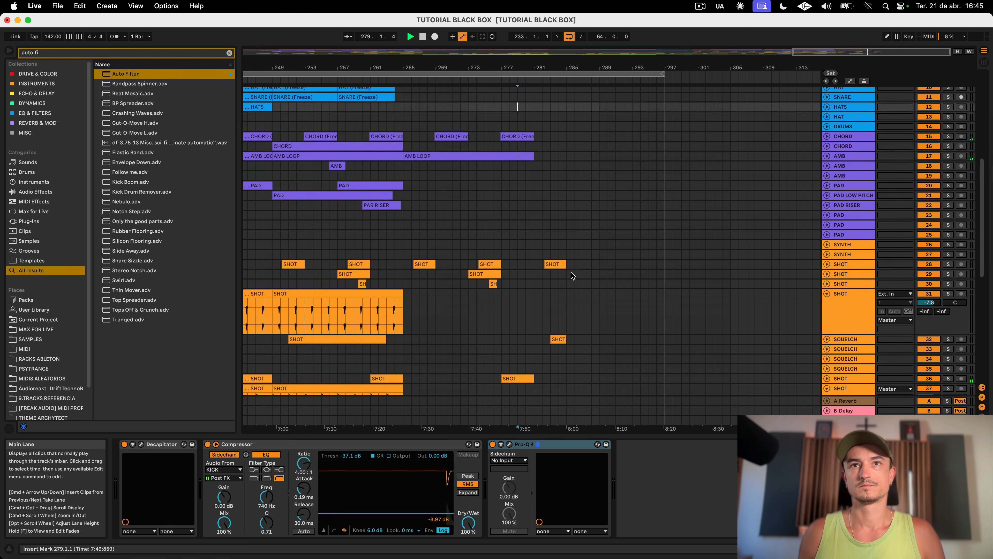
Step: Delete the last SHOT clip on track 28, between bars 281 and 285
{"action": "scroll", "coordinate": [570, 274], "scroll_direction": "down", "scroll_amount": 3}
{"action": "scroll", "coordinate": [534, 206], "scroll_direction": "up", "scroll_amount": 9}
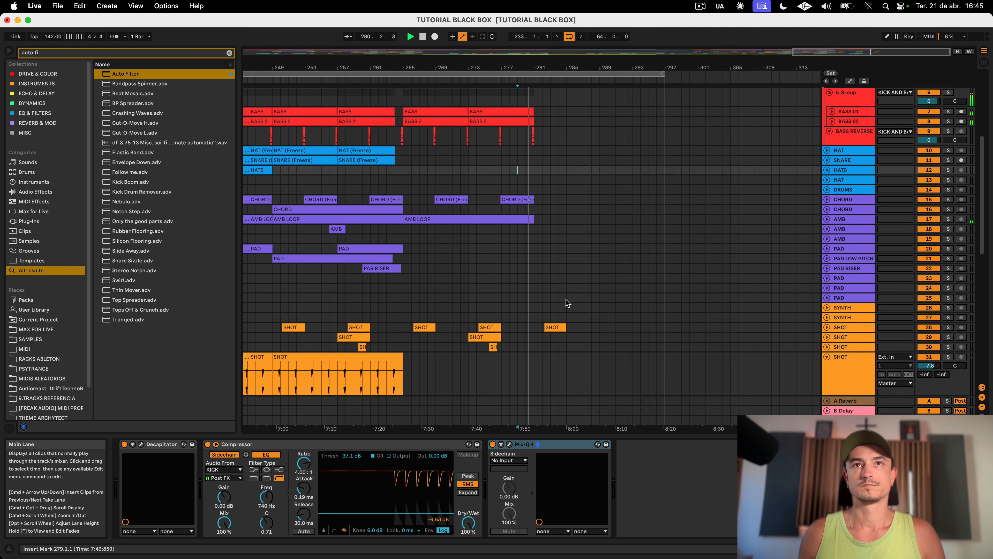
{"action": "scroll", "coordinate": [565, 300], "scroll_direction": "down", "scroll_amount": 1}
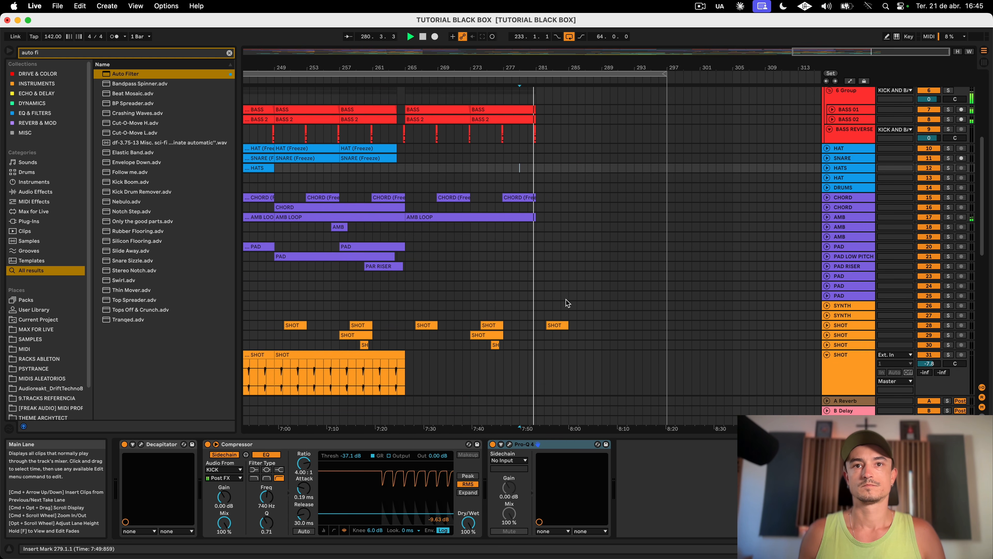
{"action": "left_click", "coordinate": [556, 325]}
Step: Unfold and enlarge FX CRASH track 47, and extend its clip at bar 281 past bar 287
{"action": "scroll", "coordinate": [556, 324], "scroll_direction": "down", "scroll_amount": 5}
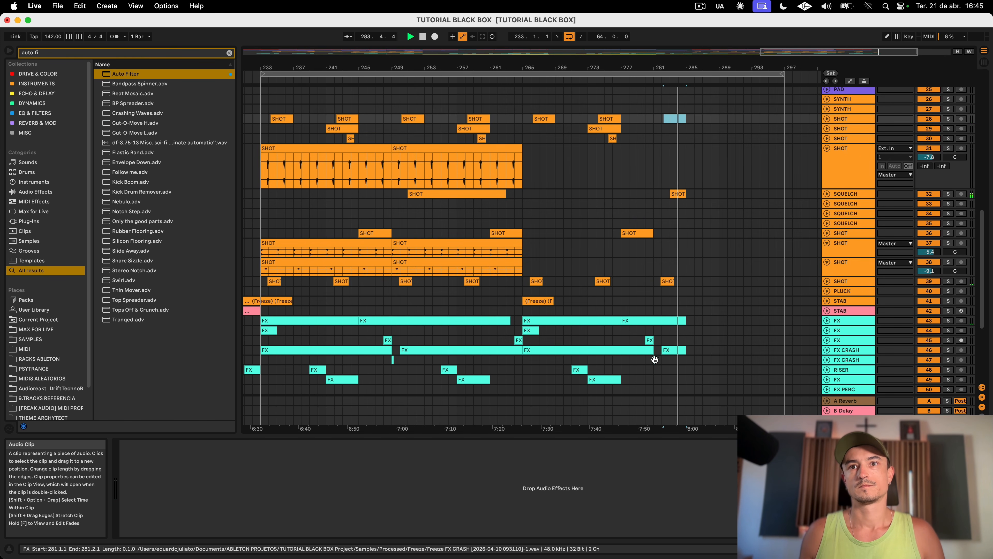
{"action": "scroll", "coordinate": [651, 362], "scroll_direction": "up", "scroll_amount": 2, "text": "alt"}
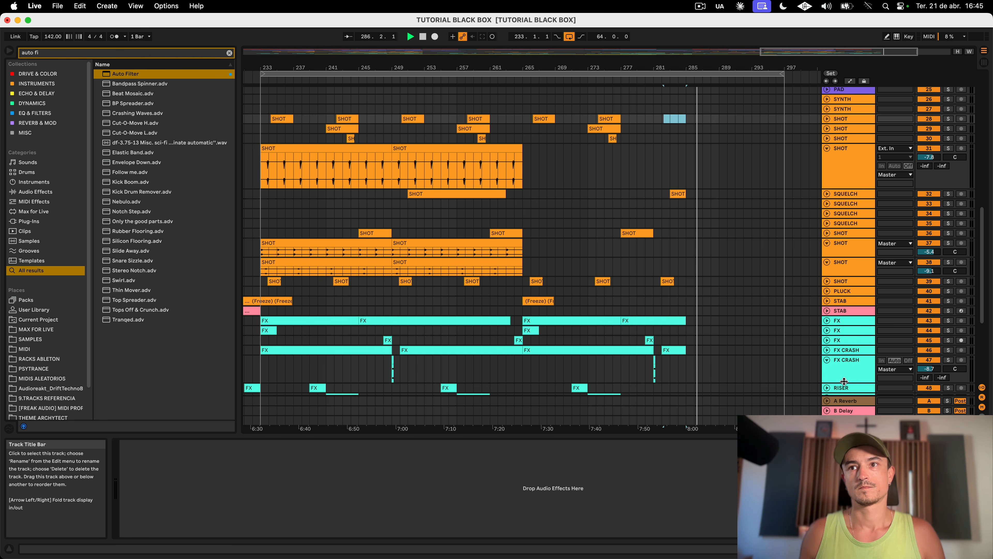
{"action": "left_click", "coordinate": [844, 381]}
{"action": "key", "text": "plus"}
{"action": "key", "text": "plus"}
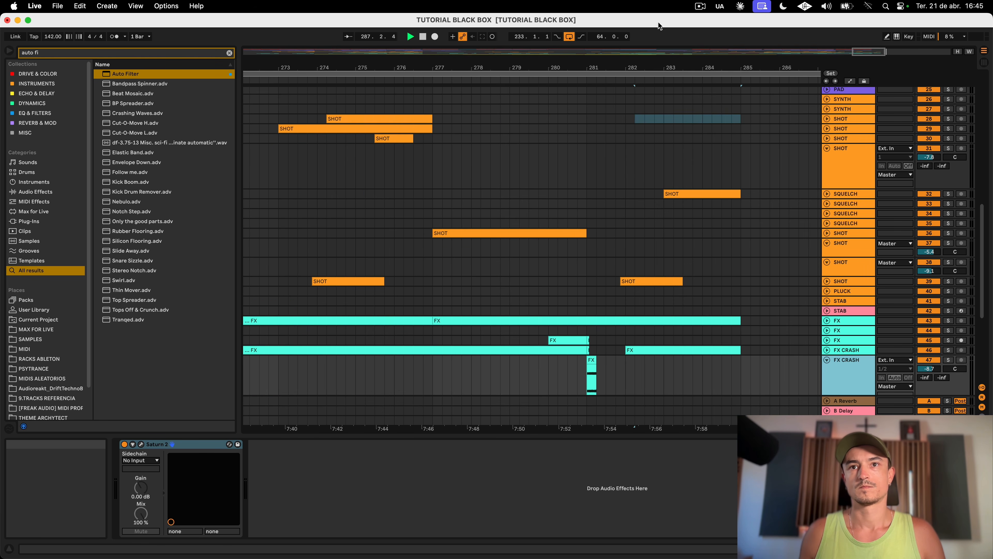
{"action": "left_click_drag", "start_coordinate": [596, 374], "coordinate": [819, 375]}
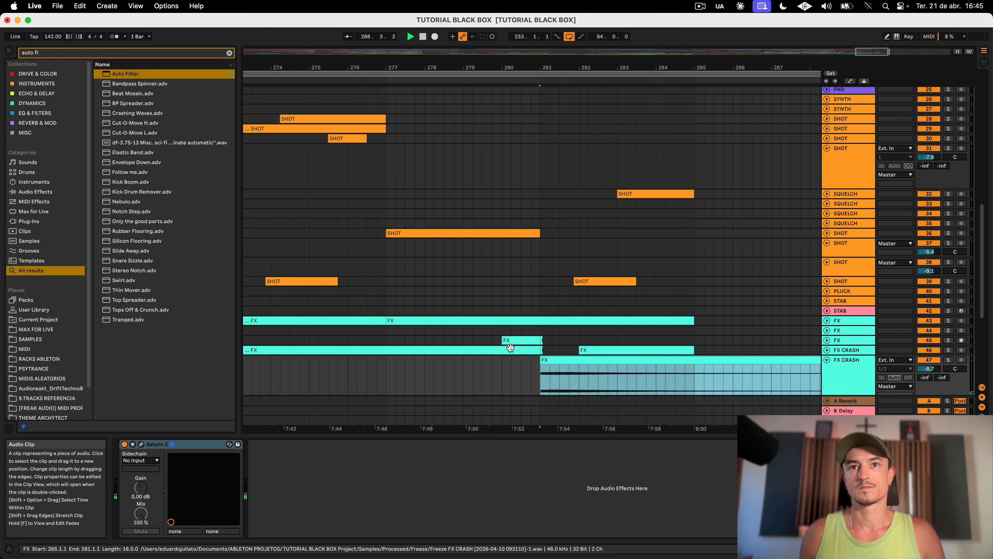
Step: Delete the clip tails from 281.1.1 to 281.2.1 on FX track 45 and FX CRASH track 46, and replay from bar 280
{"action": "left_click_drag", "start_coordinate": [541, 340], "coordinate": [547, 340]}
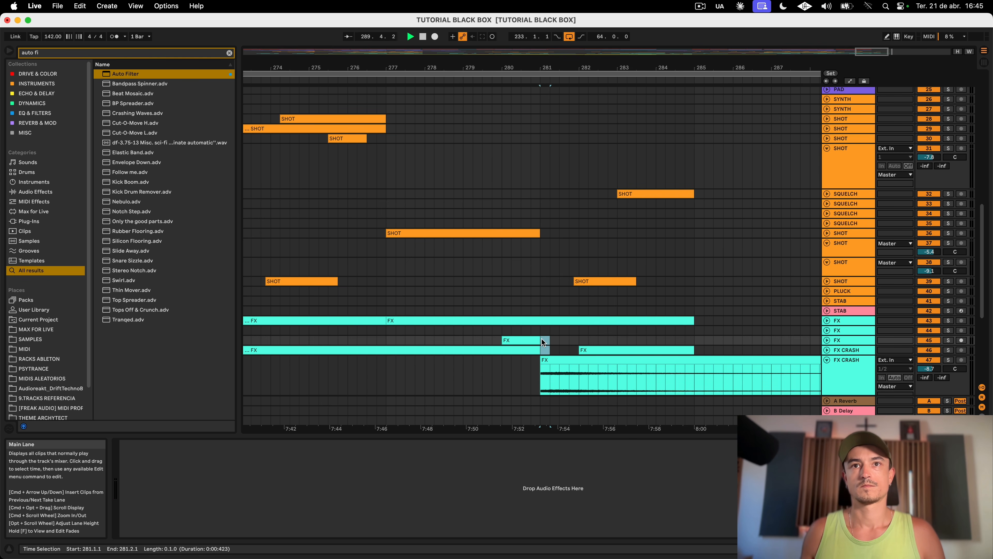
{"action": "scroll", "coordinate": [508, 313], "scroll_direction": "down", "scroll_amount": 5}
{"action": "left_click", "coordinate": [507, 287]}
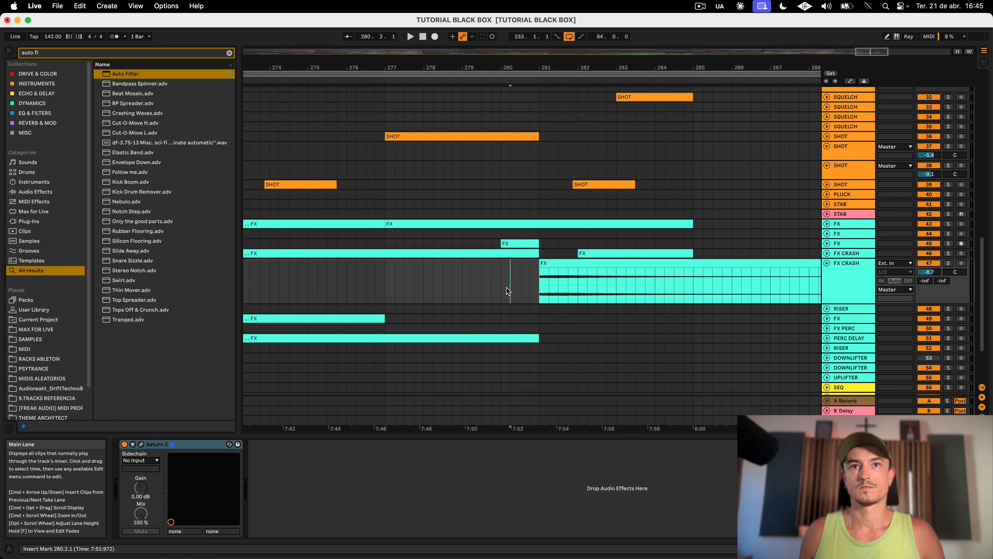
{"action": "key", "text": "space"}
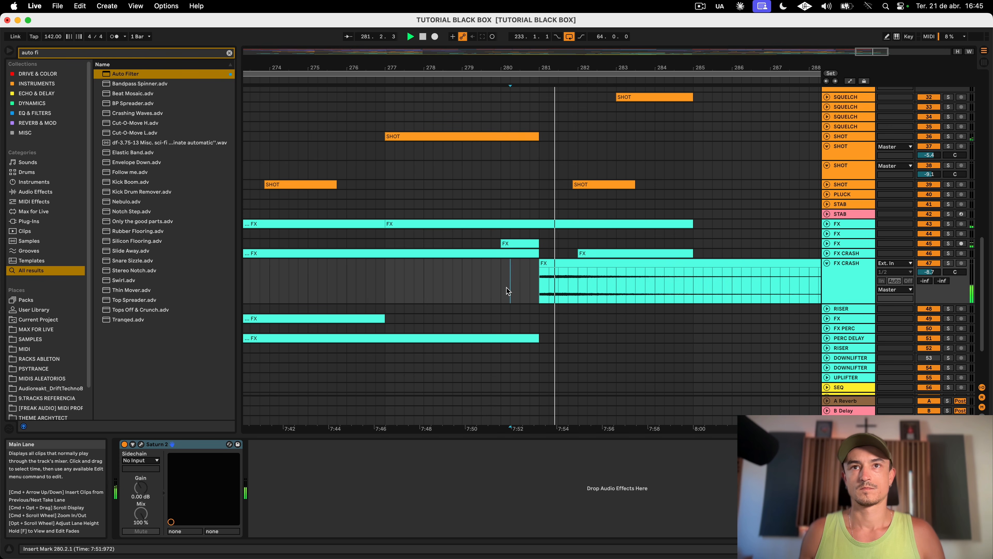
Step: Unfold FX CRASH track 46 and delete its clip between bars 282 and 285
{"action": "left_click", "coordinate": [637, 274]}
{"action": "left_click", "coordinate": [682, 253]}
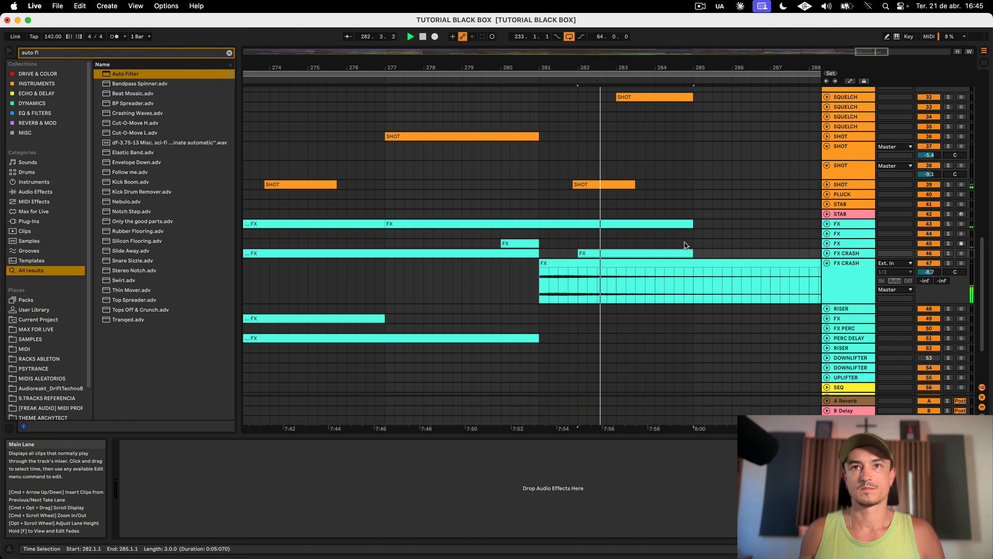
{"action": "left_click", "coordinate": [827, 253]}
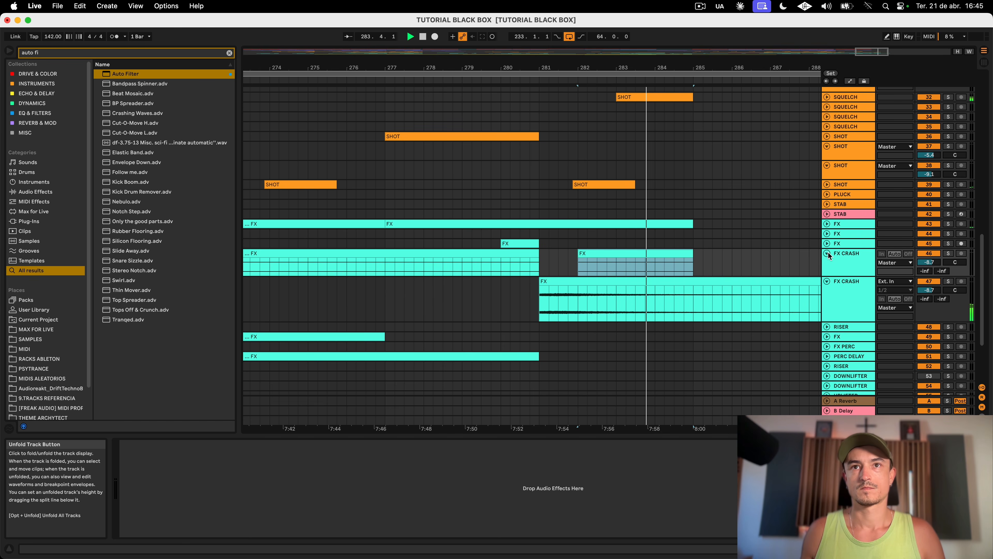
{"action": "scroll", "coordinate": [609, 253], "scroll_direction": "right", "scroll_amount": 10}
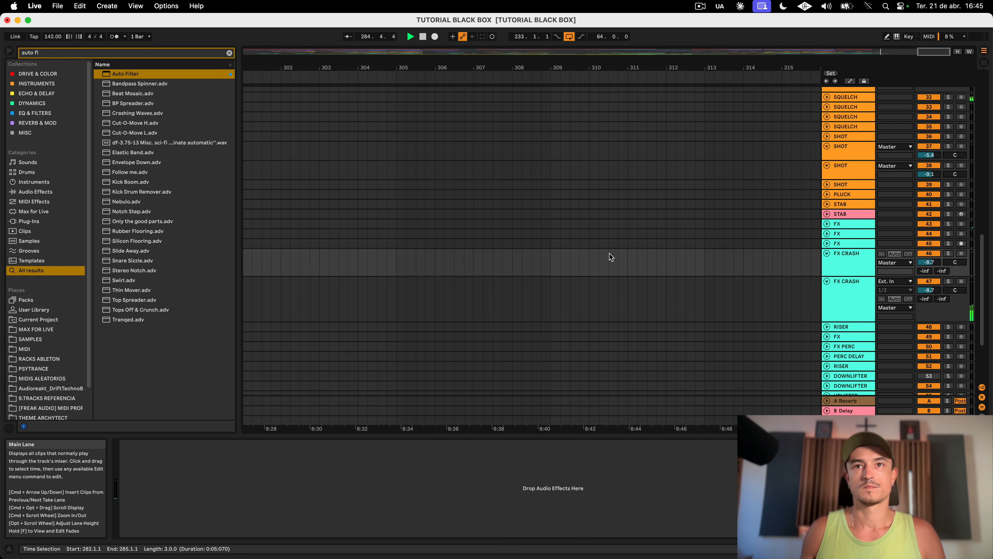
{"action": "scroll", "coordinate": [609, 253], "scroll_direction": "left", "scroll_amount": 10}
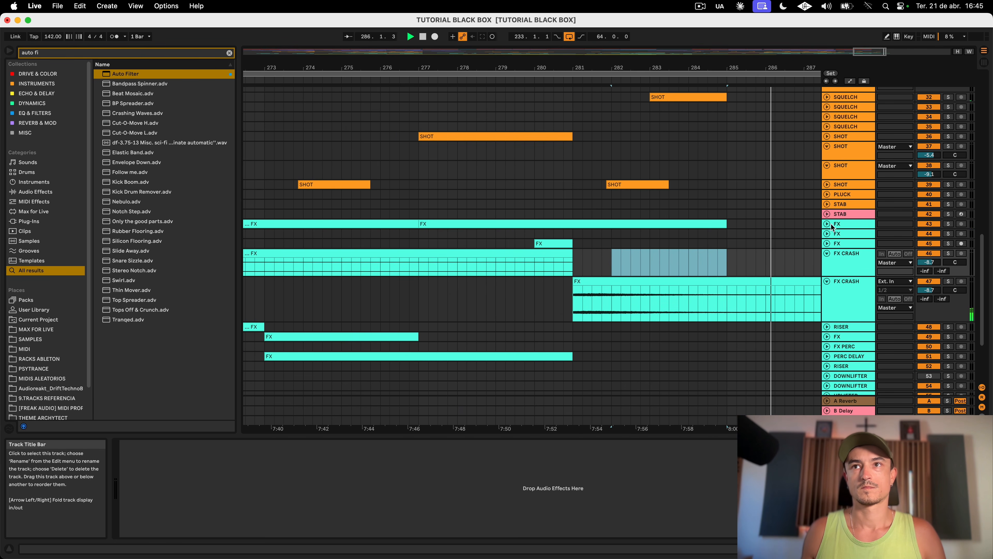
Step: Unfold FX track 43 and replay the transition from bar 280
{"action": "left_click", "coordinate": [827, 224]}
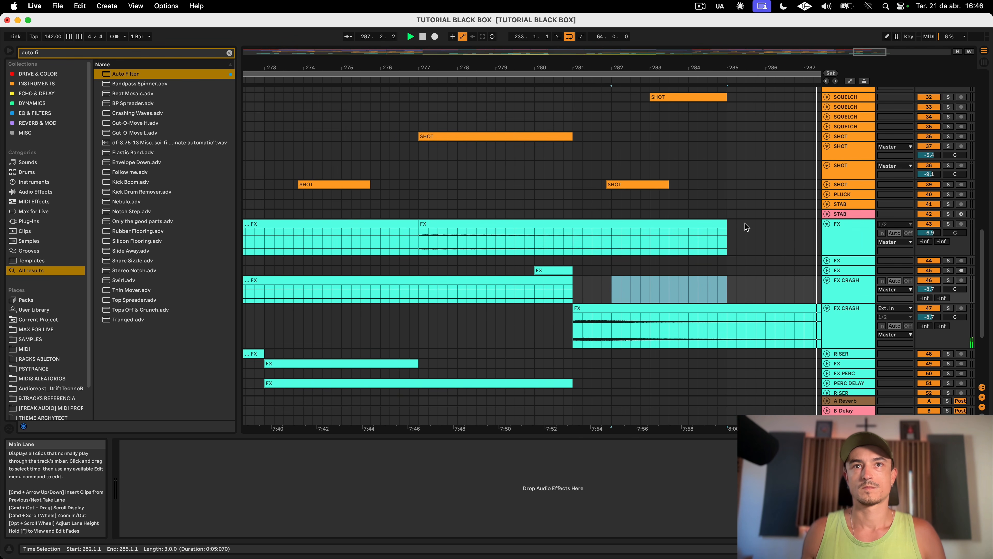
{"action": "left_click", "coordinate": [531, 245]}
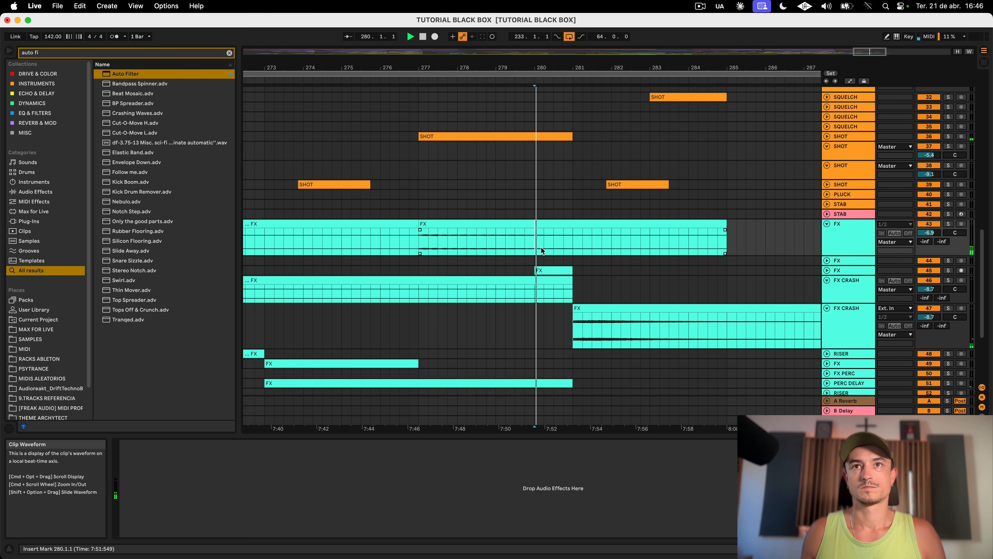
Step: Delete the SHOT clip on track 39 between bars 281 and 284
{"action": "left_click", "coordinate": [641, 178]}
{"action": "left_click", "coordinate": [639, 184]}
{"action": "scroll", "coordinate": [639, 182], "scroll_direction": "up", "scroll_amount": 5}
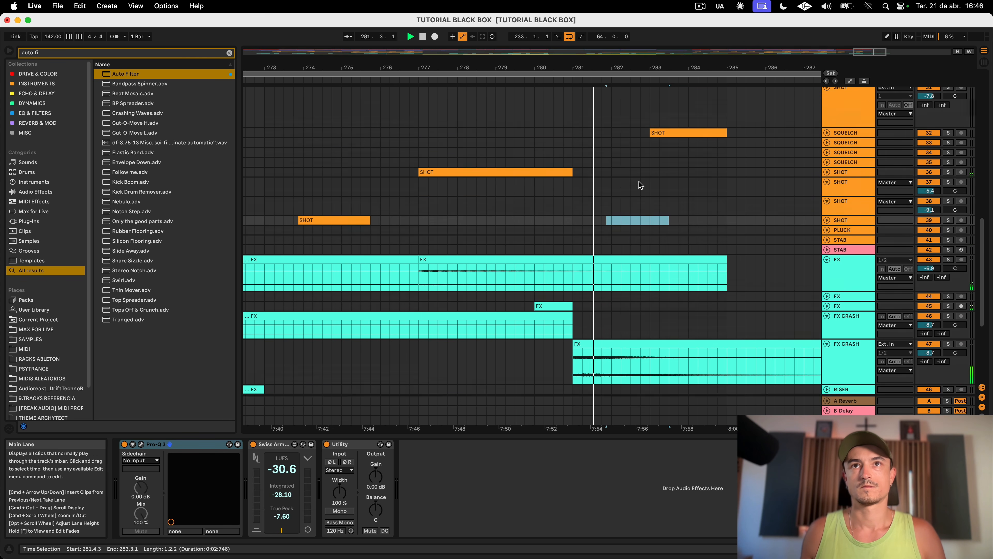
Step: Delete the SHOT clip on SQUELCH track 32 between bars 283 and 285
{"action": "key", "text": "Delete"}
{"action": "scroll", "coordinate": [667, 184], "scroll_direction": "up", "scroll_amount": 10}
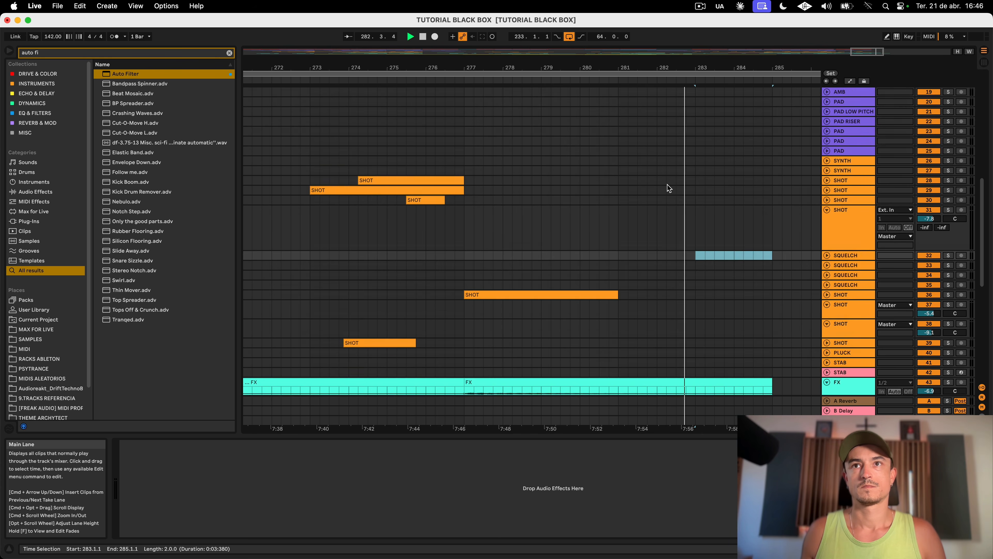
{"action": "scroll", "coordinate": [667, 185], "scroll_direction": "down", "scroll_amount": 15}
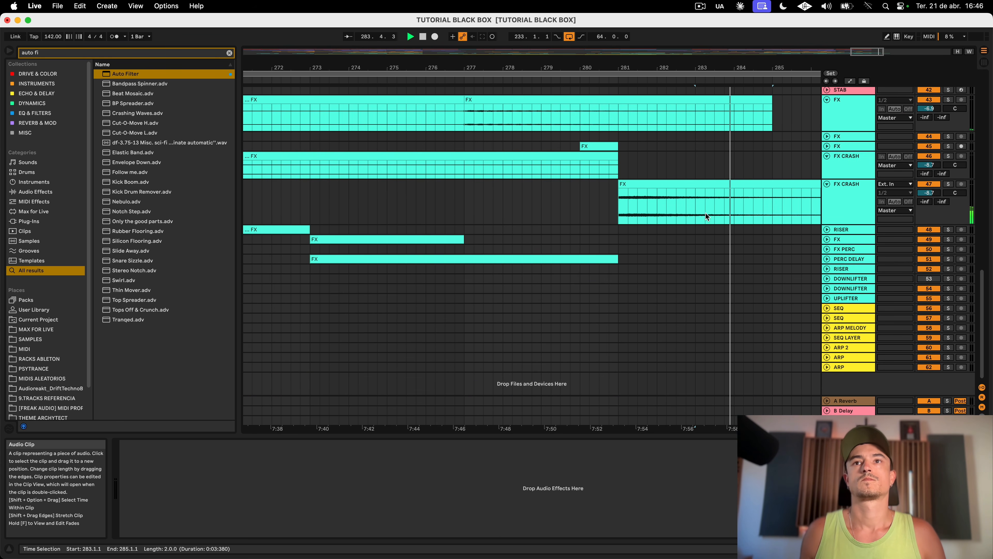
Step: Unfold FX track 45, select its clip at bar 280, and extend the loop to span bars 201 to 297
{"action": "left_click", "coordinate": [826, 147]}
{"action": "left_click", "coordinate": [598, 147]}
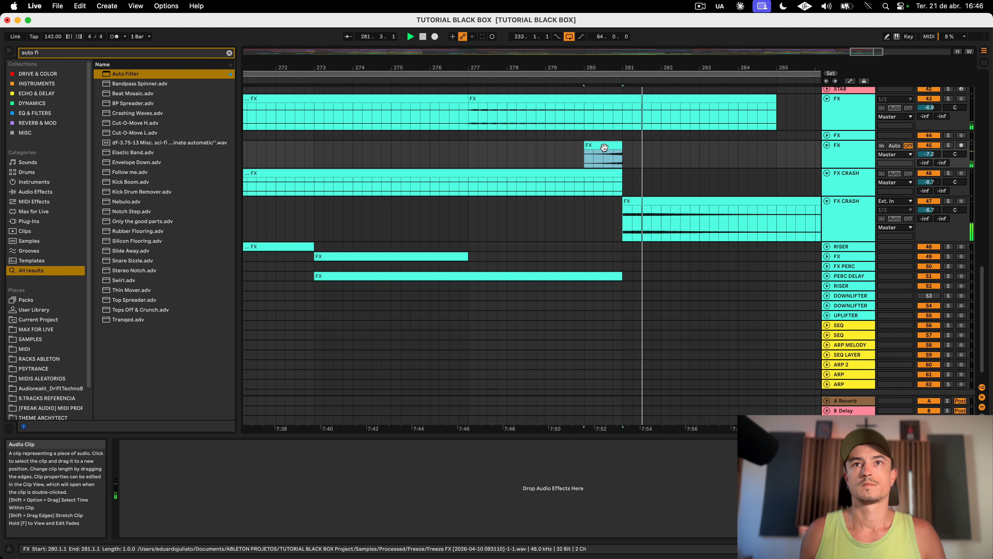
{"action": "scroll", "coordinate": [603, 147], "scroll_direction": "up", "scroll_amount": 15}
{"action": "left_click_drag", "start_coordinate": [604, 67], "coordinate": [626, 78]}
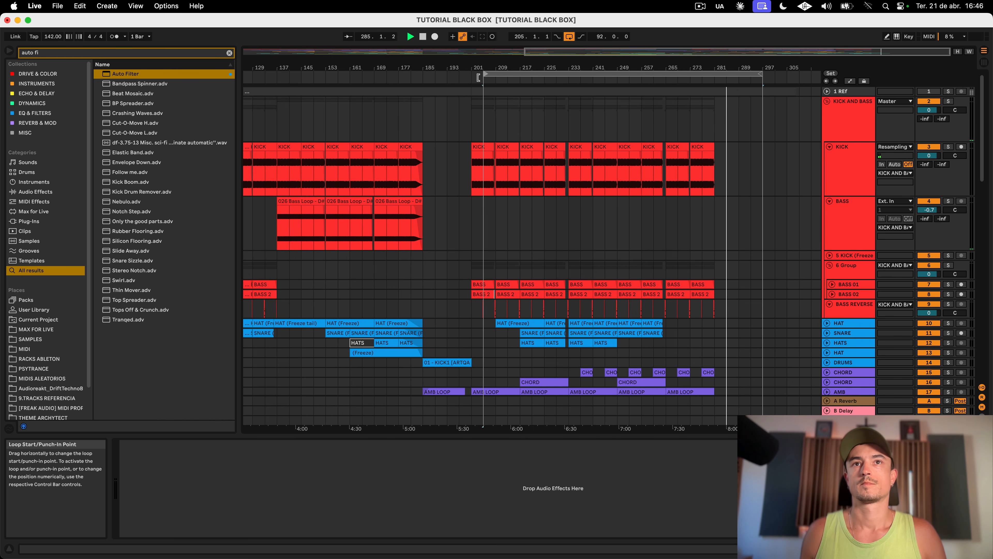
Step: Extend the crash clip's end on FX CRASH track 47 to bar 297 and stop playback
{"action": "scroll", "coordinate": [610, 145], "scroll_direction": "down", "scroll_amount": 20}
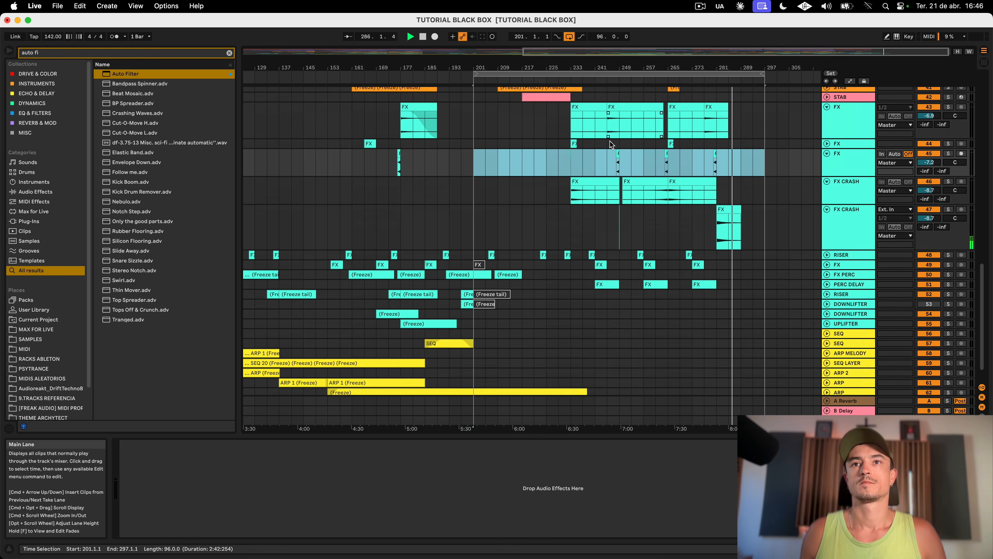
{"action": "scroll", "coordinate": [690, 231], "scroll_direction": "left", "scroll_amount": 10}
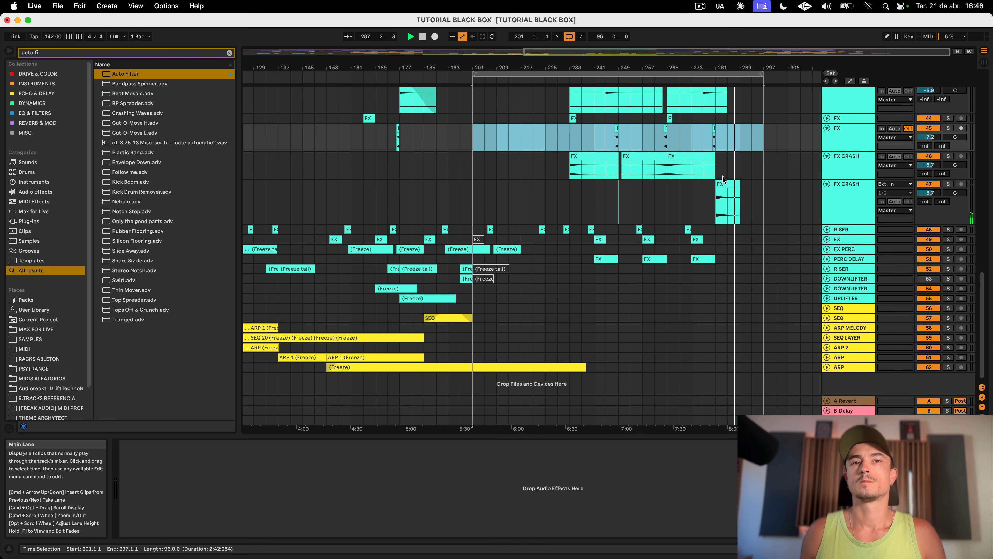
{"action": "scroll", "coordinate": [665, 223], "scroll_direction": "left", "scroll_amount": 17}
{"action": "scroll", "coordinate": [443, 93], "scroll_direction": "up", "scroll_amount": 15}
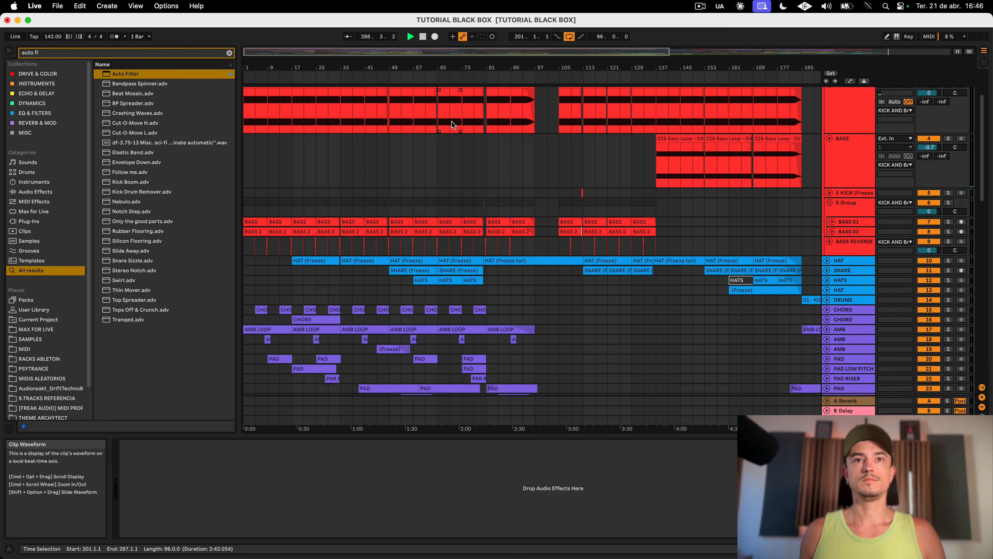
{"action": "scroll", "coordinate": [448, 131], "scroll_direction": "down", "scroll_amount": 14}
{"action": "scroll", "coordinate": [448, 130], "scroll_direction": "down", "scroll_amount": 1}
{"action": "left_click", "coordinate": [852, 221]}
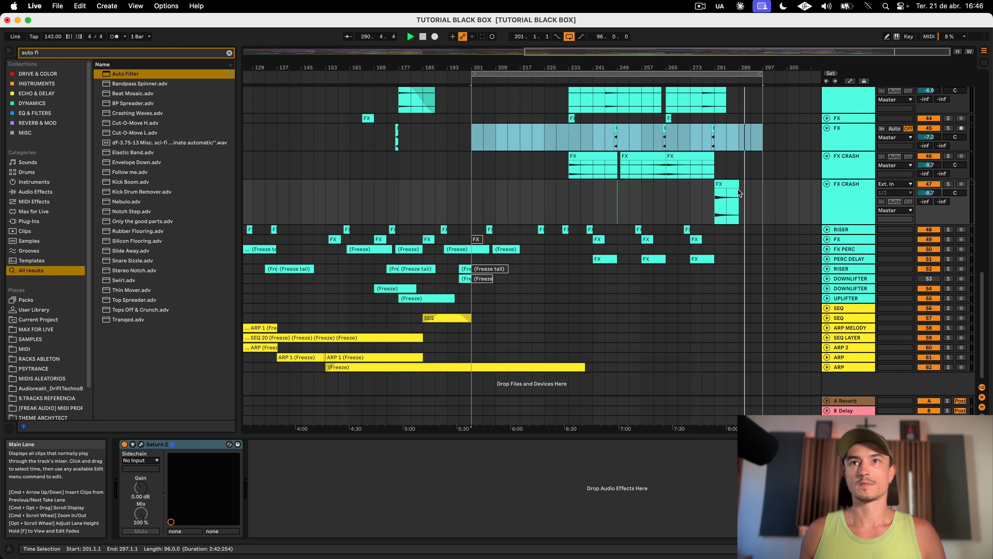
{"action": "mouse_move", "coordinate": [740, 187]}
{"action": "left_mouse_down"}
{"action": "mouse_move", "coordinate": [778, 187]}
{"action": "mouse_move", "coordinate": [759, 185]}
{"action": "left_mouse_up"}
{"action": "key", "text": "space"}
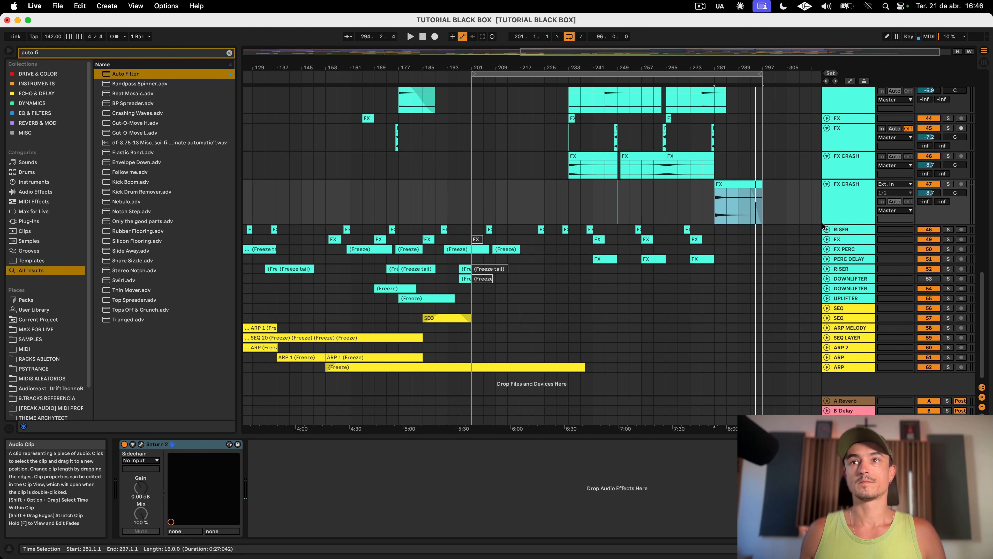
Step: Fold FX CRASH track 47, FX tracks 43 and 45, and FX CRASH track 46
{"action": "left_click", "coordinate": [843, 220]}
{"action": "key", "text": "Left"}
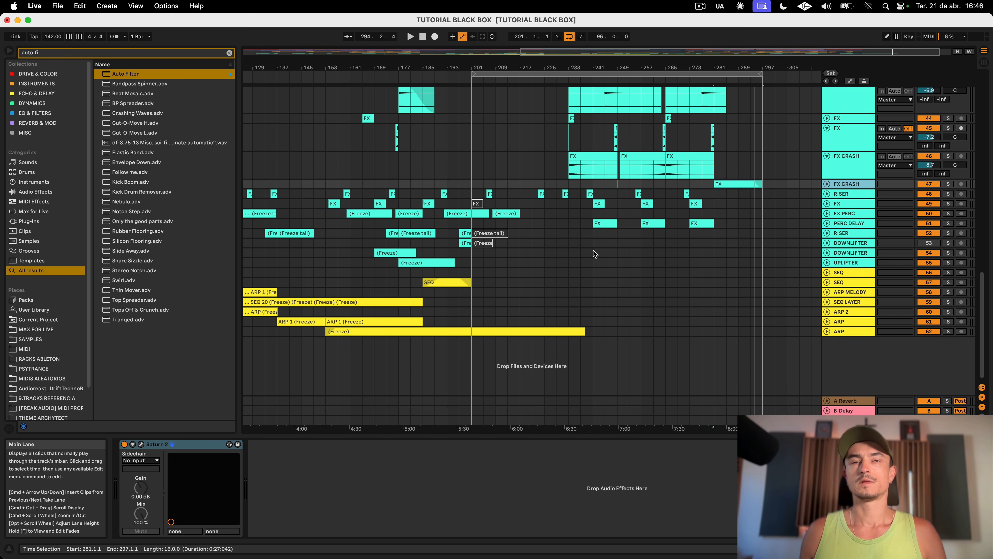
{"action": "scroll", "coordinate": [629, 267], "scroll_direction": "up", "scroll_amount": 10}
{"action": "scroll", "coordinate": [627, 281], "scroll_direction": "down", "scroll_amount": 9}
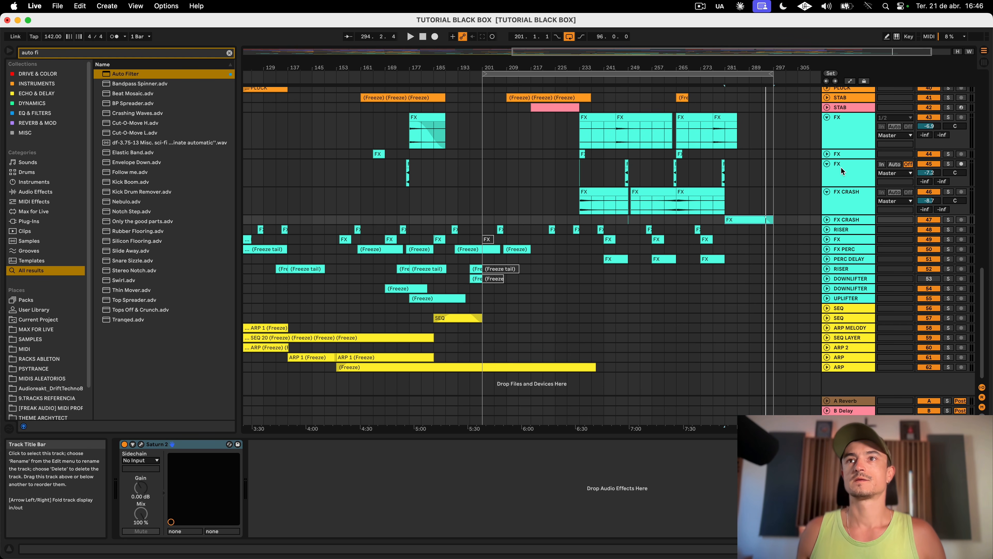
{"action": "left_click", "coordinate": [863, 205]}
{"action": "left_click", "coordinate": [851, 134]}
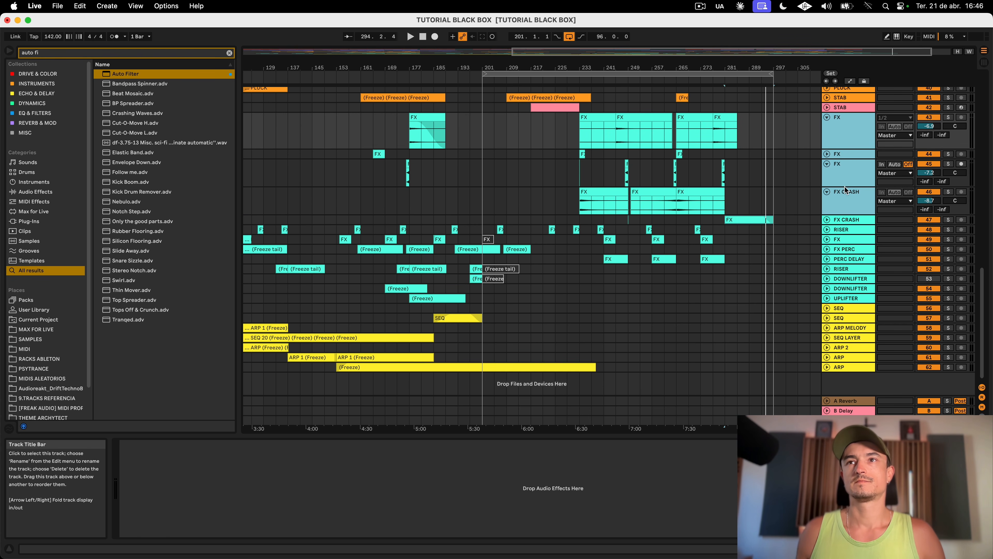
{"action": "key", "text": "alt+super+u"}
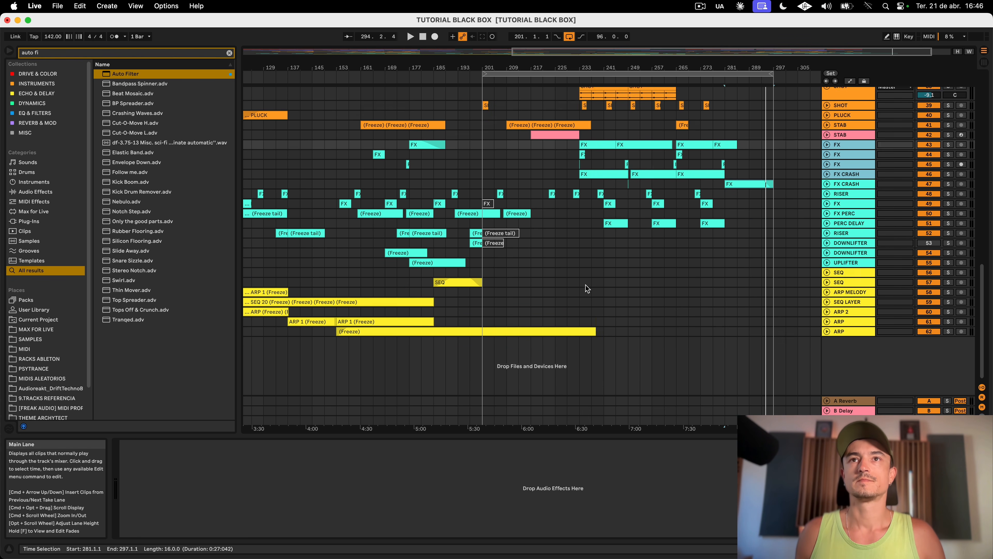
Step: Fold KICK track 3 and BASS track 4 together
{"action": "scroll", "coordinate": [587, 289], "scroll_direction": "up", "scroll_amount": 15}
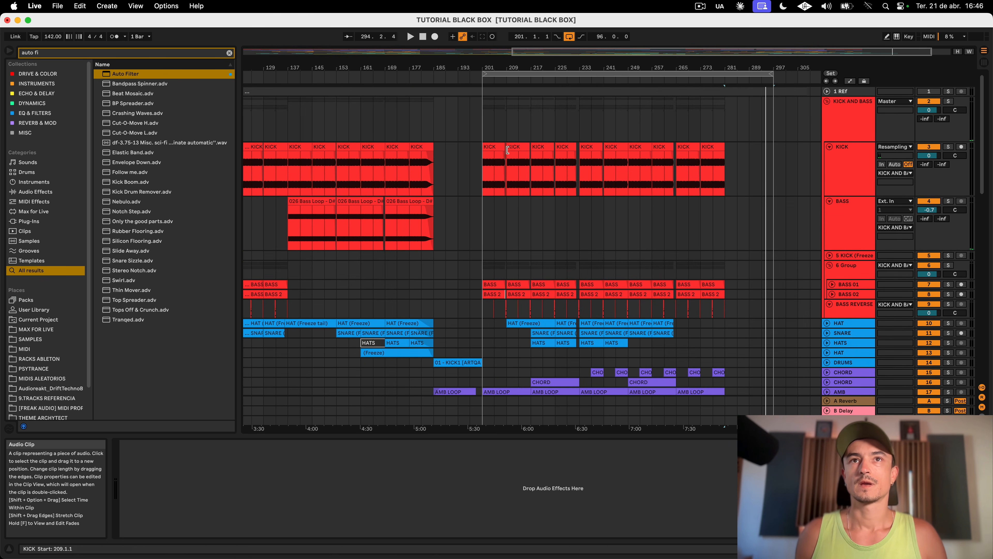
{"action": "left_click", "coordinate": [491, 149]}
{"action": "left_click", "coordinate": [841, 182]}
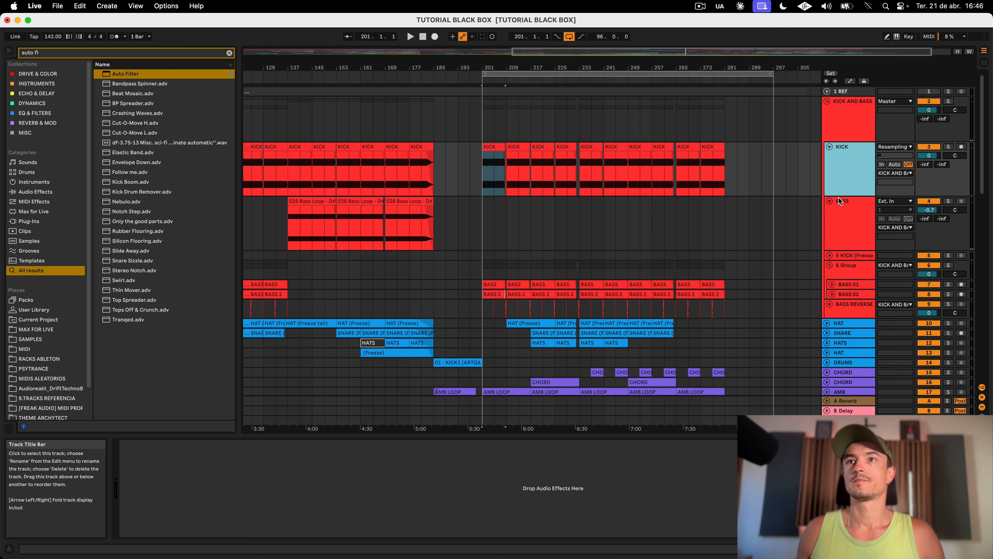
{"action": "left_click", "coordinate": [844, 227], "text": "shift"}
{"action": "key", "text": "Left"}
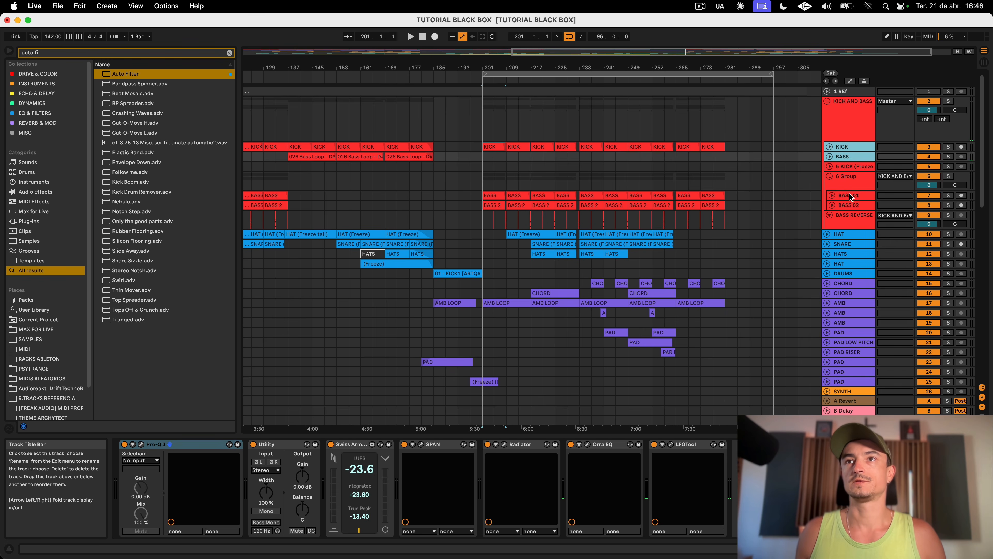
{"action": "left_click", "coordinate": [840, 181]}
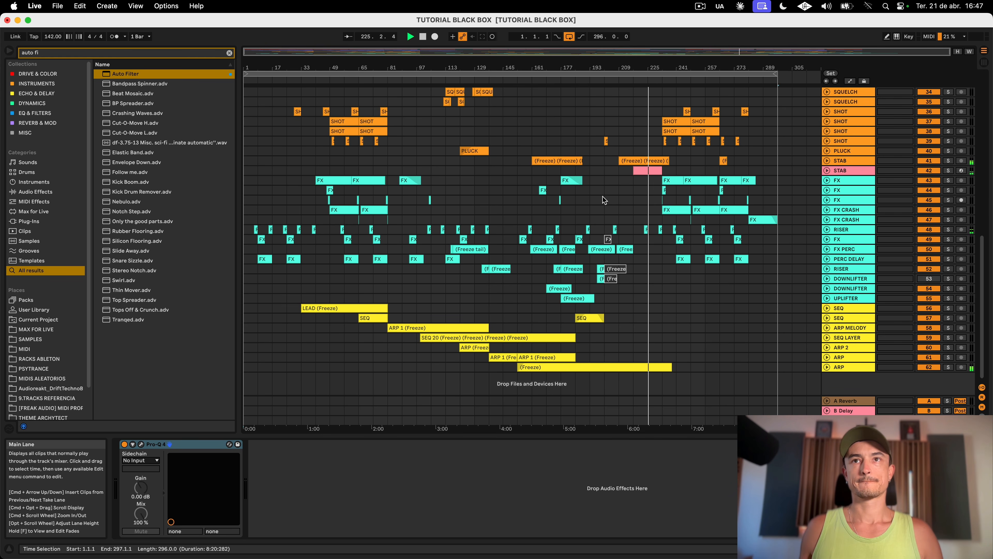
Step: Recolour STAB track 42 orange and assign the track colour to its clips
{"action": "left_click", "coordinate": [844, 170]}
{"action": "right_click", "coordinate": [848, 173]}
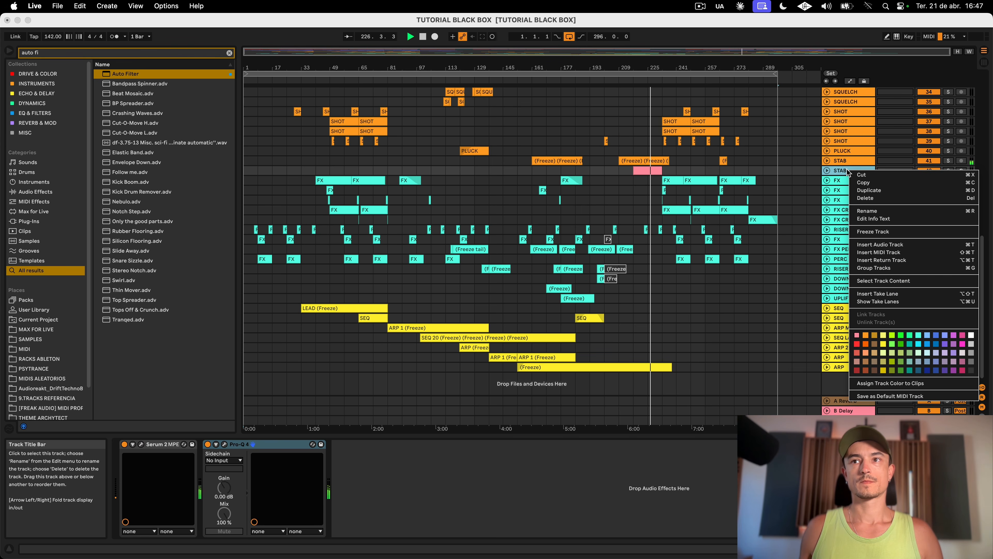
{"action": "key", "text": "Escape"}
{"action": "right_click", "coordinate": [848, 172]}
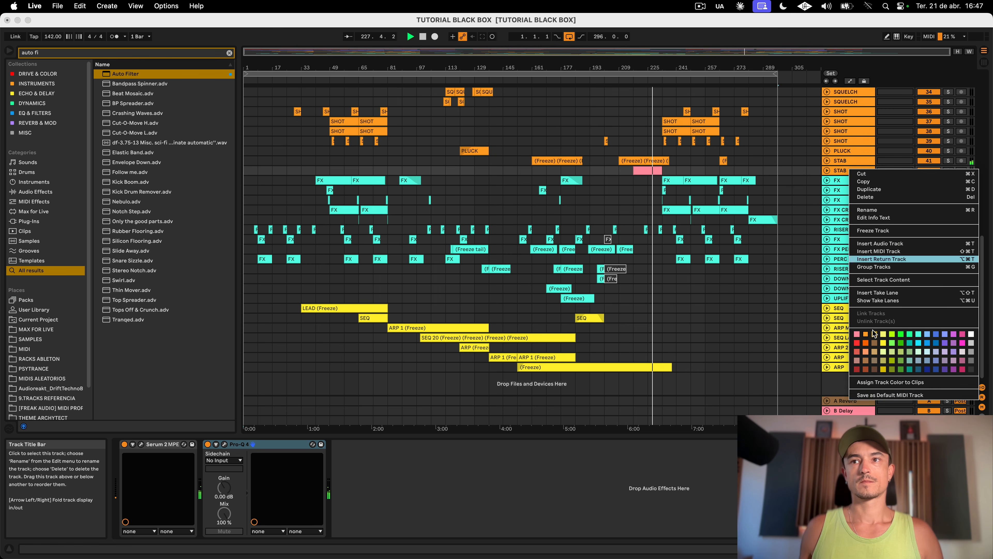
{"action": "left_click", "coordinate": [899, 395]}
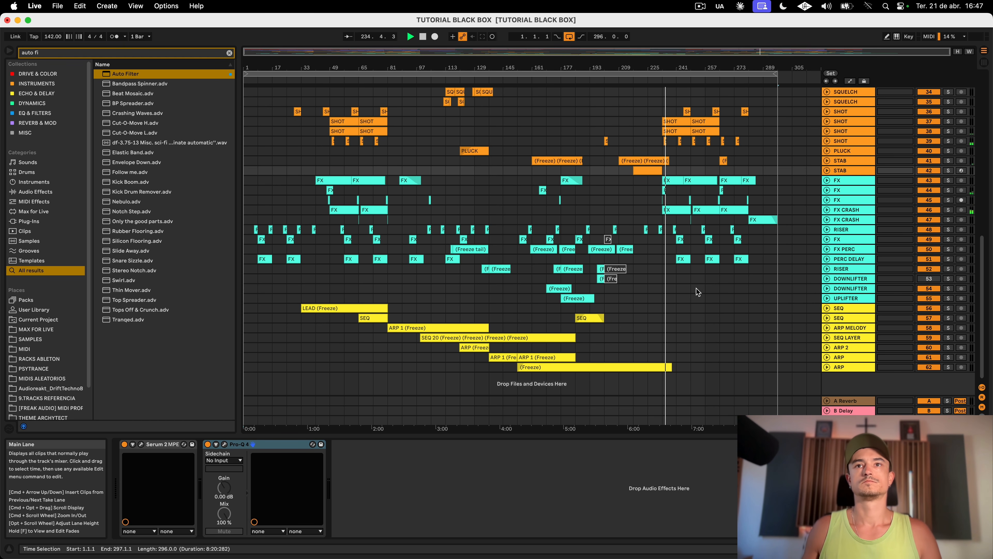
Step: Play the passage leading into bar 233, starting from bar 227
{"action": "mouse_move", "coordinate": [670, 68]}
{"action": "left_mouse_down"}
{"action": "mouse_move", "coordinate": [671, 94]}
{"action": "mouse_move", "coordinate": [627, 194]}
{"action": "left_mouse_up"}
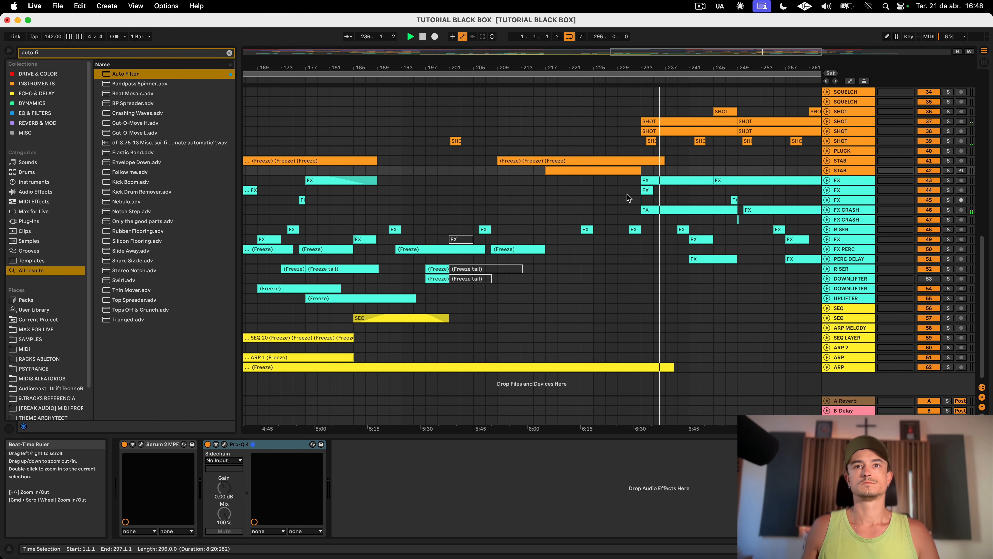
{"action": "left_click", "coordinate": [606, 199]}
{"action": "key", "text": "space"}
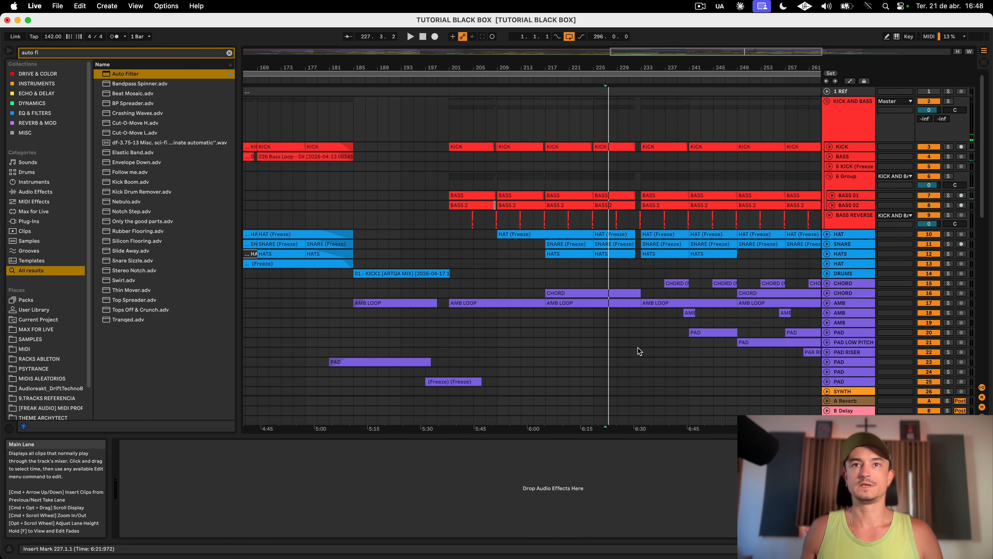
{"action": "left_click_drag", "start_coordinate": [631, 65], "coordinate": [631, 90]}
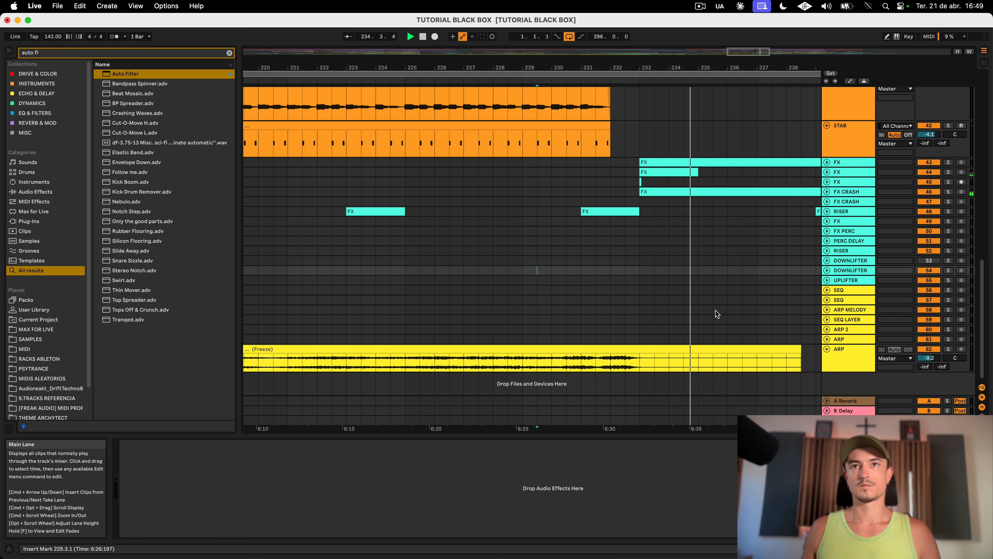
Step: Delete the short FX clip at bar 233 on track 45 and replay from 230.3.1
{"action": "left_click_drag", "start_coordinate": [641, 181], "coordinate": [608, 184]}
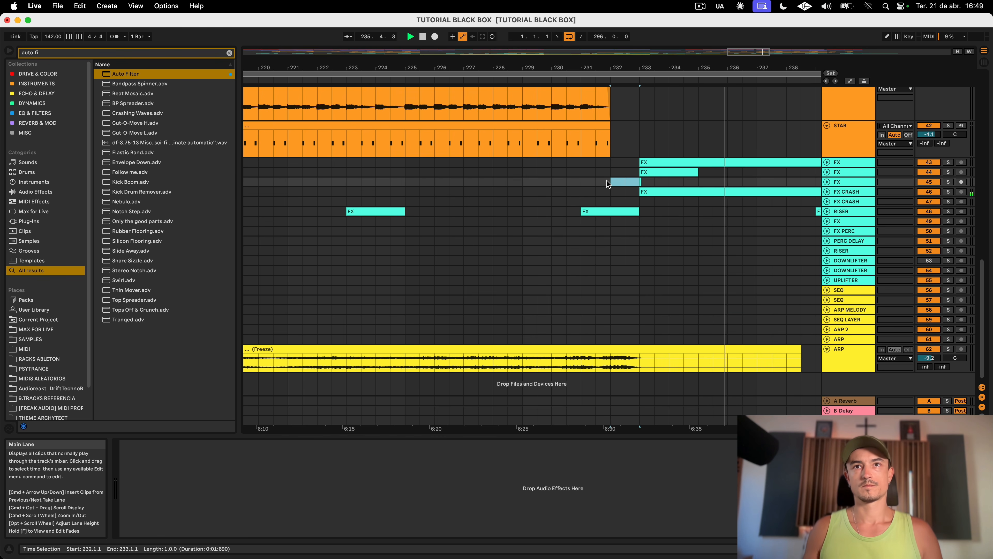
{"action": "left_click_drag", "start_coordinate": [669, 181], "coordinate": [598, 186]}
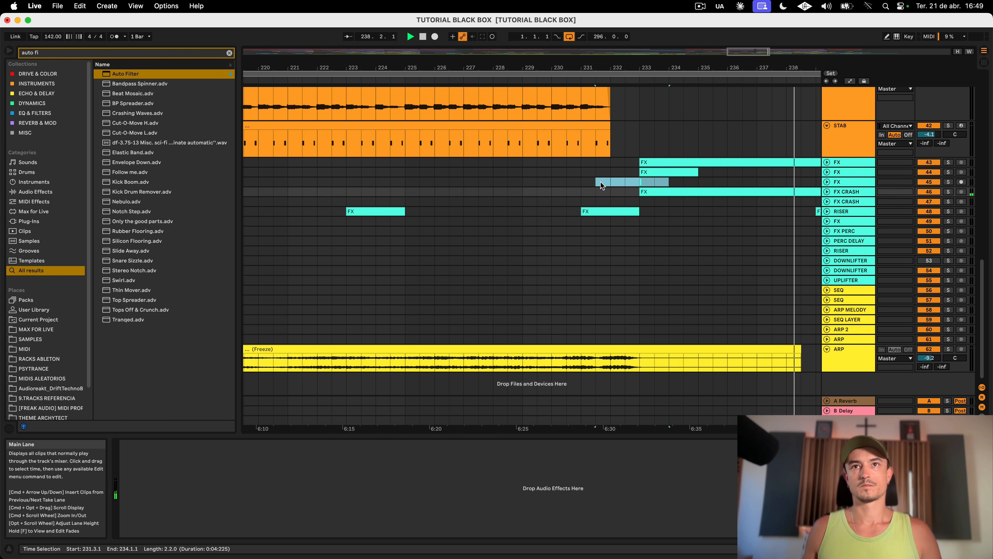
{"action": "scroll", "coordinate": [598, 185], "scroll_direction": "up", "scroll_amount": 2}
{"action": "scroll", "coordinate": [598, 185], "scroll_direction": "left", "scroll_amount": 1}
{"action": "left_click", "coordinate": [571, 189]}
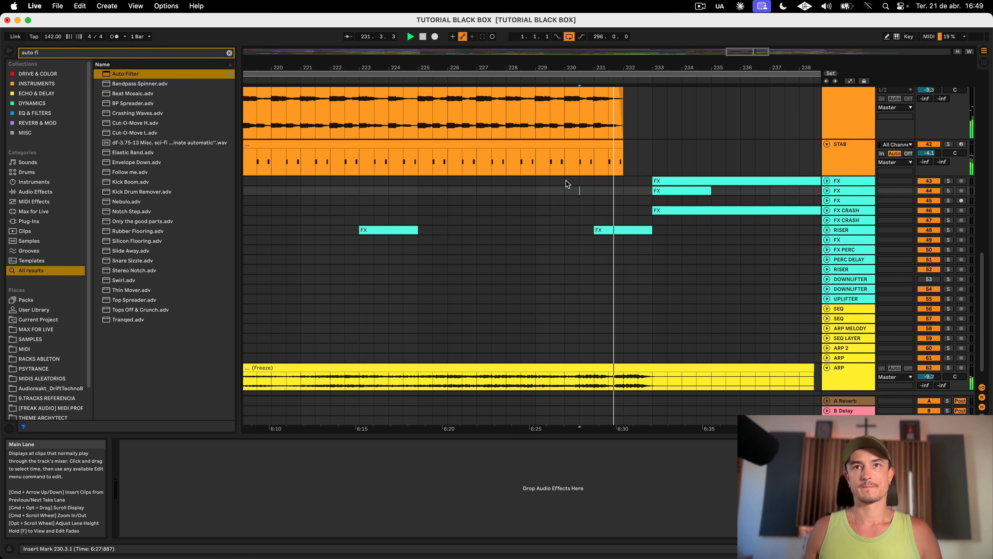
Step: Unfold RISER track 48, move the riser clip before the break to span bars 230 to 232, and replay from 230.3.1
{"action": "left_click", "coordinate": [826, 230]}
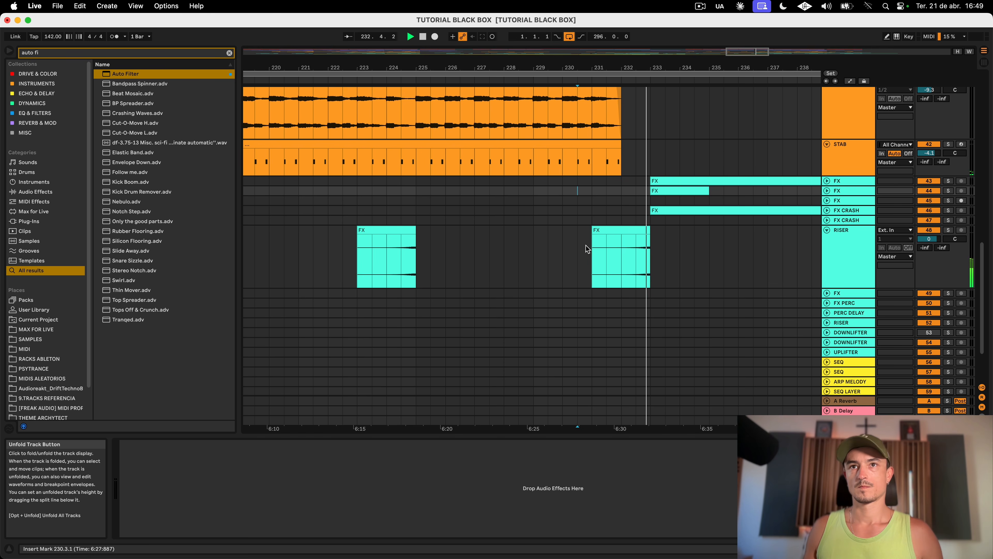
{"action": "key", "text": "space"}
{"action": "left_click_drag", "start_coordinate": [613, 231], "coordinate": [579, 247]}
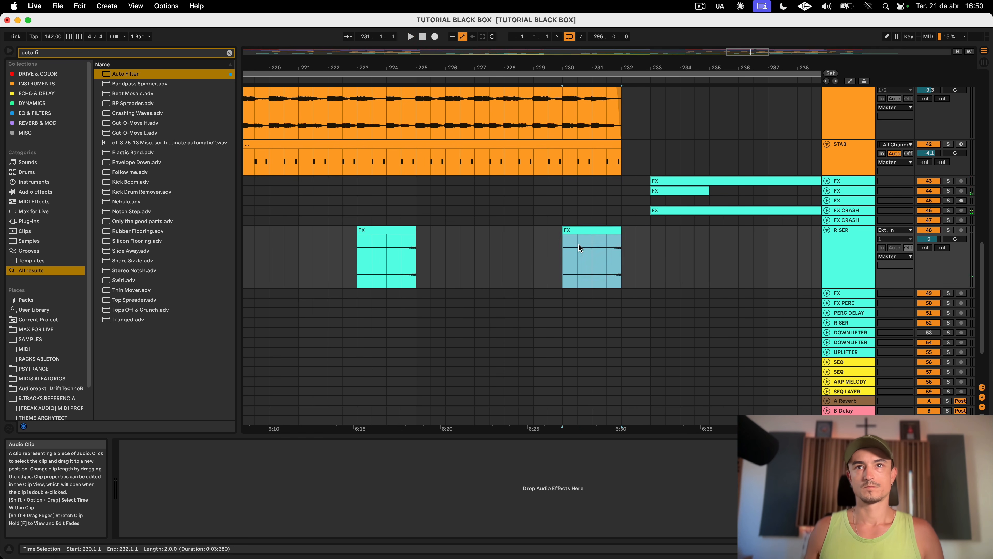
{"action": "left_click", "coordinate": [578, 247]}
{"action": "key", "text": "space"}
{"action": "scroll", "coordinate": [662, 249], "scroll_direction": "down", "scroll_amount": 3}
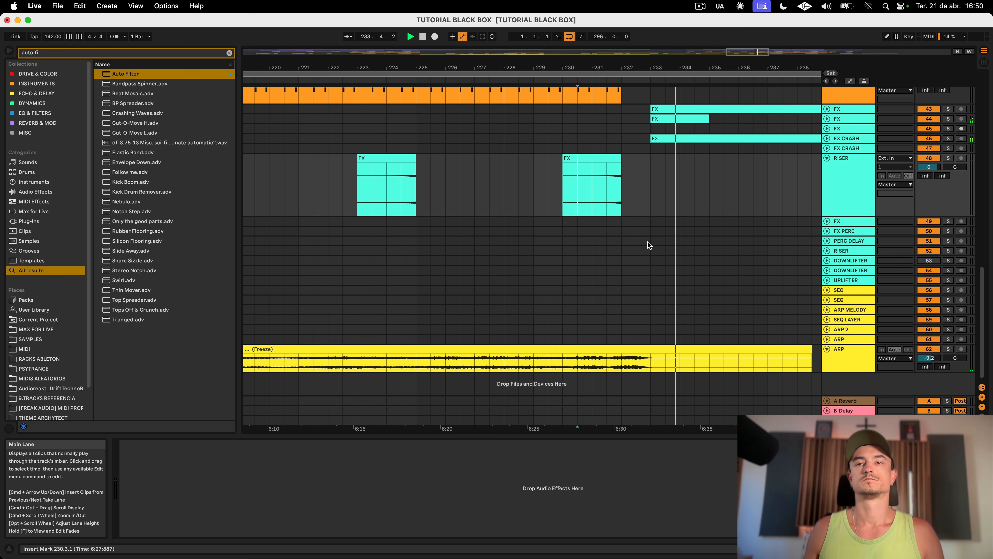
Step: Replay the ARP track 62 tail from bar 232, stop playback, and trim the clip's end back to bar 234
{"action": "left_click", "coordinate": [657, 365]}
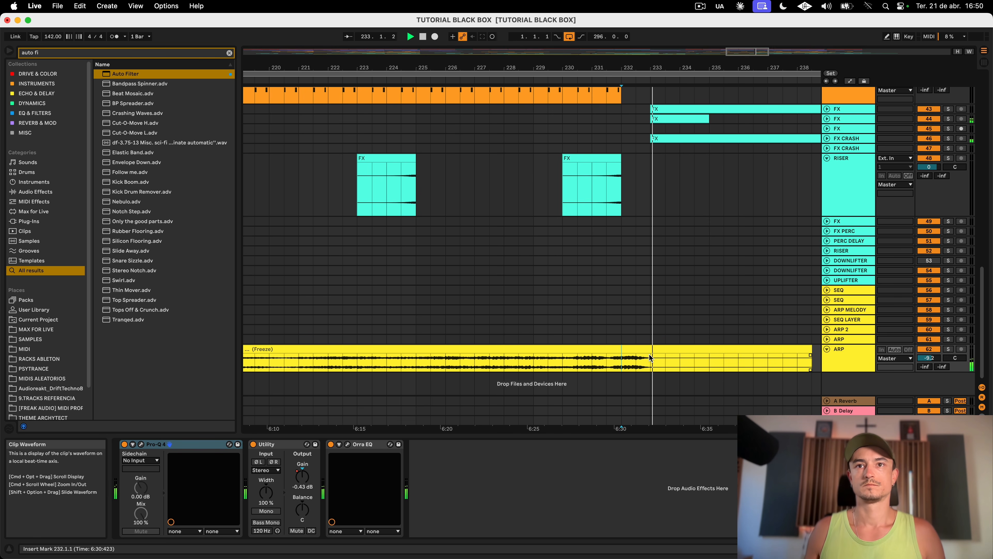
{"action": "left_click", "coordinate": [833, 367]}
{"action": "key", "text": "space"}
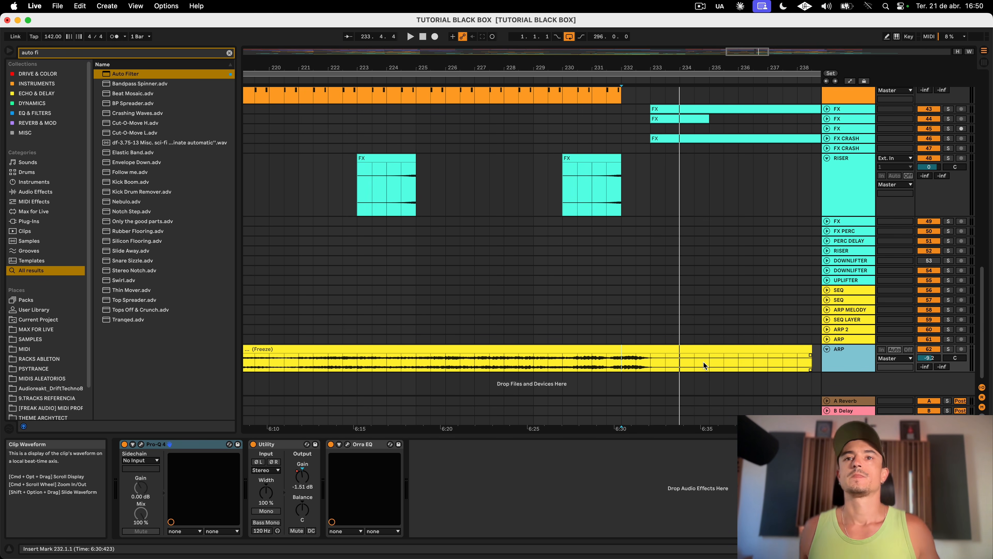
{"action": "left_click_drag", "start_coordinate": [812, 357], "coordinate": [680, 356]}
Step: Select the tail of the ARP clip on track 62 and trim the clip's end back to bar 232
{"action": "left_click", "coordinate": [592, 367]}
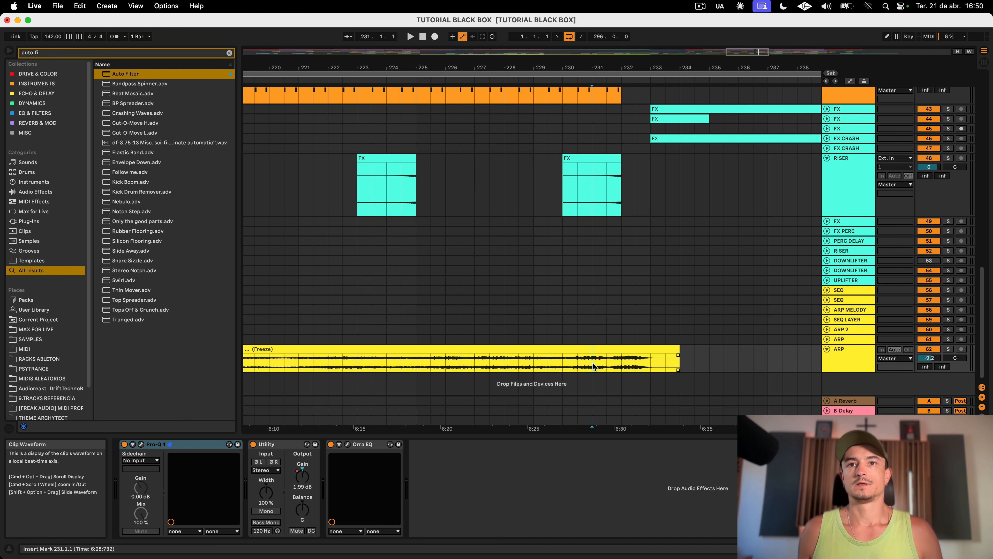
{"action": "scroll", "coordinate": [685, 316], "scroll_direction": "up", "scroll_amount": 15}
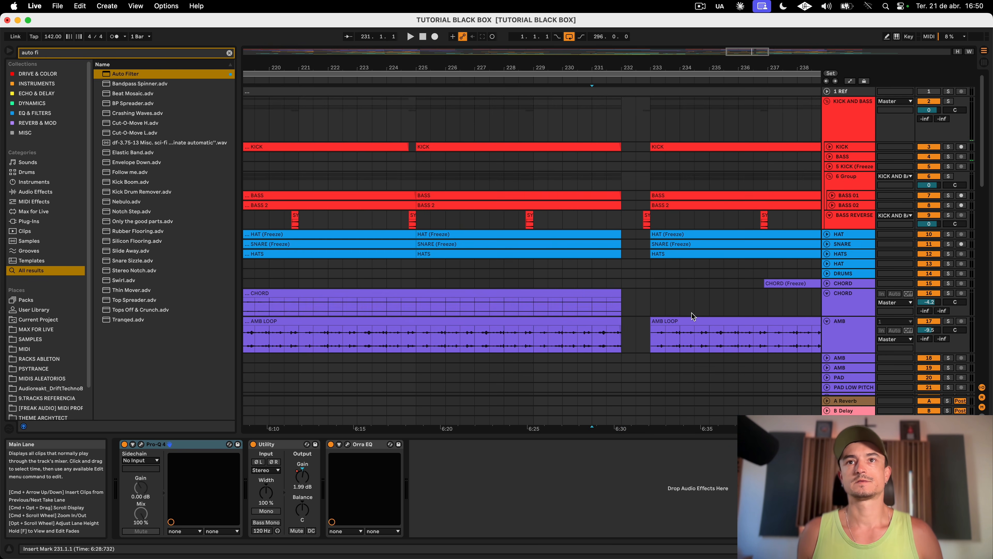
{"action": "scroll", "coordinate": [691, 313], "scroll_direction": "down", "scroll_amount": 15}
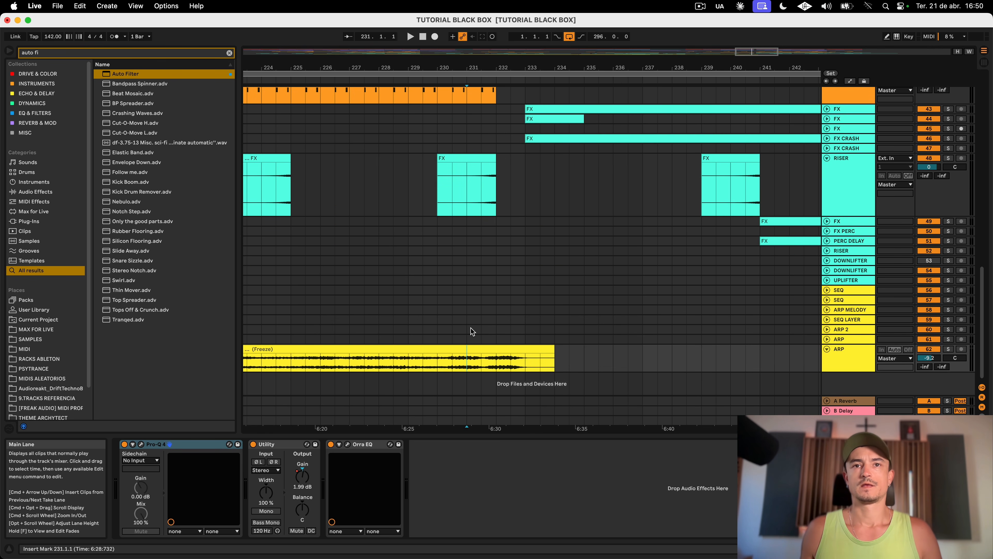
{"action": "left_click", "coordinate": [496, 364]}
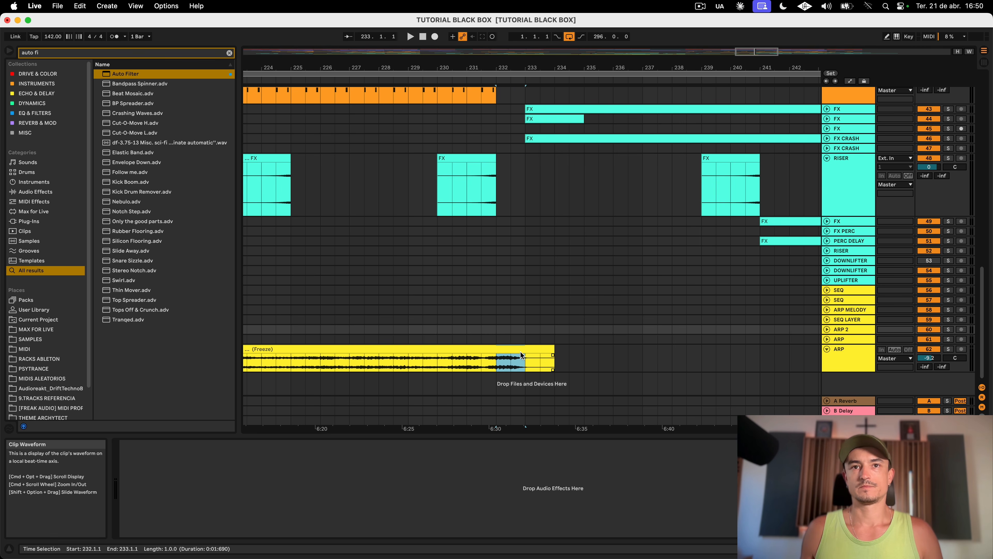
{"action": "left_click", "coordinate": [510, 367]}
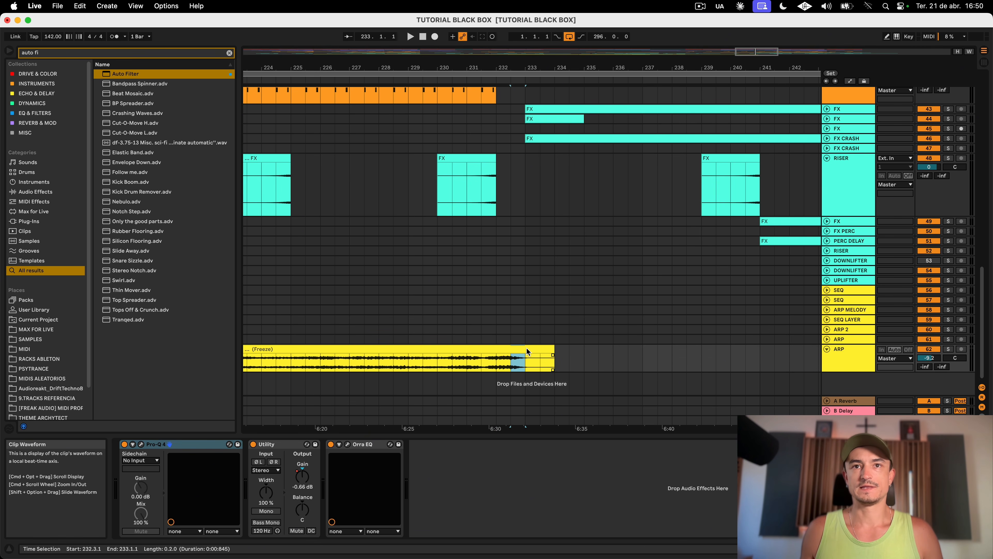
{"action": "left_click_drag", "start_coordinate": [526, 347], "coordinate": [804, 360]}
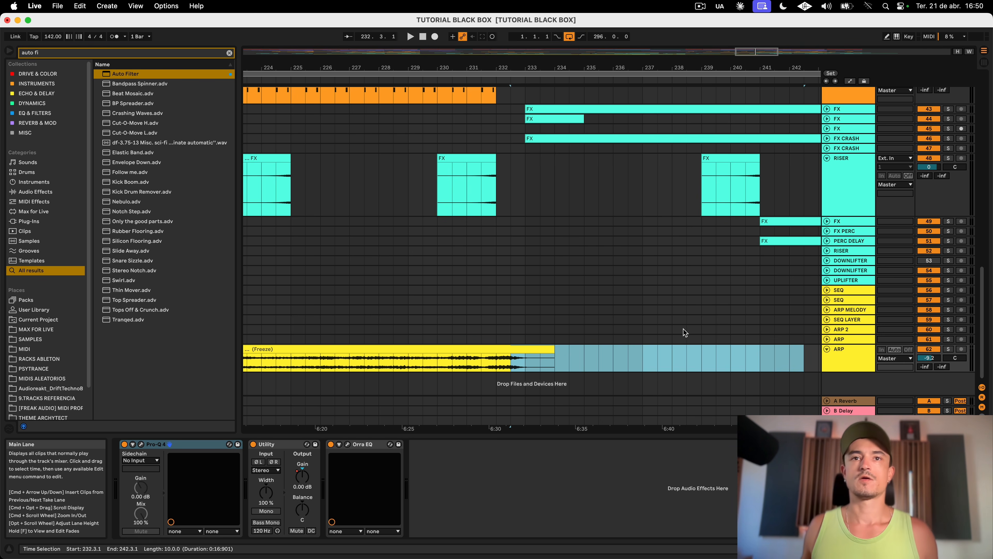
{"action": "left_click_drag", "start_coordinate": [423, 374], "coordinate": [493, 354]}
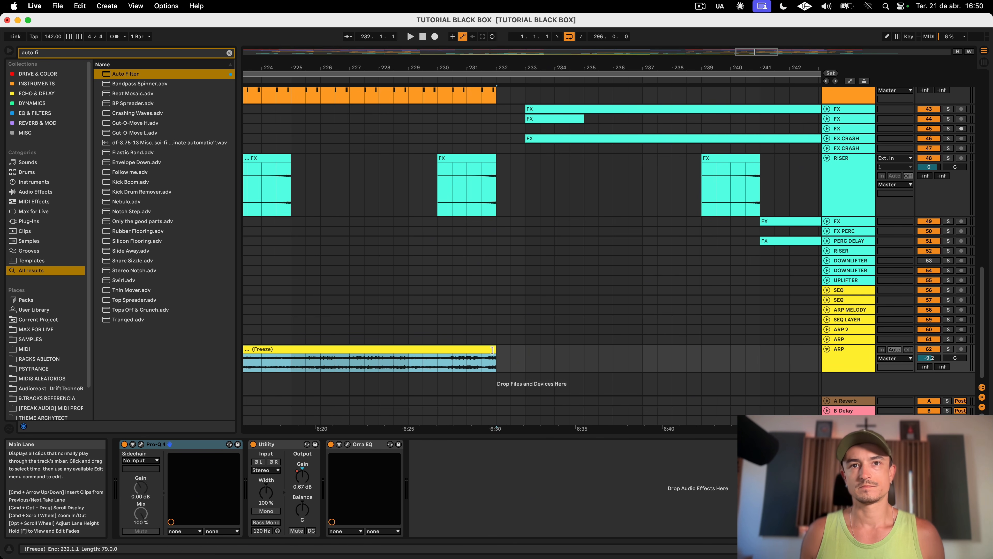
{"action": "left_click", "coordinate": [415, 368]}
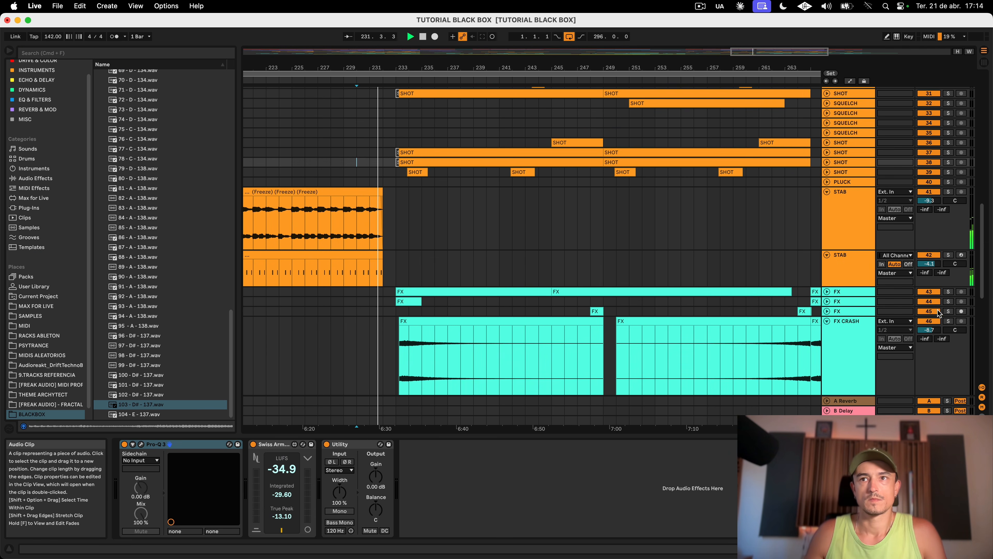
Step: Unfold FX tracks 43 and 44 and examine the arrangement's tracks around the bar 233 transition during playback
{"action": "left_click", "coordinate": [827, 291]}
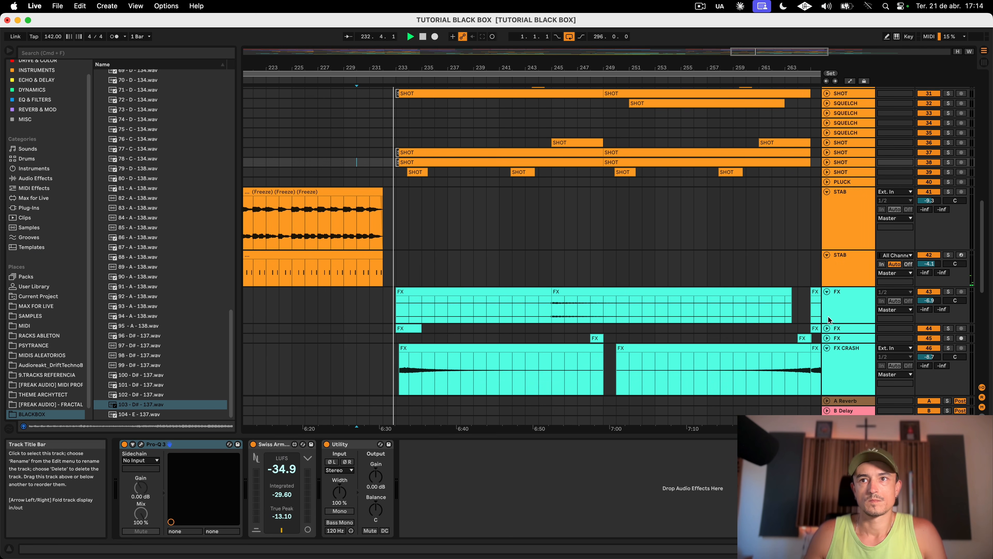
{"action": "left_click", "coordinate": [827, 328]}
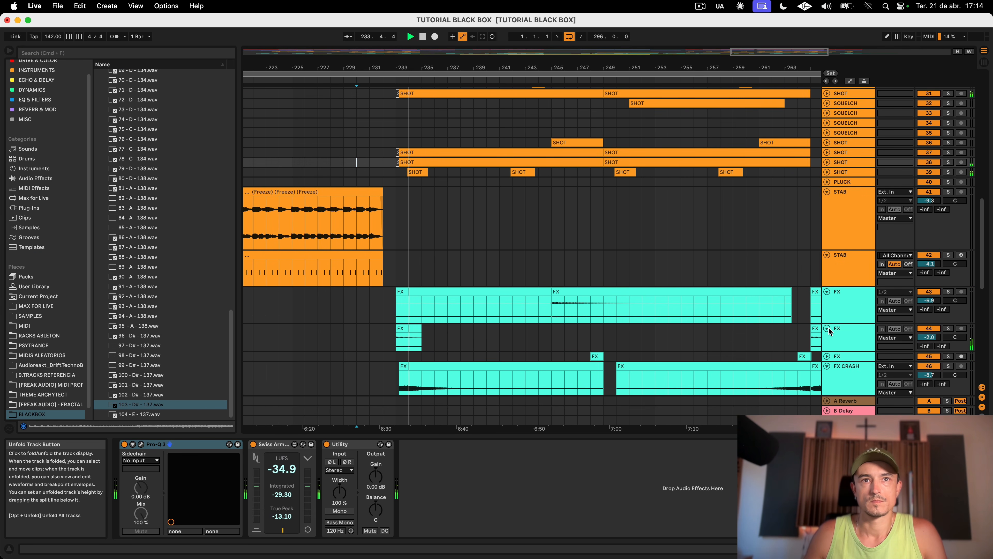
{"action": "scroll", "coordinate": [716, 311], "scroll_direction": "down", "scroll_amount": 10}
{"action": "scroll", "coordinate": [716, 310], "scroll_direction": "left", "scroll_amount": 4}
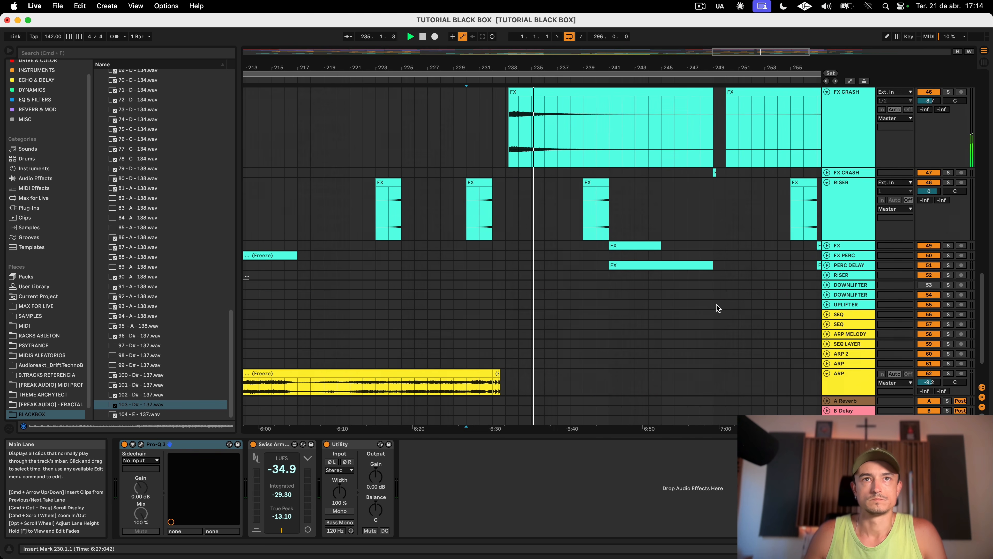
{"action": "scroll", "coordinate": [718, 308], "scroll_direction": "up", "scroll_amount": 1}
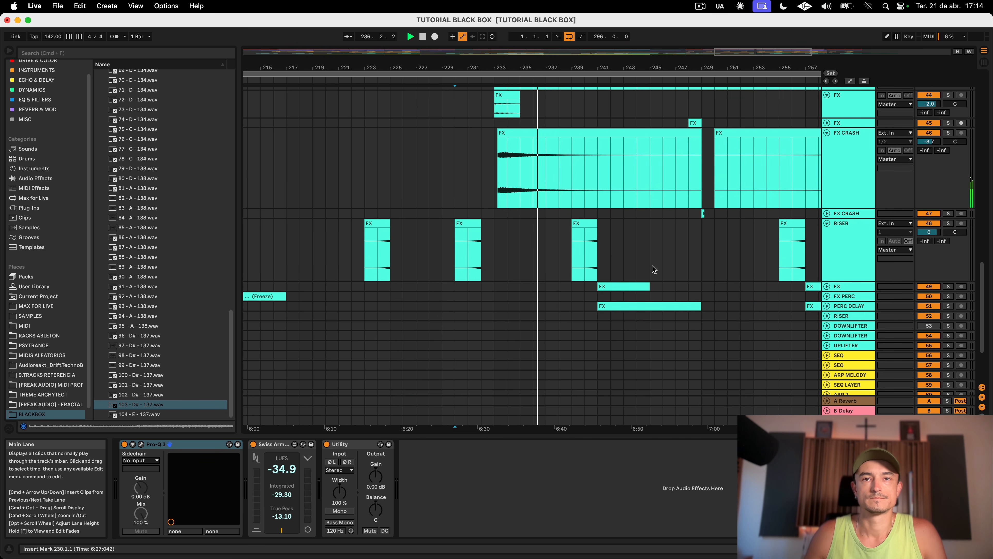
{"action": "scroll", "coordinate": [651, 271], "scroll_direction": "down", "scroll_amount": 5}
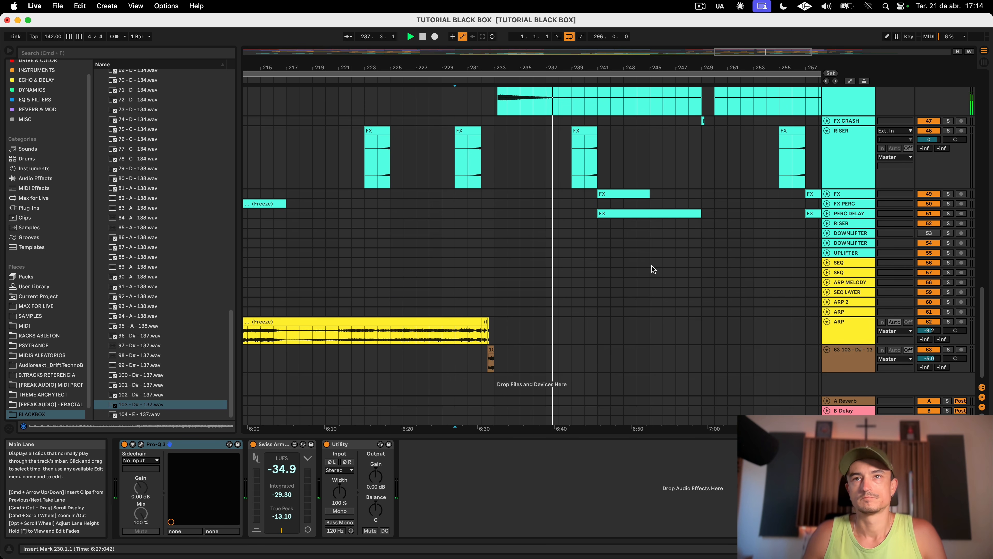
{"action": "scroll", "coordinate": [626, 156], "scroll_direction": "down", "scroll_amount": 5}
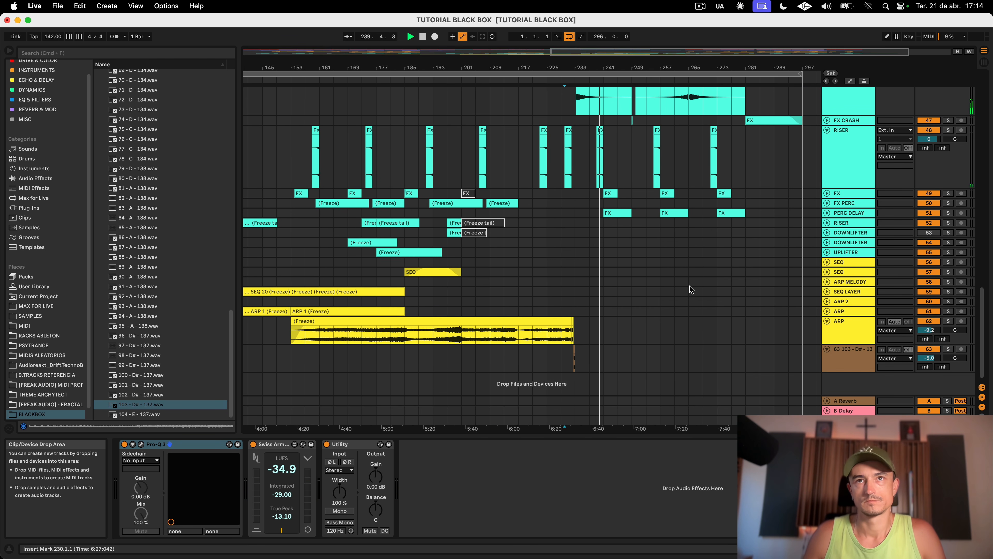
{"action": "scroll", "coordinate": [690, 289], "scroll_direction": "up", "scroll_amount": 15}
{"action": "scroll", "coordinate": [690, 290], "scroll_direction": "down", "scroll_amount": 5}
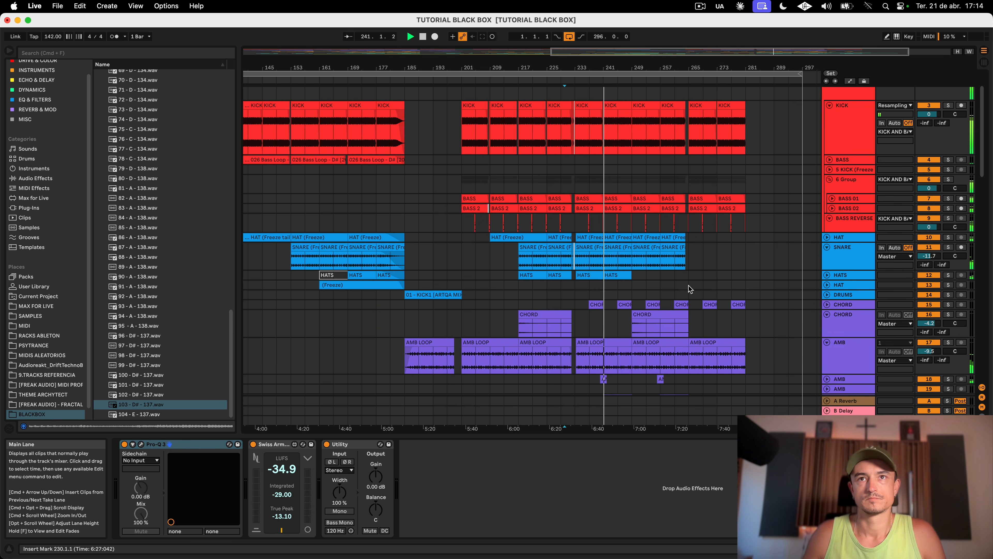
{"action": "scroll", "coordinate": [689, 288], "scroll_direction": "down", "scroll_amount": 2}
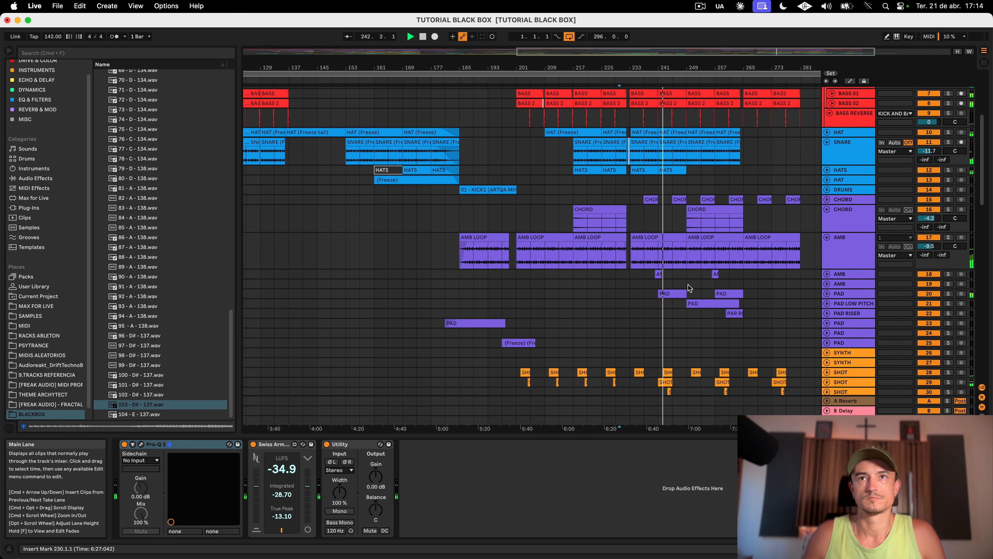
{"action": "scroll", "coordinate": [682, 288], "scroll_direction": "down", "scroll_amount": 15}
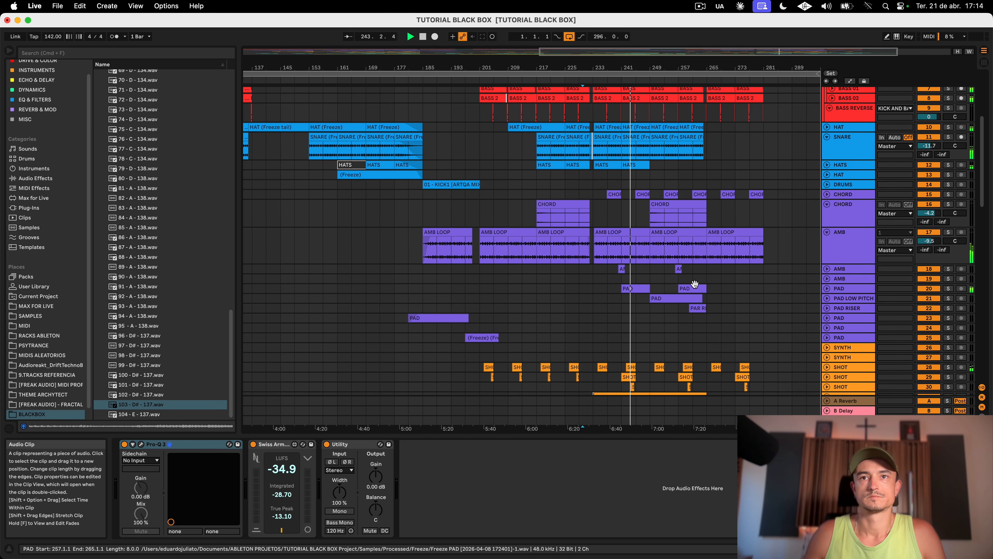
Step: Fold FX CRASH track 46, RISER track 48 and FX track 44
{"action": "scroll", "coordinate": [667, 270], "scroll_direction": "down", "scroll_amount": 3}
{"action": "left_click", "coordinate": [851, 203]}
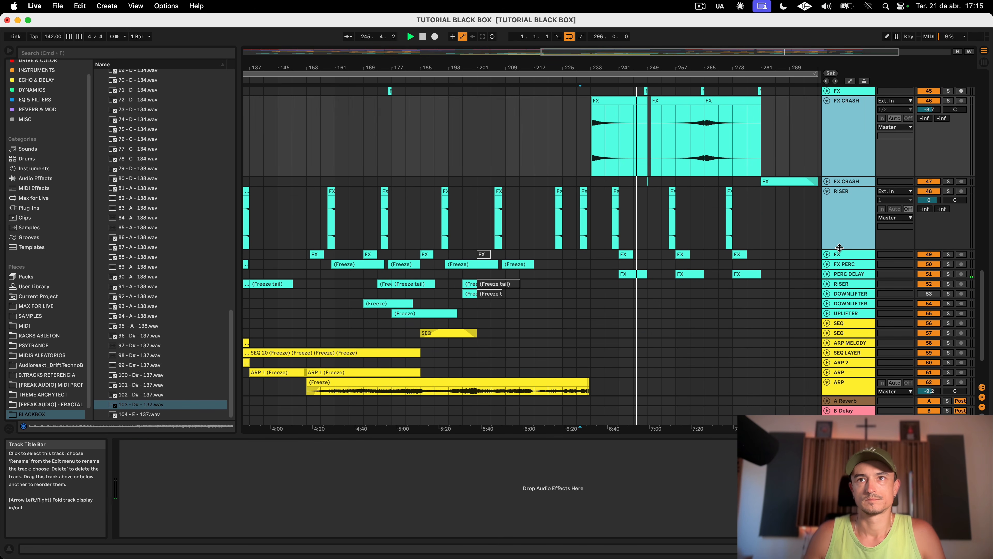
{"action": "key", "text": "Left"}
{"action": "left_click", "coordinate": [852, 155]}
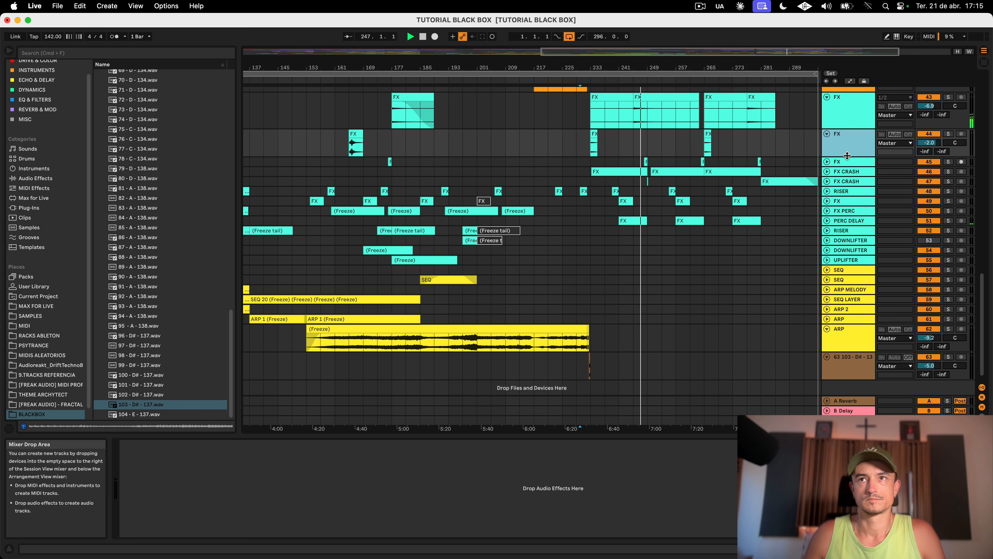
{"action": "key", "text": "Left"}
Step: Trim the end of the KICK clip that starts at bar 241 back to bar 248
{"action": "scroll", "coordinate": [623, 246], "scroll_direction": "up", "scroll_amount": 15}
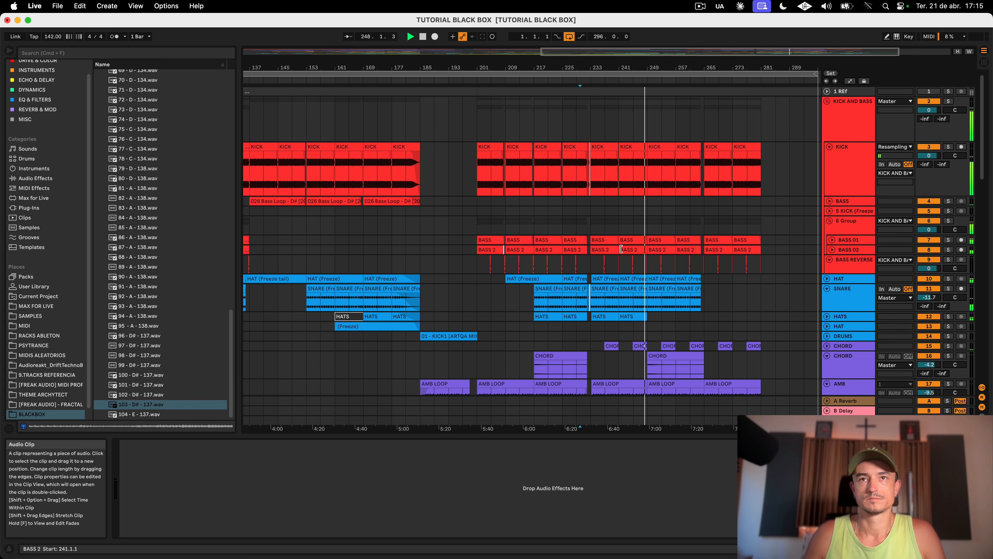
{"action": "left_click_drag", "start_coordinate": [621, 75], "coordinate": [670, 148]}
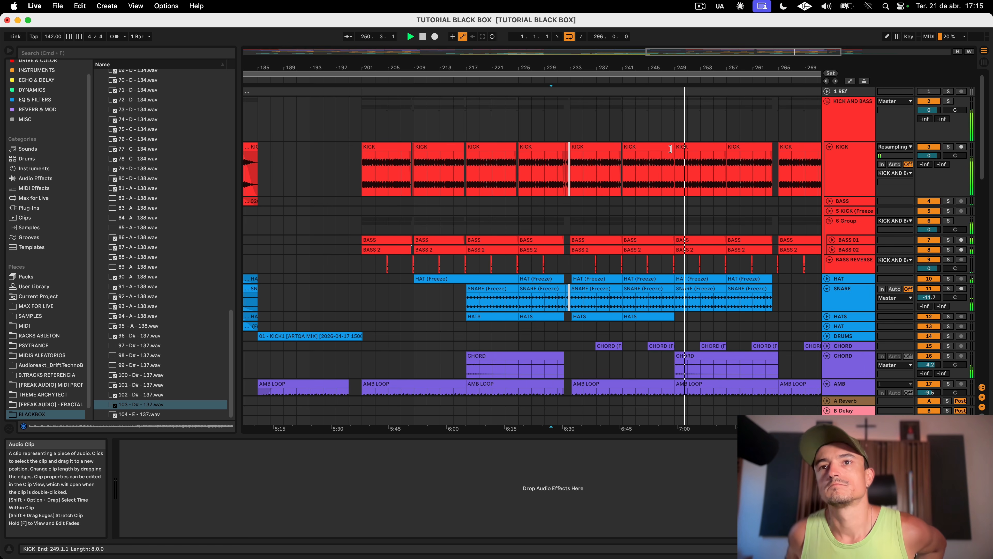
{"action": "left_click_drag", "start_coordinate": [679, 79], "coordinate": [647, 146]}
{"action": "left_click", "coordinate": [647, 147]}
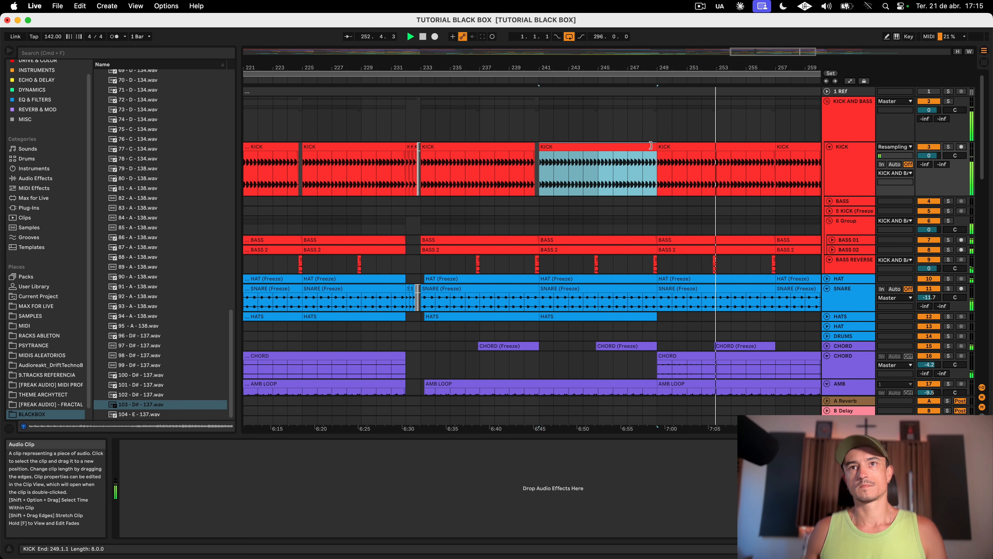
{"action": "scroll", "coordinate": [550, 233], "scroll_direction": "right", "scroll_amount": 5}
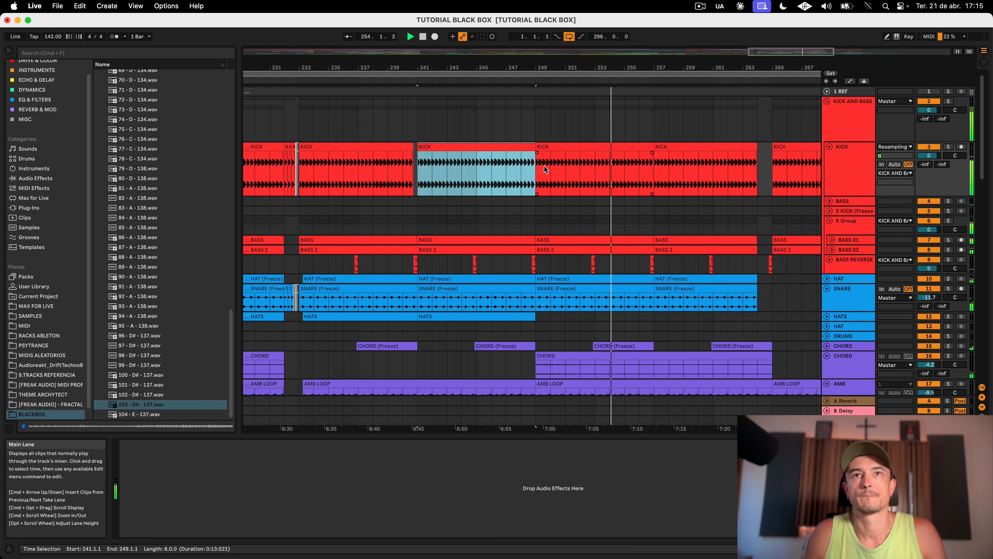
{"action": "left_click_drag", "start_coordinate": [531, 149], "coordinate": [516, 149]}
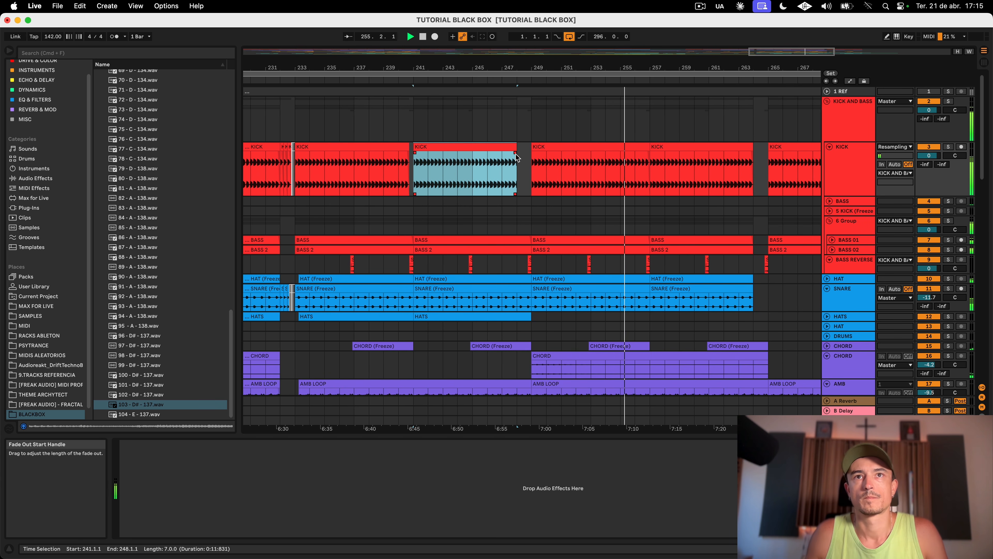
Step: Trim the matching BASS, BASS 2, HAT, SNARE and HATS clips back to bar 248, and replay from bar 247
{"action": "left_click", "coordinate": [523, 176]}
{"action": "left_click_drag", "start_coordinate": [526, 240], "coordinate": [516, 240]}
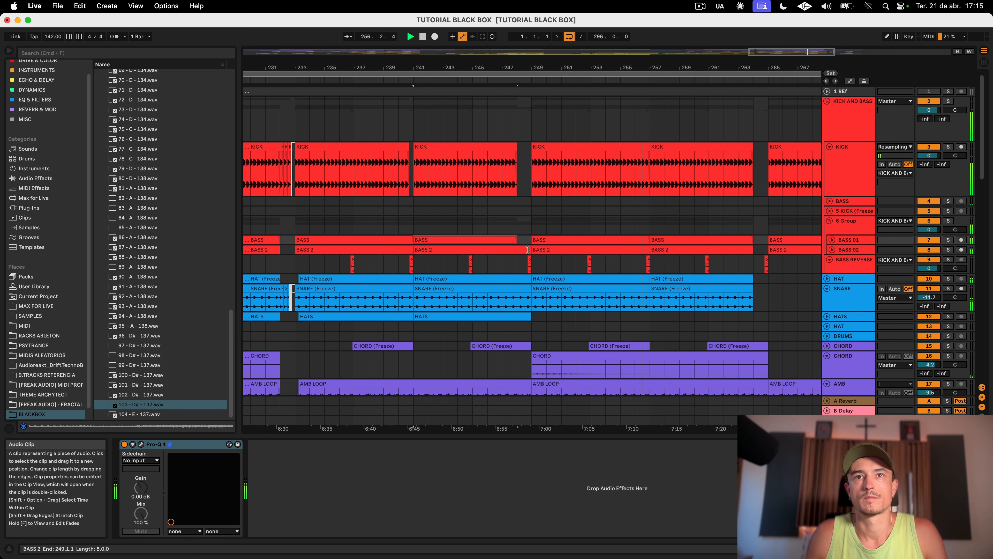
{"action": "left_click_drag", "start_coordinate": [531, 286], "coordinate": [520, 288]}
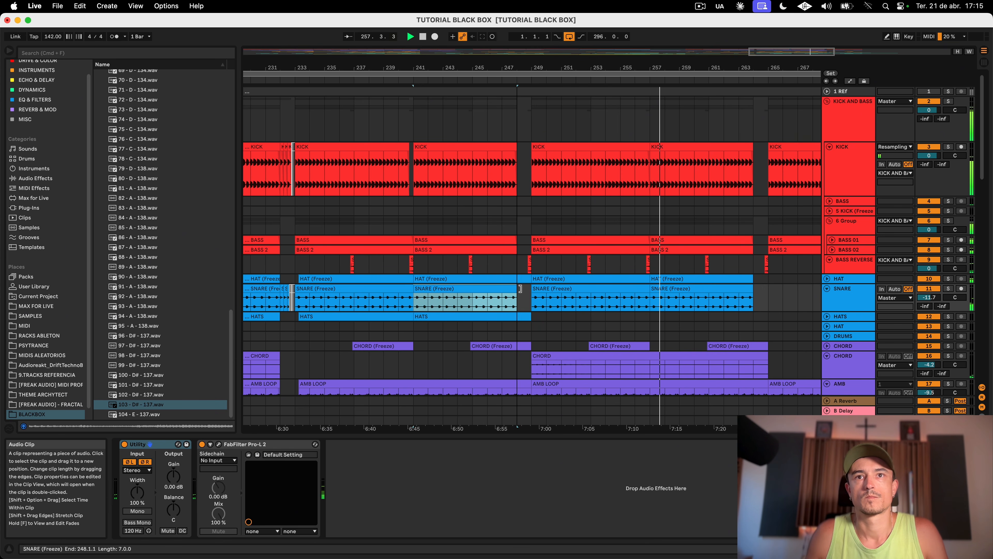
{"action": "left_click", "coordinate": [528, 315]}
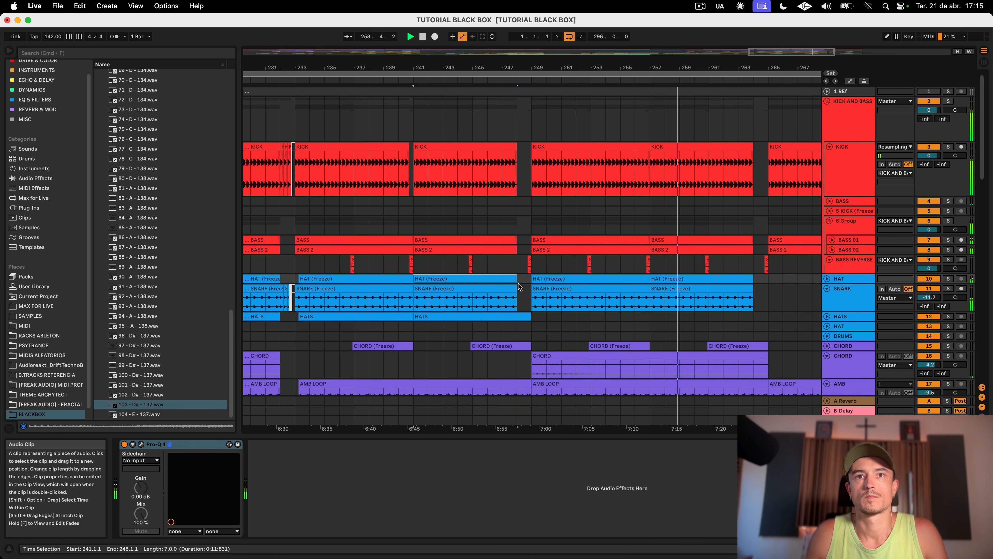
{"action": "left_click_drag", "start_coordinate": [528, 315], "coordinate": [516, 315]}
{"action": "left_click", "coordinate": [503, 265]}
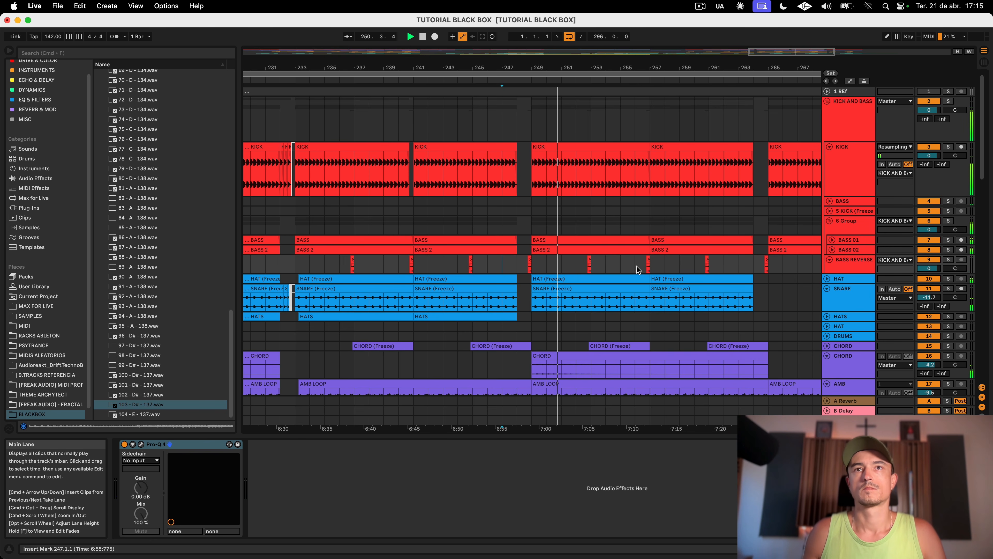
Step: Fit the whole arrangement in view and fold ARP track 62
{"action": "scroll", "coordinate": [637, 269], "scroll_direction": "down", "scroll_amount": 15}
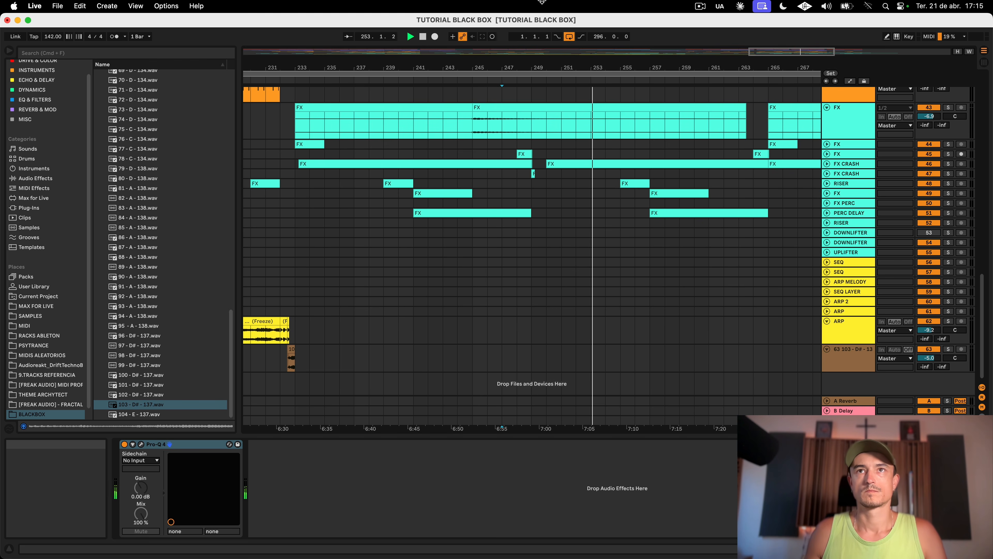
{"action": "key", "text": "w"}
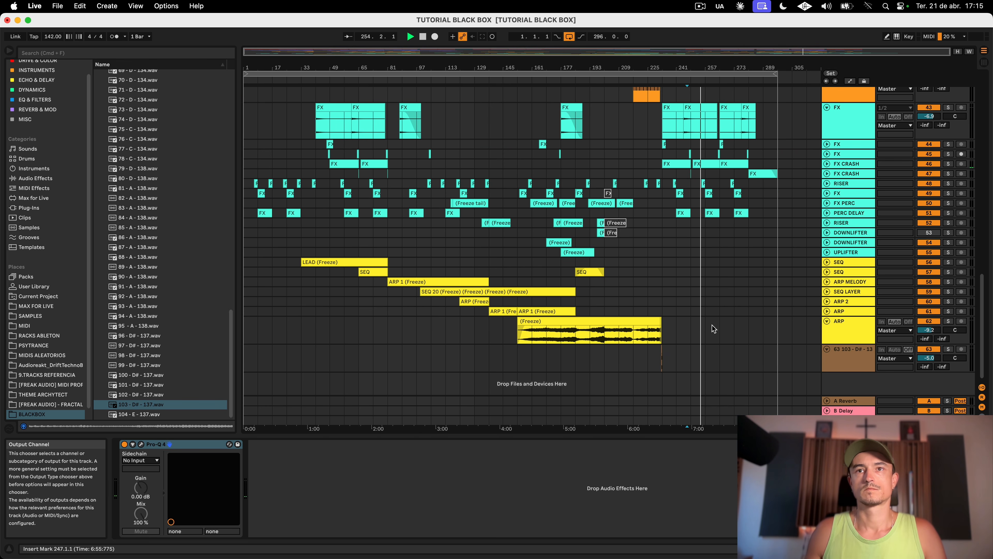
{"action": "left_click", "coordinate": [852, 340]}
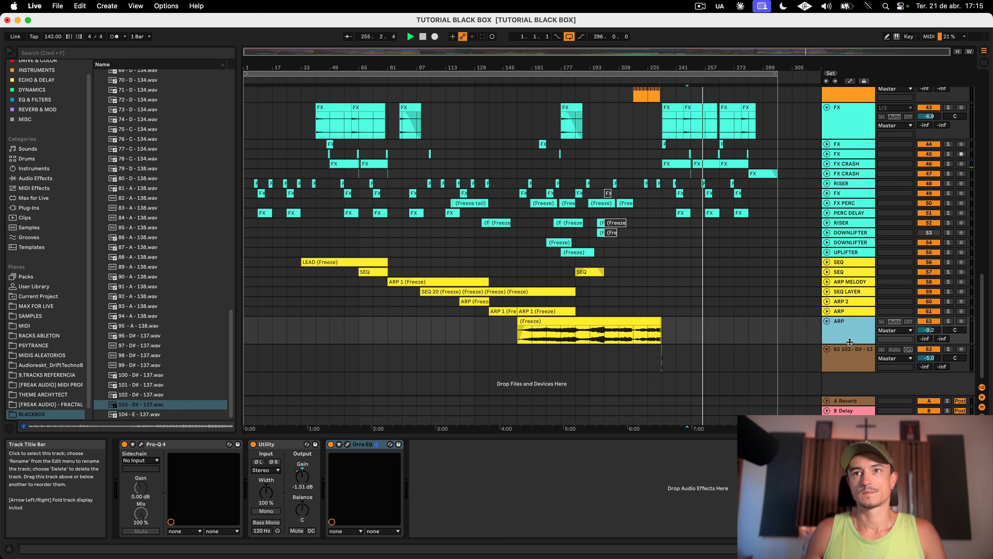
{"action": "key", "text": "Left"}
{"action": "scroll", "coordinate": [693, 338], "scroll_direction": "up", "scroll_amount": 15}
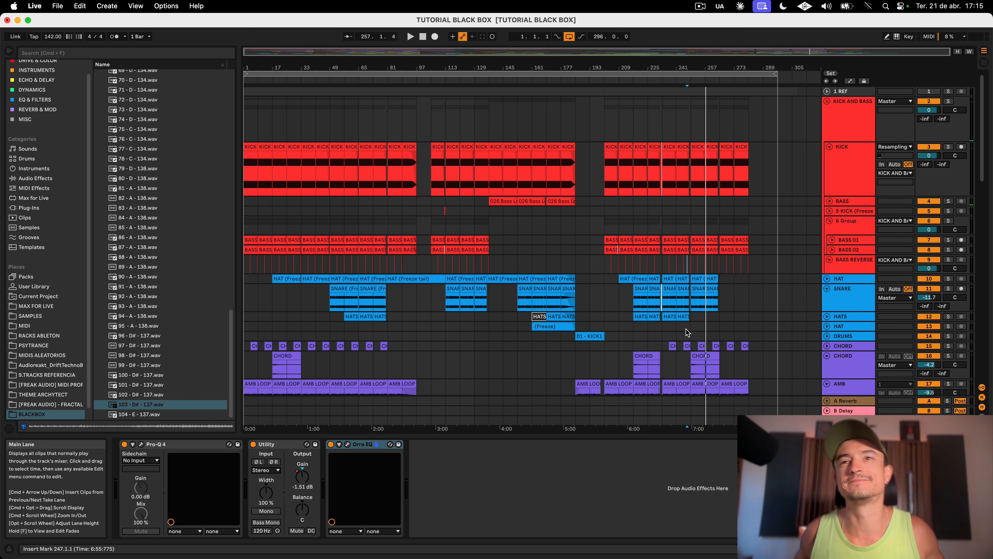
{"action": "scroll", "coordinate": [623, 116], "scroll_direction": "up", "scroll_amount": 5, "text": "super"}
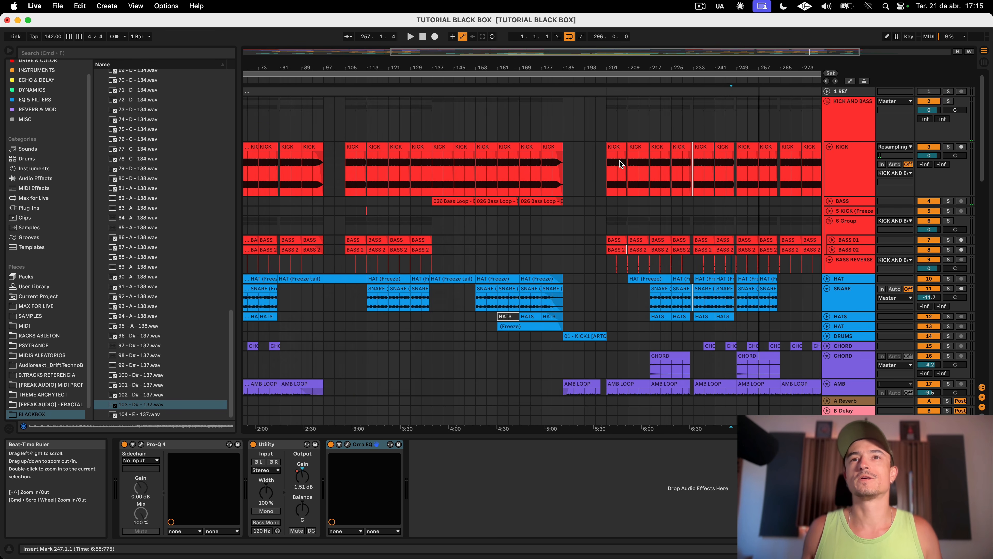
{"action": "scroll", "coordinate": [625, 156], "scroll_direction": "down", "scroll_amount": 3}
{"action": "scroll", "coordinate": [623, 169], "scroll_direction": "down", "scroll_amount": 10}
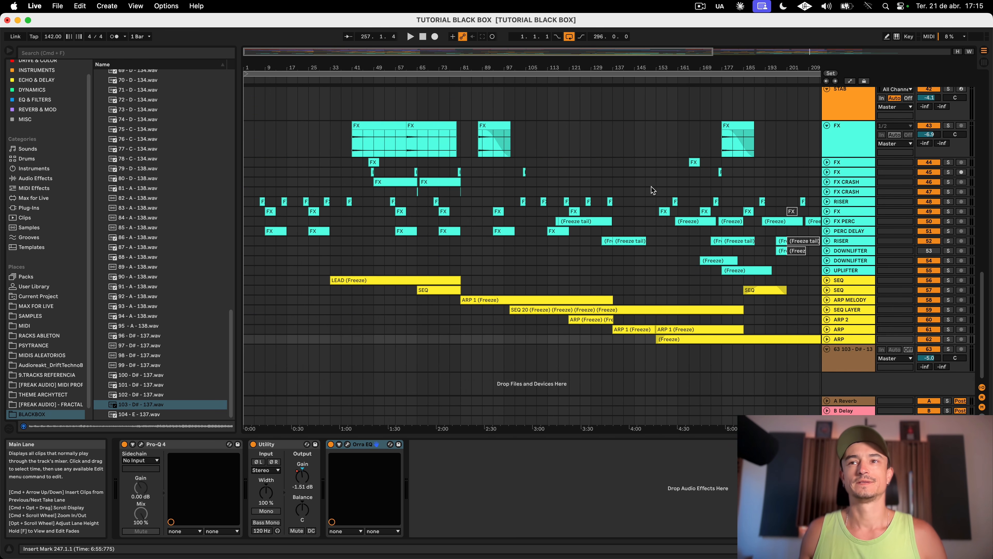
Step: Reduce the height of the 103 - D# track lane at the end of the arrangement
{"action": "left_click", "coordinate": [852, 369]}
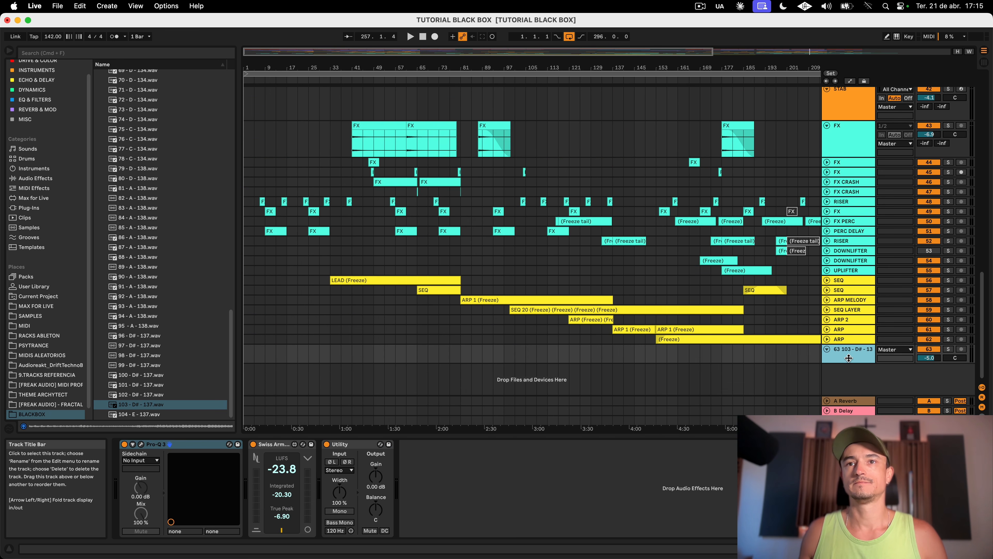
{"action": "scroll", "coordinate": [548, 273], "scroll_direction": "up", "scroll_amount": 10}
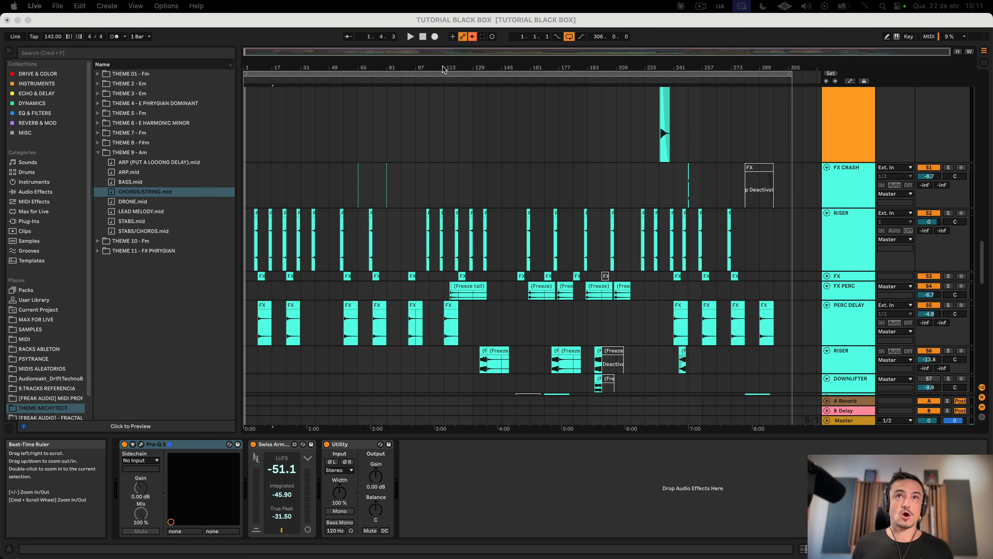
Step: Reduce the height of the tall RISER track lane and fold the FX CRASH track above it
{"action": "left_click_drag", "start_coordinate": [444, 67], "coordinate": [604, 186]}
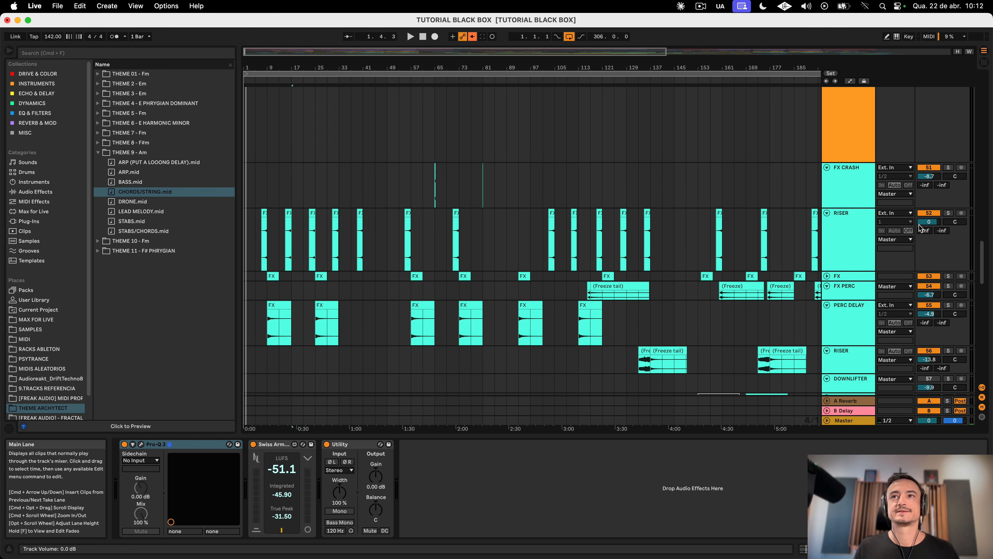
{"action": "left_click", "coordinate": [854, 225]}
{"action": "left_click_drag", "start_coordinate": [842, 270], "coordinate": [844, 236]}
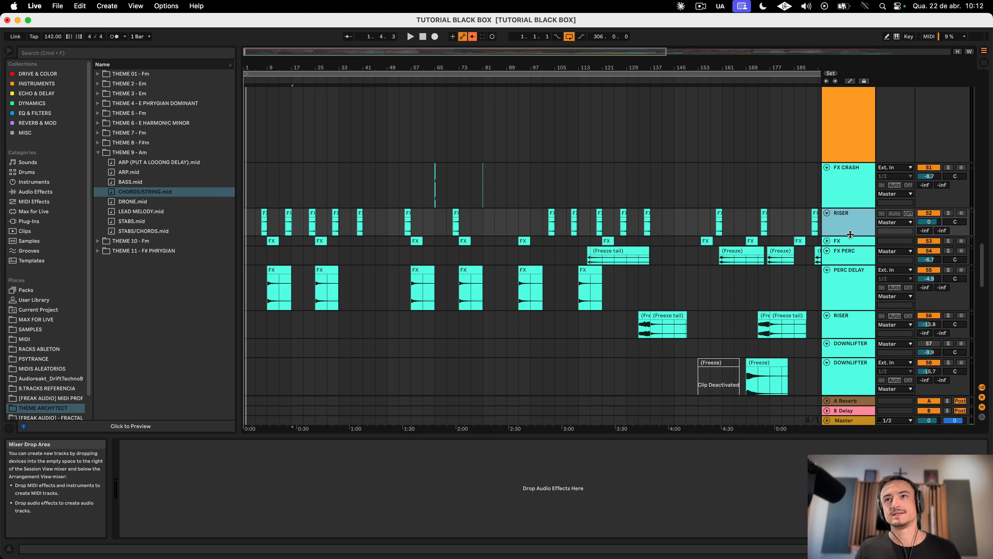
{"action": "left_click", "coordinate": [852, 196]}
Step: Reduce the height of the oversized 13 Audio (Freeze) track lane below the SNARE track
{"action": "scroll", "coordinate": [704, 227], "scroll_direction": "down", "scroll_amount": 15}
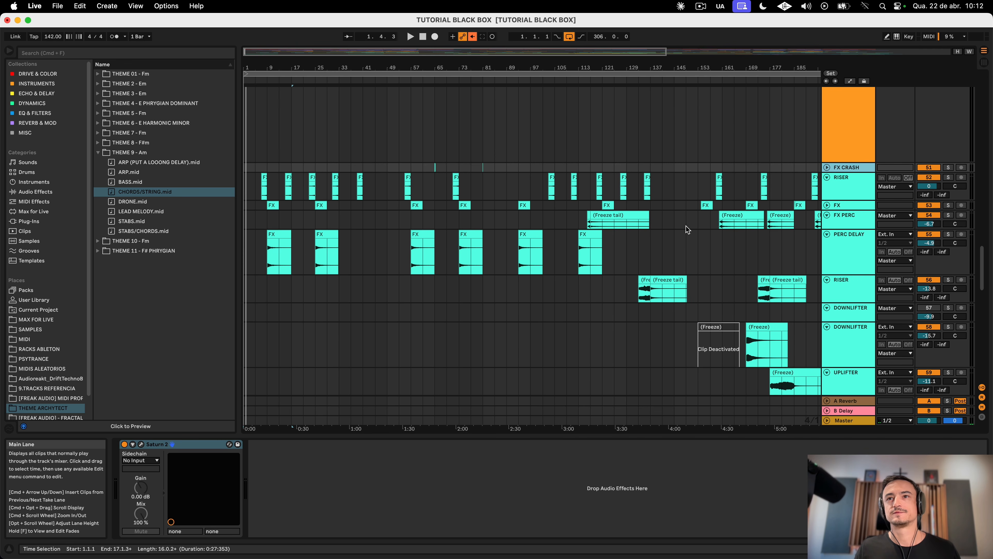
{"action": "scroll", "coordinate": [709, 237], "scroll_direction": "up", "scroll_amount": 2}
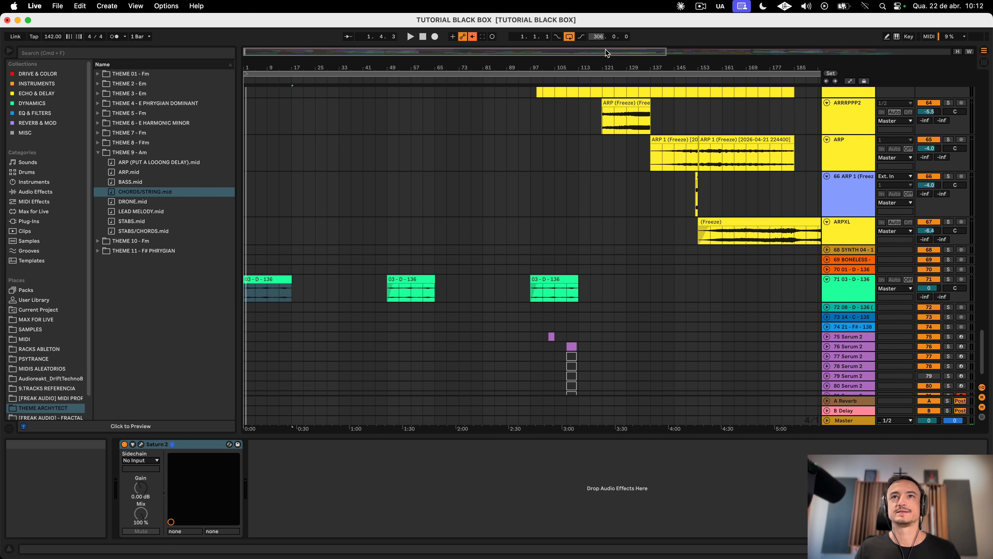
{"action": "left_click_drag", "start_coordinate": [707, 67], "coordinate": [708, 45]}
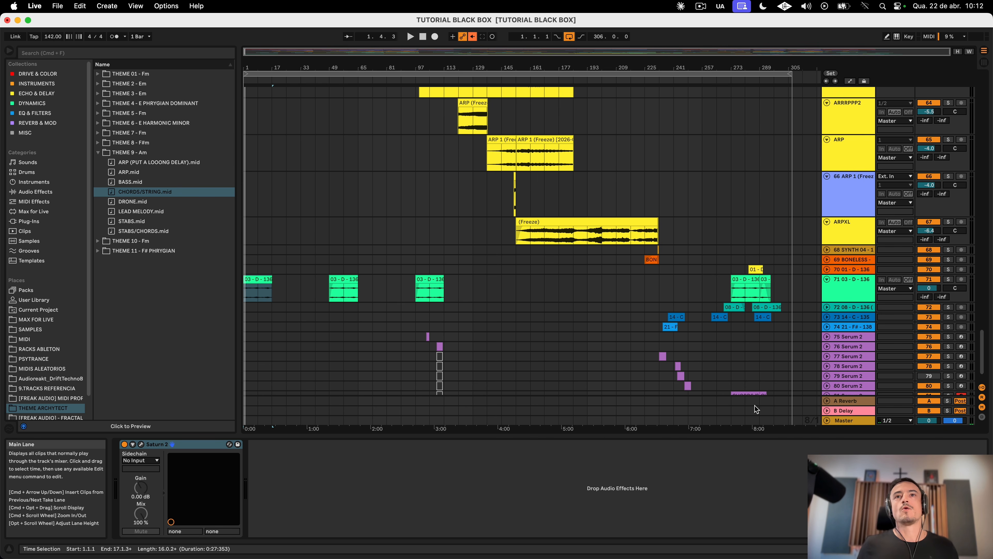
{"action": "scroll", "coordinate": [755, 405], "scroll_direction": "up", "scroll_amount": 15}
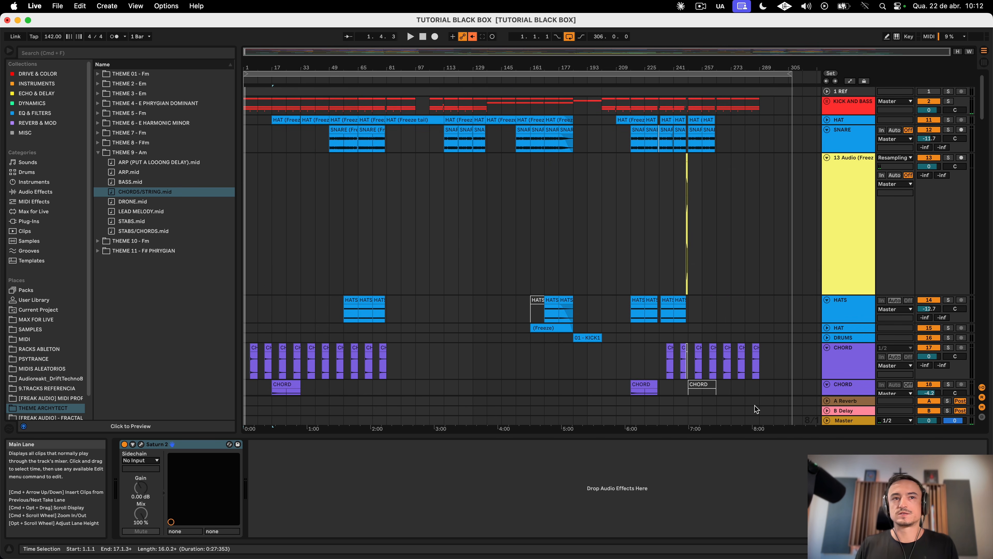
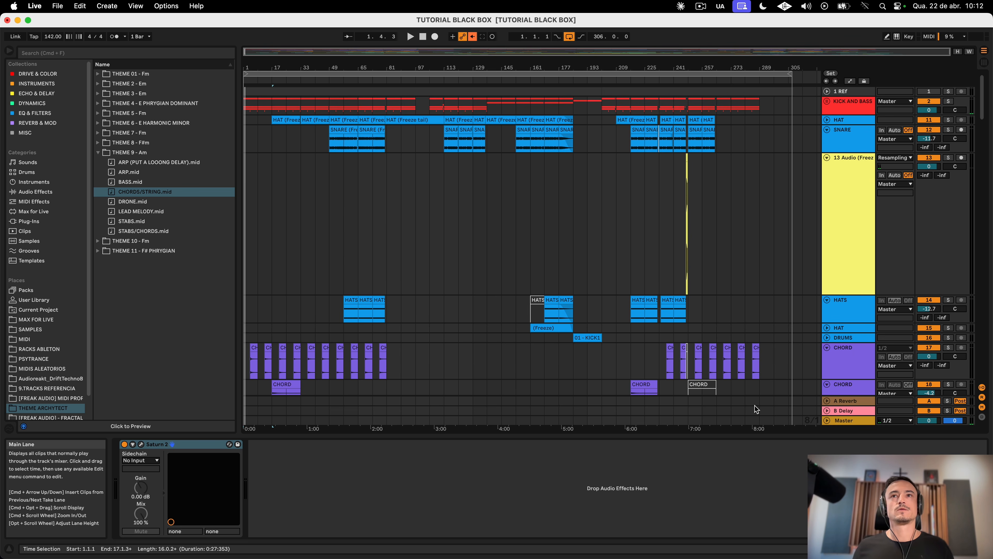
{"action": "left_click", "coordinate": [858, 247]}
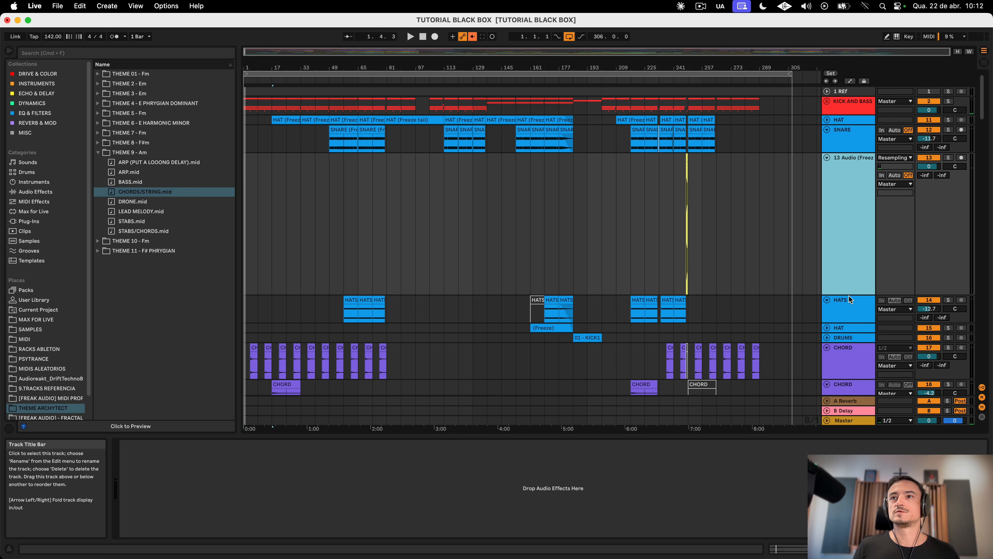
{"action": "left_click_drag", "start_coordinate": [850, 299], "coordinate": [847, 185]}
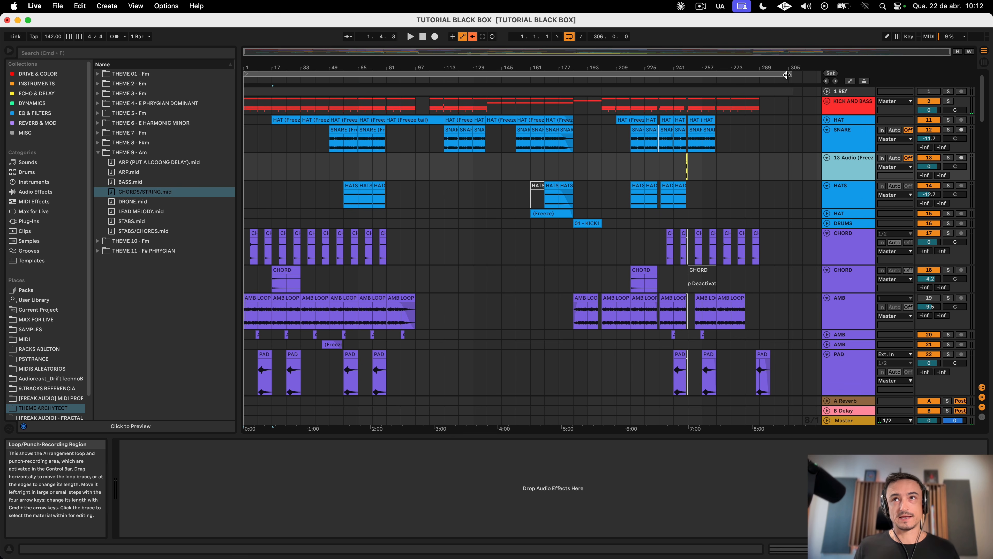
Step: Shorten the arrangement loop to 16 bars, running from bar 1 to bar 17
{"action": "left_click_drag", "start_coordinate": [789, 74], "coordinate": [402, 96]}
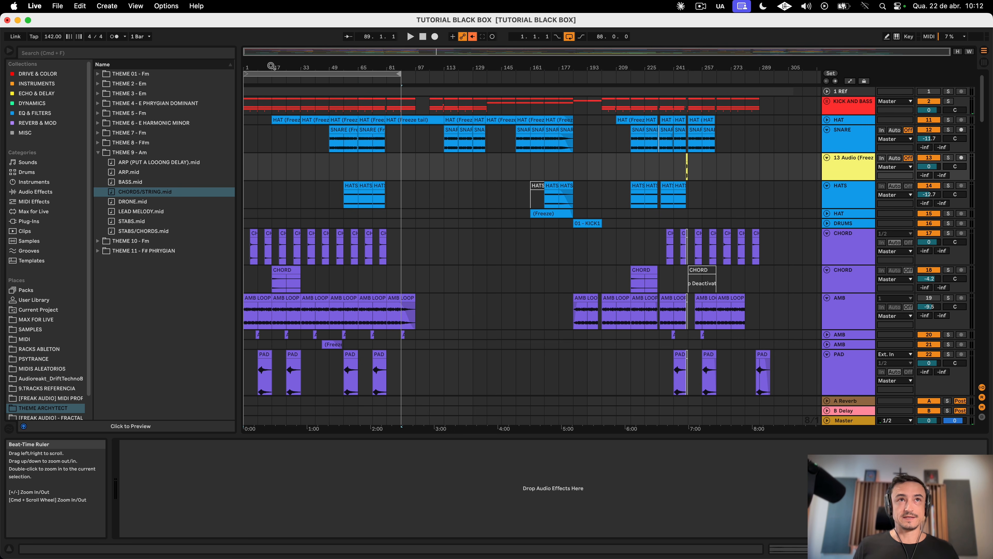
{"action": "key", "text": "z"}
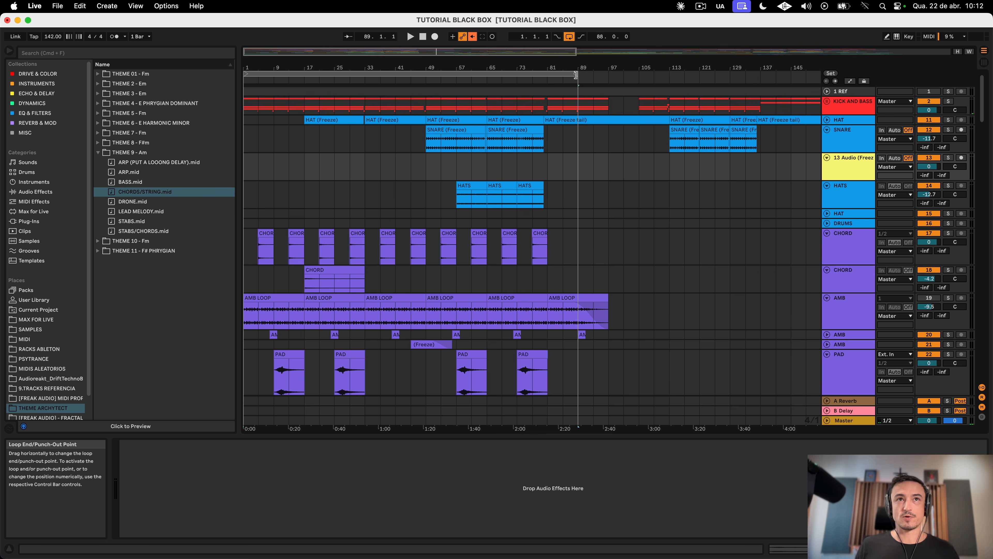
{"action": "left_click_drag", "start_coordinate": [577, 74], "coordinate": [369, 69]}
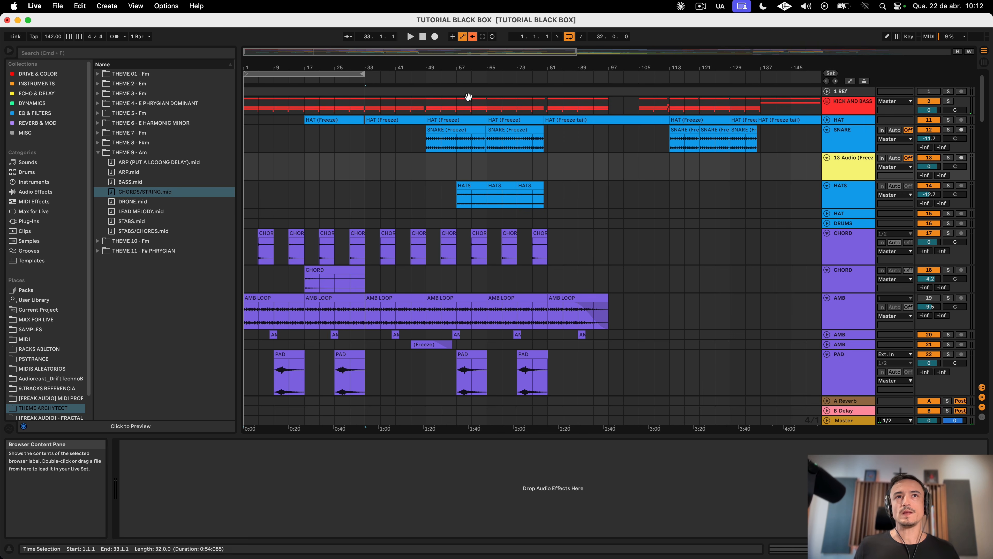
{"action": "left_click_drag", "start_coordinate": [291, 71], "coordinate": [399, 80]}
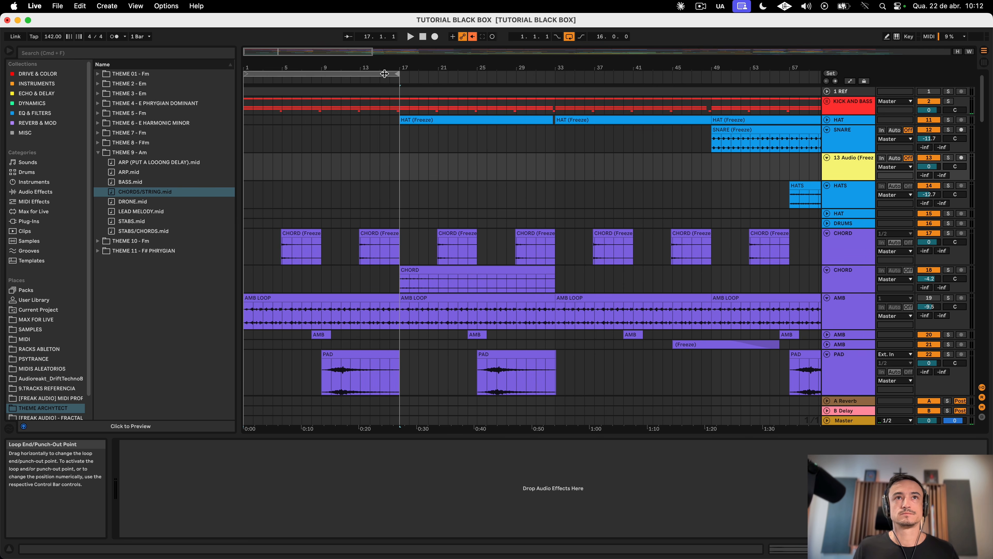
{"action": "scroll", "coordinate": [391, 123], "scroll_direction": "up", "scroll_amount": 5}
{"action": "scroll", "coordinate": [378, 135], "scroll_direction": "down", "scroll_amount": 1}
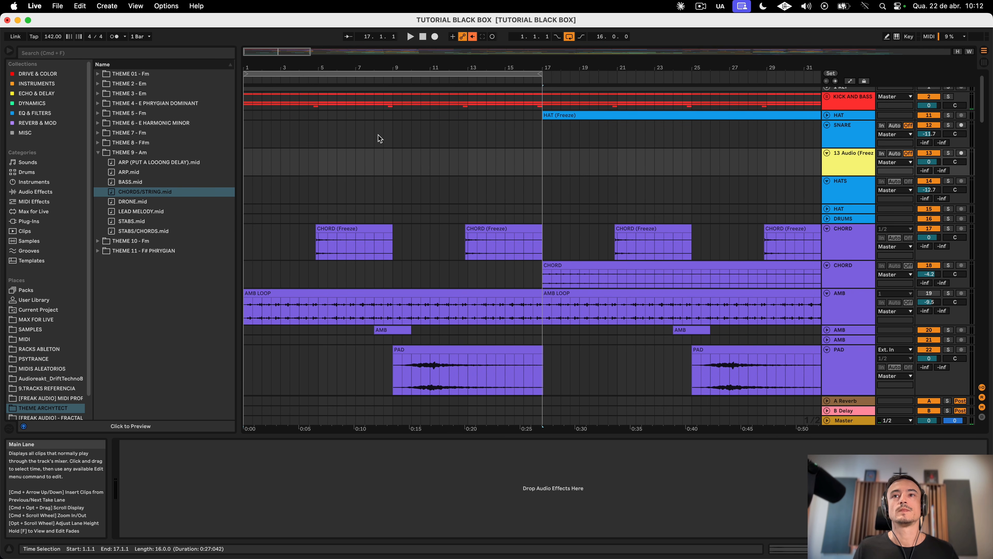
Step: Look over the tracks of the intro section and play the arrangement from bar 1
{"action": "scroll", "coordinate": [436, 141], "scroll_direction": "down", "scroll_amount": 20}
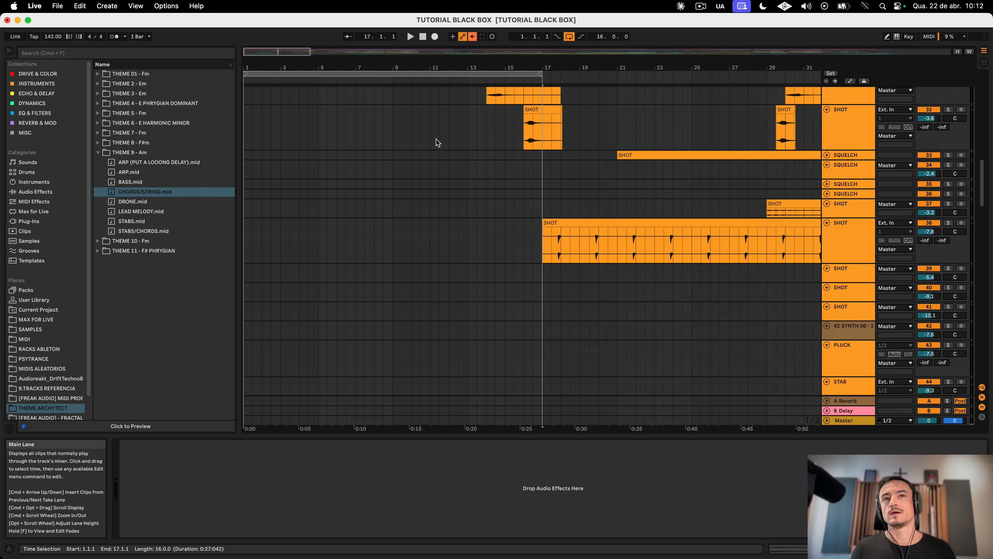
{"action": "scroll", "coordinate": [435, 138], "scroll_direction": "up", "scroll_amount": 1}
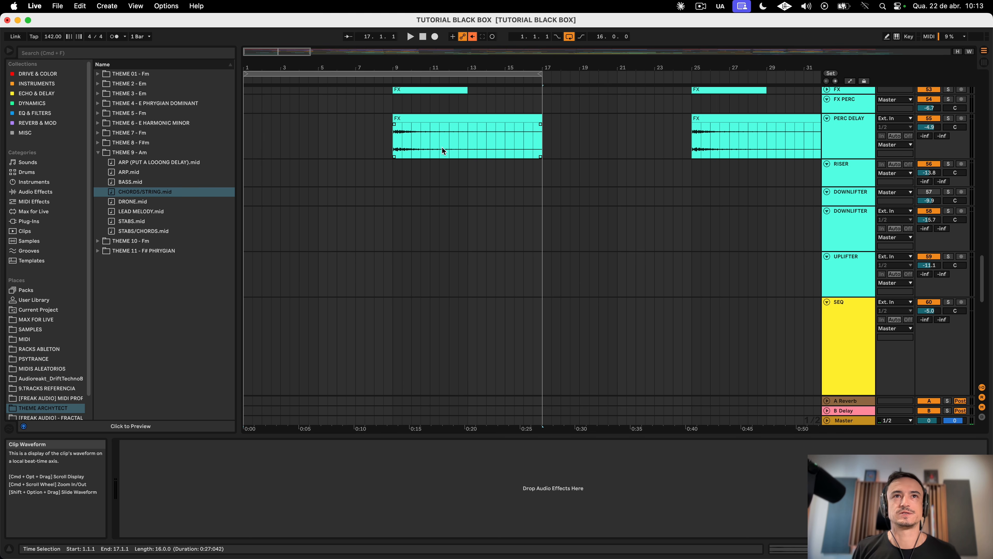
{"action": "left_click", "coordinate": [245, 198]}
{"action": "key", "text": "space"}
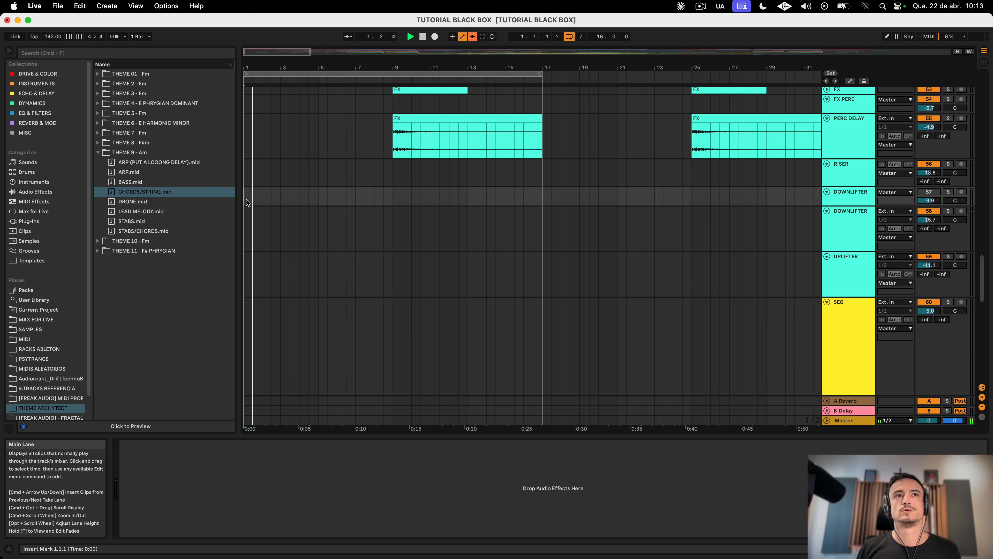
{"action": "scroll", "coordinate": [252, 200], "scroll_direction": "up", "scroll_amount": 10}
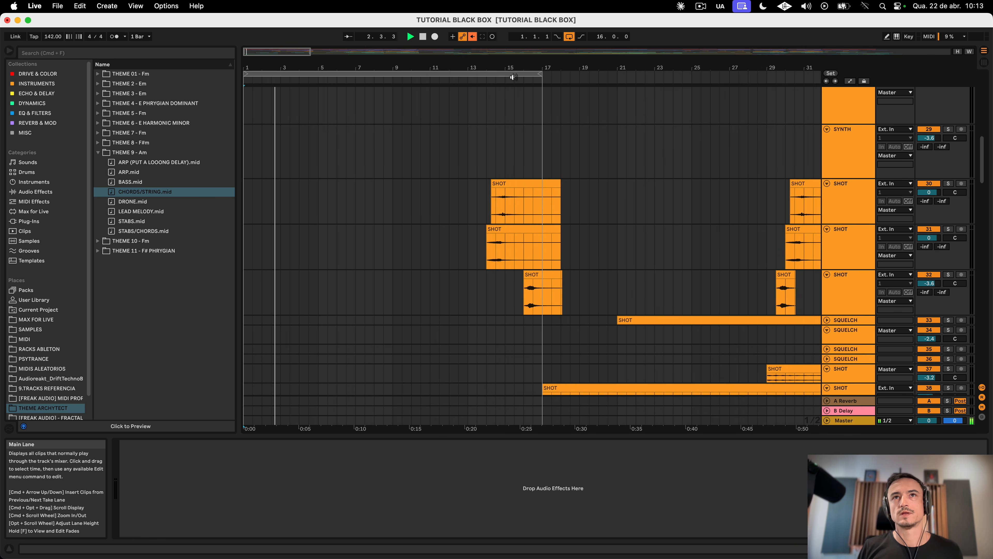
Step: Shorten the loop to 8 bars from bar 1 and listen to that opening section
{"action": "left_click_drag", "start_coordinate": [542, 74], "coordinate": [393, 73]}
{"action": "key", "text": "space"}
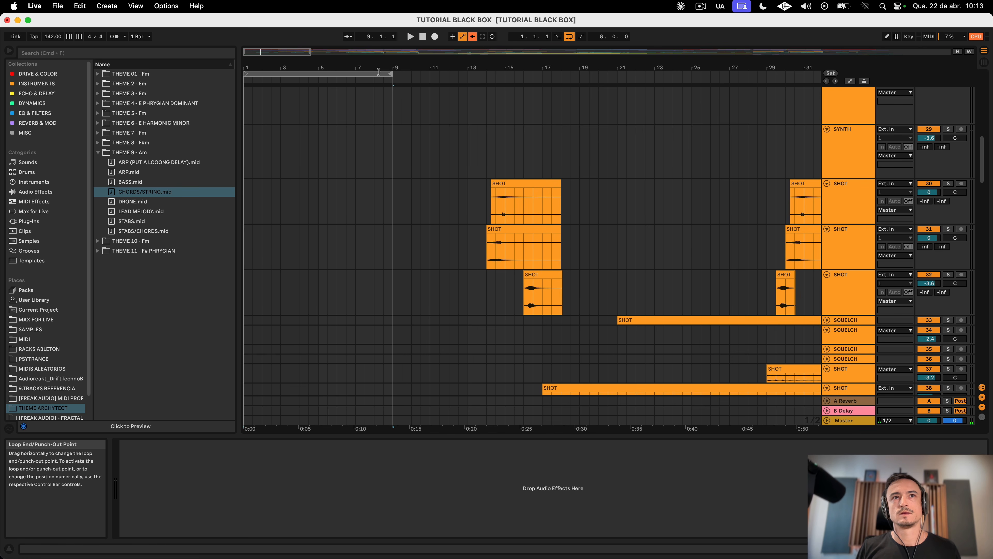
{"action": "key", "text": "plus"}
{"action": "key", "text": "space"}
{"action": "scroll", "coordinate": [452, 156], "scroll_direction": "down", "scroll_amount": 10}
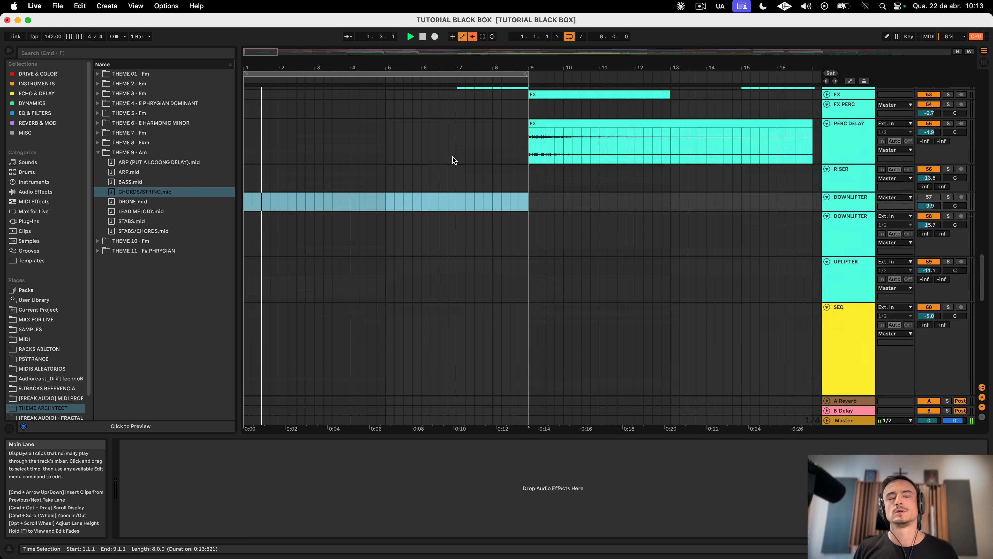
{"action": "scroll", "coordinate": [452, 157], "scroll_direction": "down", "scroll_amount": 10}
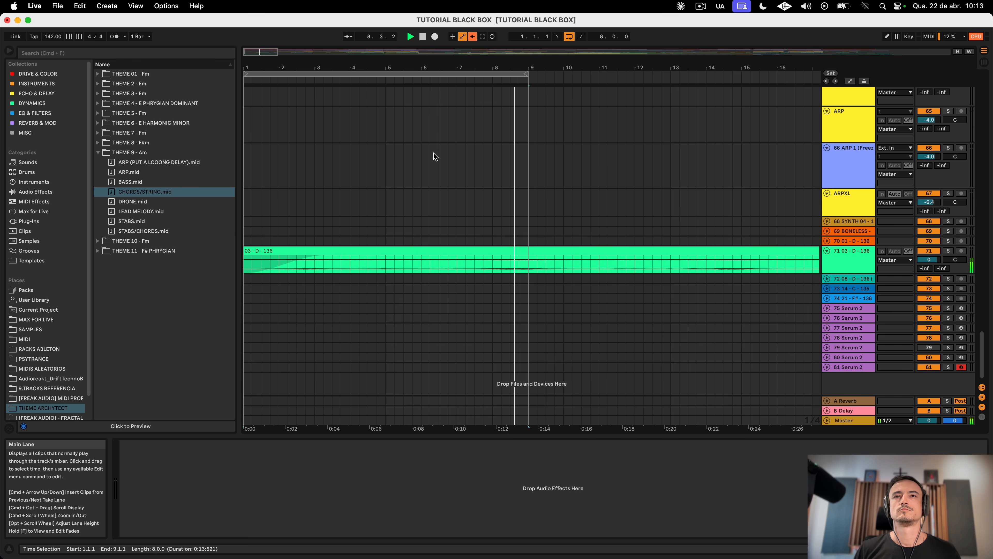
{"action": "key", "text": "space"}
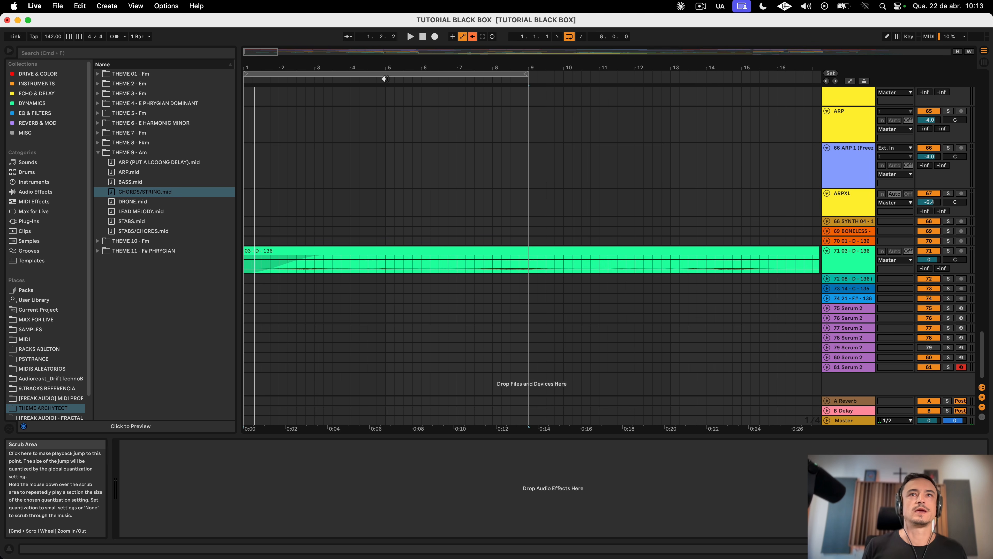
Step: Move the 8-bar loop so that it starts at bar 9
{"action": "scroll", "coordinate": [317, 70], "scroll_direction": "down", "scroll_amount": 3}
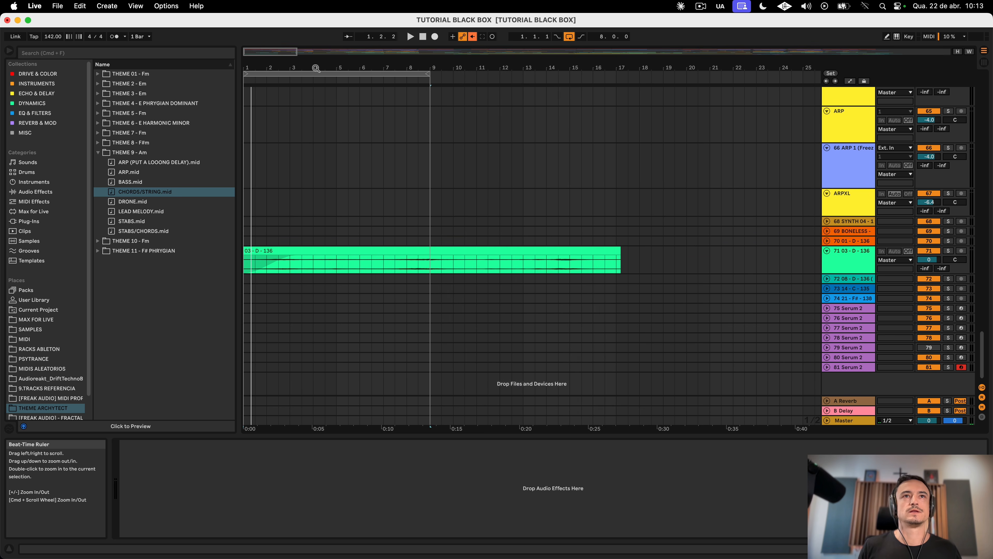
{"action": "left_click", "coordinate": [280, 74]}
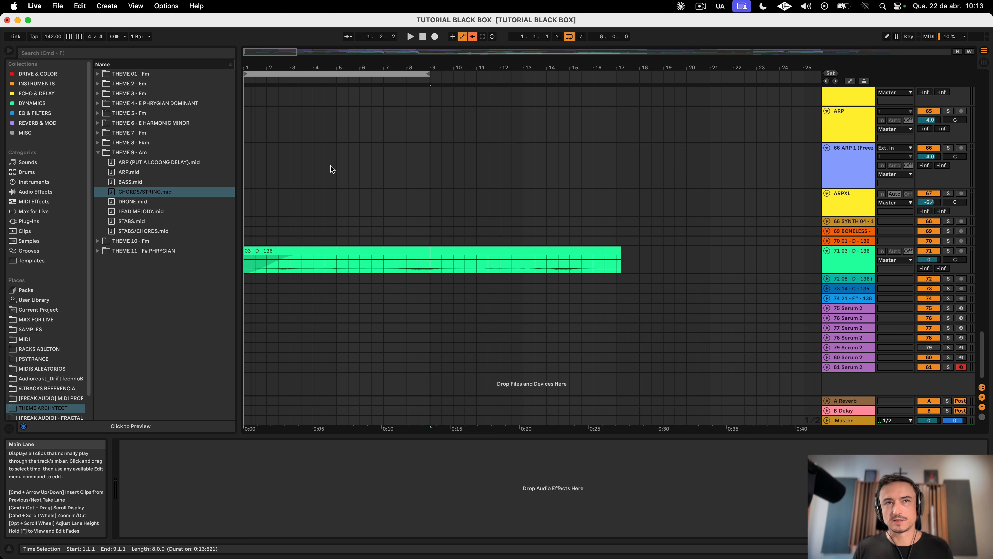
{"action": "left_click", "coordinate": [331, 156]}
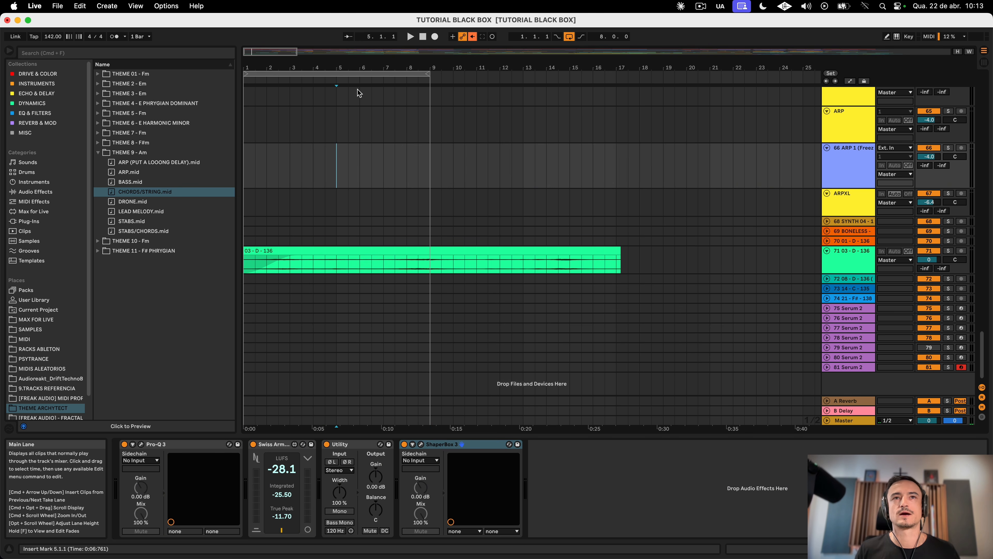
{"action": "key", "text": "space"}
{"action": "scroll", "coordinate": [278, 78], "scroll_direction": "down", "scroll_amount": 2}
{"action": "left_click_drag", "start_coordinate": [278, 79], "coordinate": [402, 78]}
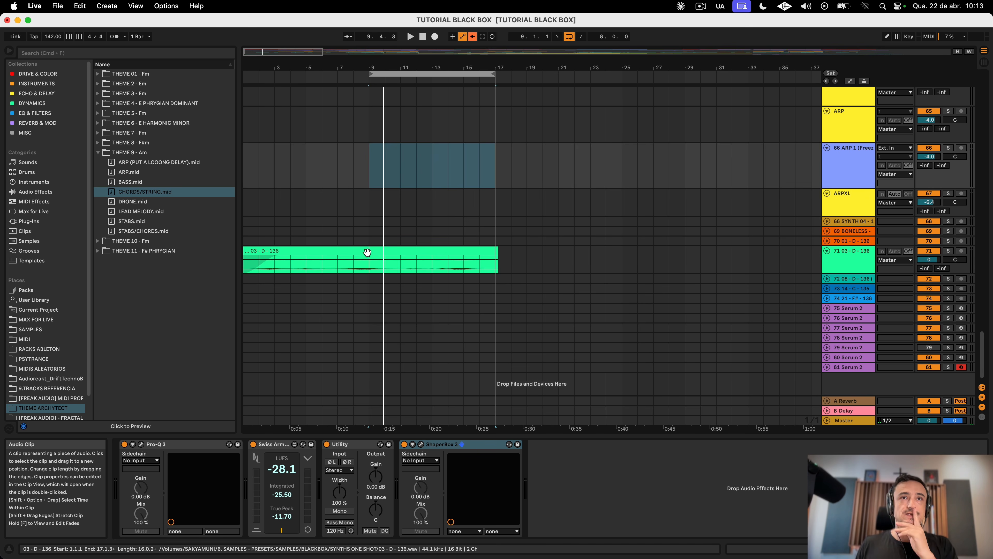
Step: Solo the 03 - D - 136 track and listen to its clip in the intro
{"action": "scroll", "coordinate": [359, 199], "scroll_direction": "up", "scroll_amount": 15}
{"action": "scroll", "coordinate": [359, 199], "scroll_direction": "right", "scroll_amount": 3}
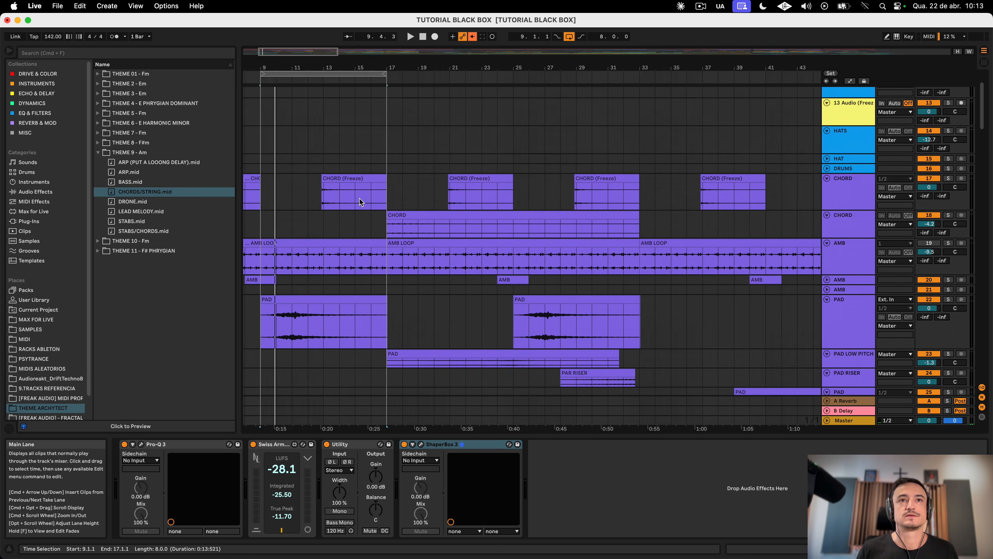
{"action": "scroll", "coordinate": [359, 199], "scroll_direction": "left", "scroll_amount": 4}
{"action": "scroll", "coordinate": [360, 199], "scroll_direction": "down", "scroll_amount": 15}
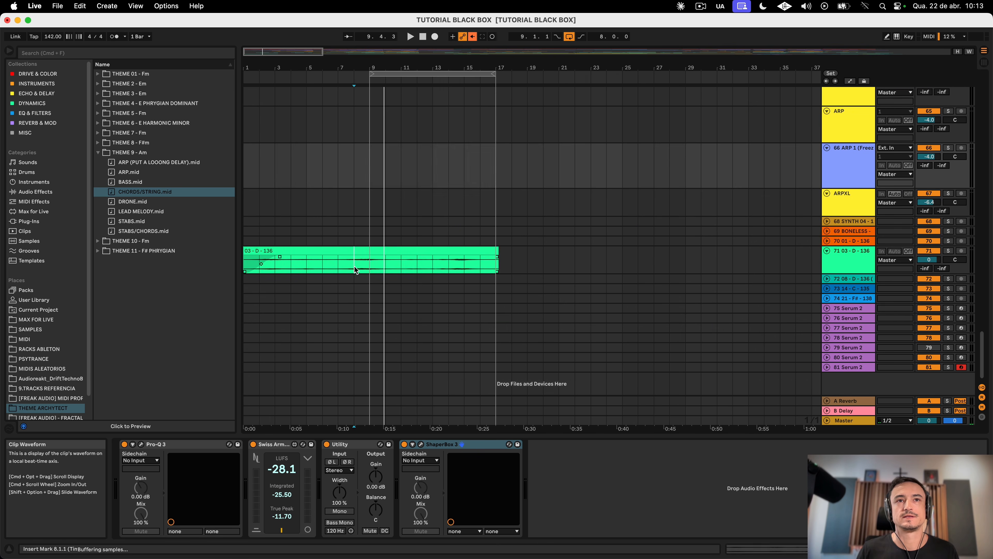
{"action": "left_click", "coordinate": [948, 250]}
{"action": "key", "text": "space"}
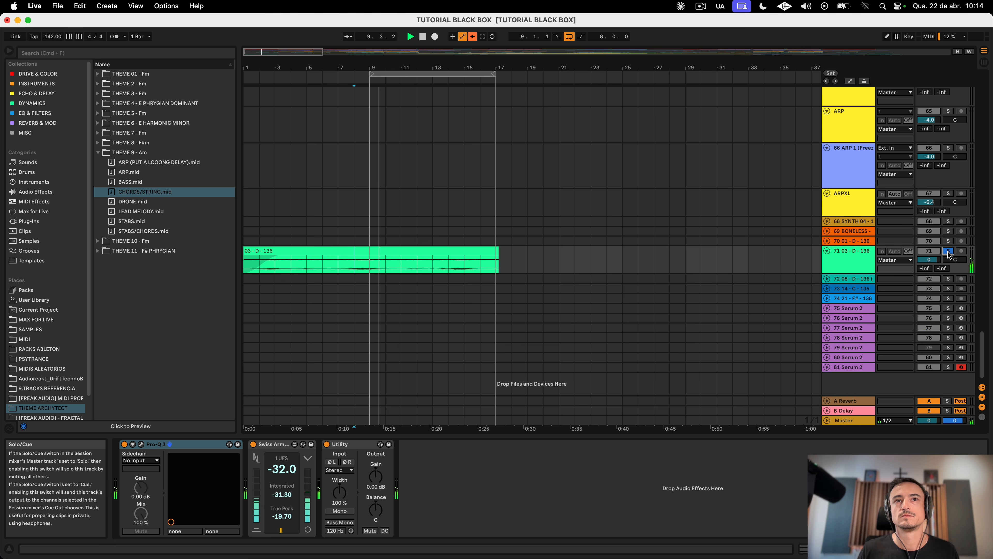
{"action": "key", "text": "space"}
Step: Solo the RISER track and listen to its FX clip running from bar 7 to bar 9
{"action": "scroll", "coordinate": [360, 188], "scroll_direction": "up", "scroll_amount": 20}
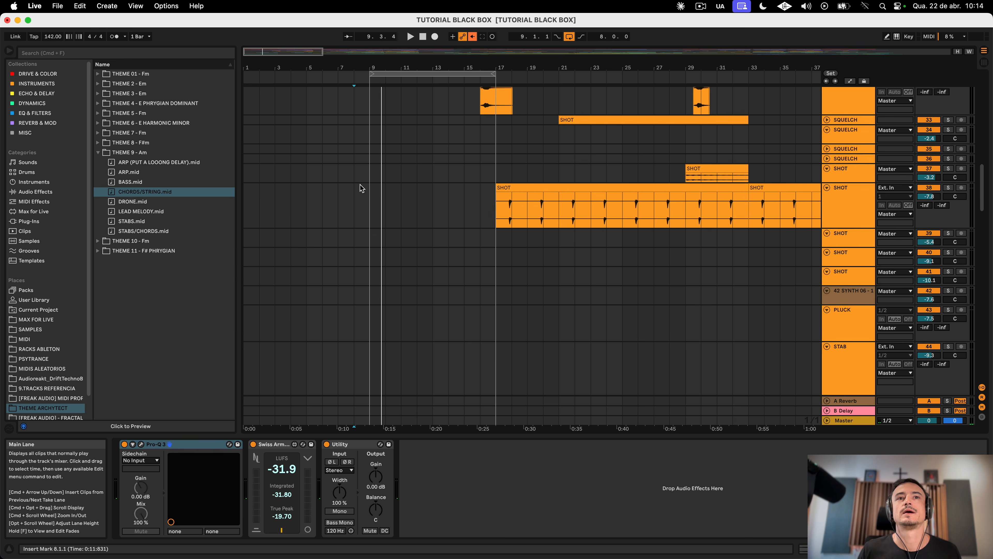
{"action": "scroll", "coordinate": [360, 188], "scroll_direction": "down", "scroll_amount": 8}
{"action": "left_click", "coordinate": [365, 325]}
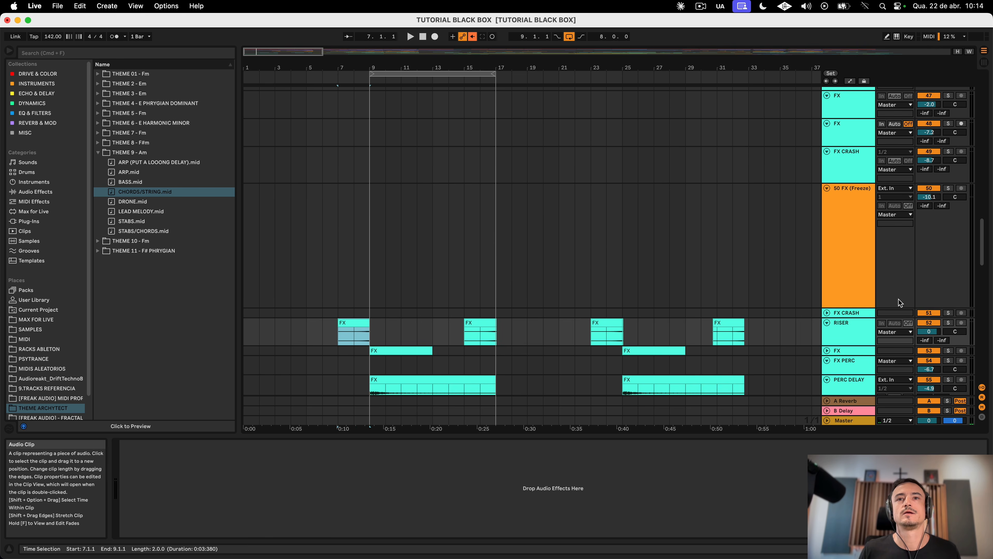
{"action": "left_click", "coordinate": [948, 323]}
{"action": "key", "text": "space"}
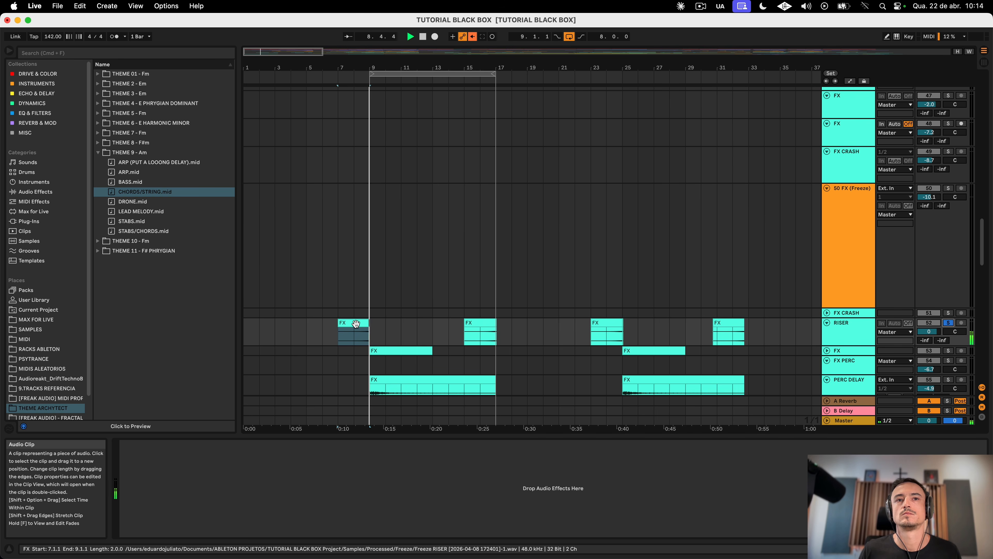
{"action": "key", "text": "space"}
{"action": "scroll", "coordinate": [356, 325], "scroll_direction": "up", "scroll_amount": 15}
{"action": "scroll", "coordinate": [356, 324], "scroll_direction": "up", "scroll_amount": 10}
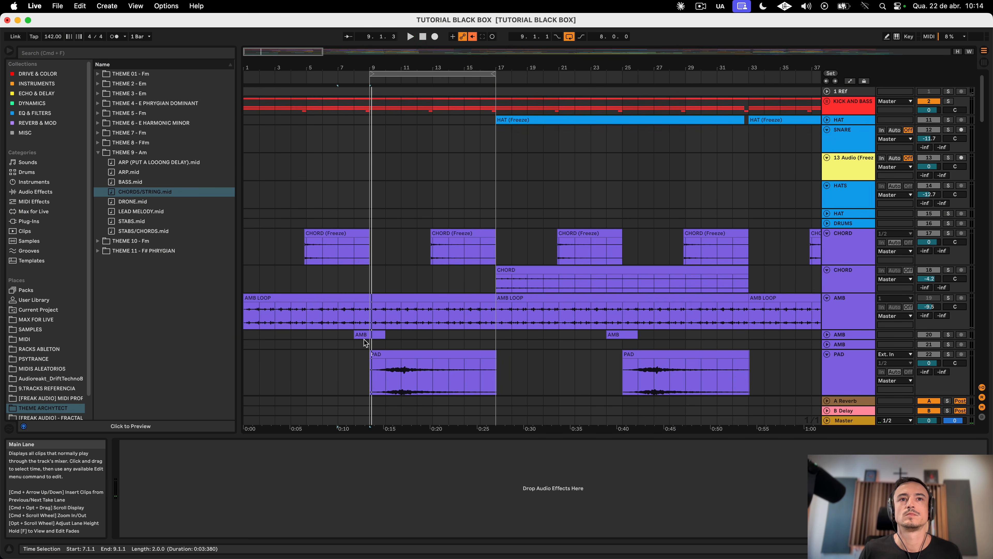
Step: Solo the AMB track and listen to its short clip running from bar 8 to bar 10
{"action": "left_click", "coordinate": [360, 335]}
{"action": "left_click", "coordinate": [949, 335]}
{"action": "key", "text": "space"}
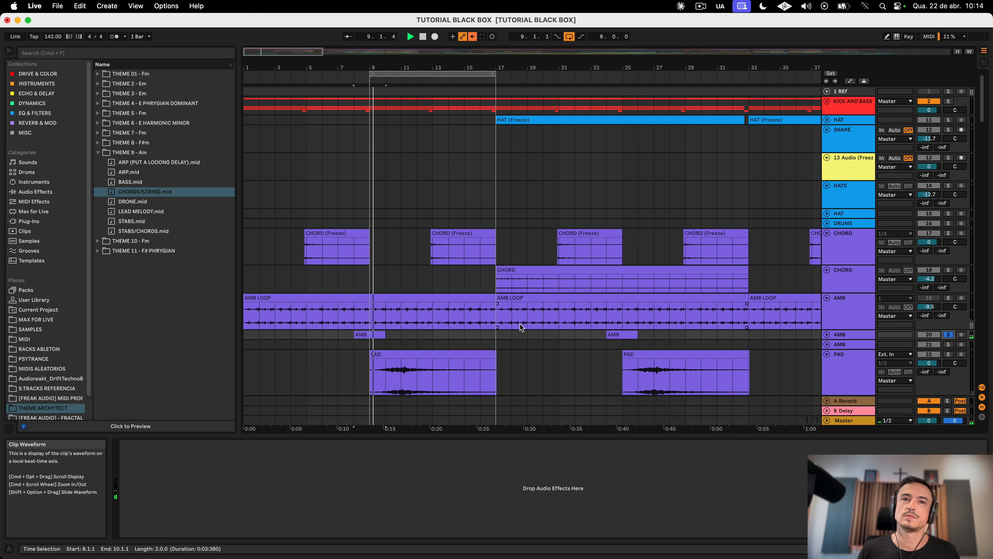
{"action": "scroll", "coordinate": [520, 327], "scroll_direction": "down", "scroll_amount": 15}
{"action": "scroll", "coordinate": [520, 325], "scroll_direction": "up", "scroll_amount": 5}
{"action": "key", "text": "space"}
Step: Solo the PERC DELAY track and listen to its FX clip starting at bar 9
{"action": "scroll", "coordinate": [520, 323], "scroll_direction": "down", "scroll_amount": 5}
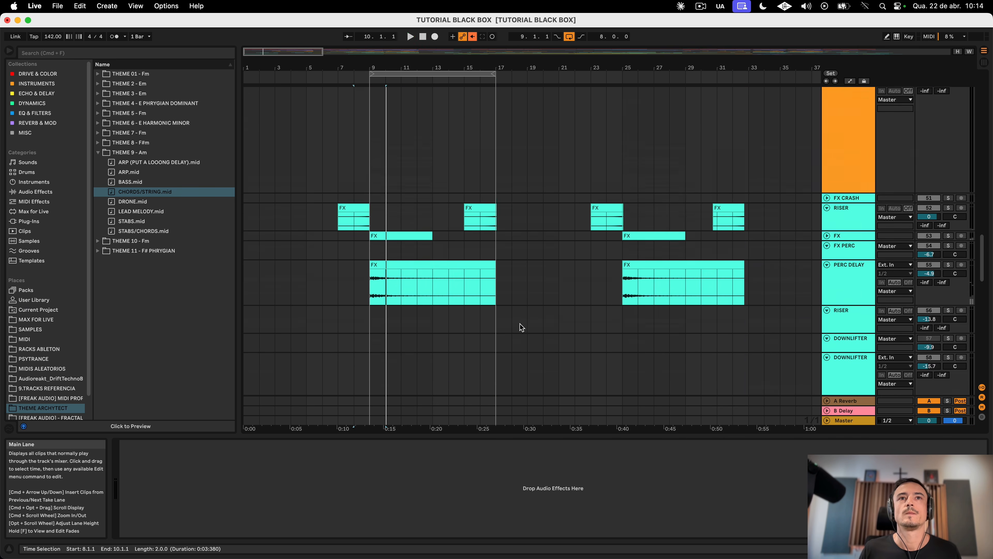
{"action": "left_click", "coordinate": [396, 370]}
{"action": "left_click", "coordinate": [948, 366]}
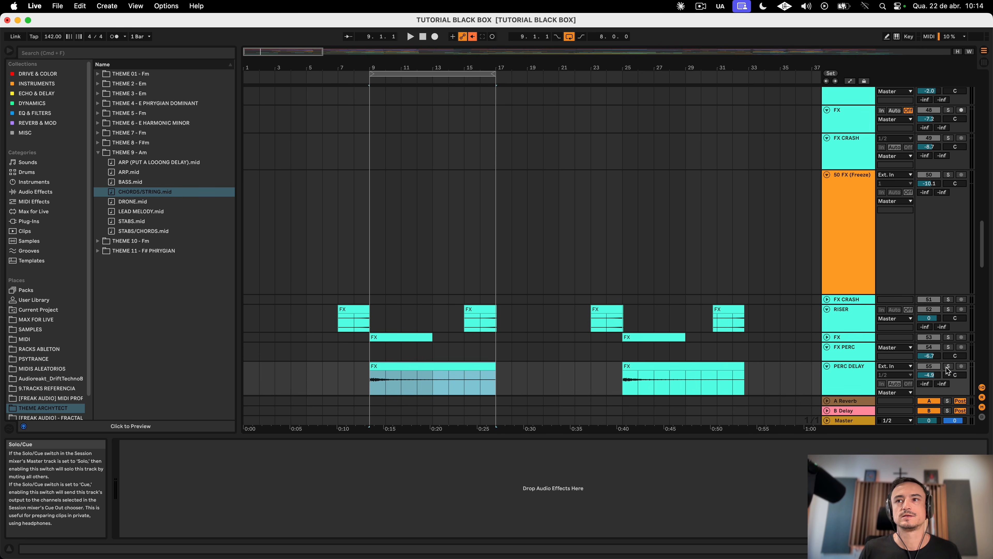
{"action": "key", "text": "space"}
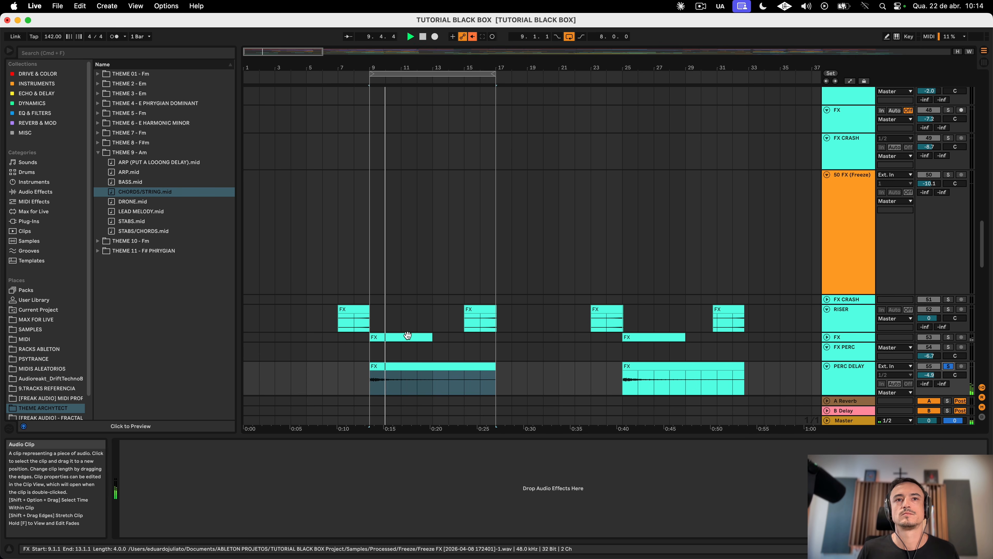
Step: Solo the FX track below the RISER and listen to its clip from bar 9 to bar 13
{"action": "left_click", "coordinate": [951, 340]}
{"action": "key", "text": "space"}
{"action": "key", "text": "space"}
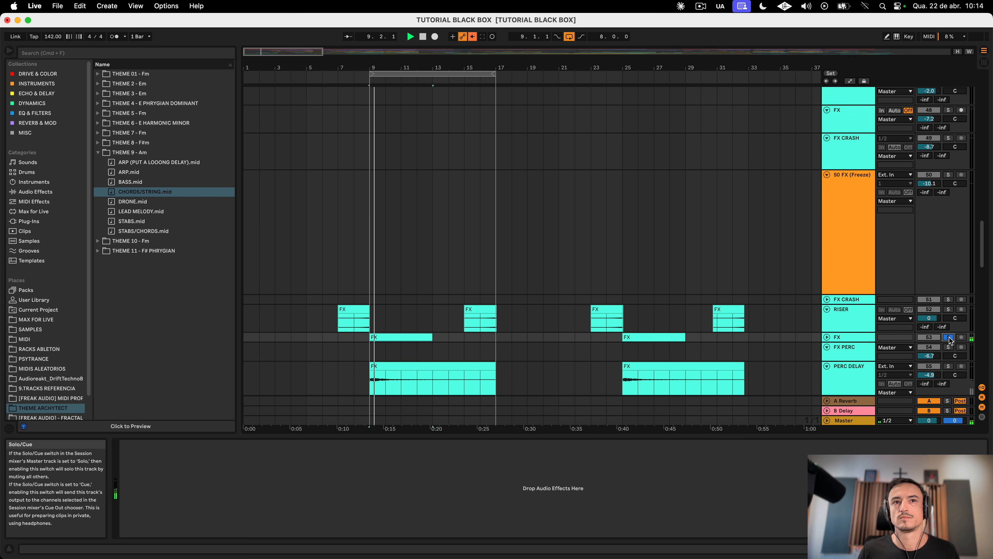
{"action": "scroll", "coordinate": [324, 319], "scroll_direction": "down", "scroll_amount": 10}
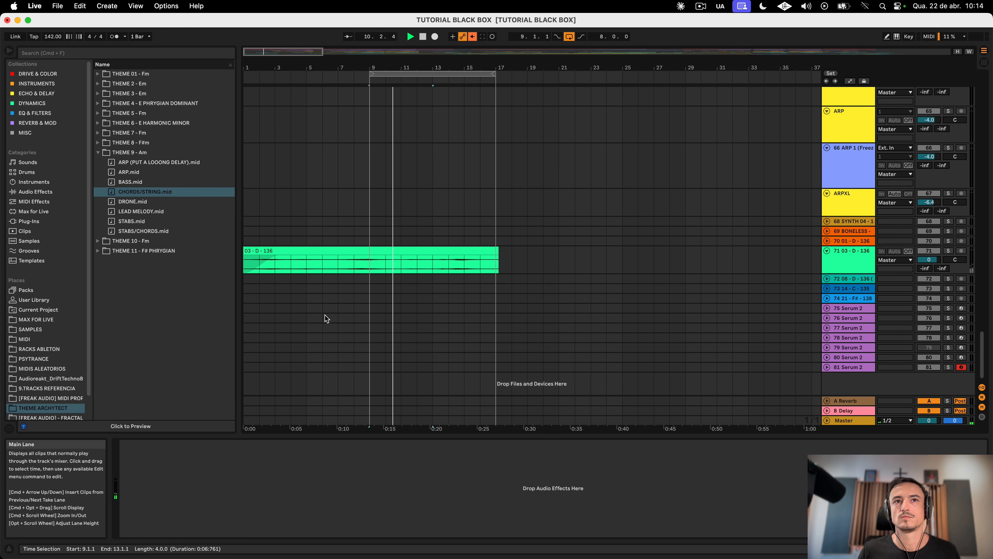
{"action": "scroll", "coordinate": [324, 319], "scroll_direction": "up", "scroll_amount": 15}
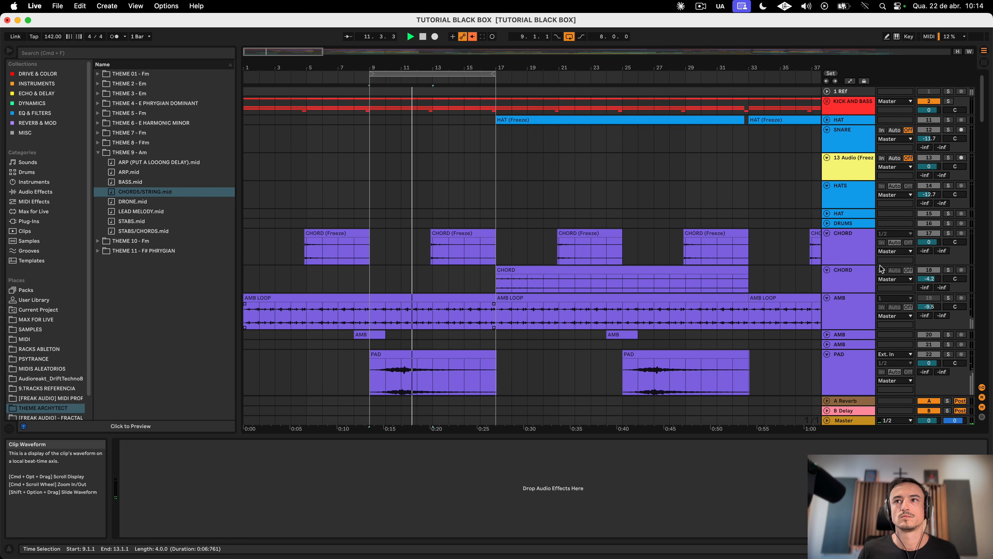
Step: Play the section from bar 9 with all layers sounding, without any track soloed
{"action": "scroll", "coordinate": [950, 319], "scroll_direction": "down", "scroll_amount": 15}
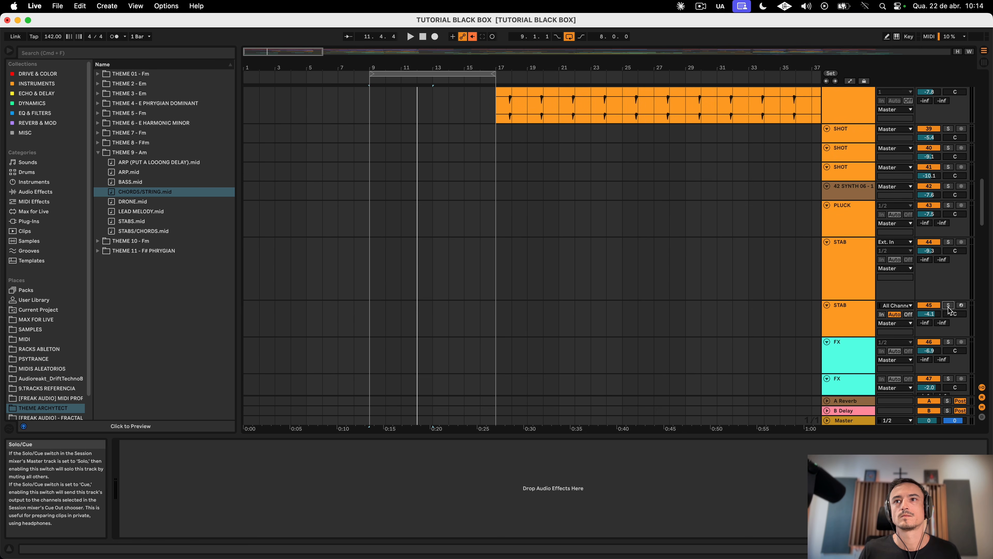
{"action": "key", "text": "space"}
{"action": "scroll", "coordinate": [520, 230], "scroll_direction": "down", "scroll_amount": 20}
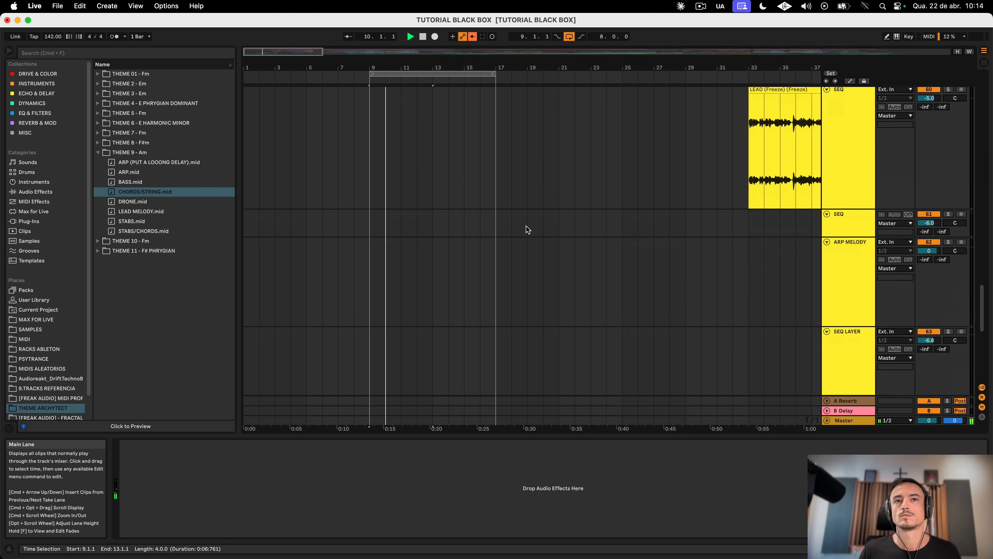
{"action": "scroll", "coordinate": [530, 234], "scroll_direction": "up", "scroll_amount": 20}
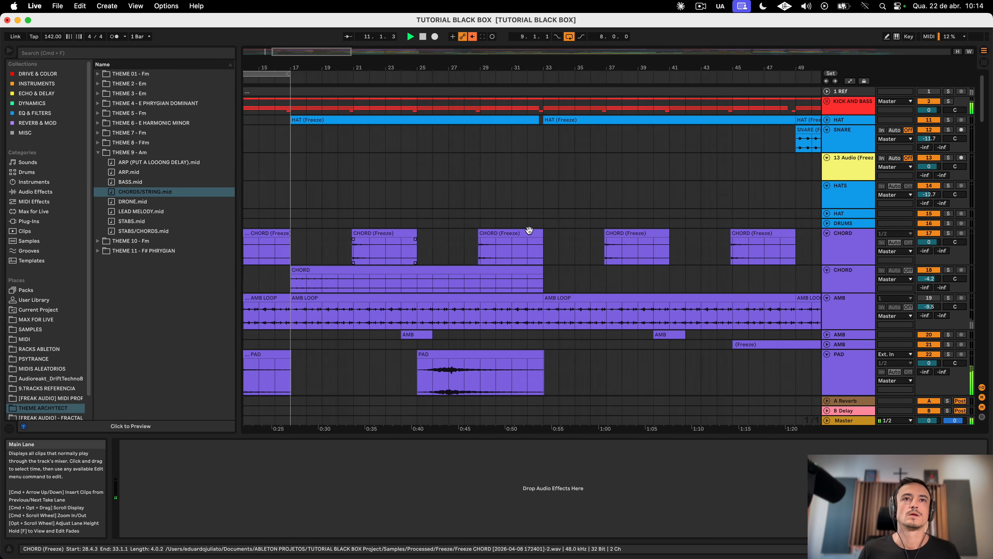
Step: Move the 8-bar loop so that it starts at bar 17 and listen to that section
{"action": "scroll", "coordinate": [528, 229], "scroll_direction": "left", "scroll_amount": 2}
{"action": "left_click_drag", "start_coordinate": [387, 74], "coordinate": [512, 75]}
{"action": "key", "text": "space"}
{"action": "key", "text": "space"}
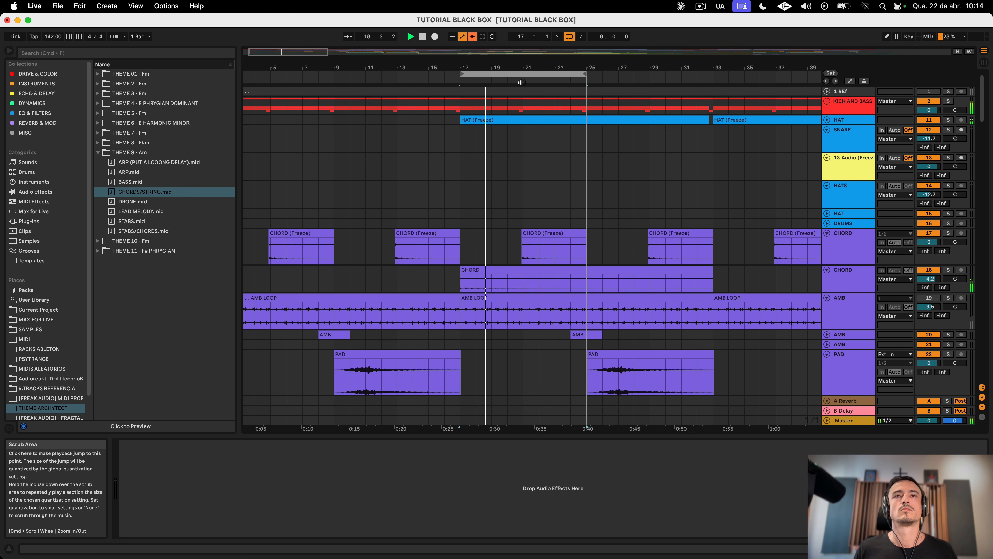
{"action": "scroll", "coordinate": [548, 190], "scroll_direction": "down", "scroll_amount": 15}
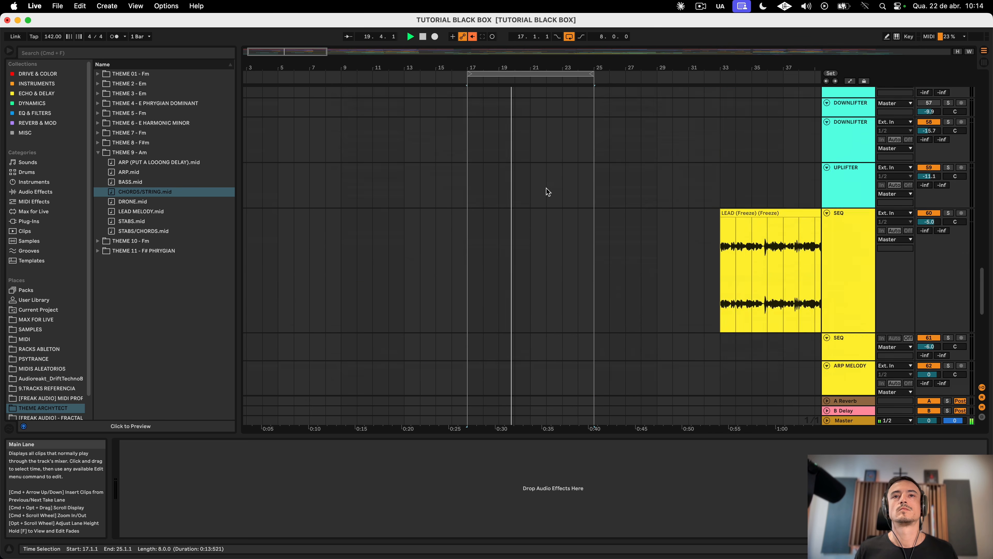
Step: Set the volume of the SHOT track whose clips start at bar 17 to -9.3 dB and reduce the track's height
{"action": "scroll", "coordinate": [532, 191], "scroll_direction": "up", "scroll_amount": 15}
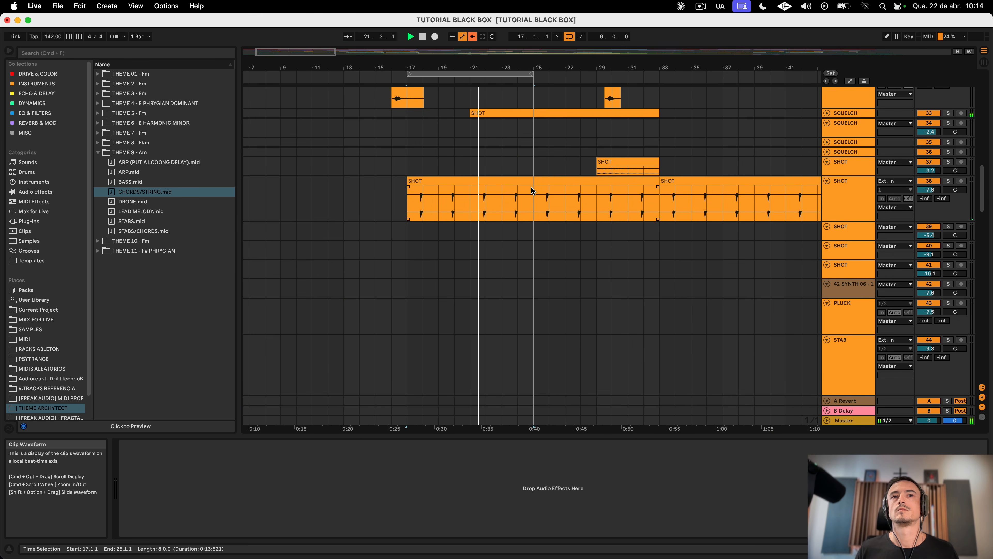
{"action": "left_click", "coordinate": [848, 201]}
{"action": "left_click_drag", "start_coordinate": [933, 193], "coordinate": [934, 198]}
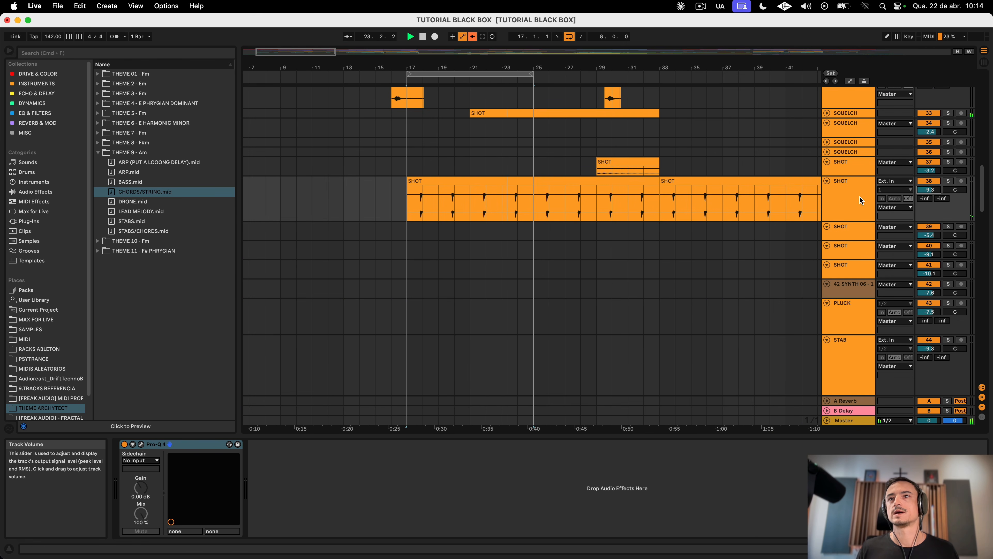
{"action": "left_click_drag", "start_coordinate": [854, 221], "coordinate": [854, 195]}
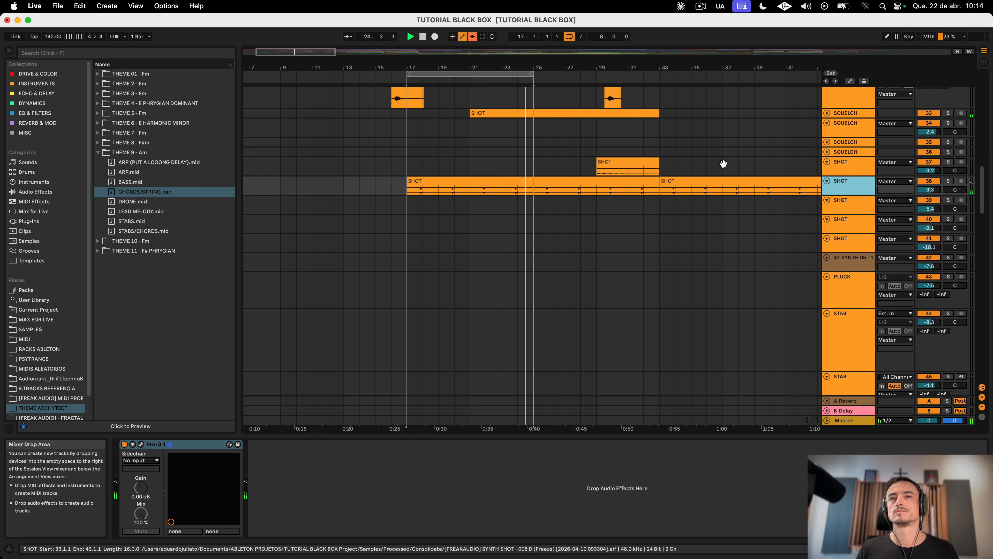
Step: Move the 8-bar loop so that it starts at bar 25 and listen briefly to that section
{"action": "left_click", "coordinate": [490, 76]}
{"action": "key", "text": "minus"}
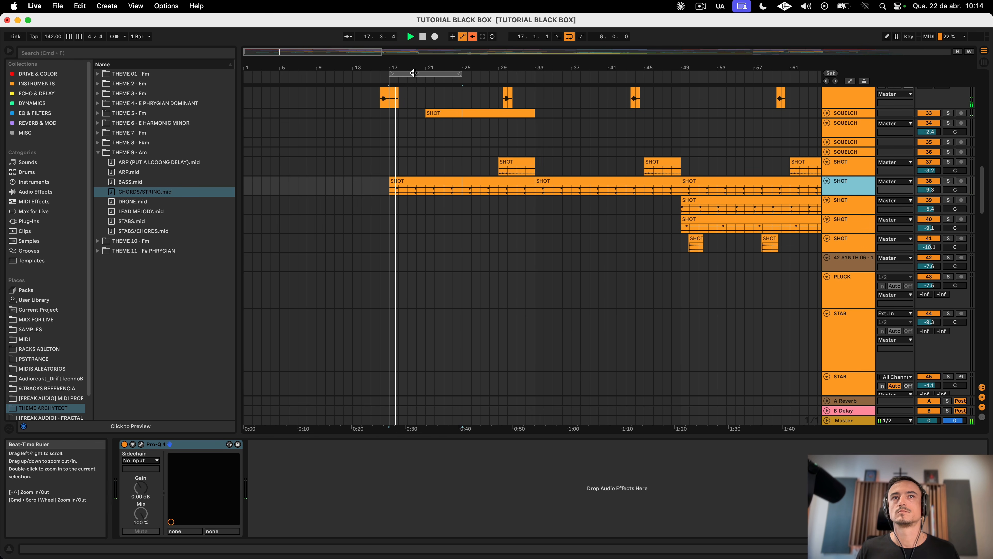
{"action": "key", "text": "Right"}
{"action": "left_click", "coordinate": [485, 75]}
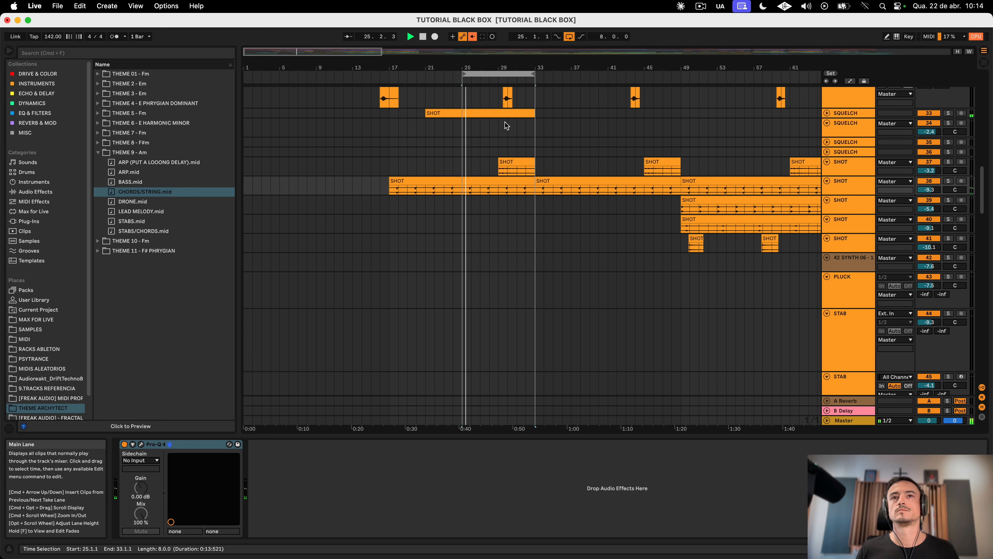
{"action": "key", "text": "space"}
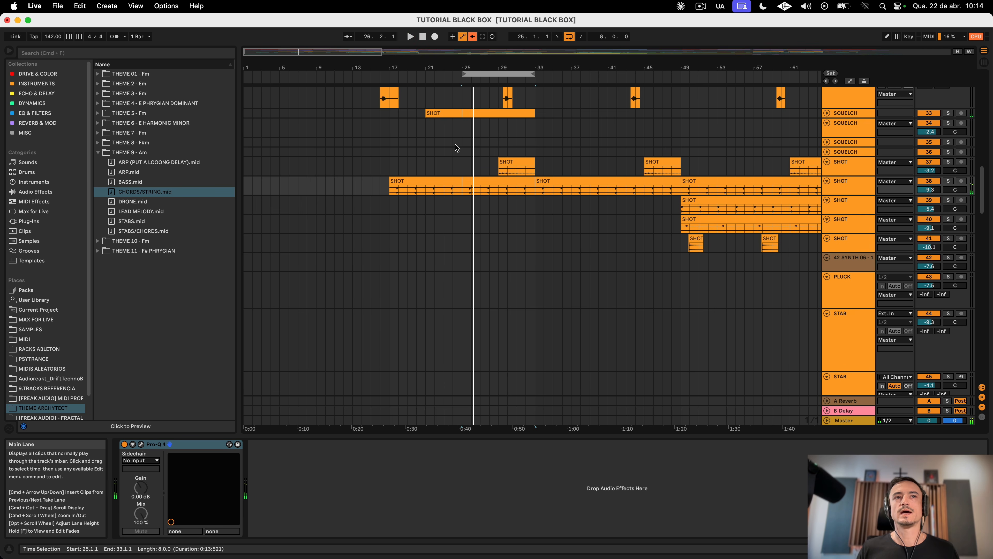
Step: Extend the loop over the whole track, from bar 1 to bar 289
{"action": "left_click_drag", "start_coordinate": [243, 142], "coordinate": [392, 139]}
{"action": "scroll", "coordinate": [392, 139], "scroll_direction": "right", "scroll_amount": 15}
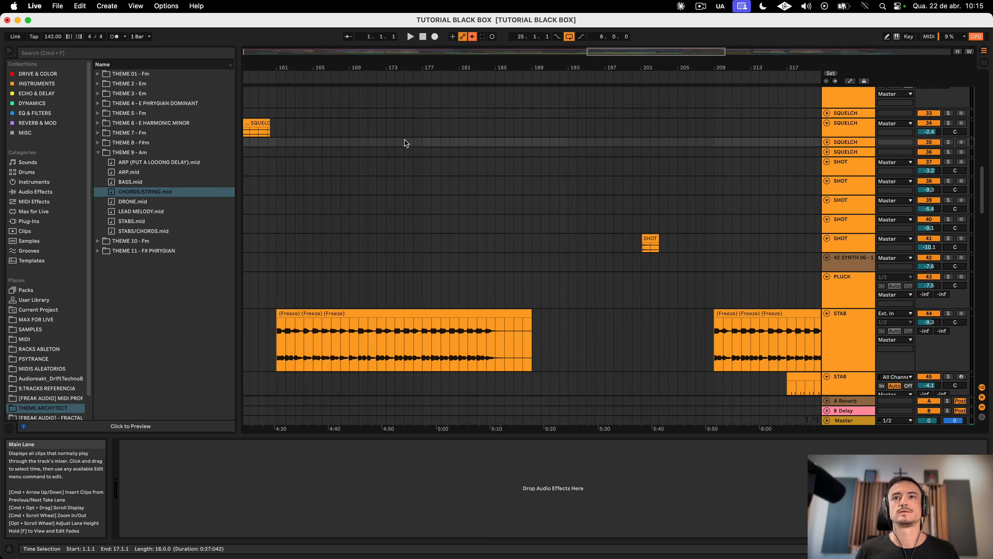
{"action": "scroll", "coordinate": [404, 139], "scroll_direction": "up", "scroll_amount": 15}
{"action": "scroll", "coordinate": [462, 85], "scroll_direction": "down", "scroll_amount": 5}
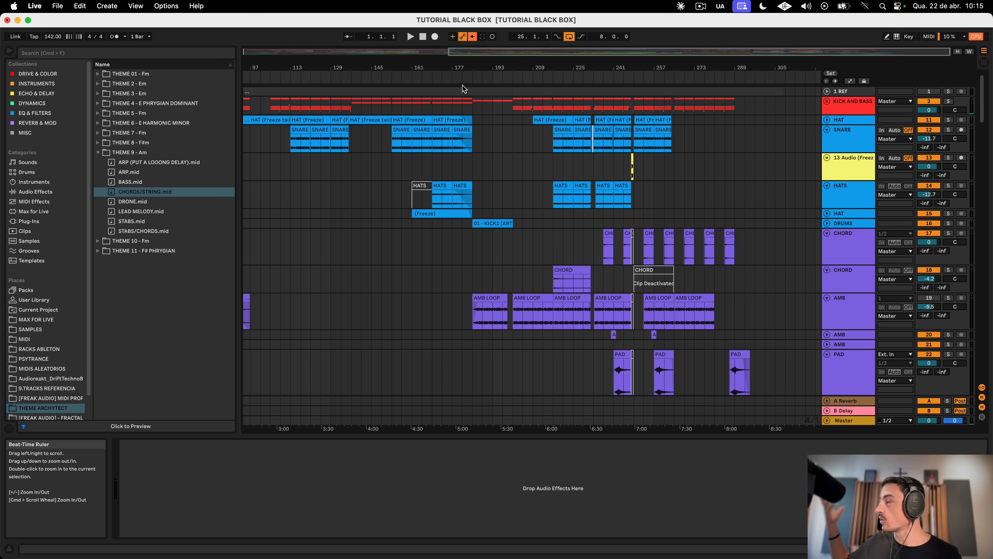
{"action": "left_click", "coordinate": [440, 63]}
{"action": "left_click_drag", "start_coordinate": [440, 63], "coordinate": [440, 47]}
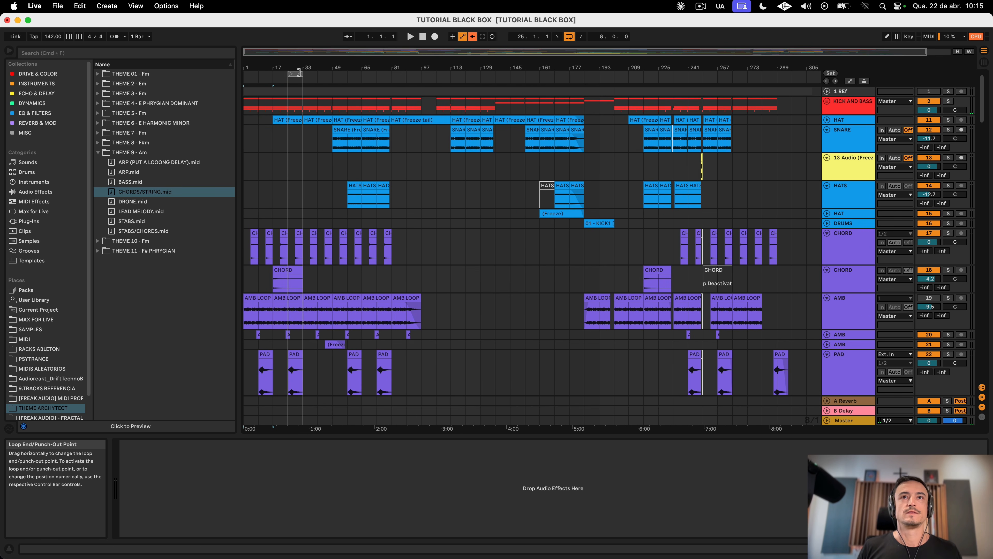
{"action": "left_click_drag", "start_coordinate": [308, 74], "coordinate": [779, 103]}
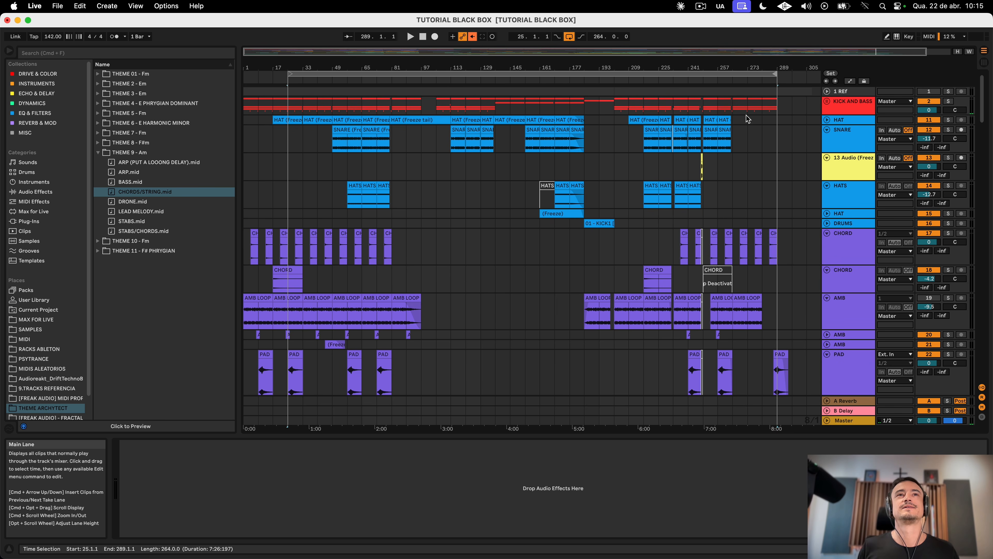
{"action": "left_click_drag", "start_coordinate": [290, 74], "coordinate": [246, 74]}
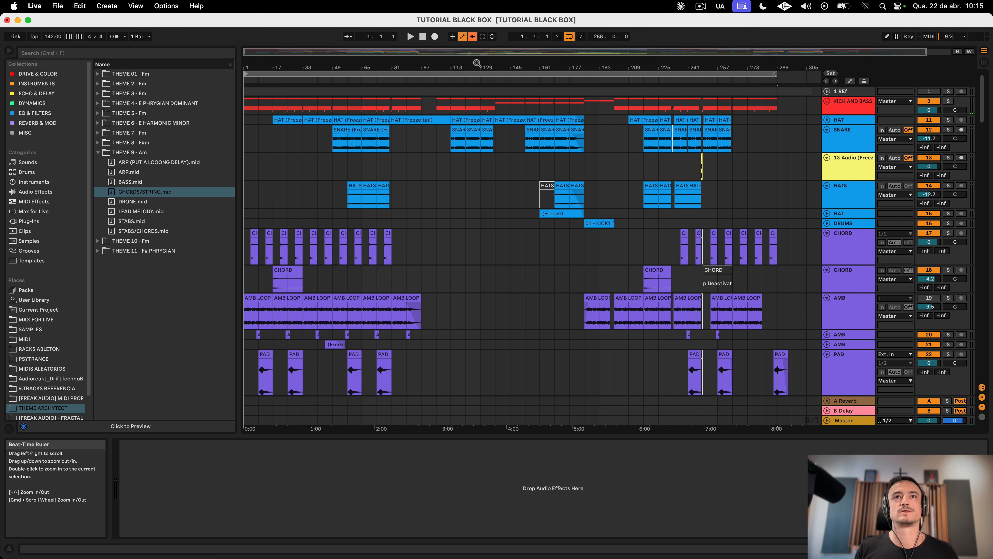
{"action": "left_click_drag", "start_coordinate": [477, 65], "coordinate": [469, 65]}
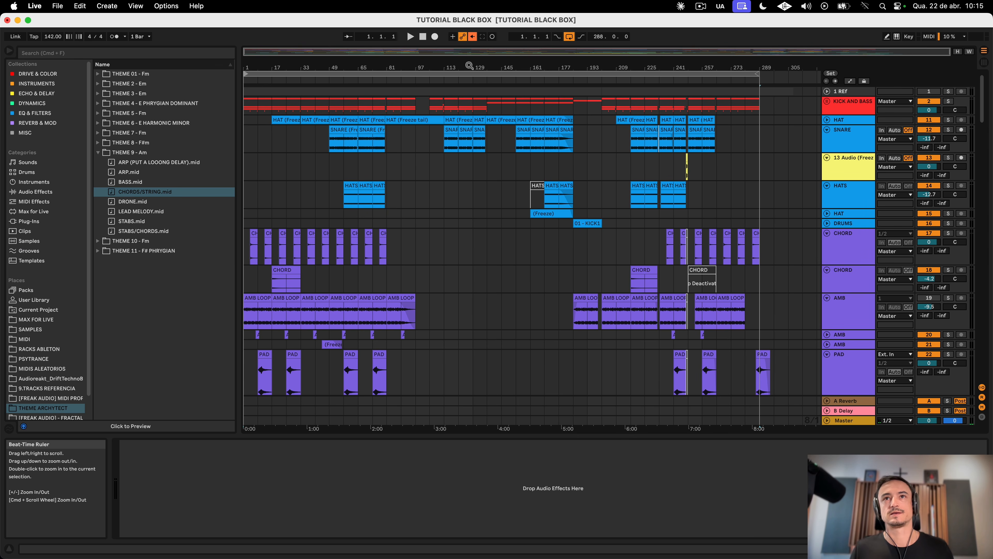
{"action": "left_click_drag", "start_coordinate": [469, 65], "coordinate": [471, 76]}
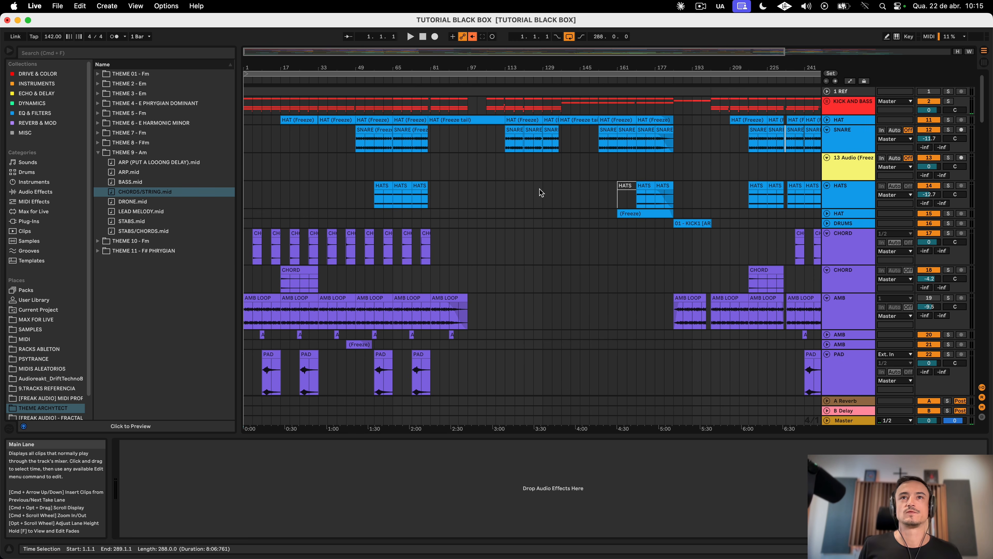
{"action": "left_click", "coordinate": [542, 178]}
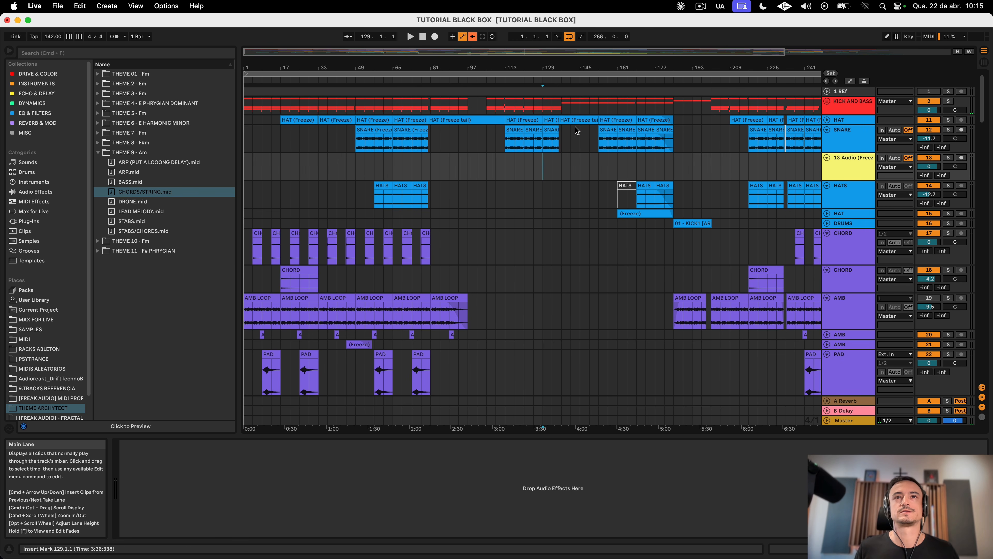
{"action": "key", "text": "minus"}
{"action": "key", "text": "minus"}
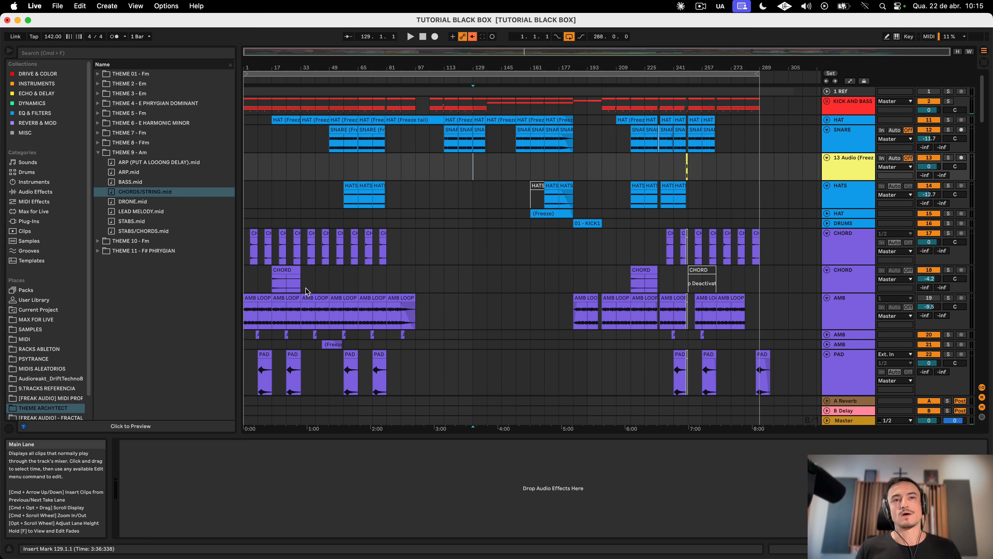
Step: Reorder the tracks so the folded FX CRASH track sits directly above FX (Freeze), next to the other FX CRASH track
{"action": "scroll", "coordinate": [548, 255], "scroll_direction": "down", "scroll_amount": 20}
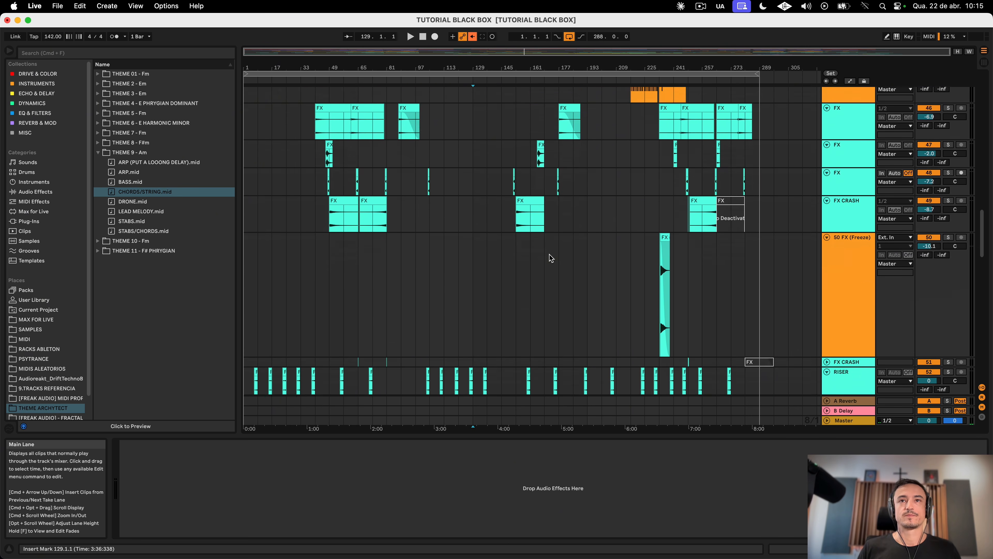
{"action": "left_click", "coordinate": [854, 235]}
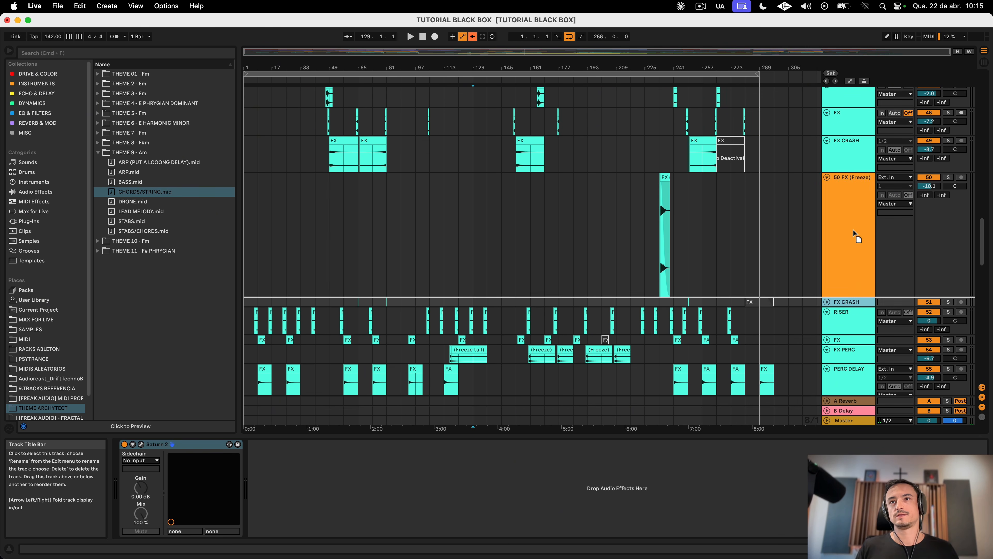
{"action": "left_click_drag", "start_coordinate": [854, 241], "coordinate": [852, 291]}
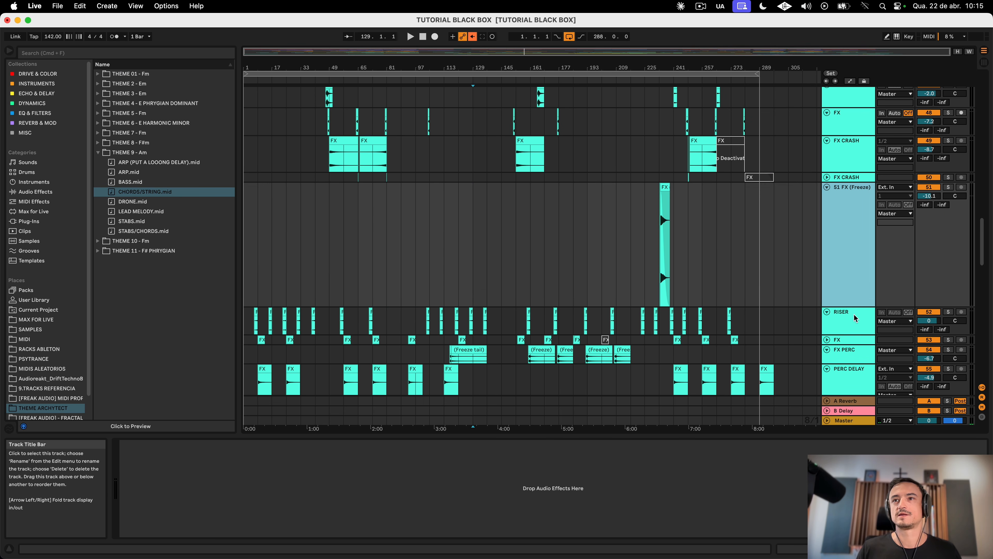
Step: Fold the 03 - D - 136 track near the end of the track list
{"action": "scroll", "coordinate": [847, 292], "scroll_direction": "down", "scroll_amount": 15}
{"action": "left_click", "coordinate": [855, 369]}
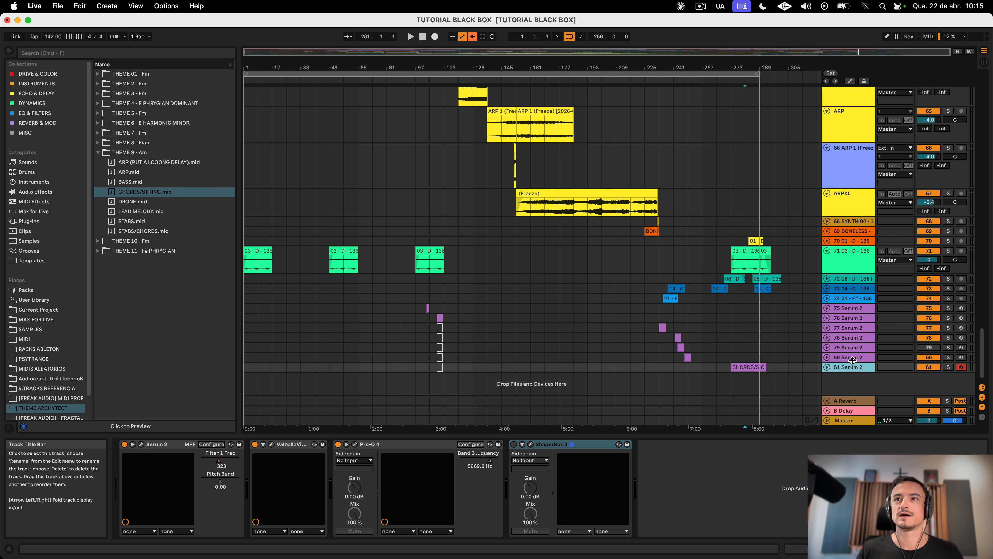
{"action": "left_click", "coordinate": [851, 214]}
{"action": "left_click", "coordinate": [851, 226]}
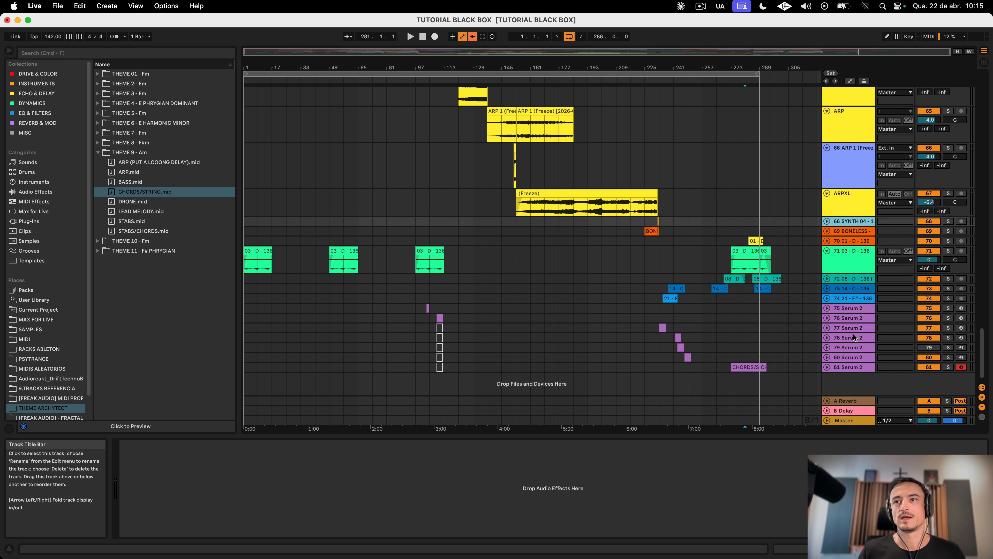
{"action": "left_click", "coordinate": [856, 366], "text": "shift"}
{"action": "left_click", "coordinate": [844, 252]}
{"action": "key", "text": "Left"}
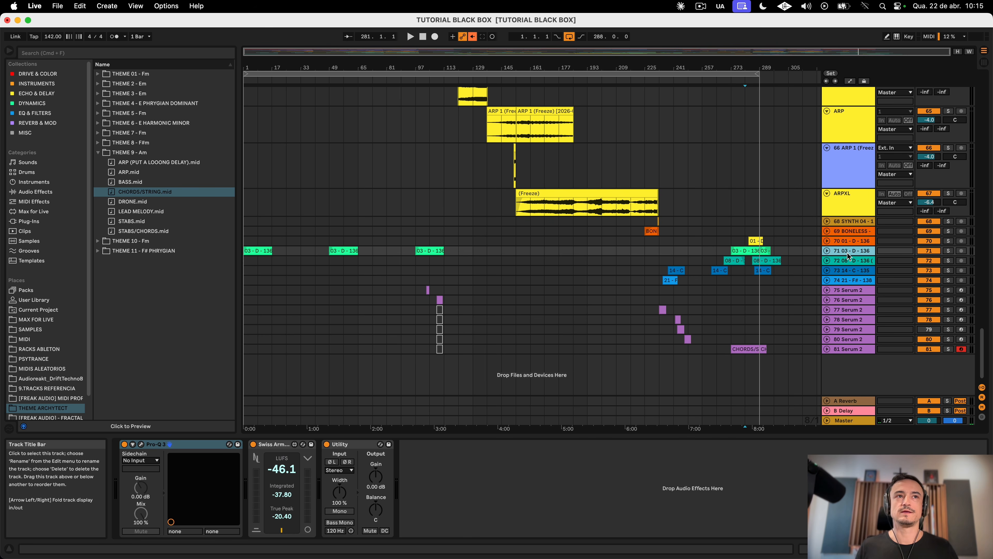
Step: Collapse the THEME 9 - Am folder in the browser and select the SYNTH 04 track
{"action": "left_click", "coordinate": [97, 153]}
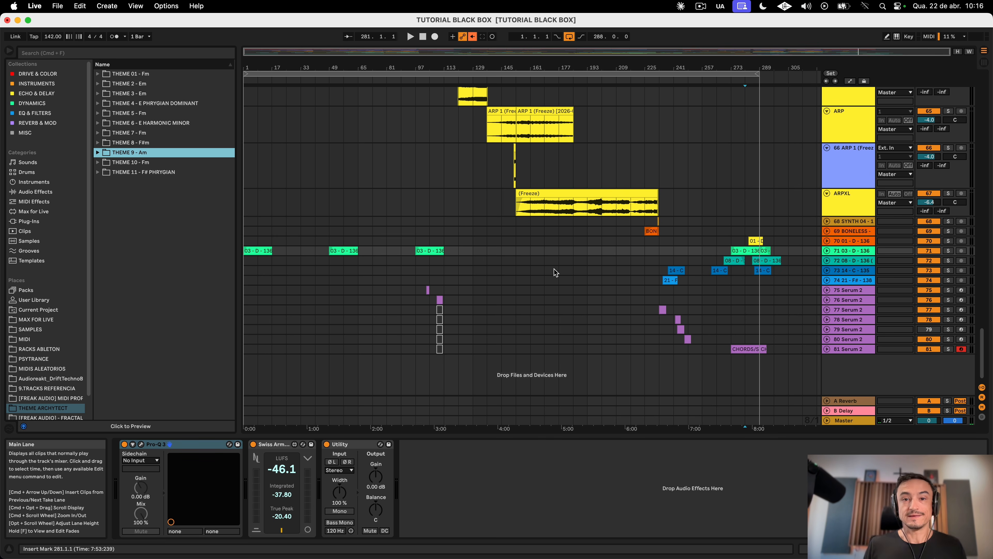
{"action": "left_click", "coordinate": [846, 213]}
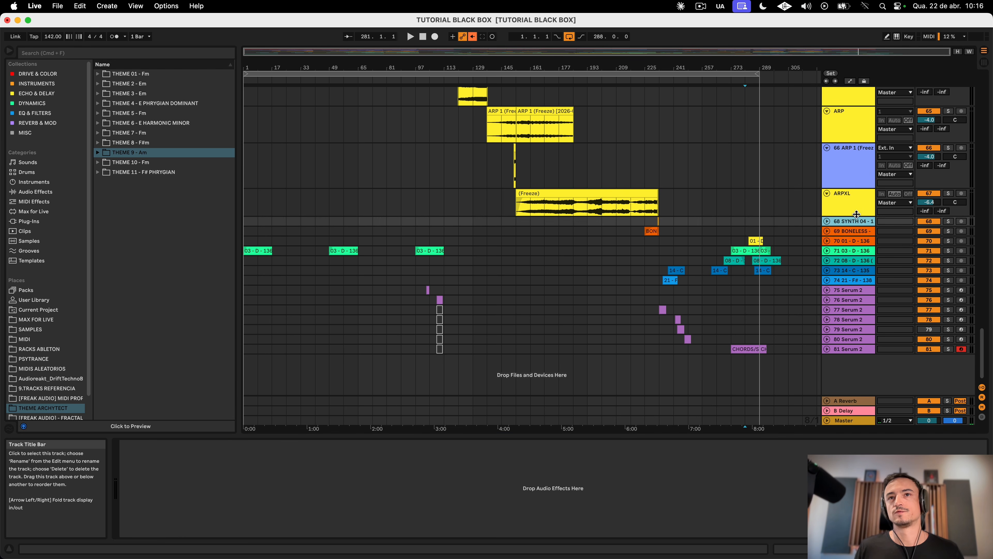
Step: Look through the arrangement from the CHORD tracks down to the Serum 2 tracks, briefly playing from bar 281
{"action": "scroll", "coordinate": [849, 250], "scroll_direction": "up", "scroll_amount": 20}
{"action": "left_click", "coordinate": [854, 284]}
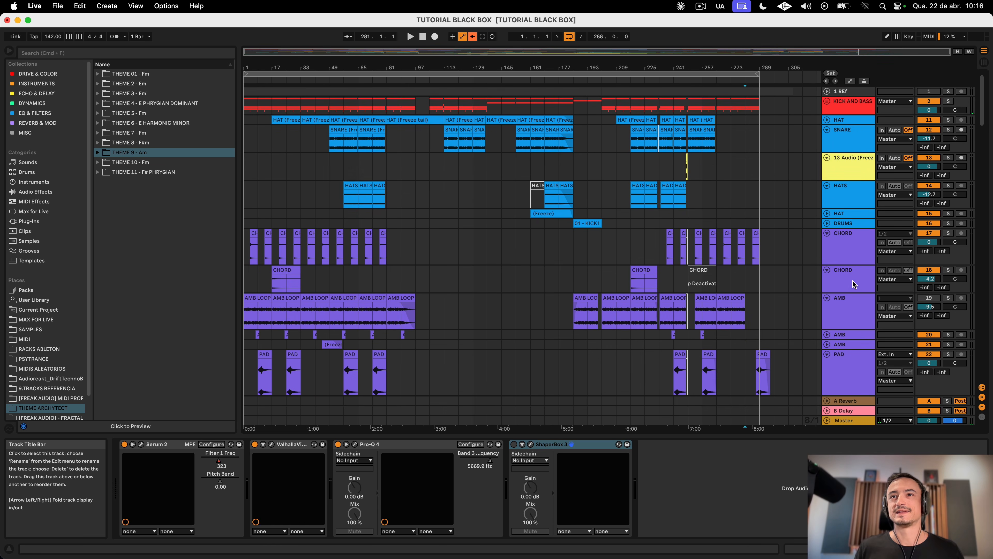
{"action": "left_click", "coordinate": [680, 166]}
{"action": "scroll", "coordinate": [660, 202], "scroll_direction": "down", "scroll_amount": 20}
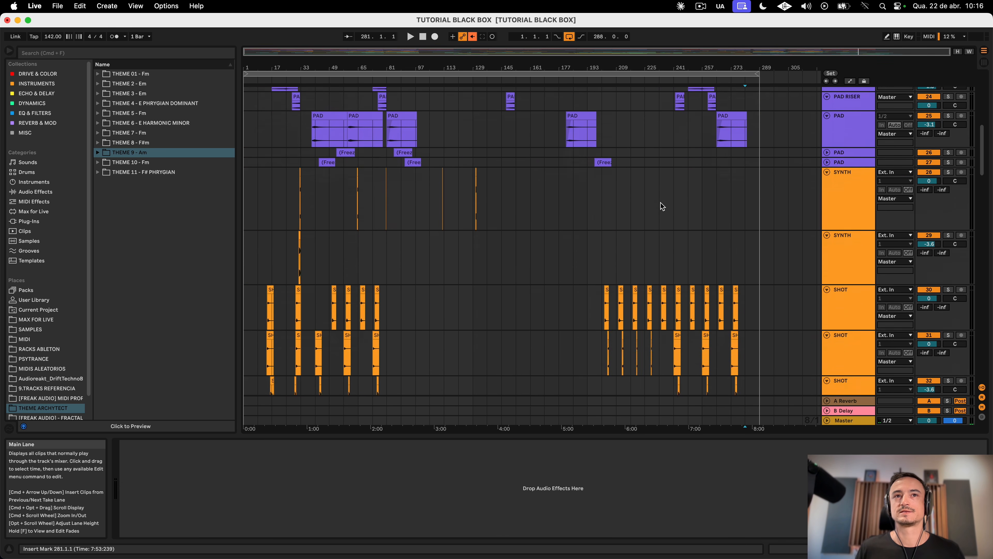
{"action": "scroll", "coordinate": [660, 203], "scroll_direction": "down", "scroll_amount": 10}
{"action": "key", "text": "space"}
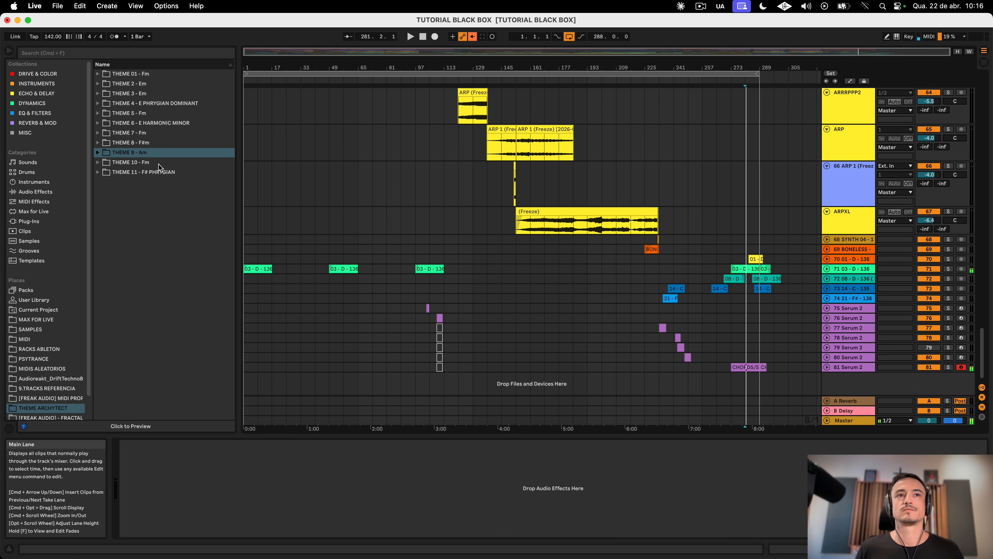
Step: Play the arrangement from bar 1 and examine the opening bars of the 03 - D - 136 track up close
{"action": "left_click", "coordinate": [245, 249]}
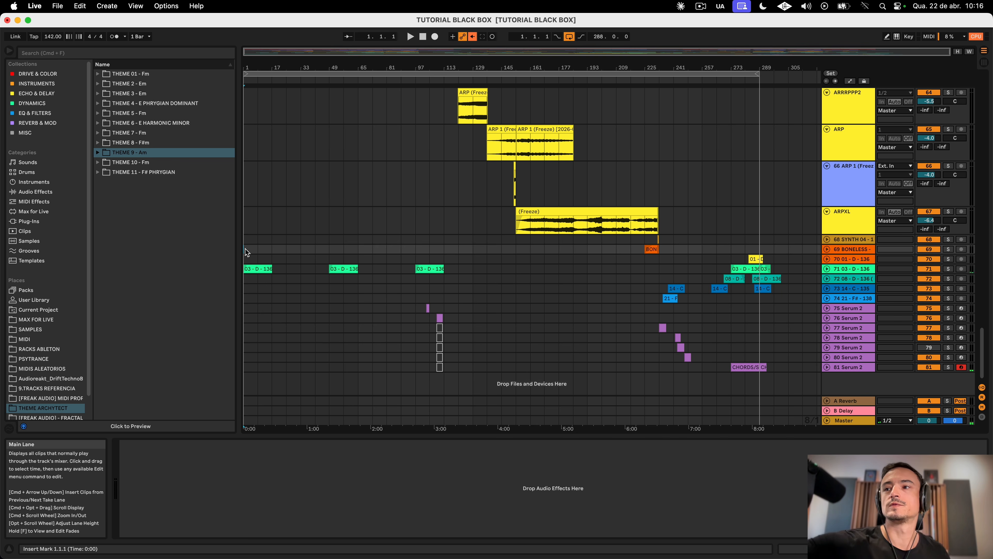
{"action": "key", "text": "space"}
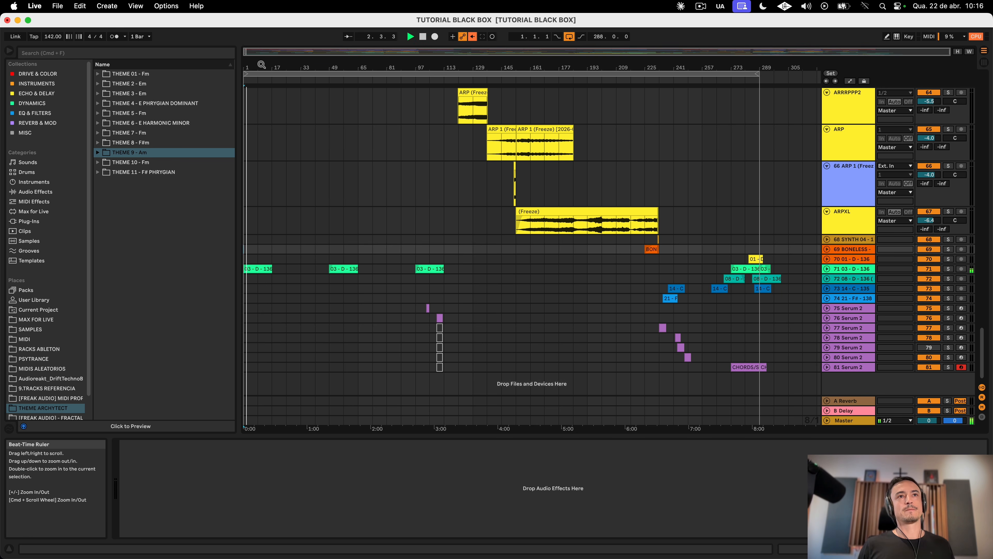
{"action": "left_click_drag", "start_coordinate": [260, 66], "coordinate": [260, 86]}
{"action": "scroll", "coordinate": [480, 212], "scroll_direction": "up", "scroll_amount": 5}
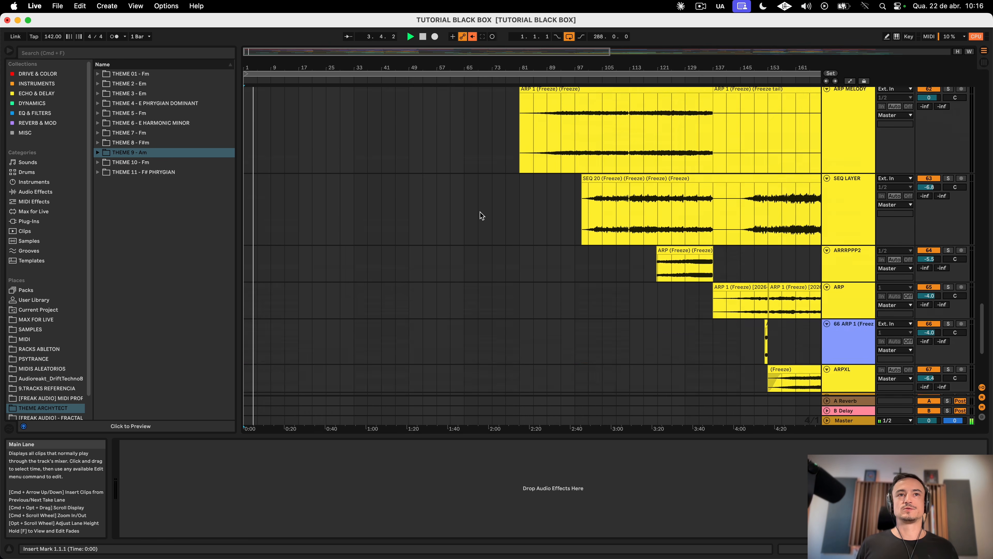
{"action": "scroll", "coordinate": [480, 212], "scroll_direction": "up", "scroll_amount": 15}
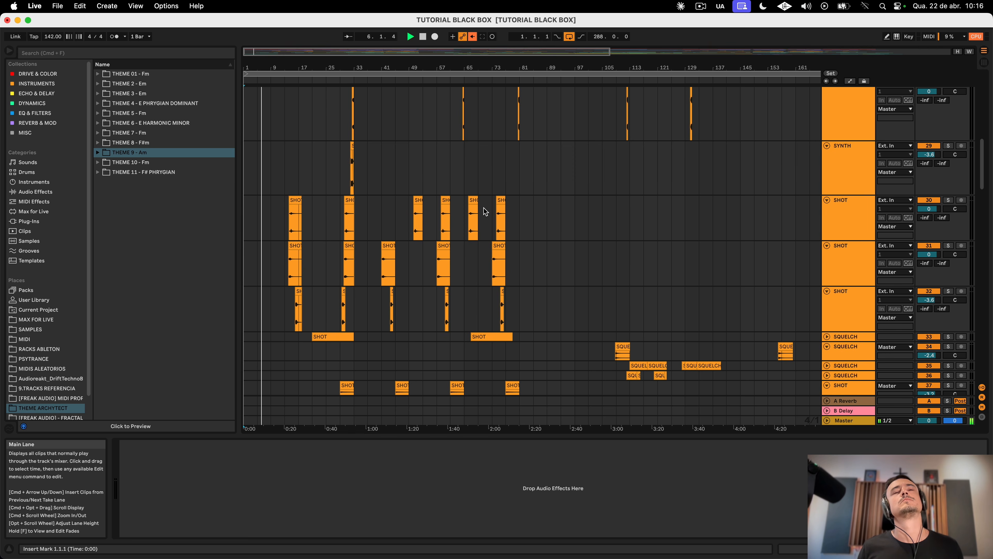
{"action": "scroll", "coordinate": [485, 211], "scroll_direction": "down", "scroll_amount": 15}
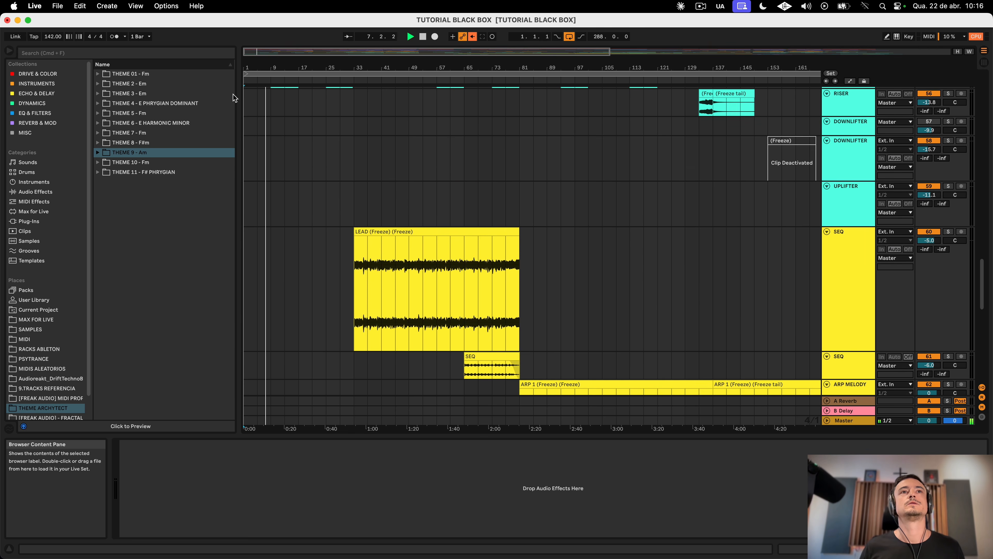
{"action": "scroll", "coordinate": [346, 181], "scroll_direction": "down", "scroll_amount": 10}
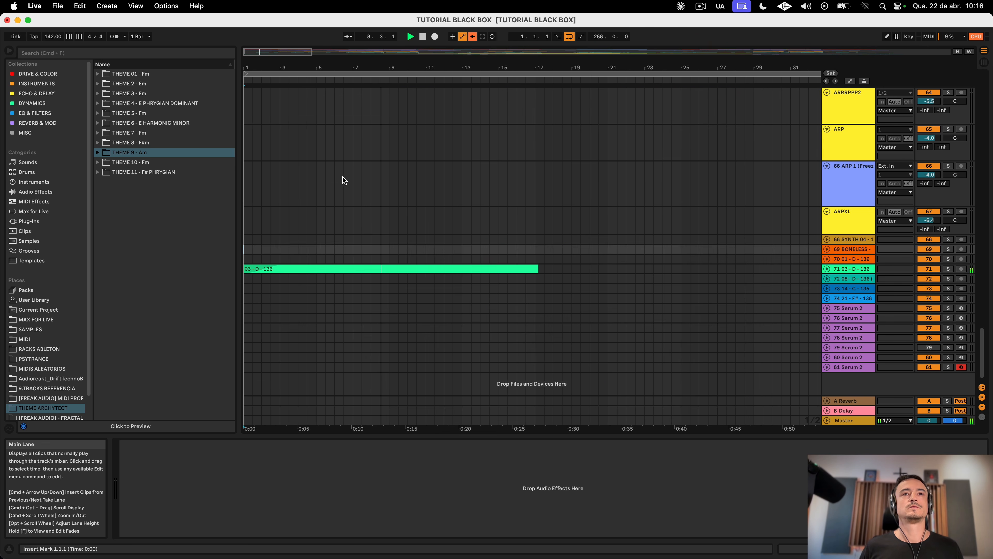
Step: Unfold the 03 - D - 136 track, solo it and audition its first clip from bar 8
{"action": "left_click", "coordinate": [826, 268]}
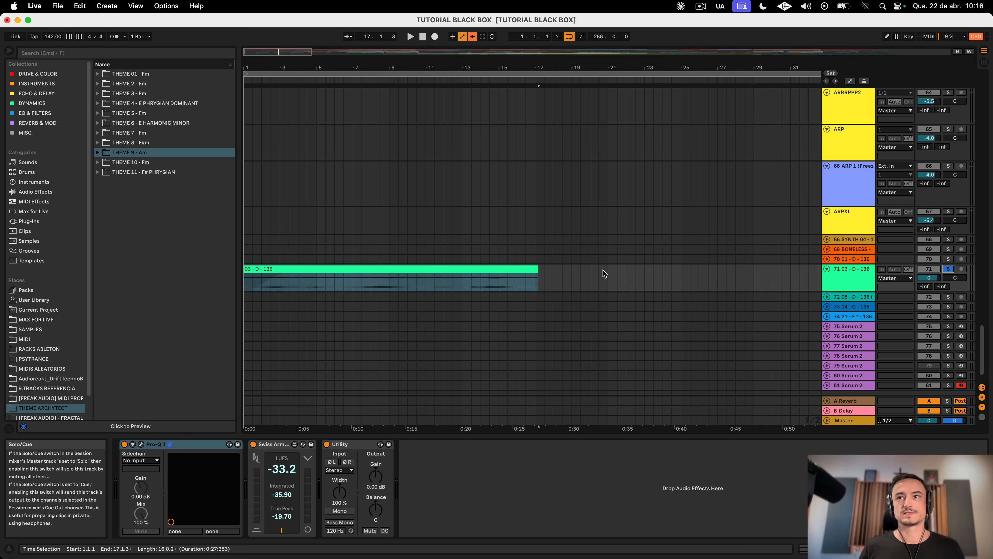
{"action": "left_click", "coordinate": [485, 266]}
{"action": "key", "text": "s"}
{"action": "left_click", "coordinate": [270, 282]}
{"action": "key", "text": "space"}
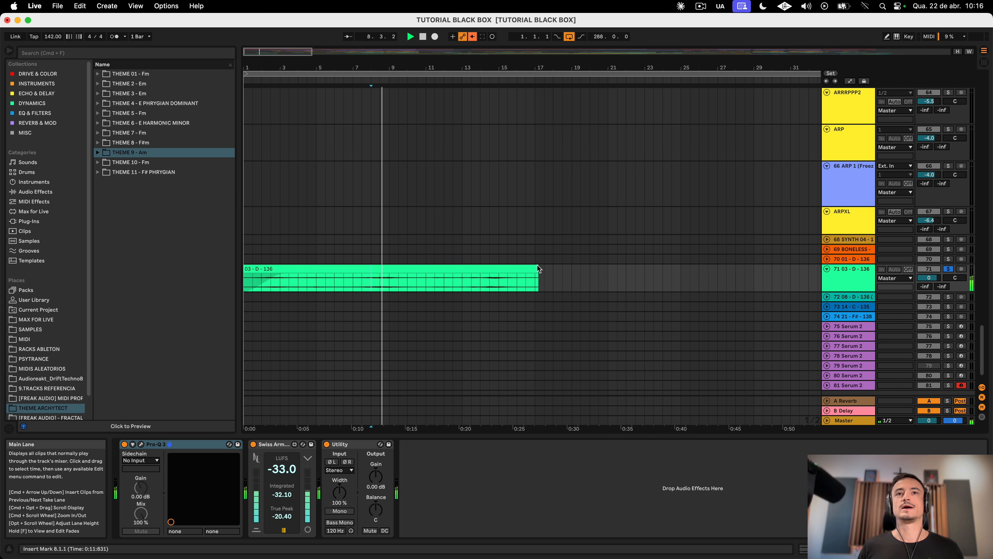
Step: Unsolo the 03 - D - 136 track and replay its first clip from bar 1 within the full mix
{"action": "left_click", "coordinate": [511, 270]}
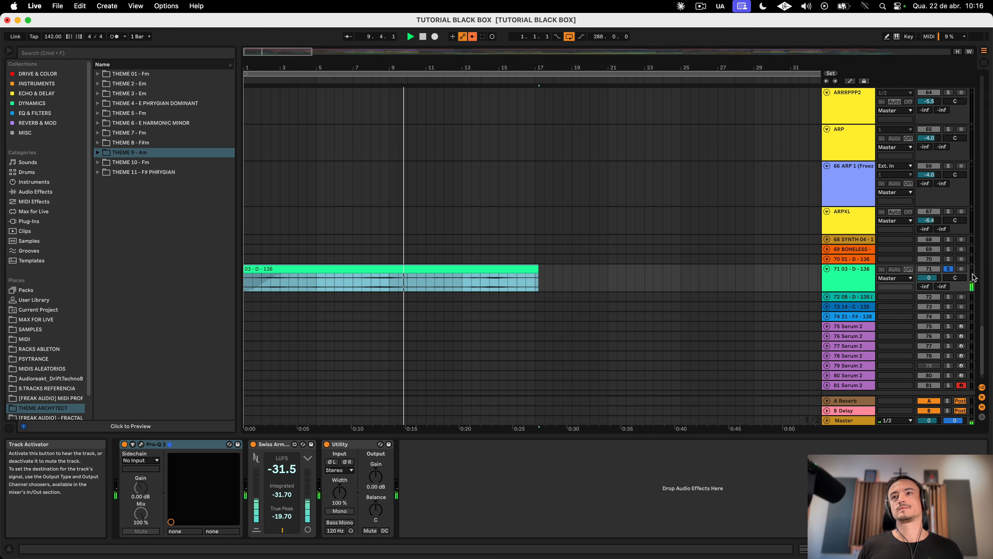
{"action": "left_click", "coordinate": [948, 269]}
{"action": "key", "text": "space"}
{"action": "left_click", "coordinate": [306, 289]}
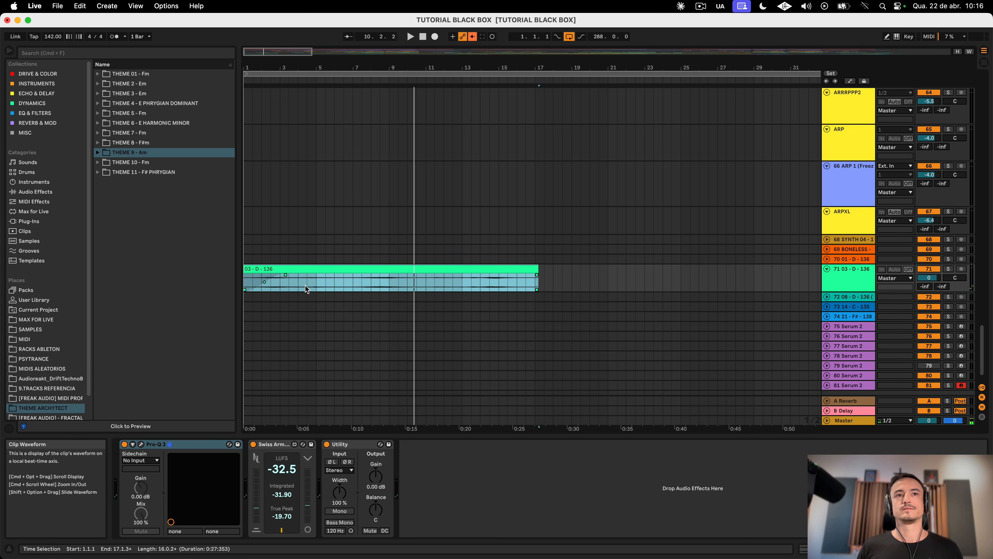
{"action": "key", "text": "space"}
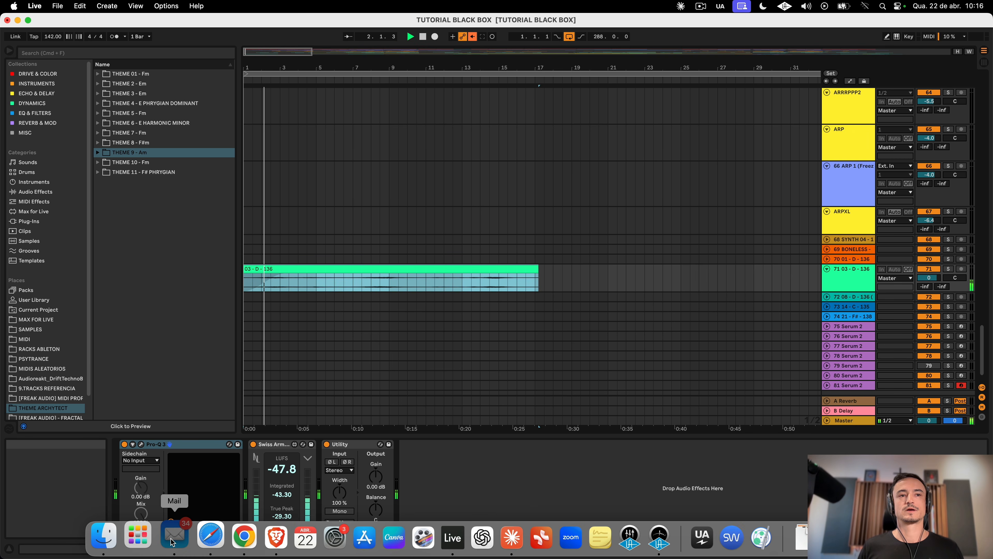
Step: Quit the Mail application running in the background
{"action": "right_click", "coordinate": [172, 541]}
{"action": "left_click", "coordinate": [186, 495]}
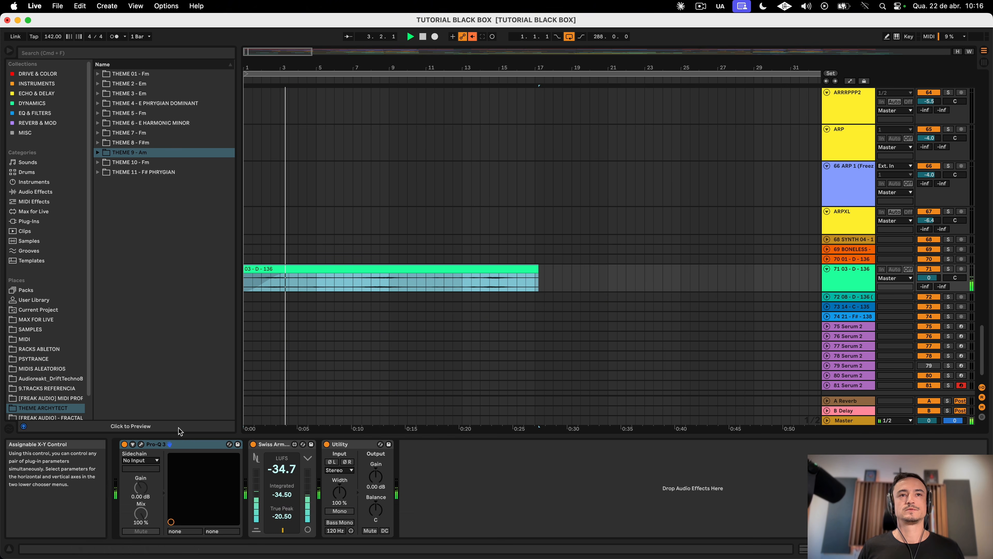
Step: Set the insert mark at bar 5 and inspect the pad, synth and sequence tracks while the intro plays
{"action": "left_click", "coordinate": [317, 282]}
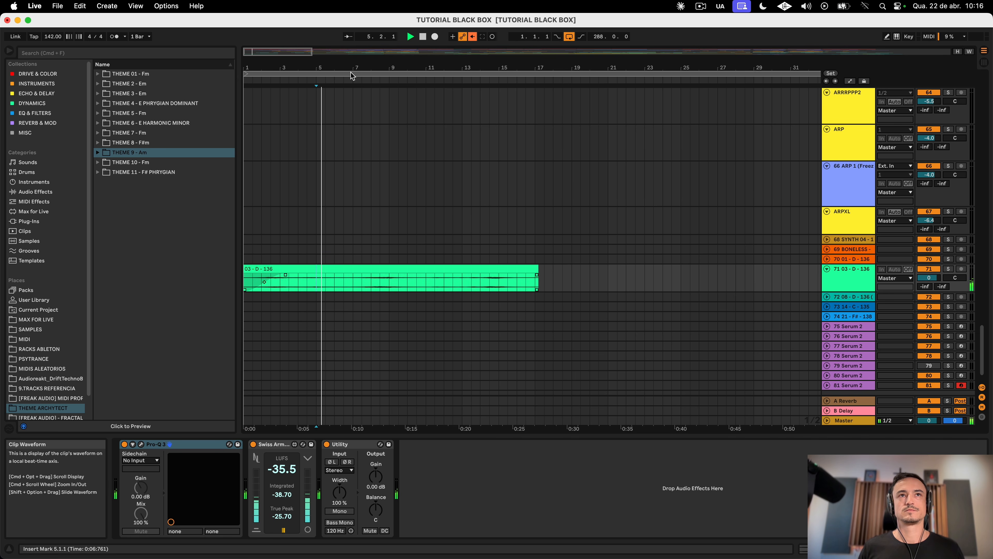
{"action": "left_click_drag", "start_coordinate": [403, 63], "coordinate": [363, 204]}
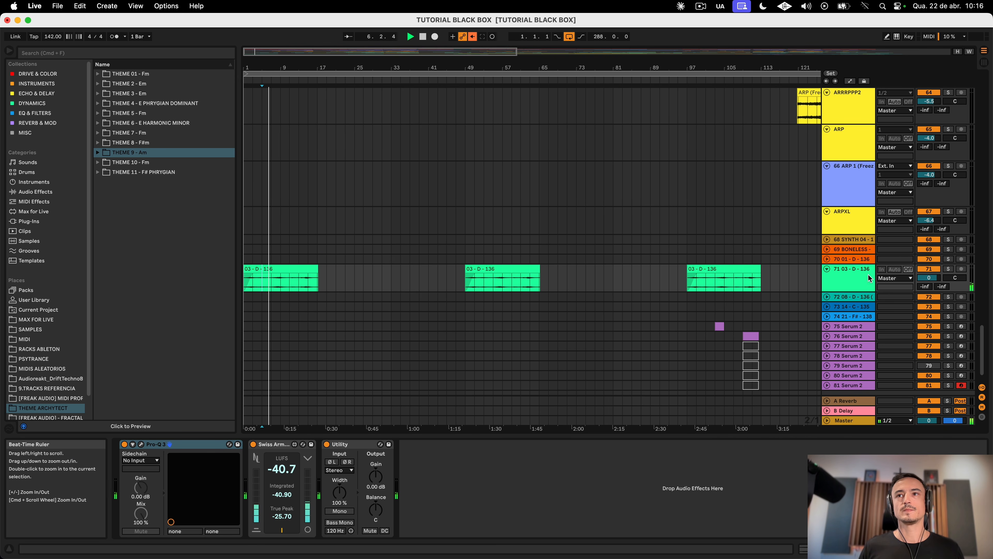
{"action": "scroll", "coordinate": [359, 213], "scroll_direction": "down", "scroll_amount": 1}
{"action": "scroll", "coordinate": [359, 213], "scroll_direction": "up", "scroll_amount": 15}
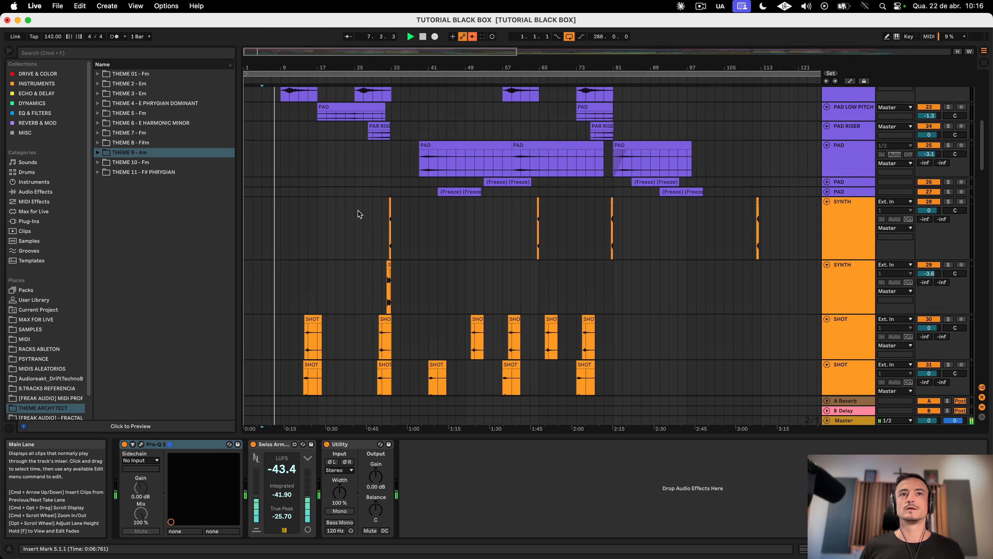
{"action": "scroll", "coordinate": [358, 213], "scroll_direction": "down", "scroll_amount": 15}
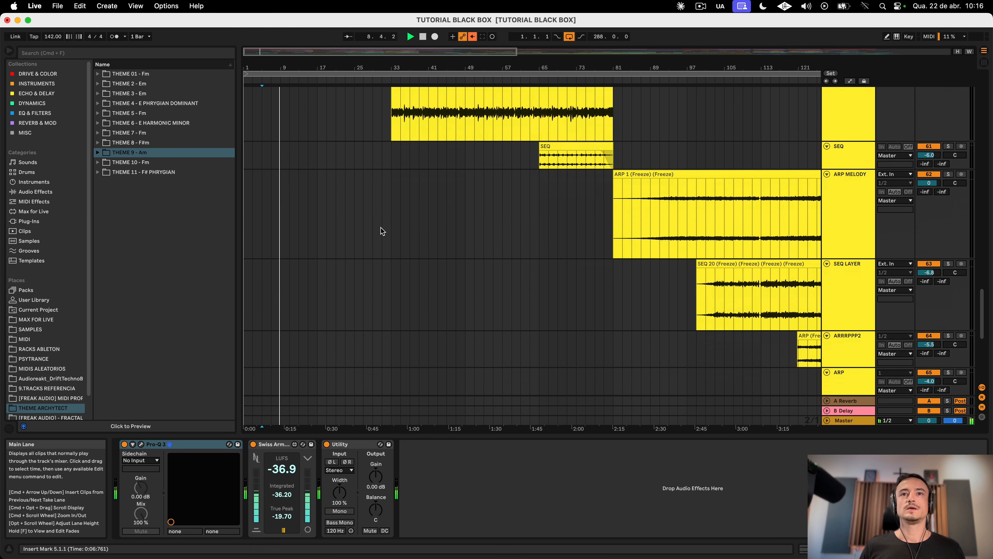
Step: Fold the 03 - D - 136 track back to its minimum height
{"action": "left_click_drag", "start_coordinate": [542, 65], "coordinate": [391, 317]}
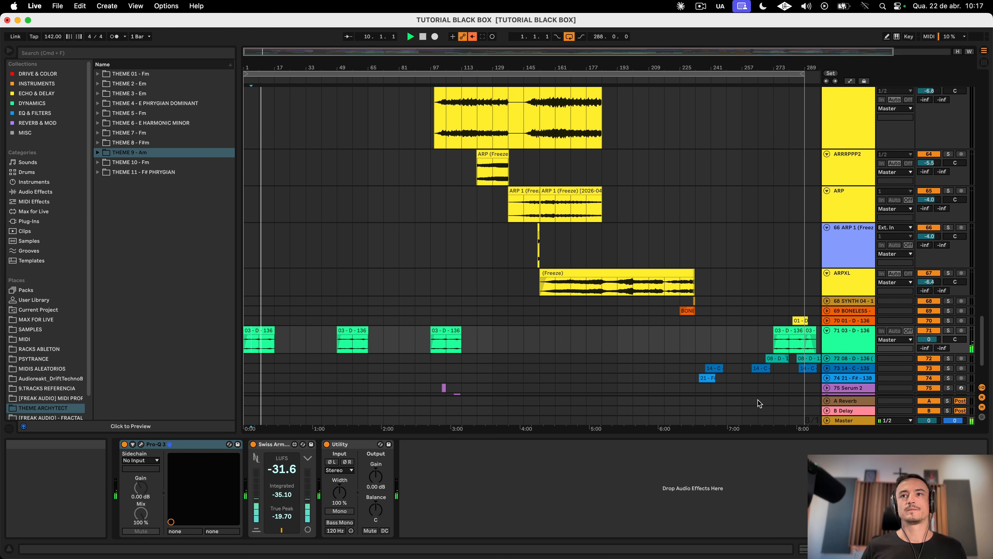
{"action": "scroll", "coordinate": [626, 392], "scroll_direction": "right", "scroll_amount": 5}
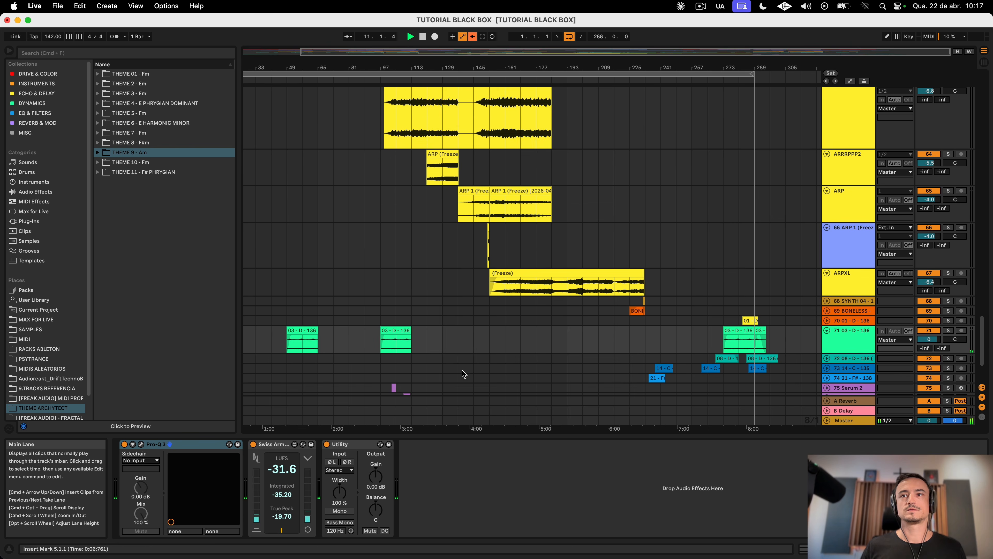
{"action": "scroll", "coordinate": [463, 375], "scroll_direction": "down", "scroll_amount": 5}
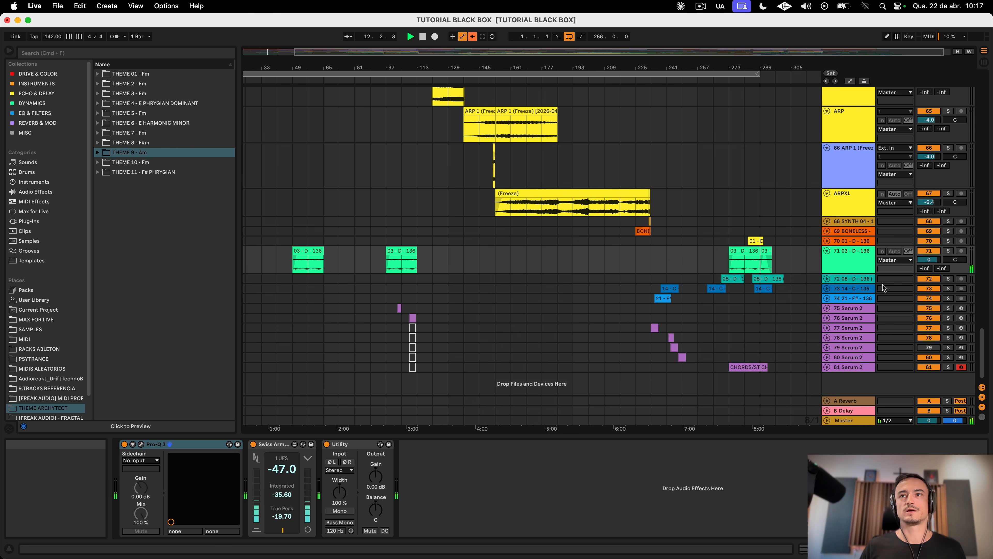
{"action": "left_click", "coordinate": [847, 272]}
{"action": "left_click_drag", "start_coordinate": [846, 273], "coordinate": [846, 258]}
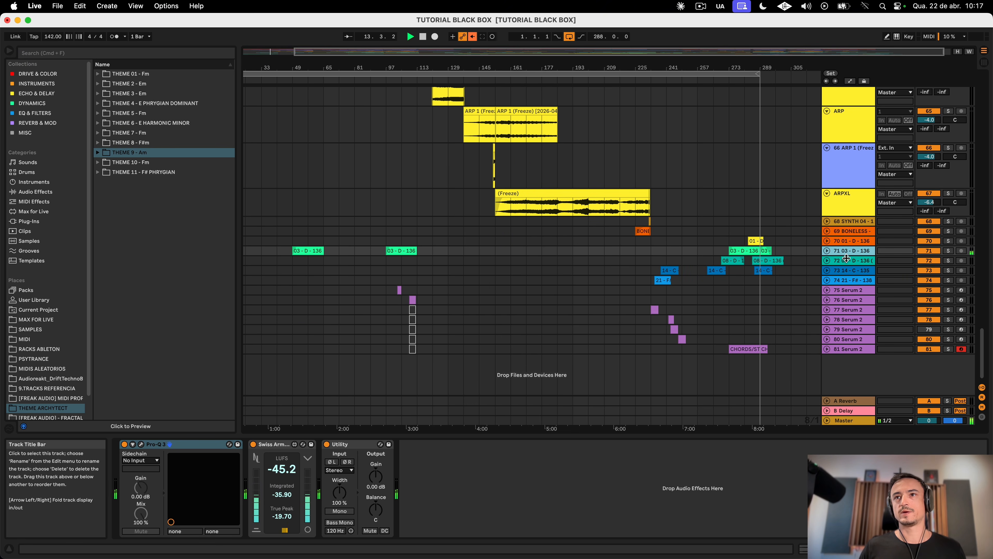
Step: Follow the playback through bar 33, examining how the FX, pad, ambience and shot layers build the intro
{"action": "scroll", "coordinate": [397, 89], "scroll_direction": "left", "scroll_amount": 3}
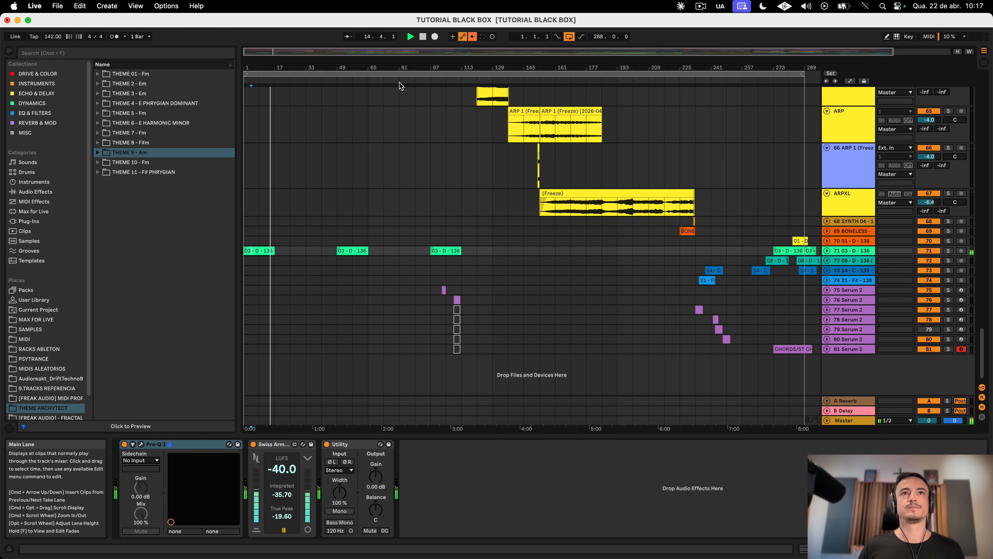
{"action": "key", "text": "plus"}
{"action": "key", "text": "plus"}
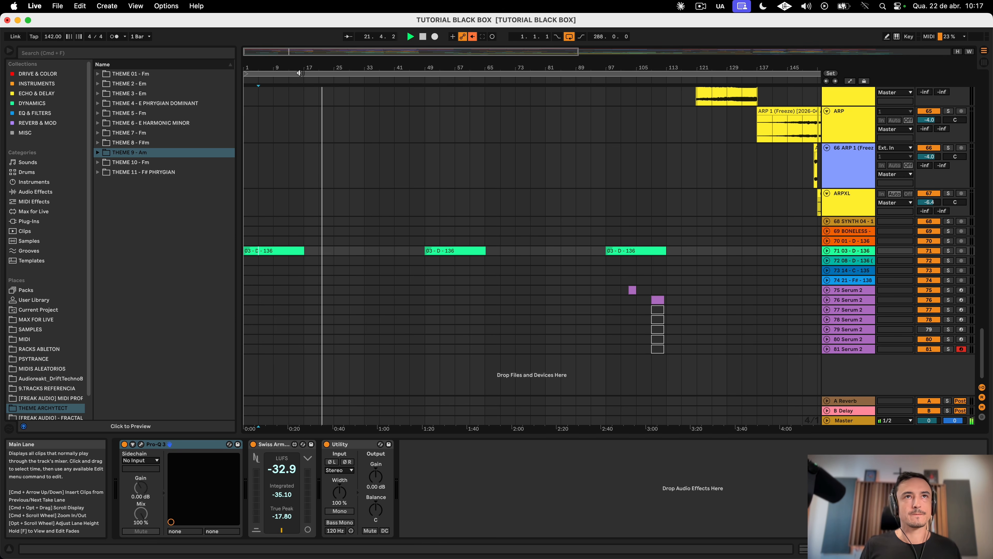
{"action": "left_click_drag", "start_coordinate": [294, 62], "coordinate": [376, 163]}
{"action": "scroll", "coordinate": [375, 163], "scroll_direction": "up", "scroll_amount": 15}
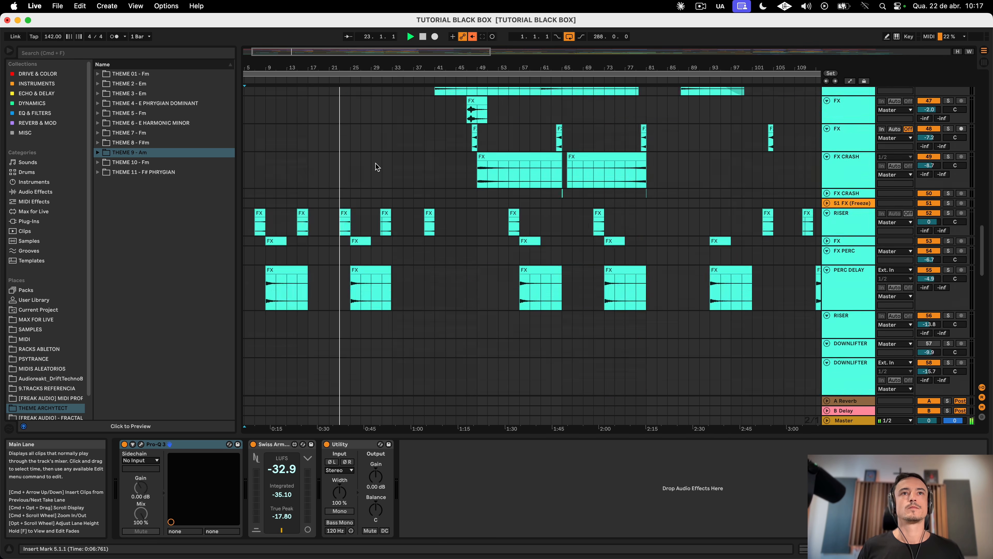
{"action": "scroll", "coordinate": [375, 164], "scroll_direction": "up", "scroll_amount": 4}
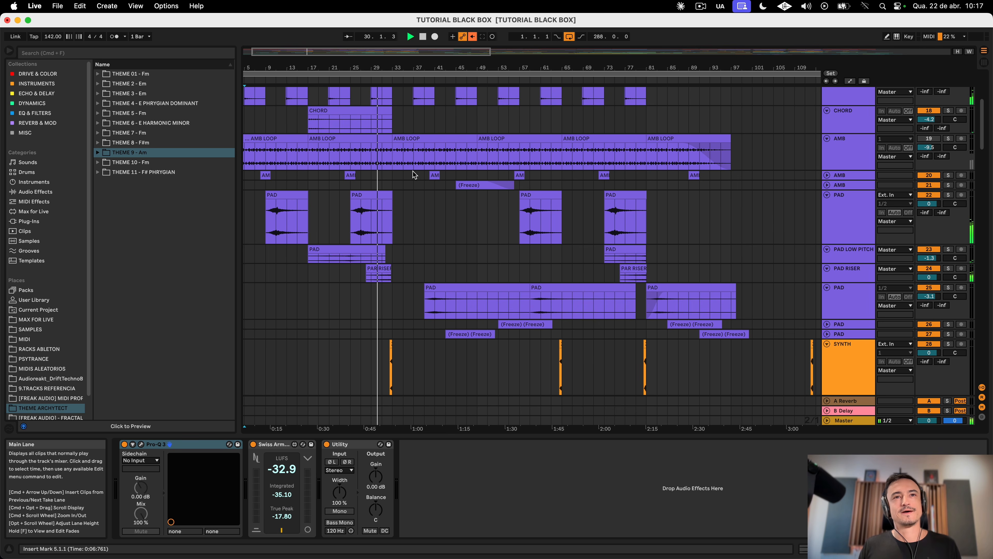
{"action": "scroll", "coordinate": [414, 175], "scroll_direction": "down", "scroll_amount": 1}
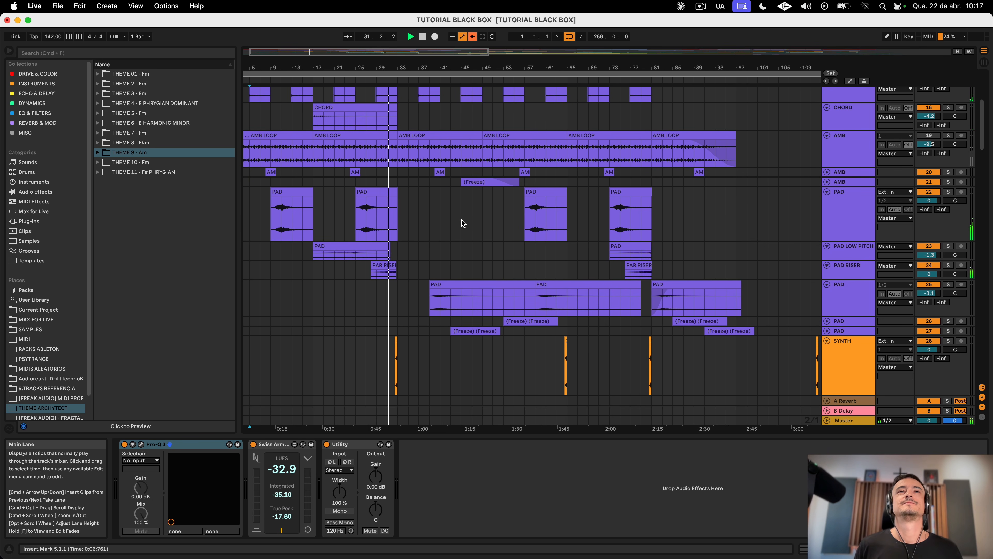
{"action": "scroll", "coordinate": [452, 222], "scroll_direction": "down", "scroll_amount": 15}
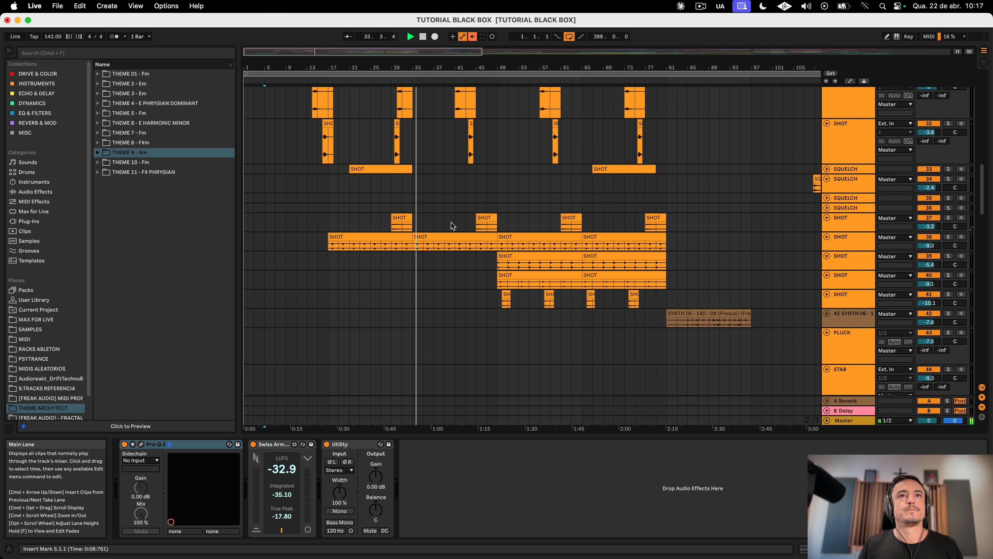
Step: Expand the KICK AND BASS group and examine the bass gap and SYNTH 05 reverse clip just before bar 33
{"action": "scroll", "coordinate": [451, 222], "scroll_direction": "up", "scroll_amount": 15}
{"action": "left_click_drag", "start_coordinate": [419, 70], "coordinate": [419, 164]}
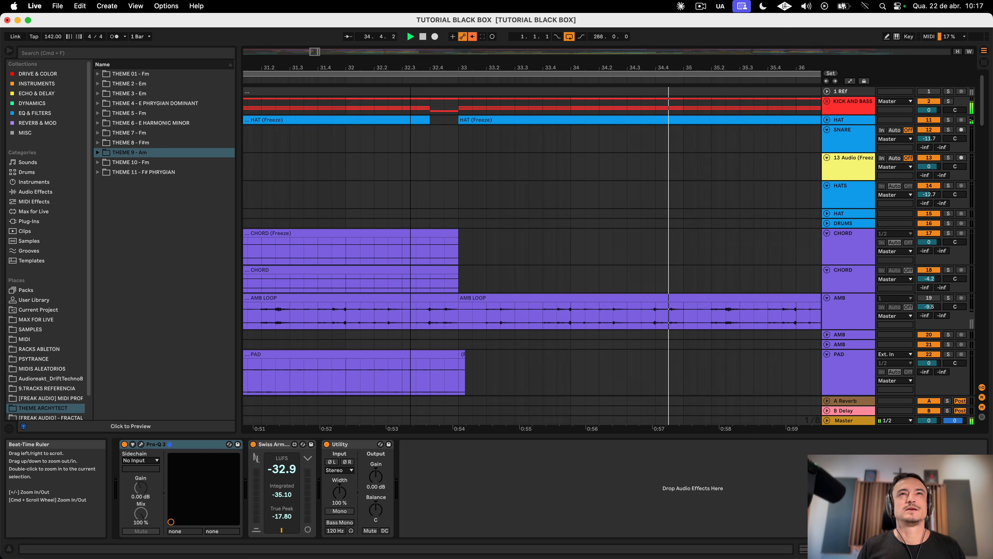
{"action": "key", "text": "alt+super+u"}
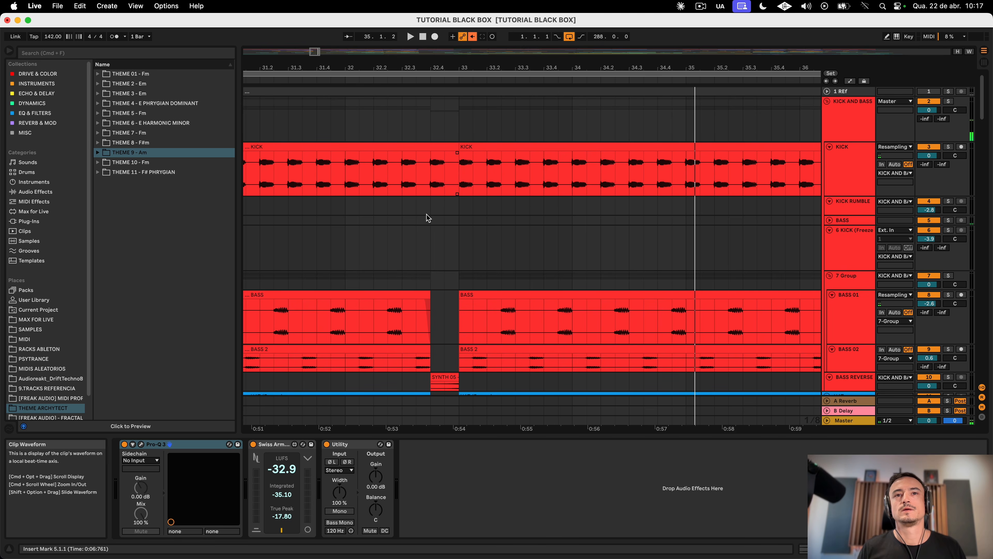
{"action": "scroll", "coordinate": [427, 214], "scroll_direction": "down", "scroll_amount": 5}
{"action": "scroll", "coordinate": [502, 226], "scroll_direction": "left", "scroll_amount": 2}
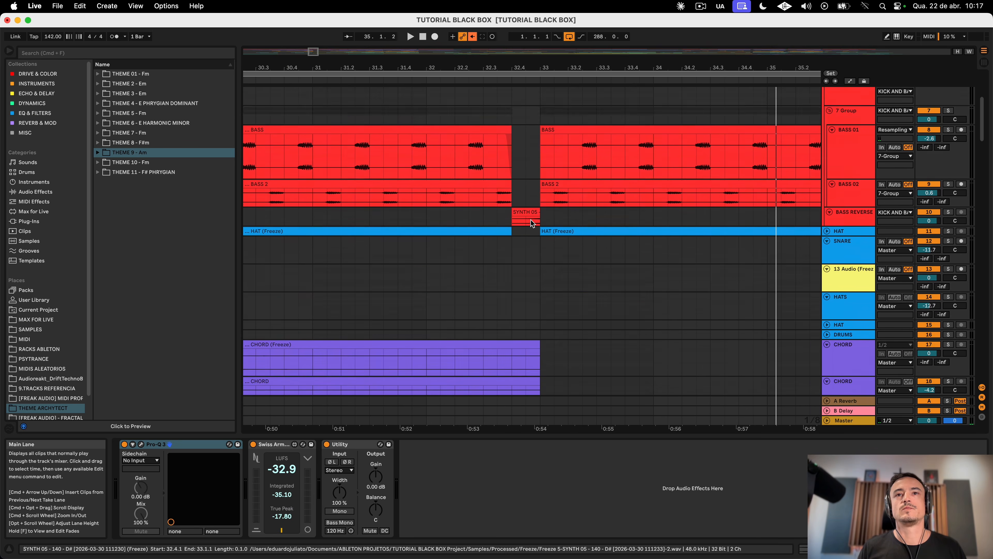
Step: Solo the second SYNTH track and audition its SHOT clip from bar 32 to bar 33
{"action": "scroll", "coordinate": [530, 220], "scroll_direction": "down", "scroll_amount": 15}
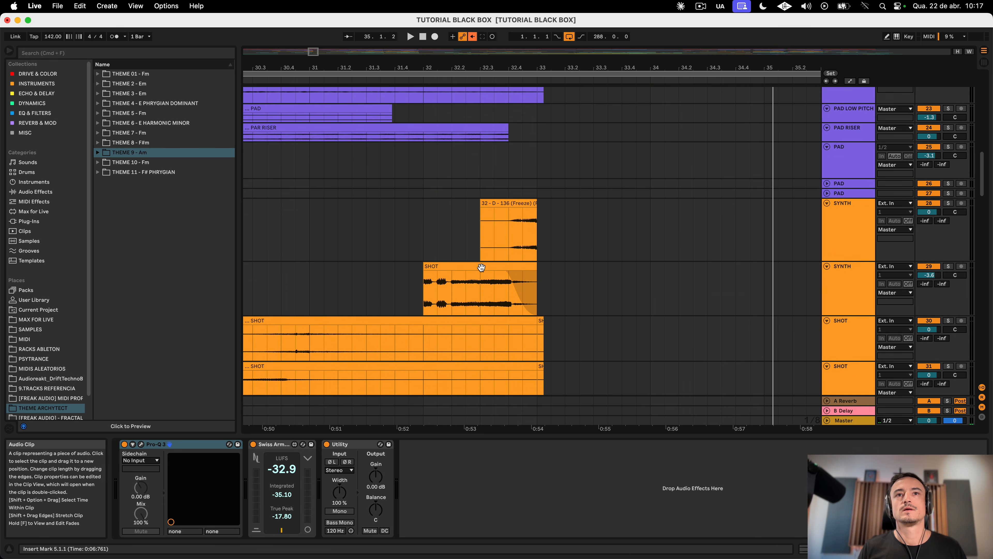
{"action": "left_click", "coordinate": [481, 267]}
{"action": "left_click", "coordinate": [949, 268]}
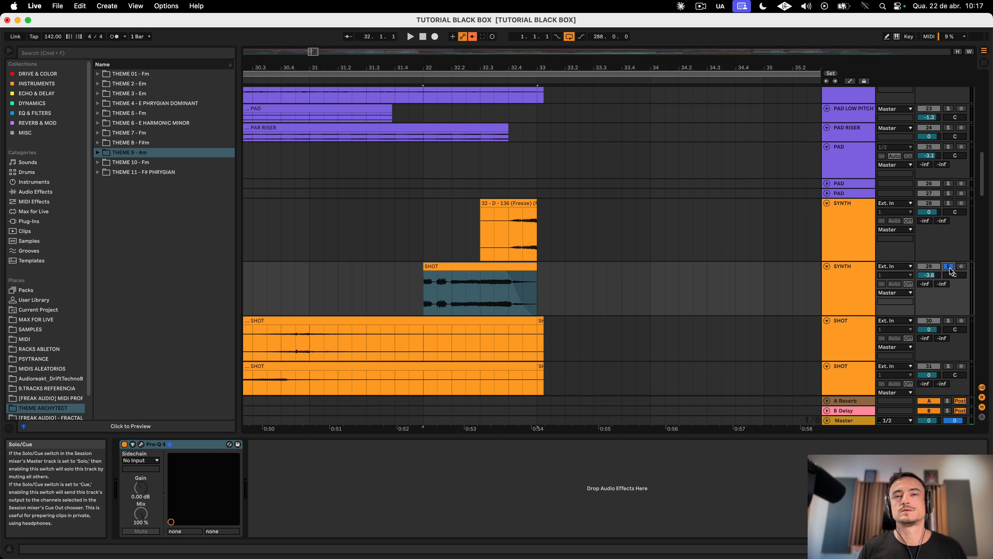
{"action": "left_click", "coordinate": [859, 283]}
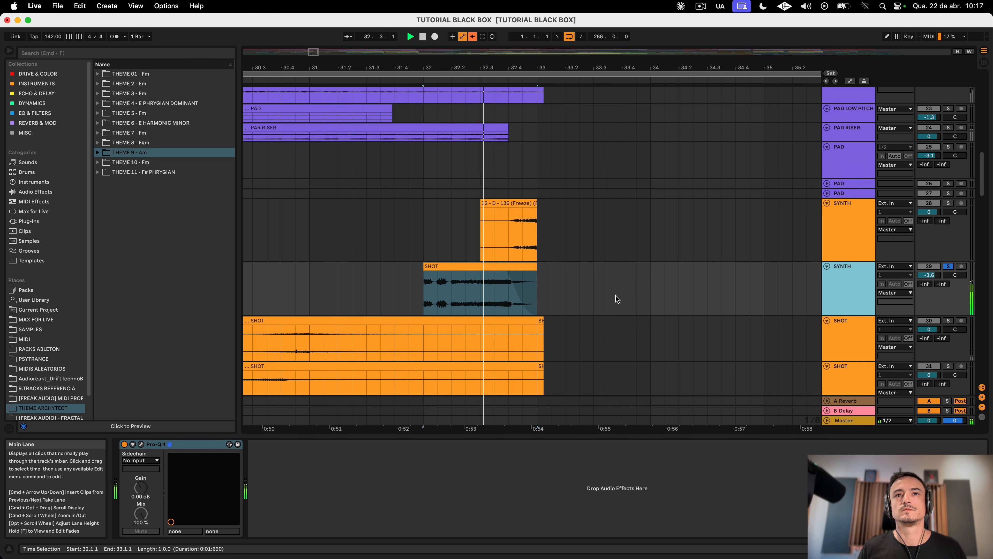
Step: Unsolo the second SYNTH track and continue playing the full mix past bar 33
{"action": "left_click", "coordinate": [954, 267]}
{"action": "key", "text": "space"}
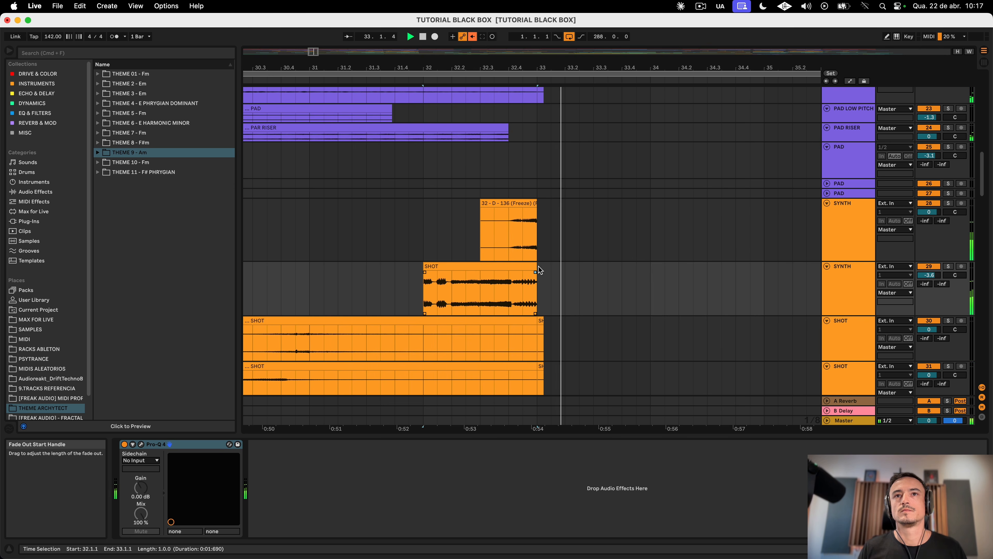
Step: Follow the playback from bar 34 to bar 45, examining the kick, bass, hat, snare and SEQ lead layers
{"action": "left_click_drag", "start_coordinate": [606, 67], "coordinate": [606, 47]}
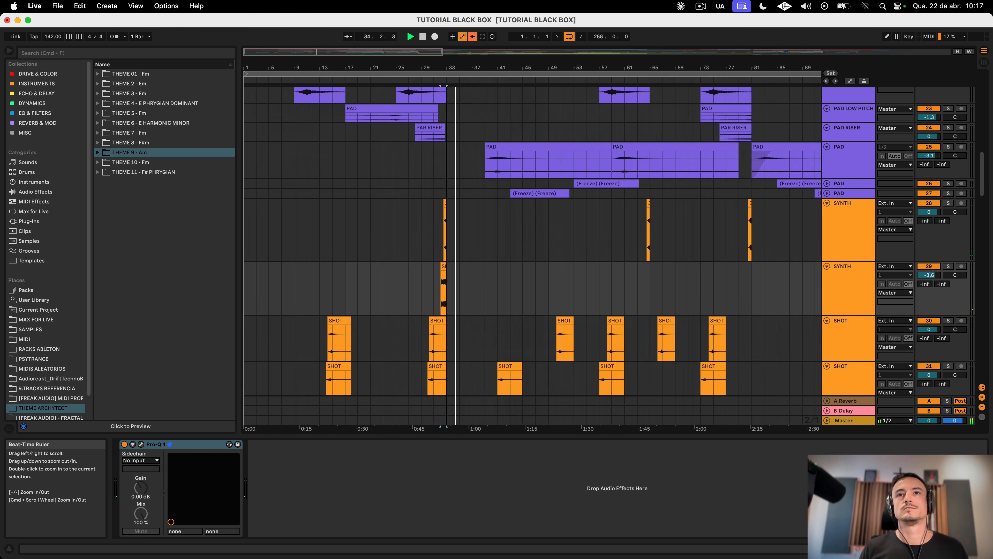
{"action": "scroll", "coordinate": [476, 287], "scroll_direction": "down", "scroll_amount": 2}
{"action": "scroll", "coordinate": [476, 287], "scroll_direction": "down", "scroll_amount": 20}
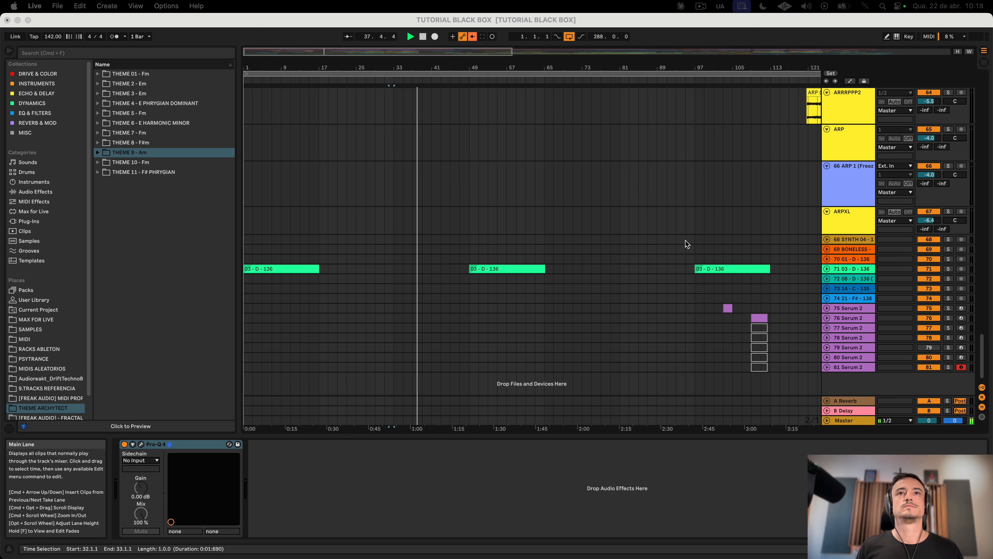
{"action": "scroll", "coordinate": [585, 234], "scroll_direction": "up", "scroll_amount": 15}
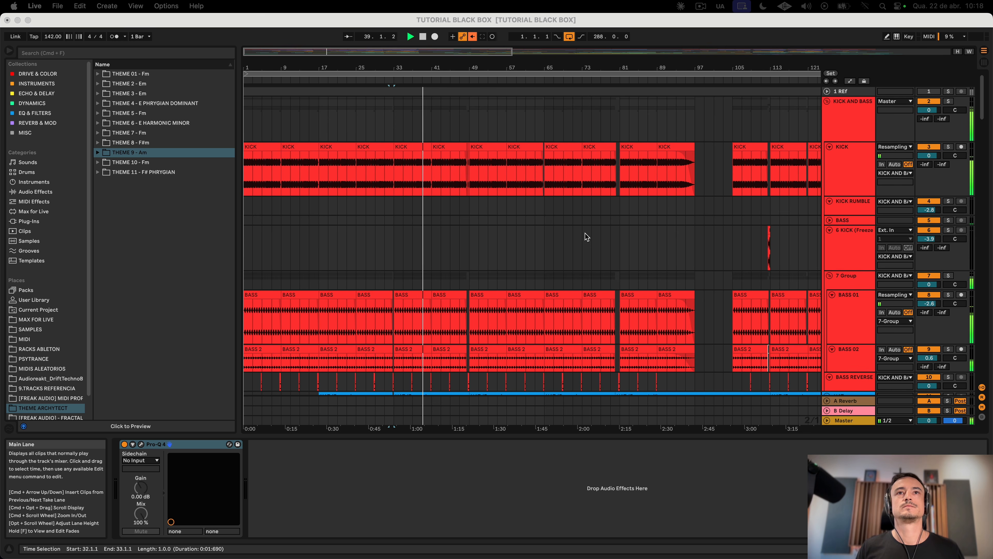
{"action": "left_click", "coordinate": [505, 63]}
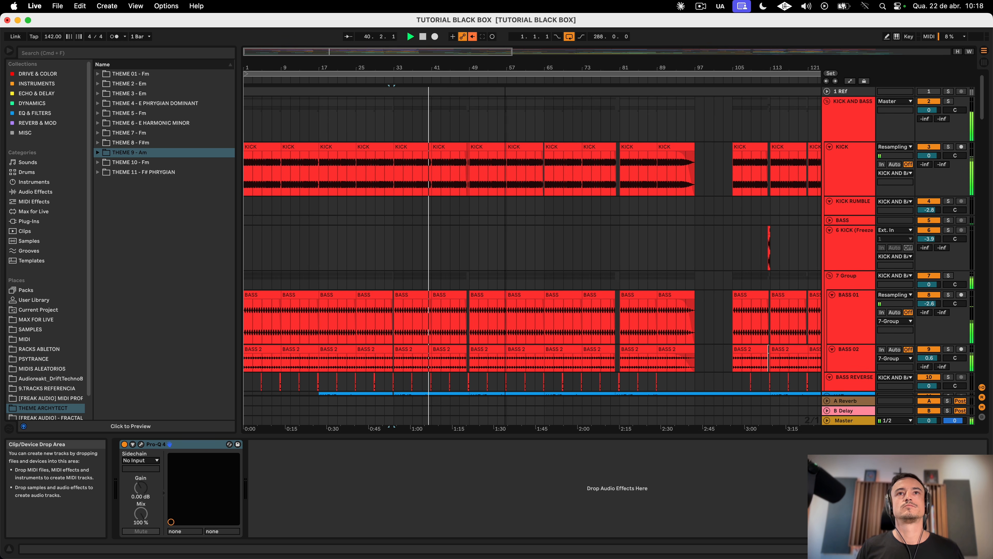
{"action": "left_click_drag", "start_coordinate": [506, 63], "coordinate": [507, 67]}
{"action": "scroll", "coordinate": [398, 168], "scroll_direction": "left", "scroll_amount": 4}
{"action": "scroll", "coordinate": [399, 168], "scroll_direction": "down", "scroll_amount": 1}
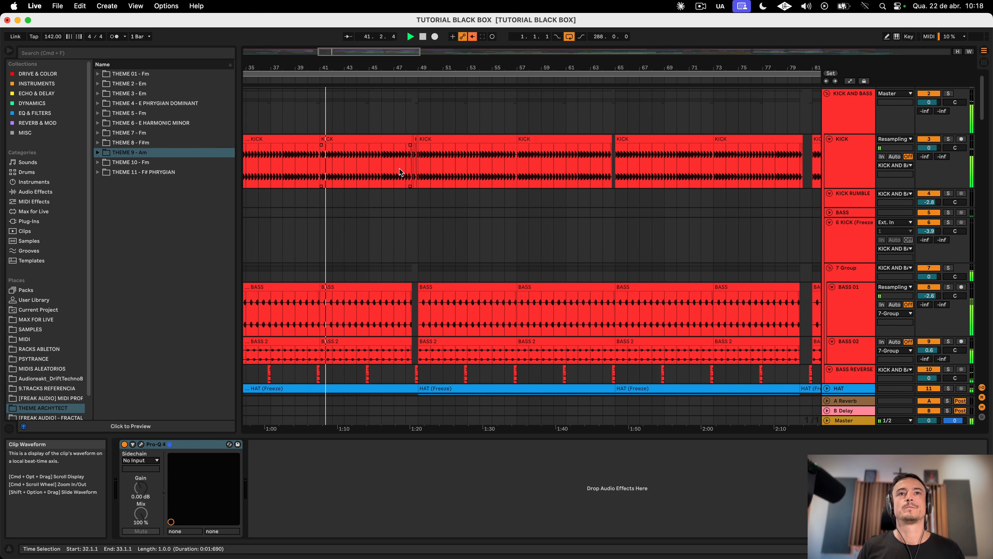
{"action": "scroll", "coordinate": [402, 168], "scroll_direction": "left", "scroll_amount": 5}
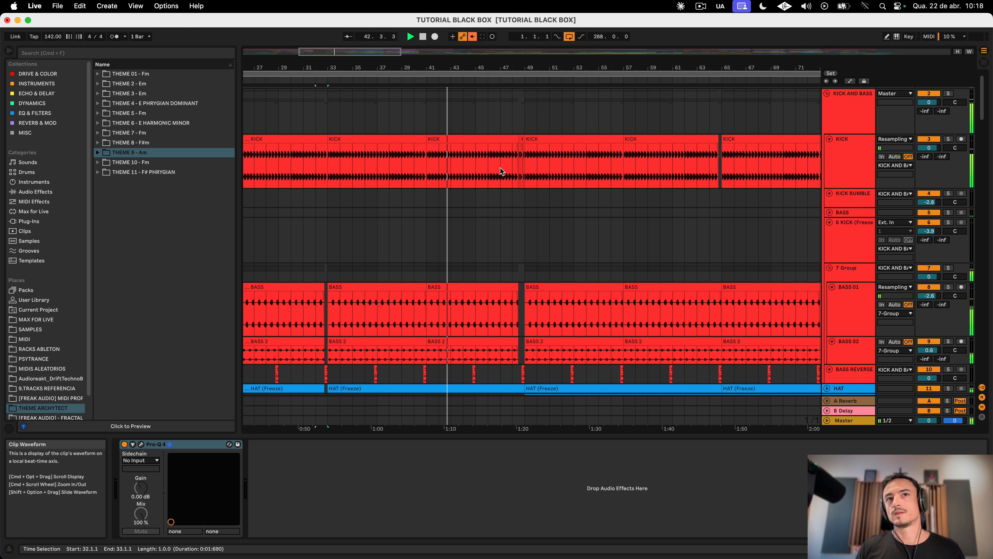
{"action": "scroll", "coordinate": [520, 195], "scroll_direction": "down", "scroll_amount": 8}
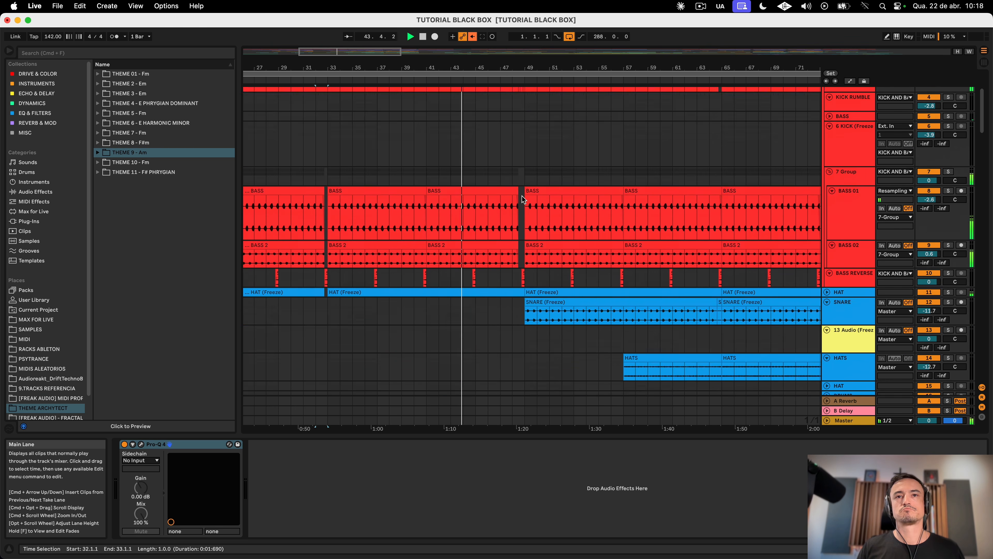
{"action": "scroll", "coordinate": [520, 195], "scroll_direction": "down", "scroll_amount": 20}
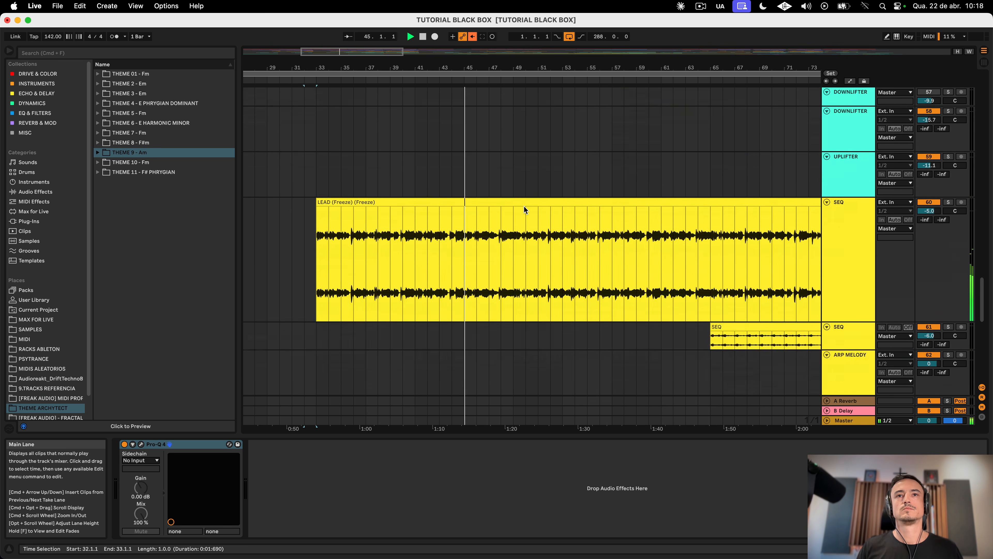
Step: Examine the kick cuts, bass gap and SYNTH 05 reverse clip just before bar 49
{"action": "scroll", "coordinate": [523, 207], "scroll_direction": "up", "scroll_amount": 20}
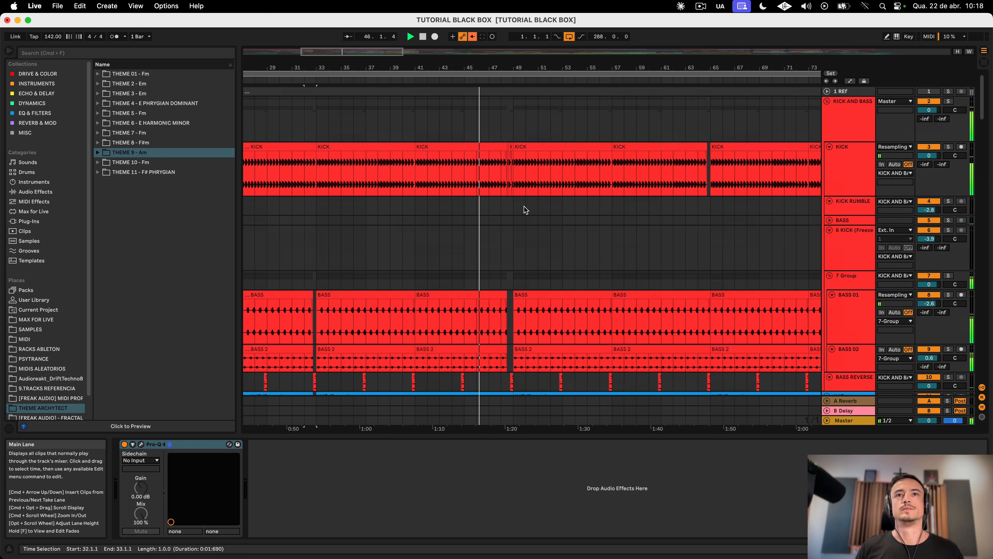
{"action": "left_click_drag", "start_coordinate": [513, 67], "coordinate": [513, 102]}
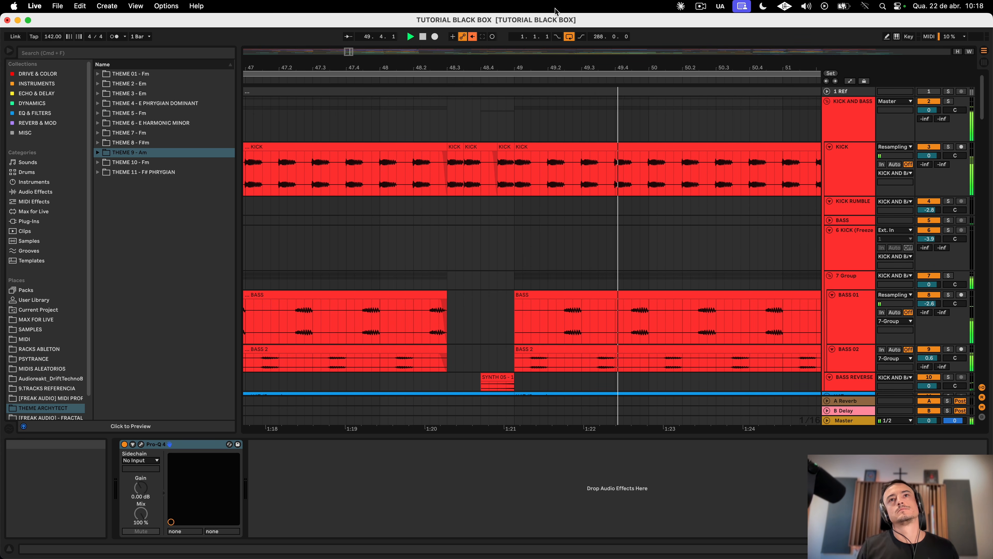
{"action": "left_click_drag", "start_coordinate": [583, 76], "coordinate": [583, 67]}
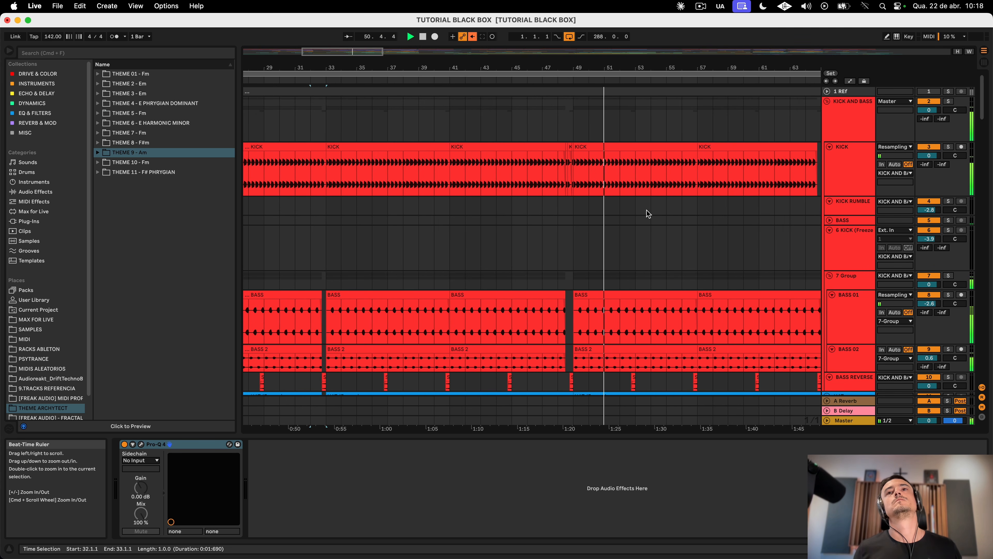
Step: Unfold the 03 - D - 136 track to show the waveform of its clip starting at bar 49
{"action": "scroll", "coordinate": [629, 229], "scroll_direction": "down", "scroll_amount": 15}
{"action": "scroll", "coordinate": [630, 231], "scroll_direction": "down", "scroll_amount": 15}
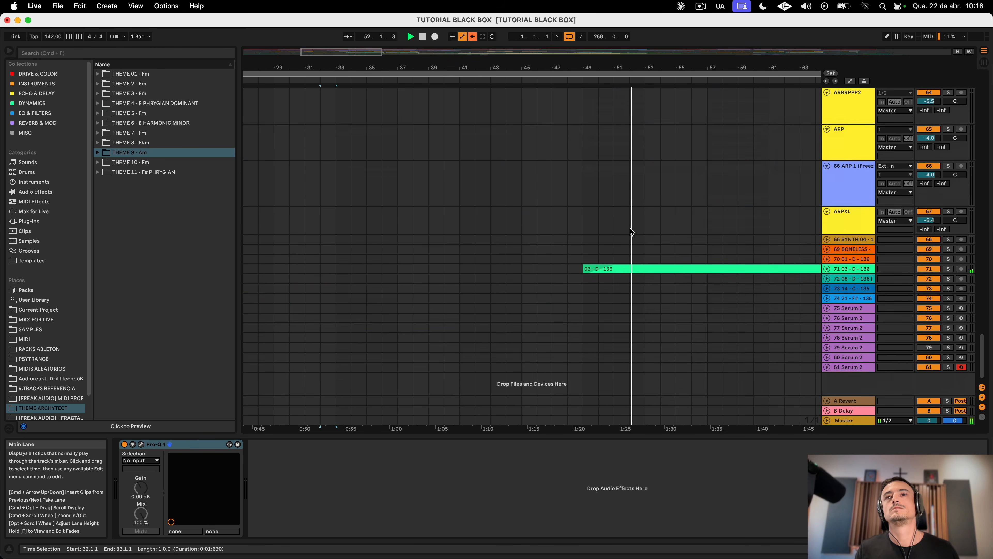
{"action": "left_click", "coordinate": [828, 270]}
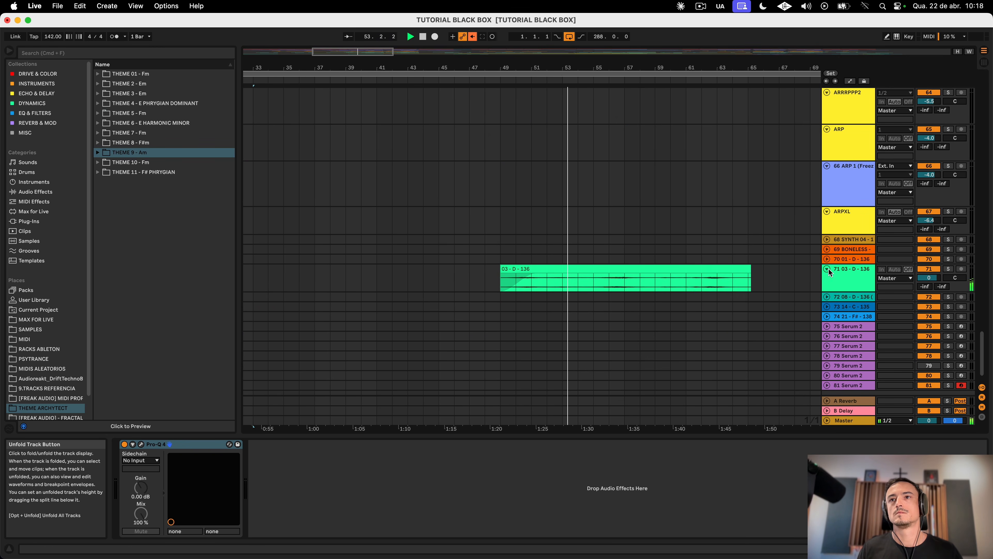
Step: Follow the playback through bar 65, examining the drum, bass, synth, shot and 03 - D - 136 layers across the arrangement
{"action": "left_click_drag", "start_coordinate": [665, 64], "coordinate": [664, 48]}
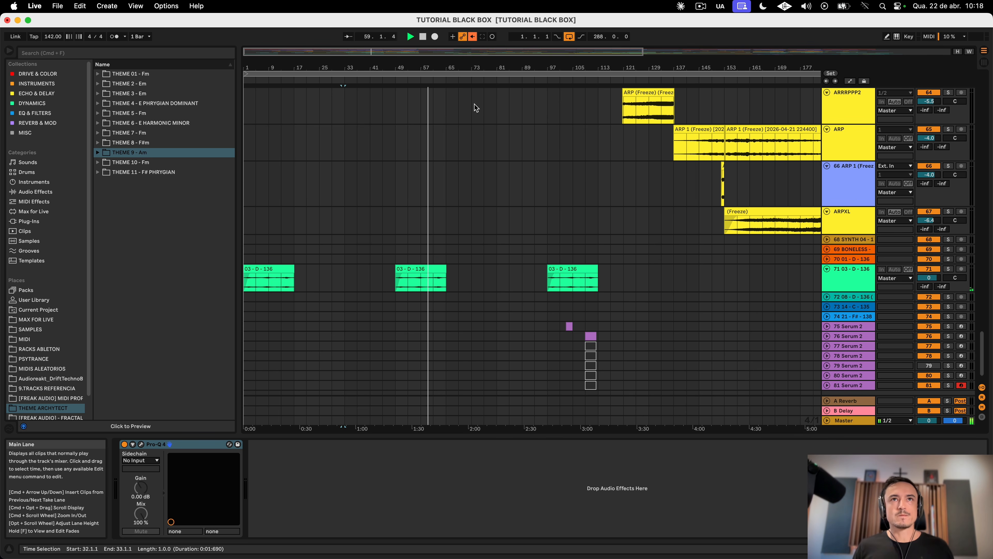
{"action": "left_click_drag", "start_coordinate": [430, 65], "coordinate": [430, 74]}
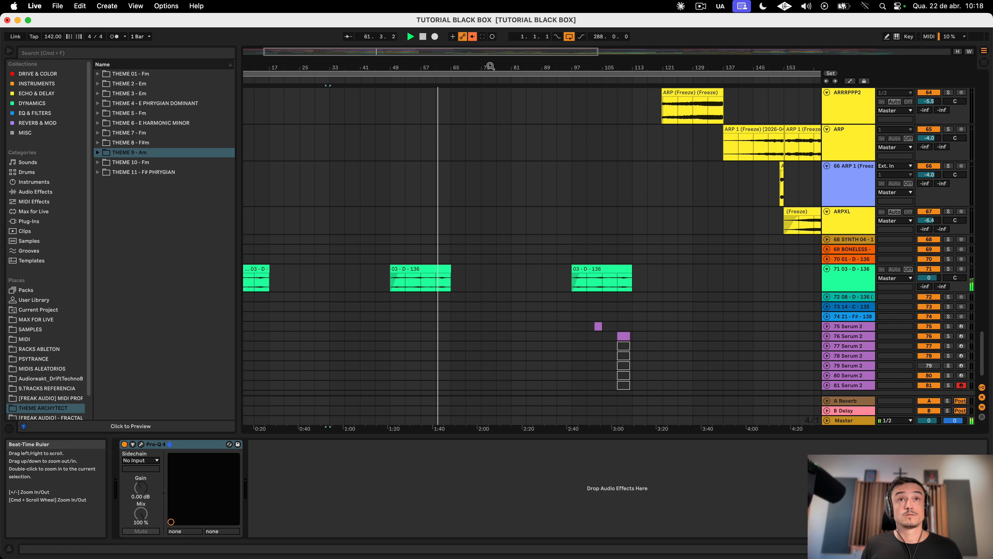
{"action": "left_click_drag", "start_coordinate": [491, 66], "coordinate": [490, 77]}
{"action": "scroll", "coordinate": [409, 216], "scroll_direction": "up", "scroll_amount": 10}
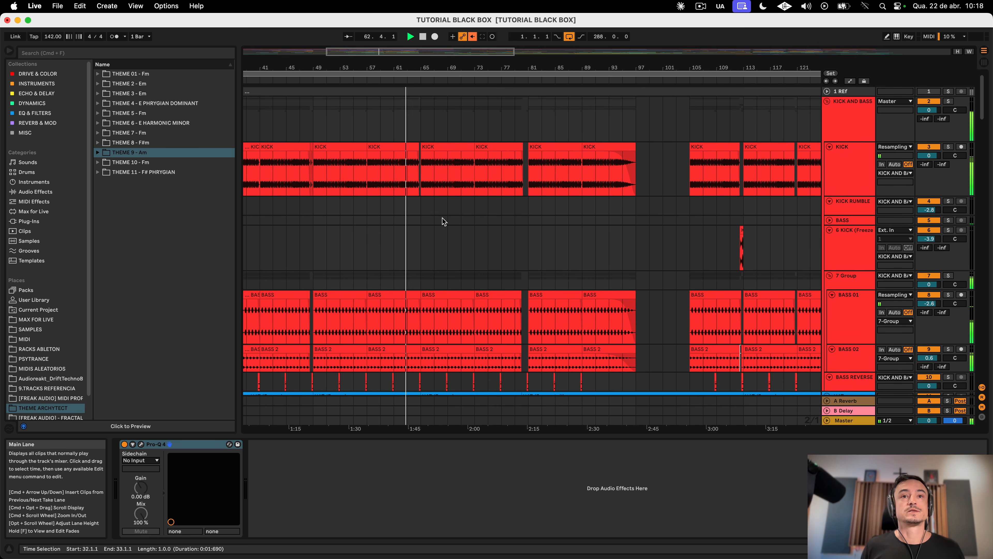
{"action": "scroll", "coordinate": [442, 217], "scroll_direction": "down", "scroll_amount": 15}
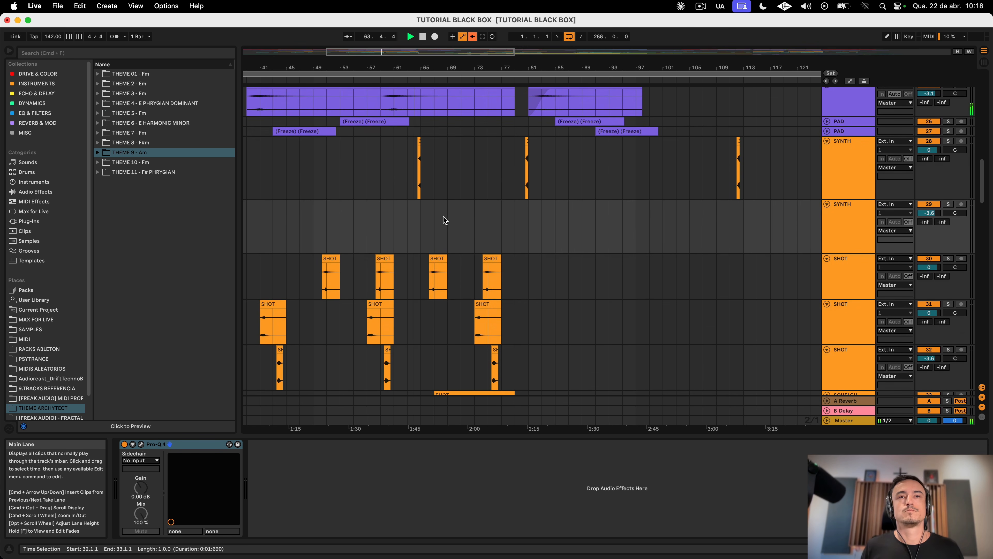
{"action": "scroll", "coordinate": [444, 218], "scroll_direction": "down", "scroll_amount": 20}
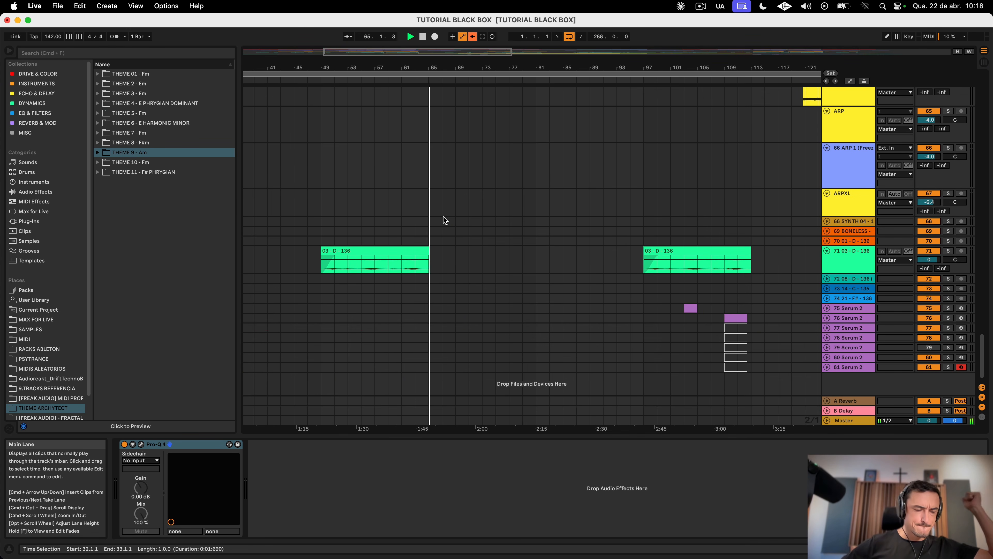
{"action": "scroll", "coordinate": [443, 217], "scroll_direction": "up", "scroll_amount": 3}
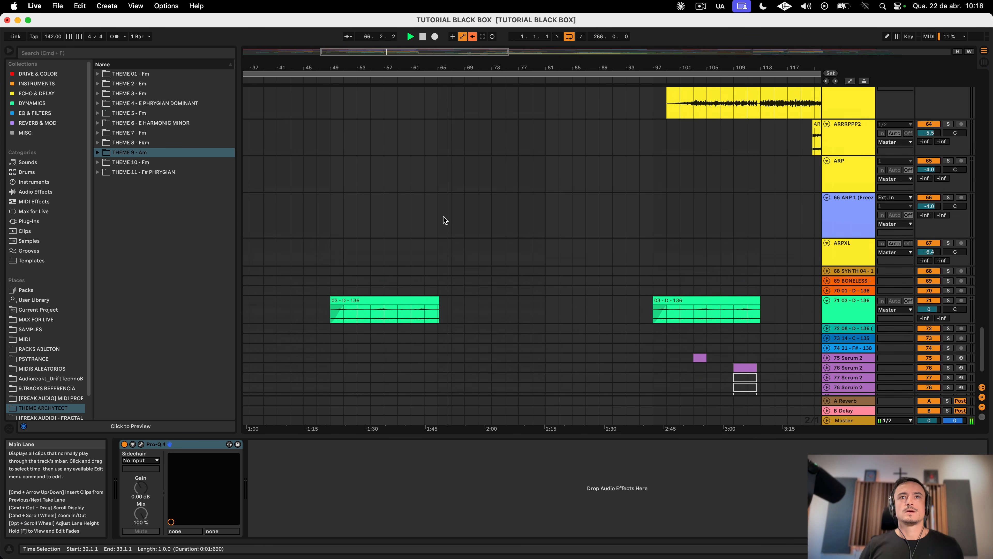
Step: Select the SEQ clip starting at bar 65, audition its track in solo, and unsolo it
{"action": "scroll", "coordinate": [443, 217], "scroll_direction": "up", "scroll_amount": 10}
{"action": "left_click", "coordinate": [495, 289]}
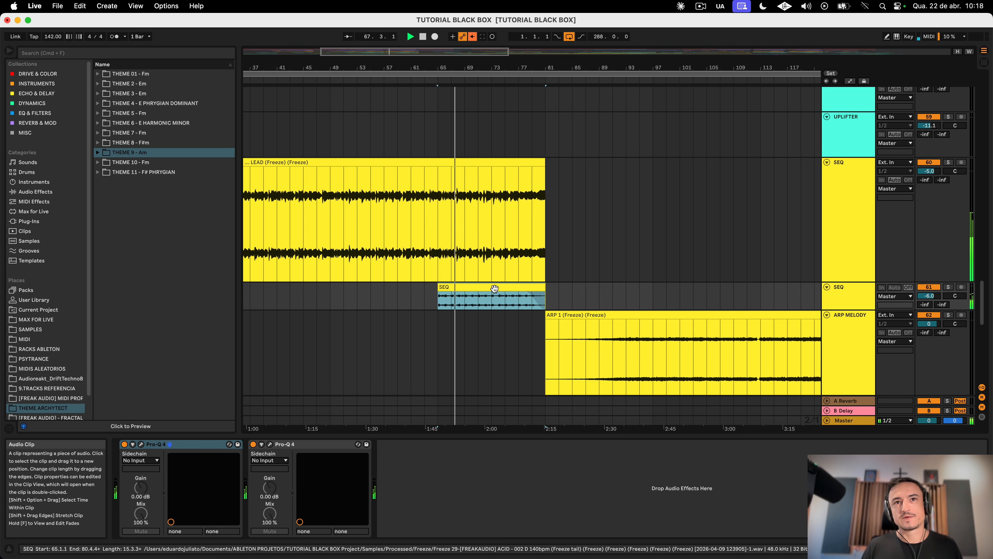
{"action": "left_click", "coordinate": [948, 288]}
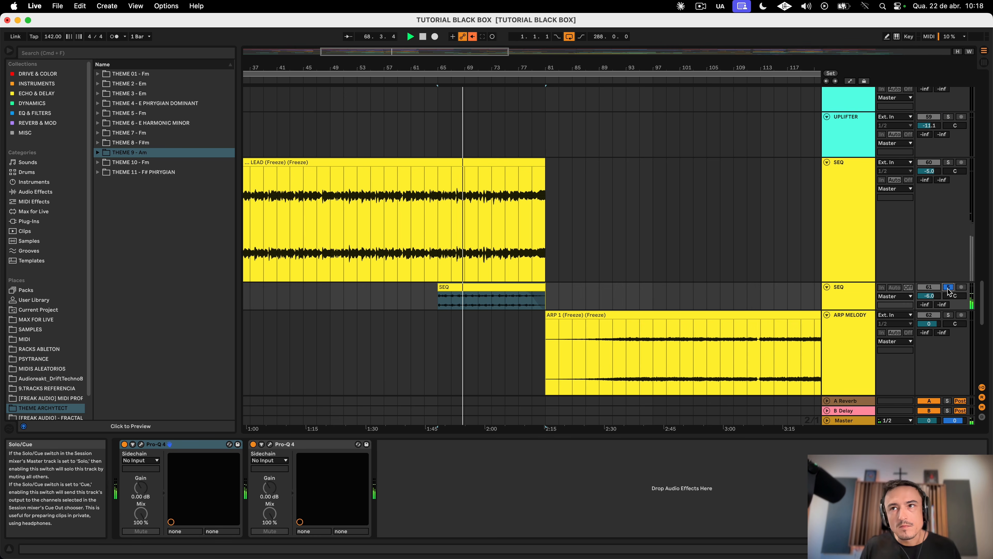
{"action": "left_click", "coordinate": [948, 288]}
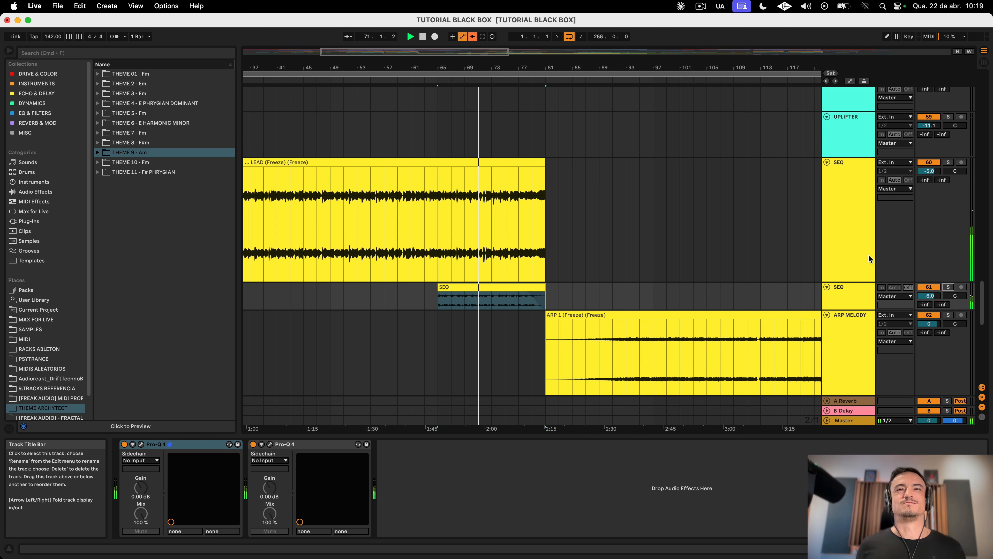
Step: Follow the playback from bar 74 past bar 81, examining the kick and bass gap, the FX and the ARP MELODY entry
{"action": "scroll", "coordinate": [733, 108], "scroll_direction": "down", "scroll_amount": 10}
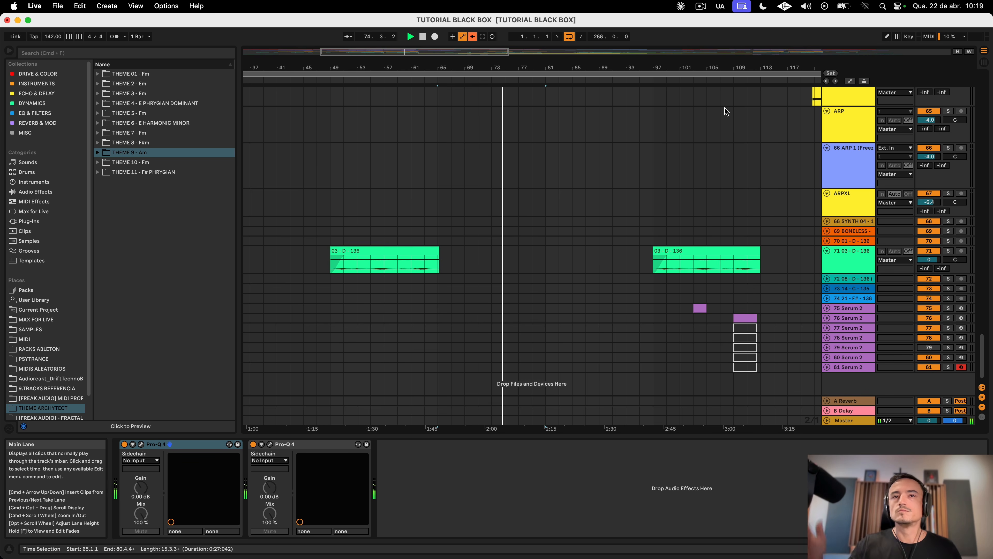
{"action": "scroll", "coordinate": [645, 185], "scroll_direction": "up", "scroll_amount": 10}
{"action": "scroll", "coordinate": [645, 185], "scroll_direction": "up", "scroll_amount": 15}
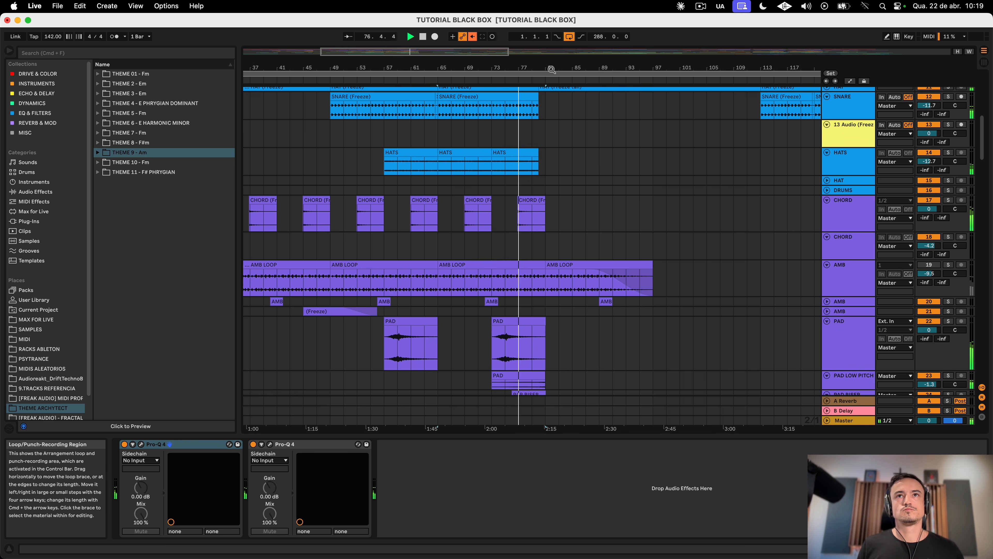
{"action": "mouse_move", "coordinate": [552, 67]}
{"action": "left_mouse_down"}
{"action": "mouse_move", "coordinate": [552, 79]}
{"action": "mouse_move", "coordinate": [552, 66]}
{"action": "left_mouse_up"}
{"action": "scroll", "coordinate": [573, 103], "scroll_direction": "up", "scroll_amount": 10}
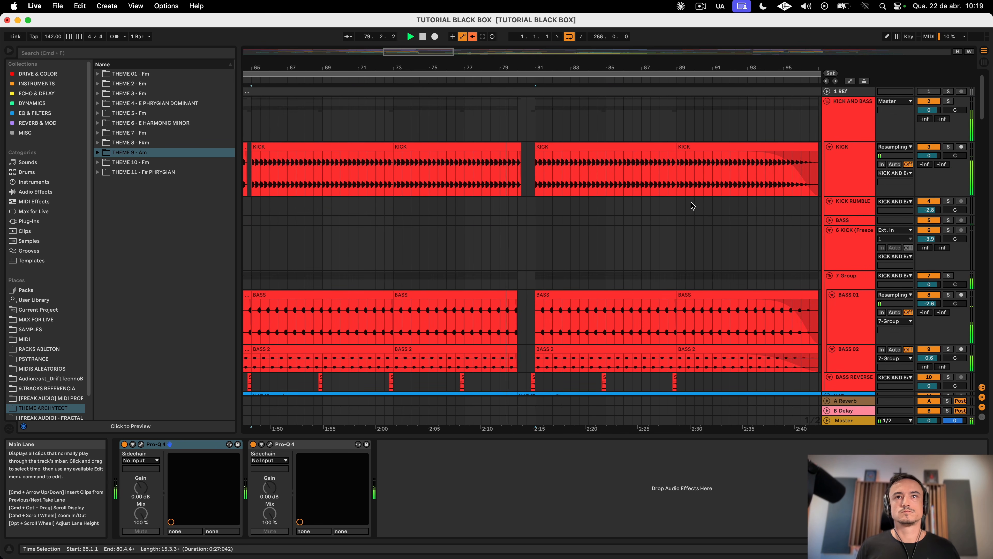
{"action": "scroll", "coordinate": [691, 202], "scroll_direction": "down", "scroll_amount": 20}
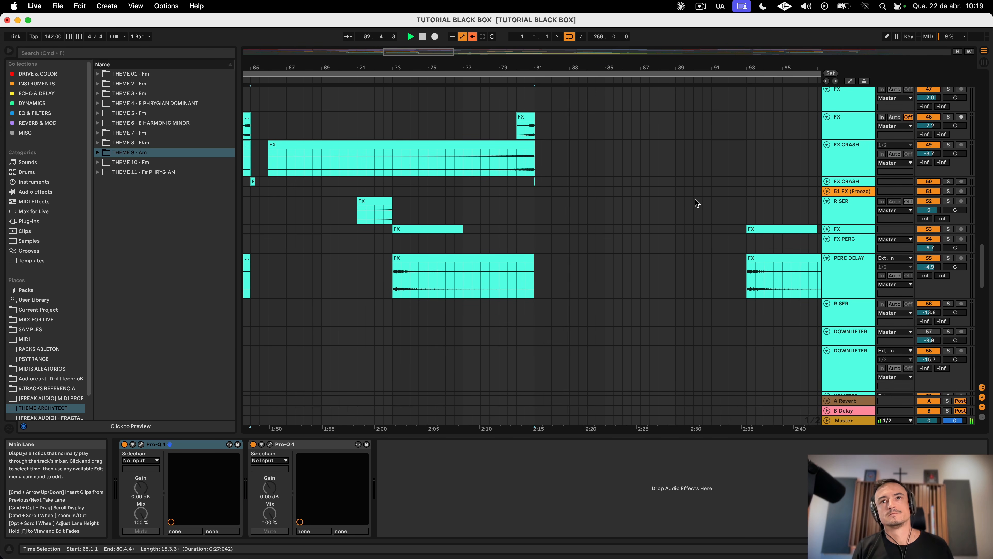
{"action": "scroll", "coordinate": [695, 201], "scroll_direction": "down", "scroll_amount": 10}
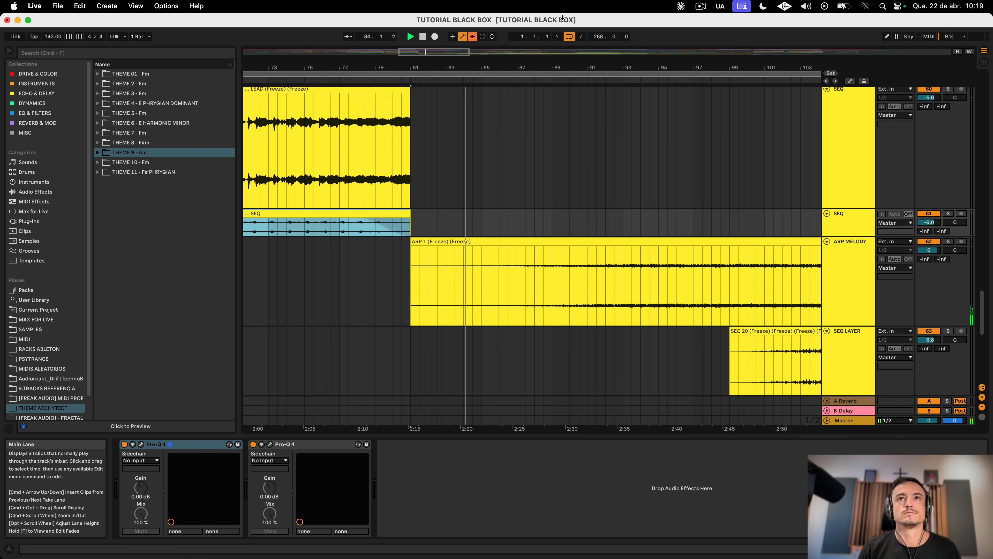
Step: Examine the pad, synth, FX, riser and arp layers in the section after bar 81
{"action": "left_click_drag", "start_coordinate": [610, 72], "coordinate": [610, 59]}
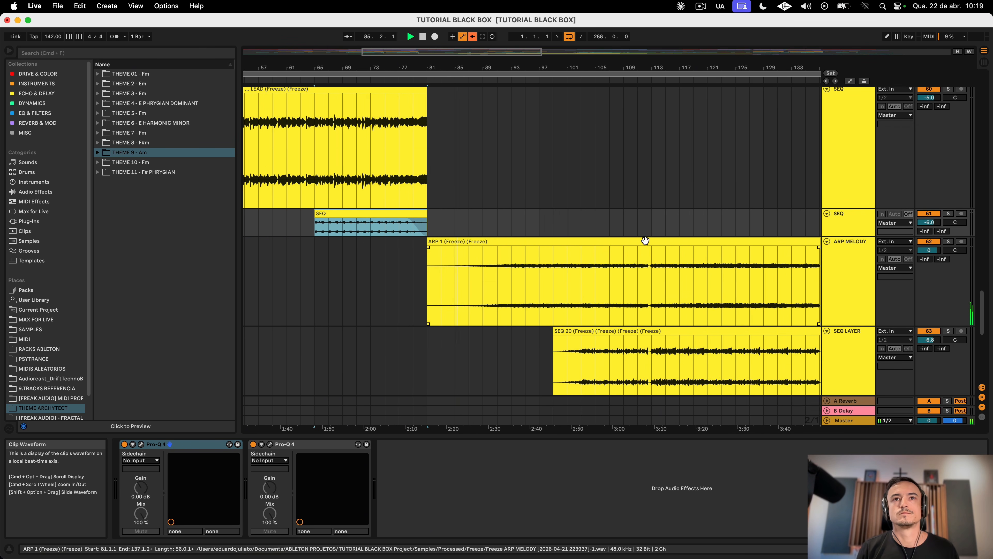
{"action": "scroll", "coordinate": [709, 252], "scroll_direction": "up", "scroll_amount": 10}
{"action": "scroll", "coordinate": [645, 243], "scroll_direction": "down", "scroll_amount": 10}
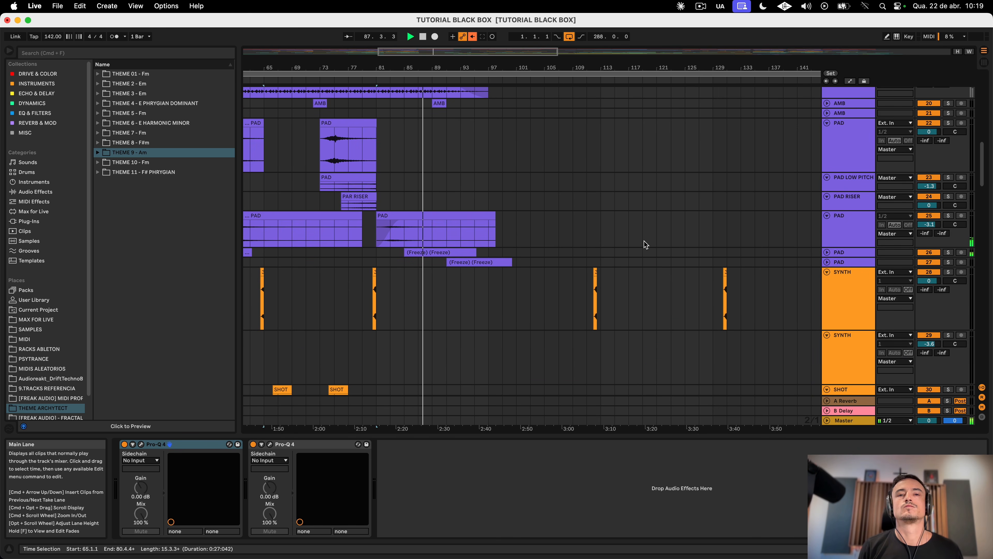
{"action": "scroll", "coordinate": [644, 241], "scroll_direction": "down", "scroll_amount": 15}
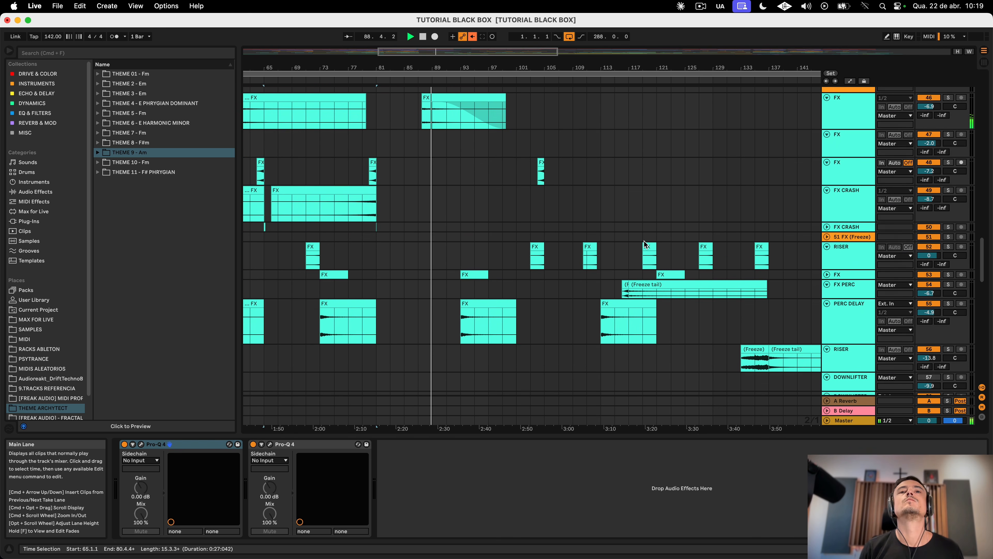
{"action": "scroll", "coordinate": [643, 241], "scroll_direction": "down", "scroll_amount": 10}
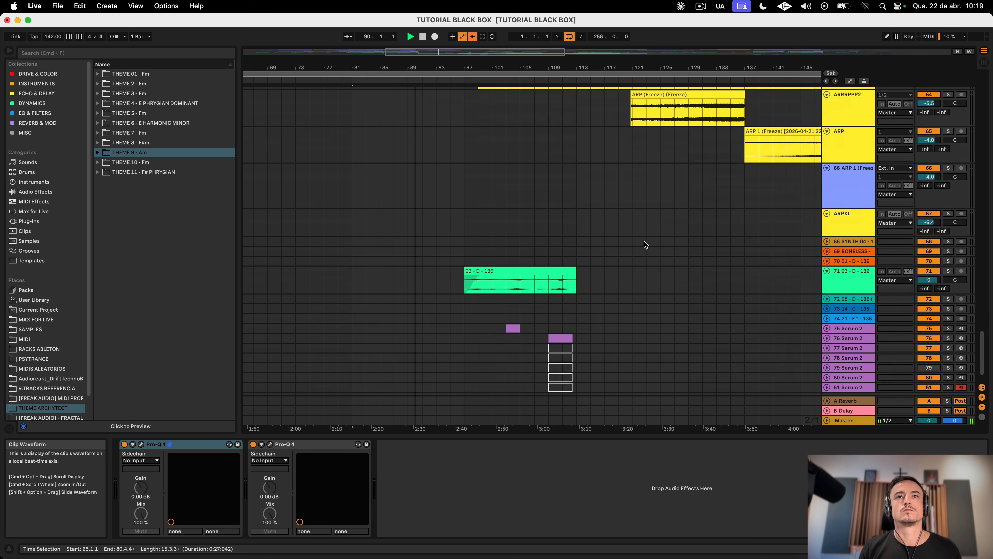
Step: Audition the SYNTH 06 - 140 - D# clip from bar 89 in solo, unsolo its track and resume playback at bar 95
{"action": "scroll", "coordinate": [644, 241], "scroll_direction": "up", "scroll_amount": 20}
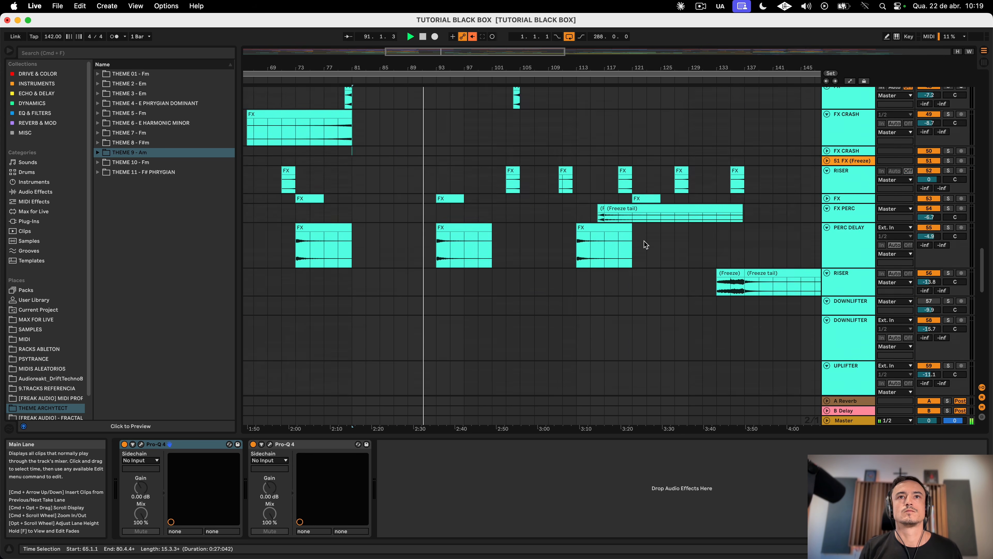
{"action": "scroll", "coordinate": [644, 245], "scroll_direction": "down", "scroll_amount": 3}
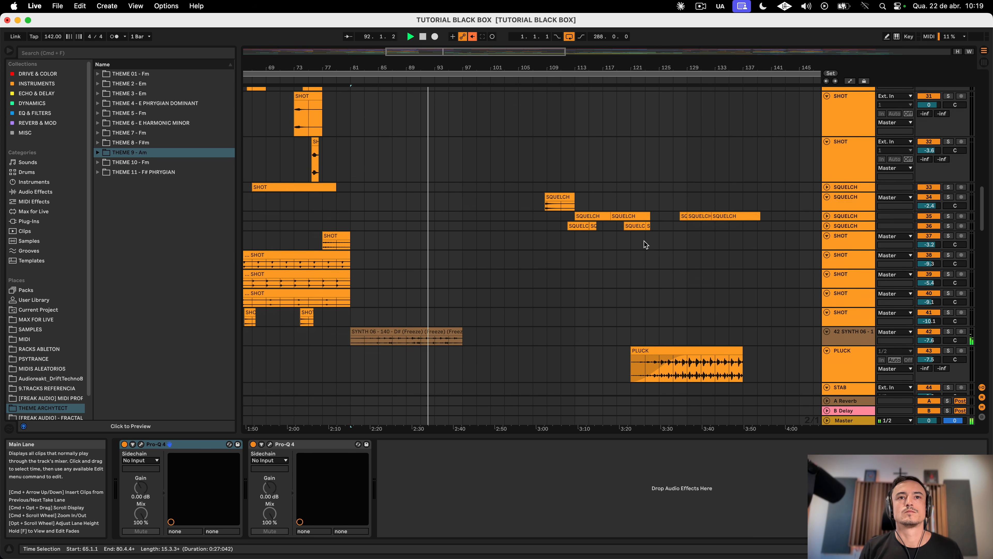
{"action": "left_click", "coordinate": [404, 331]}
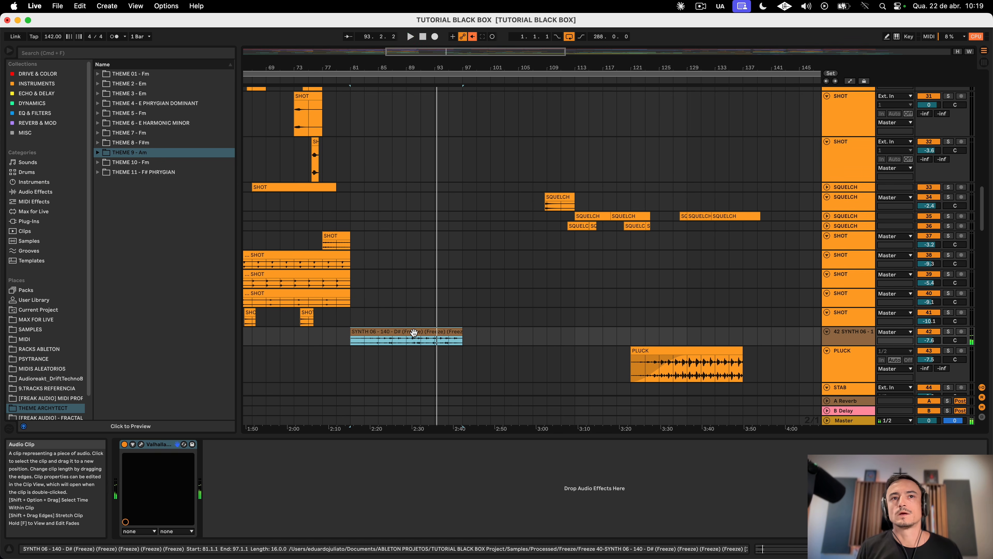
{"action": "left_click", "coordinate": [405, 343]}
{"action": "key", "text": "s"}
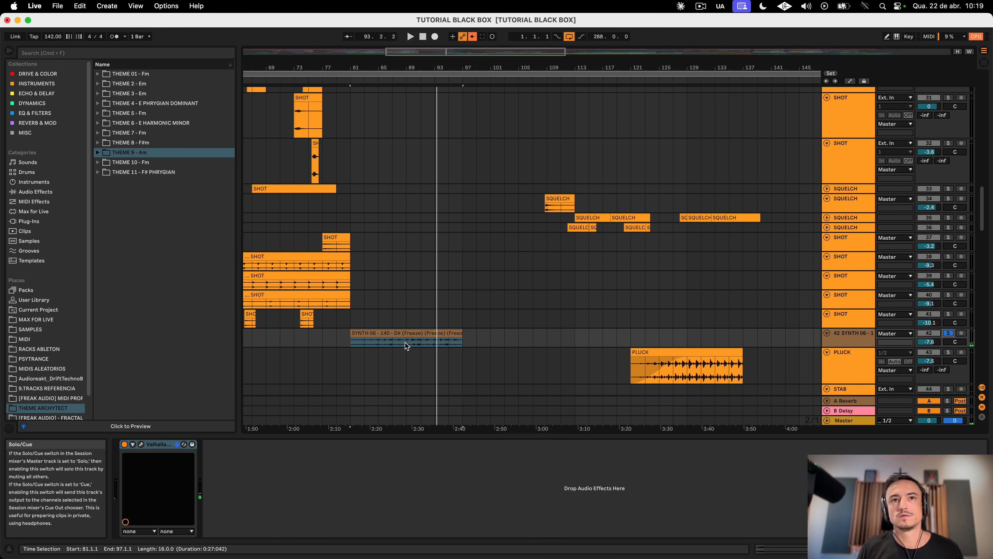
{"action": "left_click", "coordinate": [411, 344]}
{"action": "key", "text": "space"}
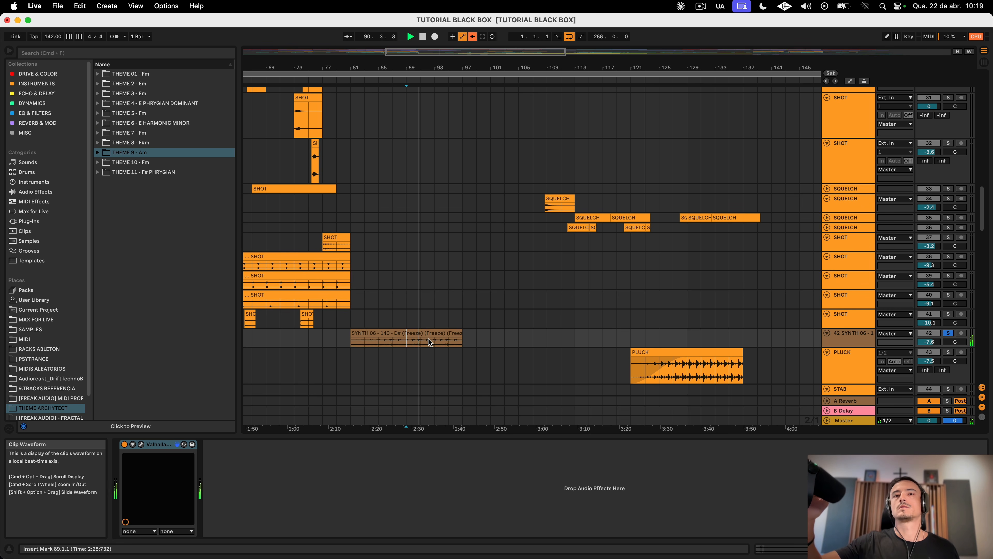
{"action": "left_click", "coordinate": [434, 334]}
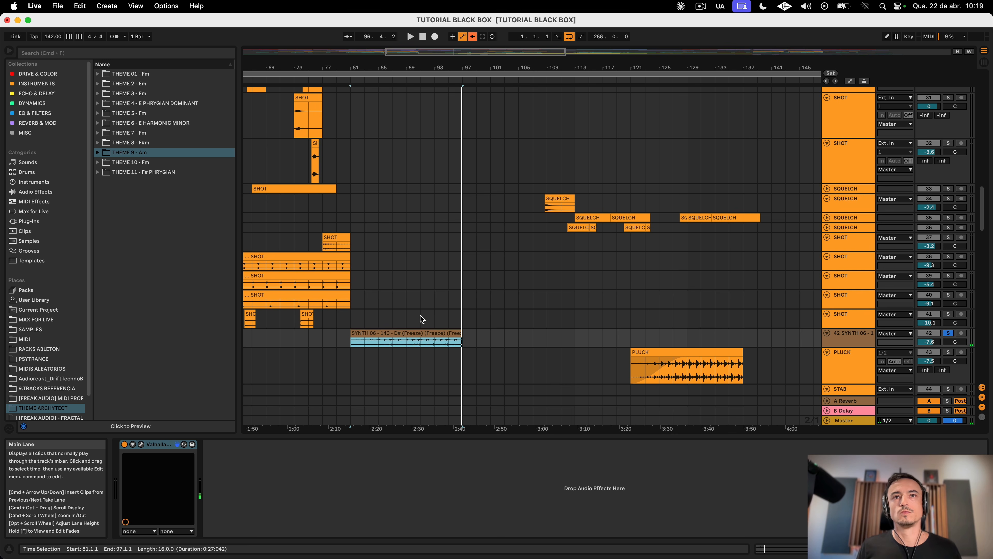
{"action": "left_click", "coordinate": [449, 337]}
{"action": "key", "text": "space"}
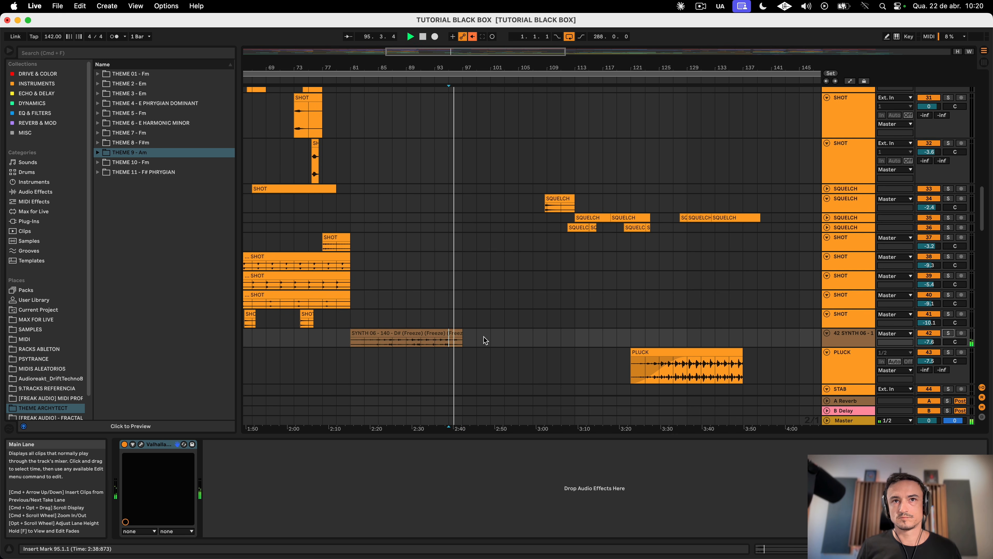
Step: Examine the kick, bass, arp and 03 - D - 136 layers in the break after bar 97
{"action": "scroll", "coordinate": [483, 338], "scroll_direction": "up", "scroll_amount": 15}
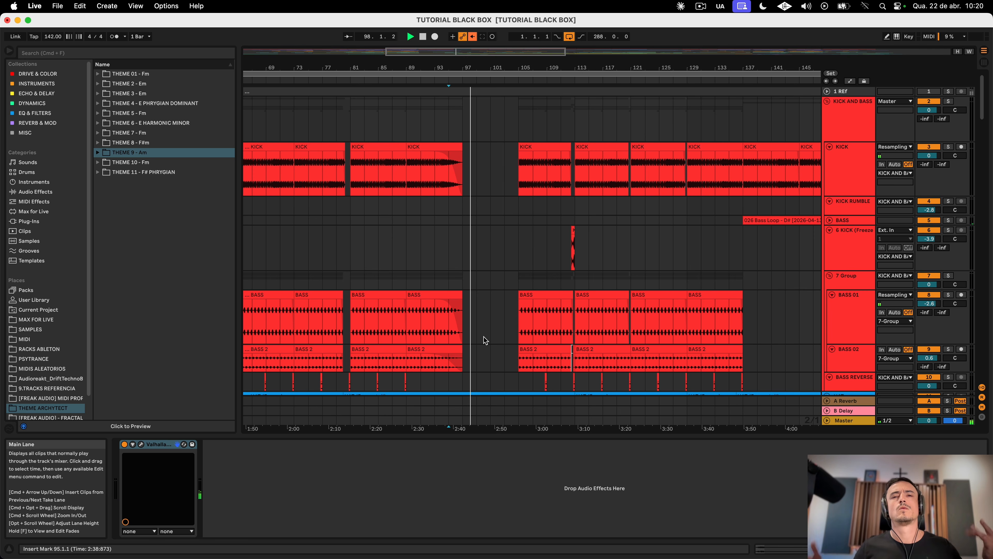
{"action": "scroll", "coordinate": [484, 337], "scroll_direction": "down", "scroll_amount": 15}
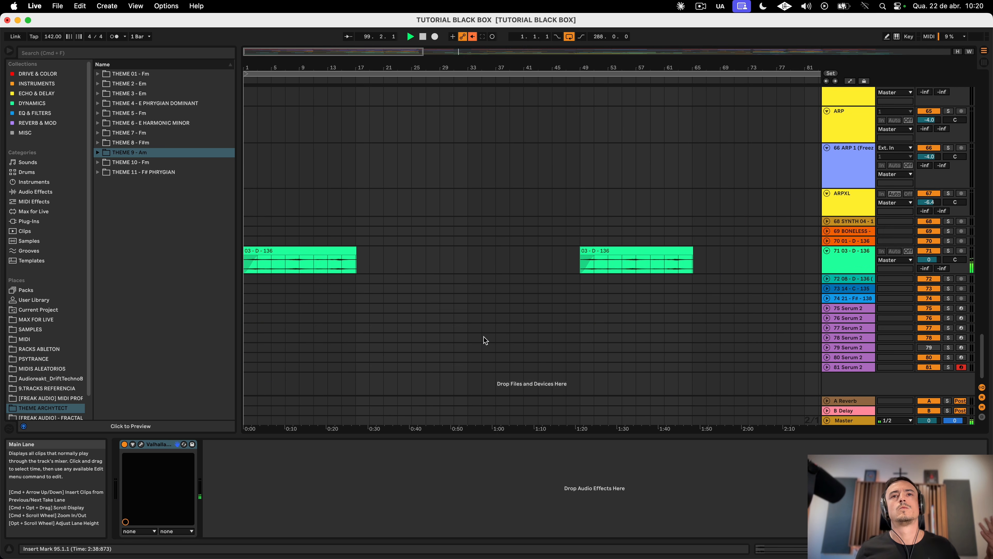
{"action": "scroll", "coordinate": [484, 336], "scroll_direction": "up", "scroll_amount": 10}
{"action": "scroll", "coordinate": [483, 337], "scroll_direction": "down", "scroll_amount": 8}
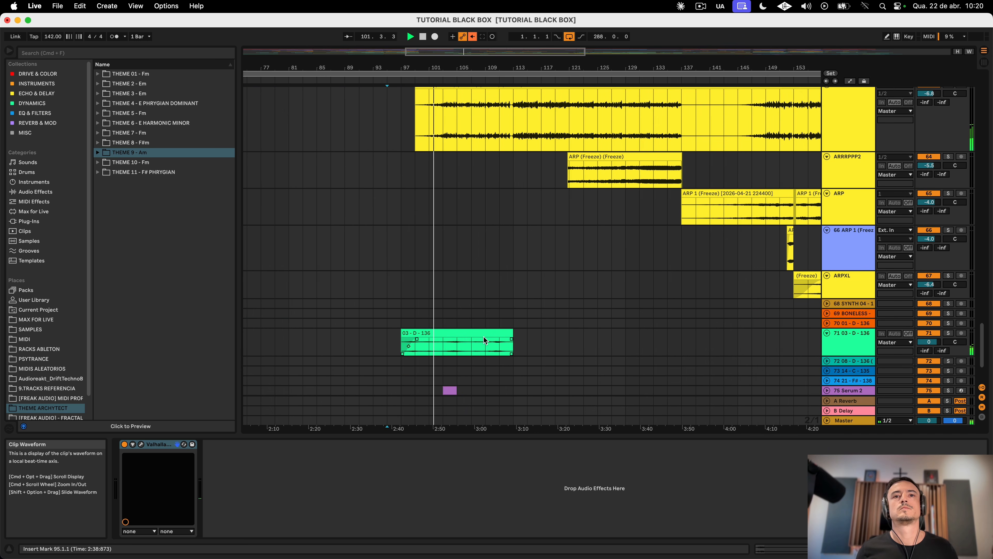
{"action": "scroll", "coordinate": [484, 336], "scroll_direction": "down", "scroll_amount": 4}
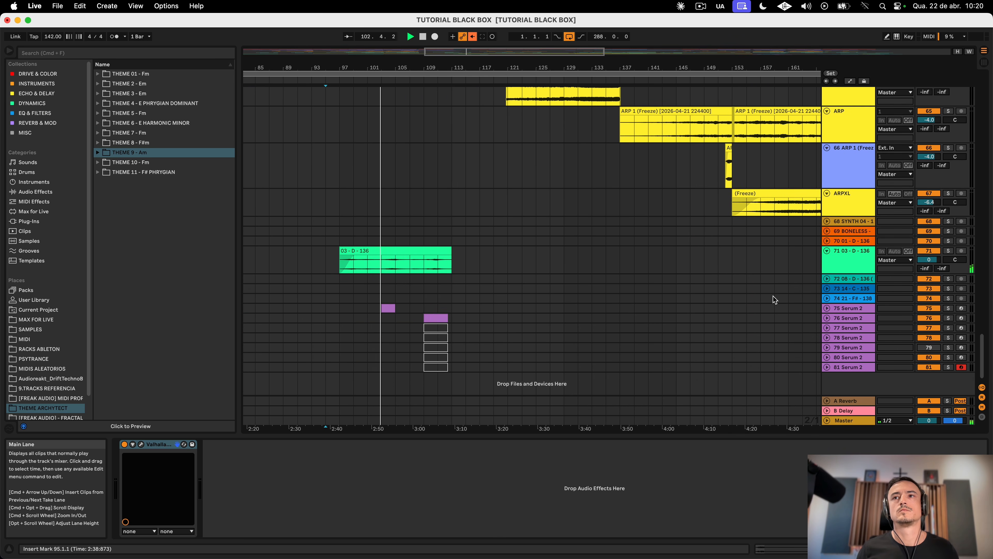
Step: Unfold the 75 Serum 2 and 76 Serum 2 tracks and replay from bar 97 toward the clip at bar 103
{"action": "left_click", "coordinate": [827, 318]}
{"action": "left_click", "coordinate": [827, 308]}
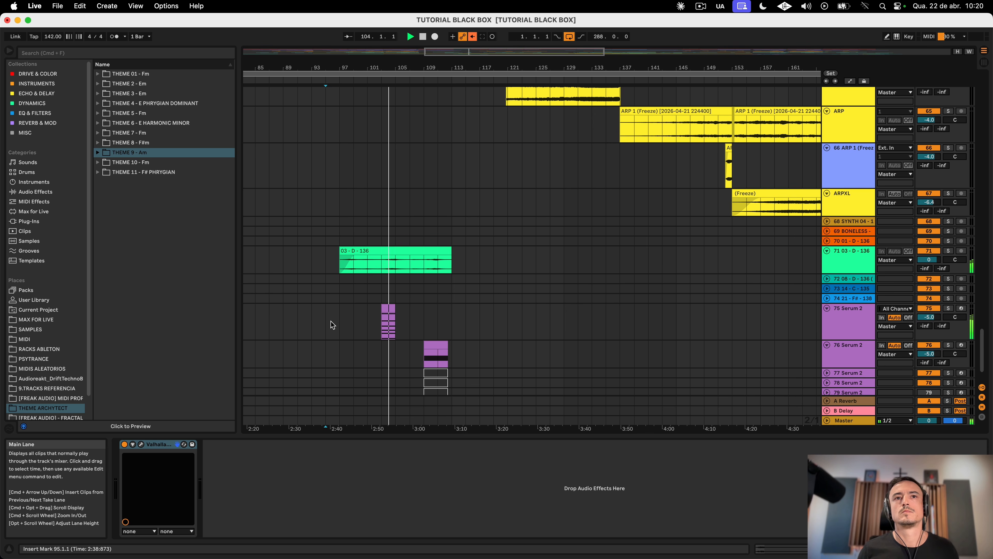
{"action": "left_click", "coordinate": [911, 338]}
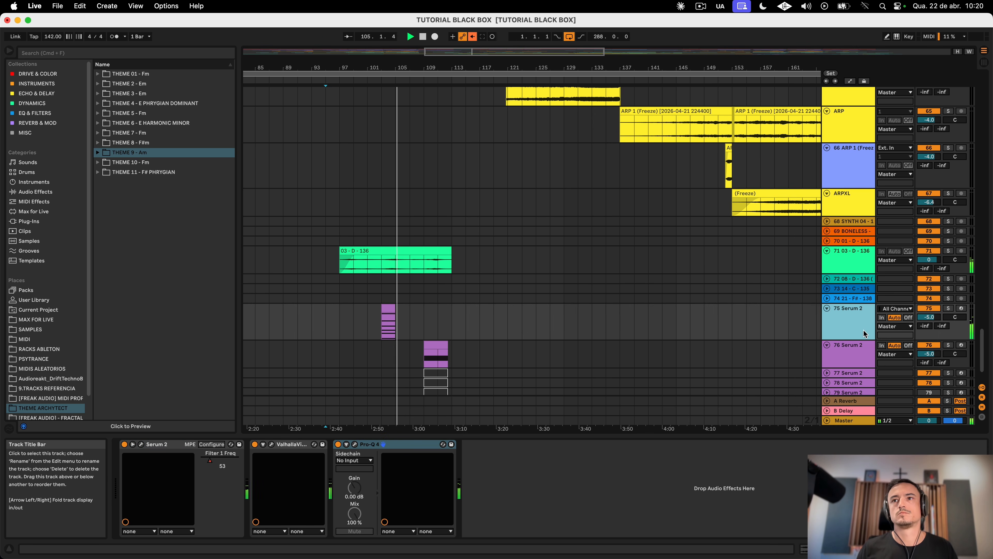
{"action": "scroll", "coordinate": [399, 317], "scroll_direction": "left", "scroll_amount": 3}
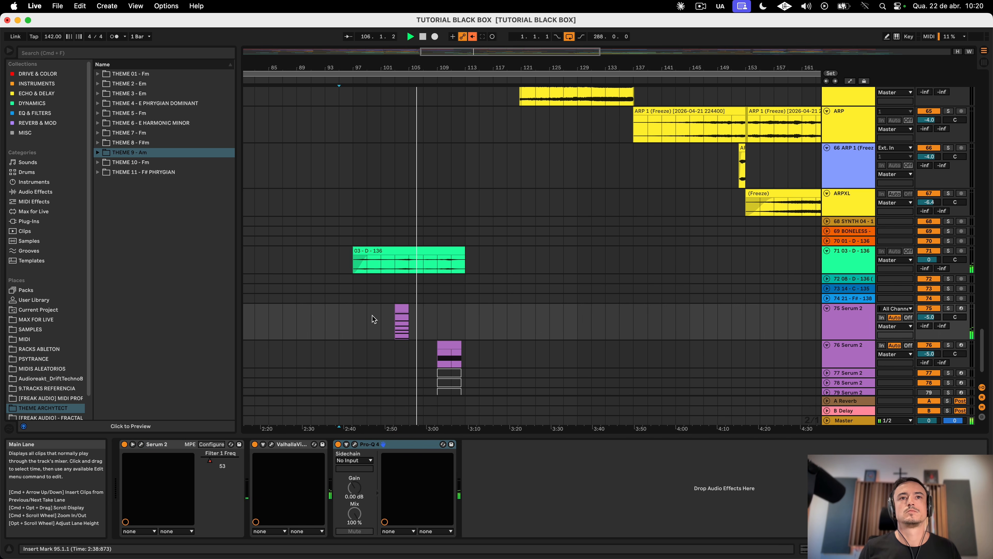
{"action": "left_click", "coordinate": [354, 318]}
{"action": "left_click", "coordinate": [399, 306]}
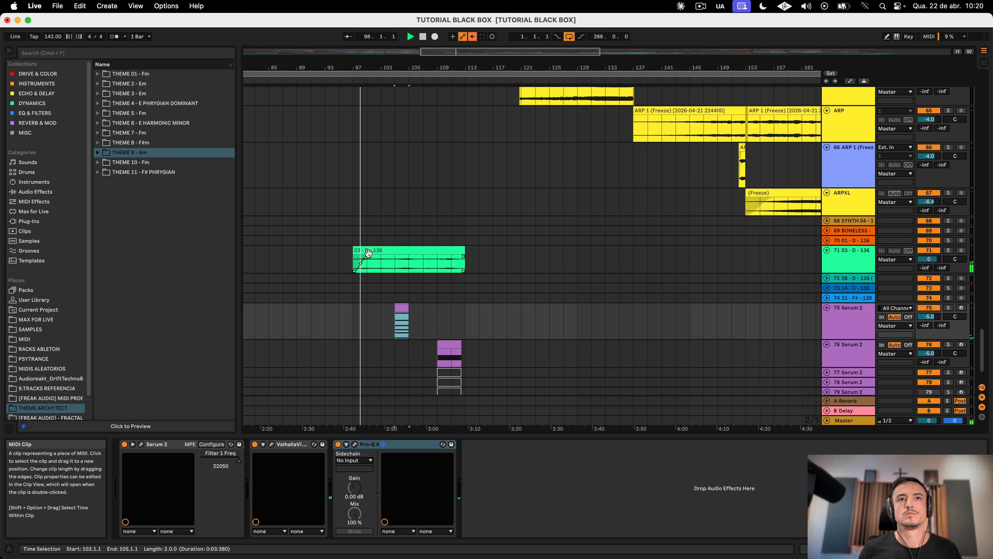
Step: Inspect the Serum 2 patch on track 75 while its clip plays, and close the plug-in window
{"action": "key", "text": "Up"}
{"action": "key", "text": "Up"}
{"action": "key", "text": "Up"}
{"action": "key", "text": "Up"}
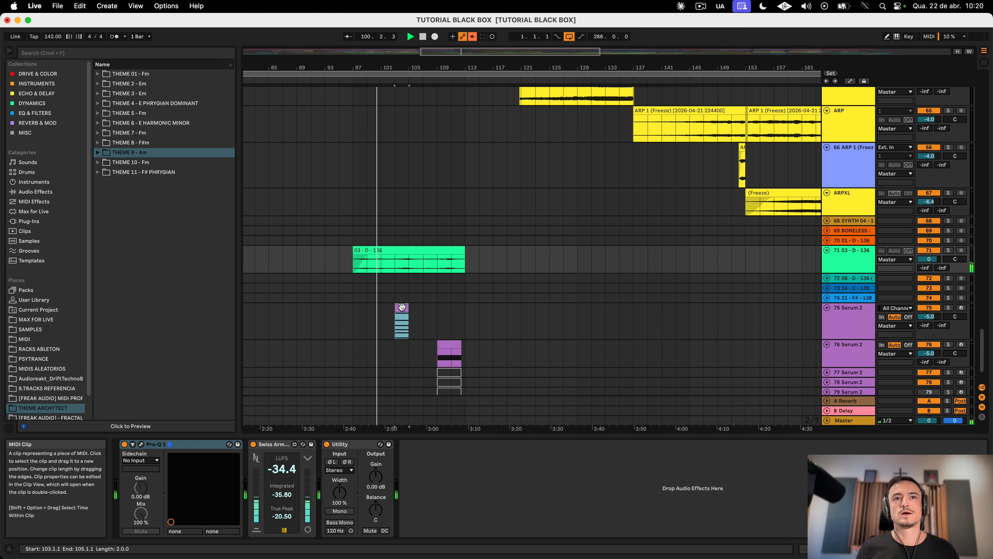
{"action": "left_click", "coordinate": [404, 309]}
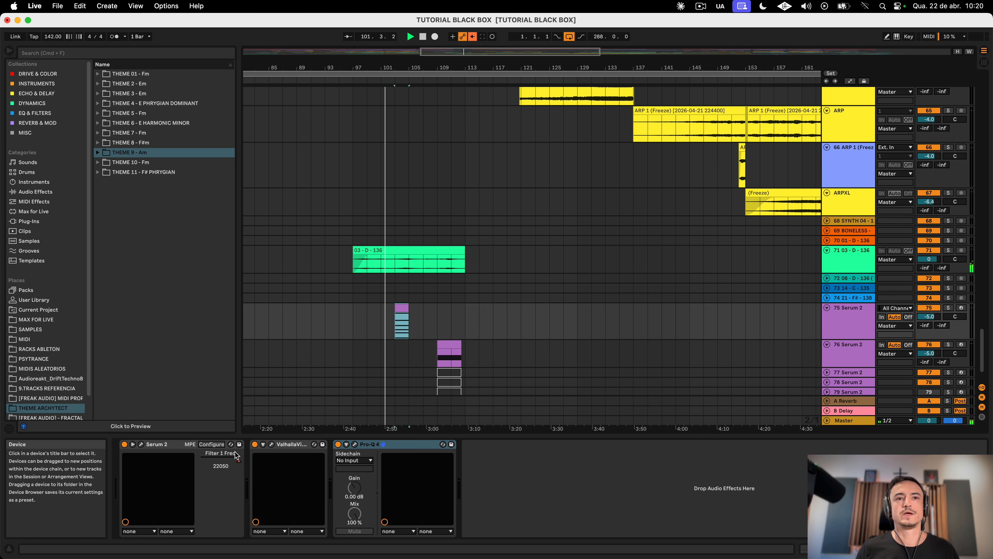
{"action": "left_click", "coordinate": [141, 445]}
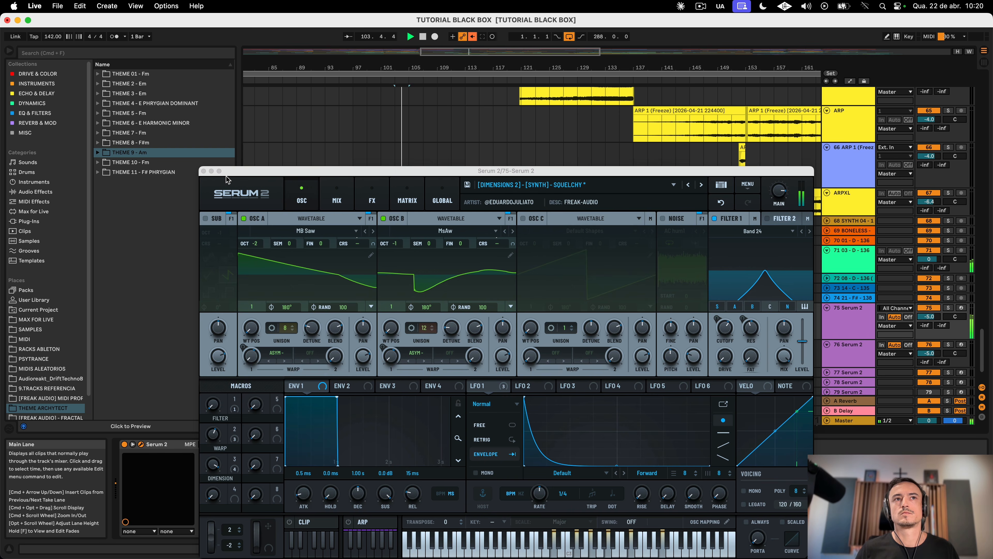
{"action": "key", "text": "super+alt+p"}
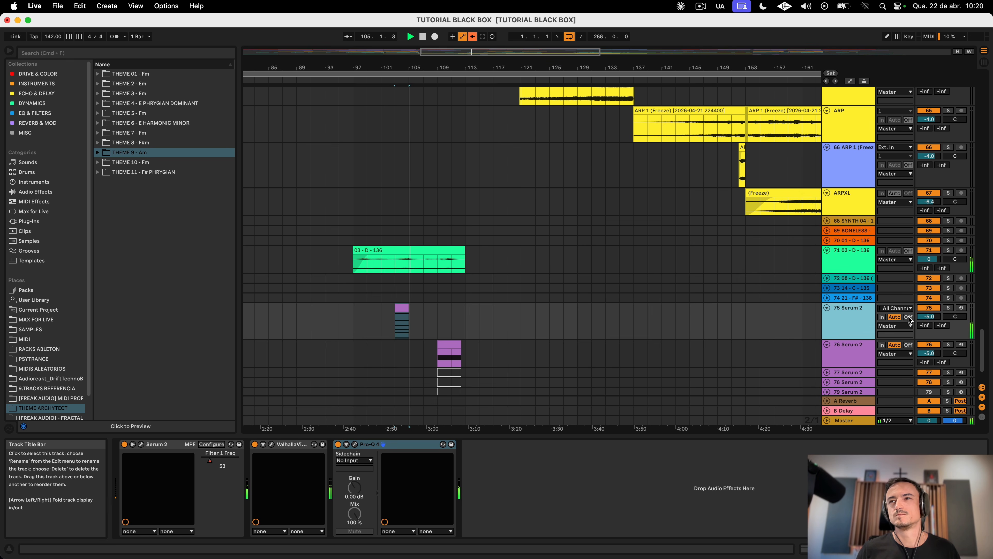
Step: Set the 75 Serum 2 track's volume to -6.9 dB and extend the start of its clip back to bar 101
{"action": "left_click_drag", "start_coordinate": [929, 316], "coordinate": [929, 321]}
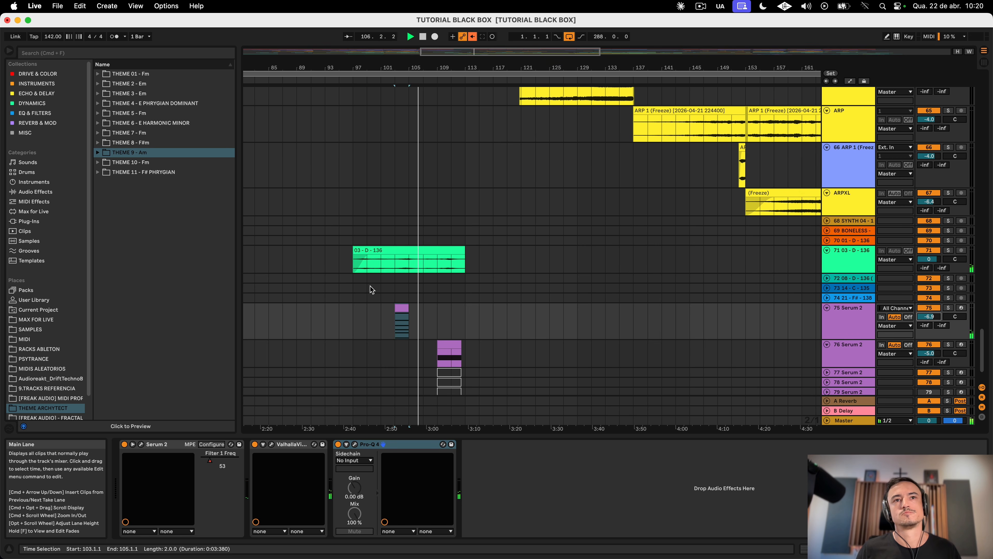
{"action": "left_click", "coordinate": [381, 315]}
{"action": "double_click", "coordinate": [402, 305]}
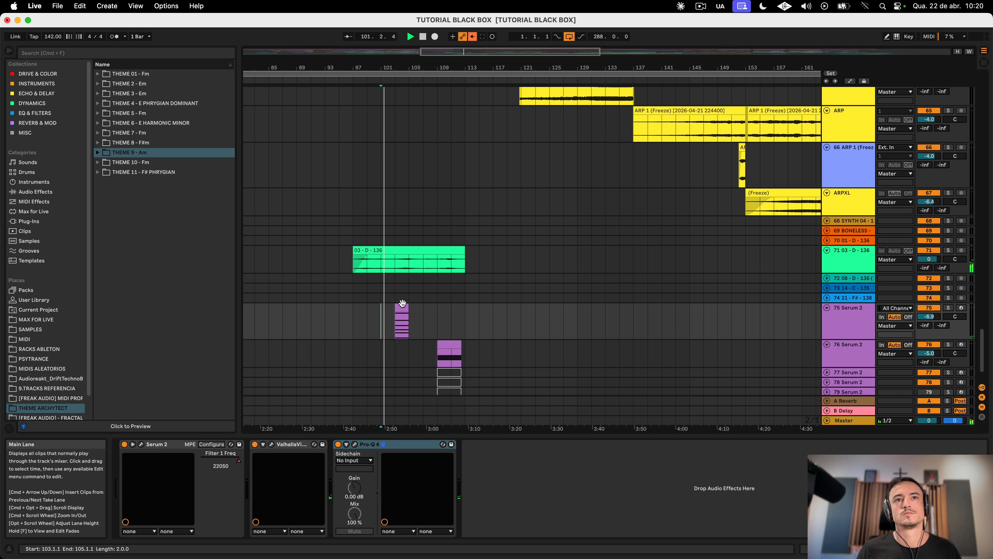
{"action": "key", "text": "shift+Tab"}
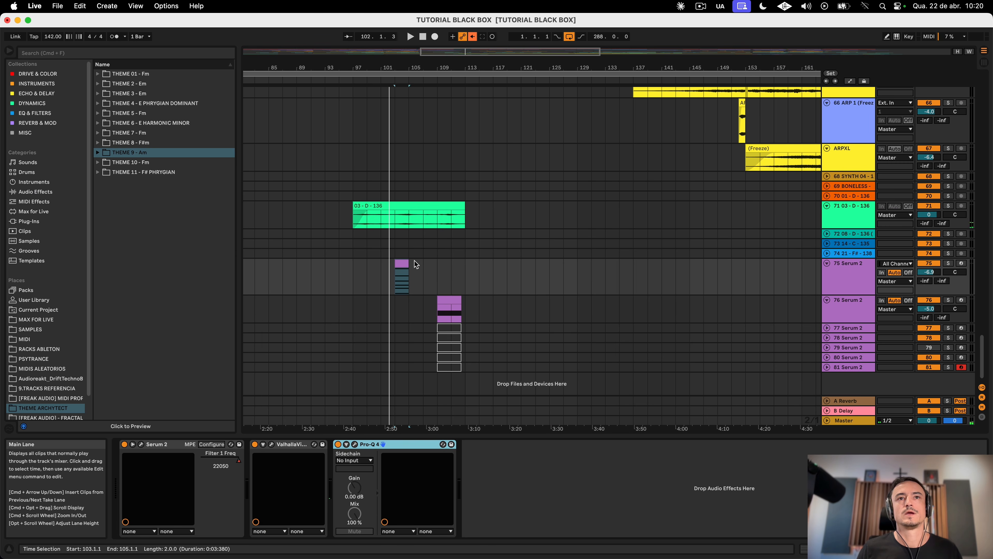
{"action": "left_click", "coordinate": [391, 262]}
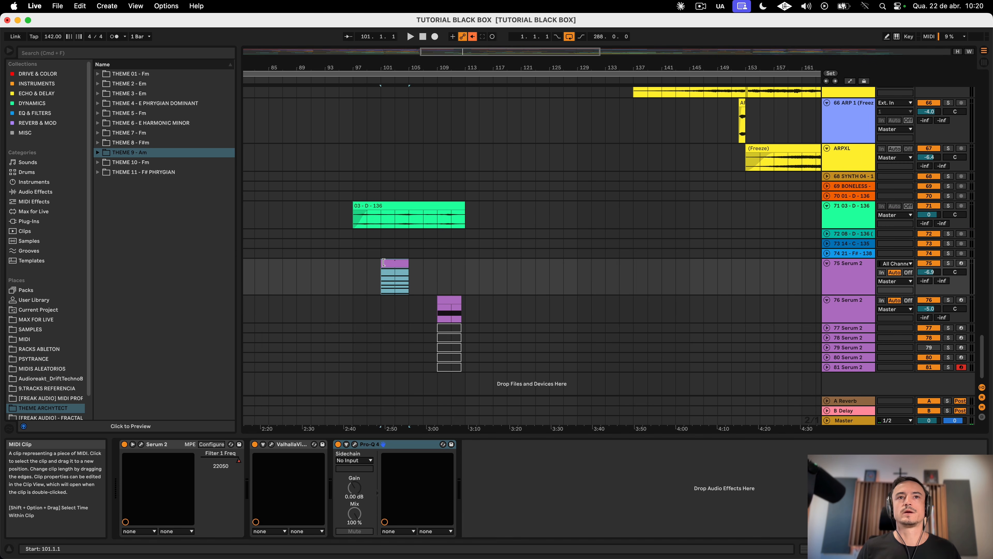
Step: Stretch track 75's Filter 1 Freq automation into a falling curve from bar 101 to bar 105, and audition the sweep
{"action": "key", "text": "a"}
{"action": "scroll", "coordinate": [388, 262], "scroll_direction": "up", "scroll_amount": 5}
{"action": "left_click", "coordinate": [423, 263]}
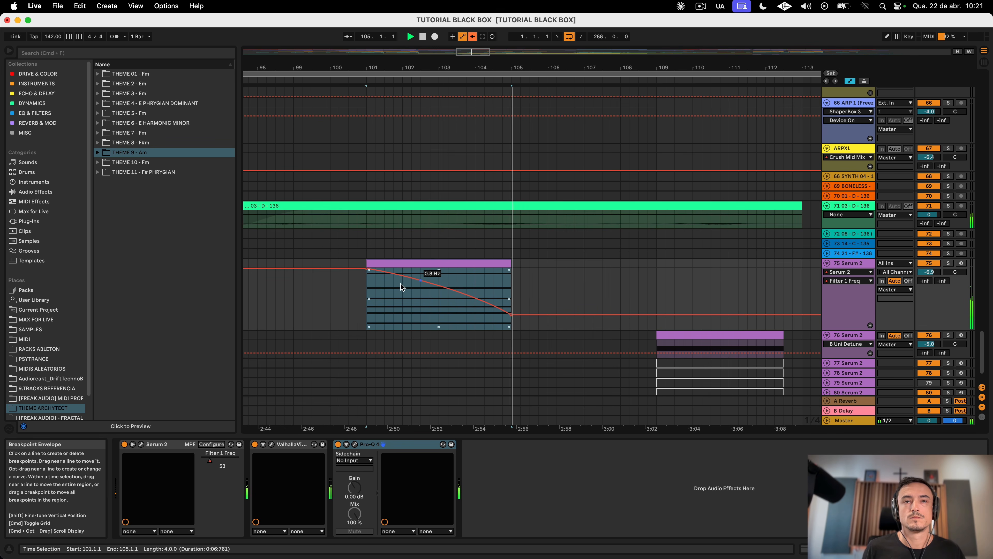
{"action": "left_click", "coordinate": [402, 275]}
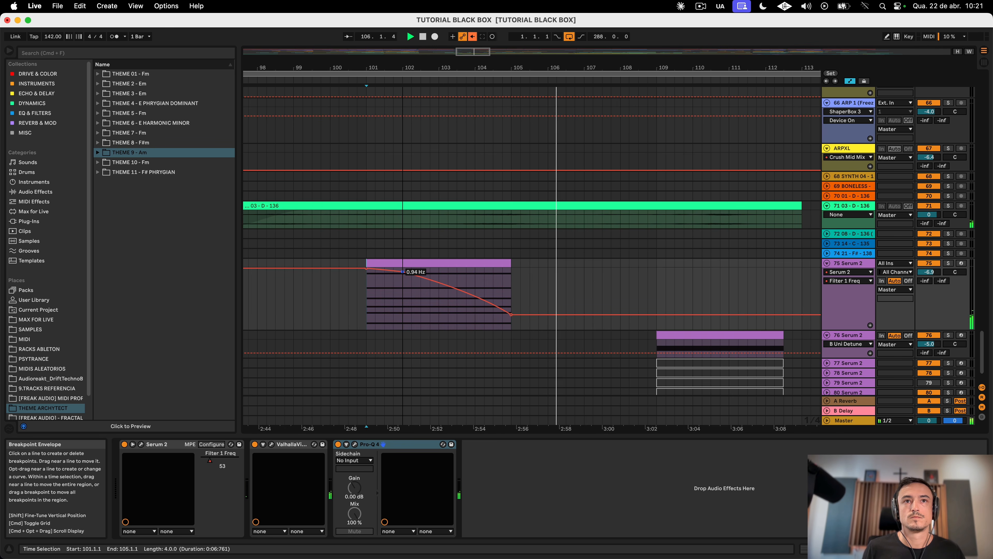
{"action": "key", "text": "space"}
{"action": "key", "text": "space"}
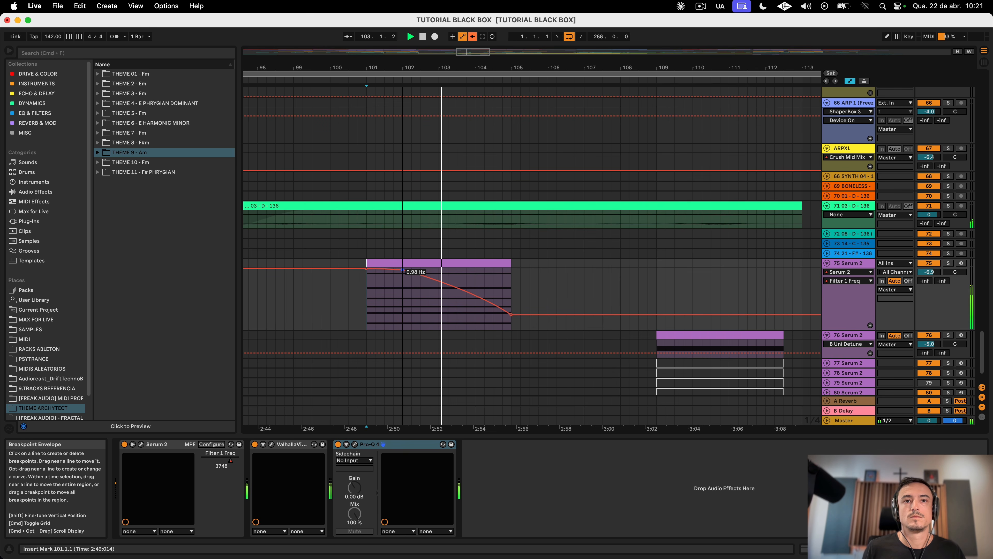
{"action": "key", "text": "a"}
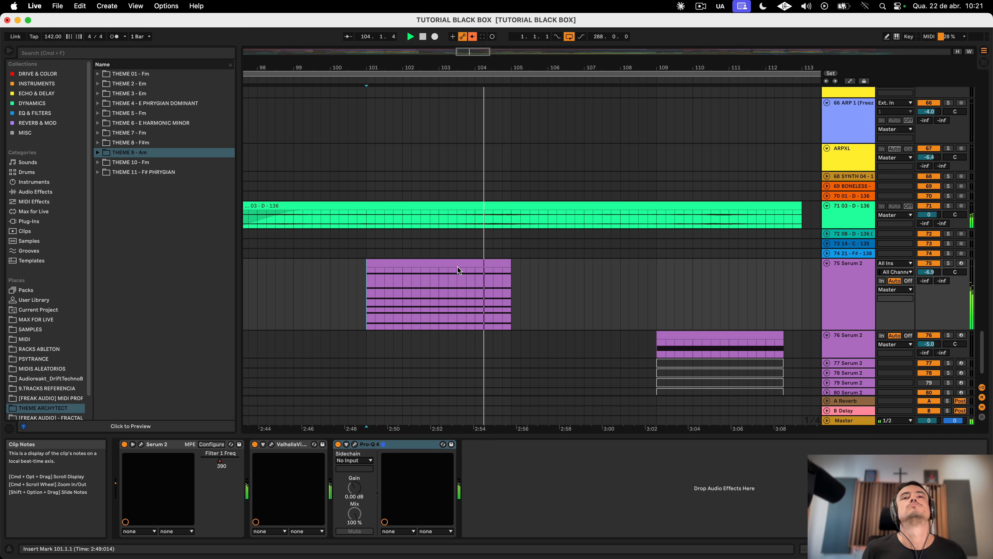
{"action": "left_click", "coordinate": [460, 266]}
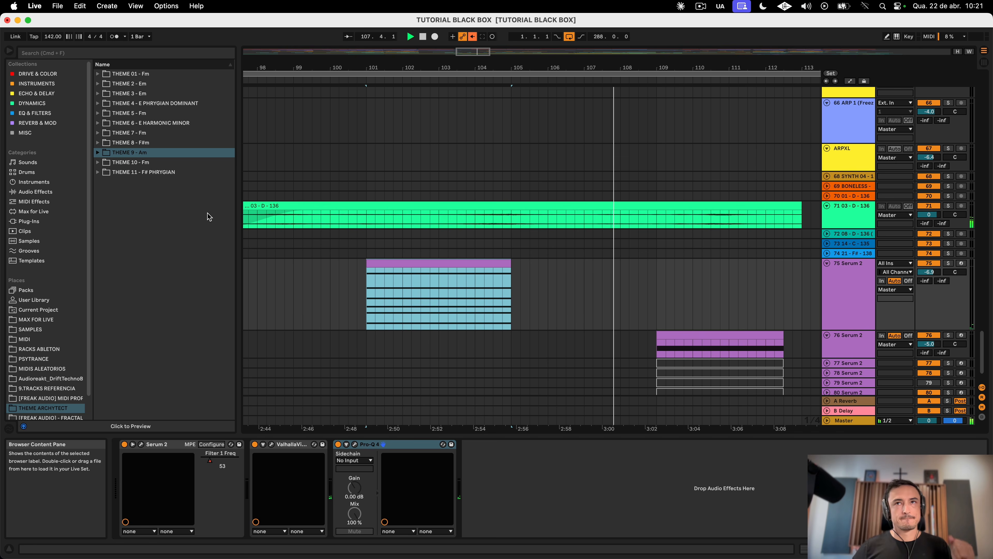
Step: Audition the 76 Serum 2 clip at bar 109 in solo, enlarging its track and inspecting its Serum 2 patch
{"action": "key", "text": "minus"}
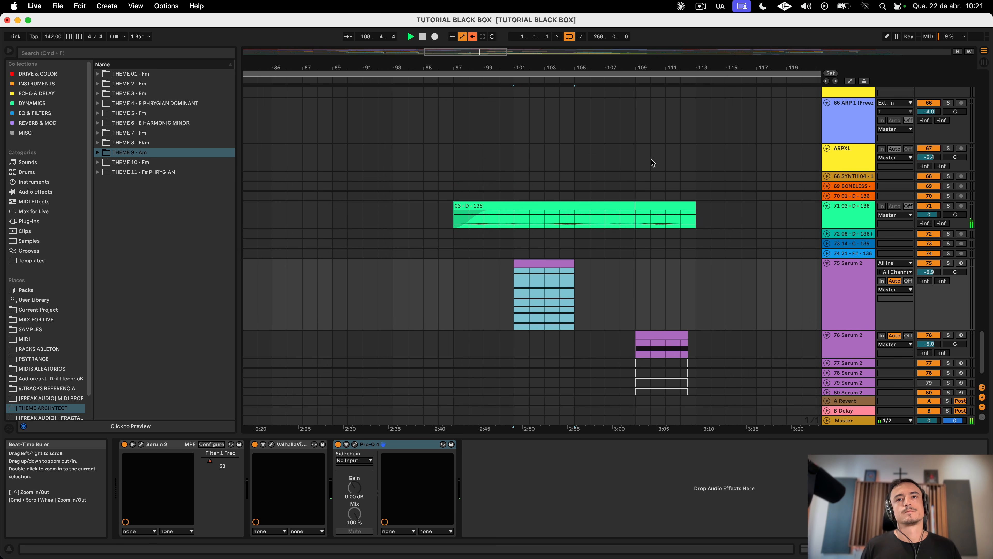
{"action": "scroll", "coordinate": [656, 244], "scroll_direction": "down", "scroll_amount": 2}
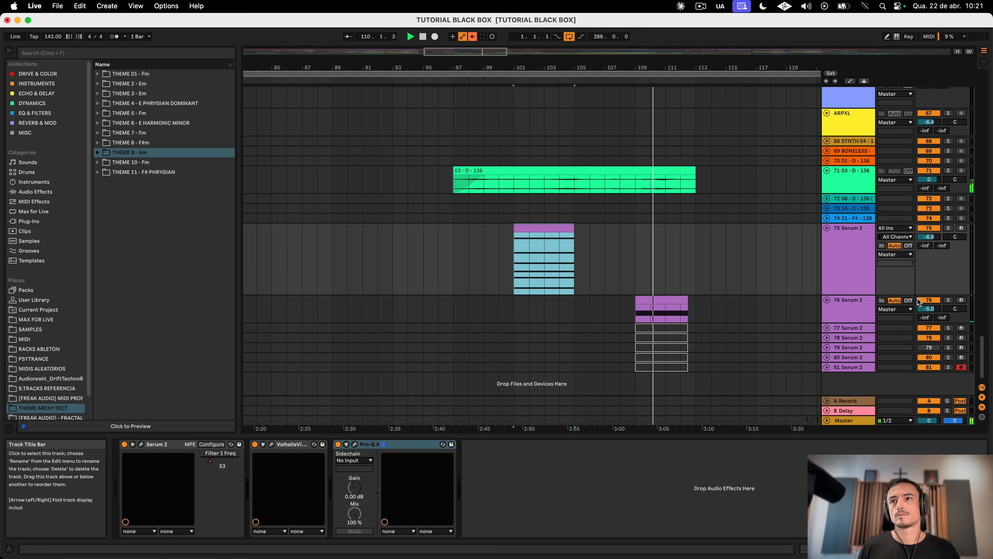
{"action": "left_click", "coordinate": [950, 299]}
{"action": "left_click", "coordinate": [680, 298]}
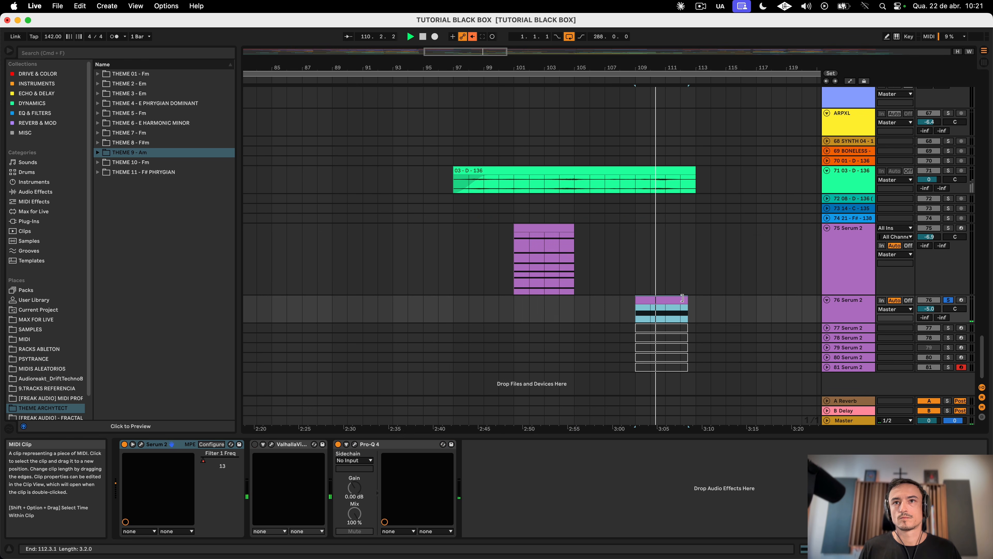
{"action": "left_click", "coordinate": [852, 312]}
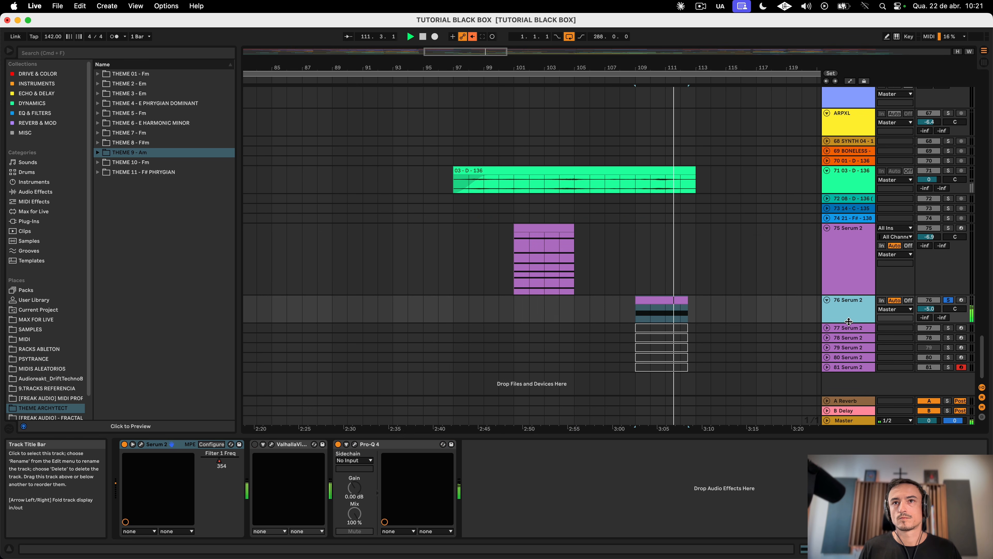
{"action": "left_click_drag", "start_coordinate": [848, 322], "coordinate": [848, 348]}
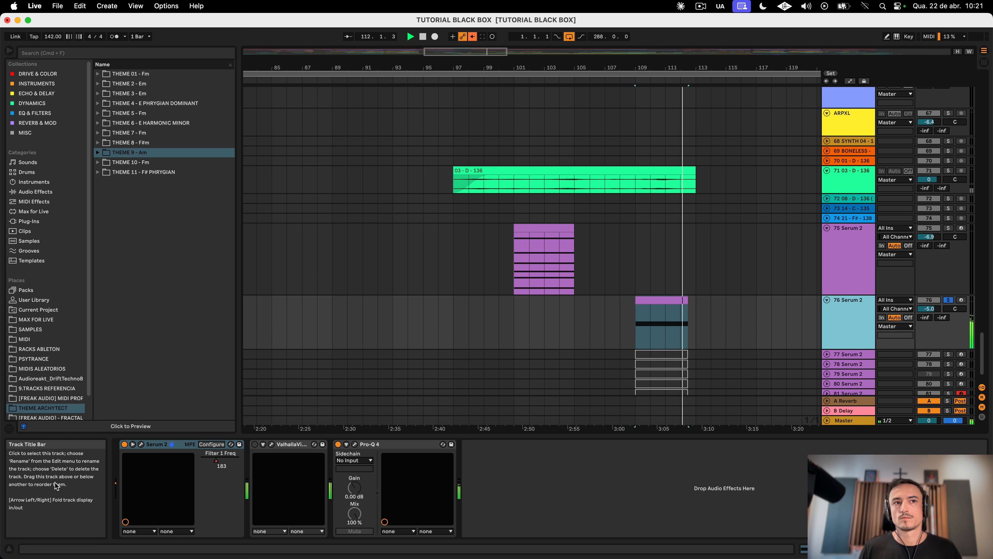
{"action": "left_click", "coordinate": [142, 445]}
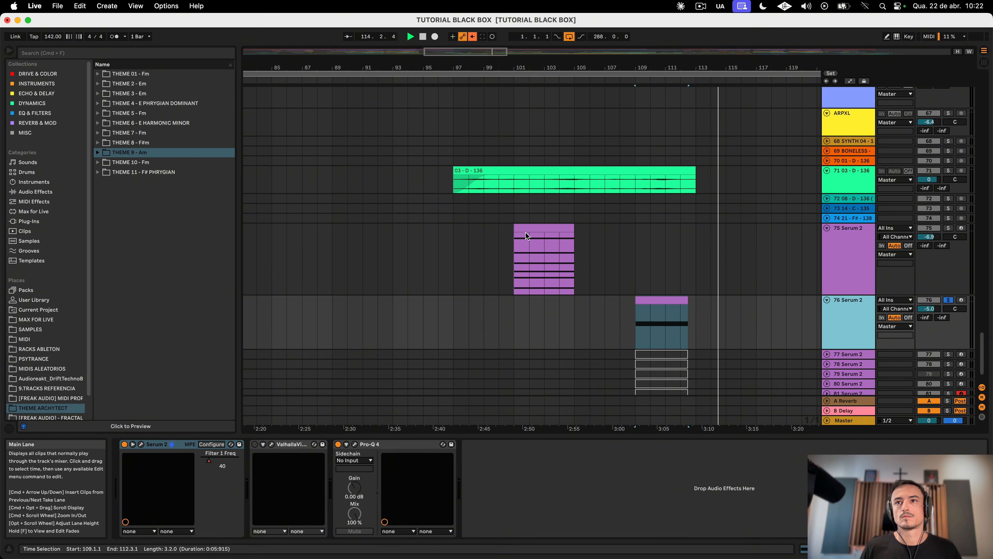
{"action": "left_click", "coordinate": [239, 171]}
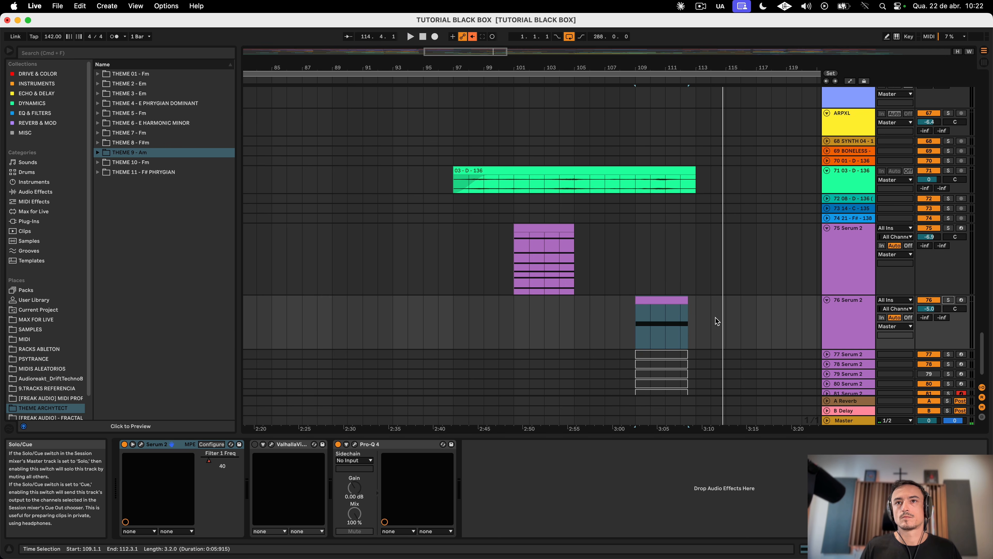
Step: Play the 76 Serum 2 clip from bar 109 in the full mix, without solo
{"action": "left_click", "coordinate": [661, 313]}
{"action": "scroll", "coordinate": [673, 298], "scroll_direction": "down", "scroll_amount": 2}
{"action": "scroll", "coordinate": [673, 298], "scroll_direction": "right", "scroll_amount": 2}
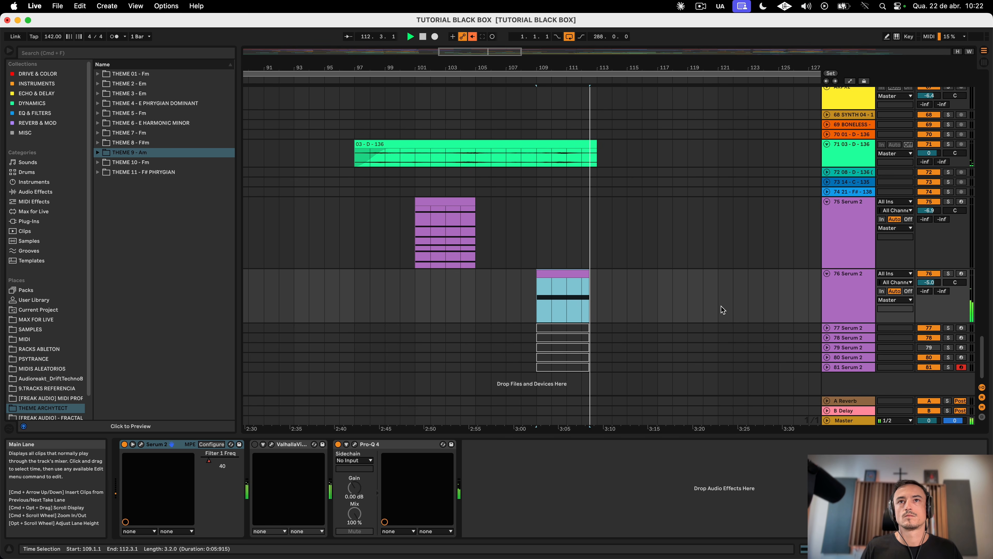
Step: Audition the frozen kick clip on track 6 at bar 112.3 in solo
{"action": "scroll", "coordinate": [719, 309], "scroll_direction": "up", "scroll_amount": 20}
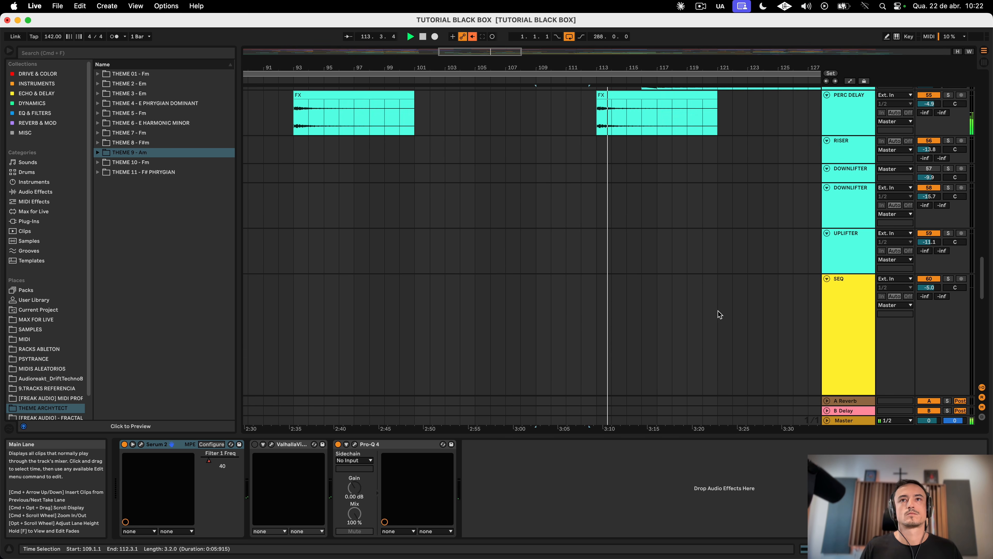
{"action": "scroll", "coordinate": [718, 310], "scroll_direction": "up", "scroll_amount": 15}
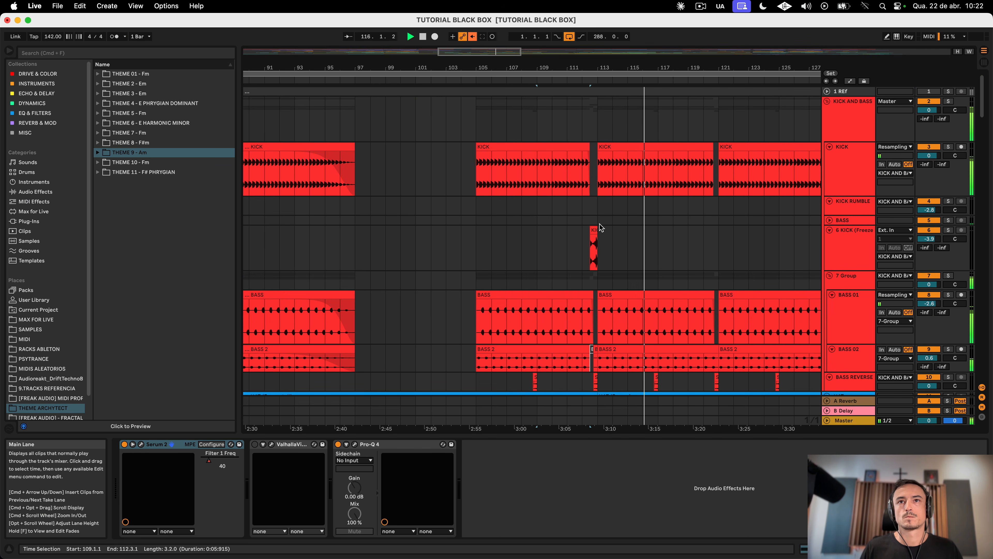
{"action": "left_click", "coordinate": [593, 237]}
{"action": "left_click_drag", "start_coordinate": [591, 81], "coordinate": [590, 110]}
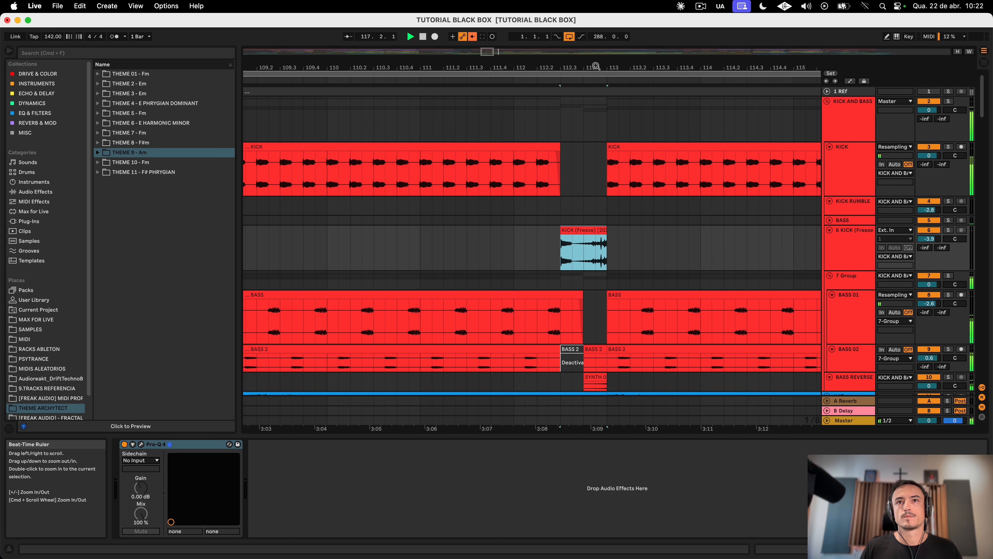
{"action": "left_click", "coordinate": [948, 230]}
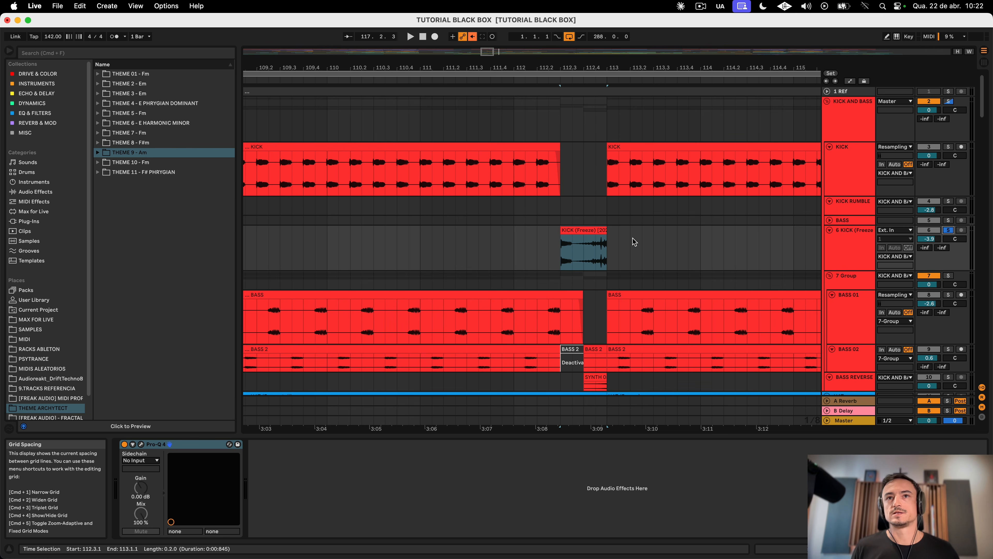
{"action": "left_click", "coordinate": [571, 230]}
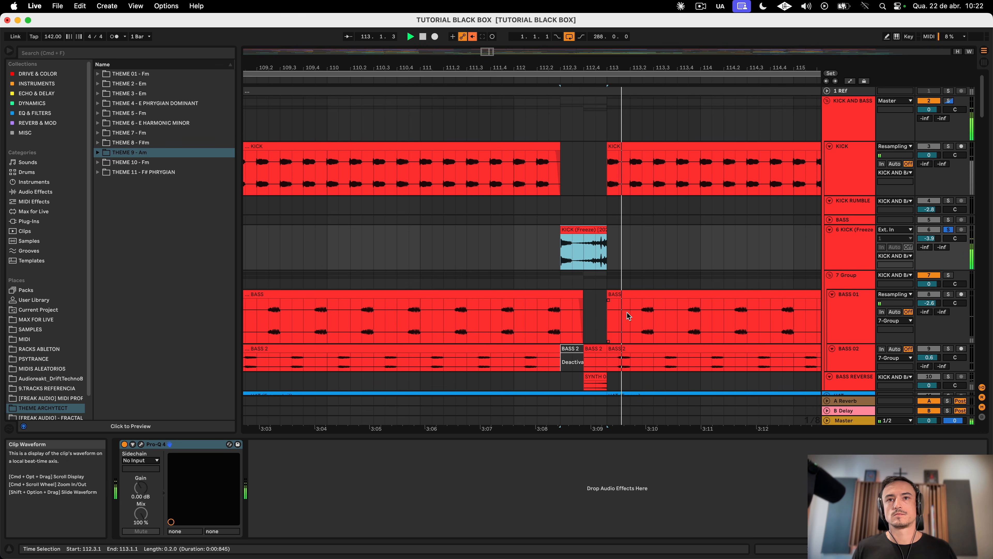
Step: Unfold SQUELCH track 36 and audition its clip at bar 112 in solo, then release the solo
{"action": "scroll", "coordinate": [860, 189], "scroll_direction": "down", "scroll_amount": 15}
{"action": "left_click", "coordinate": [826, 167]}
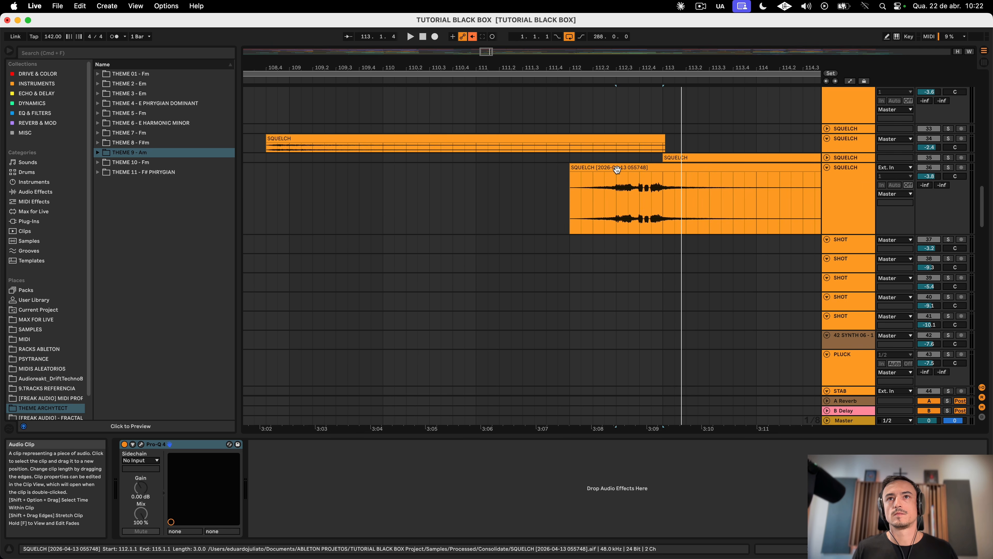
{"action": "left_click", "coordinate": [637, 172]}
{"action": "left_click", "coordinate": [949, 168]}
{"action": "key", "text": "space"}
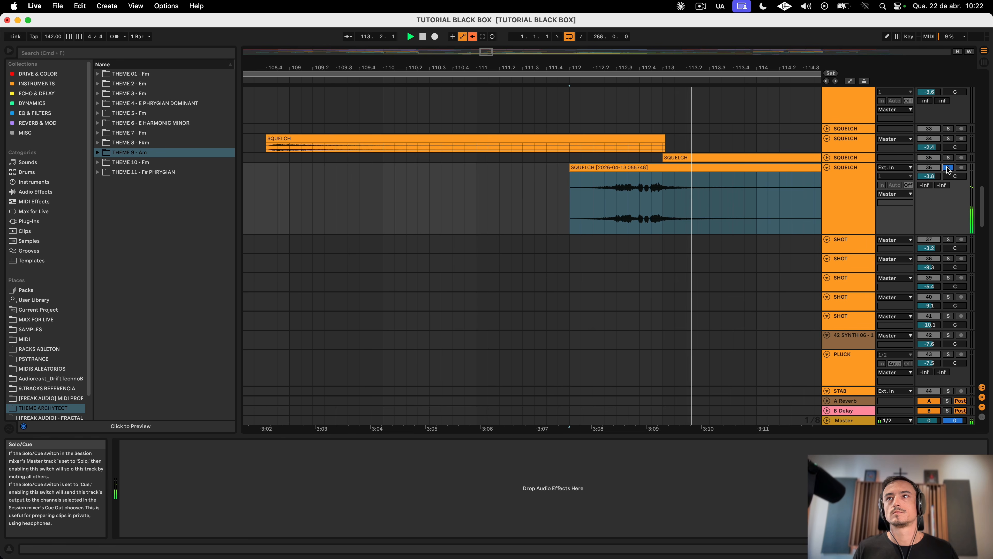
{"action": "left_click", "coordinate": [948, 168]}
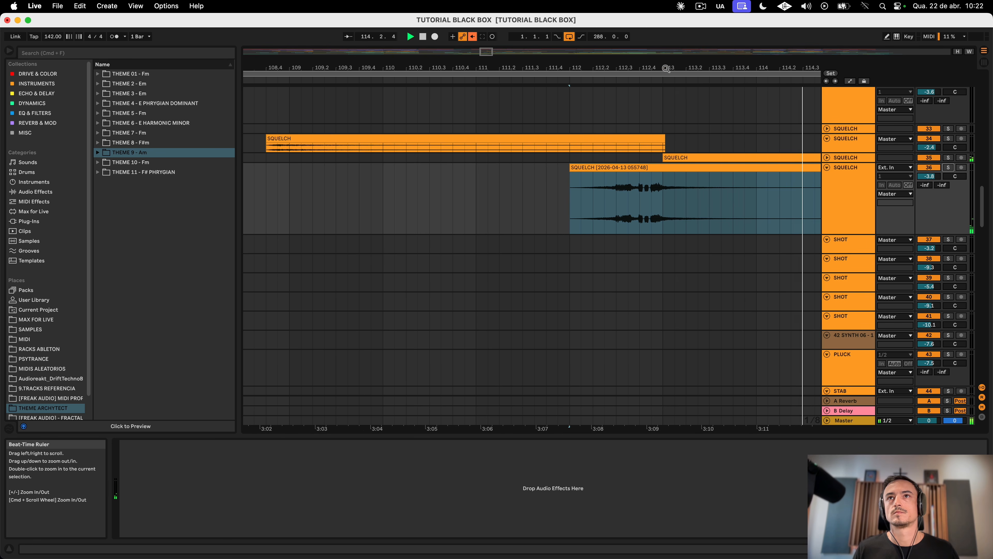
Step: Select the arrangement's tracks together and collapse them to their minimum height
{"action": "scroll", "coordinate": [666, 69], "scroll_direction": "down", "scroll_amount": 10}
{"action": "scroll", "coordinate": [677, 298], "scroll_direction": "down", "scroll_amount": 10}
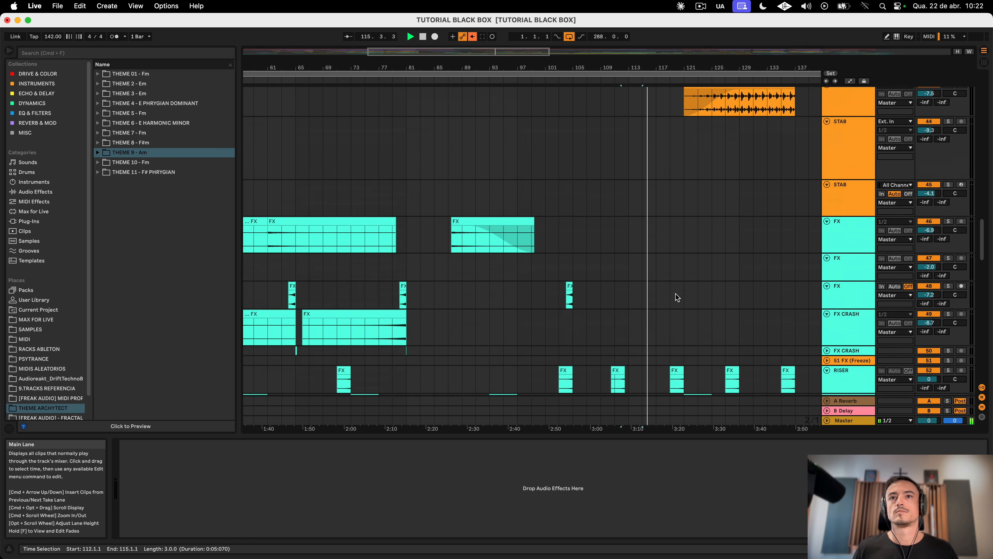
{"action": "scroll", "coordinate": [676, 296], "scroll_direction": "down", "scroll_amount": 10}
{"action": "scroll", "coordinate": [676, 295], "scroll_direction": "right", "scroll_amount": 5}
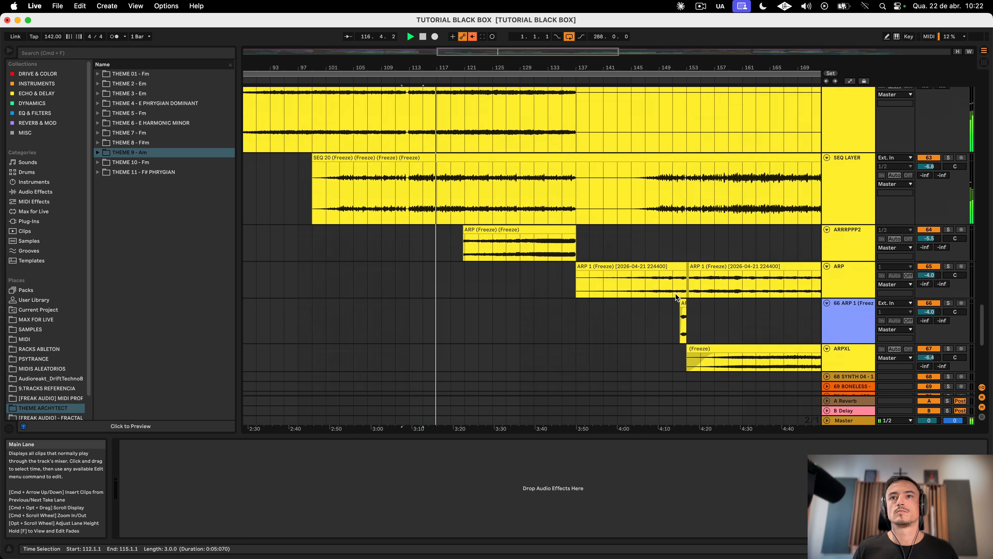
{"action": "scroll", "coordinate": [676, 294], "scroll_direction": "down", "scroll_amount": 3}
{"action": "left_click", "coordinate": [842, 349]}
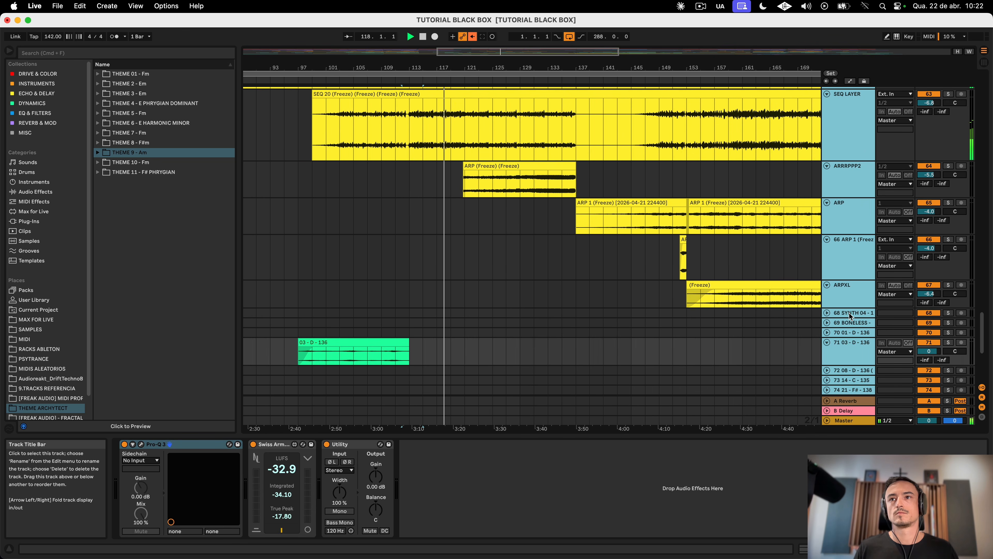
{"action": "key", "text": "alt+u"}
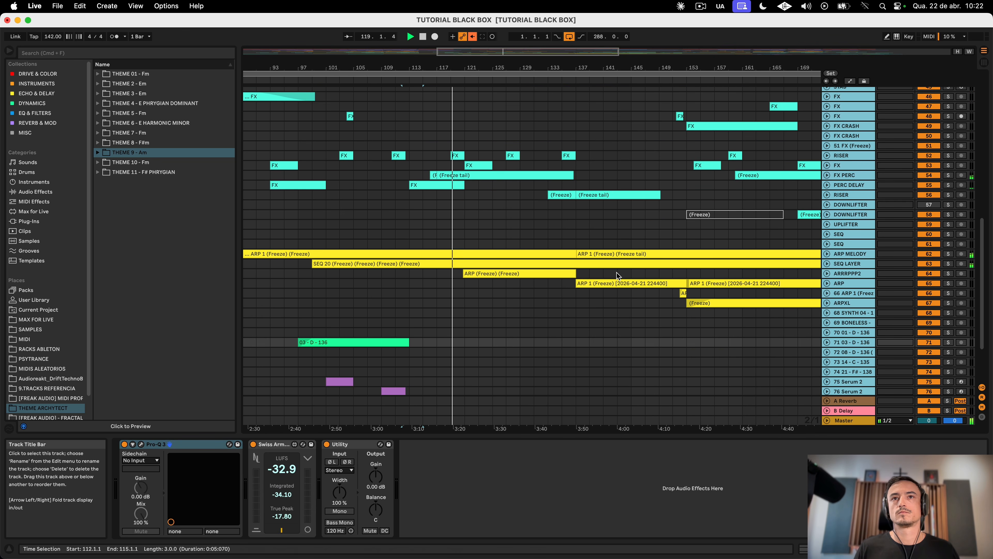
Step: Unfold the ARP MELODY, SEQ LAYER and ARRRPPP2 tracks around bar 121
{"action": "scroll", "coordinate": [617, 272], "scroll_direction": "down", "scroll_amount": 5}
{"action": "scroll", "coordinate": [617, 272], "scroll_direction": "up", "scroll_amount": 15}
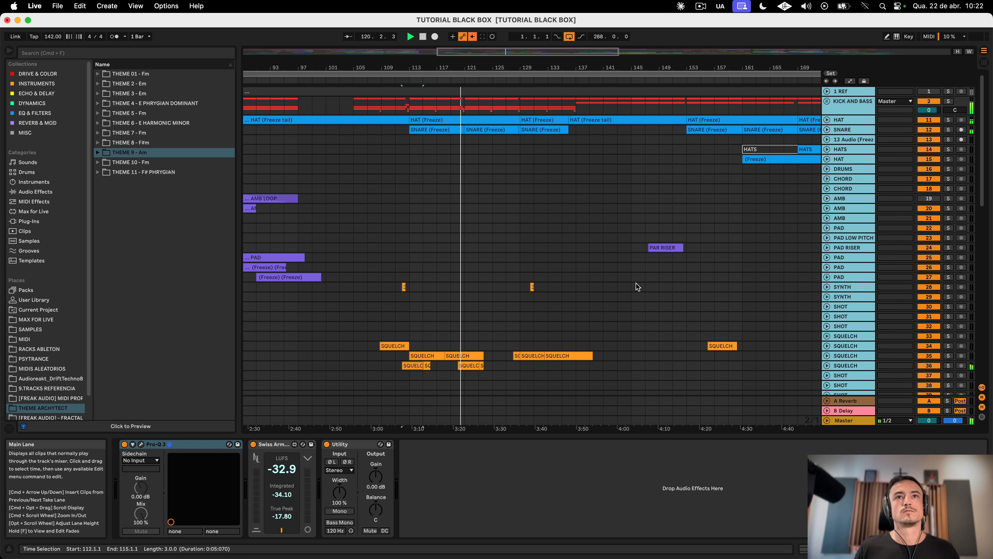
{"action": "left_click_drag", "start_coordinate": [481, 67], "coordinate": [481, 101]}
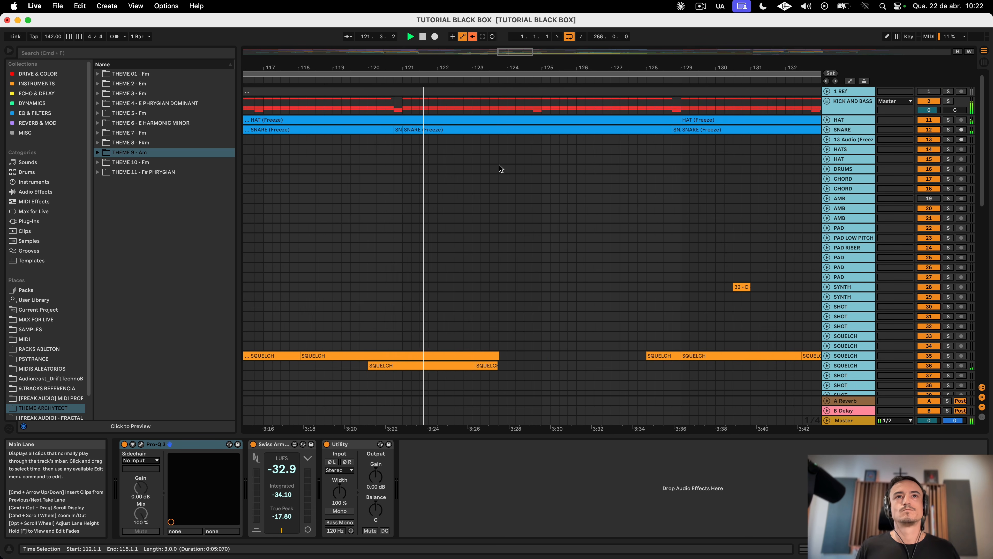
{"action": "scroll", "coordinate": [499, 165], "scroll_direction": "down", "scroll_amount": 5}
{"action": "scroll", "coordinate": [499, 165], "scroll_direction": "down", "scroll_amount": 6}
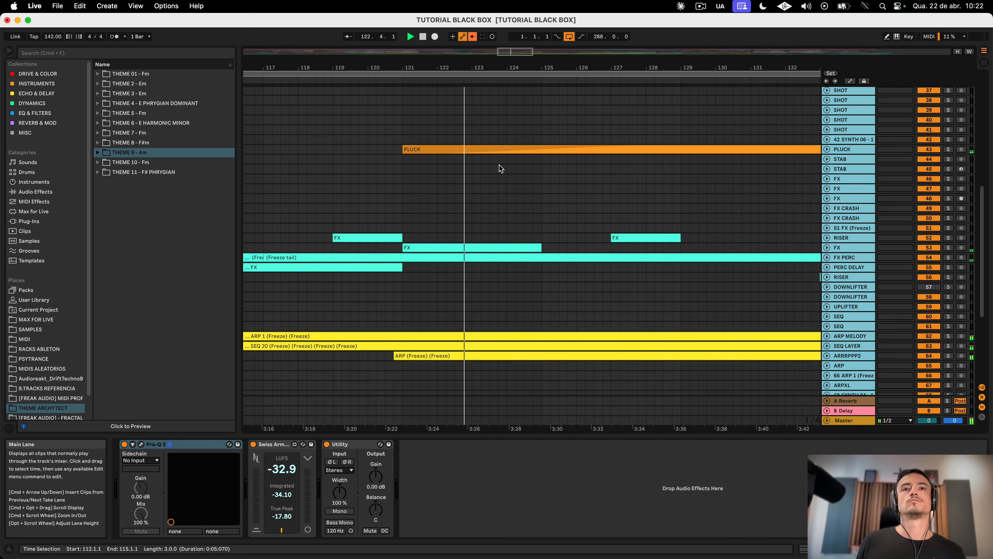
{"action": "left_click", "coordinate": [849, 323]}
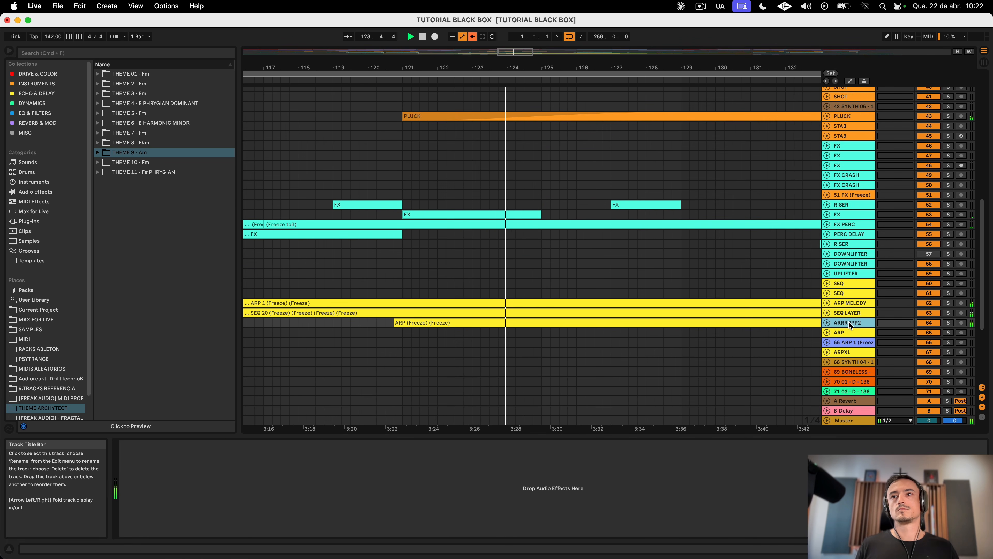
{"action": "left_click", "coordinate": [850, 303], "text": "shift"}
{"action": "key", "text": "Right"}
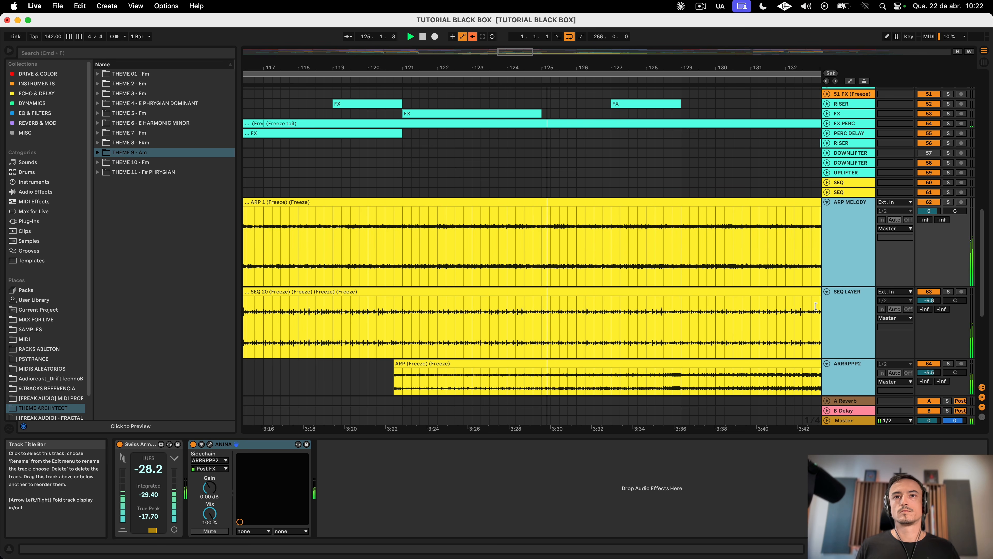
Step: Listen to the ARP MELODY, SEQ LAYER and ARRRPPP2 layers as they play toward bar 137, and place the insert marker at bar 134
{"action": "left_click", "coordinate": [524, 317]}
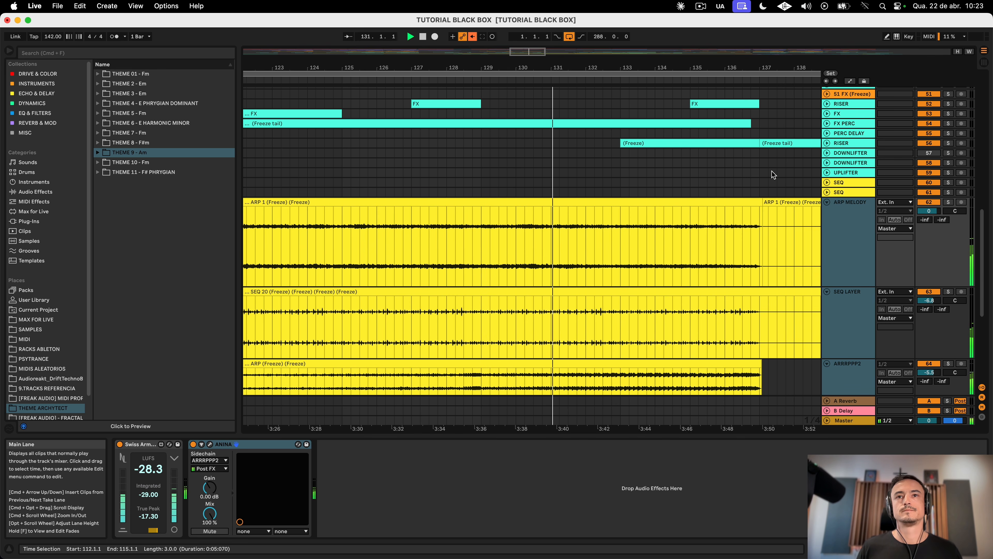
{"action": "left_click_drag", "start_coordinate": [508, 70], "coordinate": [514, 313]}
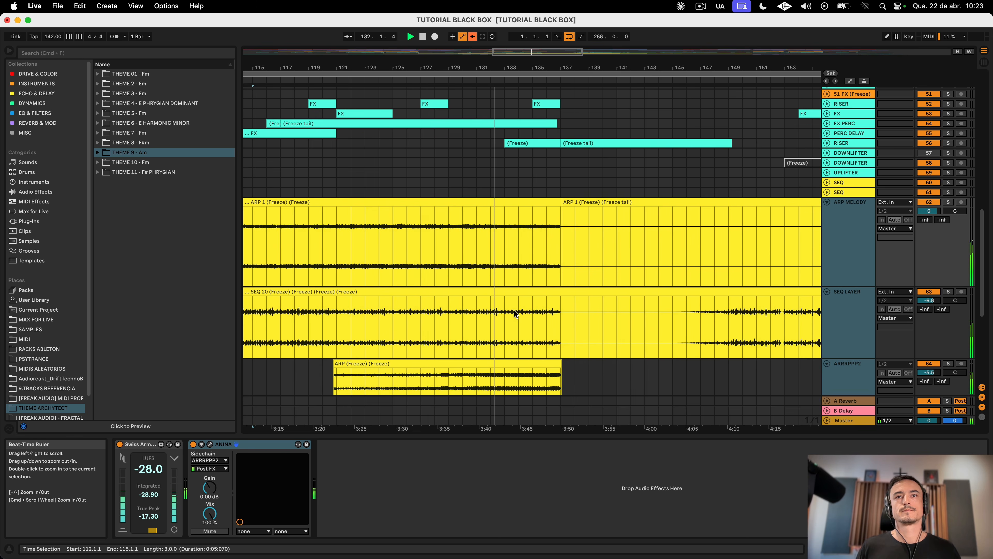
{"action": "scroll", "coordinate": [520, 318], "scroll_direction": "left", "scroll_amount": 3}
{"action": "scroll", "coordinate": [520, 318], "scroll_direction": "down", "scroll_amount": 1}
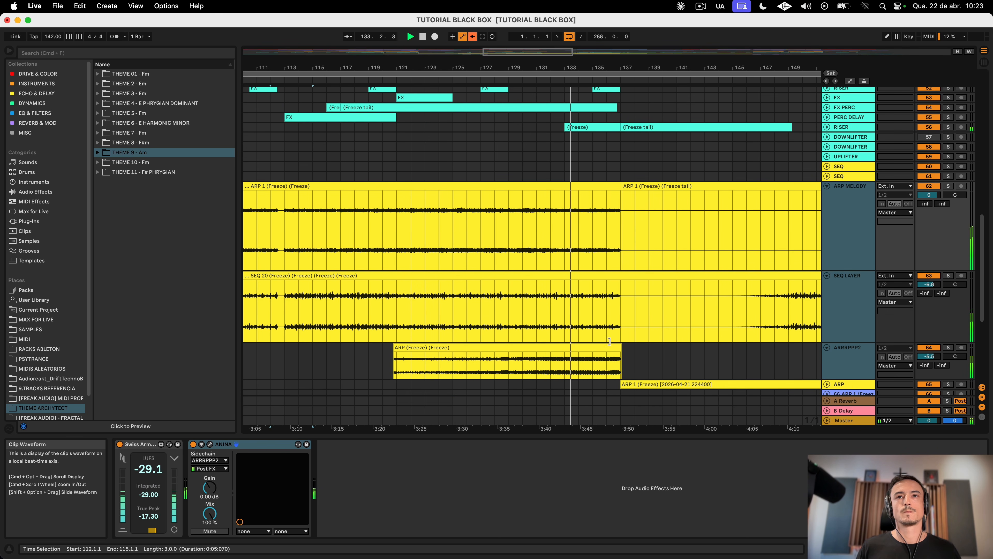
{"action": "left_click", "coordinate": [582, 269]}
{"action": "scroll", "coordinate": [584, 273], "scroll_direction": "down", "scroll_amount": 1}
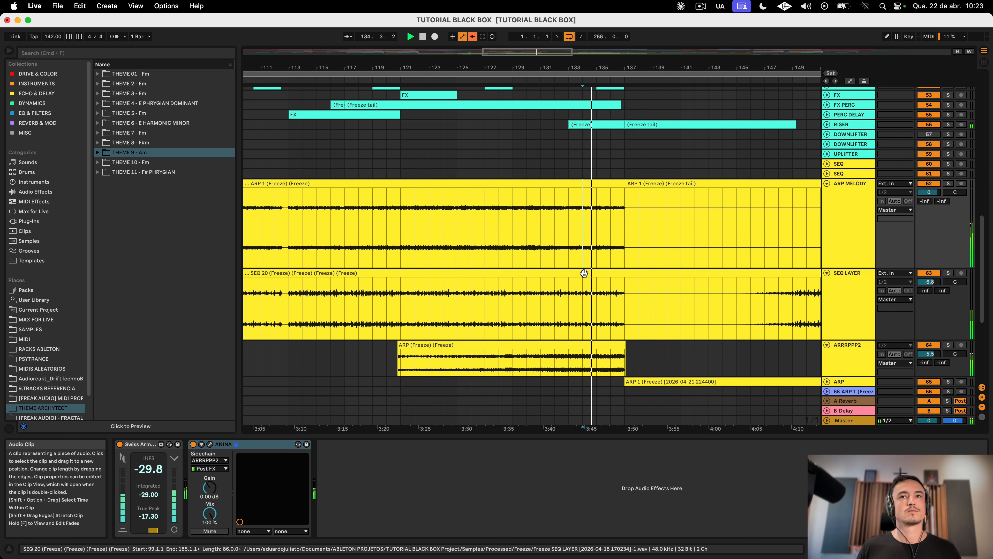
{"action": "scroll", "coordinate": [645, 320], "scroll_direction": "right", "scroll_amount": 2}
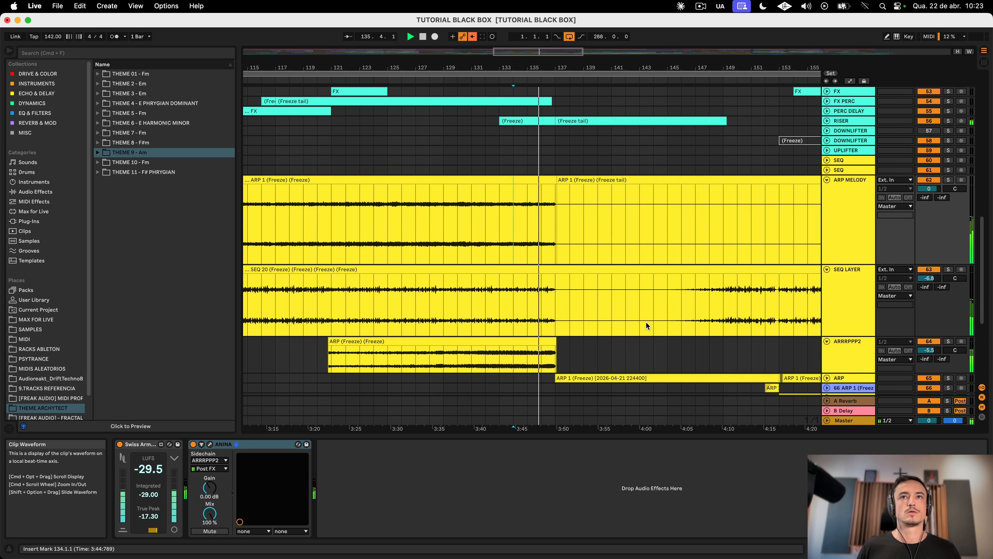
Step: Follow playback past bar 137 and examine the ARP and ARPXL layers along with the drum and pad tracks
{"action": "scroll", "coordinate": [645, 322], "scroll_direction": "down", "scroll_amount": 5}
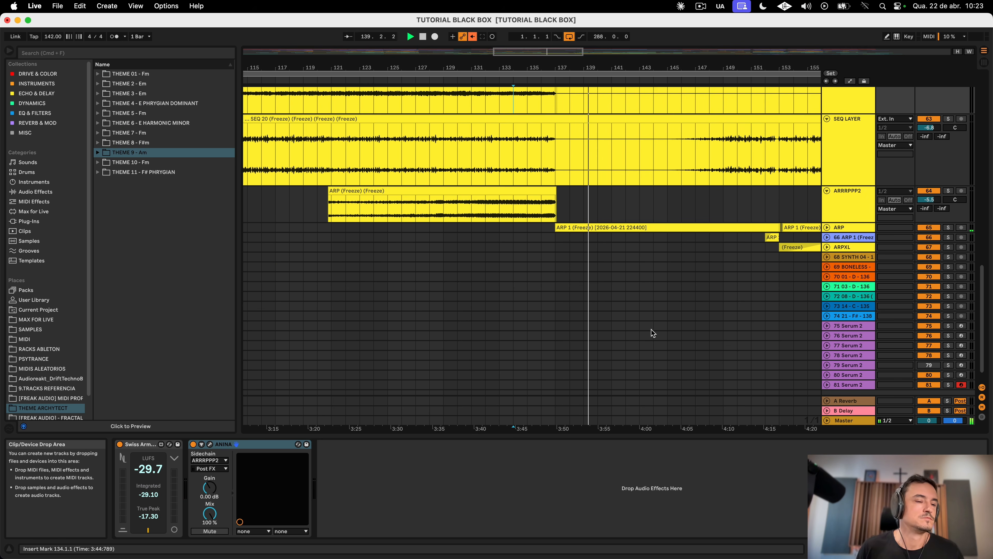
{"action": "scroll", "coordinate": [549, 201], "scroll_direction": "right", "scroll_amount": 6}
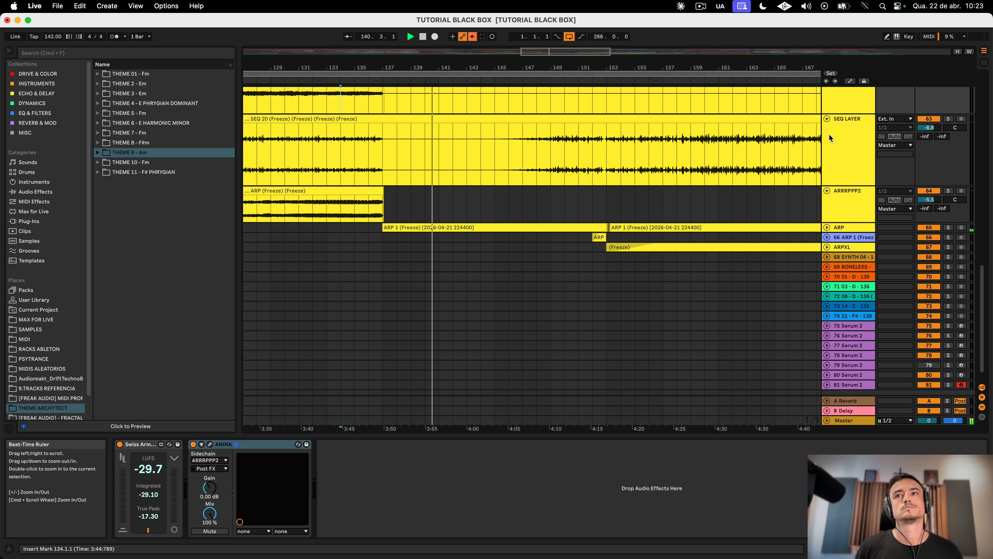
{"action": "scroll", "coordinate": [621, 260], "scroll_direction": "down", "scroll_amount": 1}
{"action": "scroll", "coordinate": [620, 260], "scroll_direction": "right", "scroll_amount": 7}
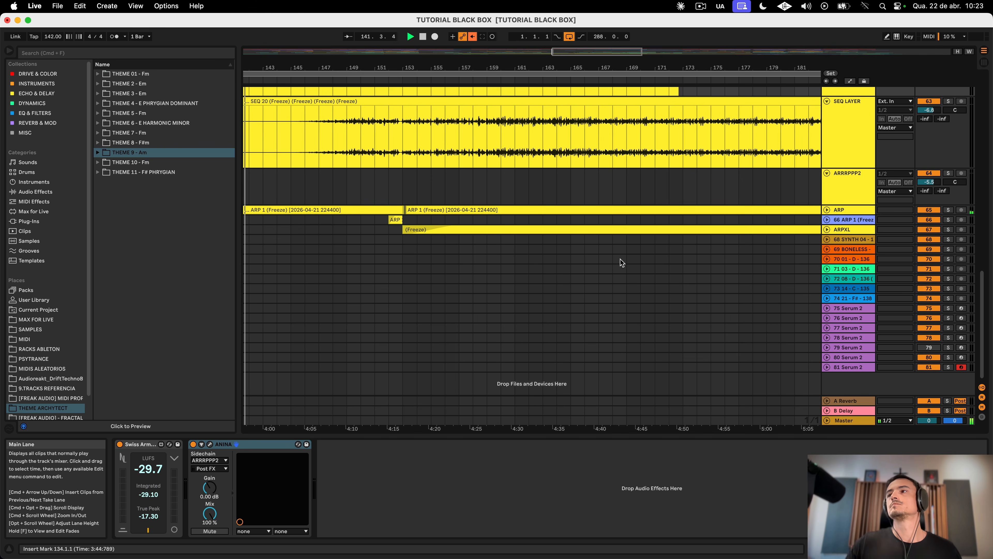
{"action": "scroll", "coordinate": [622, 259], "scroll_direction": "up", "scroll_amount": 15}
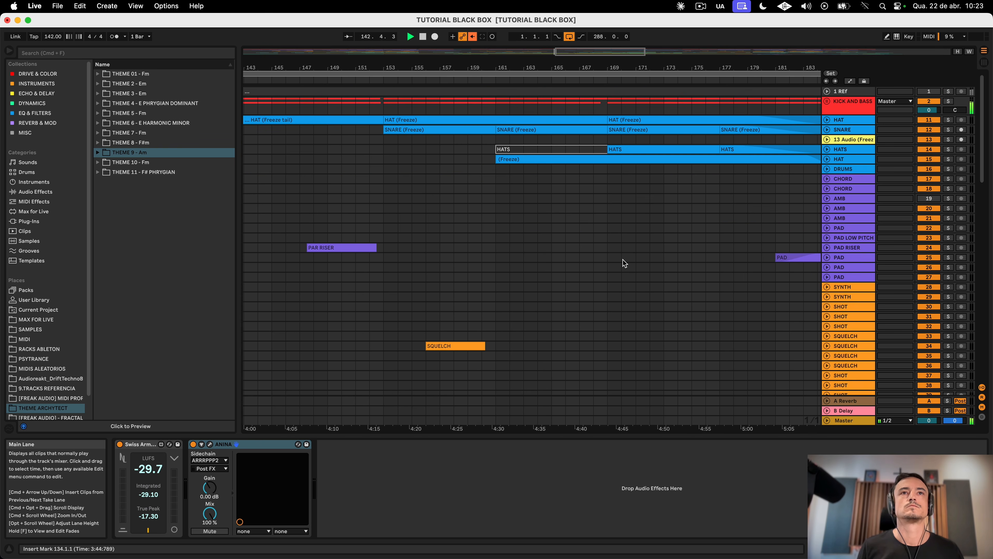
{"action": "left_click_drag", "start_coordinate": [347, 74], "coordinate": [346, 51]}
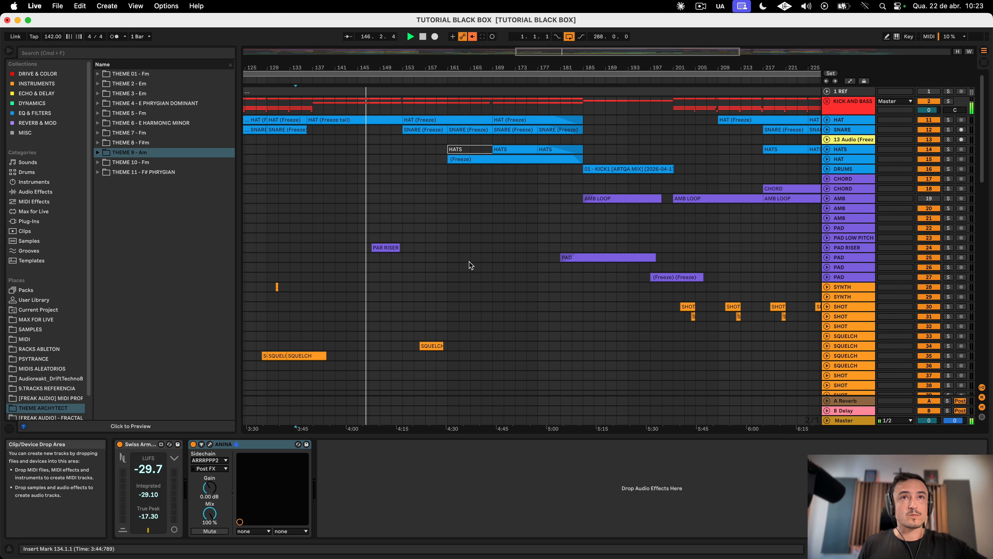
Step: Examine how the sequence, arp, squelch and FX layers line up around bar 153 during playback
{"action": "scroll", "coordinate": [469, 263], "scroll_direction": "down", "scroll_amount": 15}
{"action": "scroll", "coordinate": [472, 265], "scroll_direction": "down", "scroll_amount": 5}
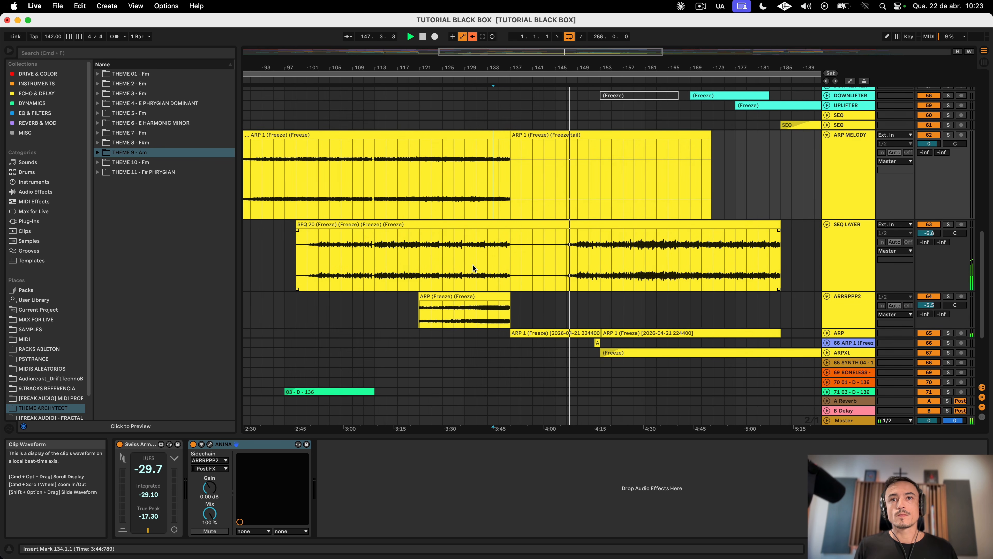
{"action": "scroll", "coordinate": [472, 265], "scroll_direction": "right", "scroll_amount": 4}
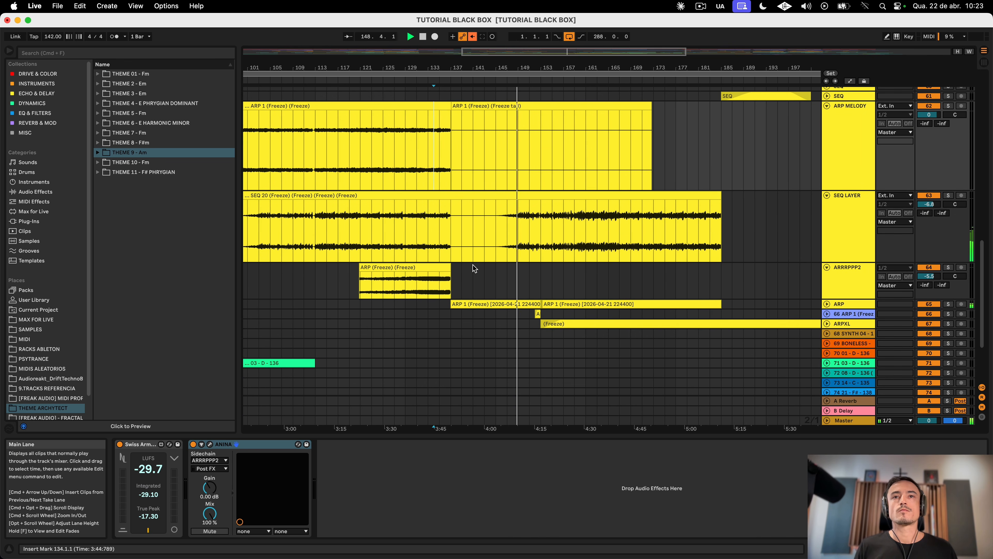
{"action": "scroll", "coordinate": [473, 264], "scroll_direction": "down", "scroll_amount": 3}
{"action": "scroll", "coordinate": [472, 265], "scroll_direction": "right", "scroll_amount": 2}
{"action": "scroll", "coordinate": [473, 265], "scroll_direction": "down", "scroll_amount": 2}
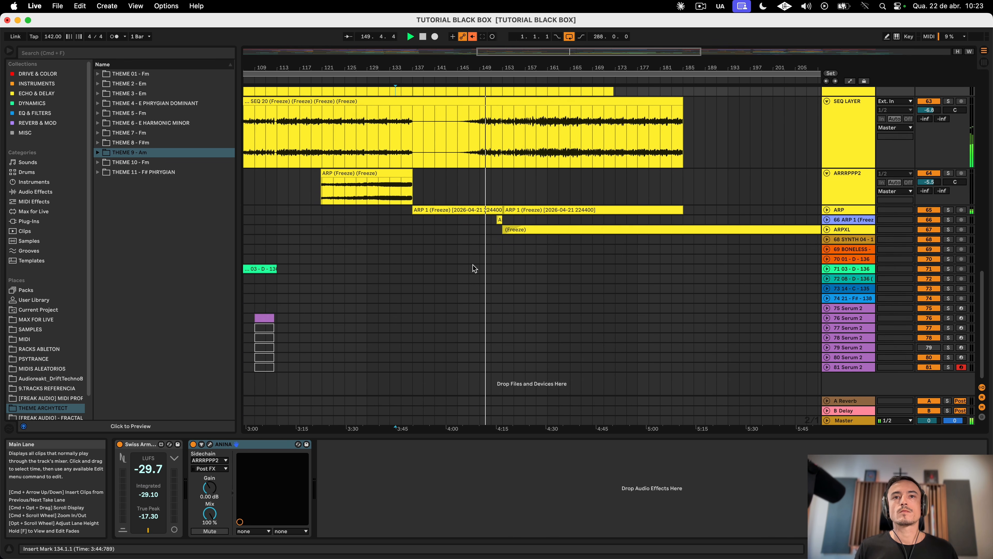
{"action": "scroll", "coordinate": [472, 265], "scroll_direction": "up", "scroll_amount": 10}
{"action": "scroll", "coordinate": [473, 265], "scroll_direction": "up", "scroll_amount": 4}
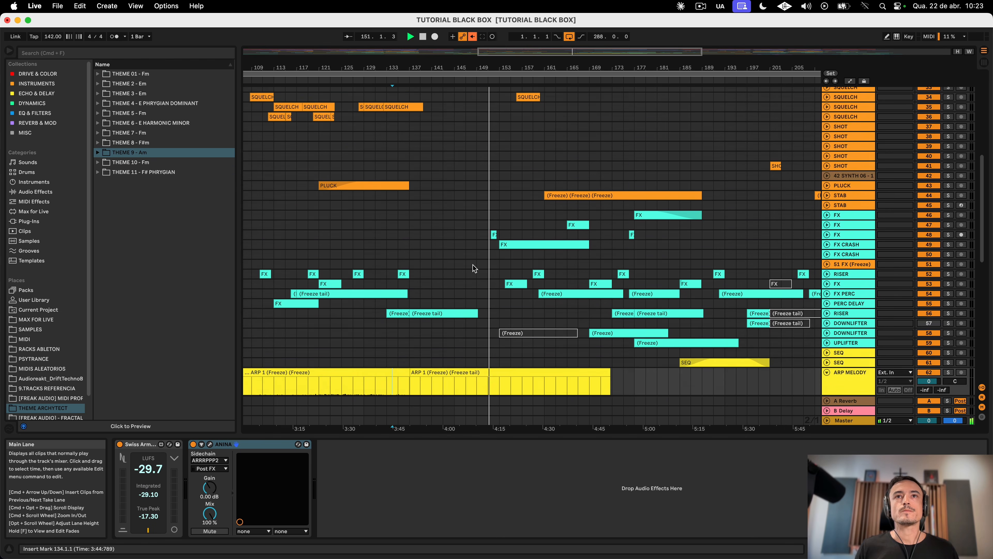
{"action": "scroll", "coordinate": [472, 265], "scroll_direction": "down", "scroll_amount": 10}
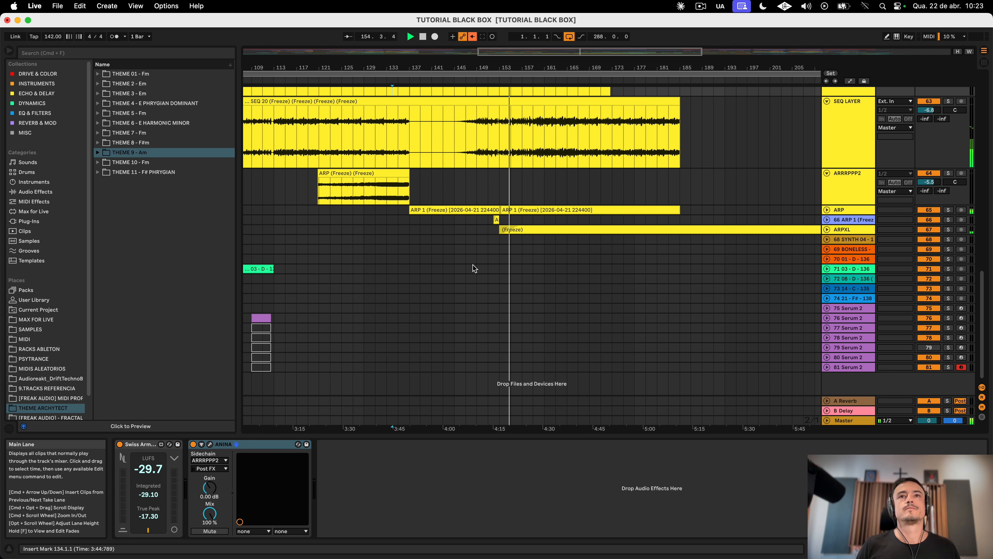
Step: Stop playback and unfold track 66 ARP 1 to show its clip leading into bar 153
{"action": "left_click_drag", "start_coordinate": [498, 82], "coordinate": [498, 127]}
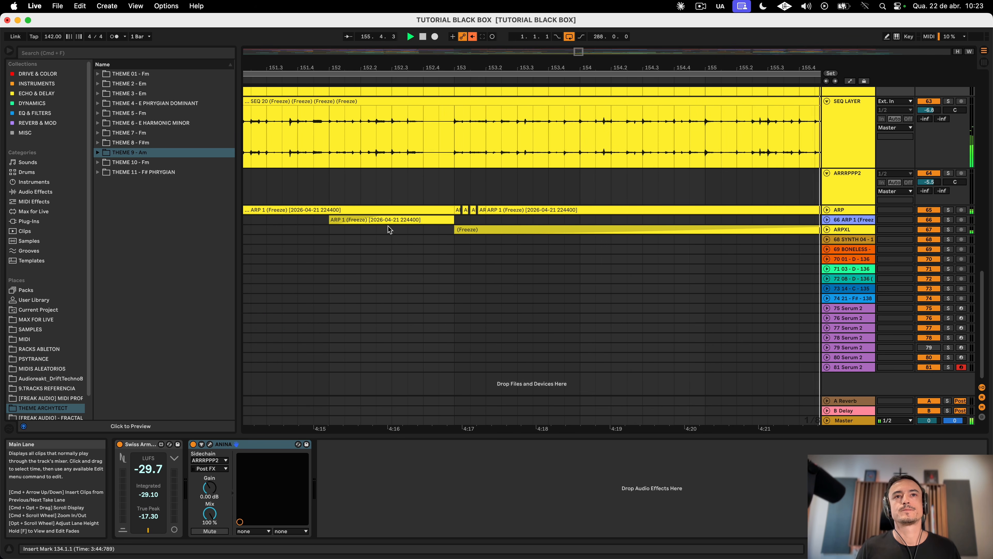
{"action": "key", "text": "space"}
{"action": "left_click", "coordinate": [827, 220]}
{"action": "left_click", "coordinate": [372, 220]}
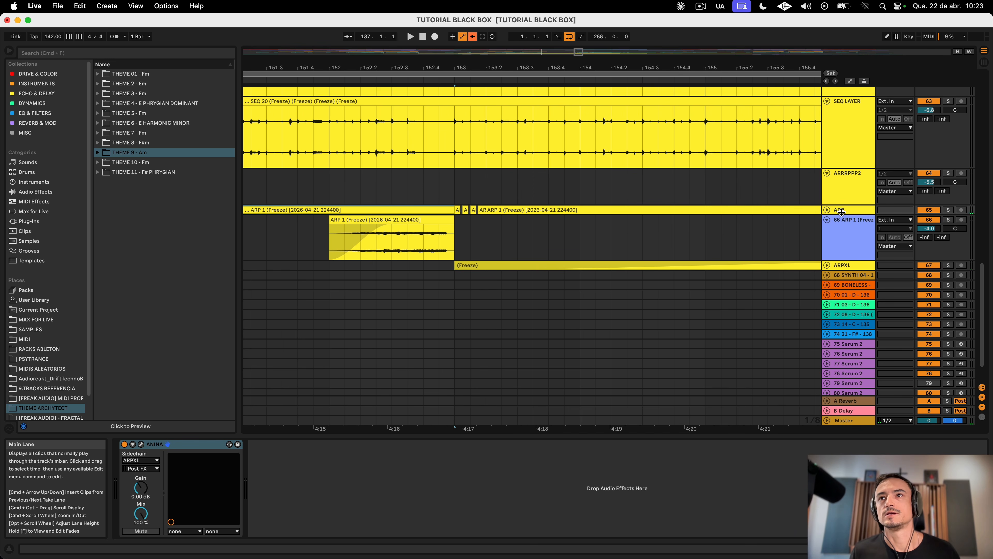
Step: Unfold the ARP track, solo it and play it from bar 152 into the edited cuts at bar 153
{"action": "left_click_drag", "start_coordinate": [840, 212], "coordinate": [841, 239]}
{"action": "left_click", "coordinate": [333, 225]}
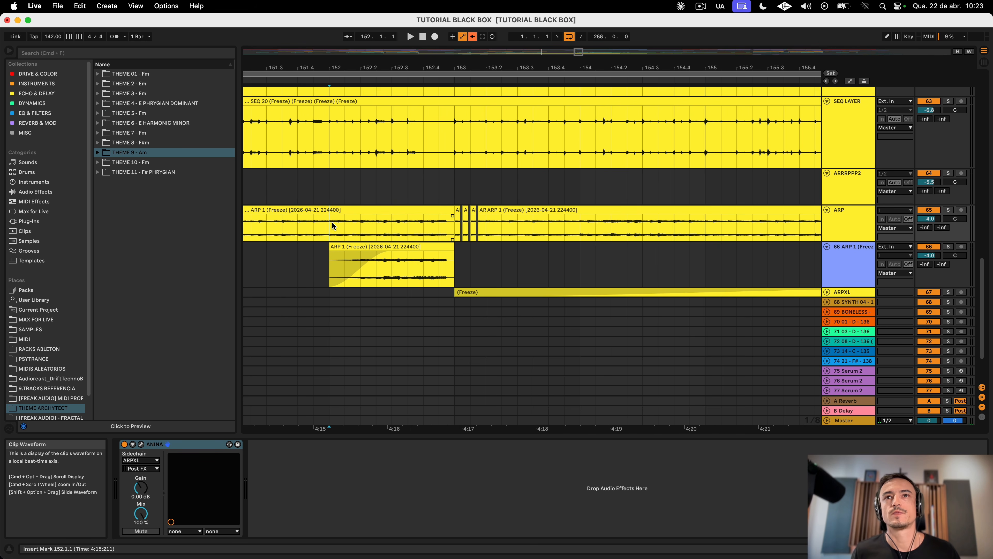
{"action": "left_click", "coordinate": [948, 210]}
{"action": "key", "text": "space"}
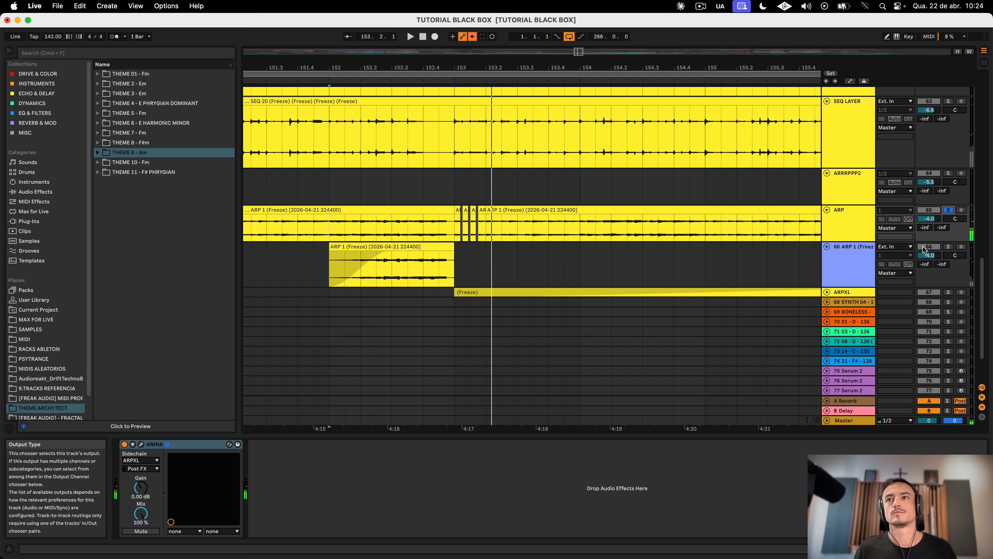
Step: Audition track 66 ARP 1 in solo, alone and together with ARP, and return to the full mix
{"action": "left_click", "coordinate": [948, 246]}
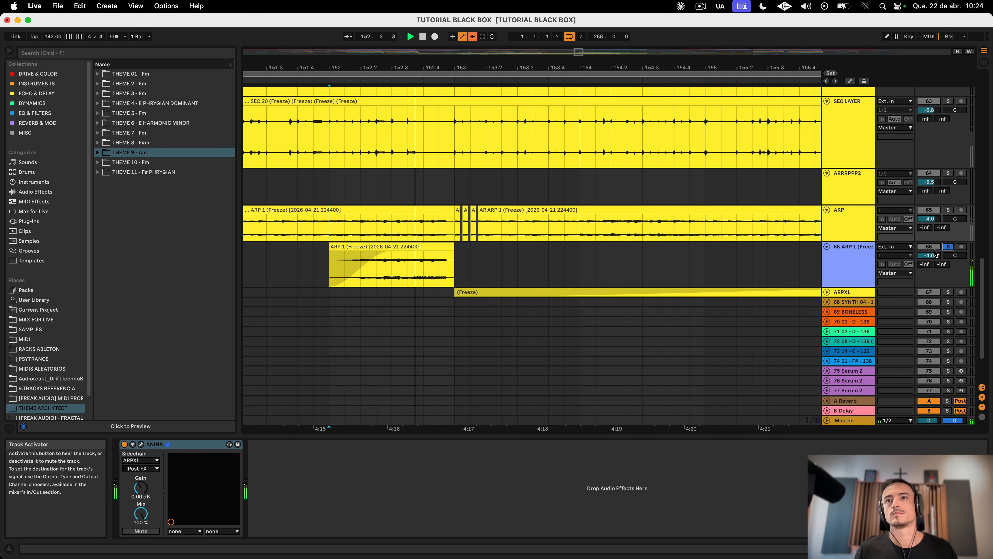
{"action": "left_click", "coordinate": [948, 209], "text": "super"}
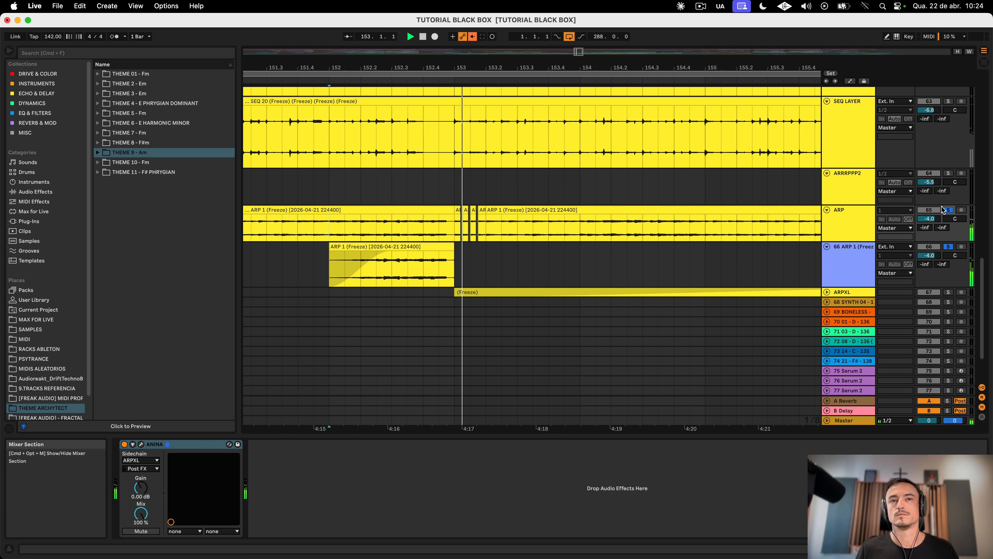
{"action": "left_click", "coordinate": [948, 209]}
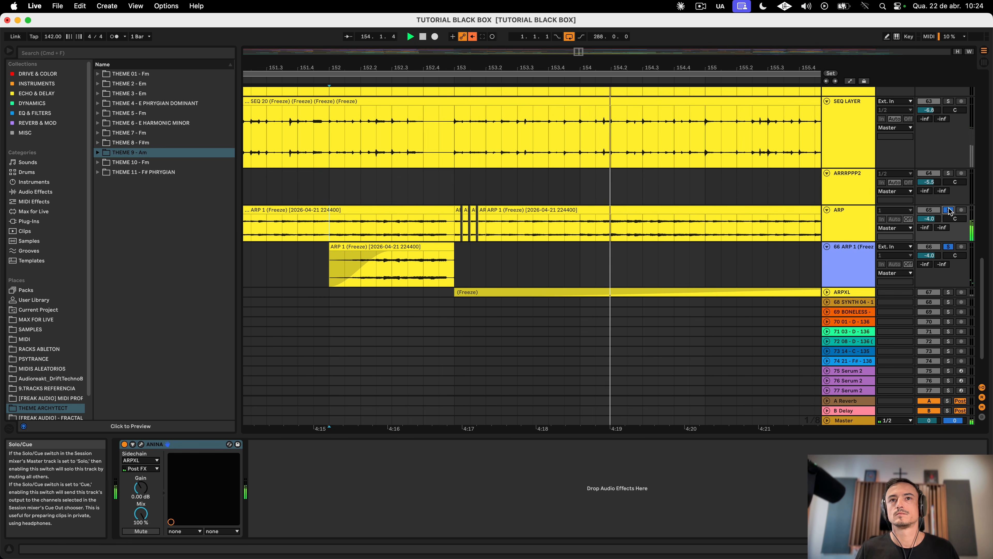
Step: Unfold the ARPXL track and listen to its clip in solo before restoring the other tracks
{"action": "left_click_drag", "start_coordinate": [557, 78], "coordinate": [557, 59]}
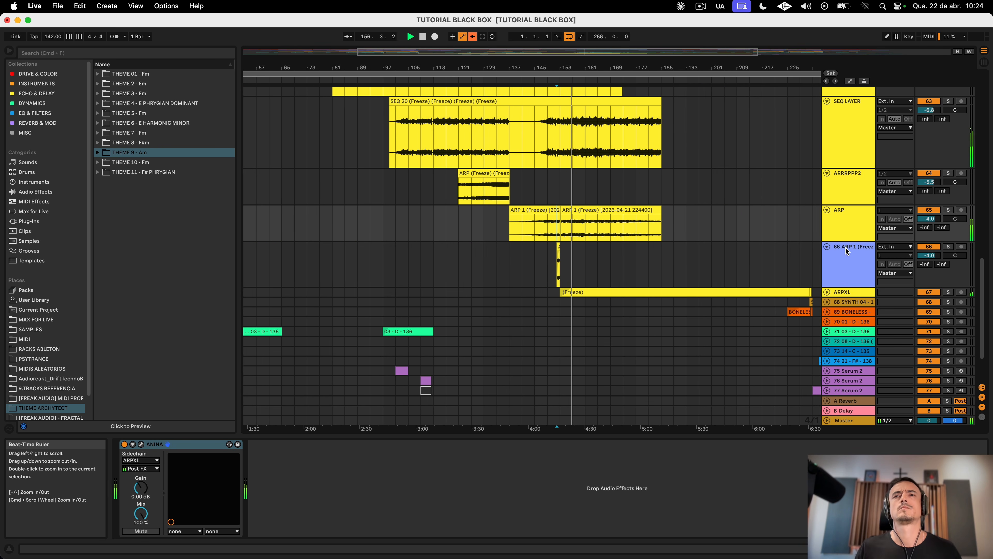
{"action": "scroll", "coordinate": [711, 282], "scroll_direction": "down", "scroll_amount": 1}
{"action": "scroll", "coordinate": [709, 277], "scroll_direction": "down", "scroll_amount": 3}
{"action": "scroll", "coordinate": [709, 277], "scroll_direction": "right", "scroll_amount": 5}
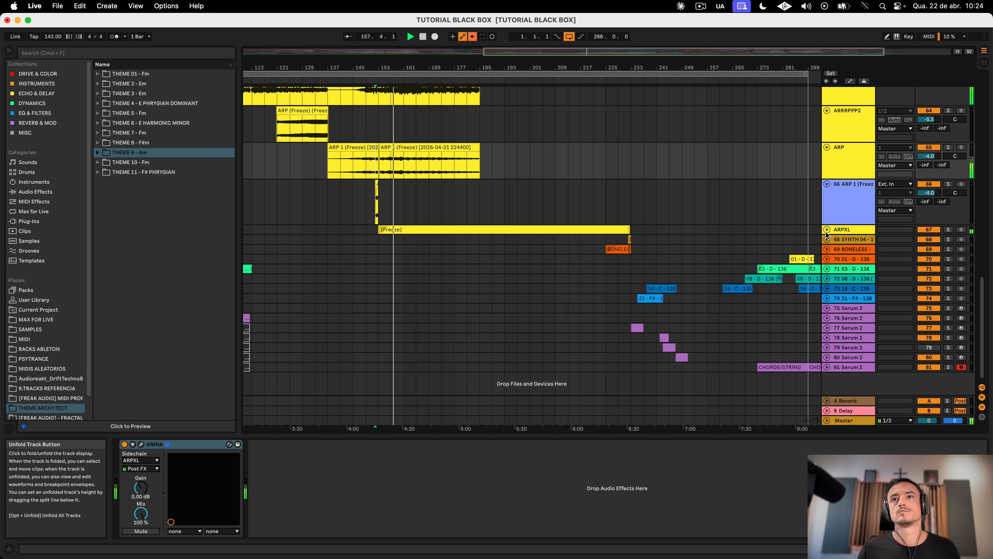
{"action": "left_click", "coordinate": [842, 249]}
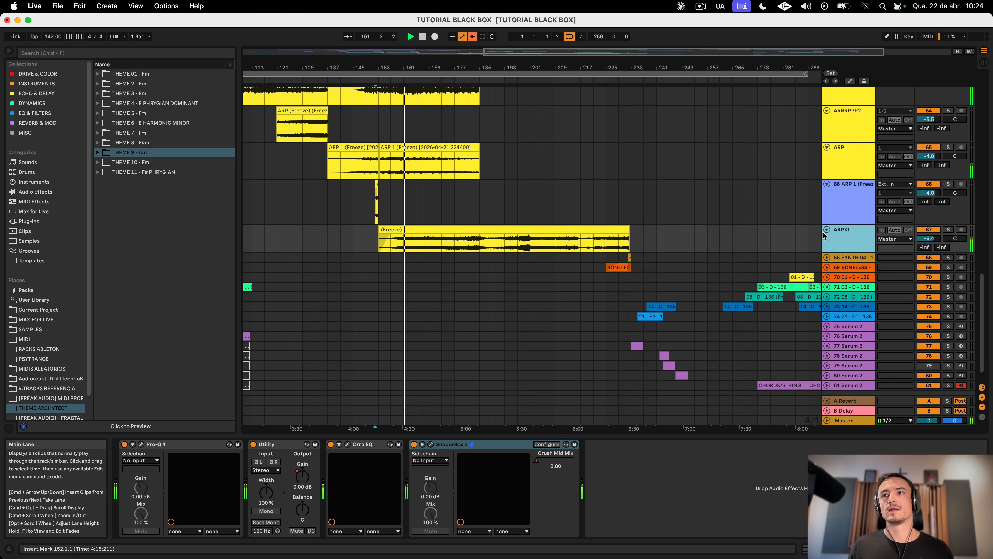
{"action": "left_click", "coordinate": [948, 230]}
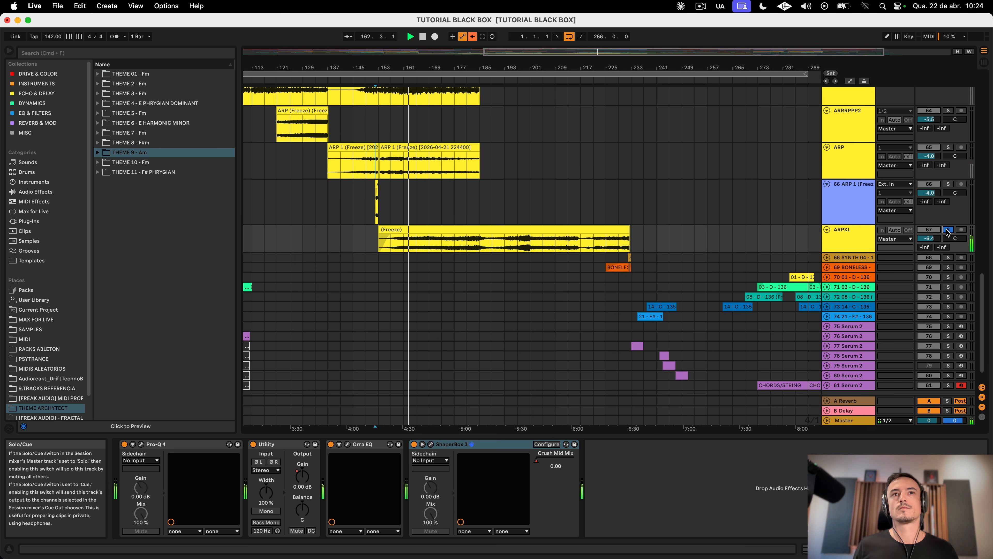
{"action": "left_click", "coordinate": [948, 230]}
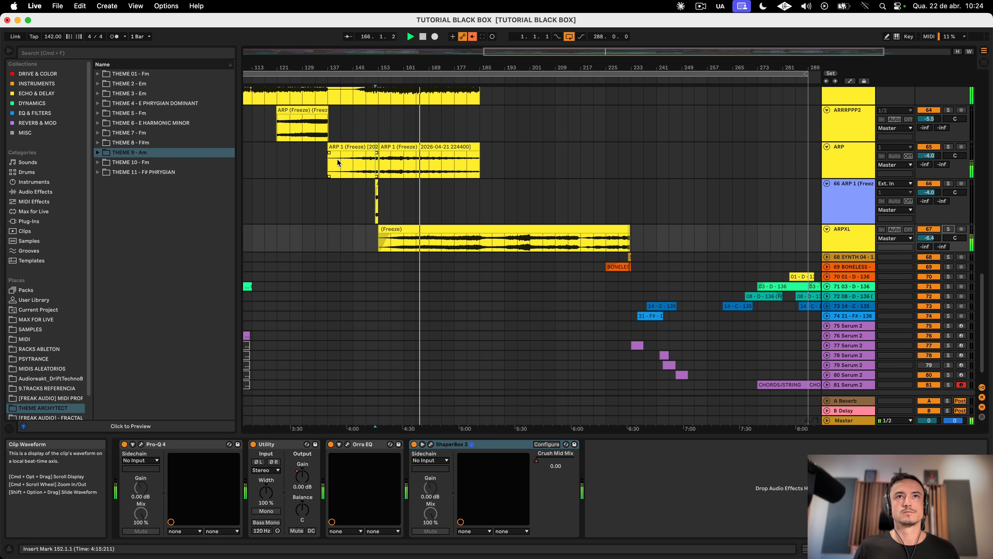
Step: Examine the drum, pad, FX and arp tracks during playback from bar 166 through the change at bar 185
{"action": "scroll", "coordinate": [343, 159], "scroll_direction": "down", "scroll_amount": 1}
{"action": "scroll", "coordinate": [591, 237], "scroll_direction": "up", "scroll_amount": 15}
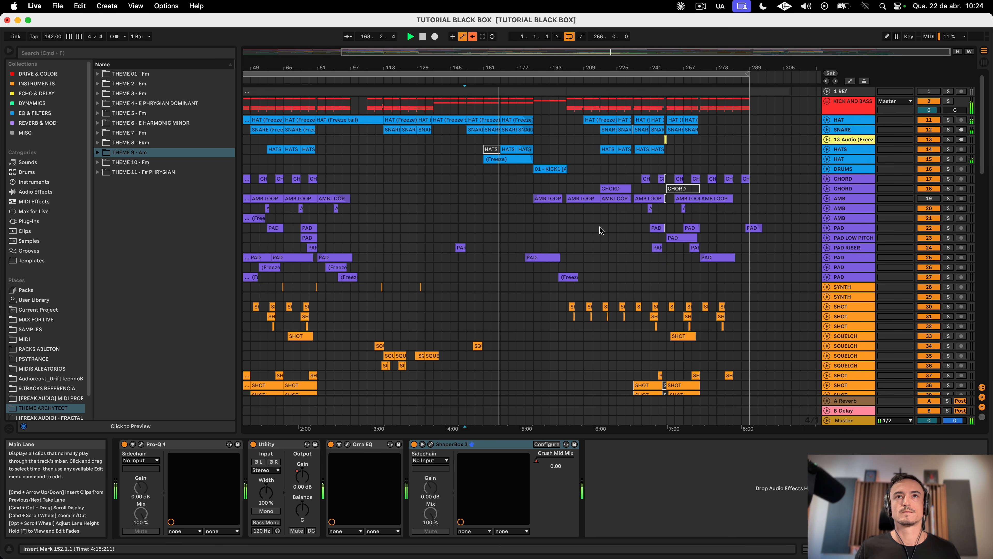
{"action": "scroll", "coordinate": [600, 227], "scroll_direction": "down", "scroll_amount": 15}
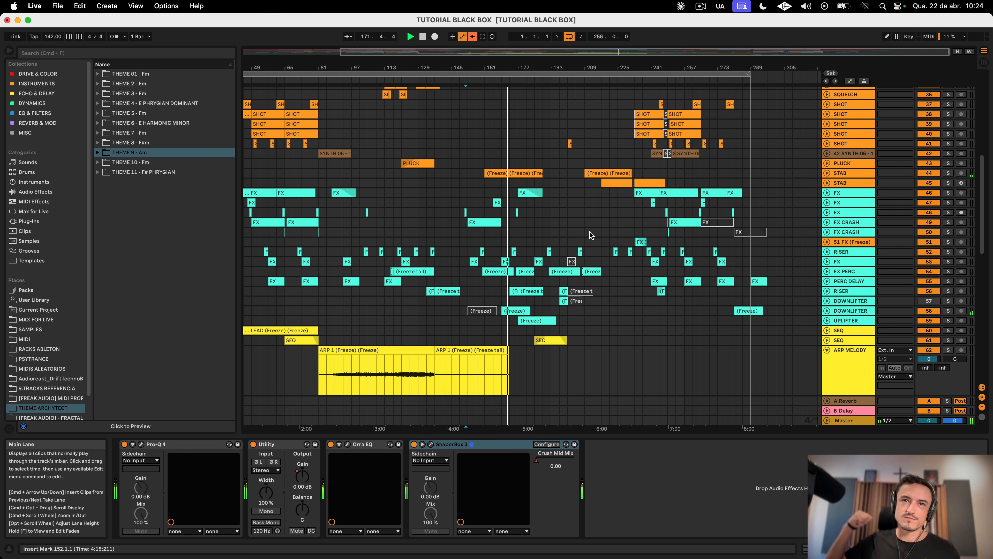
{"action": "scroll", "coordinate": [590, 235], "scroll_direction": "down", "scroll_amount": 15}
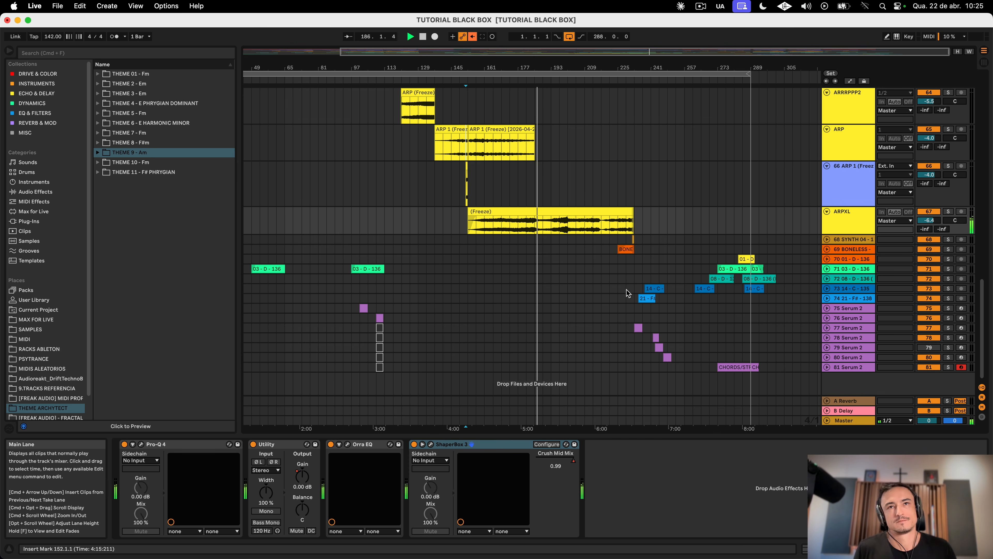
{"action": "scroll", "coordinate": [626, 289], "scroll_direction": "up", "scroll_amount": 1}
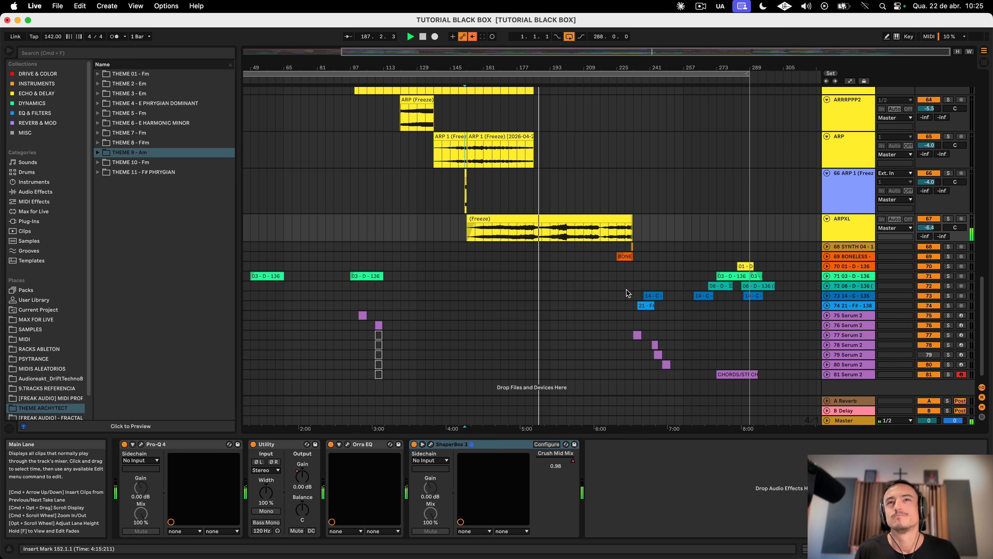
{"action": "scroll", "coordinate": [626, 289], "scroll_direction": "up", "scroll_amount": 20}
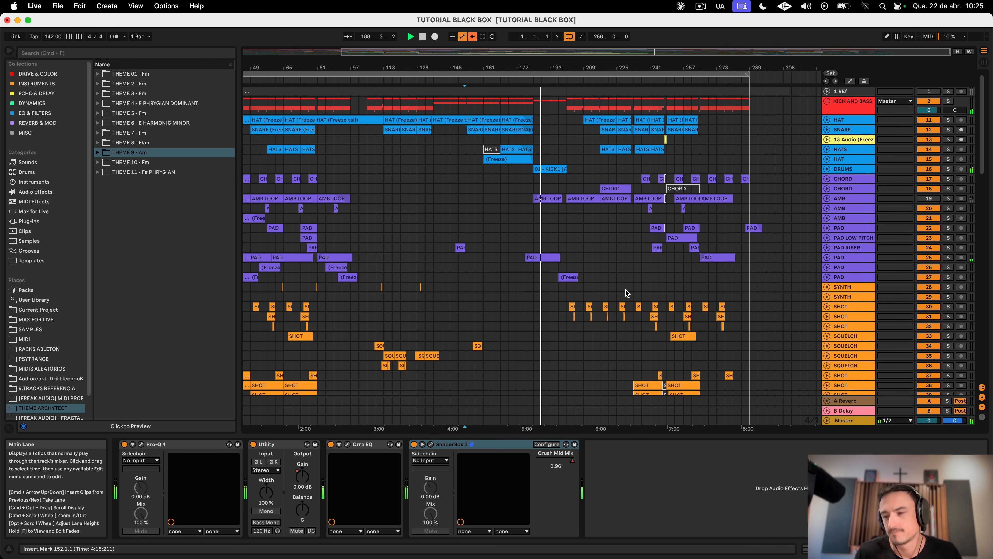
Step: Open ShaperBox 3 on the ARPXL track to inspect its Crush settings and close its window
{"action": "left_click_drag", "start_coordinate": [637, 69], "coordinate": [637, 86]}
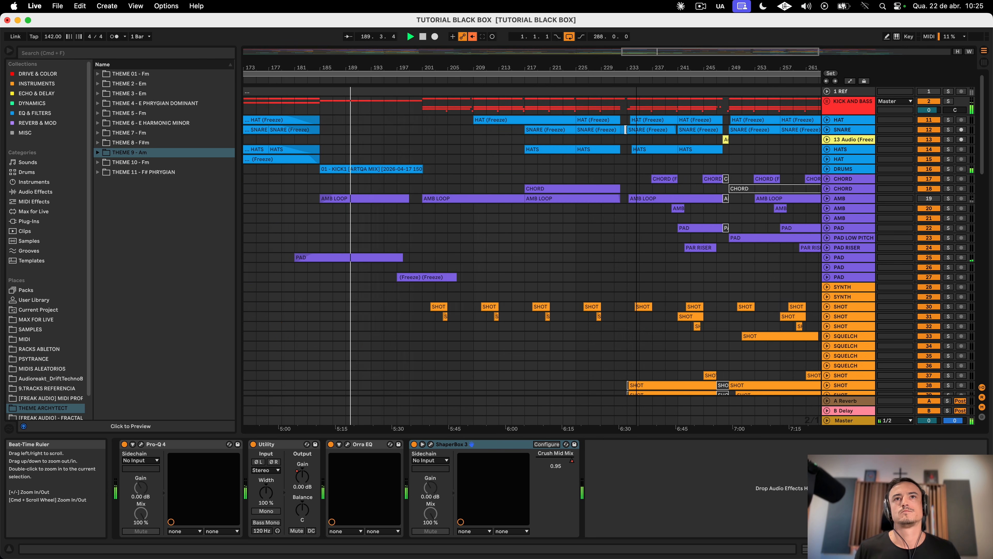
{"action": "scroll", "coordinate": [800, 230], "scroll_direction": "down", "scroll_amount": 20}
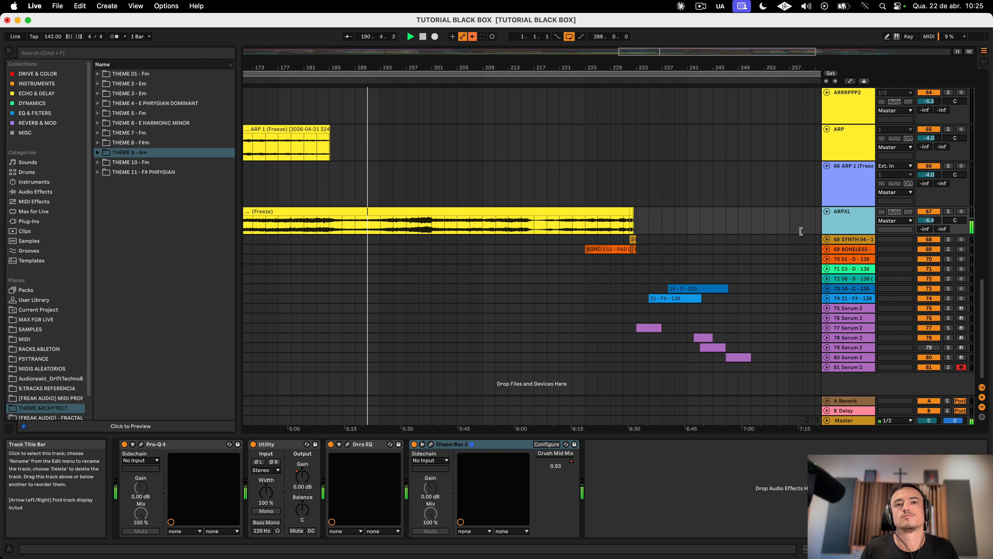
{"action": "left_click", "coordinate": [430, 443]}
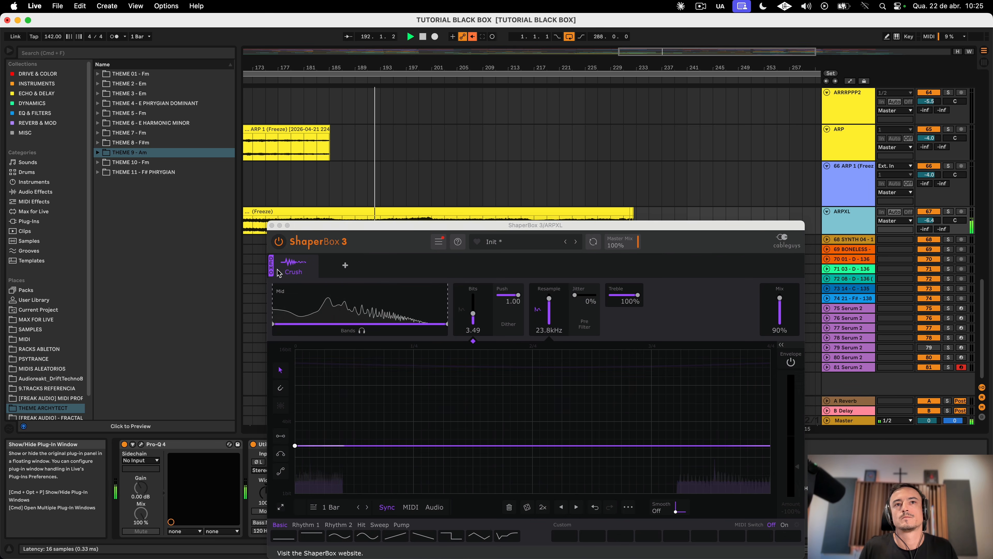
{"action": "left_click", "coordinate": [272, 225]}
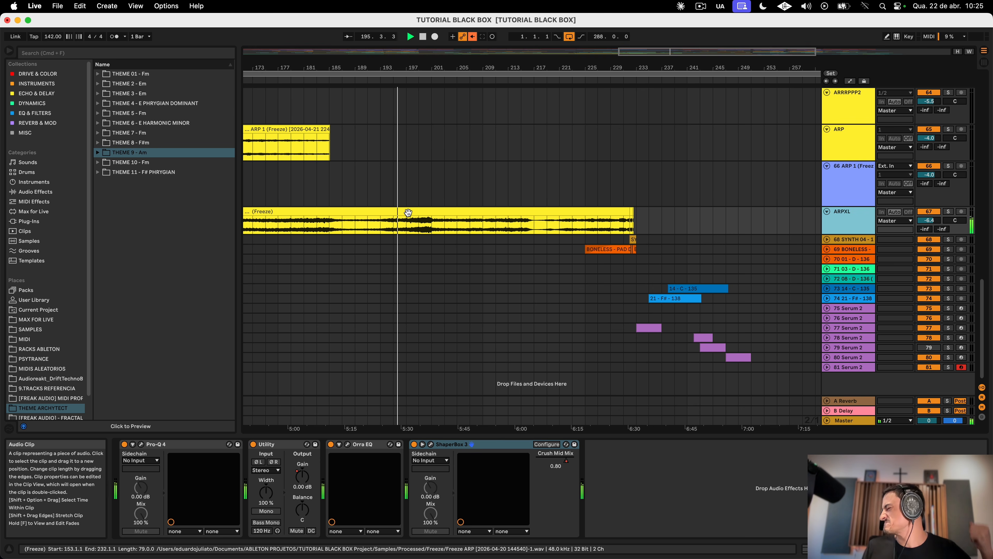
Step: Select the 01 - KICK1 clip on the DRUMS track, spanning bars 185 to 201, and follow playback past it
{"action": "scroll", "coordinate": [408, 212], "scroll_direction": "up", "scroll_amount": 15}
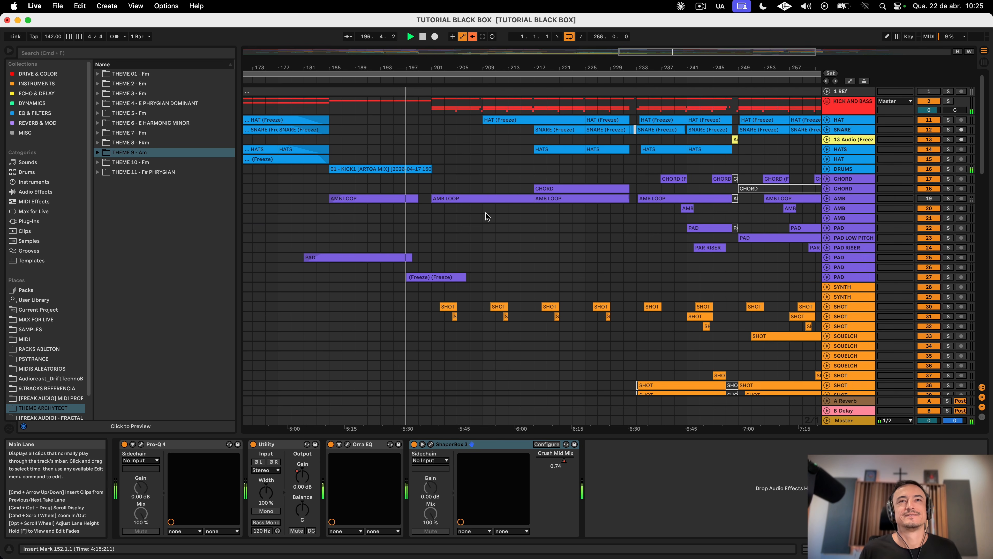
{"action": "left_click", "coordinate": [369, 164]}
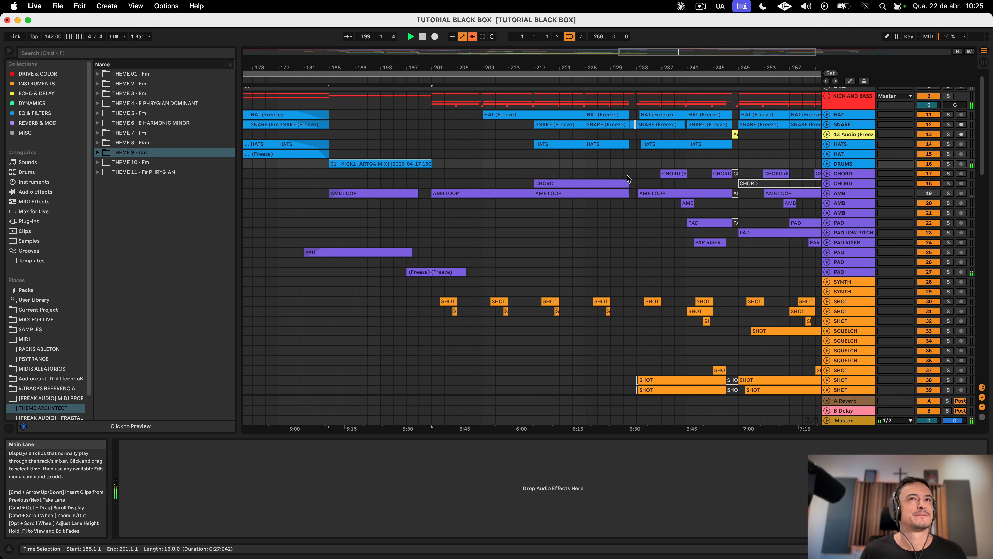
{"action": "scroll", "coordinate": [627, 175], "scroll_direction": "left", "scroll_amount": 3}
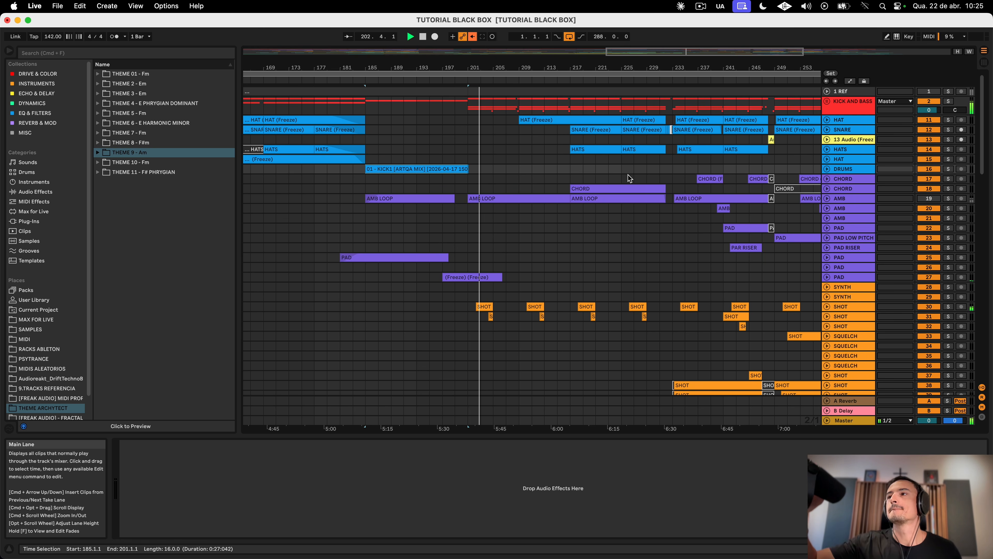
Step: Compare the ARPXL layer with the drum, AMB LOOP and SHOT tracks as playback runs from bar 203 toward bar 217
{"action": "scroll", "coordinate": [632, 205], "scroll_direction": "down", "scroll_amount": 15}
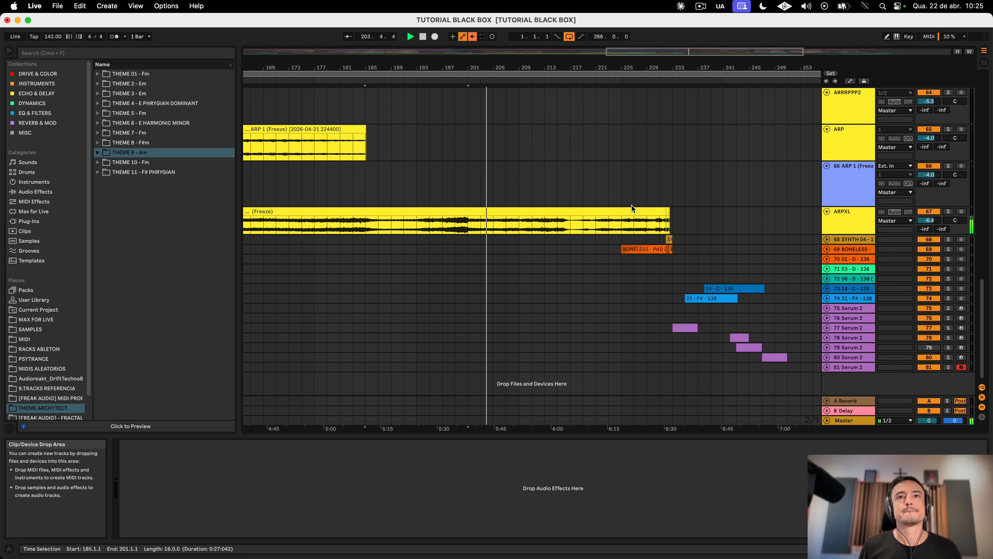
{"action": "left_click_drag", "start_coordinate": [512, 67], "coordinate": [512, 49]}
{"action": "scroll", "coordinate": [599, 310], "scroll_direction": "right", "scroll_amount": 3}
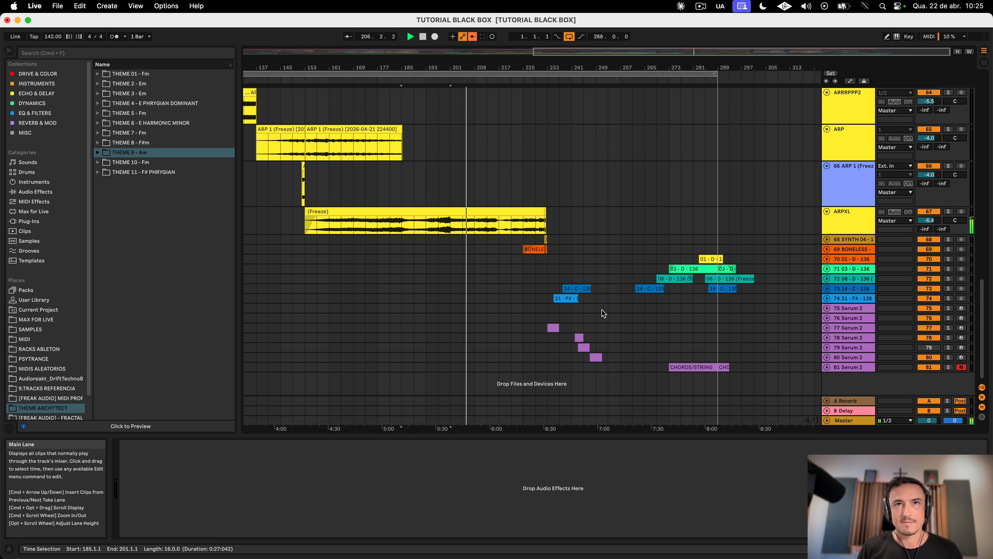
{"action": "scroll", "coordinate": [598, 311], "scroll_direction": "up", "scroll_amount": 15}
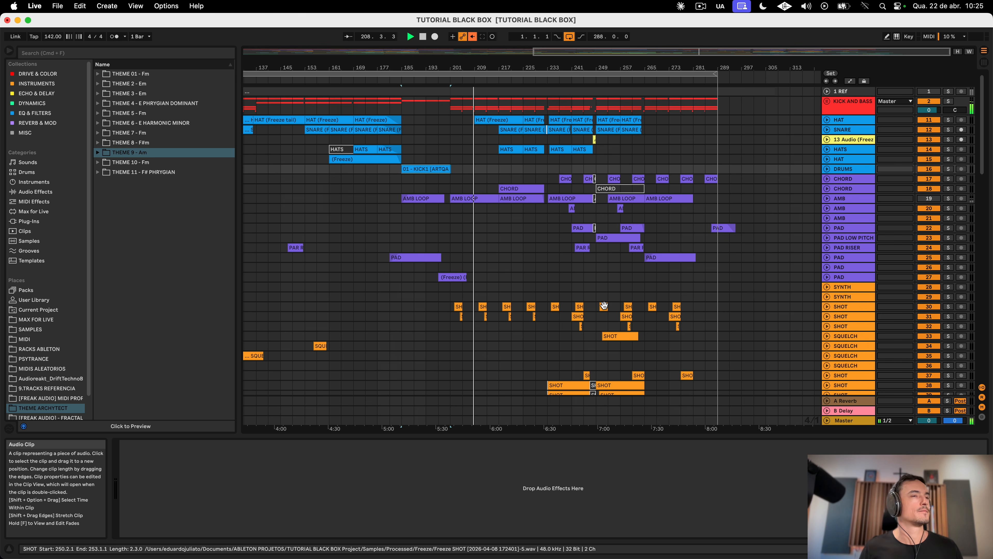
{"action": "scroll", "coordinate": [604, 306], "scroll_direction": "down", "scroll_amount": 15}
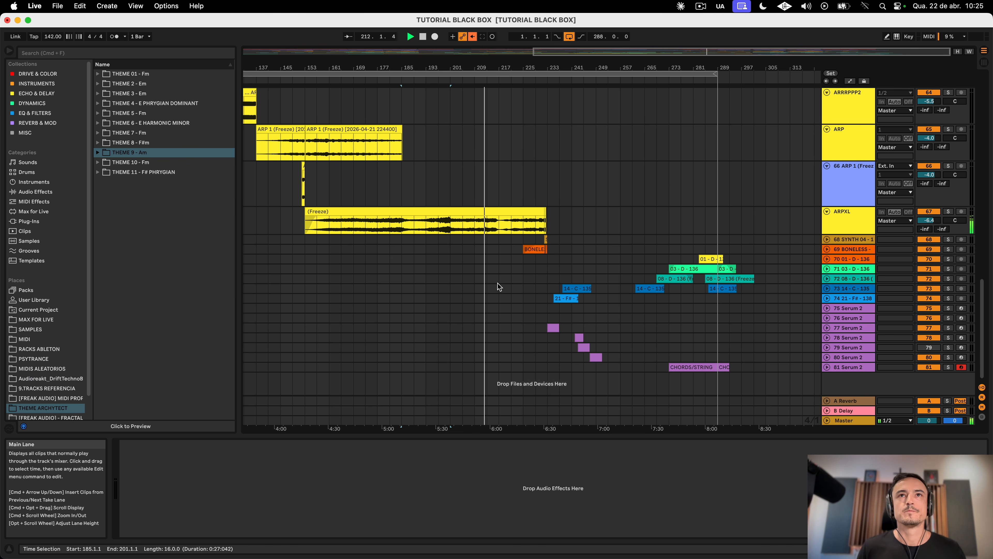
{"action": "left_click_drag", "start_coordinate": [496, 68], "coordinate": [496, 105]}
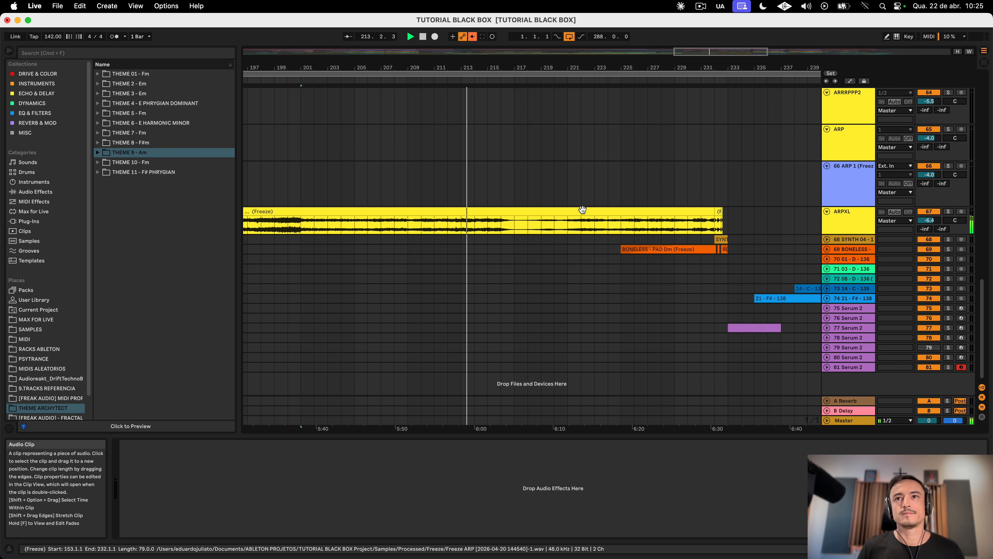
{"action": "scroll", "coordinate": [585, 199], "scroll_direction": "up", "scroll_amount": 15}
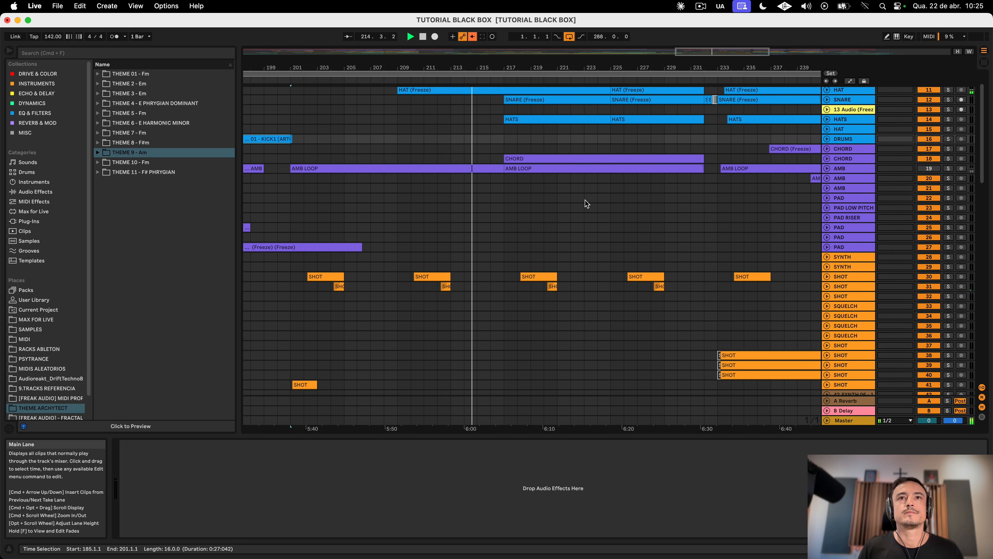
{"action": "scroll", "coordinate": [585, 200], "scroll_direction": "up", "scroll_amount": 3}
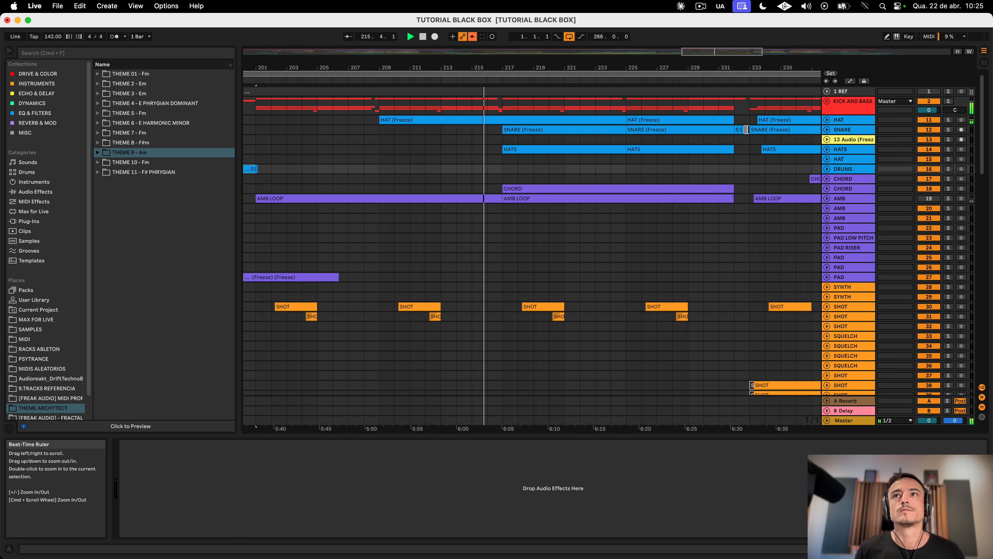
Step: Examine the snare, hats and chord entries at bar 217 and the STAB, FX, ARPXL and BONELESS - PAD Dm clips leading toward bar 233
{"action": "left_click_drag", "start_coordinate": [489, 68], "coordinate": [489, 90]}
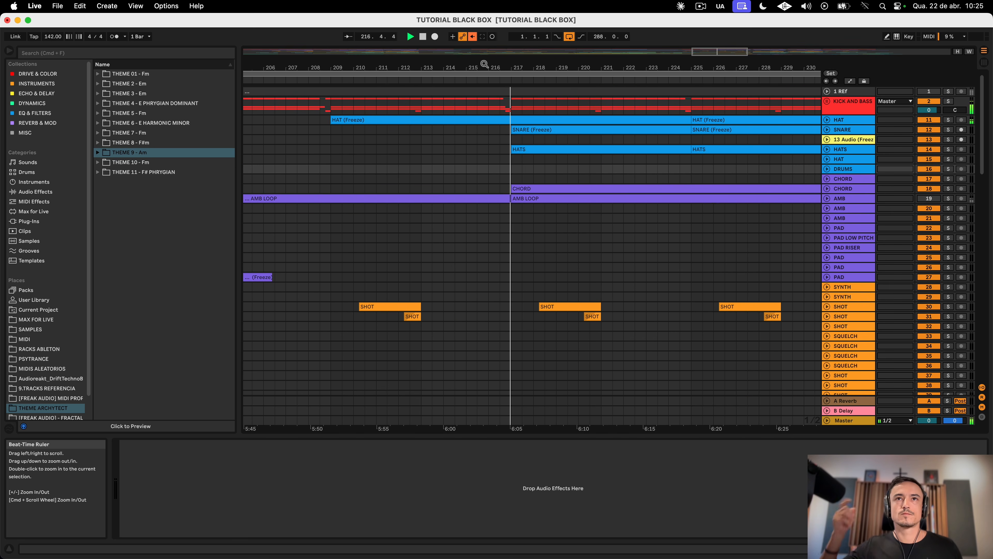
{"action": "scroll", "coordinate": [620, 242], "scroll_direction": "right", "scroll_amount": 5}
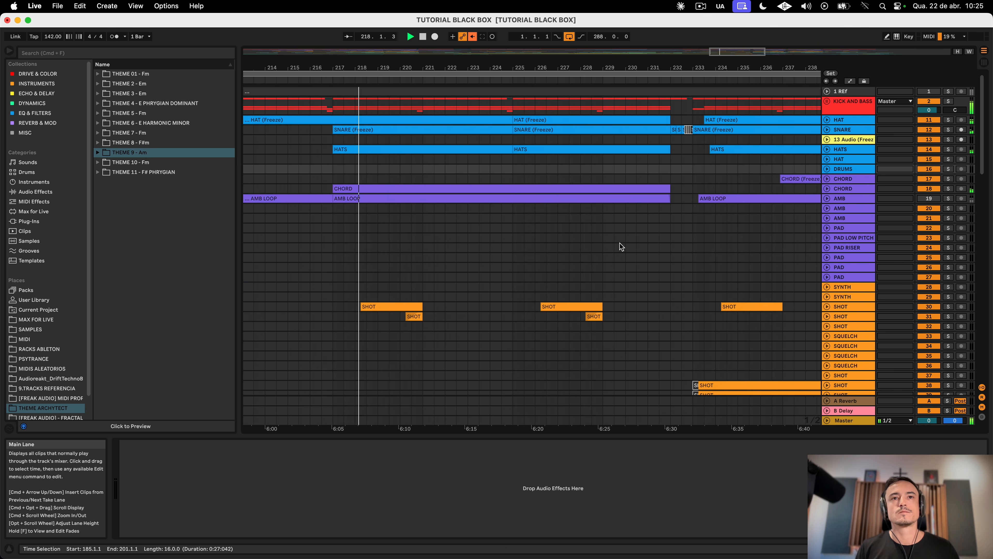
{"action": "scroll", "coordinate": [620, 243], "scroll_direction": "down", "scroll_amount": 15}
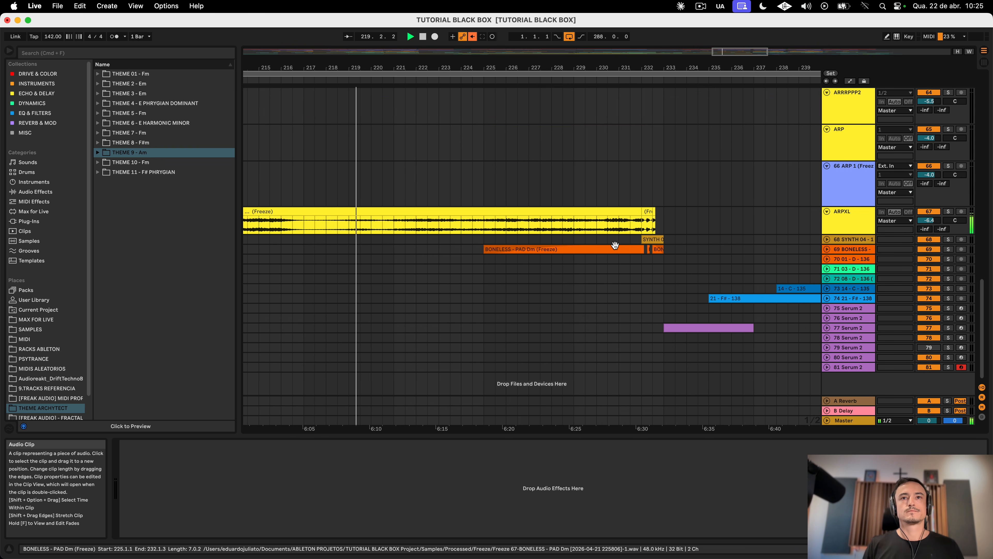
{"action": "scroll", "coordinate": [615, 245], "scroll_direction": "up", "scroll_amount": 10}
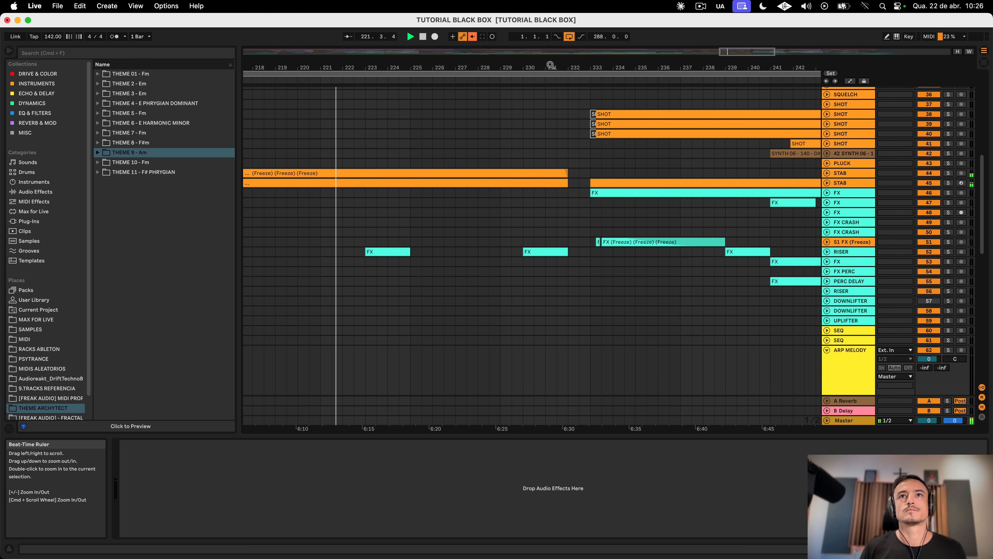
{"action": "key", "text": "minus"}
{"action": "scroll", "coordinate": [630, 173], "scroll_direction": "down", "scroll_amount": 15}
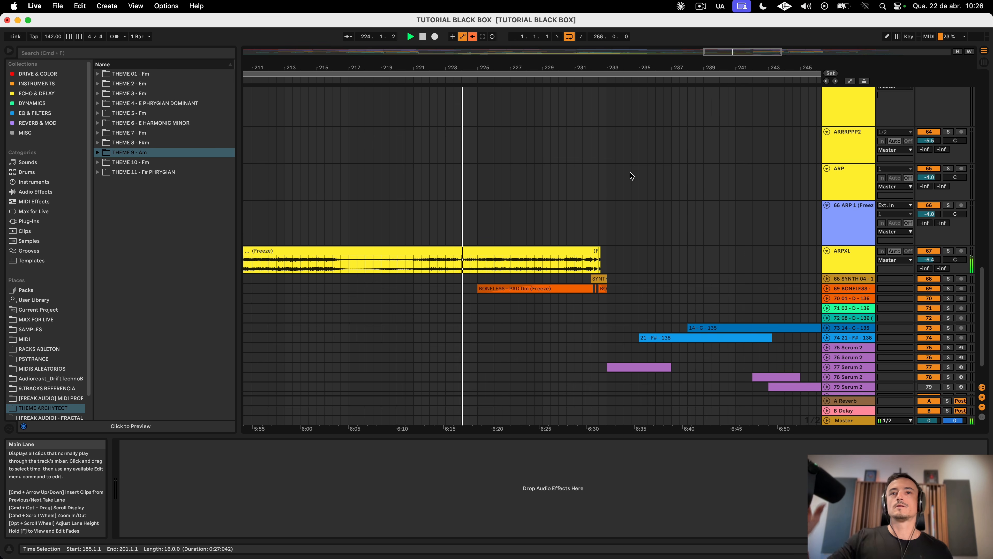
{"action": "scroll", "coordinate": [630, 173], "scroll_direction": "down", "scroll_amount": 3}
{"action": "scroll", "coordinate": [630, 172], "scroll_direction": "right", "scroll_amount": 3}
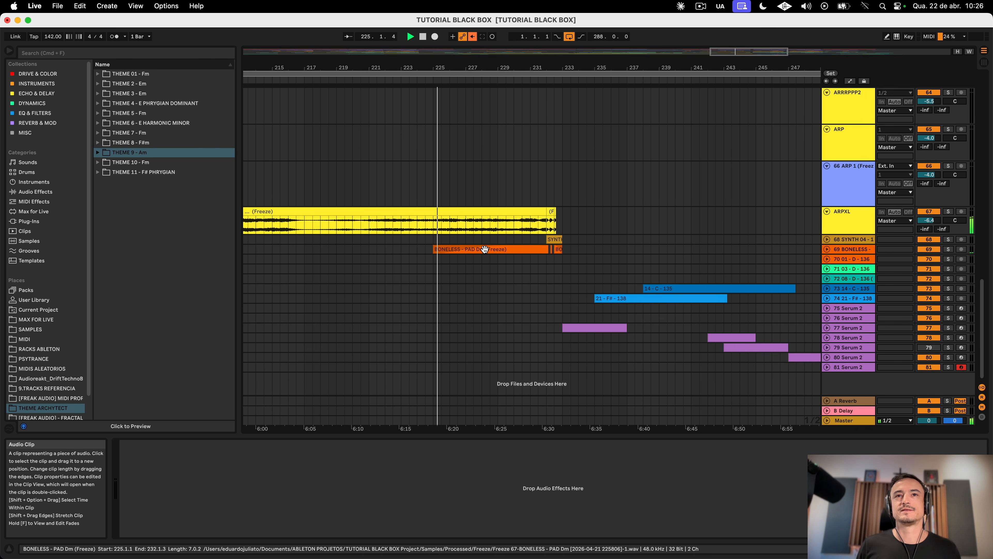
Step: Unfold the SYNTH 04 track and compare its clip before bar 233 with the drum, pad and SHOT tracks
{"action": "left_click", "coordinate": [827, 239]}
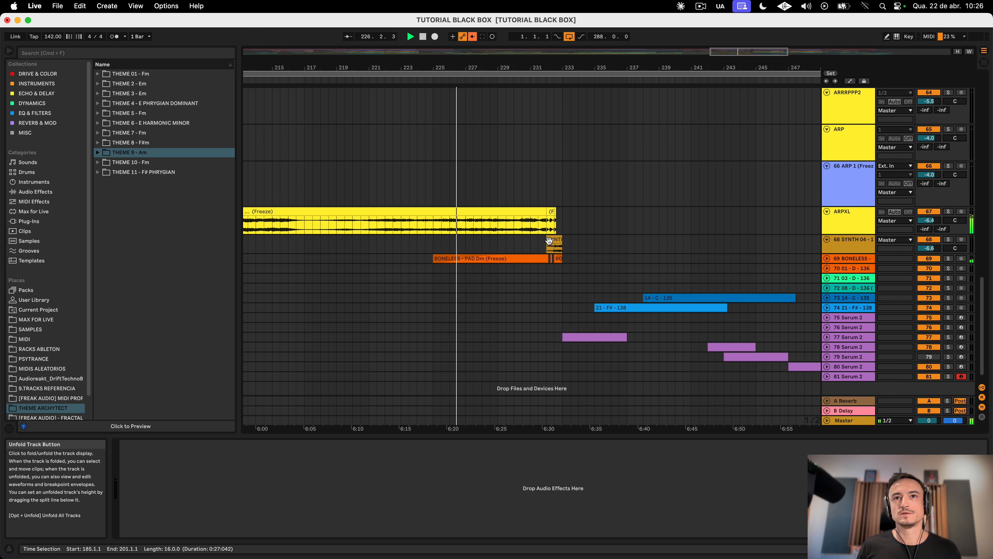
{"action": "scroll", "coordinate": [705, 233], "scroll_direction": "up", "scroll_amount": 15}
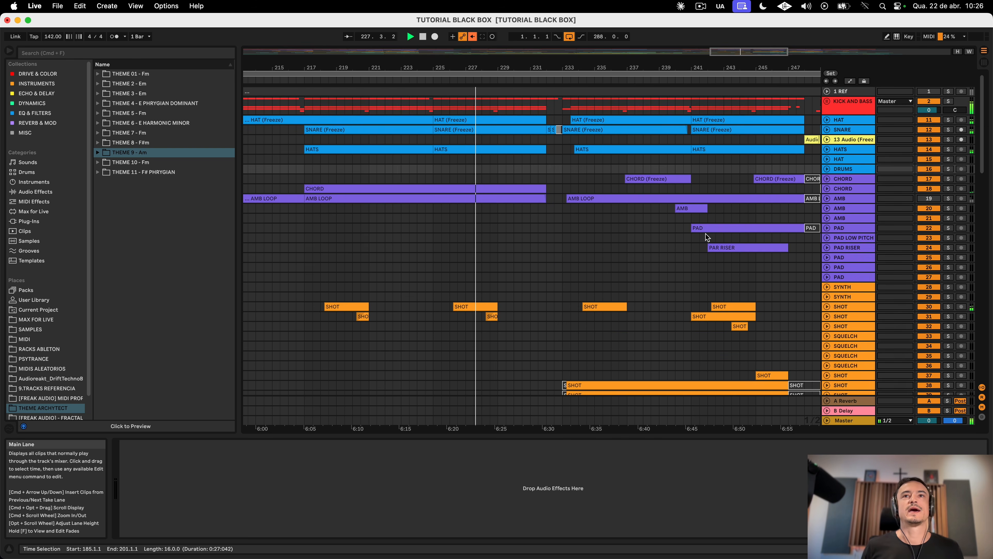
{"action": "scroll", "coordinate": [601, 261], "scroll_direction": "down", "scroll_amount": 15}
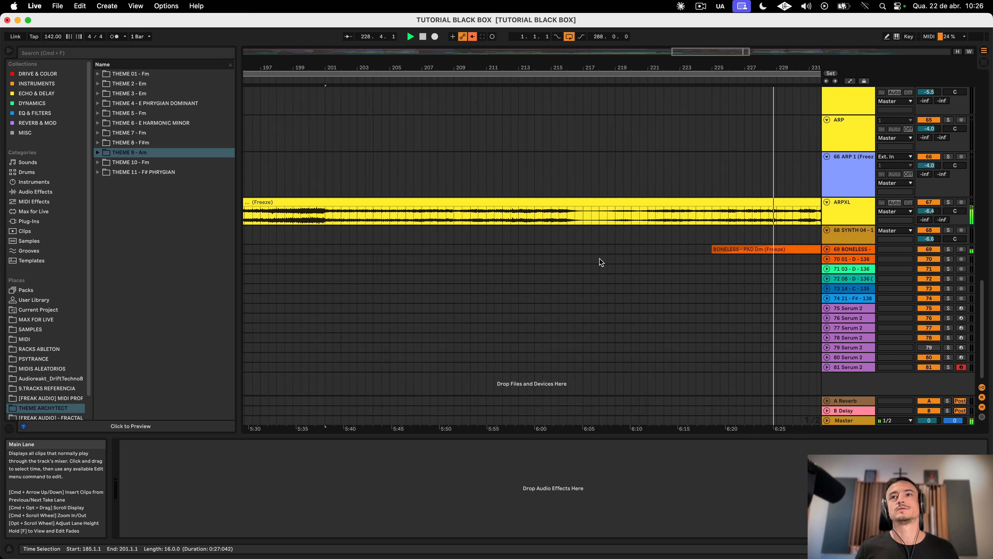
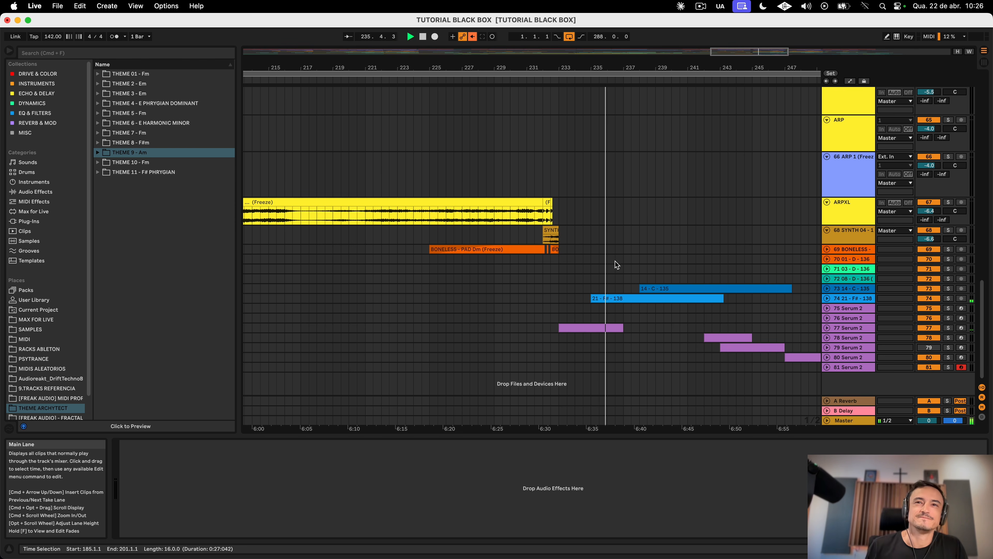
Step: Solo the SYNTH 04 track and play its clip spanning bars 232 to 233
{"action": "left_click", "coordinate": [545, 268]}
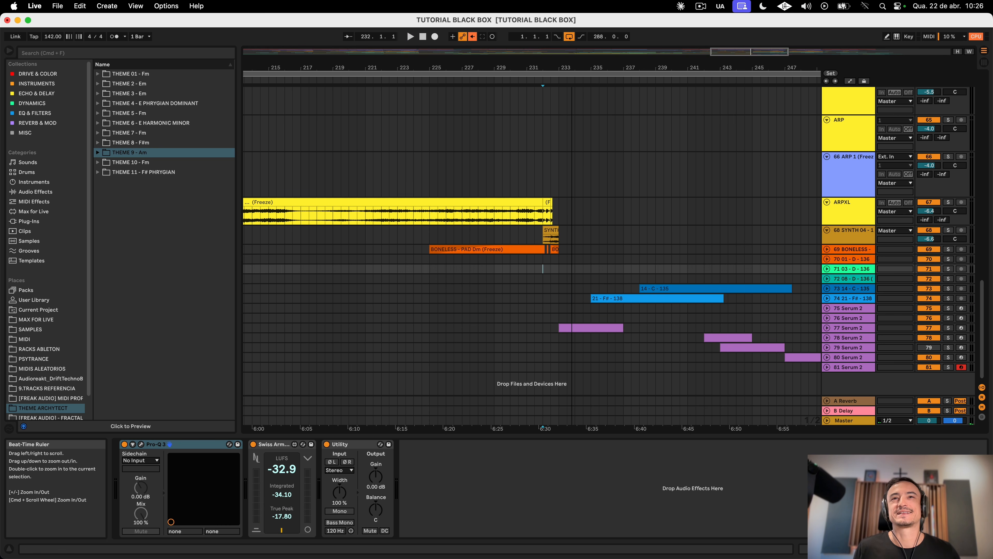
{"action": "left_click_drag", "start_coordinate": [575, 73], "coordinate": [575, 125]}
{"action": "left_click", "coordinate": [500, 235]}
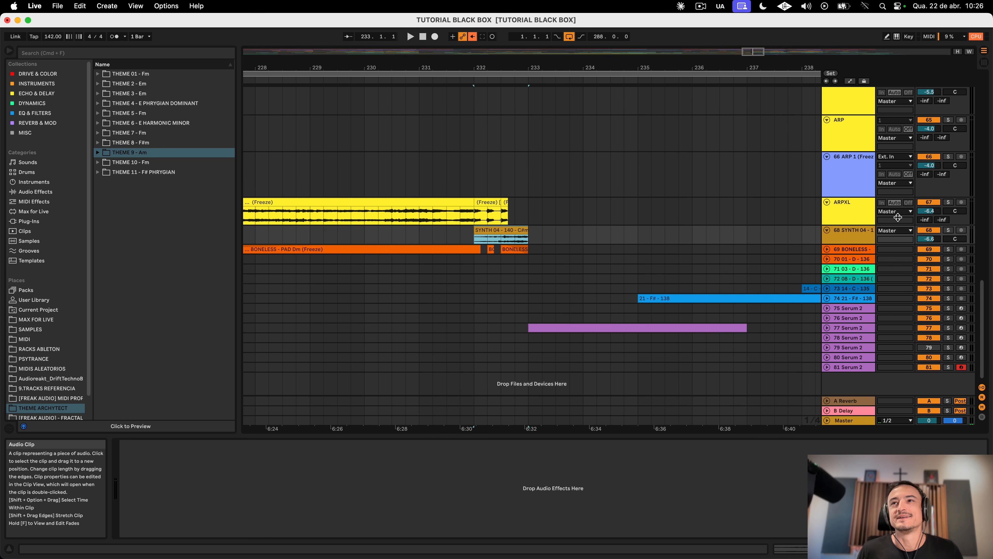
{"action": "left_click", "coordinate": [948, 231]}
{"action": "key", "text": "space"}
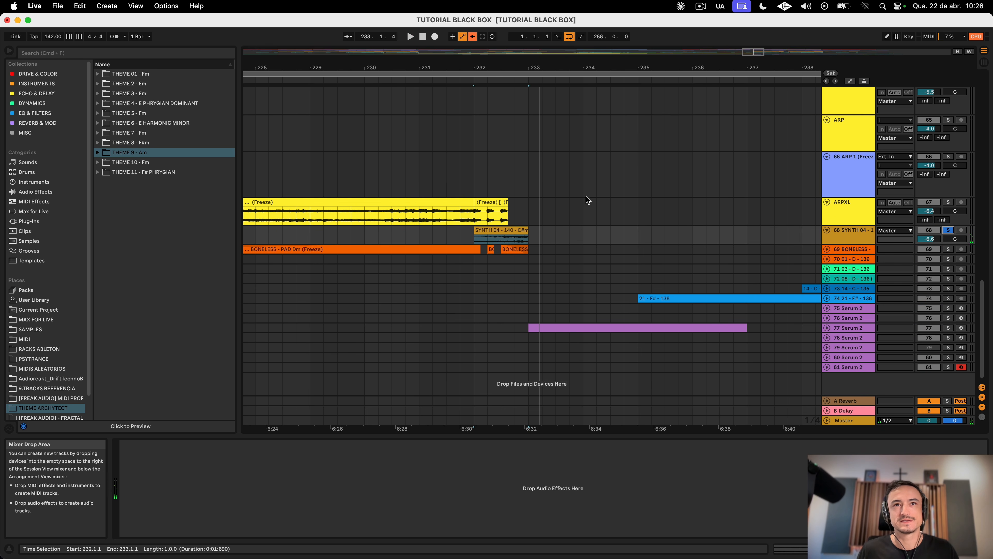
Step: Play the transition from bar 231.3 with SYNTH 04 soloed, then unsolo it and replay the passage in the full mix
{"action": "scroll", "coordinate": [485, 179], "scroll_direction": "up", "scroll_amount": 15}
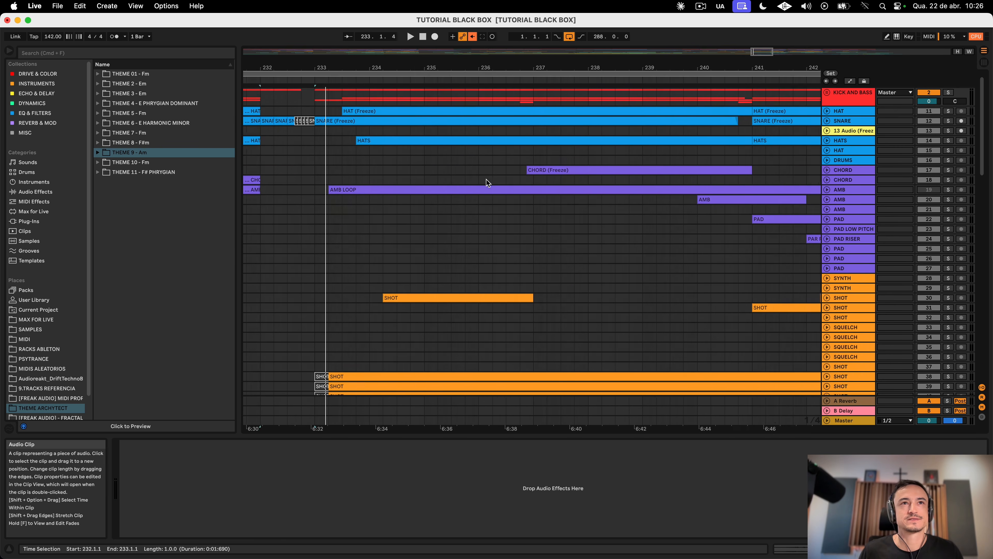
{"action": "left_click", "coordinate": [407, 168]}
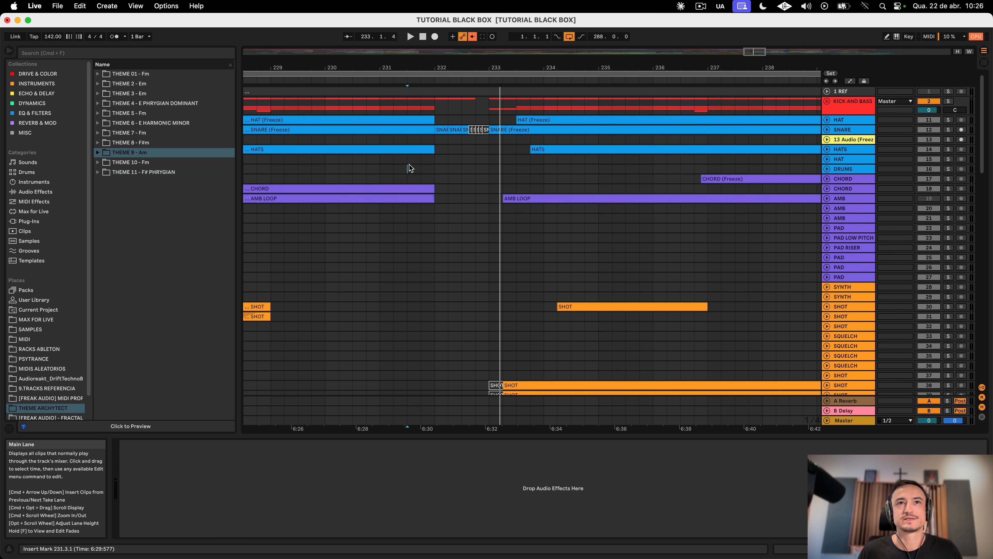
{"action": "key", "text": "space"}
{"action": "key", "text": "space"}
{"action": "scroll", "coordinate": [568, 171], "scroll_direction": "down", "scroll_amount": 15}
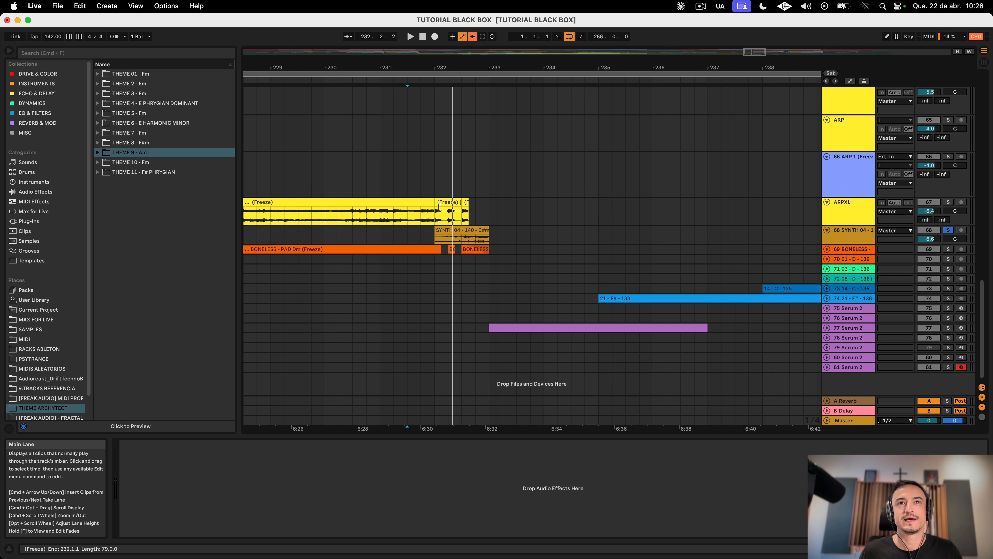
{"action": "left_click", "coordinate": [948, 229]}
{"action": "key", "text": "space"}
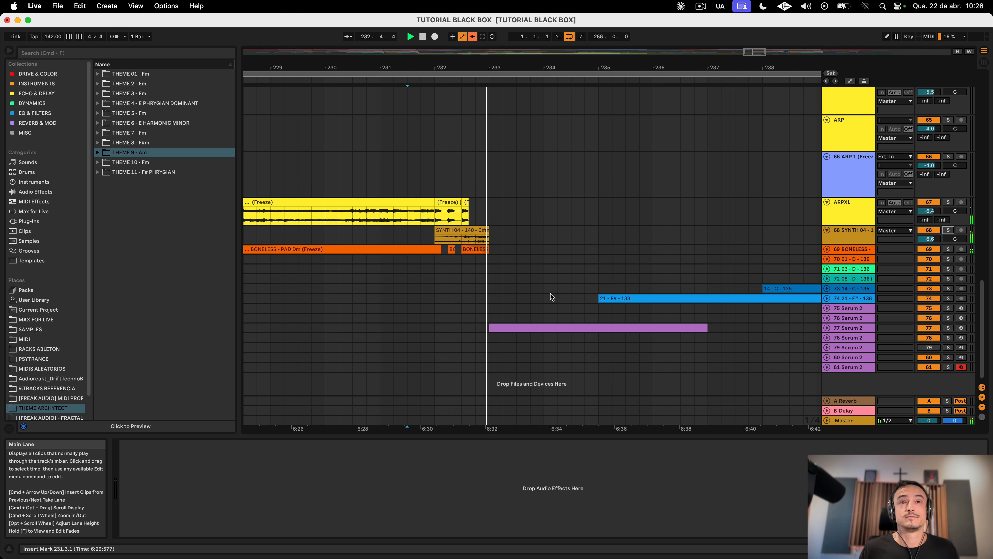
Step: Unfold the 77 Serum 2 track, solo it and play its clip from bar 234
{"action": "left_click", "coordinate": [626, 328]}
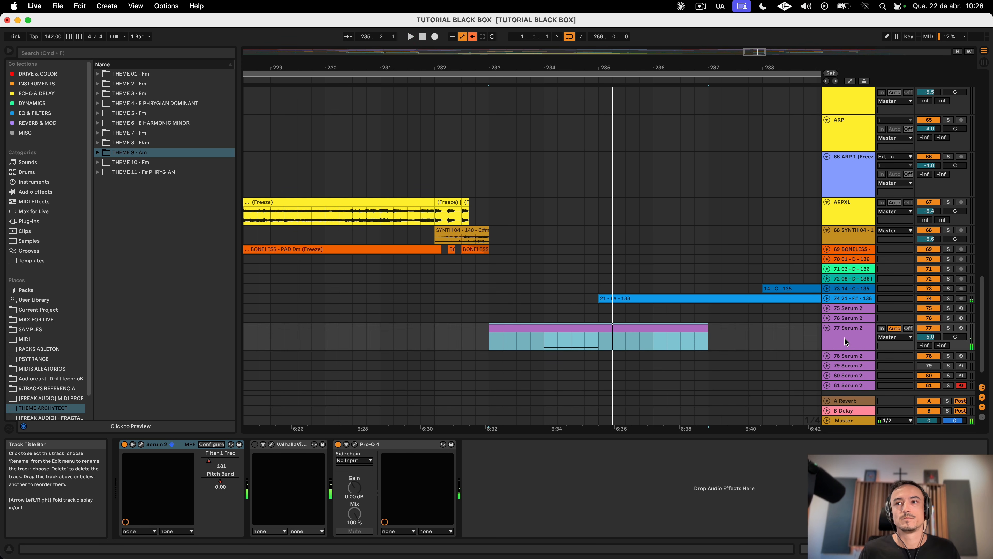
{"action": "left_click", "coordinate": [577, 337]}
{"action": "left_click", "coordinate": [546, 343]}
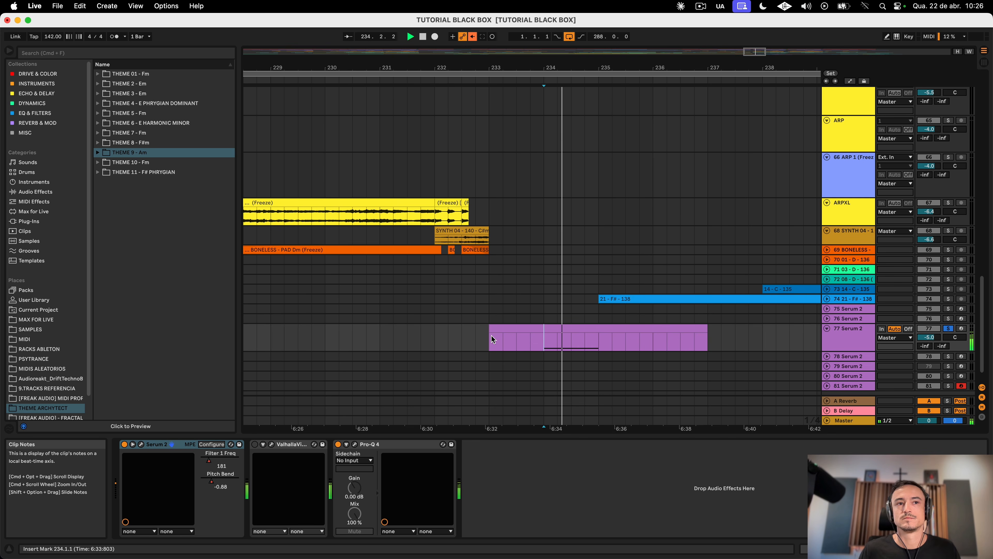
{"action": "key", "text": "space"}
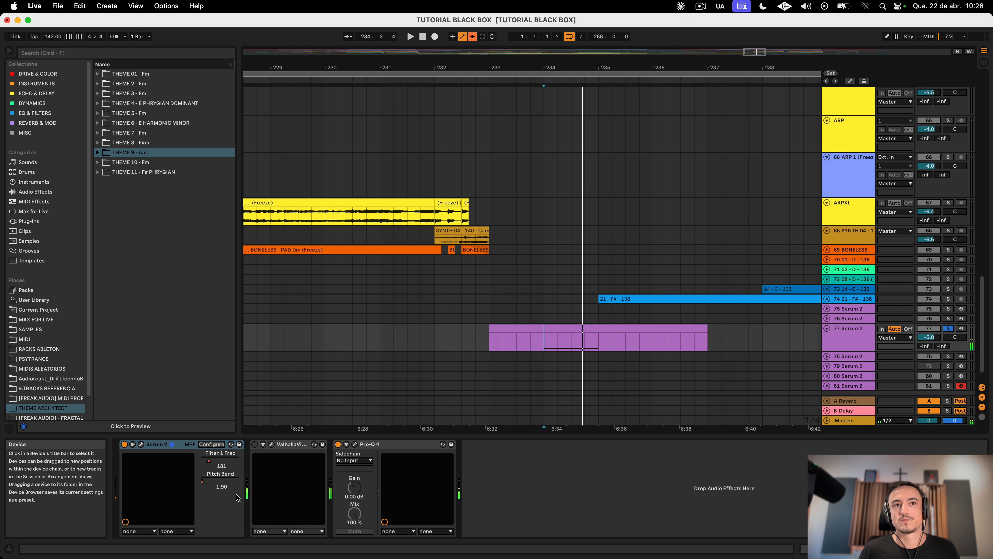
Step: Open Serum 2 on track 77 to inspect its preset during playback, close its window and replay the soloed part
{"action": "left_click", "coordinate": [141, 444]}
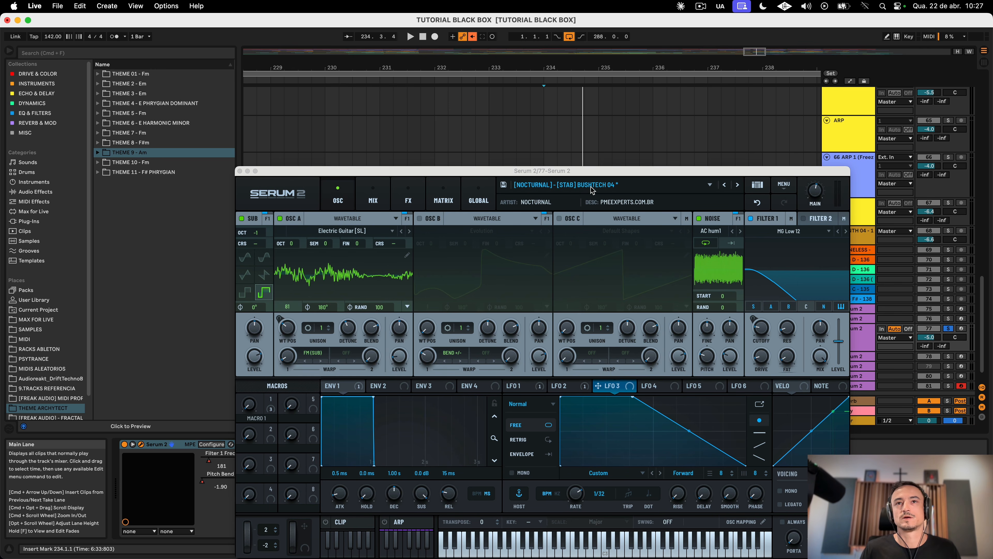
{"action": "key", "text": "space"}
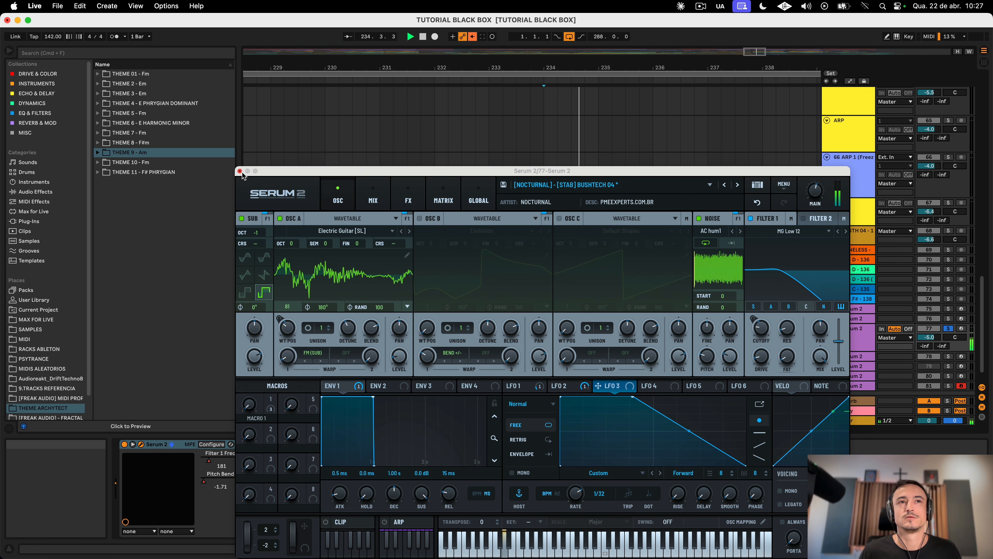
{"action": "left_click", "coordinate": [240, 171]}
{"action": "key", "text": "space"}
{"action": "key", "text": "space"}
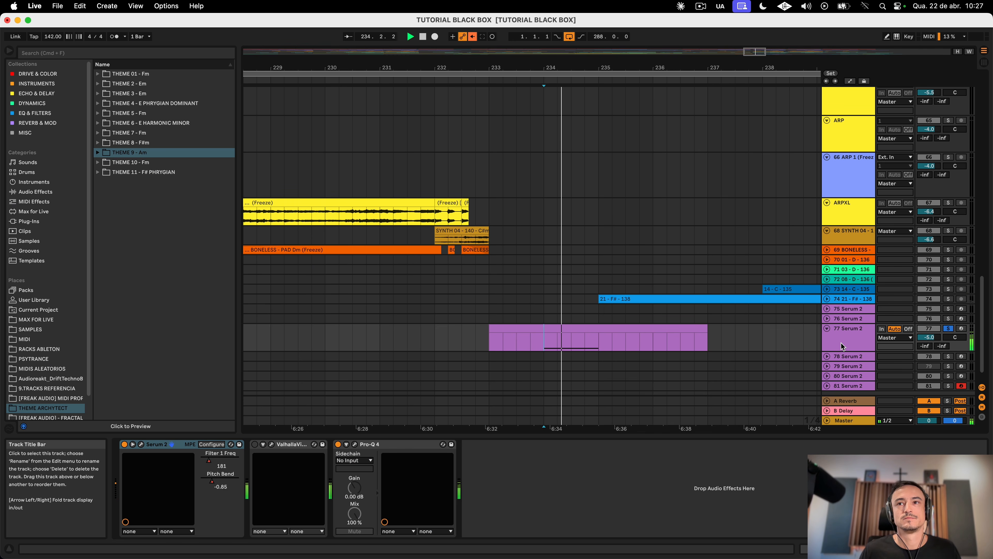
Step: Unsolo the 77 Serum 2 track and replay bar 234 in the full mix
{"action": "left_click", "coordinate": [949, 329]}
{"action": "key", "text": "space"}
{"action": "key", "text": "space"}
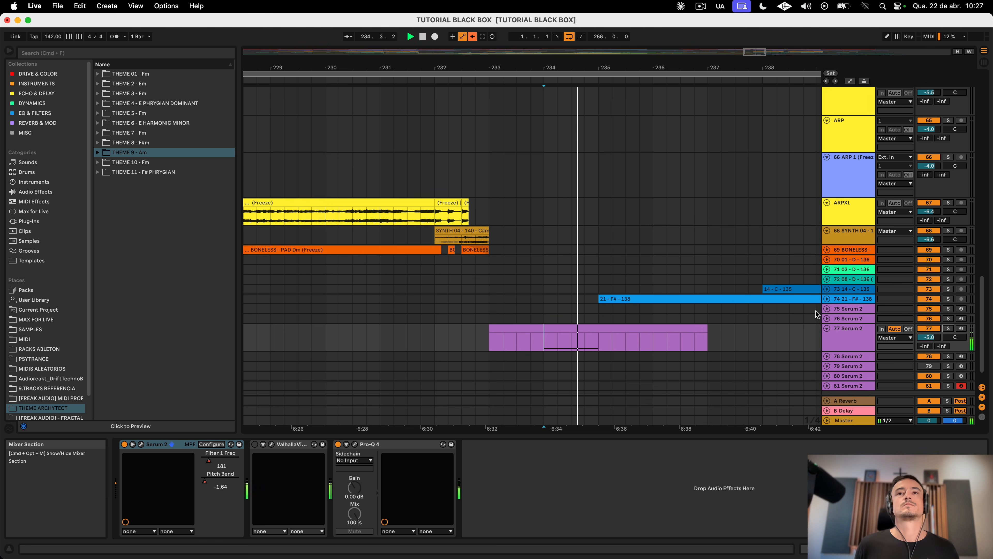
Step: Unfold tracks 74, 73 and 72 and examine where their clips fall between bars 235 and 277
{"action": "left_click", "coordinate": [826, 299]}
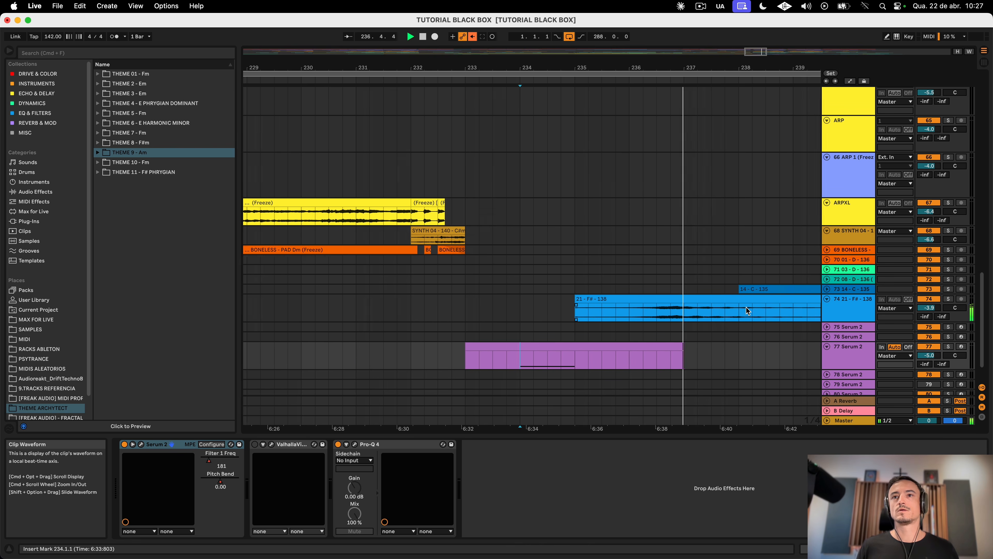
{"action": "left_click", "coordinate": [827, 289]}
{"action": "left_click", "coordinate": [829, 281]}
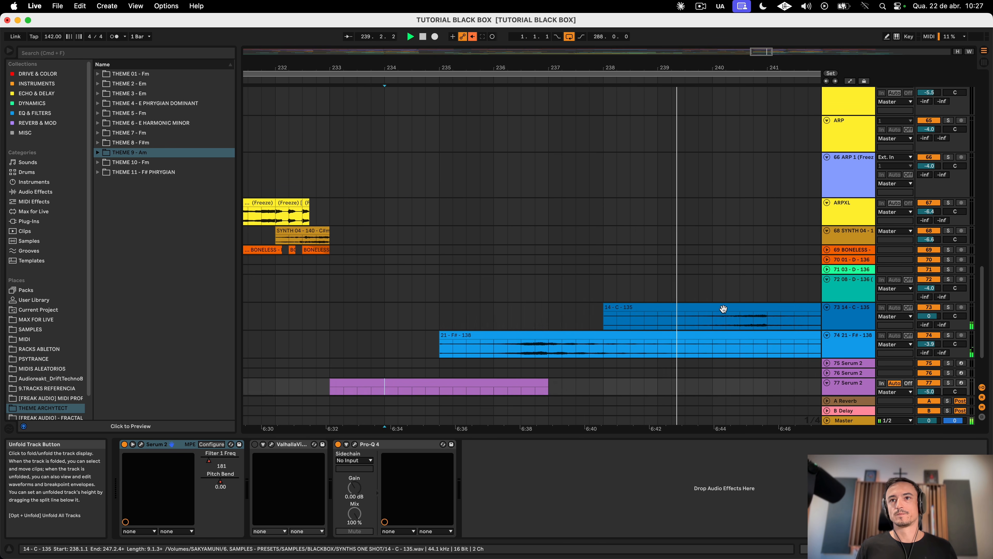
{"action": "left_click_drag", "start_coordinate": [584, 56], "coordinate": [598, 129]}
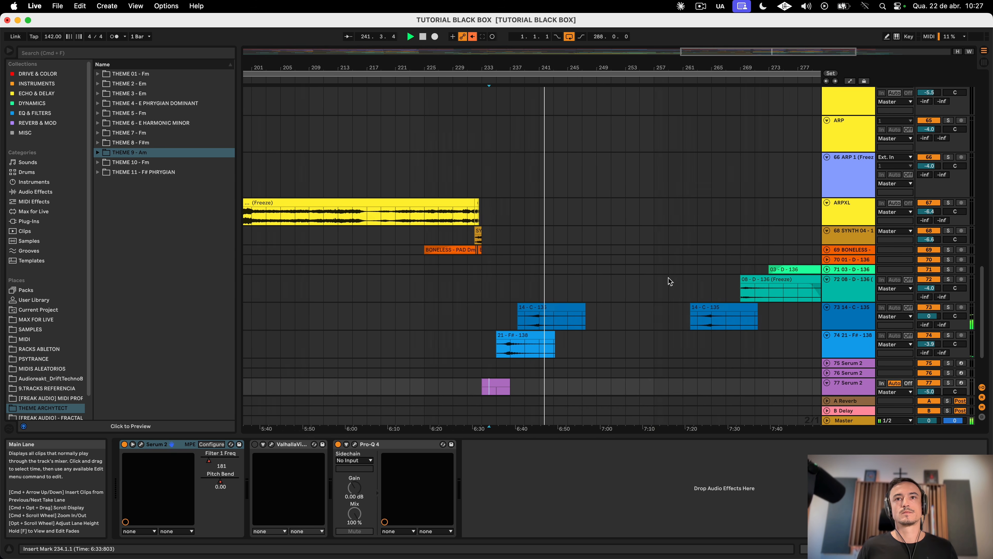
{"action": "scroll", "coordinate": [669, 282], "scroll_direction": "up", "scroll_amount": 15}
{"action": "scroll", "coordinate": [670, 284], "scroll_direction": "down", "scroll_amount": 15}
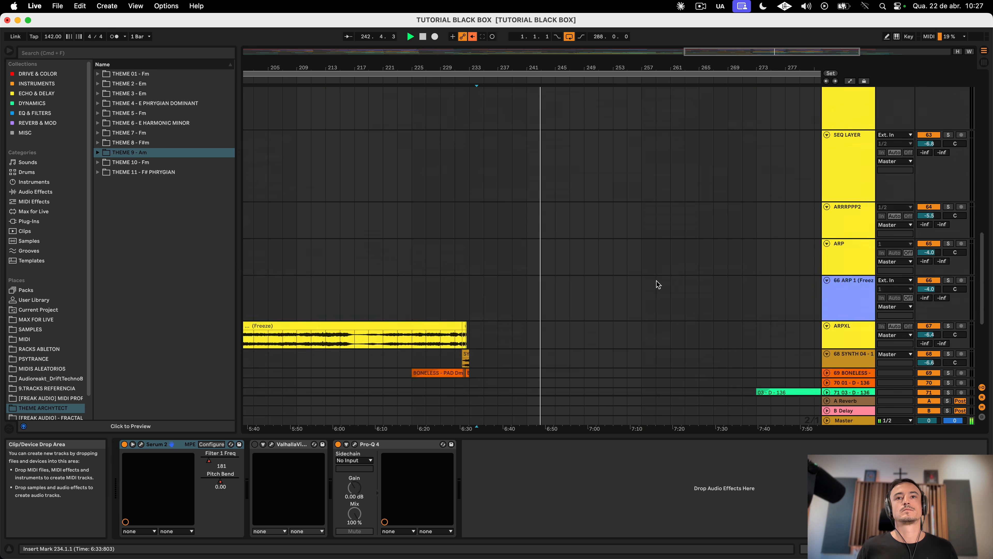
Step: Unfold the 78 Serum 2 track, select its clip at bars 242 to 245, and open and close Serum 2 to inspect the preset
{"action": "left_click", "coordinate": [832, 340]}
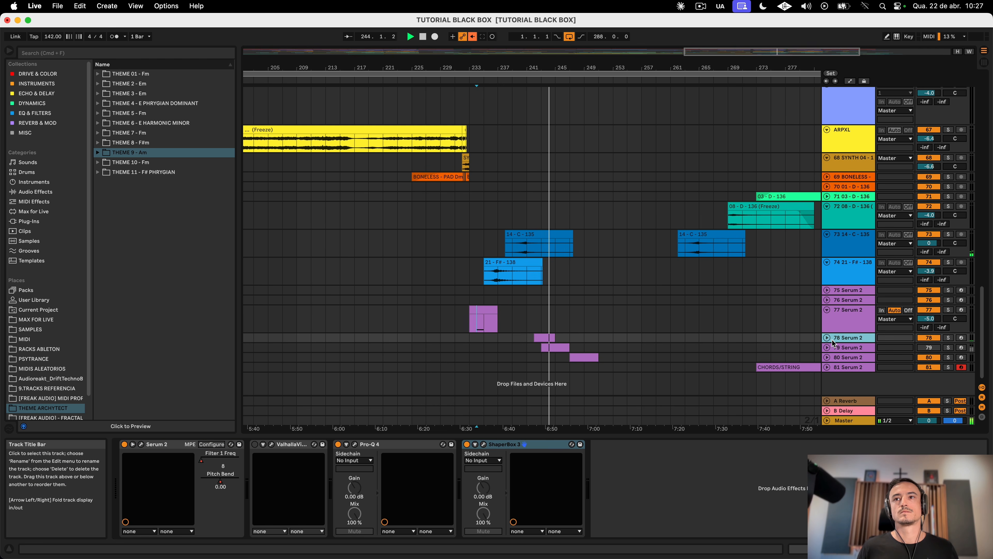
{"action": "left_click", "coordinate": [826, 337]}
{"action": "left_click", "coordinate": [541, 347]}
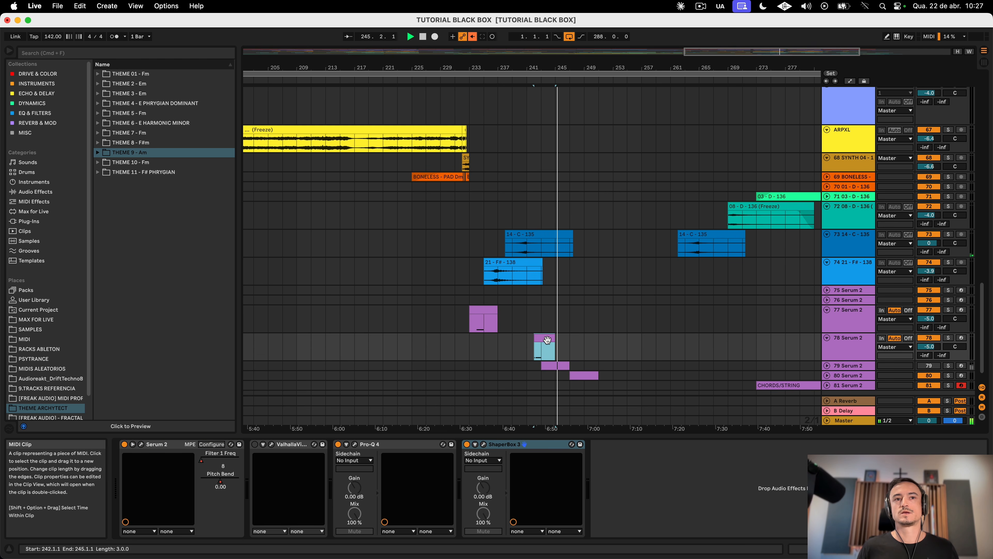
{"action": "left_click", "coordinate": [142, 443]}
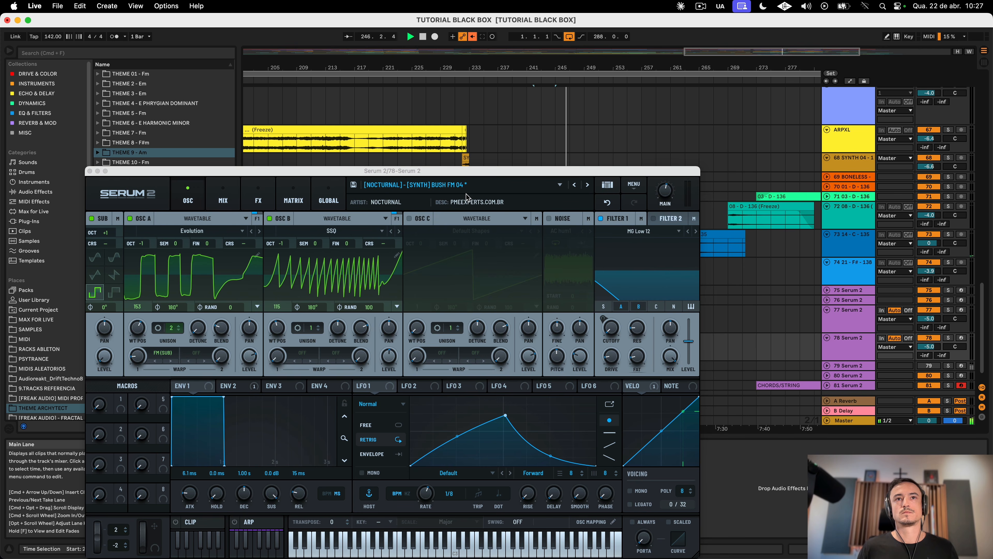
{"action": "left_click", "coordinate": [90, 171]}
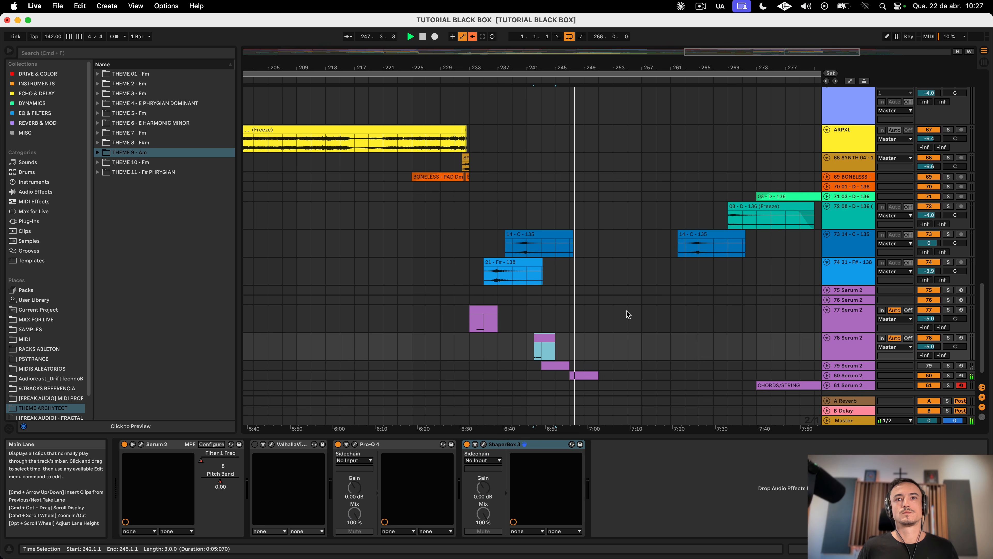
Step: Unfold the 13 Audio track, solo it and play its frozen clip in the break at bar 248
{"action": "scroll", "coordinate": [626, 314], "scroll_direction": "down", "scroll_amount": 2}
{"action": "scroll", "coordinate": [626, 314], "scroll_direction": "up", "scroll_amount": 15}
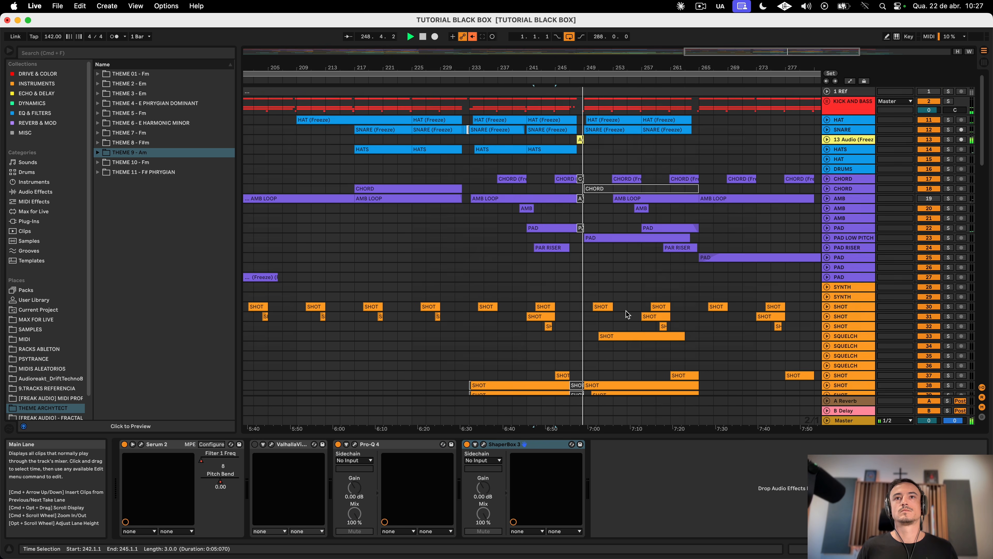
{"action": "left_click_drag", "start_coordinate": [590, 70], "coordinate": [593, 114]}
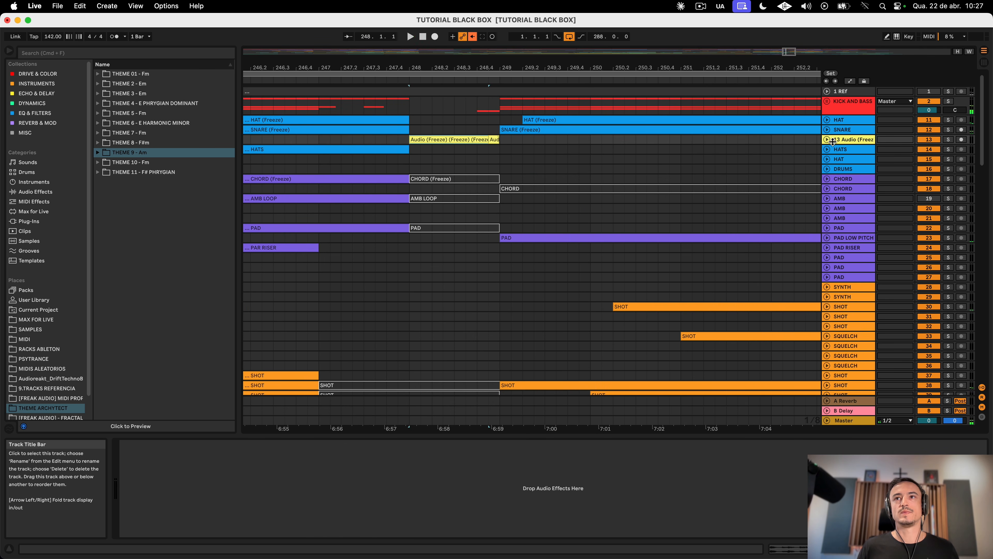
{"action": "left_click", "coordinate": [827, 139]}
{"action": "left_click", "coordinate": [948, 139]}
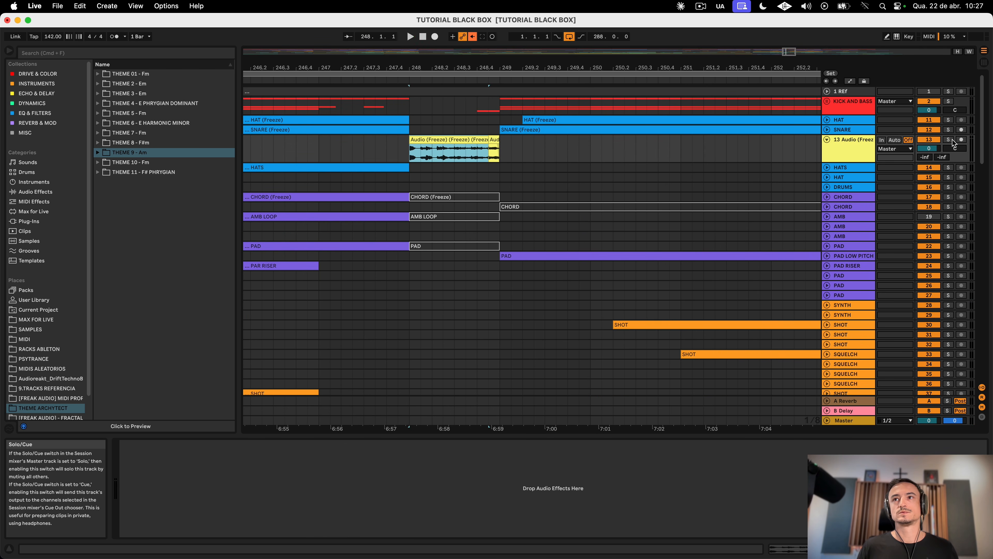
{"action": "left_click", "coordinate": [431, 139]}
{"action": "key", "text": "space"}
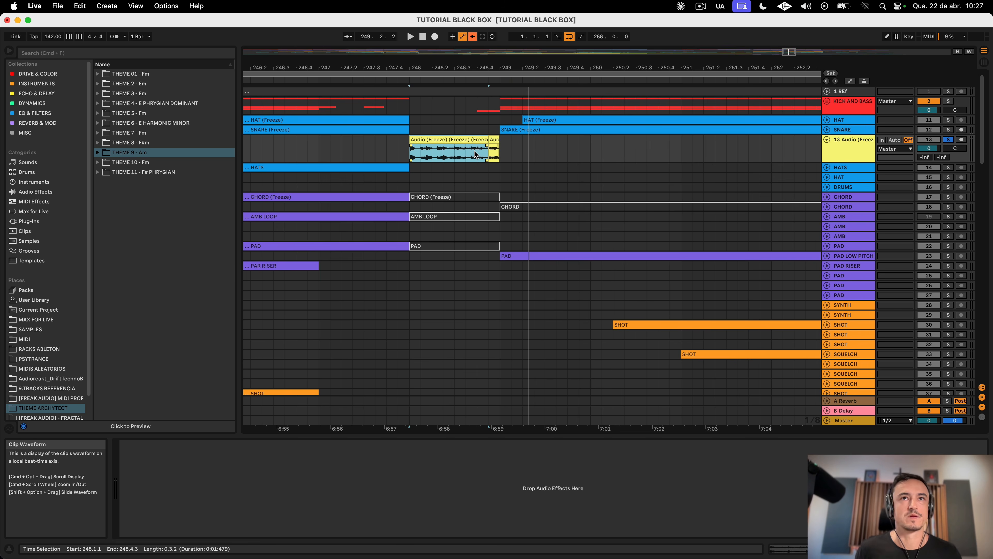
Step: Play the full mix from bar 246.3 through the bar 248 break, comparing the kick and bass, SHOT and FX tracks
{"action": "scroll", "coordinate": [475, 153], "scroll_direction": "right", "scroll_amount": 1}
{"action": "key", "text": "space"}
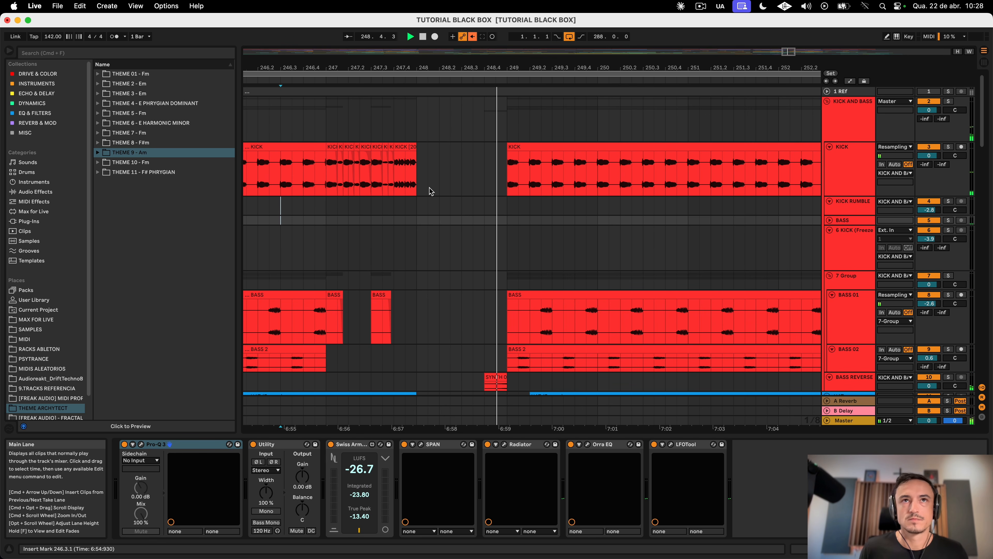
{"action": "scroll", "coordinate": [438, 196], "scroll_direction": "down", "scroll_amount": 15}
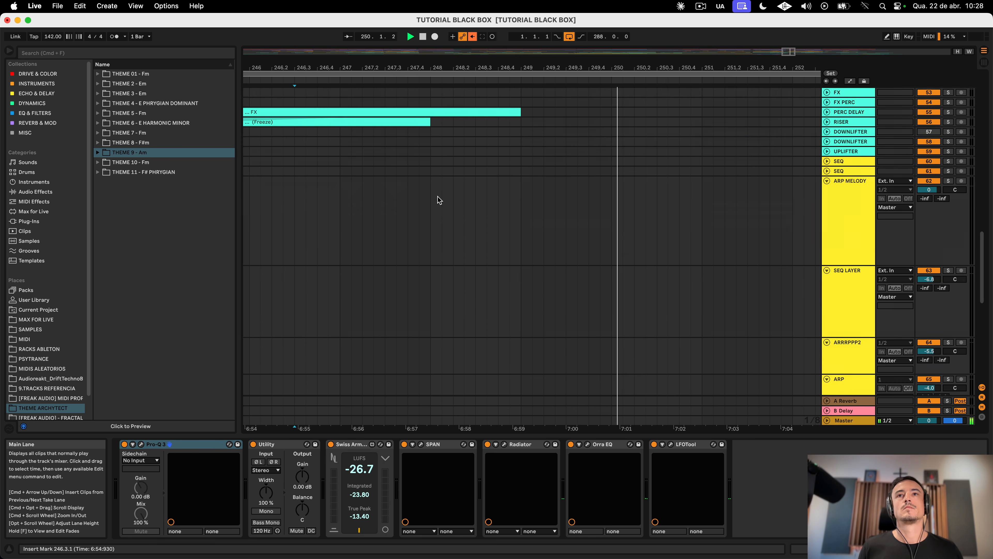
{"action": "scroll", "coordinate": [437, 196], "scroll_direction": "up", "scroll_amount": 8}
{"action": "scroll", "coordinate": [438, 196], "scroll_direction": "down", "scroll_amount": 10}
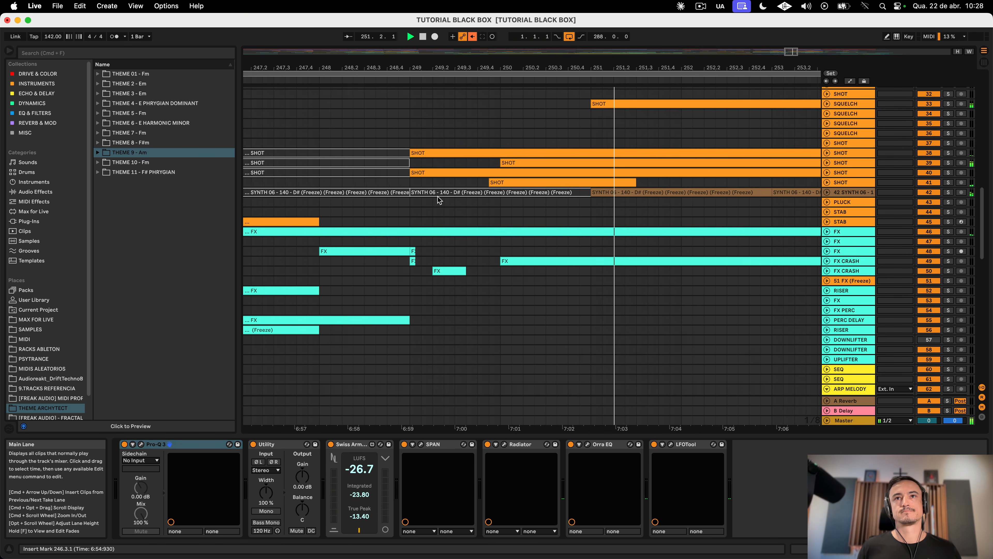
Step: Unfold the SYNTH 06 track and solo it to hear its clips as playback runs past bar 252
{"action": "left_click", "coordinate": [827, 191]}
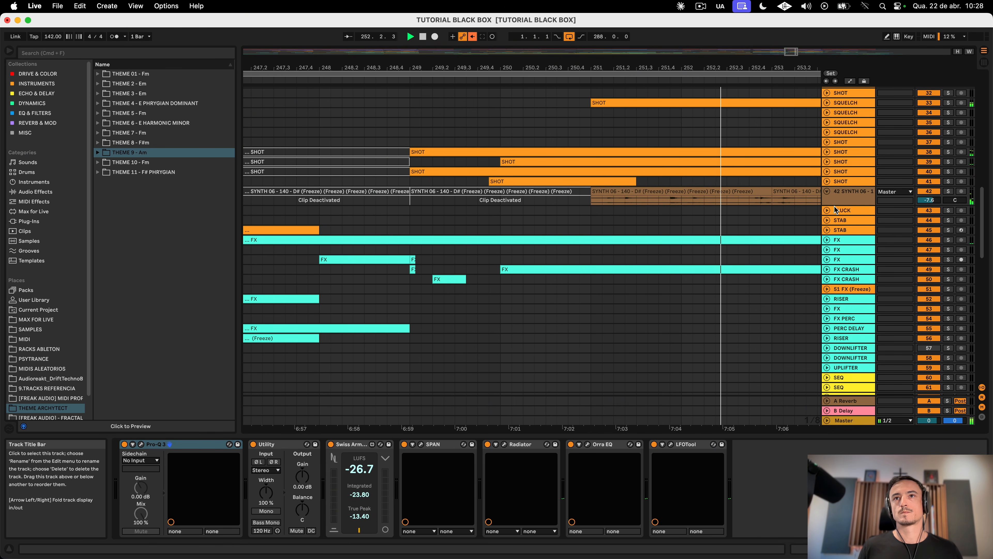
{"action": "left_click", "coordinate": [841, 202]}
{"action": "scroll", "coordinate": [761, 284], "scroll_direction": "down", "scroll_amount": 5}
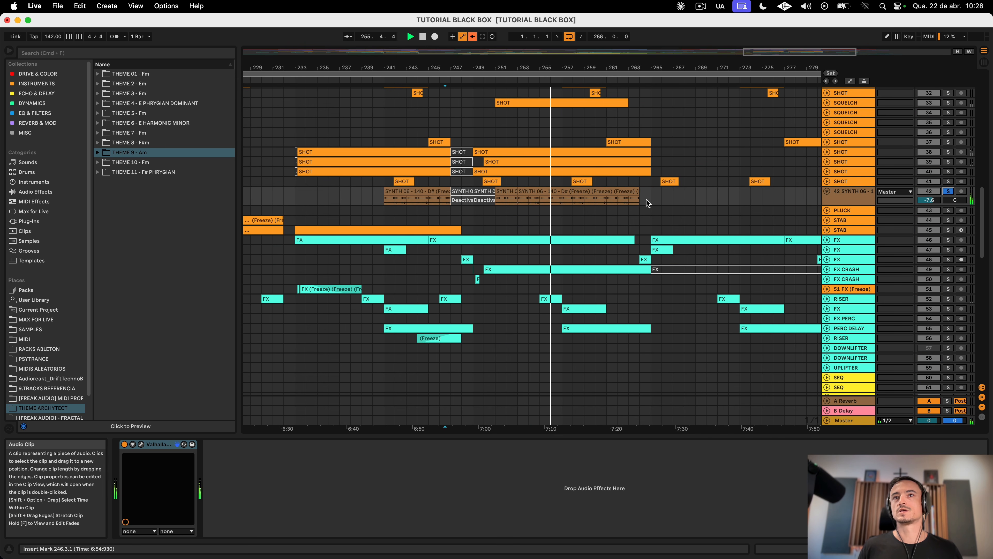
Step: Unsolo the SYNTH 06 track and follow the full mix from bar 258 to 272, examining the kick and bass, SHOT, FX and pad tracks
{"action": "left_click", "coordinate": [948, 191]}
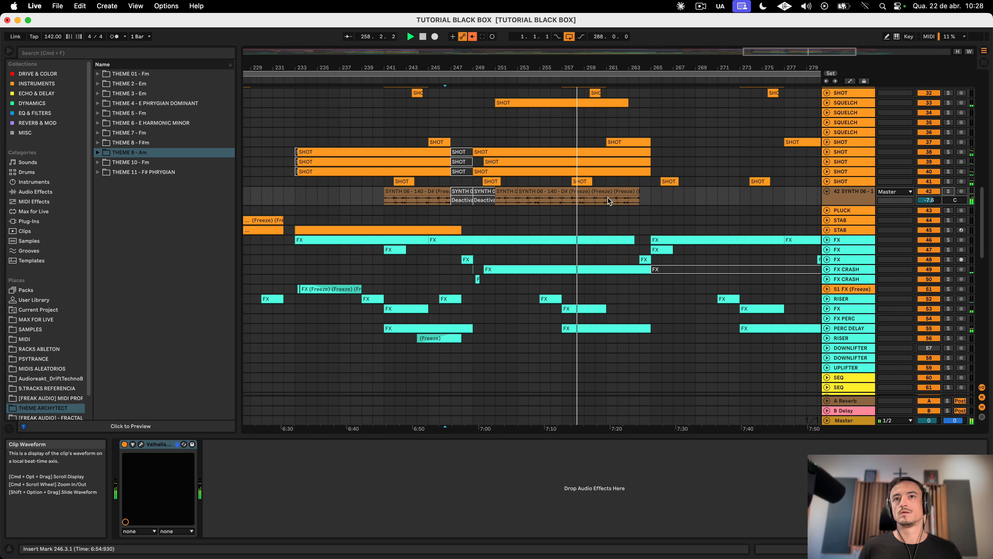
{"action": "scroll", "coordinate": [613, 200], "scroll_direction": "right", "scroll_amount": 10}
{"action": "scroll", "coordinate": [630, 218], "scroll_direction": "down", "scroll_amount": 10}
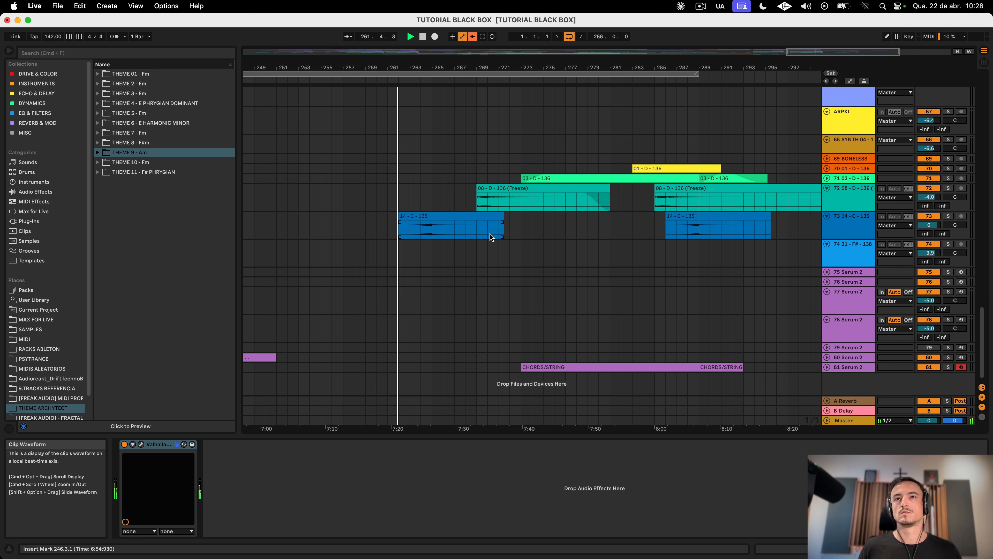
{"action": "scroll", "coordinate": [491, 236], "scroll_direction": "up", "scroll_amount": 3}
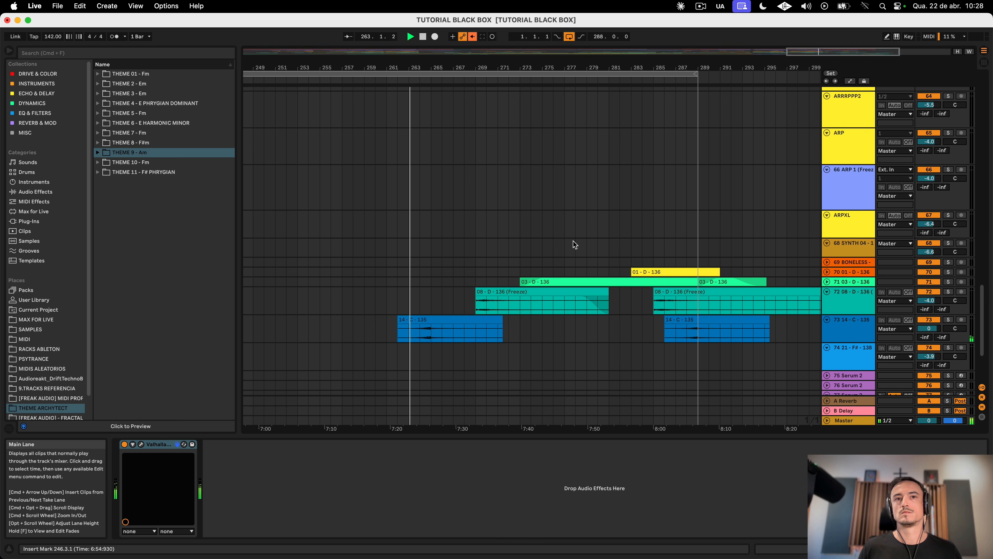
{"action": "scroll", "coordinate": [439, 272], "scroll_direction": "down", "scroll_amount": 3}
{"action": "scroll", "coordinate": [439, 271], "scroll_direction": "left", "scroll_amount": 1}
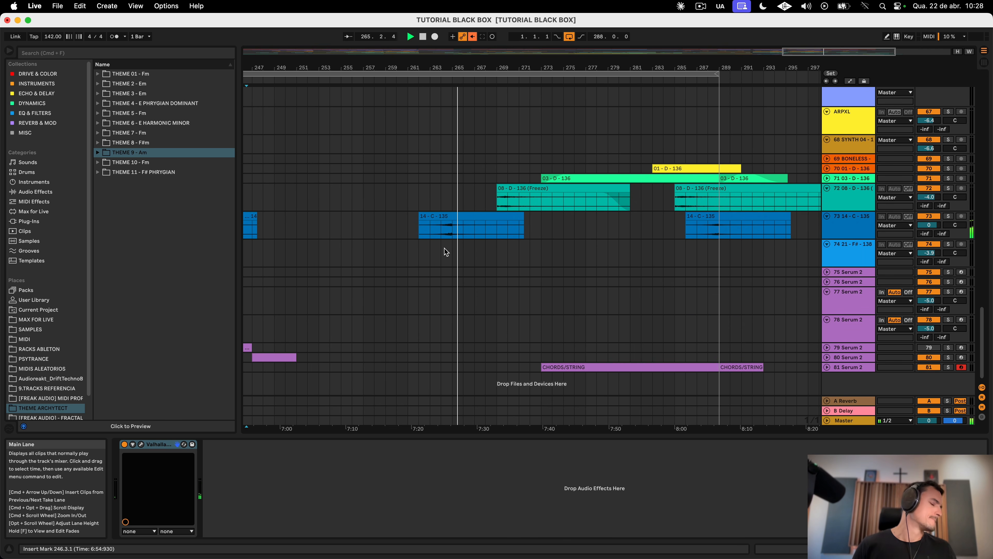
{"action": "scroll", "coordinate": [442, 235], "scroll_direction": "up", "scroll_amount": 15}
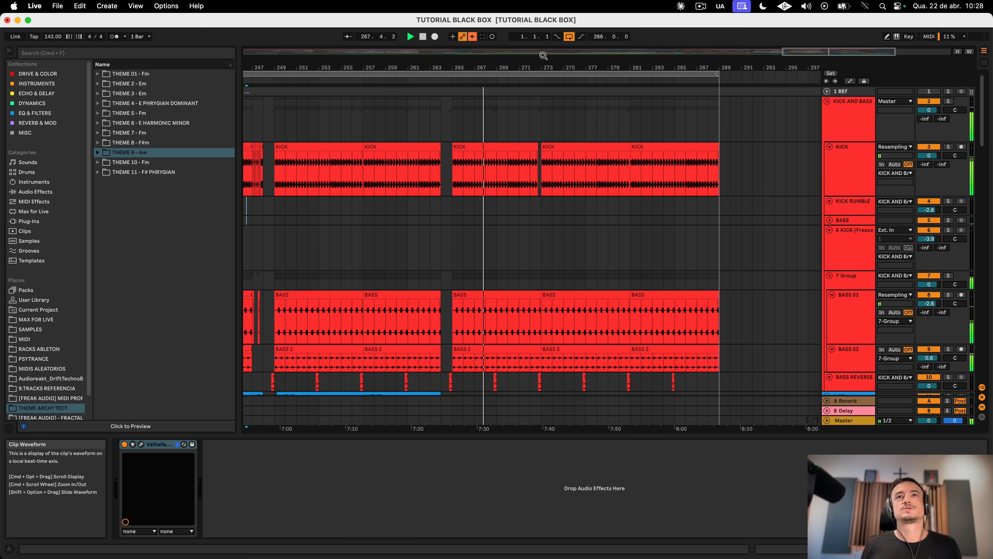
{"action": "left_click_drag", "start_coordinate": [552, 68], "coordinate": [726, 198]}
{"action": "scroll", "coordinate": [696, 249], "scroll_direction": "down", "scroll_amount": 15}
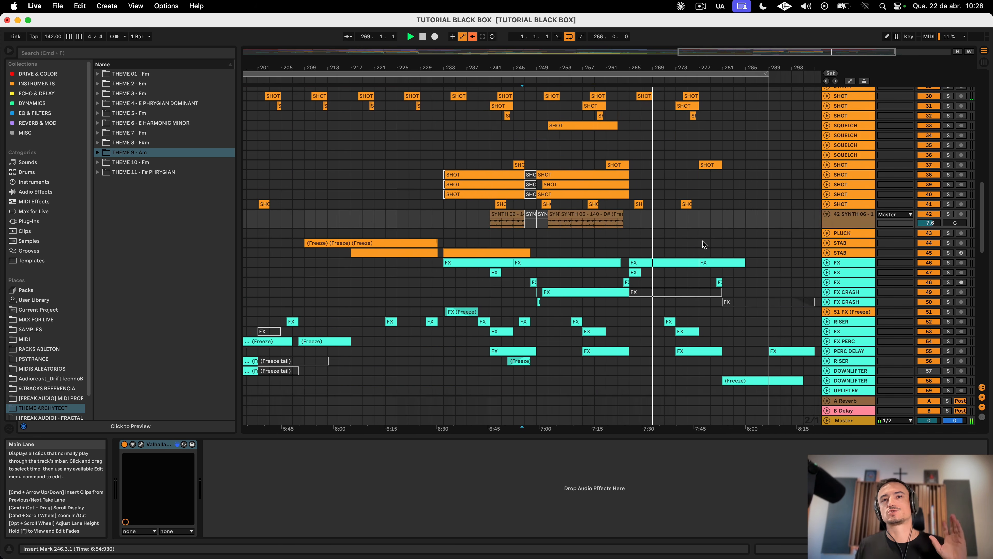
{"action": "scroll", "coordinate": [702, 240], "scroll_direction": "down", "scroll_amount": 15}
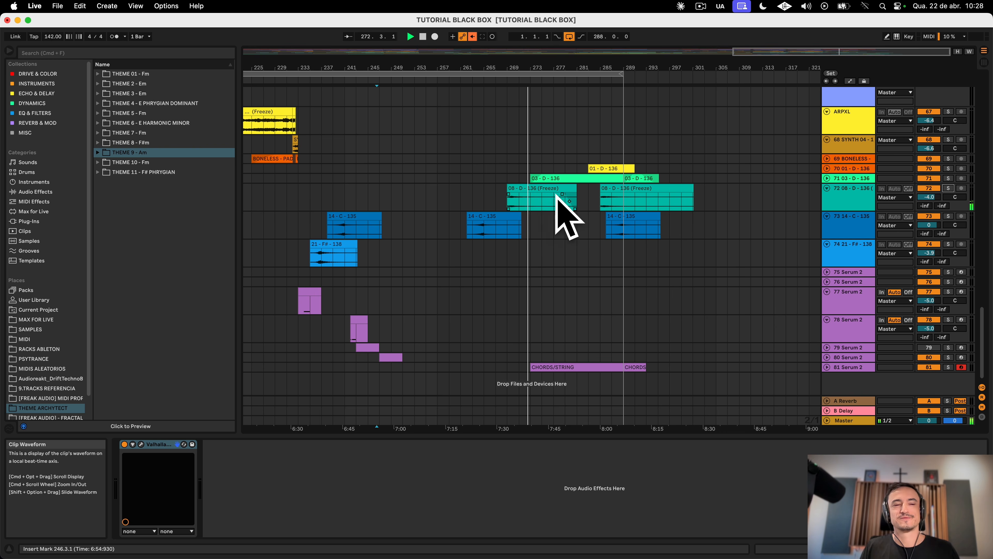
Step: Select the 08 - D - 136 and 03 - D - 136 clips in turn, and unfold the 80 and 81 Serum 2 tracks
{"action": "left_click", "coordinate": [547, 202]}
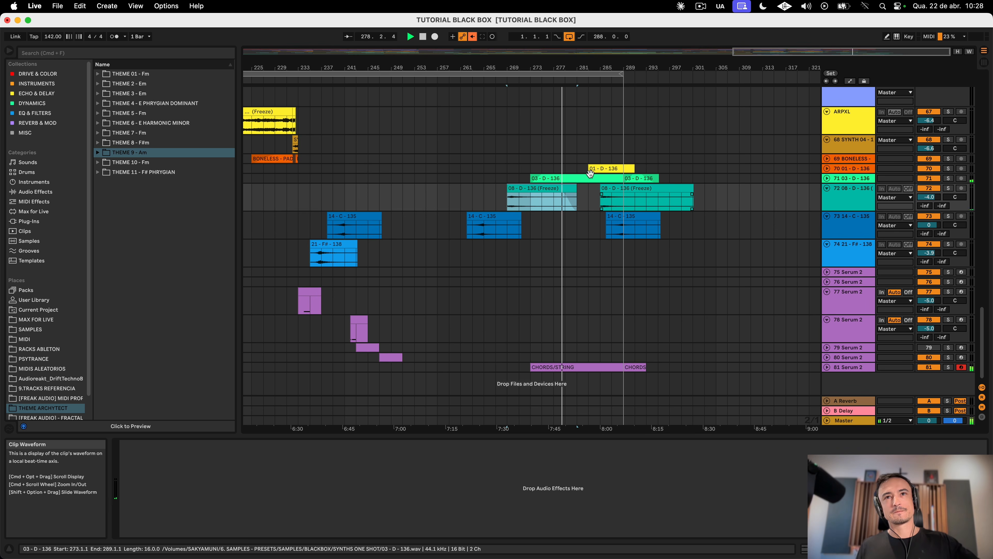
{"action": "left_click", "coordinate": [604, 179]}
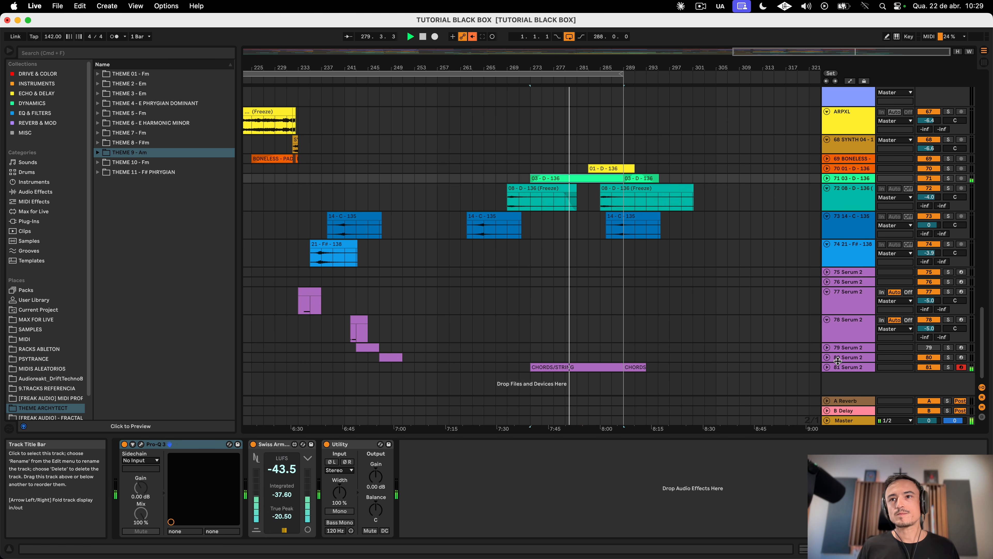
{"action": "left_click", "coordinate": [827, 358]}
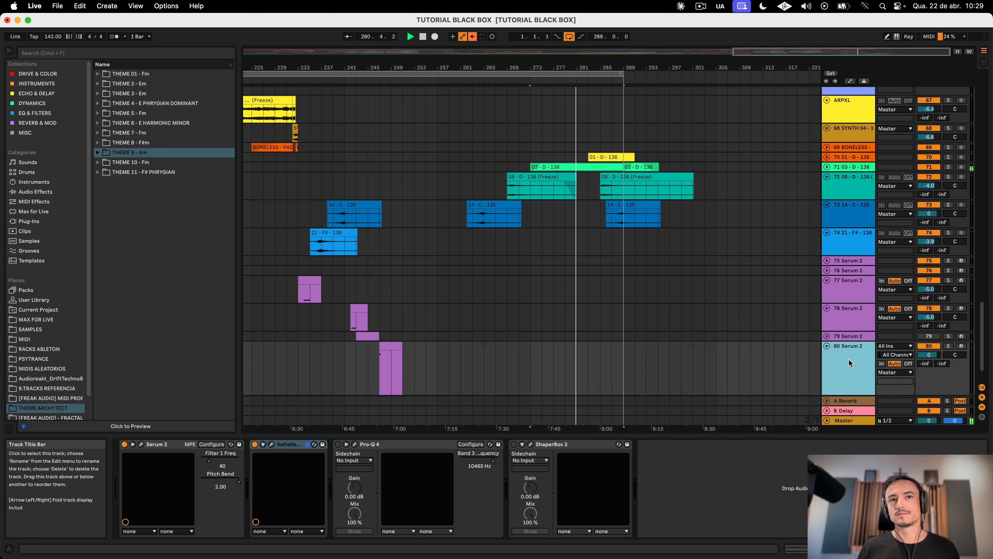
{"action": "left_click", "coordinate": [827, 368]}
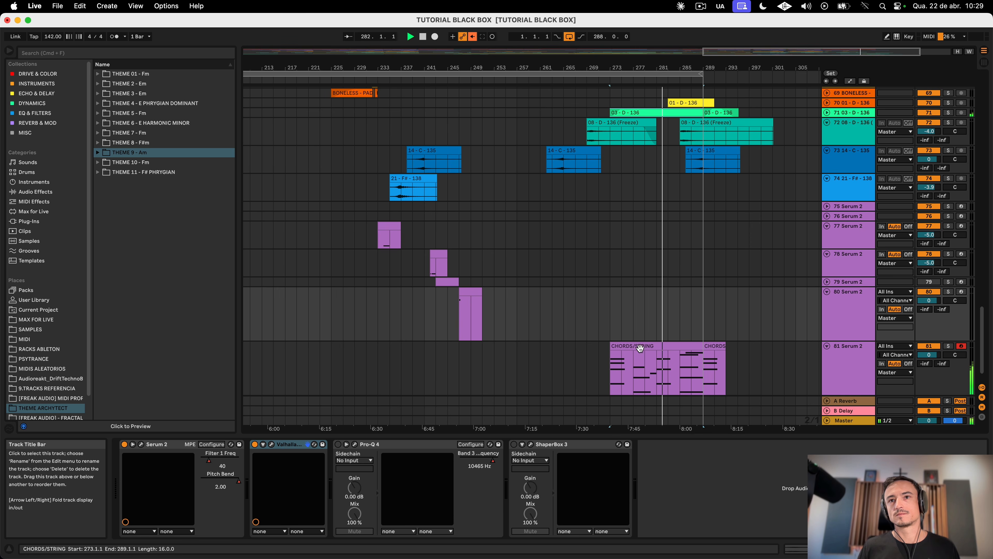
Step: Solo the 81 Serum 2 track, and view the oscillators of the [DIMENSIONS 2] - [FX] - CRYSTAL preset on track 80 before closing it
{"action": "left_click", "coordinate": [948, 345]}
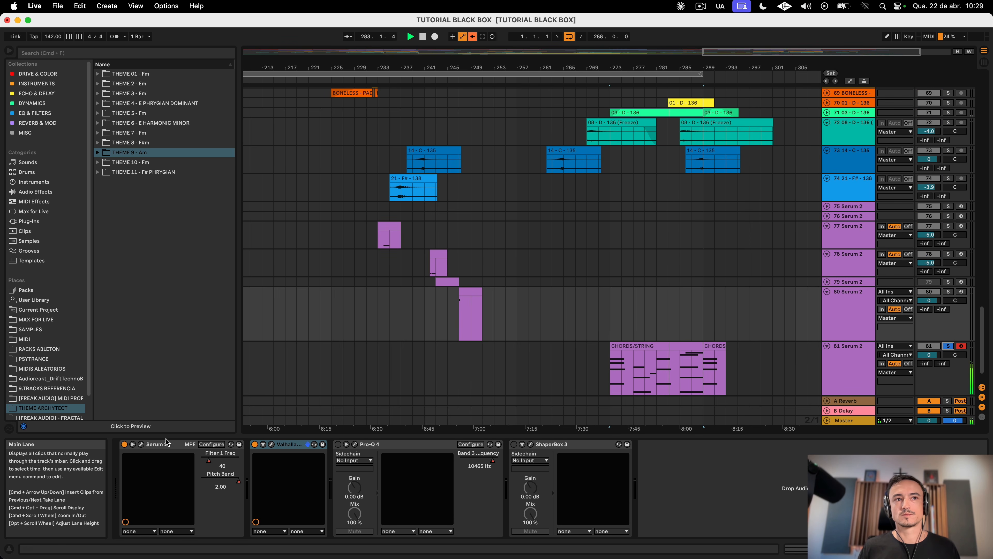
{"action": "left_click", "coordinate": [141, 445]}
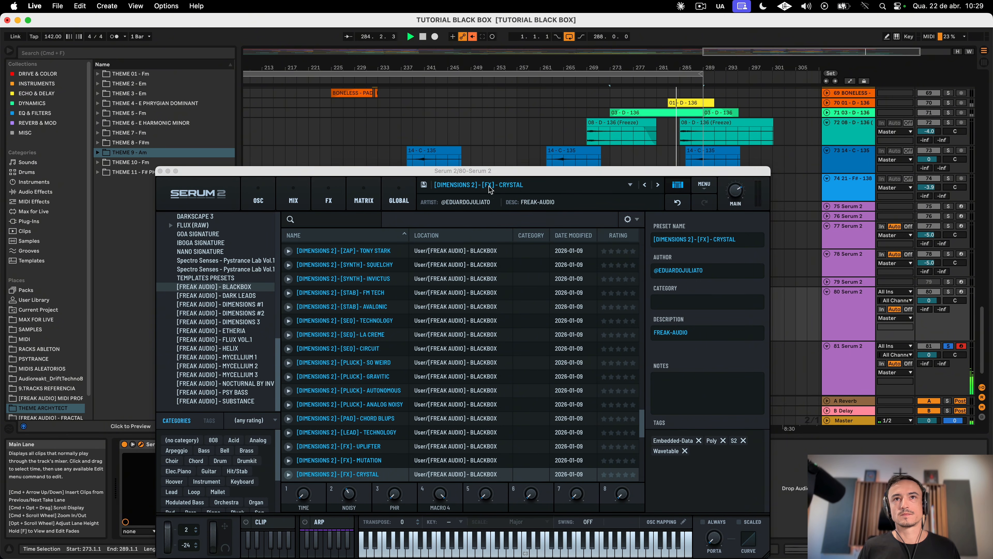
{"action": "left_click", "coordinate": [258, 192]}
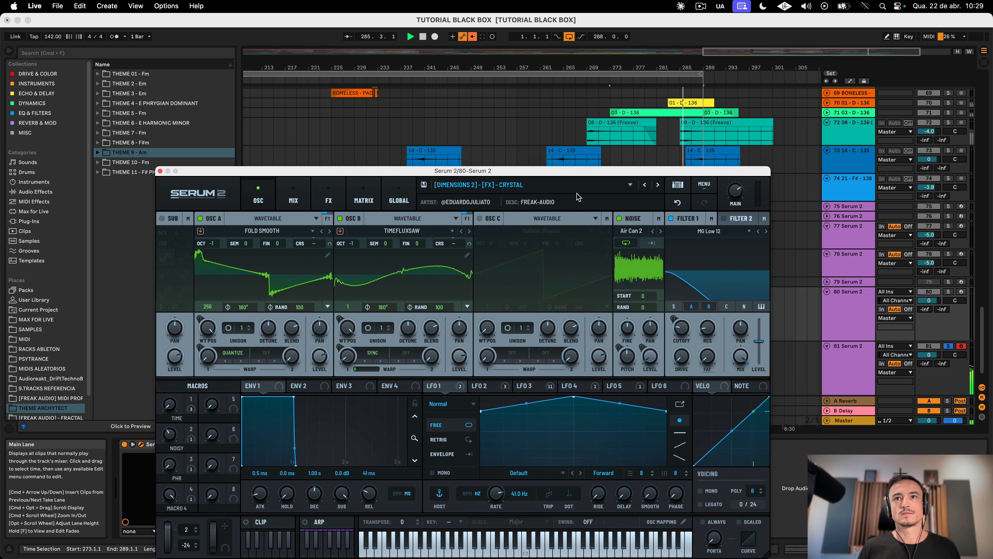
{"action": "left_click", "coordinate": [161, 172]}
Step: Inspect the [FLUX] - [PLUCK] - Right AWay preset in Serum 2 on track 81, close it and unsolo the track
{"action": "left_click", "coordinate": [853, 377]}
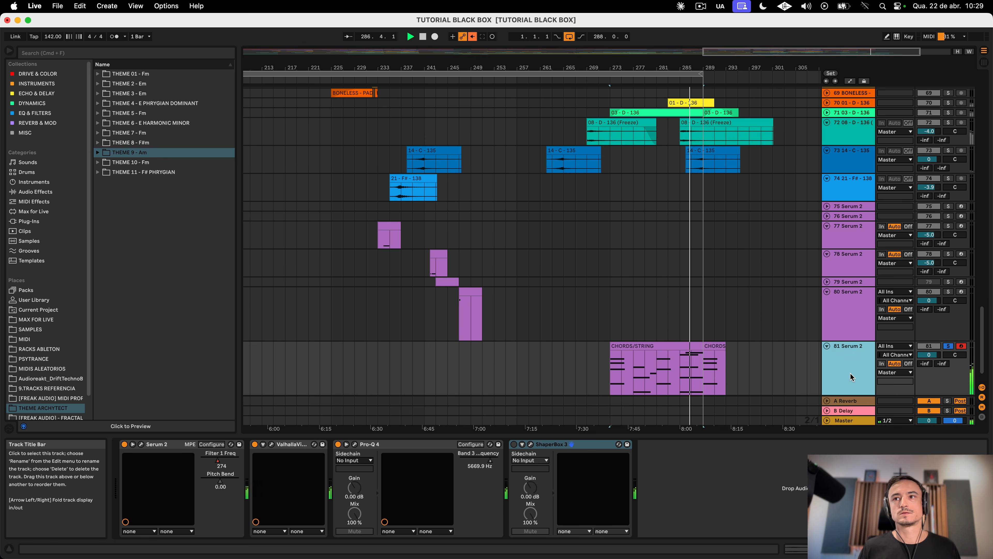
{"action": "left_click", "coordinate": [142, 444]}
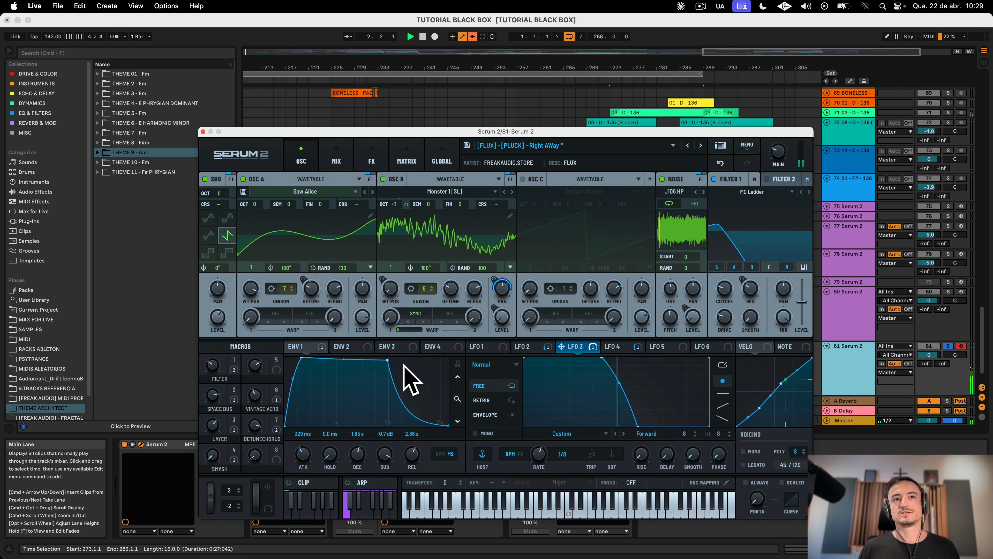
{"action": "left_click", "coordinate": [203, 133]}
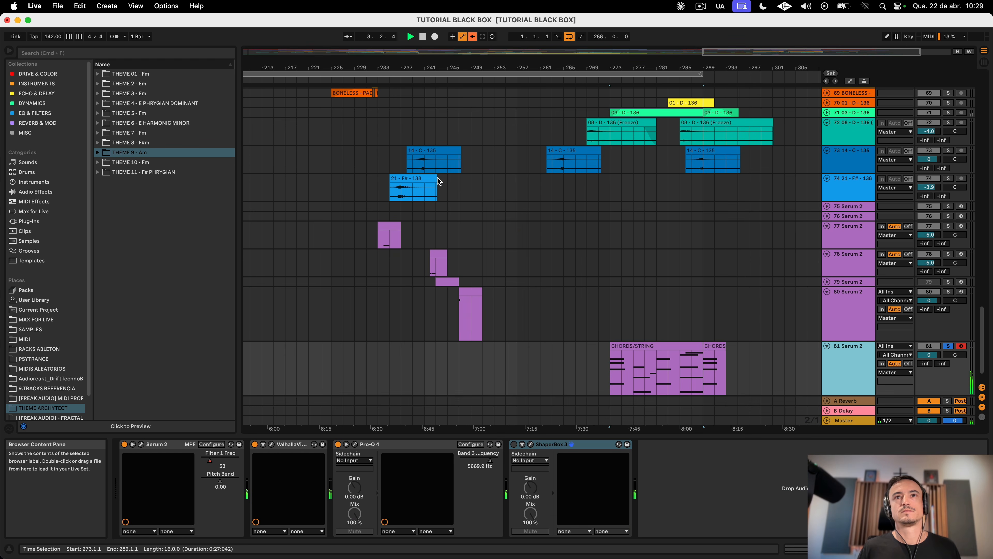
{"action": "left_click", "coordinate": [588, 292]}
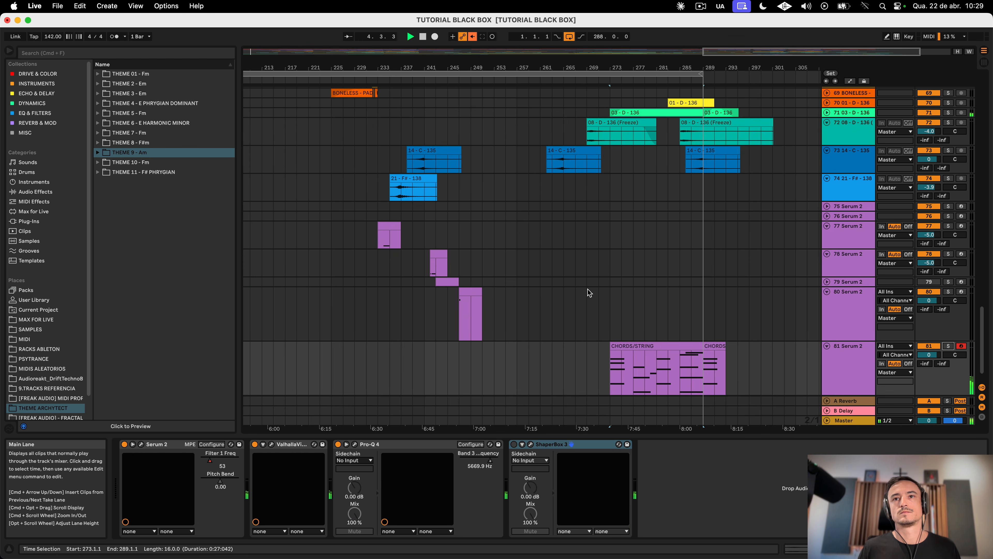
Step: Play the full mix from bar 283 and extend the arrangement loop to a length of 328 bars
{"action": "left_click", "coordinate": [672, 308]}
{"action": "scroll", "coordinate": [705, 329], "scroll_direction": "up", "scroll_amount": 20}
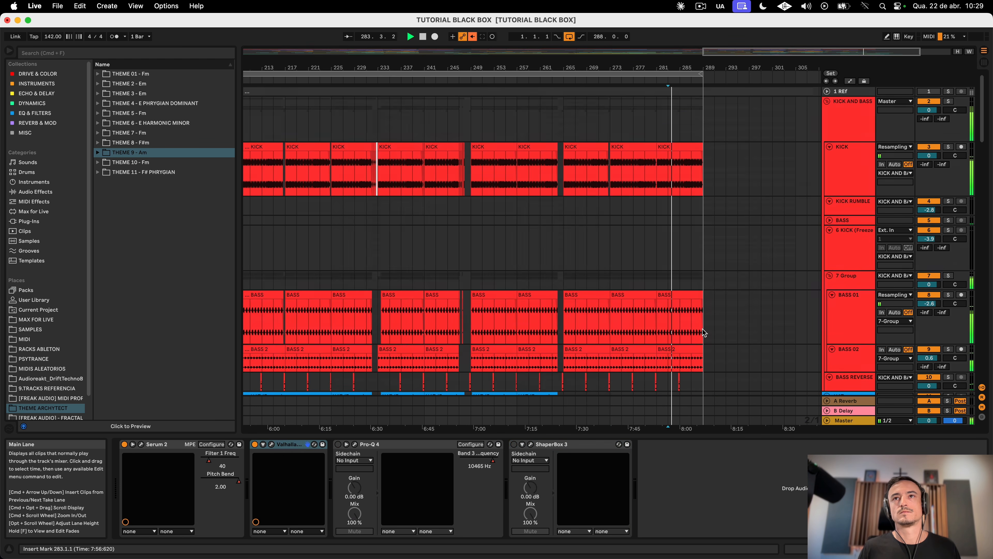
{"action": "scroll", "coordinate": [706, 221], "scroll_direction": "down", "scroll_amount": 5}
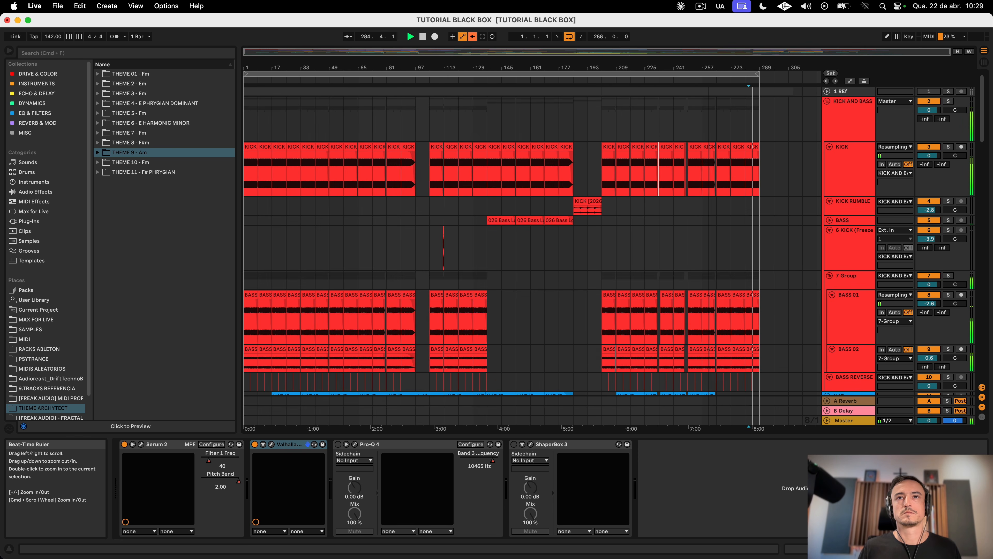
{"action": "scroll", "coordinate": [706, 221], "scroll_direction": "down", "scroll_amount": 15}
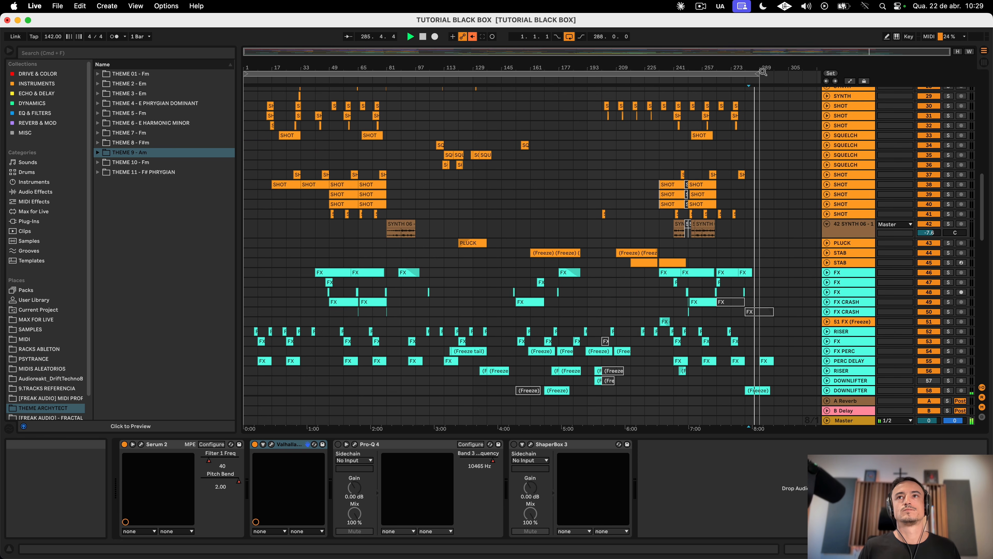
{"action": "left_click_drag", "start_coordinate": [755, 73], "coordinate": [821, 74]}
Step: Place the insert mark at bar 201 and examine all tracks from kick and bass to Serum 2 while the outro plays
{"action": "scroll", "coordinate": [595, 150], "scroll_direction": "down", "scroll_amount": 10}
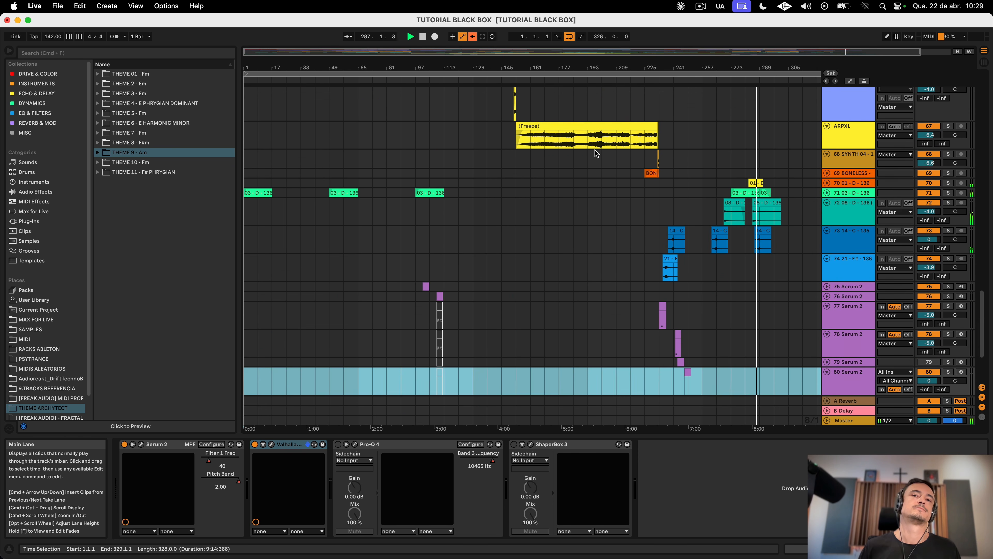
{"action": "left_click", "coordinate": [595, 150]}
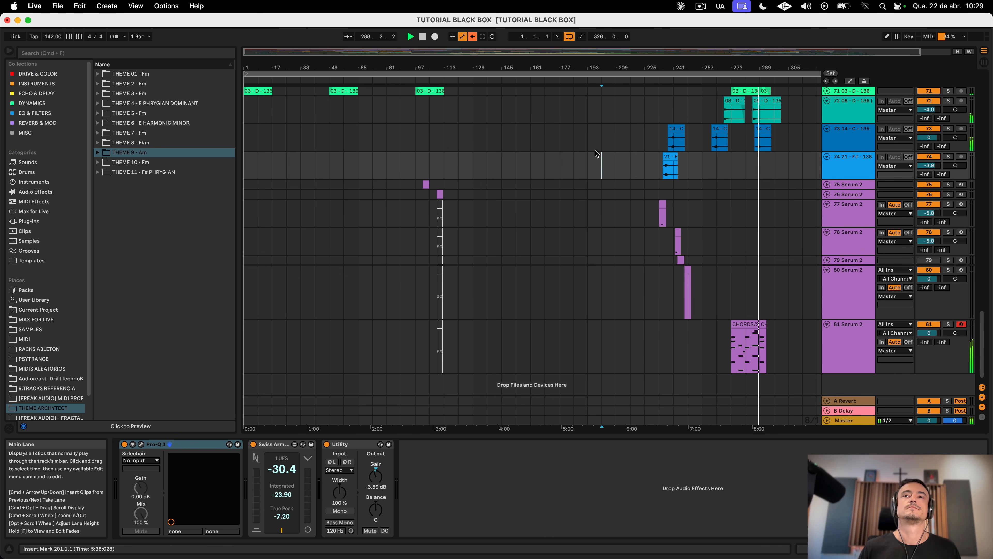
{"action": "scroll", "coordinate": [595, 151], "scroll_direction": "up", "scroll_amount": 3}
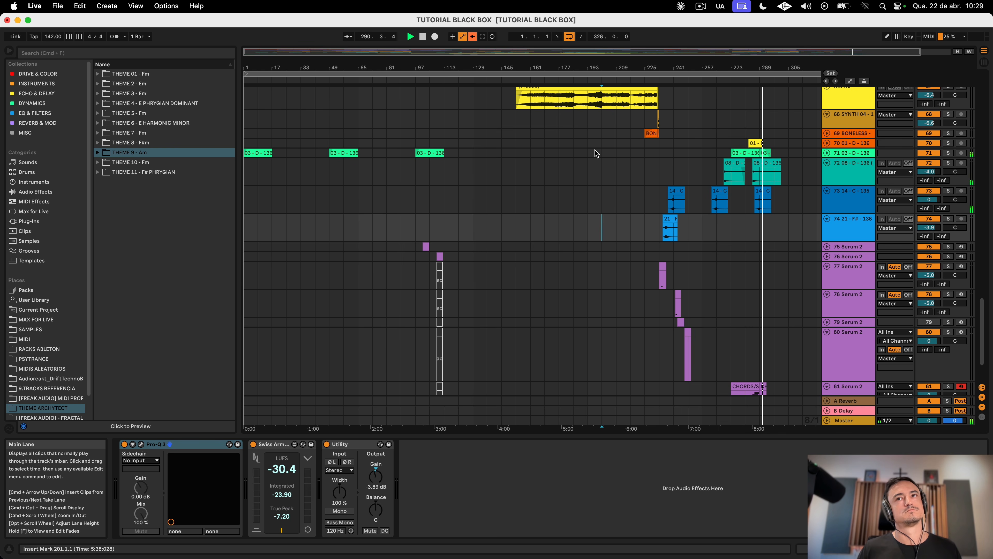
{"action": "scroll", "coordinate": [595, 151], "scroll_direction": "up", "scroll_amount": 20}
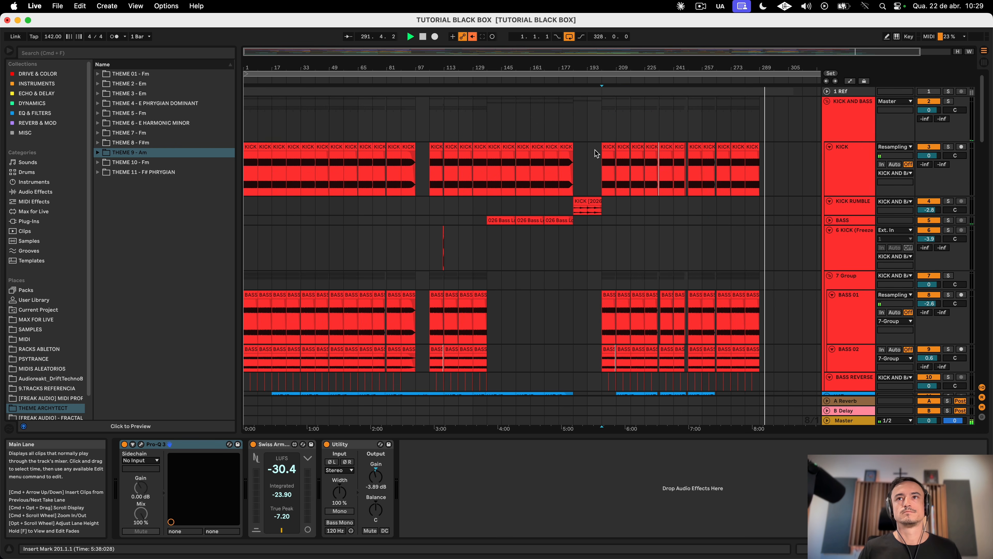
{"action": "scroll", "coordinate": [595, 152], "scroll_direction": "down", "scroll_amount": 15}
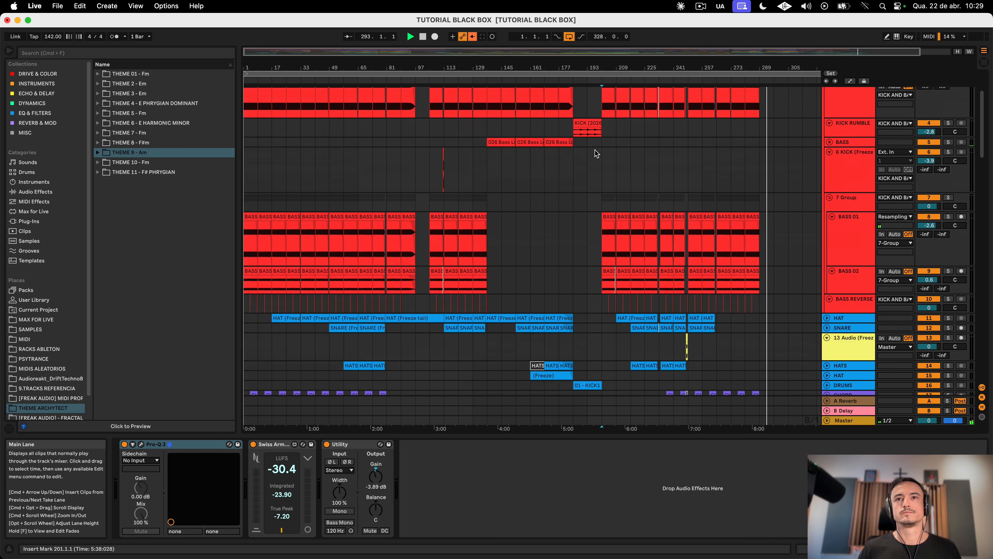
{"action": "scroll", "coordinate": [595, 152], "scroll_direction": "down", "scroll_amount": 15}
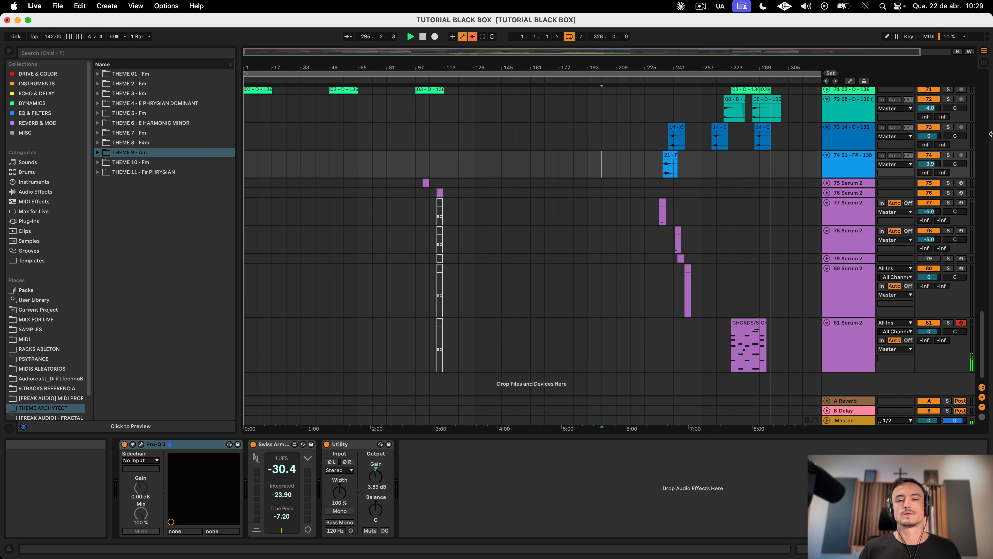
{"action": "scroll", "coordinate": [775, 129], "scroll_direction": "up", "scroll_amount": 20}
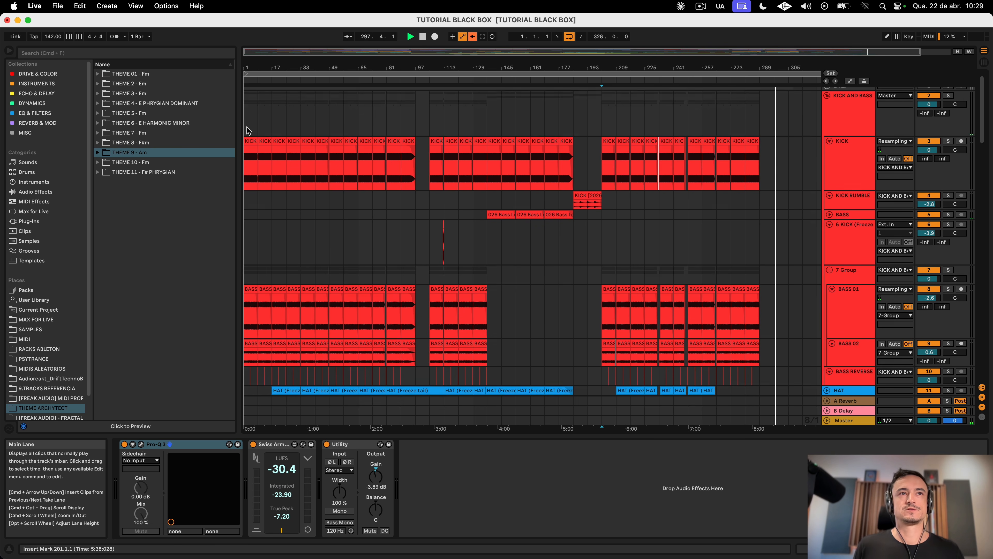
Step: Select bars 1 to 9 on the KICK track and look over the first half of the arrangement
{"action": "left_click_drag", "start_coordinate": [248, 155], "coordinate": [258, 168]}
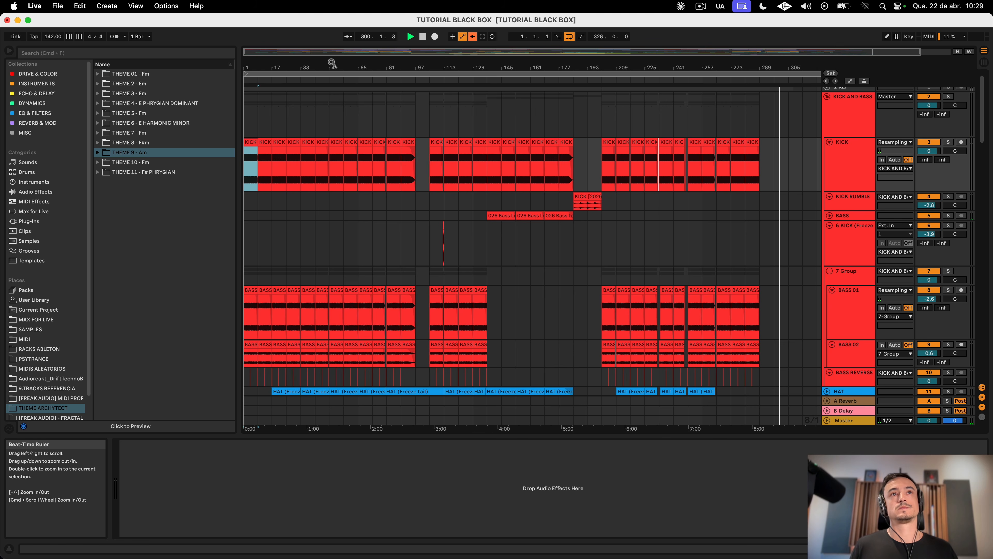
{"action": "scroll", "coordinate": [253, 133], "scroll_direction": "up", "scroll_amount": 3}
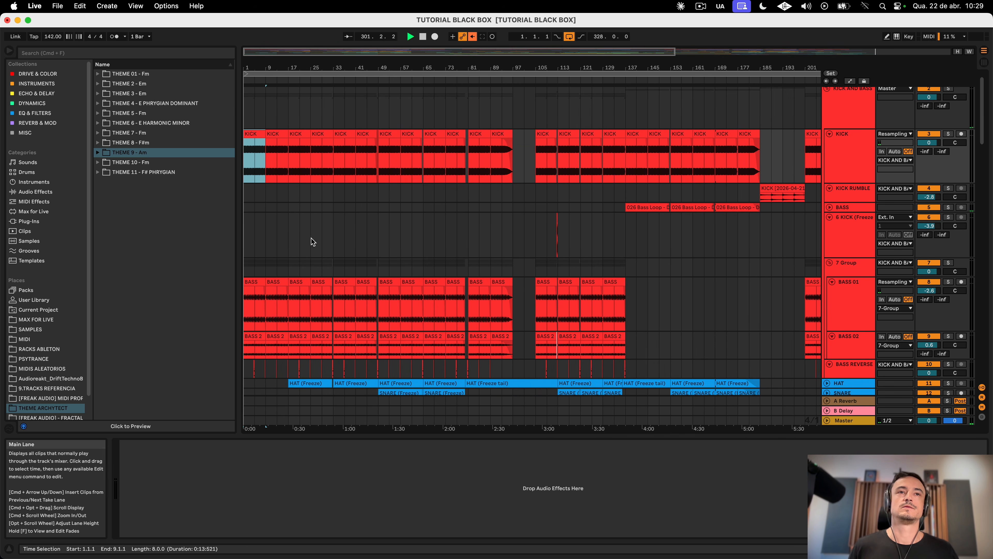
{"action": "scroll", "coordinate": [402, 235], "scroll_direction": "down", "scroll_amount": 15}
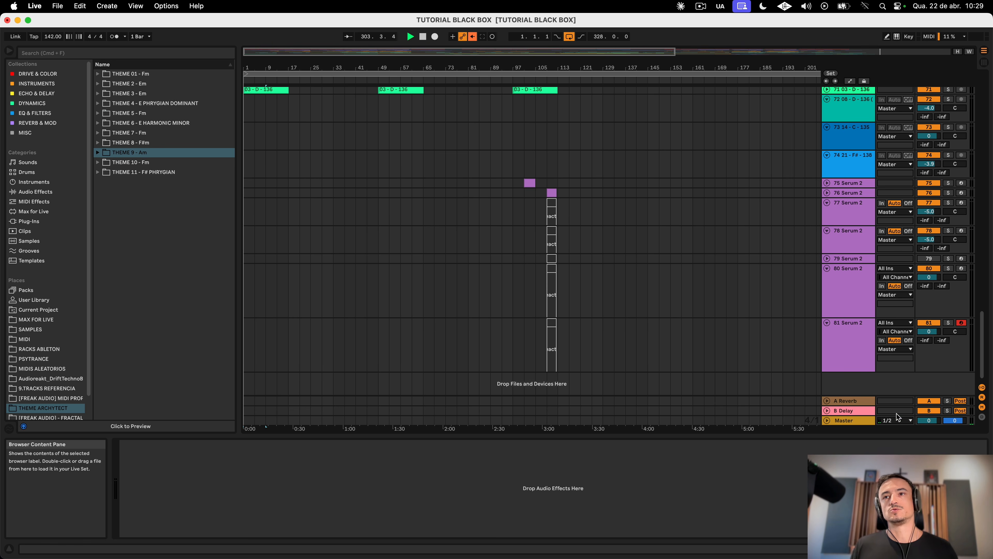
Step: Select the Serum 2 tracks 77 to 81 together and fold them
{"action": "left_click", "coordinate": [856, 365]}
{"action": "left_click", "coordinate": [841, 204], "text": "shift"}
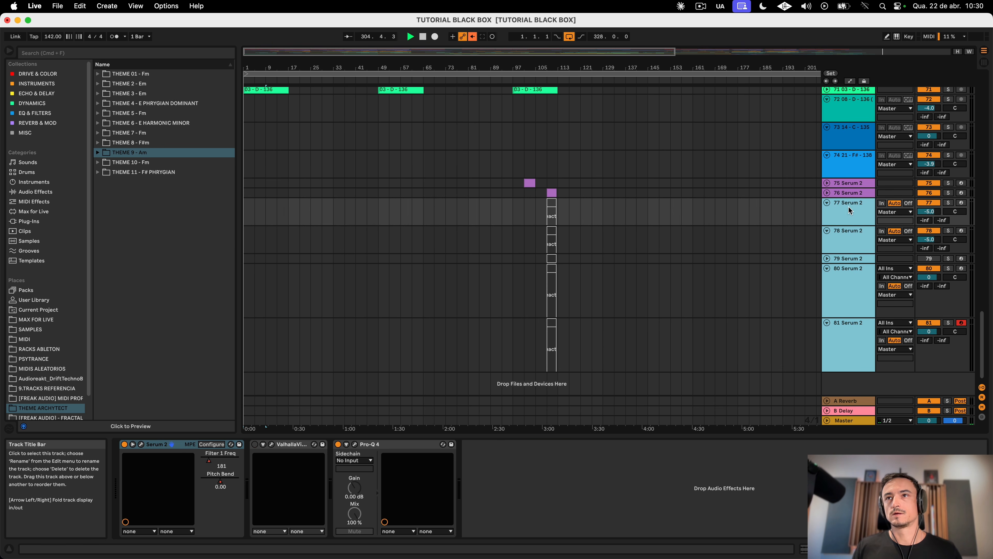
{"action": "key", "text": "Left"}
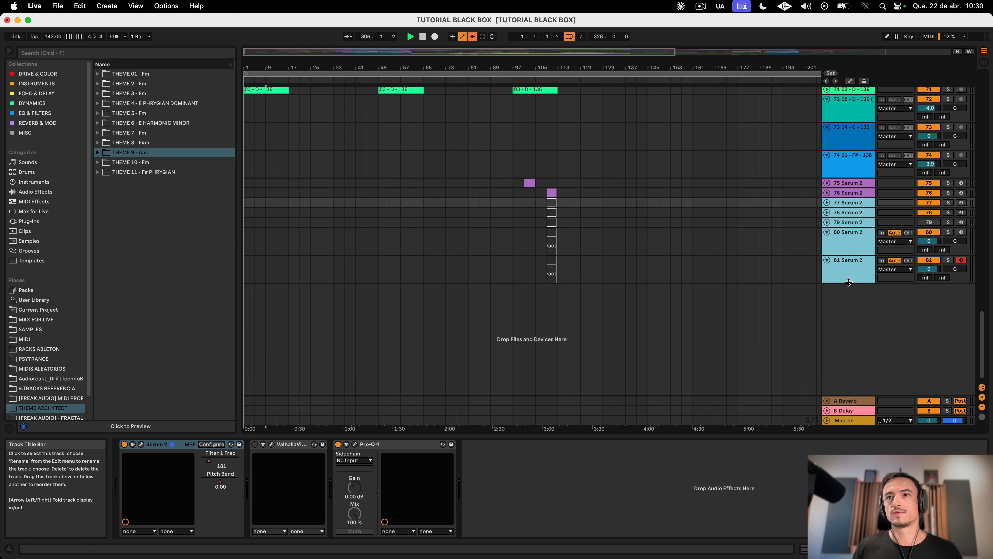
{"action": "key", "text": "Left"}
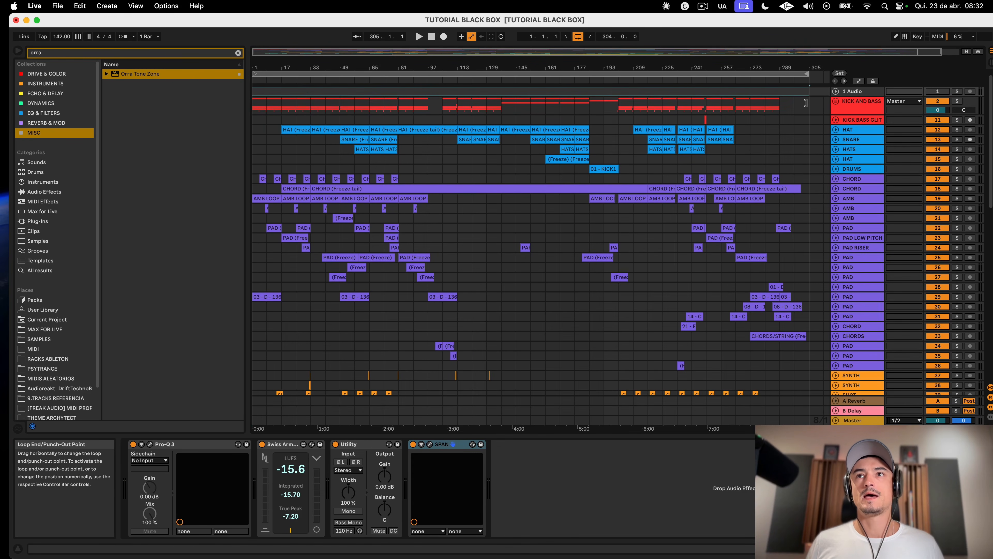
Step: Select bars 1 to 33 across the tracks from GRID SYNTH to SYNTH, above the first FX track
{"action": "scroll", "coordinate": [572, 207], "scroll_direction": "down", "scroll_amount": 15}
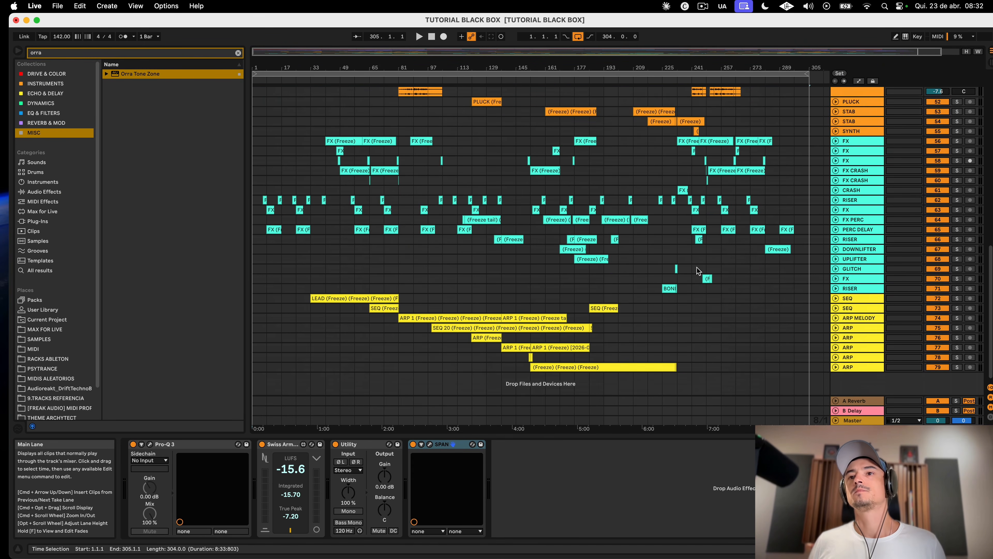
{"action": "key", "text": "plus"}
{"action": "left_click", "coordinate": [266, 87]}
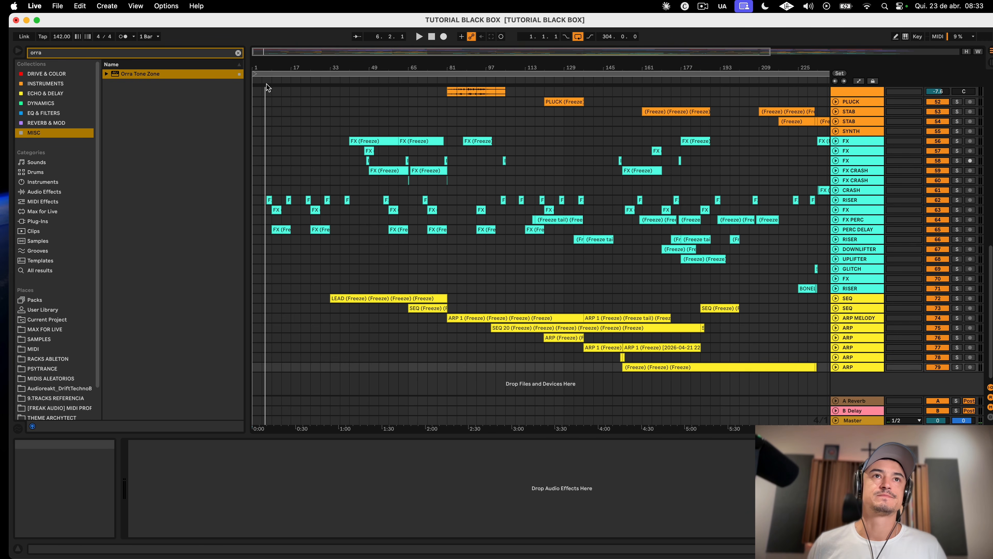
{"action": "key", "text": "plus"}
{"action": "key", "text": "plus"}
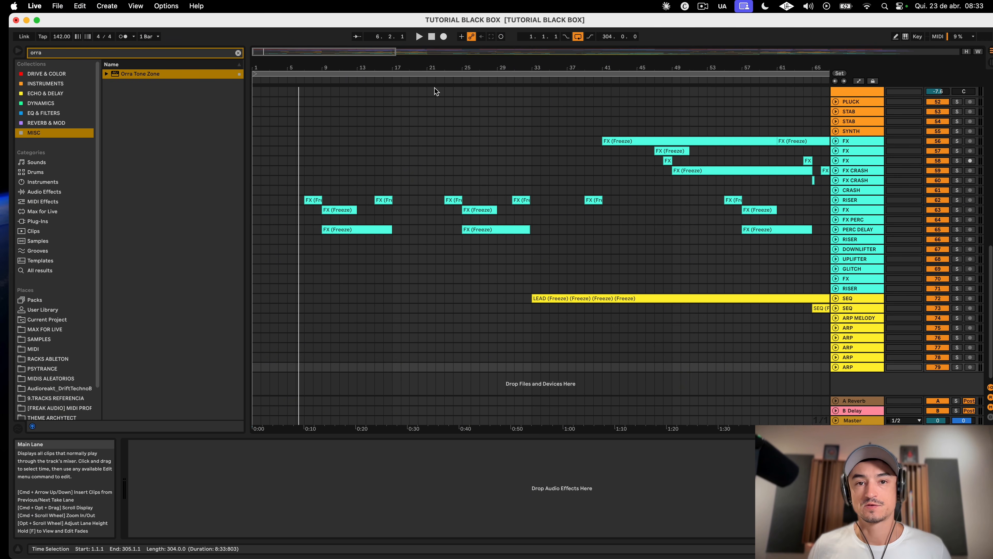
{"action": "left_click", "coordinate": [516, 131]}
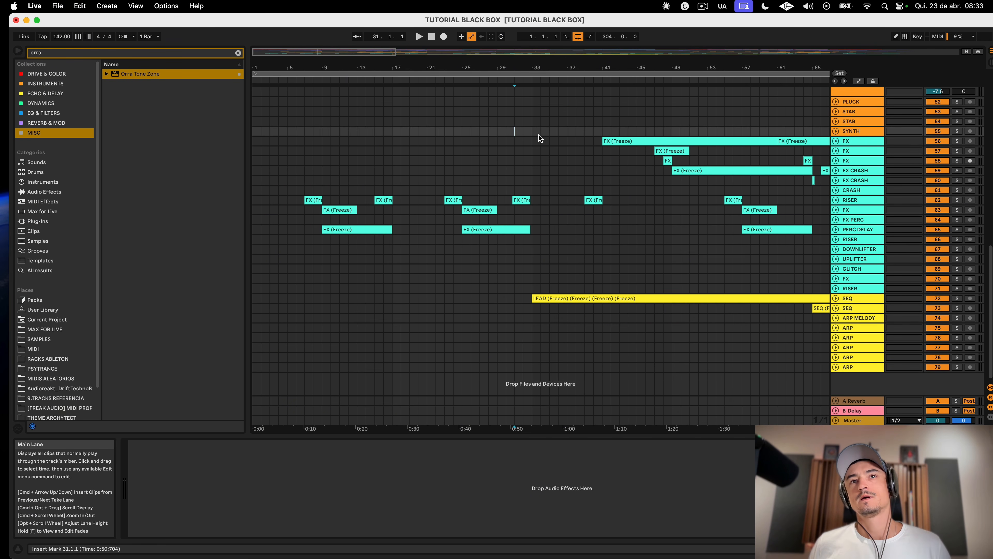
{"action": "left_click_drag", "start_coordinate": [533, 130], "coordinate": [201, 90]}
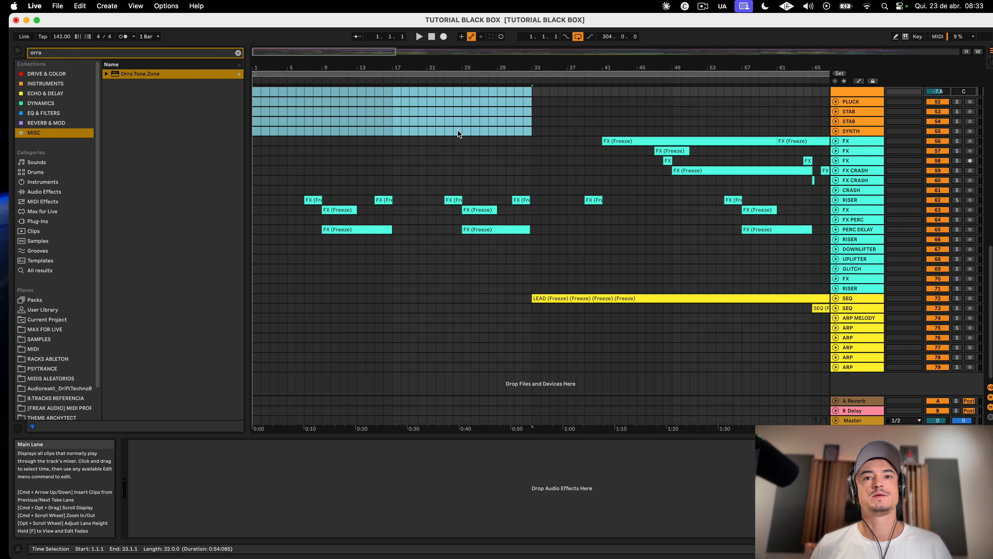
Step: Look over the FX, SEQ and ARP tracks through to the outro and return to the upper tracks at bar 1
{"action": "scroll", "coordinate": [430, 215], "scroll_direction": "right", "scroll_amount": 5}
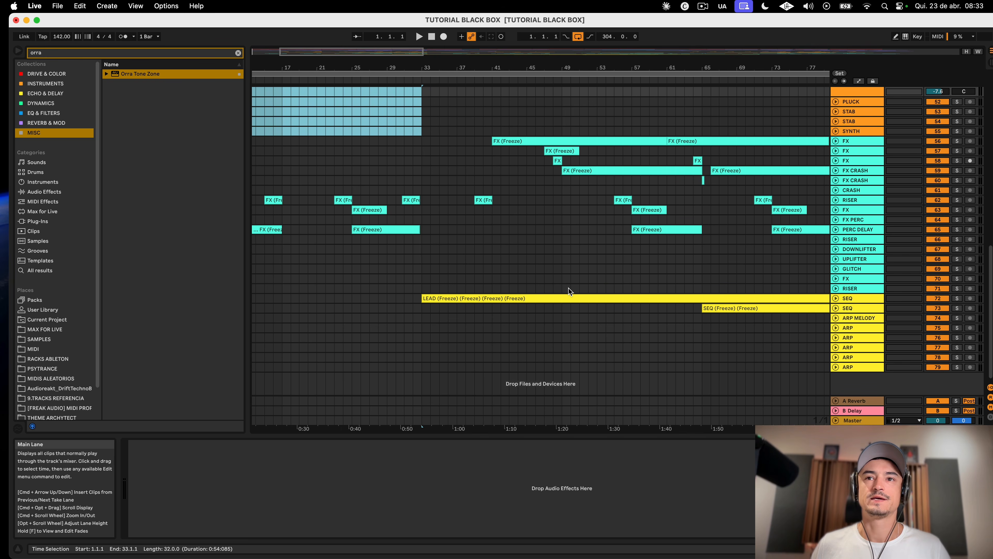
{"action": "scroll", "coordinate": [571, 287], "scroll_direction": "right", "scroll_amount": 6}
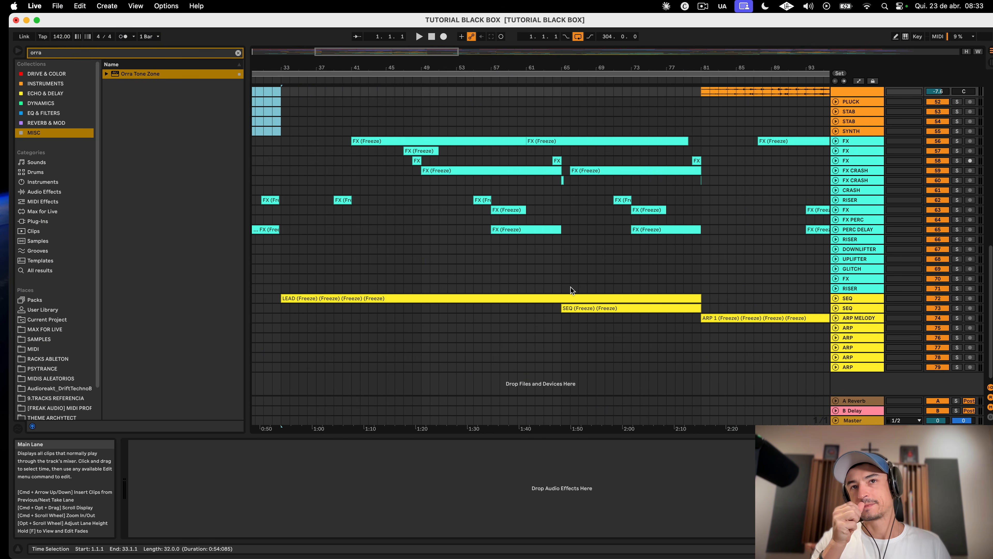
{"action": "scroll", "coordinate": [570, 287], "scroll_direction": "right", "scroll_amount": 20}
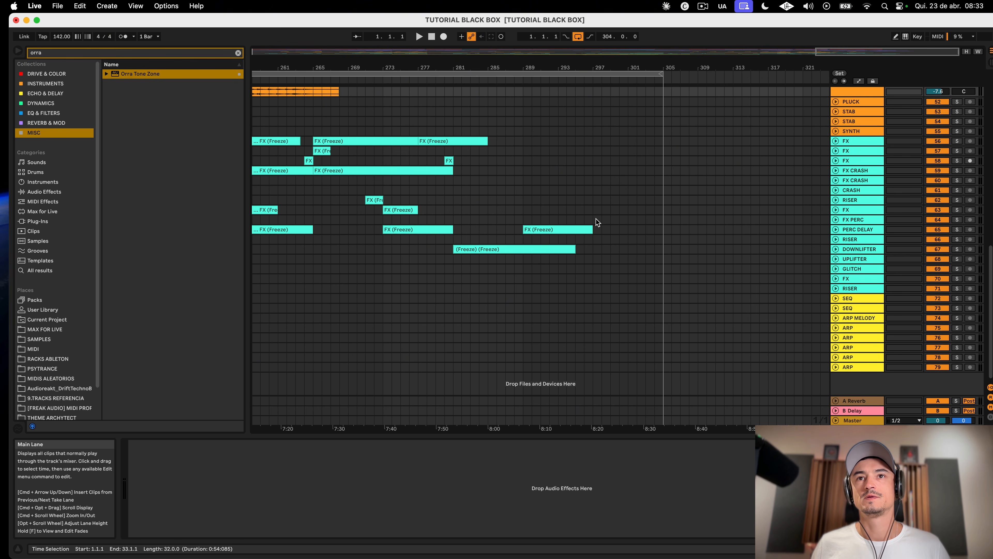
{"action": "scroll", "coordinate": [597, 361], "scroll_direction": "left", "scroll_amount": 20}
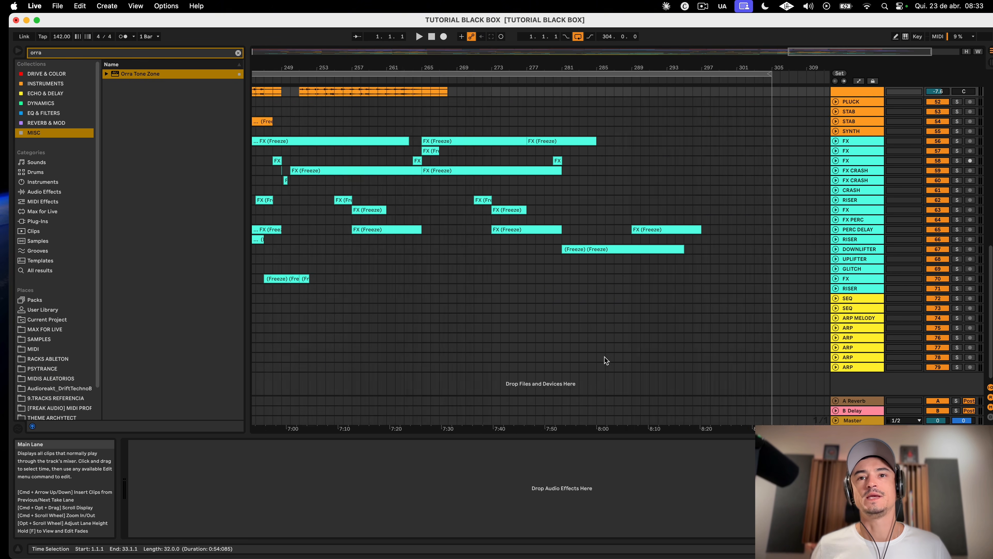
{"action": "scroll", "coordinate": [404, 303], "scroll_direction": "up", "scroll_amount": 15}
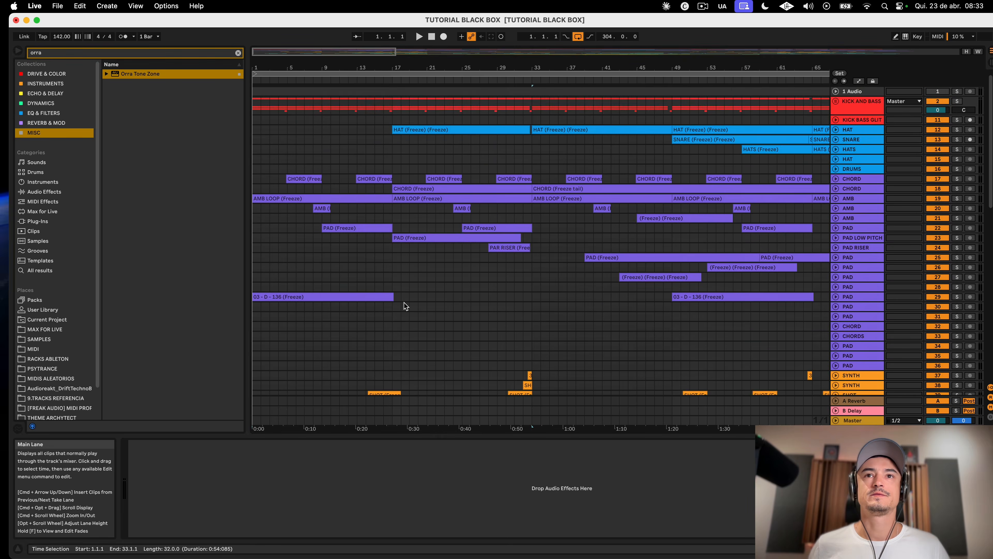
{"action": "scroll", "coordinate": [404, 302], "scroll_direction": "down", "scroll_amount": 8}
{"action": "scroll", "coordinate": [403, 302], "scroll_direction": "up", "scroll_amount": 8}
Step: Select the entire arrangement across all tracks and move it so that it starts at bar 33
{"action": "left_click", "coordinate": [300, 199]}
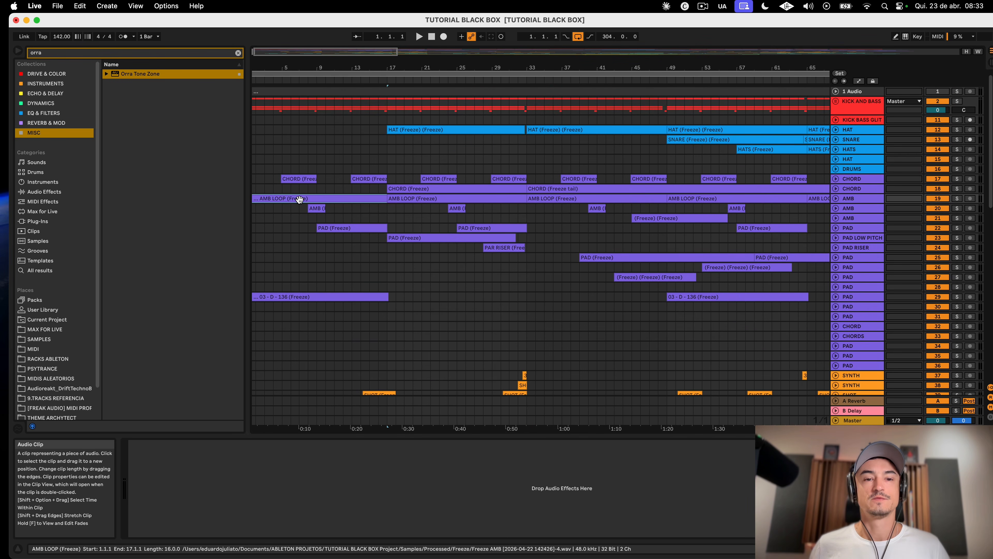
{"action": "key", "text": "super+a"}
{"action": "left_click_drag", "start_coordinate": [299, 199], "coordinate": [552, 205]}
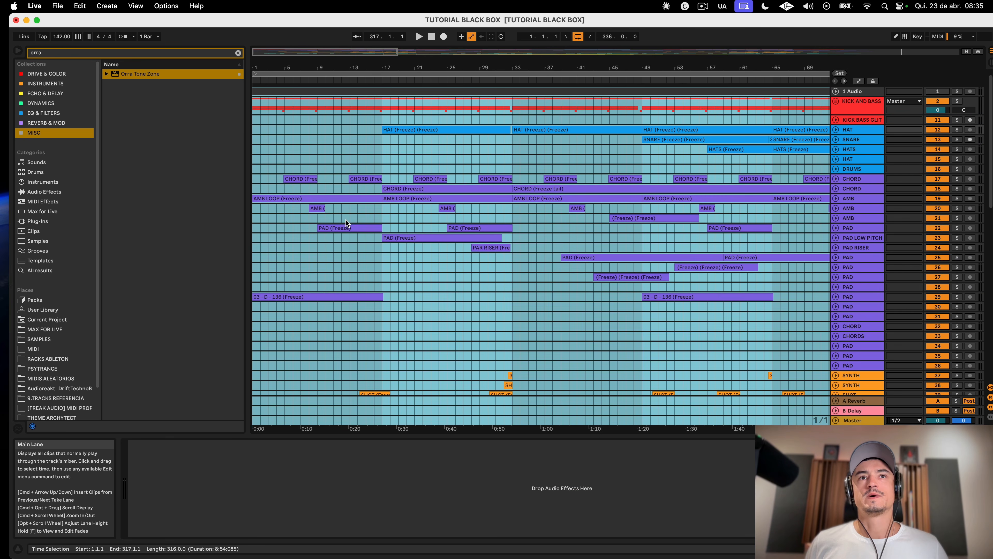
{"action": "left_click_drag", "start_coordinate": [264, 197], "coordinate": [526, 199]}
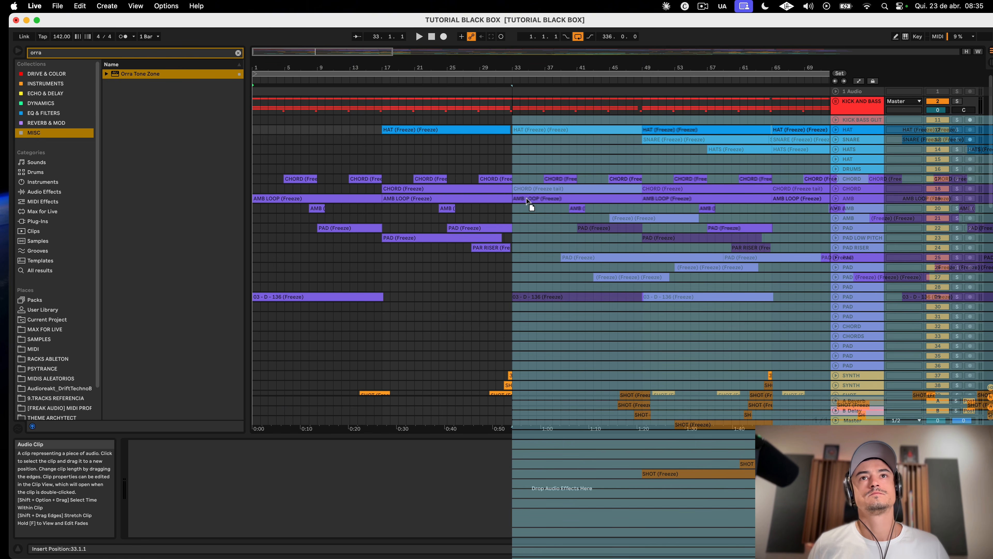
{"action": "left_click_drag", "start_coordinate": [527, 199], "coordinate": [526, 199]}
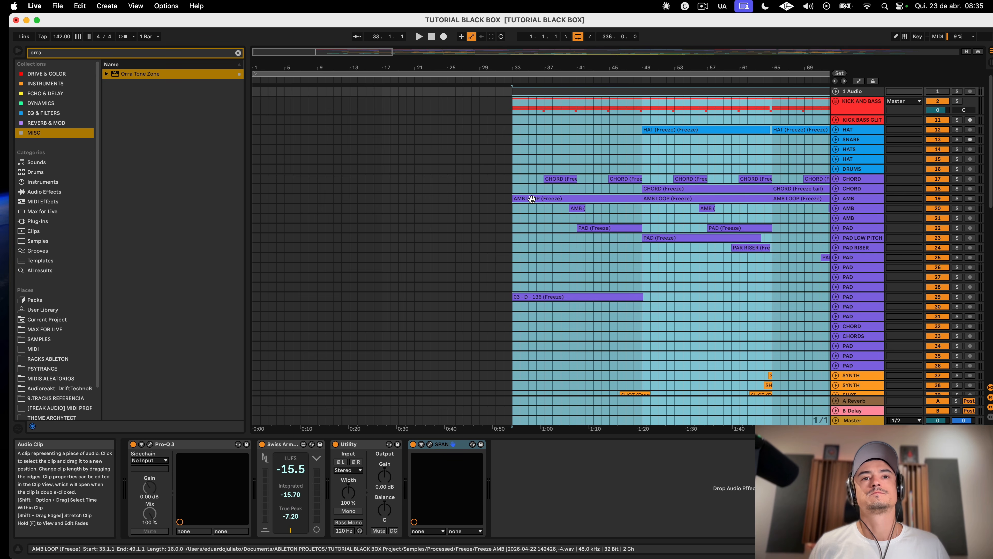
Step: Examine the shifted clips on the upper and lower tracks along the timeline
{"action": "scroll", "coordinate": [531, 199], "scroll_direction": "down", "scroll_amount": 15}
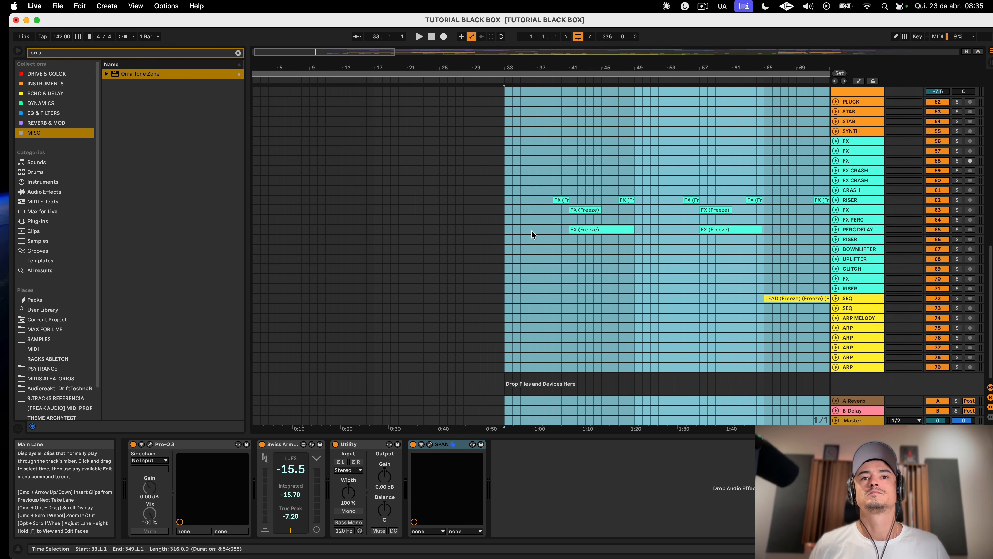
{"action": "scroll", "coordinate": [531, 234], "scroll_direction": "right", "scroll_amount": 20}
{"action": "scroll", "coordinate": [531, 235], "scroll_direction": "up", "scroll_amount": 3}
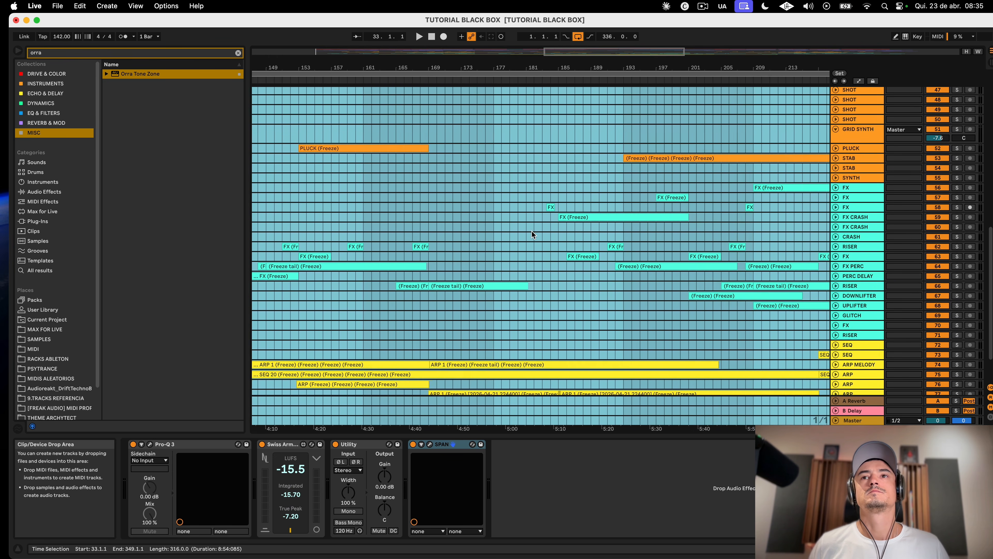
{"action": "scroll", "coordinate": [531, 231], "scroll_direction": "left", "scroll_amount": 20}
{"action": "scroll", "coordinate": [531, 230], "scroll_direction": "up", "scroll_amount": 14}
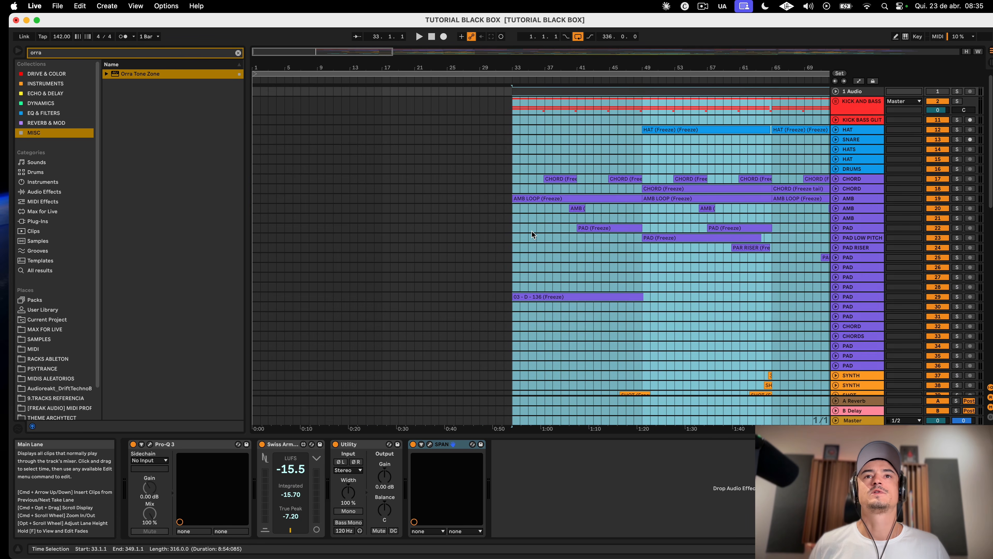
{"action": "key", "text": "super+z"}
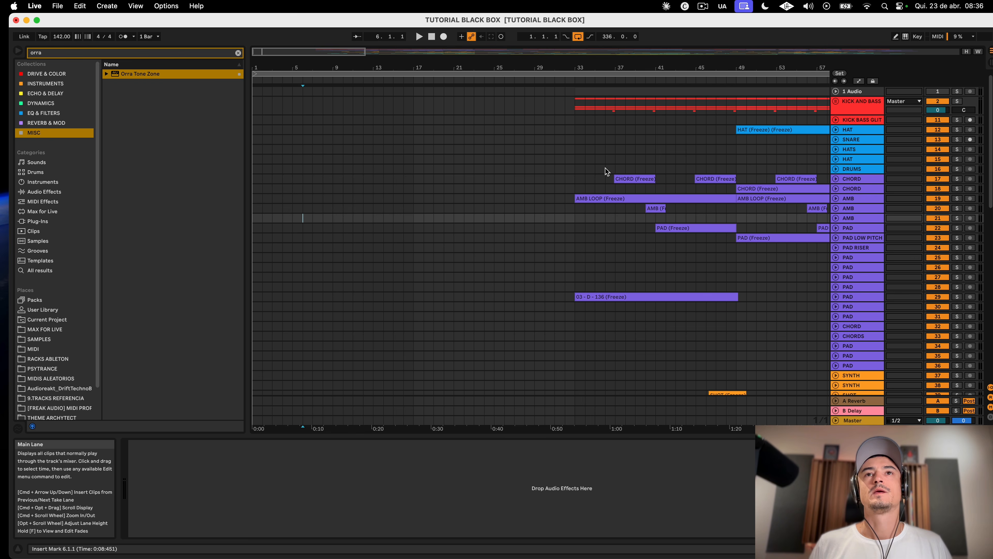
Step: Unfold the KICK AND BASS group and copy its clips from bar 33 into bars 17 to 33
{"action": "left_click", "coordinate": [866, 114]}
{"action": "left_click", "coordinate": [835, 102]}
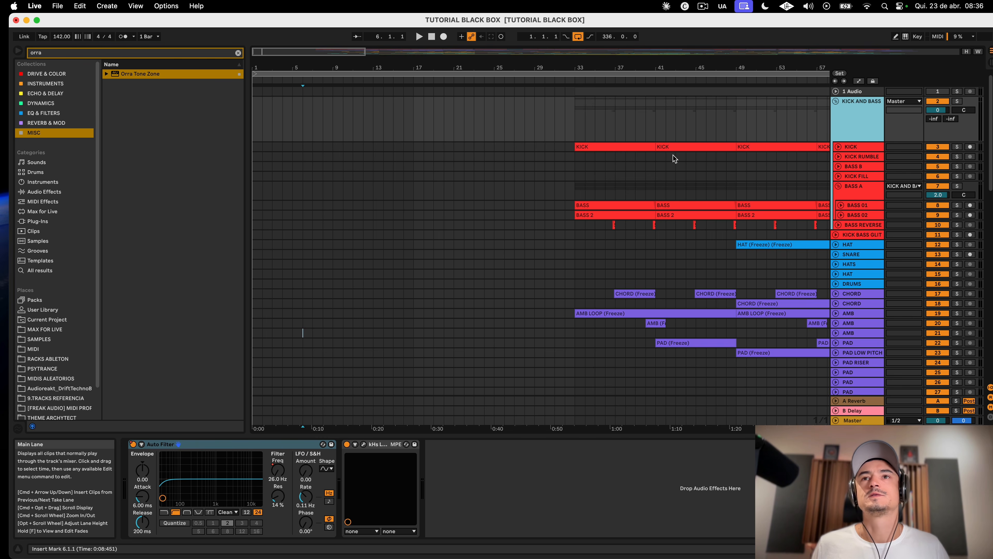
{"action": "key", "text": "minus"}
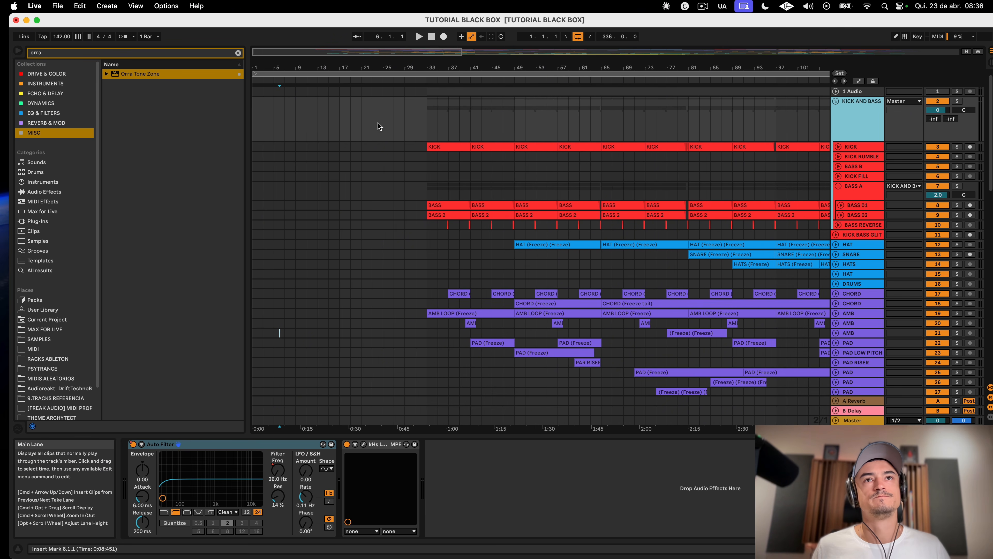
{"action": "left_click", "coordinate": [430, 144]}
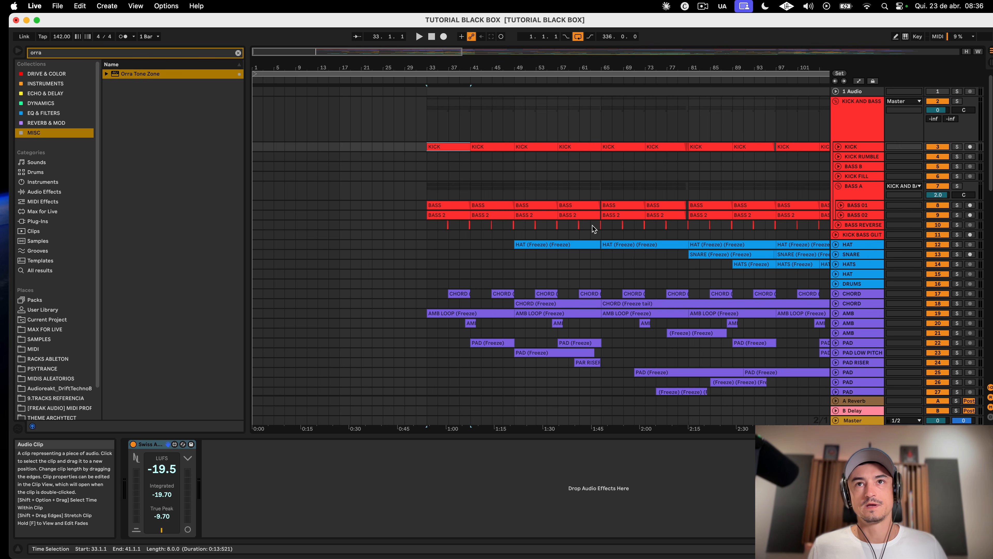
{"action": "left_click", "coordinate": [599, 228], "text": "shift"}
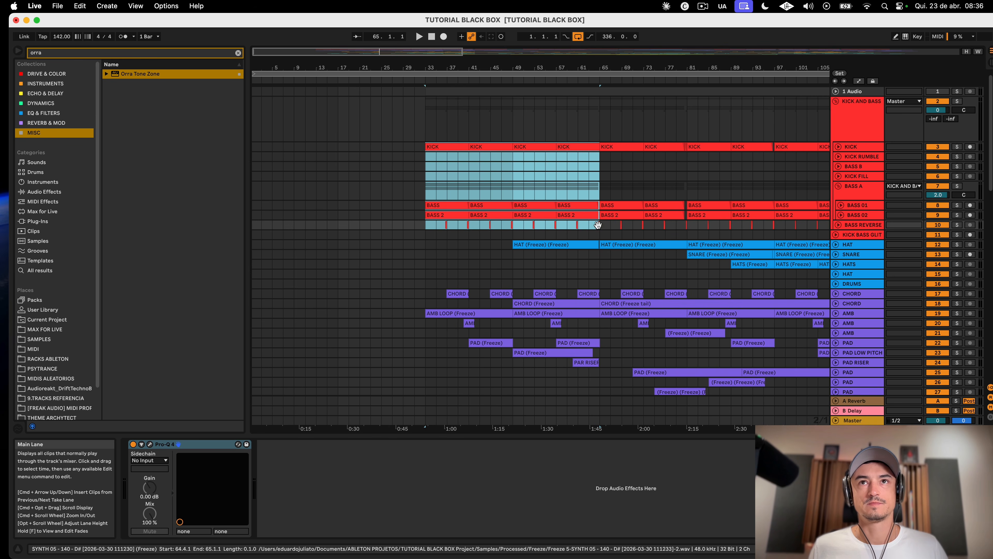
{"action": "scroll", "coordinate": [448, 147], "scroll_direction": "left", "scroll_amount": 1}
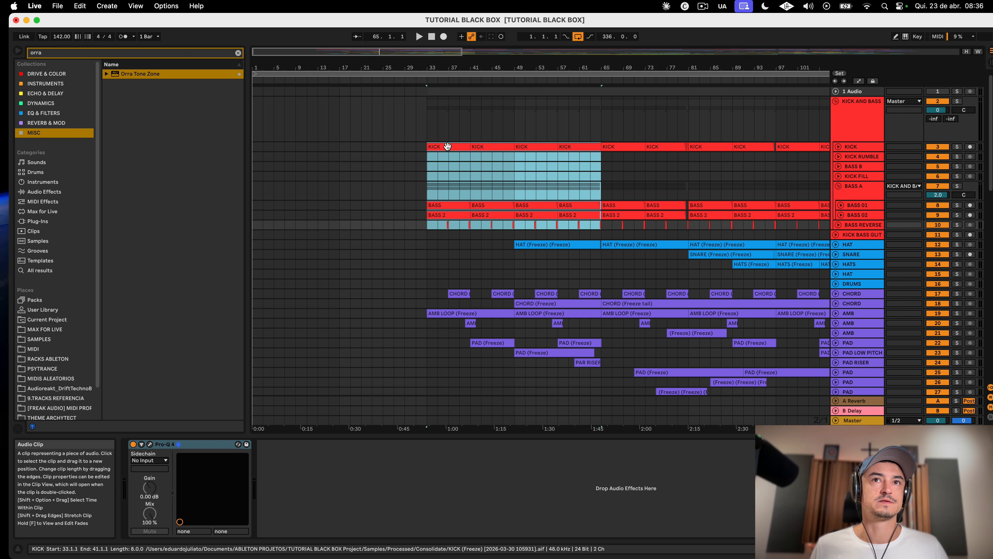
{"action": "left_click_drag", "start_coordinate": [448, 146], "coordinate": [361, 147]}
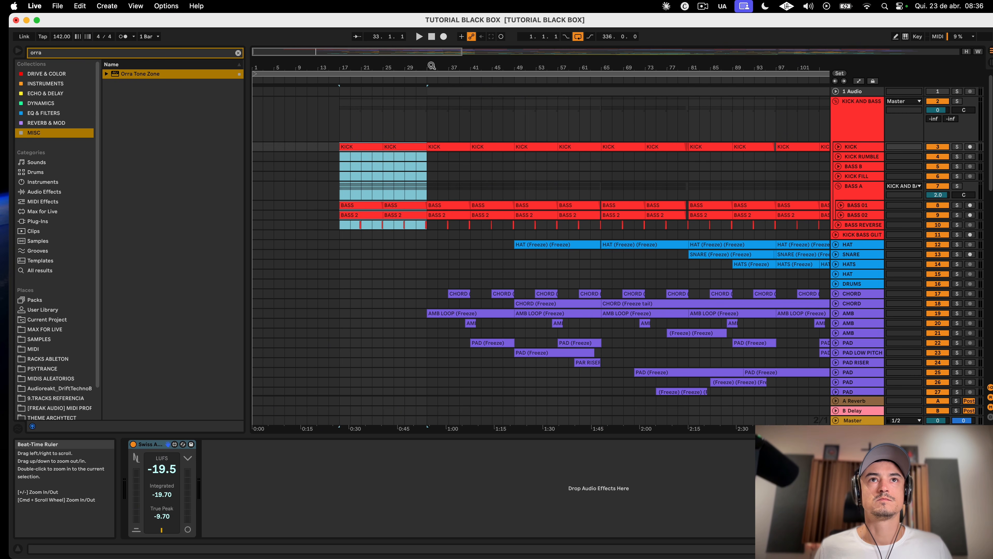
Step: Trim the copied BASS 02, BASS 01 and KICK clips to end at bar 32
{"action": "scroll", "coordinate": [606, 170], "scroll_direction": "up", "scroll_amount": 5}
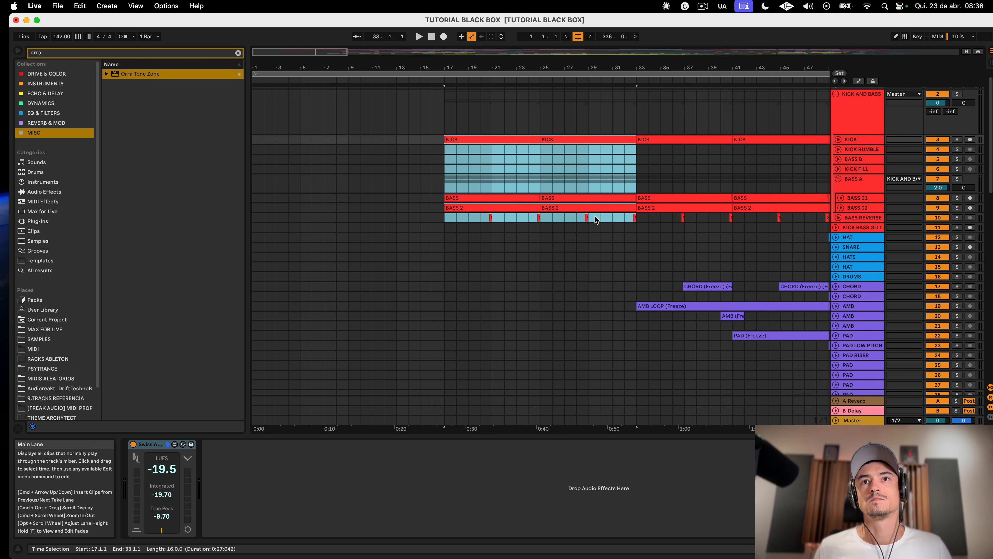
{"action": "left_click_drag", "start_coordinate": [636, 208], "coordinate": [624, 207]}
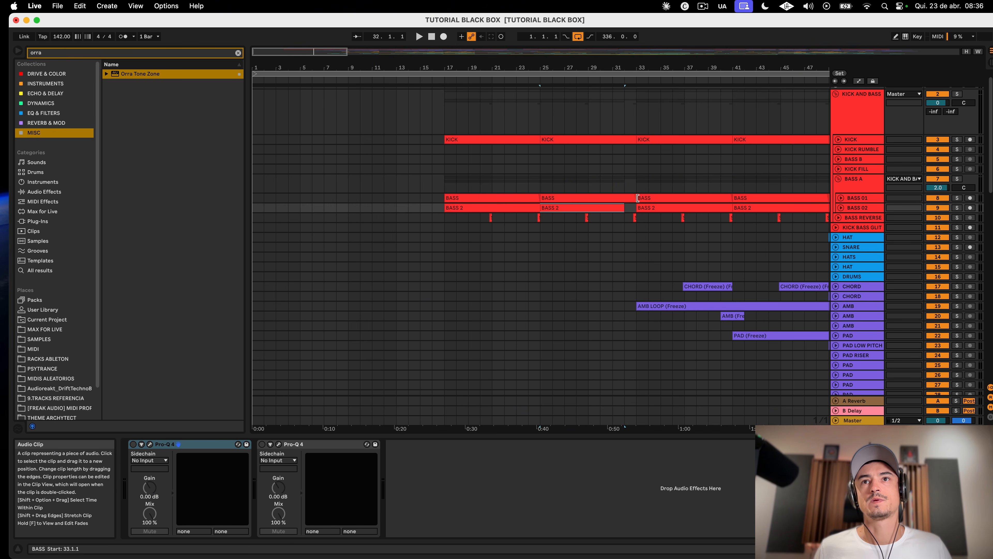
{"action": "left_click", "coordinate": [632, 197]}
{"action": "left_click_drag", "start_coordinate": [636, 139], "coordinate": [624, 140]}
{"action": "left_click", "coordinate": [600, 160]}
Step: Show automation and shape the KICK AND BASS group's Auto Filter Frequency to peak at about 2.71 kHz near bar 17, sloping down towards bar 32
{"action": "key", "text": "a"}
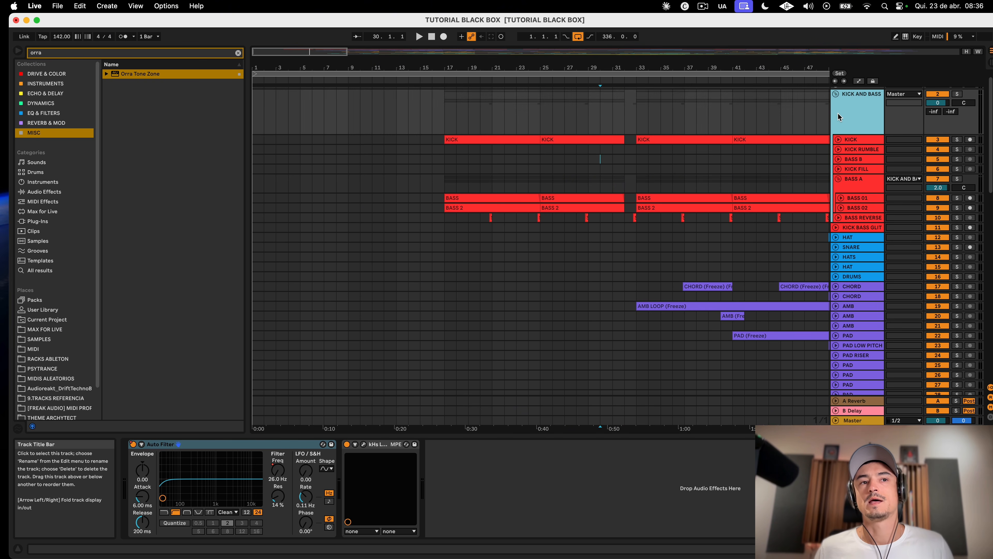
{"action": "scroll", "coordinate": [539, 235], "scroll_direction": "right", "scroll_amount": 3}
{"action": "left_click", "coordinate": [236, 460]}
{"action": "scroll", "coordinate": [432, 124], "scroll_direction": "left", "scroll_amount": 2}
{"action": "scroll", "coordinate": [432, 123], "scroll_direction": "up", "scroll_amount": 1}
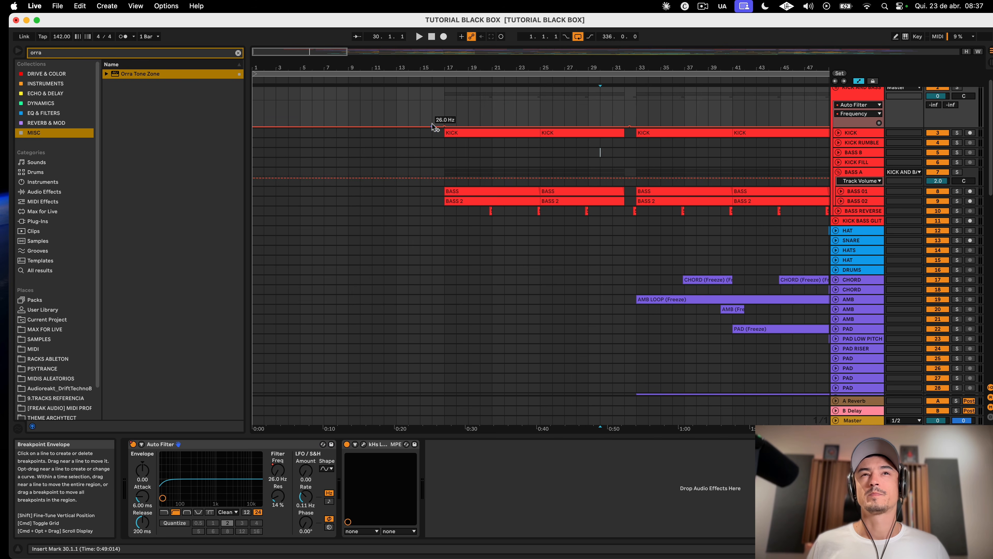
{"action": "left_click_drag", "start_coordinate": [442, 123], "coordinate": [442, 109]}
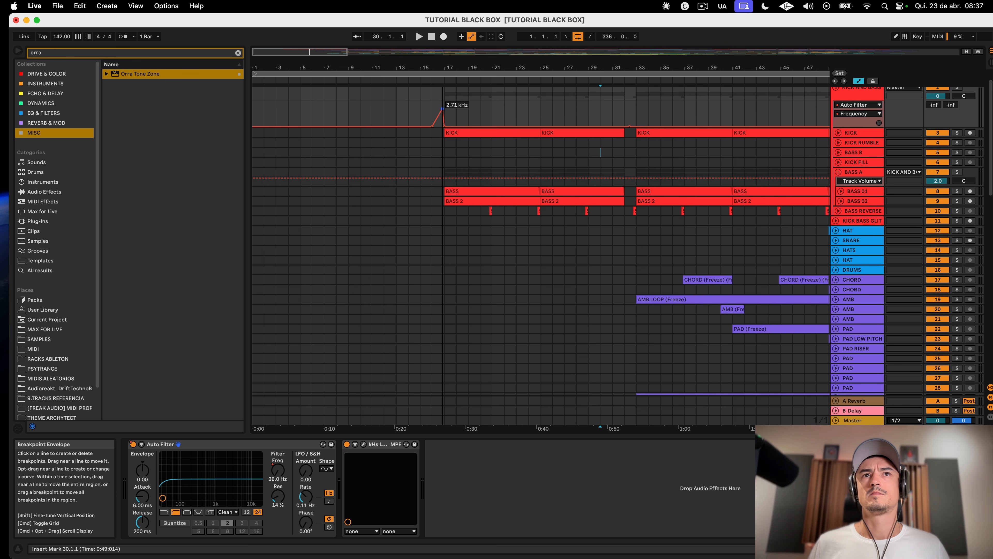
{"action": "left_click", "coordinate": [445, 125]}
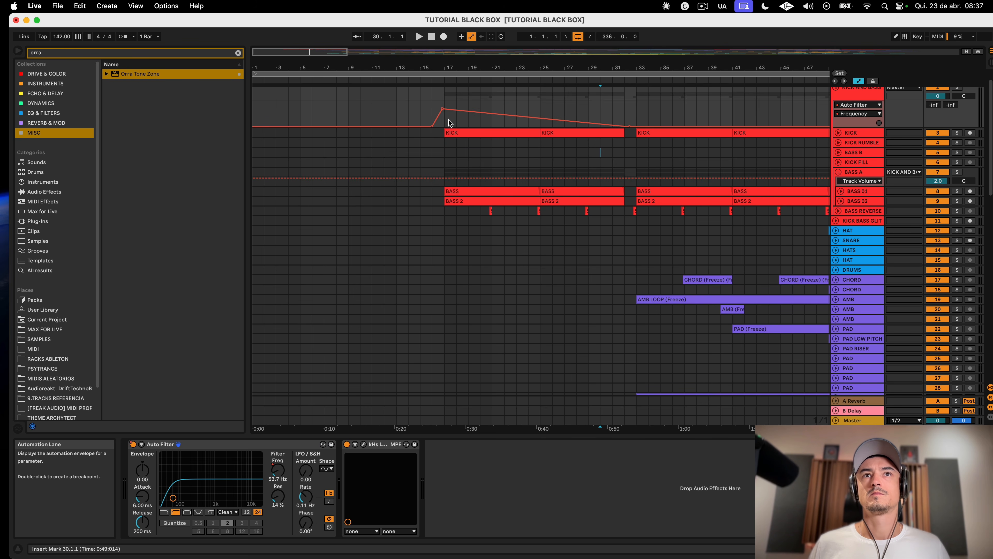
Step: Play from bar 17, enlarge the KICK AND BASS automation lane and raise the filter frequency breakpoint at bar 32 to about 62.6 Hz
{"action": "key", "text": "space"}
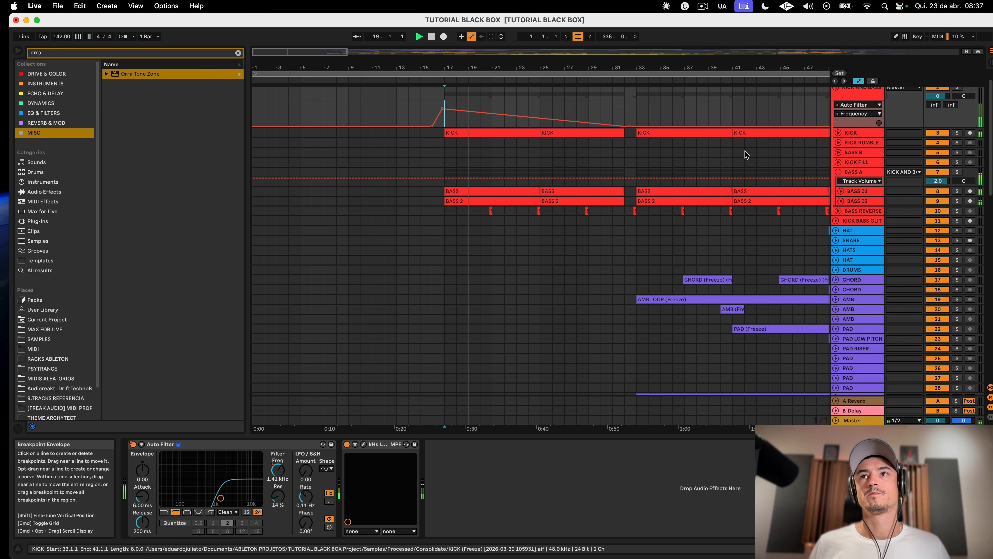
{"action": "left_click_drag", "start_coordinate": [873, 132], "coordinate": [822, 183]}
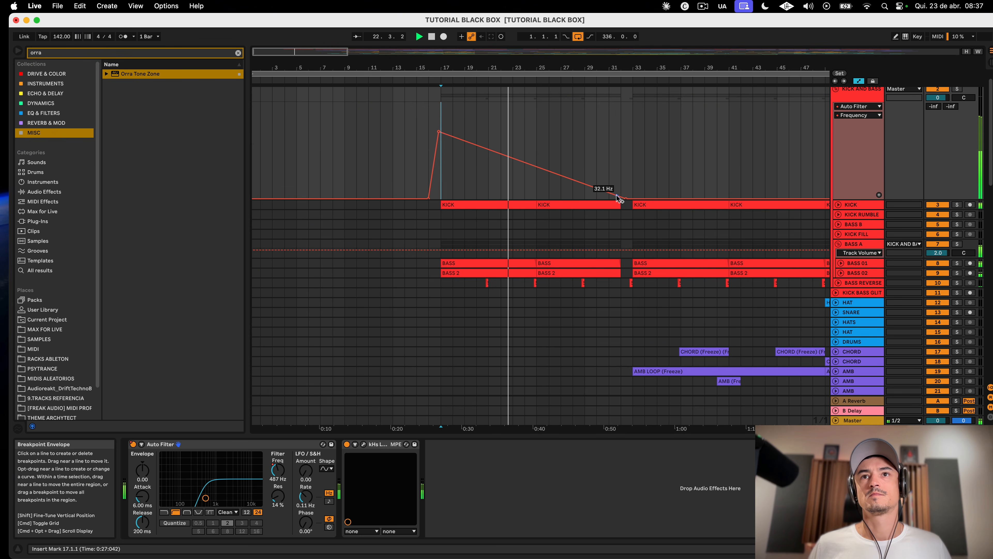
{"action": "left_click_drag", "start_coordinate": [619, 195], "coordinate": [618, 179]}
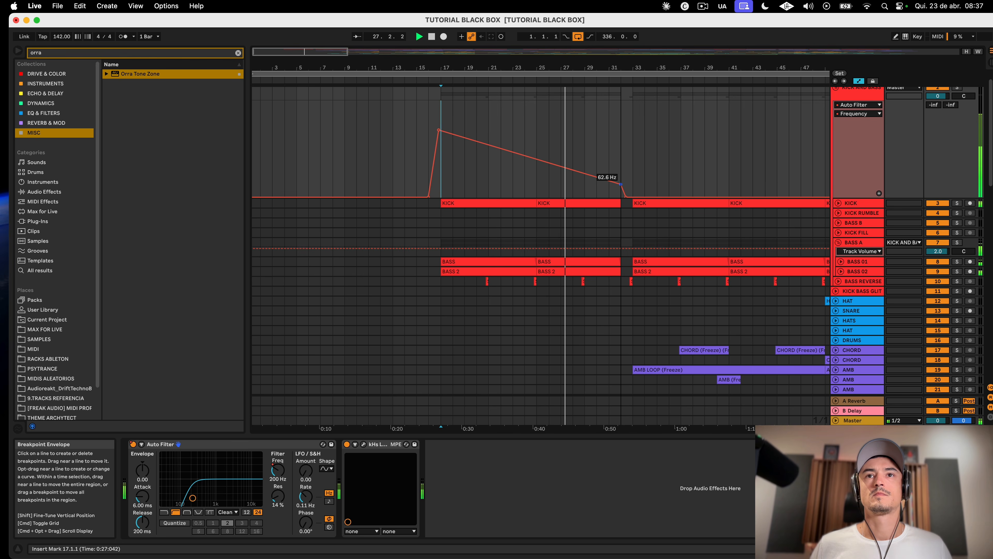
{"action": "scroll", "coordinate": [547, 129], "scroll_direction": "up", "scroll_amount": 1}
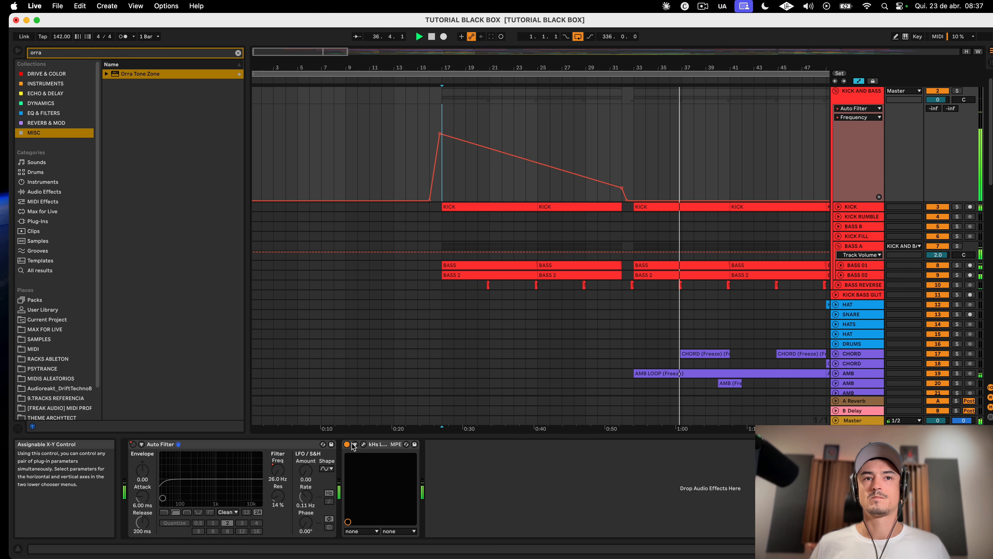
Step: Stop playback and unfold the KICK track to inspect the end of its intro clip near bar 32
{"action": "left_click", "coordinate": [838, 207]}
{"action": "key", "text": "space"}
{"action": "left_click_drag", "start_coordinate": [604, 64], "coordinate": [604, 82]}
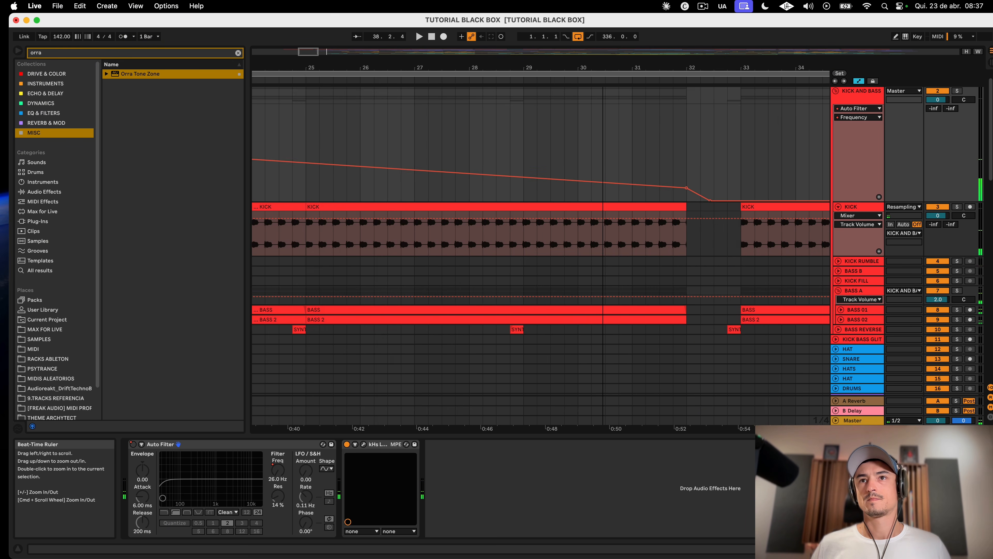
{"action": "left_click", "coordinate": [683, 219]}
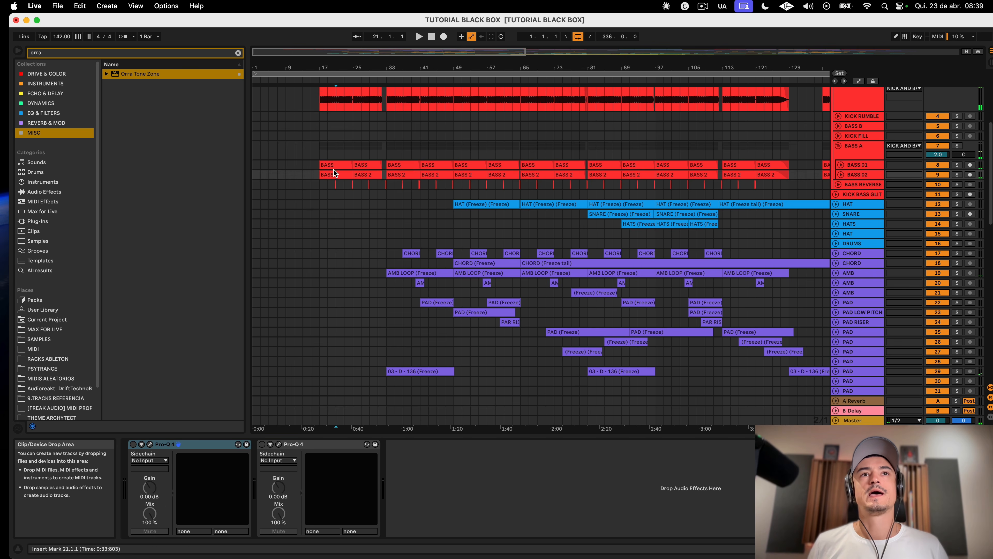
Step: Select the first BASS 01 clip and play the kick and bass intro from bar 17 to check it
{"action": "left_click", "coordinate": [334, 169]}
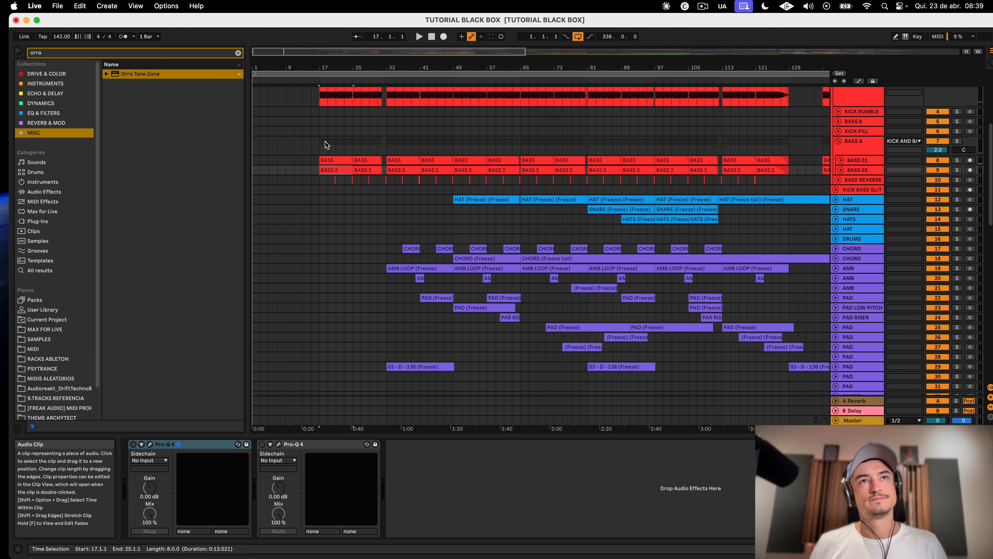
{"action": "scroll", "coordinate": [313, 151], "scroll_direction": "up", "scroll_amount": 5}
{"action": "left_click", "coordinate": [283, 157]}
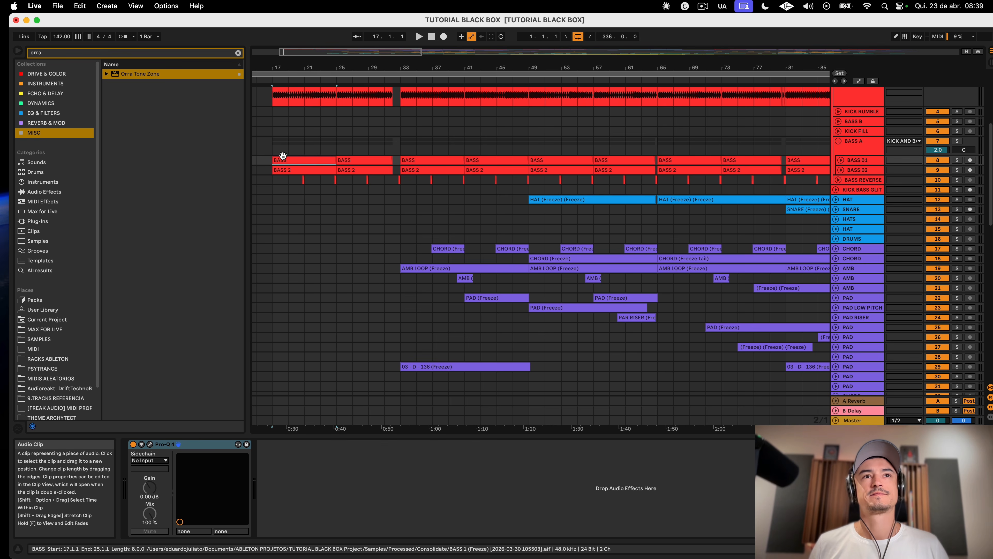
{"action": "key", "text": "space"}
{"action": "scroll", "coordinate": [336, 166], "scroll_direction": "left", "scroll_amount": 5}
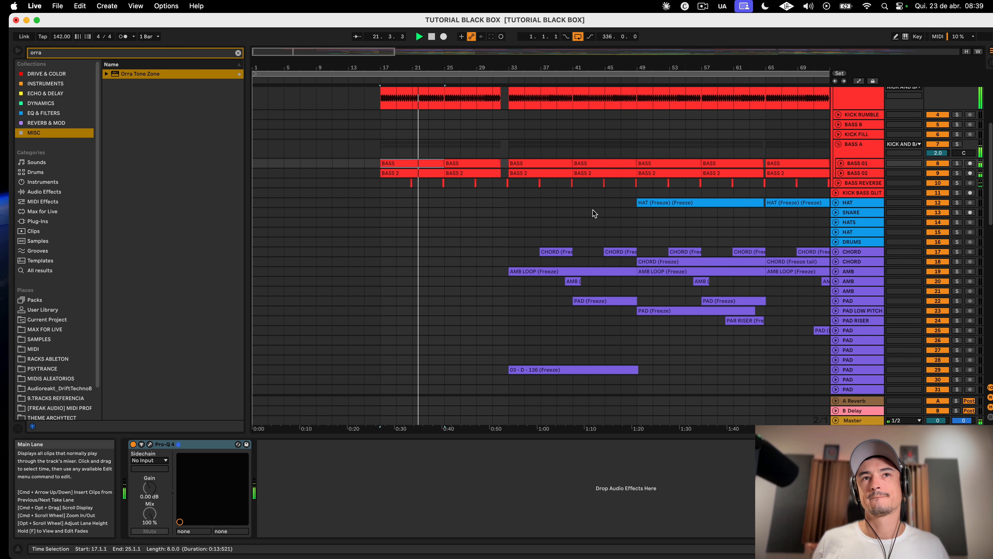
{"action": "scroll", "coordinate": [594, 210], "scroll_direction": "up", "scroll_amount": 8}
{"action": "scroll", "coordinate": [593, 211], "scroll_direction": "right", "scroll_amount": 5}
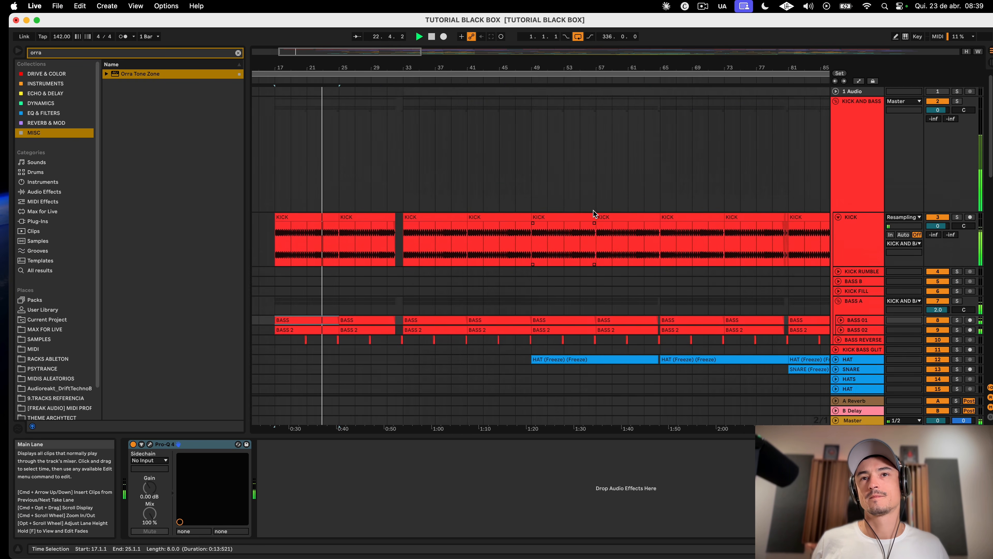
{"action": "scroll", "coordinate": [594, 211], "scroll_direction": "left", "scroll_amount": 5}
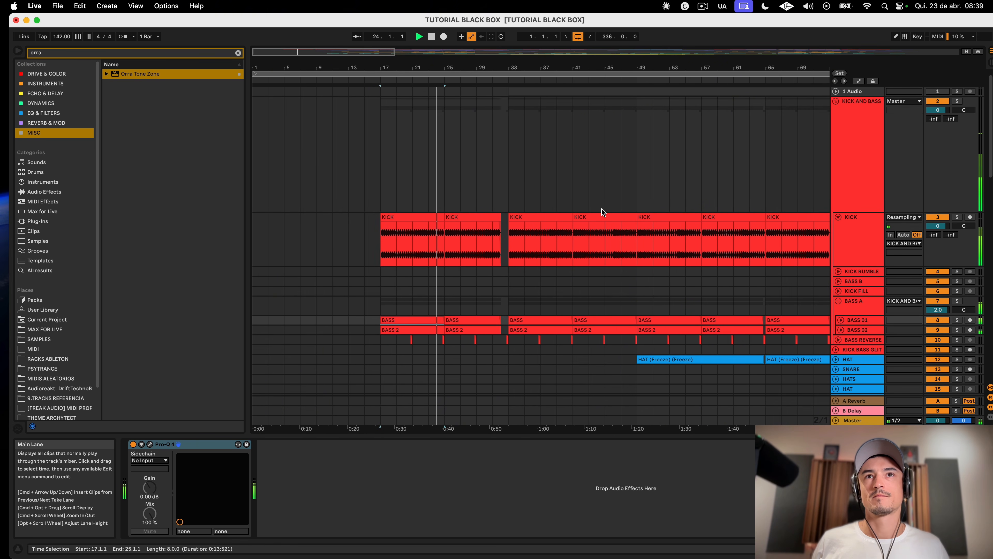
{"action": "key", "text": "space"}
Step: Copy the AMB LOOP clip from bar 33 to bar 17 on the same AMB track
{"action": "scroll", "coordinate": [601, 209], "scroll_direction": "down", "scroll_amount": 5}
{"action": "left_click", "coordinate": [589, 232]}
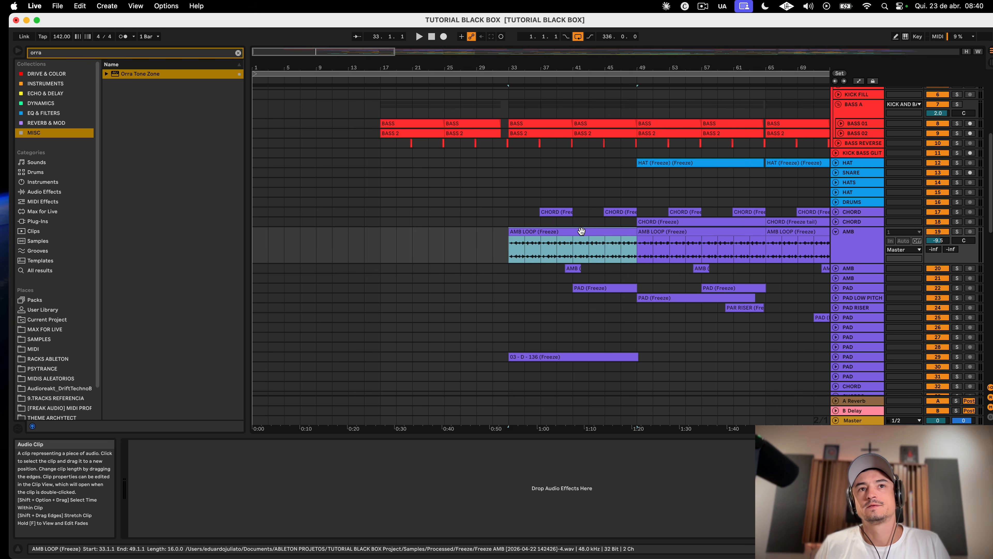
{"action": "left_click_drag", "start_coordinate": [582, 231], "coordinate": [450, 245]}
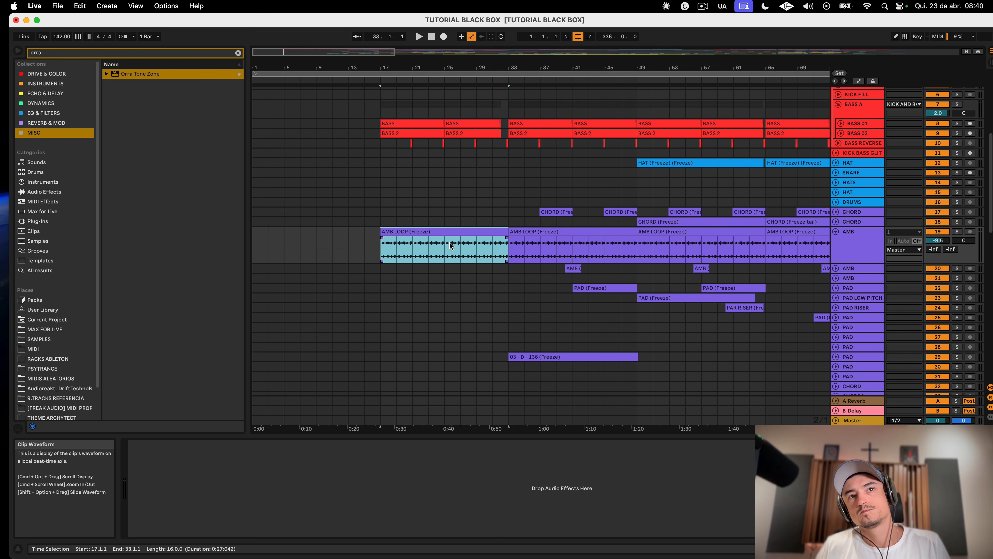
Step: Listen to the copied AMB LOOP clip with the intro from bar 17, then fold the AMB track
{"action": "left_click", "coordinate": [418, 36]}
{"action": "scroll", "coordinate": [468, 186], "scroll_direction": "down", "scroll_amount": 1}
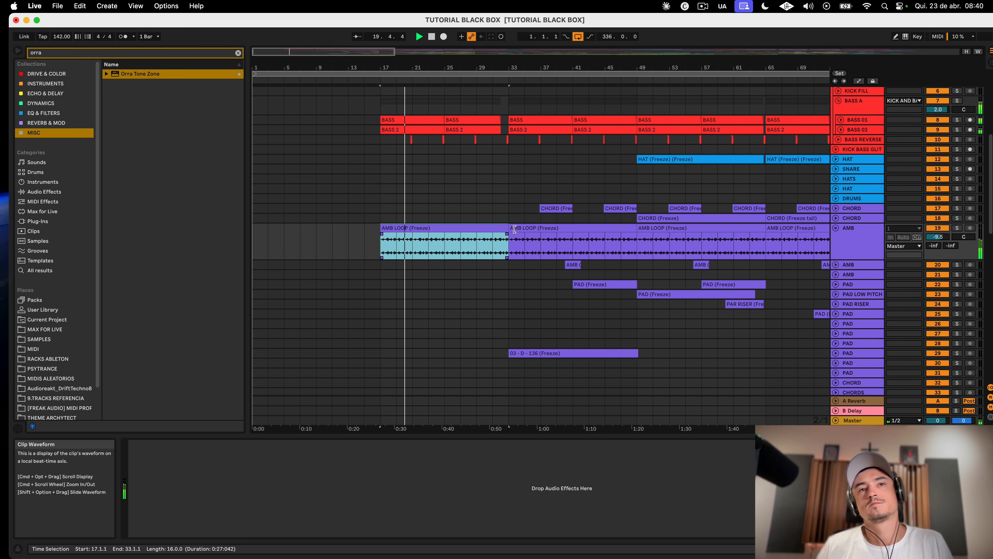
{"action": "left_click", "coordinate": [847, 255]}
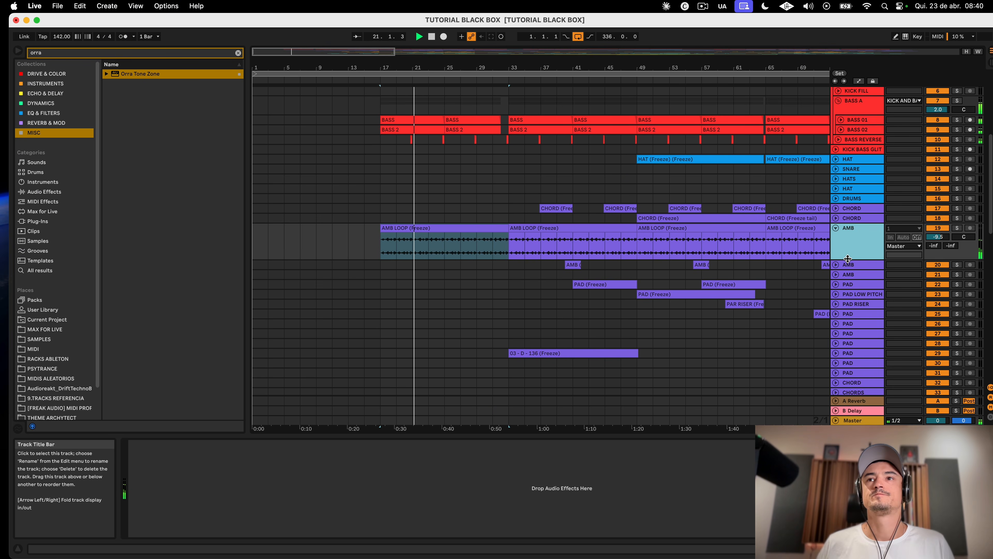
{"action": "key", "text": "Left"}
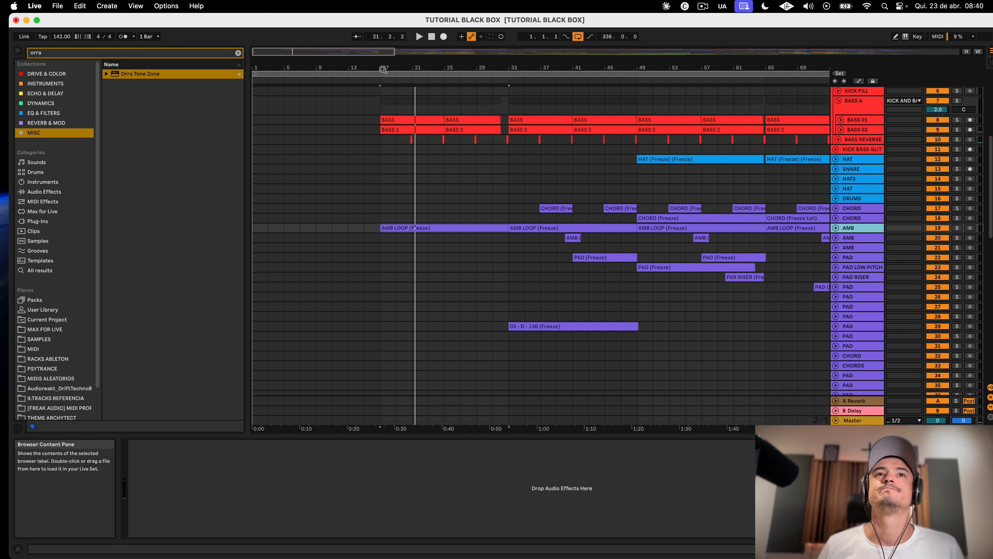
Step: Mute the KICK AND BASS group and all percussion tracks down to DRUMS
{"action": "key", "text": "minus"}
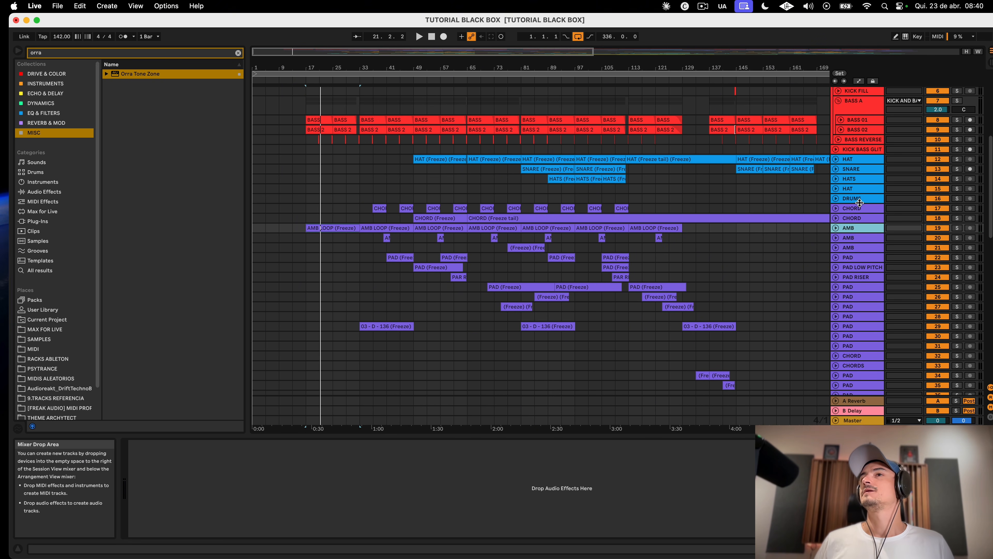
{"action": "left_click", "coordinate": [860, 201]}
{"action": "scroll", "coordinate": [874, 196], "scroll_direction": "up", "scroll_amount": 5}
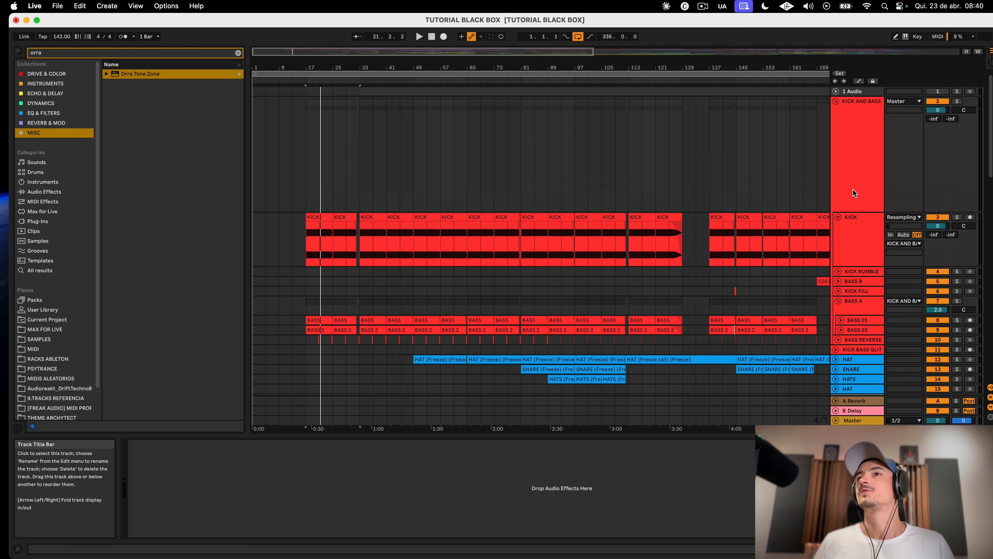
{"action": "left_click", "coordinate": [875, 124]}
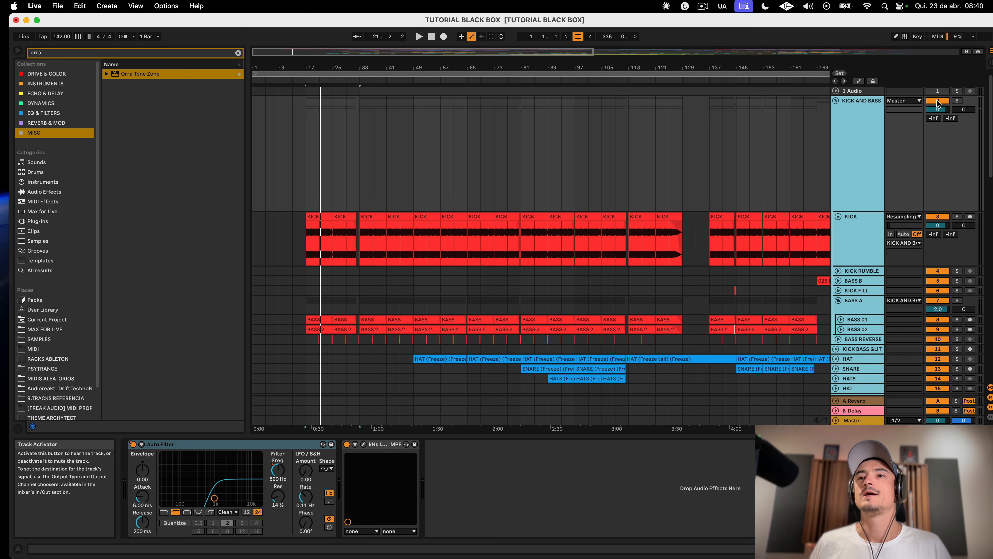
{"action": "left_click", "coordinate": [865, 357]}
{"action": "scroll", "coordinate": [858, 367], "scroll_direction": "down", "scroll_amount": 5}
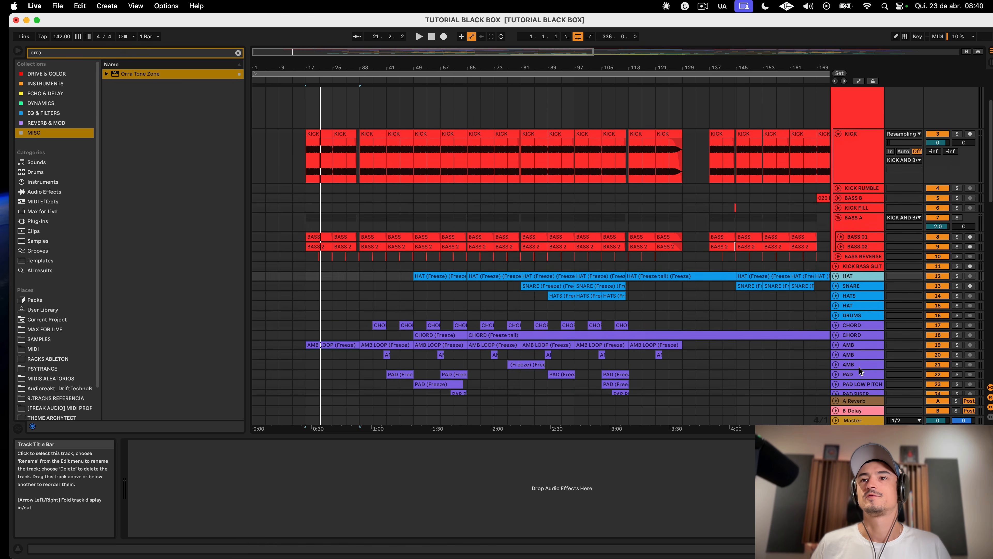
{"action": "left_click", "coordinate": [865, 315]}
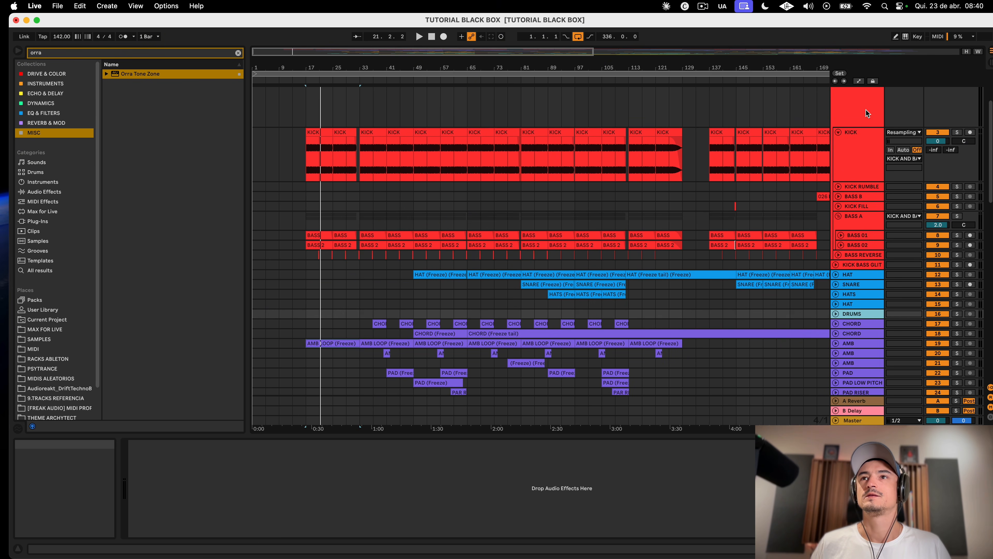
{"action": "left_click", "coordinate": [899, 121]}
{"action": "scroll", "coordinate": [899, 122], "scroll_direction": "up", "scroll_amount": 5}
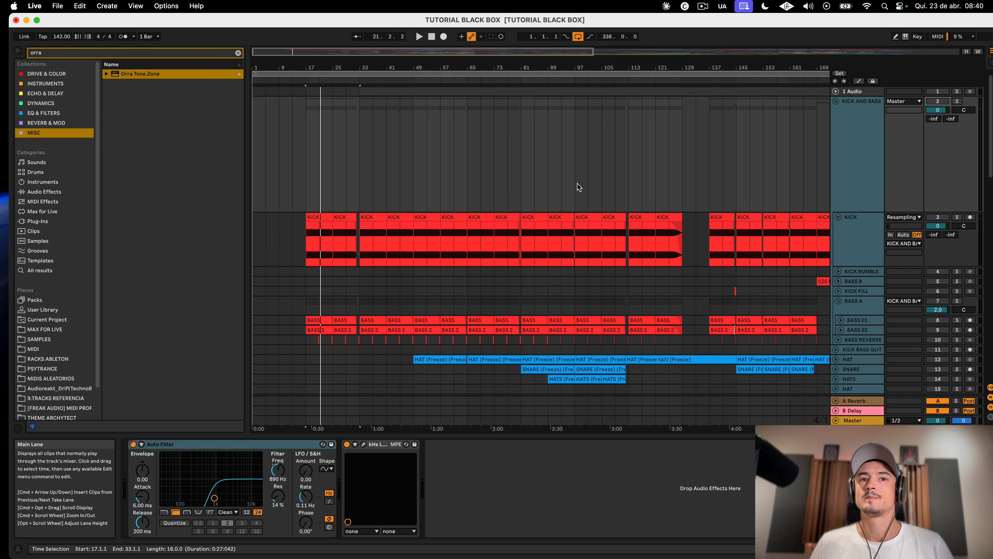
Step: Examine the clips on the unmuted tracks and briefly play the AMB LOOP clip from bar 17
{"action": "scroll", "coordinate": [577, 187], "scroll_direction": "down", "scroll_amount": 20}
{"action": "key", "text": "minus"}
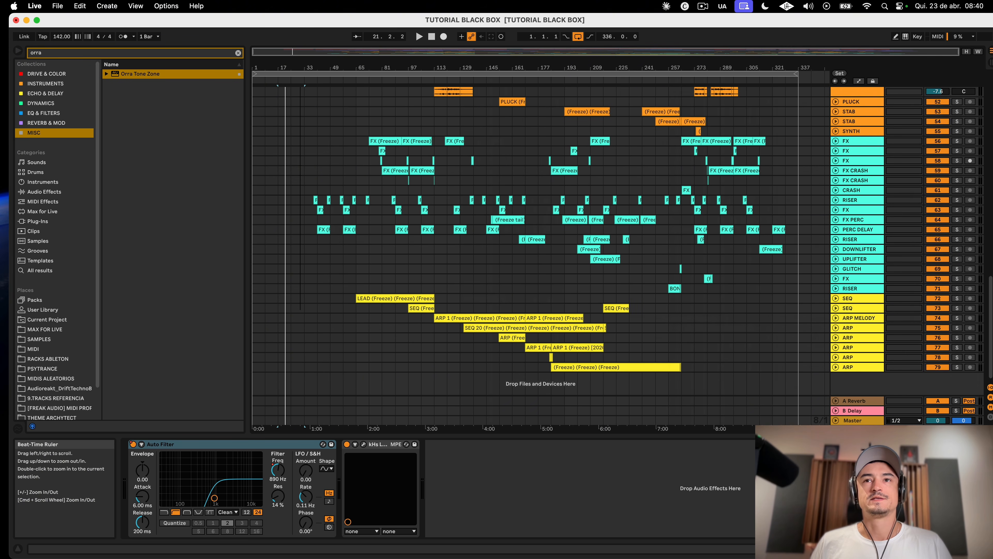
{"action": "scroll", "coordinate": [544, 269], "scroll_direction": "up", "scroll_amount": 18}
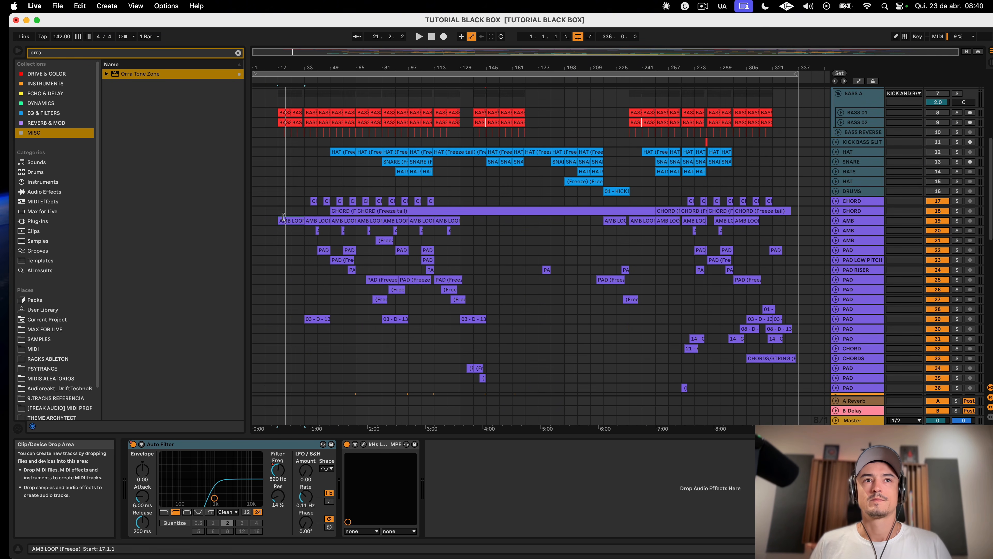
{"action": "left_click", "coordinate": [291, 220]}
{"action": "key", "text": "space"}
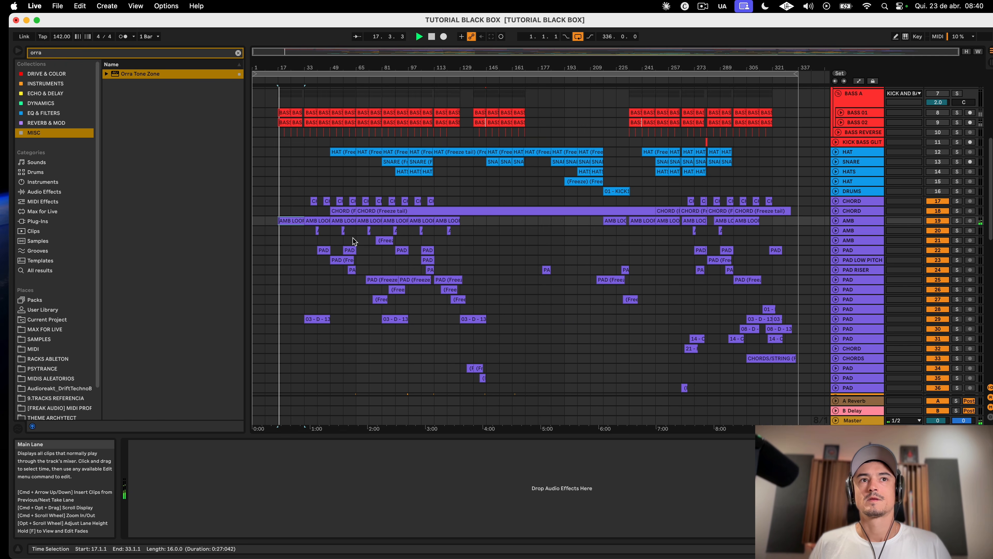
{"action": "scroll", "coordinate": [352, 241], "scroll_direction": "down", "scroll_amount": 20}
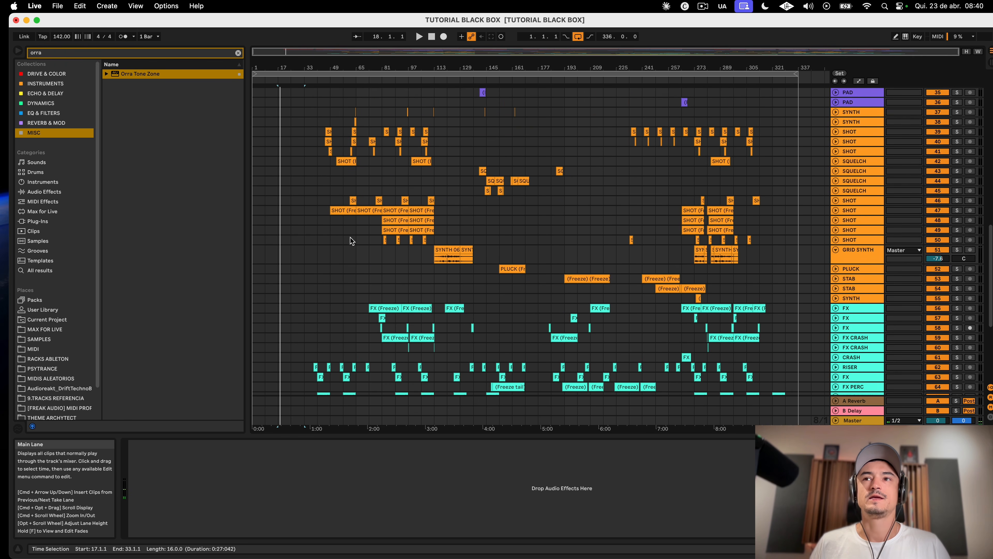
{"action": "scroll", "coordinate": [350, 238], "scroll_direction": "down", "scroll_amount": 12}
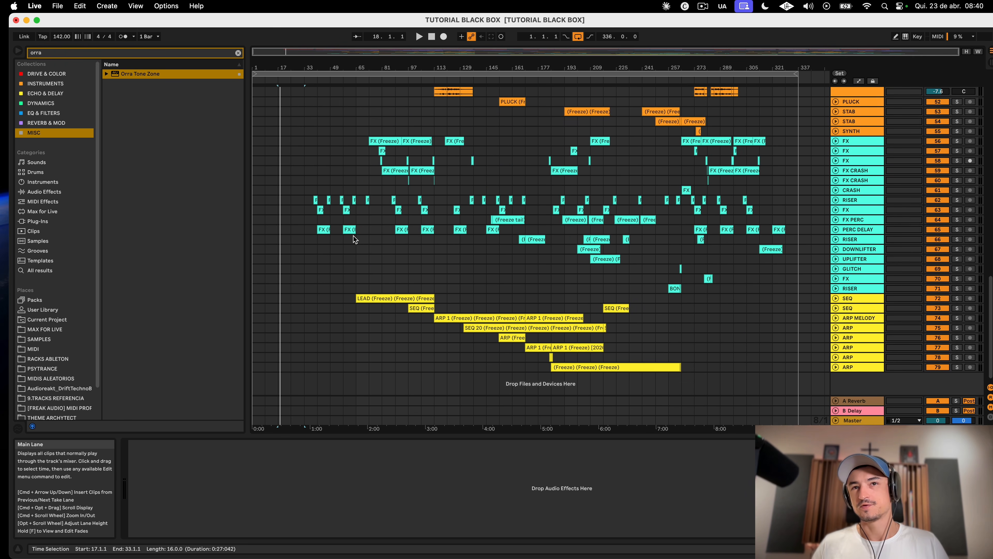
{"action": "scroll", "coordinate": [354, 240], "scroll_direction": "up", "scroll_amount": 20}
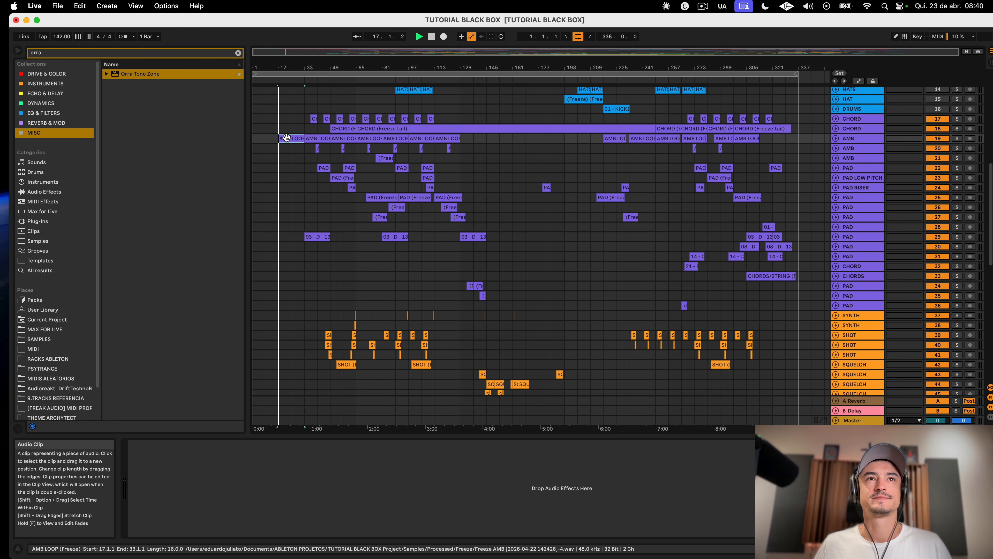
Step: Listen to the ambience without kick and bass from bar 17 and from the AMB LOOP clip at bar 33
{"action": "key", "text": "space"}
{"action": "left_click_drag", "start_coordinate": [313, 67], "coordinate": [354, 135]}
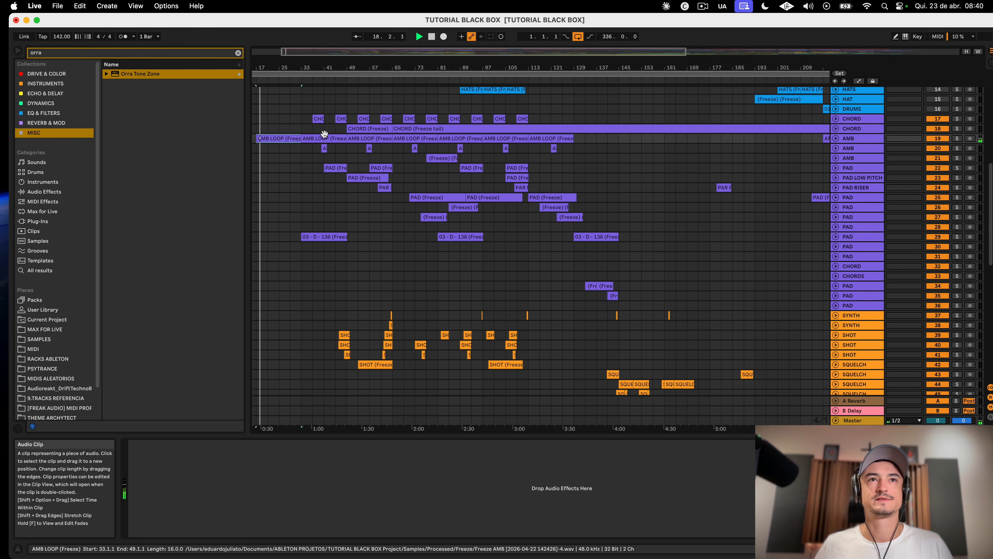
{"action": "left_click", "coordinate": [324, 138]}
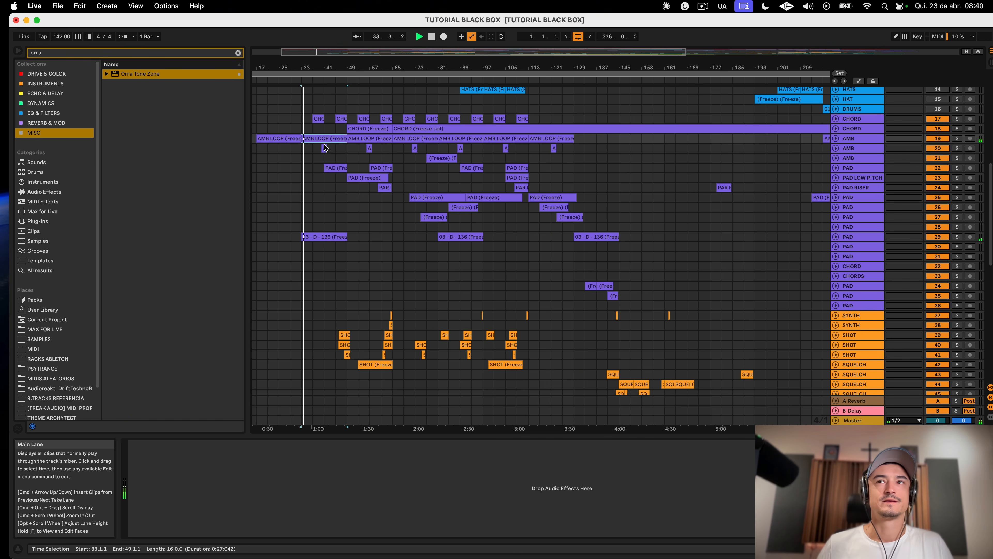
{"action": "left_click_drag", "start_coordinate": [570, 65], "coordinate": [569, 35]}
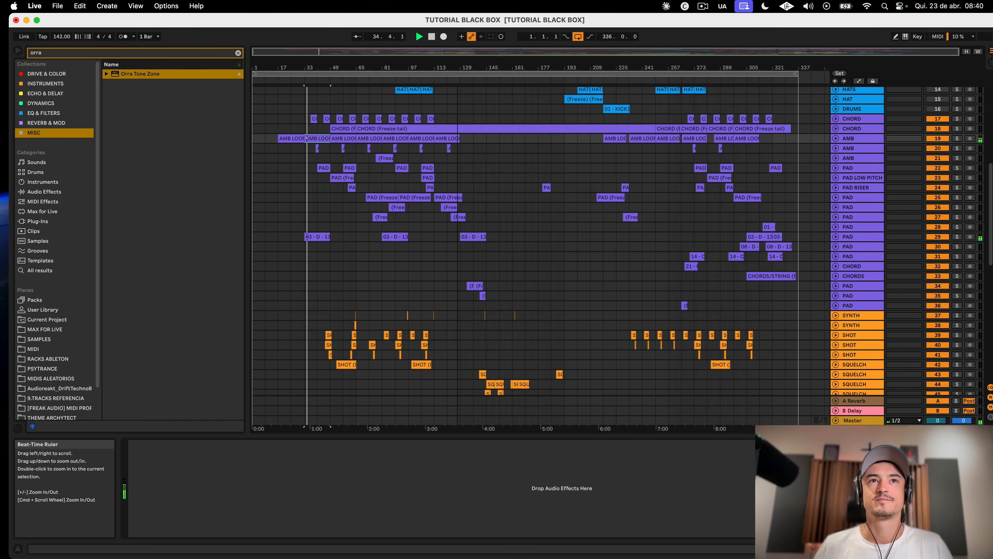
Step: Examine the pad, synth, FX and arp clips across the arrangement during playback from bar 33
{"action": "scroll", "coordinate": [565, 190], "scroll_direction": "down", "scroll_amount": 5}
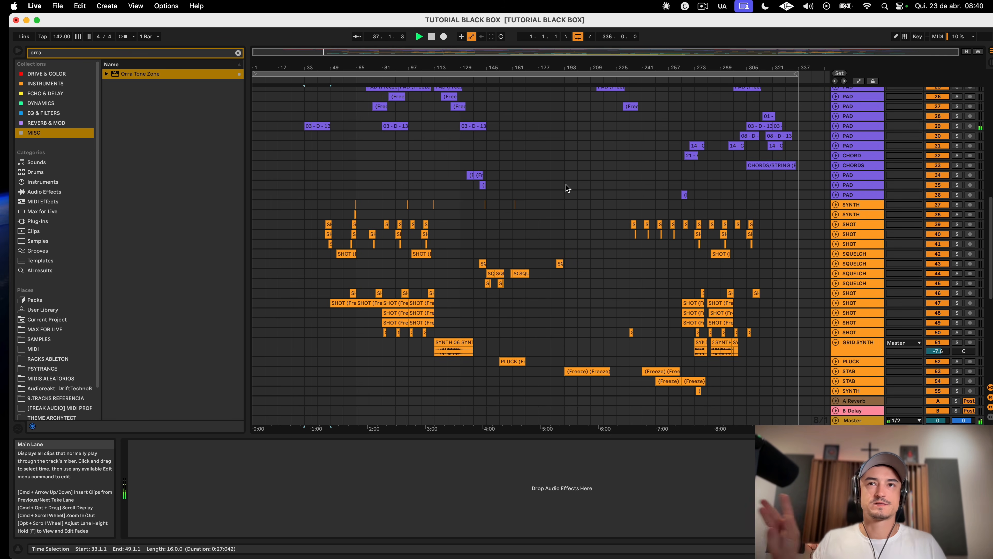
{"action": "scroll", "coordinate": [443, 151], "scroll_direction": "up", "scroll_amount": 6}
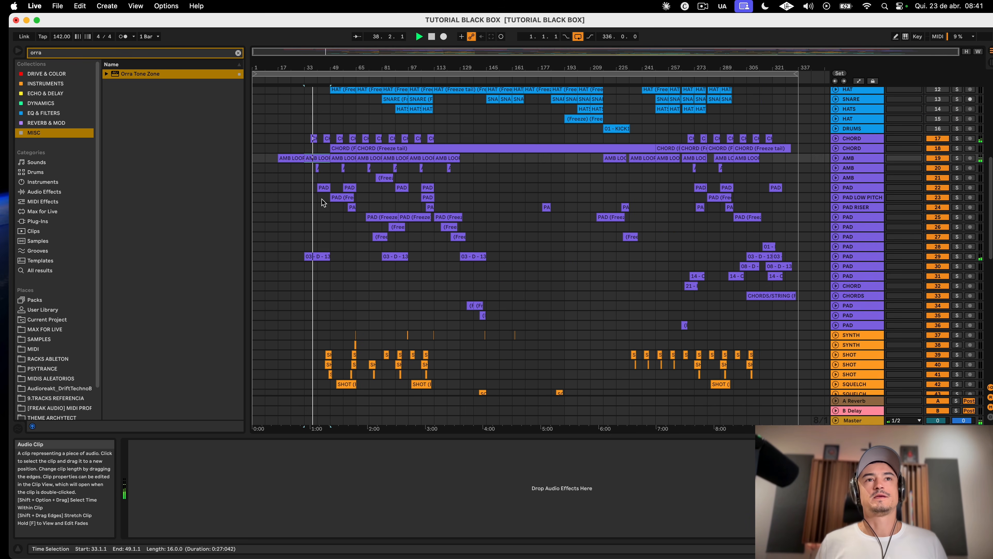
{"action": "scroll", "coordinate": [467, 205], "scroll_direction": "up", "scroll_amount": 5}
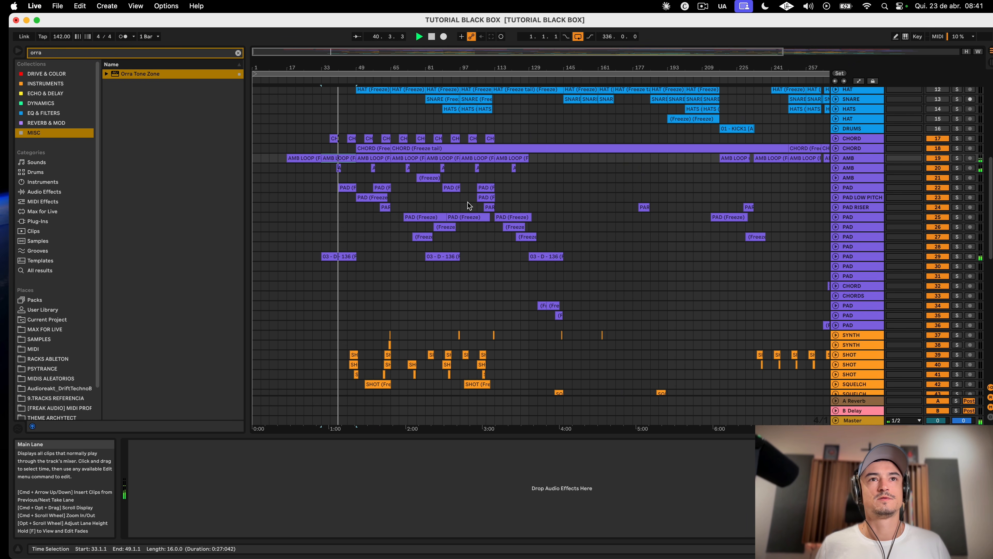
{"action": "scroll", "coordinate": [481, 198], "scroll_direction": "up", "scroll_amount": 3}
{"action": "scroll", "coordinate": [482, 201], "scroll_direction": "up", "scroll_amount": 4}
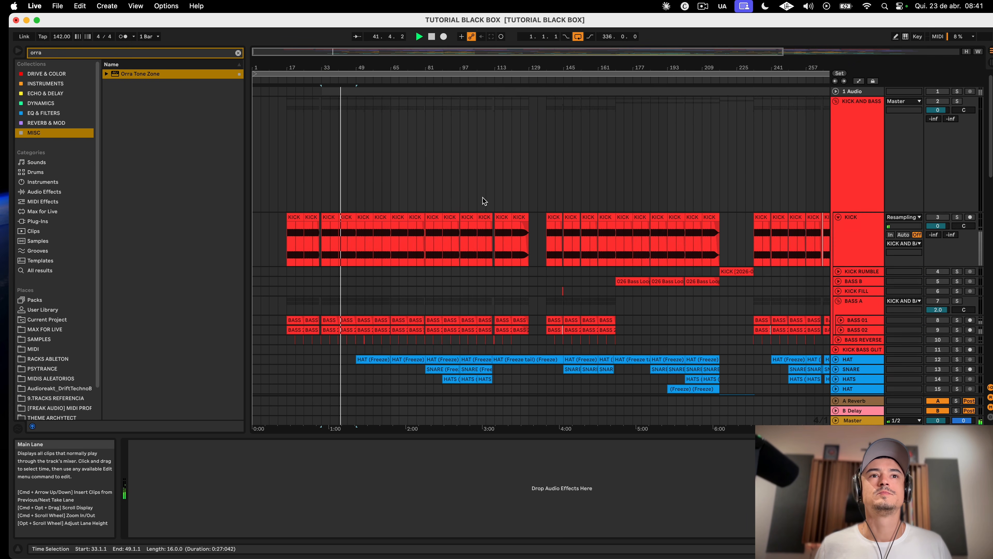
{"action": "scroll", "coordinate": [484, 200], "scroll_direction": "down", "scroll_amount": 15}
{"action": "scroll", "coordinate": [487, 199], "scroll_direction": "down", "scroll_amount": 5}
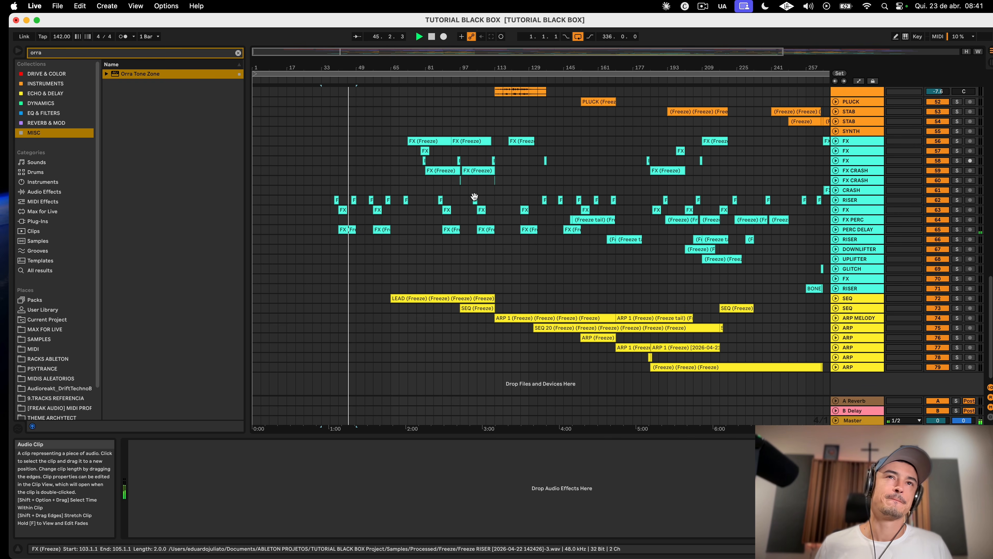
{"action": "left_click_drag", "start_coordinate": [277, 59], "coordinate": [279, 82]}
{"action": "scroll", "coordinate": [436, 177], "scroll_direction": "up", "scroll_amount": 15}
{"action": "scroll", "coordinate": [435, 175], "scroll_direction": "up", "scroll_amount": 10}
{"action": "scroll", "coordinate": [435, 173], "scroll_direction": "down", "scroll_amount": 8}
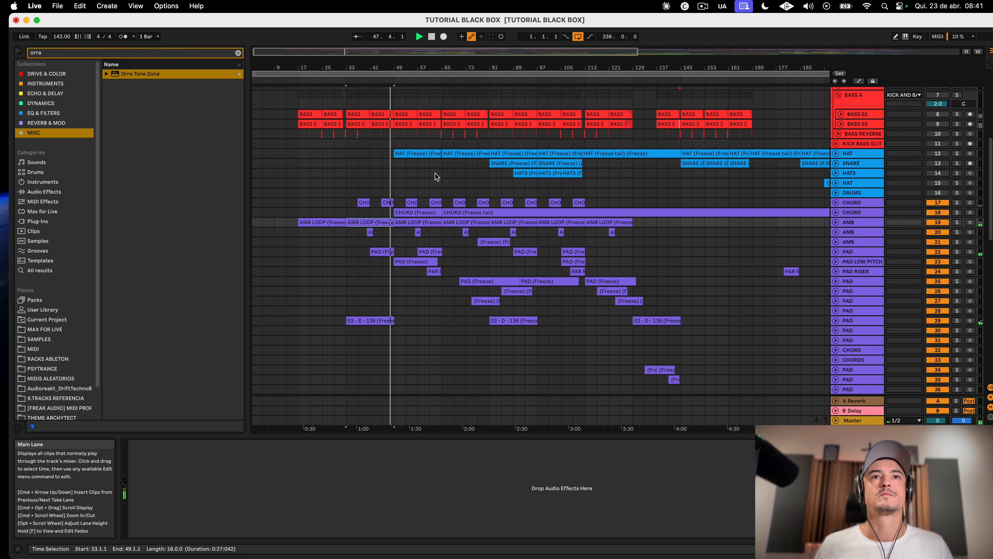
Step: Examine the arrangement's tracks during playback, comparing the clips in the opening section with those in the ending
{"action": "scroll", "coordinate": [410, 233], "scroll_direction": "down", "scroll_amount": 5}
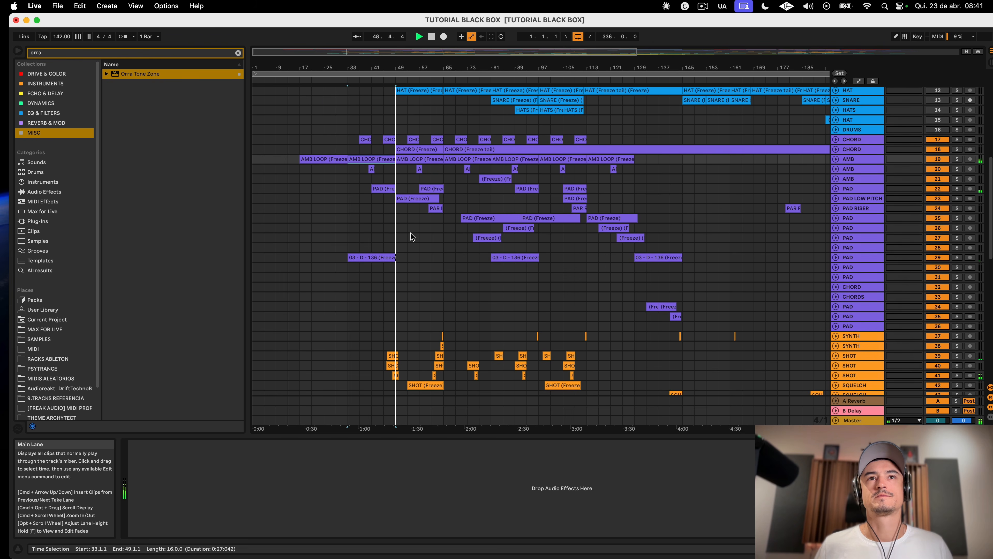
{"action": "scroll", "coordinate": [411, 233], "scroll_direction": "down", "scroll_amount": 15}
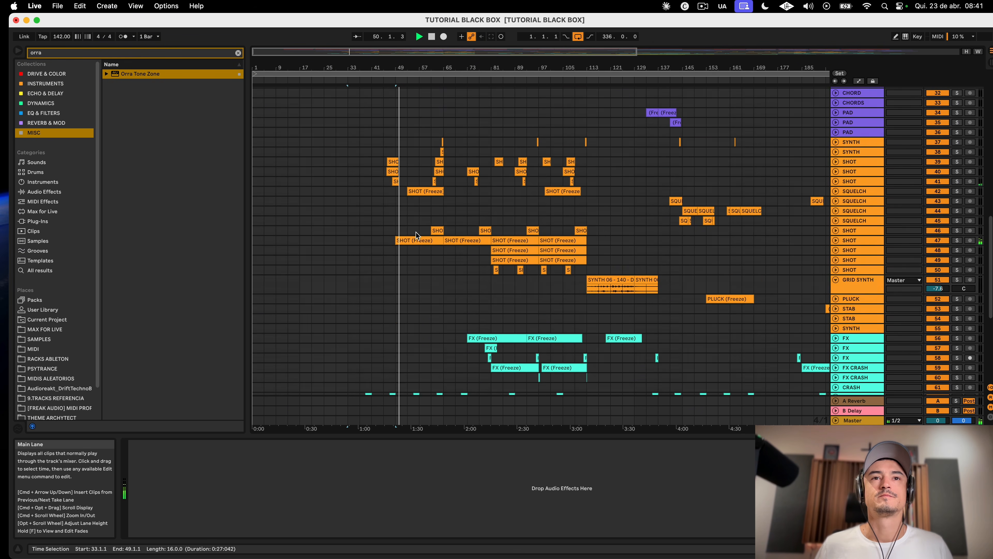
{"action": "scroll", "coordinate": [416, 235], "scroll_direction": "up", "scroll_amount": 8}
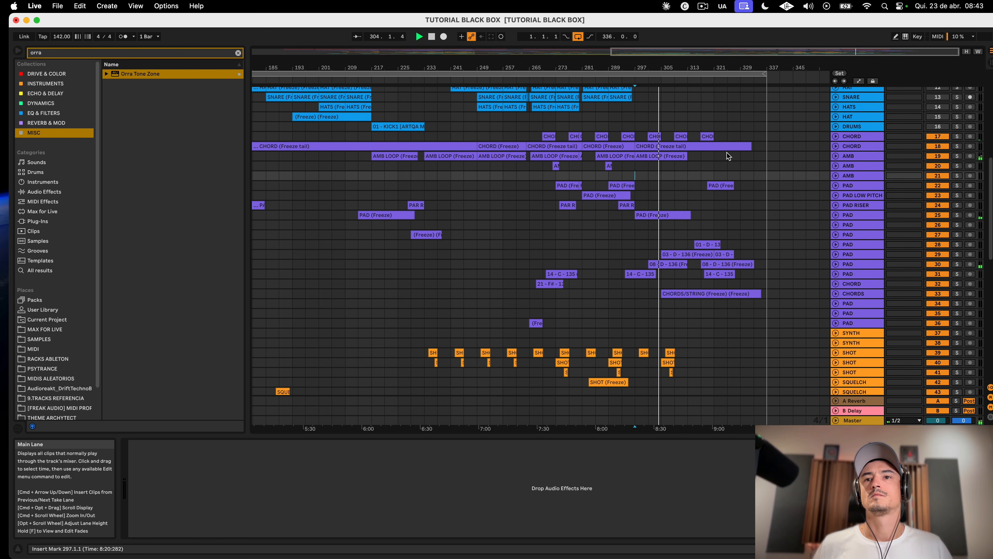
{"action": "scroll", "coordinate": [728, 154], "scroll_direction": "up", "scroll_amount": 10}
{"action": "scroll", "coordinate": [730, 154], "scroll_direction": "left", "scroll_amount": 20}
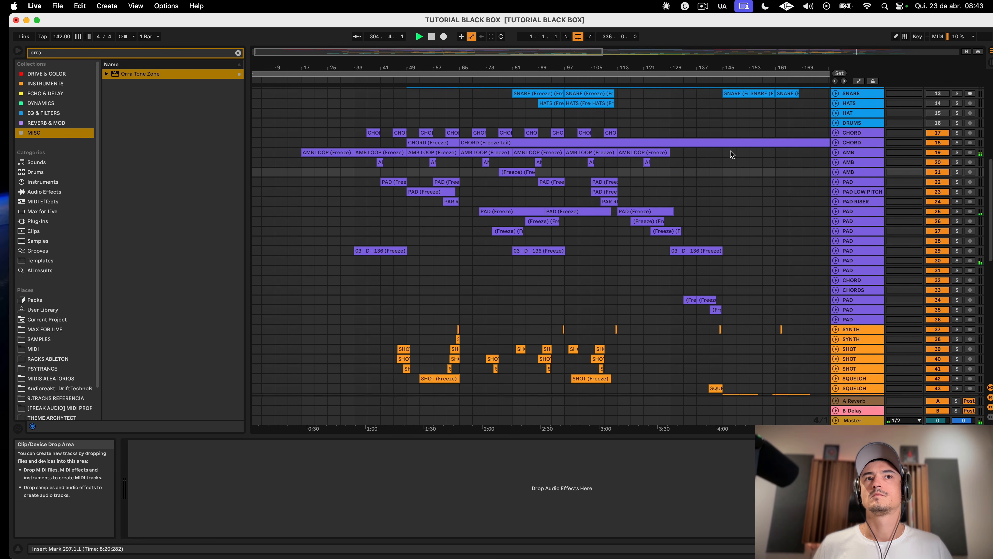
{"action": "scroll", "coordinate": [732, 152], "scroll_direction": "down", "scroll_amount": 20}
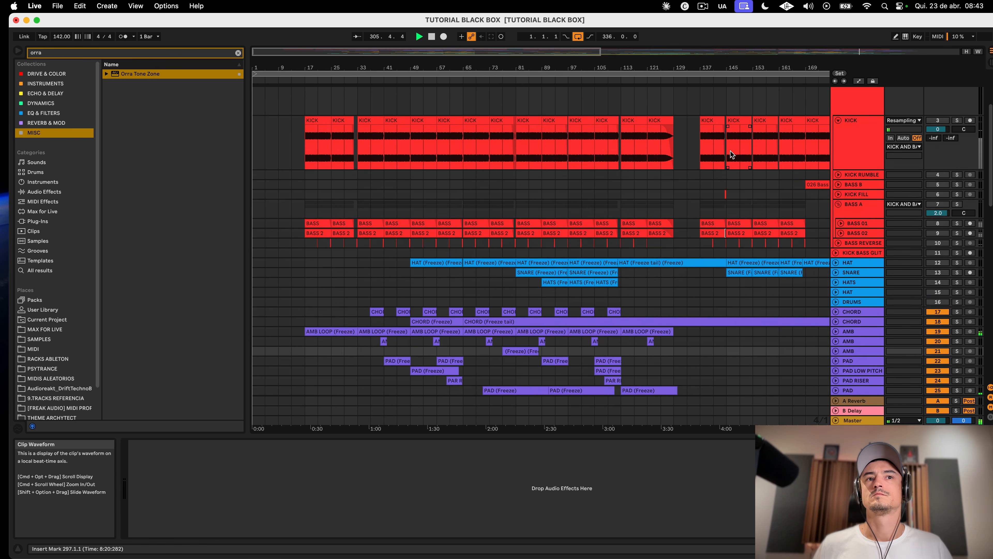
{"action": "scroll", "coordinate": [732, 153], "scroll_direction": "right", "scroll_amount": 20}
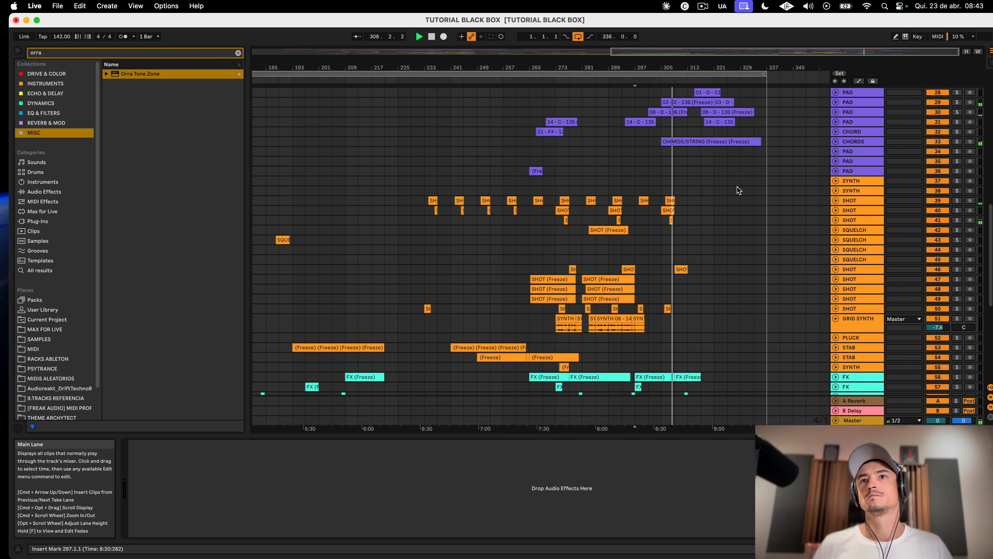
{"action": "scroll", "coordinate": [762, 168], "scroll_direction": "down", "scroll_amount": 5}
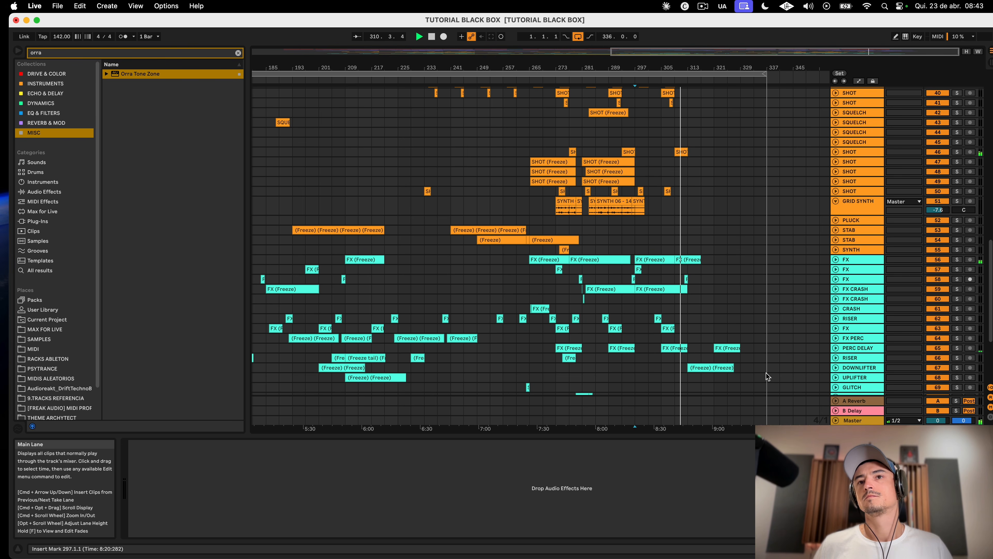
Step: Copy bars 305 to 337 of the tracks from HAT down to UPLIFTER and paste them at bar 1
{"action": "left_click", "coordinate": [766, 372]}
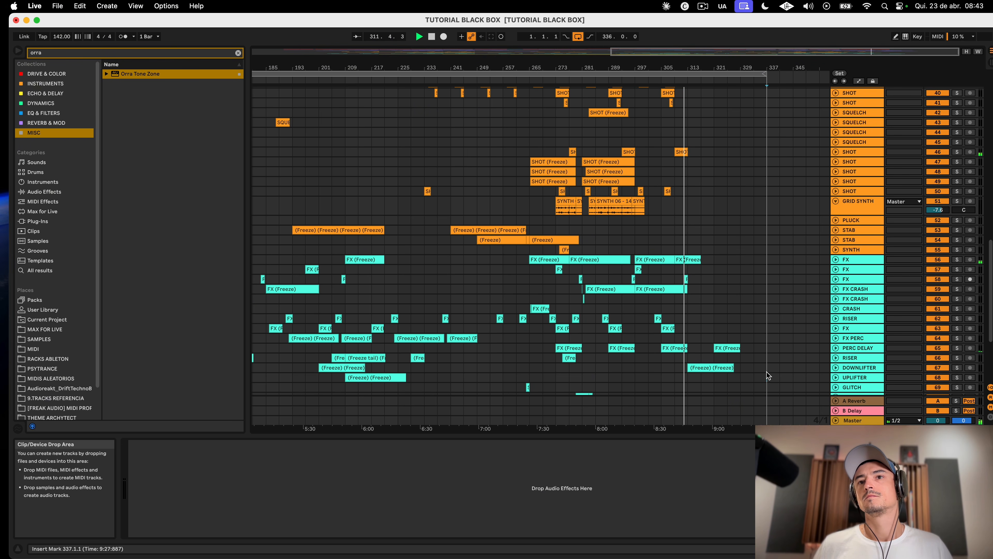
{"action": "left_click_drag", "start_coordinate": [766, 371], "coordinate": [661, 282]}
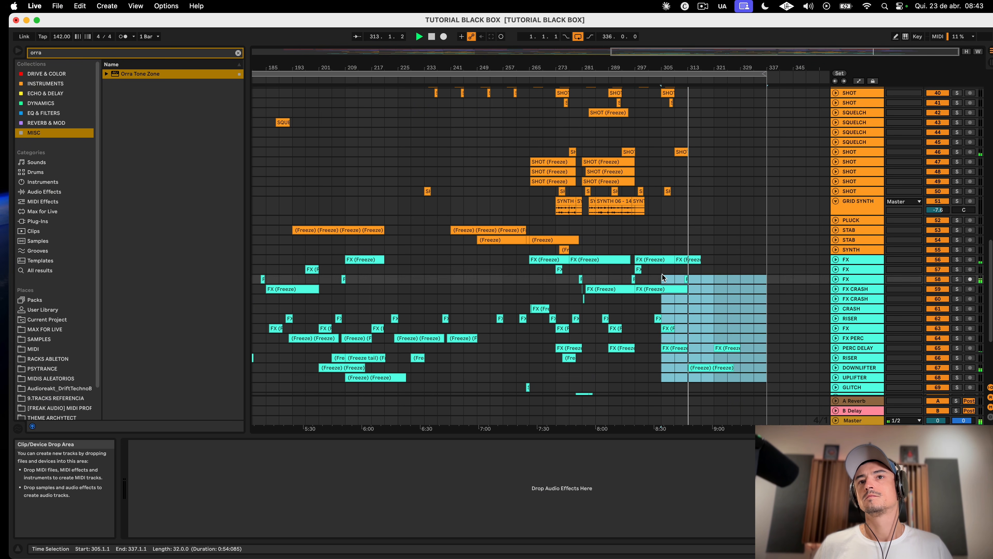
{"action": "scroll", "coordinate": [656, 242], "scroll_direction": "up", "scroll_amount": 15}
{"action": "left_click", "coordinate": [667, 197], "text": "shift"}
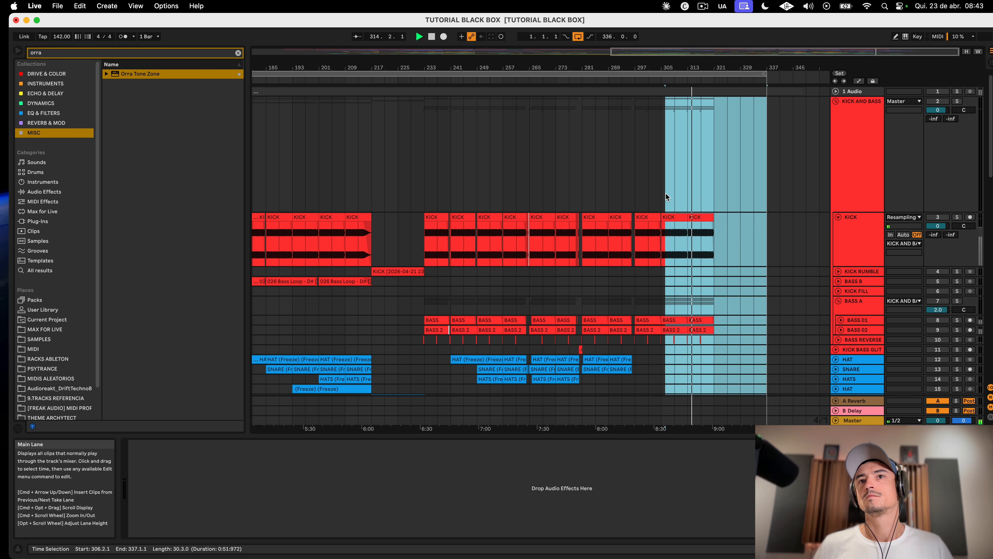
{"action": "left_click_drag", "start_coordinate": [660, 197], "coordinate": [664, 359]}
{"action": "scroll", "coordinate": [661, 359], "scroll_direction": "down", "scroll_amount": 15}
{"action": "scroll", "coordinate": [664, 360], "scroll_direction": "down", "scroll_amount": 12}
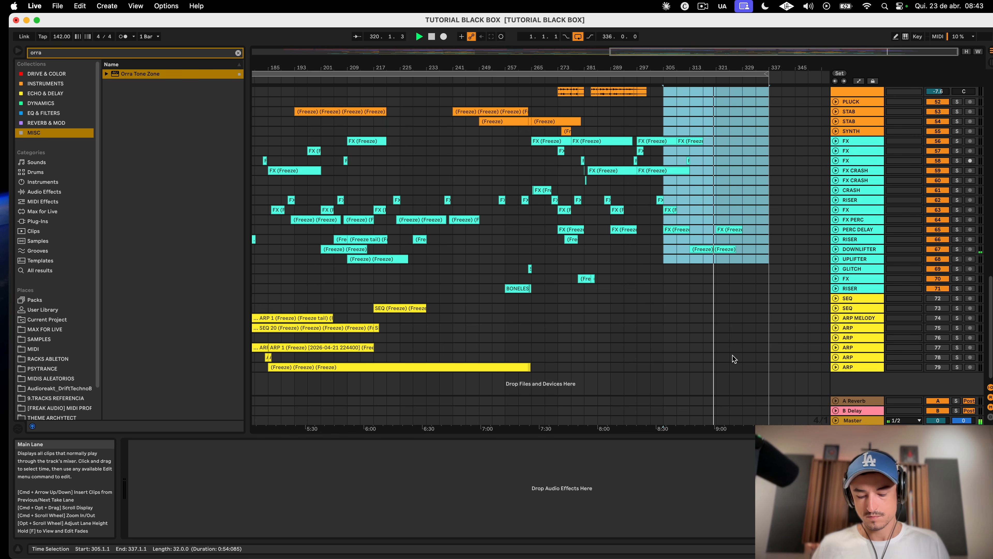
{"action": "scroll", "coordinate": [733, 359], "scroll_direction": "up", "scroll_amount": 18}
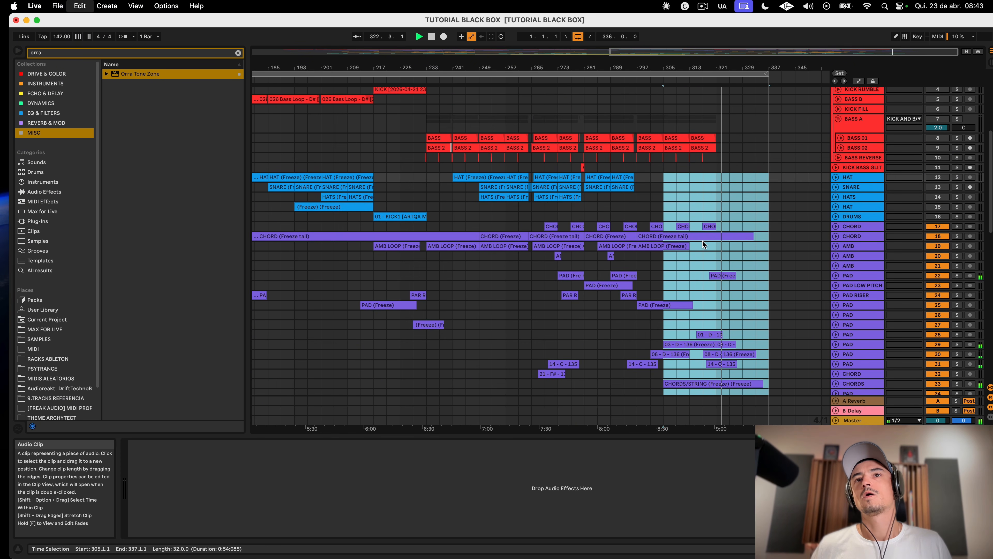
{"action": "scroll", "coordinate": [703, 245], "scroll_direction": "left", "scroll_amount": 15}
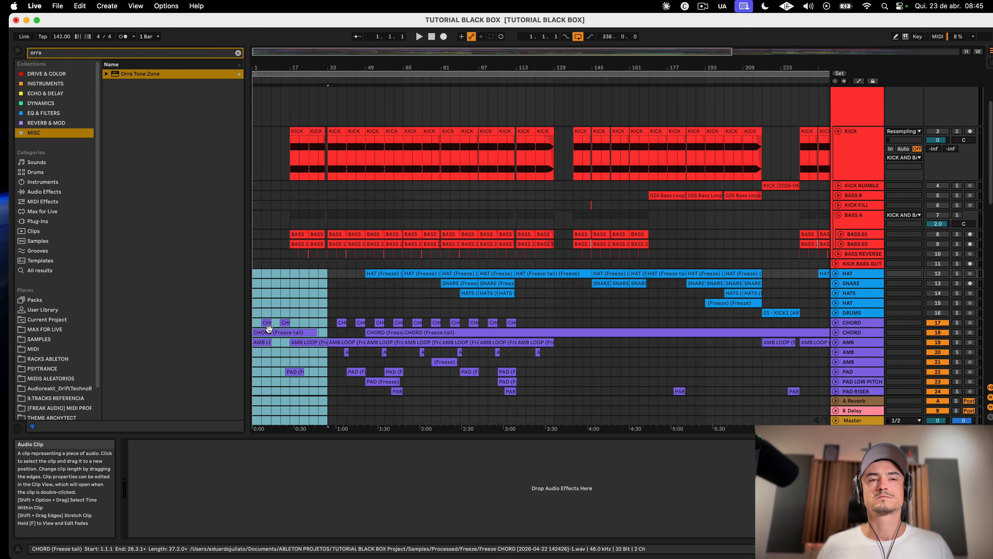
Step: Play the arrangement from bar 1 and examine the pasted chord, pad, shot and FX clips
{"action": "scroll", "coordinate": [273, 328], "scroll_direction": "down", "scroll_amount": 10}
{"action": "key", "text": "space"}
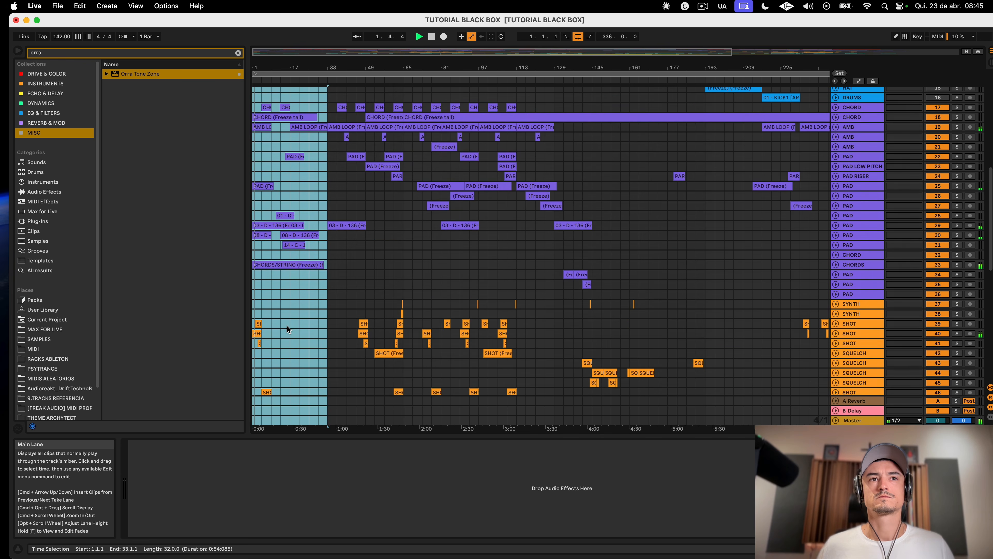
{"action": "scroll", "coordinate": [290, 327], "scroll_direction": "down", "scroll_amount": 8}
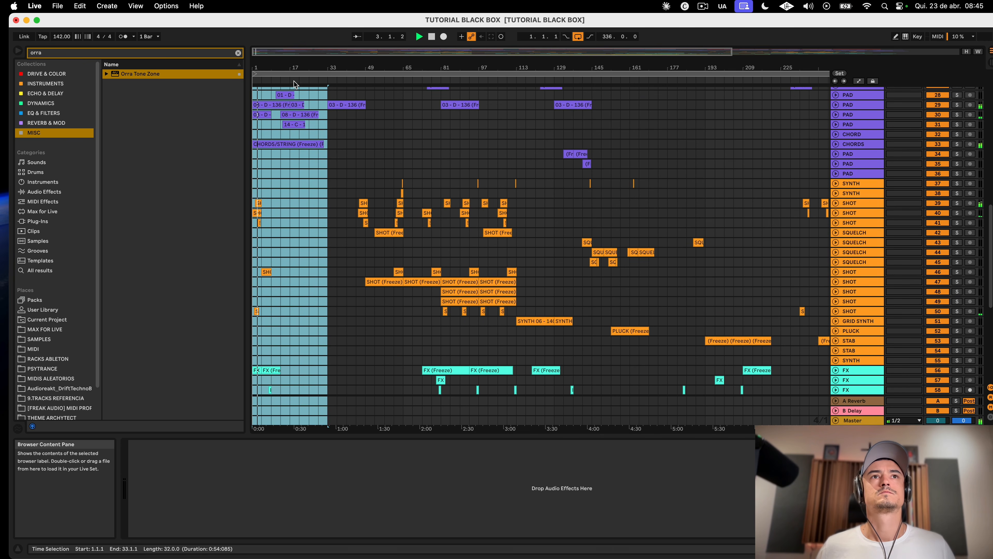
{"action": "left_click_drag", "start_coordinate": [321, 68], "coordinate": [465, 166]}
{"action": "left_click", "coordinate": [465, 166]}
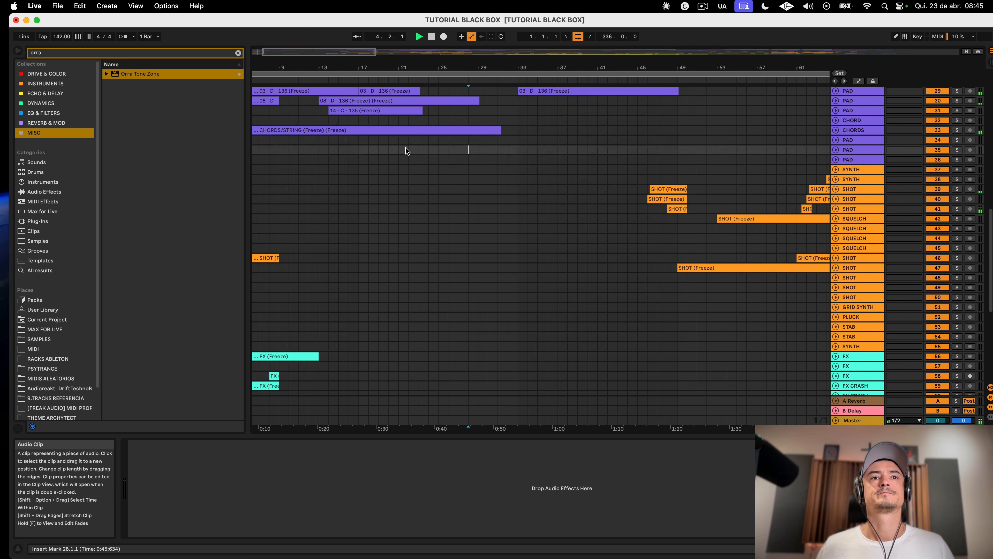
{"action": "scroll", "coordinate": [407, 150], "scroll_direction": "down", "scroll_amount": 11}
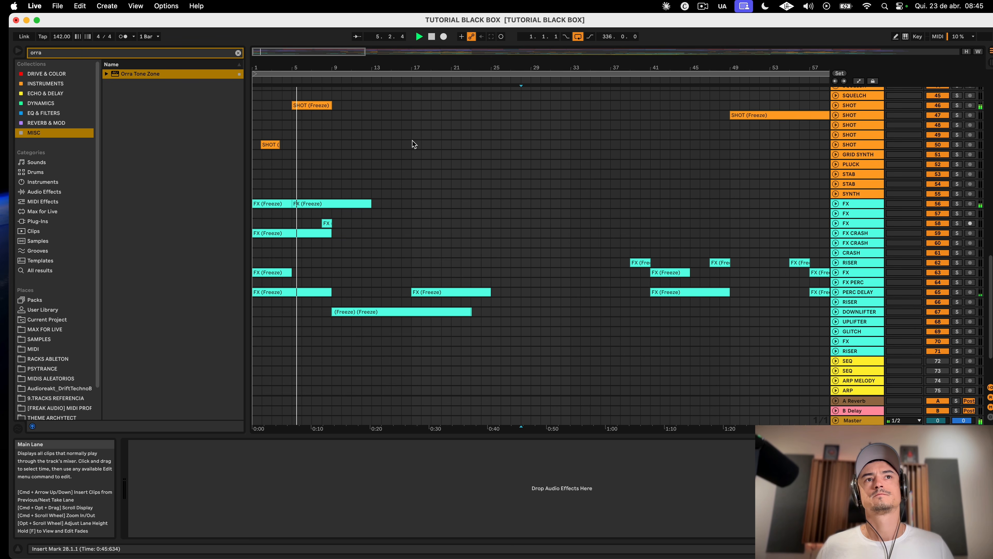
{"action": "scroll", "coordinate": [408, 148], "scroll_direction": "up", "scroll_amount": 10}
{"action": "scroll", "coordinate": [406, 148], "scroll_direction": "down", "scroll_amount": 3}
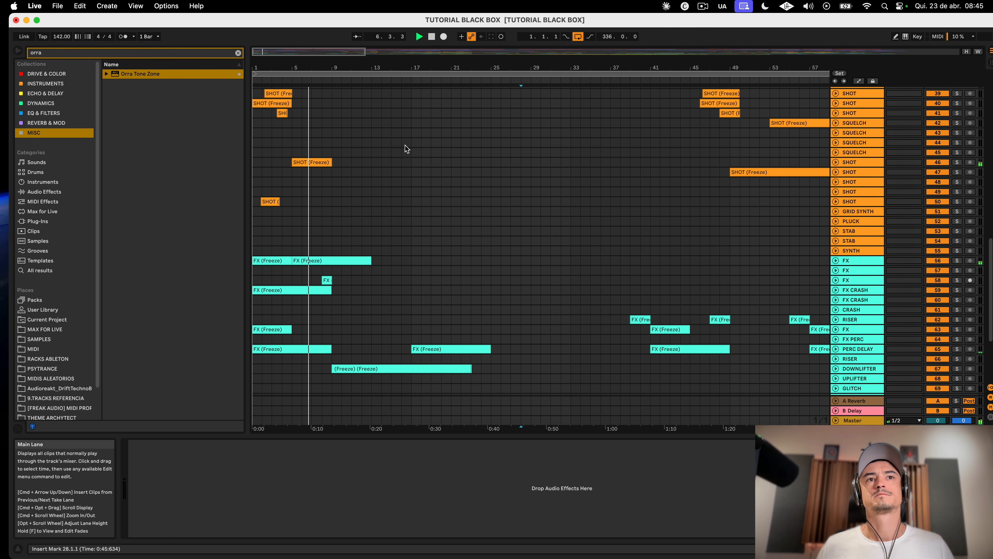
{"action": "scroll", "coordinate": [403, 150], "scroll_direction": "up", "scroll_amount": 15}
{"action": "scroll", "coordinate": [400, 152], "scroll_direction": "down", "scroll_amount": 5}
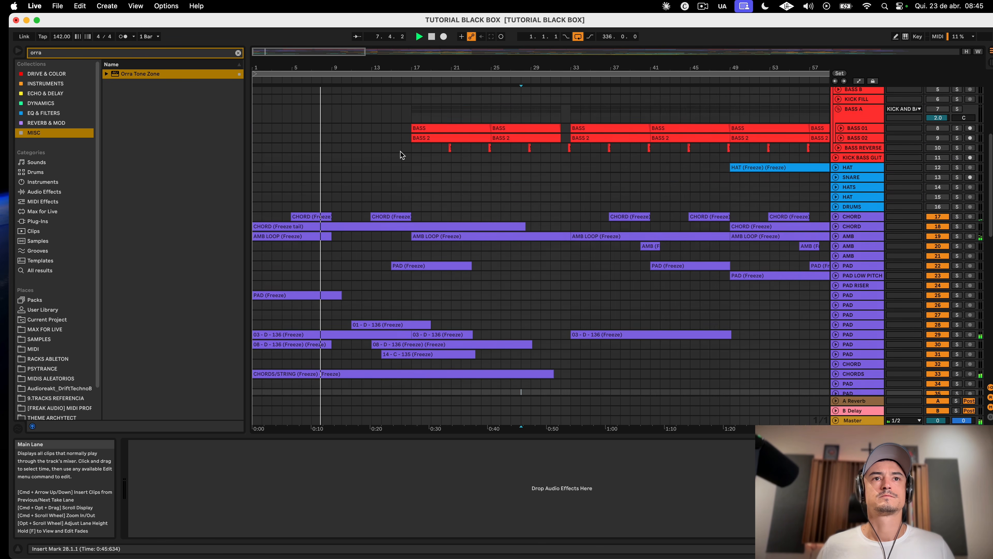
Step: Follow the playback from bar 9 to bar 22, examining how the pad and chord clips overlap around the bass entry
{"action": "scroll", "coordinate": [699, 196], "scroll_direction": "up", "scroll_amount": 5}
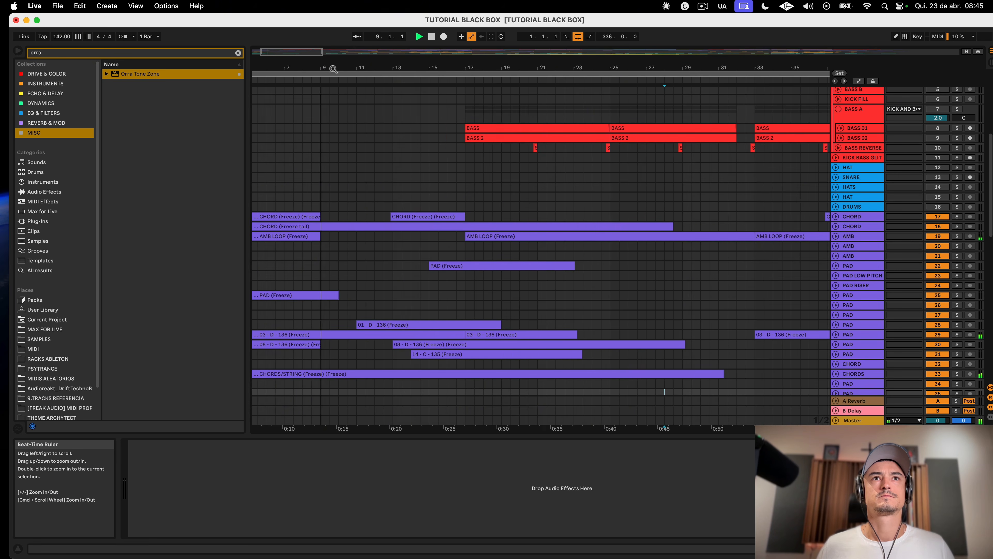
{"action": "scroll", "coordinate": [703, 190], "scroll_direction": "down", "scroll_amount": 1}
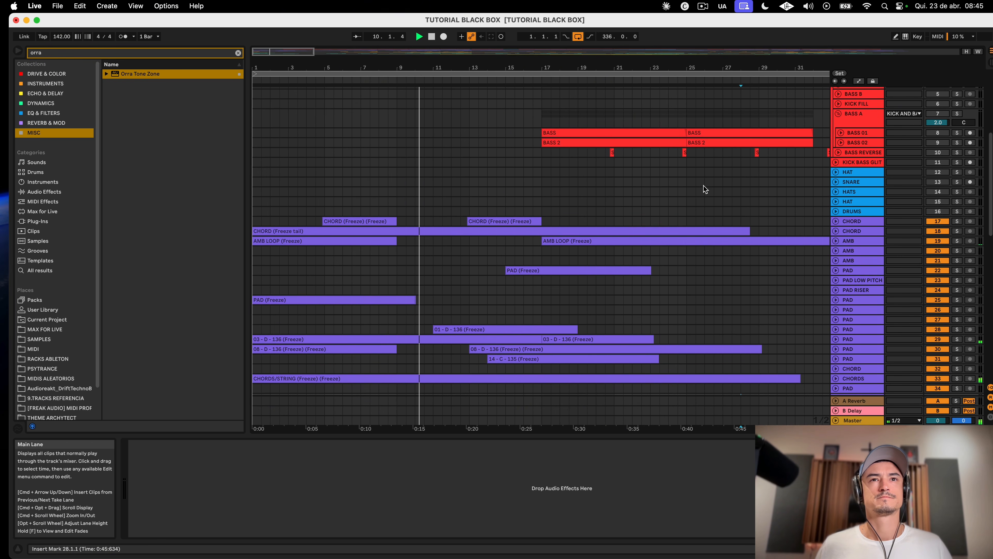
{"action": "scroll", "coordinate": [706, 206], "scroll_direction": "down", "scroll_amount": 5}
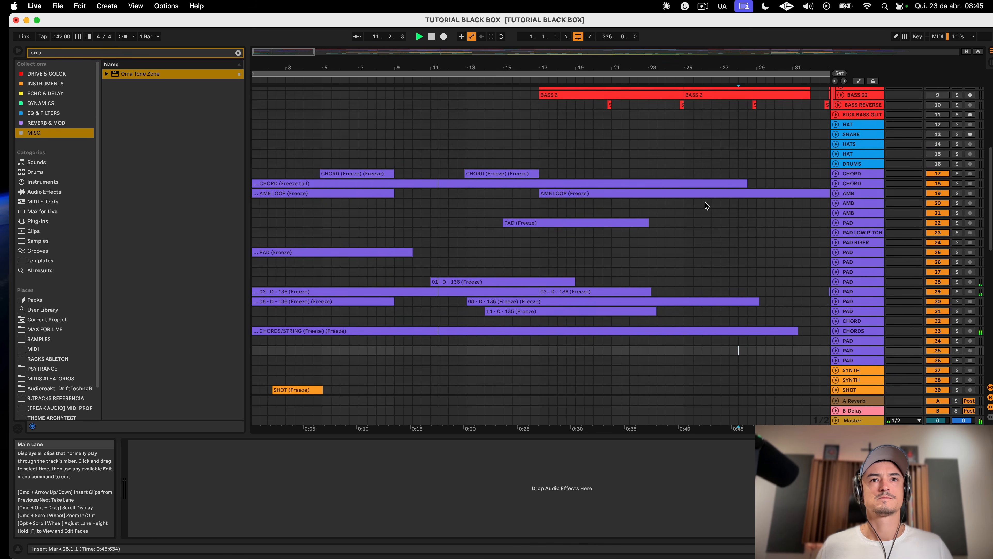
{"action": "scroll", "coordinate": [705, 206], "scroll_direction": "up", "scroll_amount": 5}
{"action": "scroll", "coordinate": [705, 206], "scroll_direction": "down", "scroll_amount": 6}
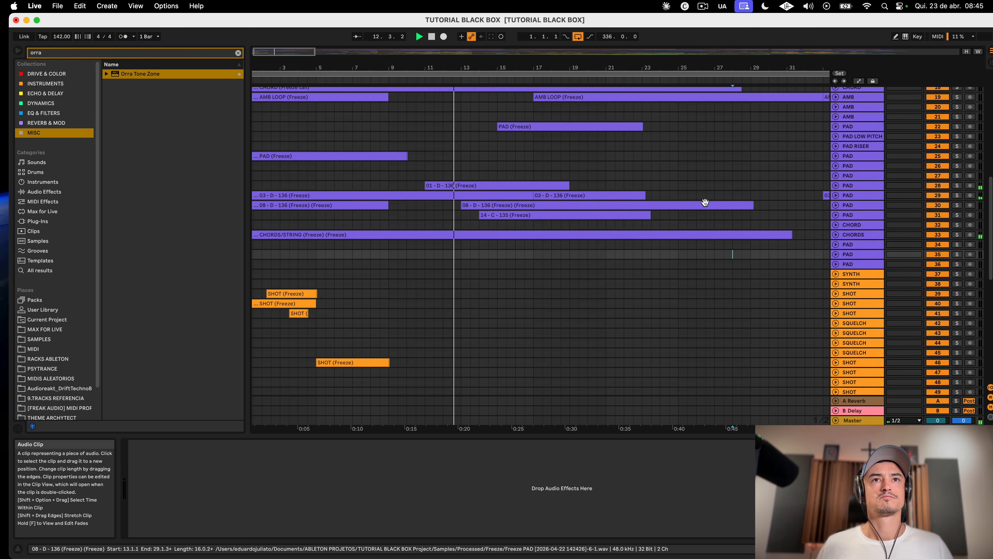
{"action": "scroll", "coordinate": [706, 206], "scroll_direction": "down", "scroll_amount": 1}
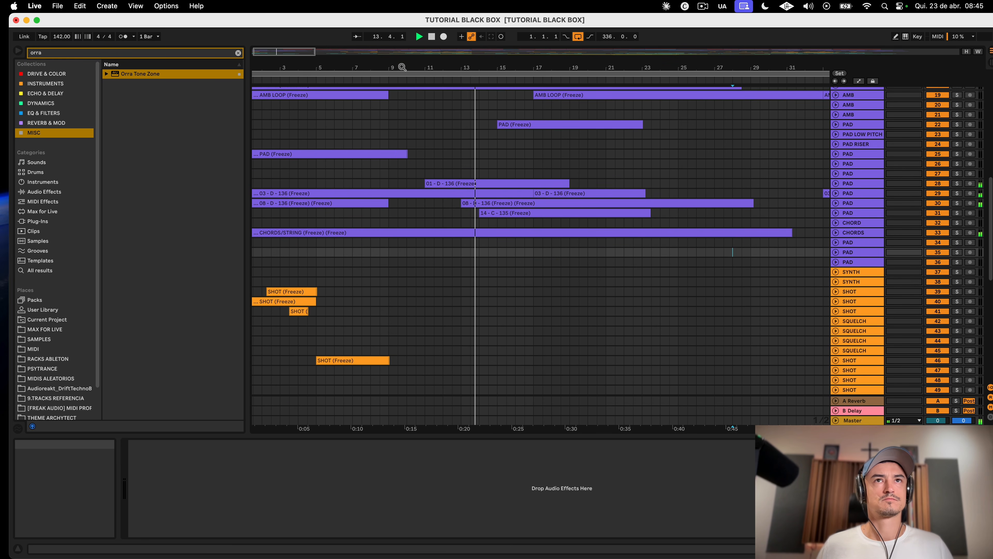
{"action": "left_click_drag", "start_coordinate": [430, 71], "coordinate": [430, 58]}
{"action": "left_click_drag", "start_coordinate": [372, 71], "coordinate": [371, 67]}
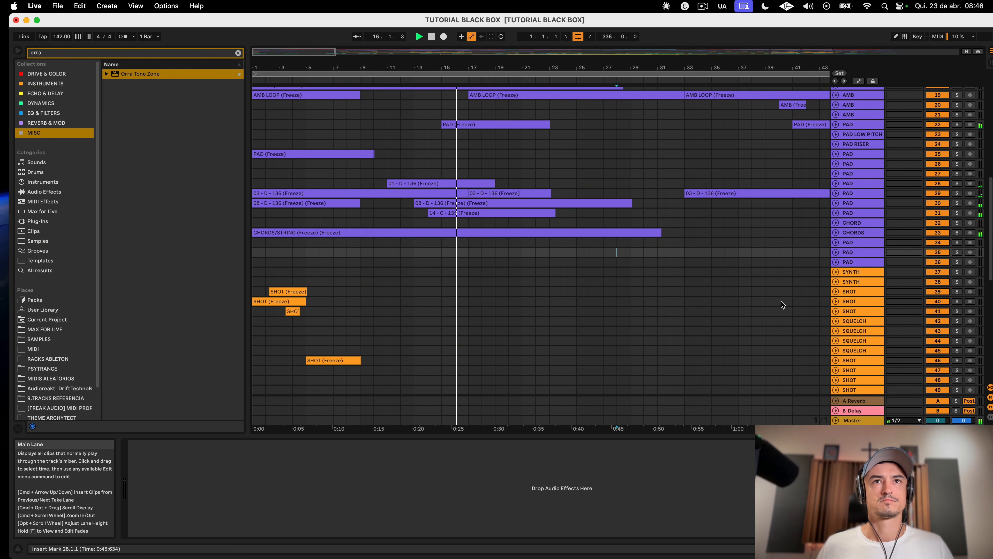
{"action": "scroll", "coordinate": [781, 303], "scroll_direction": "right", "scroll_amount": 5}
{"action": "scroll", "coordinate": [784, 299], "scroll_direction": "up", "scroll_amount": 10}
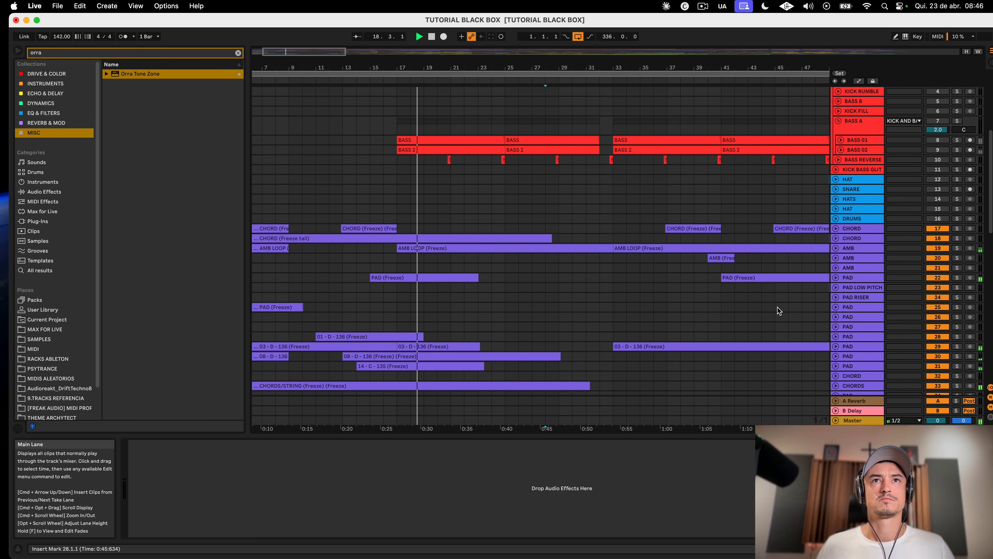
{"action": "scroll", "coordinate": [779, 309], "scroll_direction": "up", "scroll_amount": 5}
{"action": "scroll", "coordinate": [785, 305], "scroll_direction": "down", "scroll_amount": 20}
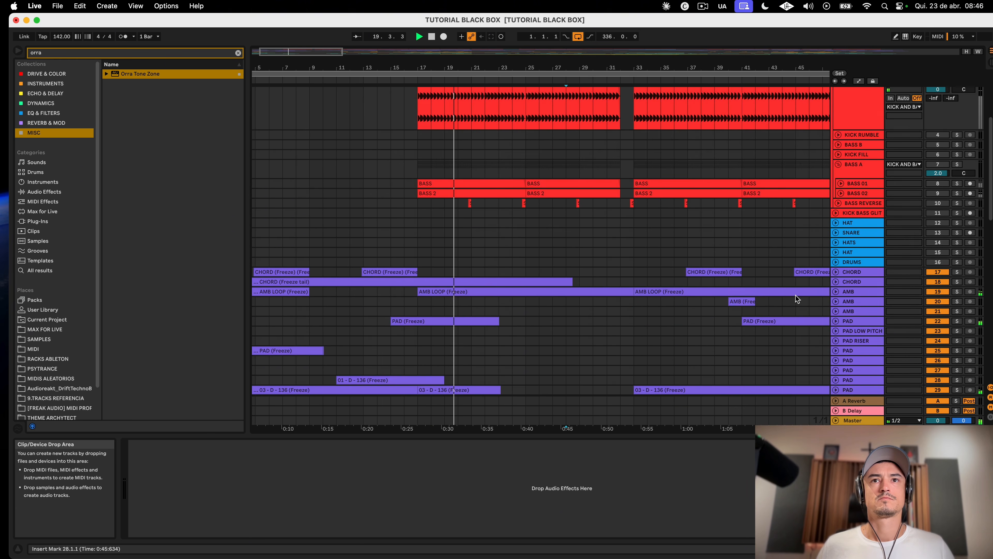
{"action": "scroll", "coordinate": [794, 301], "scroll_direction": "left", "scroll_amount": 5}
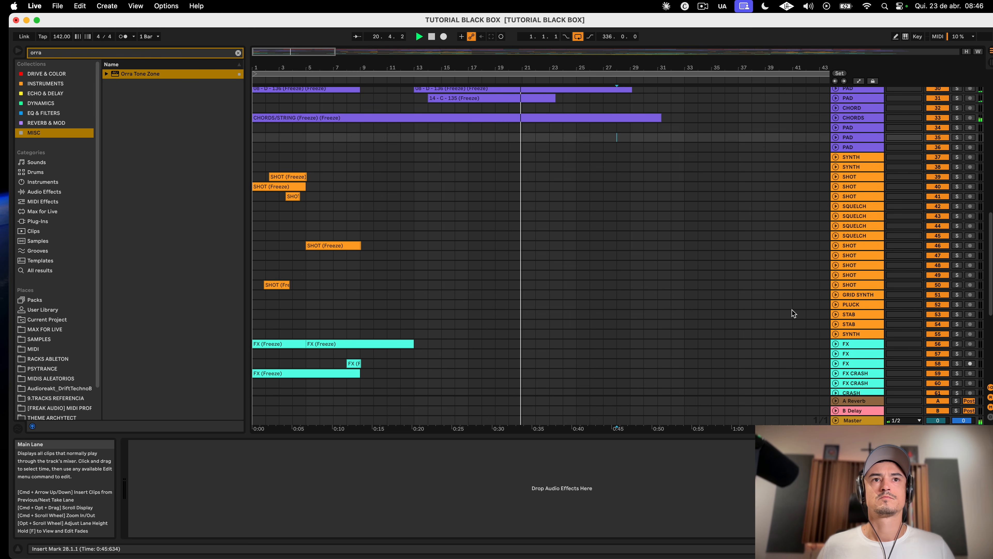
{"action": "scroll", "coordinate": [794, 313], "scroll_direction": "up", "scroll_amount": 20}
{"action": "key", "text": "minus"}
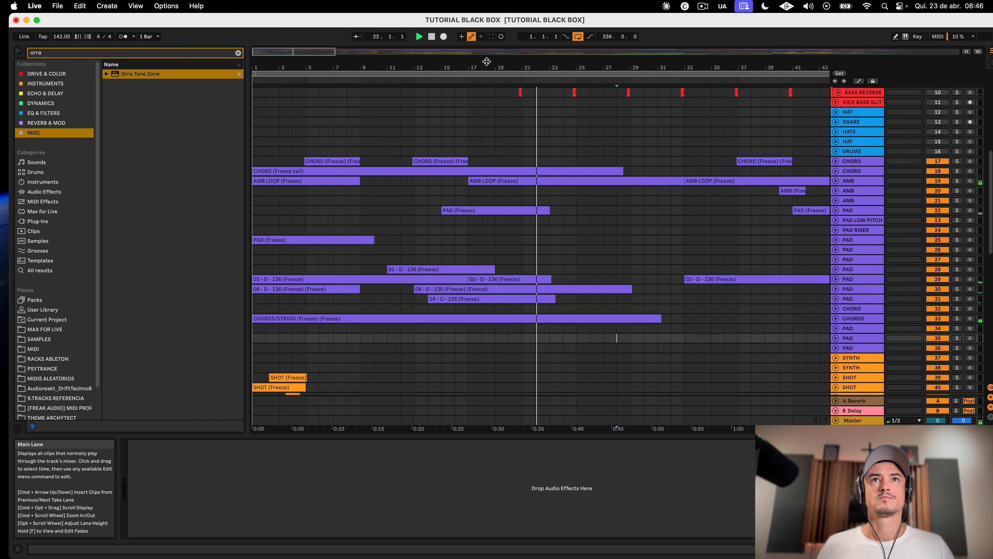
{"action": "left_click_drag", "start_coordinate": [393, 66], "coordinate": [393, 61]}
{"action": "scroll", "coordinate": [578, 270], "scroll_direction": "up", "scroll_amount": 10}
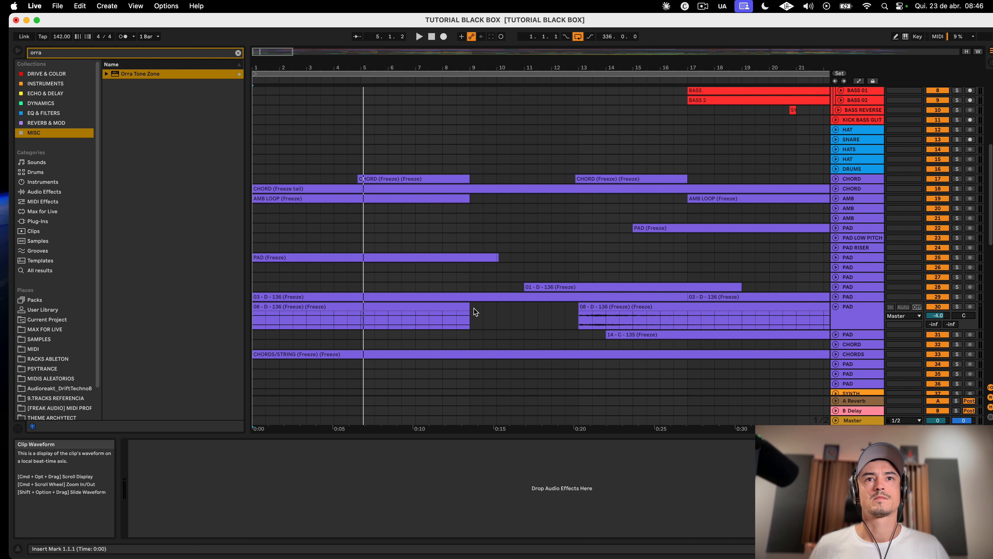
Step: Unfold CHORD track 18 and AMB track 19, and move the opening AMB LOOP clip to start at bar 9
{"action": "left_click", "coordinate": [455, 308]}
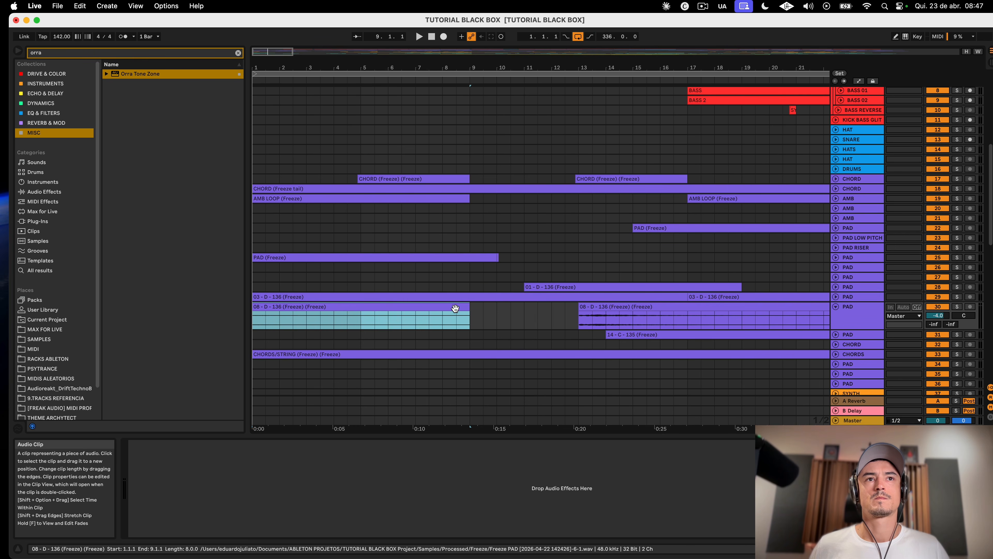
{"action": "left_click", "coordinate": [835, 188]}
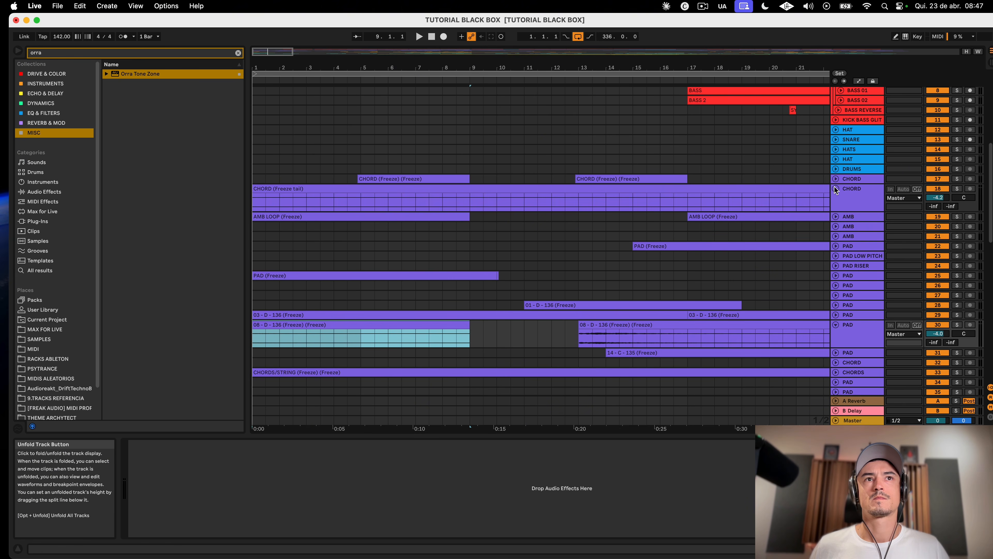
{"action": "left_click", "coordinate": [839, 217]}
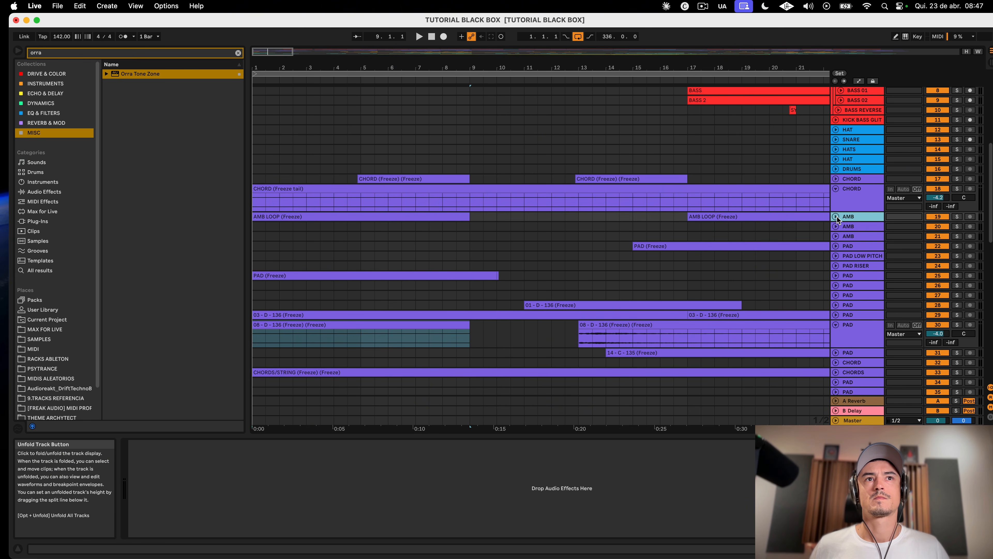
{"action": "left_click", "coordinate": [836, 217]}
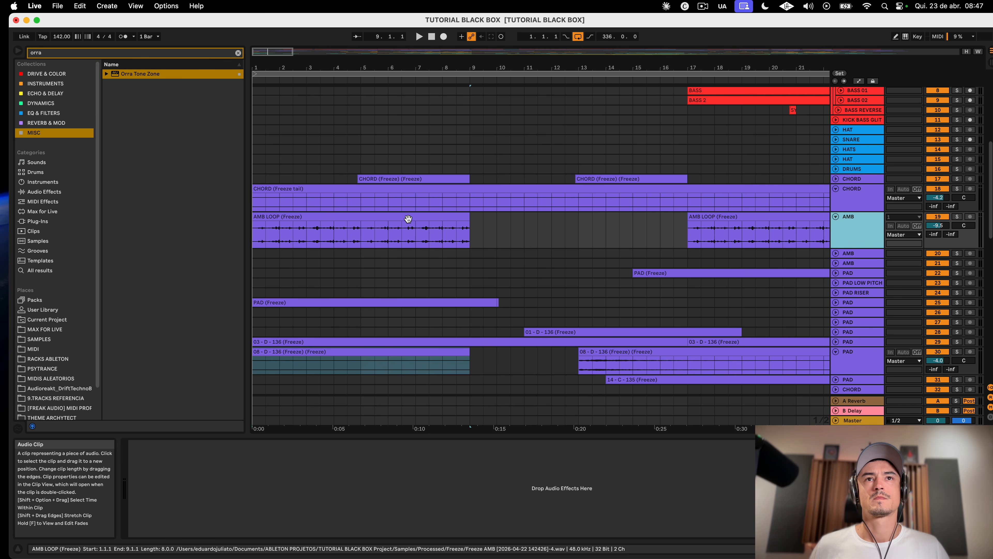
{"action": "left_click_drag", "start_coordinate": [408, 219], "coordinate": [626, 224]}
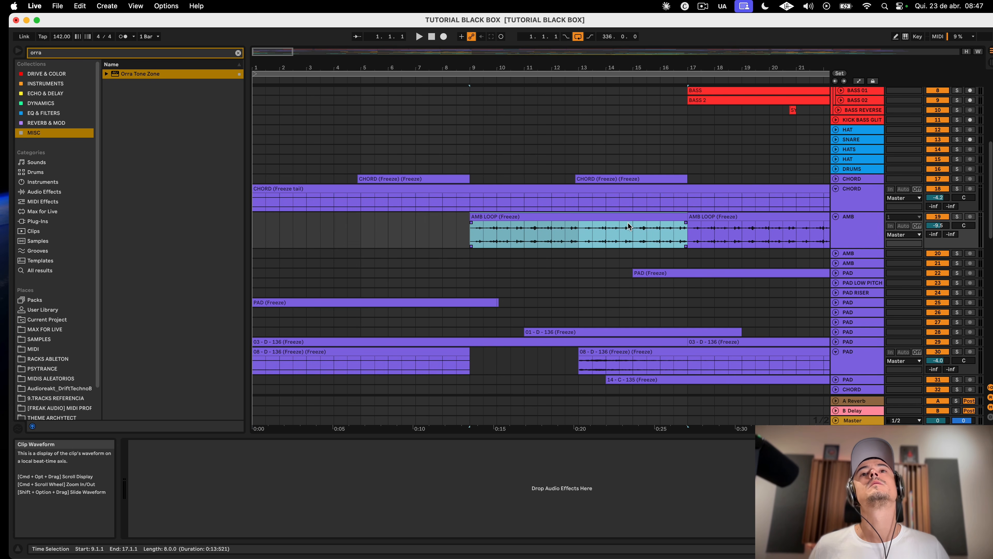
Step: Add a fade-in to the opening AMB LOOP clip on track 19 that spans its full length from bar 9 to 17
{"action": "left_click_drag", "start_coordinate": [474, 223], "coordinate": [699, 226]}
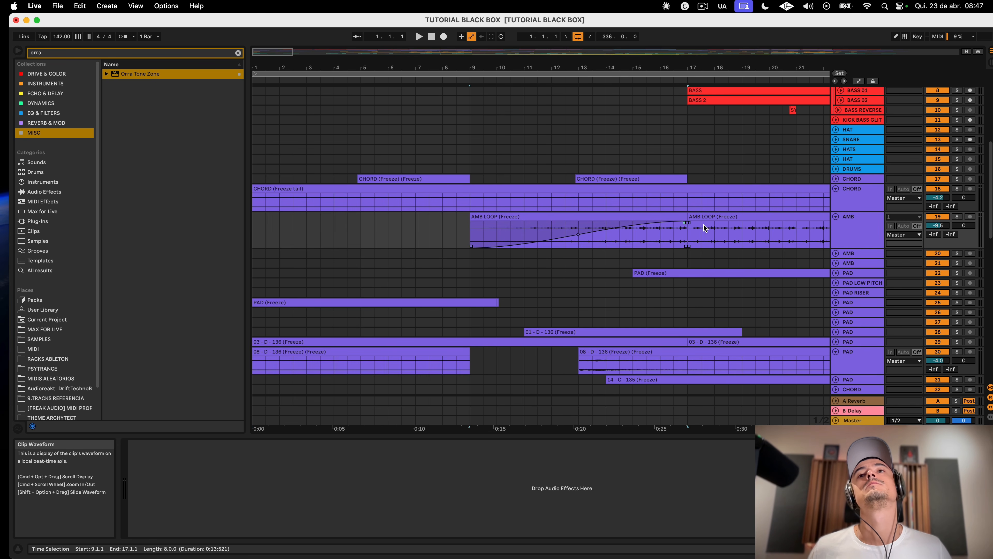
{"action": "scroll", "coordinate": [704, 224], "scroll_direction": "right", "scroll_amount": 10}
{"action": "scroll", "coordinate": [705, 224], "scroll_direction": "right", "scroll_amount": 10}
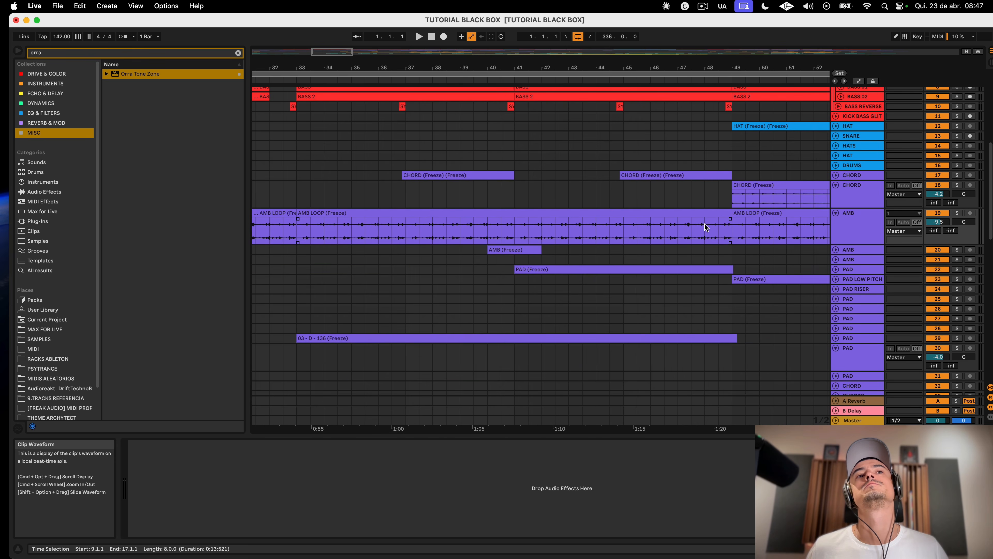
{"action": "scroll", "coordinate": [420, 206], "scroll_direction": "left", "scroll_amount": 20}
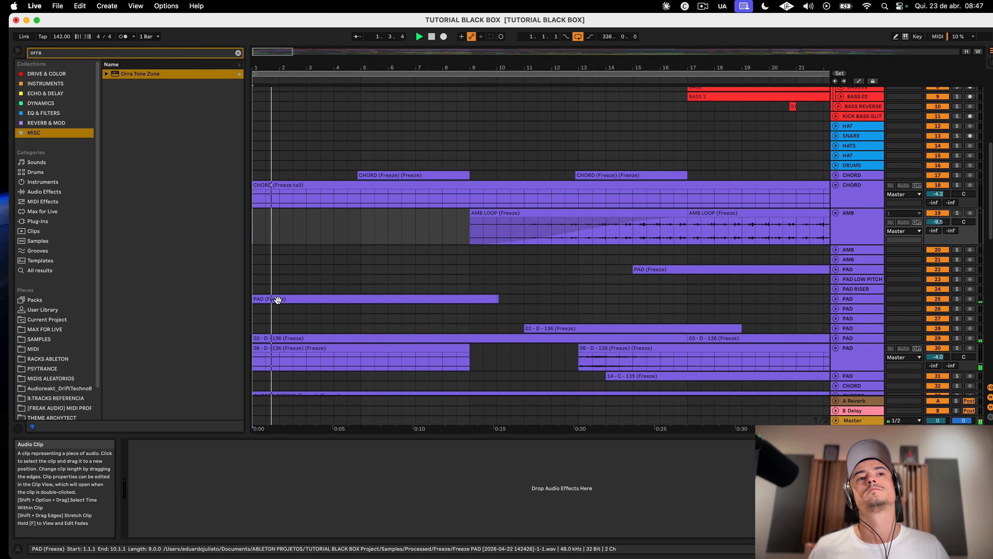
Step: Unfold PAD track 25 and delete its opening PAD clip from bar 1 to bar 10
{"action": "left_click", "coordinate": [300, 300]}
{"action": "left_click", "coordinate": [835, 290]}
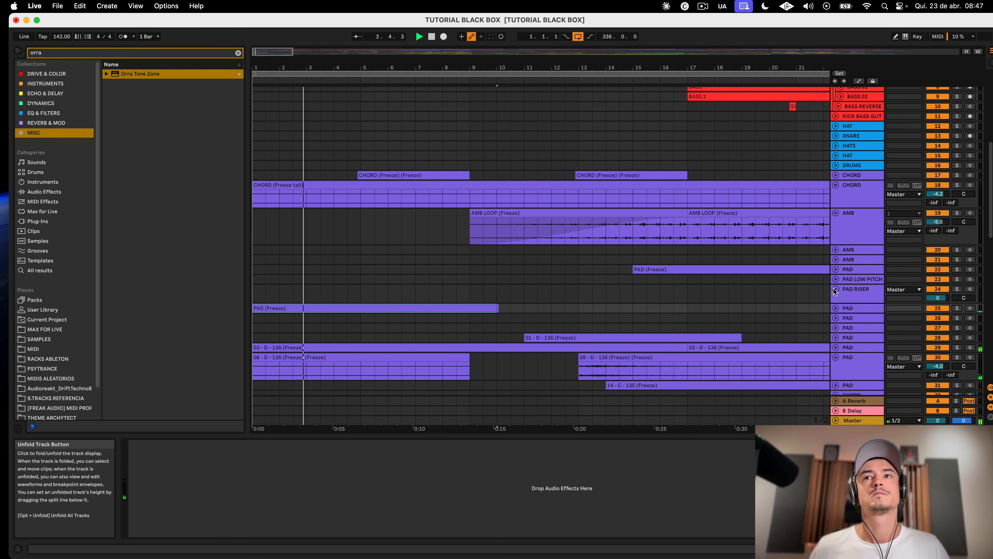
{"action": "left_click", "coordinate": [835, 308]}
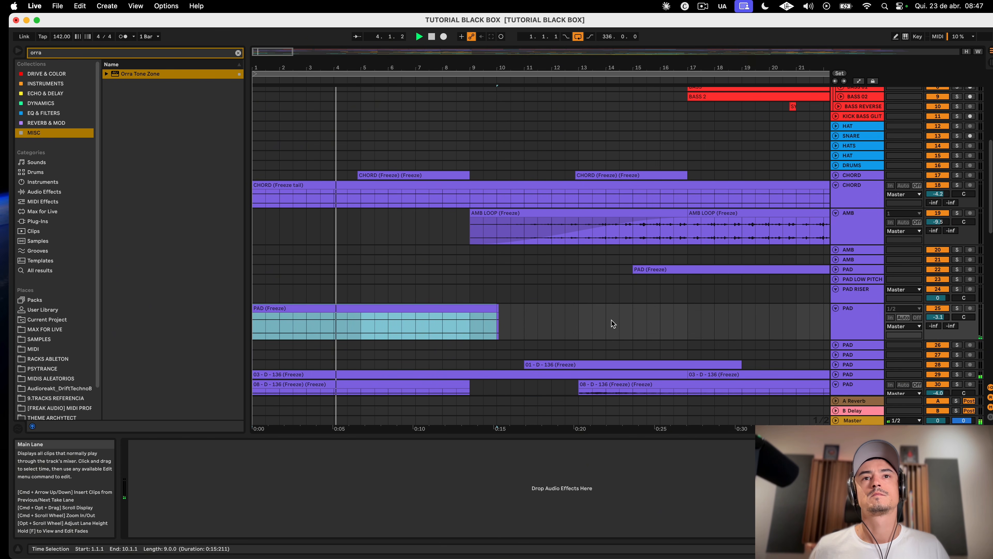
{"action": "scroll", "coordinate": [612, 326], "scroll_direction": "down", "scroll_amount": 4}
{"action": "key", "text": "Delete"}
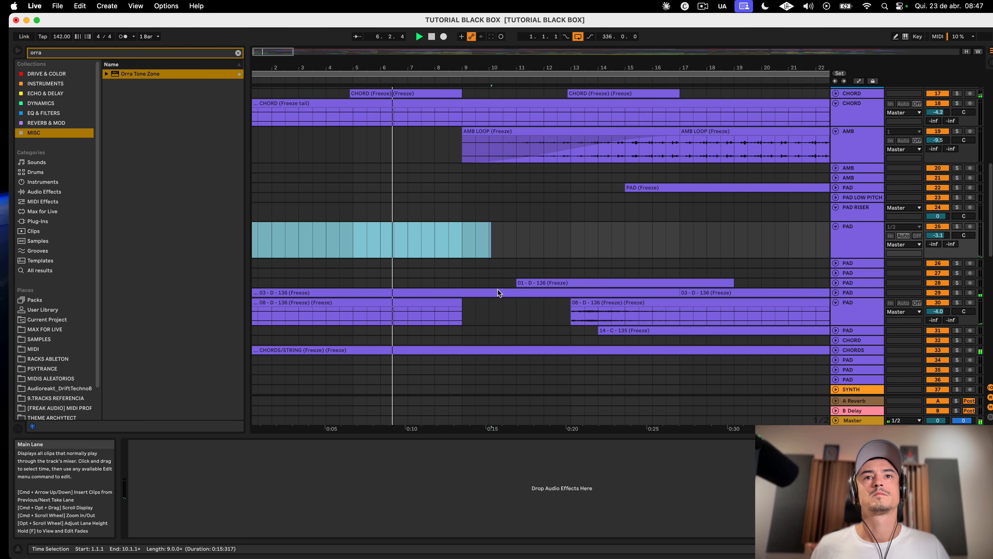
{"action": "left_click", "coordinate": [510, 234]}
Step: Unfold PAD track 29 and CHORDS track 33, and compare their clips with the kick and bass entry at bar 17
{"action": "left_click", "coordinate": [836, 293]}
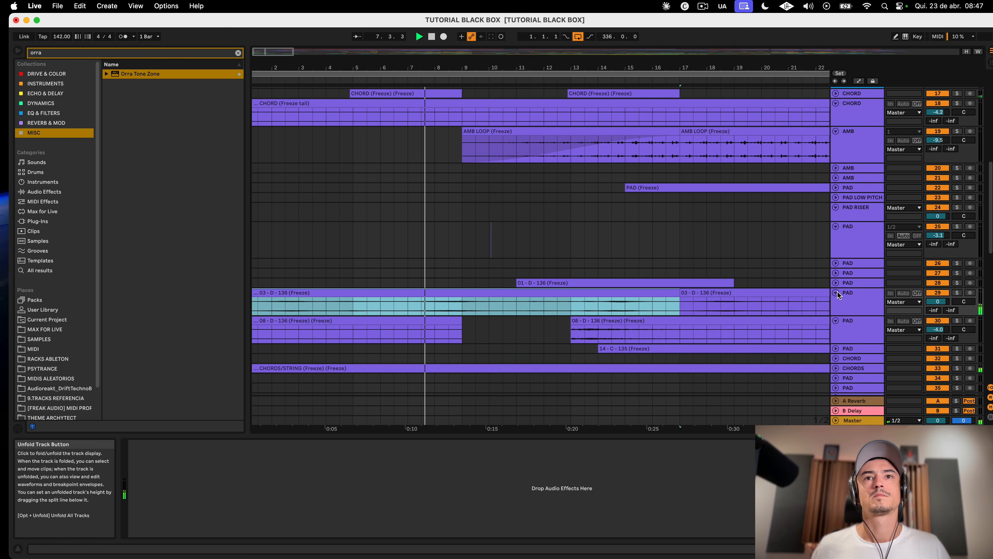
{"action": "left_click", "coordinate": [956, 294]}
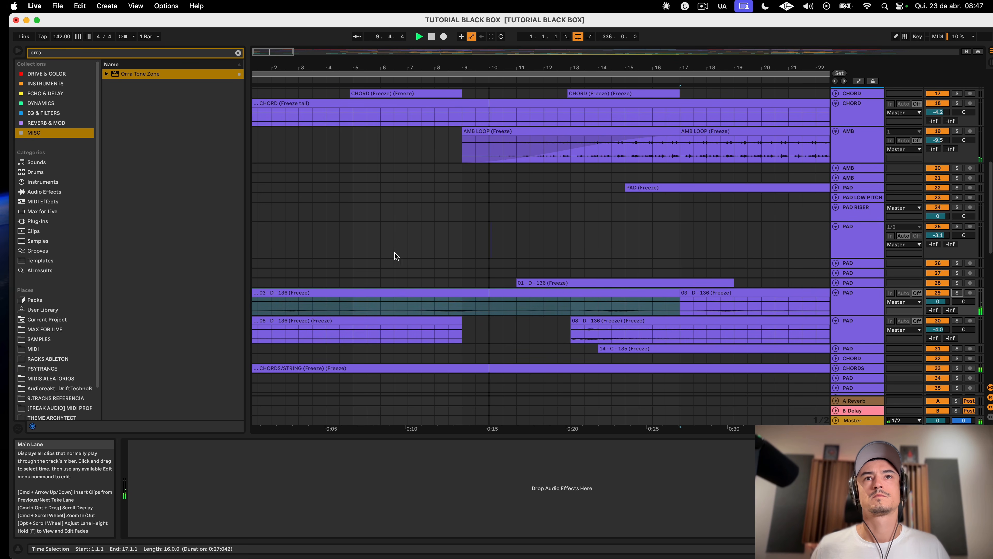
{"action": "scroll", "coordinate": [704, 280], "scroll_direction": "down", "scroll_amount": 5}
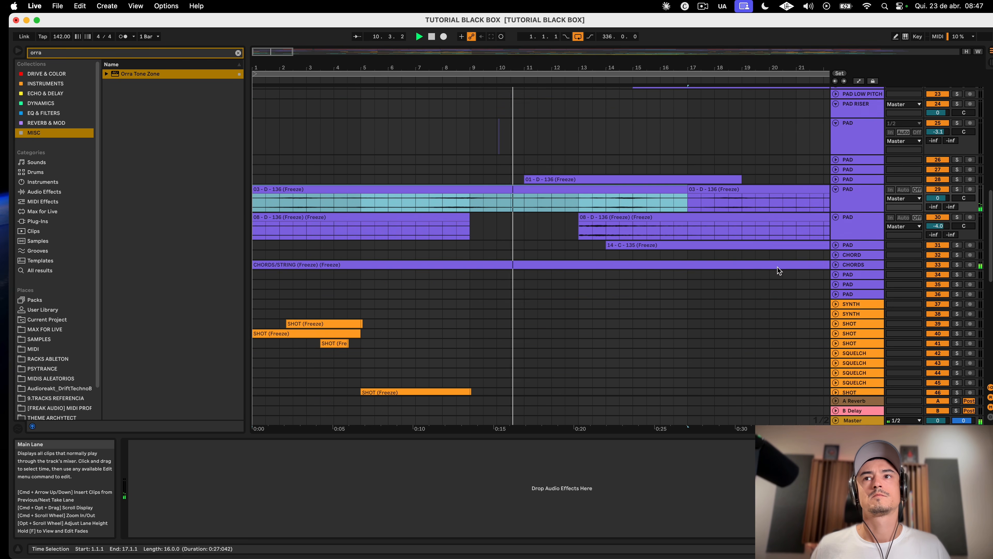
{"action": "left_click", "coordinate": [834, 263]}
{"action": "key", "text": "minus"}
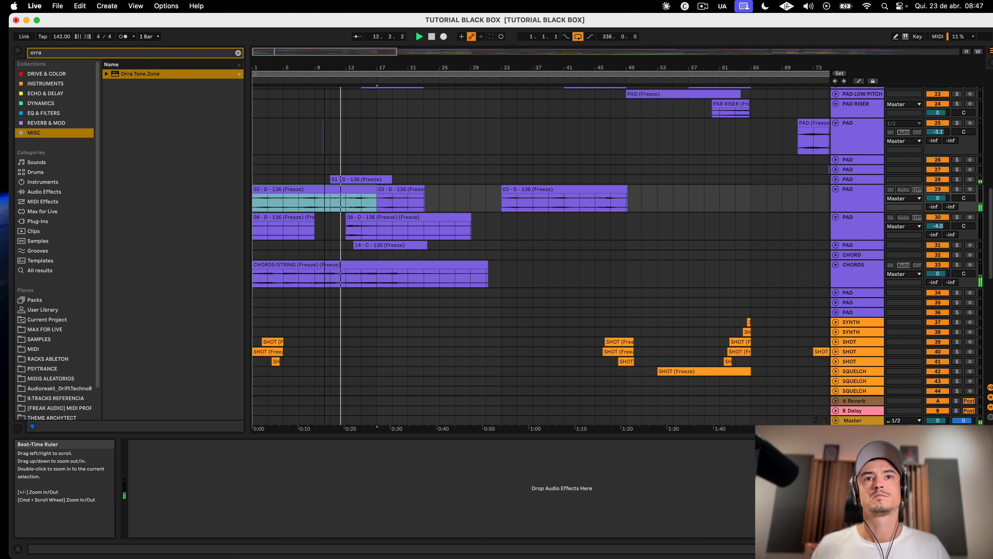
{"action": "scroll", "coordinate": [344, 283], "scroll_direction": "up", "scroll_amount": 10}
{"action": "scroll", "coordinate": [344, 283], "scroll_direction": "down", "scroll_amount": 10}
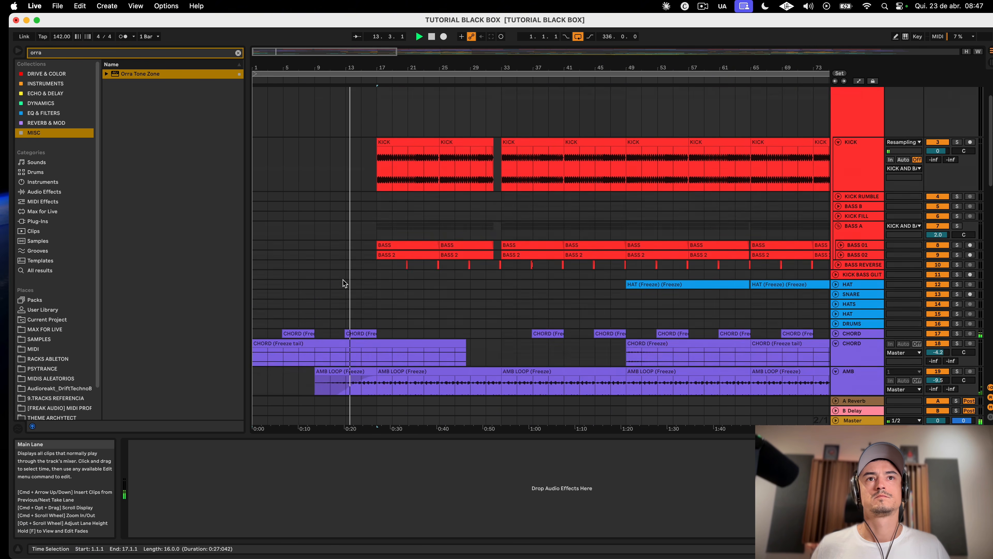
{"action": "scroll", "coordinate": [345, 279], "scroll_direction": "down", "scroll_amount": 3}
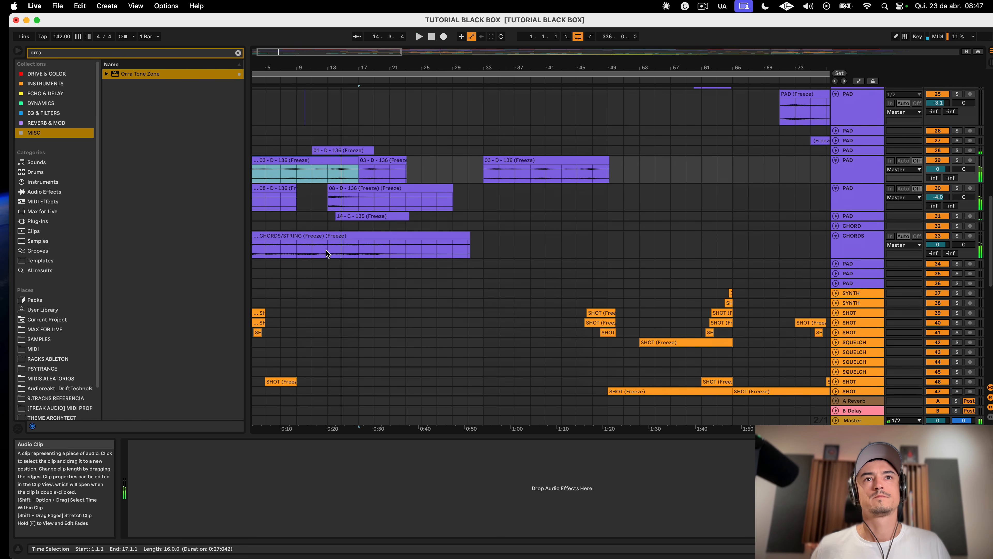
Step: Move the CHORDS/STRING clip on track 33 to start at bar 9 and resume playback
{"action": "key", "text": "space"}
{"action": "left_click_drag", "start_coordinate": [328, 234], "coordinate": [454, 236]}
{"action": "scroll", "coordinate": [455, 248], "scroll_direction": "down", "scroll_amount": 3}
{"action": "scroll", "coordinate": [455, 249], "scroll_direction": "left", "scroll_amount": 1}
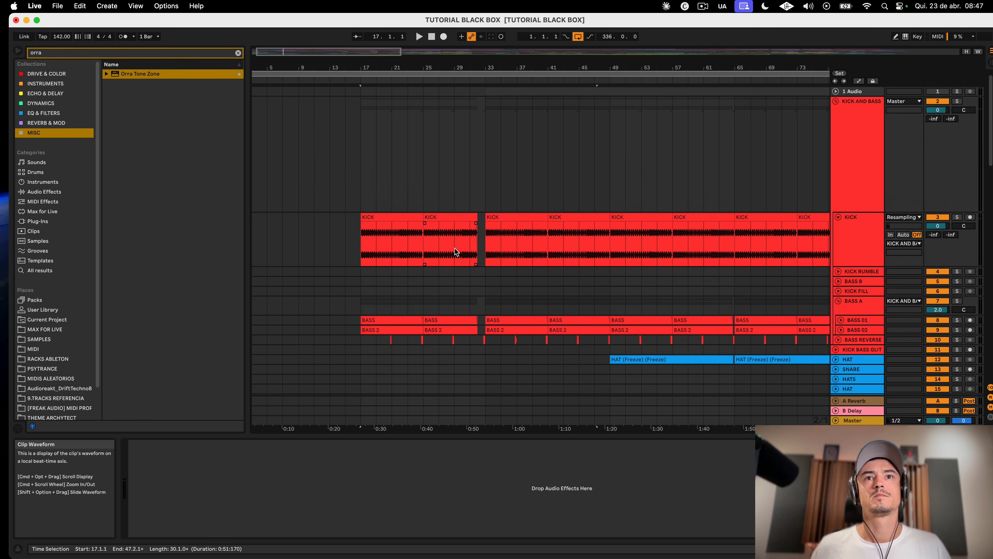
{"action": "left_click_drag", "start_coordinate": [419, 188], "coordinate": [362, 184]}
{"action": "key", "text": "space"}
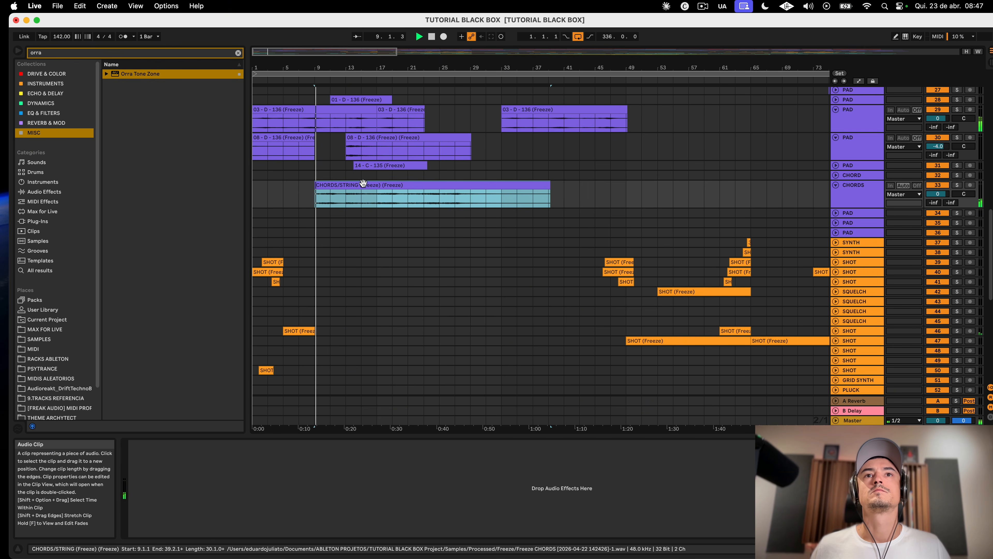
Step: Extend the first 03 - D - 136 clip on PAD track 29 over the adjoining clip to bar 23
{"action": "scroll", "coordinate": [369, 181], "scroll_direction": "up", "scroll_amount": 1}
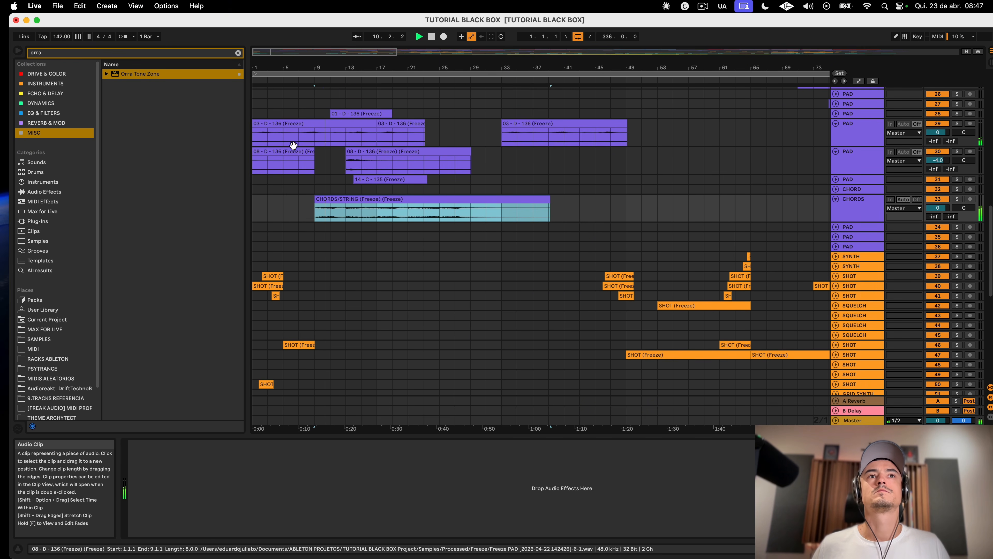
{"action": "left_click_drag", "start_coordinate": [255, 135], "coordinate": [376, 135]}
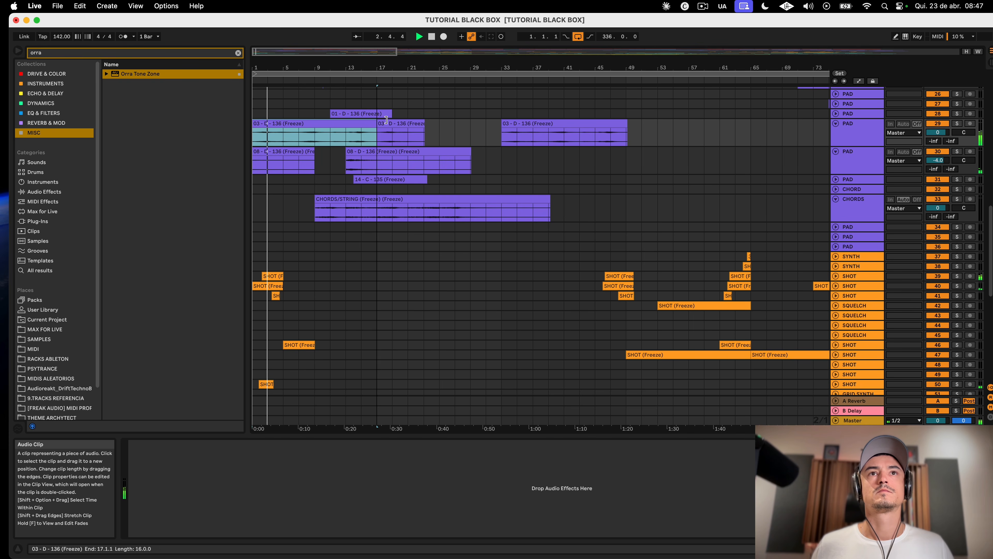
{"action": "left_click_drag", "start_coordinate": [372, 122], "coordinate": [425, 123]}
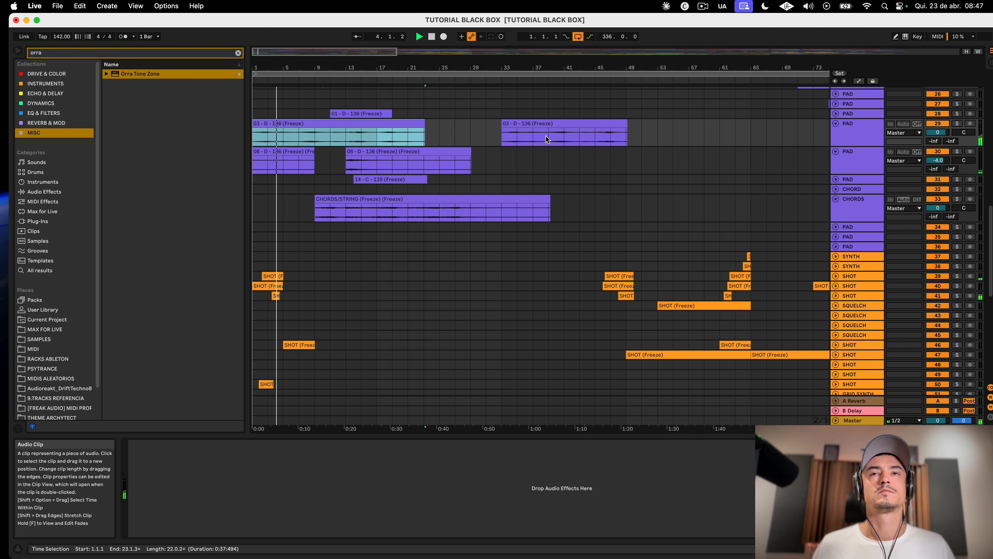
Step: Delete the first 08 - D - 136 clip on PAD track 30, covering bars 1 to 9
{"action": "scroll", "coordinate": [555, 137], "scroll_direction": "up", "scroll_amount": 10}
{"action": "scroll", "coordinate": [555, 137], "scroll_direction": "down", "scroll_amount": 15}
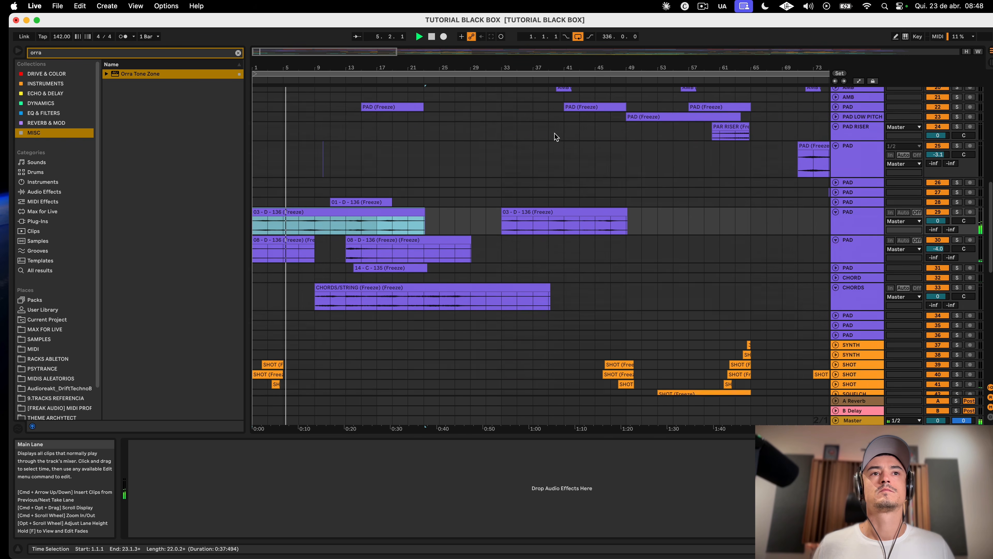
{"action": "left_click", "coordinate": [307, 222]}
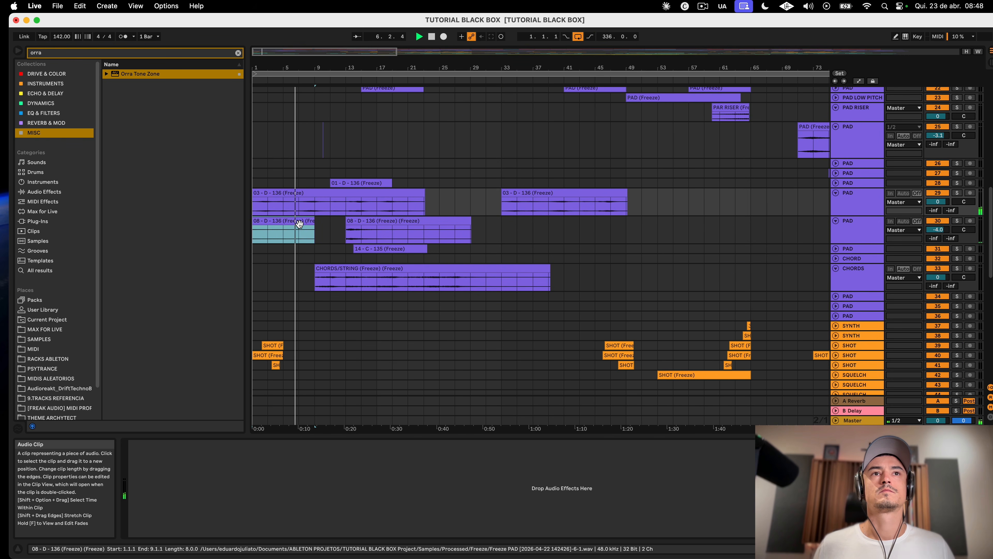
{"action": "key", "text": "Delete"}
Step: Add a fade-in of about one bar to the start of the CHORDS/STRING clip on track 33
{"action": "scroll", "coordinate": [426, 322], "scroll_direction": "up", "scroll_amount": 5}
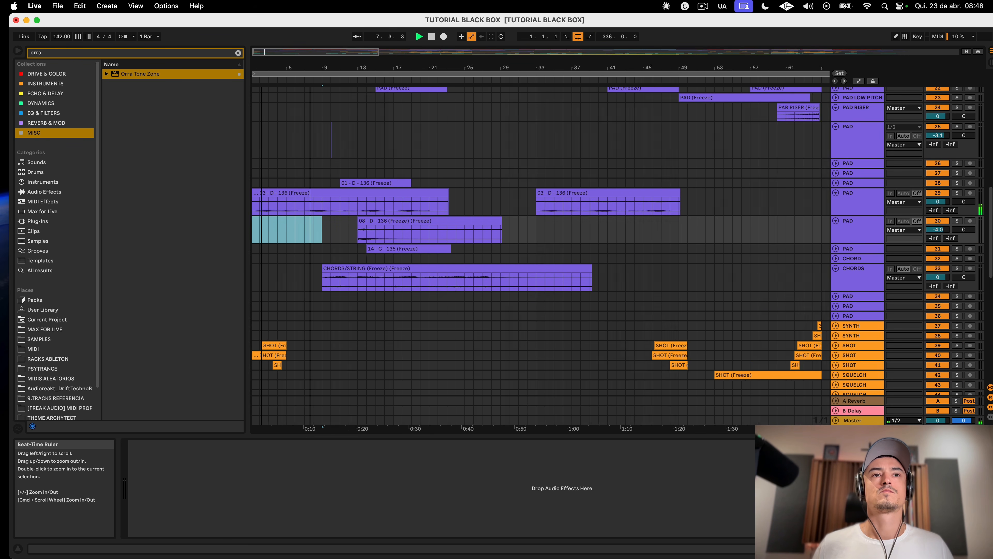
{"action": "scroll", "coordinate": [426, 323], "scroll_direction": "down", "scroll_amount": 5}
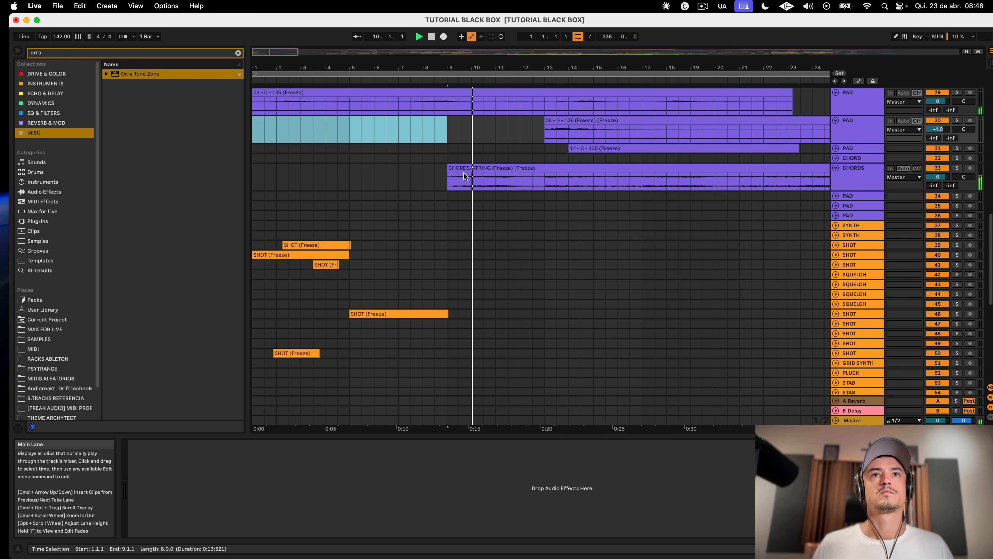
{"action": "scroll", "coordinate": [391, 320], "scroll_direction": "up", "scroll_amount": 5}
{"action": "scroll", "coordinate": [449, 334], "scroll_direction": "up", "scroll_amount": 8}
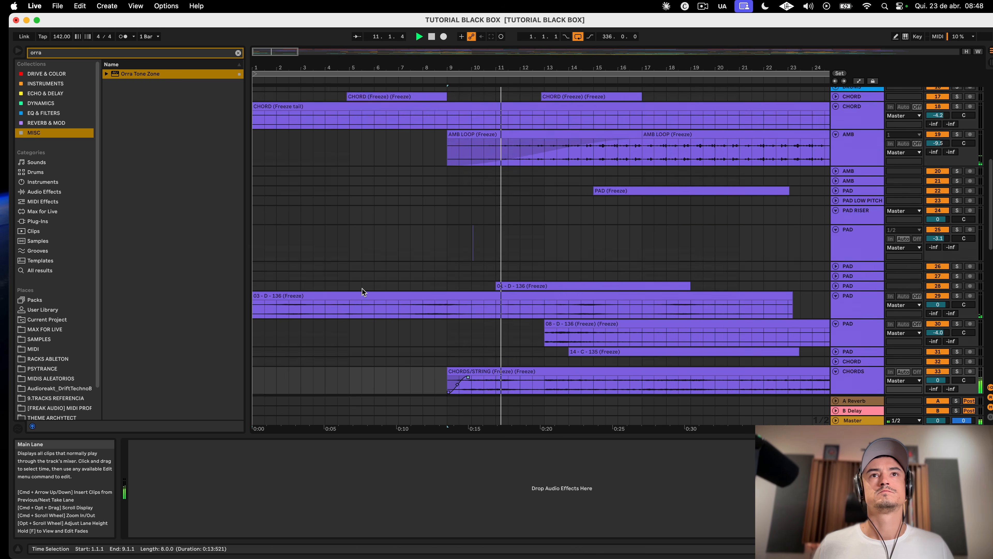
Step: Unfold CHORD track 17 and duplicate its bars 1 to 17 so the chord clips repeat through bar 33
{"action": "left_click", "coordinate": [836, 321]}
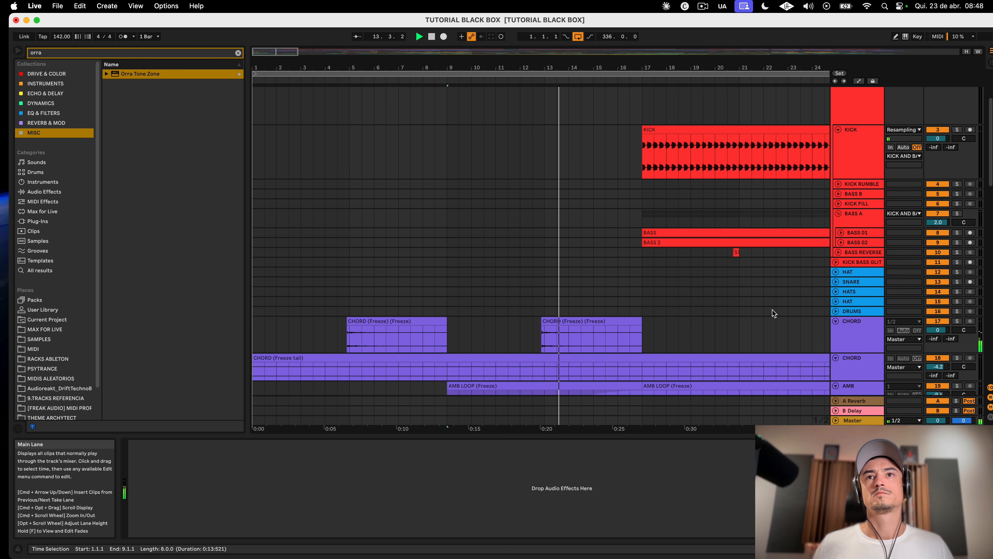
{"action": "scroll", "coordinate": [742, 309], "scroll_direction": "right", "scroll_amount": 10}
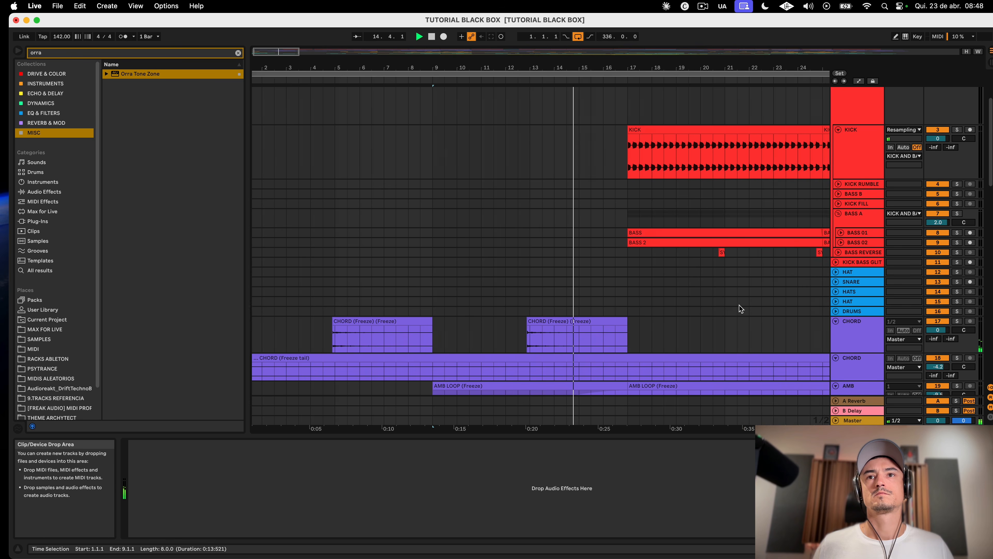
{"action": "scroll", "coordinate": [456, 345], "scroll_direction": "down", "scroll_amount": 5}
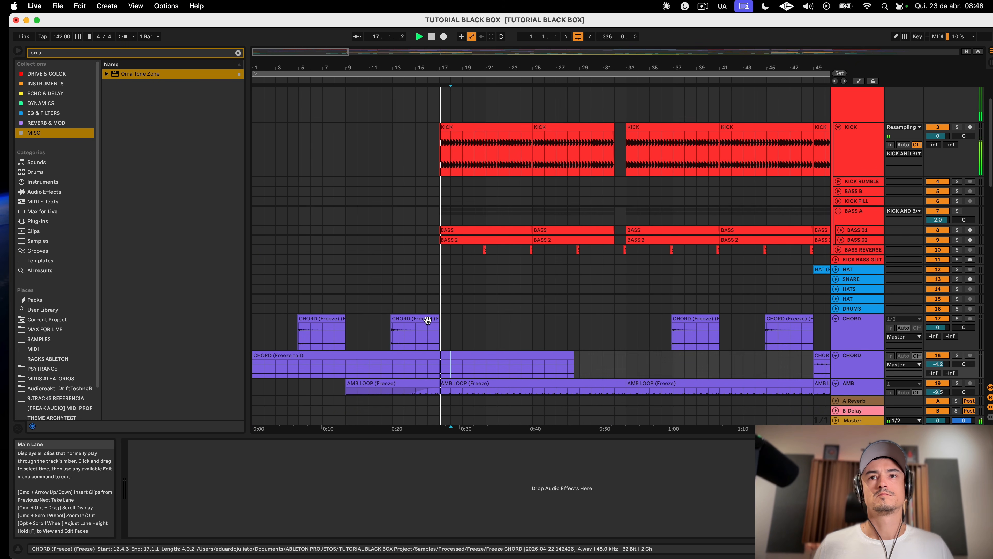
{"action": "left_click", "coordinate": [416, 334]}
{"action": "left_click", "coordinate": [254, 329], "text": "shift"}
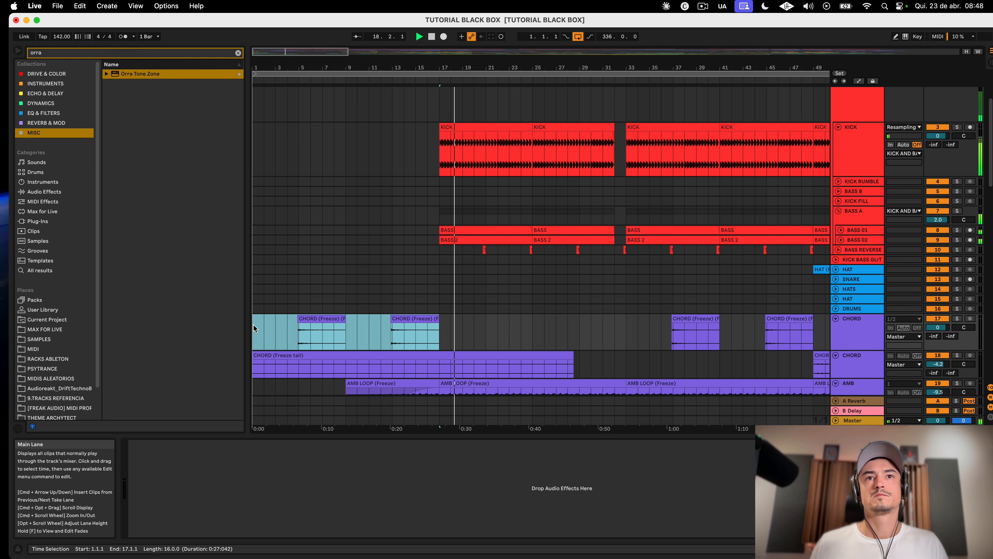
{"action": "key", "text": "super+d"}
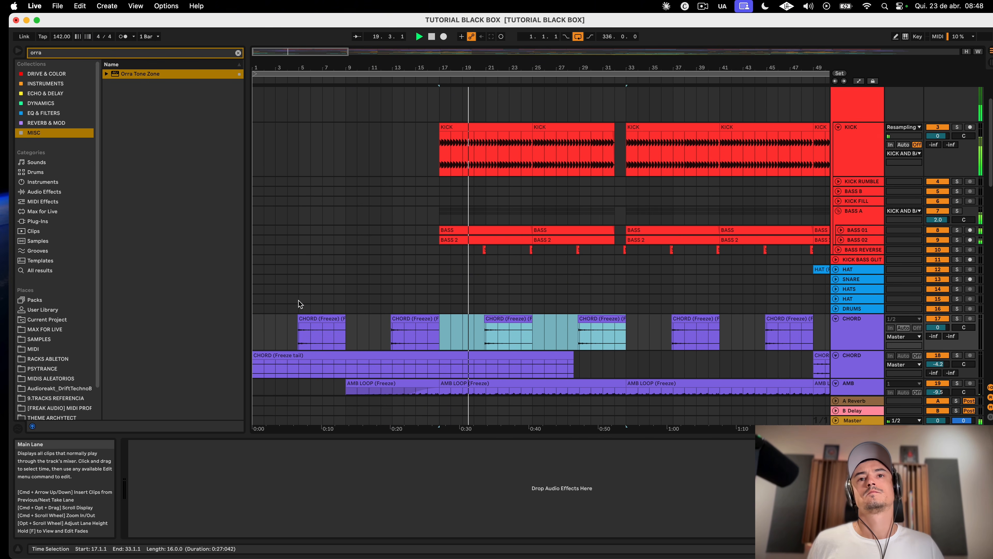
Step: Delete the SHOT clips in bars 1 to 9 on tracks 39 to 46, and select the SHOT clip on track 50
{"action": "scroll", "coordinate": [299, 304], "scroll_direction": "down", "scroll_amount": 15}
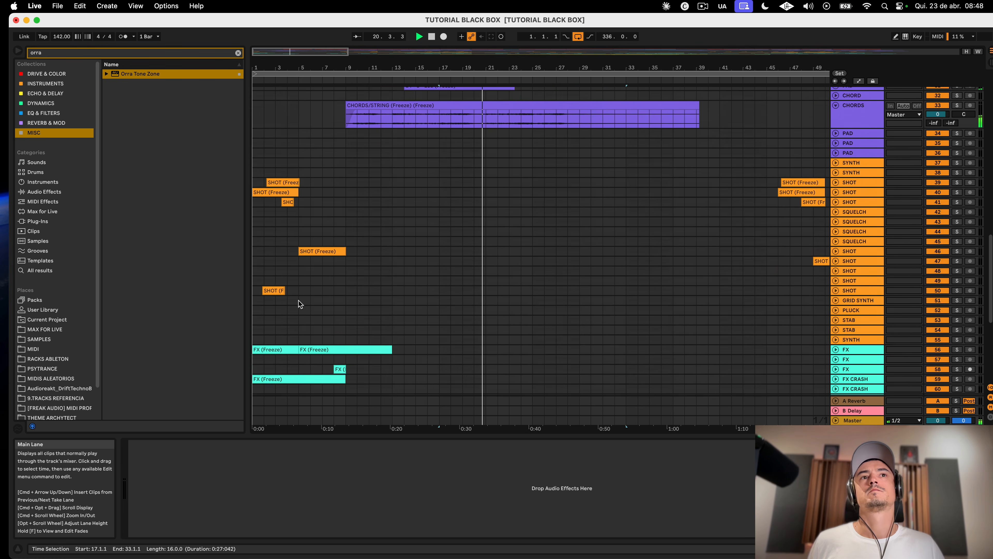
{"action": "scroll", "coordinate": [299, 304], "scroll_direction": "up", "scroll_amount": 5}
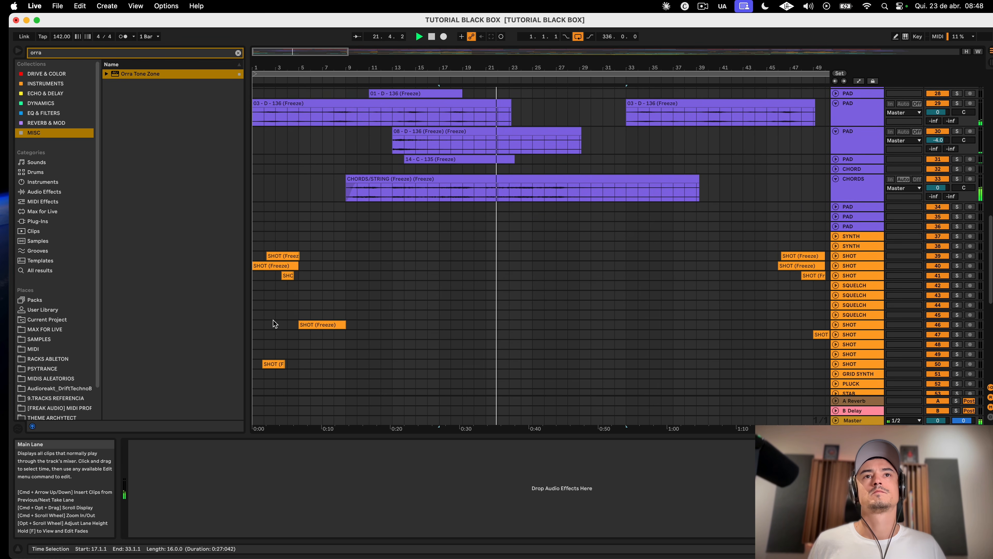
{"action": "scroll", "coordinate": [273, 323], "scroll_direction": "down", "scroll_amount": 1}
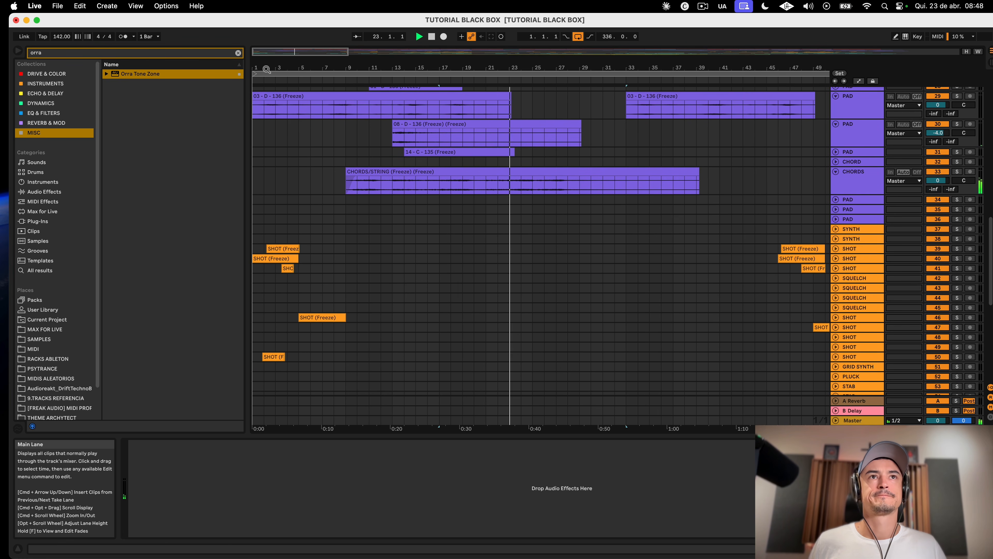
{"action": "left_click_drag", "start_coordinate": [267, 69], "coordinate": [322, 236]}
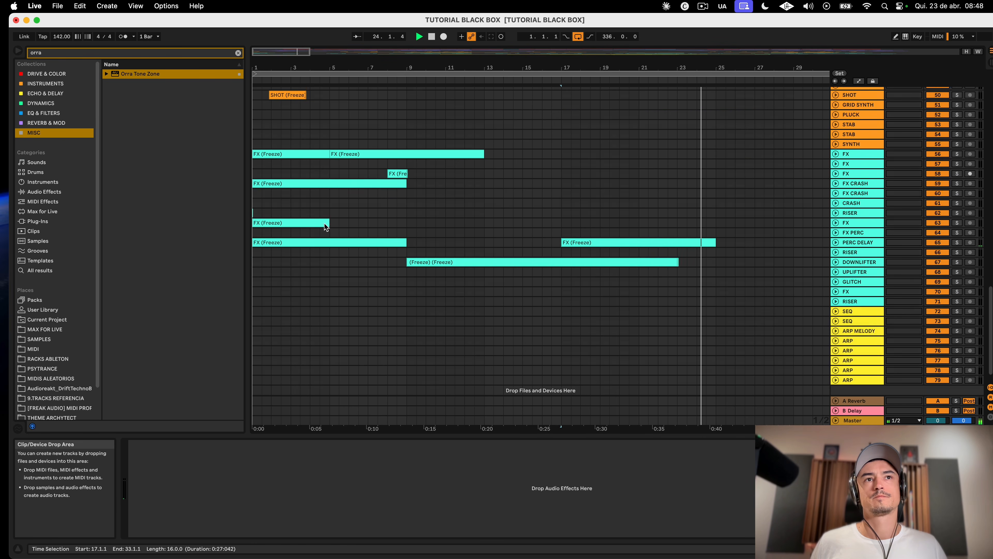
{"action": "scroll", "coordinate": [324, 224], "scroll_direction": "up", "scroll_amount": 6}
{"action": "left_click_drag", "start_coordinate": [417, 243], "coordinate": [159, 114]}
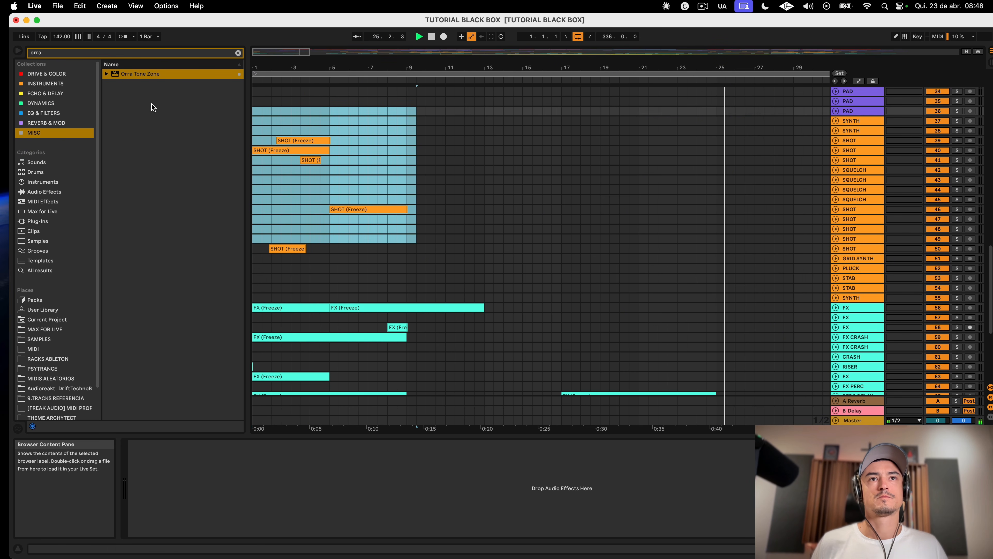
{"action": "key", "text": "Delete"}
{"action": "left_click", "coordinate": [286, 247]}
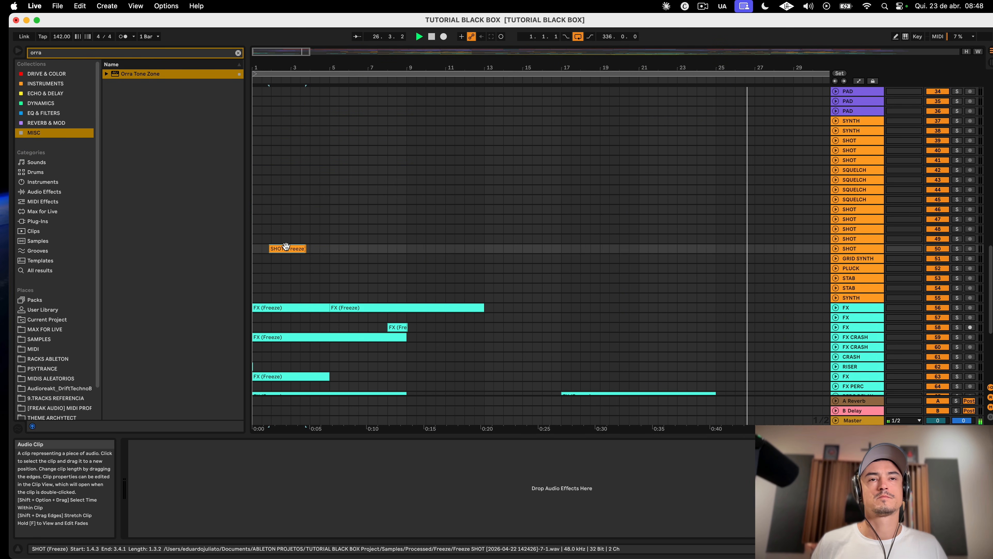
Step: Delete the selected SHOT clip on track 50 and unfold DOWNLIFTER track 67
{"action": "scroll", "coordinate": [287, 246], "scroll_direction": "down", "scroll_amount": 8}
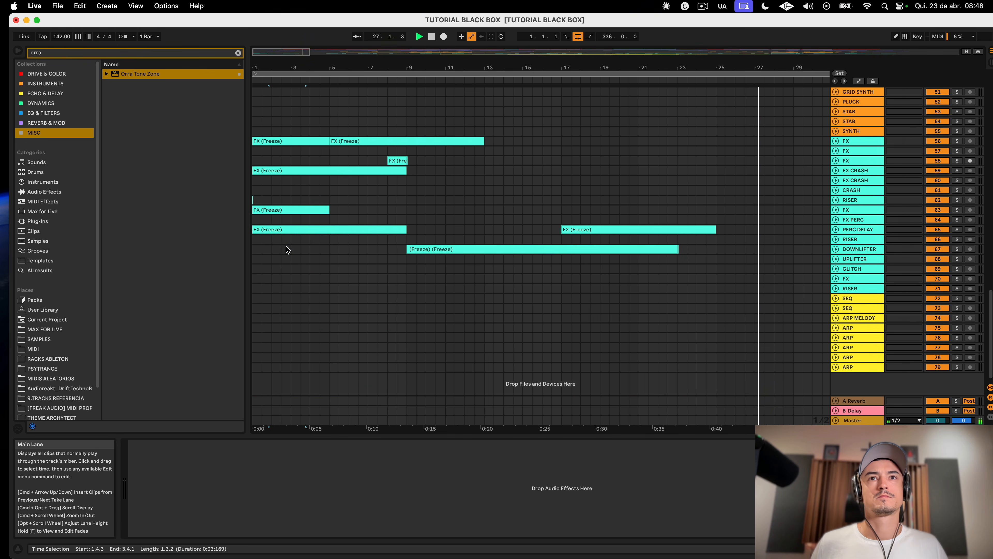
{"action": "left_click", "coordinate": [835, 249]}
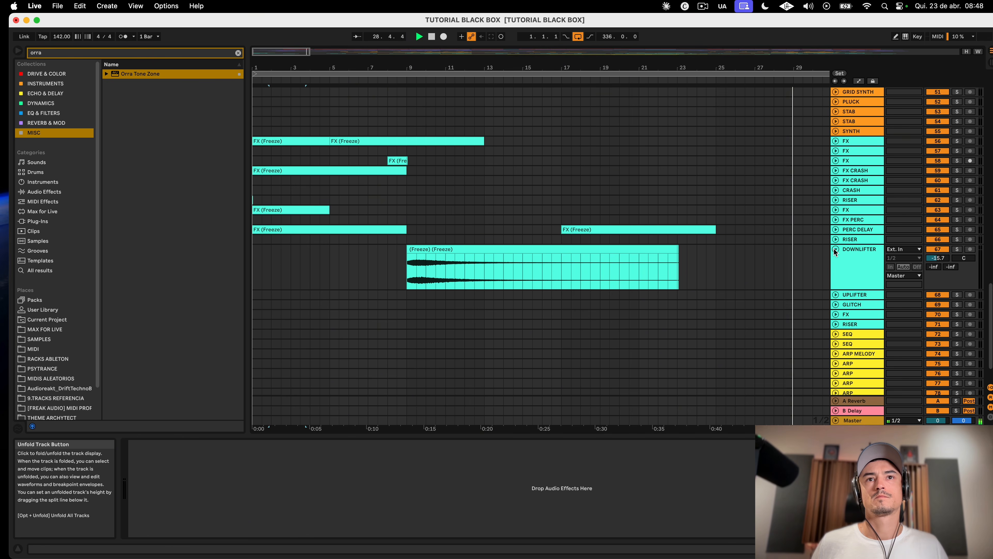
Step: Review the arrangement around the kick and bass entry at bar 17 and the intro clips on the pad, shot and FX tracks
{"action": "scroll", "coordinate": [397, 233], "scroll_direction": "down", "scroll_amount": 4}
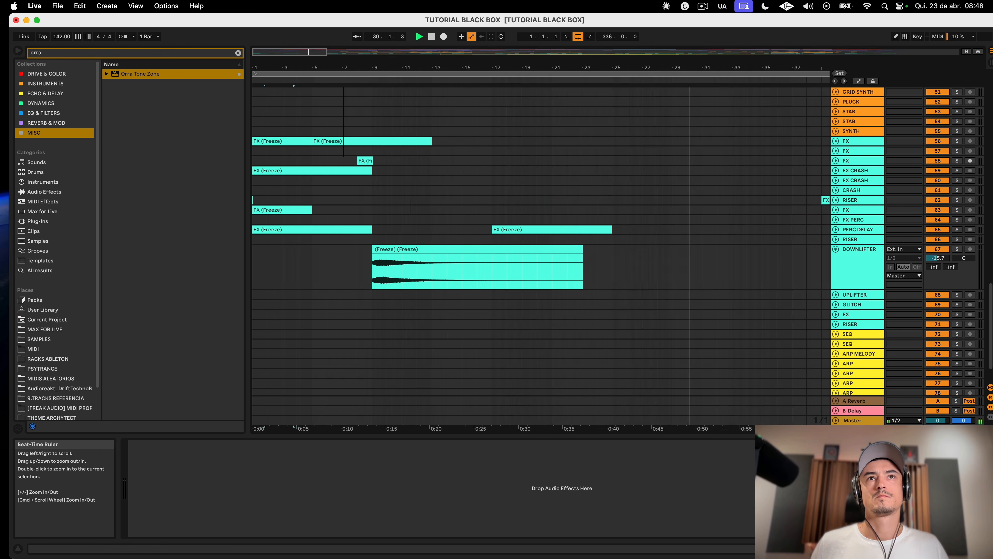
{"action": "scroll", "coordinate": [418, 266], "scroll_direction": "up", "scroll_amount": 10}
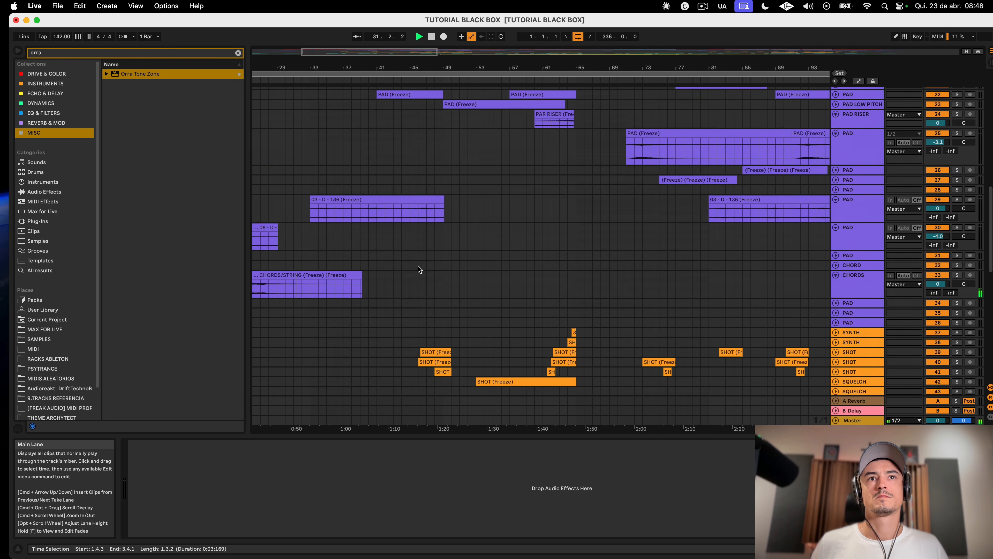
{"action": "scroll", "coordinate": [418, 265], "scroll_direction": "left", "scroll_amount": 3}
{"action": "scroll", "coordinate": [419, 269], "scroll_direction": "up", "scroll_amount": 10}
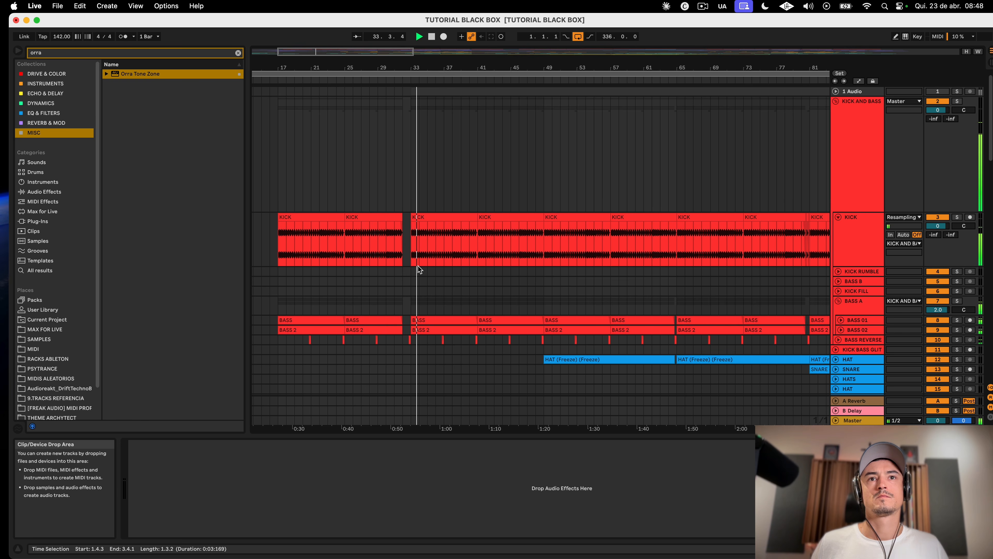
{"action": "scroll", "coordinate": [419, 266], "scroll_direction": "left", "scroll_amount": 3}
{"action": "scroll", "coordinate": [418, 266], "scroll_direction": "down", "scroll_amount": 5}
{"action": "scroll", "coordinate": [419, 266], "scroll_direction": "down", "scroll_amount": 10}
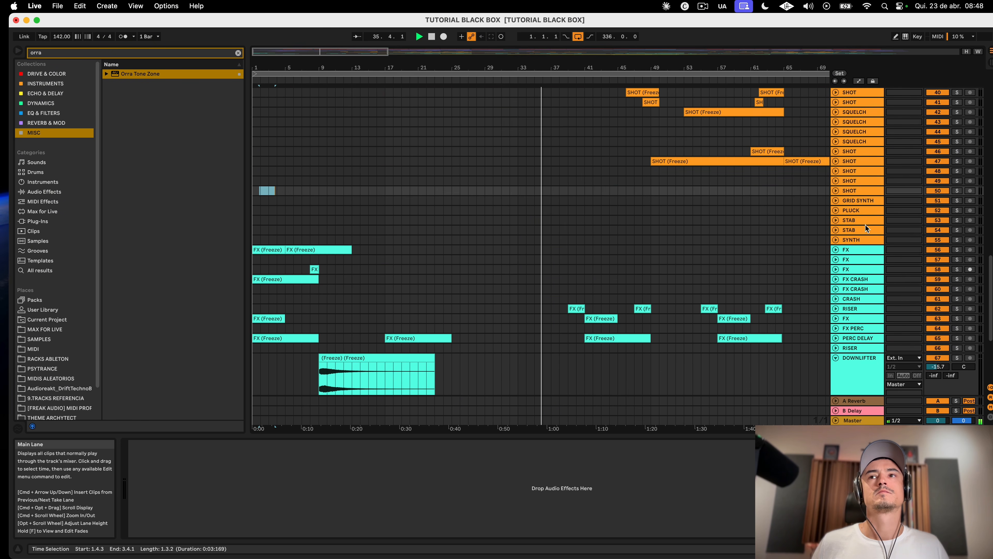
Step: Unfold FX track 56 and delete its first FX clip, covering bars 1 to 5
{"action": "left_click", "coordinate": [835, 249]}
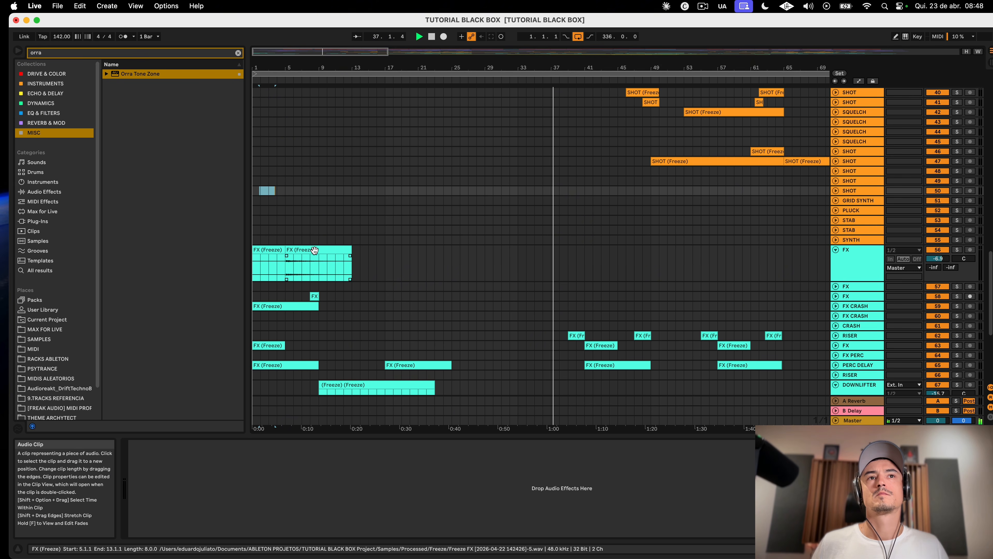
{"action": "left_click", "coordinate": [284, 260]}
{"action": "left_click", "coordinate": [265, 170], "text": "shift"}
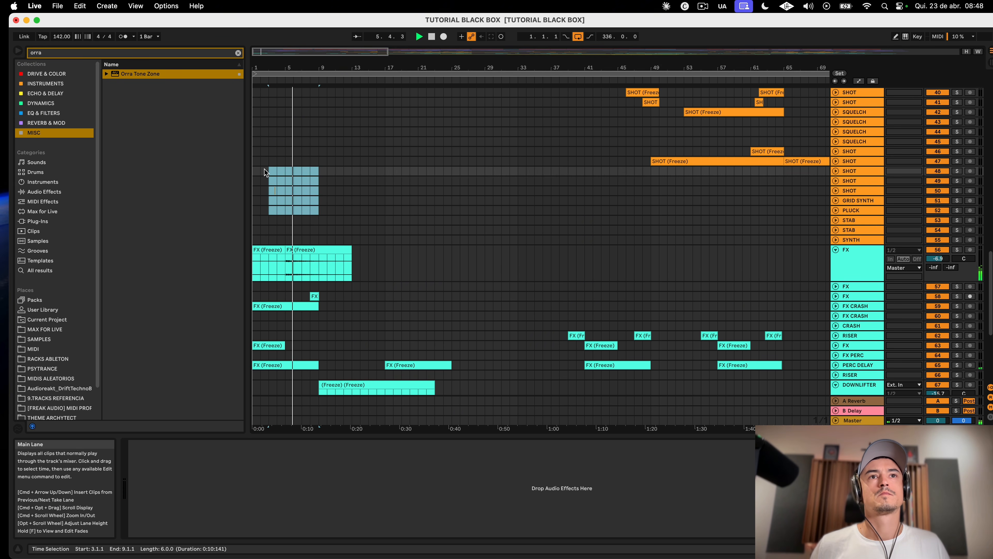
{"action": "left_click_drag", "start_coordinate": [273, 67], "coordinate": [512, 264]}
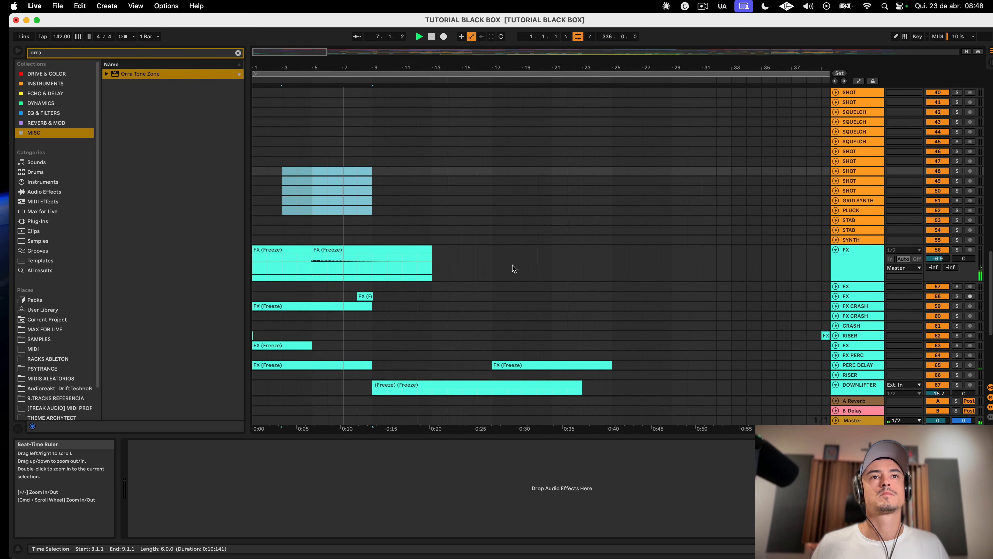
{"action": "left_click", "coordinate": [534, 270]}
{"action": "left_click", "coordinate": [282, 266]}
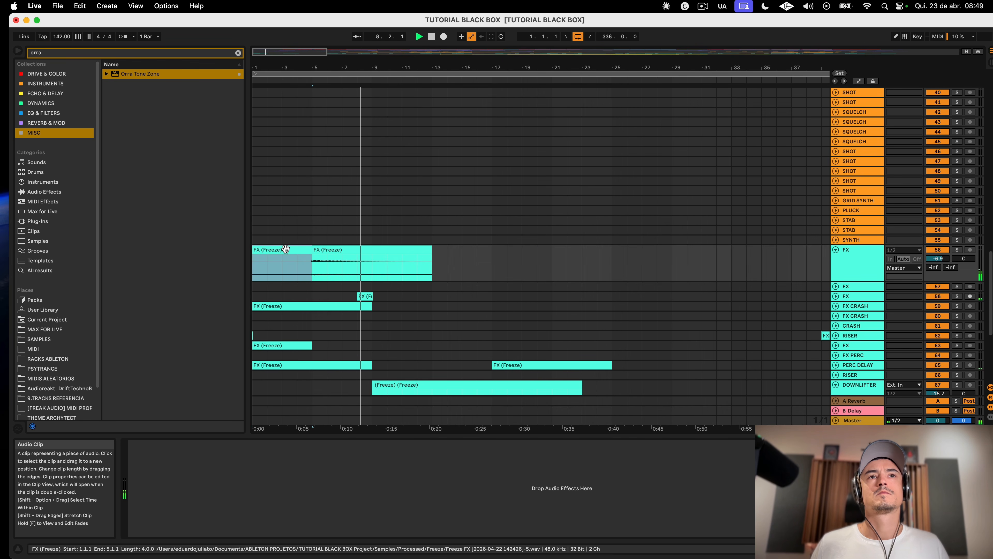
{"action": "key", "text": "Delete"}
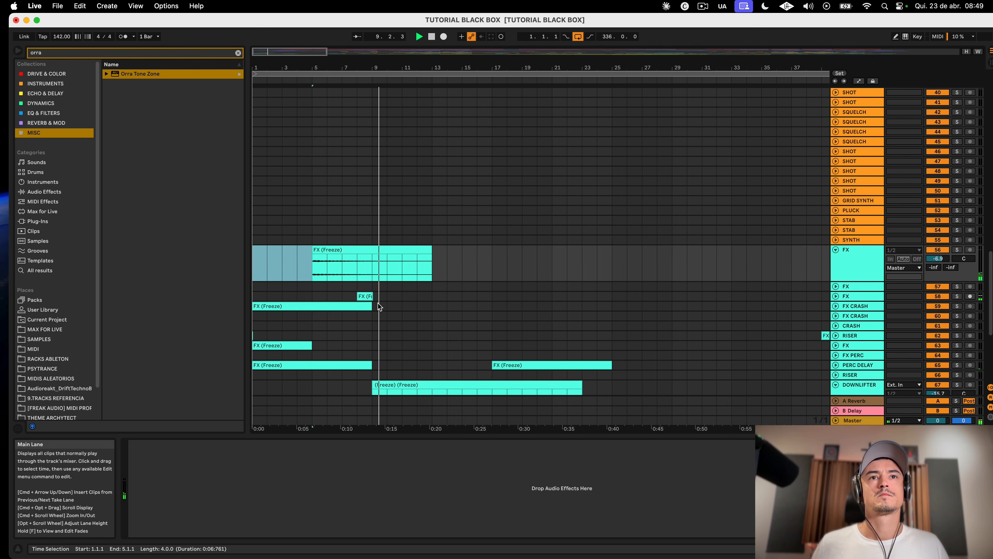
Step: Unfold FX track 58, delete the tiny leftover clip at 9.1.1, and play the remaining clip from bar 8
{"action": "left_click", "coordinate": [374, 295]}
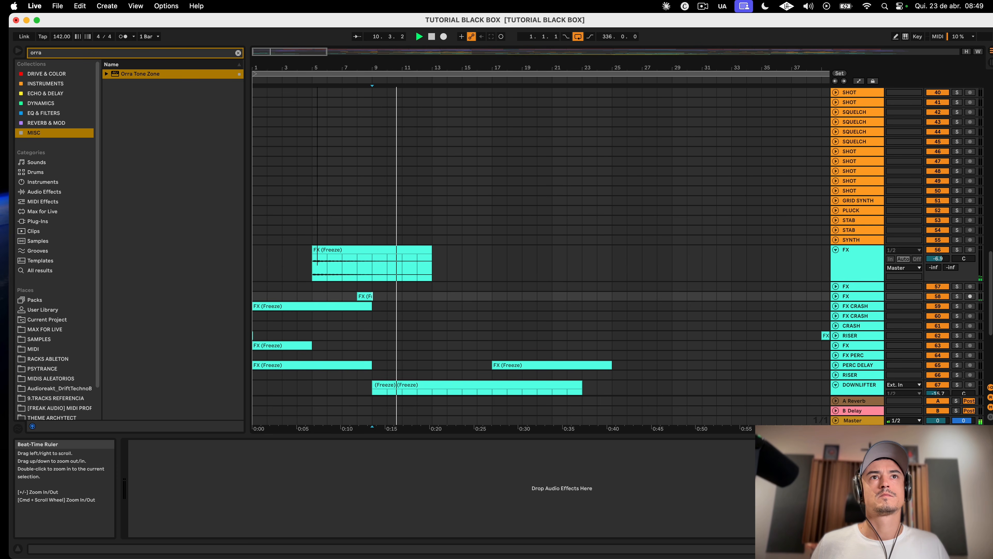
{"action": "left_click_drag", "start_coordinate": [303, 51], "coordinate": [432, 303]}
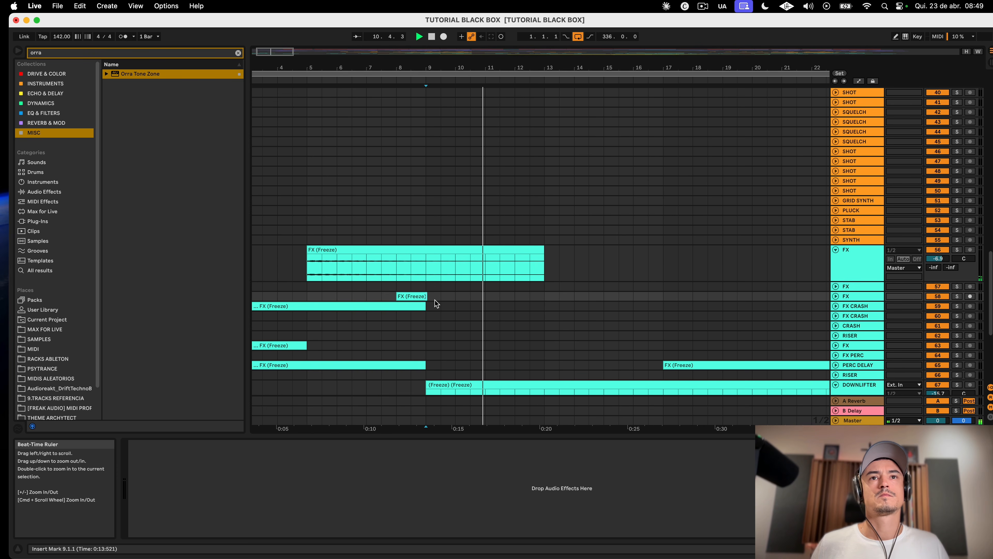
{"action": "left_click", "coordinate": [835, 296]}
{"action": "left_click_drag", "start_coordinate": [363, 67], "coordinate": [363, 101]}
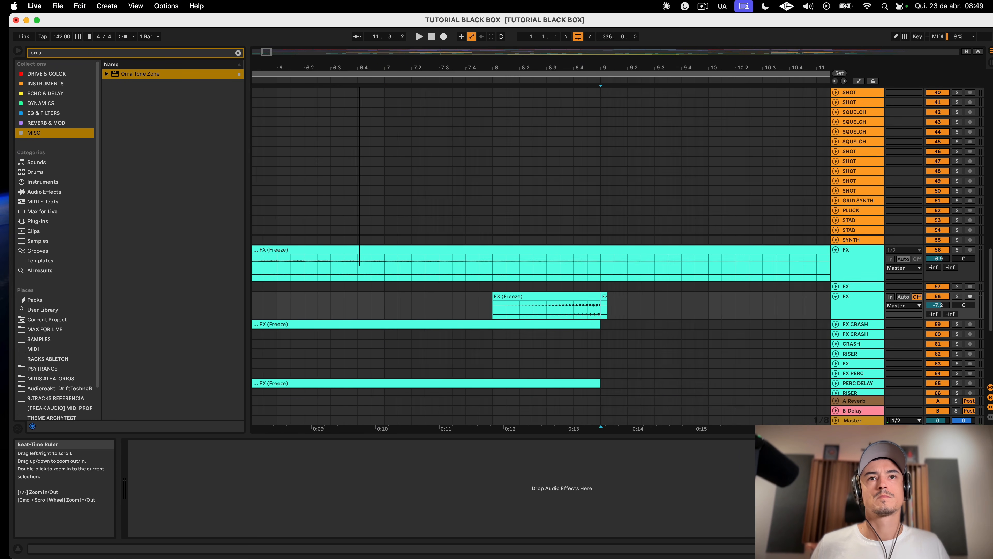
{"action": "left_click", "coordinate": [602, 295]}
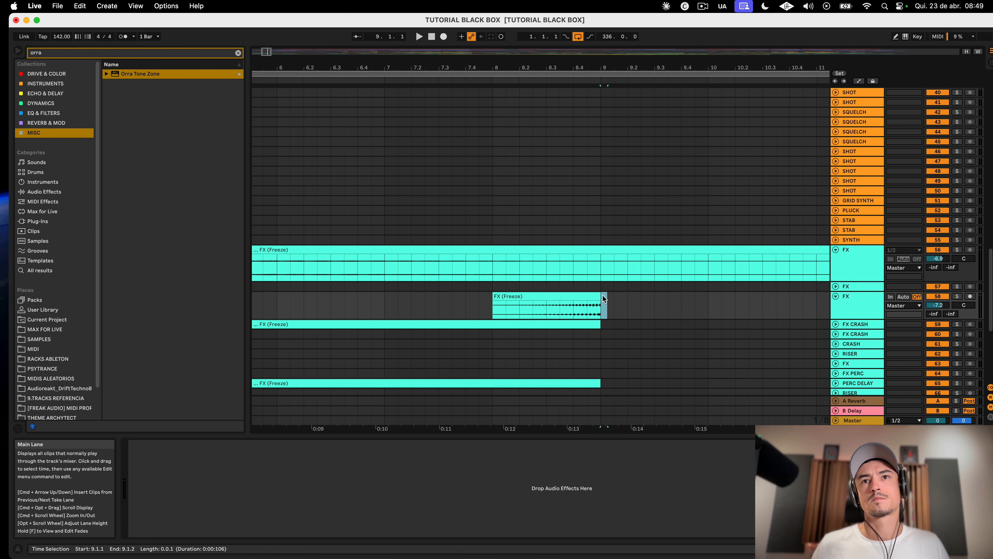
{"action": "left_click", "coordinate": [503, 311]}
{"action": "key", "text": "space"}
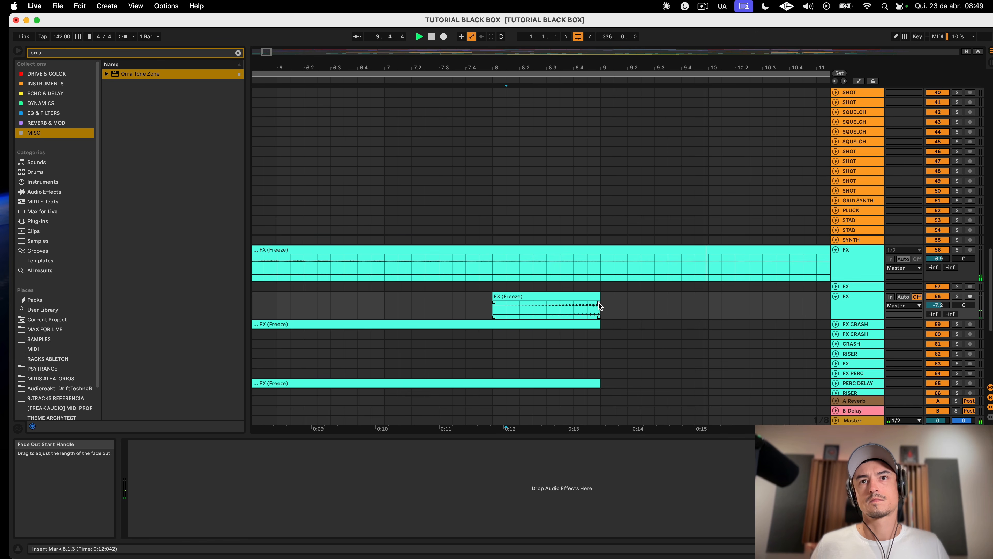
{"action": "left_click", "coordinate": [587, 307]}
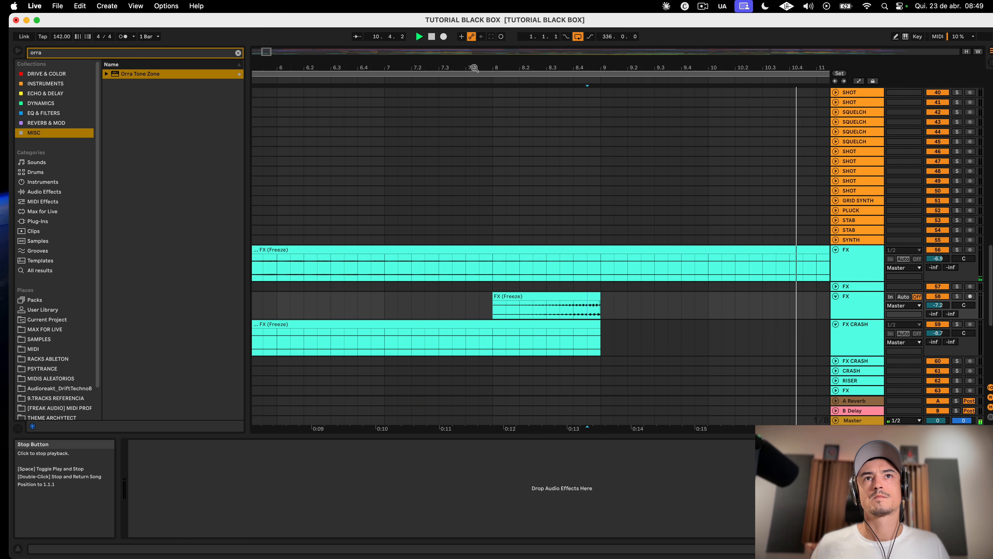
Step: Extend the end of the FX CRASH clip on track 59 to bar 19
{"action": "key", "text": "minus"}
{"action": "key", "text": "minus"}
{"action": "key", "text": "minus"}
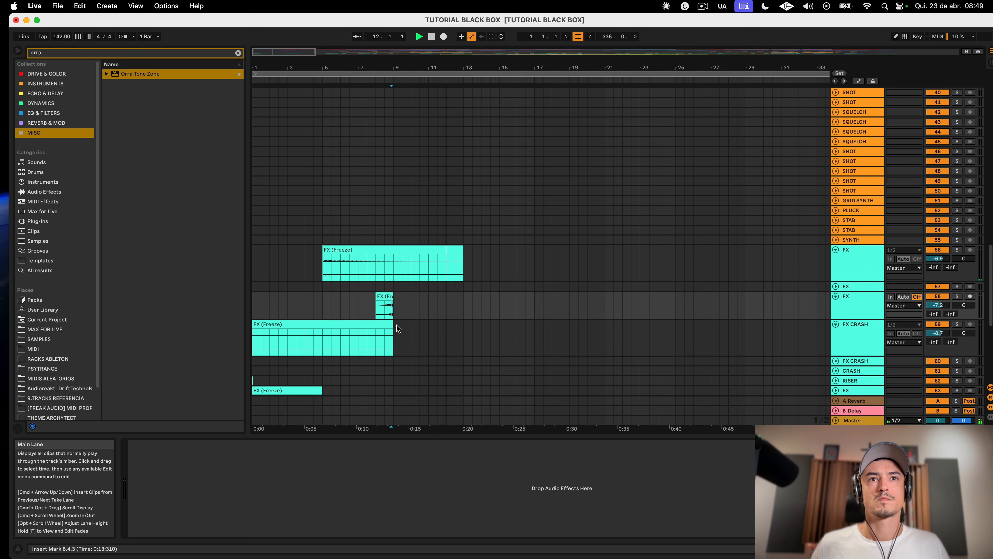
{"action": "left_click_drag", "start_coordinate": [392, 337], "coordinate": [539, 329]}
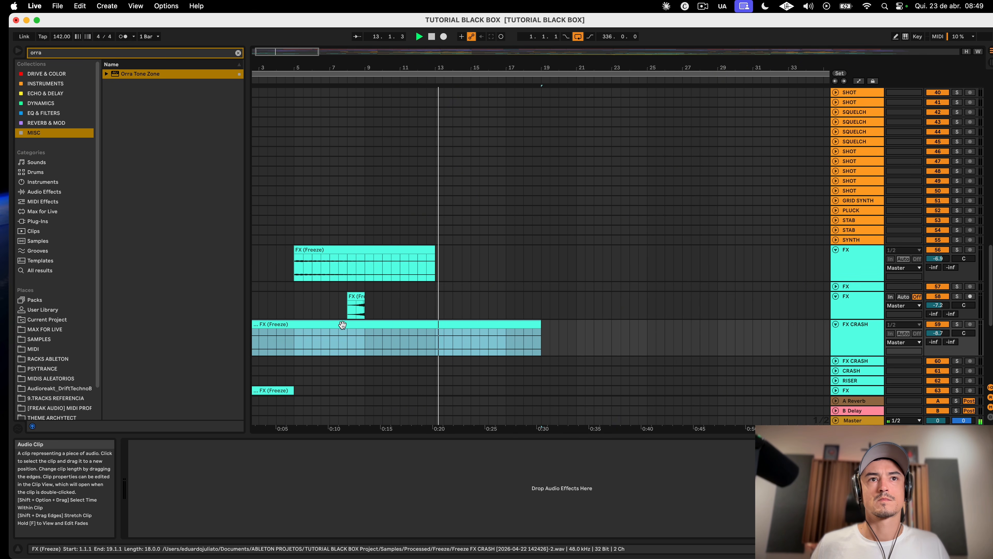
Step: Shift the extended FX CRASH clip on track 59 so it starts at bar 14
{"action": "key", "text": "Right"}
{"action": "key", "text": "Right"}
{"action": "key", "text": "Right"}
{"action": "key", "text": "Right"}
{"action": "key", "text": "Right"}
{"action": "key", "text": "Right"}
{"action": "key", "text": "Right"}
{"action": "key", "text": "Right"}
{"action": "key", "text": "Right"}
{"action": "key", "text": "Right"}
{"action": "key", "text": "Right"}
{"action": "key", "text": "Right"}
{"action": "key", "text": "Right"}
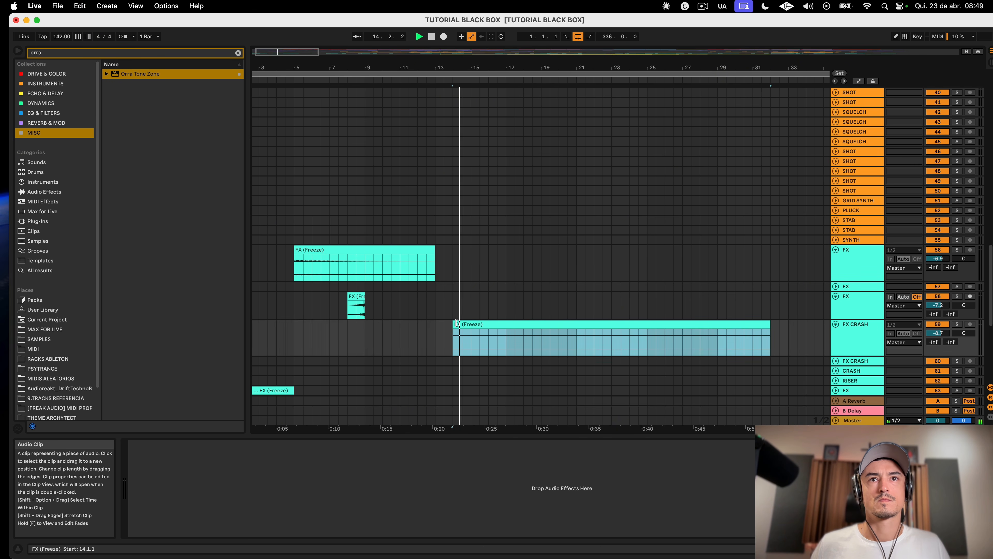
Step: Lengthen and reposition the FX CRASH clip on track 59 to span bars 3 to 43, and play it from its start
{"action": "left_click_drag", "start_coordinate": [467, 321], "coordinate": [530, 326]}
{"action": "left_click_drag", "start_coordinate": [383, 324], "coordinate": [211, 311]}
{"action": "left_click_drag", "start_coordinate": [498, 324], "coordinate": [531, 325]}
{"action": "scroll", "coordinate": [532, 325], "scroll_direction": "left", "scroll_amount": 2}
{"action": "key", "text": "space"}
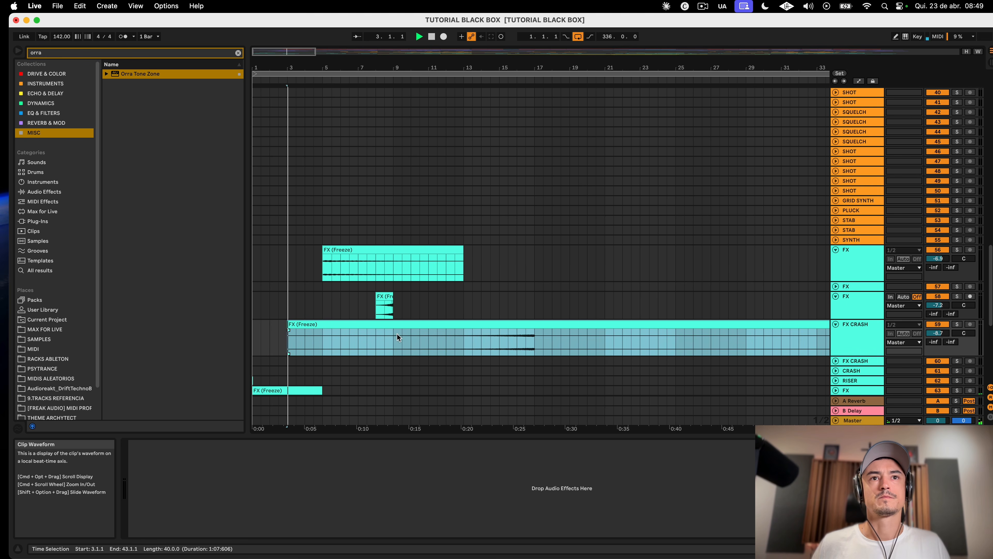
Step: Play the FX CRASH clip from bar 14 and trim its end back to bar 17
{"action": "left_click", "coordinate": [482, 347]}
{"action": "key", "text": "space"}
{"action": "key", "text": "space"}
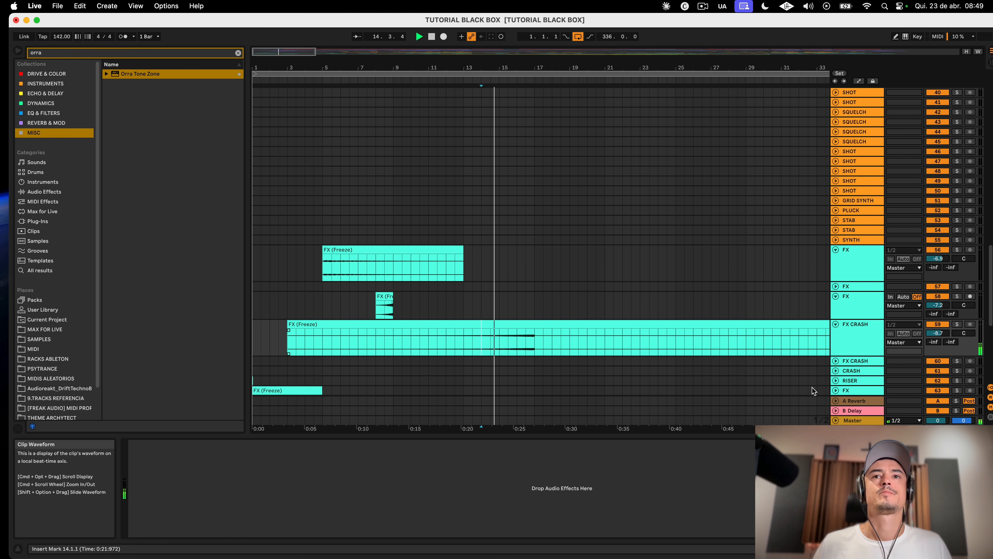
{"action": "left_click_drag", "start_coordinate": [504, 76], "coordinate": [504, 59]}
{"action": "left_click", "coordinate": [464, 322]}
{"action": "left_click_drag", "start_coordinate": [464, 322], "coordinate": [337, 318]}
Step: Shorten the DOWNLIFTER clip on track 67 so it ends at bar 17
{"action": "scroll", "coordinate": [297, 235], "scroll_direction": "down", "scroll_amount": 3}
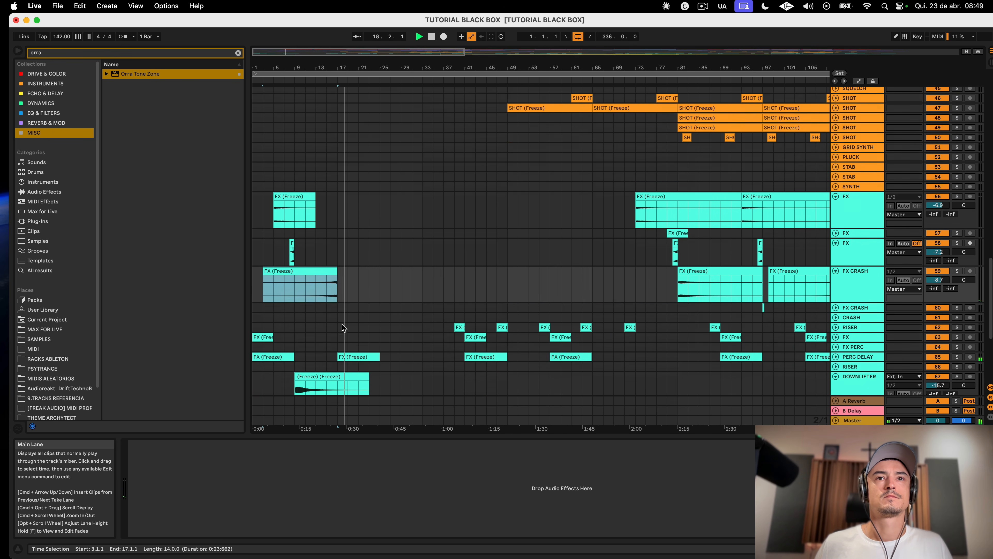
{"action": "left_click_drag", "start_coordinate": [266, 65], "coordinate": [266, 76]}
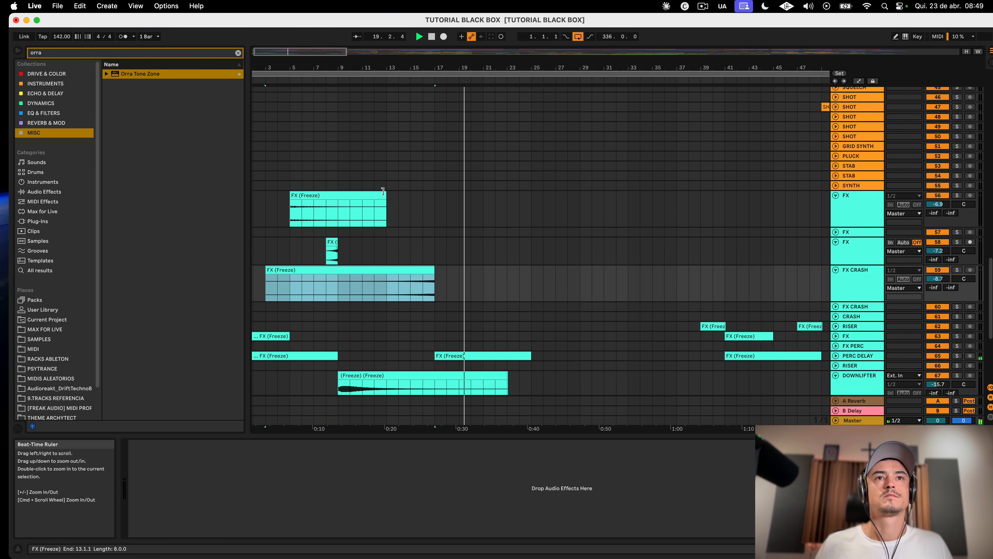
{"action": "scroll", "coordinate": [364, 335], "scroll_direction": "down", "scroll_amount": 3}
{"action": "left_click", "coordinate": [363, 335]}
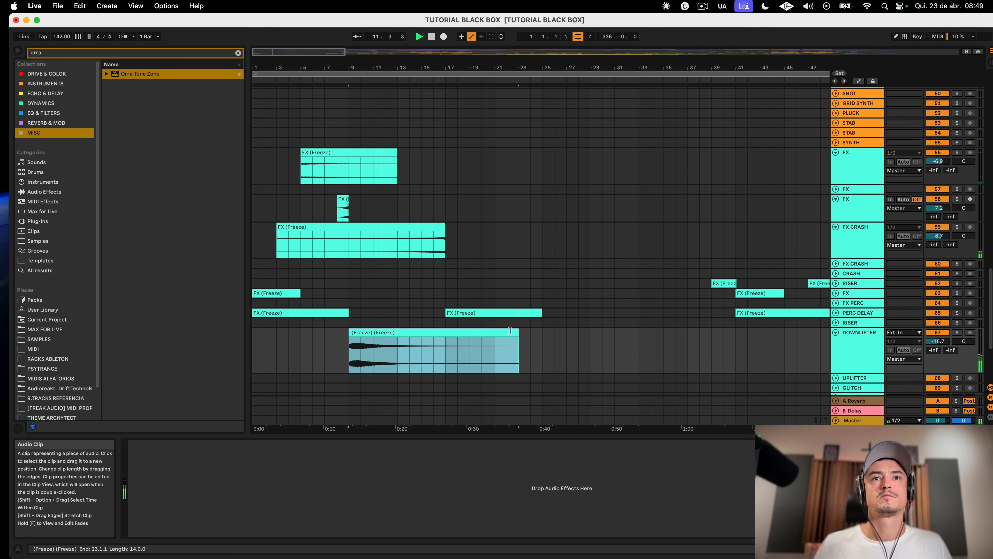
{"action": "left_click_drag", "start_coordinate": [509, 331], "coordinate": [444, 330]}
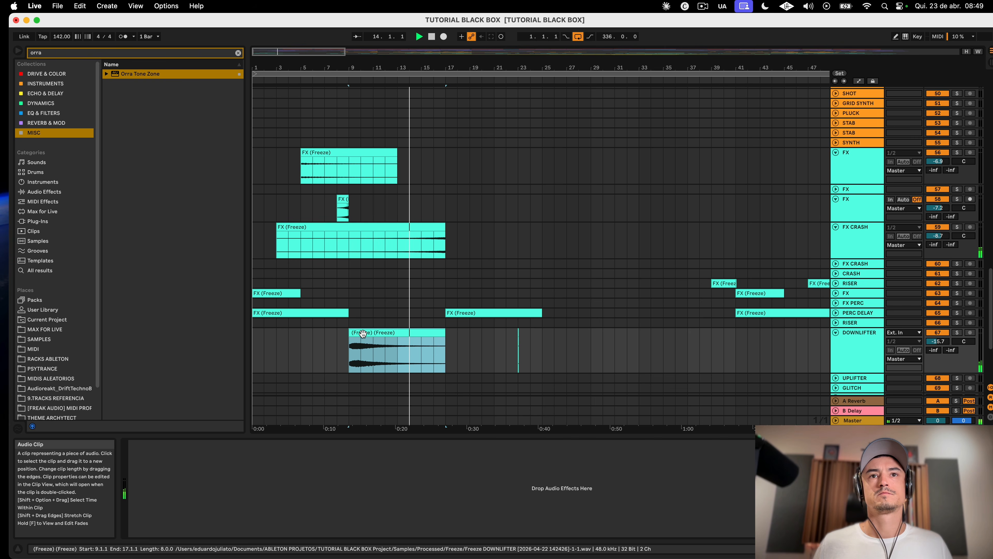
Step: Try the DOWNLIFTER clip at bar 17 and move it back to start at bar 9
{"action": "left_click_drag", "start_coordinate": [363, 333], "coordinate": [470, 331]}
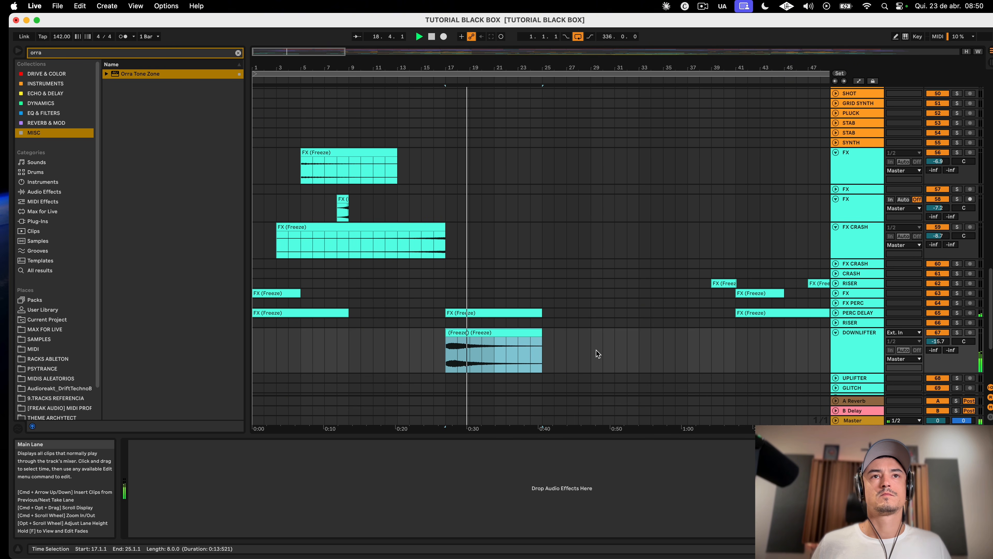
{"action": "scroll", "coordinate": [603, 348], "scroll_direction": "up", "scroll_amount": 20}
{"action": "scroll", "coordinate": [637, 321], "scroll_direction": "down", "scroll_amount": 20}
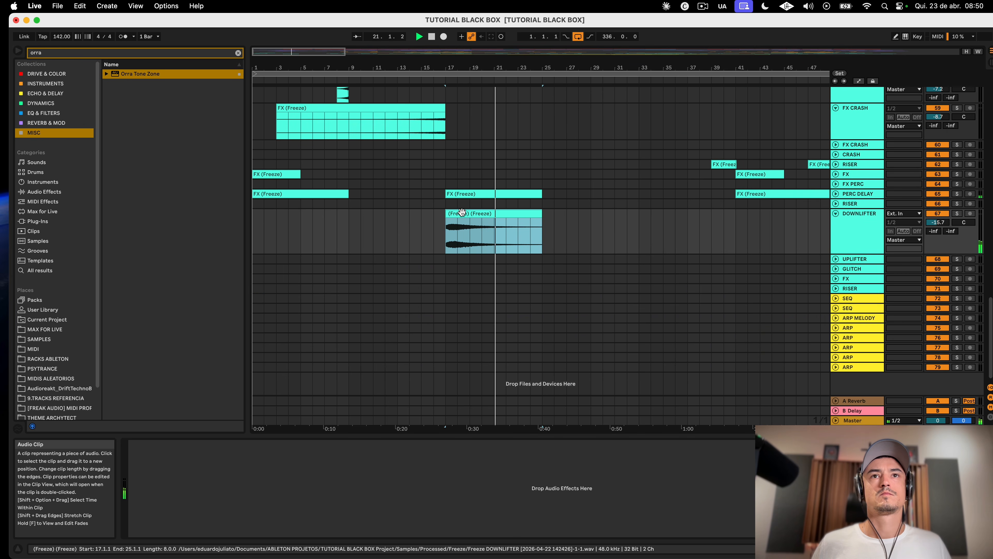
{"action": "left_click_drag", "start_coordinate": [462, 212], "coordinate": [370, 213]}
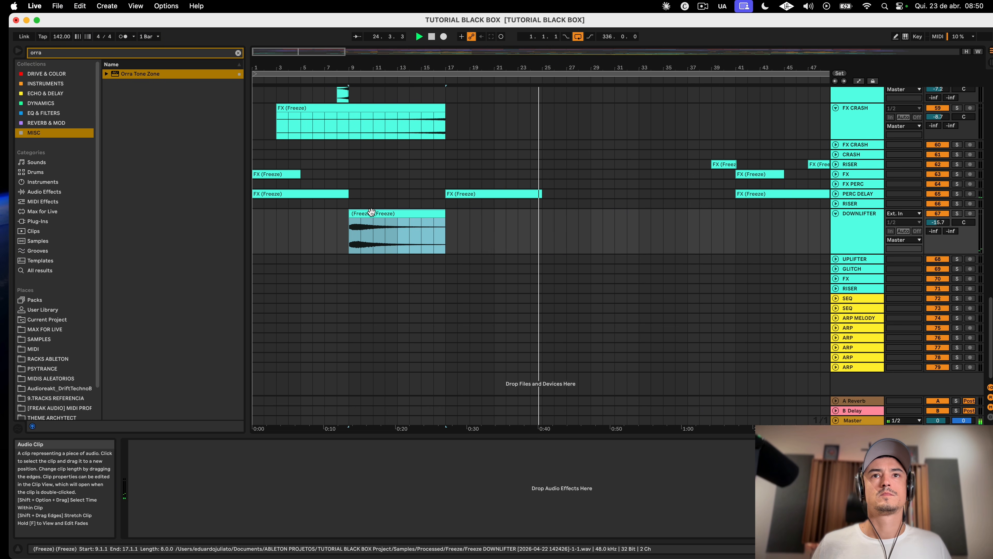
Step: Unfold PERC DELAY track 65 and delete its first clip, covering bars 1 to 9
{"action": "left_click", "coordinate": [836, 197]}
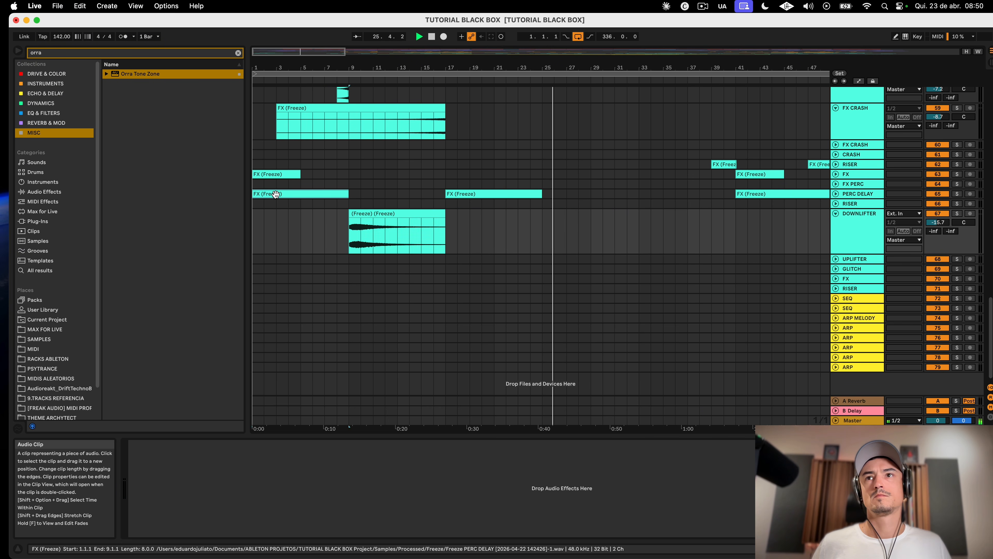
{"action": "left_click", "coordinate": [835, 194]}
{"action": "left_click", "coordinate": [304, 195]}
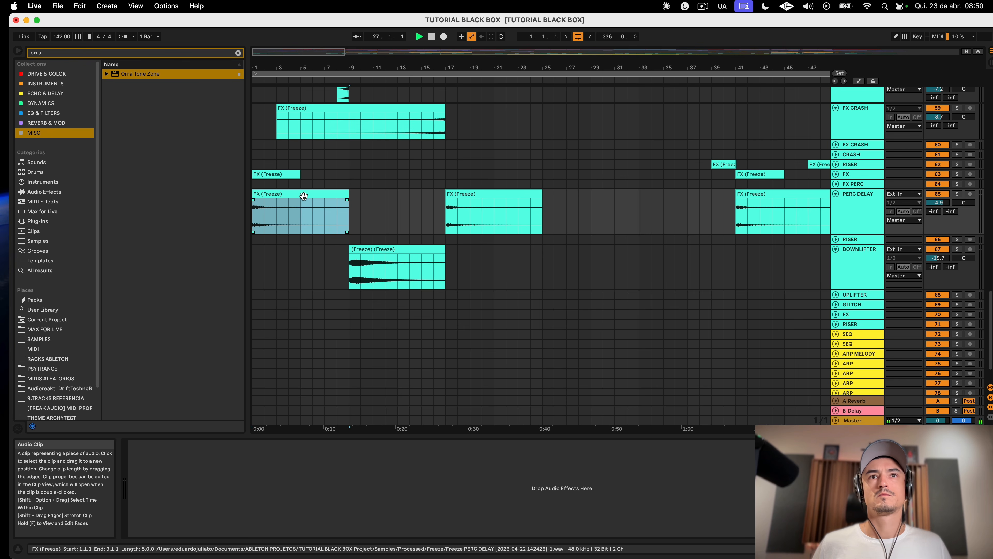
{"action": "key", "text": "Delete"}
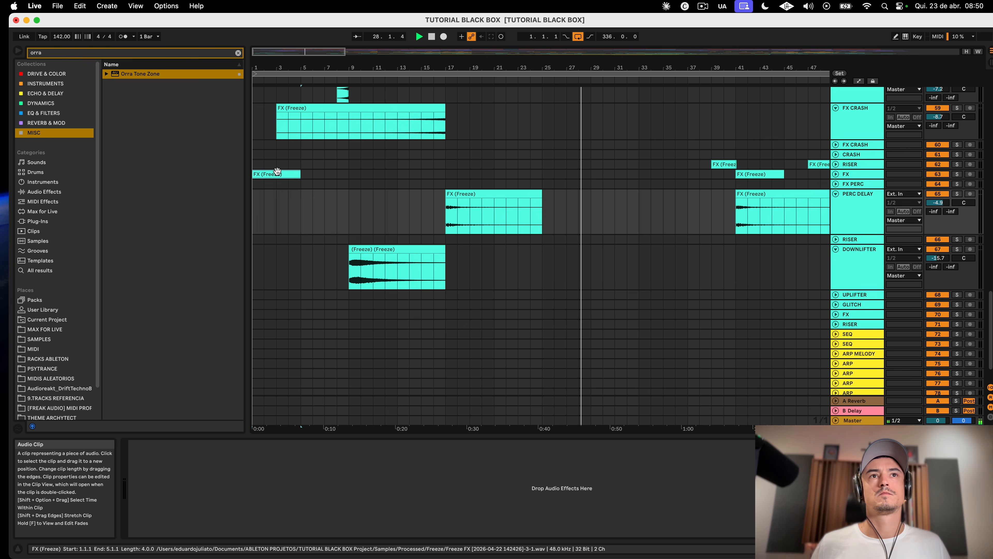
Step: Move the four-bar FX clip on track 63 from bar 1 to bar 25 and play from bar 23
{"action": "left_click", "coordinate": [301, 174]}
{"action": "left_click", "coordinate": [835, 185]}
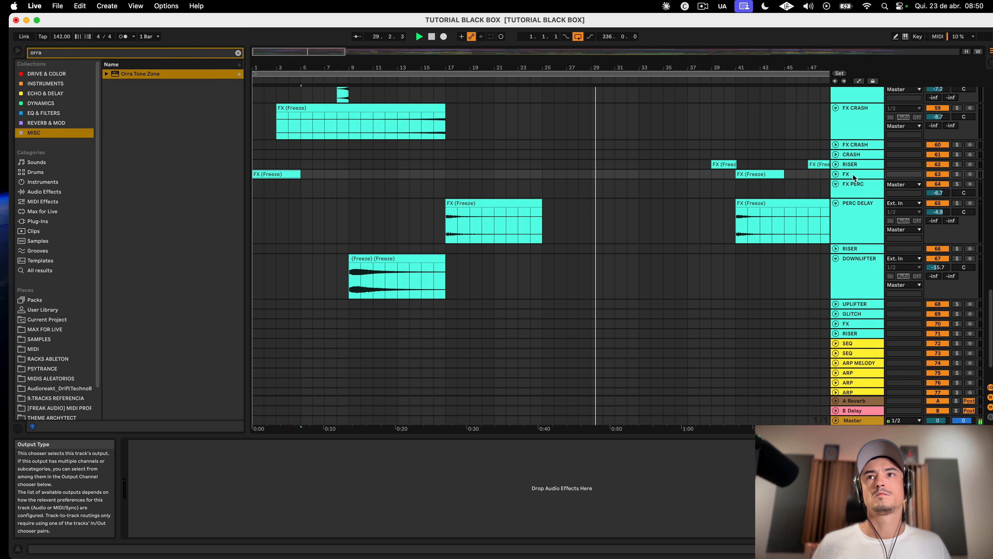
{"action": "left_click", "coordinate": [297, 198]}
{"action": "left_click_drag", "start_coordinate": [297, 197], "coordinate": [519, 176]}
{"action": "left_click", "coordinate": [544, 176]}
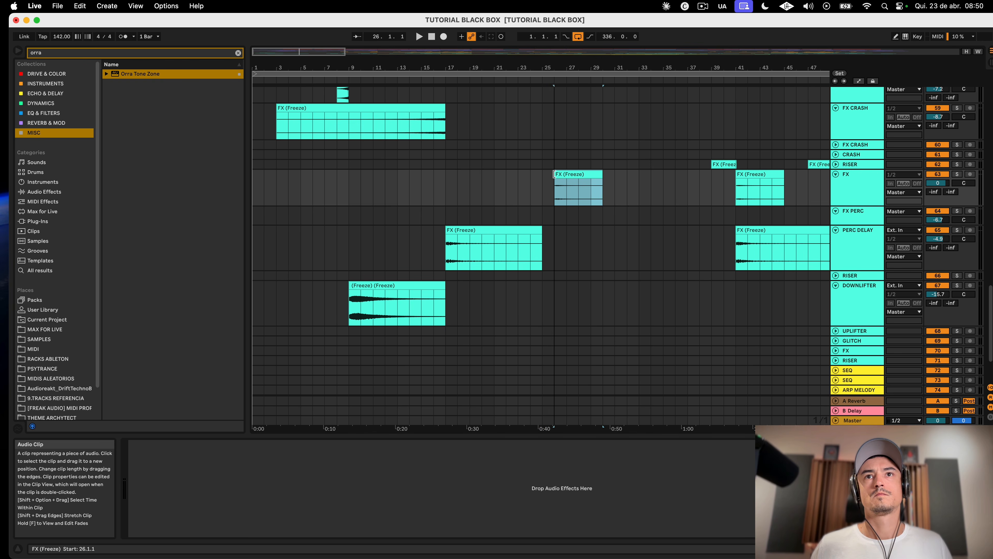
{"action": "left_click", "coordinate": [522, 187]}
{"action": "key", "text": "space"}
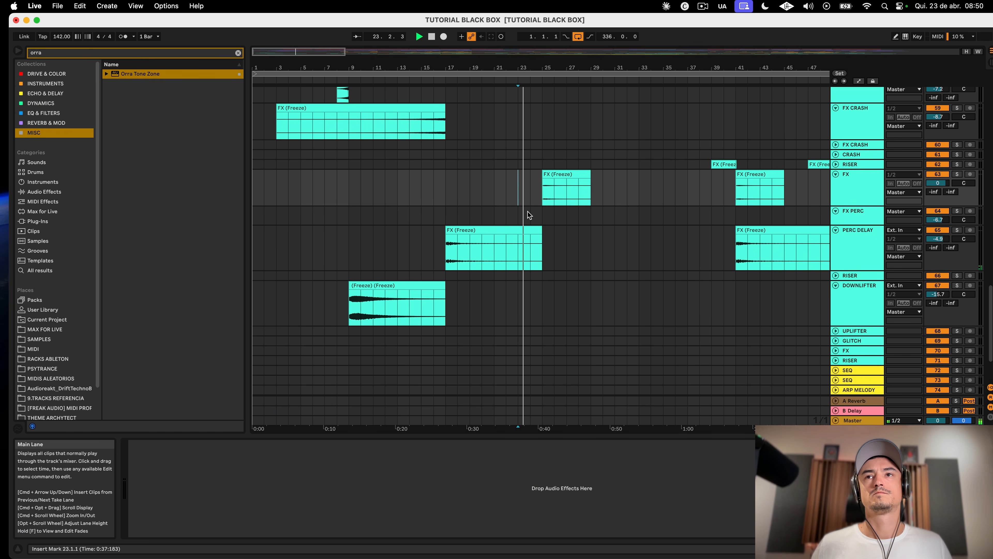
Step: Unfold RISER track 62 and copy its two-bar clip from bar 39 to bars 23 and 7
{"action": "left_click", "coordinate": [836, 163]}
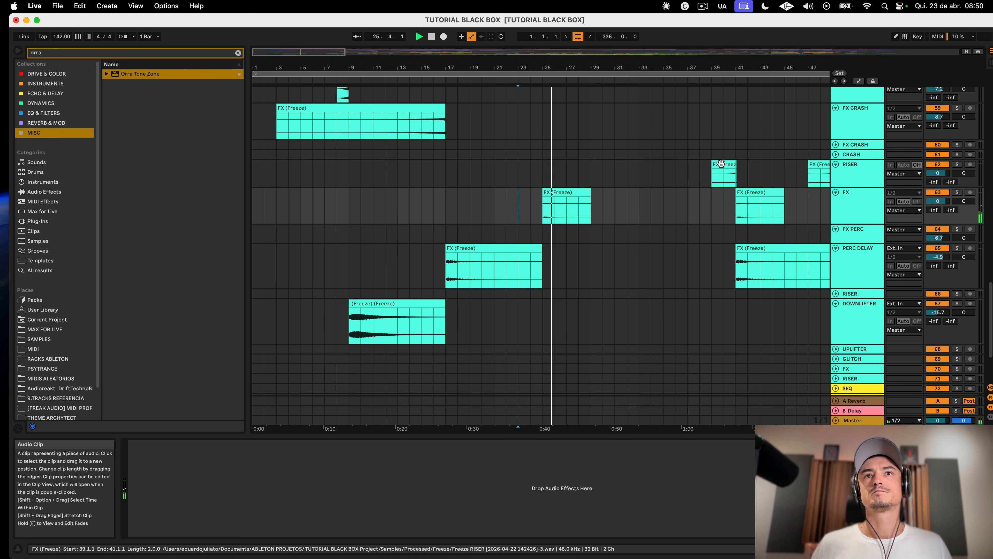
{"action": "left_click_drag", "start_coordinate": [721, 163], "coordinate": [338, 165]}
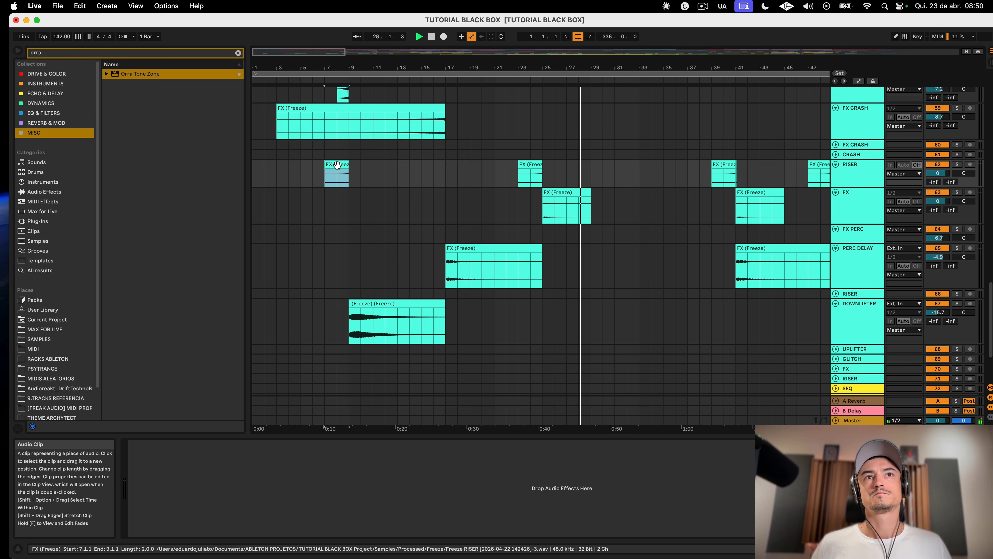
Step: Copy the one-bar FX clip on track 58 from bar 8 to bars 20 and 32
{"action": "scroll", "coordinate": [354, 157], "scroll_direction": "up", "scroll_amount": 3}
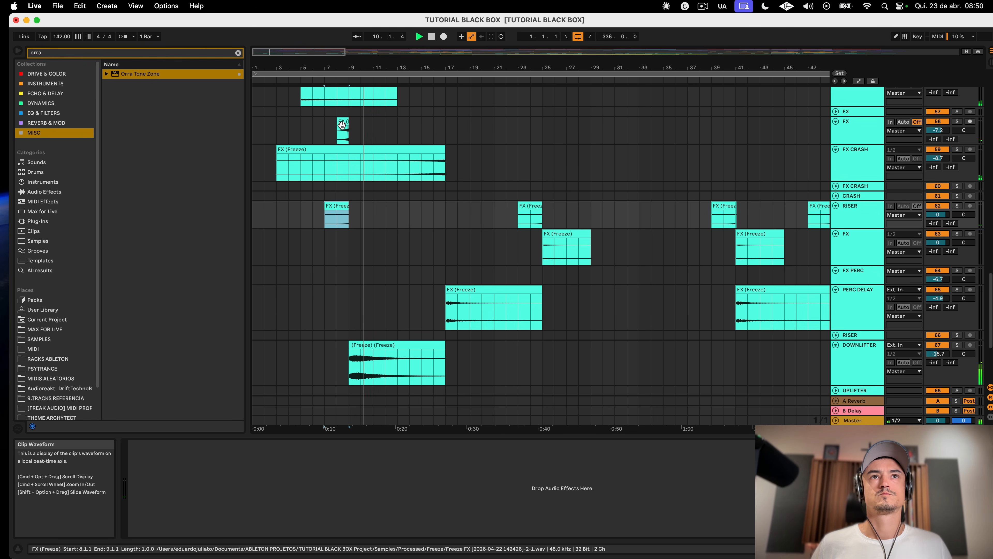
{"action": "left_click_drag", "start_coordinate": [346, 125], "coordinate": [485, 124]}
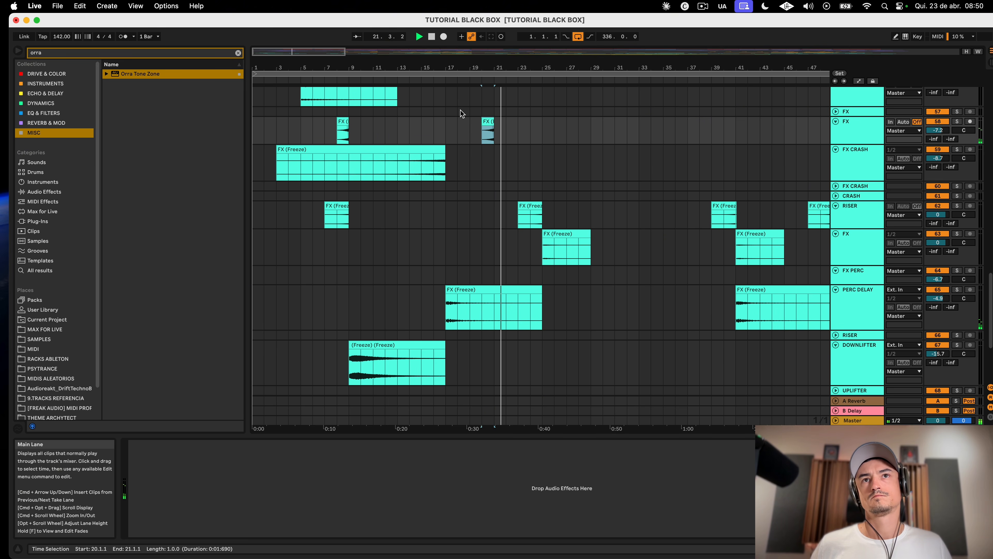
{"action": "scroll", "coordinate": [460, 111], "scroll_direction": "up", "scroll_amount": 20}
{"action": "scroll", "coordinate": [461, 110], "scroll_direction": "down", "scroll_amount": 8}
{"action": "scroll", "coordinate": [460, 110], "scroll_direction": "down", "scroll_amount": 5}
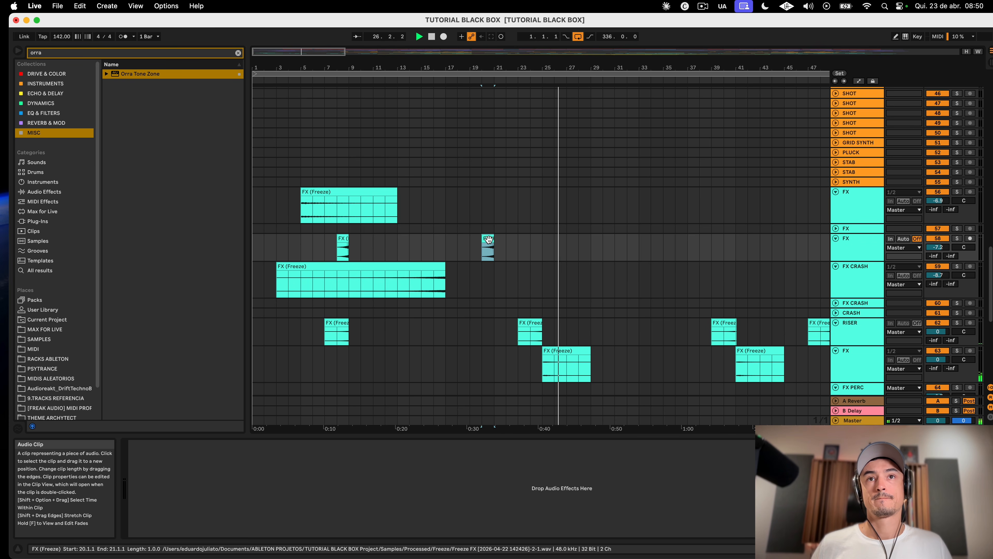
{"action": "left_click_drag", "start_coordinate": [489, 239], "coordinate": [633, 248]}
{"action": "left_click", "coordinate": [614, 250]}
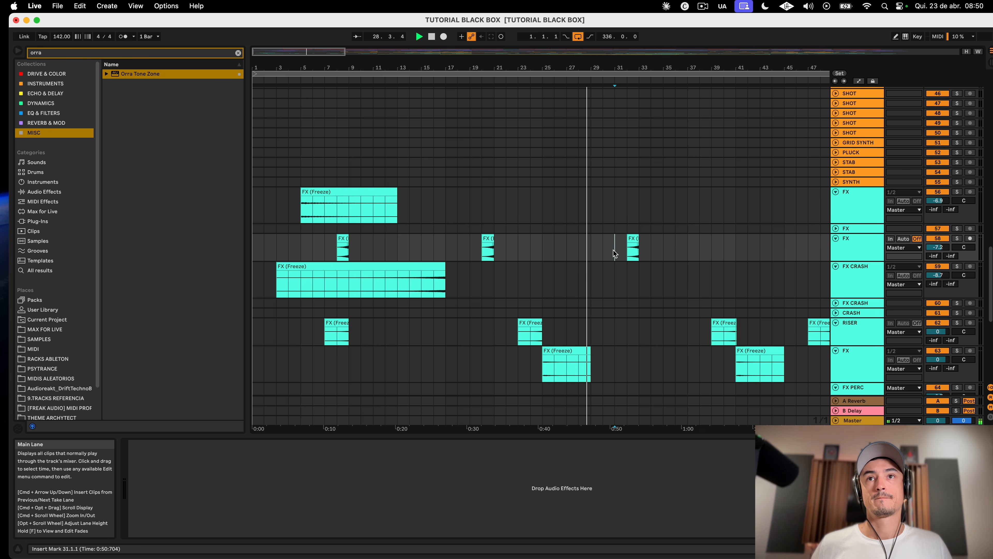
Step: Check the kick and bass break at bar 32, and reduce the height of DOWNLIFTER track 67
{"action": "scroll", "coordinate": [633, 235], "scroll_direction": "up", "scroll_amount": 5}
{"action": "scroll", "coordinate": [634, 234], "scroll_direction": "up", "scroll_amount": 8}
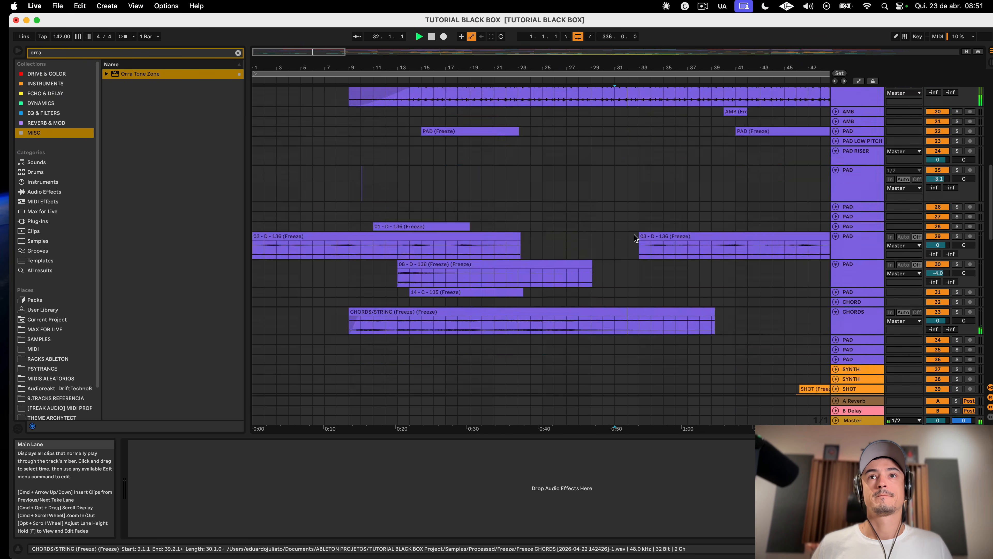
{"action": "scroll", "coordinate": [634, 235], "scroll_direction": "up", "scroll_amount": 8}
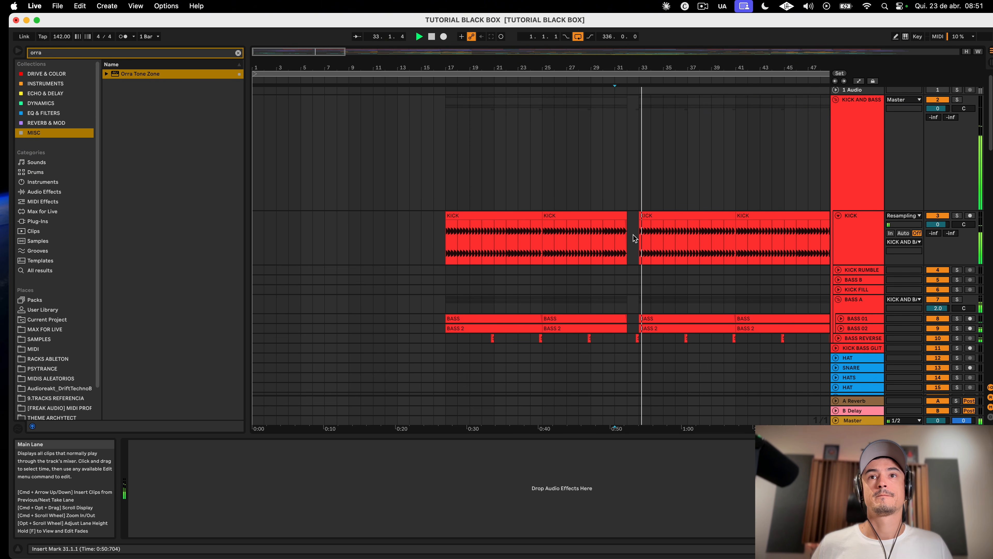
{"action": "scroll", "coordinate": [634, 238], "scroll_direction": "down", "scroll_amount": 20}
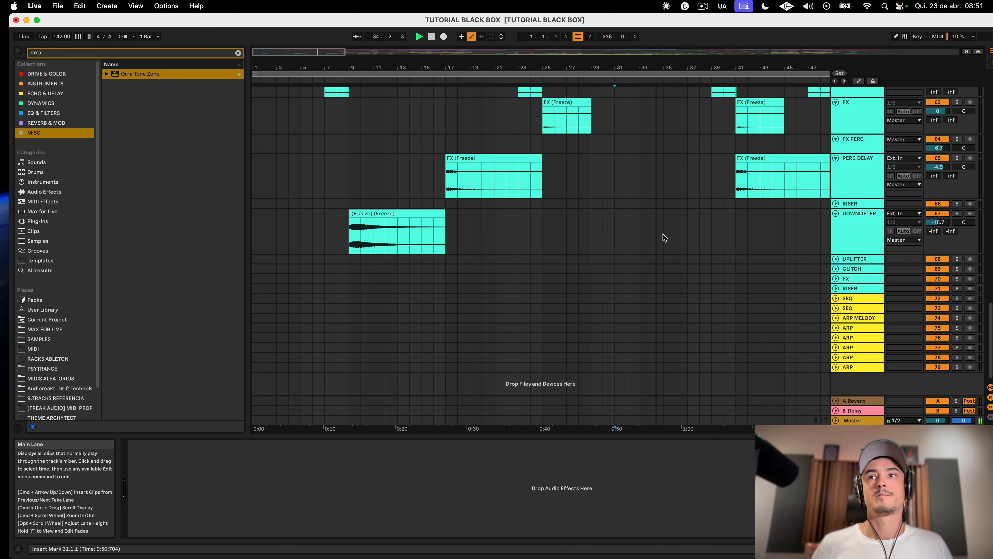
{"action": "left_click", "coordinate": [851, 250]}
{"action": "left_click_drag", "start_coordinate": [845, 253], "coordinate": [842, 227]}
{"action": "left_click_drag", "start_coordinate": [541, 55], "coordinate": [541, 46]}
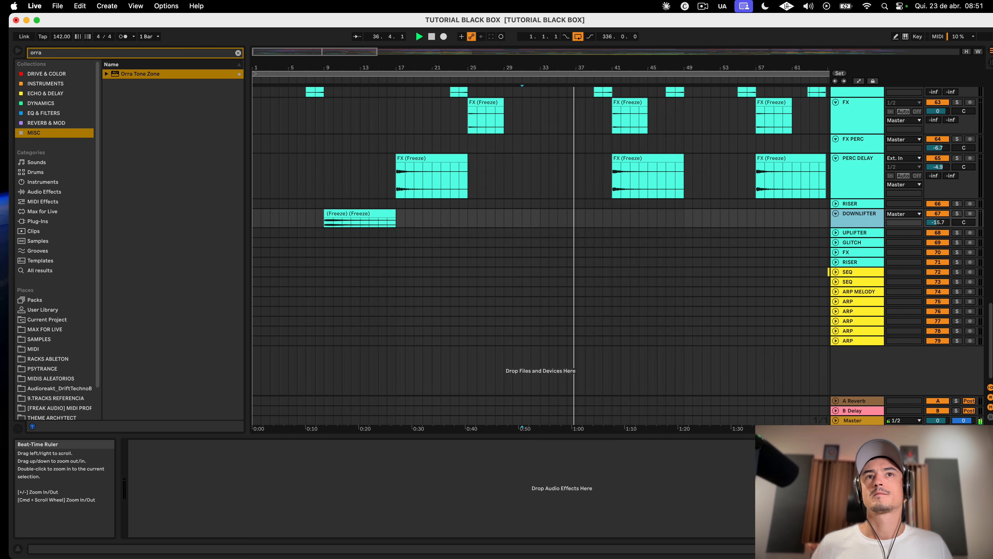
Step: Play from the PAD clip at bar 15 on track 22, unfold the track and reduce its height
{"action": "scroll", "coordinate": [521, 152], "scroll_direction": "up", "scroll_amount": 20}
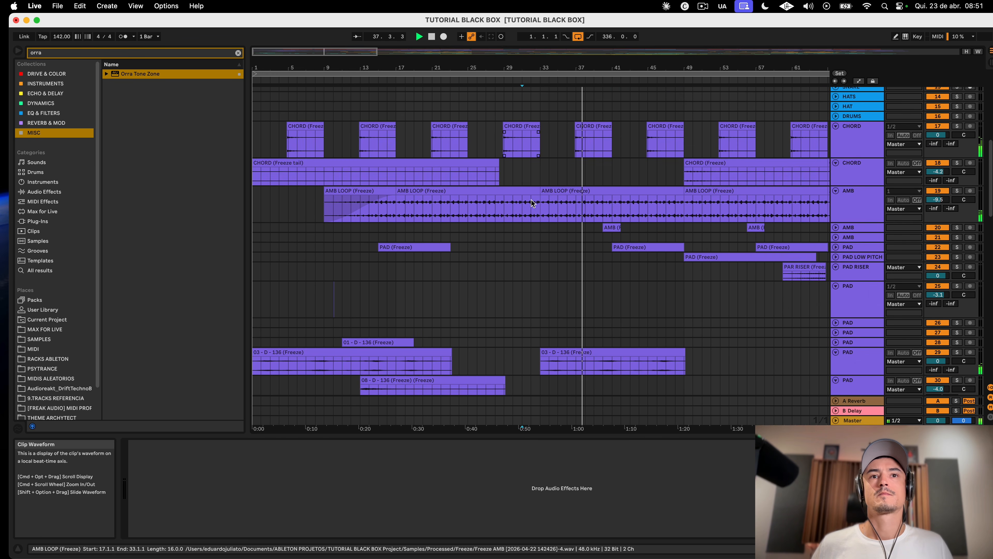
{"action": "left_click", "coordinate": [401, 247]}
{"action": "left_click", "coordinate": [835, 248]}
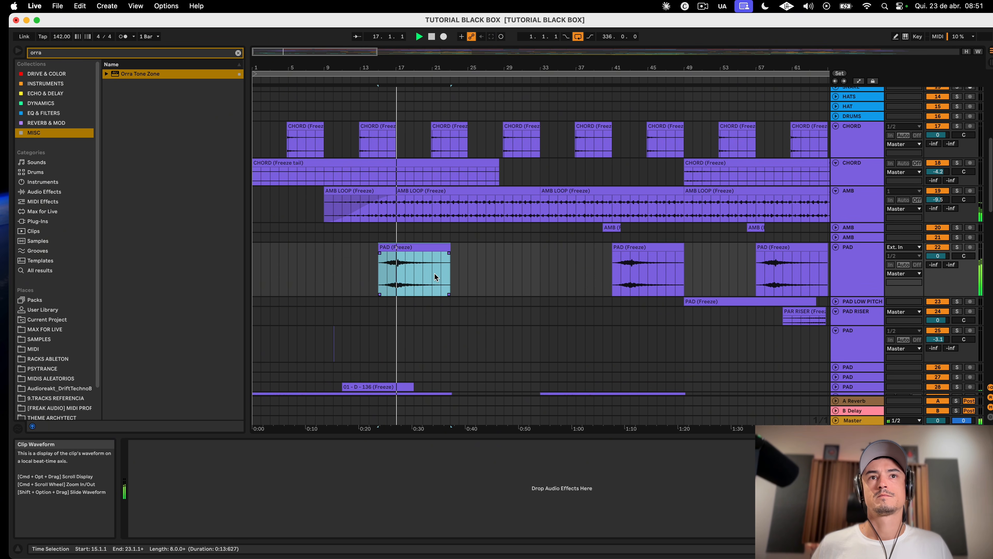
{"action": "left_click_drag", "start_coordinate": [866, 294], "coordinate": [870, 255]}
Step: Unfold PAD track 31, copy its 14 - C - 135 clip from bar 14 to bar 30, and audition the track soloed
{"action": "scroll", "coordinate": [446, 251], "scroll_direction": "down", "scroll_amount": 3}
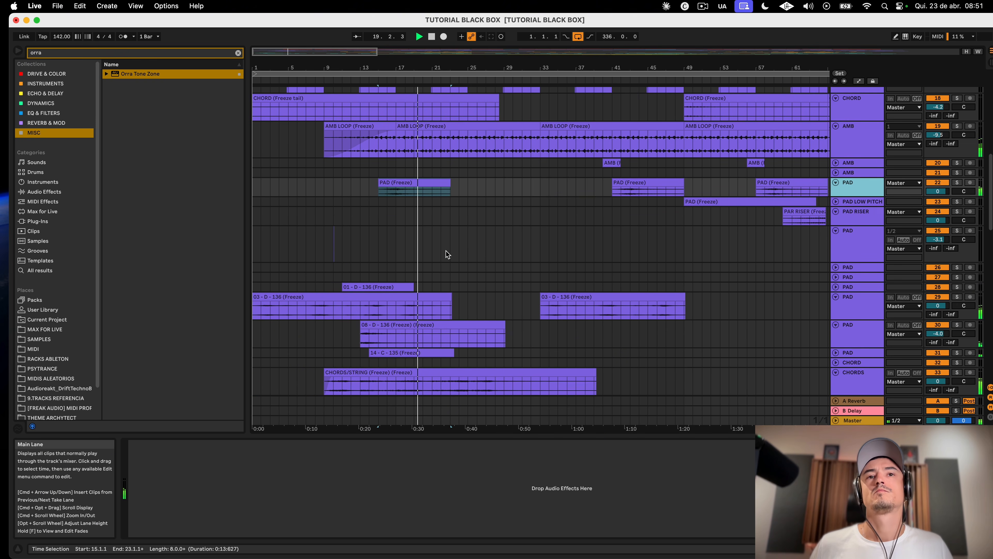
{"action": "left_click", "coordinate": [836, 353]}
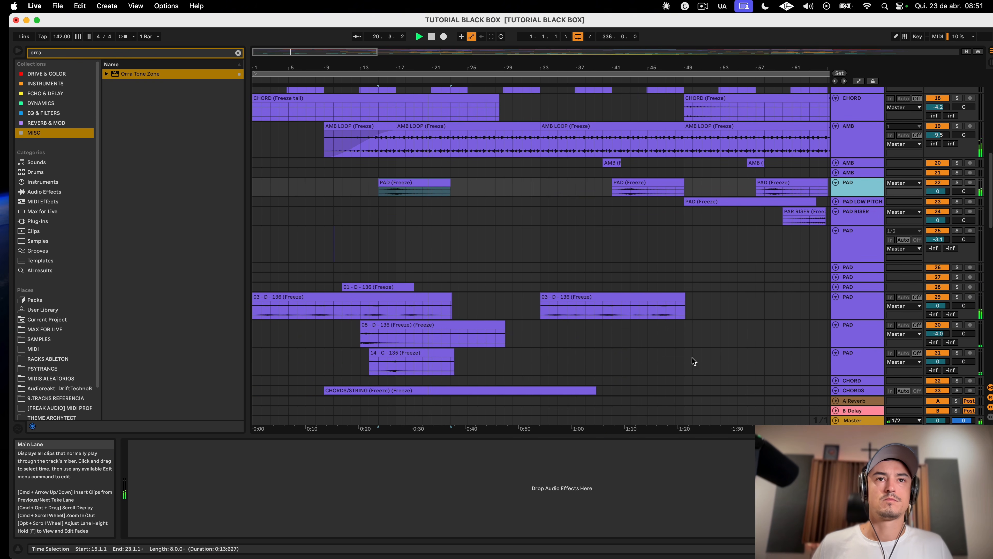
{"action": "left_click", "coordinate": [410, 350]}
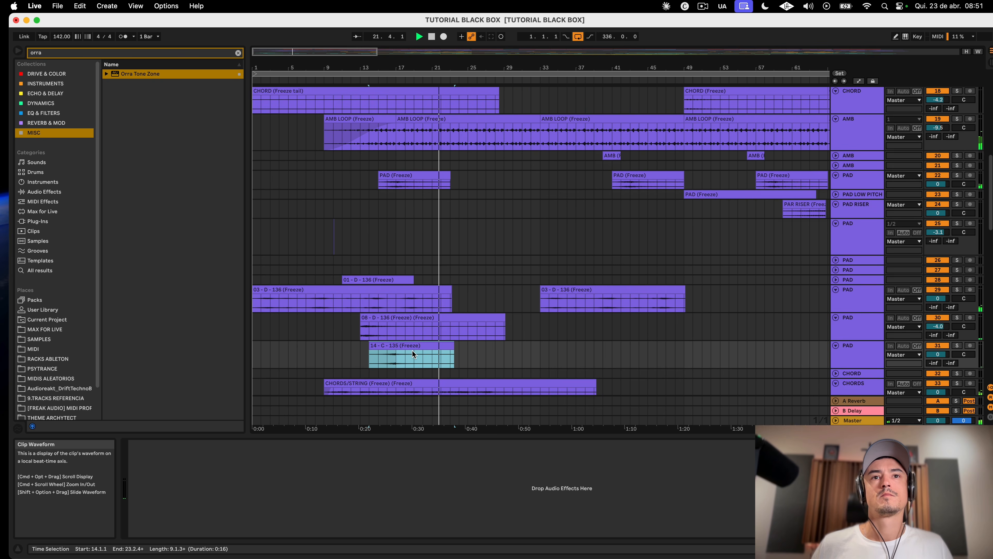
{"action": "left_click", "coordinate": [413, 350]}
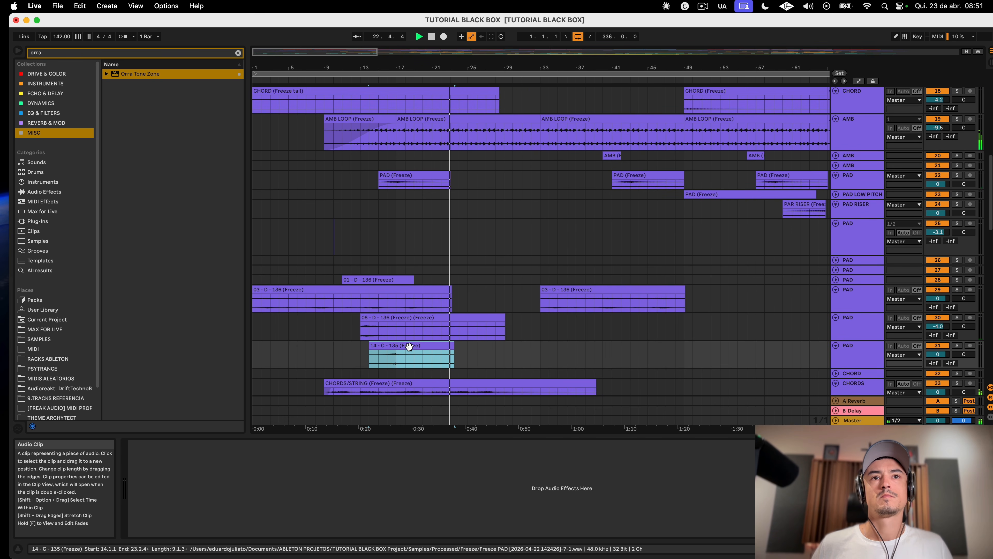
{"action": "left_click_drag", "start_coordinate": [407, 344], "coordinate": [550, 344]}
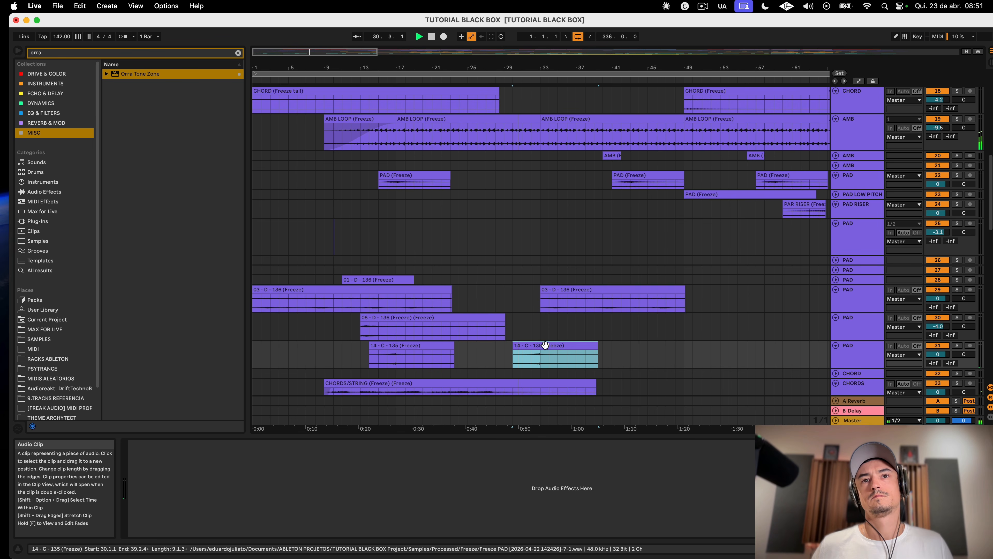
{"action": "left_click", "coordinate": [958, 346]}
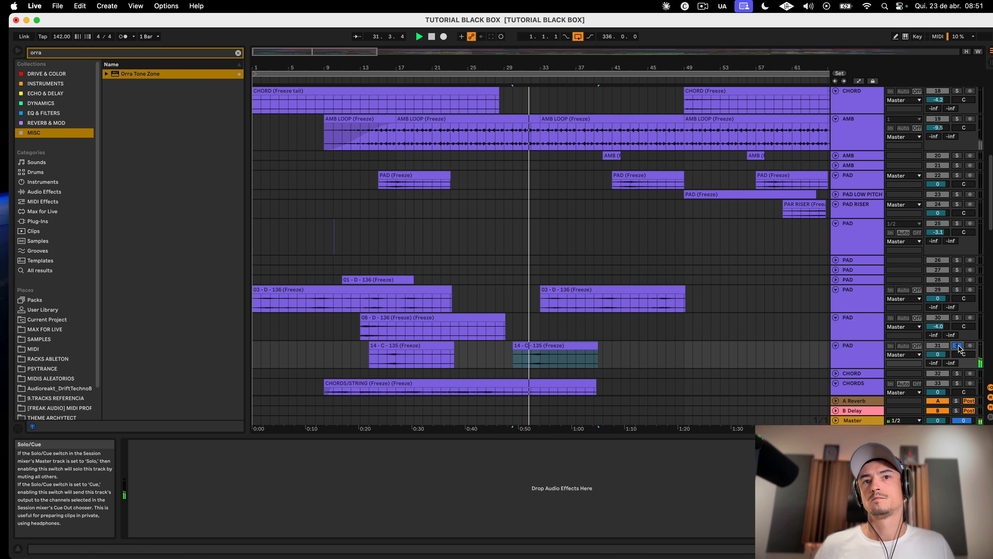
{"action": "left_click", "coordinate": [958, 346]}
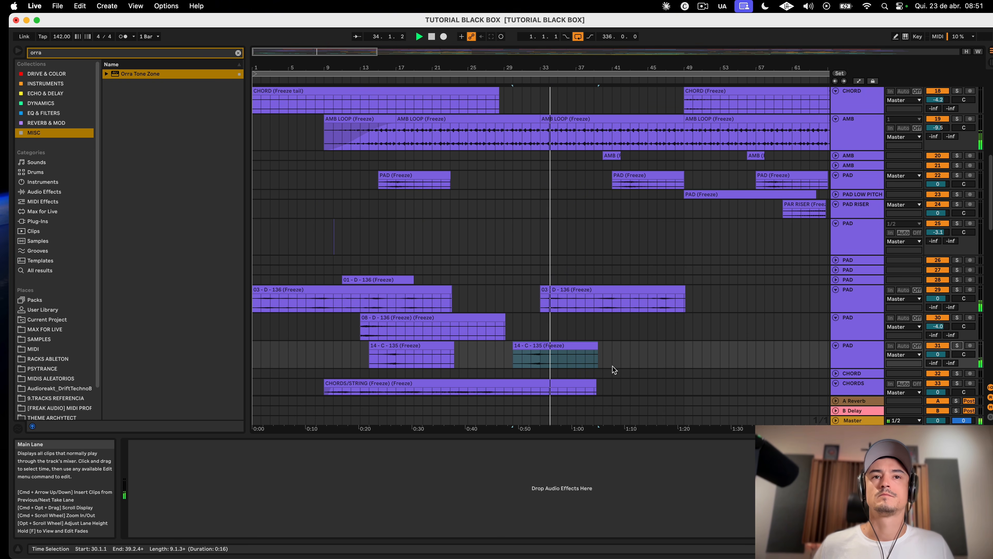
Step: Unfold CHORD track 32 and copy its 21 - F# - 138 clip from bar 267 to bar 11
{"action": "scroll", "coordinate": [622, 364], "scroll_direction": "down", "scroll_amount": 3}
{"action": "scroll", "coordinate": [622, 363], "scroll_direction": "down", "scroll_amount": 5}
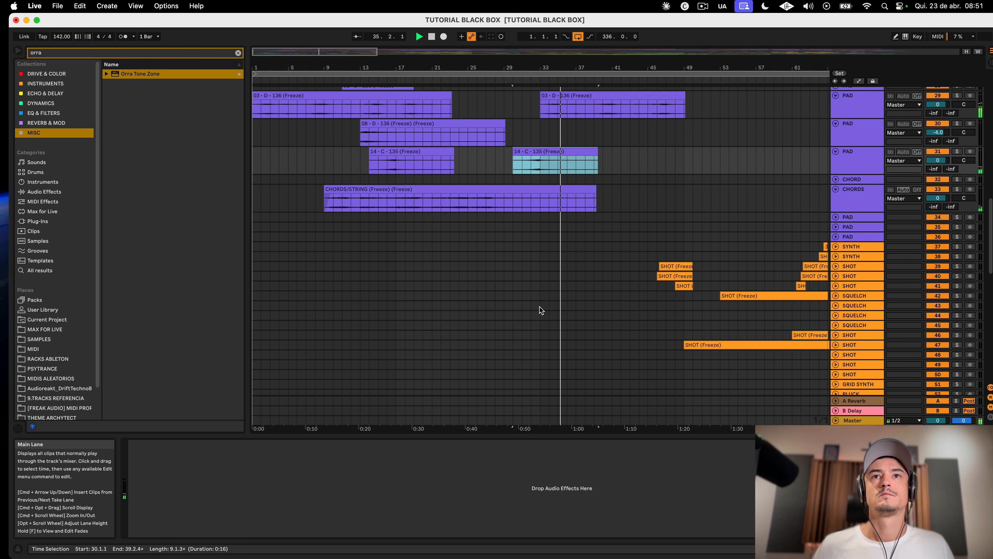
{"action": "left_click", "coordinate": [391, 197]}
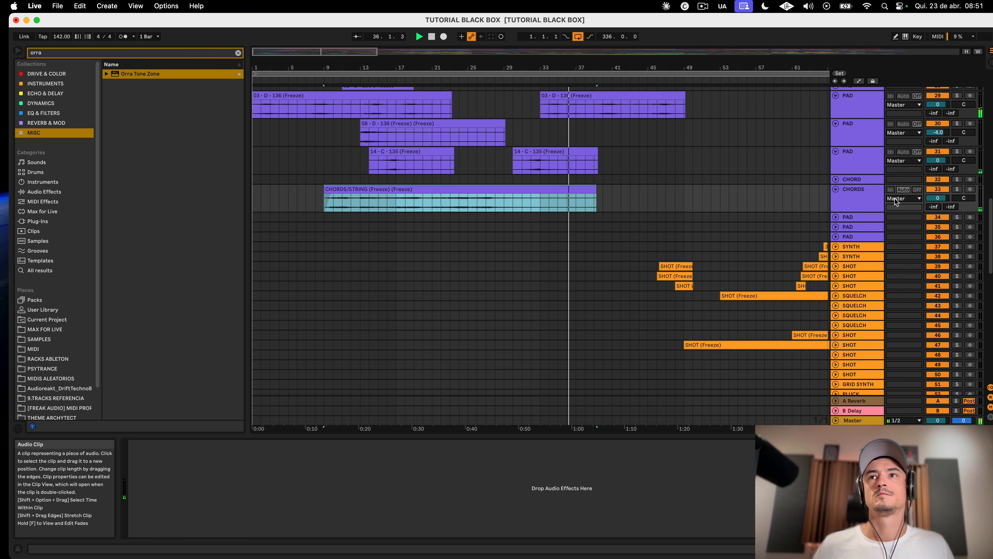
{"action": "left_click", "coordinate": [836, 179]}
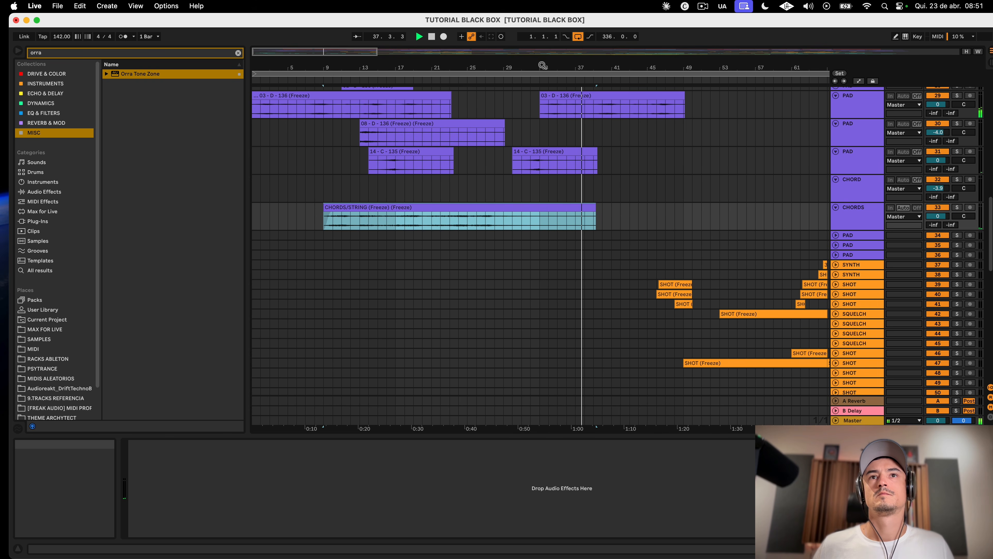
{"action": "left_click_drag", "start_coordinate": [558, 68], "coordinate": [557, 43]}
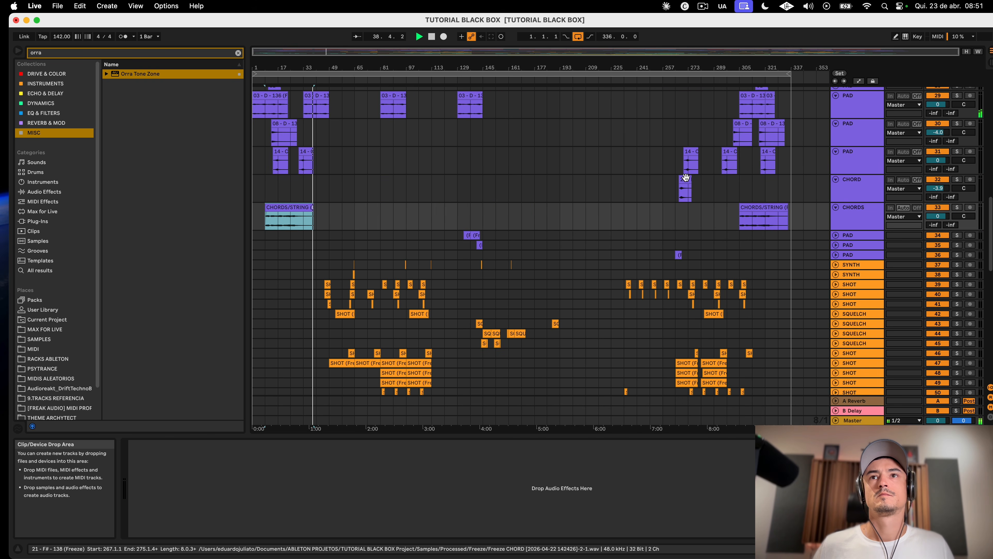
{"action": "left_click_drag", "start_coordinate": [684, 184], "coordinate": [274, 188]}
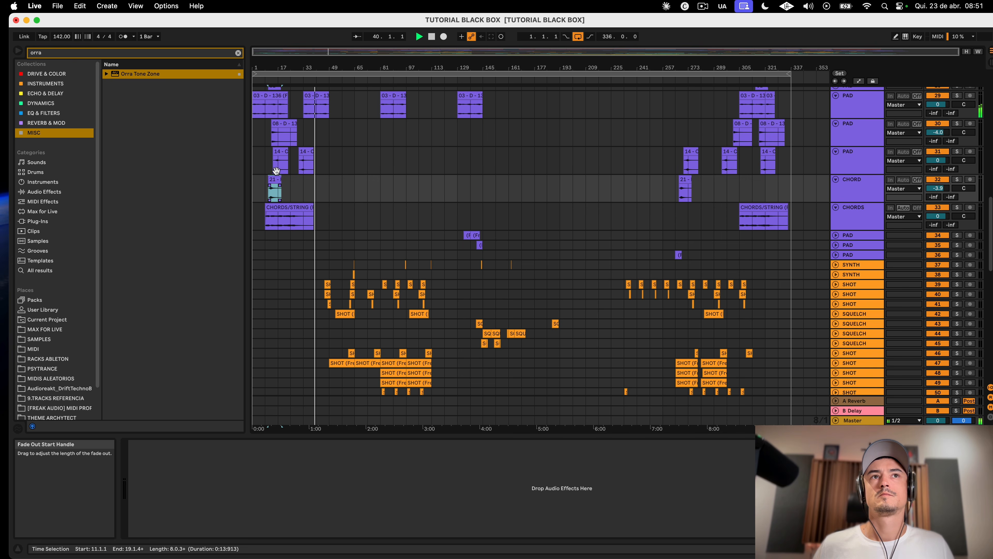
Step: Move the copied 21 - F# - 138 clip on track 32 to bar 3 and listen to the intro from bar 1
{"action": "left_click_drag", "start_coordinate": [277, 67], "coordinate": [358, 112]}
{"action": "left_click", "coordinate": [293, 188]}
{"action": "scroll", "coordinate": [430, 176], "scroll_direction": "left", "scroll_amount": 5}
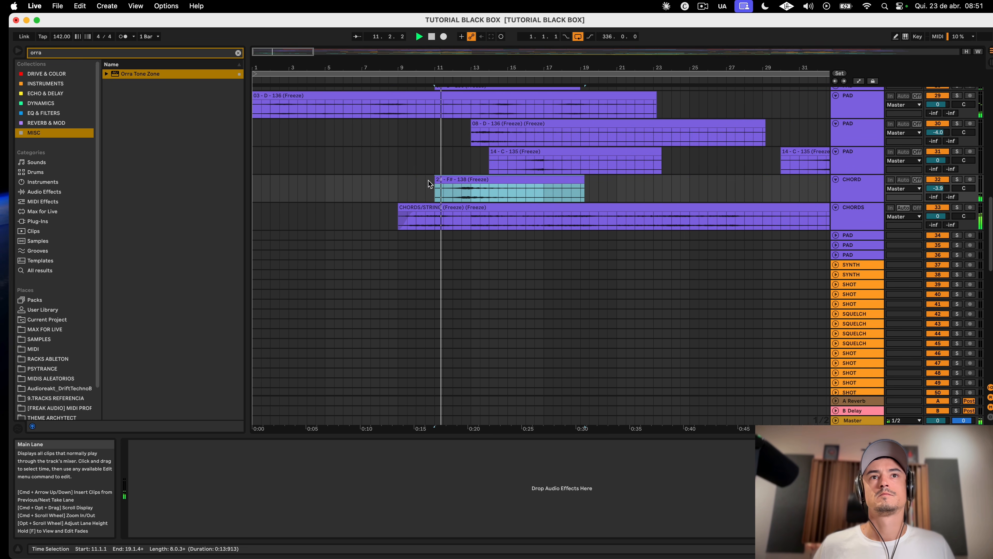
{"action": "left_click_drag", "start_coordinate": [479, 181], "coordinate": [337, 189]}
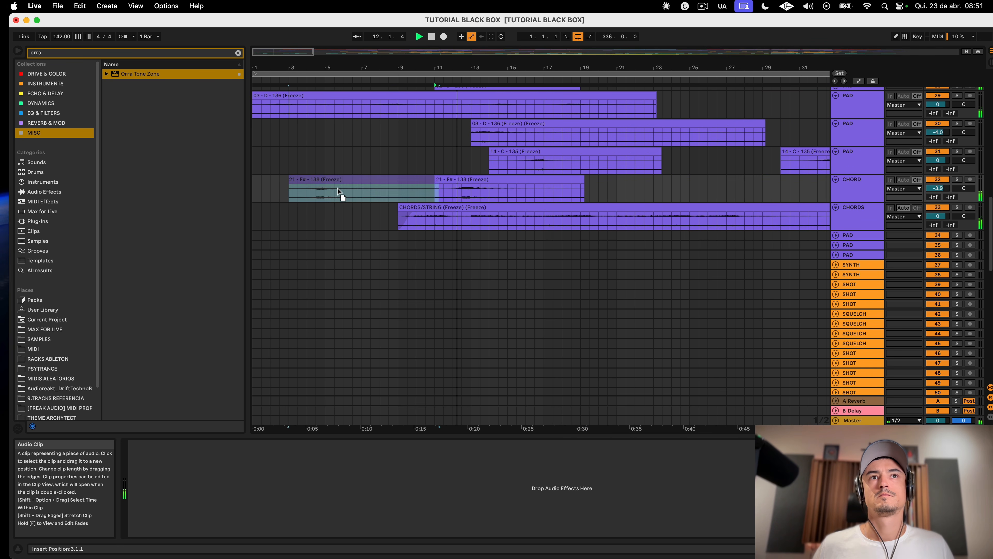
{"action": "left_click", "coordinate": [261, 191]}
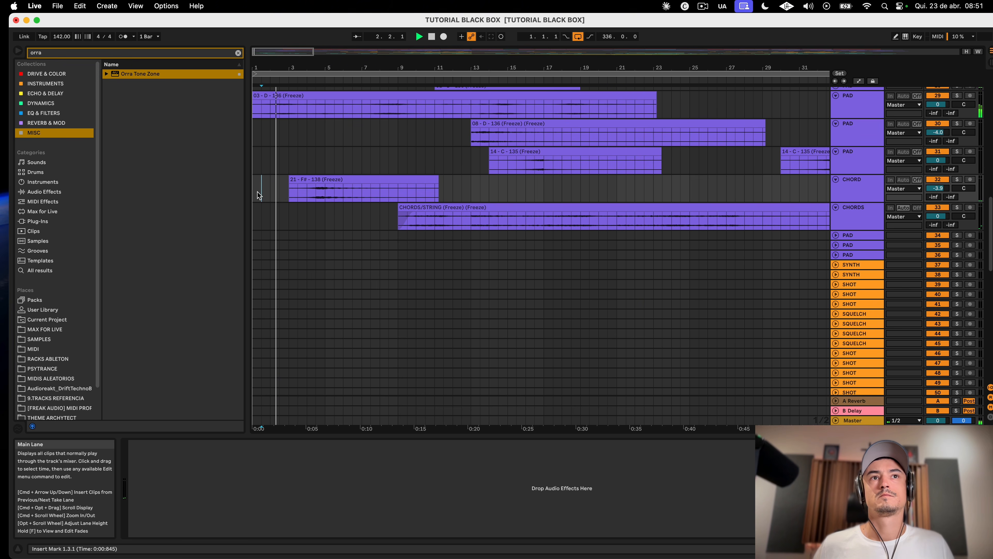
{"action": "left_click", "coordinate": [254, 193]}
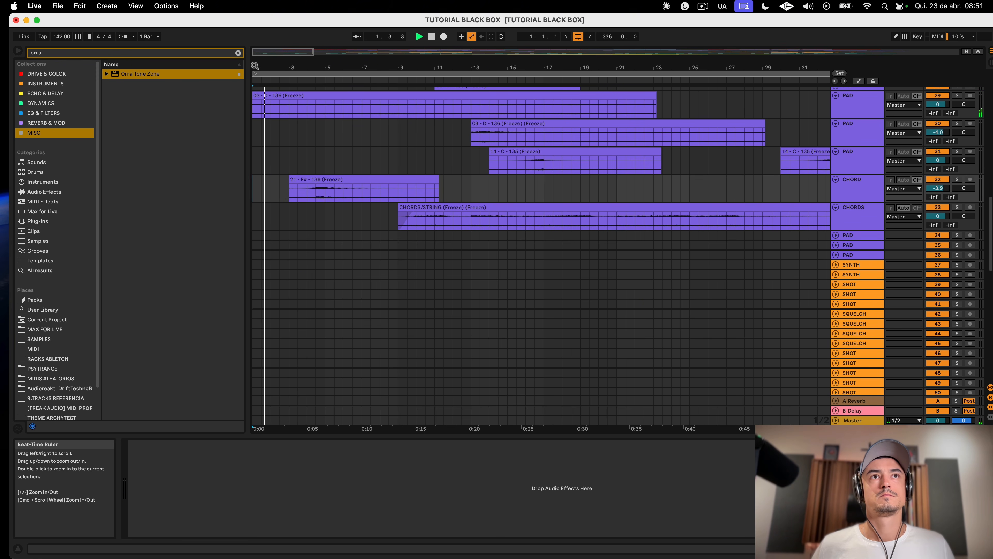
{"action": "scroll", "coordinate": [303, 150], "scroll_direction": "up", "scroll_amount": 3}
{"action": "scroll", "coordinate": [314, 163], "scroll_direction": "up", "scroll_amount": 10}
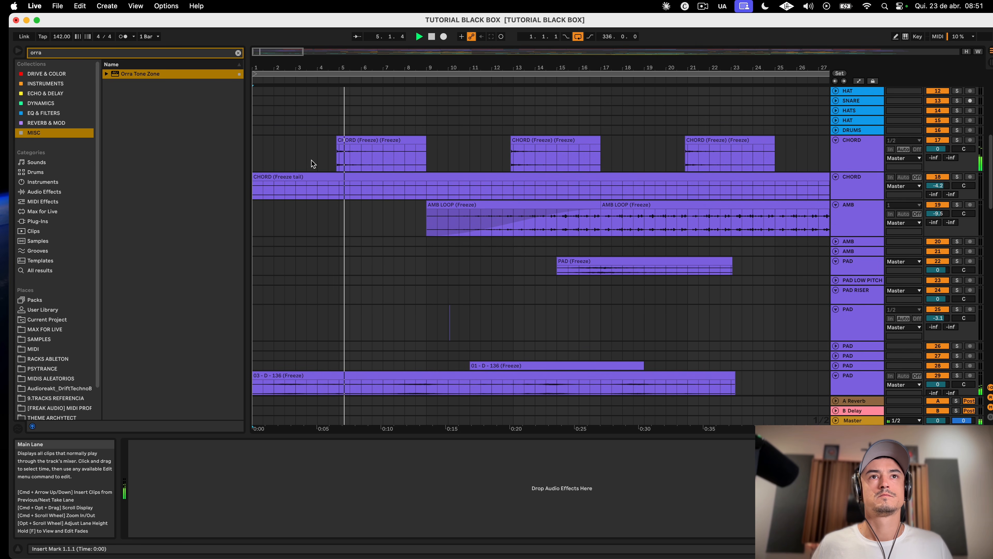
{"action": "scroll", "coordinate": [311, 160], "scroll_direction": "down", "scroll_amount": 10}
{"action": "scroll", "coordinate": [311, 160], "scroll_direction": "left", "scroll_amount": 1}
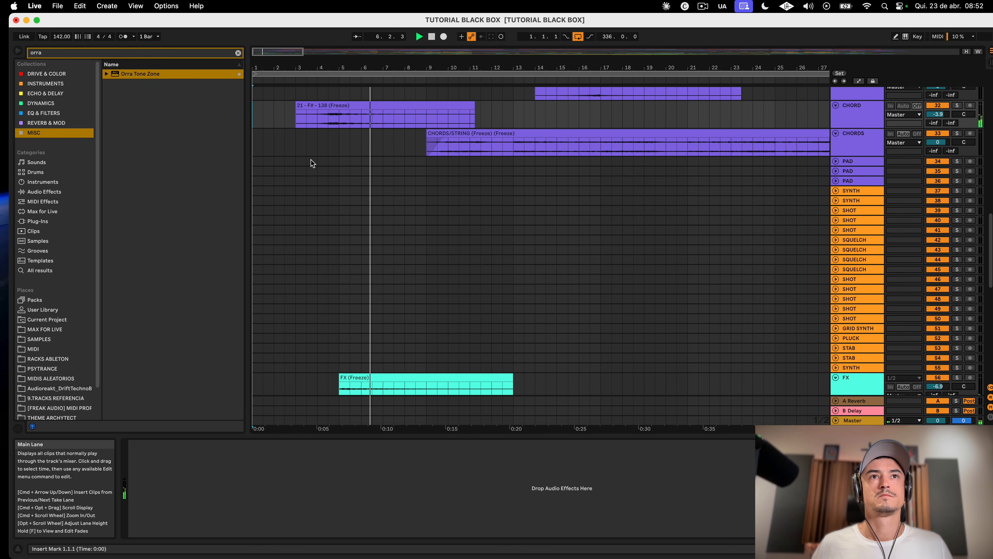
Step: Try the 21 - F# - 138 clip half a bar earlier at 2.3 during playback and move it back to bar 3
{"action": "scroll", "coordinate": [311, 161], "scroll_direction": "up", "scroll_amount": 4}
{"action": "key", "text": "space"}
{"action": "left_click_drag", "start_coordinate": [317, 183], "coordinate": [328, 182]}
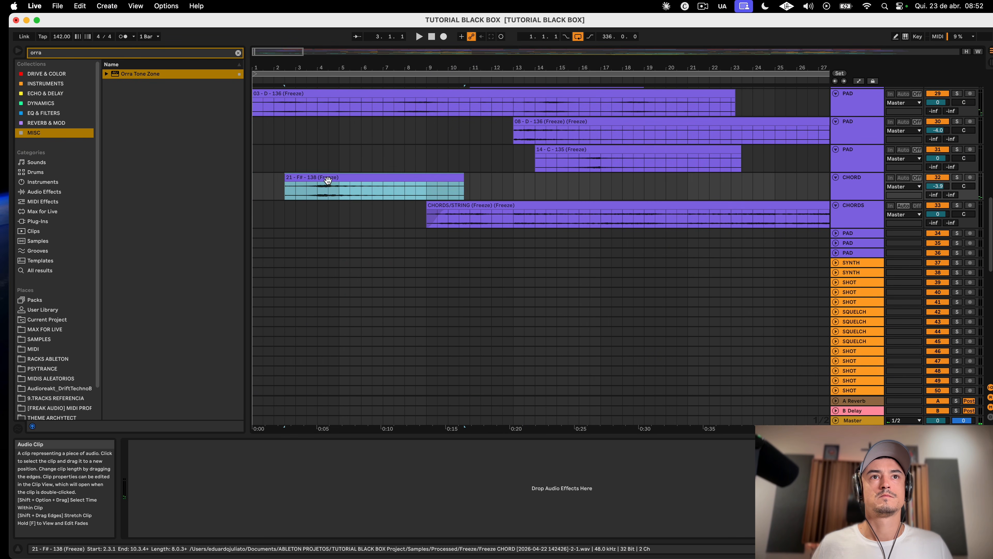
{"action": "key", "text": "space"}
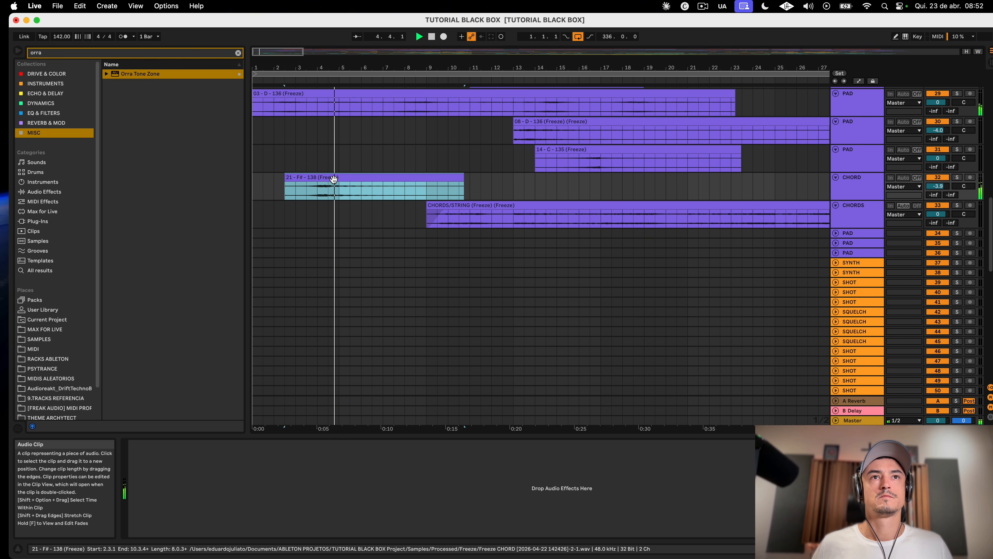
{"action": "scroll", "coordinate": [334, 179], "scroll_direction": "up", "scroll_amount": 5}
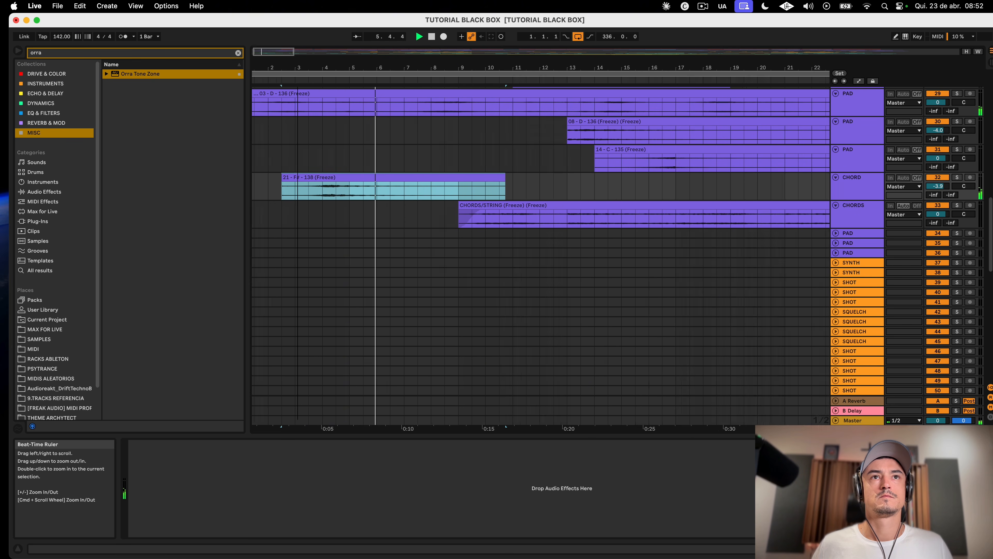
{"action": "left_click_drag", "start_coordinate": [405, 173], "coordinate": [427, 176]}
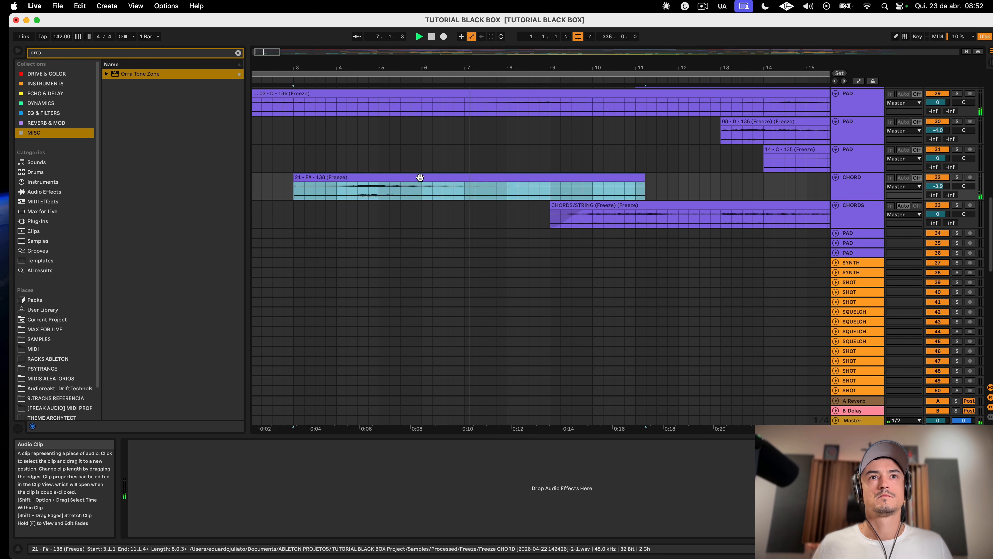
Step: Audition the 21 - F# - 138 clip on CHORD track 32 by playing from position 3.4
{"action": "left_click", "coordinate": [325, 202]}
{"action": "key", "text": "space"}
{"action": "key", "text": "space"}
{"action": "left_click", "coordinate": [325, 191]}
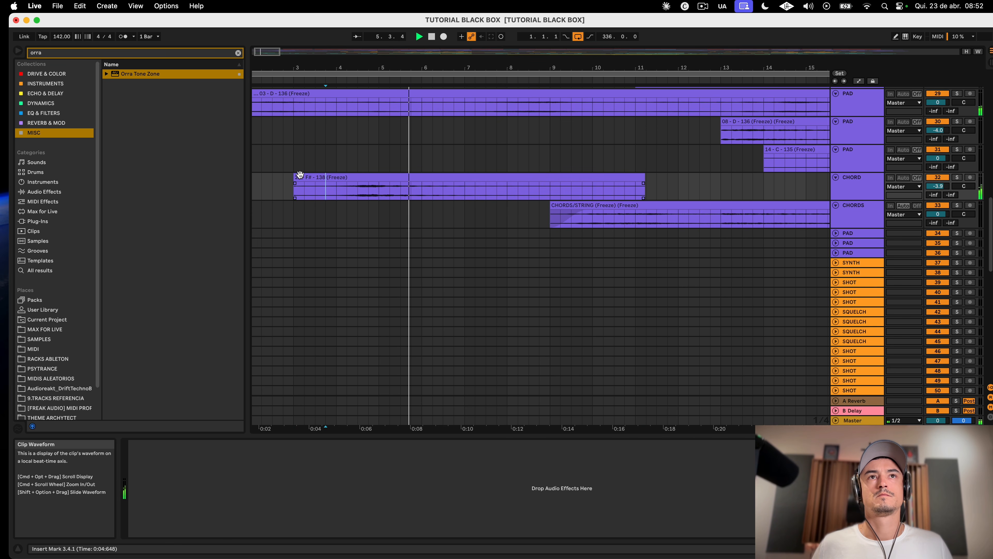
Step: Mark a short range around bar 8 on PAD track 25 and replay the intro from bar 6
{"action": "left_click_drag", "start_coordinate": [277, 68], "coordinate": [276, 49]}
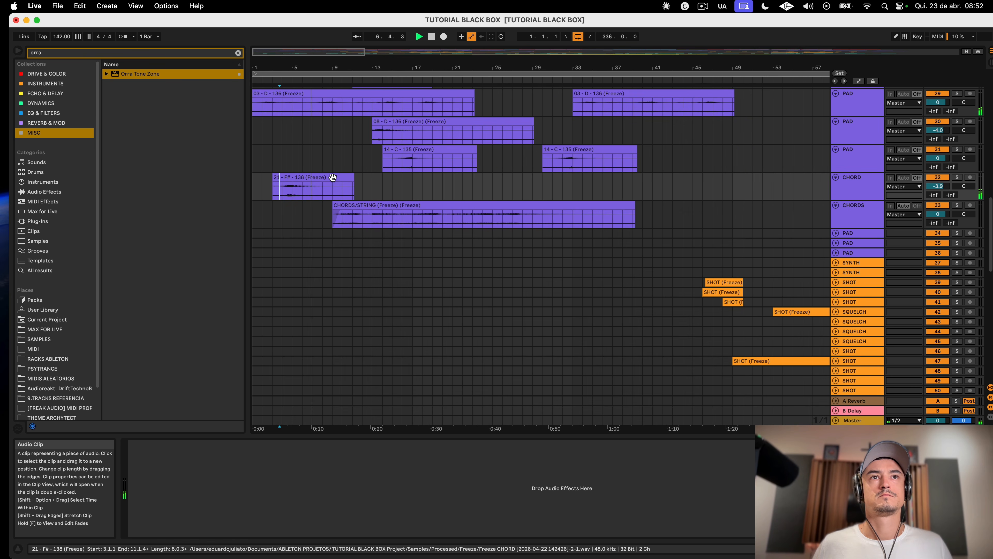
{"action": "left_click", "coordinate": [332, 177]}
{"action": "scroll", "coordinate": [500, 198], "scroll_direction": "up", "scroll_amount": 10}
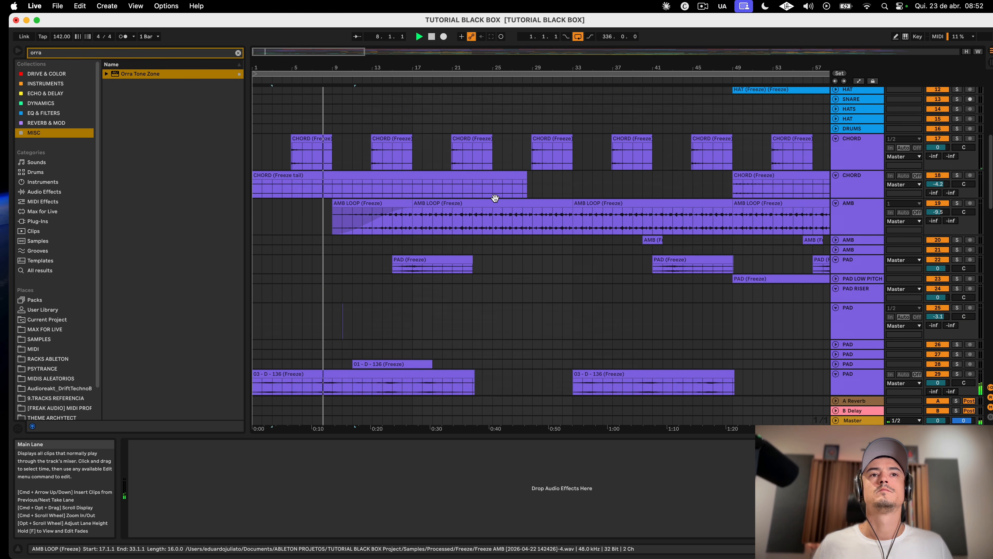
{"action": "left_click_drag", "start_coordinate": [340, 324], "coordinate": [313, 318]}
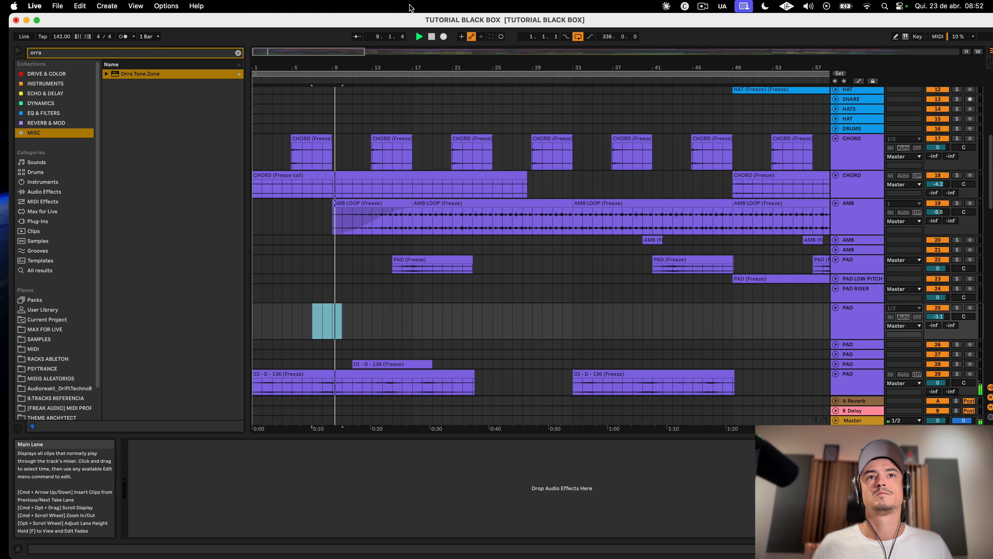
{"action": "left_click", "coordinate": [298, 217]}
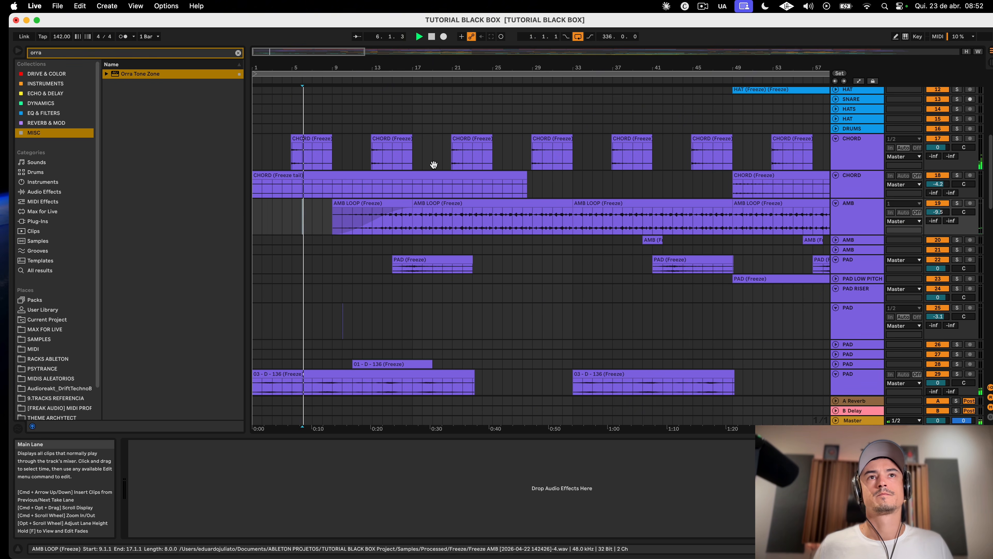
Step: Try a copy of the PAD clip from bar 71 at bar 9 on PAD track 25 and listen to it
{"action": "key", "text": "minus"}
{"action": "key", "text": "minus"}
{"action": "left_click_drag", "start_coordinate": [557, 317], "coordinate": [303, 318]}
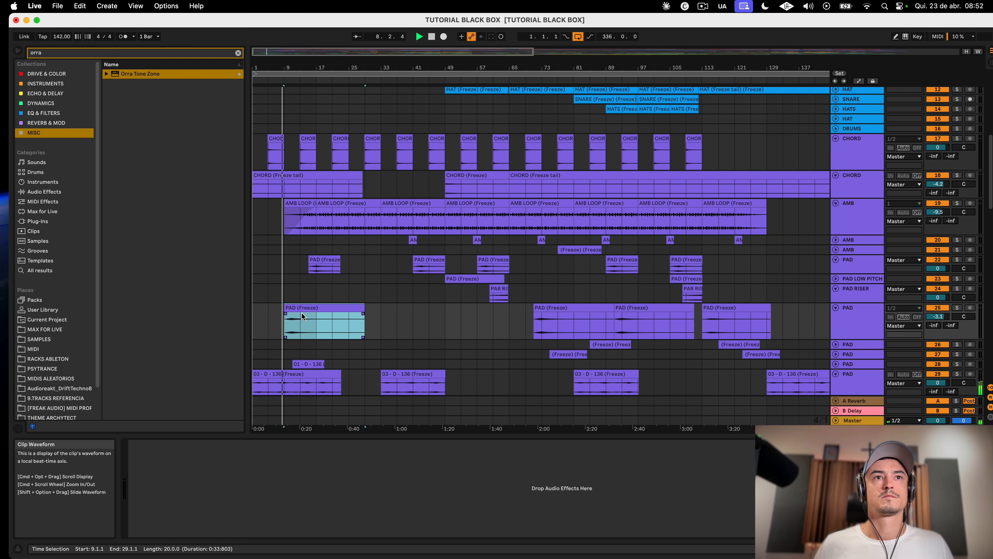
{"action": "left_click", "coordinate": [301, 309]}
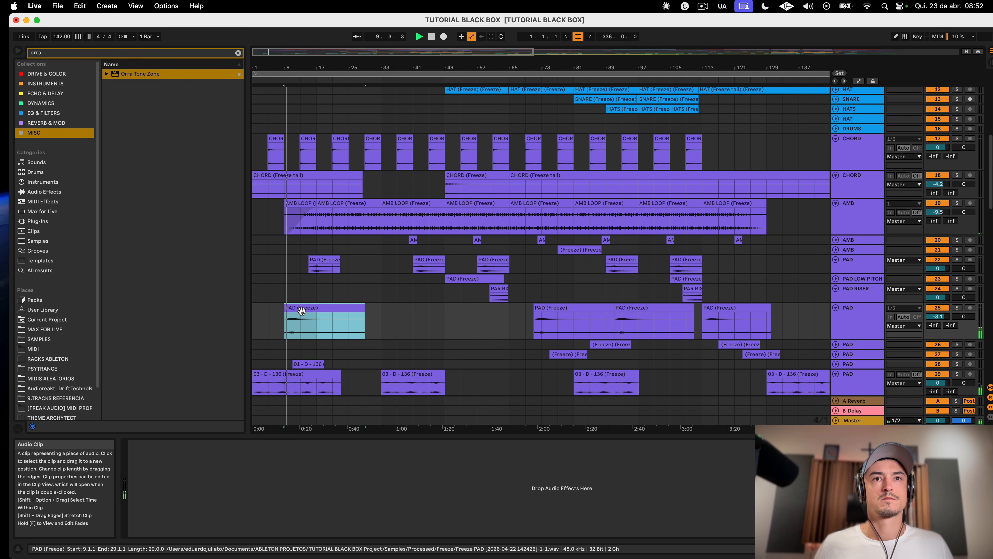
{"action": "scroll", "coordinate": [355, 280], "scroll_direction": "up", "scroll_amount": 5}
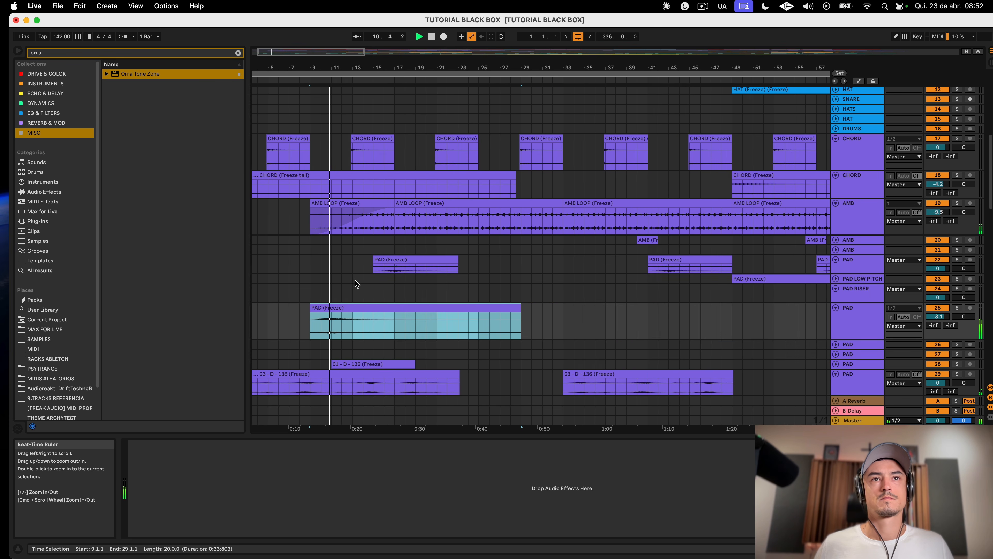
{"action": "key", "text": "space"}
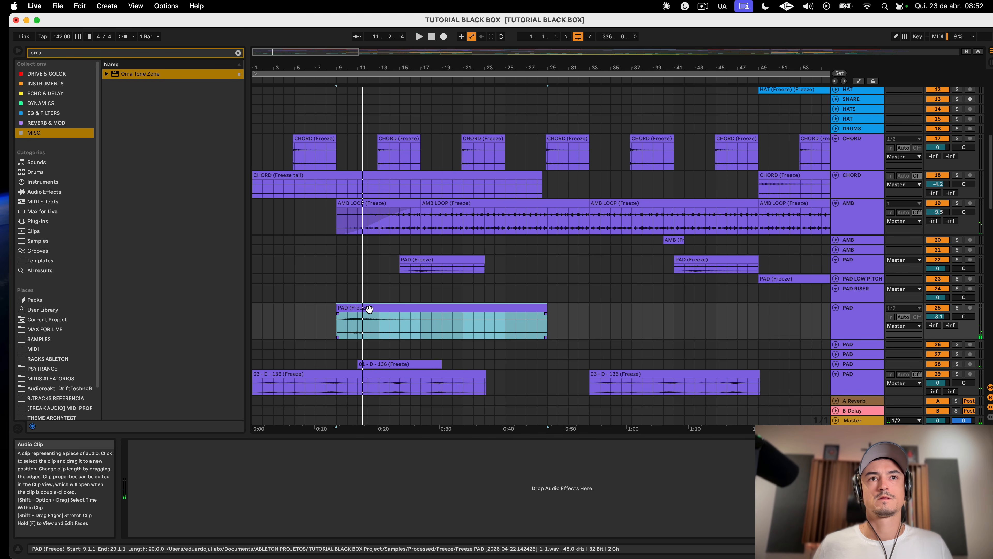
Step: Try the copied PAD clip on track 25 at bar 1 during playback, and delete it
{"action": "left_click_drag", "start_coordinate": [367, 308], "coordinate": [283, 307]}
{"action": "key", "text": "space"}
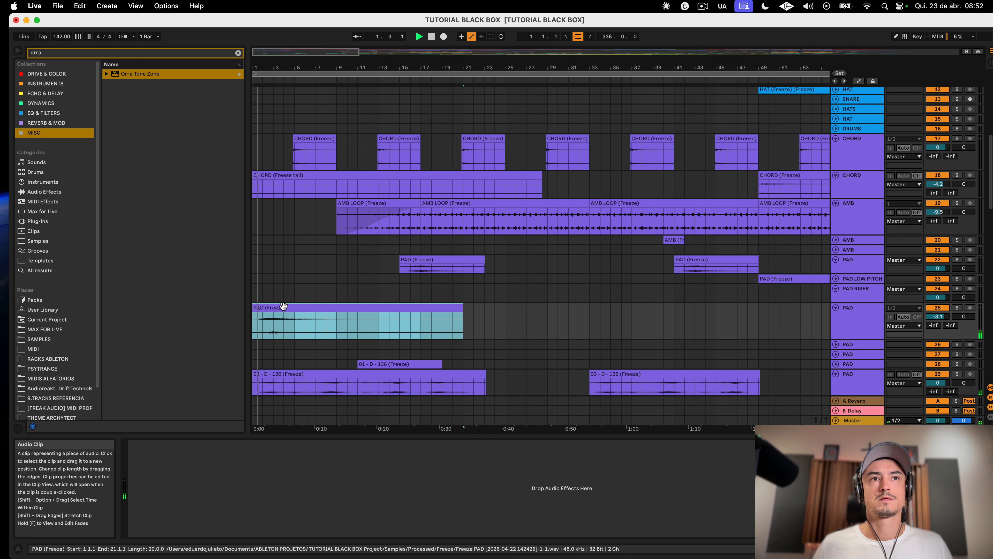
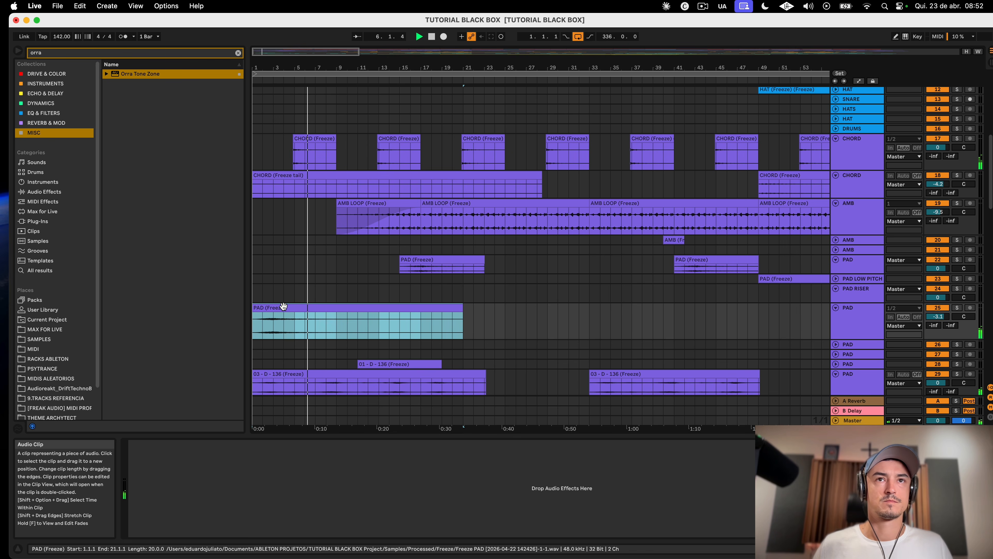
{"action": "key", "text": "Delete"}
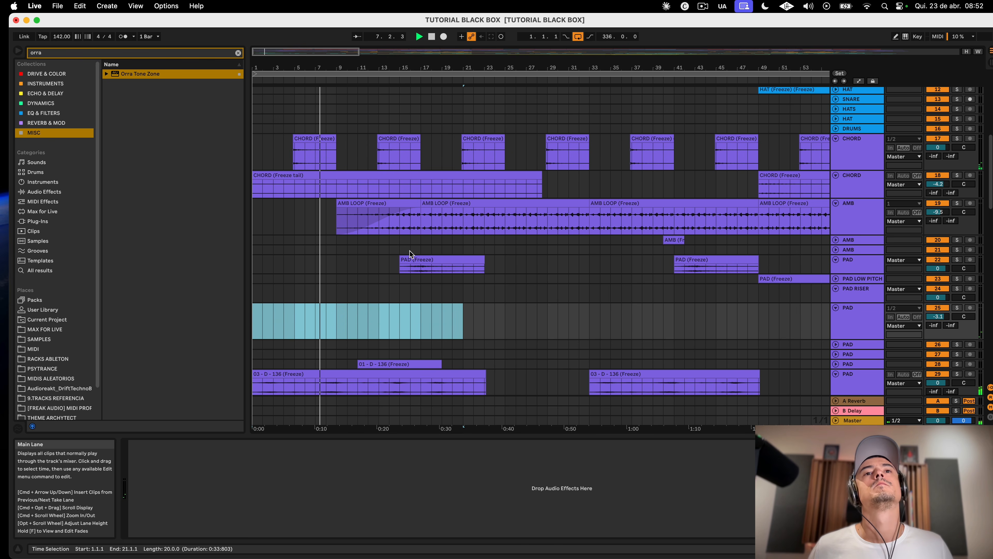
Step: Look through the pad, chord, synth, FX and arp tracks during playback for clips to reuse in the intro
{"action": "left_click", "coordinate": [421, 261]}
{"action": "scroll", "coordinate": [442, 256], "scroll_direction": "right", "scroll_amount": 10}
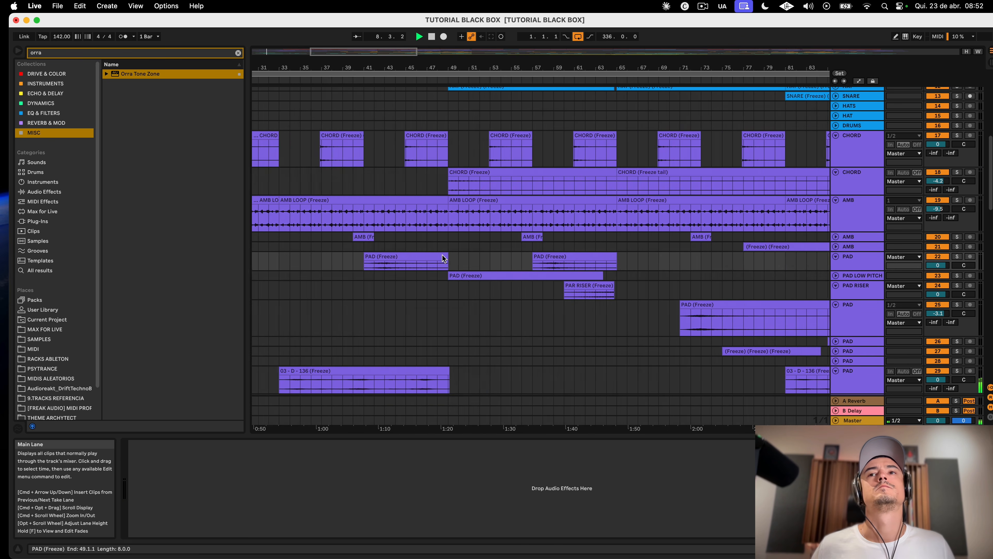
{"action": "scroll", "coordinate": [441, 255], "scroll_direction": "down", "scroll_amount": 6}
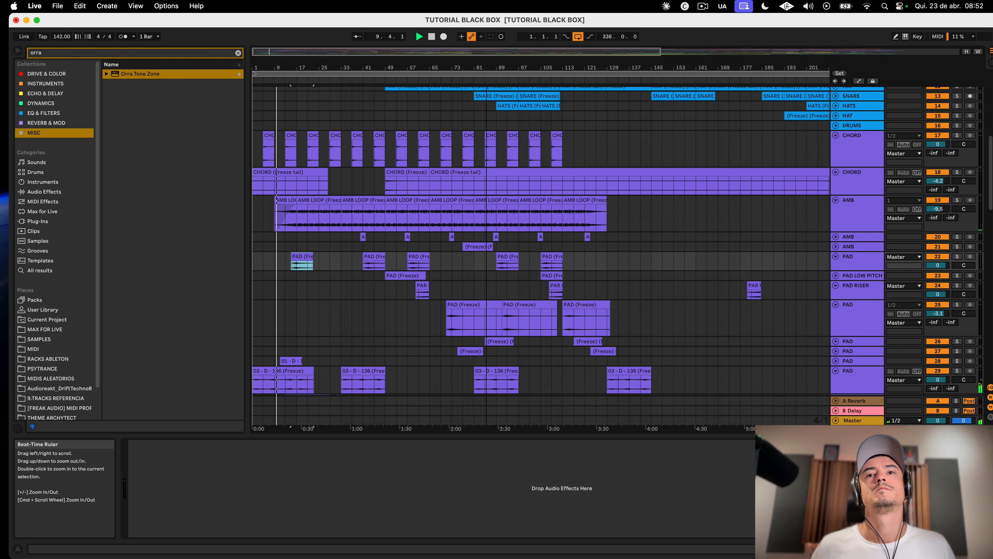
{"action": "scroll", "coordinate": [574, 255], "scroll_direction": "down", "scroll_amount": 3}
{"action": "scroll", "coordinate": [734, 320], "scroll_direction": "down", "scroll_amount": 3}
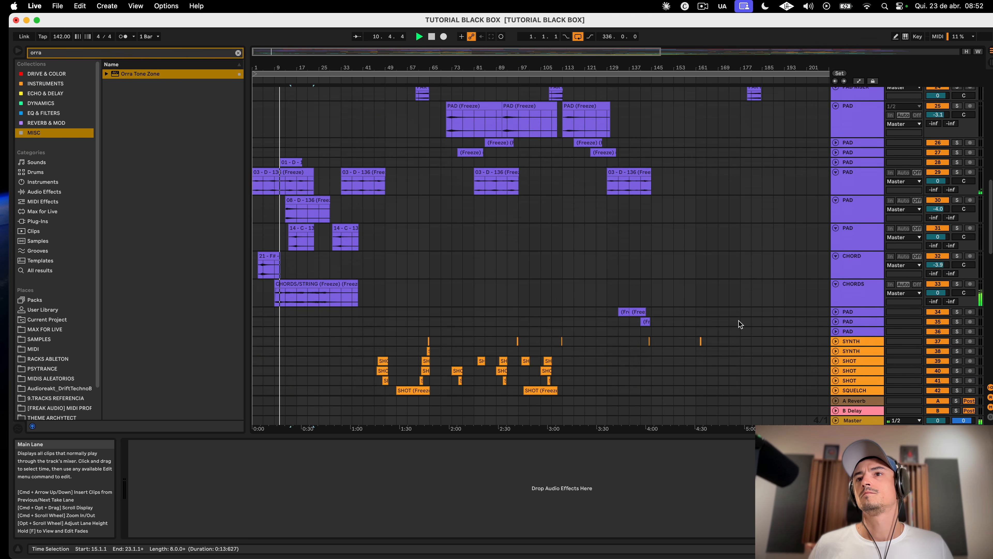
{"action": "scroll", "coordinate": [739, 321], "scroll_direction": "down", "scroll_amount": 1}
{"action": "left_click", "coordinate": [851, 280]}
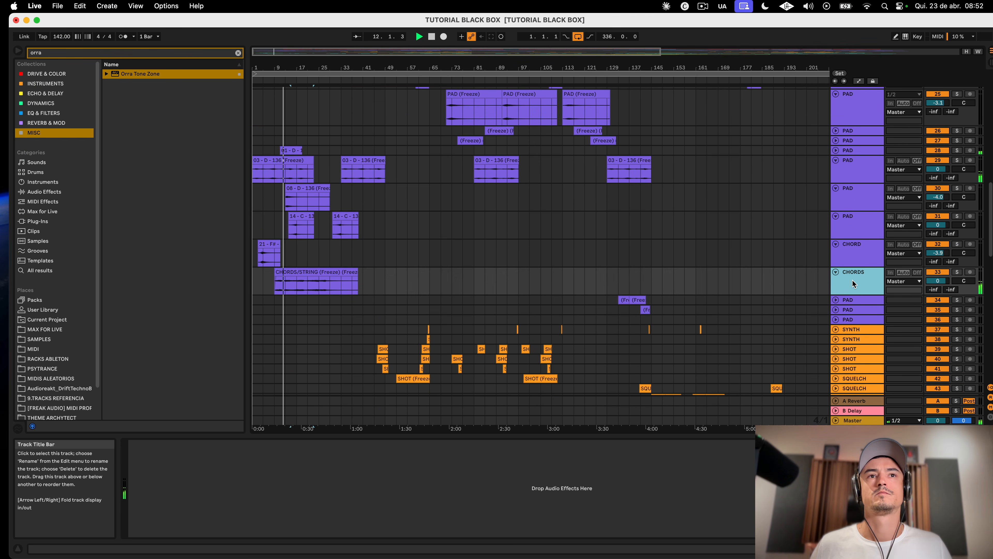
{"action": "scroll", "coordinate": [841, 274], "scroll_direction": "down", "scroll_amount": 12}
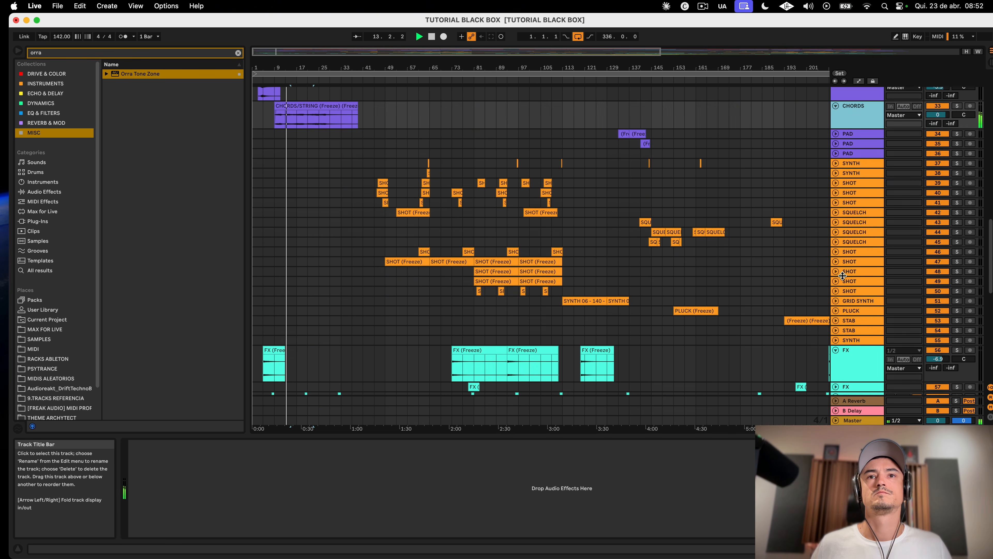
{"action": "scroll", "coordinate": [842, 278], "scroll_direction": "down", "scroll_amount": 6}
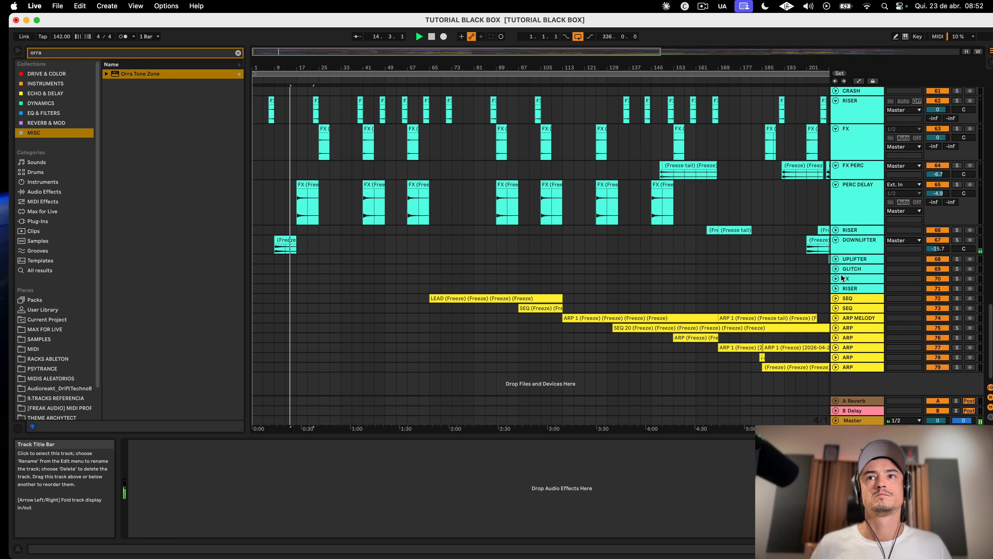
{"action": "scroll", "coordinate": [660, 294], "scroll_direction": "right", "scroll_amount": 15}
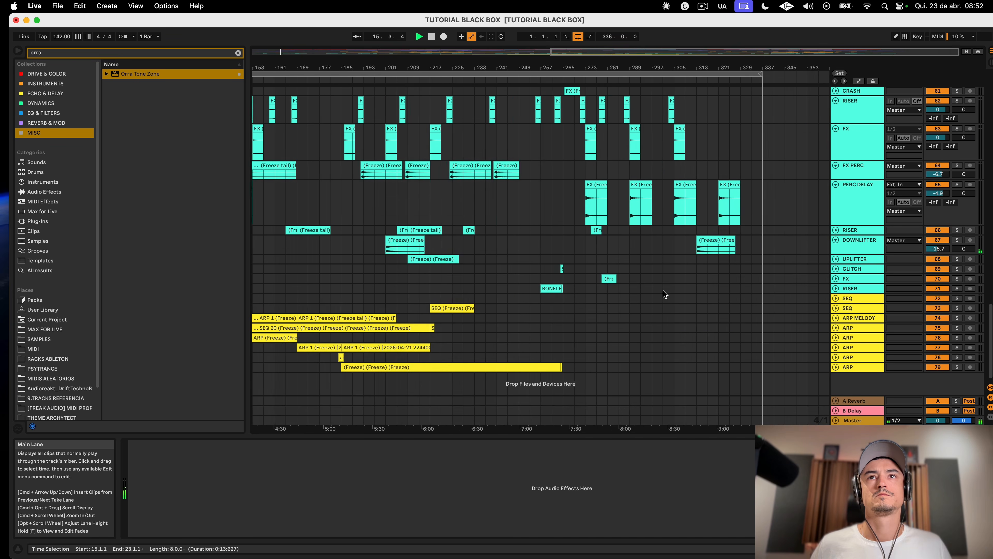
{"action": "scroll", "coordinate": [664, 291], "scroll_direction": "left", "scroll_amount": 15}
{"action": "scroll", "coordinate": [693, 218], "scroll_direction": "up", "scroll_amount": 2}
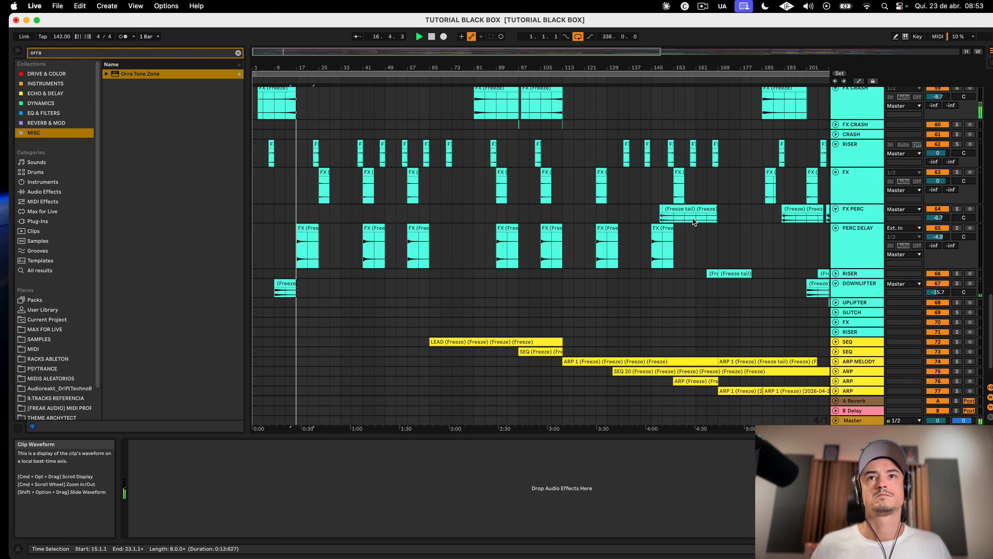
{"action": "scroll", "coordinate": [671, 205], "scroll_direction": "up", "scroll_amount": 11}
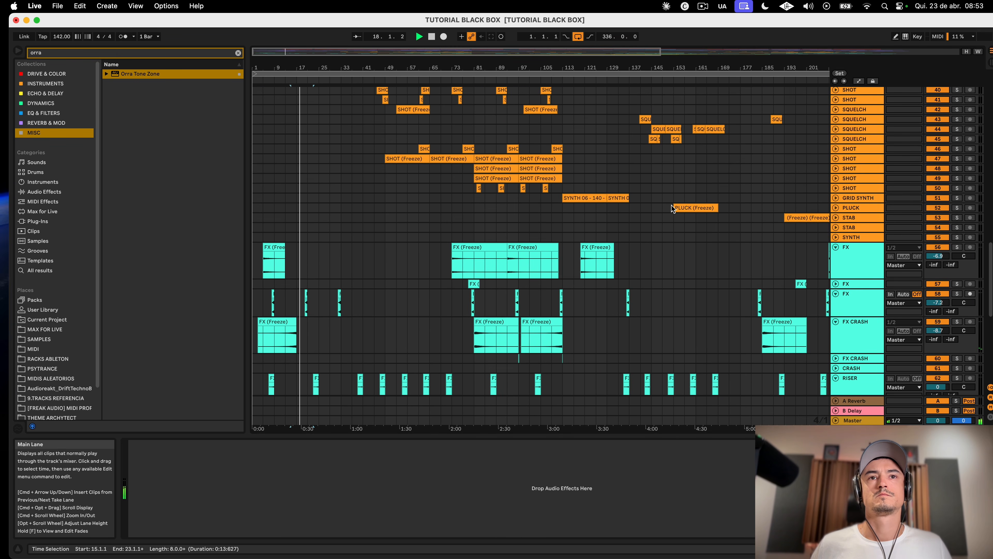
Step: Copy the FX CRASH clip on track 59 from bar 81 to bar 33
{"action": "scroll", "coordinate": [516, 301], "scroll_direction": "right", "scroll_amount": 1}
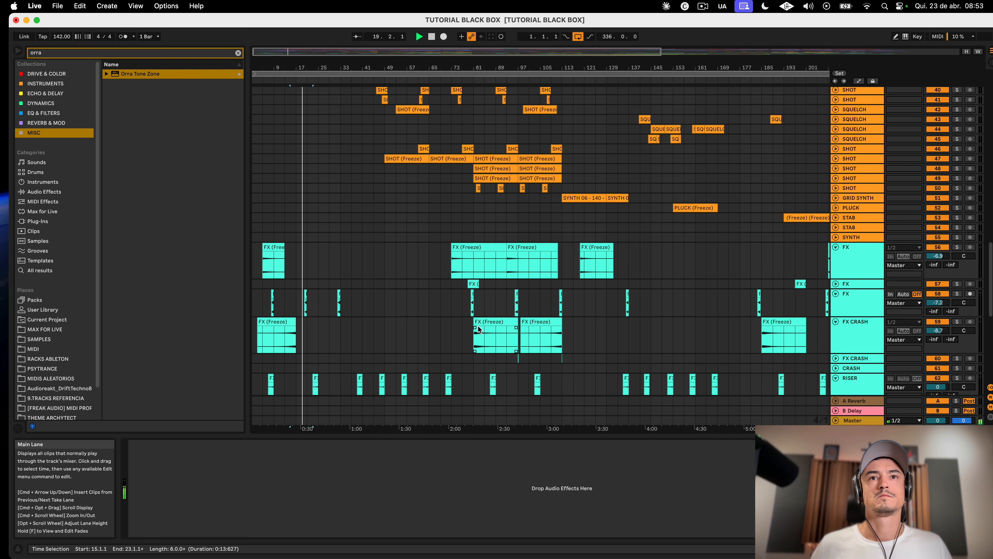
{"action": "left_click", "coordinate": [486, 321]}
{"action": "left_click_drag", "start_coordinate": [486, 322], "coordinate": [301, 336]}
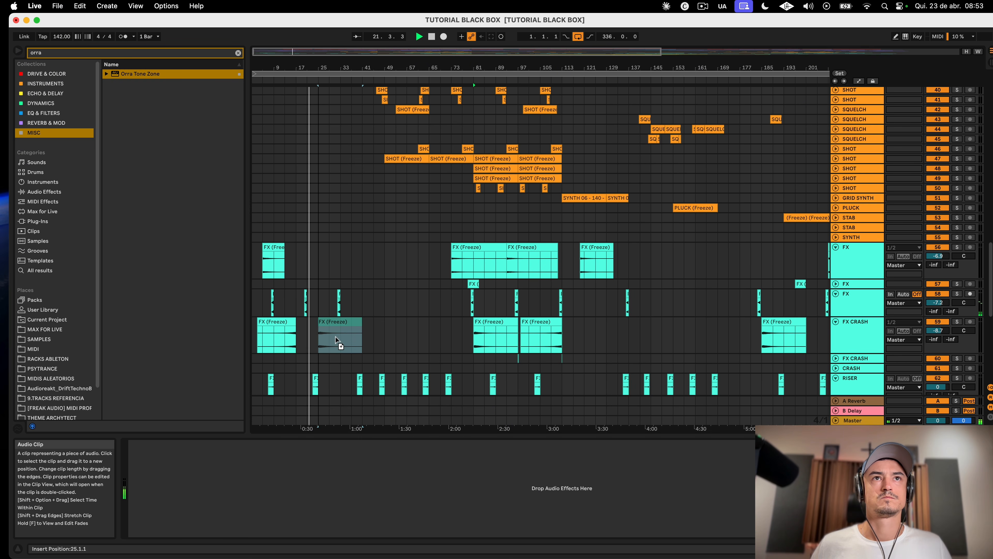
{"action": "left_click_drag", "start_coordinate": [335, 336], "coordinate": [355, 336]}
{"action": "left_click", "coordinate": [350, 333]}
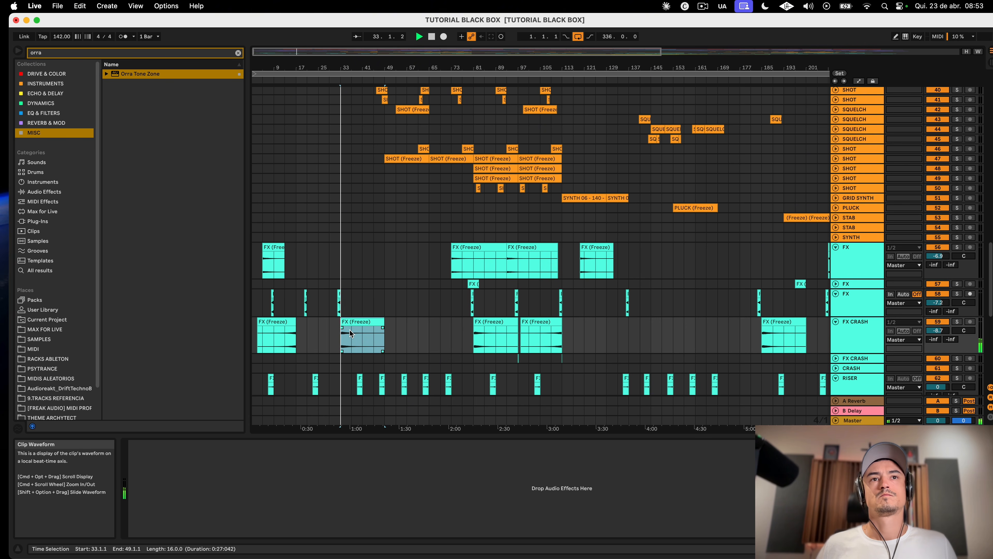
{"action": "key", "text": "plus"}
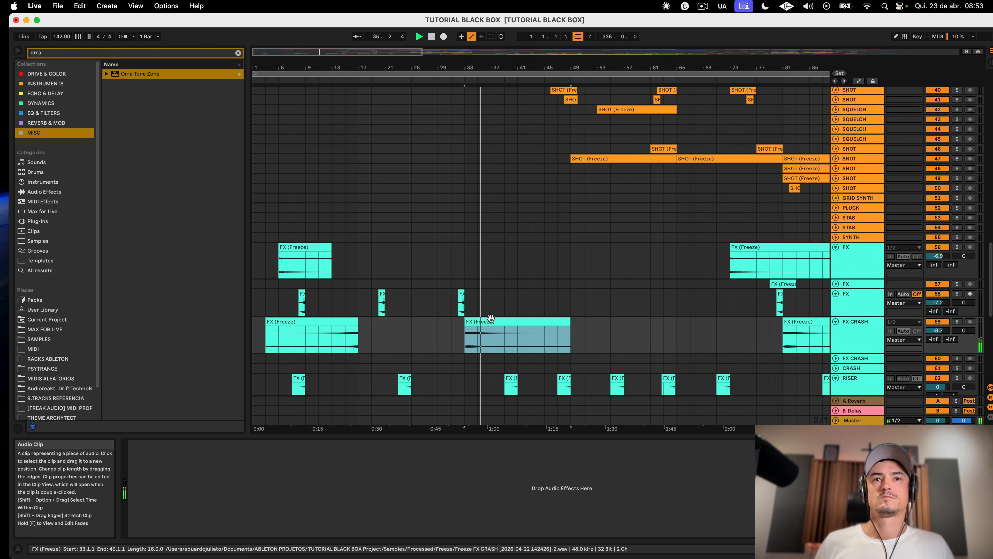
Step: Try the copied FX CRASH clip on track 59 at bar 21, playing from bar 19 alongside the kick and bass
{"action": "left_click_drag", "start_coordinate": [491, 318], "coordinate": [410, 321]}
{"action": "left_click", "coordinate": [371, 333]}
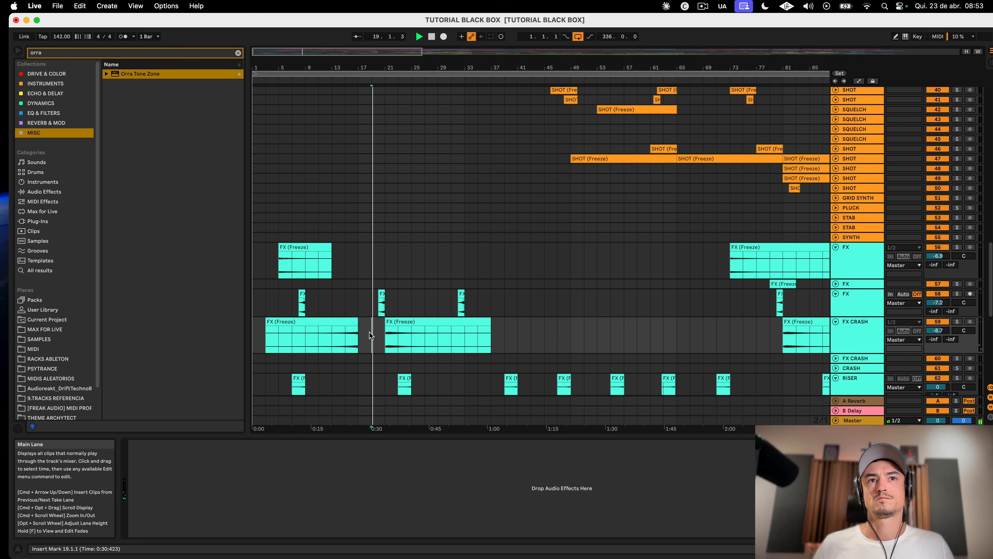
{"action": "scroll", "coordinate": [452, 311], "scroll_direction": "up", "scroll_amount": 15}
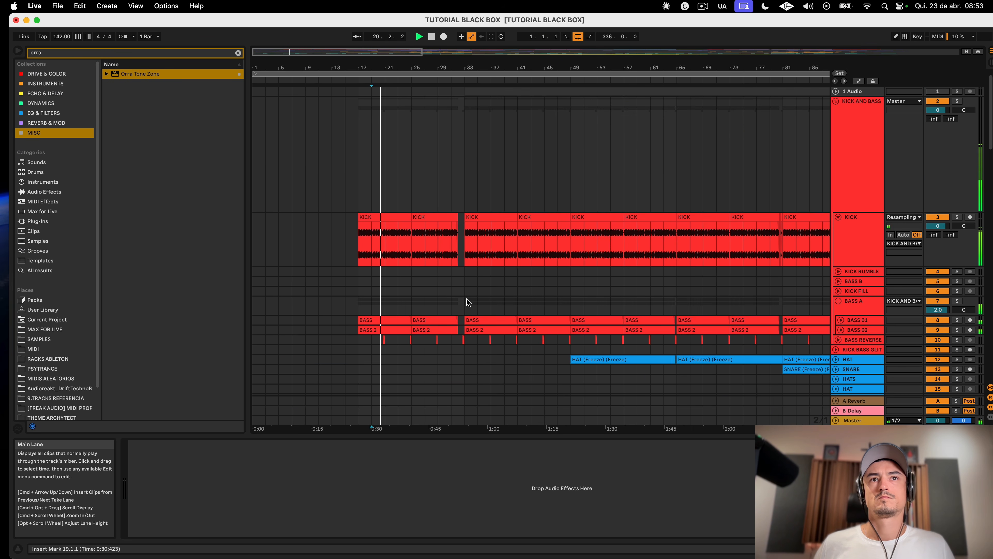
{"action": "scroll", "coordinate": [467, 301], "scroll_direction": "down", "scroll_amount": 3}
{"action": "scroll", "coordinate": [467, 302], "scroll_direction": "down", "scroll_amount": 15}
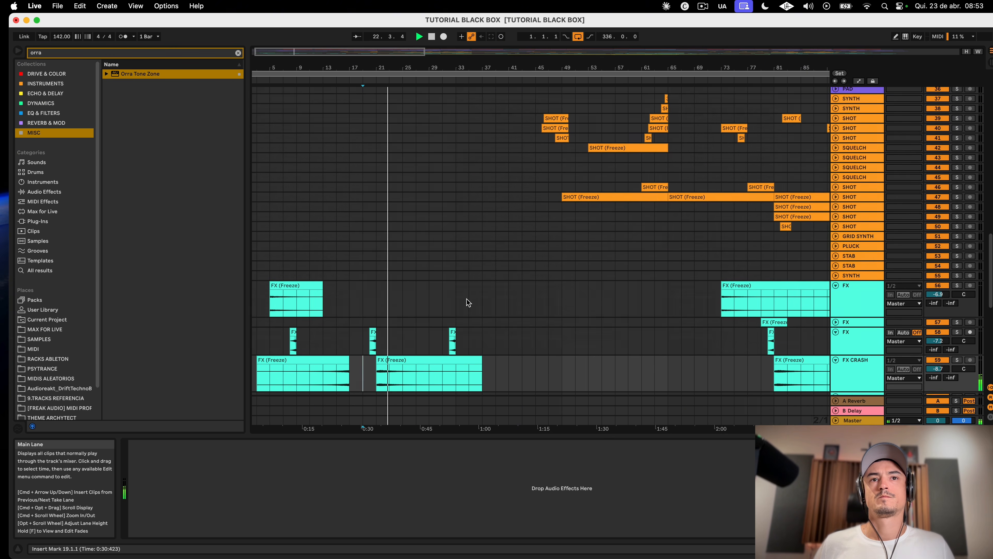
Step: Move the copied FX CRASH clip on track 59 to bar 25 and shorten it to end at bar 33 with a fade-out
{"action": "left_click_drag", "start_coordinate": [413, 356], "coordinate": [440, 356]}
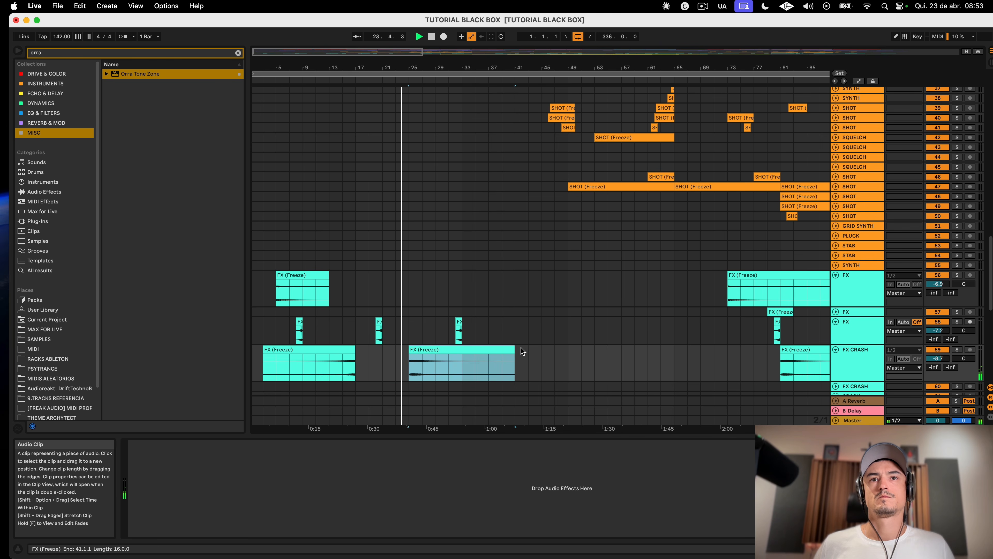
{"action": "left_click_drag", "start_coordinate": [514, 351], "coordinate": [441, 365]}
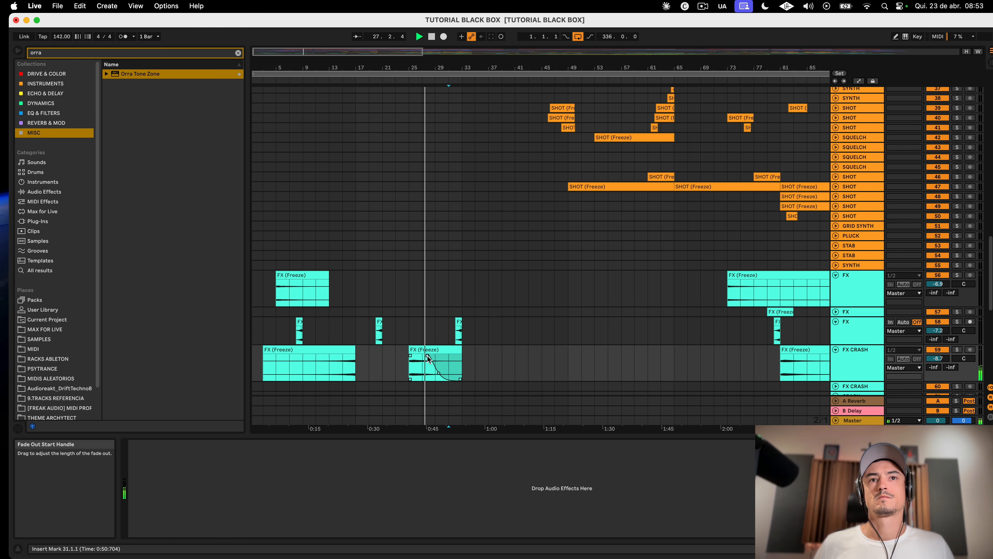
{"action": "left_click", "coordinate": [439, 348]}
Step: Examine the FX, pad, chord, and kick and bass tracks around bars 25 to 36 while listening to the section
{"action": "scroll", "coordinate": [433, 348], "scroll_direction": "down", "scroll_amount": 10}
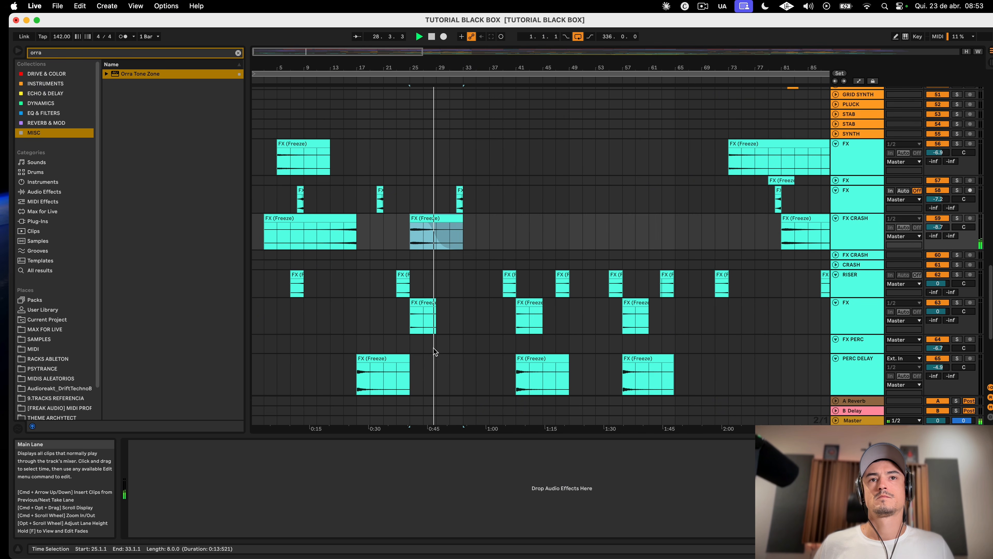
{"action": "scroll", "coordinate": [696, 363], "scroll_direction": "up", "scroll_amount": 5}
{"action": "scroll", "coordinate": [697, 363], "scroll_direction": "up", "scroll_amount": 10}
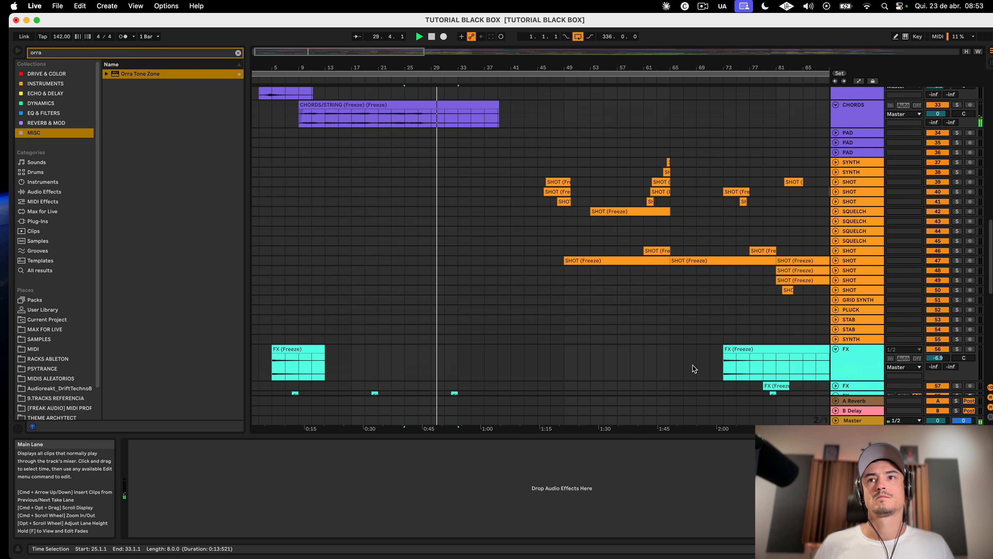
{"action": "scroll", "coordinate": [810, 204], "scroll_direction": "up", "scroll_amount": 8}
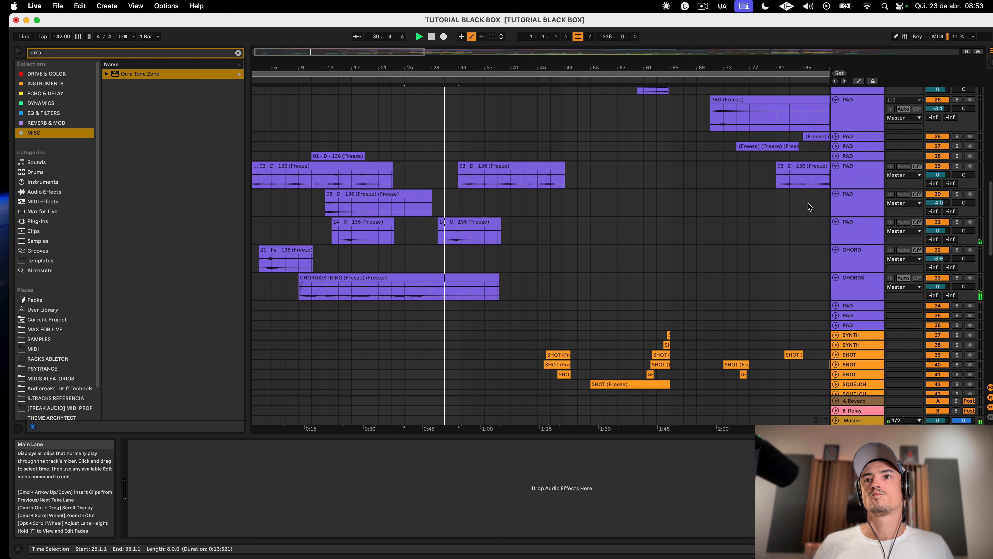
{"action": "scroll", "coordinate": [848, 286], "scroll_direction": "up", "scroll_amount": 2}
{"action": "scroll", "coordinate": [849, 287], "scroll_direction": "up", "scroll_amount": 3}
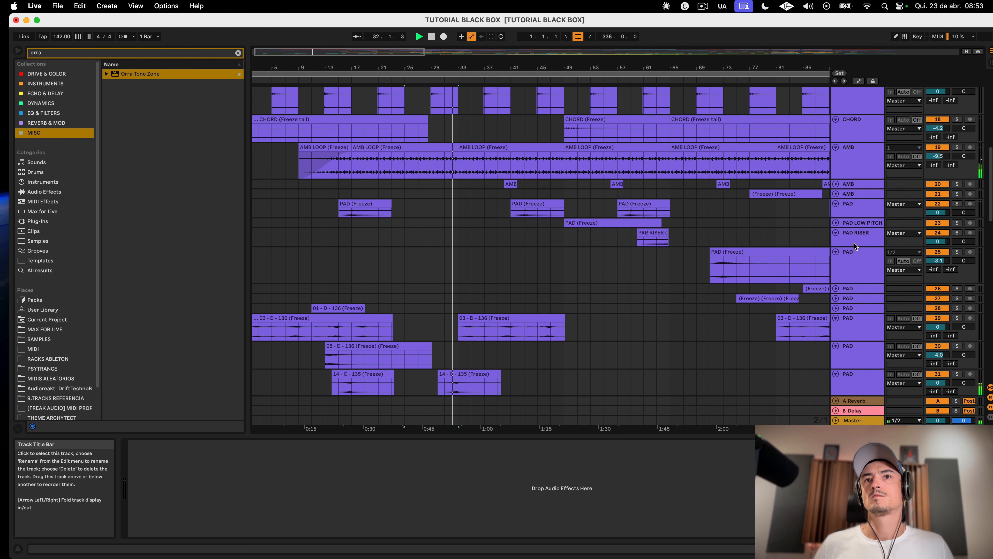
{"action": "left_click", "coordinate": [852, 236]}
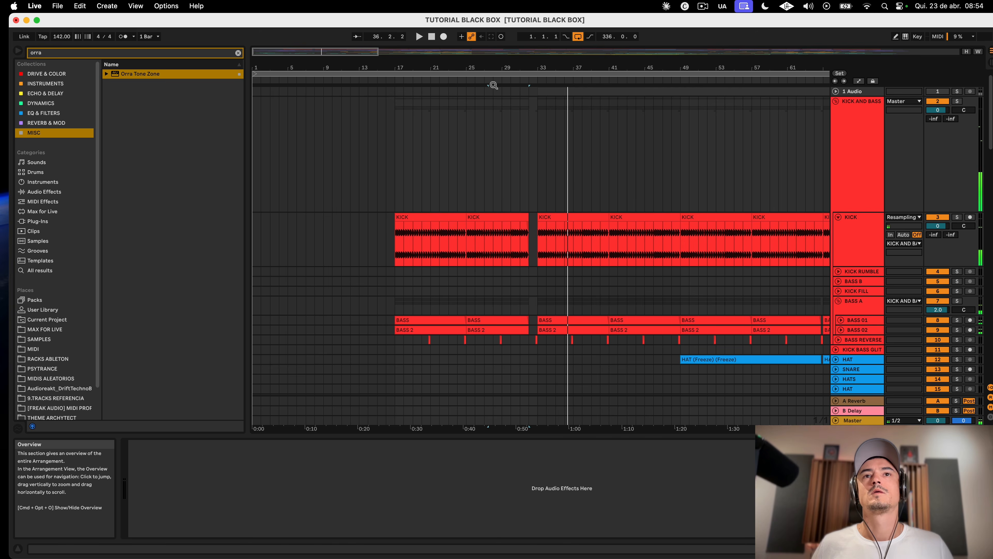
{"action": "scroll", "coordinate": [462, 120], "scroll_direction": "down", "scroll_amount": 10}
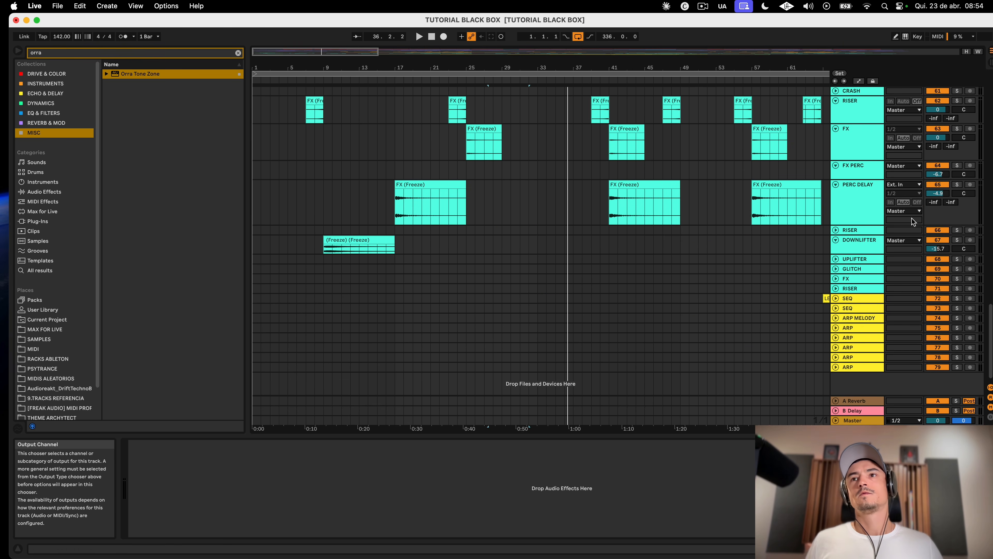
Step: Fold all the FX, crash, riser and percussion tracks from FX (track 56) to DOWNLIFTER (track 67)
{"action": "left_click", "coordinate": [893, 219]}
{"action": "left_click", "coordinate": [864, 239]}
{"action": "scroll", "coordinate": [858, 121], "scroll_direction": "up", "scroll_amount": 5}
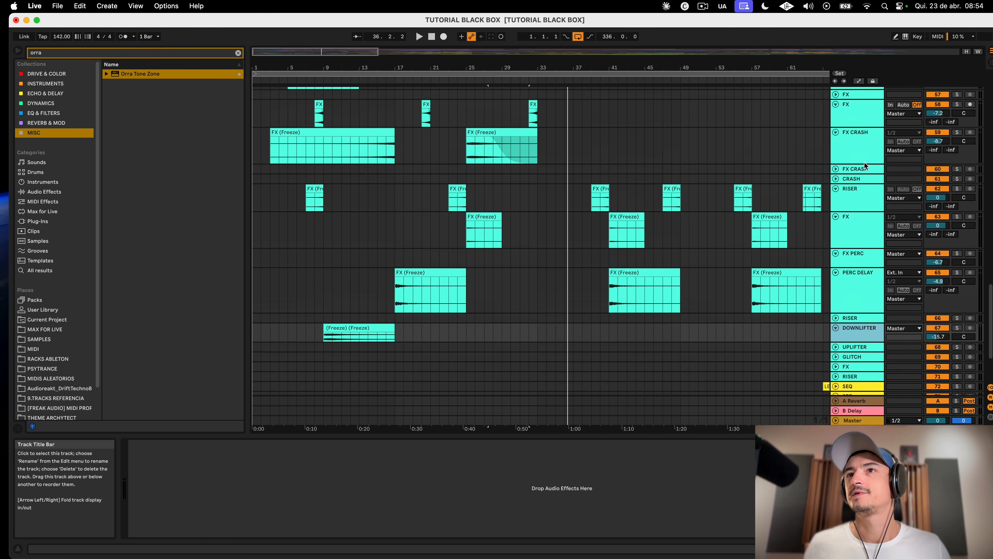
{"action": "scroll", "coordinate": [859, 131], "scroll_direction": "up", "scroll_amount": 8}
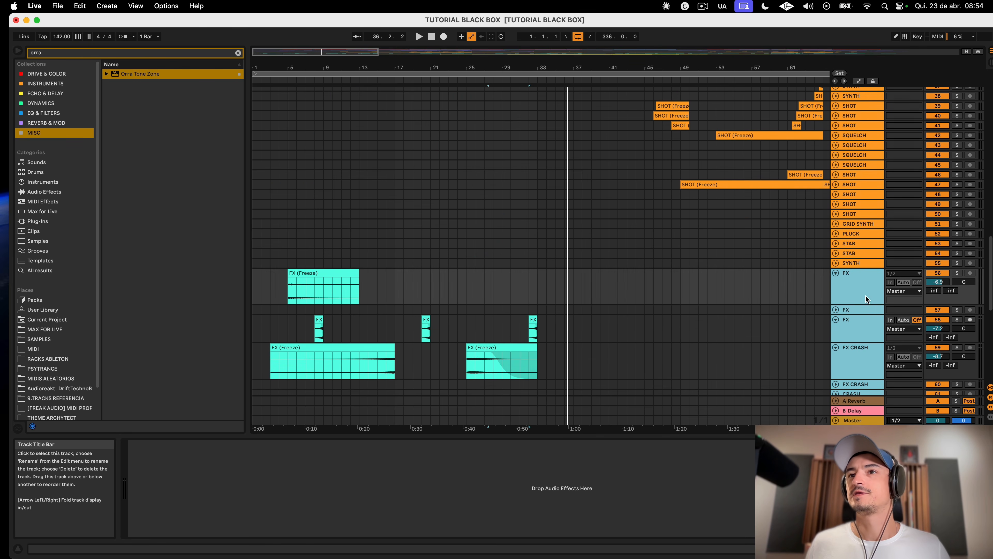
{"action": "key", "text": "alt+u"}
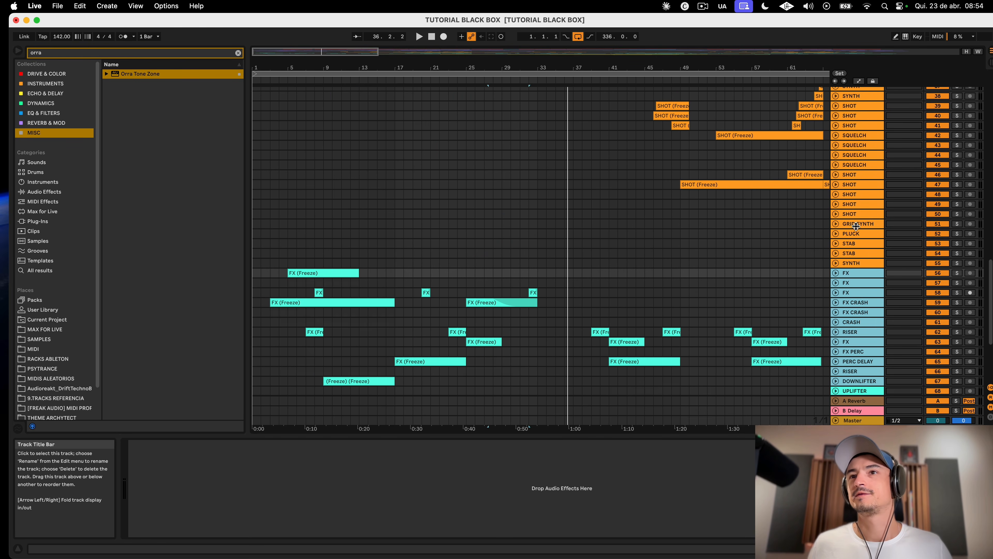
Step: Examine the kick, bass, drum, chord and ambience tracks across the arrangement for material to reuse in the intro
{"action": "left_click", "coordinate": [252, 222]}
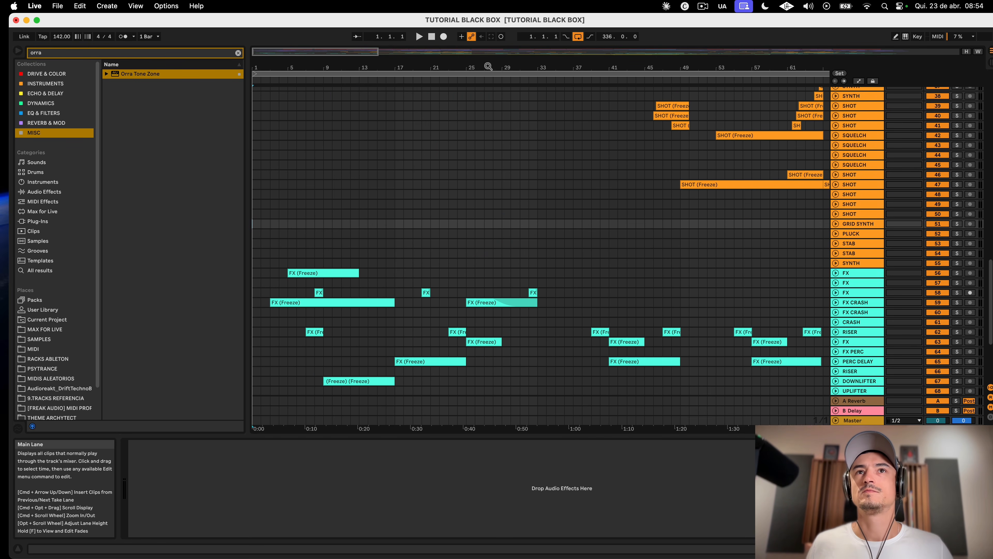
{"action": "scroll", "coordinate": [479, 245], "scroll_direction": "down", "scroll_amount": 3}
{"action": "scroll", "coordinate": [479, 245], "scroll_direction": "up", "scroll_amount": 15}
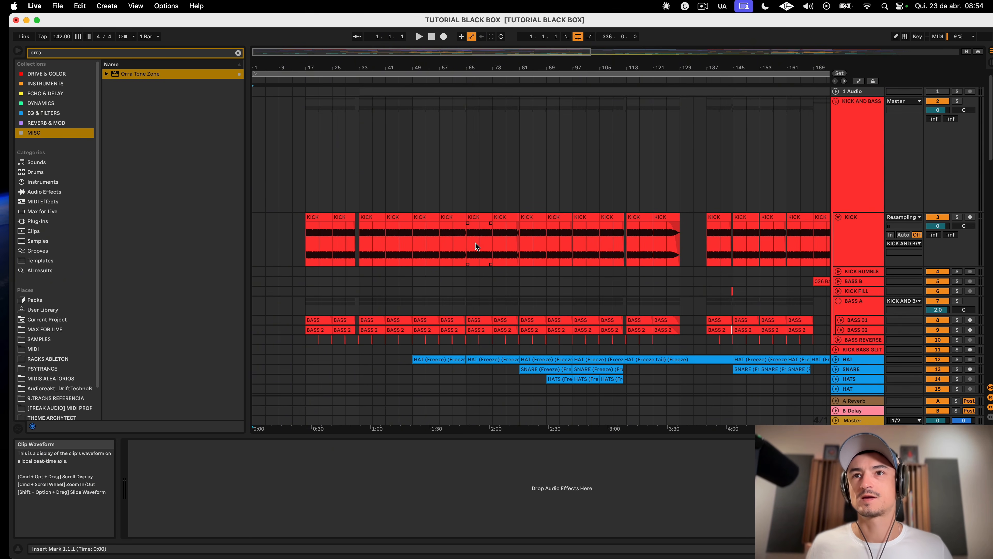
{"action": "scroll", "coordinate": [475, 243], "scroll_direction": "right", "scroll_amount": 10}
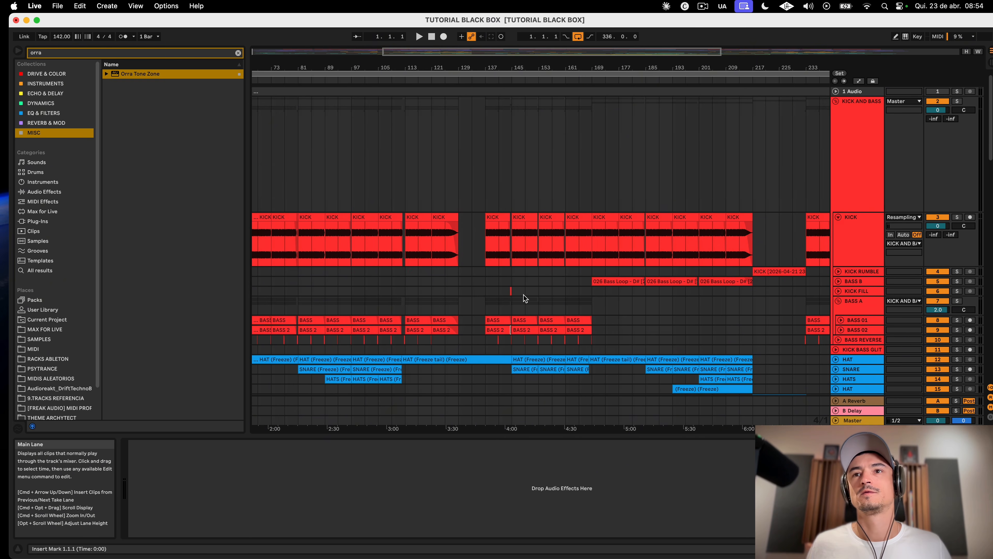
{"action": "scroll", "coordinate": [524, 297], "scroll_direction": "down", "scroll_amount": 3}
{"action": "left_click", "coordinate": [841, 296]}
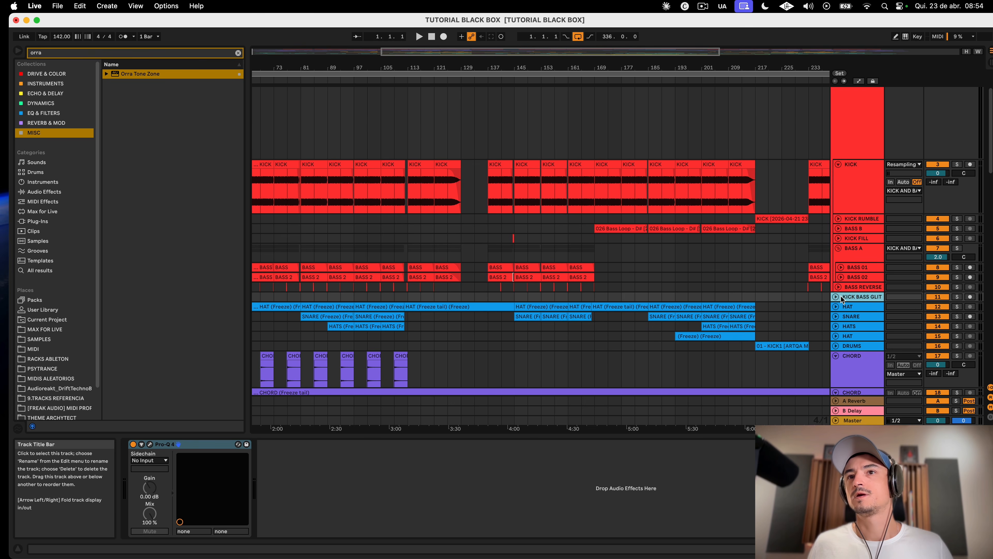
{"action": "scroll", "coordinate": [841, 297], "scroll_direction": "down", "scroll_amount": 4}
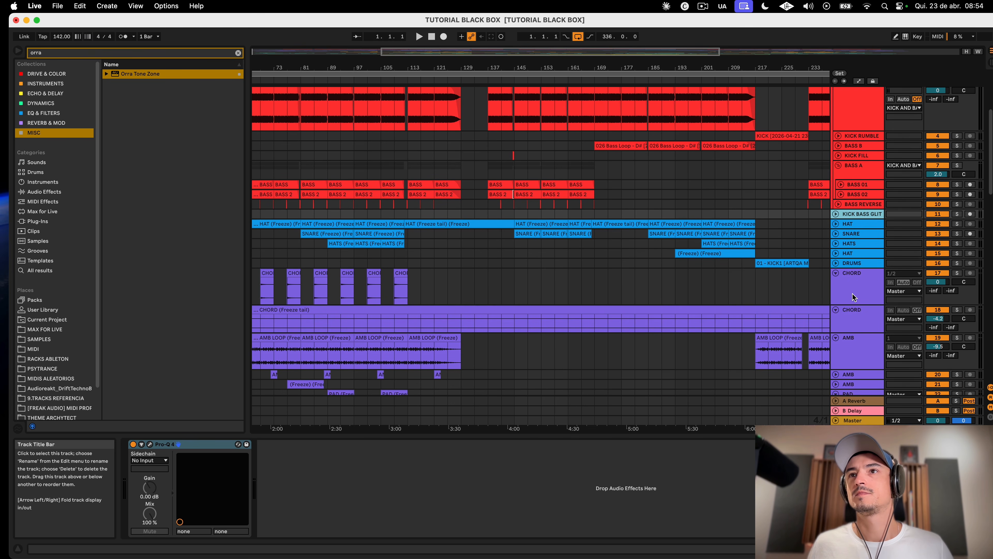
{"action": "left_click", "coordinate": [838, 156]}
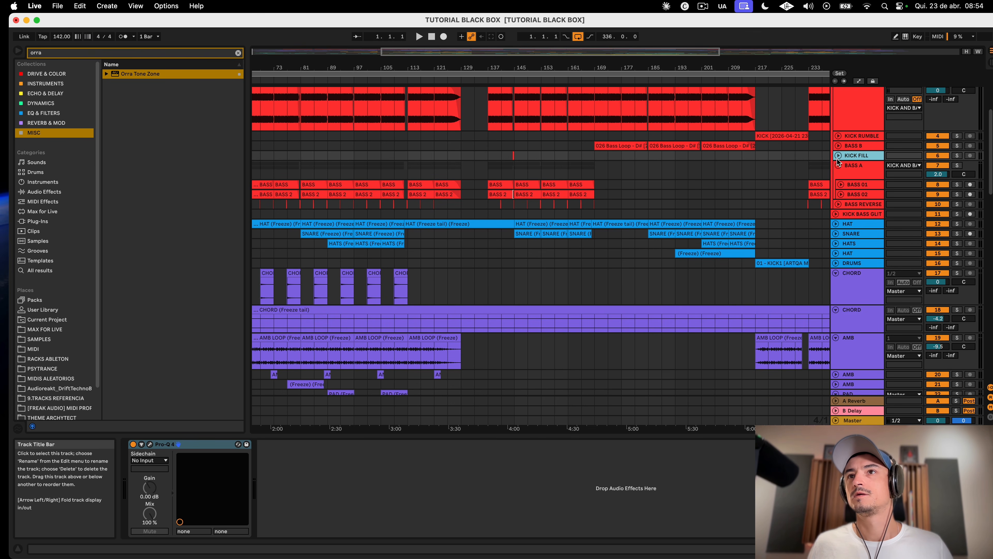
Step: Unfold the KICK RUMBLE track and copy its clip from bar 217 to bar 1
{"action": "left_click", "coordinate": [838, 136]}
{"action": "left_click", "coordinate": [772, 137]}
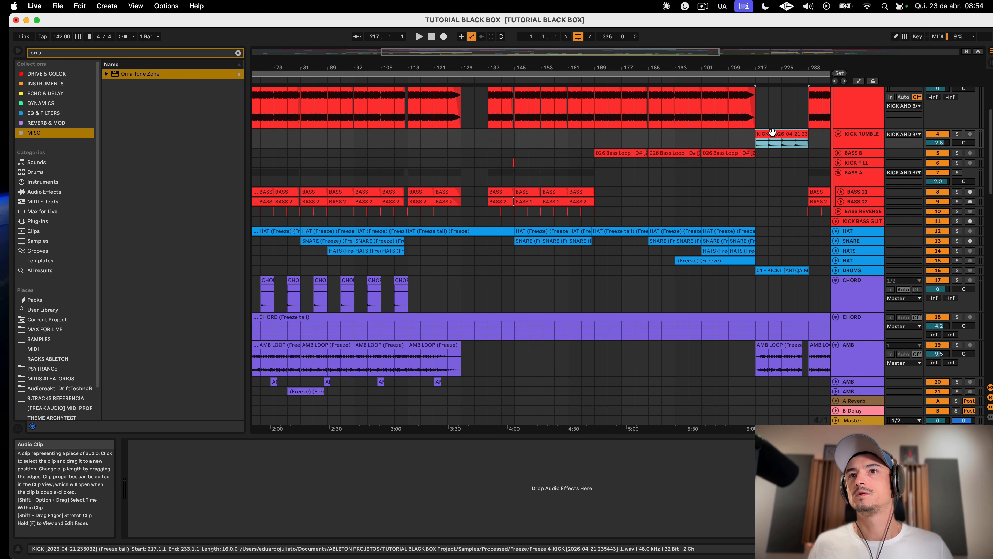
{"action": "scroll", "coordinate": [771, 135], "scroll_direction": "left", "scroll_amount": 5}
{"action": "scroll", "coordinate": [772, 135], "scroll_direction": "right", "scroll_amount": 5}
{"action": "left_click_drag", "start_coordinate": [772, 135], "coordinate": [303, 149]}
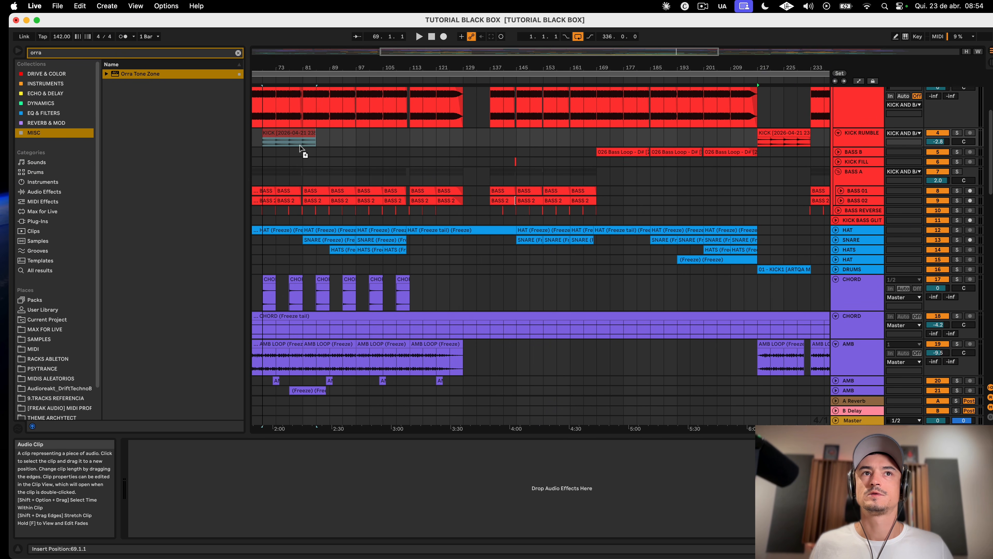
{"action": "scroll", "coordinate": [303, 145], "scroll_direction": "left", "scroll_amount": 9}
{"action": "left_click_drag", "start_coordinate": [483, 136], "coordinate": [264, 131]}
Step: Shorten the copied KICK RUMBLE clip so it runs only from bar 1 to bar 5
{"action": "key", "text": "space"}
{"action": "left_click_drag", "start_coordinate": [274, 73], "coordinate": [327, 73]}
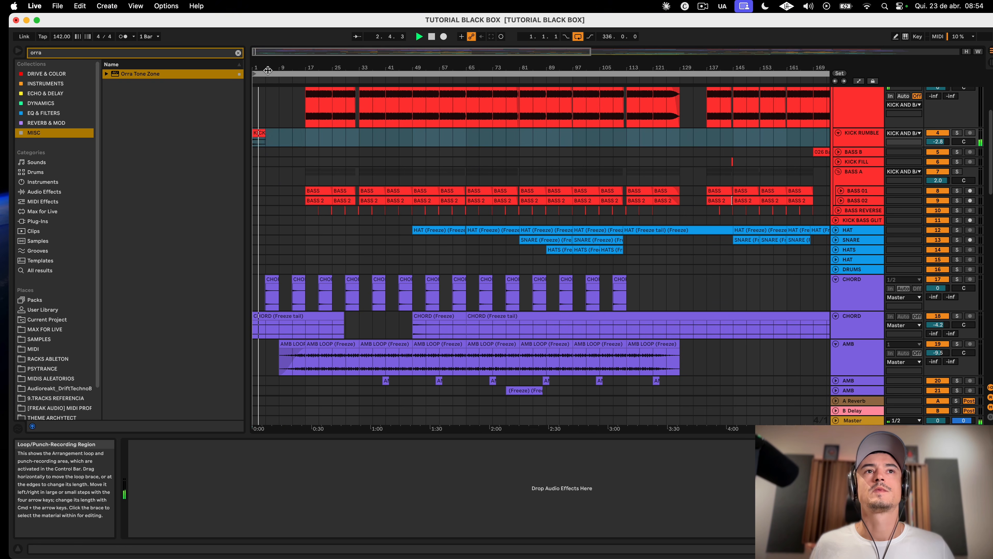
{"action": "key", "text": "super+z"}
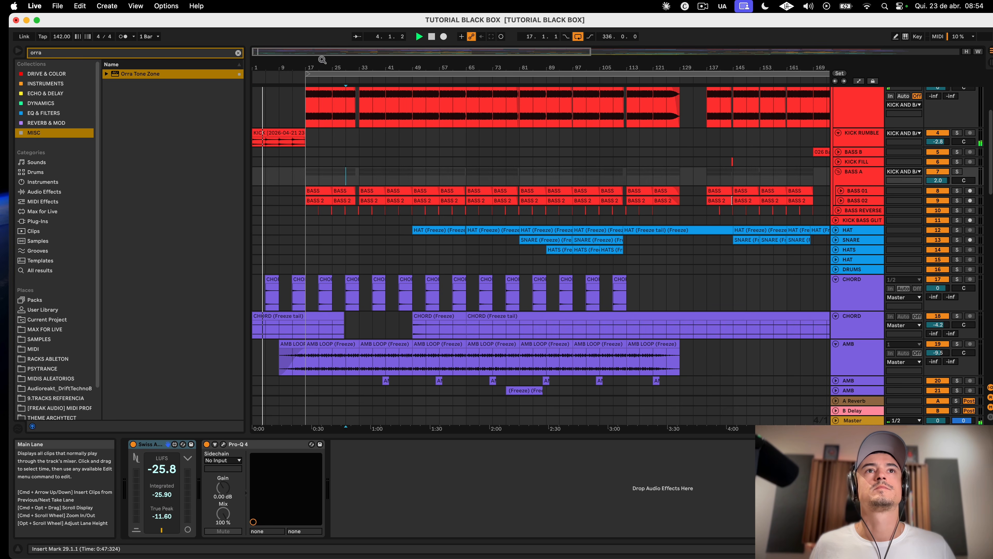
{"action": "key", "text": "space"}
{"action": "mouse_move", "coordinate": [307, 73]}
{"action": "left_mouse_down"}
{"action": "mouse_move", "coordinate": [255, 73]}
{"action": "mouse_move", "coordinate": [320, 90]}
{"action": "mouse_move", "coordinate": [360, 122]}
{"action": "mouse_move", "coordinate": [306, 136]}
{"action": "left_mouse_up"}
{"action": "left_click", "coordinate": [364, 133]}
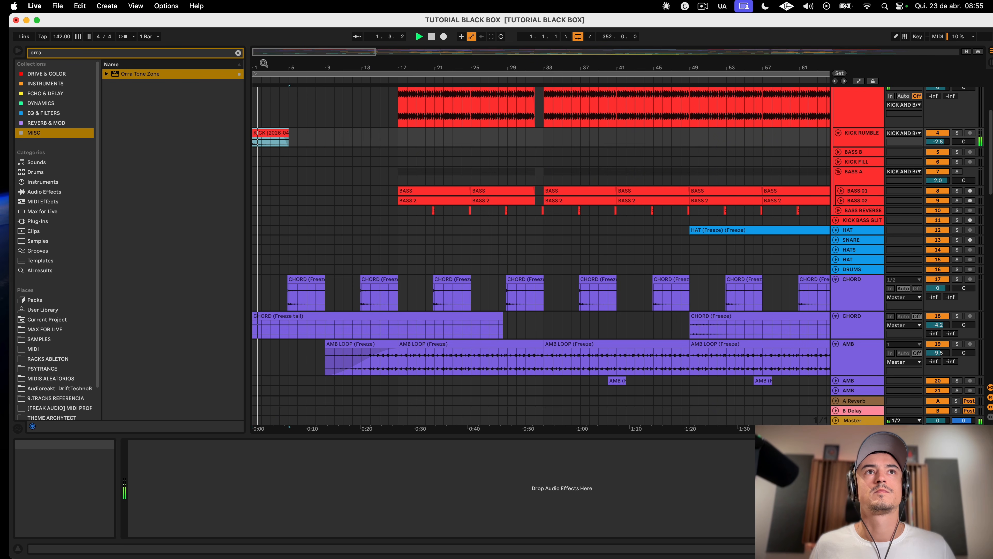
Step: Listen to the intro from bar 1 to bar 9 with the kick rumble, chords and ambience, checking the rumble's ending
{"action": "scroll", "coordinate": [264, 129], "scroll_direction": "up", "scroll_amount": 10}
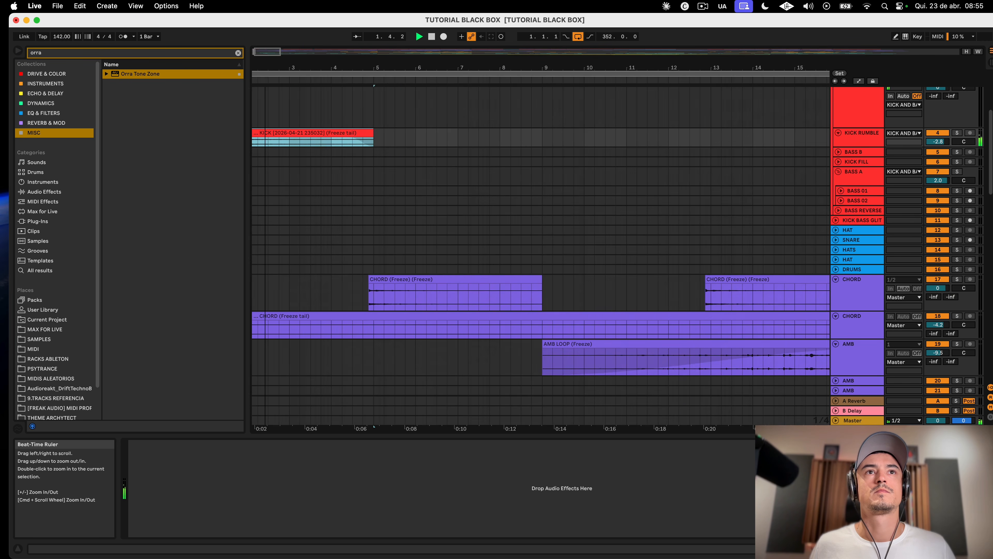
{"action": "left_click", "coordinate": [512, 239]}
{"action": "key", "text": "minus"}
{"action": "left_click_drag", "start_coordinate": [279, 67], "coordinate": [280, 59]}
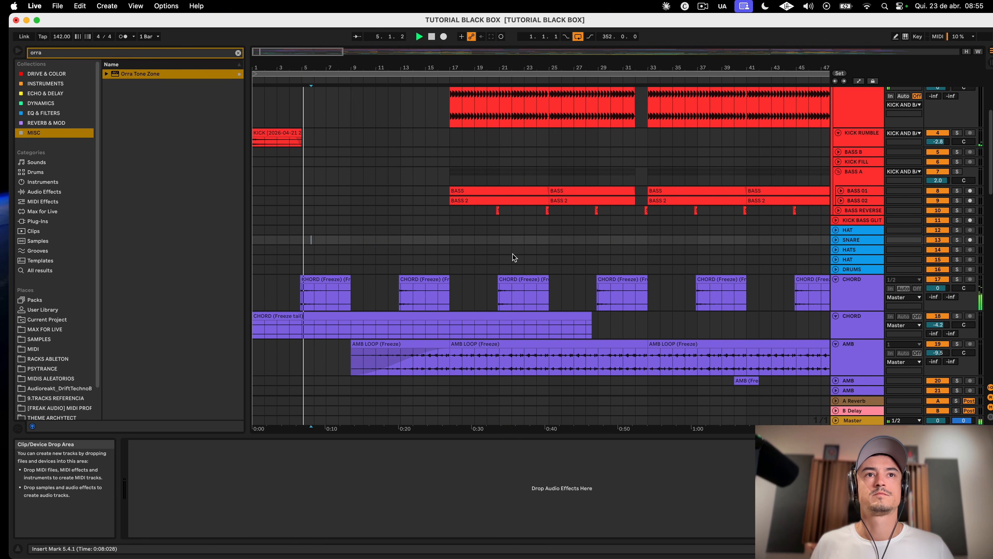
{"action": "left_click", "coordinate": [302, 240]}
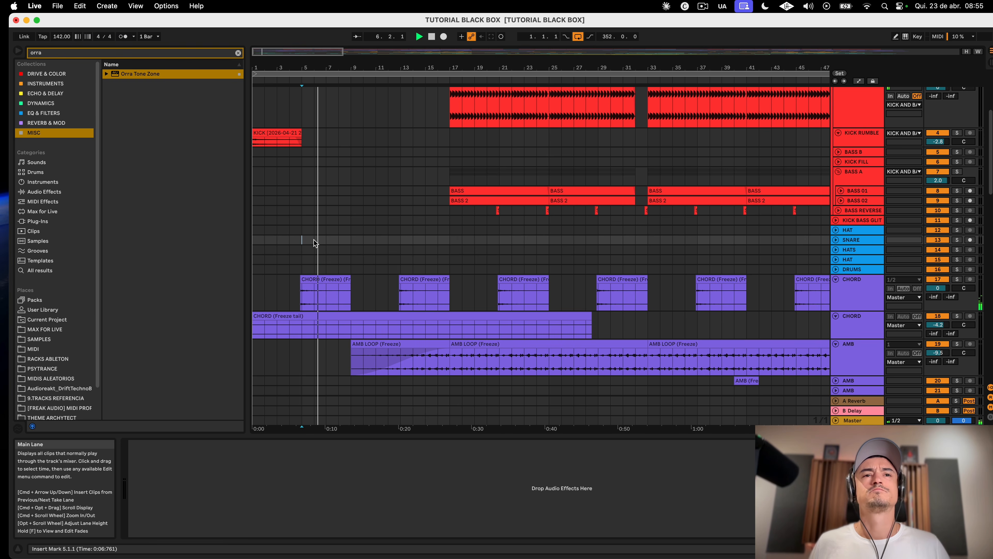
{"action": "scroll", "coordinate": [498, 315], "scroll_direction": "down", "scroll_amount": 2}
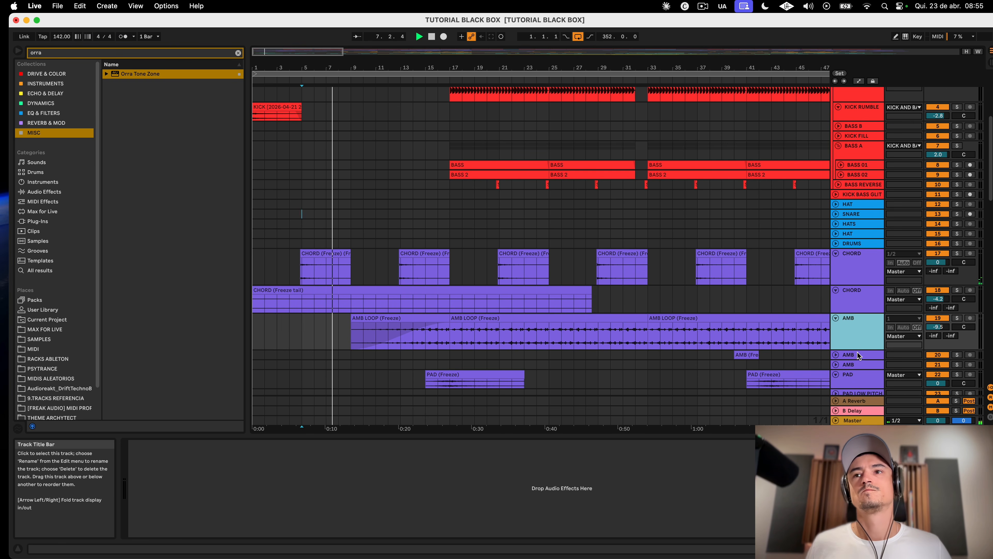
{"action": "left_click_drag", "start_coordinate": [857, 349], "coordinate": [860, 341]}
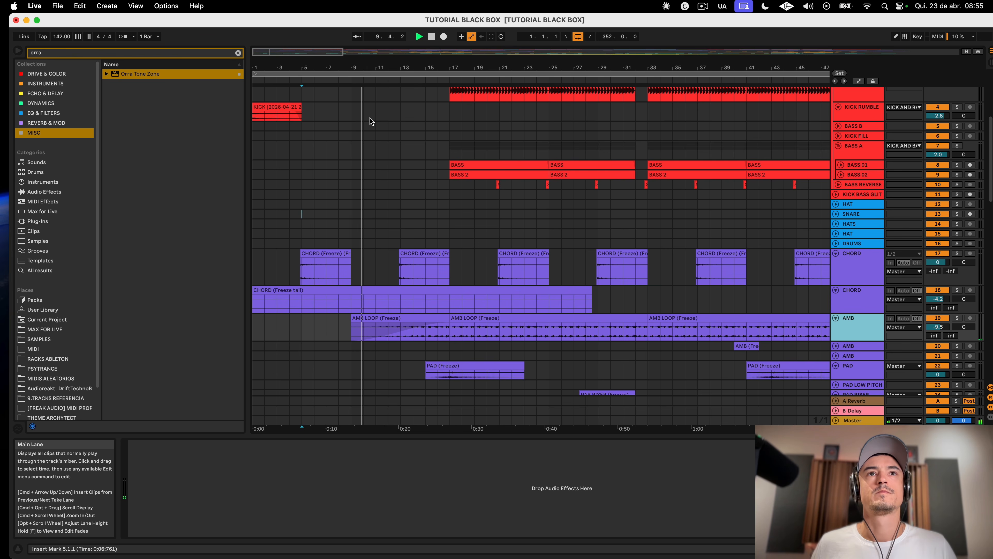
{"action": "key", "text": "space"}
{"action": "left_click", "coordinate": [352, 108]}
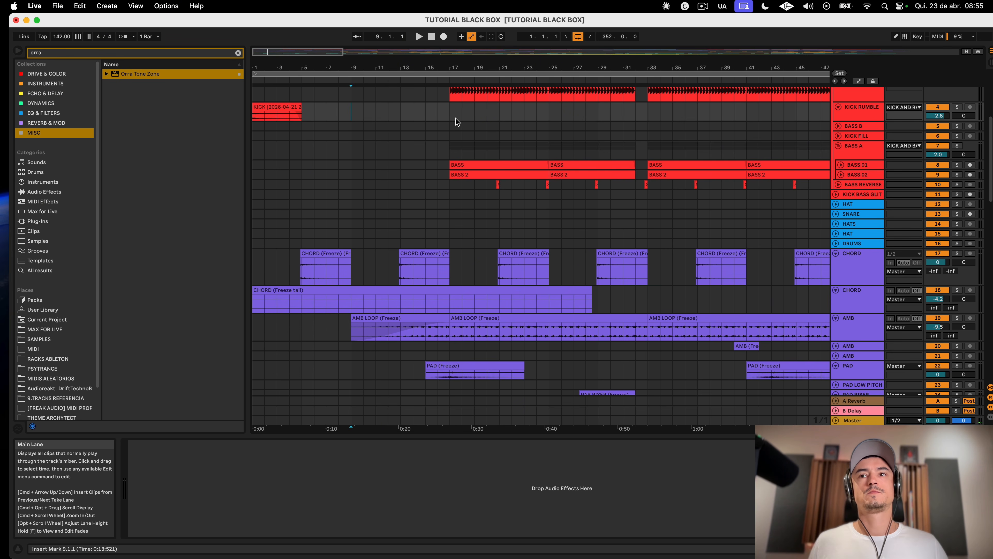
Step: Unfold the SHOT, GRID SYNTH, PLUCK and both STAB tracks (50 to 54) to show their clips across the whole arrangement
{"action": "scroll", "coordinate": [456, 118], "scroll_direction": "down", "scroll_amount": 15}
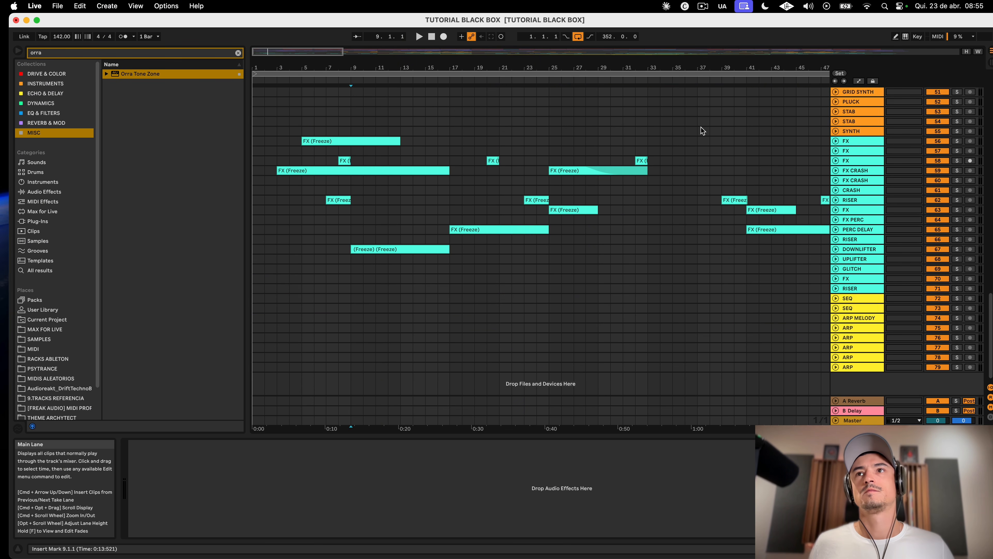
{"action": "left_click", "coordinate": [836, 121]}
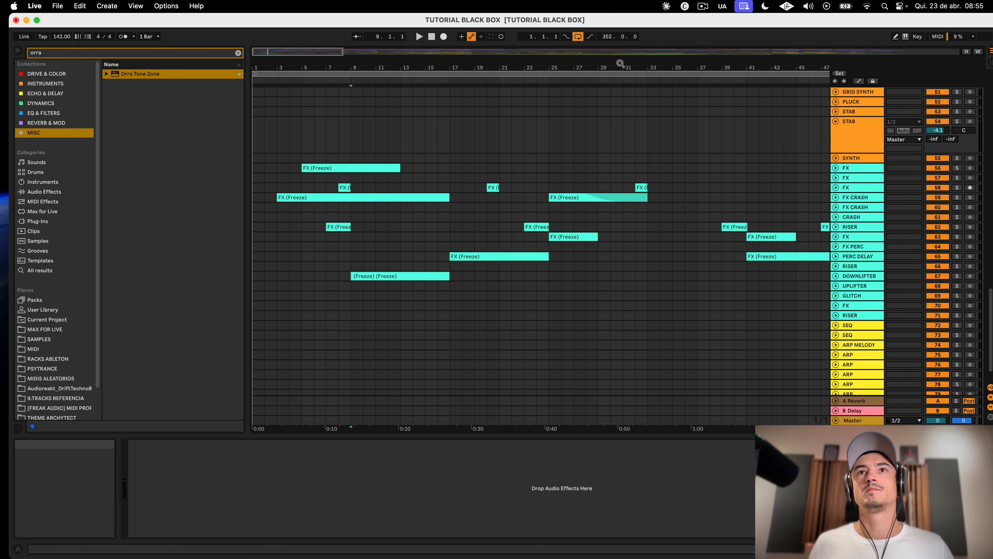
{"action": "left_click_drag", "start_coordinate": [399, 71], "coordinate": [301, 63]}
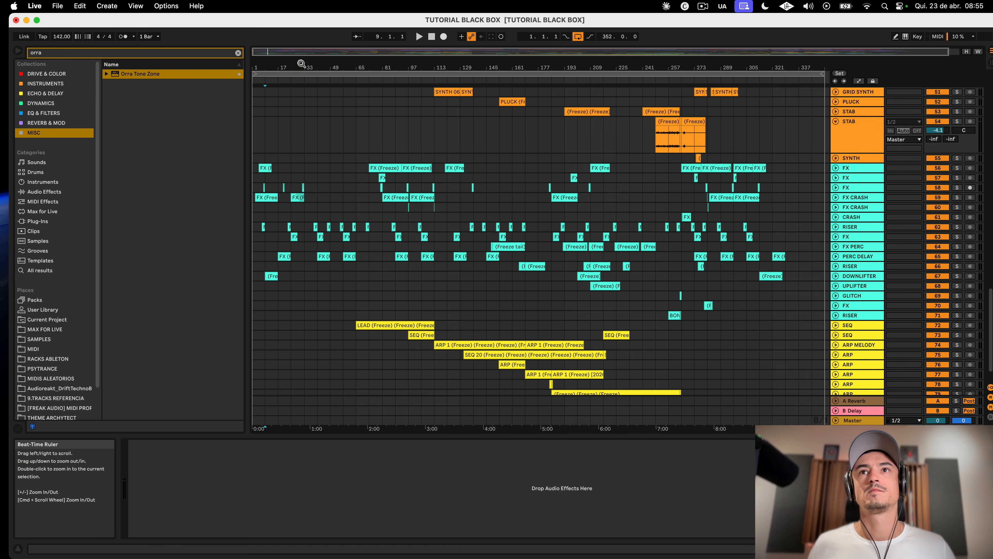
{"action": "left_click", "coordinate": [836, 112]}
{"action": "left_click", "coordinate": [835, 103]}
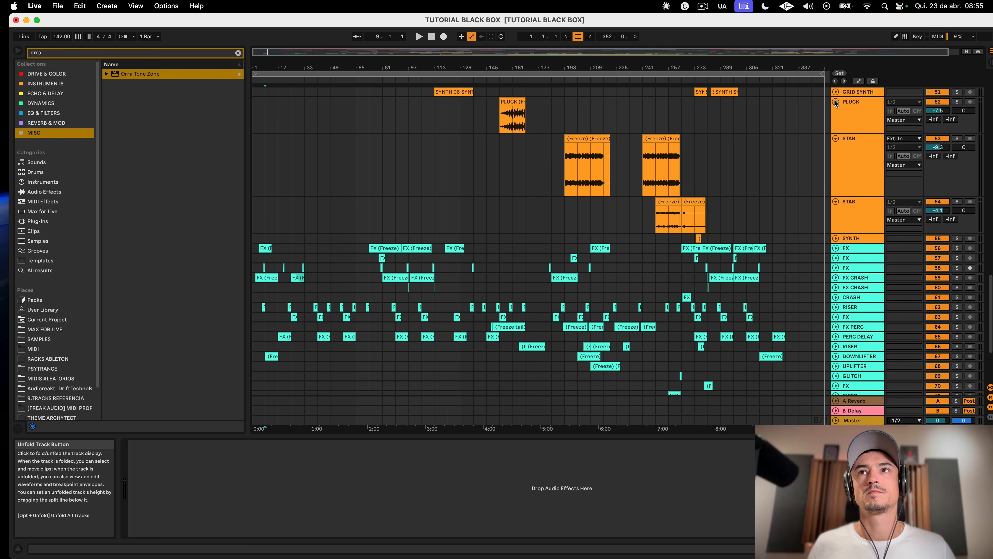
{"action": "left_click", "coordinate": [836, 94]}
{"action": "scroll", "coordinate": [836, 96], "scroll_direction": "up", "scroll_amount": 5}
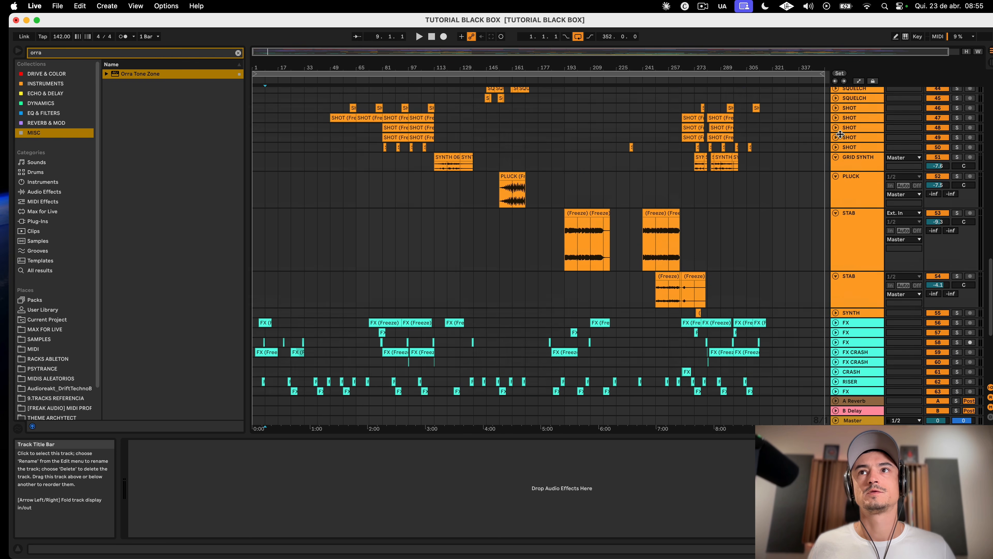
{"action": "left_click", "coordinate": [836, 153]}
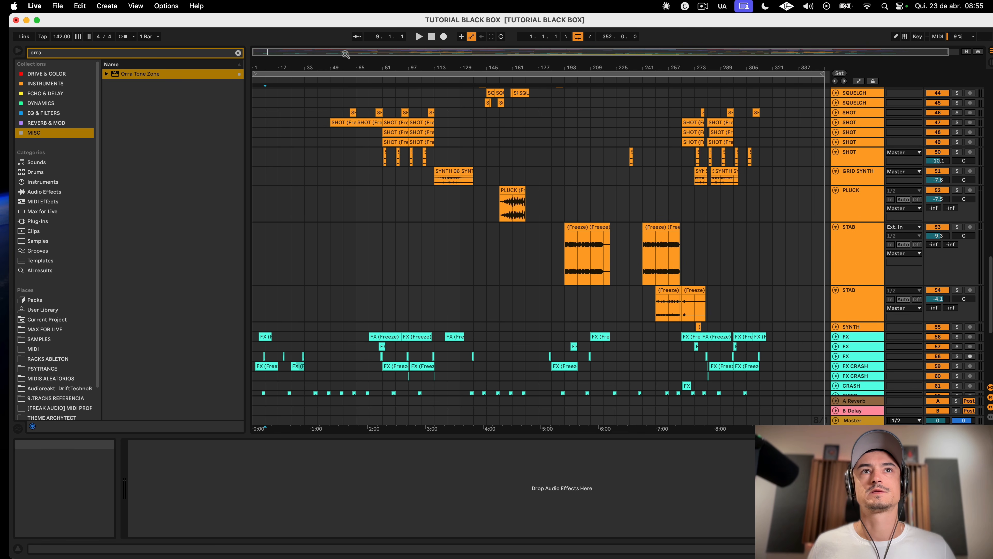
Step: Copy the short SHOT clip near bar 81 on track 50 to bar 17 and listen to it in context
{"action": "left_click_drag", "start_coordinate": [385, 160], "coordinate": [273, 157]}
{"action": "key", "text": "space"}
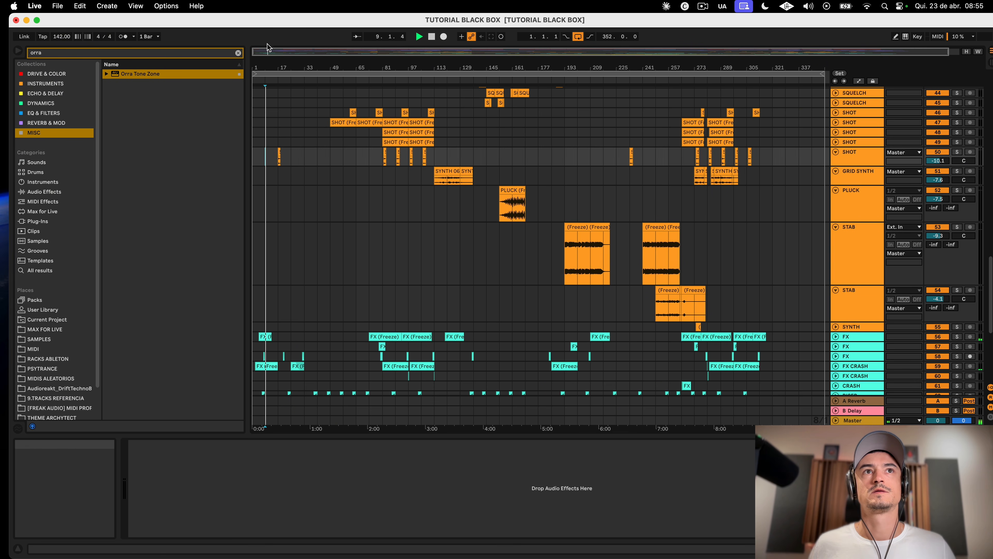
{"action": "scroll", "coordinate": [370, 122], "scroll_direction": "up", "scroll_amount": 5}
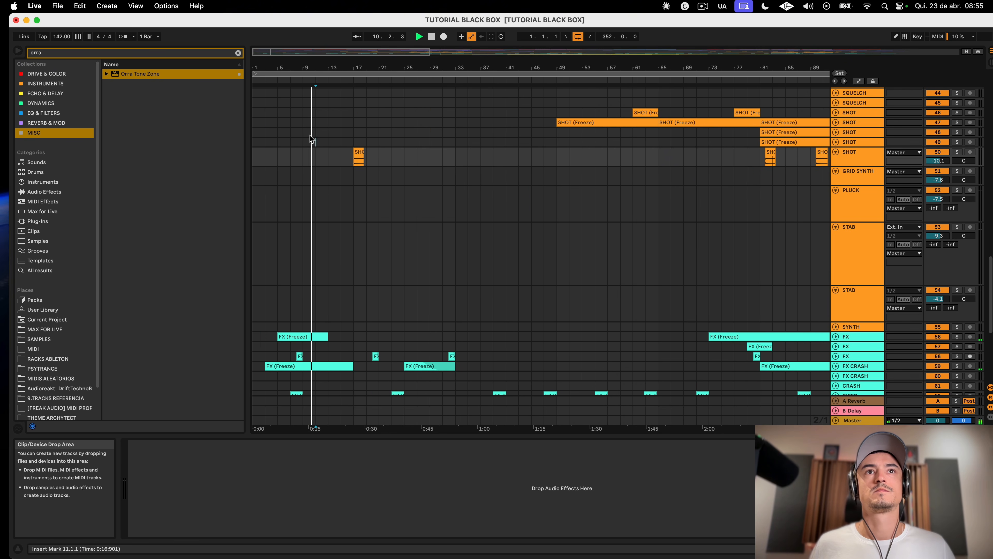
{"action": "left_click", "coordinate": [334, 158]}
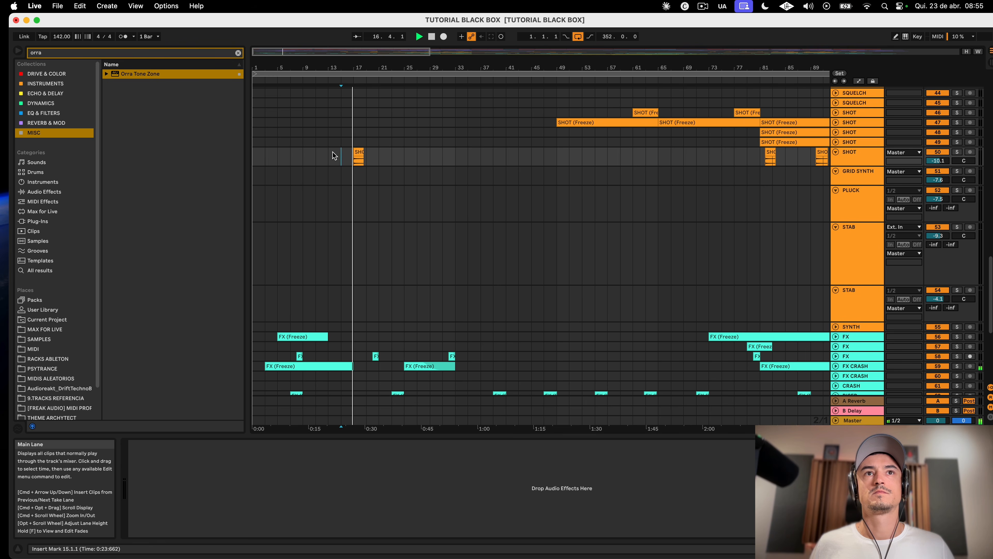
{"action": "left_click", "coordinate": [358, 152]}
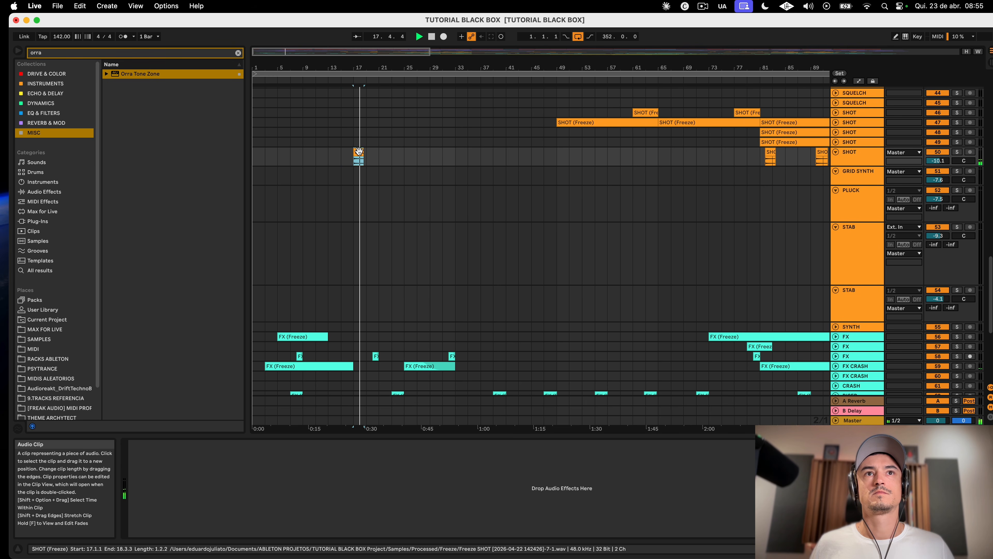
Step: Move the copied SHOT clip on track 50 from bar 17 to bar 9 and play the intro around it
{"action": "left_click", "coordinate": [266, 155]}
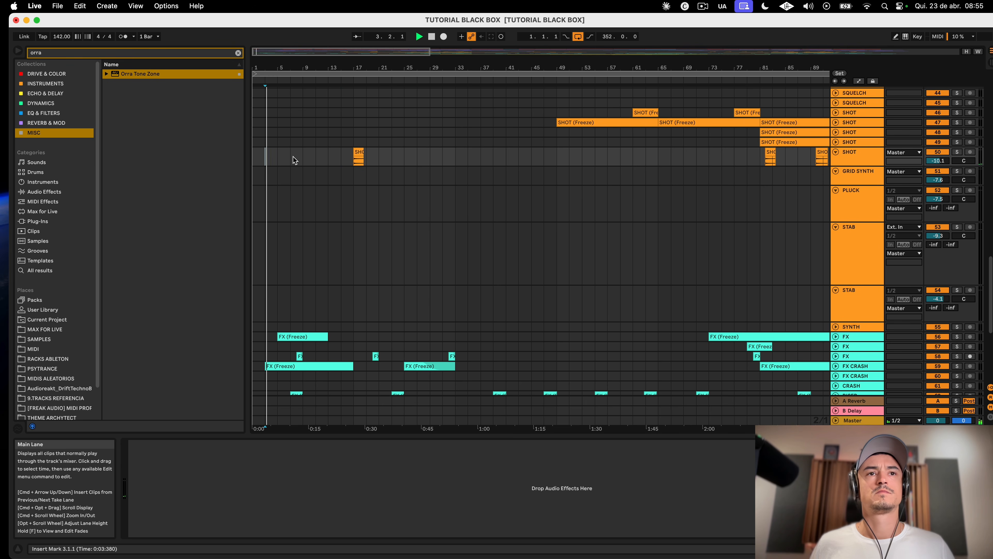
{"action": "key", "text": "plus"}
{"action": "key", "text": "plus"}
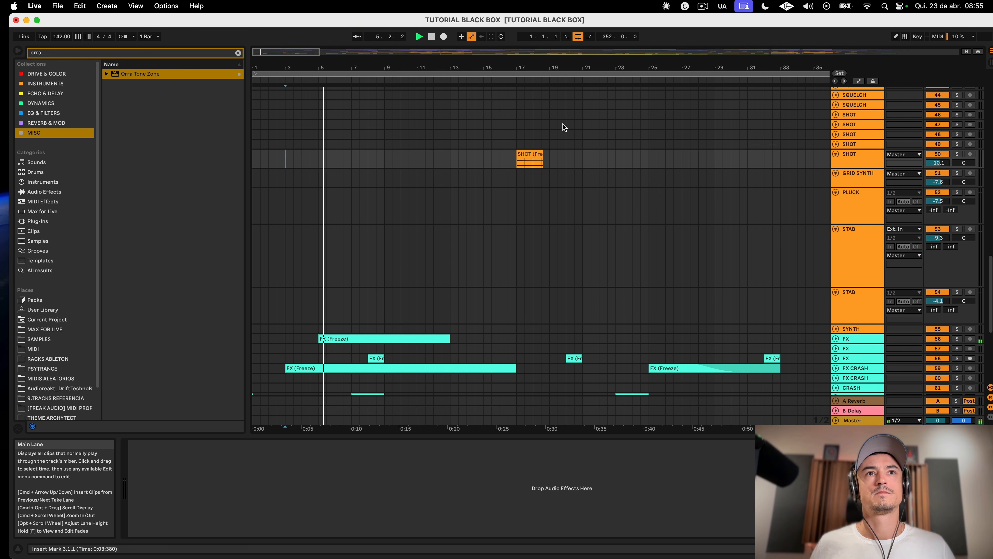
{"action": "left_click", "coordinate": [528, 156]}
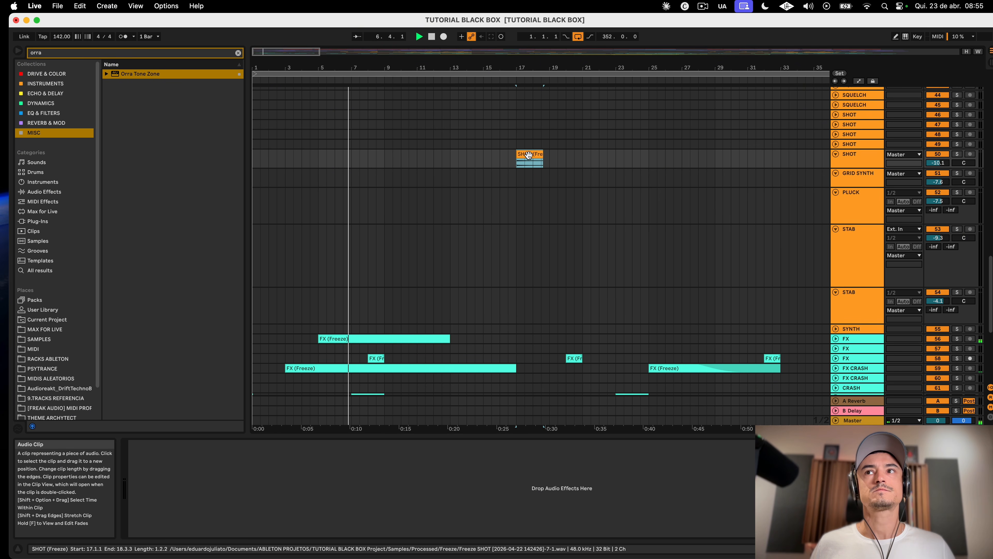
{"action": "left_click_drag", "start_coordinate": [529, 156], "coordinate": [399, 161]}
{"action": "left_click", "coordinate": [376, 158]}
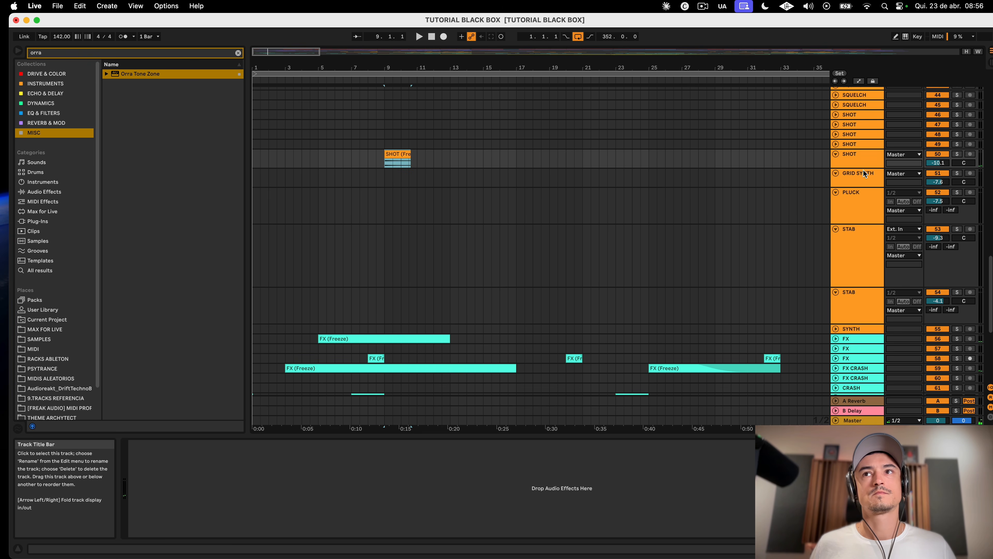
Step: Unfold SHOT tracks 46 to 49 and copy the SHOT clip at bar 61 on track 46 to bar 9
{"action": "left_click", "coordinate": [835, 143]}
{"action": "key", "text": "minus"}
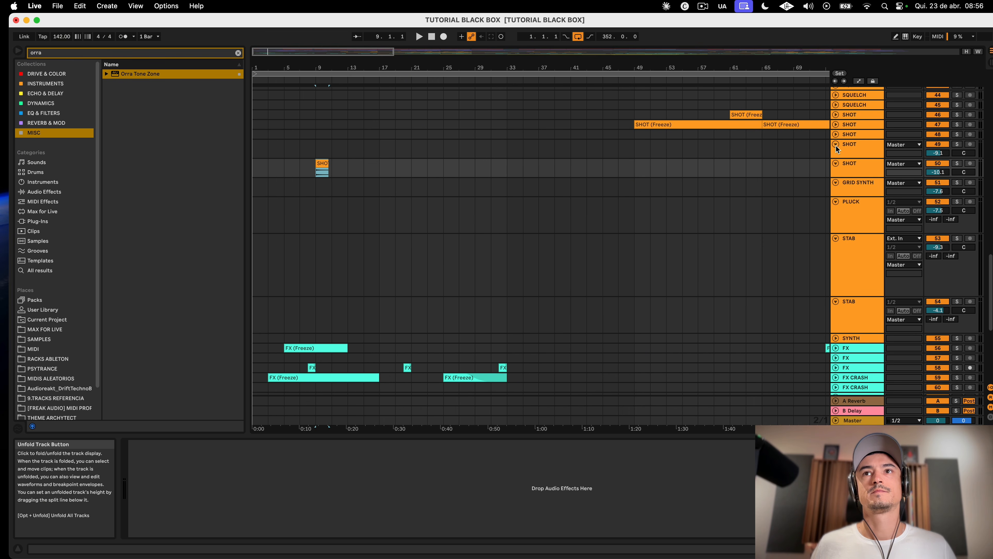
{"action": "left_click", "coordinate": [836, 135]}
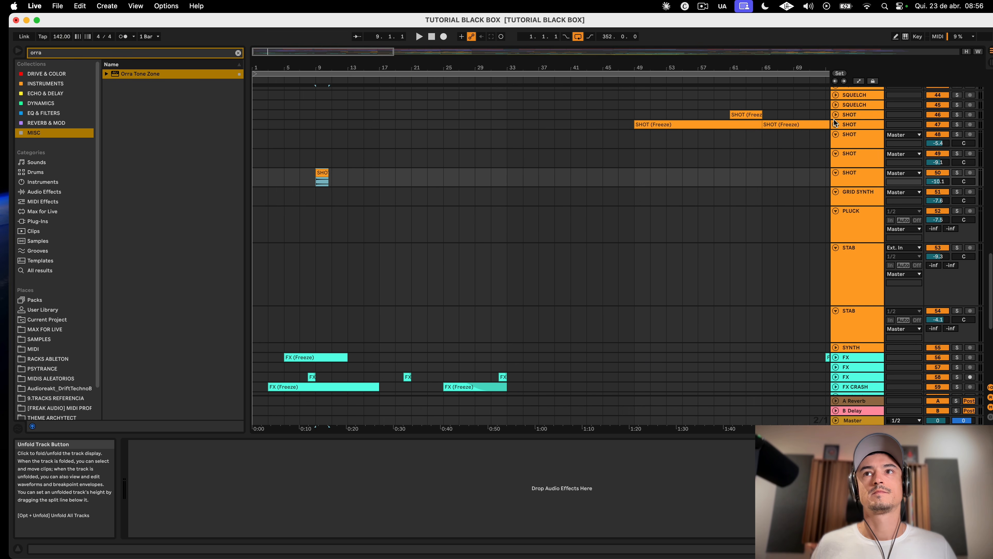
{"action": "left_click", "coordinate": [835, 125]}
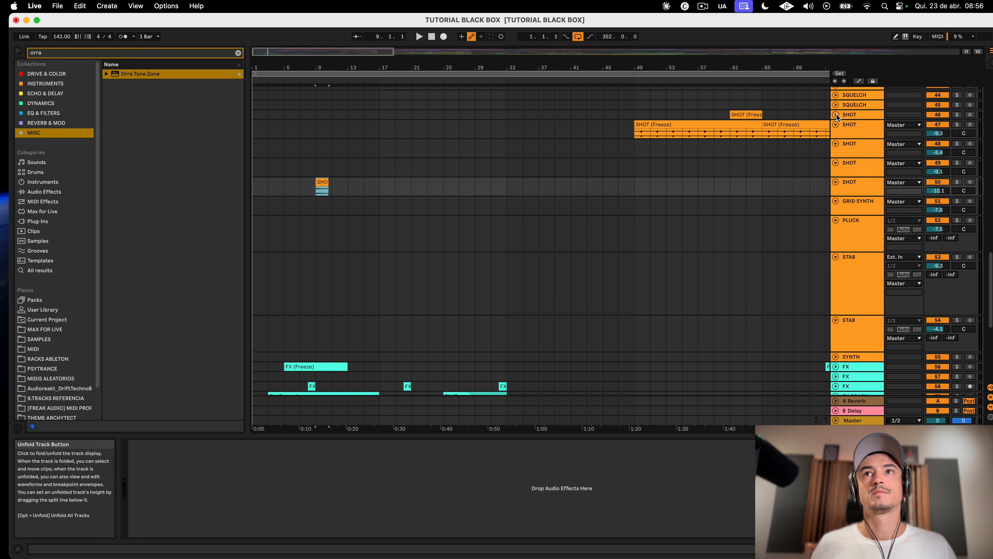
{"action": "left_click", "coordinate": [836, 115]}
{"action": "left_click_drag", "start_coordinate": [741, 115], "coordinate": [327, 115]}
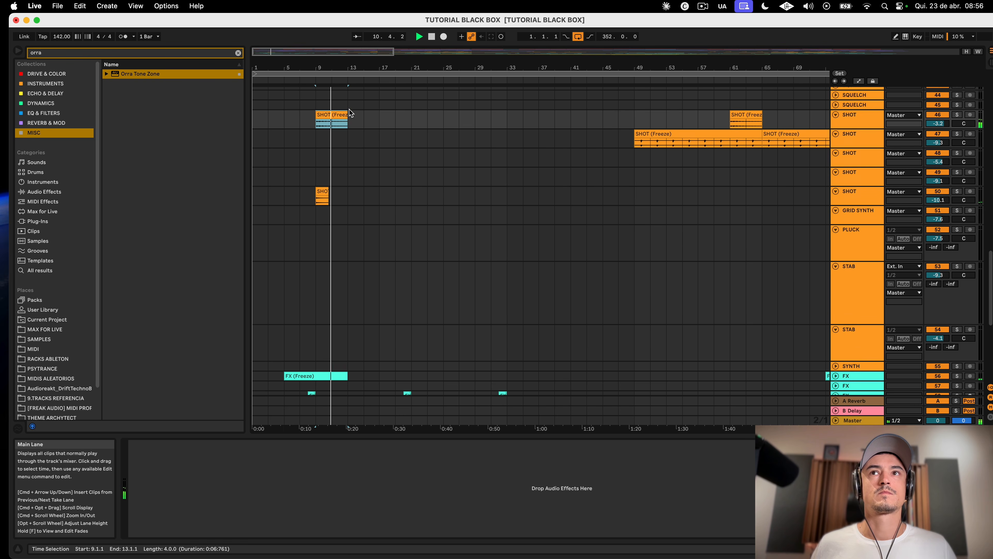
Step: Unfold SHOT track 41 and copy its clip near bar 48 to bar 9
{"action": "scroll", "coordinate": [350, 111], "scroll_direction": "up", "scroll_amount": 6}
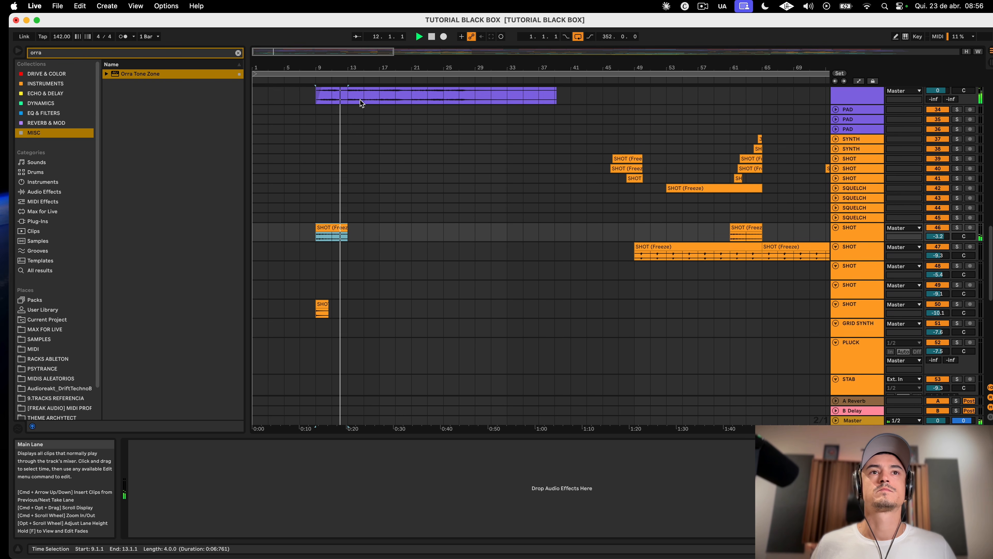
{"action": "left_click", "coordinate": [836, 180]}
{"action": "left_click_drag", "start_coordinate": [633, 178], "coordinate": [320, 187]}
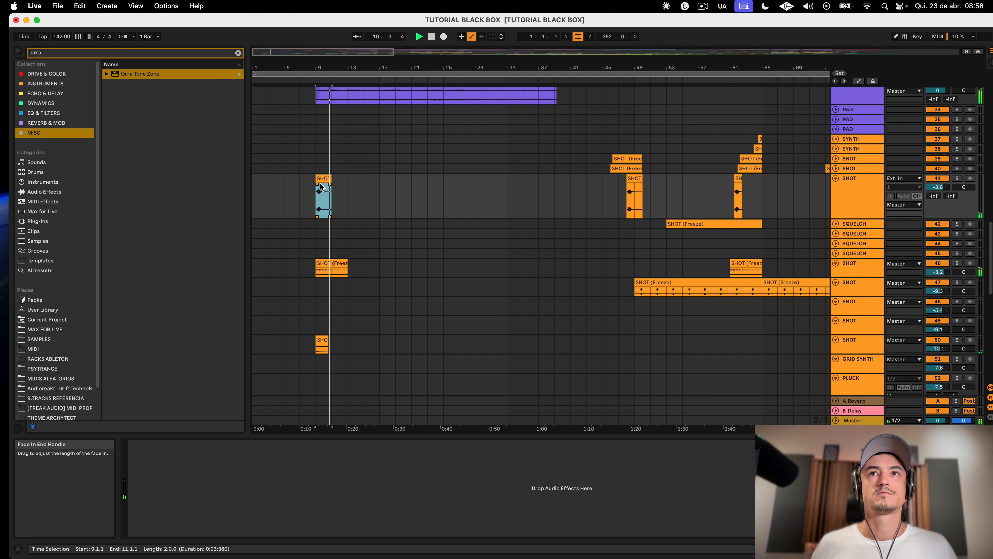
Step: Unfold SHOT tracks 40 and 39, copy track 39's clip near bar 46 to 8.2.1 and listen to it
{"action": "left_click", "coordinate": [836, 168]}
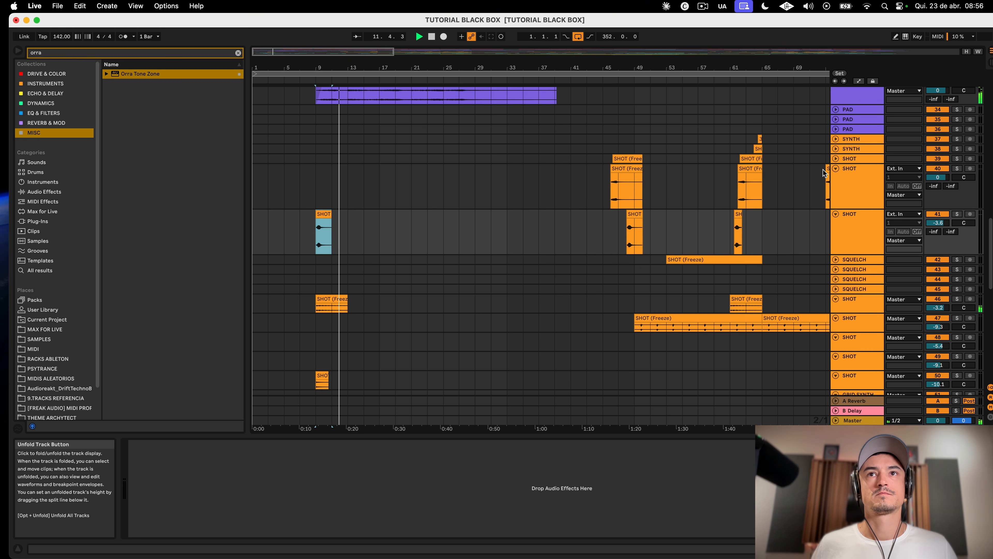
{"action": "left_click", "coordinate": [836, 158]}
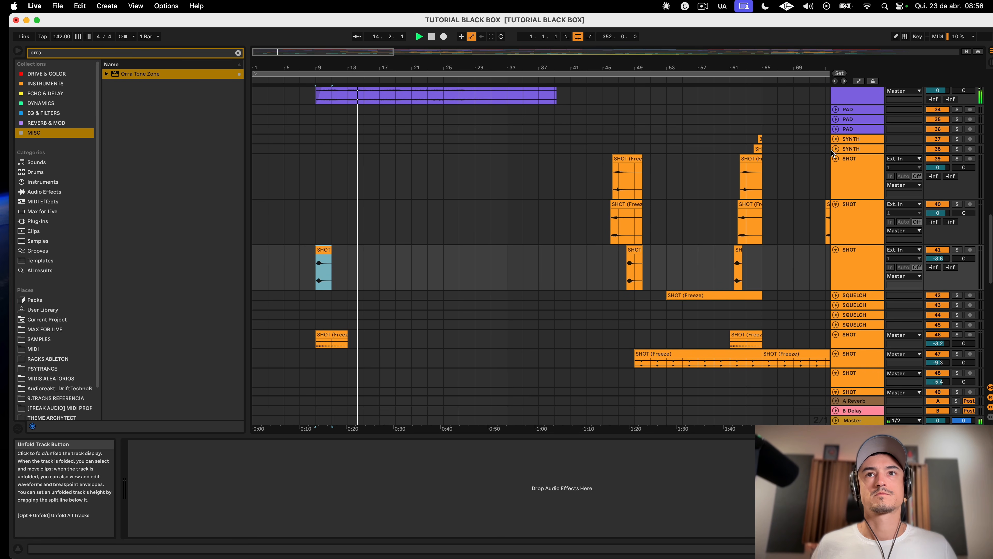
{"action": "left_click_drag", "start_coordinate": [622, 158], "coordinate": [318, 168]}
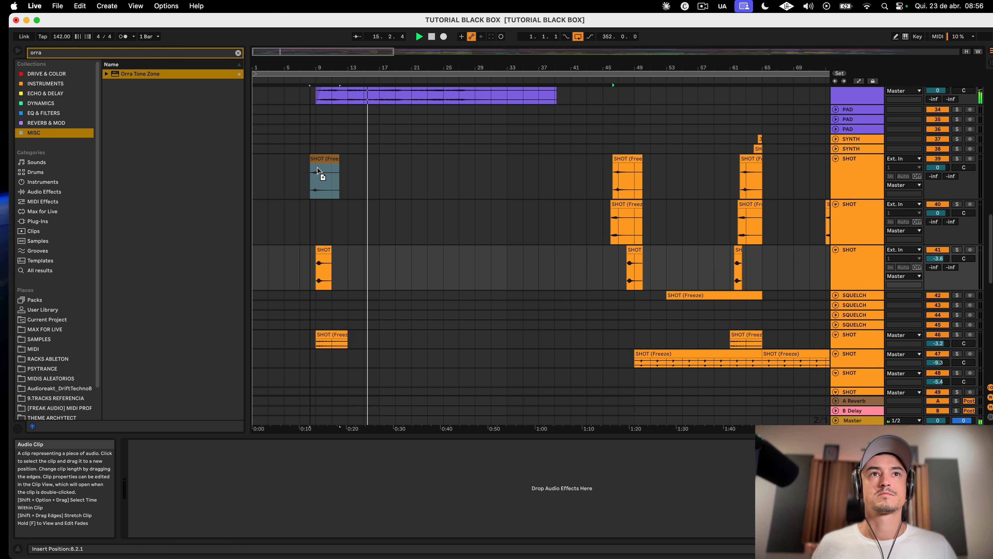
{"action": "key", "text": "space"}
{"action": "key", "text": "space"}
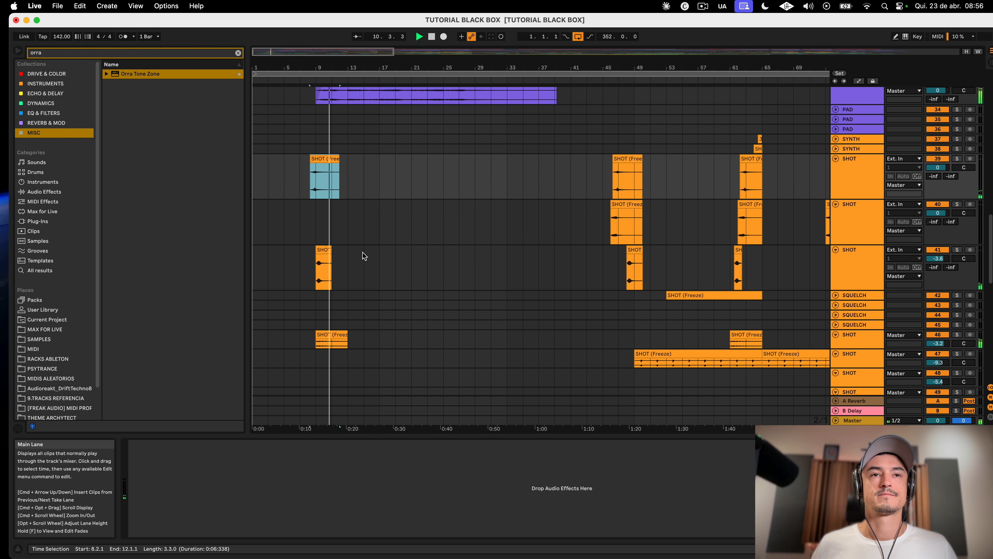
Step: Try trimming the start of the copied SHOT clip on track 39 to 9.1.1 during playback, and undo the trim
{"action": "left_click", "coordinate": [332, 335]}
{"action": "key", "text": "space"}
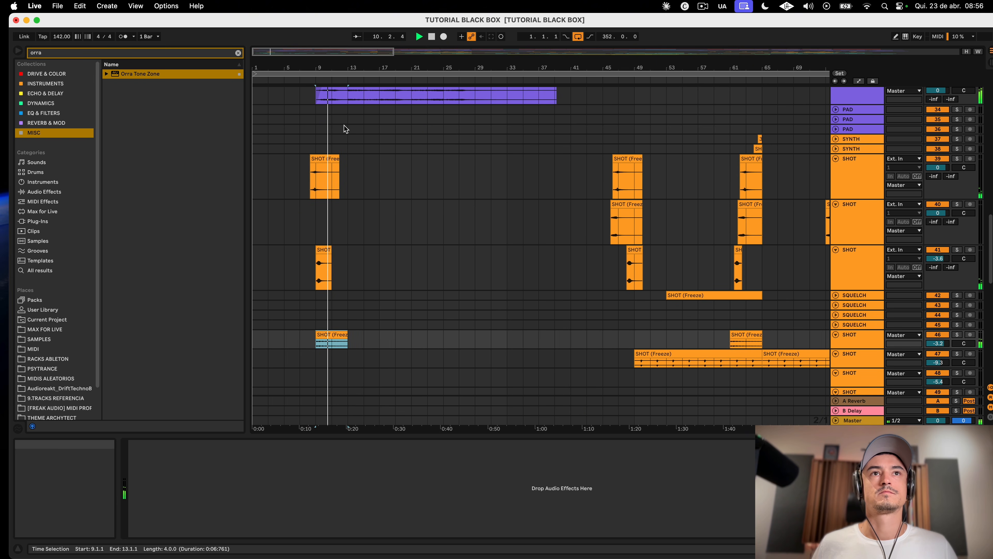
{"action": "left_click_drag", "start_coordinate": [311, 160], "coordinate": [317, 158]}
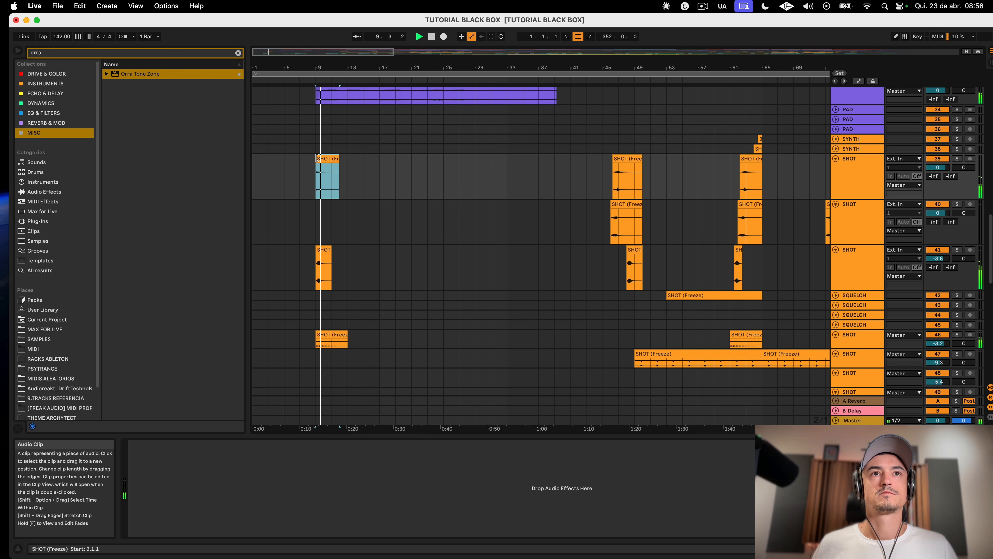
{"action": "key", "text": "super+z"}
Step: Move the copied SHOT clip on track 41 to 9.3.1 and extend the SHOT clip on track 46 to end at bar 17
{"action": "left_click", "coordinate": [300, 168]}
{"action": "scroll", "coordinate": [297, 169], "scroll_direction": "down", "scroll_amount": 4}
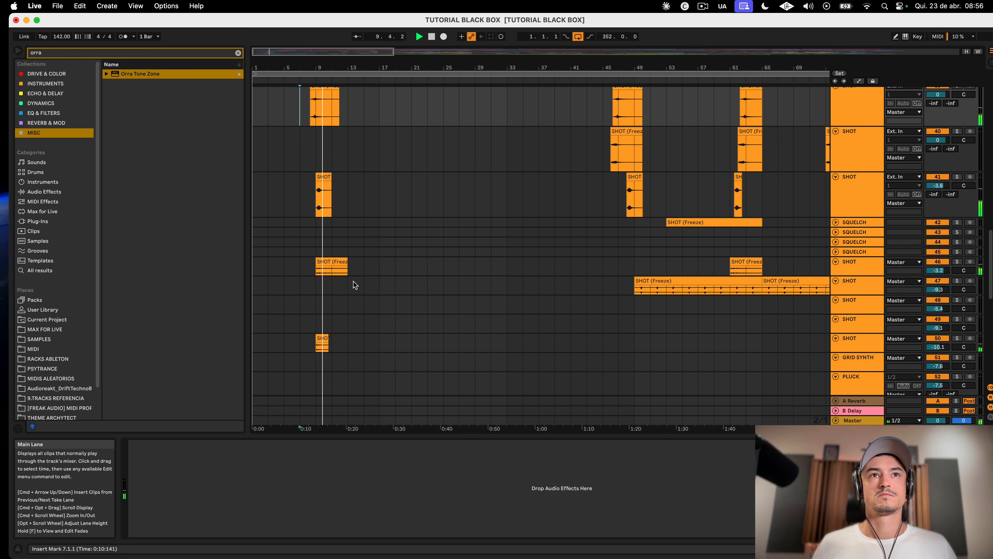
{"action": "scroll", "coordinate": [307, 96], "scroll_direction": "up", "scroll_amount": 5}
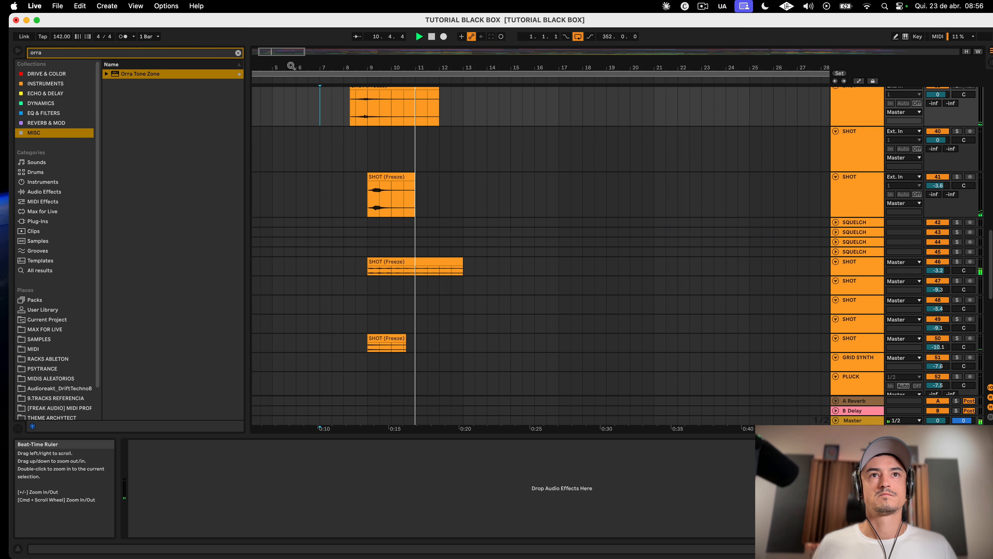
{"action": "left_click", "coordinate": [378, 177]}
{"action": "left_click_drag", "start_coordinate": [378, 177], "coordinate": [389, 177]}
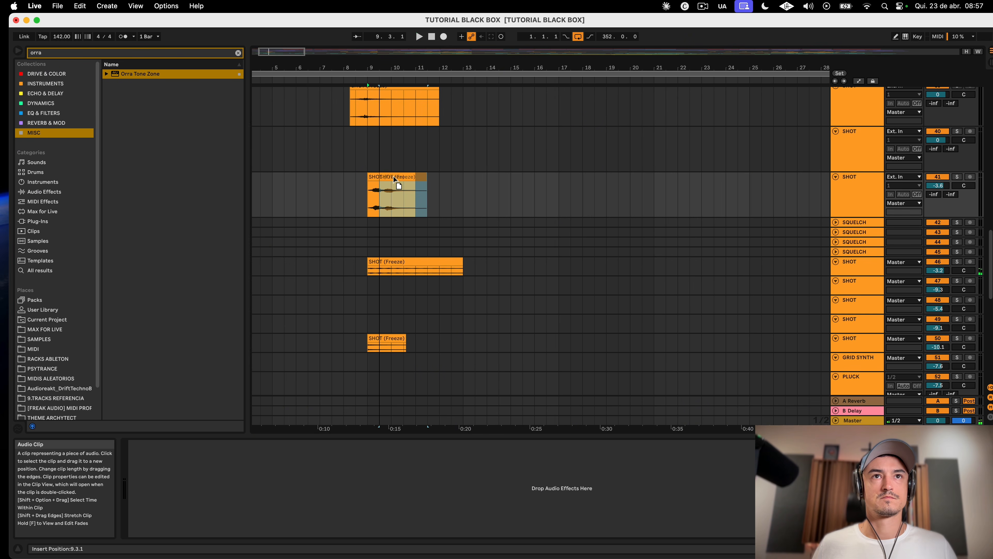
{"action": "key", "text": "space"}
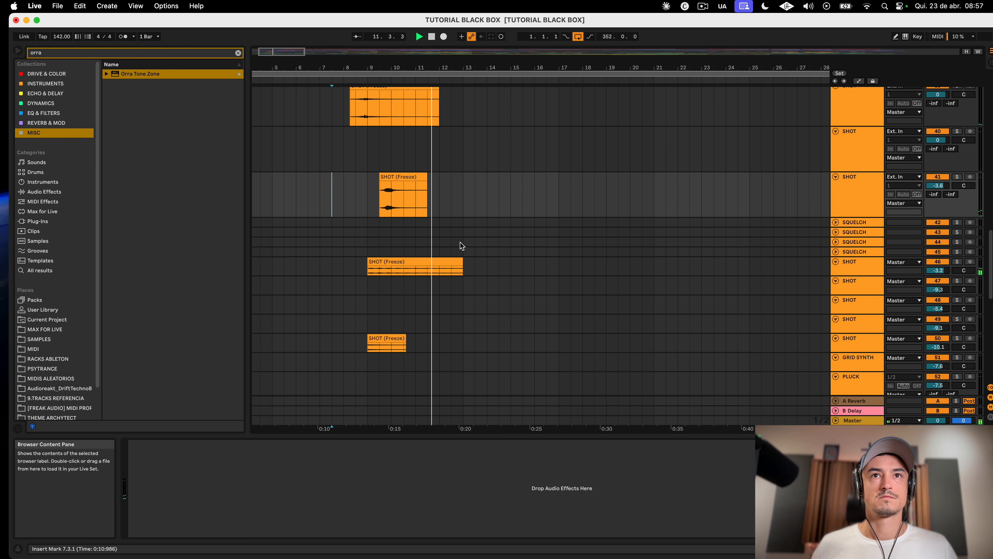
{"action": "left_click_drag", "start_coordinate": [461, 266], "coordinate": [559, 266]}
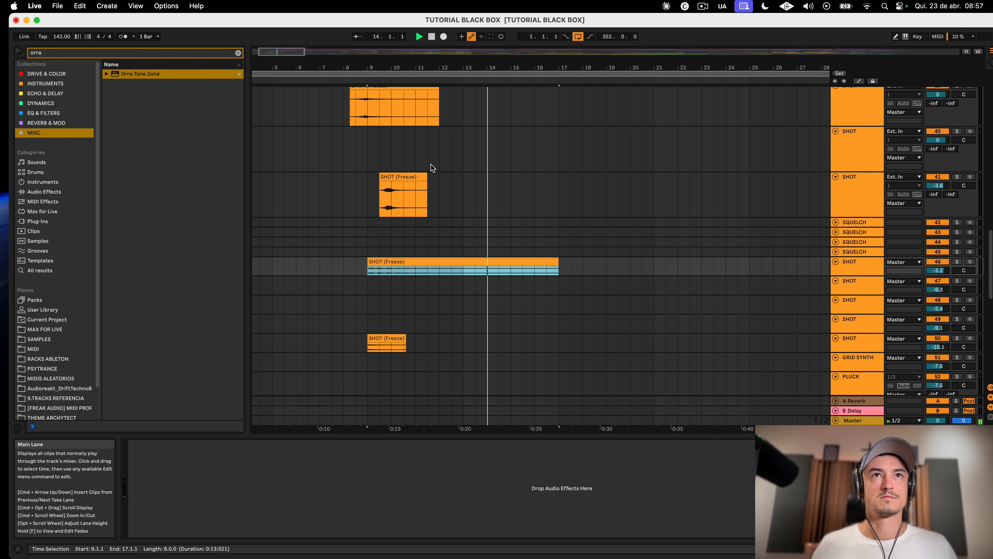
Step: Select tracks 39 to 50, reduce their height and solo them together for playback from bar 9
{"action": "left_click", "coordinate": [851, 345]}
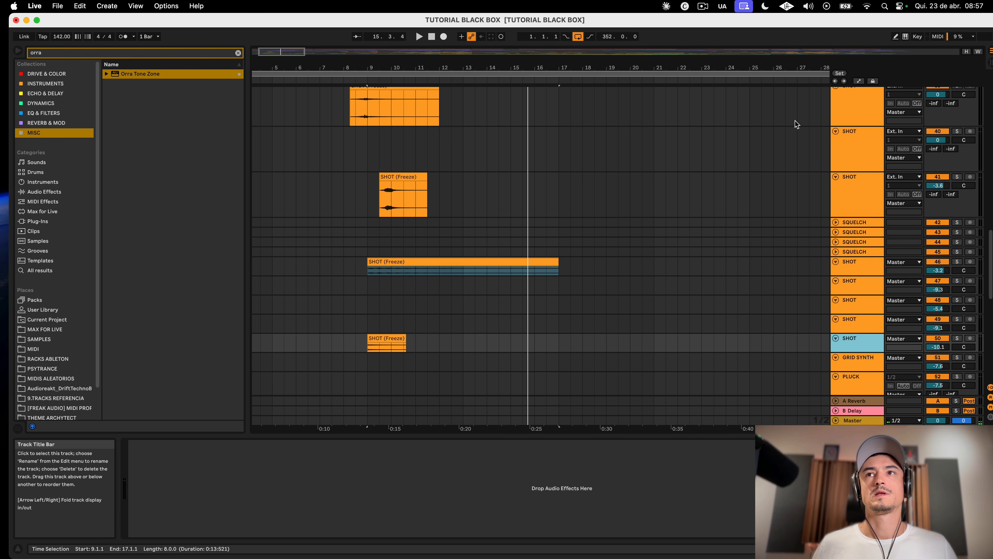
{"action": "left_click", "coordinate": [857, 94], "text": "shift"}
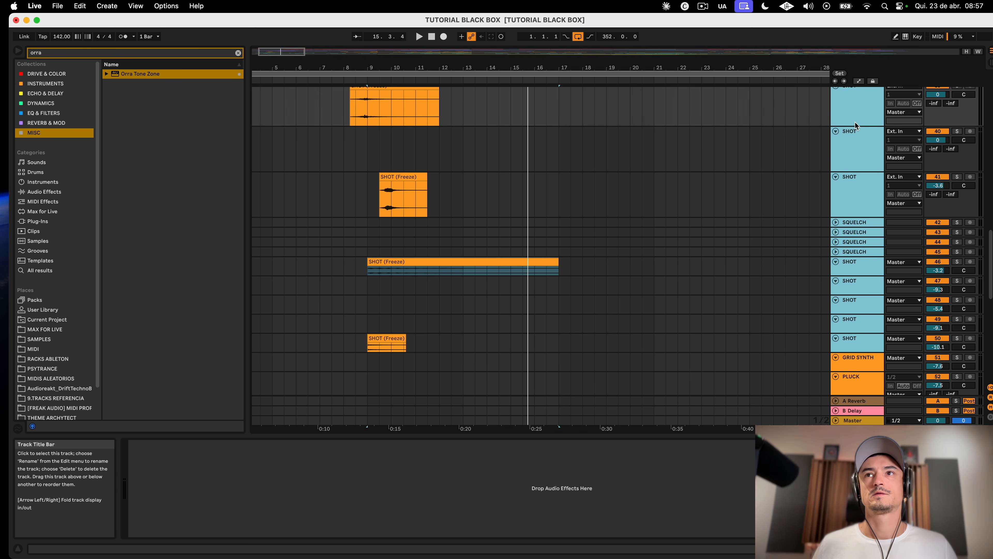
{"action": "key", "text": "Left"}
{"action": "key", "text": "Right"}
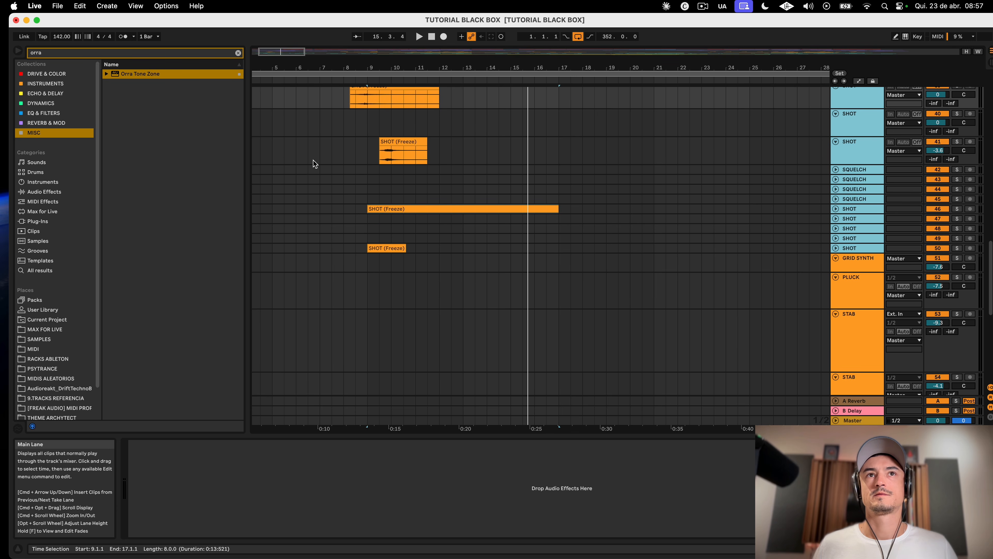
{"action": "scroll", "coordinate": [391, 94], "scroll_direction": "up", "scroll_amount": 1}
{"action": "left_click", "coordinate": [392, 122]}
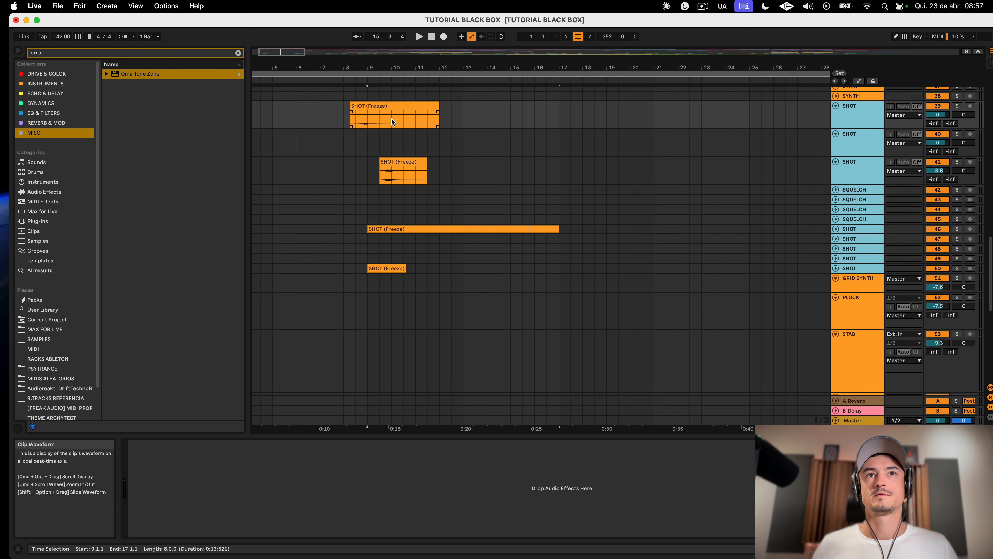
{"action": "left_click", "coordinate": [957, 107]}
{"action": "key", "text": "space"}
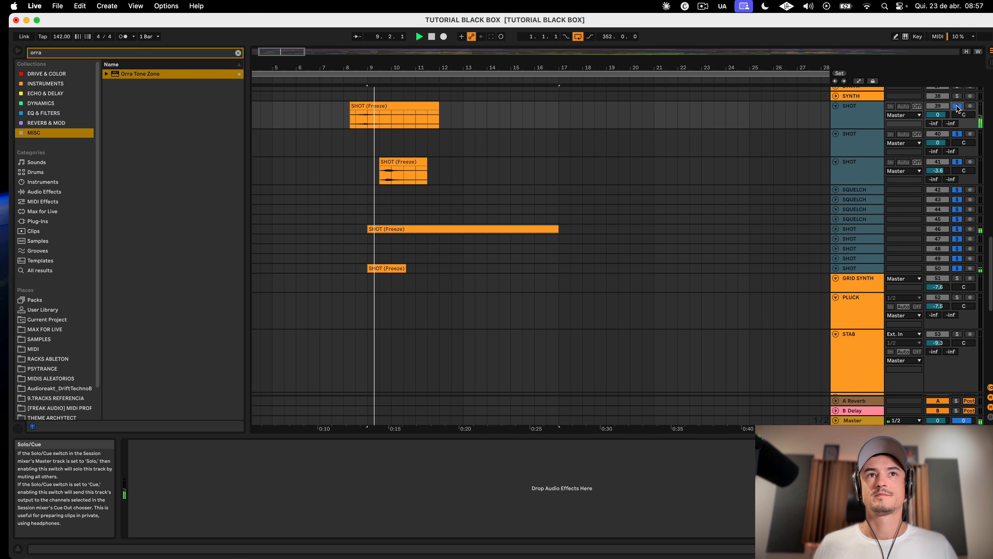
Step: Move the copied SHOT clip on track 39 to start at 8.2.3 and replay the soloed shots
{"action": "left_click", "coordinate": [373, 105]}
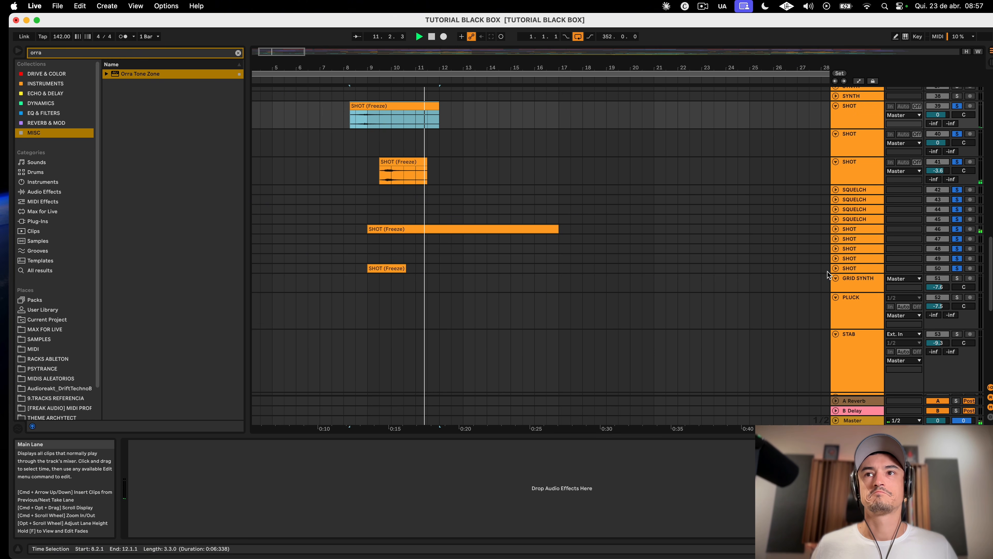
{"action": "left_click", "coordinate": [835, 268]}
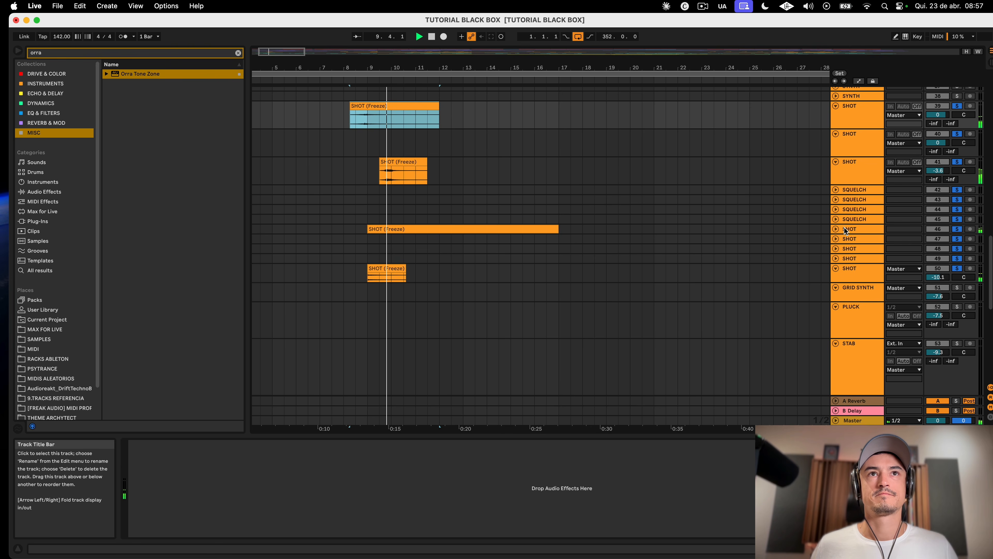
{"action": "scroll", "coordinate": [371, 113], "scroll_direction": "up", "scroll_amount": 6}
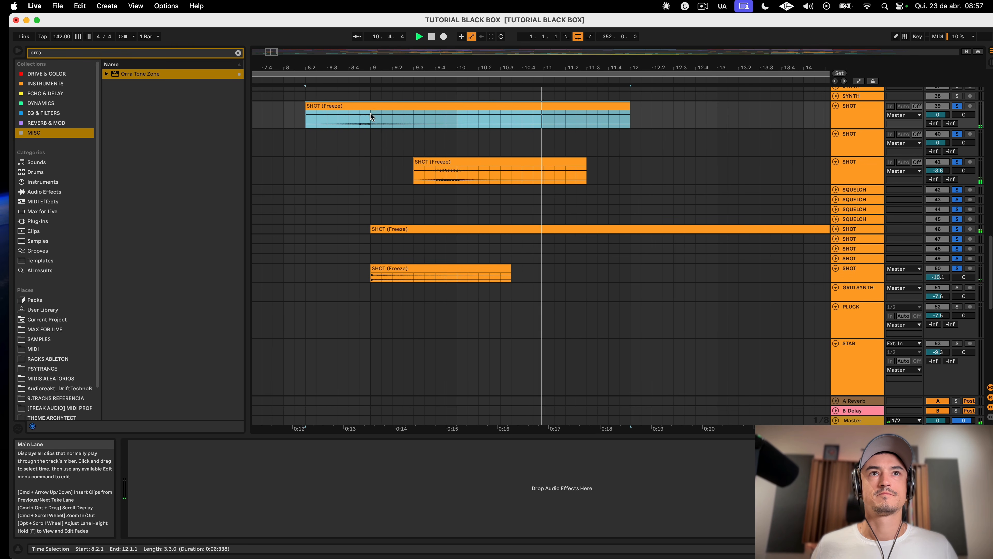
{"action": "left_click_drag", "start_coordinate": [372, 106], "coordinate": [383, 106]}
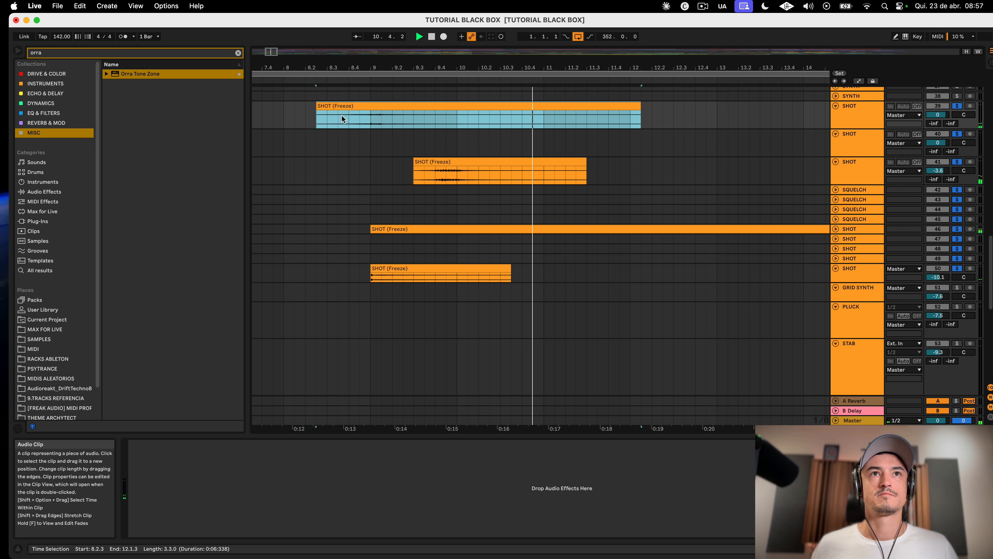
{"action": "key", "text": "space"}
{"action": "key", "text": "space"}
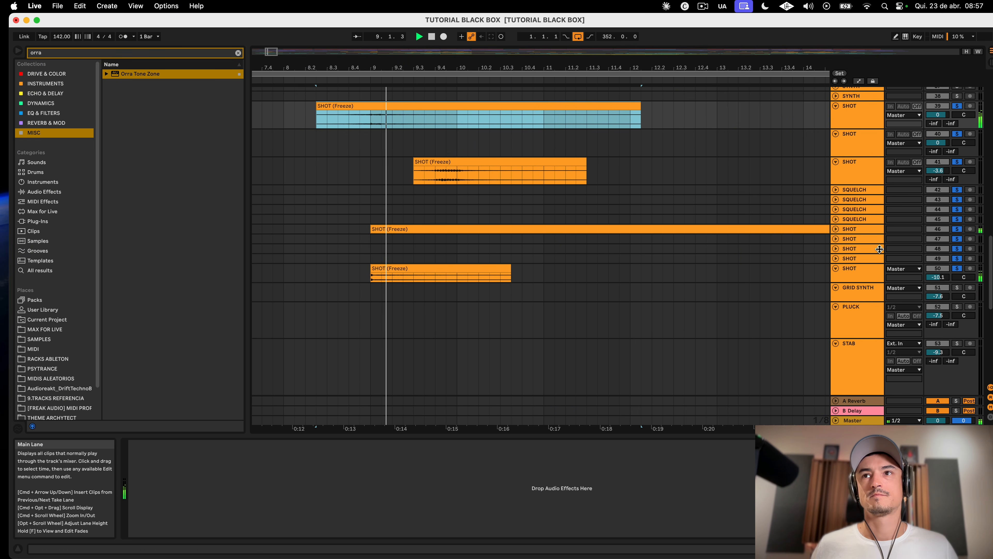
Step: Unfold SHOT tracks 46 and 47 and turn off solo on all SHOT and SQUELCH tracks to hear the full mix
{"action": "left_click", "coordinate": [836, 238]}
{"action": "left_click", "coordinate": [835, 230]}
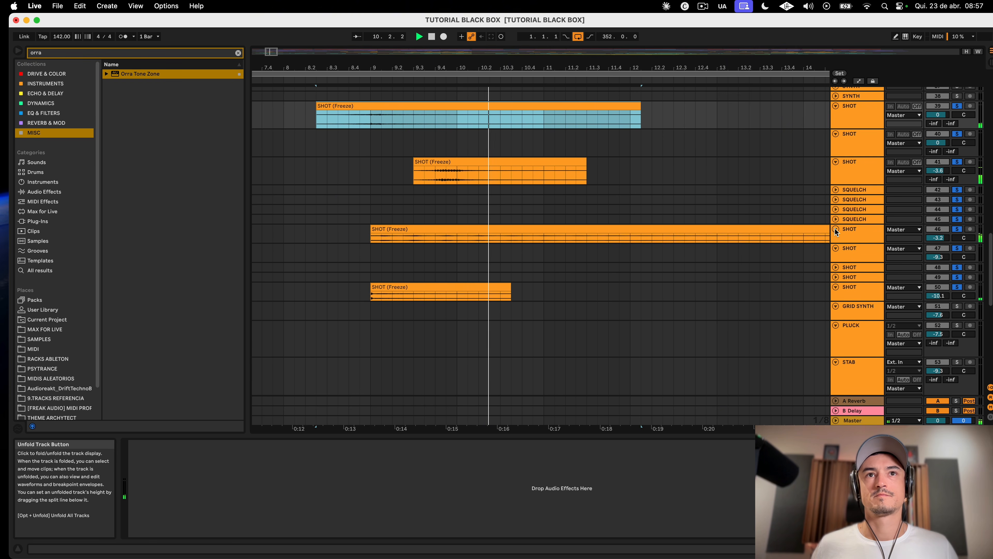
{"action": "left_click_drag", "start_coordinate": [476, 69], "coordinate": [477, 63]}
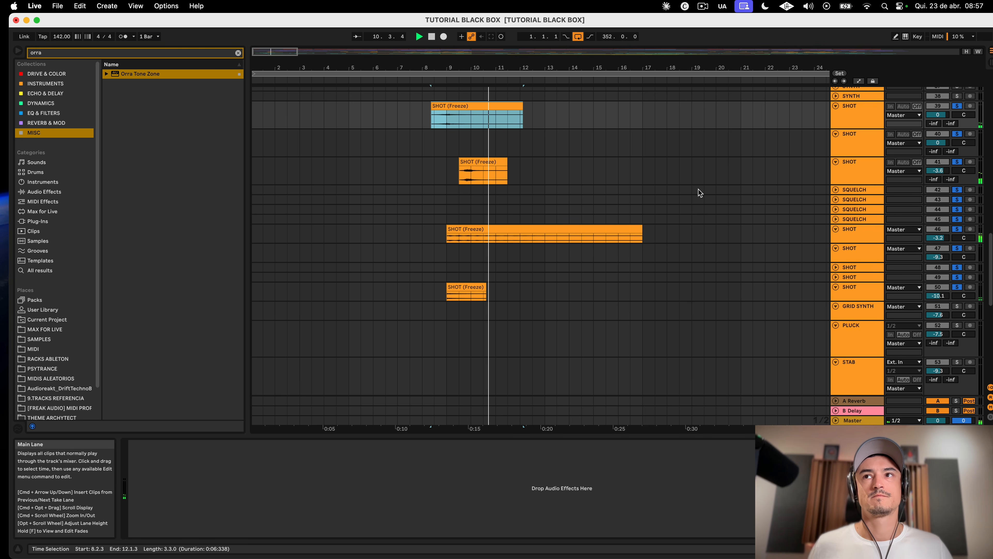
{"action": "left_click", "coordinate": [958, 190]}
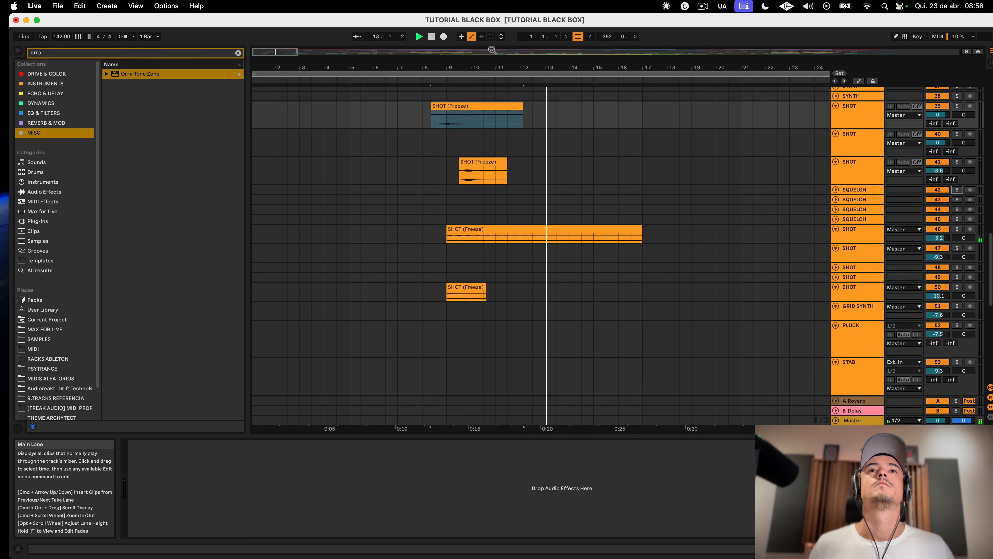
{"action": "left_click_drag", "start_coordinate": [482, 68], "coordinate": [482, 97]}
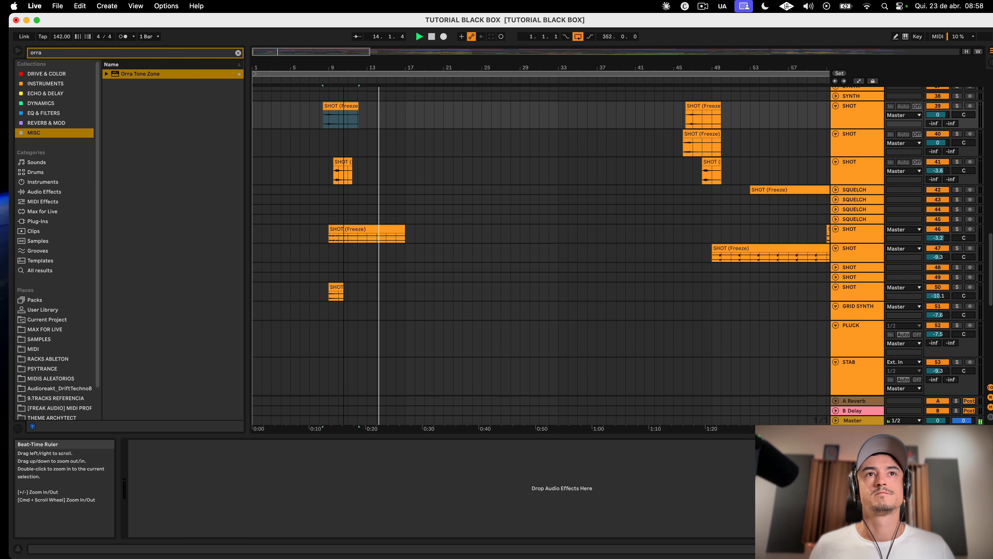
{"action": "left_click_drag", "start_coordinate": [344, 95], "coordinate": [344, 70]}
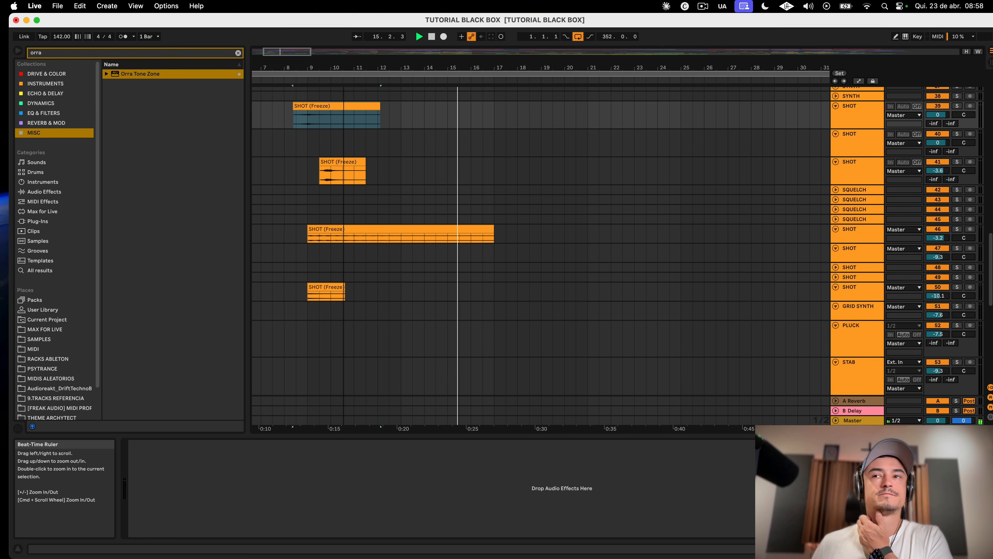
Step: Insert an audio track below the GRID SYNTH track and set its input to Resampling
{"action": "right_click", "coordinate": [854, 307]}
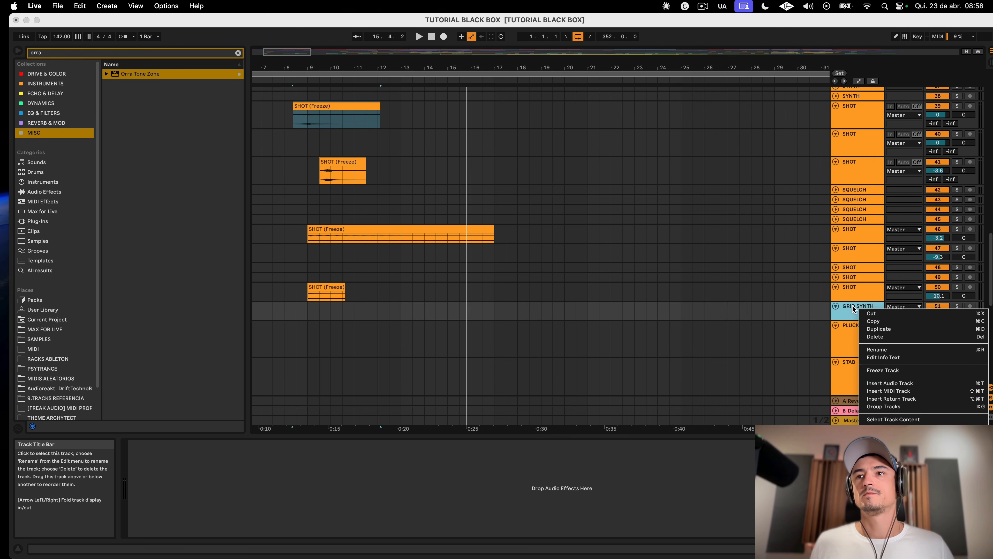
{"action": "left_click", "coordinate": [892, 385]}
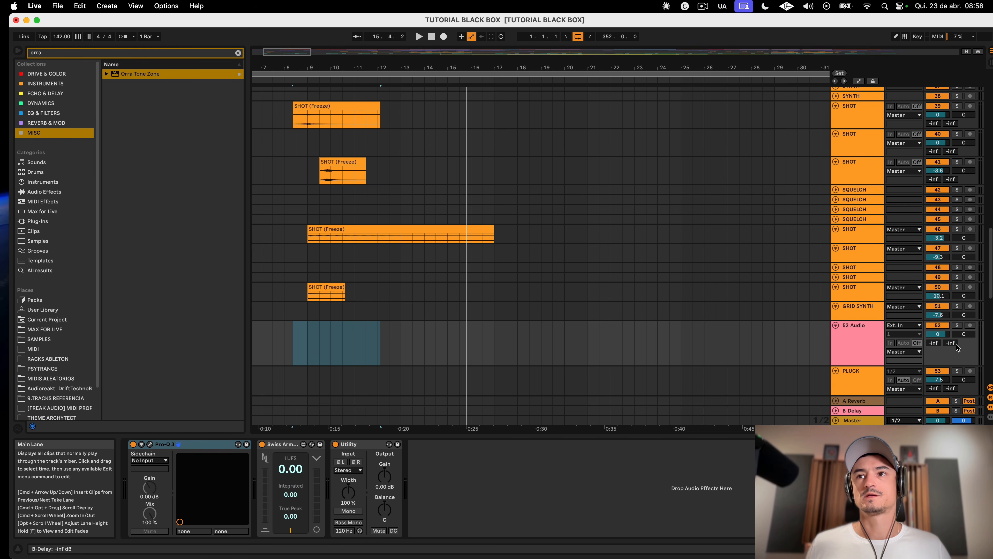
{"action": "left_click", "coordinate": [910, 328]}
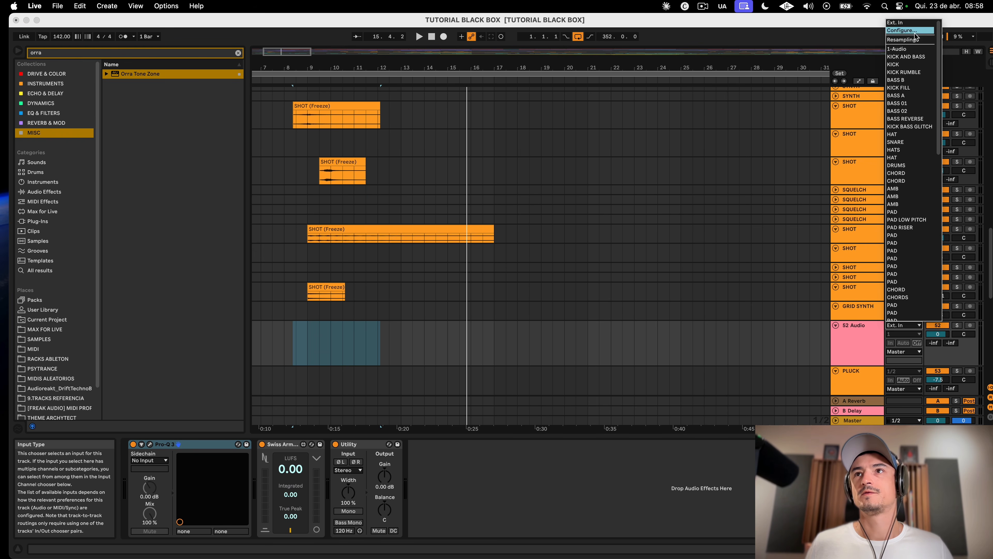
{"action": "left_click", "coordinate": [912, 40]}
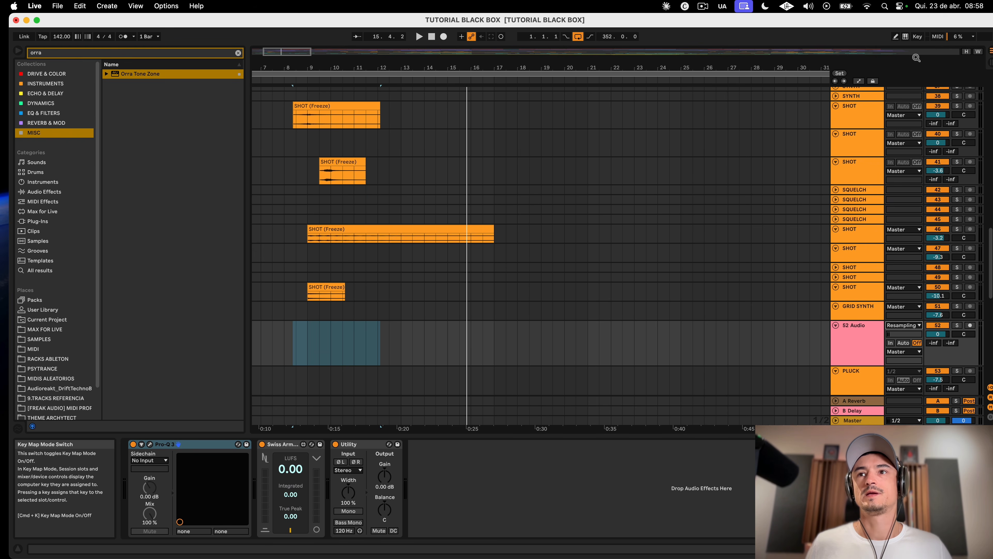
Step: Solo SHOT tracks 39, 41, 46 and 50, arm the new audio track and record their mix from 8.2.3 to 14.3.1
{"action": "left_click", "coordinate": [957, 288]}
{"action": "left_click", "coordinate": [863, 296]}
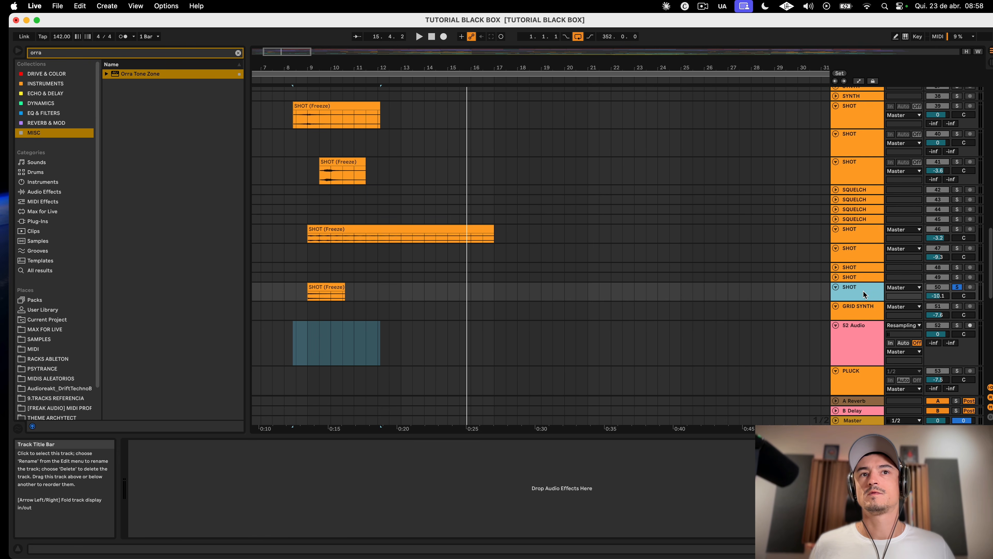
{"action": "left_click", "coordinate": [957, 229]}
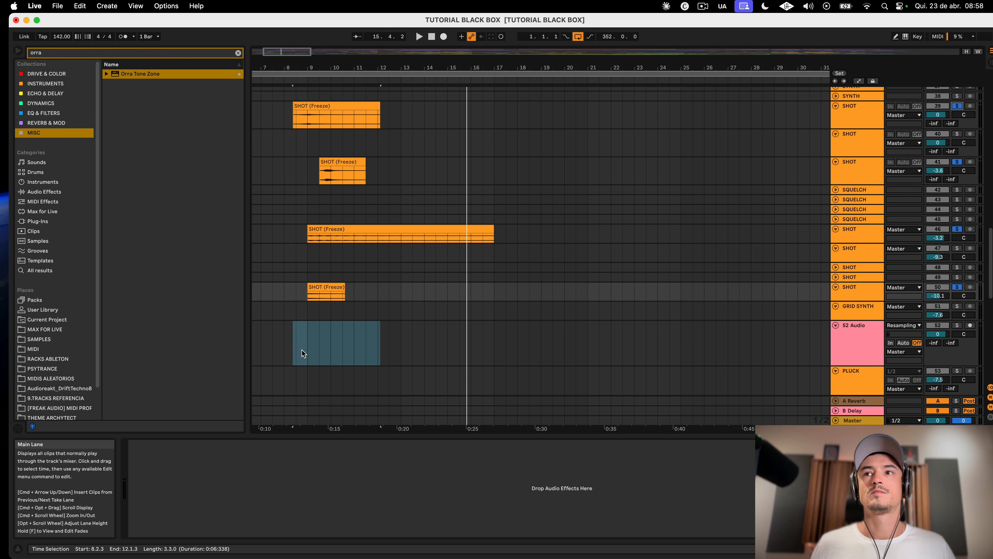
{"action": "left_click", "coordinate": [970, 325]}
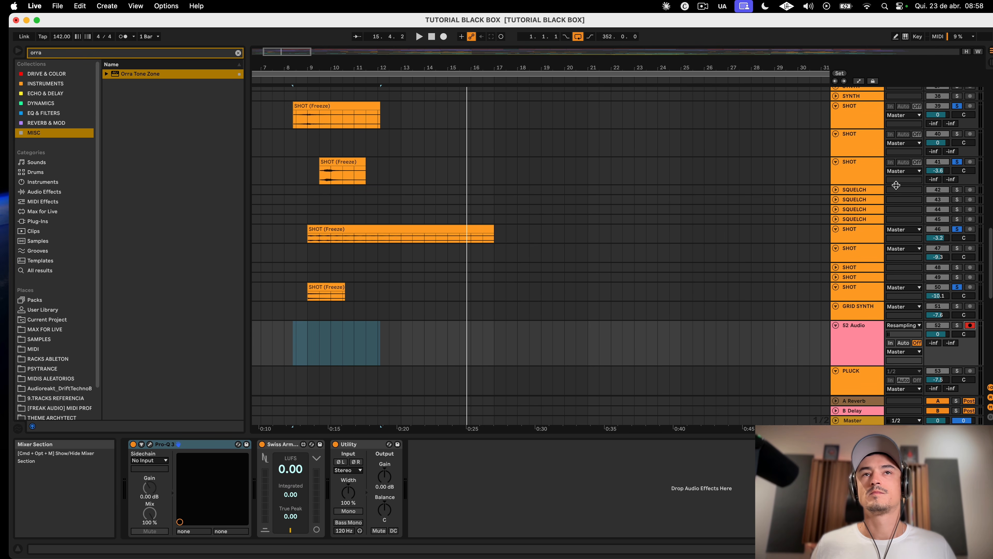
{"action": "left_click", "coordinate": [444, 37]}
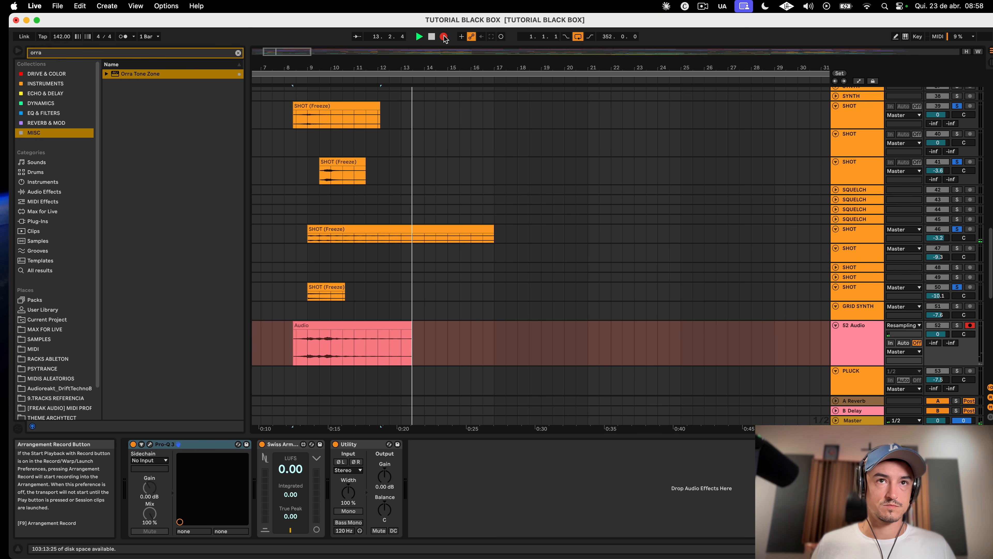
{"action": "key", "text": "space"}
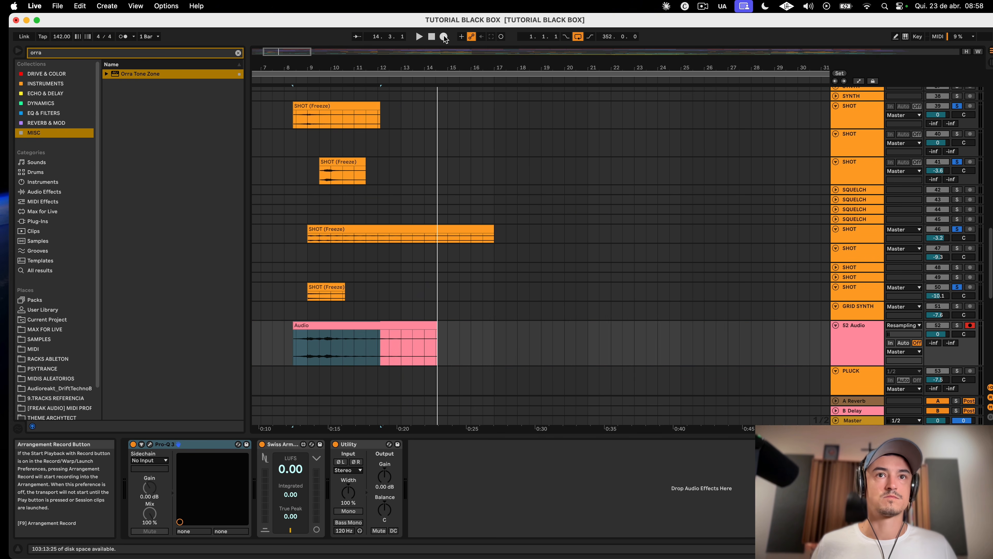
Step: Delete the clips on SHOT and SQUELCH tracks 39 to 50 between 5.3.1 and 18.1.1
{"action": "left_click", "coordinate": [518, 276]}
{"action": "left_click", "coordinate": [564, 289]}
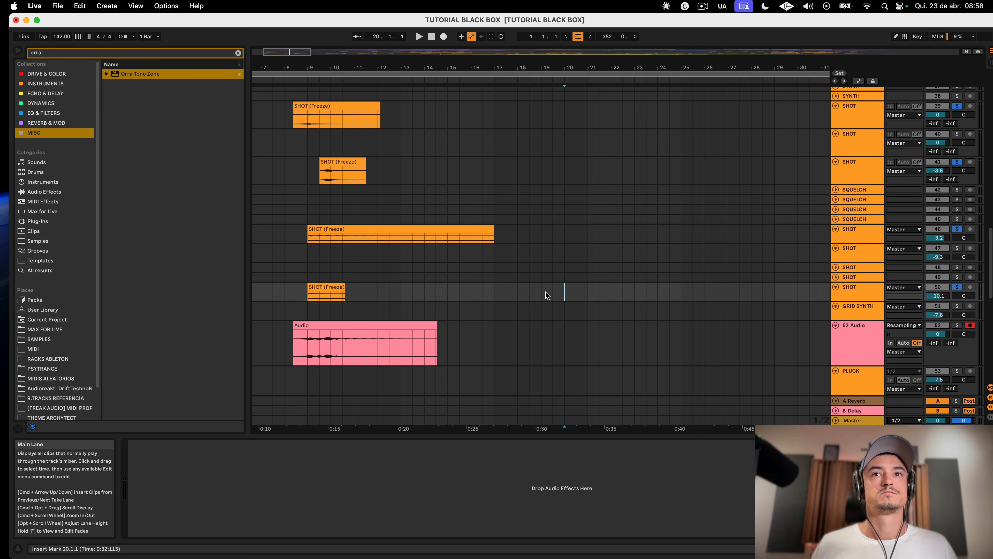
{"action": "left_click_drag", "start_coordinate": [521, 298], "coordinate": [230, 109]}
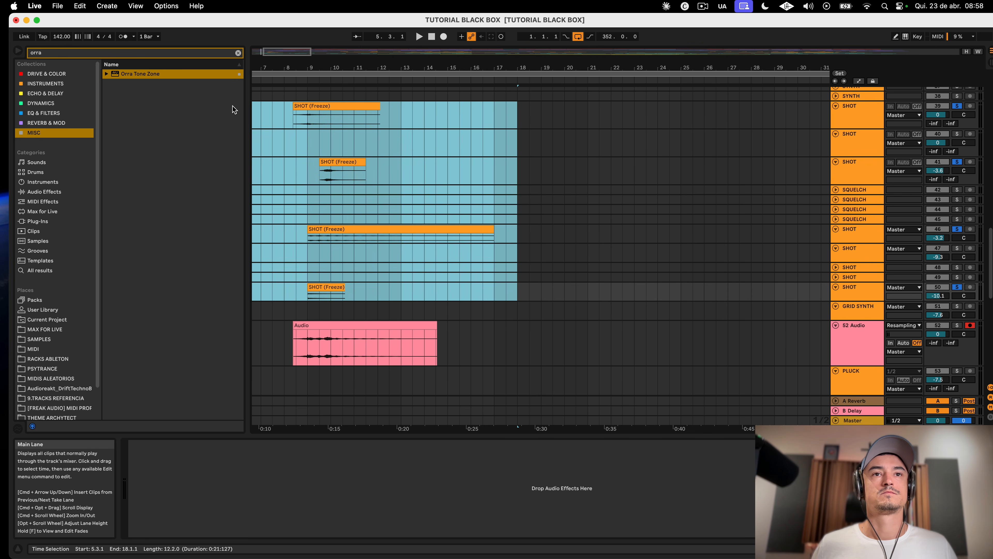
{"action": "scroll", "coordinate": [668, 290], "scroll_direction": "left", "scroll_amount": 5}
{"action": "key", "text": "BackSpace"}
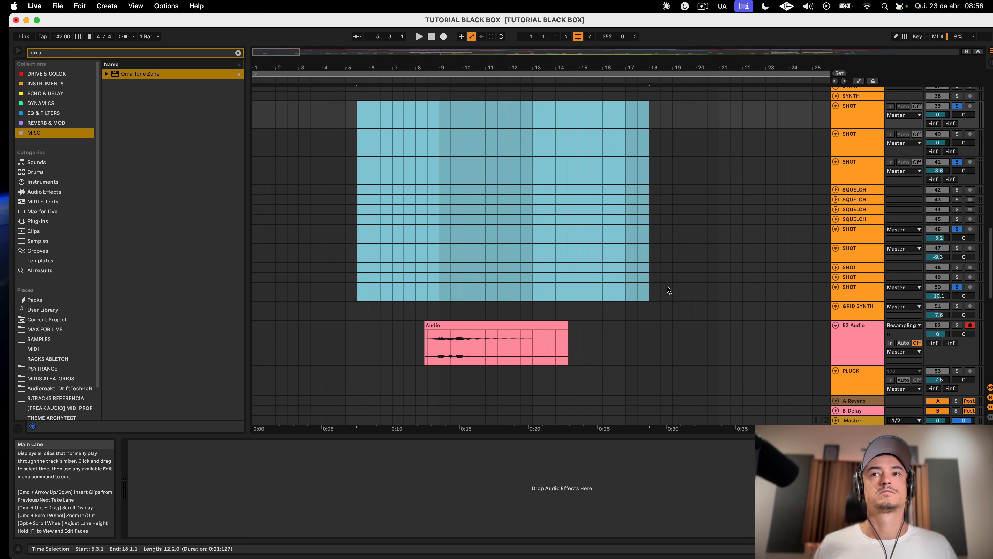
Step: Turn off solo on the SHOT tracks and rename the resampled audio track STAB
{"action": "left_click", "coordinate": [880, 335]}
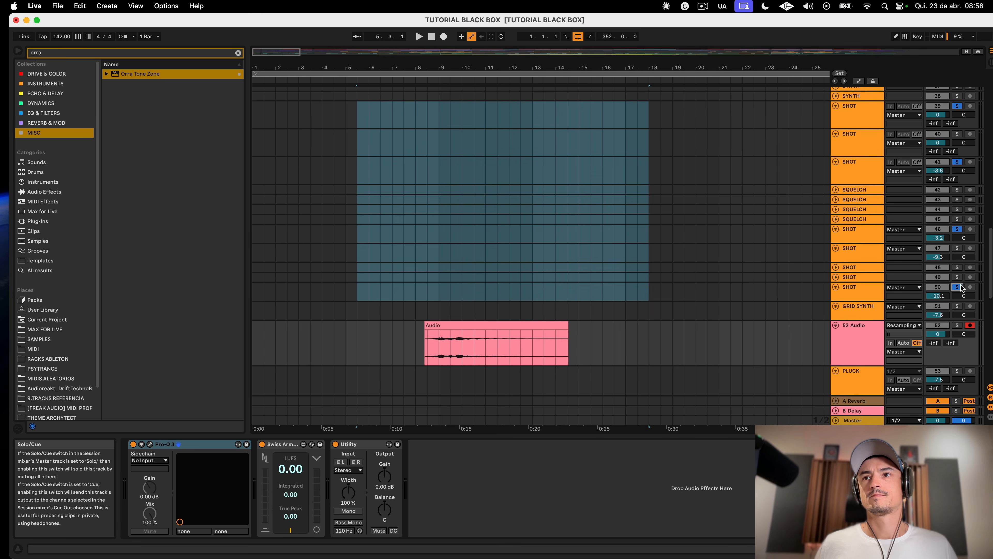
{"action": "left_click", "coordinate": [880, 338]}
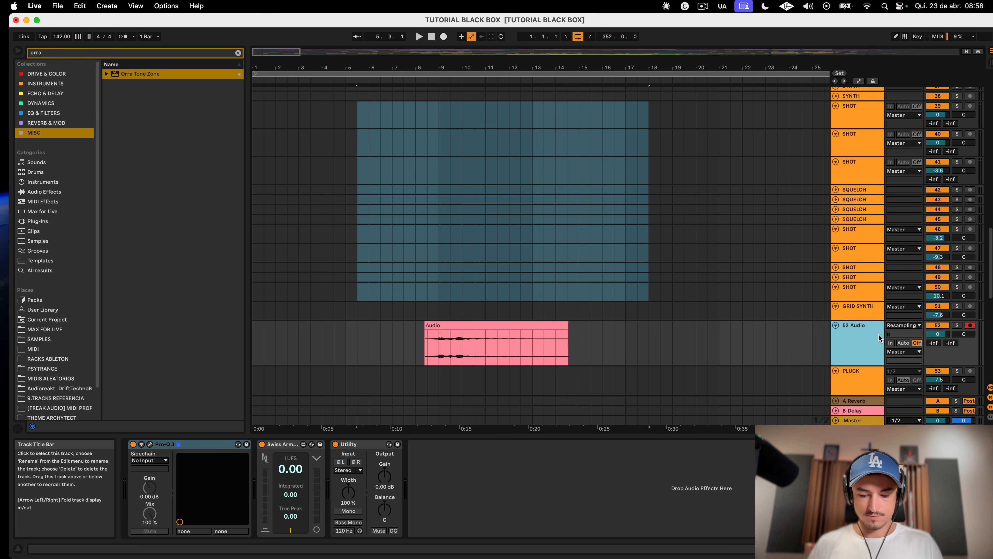
{"action": "key", "text": "super+r"}
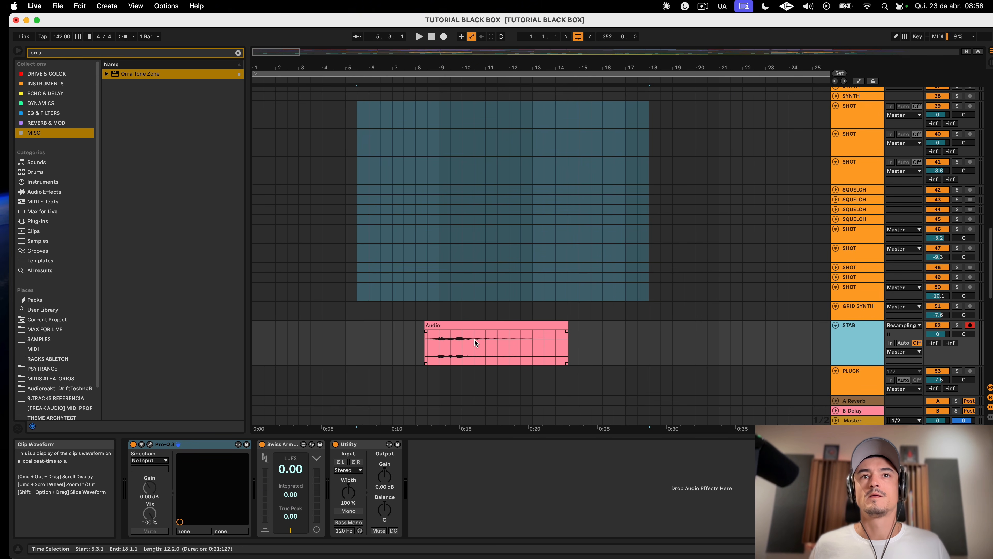
Step: Solo the STAB track and play its recorded clip from 8.2.3
{"action": "left_click", "coordinate": [467, 325]}
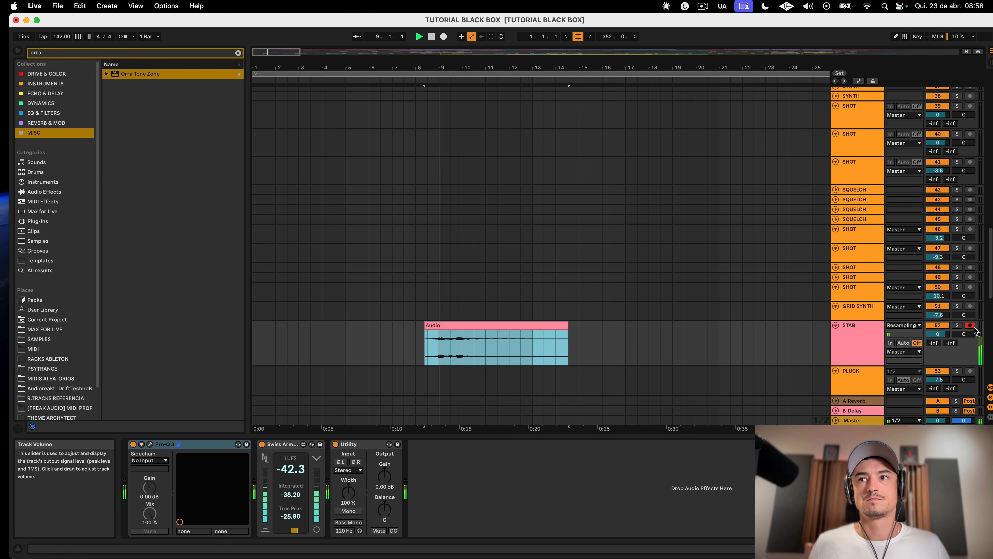
{"action": "left_click", "coordinate": [958, 327]}
{"action": "left_click", "coordinate": [489, 347]}
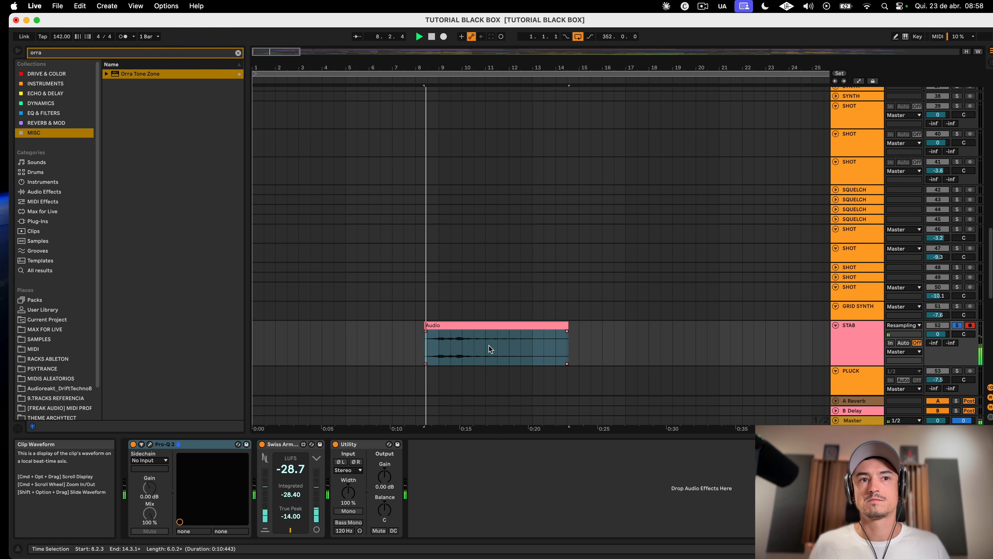
{"action": "left_click", "coordinate": [495, 327]}
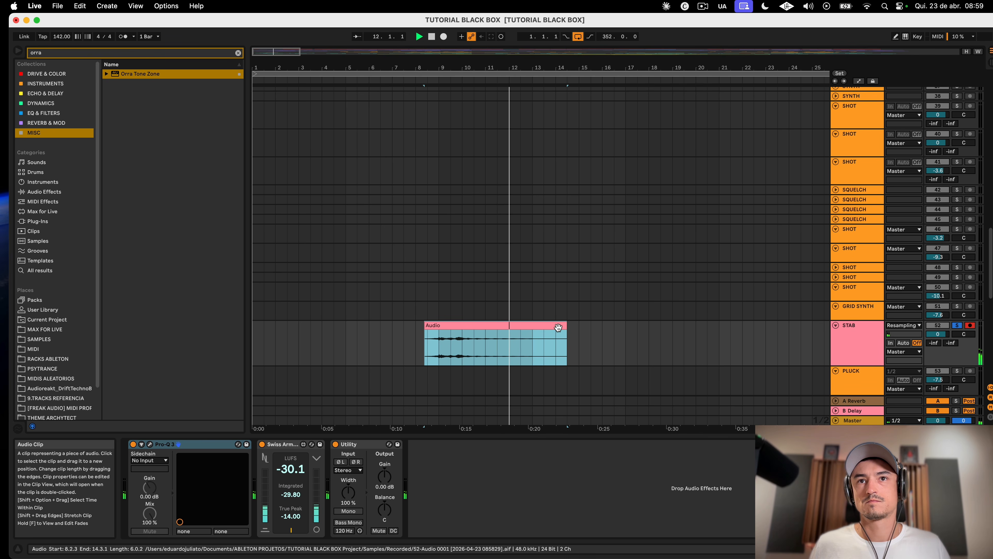
{"action": "key", "text": "space"}
Step: Search the browser for echoboy
{"action": "left_click", "coordinate": [101, 55]}
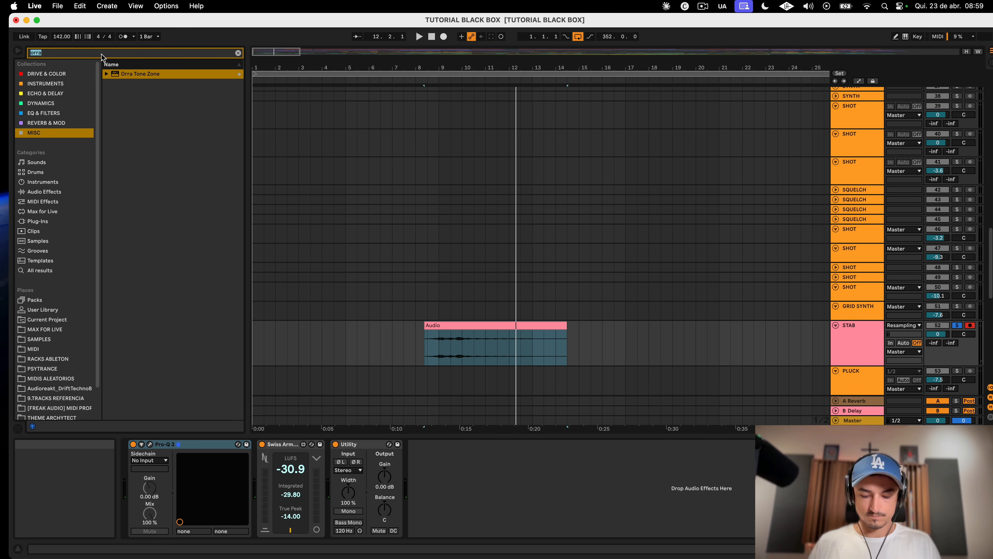
{"action": "type", "text": "echoboy"}
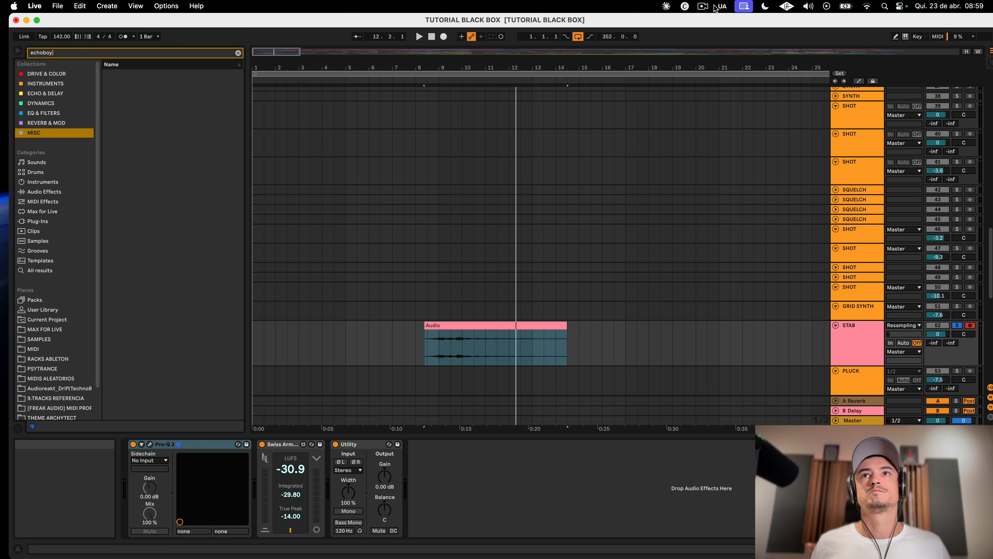
{"action": "left_click", "coordinate": [703, 6]}
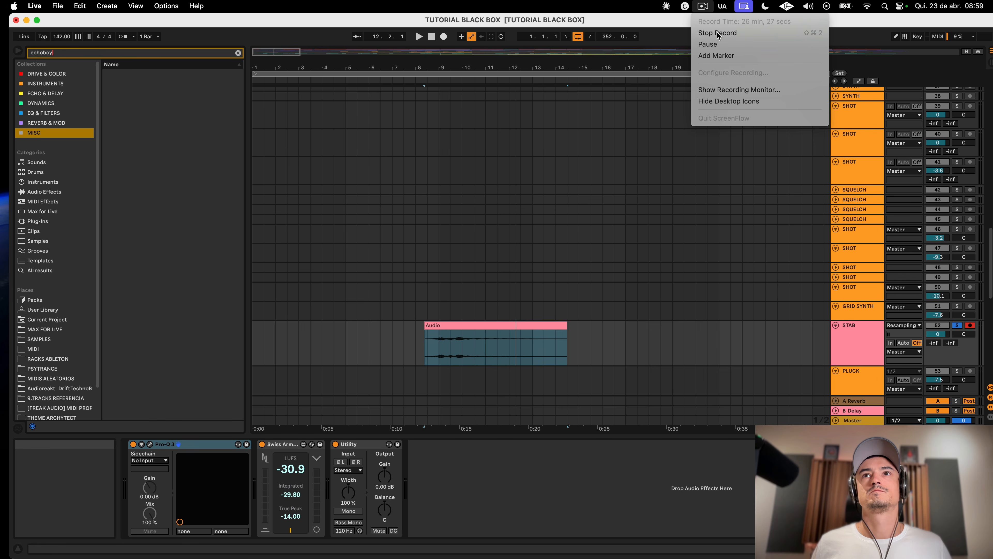
{"action": "left_click", "coordinate": [711, 48]}
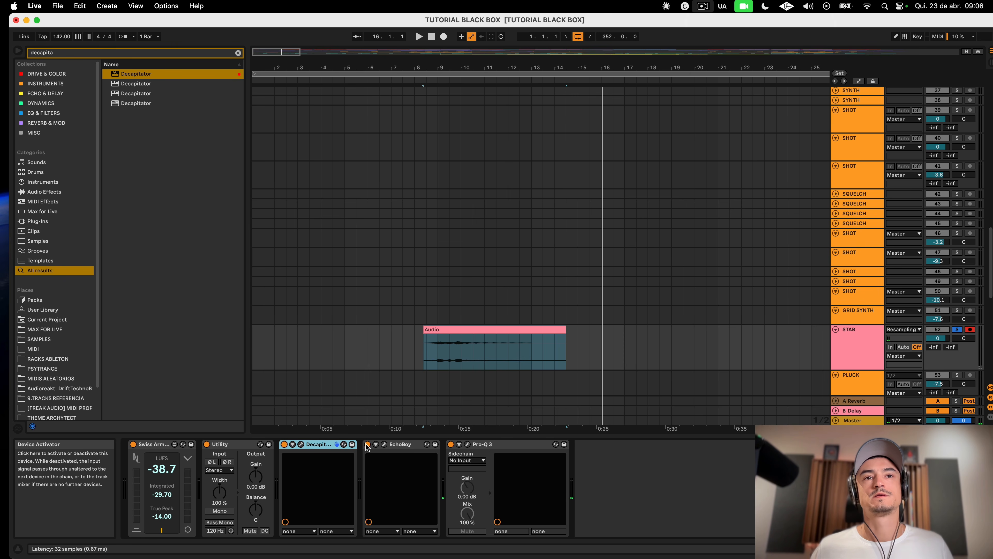
Step: Play the STAB clip with Decapitator and EchoBoy bypassed, and re-enable them one at a time to compare the sound
{"action": "key", "text": "space"}
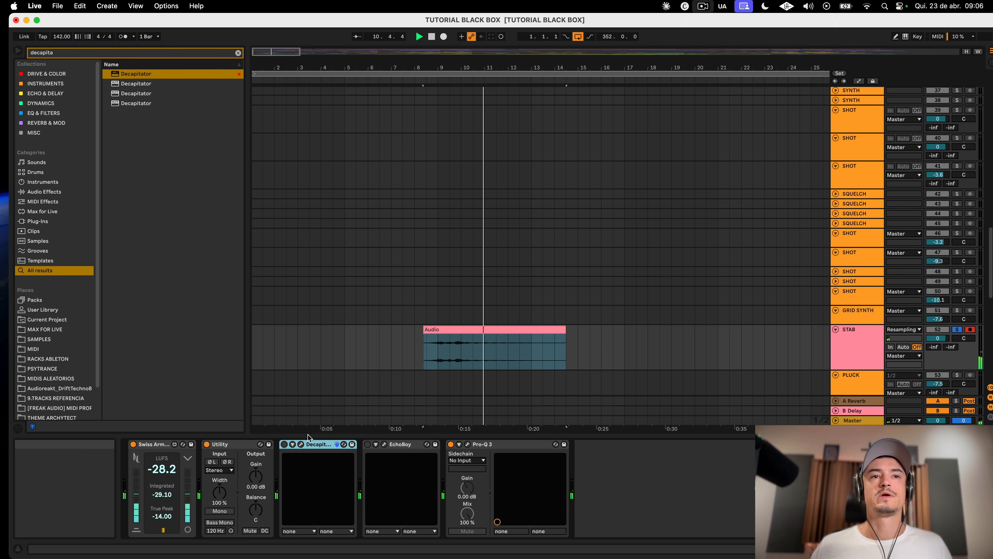
{"action": "left_click", "coordinate": [283, 445]}
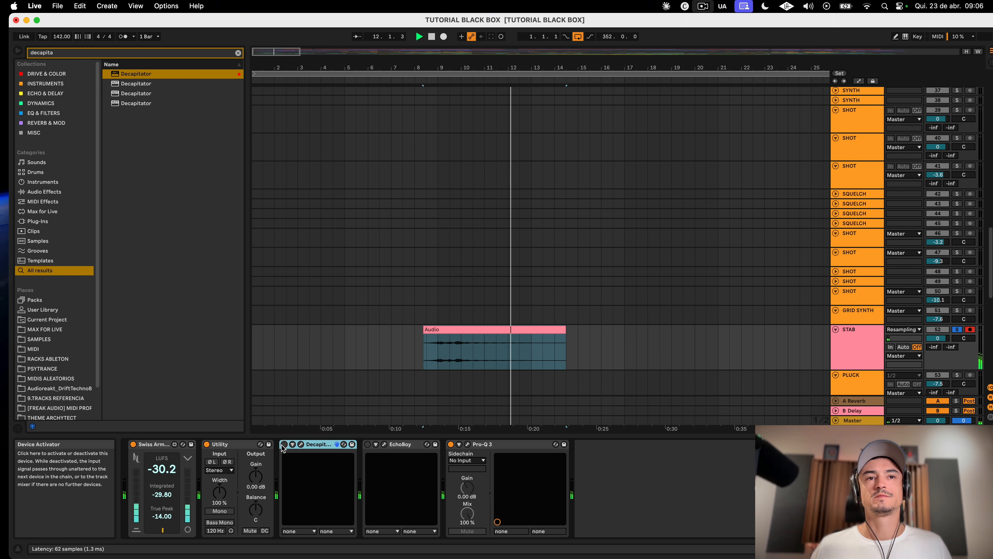
{"action": "left_click", "coordinate": [473, 327]}
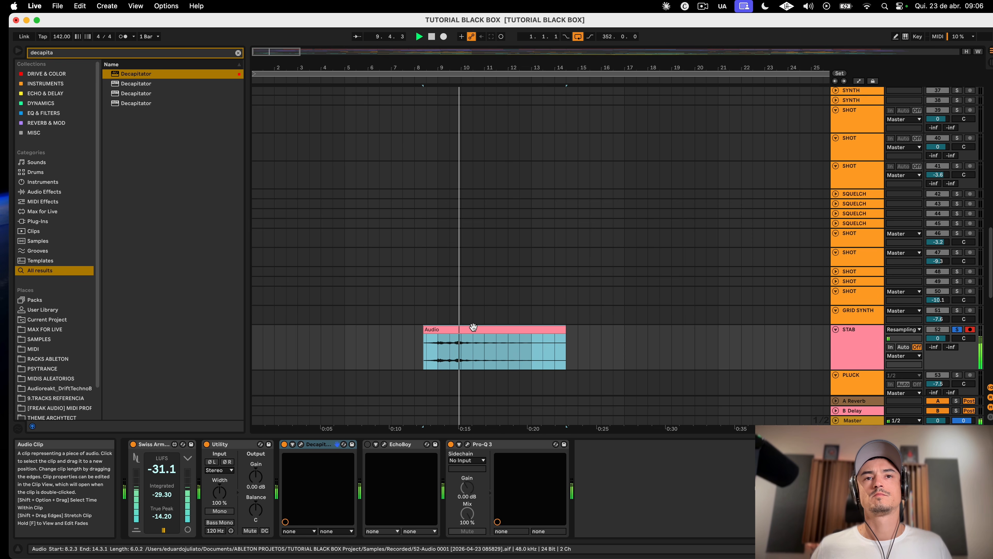
{"action": "left_click", "coordinate": [368, 445]}
{"action": "left_click", "coordinate": [368, 444]}
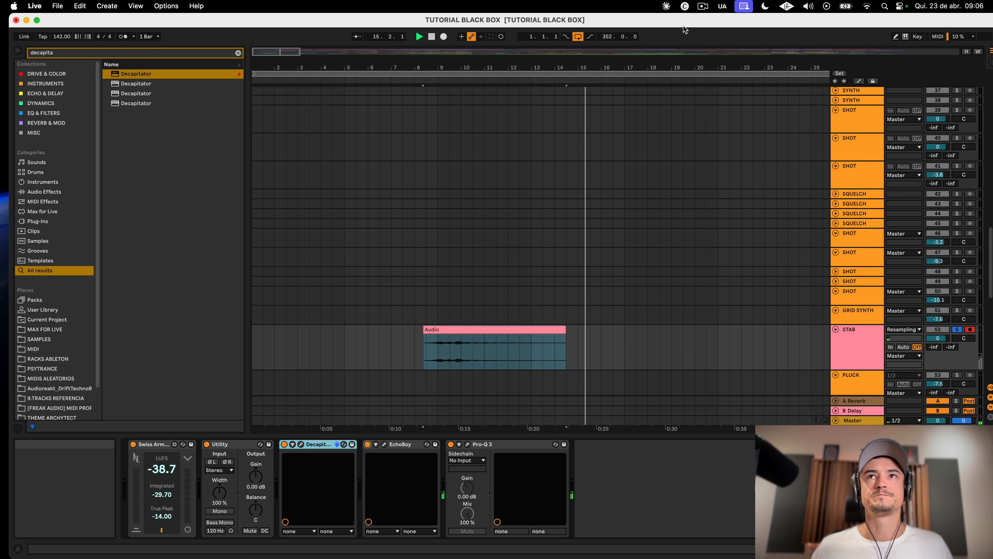
{"action": "left_click", "coordinate": [703, 6]}
{"action": "left_click", "coordinate": [711, 44]}
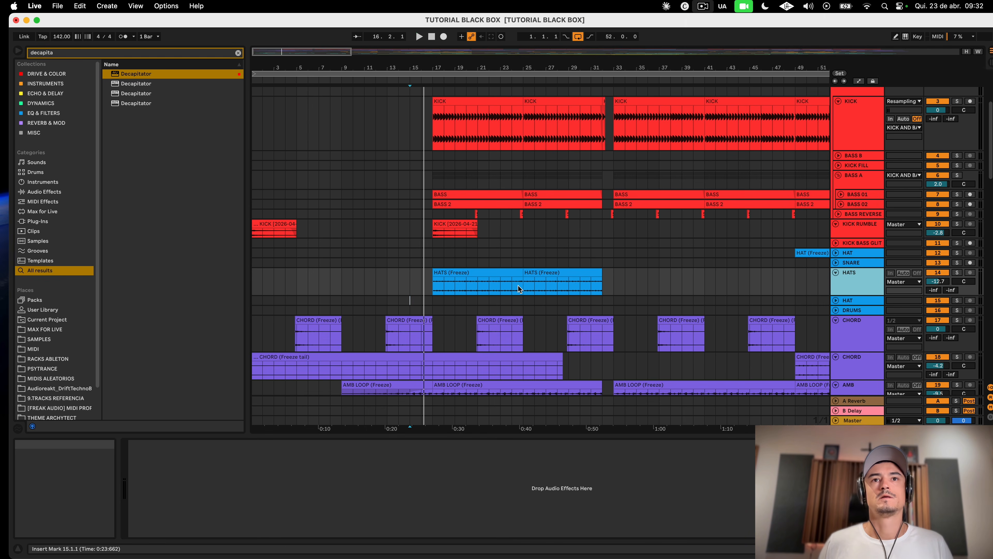
Step: Play from bar 15 and give the first HATS clip on track 14 a fade-in about five bars long
{"action": "left_click", "coordinate": [450, 273]}
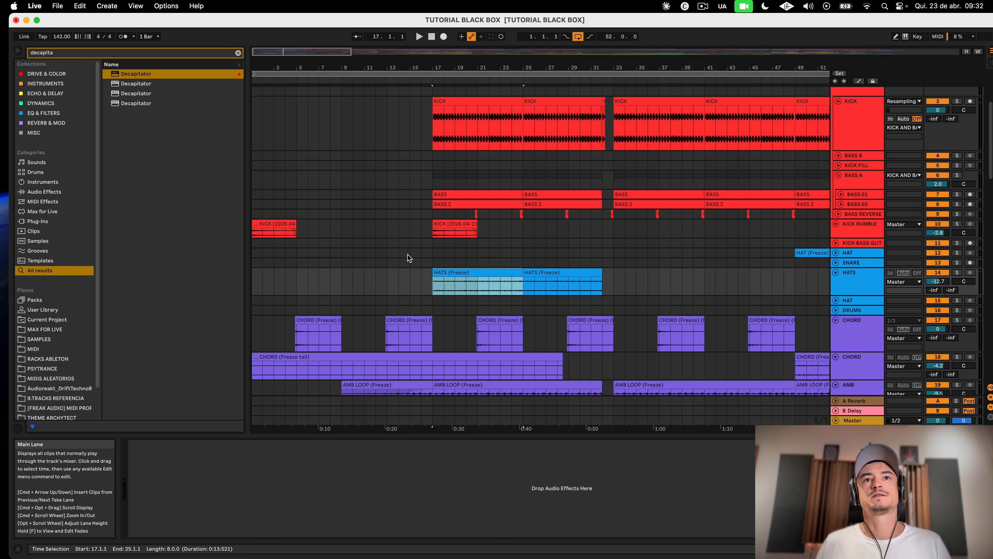
{"action": "left_click", "coordinate": [407, 255]}
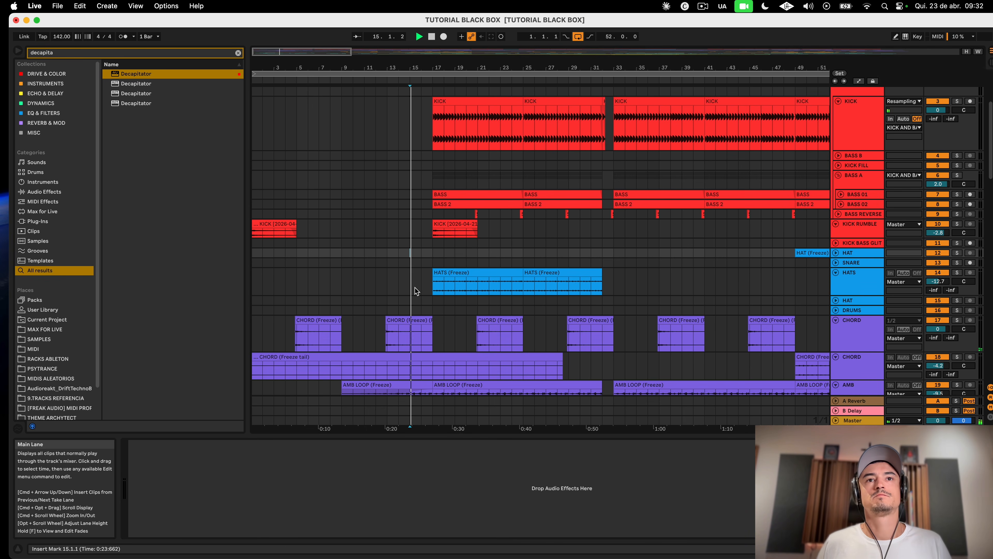
{"action": "key", "text": "space"}
{"action": "left_click_drag", "start_coordinate": [436, 282], "coordinate": [498, 279]}
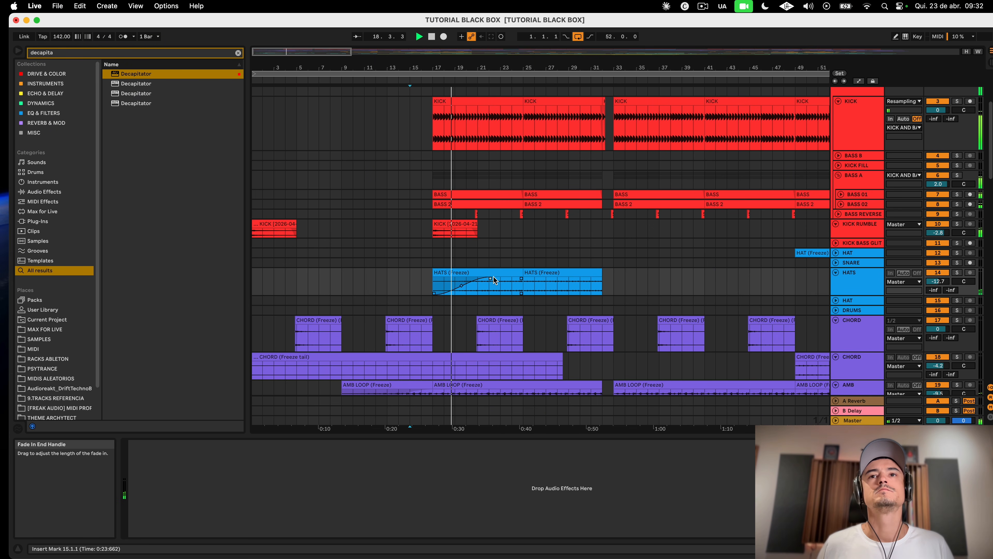
{"action": "left_click_drag", "start_coordinate": [495, 280], "coordinate": [488, 281]}
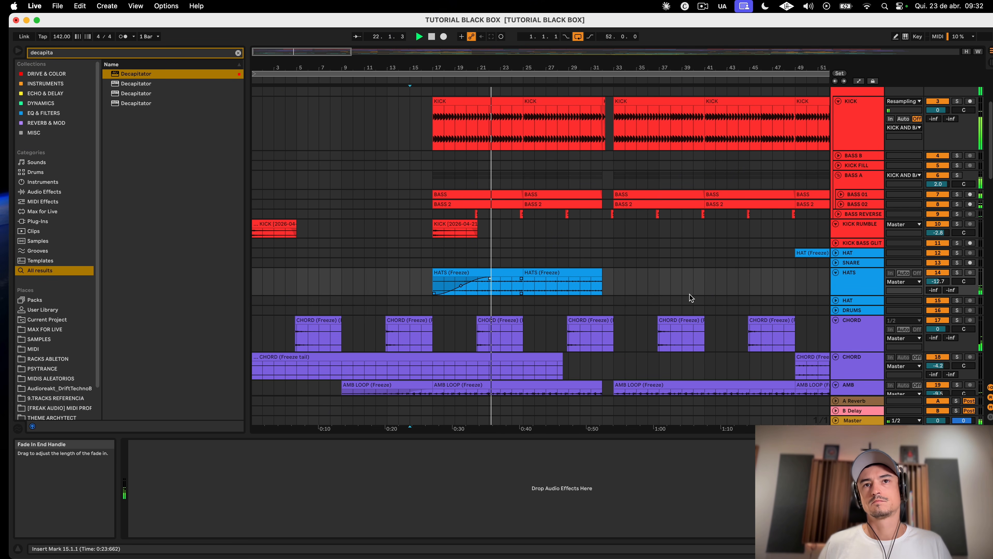
Step: Examine the other tracks' clips during playback and select the CHORDS/STRING clips on track 33 leading into and starting at bar 25
{"action": "scroll", "coordinate": [687, 299], "scroll_direction": "down", "scroll_amount": 15}
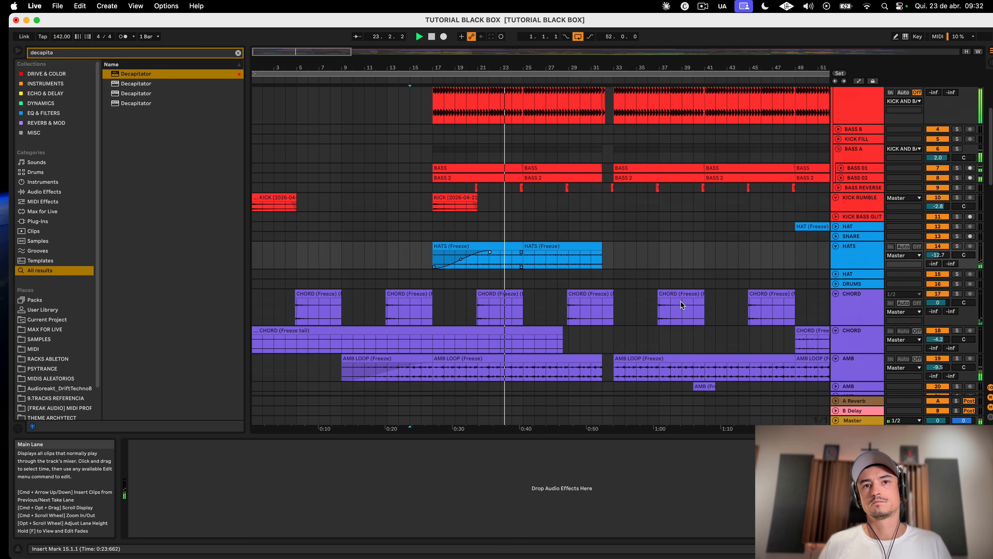
{"action": "scroll", "coordinate": [682, 305], "scroll_direction": "up", "scroll_amount": 5}
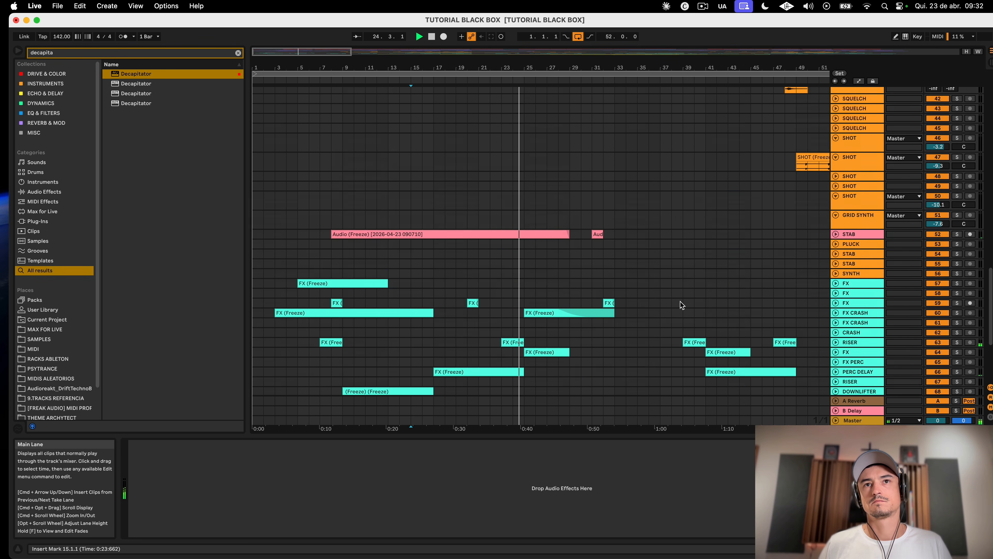
{"action": "scroll", "coordinate": [683, 305], "scroll_direction": "up", "scroll_amount": 10}
{"action": "left_click", "coordinate": [516, 167]}
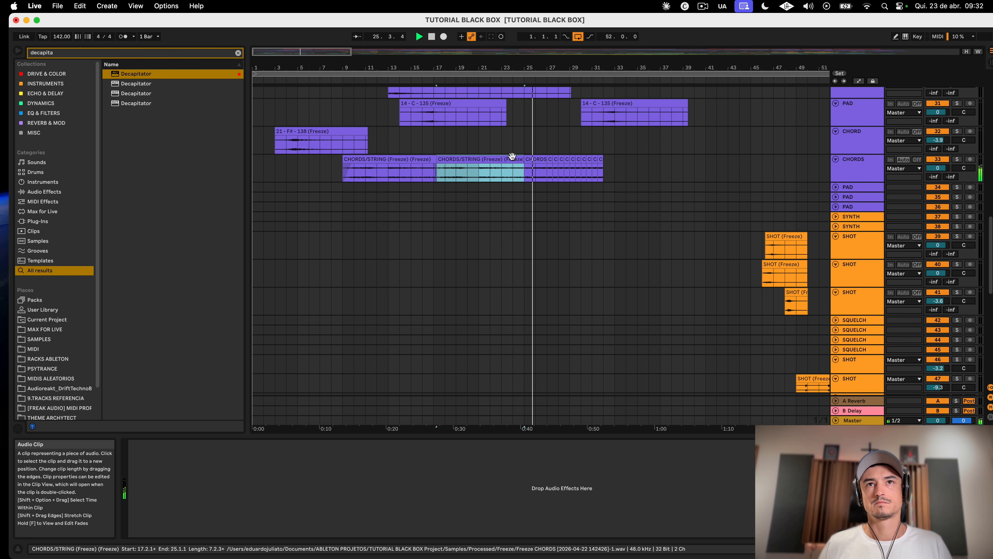
{"action": "left_click", "coordinate": [529, 161]}
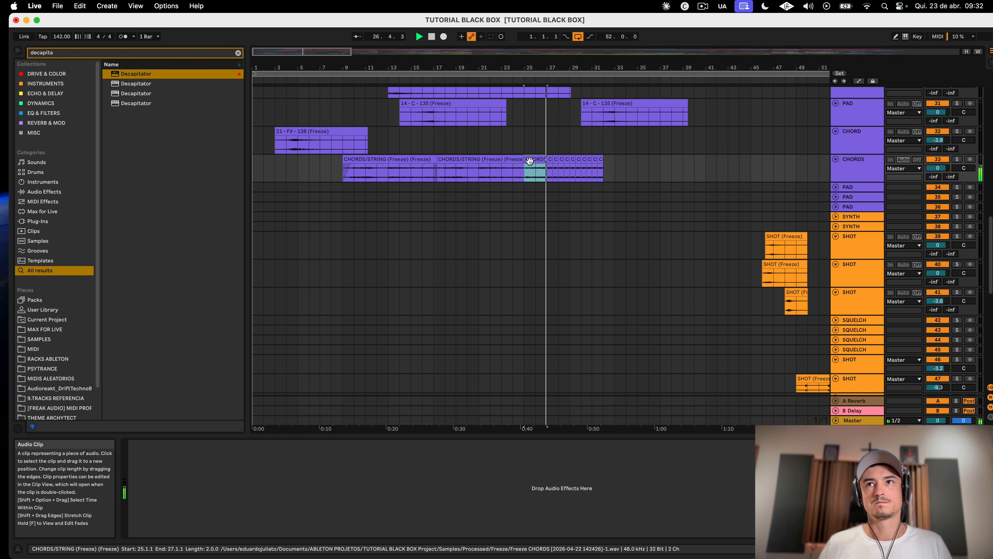
Step: Play through the chopped CHORDS/STRING clips on track 33, and select the last piece before bar 32 and the track itself
{"action": "left_click", "coordinate": [862, 165]}
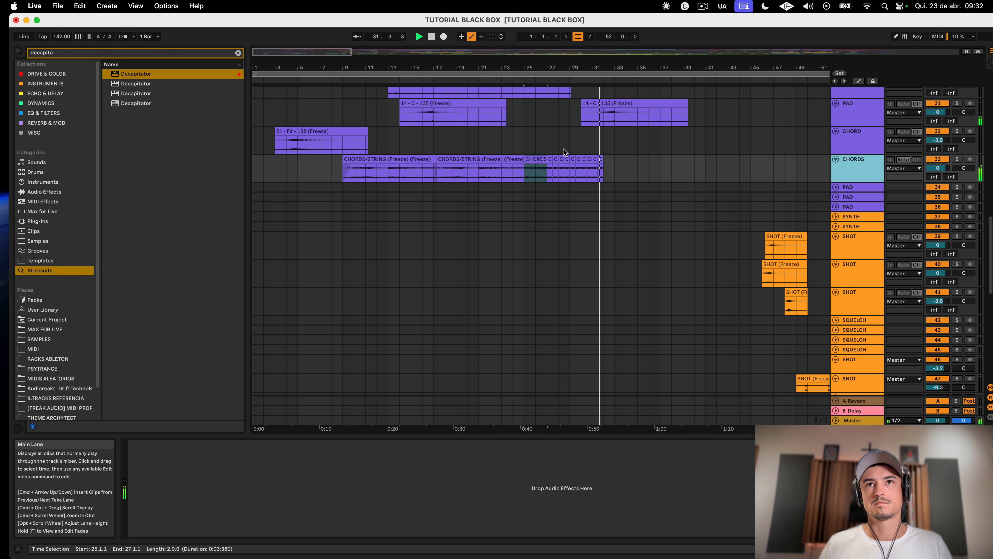
{"action": "left_click", "coordinate": [600, 161]}
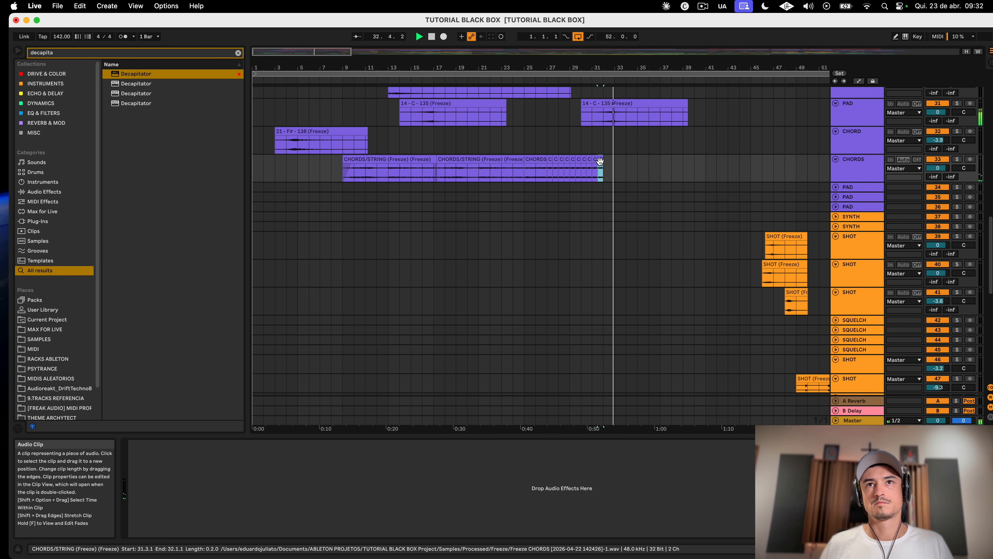
{"action": "key", "text": "space"}
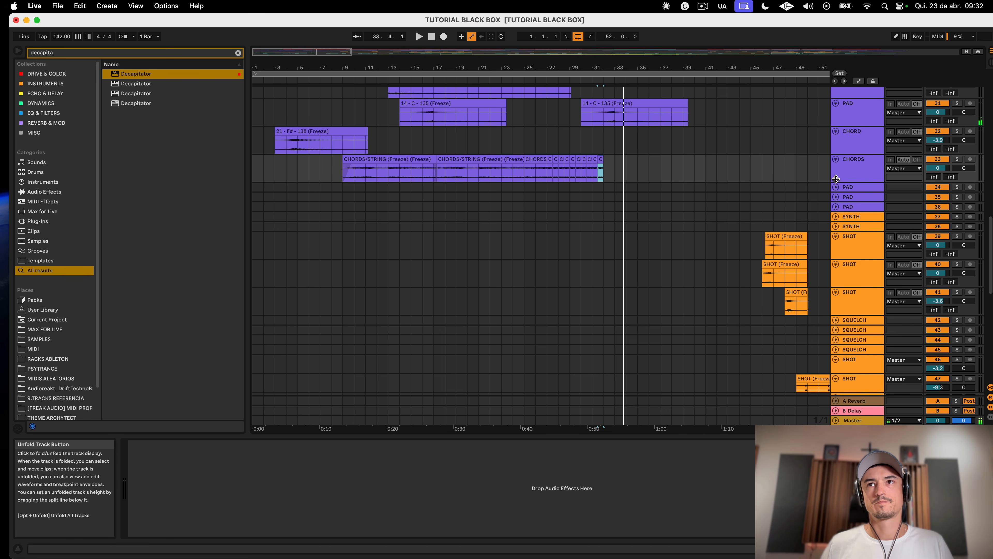
{"action": "left_click", "coordinate": [850, 163]}
{"action": "right_click", "coordinate": [849, 164]}
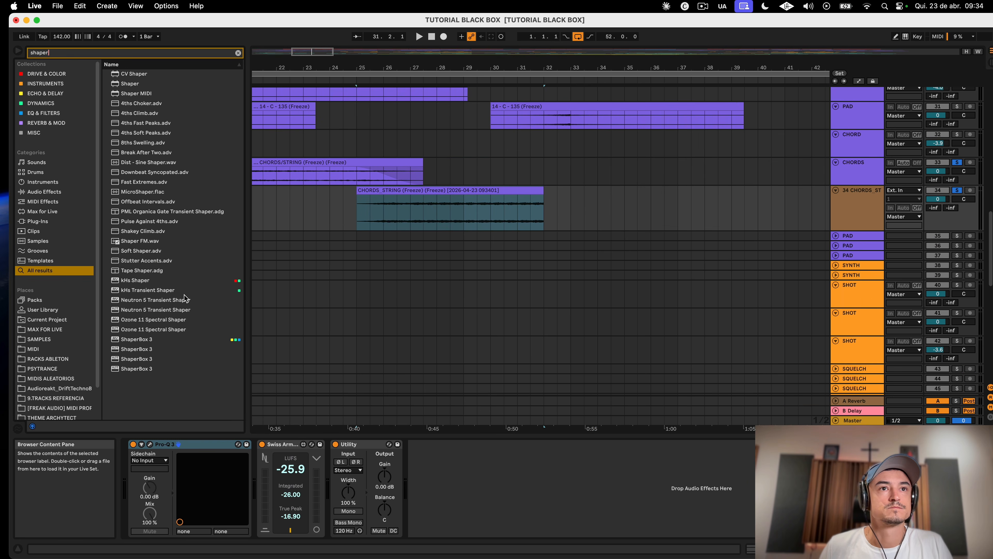
Step: Load ShaperBox 3 on the resampled chords track 34 and search all its presets for "uplifter"
{"action": "left_click", "coordinate": [151, 340]}
{"action": "double_click", "coordinate": [149, 339]}
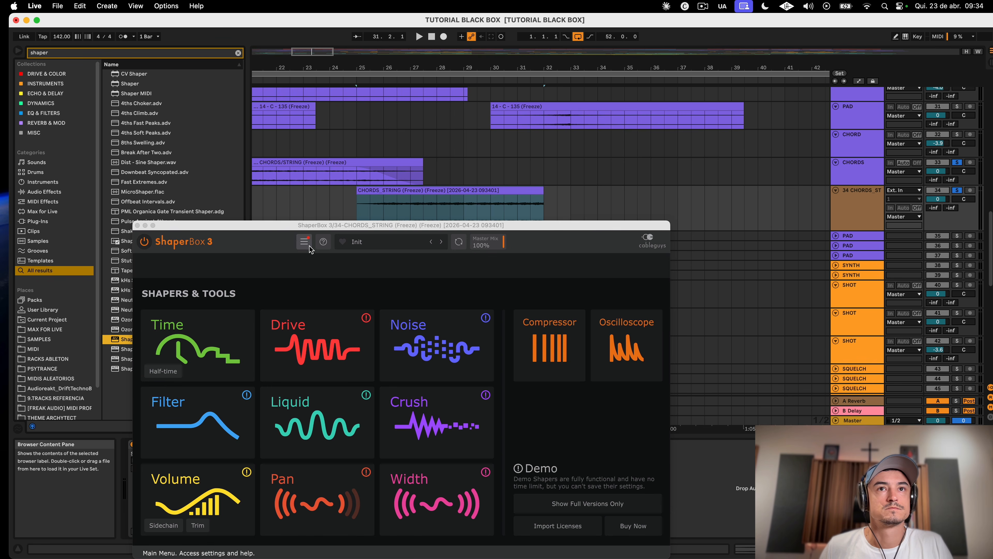
{"action": "left_click", "coordinate": [403, 242]}
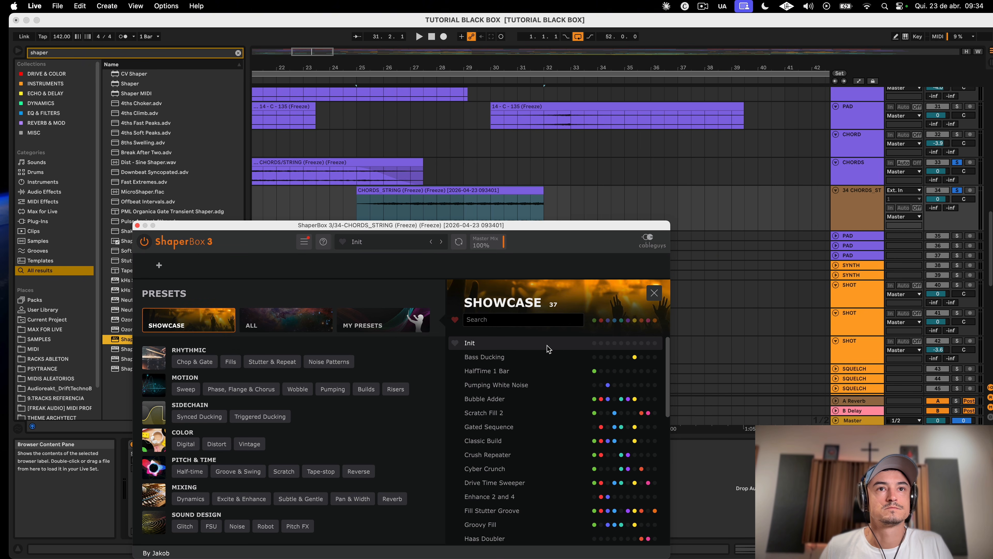
{"action": "left_click", "coordinate": [261, 330]}
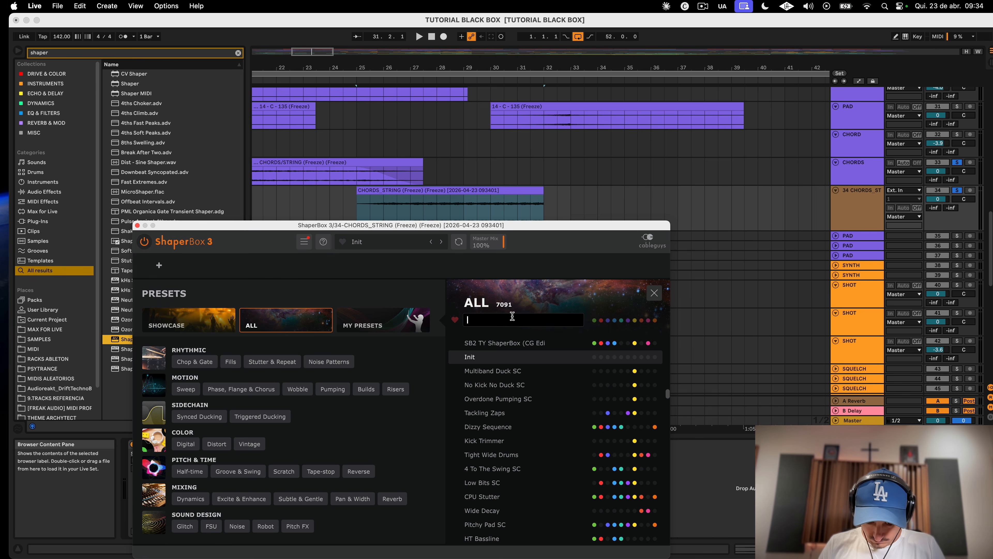
{"action": "type", "text": "uplifter"}
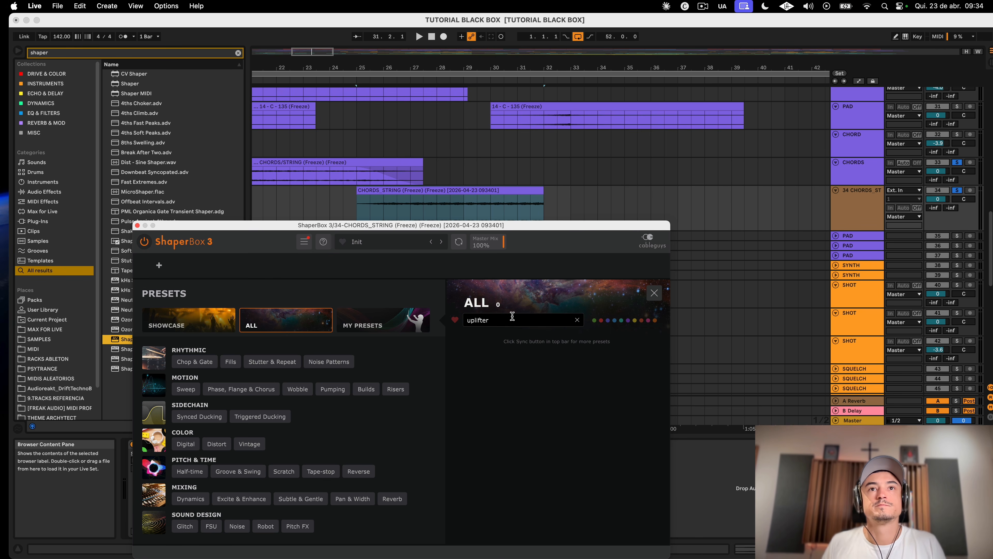
{"action": "left_click_drag", "start_coordinate": [563, 221], "coordinate": [568, 230]}
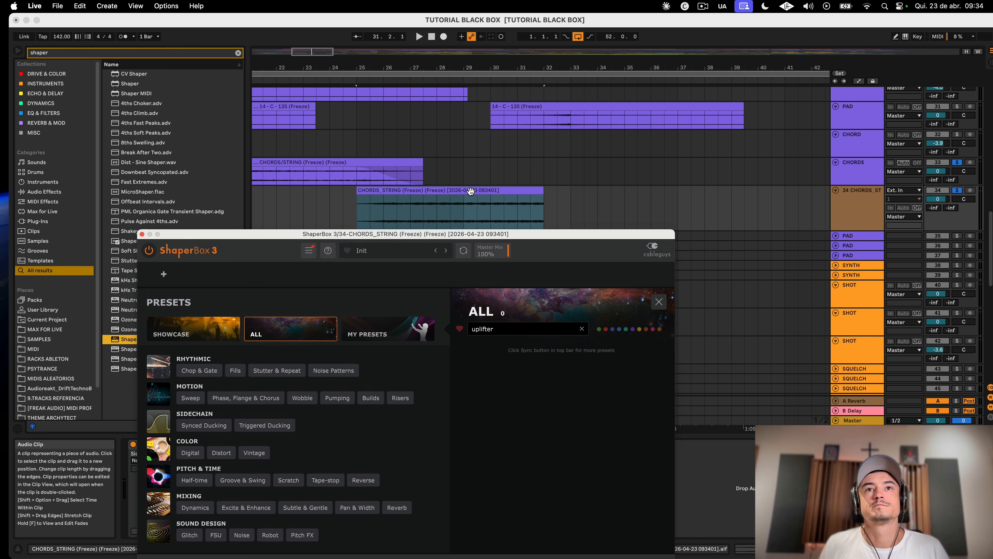
Step: Play the resampled chords clip from bar 25, search the ShaperBox presets for "riser" and pick SB1 Breakdown Riser
{"action": "left_click", "coordinate": [471, 191]}
{"action": "key", "text": "space"}
{"action": "left_click", "coordinate": [554, 330]}
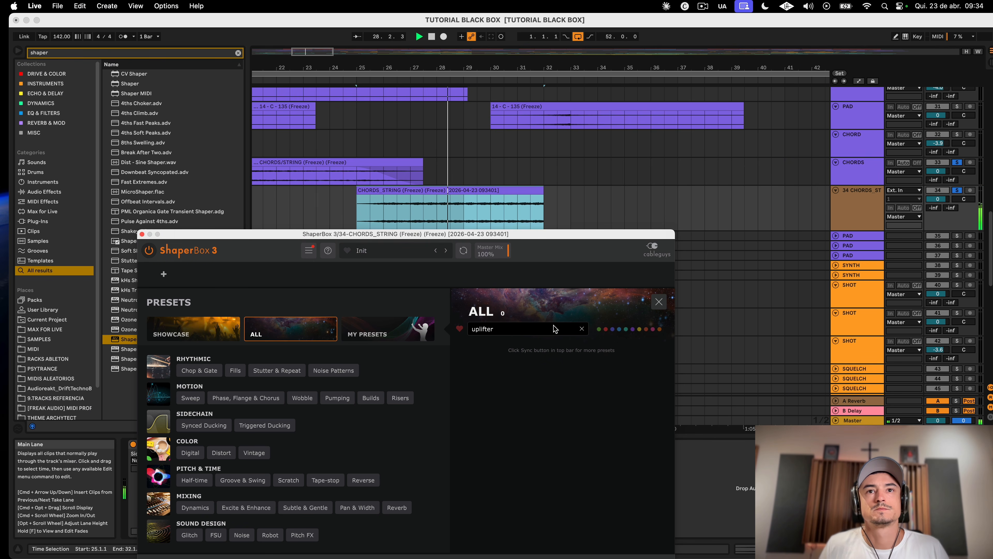
{"action": "type", "text": "riser"}
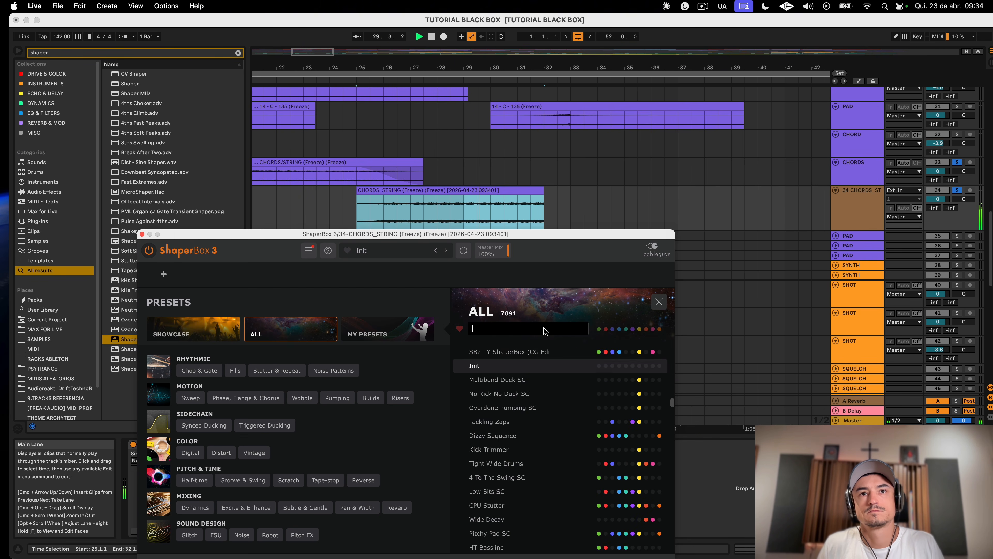
{"action": "left_click", "coordinate": [529, 357]}
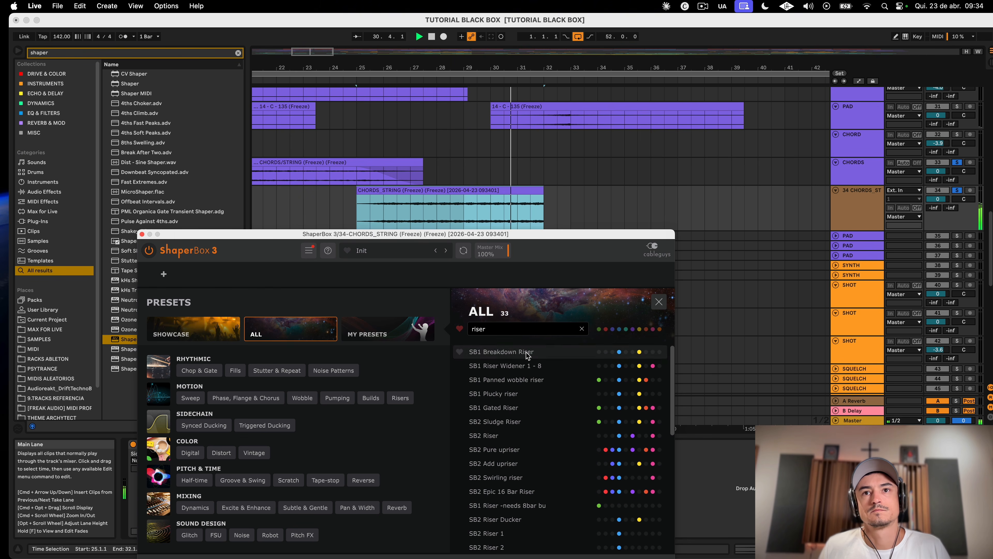
{"action": "left_click", "coordinate": [443, 190]}
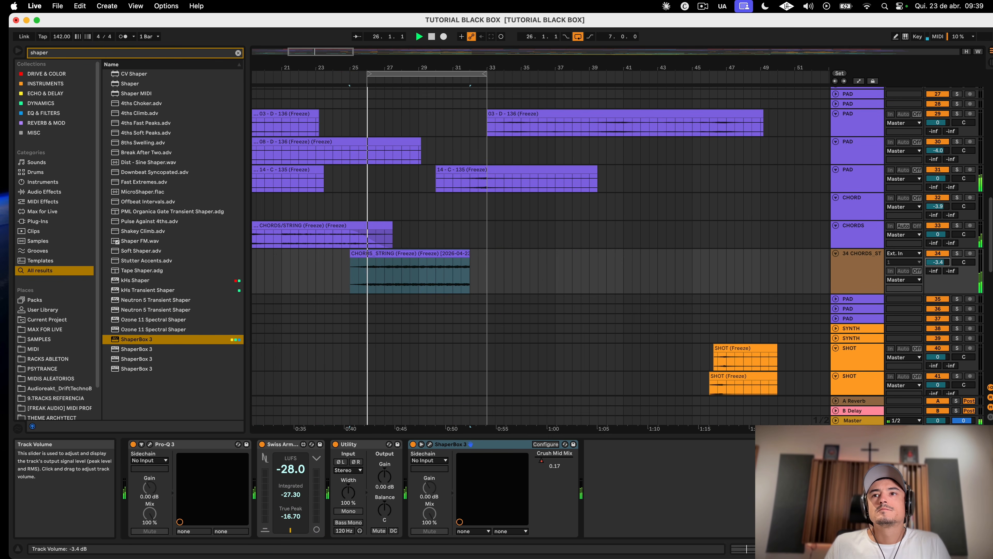
Step: Examine the kick, bass, hats, FX and pad tracks while bars 26 to 33 loop, and expand the resampled chords track 34
{"action": "left_click", "coordinate": [857, 291]}
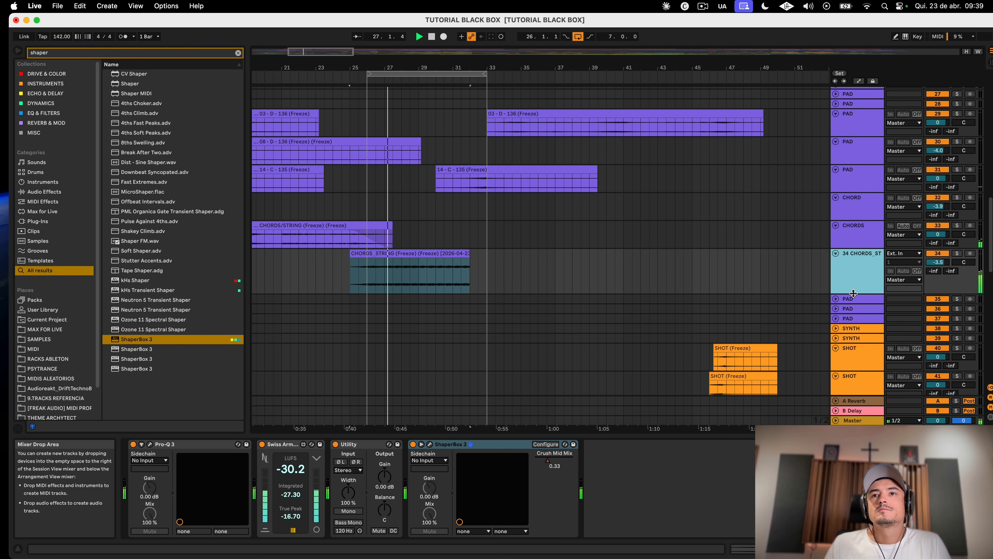
{"action": "scroll", "coordinate": [449, 257], "scroll_direction": "up", "scroll_amount": 15}
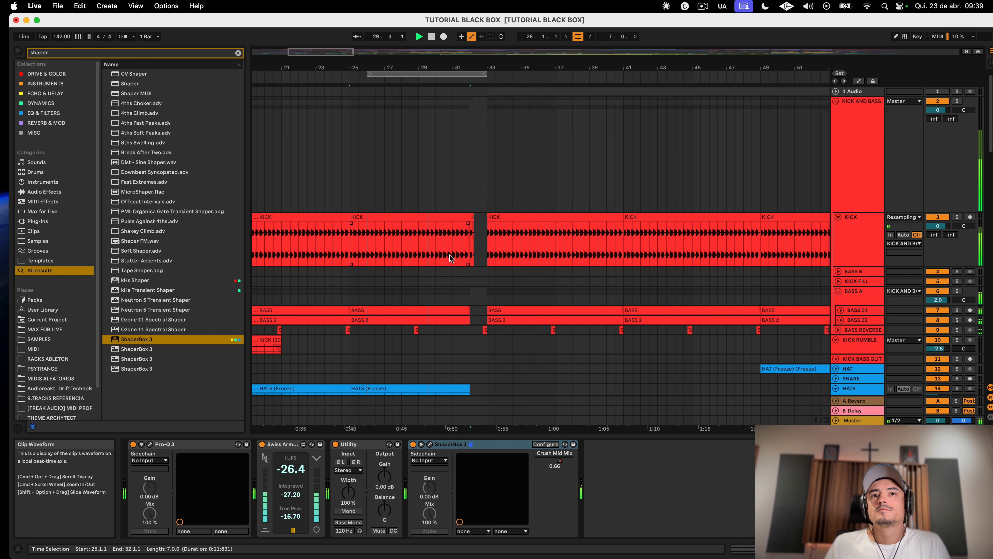
{"action": "scroll", "coordinate": [451, 257], "scroll_direction": "down", "scroll_amount": 20}
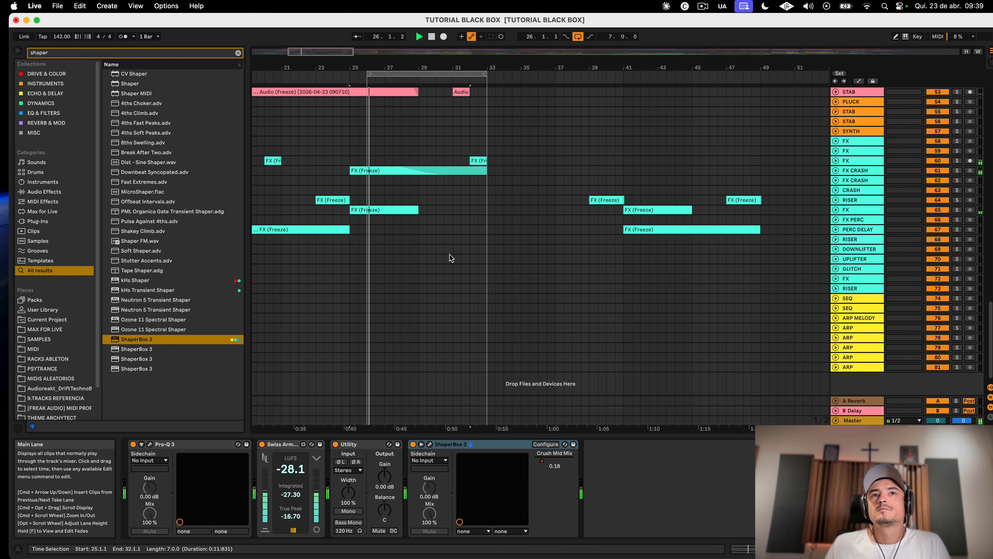
{"action": "scroll", "coordinate": [451, 257], "scroll_direction": "up", "scroll_amount": 10}
{"action": "scroll", "coordinate": [451, 257], "scroll_direction": "up", "scroll_amount": 8}
{"action": "scroll", "coordinate": [451, 257], "scroll_direction": "down", "scroll_amount": 3}
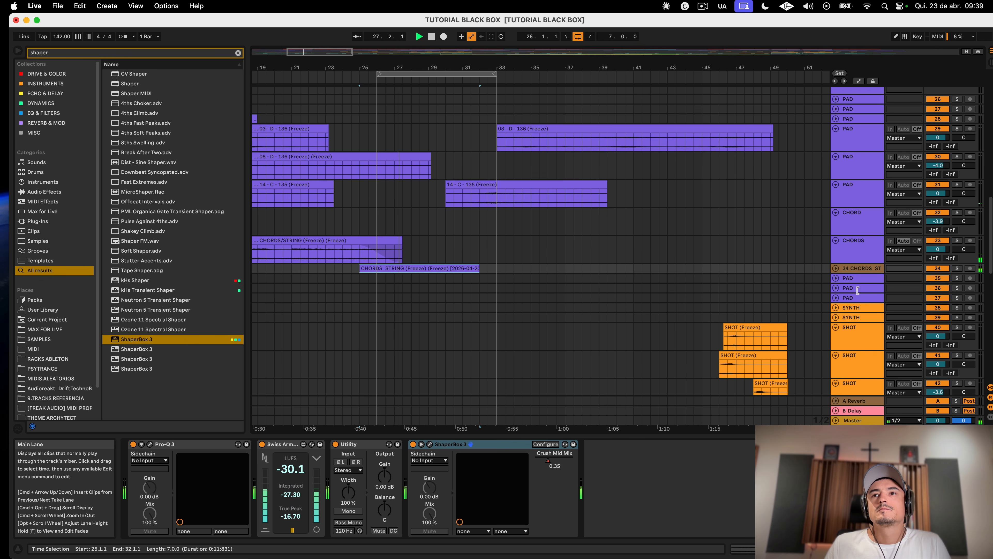
{"action": "left_click", "coordinate": [839, 270]}
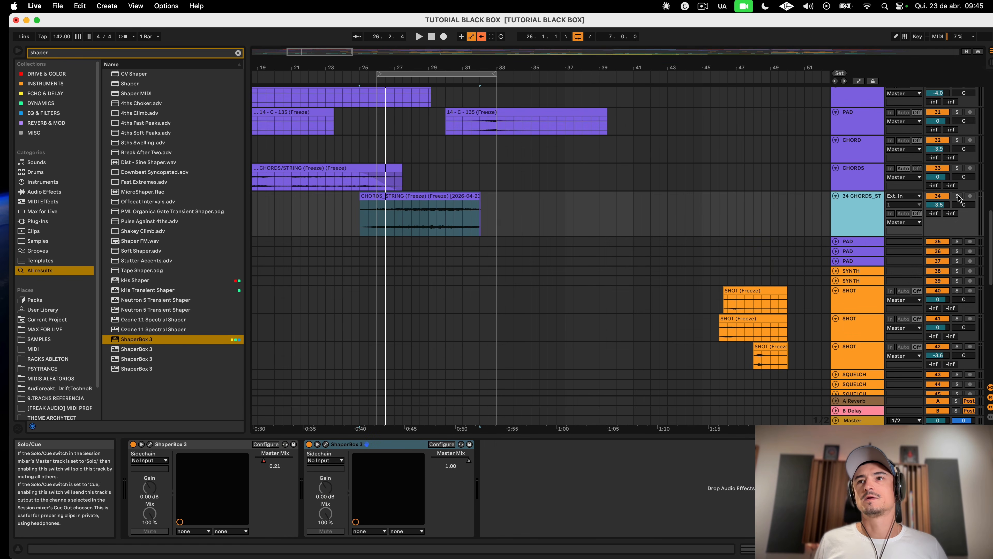
Step: Play the soloed chords track 34 with its second ShaperBox 3 open, and freeze and flatten the track
{"action": "left_click", "coordinate": [368, 446]}
{"action": "left_click", "coordinate": [326, 444]}
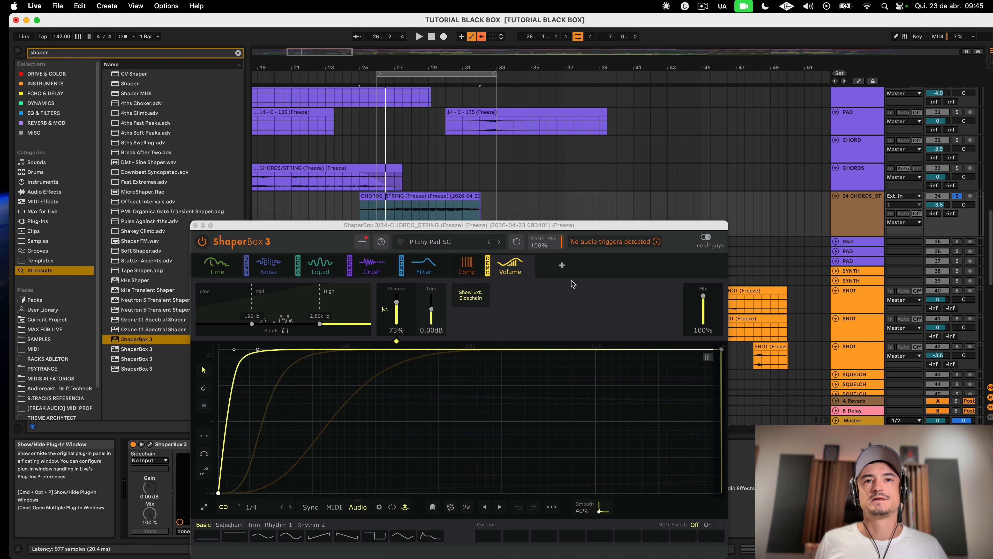
{"action": "left_click_drag", "start_coordinate": [532, 225], "coordinate": [545, 176]}
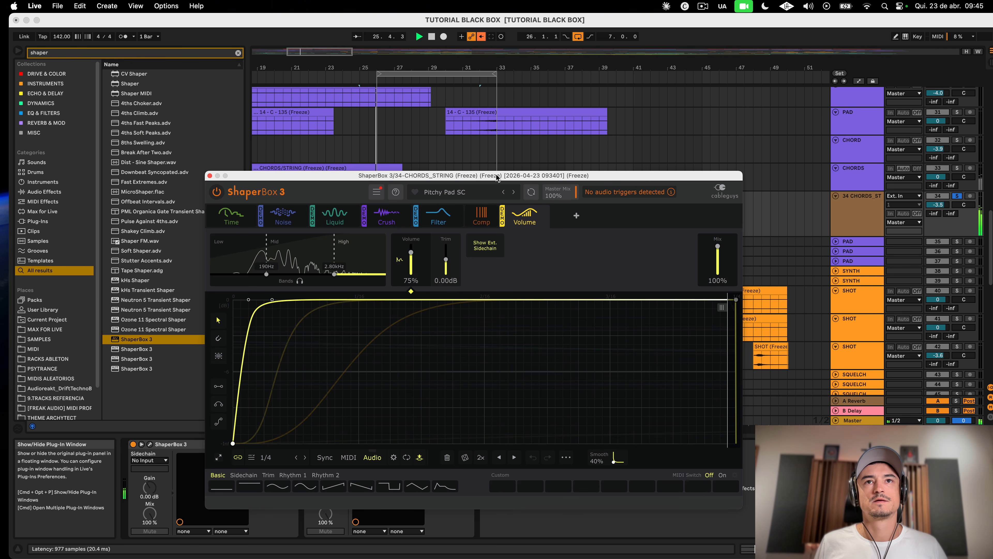
{"action": "left_click_drag", "start_coordinate": [497, 177], "coordinate": [502, 354]}
{"action": "right_click", "coordinate": [849, 219]}
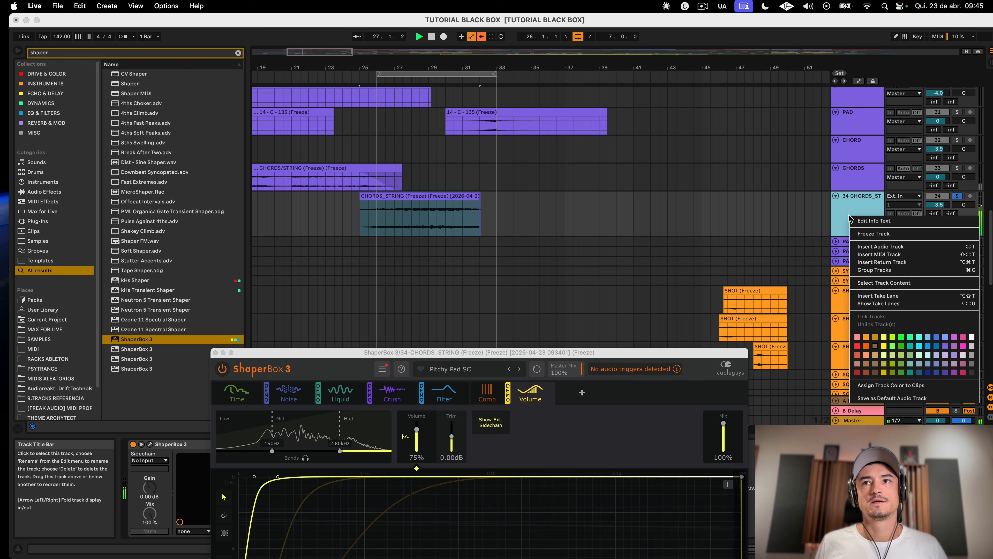
{"action": "left_click", "coordinate": [844, 209]}
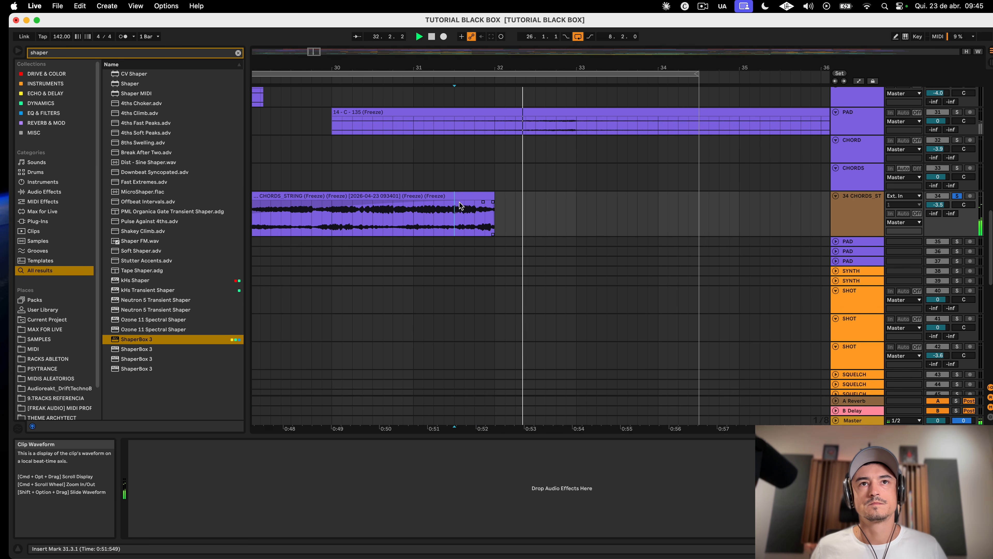
Step: Play the end of the flattened chords clip from about bar 30 and select the empty bar between 32 and 33
{"action": "left_click", "coordinate": [348, 211]}
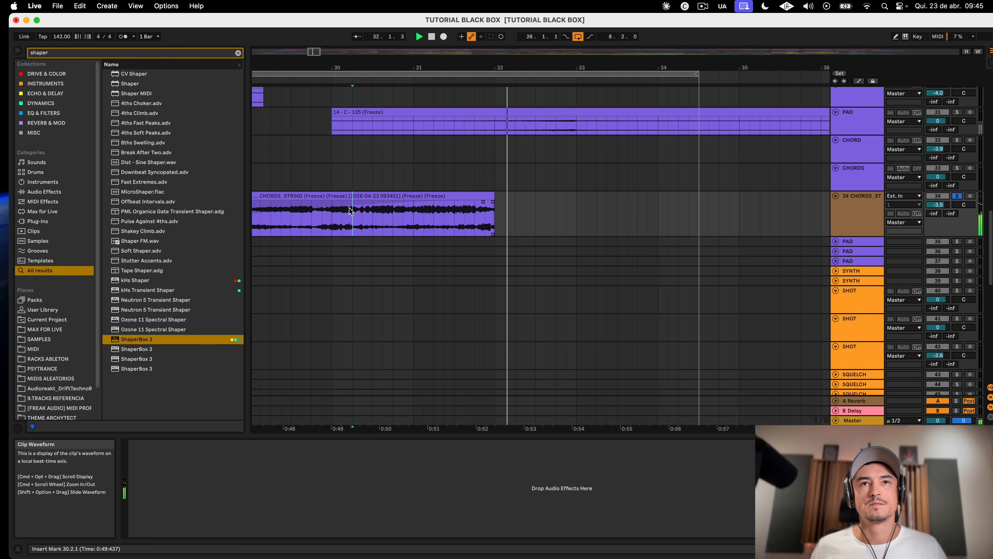
{"action": "left_click", "coordinate": [348, 209]}
{"action": "key", "text": "space"}
{"action": "left_click_drag", "start_coordinate": [406, 70], "coordinate": [407, 47]}
{"action": "left_click_drag", "start_coordinate": [434, 208], "coordinate": [449, 213]}
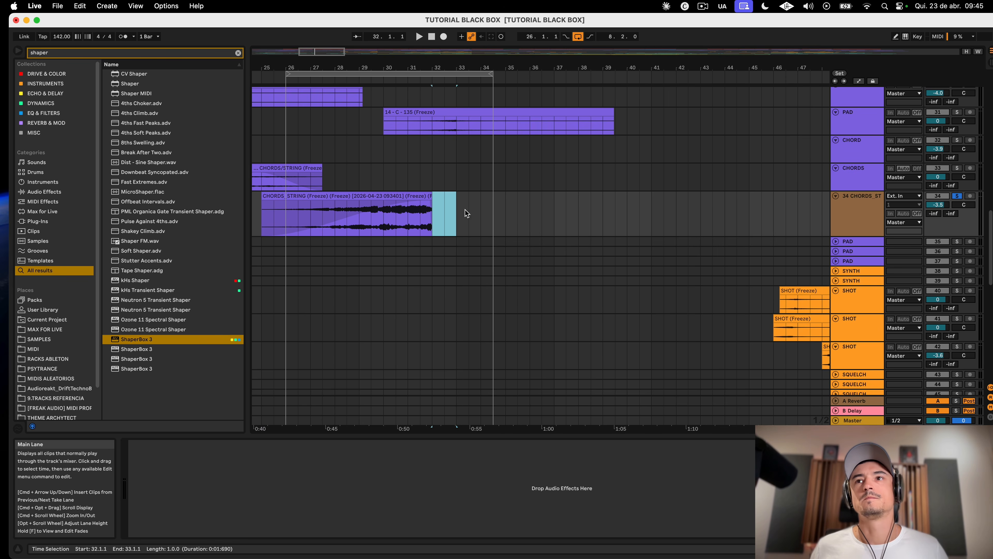
Step: Examine the other tracks around the empty bar 32, from kick, bass and hats down to the SHOT tracks
{"action": "scroll", "coordinate": [618, 229], "scroll_direction": "down", "scroll_amount": 3}
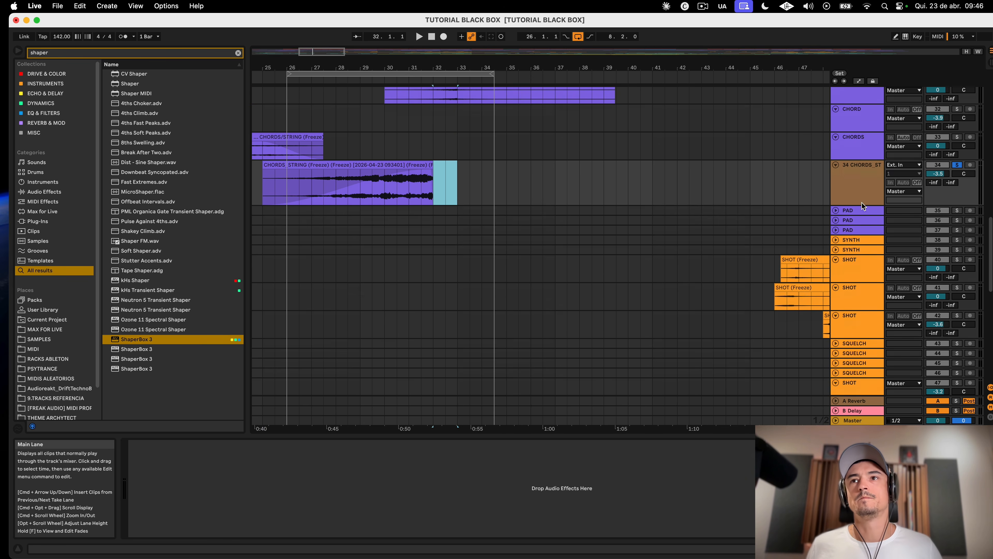
{"action": "left_click", "coordinate": [848, 204]}
{"action": "scroll", "coordinate": [660, 196], "scroll_direction": "up", "scroll_amount": 9}
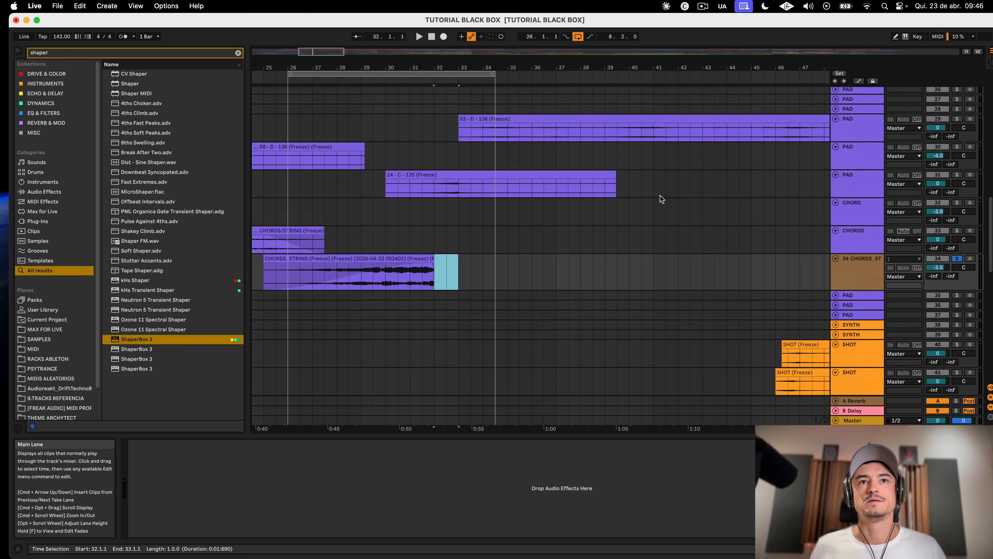
{"action": "scroll", "coordinate": [660, 195], "scroll_direction": "up", "scroll_amount": 15}
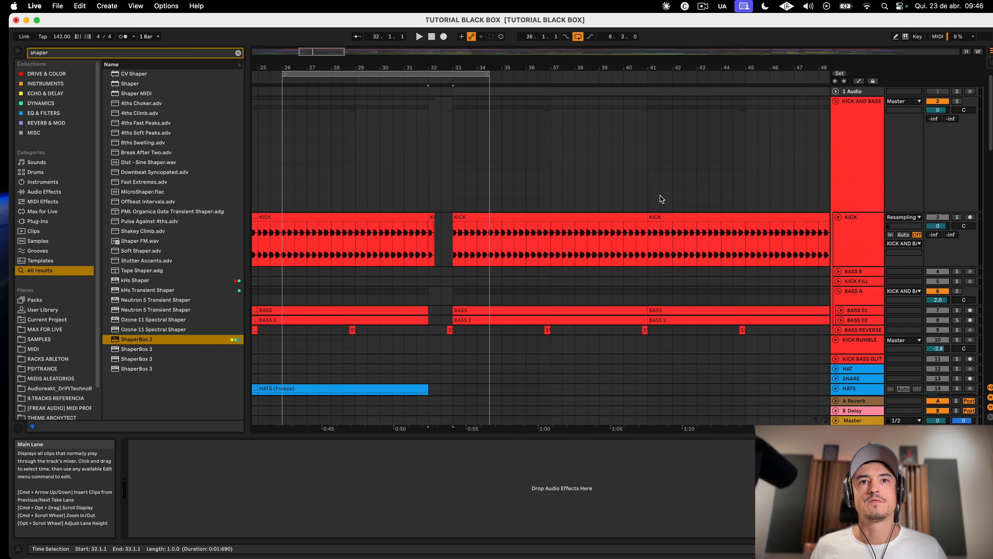
{"action": "scroll", "coordinate": [628, 260], "scroll_direction": "down", "scroll_amount": 20}
{"action": "scroll", "coordinate": [628, 260], "scroll_direction": "left", "scroll_amount": 5}
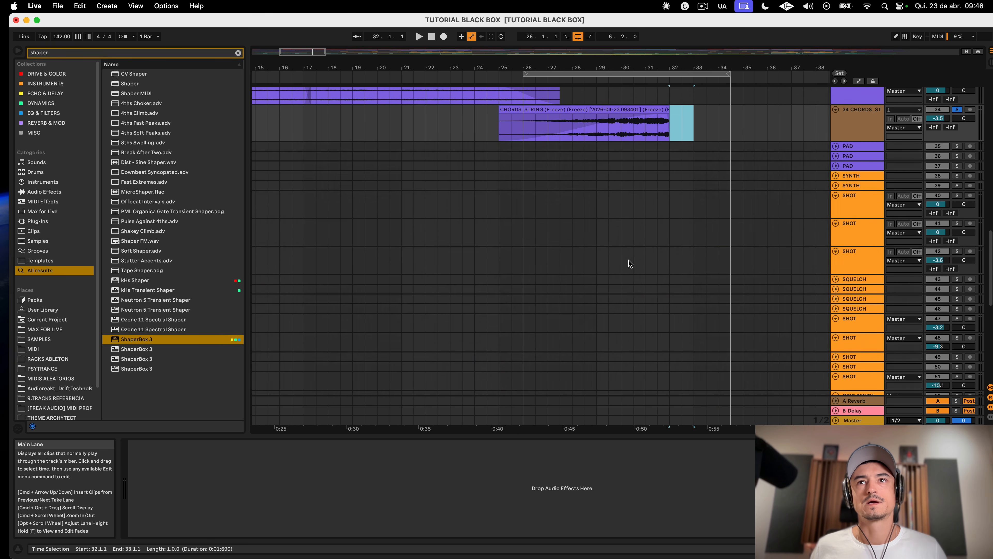
{"action": "scroll", "coordinate": [628, 261], "scroll_direction": "right", "scroll_amount": 8}
{"action": "scroll", "coordinate": [632, 245], "scroll_direction": "left", "scroll_amount": 3}
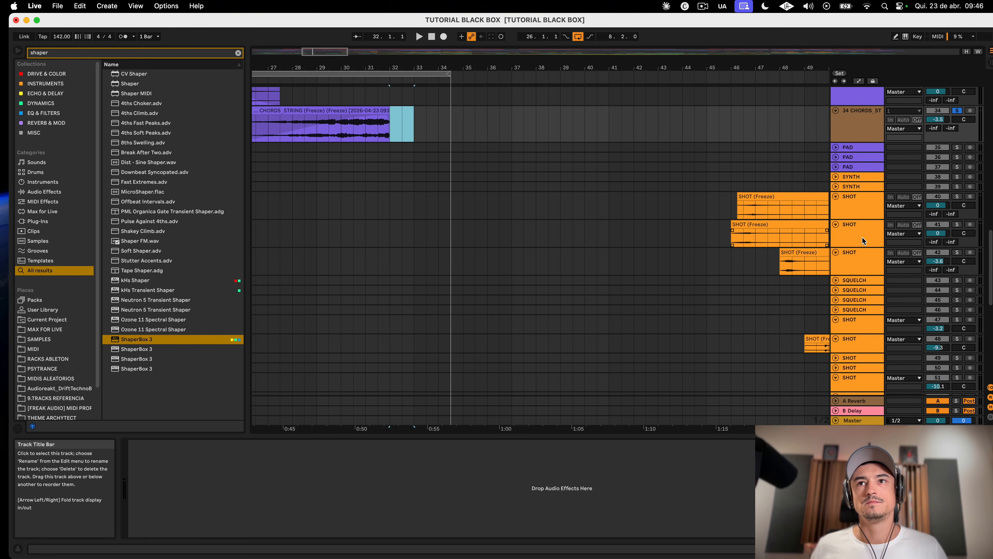
Step: Look through the SHOT and SQUELCH clips along the arrangement up to about bar 296, expanding SQUELCH track 43
{"action": "scroll", "coordinate": [788, 273], "scroll_direction": "right", "scroll_amount": 20}
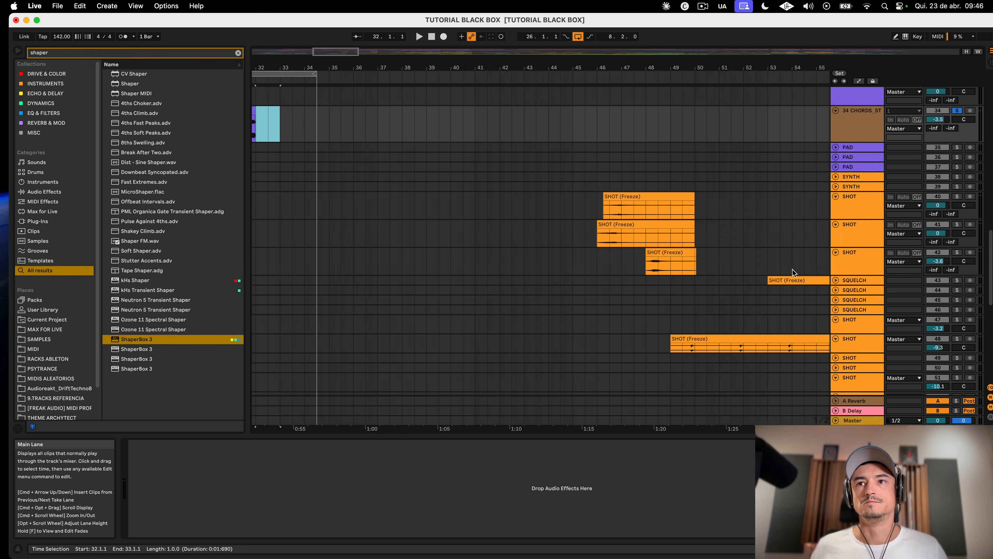
{"action": "left_click", "coordinate": [836, 299]}
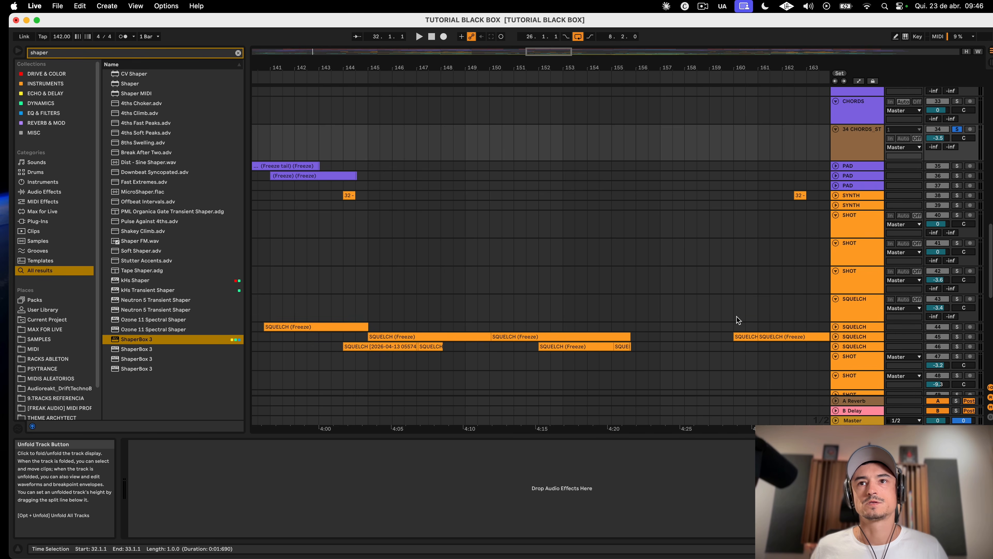
{"action": "scroll", "coordinate": [701, 314], "scroll_direction": "right", "scroll_amount": 14}
{"action": "scroll", "coordinate": [702, 313], "scroll_direction": "right", "scroll_amount": 10}
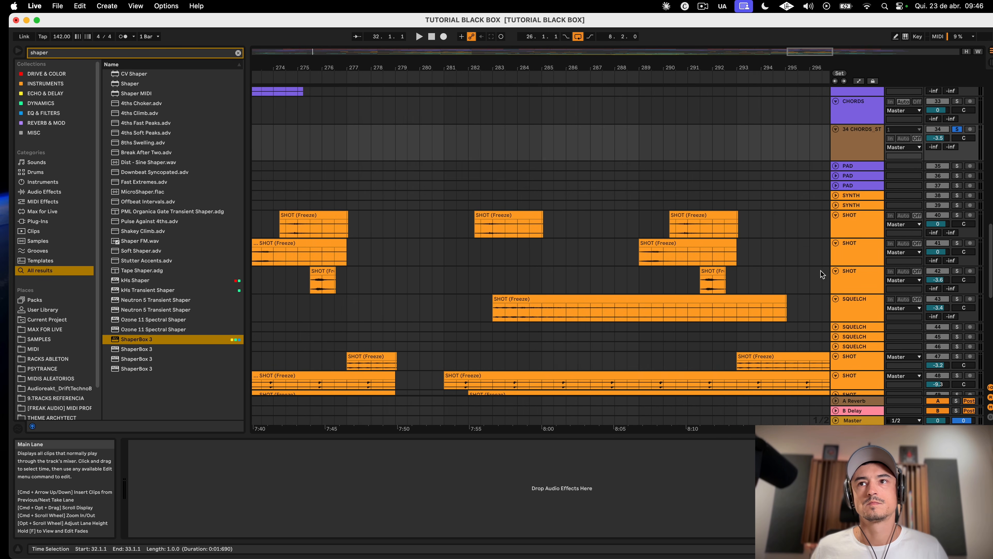
Step: Solo SHOT track 42 and play its clip starting at bar 291.3
{"action": "left_click", "coordinate": [713, 270]}
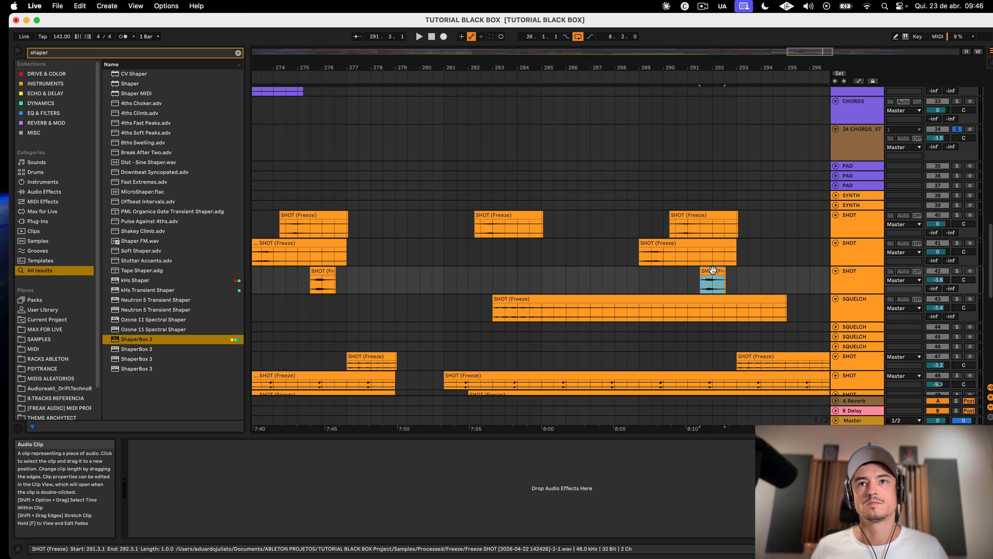
{"action": "key", "text": "space"}
{"action": "left_click", "coordinate": [956, 271]}
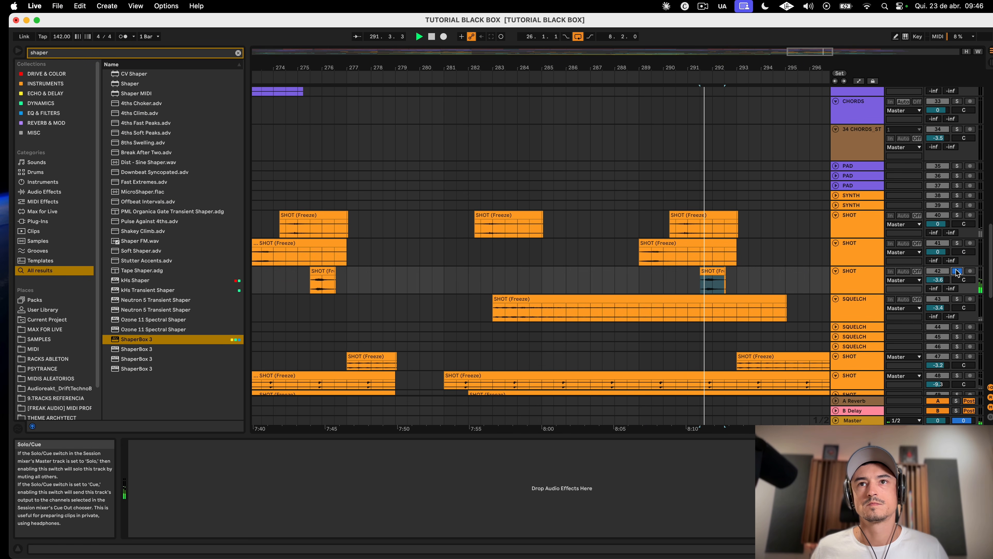
{"action": "key", "text": "space"}
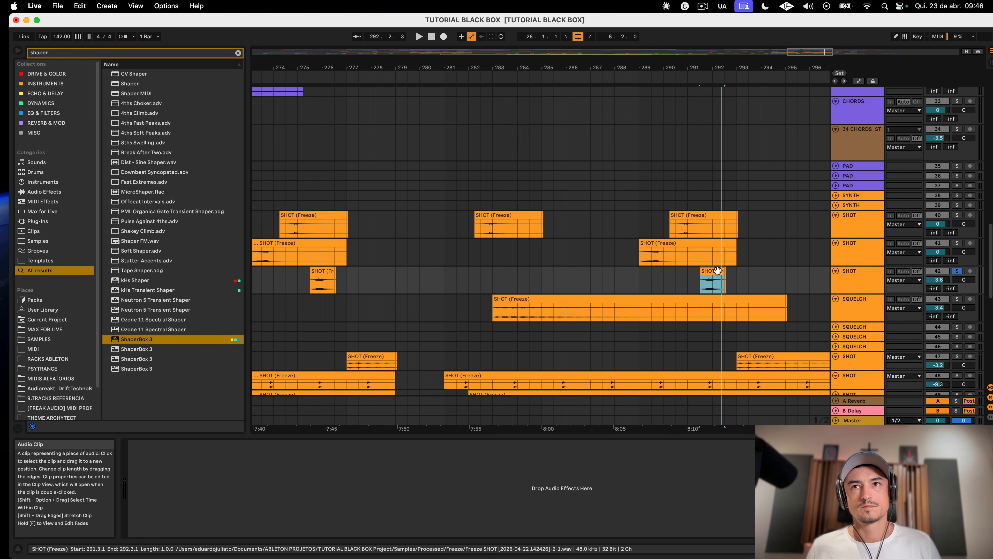
Step: Audition the two-bar SHOT clip at bar 48 on track 42 and copy it to bar 32
{"action": "scroll", "coordinate": [718, 270], "scroll_direction": "left", "scroll_amount": 20}
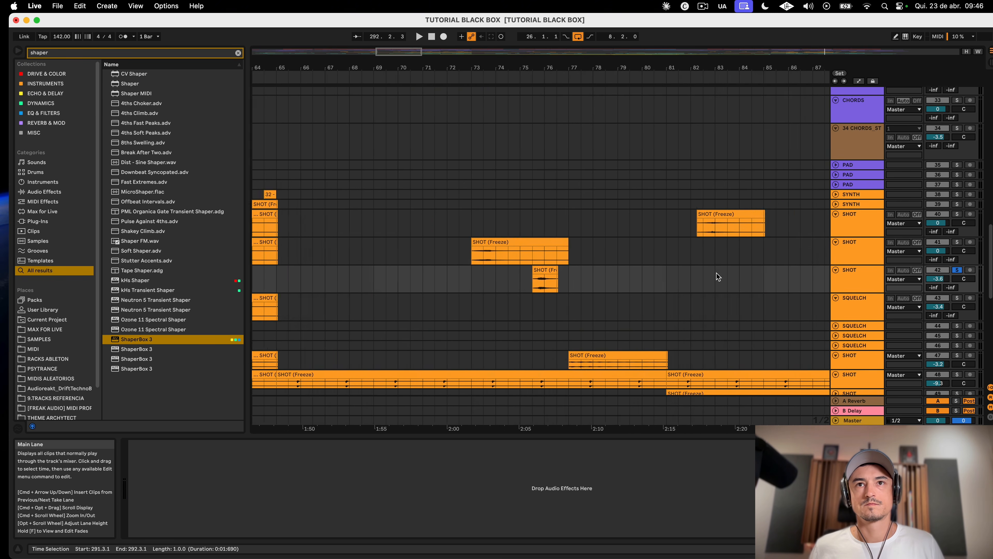
{"action": "scroll", "coordinate": [717, 273], "scroll_direction": "right", "scroll_amount": 10}
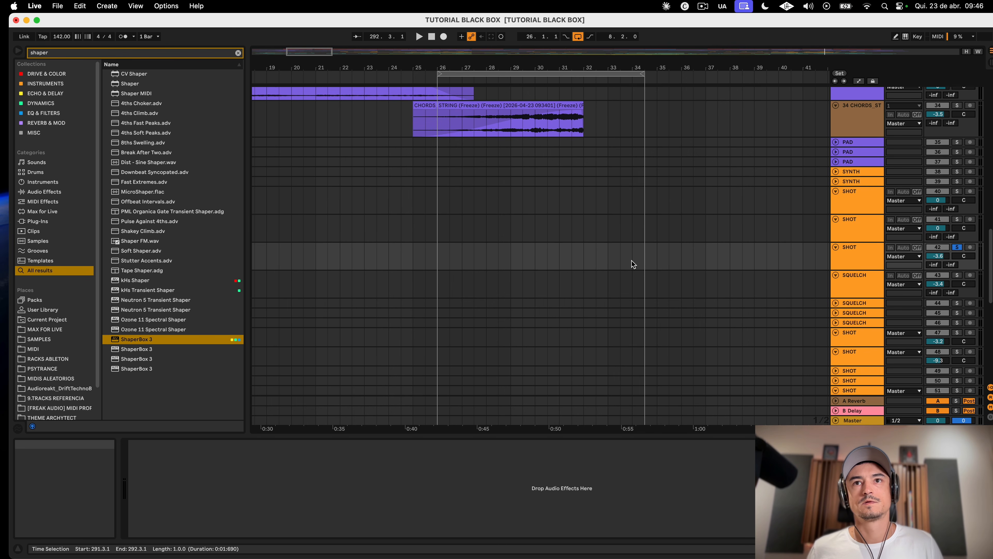
{"action": "scroll", "coordinate": [631, 262], "scroll_direction": "right", "scroll_amount": 8}
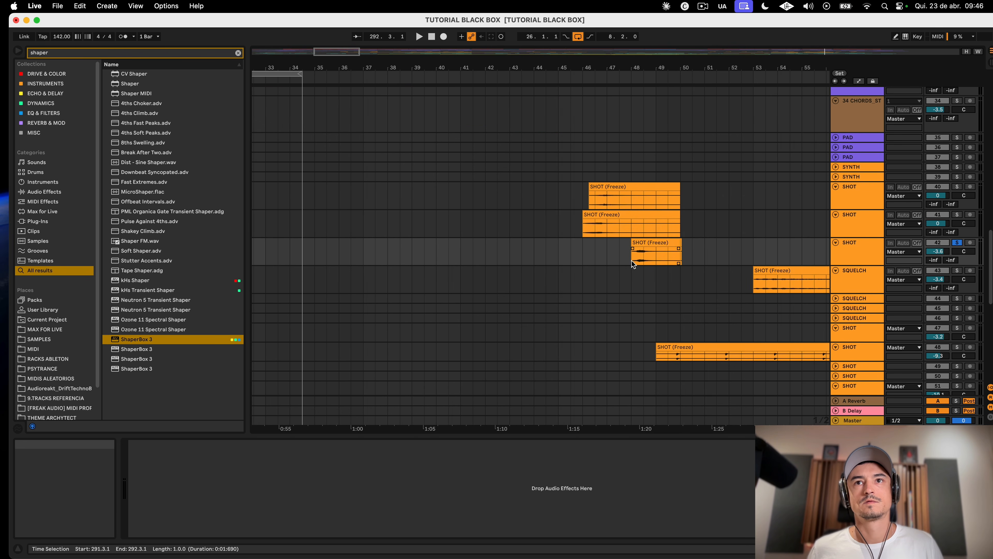
{"action": "left_click", "coordinate": [650, 241]}
{"action": "key", "text": "space"}
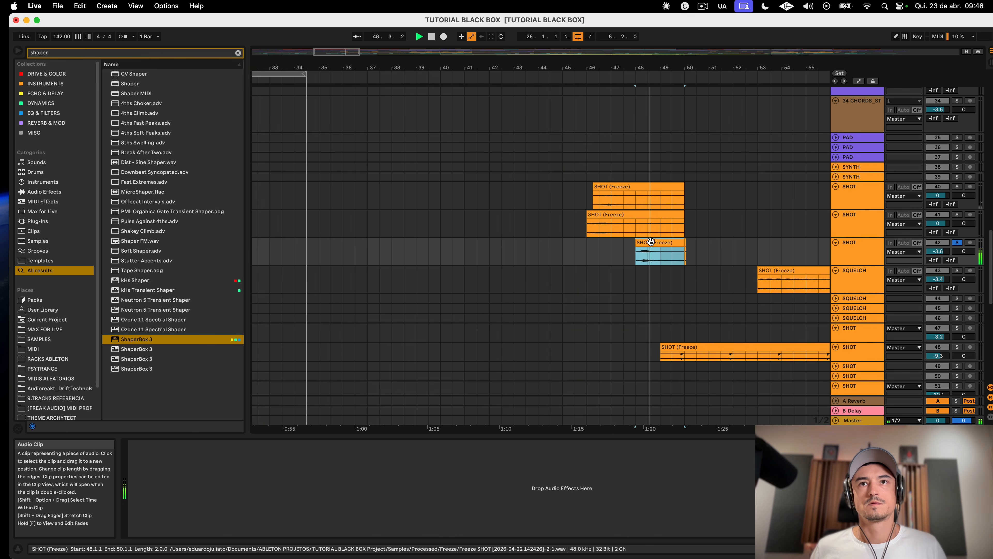
{"action": "scroll", "coordinate": [650, 241], "scroll_direction": "left", "scroll_amount": 3}
{"action": "key", "text": "space"}
{"action": "left_click_drag", "start_coordinate": [769, 241], "coordinate": [374, 240]}
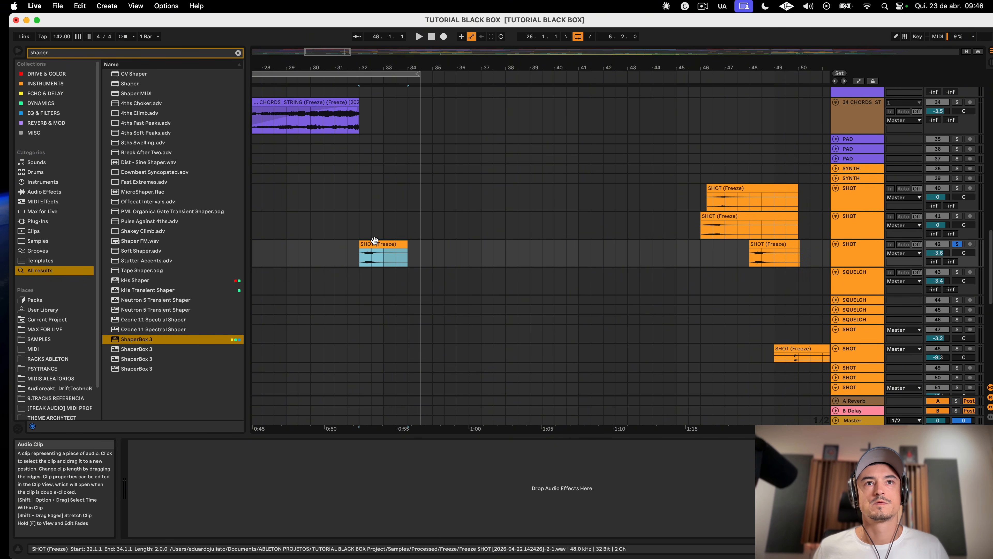
Step: Unsolo SHOT track 42 and play the transition from the end of the chords clip into the shot at bar 32
{"action": "left_click", "coordinate": [956, 245]}
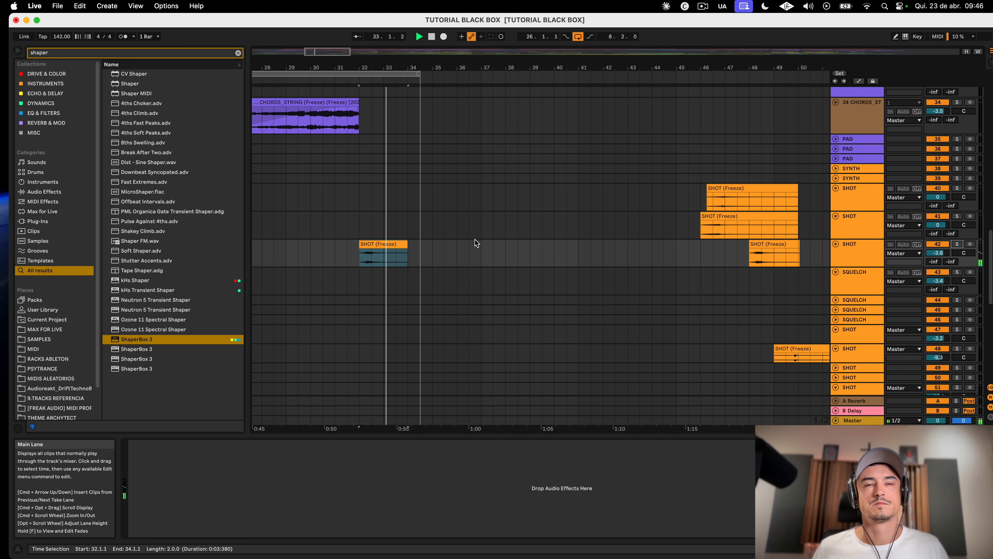
{"action": "left_click", "coordinate": [335, 253]}
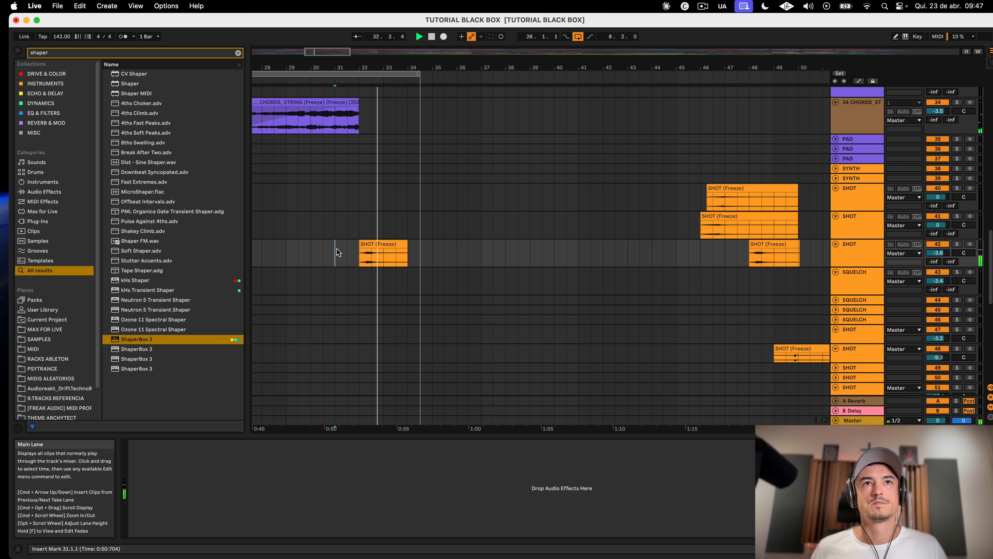
{"action": "left_click", "coordinate": [330, 252]}
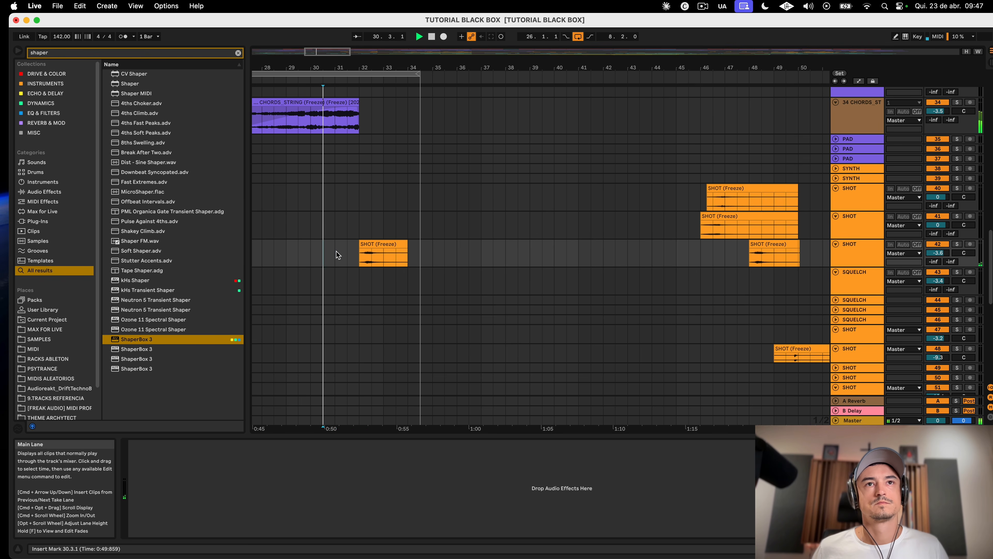
{"action": "scroll", "coordinate": [379, 252], "scroll_direction": "left", "scroll_amount": 5}
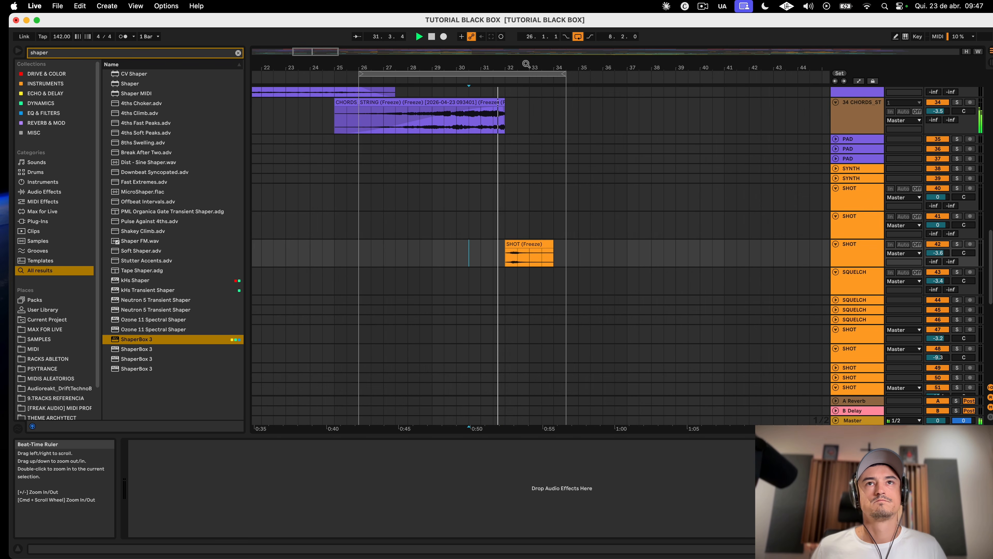
Step: Shorten the SHOT clip at bar 32 on track 42 to one bar, ending at bar 33, and play it
{"action": "mouse_move", "coordinate": [527, 62]}
{"action": "left_mouse_down"}
{"action": "mouse_move", "coordinate": [528, 102]}
{"action": "mouse_move", "coordinate": [525, 69]}
{"action": "left_mouse_up"}
{"action": "left_click", "coordinate": [530, 244]}
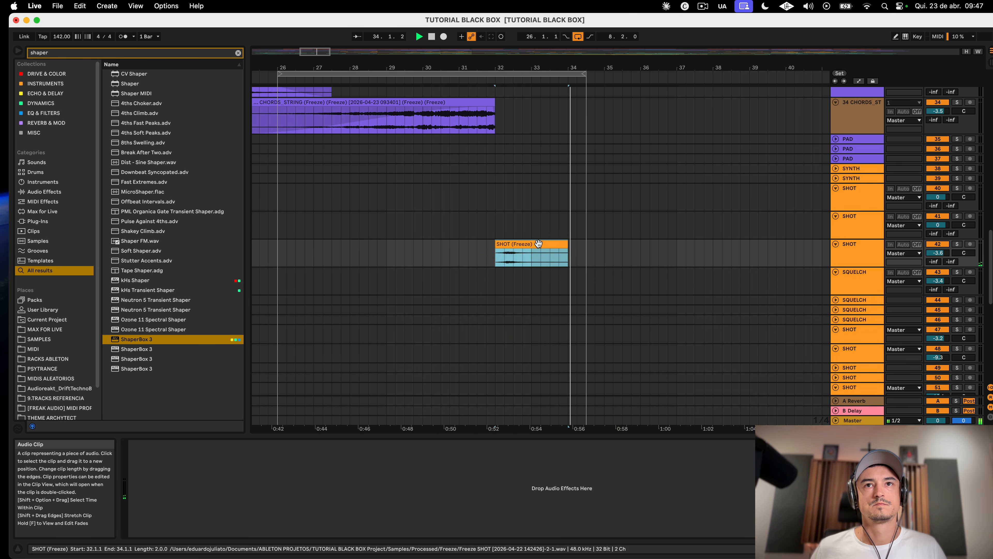
{"action": "key", "text": "space"}
{"action": "left_click_drag", "start_coordinate": [568, 244], "coordinate": [531, 244]}
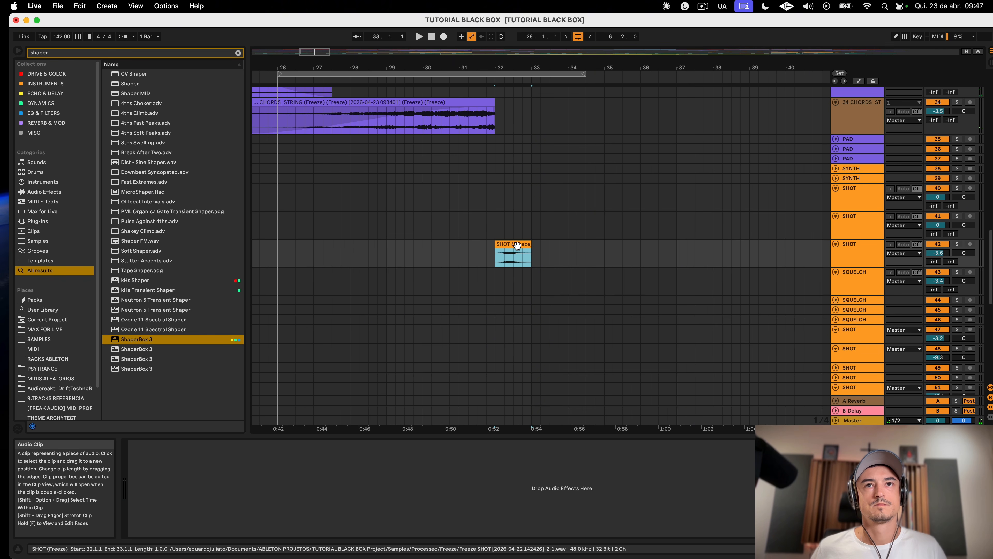
{"action": "key", "text": "space"}
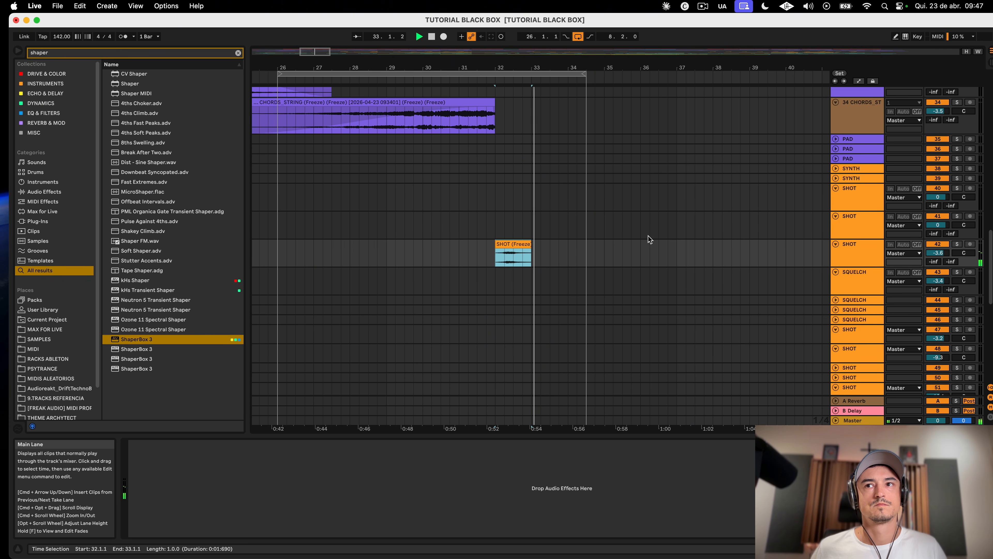
{"action": "key", "text": "space"}
Step: Copy the SHOT clip from bar 46 on track 41 to bar 33 and trim the copy to three beats, from 33.2 to 34.1
{"action": "left_click", "coordinate": [843, 343]}
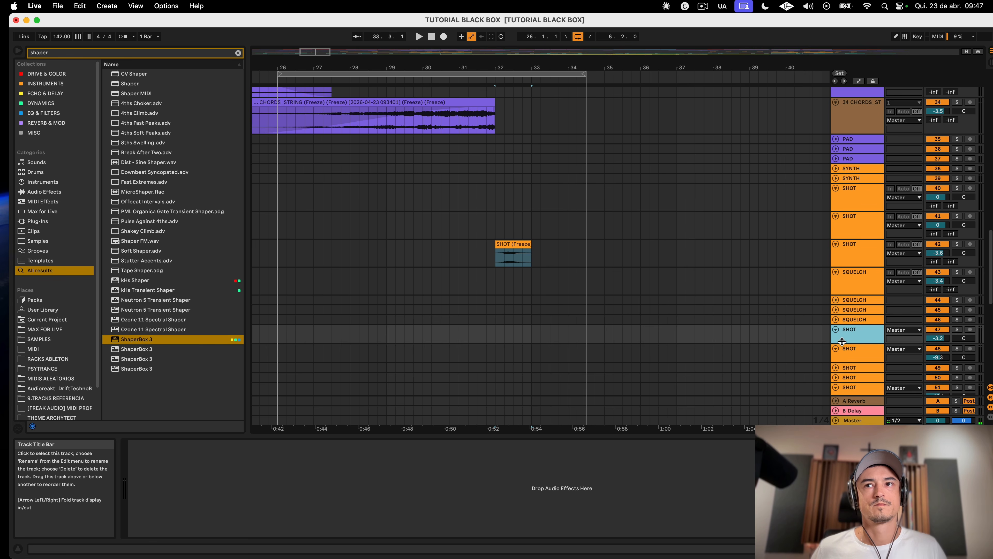
{"action": "scroll", "coordinate": [769, 343], "scroll_direction": "right", "scroll_amount": 10}
{"action": "scroll", "coordinate": [573, 161], "scroll_direction": "down", "scroll_amount": 2}
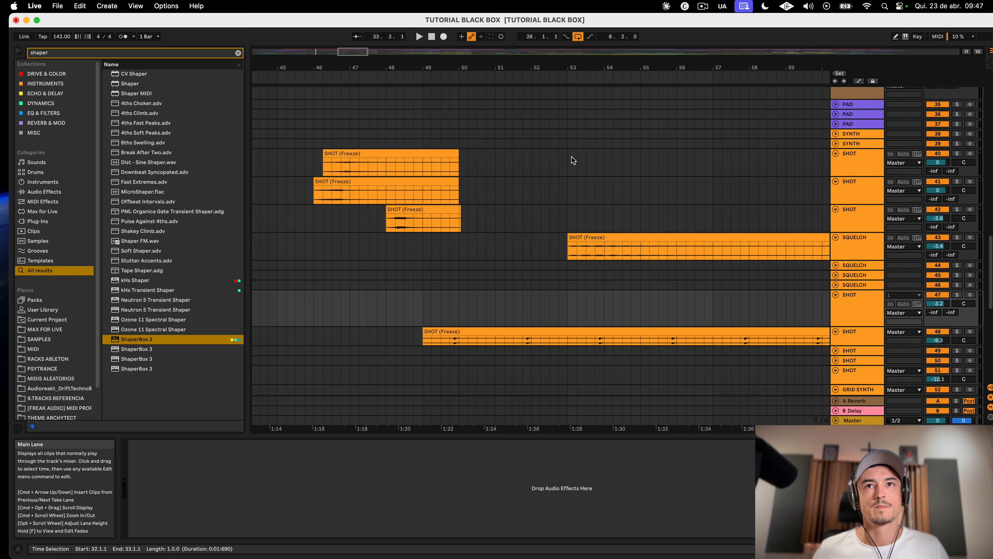
{"action": "scroll", "coordinate": [572, 161], "scroll_direction": "down", "scroll_amount": 1}
{"action": "scroll", "coordinate": [572, 160], "scroll_direction": "right", "scroll_amount": 1}
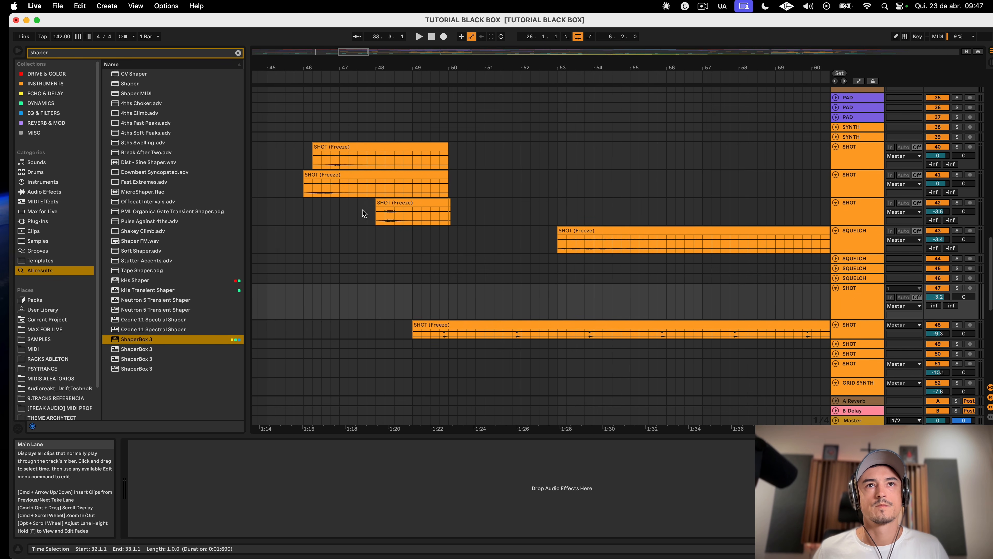
{"action": "scroll", "coordinate": [366, 210], "scroll_direction": "left", "scroll_amount": 8}
{"action": "scroll", "coordinate": [674, 184], "scroll_direction": "up", "scroll_amount": 3}
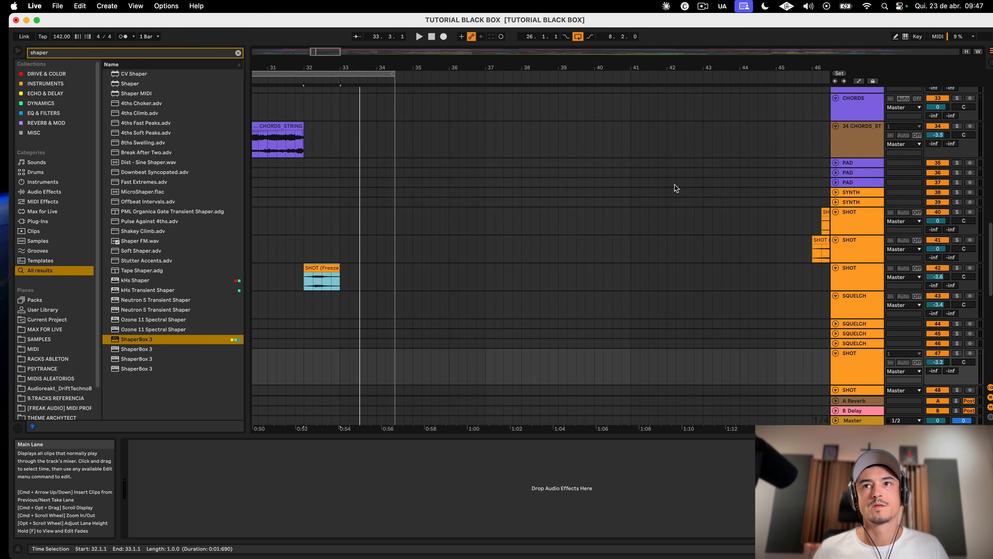
{"action": "scroll", "coordinate": [674, 184], "scroll_direction": "right", "scroll_amount": 3}
{"action": "scroll", "coordinate": [674, 184], "scroll_direction": "left", "scroll_amount": 1}
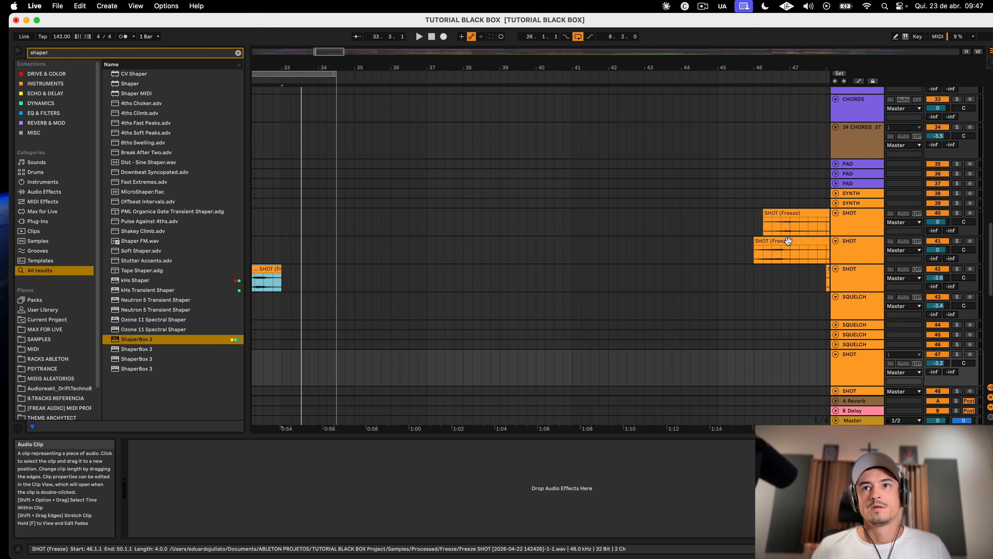
{"action": "left_click_drag", "start_coordinate": [780, 251], "coordinate": [309, 246]}
{"action": "scroll", "coordinate": [309, 246], "scroll_direction": "left", "scroll_amount": 5}
{"action": "scroll", "coordinate": [308, 245], "scroll_direction": "left", "scroll_amount": 1}
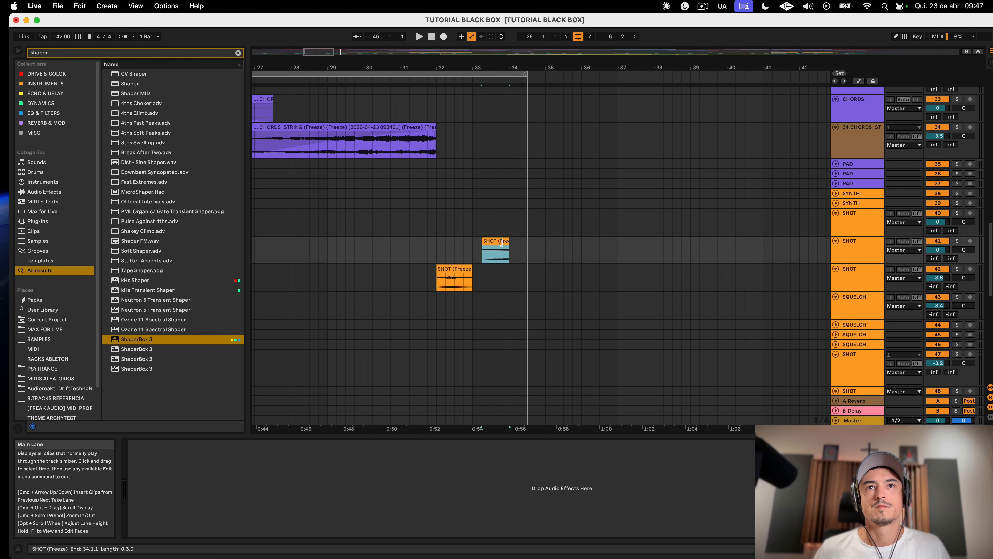
Step: Move the three-beat SHOT clip on track 41 to start at bar 32 and play it with the shot below
{"action": "left_click_drag", "start_coordinate": [502, 246], "coordinate": [463, 240]}
{"action": "key", "text": "space"}
{"action": "key", "text": "space"}
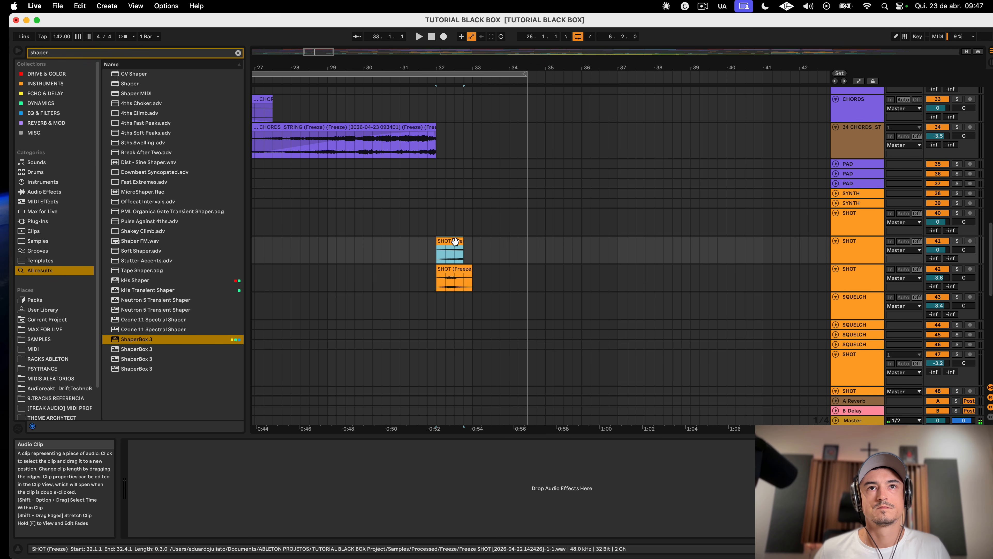
Step: Reverse the SHOT clip at bar 32 on track 41, fade out its end and play the result
{"action": "key", "text": "r"}
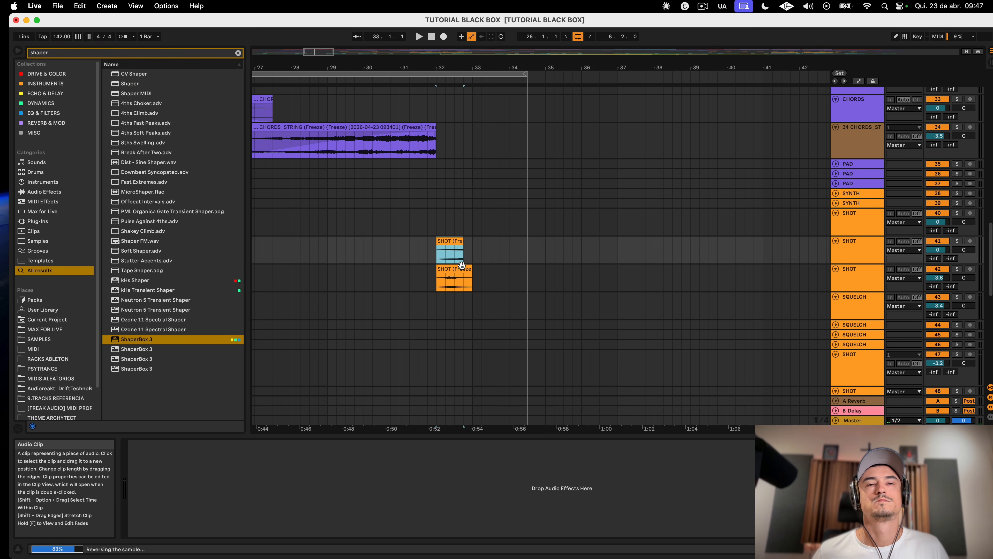
{"action": "left_click", "coordinate": [540, 248]}
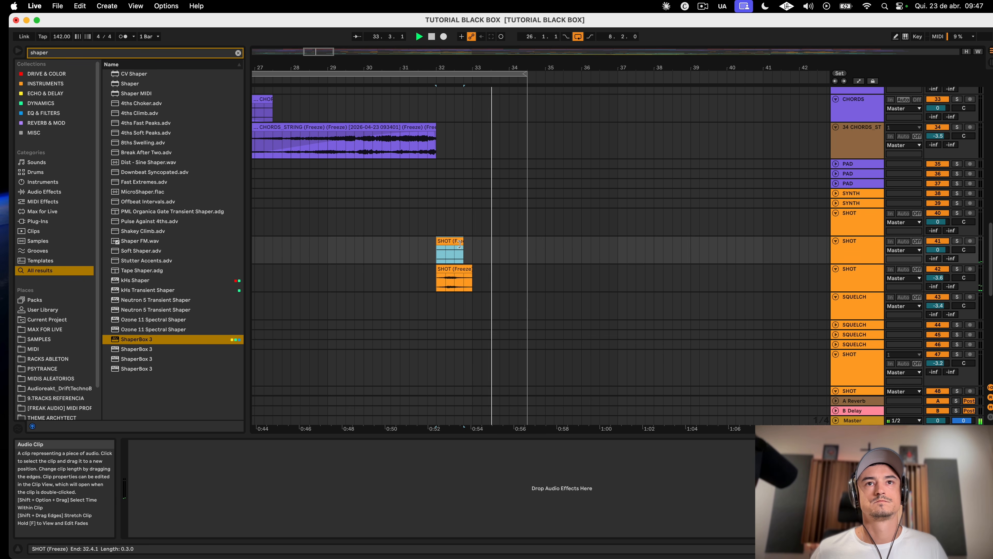
{"action": "key", "text": "space"}
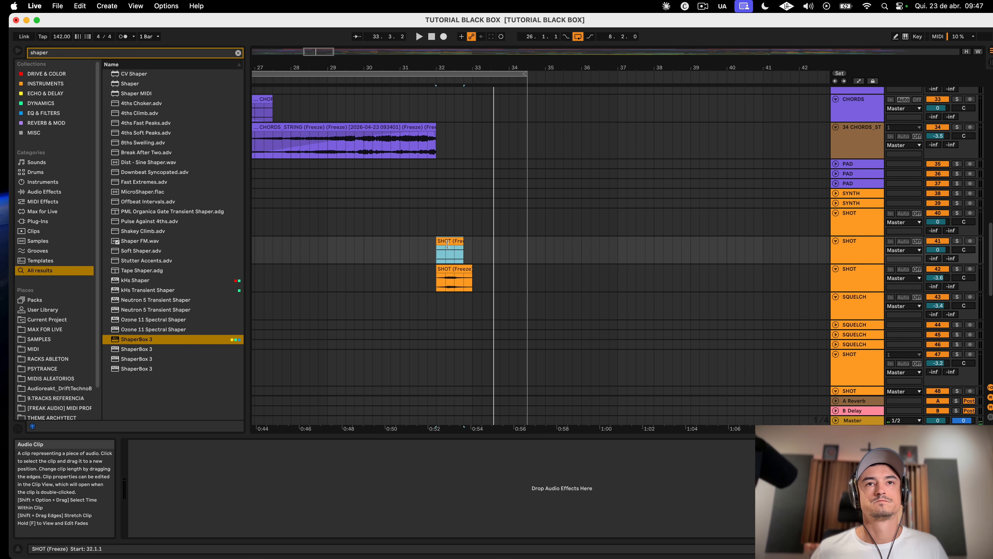
{"action": "left_click", "coordinate": [444, 241]}
{"action": "key", "text": "space"}
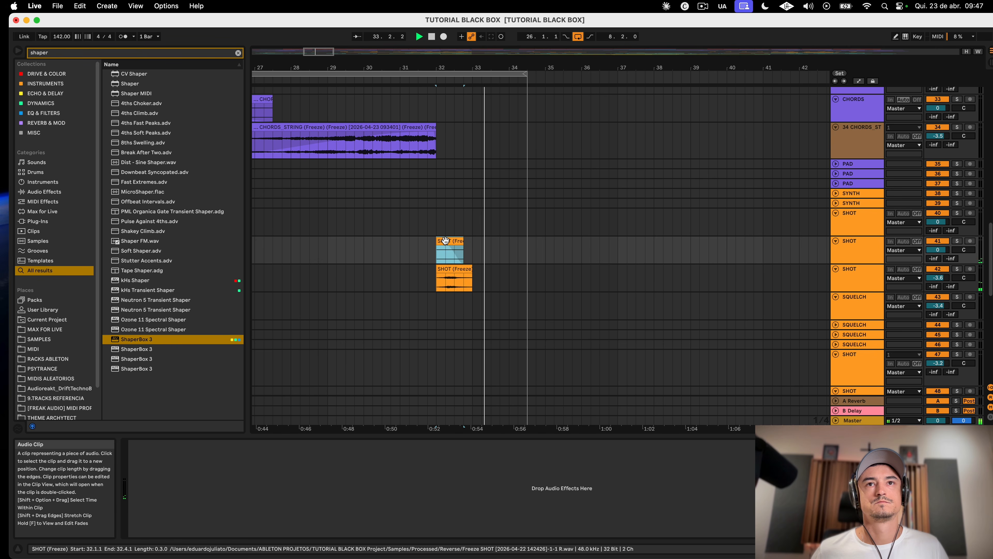
{"action": "key", "text": "space"}
Step: Insert an audio track below SHOT track 42 and set its input to Resampling
{"action": "left_click", "coordinate": [854, 277]}
{"action": "right_click", "coordinate": [855, 279]}
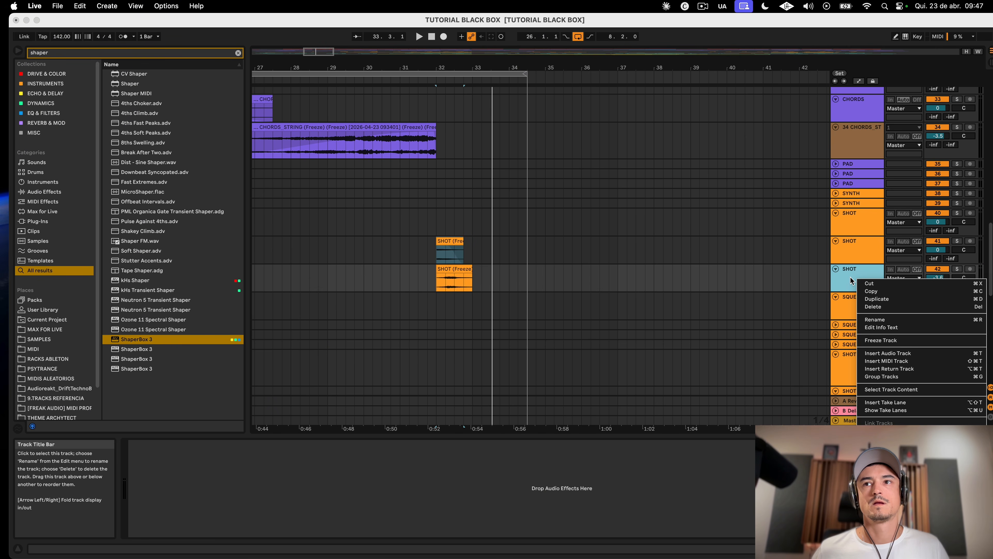
{"action": "left_click", "coordinate": [883, 353]}
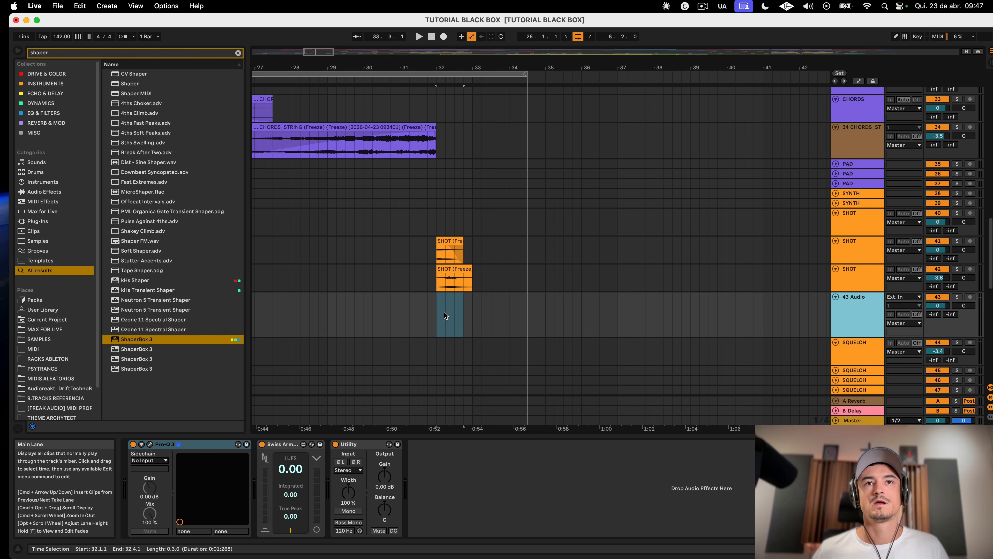
{"action": "left_click", "coordinate": [916, 298]}
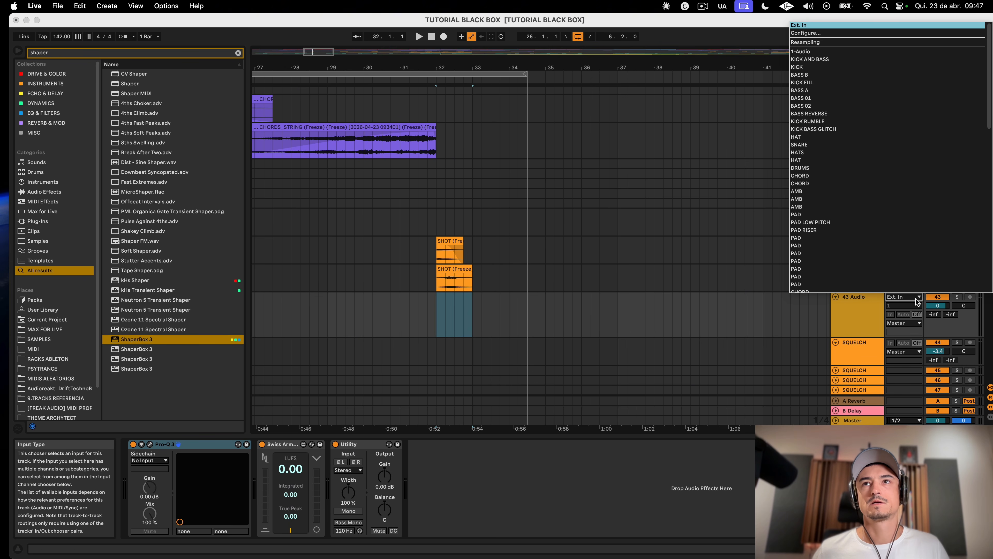
{"action": "left_click", "coordinate": [896, 42]}
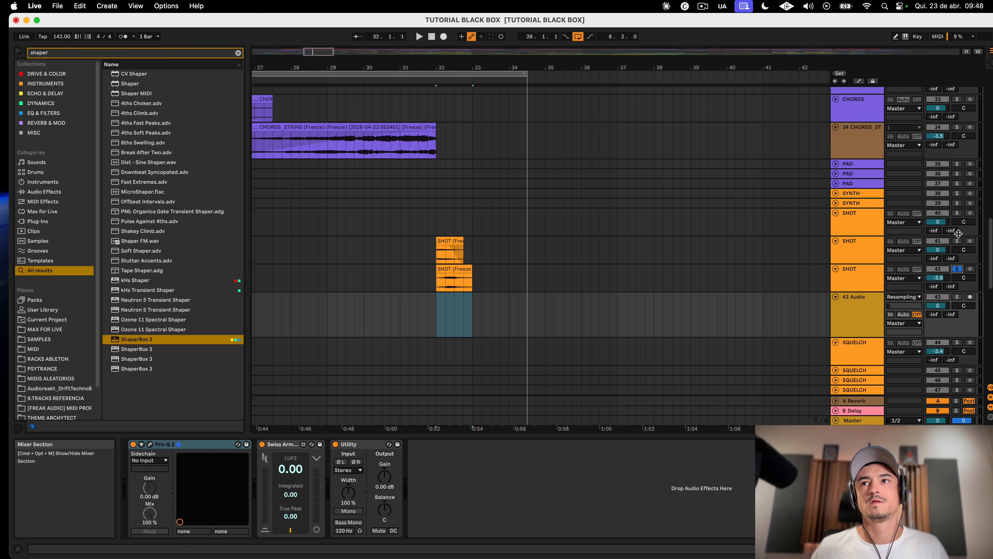
Step: Solo SHOT tracks 41 and 42, arm audio track 43 and record both shots from bar 32 to past bar 33
{"action": "left_click", "coordinate": [957, 269]}
{"action": "left_click", "coordinate": [970, 297]}
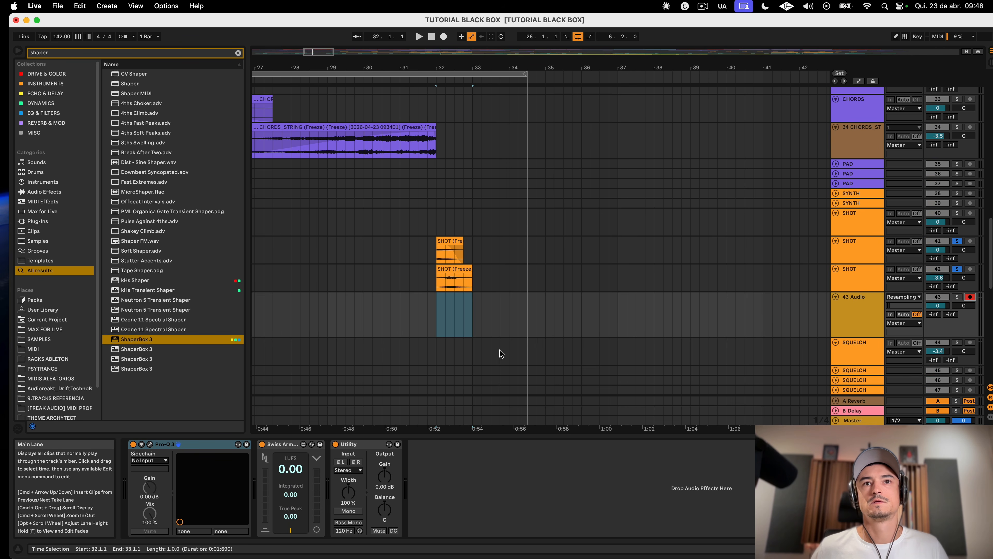
{"action": "left_click", "coordinate": [443, 37]}
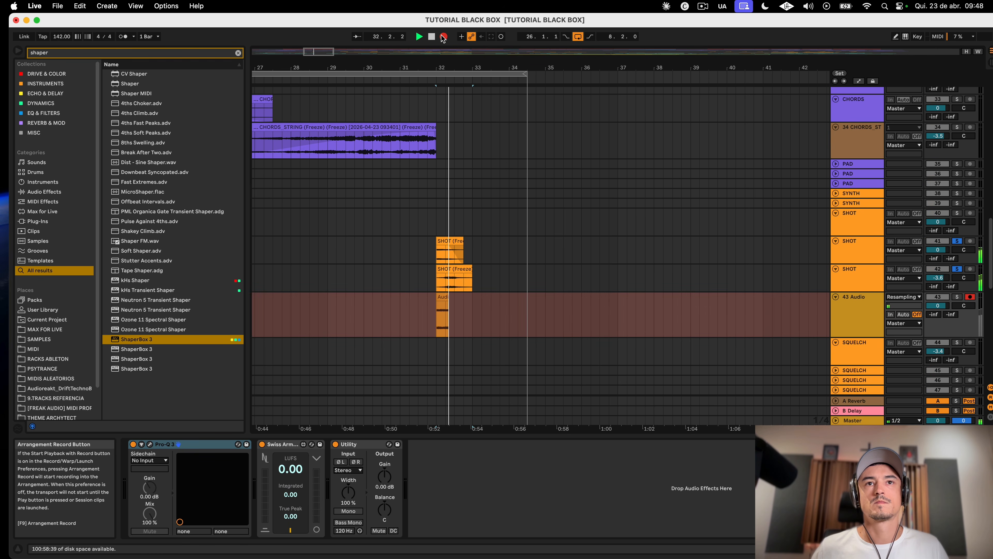
{"action": "left_click", "coordinate": [476, 315]}
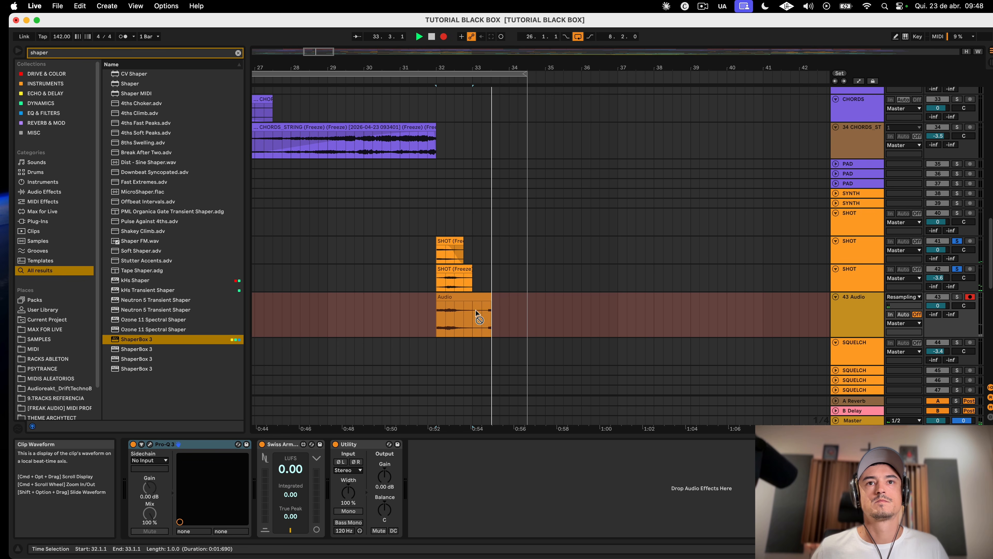
{"action": "key", "text": "space"}
Step: Trim the recording on track 43 to end at bar 33 and delete the source SHOT clips on tracks 41 and 42
{"action": "left_click", "coordinate": [485, 297]}
{"action": "left_click_drag", "start_coordinate": [487, 298], "coordinate": [407, 240]}
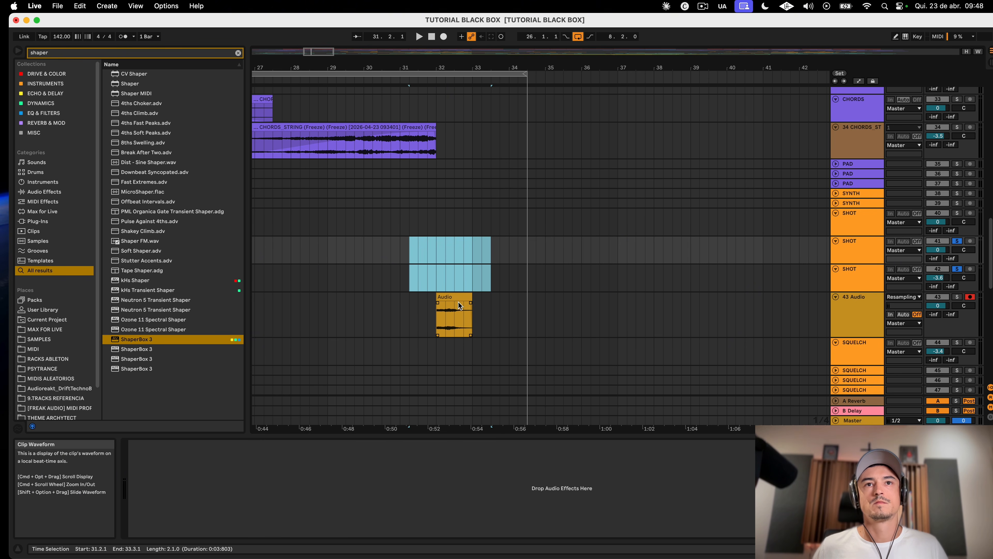
Step: Load ShaperBox 3 on audio track 43 and audition Glitch presets Grain Stutter, Grainy Brain and Half and Grain on the bar 32 clip
{"action": "left_click", "coordinate": [450, 298]}
{"action": "left_click", "coordinate": [856, 309]}
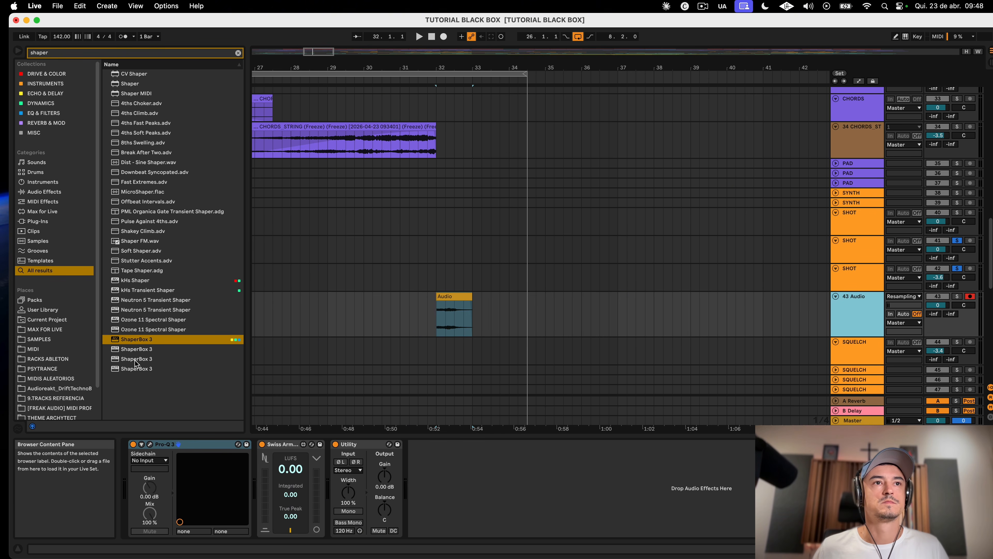
{"action": "double_click", "coordinate": [145, 342]}
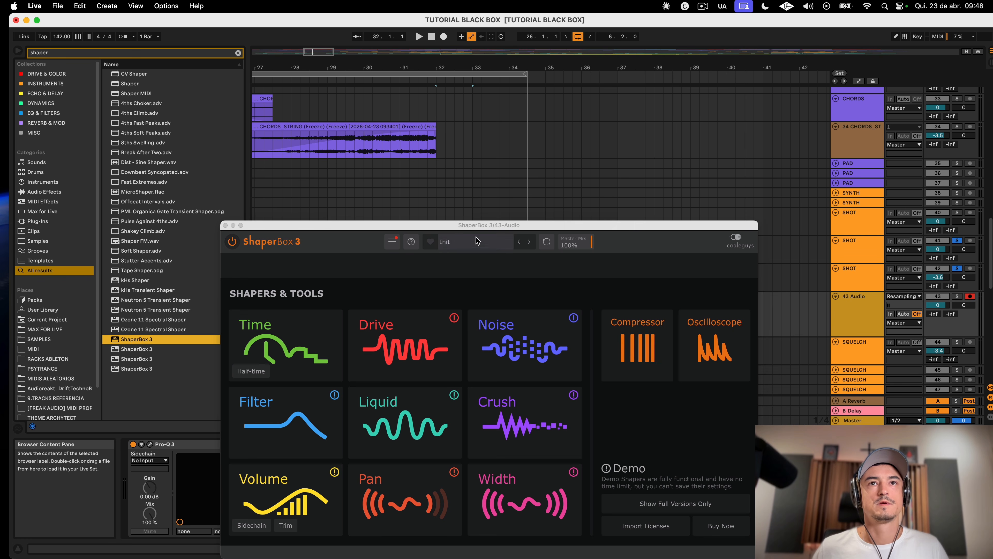
{"action": "left_click", "coordinate": [391, 242]}
{"action": "left_click", "coordinate": [379, 246]}
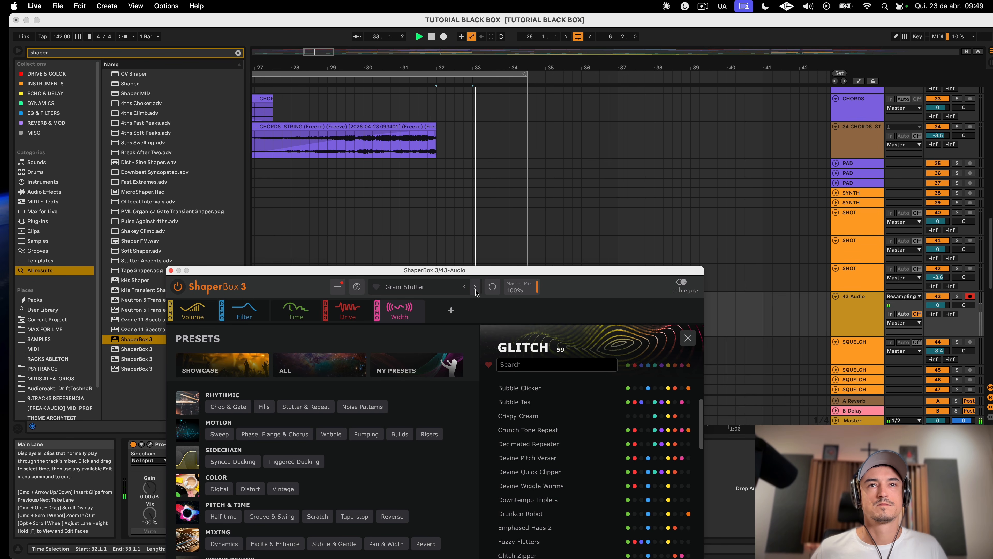
{"action": "left_click", "coordinate": [475, 287]}
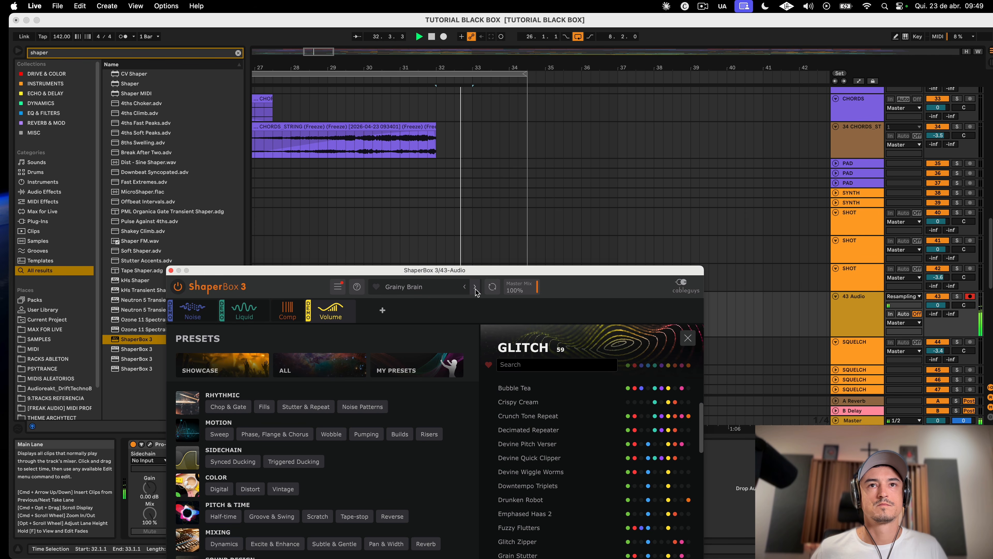
{"action": "left_click", "coordinate": [475, 287]}
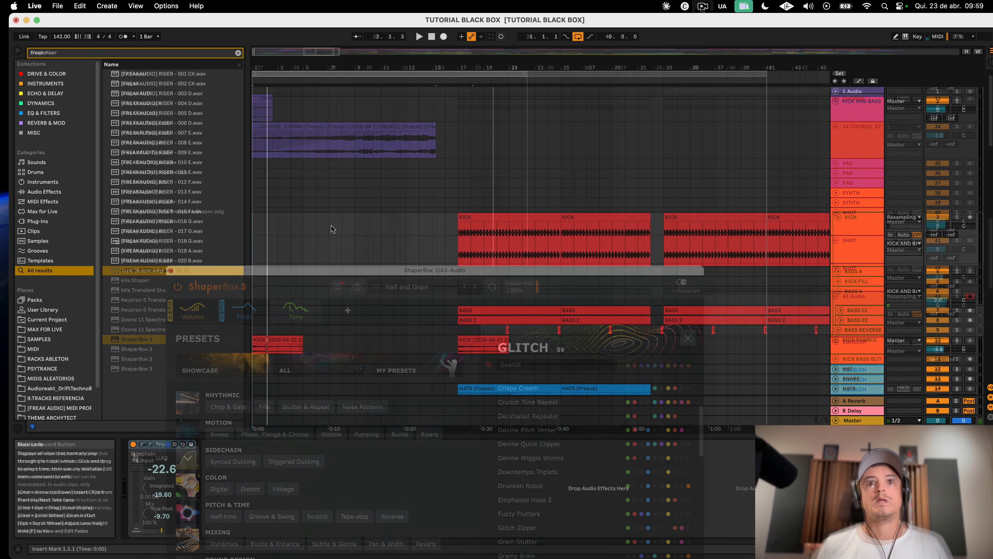
Step: Start playback from bar 1 and recolor GLITCH FILL track 72 turquoise, assigning the track color to its clip
{"action": "key", "text": "space"}
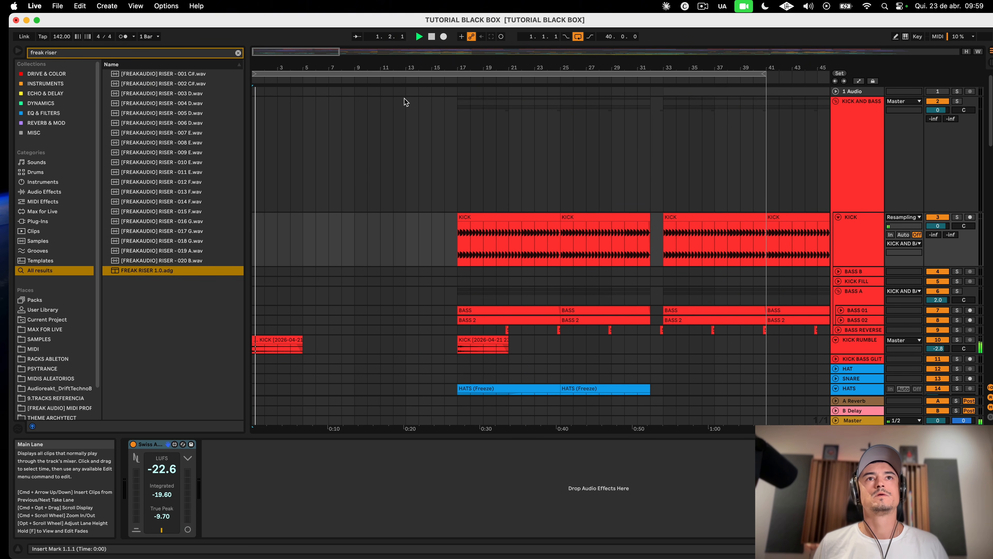
{"action": "key", "text": "minus"}
{"action": "scroll", "coordinate": [566, 294], "scroll_direction": "down", "scroll_amount": 20}
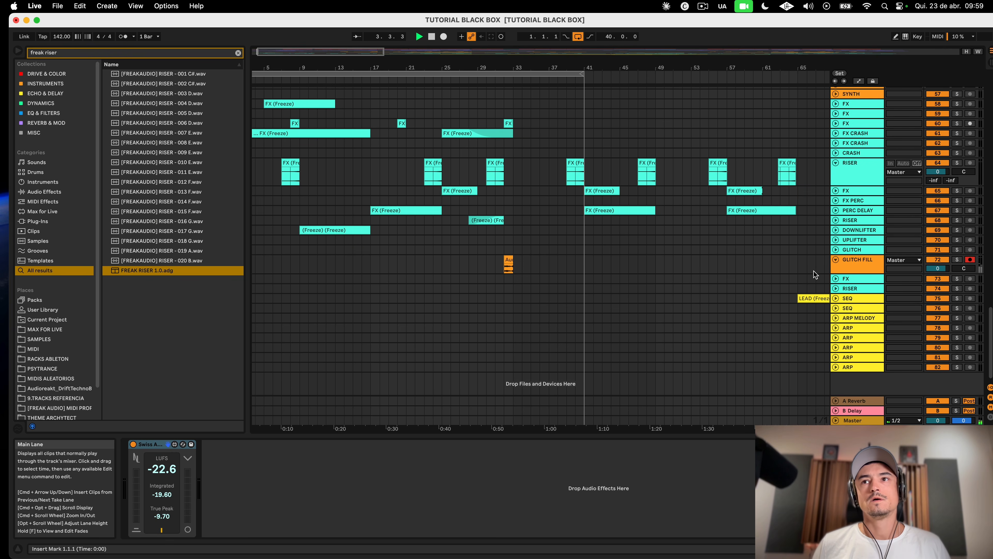
{"action": "left_click", "coordinate": [856, 264]}
{"action": "right_click", "coordinate": [864, 267]}
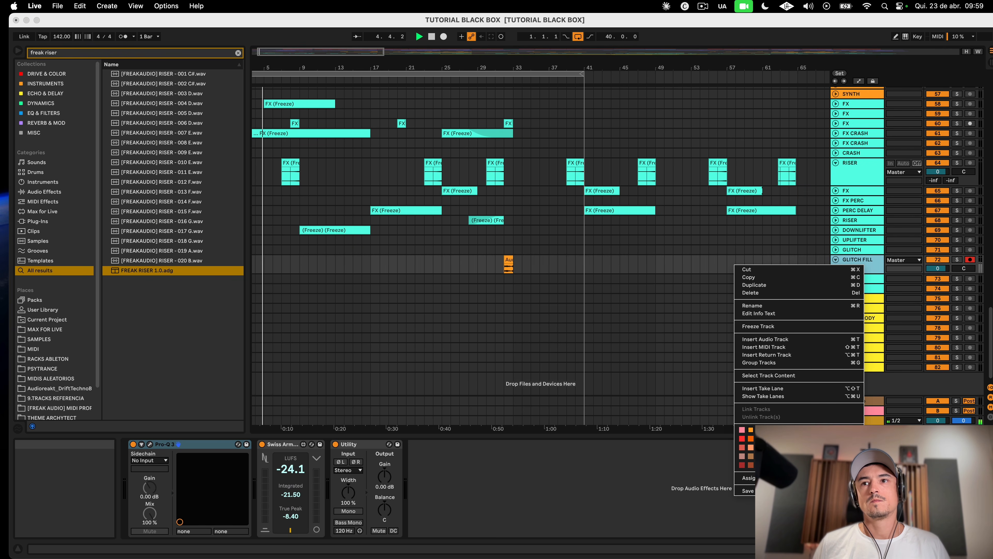
{"action": "key", "text": "Escape"}
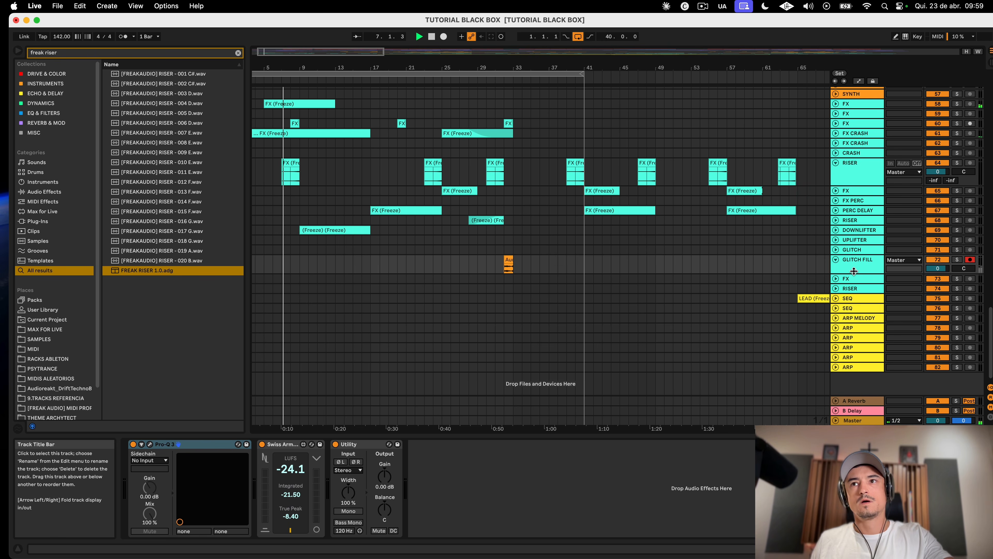
{"action": "right_click", "coordinate": [855, 268]}
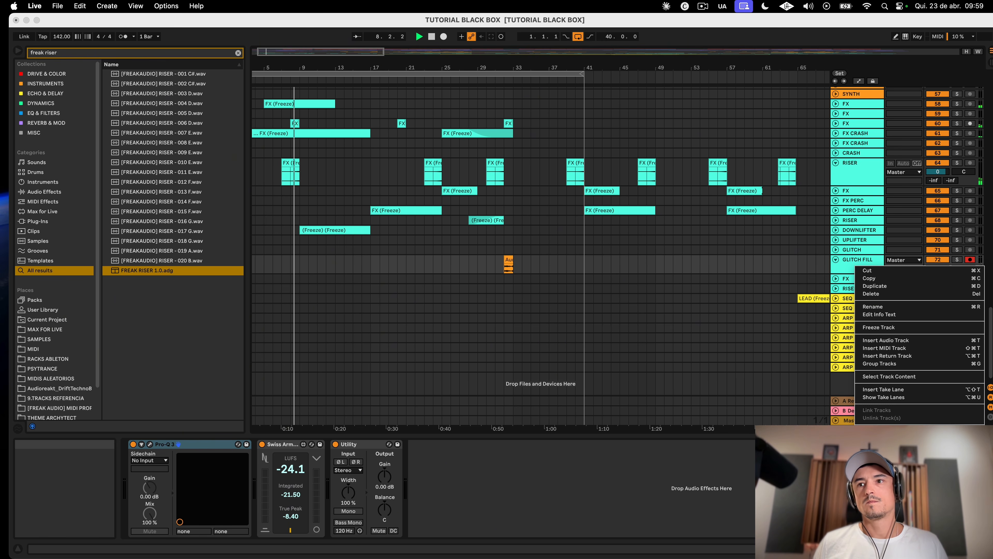
{"action": "key", "text": "Escape"}
Step: Recolor STAB track 53 orange to match its neighbouring tracks and assign the track color to its clips
{"action": "scroll", "coordinate": [866, 313], "scroll_direction": "up", "scroll_amount": 10}
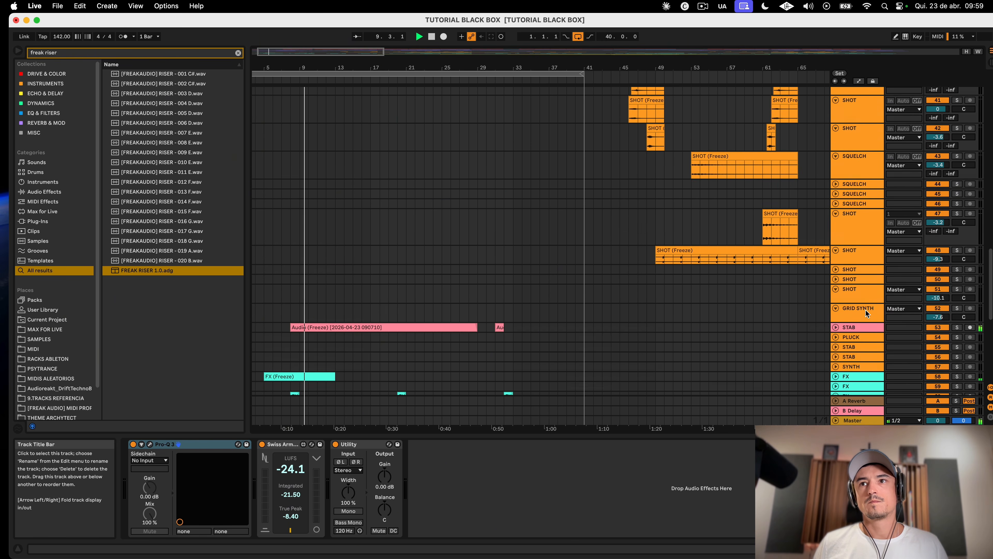
{"action": "left_click", "coordinate": [857, 327]}
{"action": "right_click", "coordinate": [858, 328]}
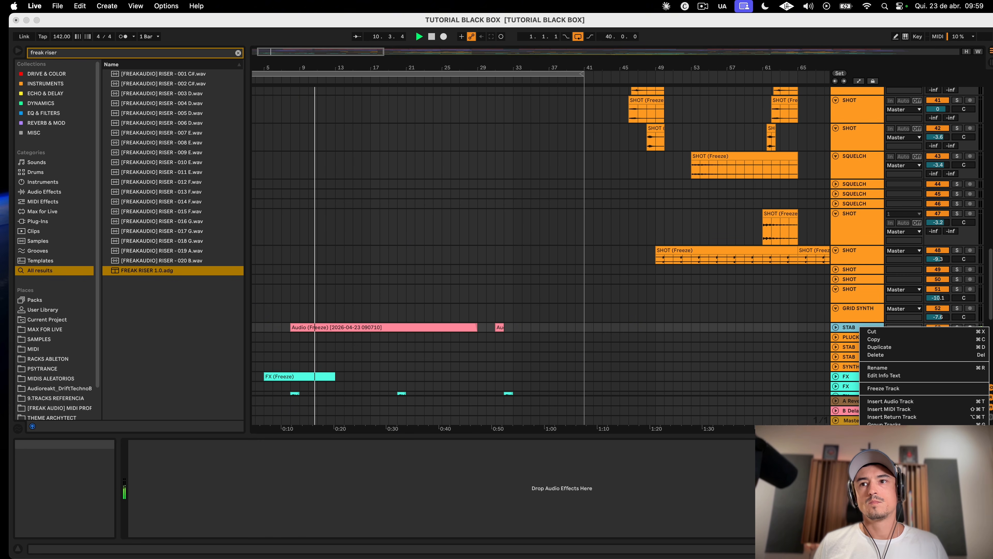
{"action": "key", "text": "Escape"}
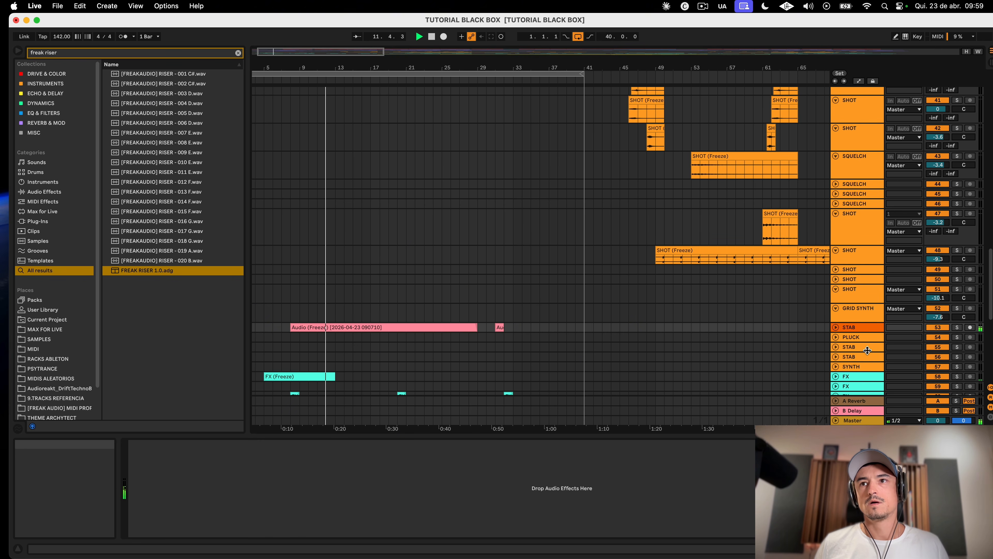
{"action": "right_click", "coordinate": [857, 328]}
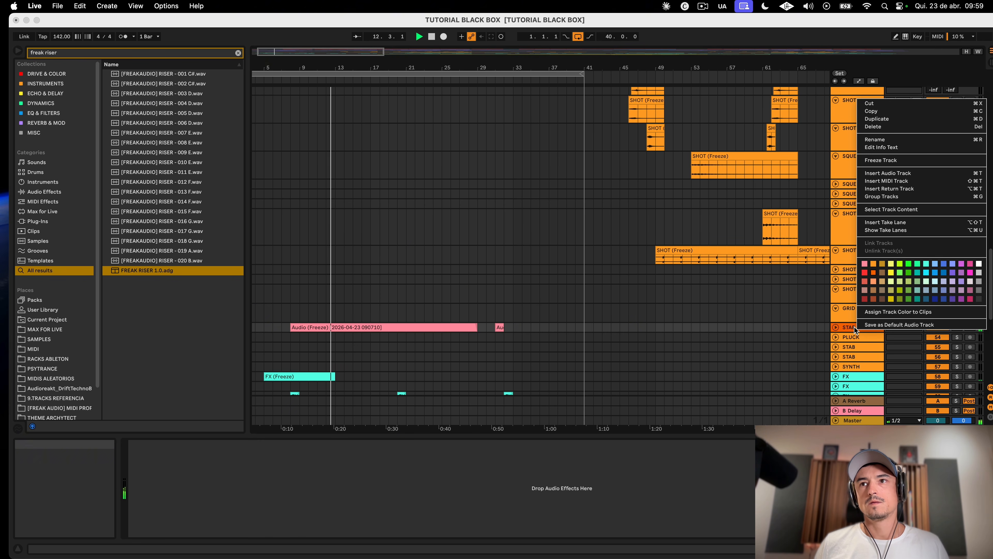
{"action": "left_click", "coordinate": [876, 269]}
{"action": "right_click", "coordinate": [869, 270]}
{"action": "left_click", "coordinate": [820, 309]}
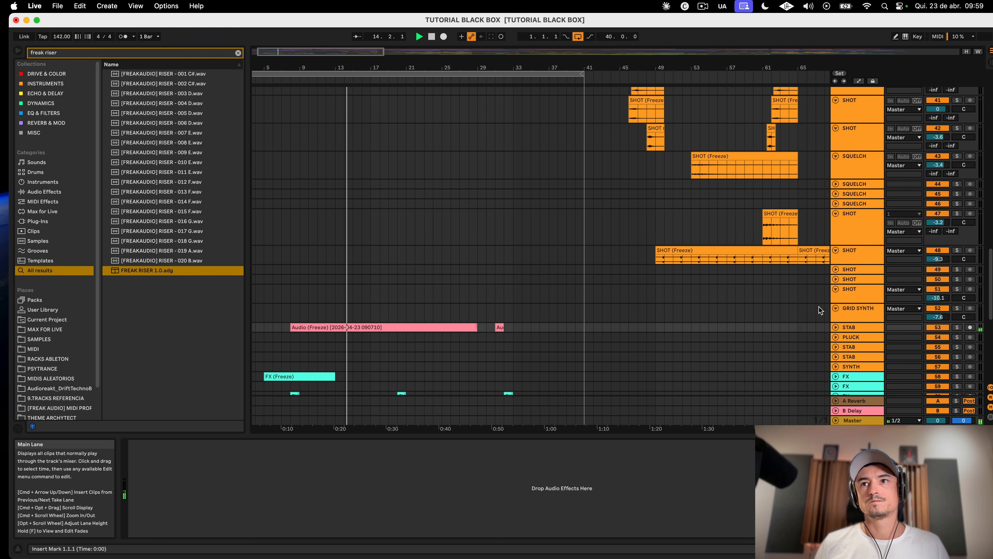
{"action": "right_click", "coordinate": [856, 328]}
{"action": "left_click", "coordinate": [884, 312]}
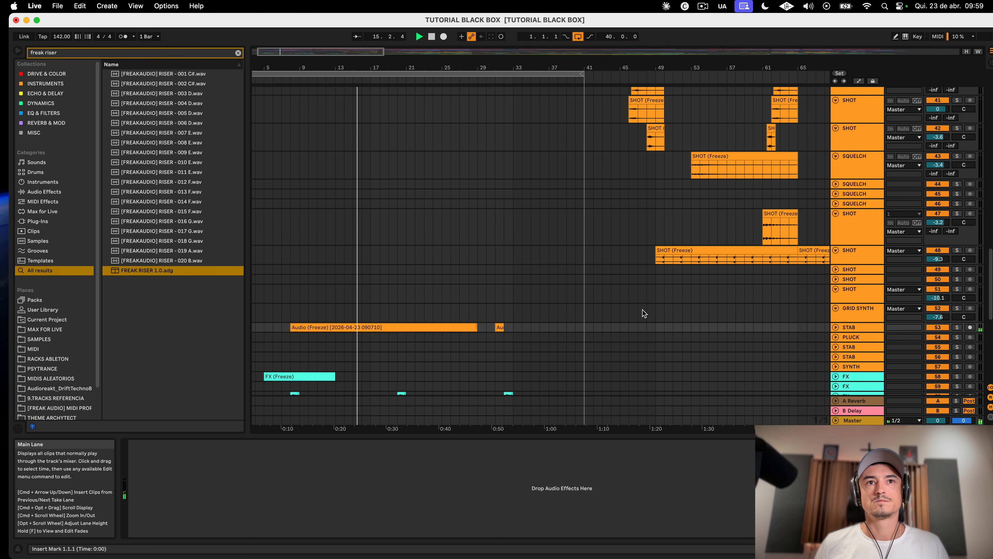
Step: Listen through the first kick and bass section past bar 33 while reviewing the clips on all tracks
{"action": "scroll", "coordinate": [644, 313], "scroll_direction": "up", "scroll_amount": 15}
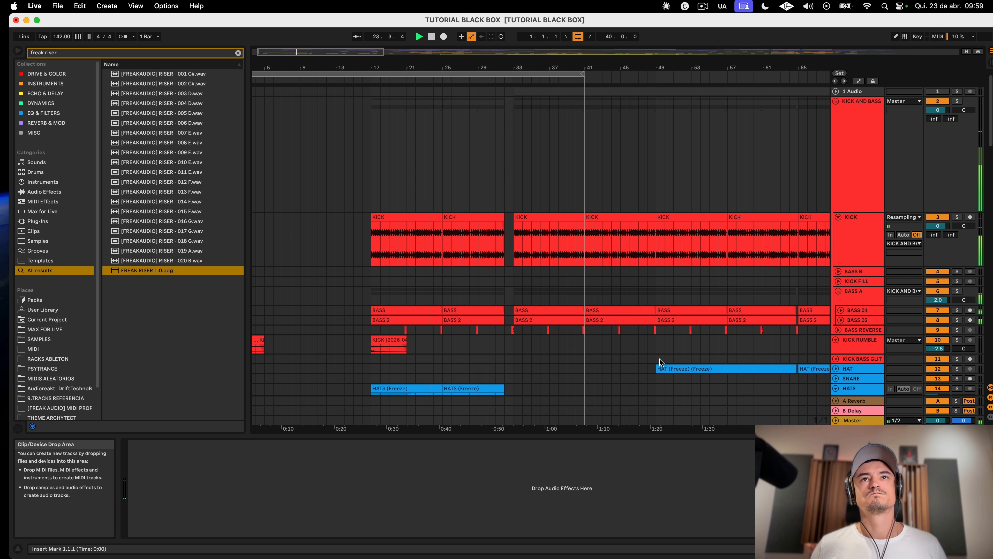
{"action": "scroll", "coordinate": [497, 380], "scroll_direction": "down", "scroll_amount": 20}
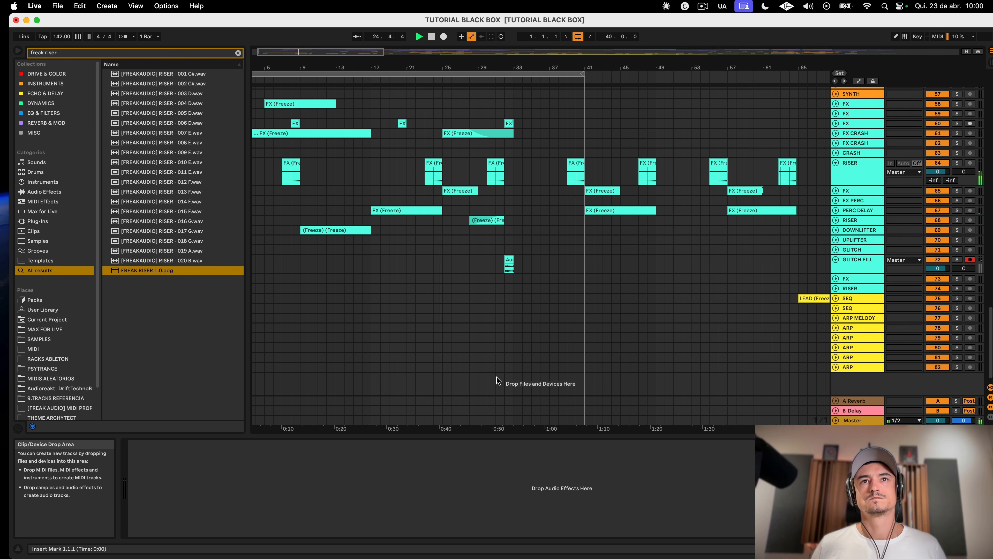
{"action": "scroll", "coordinate": [497, 380], "scroll_direction": "up", "scroll_amount": 20}
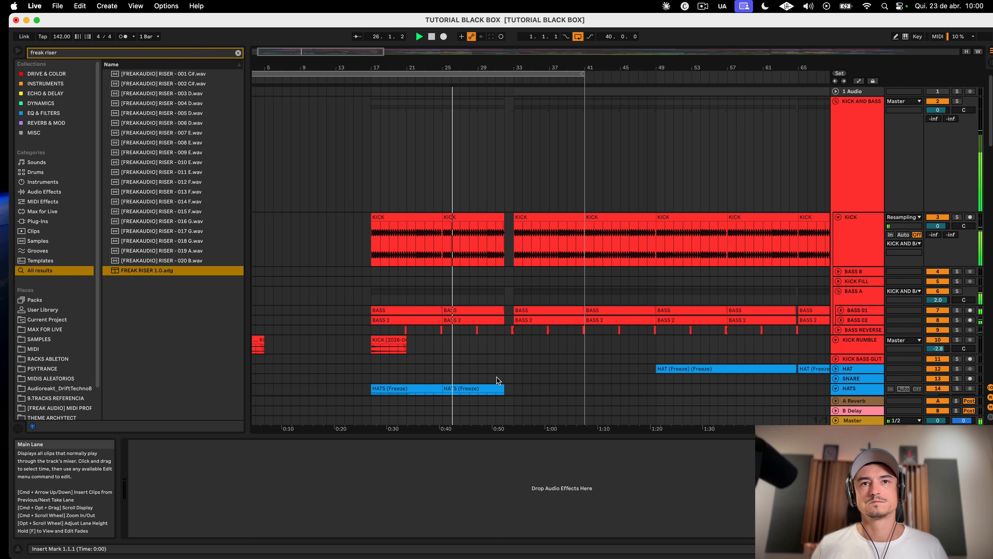
{"action": "scroll", "coordinate": [497, 380], "scroll_direction": "down", "scroll_amount": 10}
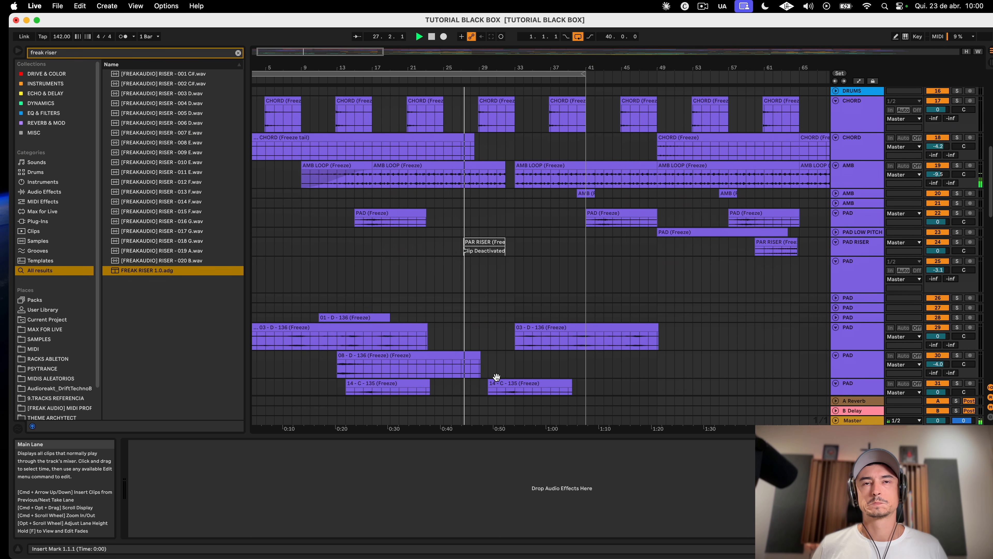
{"action": "scroll", "coordinate": [496, 377], "scroll_direction": "down", "scroll_amount": 20}
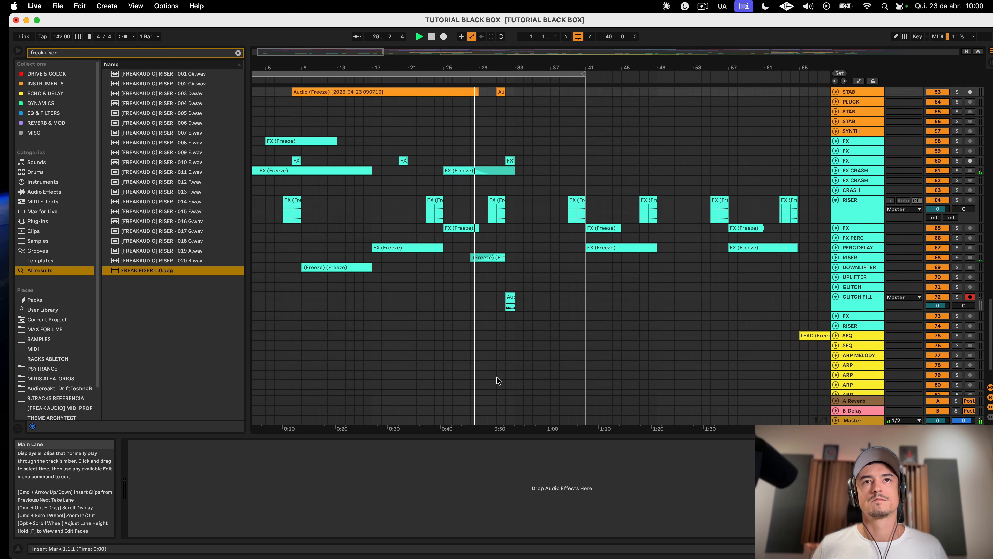
{"action": "scroll", "coordinate": [497, 380], "scroll_direction": "down", "scroll_amount": 3}
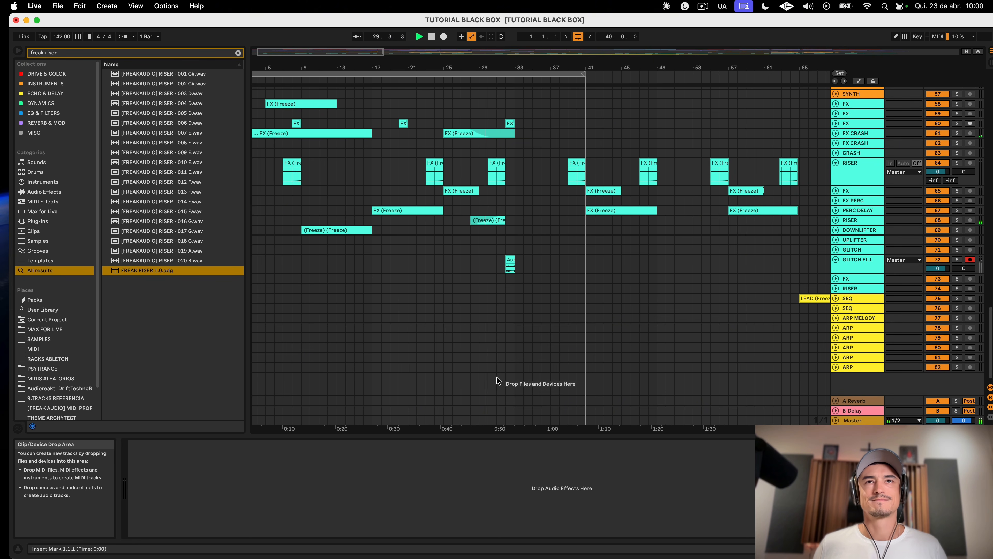
{"action": "scroll", "coordinate": [497, 380], "scroll_direction": "up", "scroll_amount": 20}
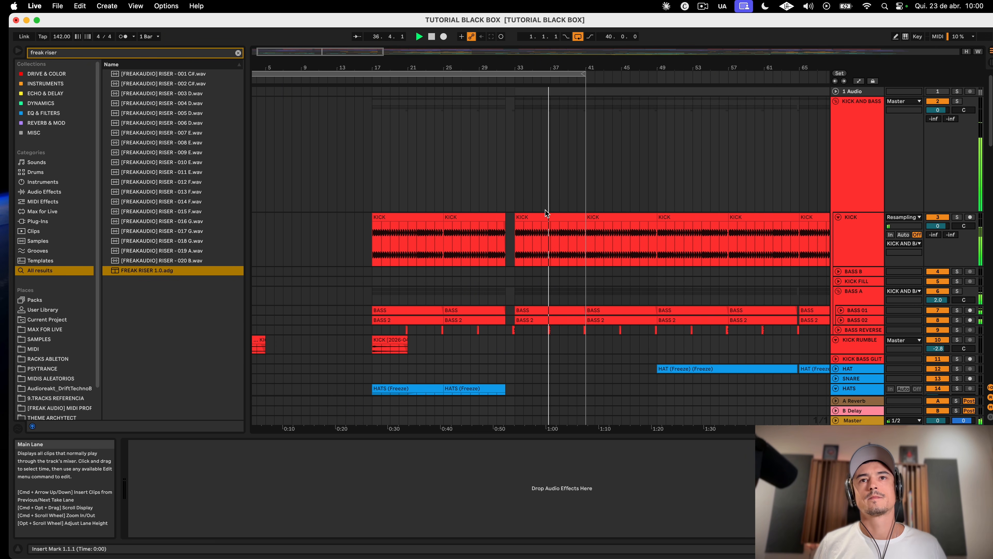
{"action": "left_click", "coordinate": [543, 218]}
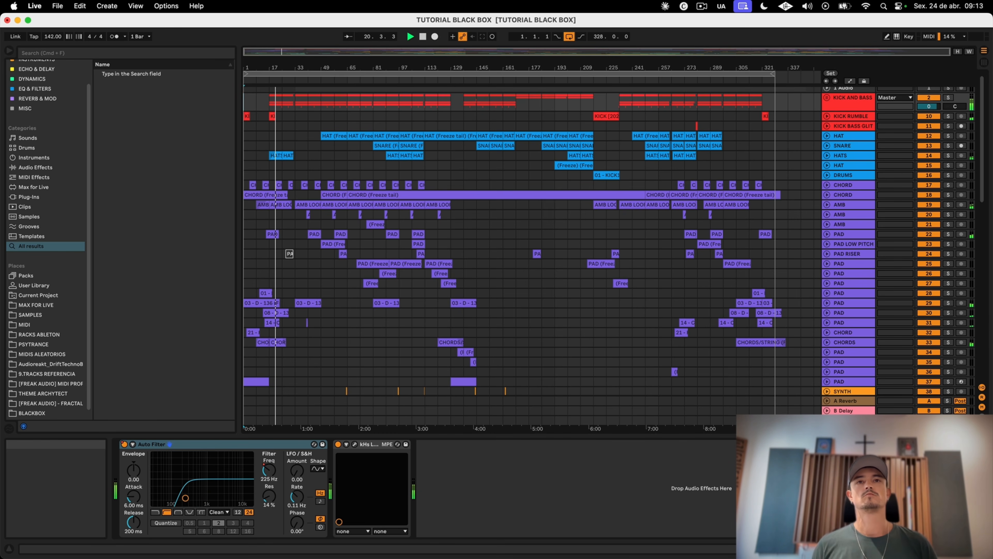
Step: Play the full arrangement and review the chord, pad, shot, FX and arp tracks
{"action": "scroll", "coordinate": [381, 330], "scroll_direction": "down", "scroll_amount": 10}
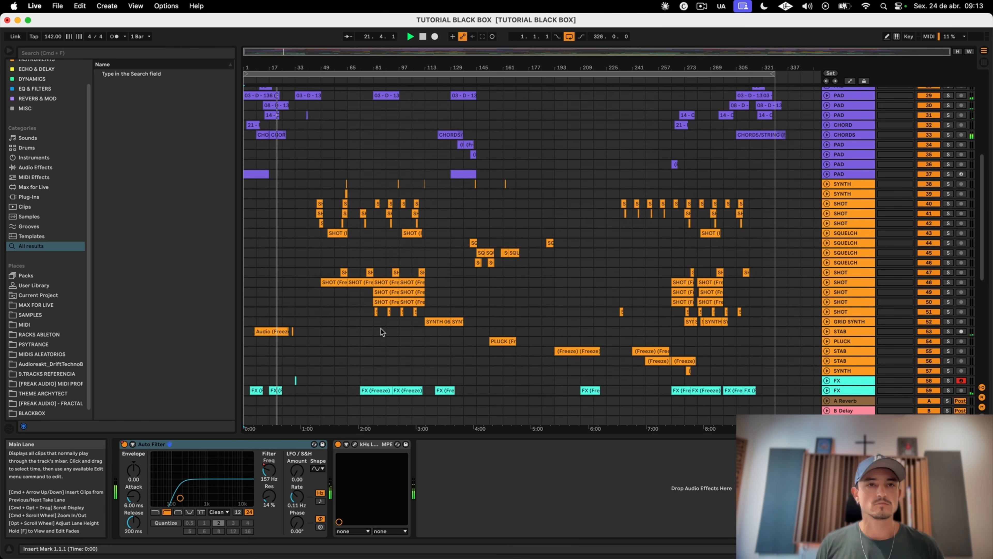
{"action": "scroll", "coordinate": [381, 331], "scroll_direction": "down", "scroll_amount": 7}
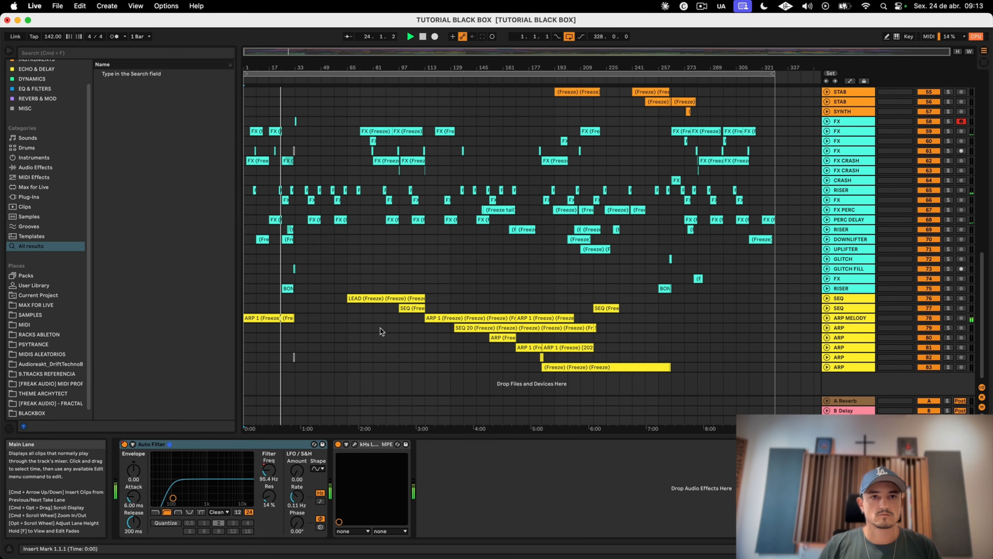
{"action": "scroll", "coordinate": [381, 330], "scroll_direction": "up", "scroll_amount": 8}
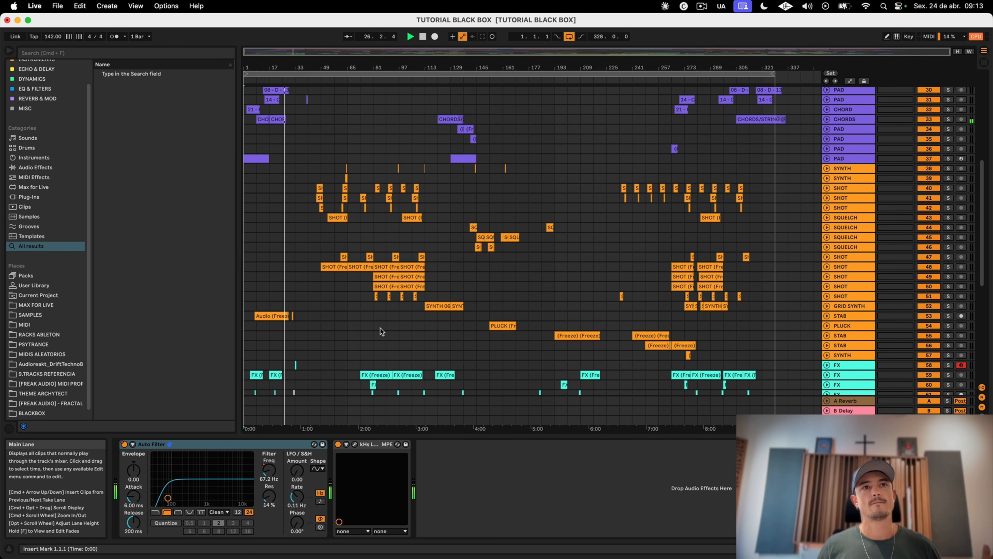
{"action": "scroll", "coordinate": [381, 331], "scroll_direction": "up", "scroll_amount": 8}
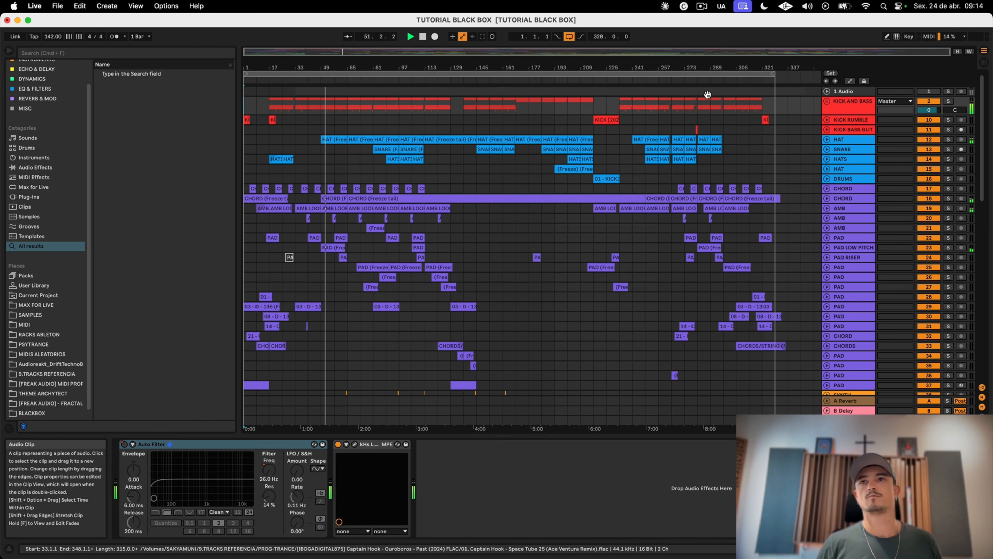
Step: Bypass the effect rack on HAT track 12 during playback
{"action": "left_click", "coordinate": [871, 141]}
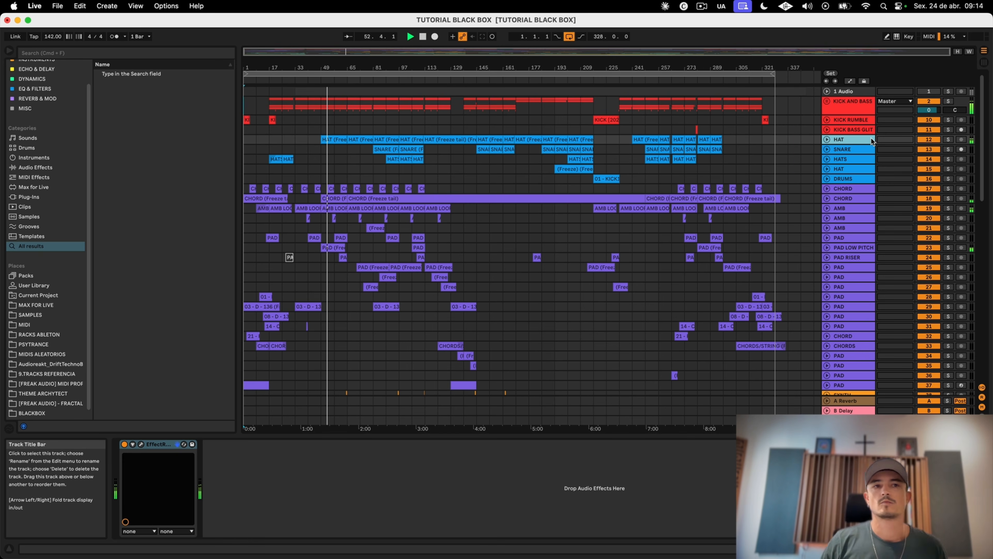
{"action": "left_click", "coordinate": [124, 445]}
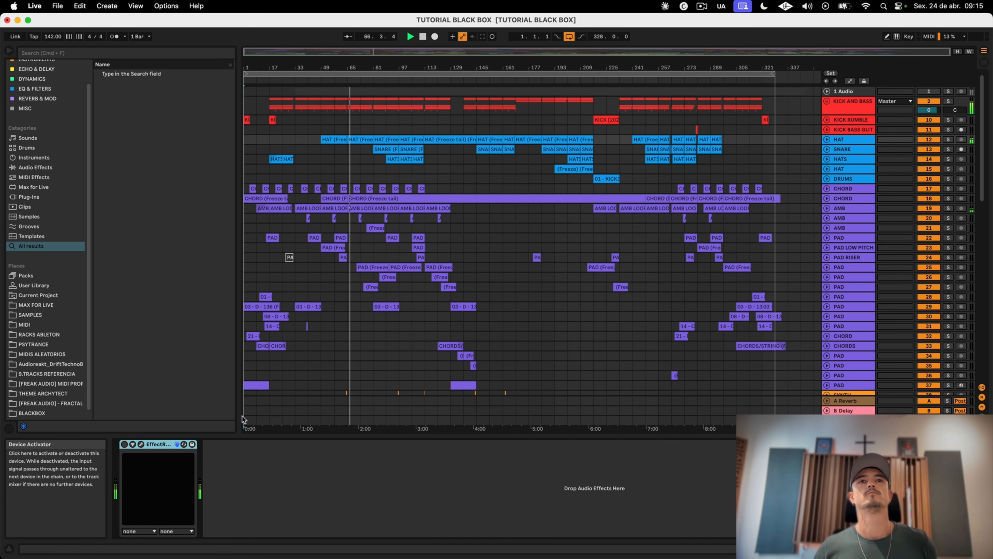
Step: Bypass the effect rack on SEQ track 76, slightly lower the track's volume and fold it
{"action": "scroll", "coordinate": [502, 363], "scroll_direction": "down", "scroll_amount": 15}
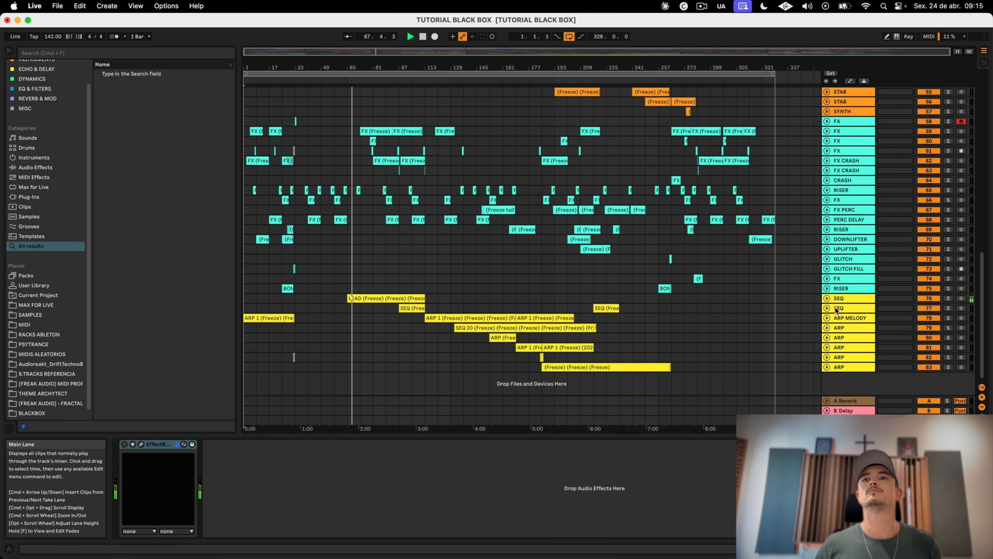
{"action": "left_click", "coordinate": [839, 299]}
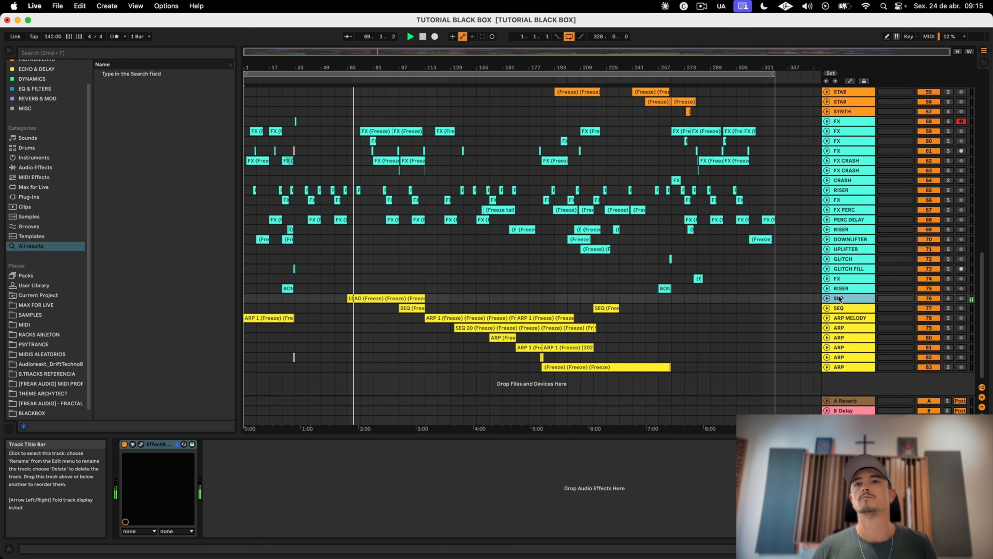
{"action": "left_click", "coordinate": [827, 298]}
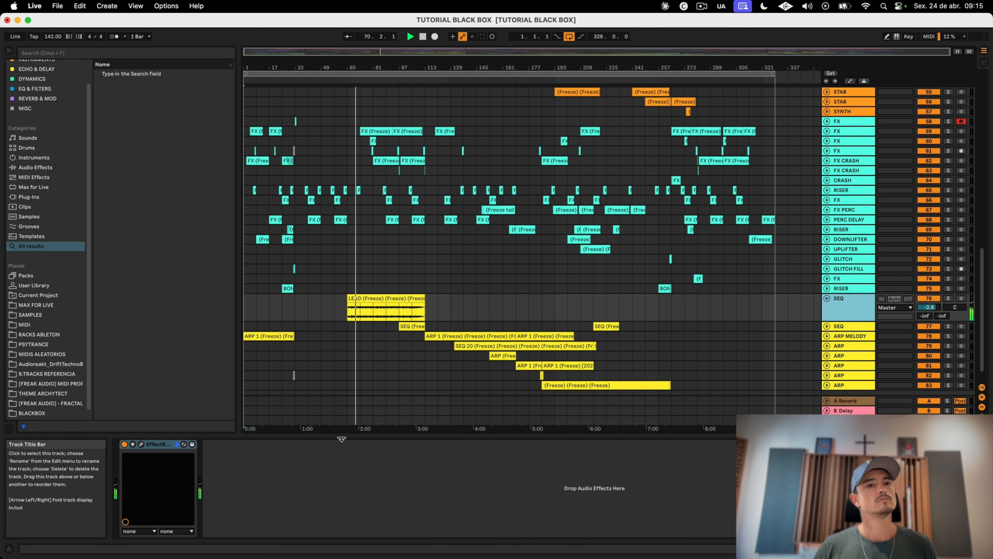
{"action": "left_click", "coordinate": [157, 445]}
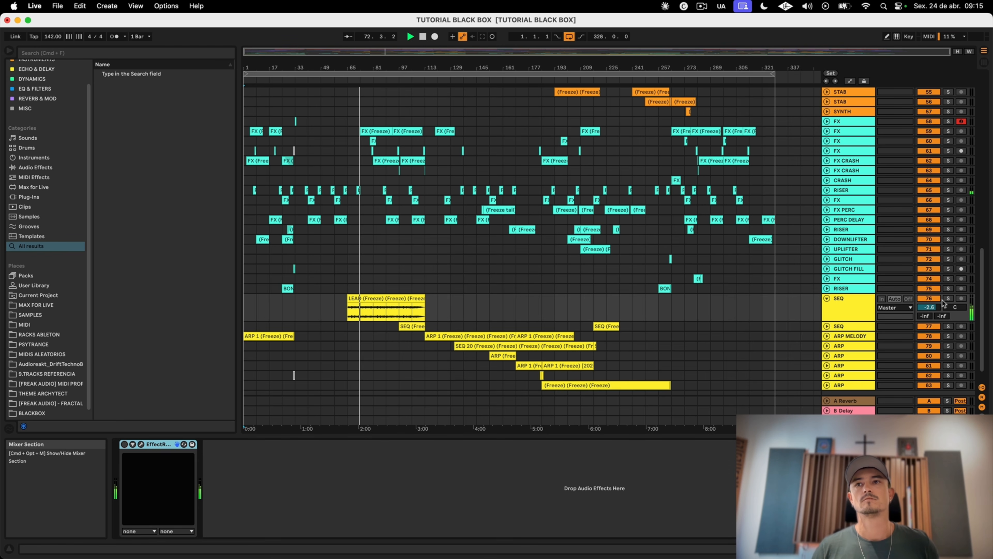
{"action": "left_click_drag", "start_coordinate": [929, 307], "coordinate": [929, 322]}
{"action": "left_click", "coordinate": [851, 317]}
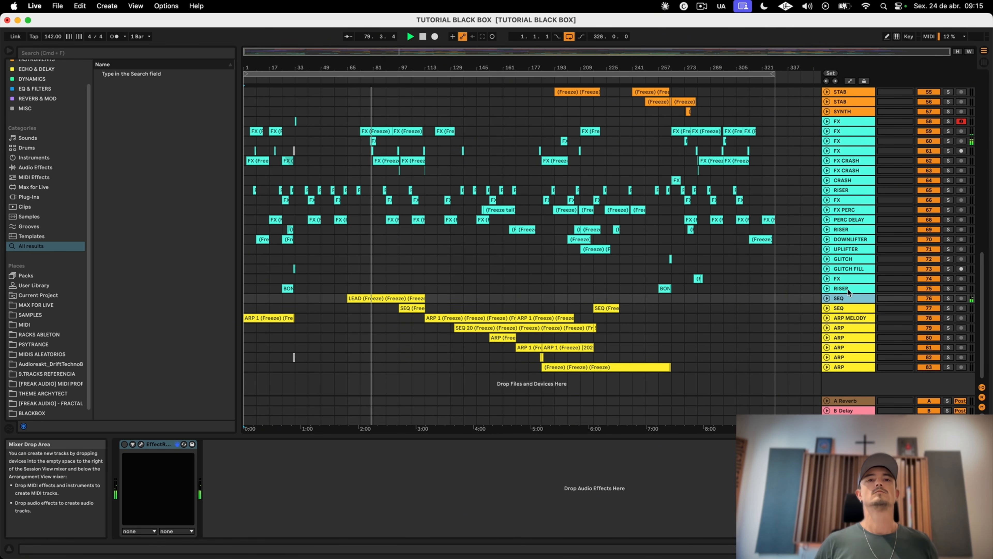
Step: Extend the end of the arrangement loop so that it spans 344 bars
{"action": "scroll", "coordinate": [699, 272], "scroll_direction": "up", "scroll_amount": 15}
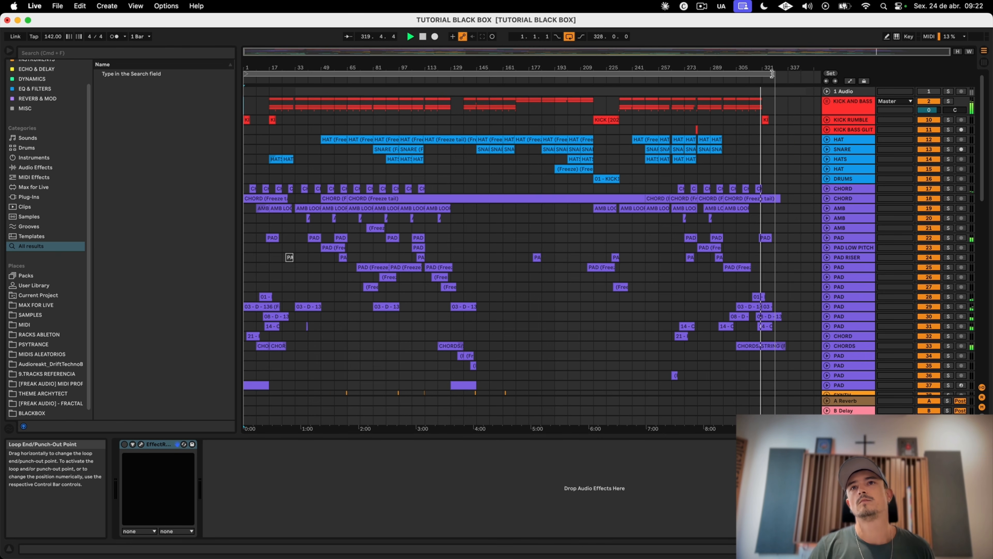
{"action": "left_click_drag", "start_coordinate": [771, 74], "coordinate": [798, 74]}
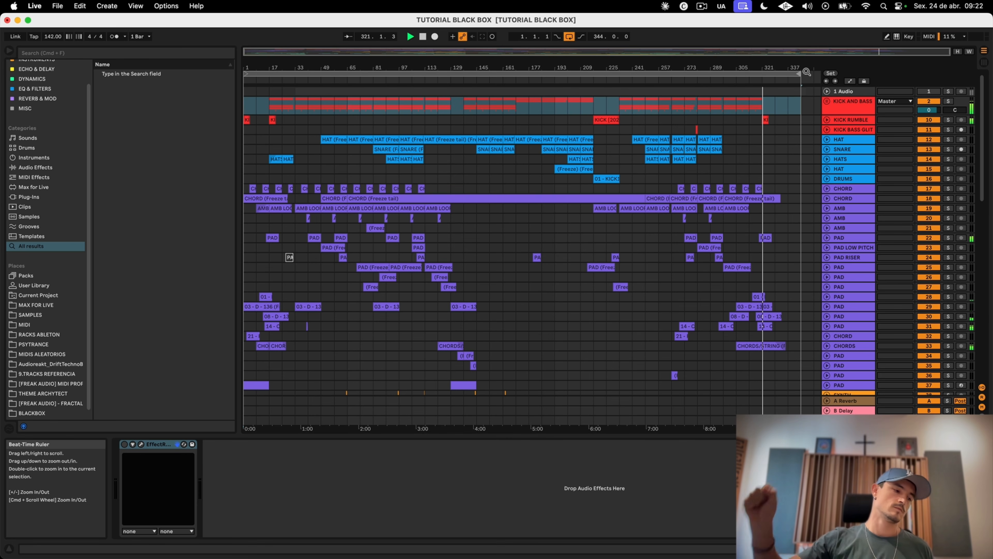